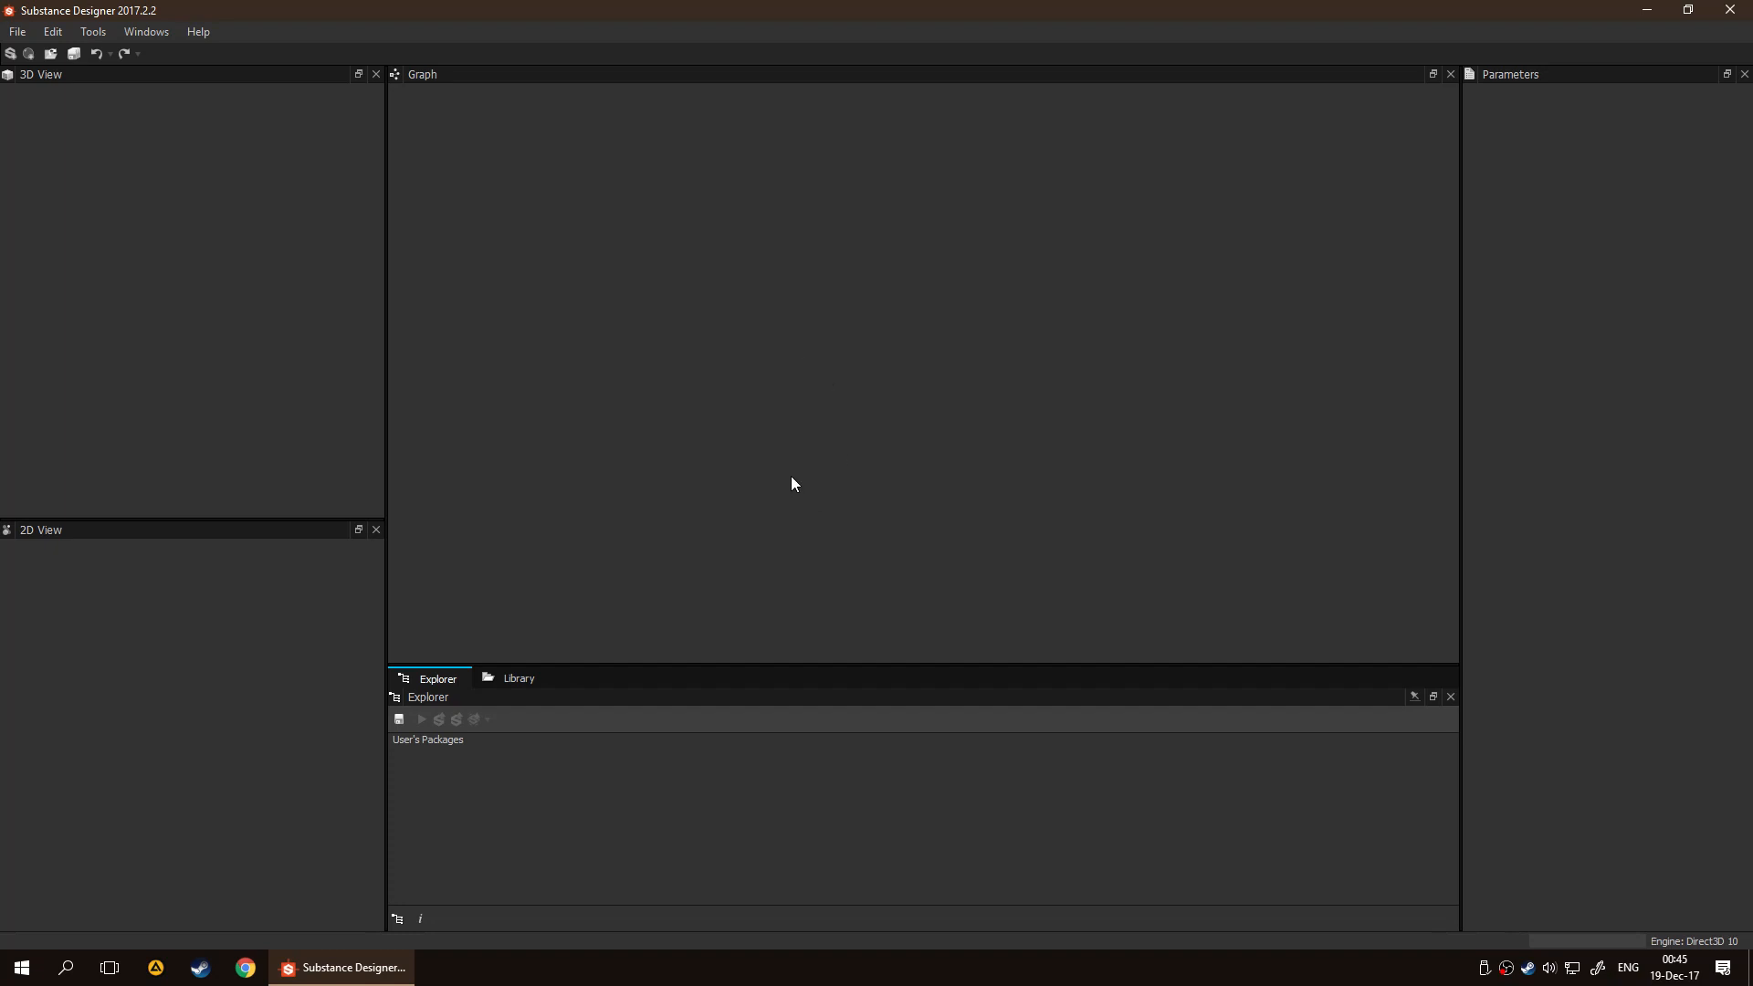
# Create a Physically Based (Metallic/Roughness) substance graph named Sand_Full with its size mode set to Absolute
pyautogui.click(17, 31)
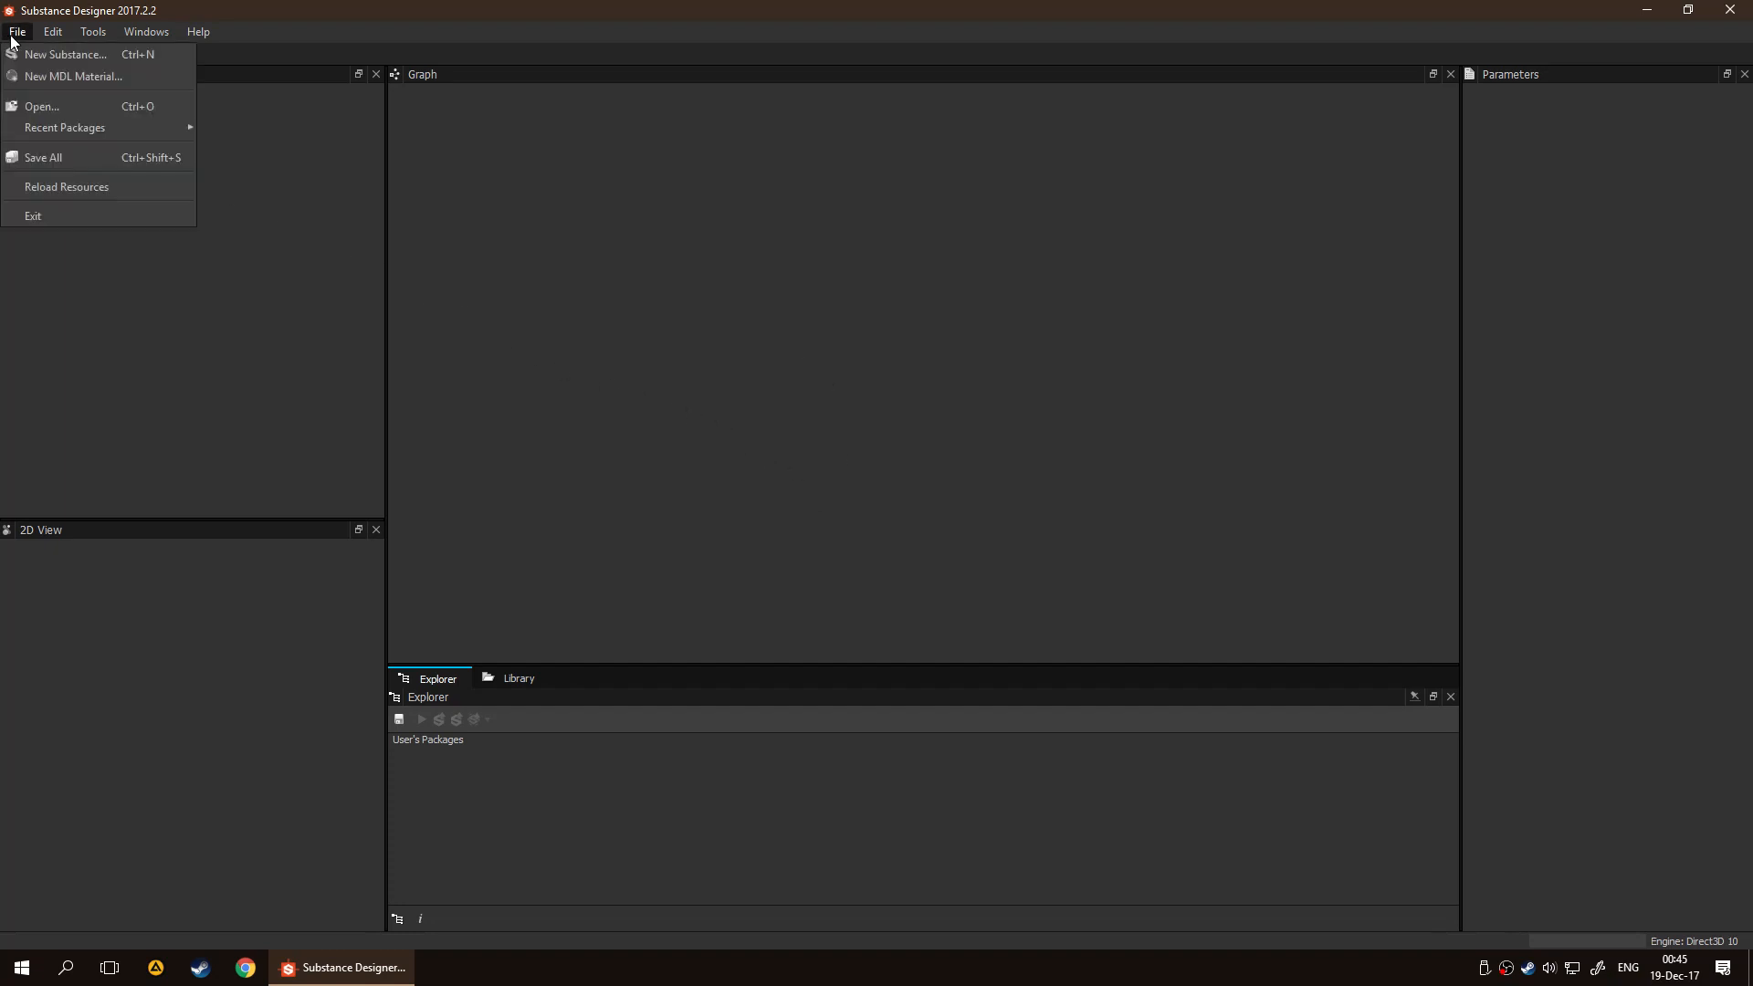
pyautogui.click(31, 52)
pyautogui.click(763, 348)
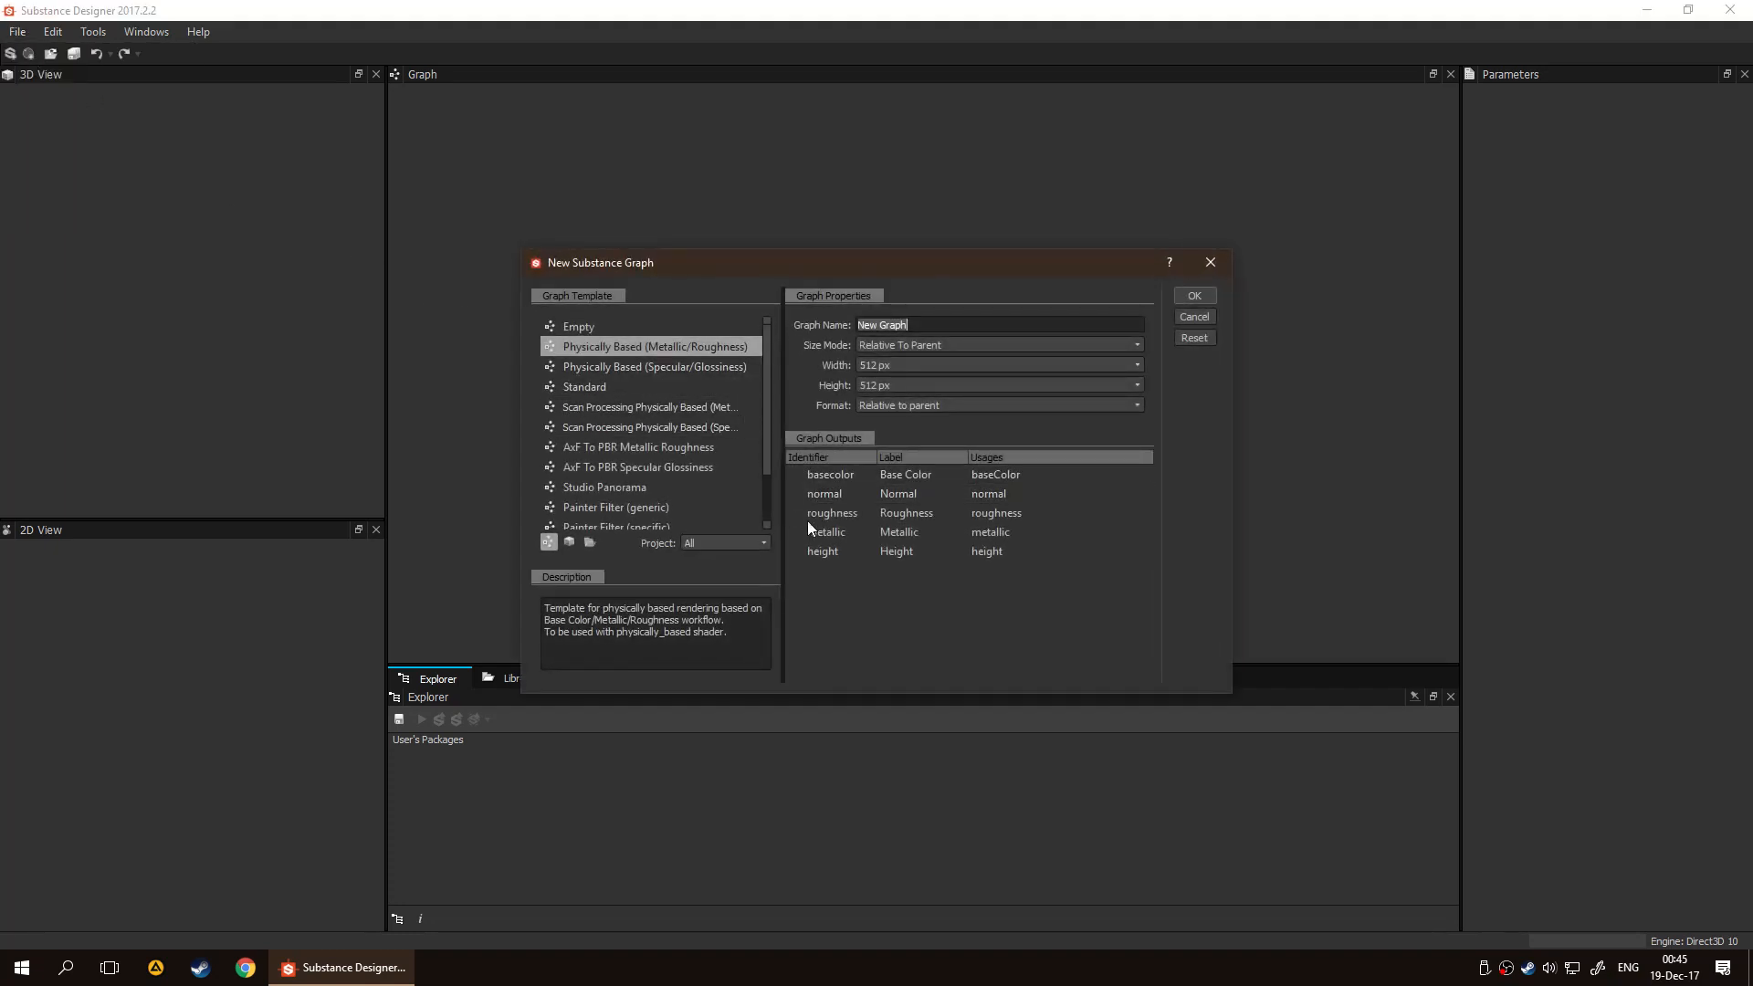
pyautogui.write('Sand_f')
pyautogui.click(964, 352)
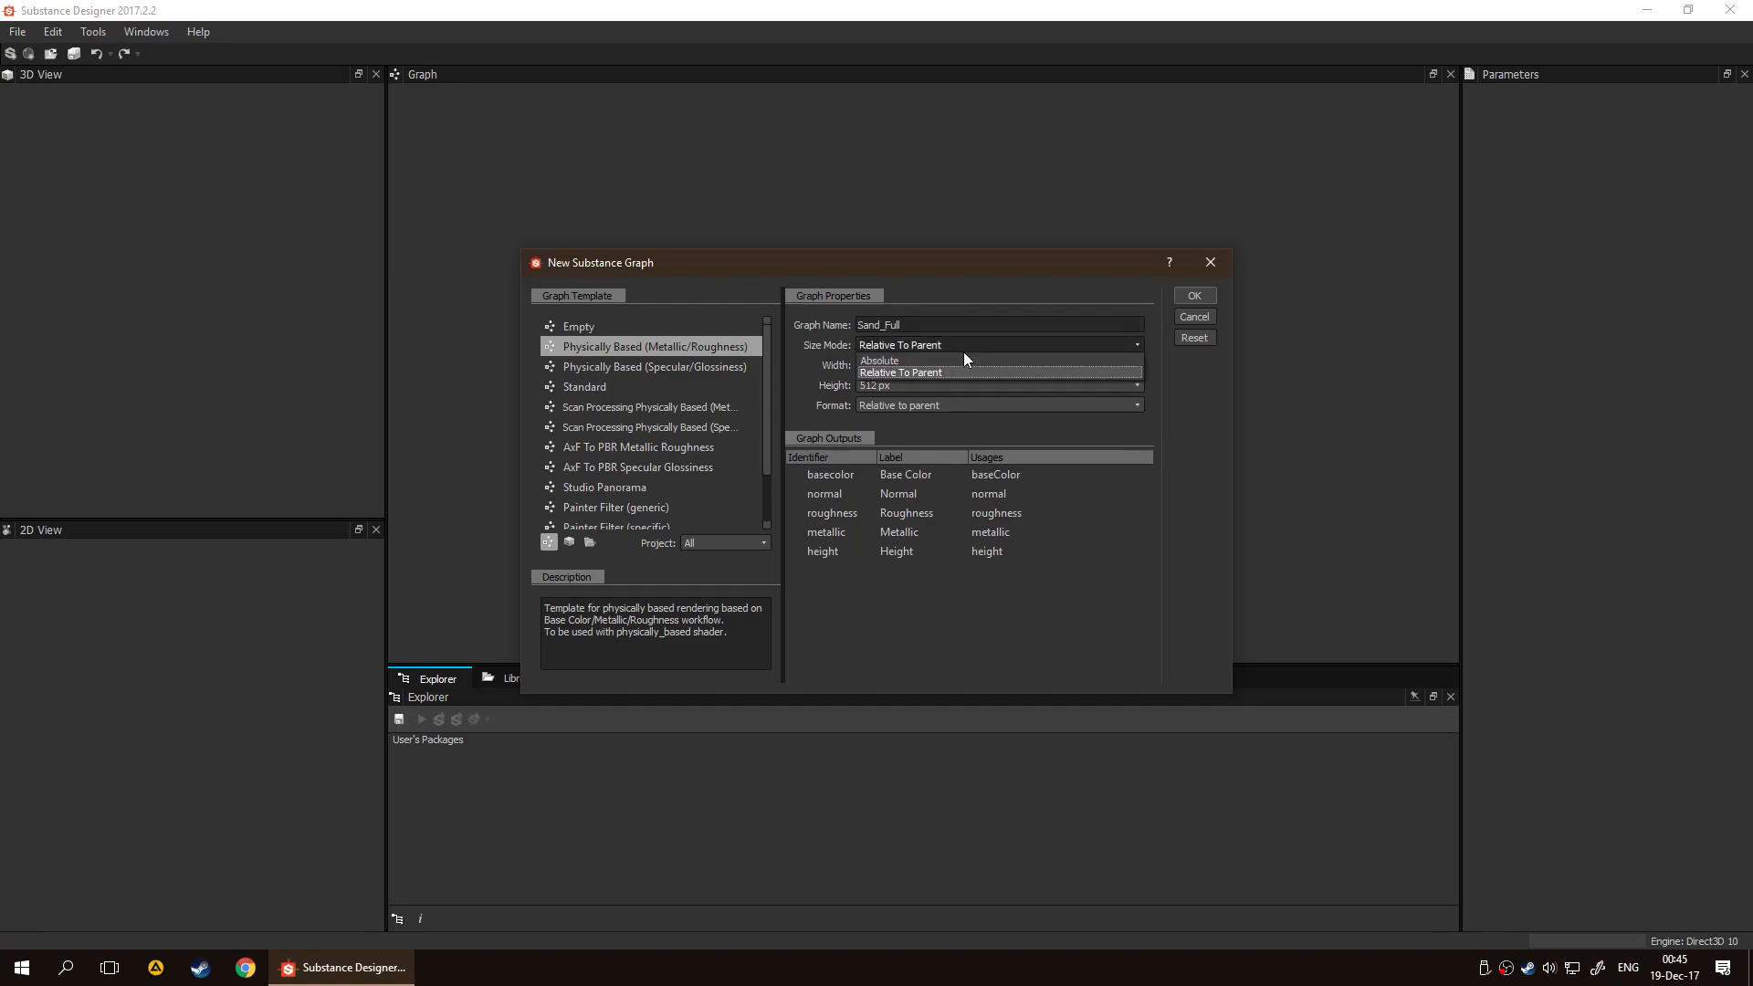
pyautogui.click(963, 353)
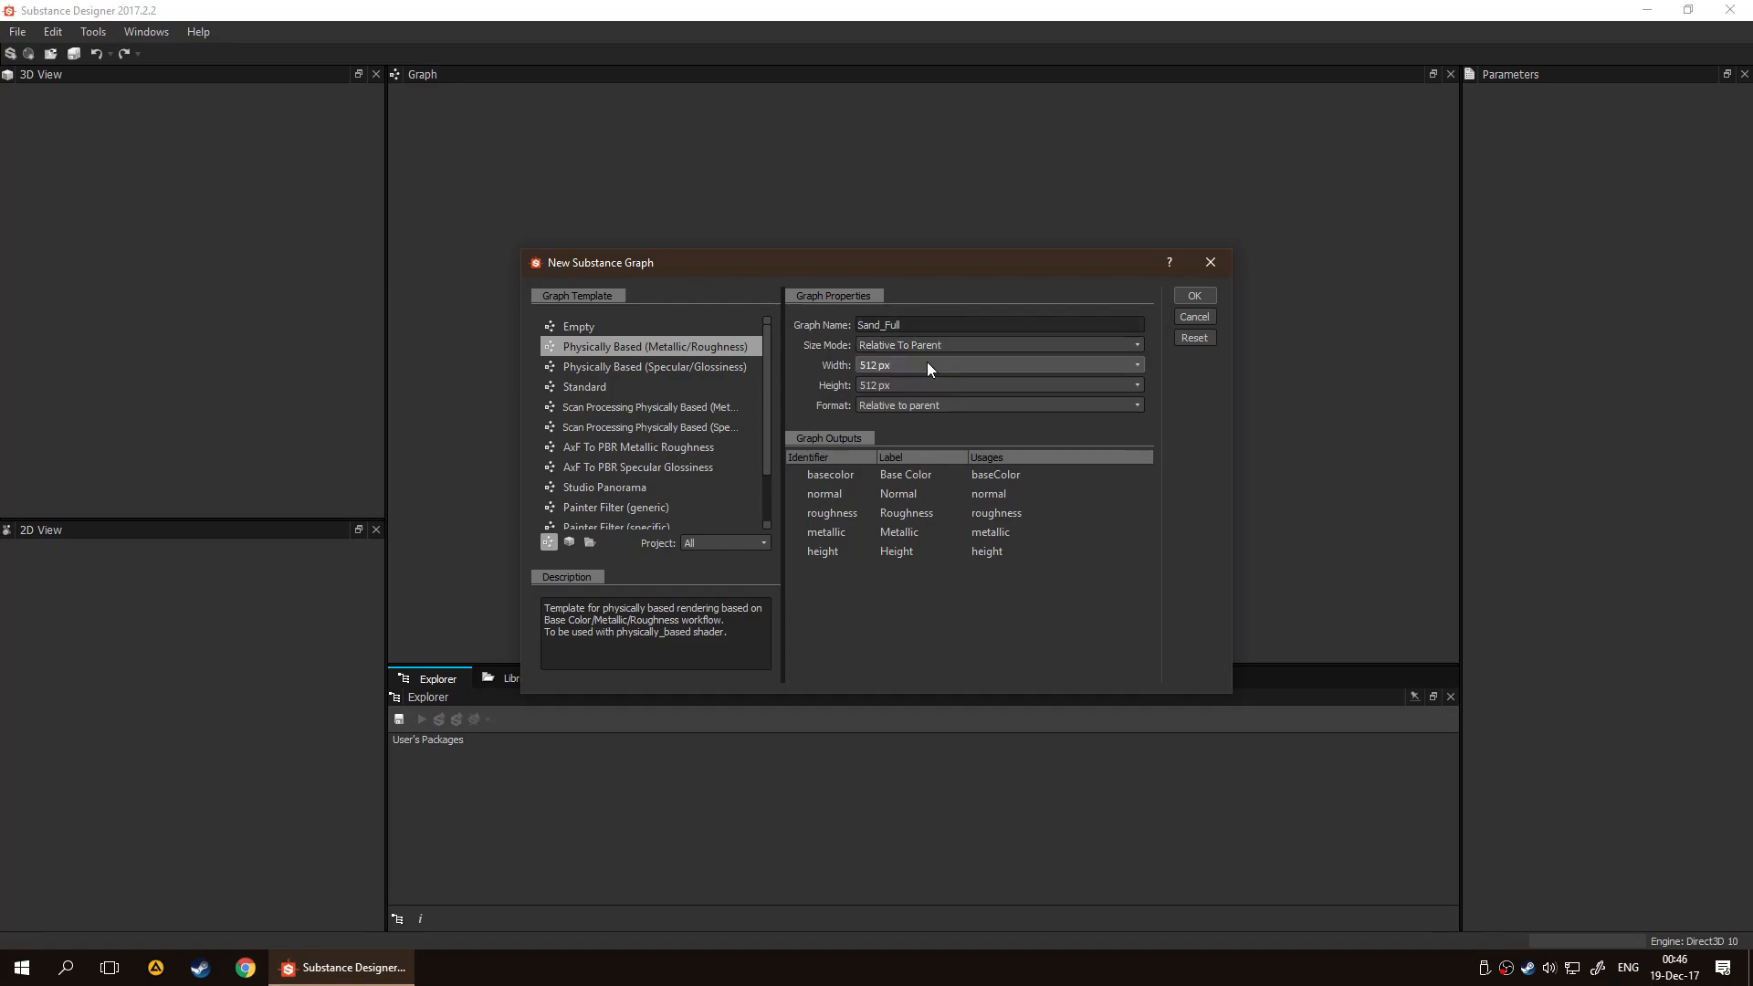
pyautogui.click(925, 347)
pyautogui.click(927, 364)
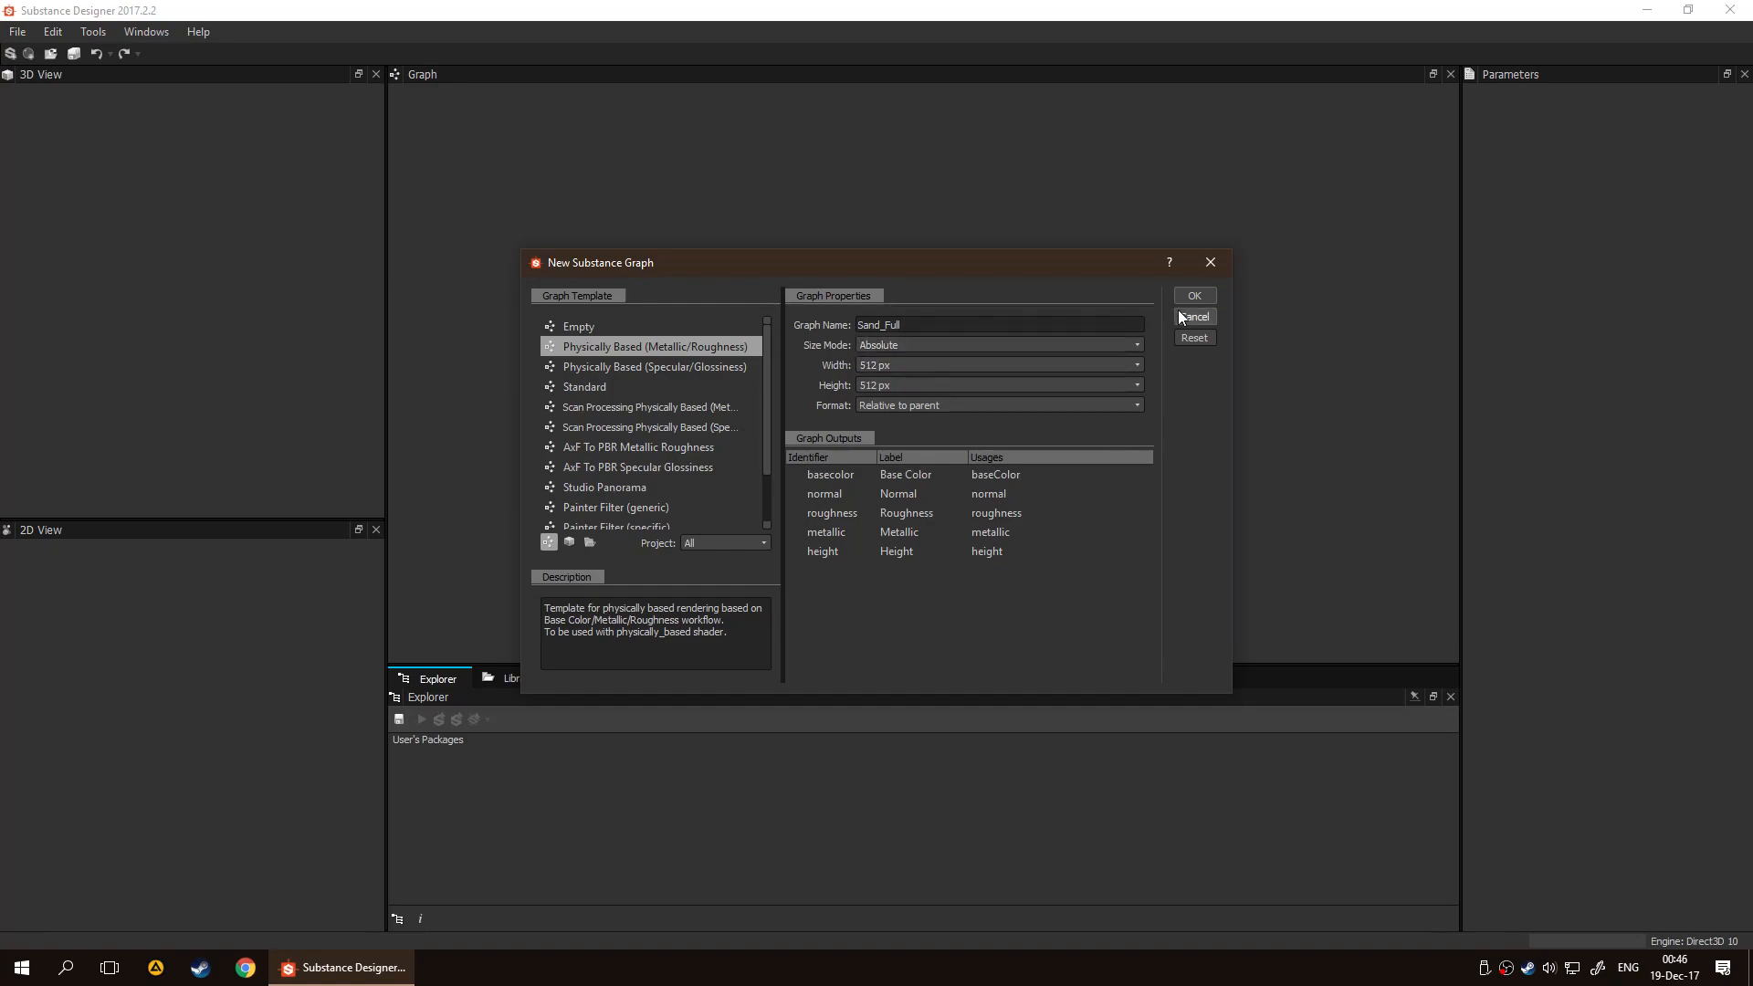
pyautogui.click(1183, 302)
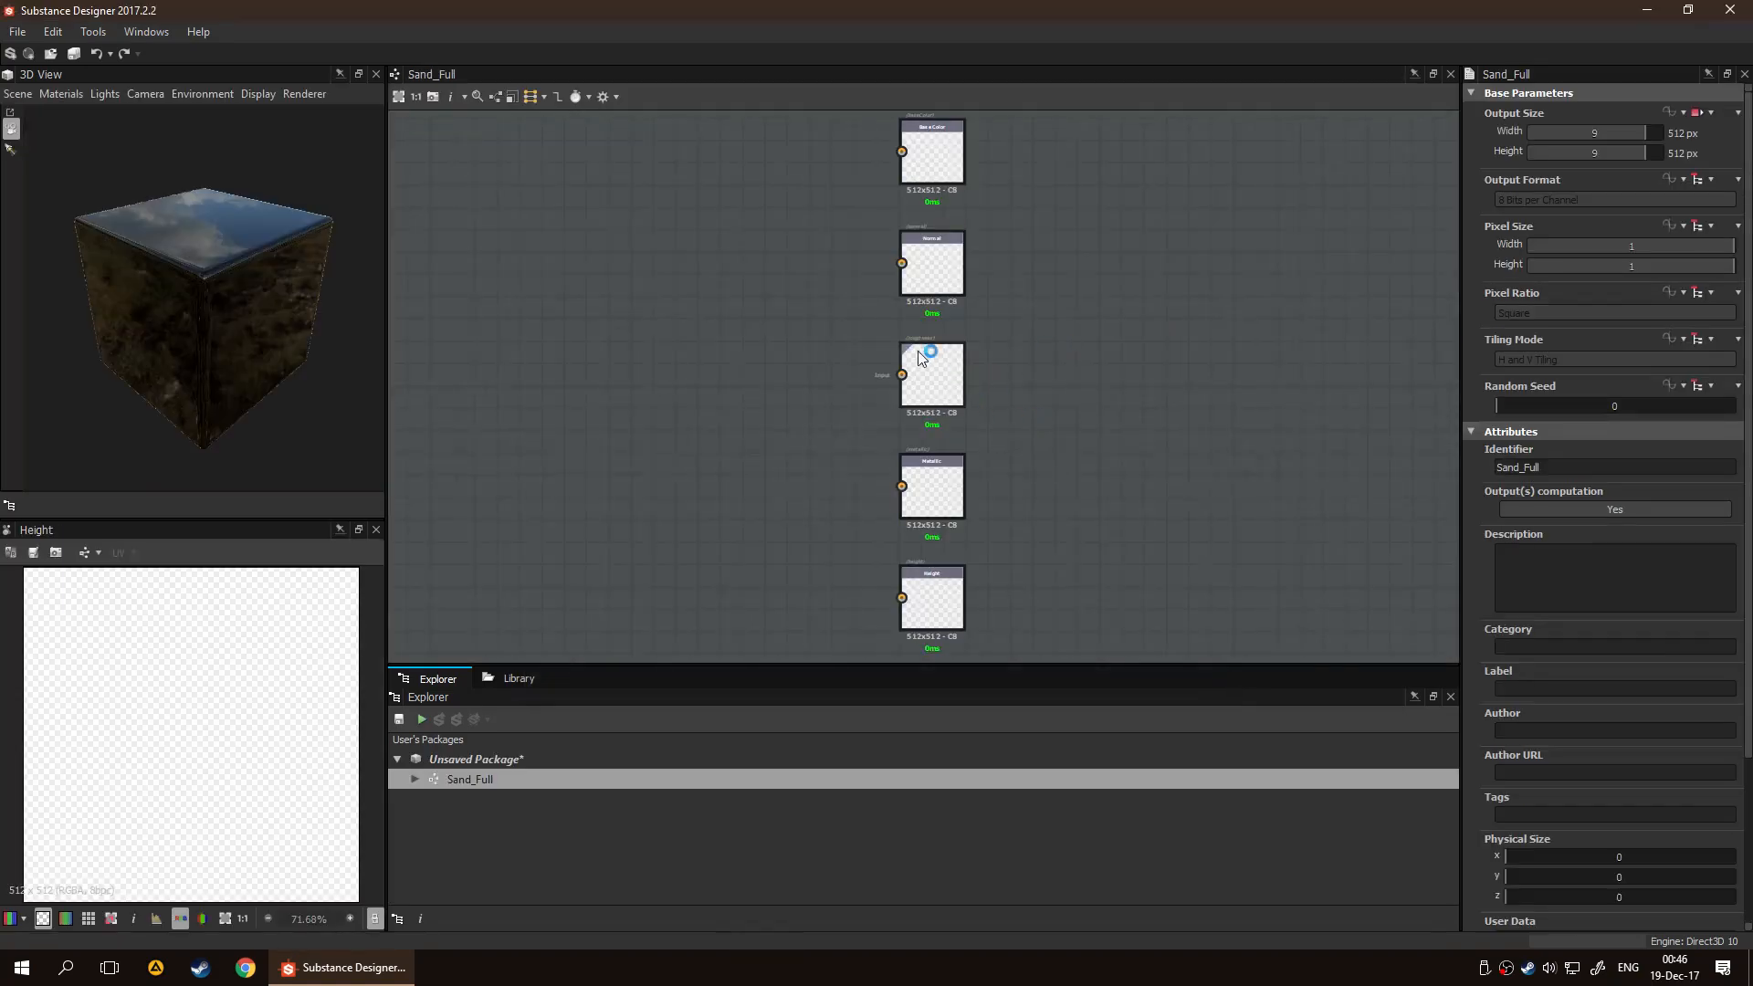
# Add a second Physically Based (Metallic/Roughness) graph named Sand to the unsaved package, with size mode Relative To Parent
pyautogui.moveTo(879, 354); pyautogui.dragTo(991, 342, button='middle')
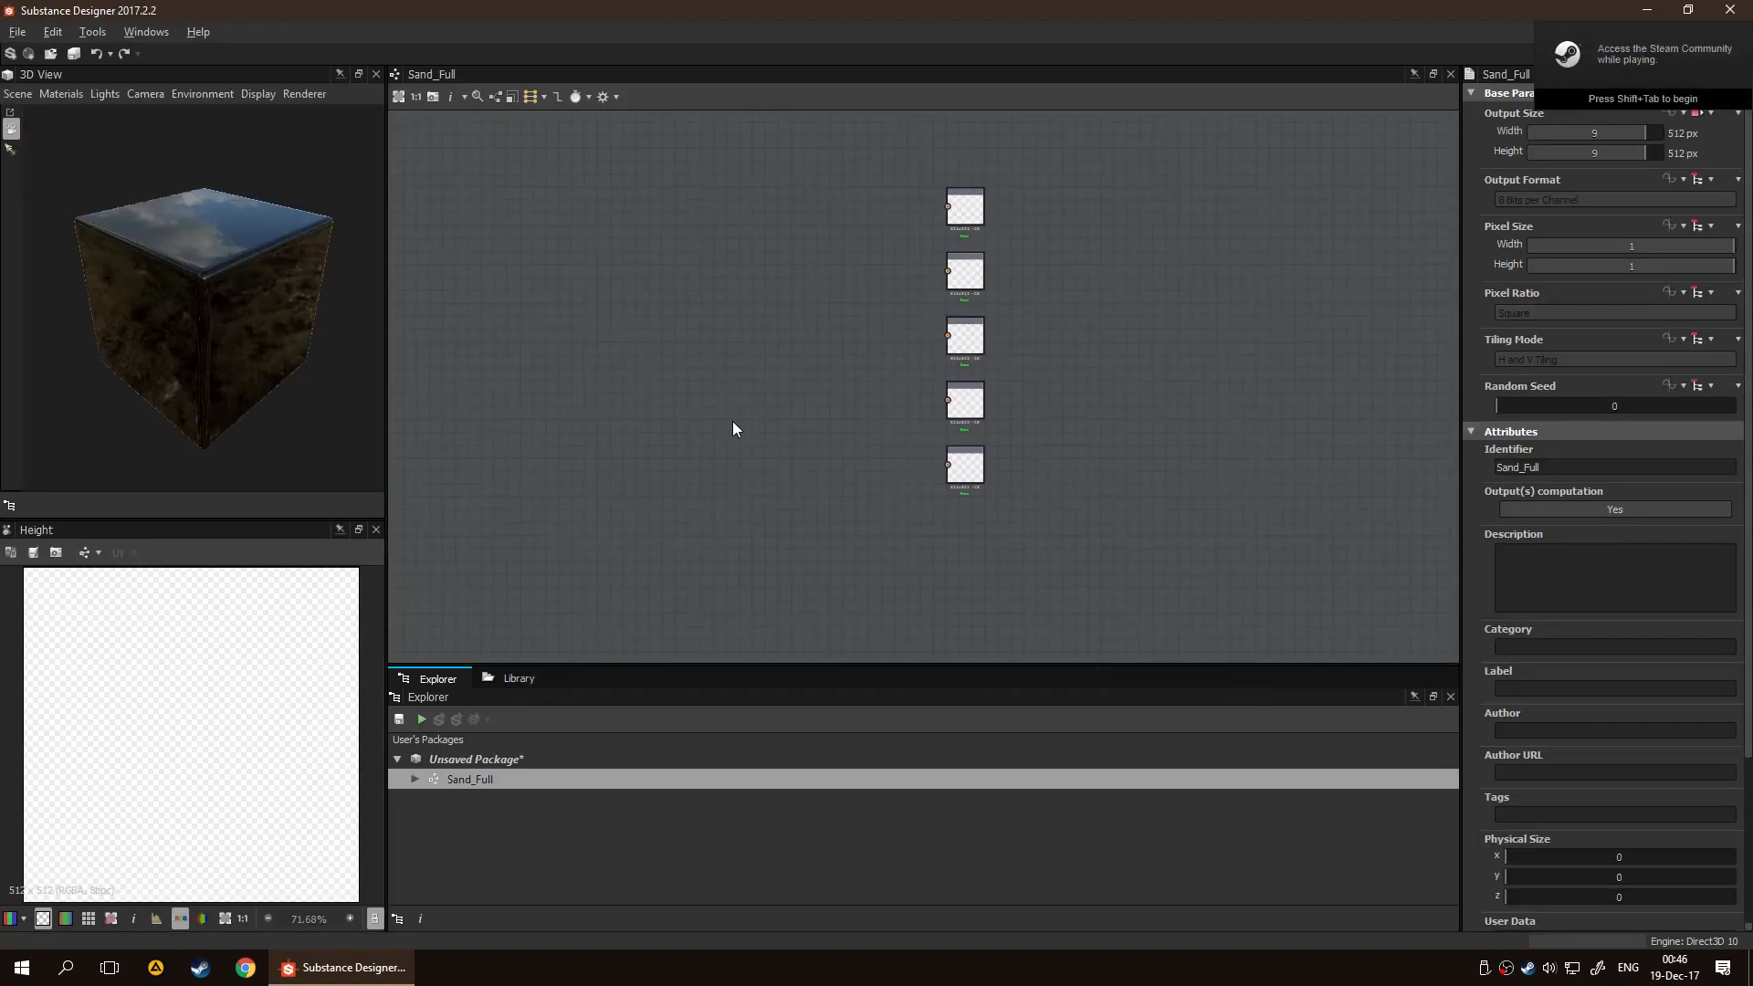
pyautogui.moveTo(735, 432); pyautogui.dragTo(810, 448, button='middle')
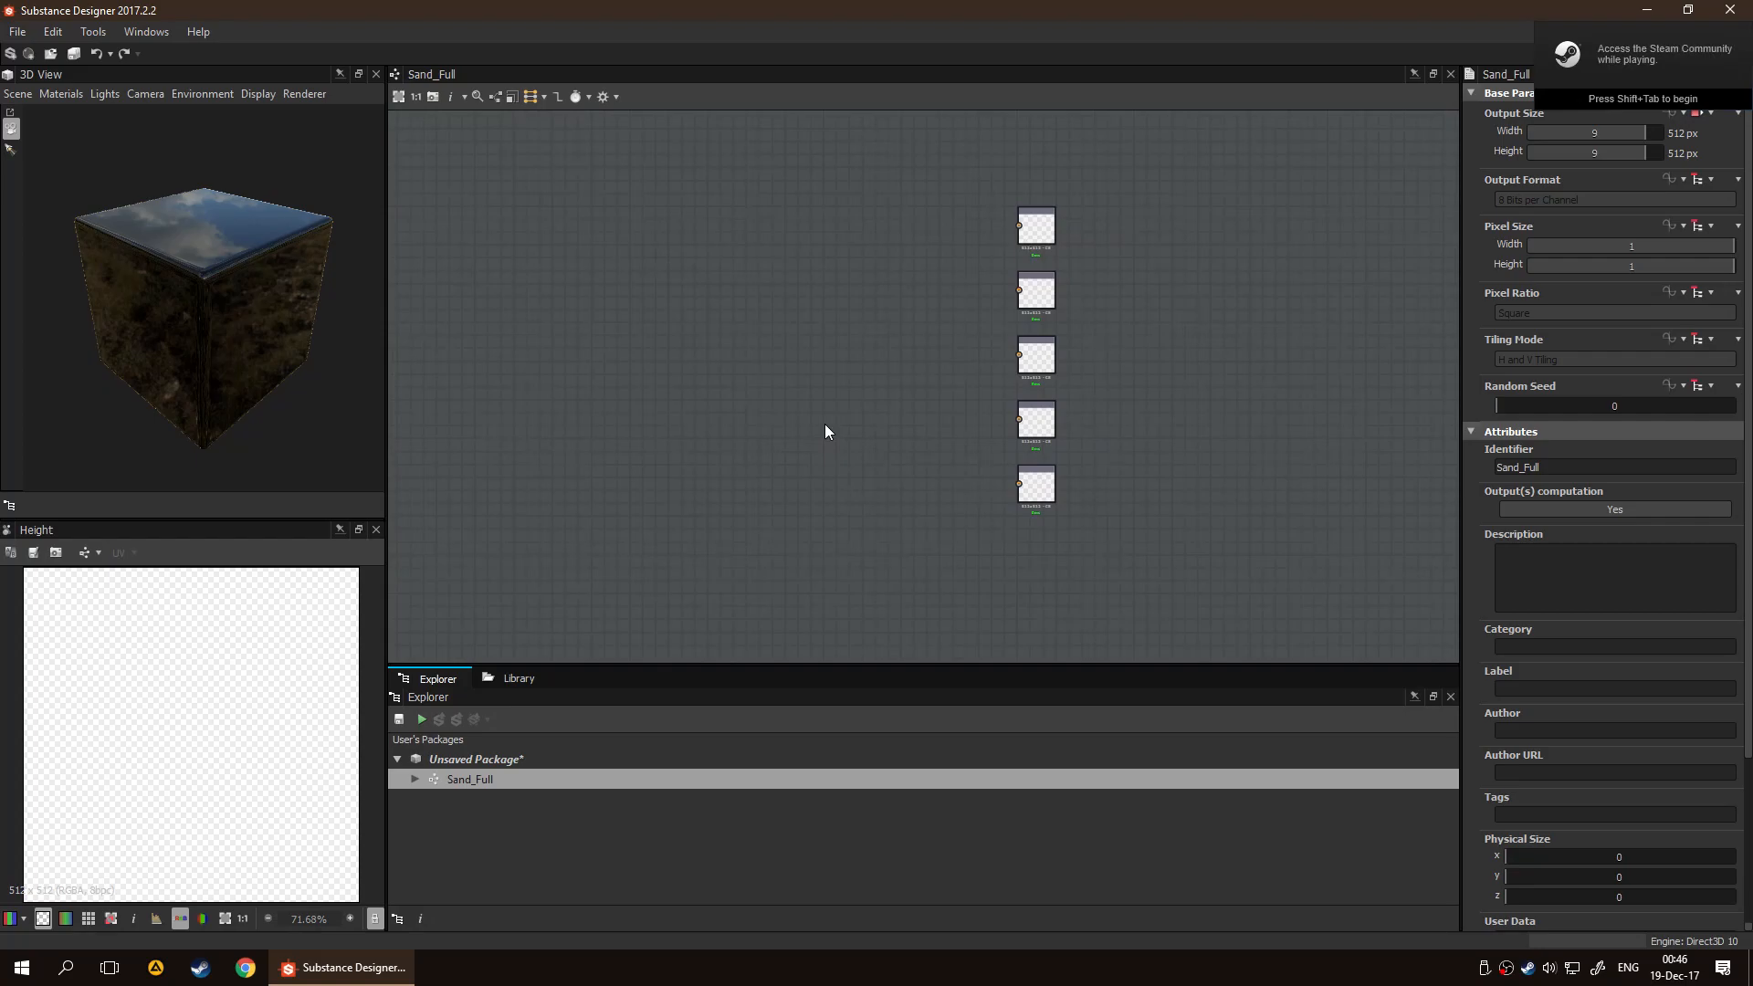
pyautogui.click(619, 837)
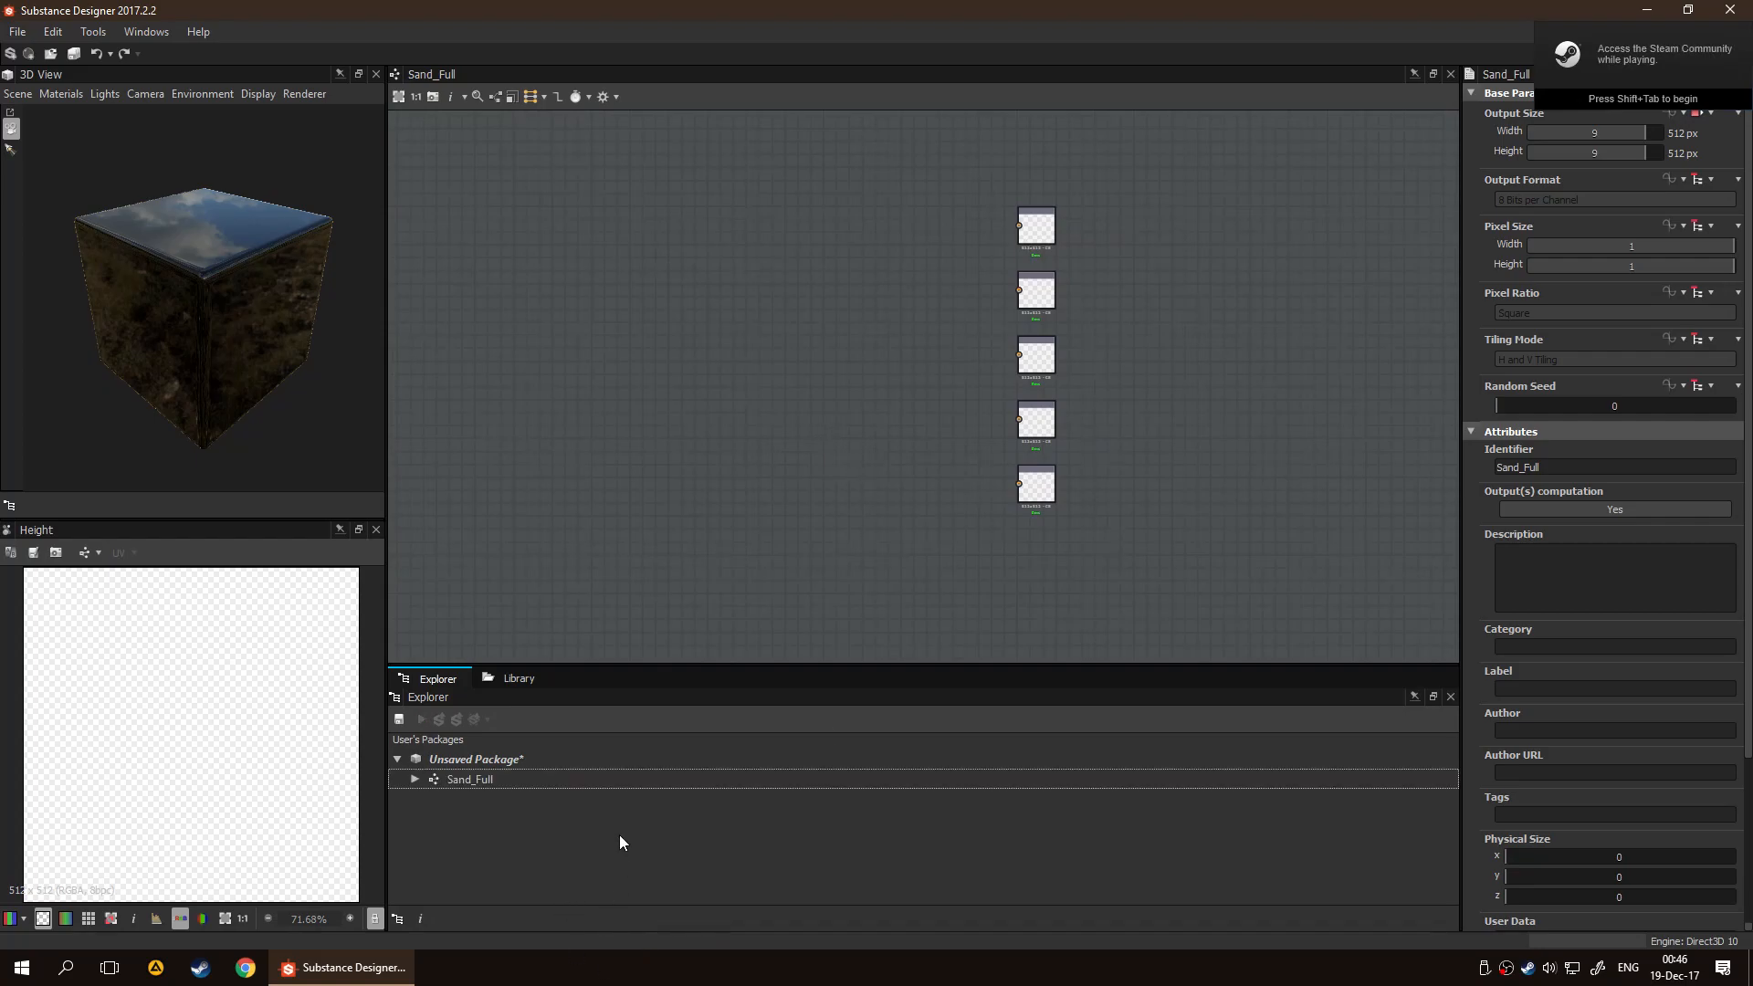
pyautogui.rightClick(510, 756)
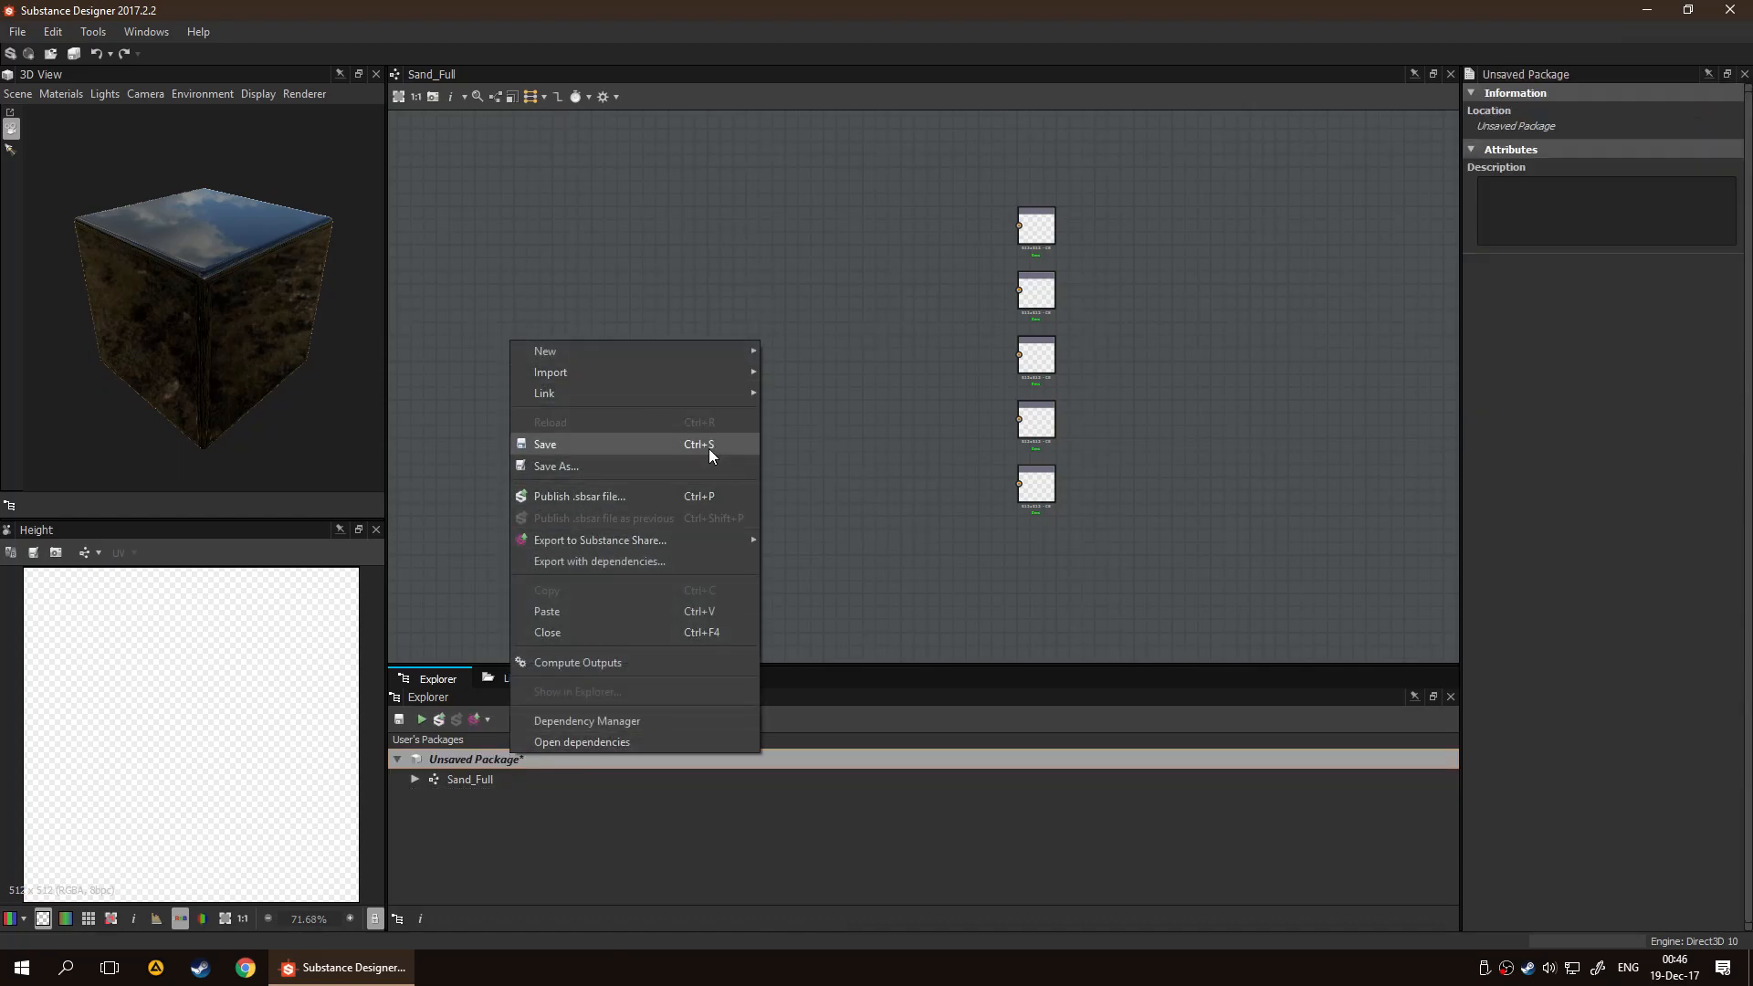
pyautogui.moveTo(704, 359)
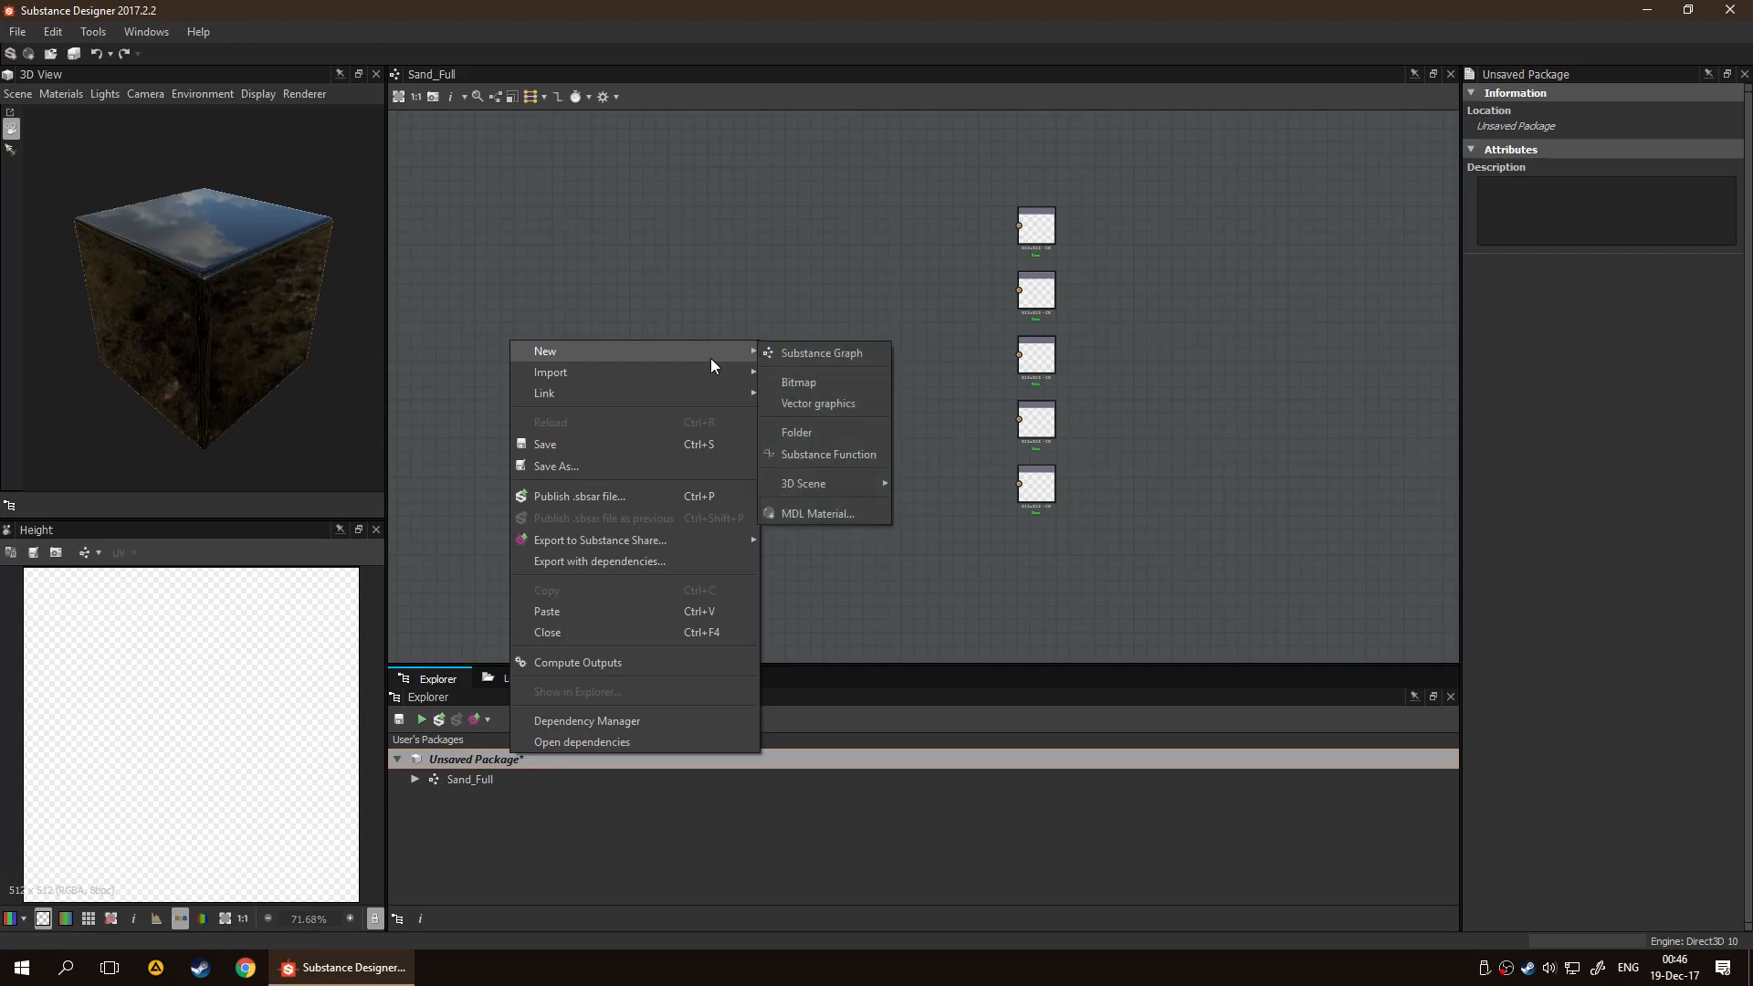
pyautogui.click(791, 350)
pyautogui.write('Sand')
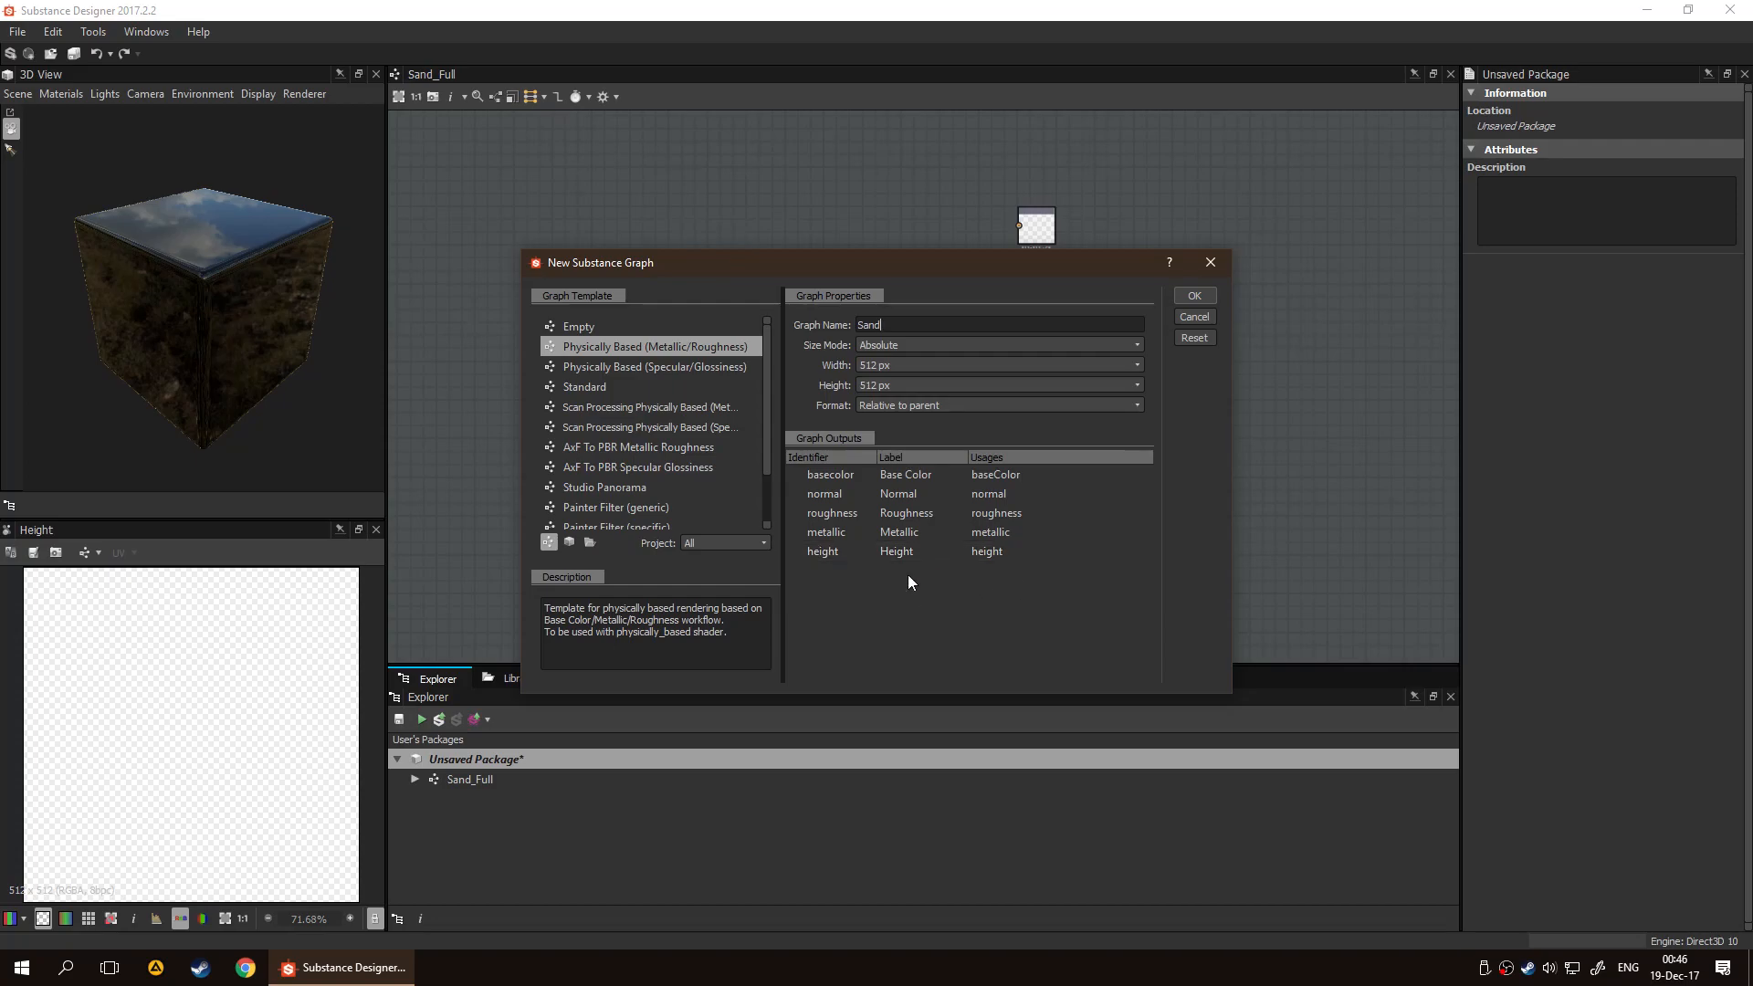
pyautogui.click(1002, 346)
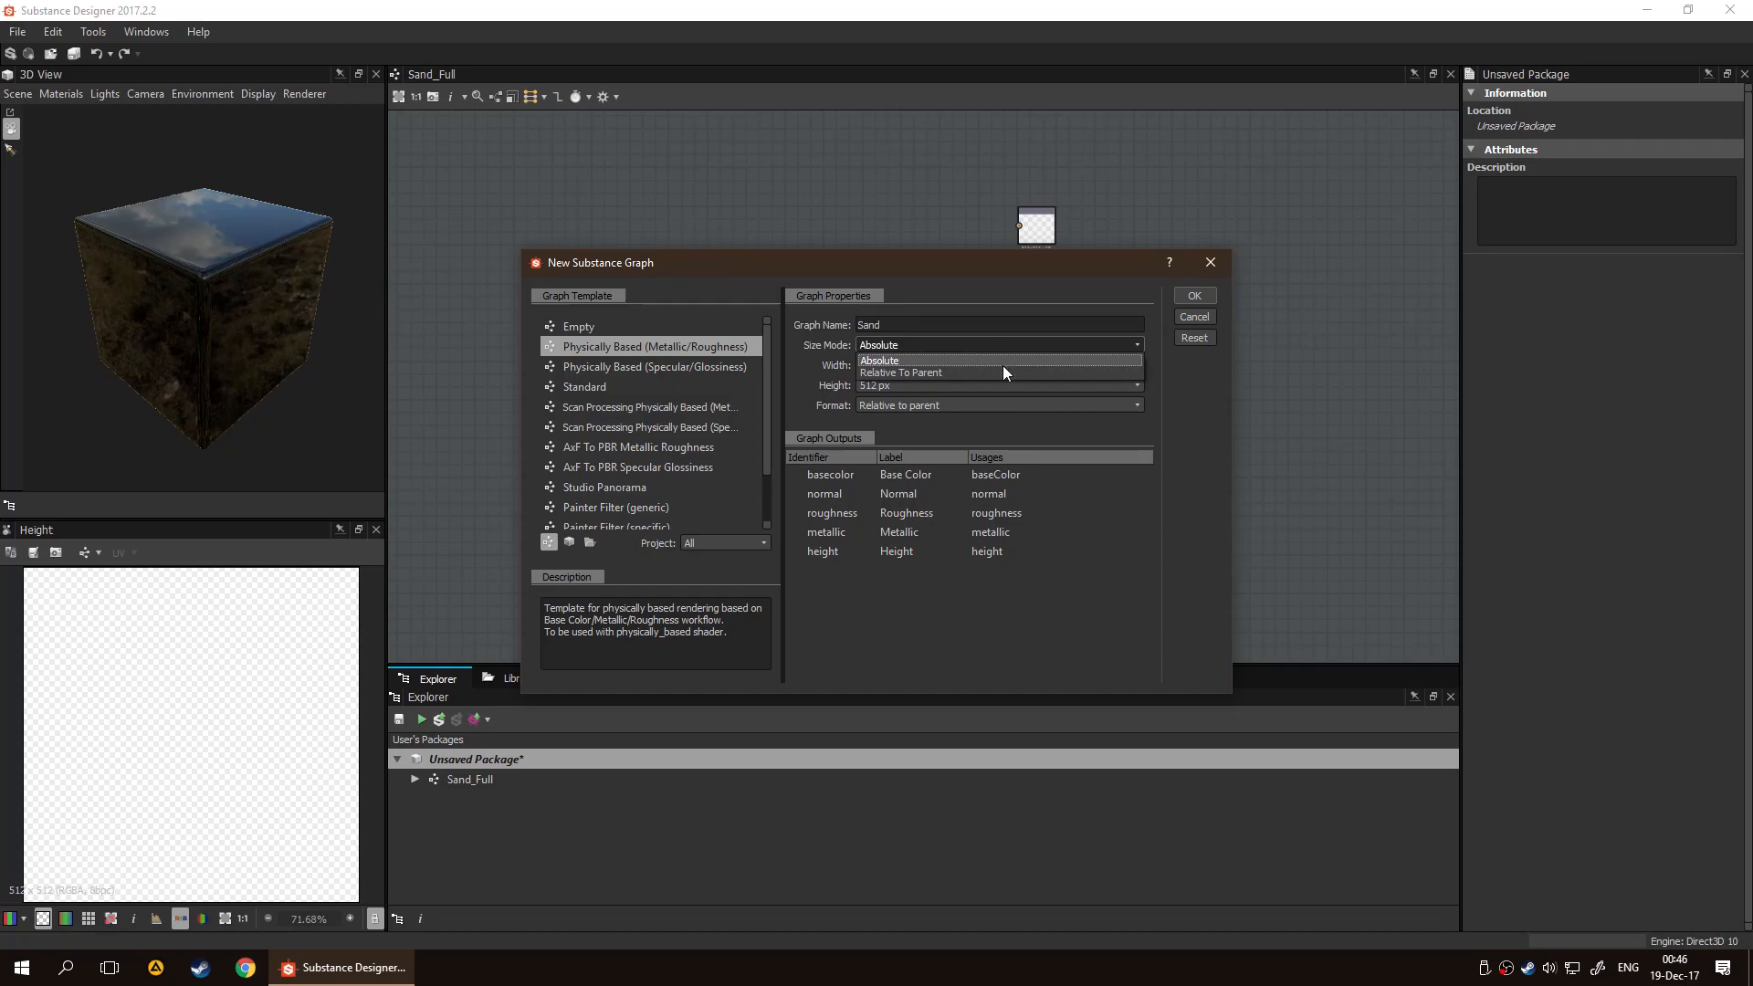
pyautogui.click(1003, 371)
pyautogui.moveTo(933, 272); pyautogui.dragTo(811, 258)
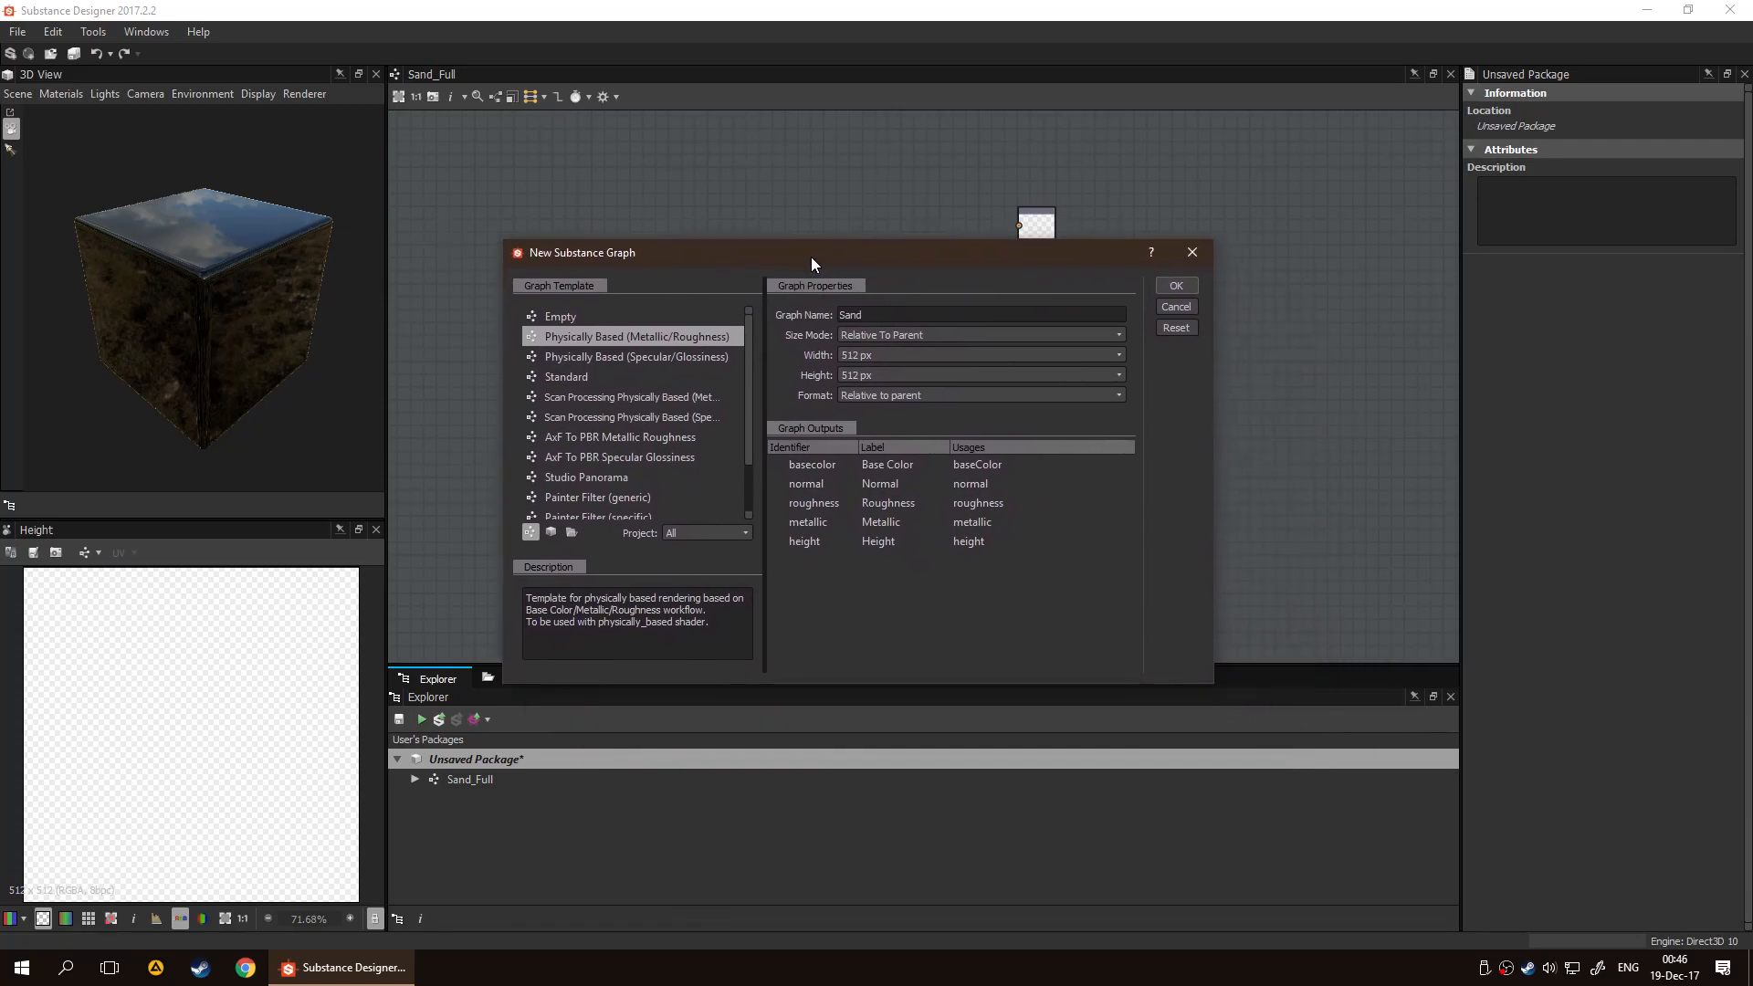
pyautogui.moveTo(1000, 246); pyautogui.dragTo(929, 233)
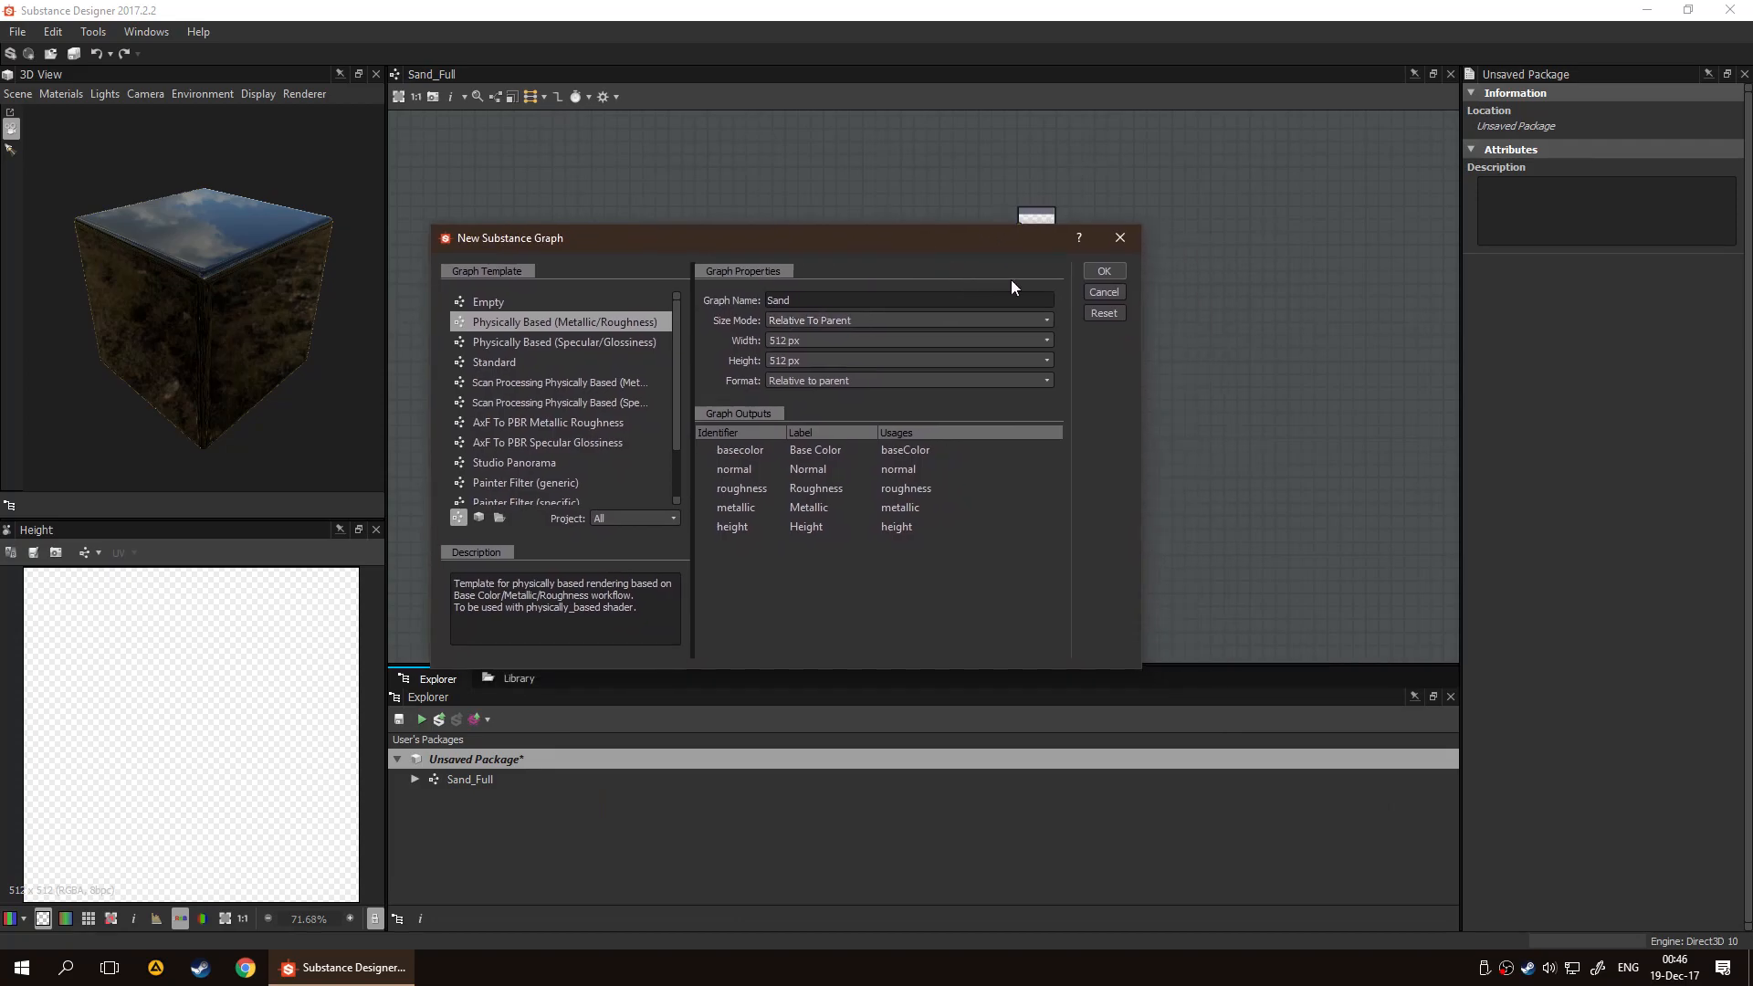
pyautogui.click(1107, 273)
pyautogui.click(770, 549)
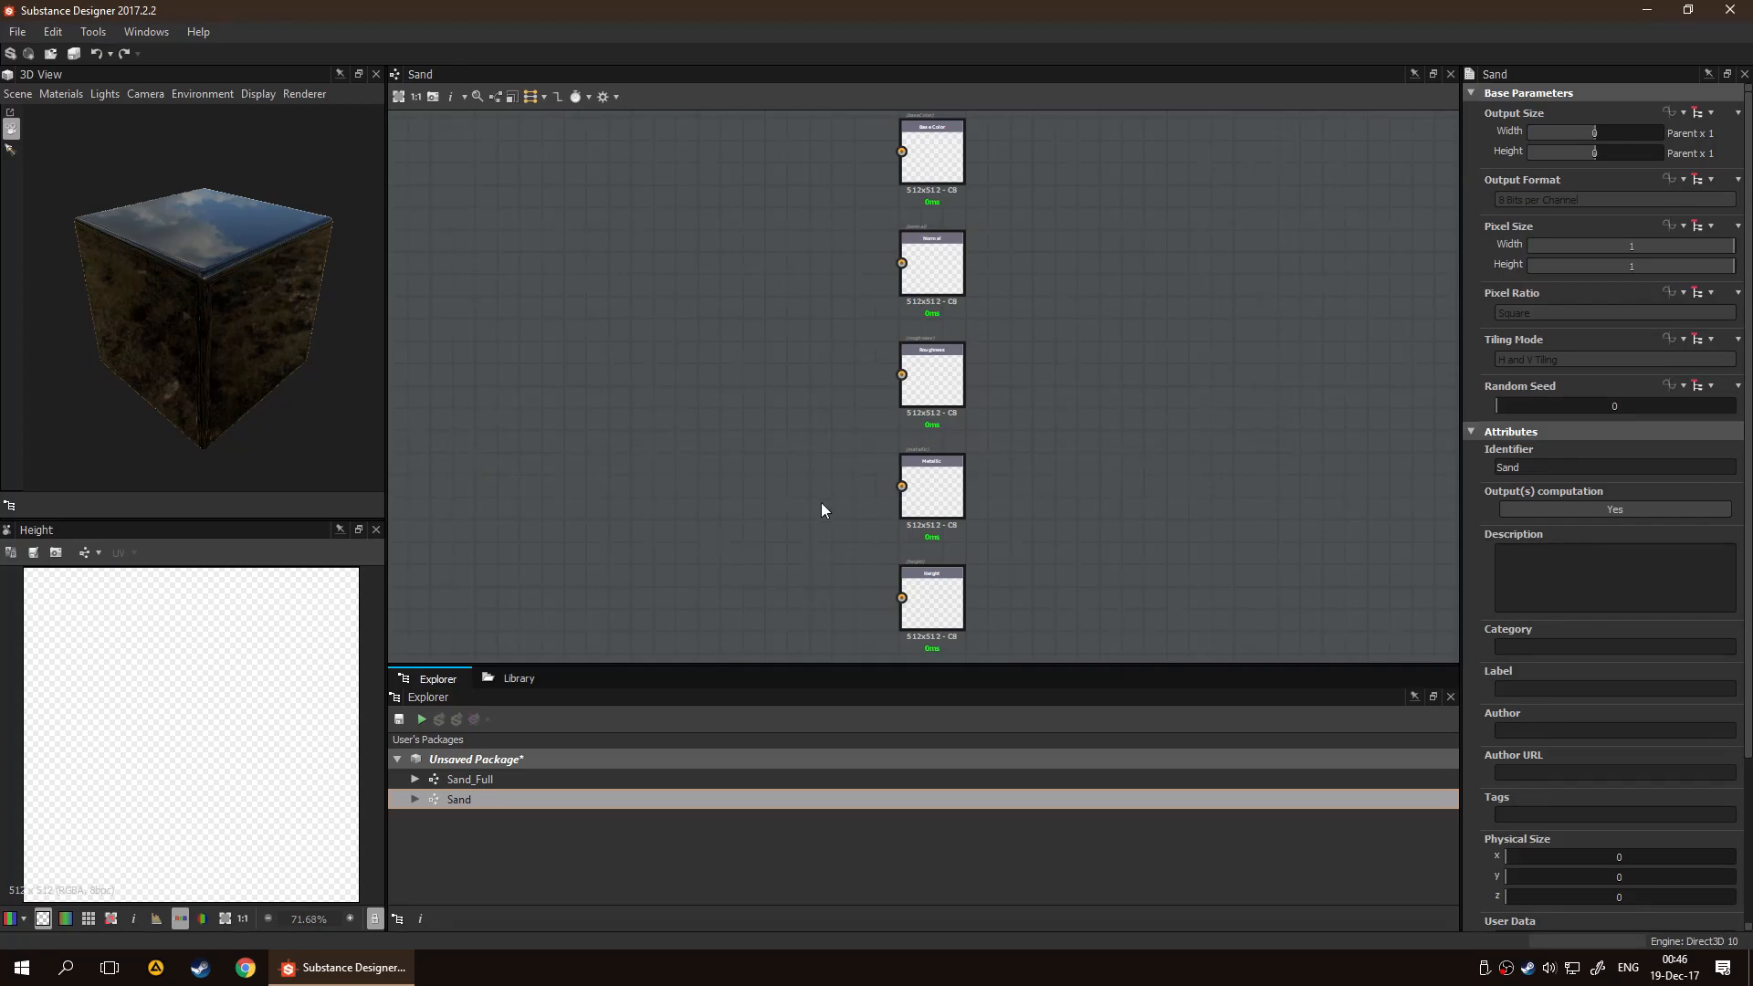
# Add a new folder named Utility to the unsaved package
pyautogui.moveTo(761, 437); pyautogui.dragTo(880, 426, button='middle')
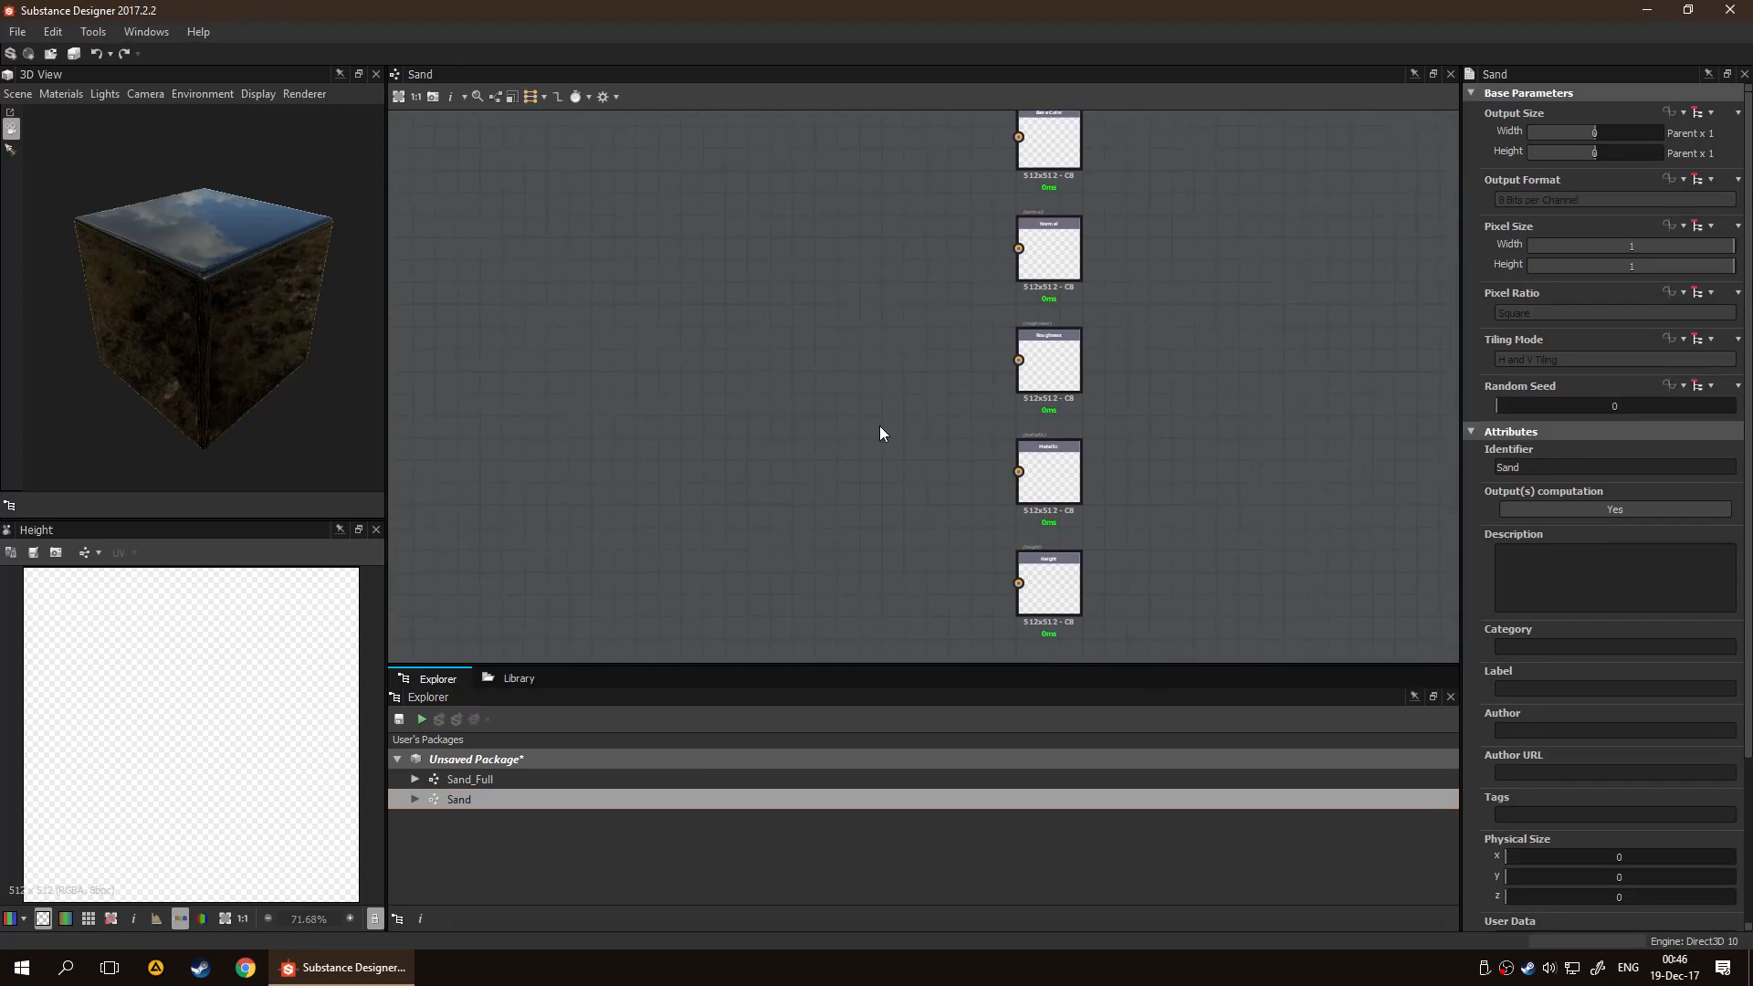
pyautogui.click(468, 853)
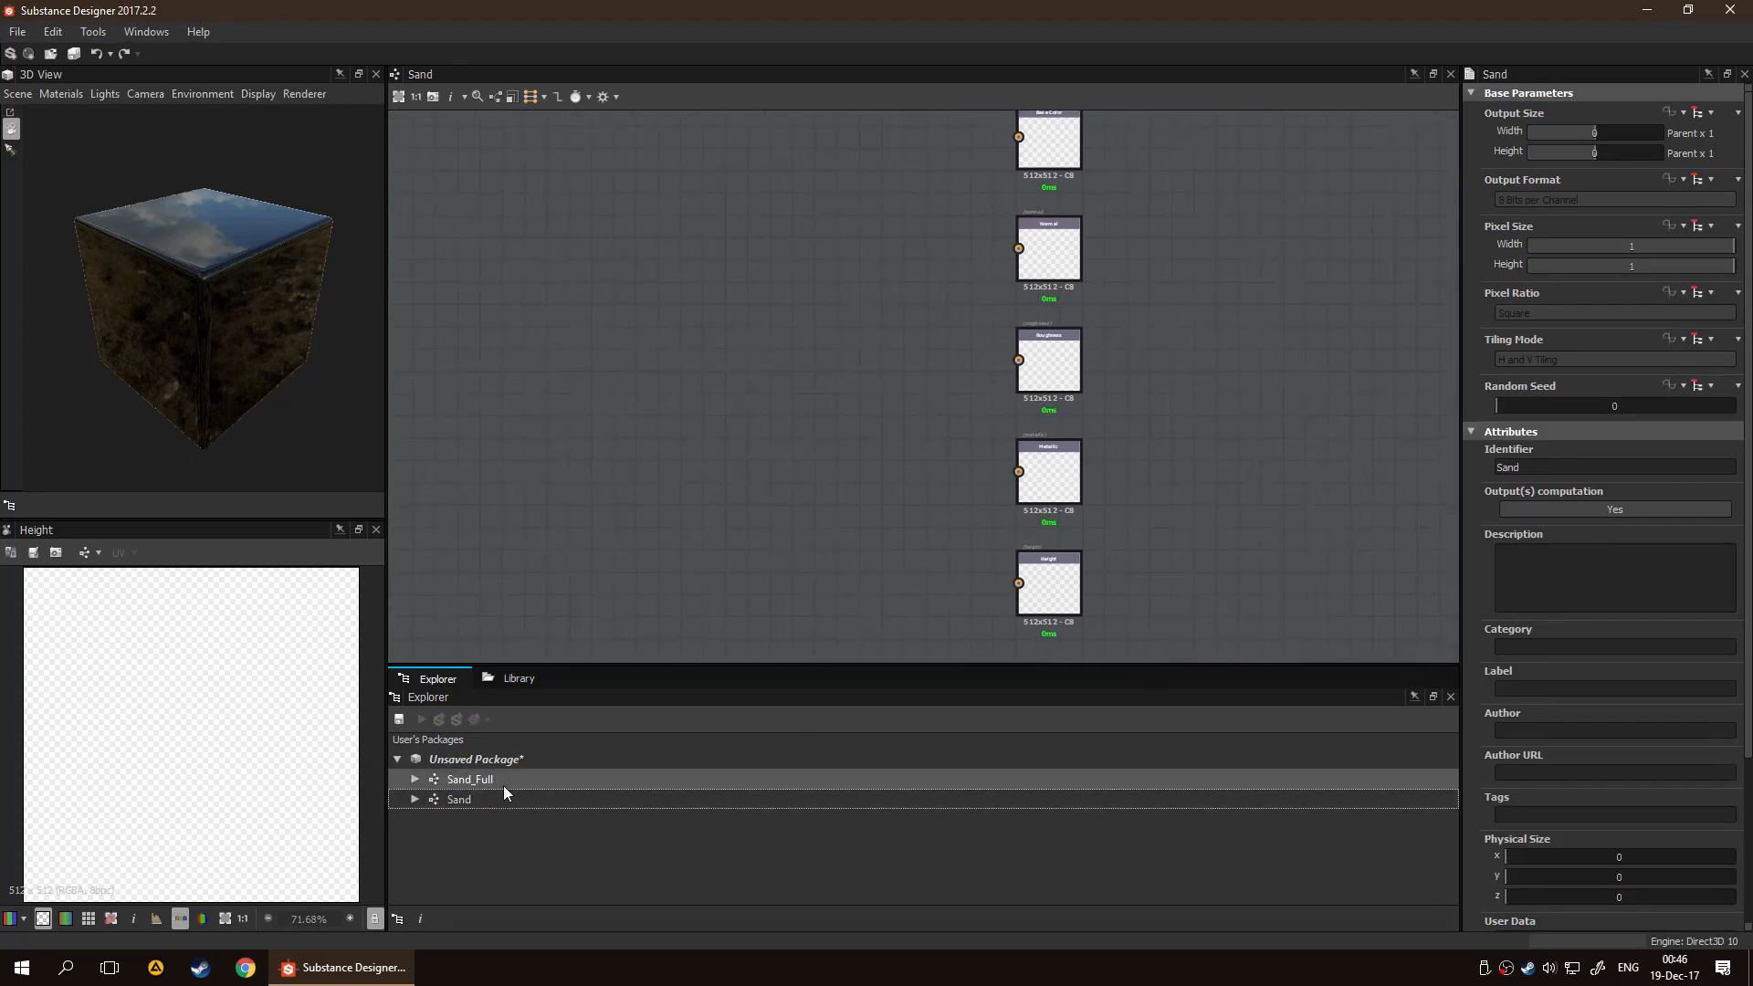
pyautogui.rightClick(511, 757)
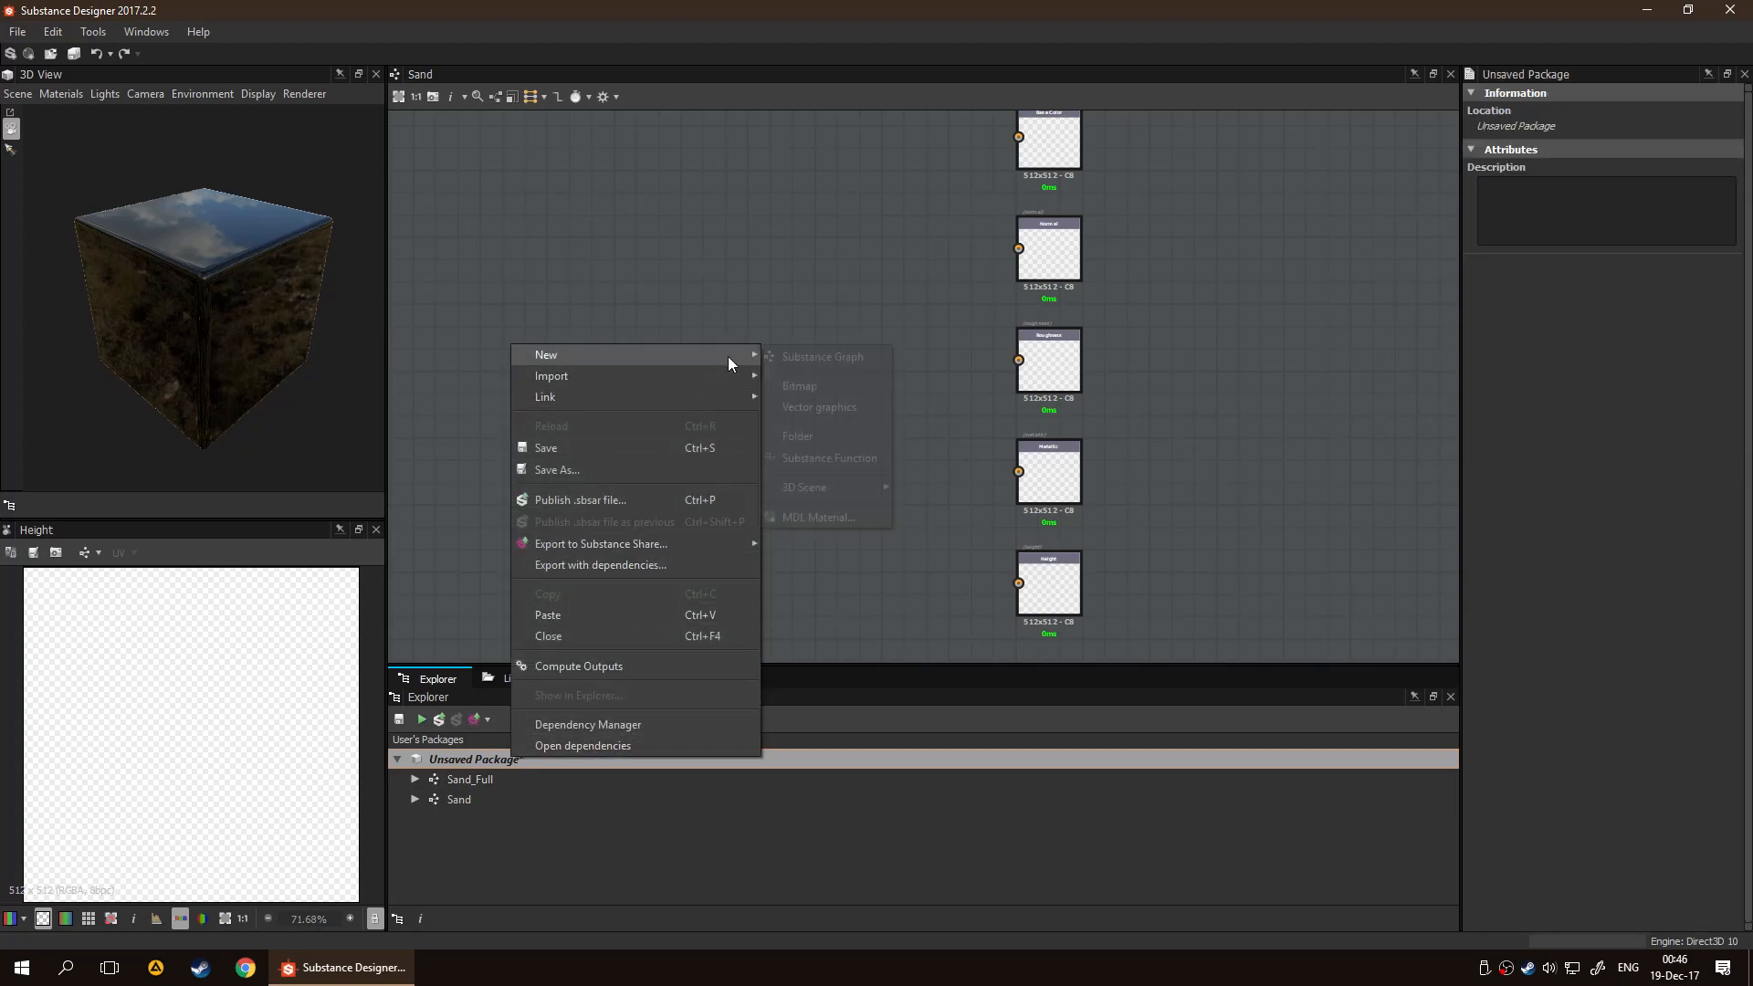
pyautogui.moveTo(721, 354)
pyautogui.click(846, 443)
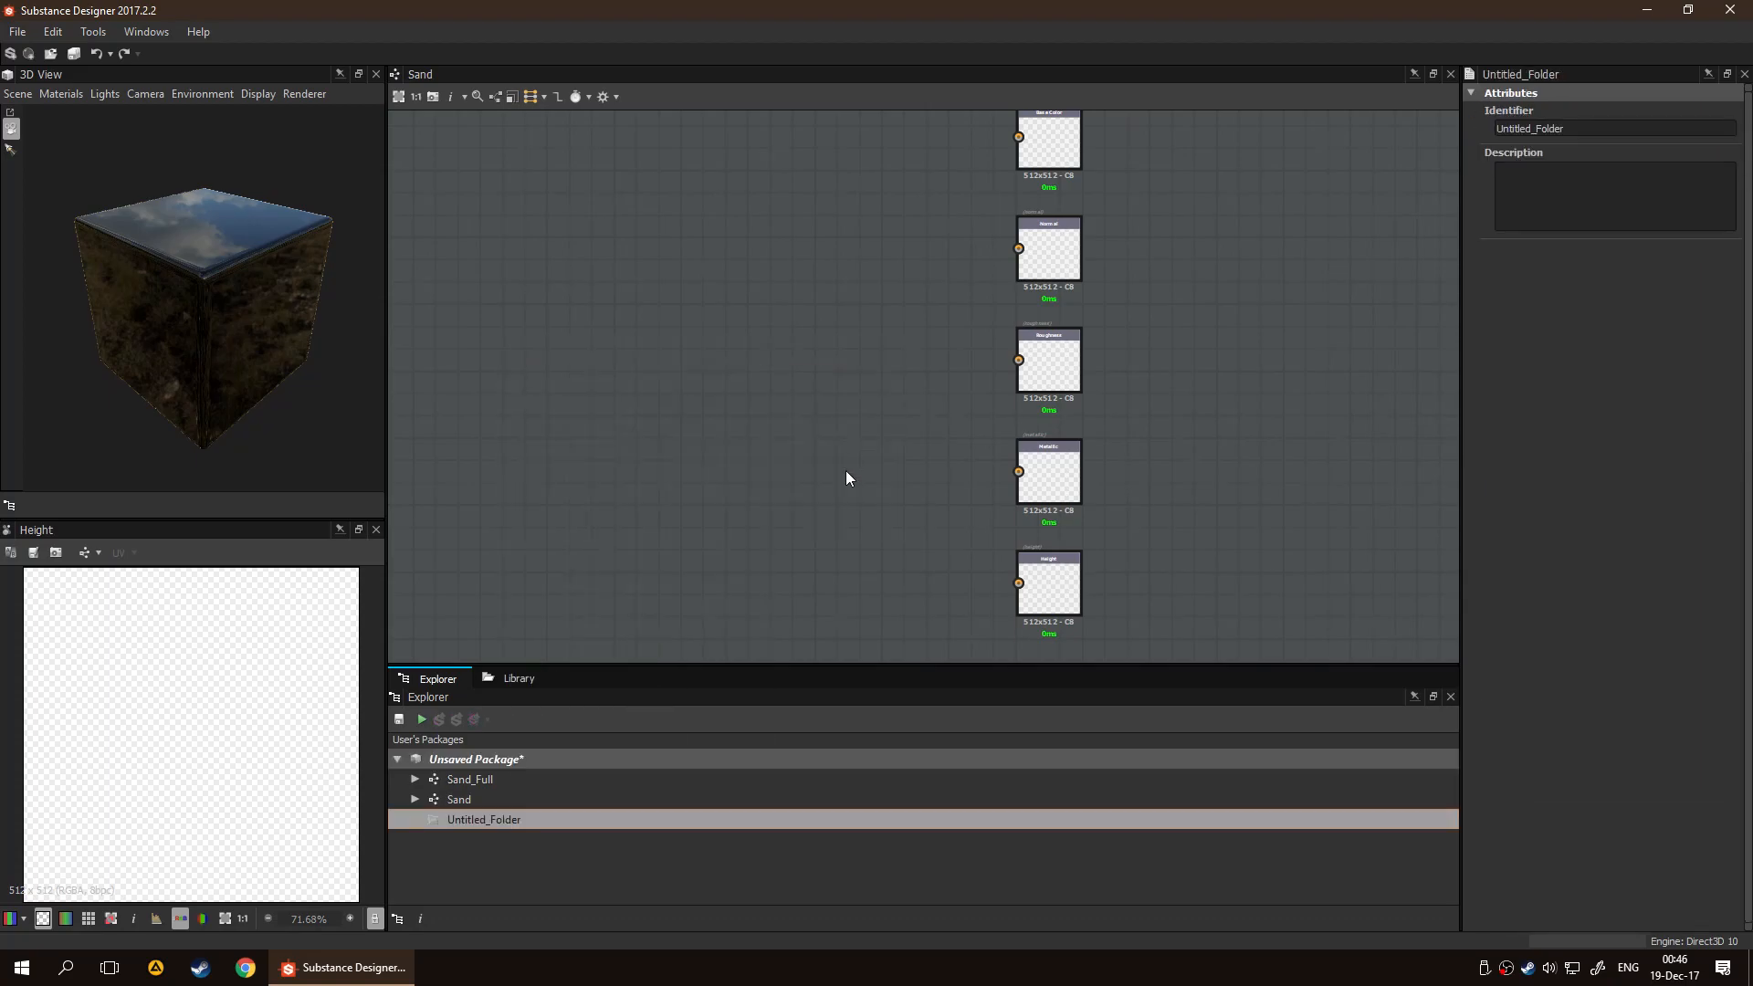
pyautogui.write('Utility')
pyautogui.press('Return')
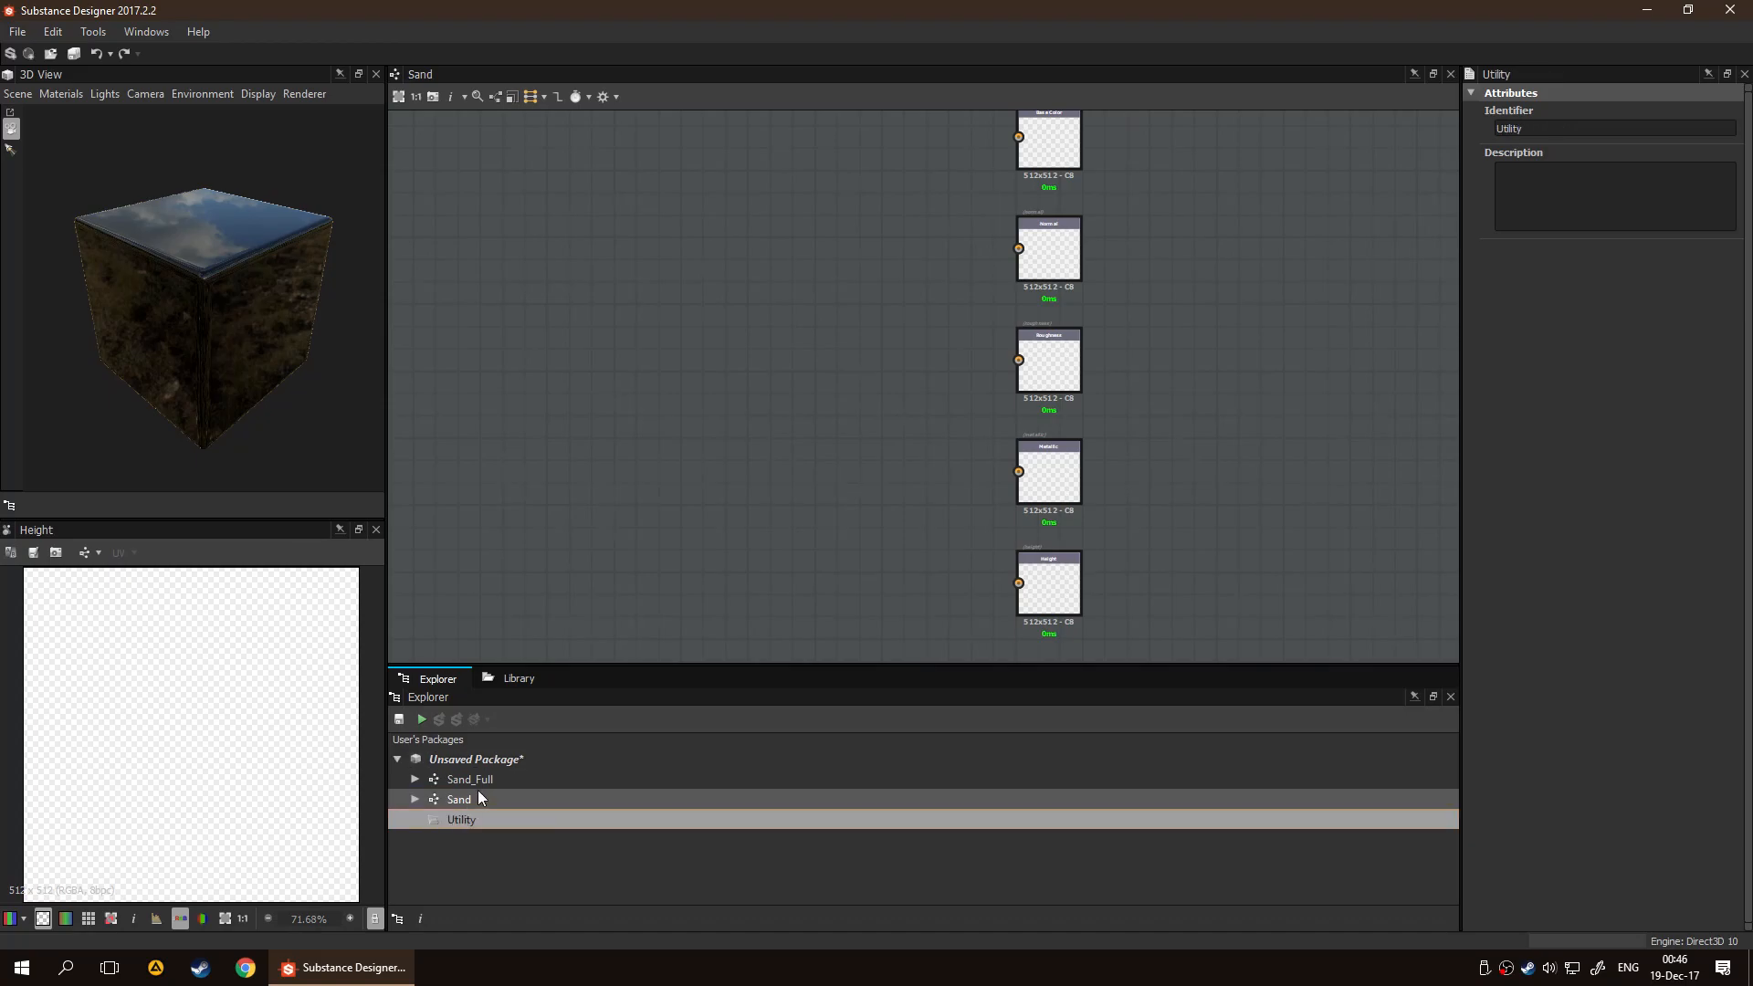
# Move the Sand graph into the Utility folder and open it for editing
pyautogui.moveTo(499, 802); pyautogui.dragTo(498, 821)
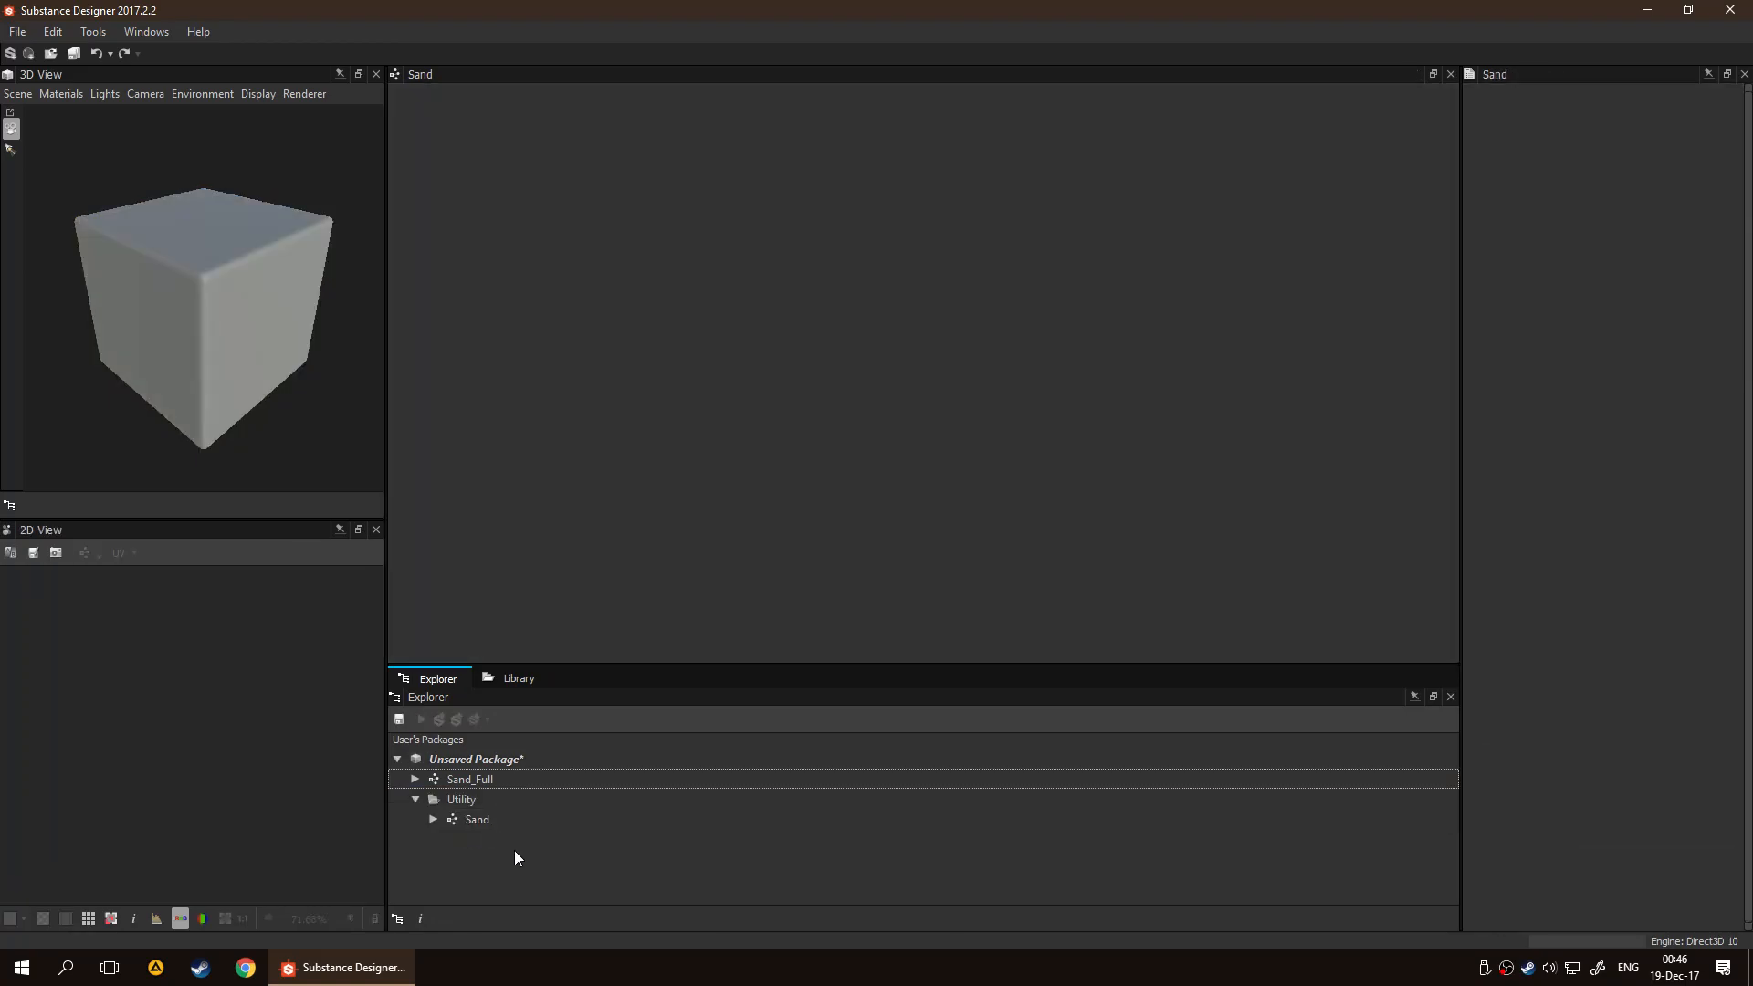
pyautogui.click(493, 802)
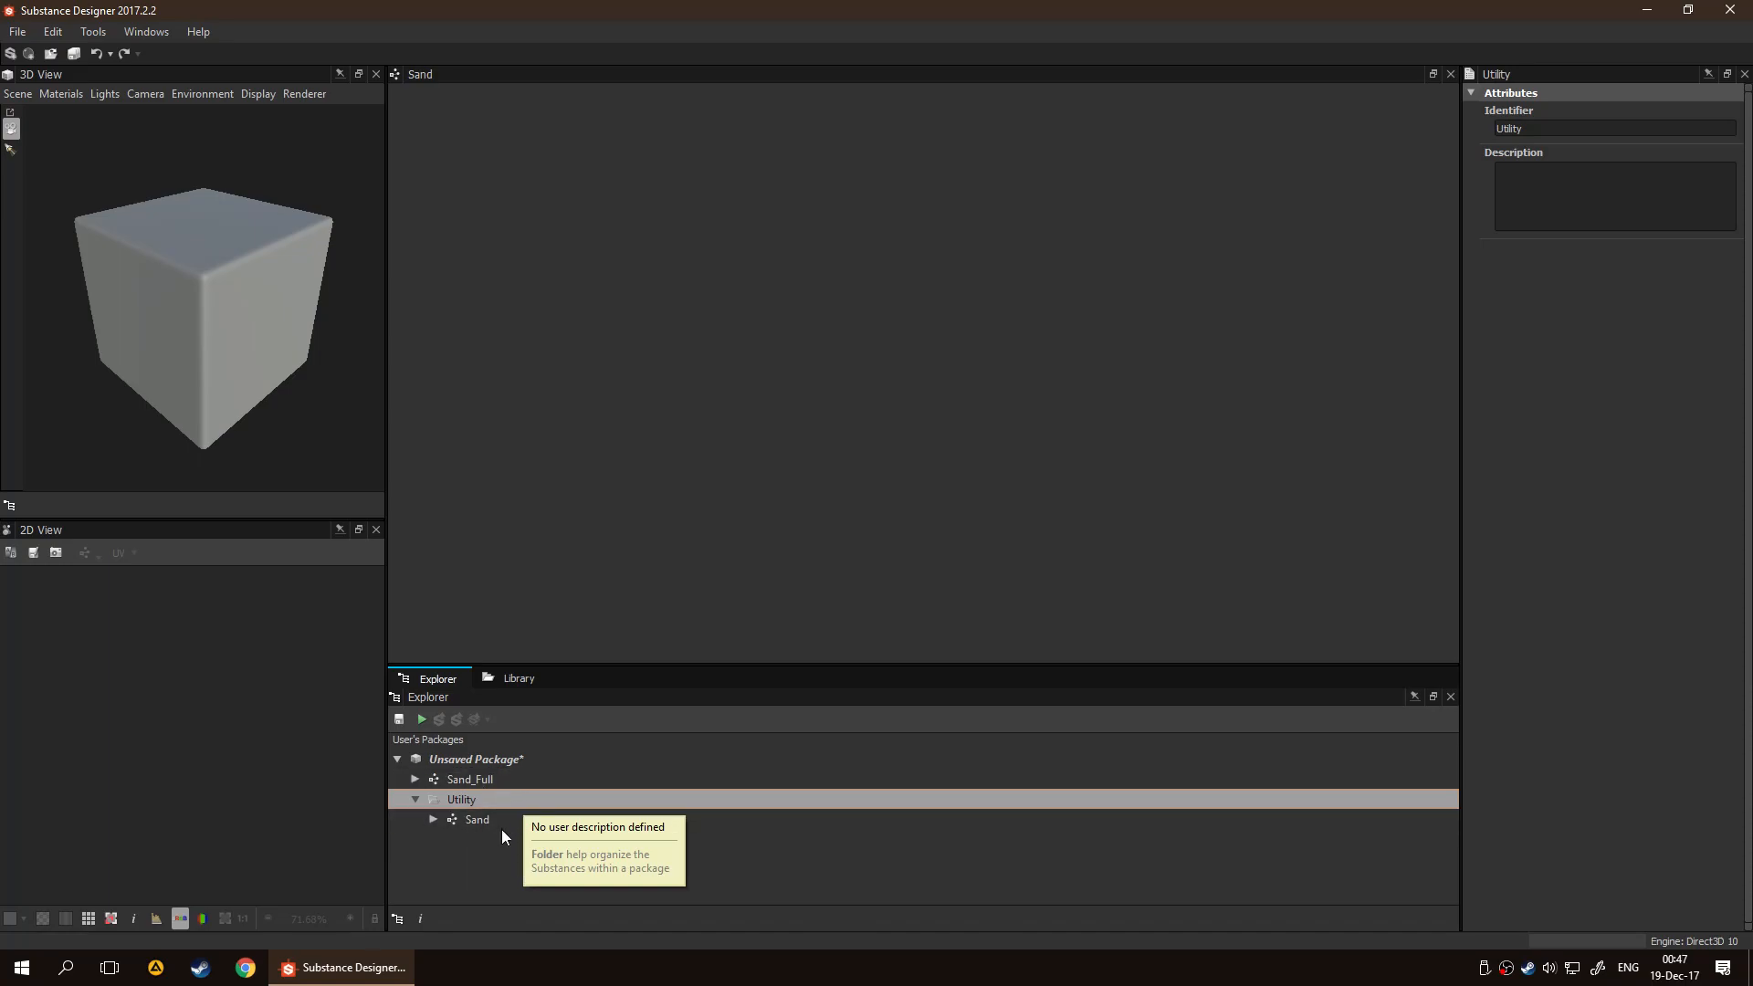
pyautogui.doubleClick(497, 821)
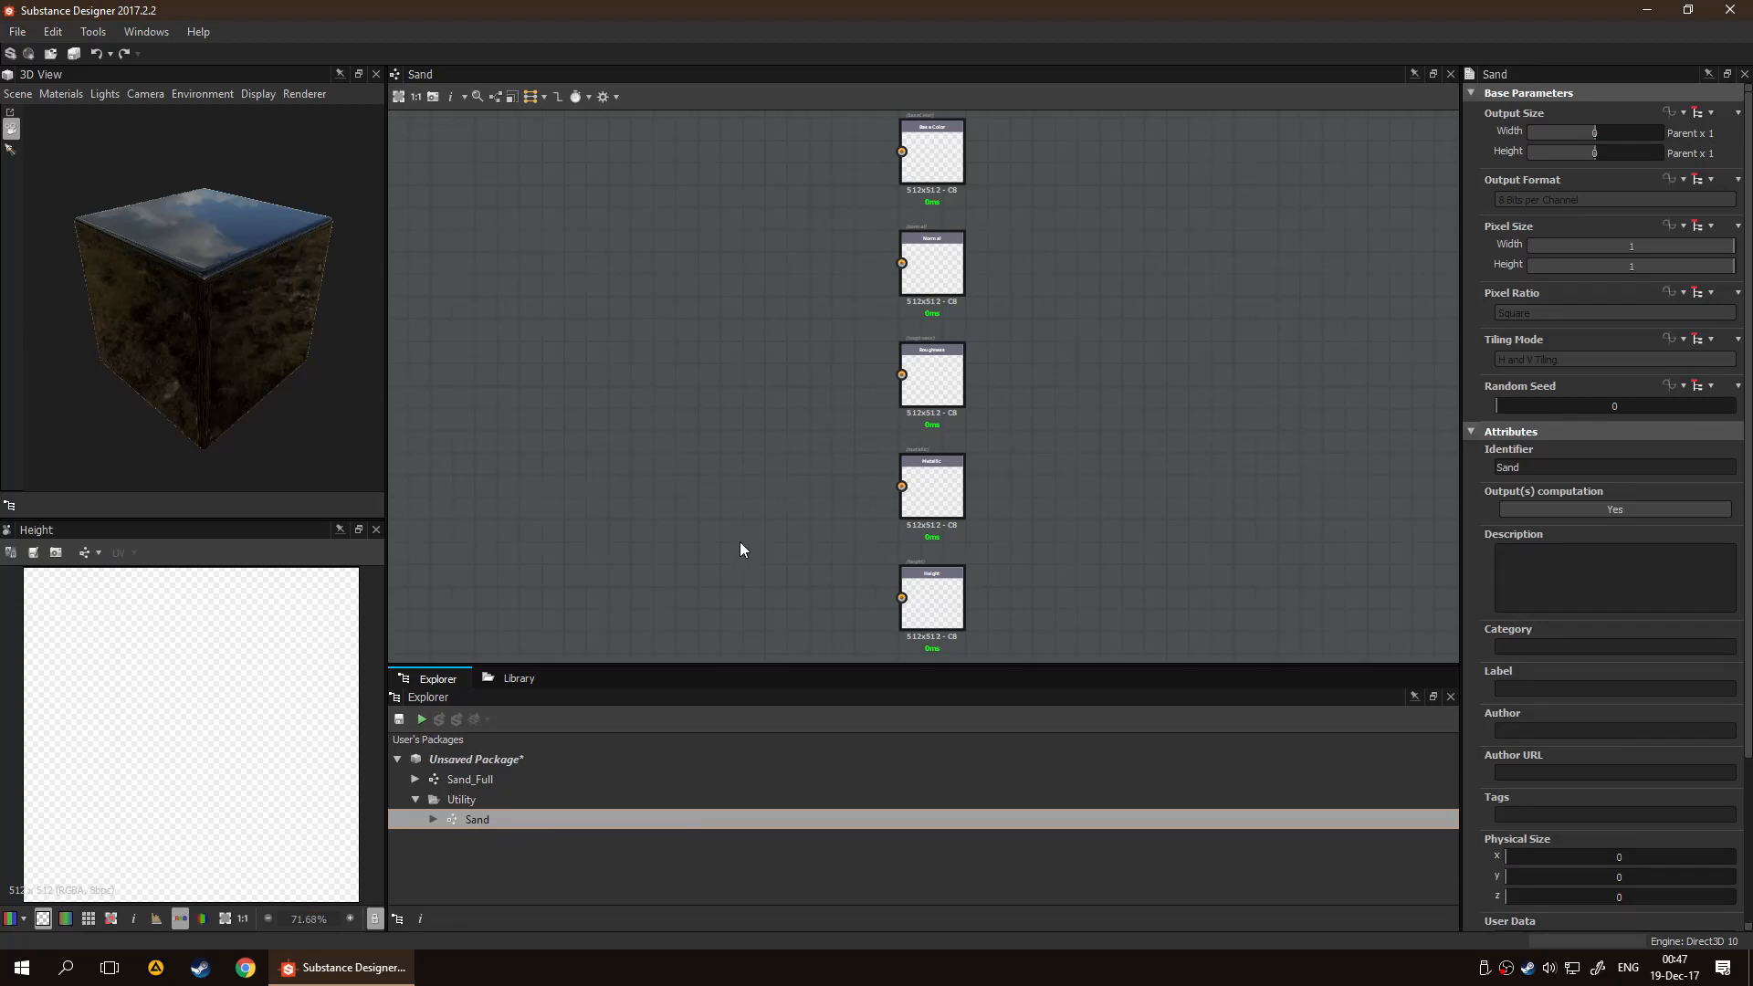
pyautogui.moveTo(649, 467); pyautogui.dragTo(1033, 470, button='middle')
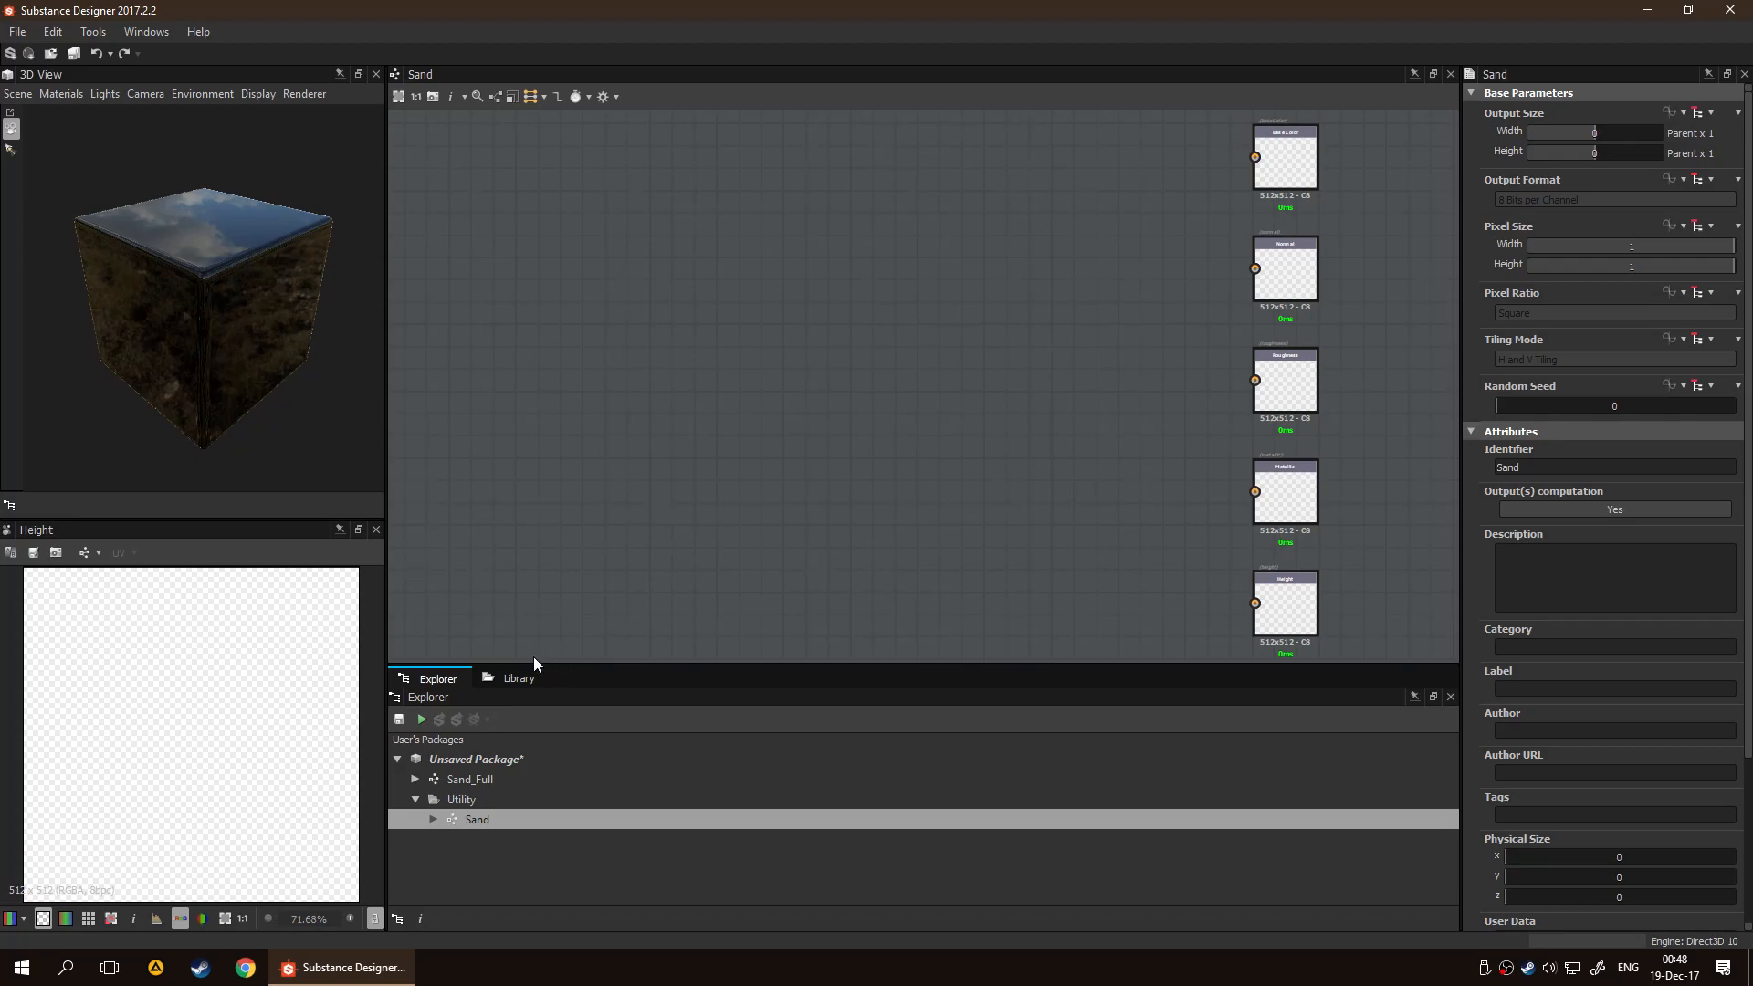
# Browse the Noises generators in the library for noises suited to the sand material
pyautogui.click(519, 679)
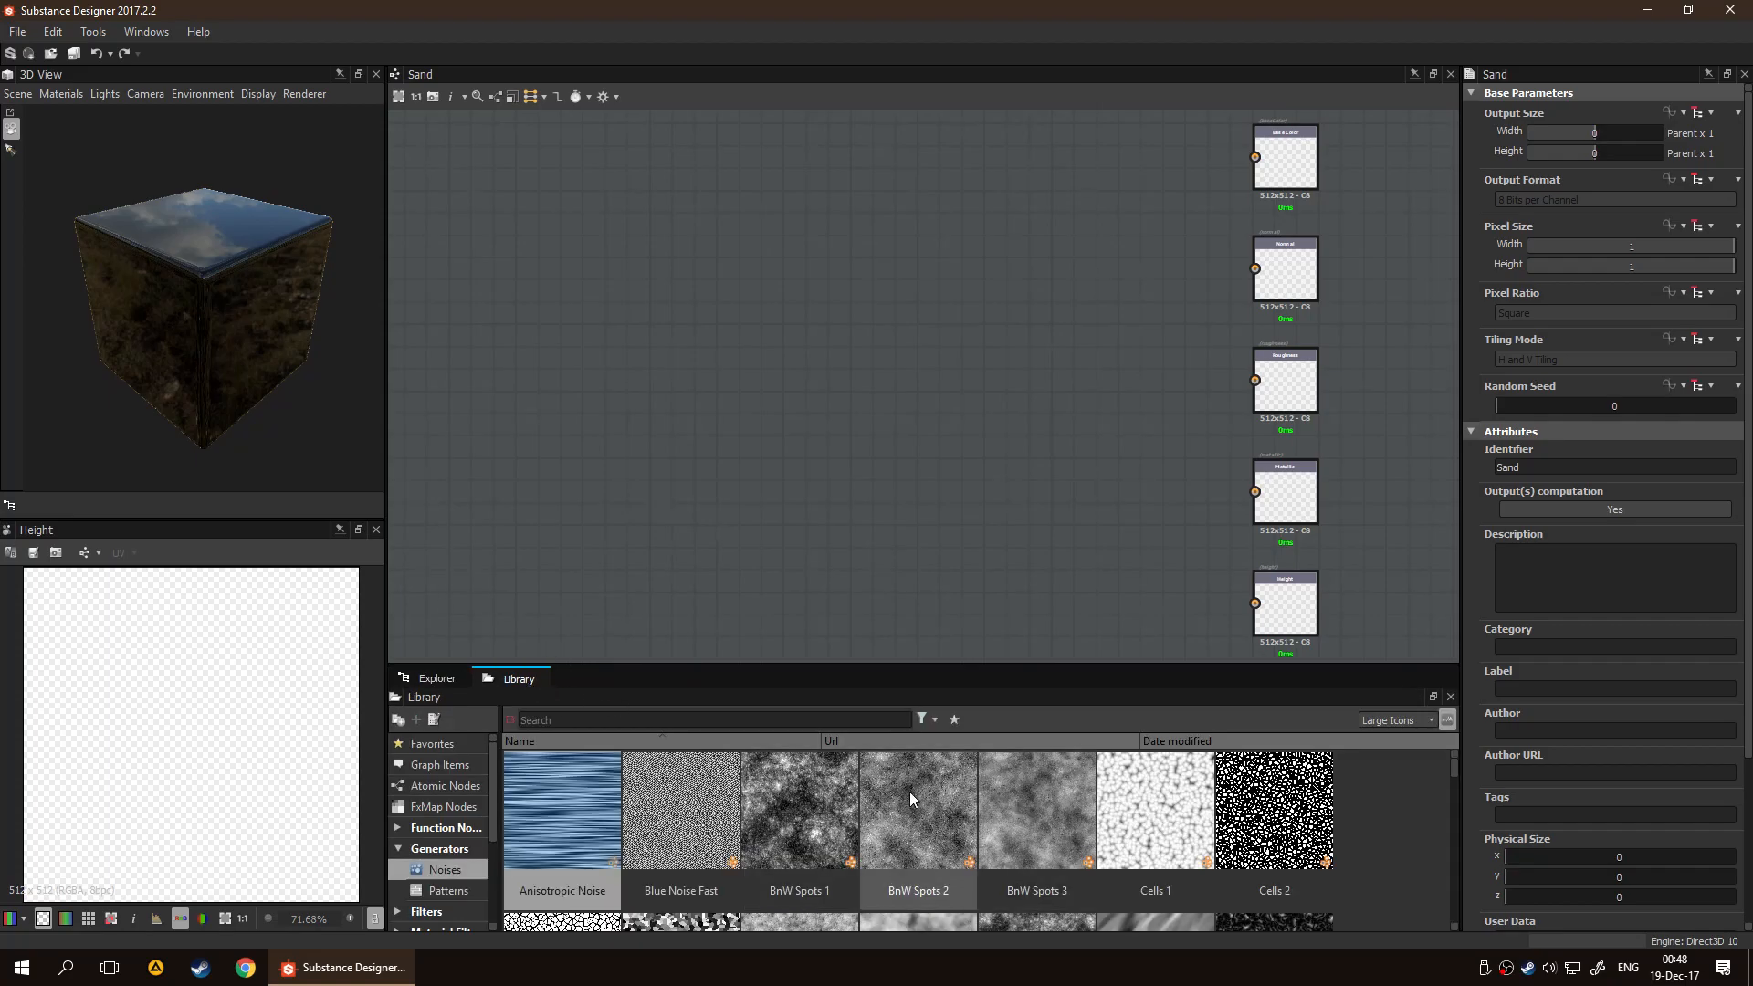
pyautogui.scroll(-3, 949, 812)
pyautogui.scroll(-10, 969, 827)
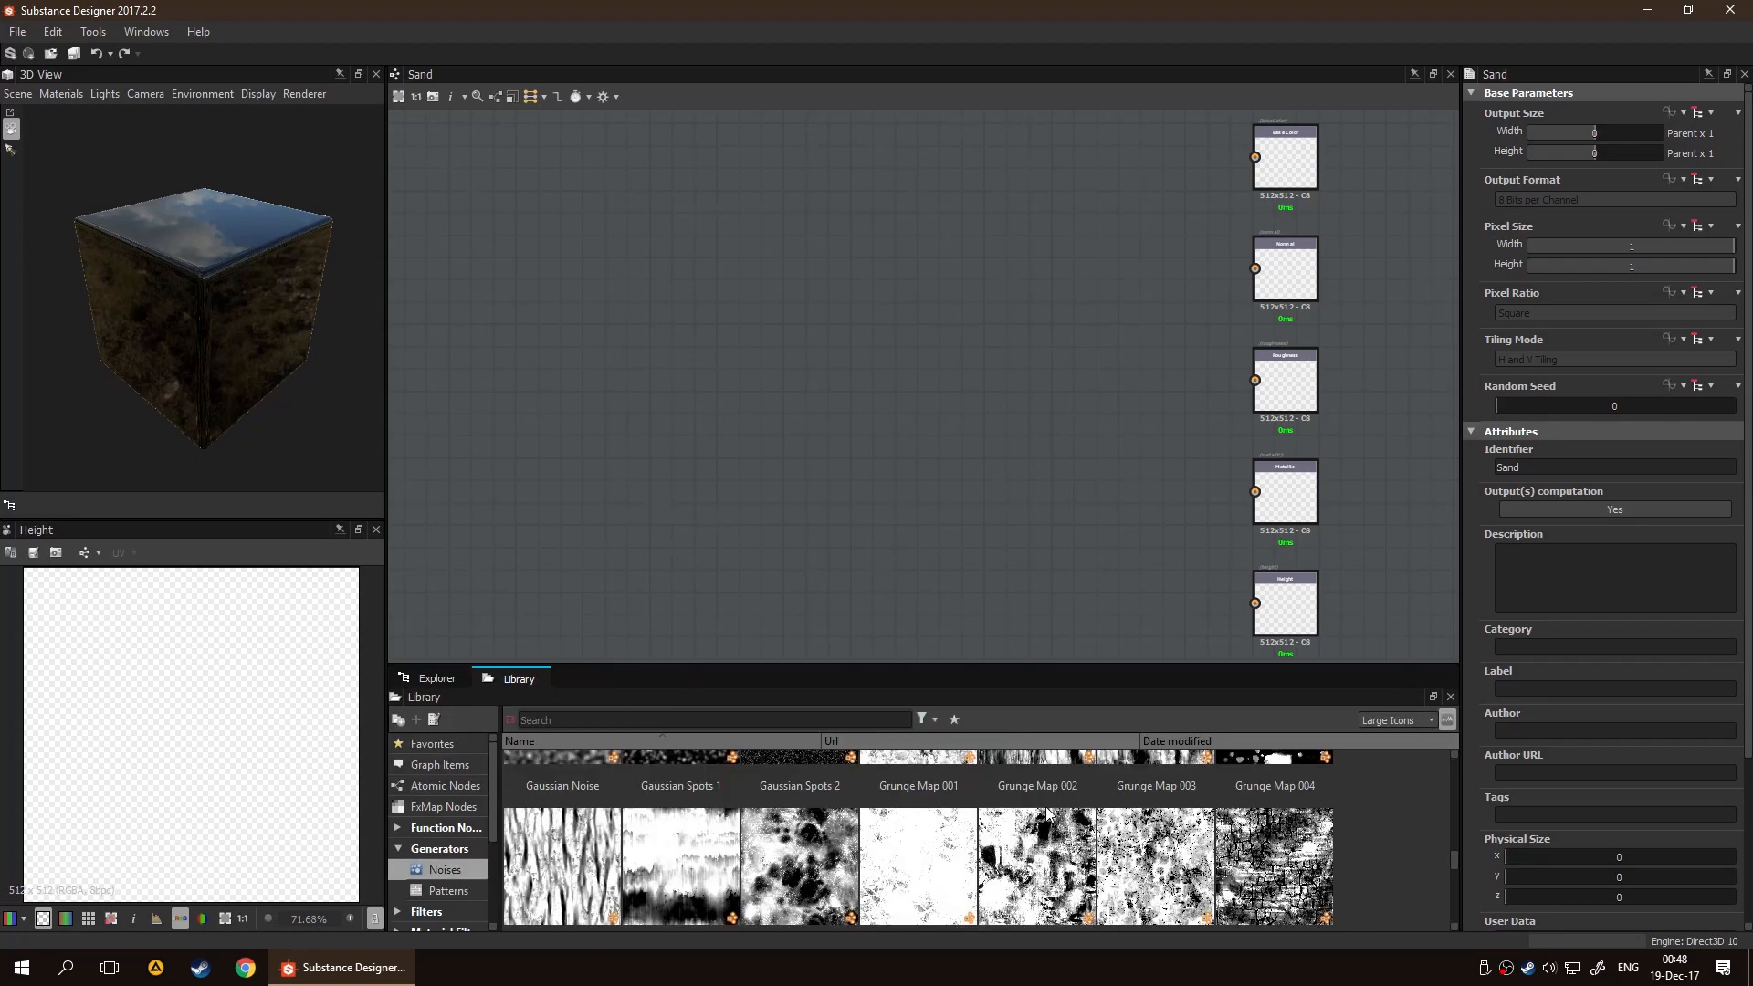
pyautogui.scroll(3, 1049, 798)
pyautogui.scroll(10, 1054, 805)
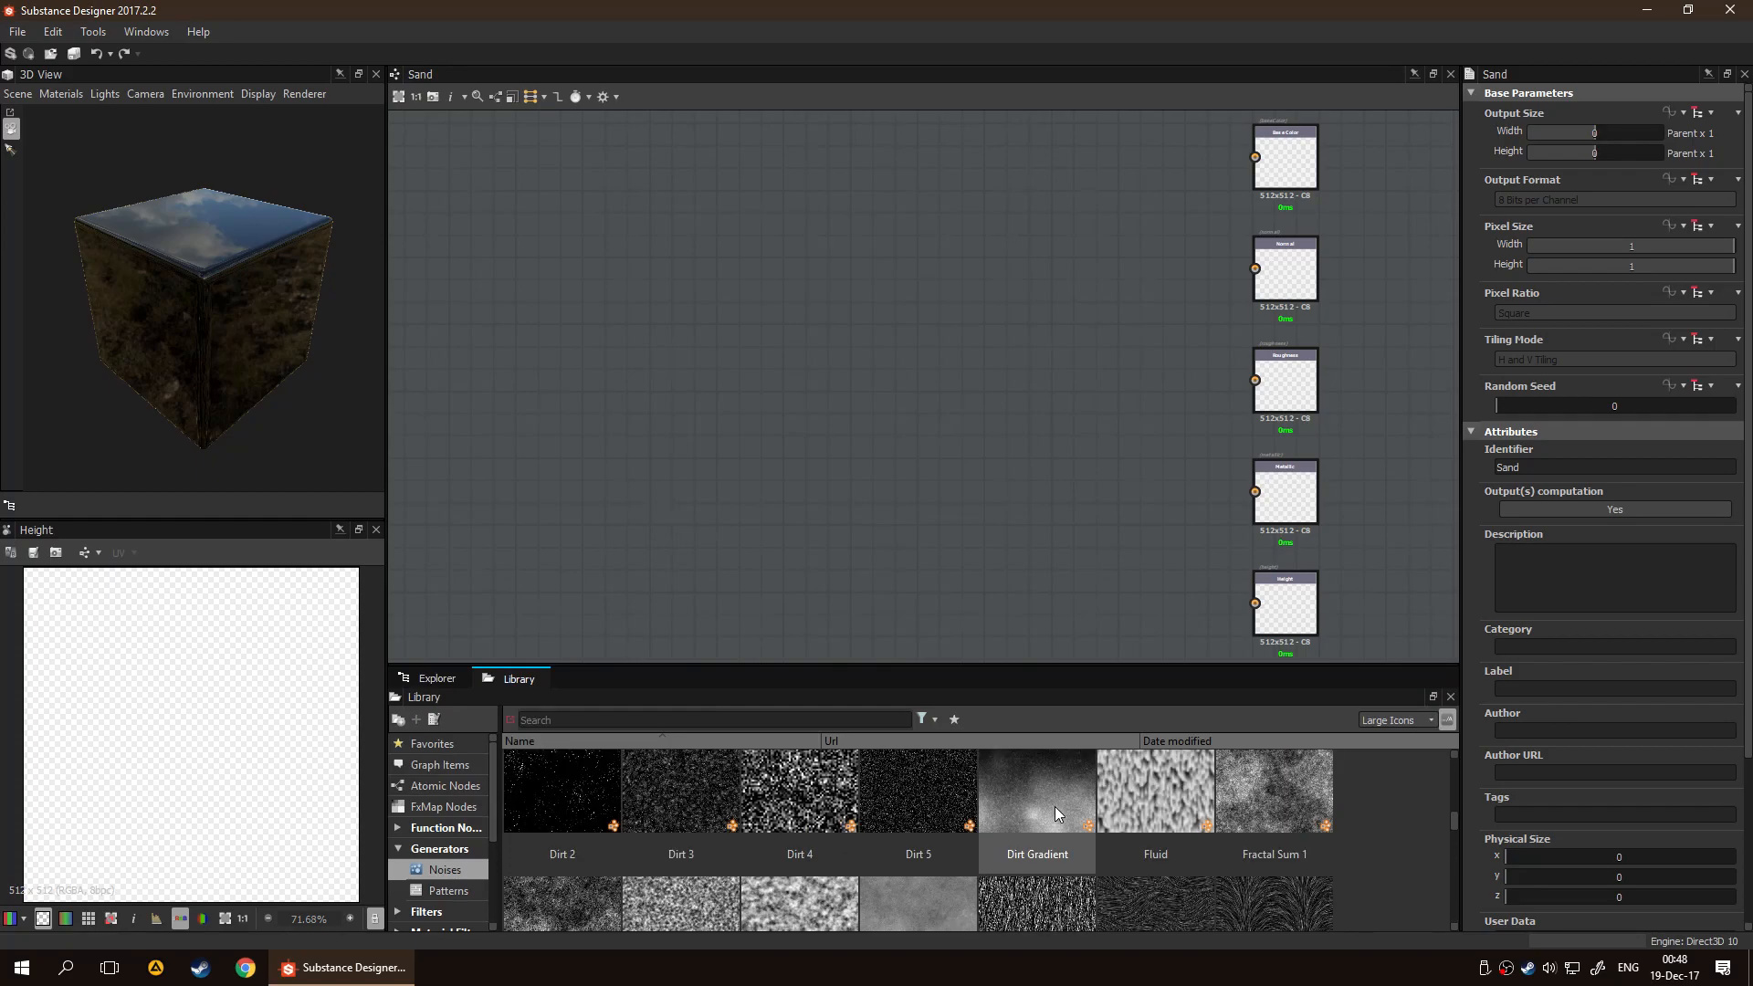
pyautogui.scroll(-1, 1074, 787)
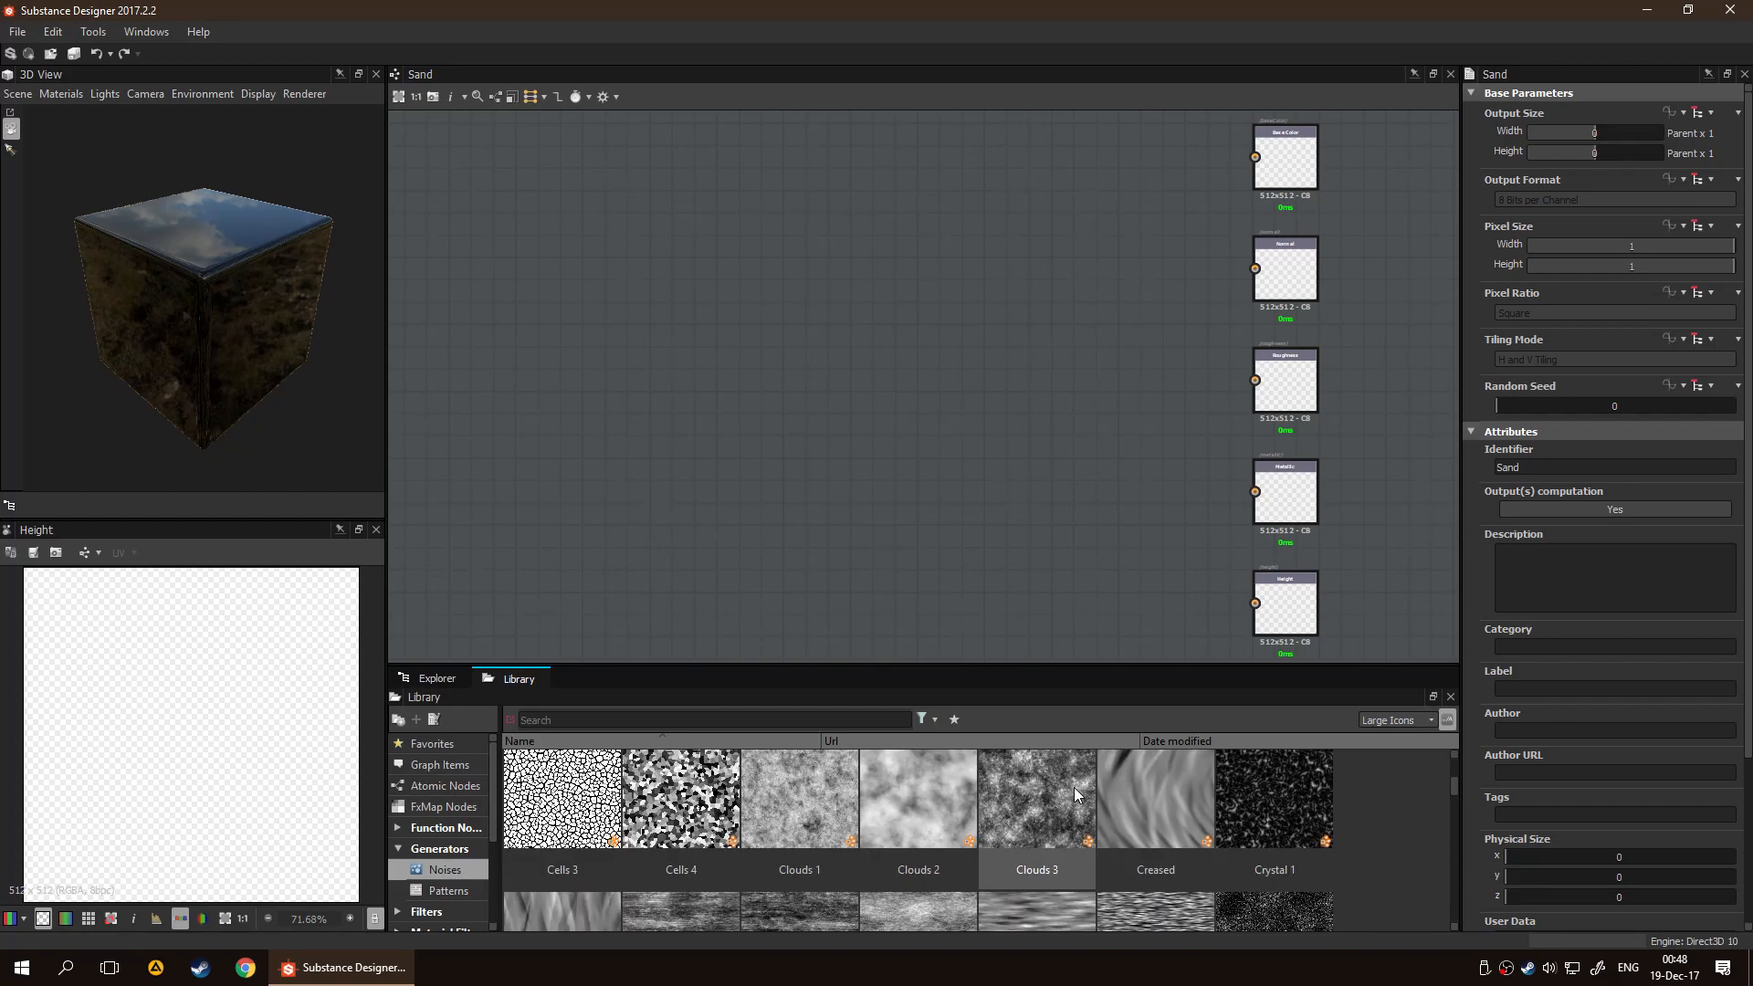
pyautogui.scroll(-1, 1078, 785)
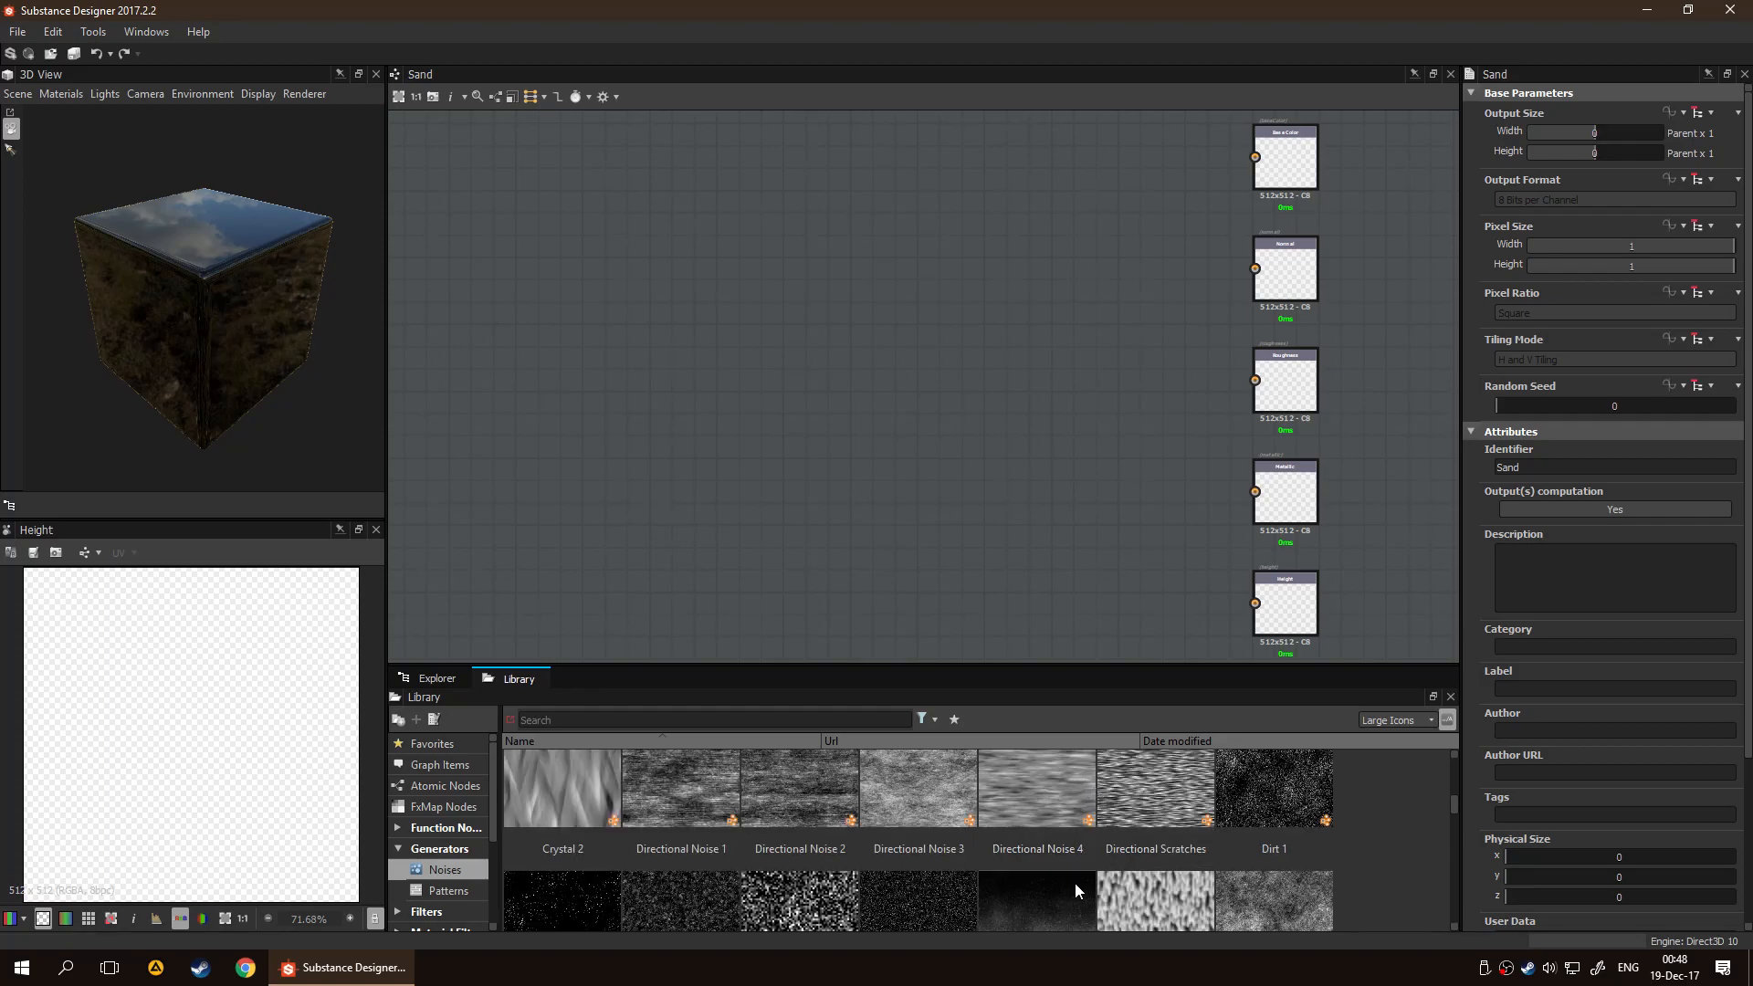
pyautogui.scroll(-1, 1147, 844)
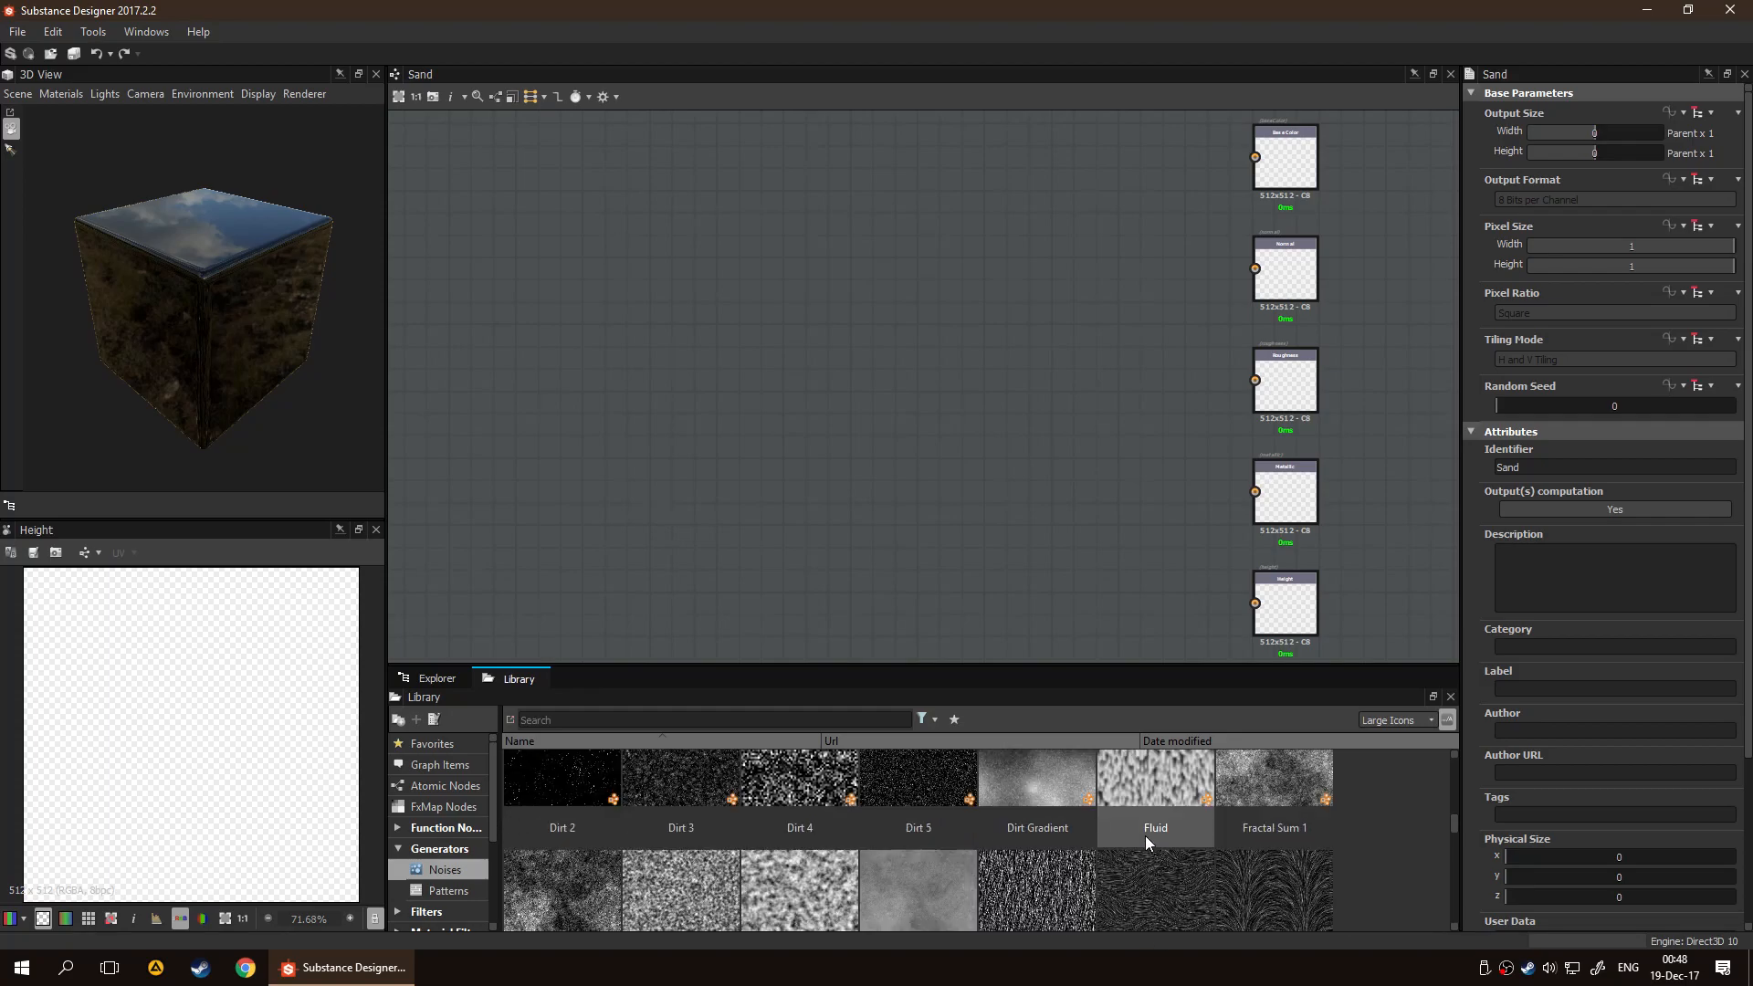
pyautogui.scroll(-1, 898, 831)
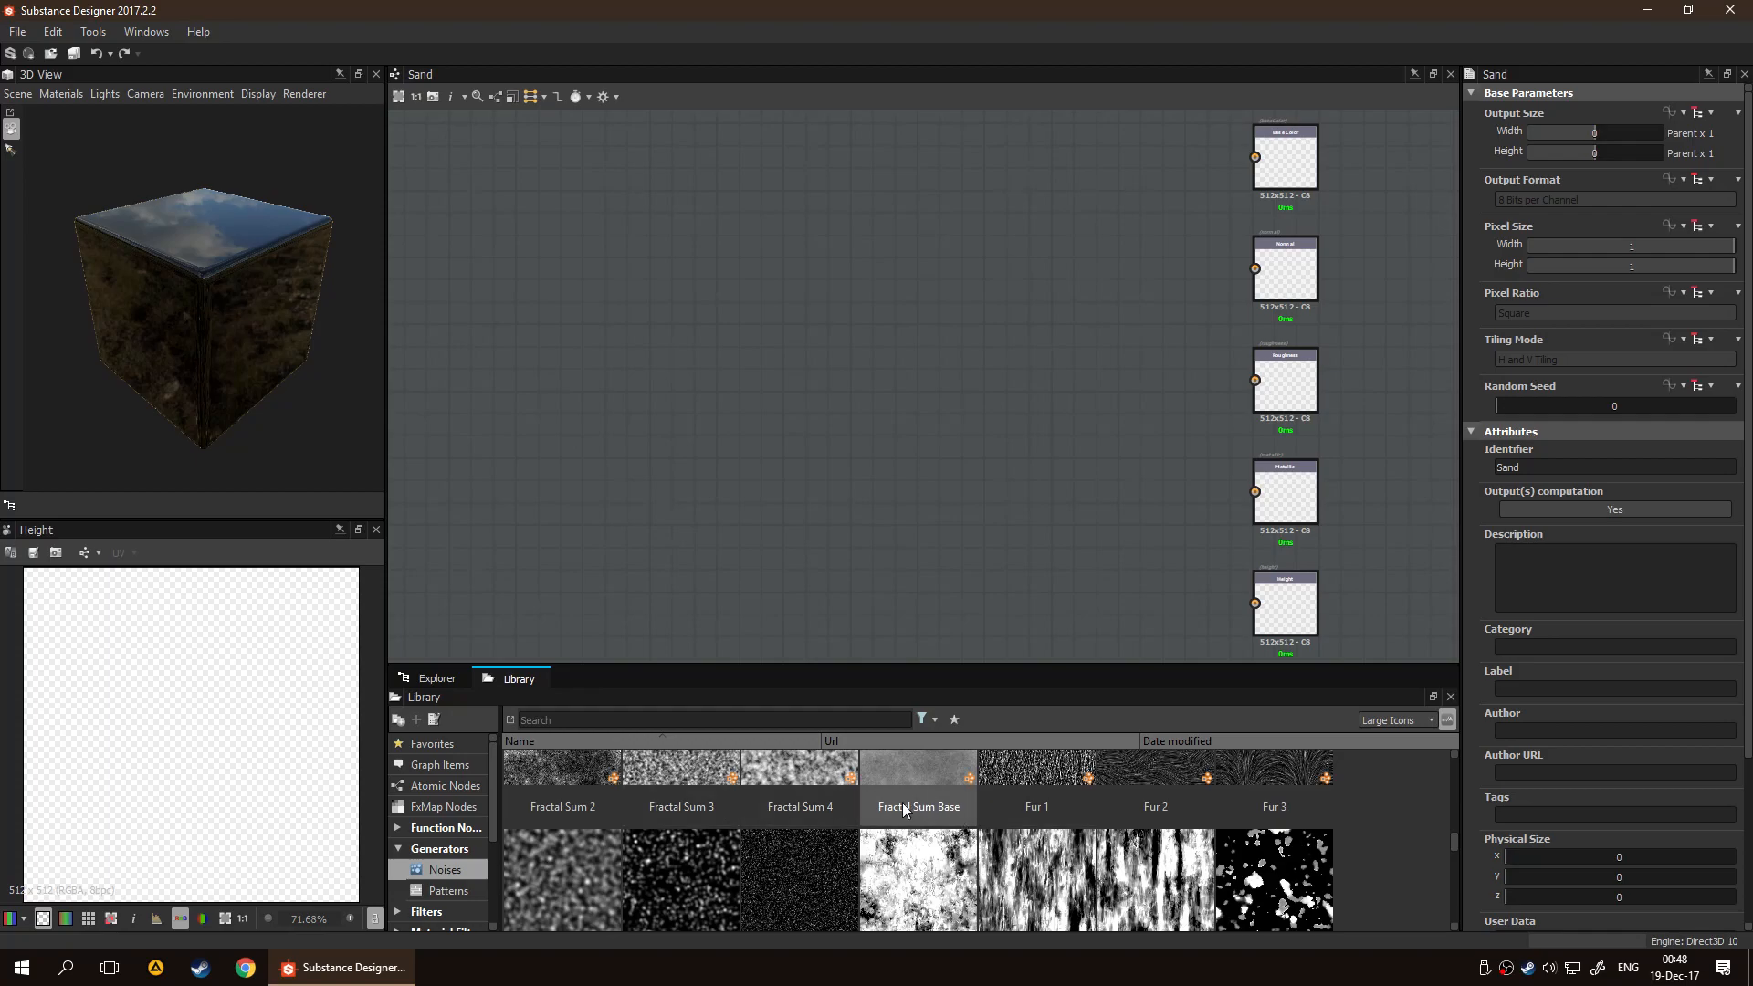
pyautogui.scroll(1, 762, 799)
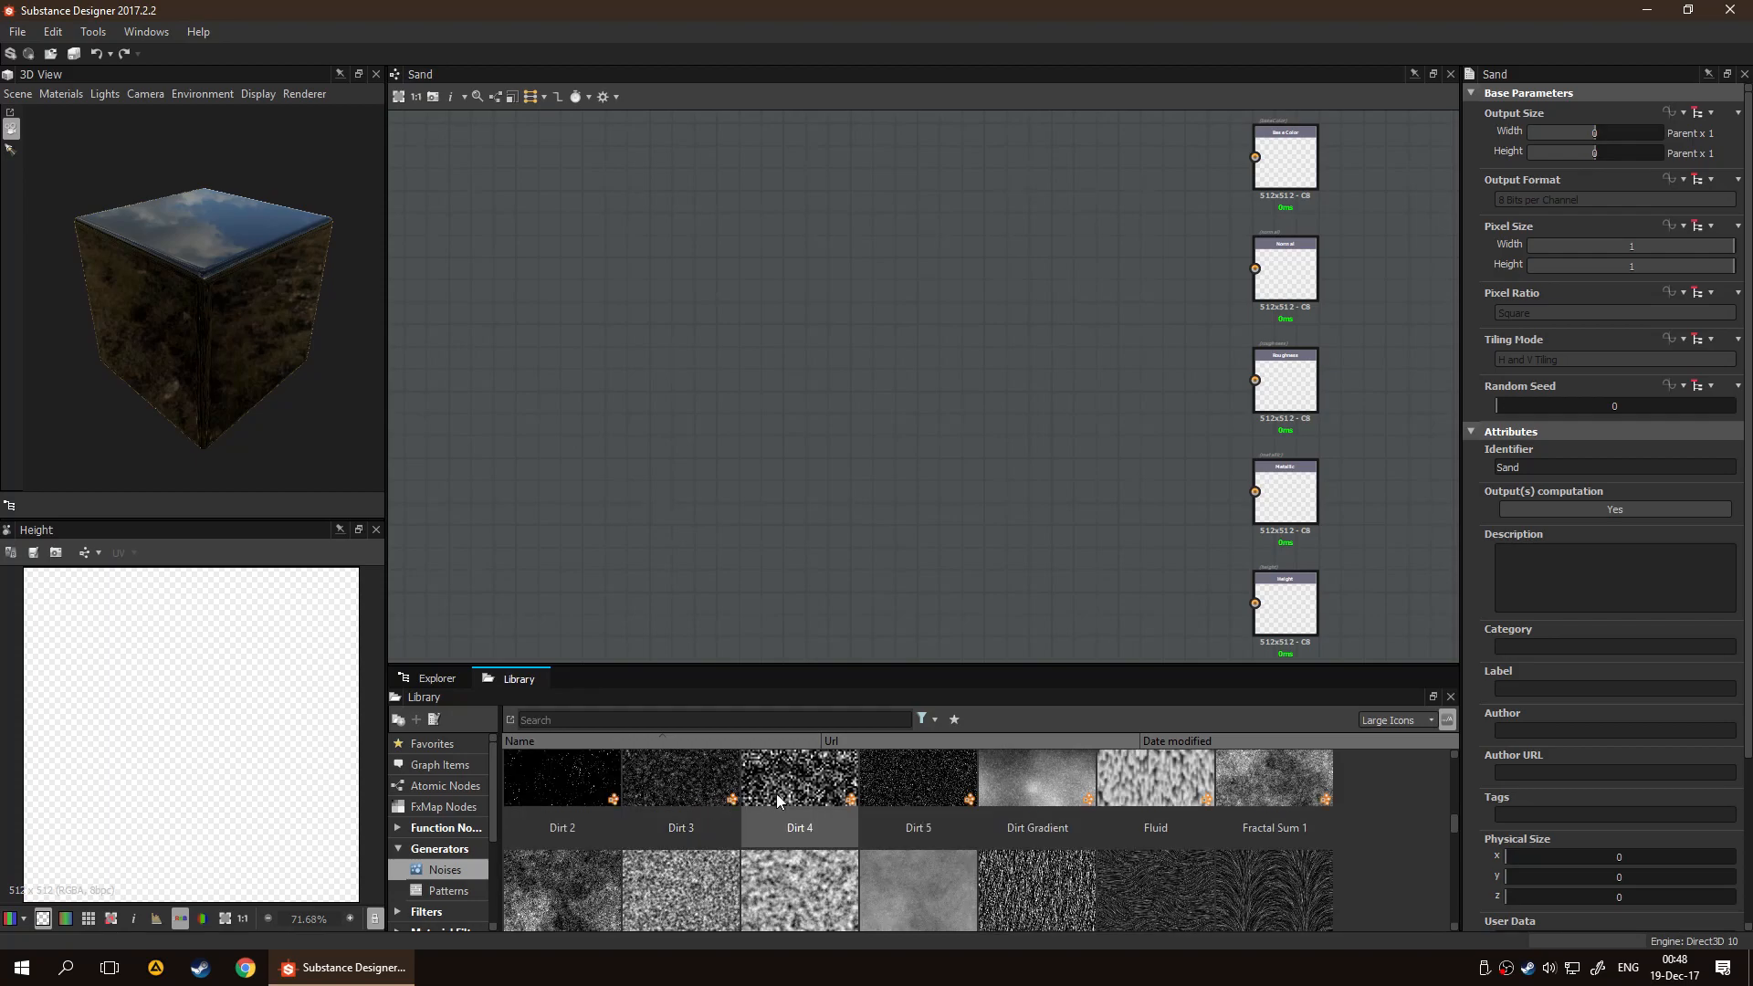
pyautogui.scroll(-2, 1225, 803)
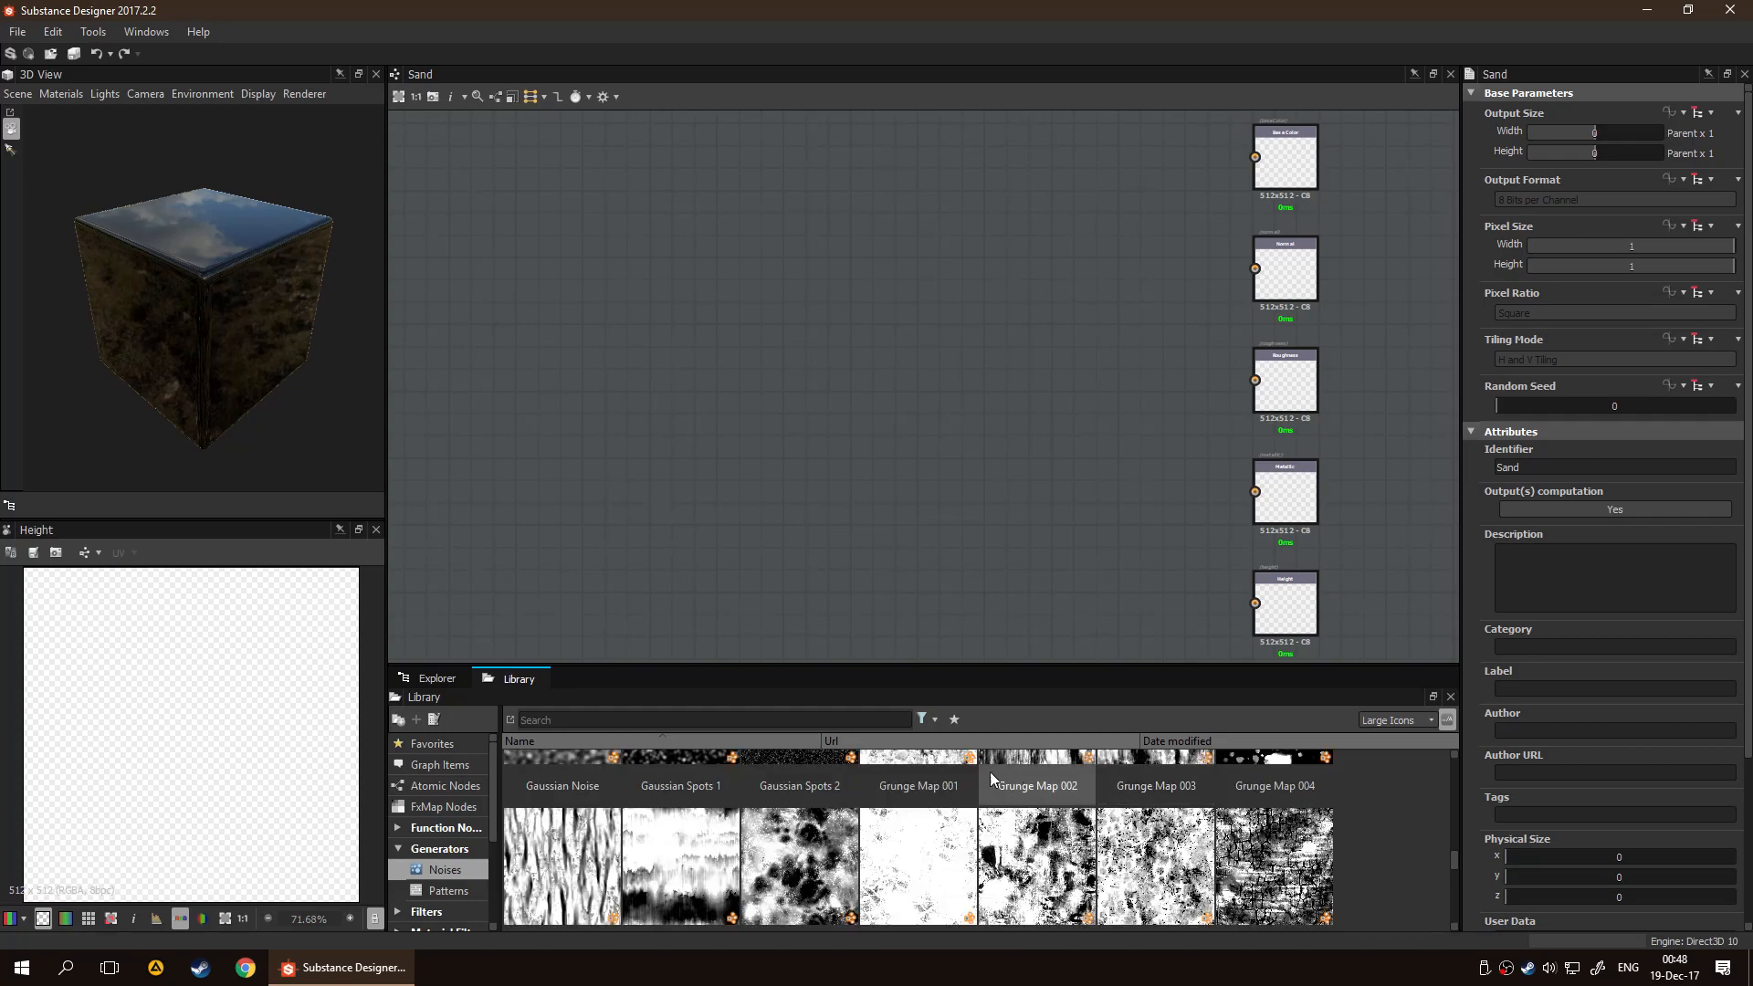
pyautogui.scroll(1, 864, 776)
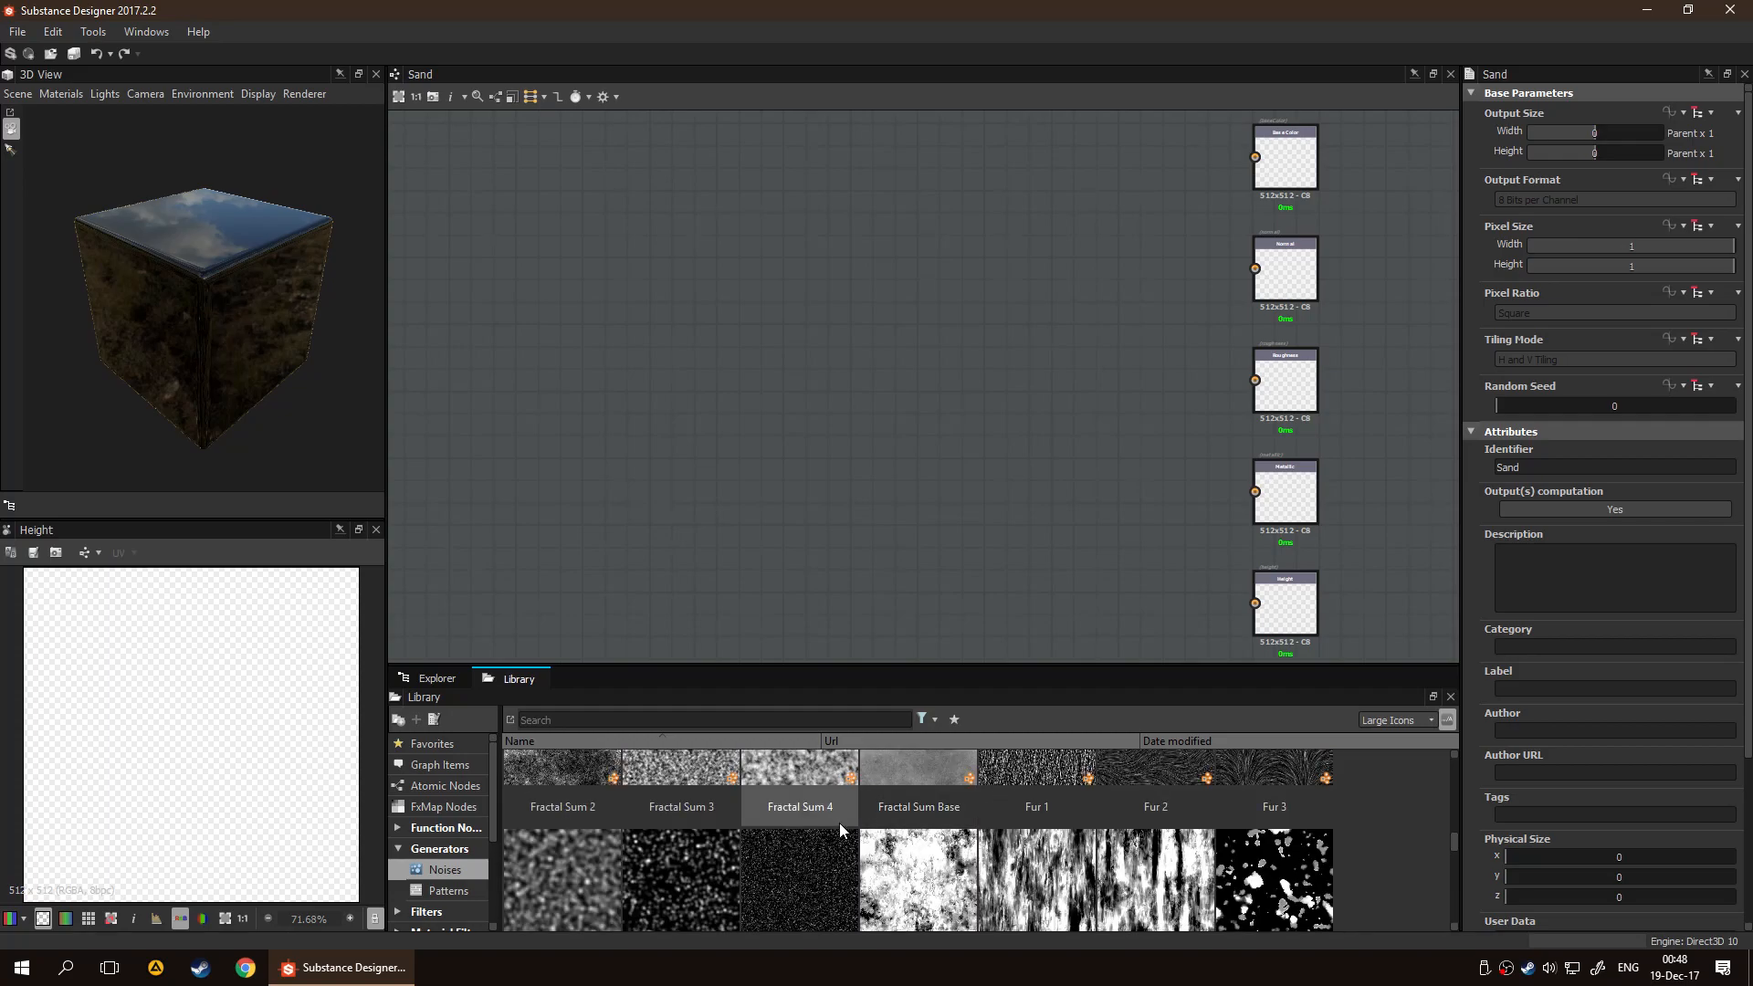
pyautogui.scroll(1, 840, 827)
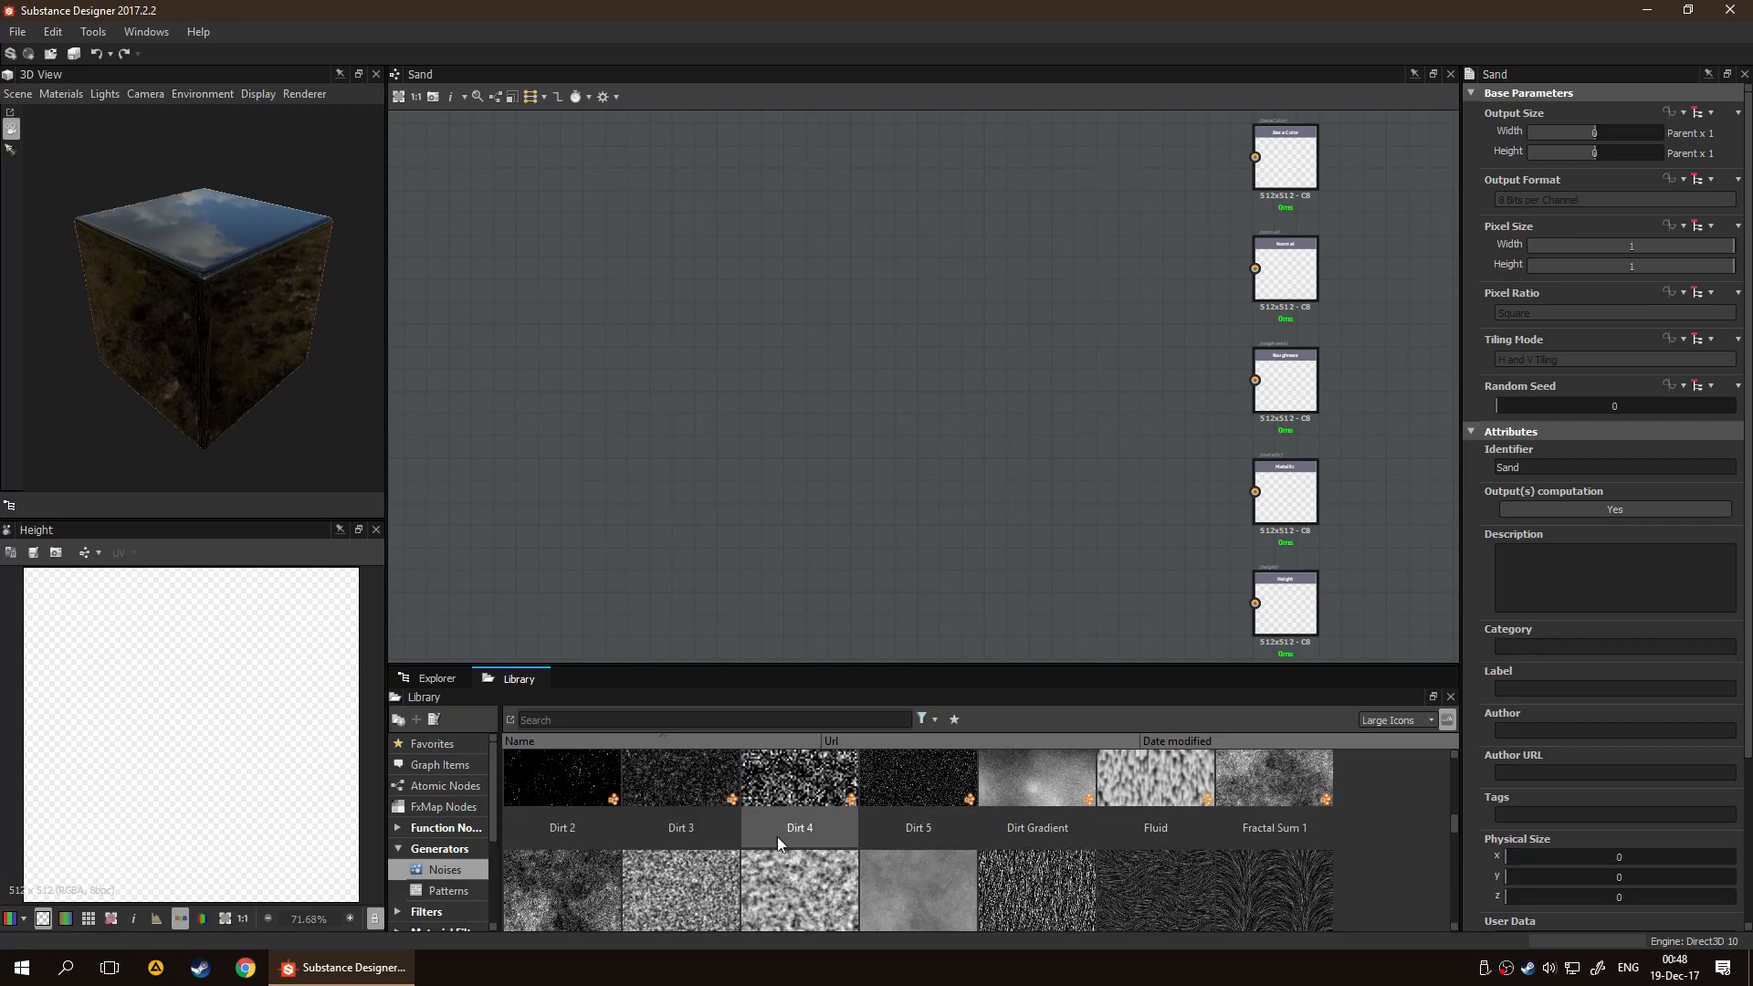
# Add Fractal Sum Base and Directional Scratches noise nodes to the Sand graph
pyautogui.moveTo(944, 912); pyautogui.dragTo(750, 469)
pyautogui.scroll(1, 1054, 818)
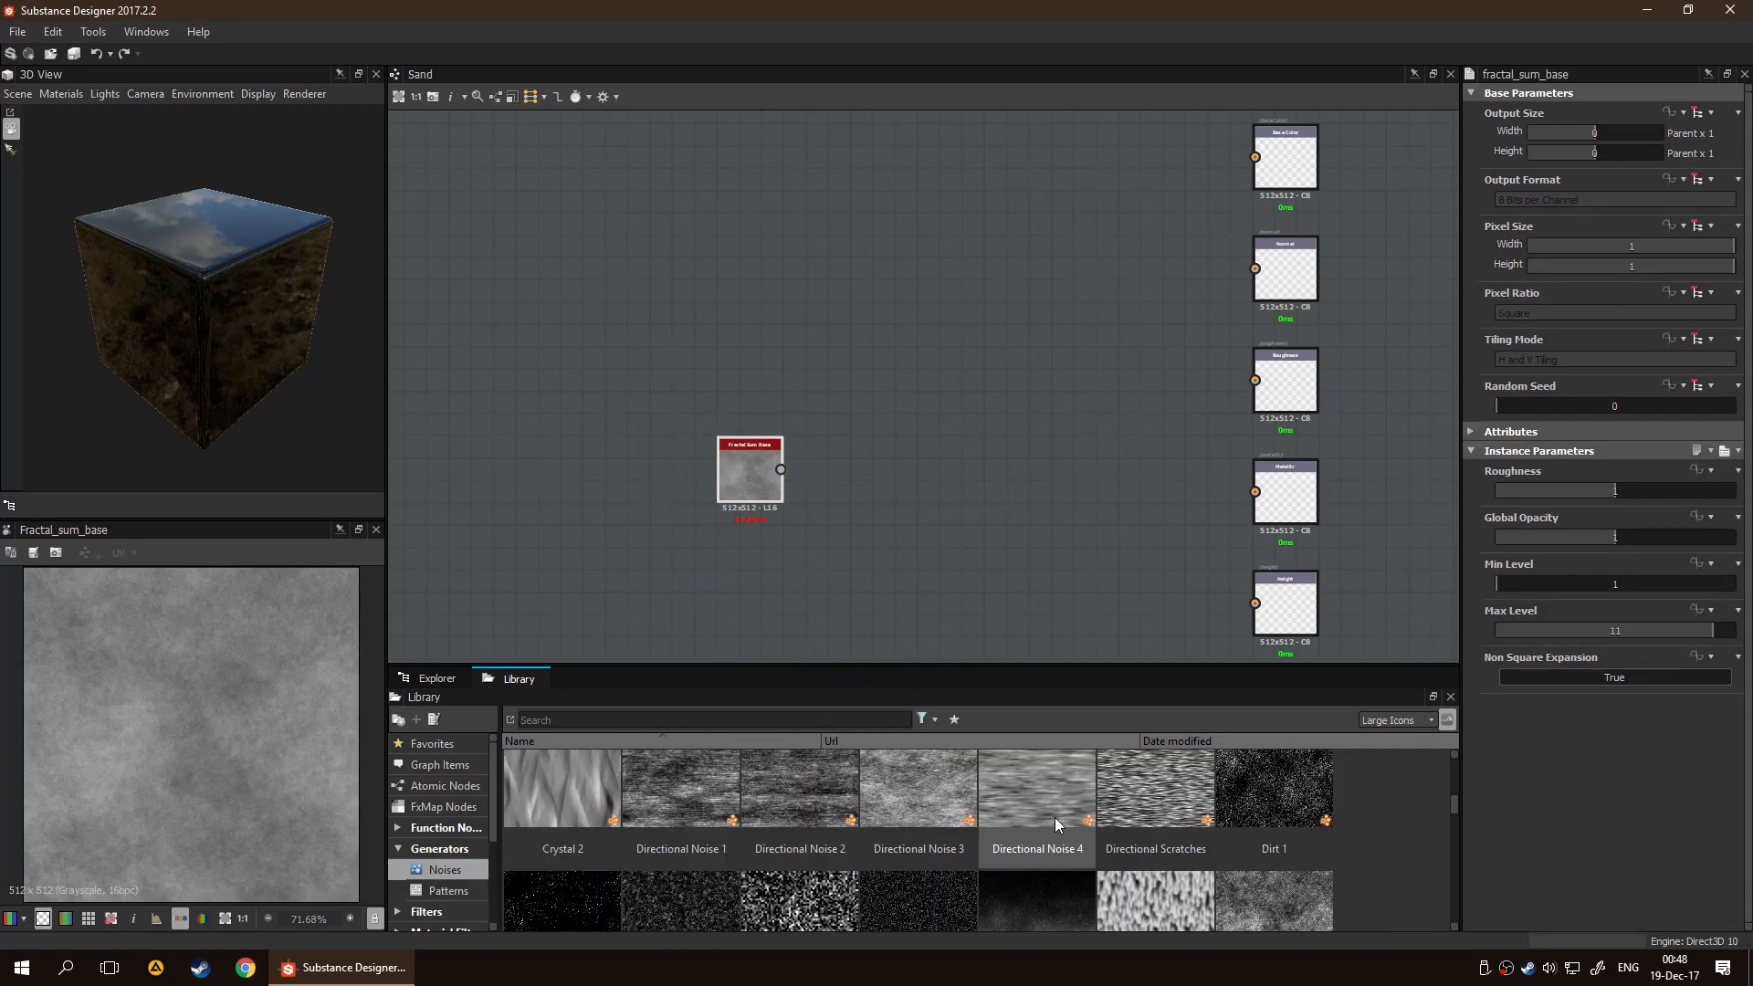
pyautogui.moveTo(1183, 796); pyautogui.dragTo(928, 469)
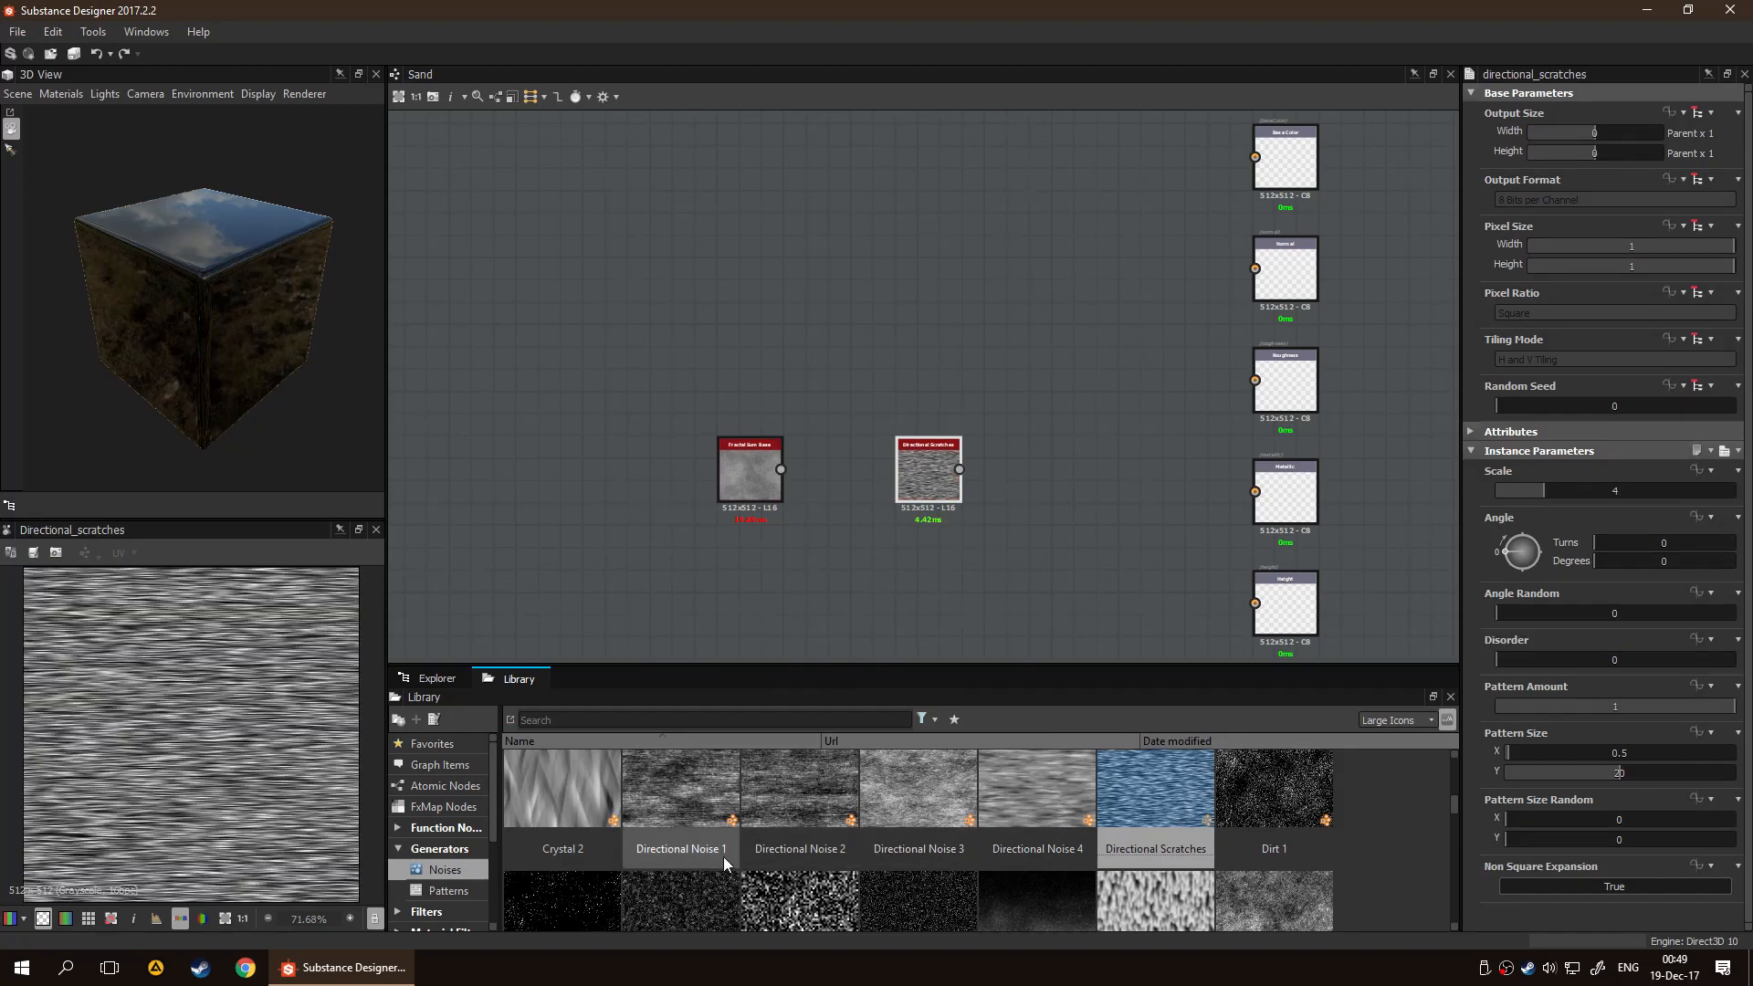
# Add Blue Noise Fast and BnW Spots 2 nodes to the Sand graph
pyautogui.scroll(1, 1017, 770)
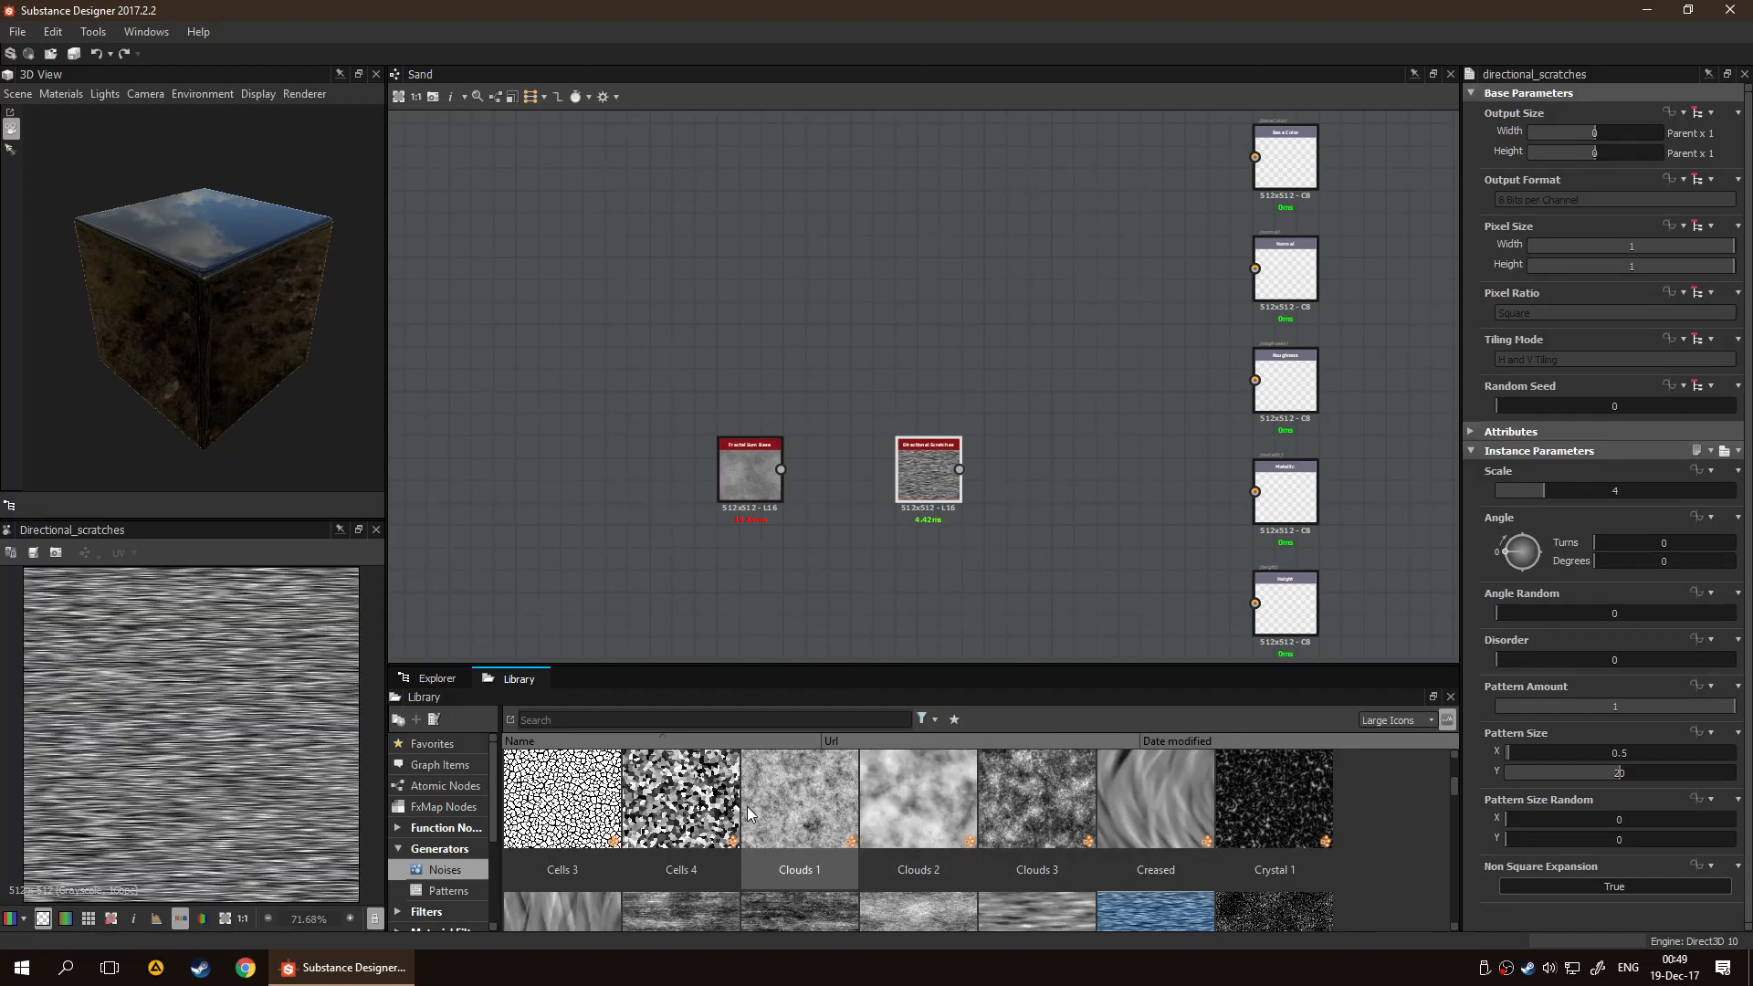
pyautogui.scroll(1, 767, 808)
pyautogui.moveTo(682, 826); pyautogui.dragTo(571, 514)
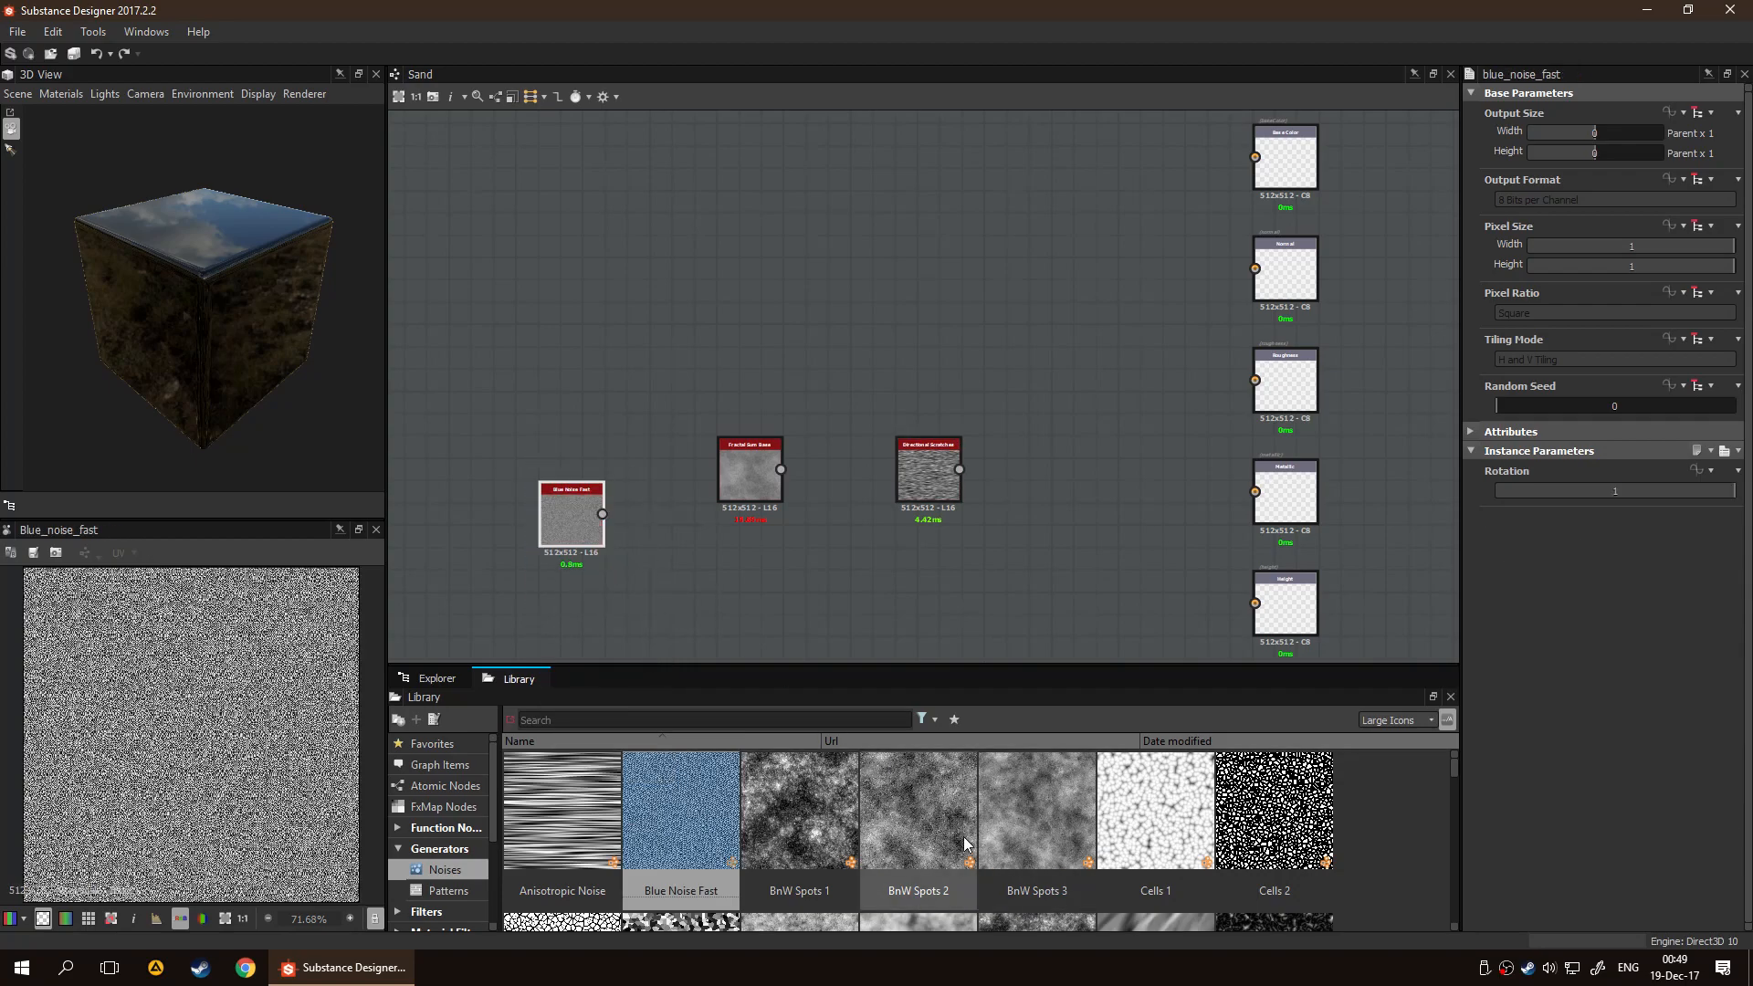
pyautogui.moveTo(945, 819); pyautogui.dragTo(884, 559)
# Add a Dirt 5 noise node above the other noise nodes in the Sand graph
pyautogui.scroll(-2, 1131, 829)
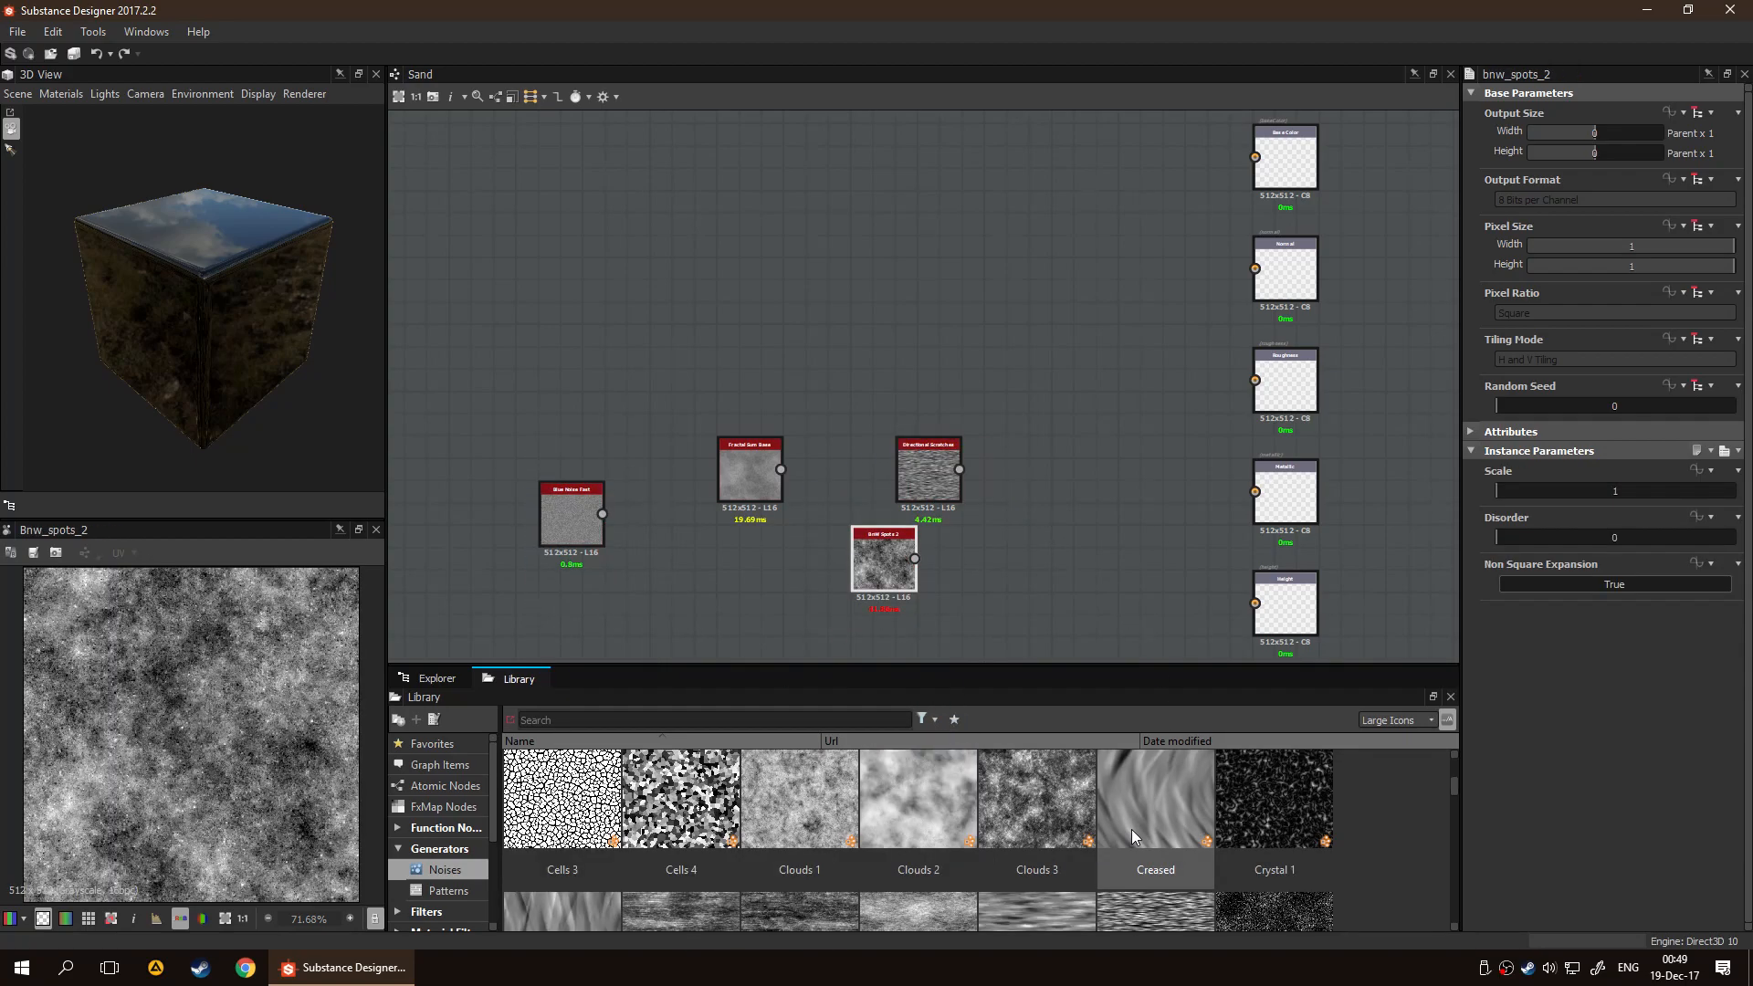
pyautogui.scroll(-1, 885, 835)
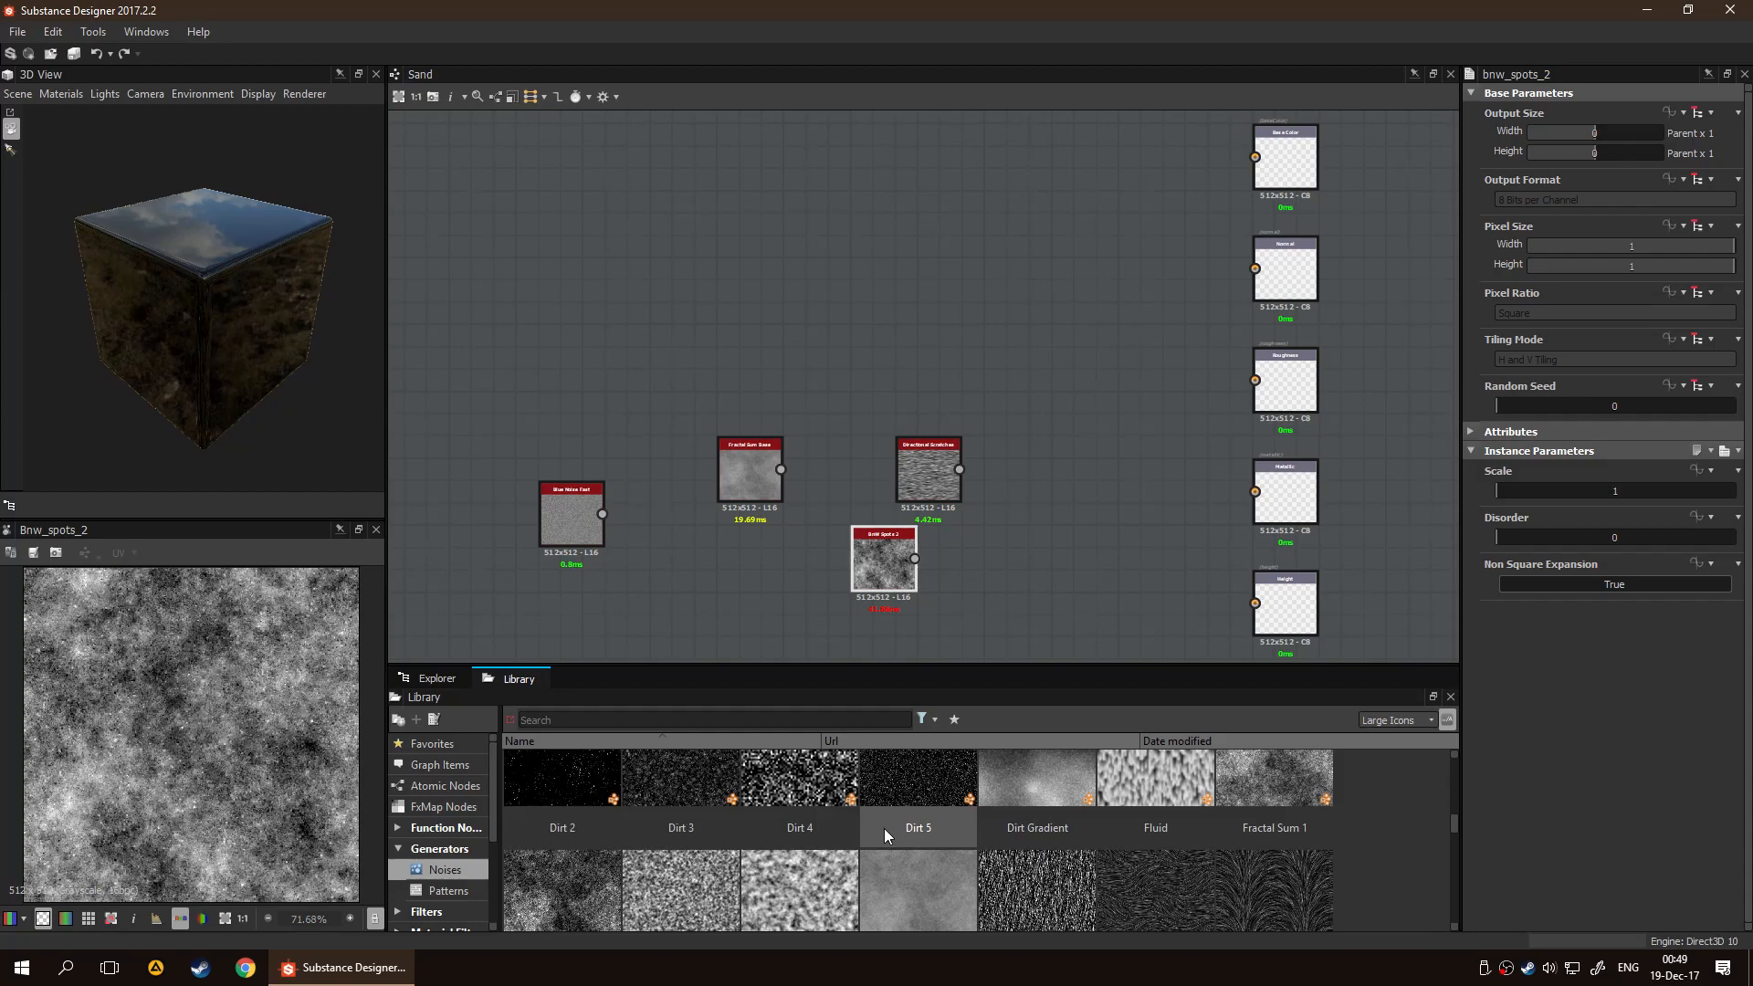
pyautogui.scroll(1, 770, 825)
pyautogui.scroll(-1, 792, 849)
pyautogui.moveTo(822, 800); pyautogui.dragTo(839, 358)
# Add White Noise and Perlin Noise nodes to the Sand graph
pyautogui.scroll(-1, 1045, 849)
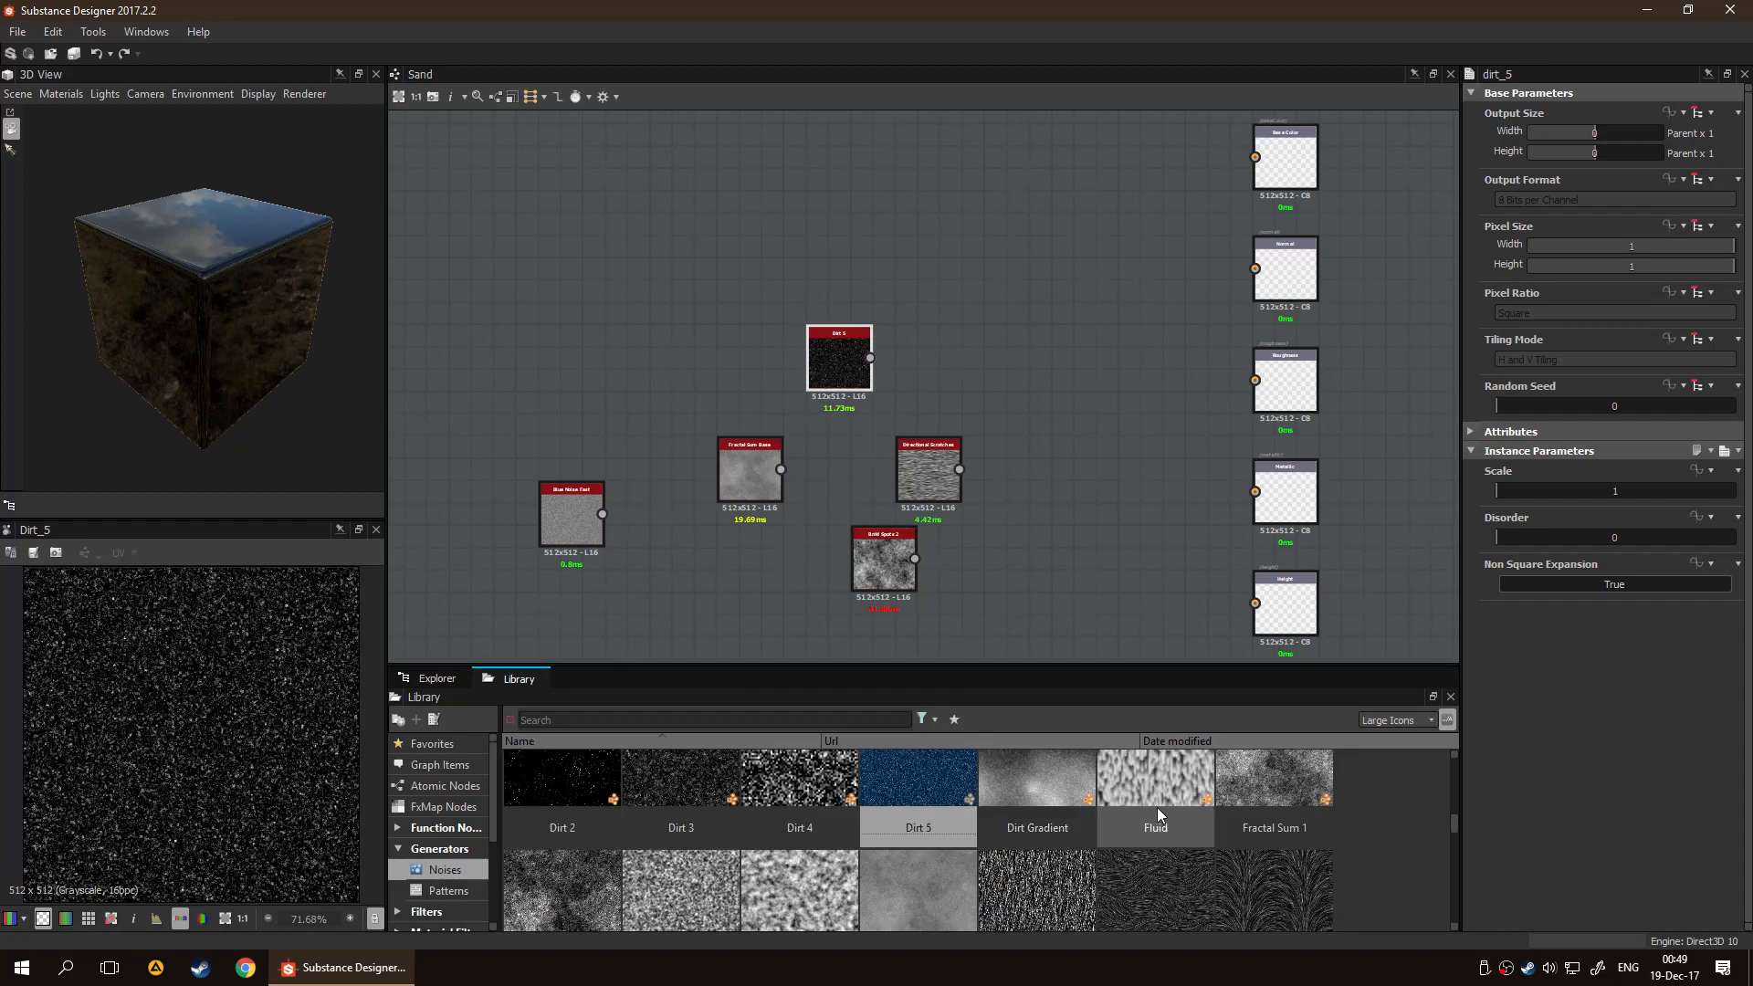
pyautogui.scroll(-1, 1185, 807)
pyautogui.scroll(-5, 1185, 808)
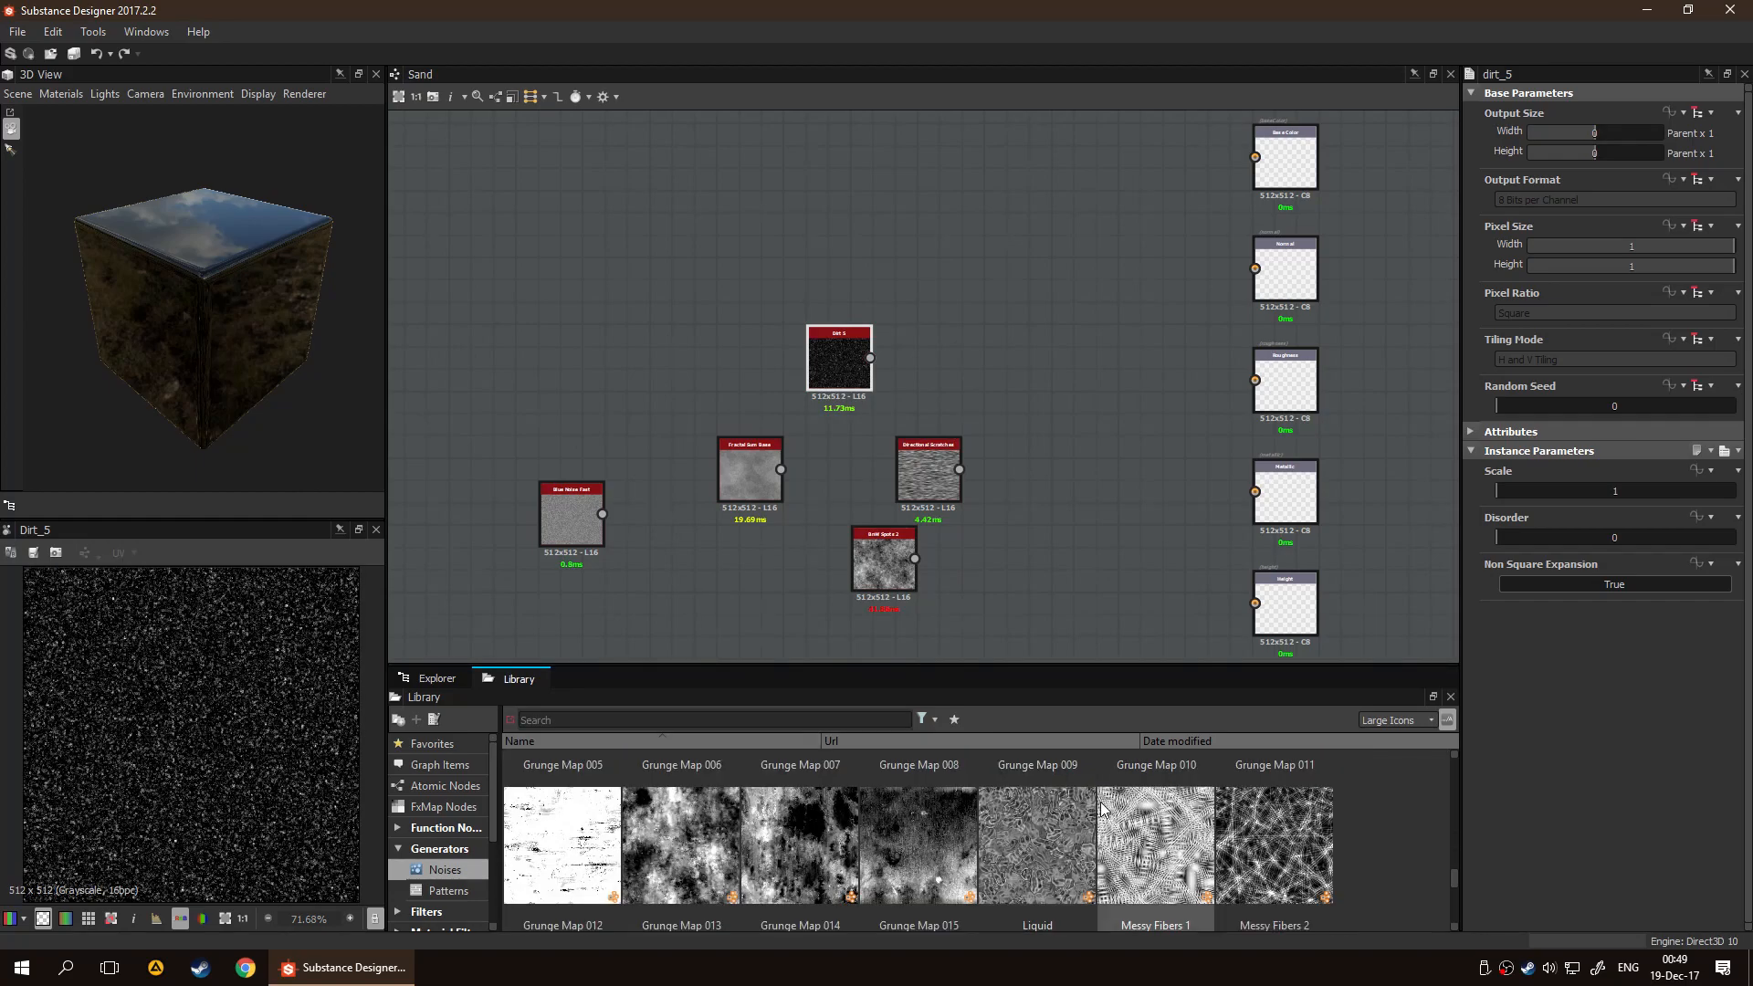
pyautogui.scroll(1, 1122, 845)
pyautogui.moveTo(1267, 856); pyautogui.dragTo(638, 338)
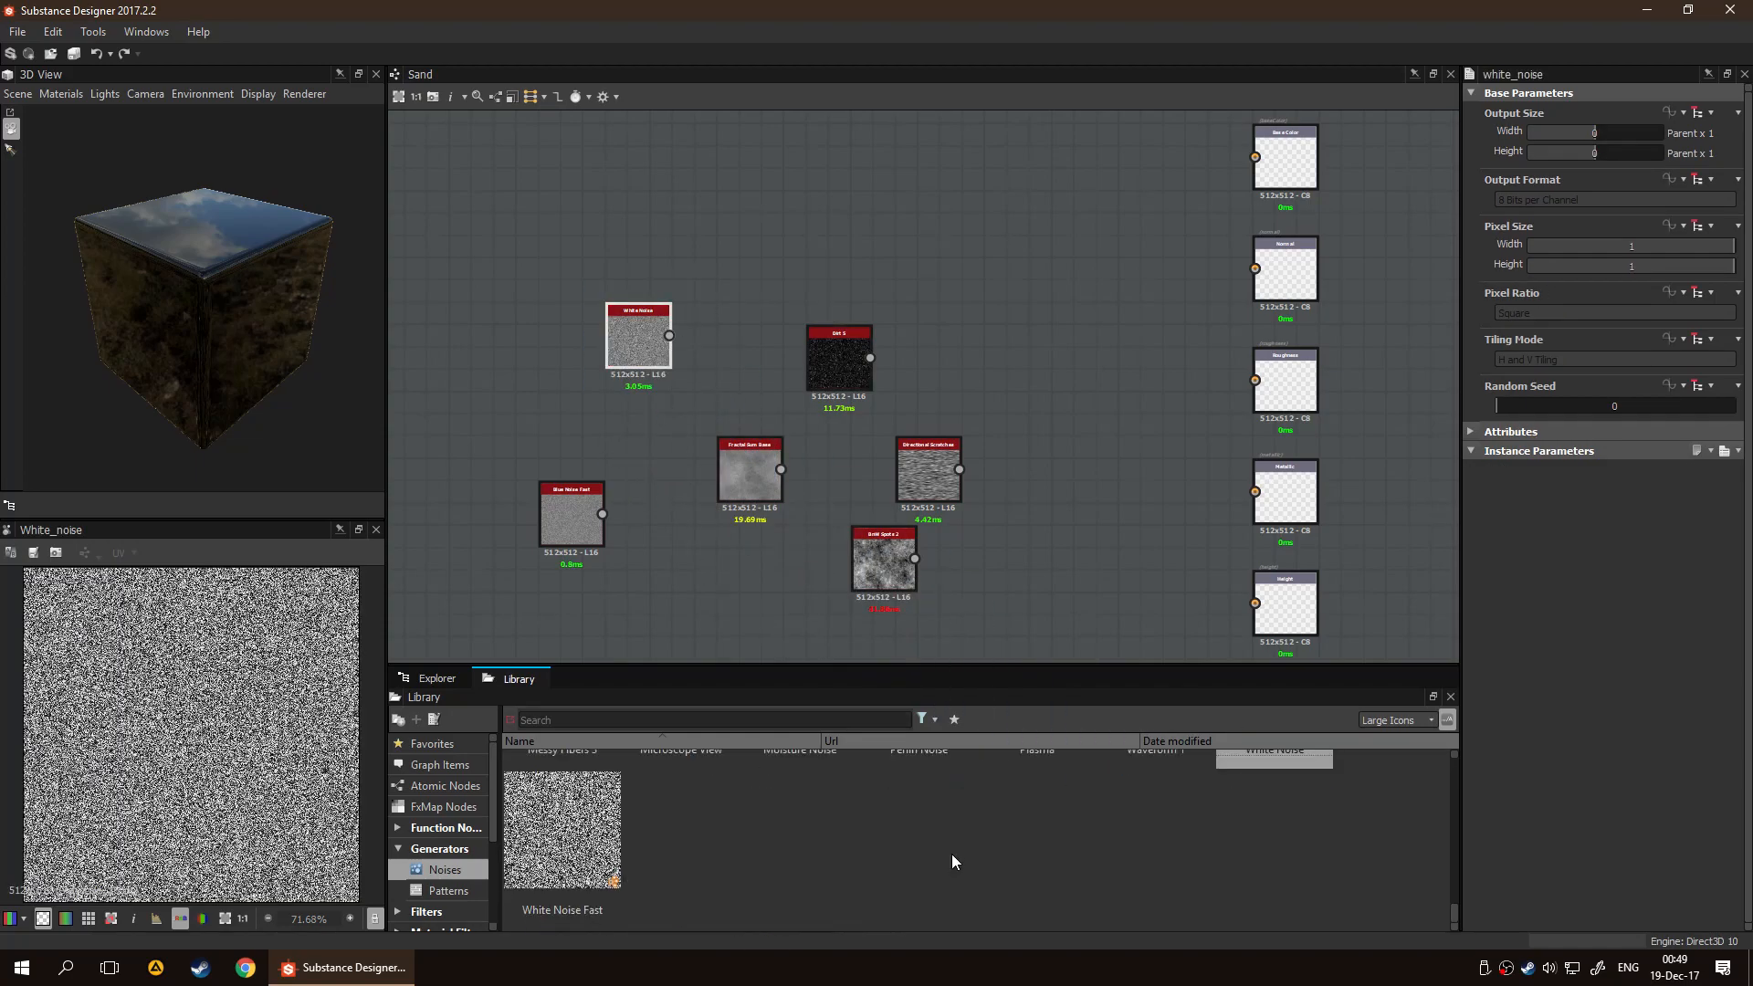
pyautogui.moveTo(925, 861); pyautogui.dragTo(728, 537)
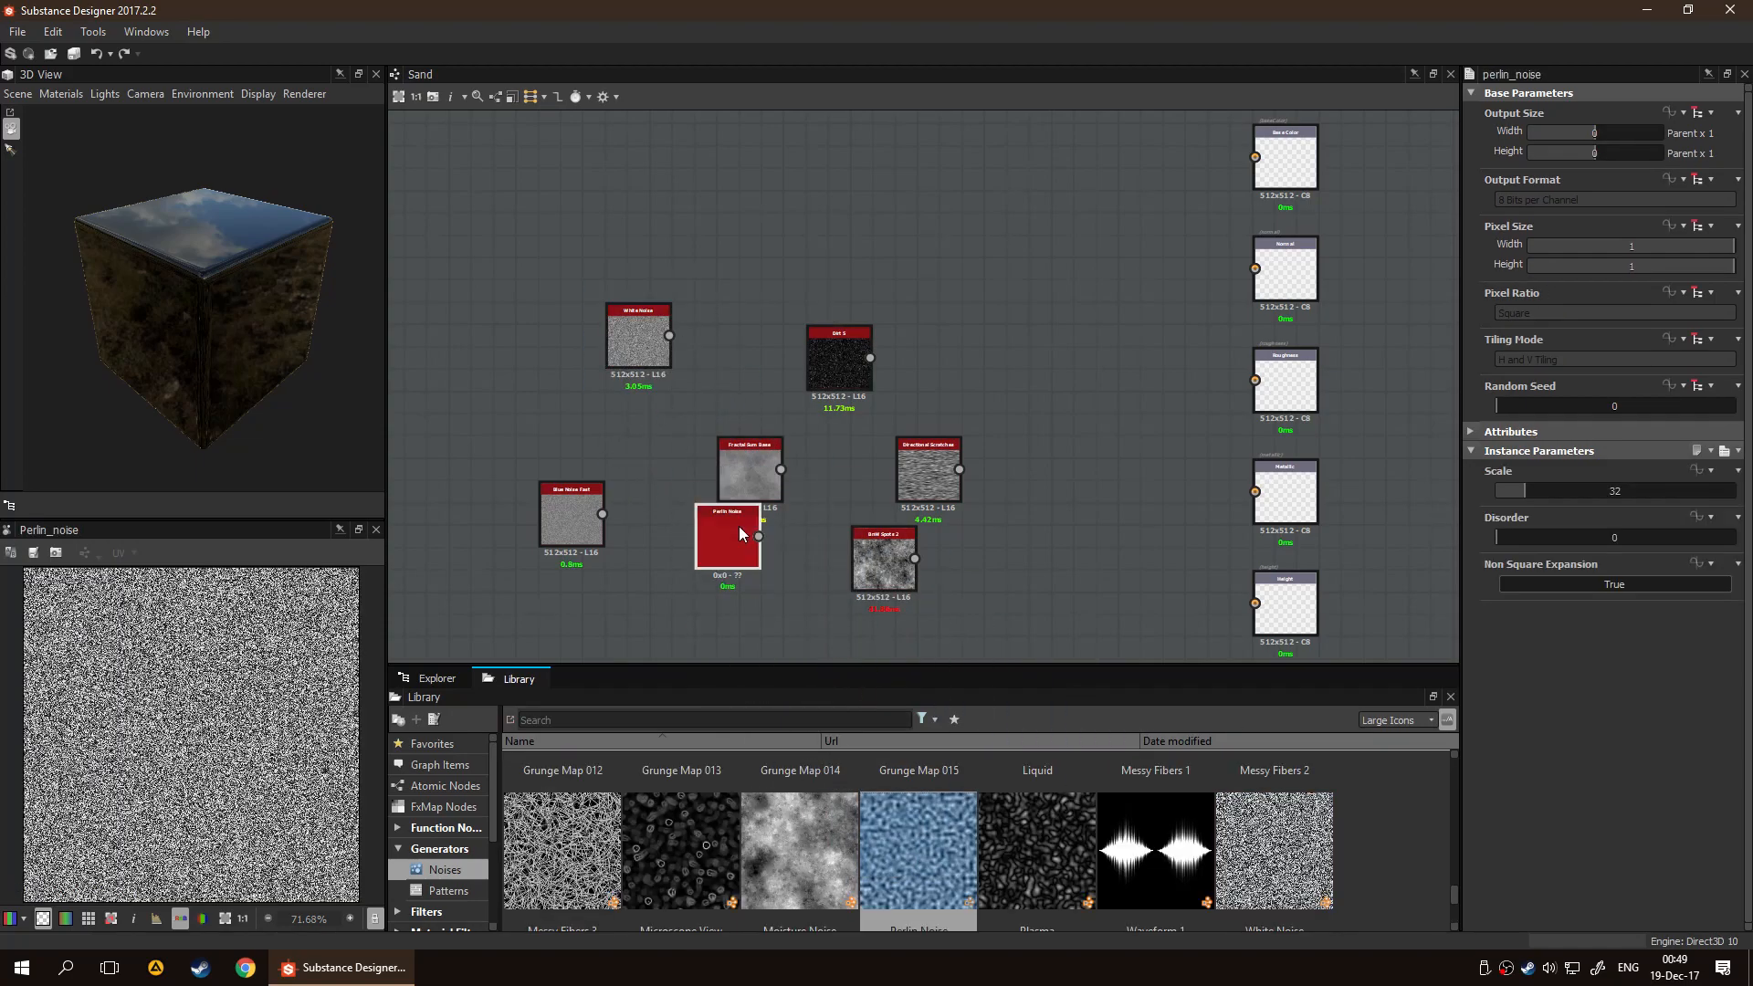
# Add a Gaussian Noise node beside the Blue Noise Fast node
pyautogui.scroll(1, 1044, 857)
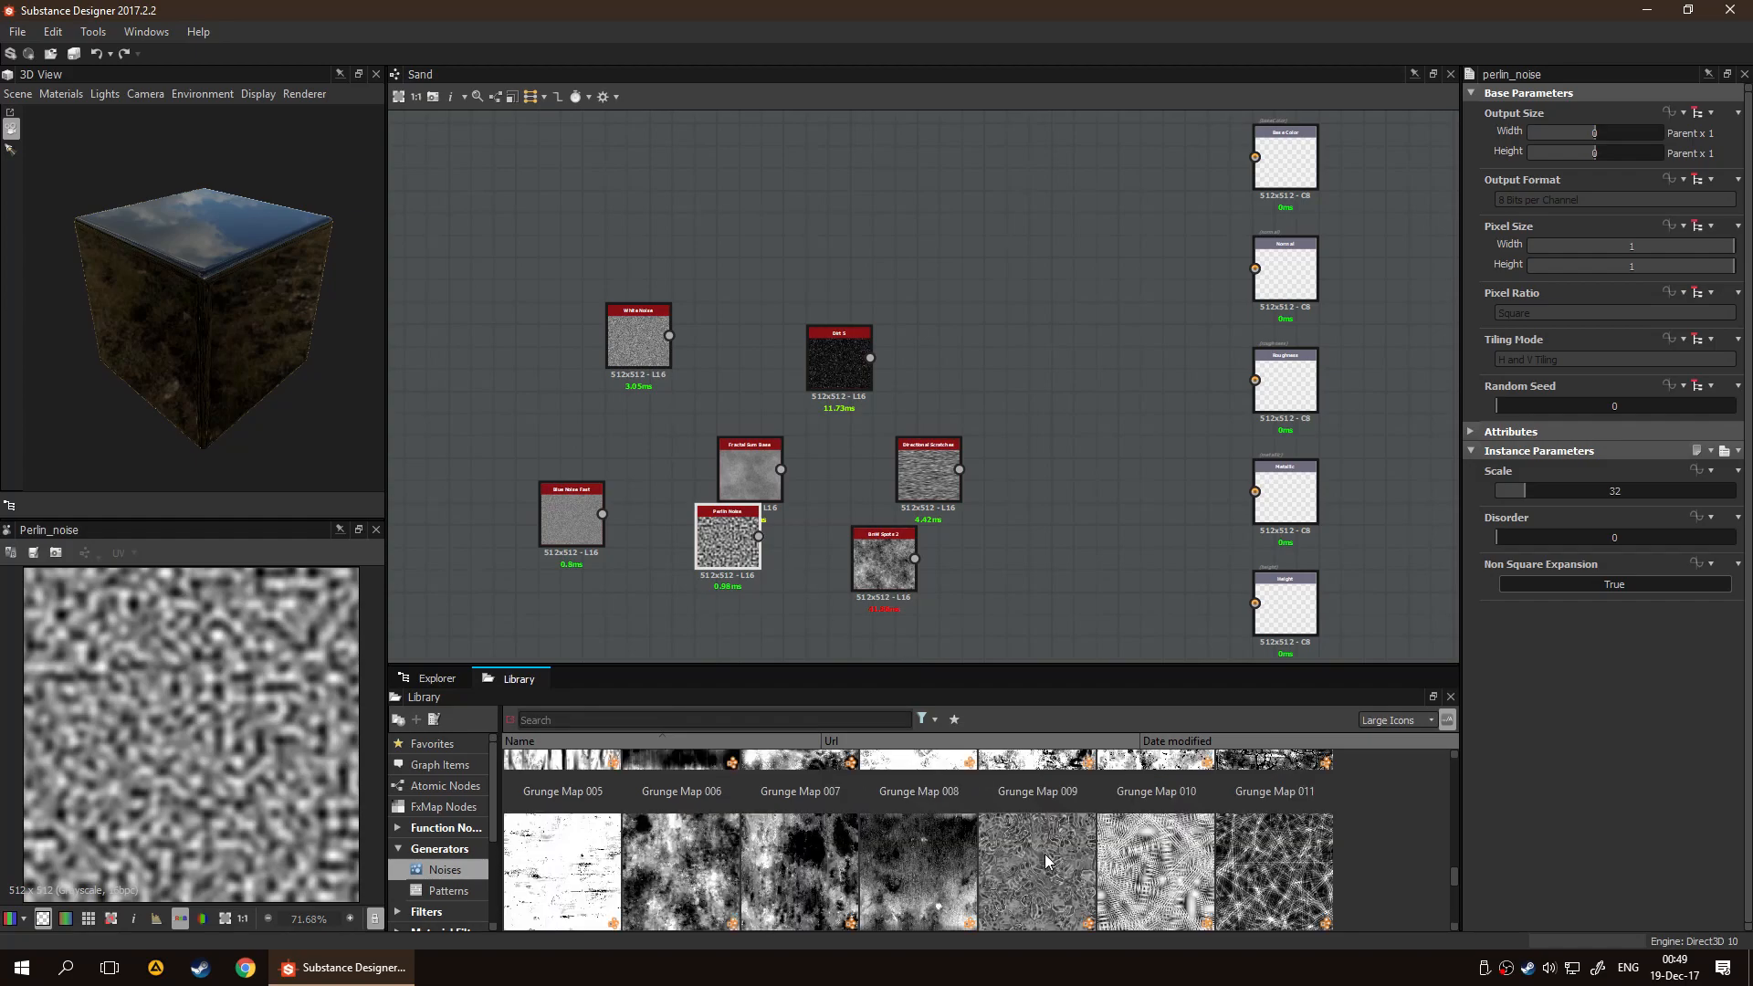
pyautogui.scroll(1, 1068, 840)
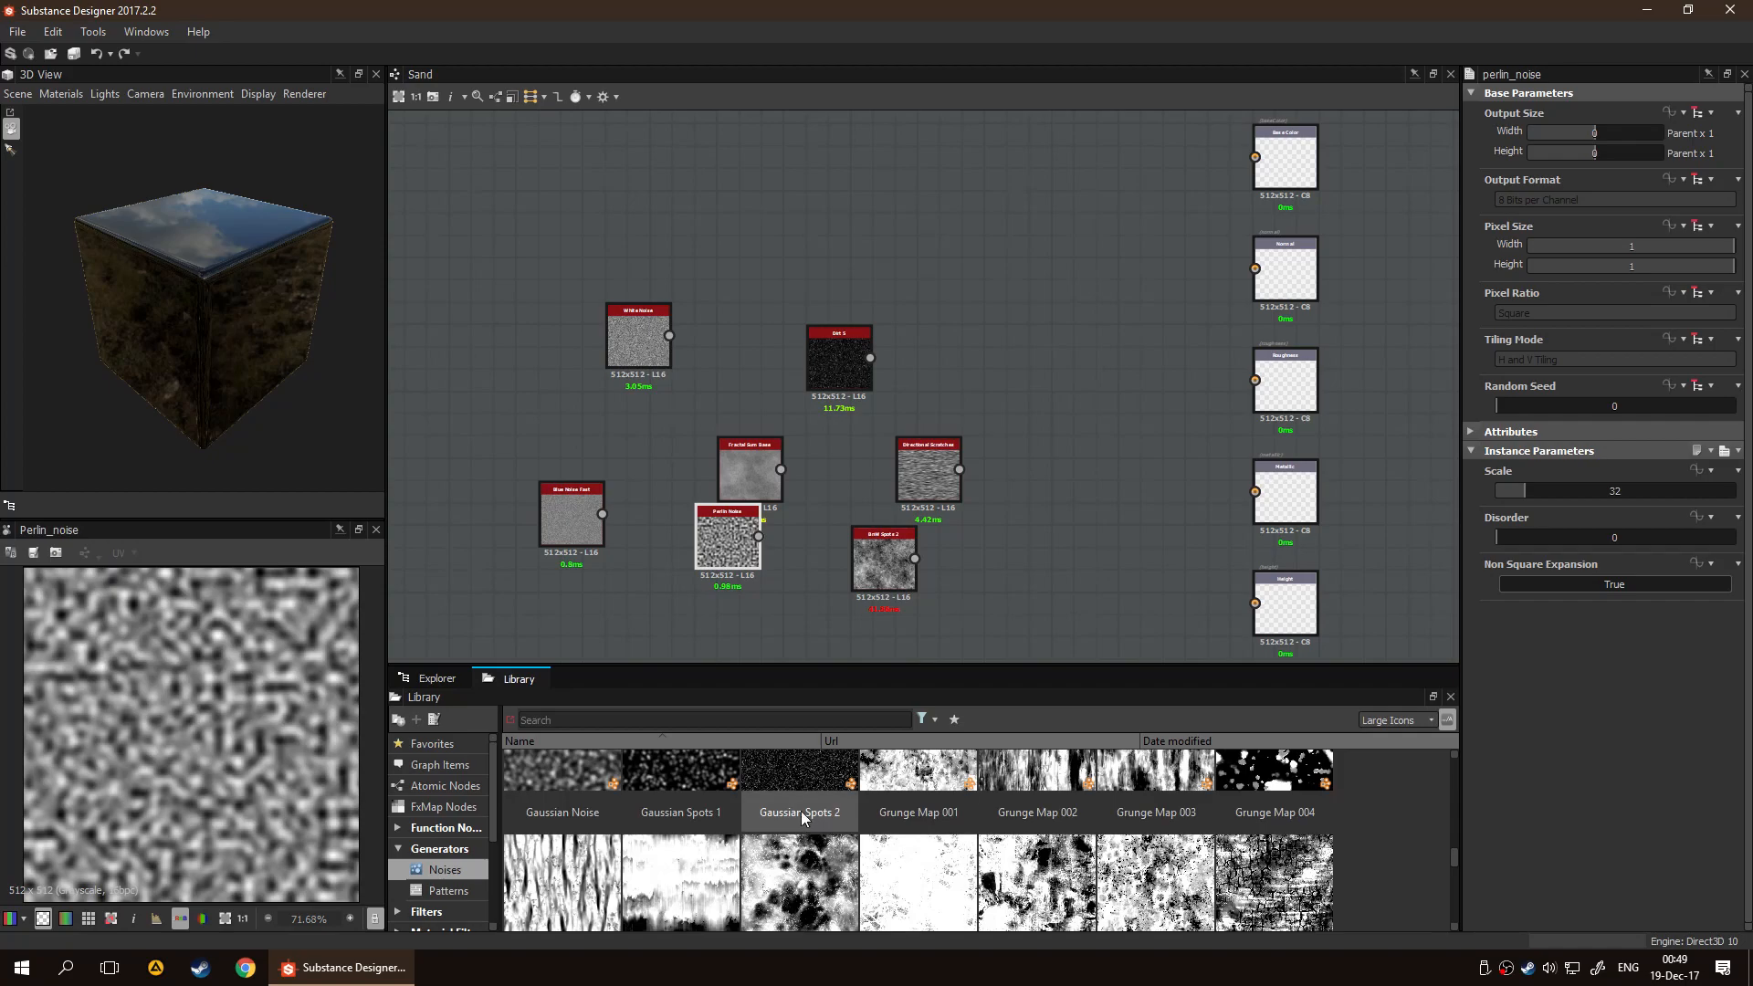
pyautogui.scroll(3, 705, 778)
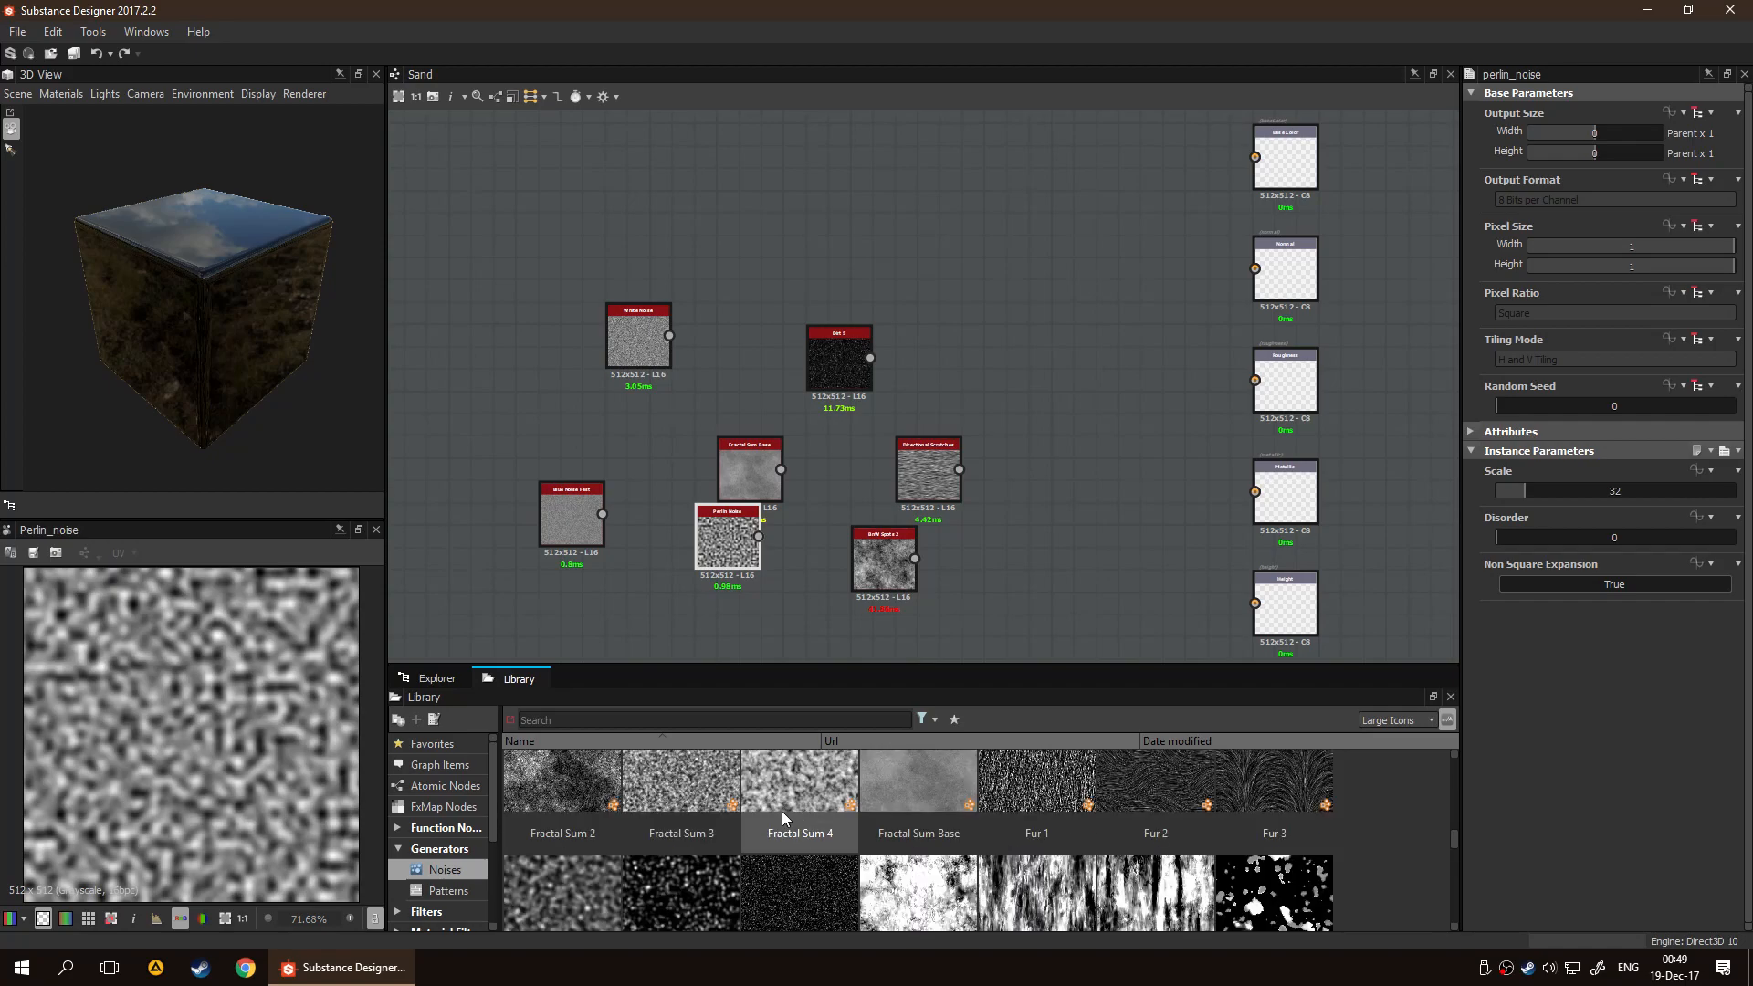
pyautogui.scroll(1, 601, 856)
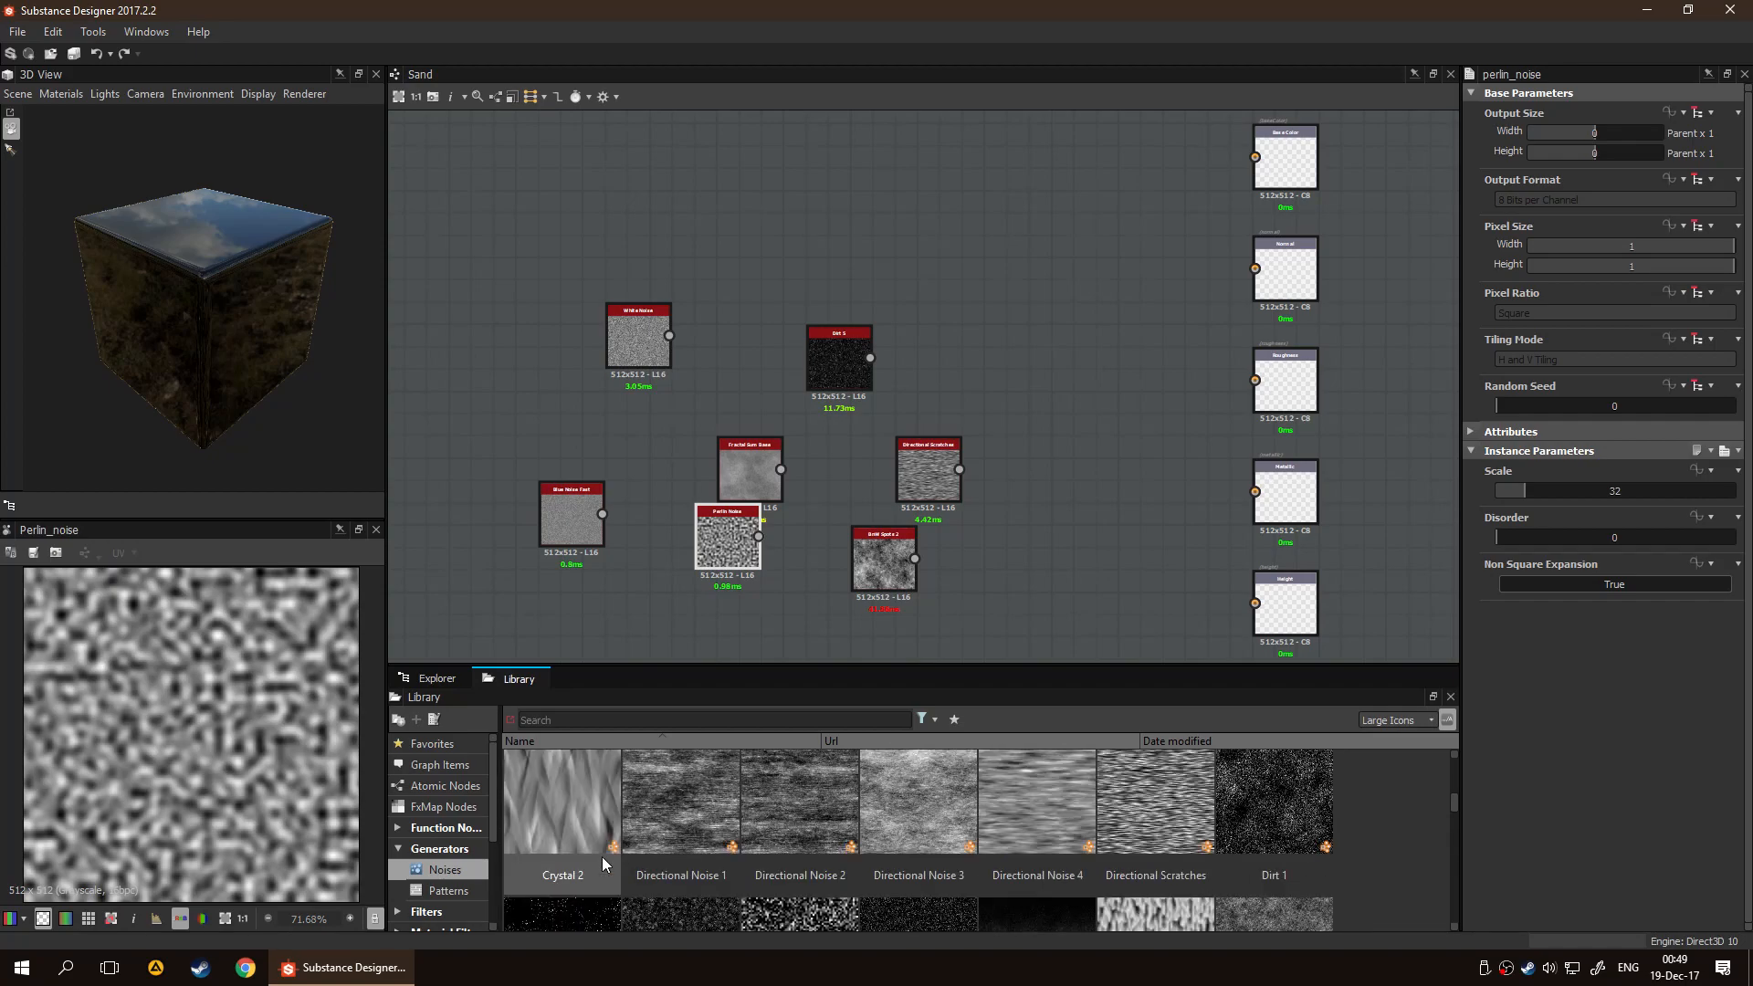
pyautogui.scroll(-5, 600, 856)
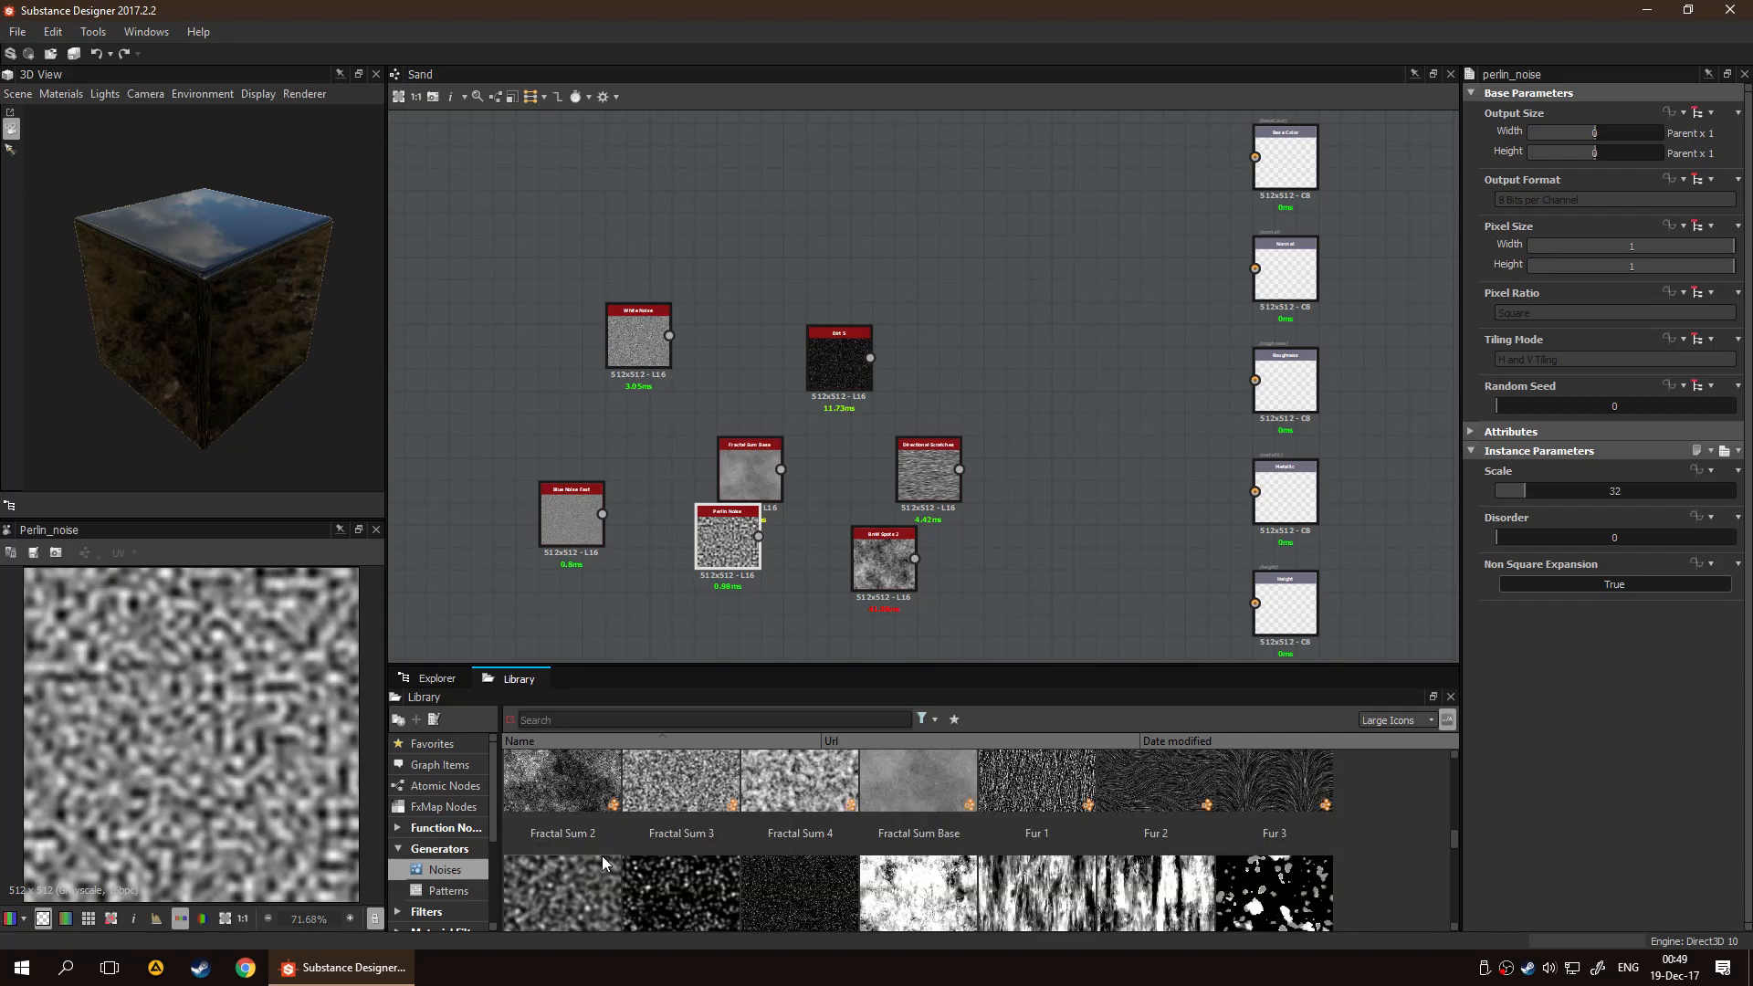
pyautogui.moveTo(566, 780); pyautogui.dragTo(471, 504)
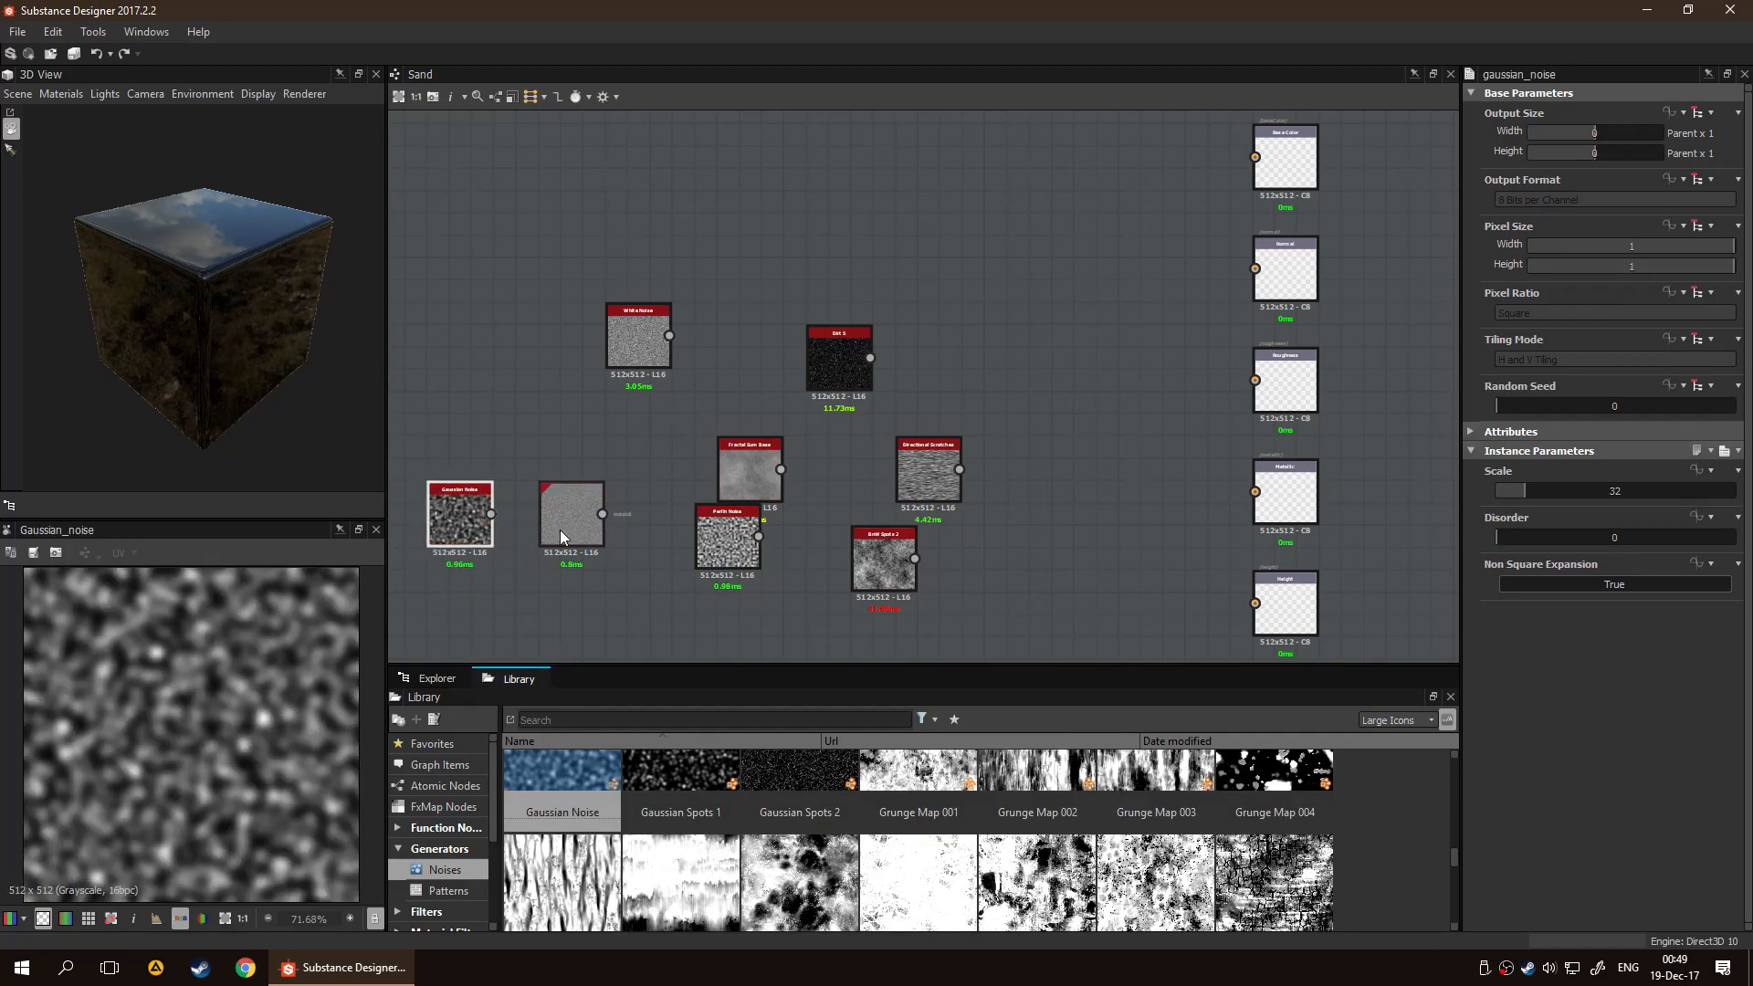
# Move the Fractal Sum Base node above Gaussian Noise and Blue Noise Fast, and preview its output in the 2D view
pyautogui.scroll(4, 645, 493)
pyautogui.moveTo(1016, 397); pyautogui.dragTo(593, 279)
pyautogui.doubleClick(637, 282)
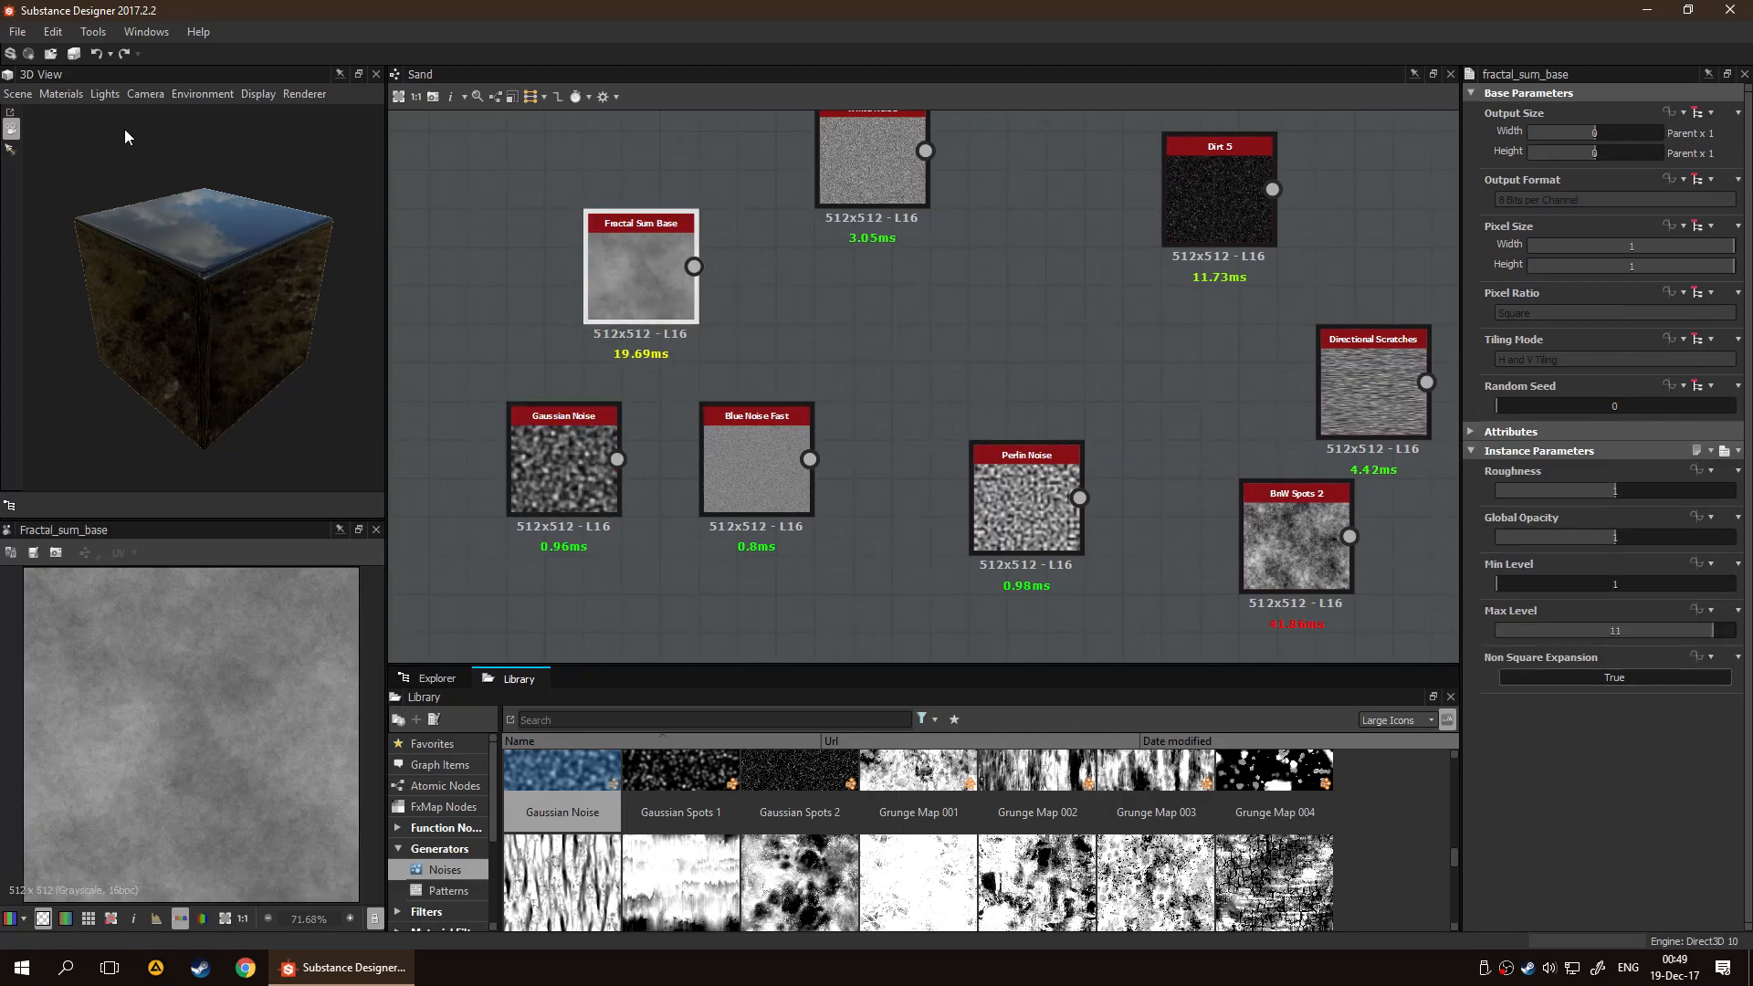
# Replace the rounded cube in the 3D view with a plane and view it up close at an angle
pyautogui.click(19, 93)
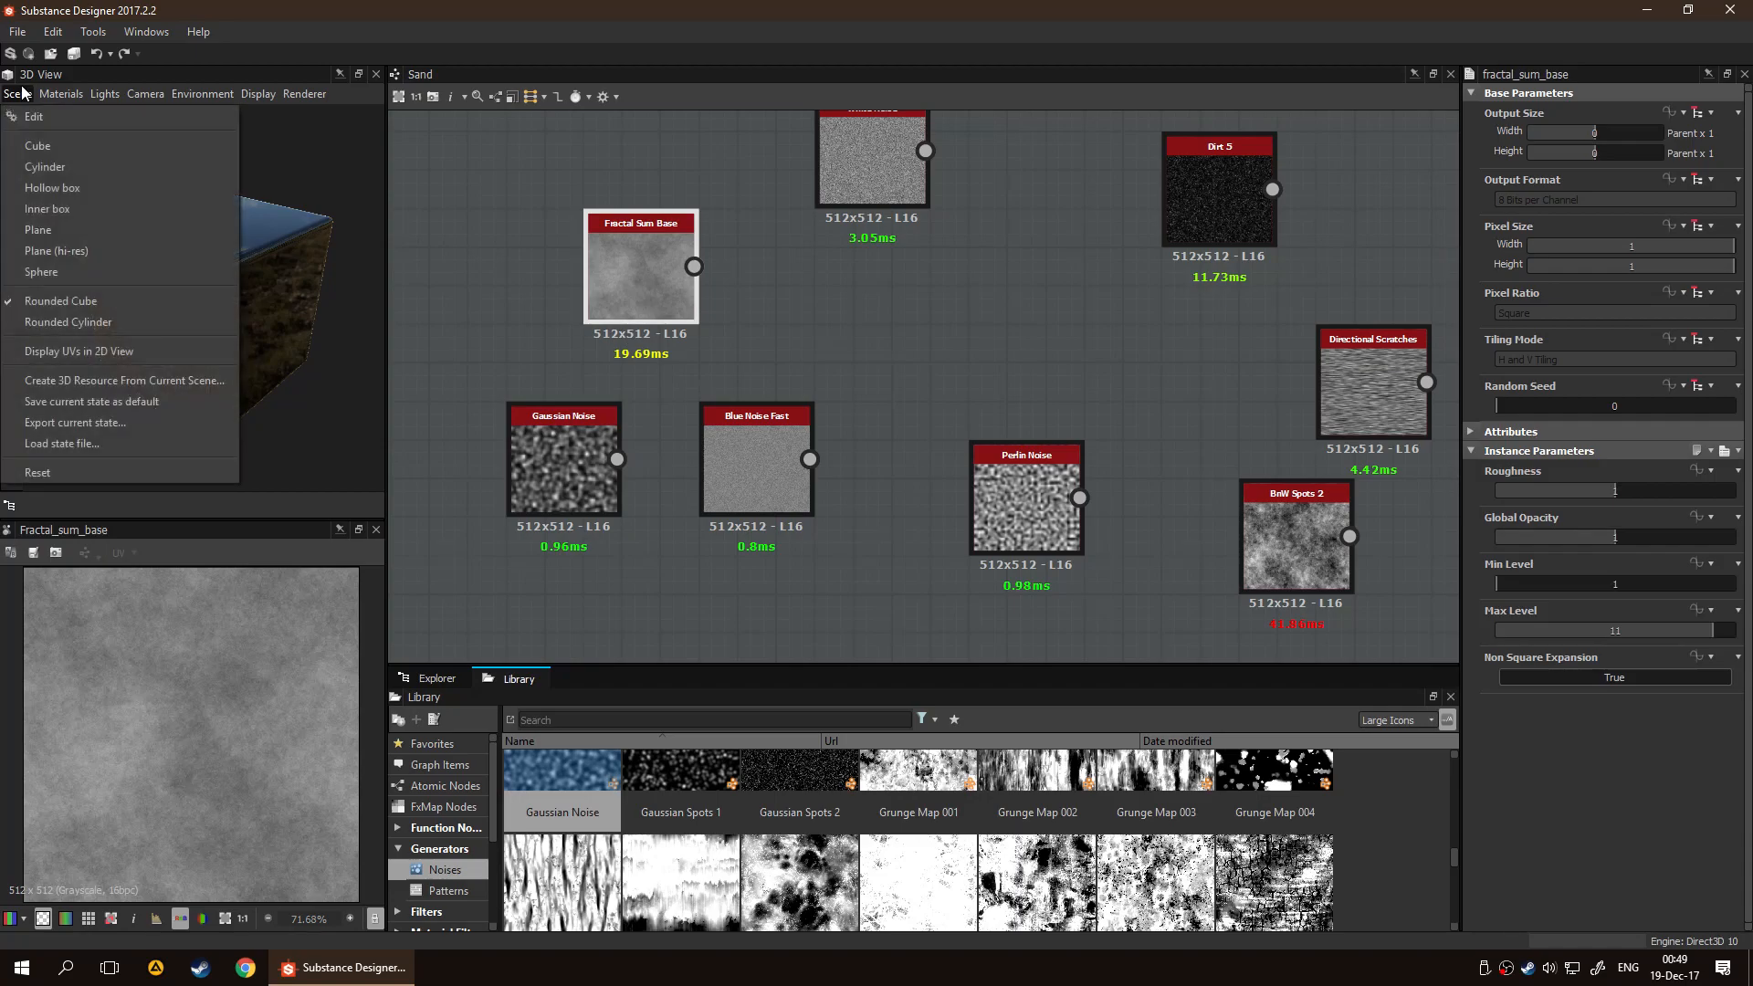
pyautogui.click(19, 93)
pyautogui.click(19, 93)
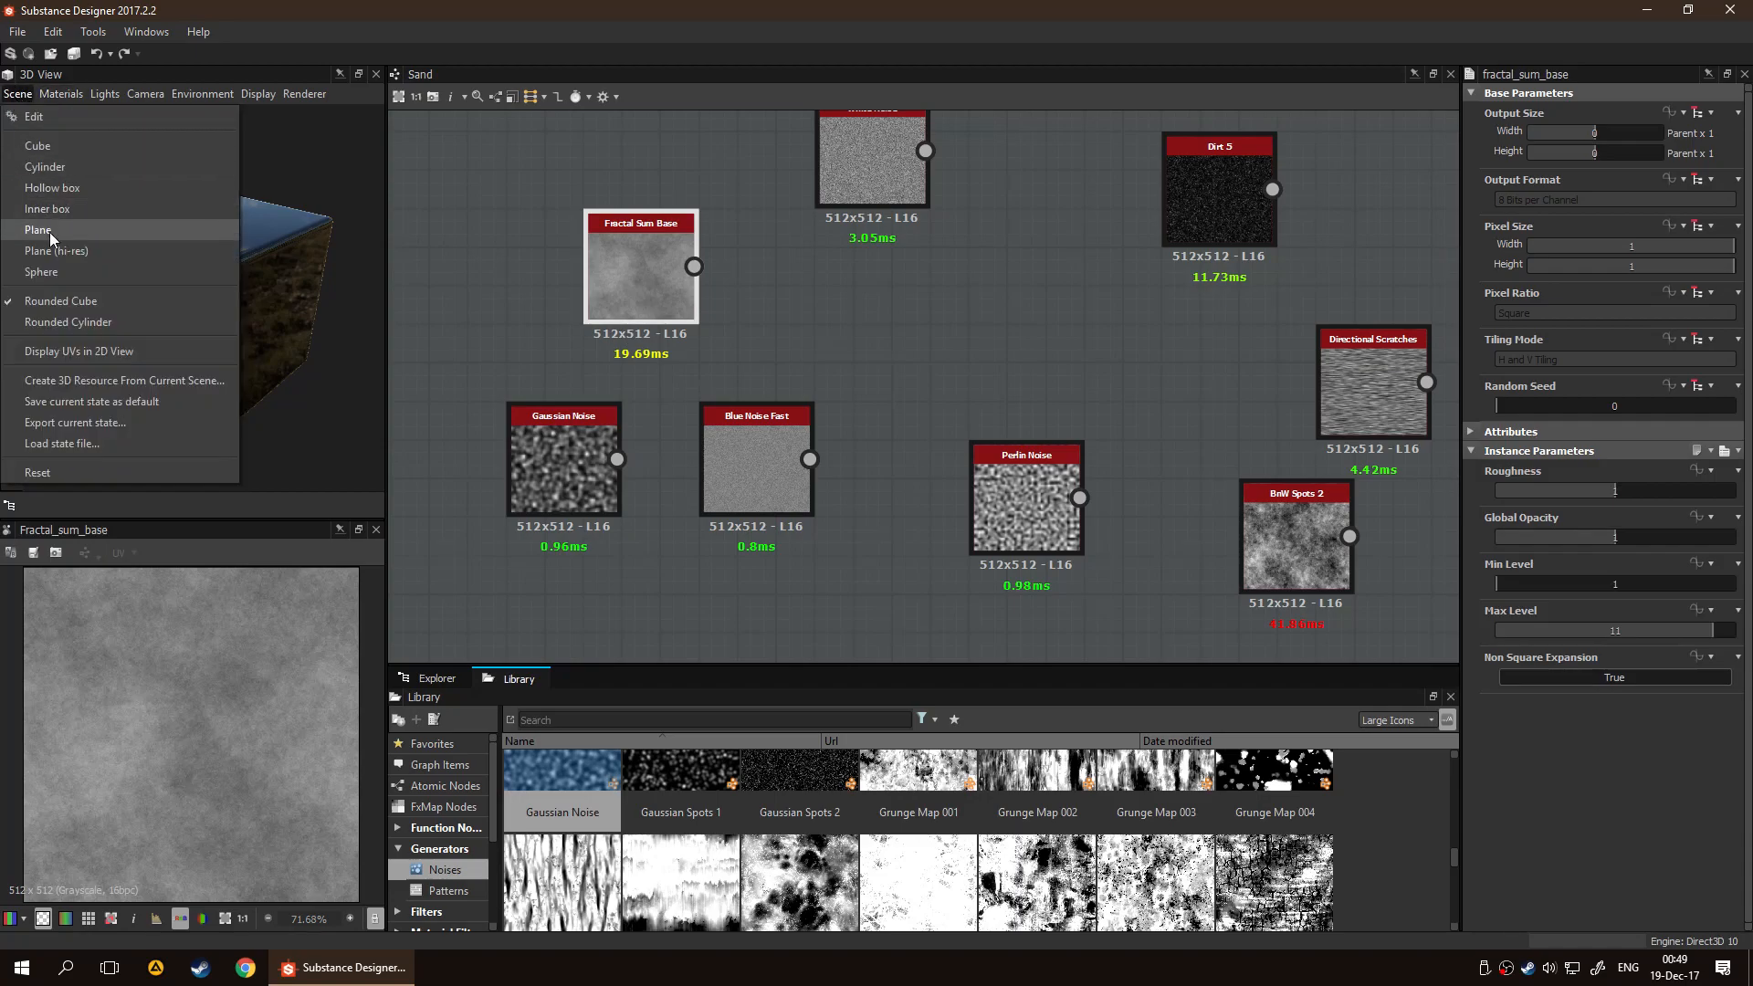
pyautogui.click(102, 247)
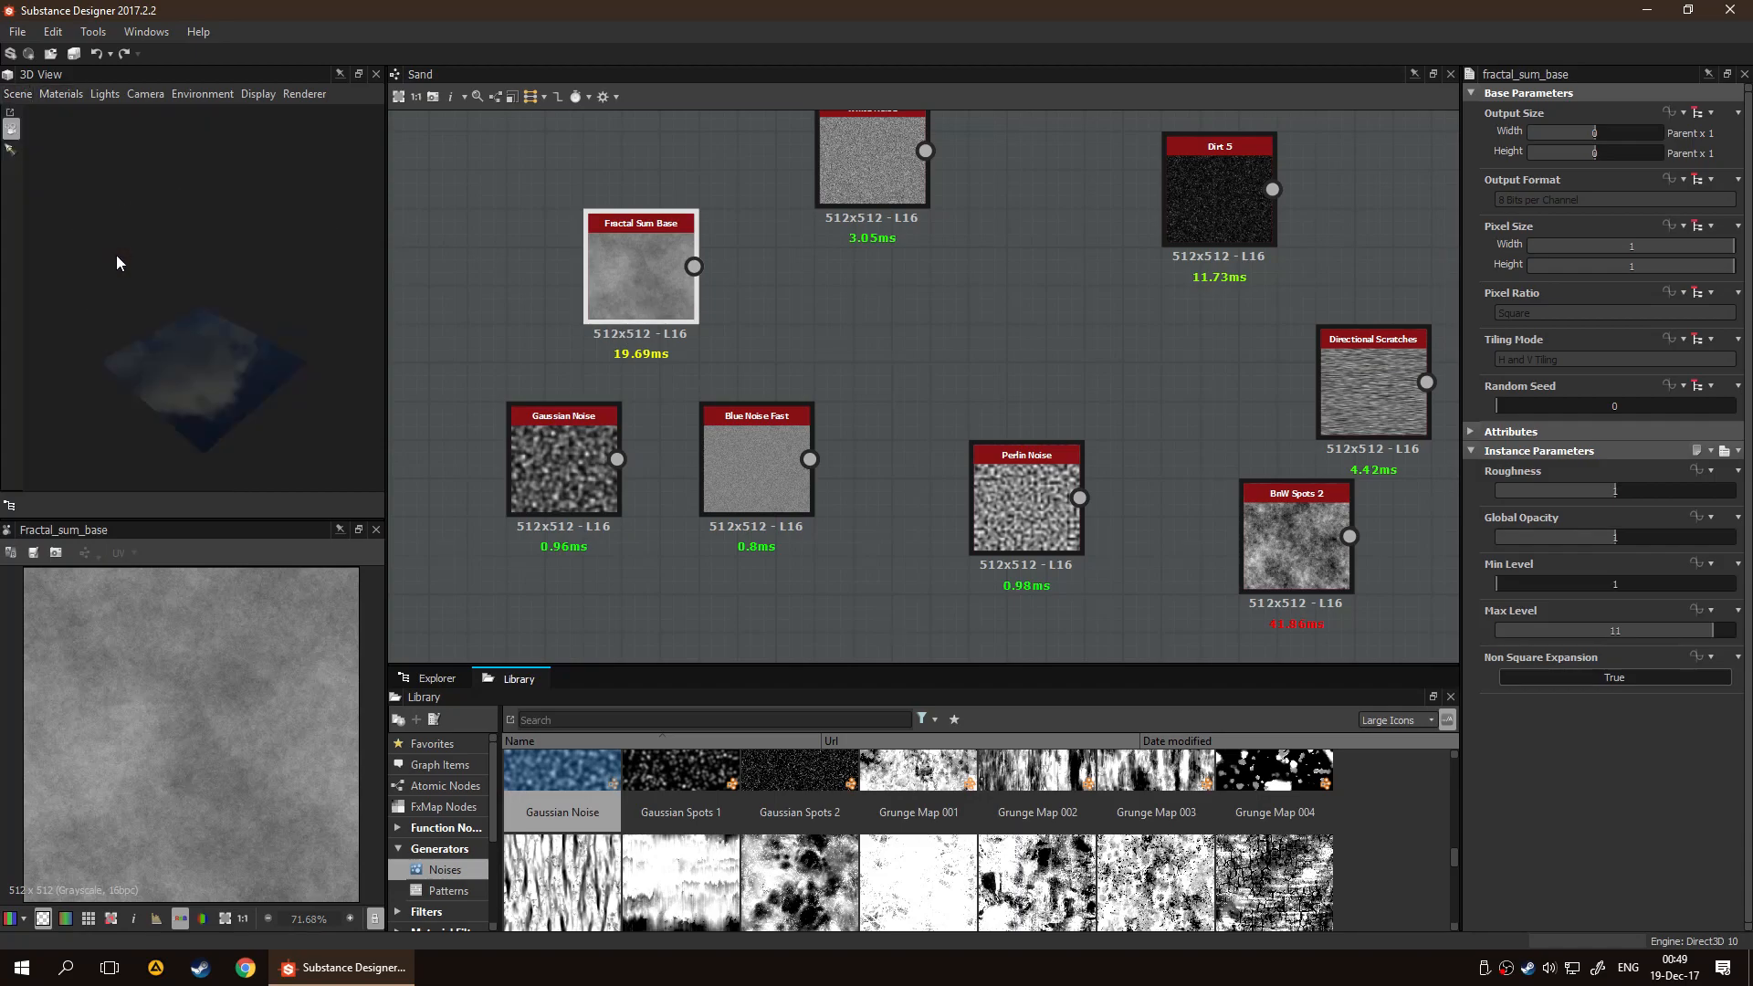
pyautogui.scroll(6, 260, 334)
pyautogui.moveTo(234, 317); pyautogui.dragTo(133, 262)
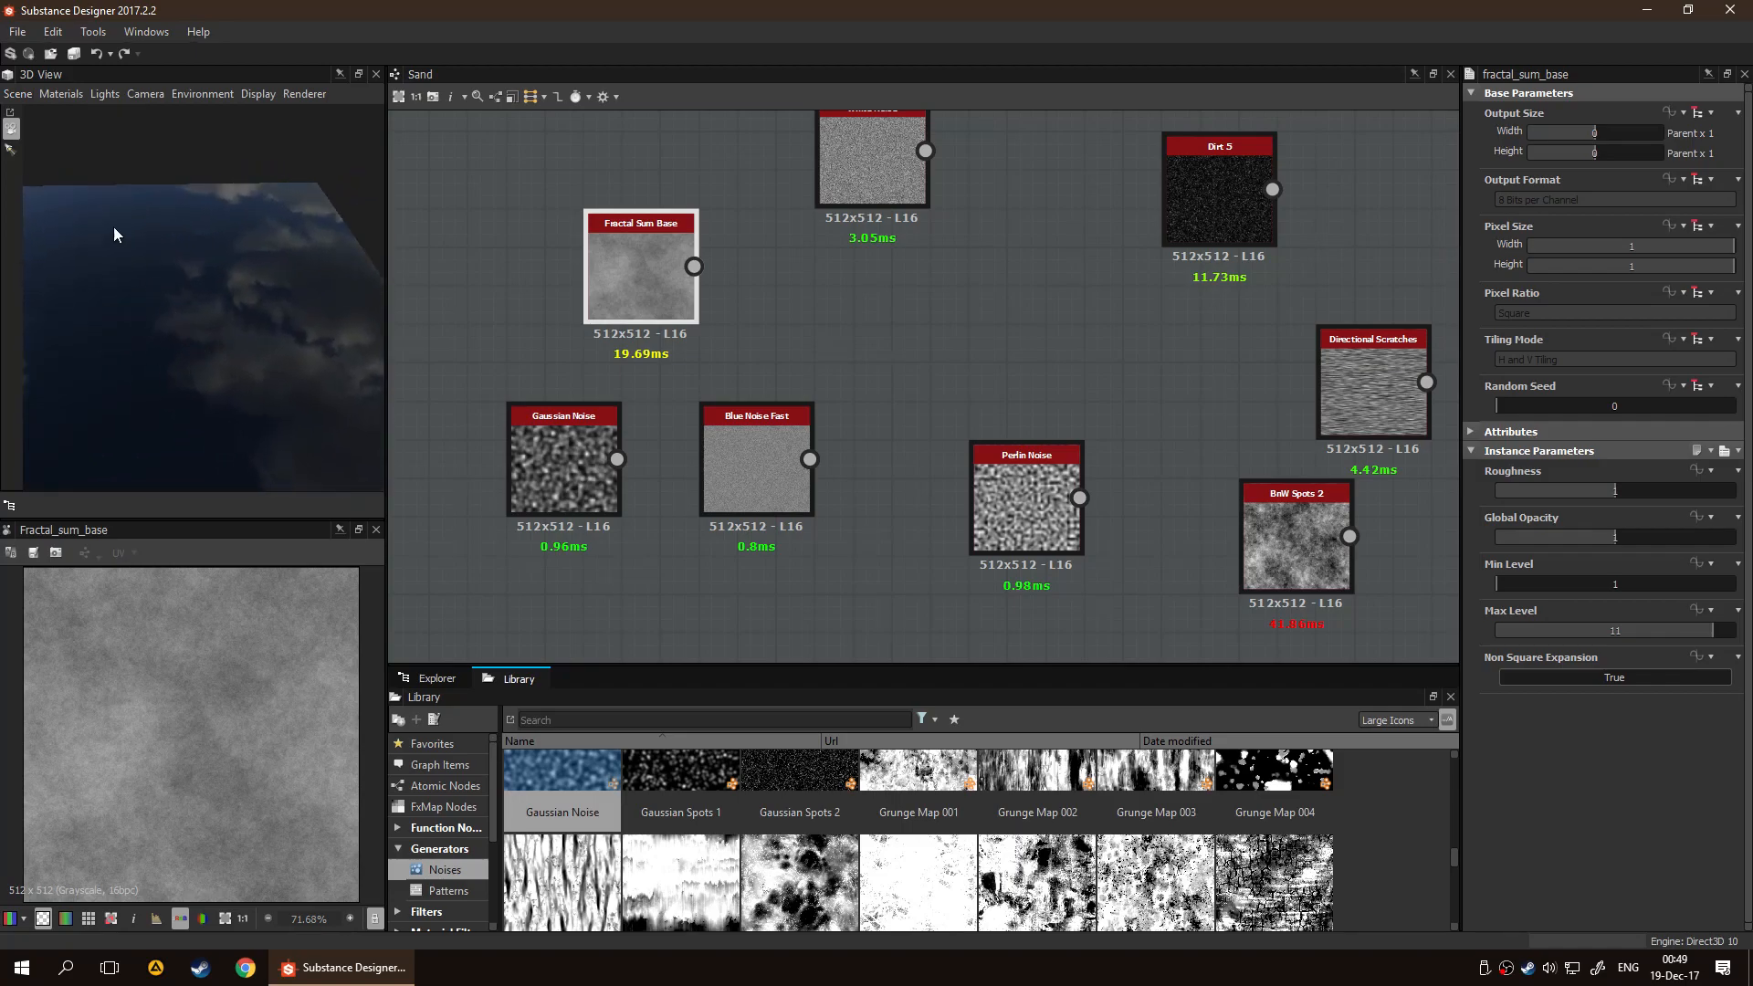
pyautogui.click(20, 92)
pyautogui.click(63, 232)
pyautogui.scroll(-5, 182, 279)
pyautogui.moveTo(250, 297); pyautogui.dragTo(205, 321)
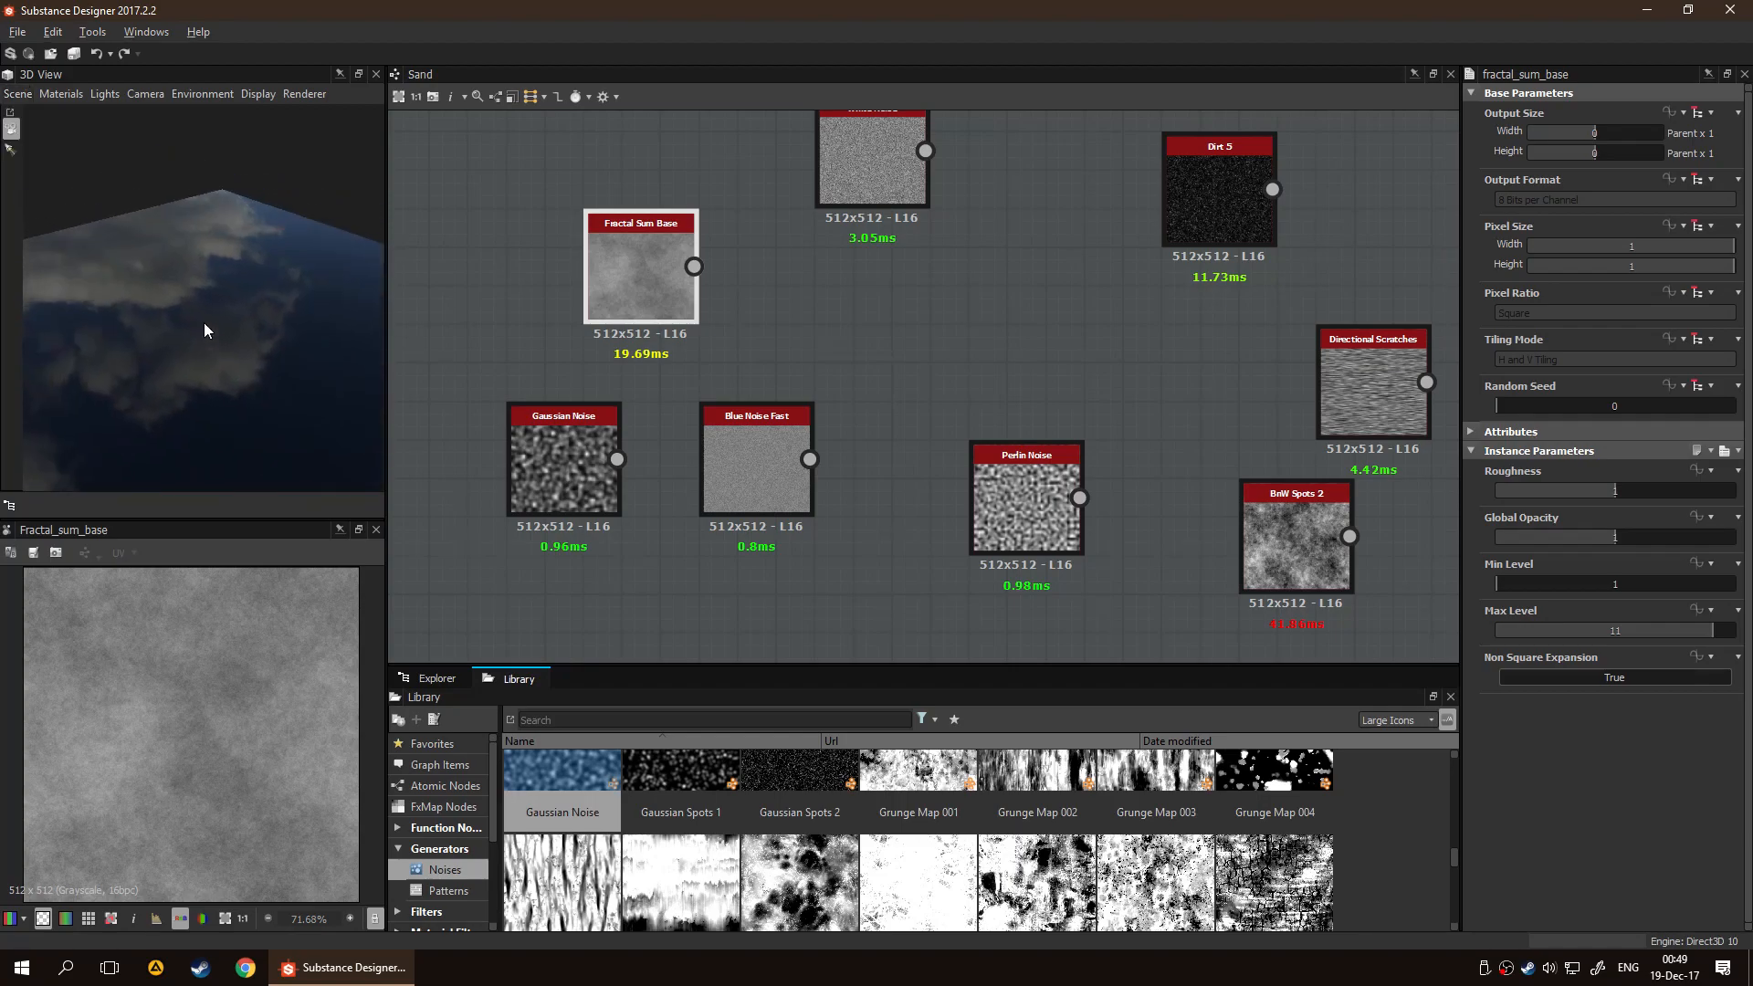
pyautogui.scroll(-5, 945, 422)
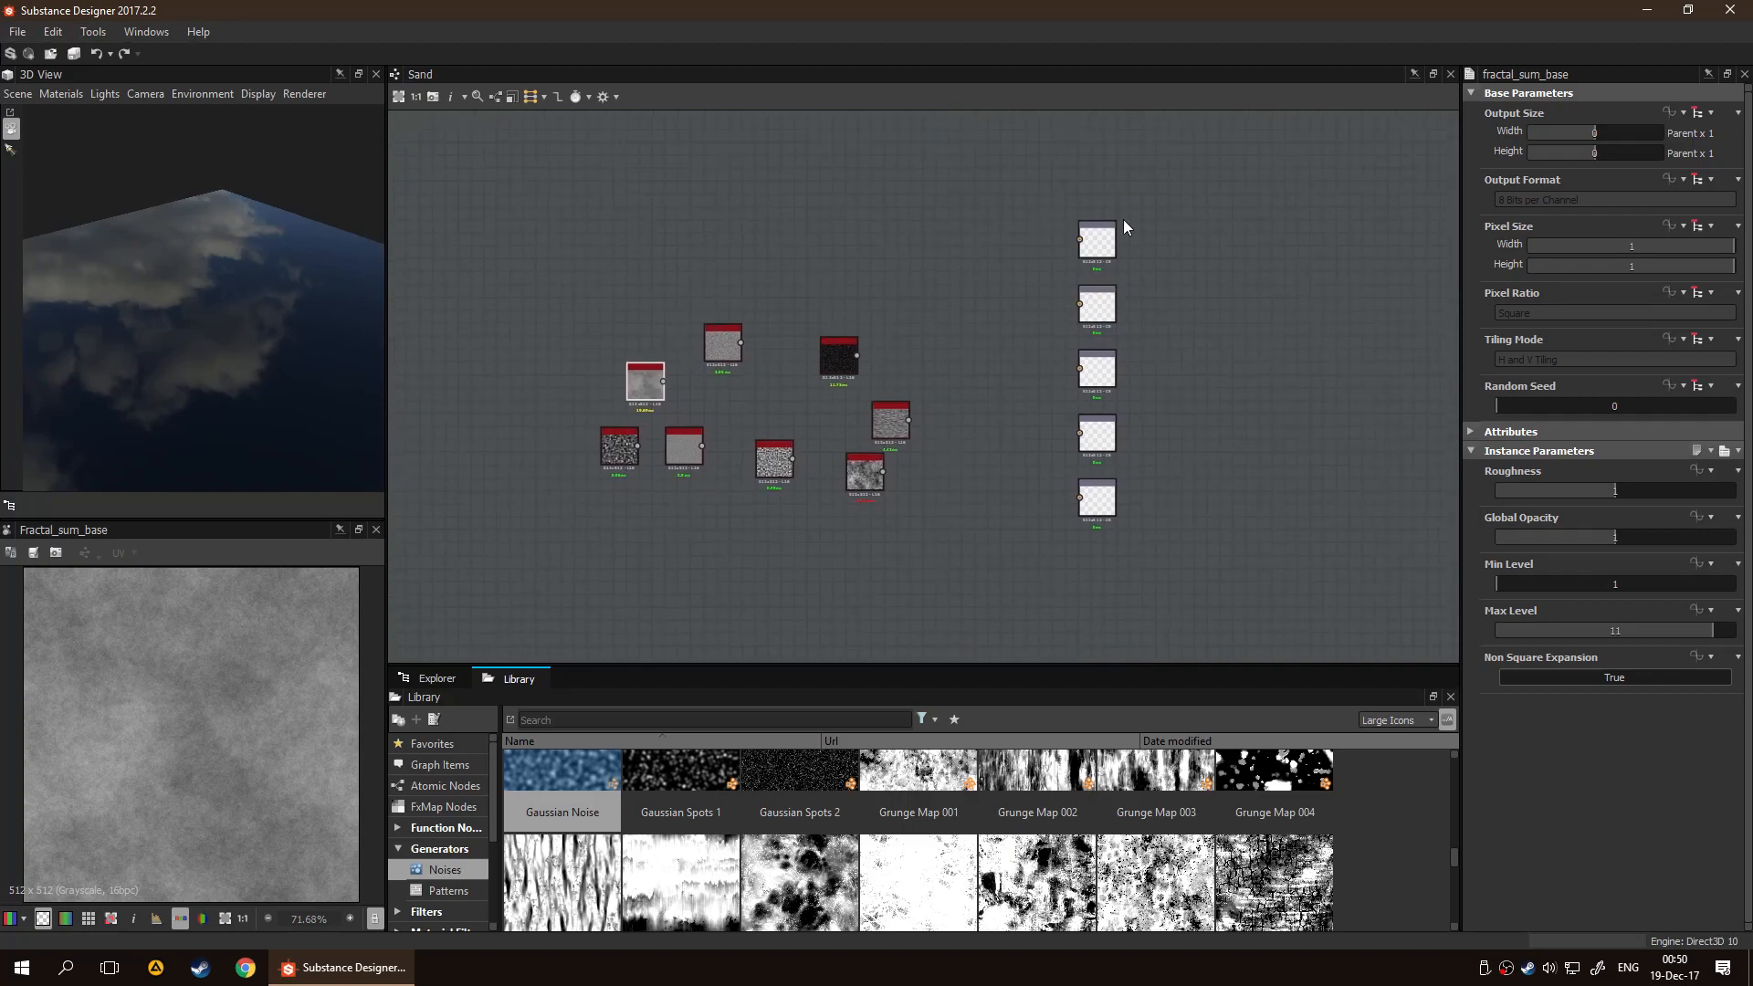
pyautogui.moveTo(561, 424); pyautogui.dragTo(670, 419, button='middle')
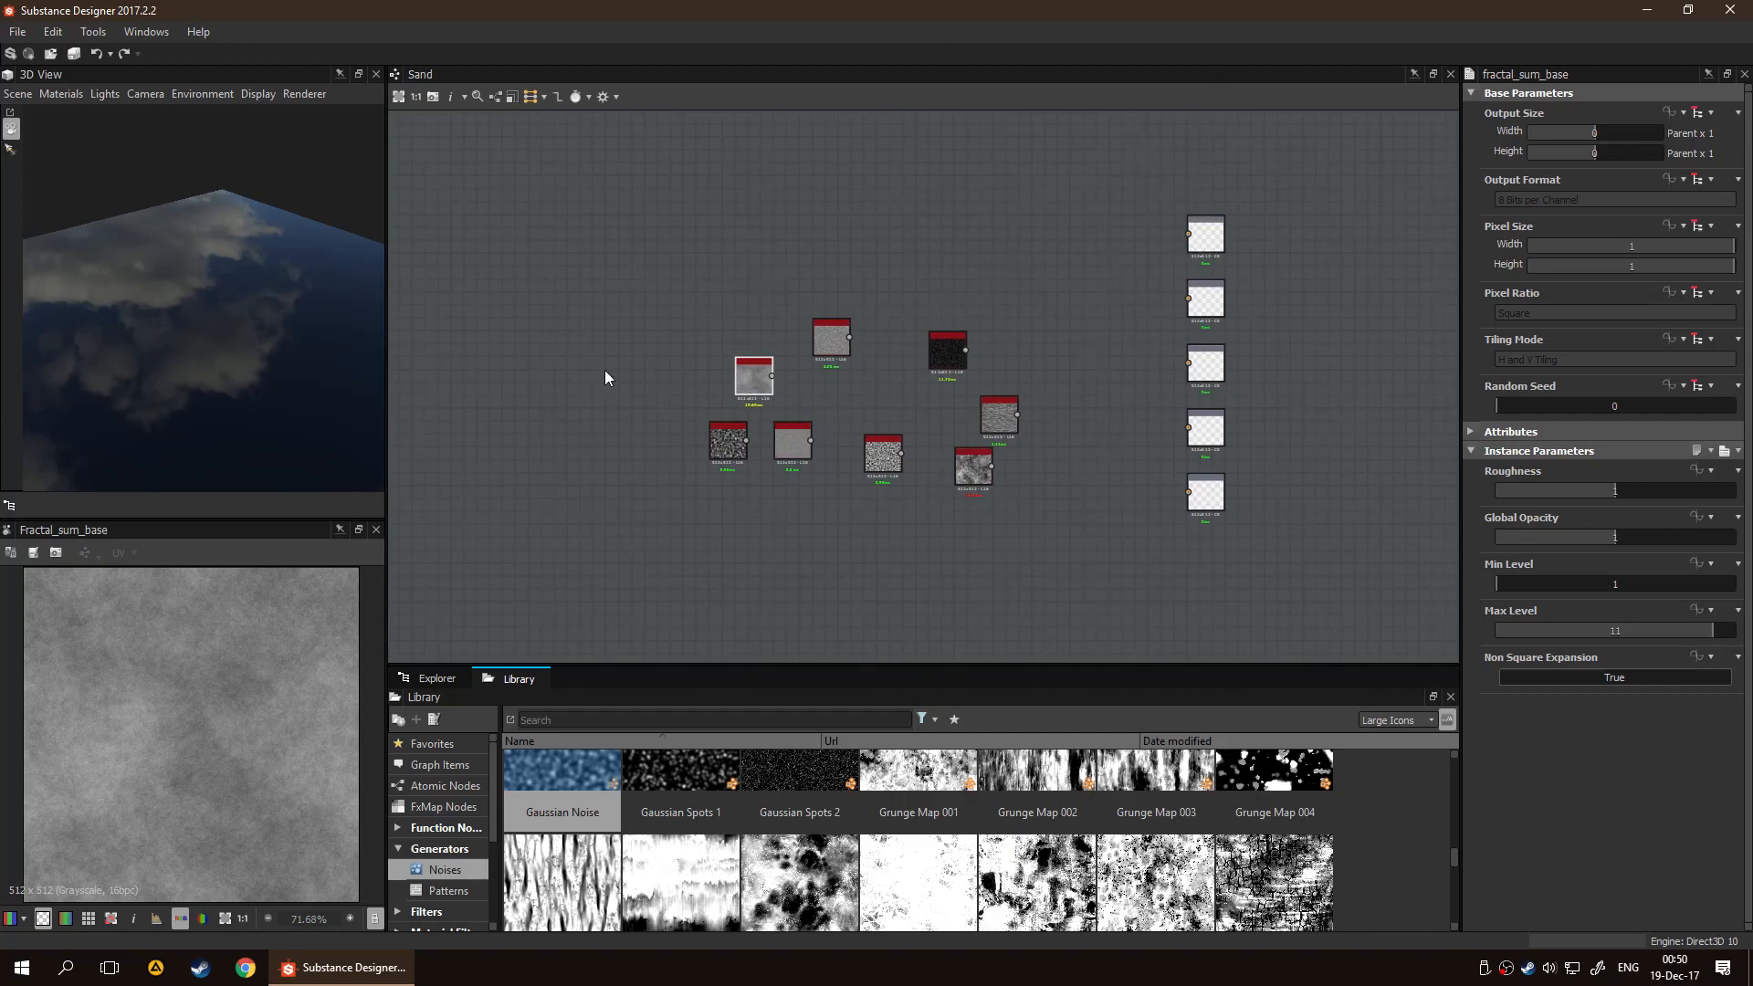
# Examine the Fractal Sum Base pattern in the 2D view and compare it with the surrounding noise nodes in the graph
pyautogui.scroll(8, 758, 440)
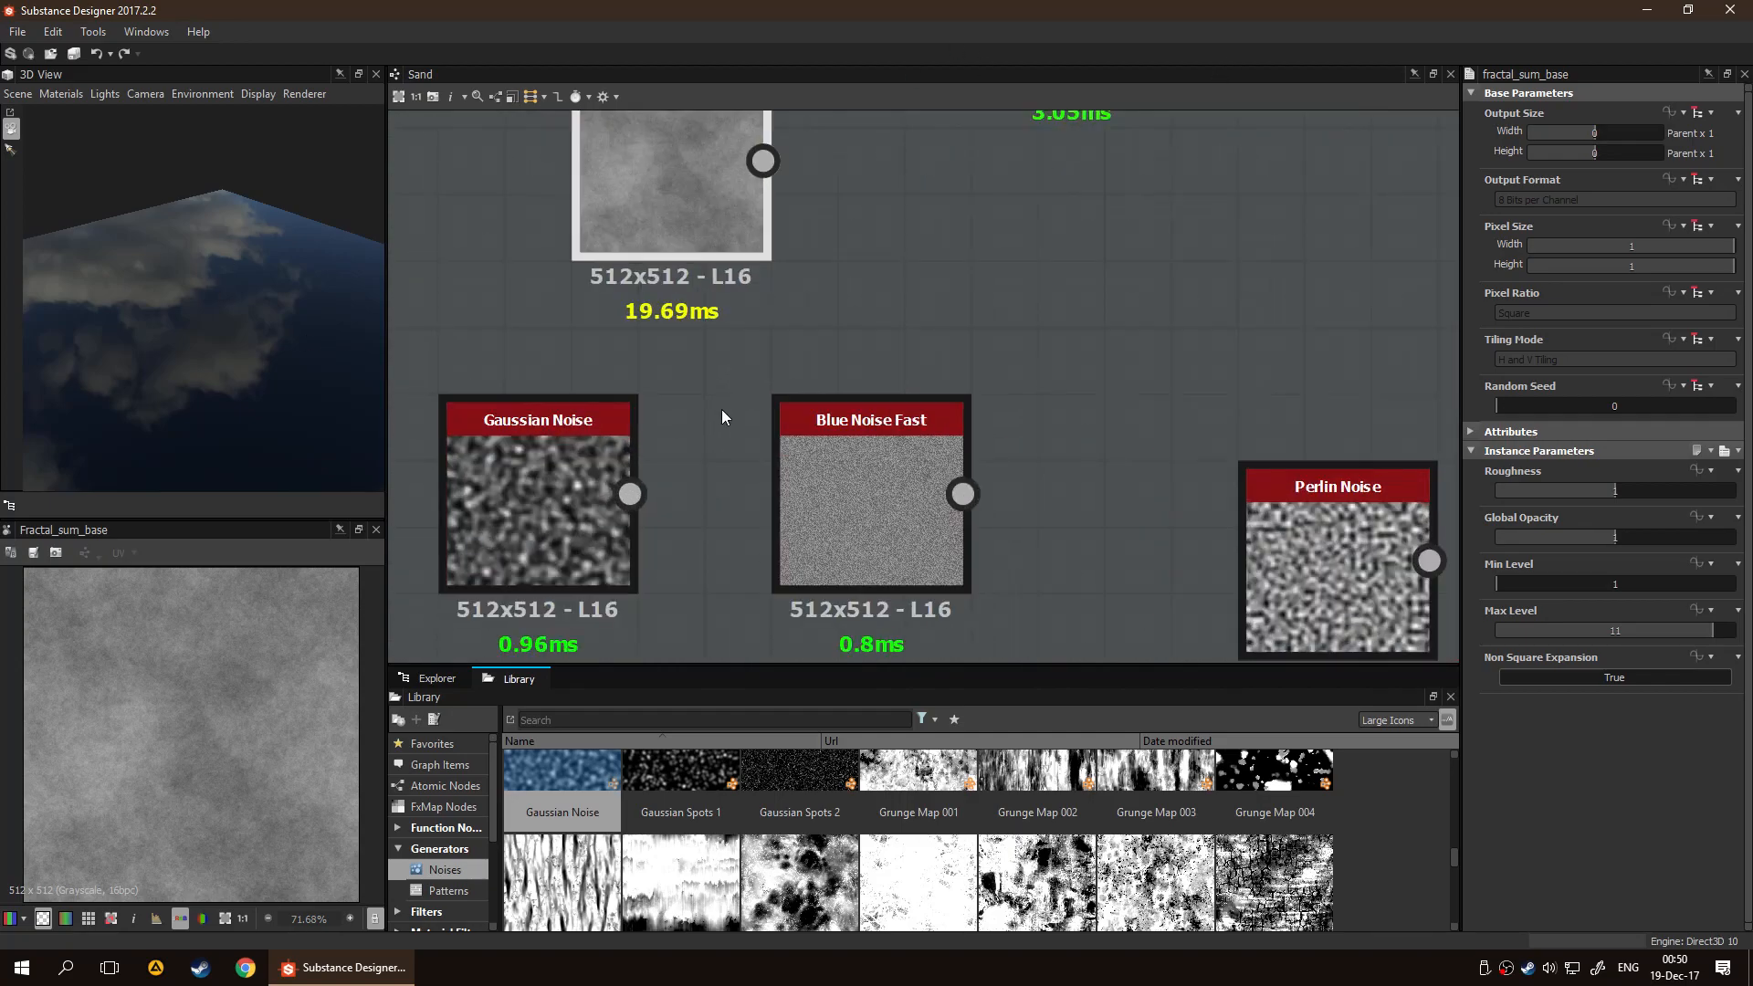
pyautogui.moveTo(878, 388); pyautogui.dragTo(937, 463, button='middle')
pyautogui.scroll(-5, 263, 702)
pyautogui.scroll(6, 244, 720)
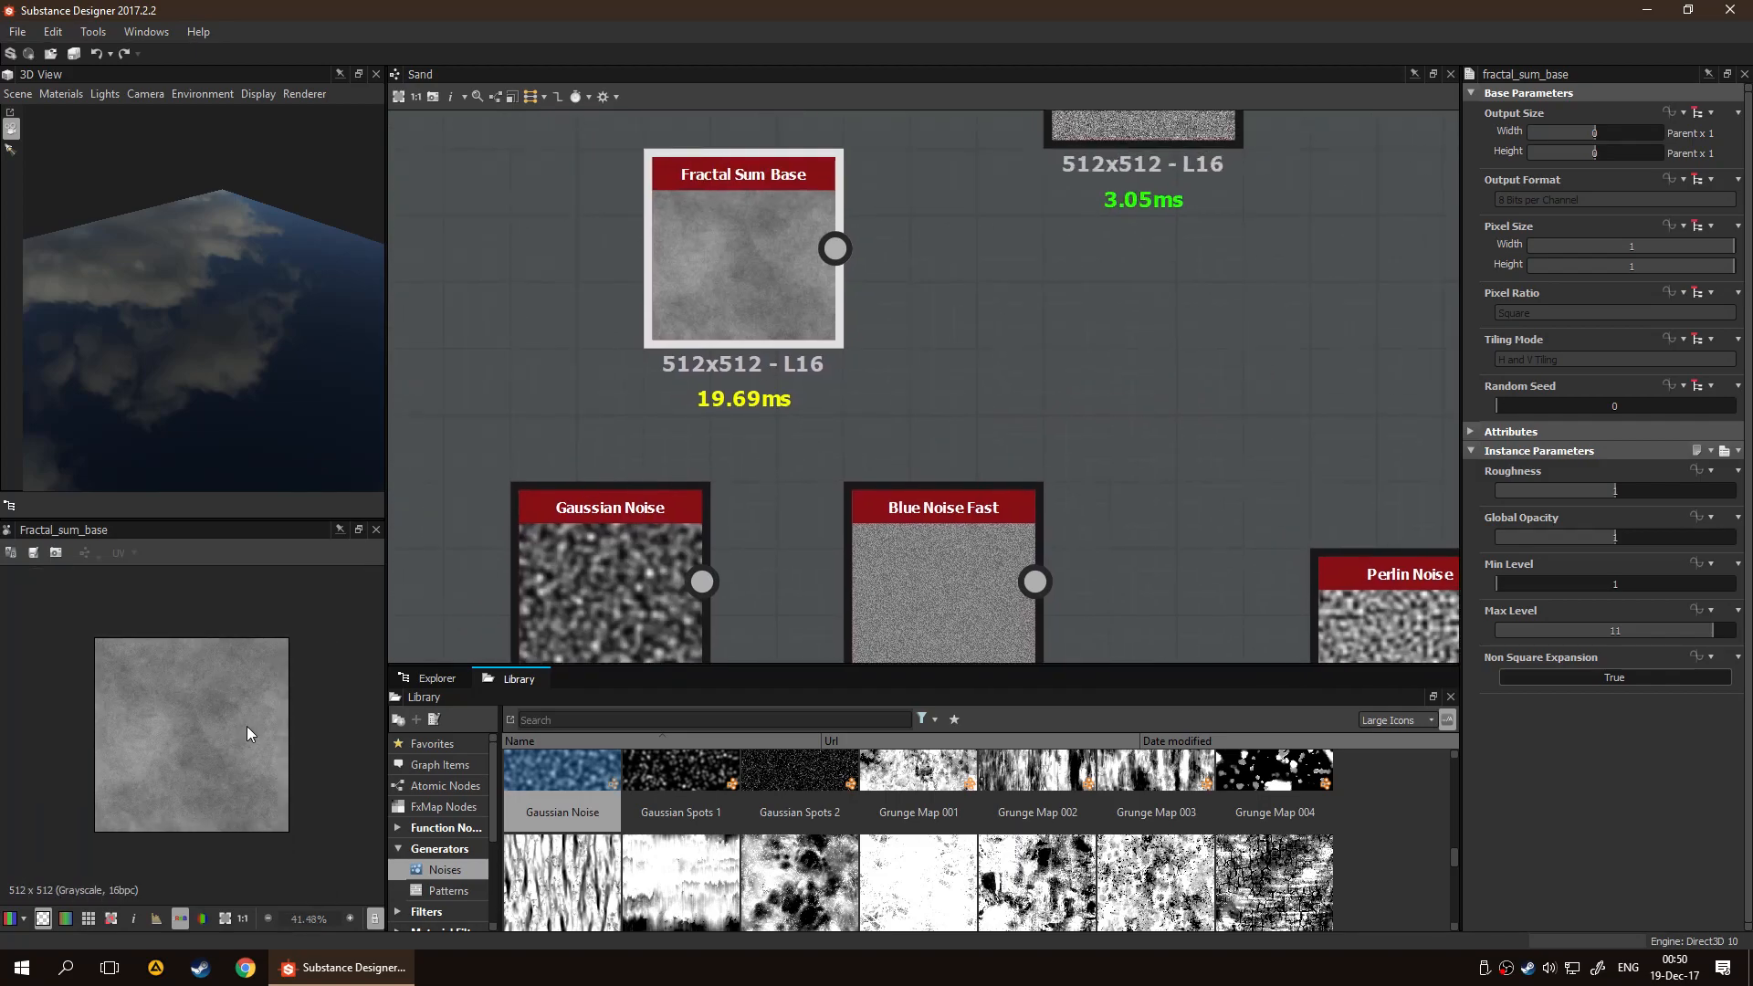
pyautogui.scroll(-2, 754, 455)
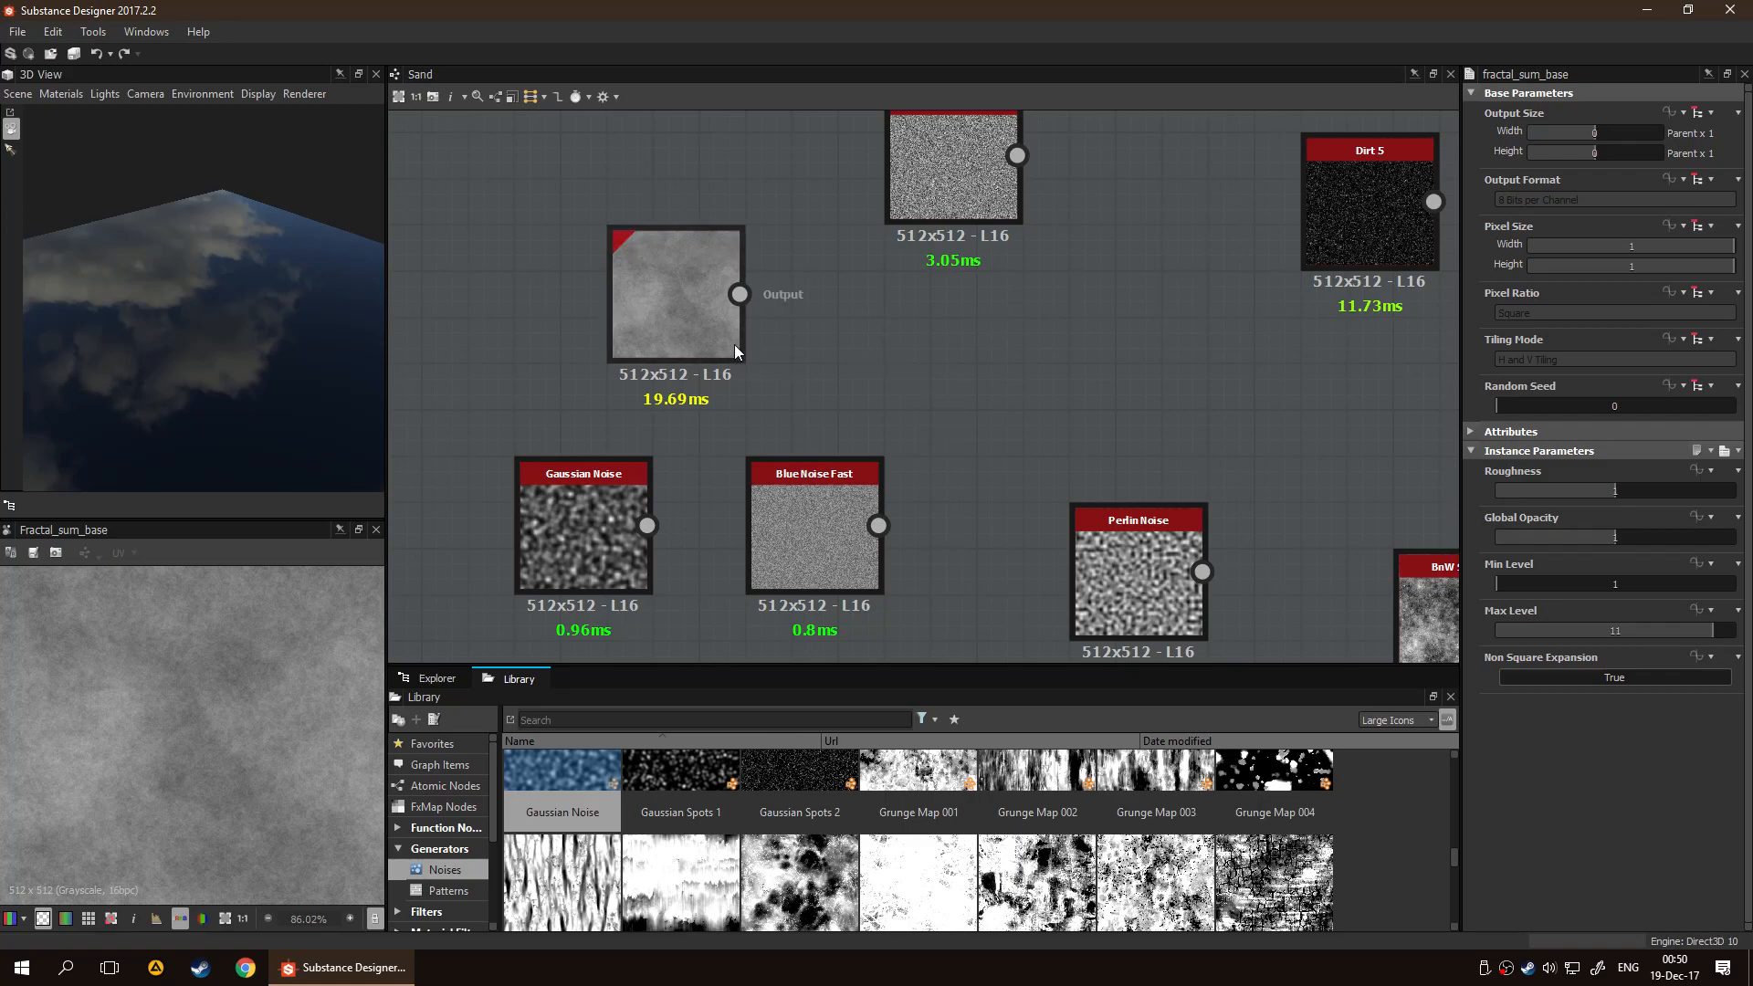
pyautogui.moveTo(933, 351); pyautogui.dragTo(1034, 280, button='middle')
pyautogui.moveTo(989, 371); pyautogui.dragTo(599, 309, button='middle')
pyautogui.moveTo(829, 291)
pyautogui.mouseDown(button='middle')
pyautogui.moveTo(778, 309)
pyautogui.moveTo(581, 301)
pyautogui.mouseUp(button='middle')
pyautogui.moveTo(921, 523); pyautogui.dragTo(829, 523)
pyautogui.moveTo(781, 362); pyautogui.dragTo(887, 638, button='middle')
pyautogui.moveTo(765, 433); pyautogui.dragTo(905, 437, button='middle')
pyautogui.moveTo(1019, 394); pyautogui.dragTo(1160, 310, button='middle')
pyautogui.click(810, 279)
pyautogui.moveTo(911, 482); pyautogui.dragTo(931, 418, button='middle')
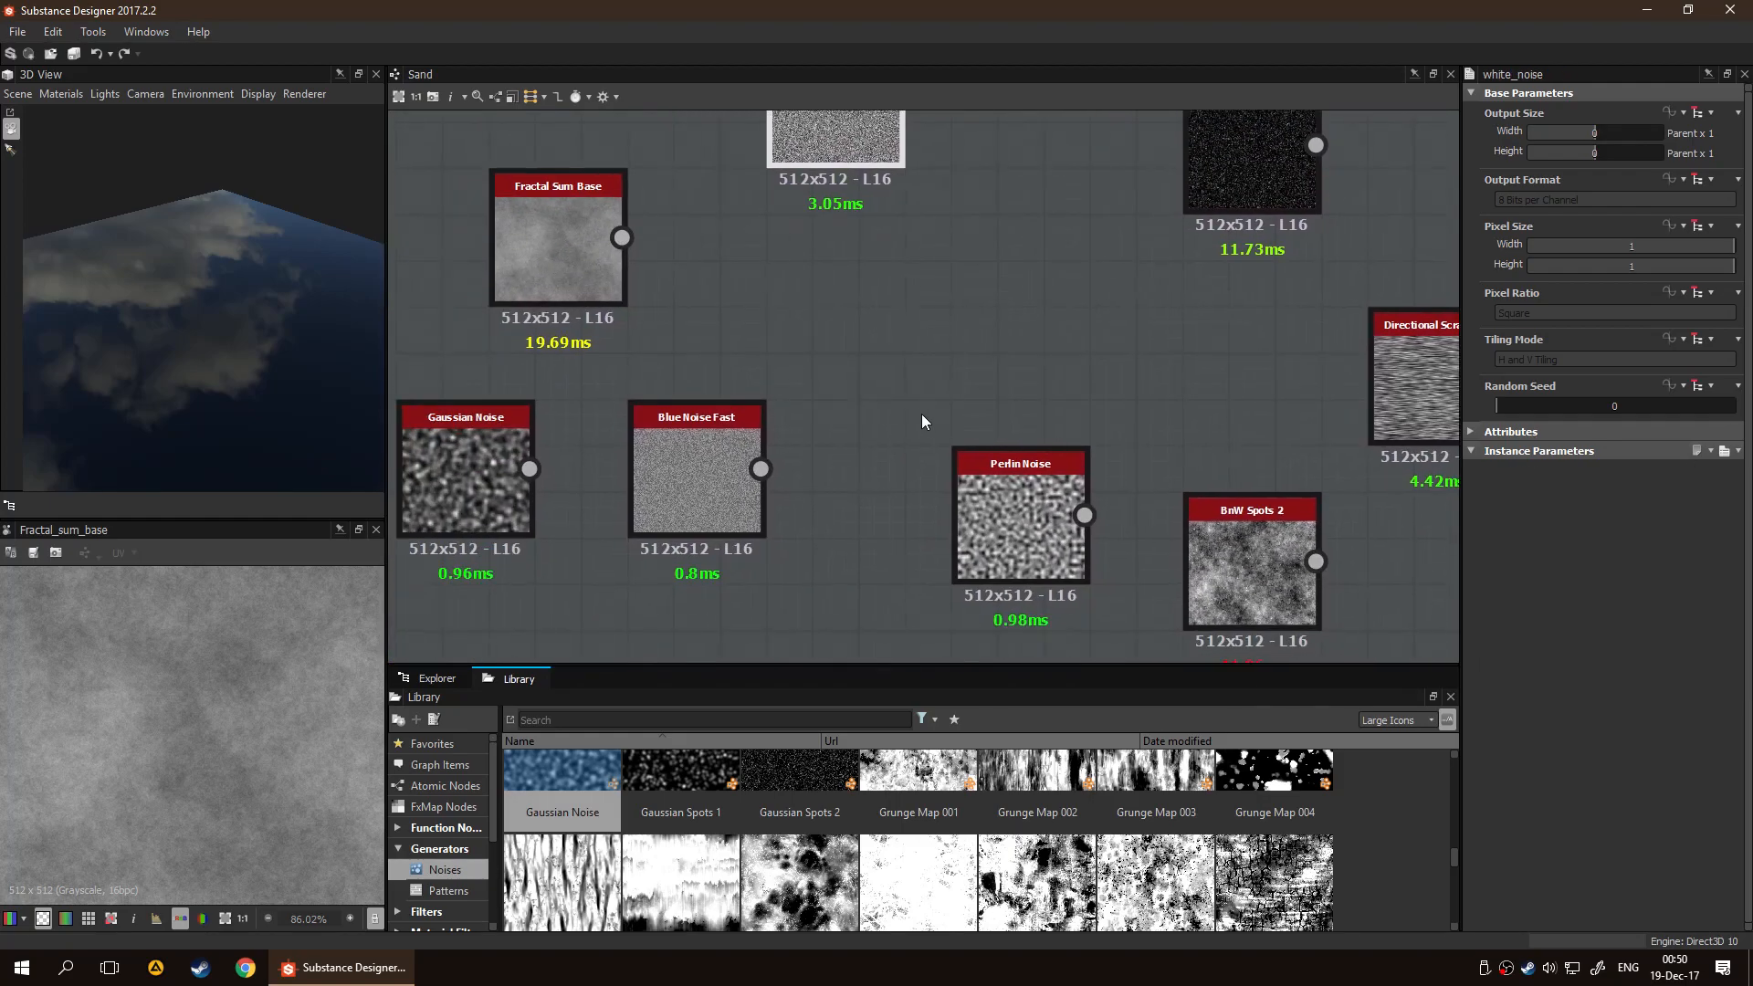
# Preview the Blue Noise Fast node in the 2D view and inspect its grain up close
pyautogui.click(743, 435)
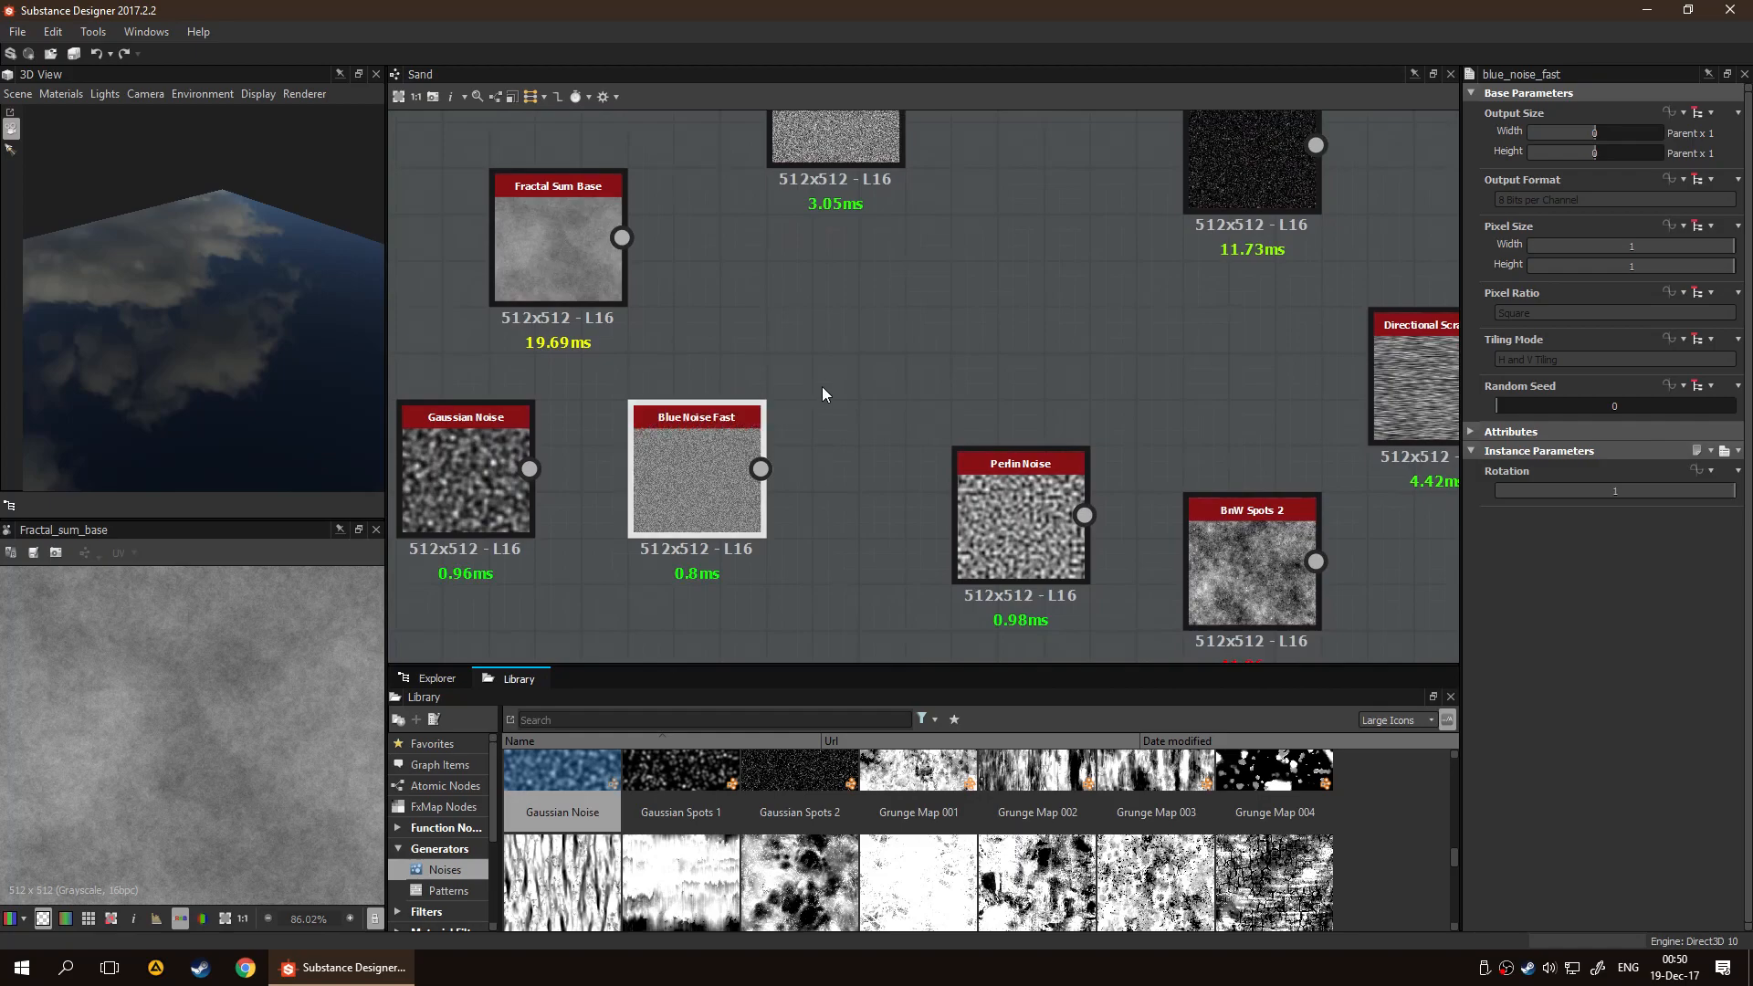
pyautogui.moveTo(995, 375)
pyautogui.mouseDown(button='middle')
pyautogui.moveTo(903, 332)
pyautogui.moveTo(962, 313)
pyautogui.moveTo(812, 527)
pyautogui.moveTo(964, 379)
pyautogui.mouseUp(button='middle')
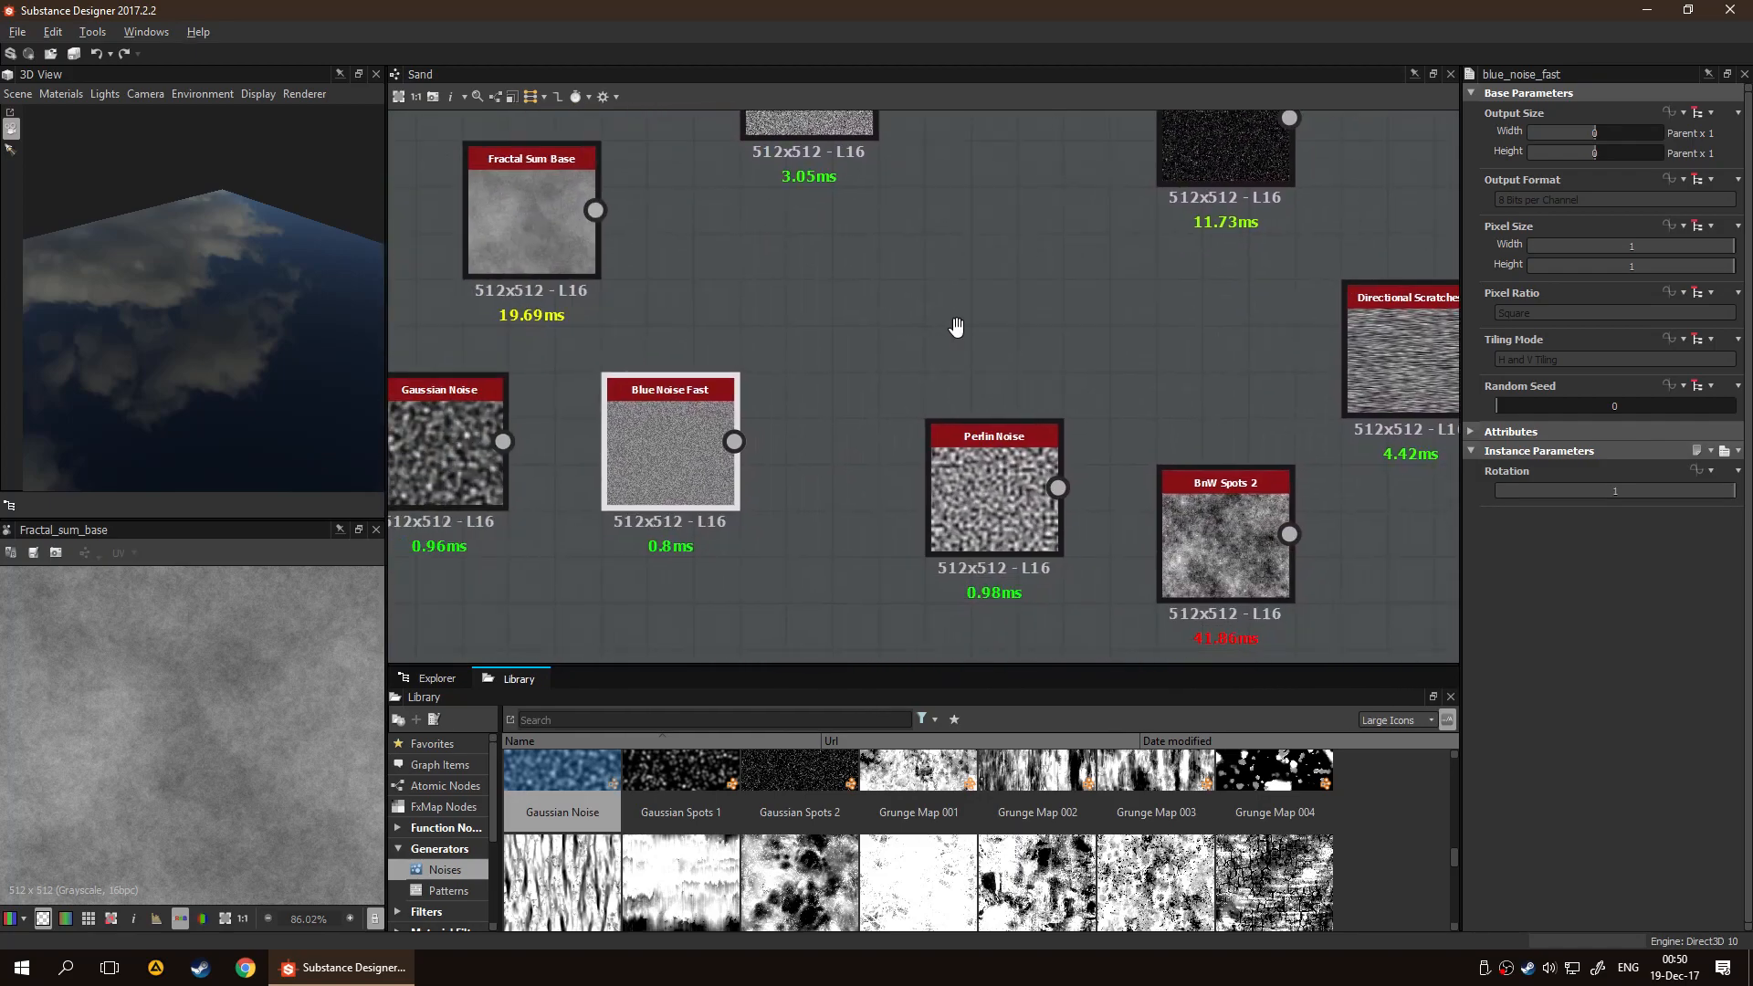
pyautogui.doubleClick(705, 407)
pyautogui.scroll(6, 219, 785)
pyautogui.scroll(-10, 215, 756)
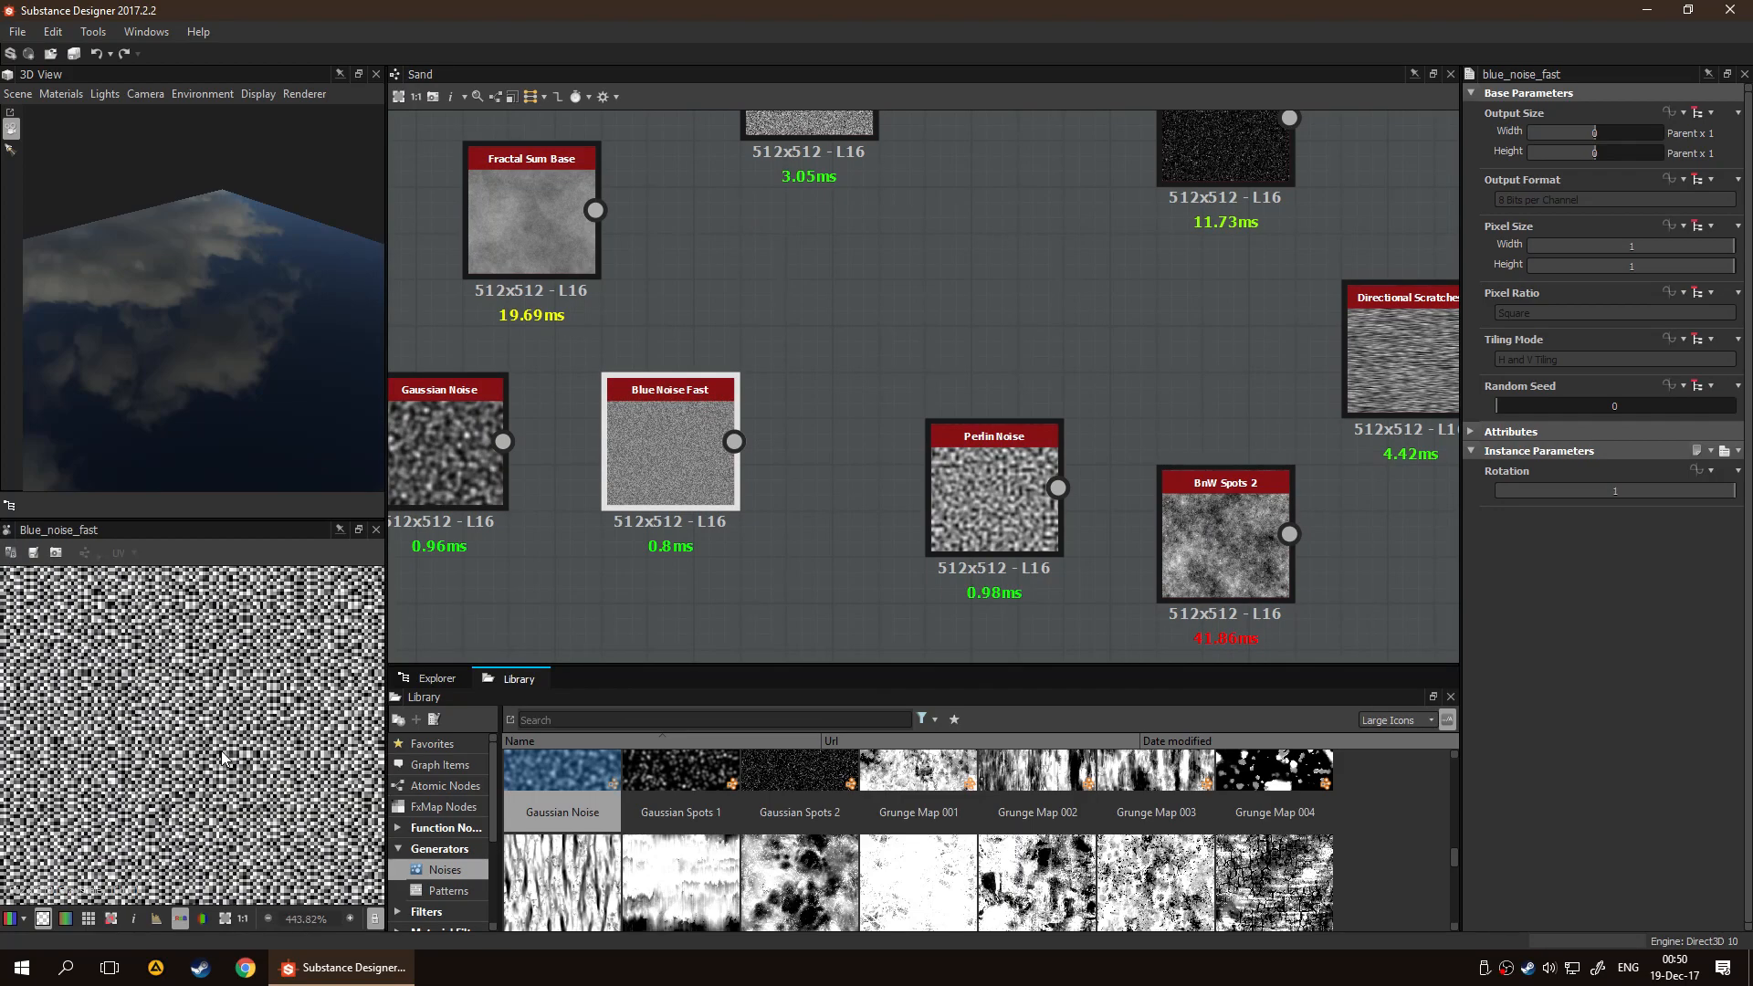
pyautogui.scroll(5, 226, 757)
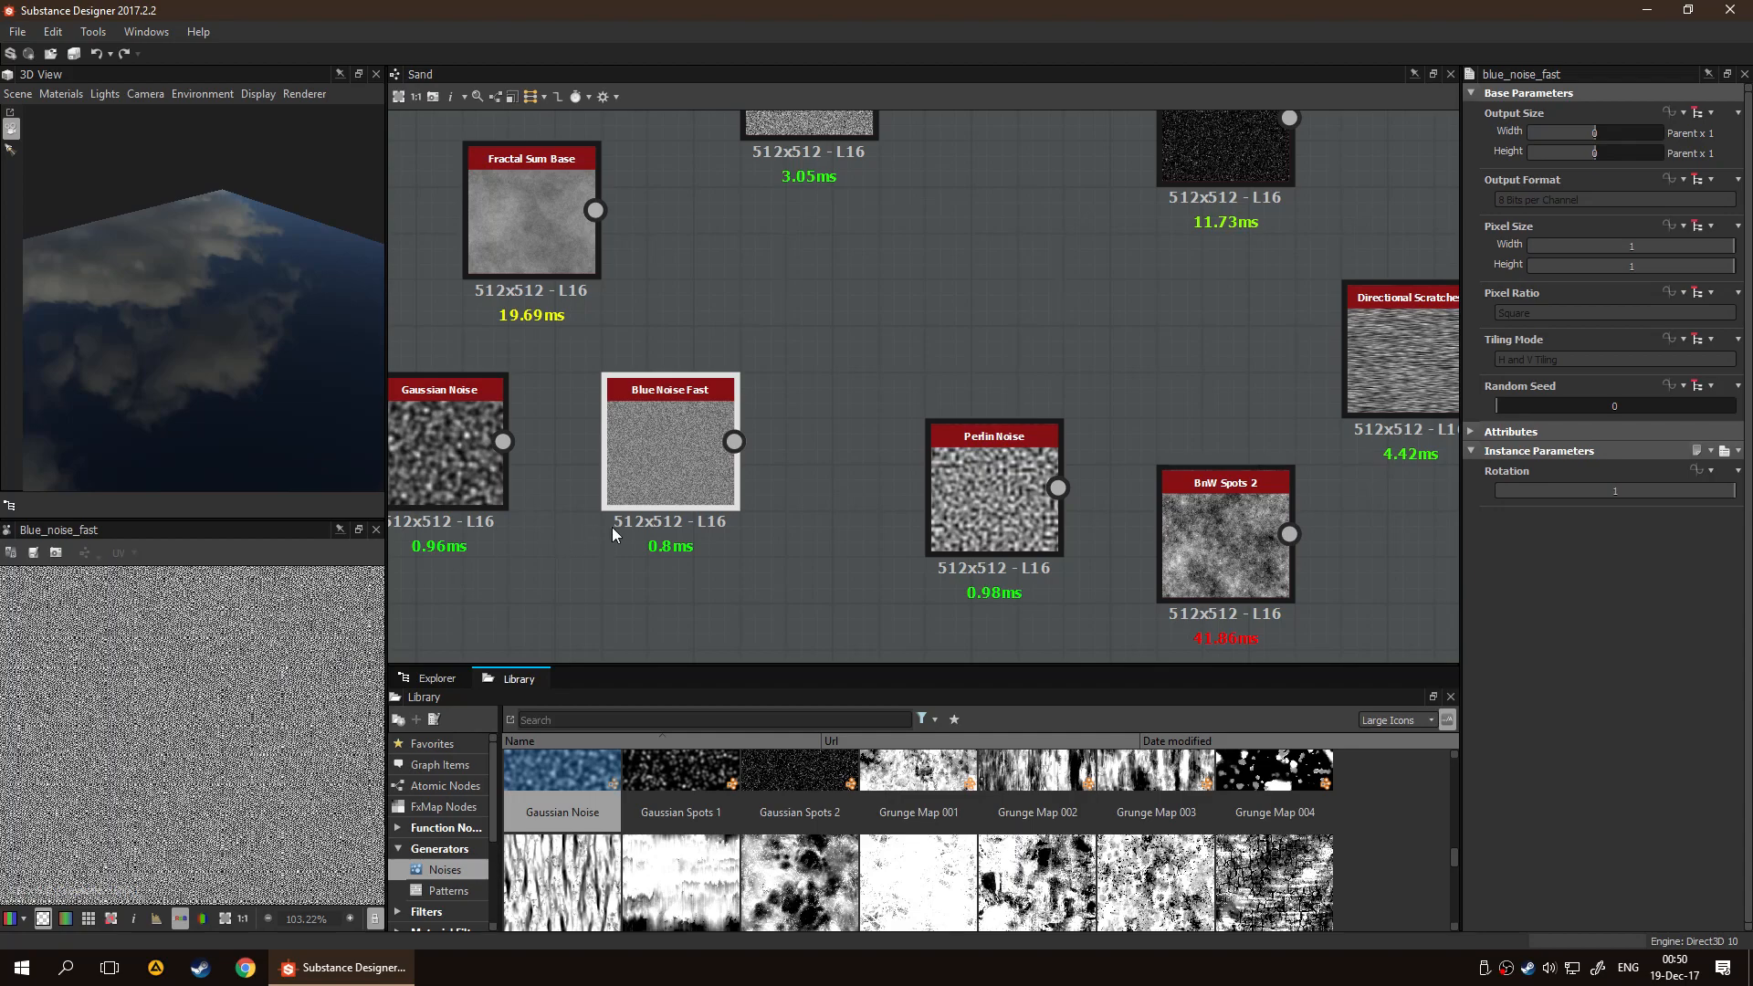
# Move the Blue Noise Fast node away from the other noises, to the upper left of Fractal Sum Base
pyautogui.moveTo(638, 489); pyautogui.dragTo(591, 582)
pyautogui.scroll(-4, 593, 580)
pyautogui.moveTo(683, 544); pyautogui.dragTo(868, 455, button='middle')
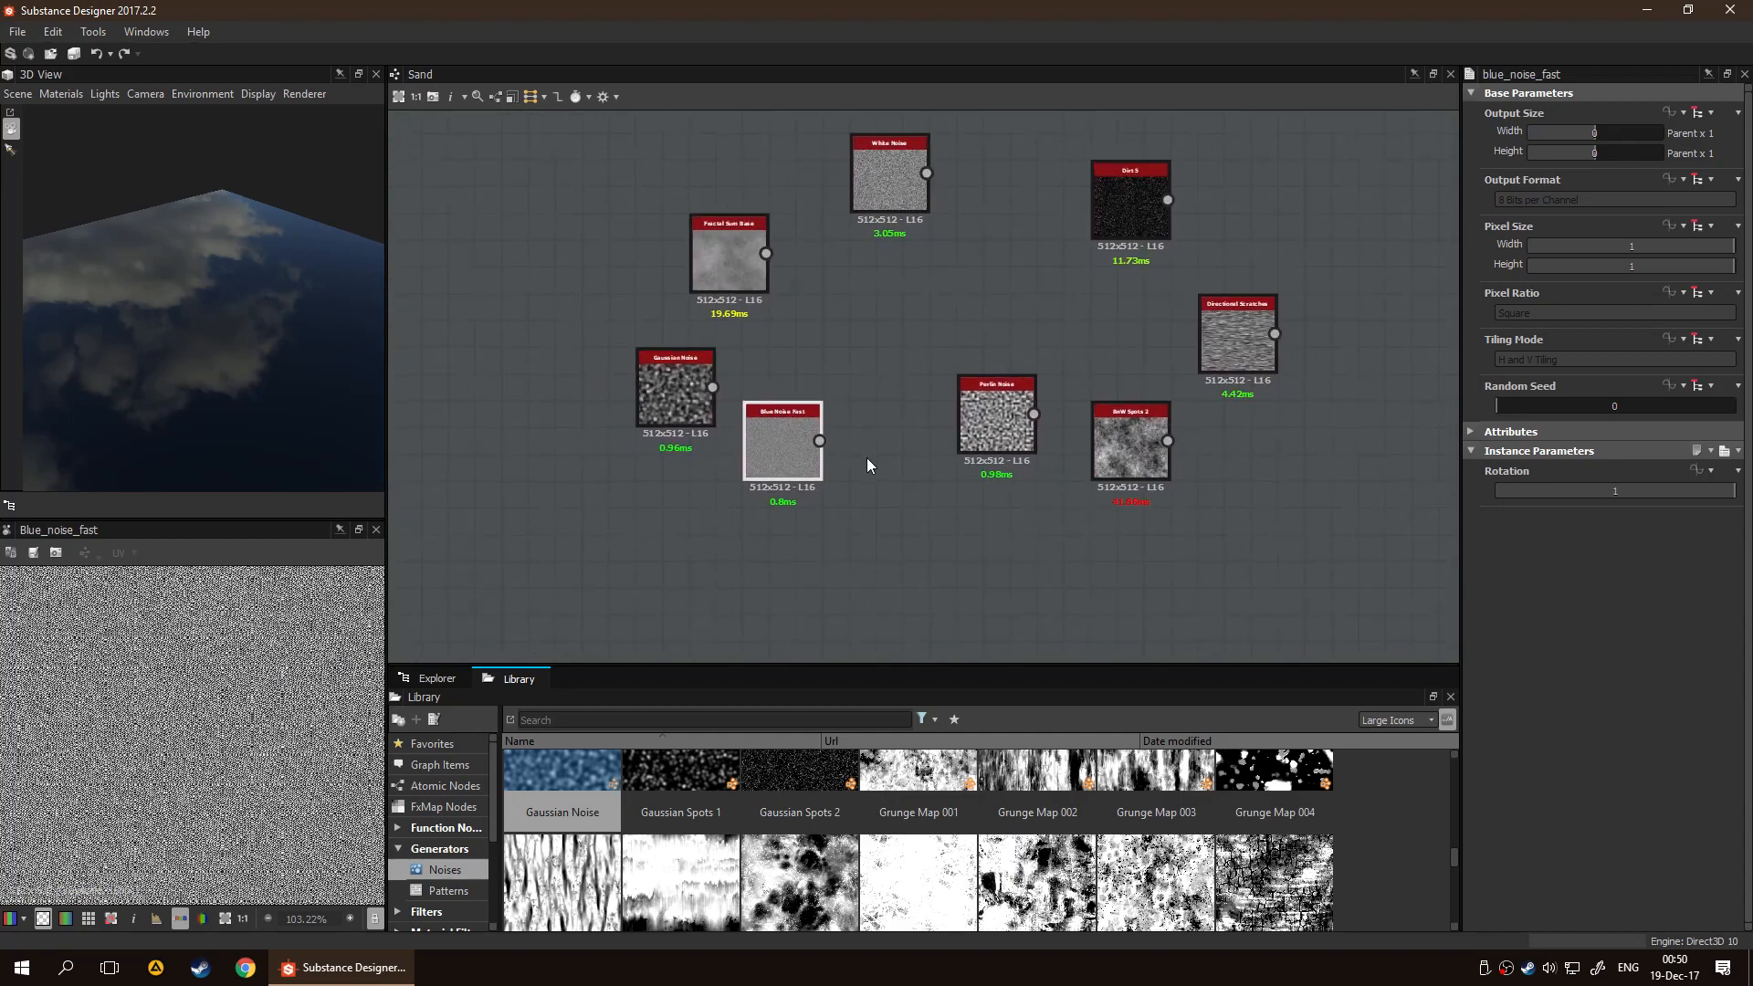
pyautogui.moveTo(773, 467); pyautogui.dragTo(585, 586)
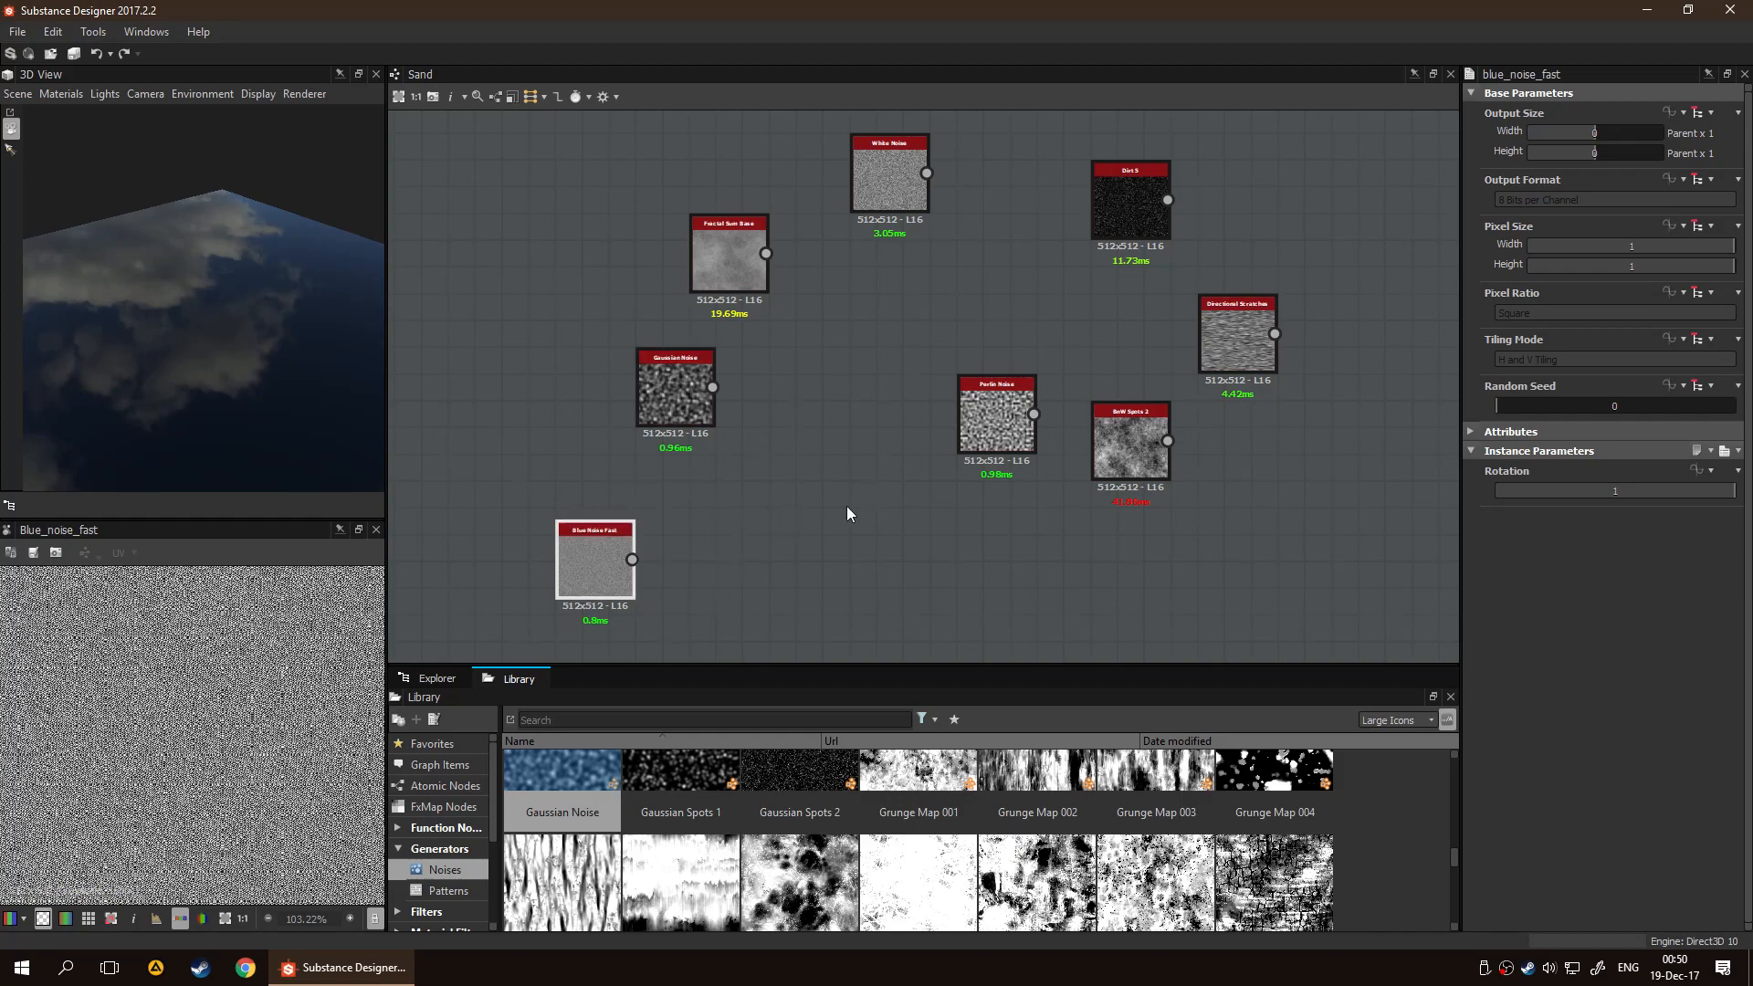
pyautogui.moveTo(581, 551); pyautogui.dragTo(420, 113)
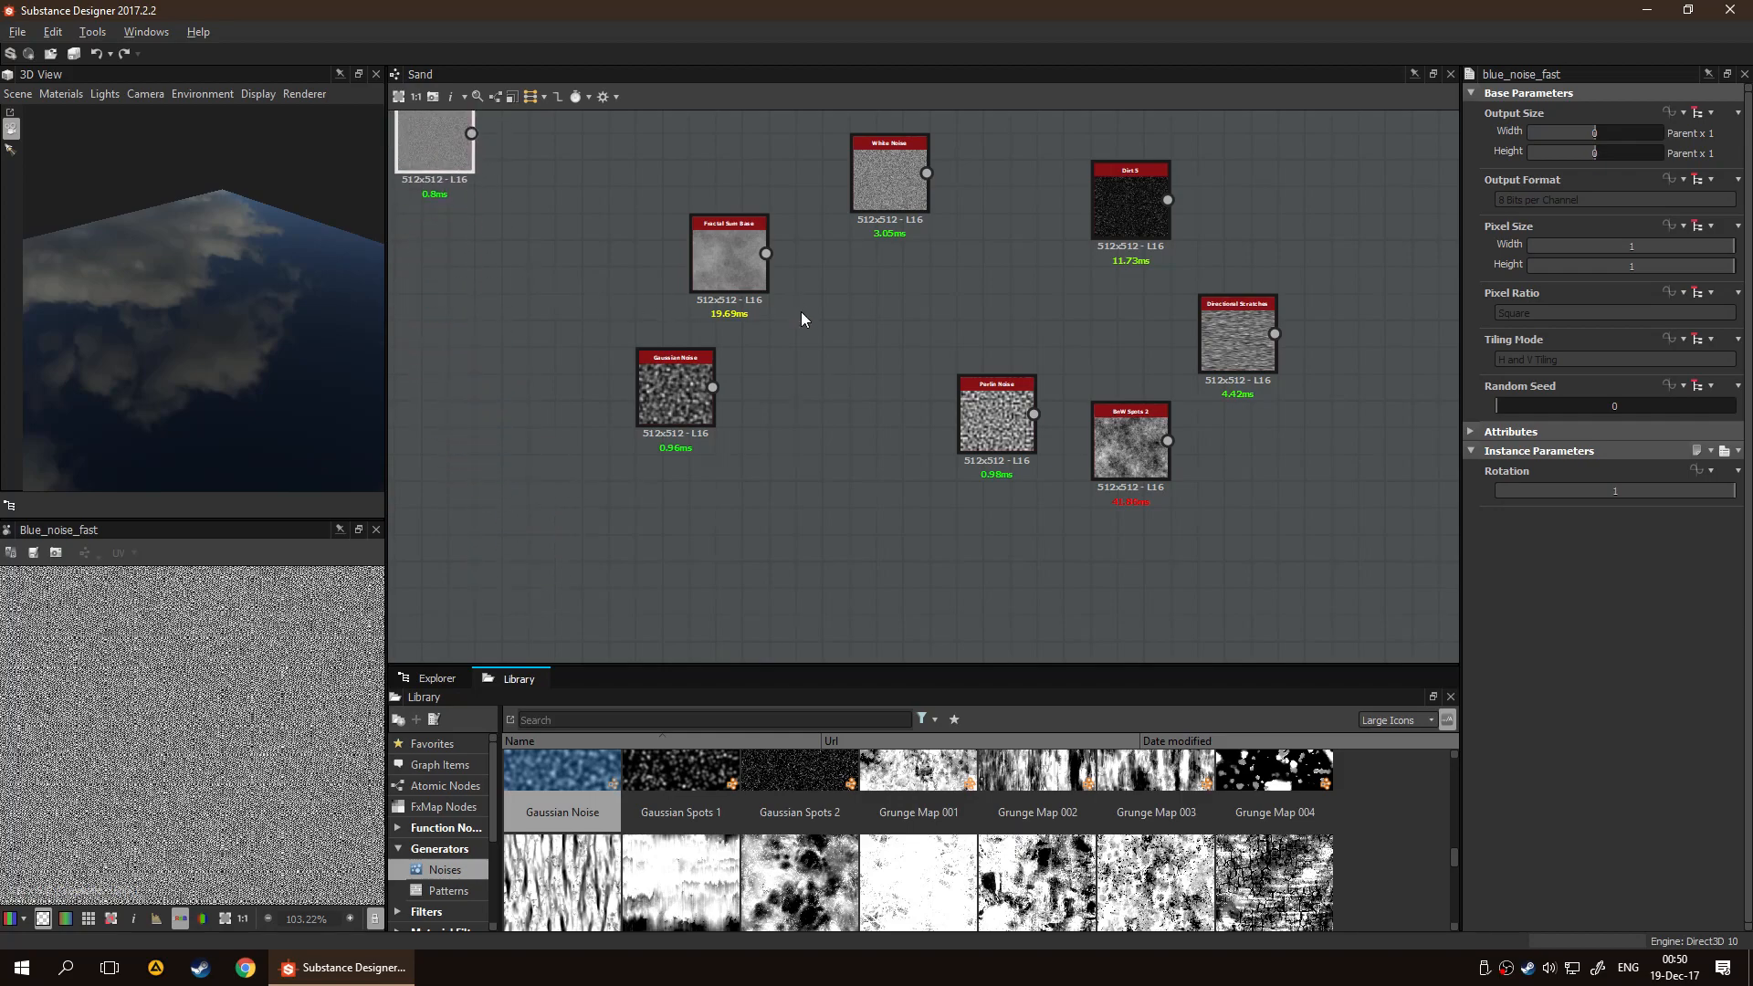
# Preview Gaussian Noise, set its Scale to 189 and Disorder to 0.58, and place it below Blue Noise Fast
pyautogui.click(710, 493)
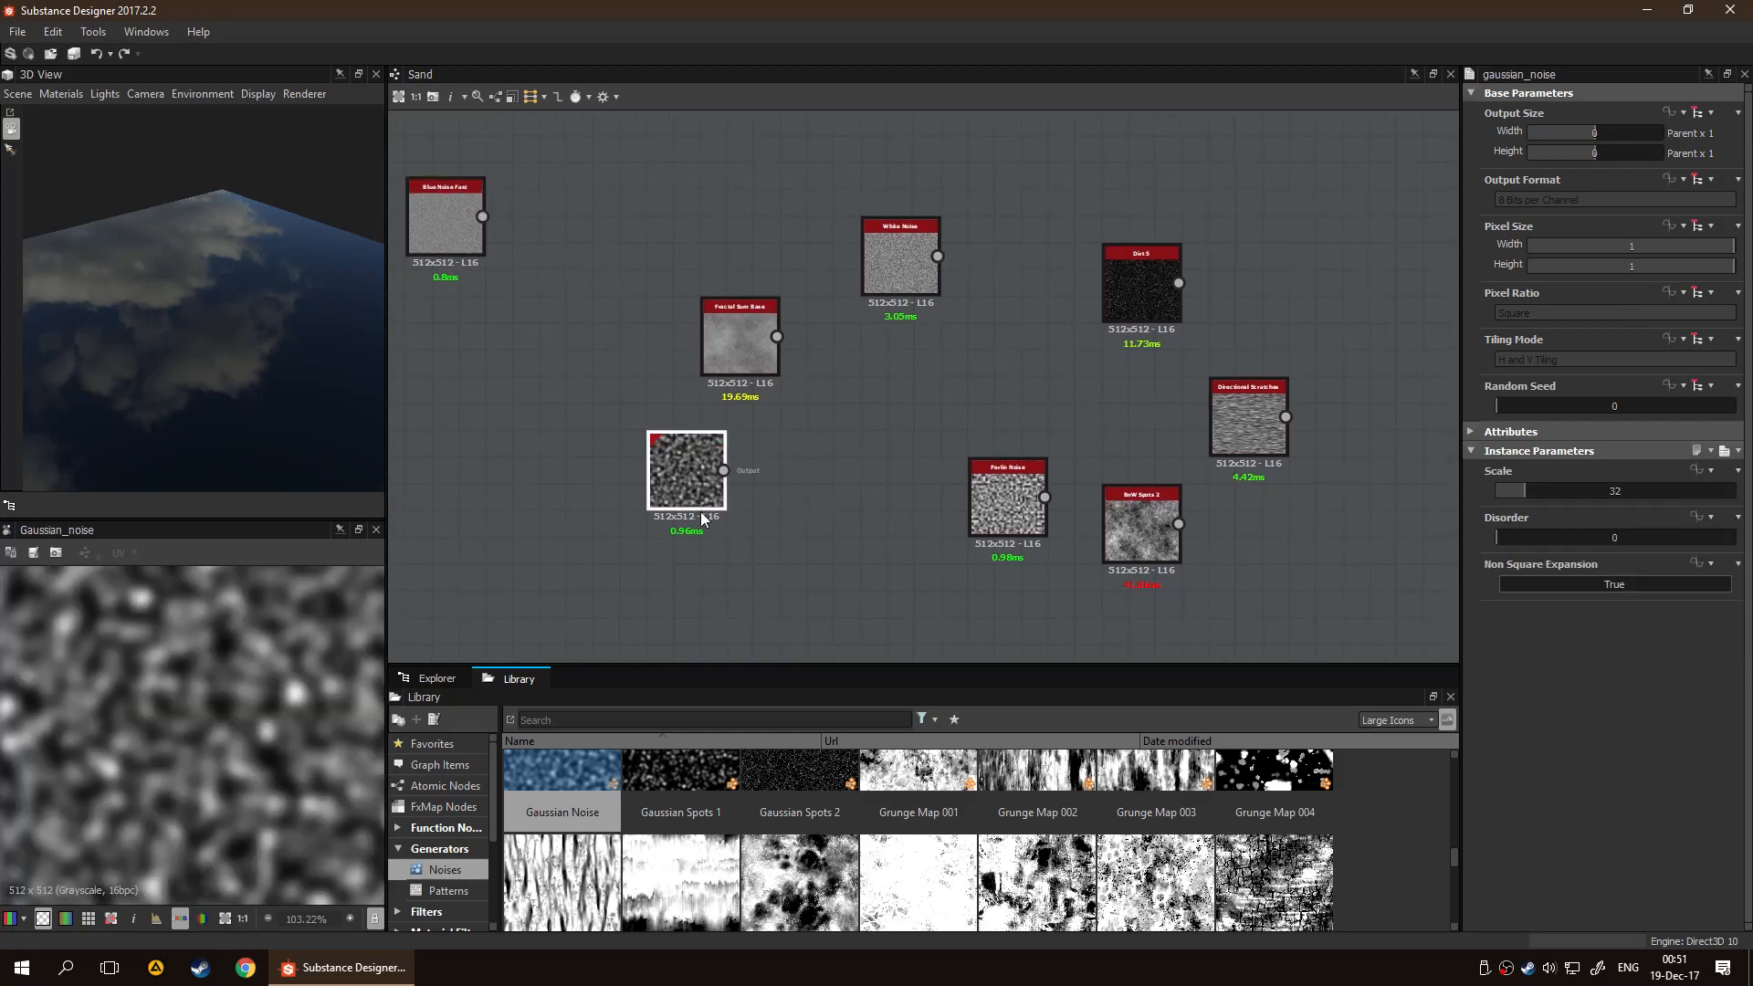
pyautogui.scroll(5, 681, 532)
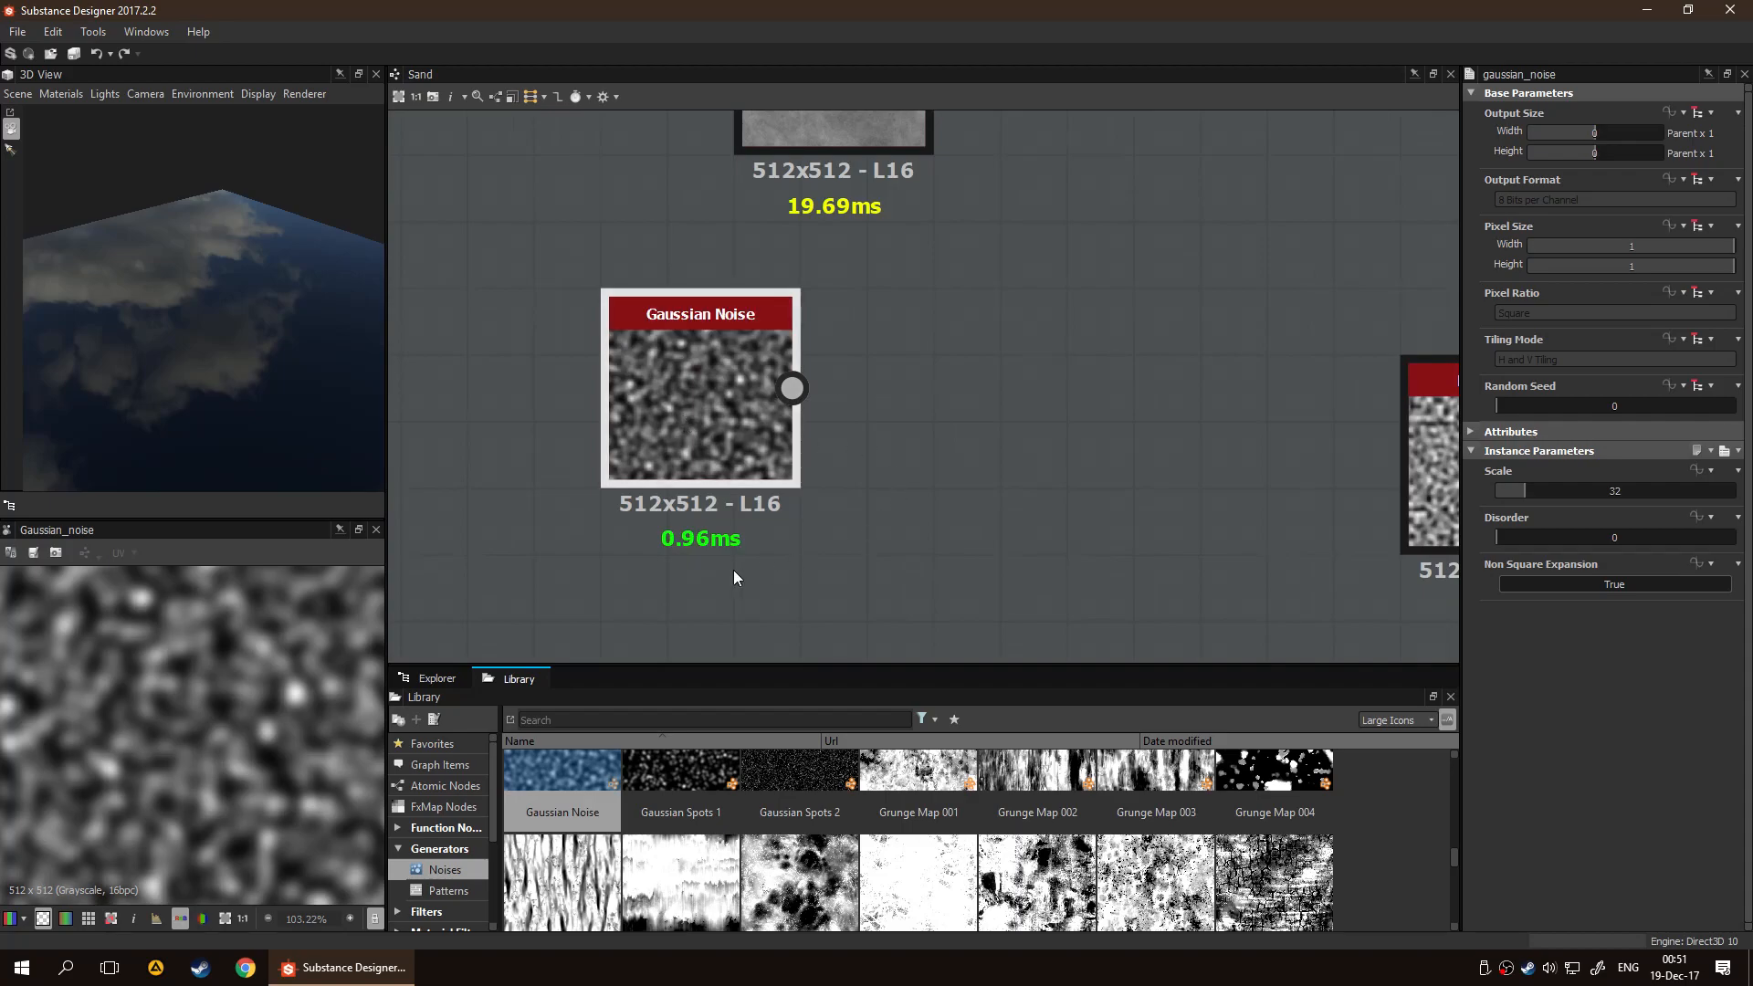
pyautogui.scroll(-4, 203, 697)
pyautogui.scroll(3, 218, 730)
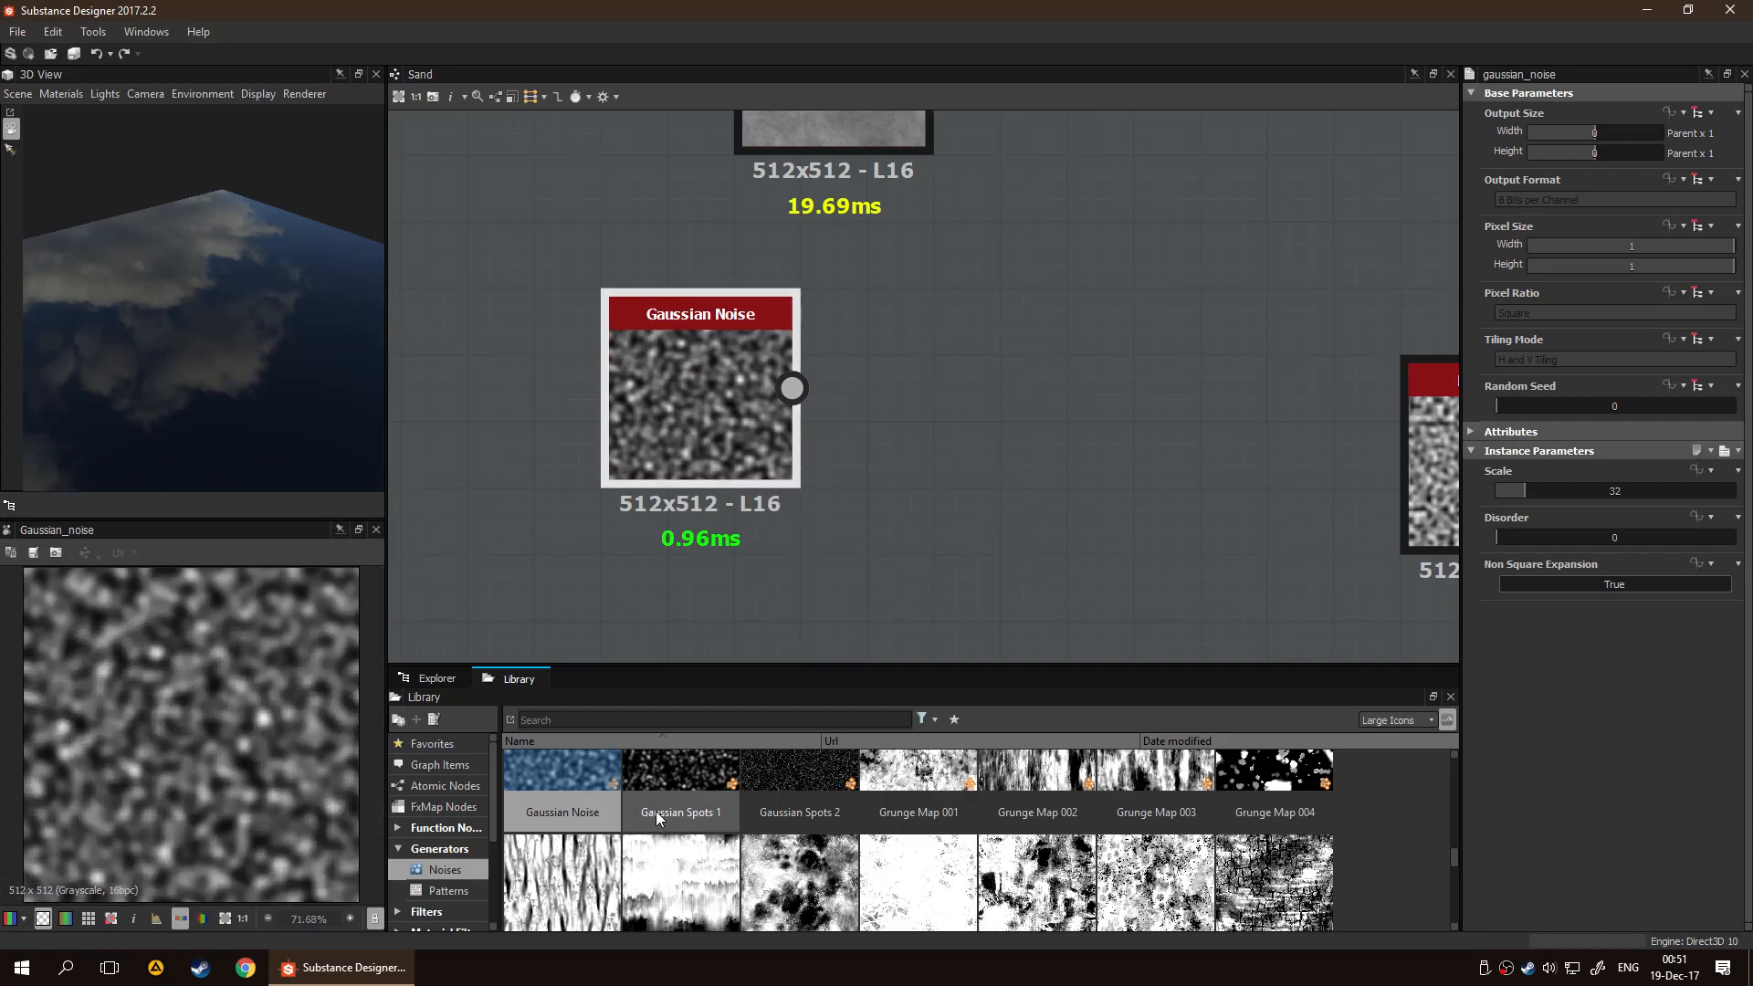
pyautogui.moveTo(1547, 491); pyautogui.dragTo(1671, 528)
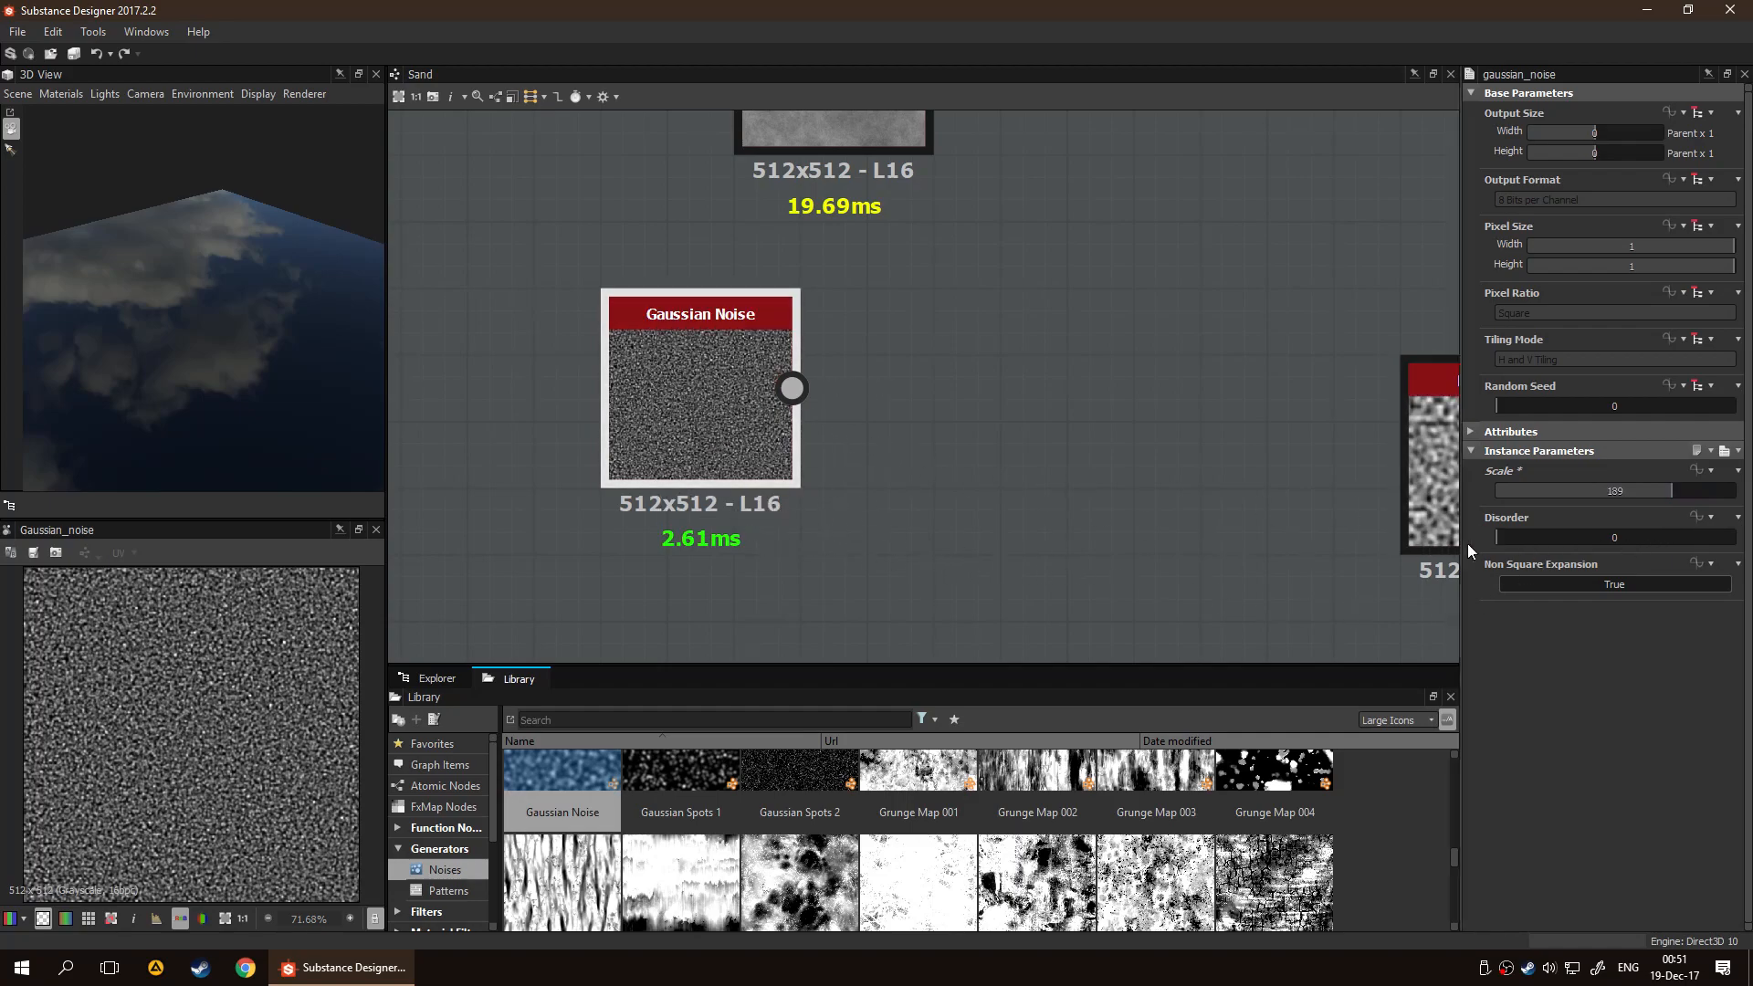
pyautogui.moveTo(1531, 543); pyautogui.dragTo(1634, 542)
pyautogui.scroll(-3, 1064, 544)
pyautogui.moveTo(879, 485); pyautogui.dragTo(593, 321)
# Preview the Perlin Noise node in the 2D view and set its Scale to 111
pyautogui.scroll(4, 792, 458)
pyautogui.doubleClick(945, 512)
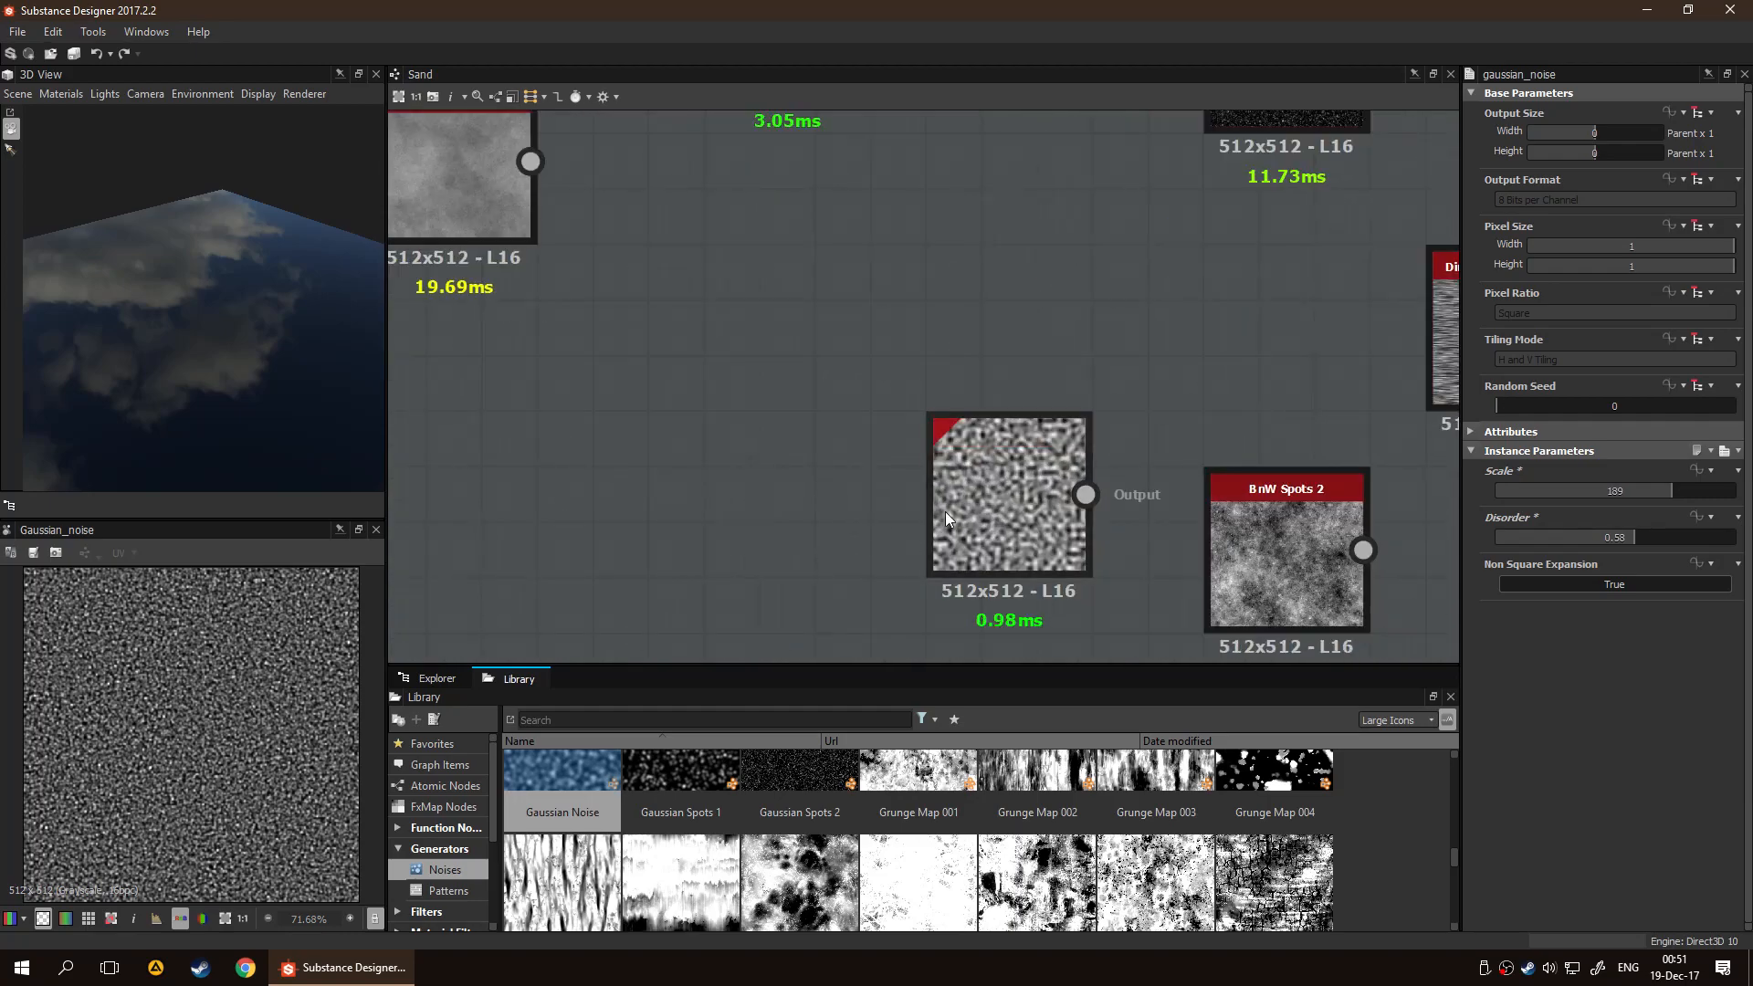
pyautogui.moveTo(1541, 497); pyautogui.dragTo(1607, 511)
pyautogui.scroll(-5, 637, 504)
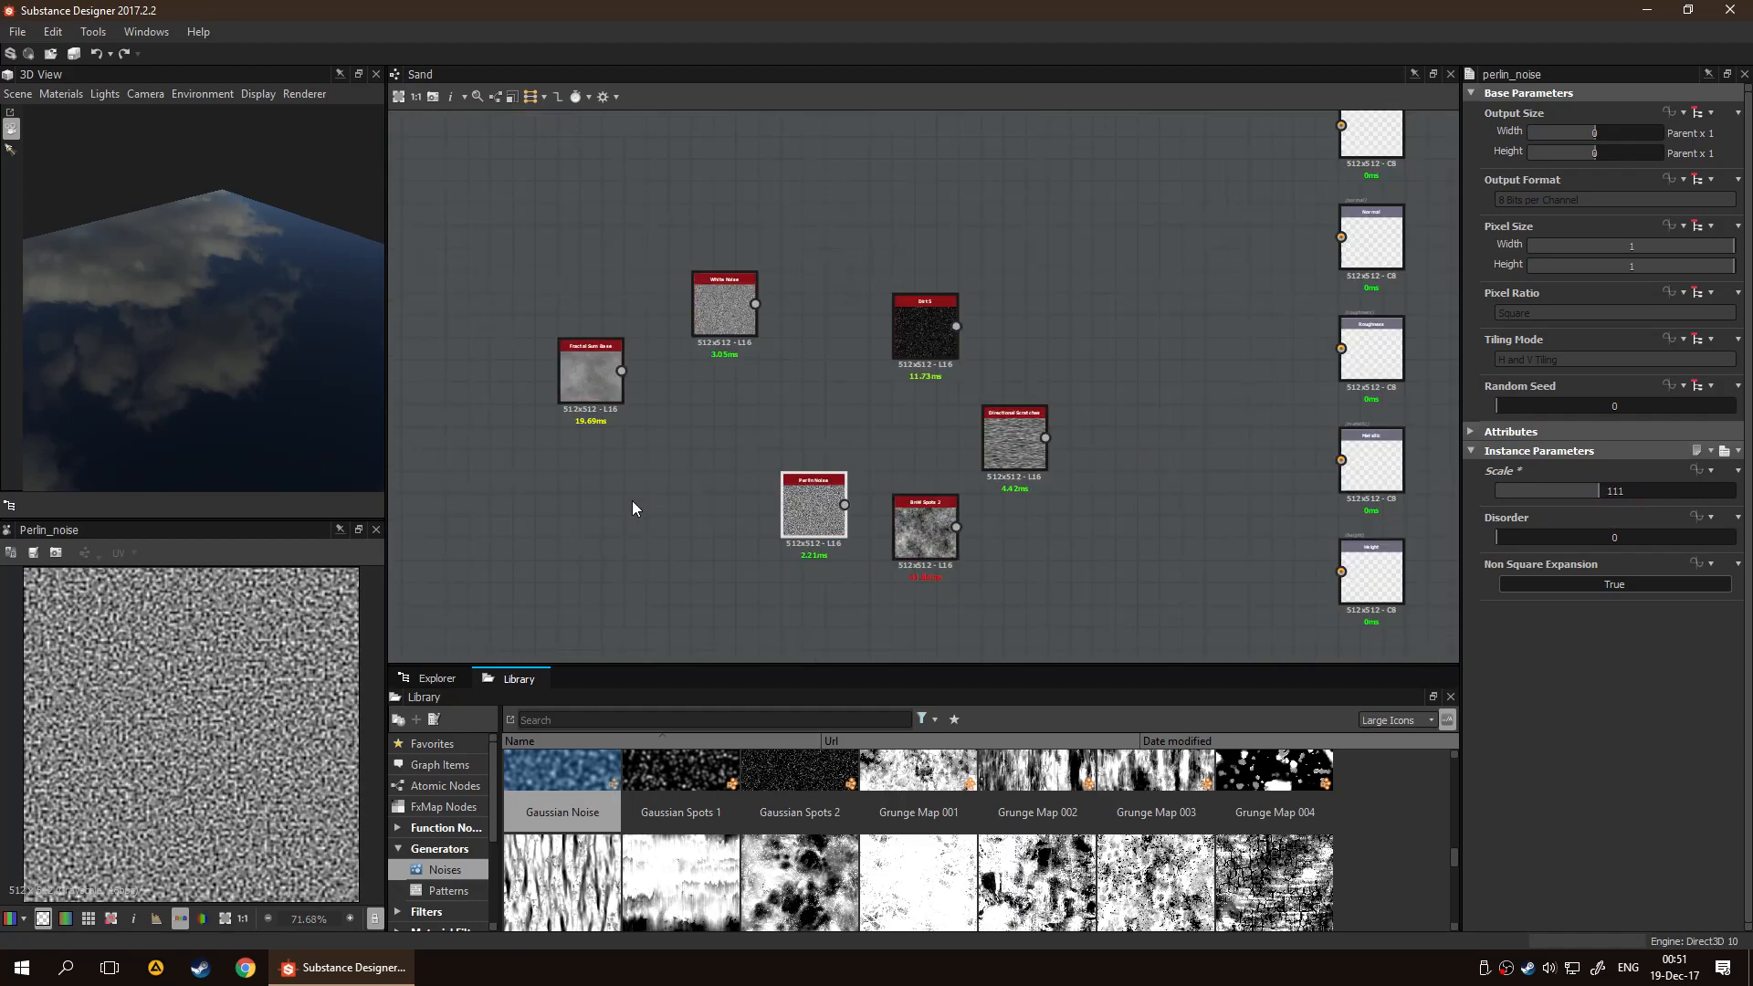
# Compare the Gaussian Noise and Blue Noise Fast nodes, previewing the Gaussian Noise grain in the 2D view
pyautogui.click(589, 360)
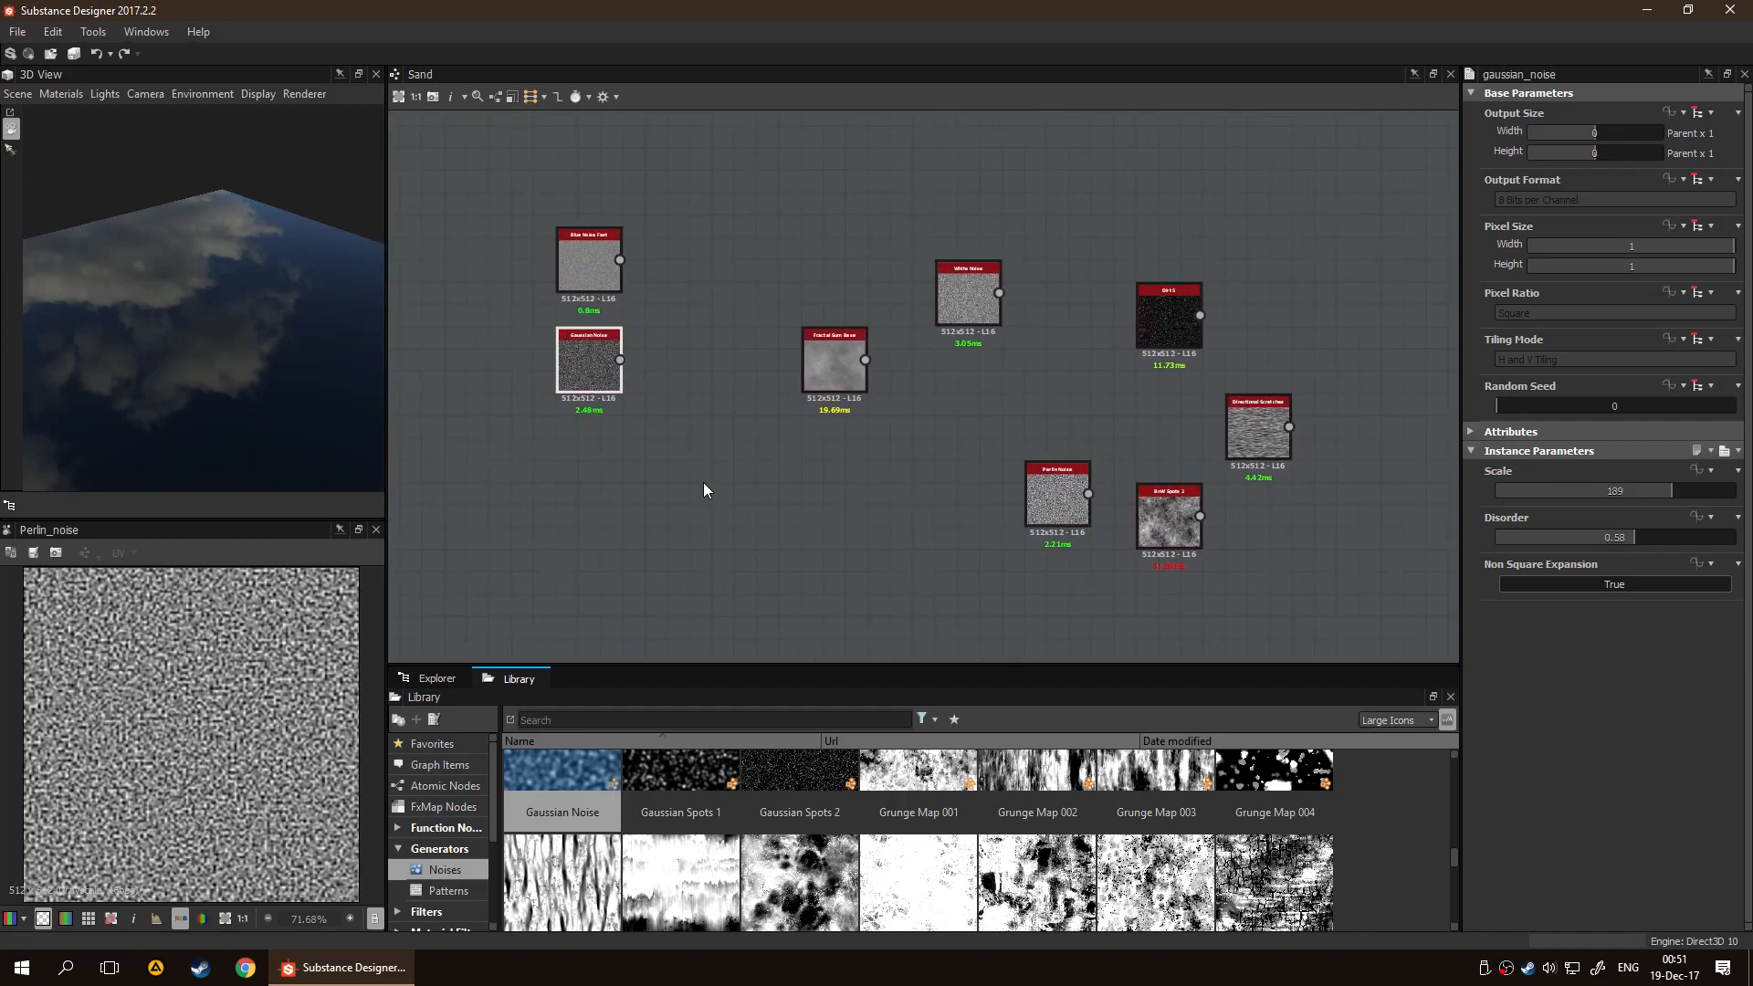
pyautogui.scroll(2, 626, 356)
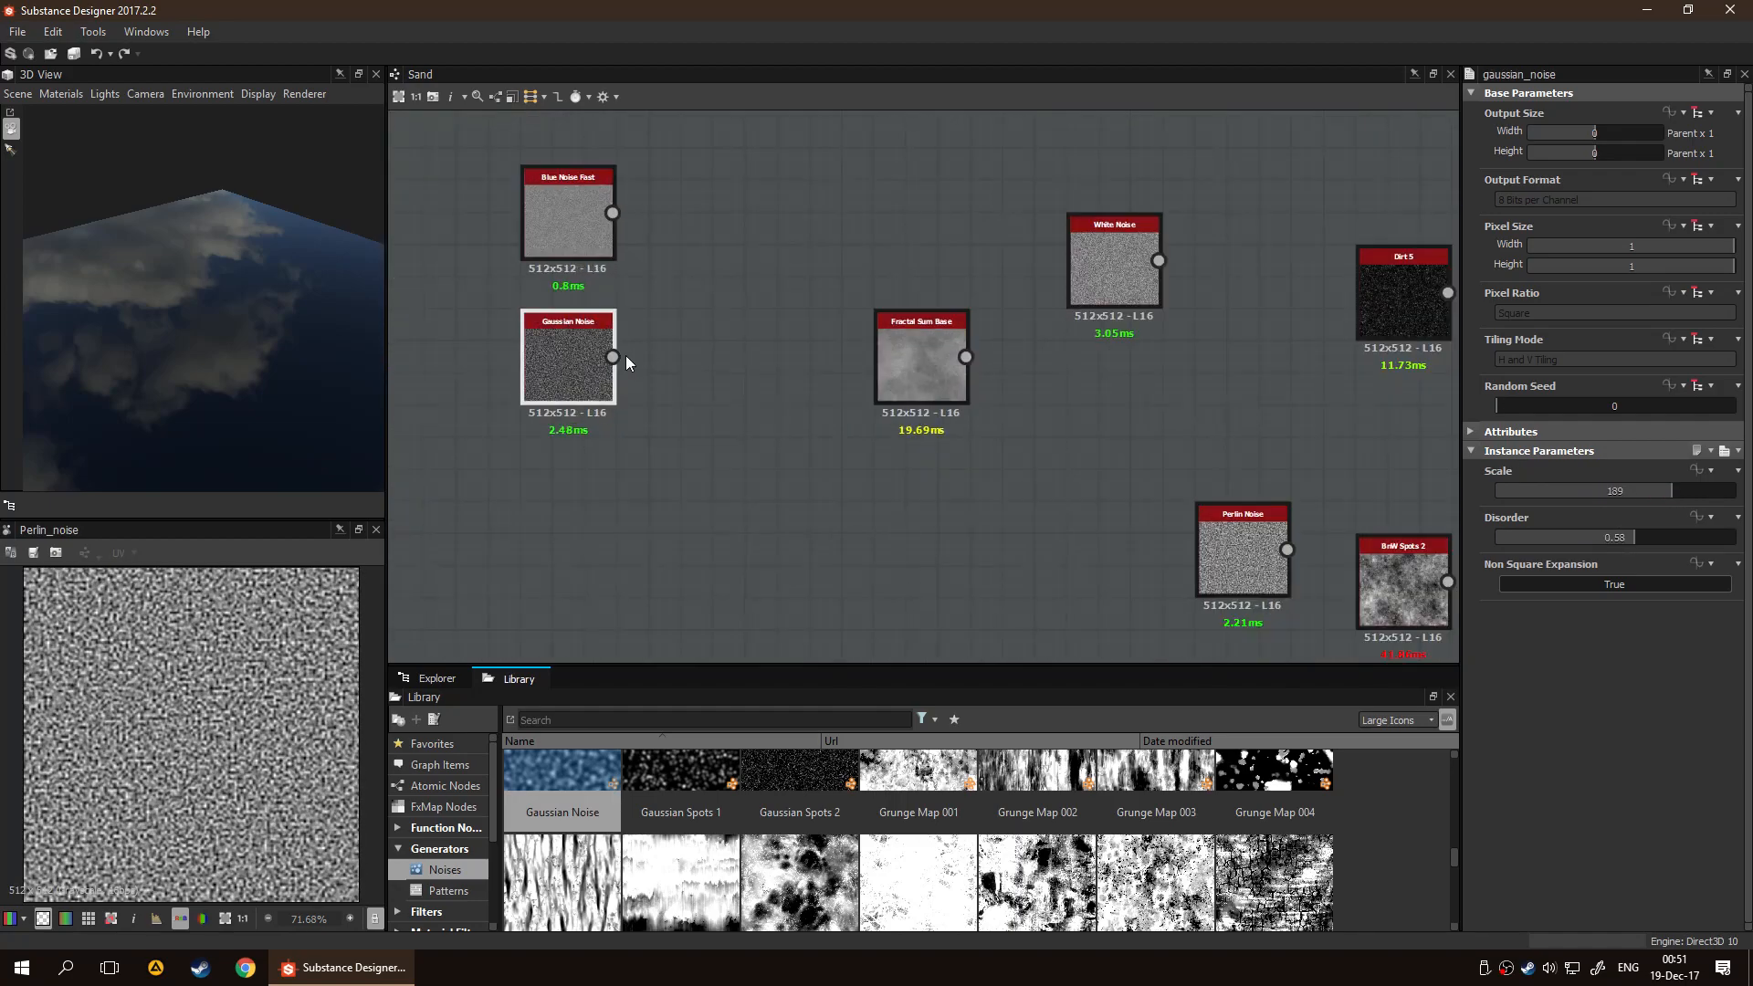
pyautogui.scroll(5, 535, 377)
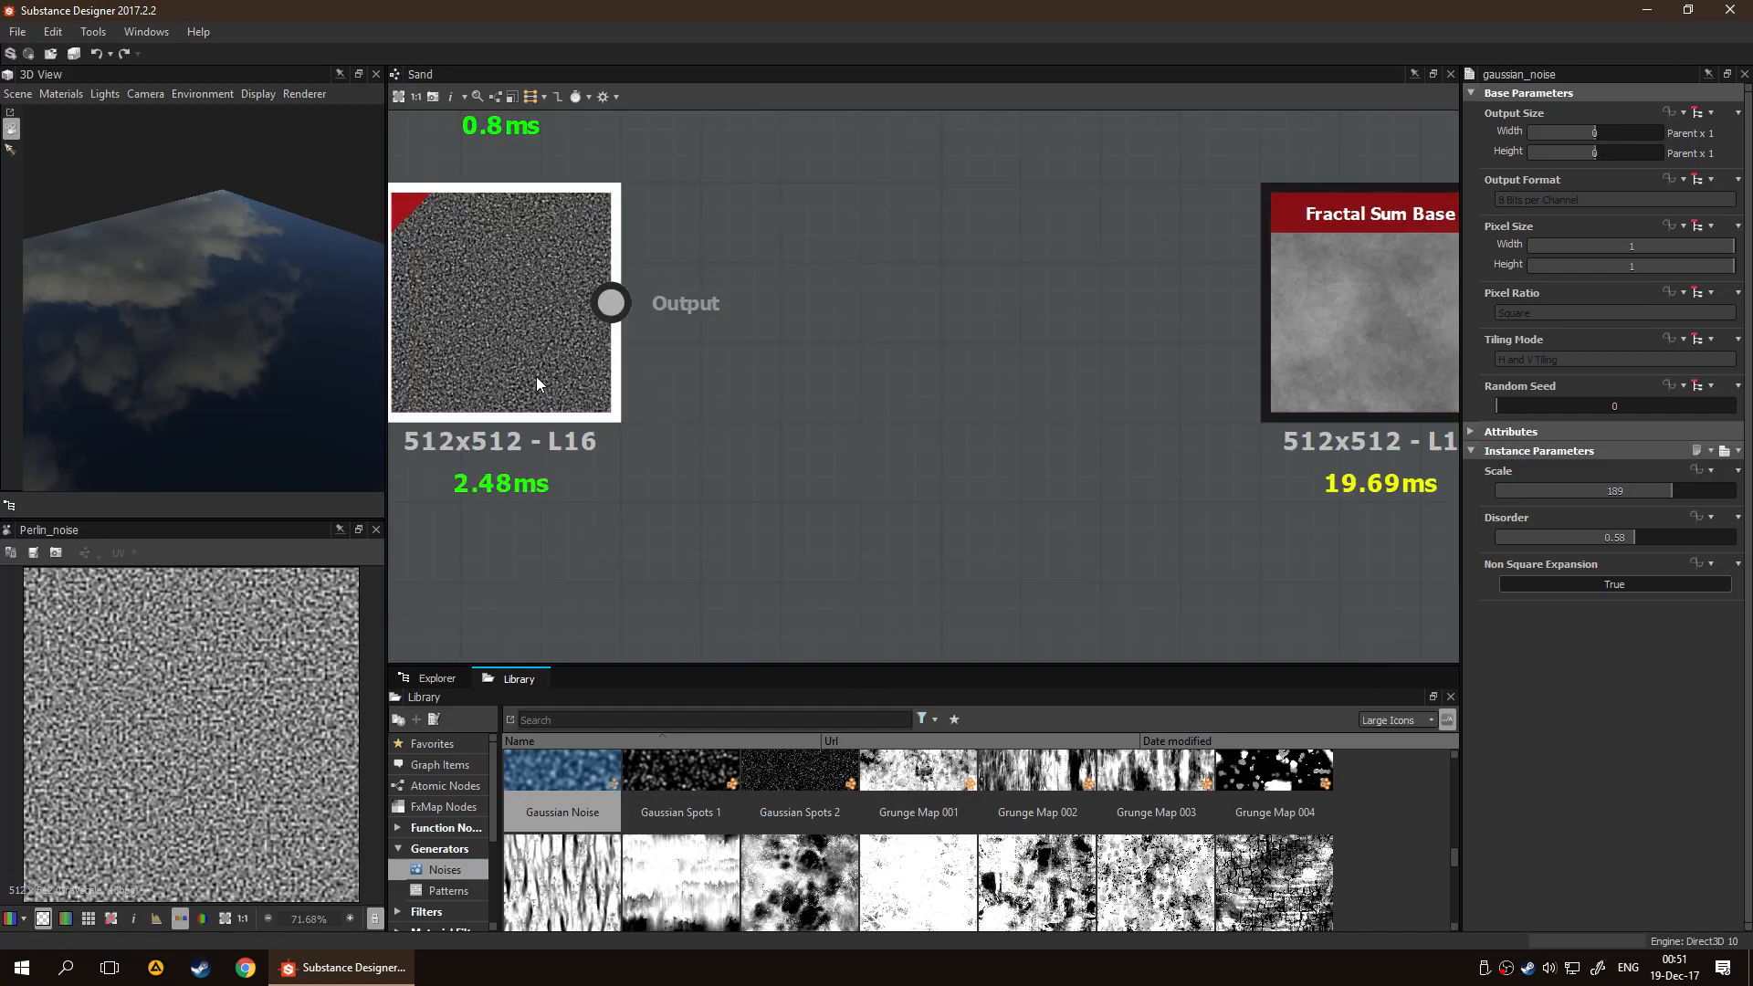
pyautogui.scroll(-4, 807, 360)
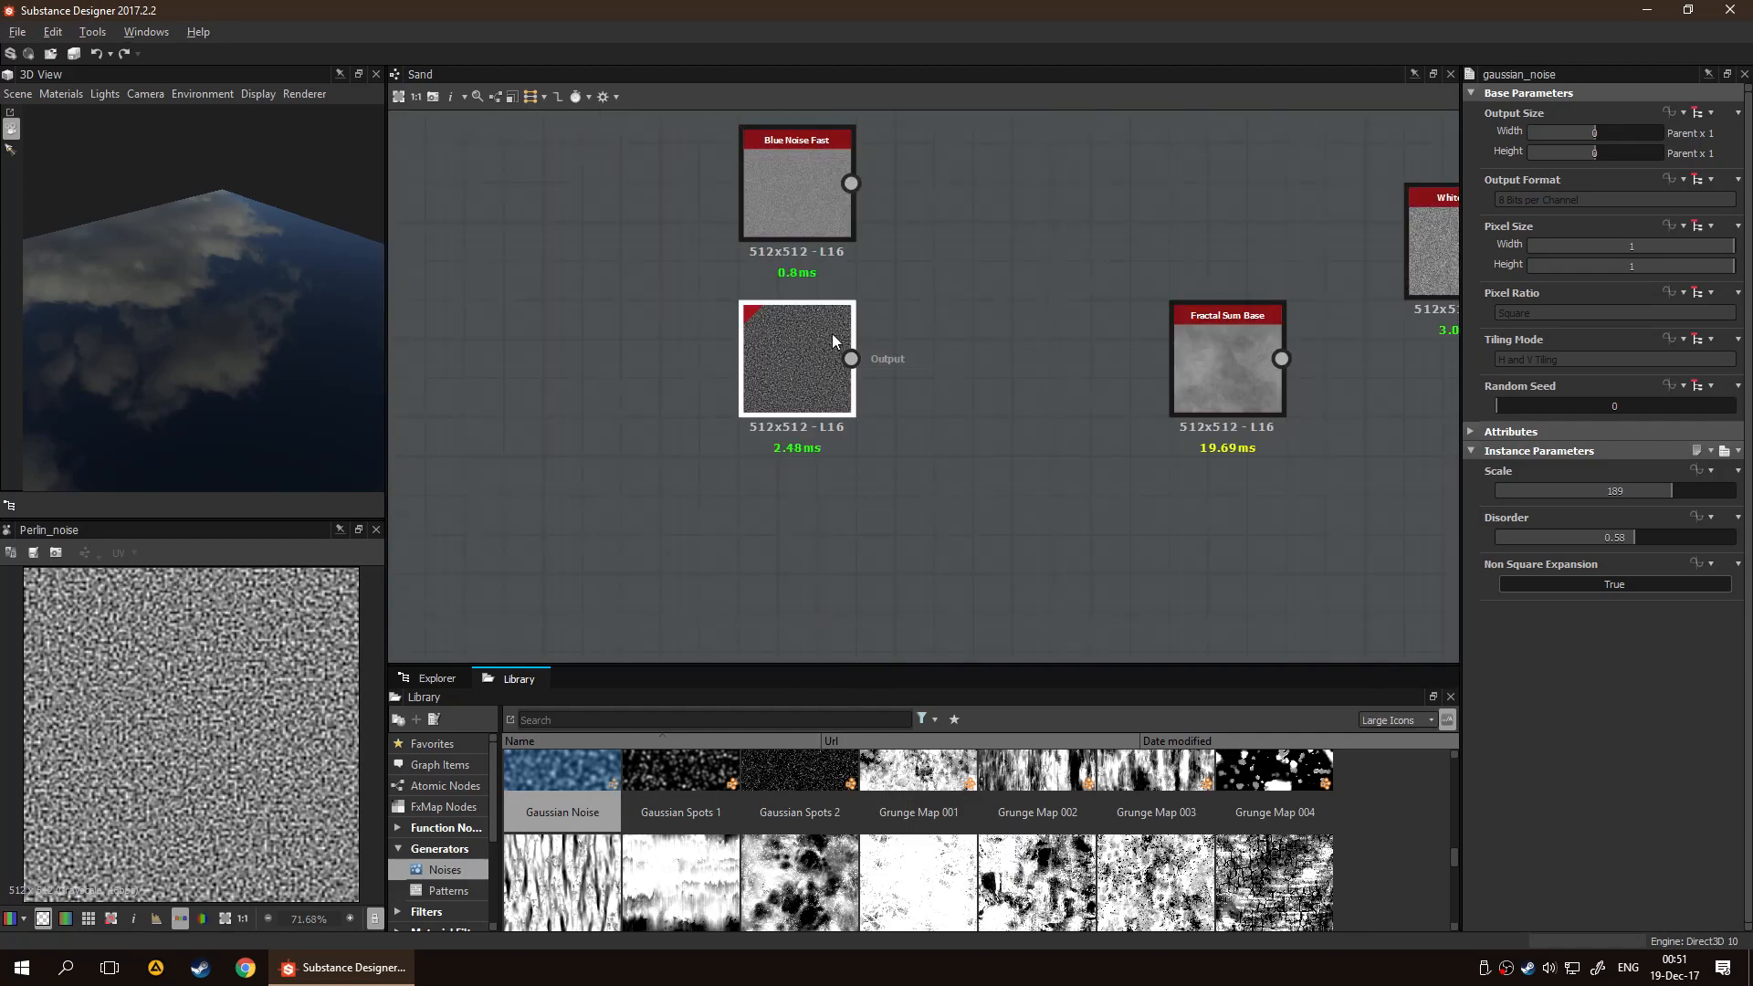
pyautogui.scroll(3, 800, 291)
pyautogui.click(798, 285)
pyautogui.moveTo(895, 349); pyautogui.dragTo(939, 170, button='middle')
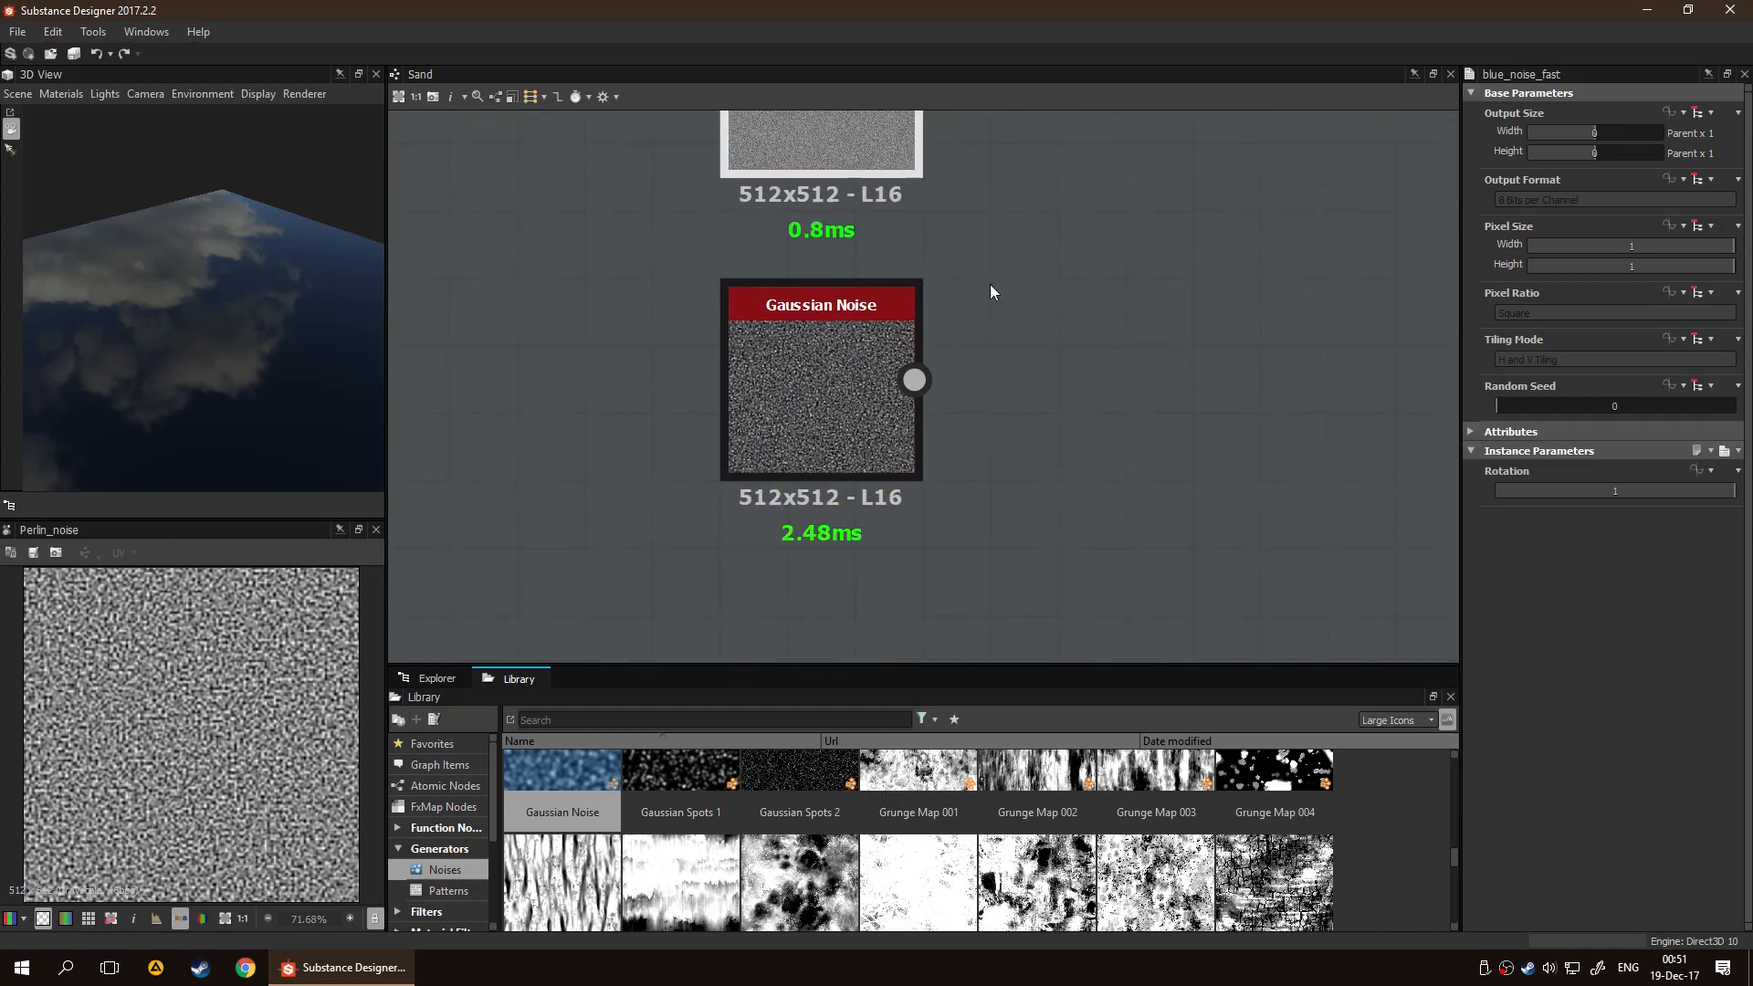
pyautogui.click(804, 423)
pyautogui.scroll(3, 220, 704)
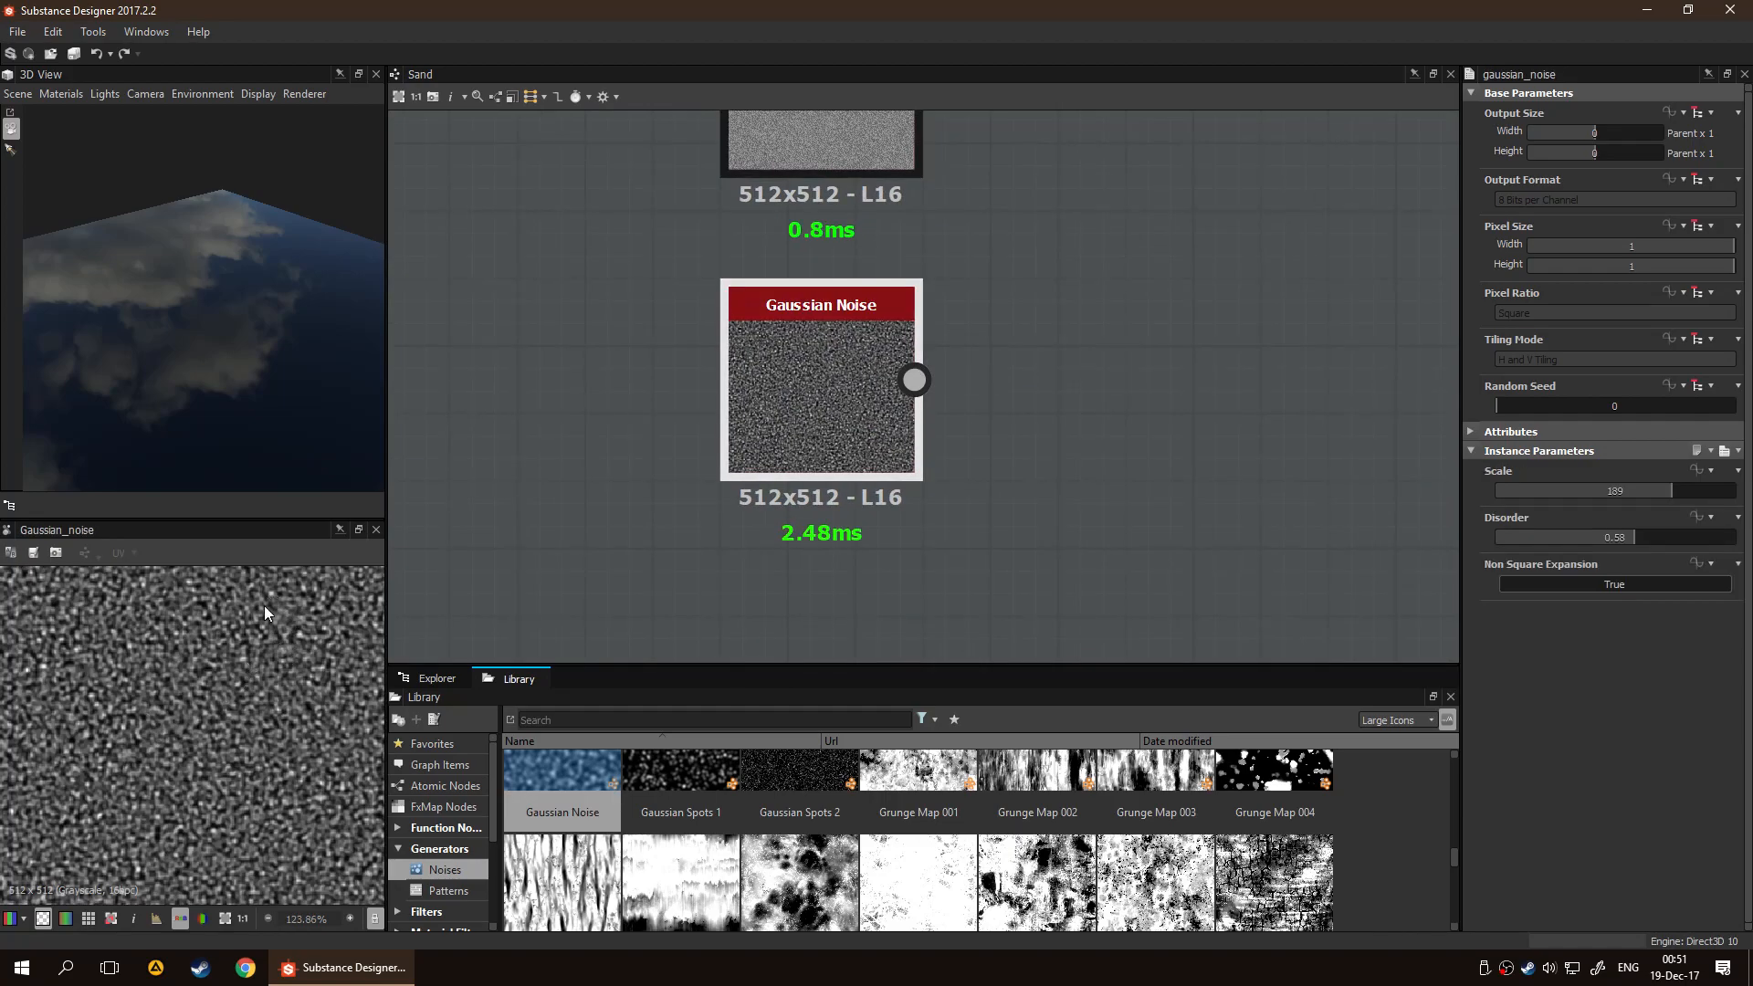
pyautogui.scroll(-5, 880, 517)
# Check the Perlin Noise pattern in the 2D view and delete the Perlin Noise node
pyautogui.moveTo(877, 489); pyautogui.dragTo(798, 390, button='middle')
pyautogui.scroll(2, 906, 491)
pyautogui.scroll(1, 907, 491)
pyautogui.click(970, 462)
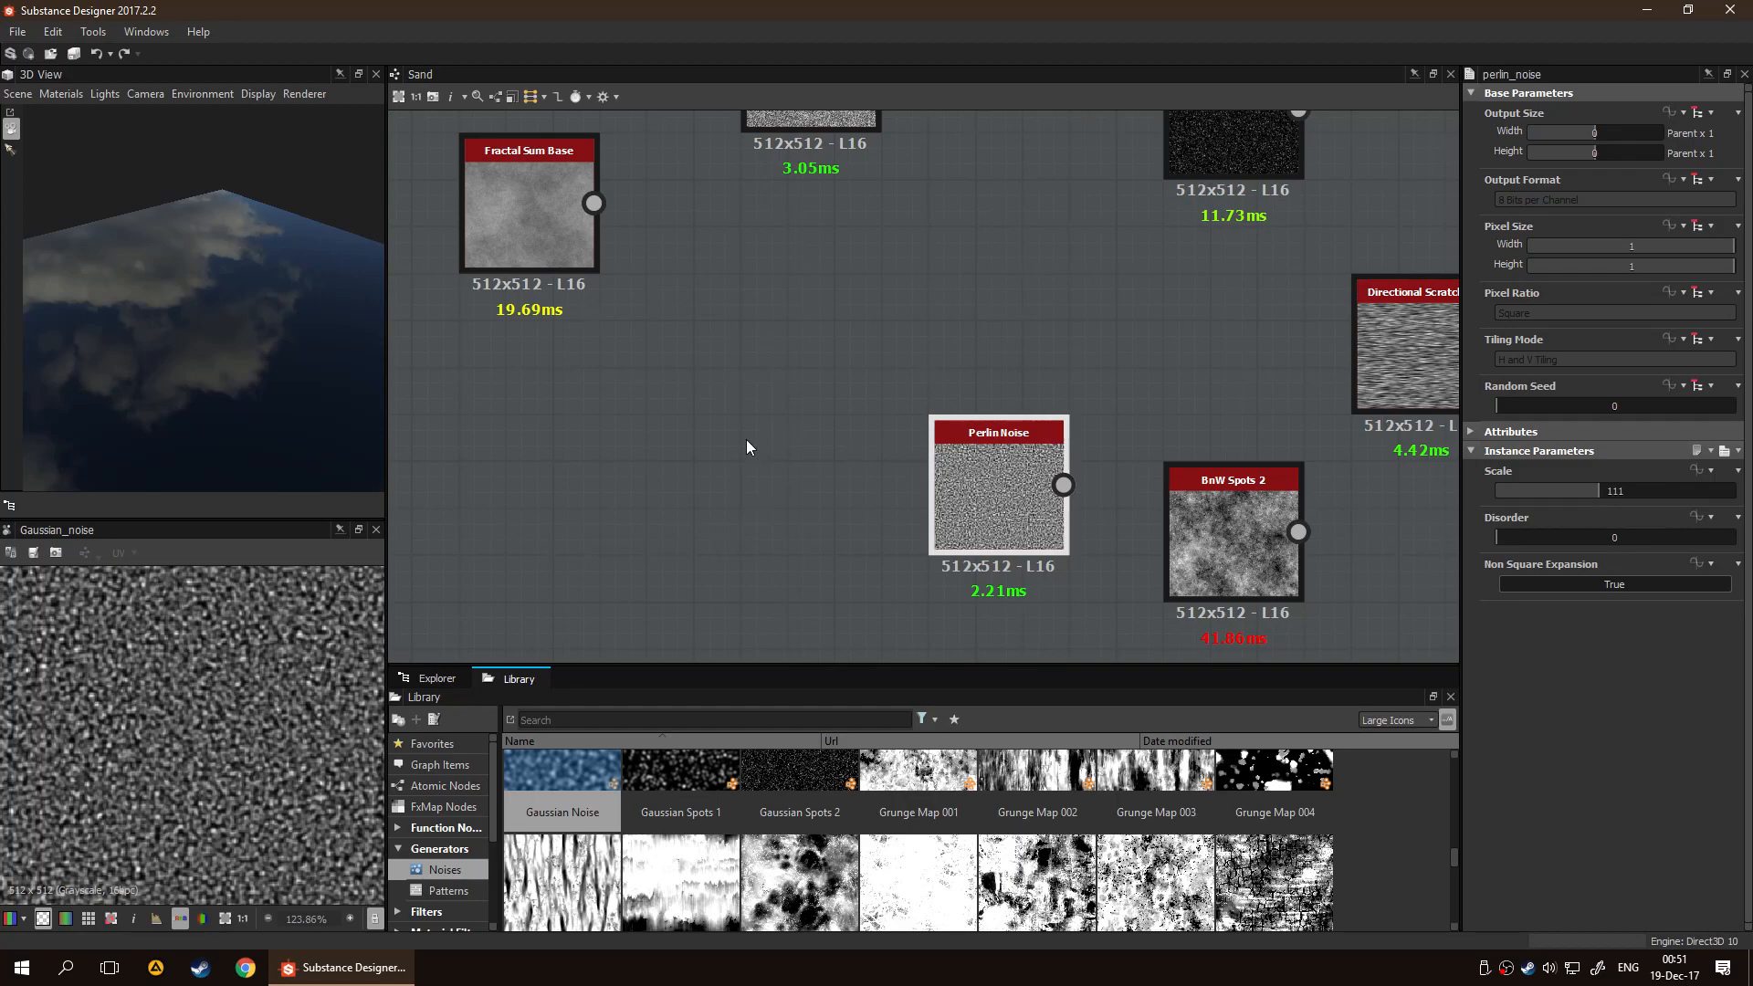
pyautogui.doubleClick(953, 500)
pyautogui.scroll(-4, 254, 722)
pyautogui.scroll(3, 254, 721)
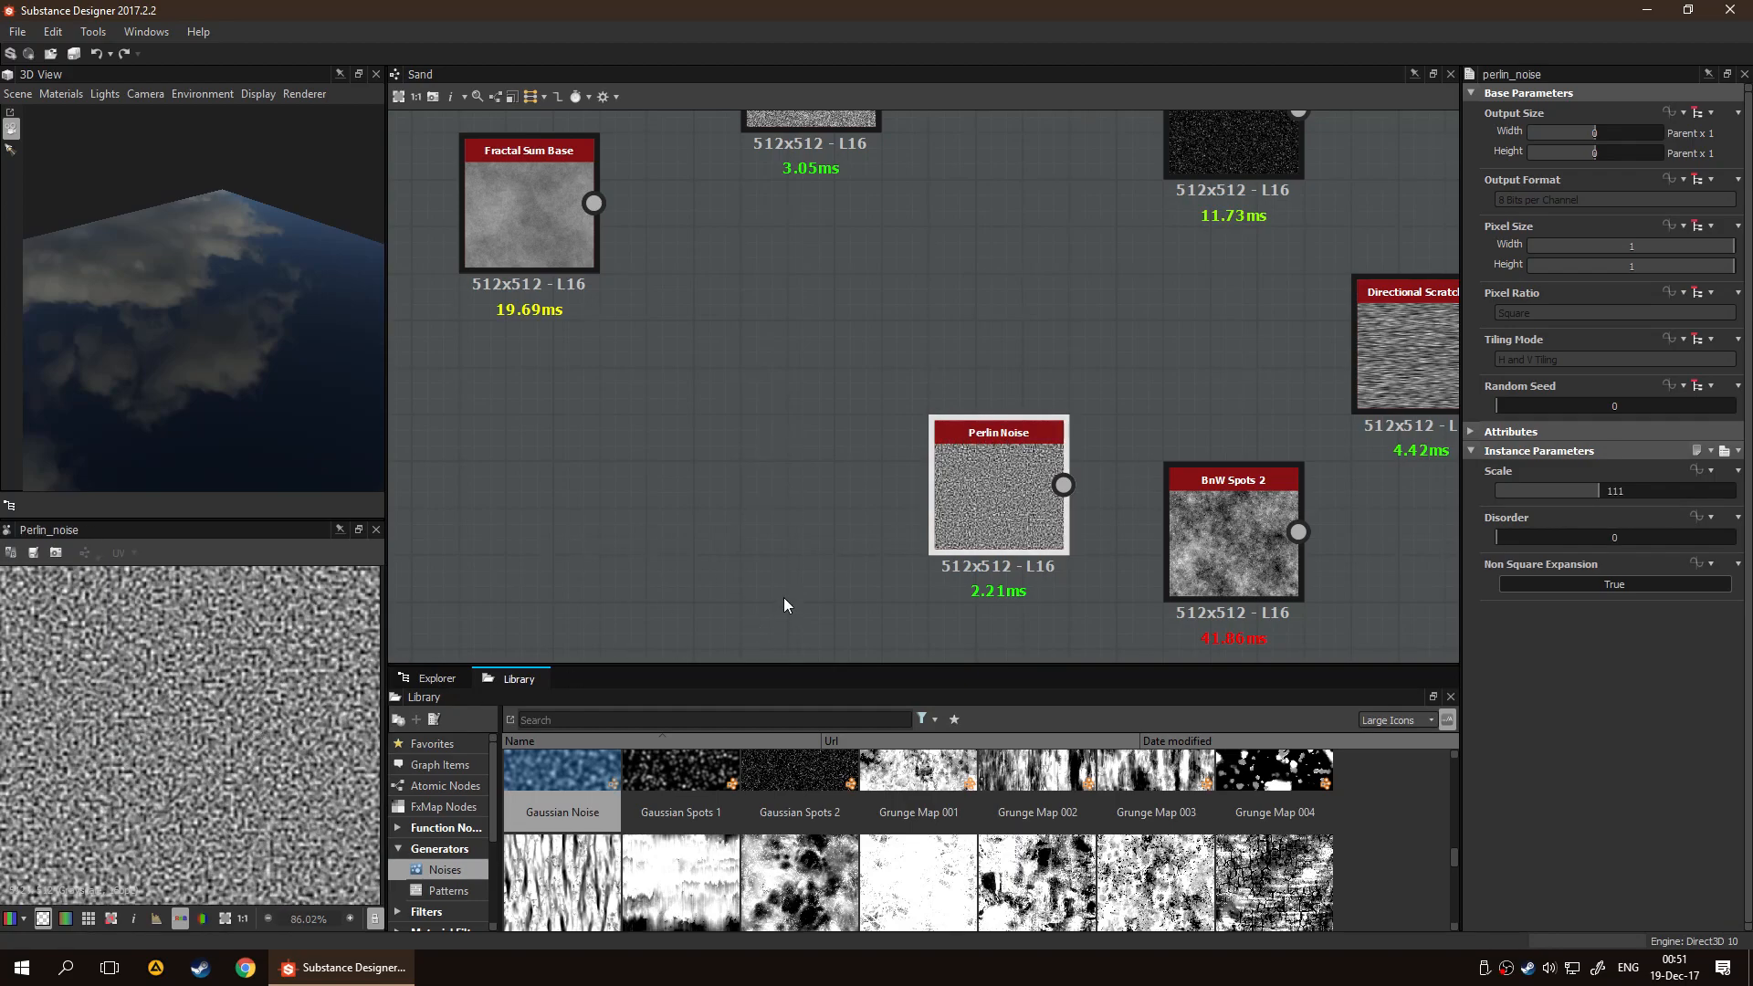
pyautogui.press('Delete')
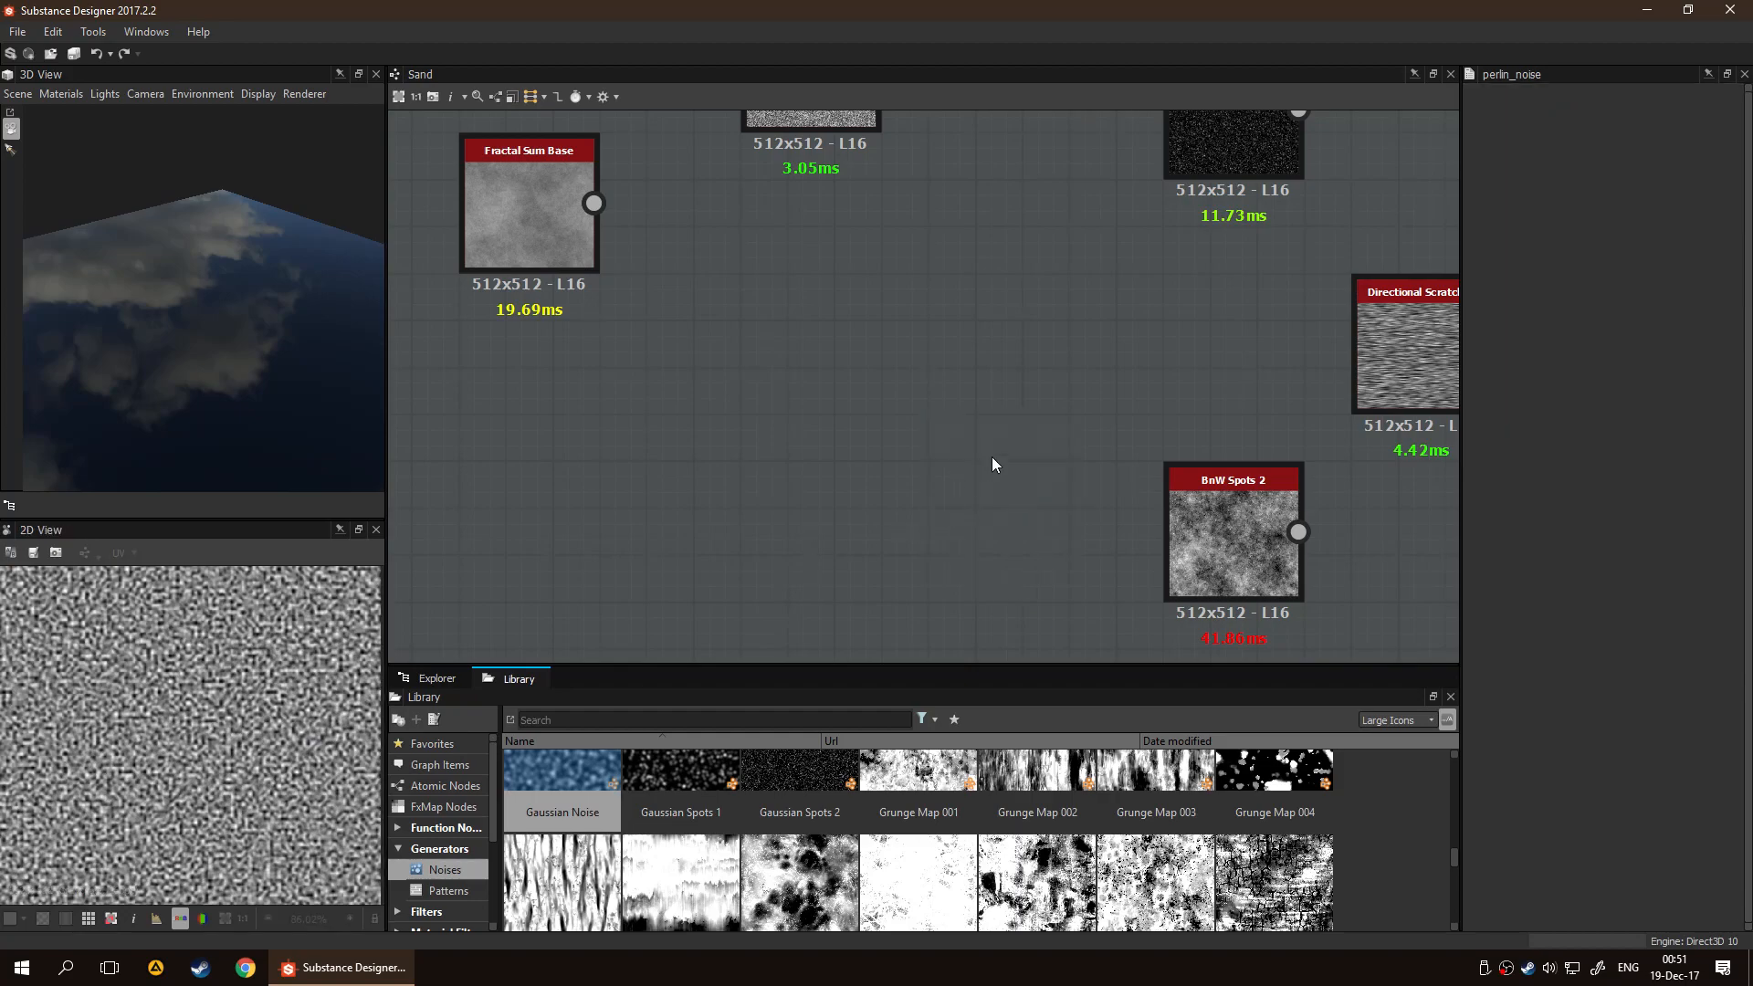
# Preview Directional Scratches and set its Scale to 3 and Pattern Size to 3.82 in X and 11.79 in Y
pyautogui.scroll(-2, 988, 460)
pyautogui.moveTo(1231, 414); pyautogui.dragTo(984, 442, button='middle')
pyautogui.doubleClick(1068, 420)
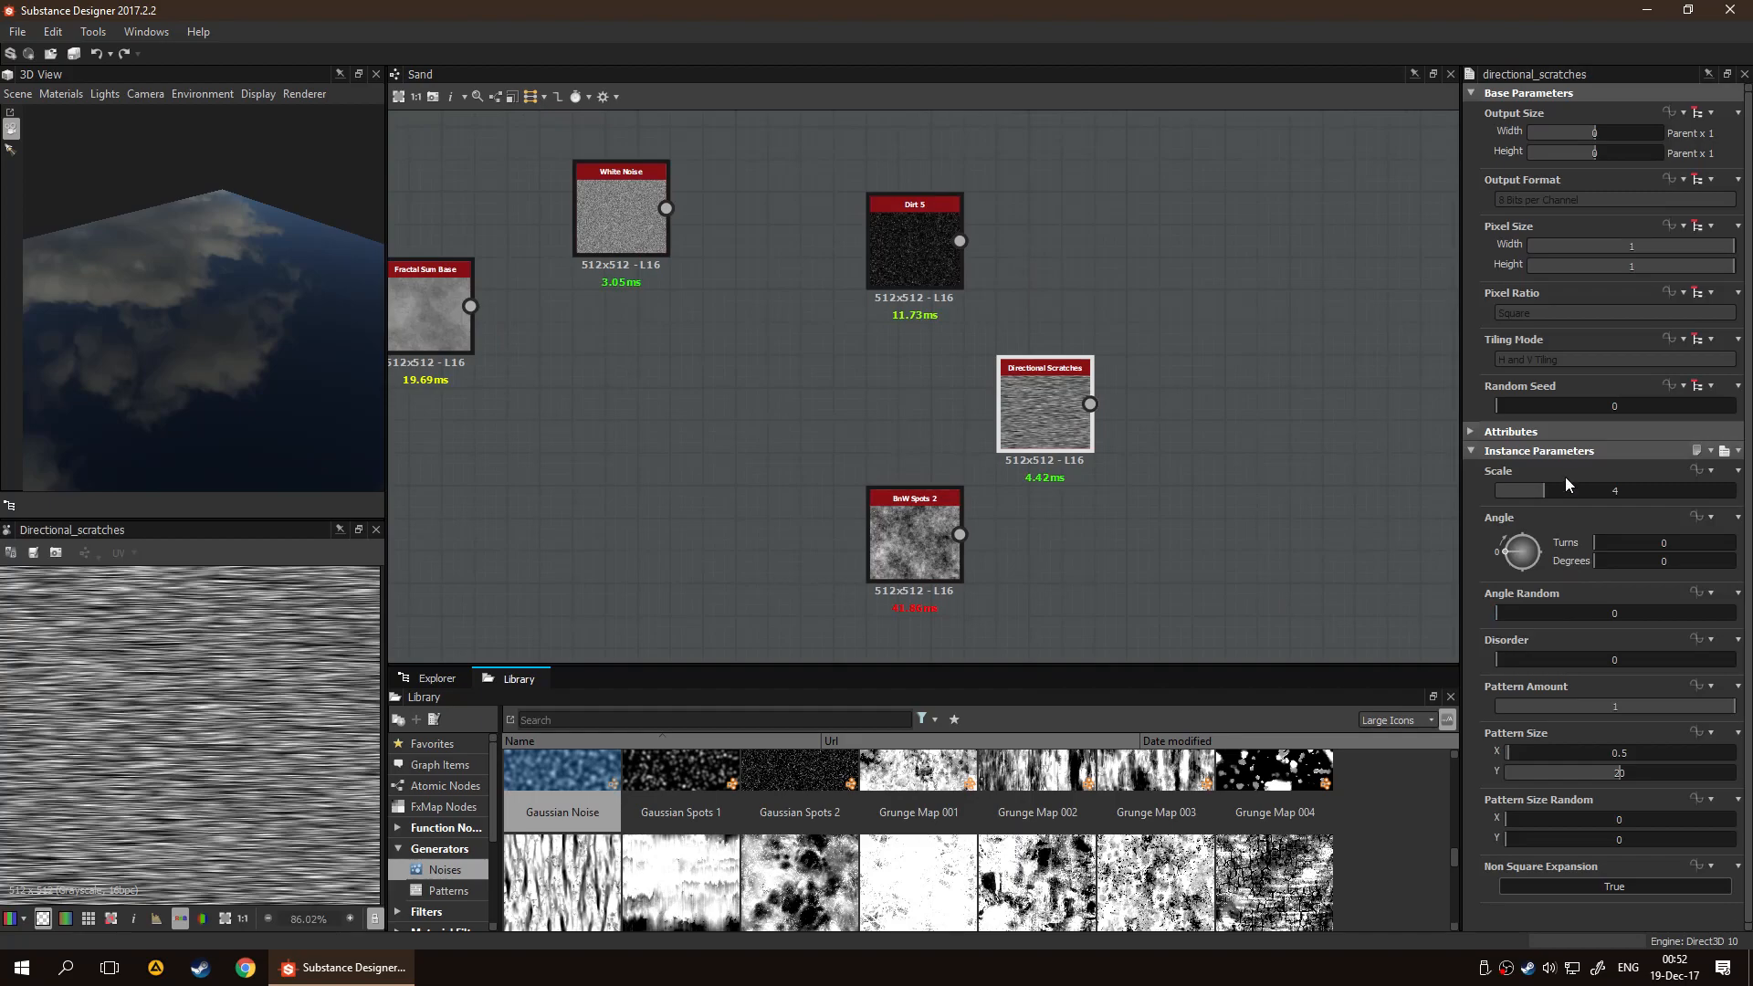
pyautogui.moveTo(1547, 494); pyautogui.dragTo(1528, 495)
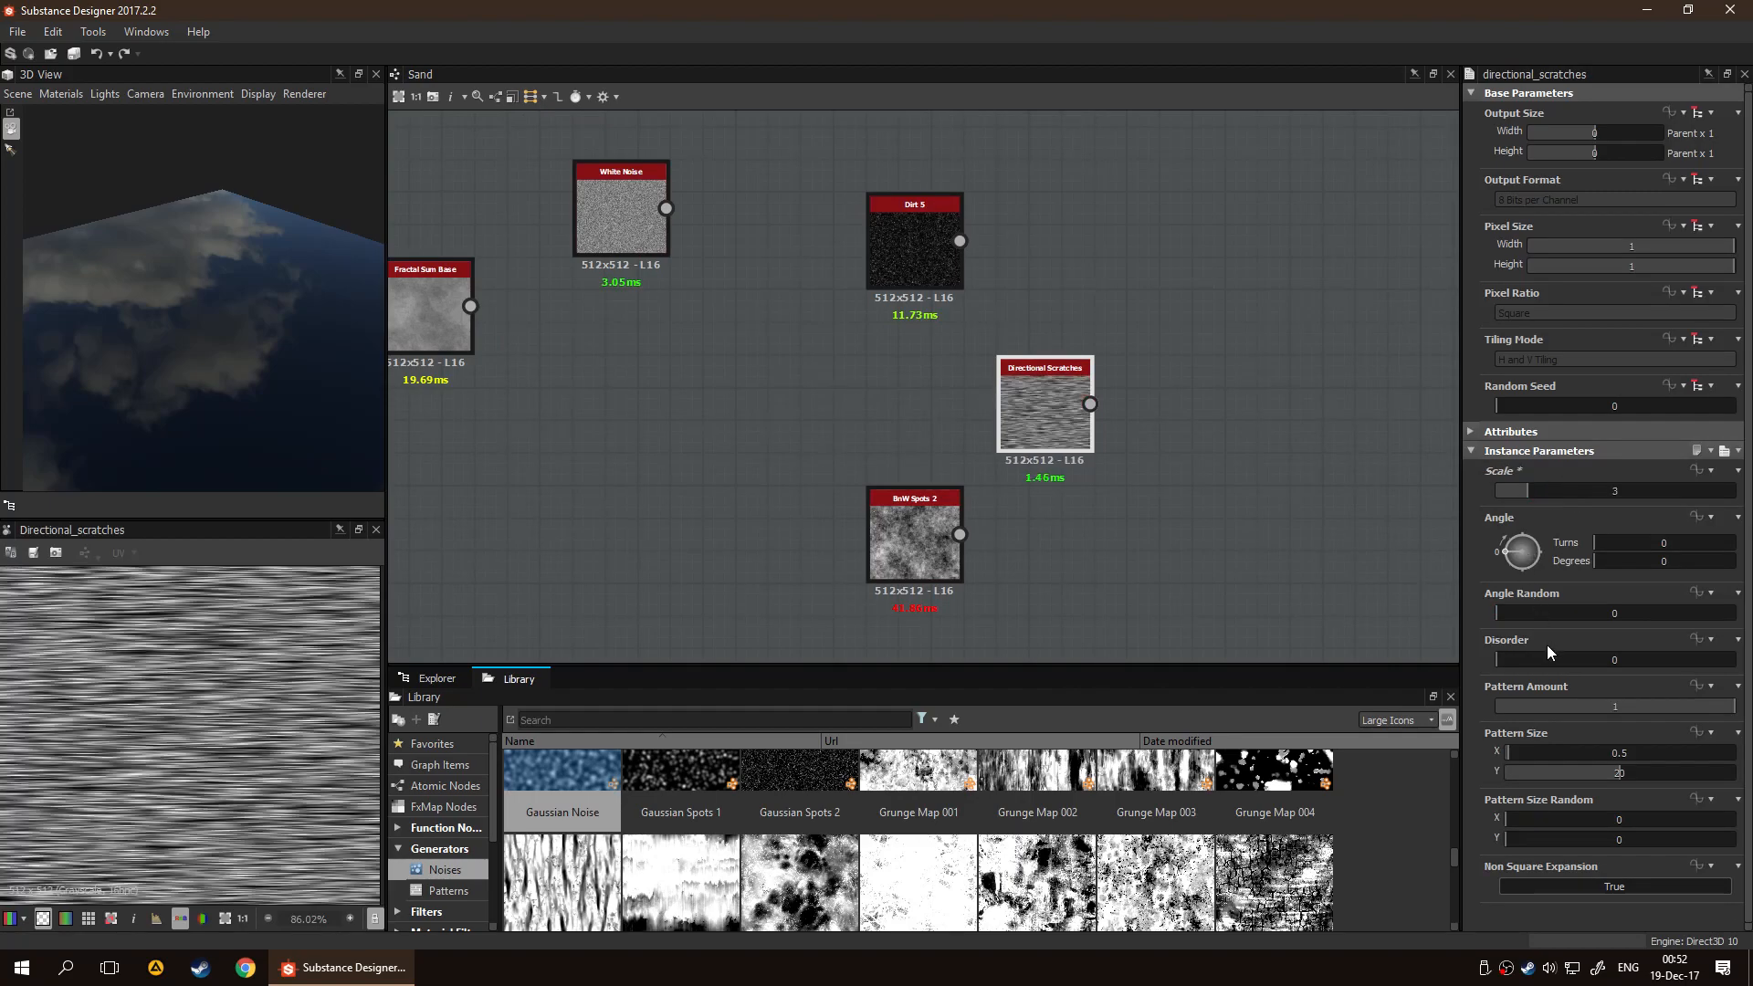
pyautogui.moveTo(1610, 770); pyautogui.dragTo(1527, 757)
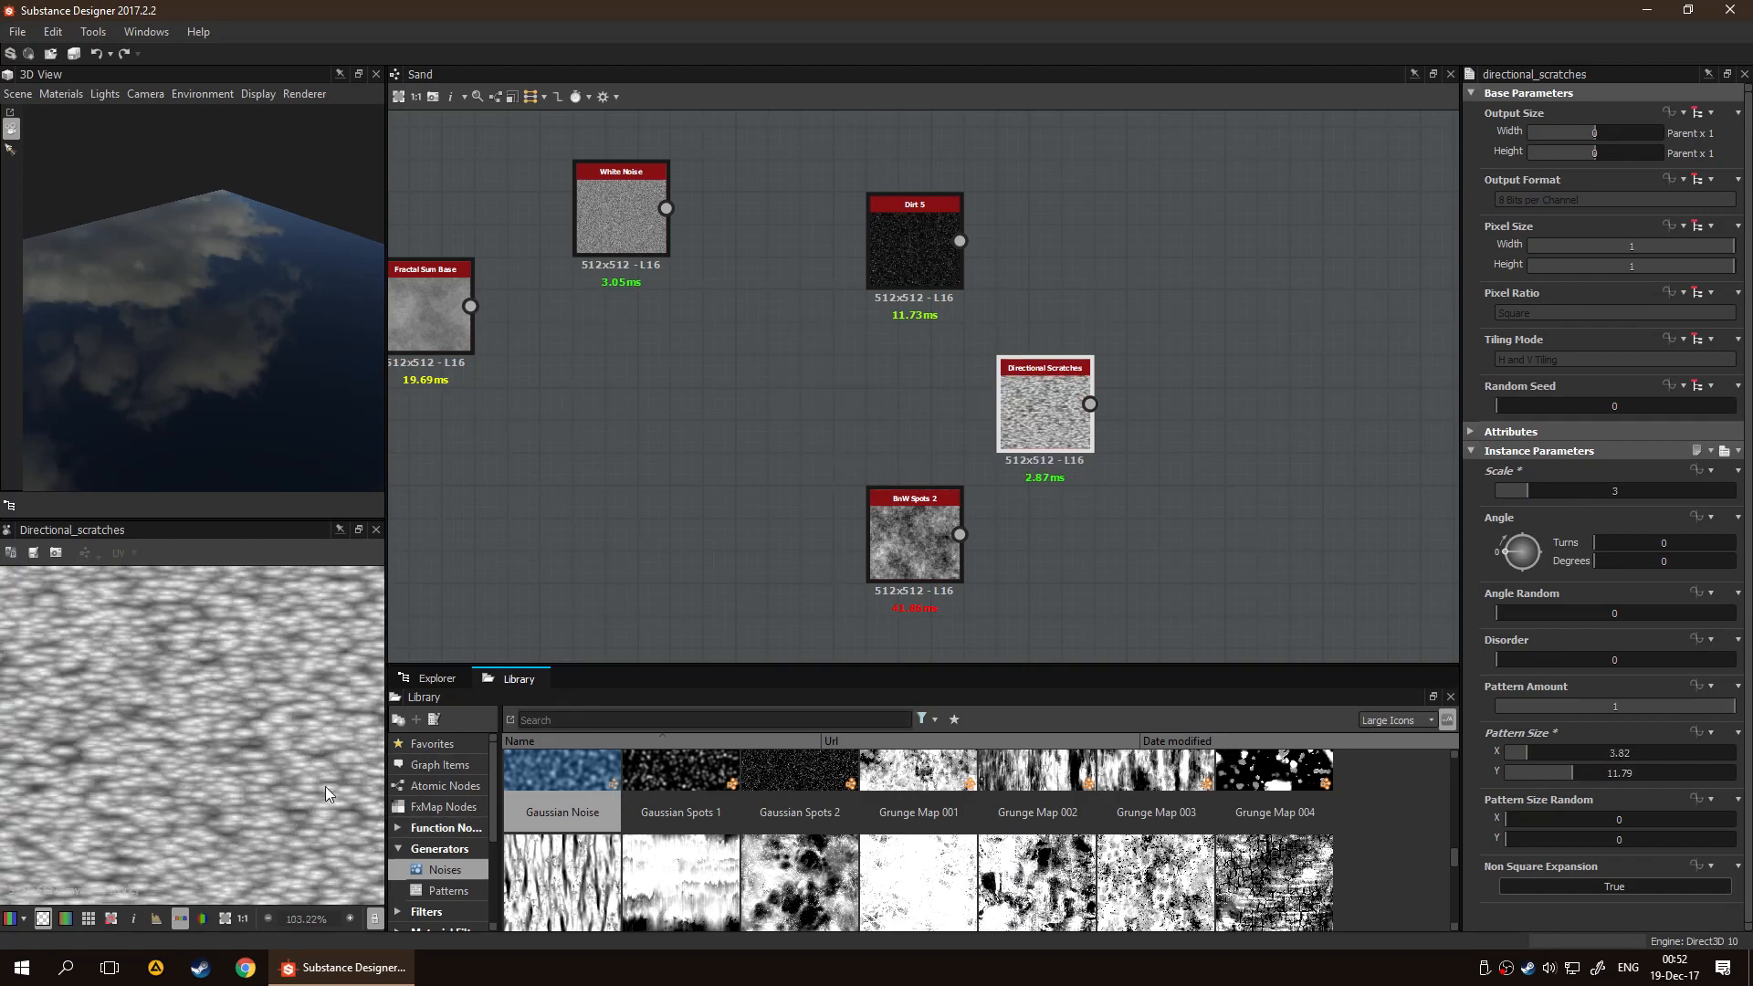
# Set the Directional Scratches Pattern Size Random to X 0.27 and Y 0.7, and Pattern Size to X 5.26 and Y 5.1
pyautogui.scroll(-1, 268, 747)
pyautogui.scroll(3, 202, 748)
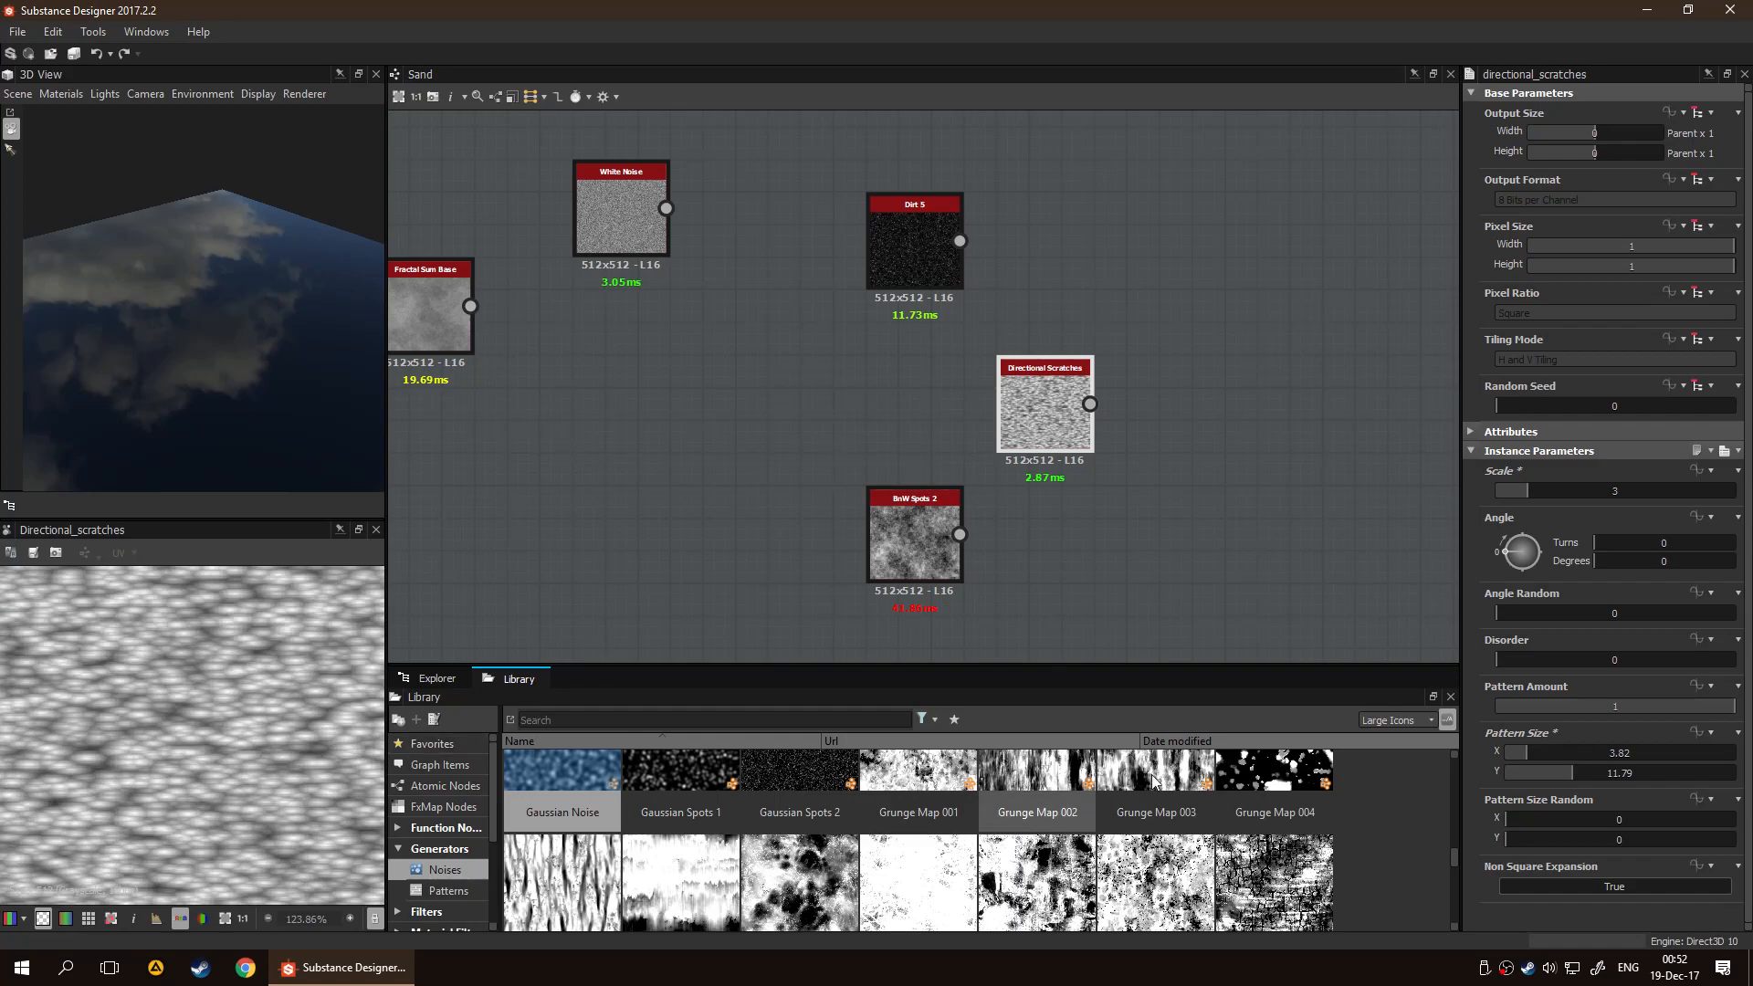
pyautogui.moveTo(1515, 819); pyautogui.dragTo(1665, 838)
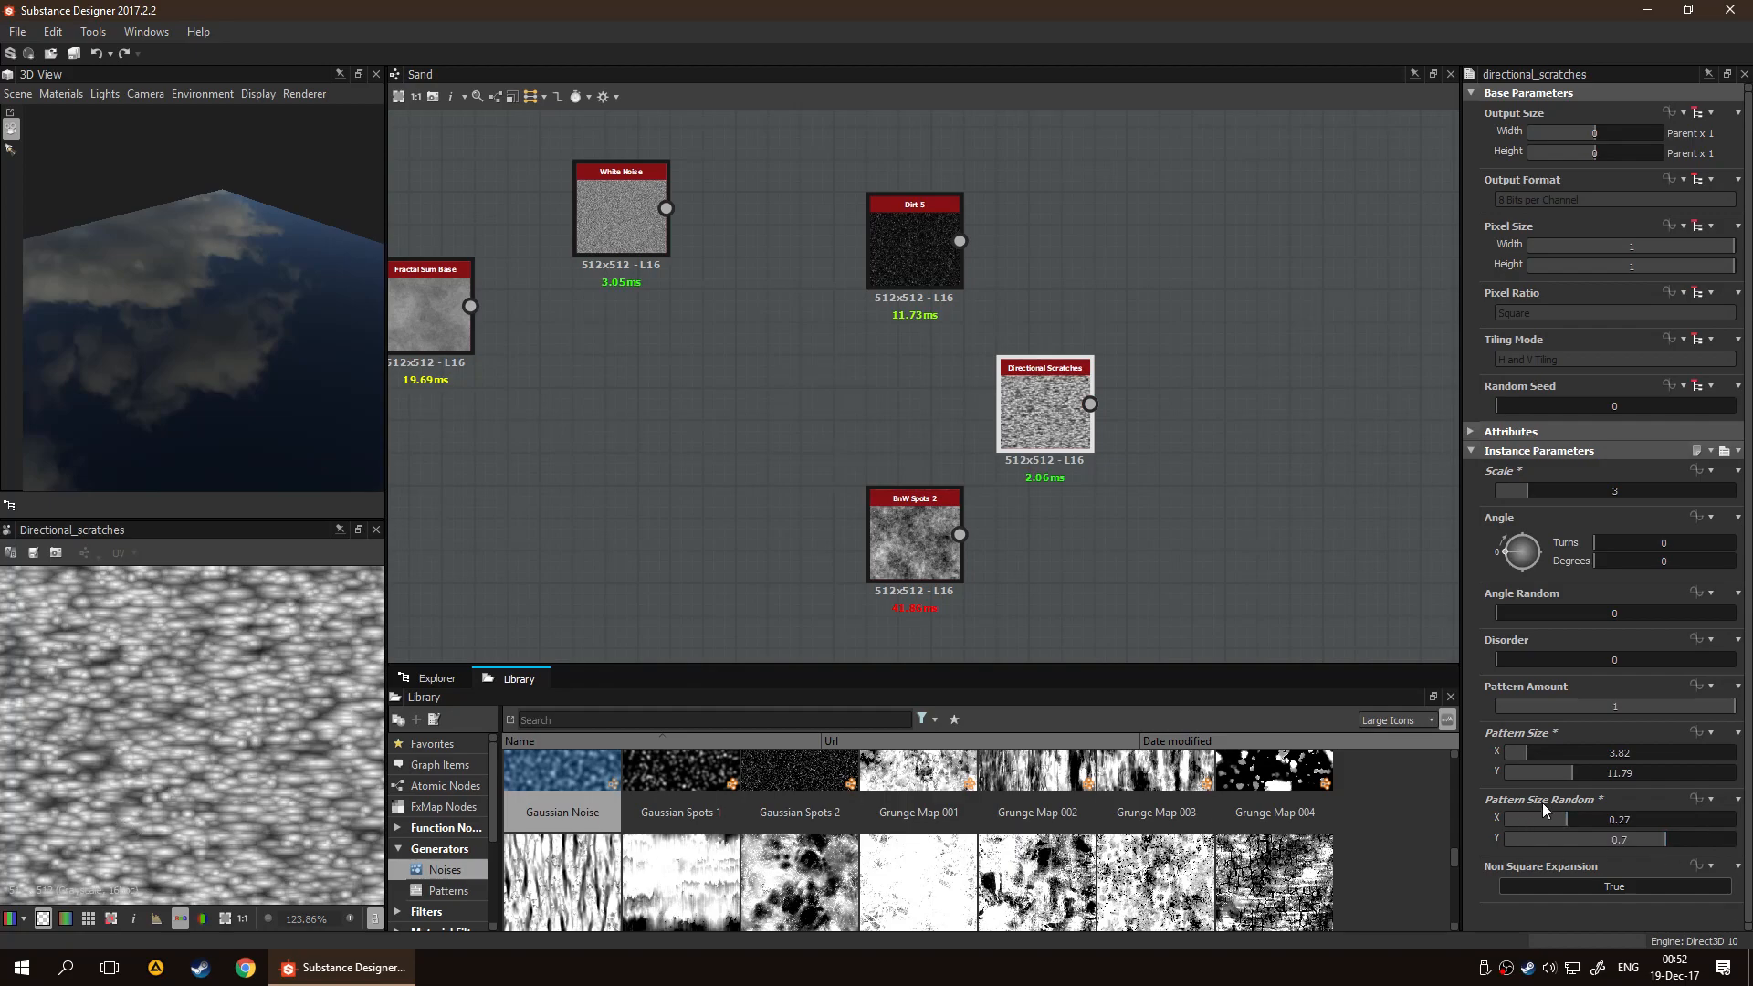
pyautogui.moveTo(1545, 754)
pyautogui.mouseDown()
pyautogui.moveTo(1605, 779)
pyautogui.moveTo(1535, 787)
pyautogui.mouseUp()
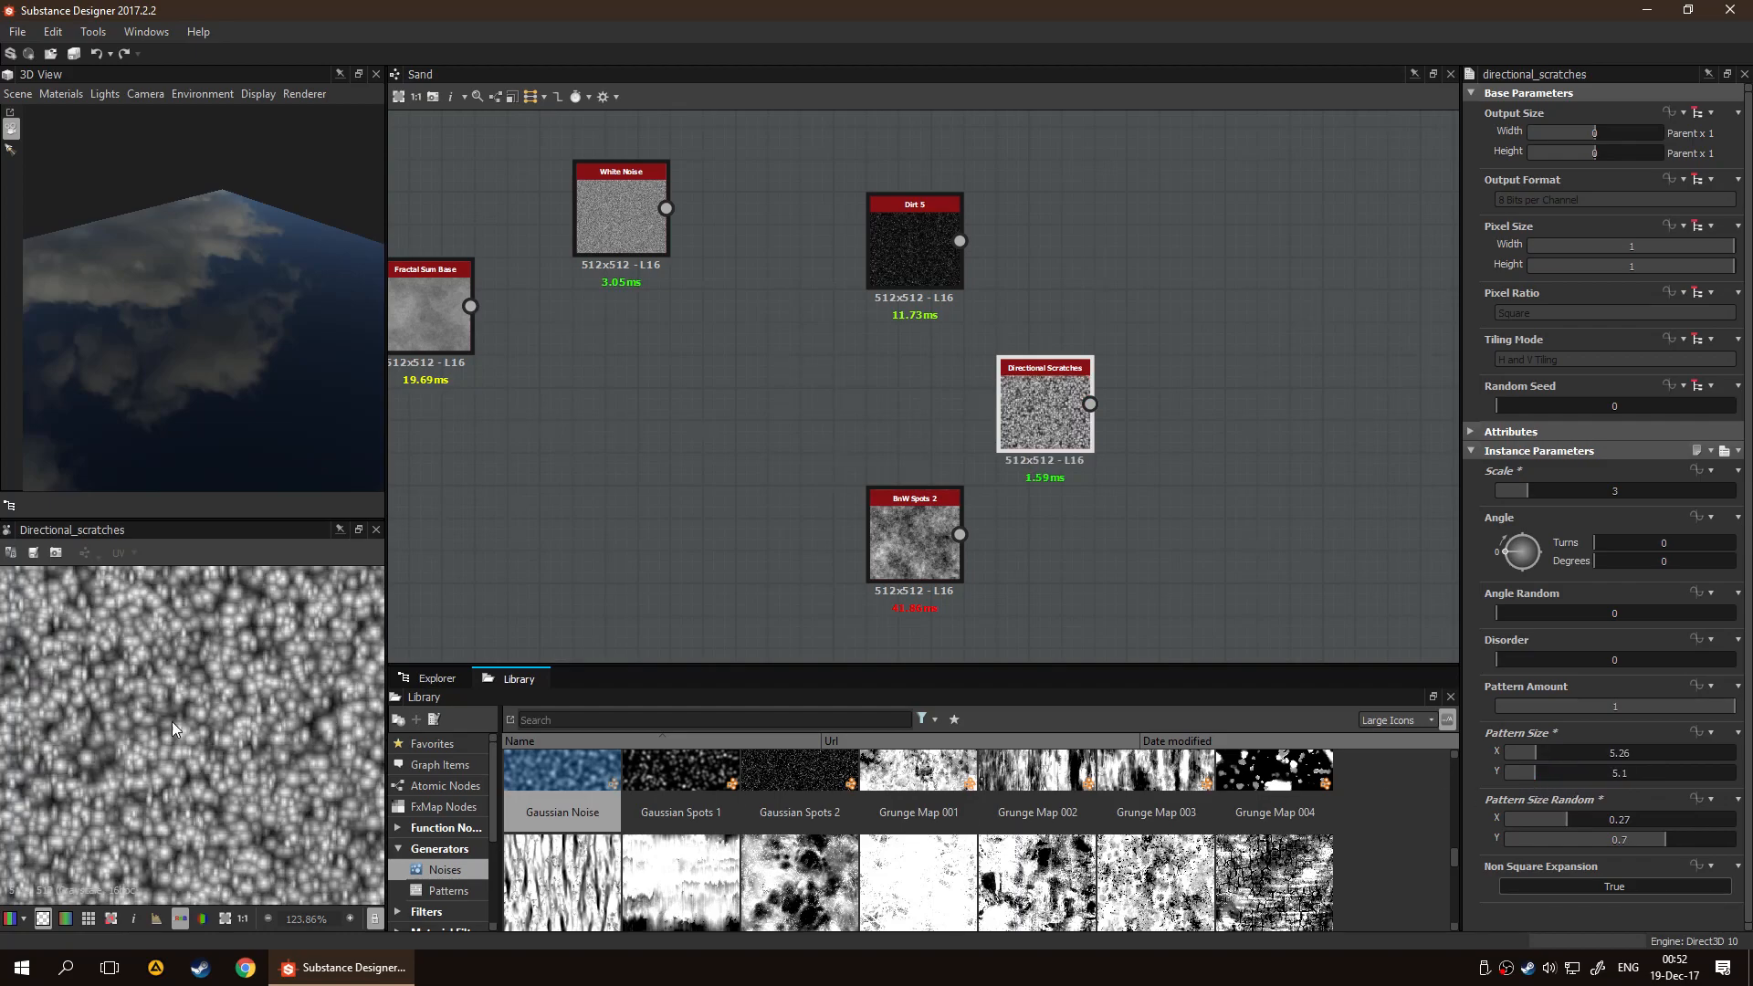
# Check the scratches pattern in the 2D view and delete the Directional Scratches node
pyautogui.scroll(-3, 170, 712)
pyautogui.scroll(4, 1205, 482)
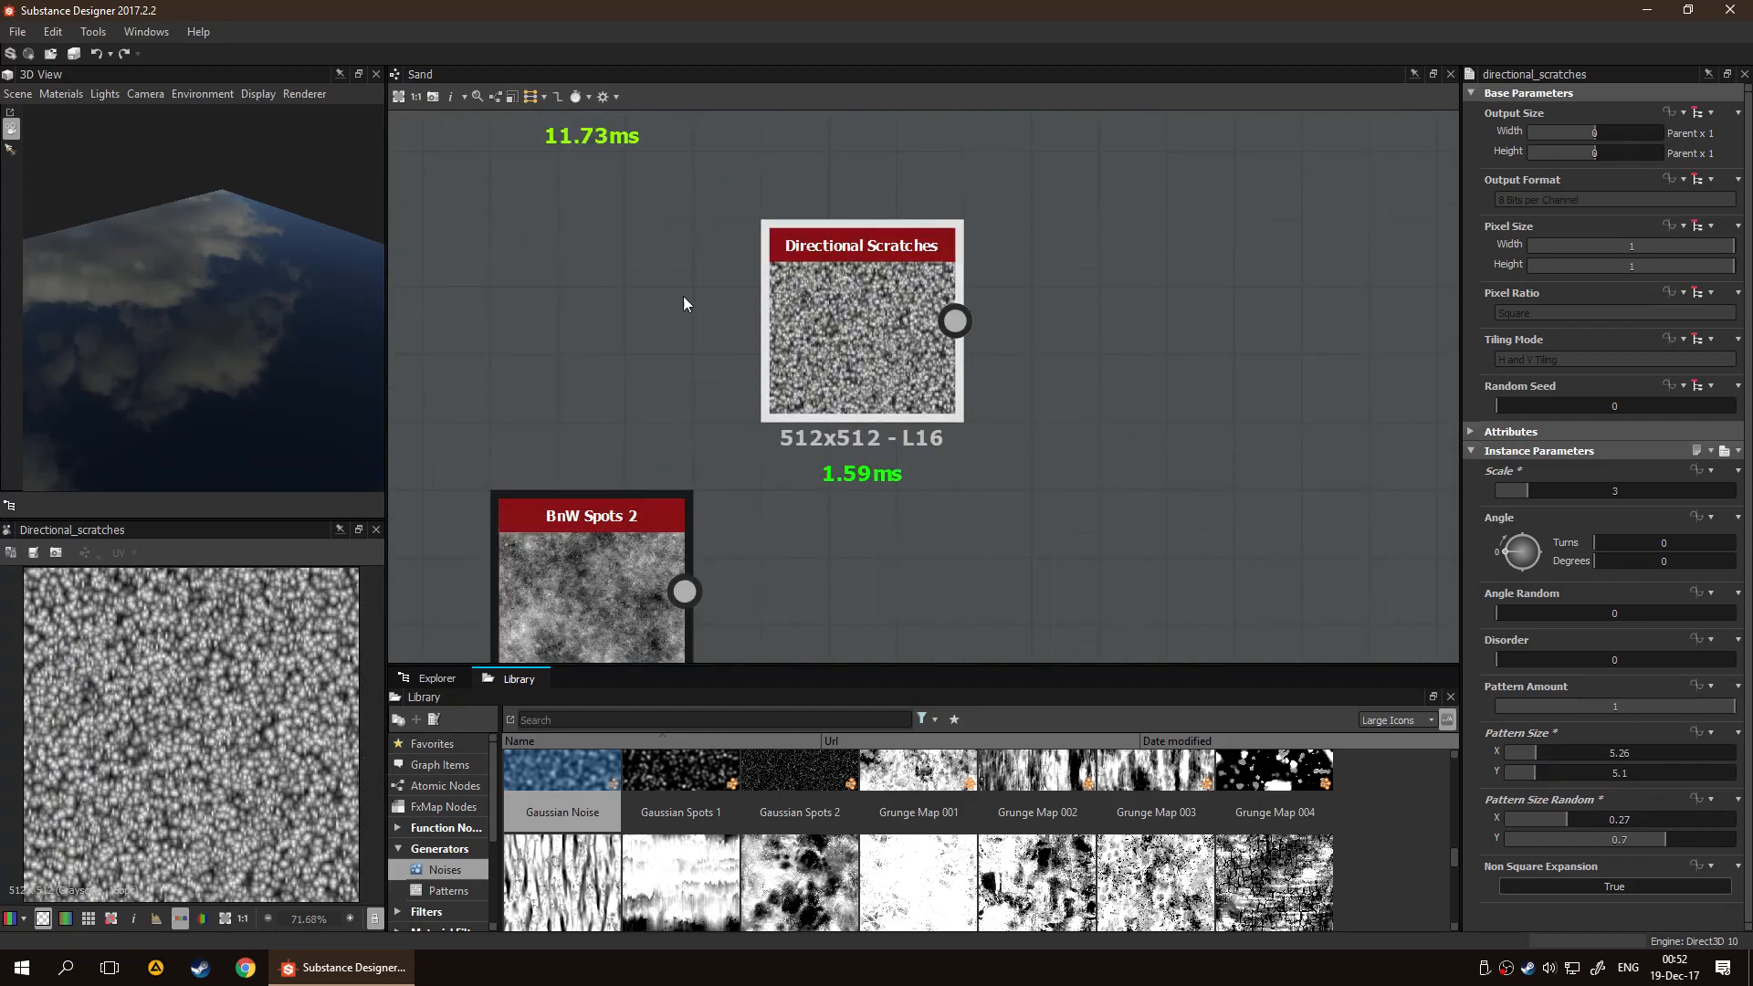
pyautogui.scroll(-3, 993, 538)
pyautogui.press('Delete')
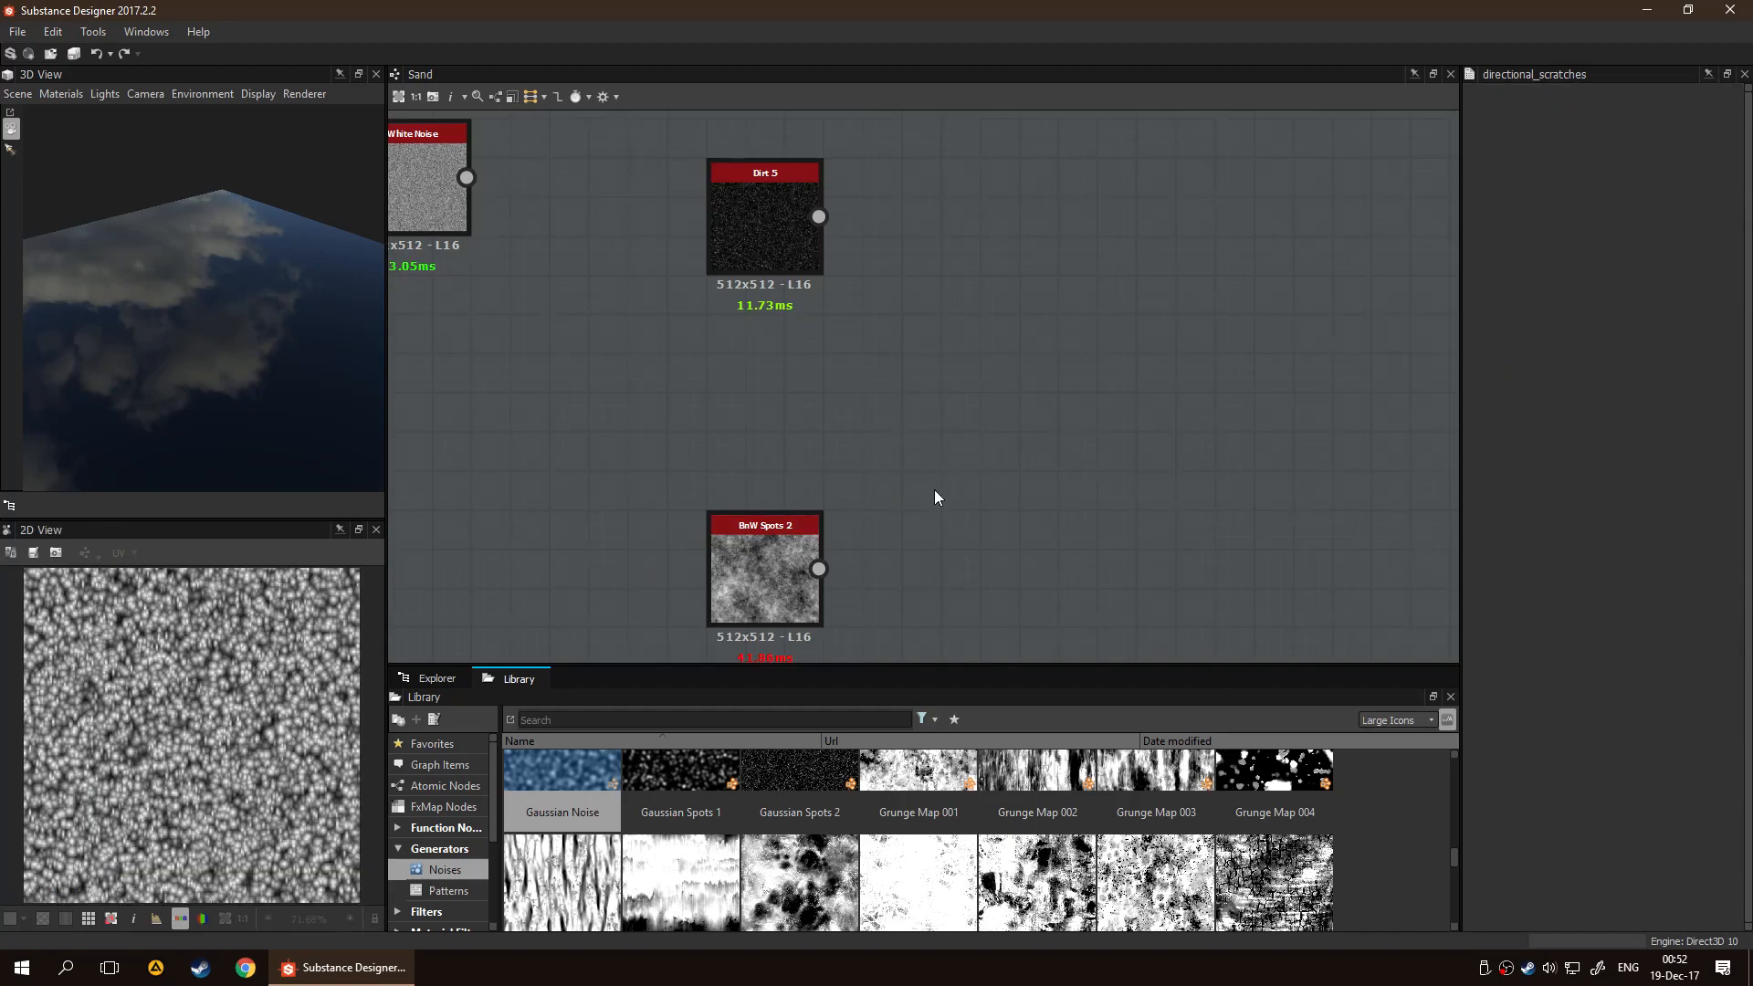
# Preview the Dirt 5 node and set its Scale to 2 and Disorder to 0.26
pyautogui.moveTo(782, 215); pyautogui.dragTo(964, 402, button='middle')
pyautogui.click(961, 405)
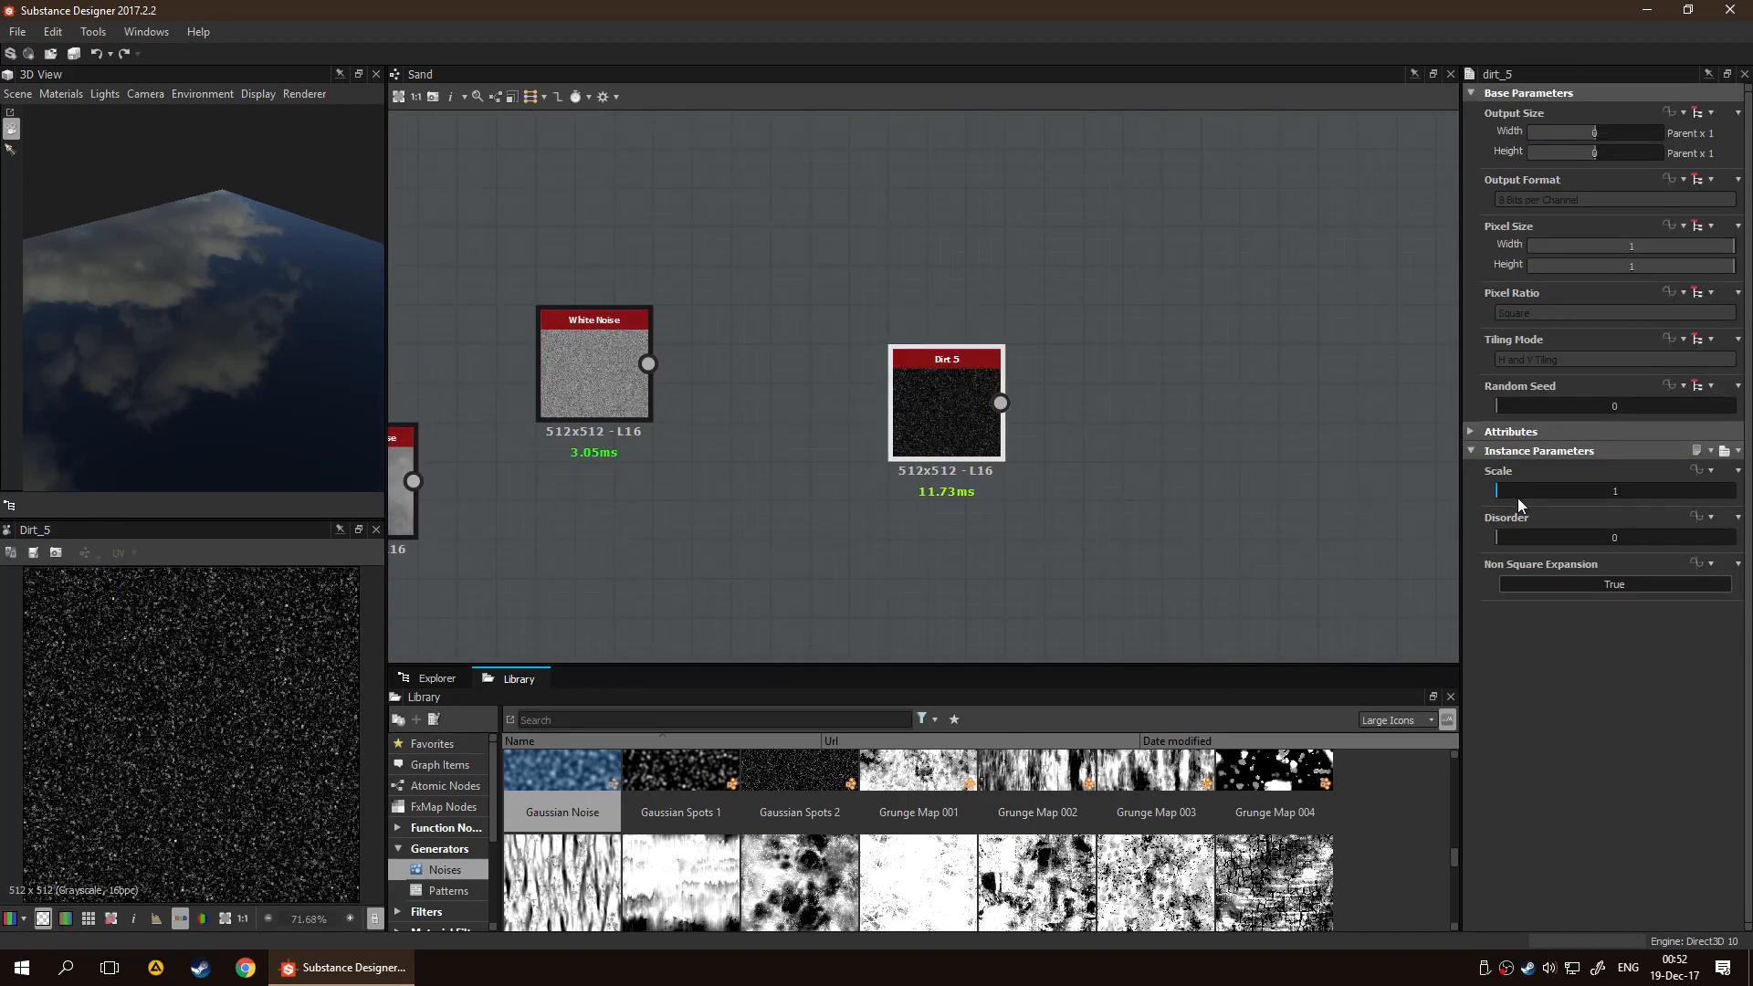
pyautogui.moveTo(1515, 538); pyautogui.dragTo(1560, 497)
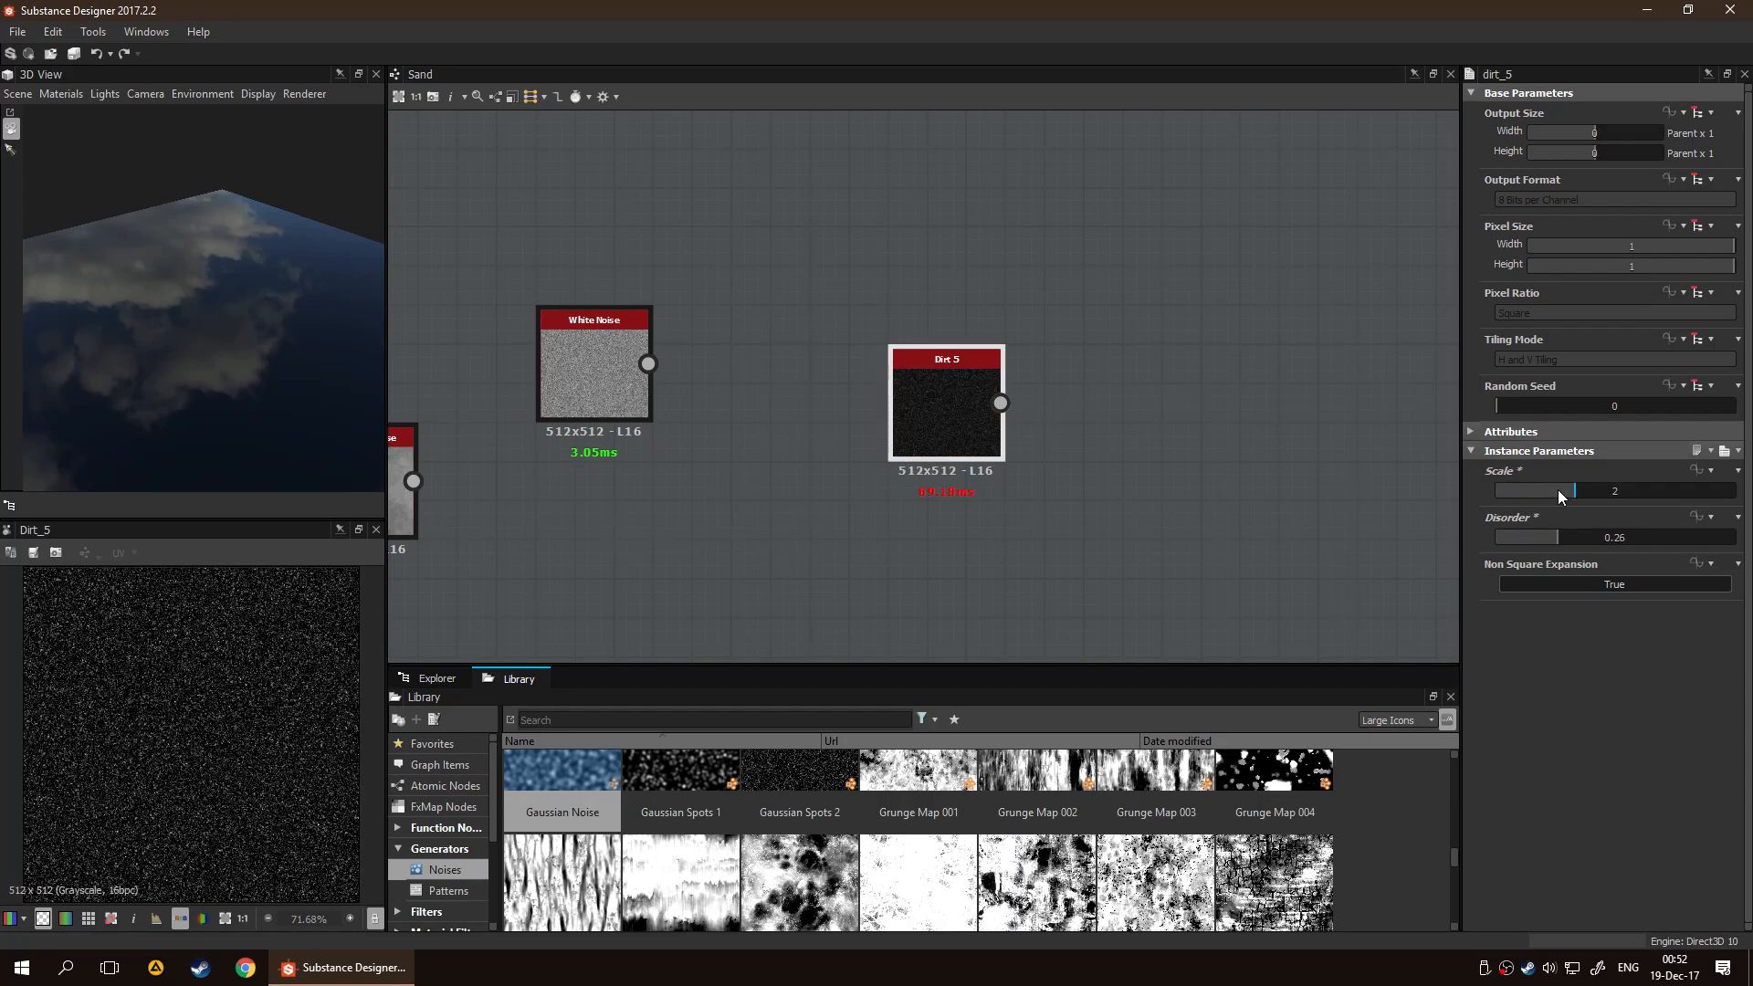
# Set the Gaussian Noise node's Scale to 124
pyautogui.scroll(-4, 954, 505)
pyautogui.moveTo(887, 463); pyautogui.dragTo(1181, 411, button='middle')
pyautogui.scroll(7, 791, 469)
pyautogui.moveTo(1068, 307); pyautogui.dragTo(794, 414, button='middle')
pyautogui.scroll(-4, 826, 414)
pyautogui.moveTo(1258, 447); pyautogui.dragTo(1009, 448, button='middle')
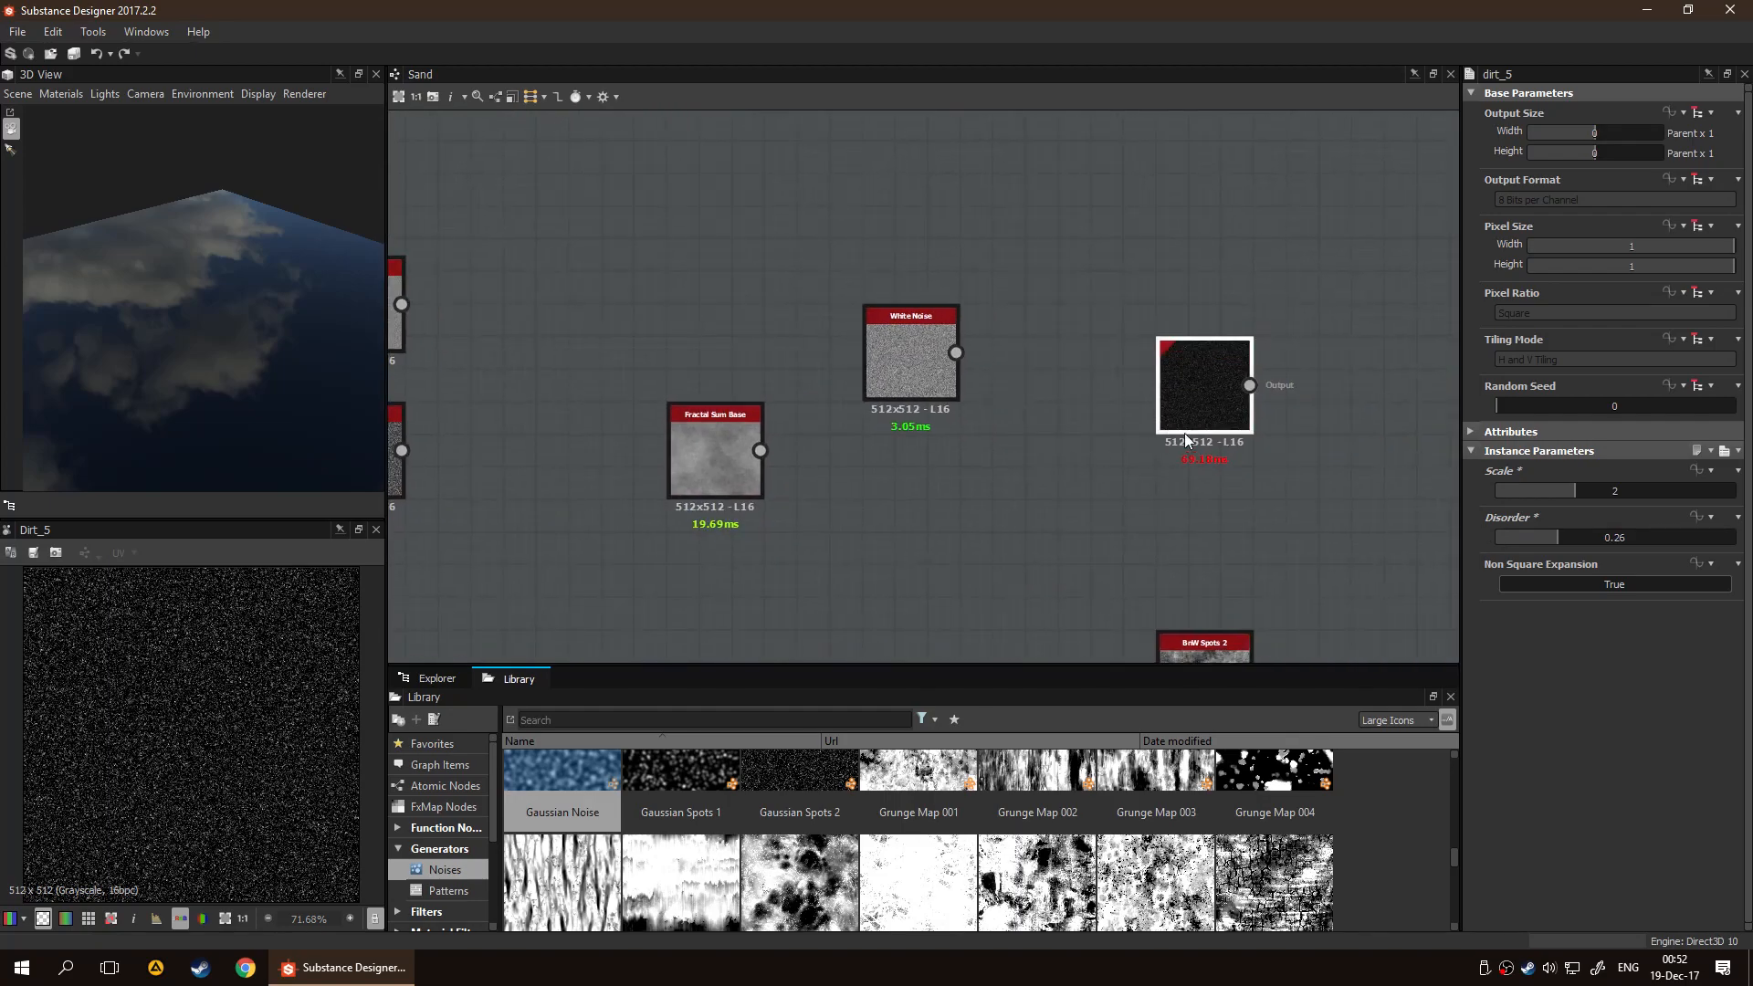
pyautogui.moveTo(559, 455); pyautogui.dragTo(718, 442, button='middle')
pyautogui.moveTo(1023, 432); pyautogui.dragTo(1184, 463, button='middle')
pyautogui.moveTo(792, 529); pyautogui.dragTo(887, 493, button='middle')
pyautogui.scroll(3, 843, 491)
pyautogui.click(778, 446)
pyautogui.click(1680, 491)
pyautogui.moveTo(1680, 496); pyautogui.dragTo(1611, 496)
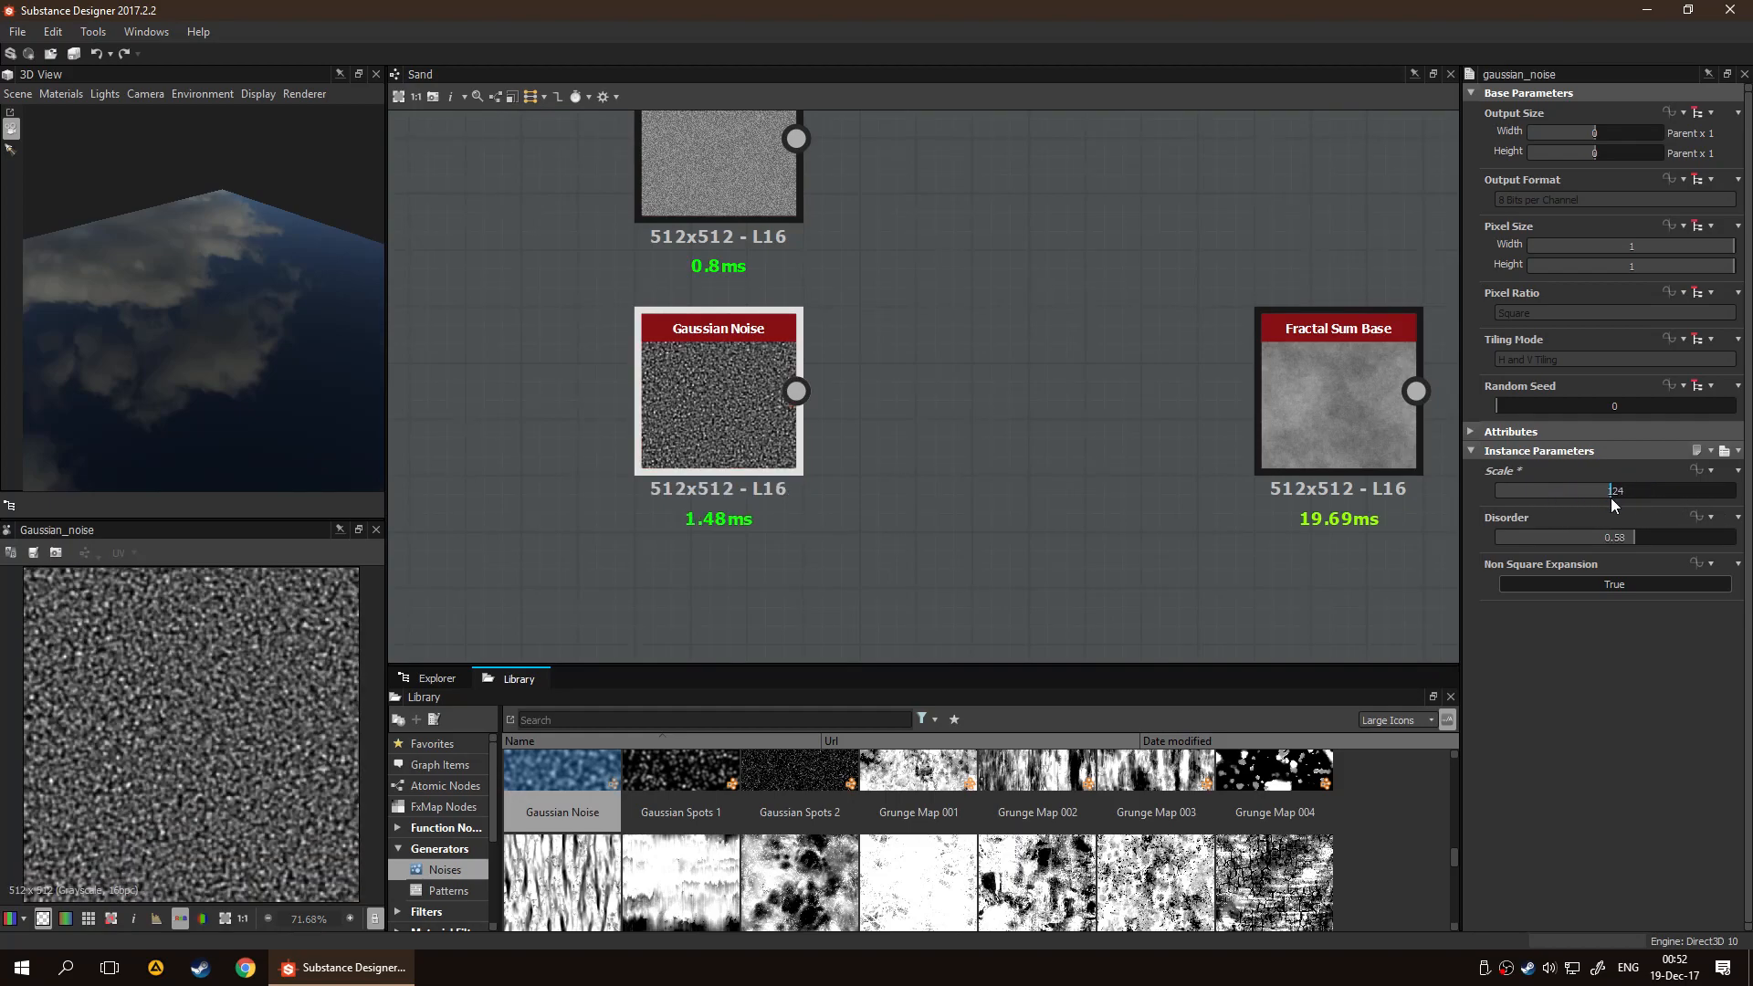
pyautogui.scroll(-2, 1002, 431)
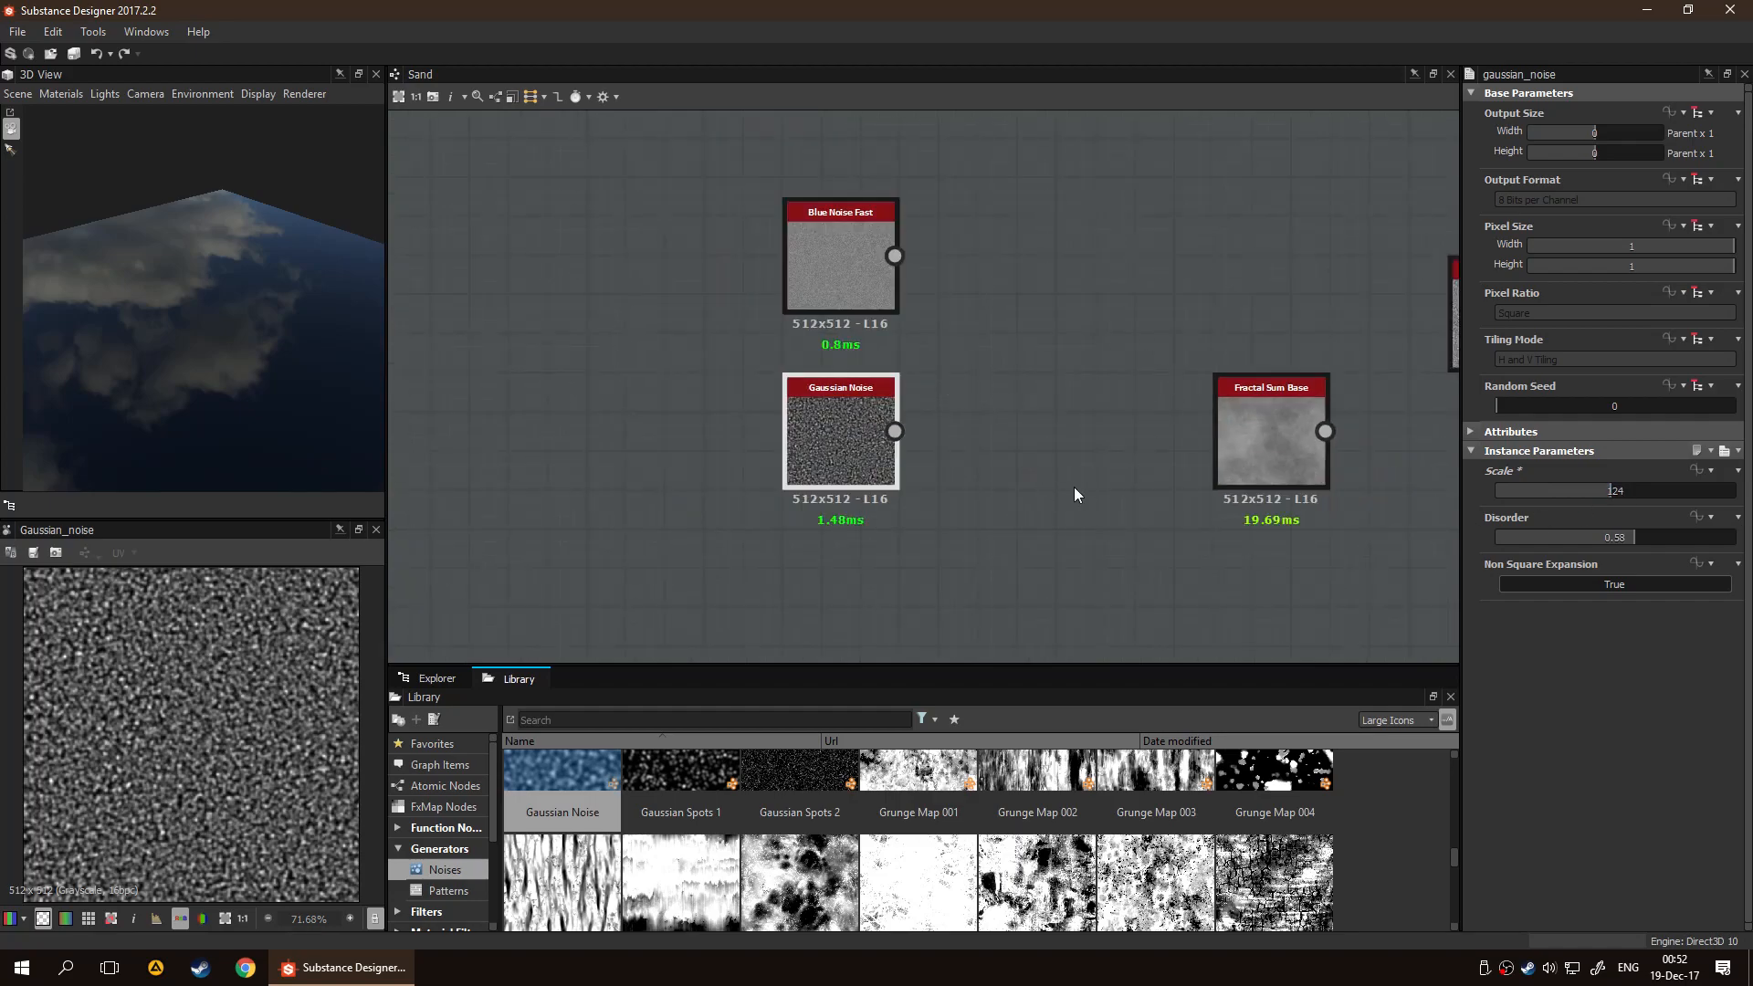
# Move the White Noise node next to Blue Noise Fast and Gaussian Noise
pyautogui.moveTo(1095, 413); pyautogui.dragTo(702, 407, button='middle')
pyautogui.moveTo(1132, 341); pyautogui.dragTo(599, 345)
pyautogui.moveTo(825, 464); pyautogui.dragTo(1130, 473, button='middle')
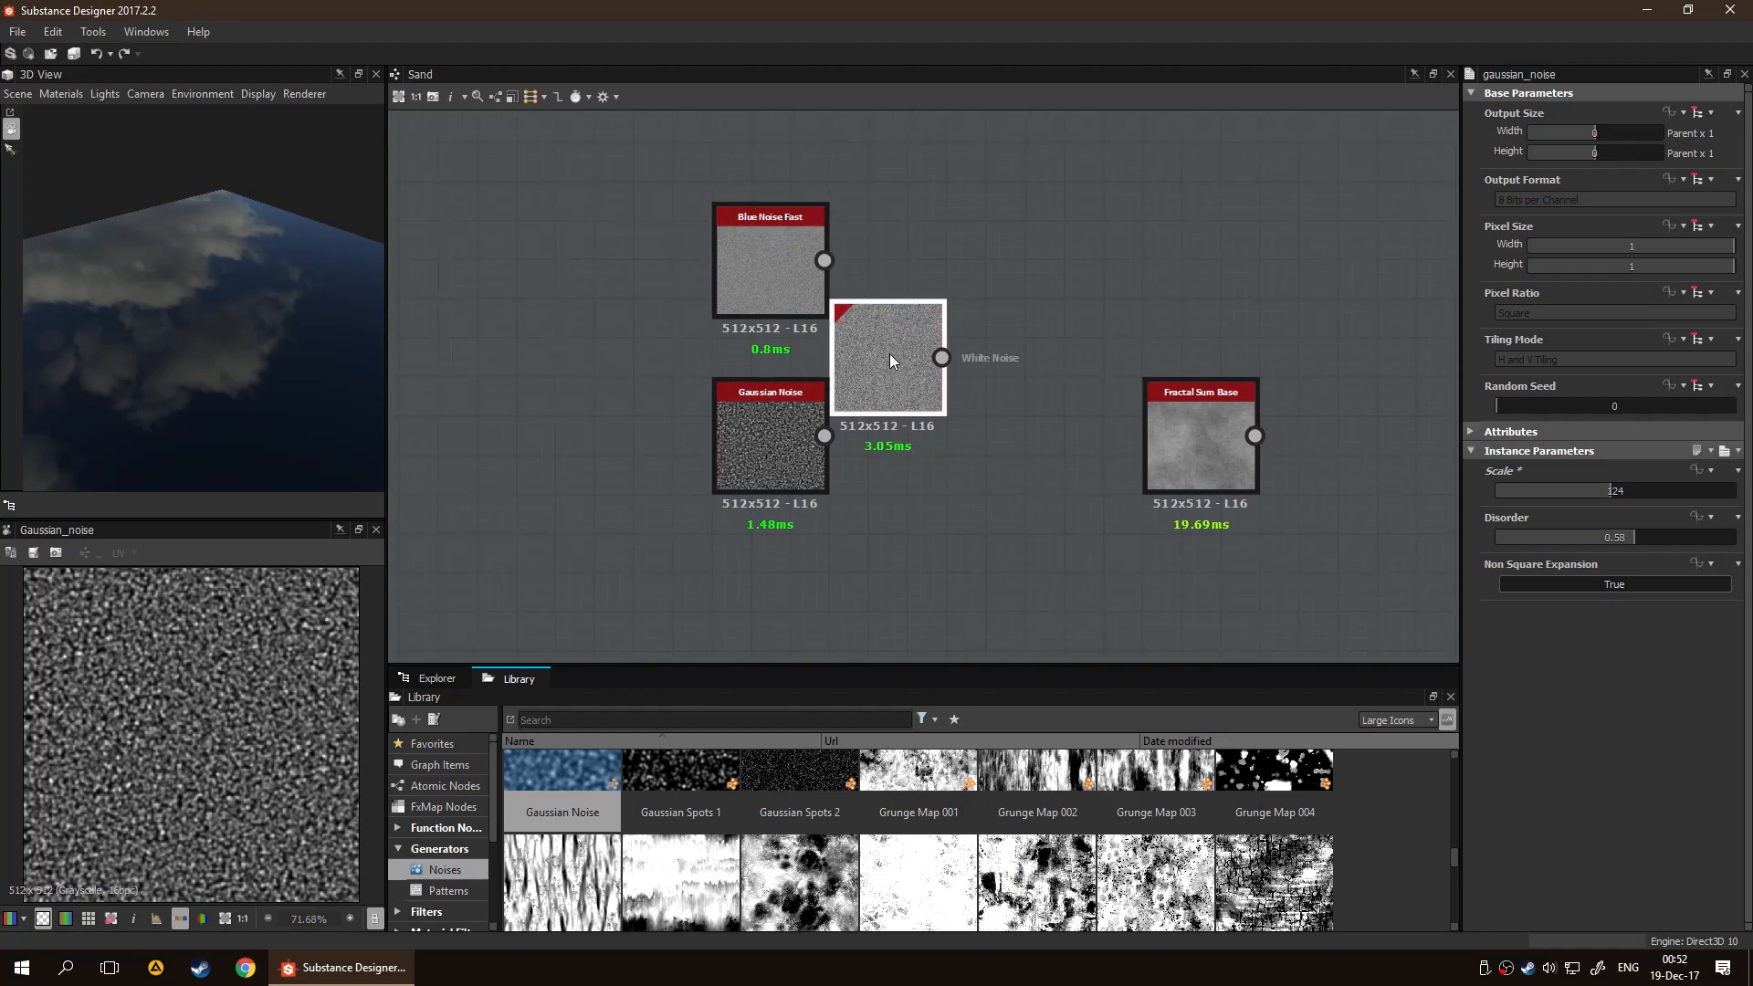
# Compare the Blue Noise Fast and White Noise patterns in the 2D view
pyautogui.doubleClick(889, 355)
pyautogui.doubleClick(791, 285)
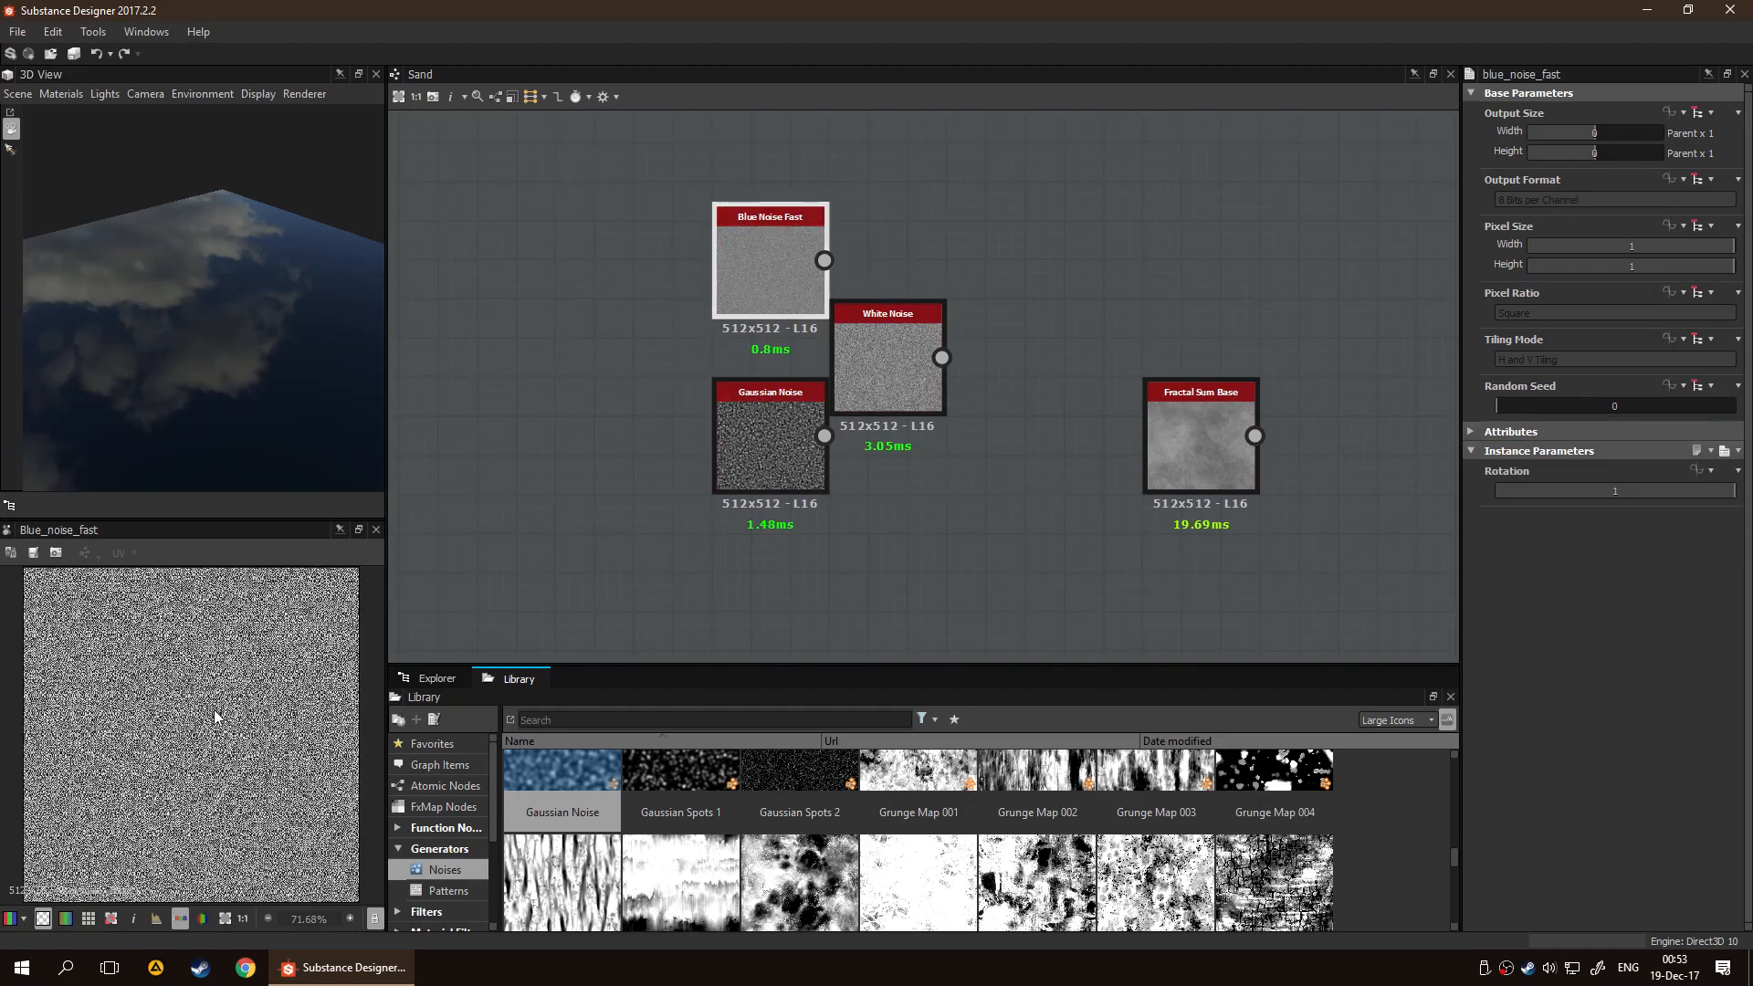
pyautogui.doubleClick(878, 359)
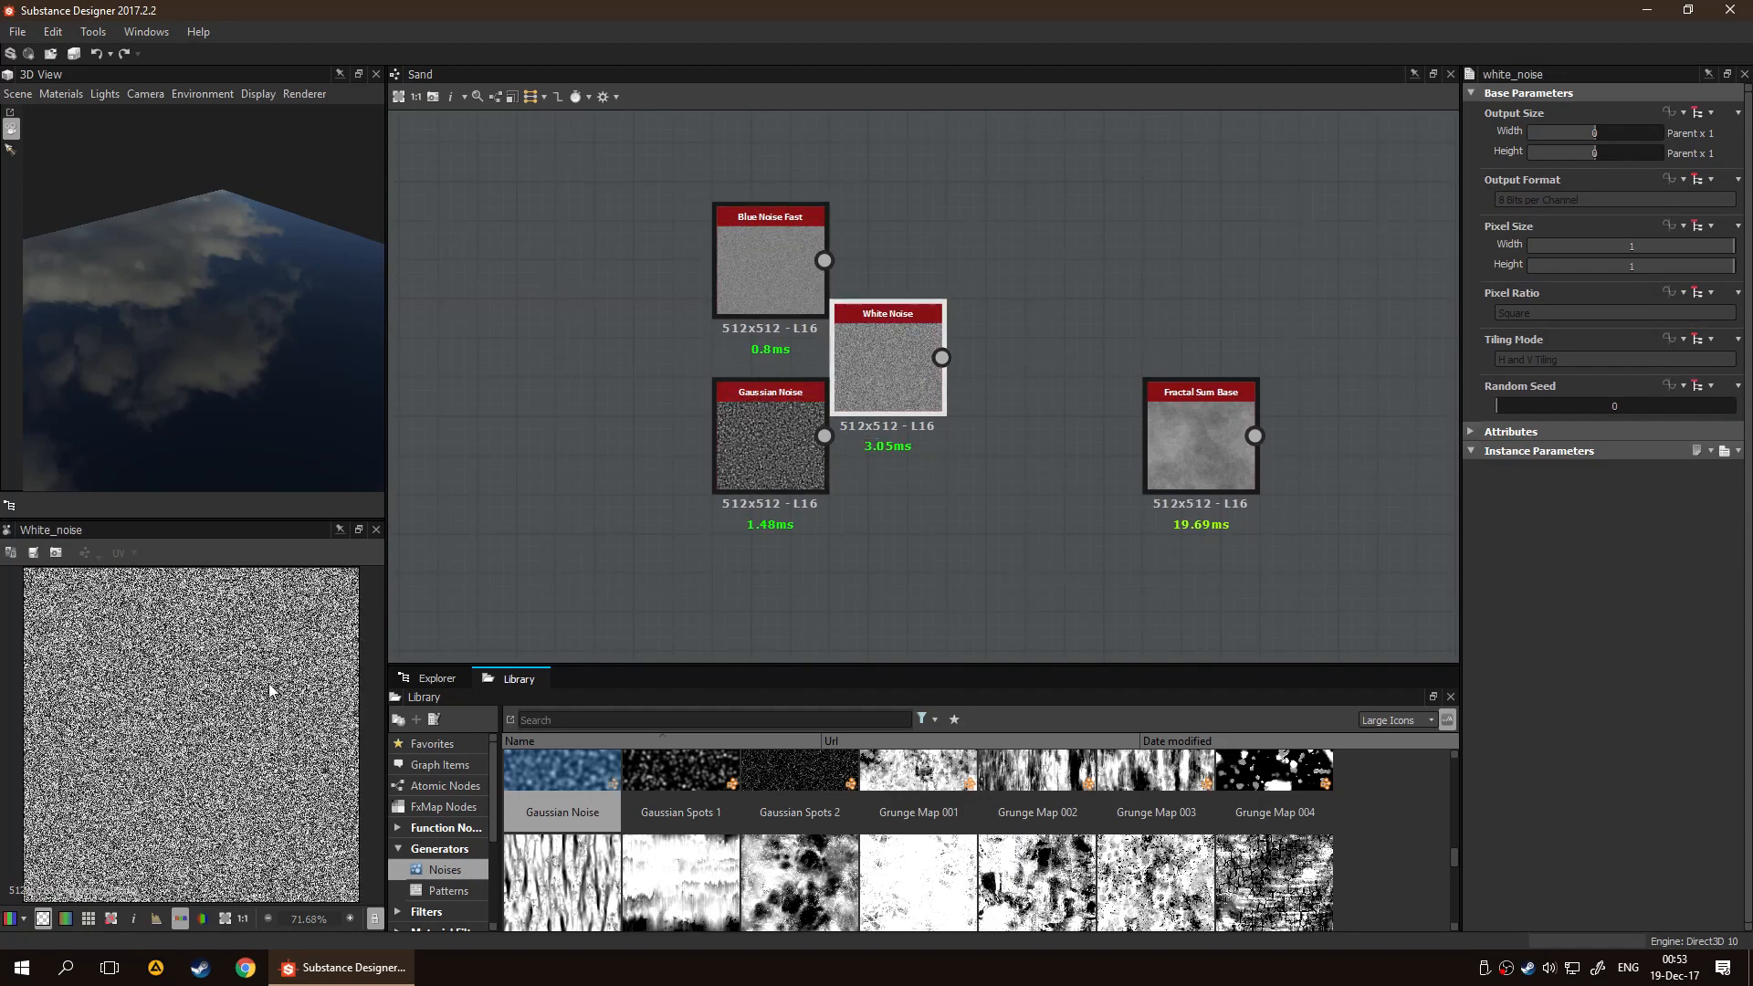
# Move Gaussian Noise further down and bring the Dirt 5 node over to the group of noise nodes
pyautogui.moveTo(781, 438); pyautogui.dragTo(782, 517)
pyautogui.moveTo(1005, 477); pyautogui.dragTo(517, 402, button='middle')
pyautogui.scroll(-1, 517, 402)
pyautogui.moveTo(852, 466); pyautogui.dragTo(779, 415, button='middle')
pyautogui.scroll(-2, 779, 414)
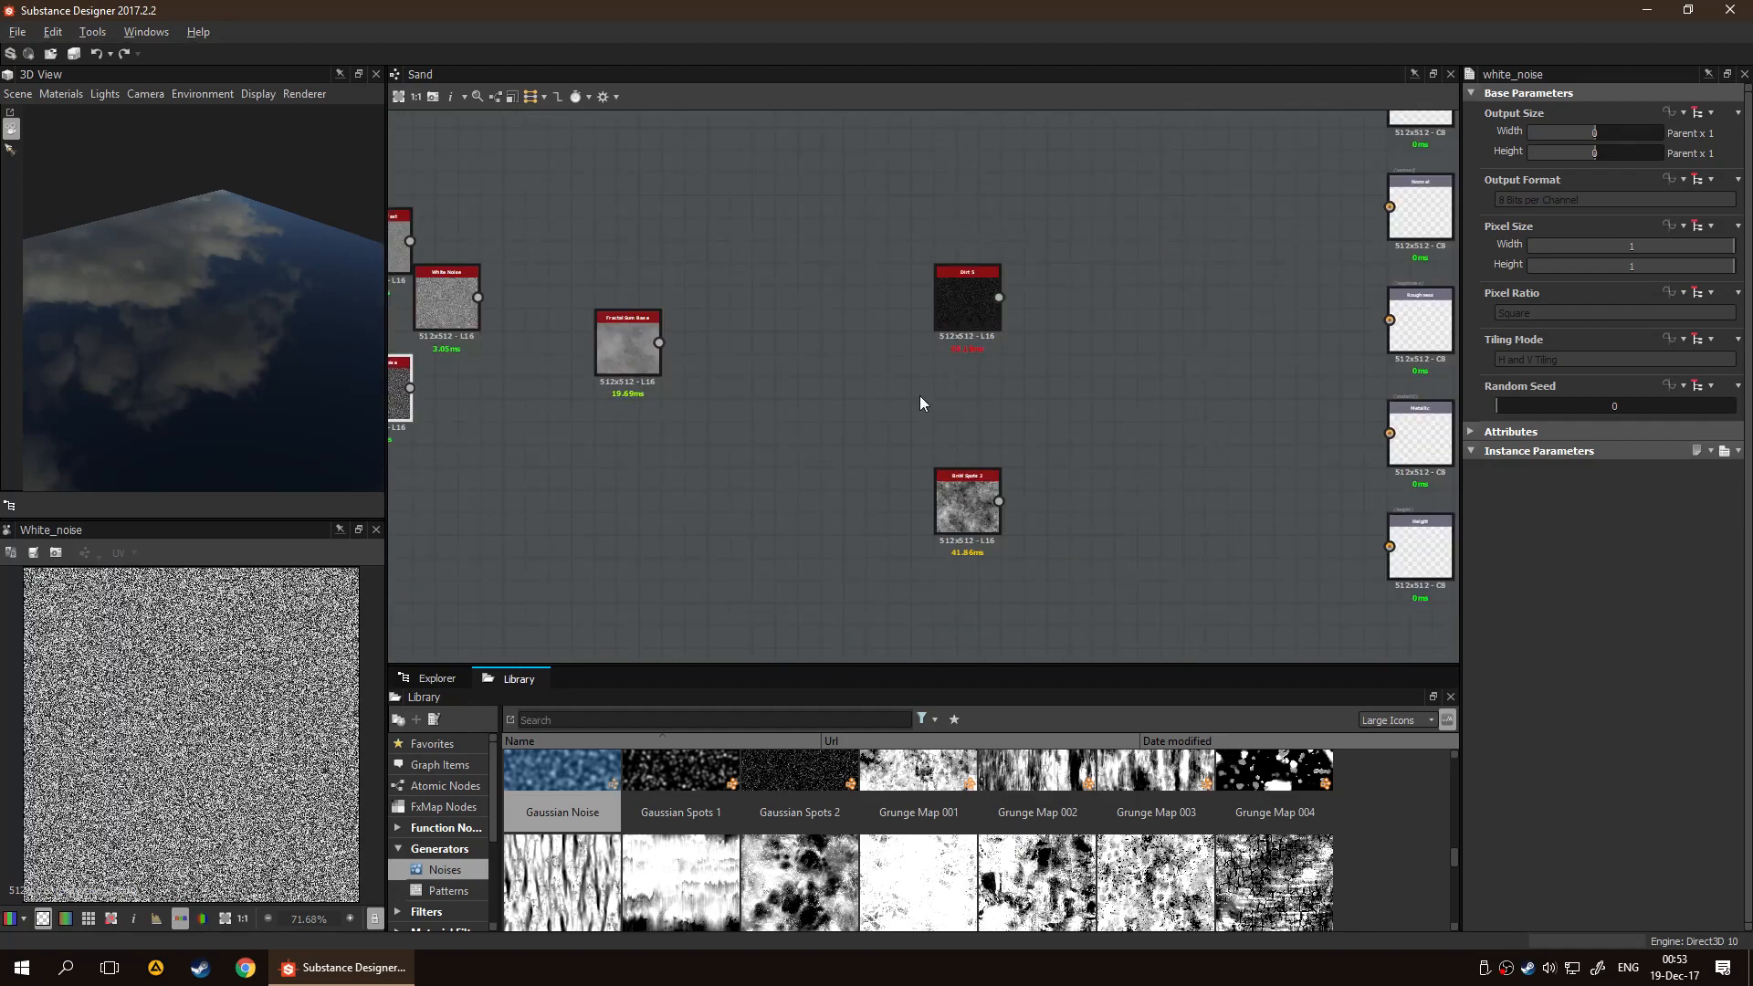
pyautogui.moveTo(920, 403); pyautogui.dragTo(1068, 431, button='middle')
pyautogui.moveTo(1112, 323); pyautogui.dragTo(512, 526)
pyautogui.scroll(2, 590, 446)
pyautogui.moveTo(717, 420); pyautogui.dragTo(961, 389, button='middle')
# Place White Noise beside Blue Noise Fast, and arrange Gaussian Noise and Dirt 5 close together below them
pyautogui.moveTo(715, 370); pyautogui.dragTo(594, 305)
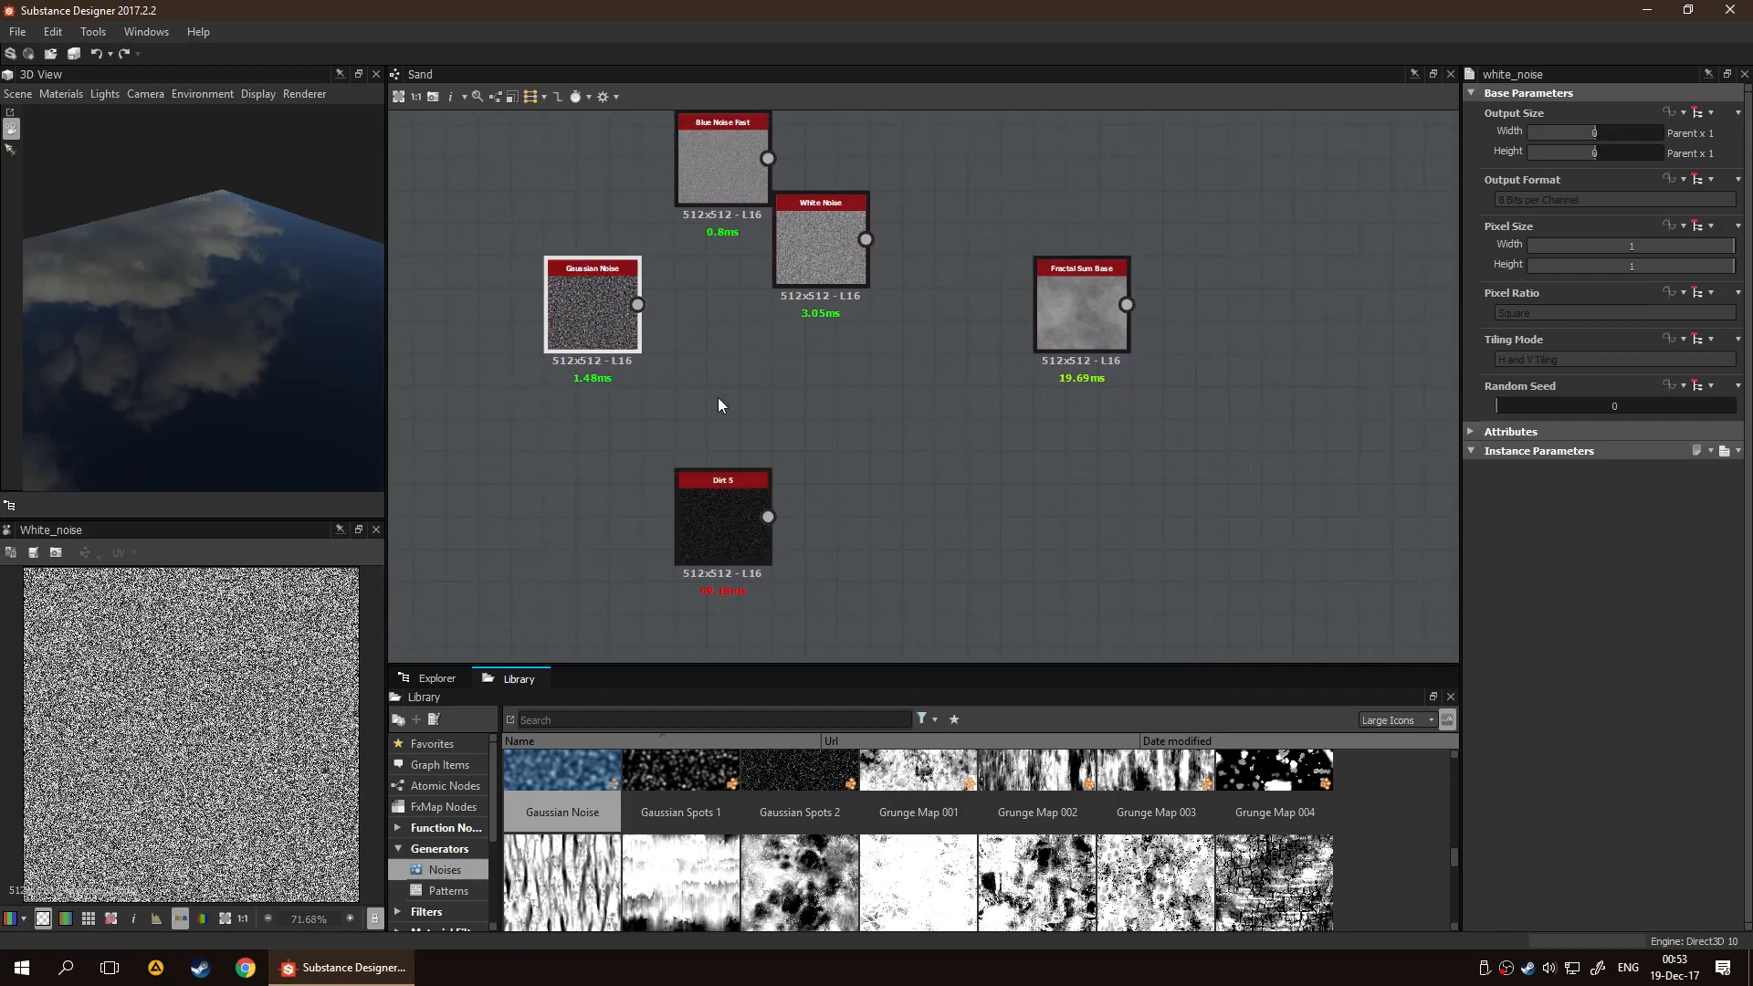
pyautogui.moveTo(831, 365); pyautogui.dragTo(921, 450, button='middle')
pyautogui.moveTo(926, 326); pyautogui.dragTo(669, 232)
pyautogui.moveTo(811, 568); pyautogui.dragTo(779, 470)
pyautogui.click(917, 453)
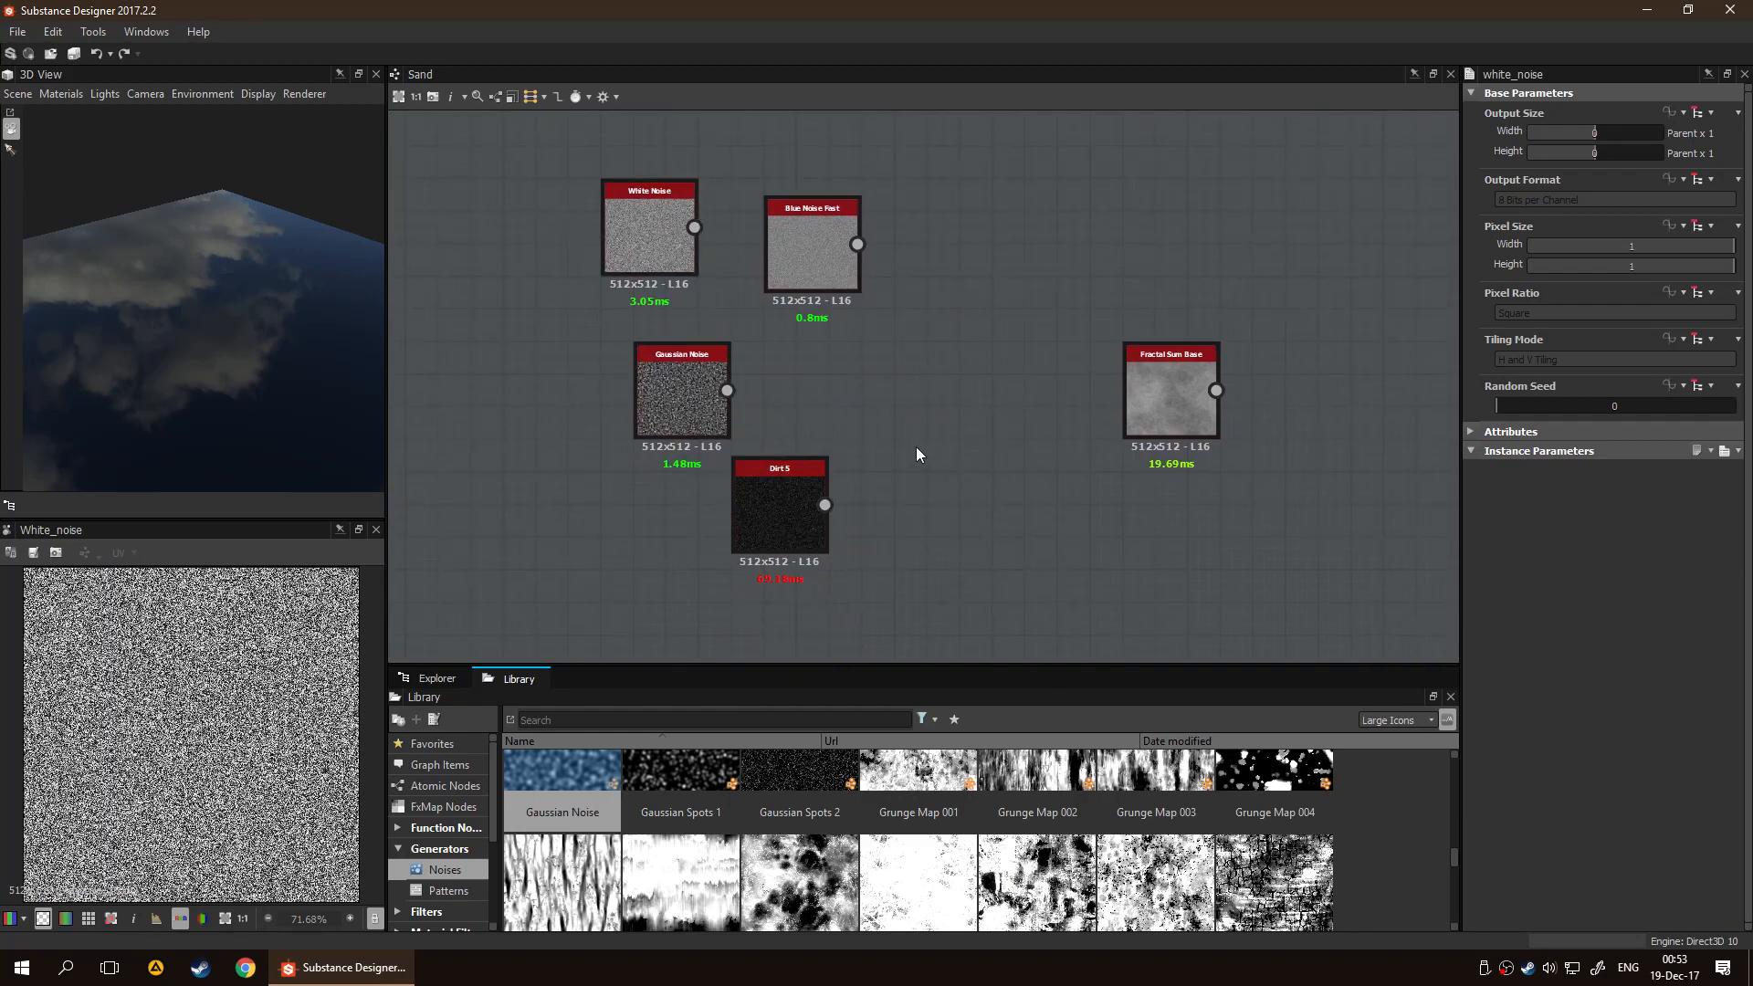
# Preview the Dirt 5 node and set its Scale to 1 and Disorder to 0.23
pyautogui.click(773, 497)
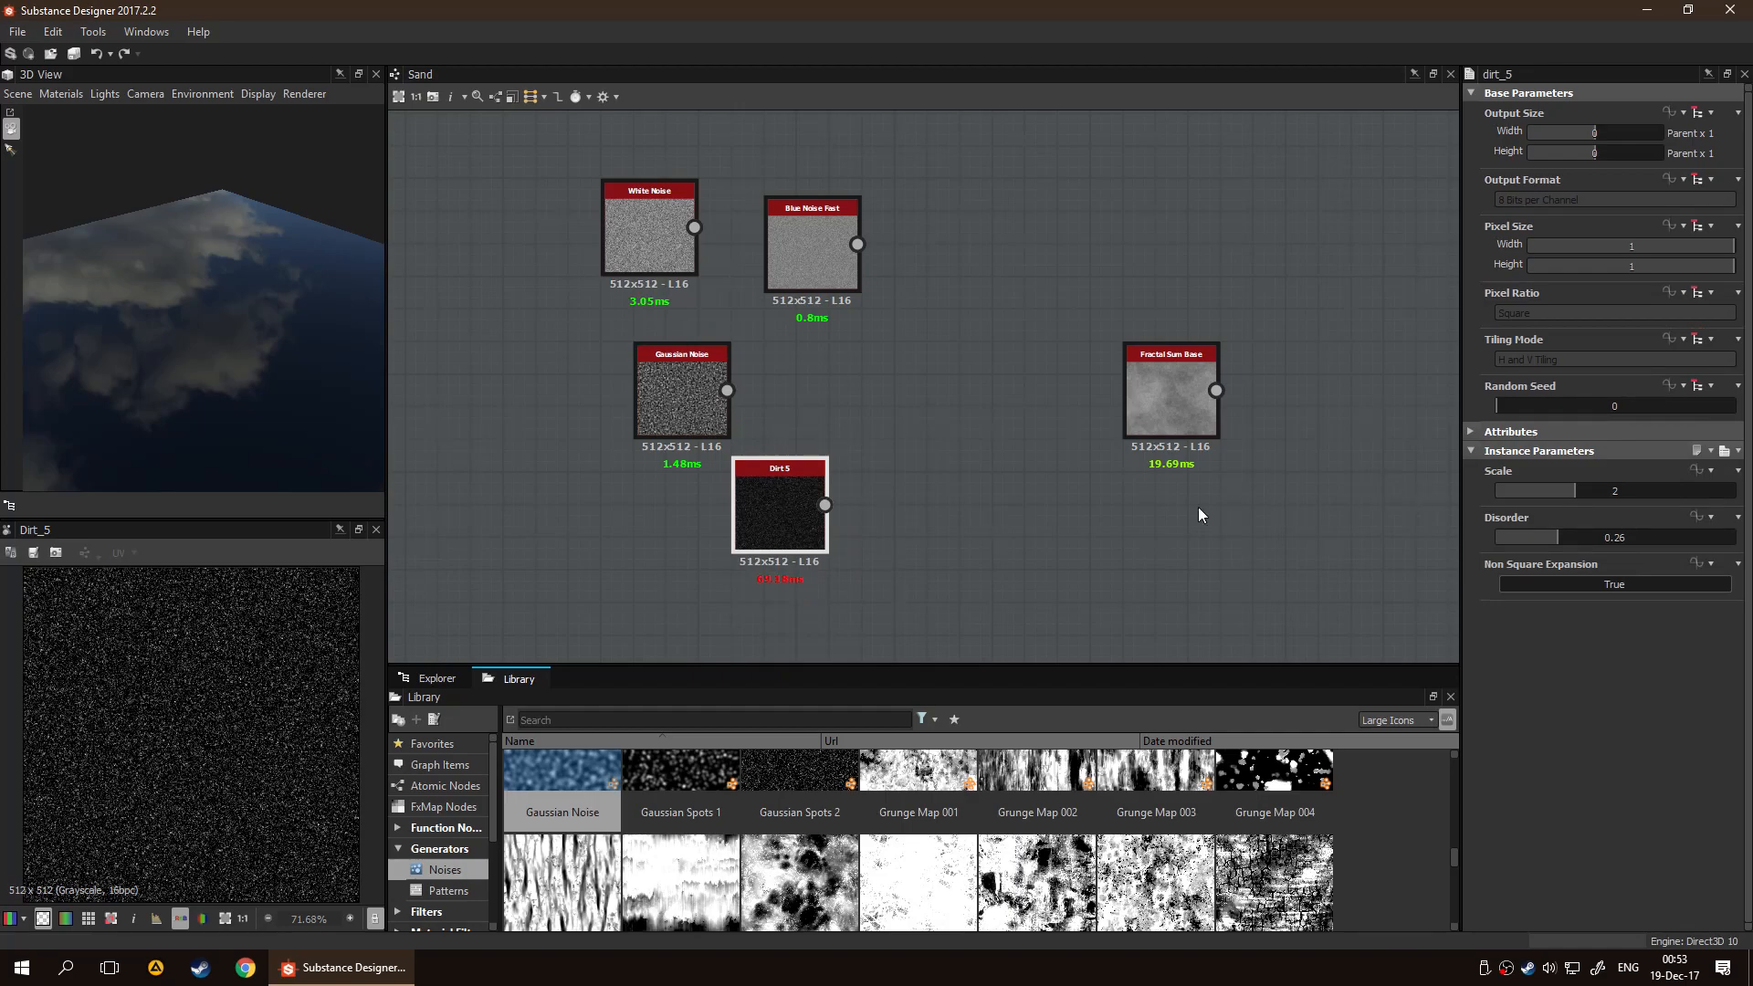
pyautogui.scroll(3, 758, 507)
pyautogui.moveTo(1515, 537); pyautogui.dragTo(1482, 540)
pyautogui.moveTo(1592, 488); pyautogui.dragTo(1548, 546)
pyautogui.scroll(-2, 1234, 511)
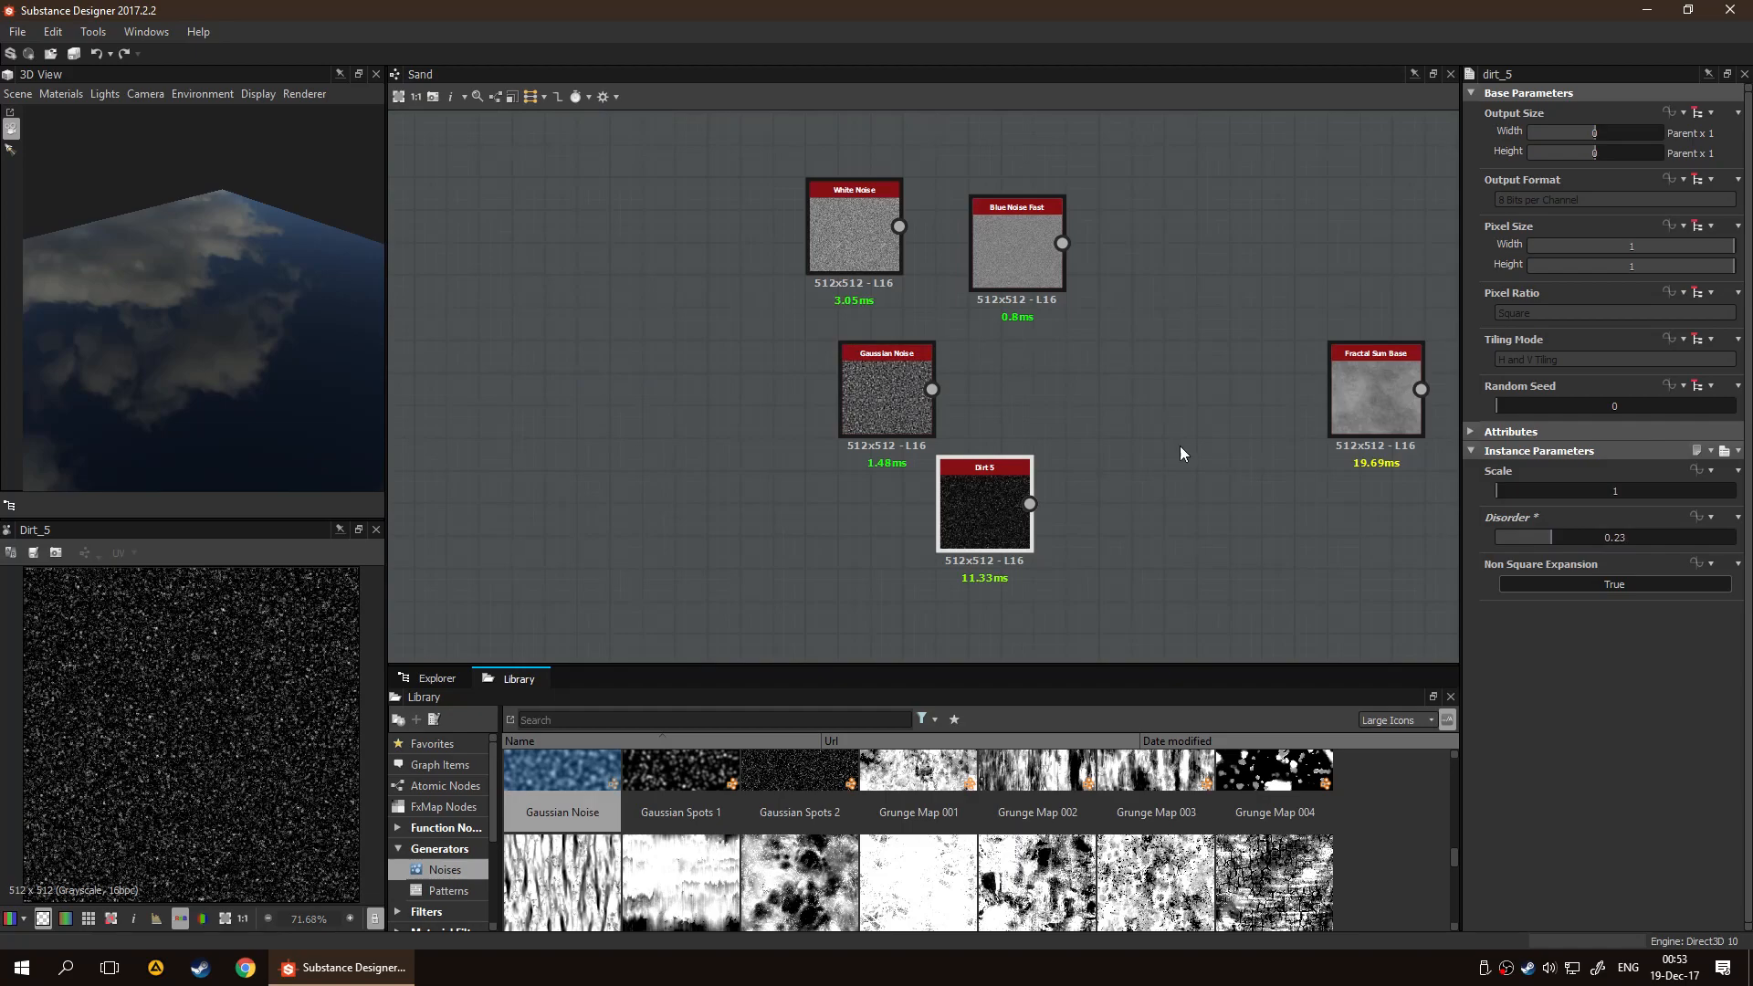
# Delete the Dirt 5 and Fractal Sum Base nodes from the graph
pyautogui.moveTo(1188, 441); pyautogui.dragTo(966, 376, button='middle')
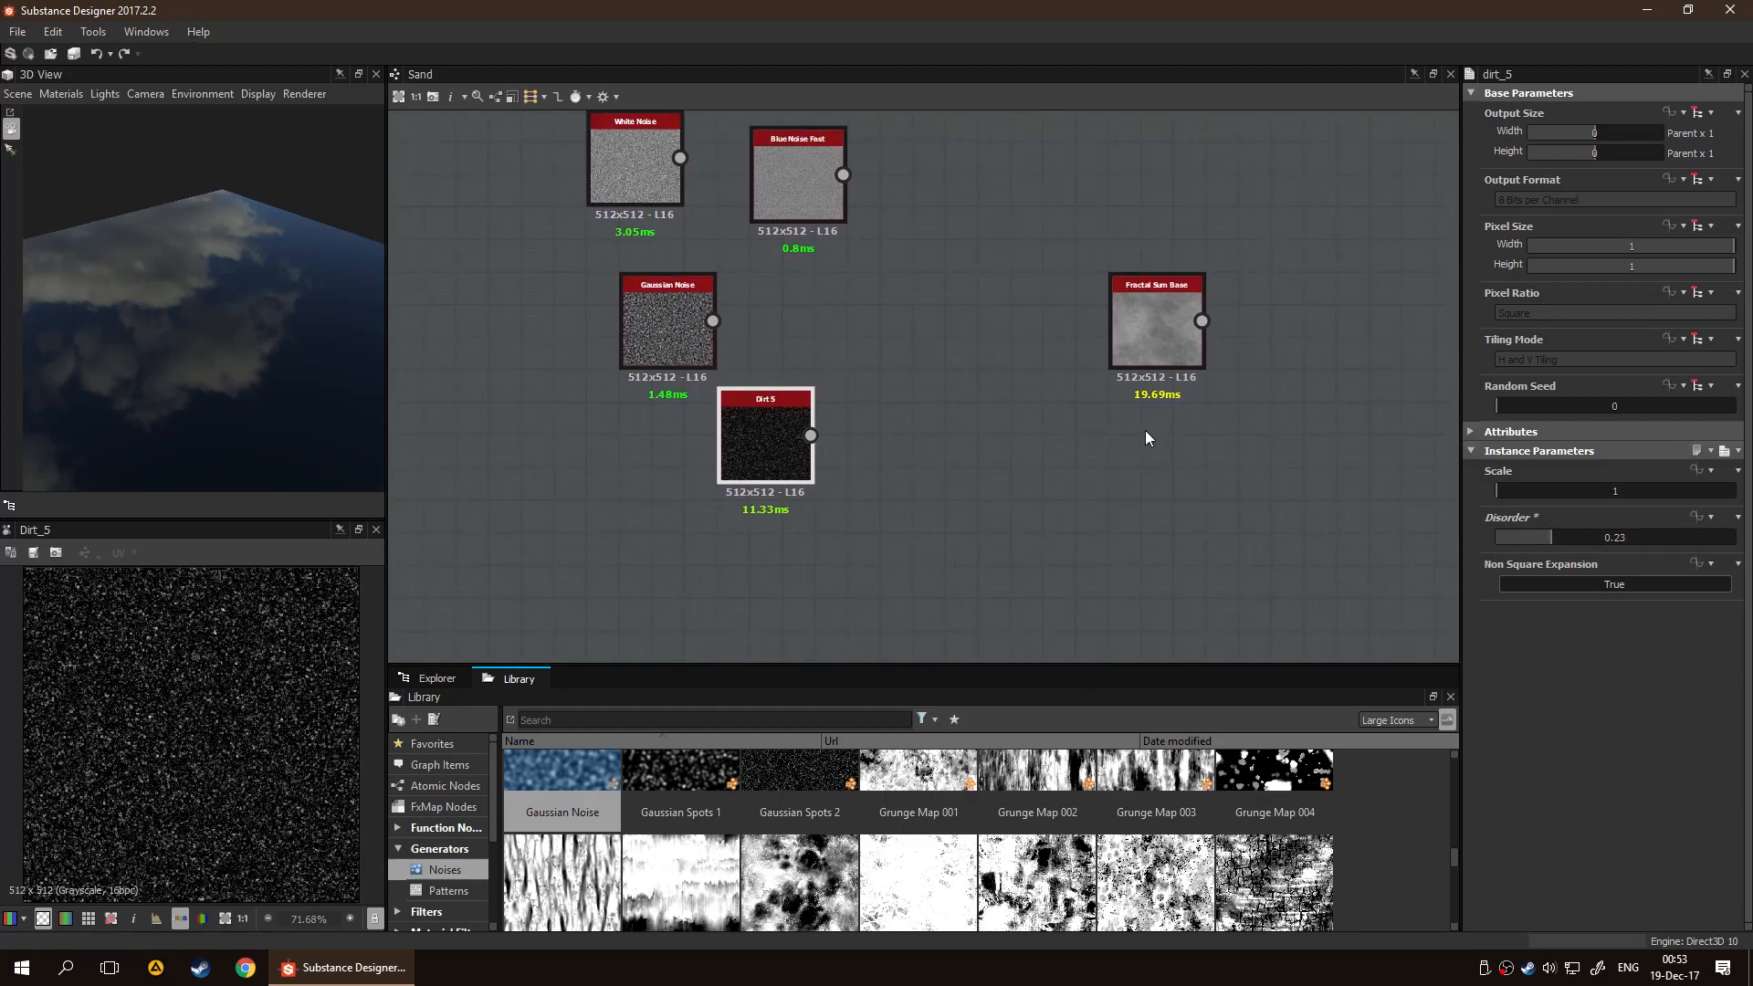
pyautogui.moveTo(1134, 429); pyautogui.dragTo(585, 397, button='middle')
pyautogui.moveTo(787, 399); pyautogui.dragTo(1211, 439, button='middle')
pyautogui.press('Delete')
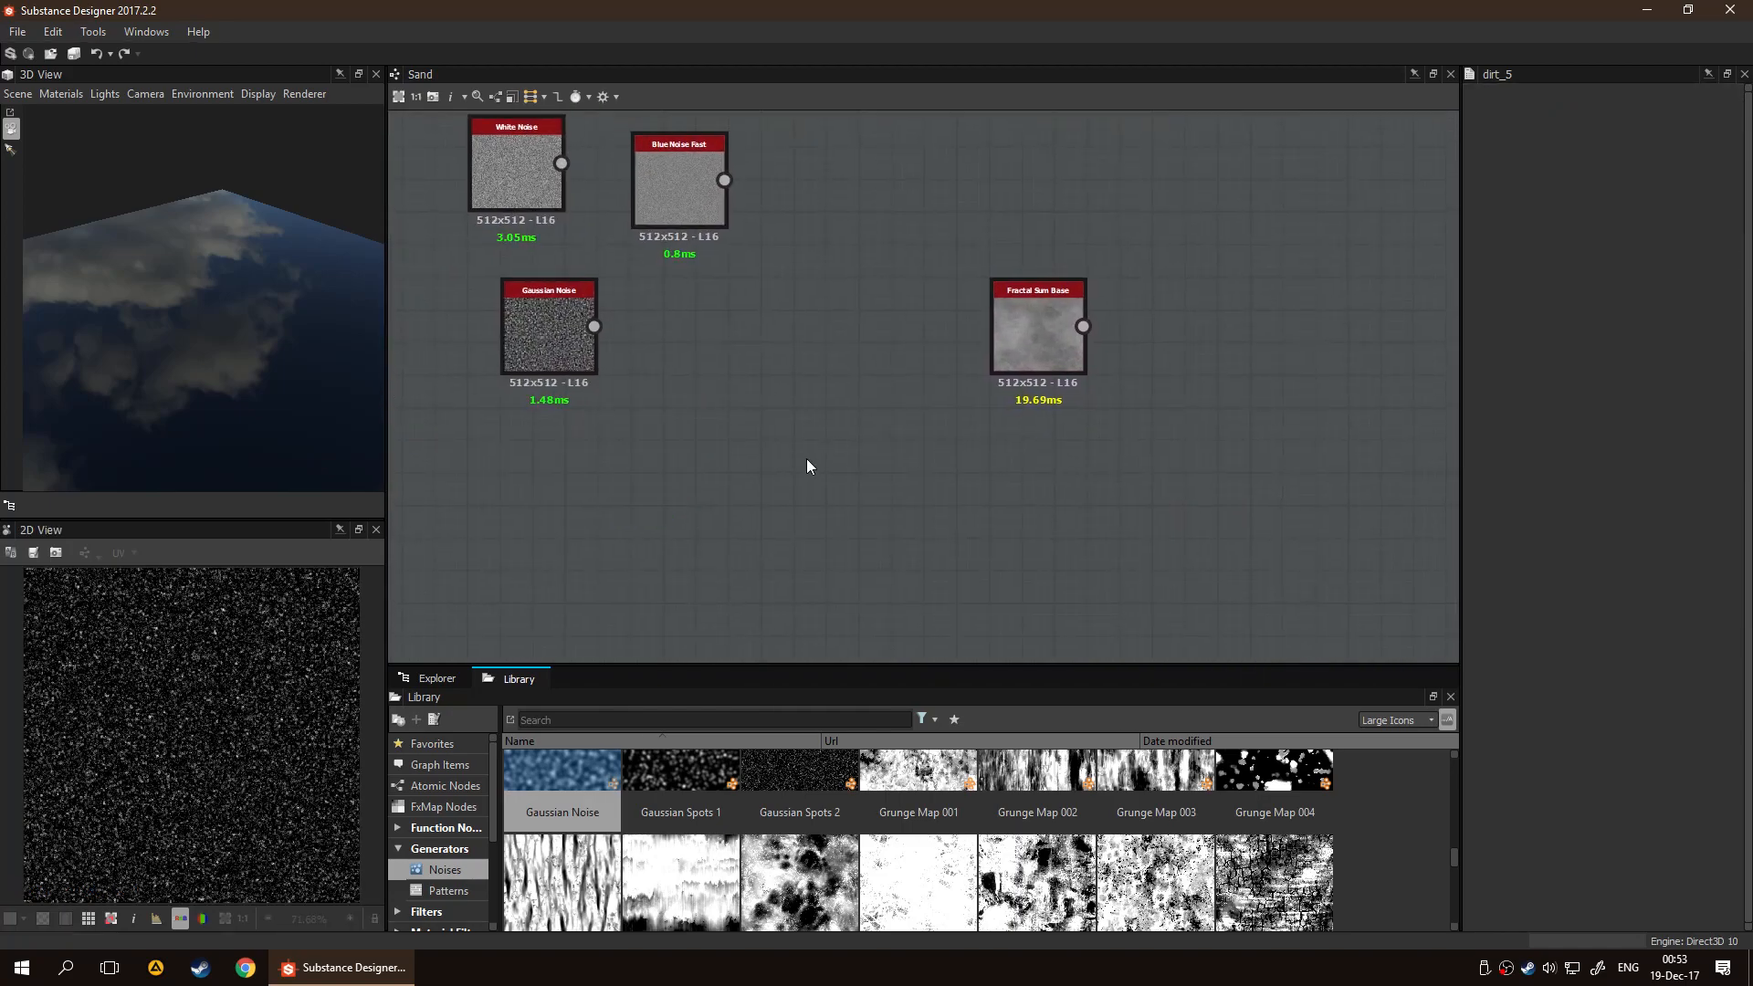
pyautogui.click(1027, 310)
pyautogui.press('Delete')
# Move the BnW Spots 2 node directly below Gaussian Noise
pyautogui.moveTo(946, 379); pyautogui.dragTo(700, 335, button='middle')
pyautogui.moveTo(1309, 468); pyautogui.dragTo(509, 334)
pyautogui.moveTo(740, 258); pyautogui.dragTo(1159, 322, button='middle')
pyautogui.moveTo(929, 431); pyautogui.dragTo(666, 484)
pyautogui.scroll(4, 770, 426)
# Preview BnW Spots 2 while trying its Scale and Disorder, and delete the node
pyautogui.doubleClick(659, 484)
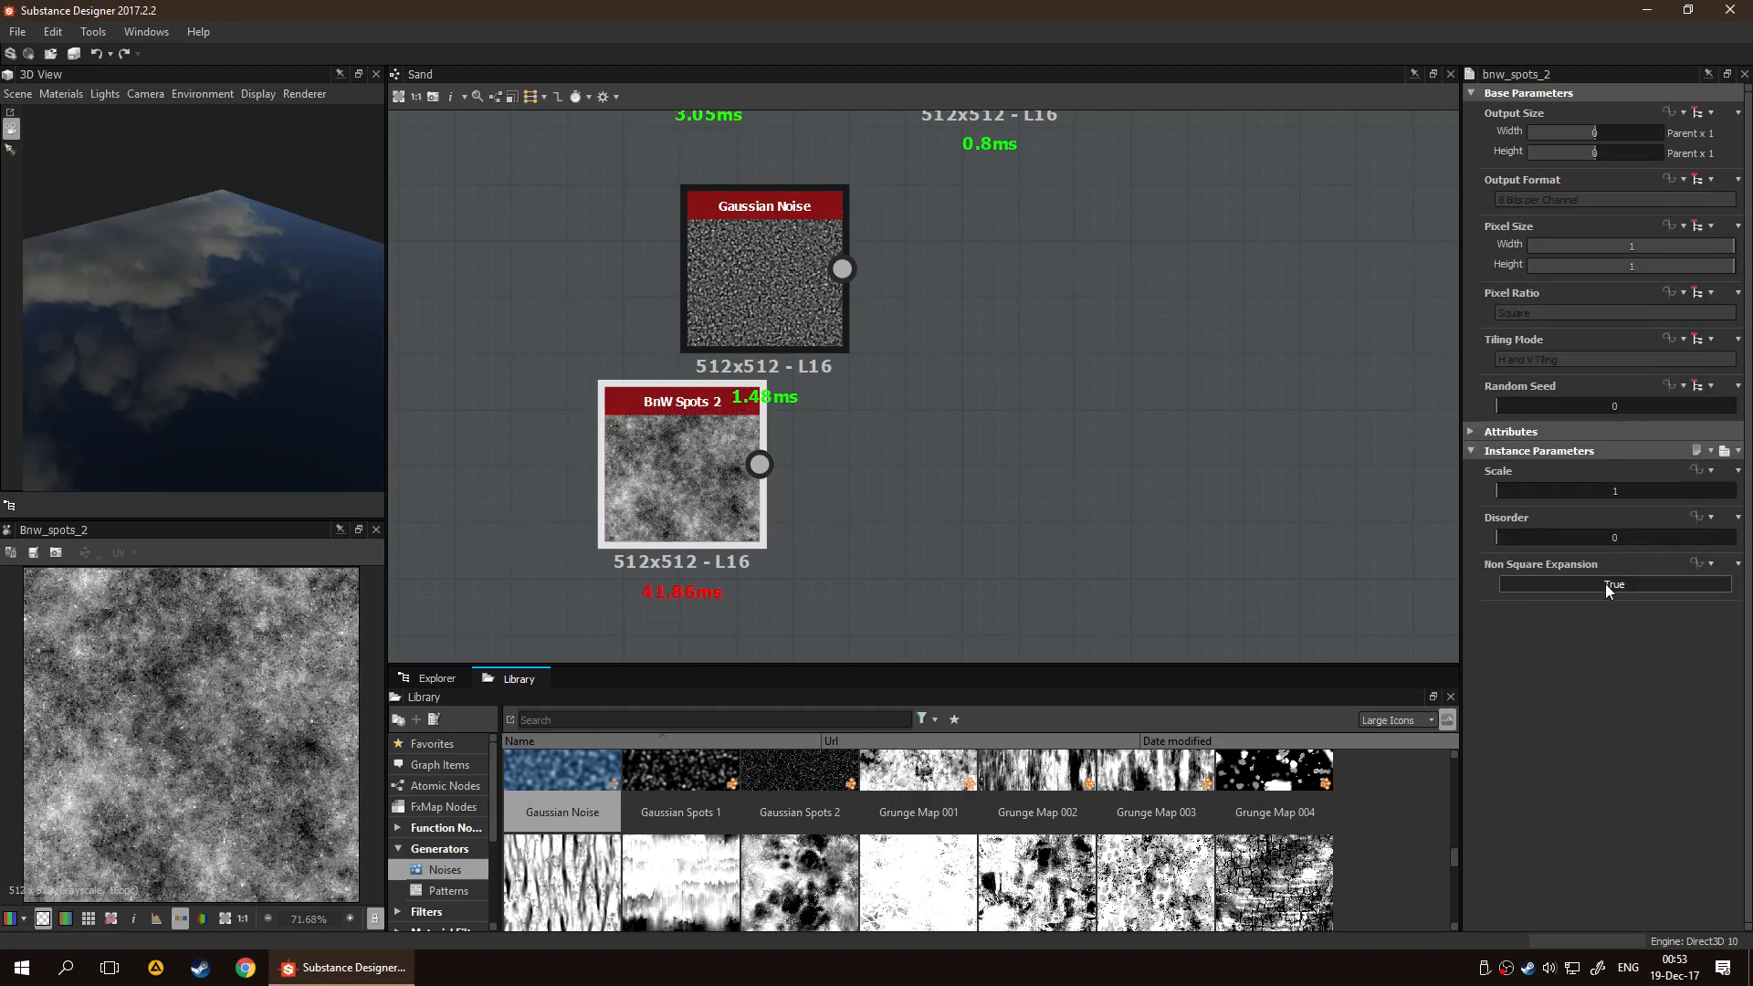
pyautogui.moveTo(1526, 494); pyautogui.dragTo(1502, 540)
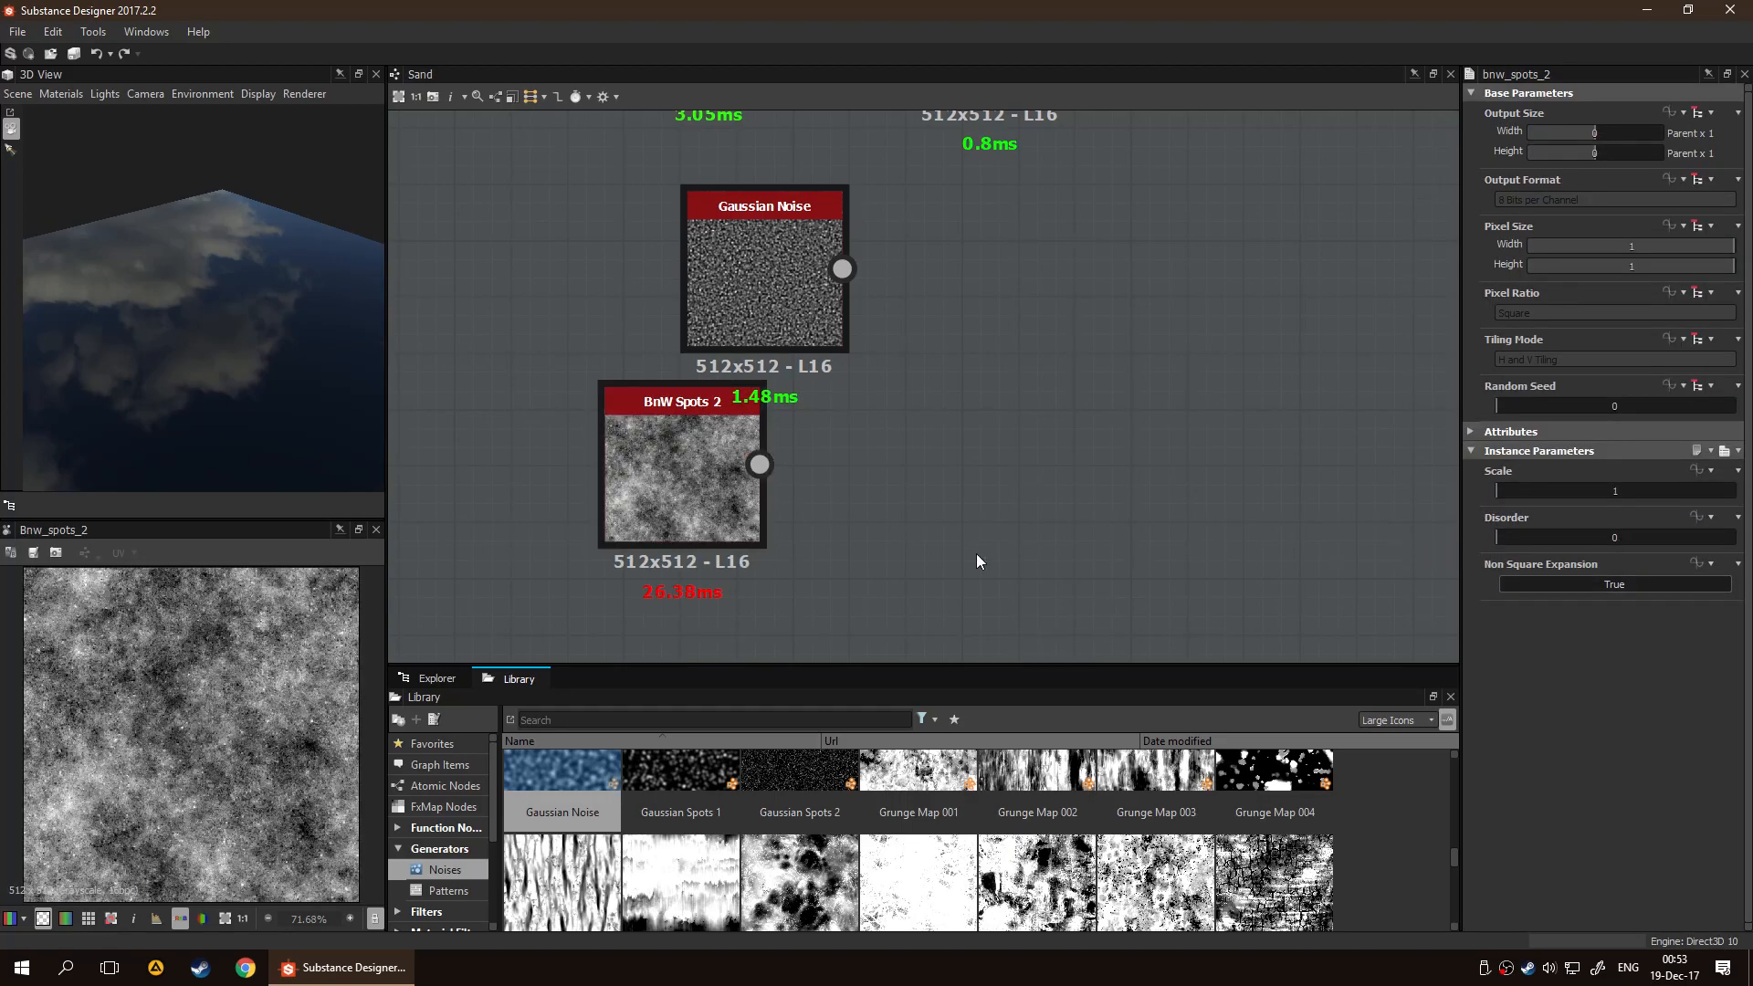
pyautogui.press('Delete')
# Add a Fractal Sum Base node below Gaussian Noise with Roughness 0.88, Global Opacity 0.9 and Min Level 6
pyautogui.press('space')
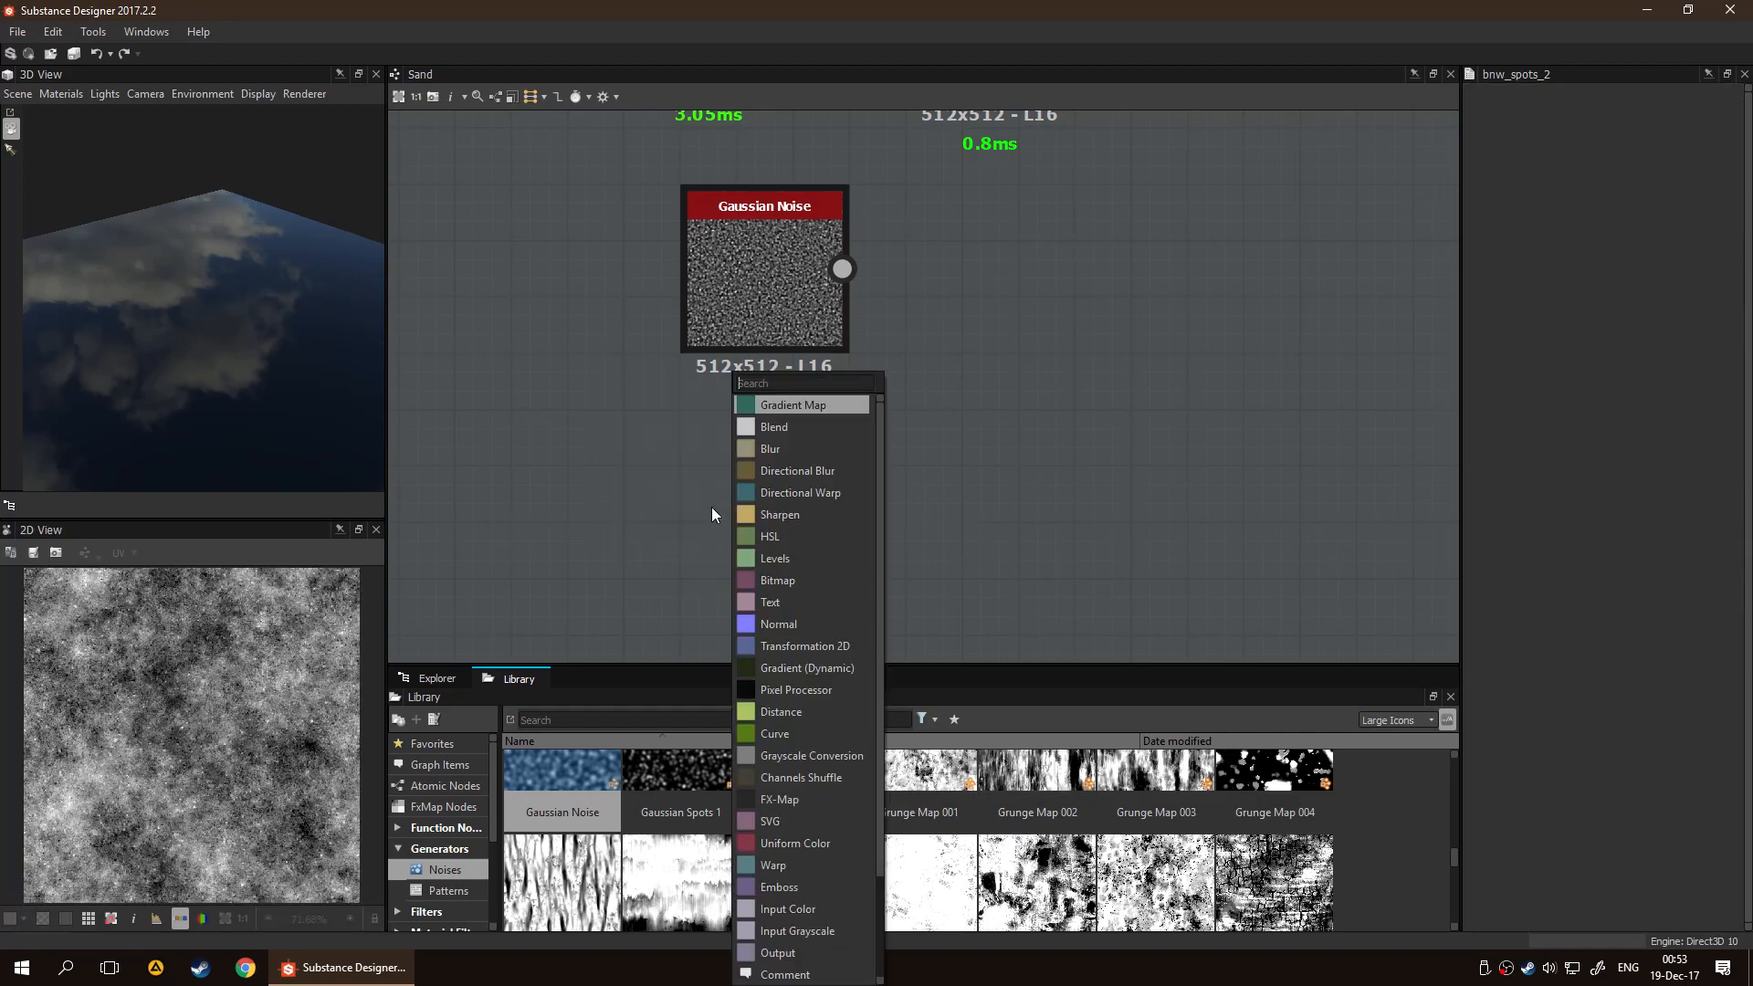
pyautogui.write('fra')
pyautogui.press('Down')
pyautogui.press('Down')
pyautogui.press('Down')
pyautogui.press('Down')
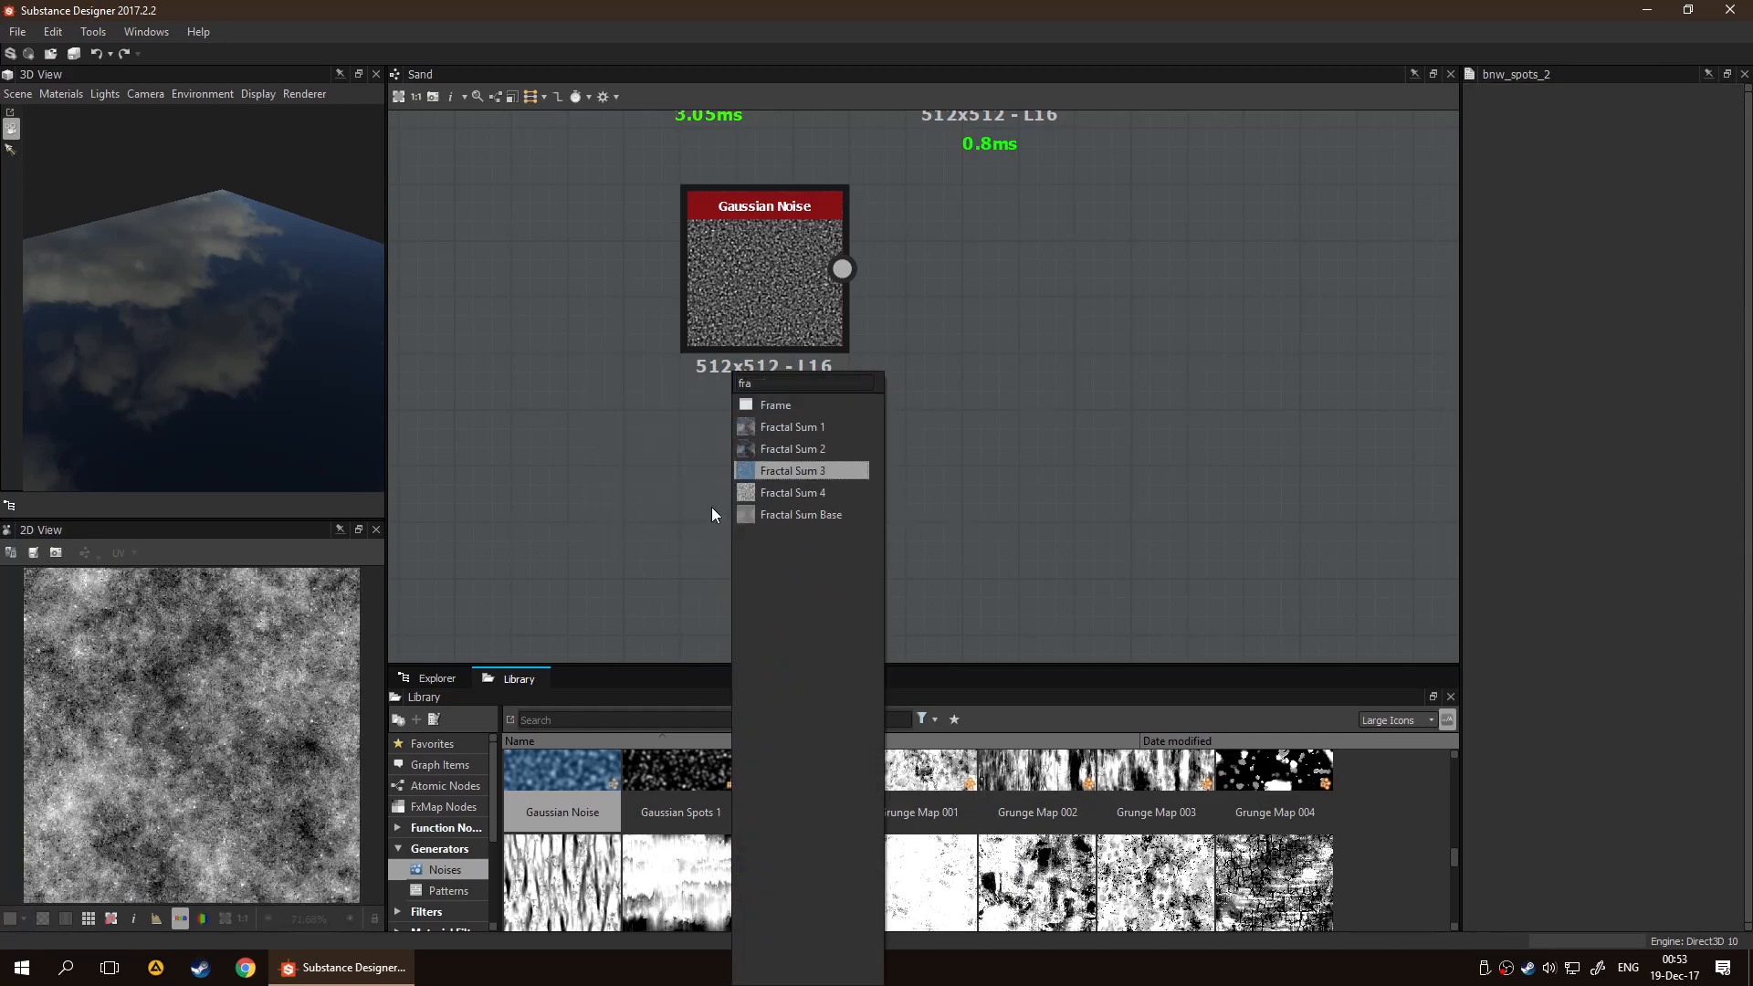
pyautogui.press('Return')
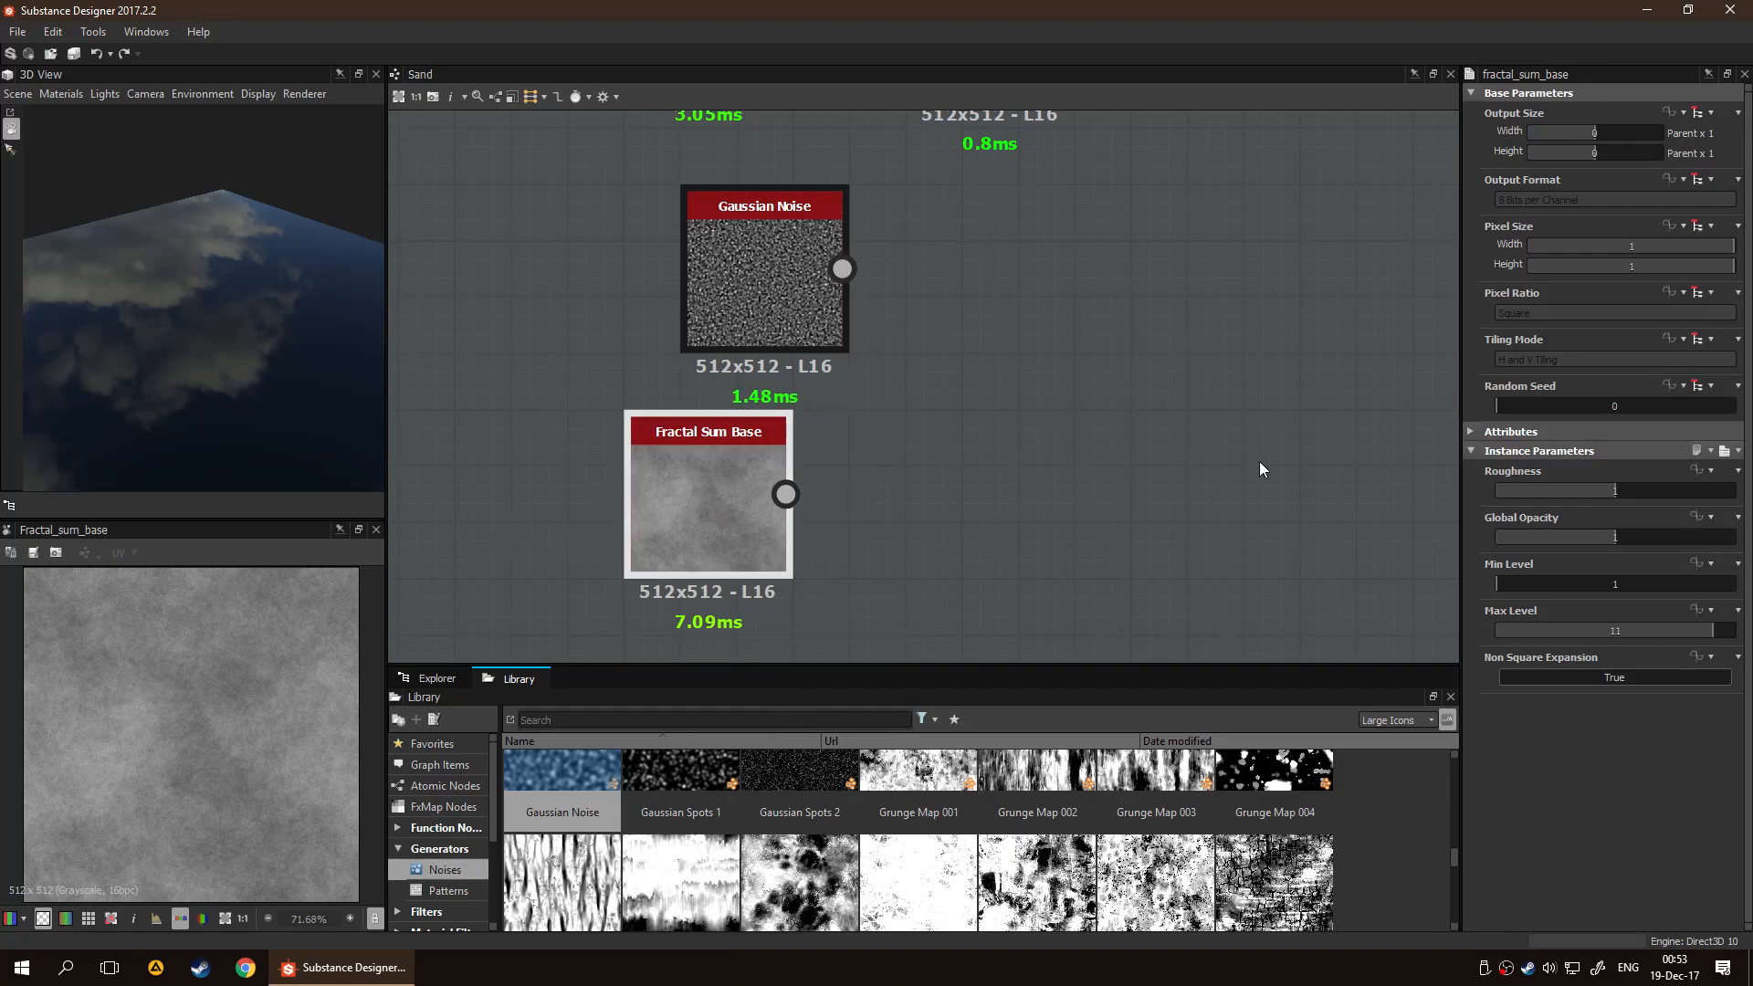
pyautogui.moveTo(1605, 541)
pyautogui.mouseDown()
pyautogui.moveTo(1630, 489)
pyautogui.moveTo(1550, 493)
pyautogui.moveTo(1606, 507)
pyautogui.mouseUp()
pyautogui.moveTo(1510, 590); pyautogui.dragTo(1610, 586)
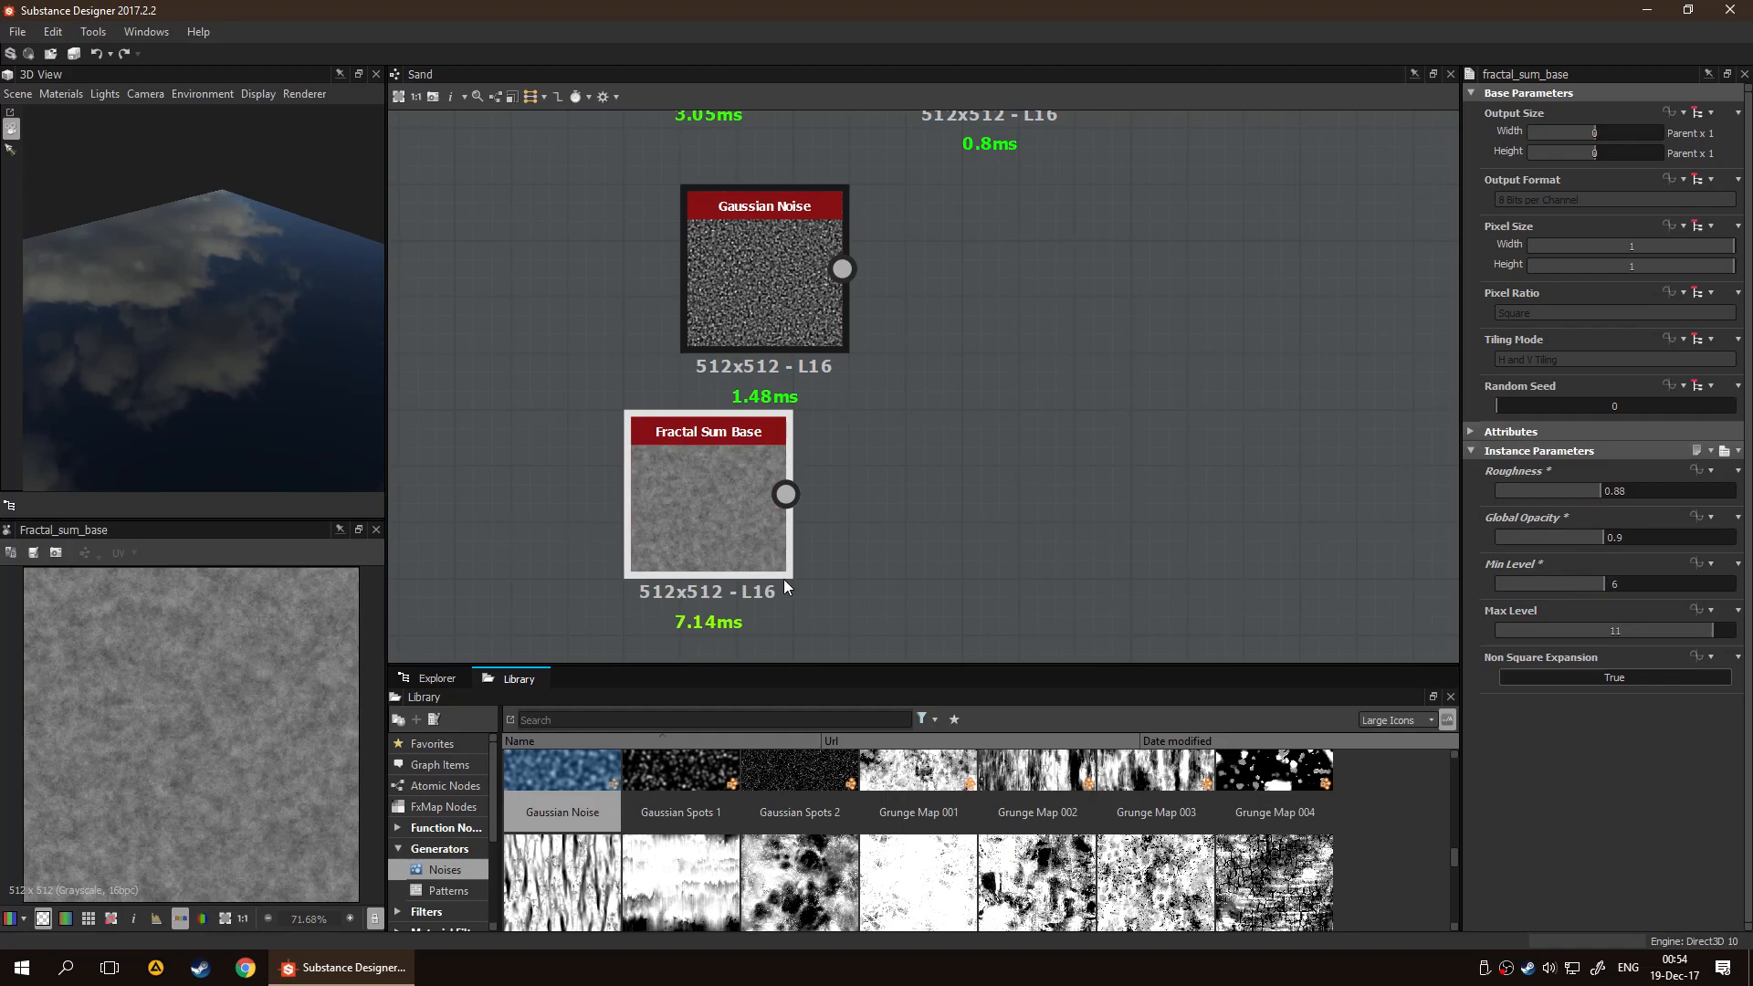
# Rearrange the noise nodes so White Noise sits right of Blue Noise Fast and Fractal Sum Base lies below them
pyautogui.scroll(-4, 954, 456)
pyautogui.moveTo(999, 409); pyautogui.dragTo(941, 472, button='middle')
pyautogui.moveTo(798, 446); pyautogui.dragTo(607, 446)
pyautogui.scroll(5, 851, 380)
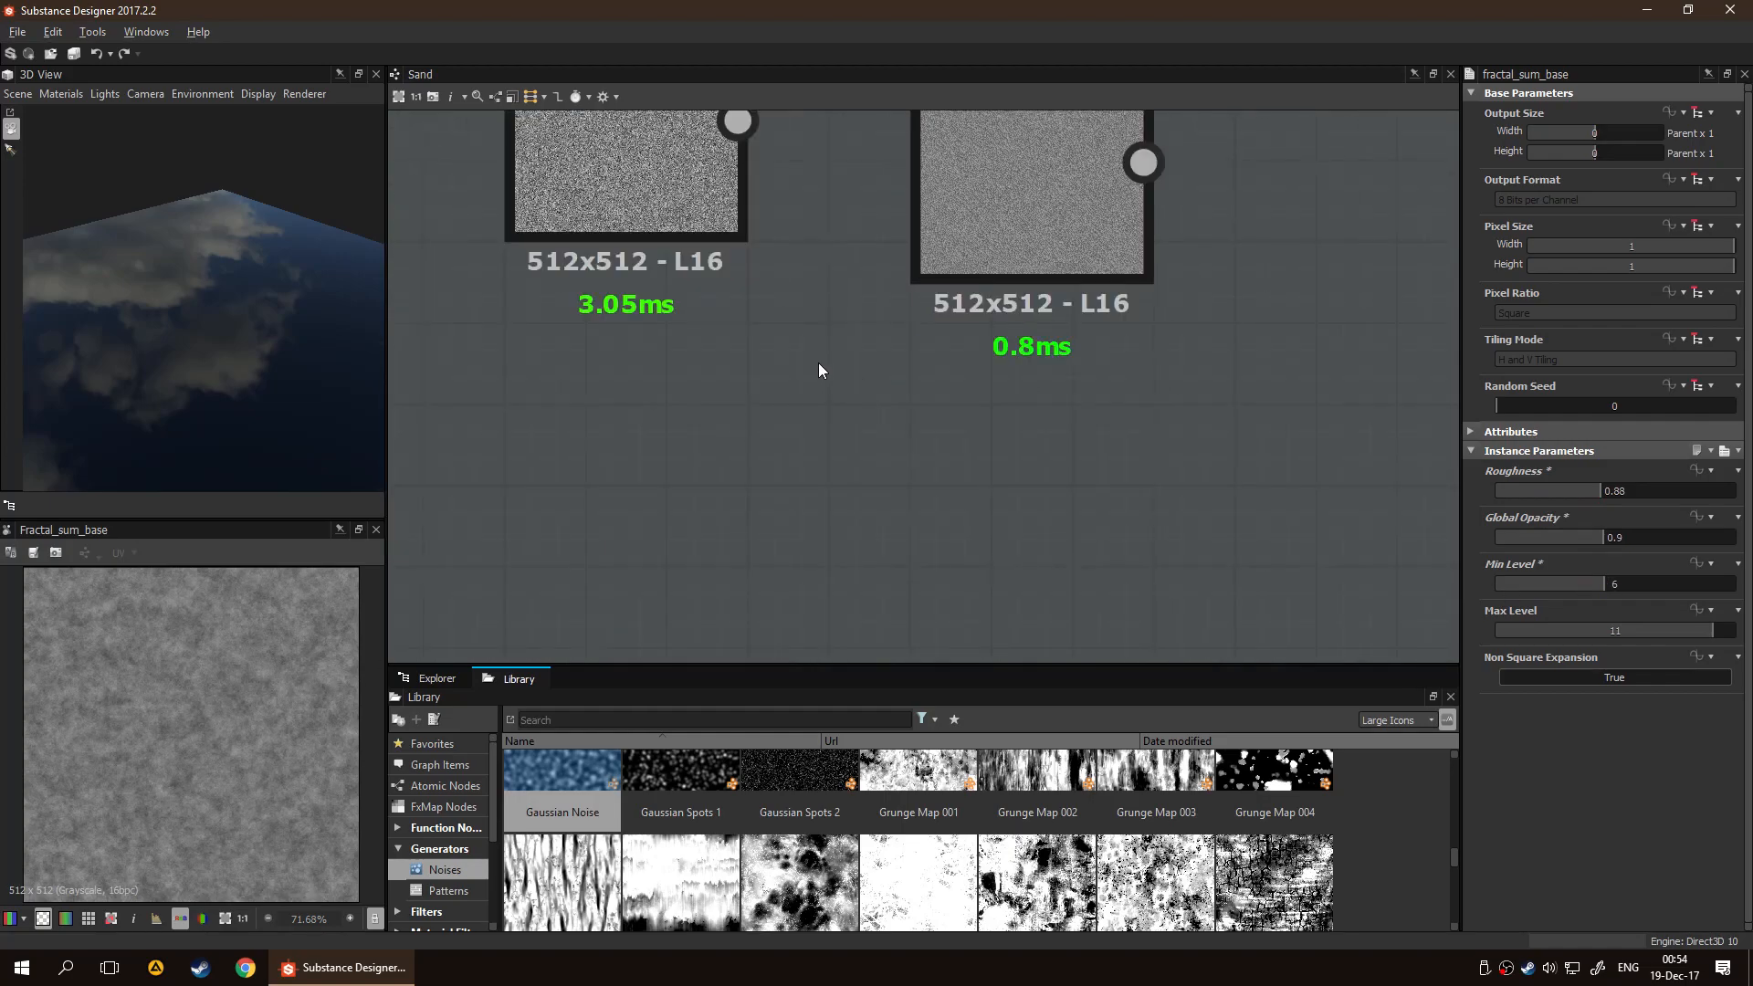
pyautogui.moveTo(822, 365); pyautogui.dragTo(926, 473, button='middle')
pyautogui.click(767, 307)
pyautogui.moveTo(1099, 363); pyautogui.dragTo(648, 602)
pyautogui.scroll(-1, 1087, 369)
pyautogui.click(1086, 369)
pyautogui.moveTo(807, 432); pyautogui.dragTo(649, 309)
pyautogui.scroll(-2, 666, 329)
pyautogui.moveTo(804, 304); pyautogui.dragTo(862, 398)
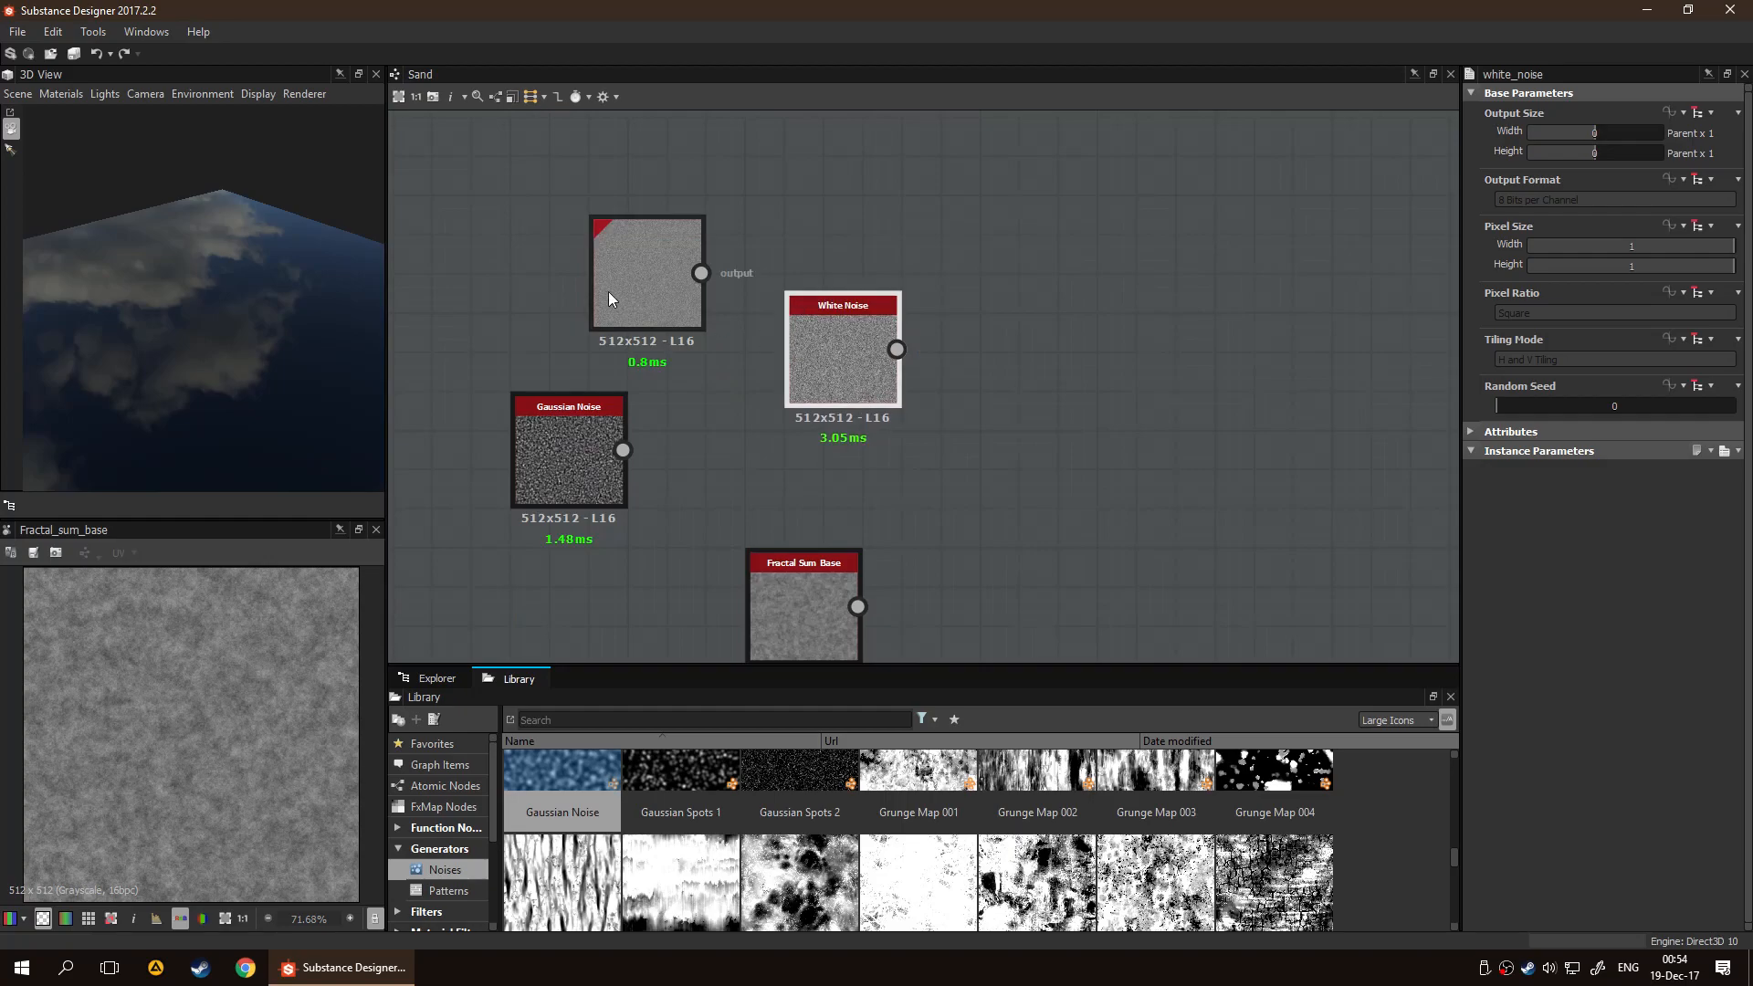
# Preview Blue Noise Fast and stack it above Gaussian Noise to the right of the White Noise node
pyautogui.doubleClick(660, 299)
pyautogui.moveTo(660, 298); pyautogui.dragTo(1016, 287)
pyautogui.moveTo(552, 440); pyautogui.dragTo(984, 461)
pyautogui.click(1094, 467)
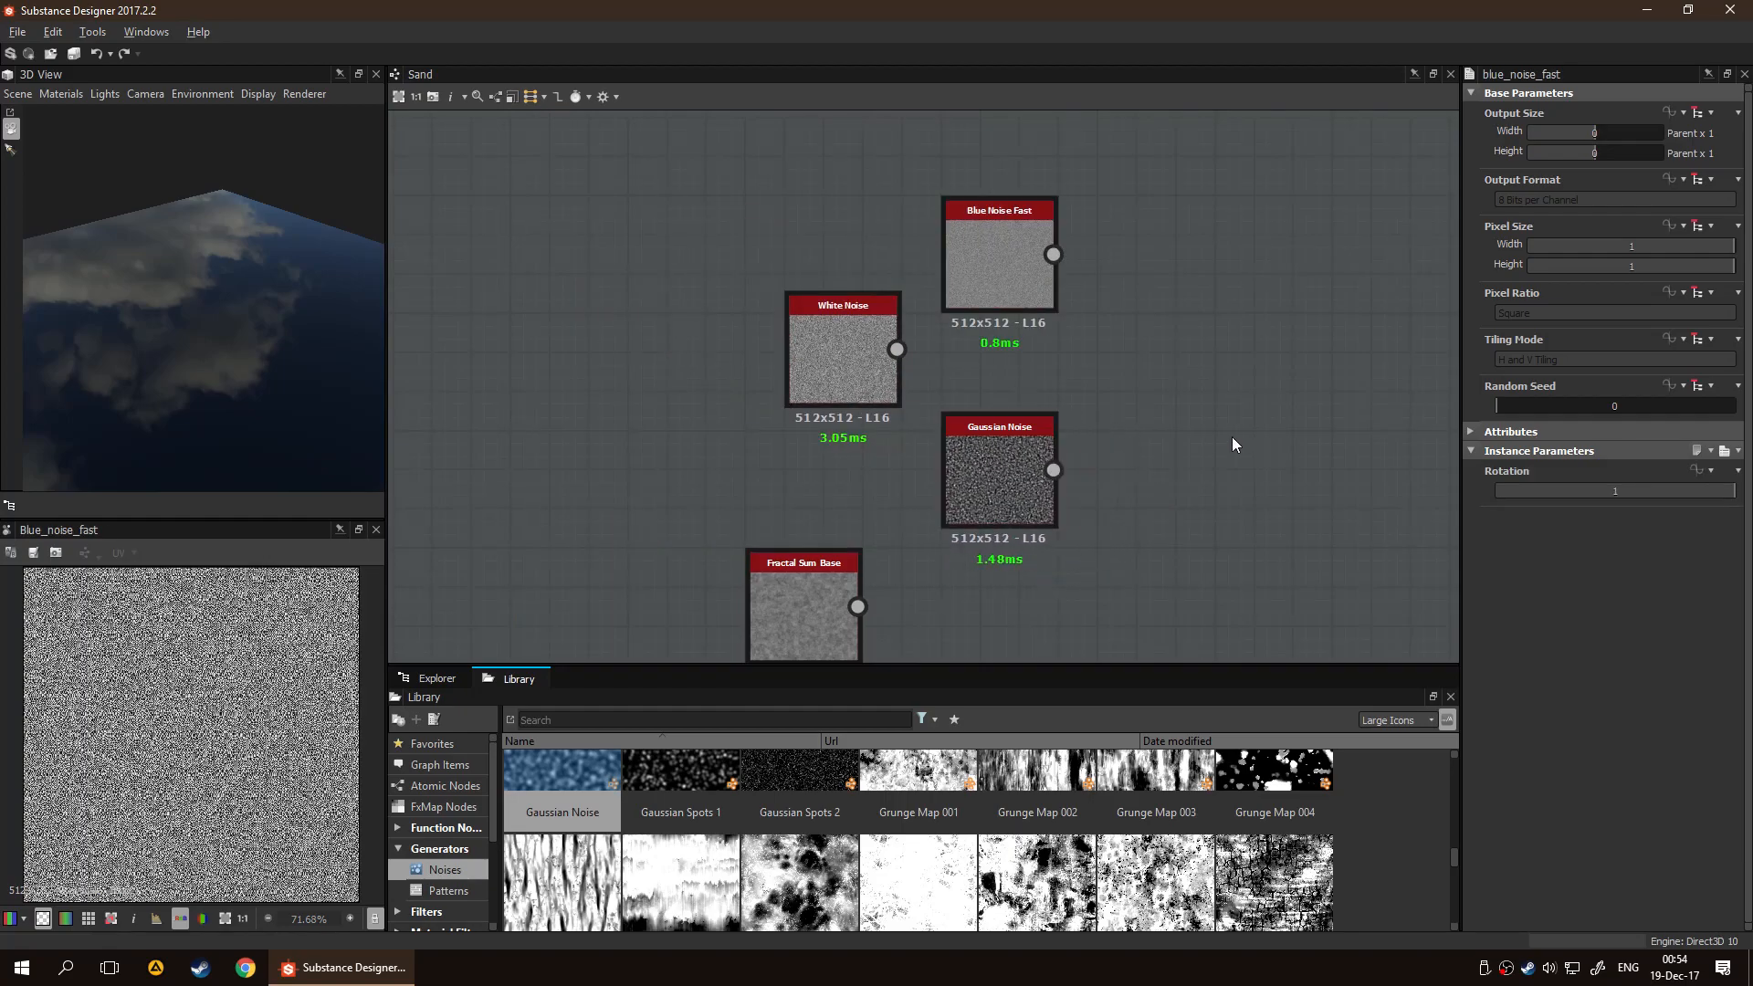
# Add a Blend node to the right of the Blue Noise Fast and Gaussian Noise nodes
pyautogui.moveTo(1150, 399); pyautogui.dragTo(973, 379, button='middle')
pyautogui.press('space')
pyautogui.write('ble')
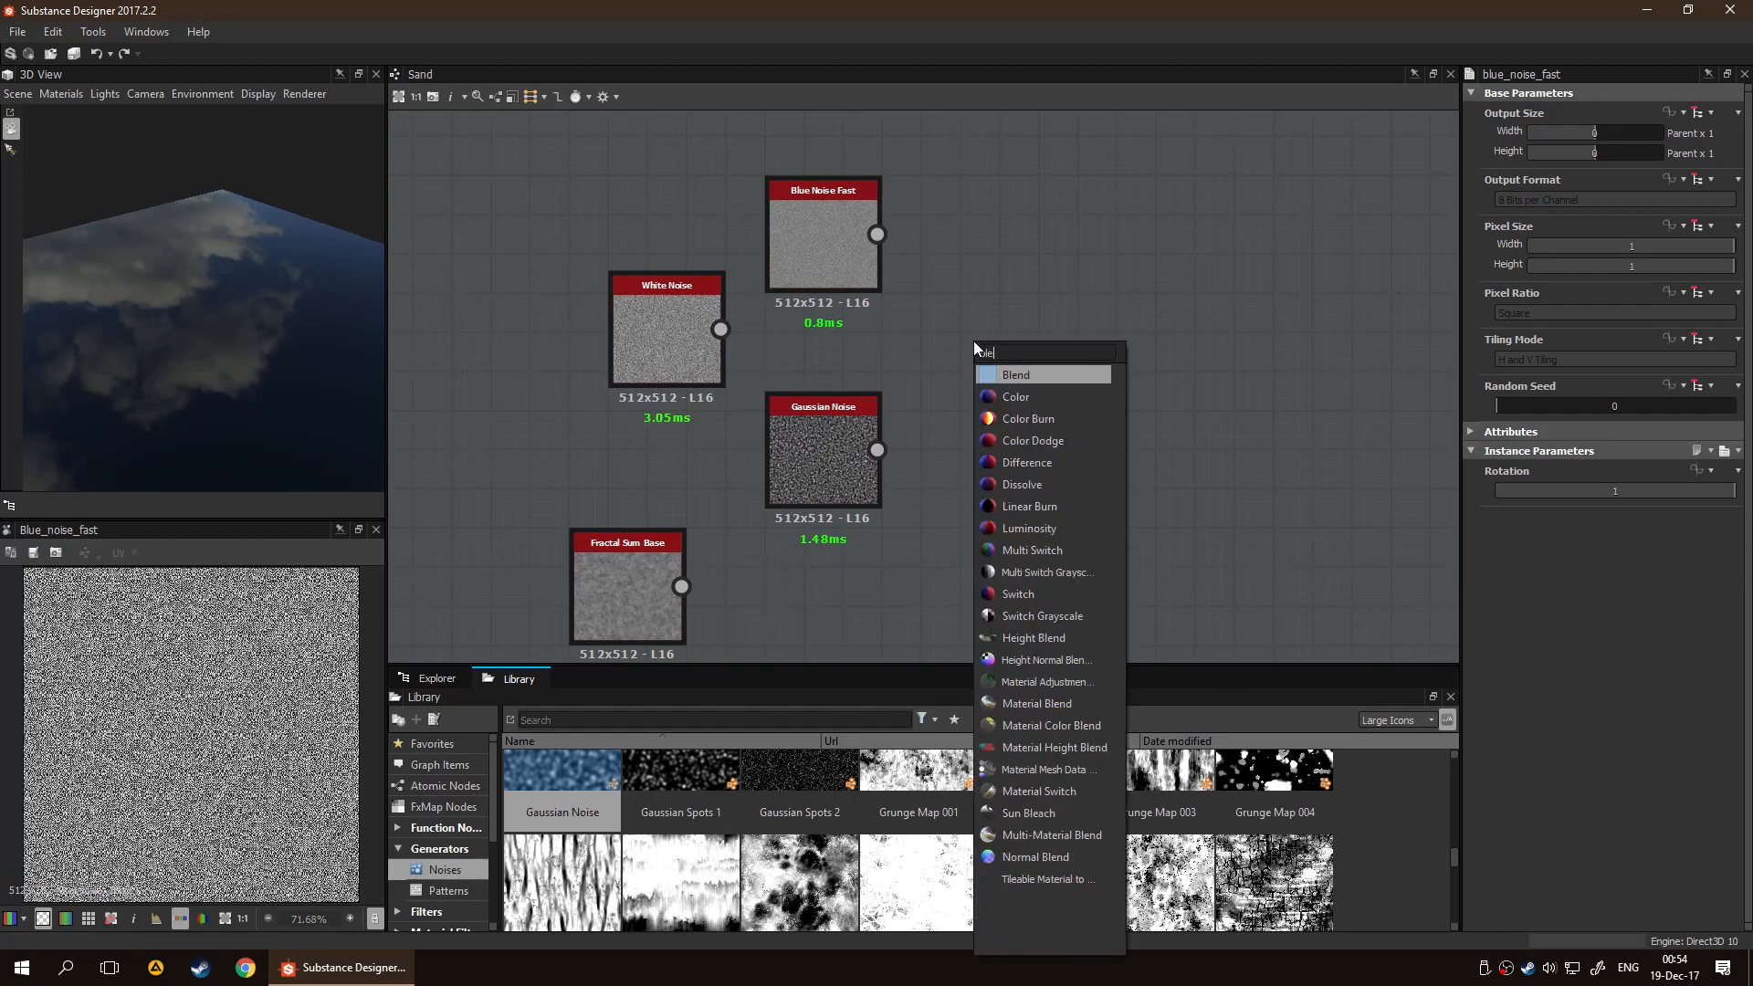
pyautogui.press('Return')
pyautogui.moveTo(1004, 336); pyautogui.dragTo(1141, 336)
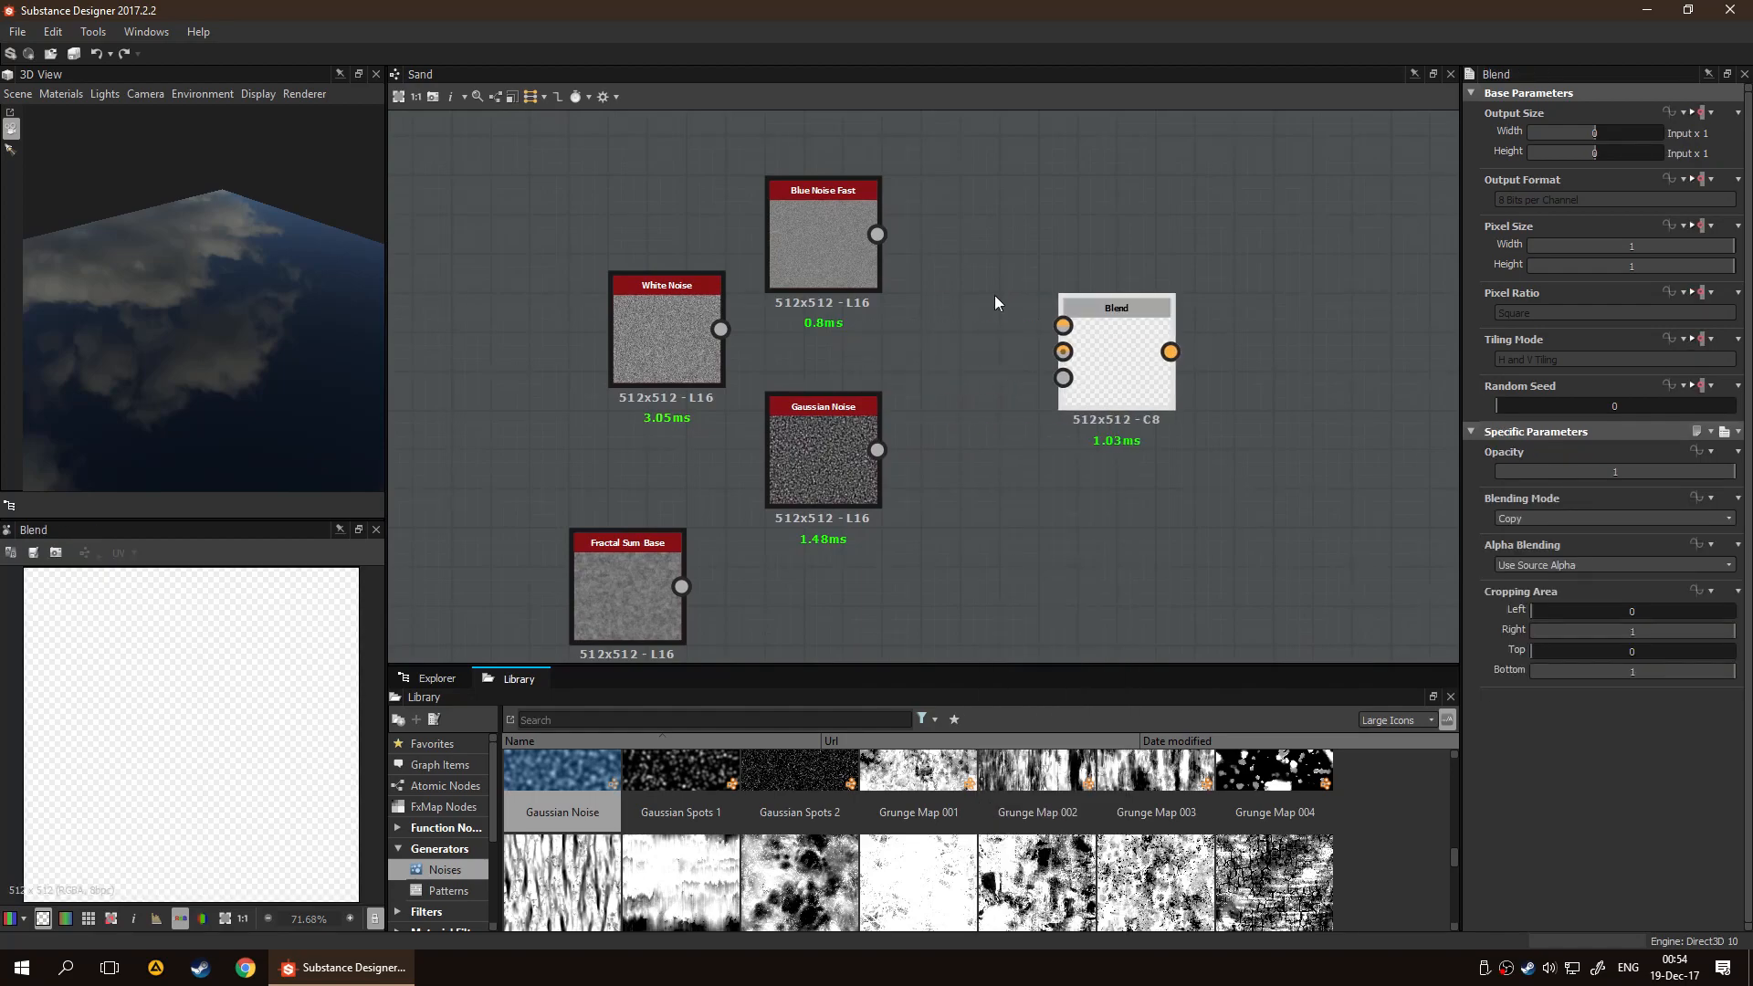
# Connect Blue Noise Fast to the Blend node's Background input and Gaussian Noise to its Foreground input
pyautogui.scroll(1, 1022, 339)
pyautogui.moveTo(820, 501); pyautogui.dragTo(820, 429)
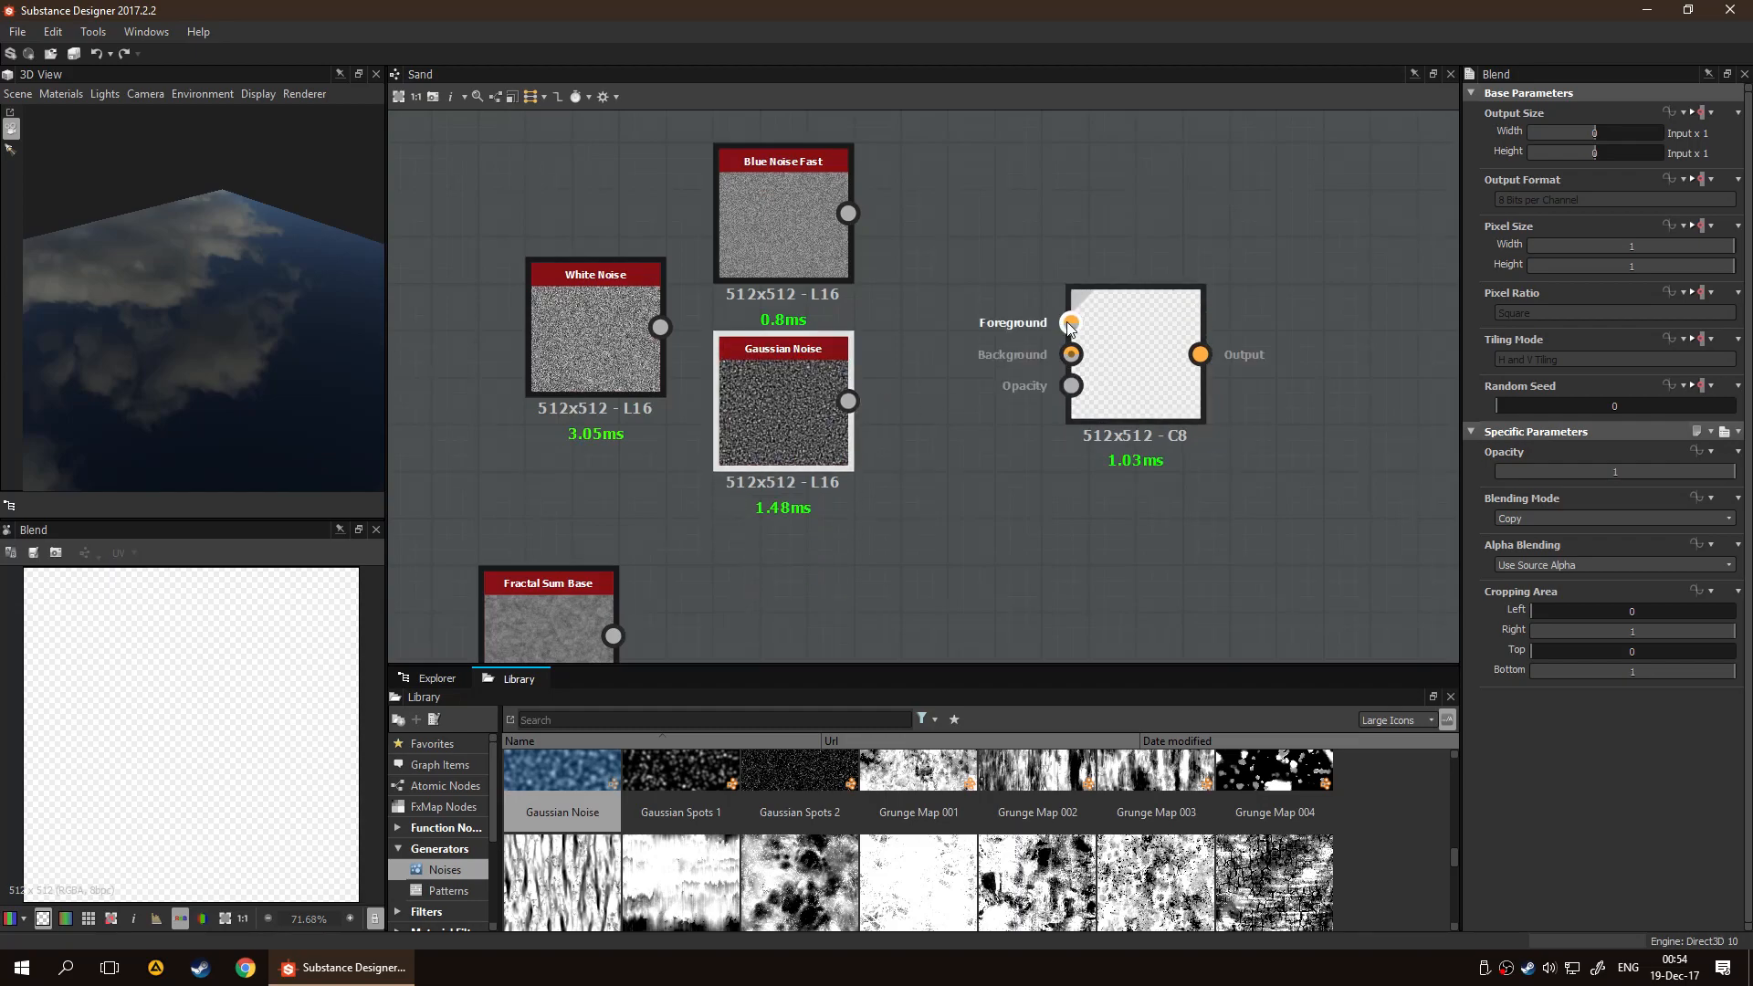
pyautogui.moveTo(1107, 381); pyautogui.dragTo(1120, 396)
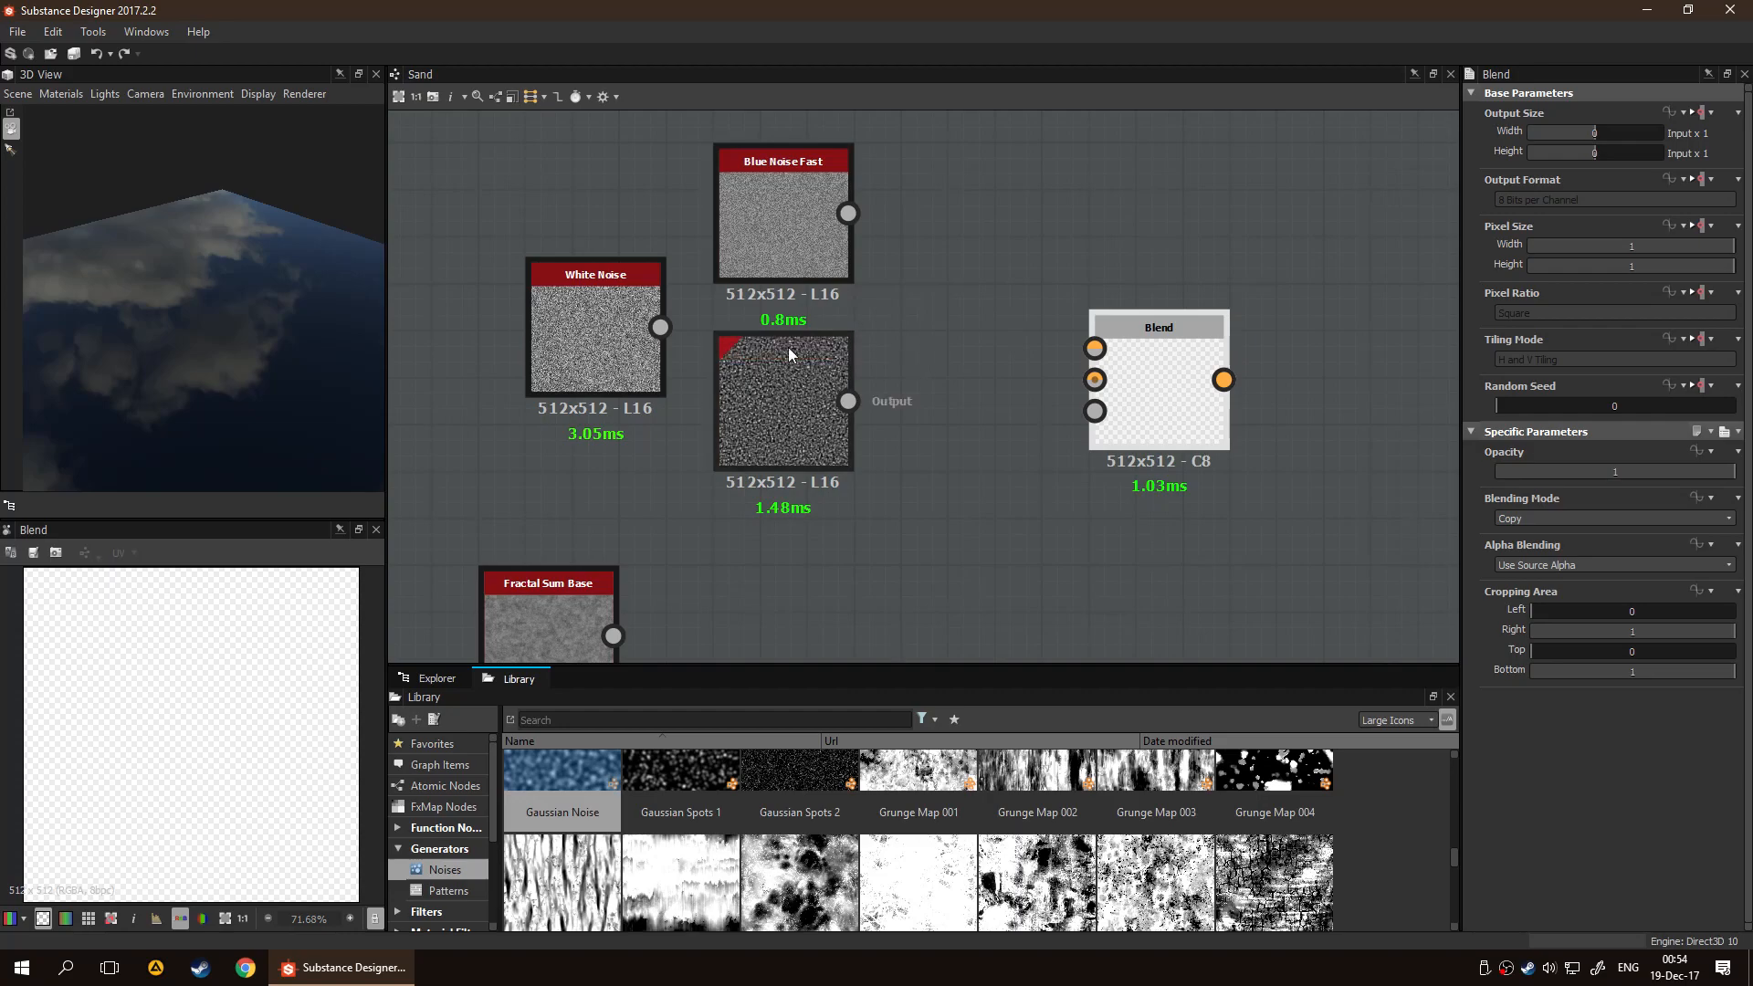
pyautogui.moveTo(848, 213); pyautogui.dragTo(1092, 381)
pyautogui.moveTo(854, 399); pyautogui.dragTo(1095, 348)
# Swap the positions of the two connected noise nodes so Gaussian Noise sits above Blue Noise Fast
pyautogui.moveTo(785, 408); pyautogui.dragTo(972, 209)
pyautogui.moveTo(757, 221); pyautogui.dragTo(824, 402)
pyautogui.moveTo(920, 239); pyautogui.dragTo(851, 243)
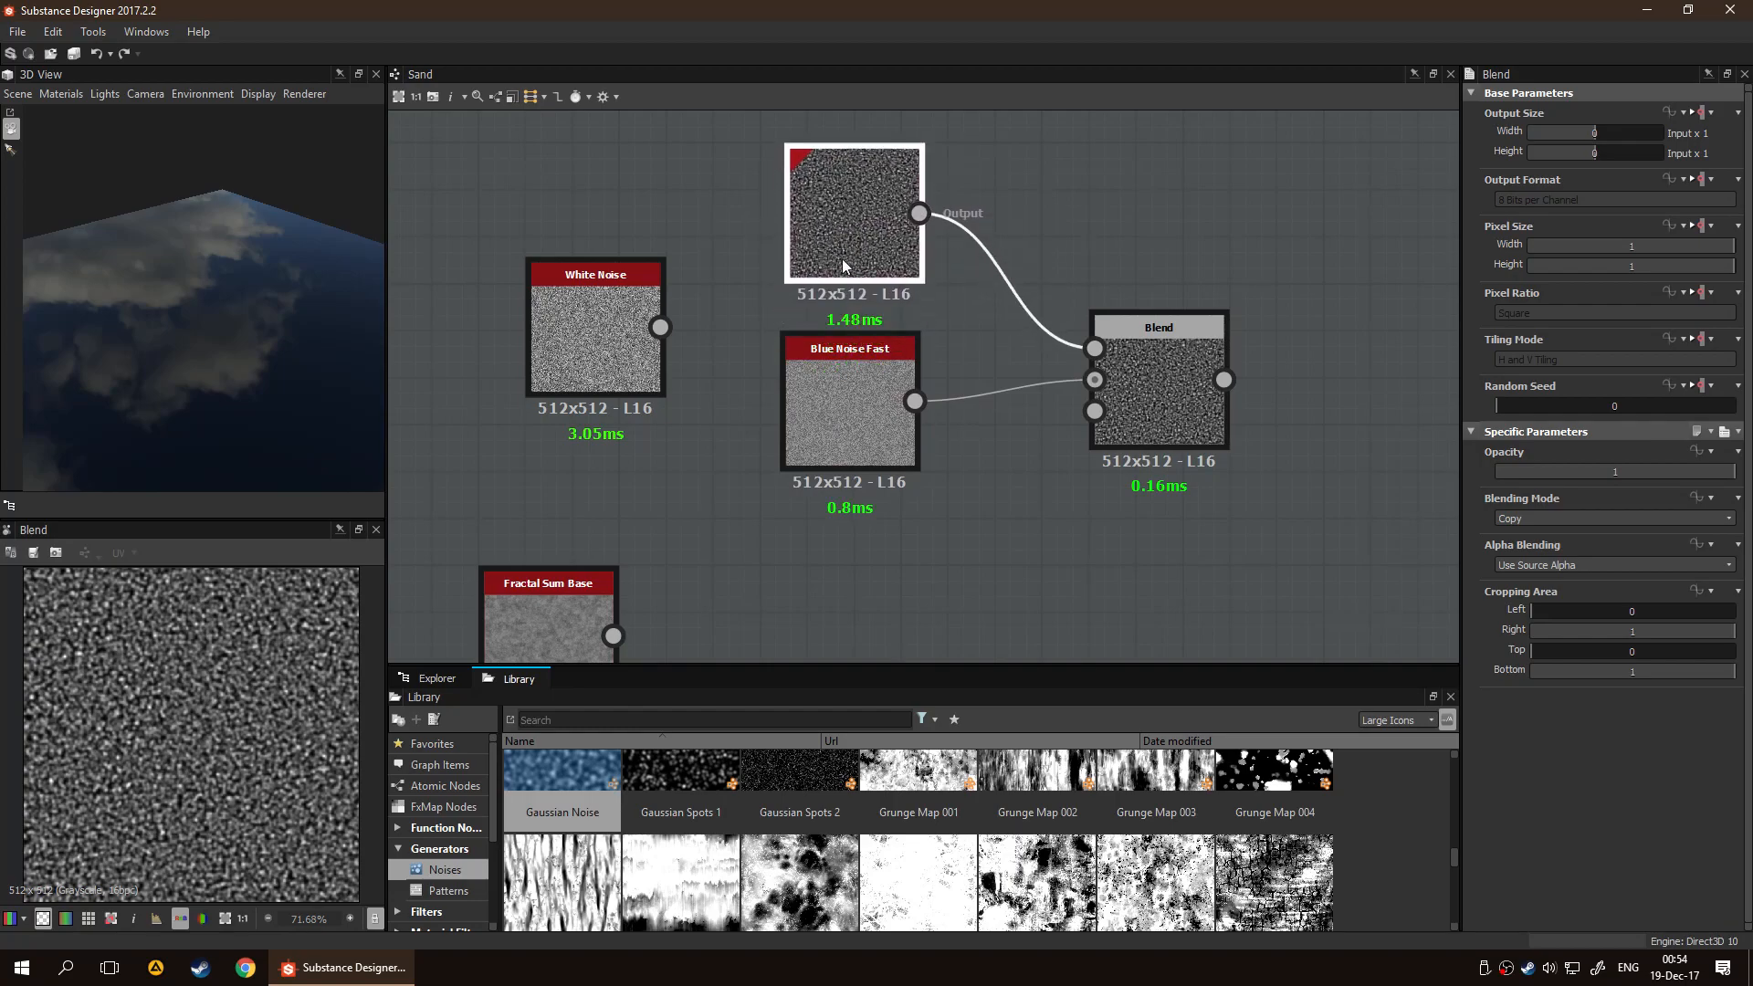
# Try Add (Linear Dodge) as the Blend node's blending mode and switch it to Multiply
pyautogui.click(1138, 443)
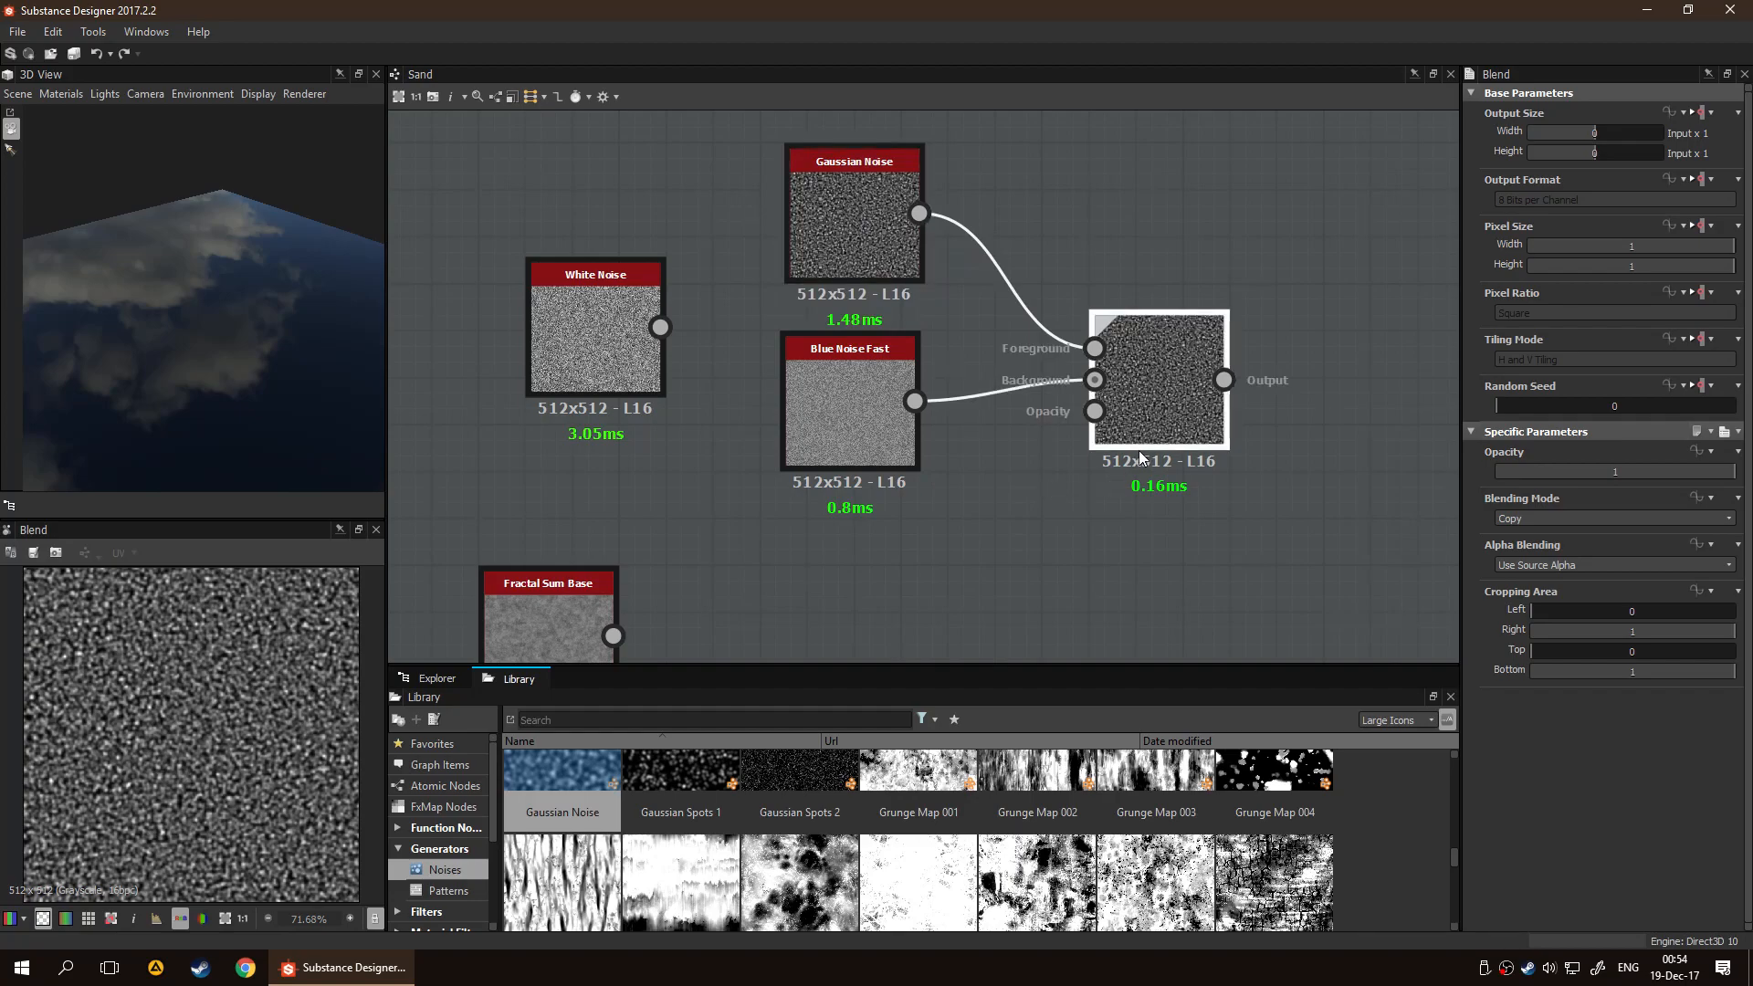
pyautogui.moveTo(1266, 569); pyautogui.dragTo(1084, 534, button='middle')
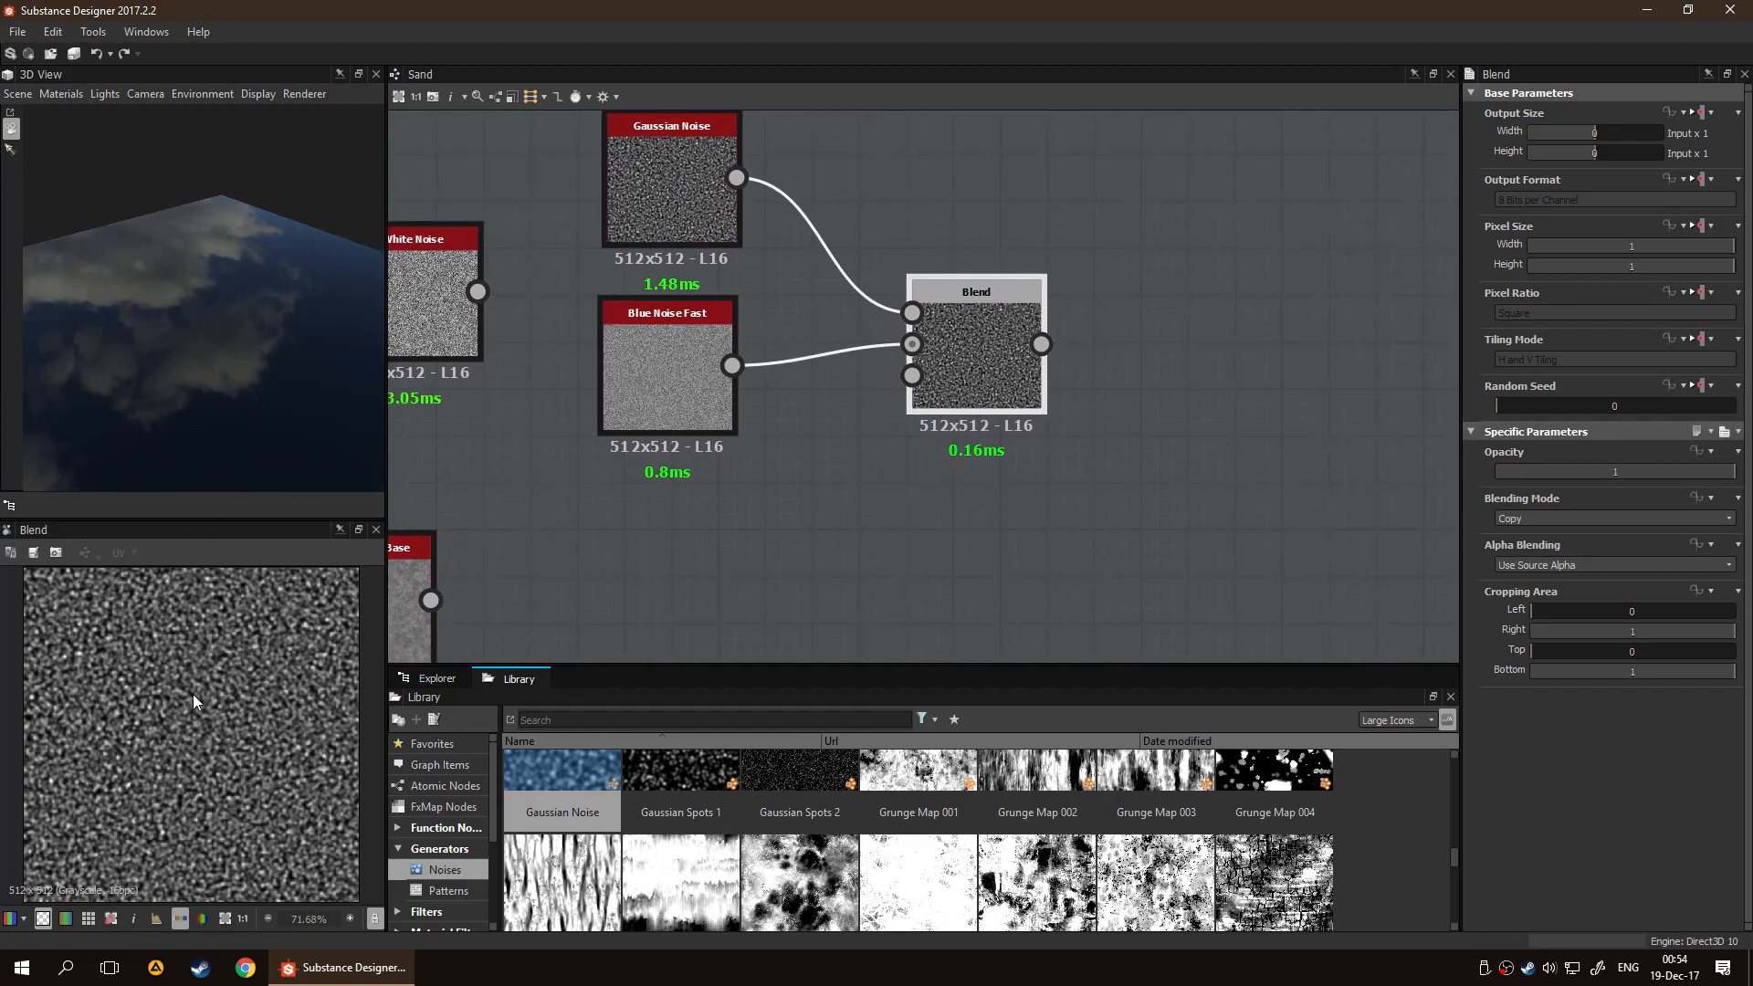
pyautogui.scroll(1, 217, 727)
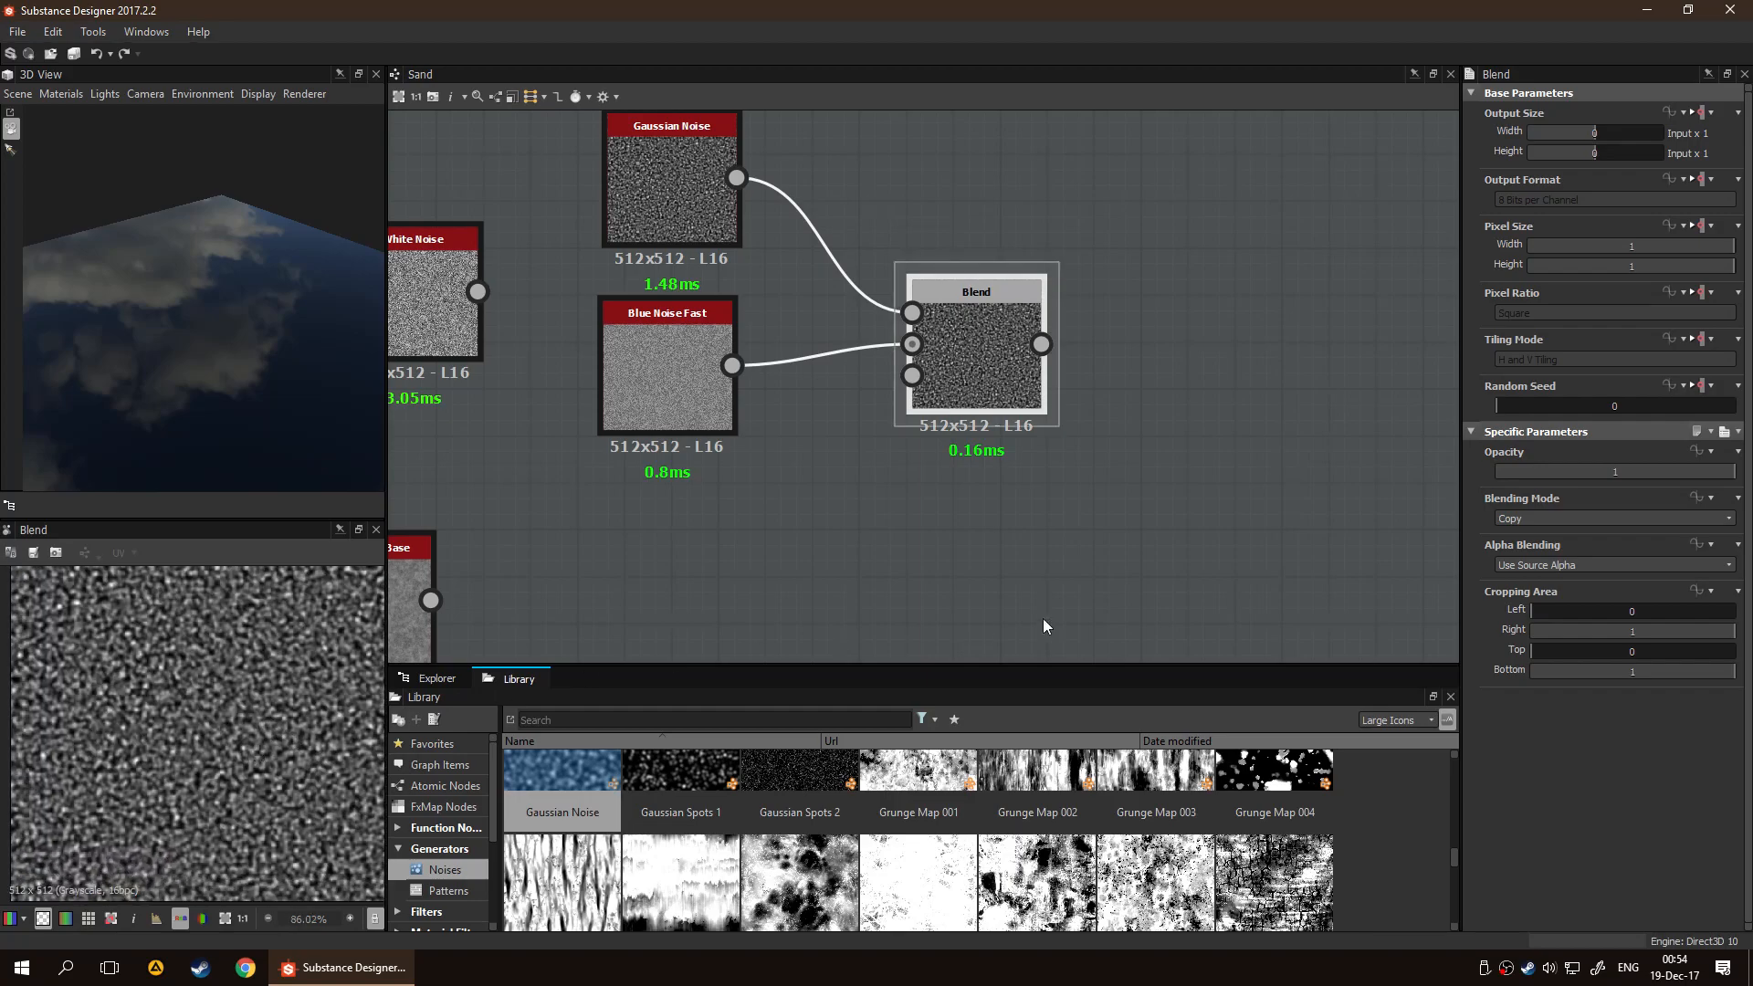
pyautogui.click(1543, 519)
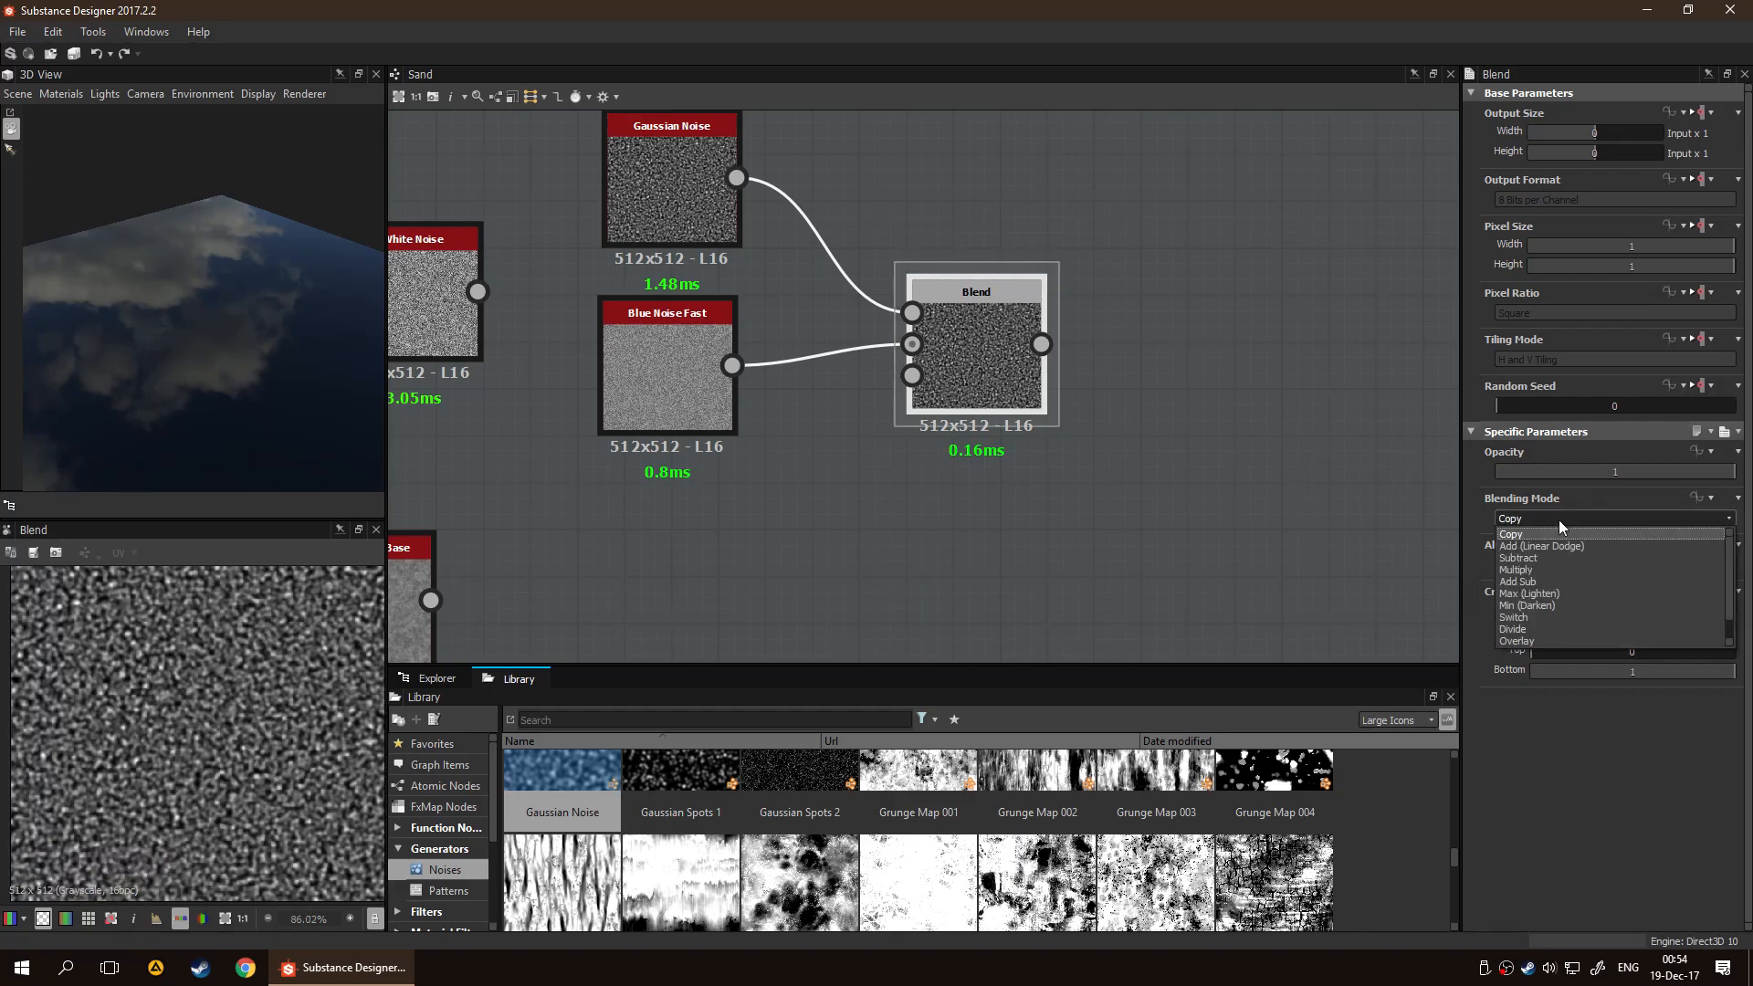
pyautogui.click(1572, 545)
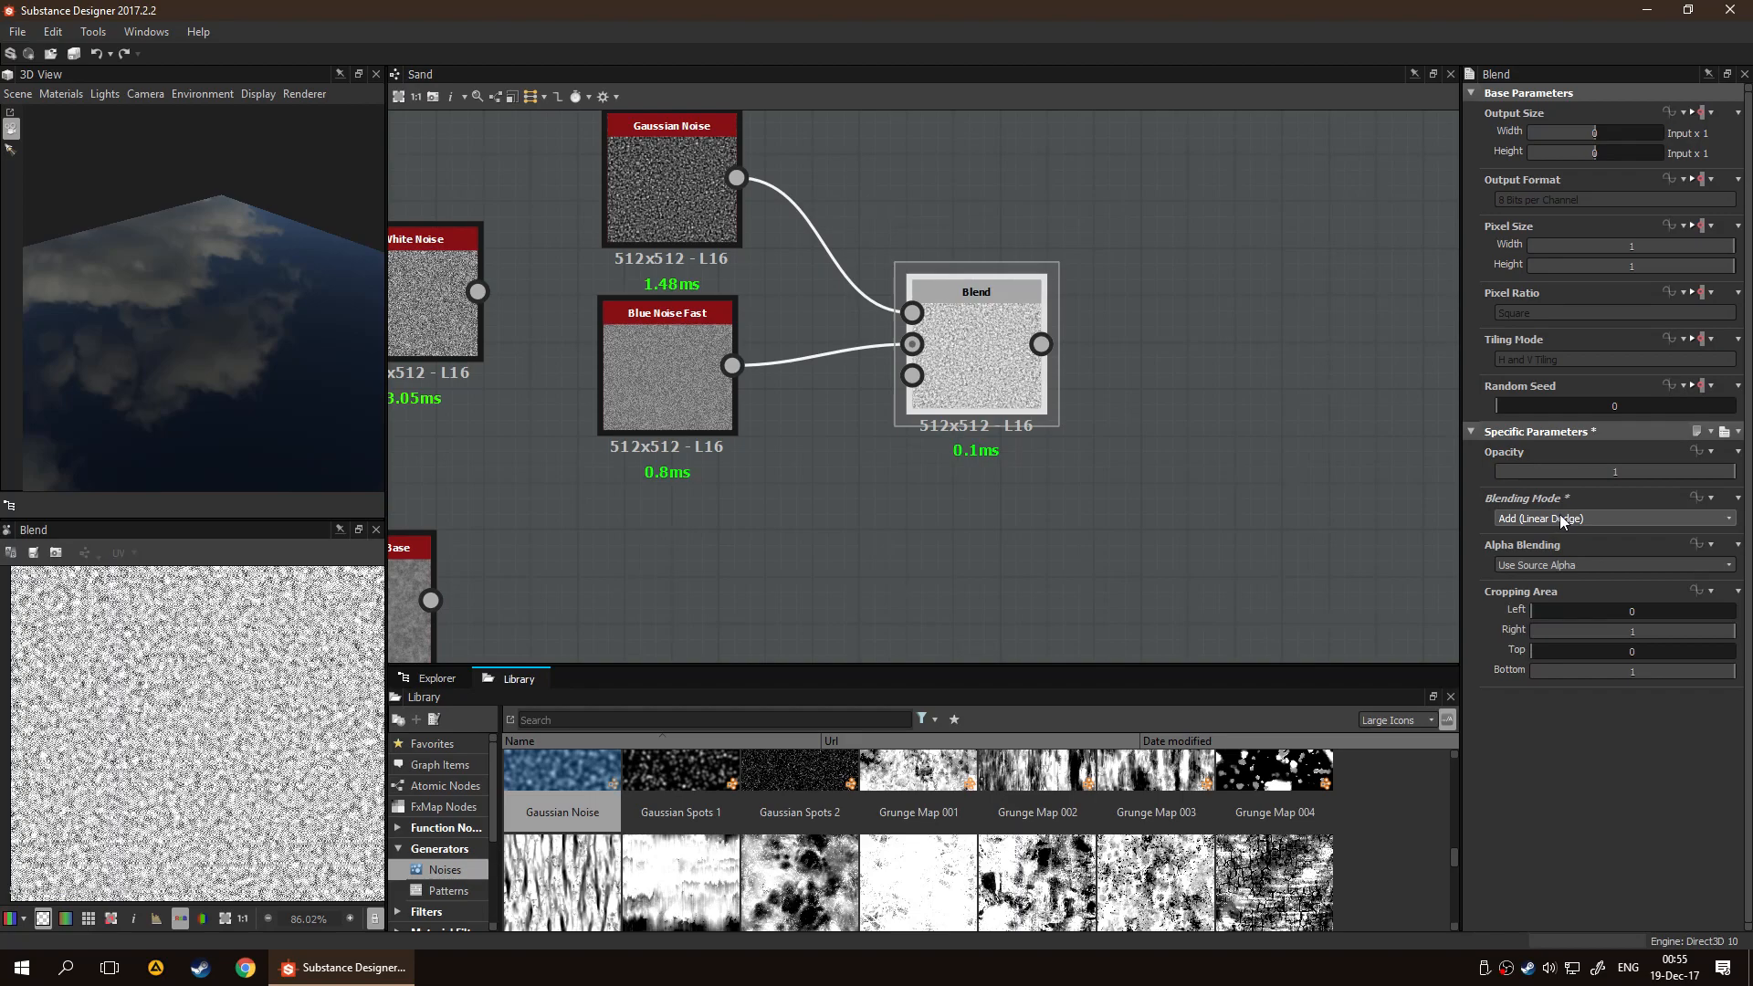
pyautogui.scroll(-1, 1561, 518)
pyautogui.scroll(-1, 1559, 518)
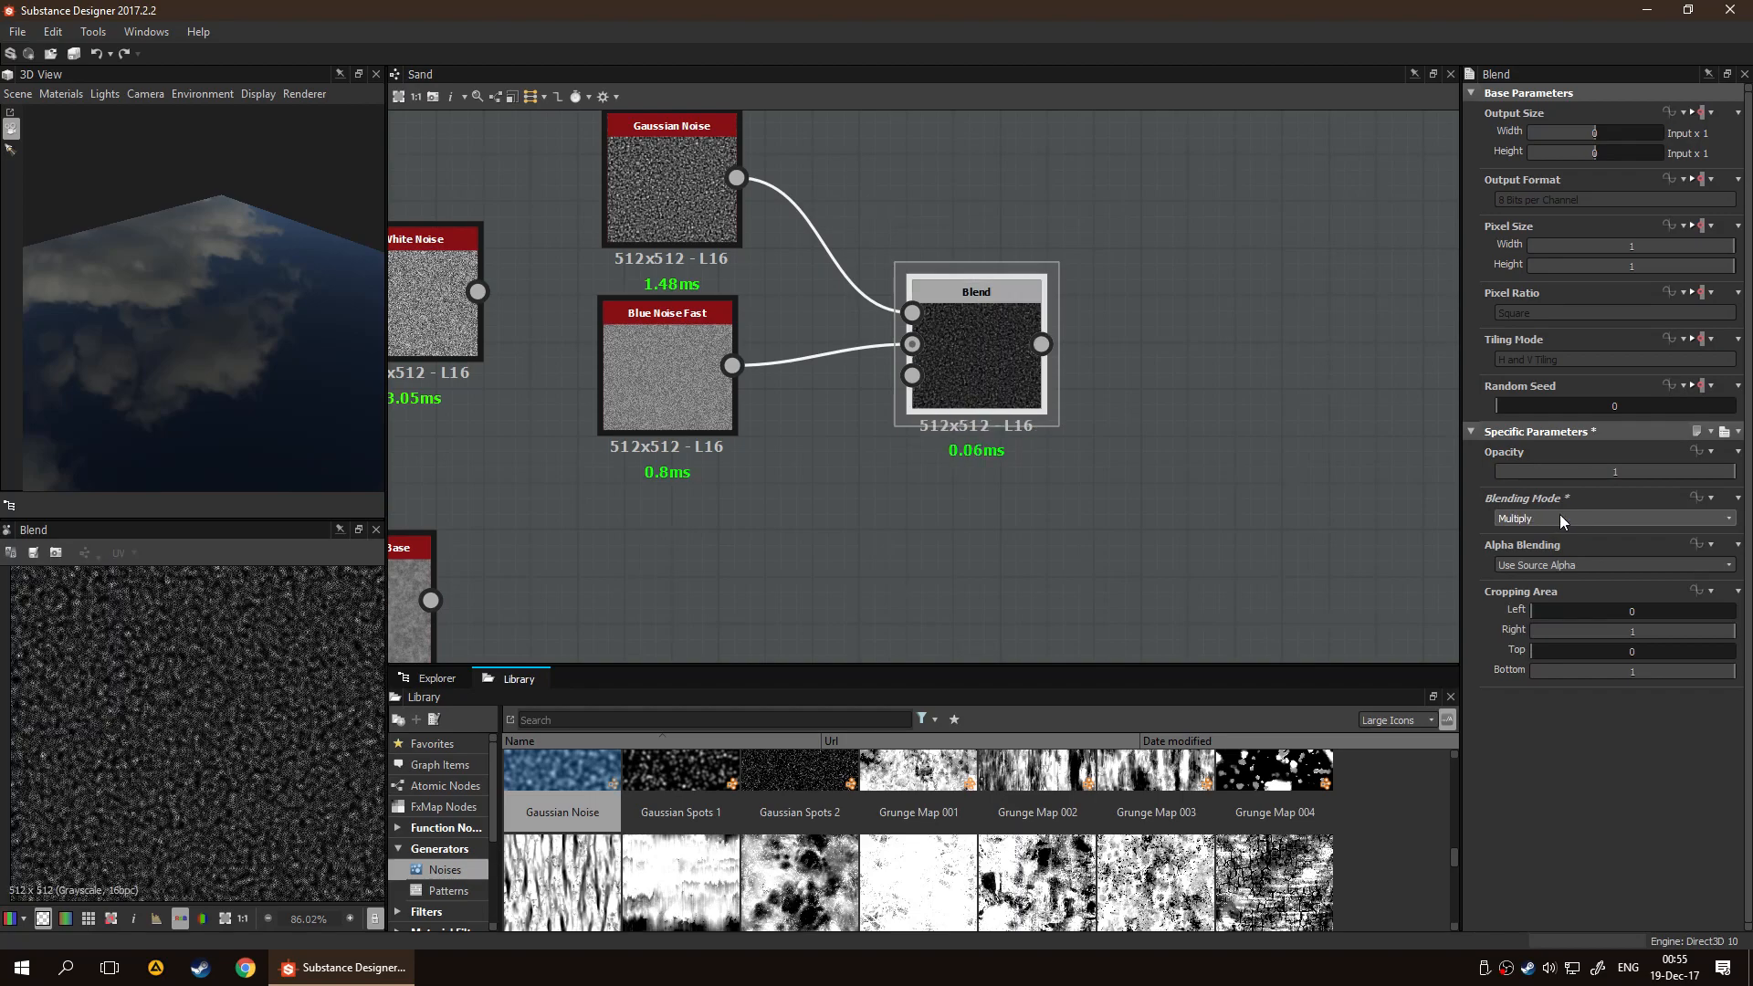
# Try Min (Darken), Divide and Screen as the Blend node's blending mode and switch it to Overlay
pyautogui.scroll(-3, 1560, 516)
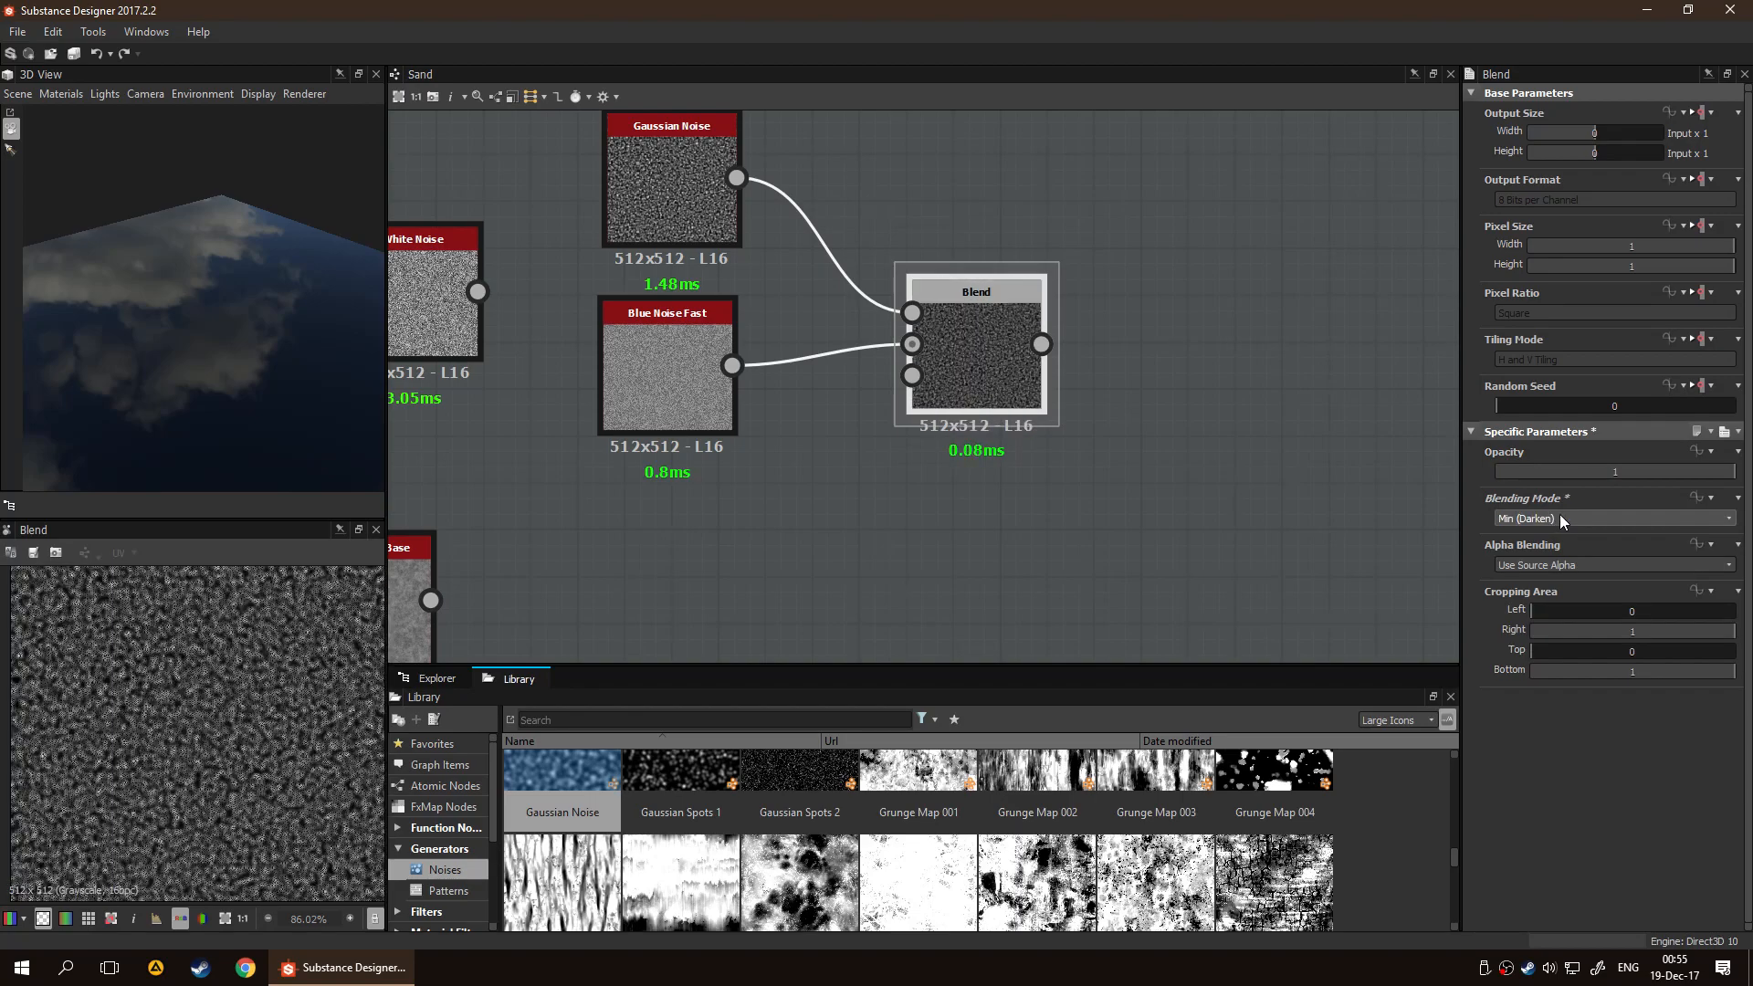
pyautogui.scroll(-2, 1559, 517)
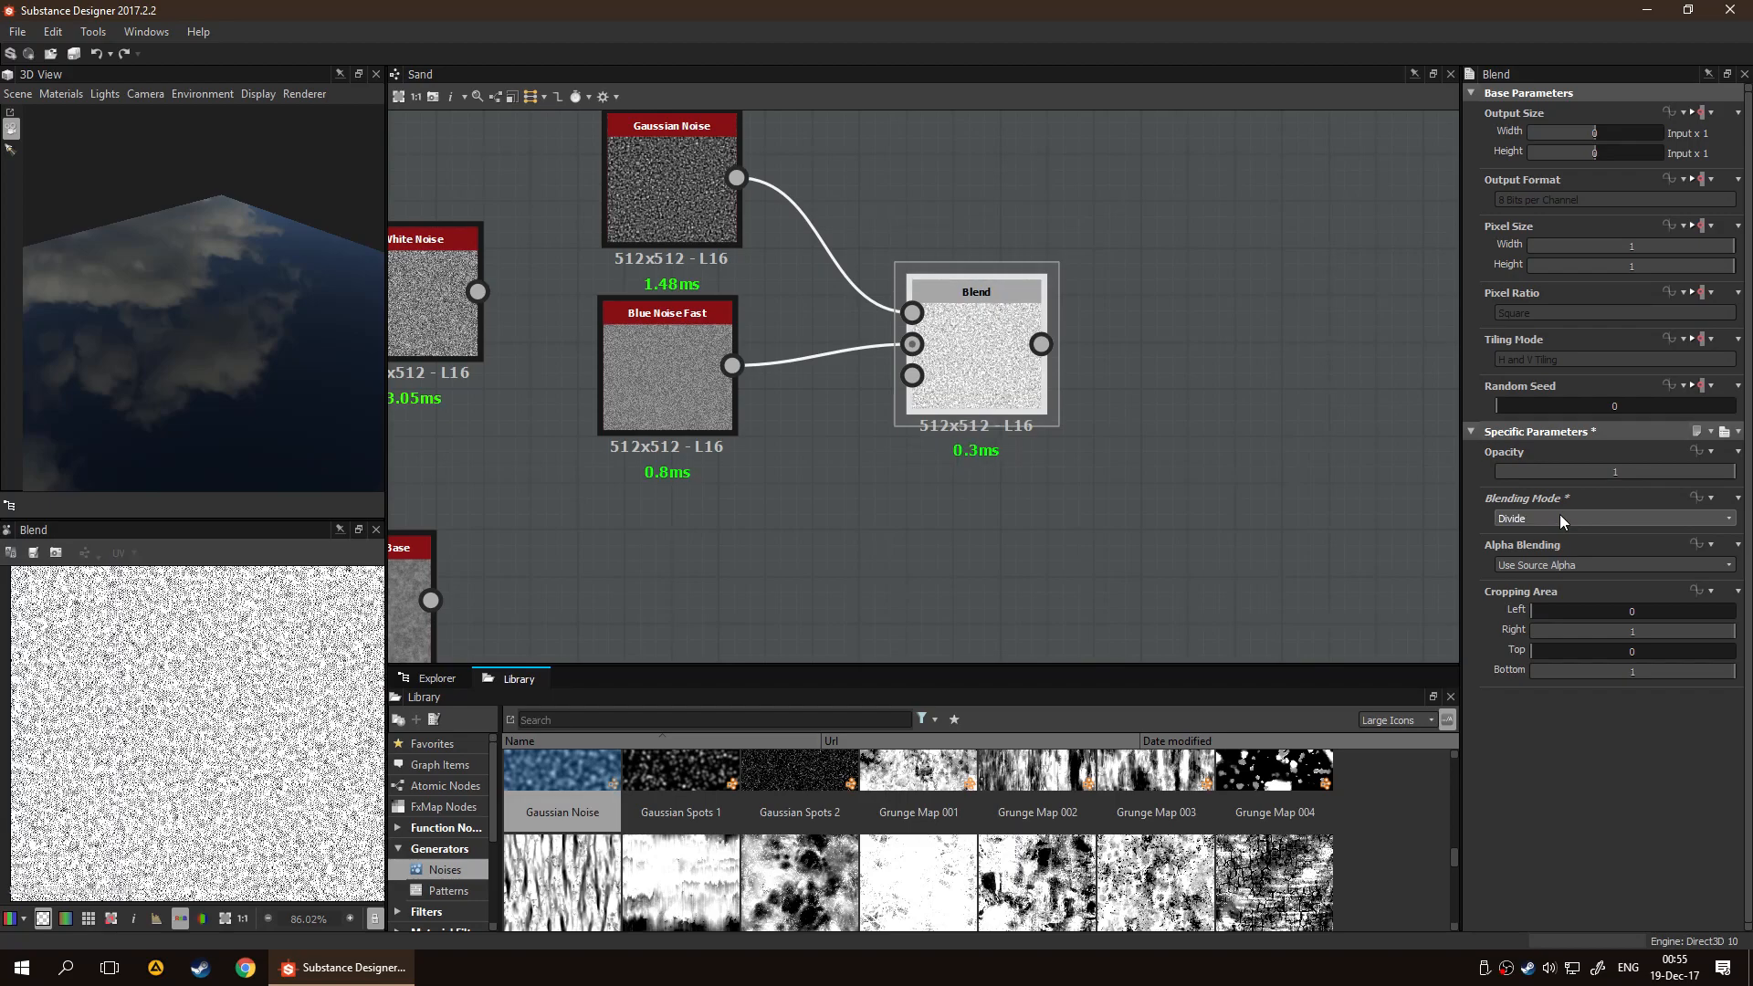
pyautogui.scroll(-1, 1560, 517)
pyautogui.scroll(-2, 1559, 517)
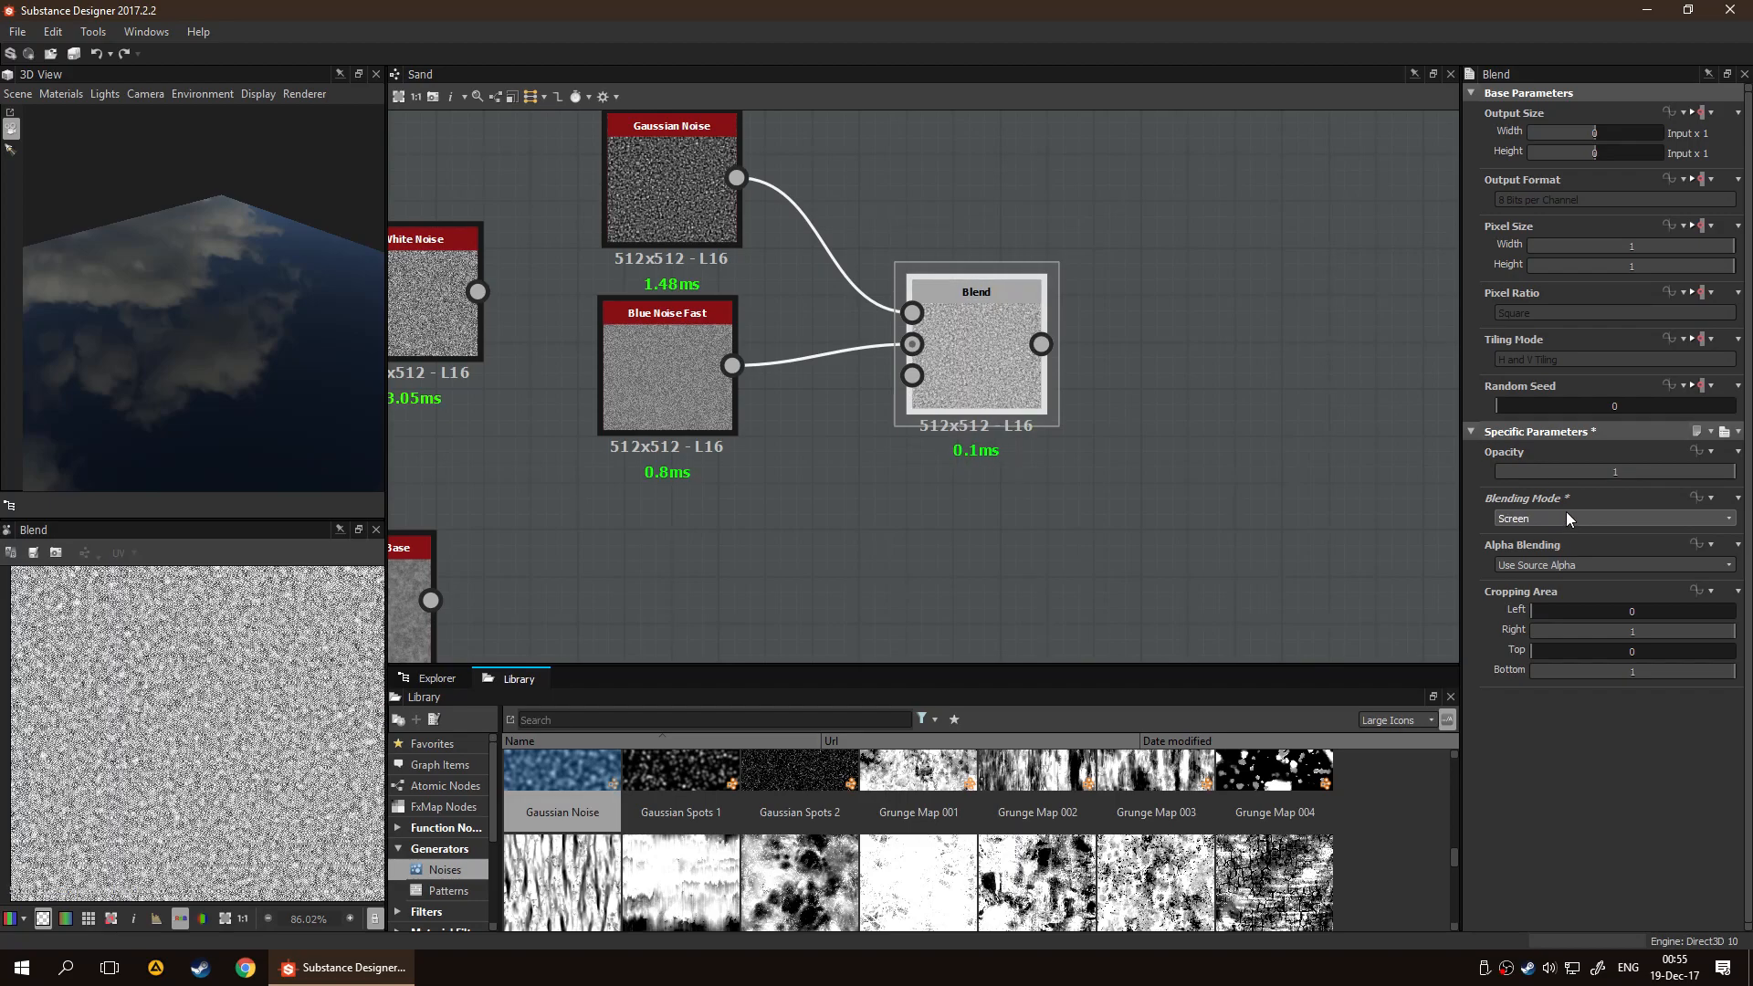
pyautogui.scroll(2, 1568, 517)
pyautogui.scroll(4, 286, 752)
pyautogui.scroll(3, 286, 751)
pyautogui.scroll(-5, 220, 776)
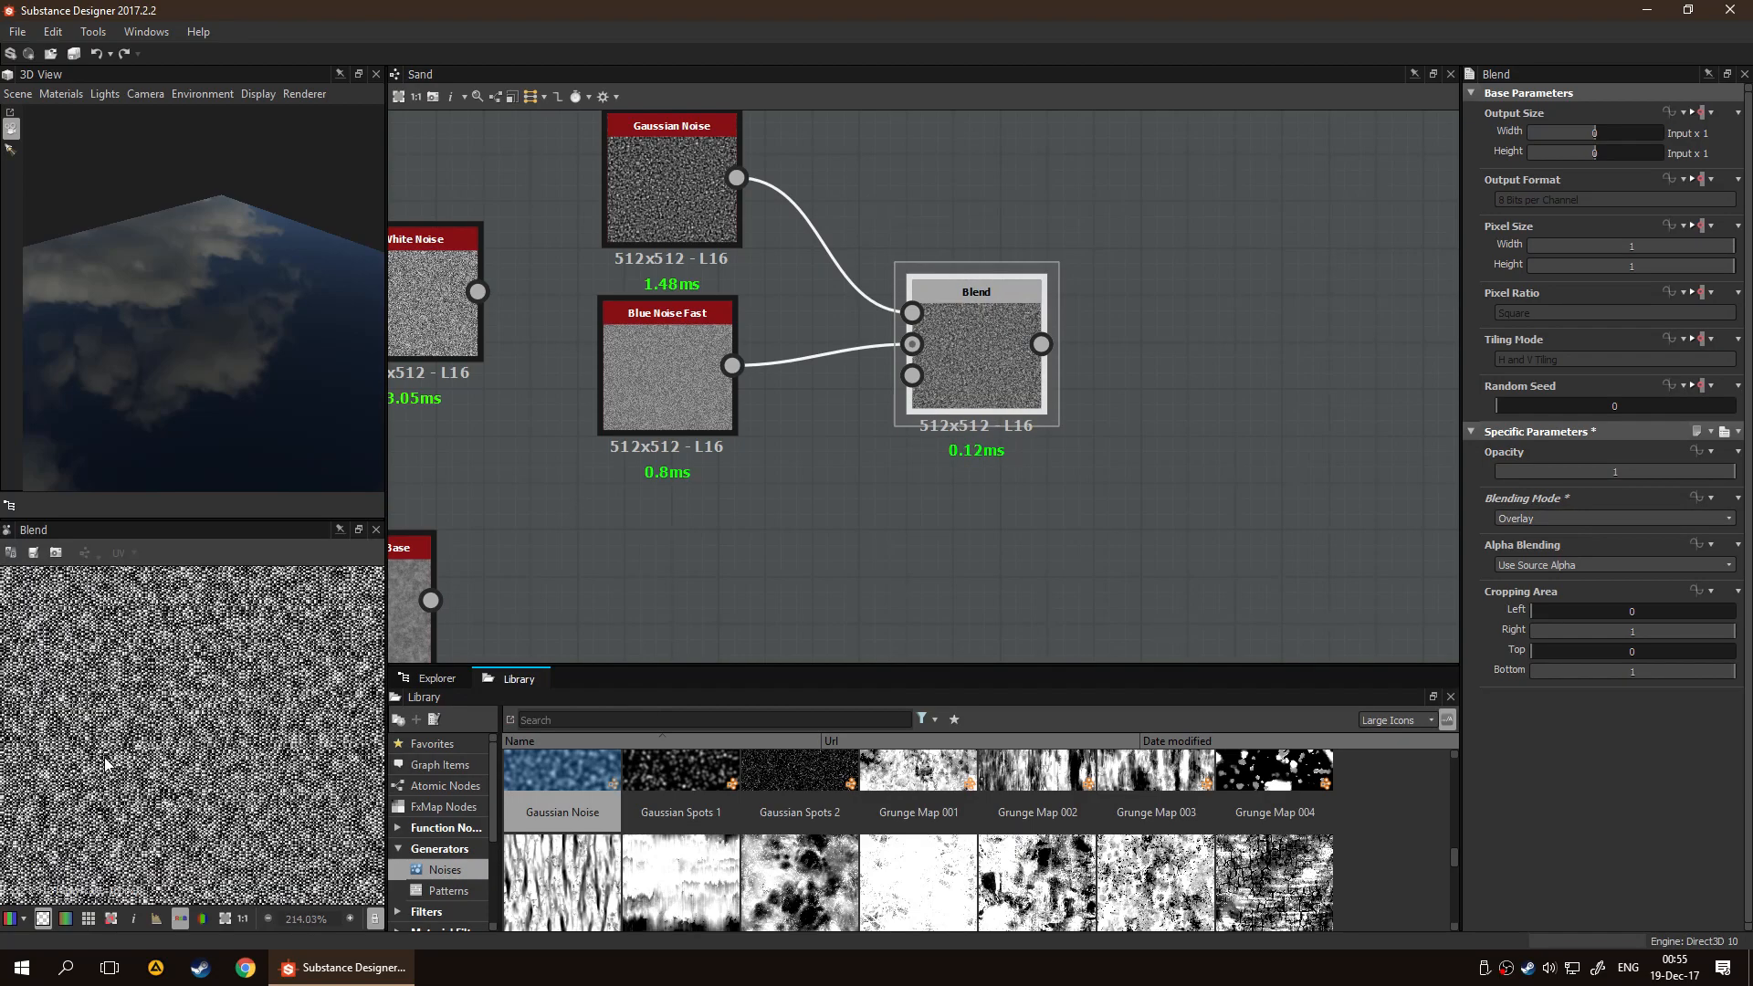
pyautogui.moveTo(320, 691); pyautogui.dragTo(379, 612, button='middle')
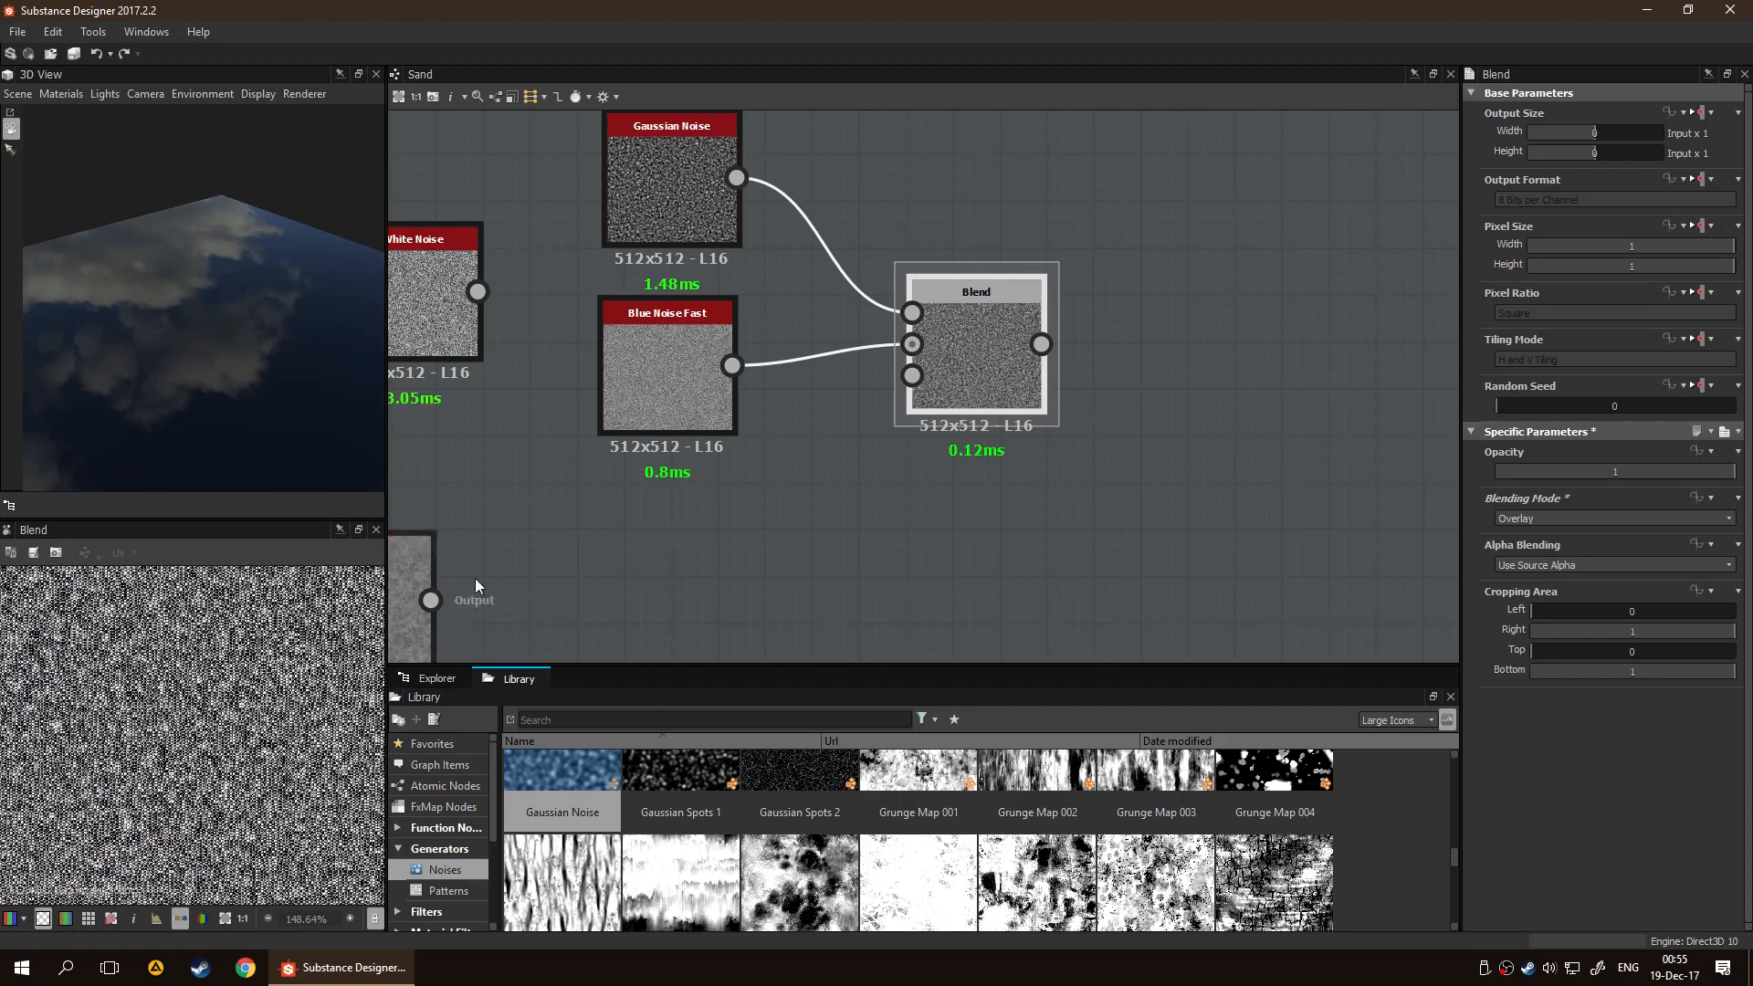
# Connect the Fractal Sum Base output to the Blend node's Opacity input and inspect the blended pattern
pyautogui.scroll(-2, 791, 512)
pyautogui.moveTo(801, 546); pyautogui.dragTo(840, 479, button='middle')
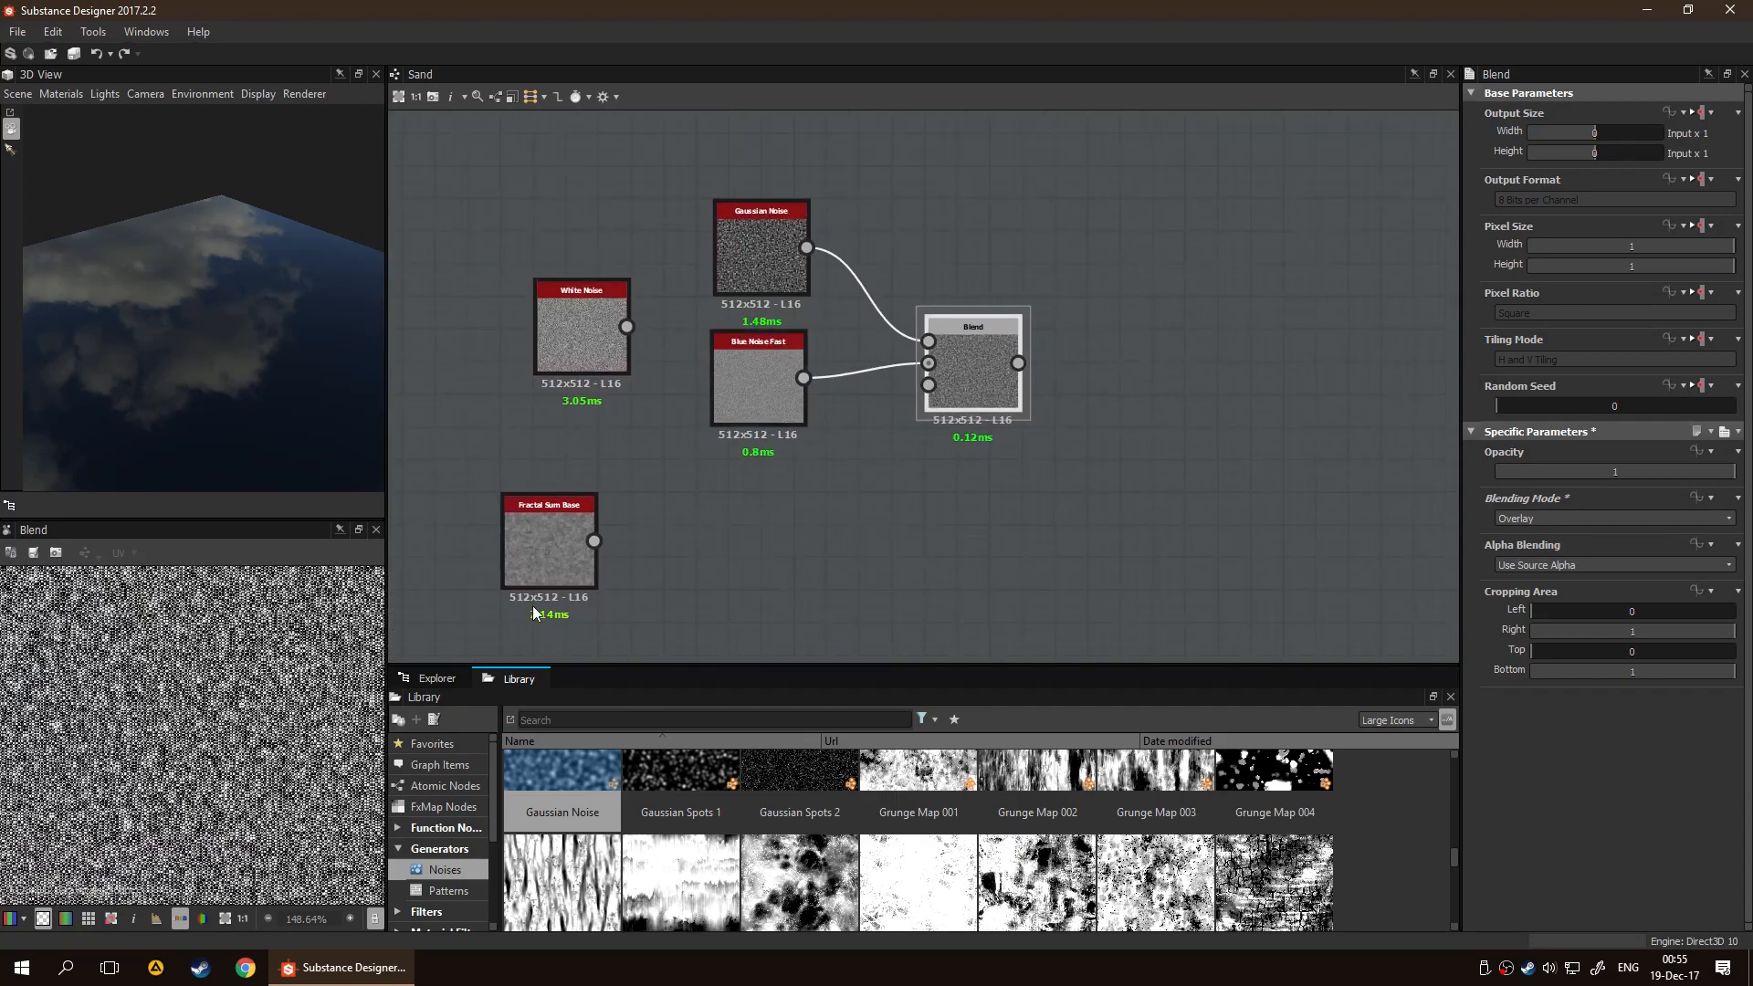
pyautogui.click(561, 544)
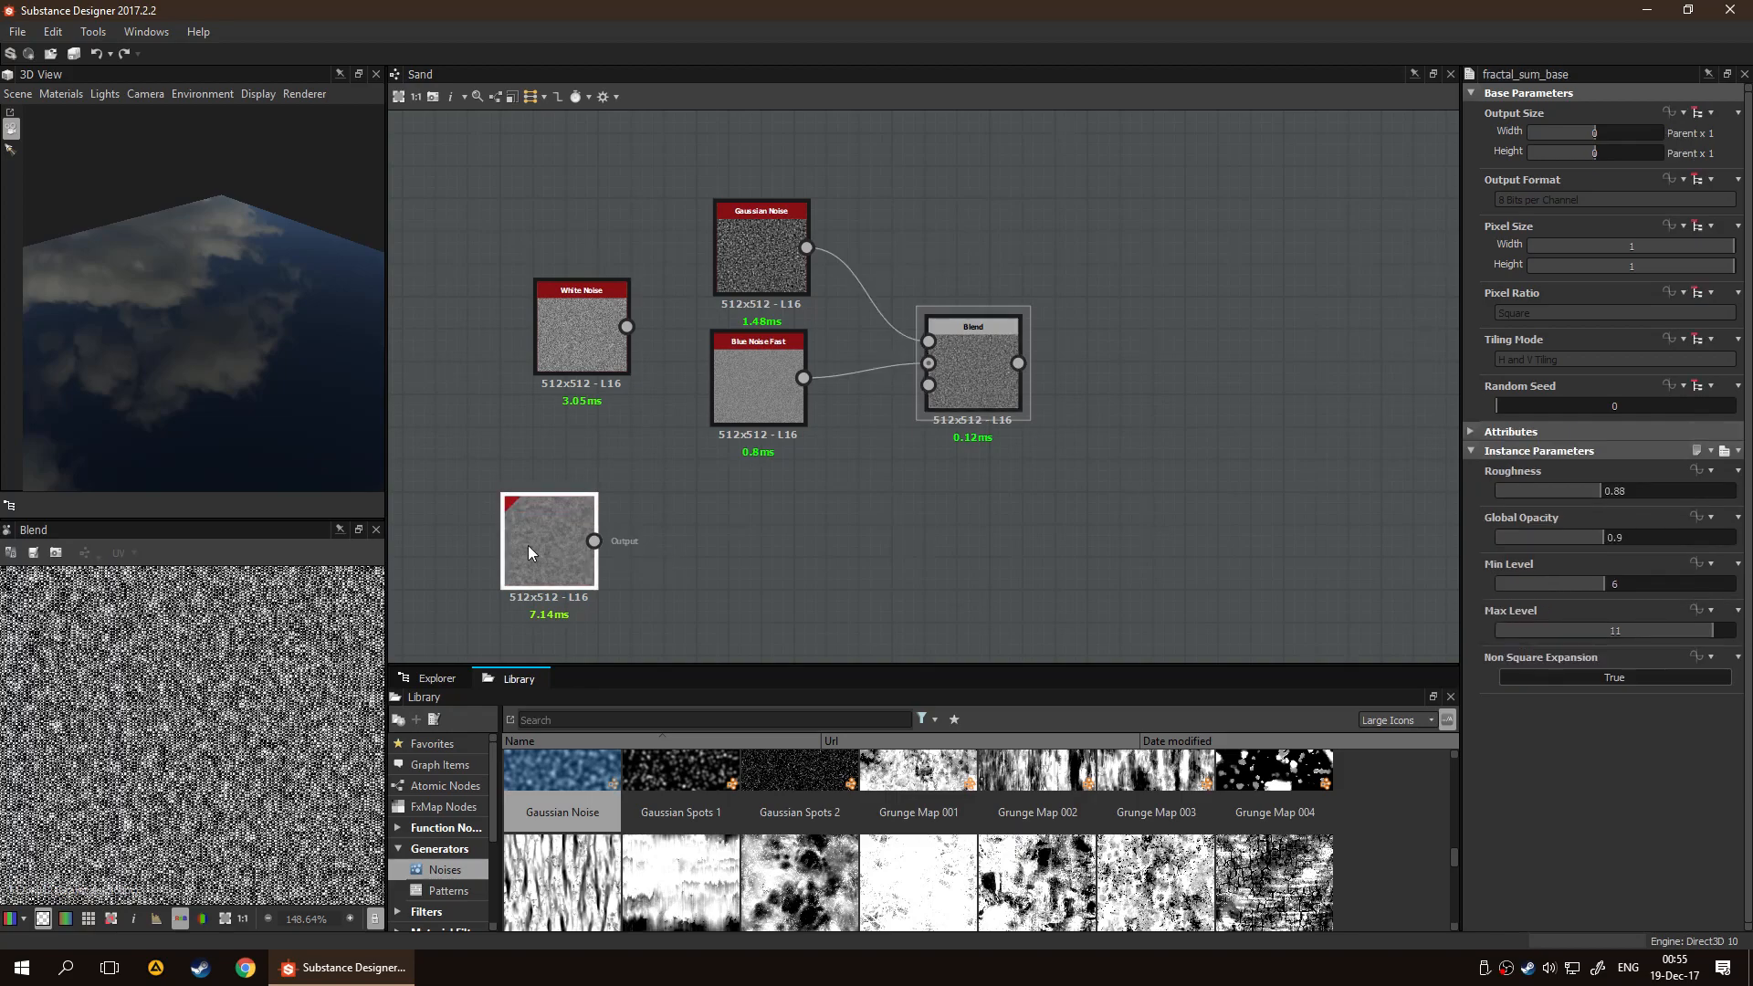
pyautogui.moveTo(594, 541); pyautogui.dragTo(929, 384)
pyautogui.click(956, 374)
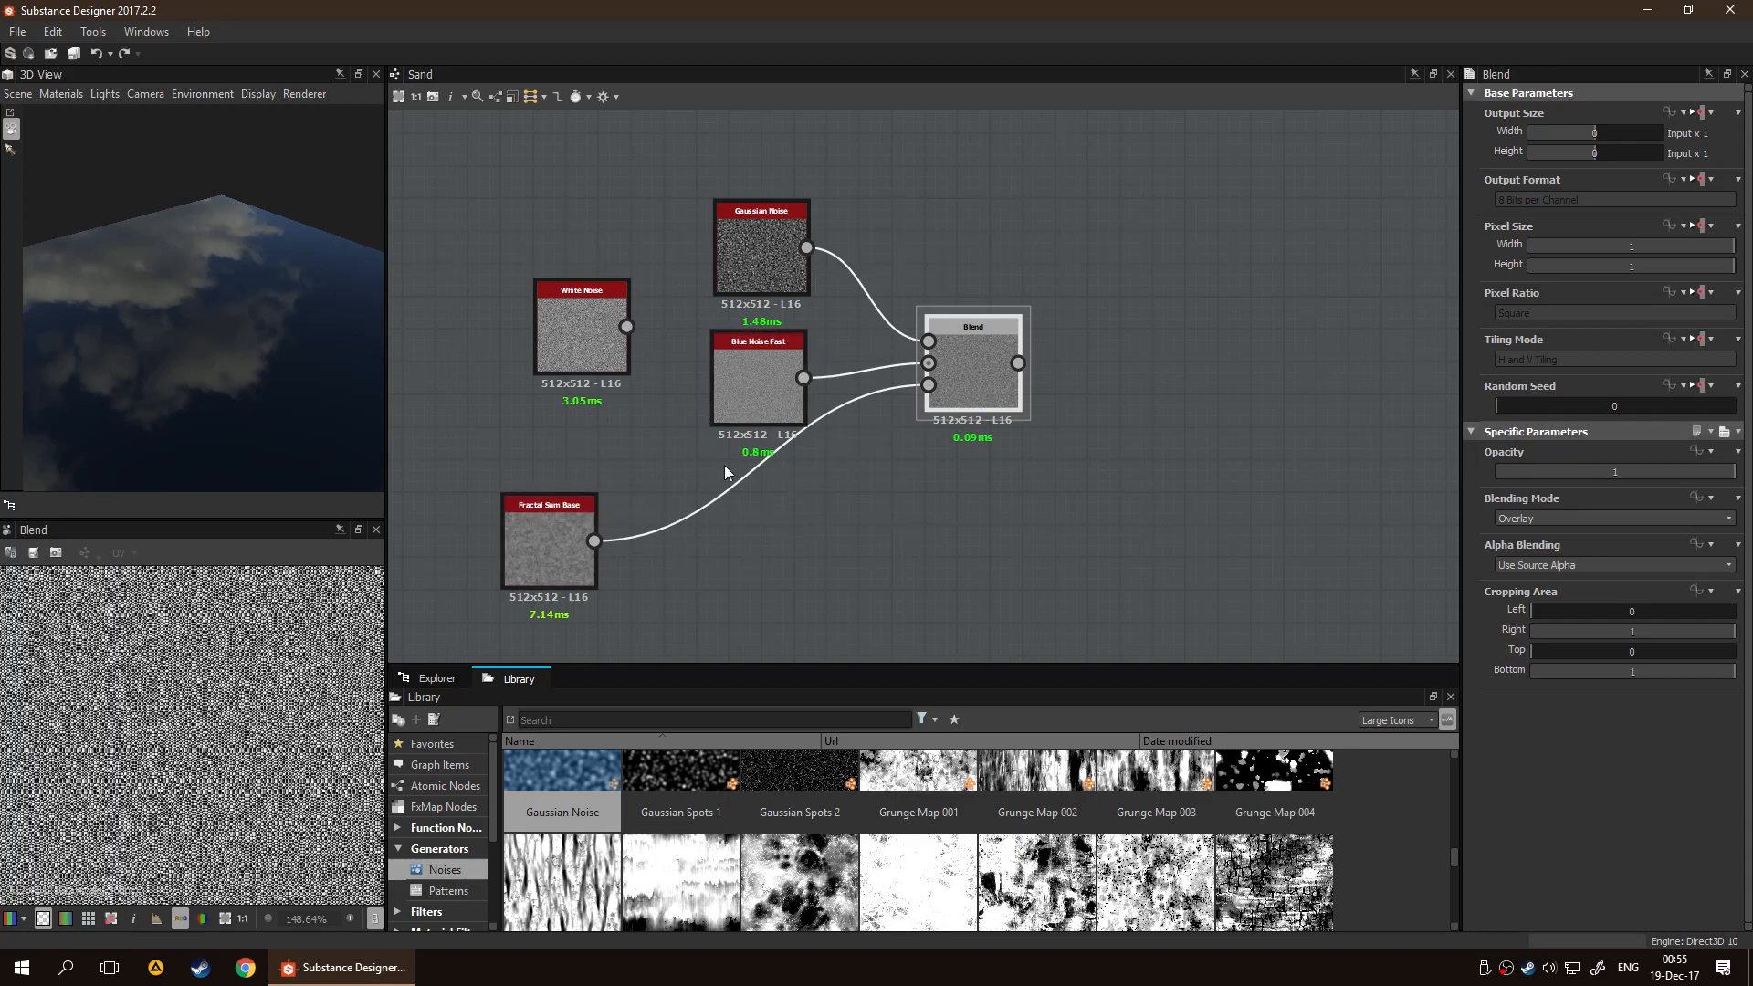
pyautogui.scroll(4, 201, 731)
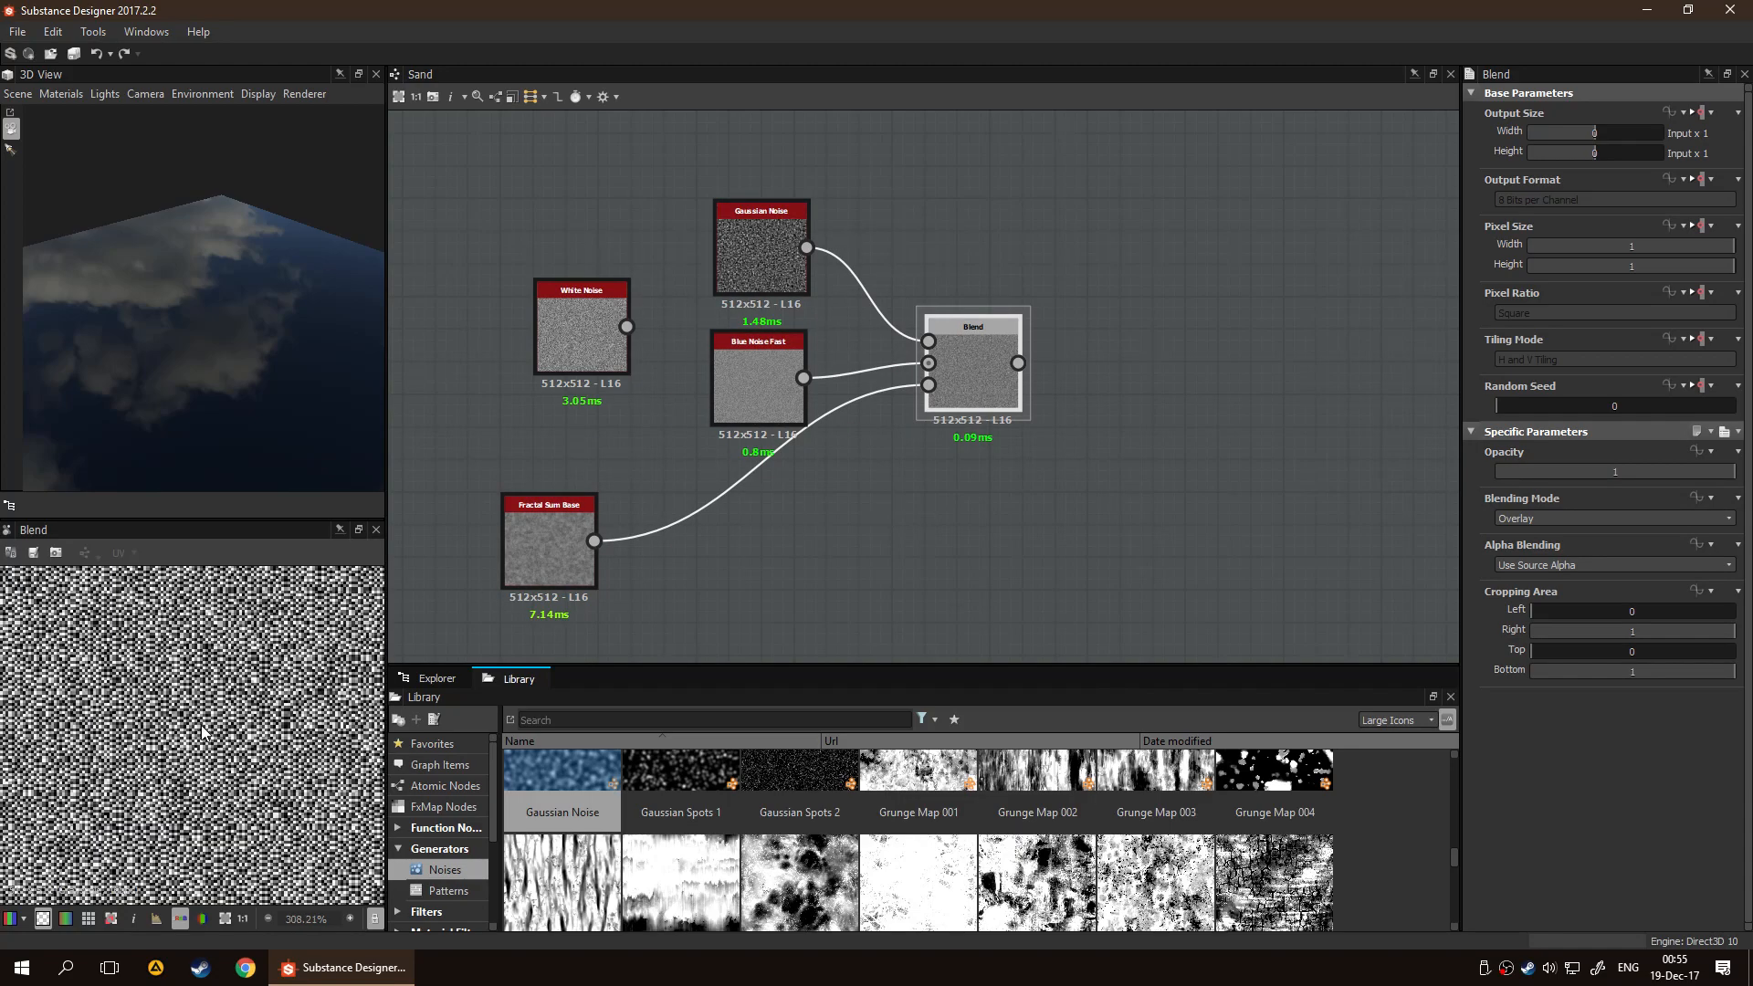
pyautogui.scroll(-2, 728, 608)
pyautogui.scroll(4, 792, 535)
# Set Fractal Sum Base to Max Level 7, Min Level 8, Global Opacity 1 and Roughness 0.27
pyautogui.click(450, 583)
pyautogui.click(747, 250)
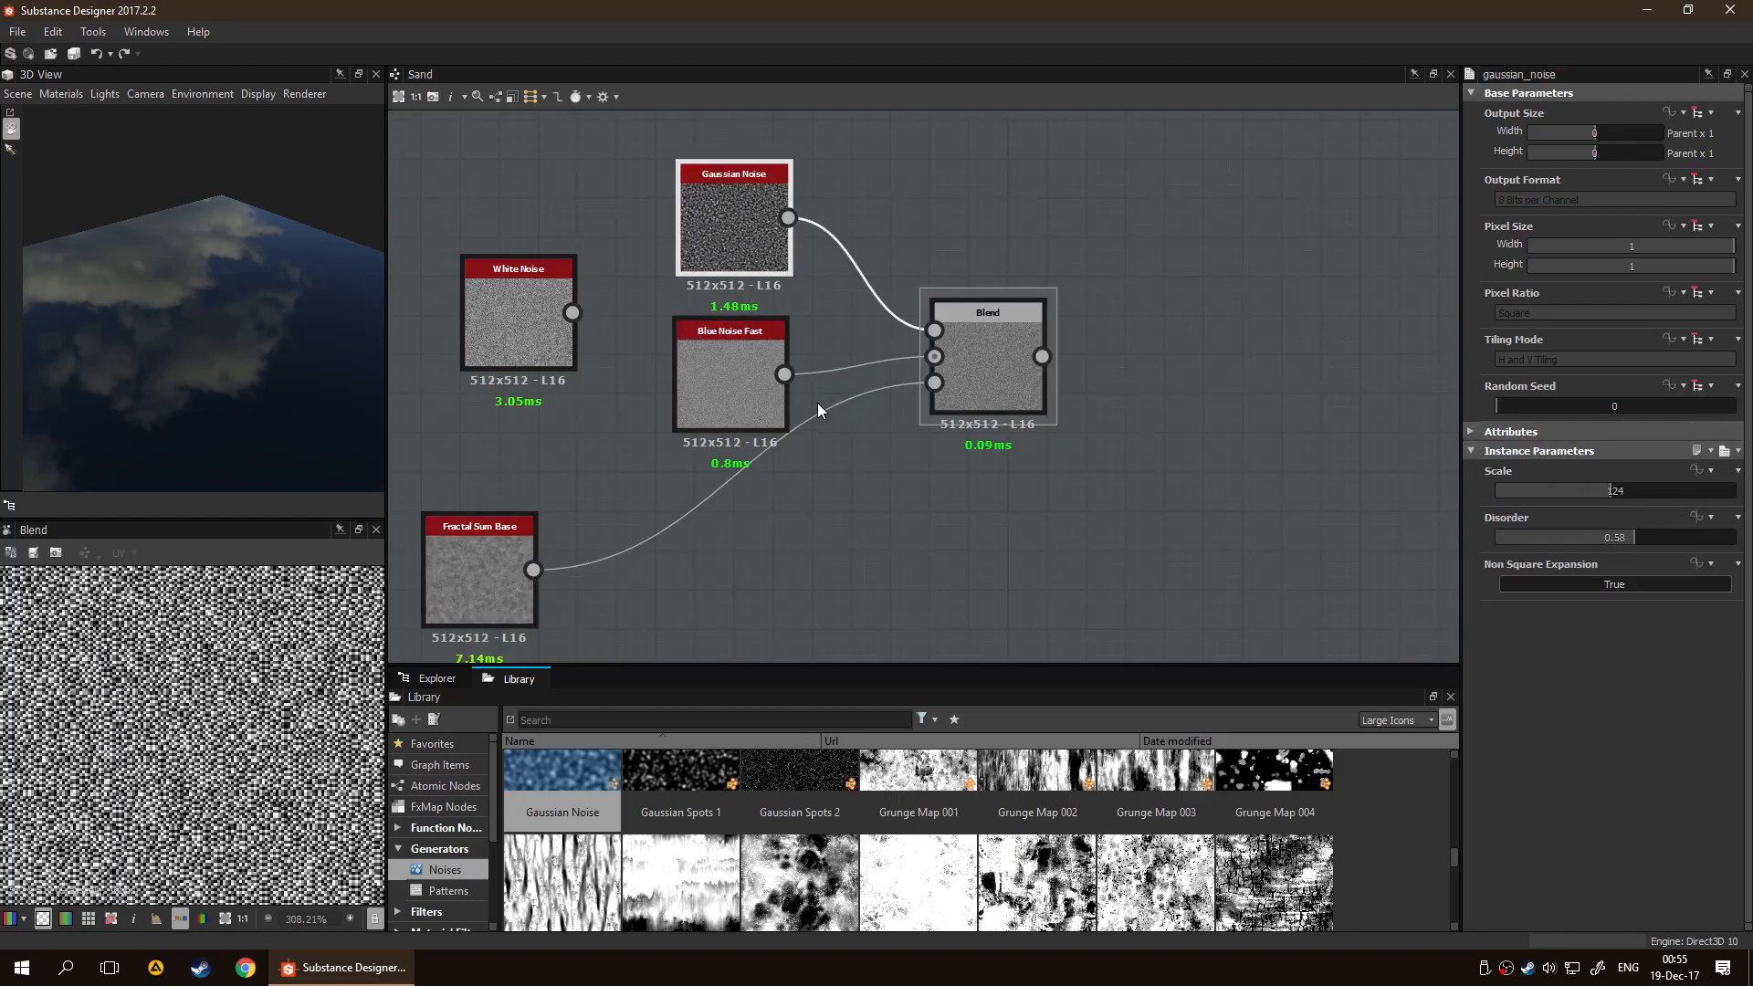
pyautogui.click(478, 552)
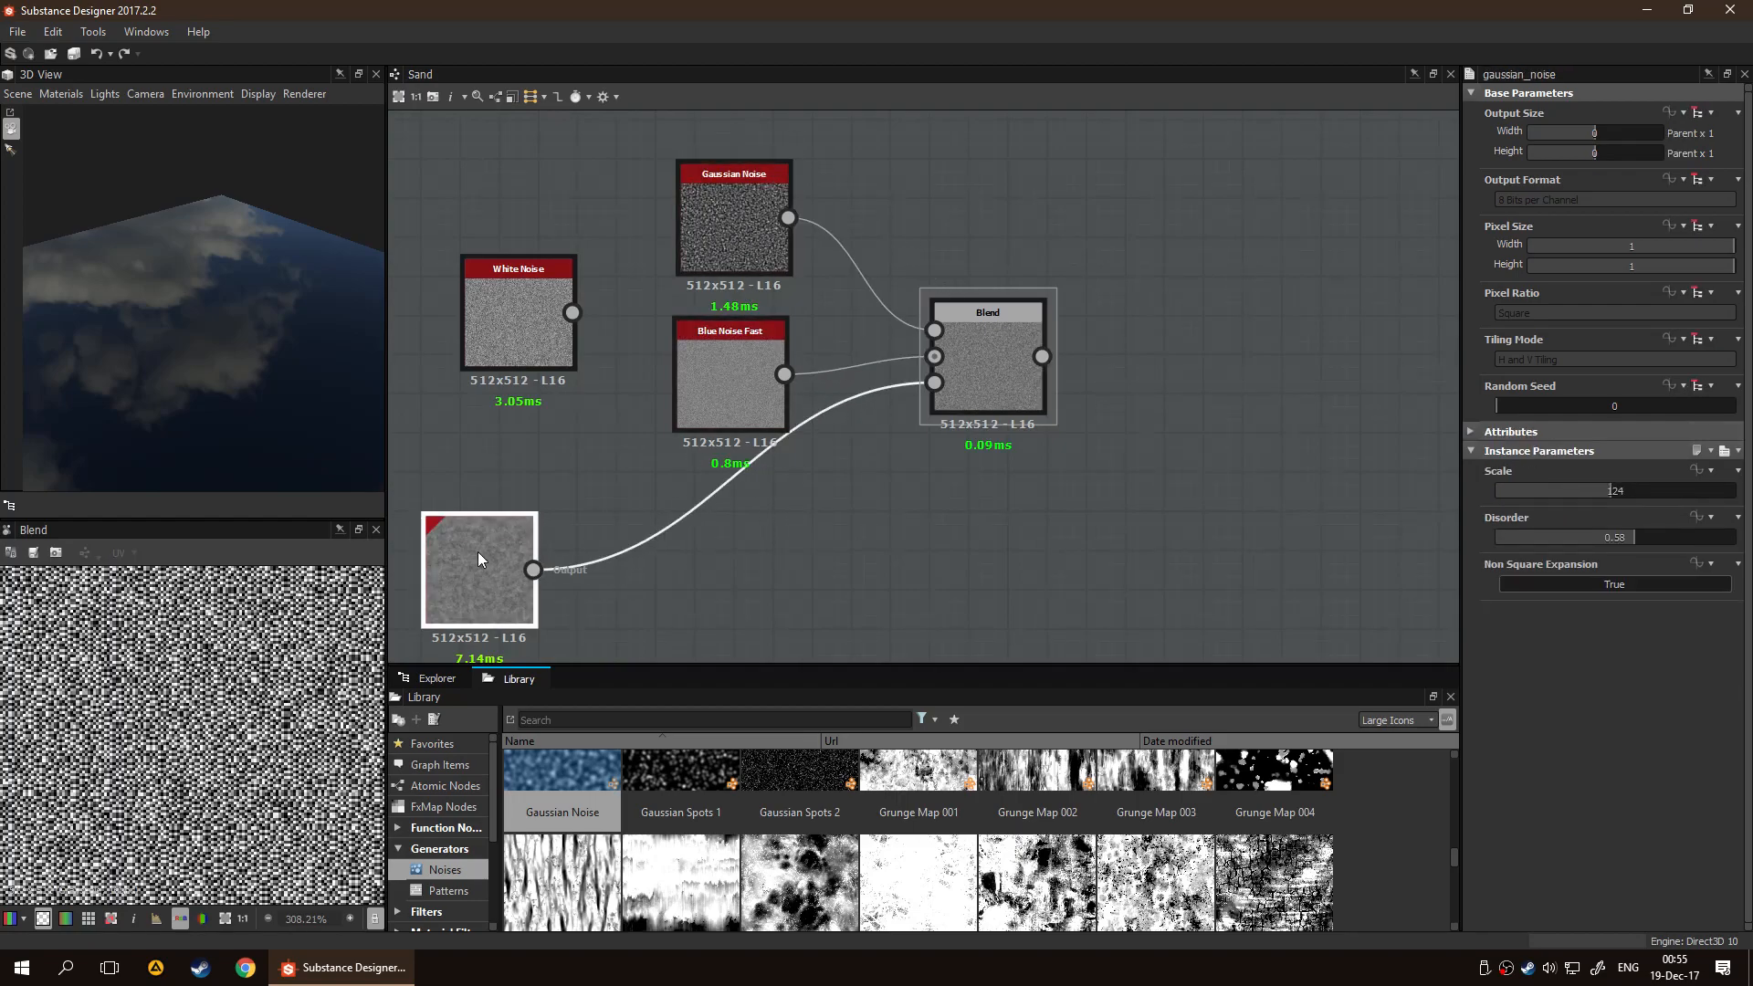
pyautogui.doubleClick(478, 552)
pyautogui.moveTo(1717, 634); pyautogui.dragTo(1652, 596)
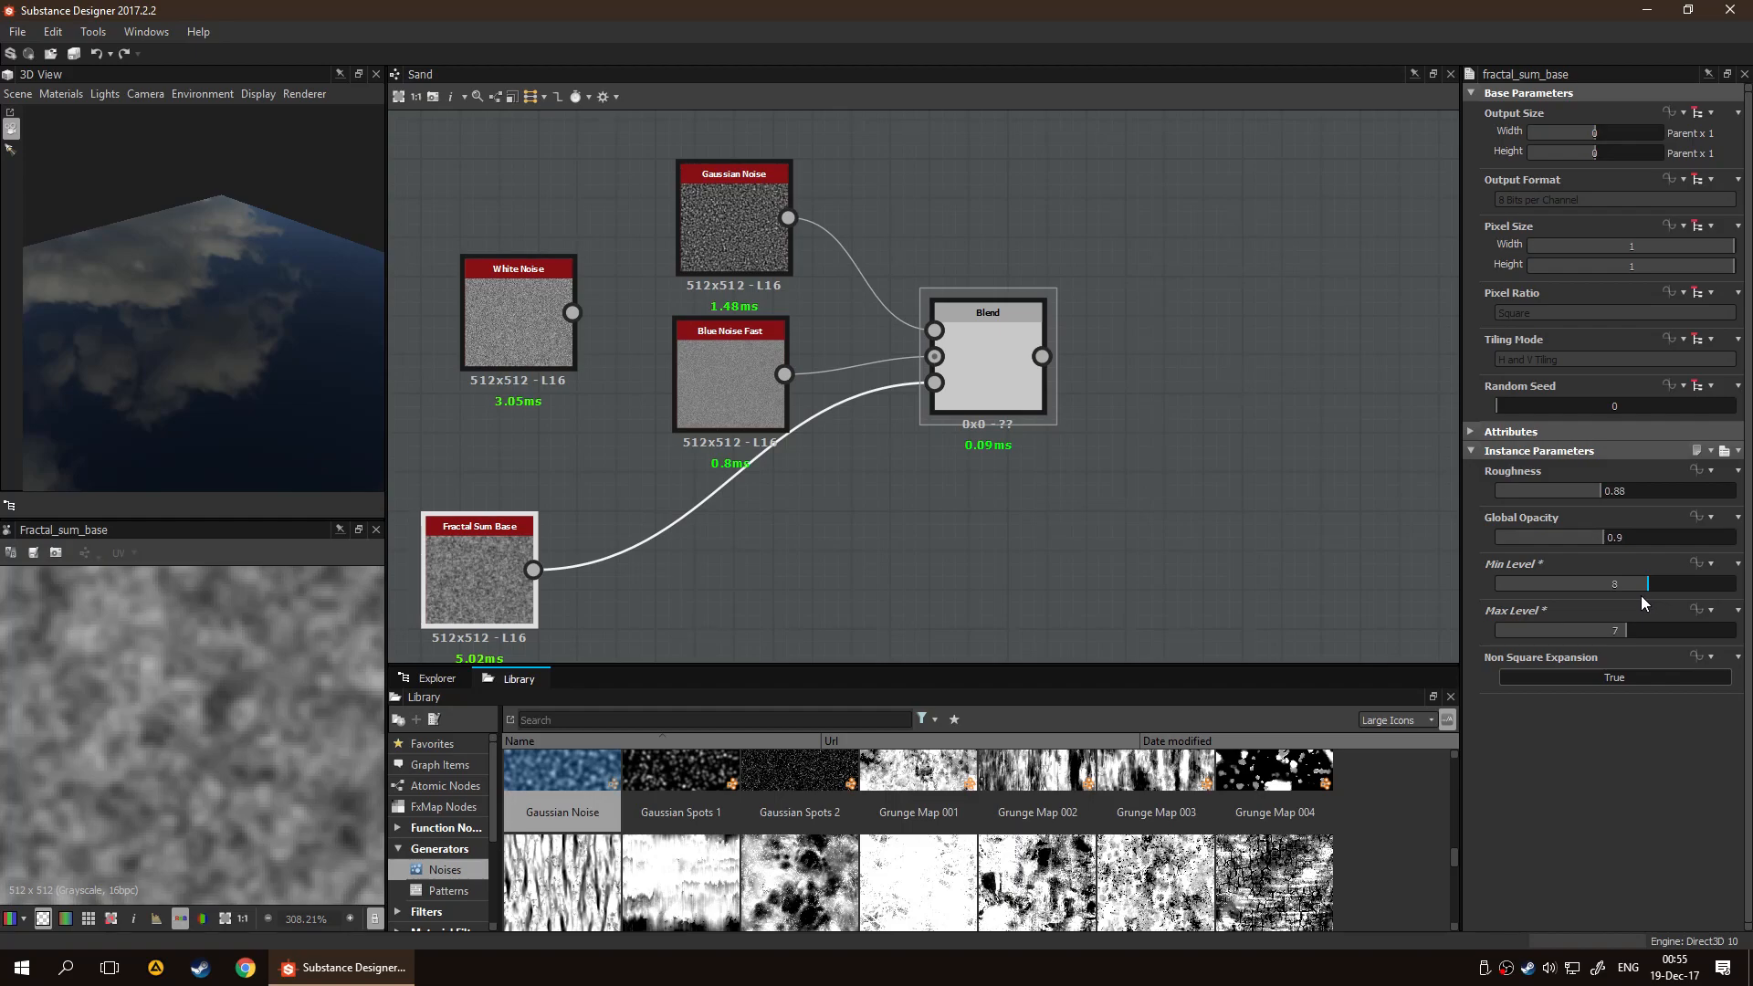
pyautogui.moveTo(1591, 536); pyautogui.dragTo(1526, 496)
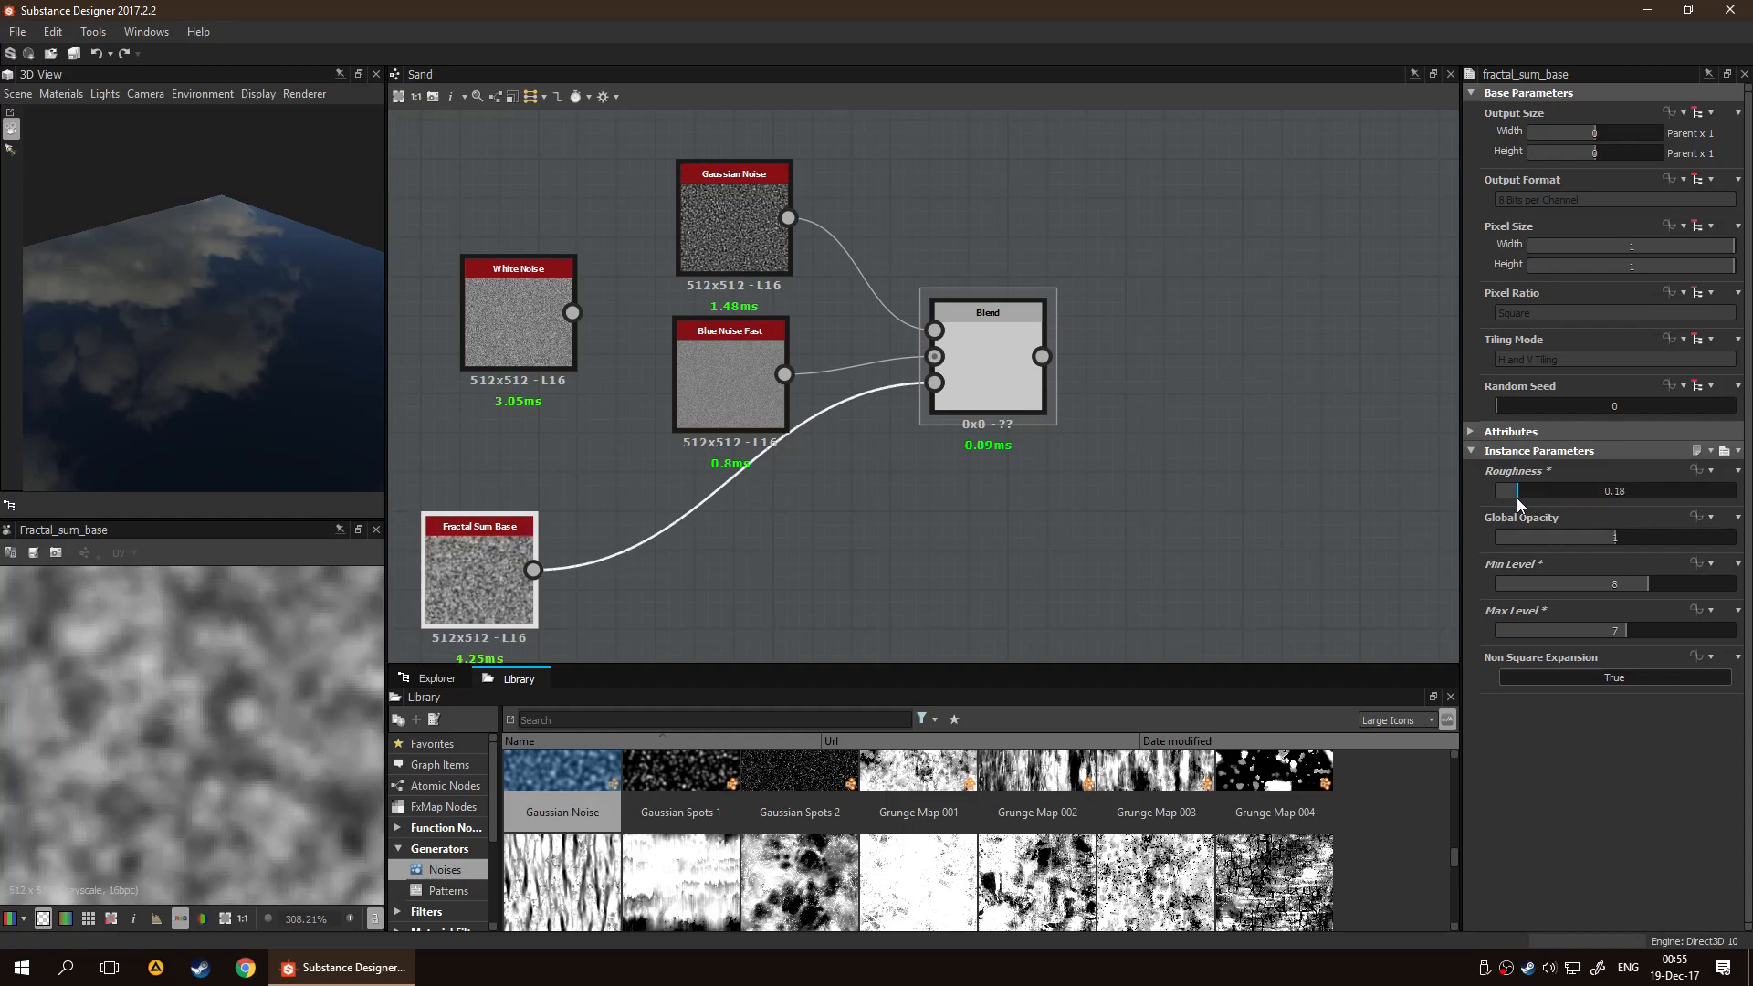
# Examine the Blend node's output and compare it with the Fractal Sum Base opacity mask
pyautogui.click(993, 378)
pyautogui.scroll(-9, 227, 758)
pyautogui.scroll(5, 180, 793)
pyautogui.scroll(3, 187, 787)
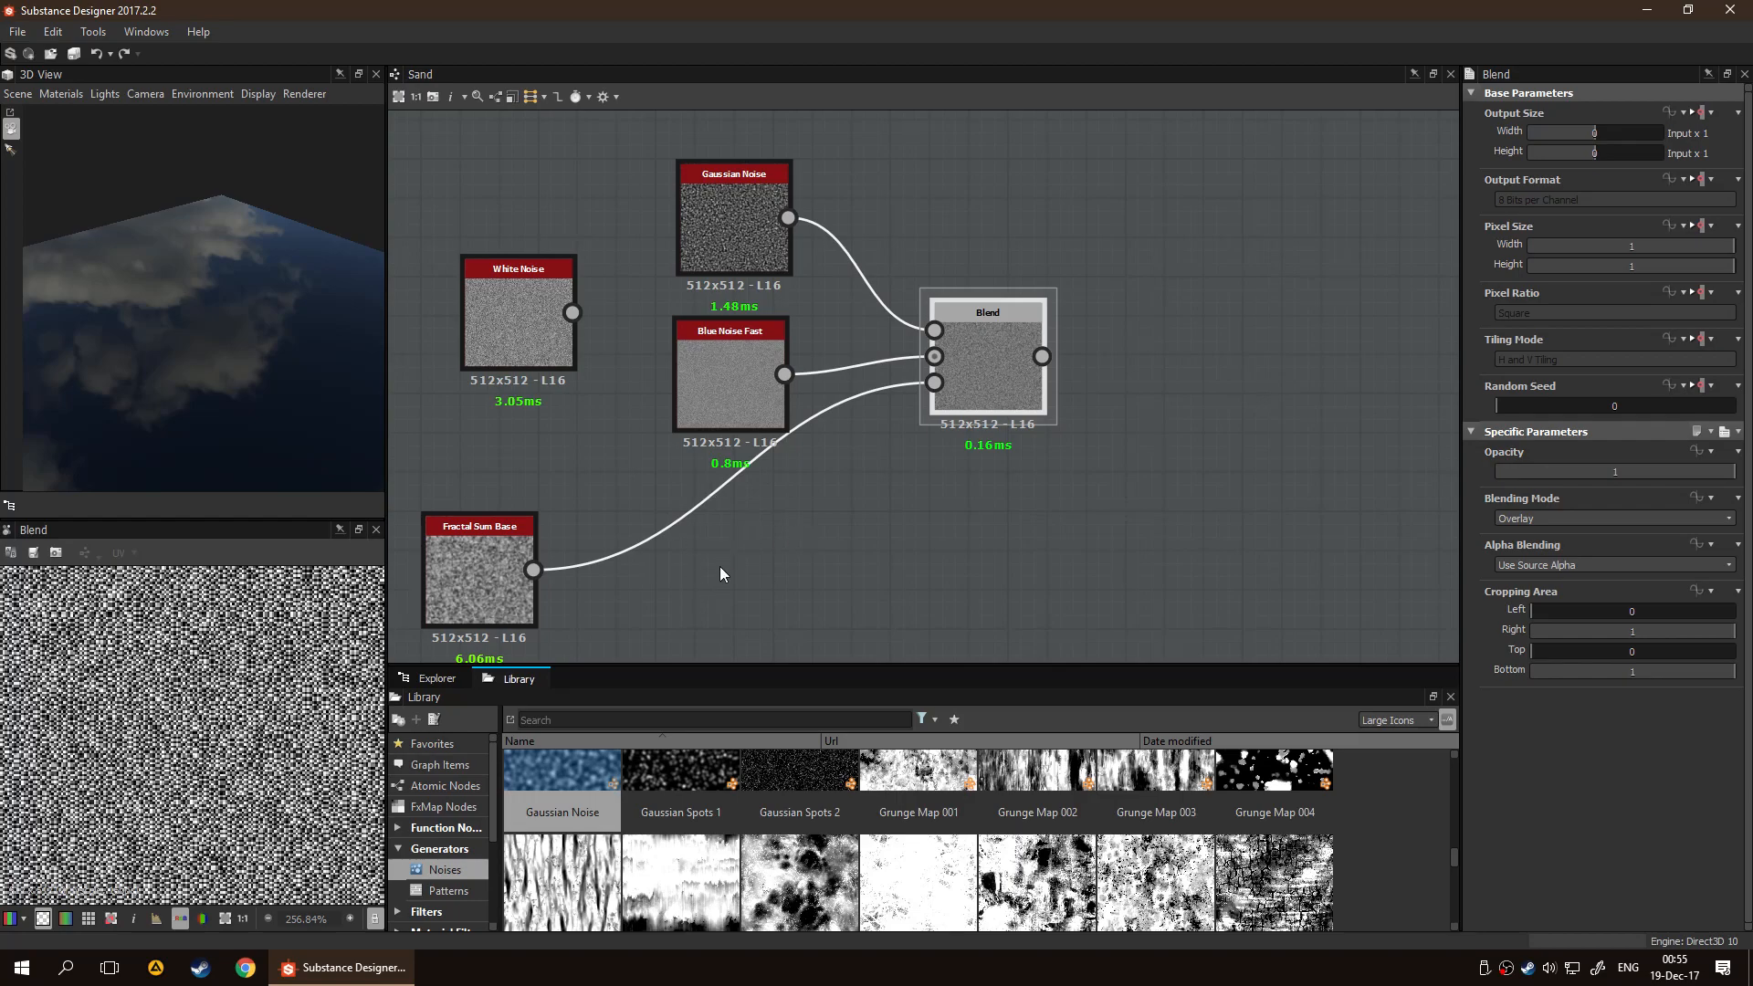
pyautogui.scroll(-7, 224, 730)
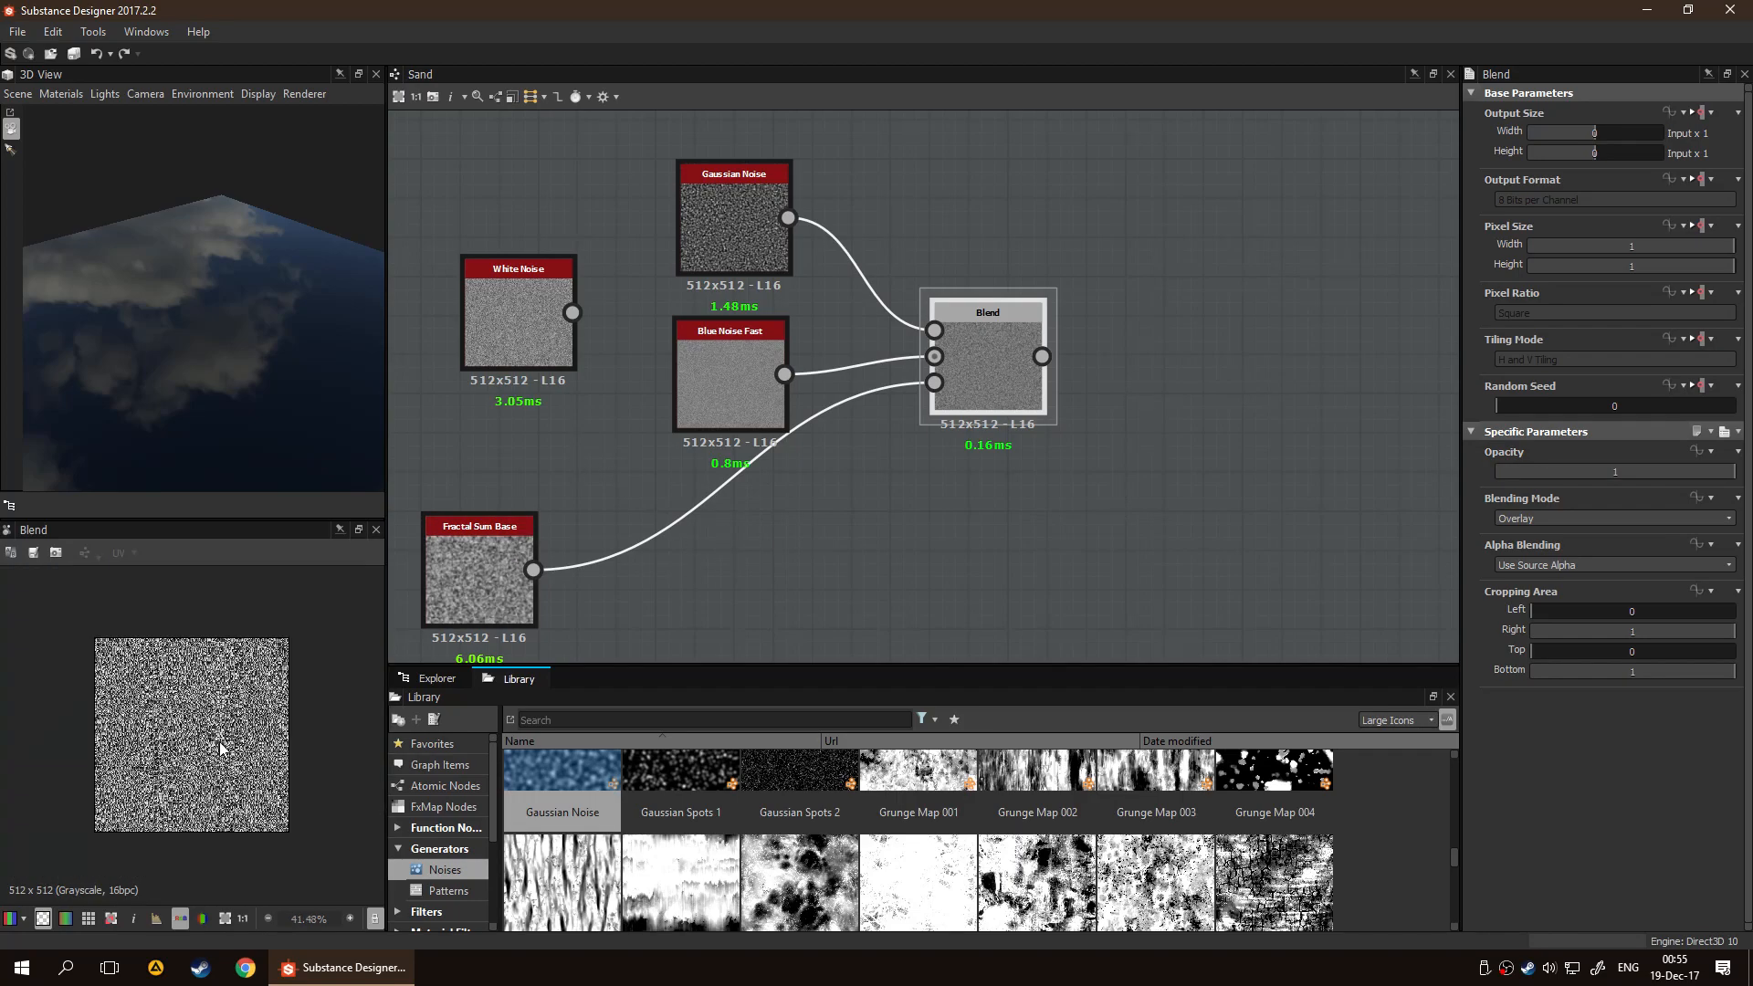
pyautogui.doubleClick(484, 584)
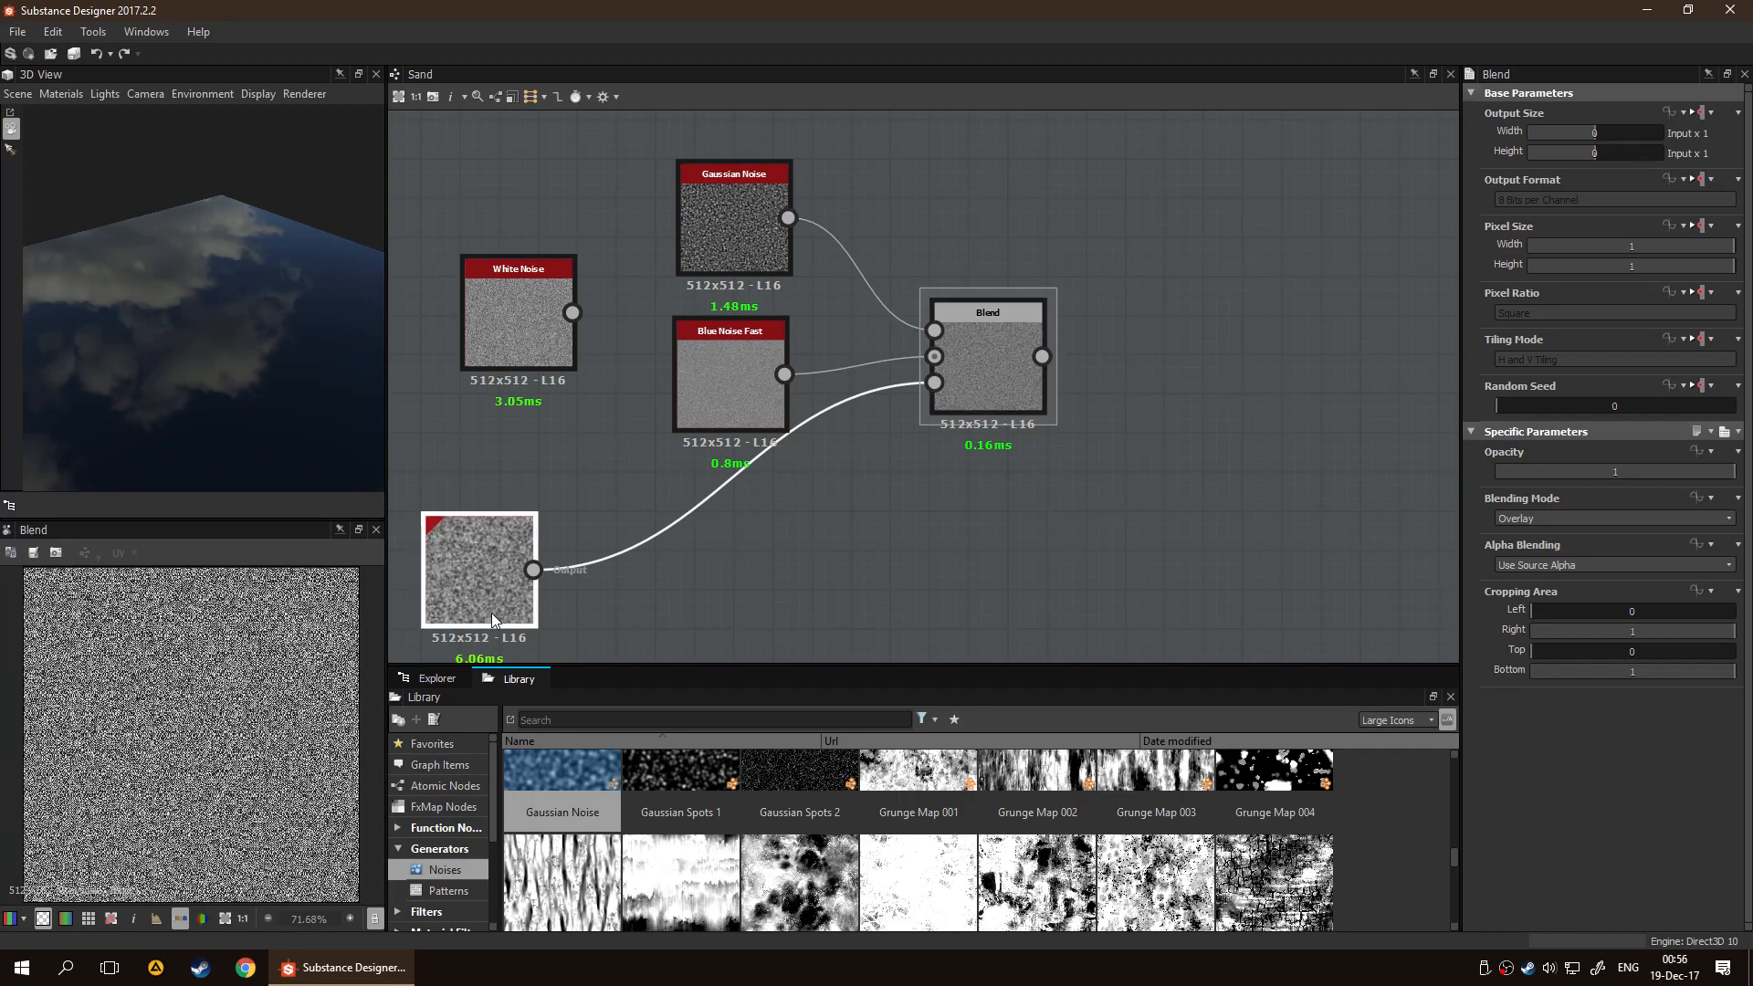
pyautogui.doubleClick(986, 365)
# Set the Blend node's blending mode to Copy, keeping its Opacity at 1
pyautogui.click(1580, 518)
pyautogui.click(1574, 516)
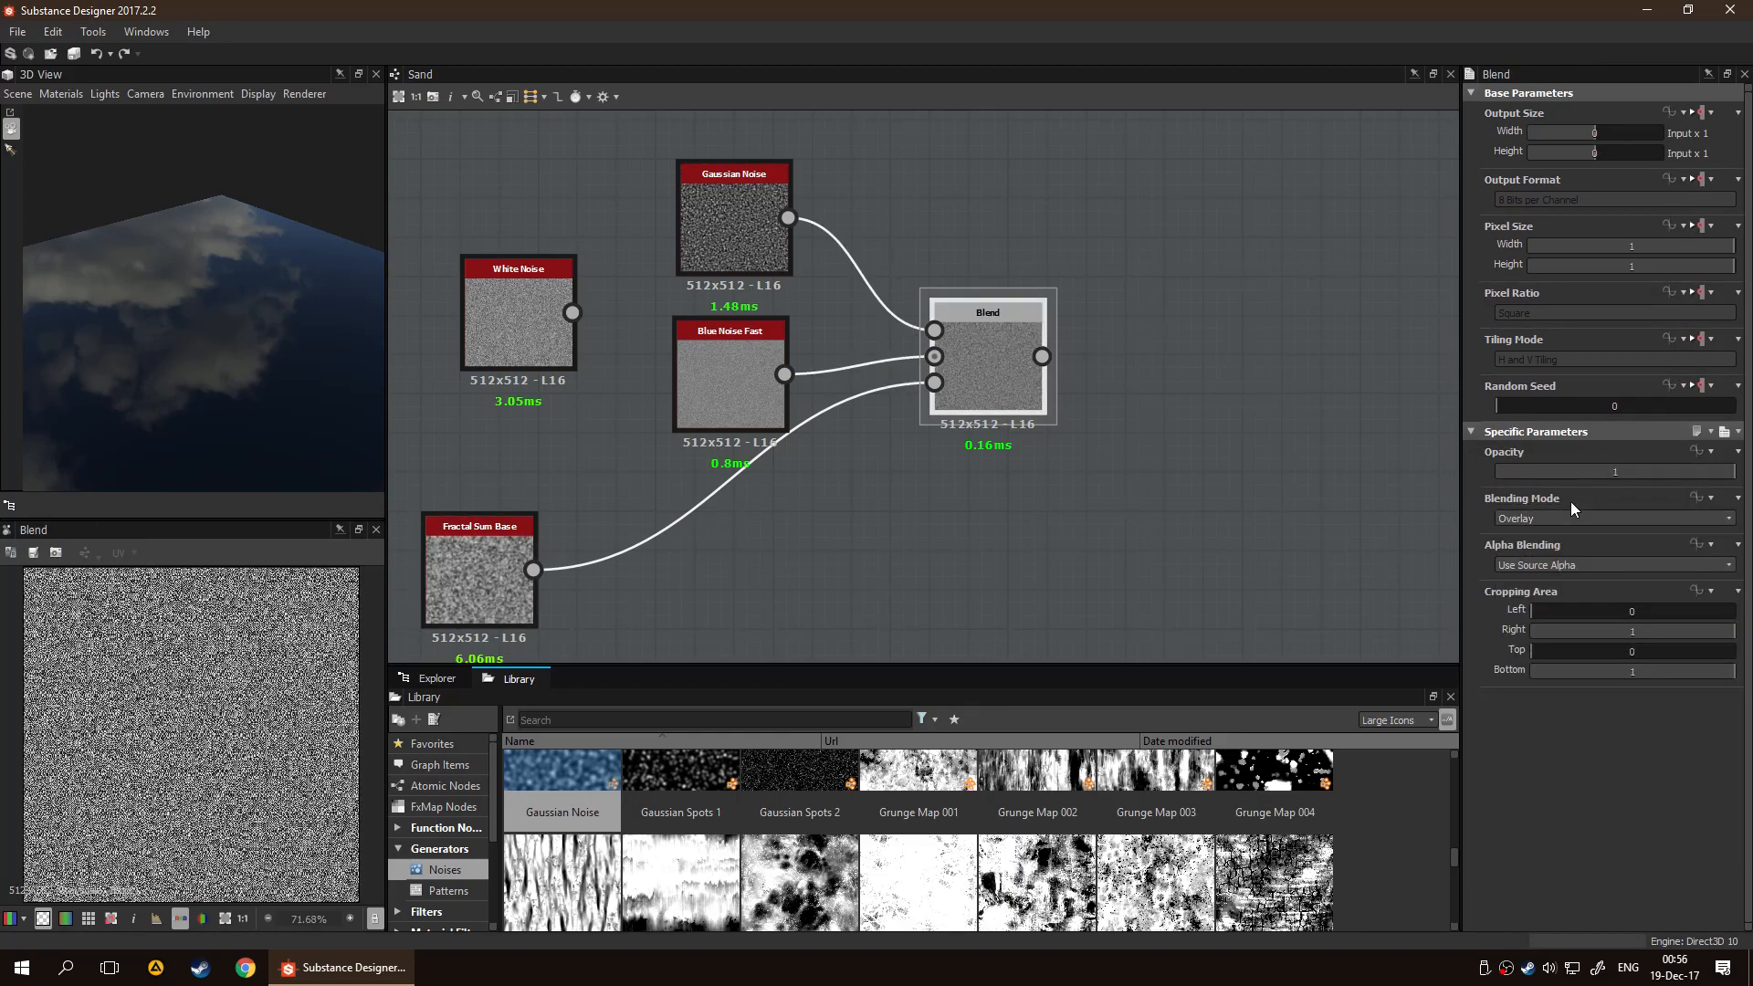
pyautogui.moveTo(1629, 474); pyautogui.dragTo(1738, 474)
pyautogui.click(1633, 515)
pyautogui.click(1614, 533)
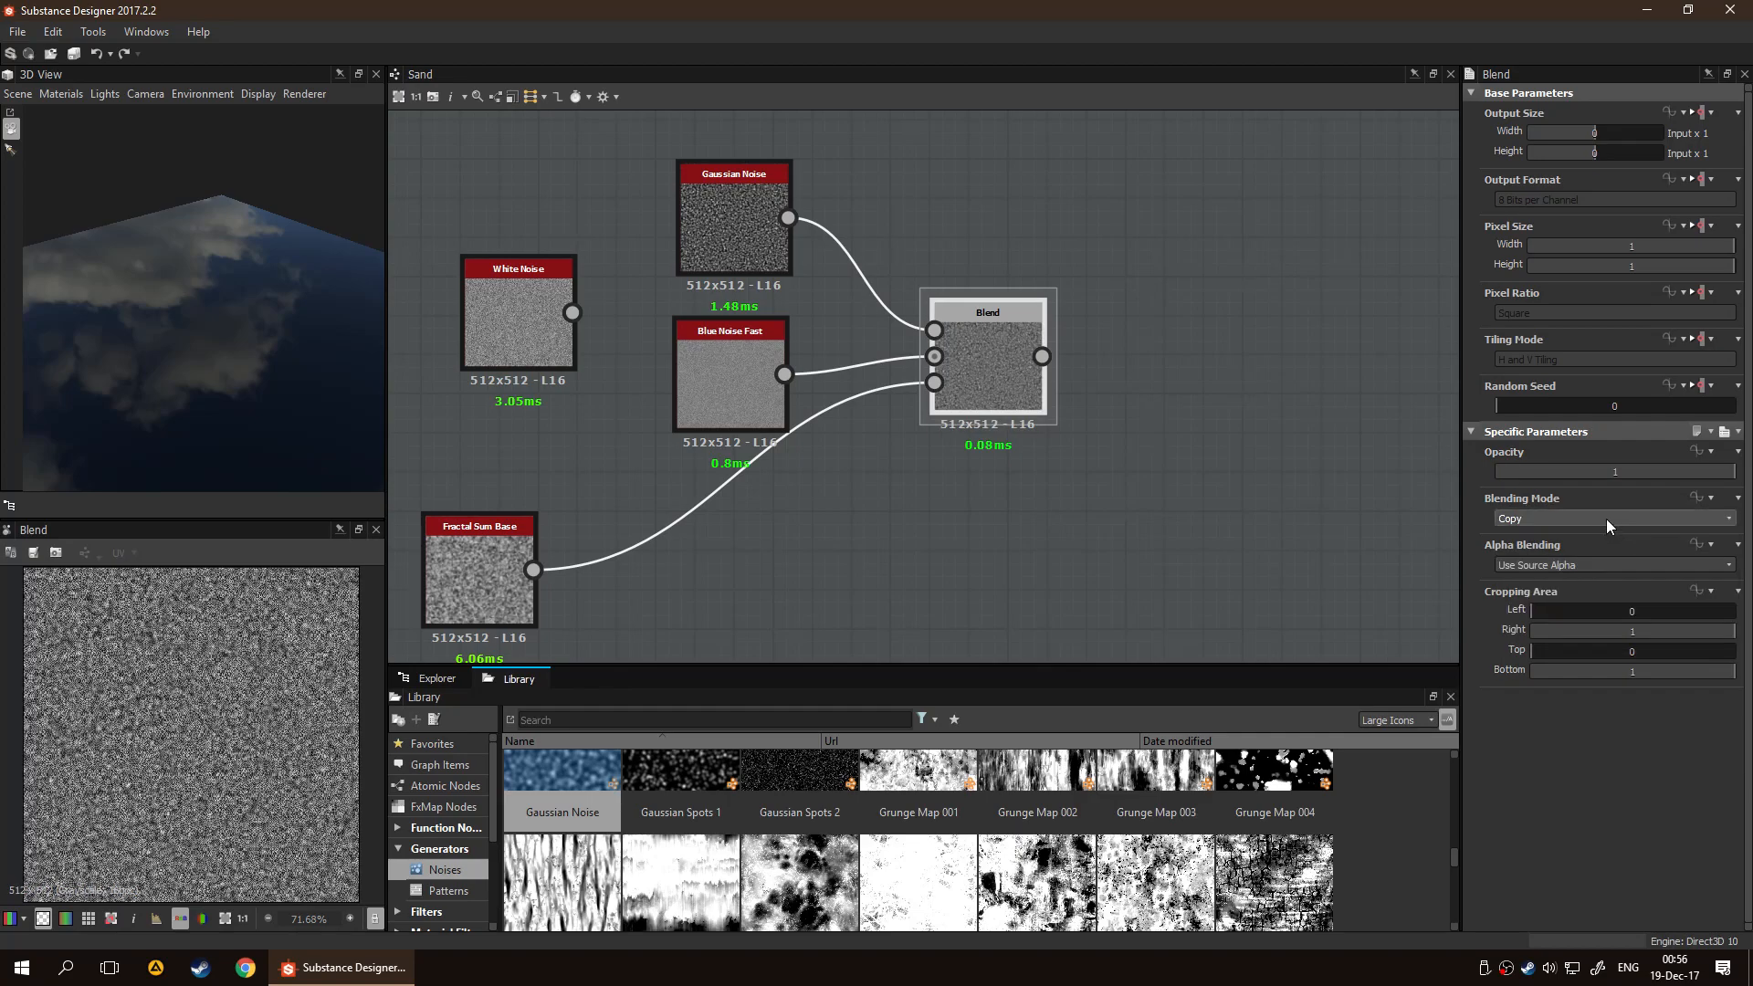
pyautogui.scroll(2, 1605, 517)
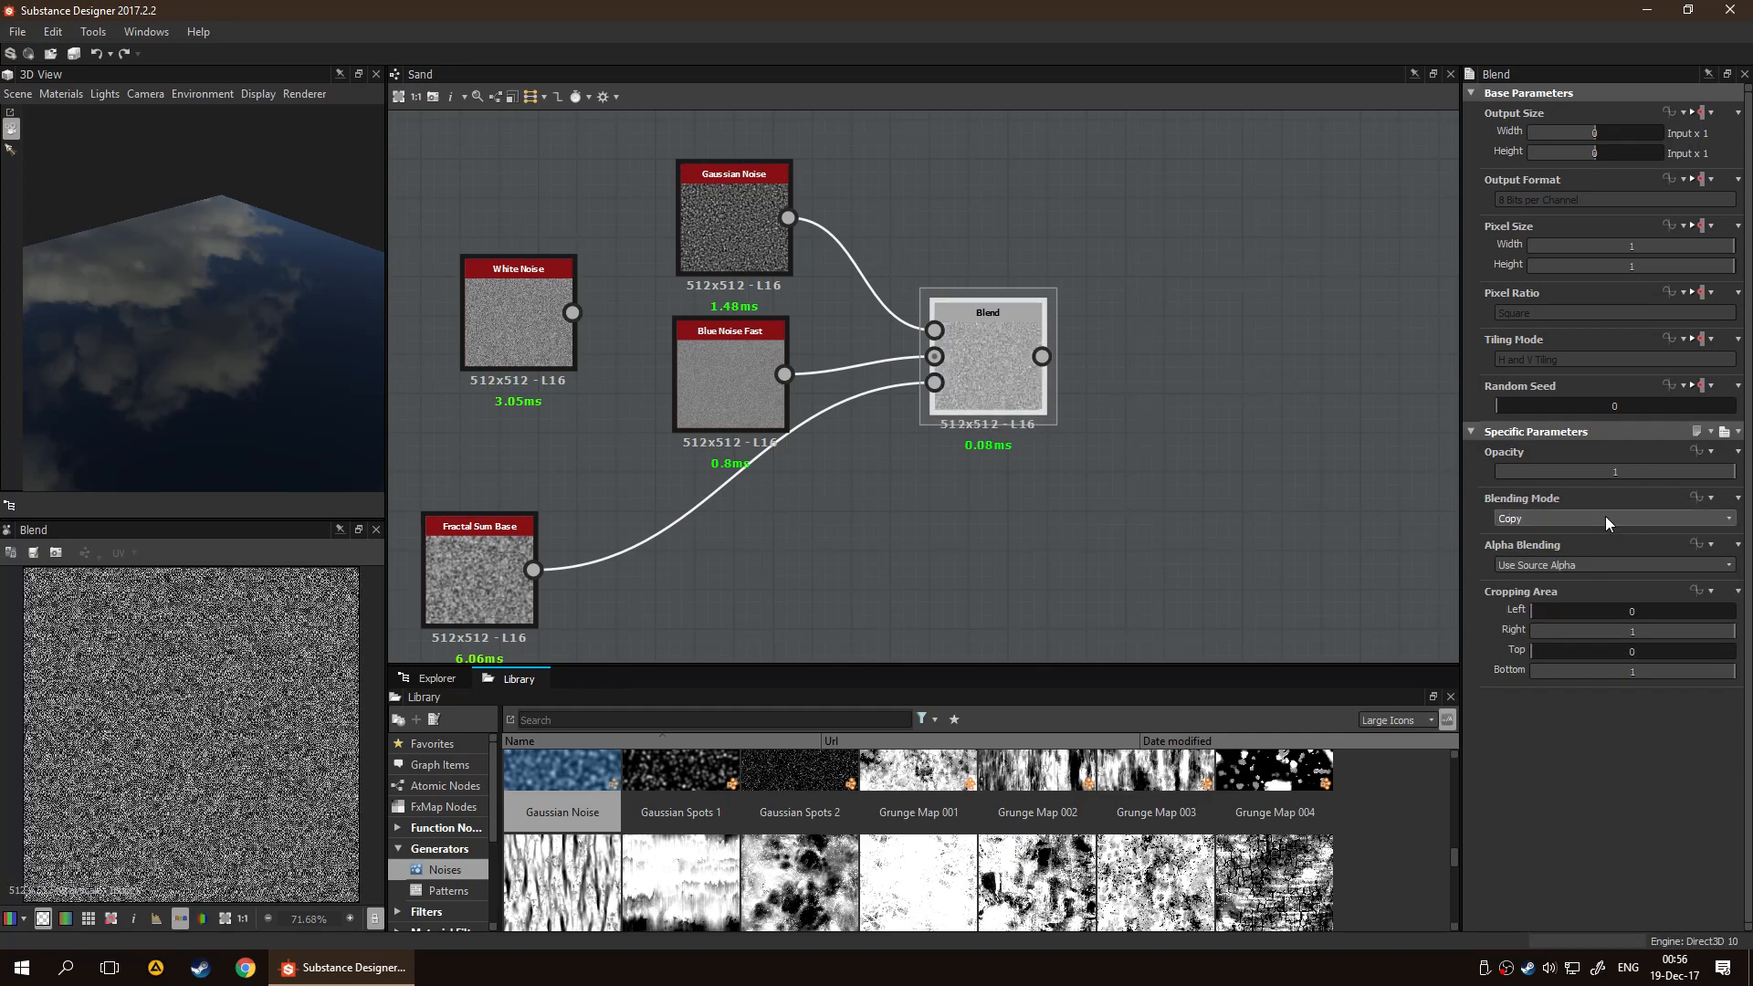
pyautogui.scroll(5, 248, 727)
pyautogui.scroll(4, 248, 727)
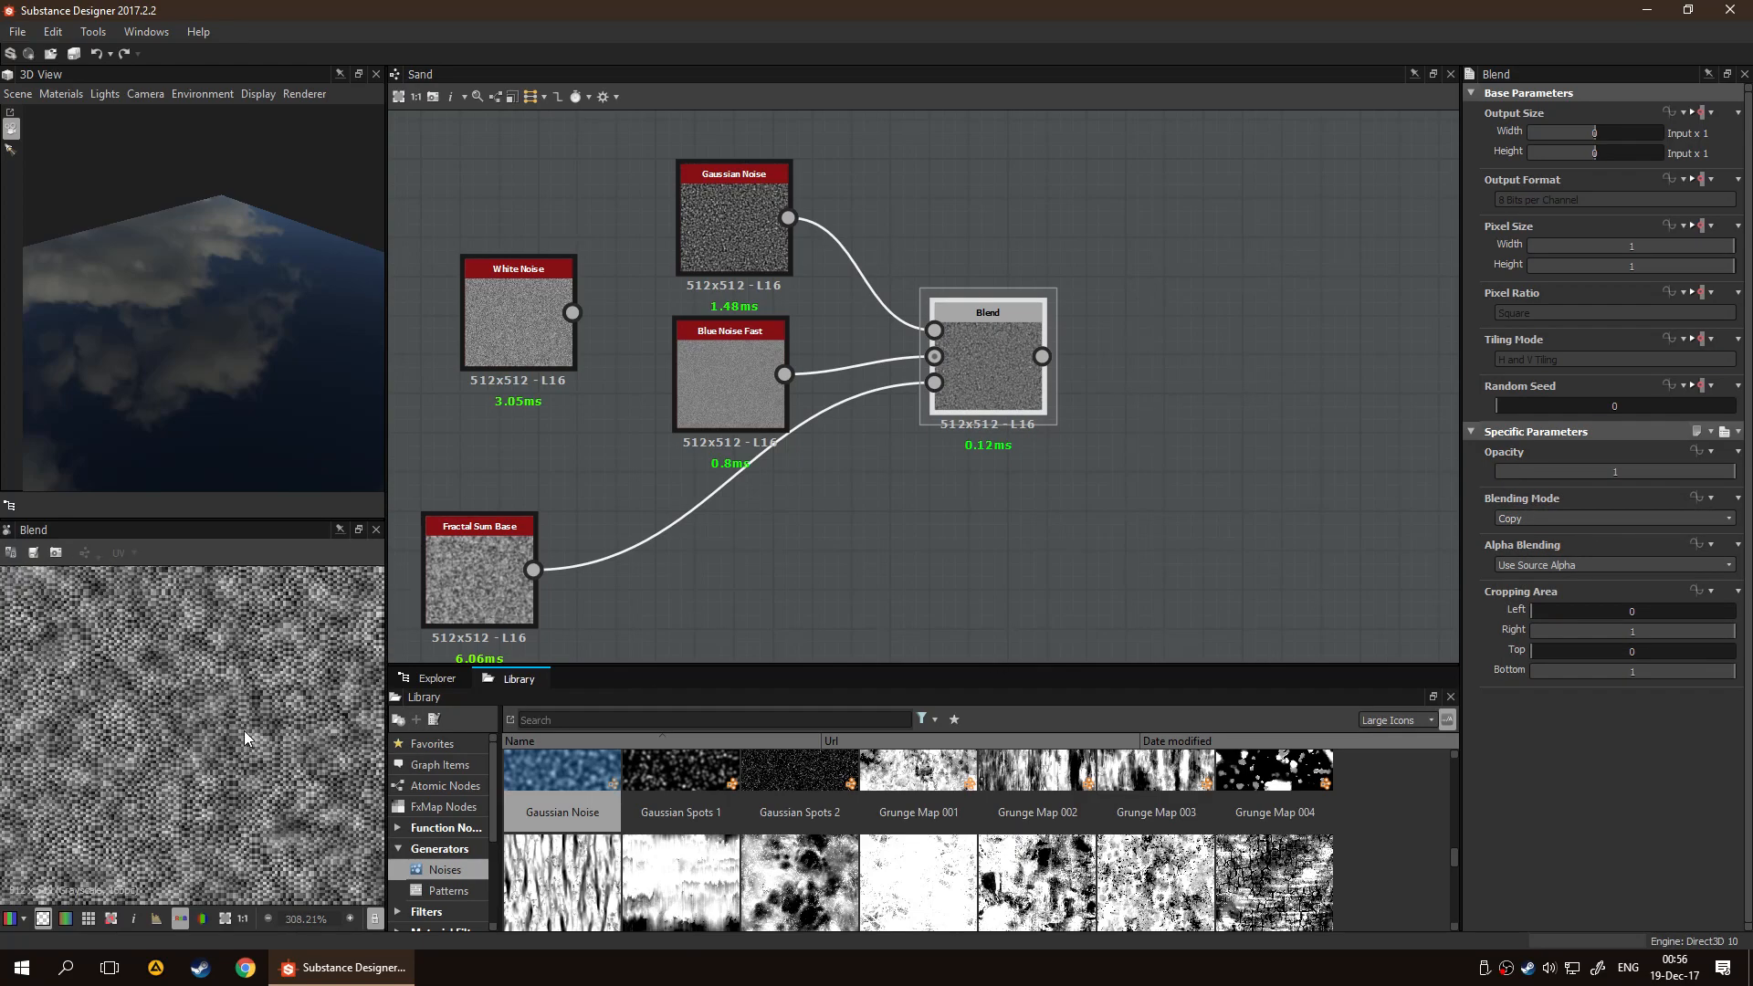
# Compare the Fractal Sum Base mask with the Blend node's output up close
pyautogui.scroll(2, 232, 750)
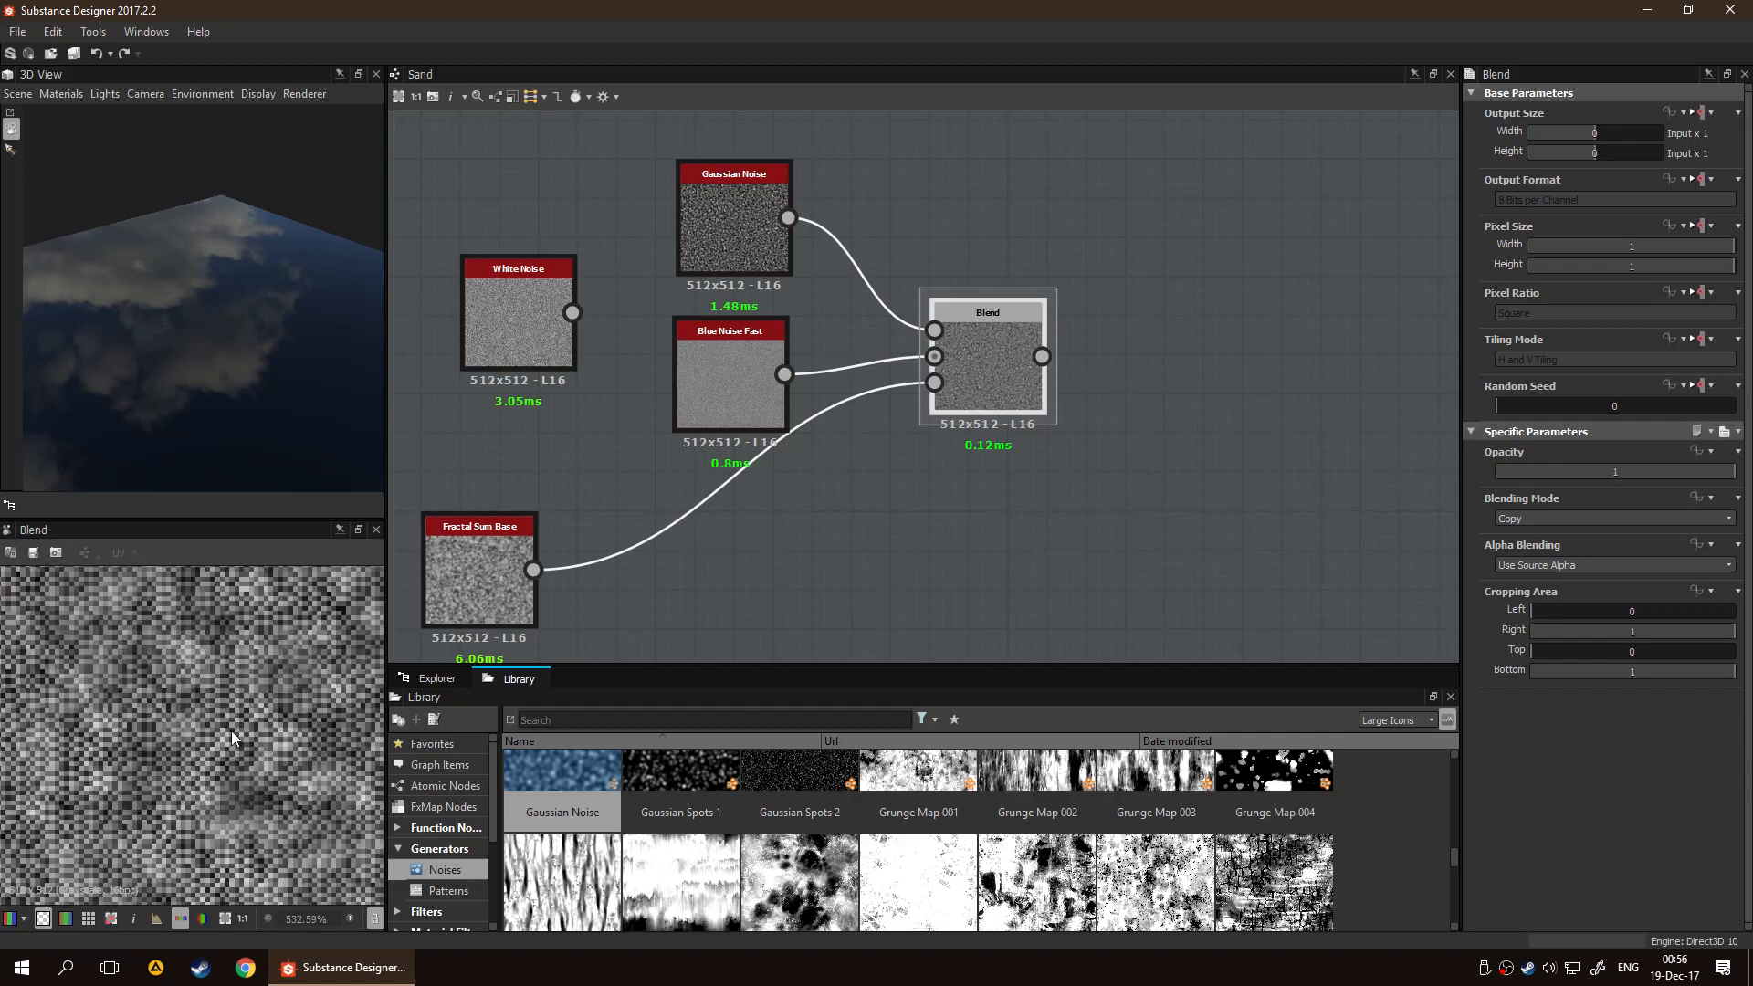
pyautogui.doubleClick(490, 593)
pyautogui.doubleClick(1002, 409)
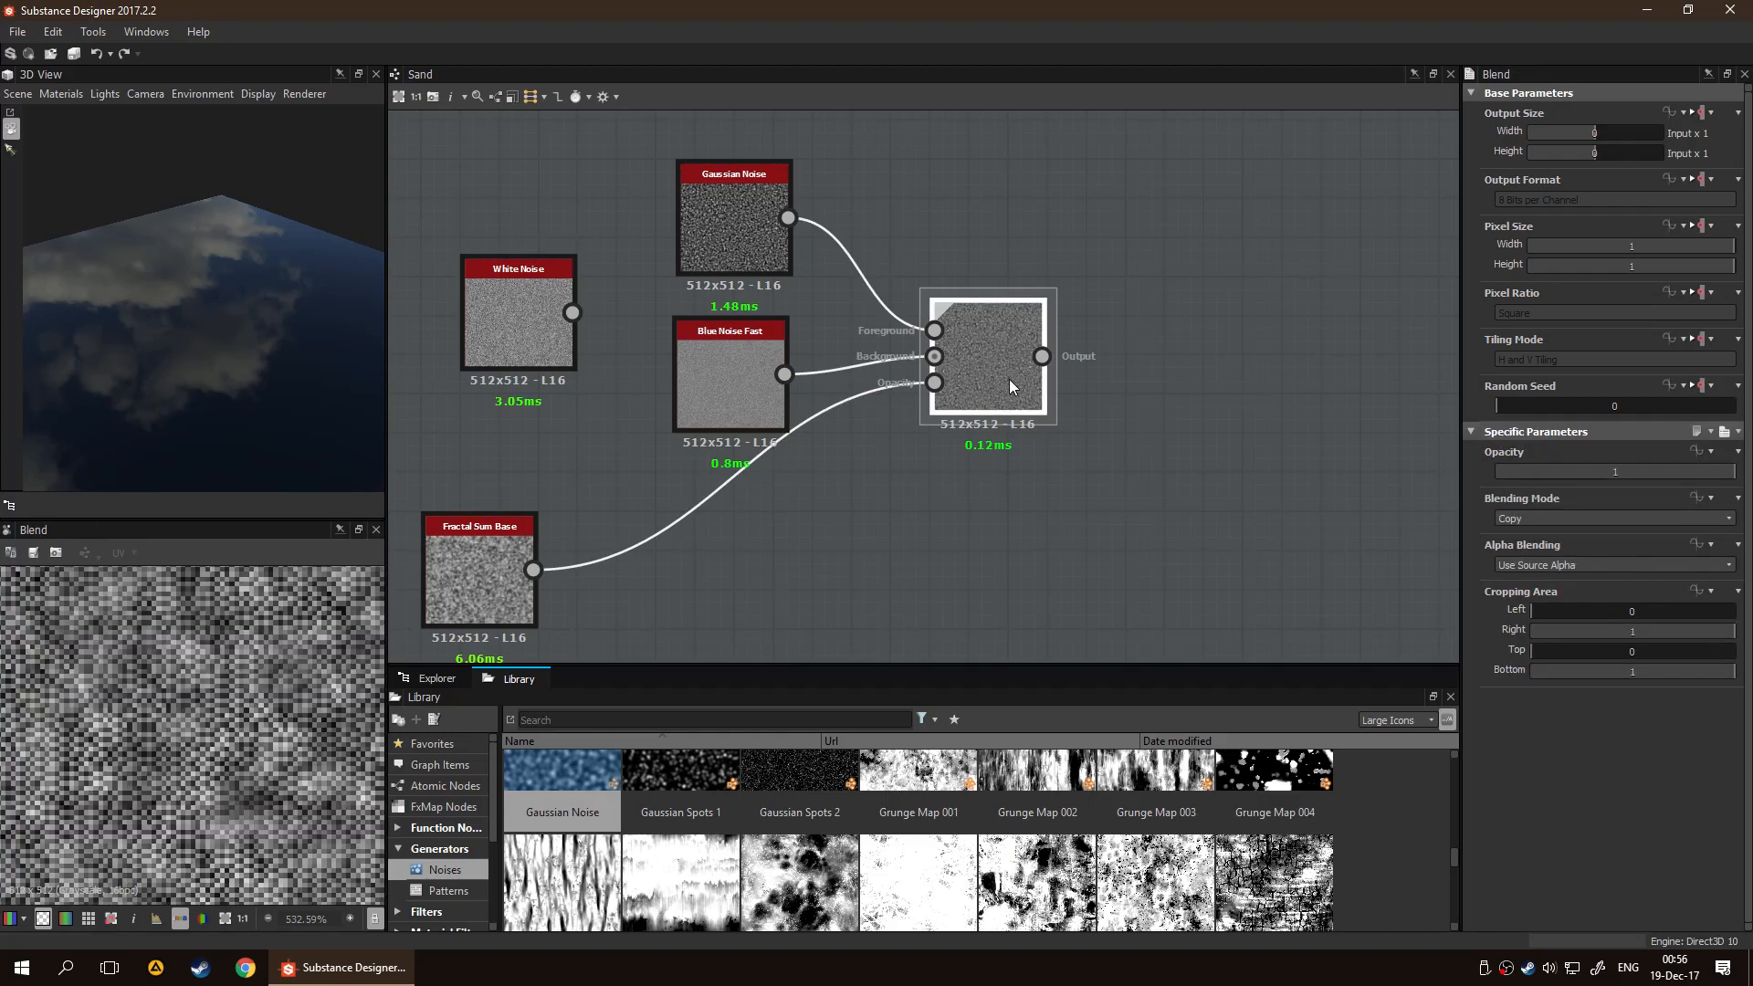
pyautogui.doubleClick(473, 579)
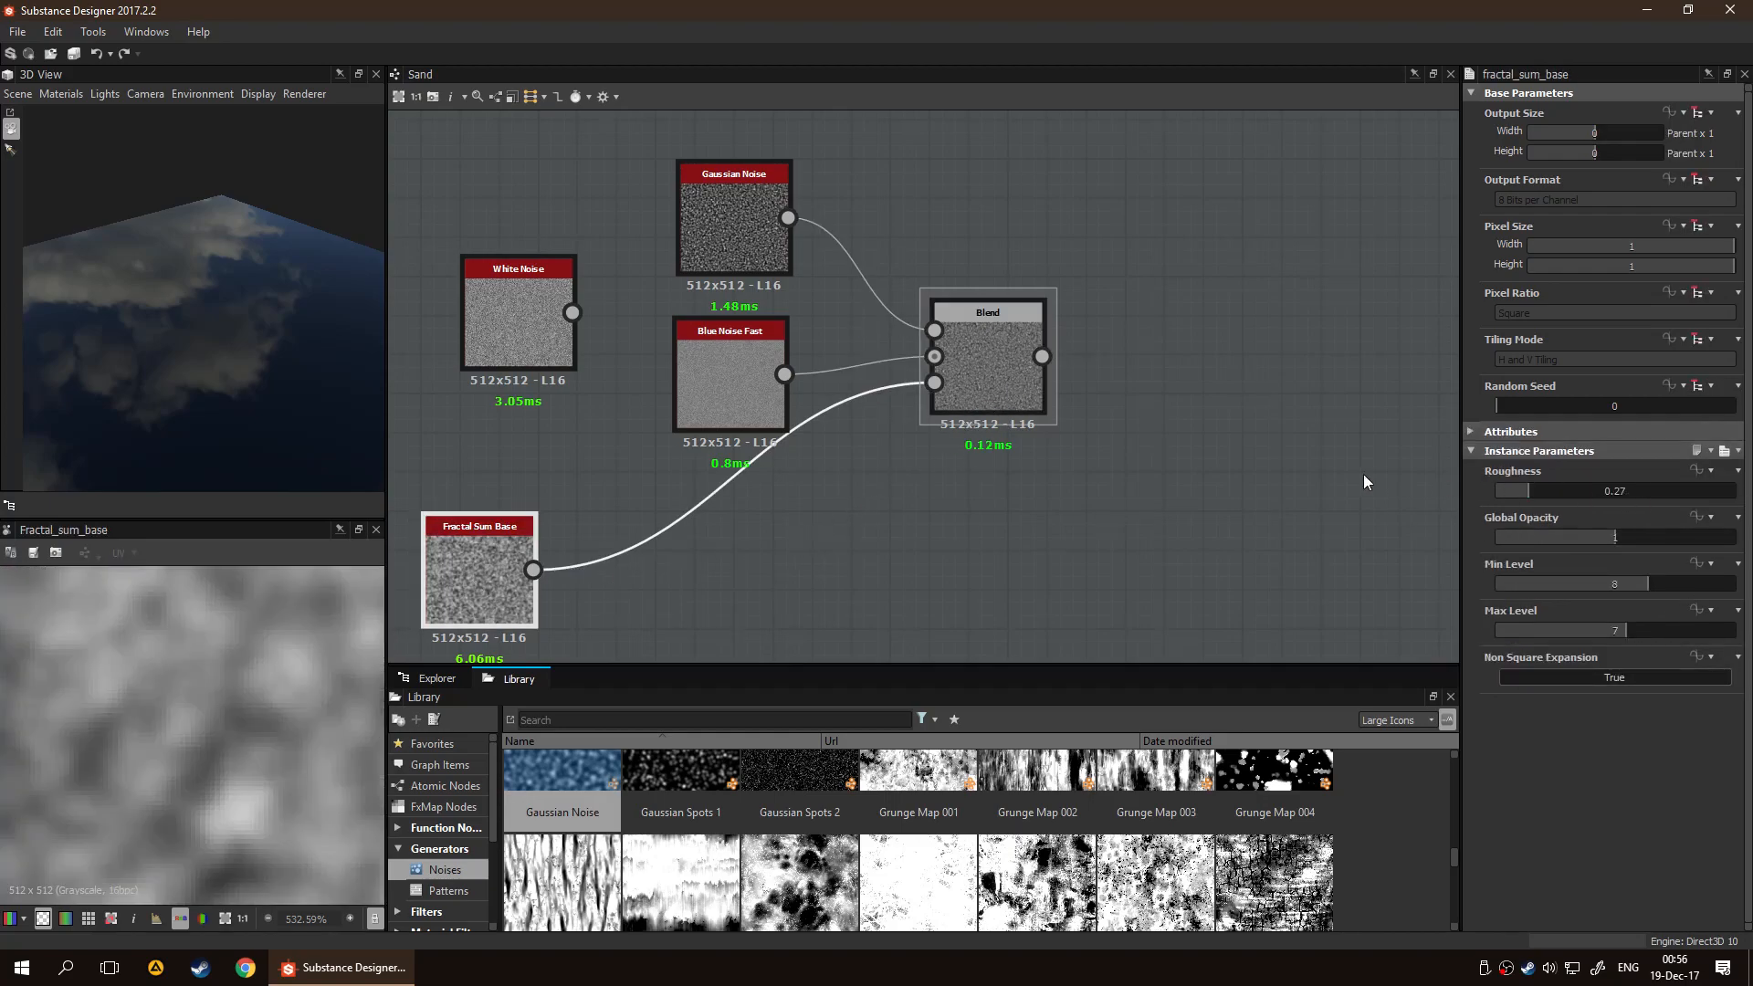
pyautogui.click(981, 520)
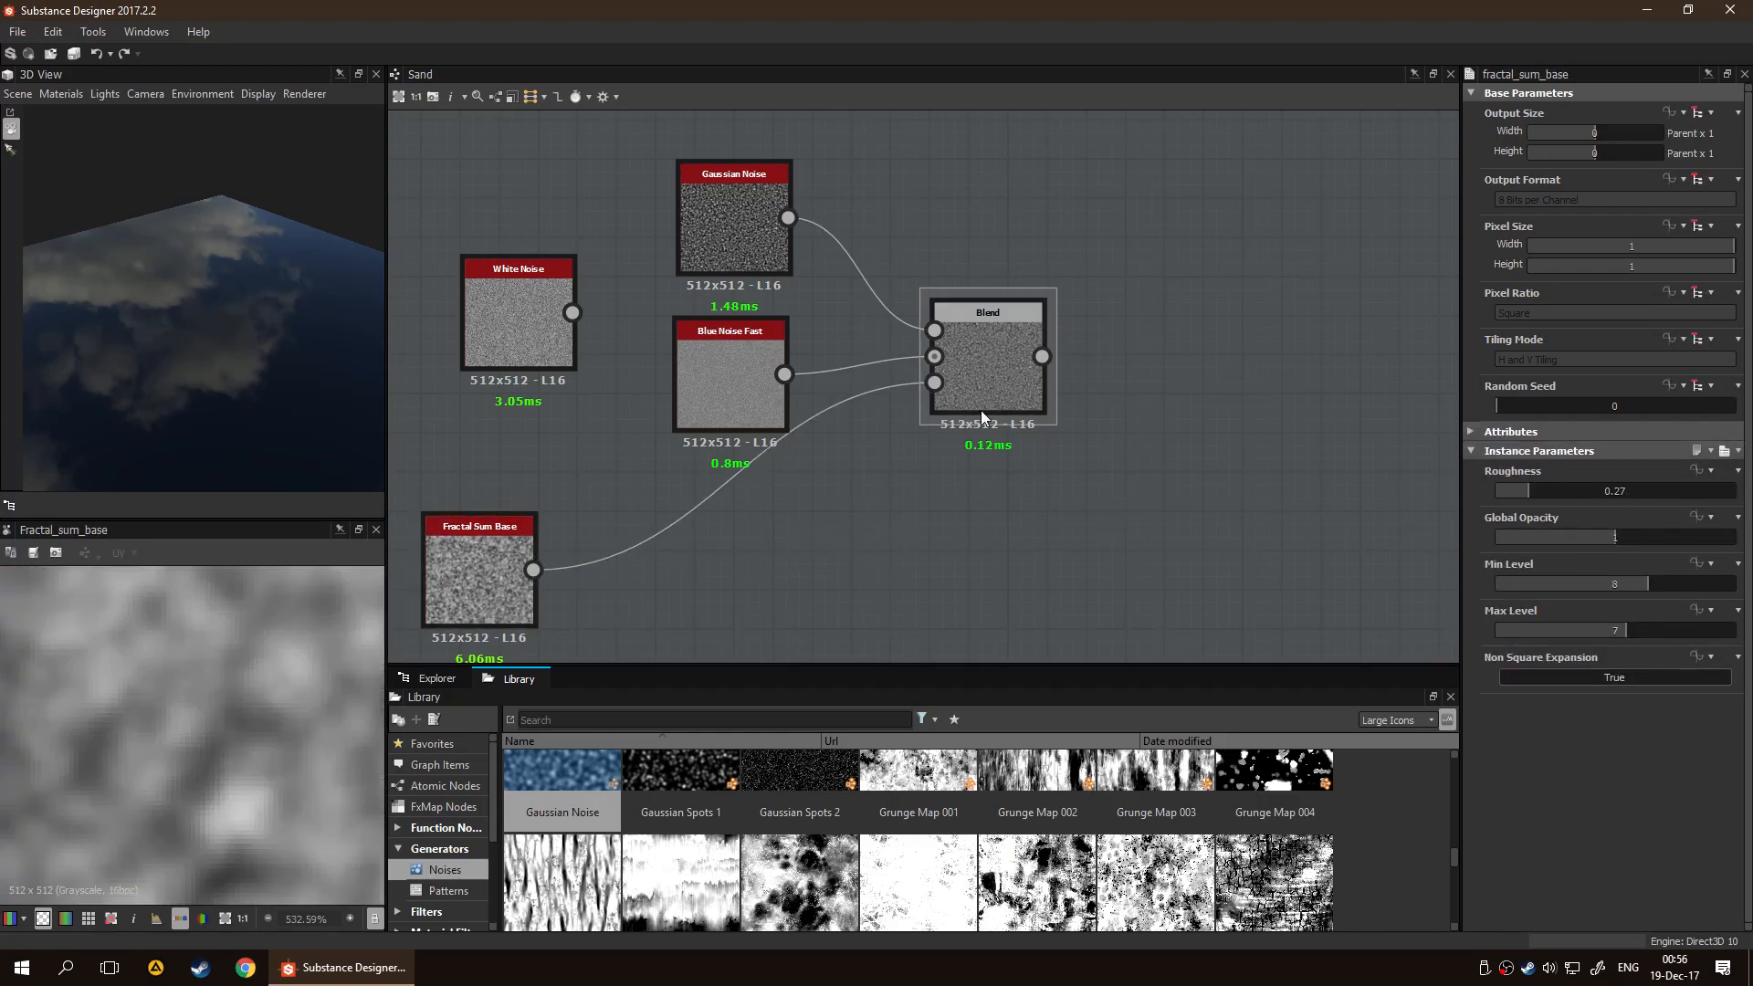
pyautogui.doubleClick(982, 402)
# Rearrange the graph with Fractal Sum Base under Blue Noise Fast and White Noise under the Blend node
pyautogui.scroll(-4, 986, 484)
pyautogui.moveTo(764, 392); pyautogui.dragTo(1114, 505)
pyautogui.moveTo(800, 526); pyautogui.dragTo(507, 508, button='middle')
pyautogui.moveTo(630, 502); pyautogui.dragTo(782, 508, button='middle')
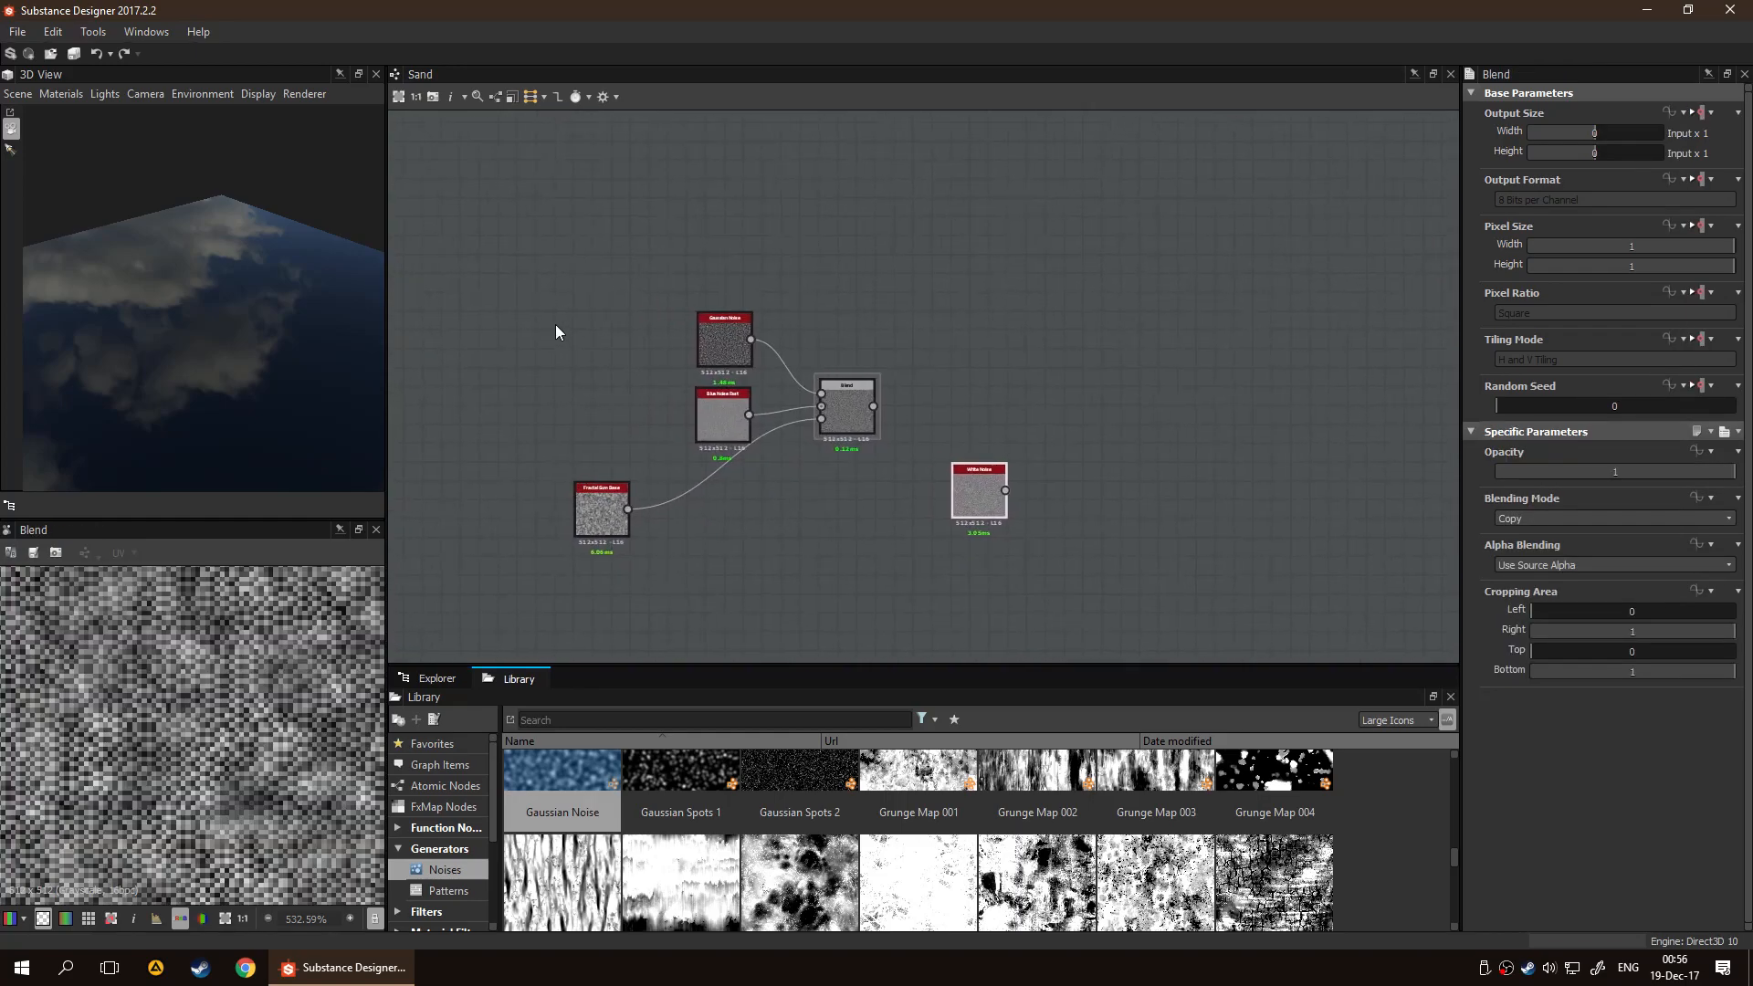
pyautogui.moveTo(600, 521); pyautogui.dragTo(727, 508)
pyautogui.moveTo(862, 424); pyautogui.dragTo(861, 433)
pyautogui.click(973, 510)
pyautogui.moveTo(973, 510); pyautogui.dragTo(903, 509)
pyautogui.click(911, 518)
pyautogui.scroll(3, 911, 518)
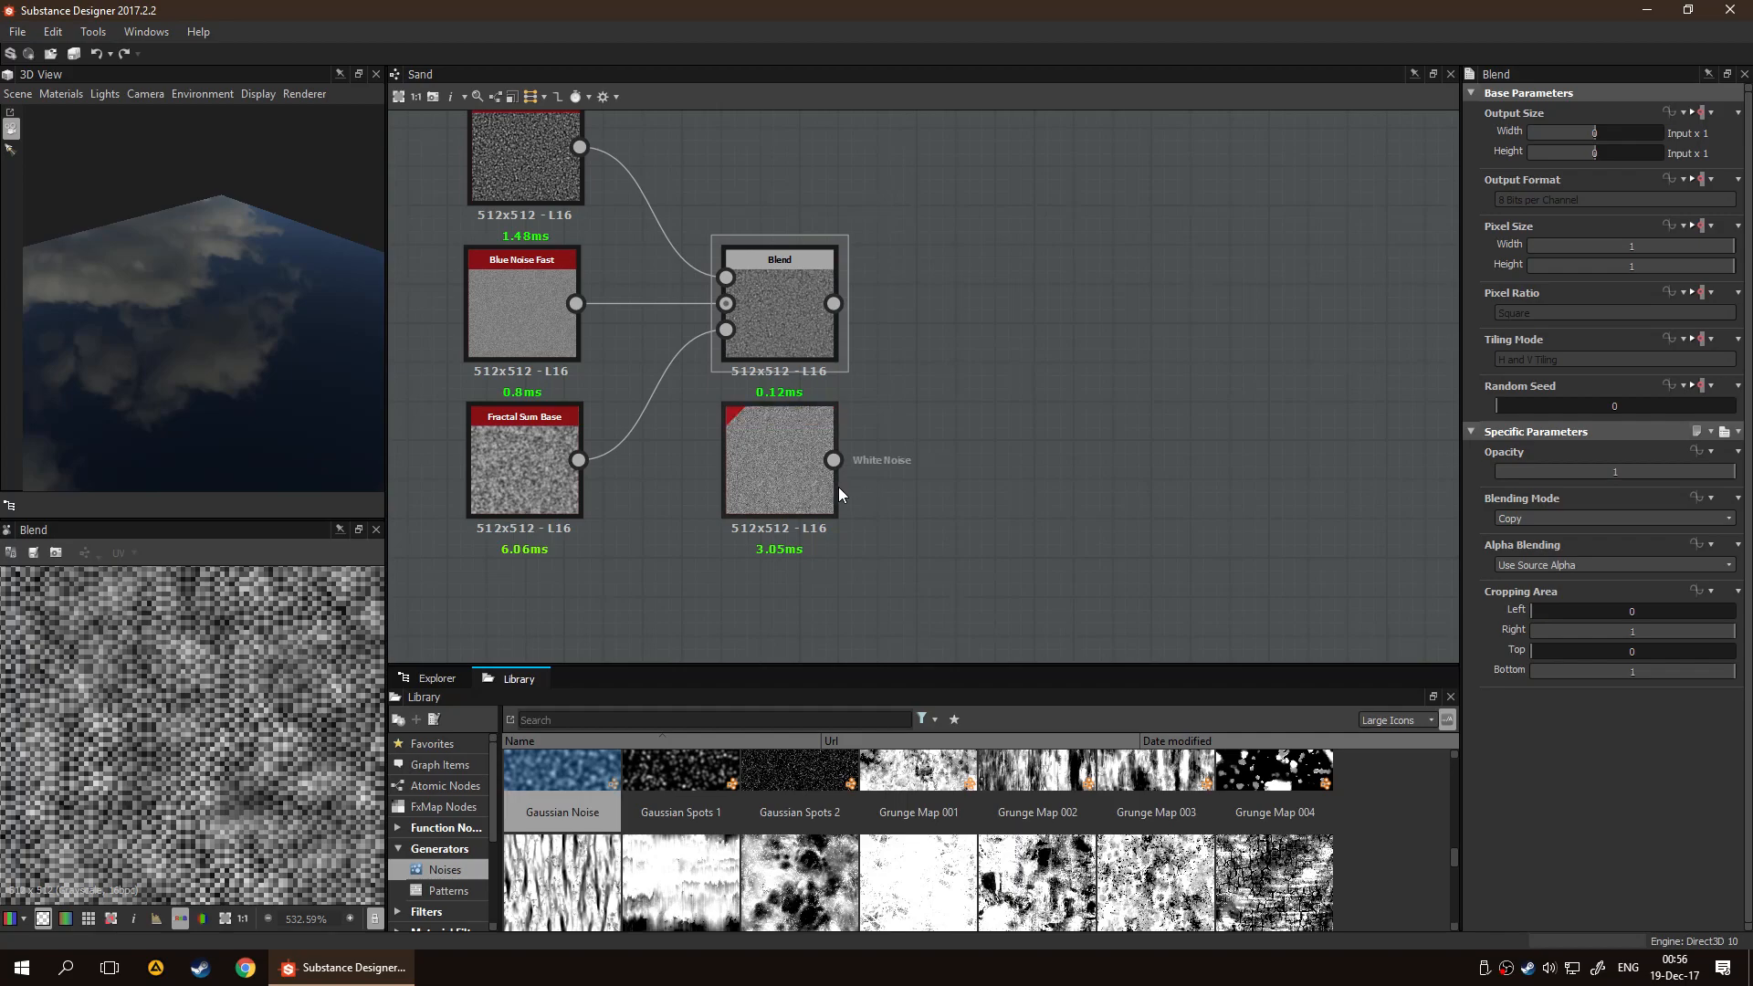
# Add a second Blend node to the right of the first Blend node
pyautogui.press('space')
pyautogui.write('bl')
pyautogui.press('Return')
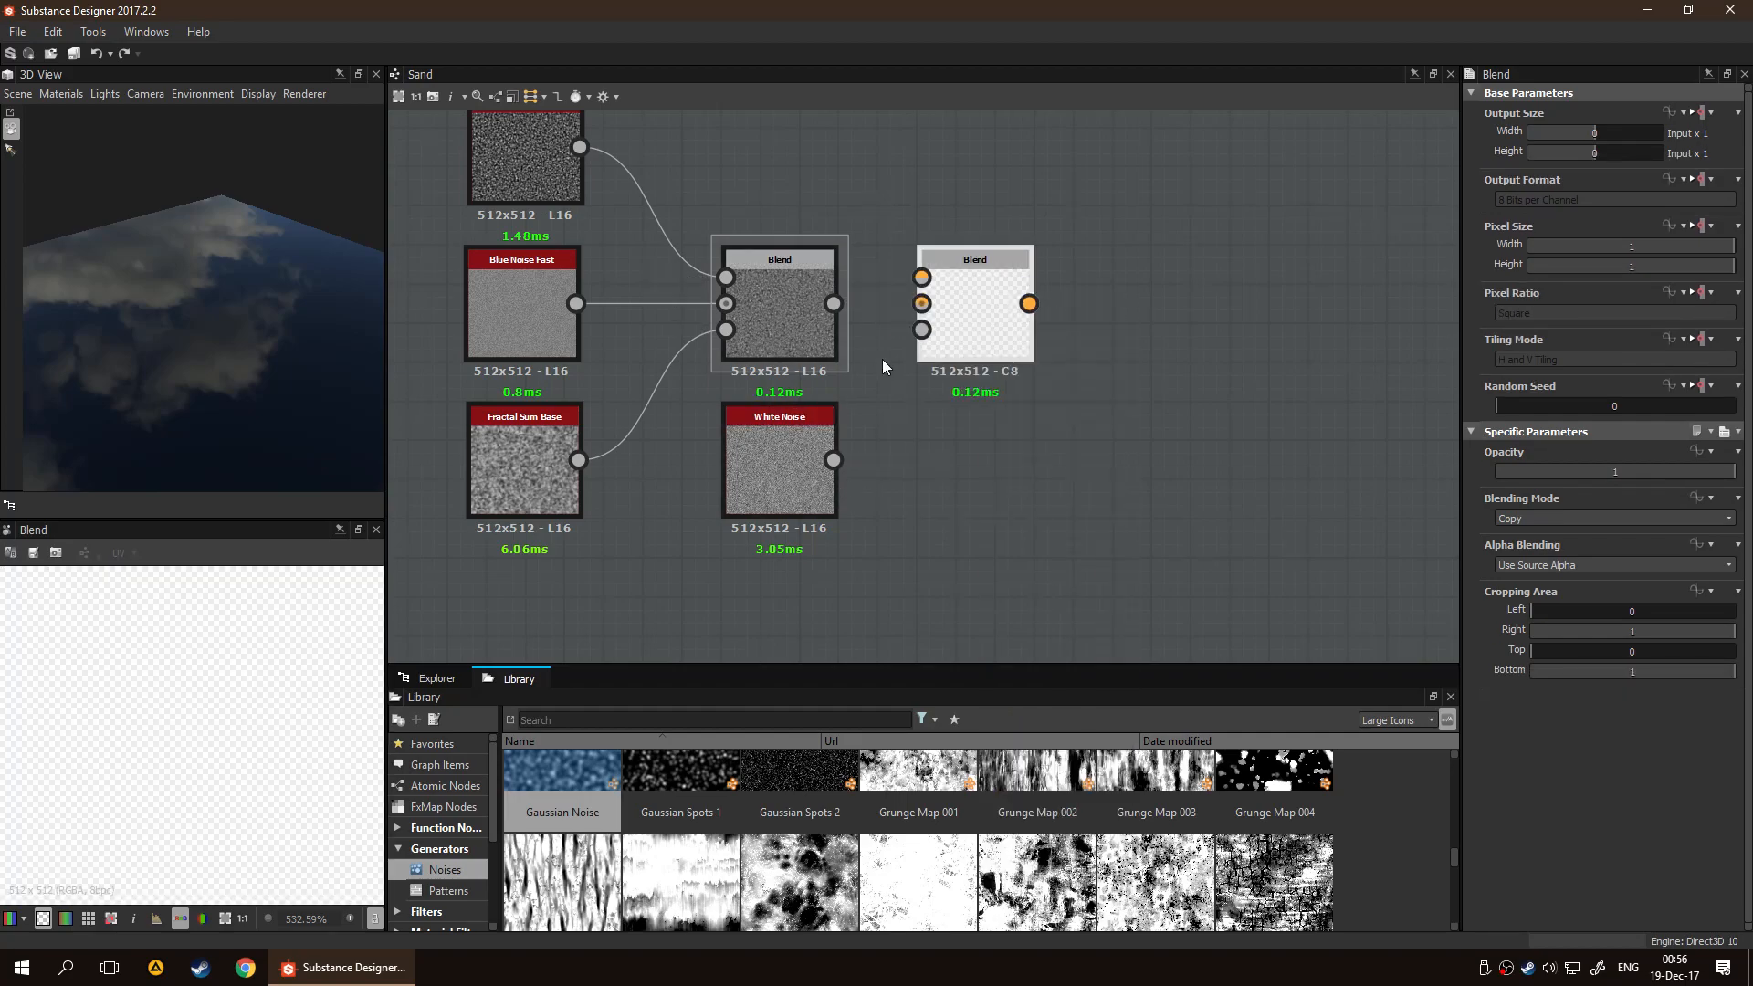
pyautogui.moveTo(940, 332); pyautogui.dragTo(1019, 347)
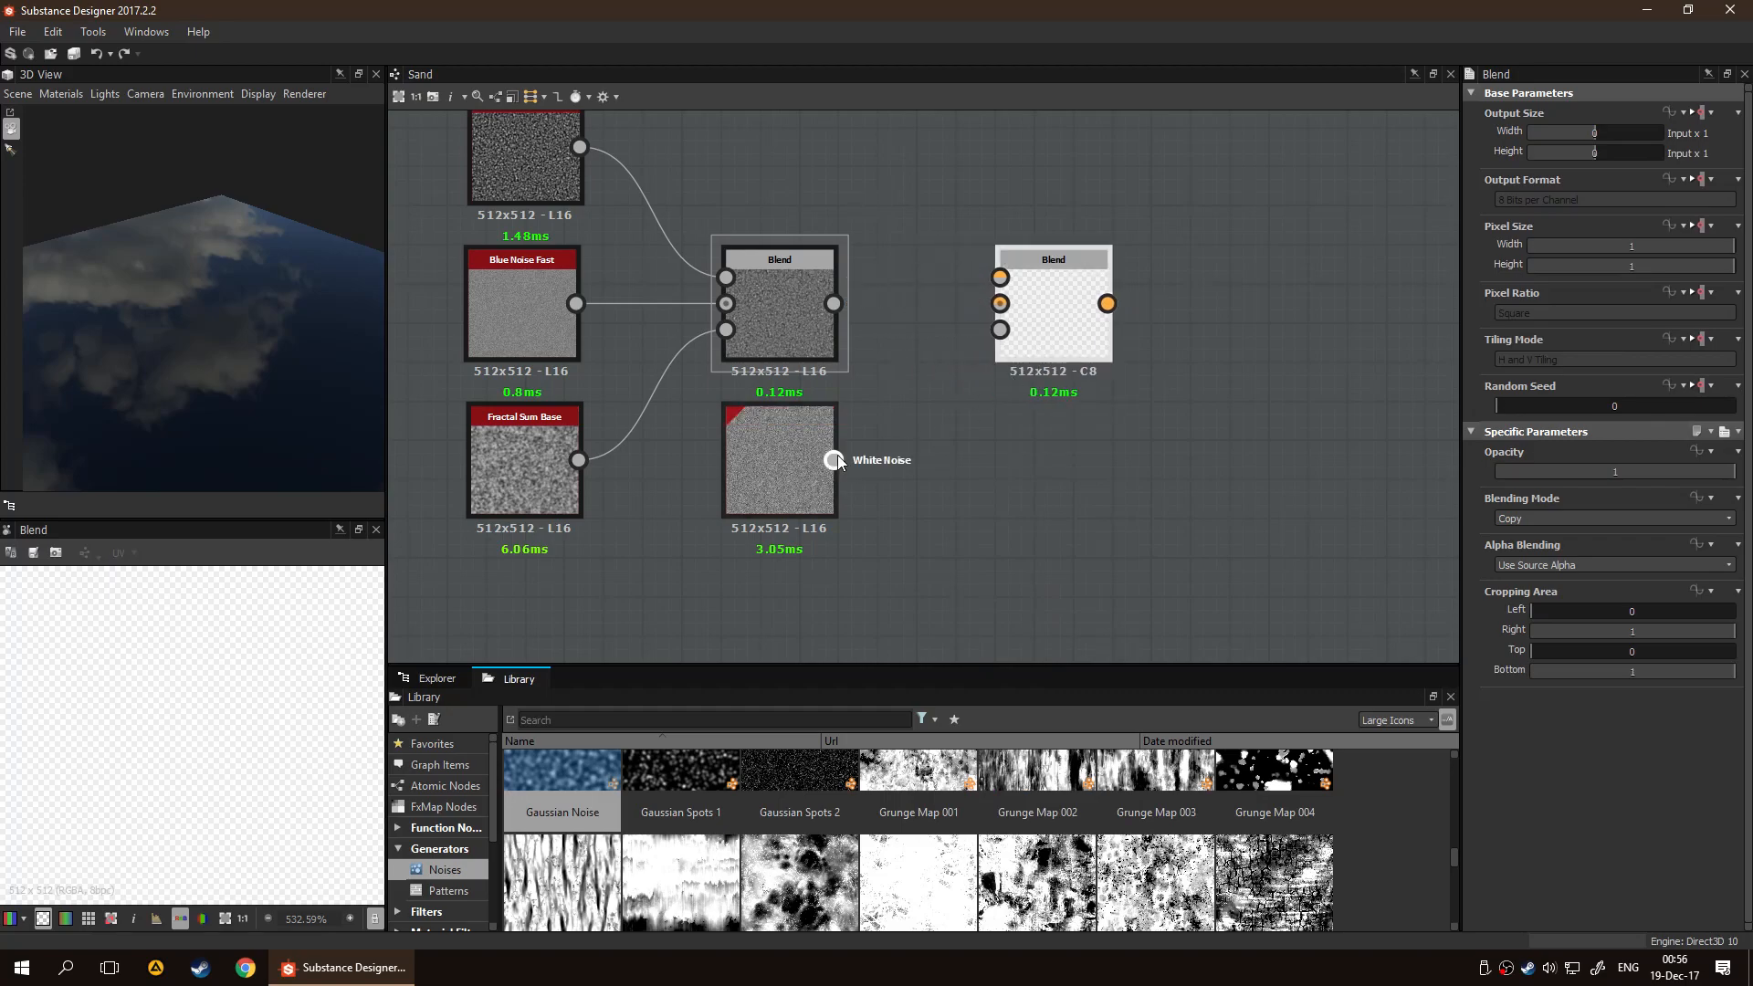
# Connect White Noise to the second Blend node's Background input and the first Blend's output to its Foreground input
pyautogui.moveTo(831, 462); pyautogui.dragTo(1001, 303)
pyautogui.moveTo(855, 301); pyautogui.dragTo(825, 407, button='middle')
pyautogui.moveTo(833, 411); pyautogui.dragTo(971, 383)
pyautogui.moveTo(1035, 436); pyautogui.dragTo(1088, 464)
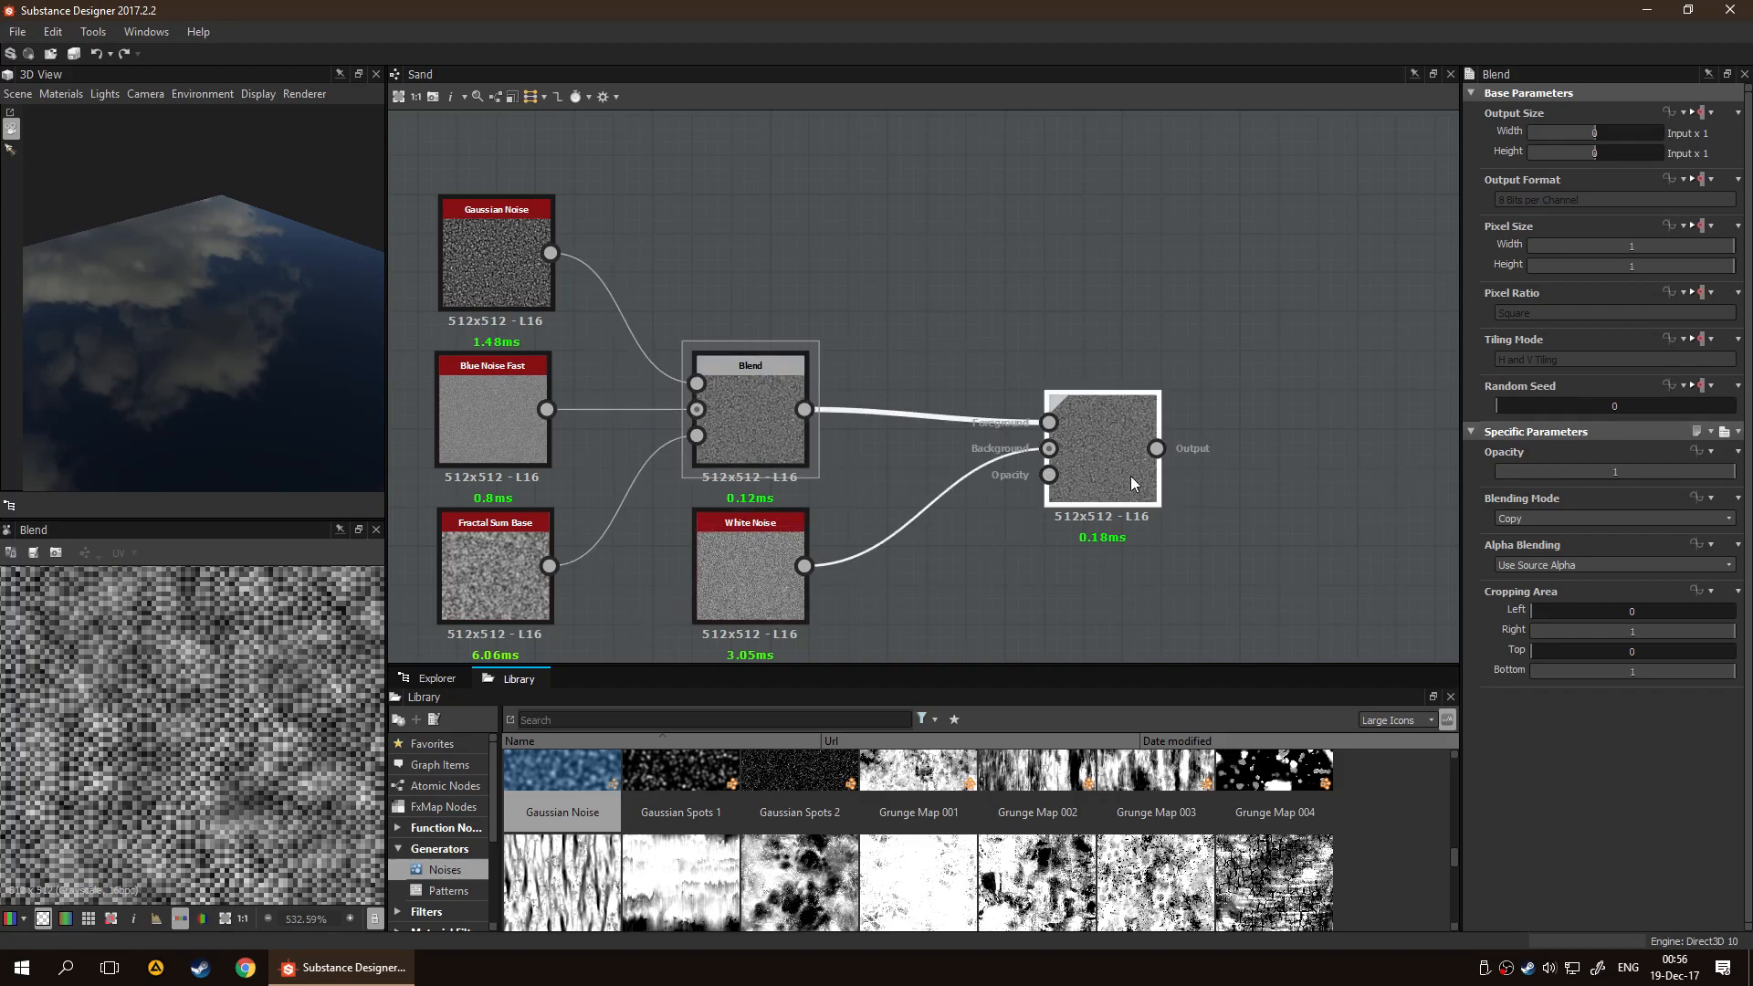
# Try Max (Lighten) as the second Blend node's blending mode and compare its output with the first Blend's
pyautogui.click(1530, 518)
pyautogui.click(1553, 538)
pyautogui.scroll(-3, 1555, 524)
pyautogui.scroll(-2, 1555, 524)
pyautogui.scroll(-1, 1556, 524)
pyautogui.scroll(-5, 244, 769)
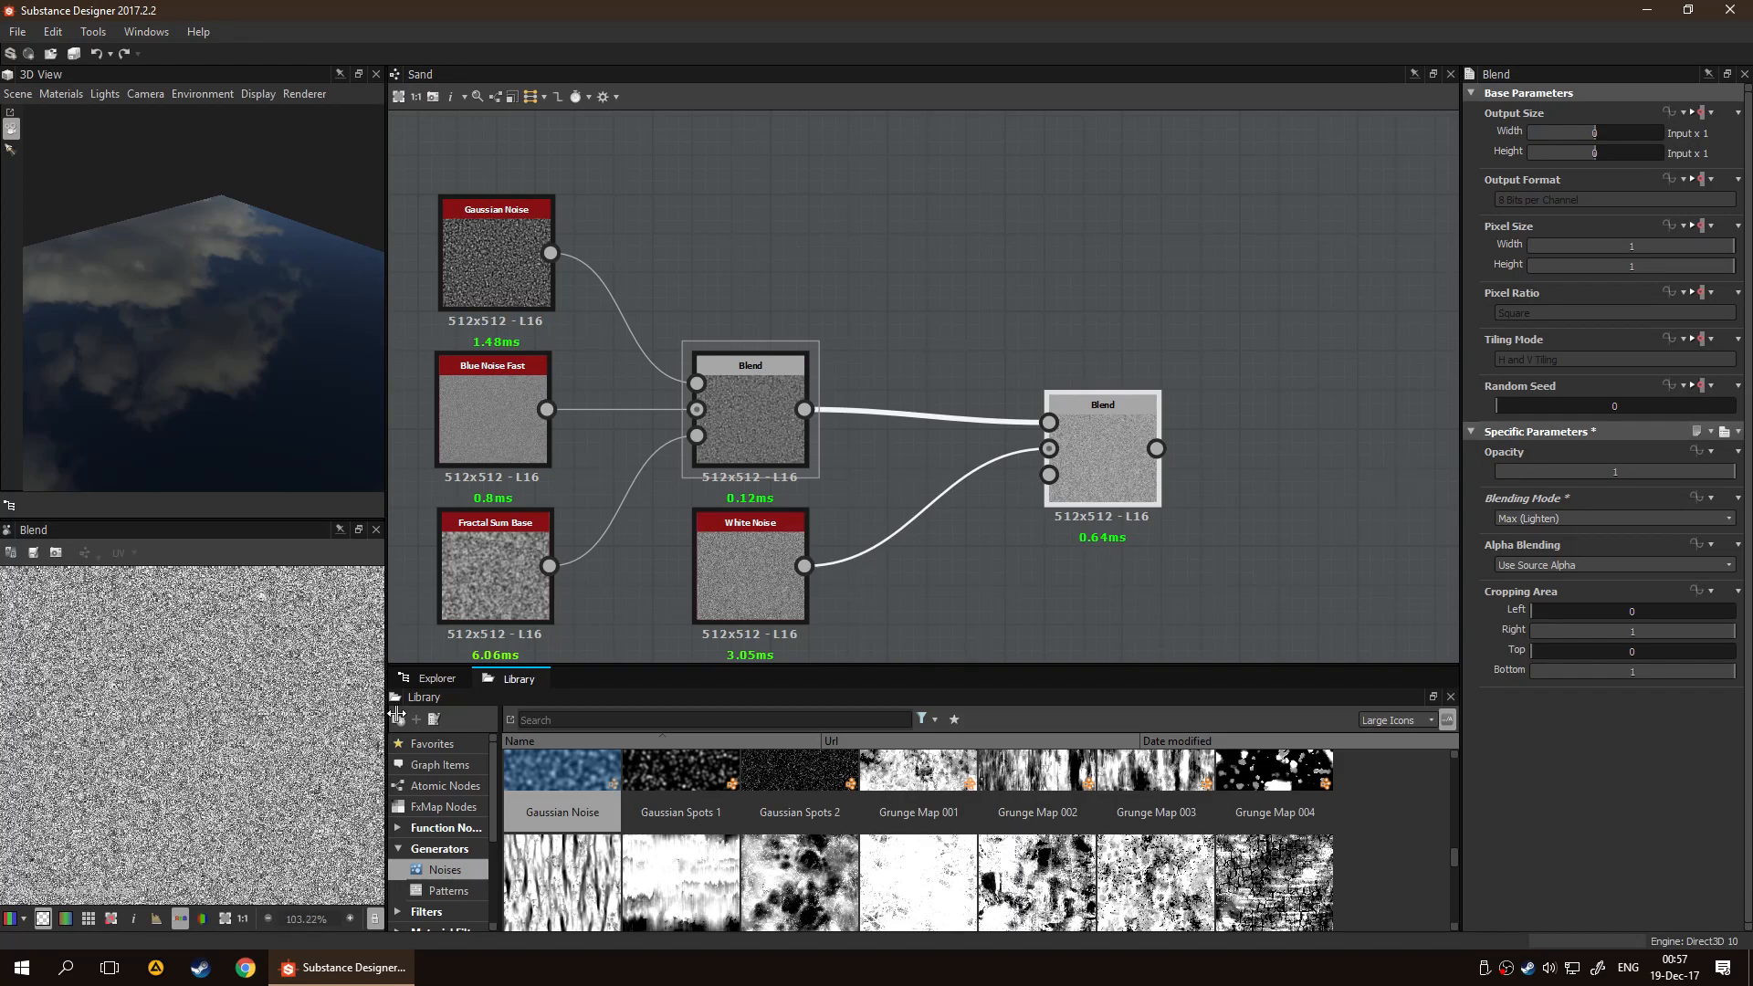
pyautogui.doubleClick(754, 451)
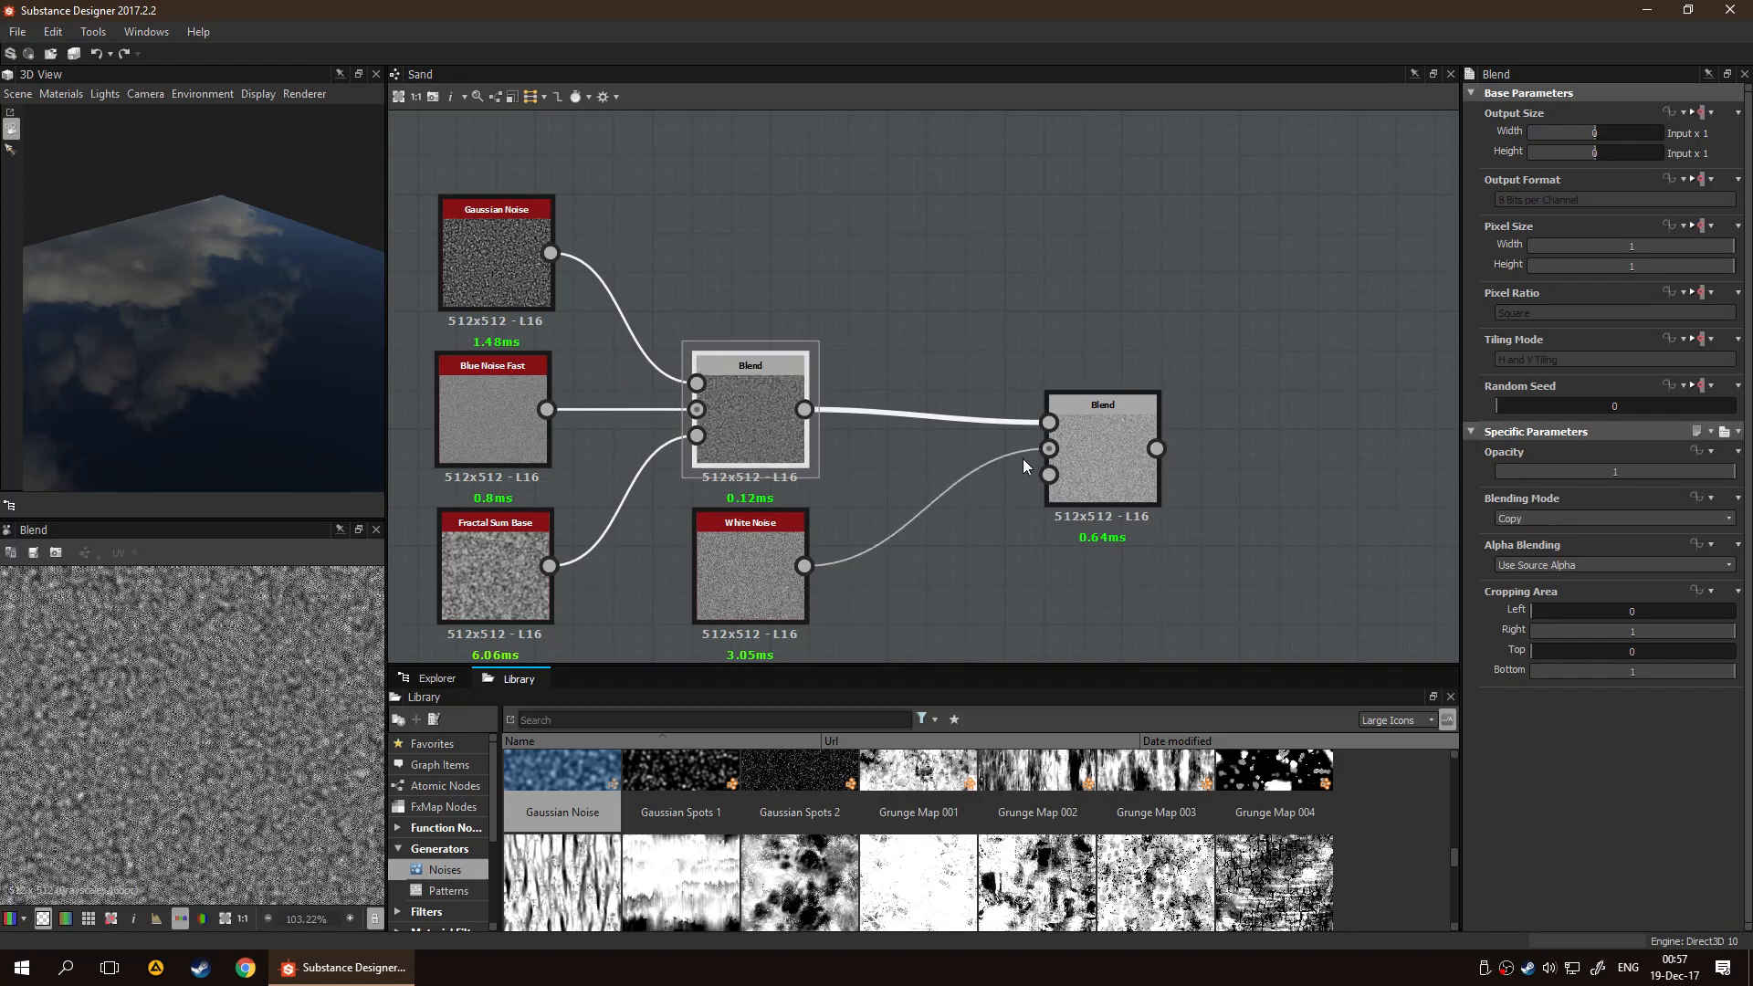
pyautogui.doubleClick(1099, 458)
# Try Divide and Screen as the second Blend node's blending mode and set it to Soft Light
pyautogui.click(1539, 520)
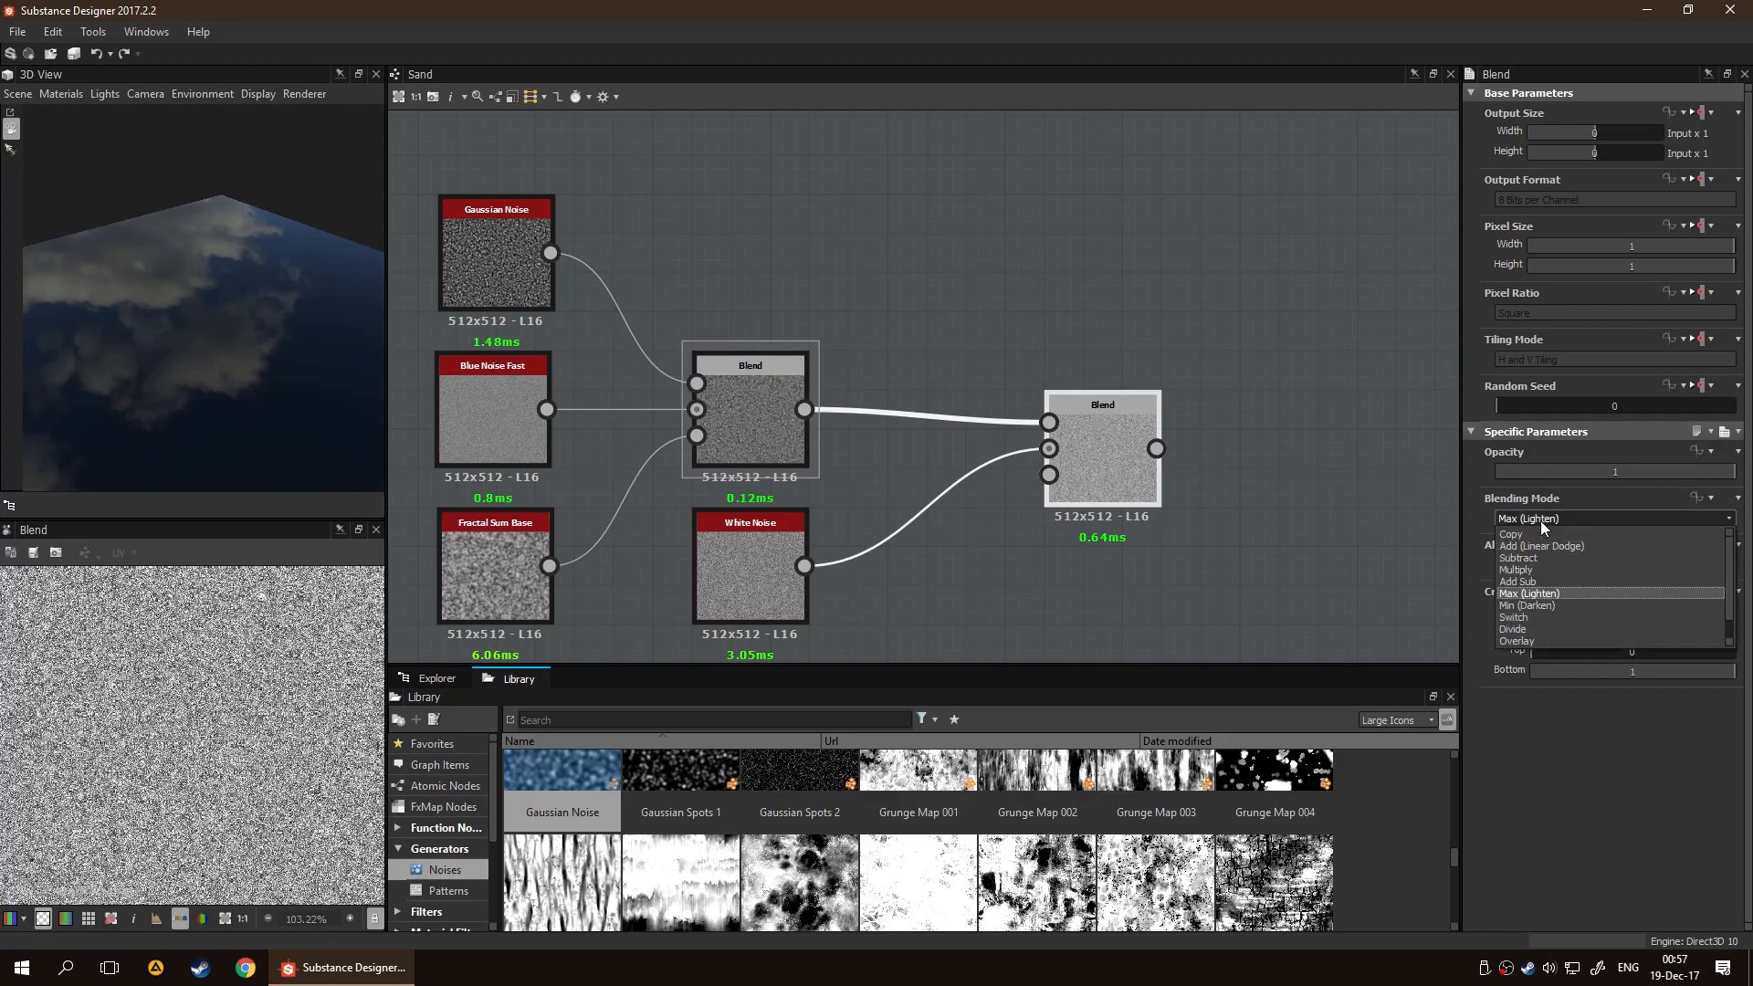
pyautogui.click(1548, 628)
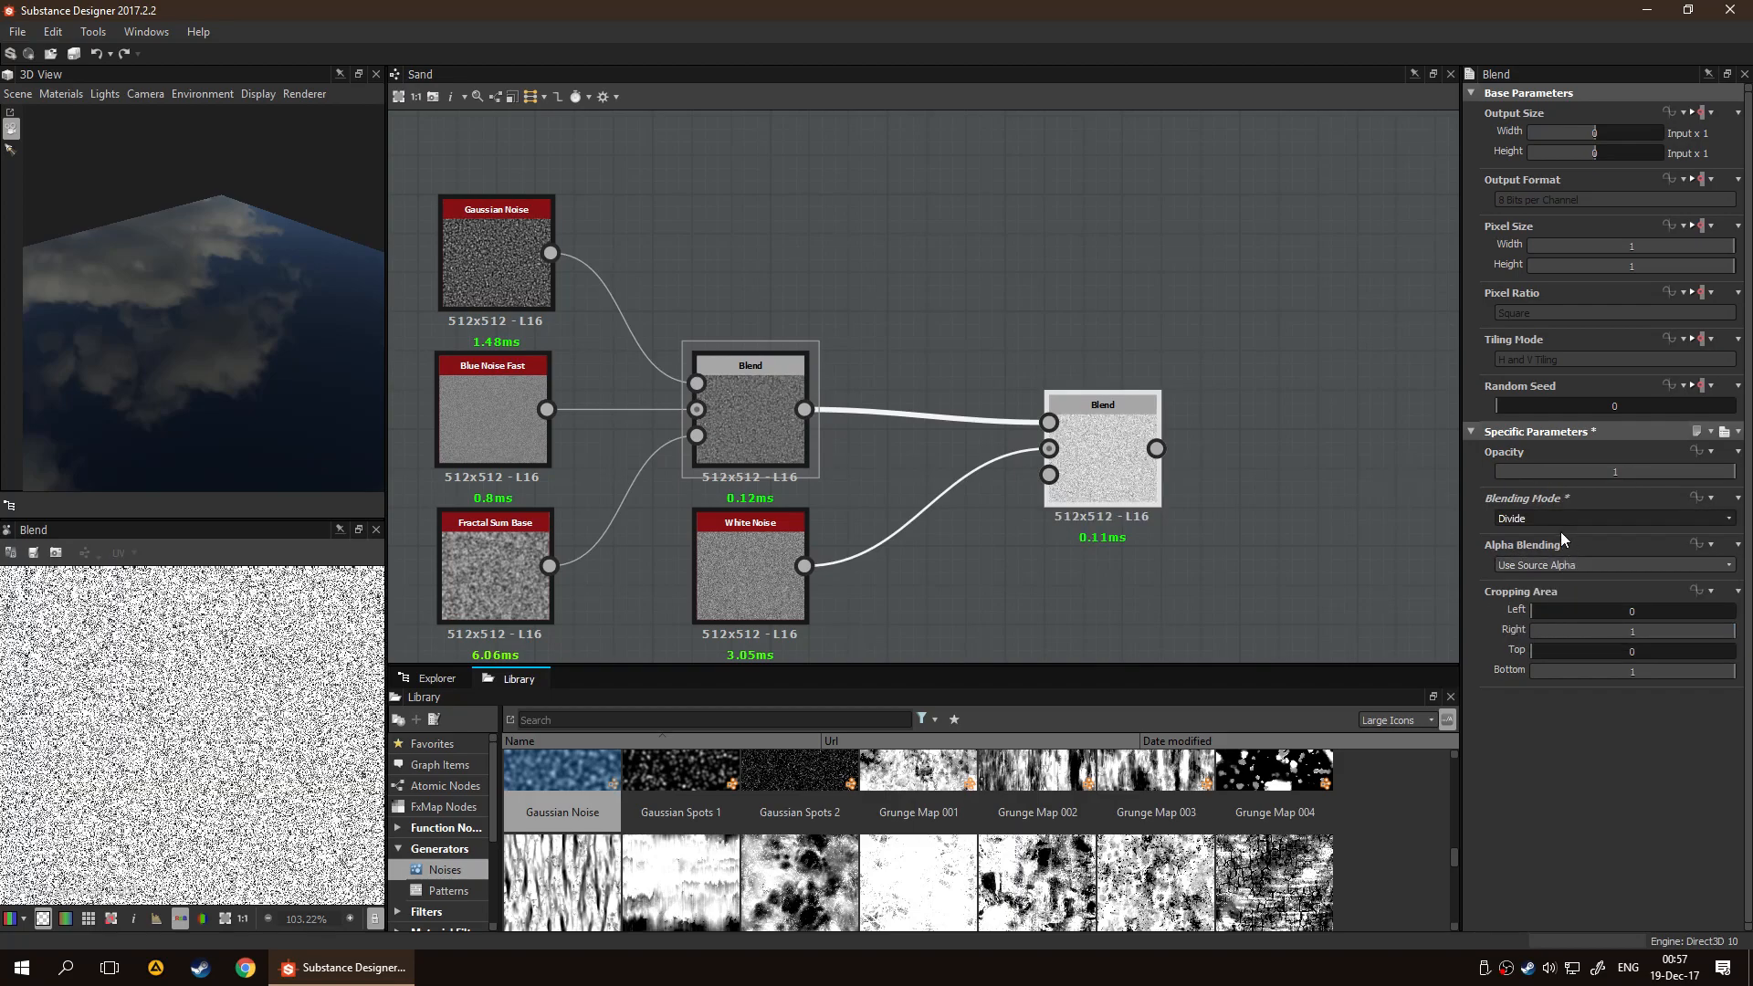
pyautogui.scroll(-1, 1559, 526)
pyautogui.scroll(-2, 1559, 523)
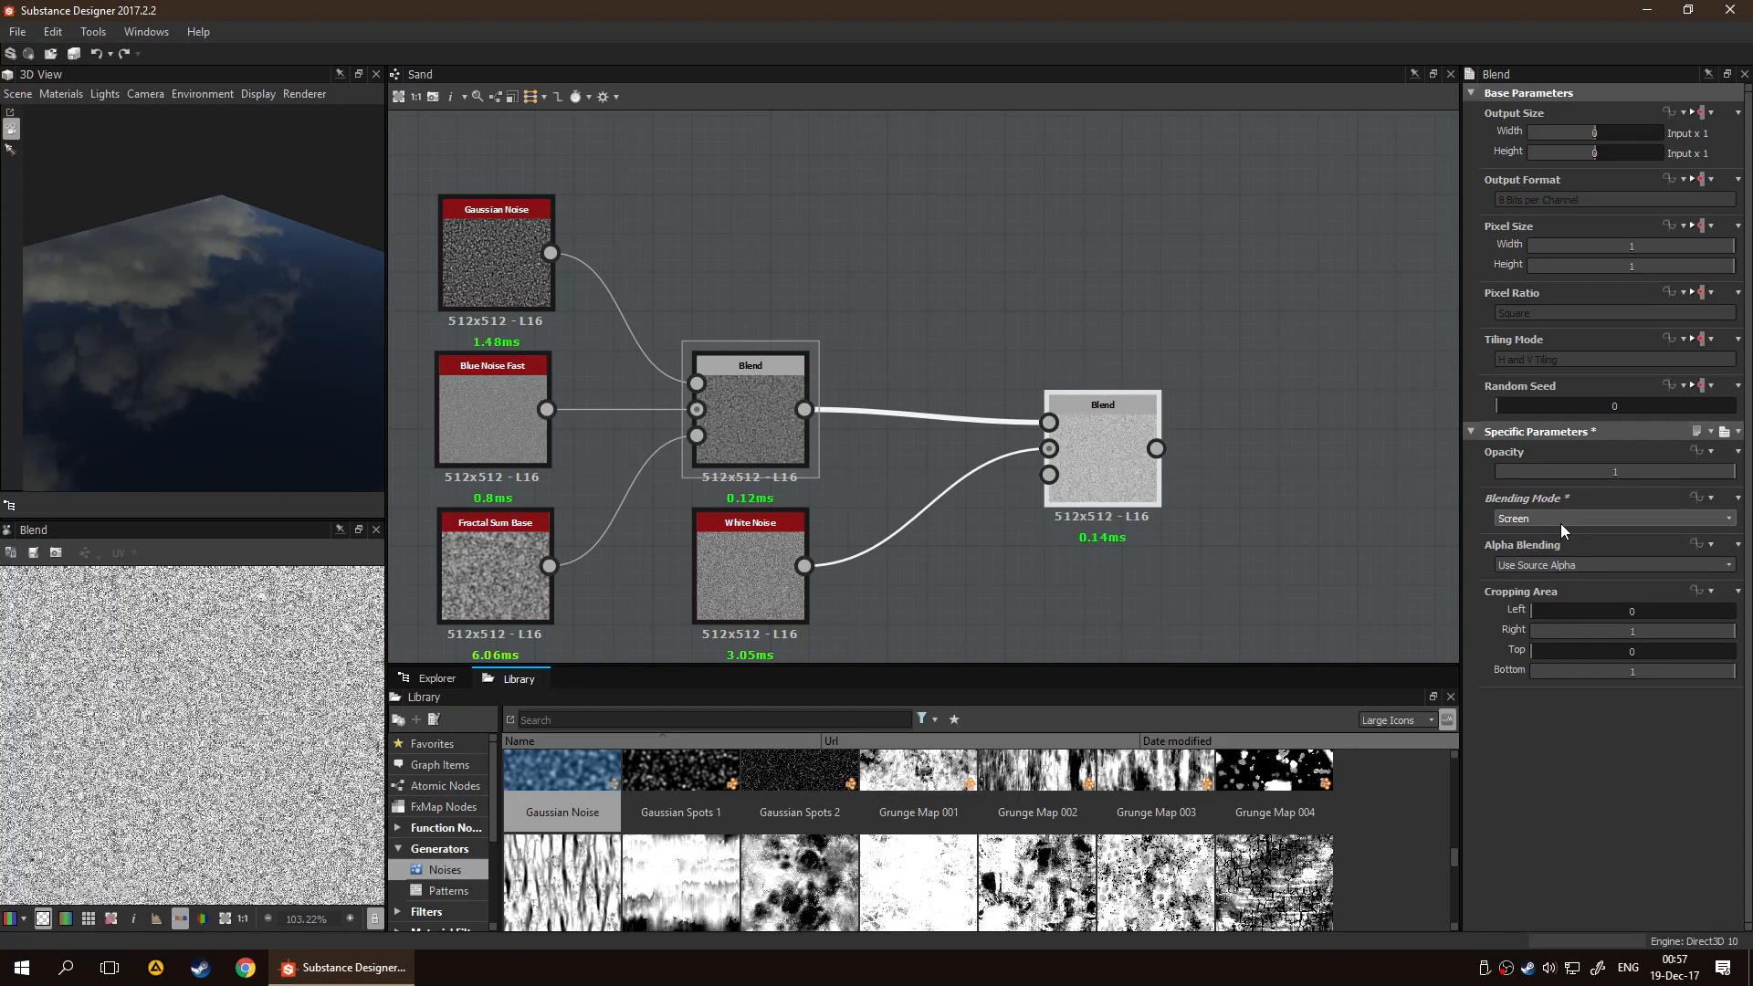
pyautogui.click(767, 435)
pyautogui.click(1109, 484)
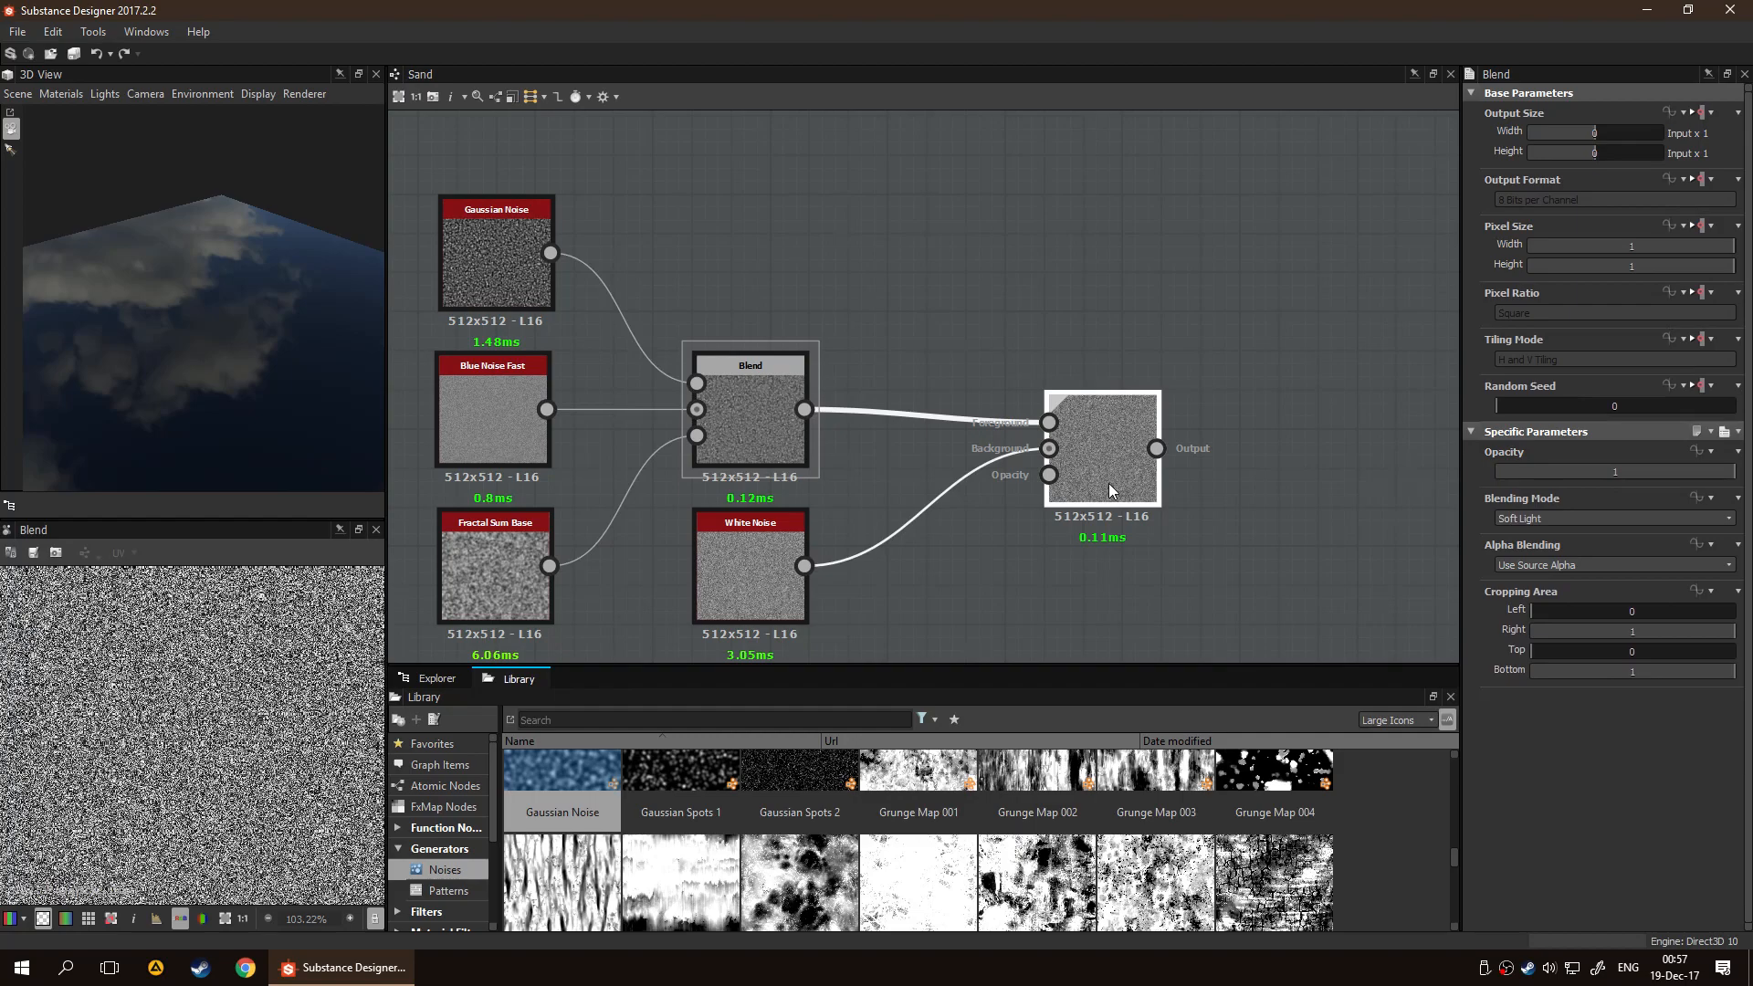
# Connect the Fractal Sum Base output to the second Blend node's Opacity input
pyautogui.moveTo(864, 604); pyautogui.dragTo(909, 495, button='middle')
pyautogui.click(846, 563)
pyautogui.moveTo(590, 458); pyautogui.dragTo(1095, 366)
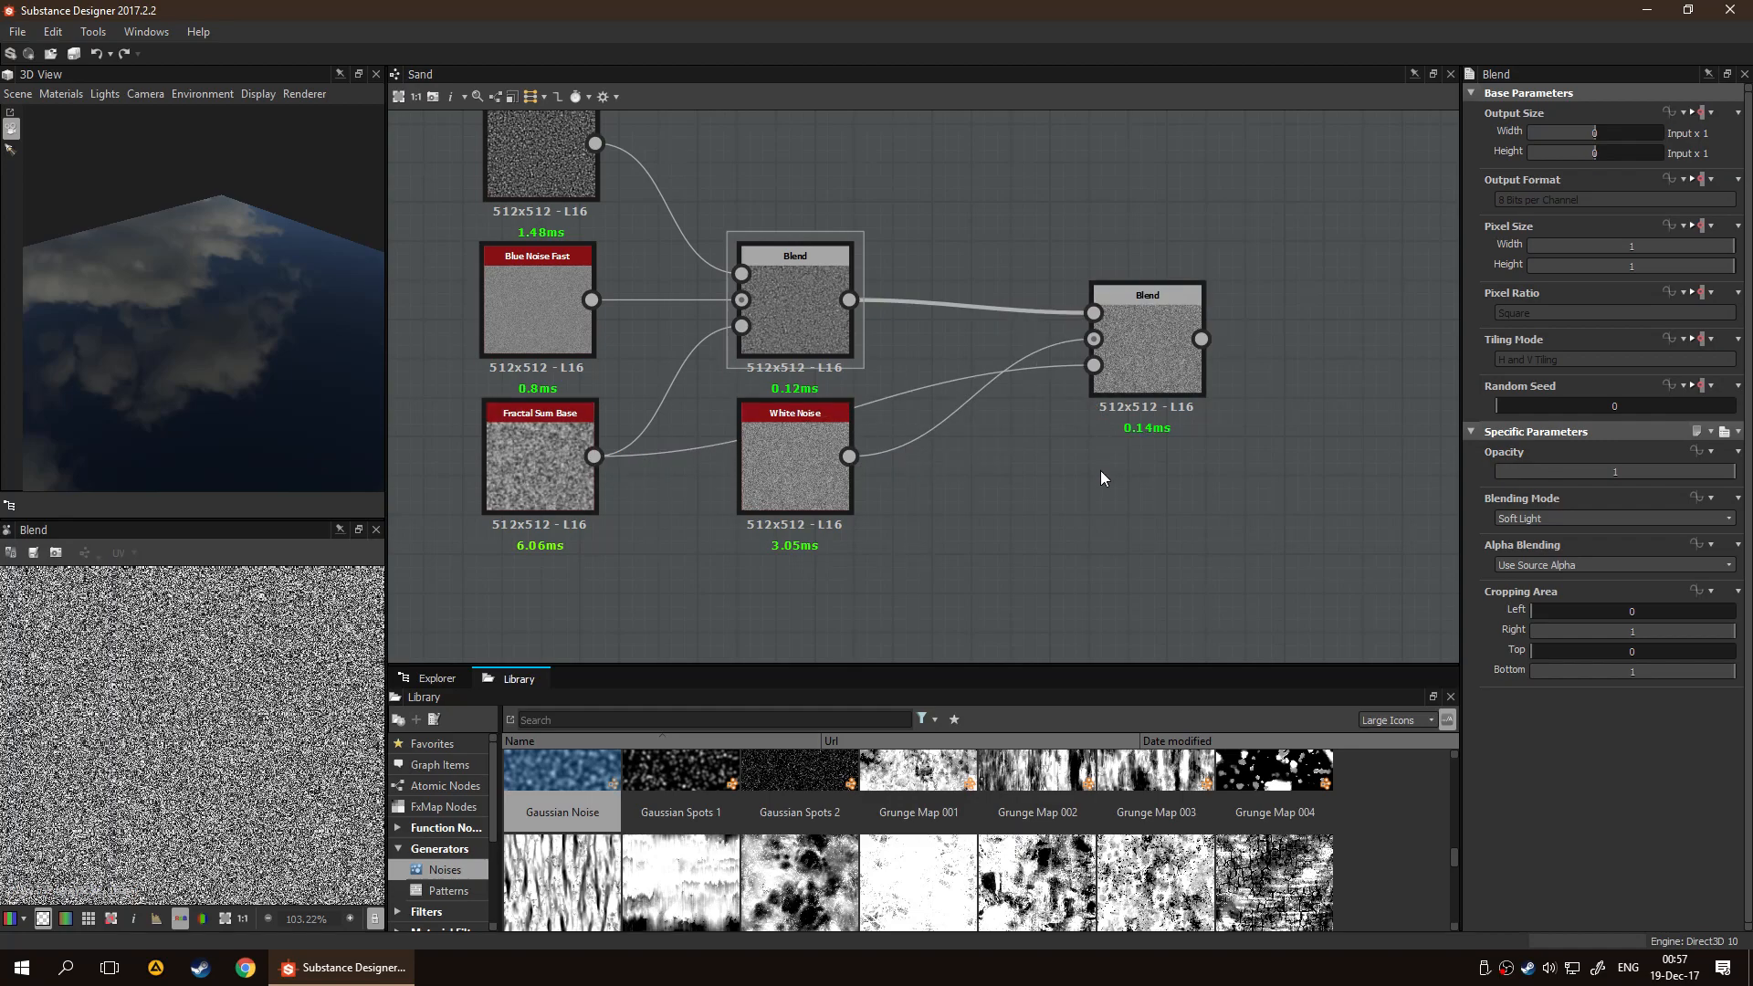
# Try Max (Lighten) and Divide as the second Blend node's blending mode, then set it to Copy
pyautogui.click(1154, 366)
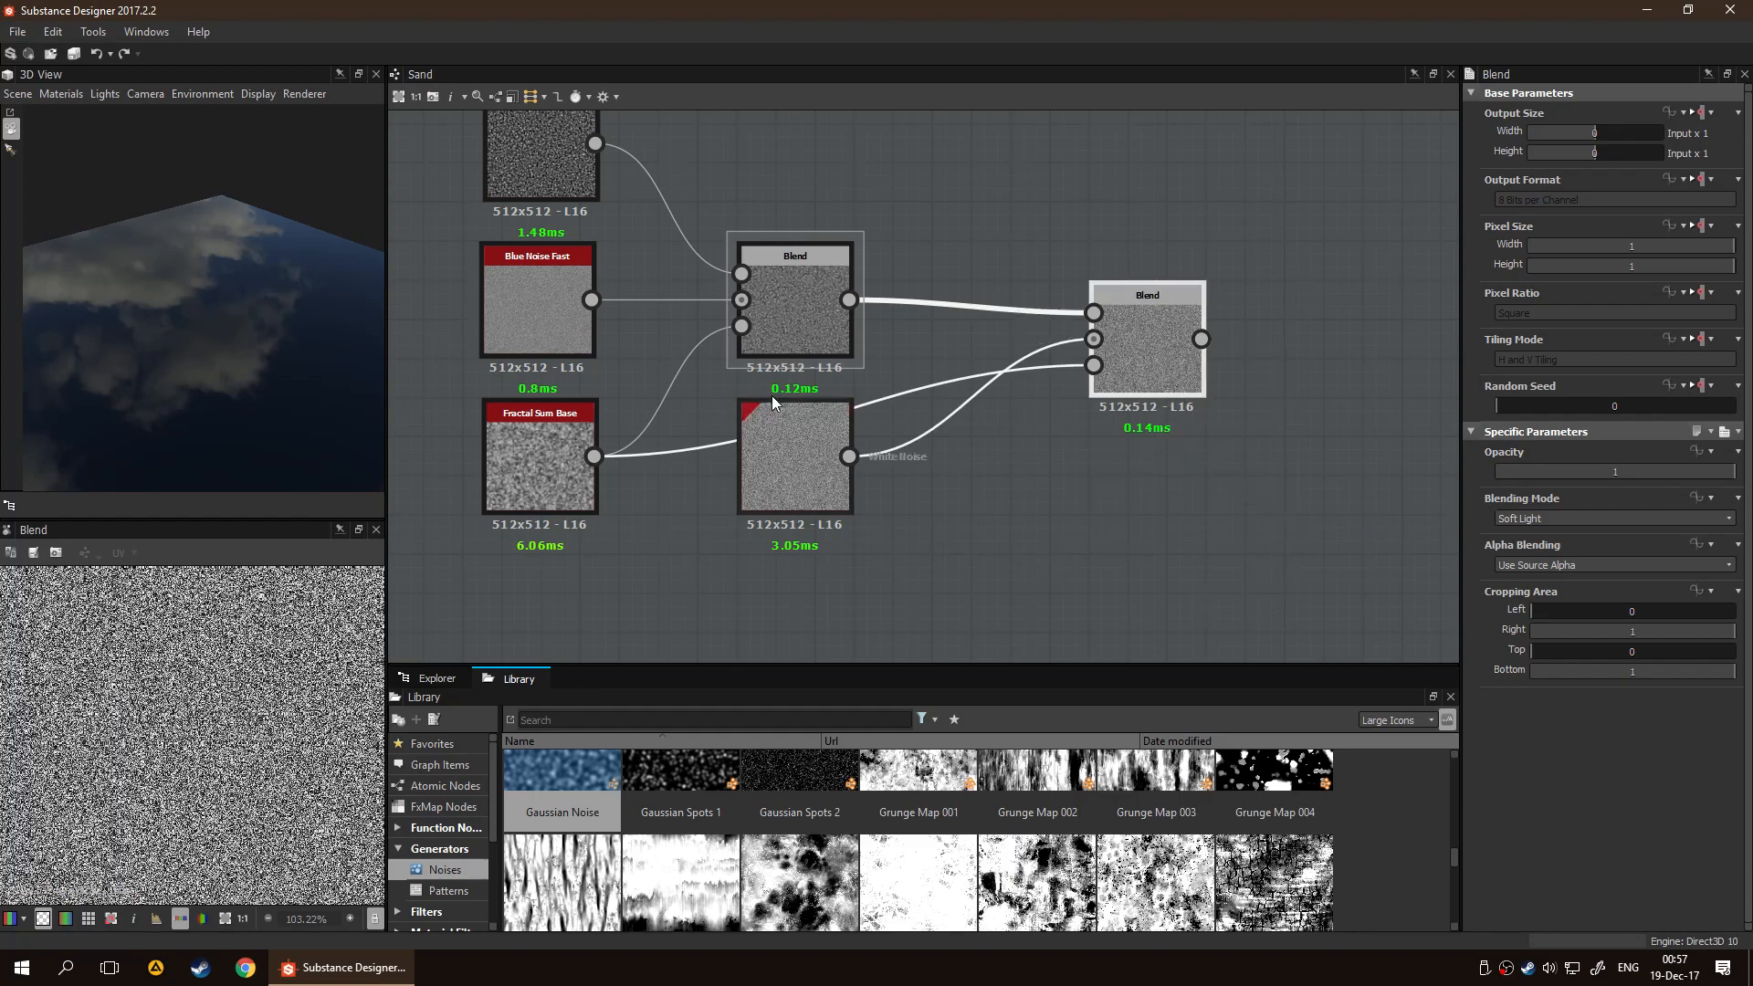
pyautogui.click(1543, 519)
pyautogui.click(1547, 594)
pyautogui.scroll(2, 1570, 522)
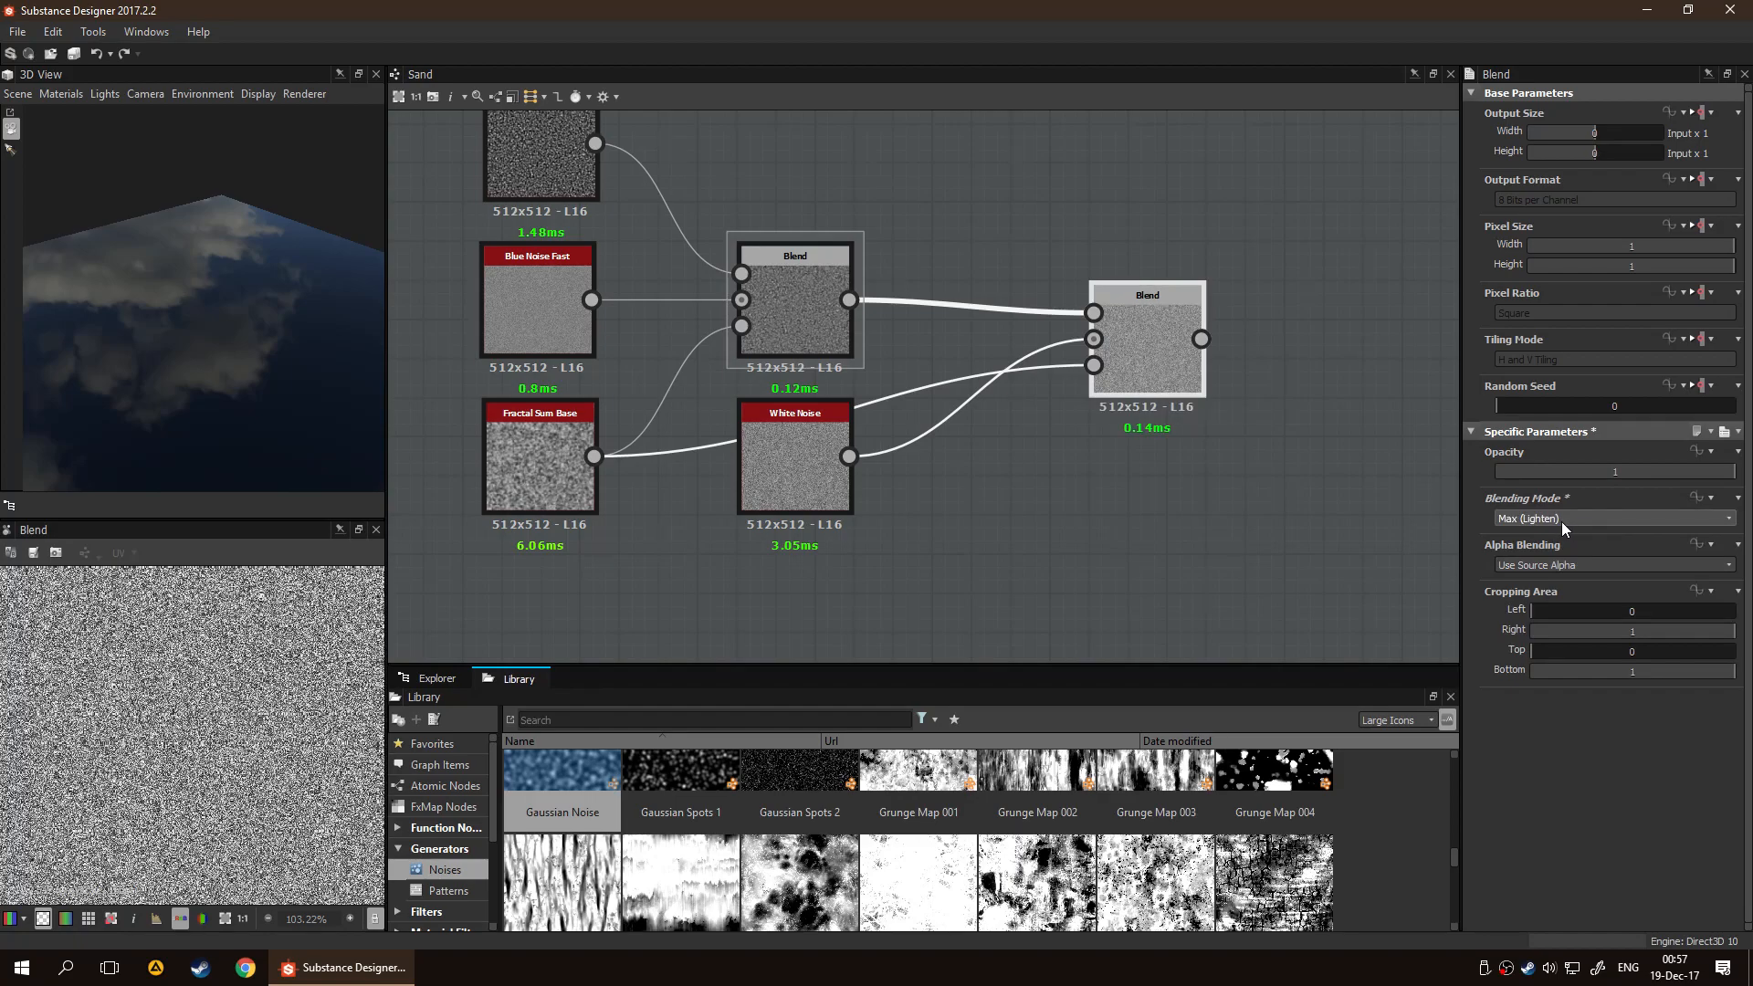
pyautogui.scroll(2, 1563, 523)
pyautogui.scroll(-5, 1570, 522)
pyautogui.scroll(4, 1575, 520)
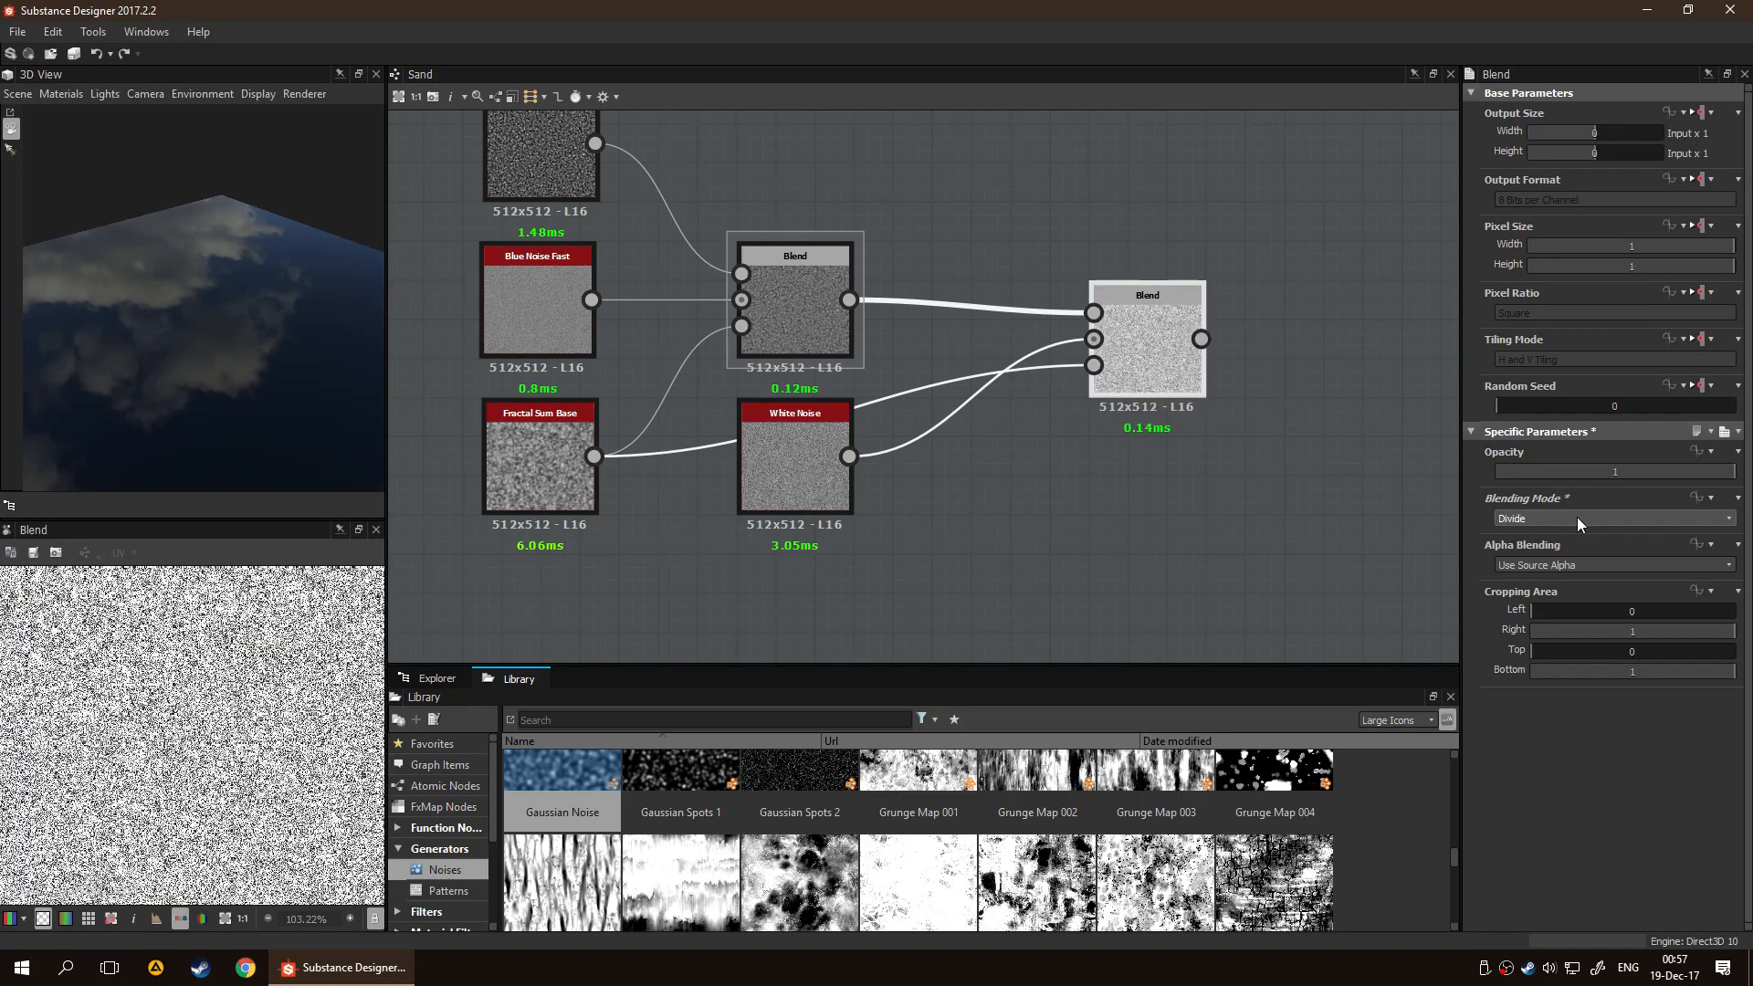
pyautogui.scroll(4, 1584, 515)
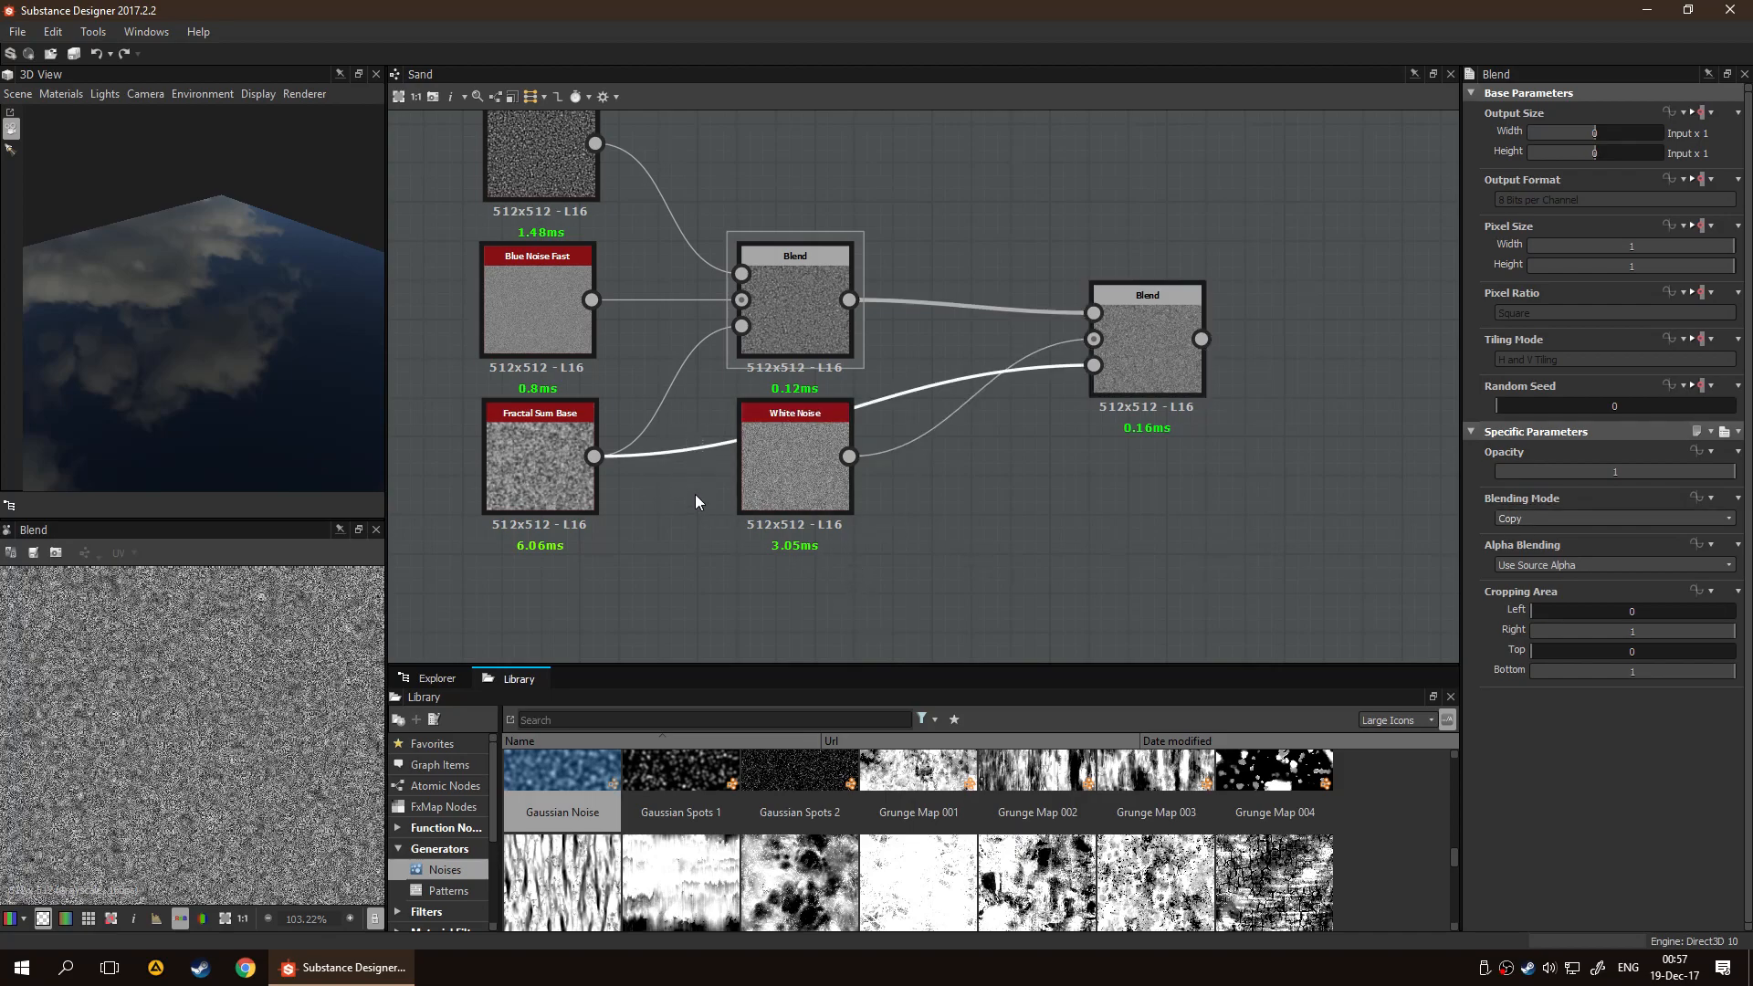
# Insert a Histogram Select node between Fractal Sum Base and the second Blend's Opacity input, and place it below White Noise
pyautogui.press('space')
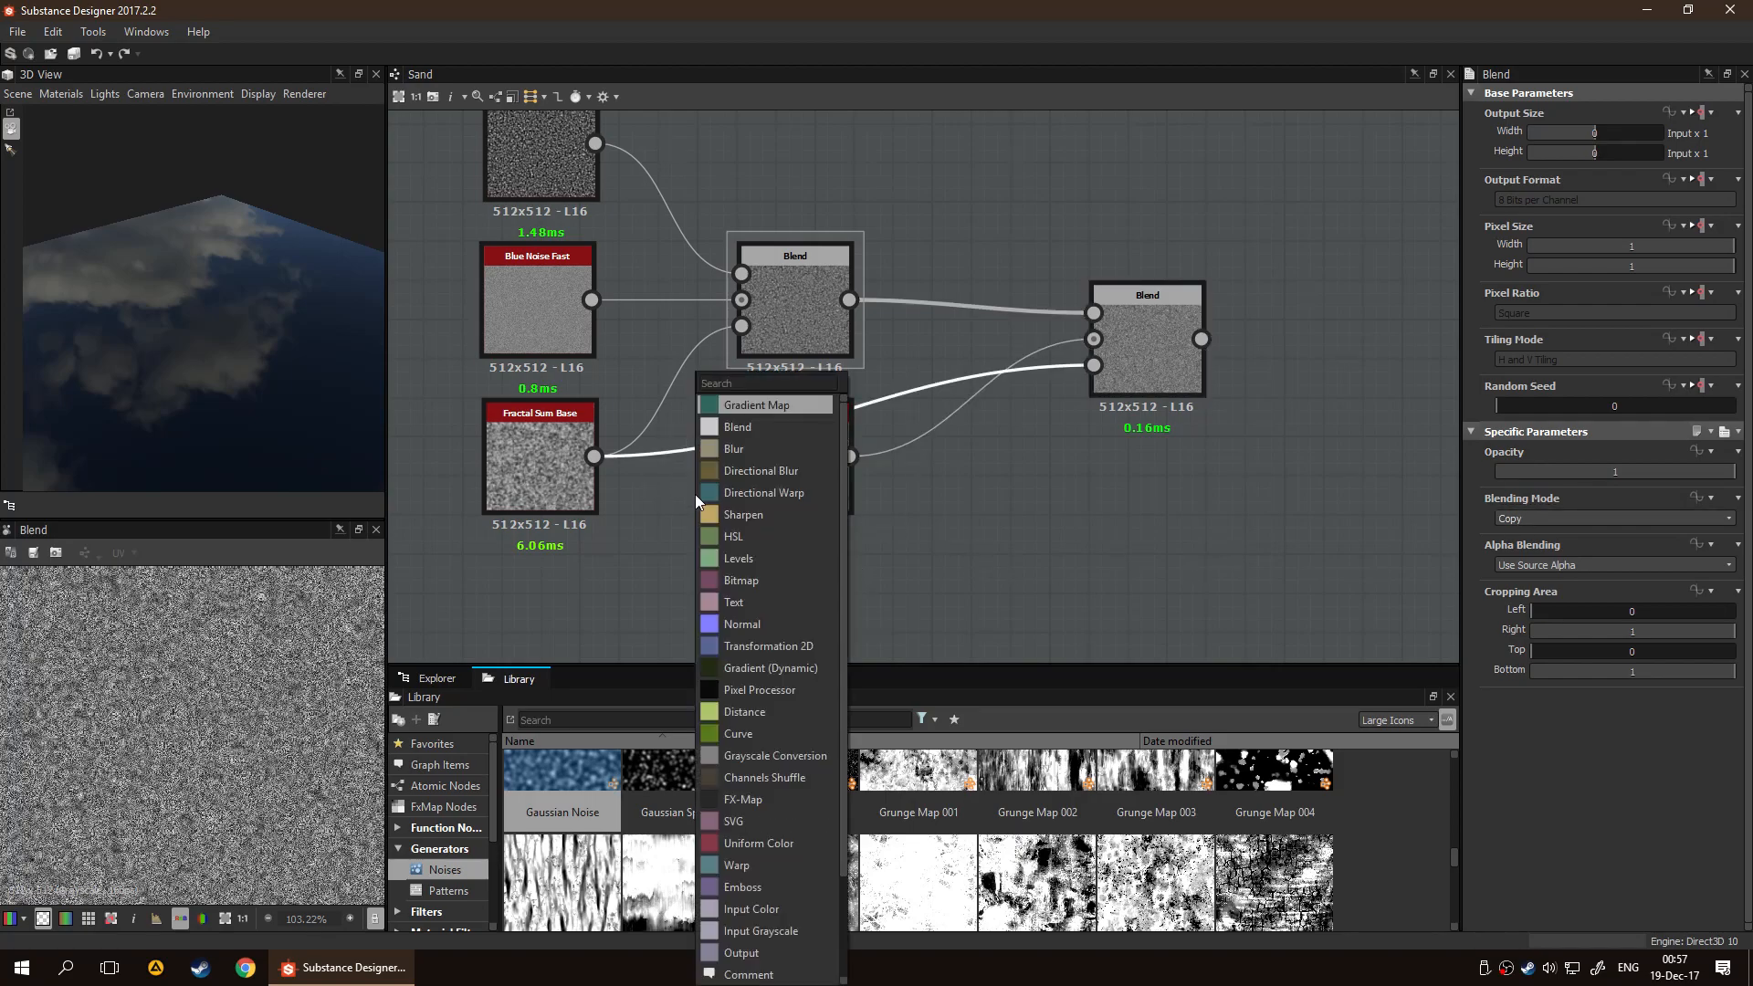
pyautogui.scroll(-5, 694, 494)
pyautogui.scroll(5, 693, 495)
pyautogui.write('c')
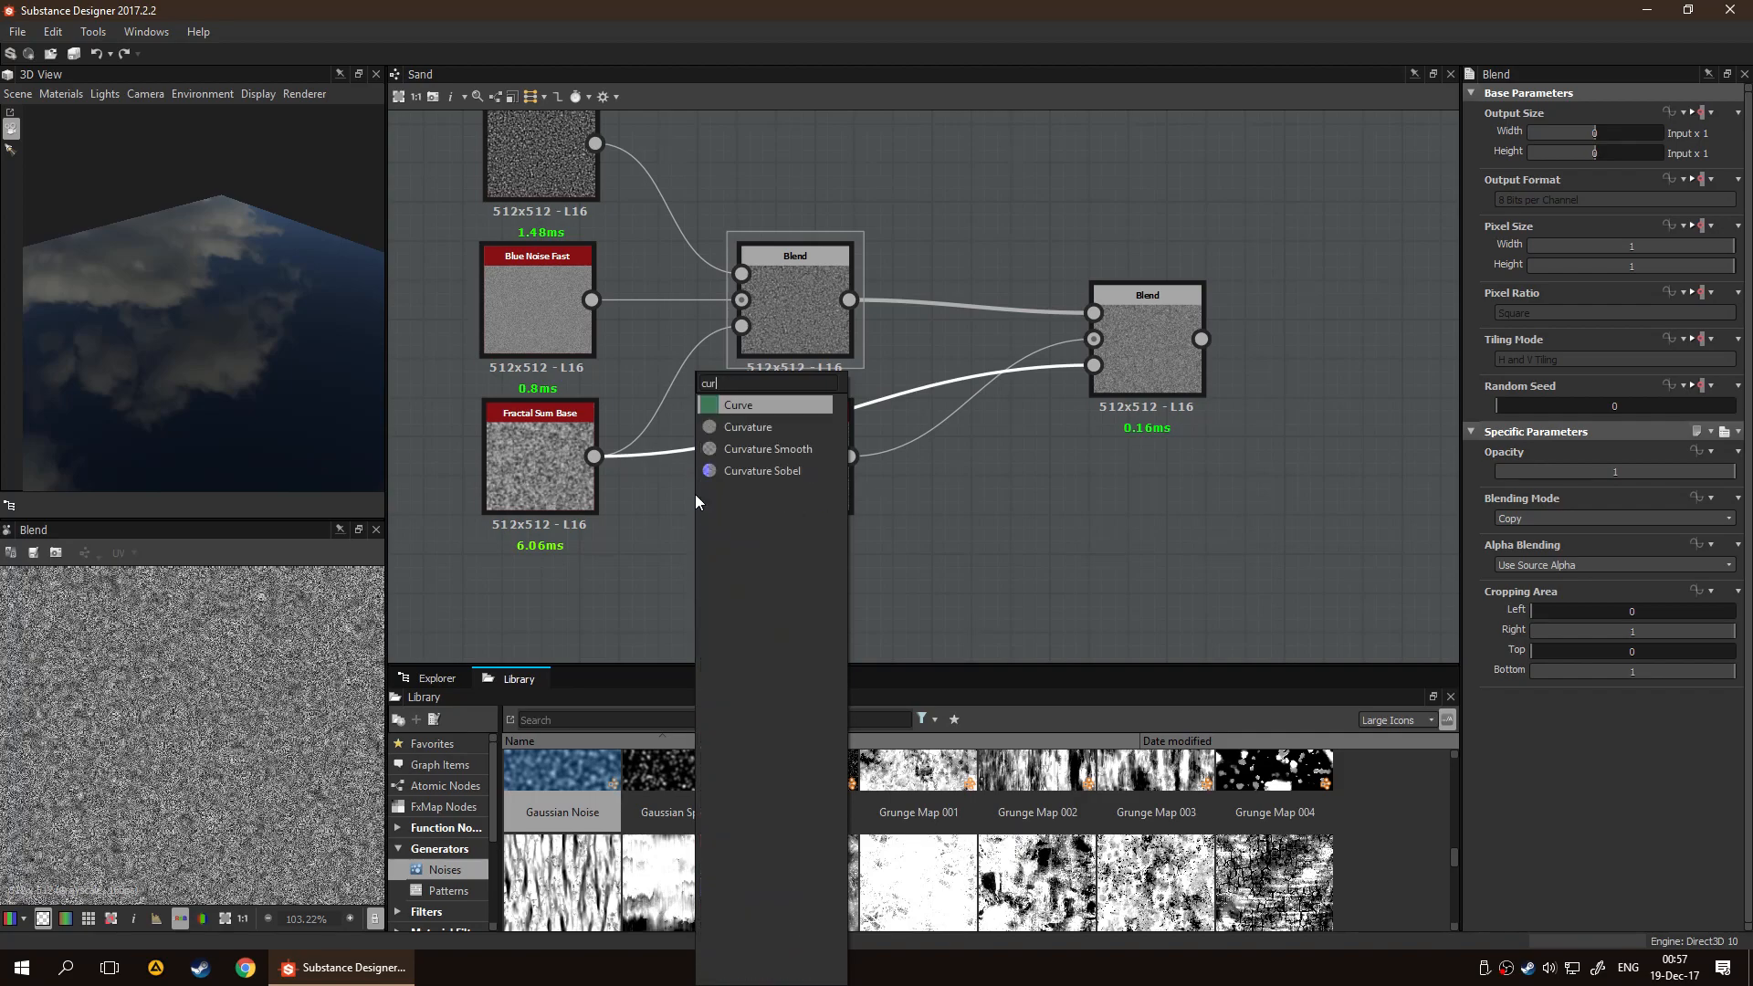
pyautogui.press('BackSpace')
pyautogui.write('his')
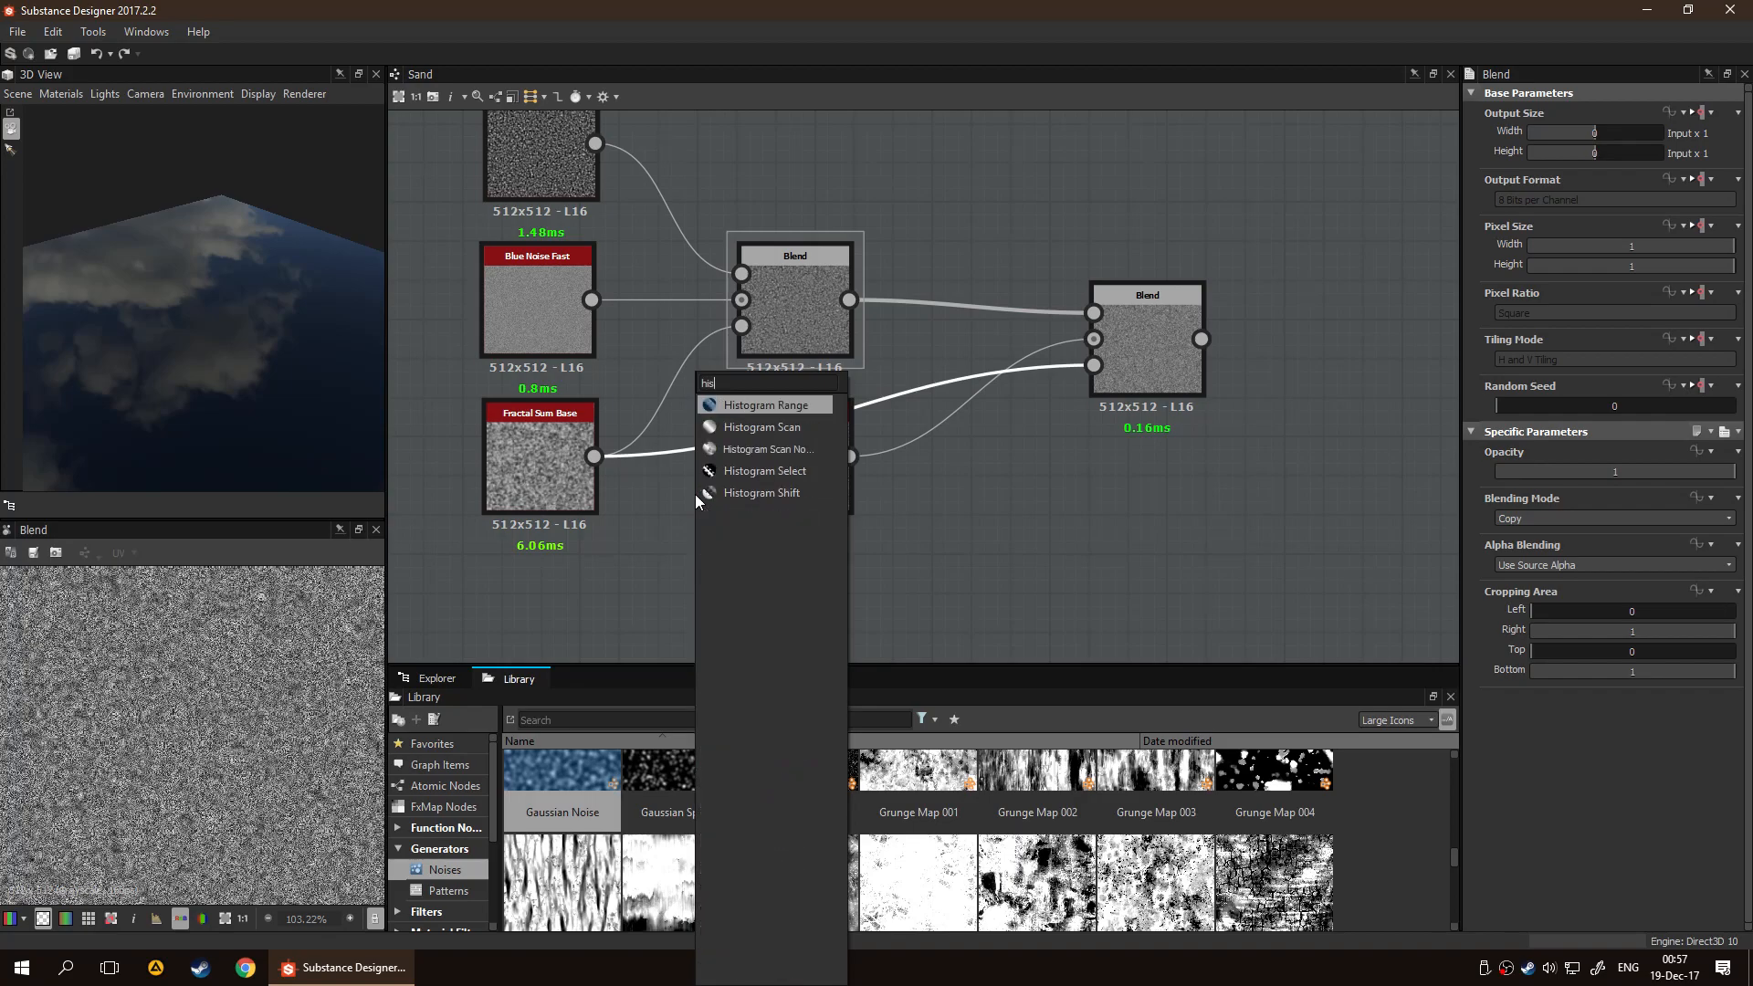
pyautogui.press('Down')
pyautogui.press('Down')
pyautogui.press('Down')
pyautogui.press('Return')
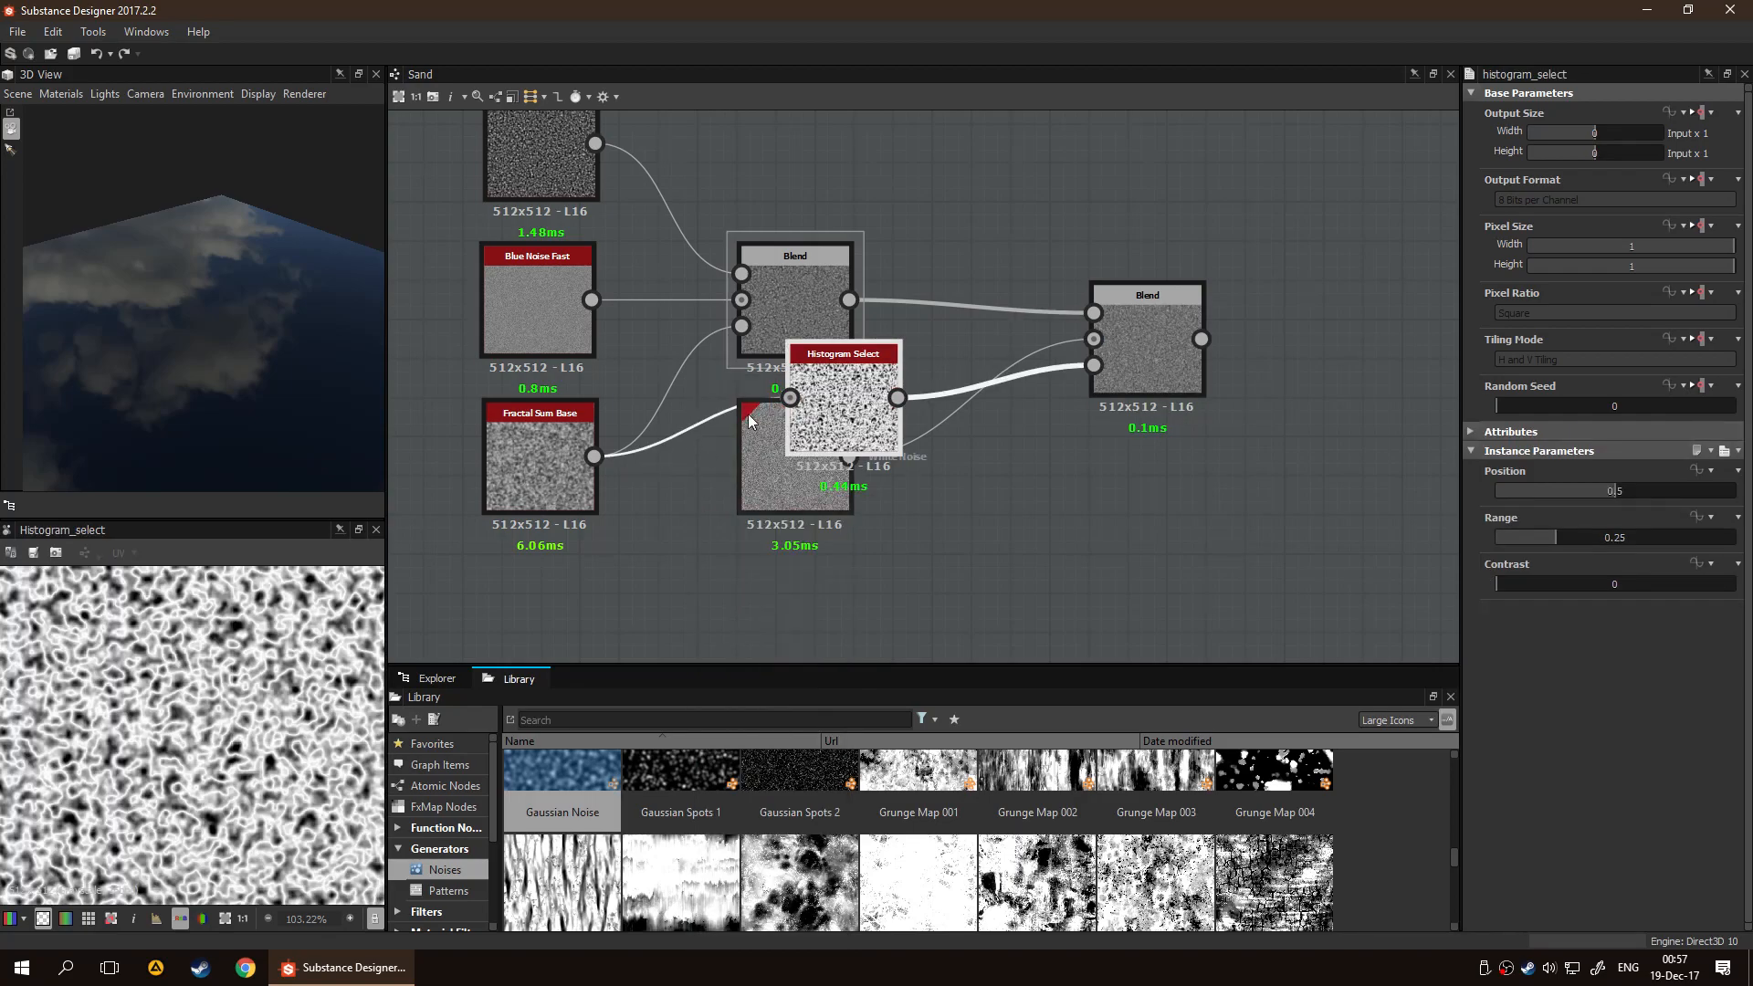
pyautogui.moveTo(893, 414); pyautogui.dragTo(924, 589)
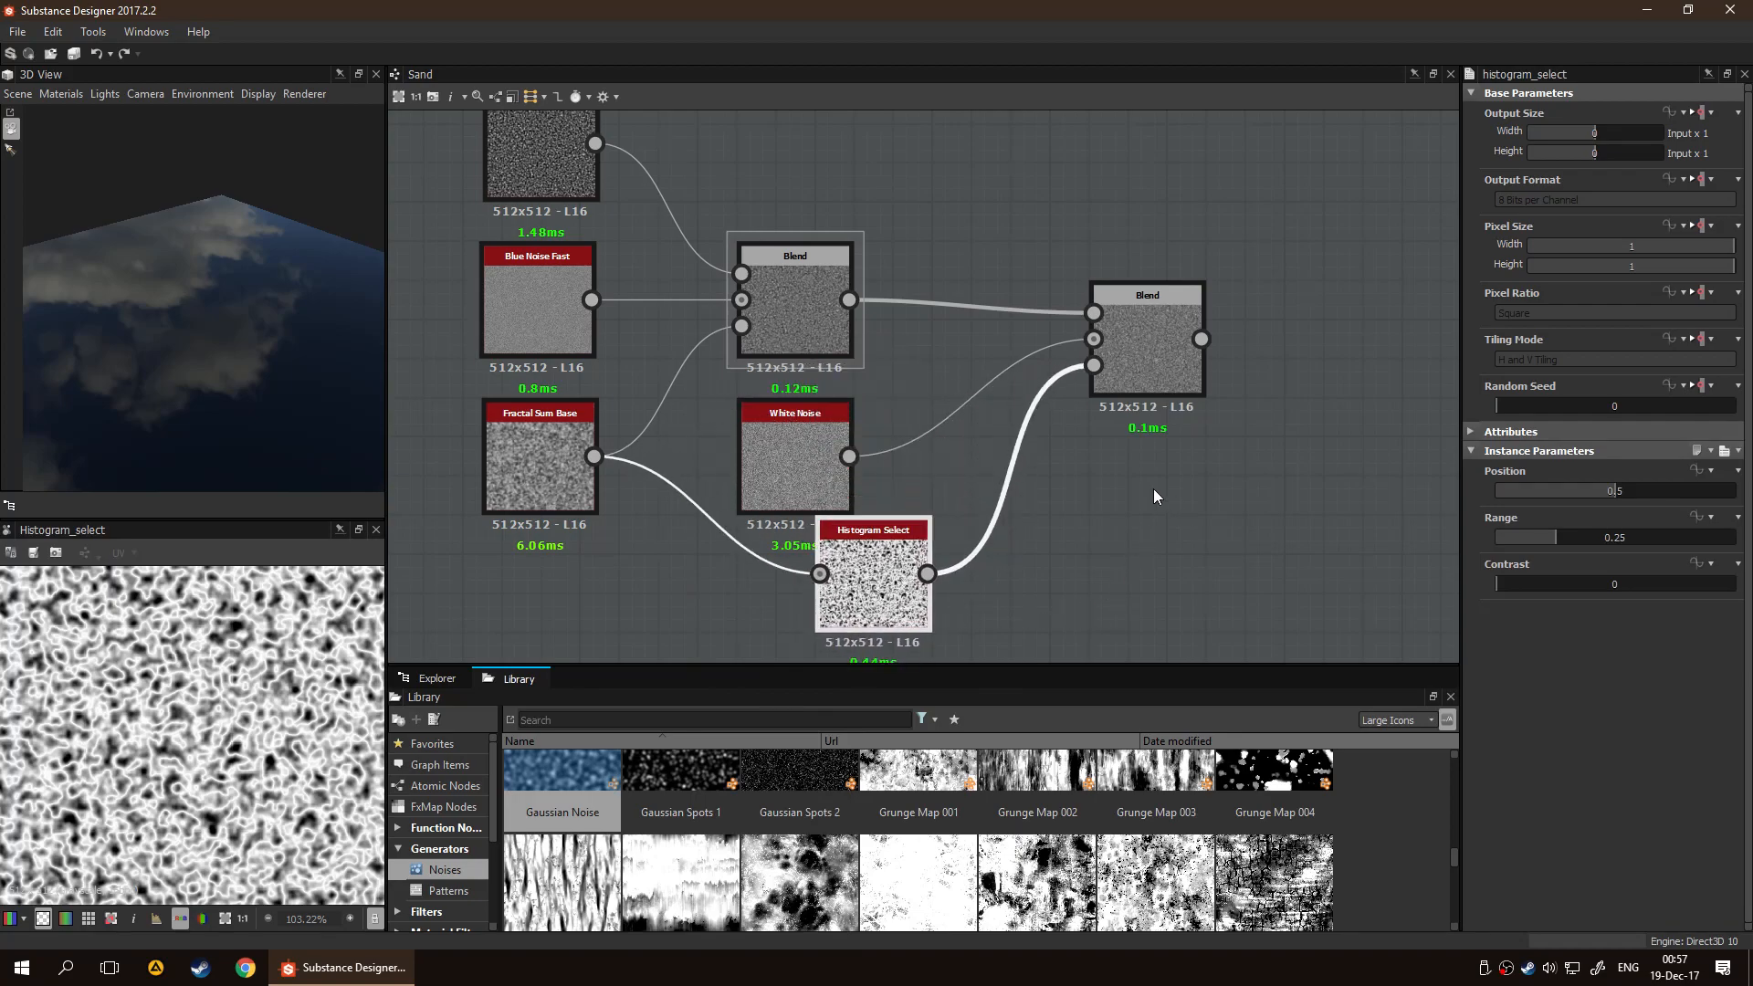
# Set the Histogram Select node's Position to 0.31, Range to 0.39 and Contrast to 0.3 while previewing the second Blend
pyautogui.click(1159, 327)
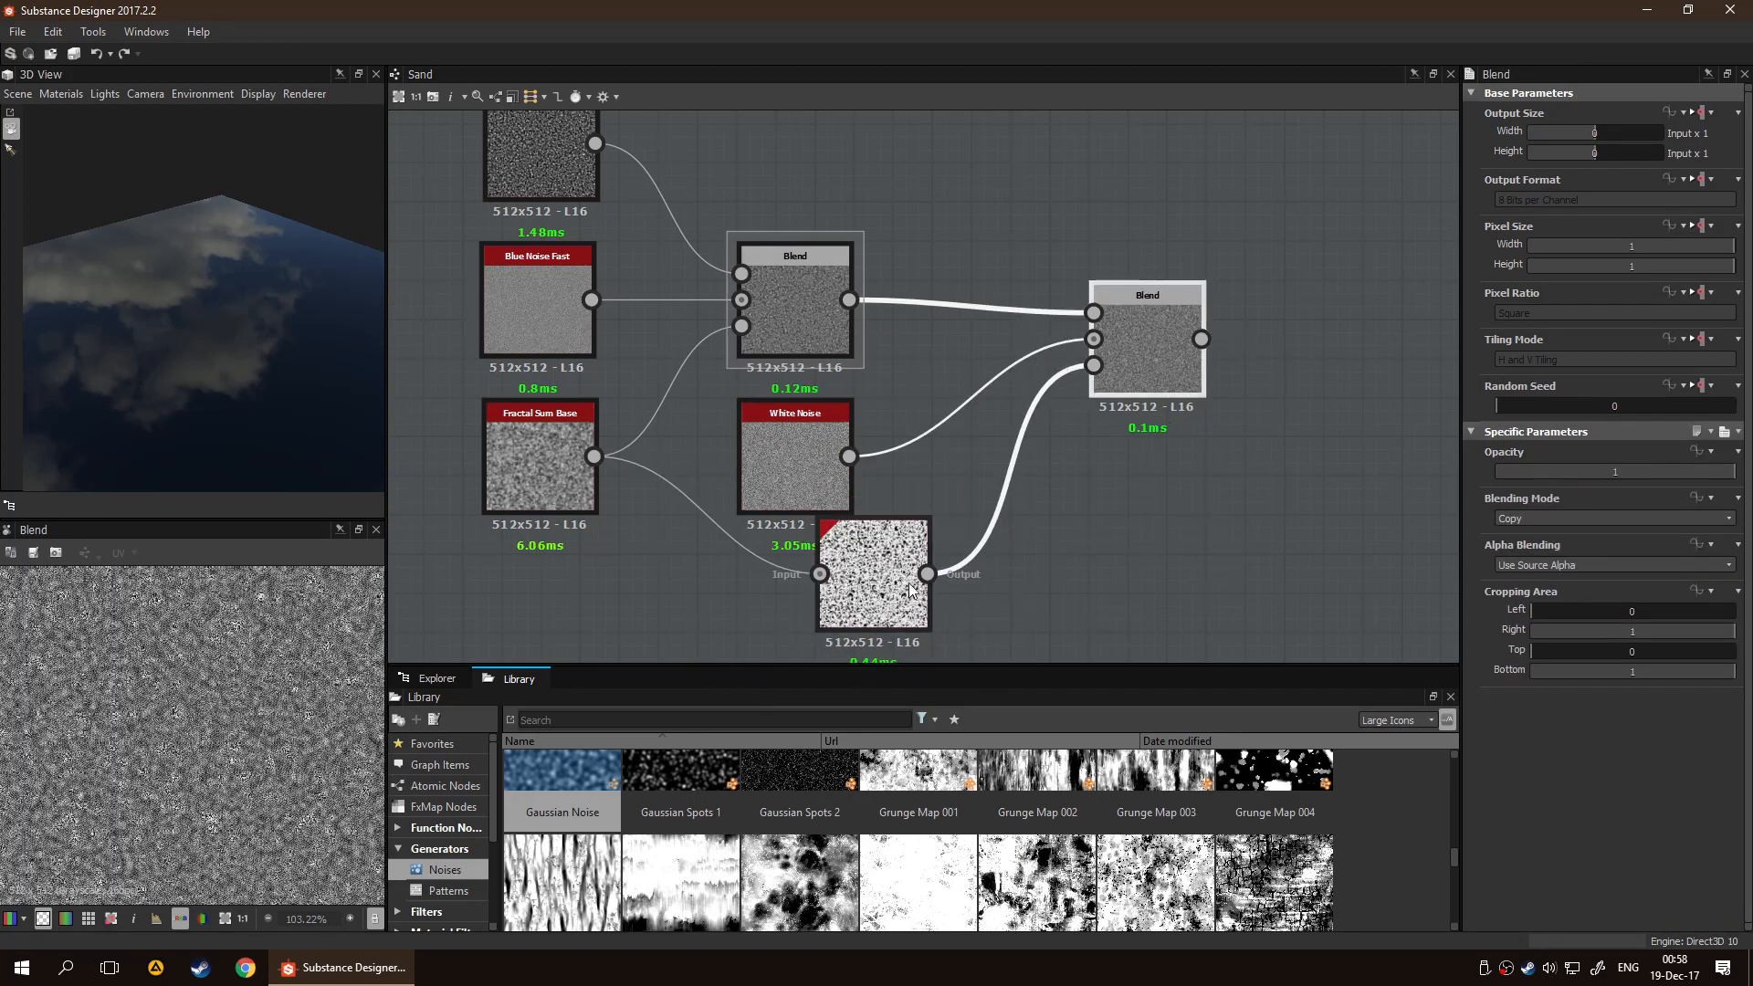
pyautogui.click(876, 573)
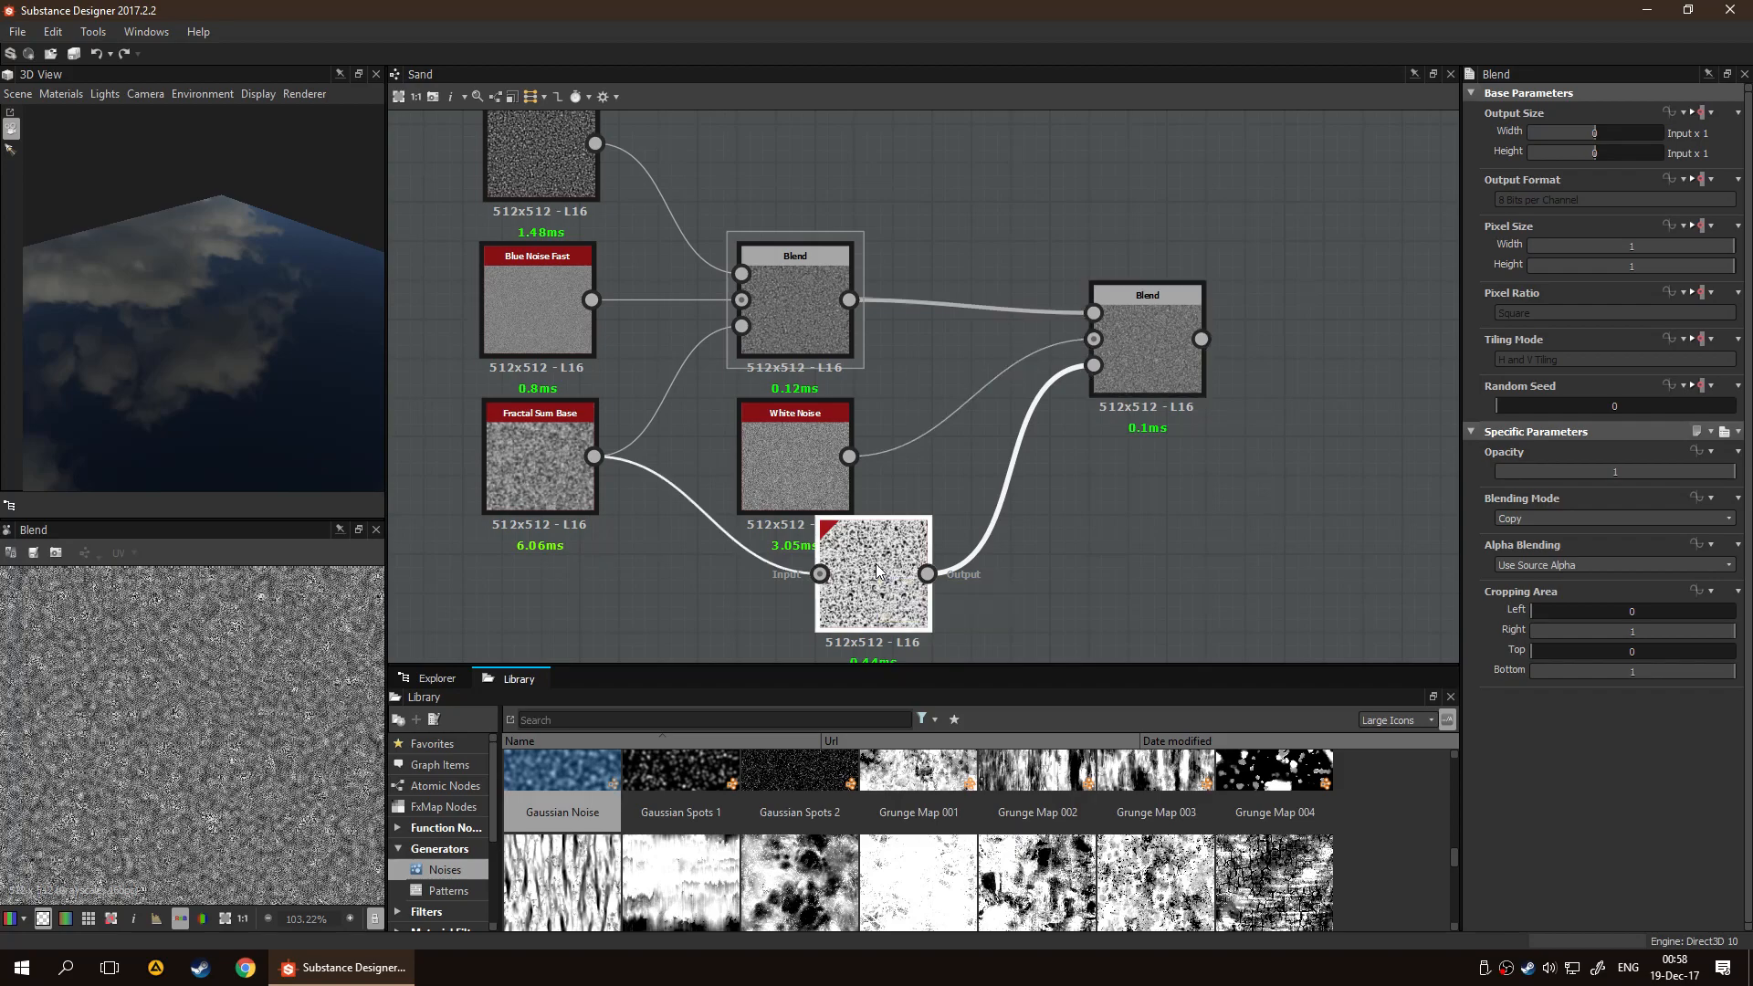
pyautogui.moveTo(1559, 535); pyautogui.dragTo(1570, 501)
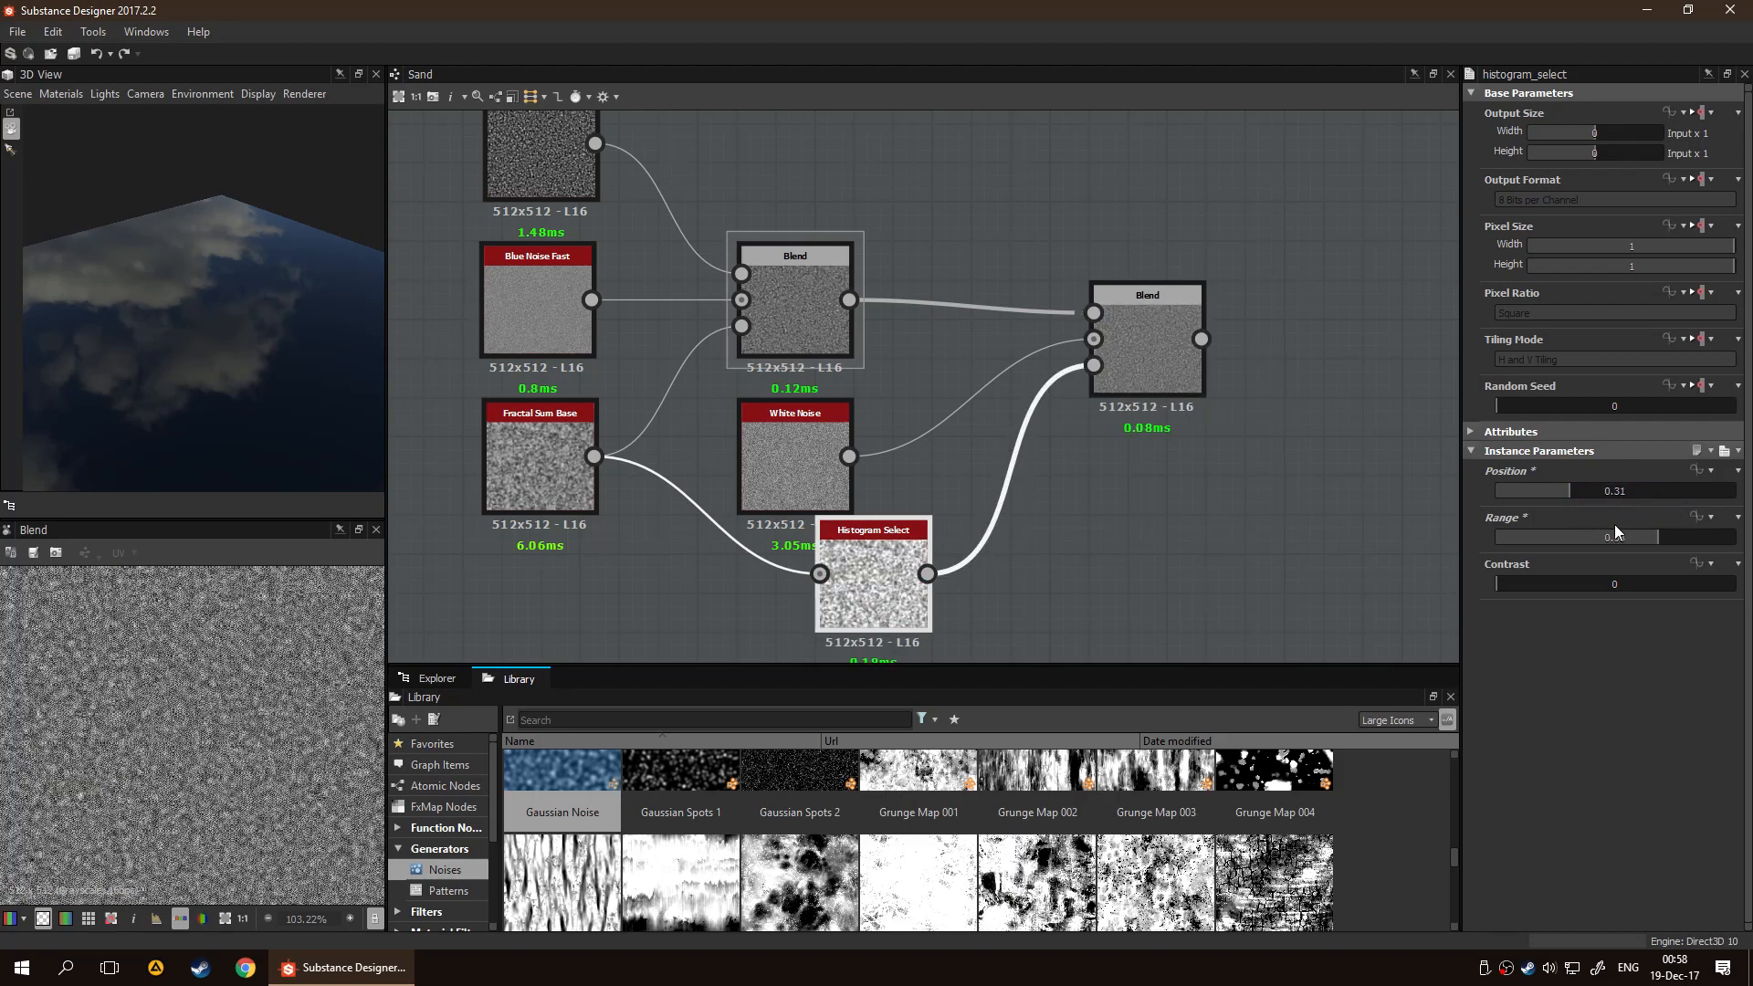
pyautogui.moveTo(1516, 592); pyautogui.dragTo(1590, 546)
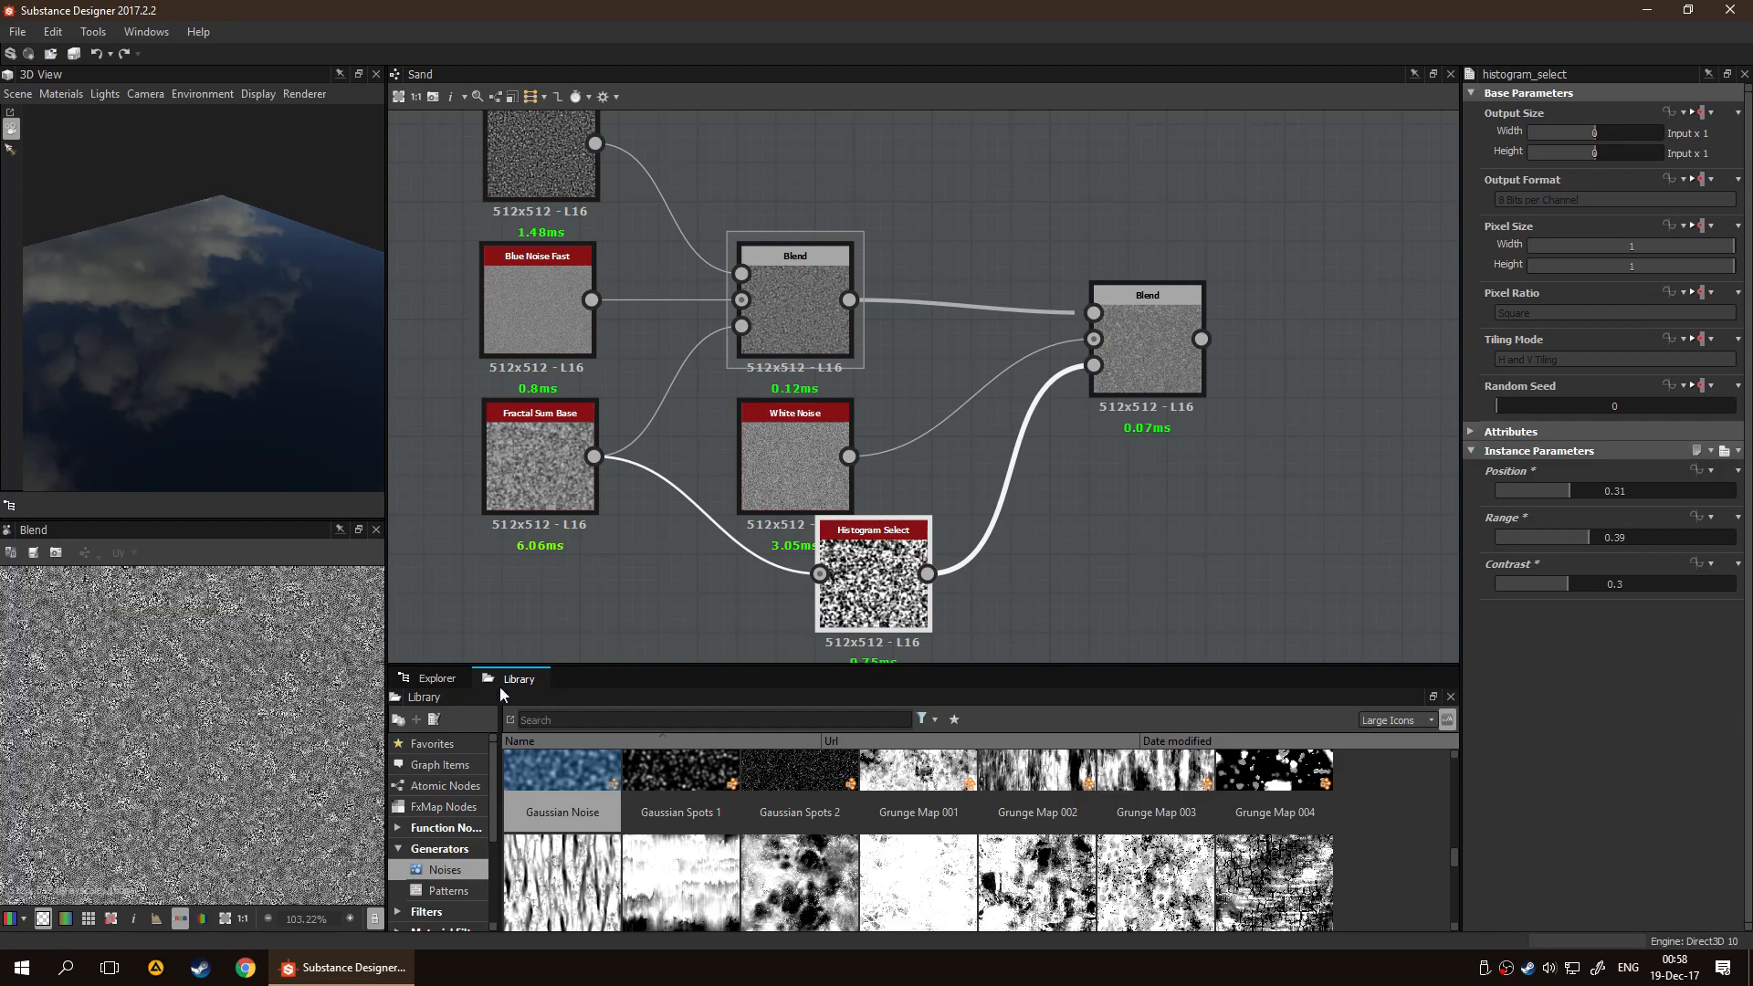
# Set the second Blend node's Opacity to 0.72
pyautogui.scroll(4, 183, 808)
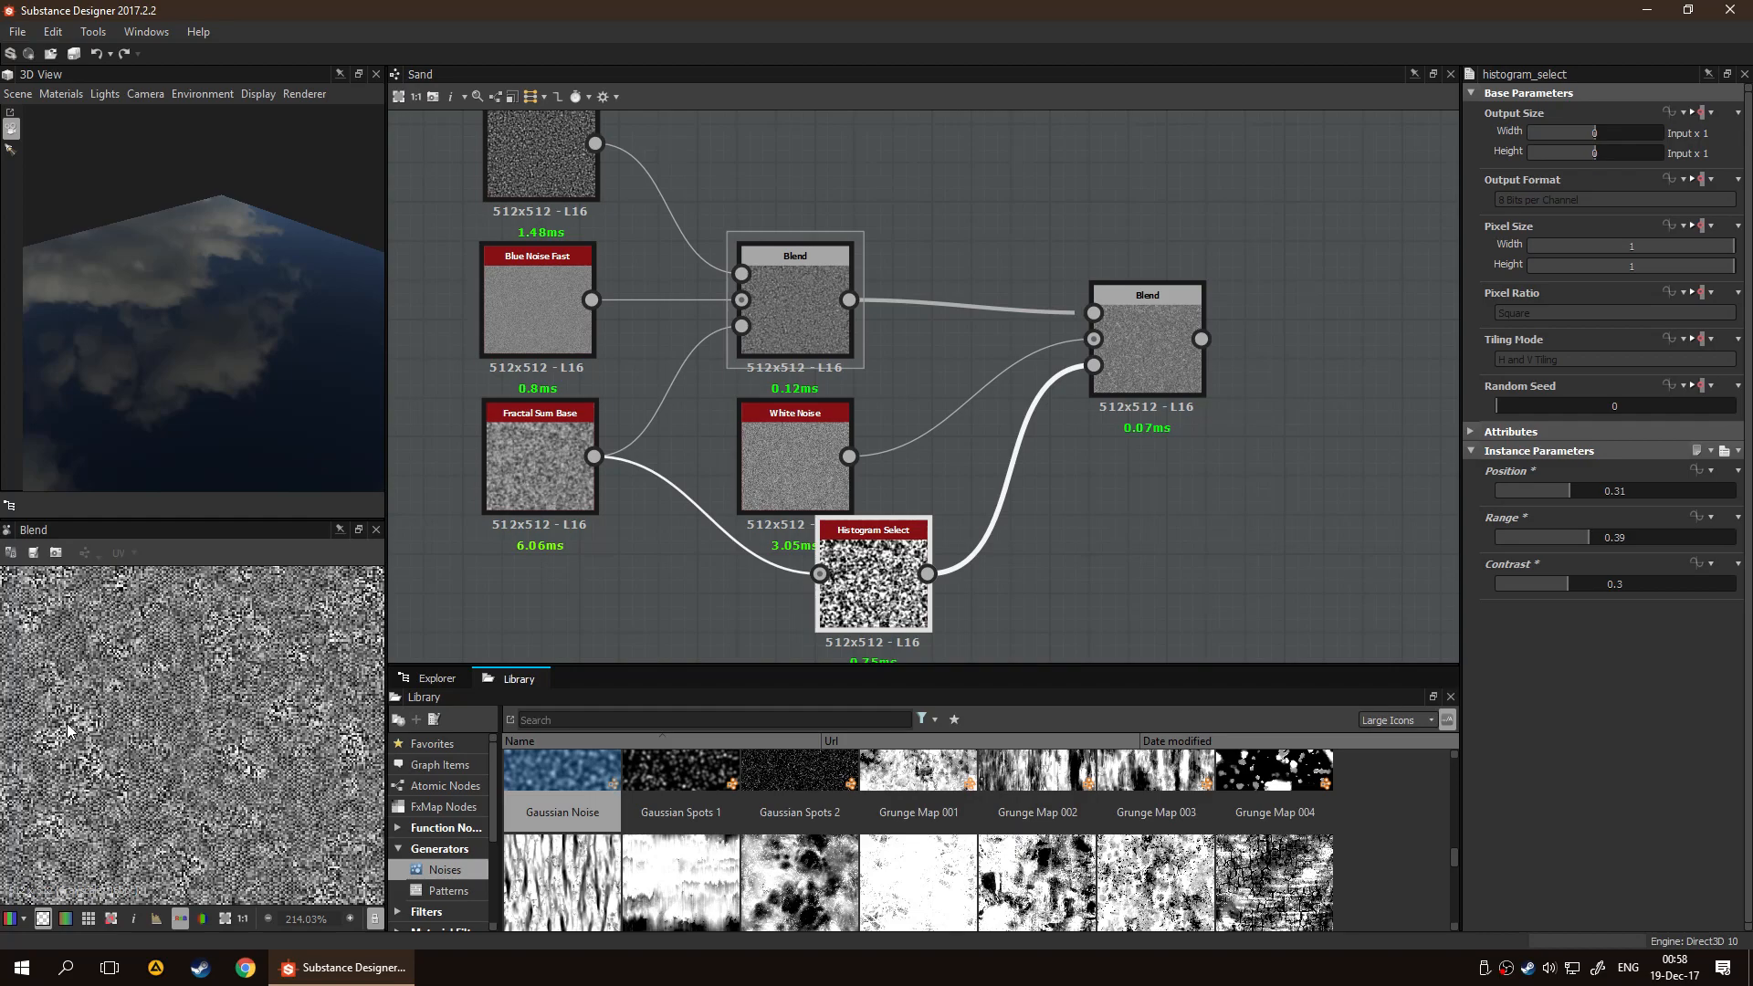
pyautogui.scroll(4, 157, 713)
pyautogui.scroll(-10, 205, 726)
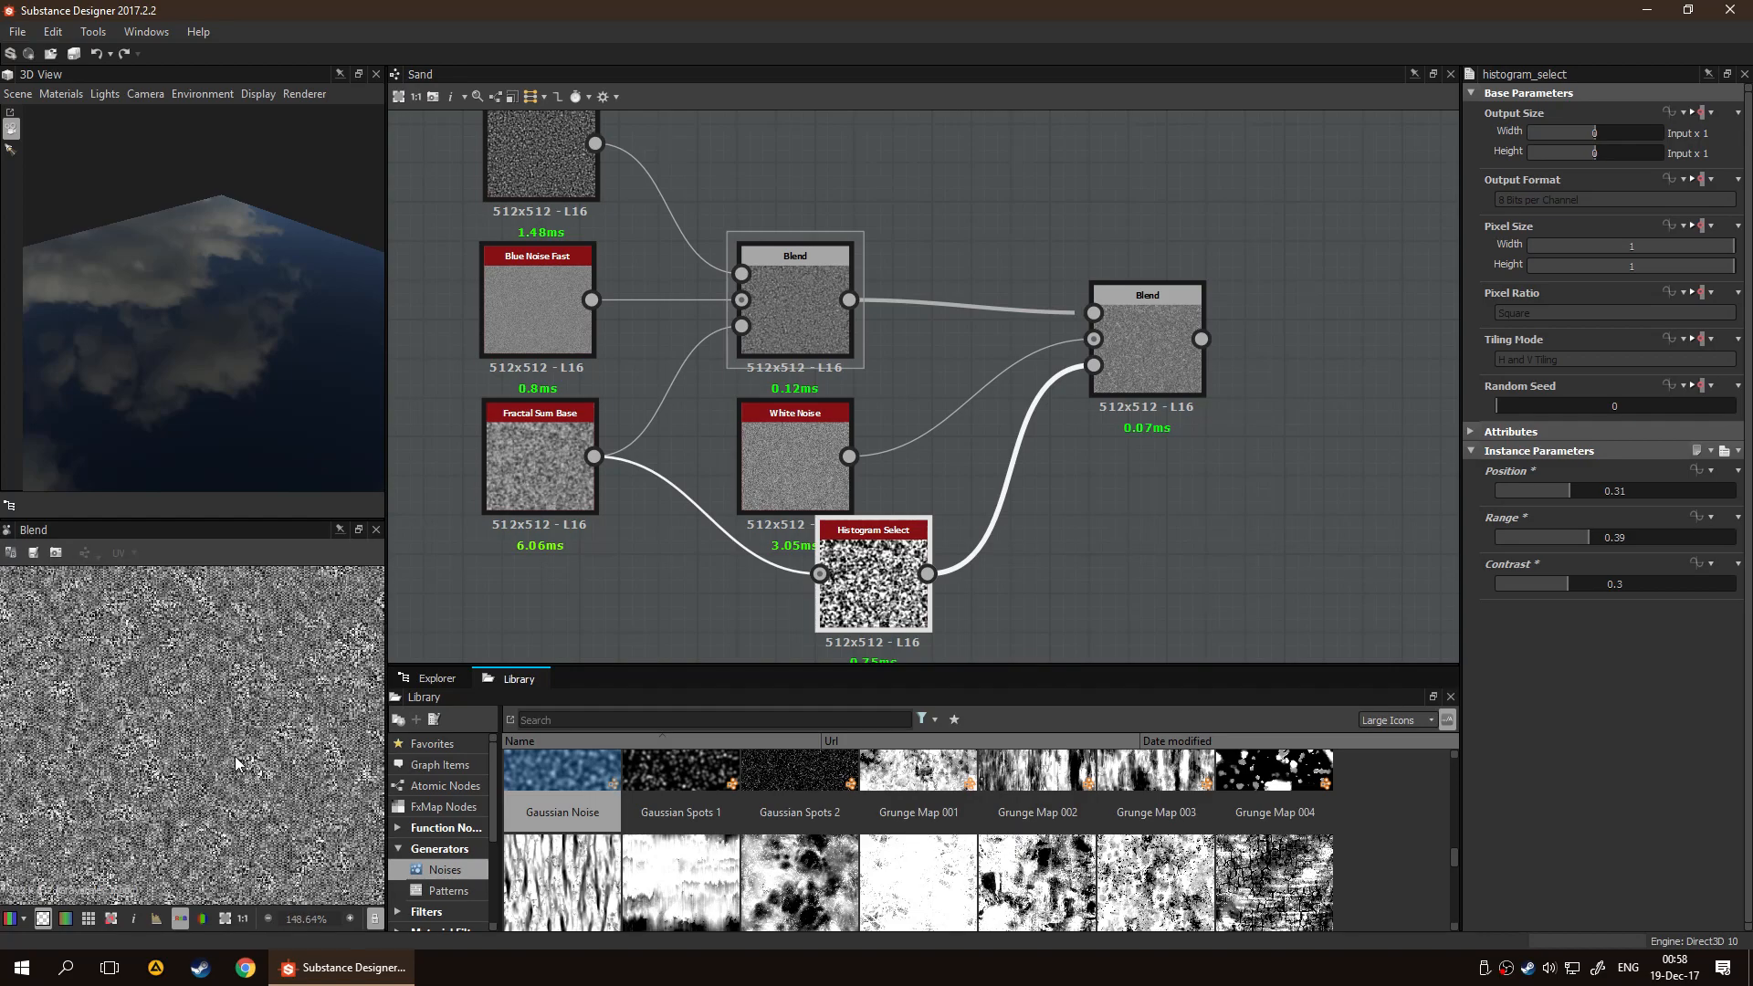
pyautogui.scroll(5, 182, 780)
pyautogui.scroll(3, 272, 710)
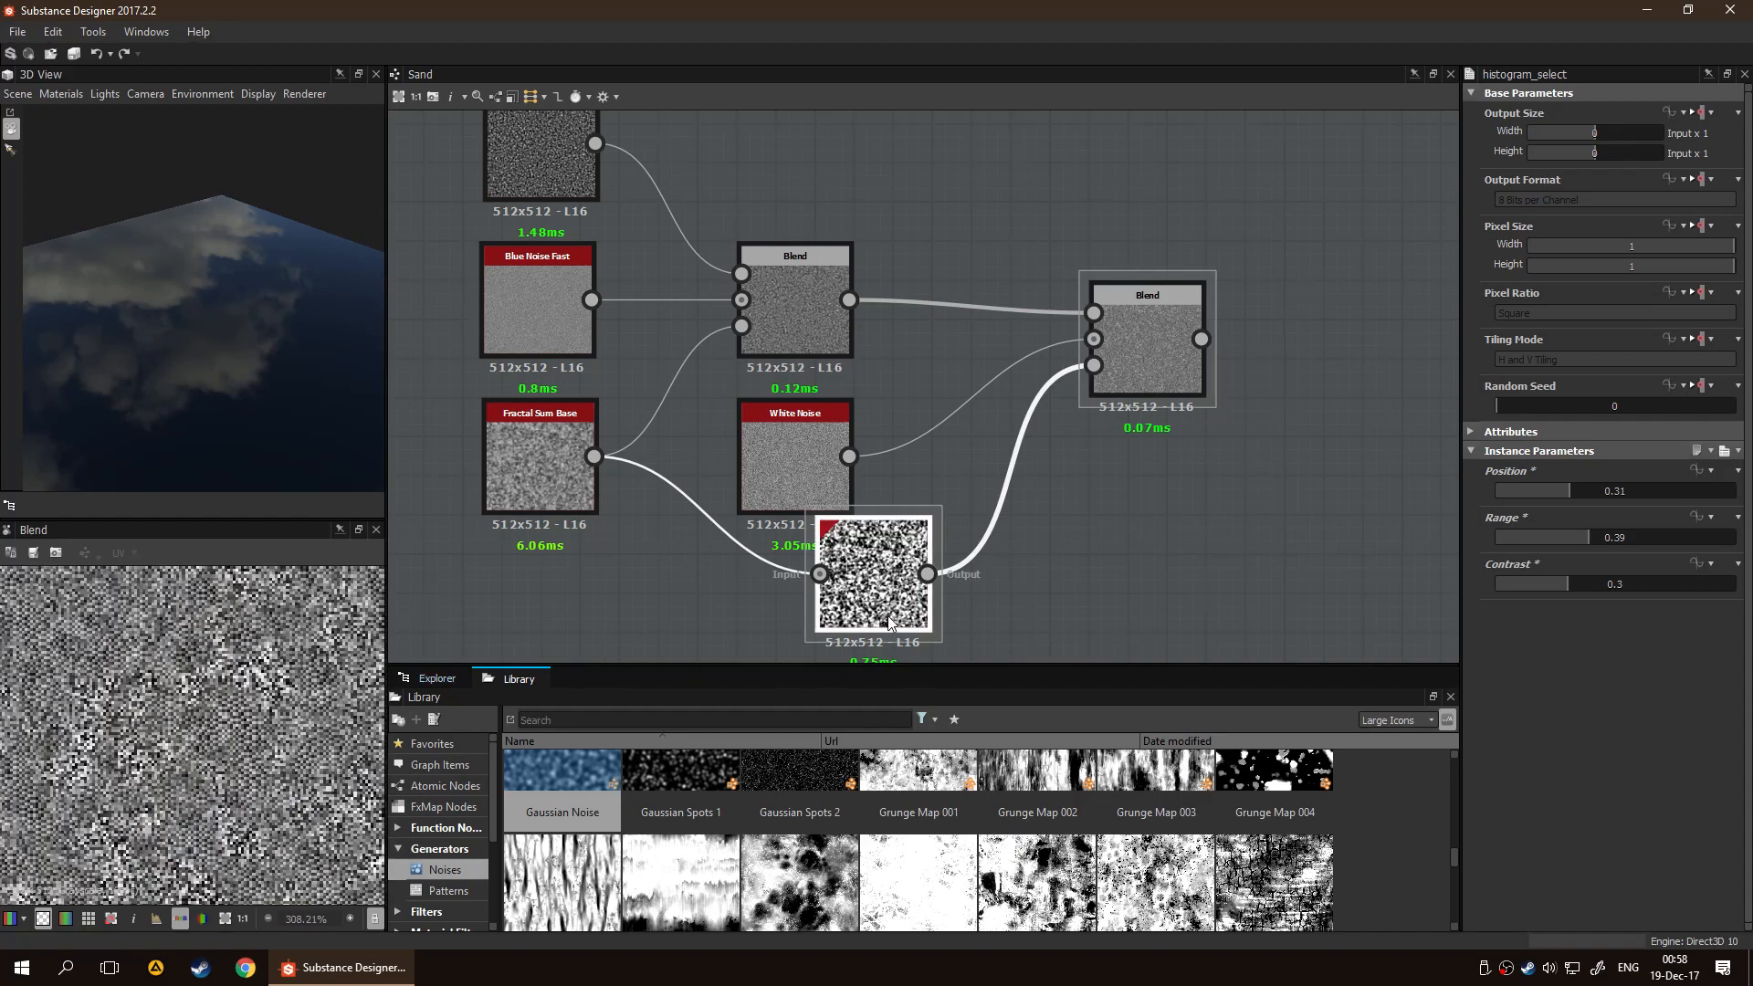
pyautogui.click(1137, 391)
pyautogui.moveTo(1676, 467)
pyautogui.mouseDown()
pyautogui.moveTo(1519, 480)
pyautogui.moveTo(1729, 475)
pyautogui.moveTo(1564, 479)
pyautogui.moveTo(1667, 477)
pyautogui.mouseUp()
# Move Histogram Select farther below White Noise, and remove and reconnect its link to the second Blend's Opacity input to compare the result
pyautogui.scroll(-1, 1242, 557)
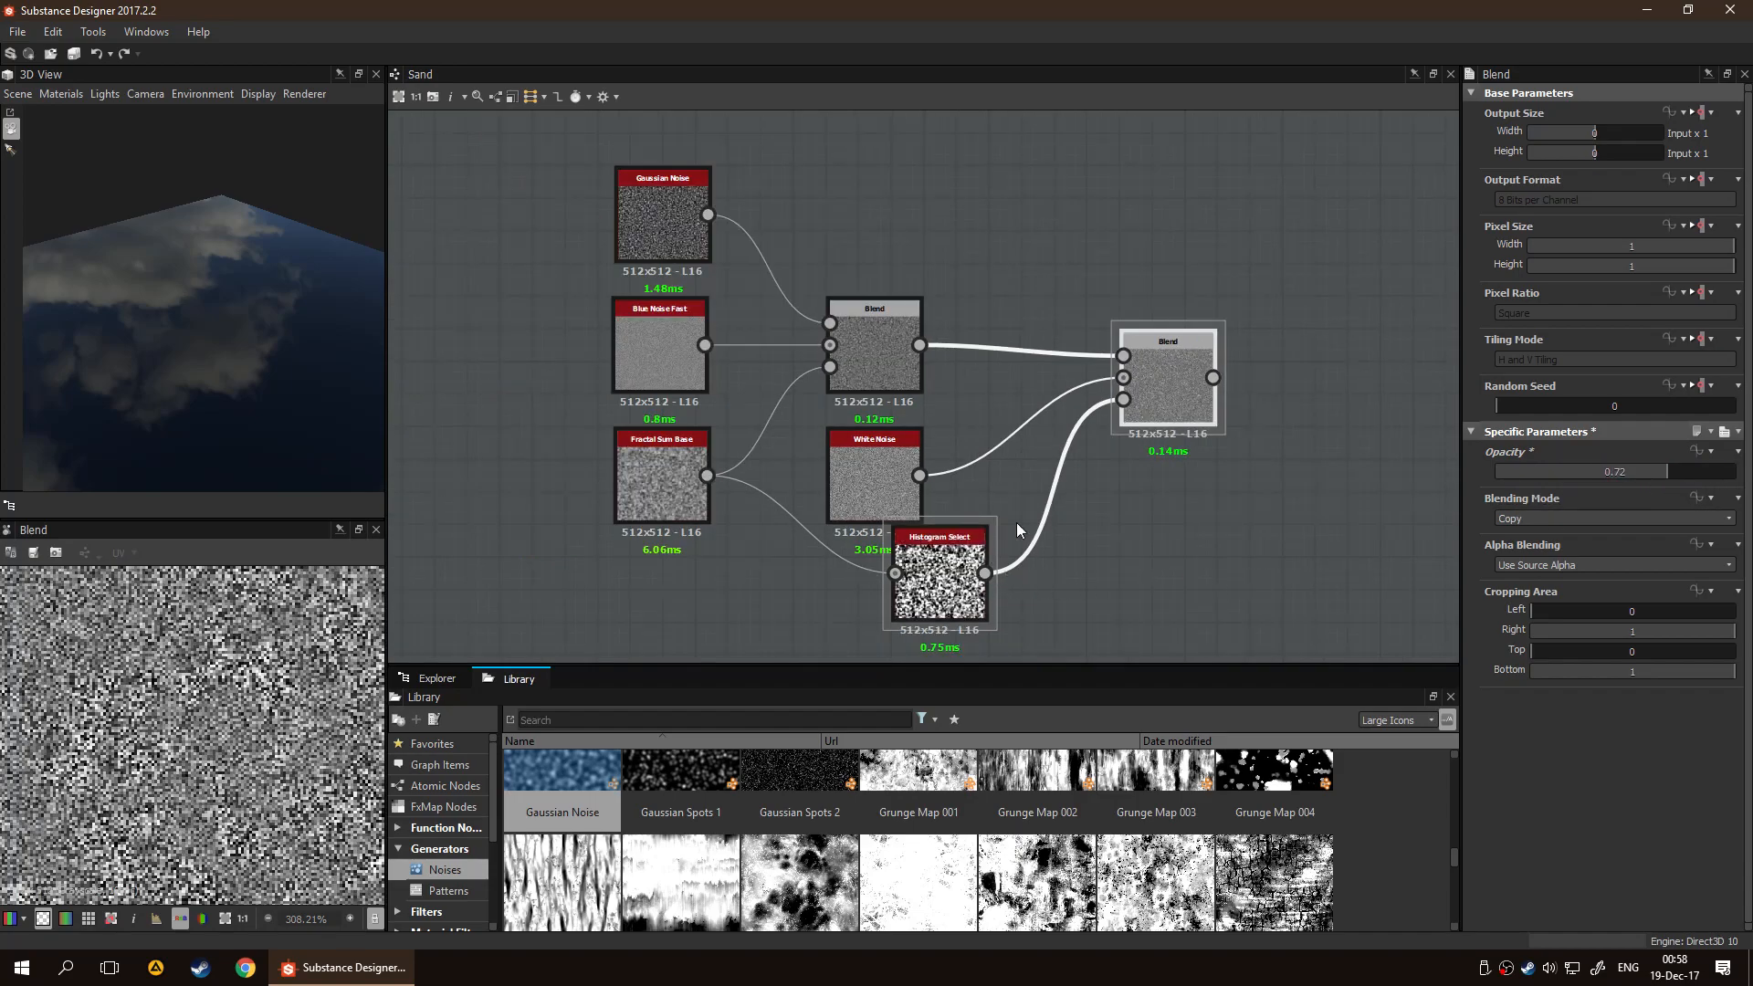
pyautogui.moveTo(934, 587); pyautogui.dragTo(885, 617)
pyautogui.click(1048, 519)
pyautogui.press('Delete')
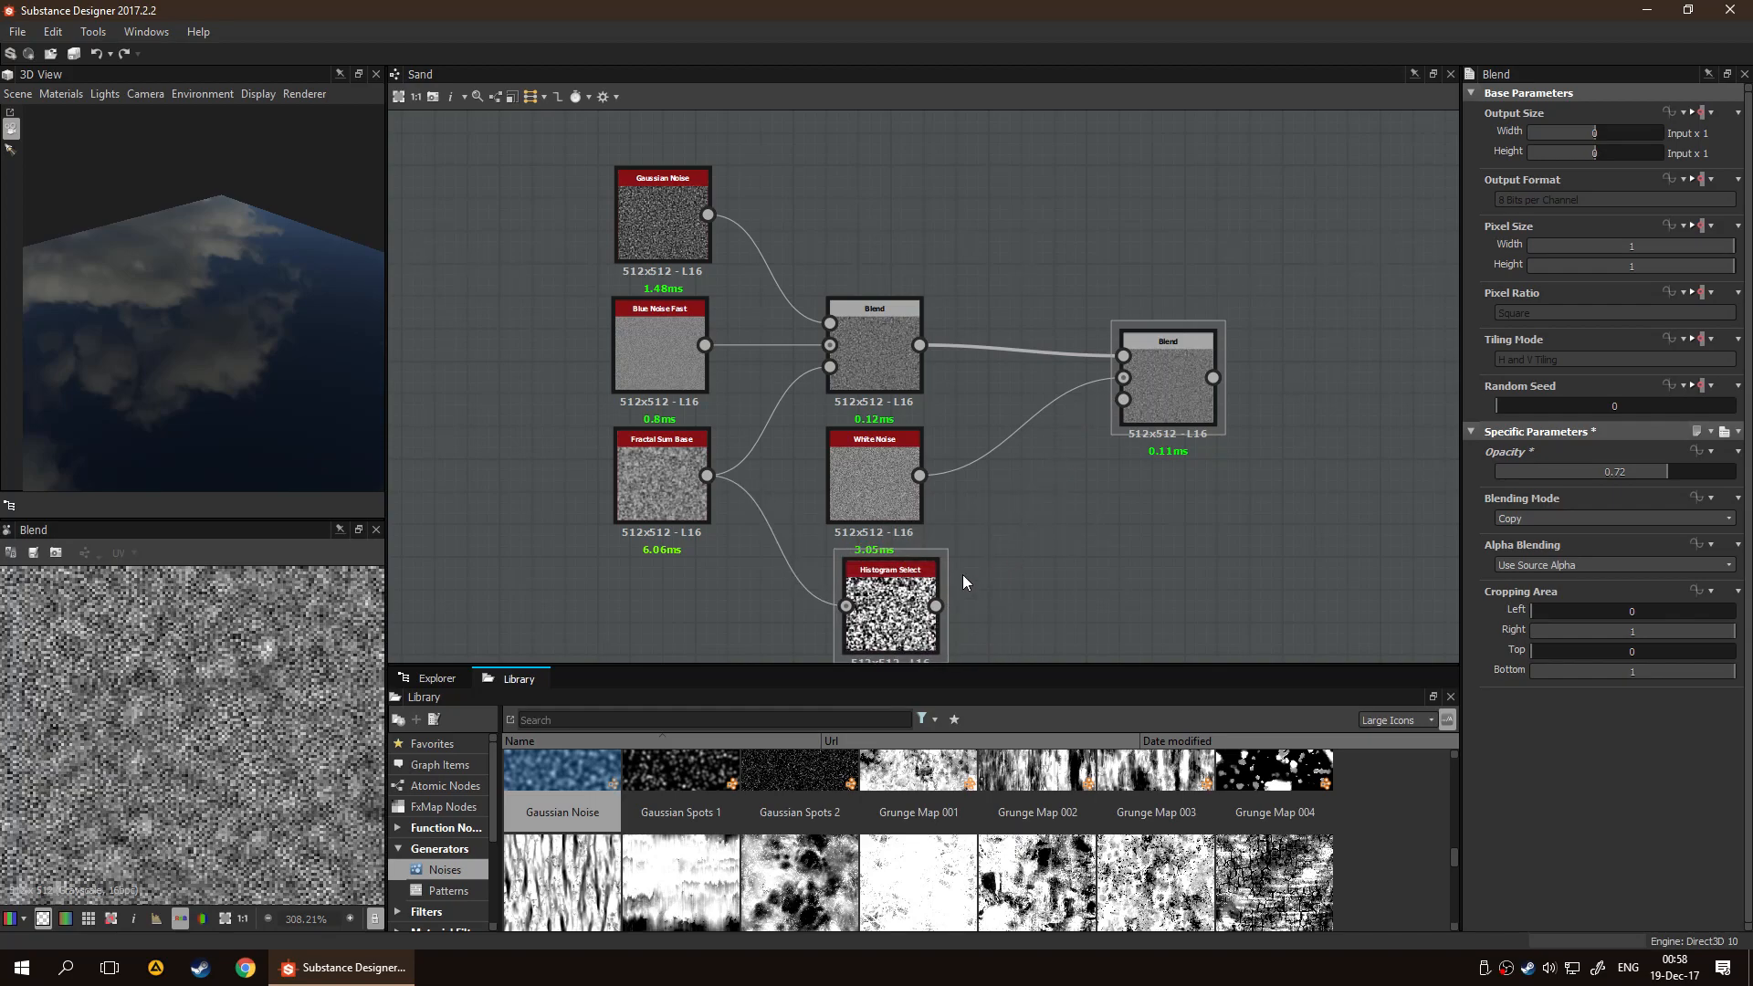
pyautogui.moveTo(1030, 546); pyautogui.dragTo(1126, 401)
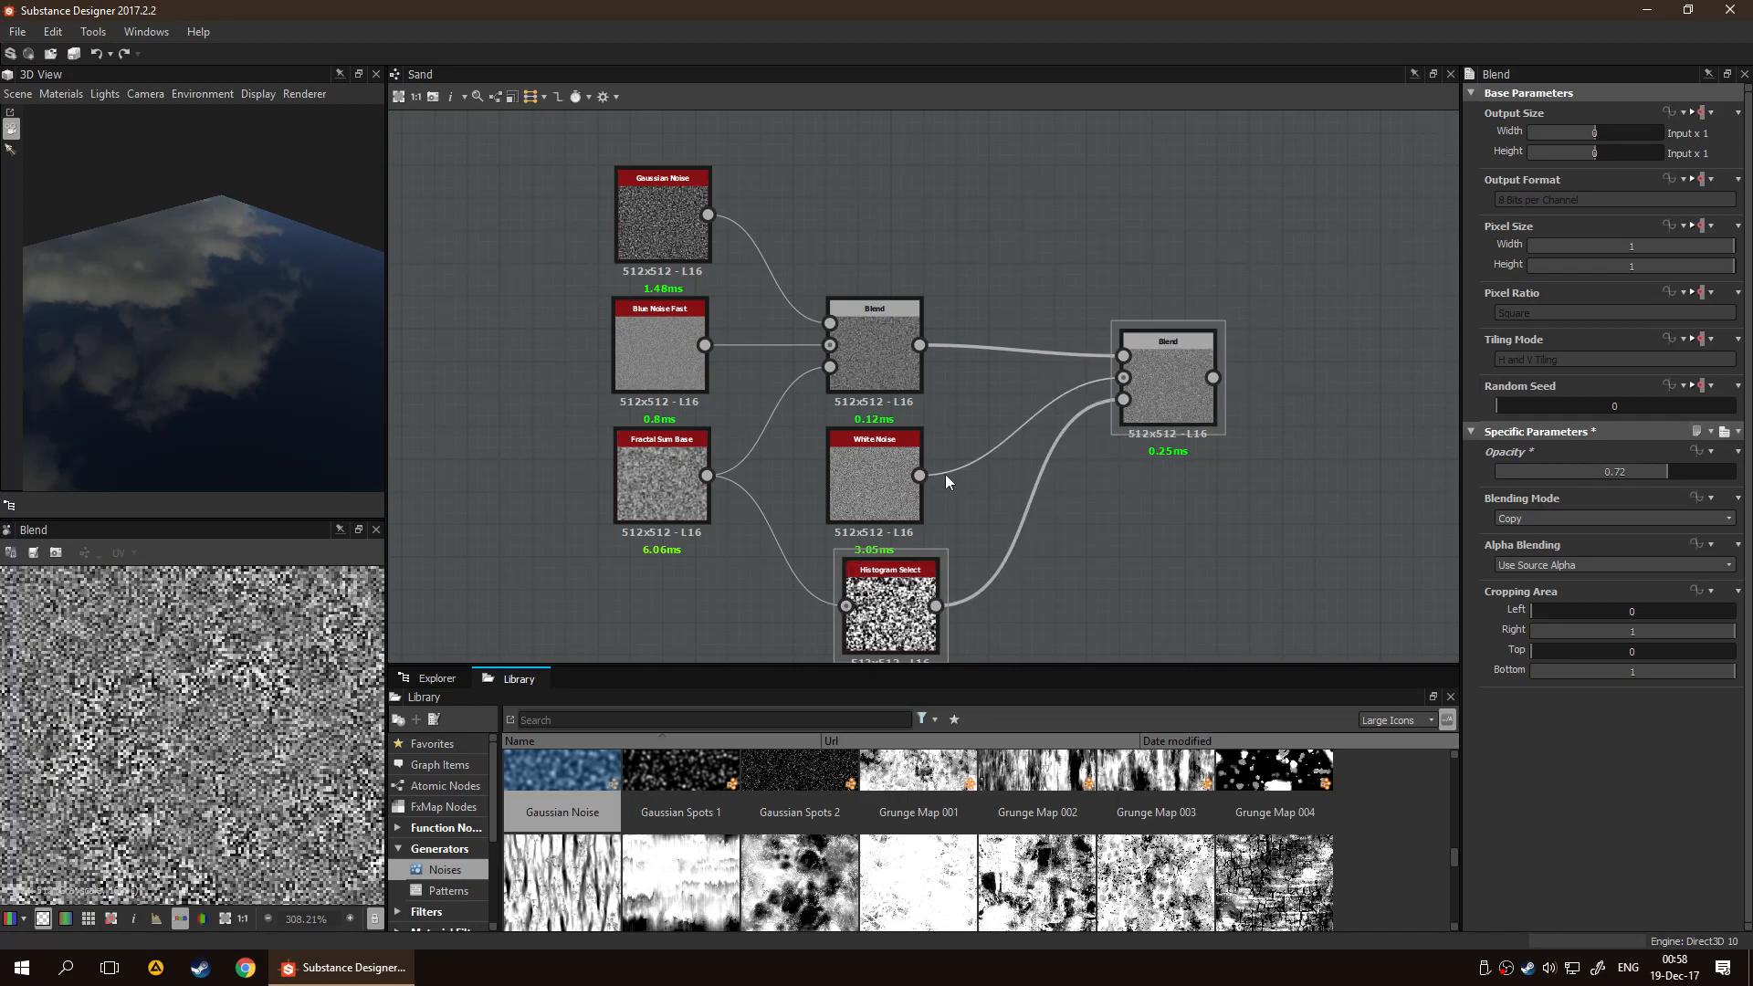
pyautogui.scroll(-5, 239, 726)
pyautogui.doubleClick(891, 610)
pyautogui.doubleClick(1174, 418)
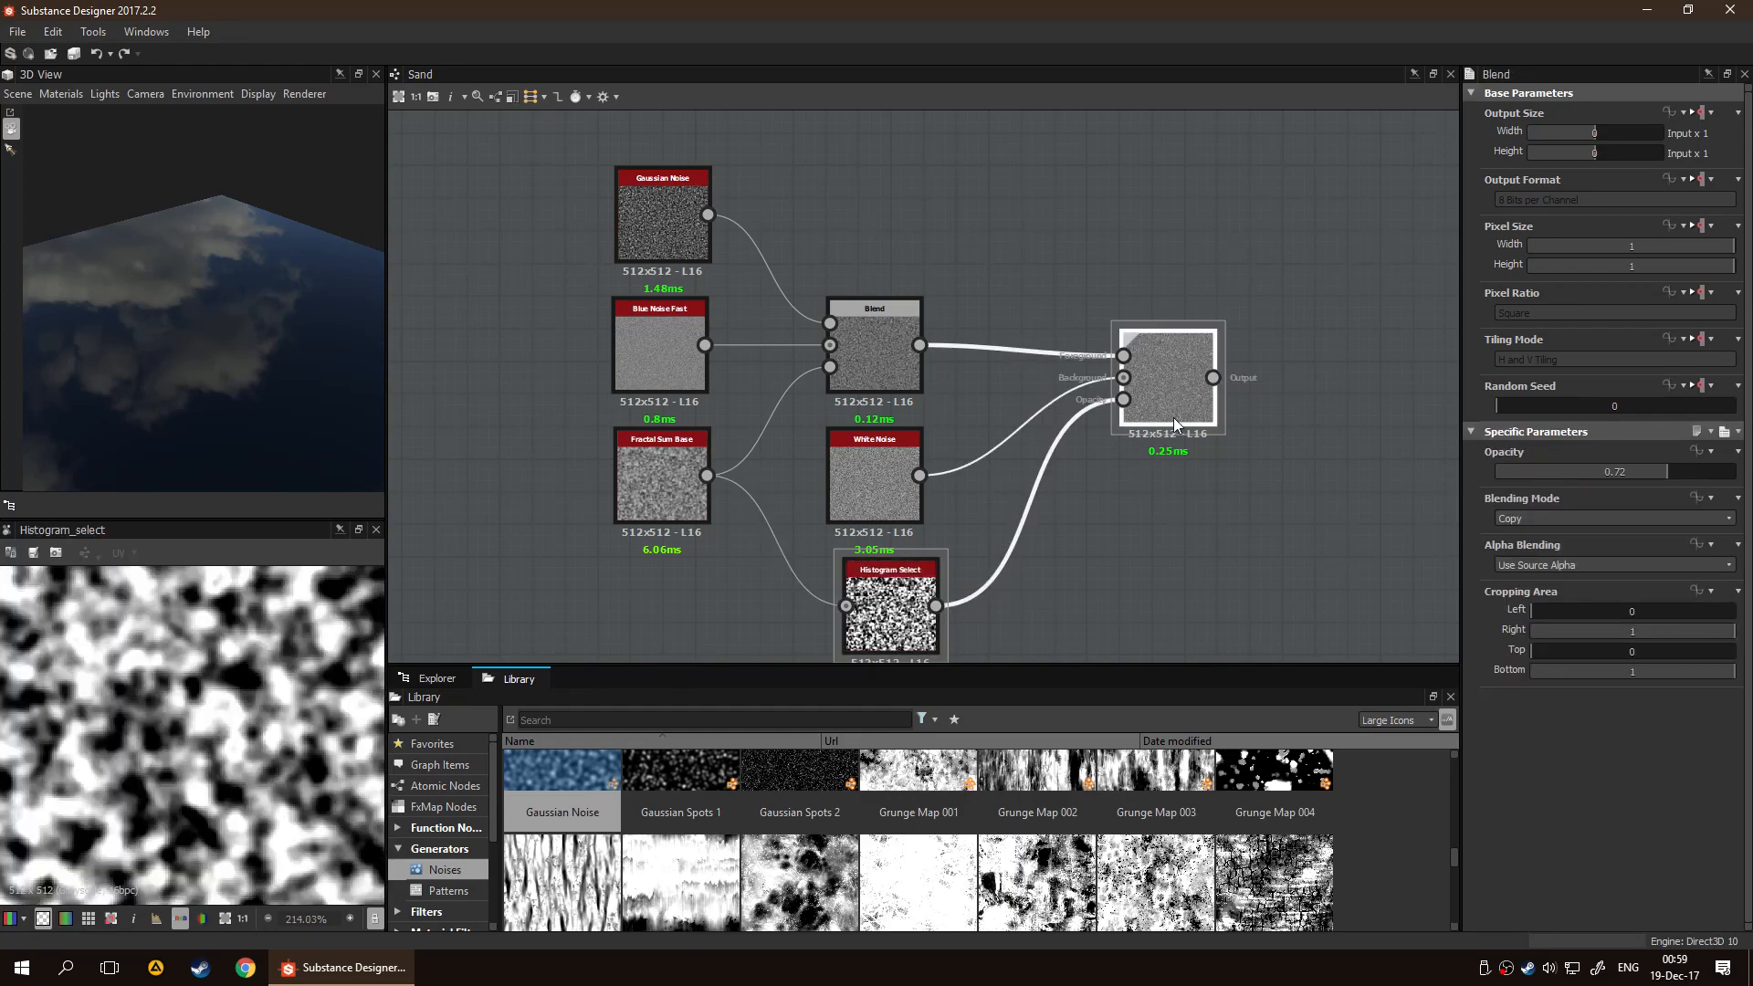
# Try Add Sub, Max (Lighten) and Min (Darken) as the second Blend node's blending mode
pyautogui.click(1592, 518)
pyautogui.click(1577, 569)
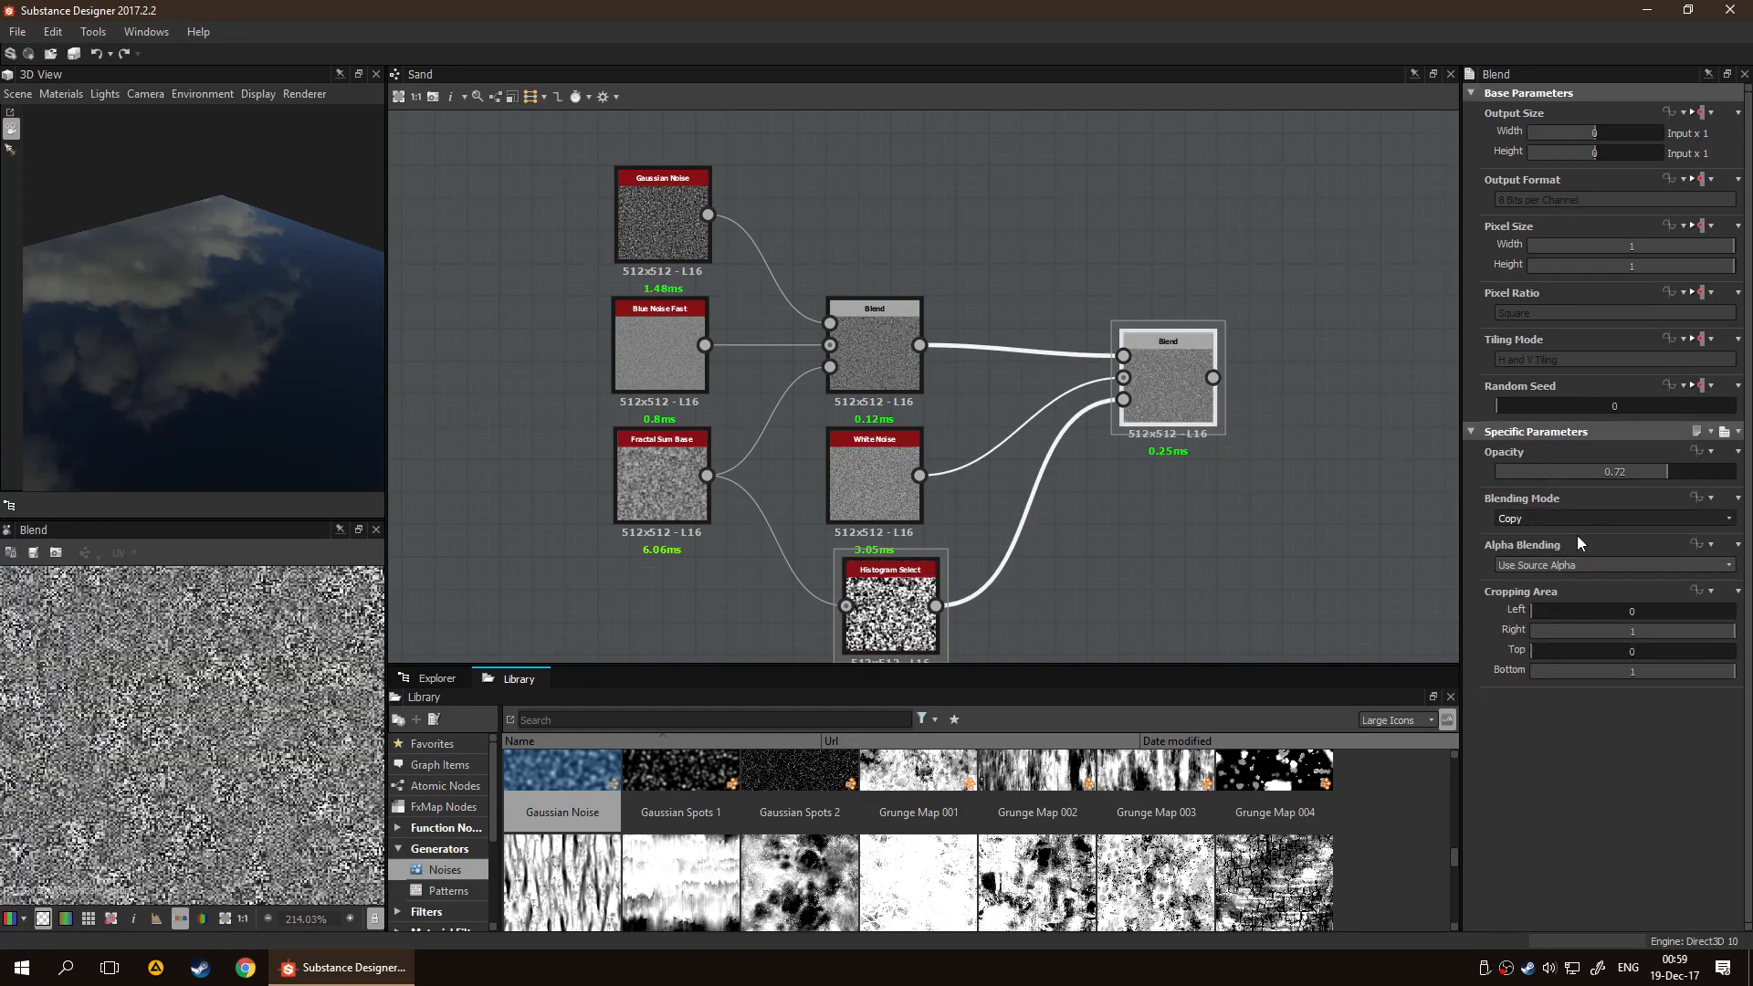
pyautogui.scroll(-3, 1572, 516)
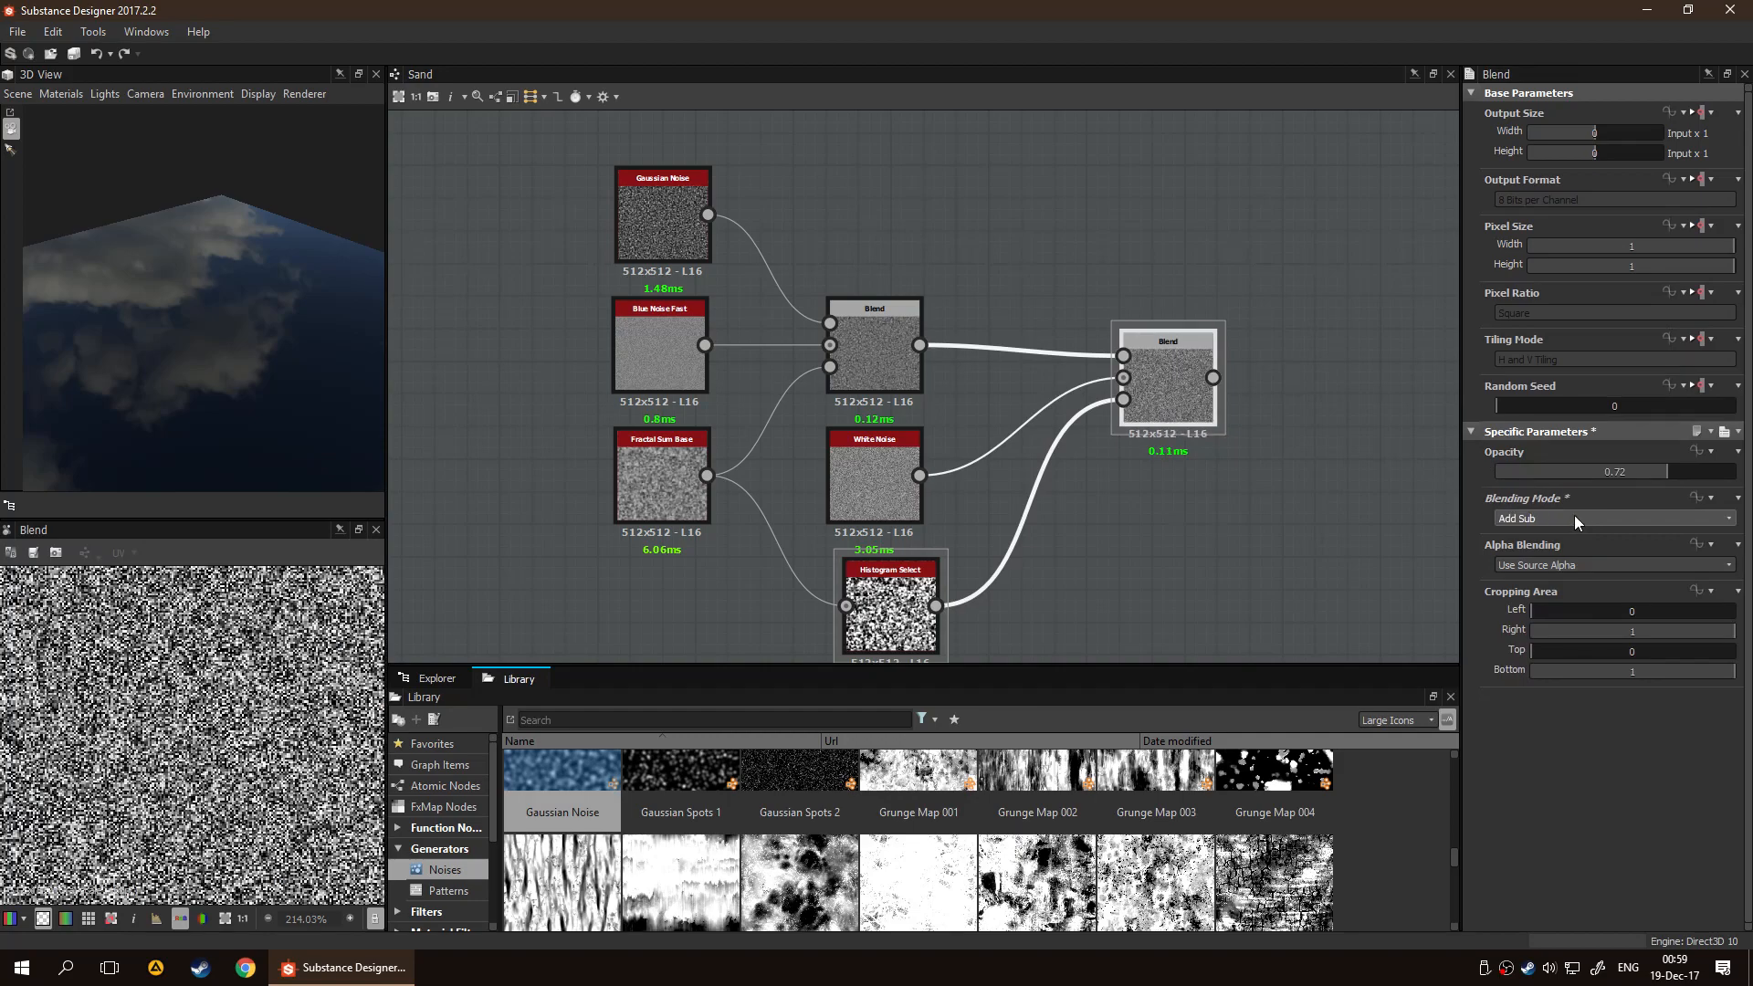
pyautogui.scroll(1, 1574, 515)
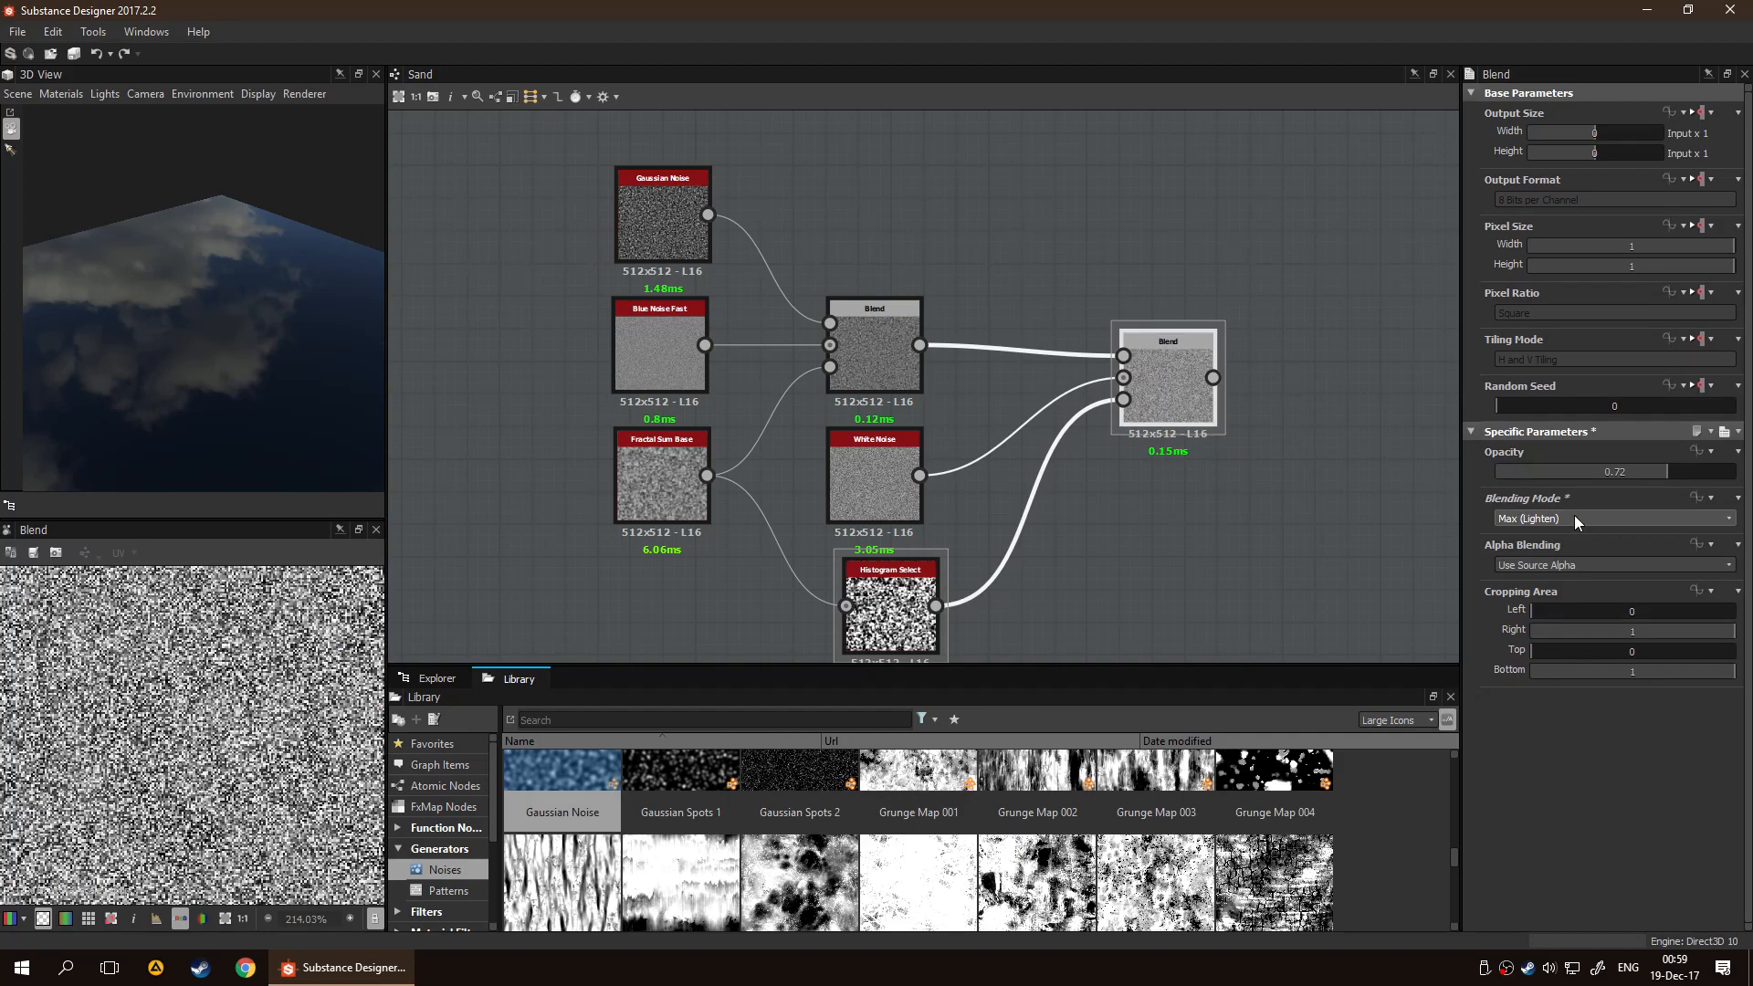
pyautogui.press('f')
pyautogui.scroll(6, 295, 730)
pyautogui.scroll(-1, 1530, 525)
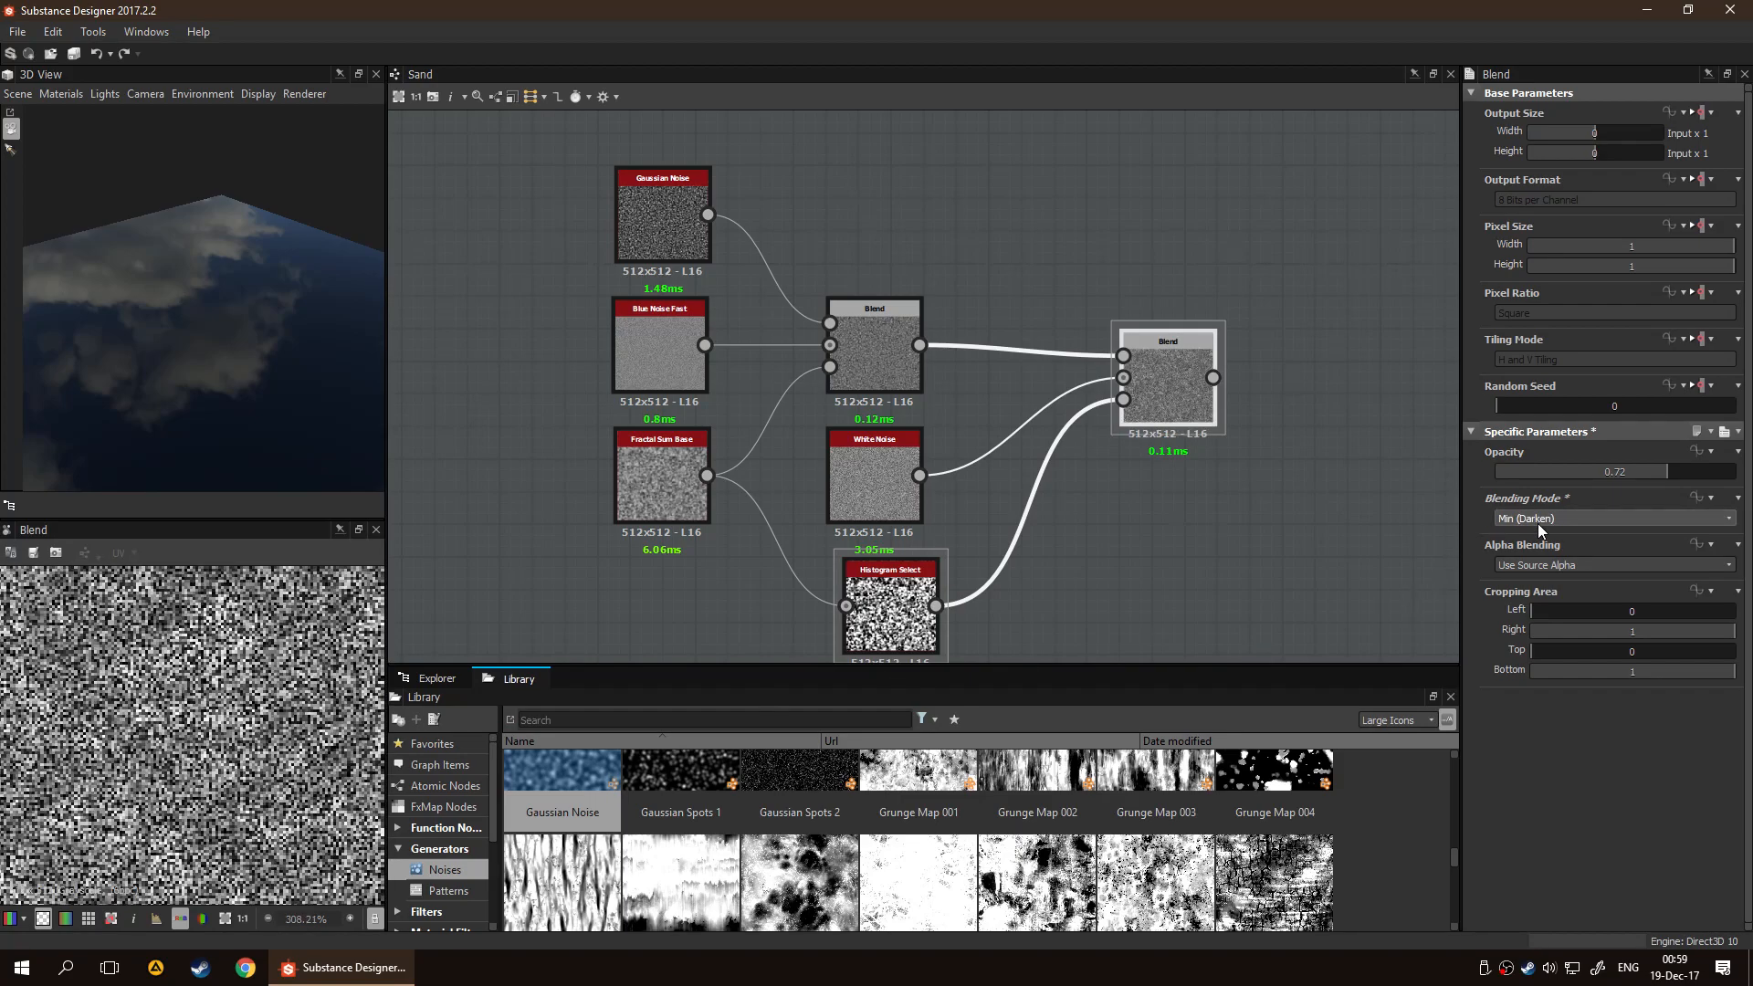
# Try Soft Light on the second Blend node and set its blending mode to Screen
pyautogui.scroll(-2, 1538, 523)
pyautogui.scroll(-3, 1537, 523)
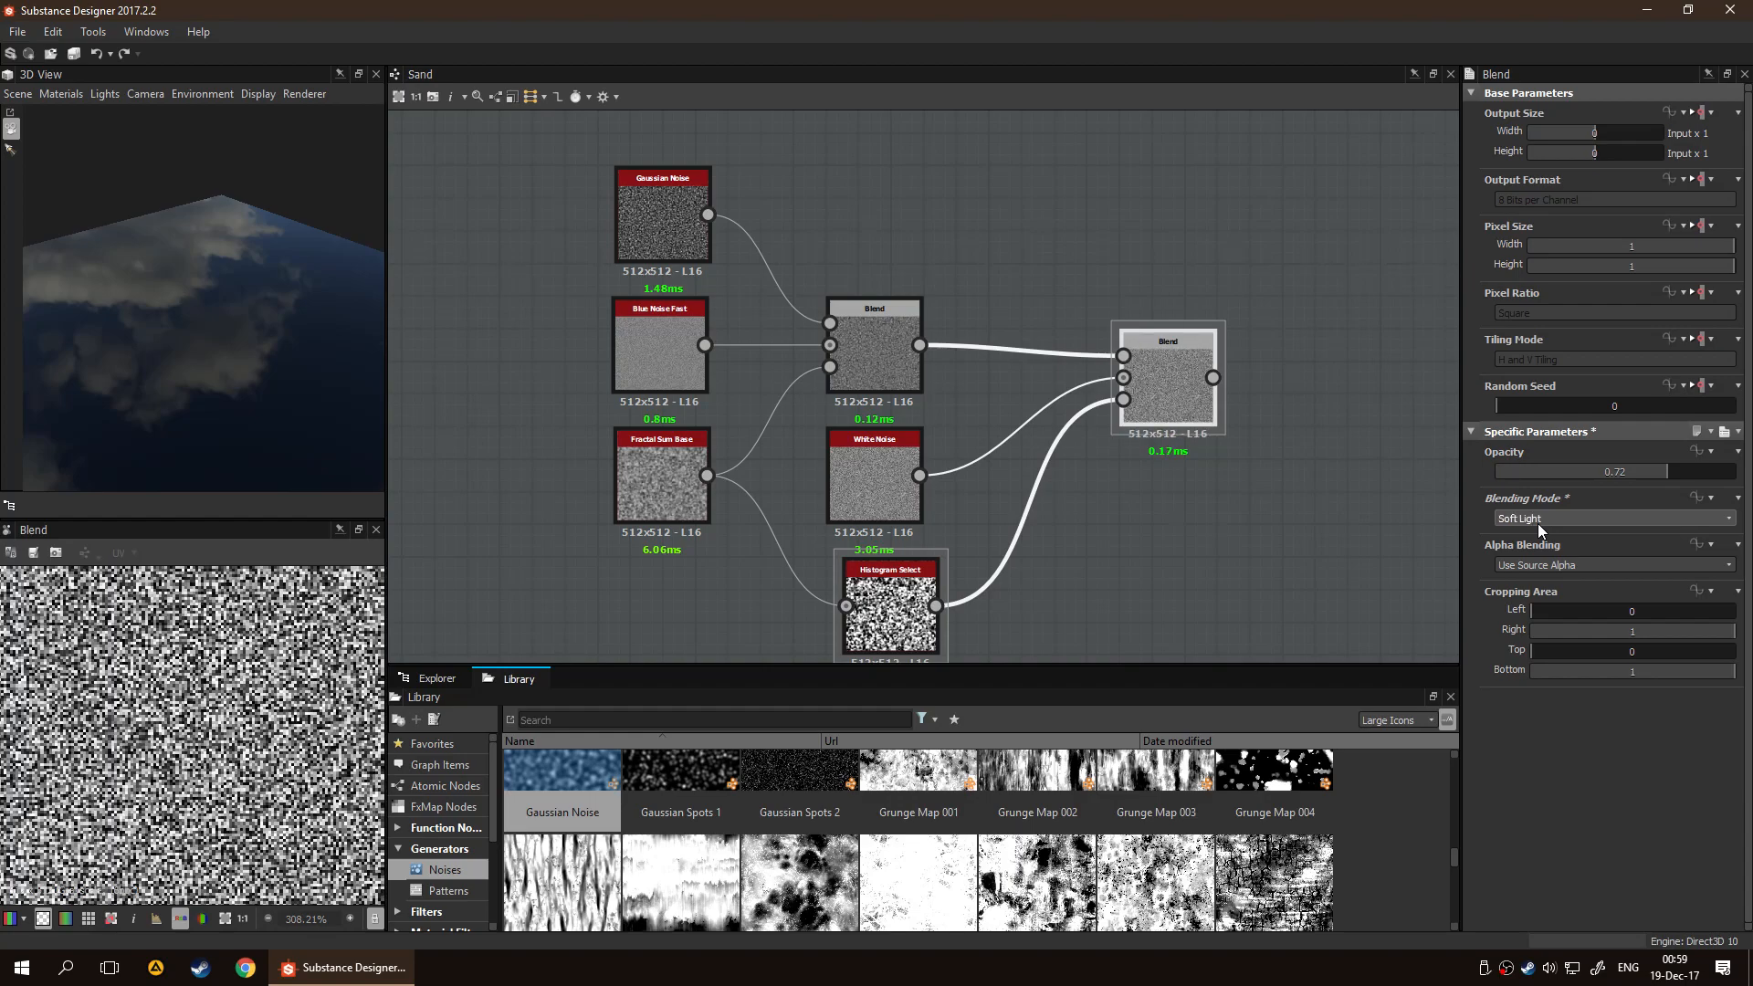
pyautogui.scroll(1, 1538, 523)
pyautogui.scroll(-6, 274, 773)
pyautogui.scroll(2, 223, 772)
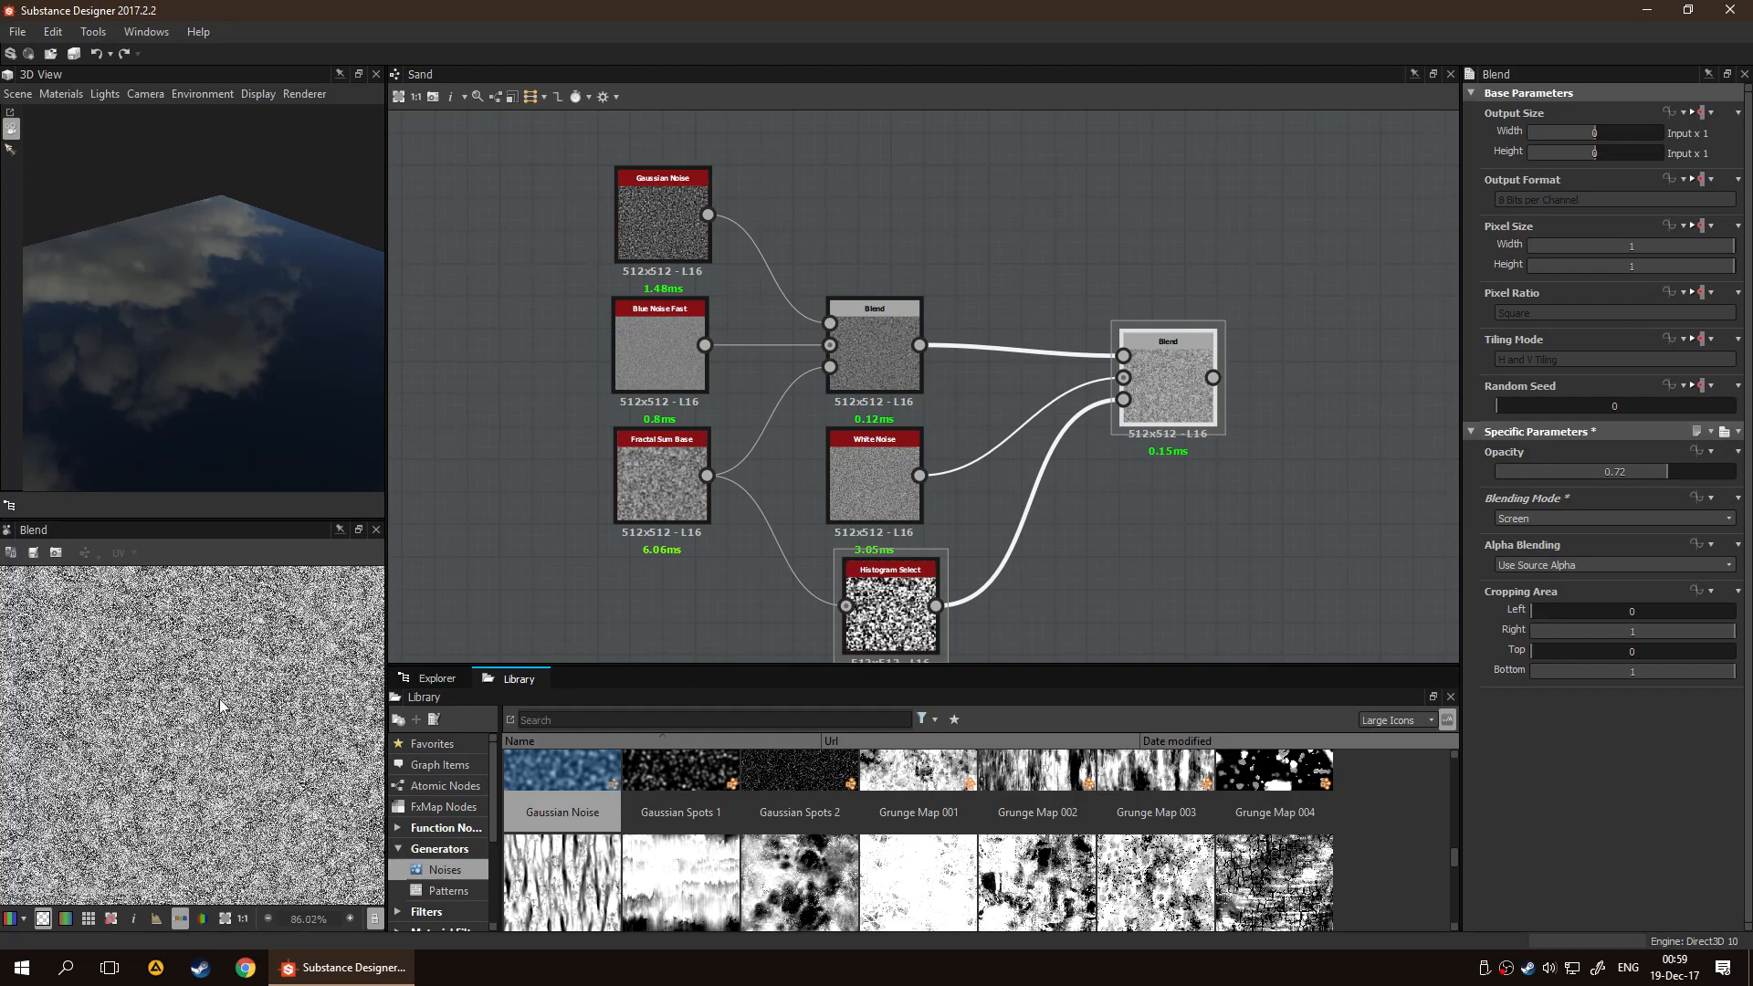
# Align Histogram Select directly under White Noise and move the second Blend node level with White Noise
pyautogui.moveTo(875, 585); pyautogui.dragTo(858, 585)
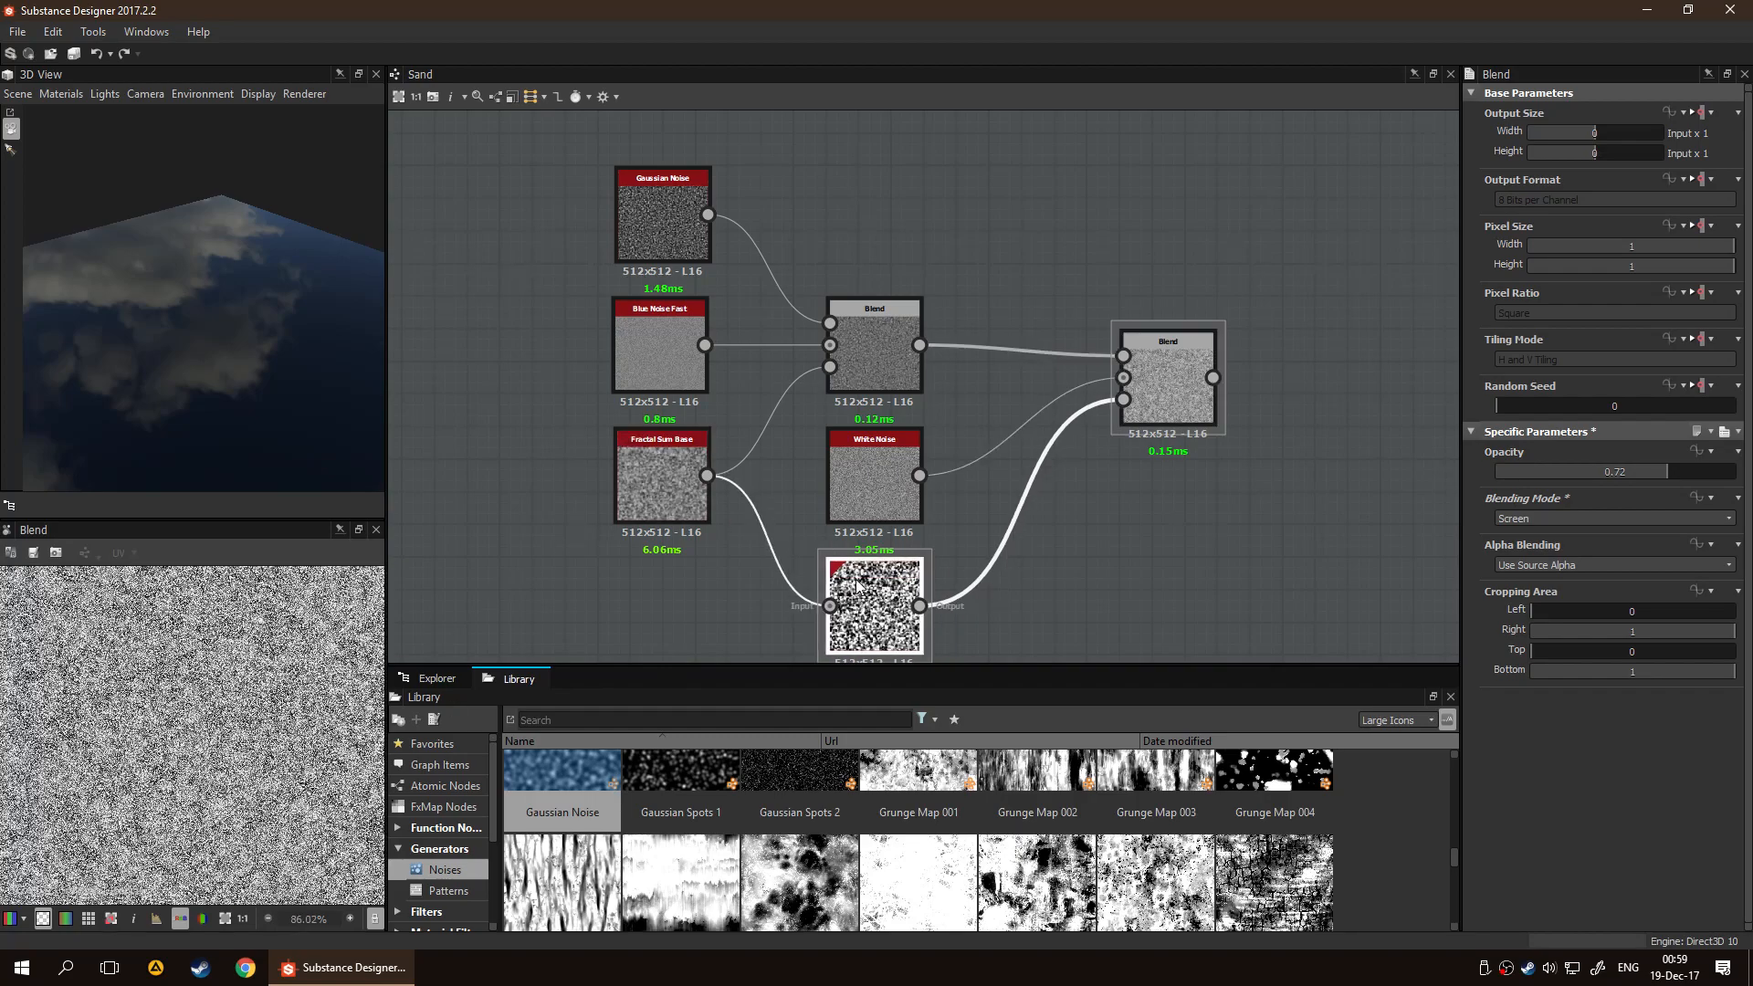
pyautogui.click(1191, 513)
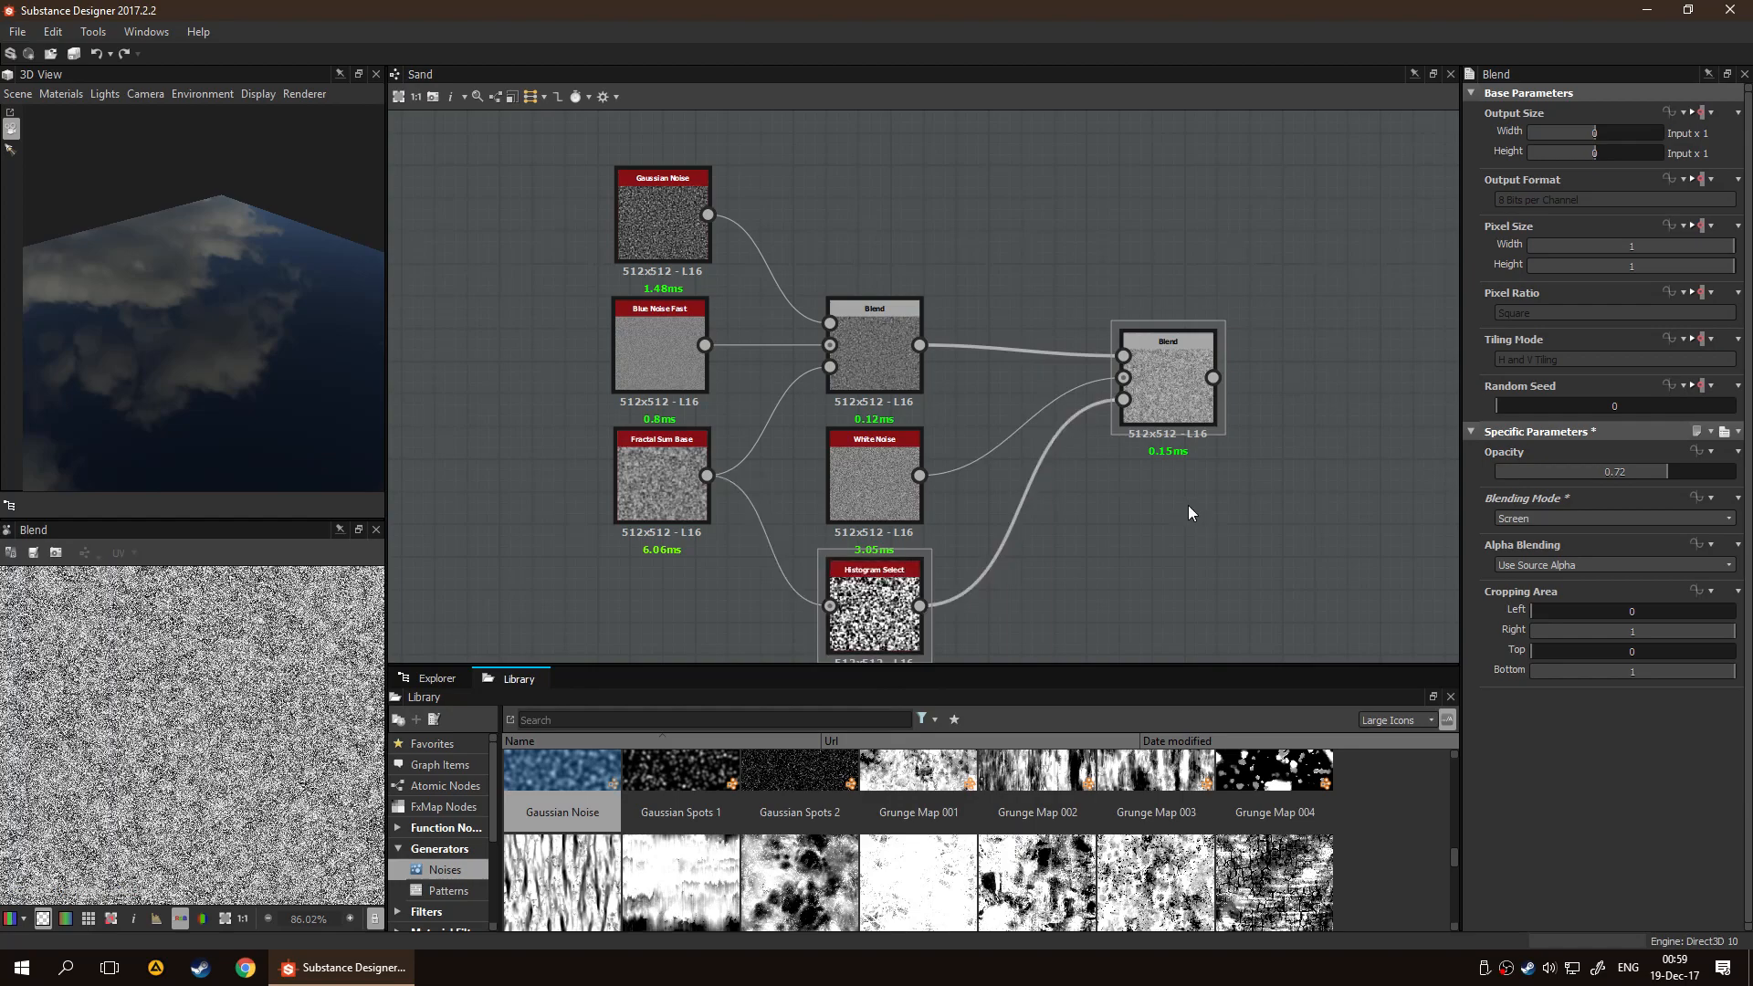
pyautogui.moveTo(1202, 403); pyautogui.dragTo(1213, 503)
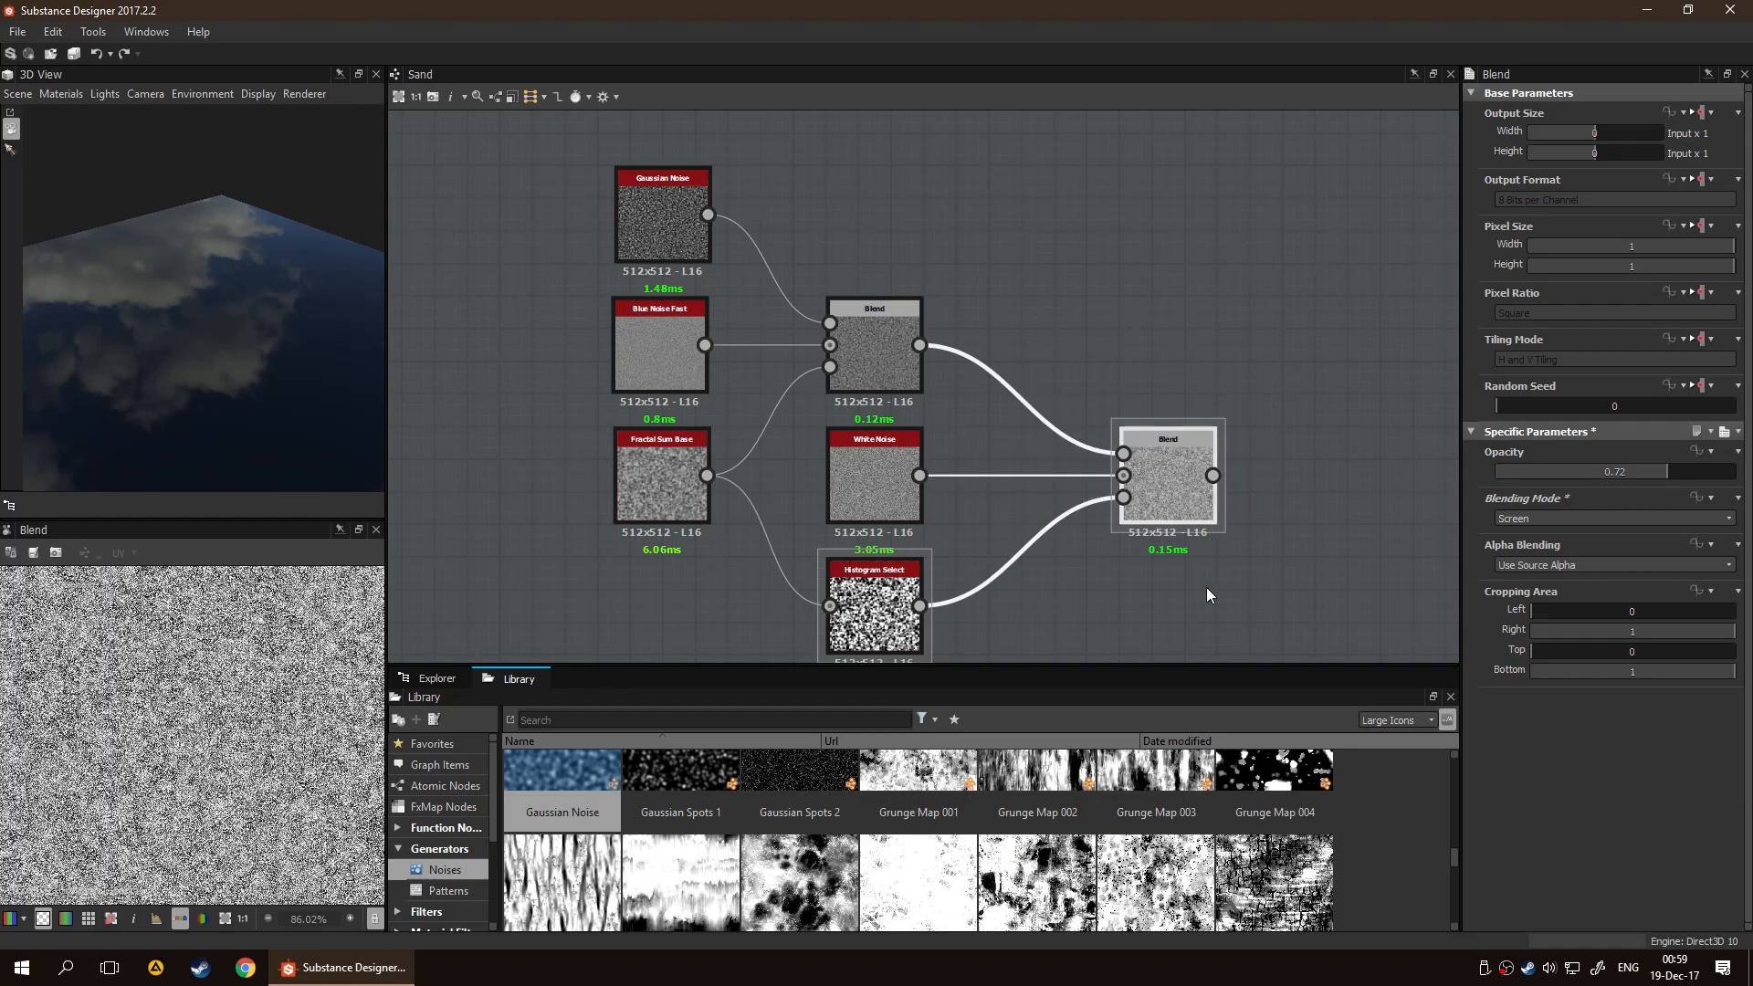
# Select the whole noise and Blend network and move it left, farther from the output nodes
pyautogui.scroll(-4, 1206, 584)
pyautogui.moveTo(1203, 566); pyautogui.dragTo(1041, 447, button='middle')
pyautogui.moveTo(555, 192); pyautogui.dragTo(963, 507)
pyautogui.moveTo(943, 426); pyautogui.dragTo(675, 379)
pyautogui.click(788, 433)
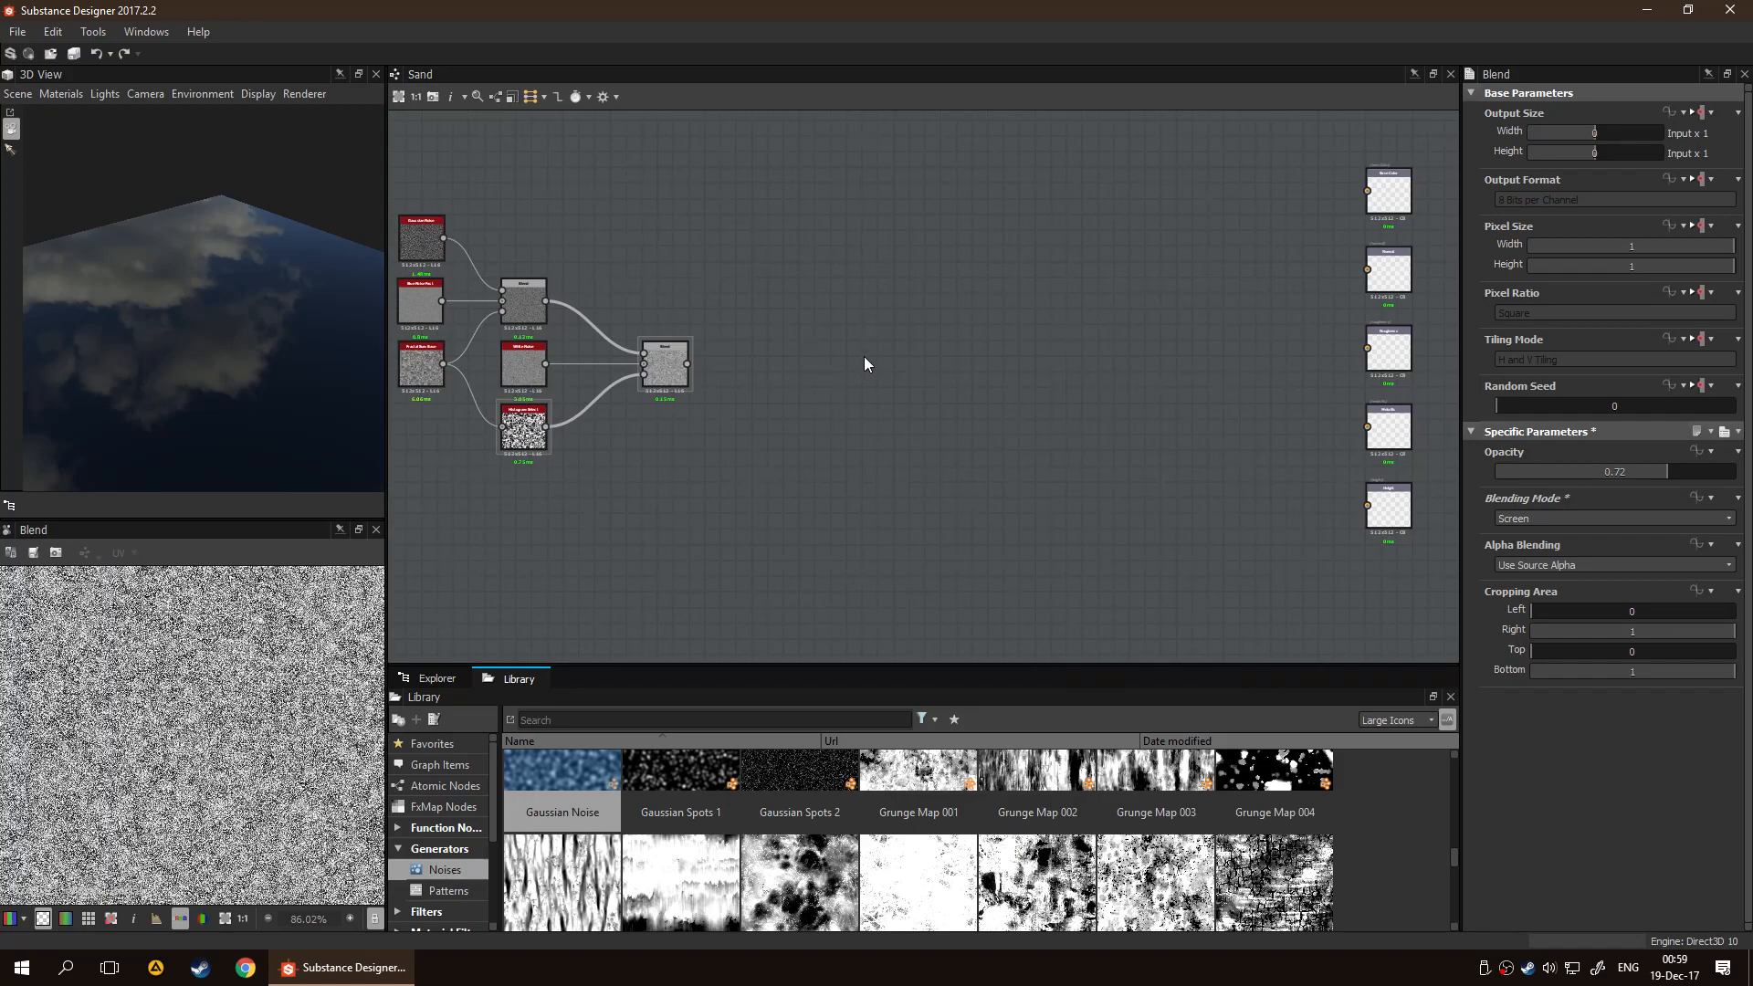
pyautogui.moveTo(966, 340); pyautogui.dragTo(786, 370, button='middle')
pyautogui.moveTo(648, 393); pyautogui.dragTo(836, 342, button='middle')
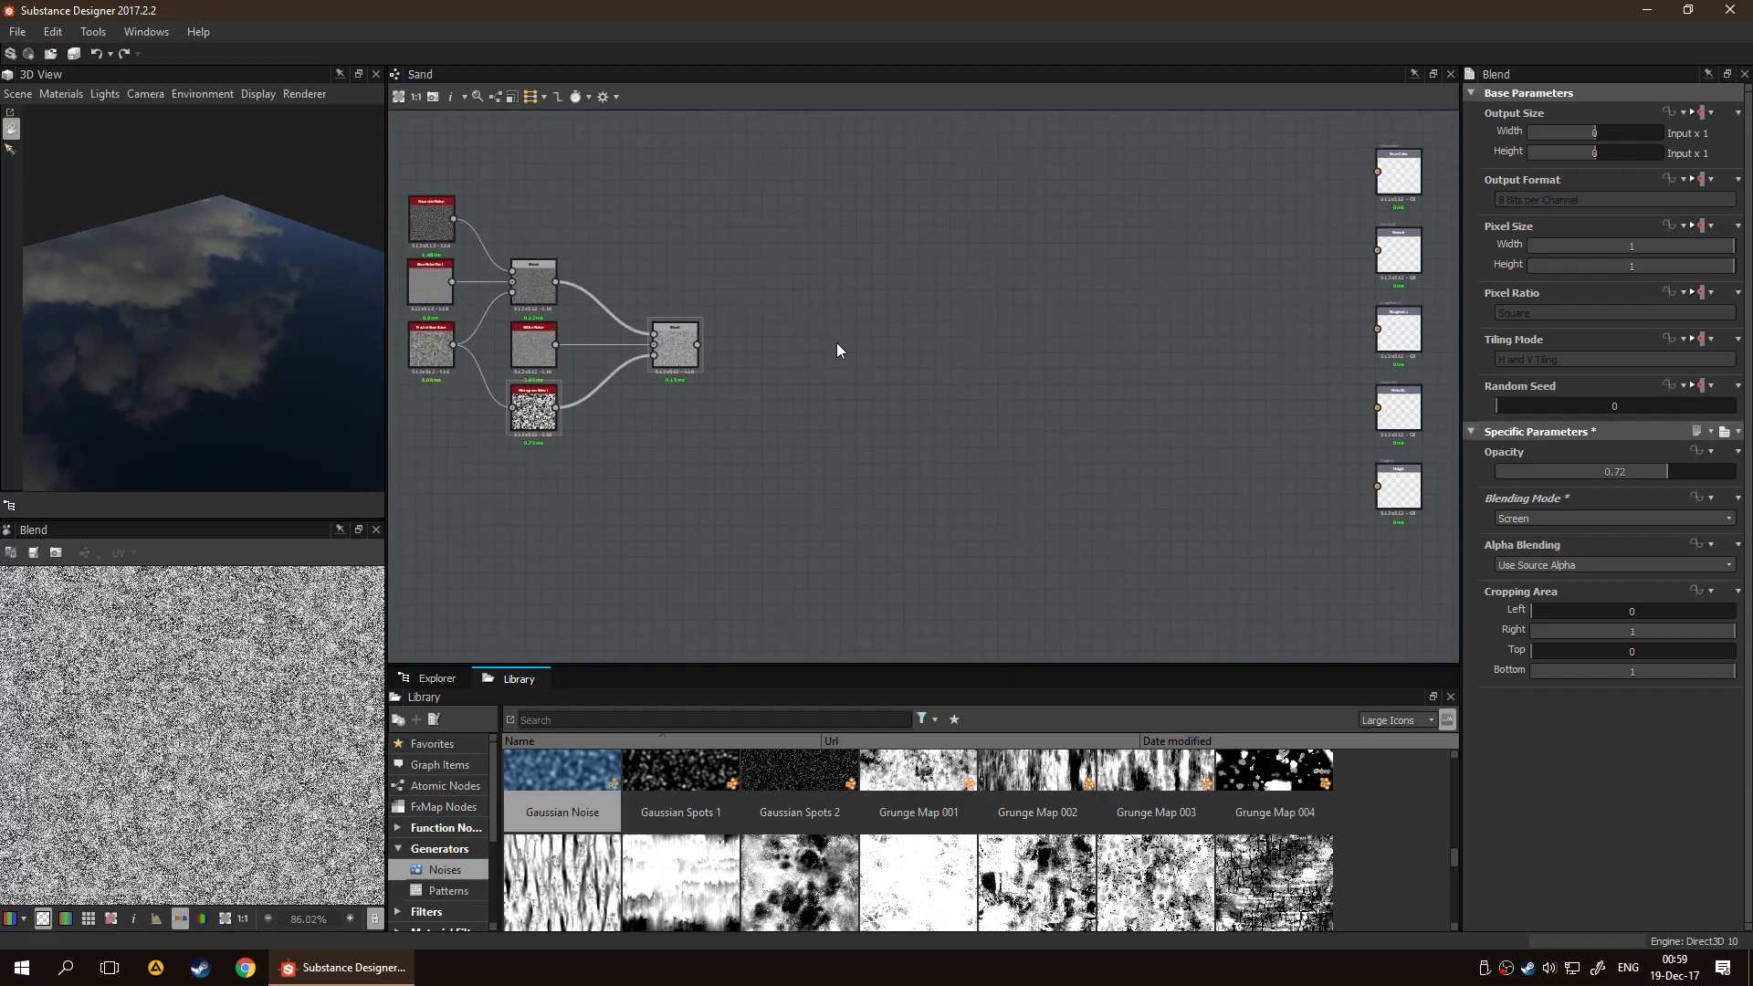
pyautogui.moveTo(1158, 261); pyautogui.dragTo(975, 339, button='middle')
pyautogui.scroll(4, 1059, 325)
pyautogui.scroll(-3, 961, 444)
pyautogui.moveTo(898, 430)
pyautogui.mouseDown(button='middle')
pyautogui.moveTo(823, 369)
pyautogui.moveTo(715, 344)
pyautogui.moveTo(625, 212)
pyautogui.mouseUp(button='middle')
pyautogui.scroll(2, 919, 354)
pyautogui.moveTo(749, 546)
pyautogui.mouseDown(button='middle')
pyautogui.moveTo(844, 364)
pyautogui.moveTo(1196, 467)
pyautogui.mouseUp(button='middle')
pyautogui.scroll(-4, 692, 372)
pyautogui.moveTo(791, 384); pyautogui.dragTo(900, 373, button='middle')
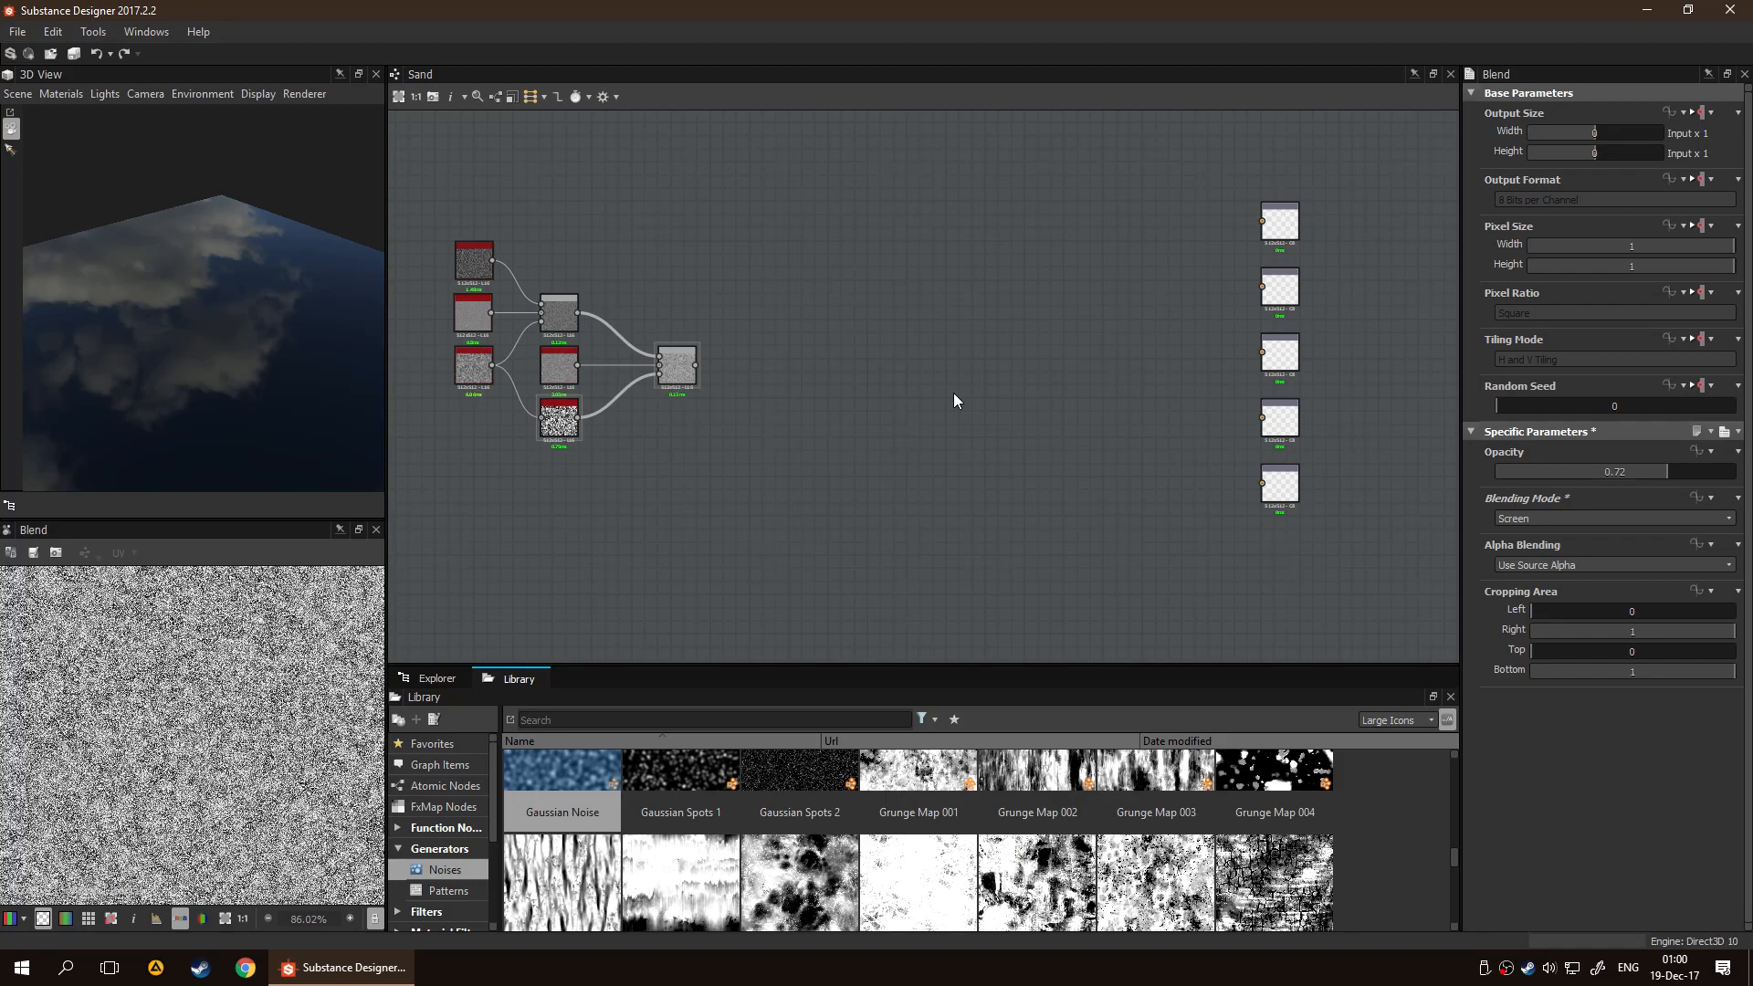
# Select the whole noise and Blend network and move it right, closer to the output nodes
pyautogui.moveTo(463, 172); pyautogui.dragTo(803, 370)
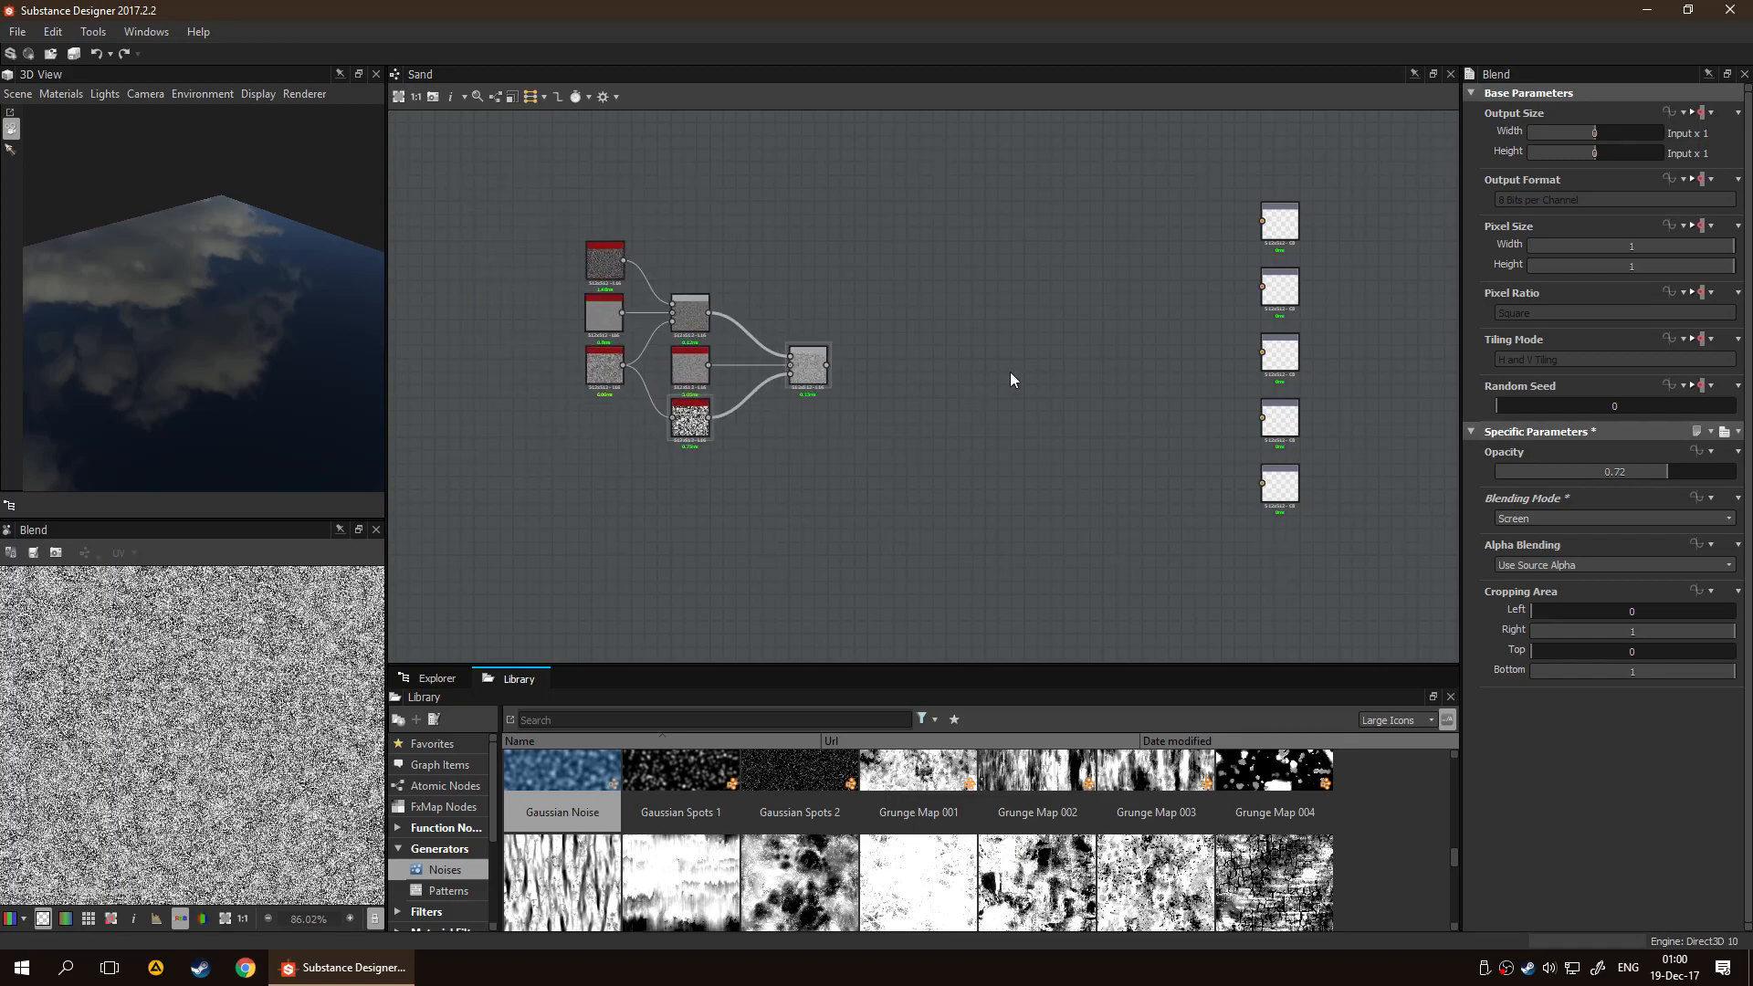
pyautogui.scroll(2, 995, 347)
pyautogui.moveTo(949, 275); pyautogui.dragTo(795, 346, button='middle')
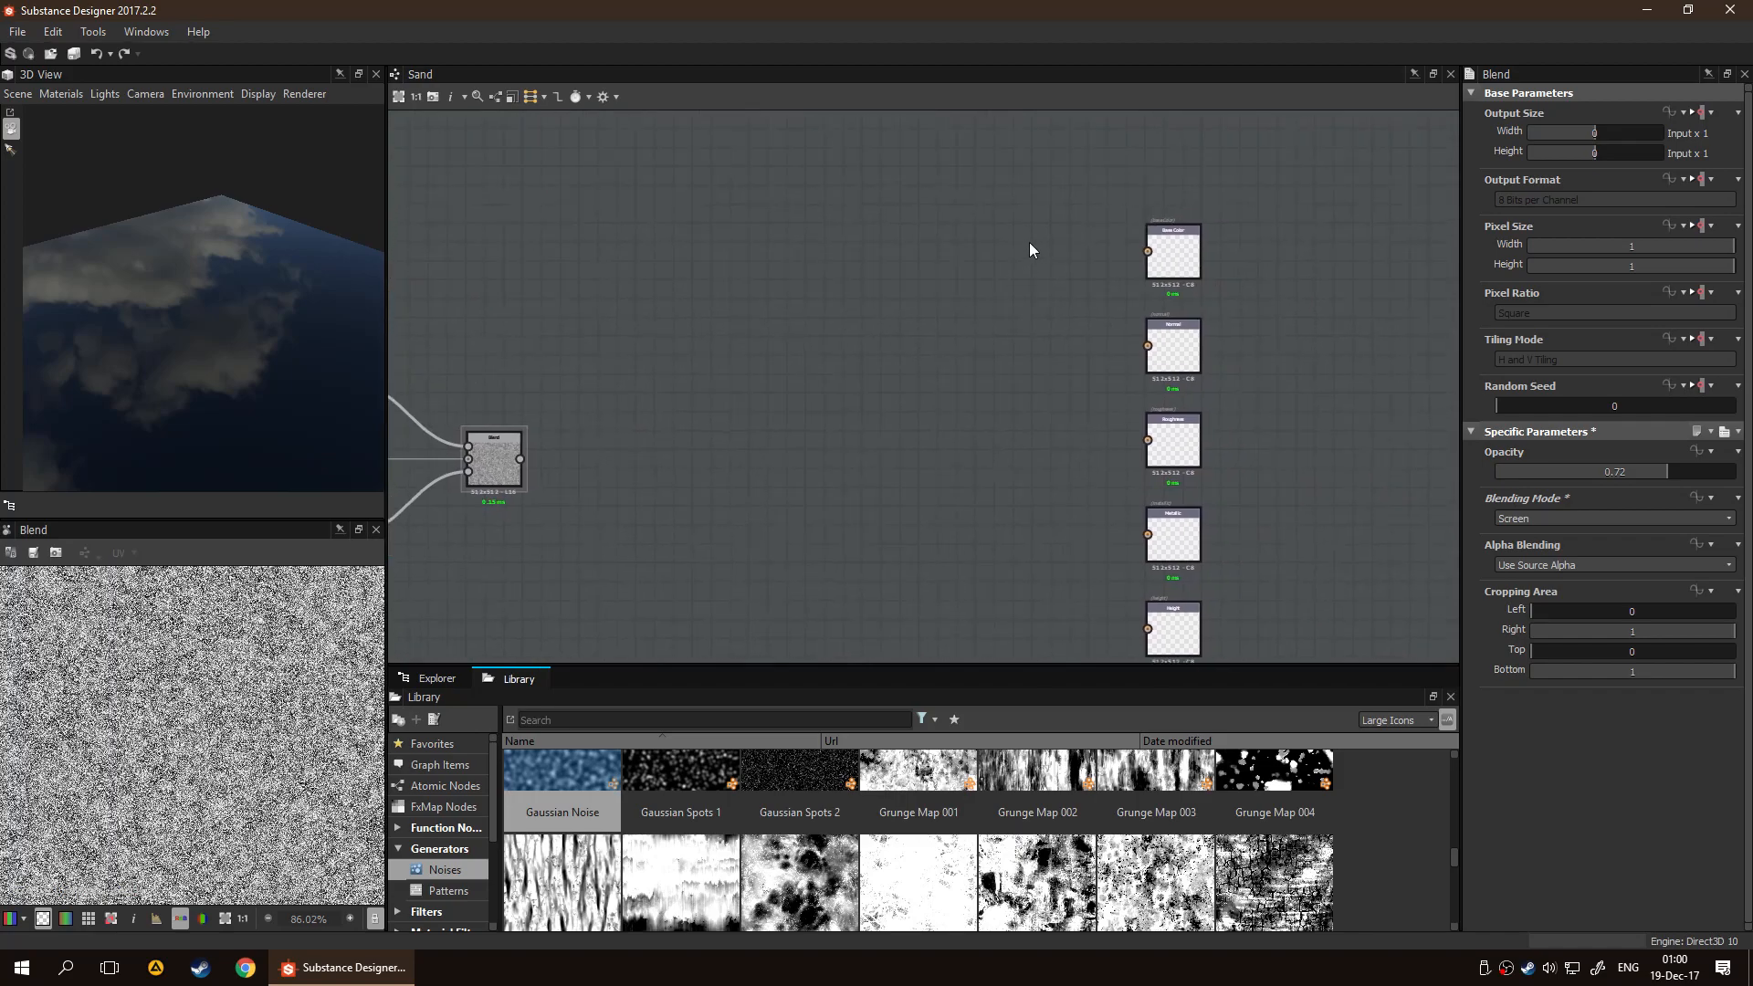
# Add a Uniform Color node feeding the Base Color output and set it to orange with R 181, G 106, B 0
pyautogui.scroll(4, 1081, 314)
pyautogui.scroll(-4, 1050, 304)
pyautogui.moveTo(673, 445); pyautogui.dragTo(825, 415, button='middle')
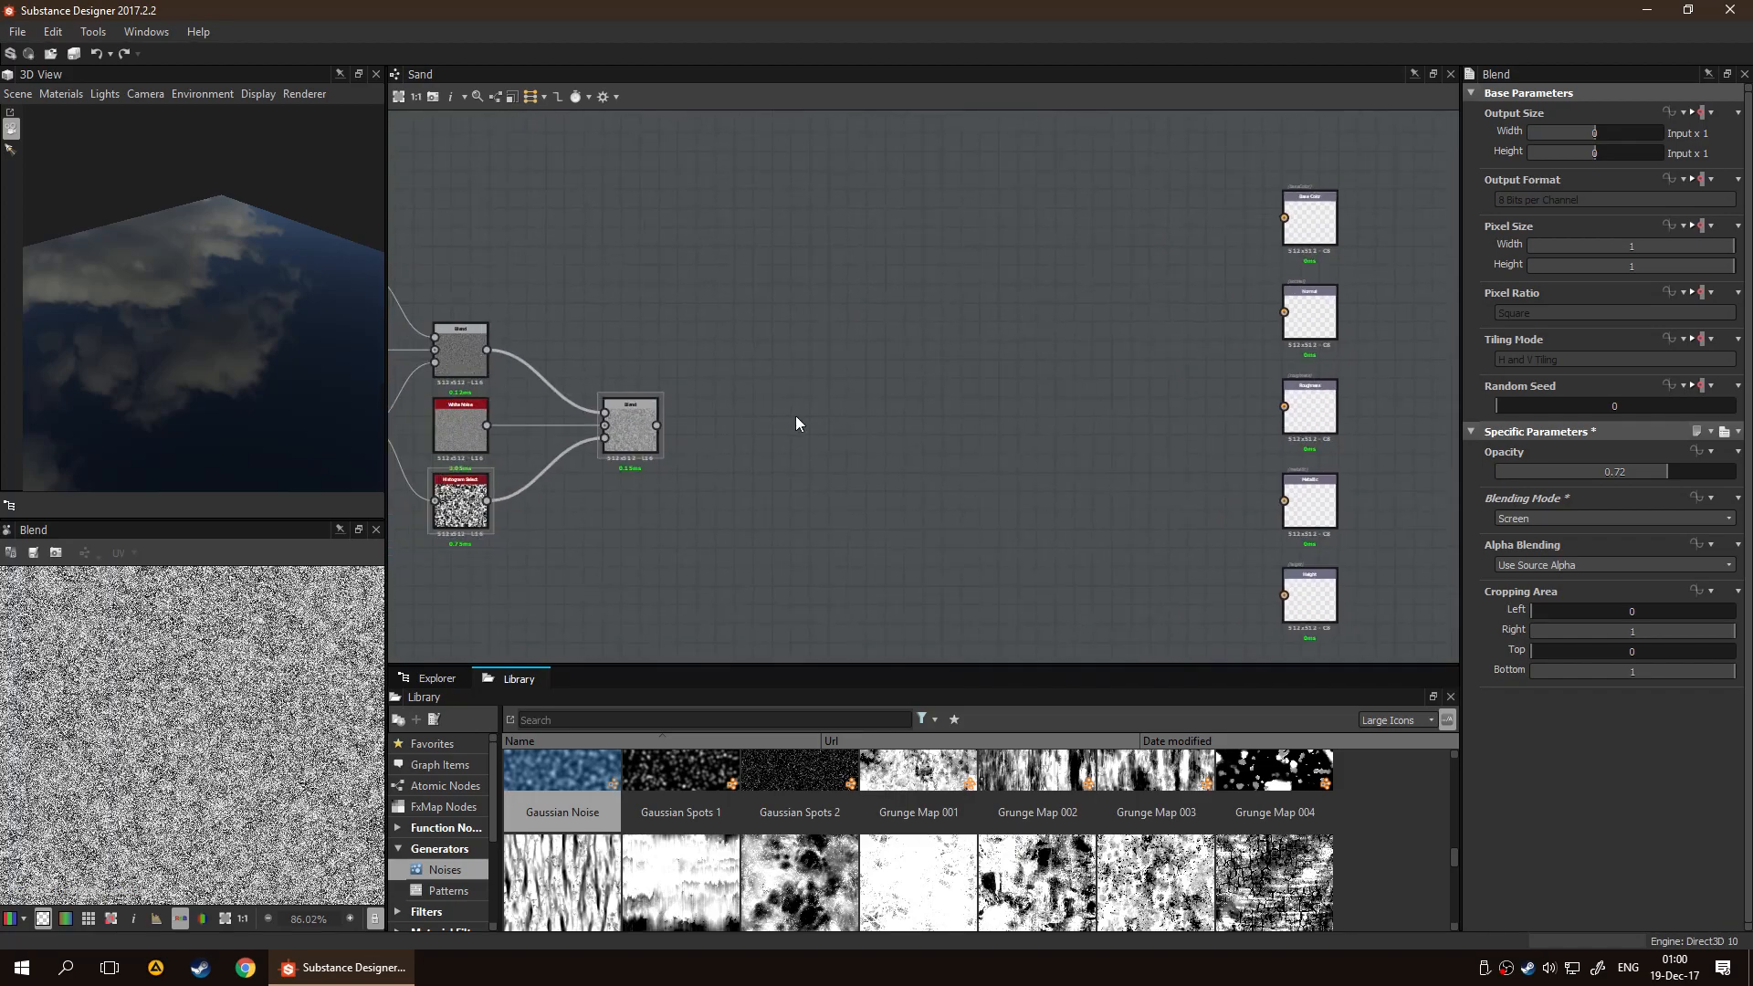
pyautogui.press('space')
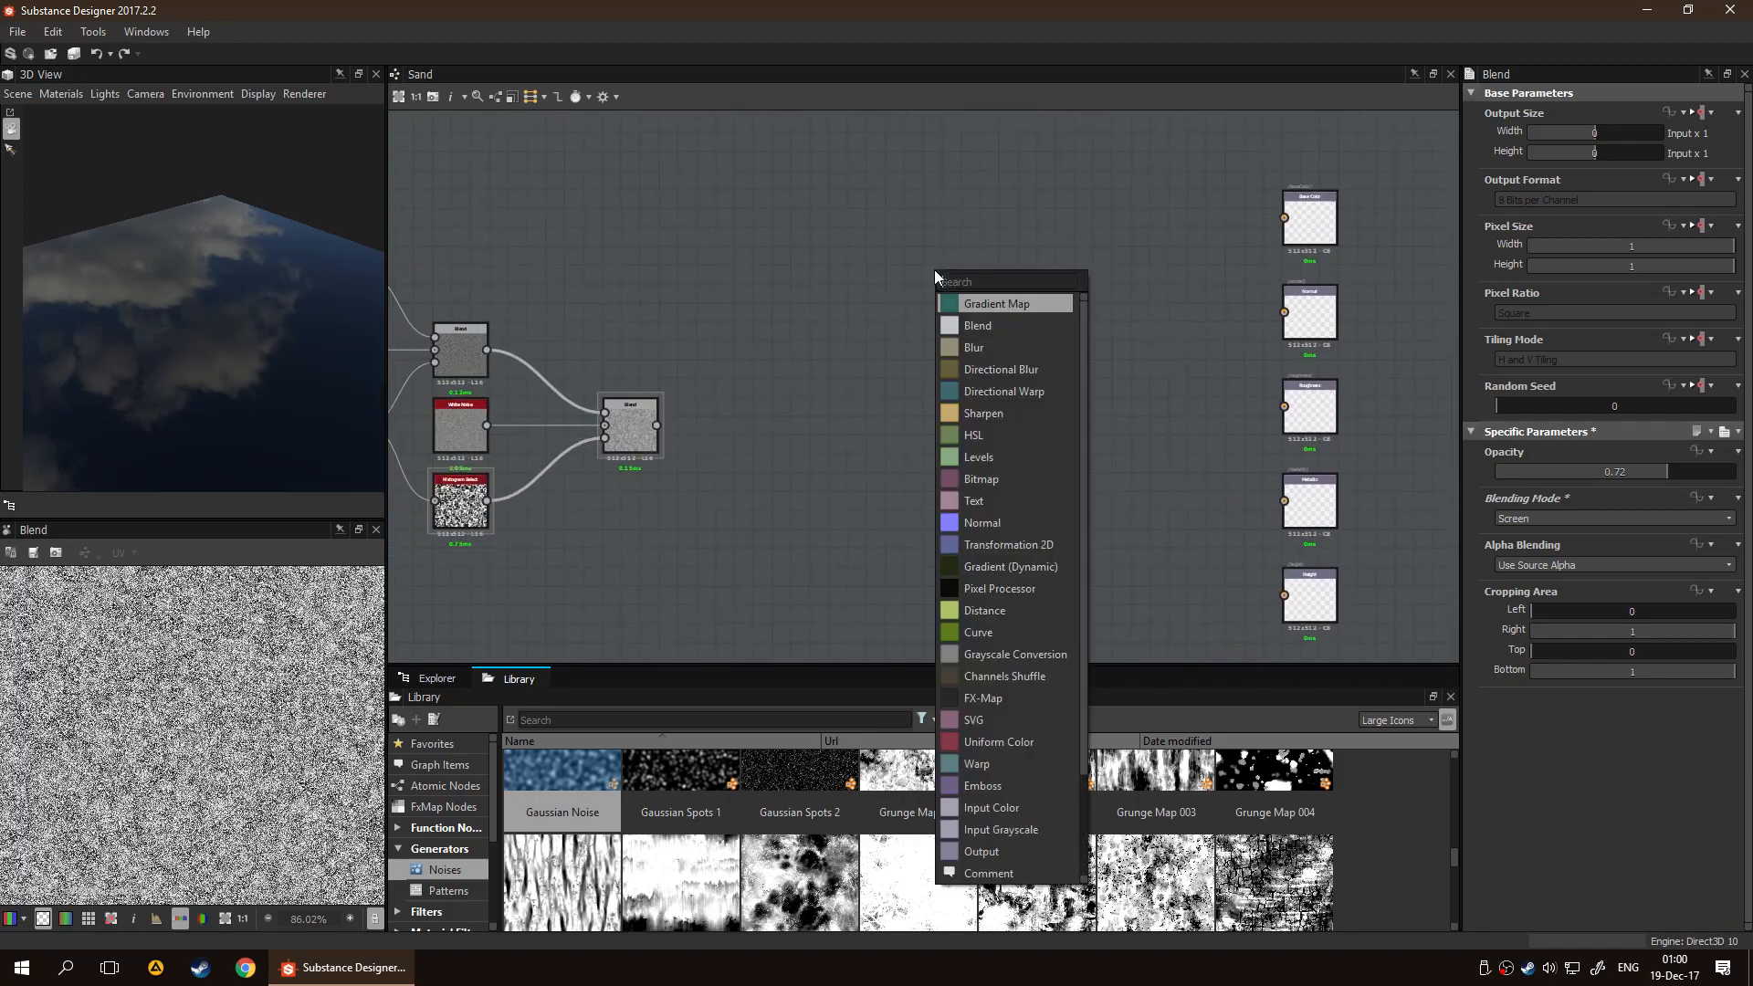
pyautogui.press('Return')
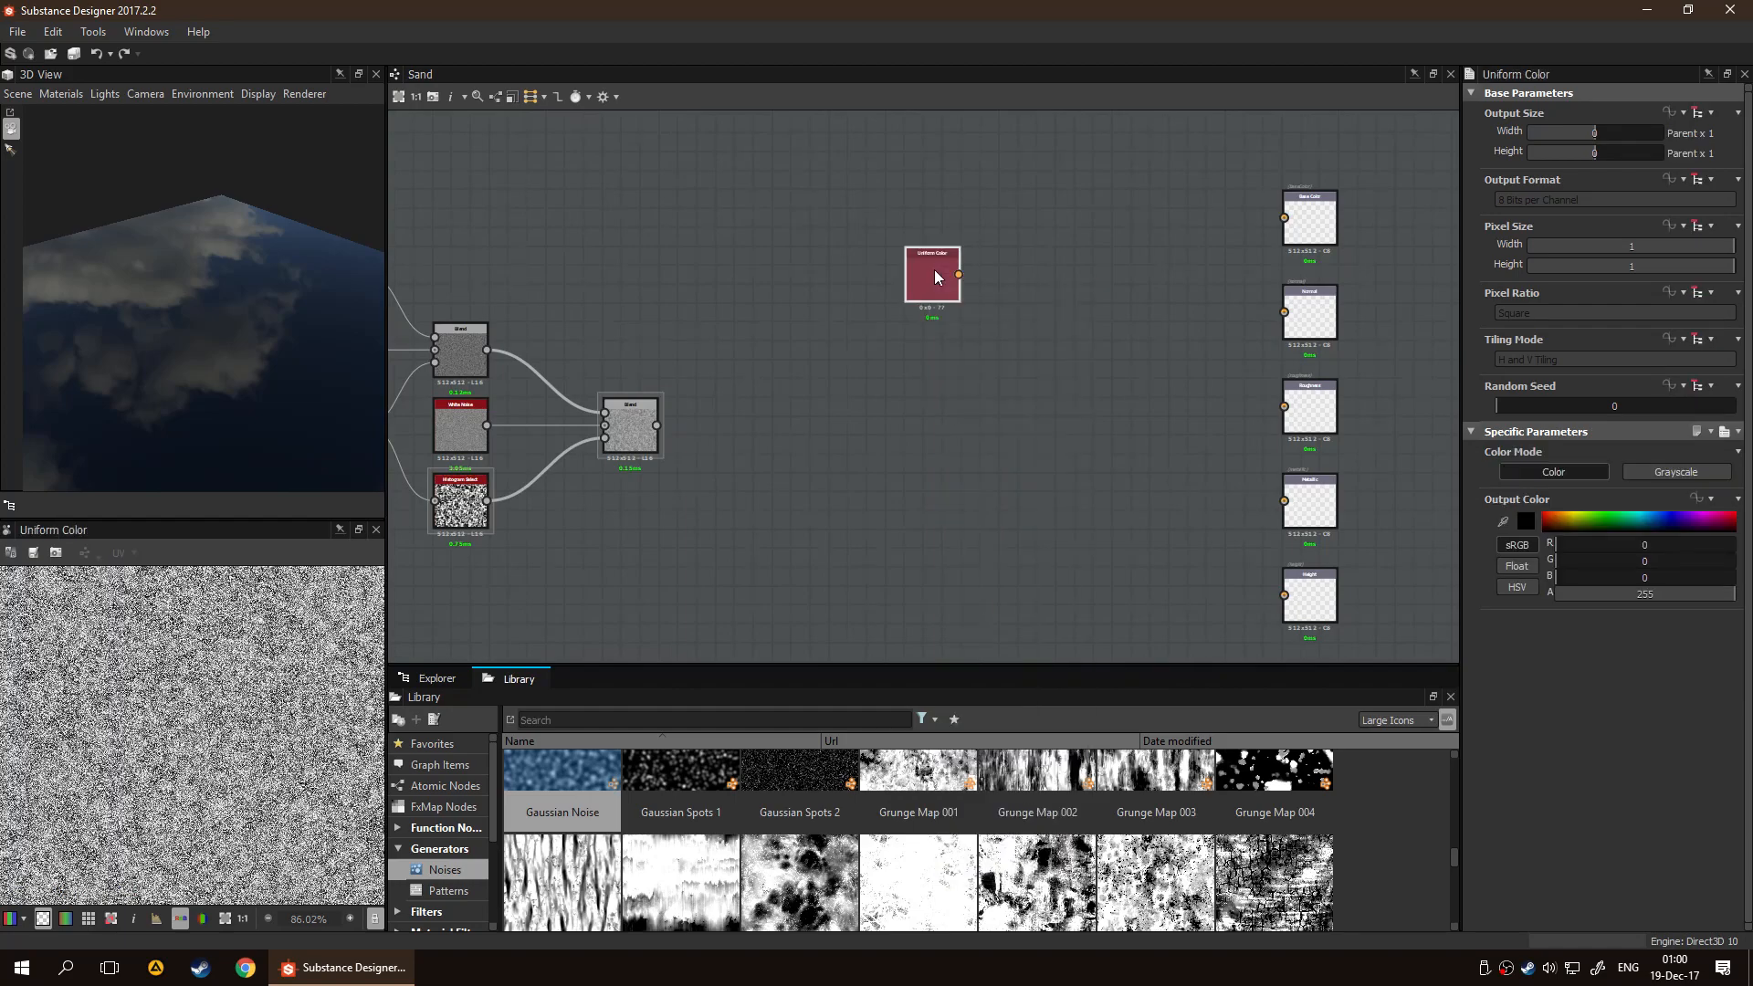
pyautogui.moveTo(958, 274); pyautogui.dragTo(1283, 217)
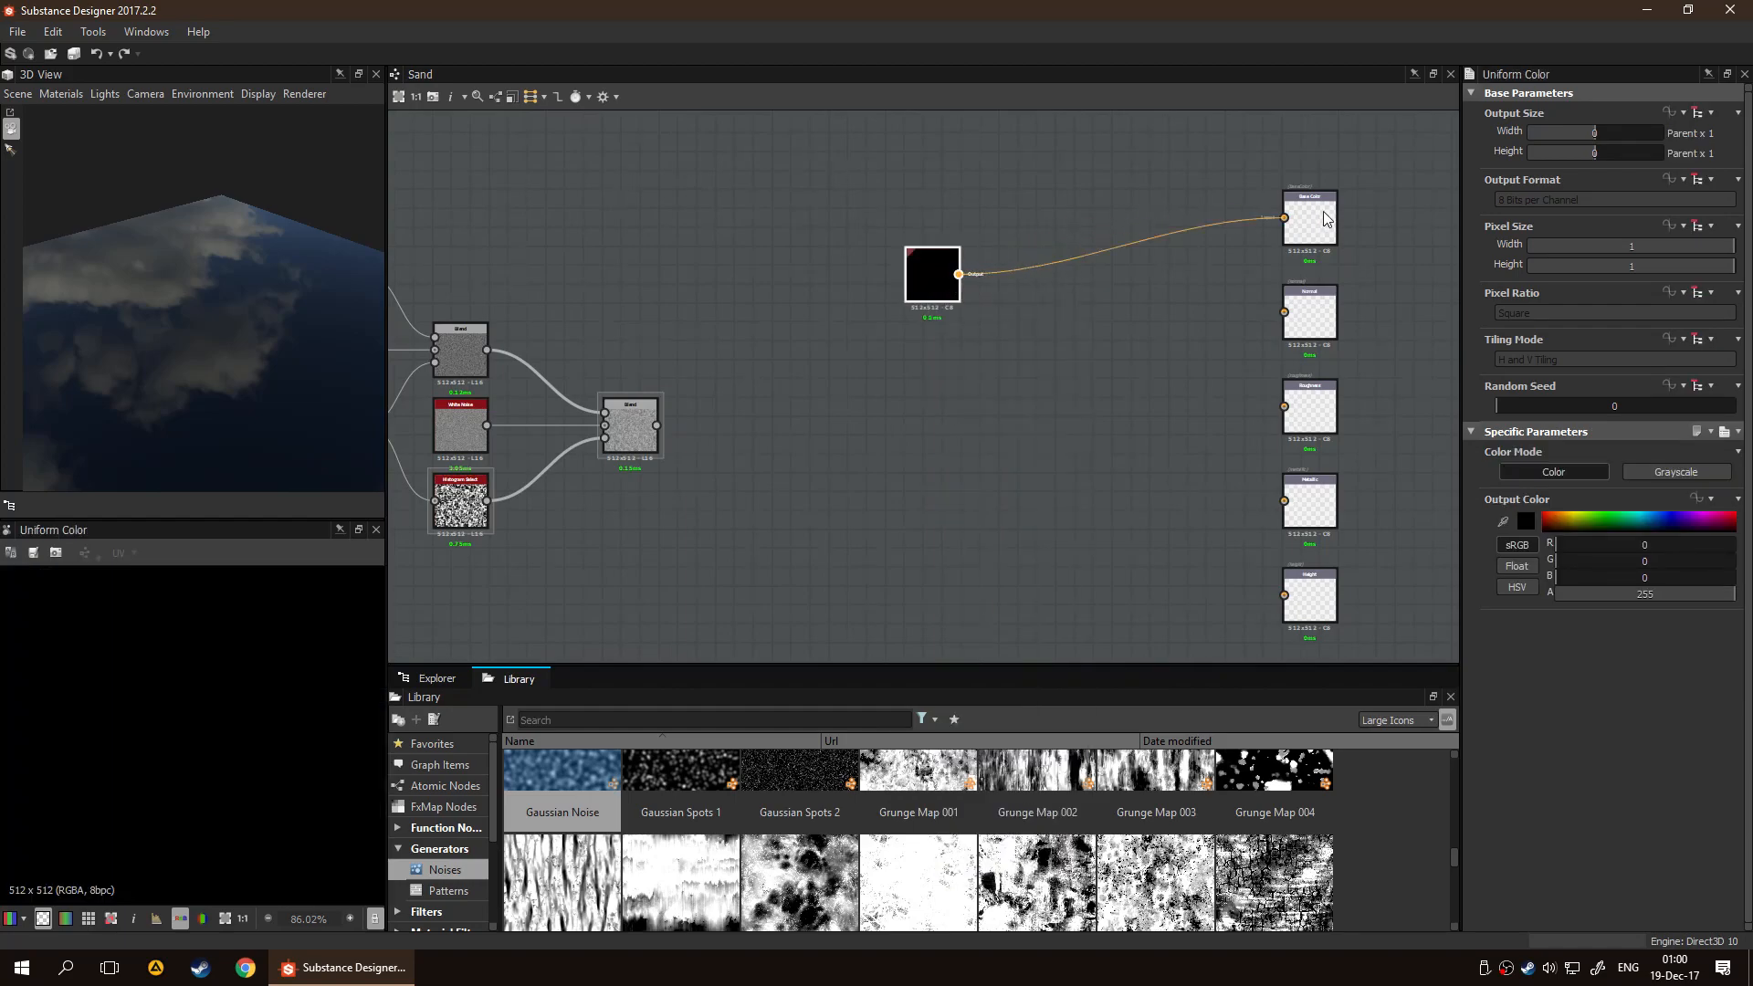
pyautogui.moveTo(1576, 516); pyautogui.dragTo(1562, 517)
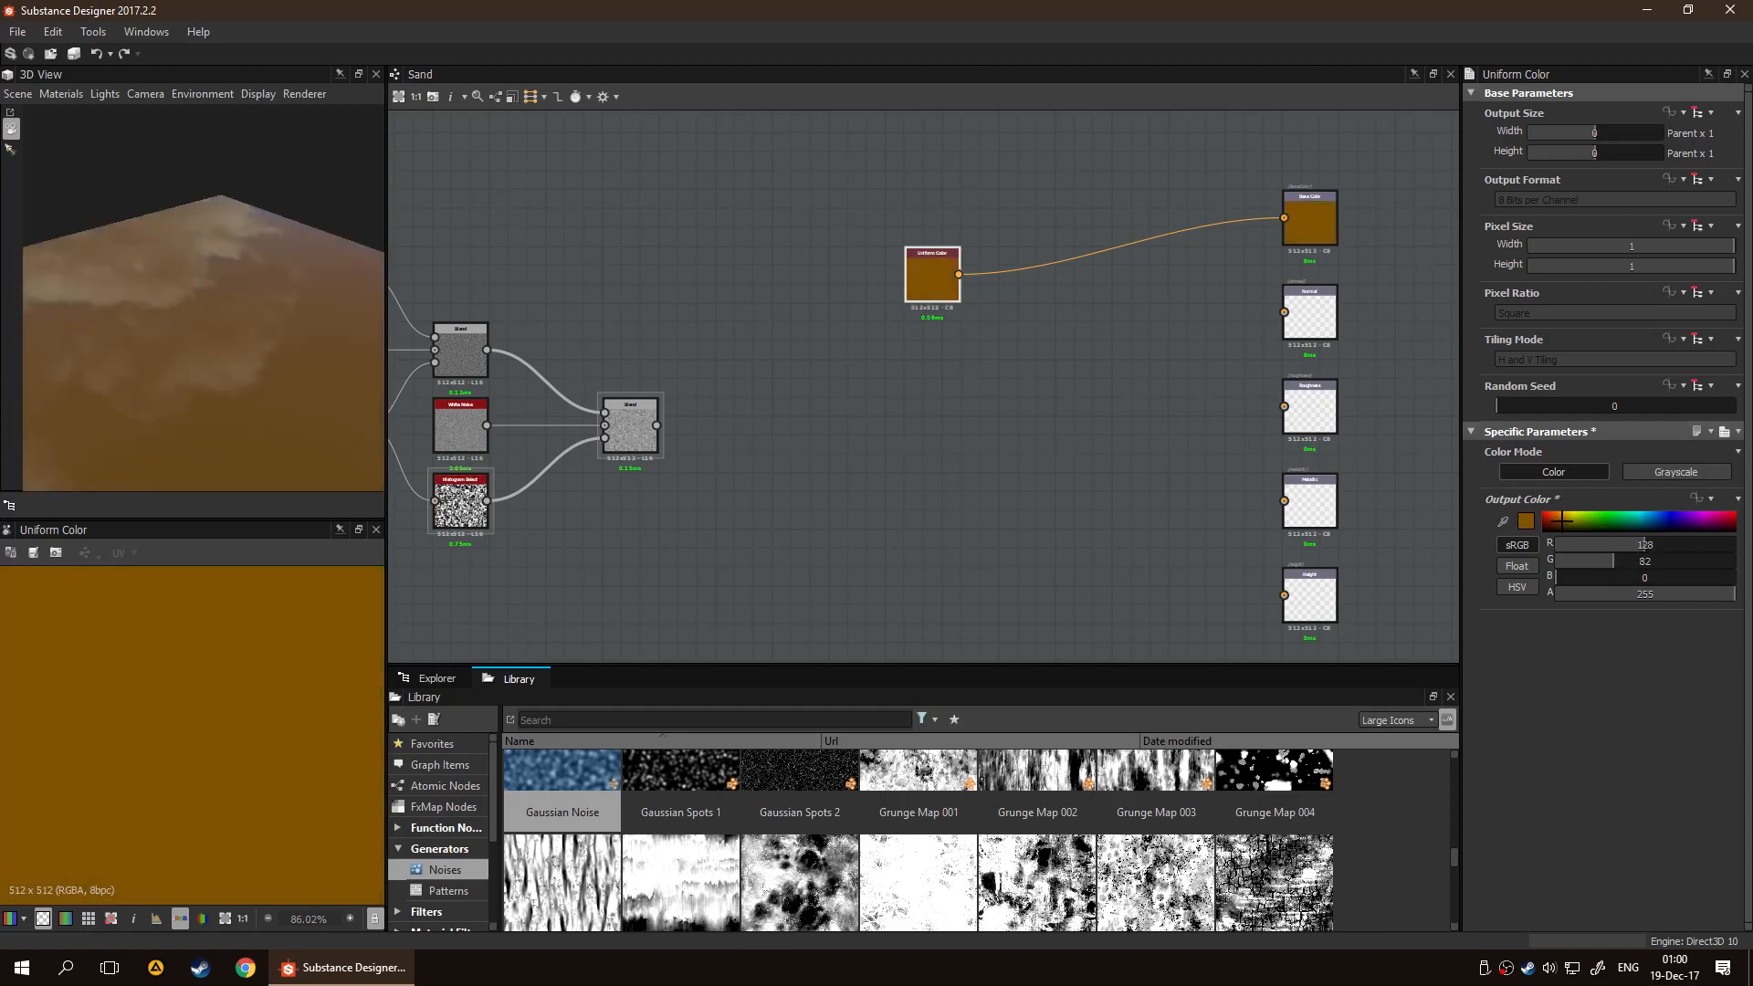
pyautogui.moveTo(221, 373)
pyautogui.mouseDown()
pyautogui.moveTo(160, 364)
pyautogui.moveTo(230, 347)
pyautogui.moveTo(183, 378)
pyautogui.moveTo(239, 380)
pyautogui.mouseUp()
pyautogui.click(834, 406)
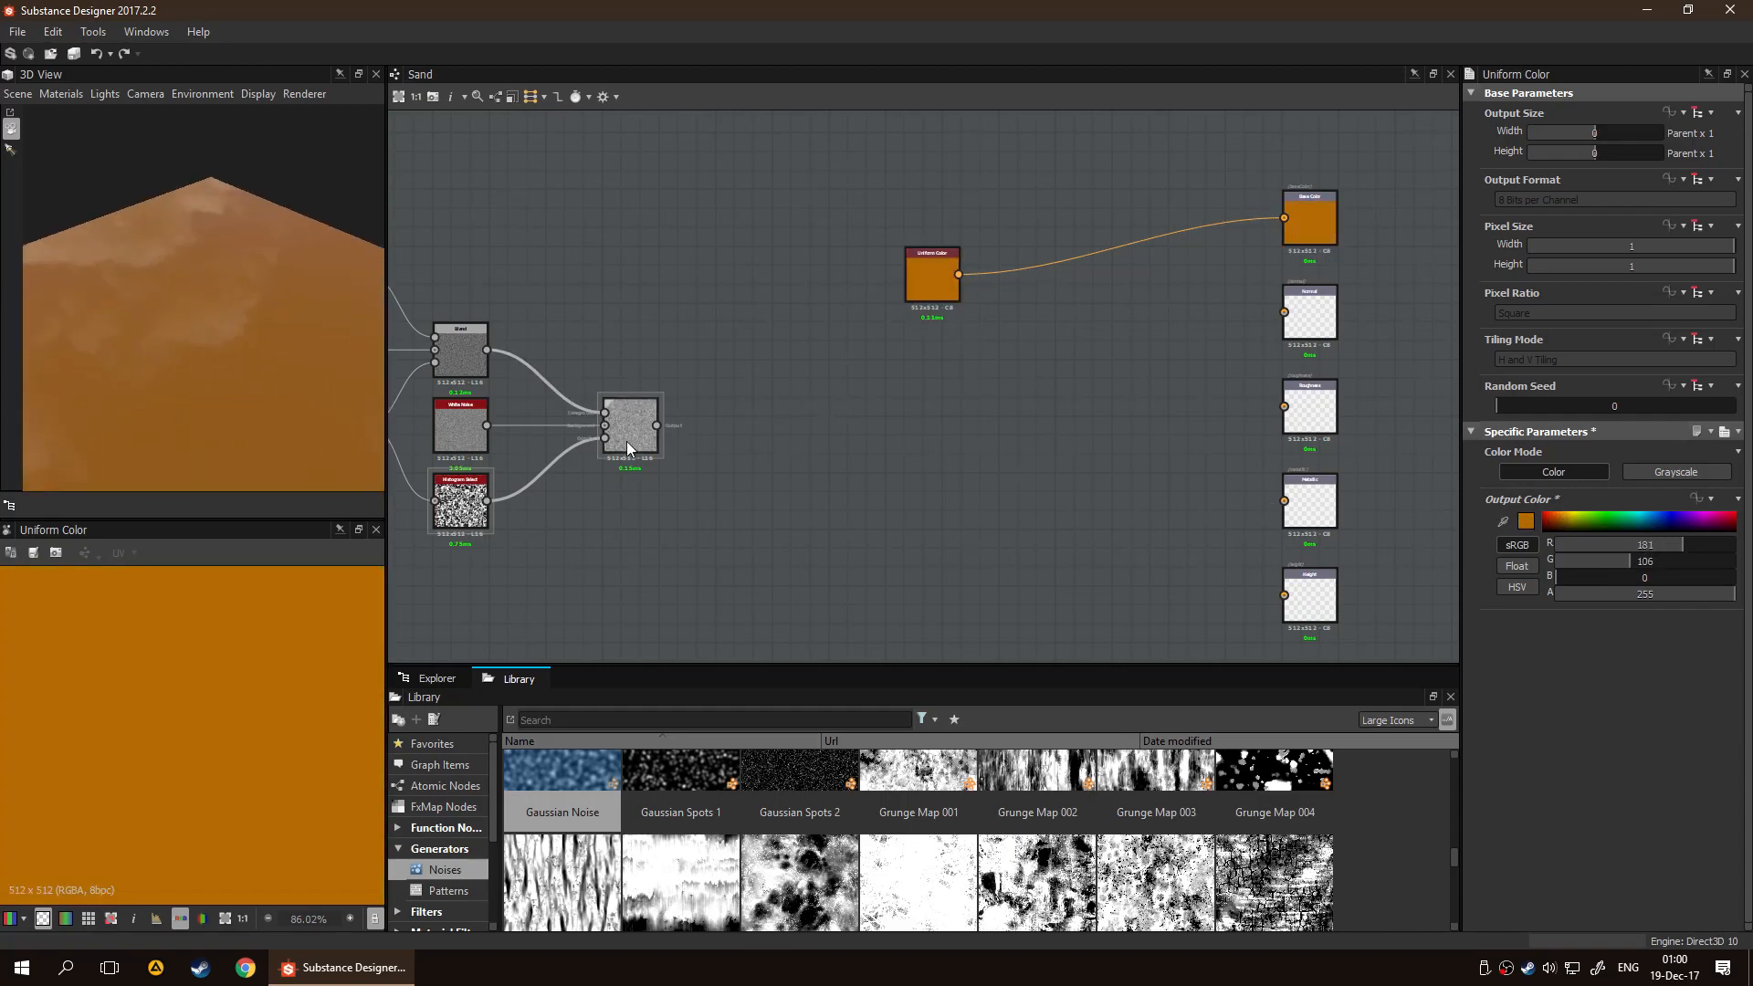
# Delete the orange Uniform Color node connected to the Base Color output
pyautogui.scroll(3, 631, 438)
pyautogui.moveTo(939, 394); pyautogui.dragTo(770, 424, button='middle')
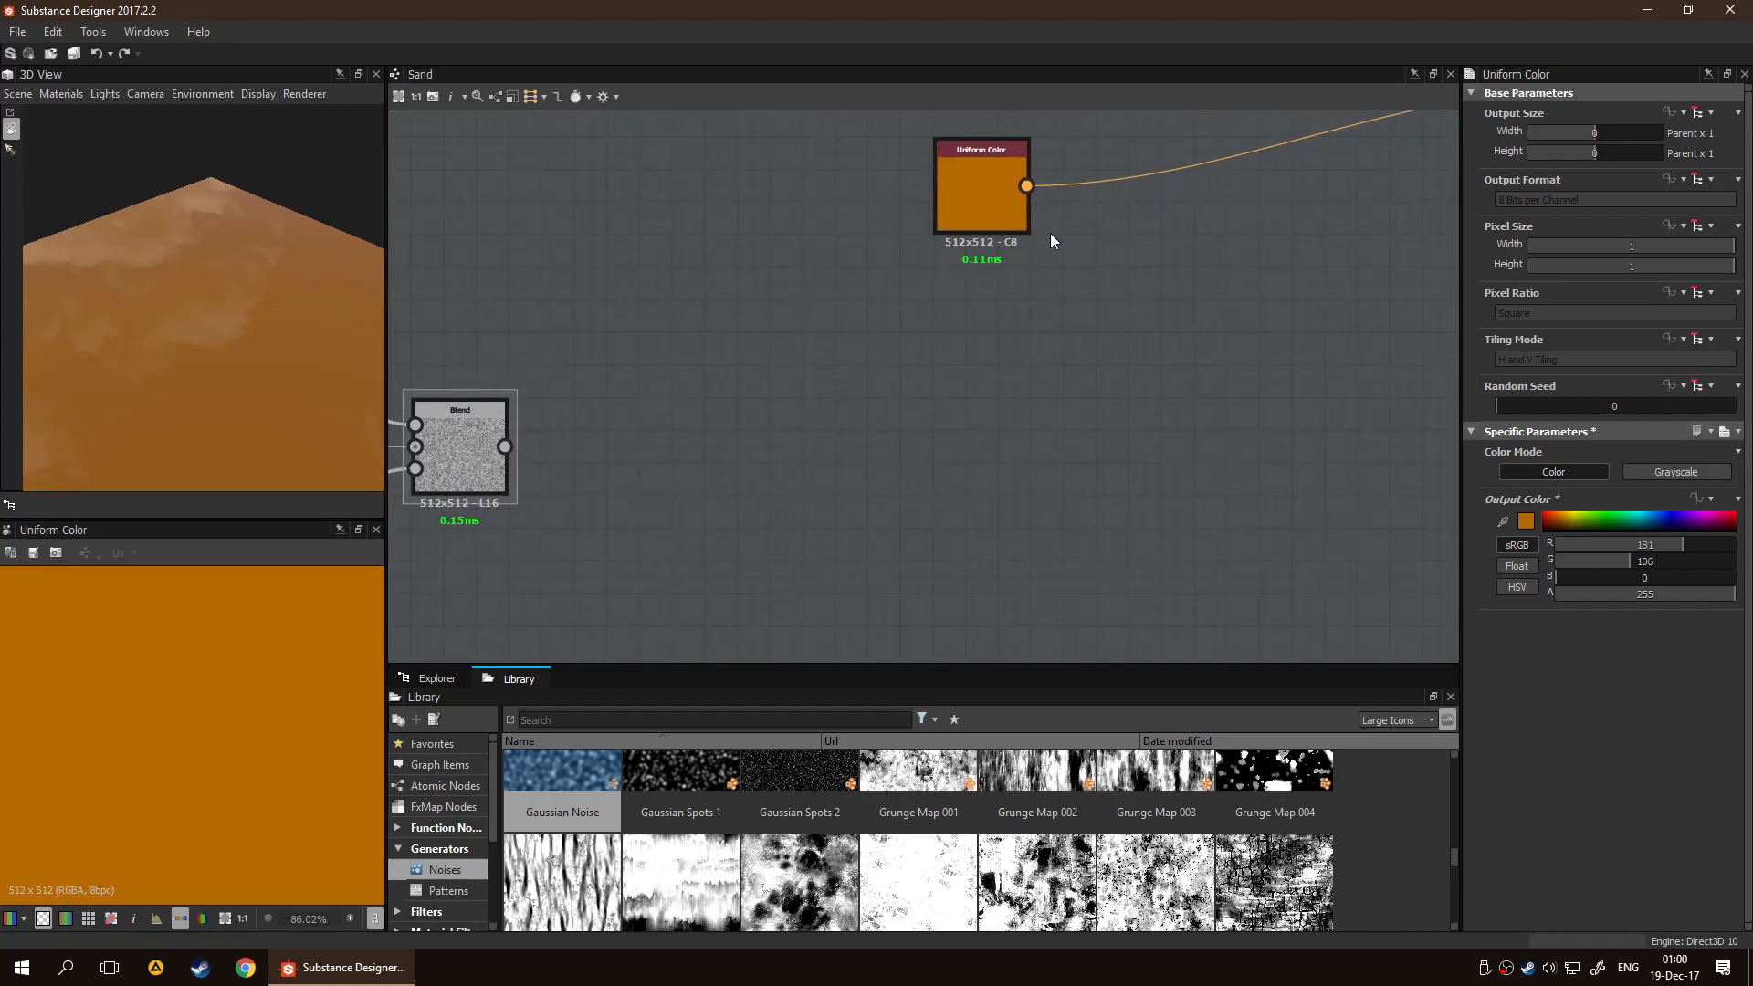
pyautogui.scroll(-3, 1051, 235)
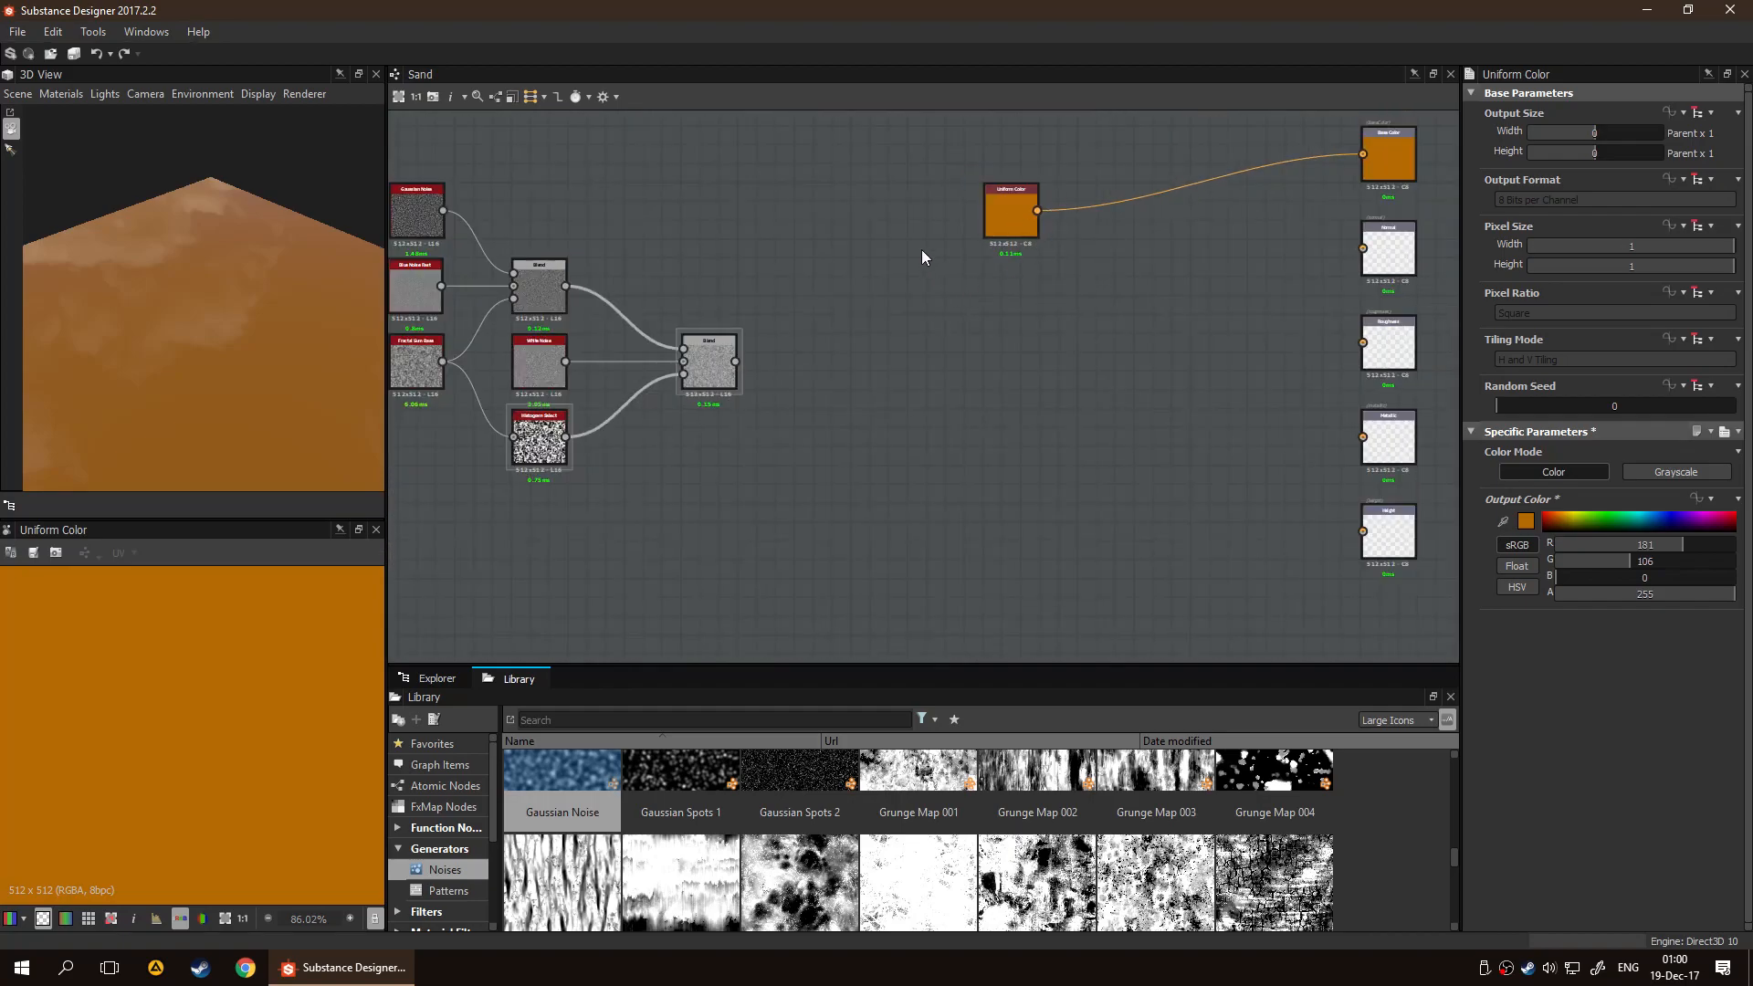
pyautogui.moveTo(912, 227); pyautogui.dragTo(1135, 373)
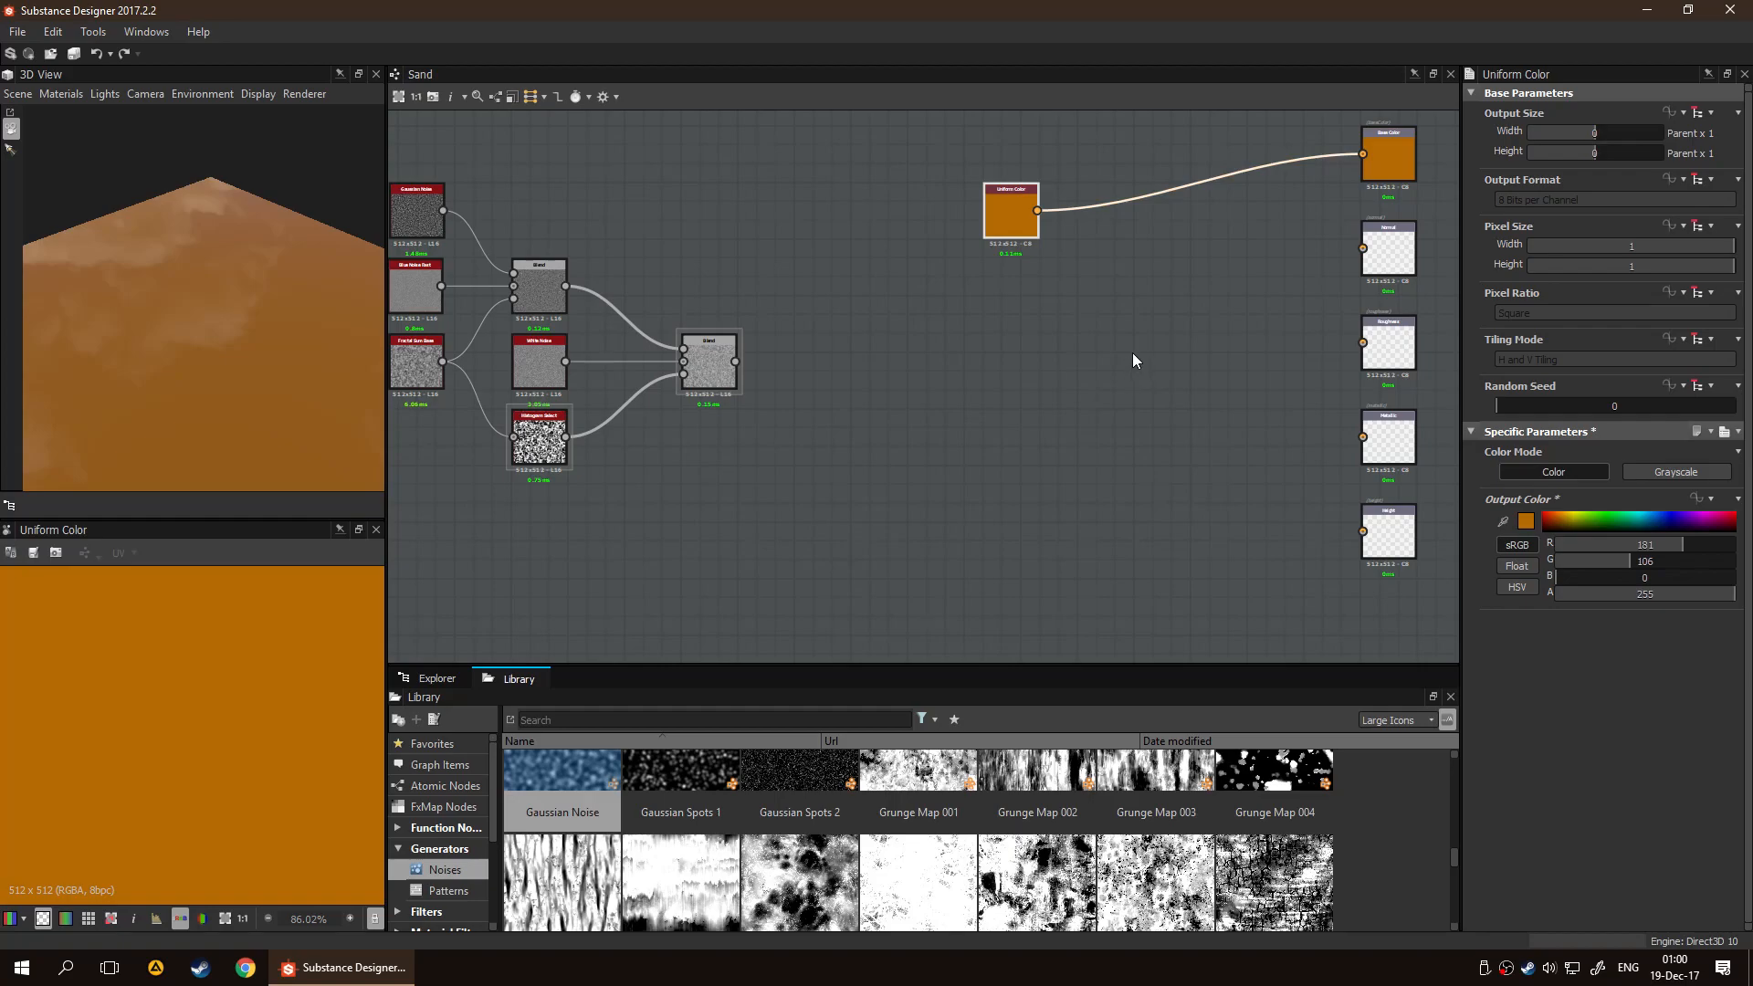
pyautogui.press('Delete')
# Add a Gradient Map node fed by the second Blend node and show it in the 2D view
pyautogui.doubleClick(731, 375)
pyautogui.press('space')
pyautogui.write('gra')
pyautogui.press('Return')
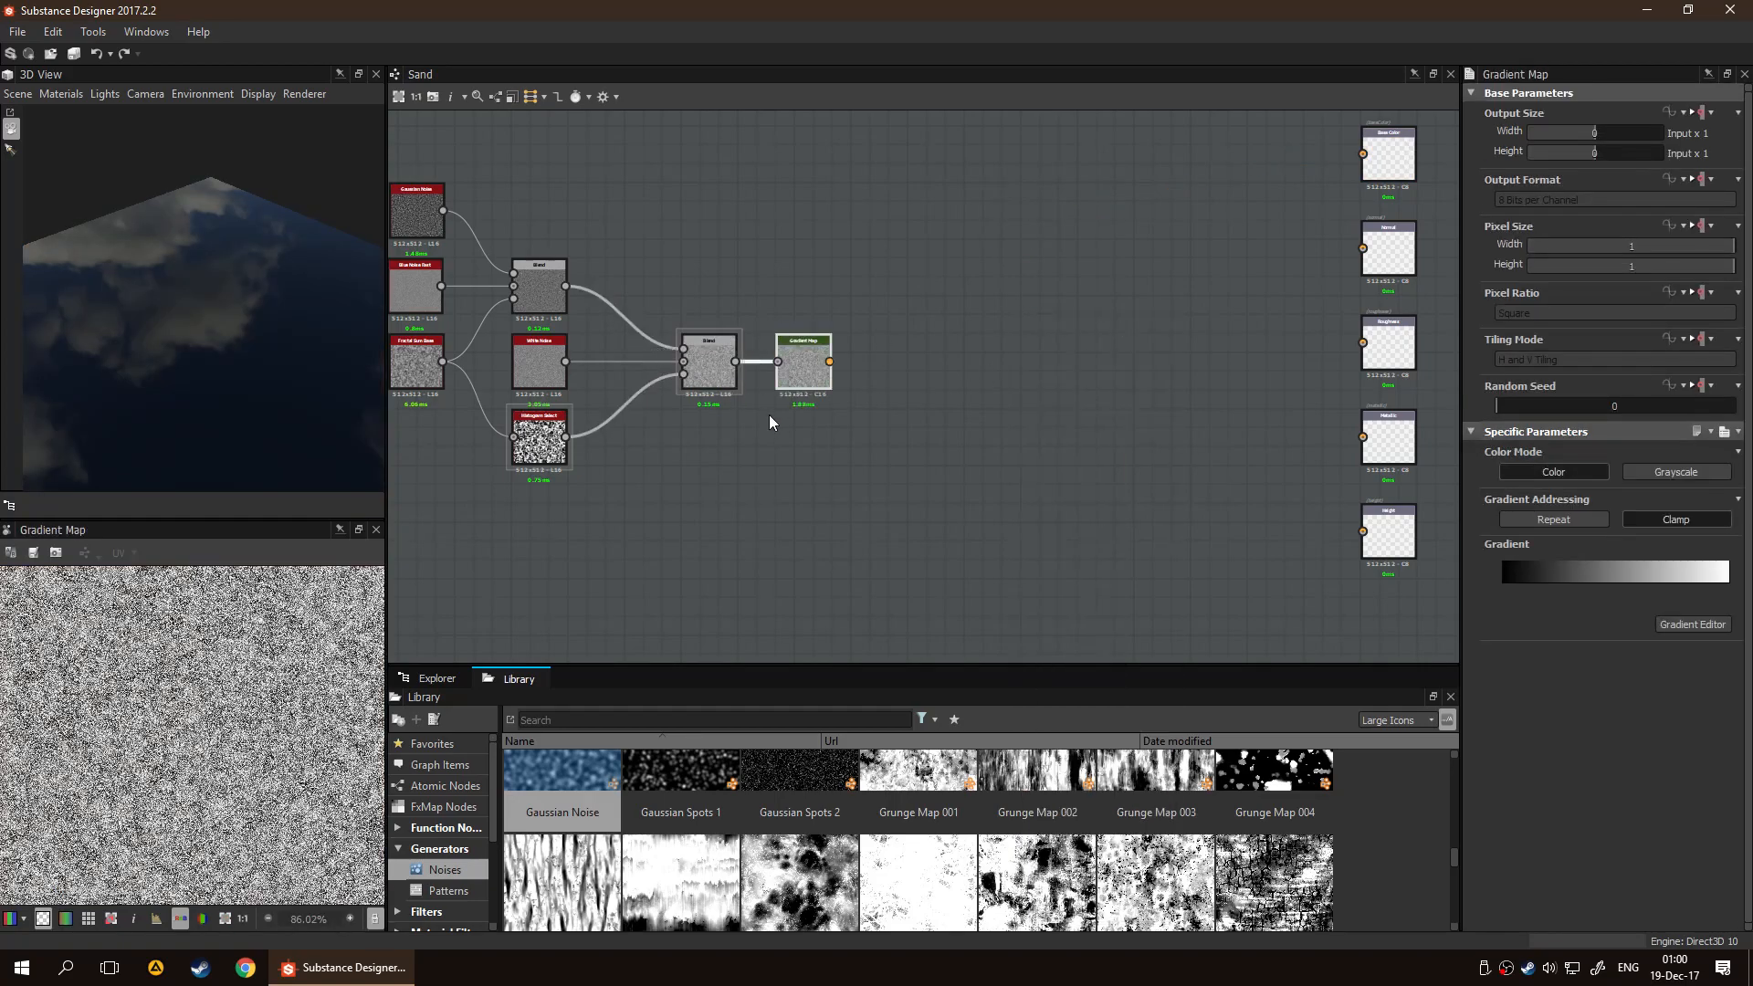
pyautogui.scroll(3, 796, 358)
pyautogui.doubleClick(796, 358)
pyautogui.scroll(3, 206, 716)
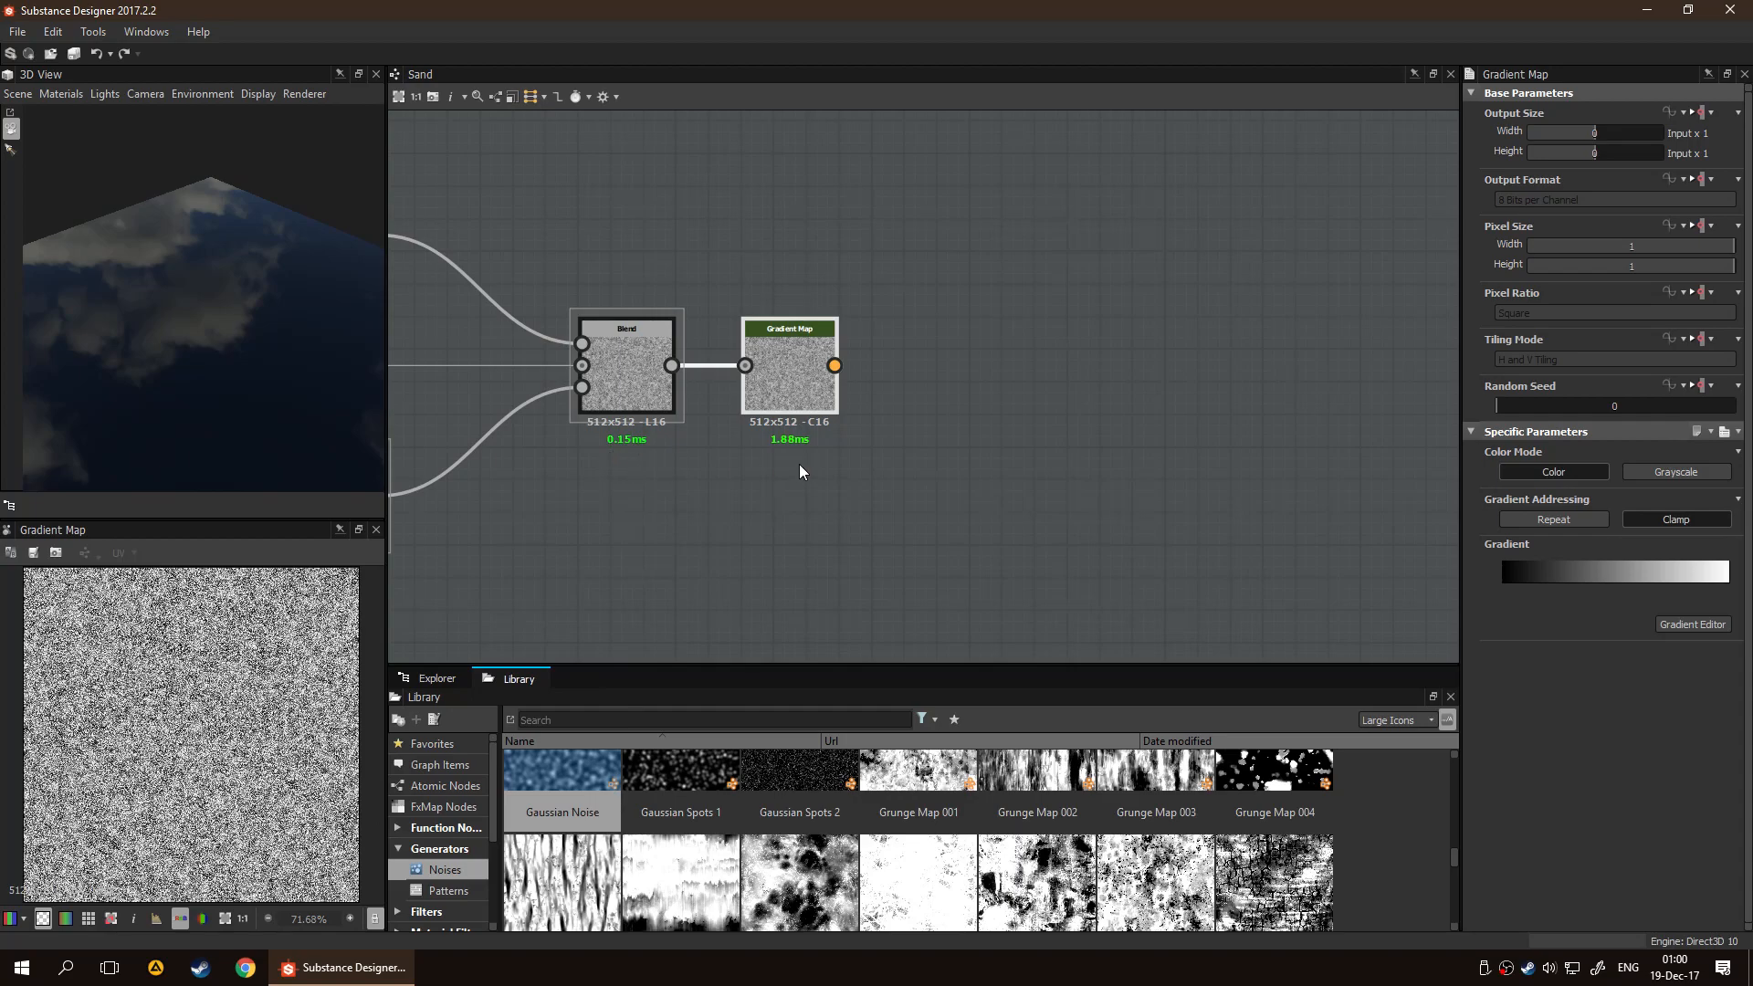
pyautogui.scroll(-2, 798, 464)
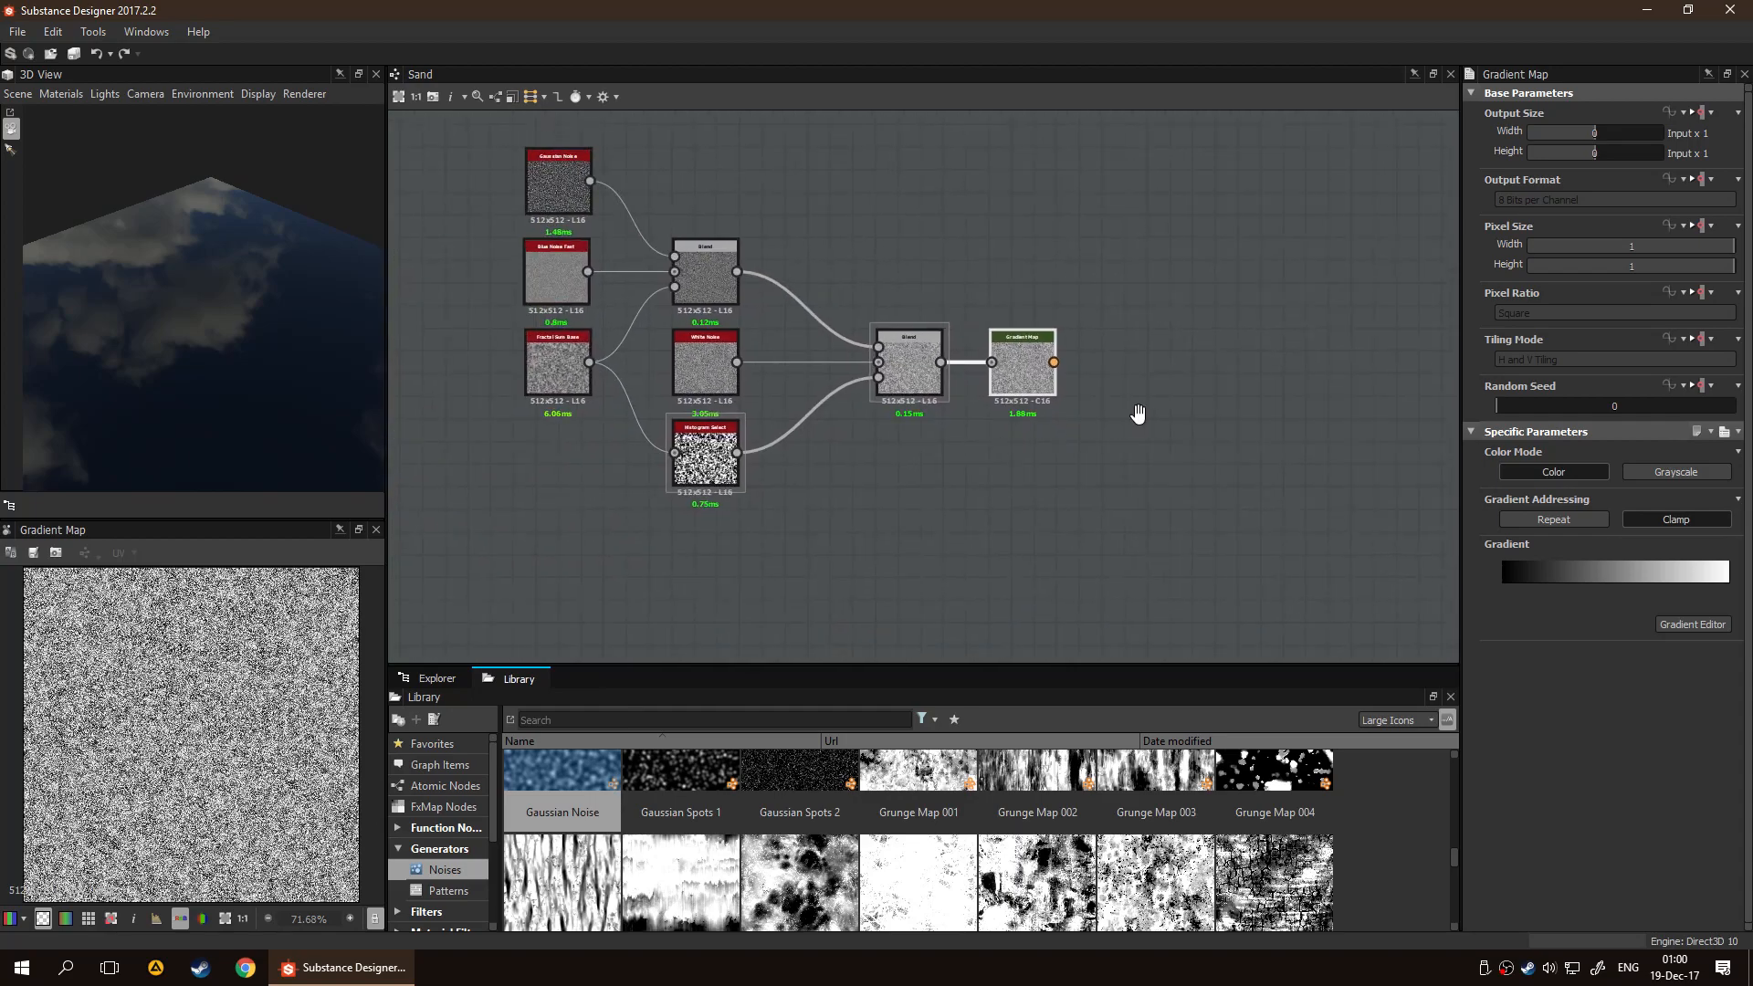
pyautogui.moveTo(1147, 412); pyautogui.dragTo(972, 450, button='middle')
pyautogui.scroll(-2, 971, 449)
pyautogui.scroll(1, 966, 424)
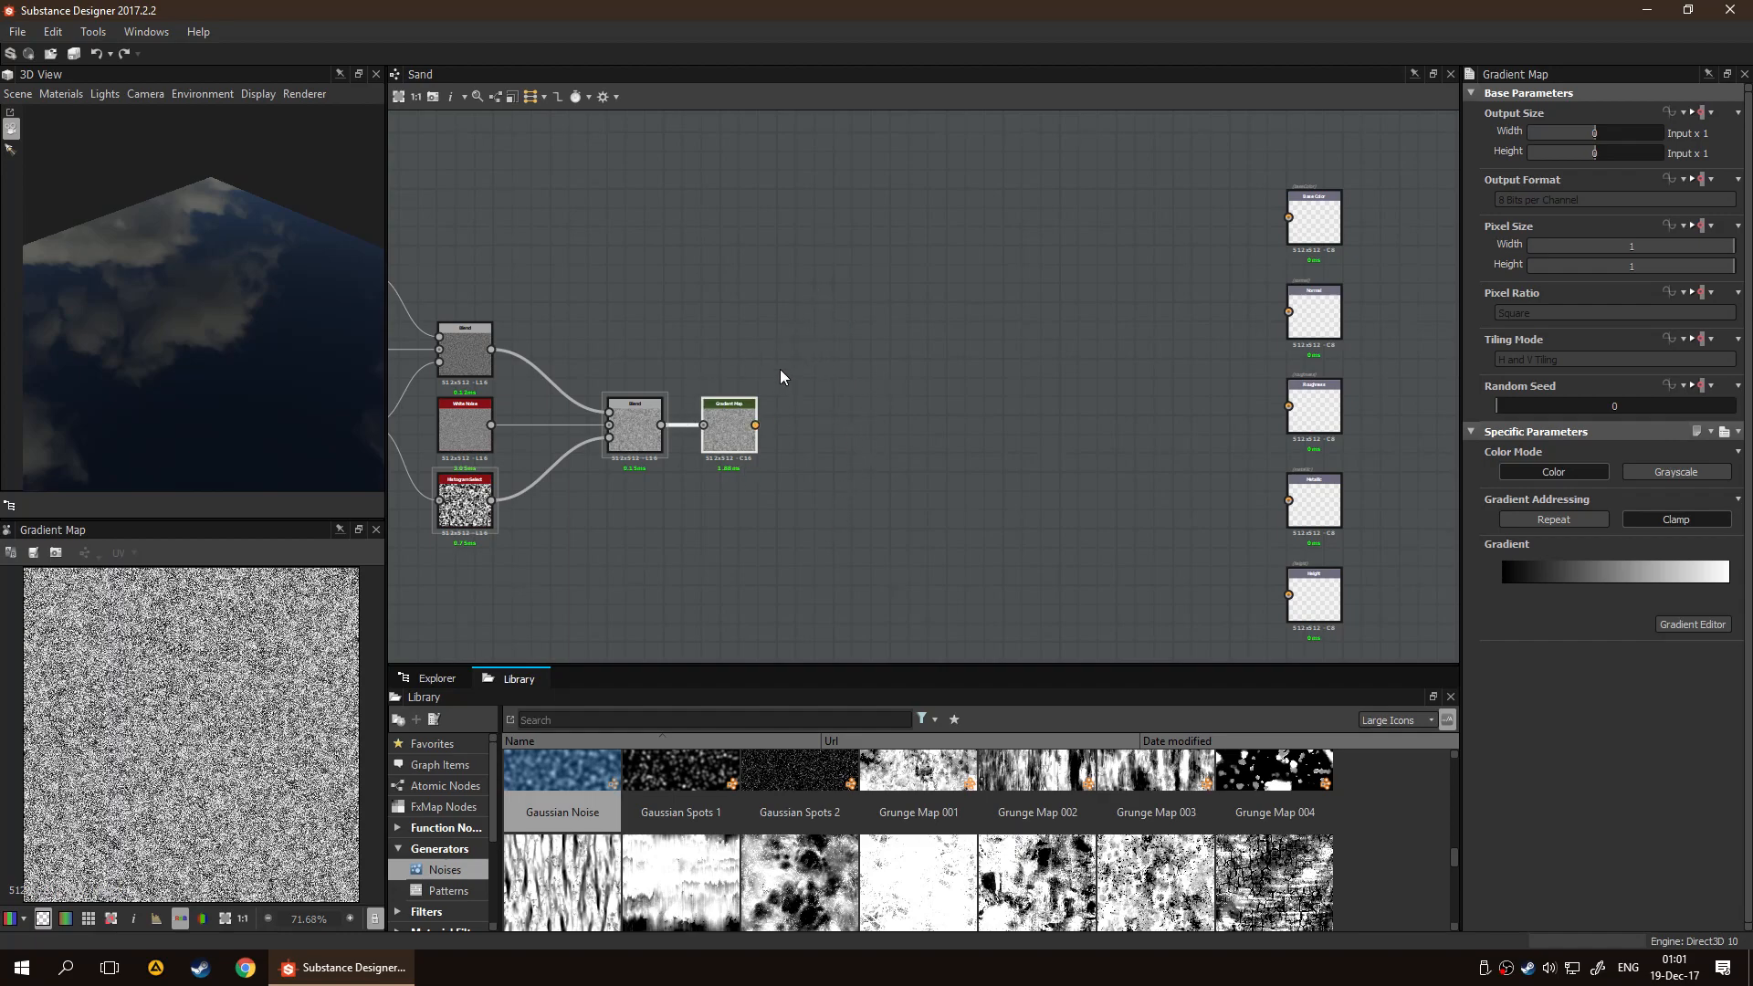
# Open waves_in_the_sand_6044.jpg from the desktop's test folder and examine the reference sand's colours and ripples
pyautogui.press('super+d')
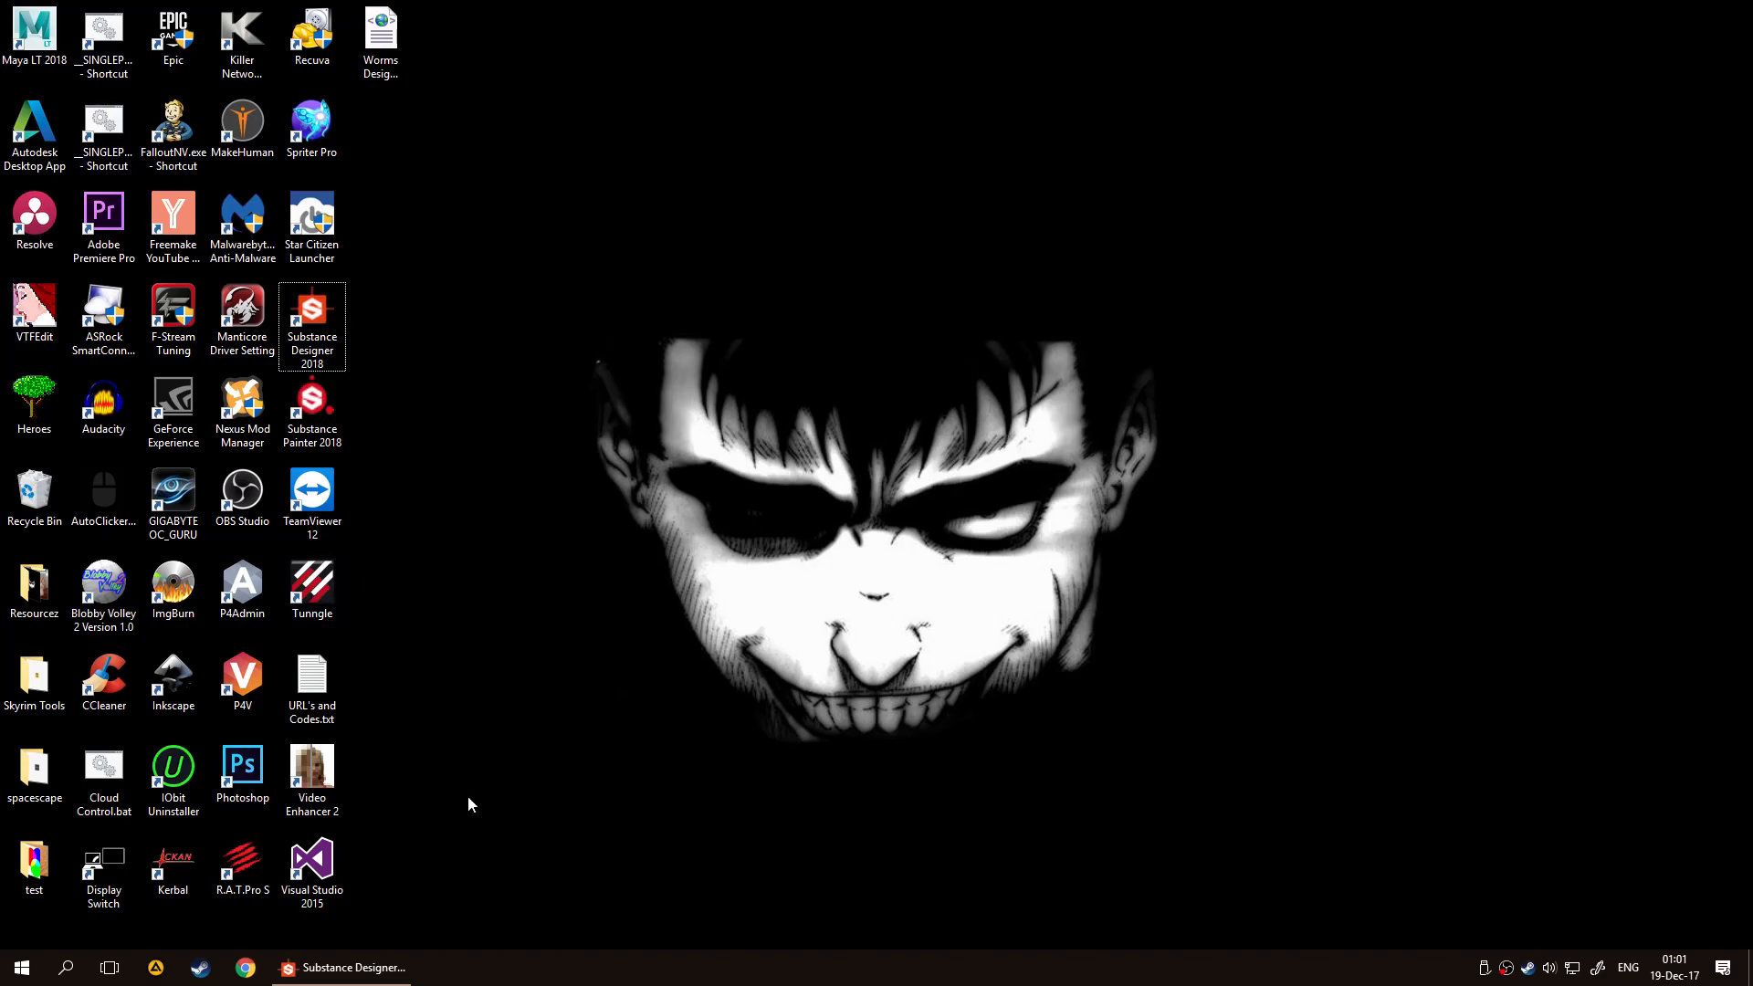
pyautogui.doubleClick(34, 859)
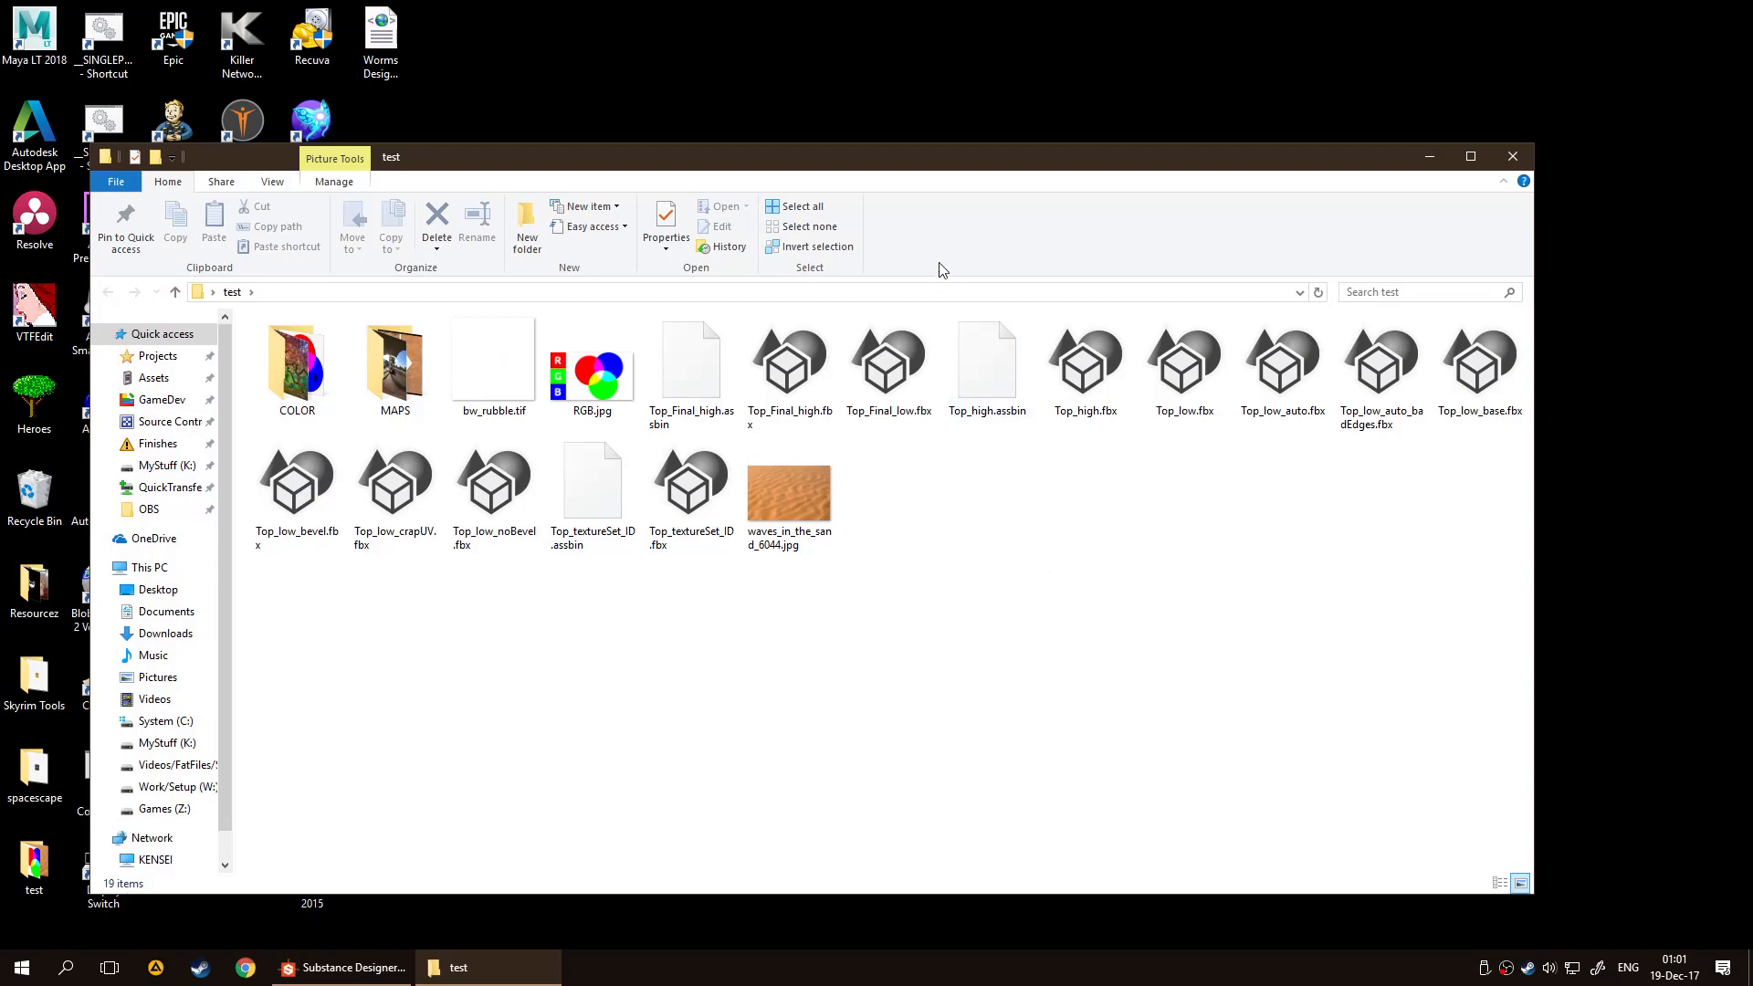
pyautogui.moveTo(924, 155); pyautogui.dragTo(951, 111)
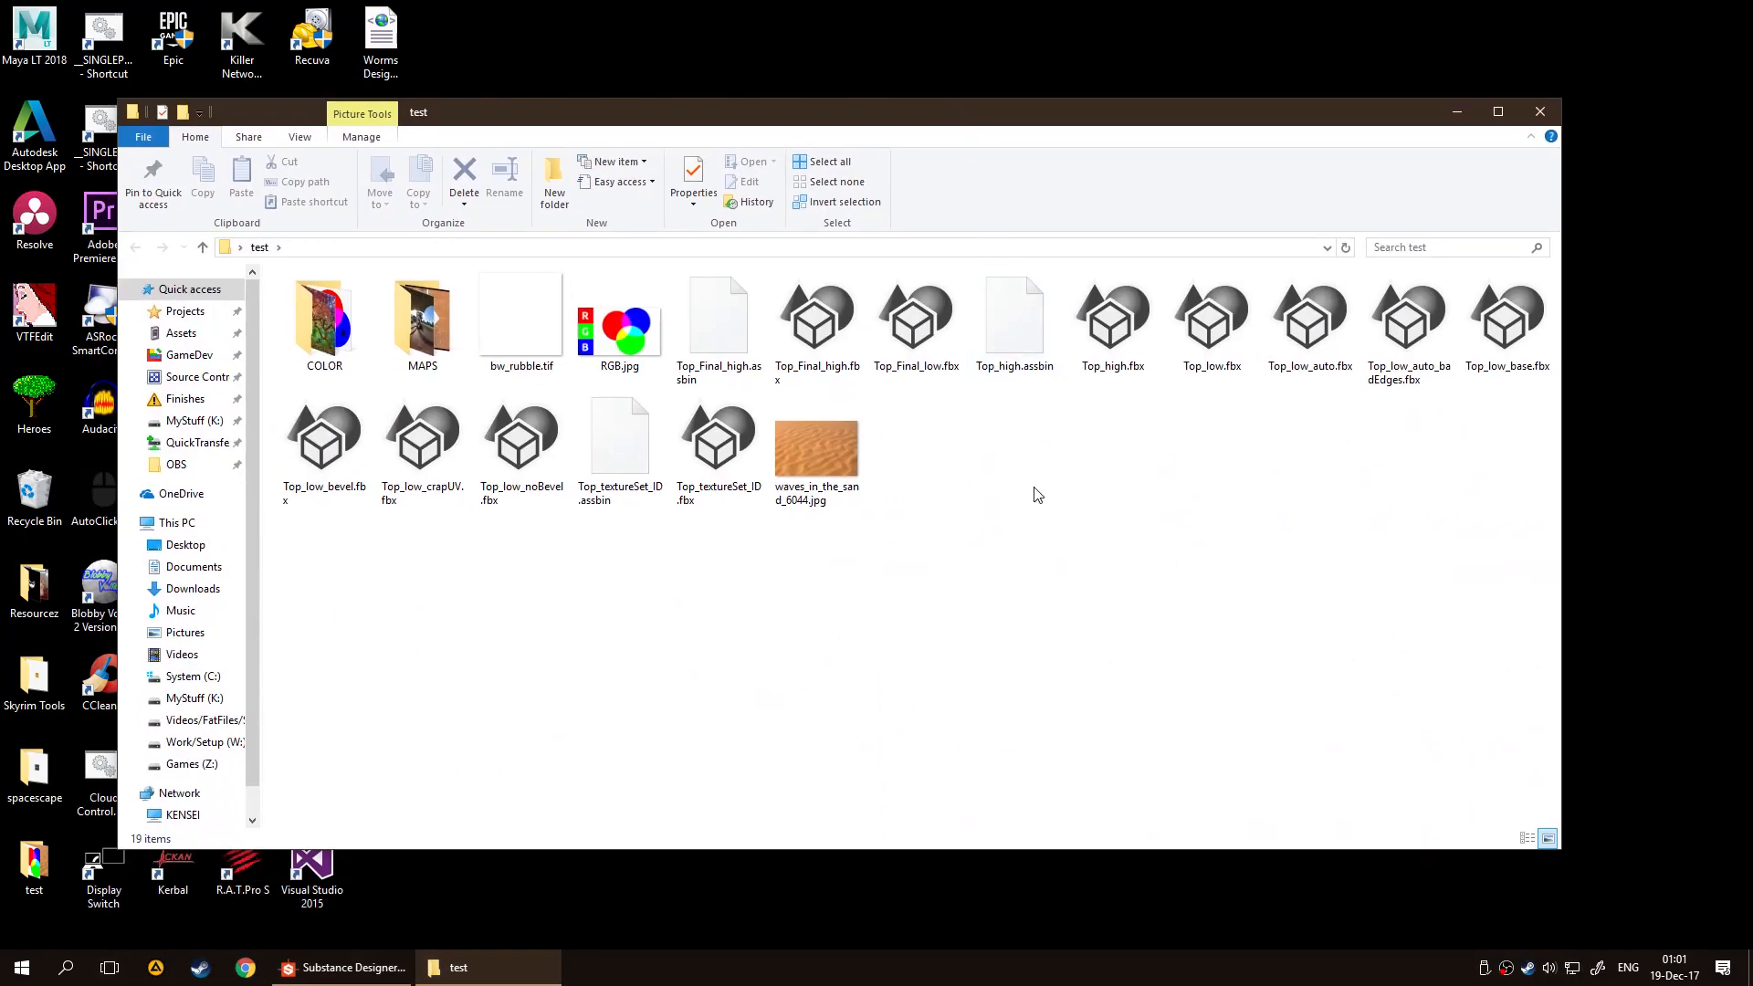
pyautogui.click(846, 451)
pyautogui.doubleClick(845, 451)
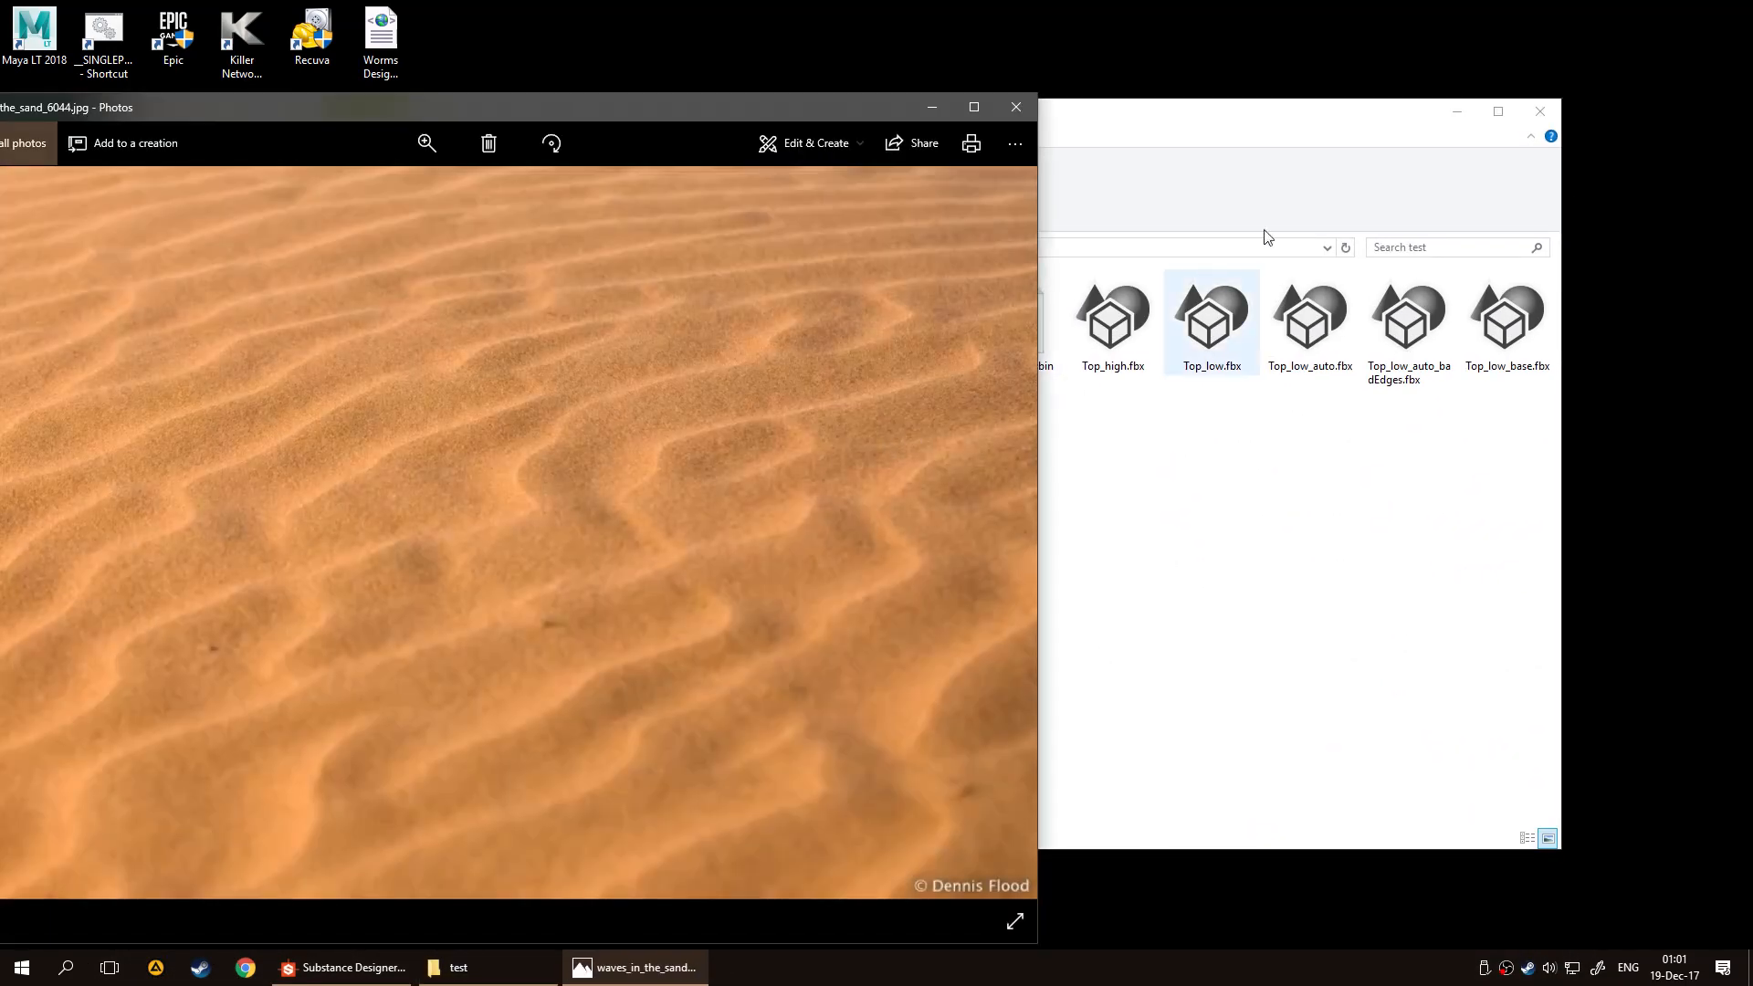
pyautogui.click(1541, 108)
pyautogui.moveTo(528, 111); pyautogui.dragTo(578, 76)
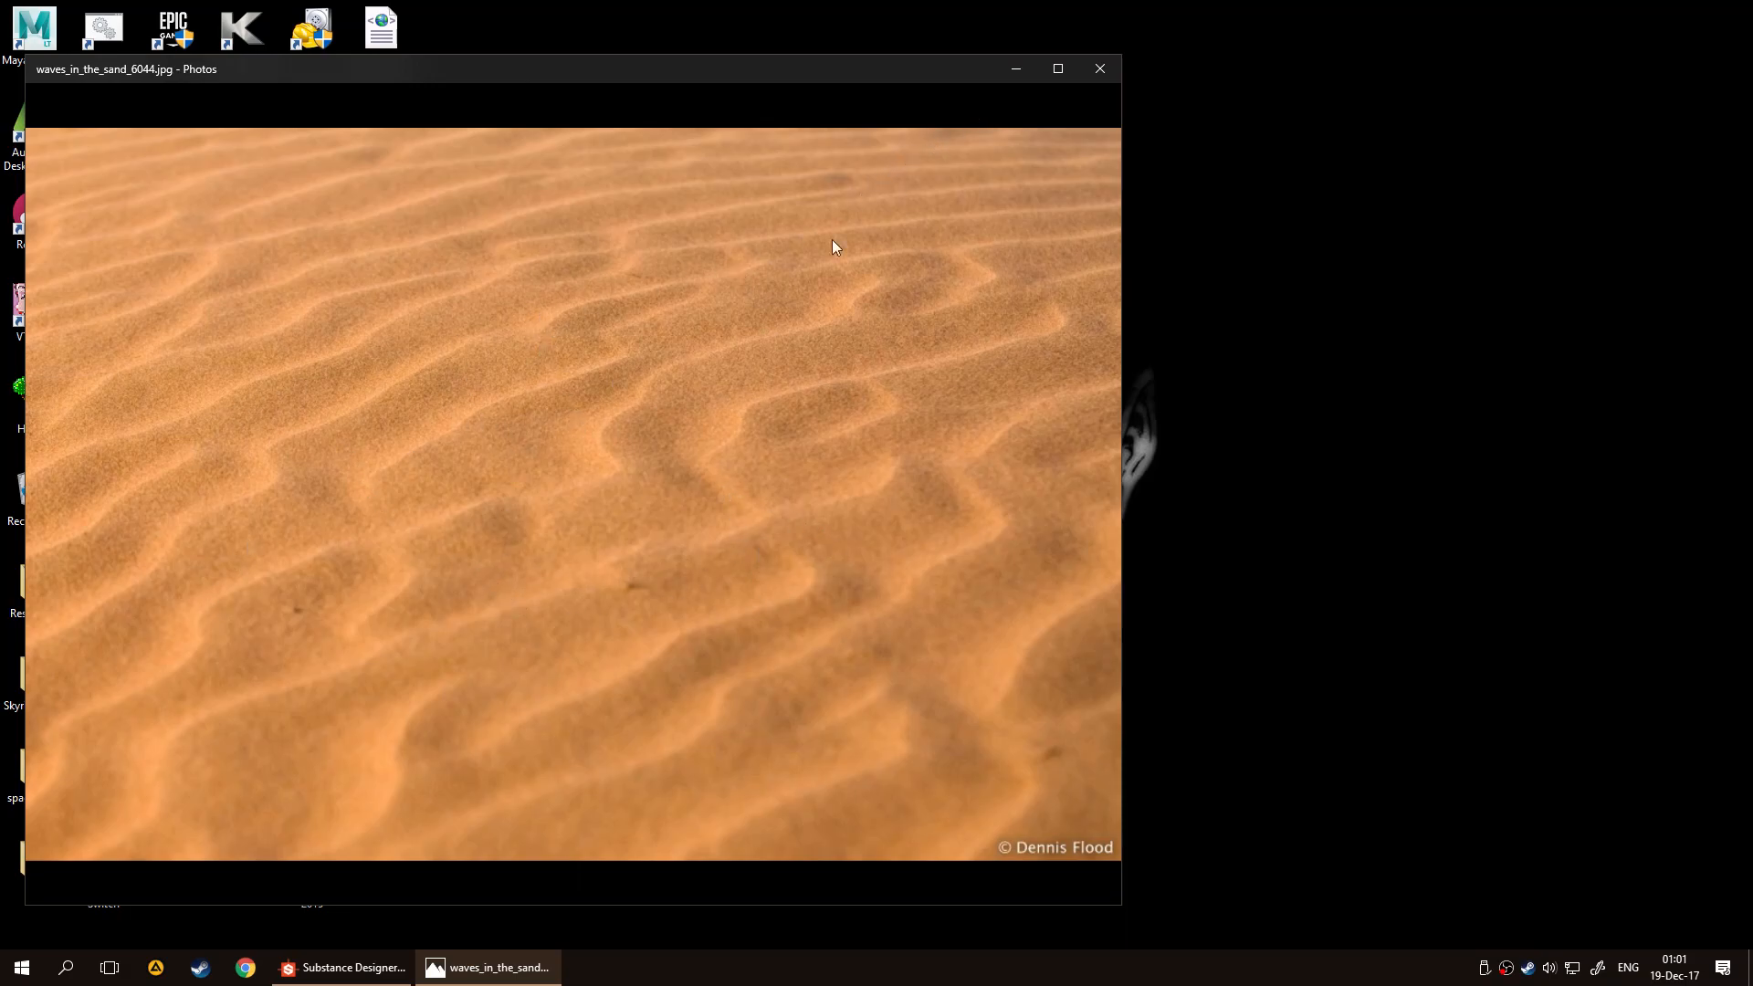
pyautogui.click(1011, 71)
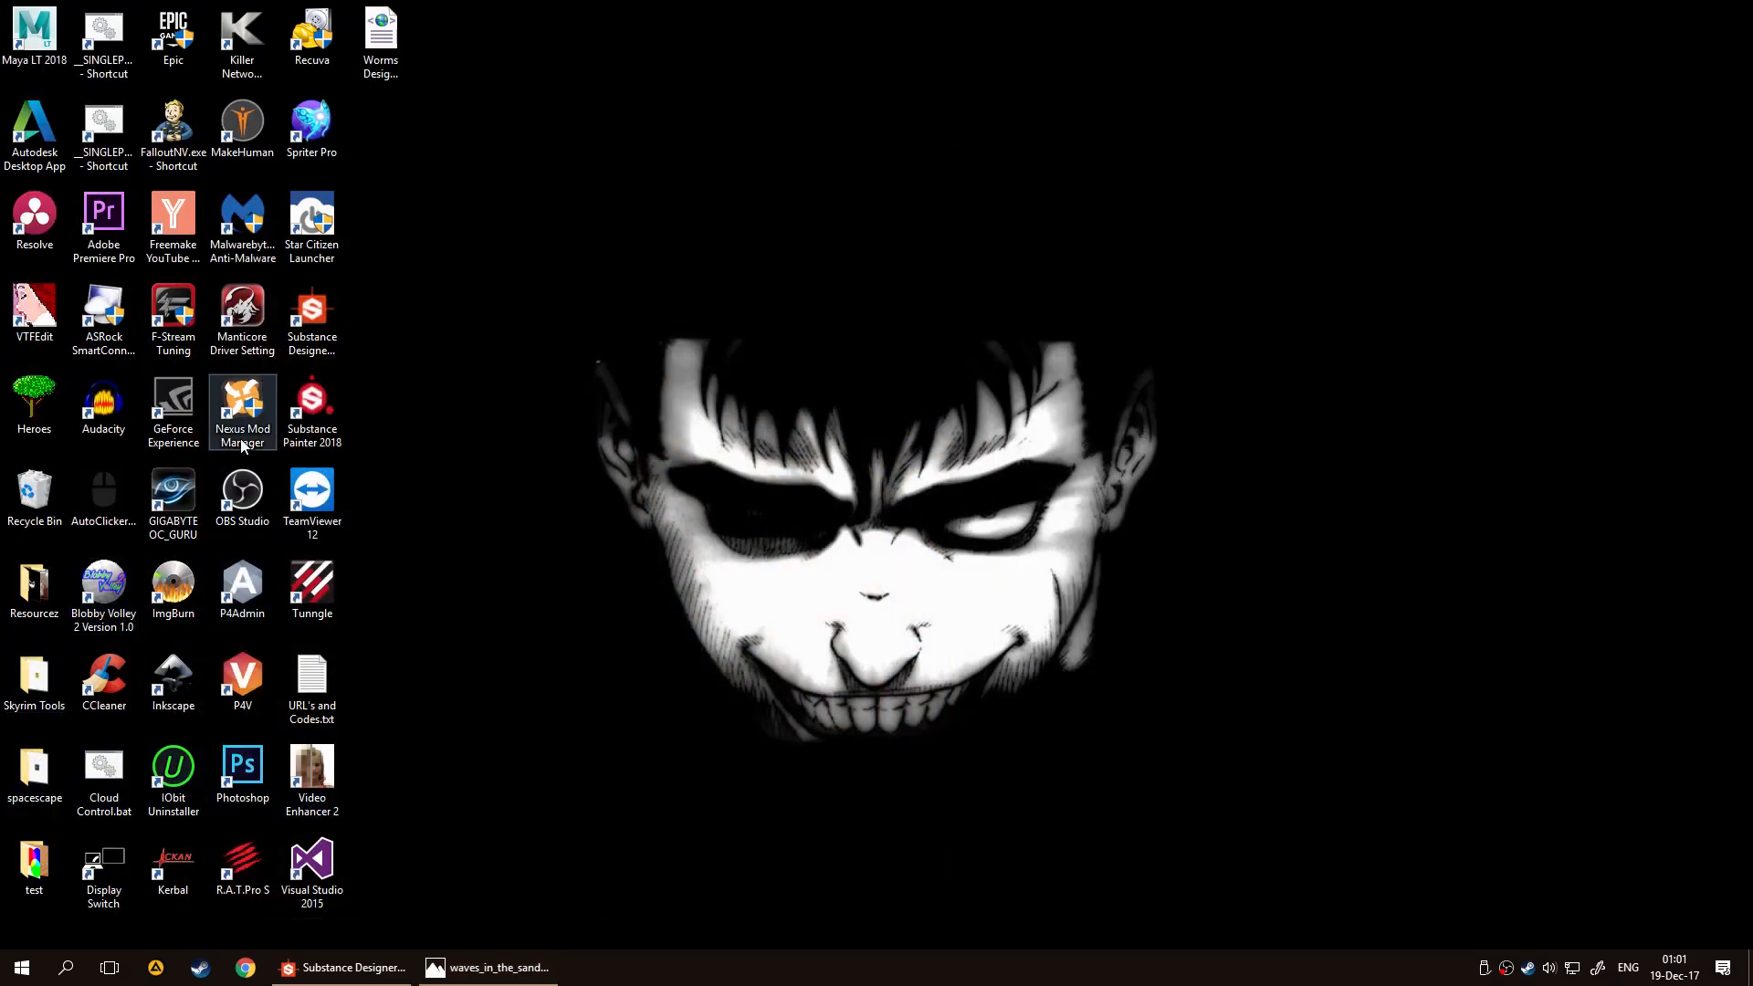
# Link waves_in_the_sand_6044.jpg from the test folder into the Sand graph and place its Bitmap node below the second Blend
pyautogui.doubleClick(20, 876)
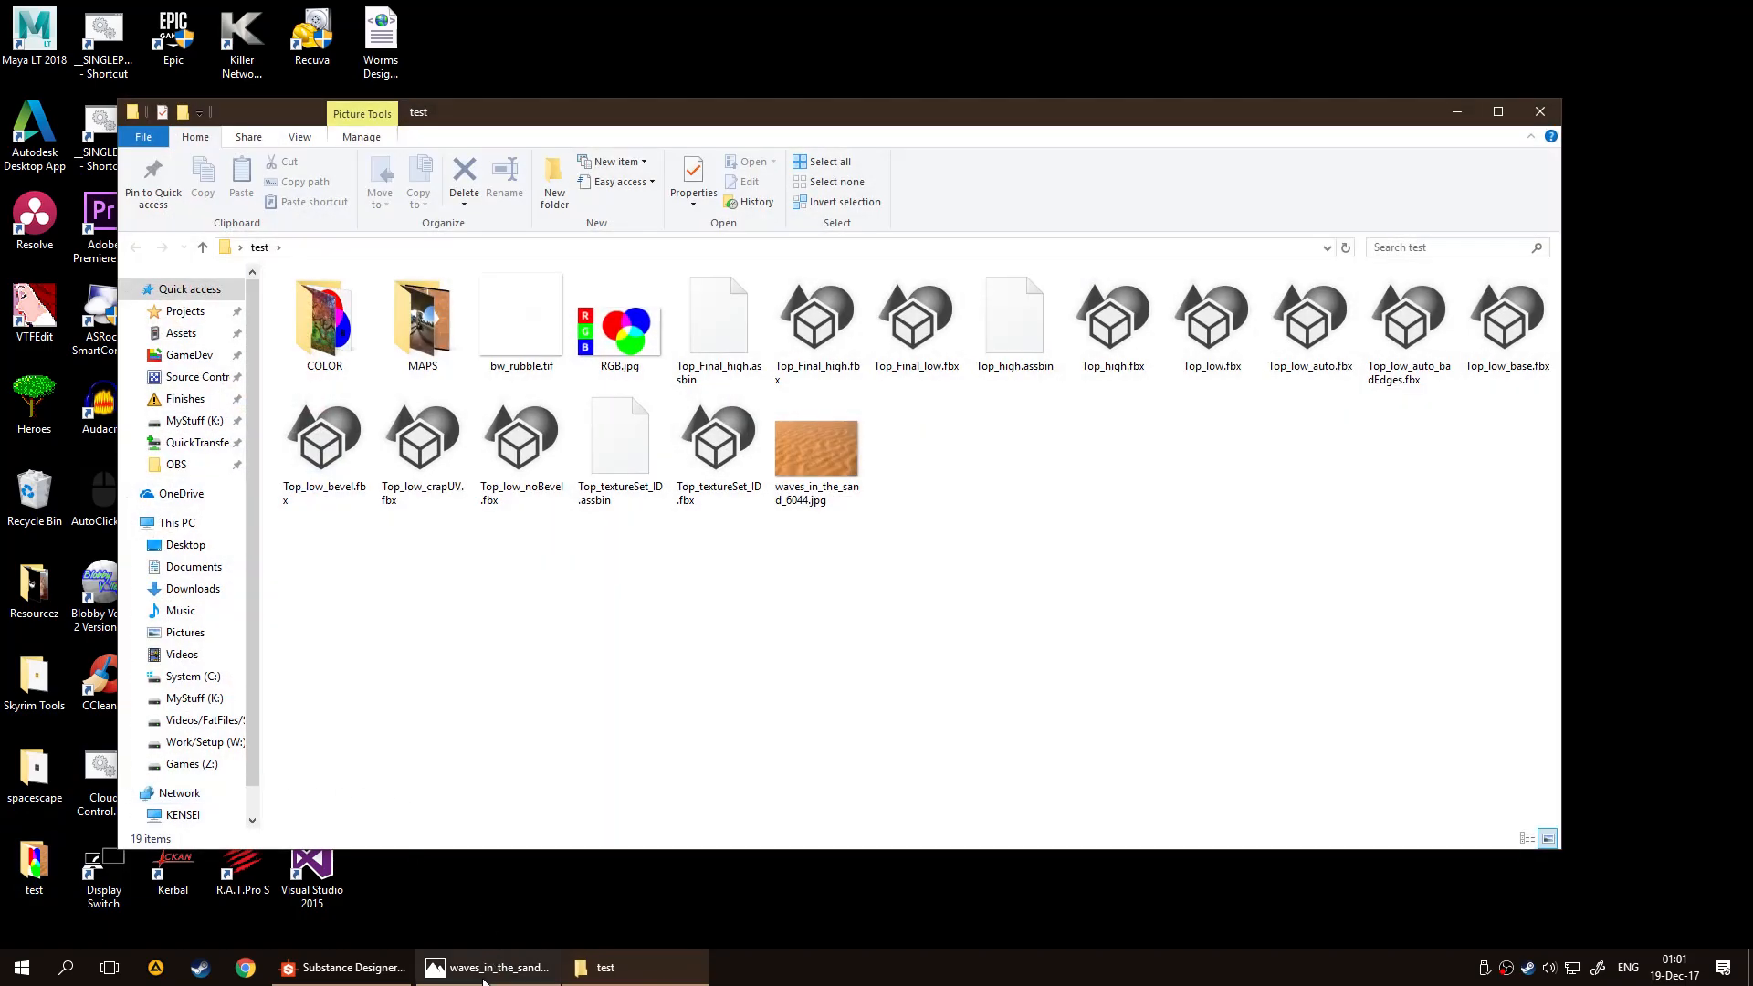
pyautogui.click(343, 968)
pyautogui.click(606, 968)
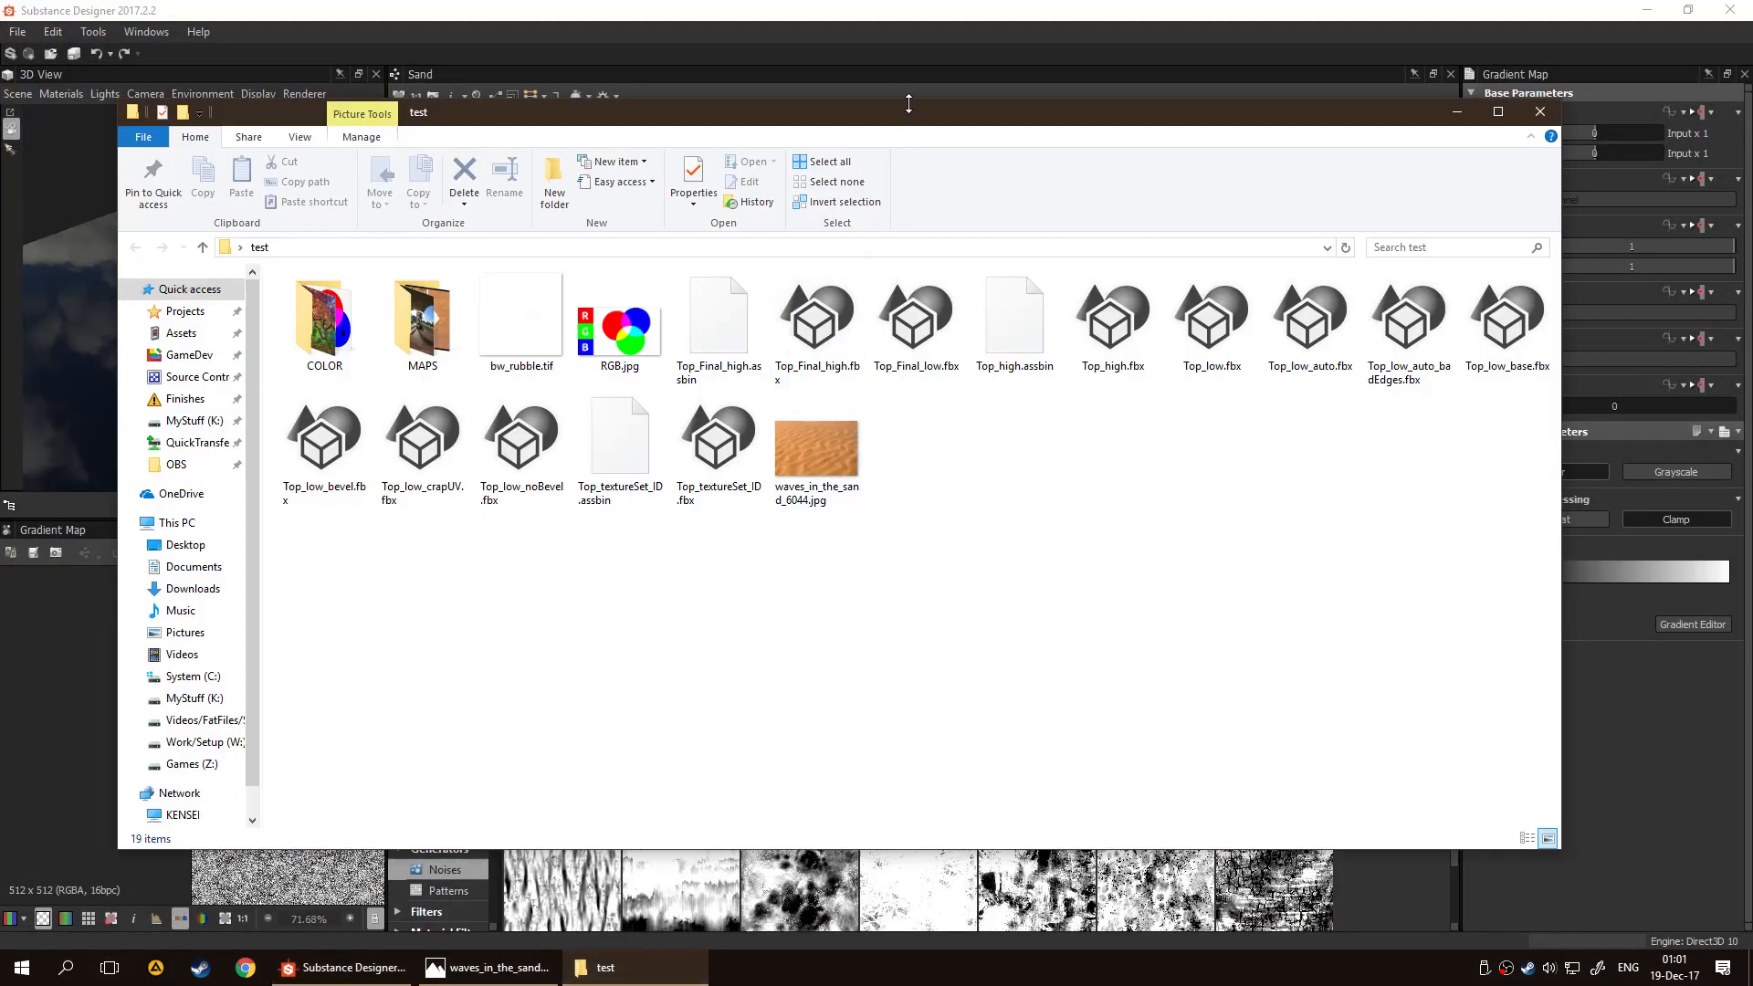
pyautogui.moveTo(1007, 126); pyautogui.dragTo(1121, 476)
pyautogui.moveTo(930, 794); pyautogui.dragTo(1130, 297)
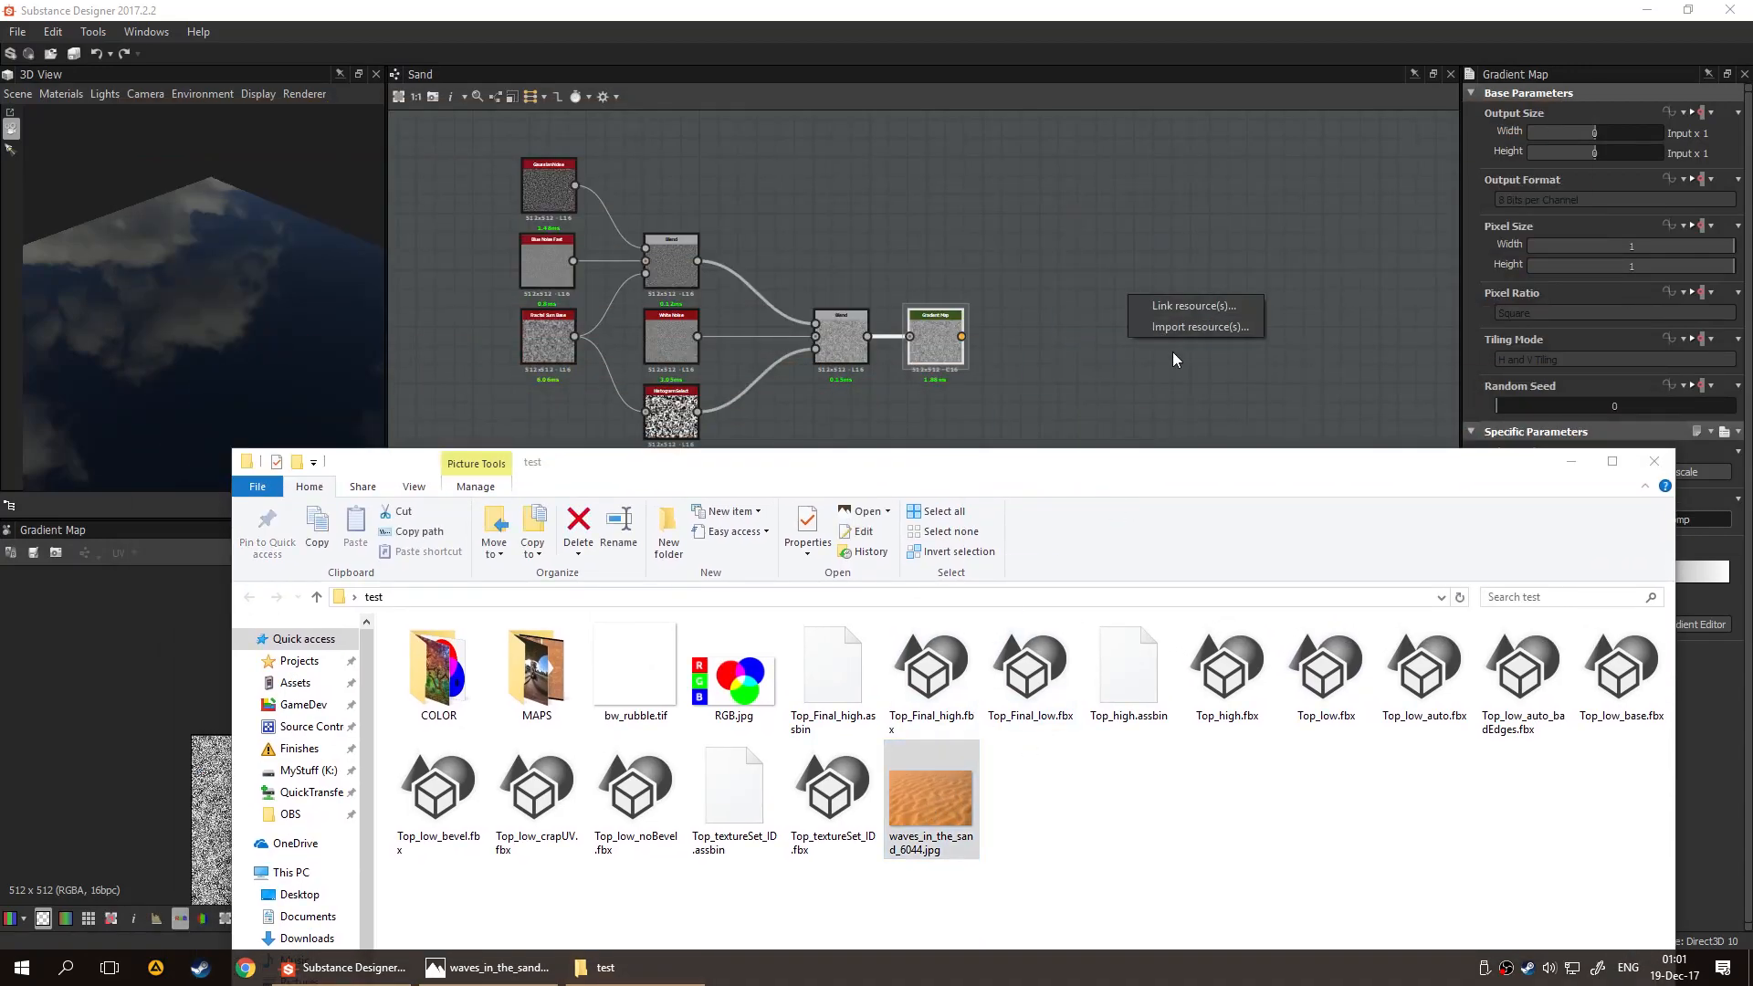
pyautogui.click(1185, 305)
pyautogui.click(1571, 461)
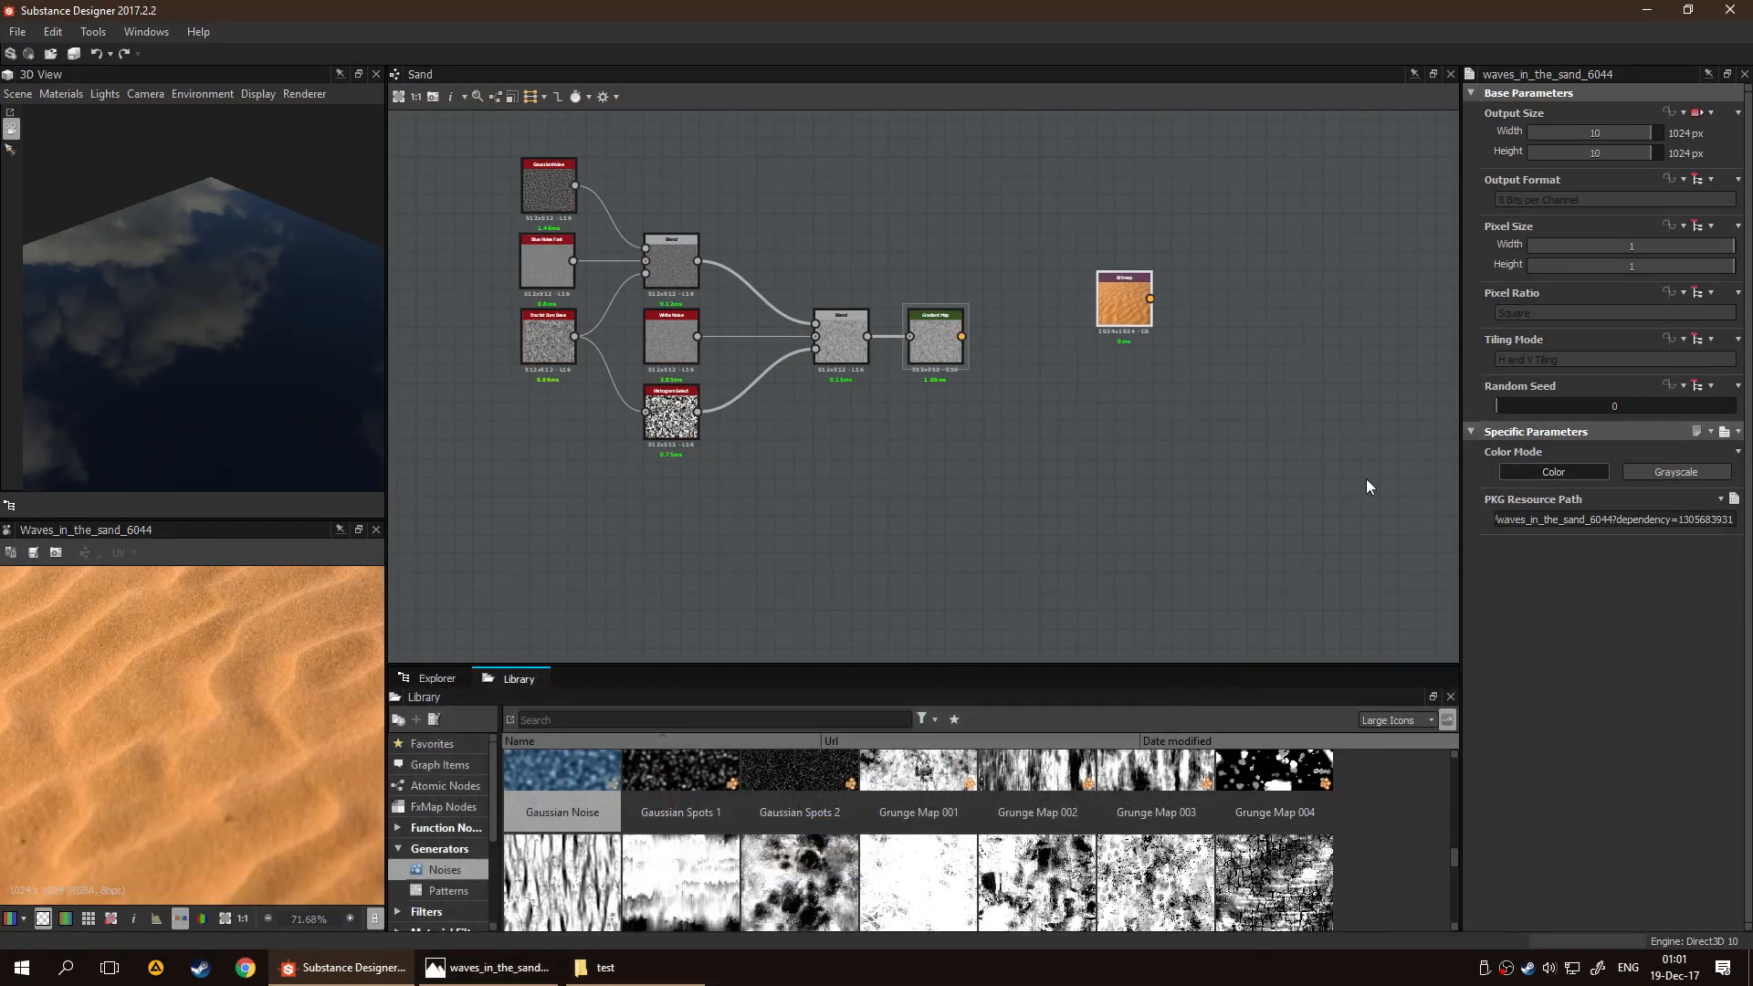
pyautogui.moveTo(1130, 340); pyautogui.dragTo(884, 550)
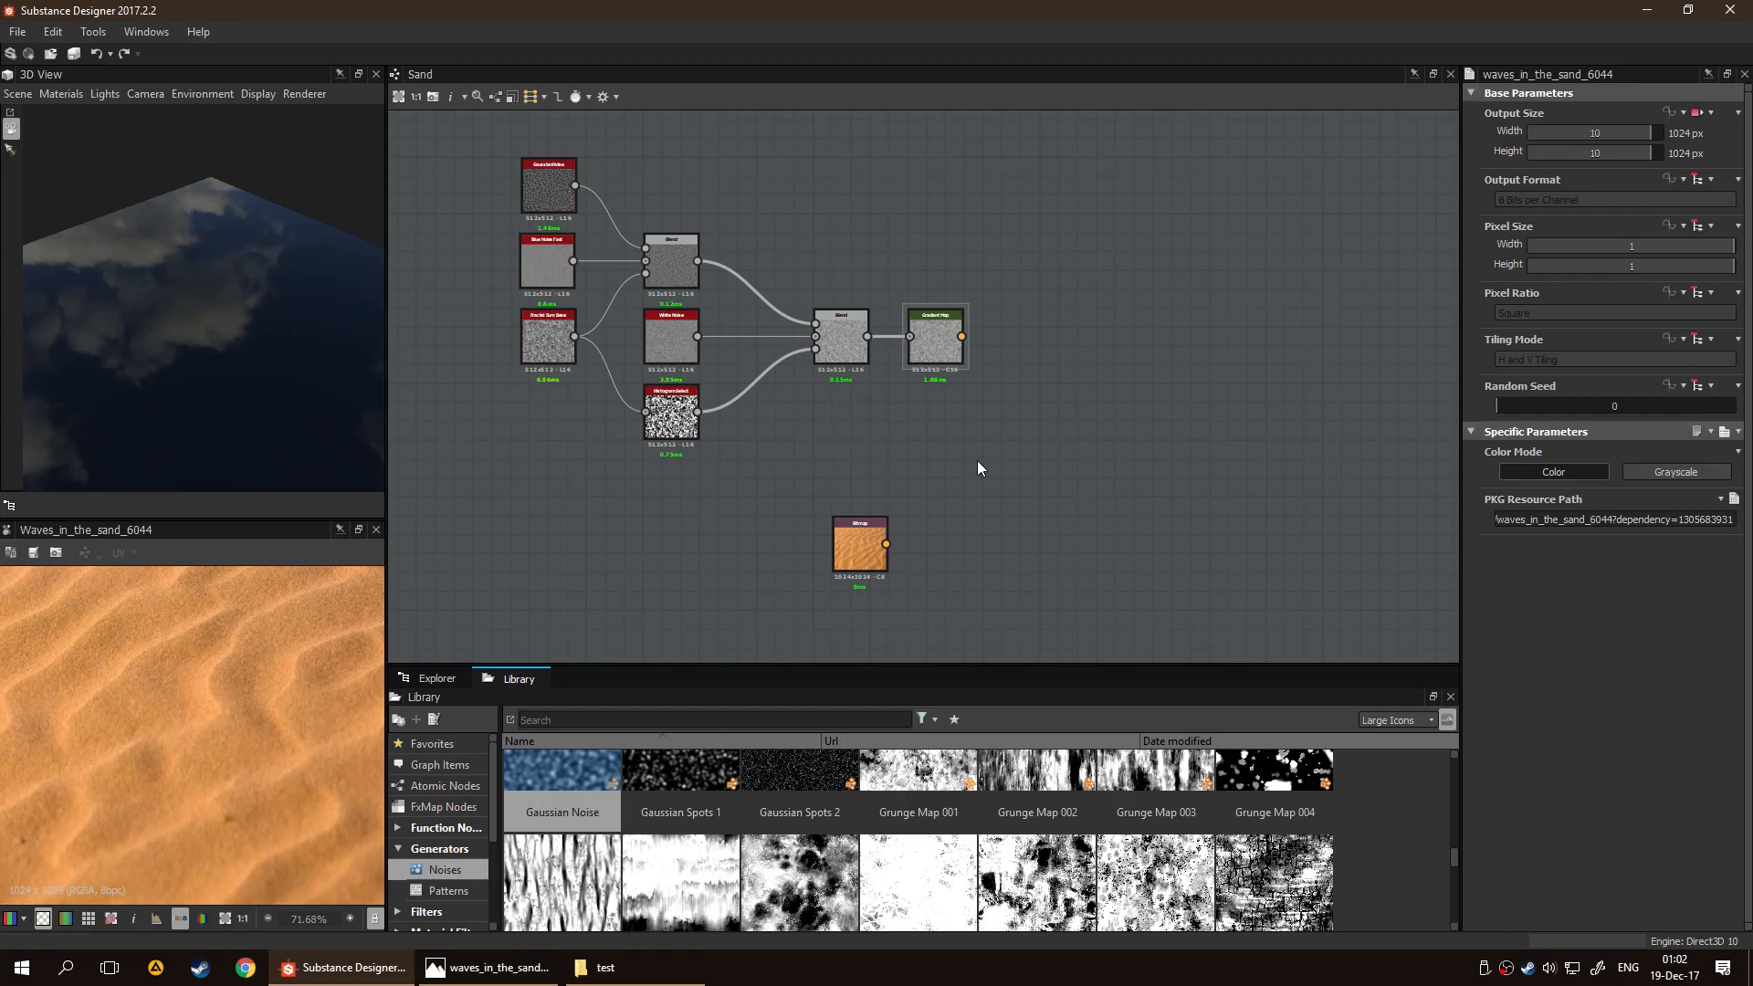
# Add a Bitmap to Material Light node beside the sand Bitmap and connect the Bitmap to its upper input
pyautogui.press('space')
pyautogui.write('bit')
pyautogui.press('Down')
pyautogui.press('Return')
pyautogui.scroll(2, 1169, 485)
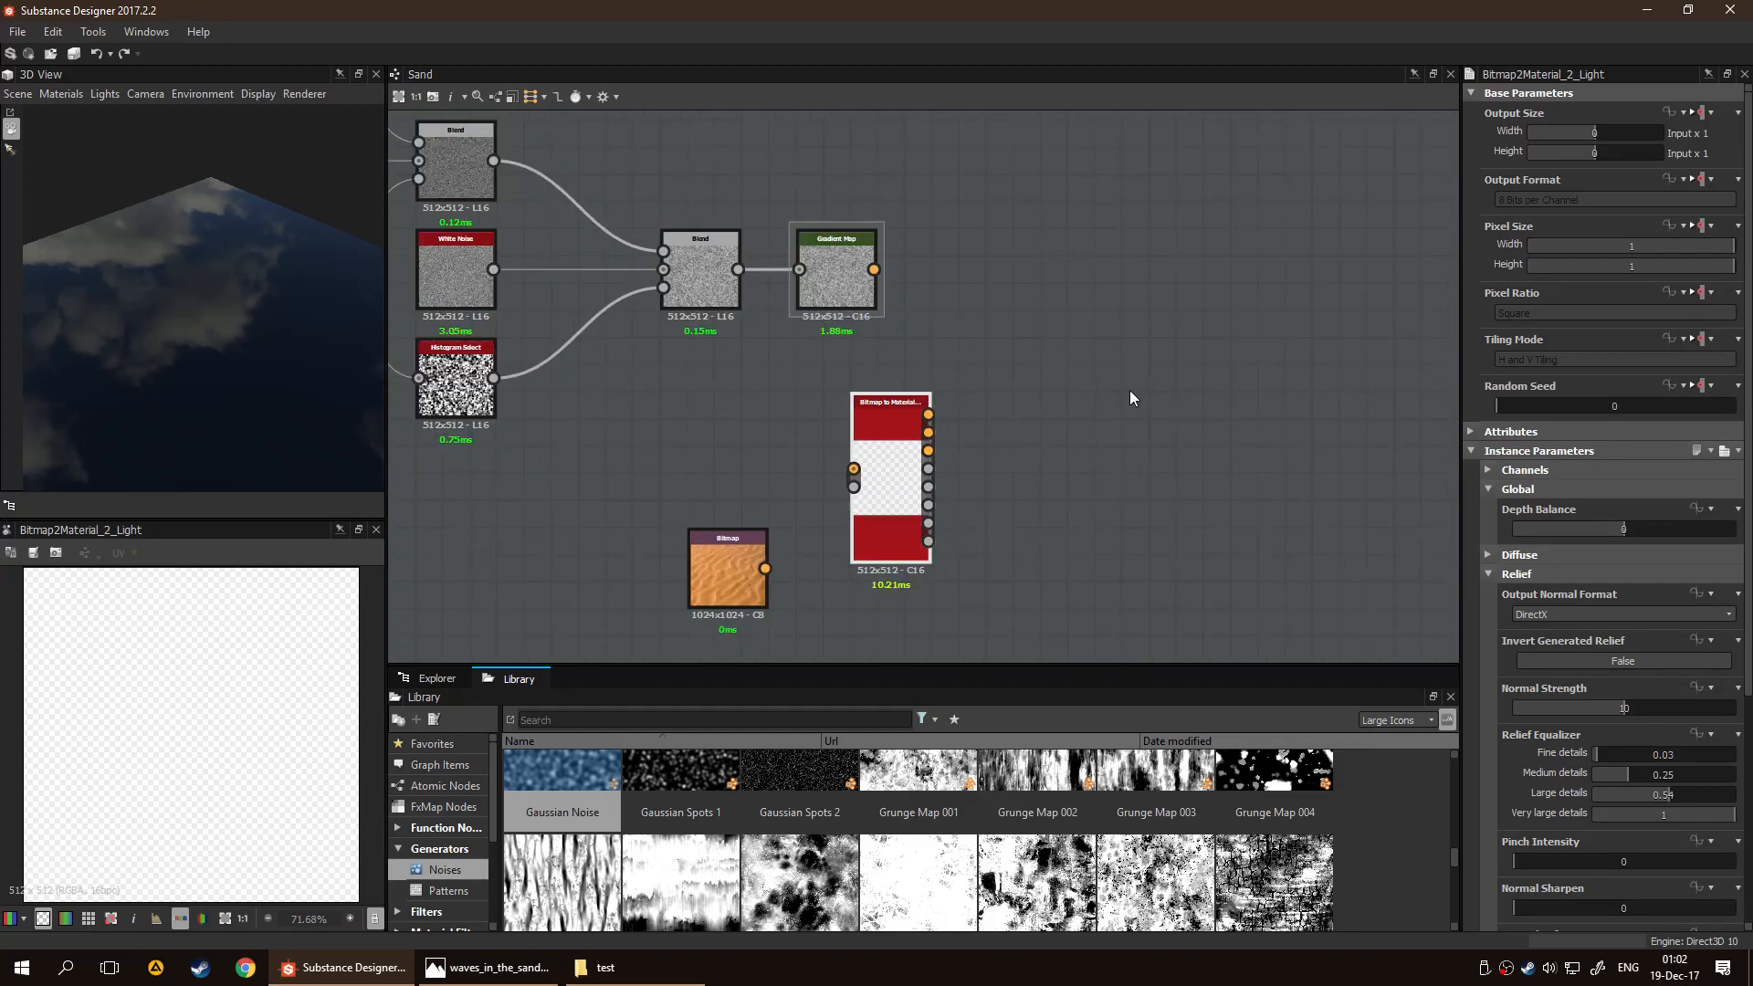
pyautogui.moveTo(881, 484); pyautogui.dragTo(933, 526)
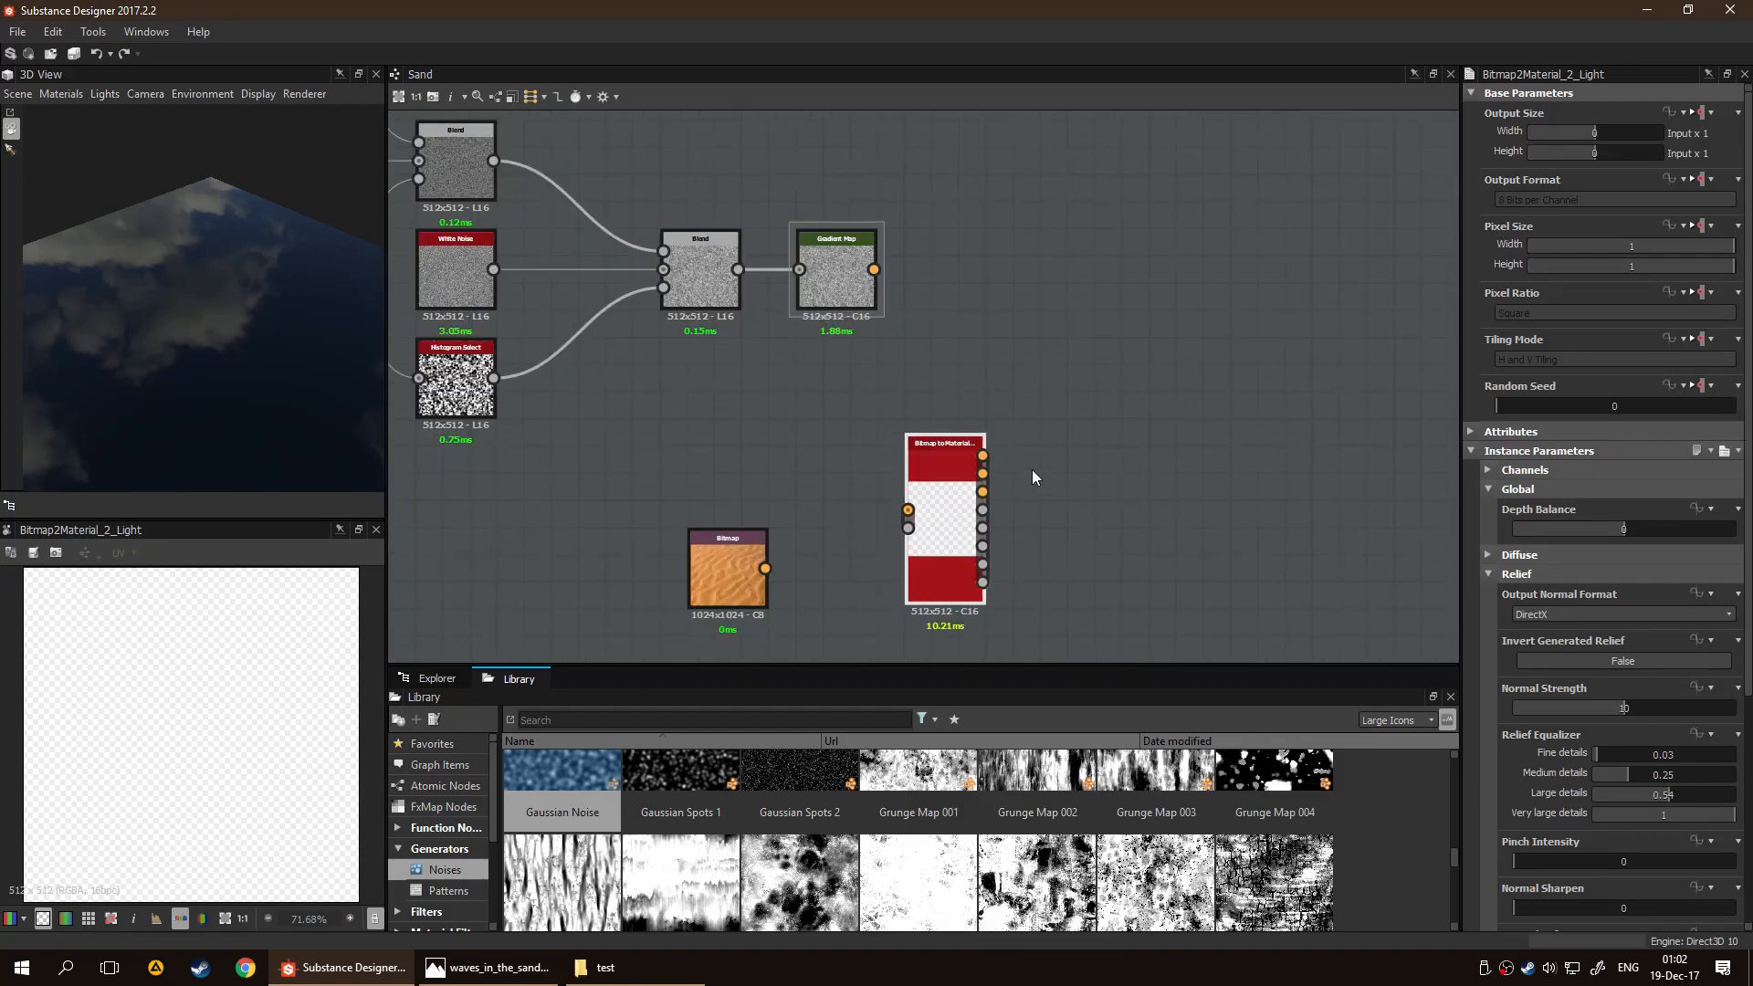
pyautogui.scroll(1, 868, 558)
pyautogui.moveTo(868, 559); pyautogui.dragTo(866, 495, button='middle')
pyautogui.moveTo(738, 506); pyautogui.dragTo(906, 440)
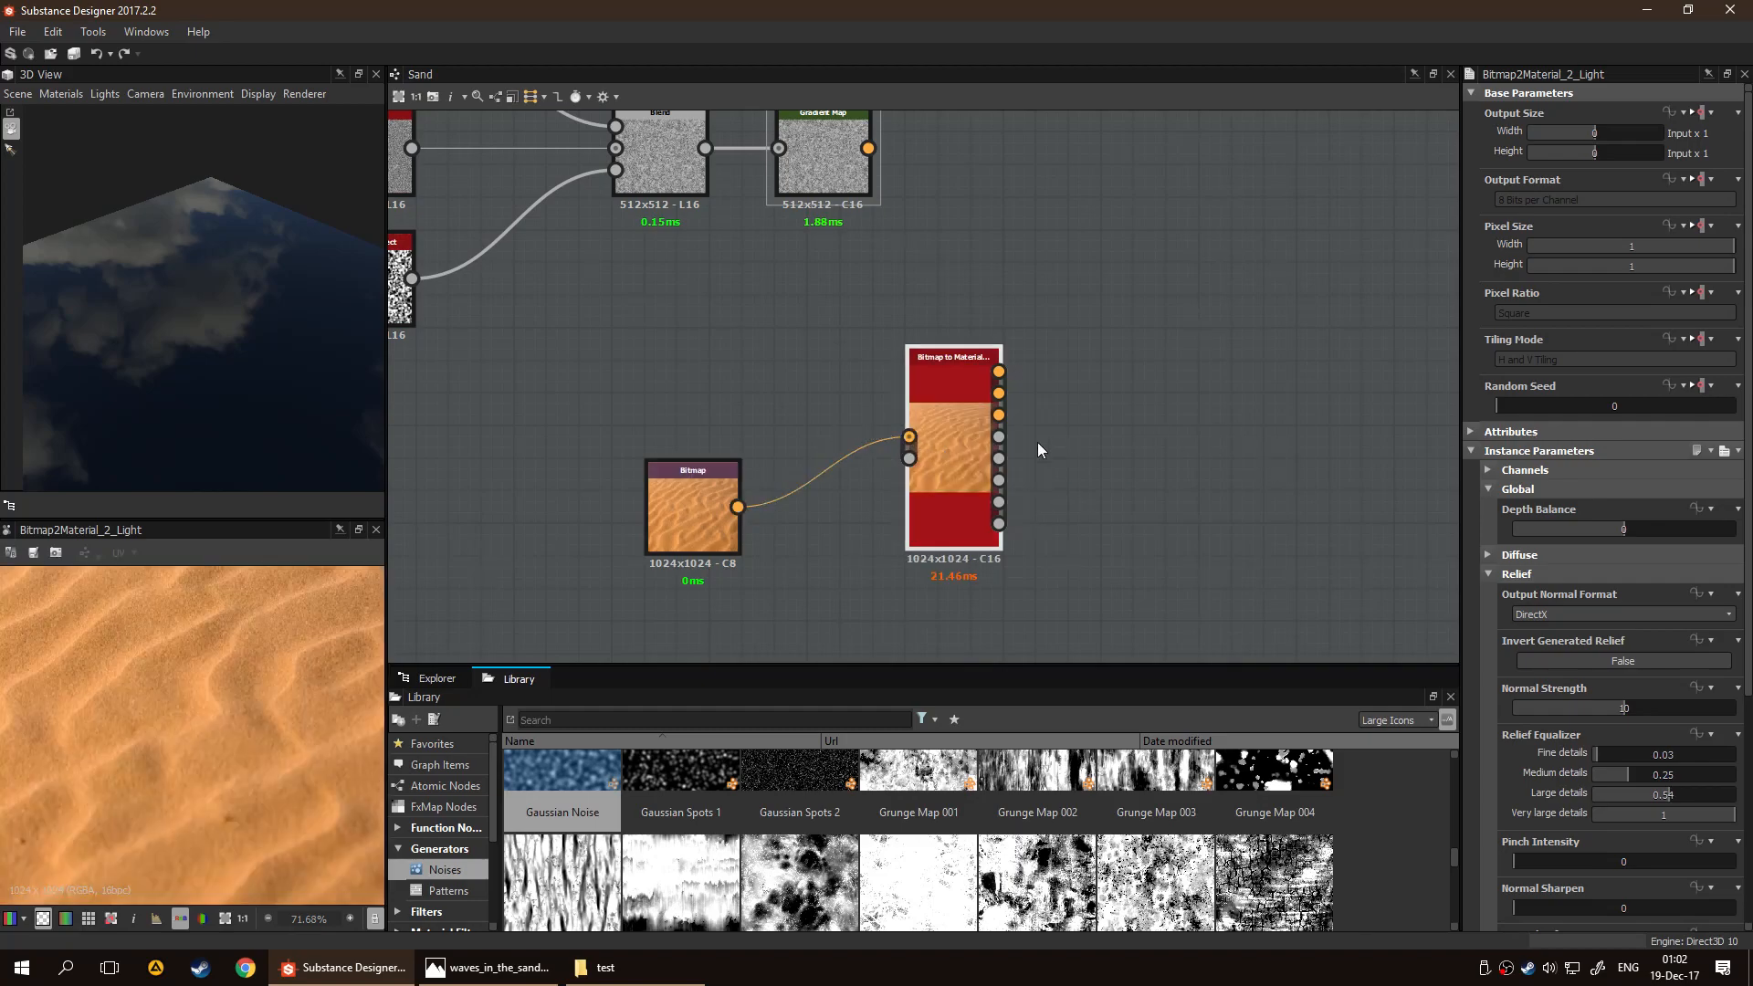
# Reset the 3D view to show the Bitmap to Material Light node and examine its relief up close
pyautogui.scroll(-2, 1081, 453)
pyautogui.rightClick(995, 423)
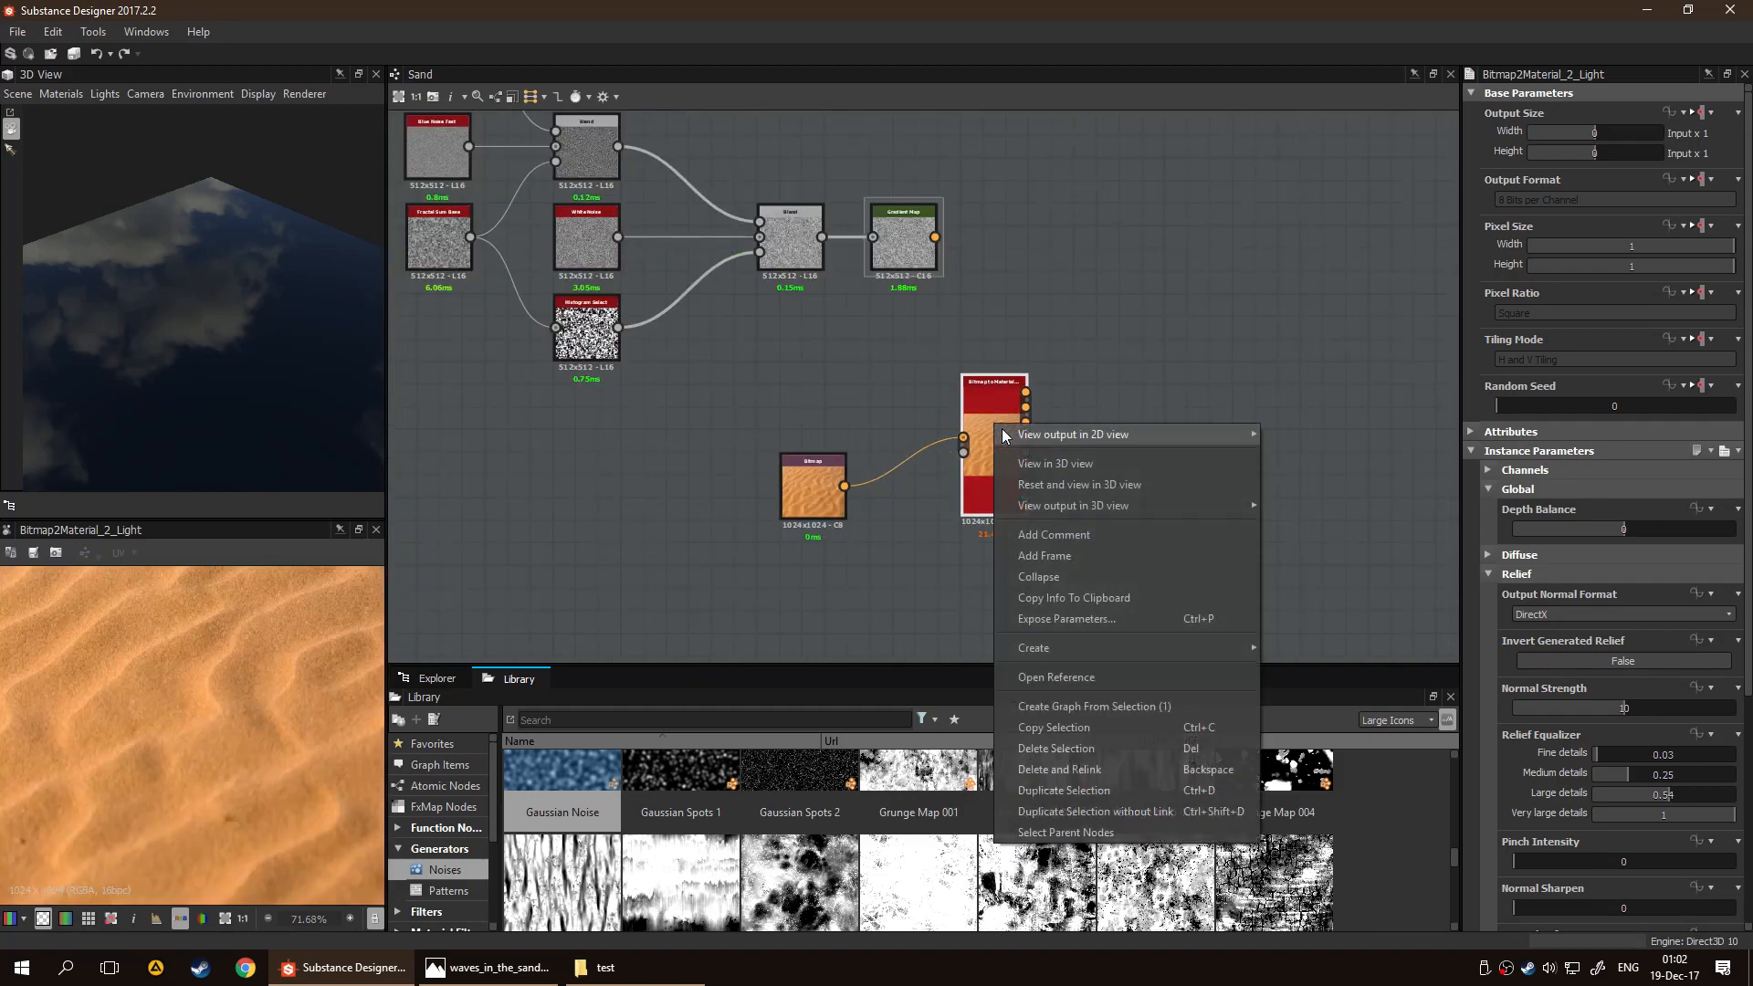
pyautogui.click(1094, 482)
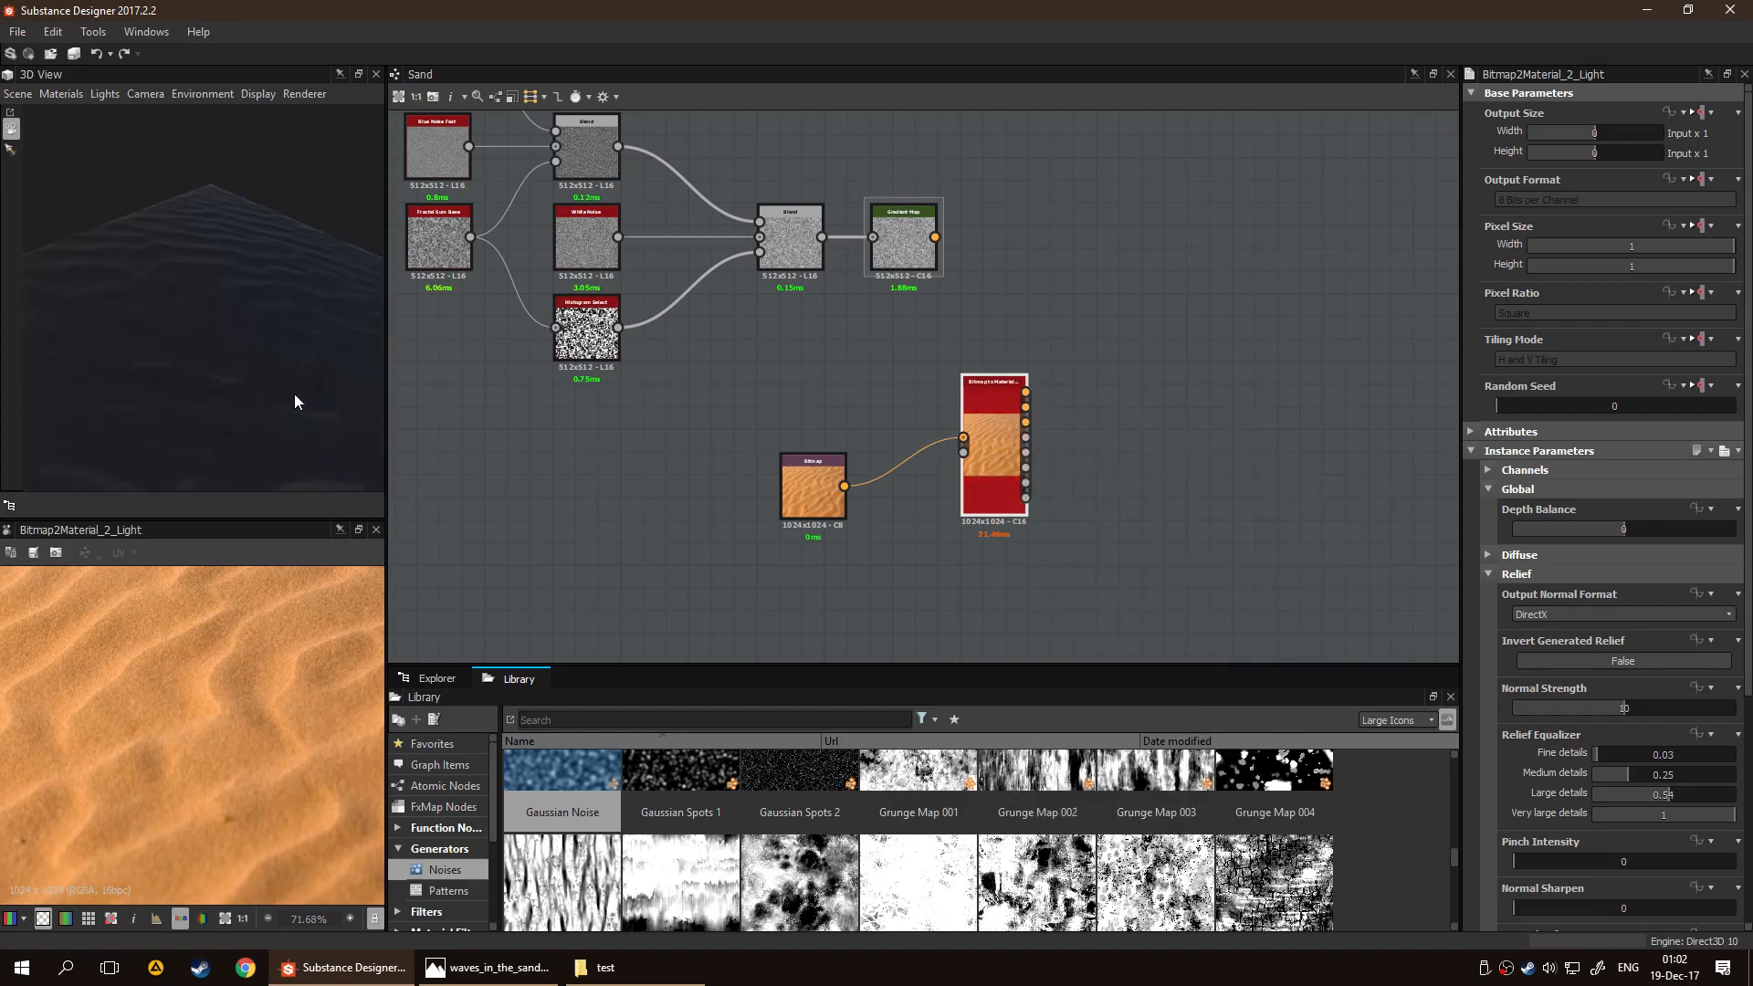
pyautogui.moveTo(255, 406); pyautogui.dragTo(353, 329)
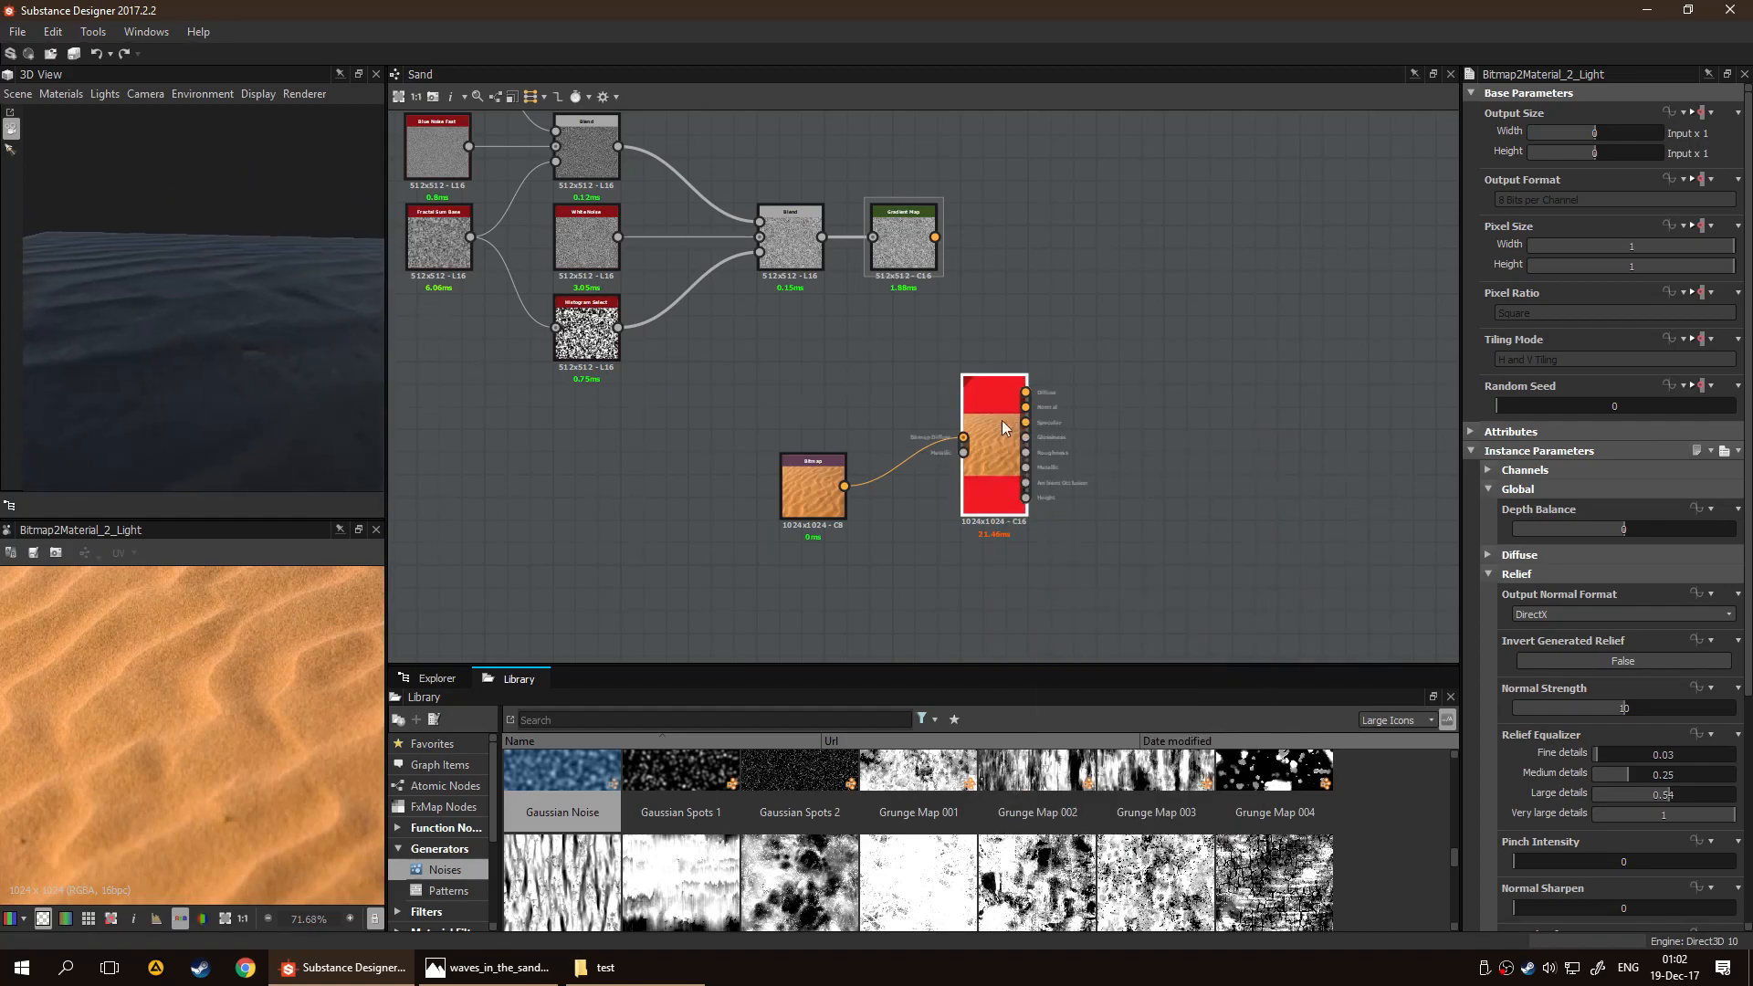
# Disable the Diffuse, Specular and Glossiness channels of the Bitmap to Material Light node
pyautogui.click(1489, 469)
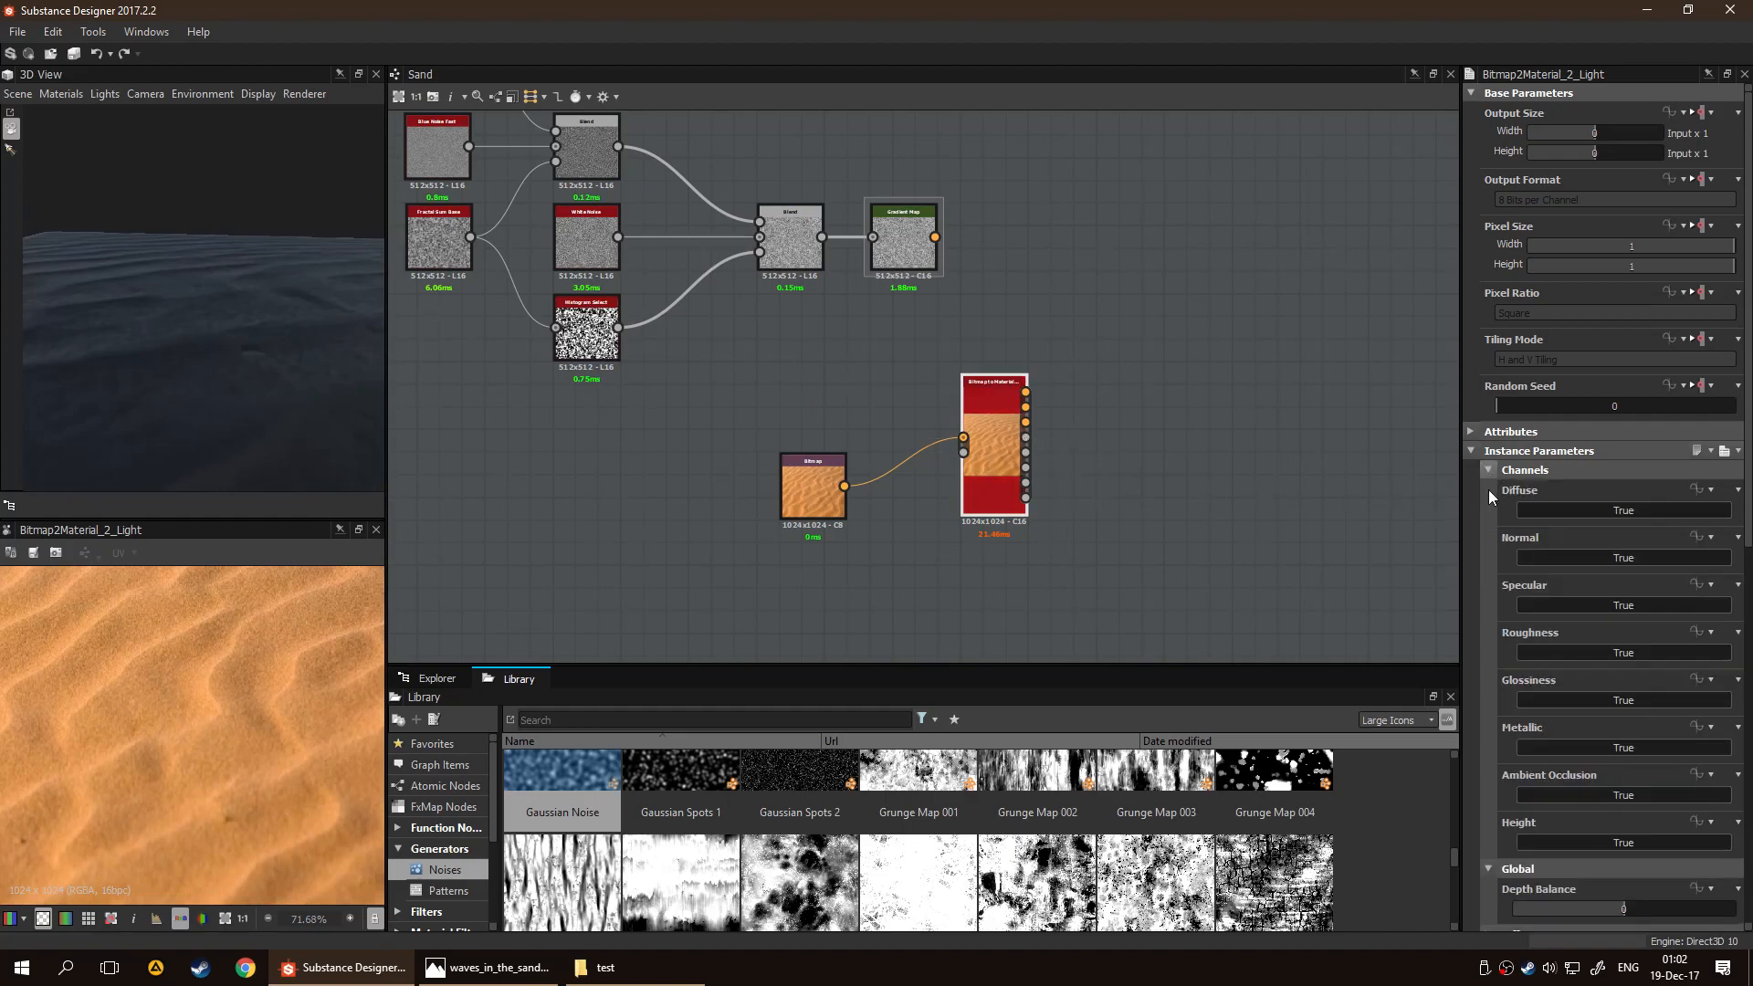
pyautogui.click(1599, 511)
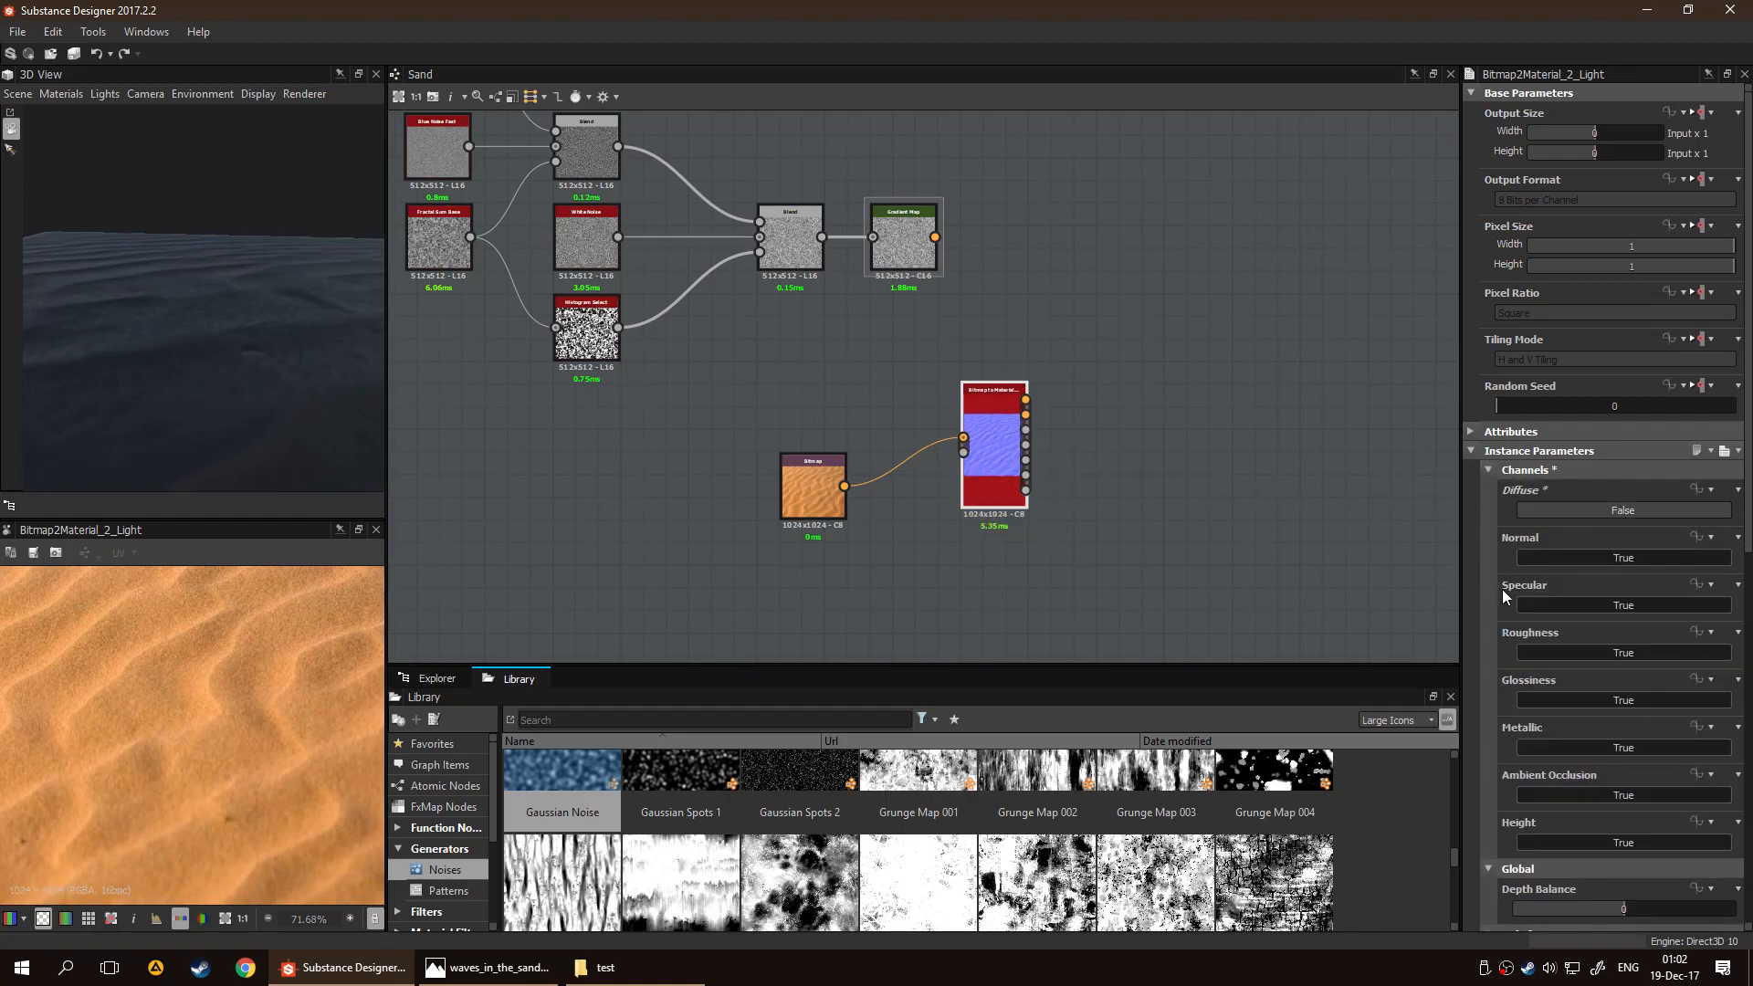
pyautogui.click(1552, 606)
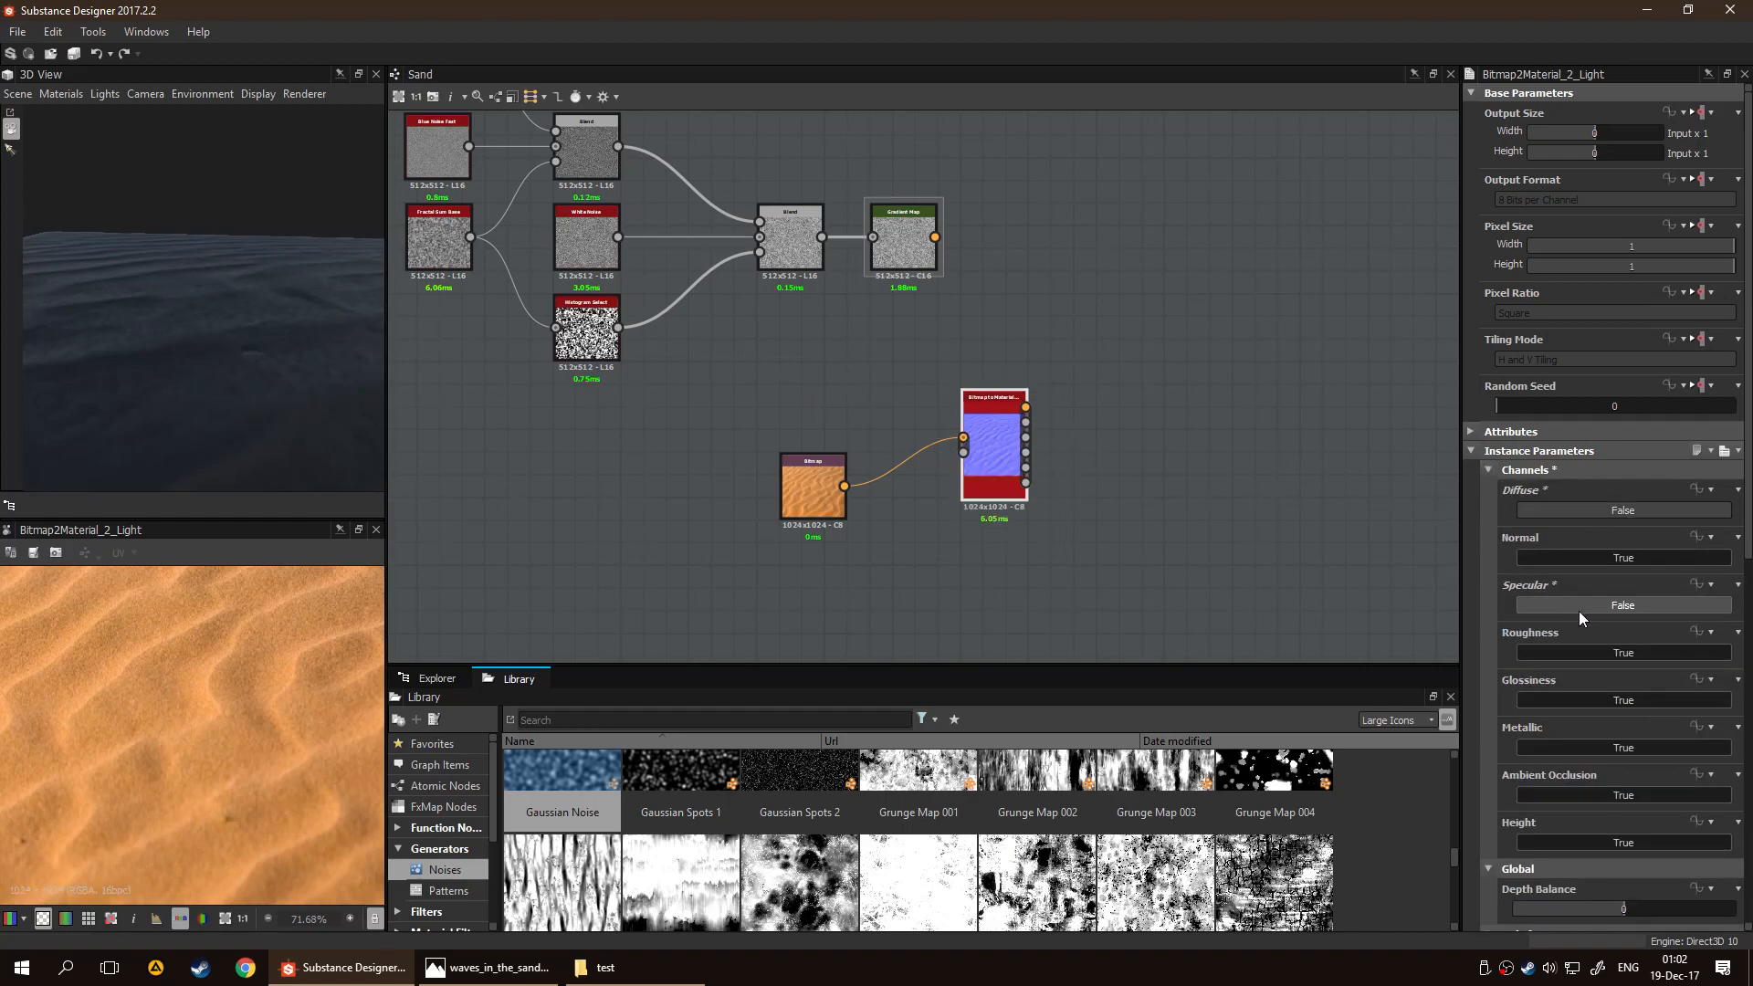
pyautogui.click(1624, 699)
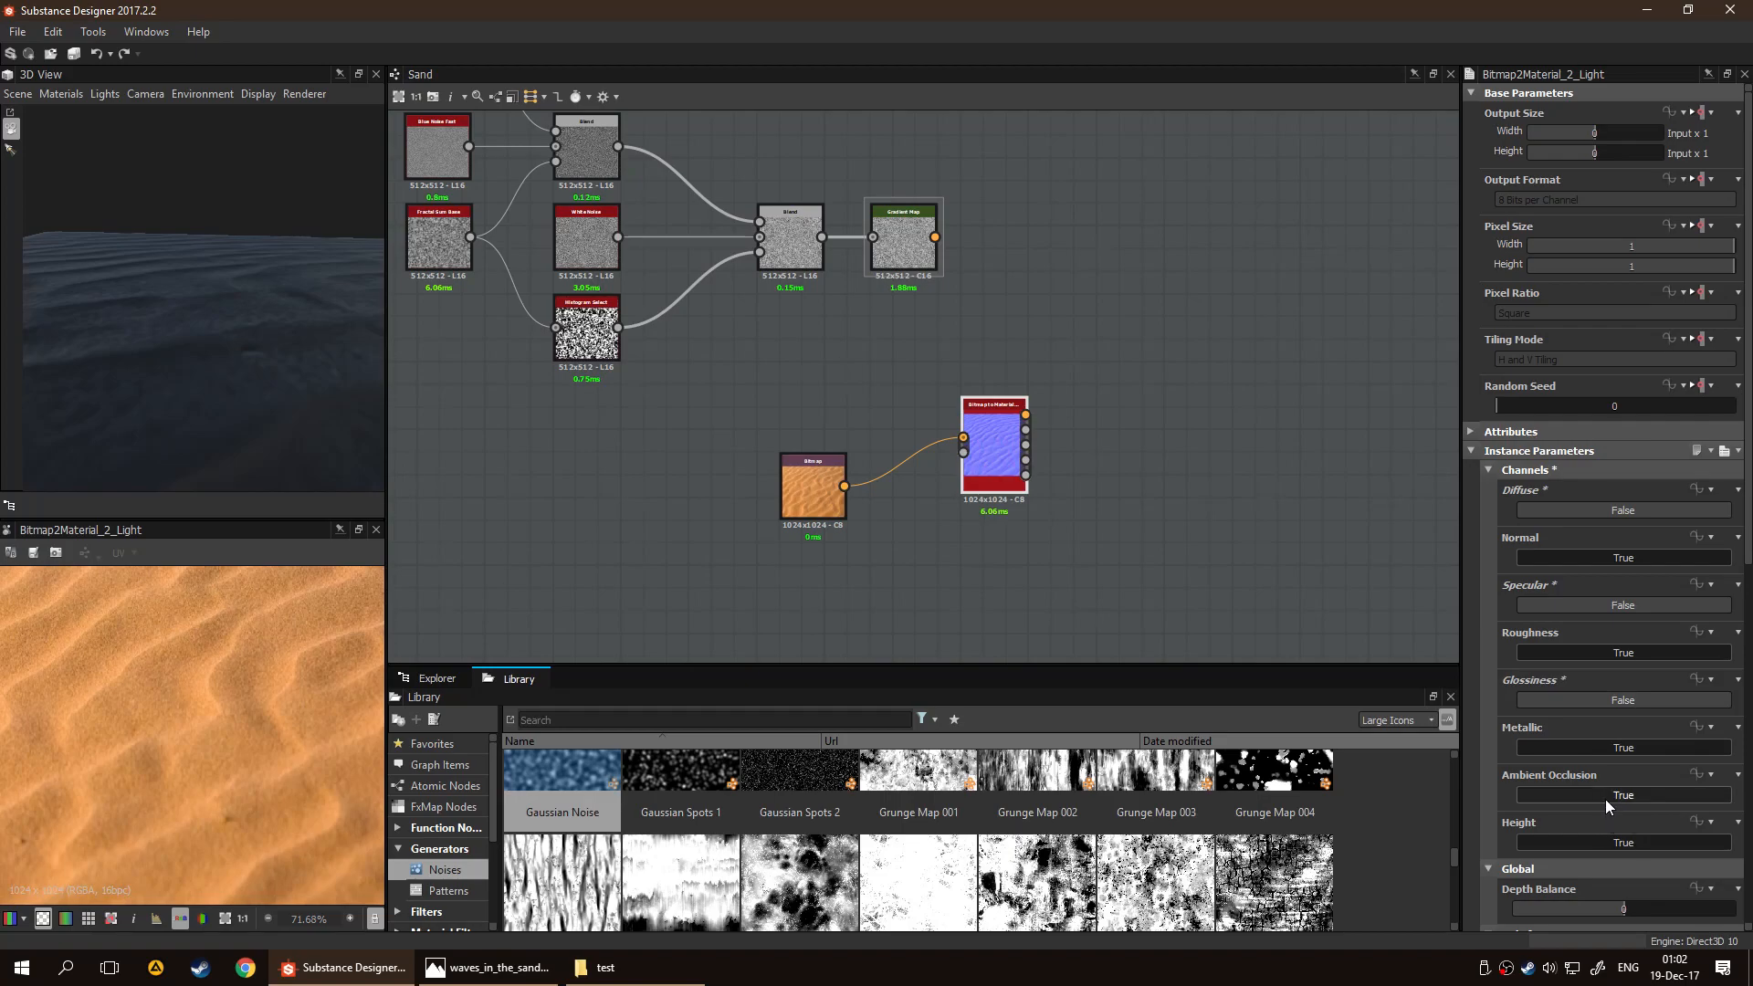
pyautogui.scroll(-1, 1592, 659)
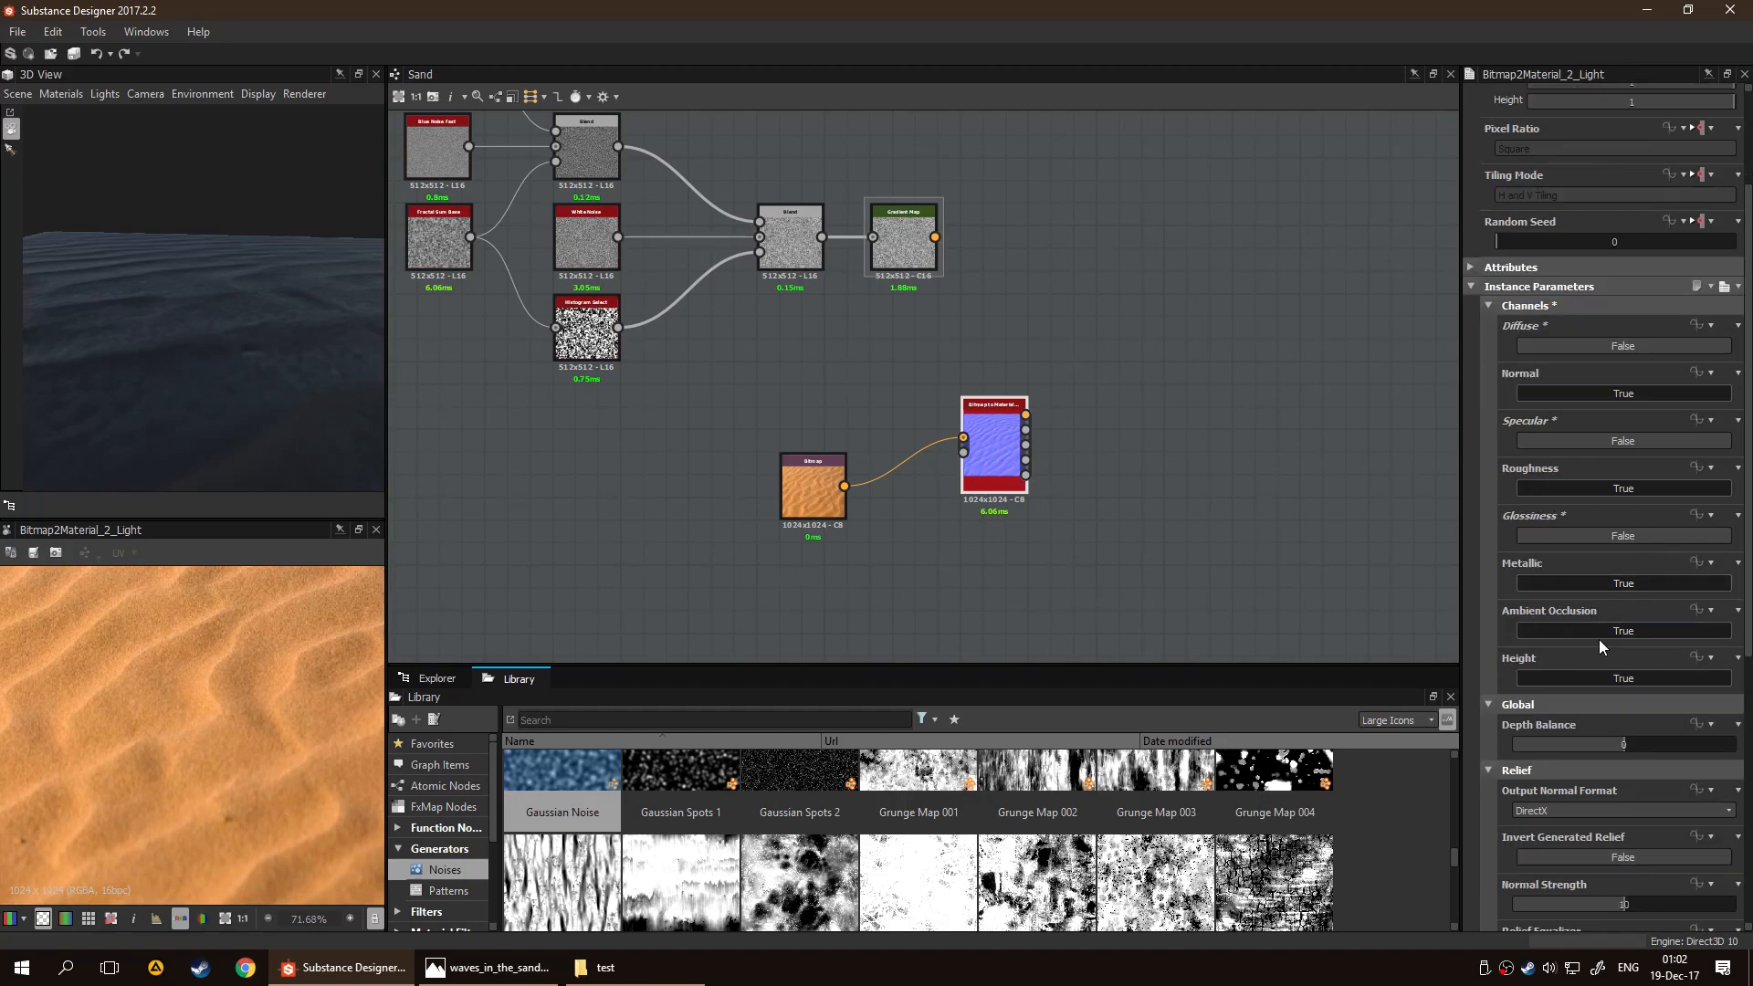
# Disable the Ambient Occlusion channel of the Bitmap to Material Light node
pyautogui.scroll(1, 1609, 620)
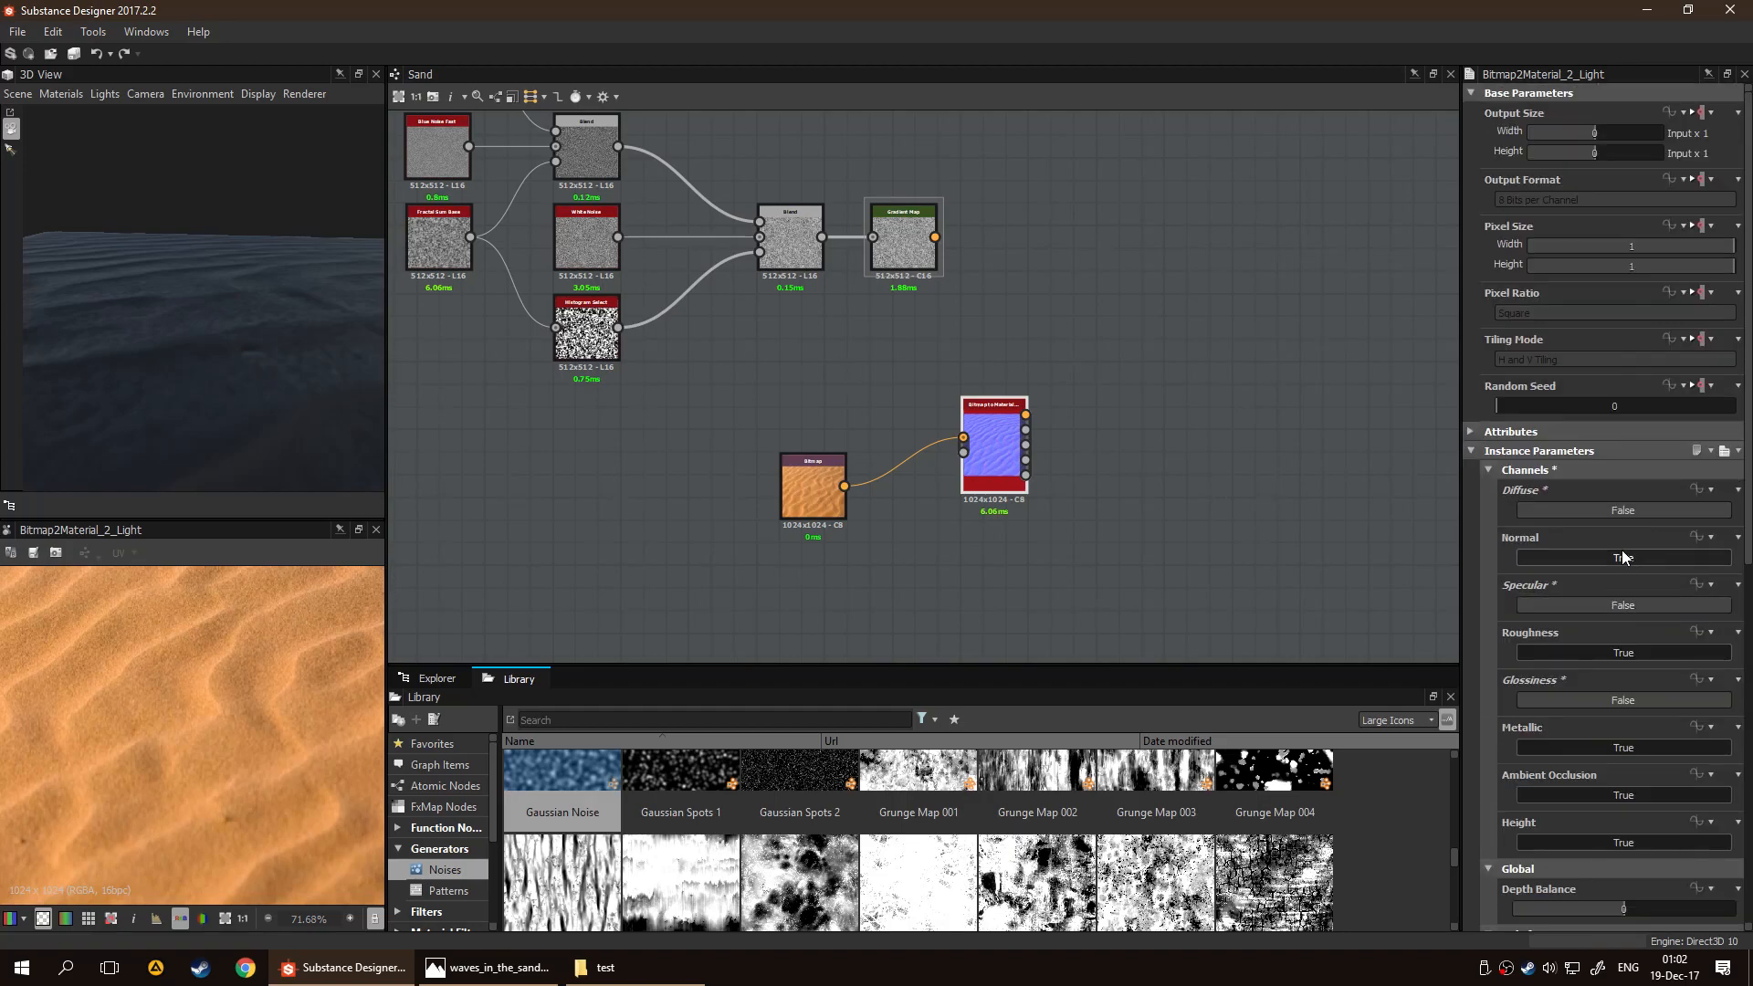
pyautogui.scroll(-3, 1152, 480)
pyautogui.moveTo(1216, 446); pyautogui.dragTo(1061, 442, button='middle')
pyautogui.scroll(4, 1172, 452)
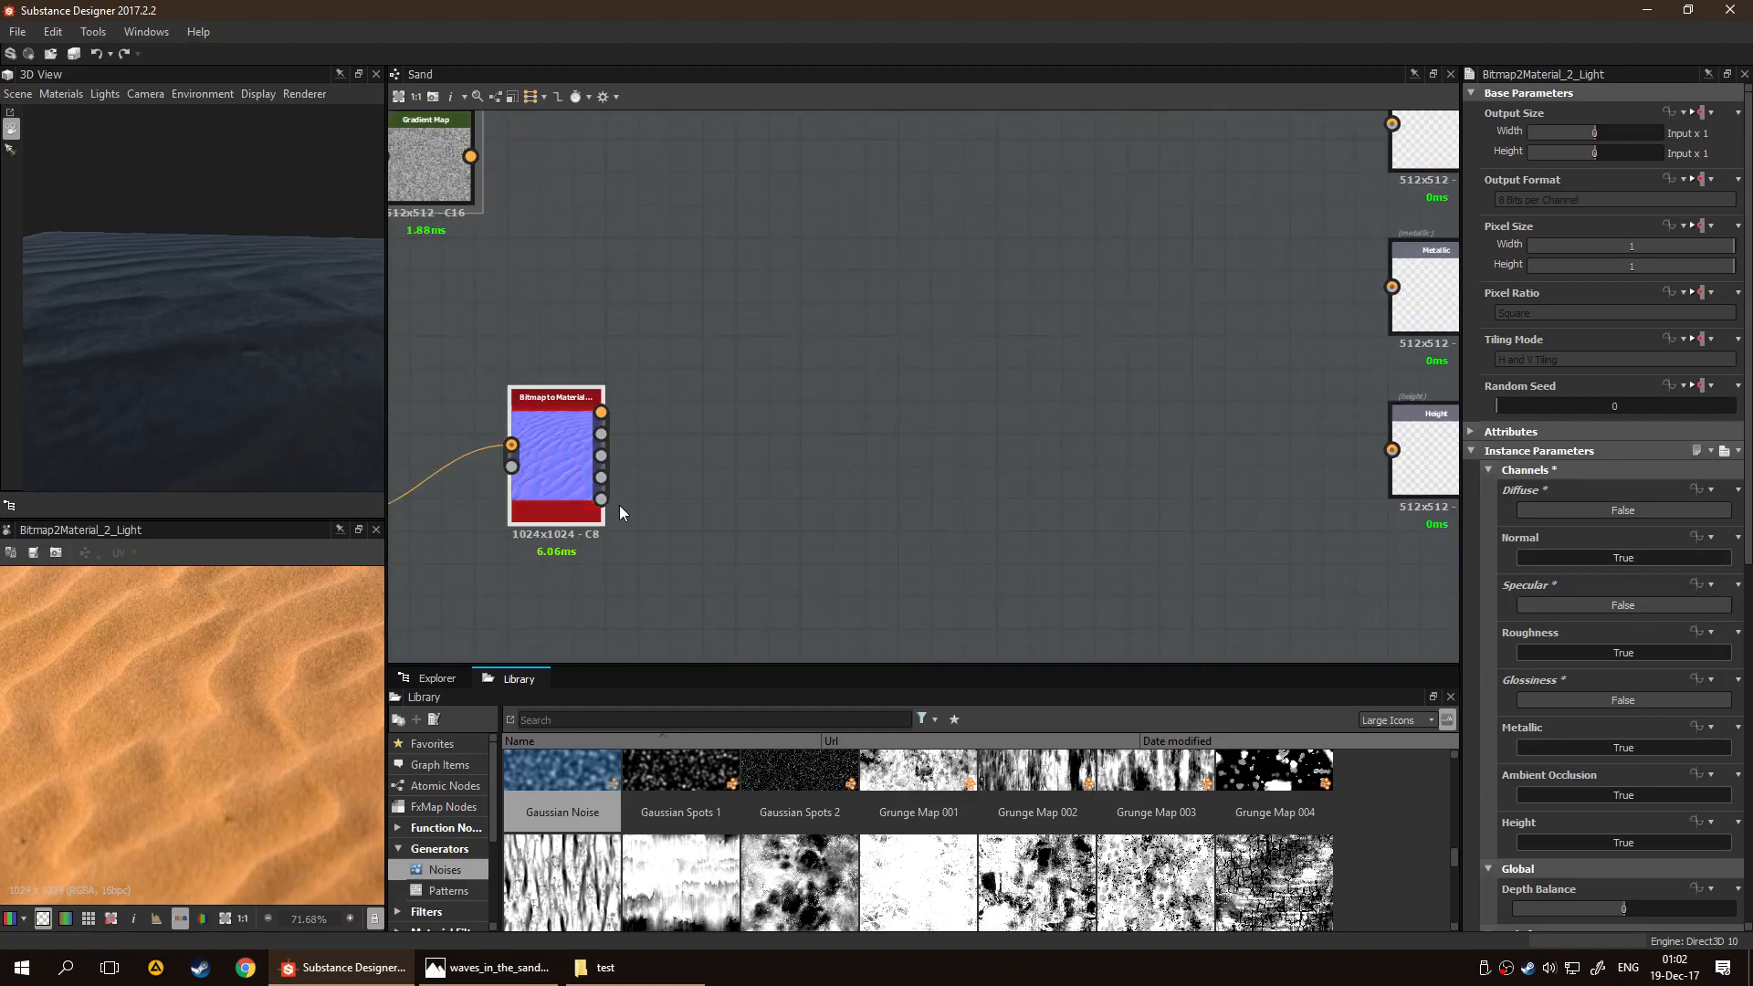
pyautogui.click(1568, 796)
pyautogui.scroll(-3, 1178, 581)
pyautogui.moveTo(944, 502); pyautogui.dragTo(1071, 490, button='middle')
pyautogui.scroll(3, 1071, 490)
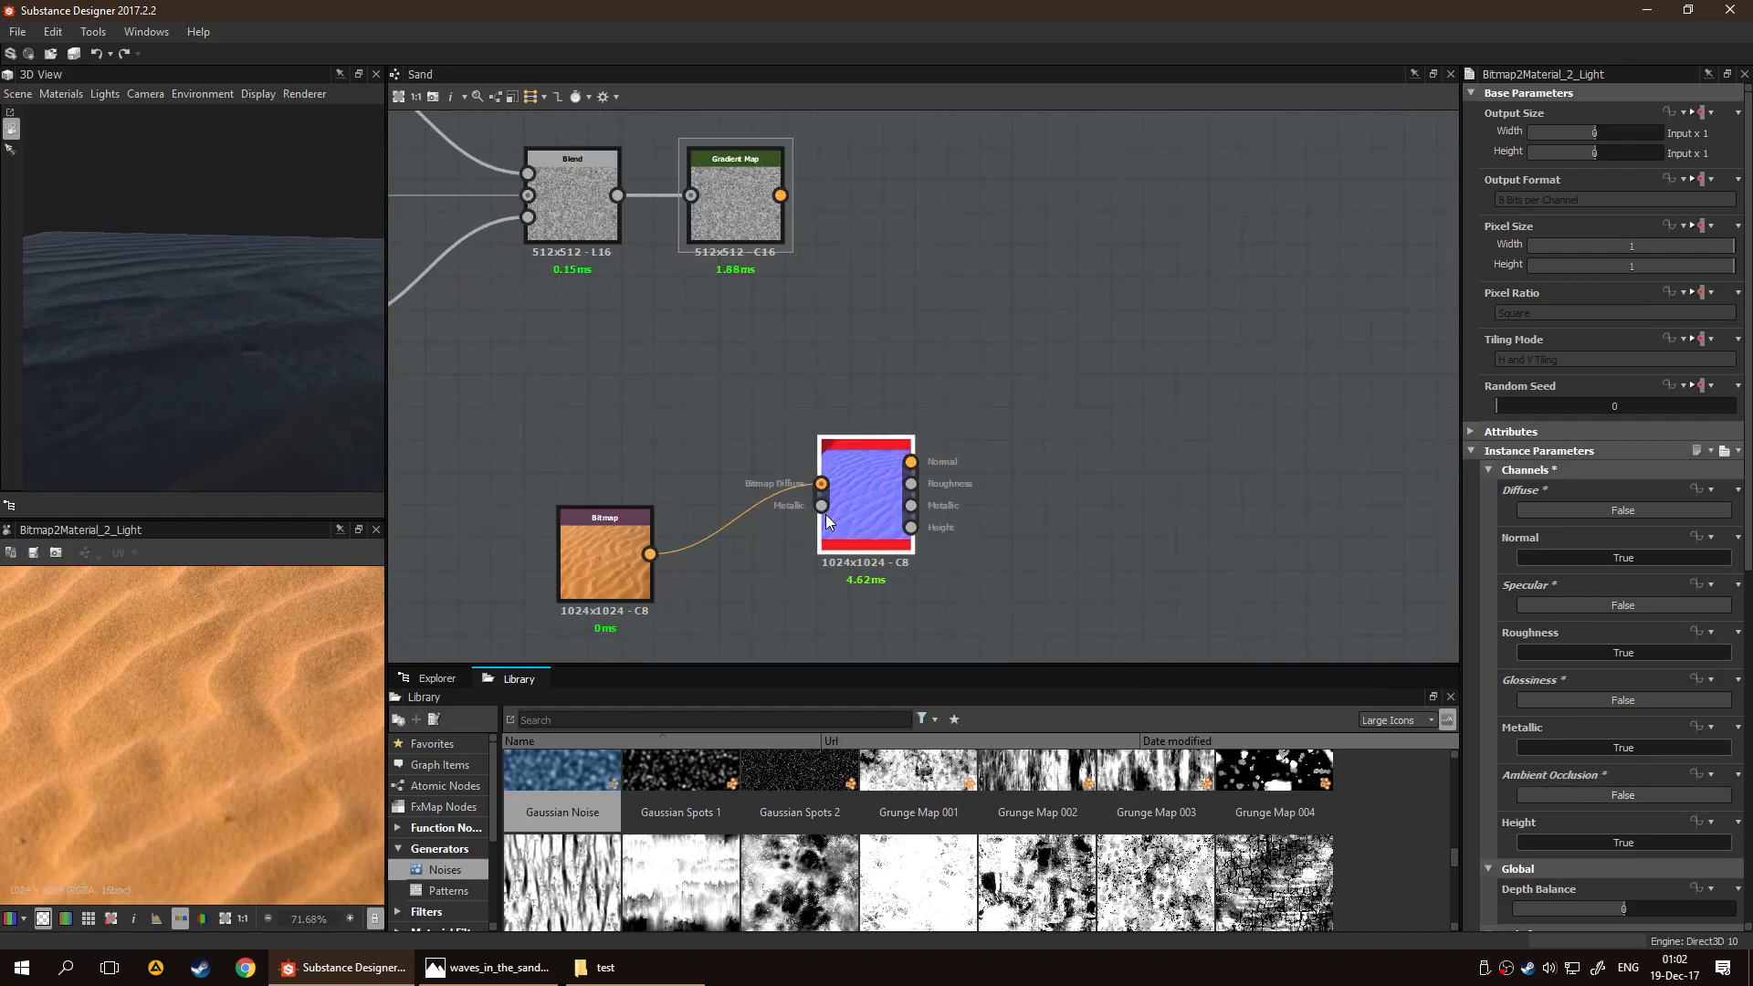
# Connect the Normal, Roughness, Metallic and Height results of the Bitmap to Material Light node to the matching graph output nodes
pyautogui.doubleClick(849, 501)
pyautogui.scroll(-3, 264, 666)
pyautogui.scroll(3, 239, 682)
pyautogui.scroll(-1, 239, 683)
pyautogui.moveTo(1257, 480); pyautogui.dragTo(958, 468, button='middle')
pyautogui.scroll(-1, 741, 474)
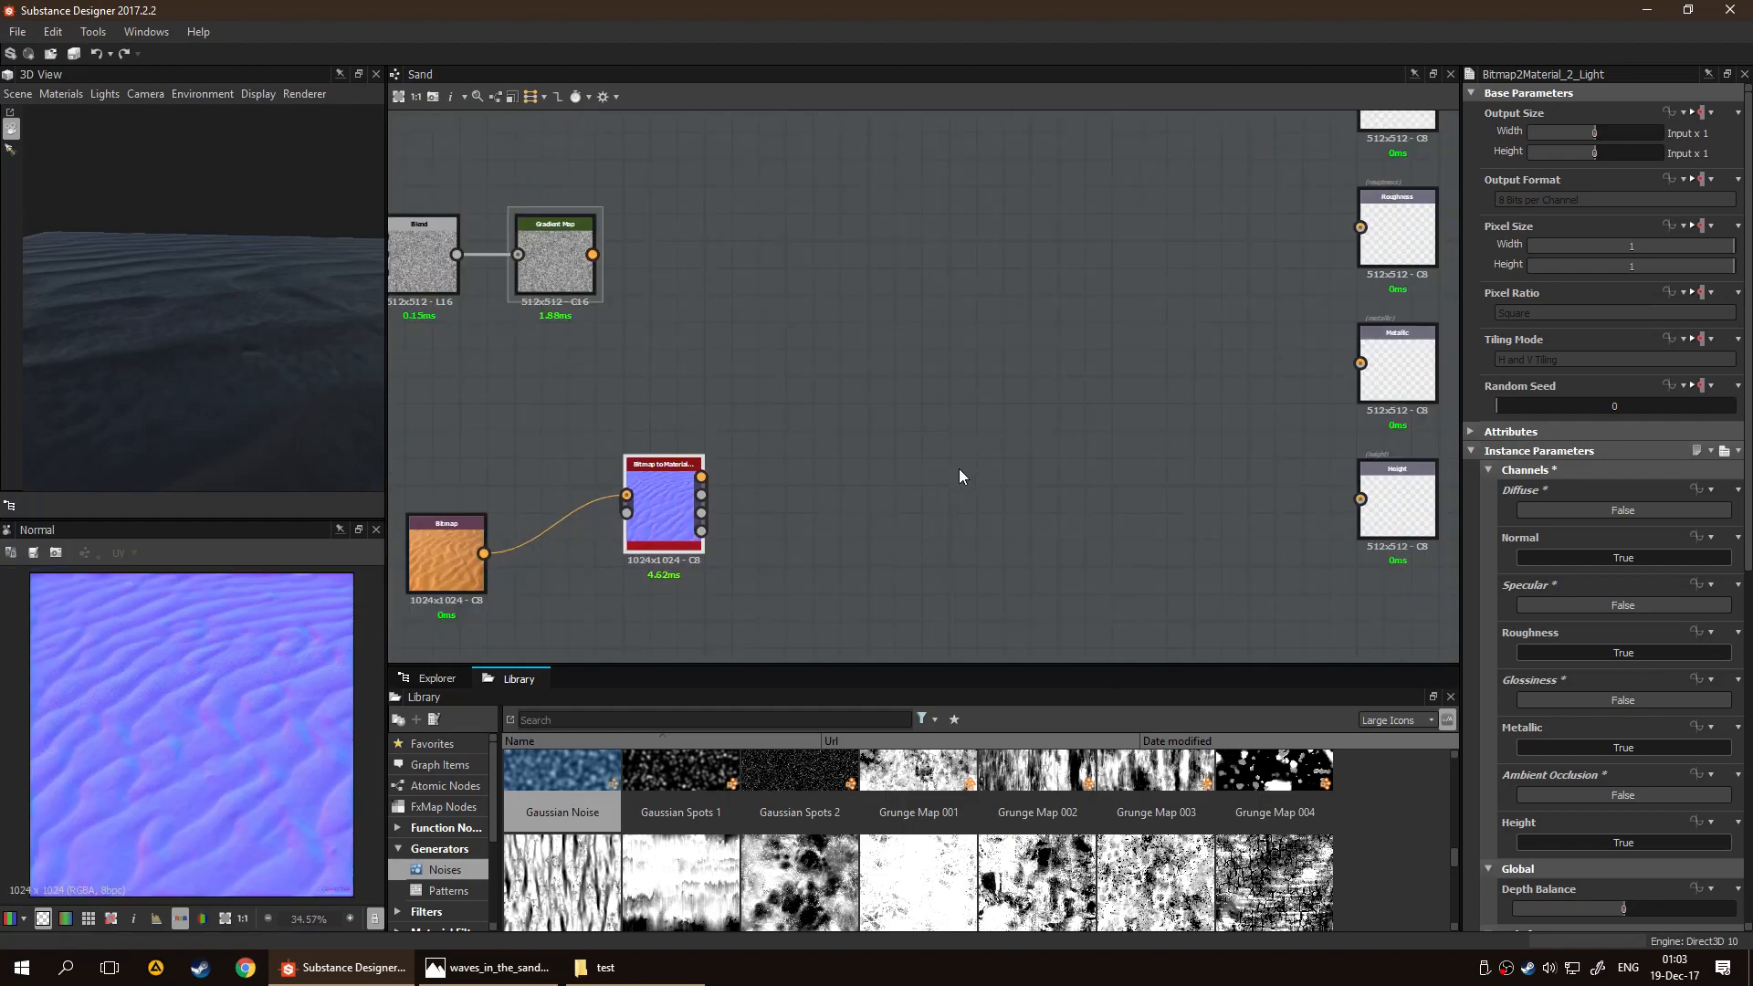
pyautogui.keyDown('shift'); pyautogui.moveTo(700, 476); pyautogui.dragTo(1393, 220); pyautogui.keyUp('shift')
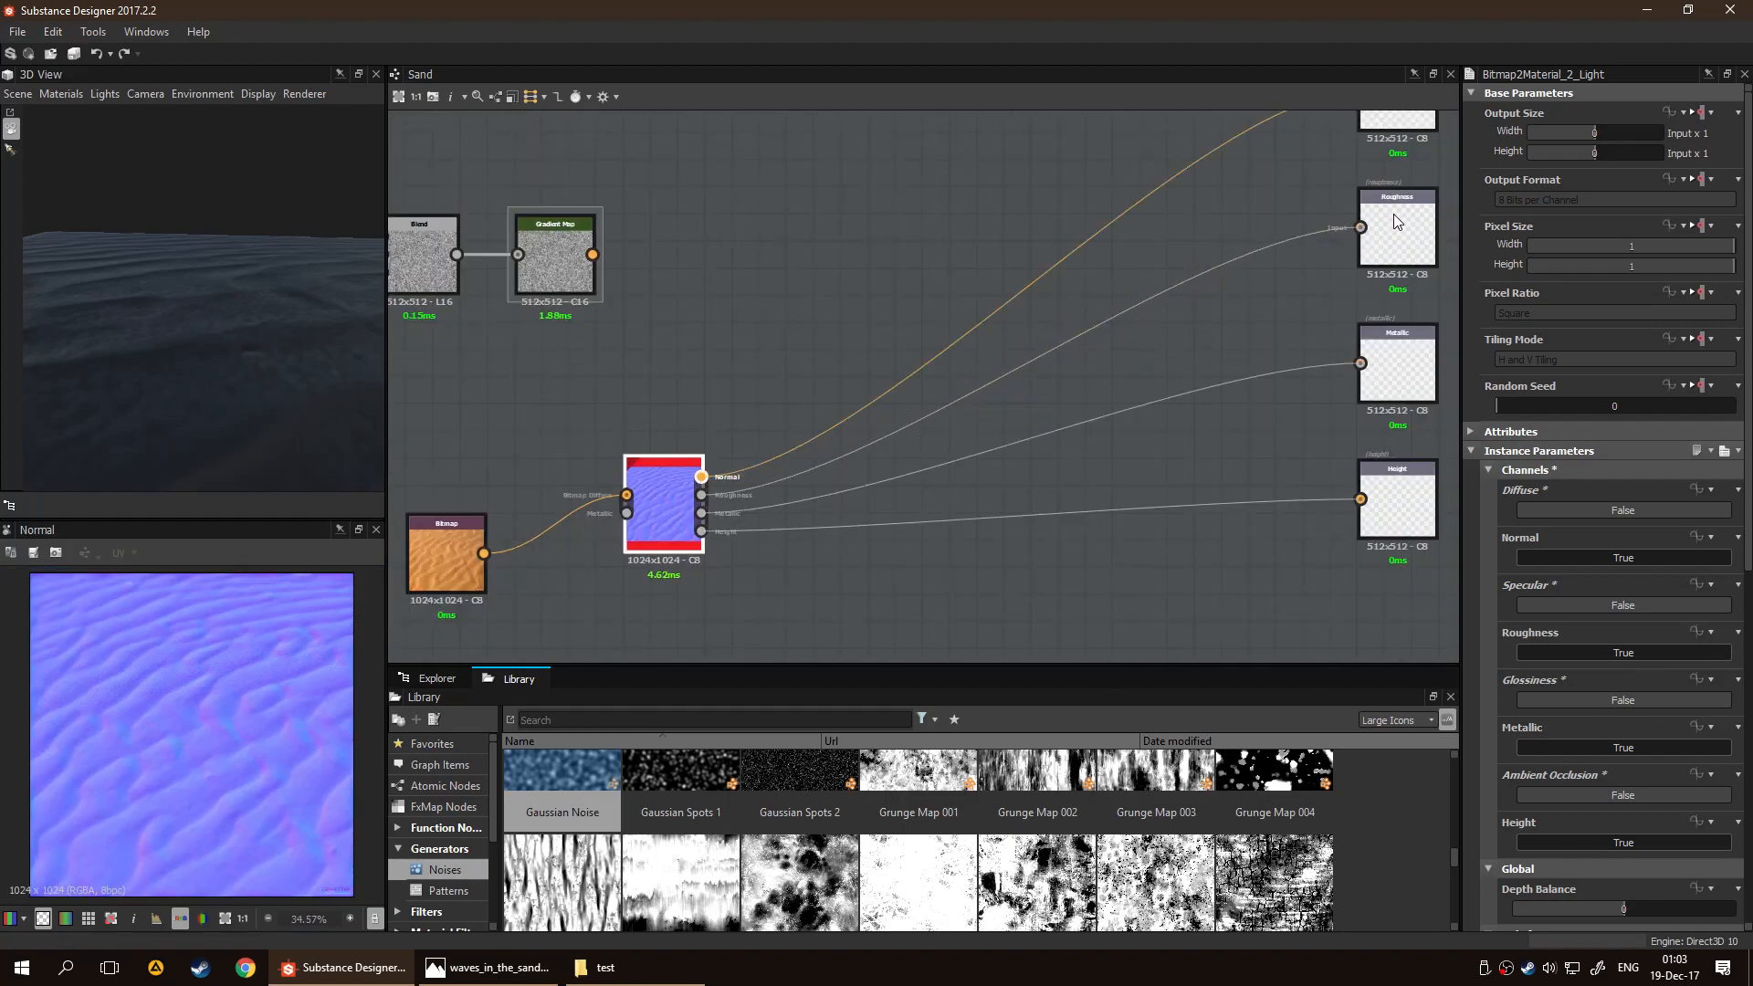
# Show the Sand graph's outputs in the 3D view
pyautogui.rightClick(960, 224)
pyautogui.click(1039, 326)
pyautogui.moveTo(951, 227); pyautogui.dragTo(999, 484, button='middle')
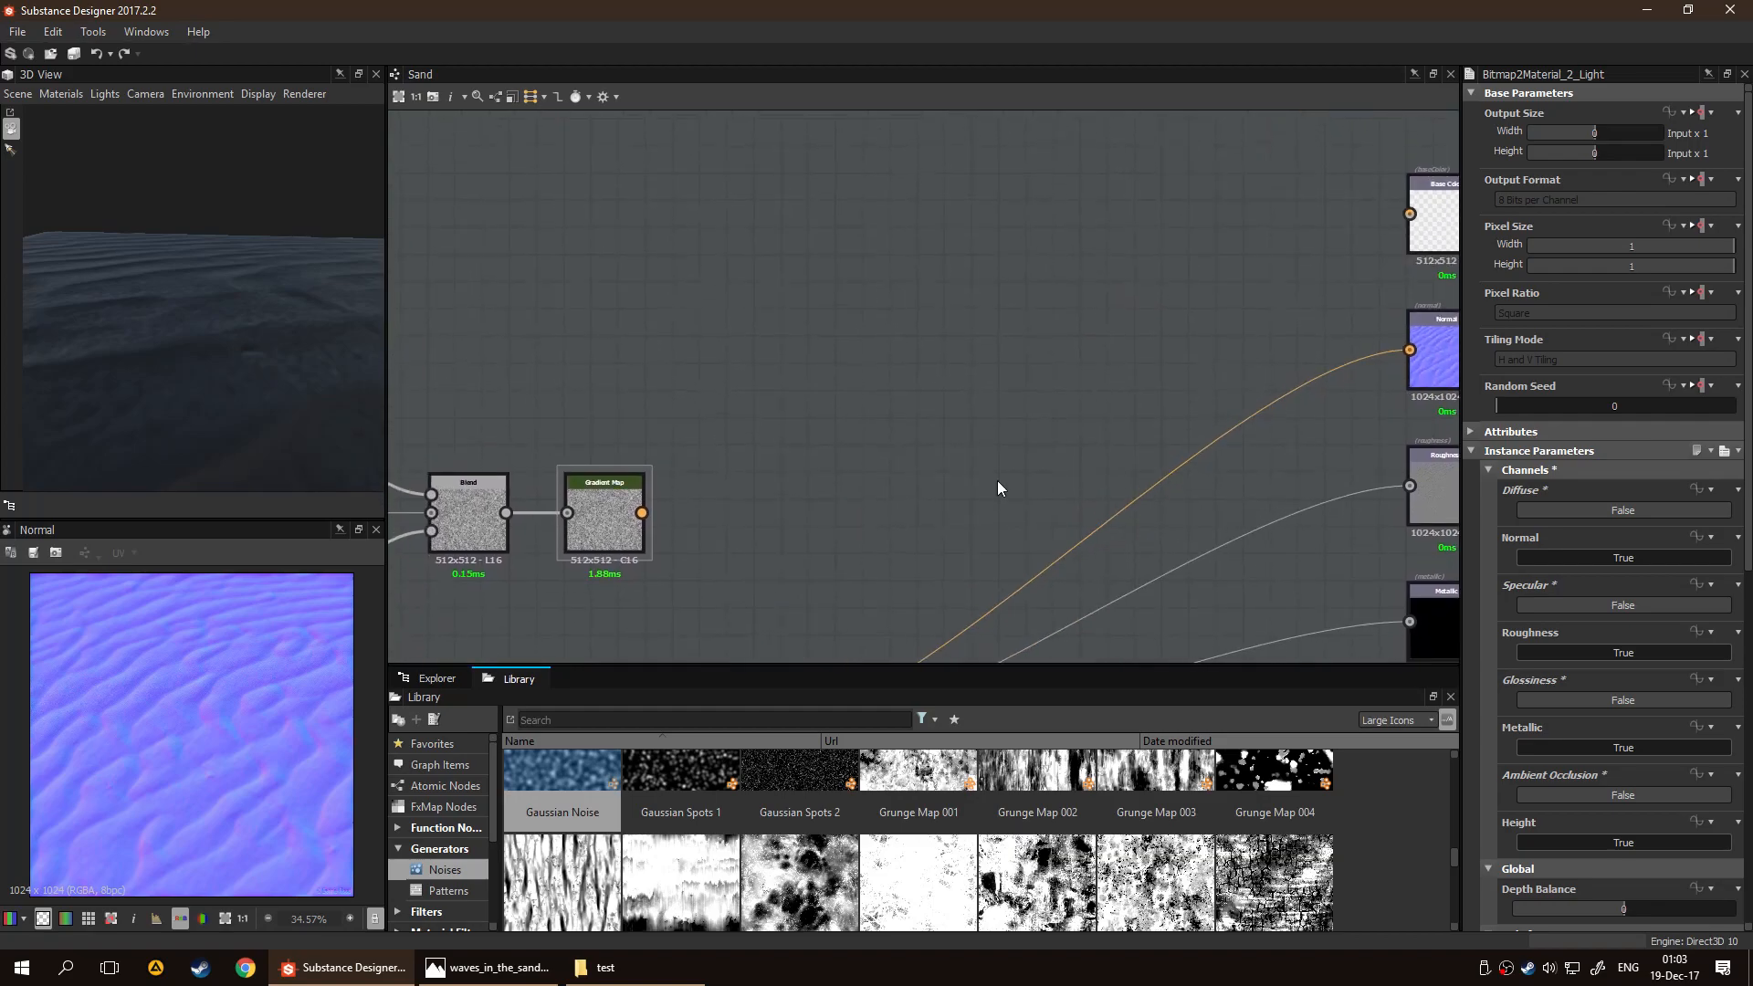
pyautogui.scroll(-2, 911, 437)
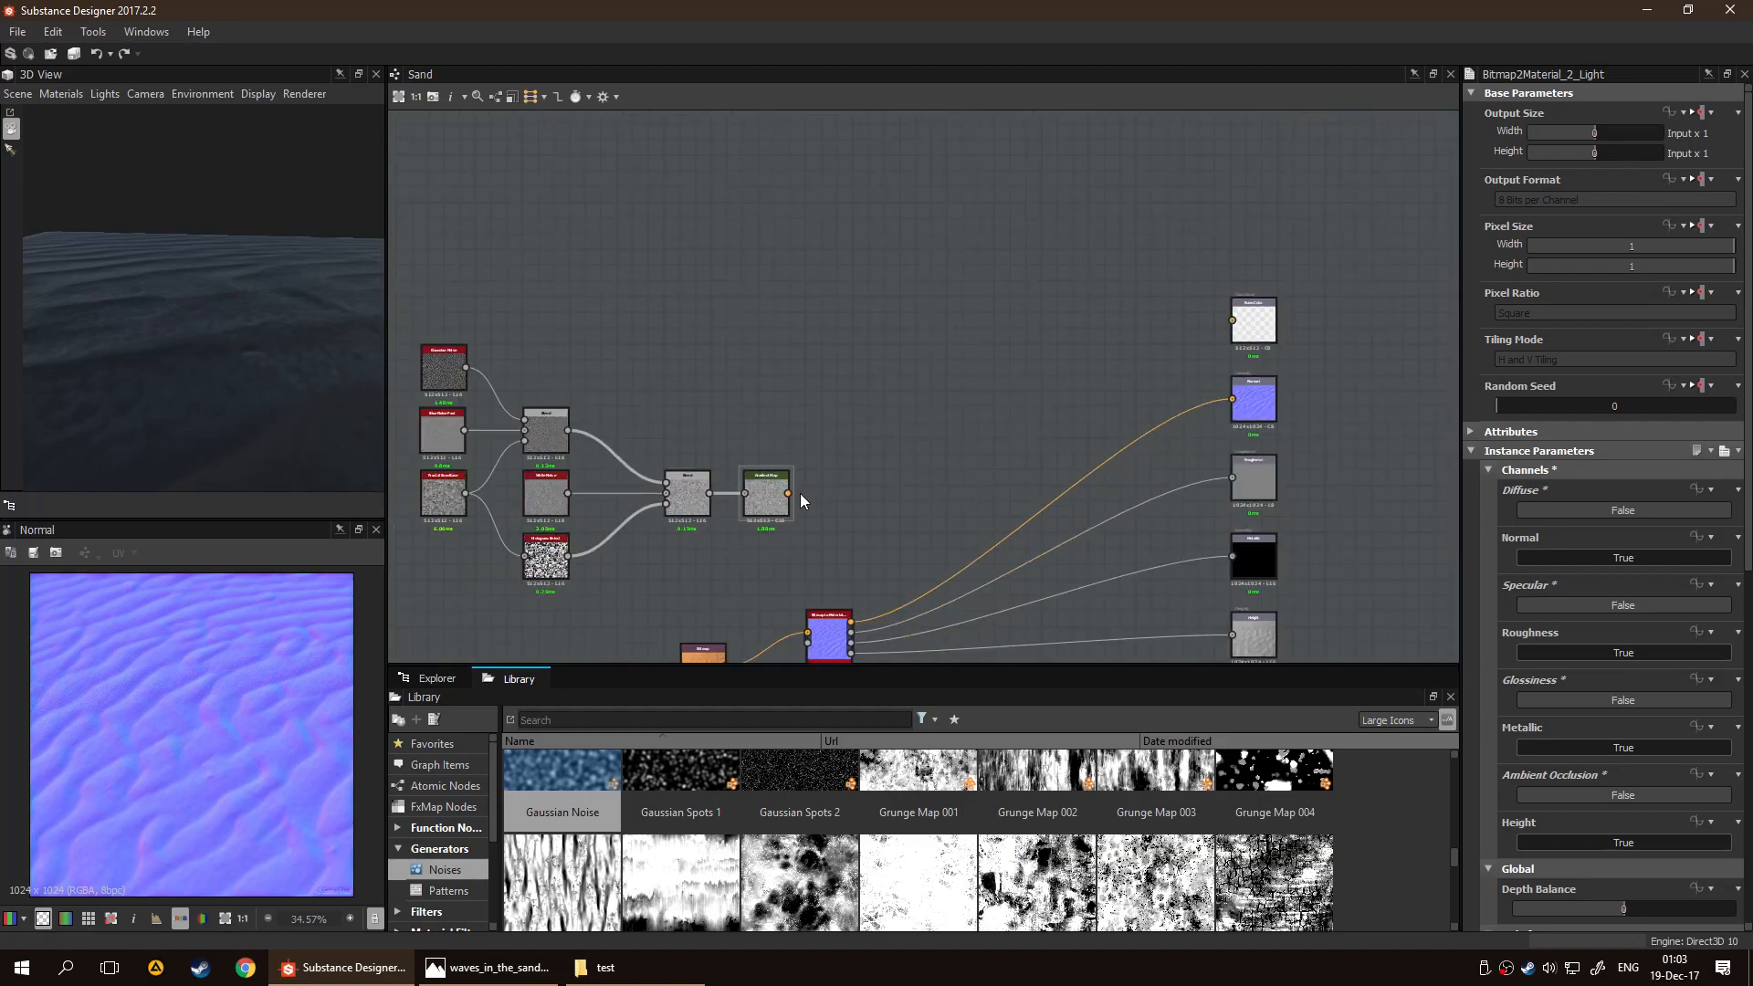
pyautogui.moveTo(1028, 451); pyautogui.dragTo(1037, 313, button='middle')
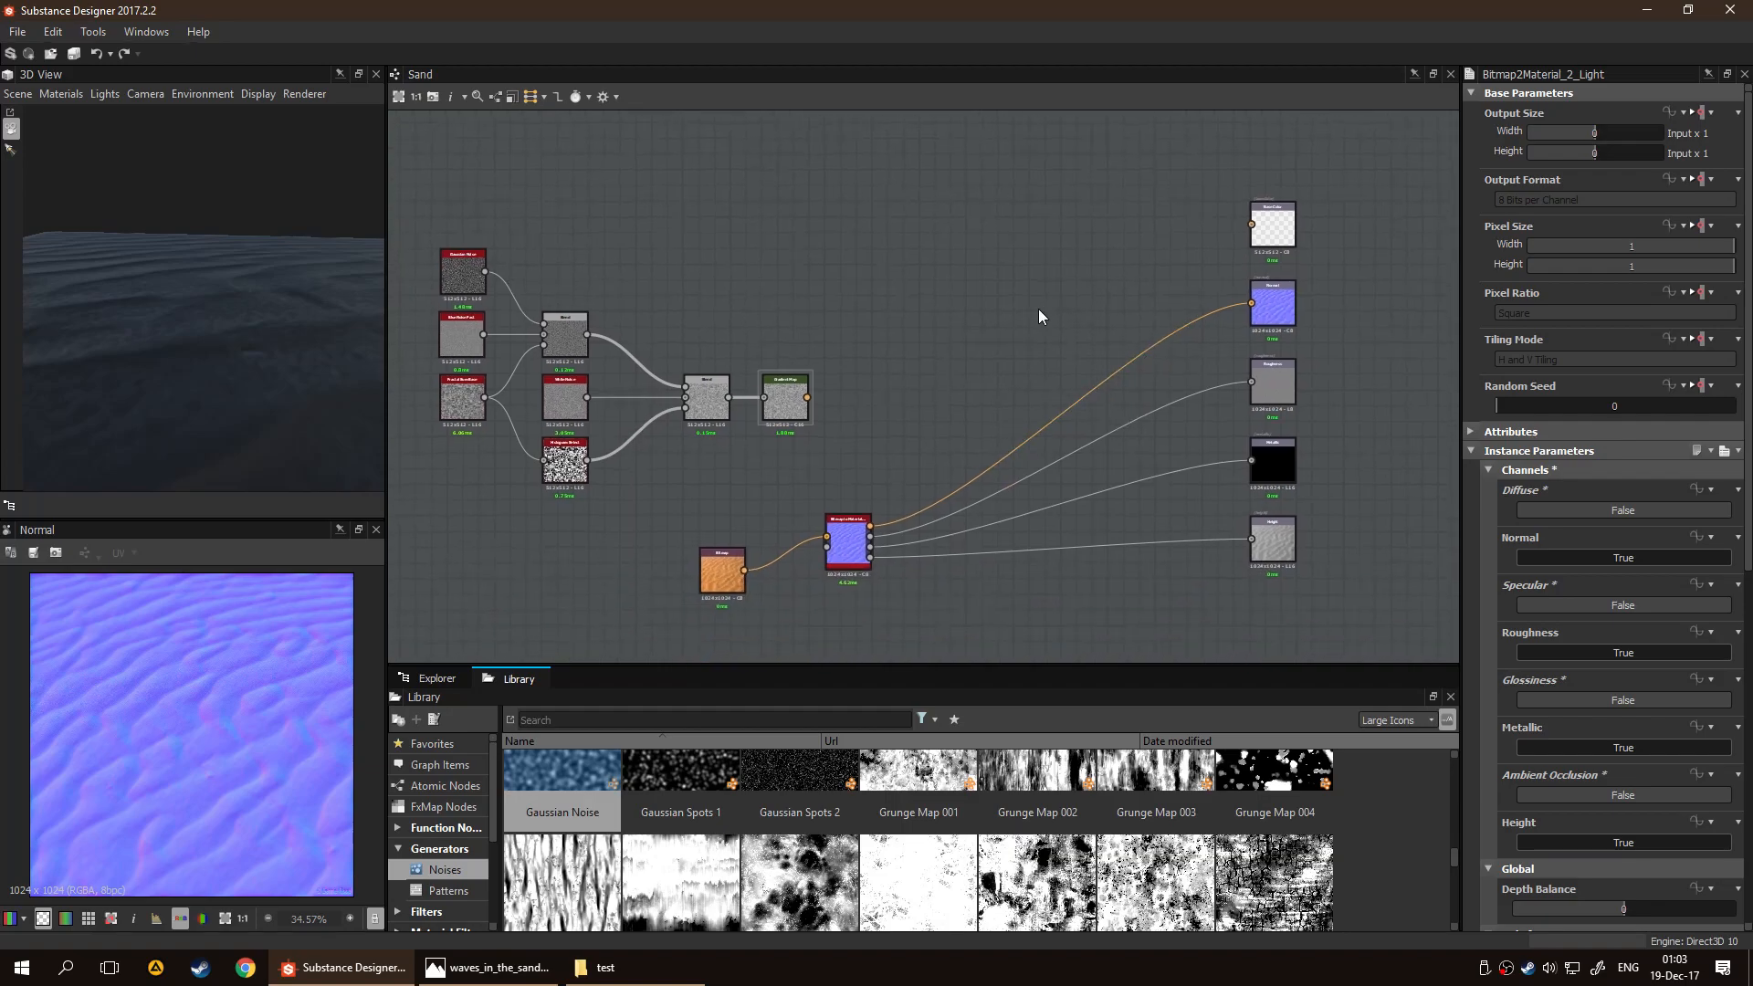
pyautogui.moveTo(986, 383); pyautogui.dragTo(801, 517, button='middle')
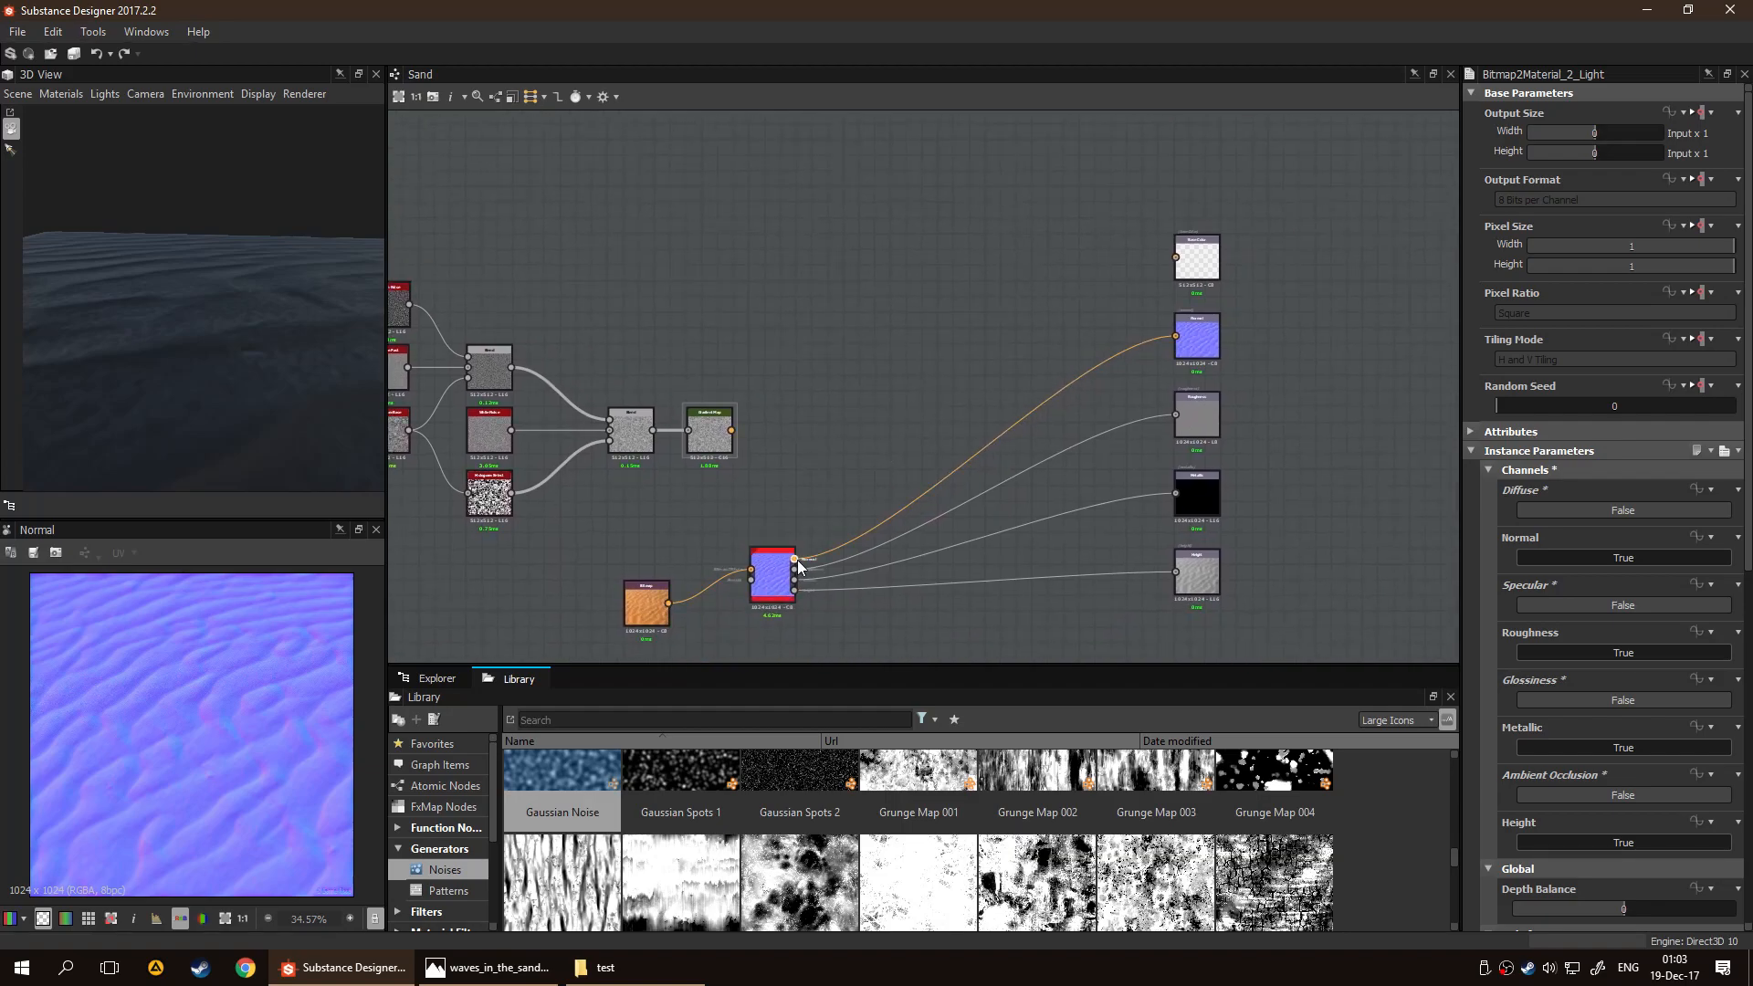
# Add a second Gradient Map node beside the Base Color output
pyautogui.rightClick(995, 285)
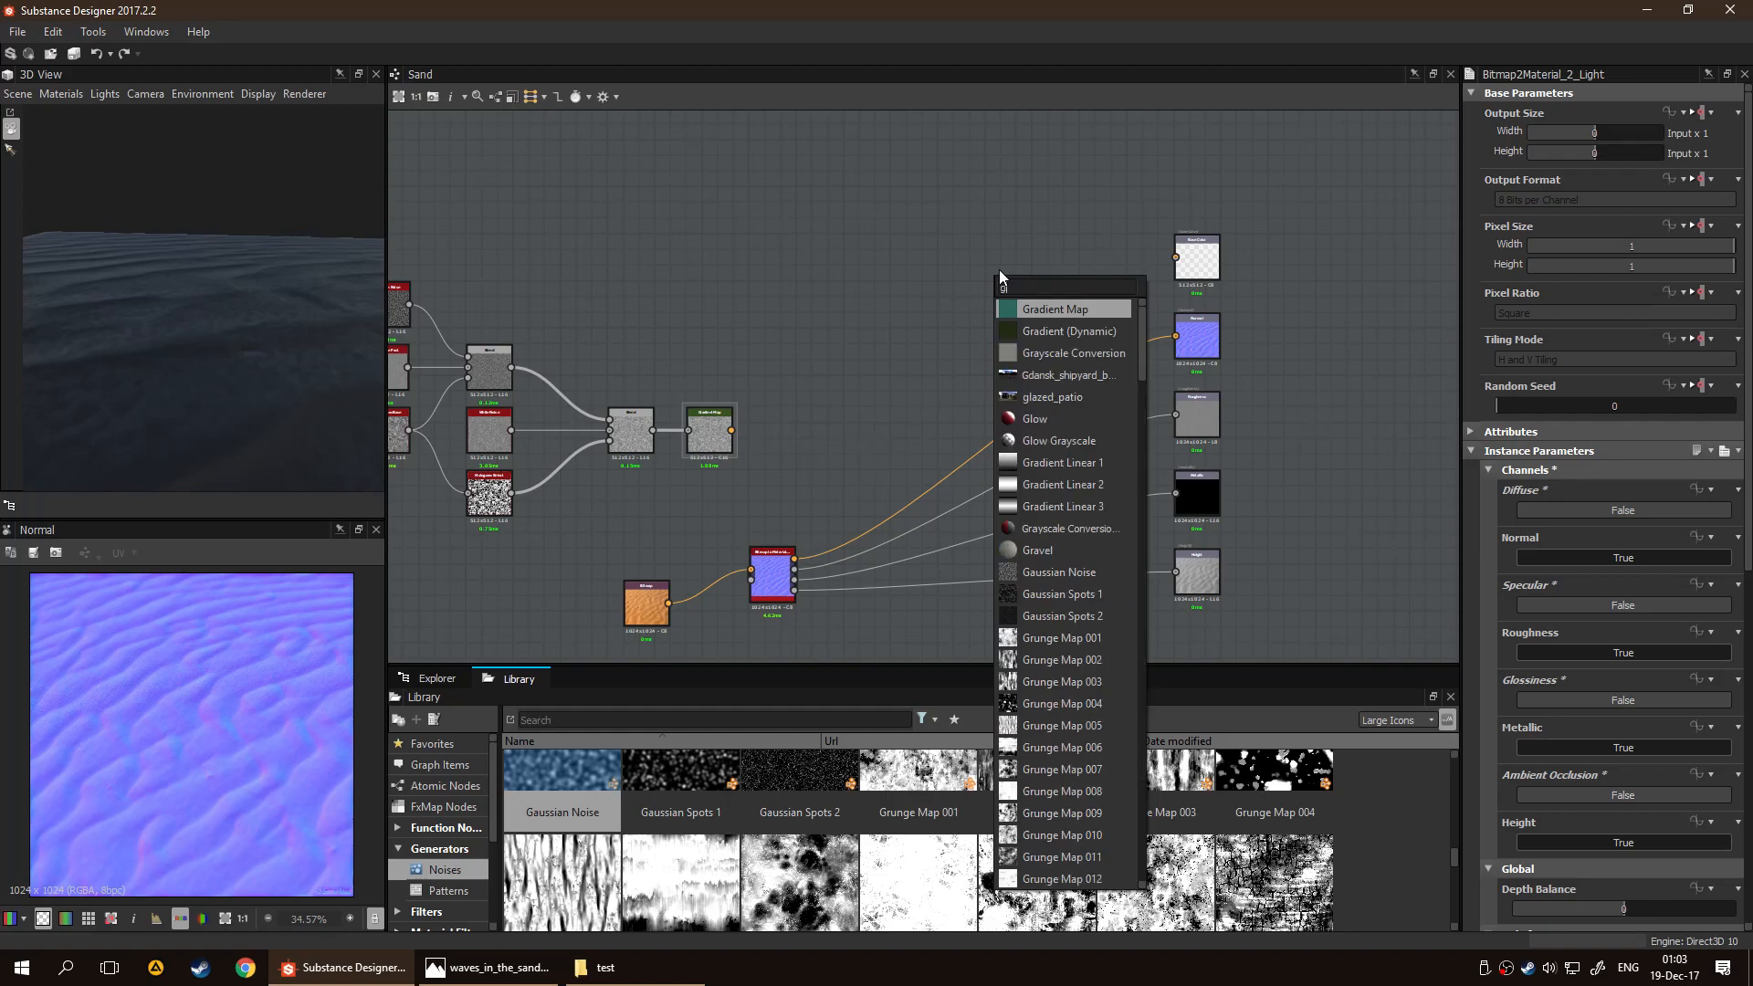
pyautogui.press('Escape')
pyautogui.hotkey('ctrl', 'v')
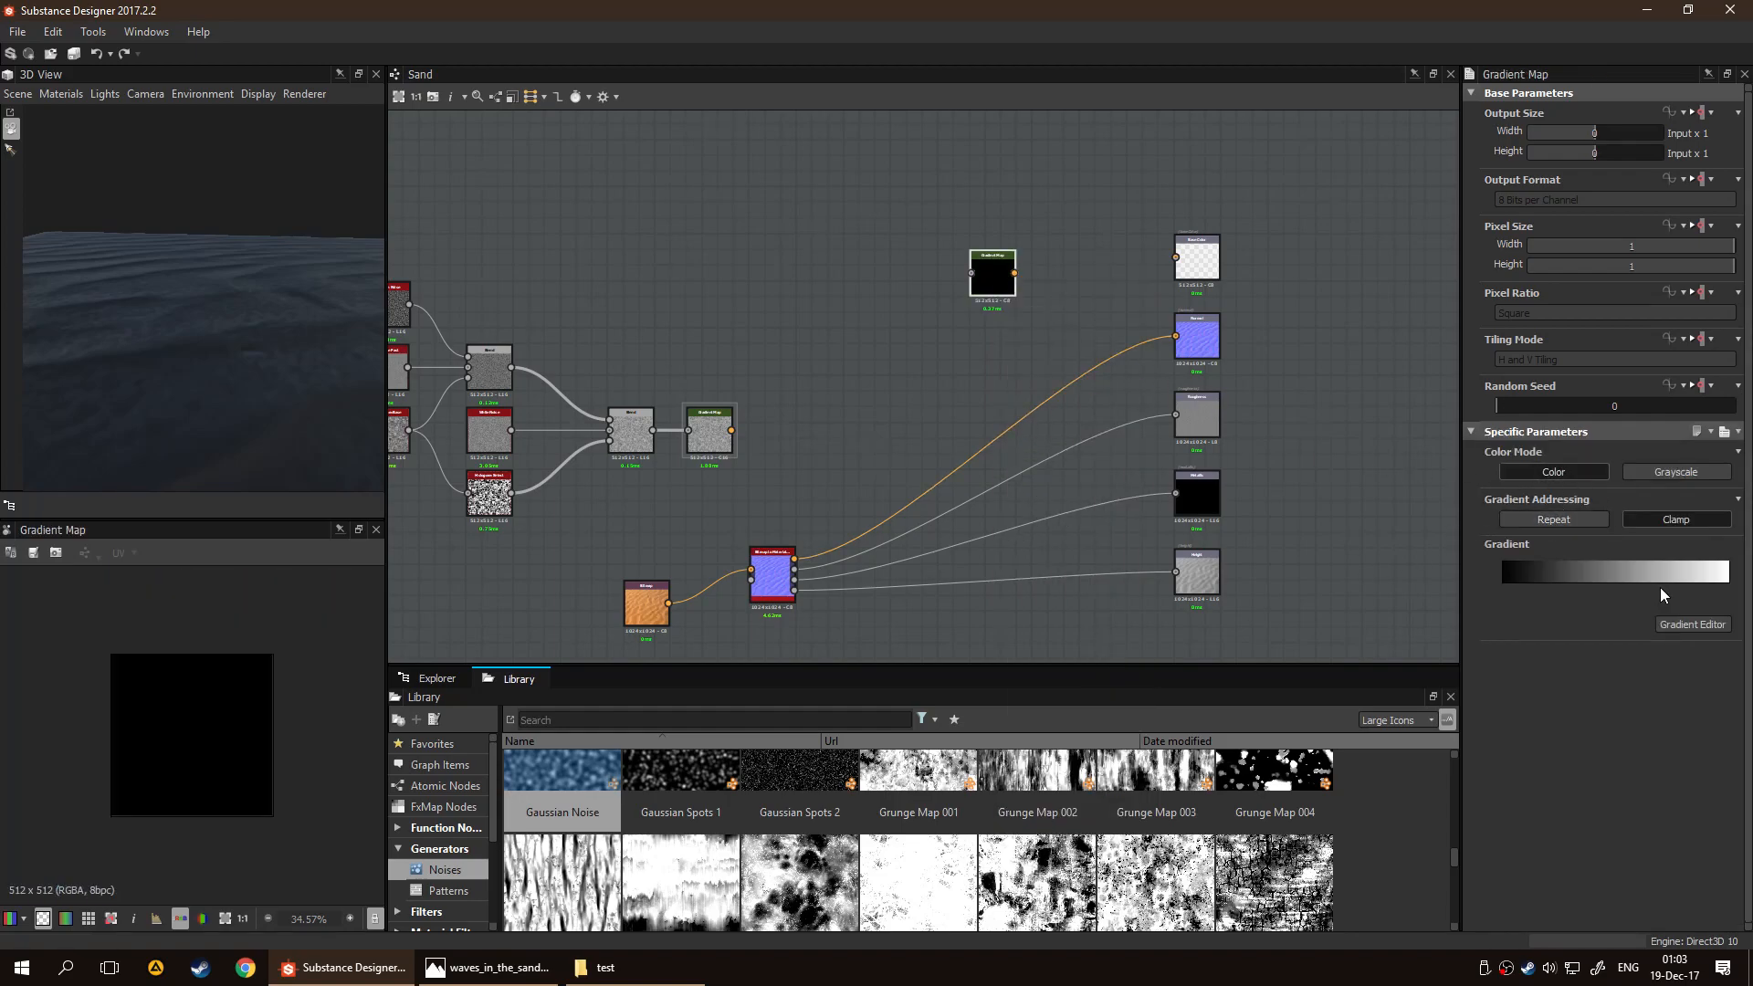
# Add a brown #ff8e6c10 key at position 0.065 to the new Gradient Map and recolour its start key #ff8a601a
pyautogui.click(1691, 624)
pyautogui.click(821, 347)
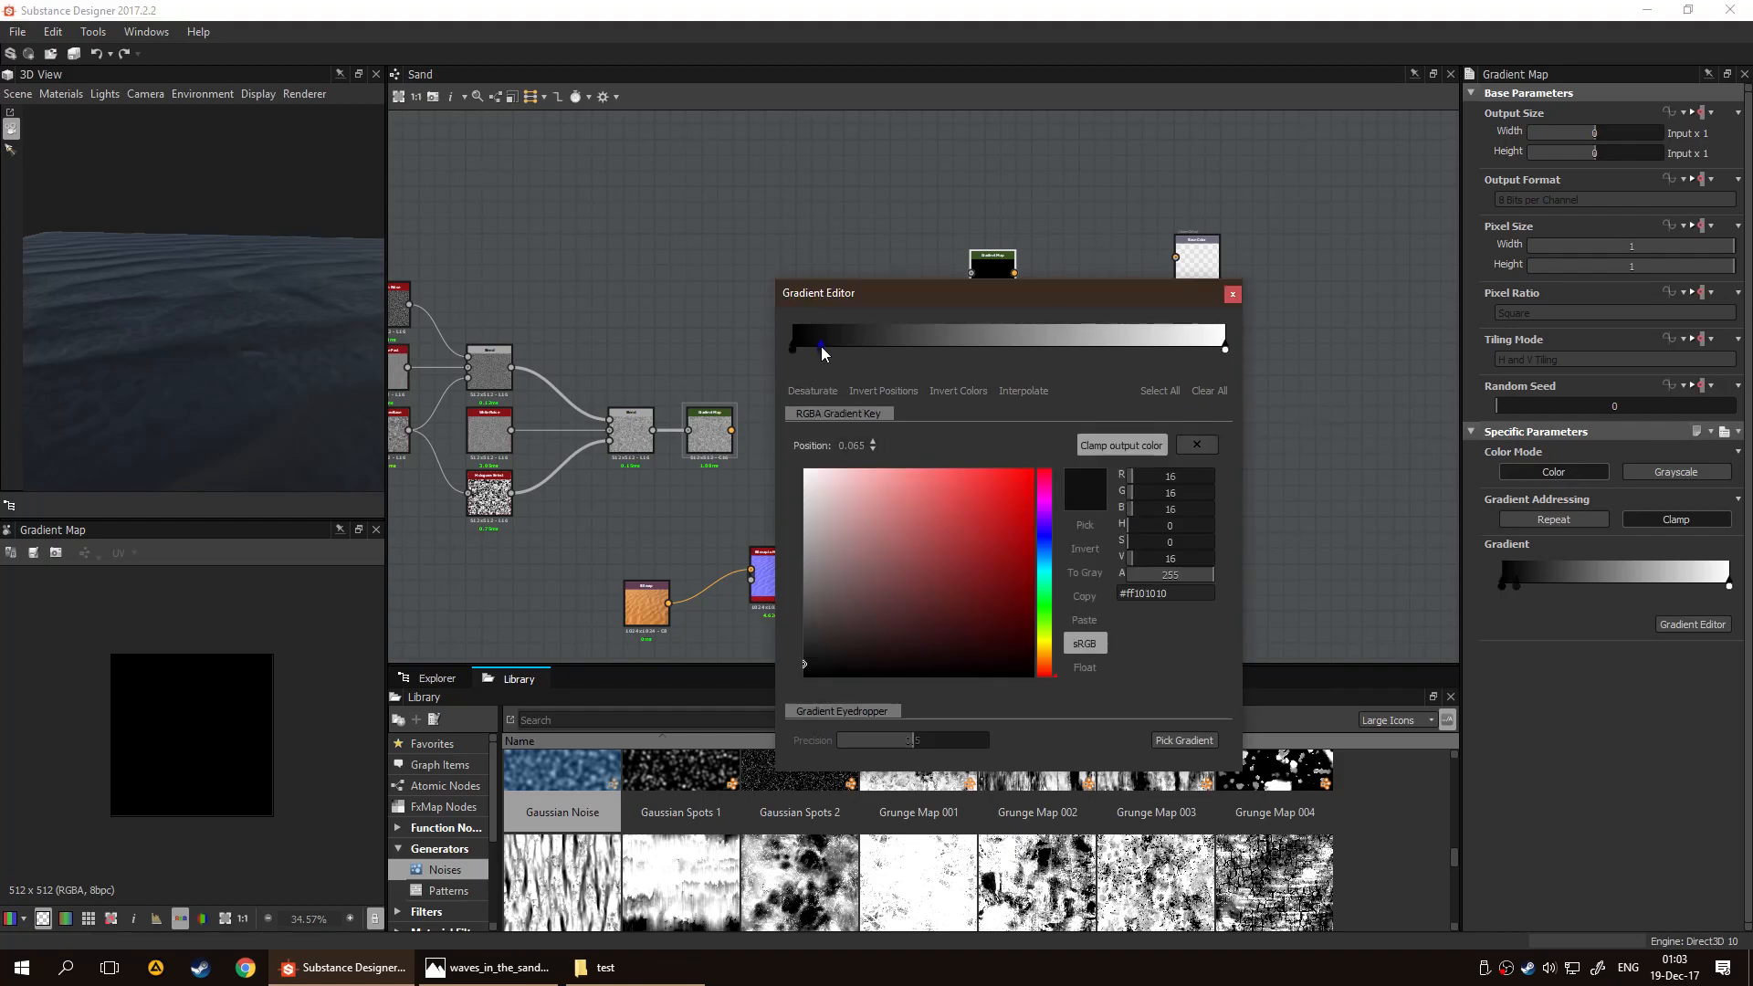
pyautogui.click(821, 354)
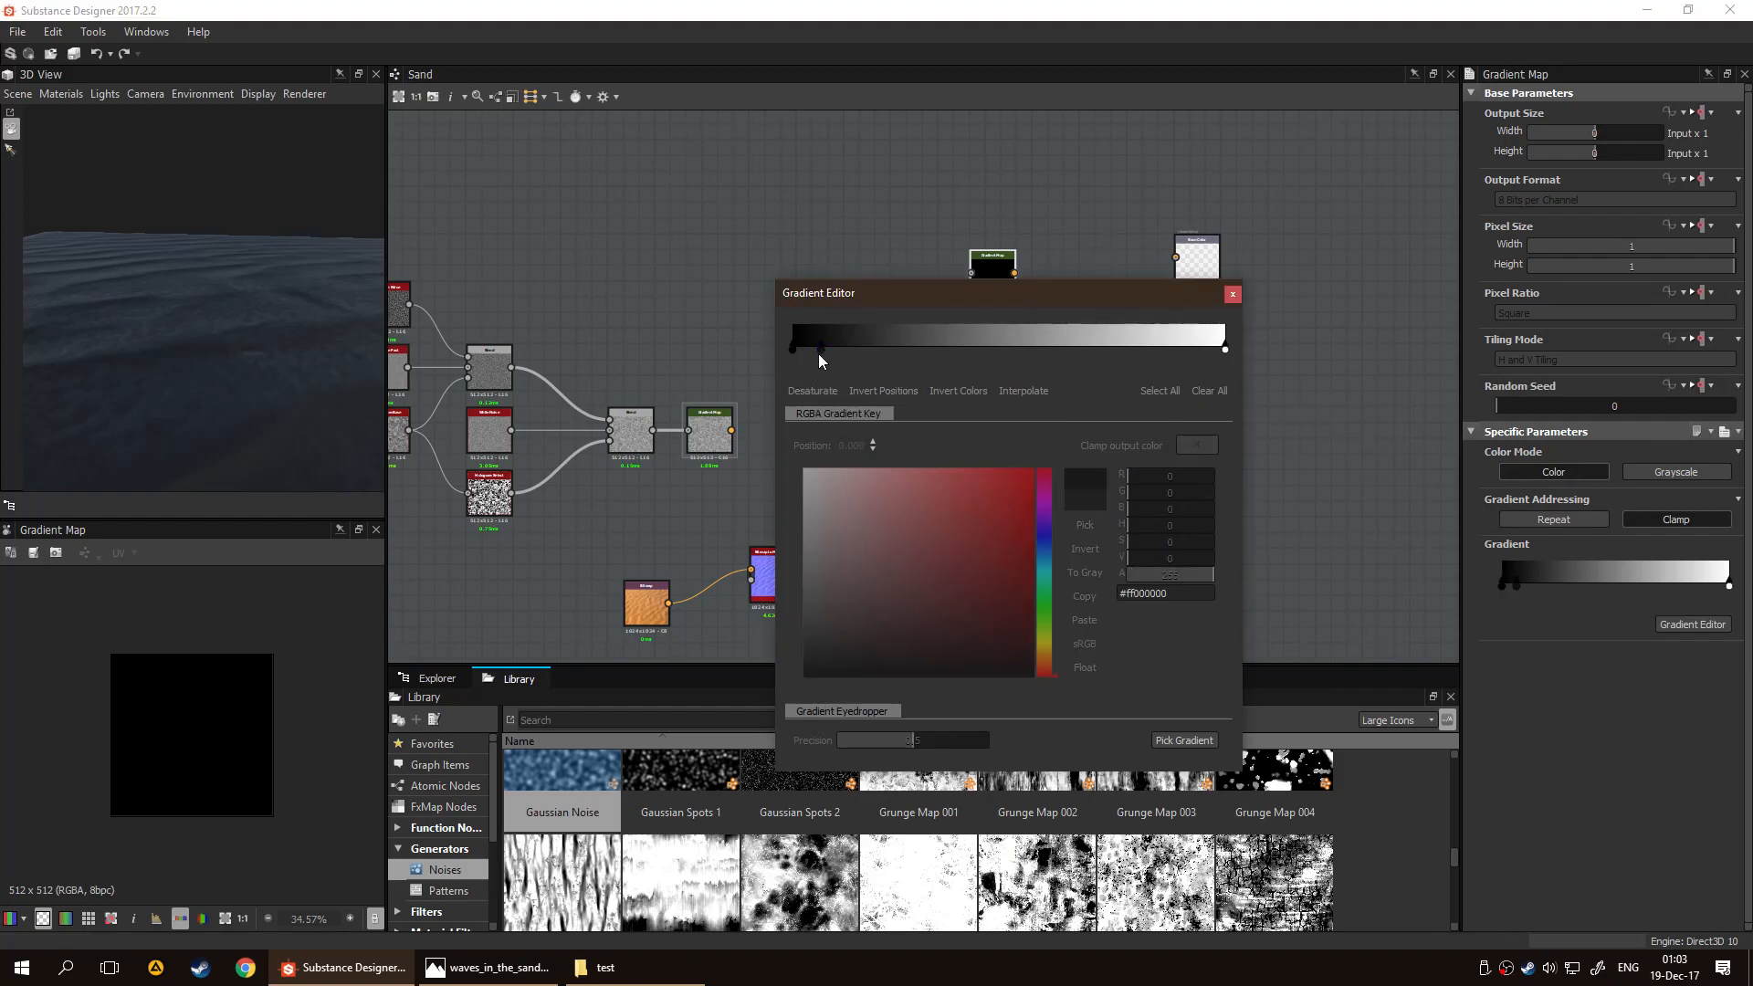
pyautogui.click(821, 347)
pyautogui.click(1044, 643)
pyautogui.click(985, 586)
pyautogui.click(1006, 560)
pyautogui.click(1043, 652)
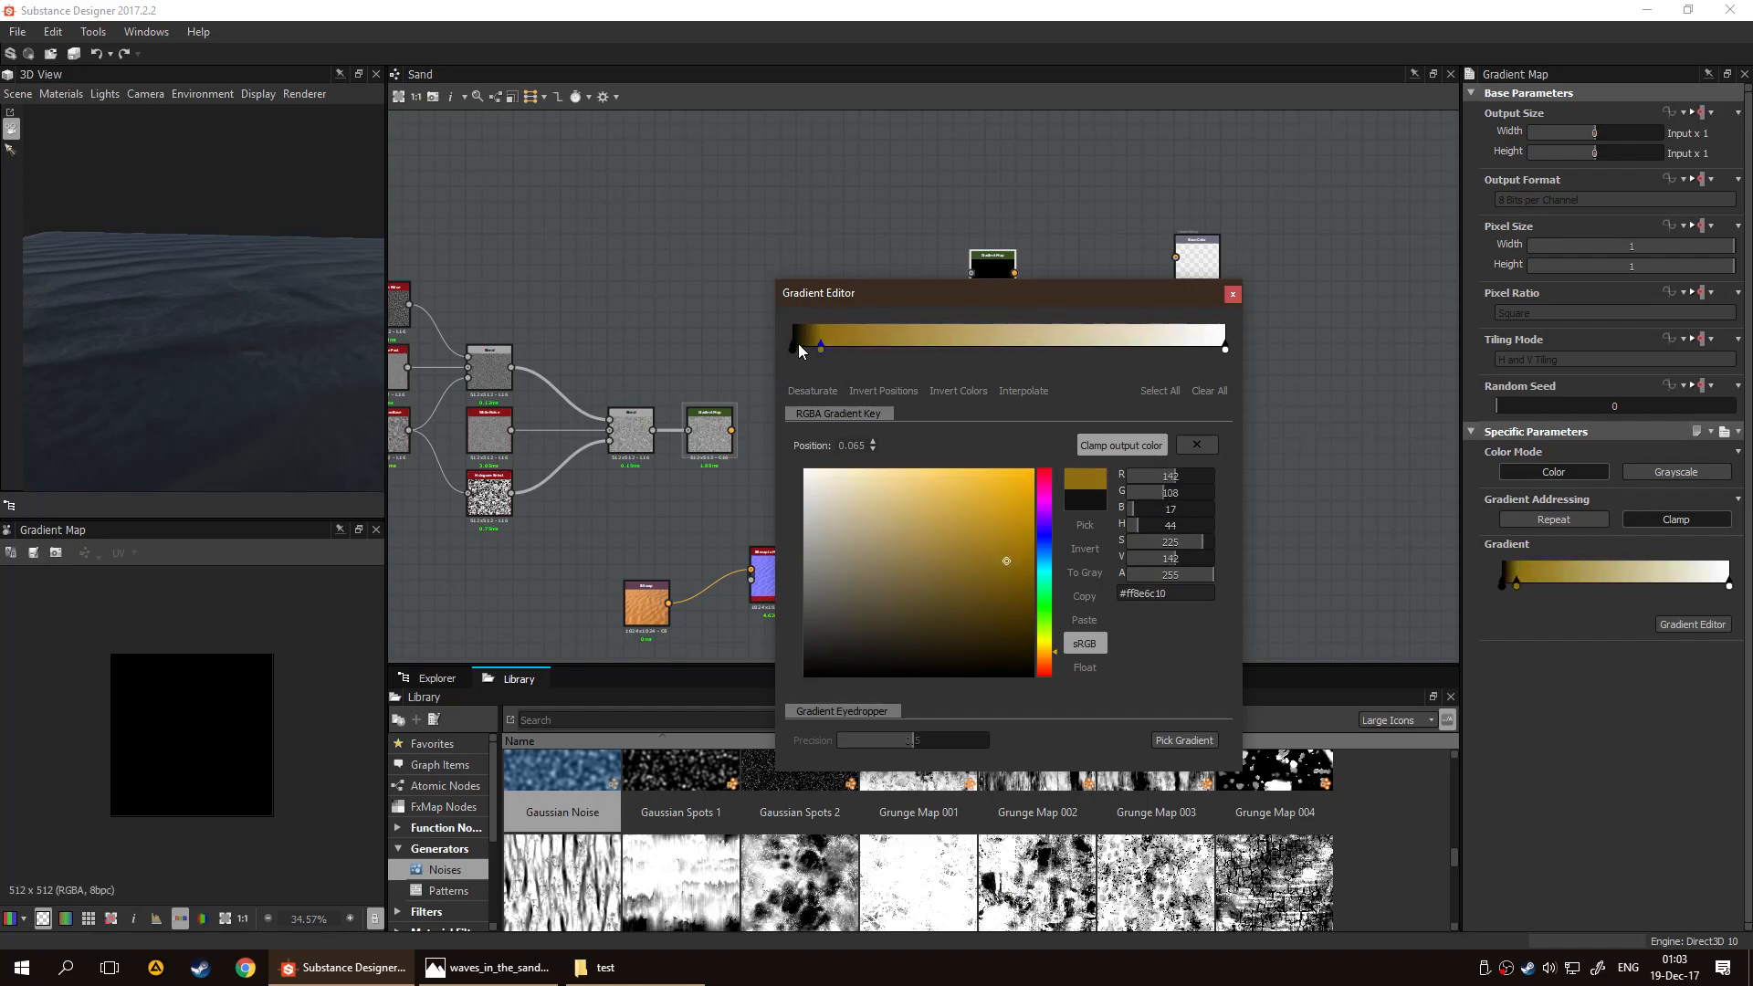
pyautogui.click(793, 349)
pyautogui.click(1046, 652)
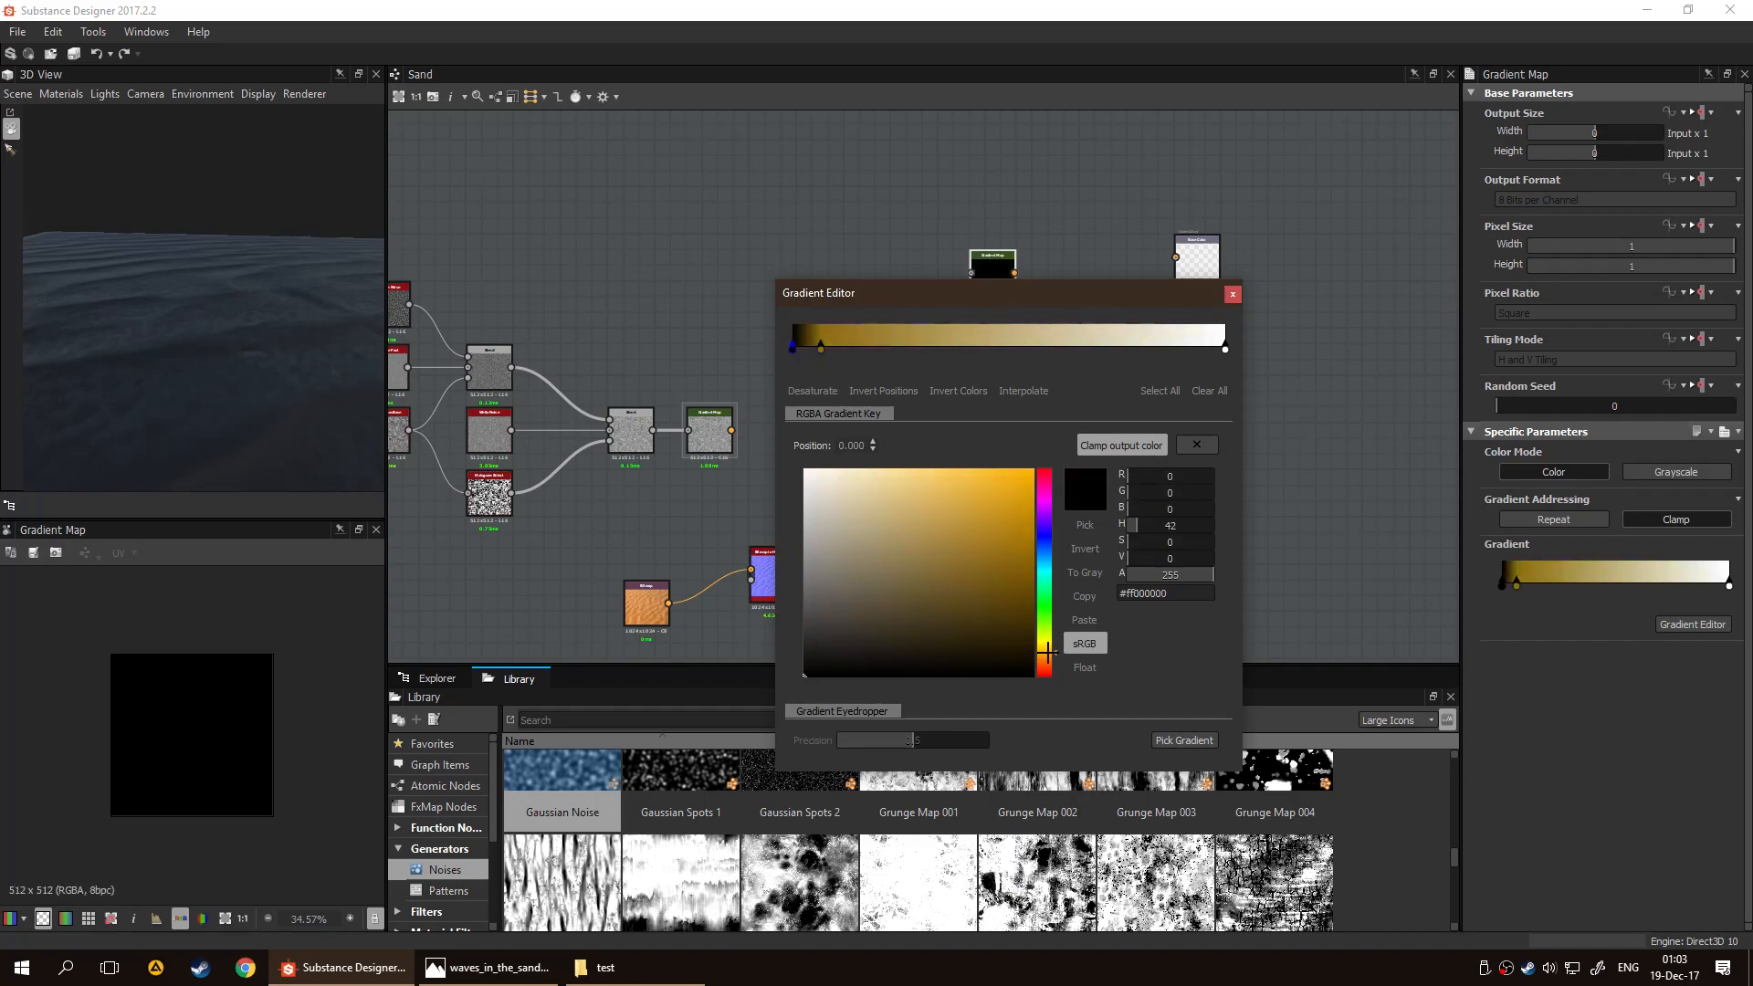
pyautogui.click(991, 564)
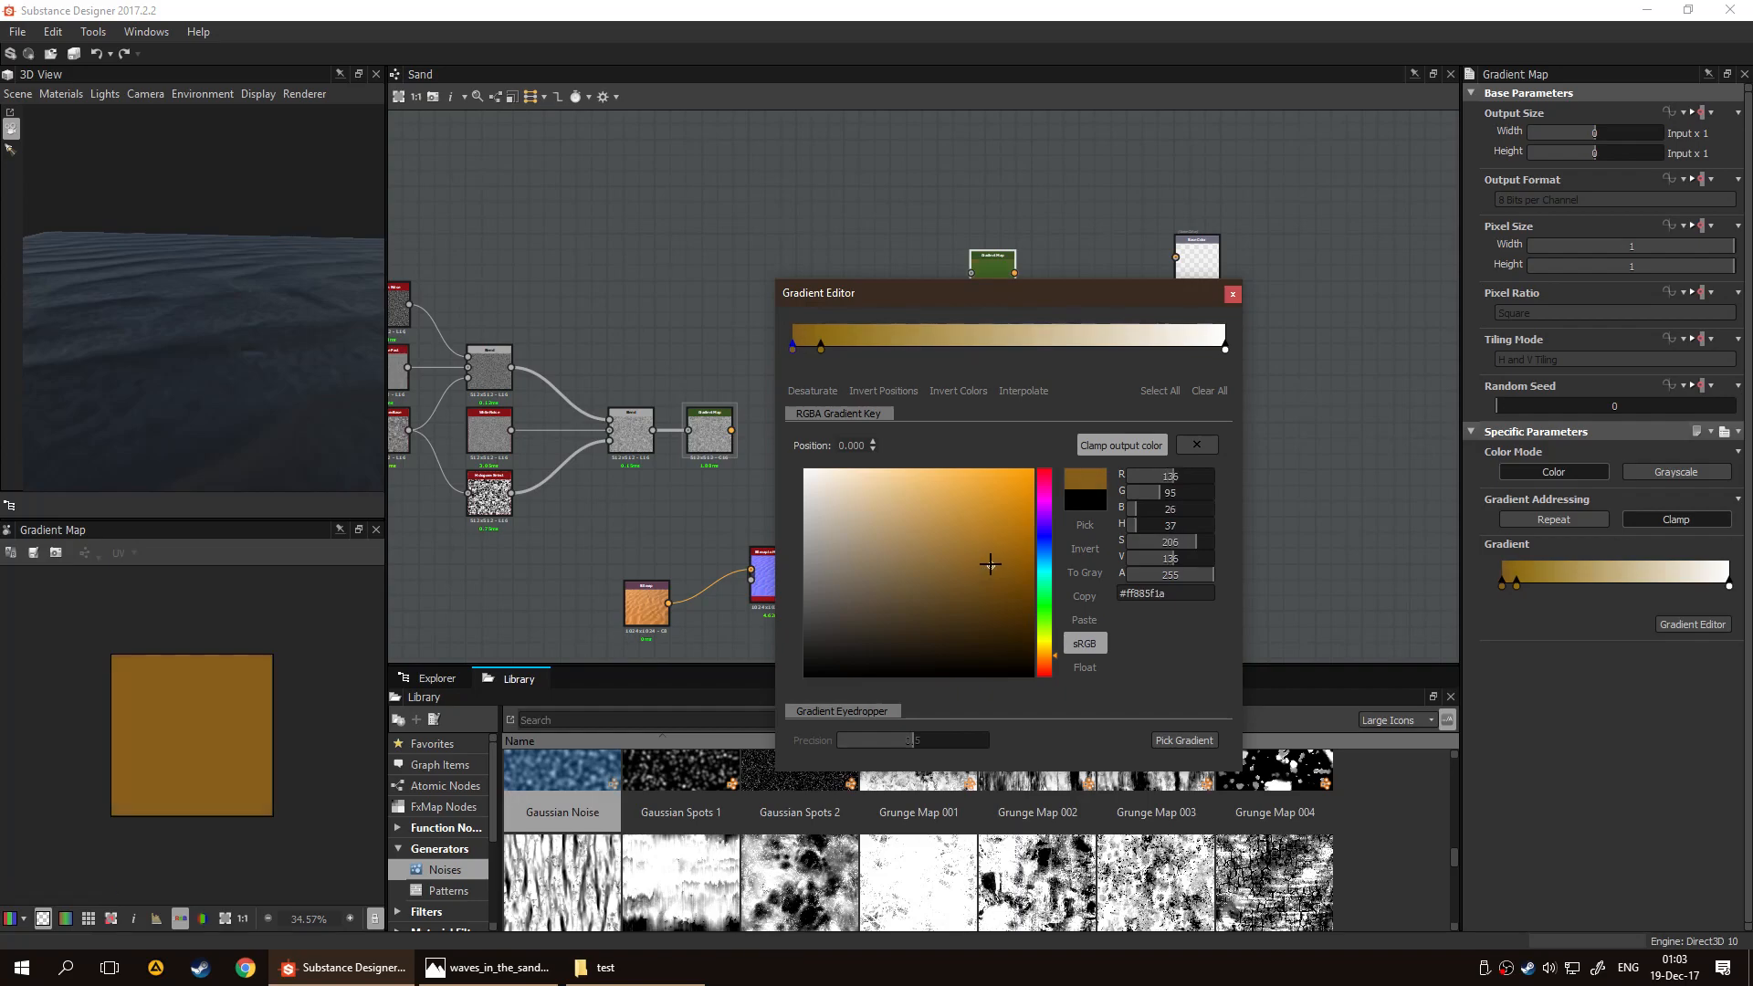
# Add a yellow key about two thirds along the gradient and recolour the end key #ffd6af09
pyautogui.click(1224, 350)
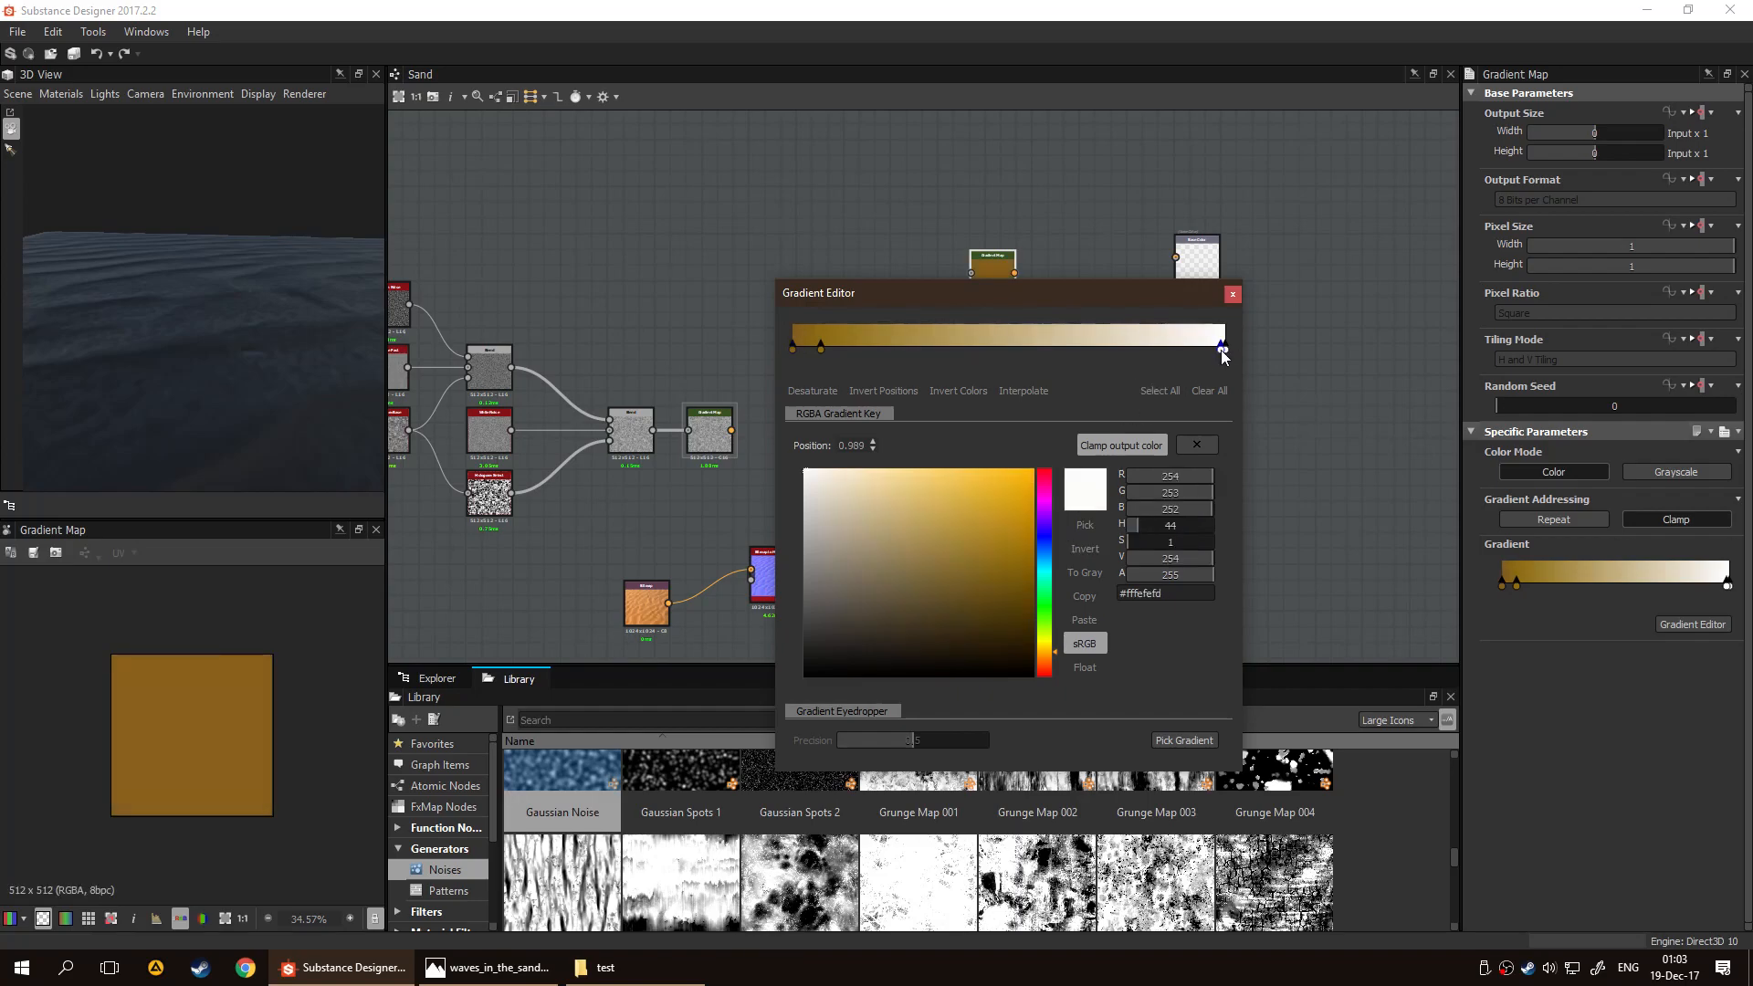
pyautogui.click(1069, 349)
pyautogui.click(1044, 642)
pyautogui.click(989, 479)
pyautogui.moveTo(1003, 461); pyautogui.dragTo(995, 517)
pyautogui.click(1225, 349)
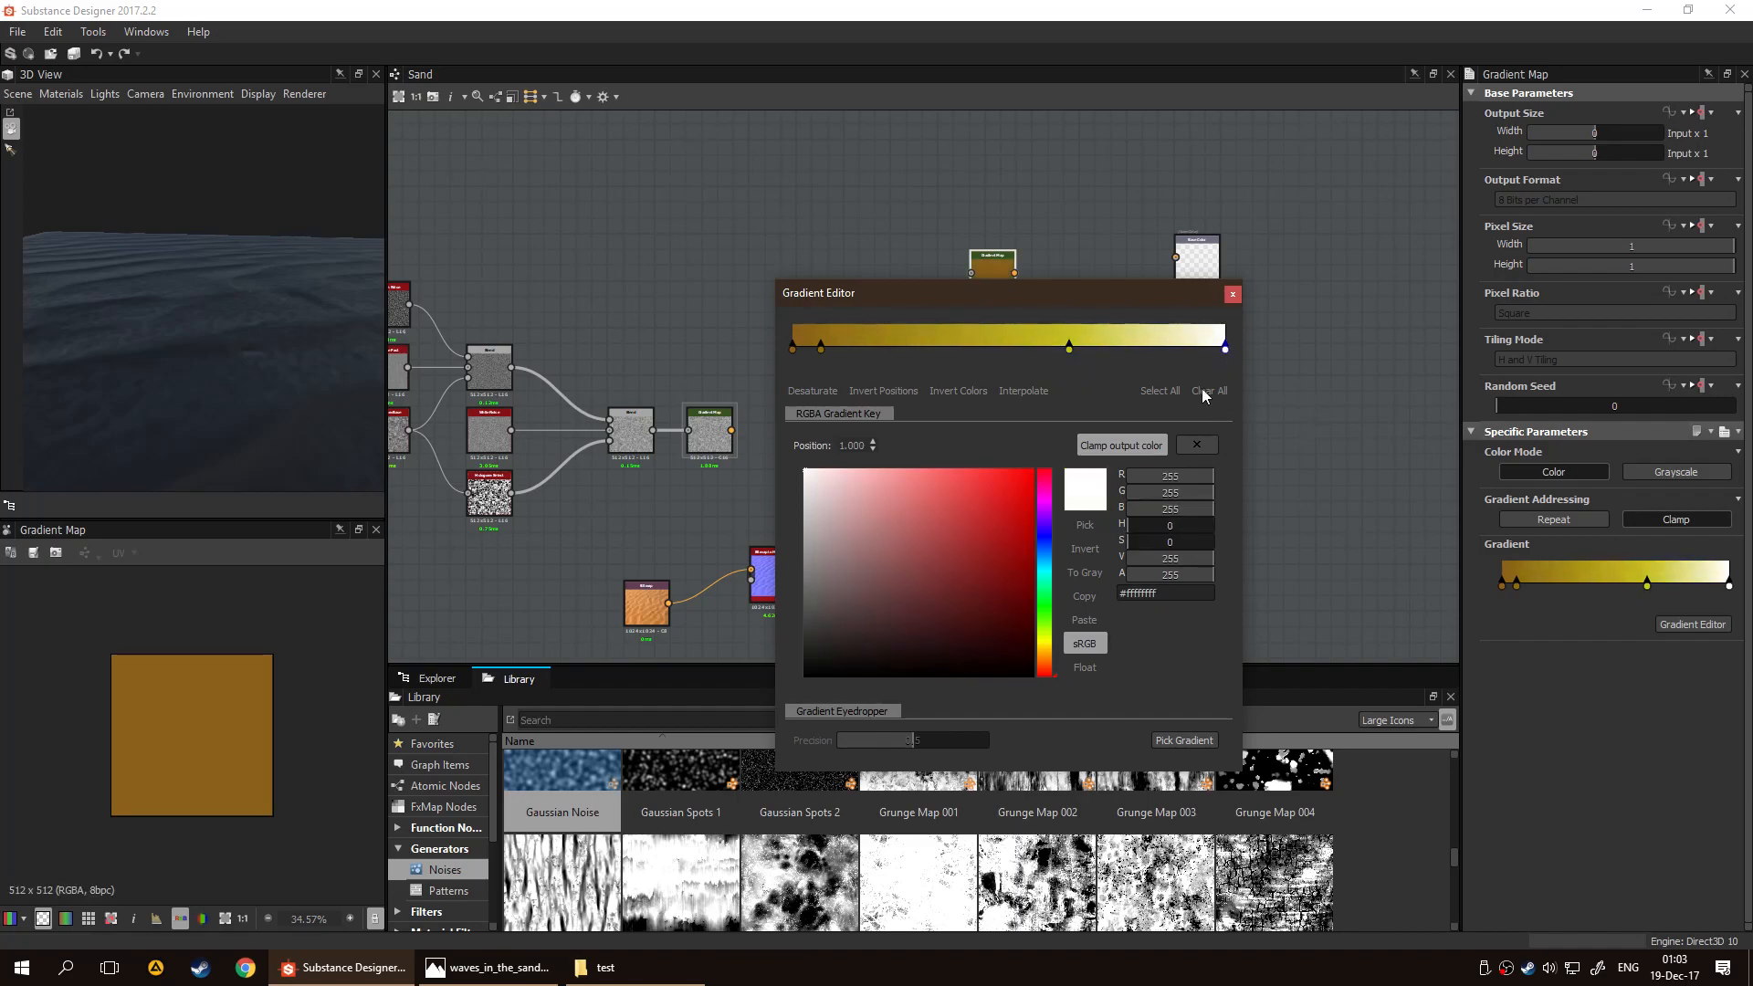
pyautogui.moveTo(1046, 650); pyautogui.dragTo(1044, 643)
pyautogui.click(1029, 502)
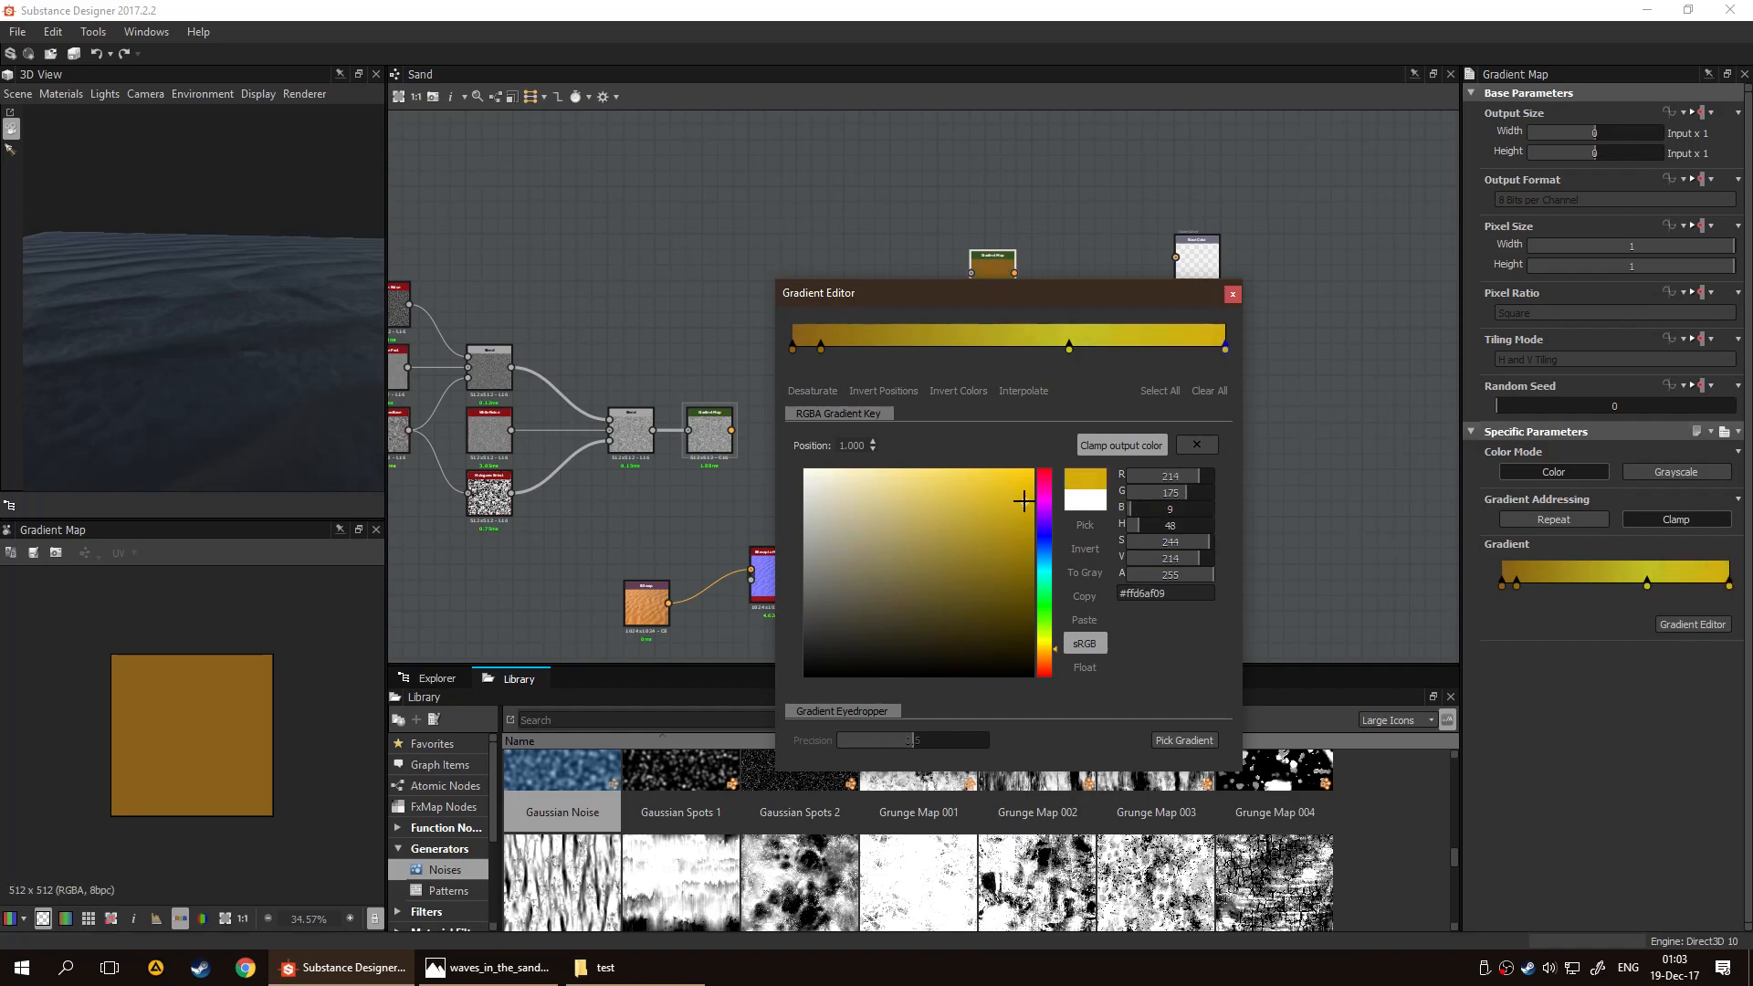
pyautogui.click(1232, 293)
# Connect the new Gradient Map to the Base Color output and move the node closer to it
pyautogui.moveTo(1014, 272); pyautogui.dragTo(1176, 259)
pyautogui.moveTo(990, 285); pyautogui.dragTo(1069, 284)
pyautogui.moveTo(196, 367); pyautogui.dragTo(299, 391)
pyautogui.scroll(3, 780, 500)
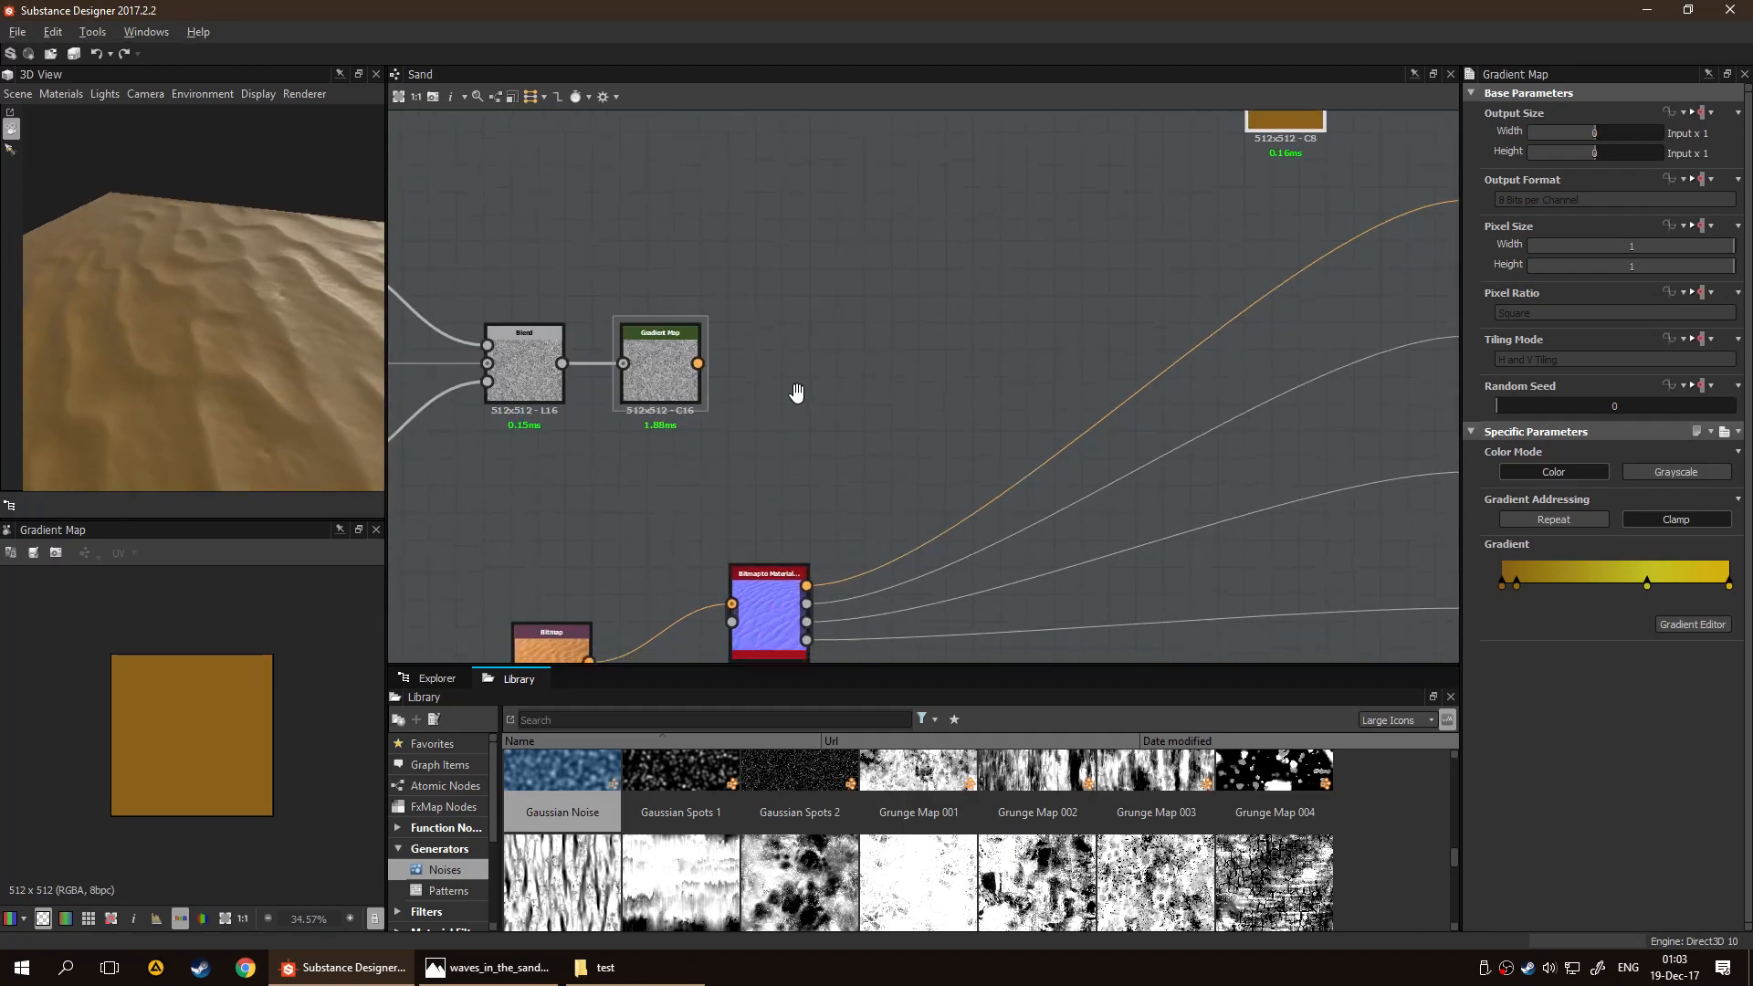
pyautogui.scroll(-3, 820, 380)
pyautogui.moveTo(815, 449); pyautogui.dragTo(732, 528, button='middle')
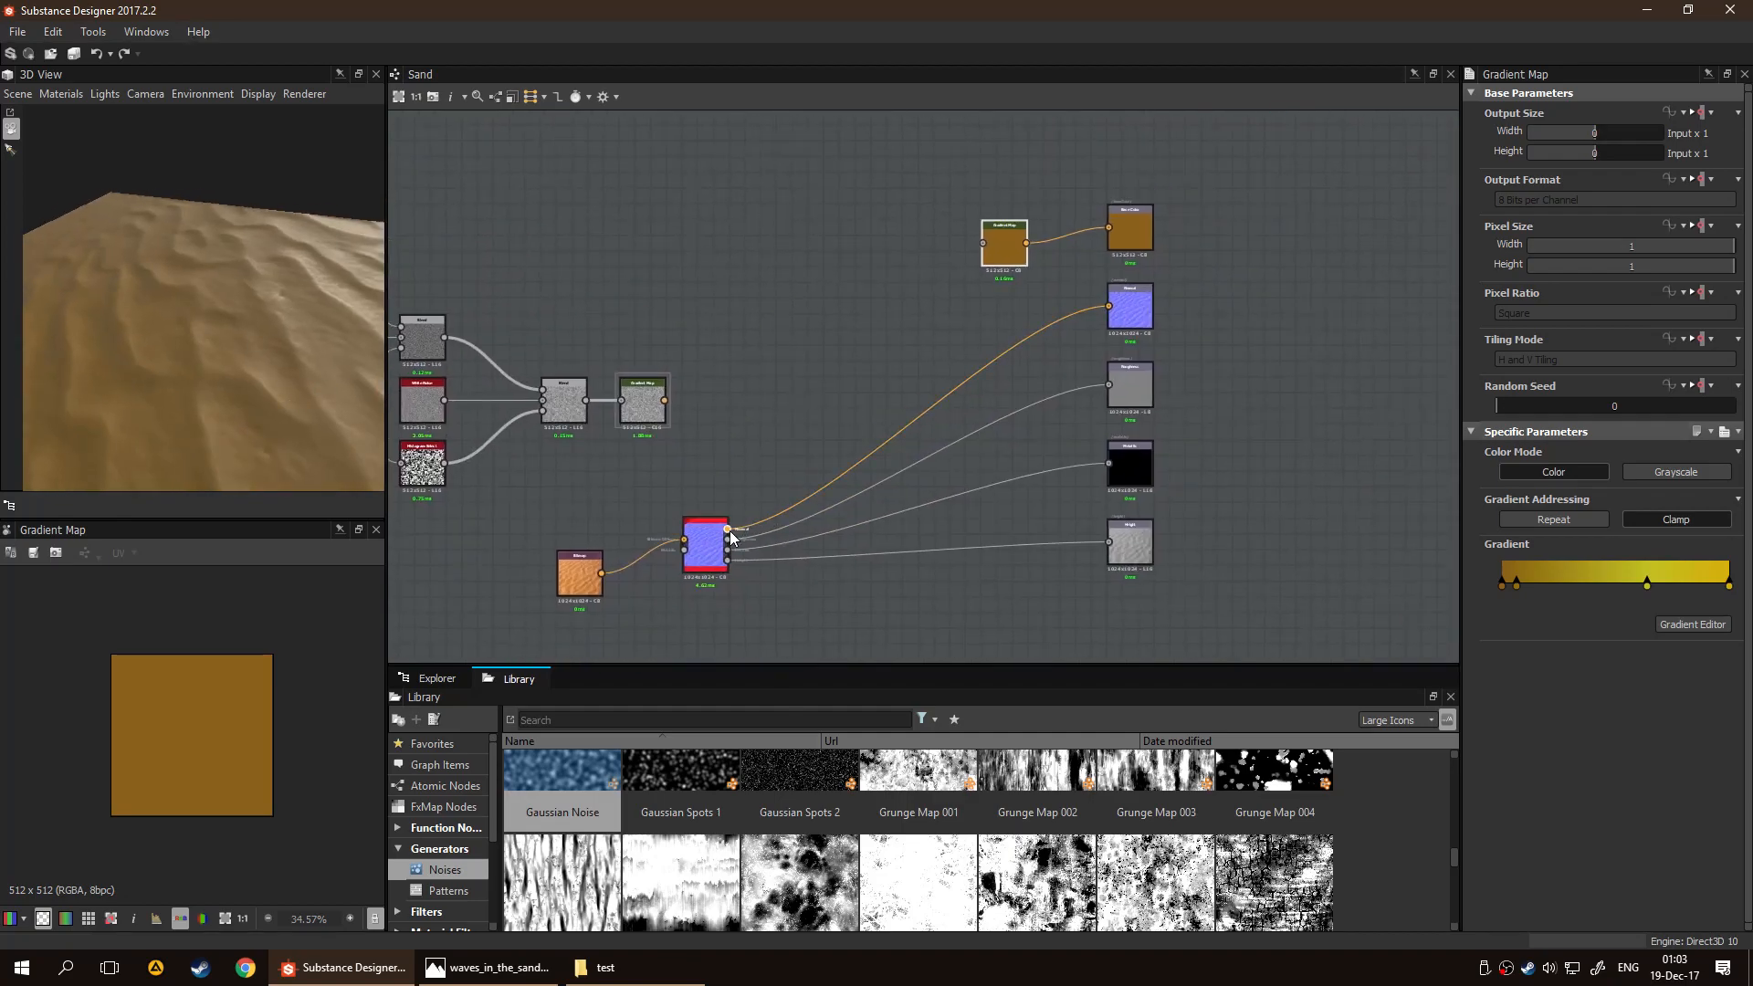
# Feed the Height result of the Bitmap to Material Light node into the new Gradient Map and examine the surface in 3D
pyautogui.moveTo(728, 553); pyautogui.dragTo(833, 371)
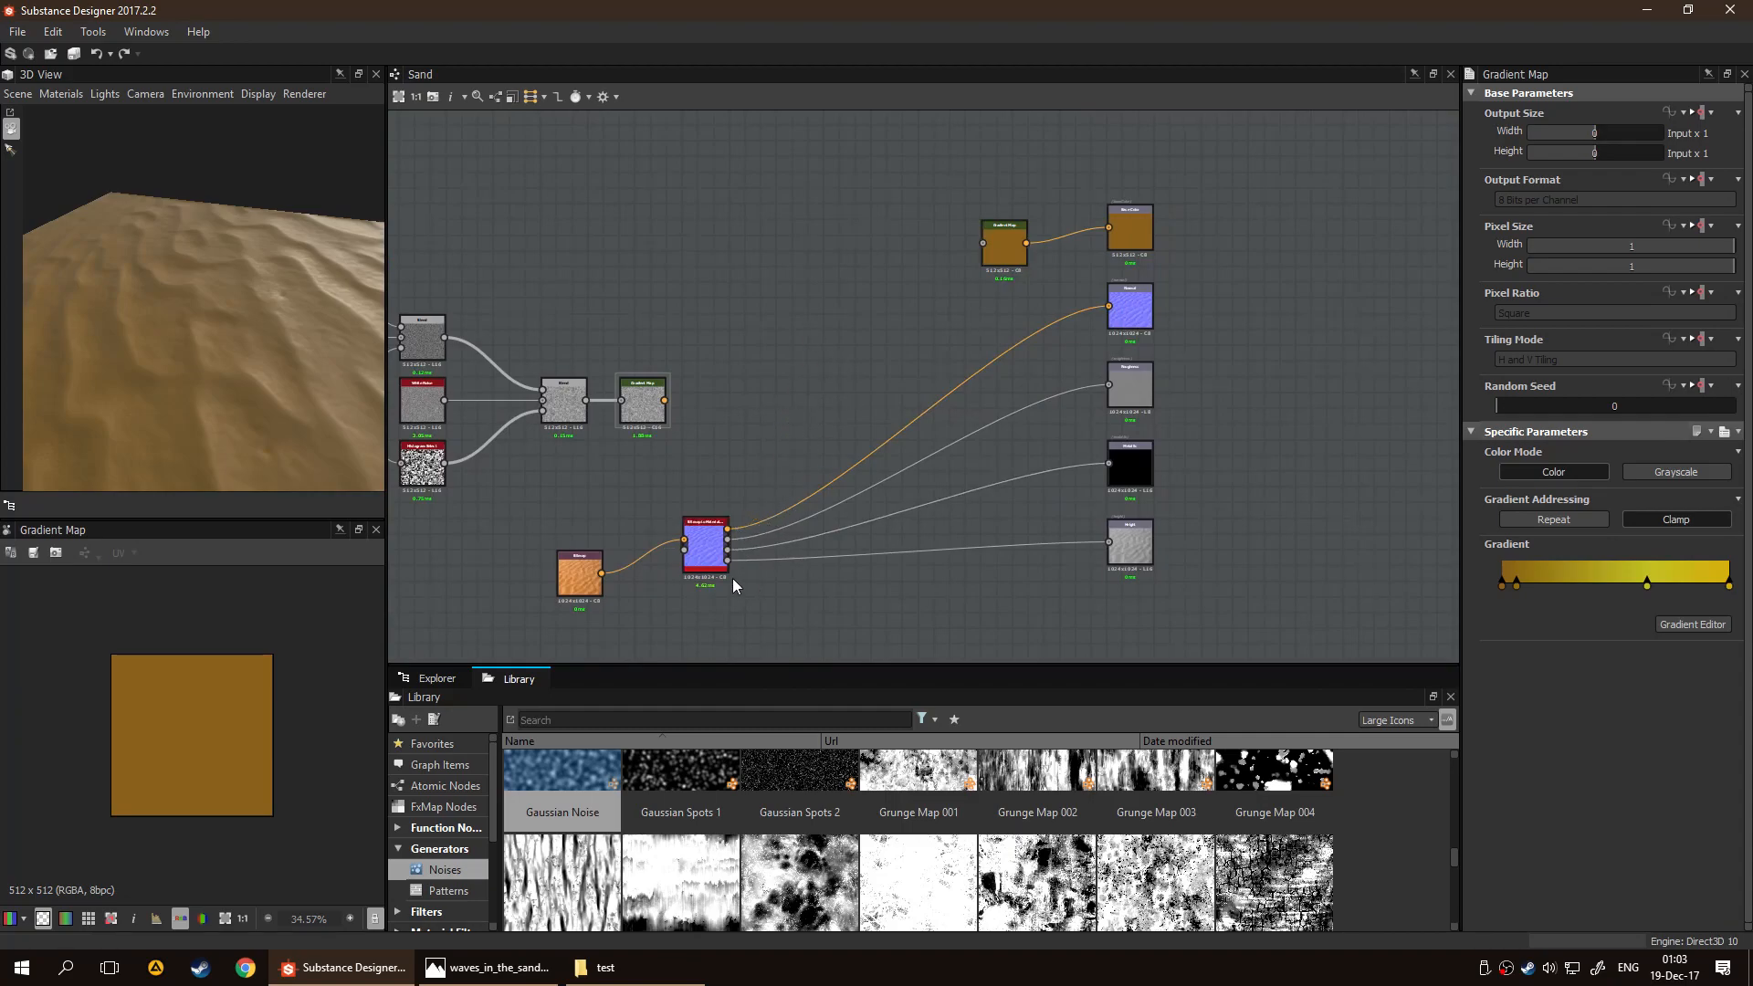
pyautogui.moveTo(727, 560); pyautogui.dragTo(857, 329)
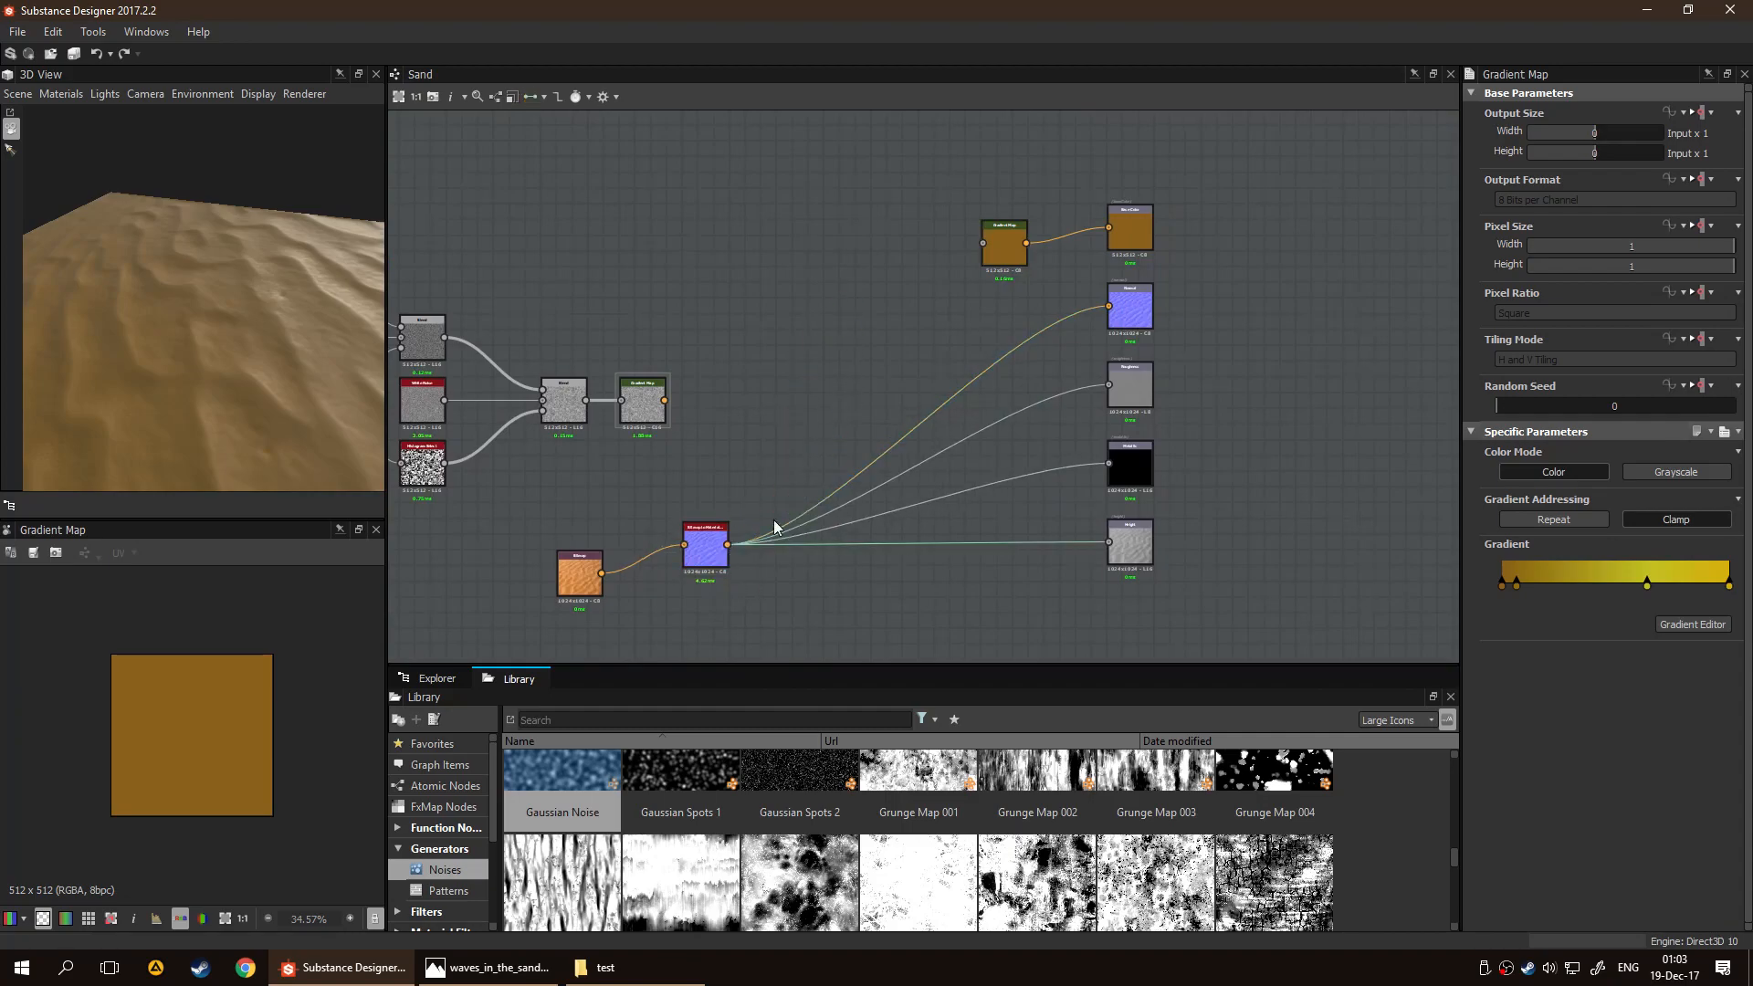
pyautogui.moveTo(732, 557); pyautogui.dragTo(986, 249)
pyautogui.scroll(-2, 234, 383)
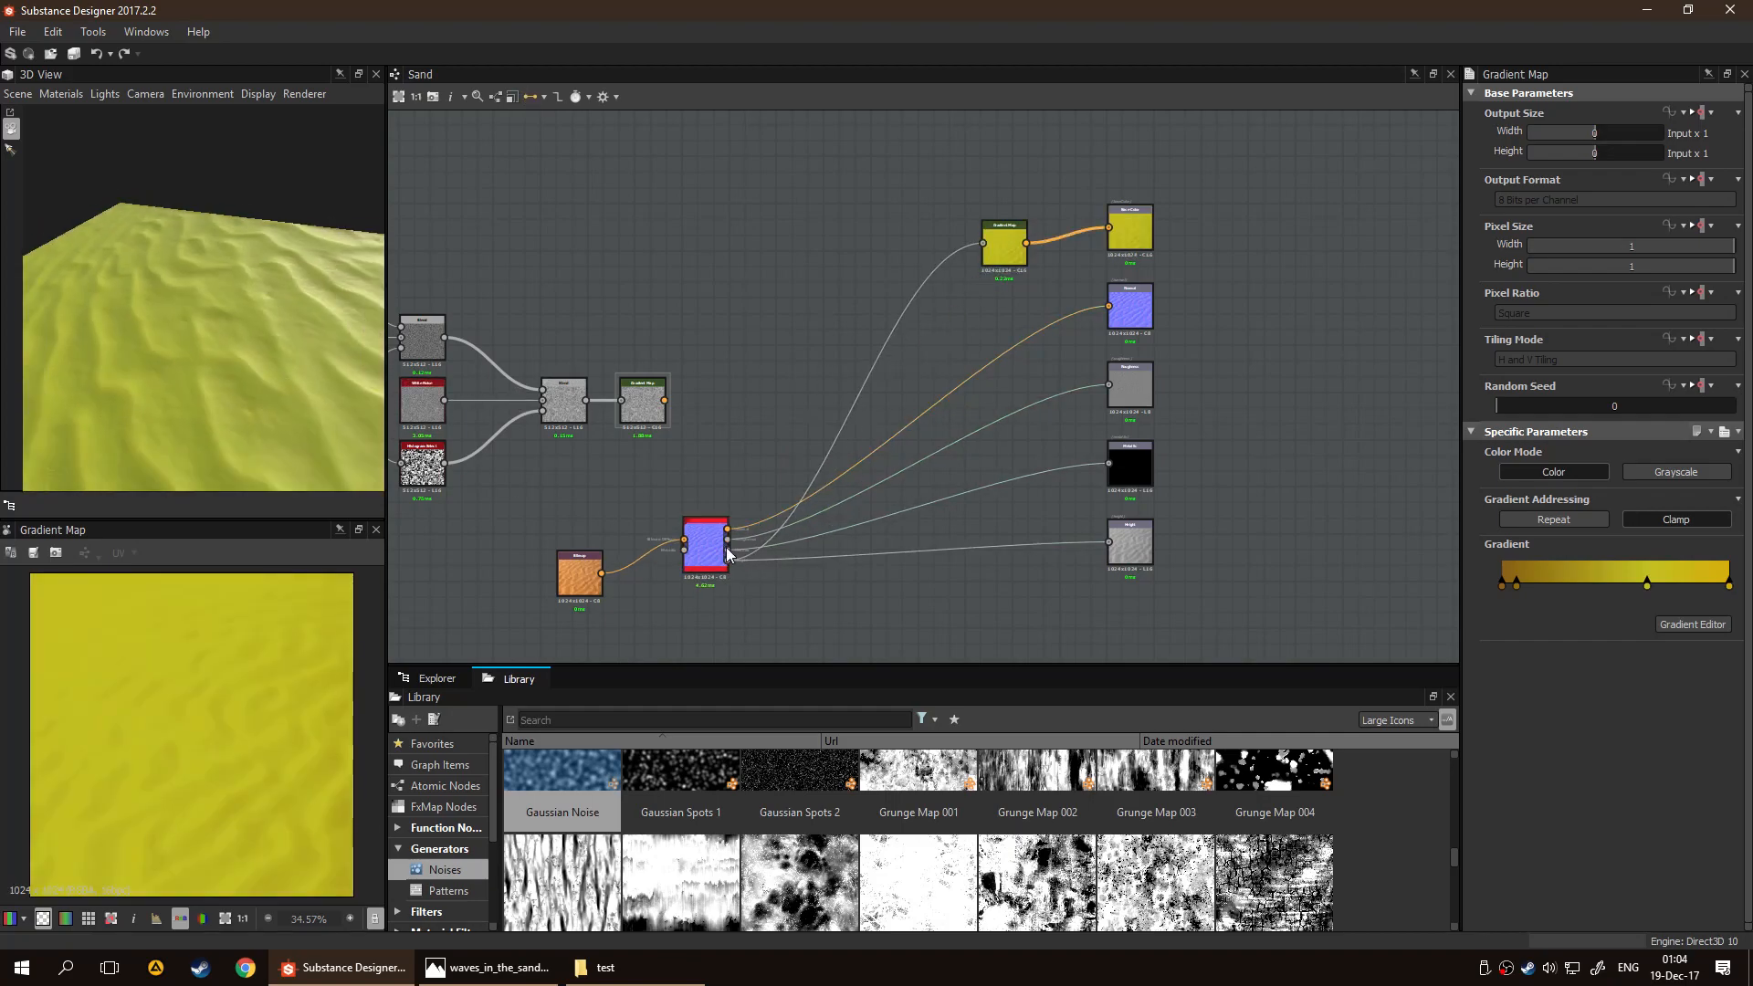
pyautogui.scroll(6, 769, 564)
pyautogui.scroll(-6, 825, 544)
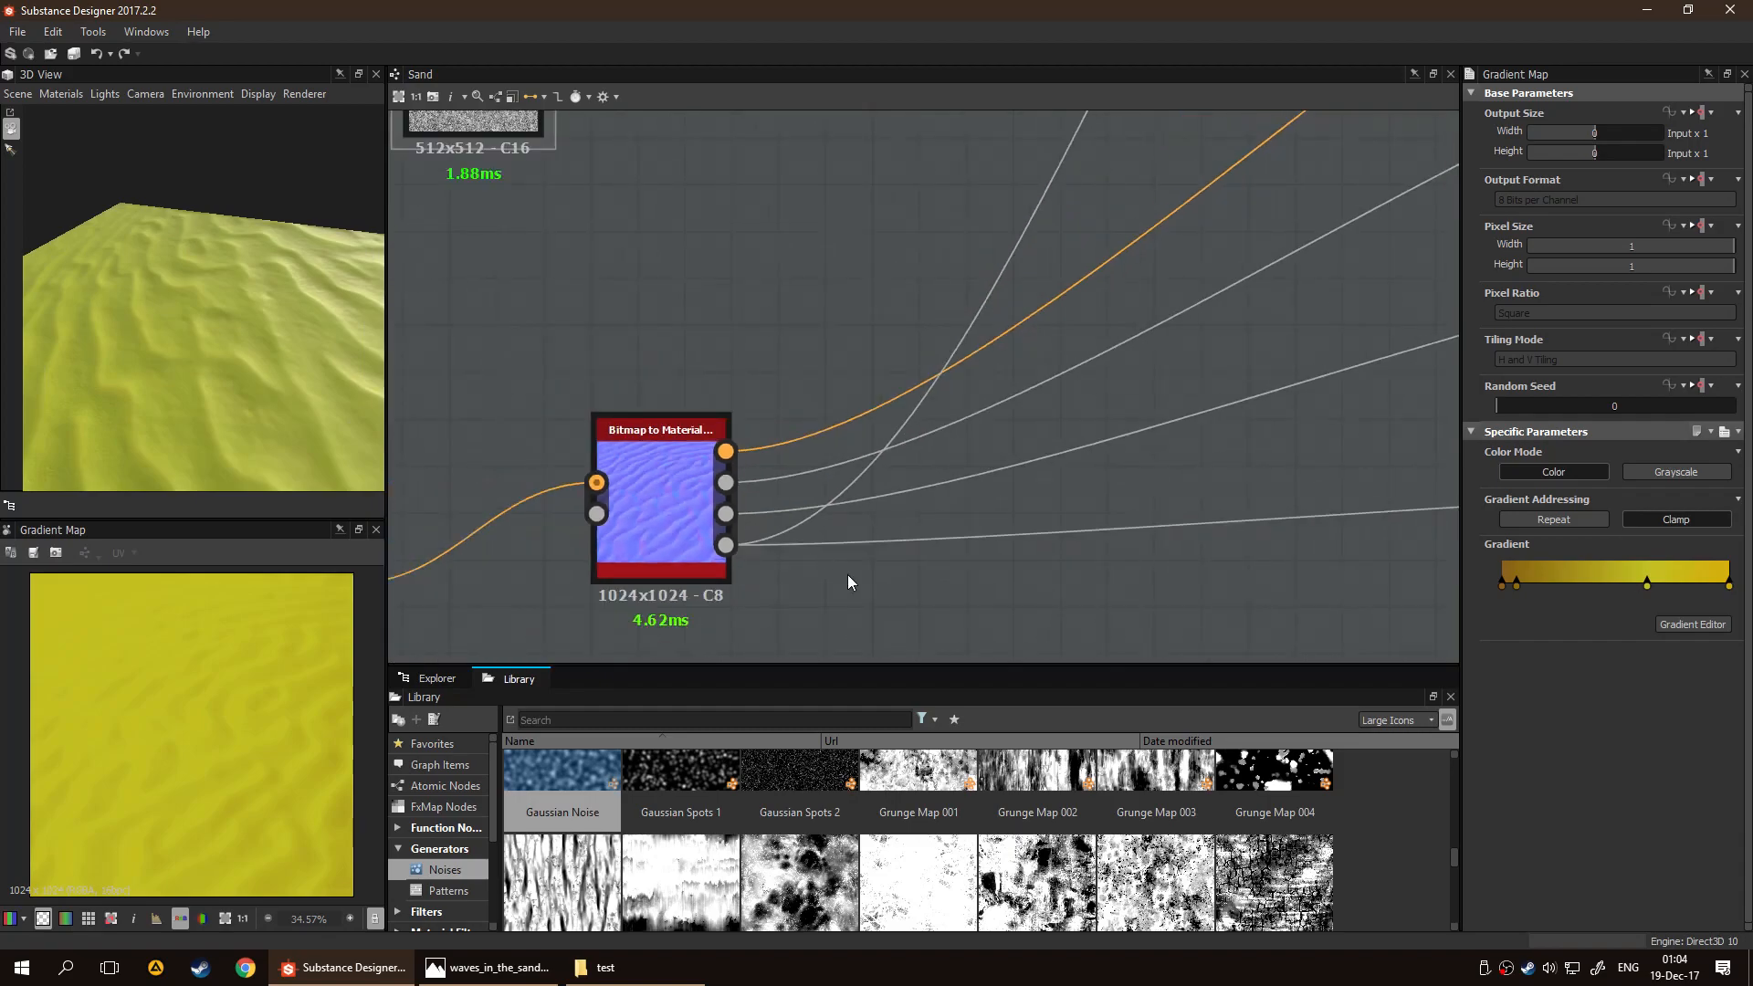
pyautogui.moveTo(1002, 380); pyautogui.dragTo(924, 475, button='middle')
pyautogui.moveTo(315, 351); pyautogui.dragTo(314, 303)
pyautogui.moveTo(809, 352); pyautogui.dragTo(831, 328, button='middle')
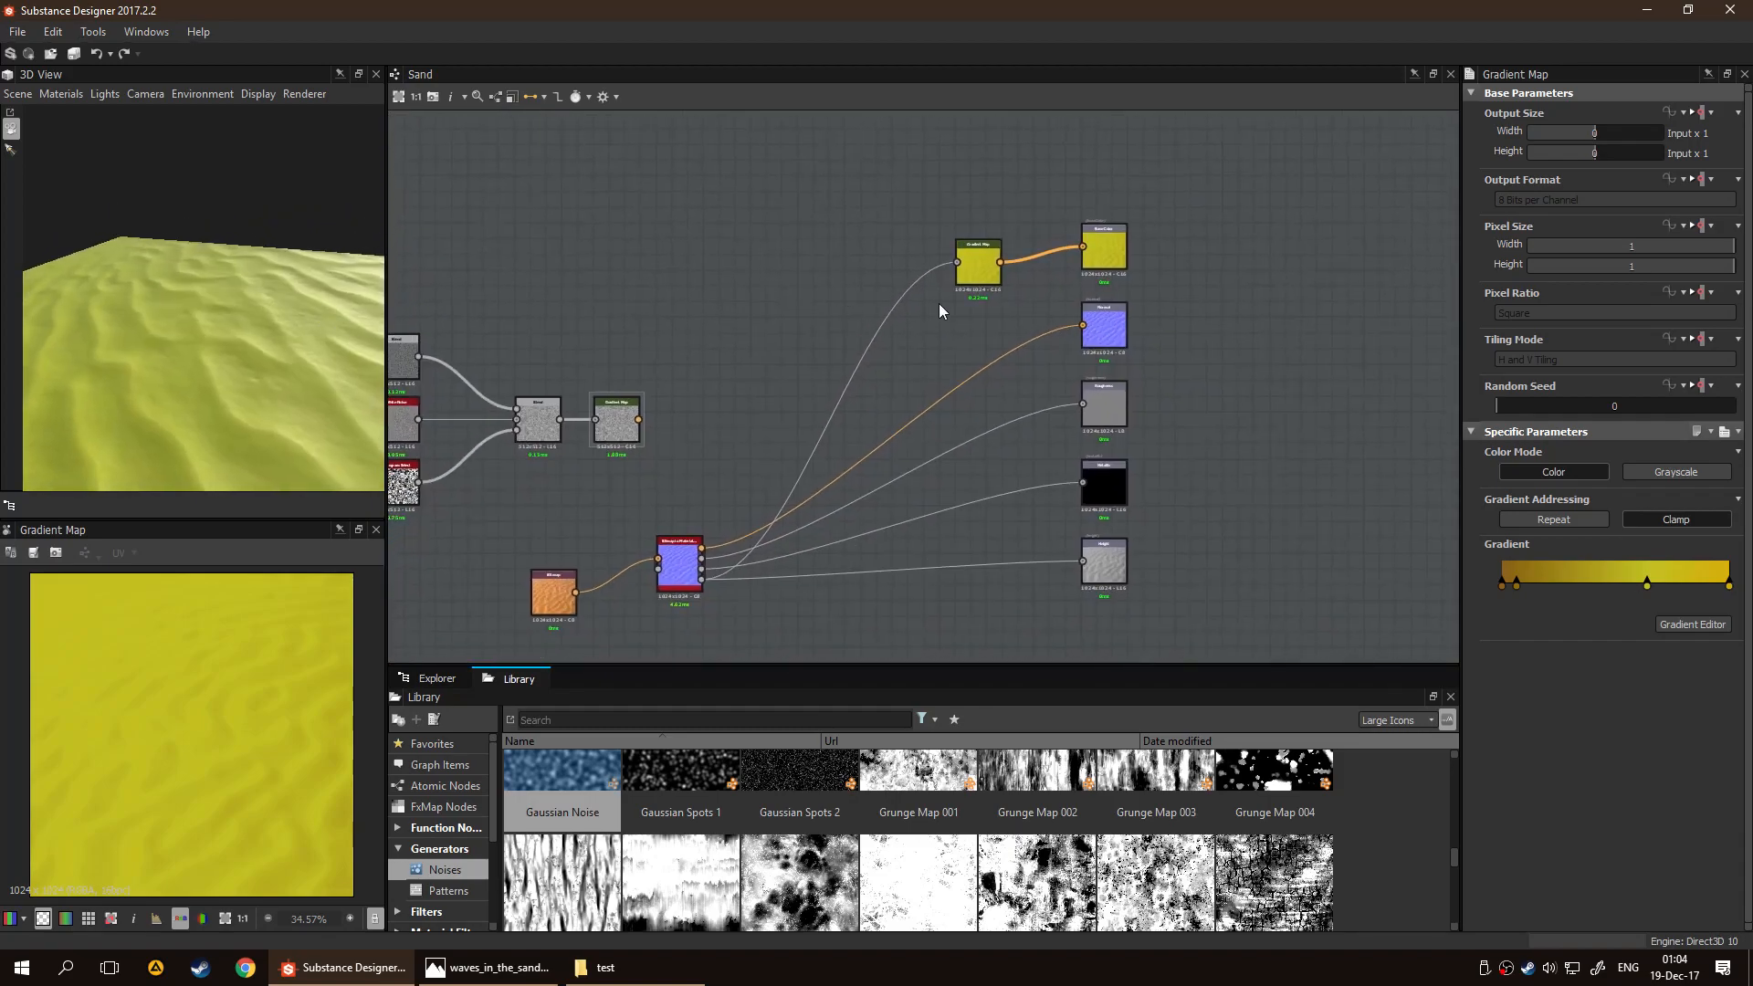
# Delete the yellow Gradient Map and connect the sand Bitmap directly to the Base Color output
pyautogui.click(977, 276)
pyautogui.press('Delete')
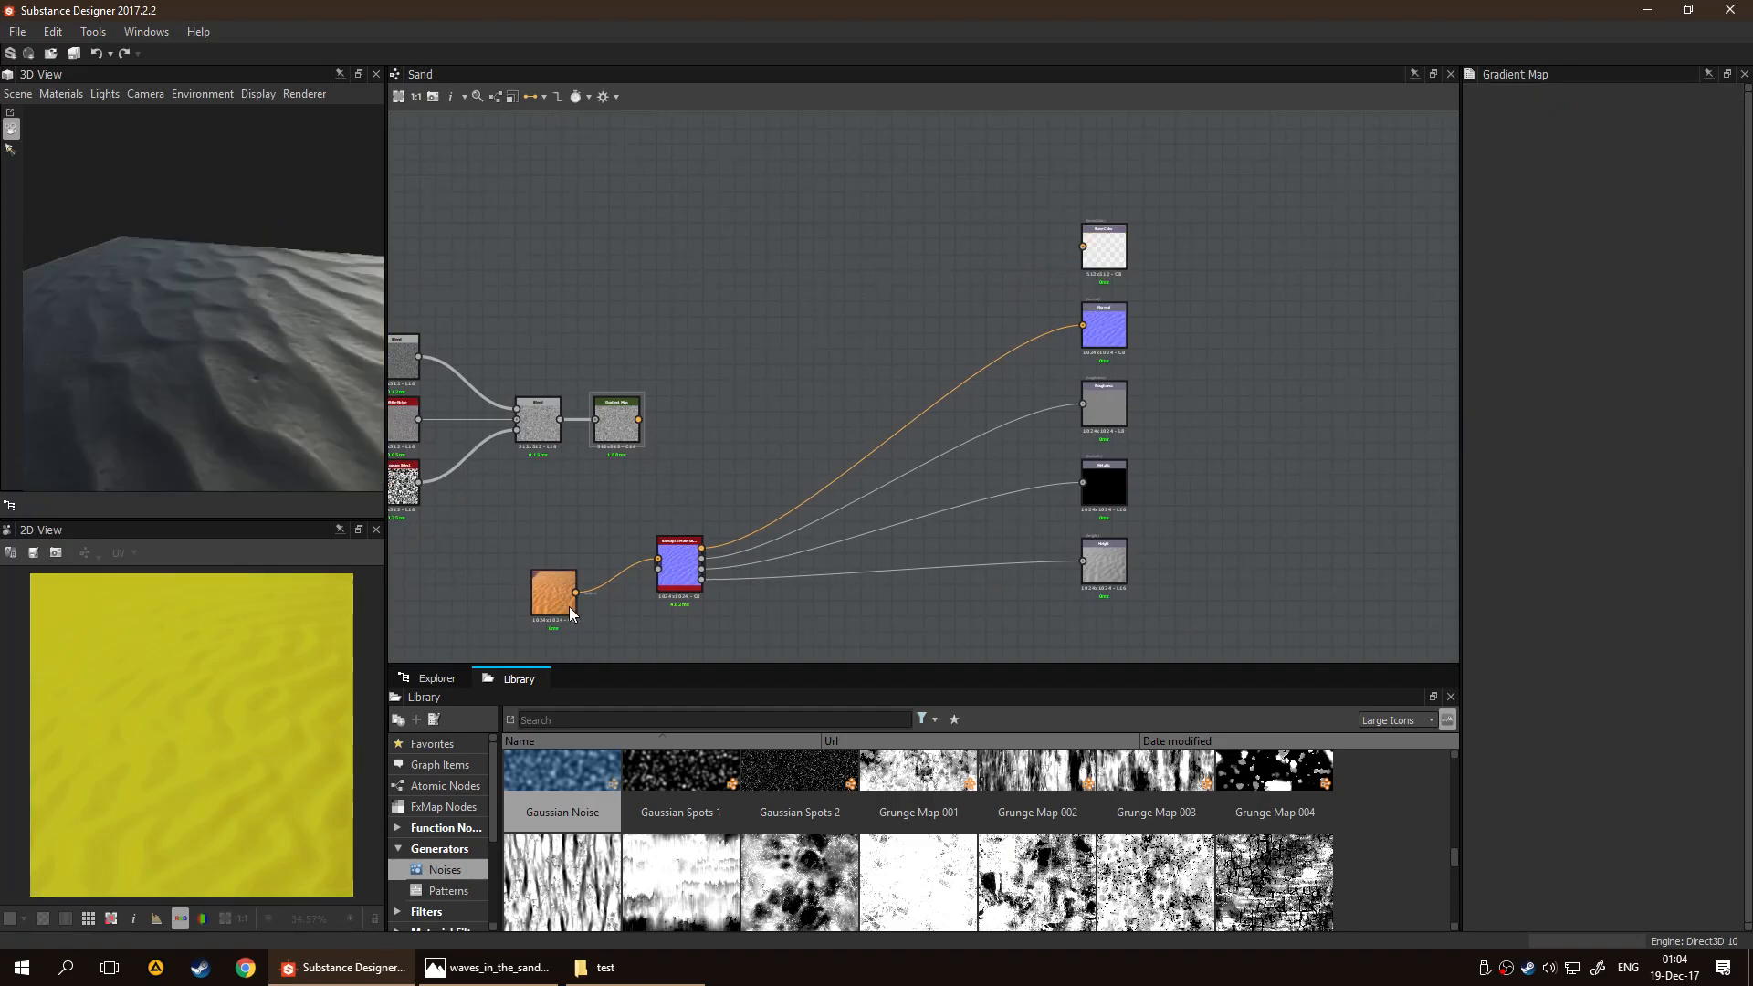
pyautogui.moveTo(575, 592); pyautogui.dragTo(1082, 247)
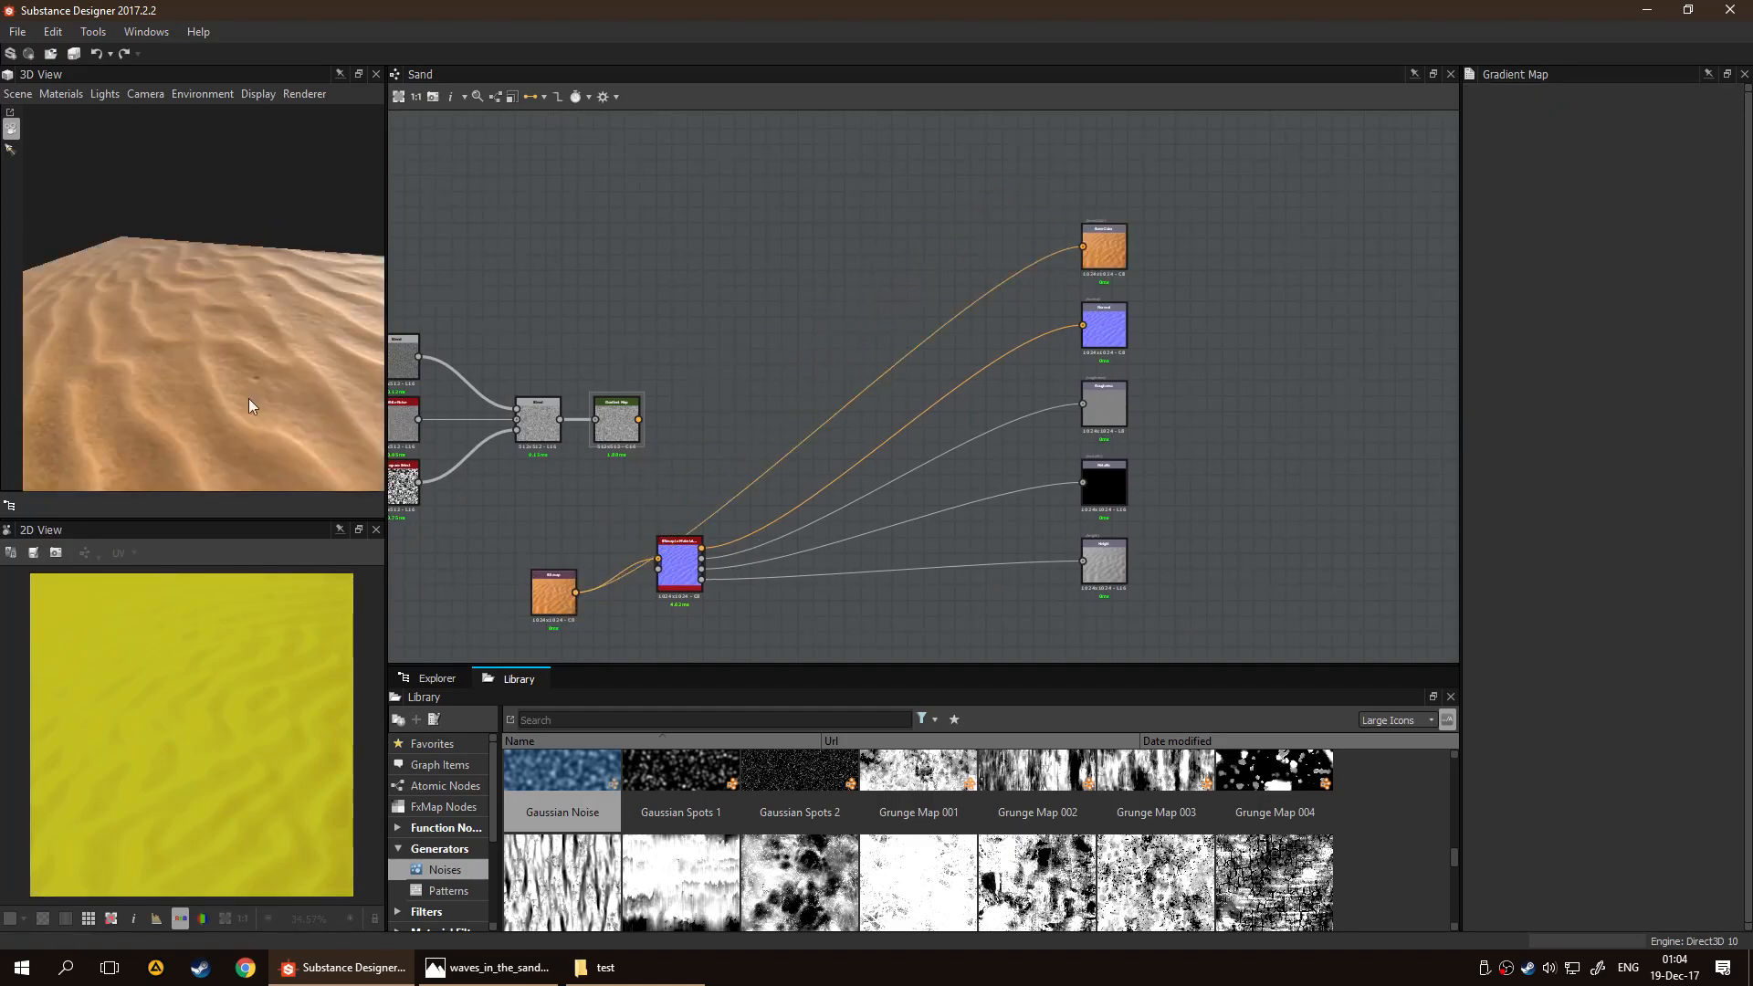
pyautogui.moveTo(230, 398); pyautogui.dragTo(285, 359)
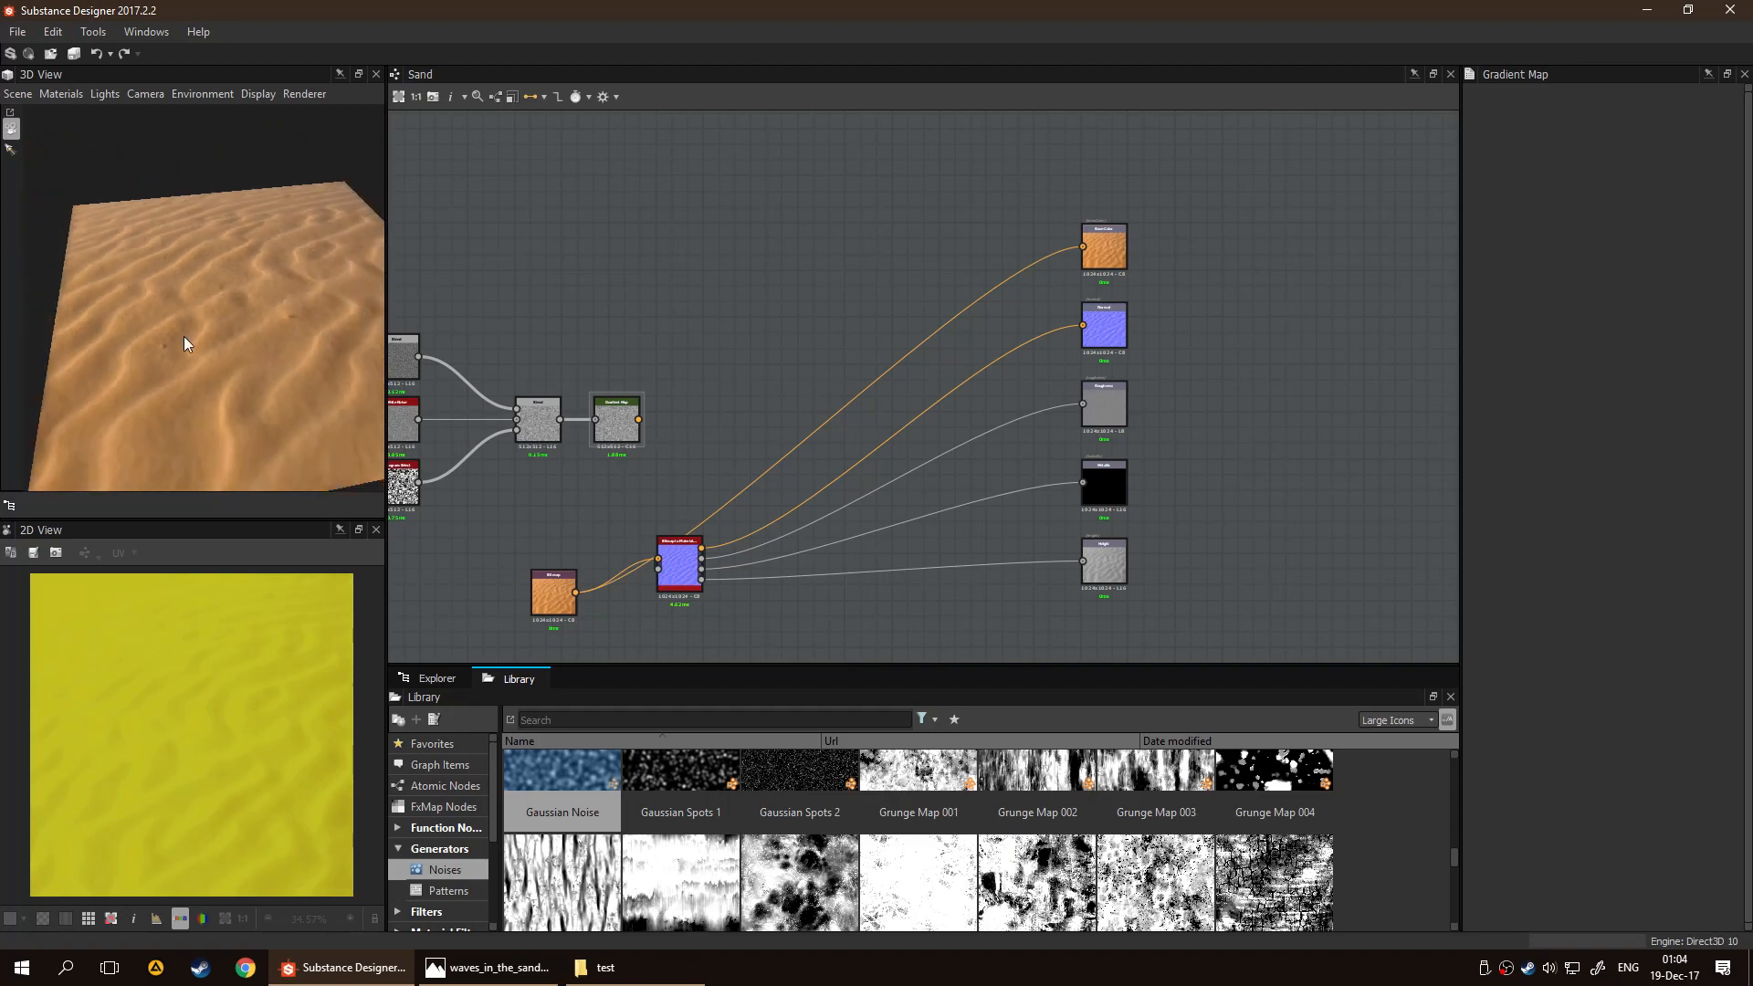
pyautogui.moveTo(117, 328); pyautogui.dragTo(254, 175)
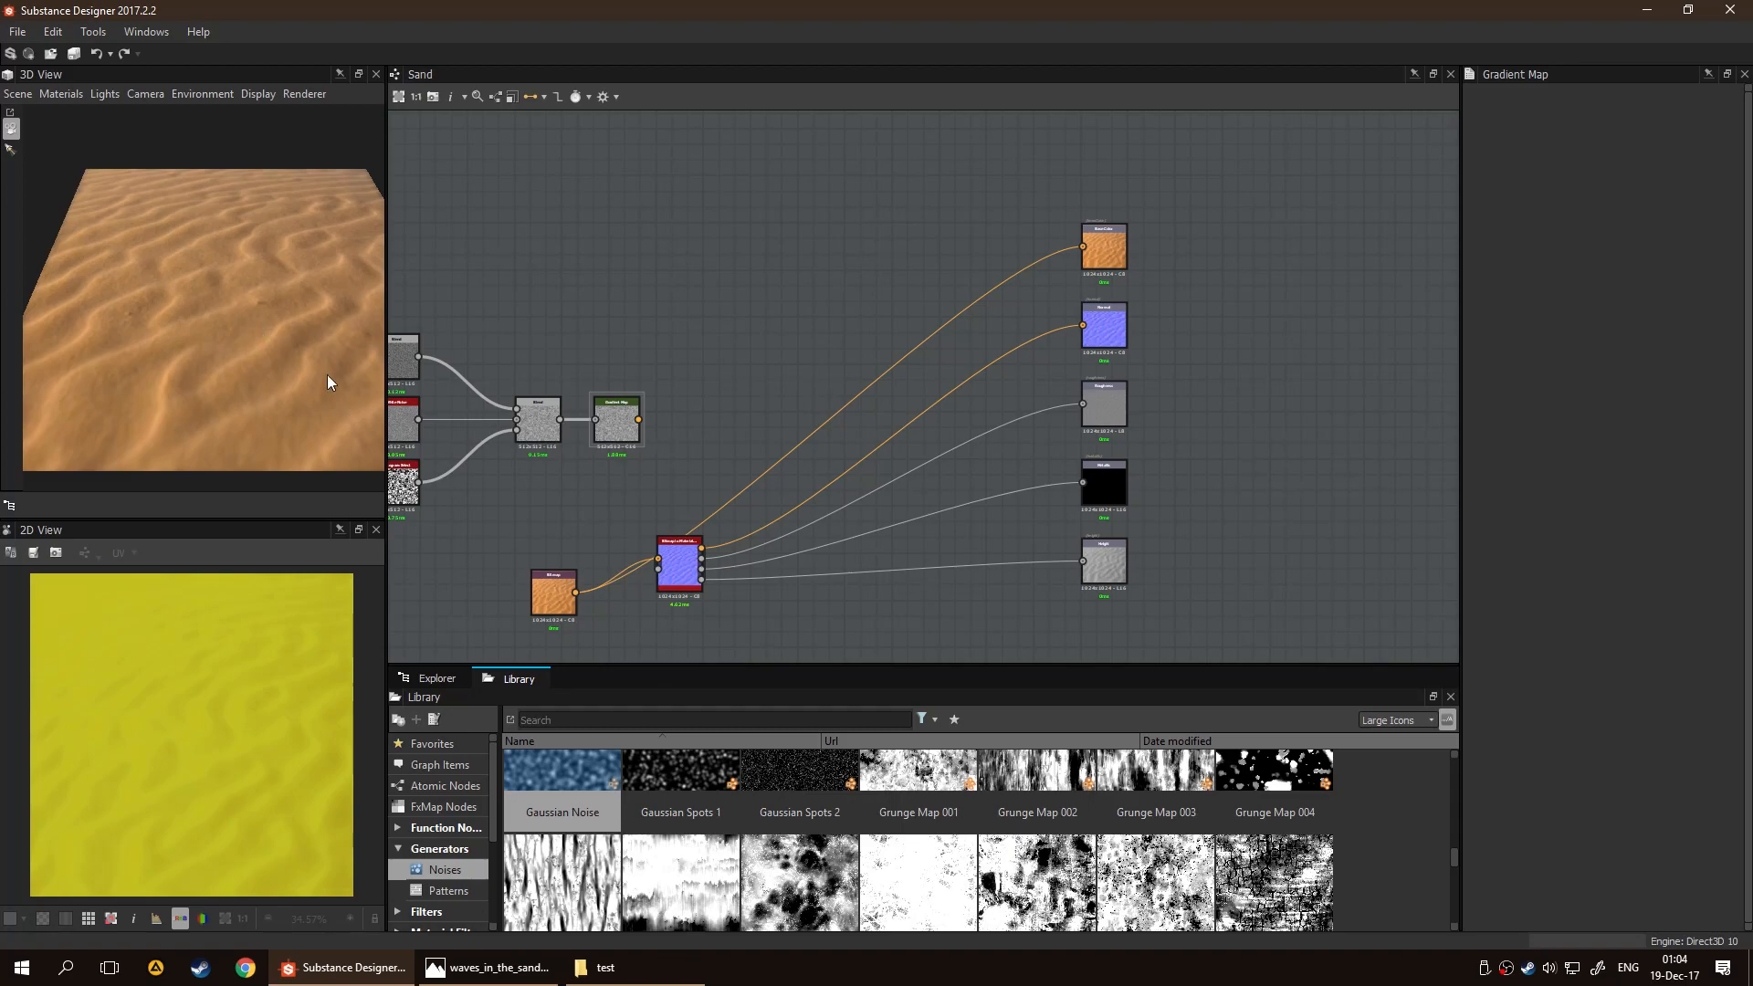
# Move the sand Bitmap node up beside the Bitmap to Material Light node and collapse the latter's Channels parameters
pyautogui.moveTo(538, 600); pyautogui.dragTo(554, 554)
pyautogui.click(678, 566)
pyautogui.scroll(-10, 1618, 643)
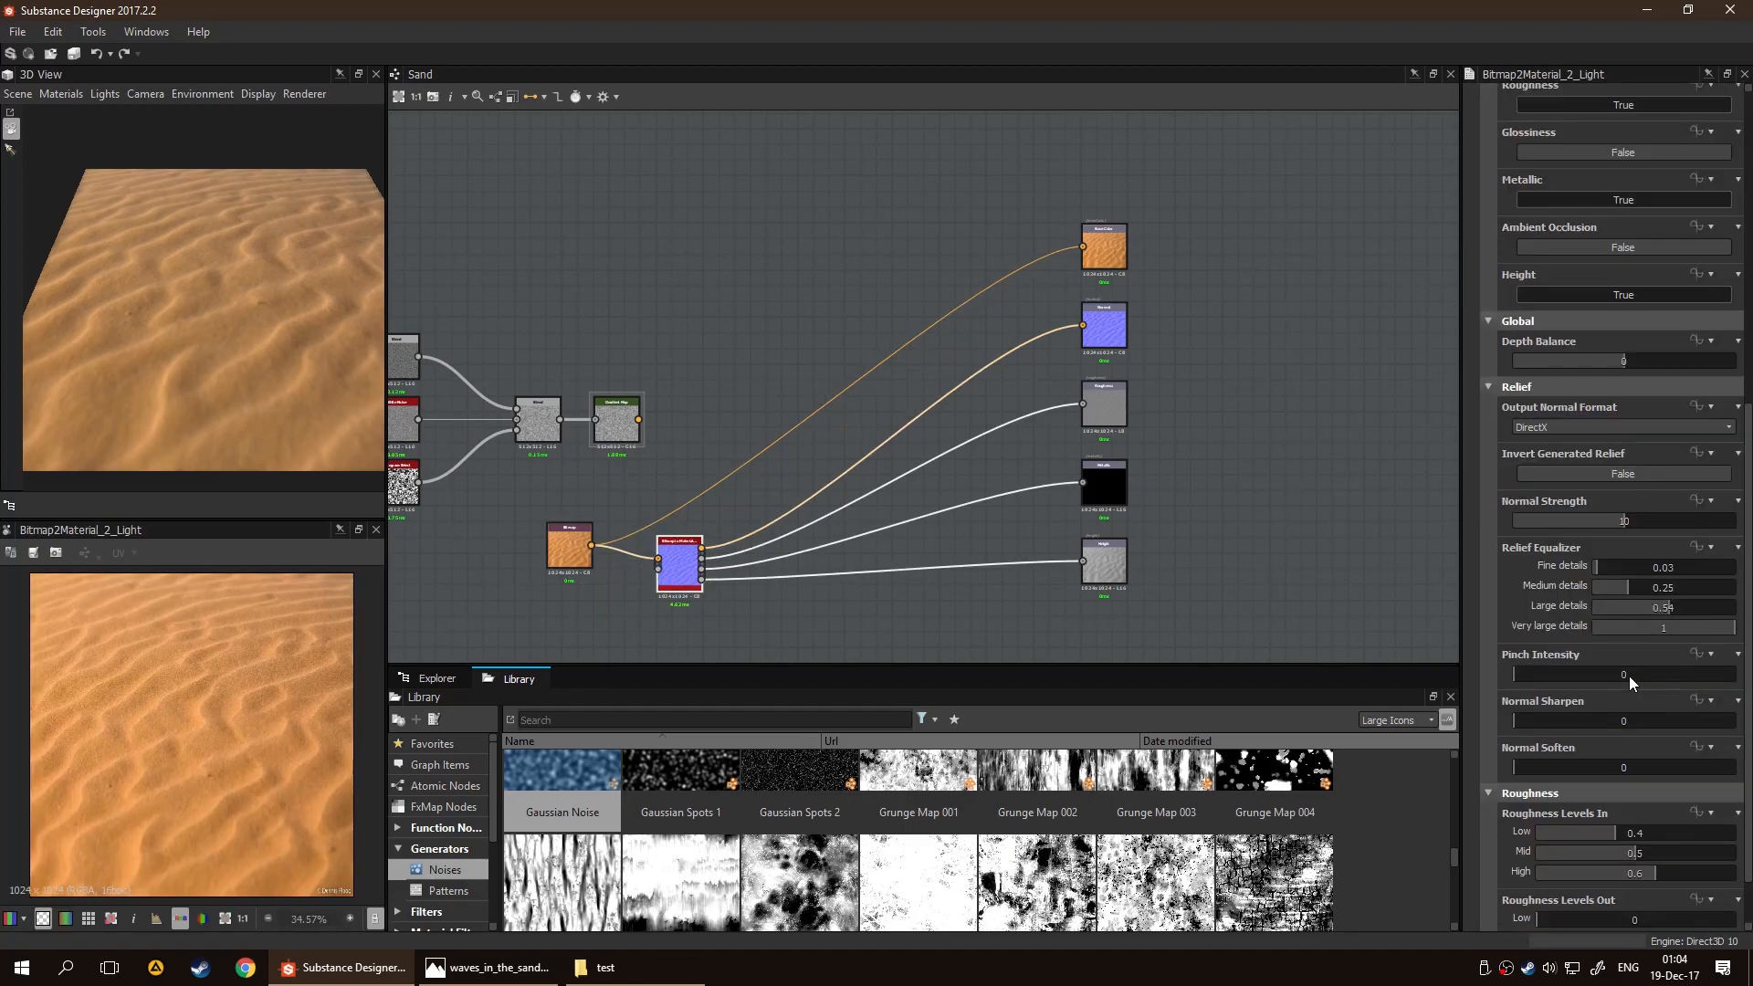
pyautogui.scroll(5, 1631, 682)
pyautogui.click(1482, 193)
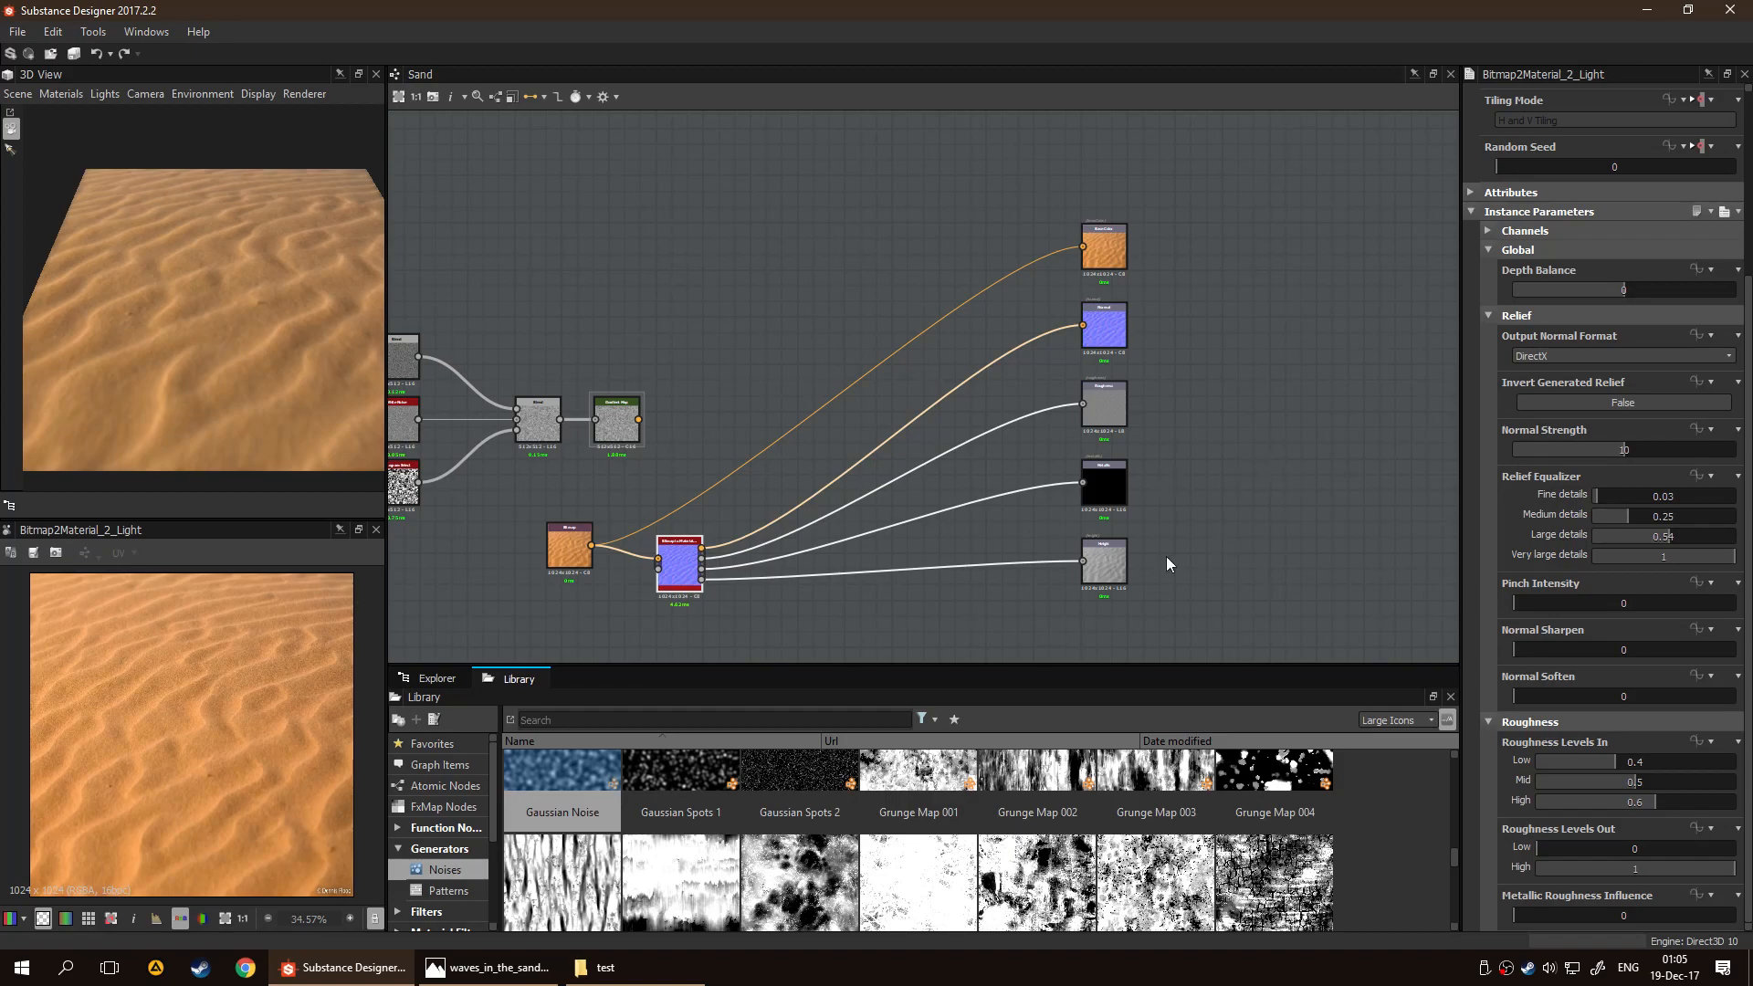
# Inspect the sand surface up close in 3D and preview the Normal, Roughness and Metallic output maps
pyautogui.scroll(1, 724, 484)
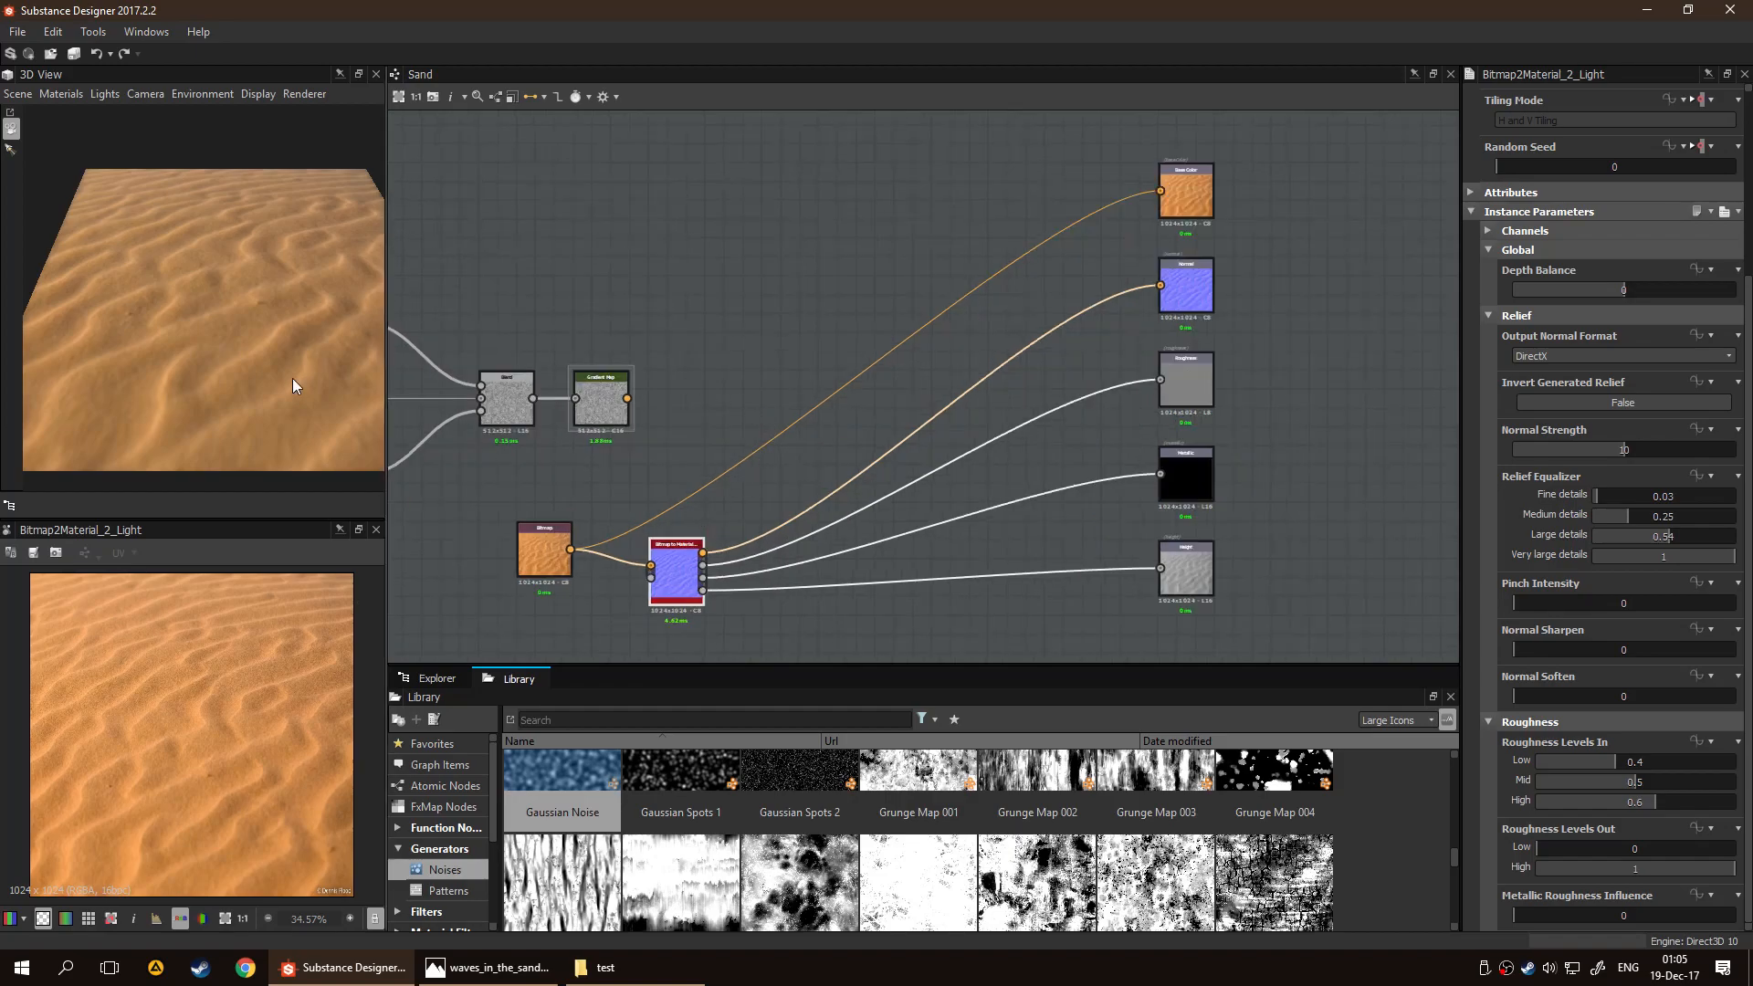
pyautogui.moveTo(235, 372); pyautogui.dragTo(245, 337)
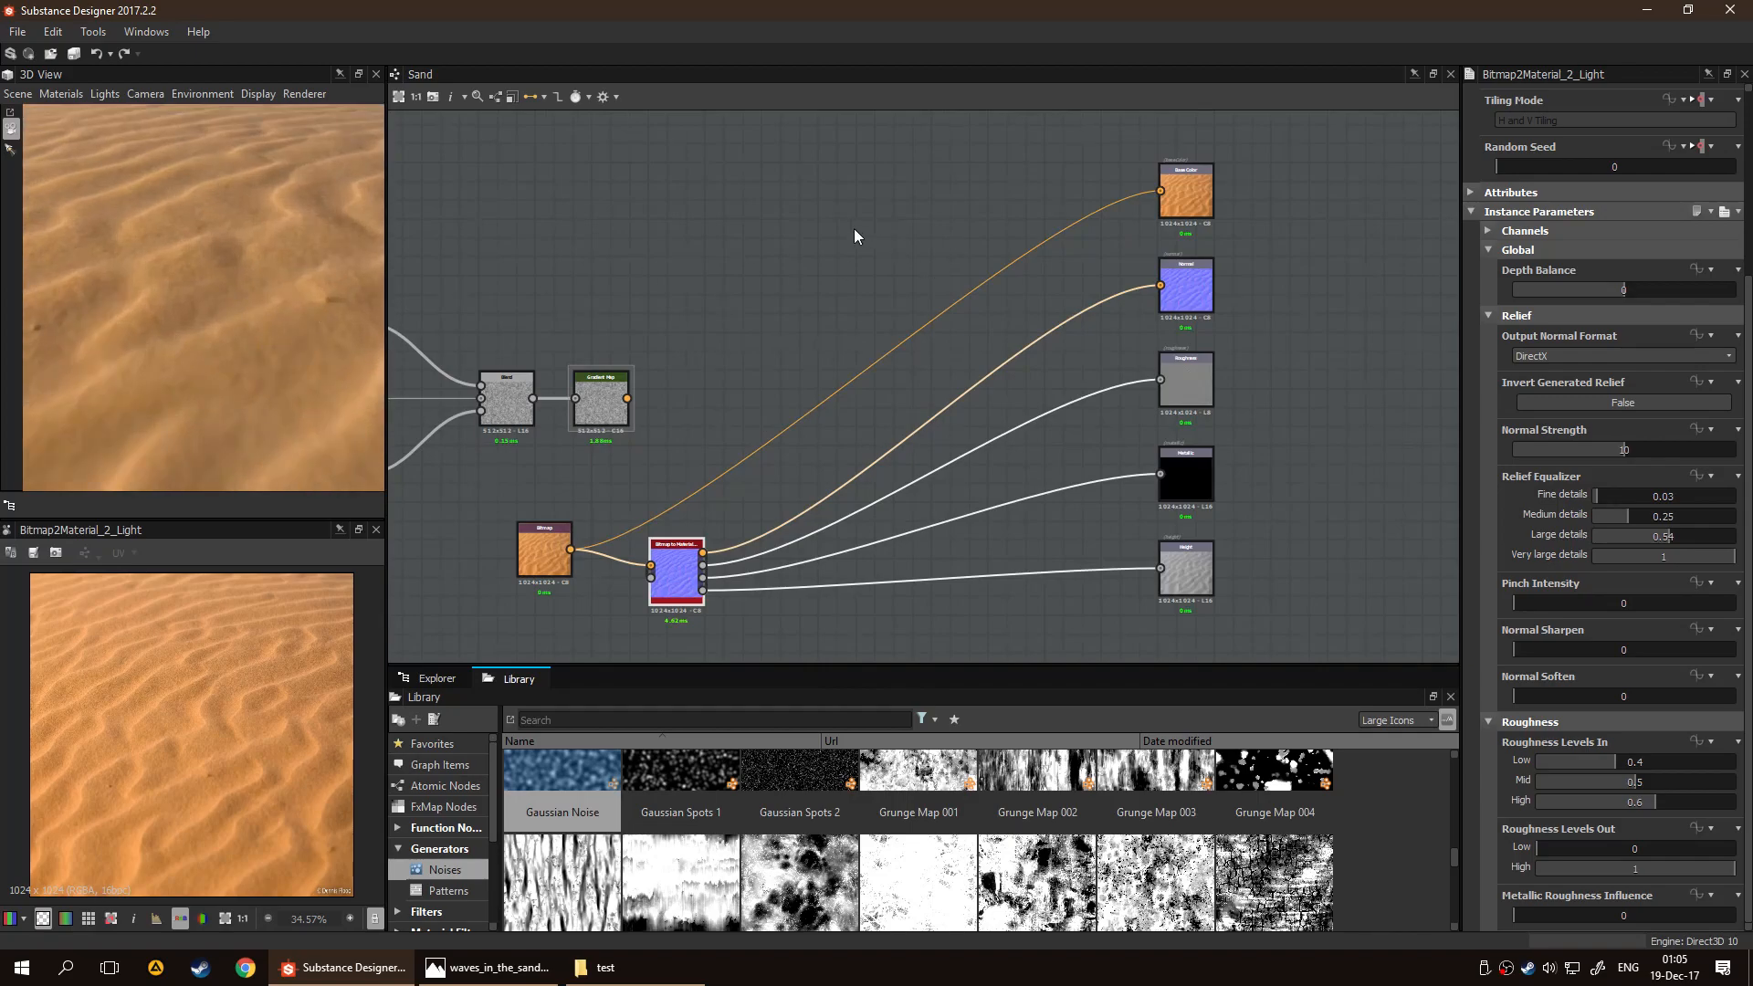
pyautogui.moveTo(838, 160); pyautogui.dragTo(862, 648)
pyautogui.doubleClick(1196, 283)
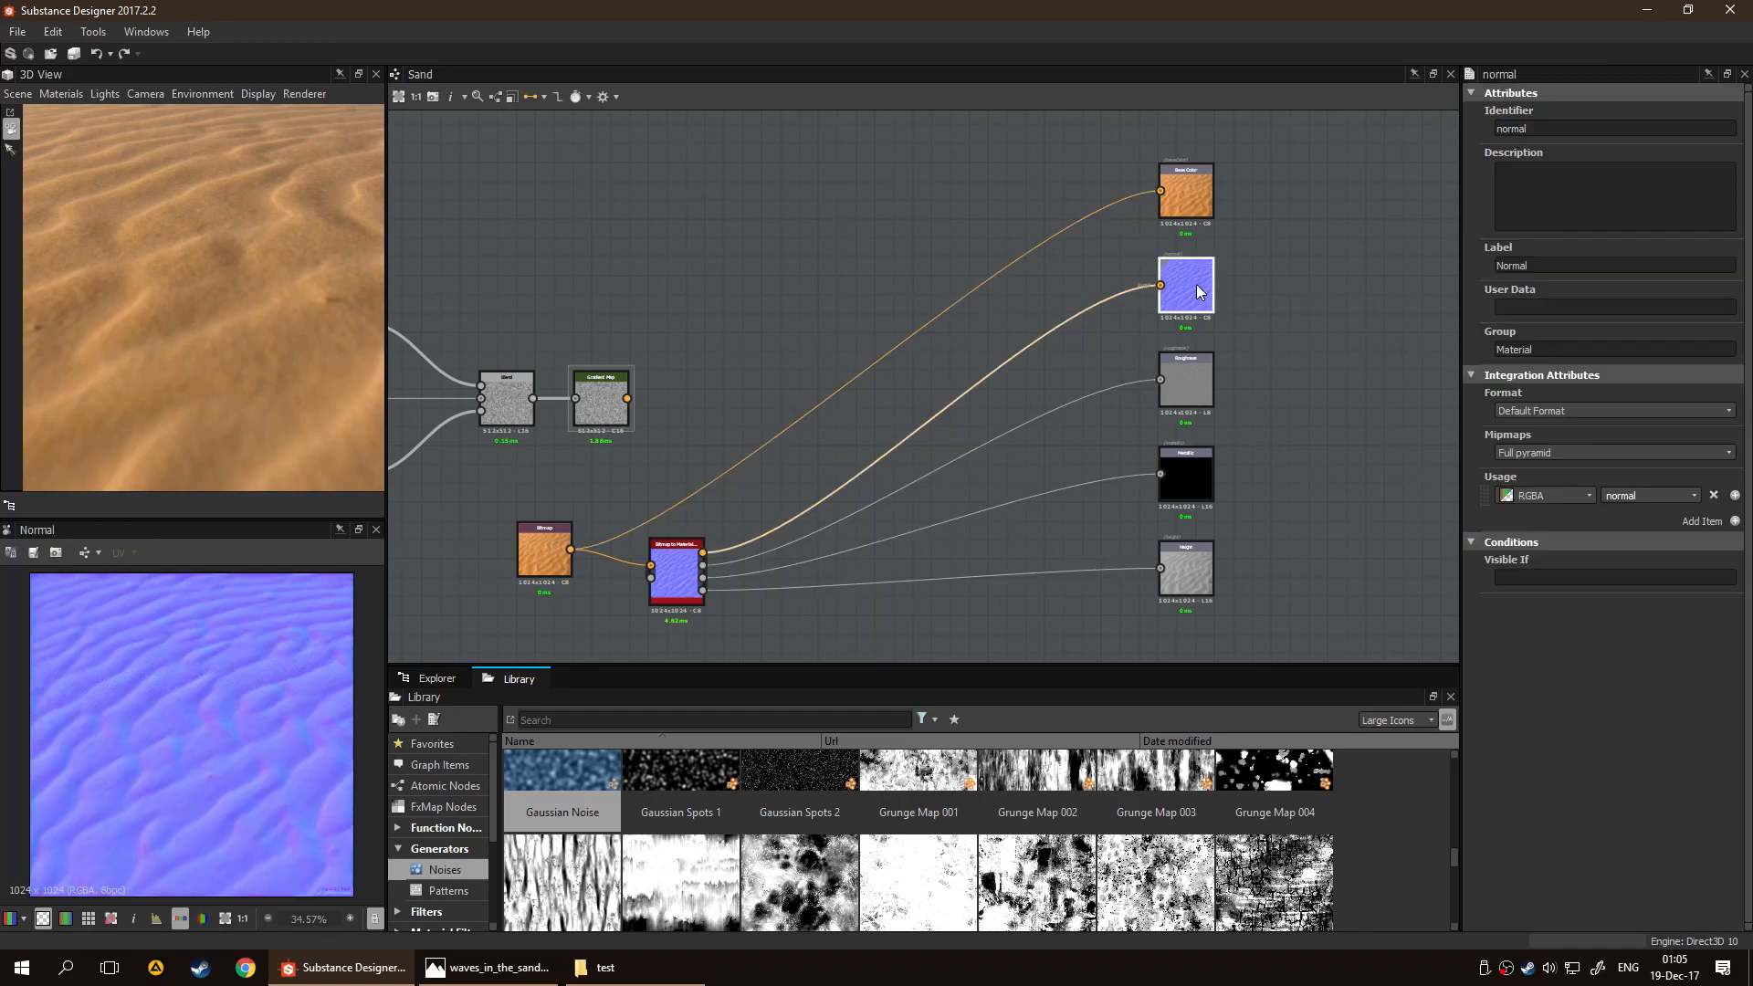
pyautogui.doubleClick(1175, 378)
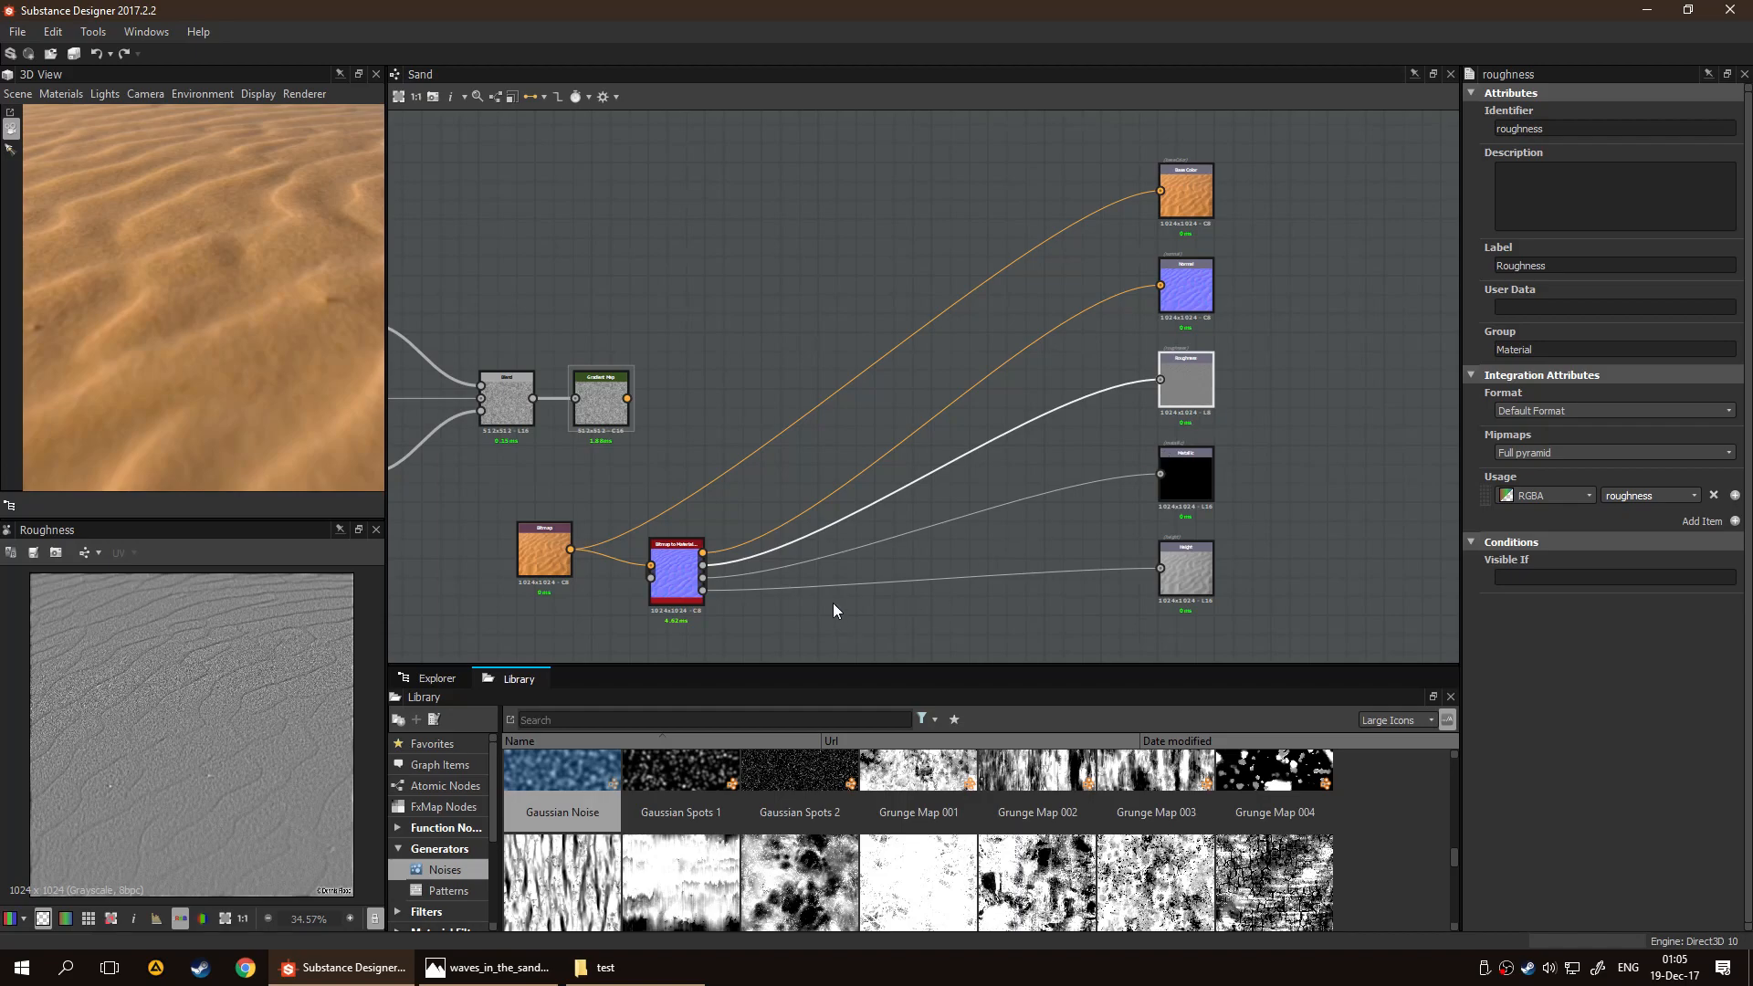
pyautogui.doubleClick(1193, 478)
pyautogui.moveTo(225, 438); pyautogui.dragTo(266, 323)
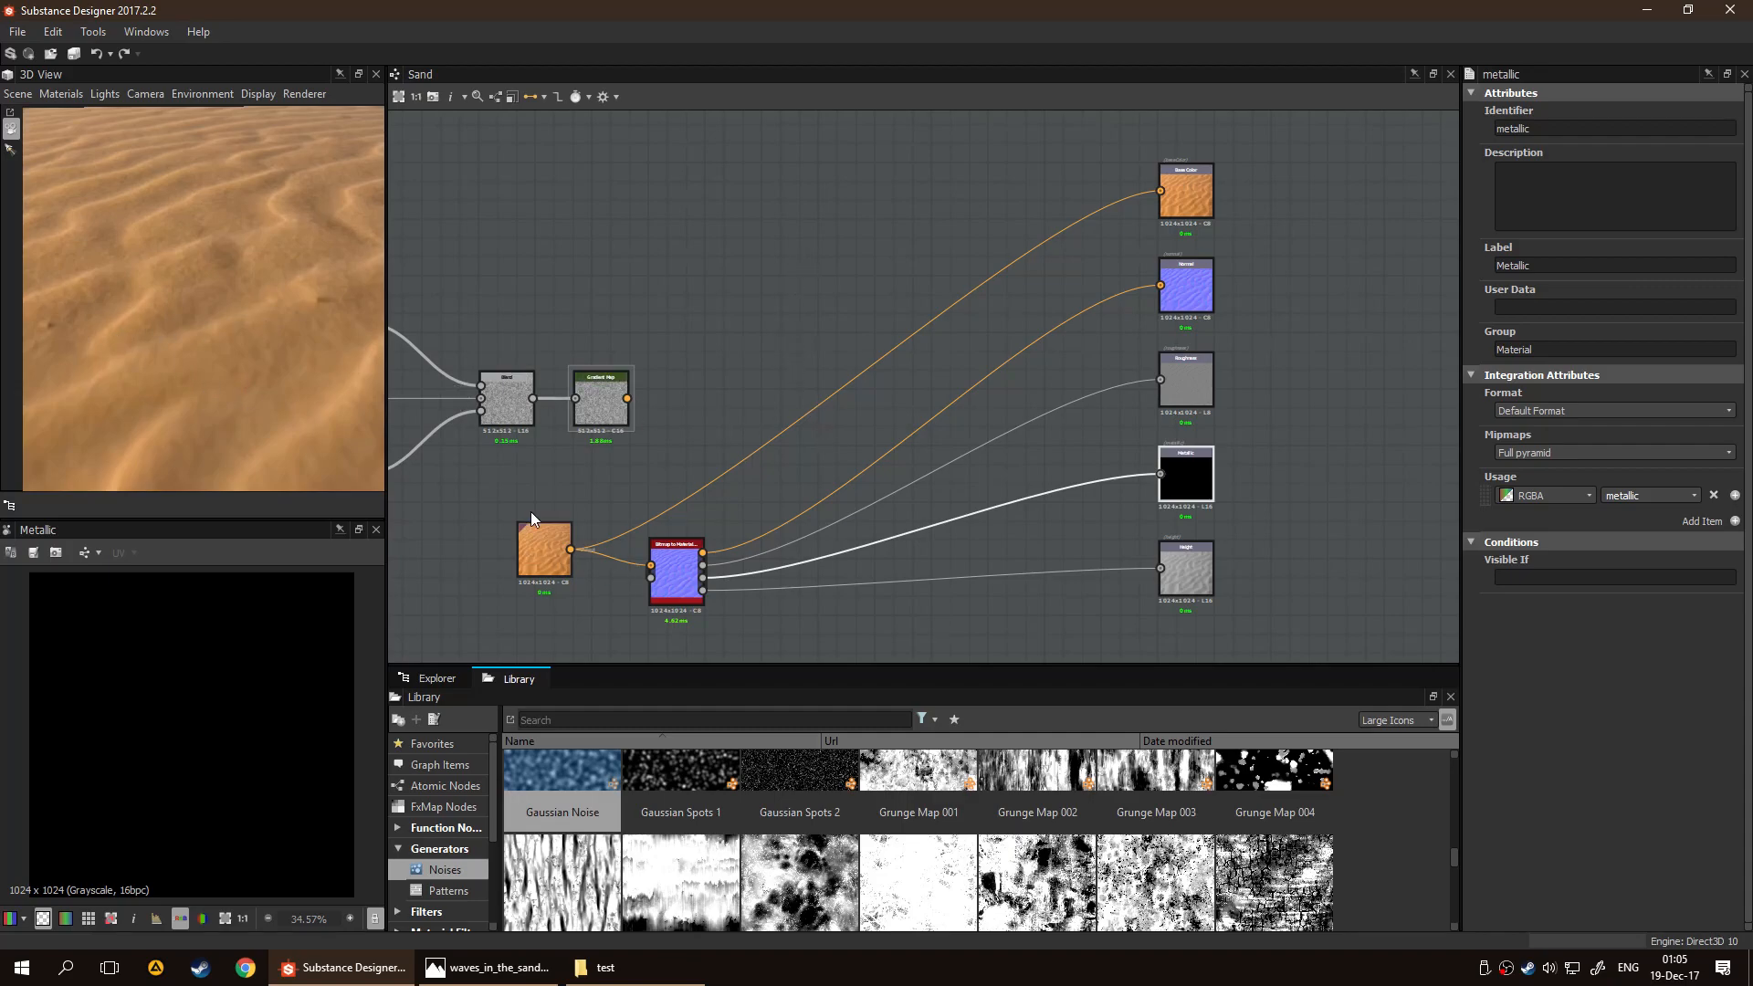
# Delete the sand Bitmap and Bitmap to Material Light nodes, leaving the noise nodes and the outputs
pyautogui.moveTo(824, 449); pyautogui.dragTo(936, 376, button='middle')
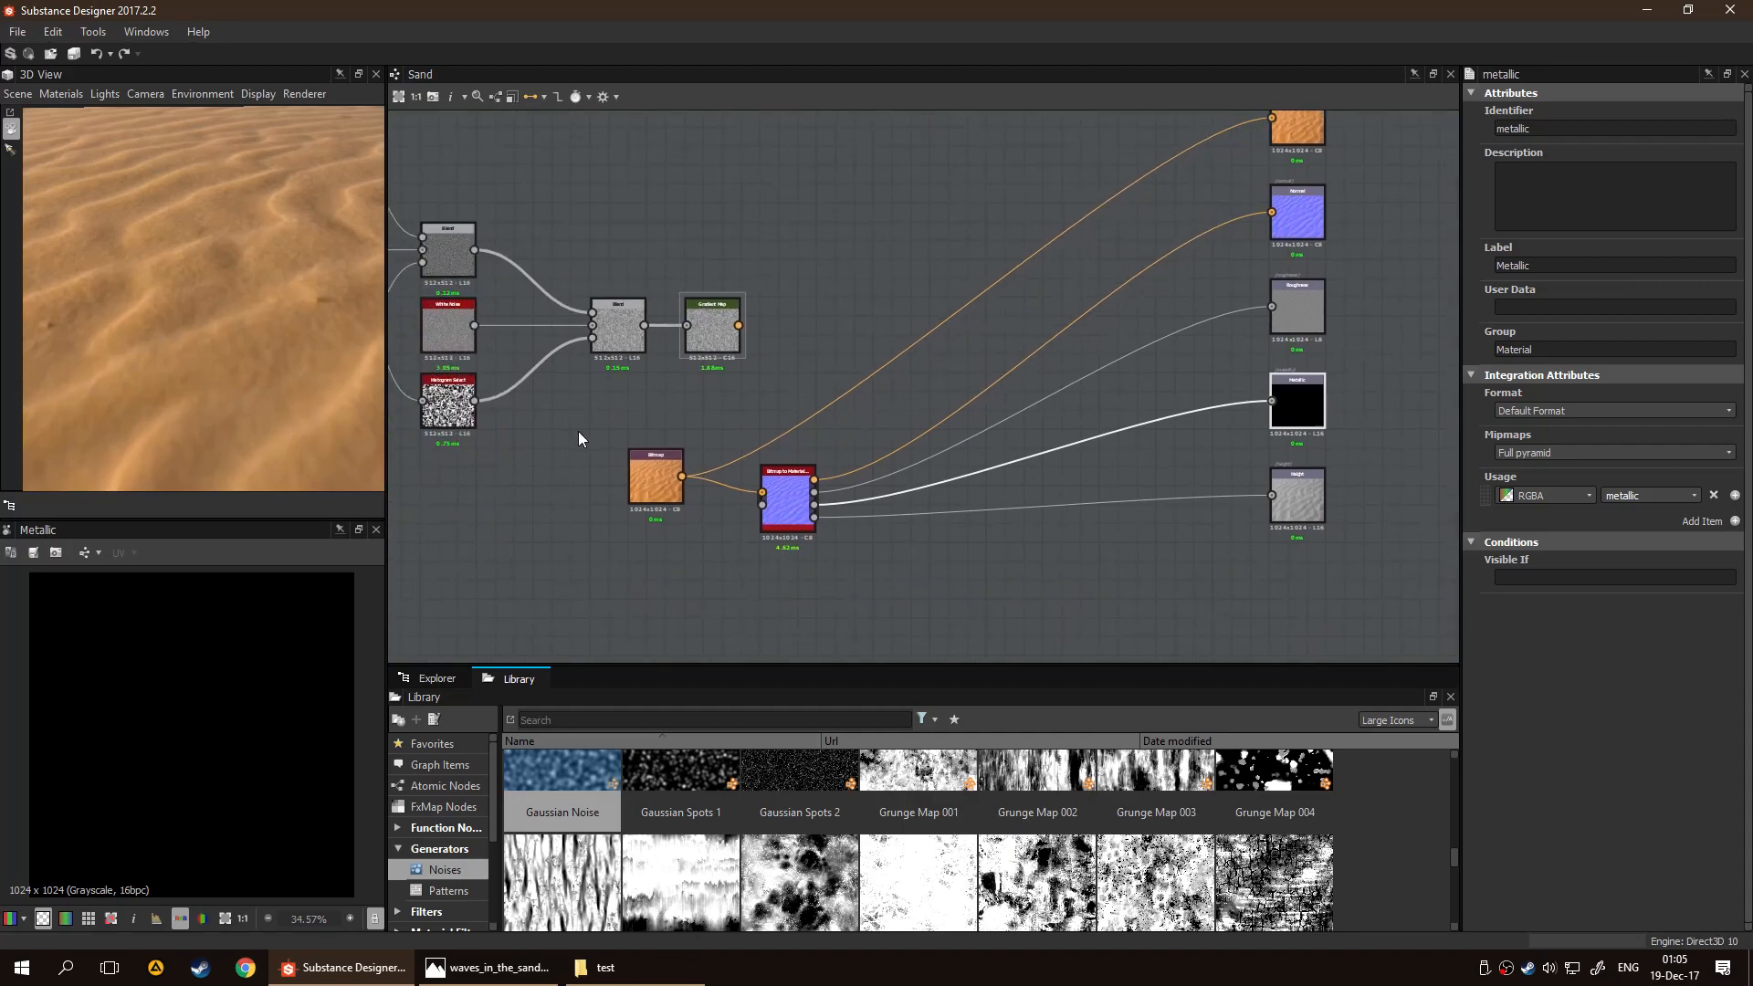
pyautogui.press('Delete')
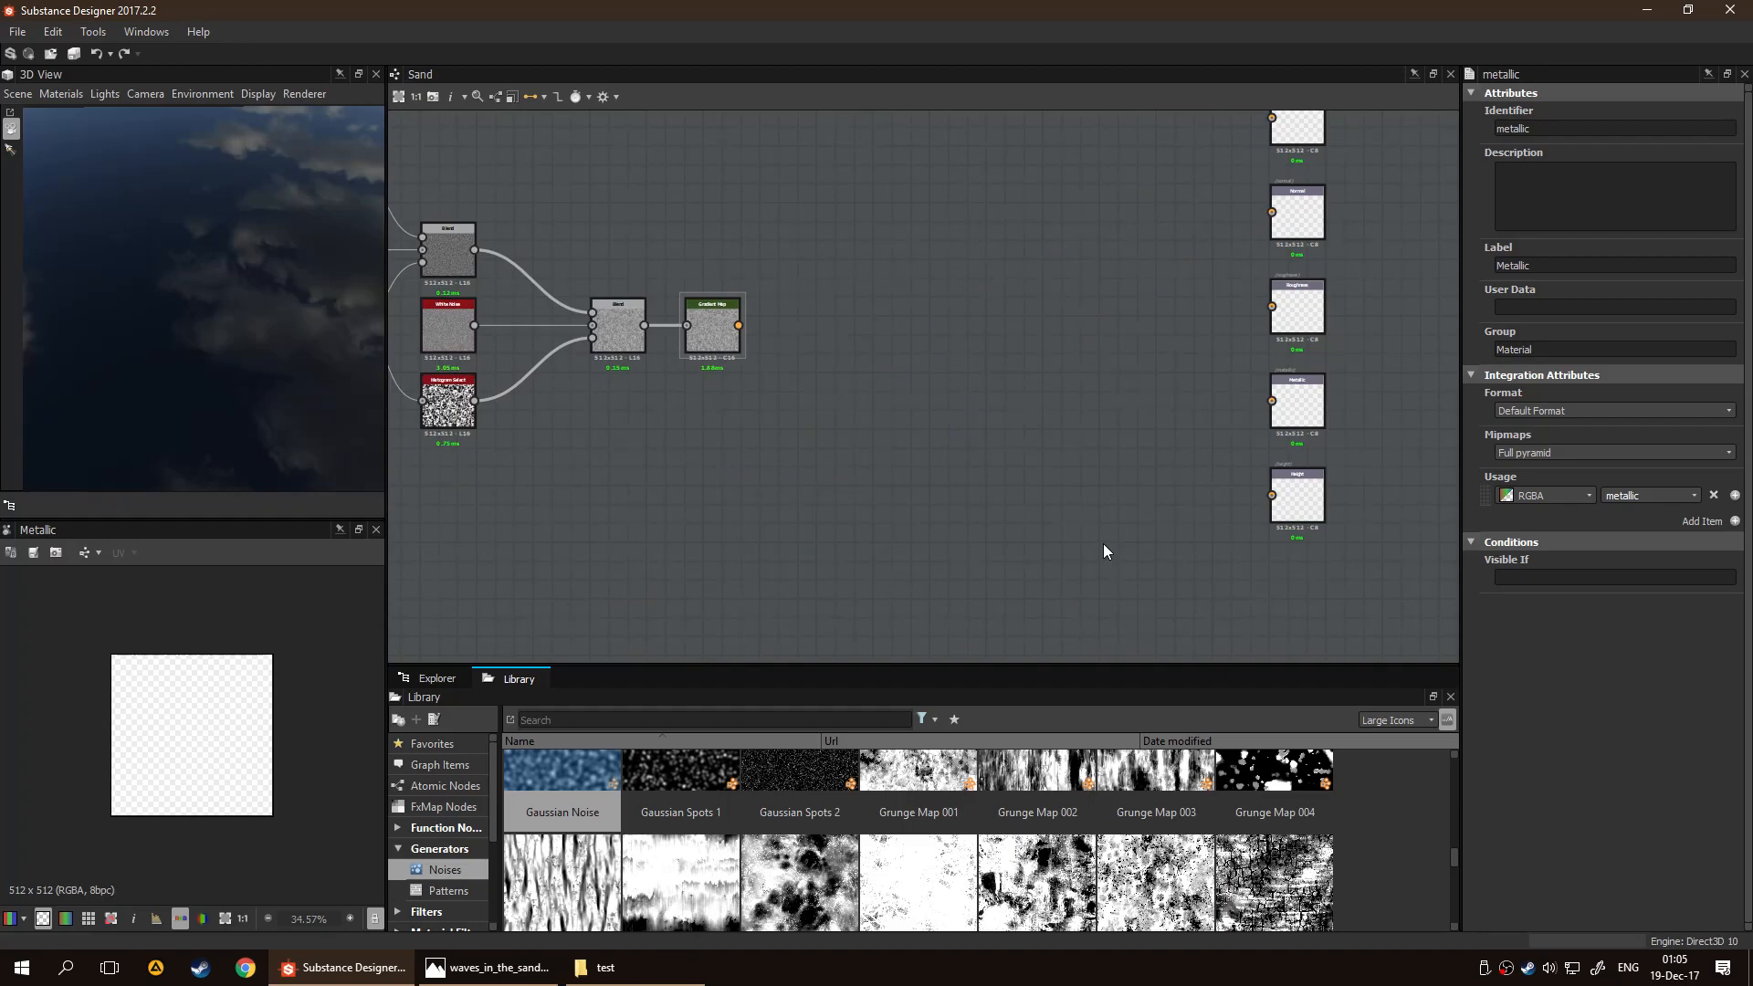
pyautogui.moveTo(966, 356); pyautogui.dragTo(1011, 457, button='middle')
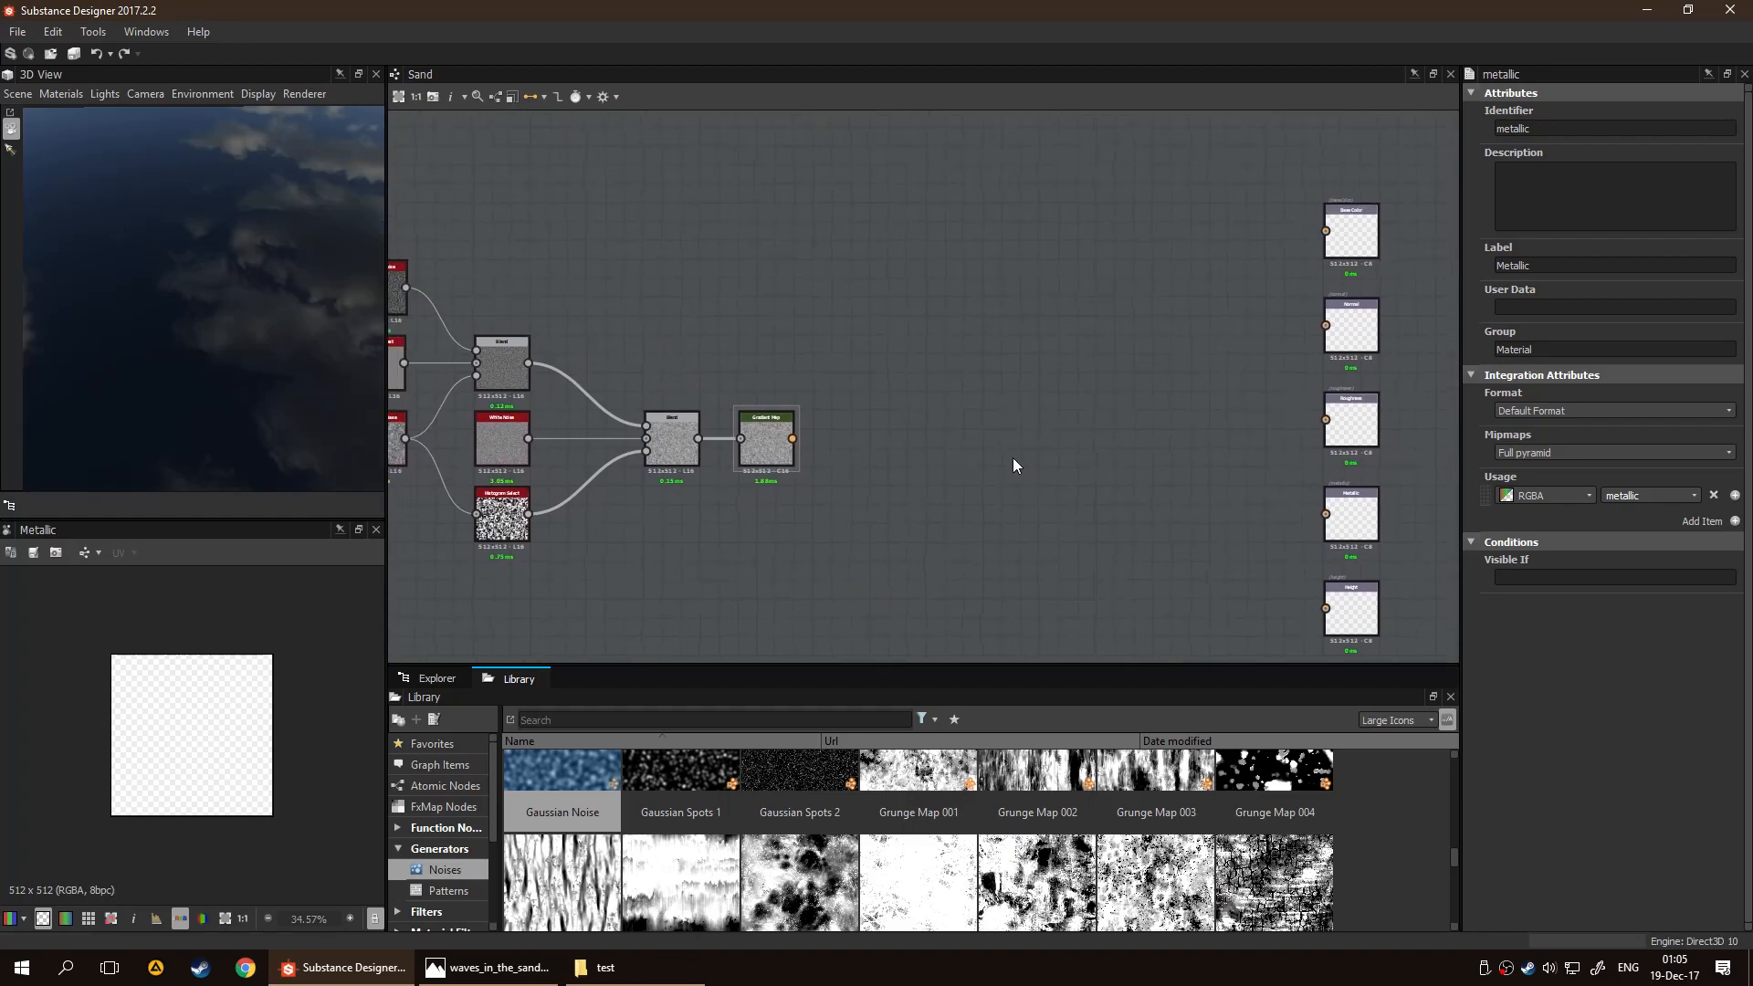
pyautogui.moveTo(1125, 416); pyautogui.dragTo(1157, 418, button='middle')
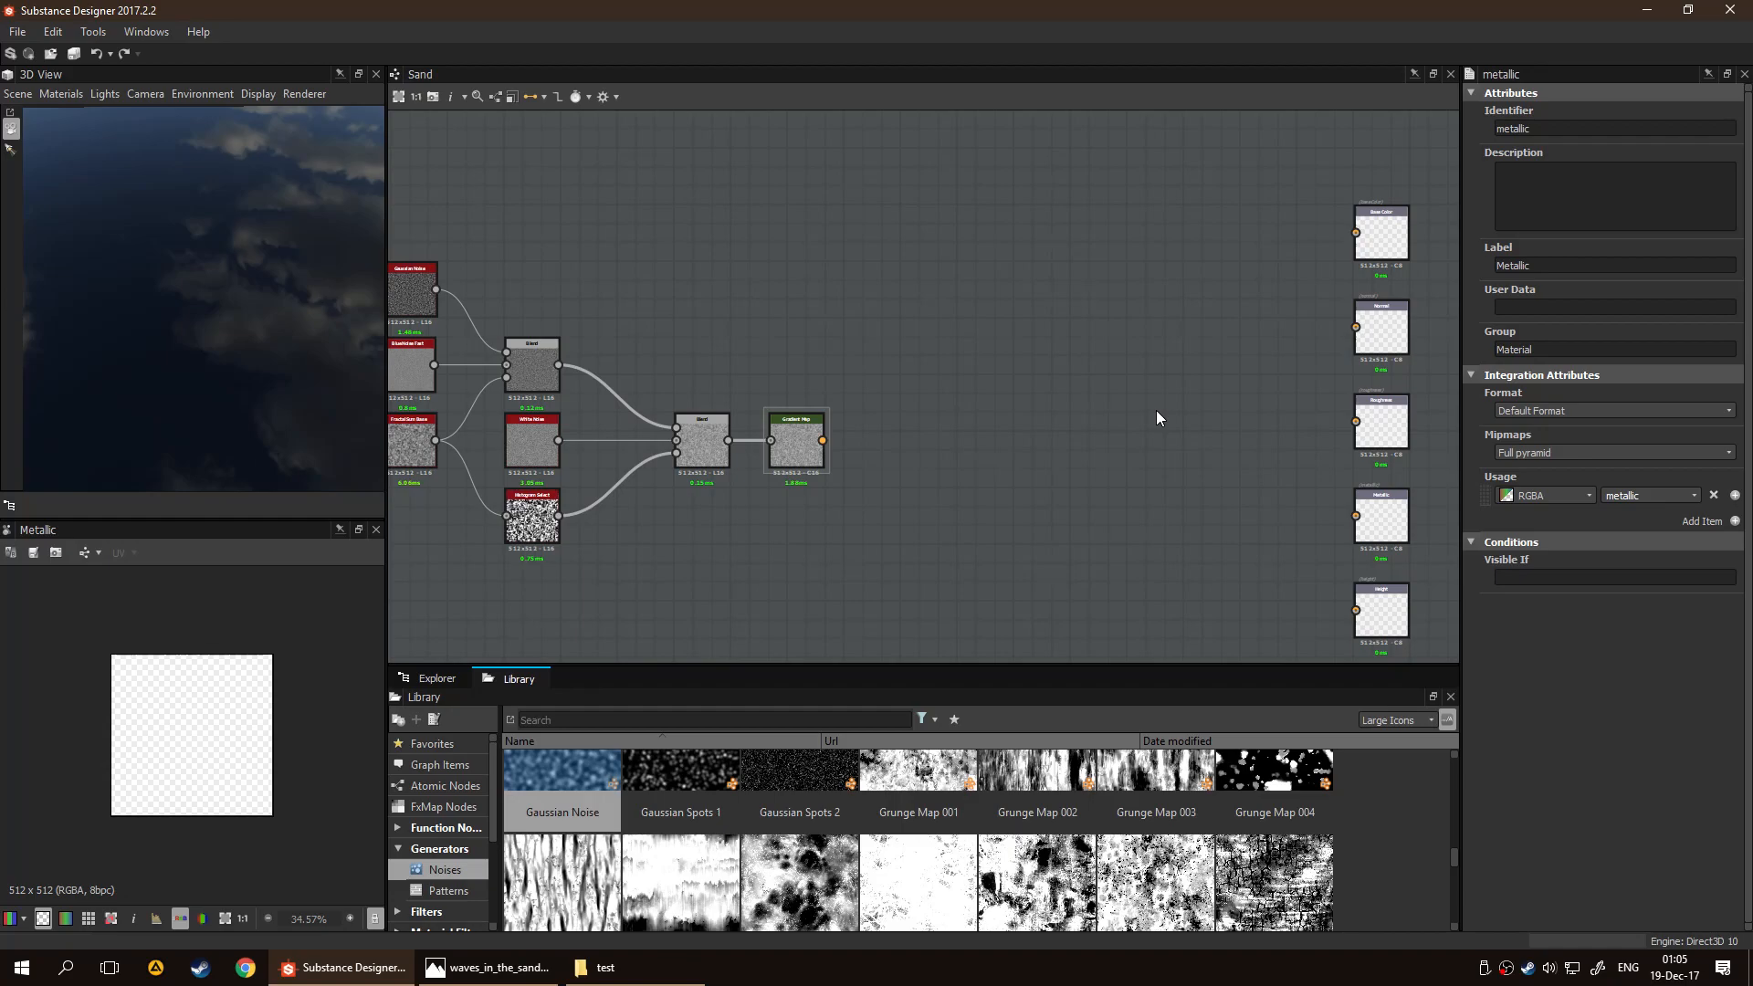
# Arrange the waves_in_the_sand_6044.jpg photo and Substance Designer side by side and open the Gradient Map node's gradient editor
pyautogui.moveTo(964, 375); pyautogui.dragTo(850, 407, button='middle')
pyautogui.click(683, 470)
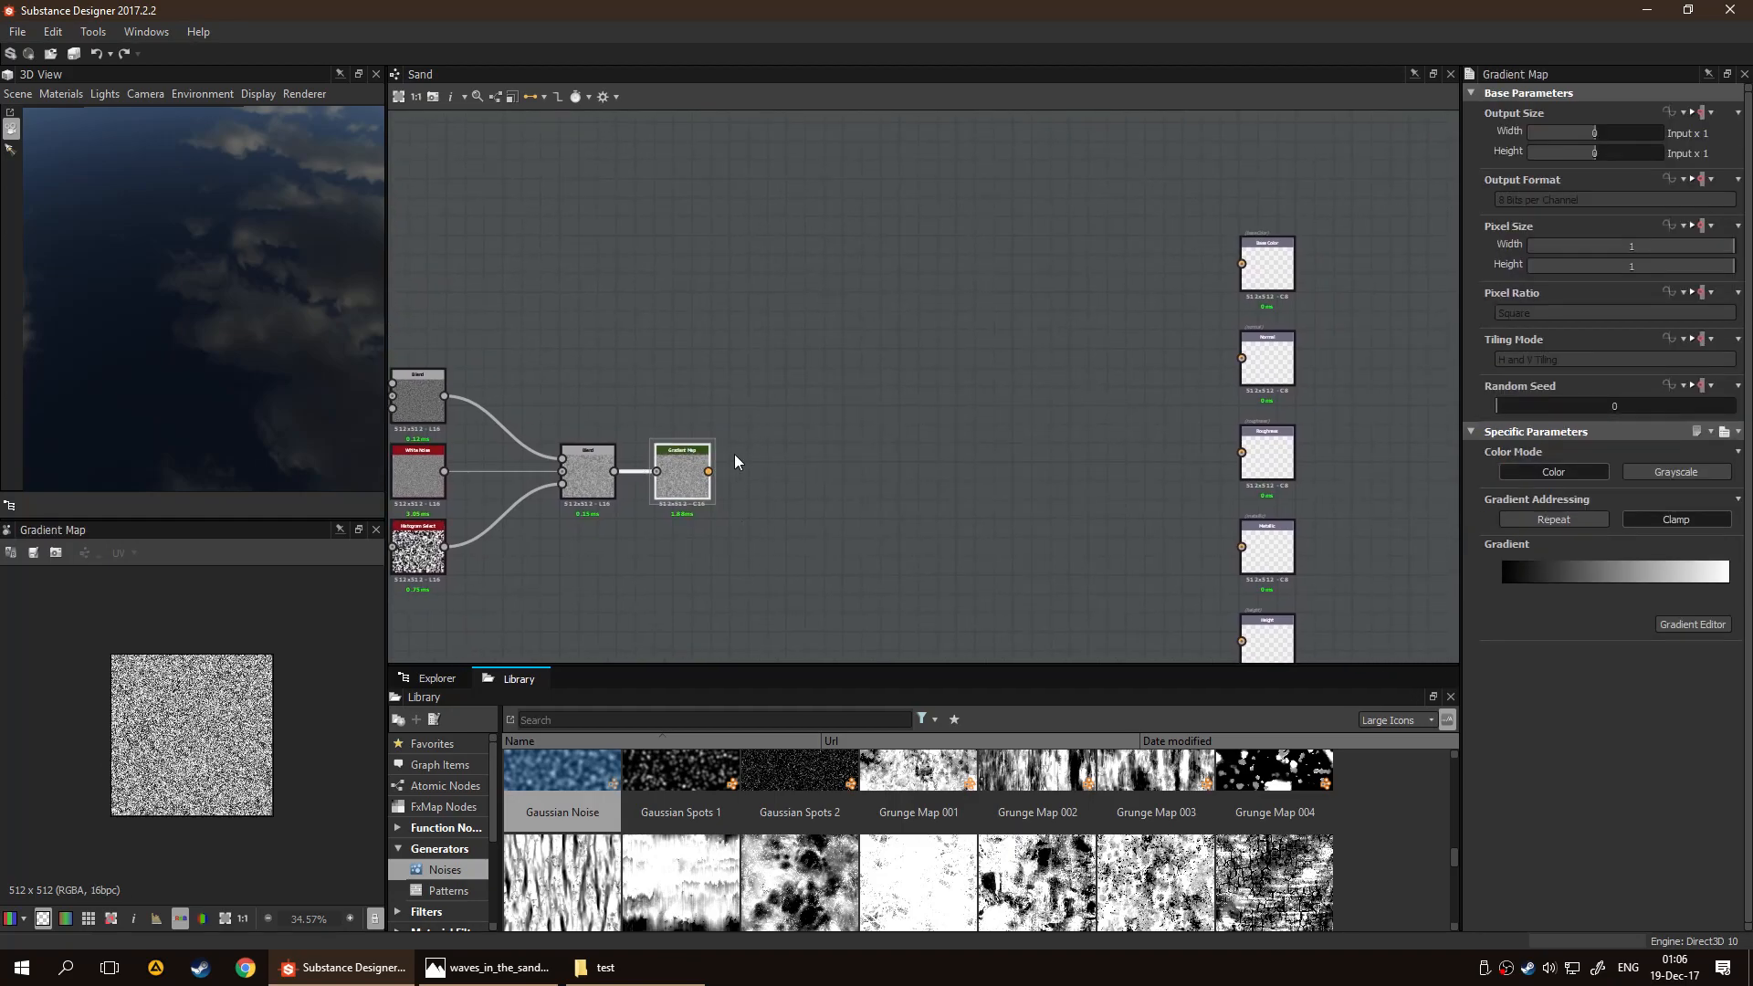
pyautogui.click(486, 967)
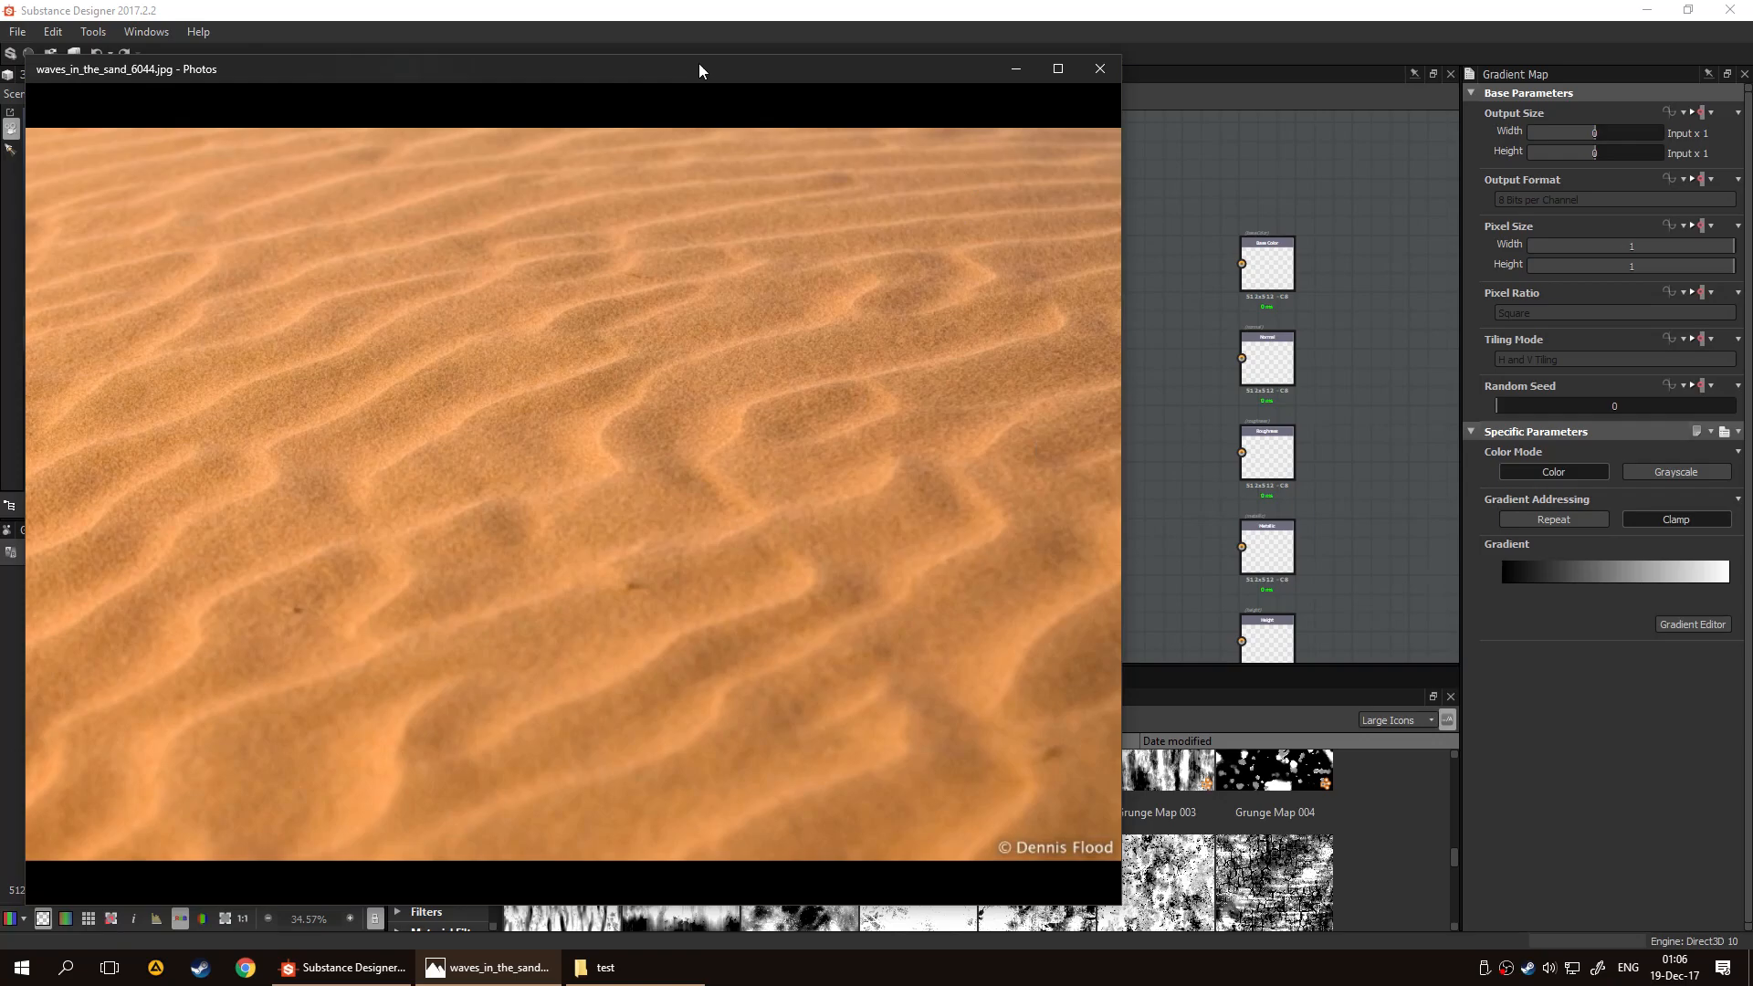
pyautogui.moveTo(698, 71); pyautogui.dragTo(1, 228)
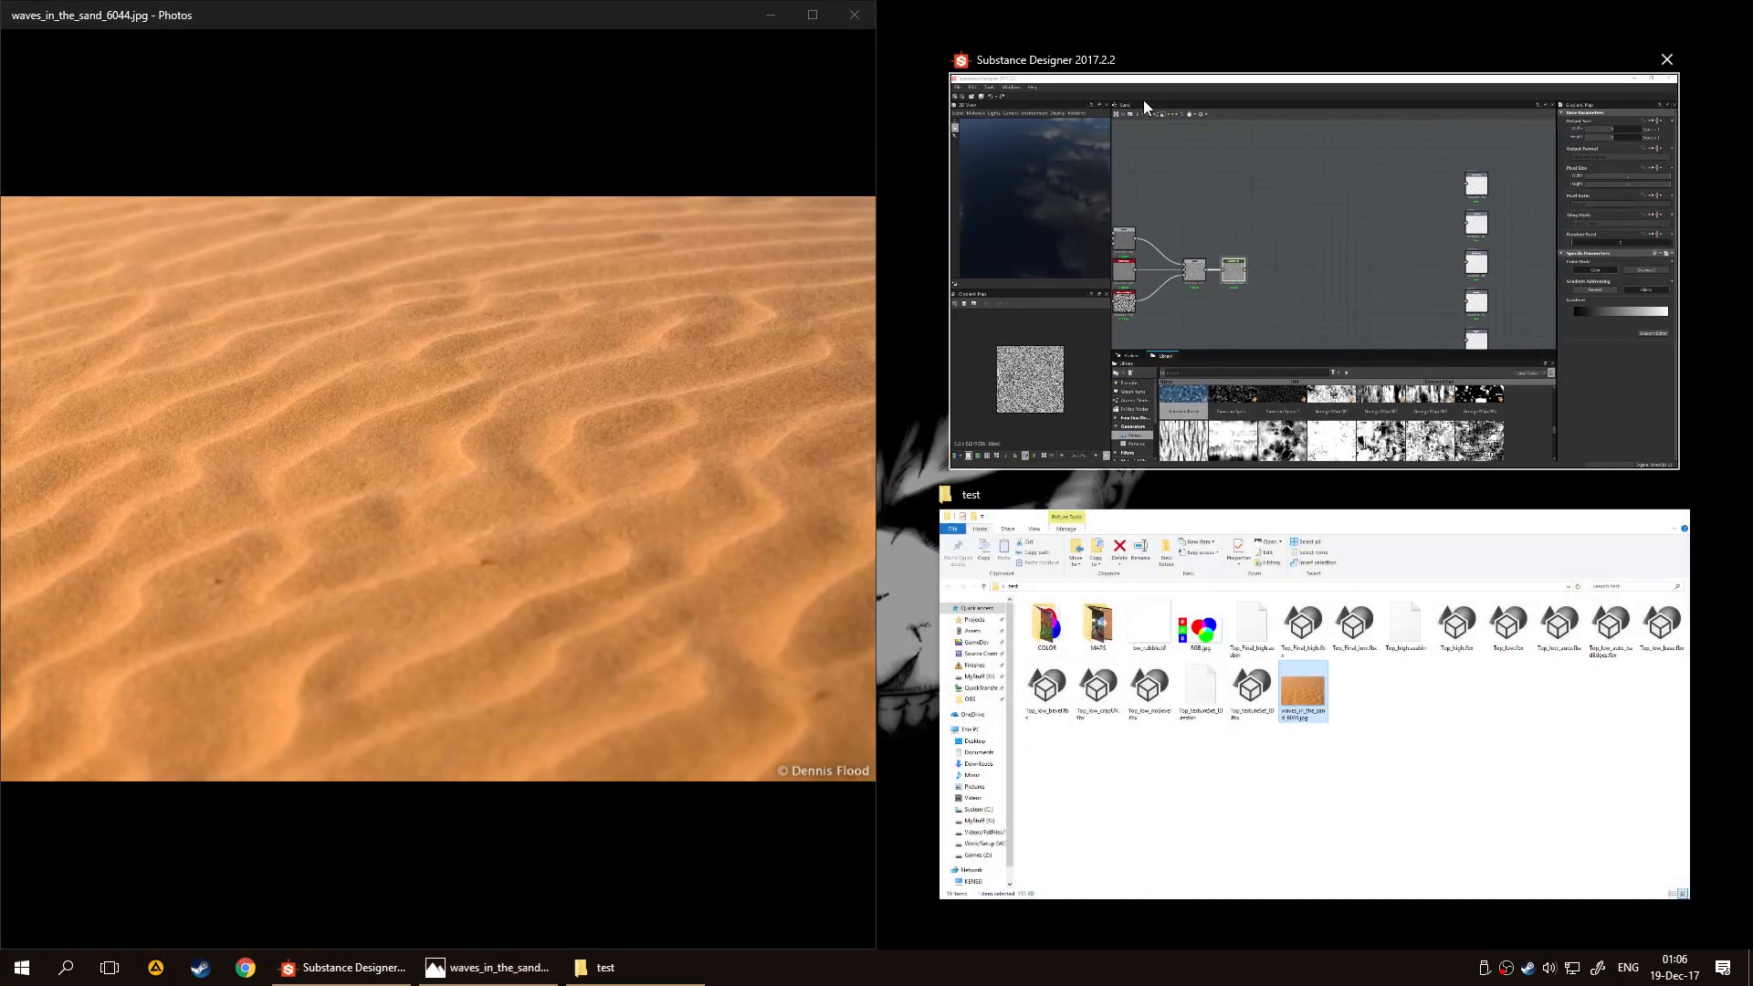
pyautogui.click(1175, 301)
pyautogui.click(1730, 632)
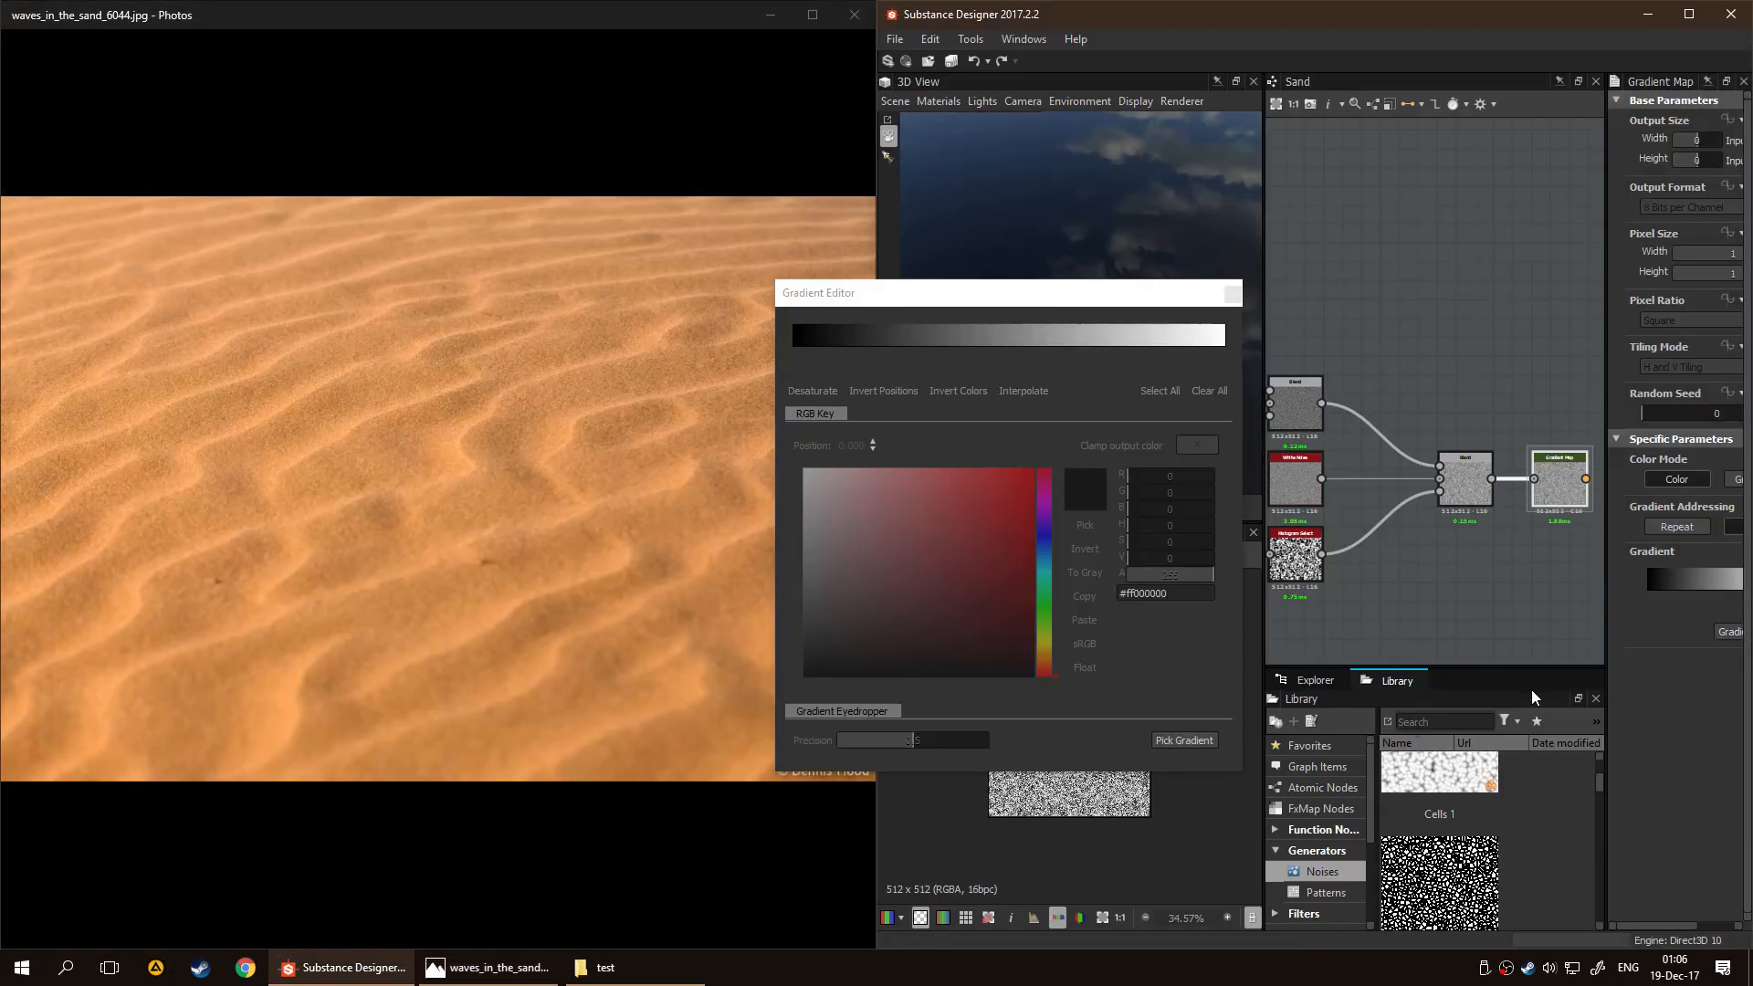
pyautogui.moveTo(959, 302); pyautogui.dragTo(1071, 265)
pyautogui.click(1295, 704)
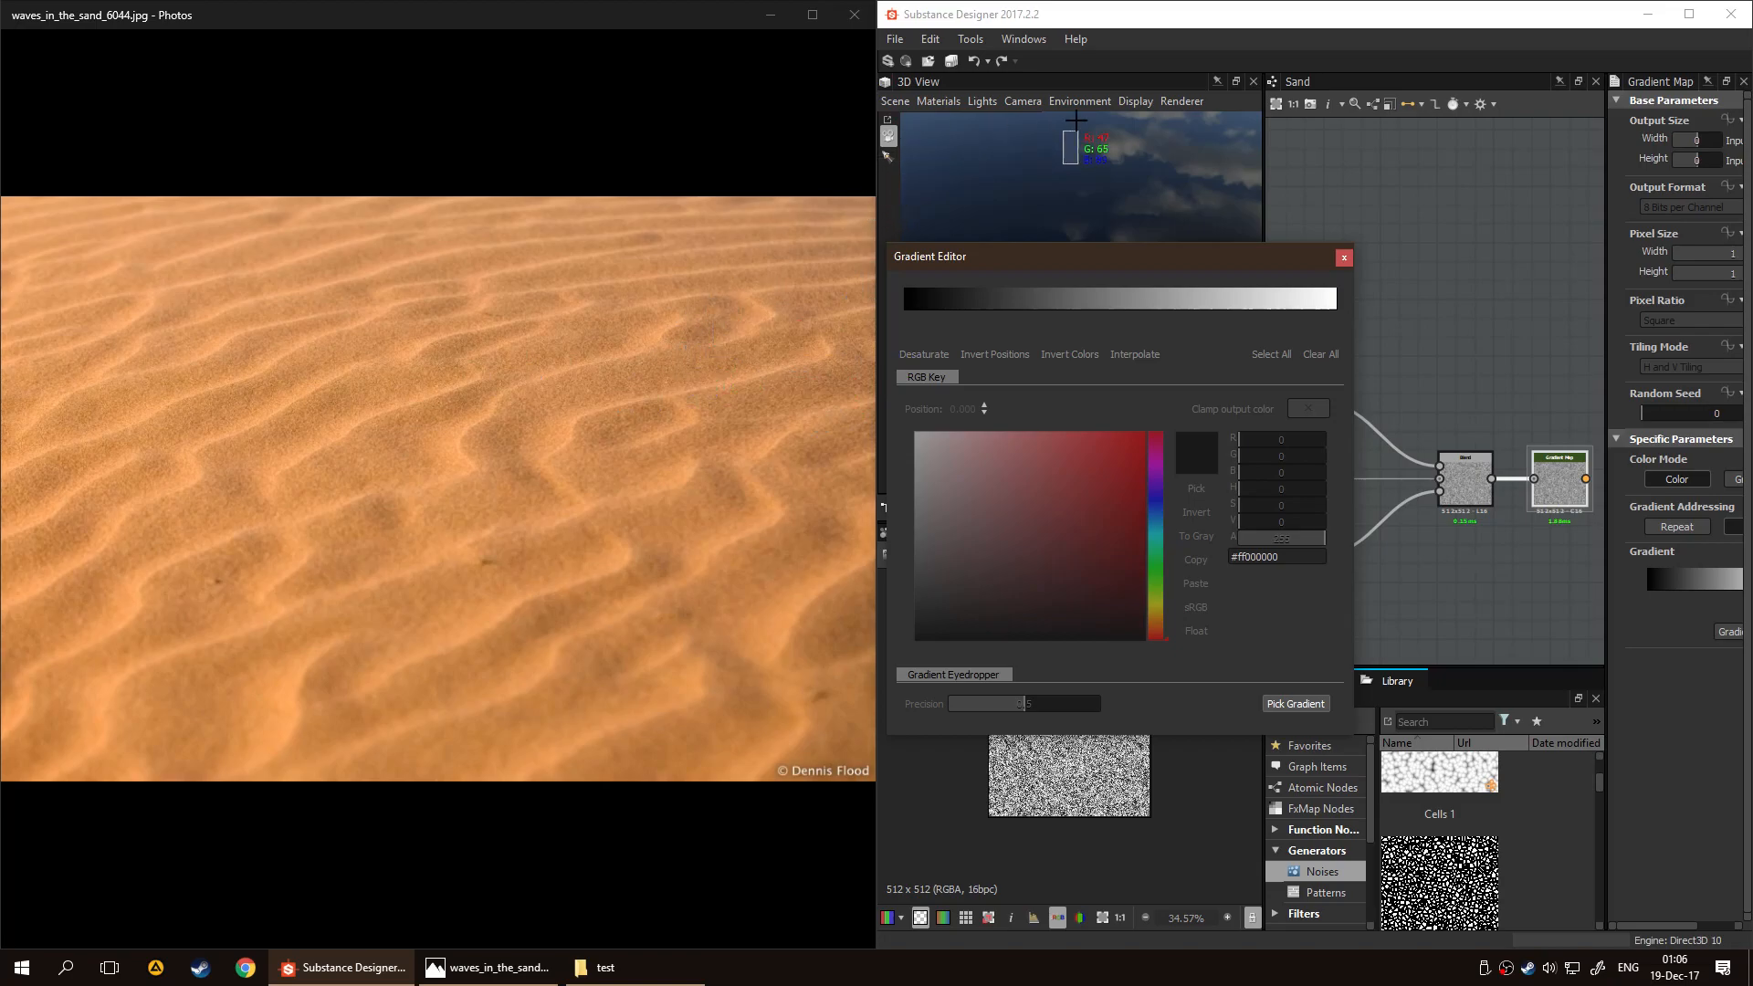
pyautogui.moveTo(1132, 2)
pyautogui.mouseDown()
pyautogui.moveTo(1168, 750)
pyautogui.moveTo(1214, 155)
pyautogui.moveTo(1114, 429)
pyautogui.mouseUp()
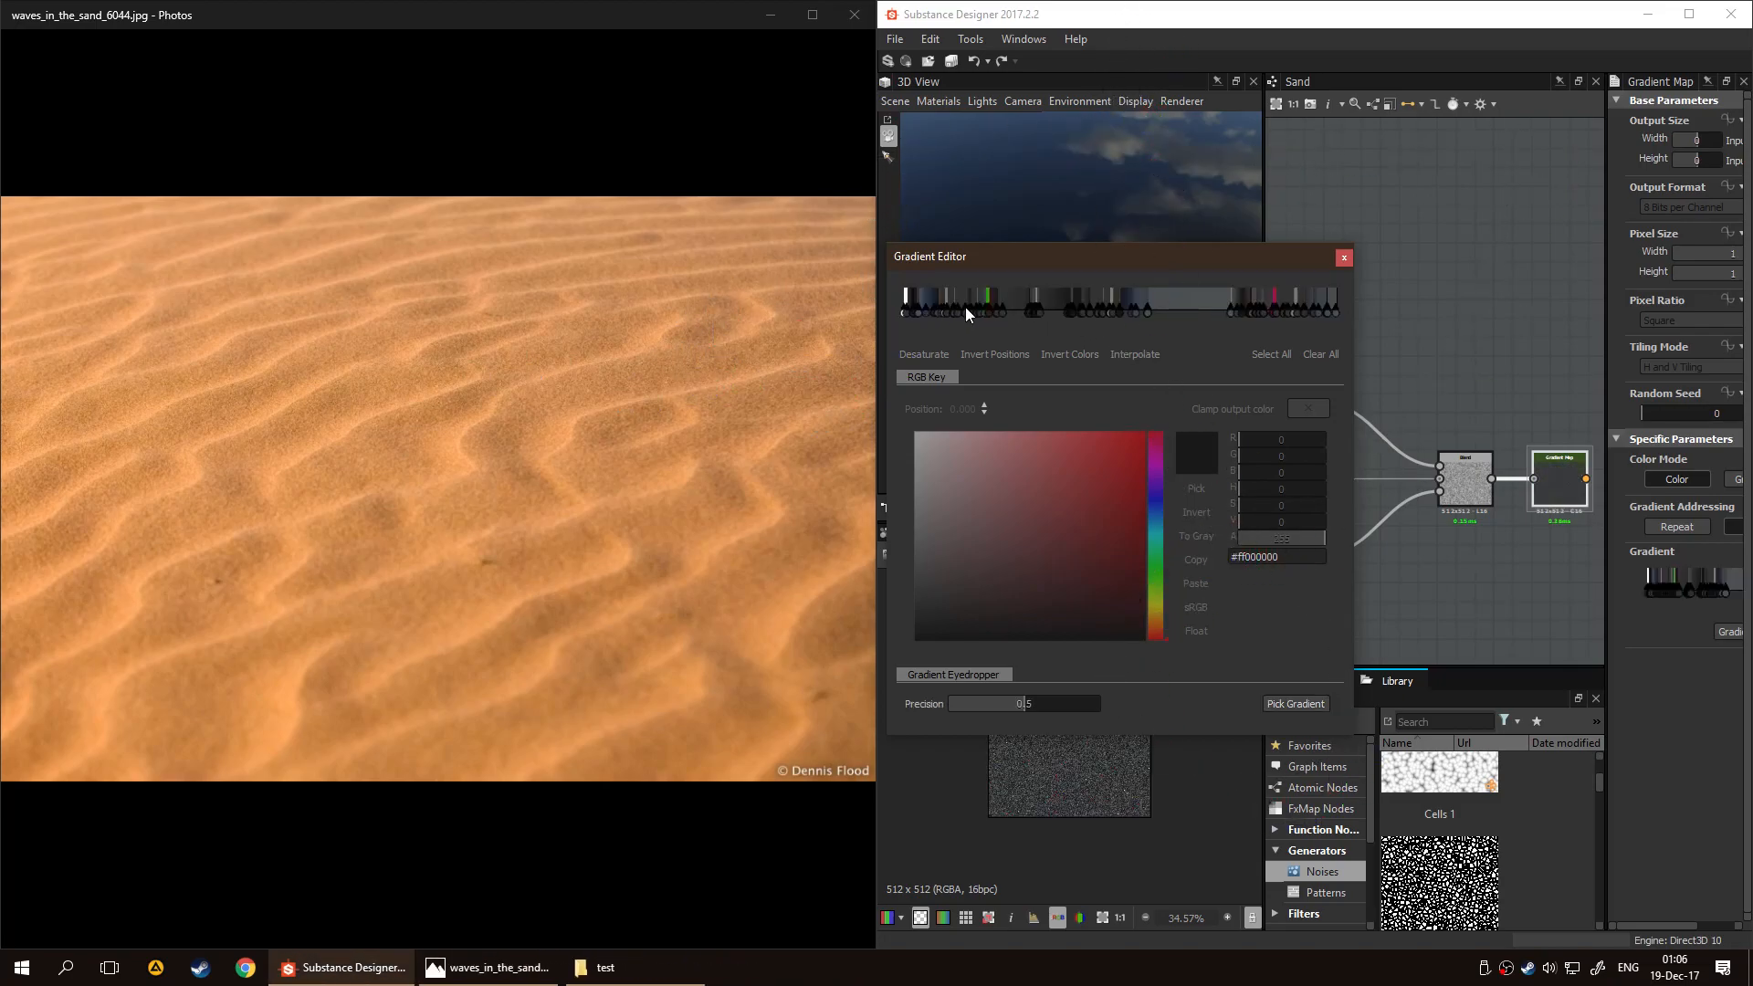
# Pick a gradient diagonally across the sand photo from its lower-right to its upper-left corner and close the gradient editor
pyautogui.click(1287, 703)
pyautogui.moveTo(799, 730)
pyautogui.mouseDown()
pyautogui.moveTo(627, 570)
pyautogui.moveTo(333, 347)
pyautogui.moveTo(45, 243)
pyautogui.mouseUp()
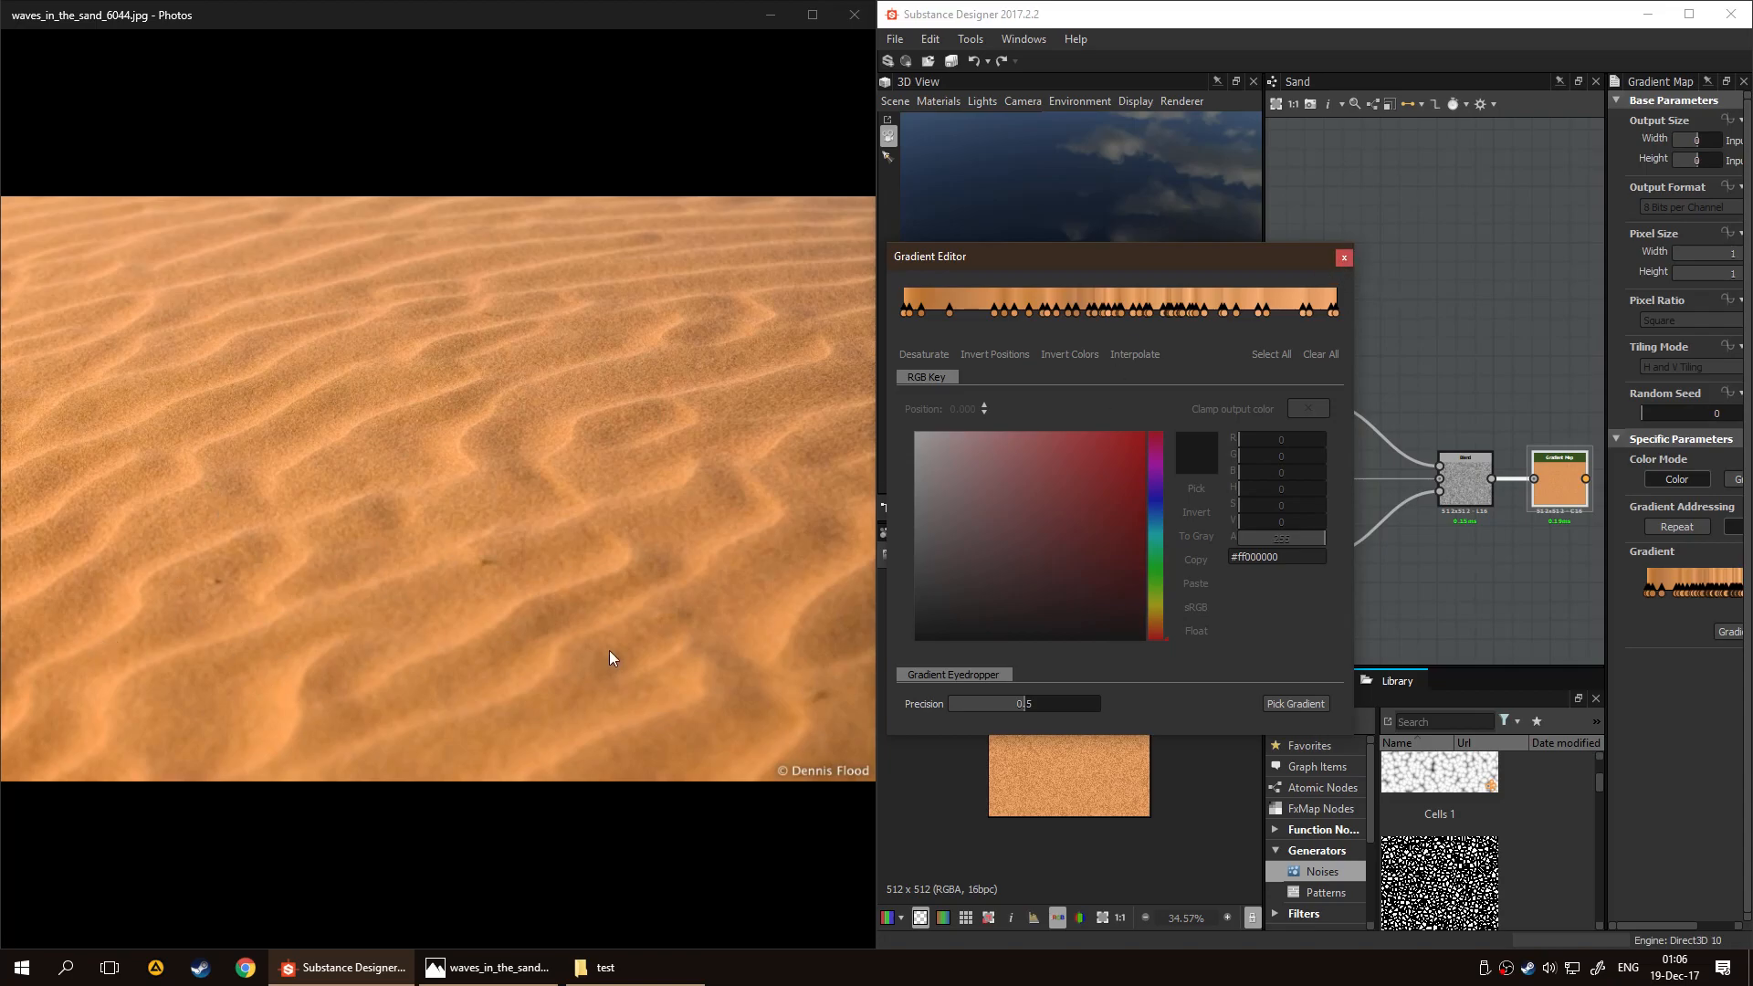
pyautogui.click(1343, 258)
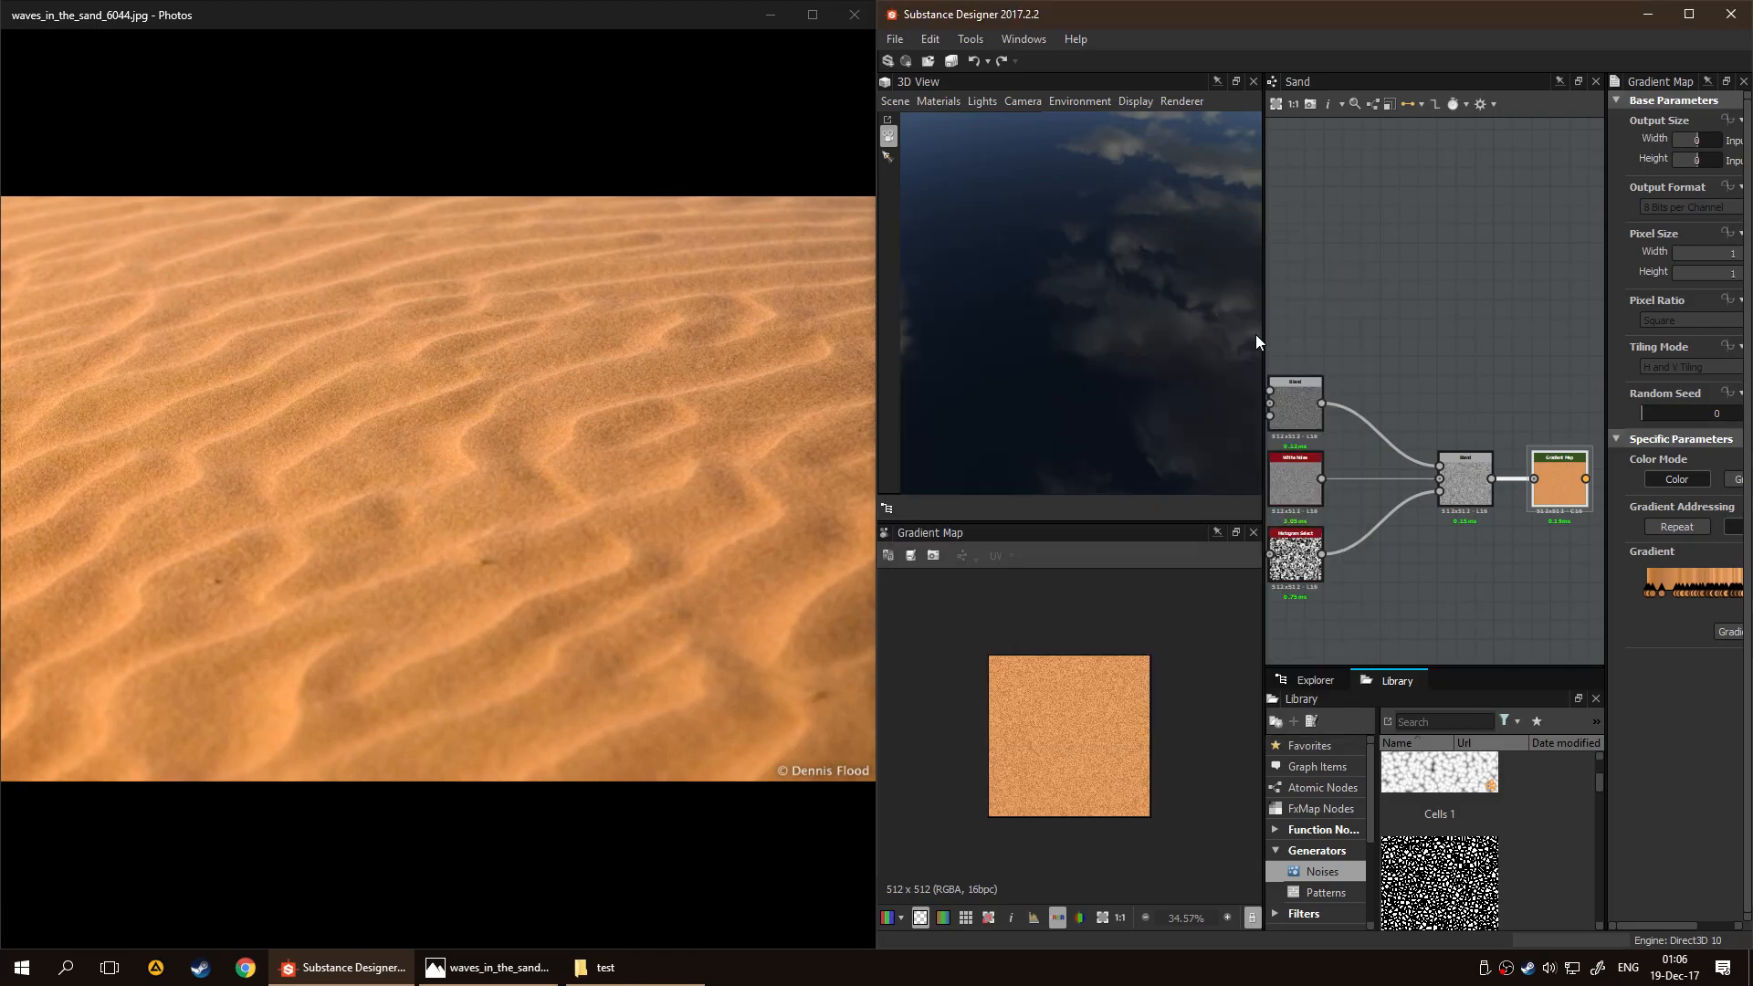
# Minimize the sand photo, maximize Substance Designer and narrow the 3D view to widen the Sand graph
pyautogui.moveTo(606, 11); pyautogui.dragTo(585, 31)
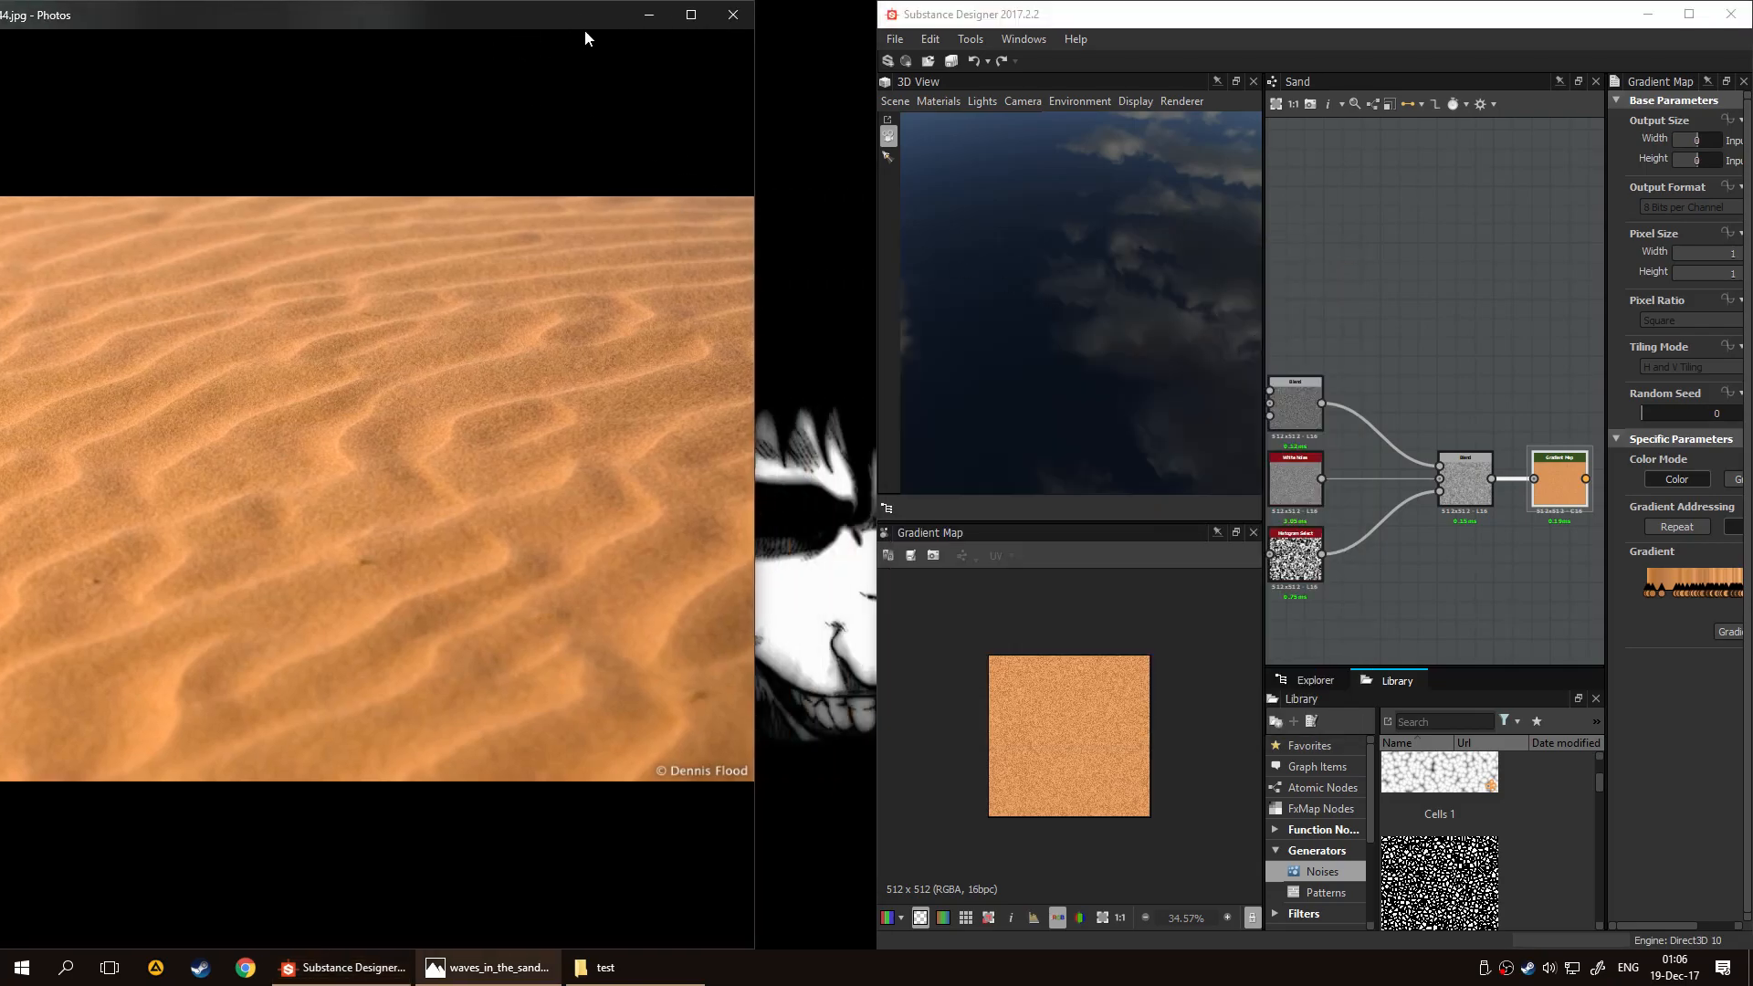
pyautogui.click(662, 16)
pyautogui.doubleClick(1099, 17)
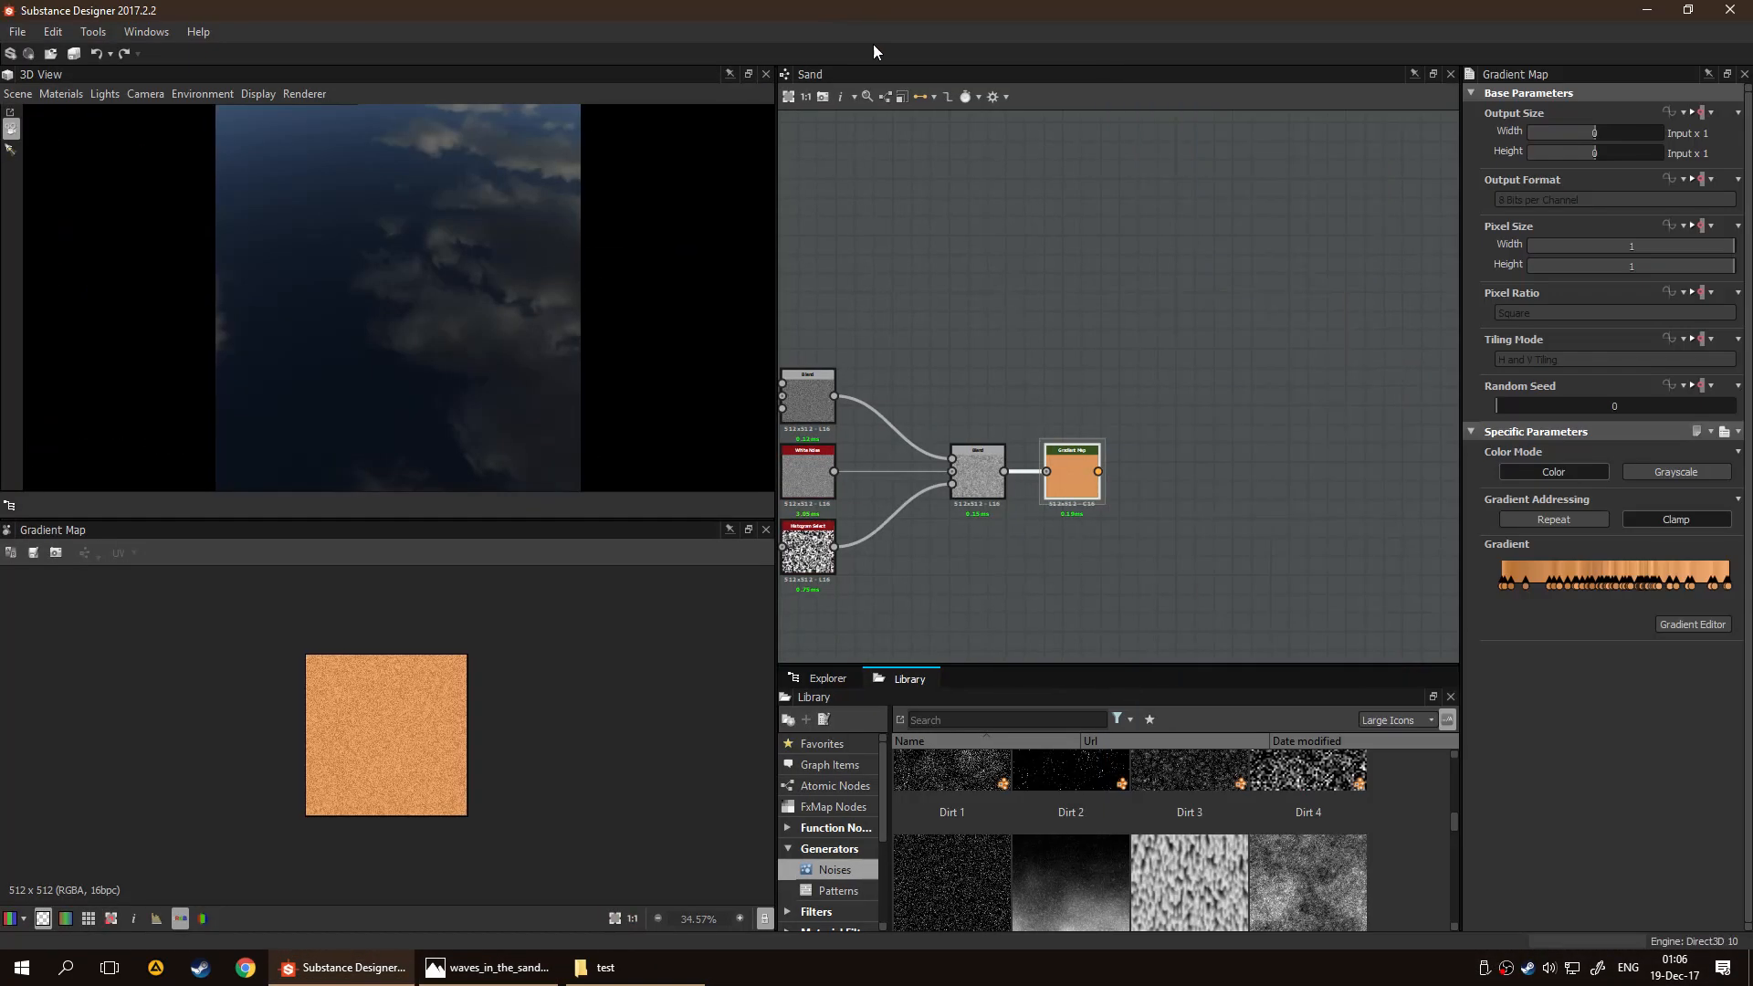
pyautogui.moveTo(776, 328); pyautogui.dragTo(333, 322)
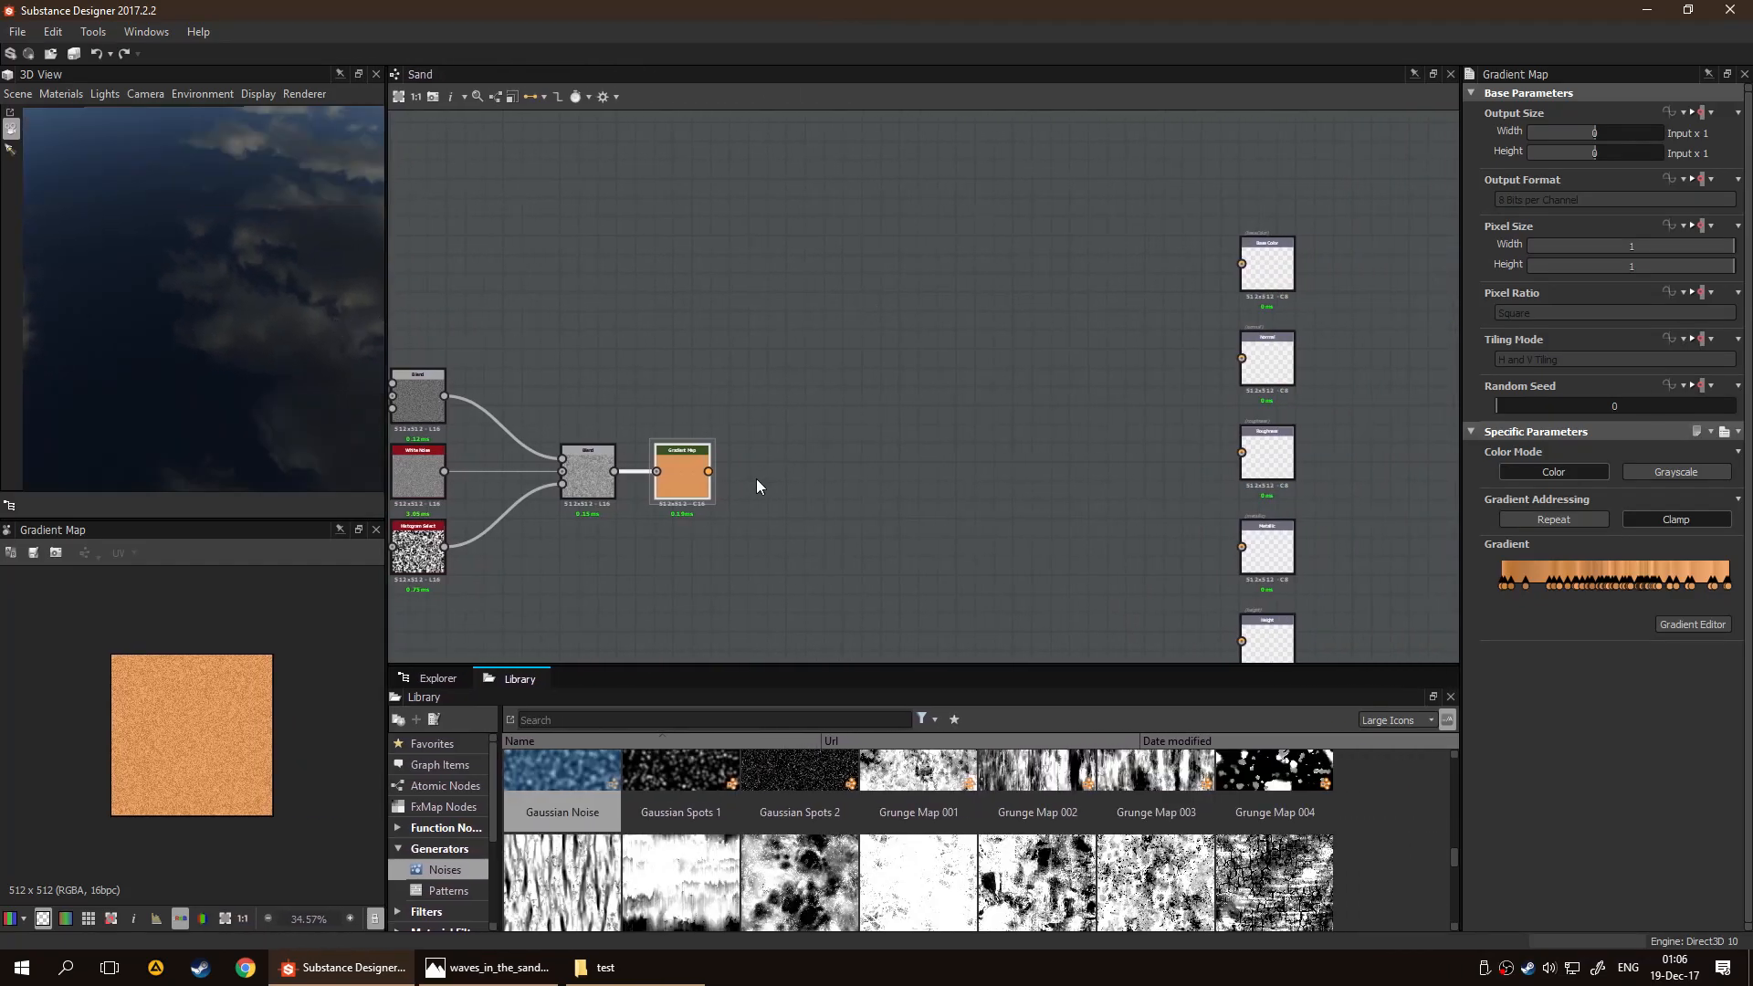
# Connect the Gradient Map to the Base Color output and move the node right beside that output
pyautogui.moveTo(709, 471); pyautogui.dragTo(1247, 262)
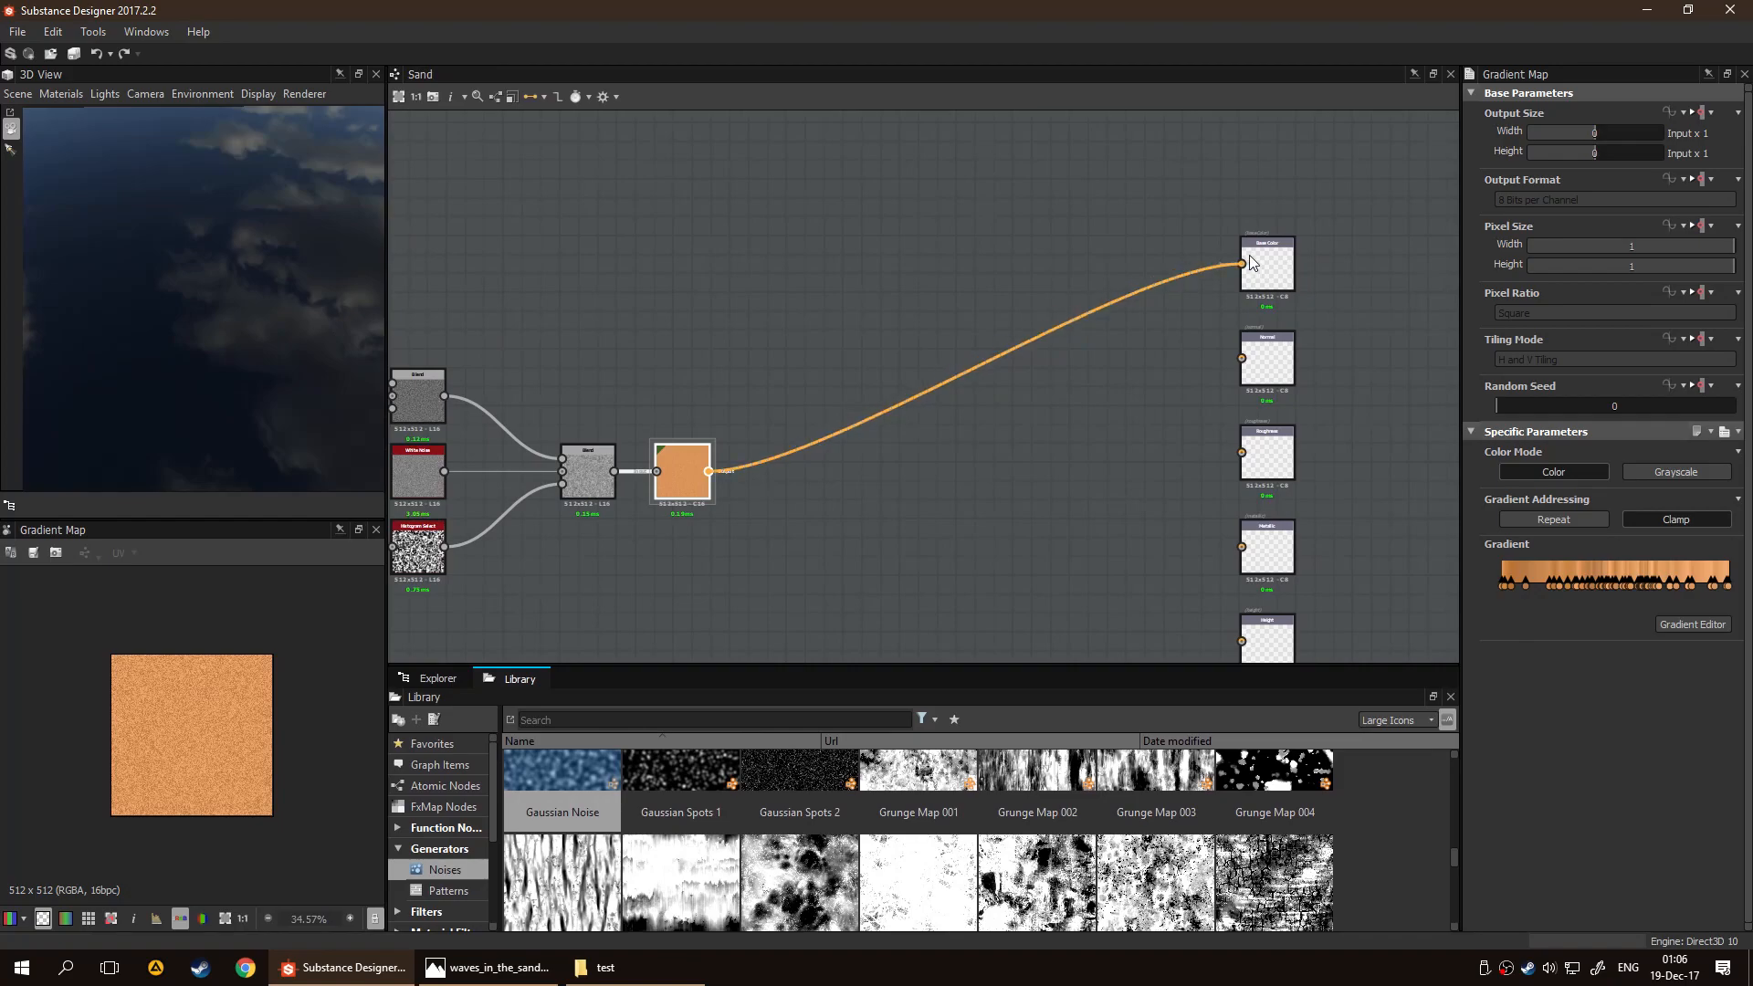
pyautogui.moveTo(126, 347); pyautogui.dragTo(200, 294)
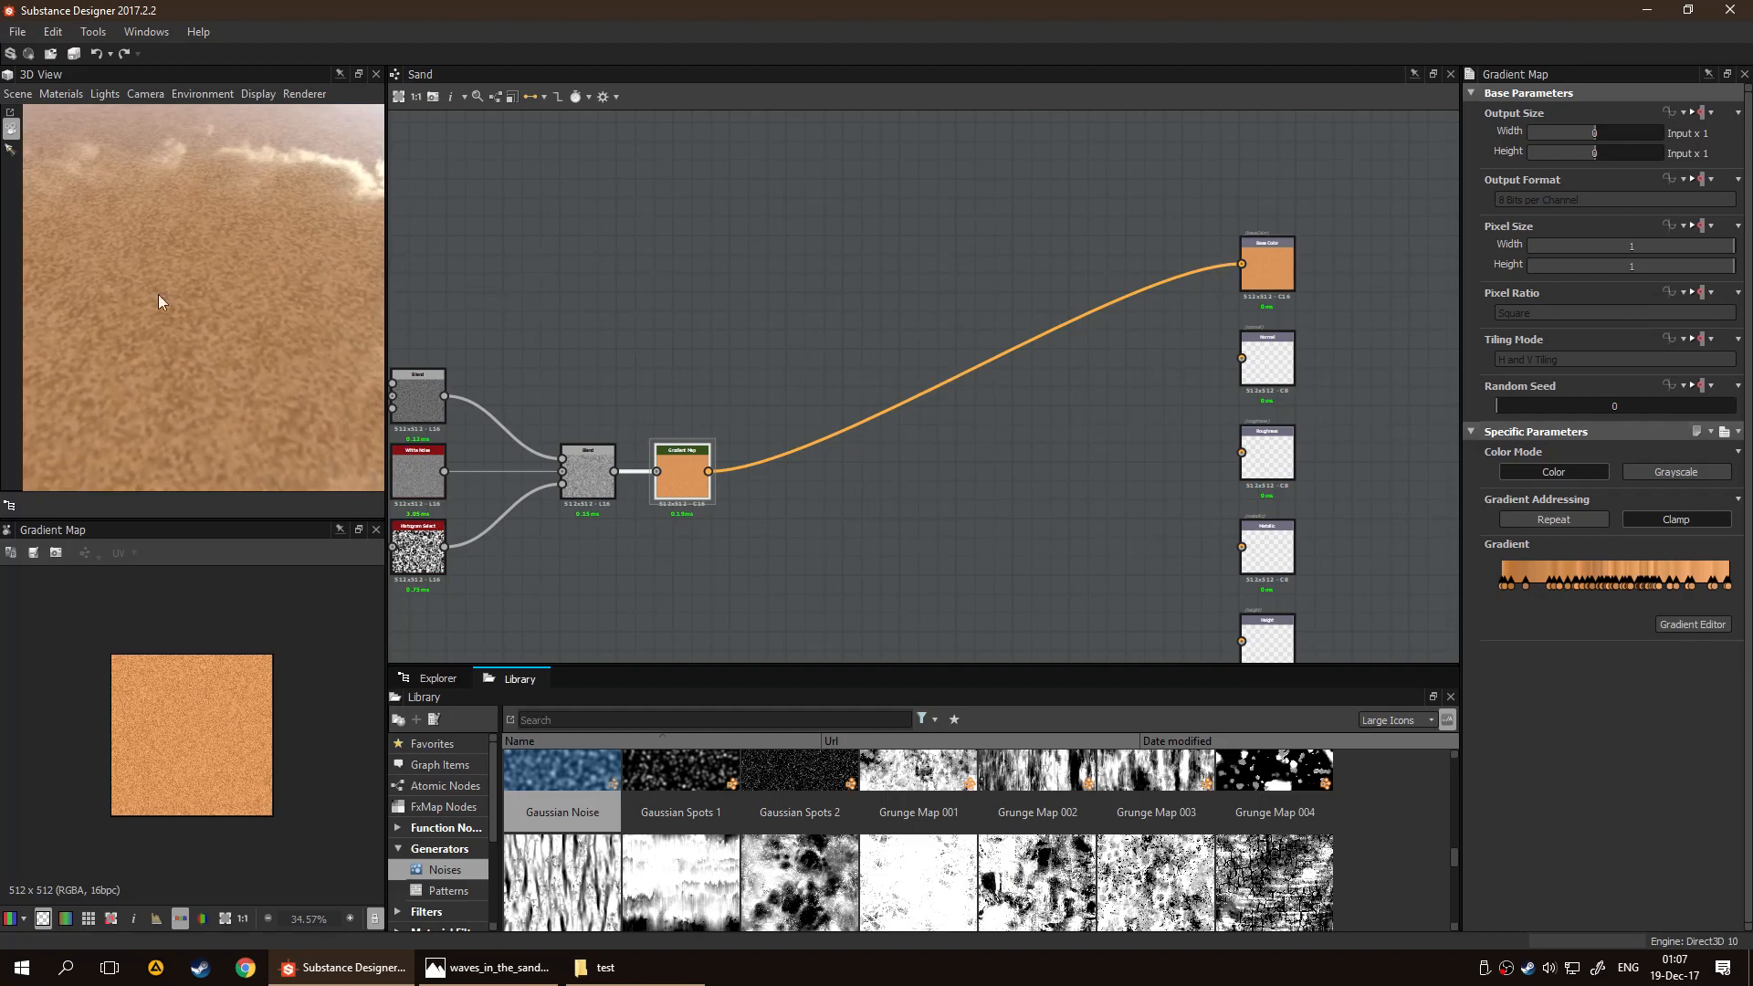
pyautogui.scroll(-3, 1296, 456)
pyautogui.moveTo(1198, 358); pyautogui.dragTo(1060, 296, button='middle')
pyautogui.scroll(2, 1156, 317)
pyautogui.moveTo(844, 411); pyautogui.dragTo(977, 441, button='middle')
pyautogui.scroll(-2, 268, 306)
pyautogui.moveTo(268, 312); pyautogui.dragTo(399, 340)
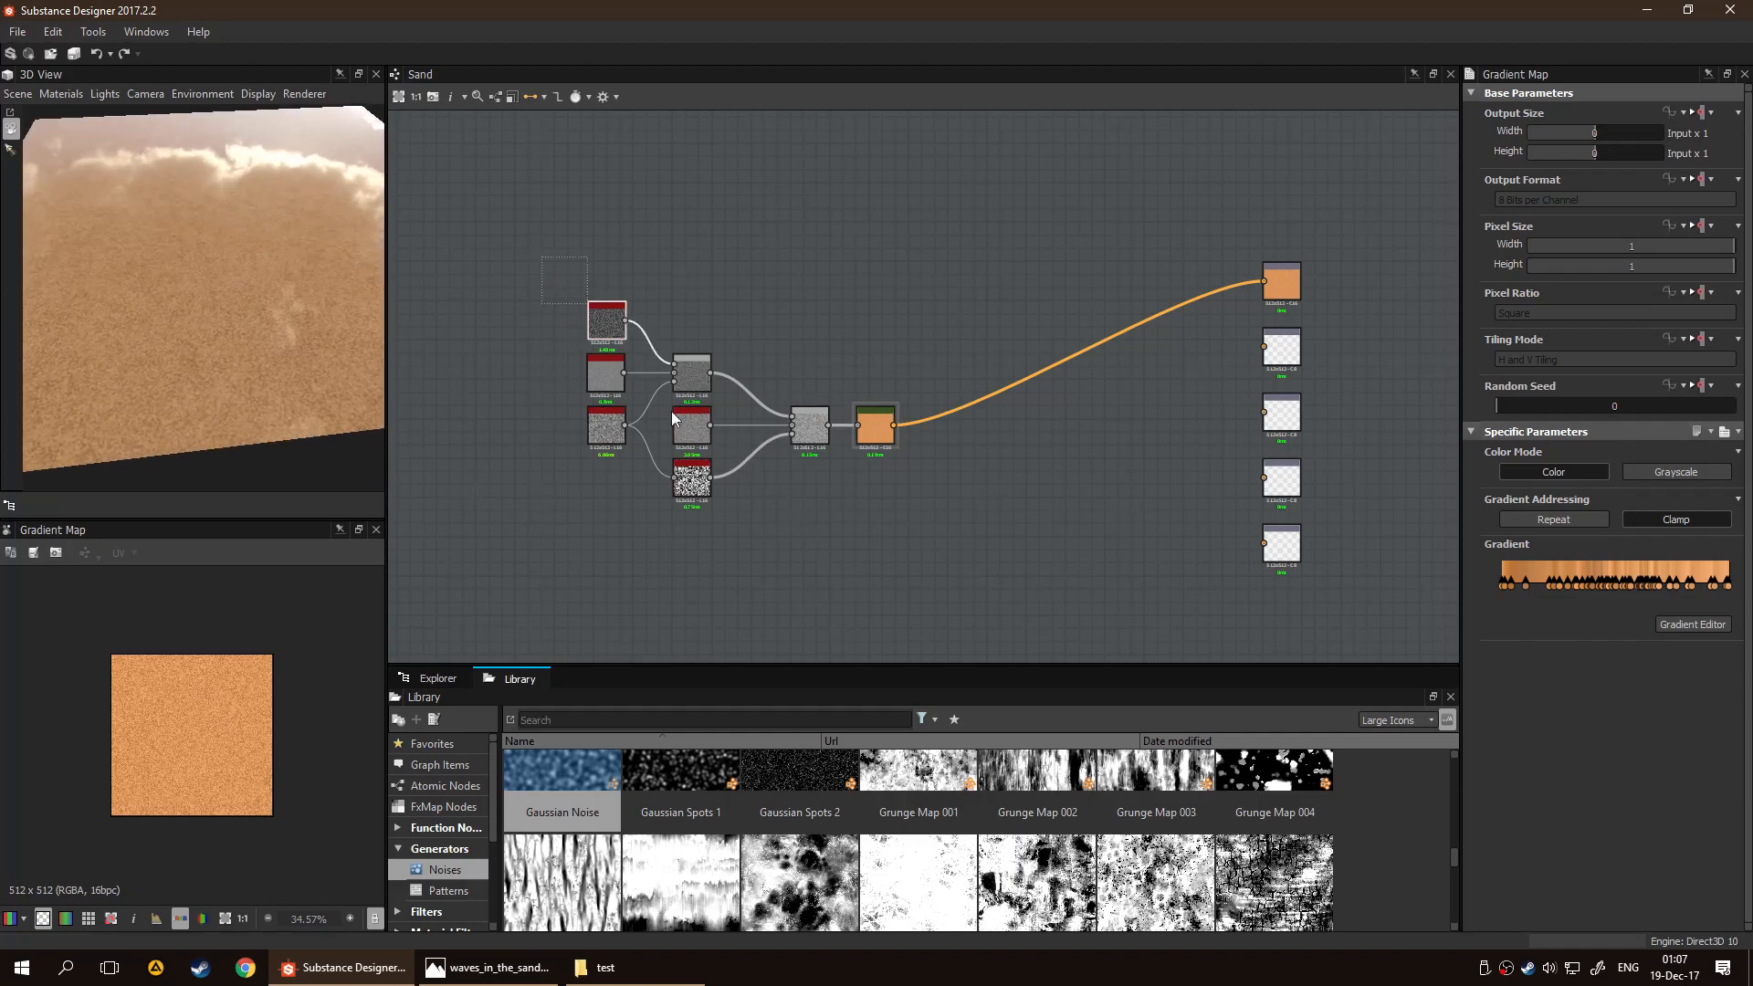
pyautogui.moveTo(875, 422); pyautogui.dragTo(1228, 287)
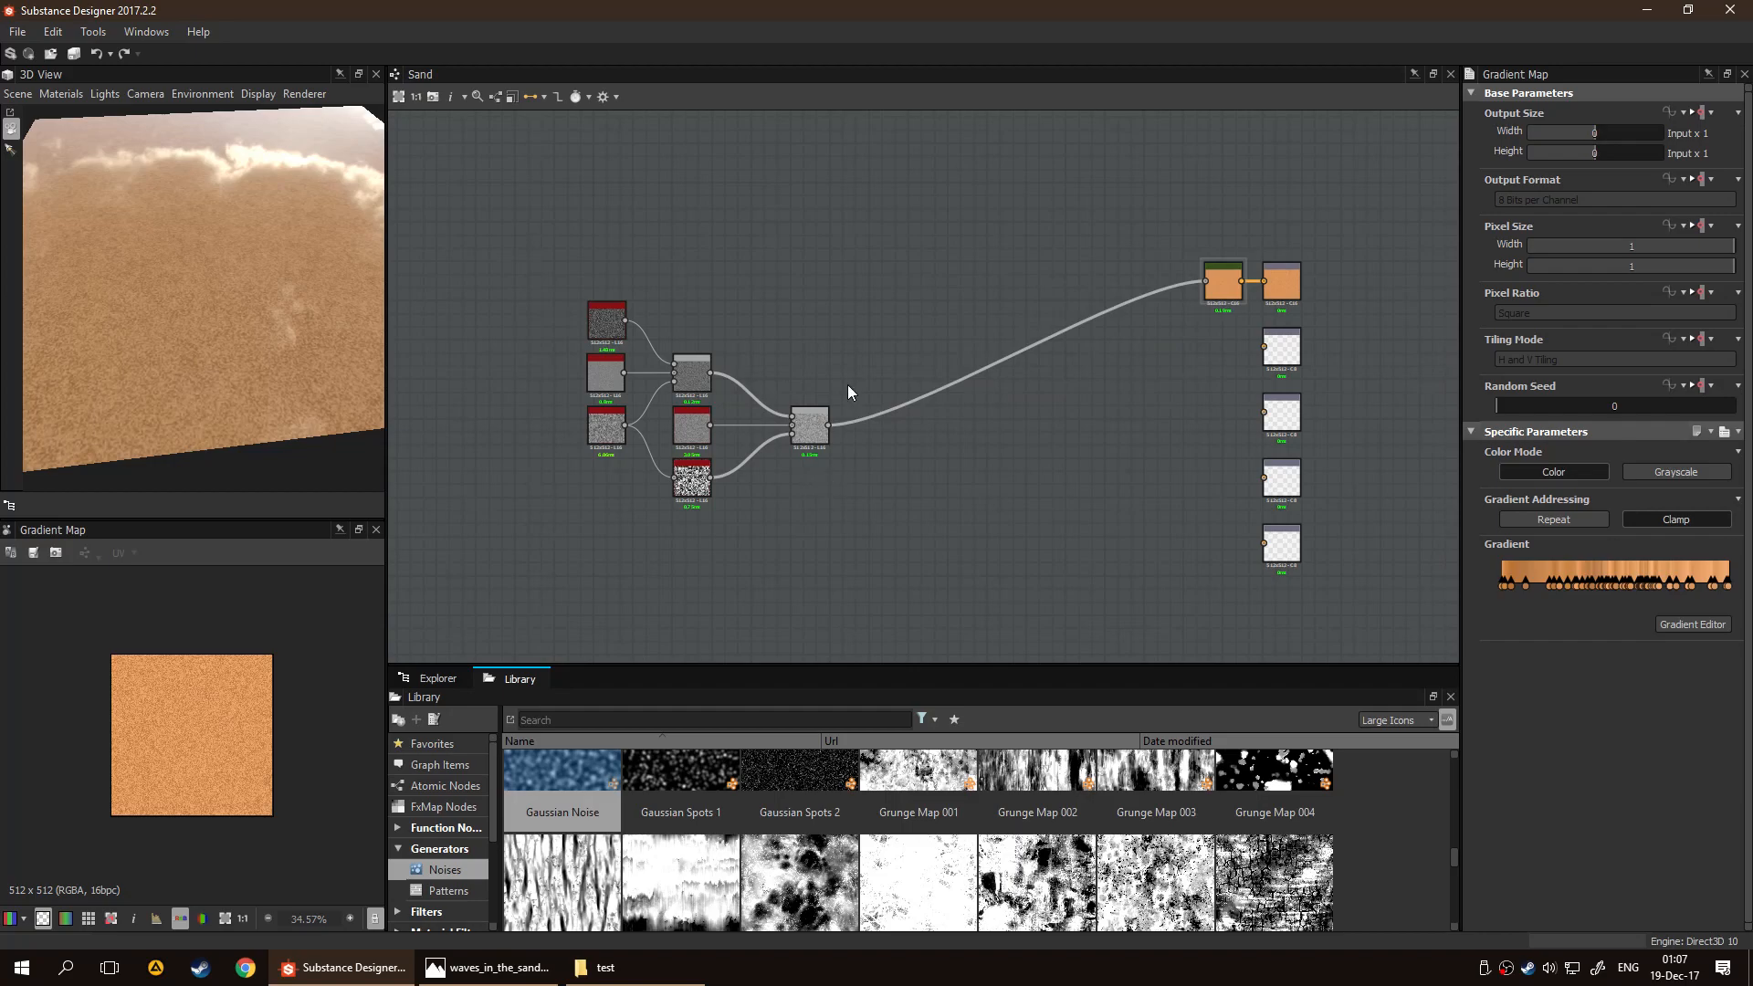
# Add a Normal node wired to the Normal output and feed the final Blend node's result into it
pyautogui.scroll(2, 1145, 415)
pyautogui.moveTo(1094, 410); pyautogui.dragTo(964, 375, button='middle')
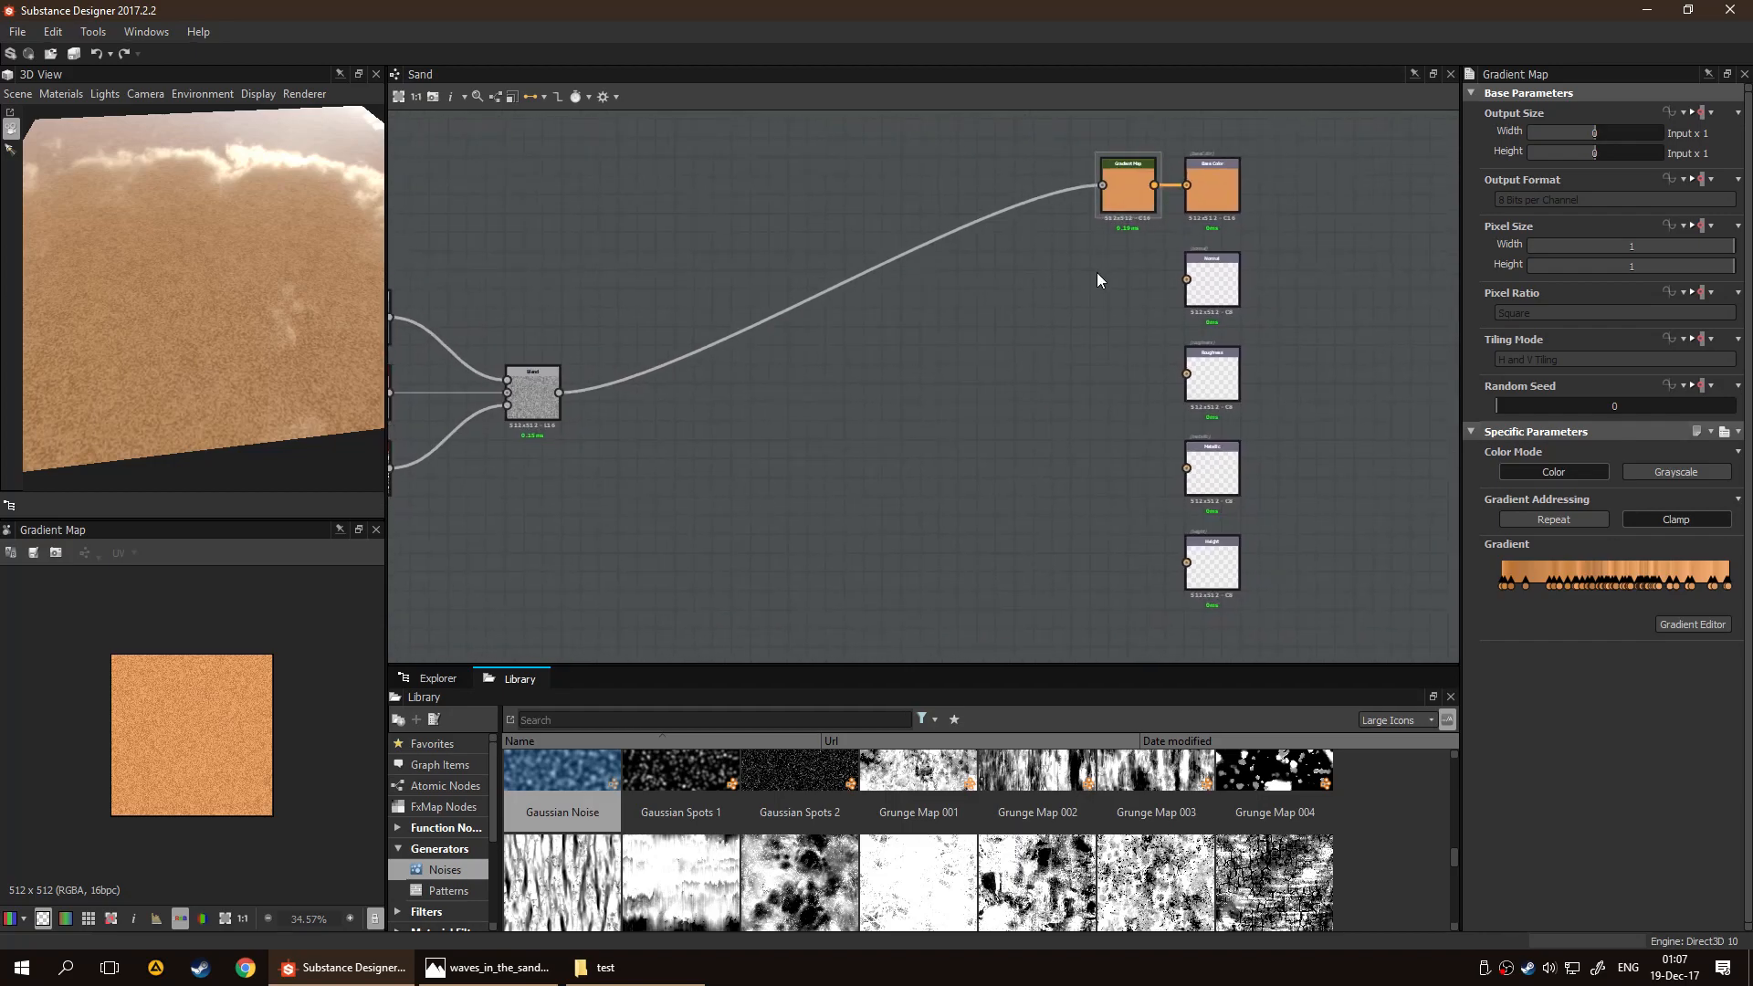
pyautogui.moveTo(199, 287); pyautogui.dragTo(301, 241)
pyautogui.moveTo(768, 424); pyautogui.dragTo(829, 414, button='middle')
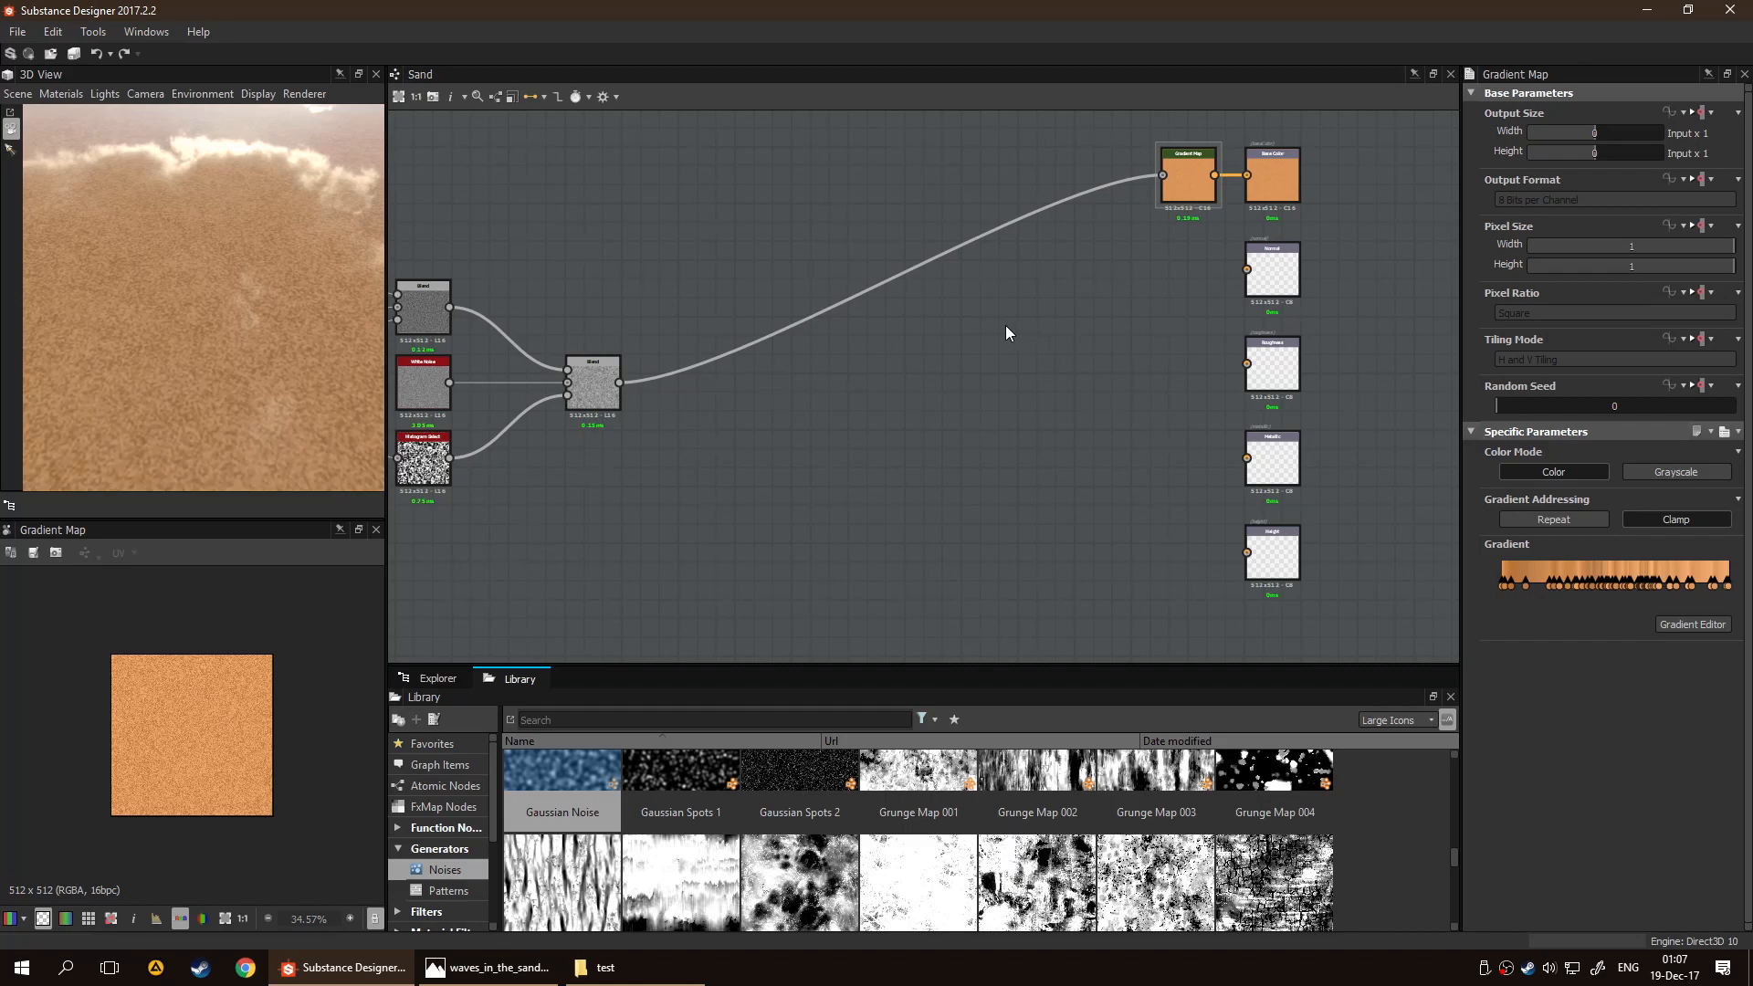
pyautogui.press('space')
pyautogui.write('no')
pyautogui.hotkey('ctrl', 'v')
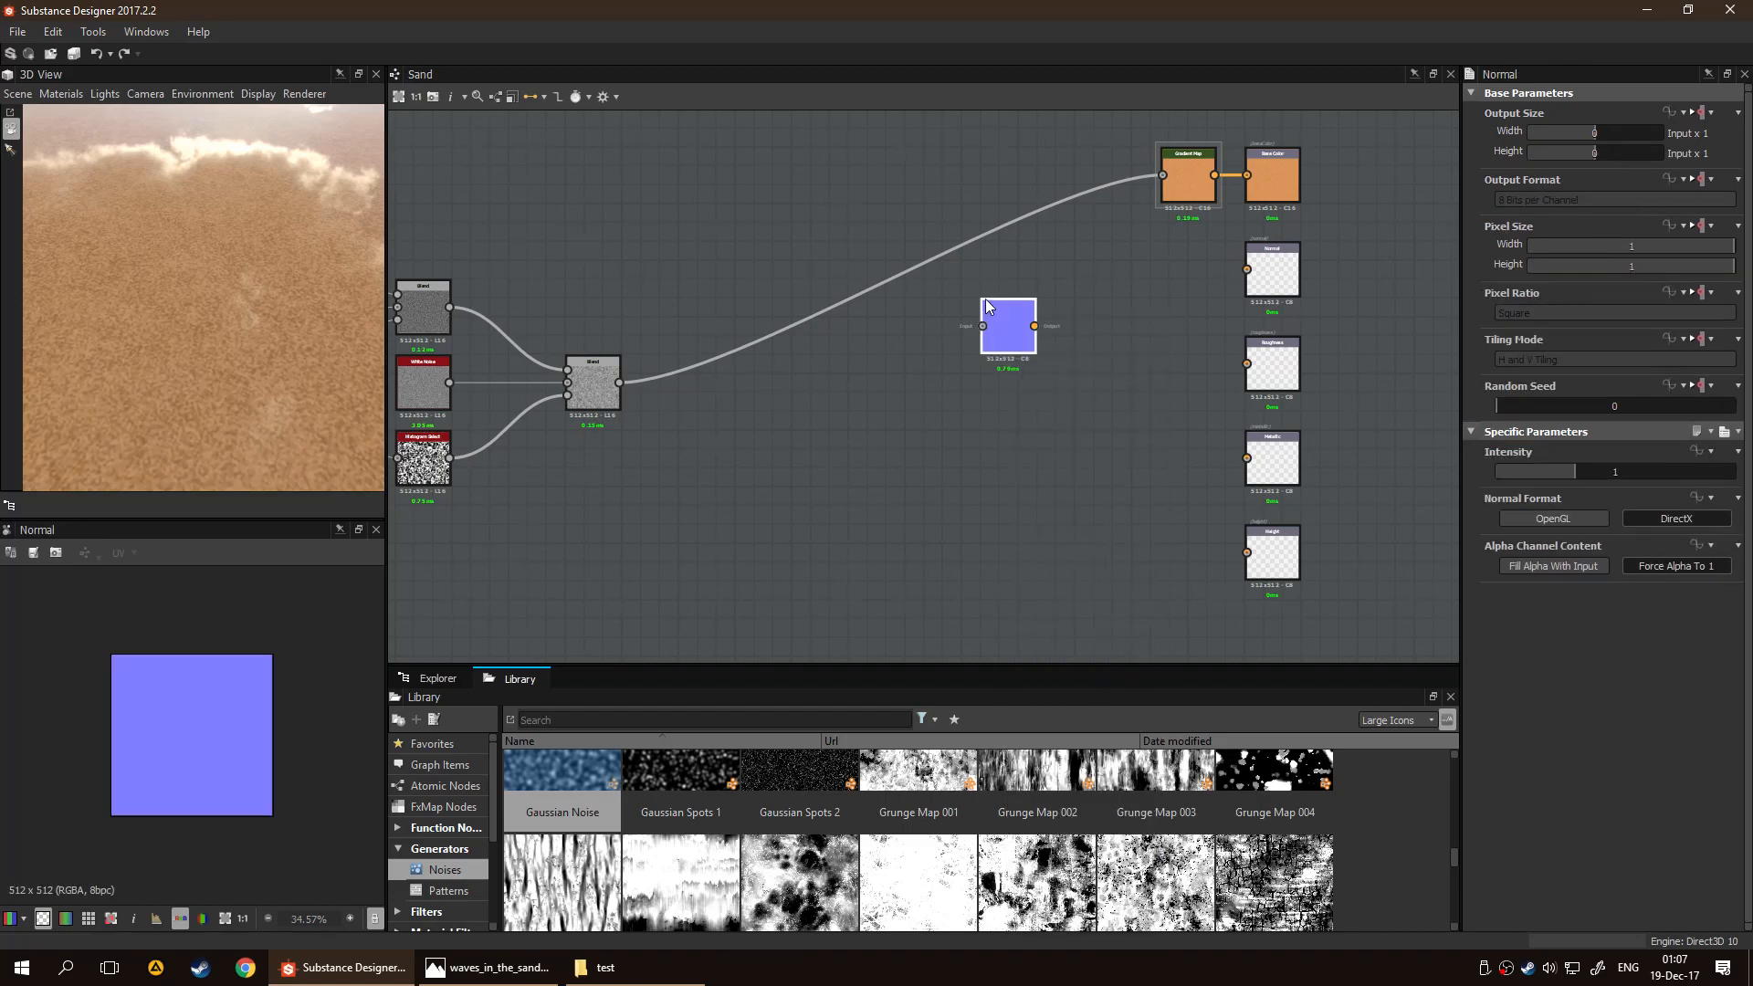
pyautogui.moveTo(988, 299); pyautogui.dragTo(1247, 270)
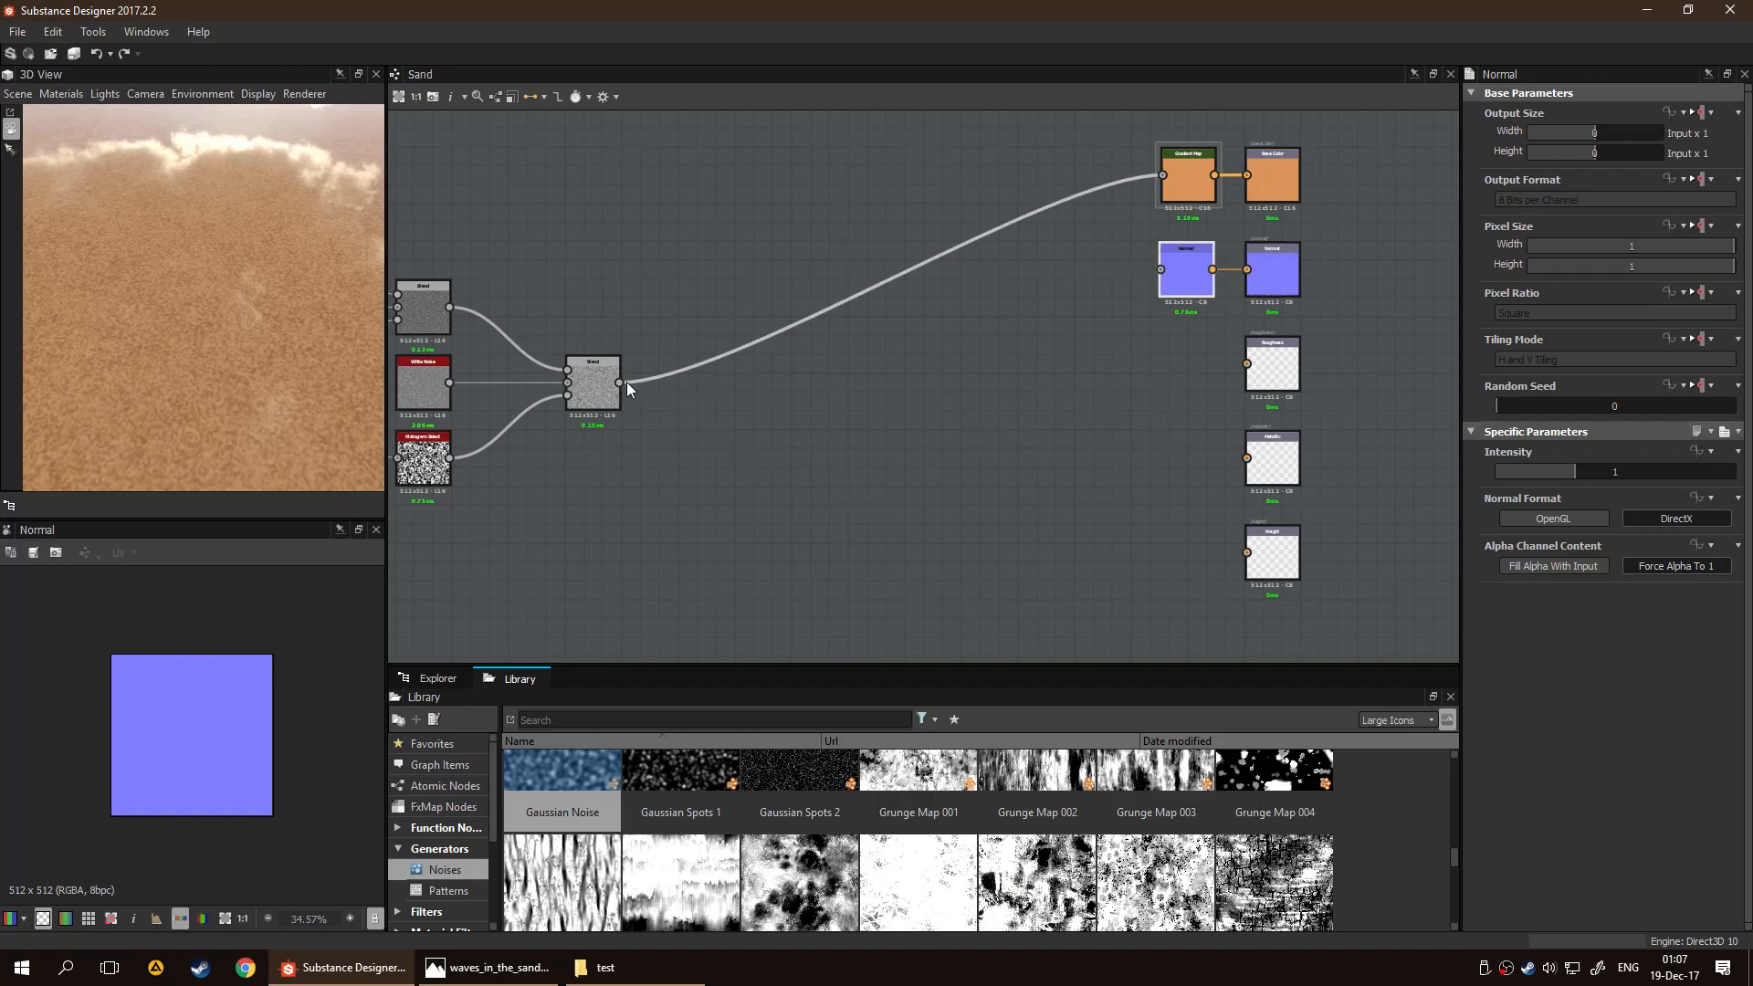
pyautogui.moveTo(621, 383); pyautogui.dragTo(1160, 269)
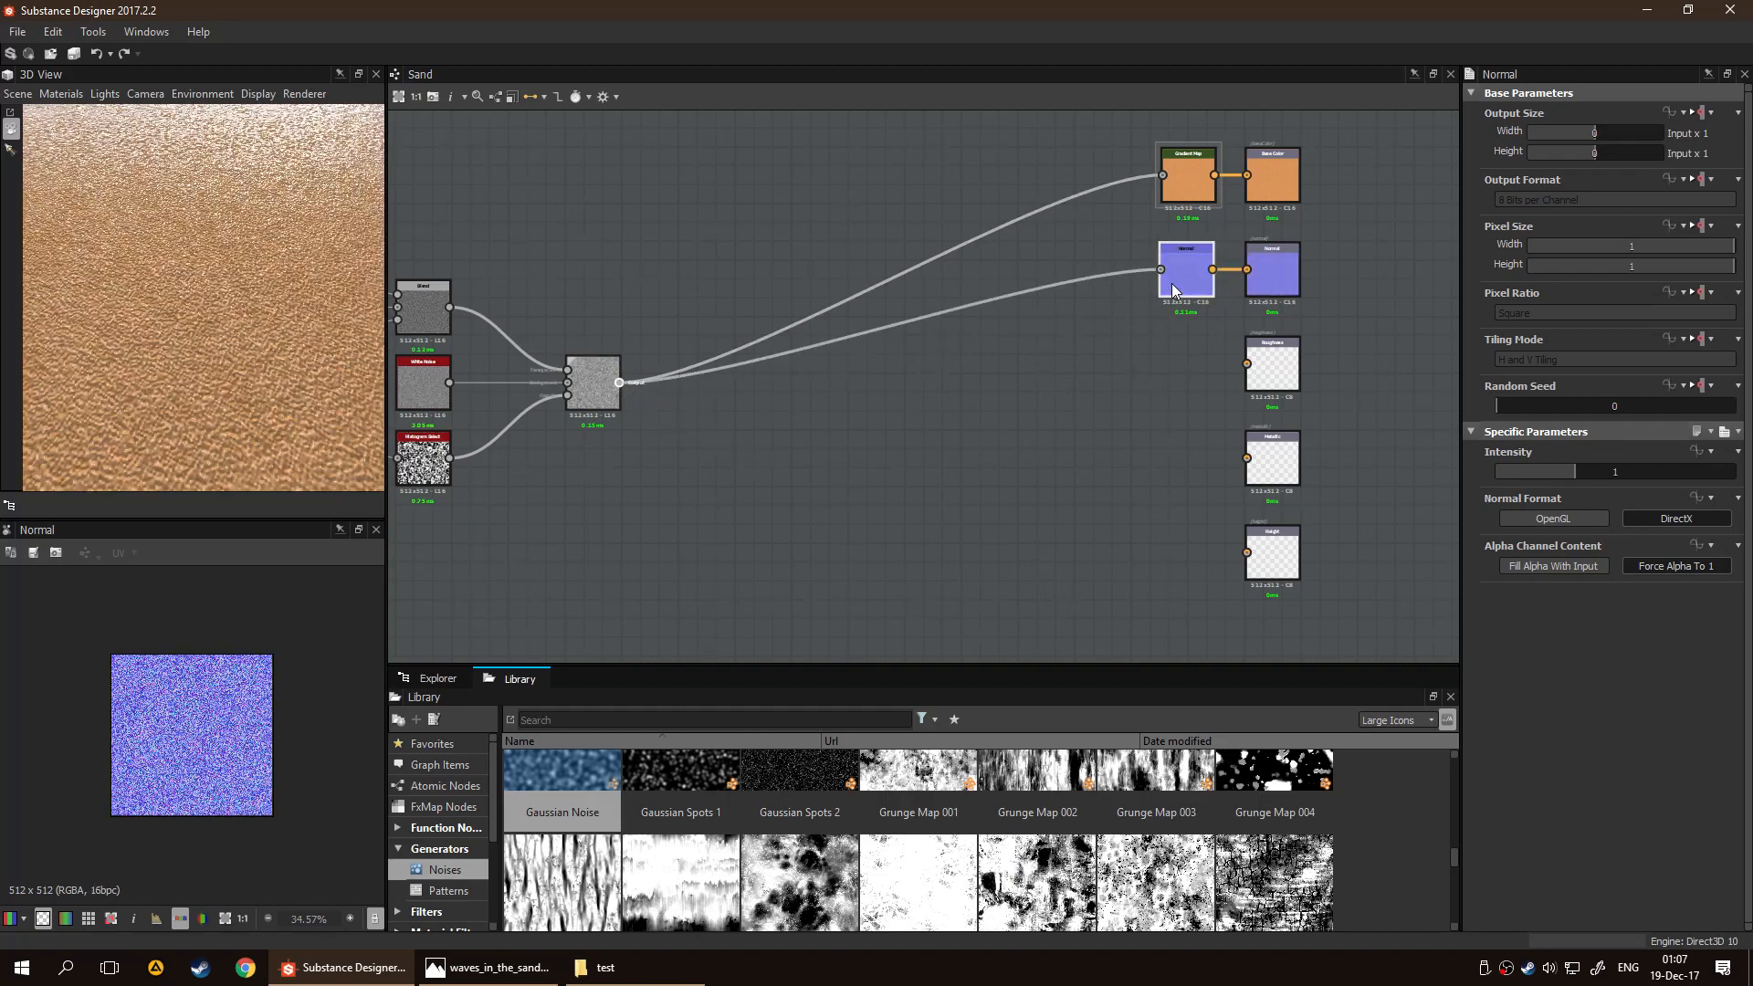
pyautogui.moveTo(200, 330); pyautogui.dragTo(237, 334)
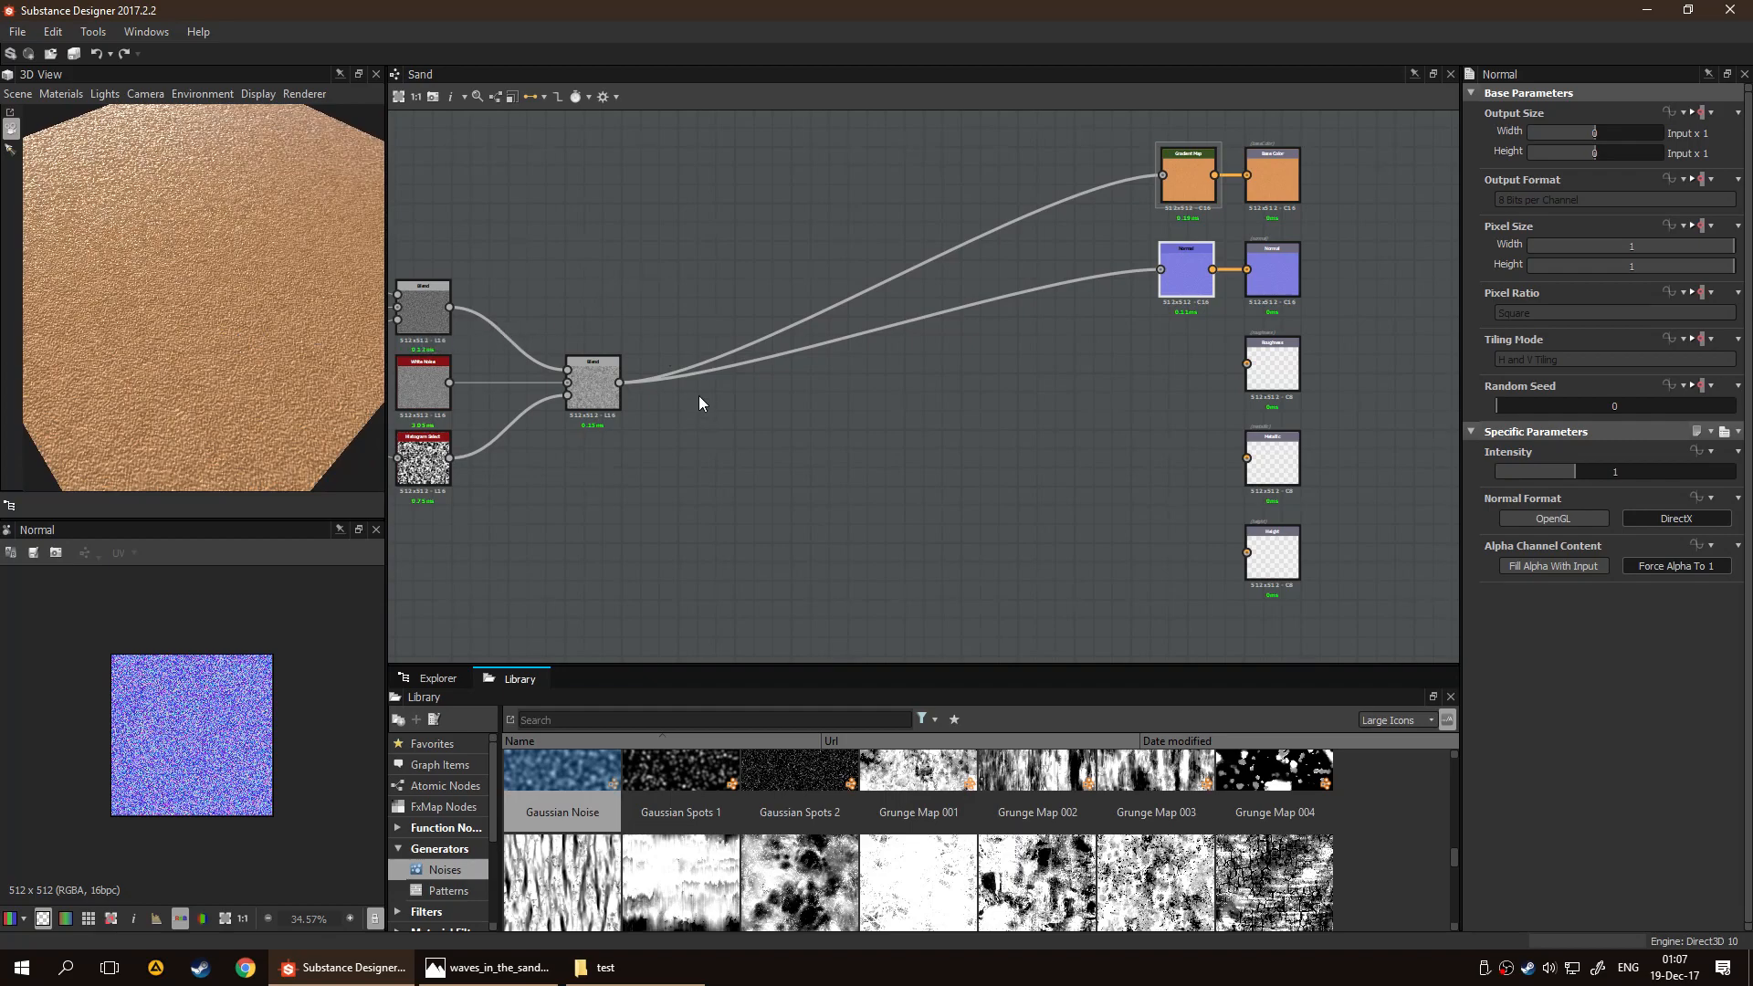
# Review the Sand graph's properties and show the package contents in the Explorer
pyautogui.click(1711, 114)
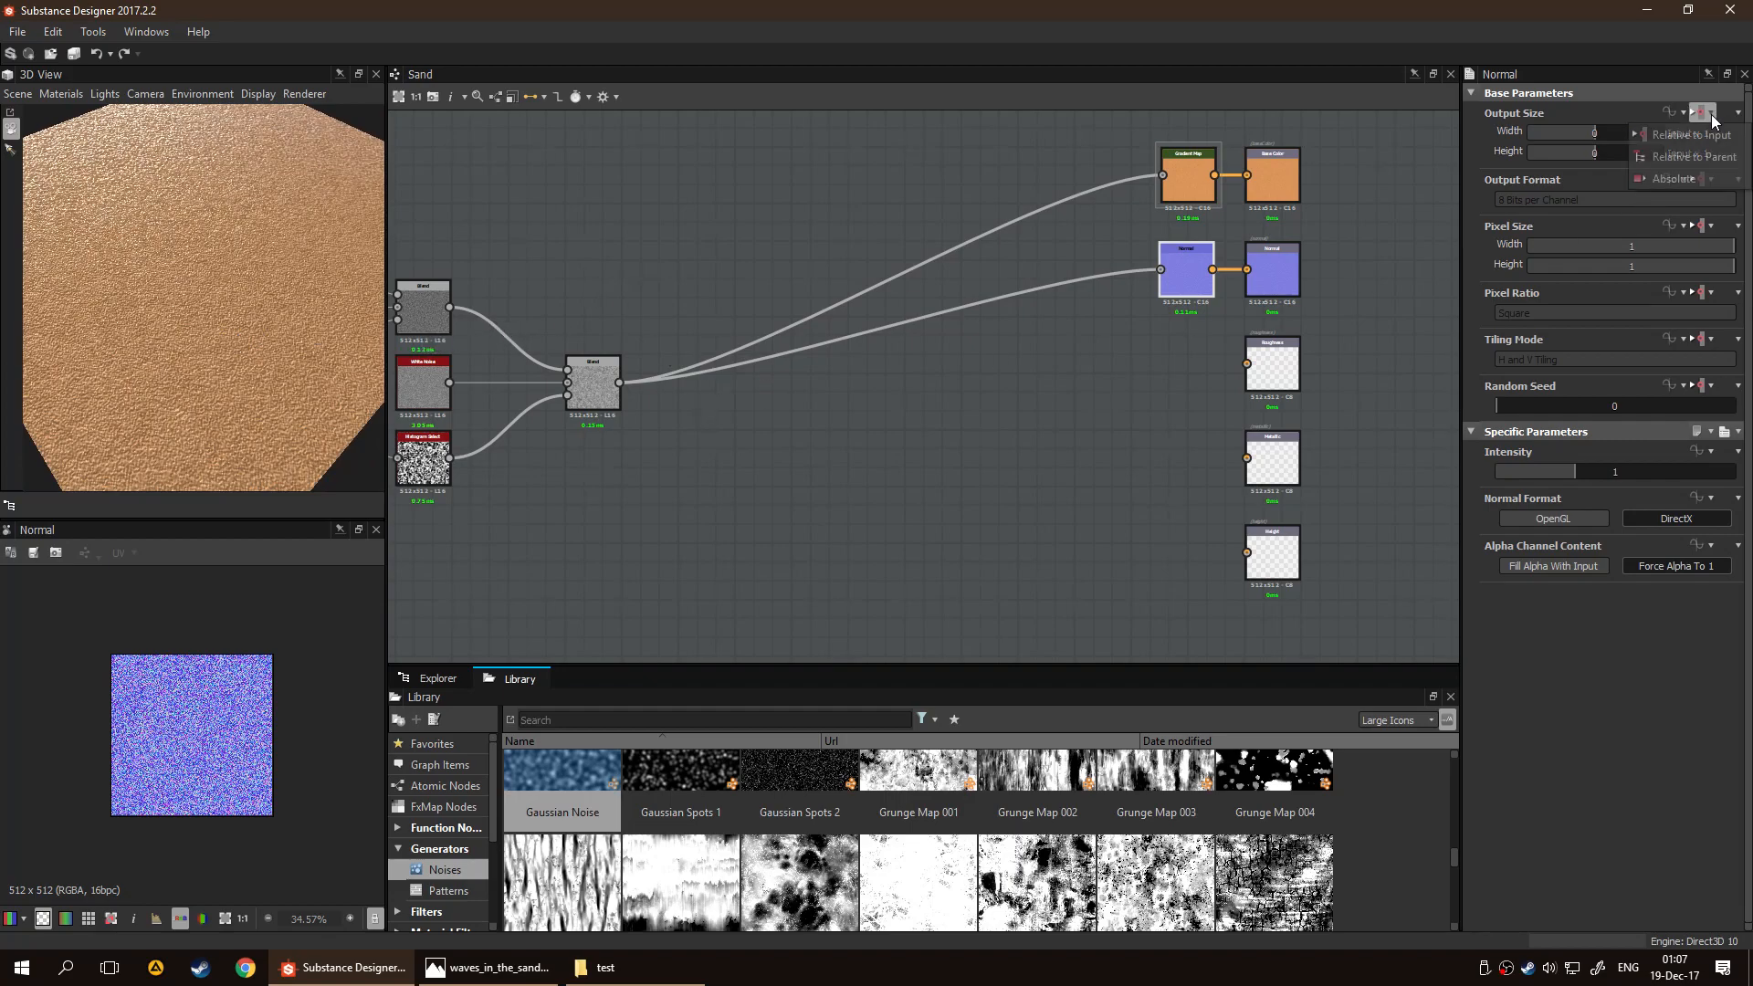
pyautogui.click(868, 505)
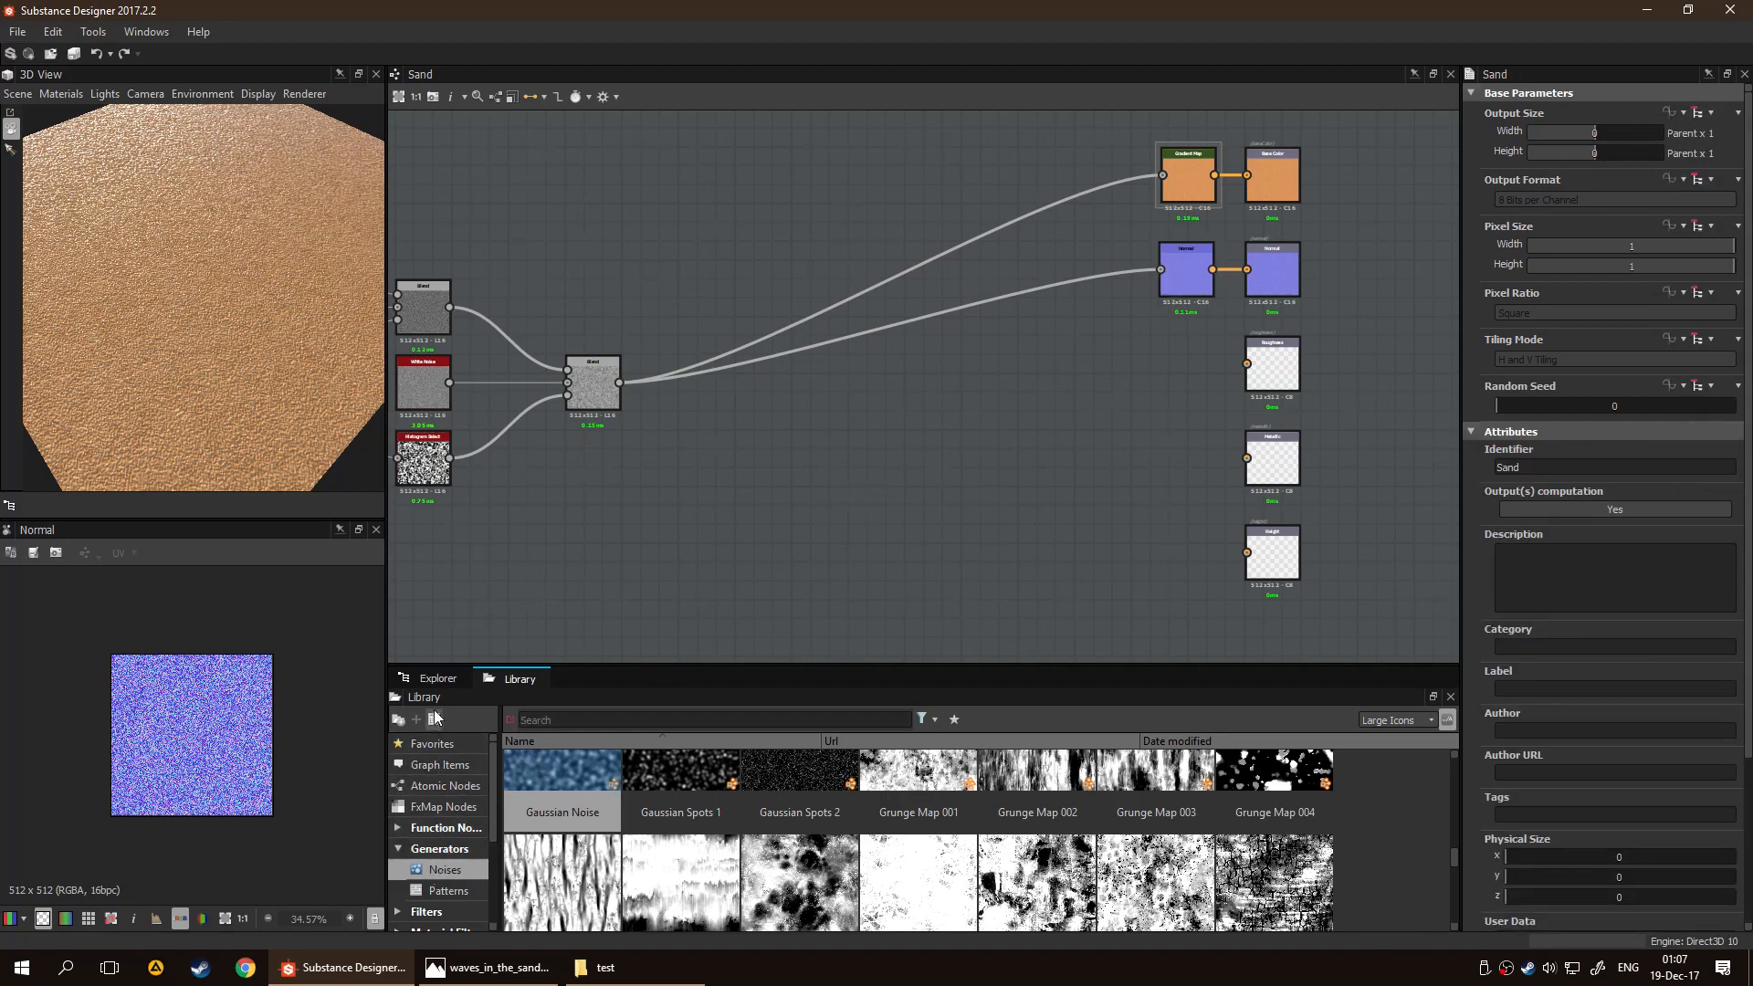
pyautogui.click(440, 676)
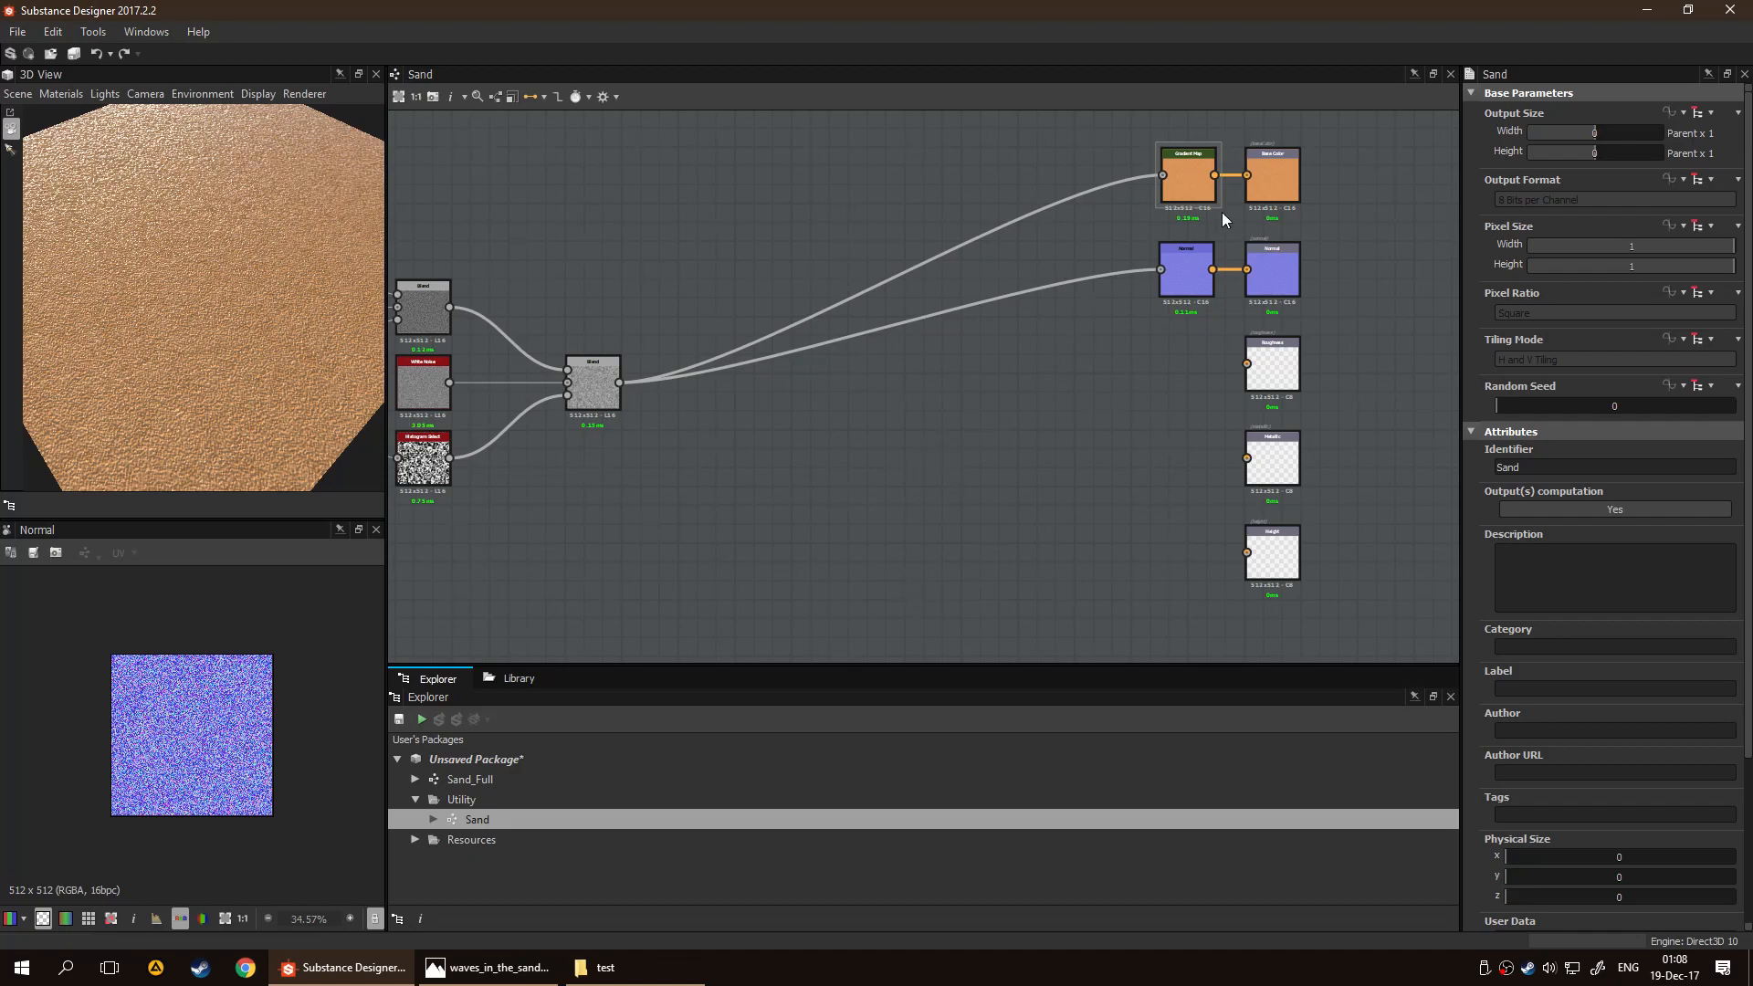
pyautogui.moveTo(993, 449); pyautogui.dragTo(1059, 434, button='middle')
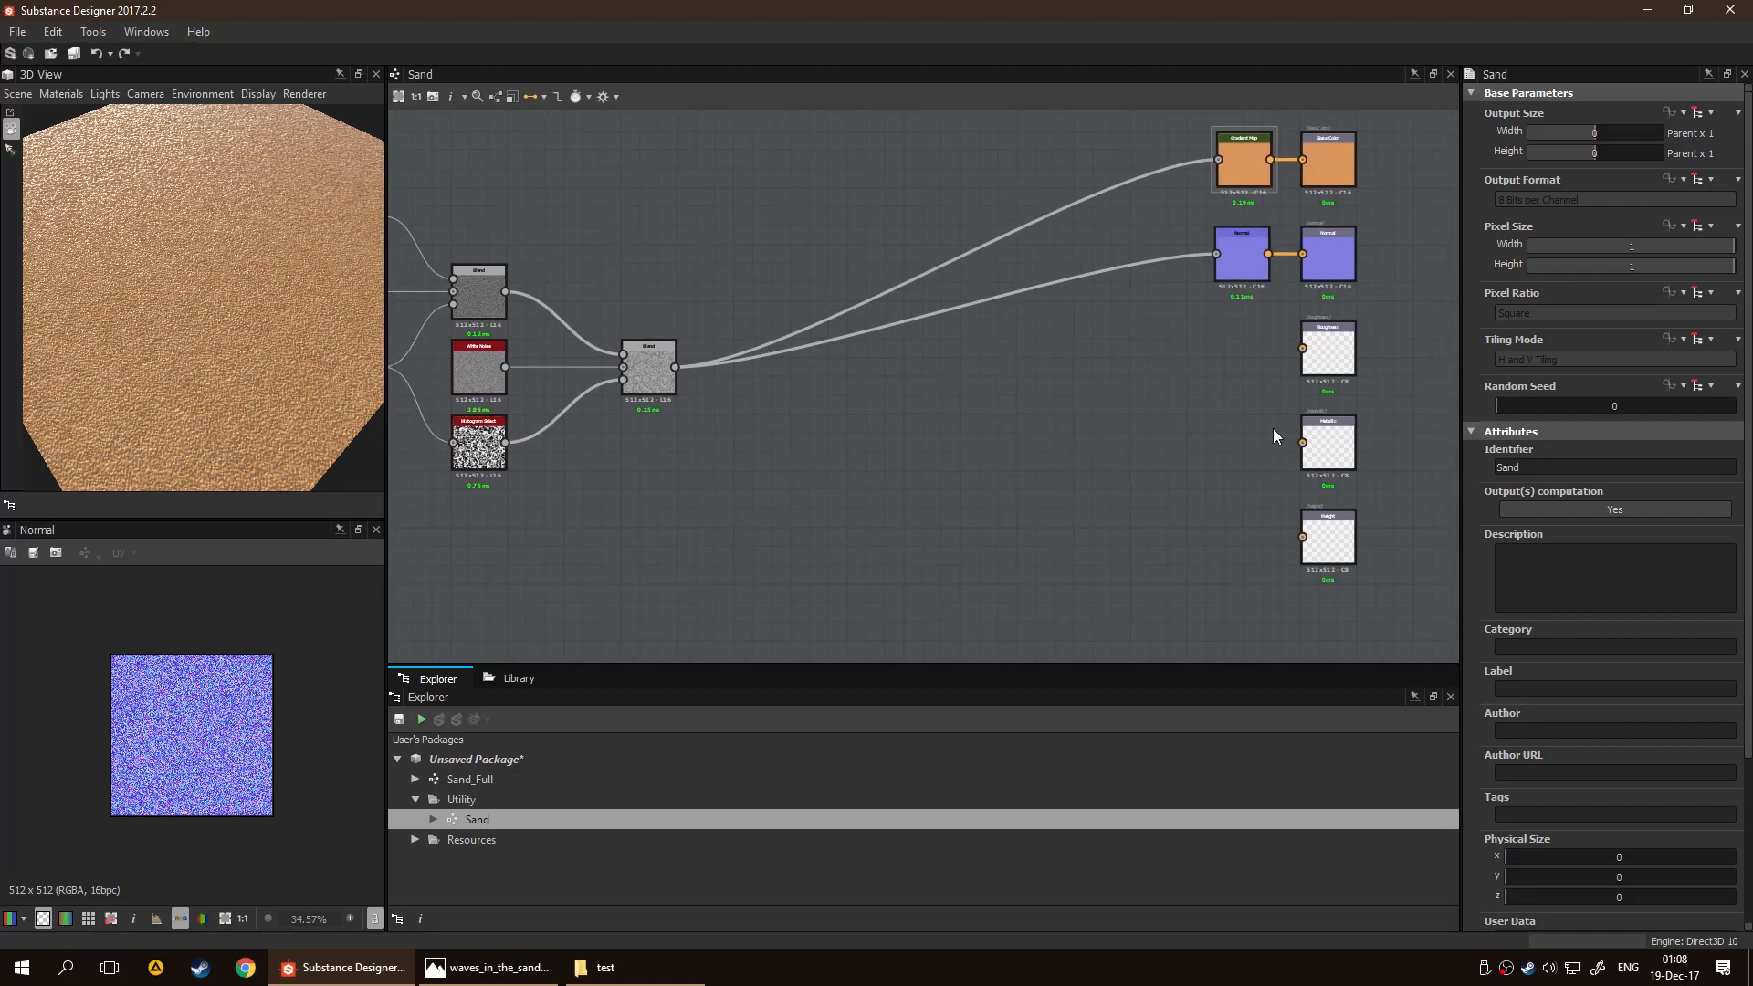
pyautogui.moveTo(1276, 420); pyautogui.dragTo(983, 345, button='middle')
pyautogui.moveTo(876, 395); pyautogui.dragTo(942, 382, button='middle')
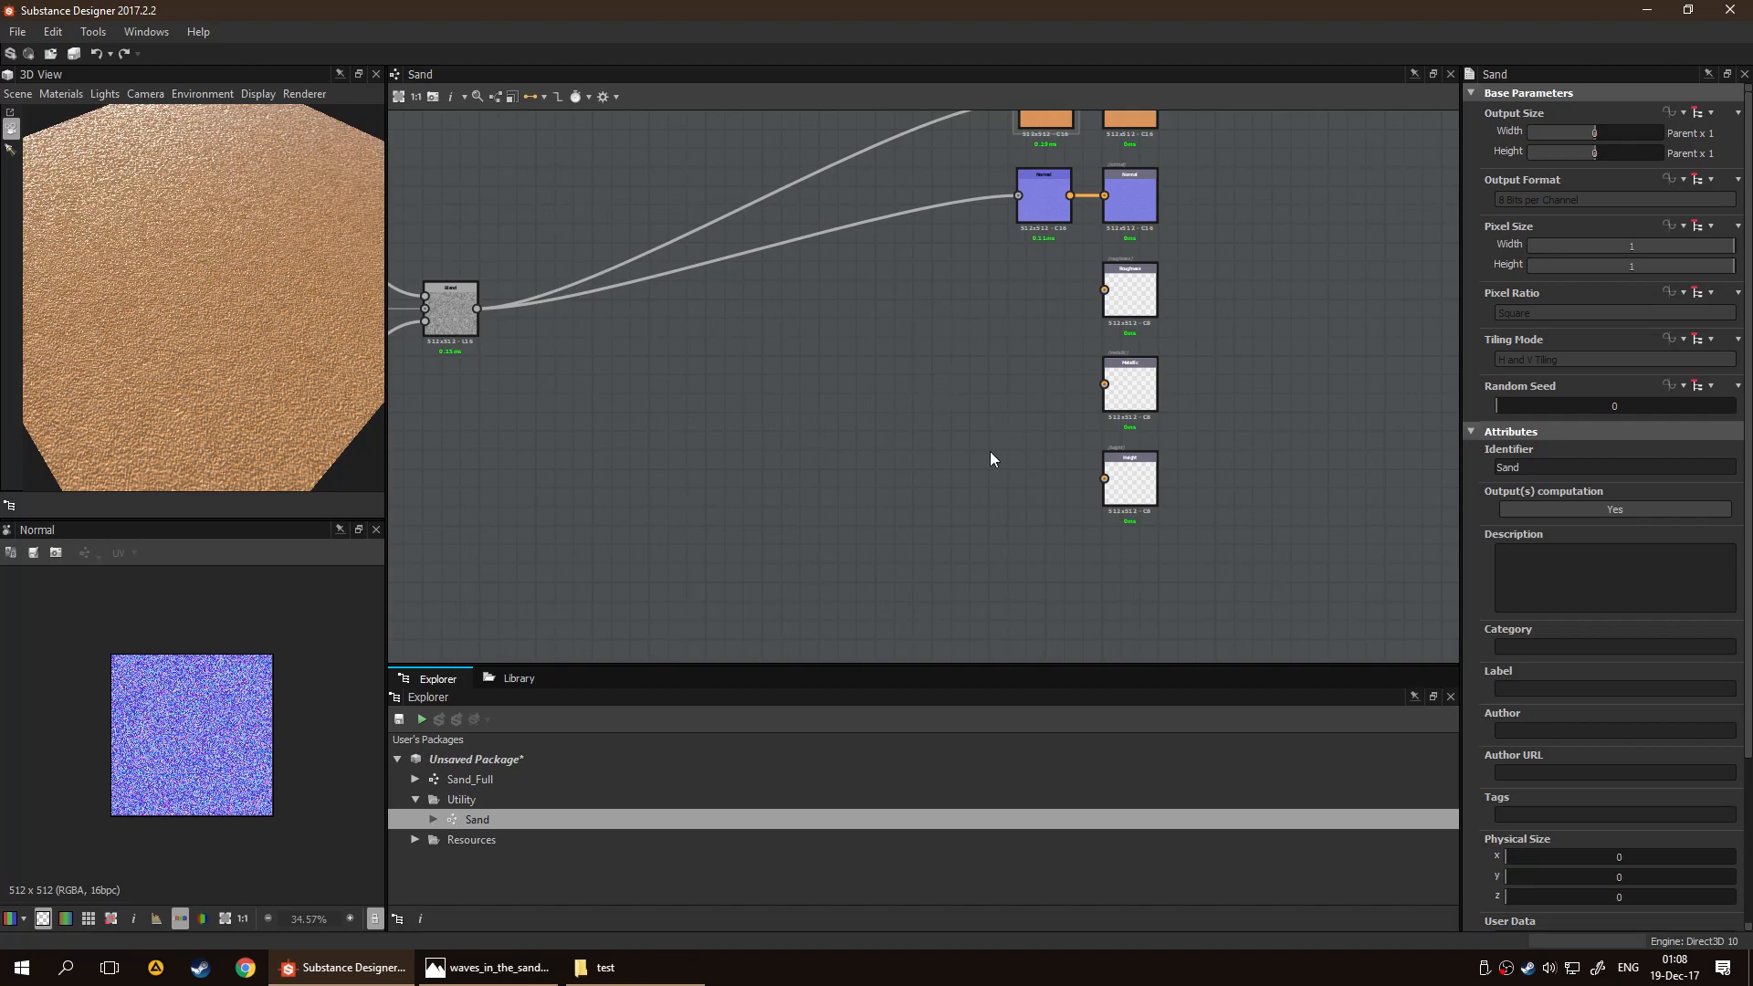
# Add a Uniform Color node in grayscale mode with an output value of 128 and connect it to the Height output
pyautogui.press('space')
pyautogui.write('uvi')
pyautogui.press('BackSpace')
pyautogui.press('BackSpace')
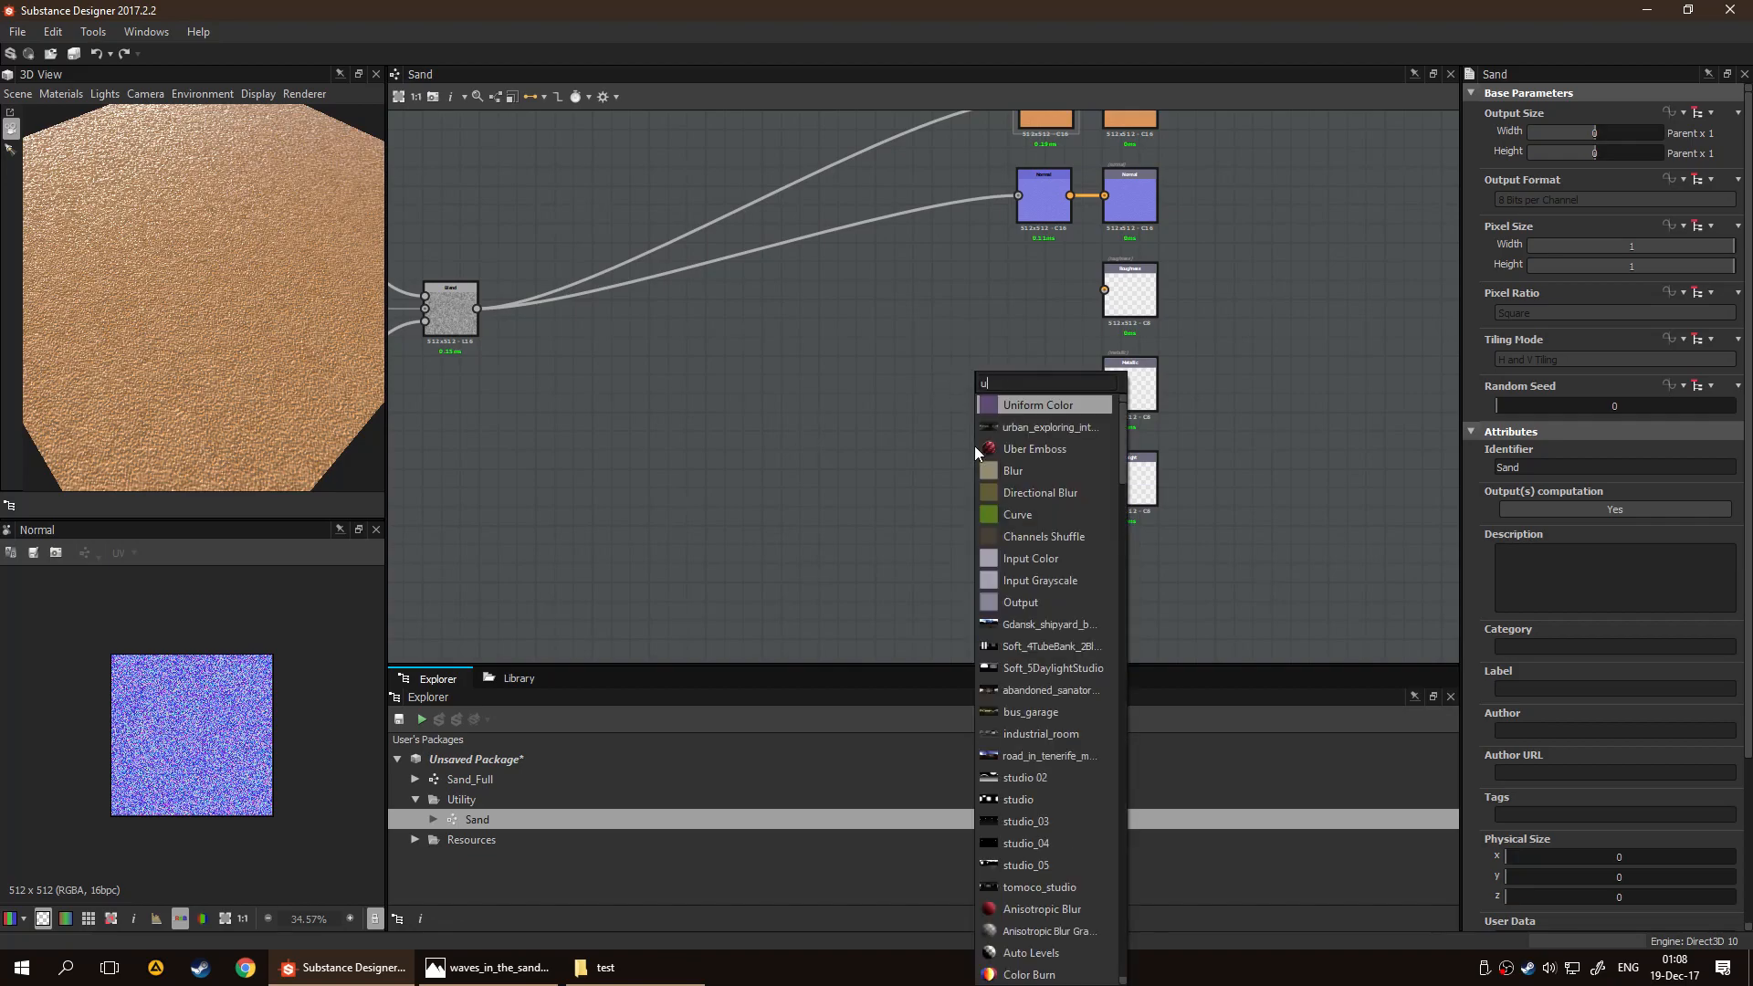
pyautogui.press('Return')
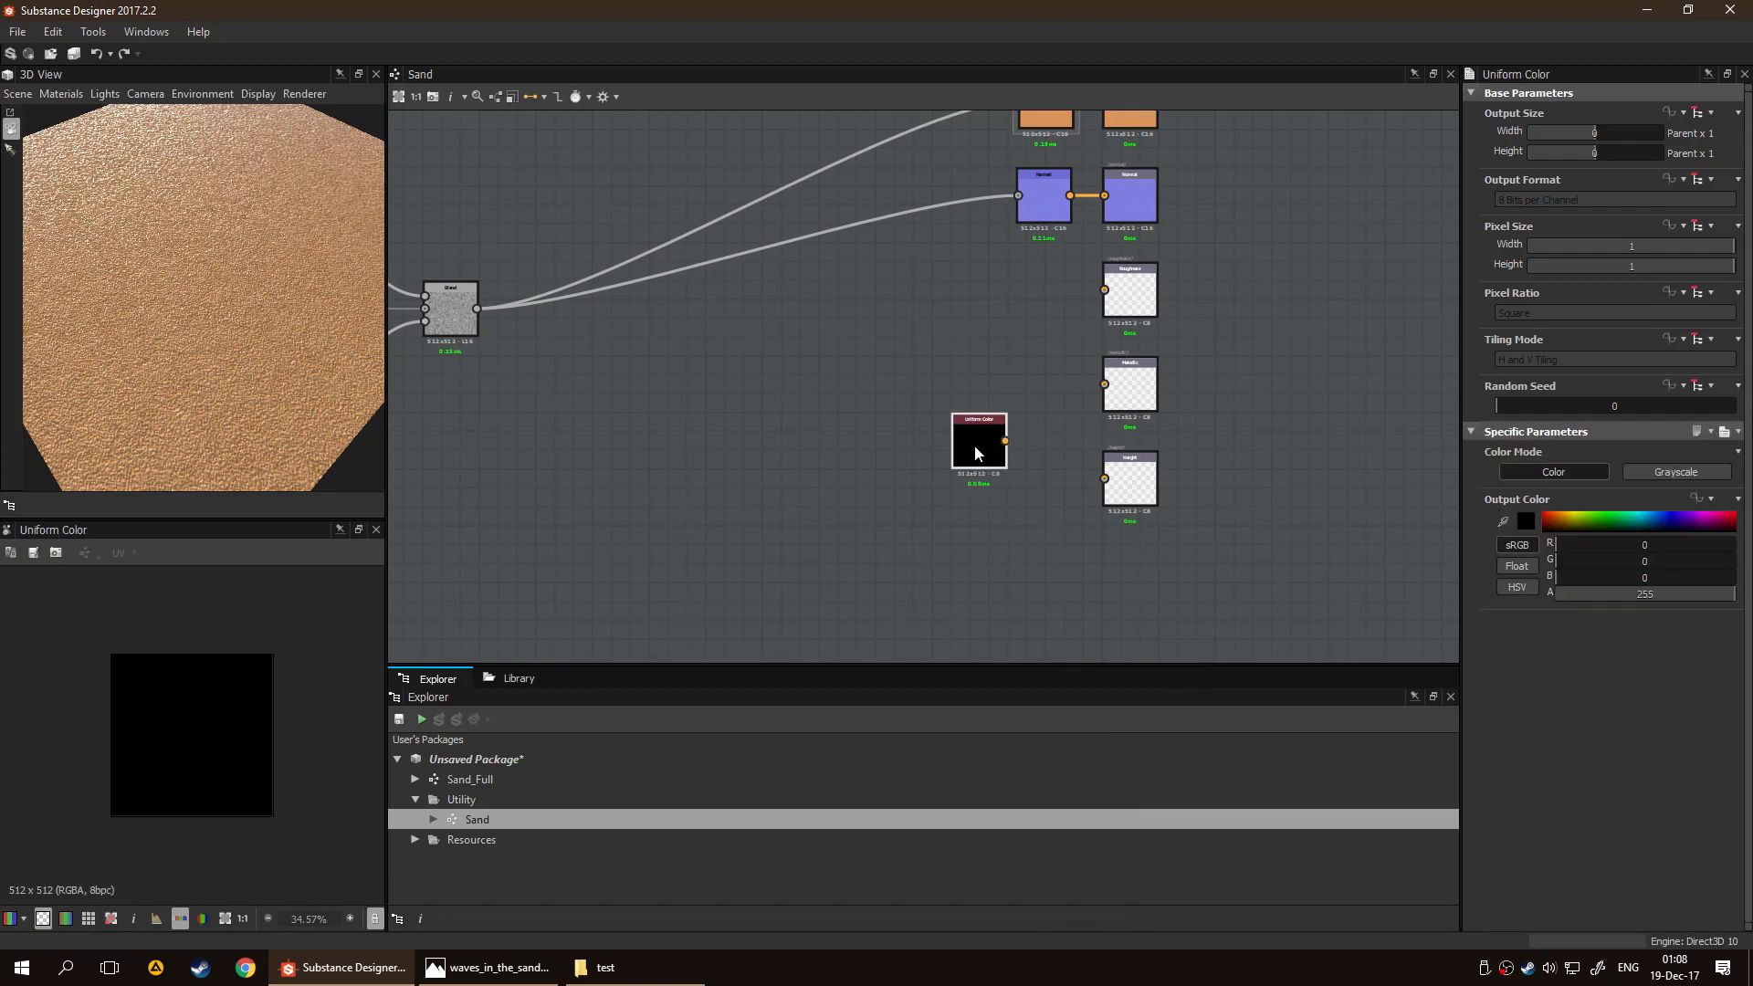
pyautogui.click(1658, 473)
pyautogui.click(1652, 540)
pyautogui.write('1')
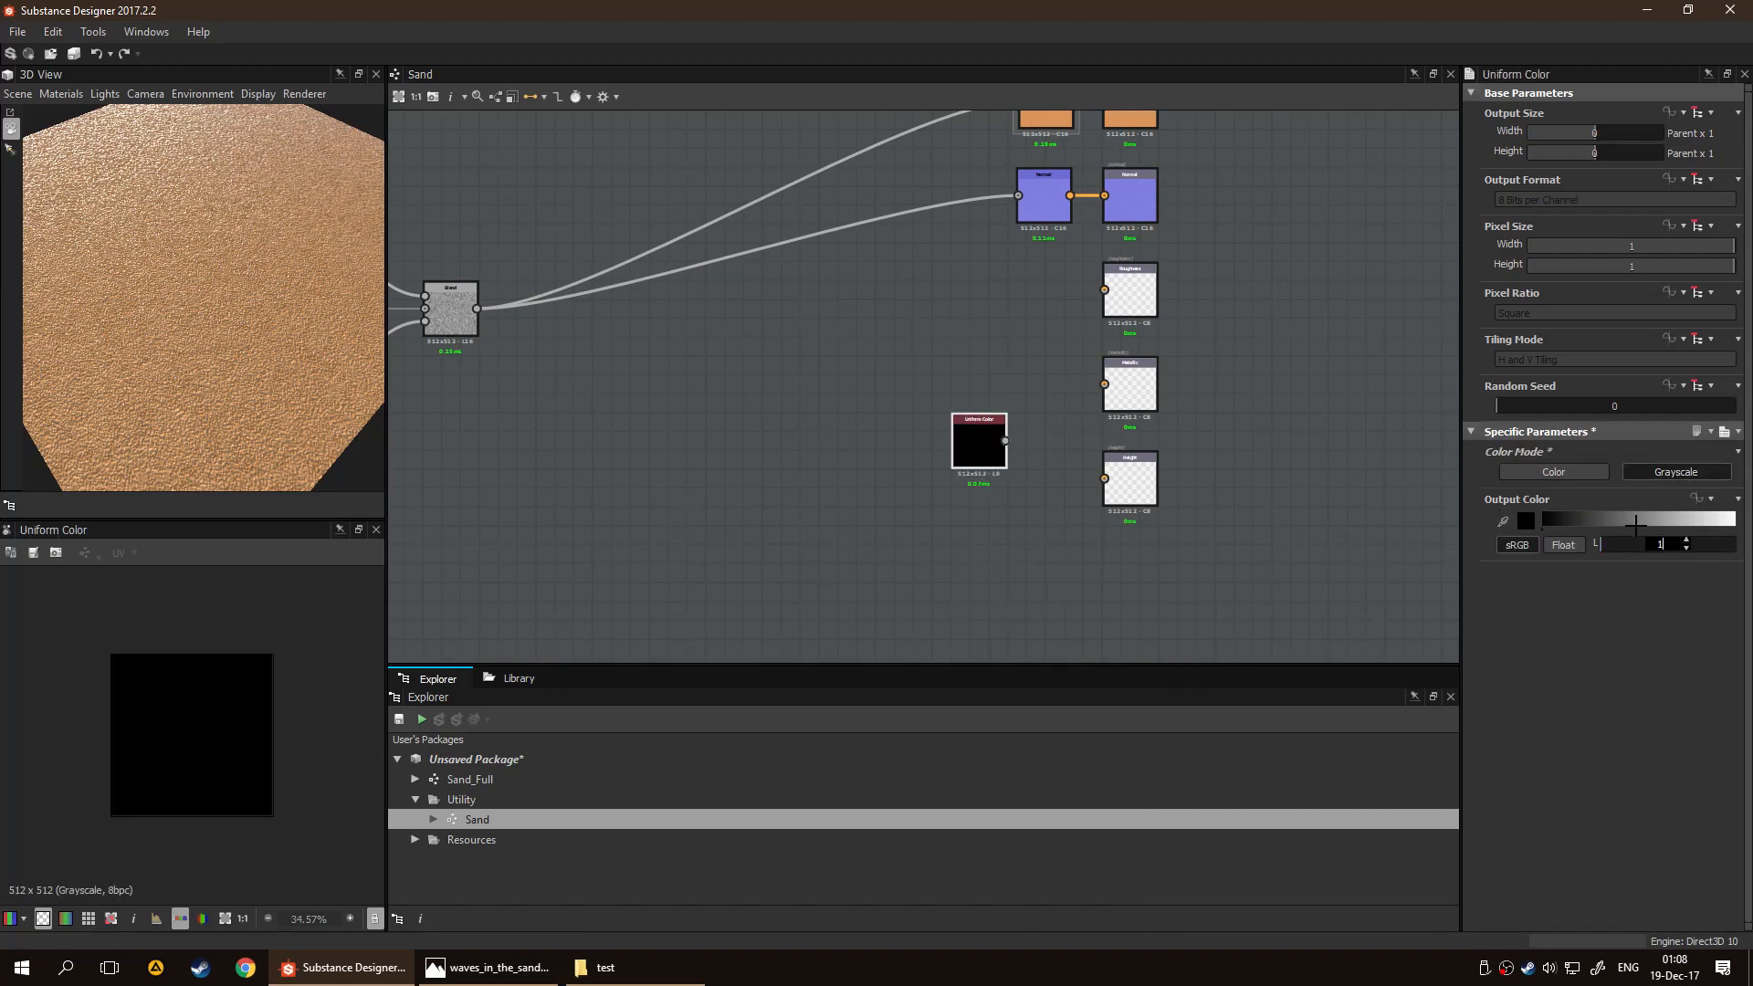
pyautogui.write('258')
pyautogui.press('Return')
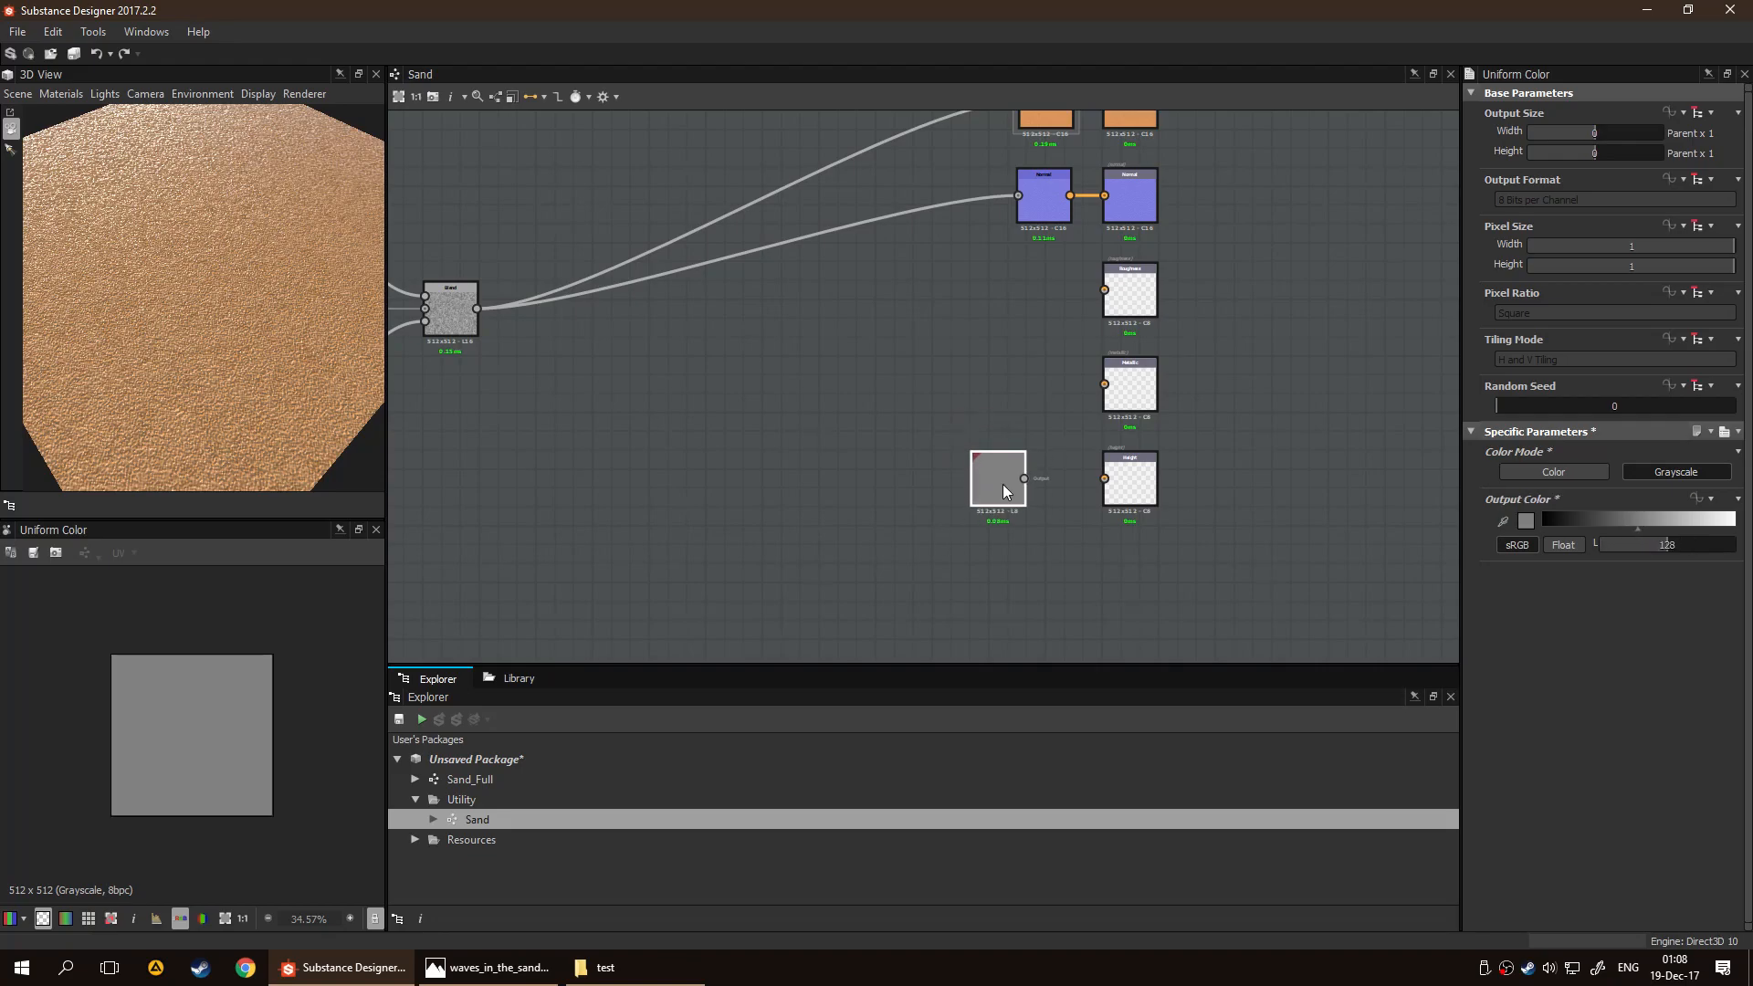
pyautogui.moveTo(1025, 478); pyautogui.dragTo(1105, 478)
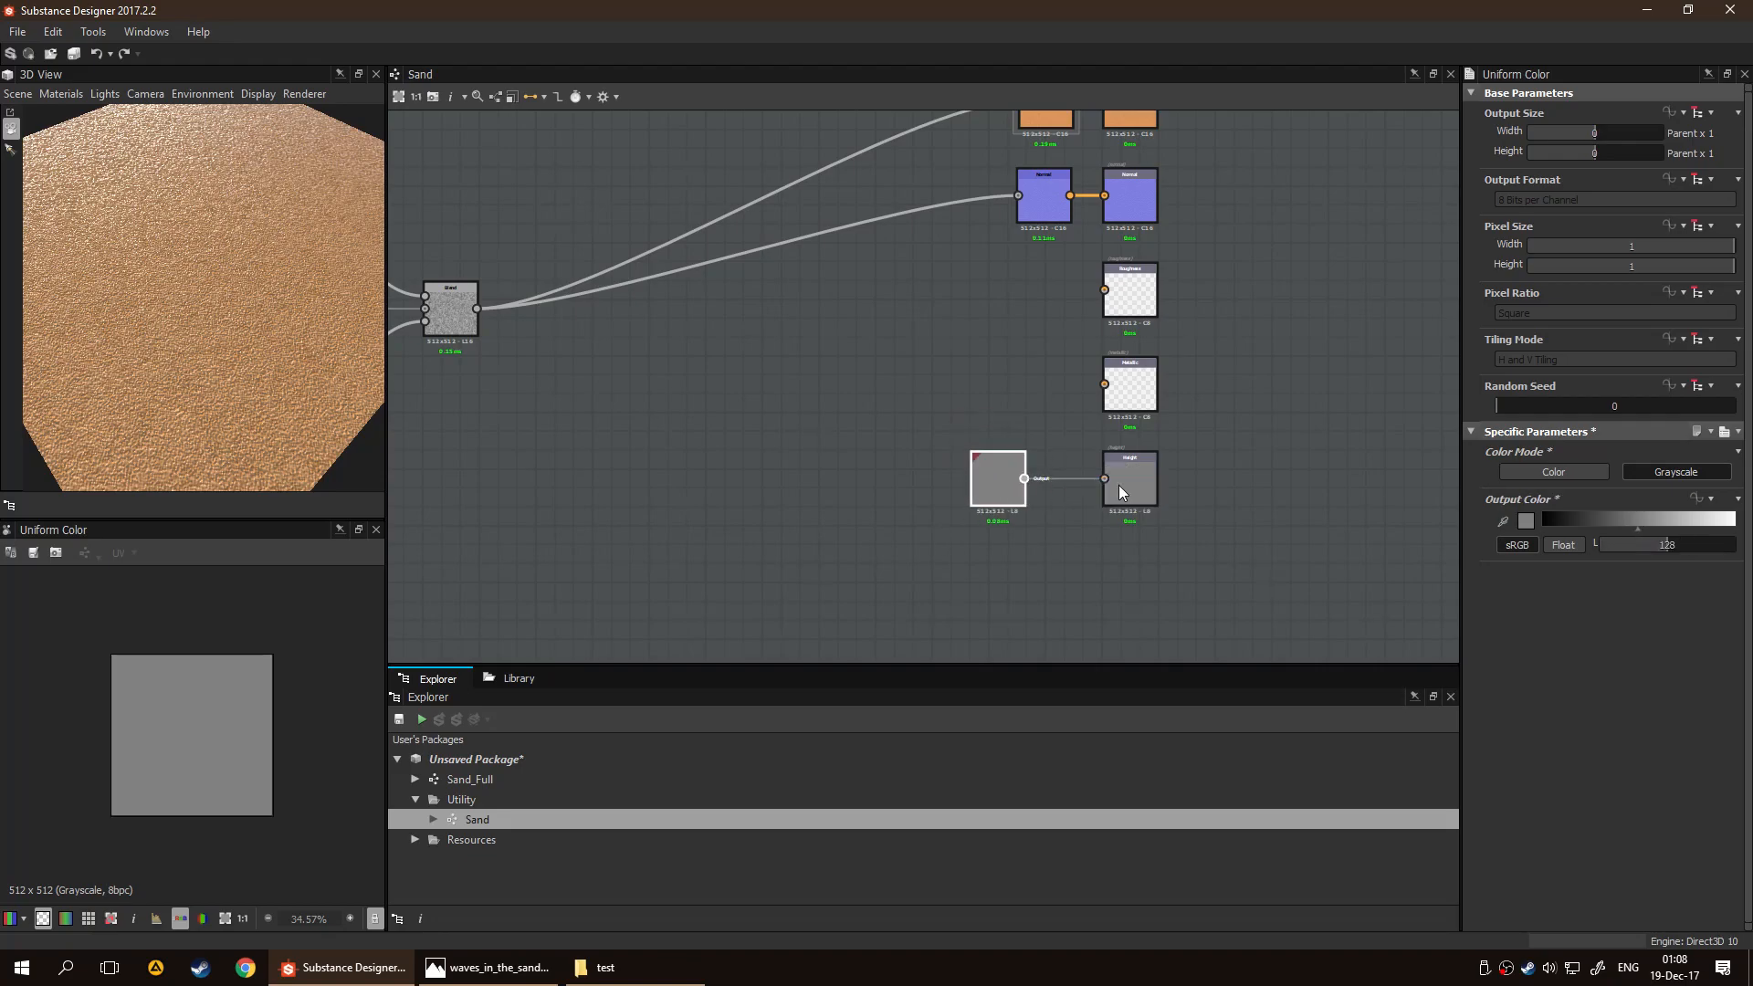
# Try raising the Height Scale of the 3D view's default material and check the plane at an angle
pyautogui.moveTo(255, 336); pyautogui.dragTo(188, 254)
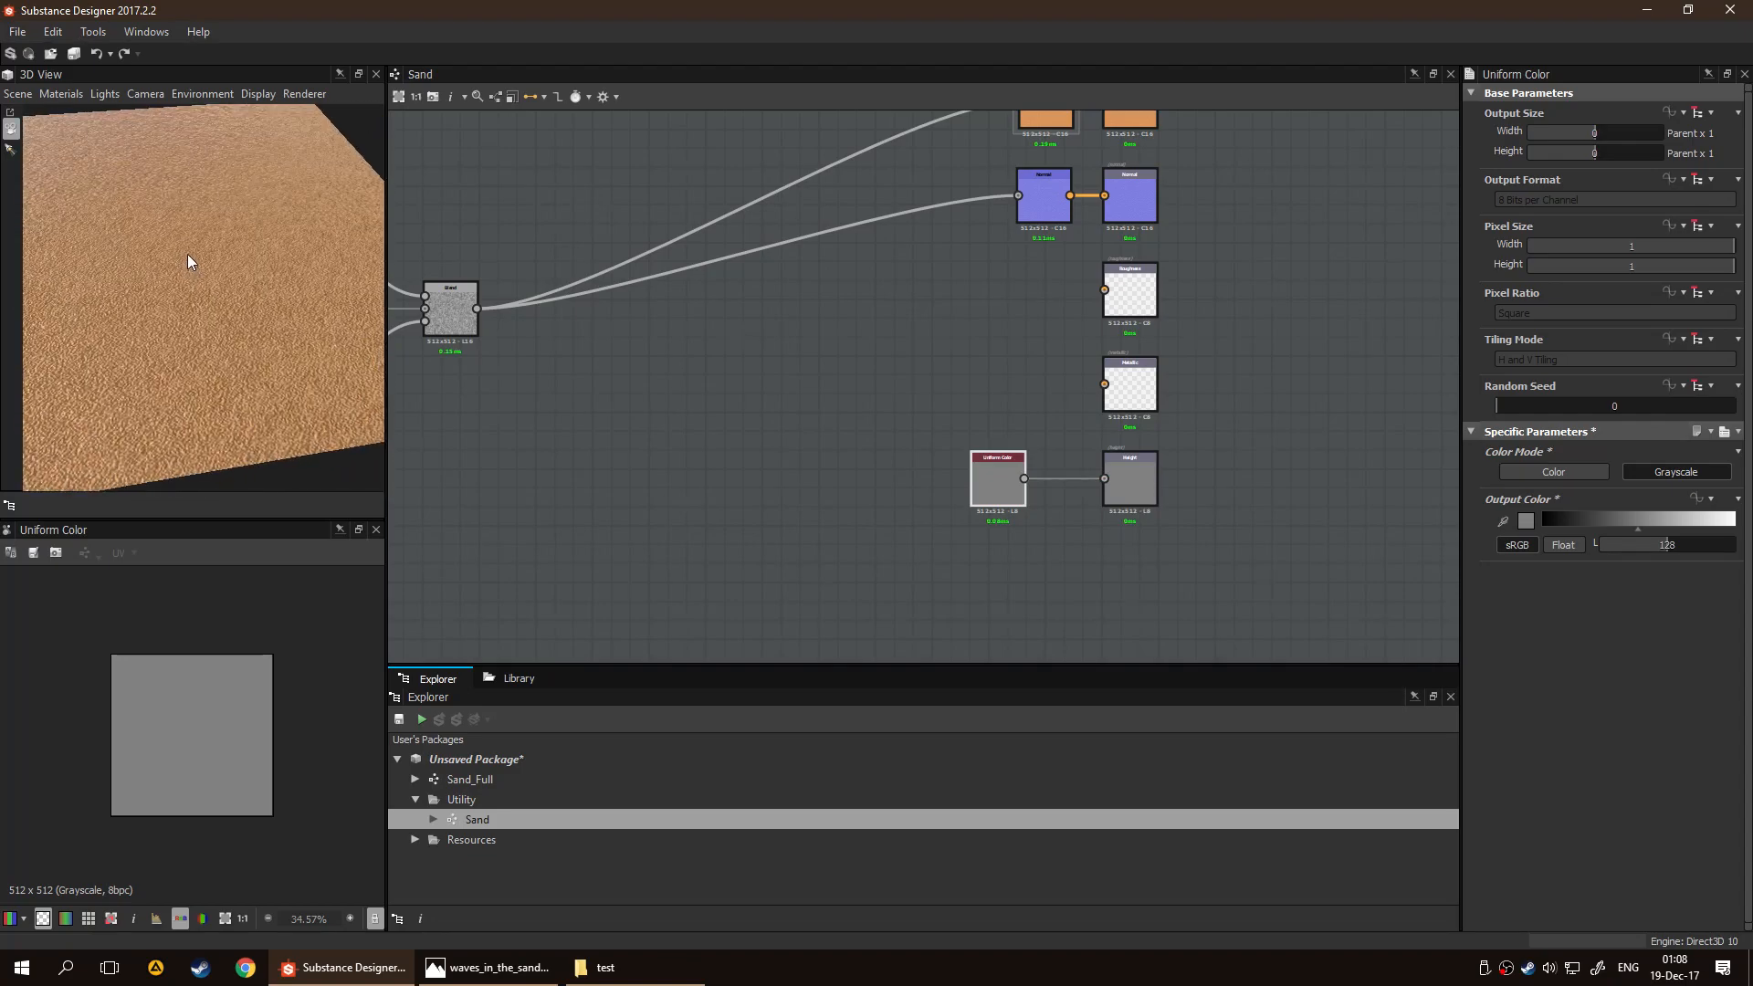
pyautogui.click(52, 93)
pyautogui.moveTo(60, 93)
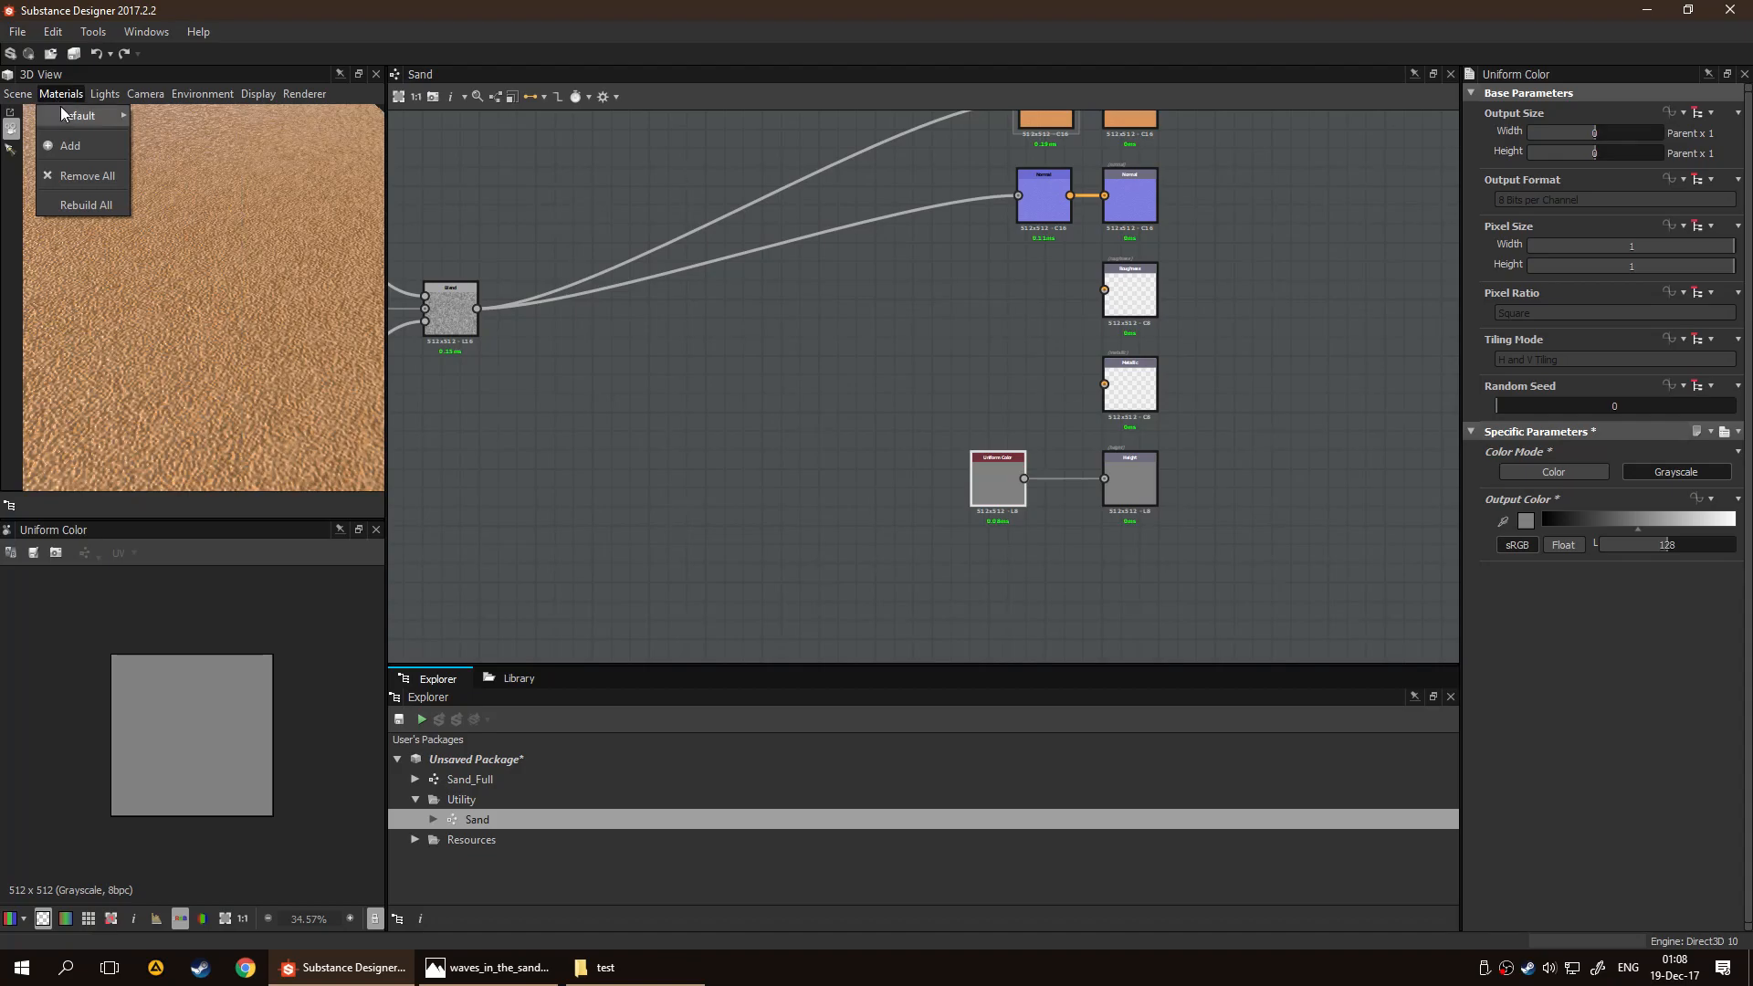
pyautogui.click(183, 121)
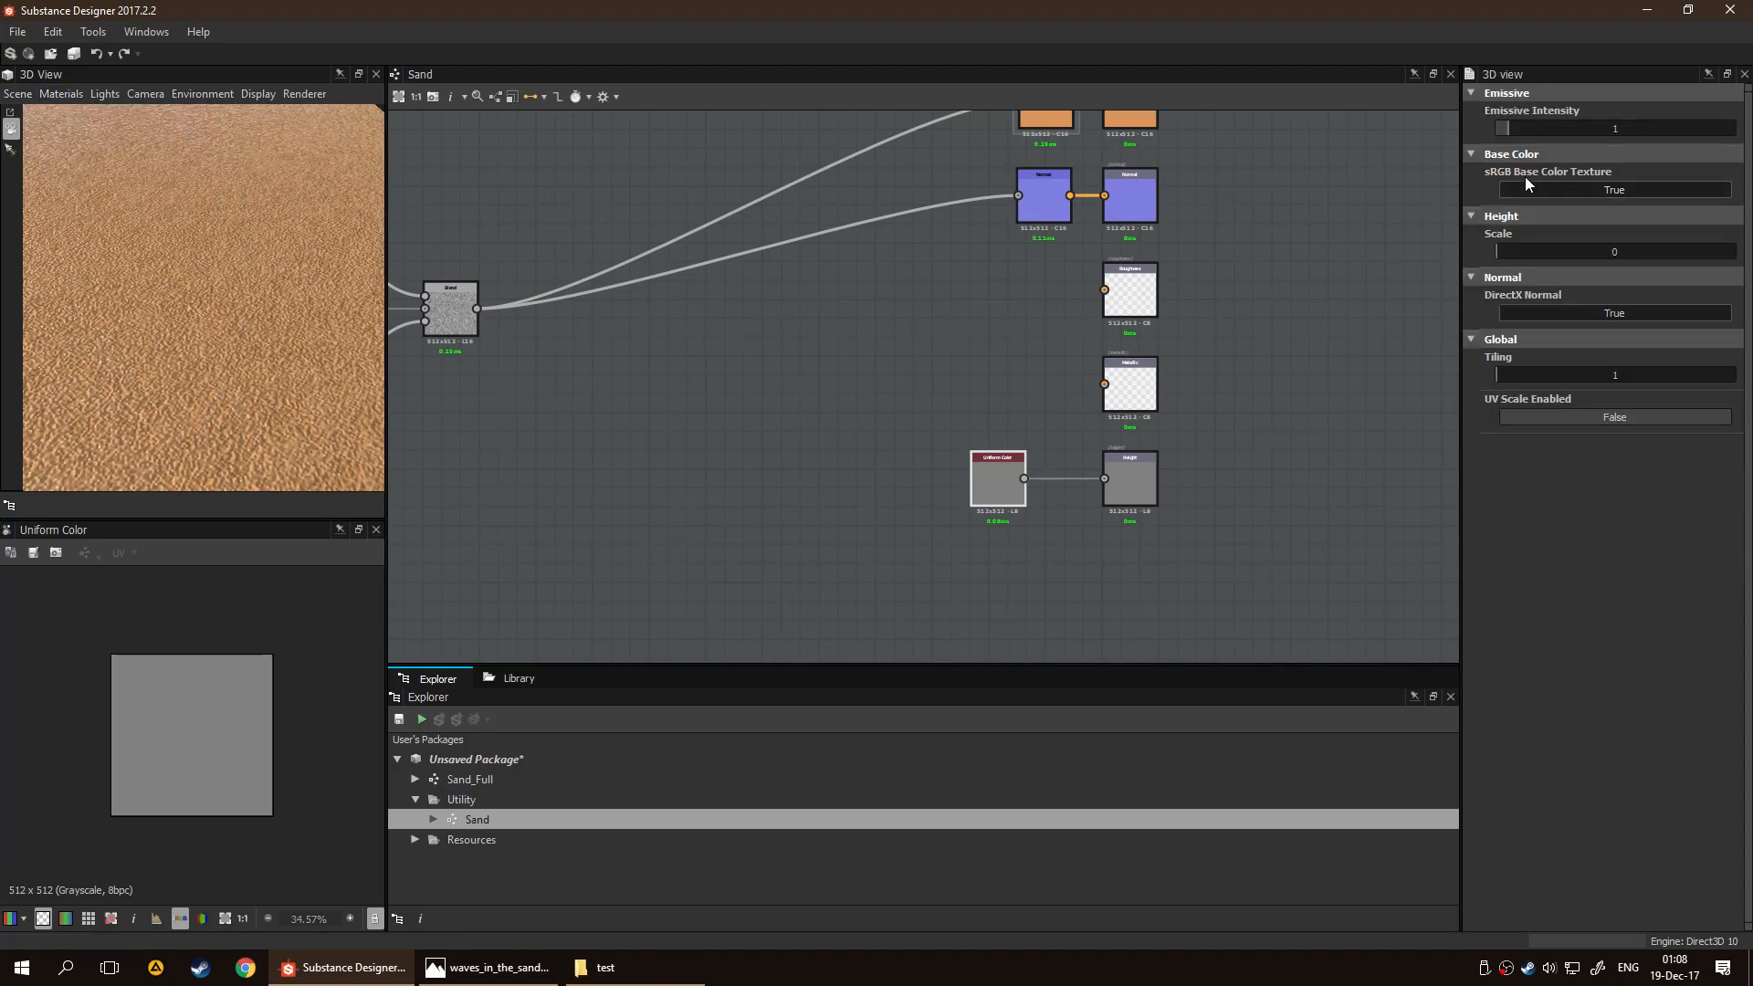
pyautogui.moveTo(1506, 254); pyautogui.dragTo(1734, 257)
pyautogui.moveTo(313, 372); pyautogui.dragTo(277, 322)
# Test a darker grey of 101 on the Uniform Color node and restore its value to 128
pyautogui.click(1019, 488)
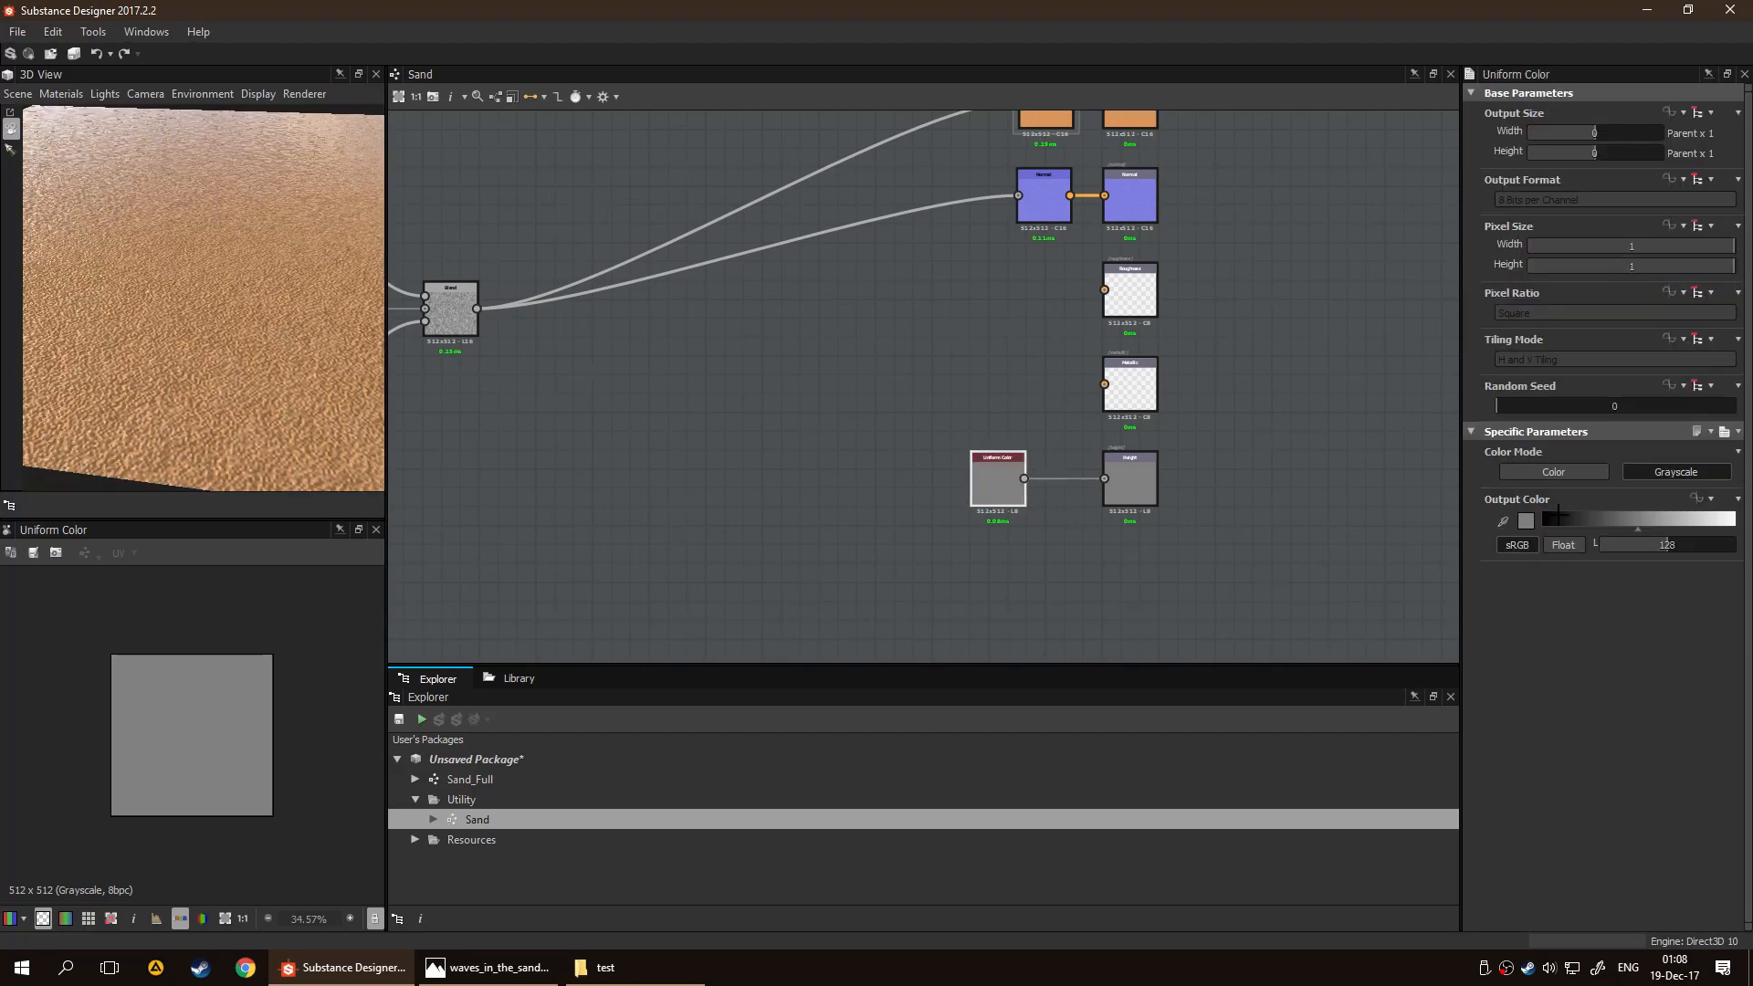
pyautogui.moveTo(1671, 545)
pyautogui.mouseDown()
pyautogui.moveTo(1592, 553)
pyautogui.moveTo(1734, 545)
pyautogui.moveTo(1628, 566)
pyautogui.moveTo(1653, 562)
pyautogui.mouseUp()
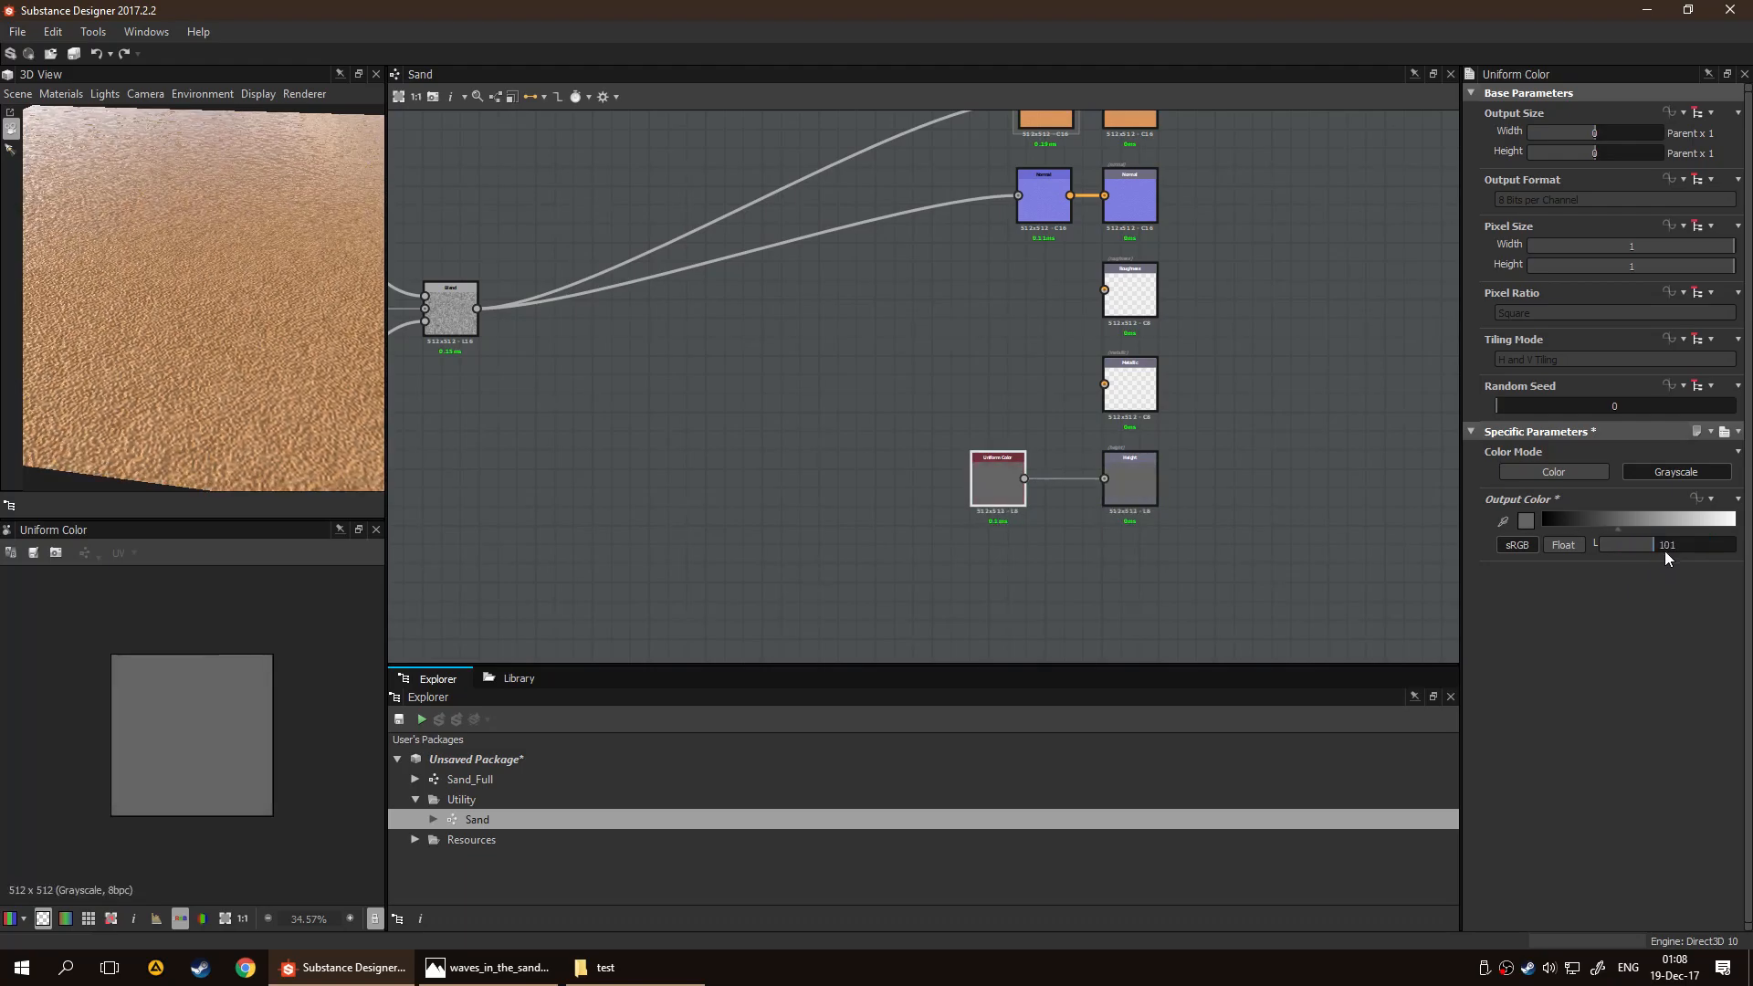
pyautogui.write('128')
pyautogui.press('Return')
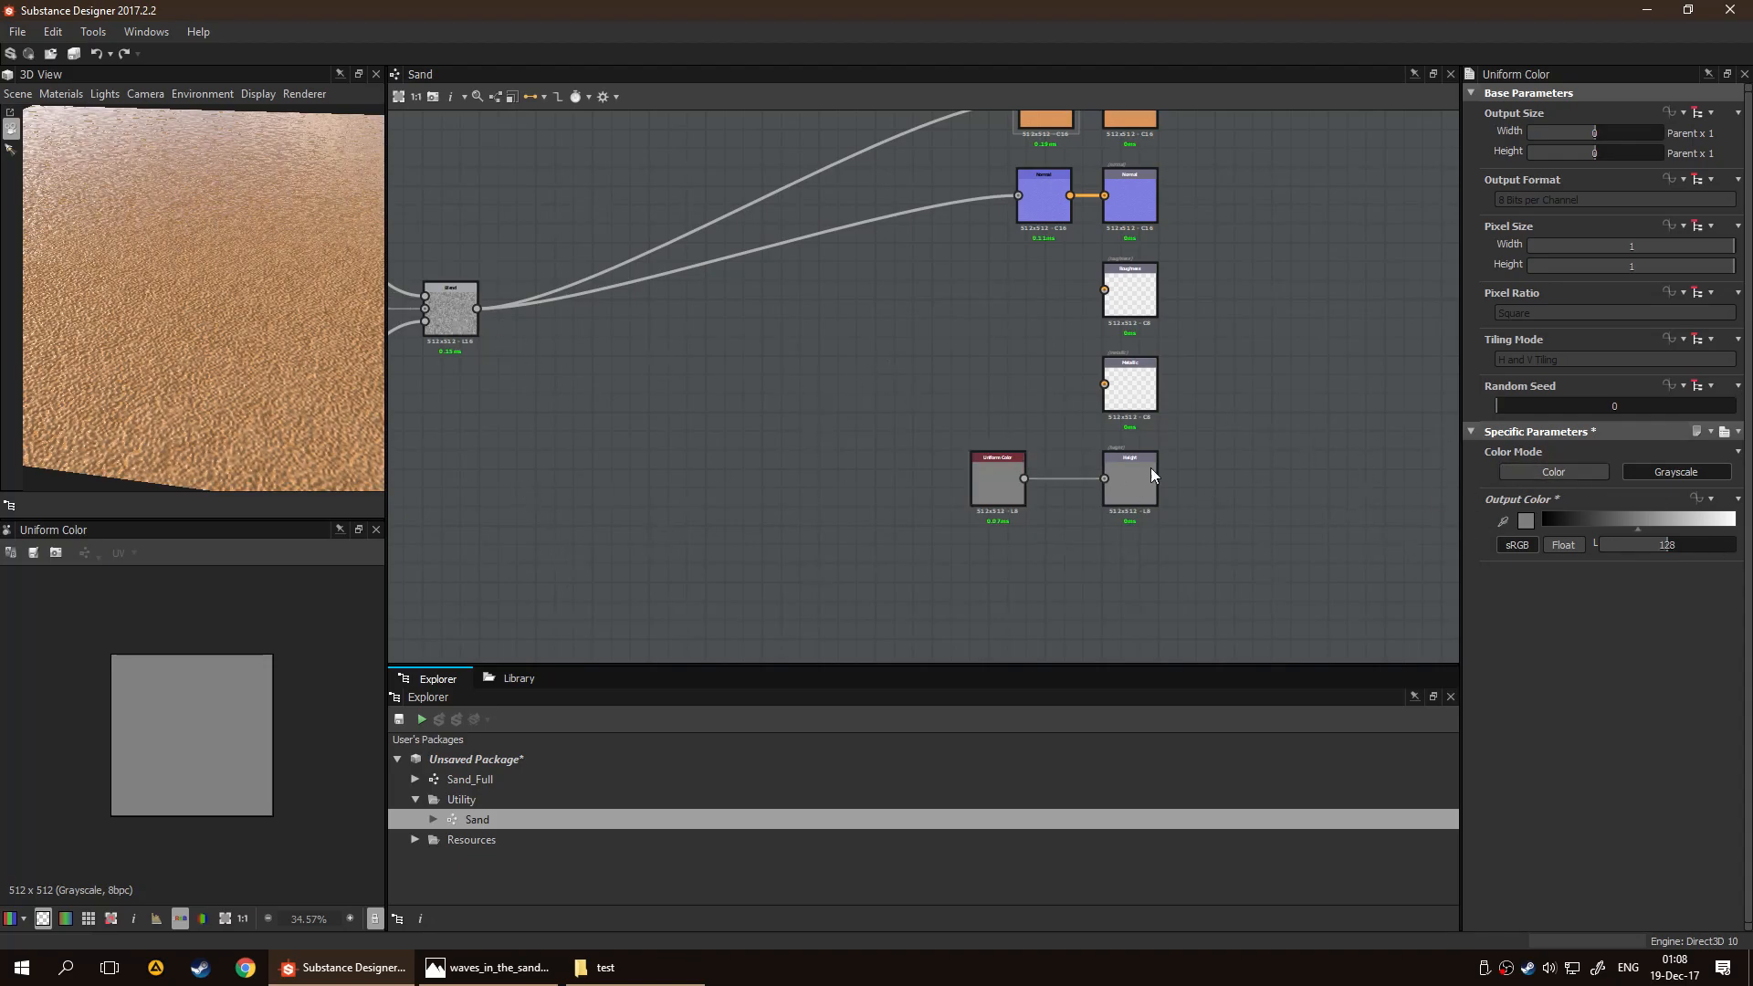
# Set the default material's Height Scale in the 3D view back to 0
pyautogui.click(60, 94)
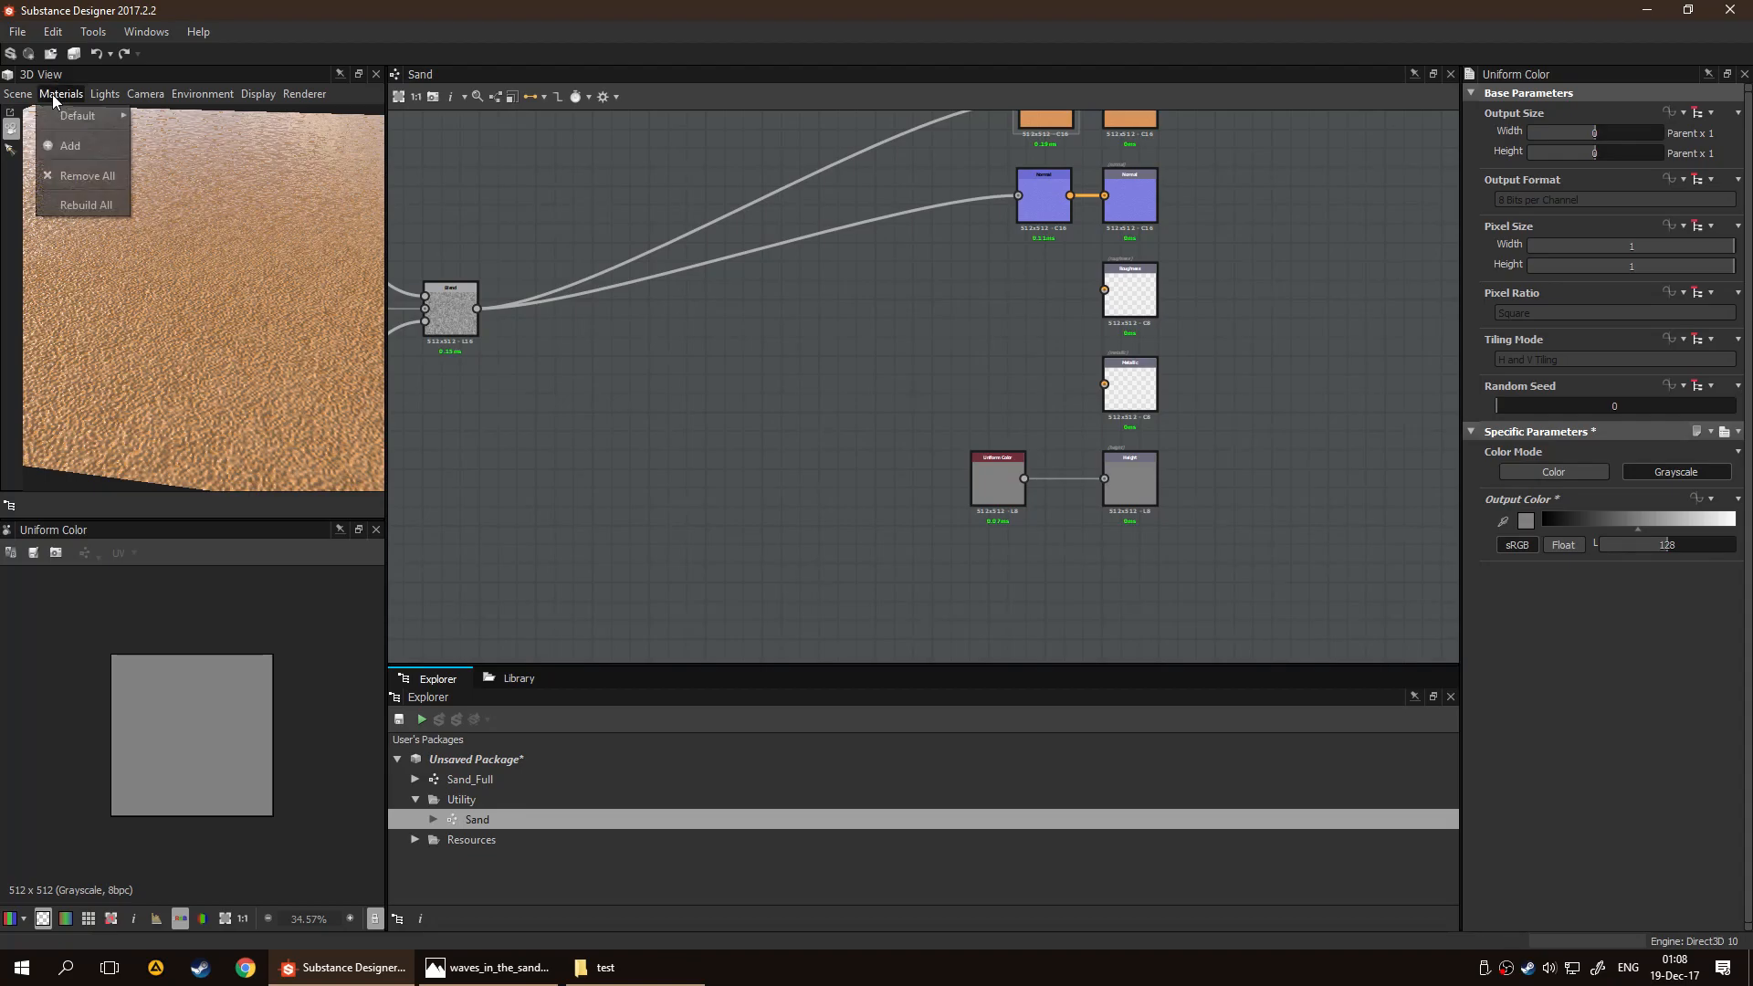
pyautogui.moveTo(61, 108)
pyautogui.click(156, 113)
pyautogui.moveTo(1611, 251); pyautogui.dragTo(1525, 249)
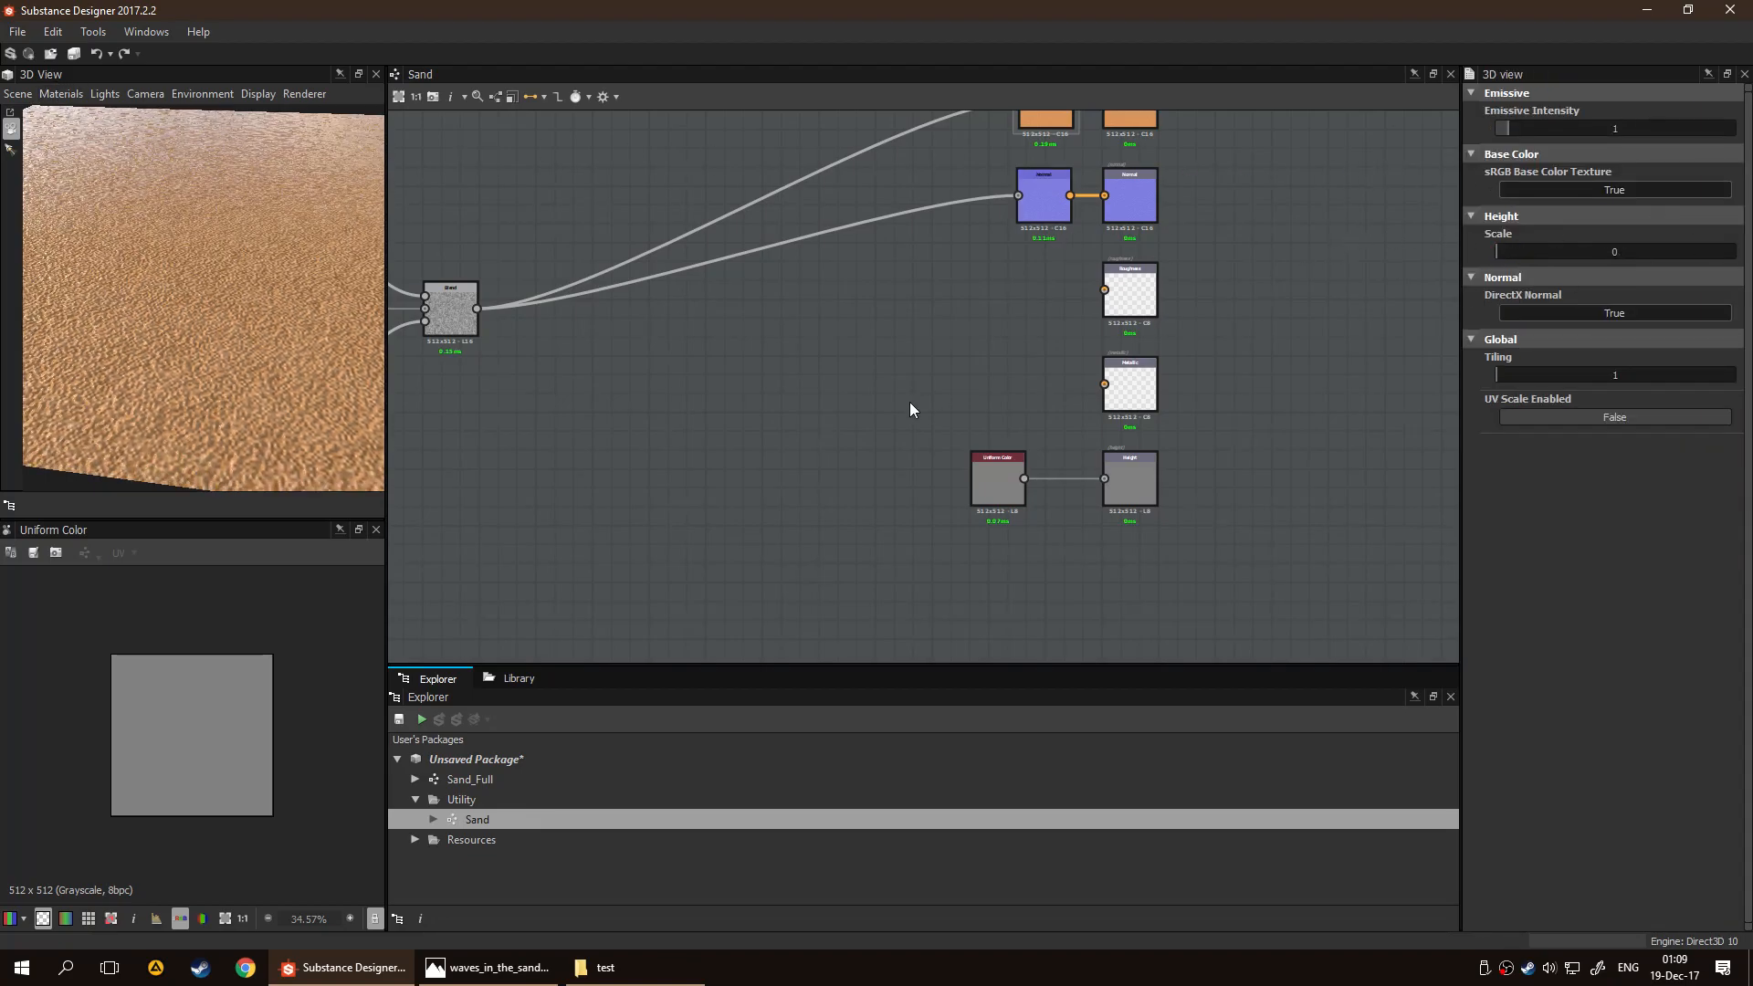
# Connect the final Blend node's output to the Roughness output
pyautogui.moveTo(941, 330); pyautogui.dragTo(1191, 330, button='middle')
pyautogui.moveTo(883, 358); pyautogui.dragTo(887, 321, button='middle')
pyautogui.scroll(4, 1029, 364)
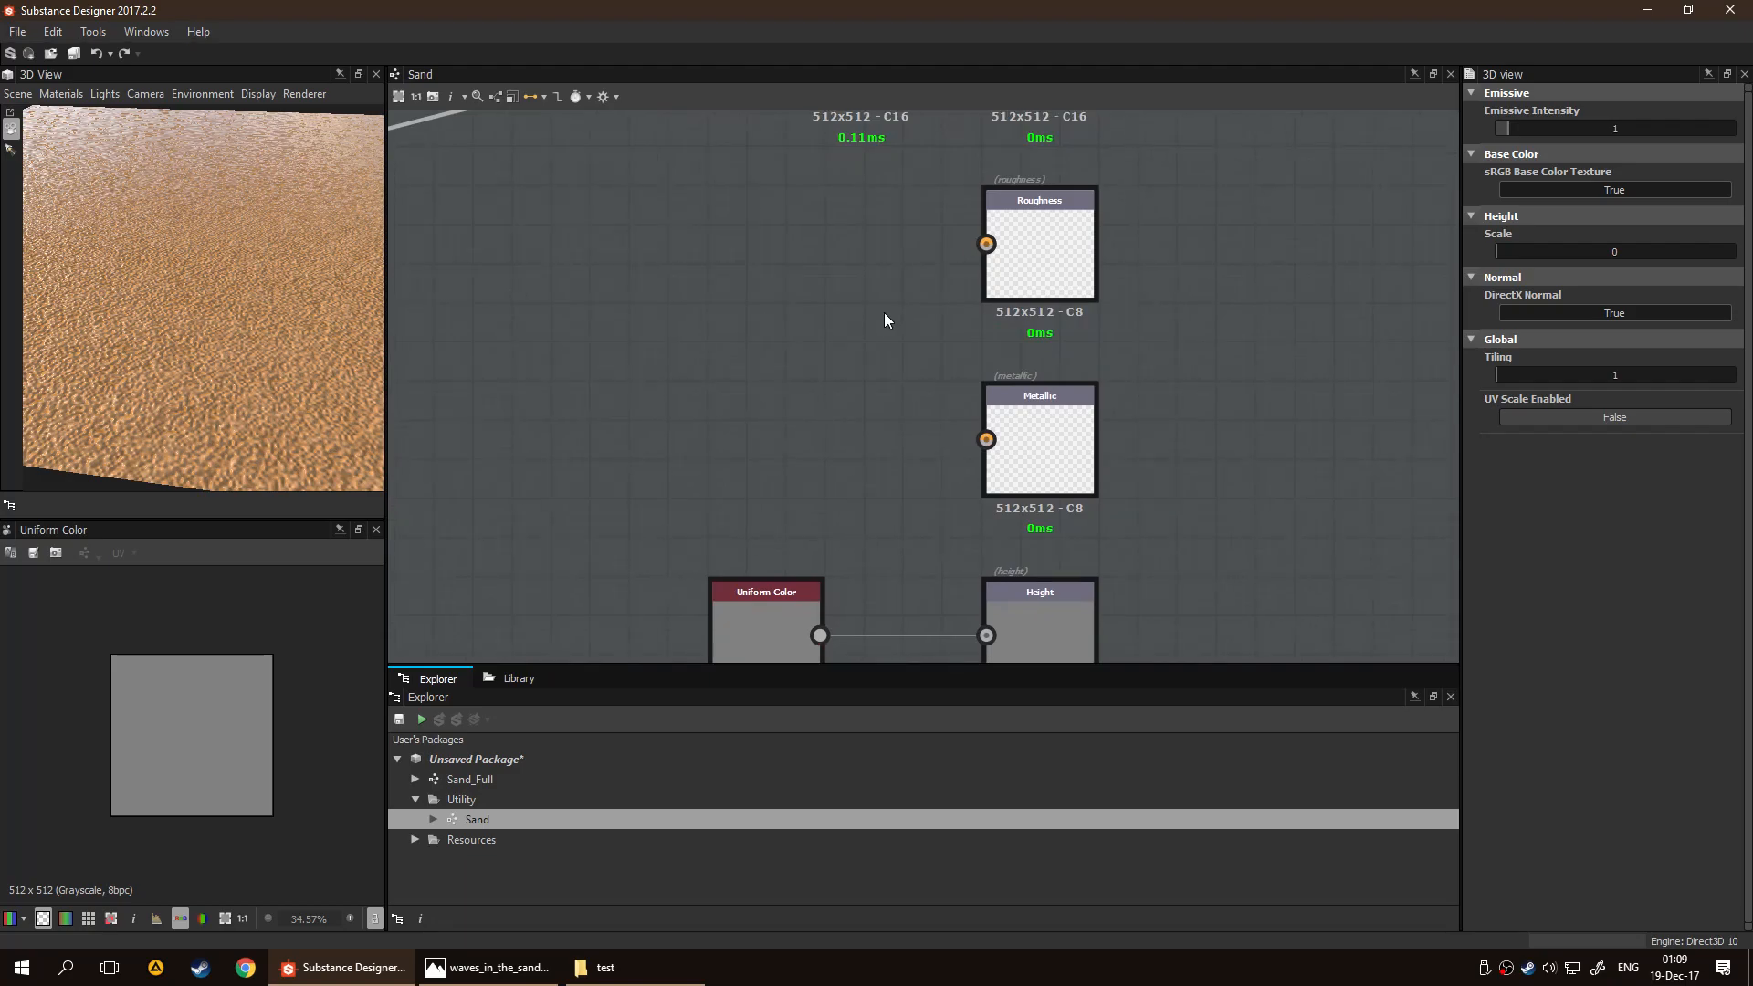
pyautogui.scroll(-3, 878, 305)
pyautogui.moveTo(971, 266); pyautogui.dragTo(1194, 254, button='middle')
pyautogui.moveTo(867, 314); pyautogui.dragTo(996, 321, button='middle')
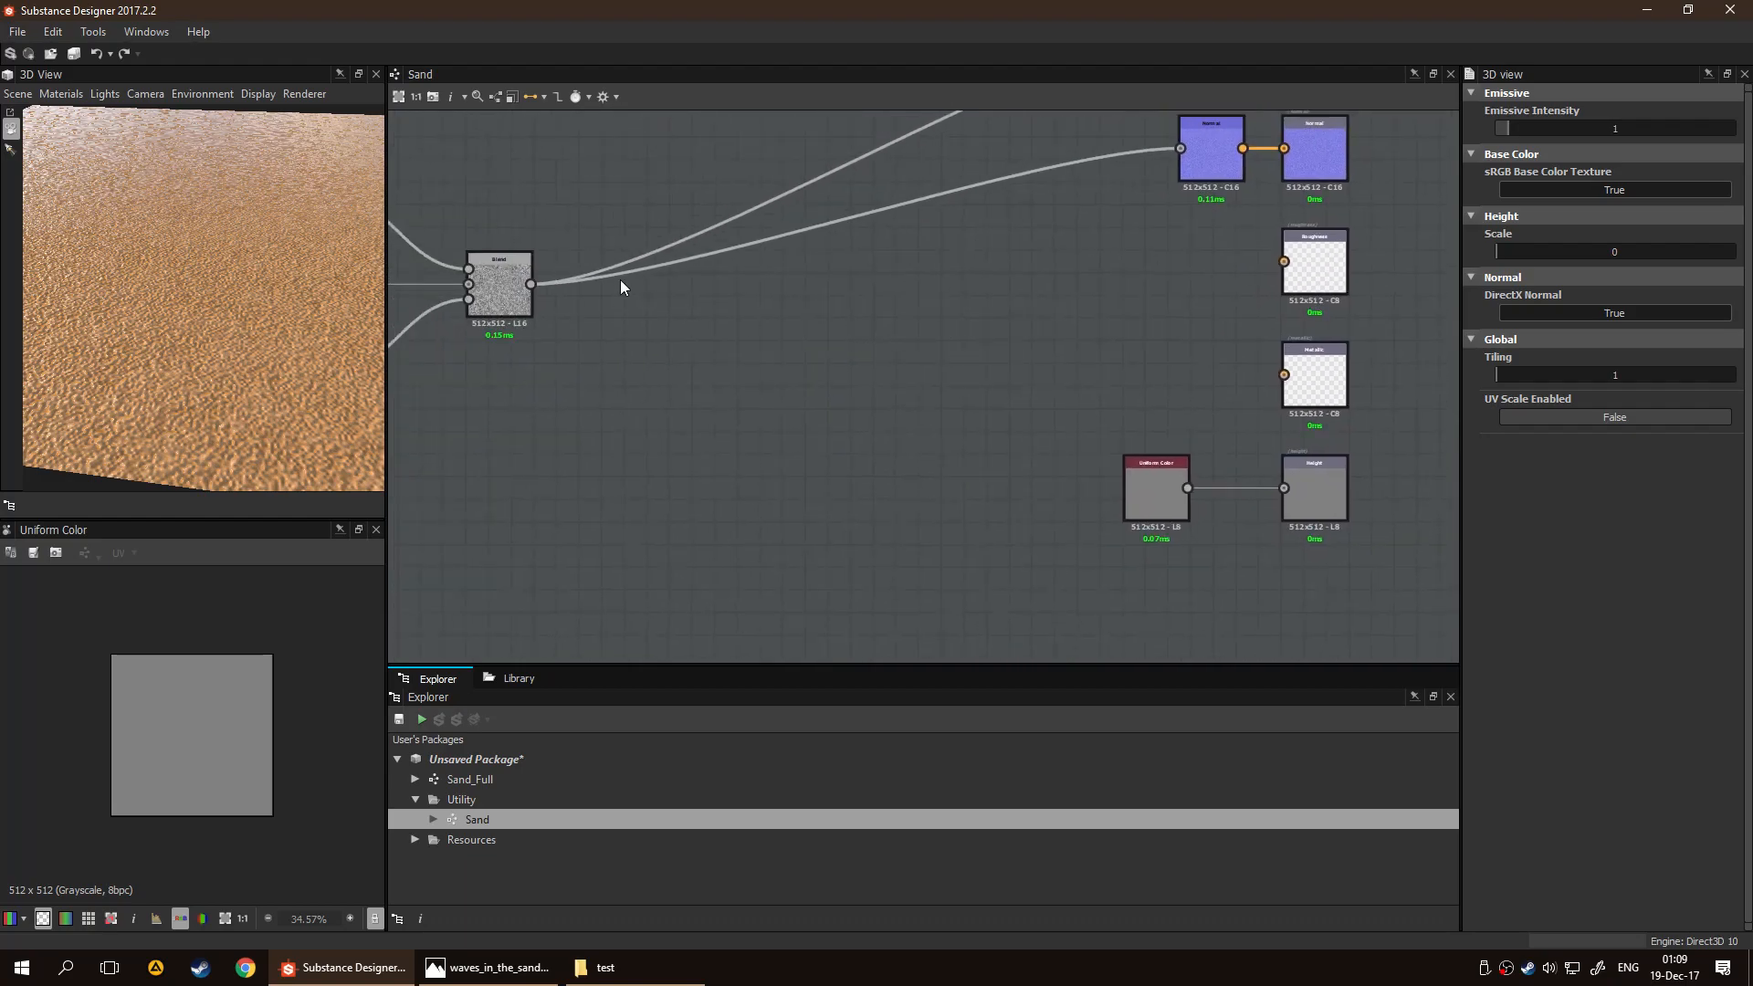
pyautogui.moveTo(531, 284); pyautogui.dragTo(1283, 261)
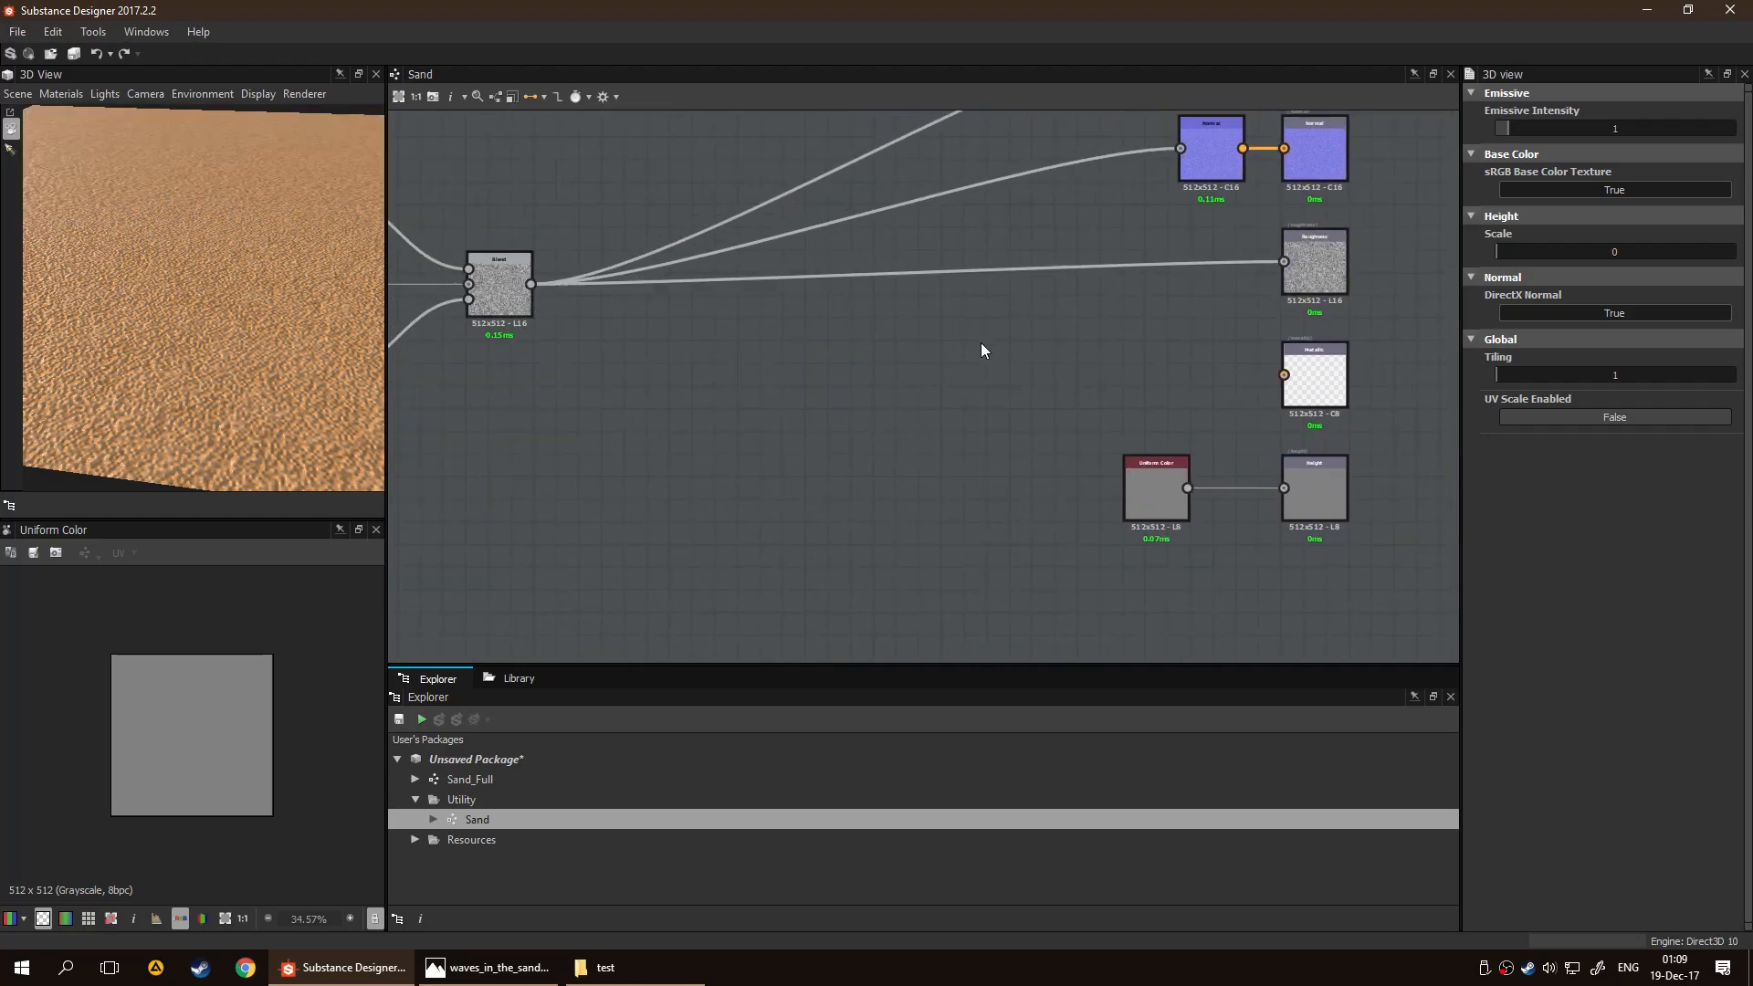
# Inspect the Roughness output's texture up close and examine how the sand reflects light in the 3D view
pyautogui.moveTo(1045, 353); pyautogui.dragTo(965, 369, button='middle')
pyautogui.moveTo(251, 344); pyautogui.dragTo(272, 412)
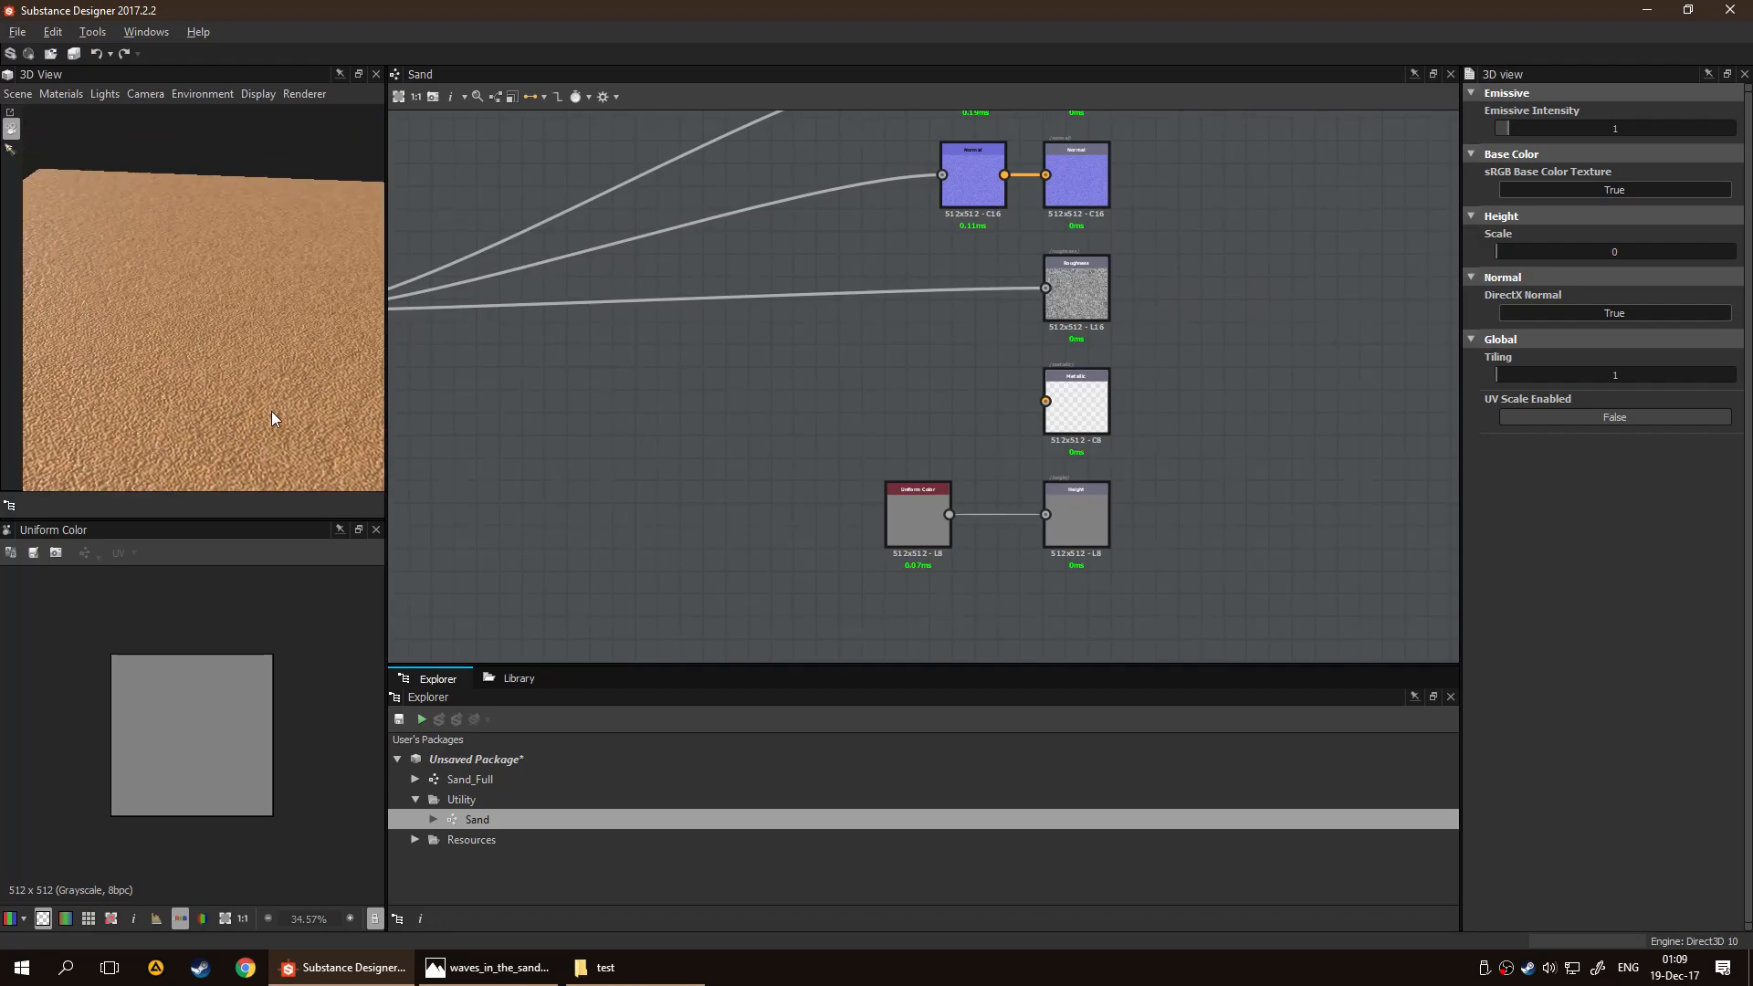
pyautogui.click(1050, 315)
pyautogui.scroll(3, 209, 776)
pyautogui.scroll(5, 210, 776)
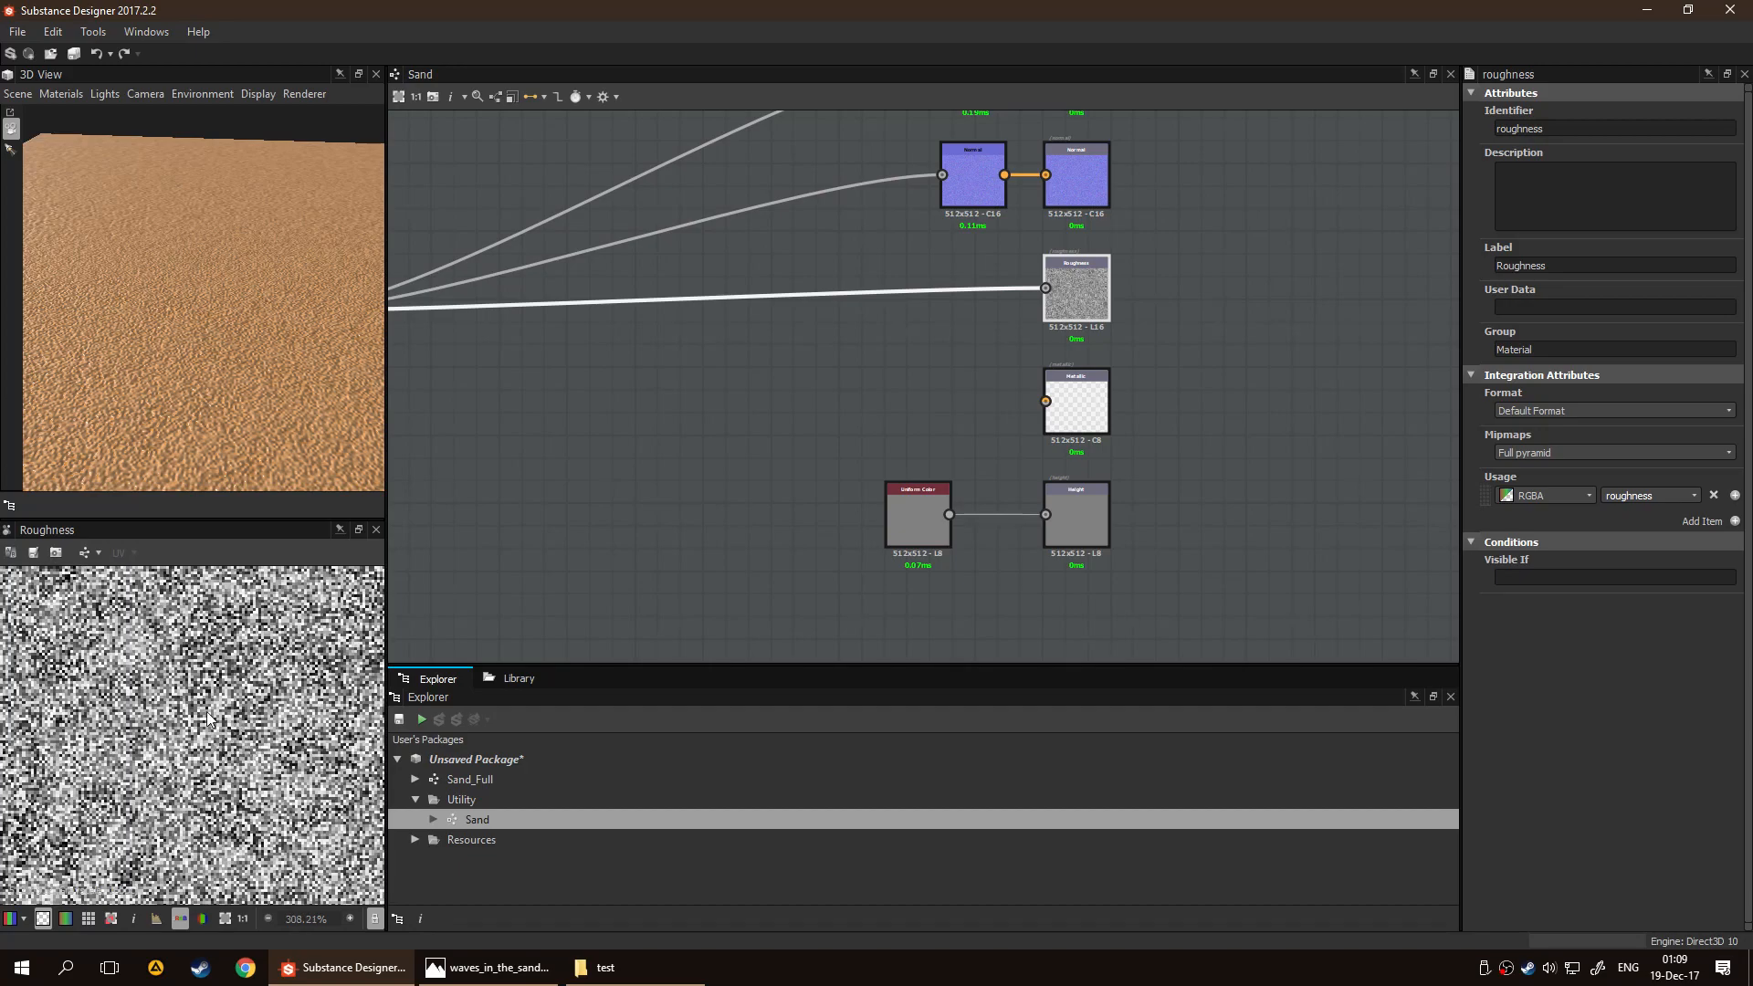
pyautogui.moveTo(164, 380); pyautogui.dragTo(117, 319)
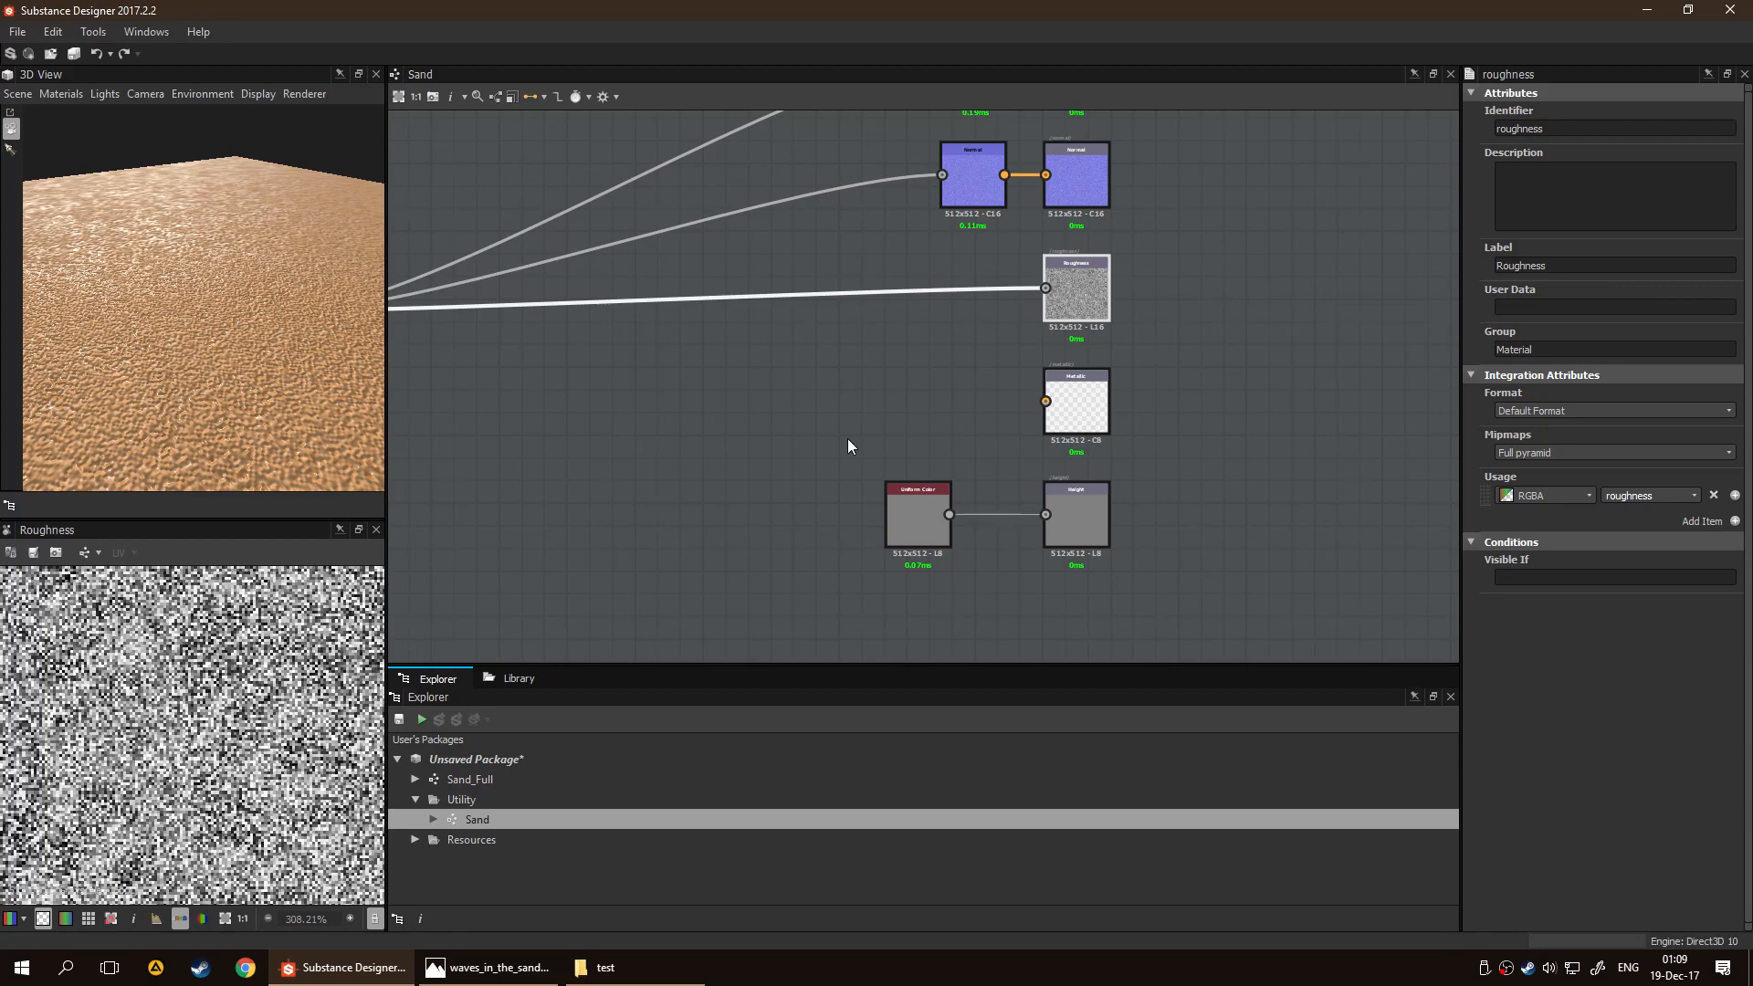
# Insert a Histogram Range node between the final Blend node and the Roughness output
pyautogui.press('space')
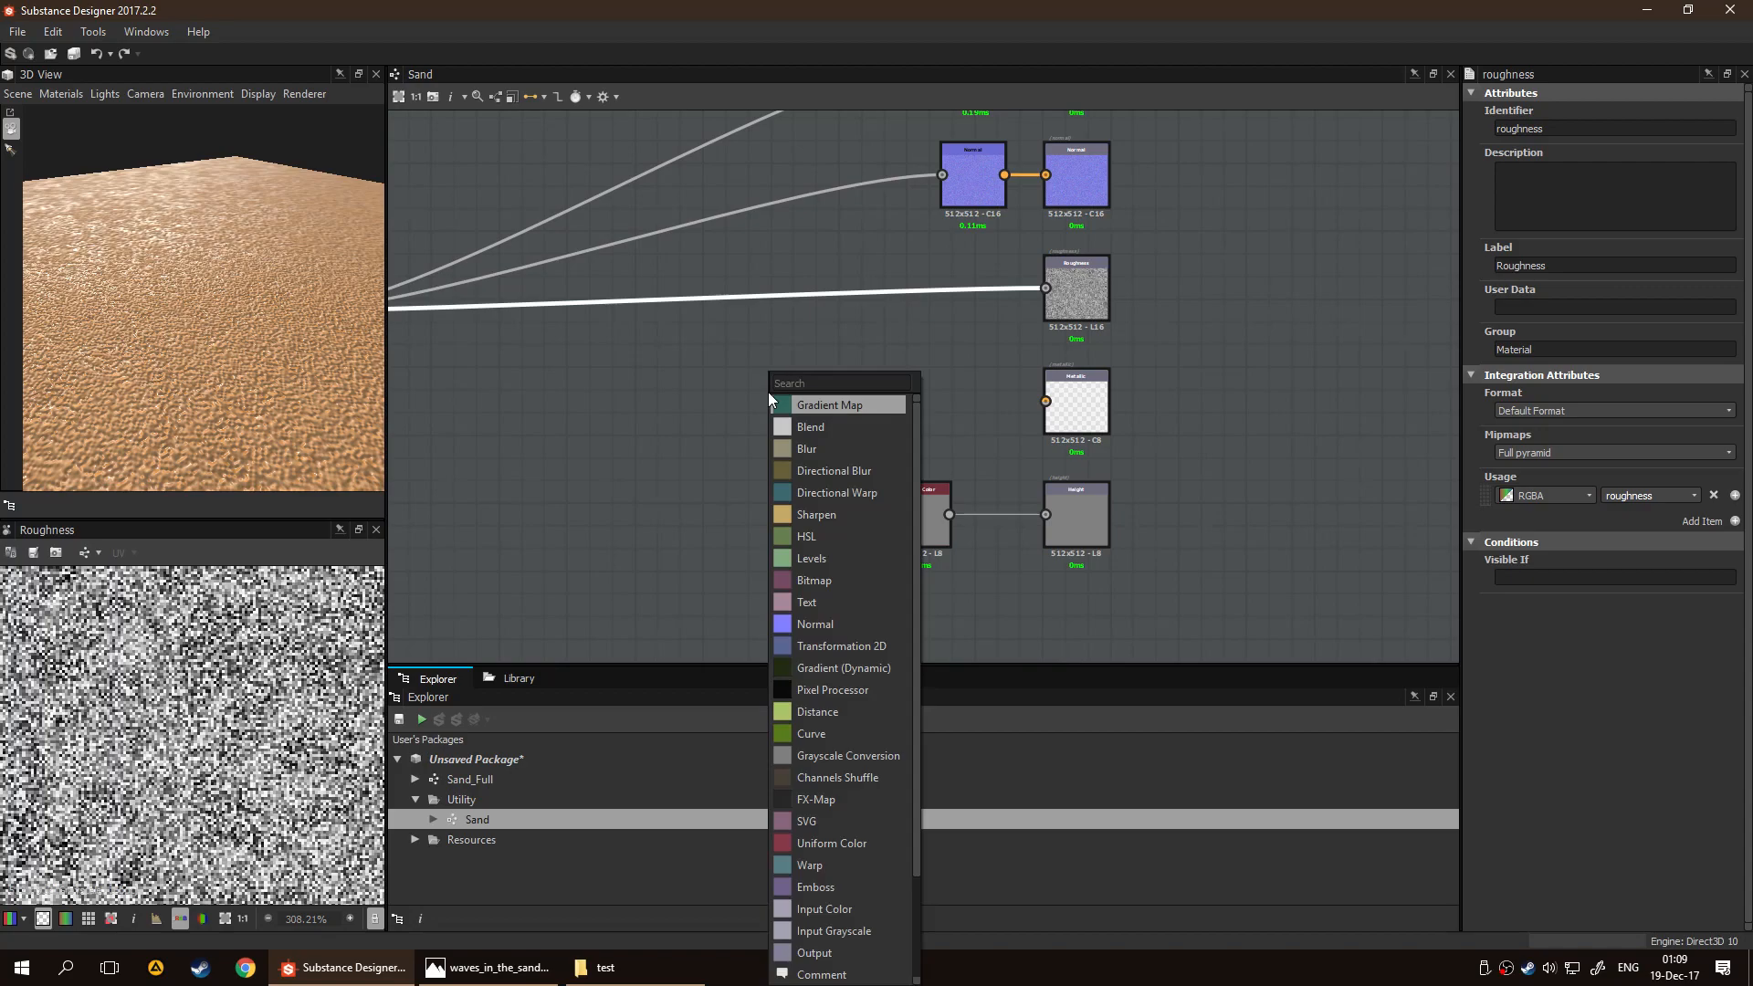
pyautogui.write('his')
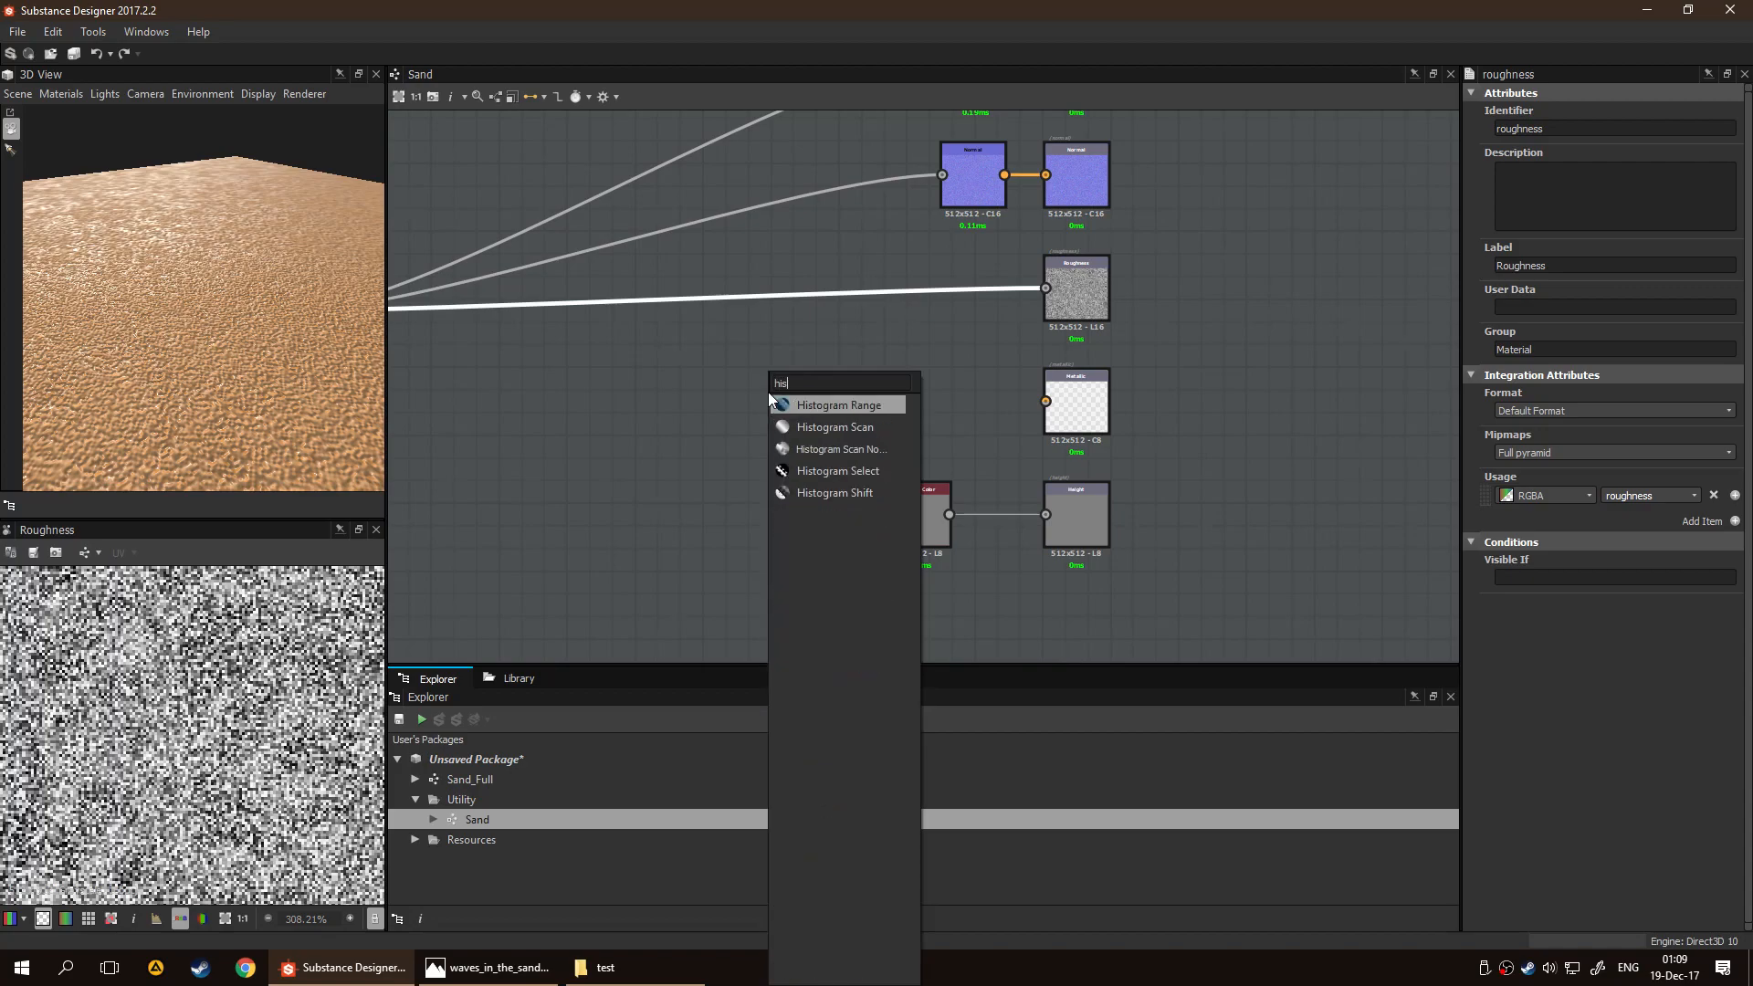
pyautogui.press('Down')
pyautogui.press('Down')
pyautogui.press('Down')
pyautogui.press('Down')
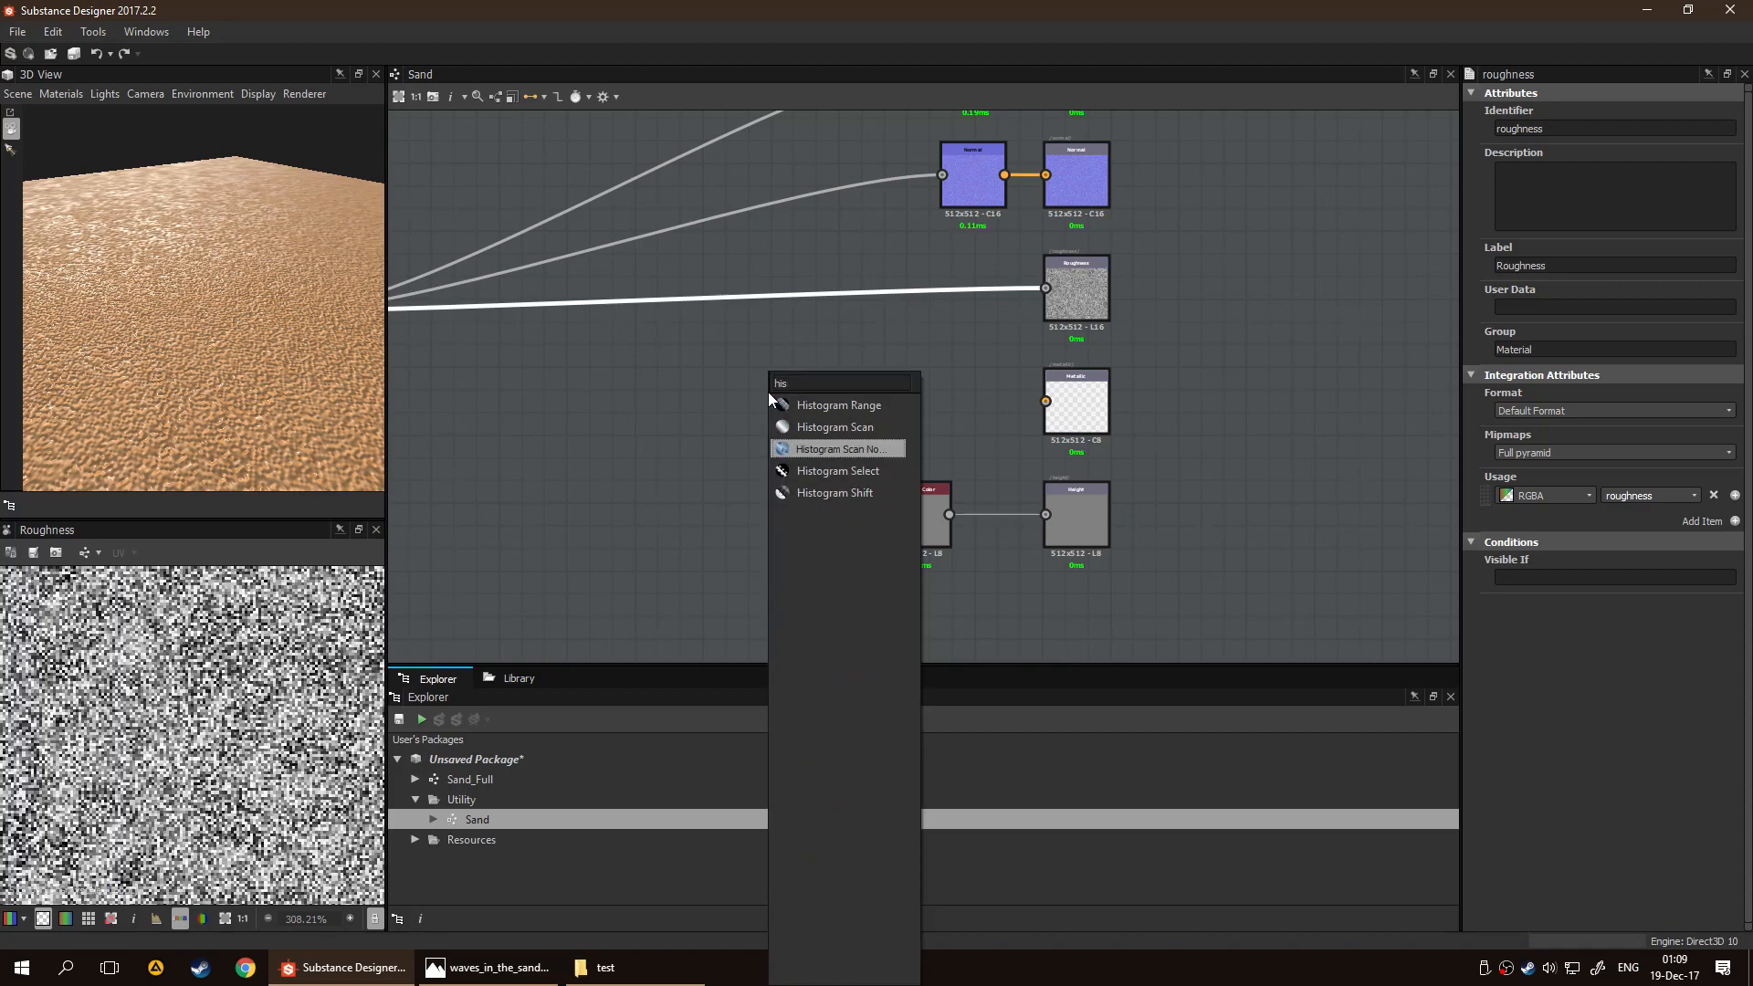
pyautogui.press('Up')
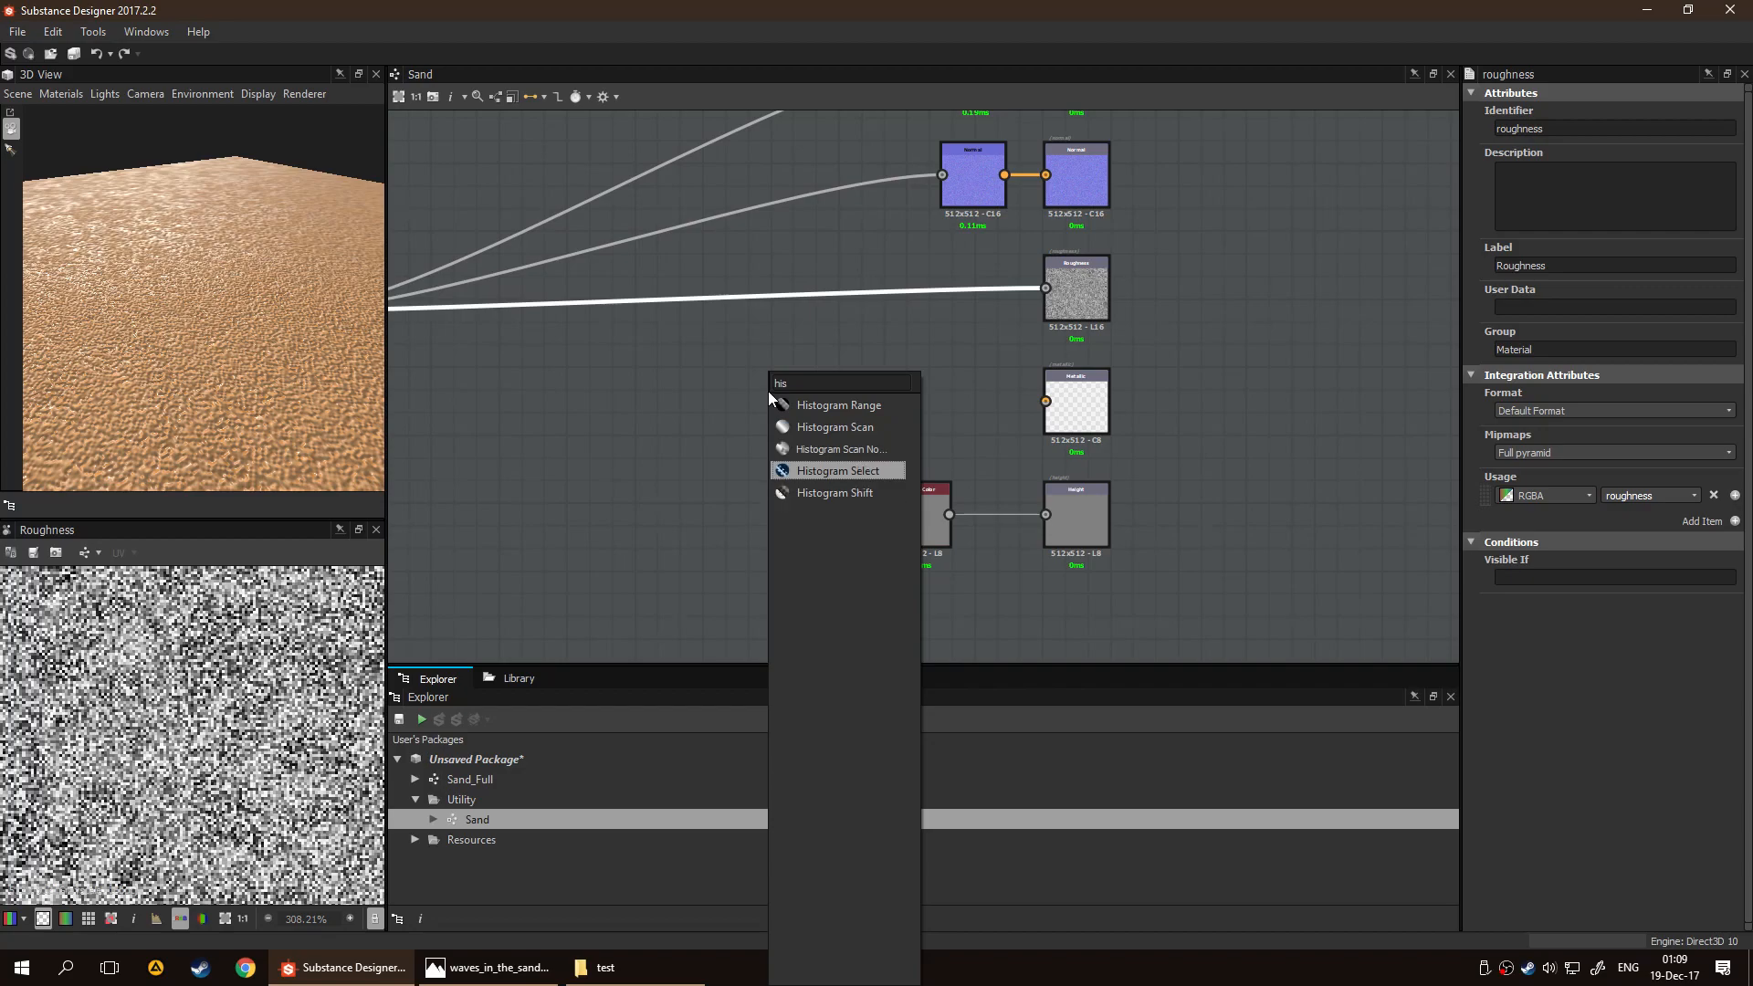
pyautogui.press('Down')
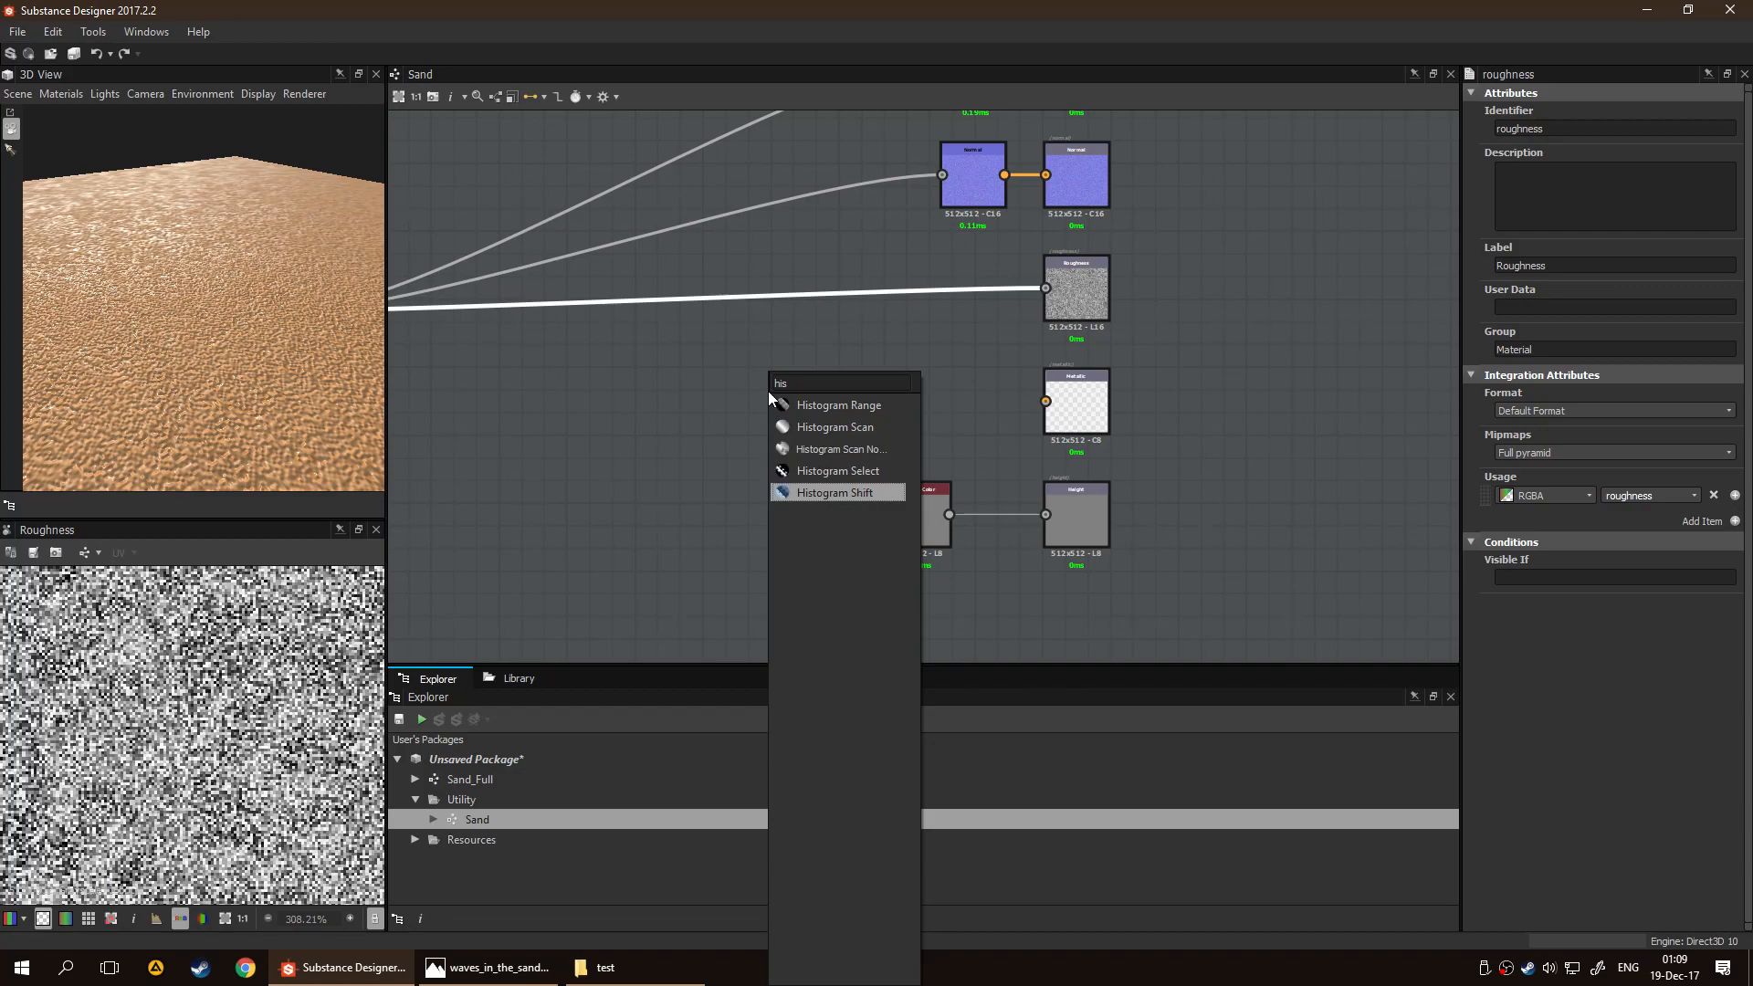
pyautogui.press('Up')
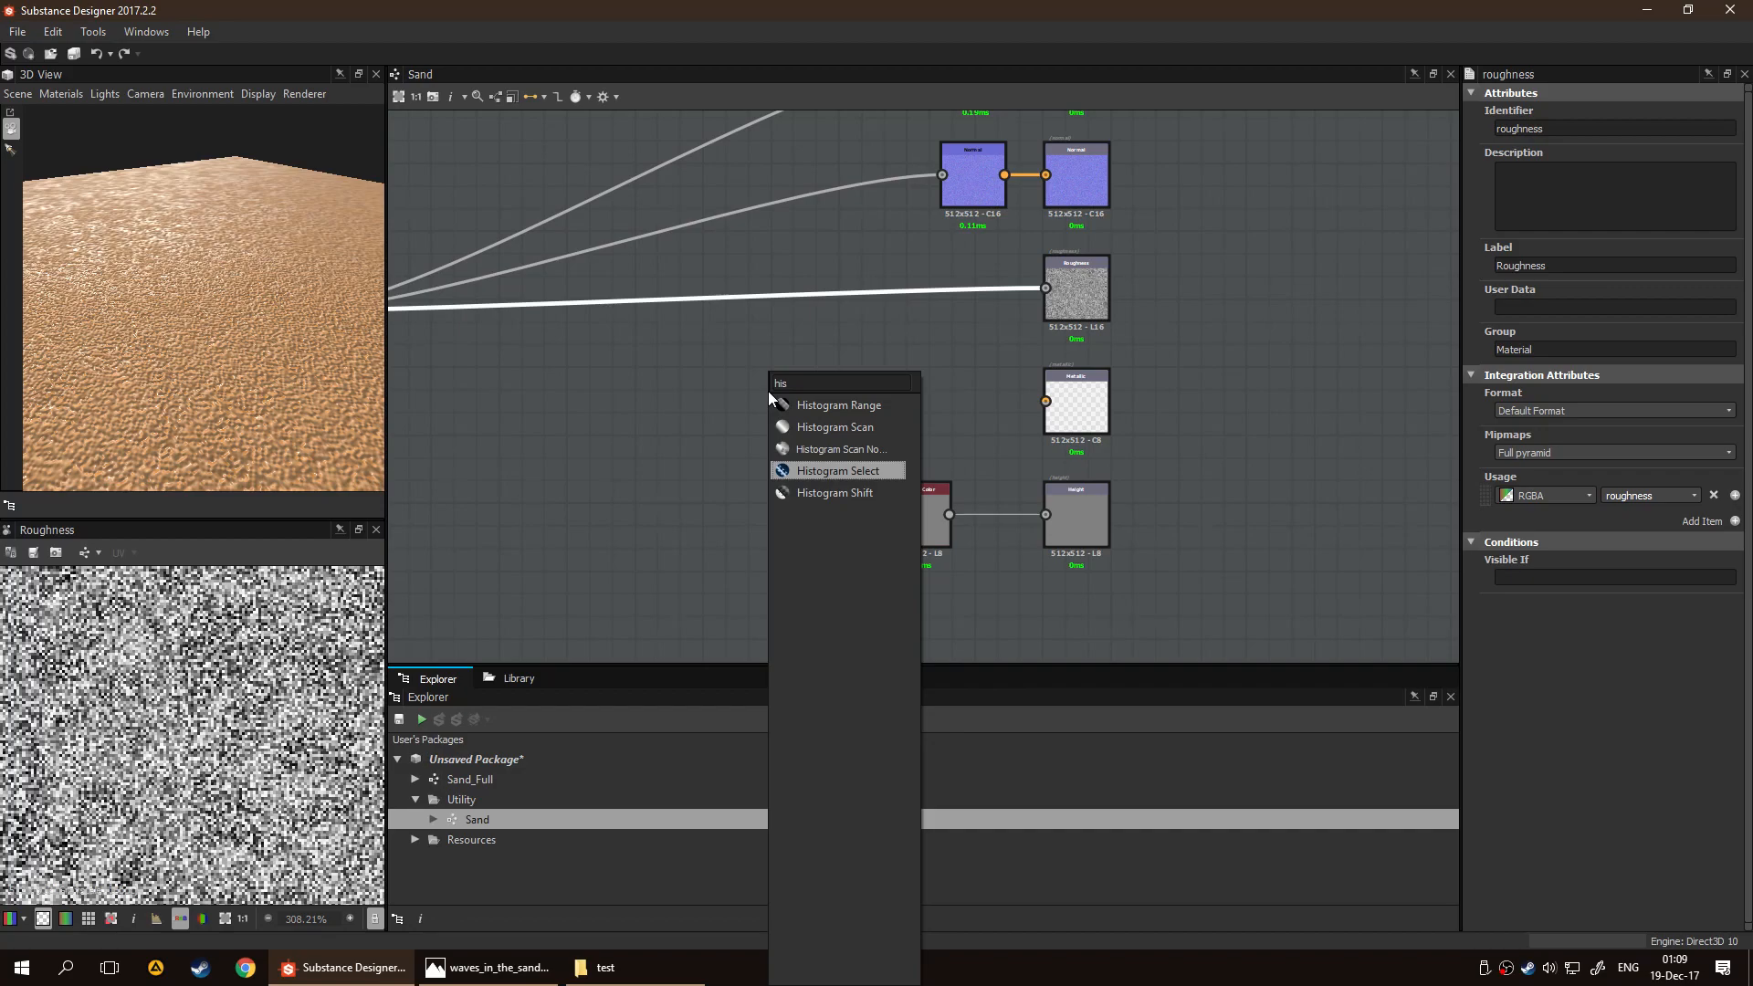
pyautogui.press('Up')
pyautogui.press('Up')
pyautogui.press('Up')
pyautogui.press('Return')
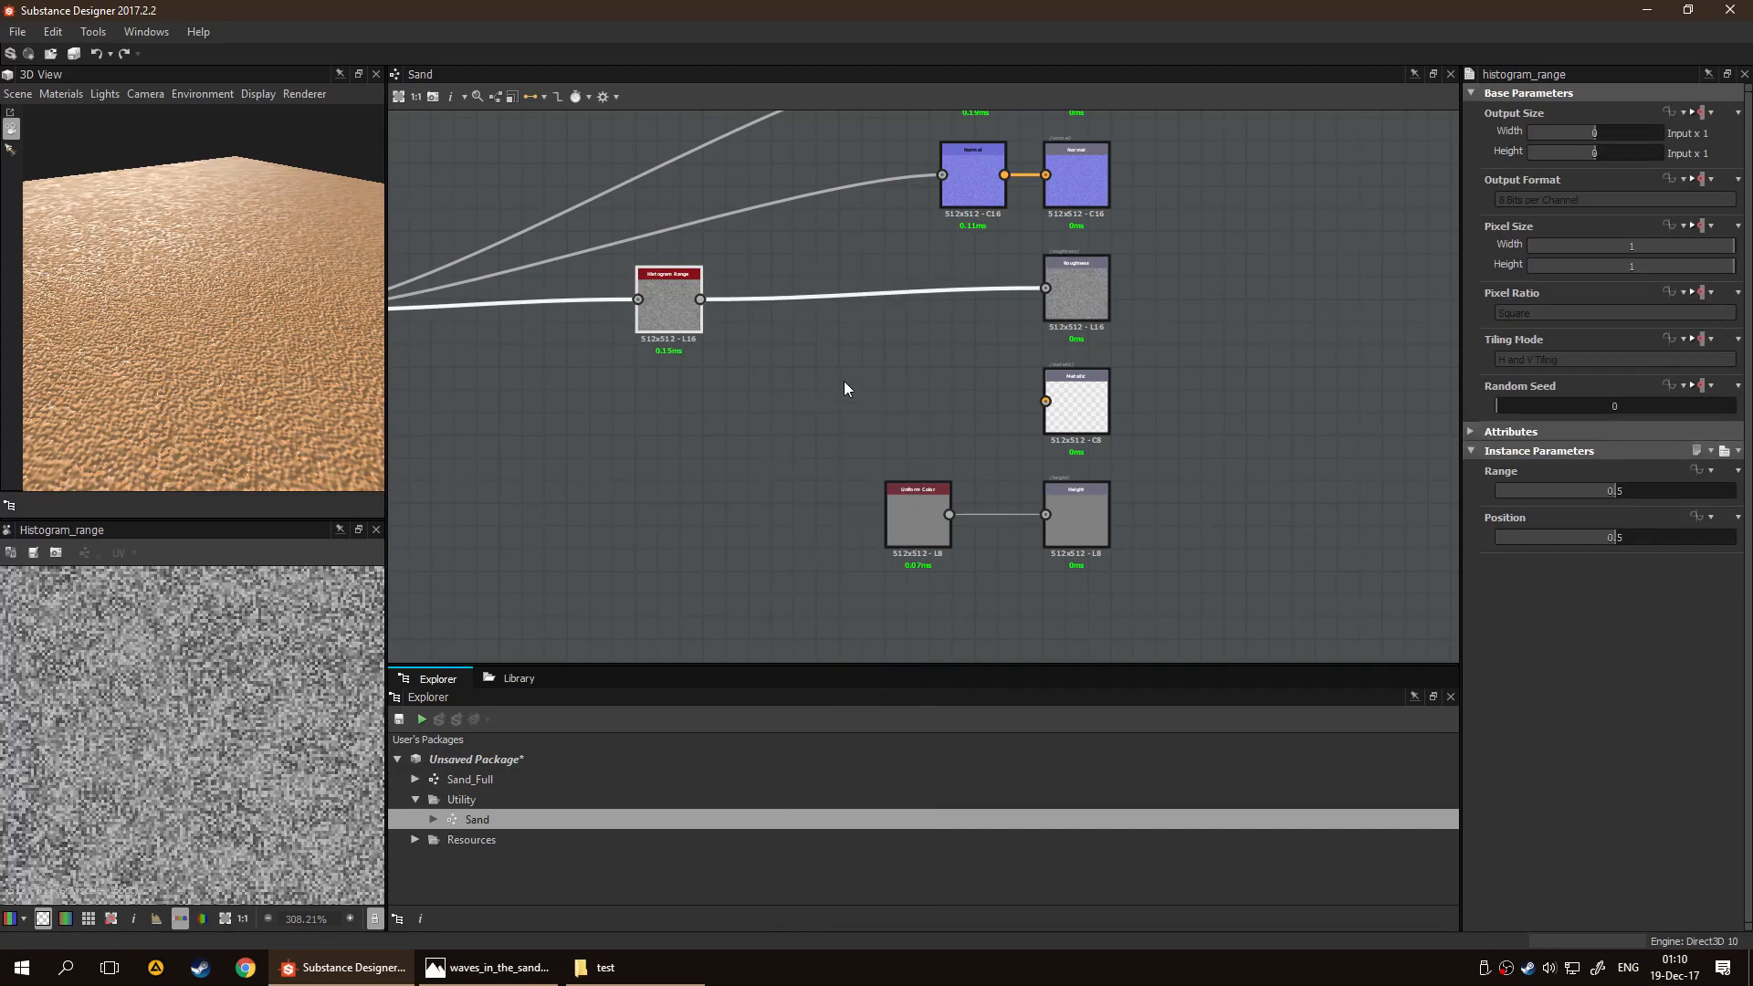
# Set the Histogram Range node's Range to 0.31 and Position to 0.74, checking the sand's shine in 3D
pyautogui.moveTo(1618, 491); pyautogui.dragTo(1673, 540)
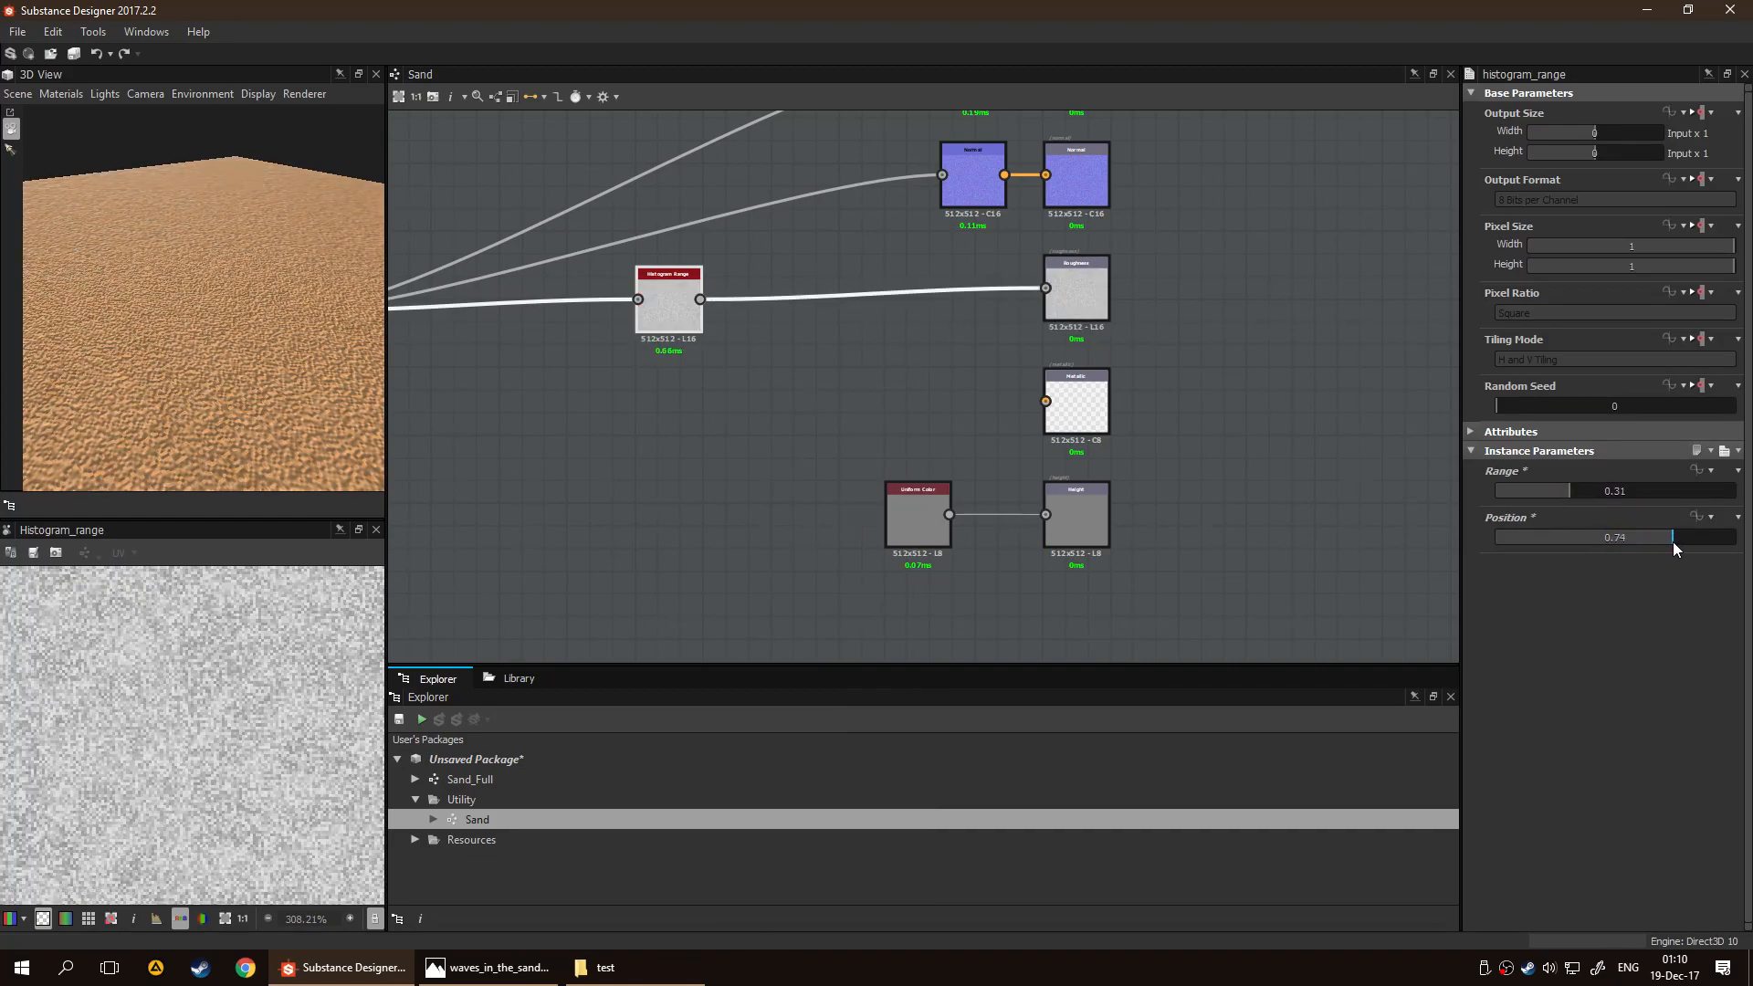
pyautogui.scroll(3, 304, 704)
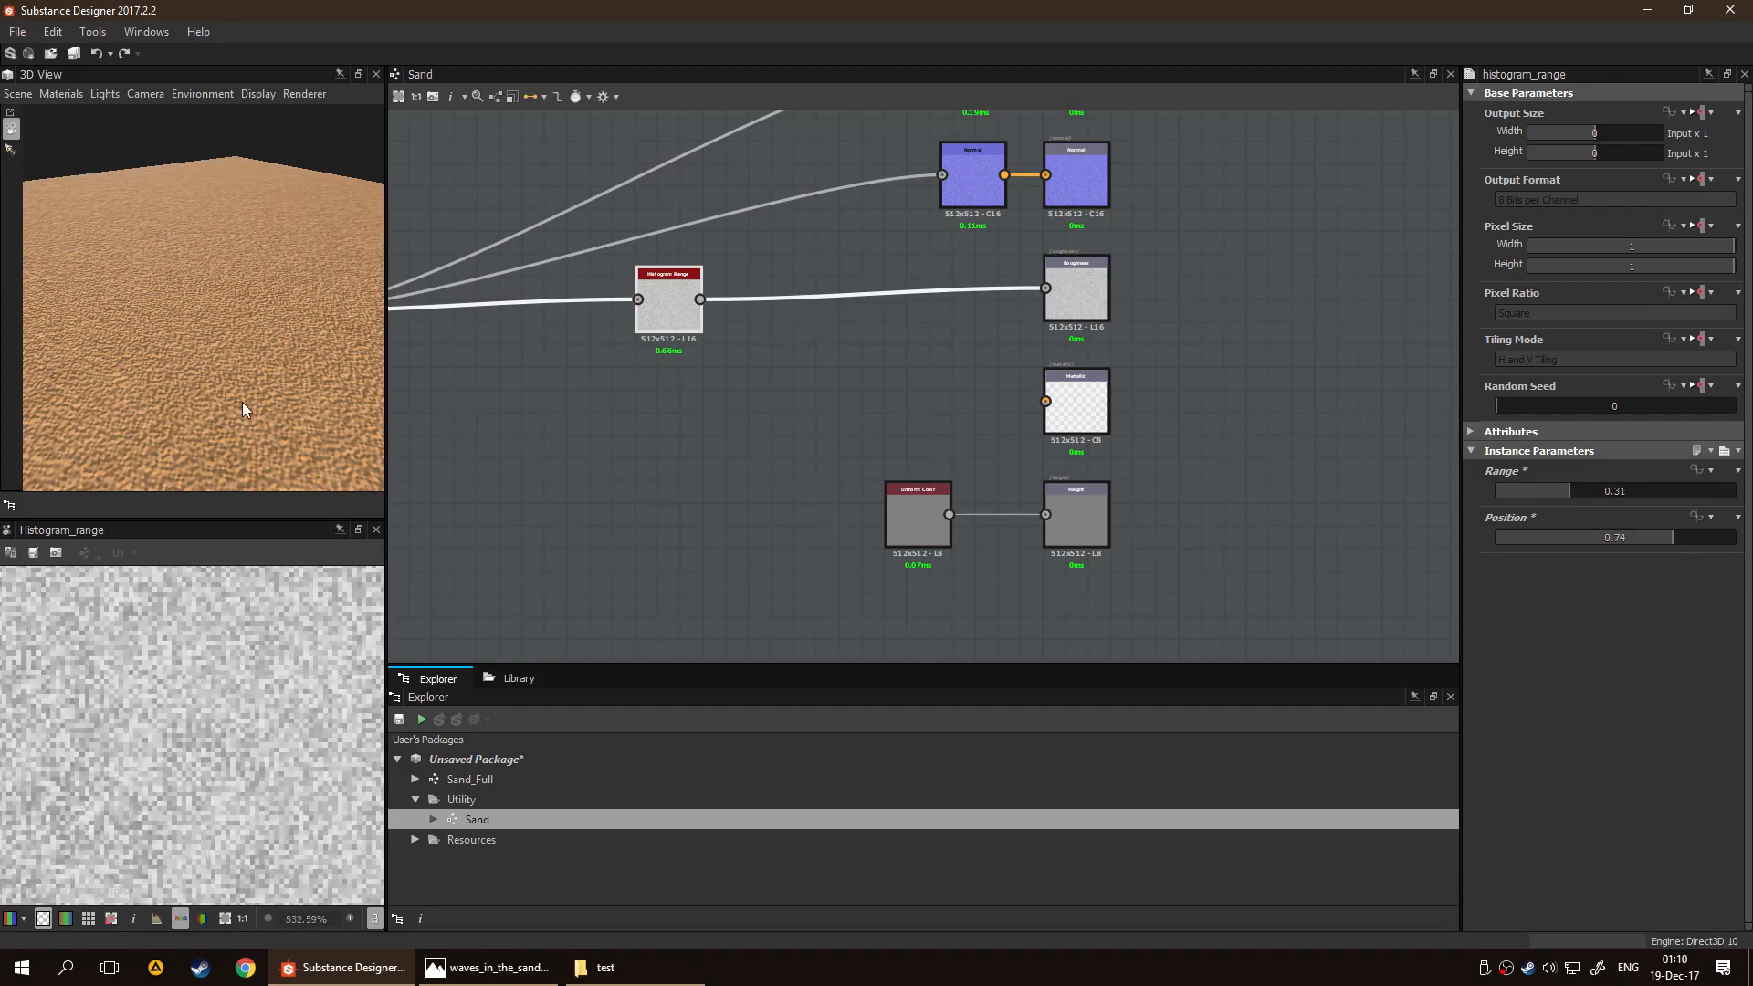
pyautogui.moveTo(243, 403); pyautogui.dragTo(299, 433)
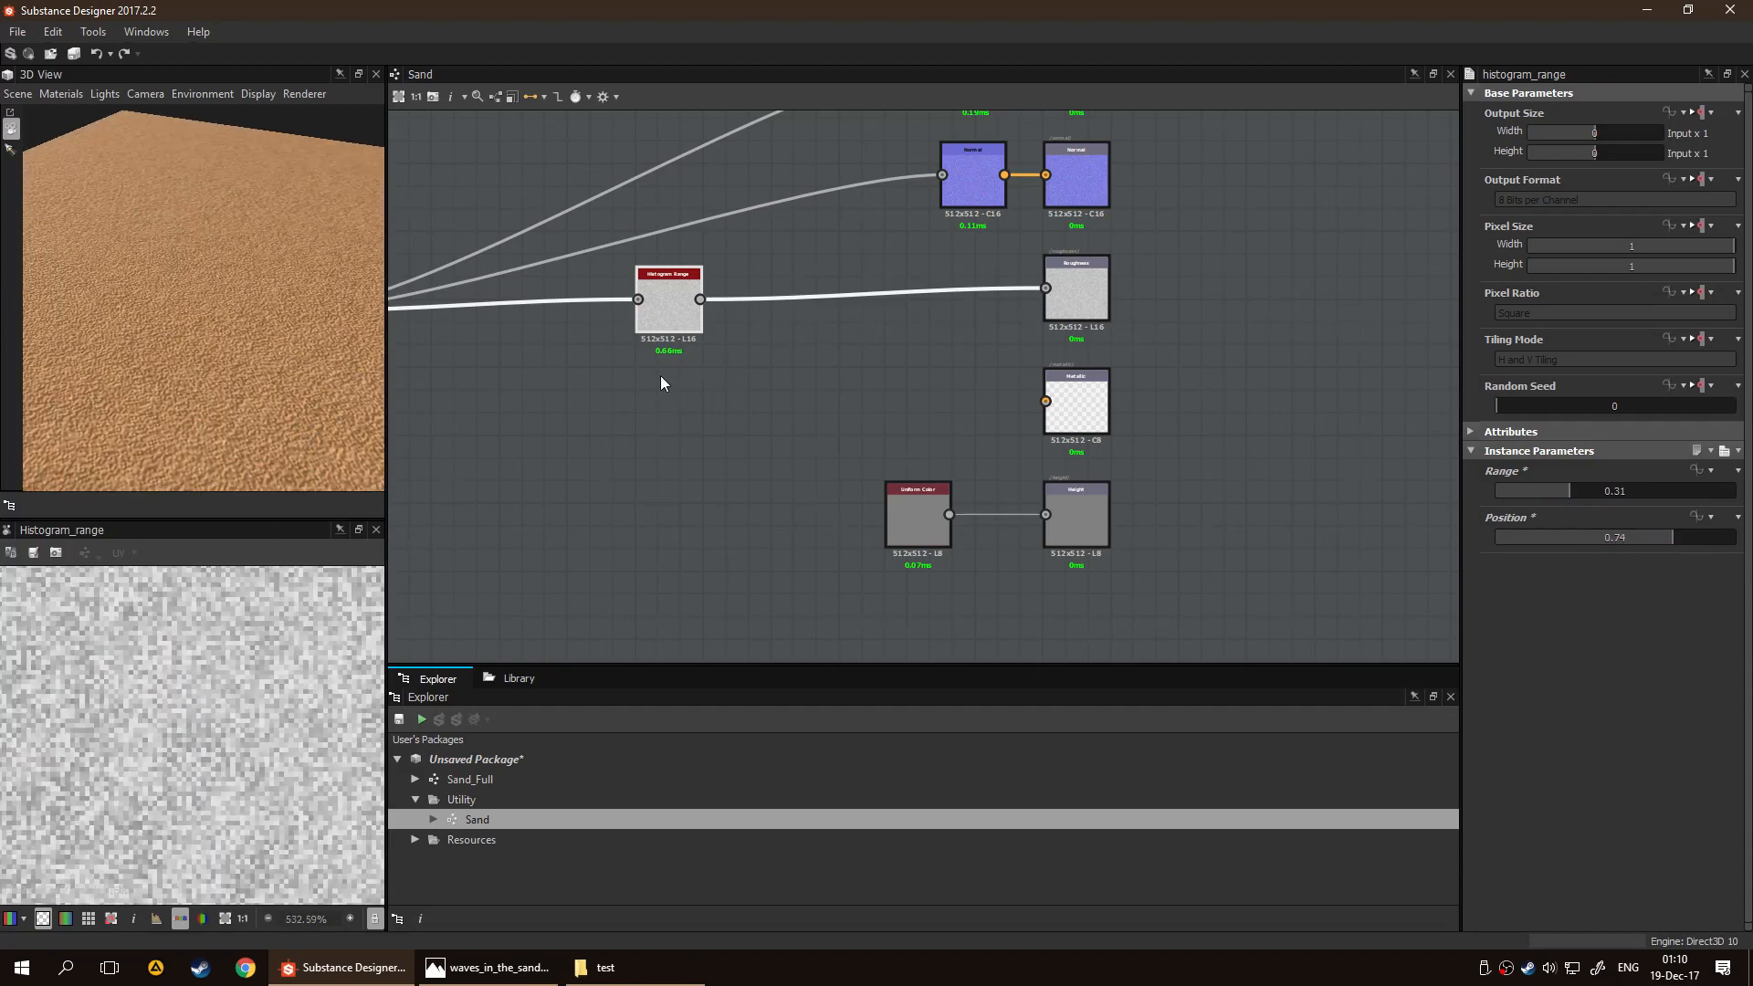
# Compare the sand with and without the Histogram Range node by deleting it and undoing the deletion twice
pyautogui.moveTo(673, 319); pyautogui.dragTo(684, 463)
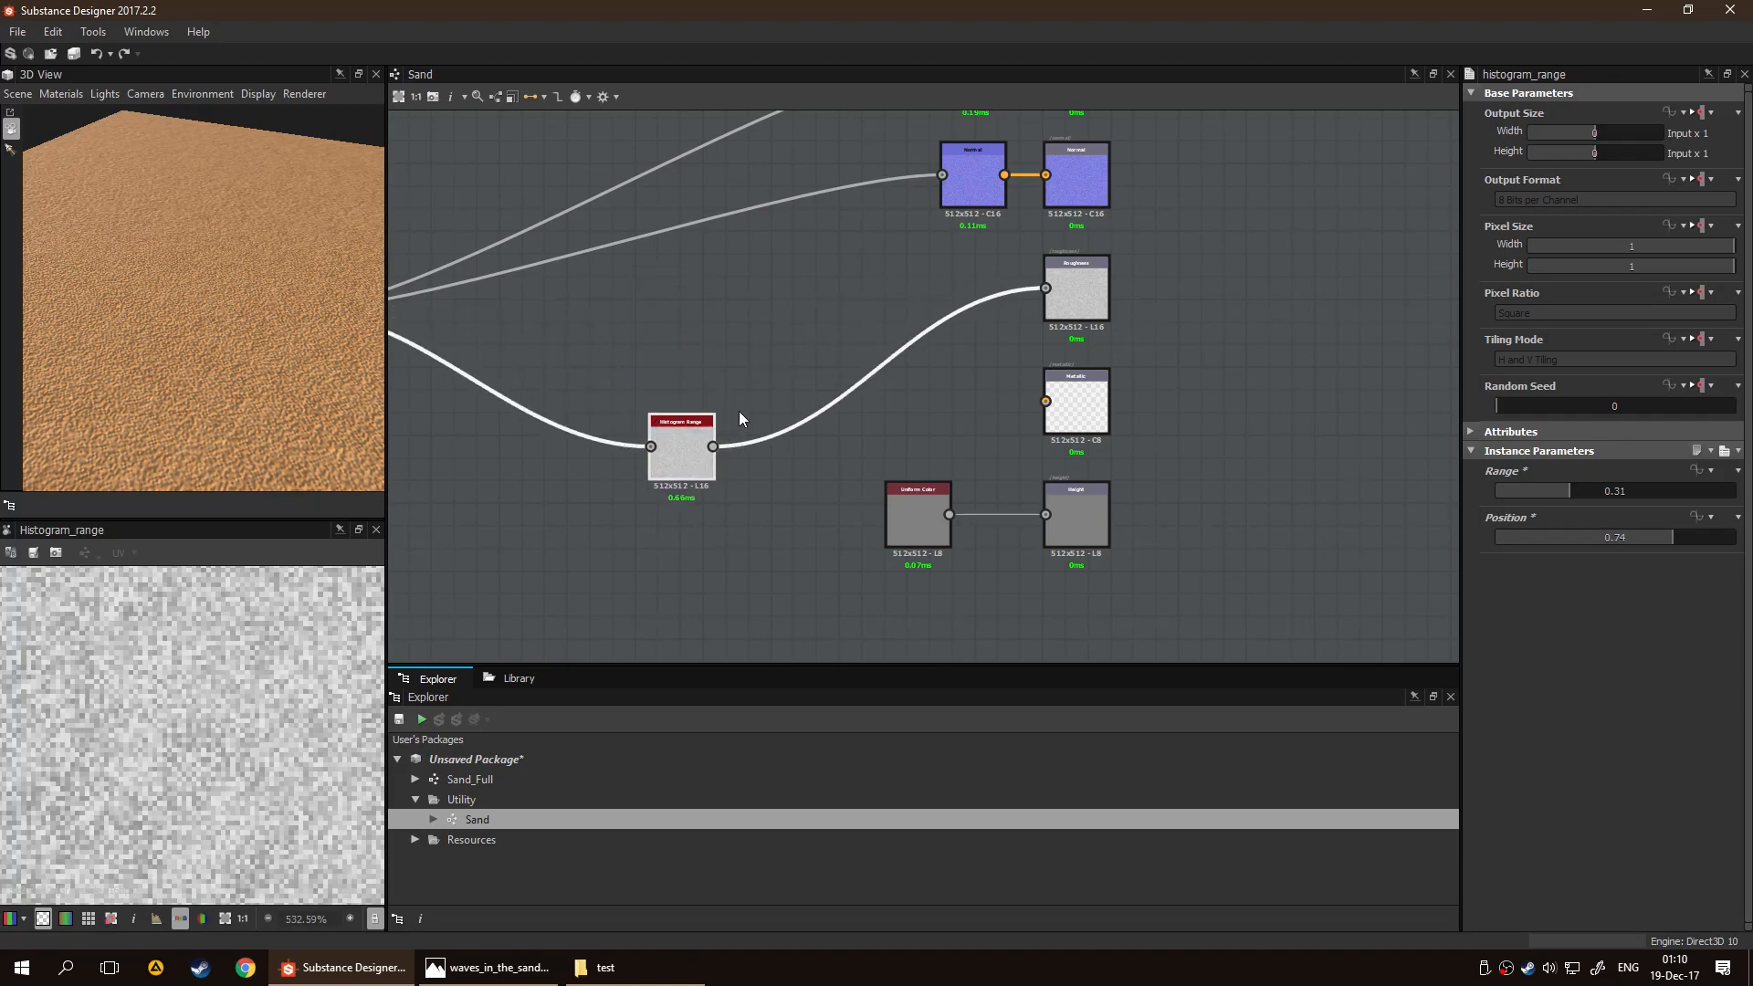
pyautogui.press('Delete')
pyautogui.hotkey('ctrl', 'z')
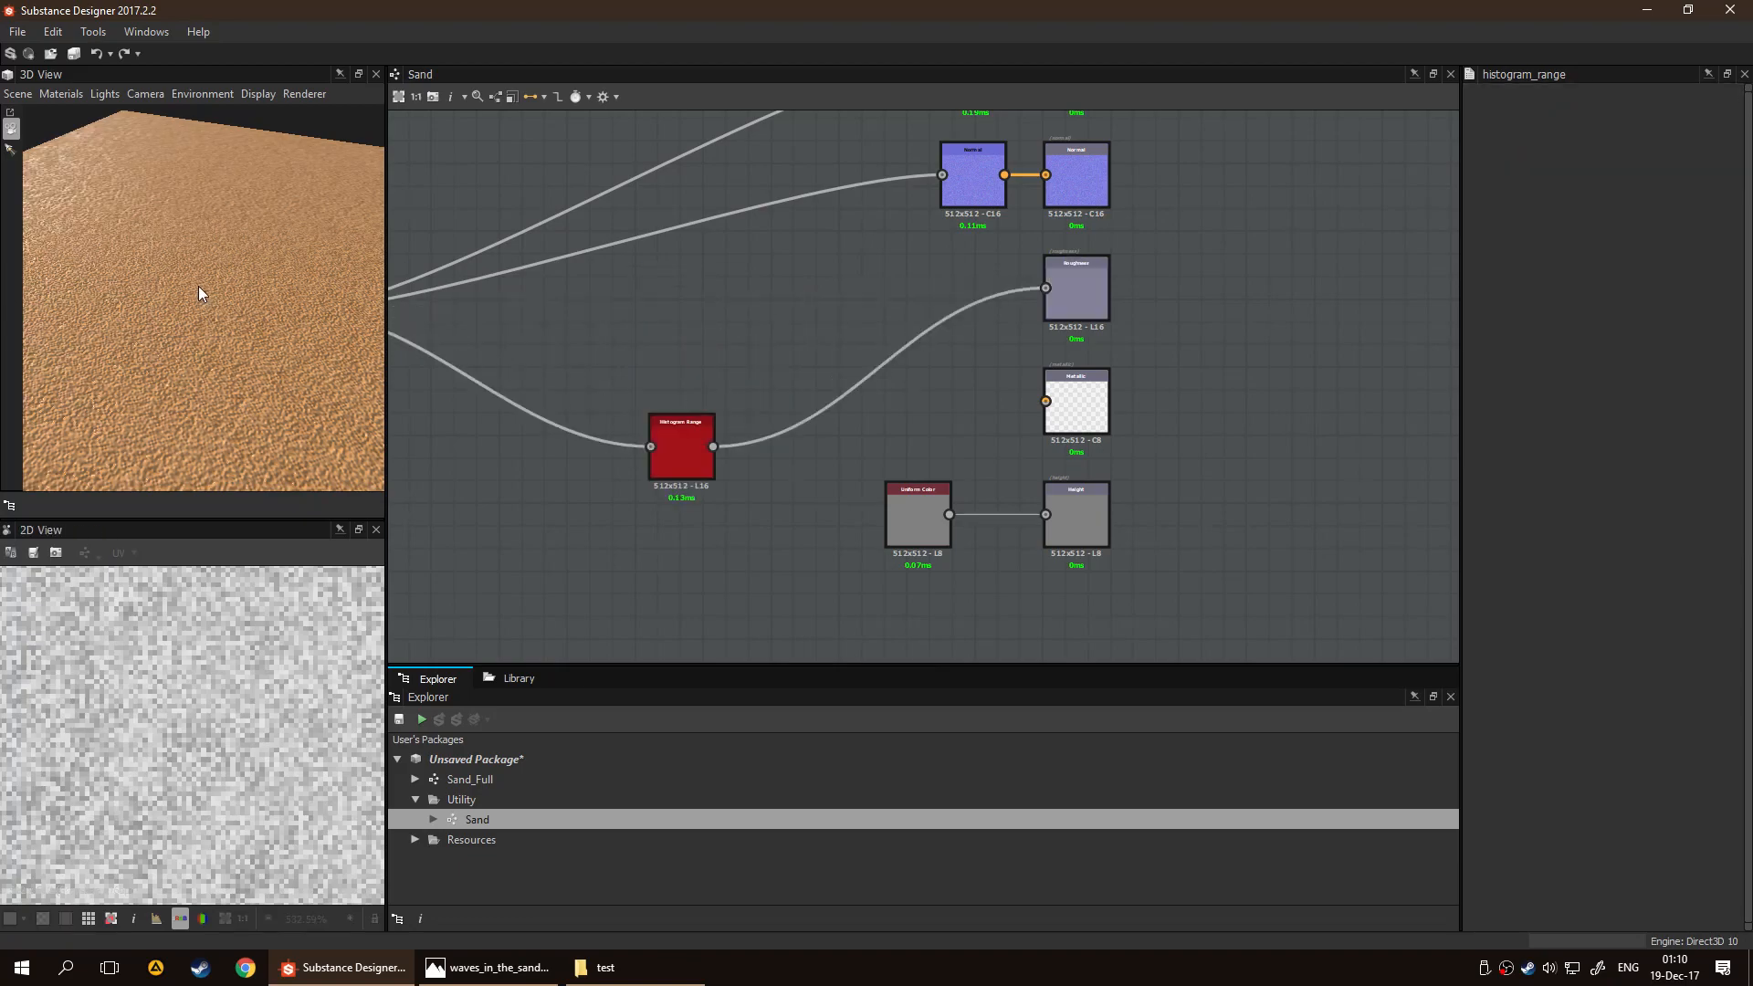
pyautogui.doubleClick(694, 435)
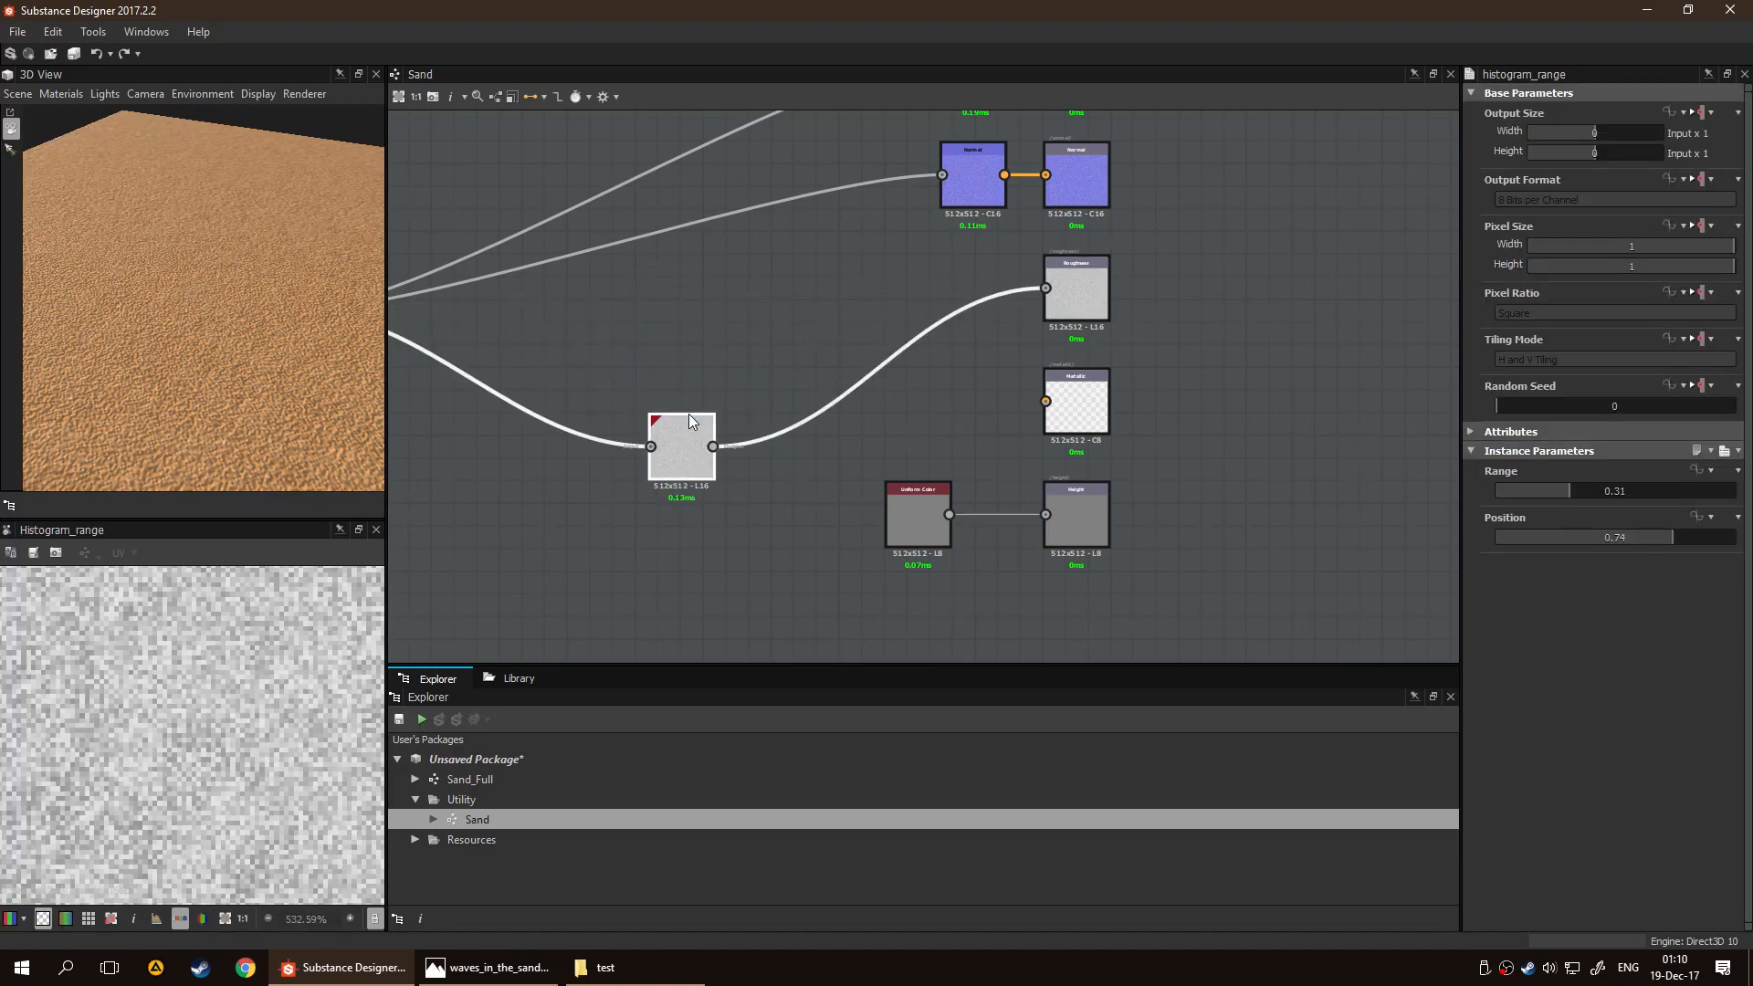
pyautogui.press('BackSpace')
pyautogui.hotkey('ctrl', 'z')
pyautogui.moveTo(273, 294); pyautogui.dragTo(228, 249)
# Move the Histogram Range node right beside the Roughness output and lower its Position to 0
pyautogui.moveTo(671, 431); pyautogui.dragTo(944, 271)
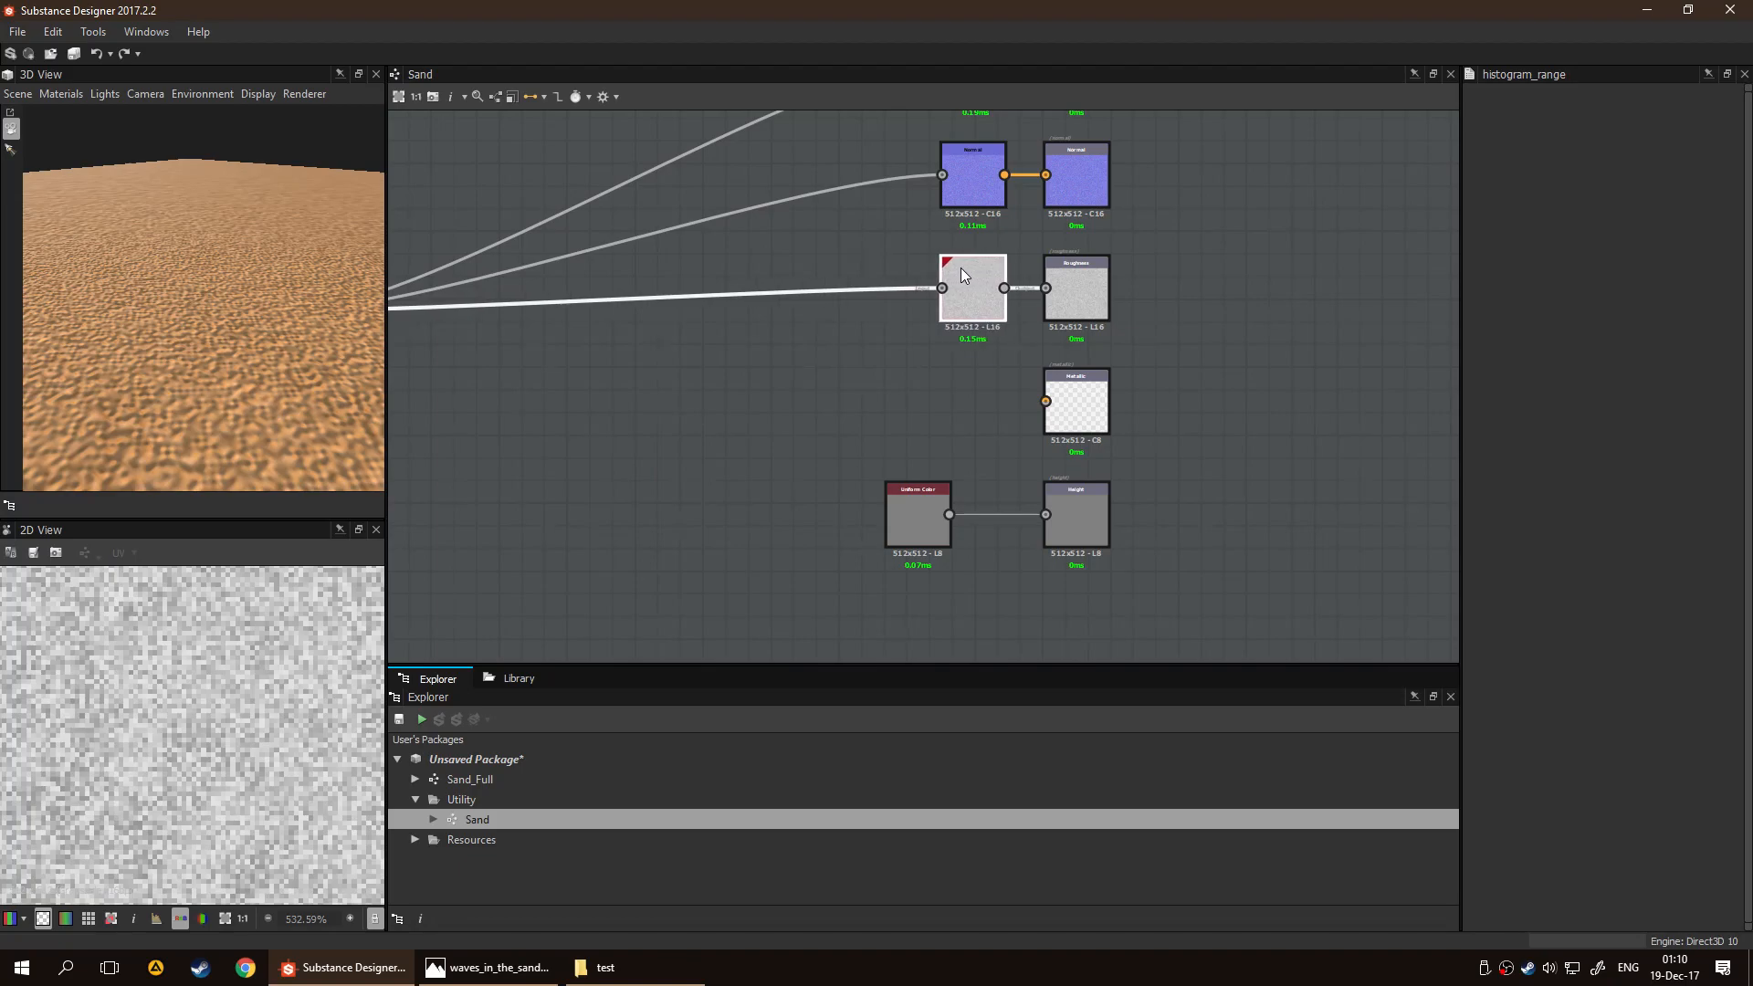
pyautogui.doubleClick(957, 266)
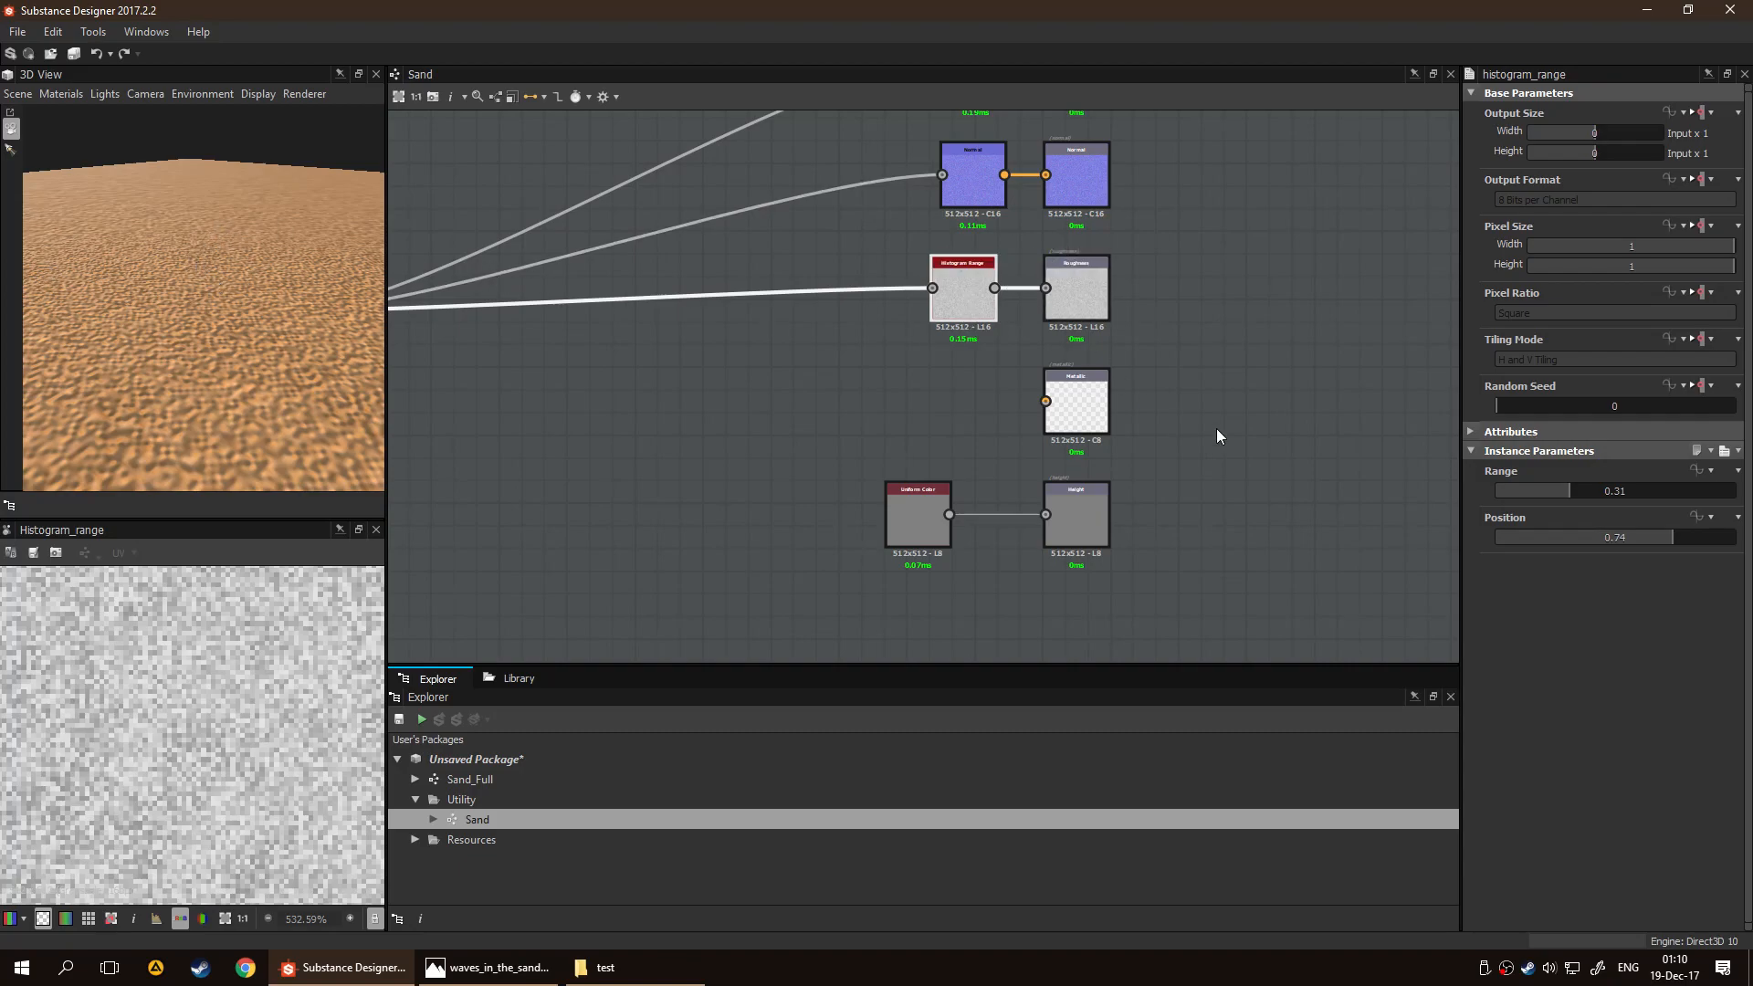
pyautogui.moveTo(1673, 539); pyautogui.dragTo(1492, 539)
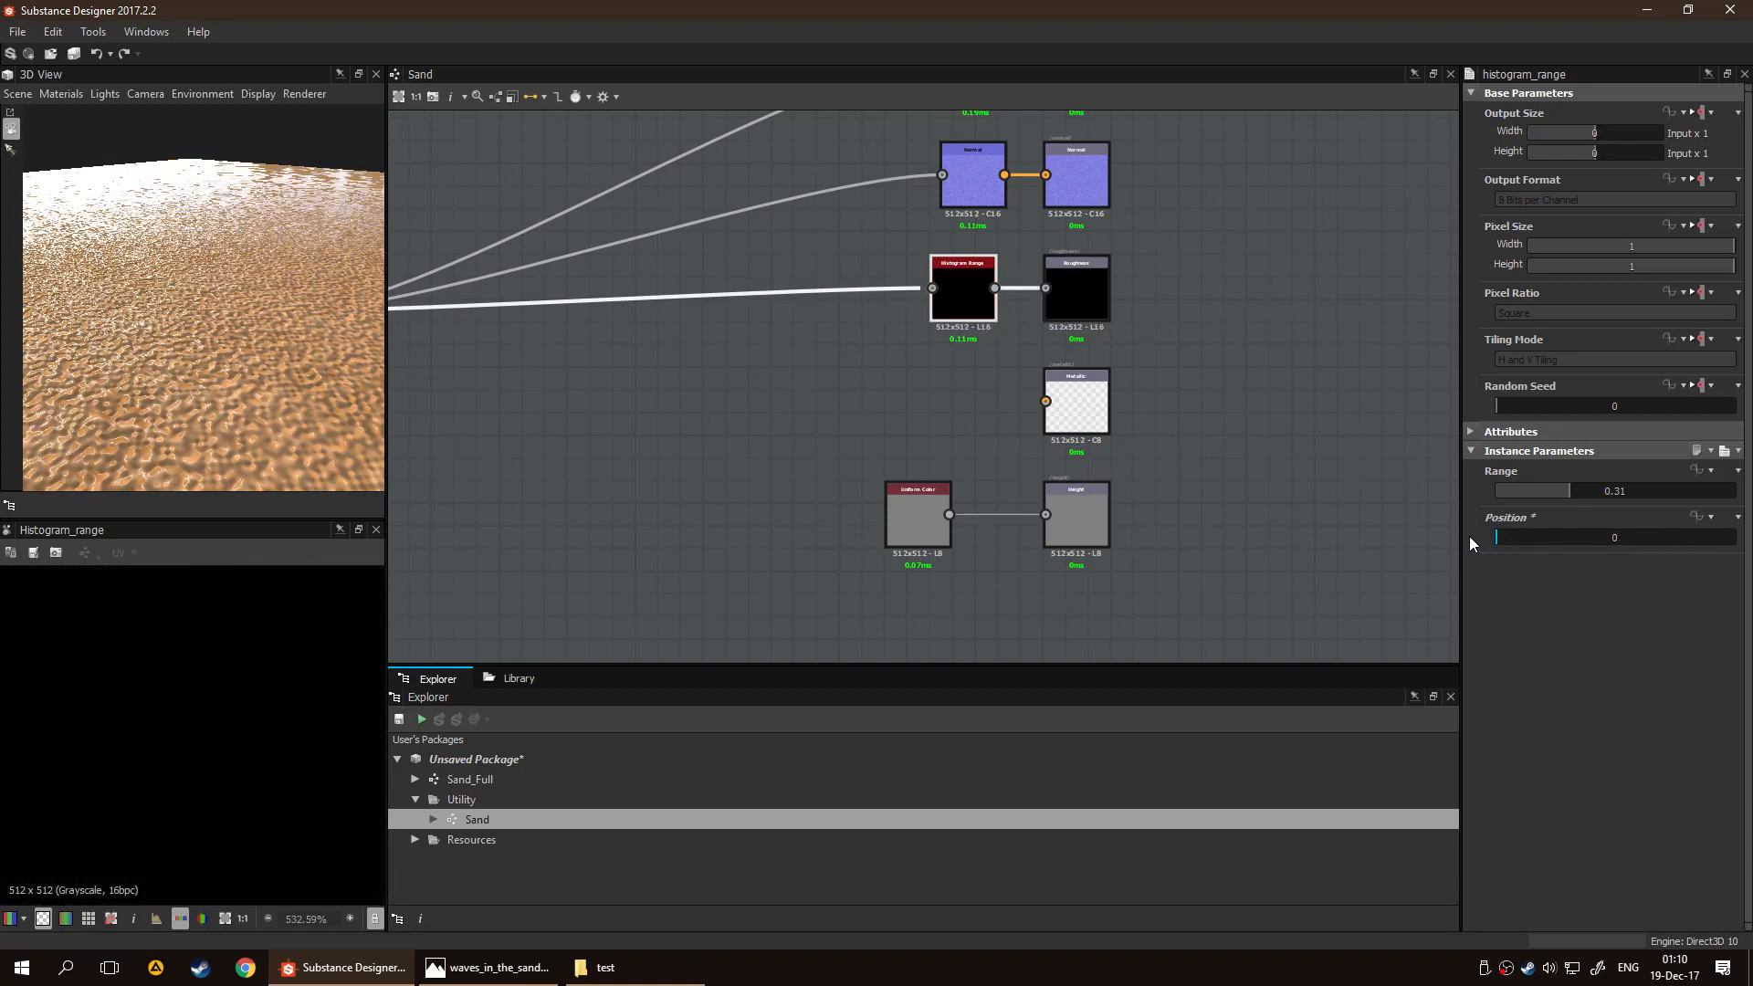
# Set the Histogram Range node's Range to 0.61 and Position to 0.71, checking the sand in 3D
pyautogui.moveTo(1486, 537); pyautogui.dragTo(1624, 540)
pyautogui.moveTo(1633, 542); pyautogui.dragTo(1737, 499)
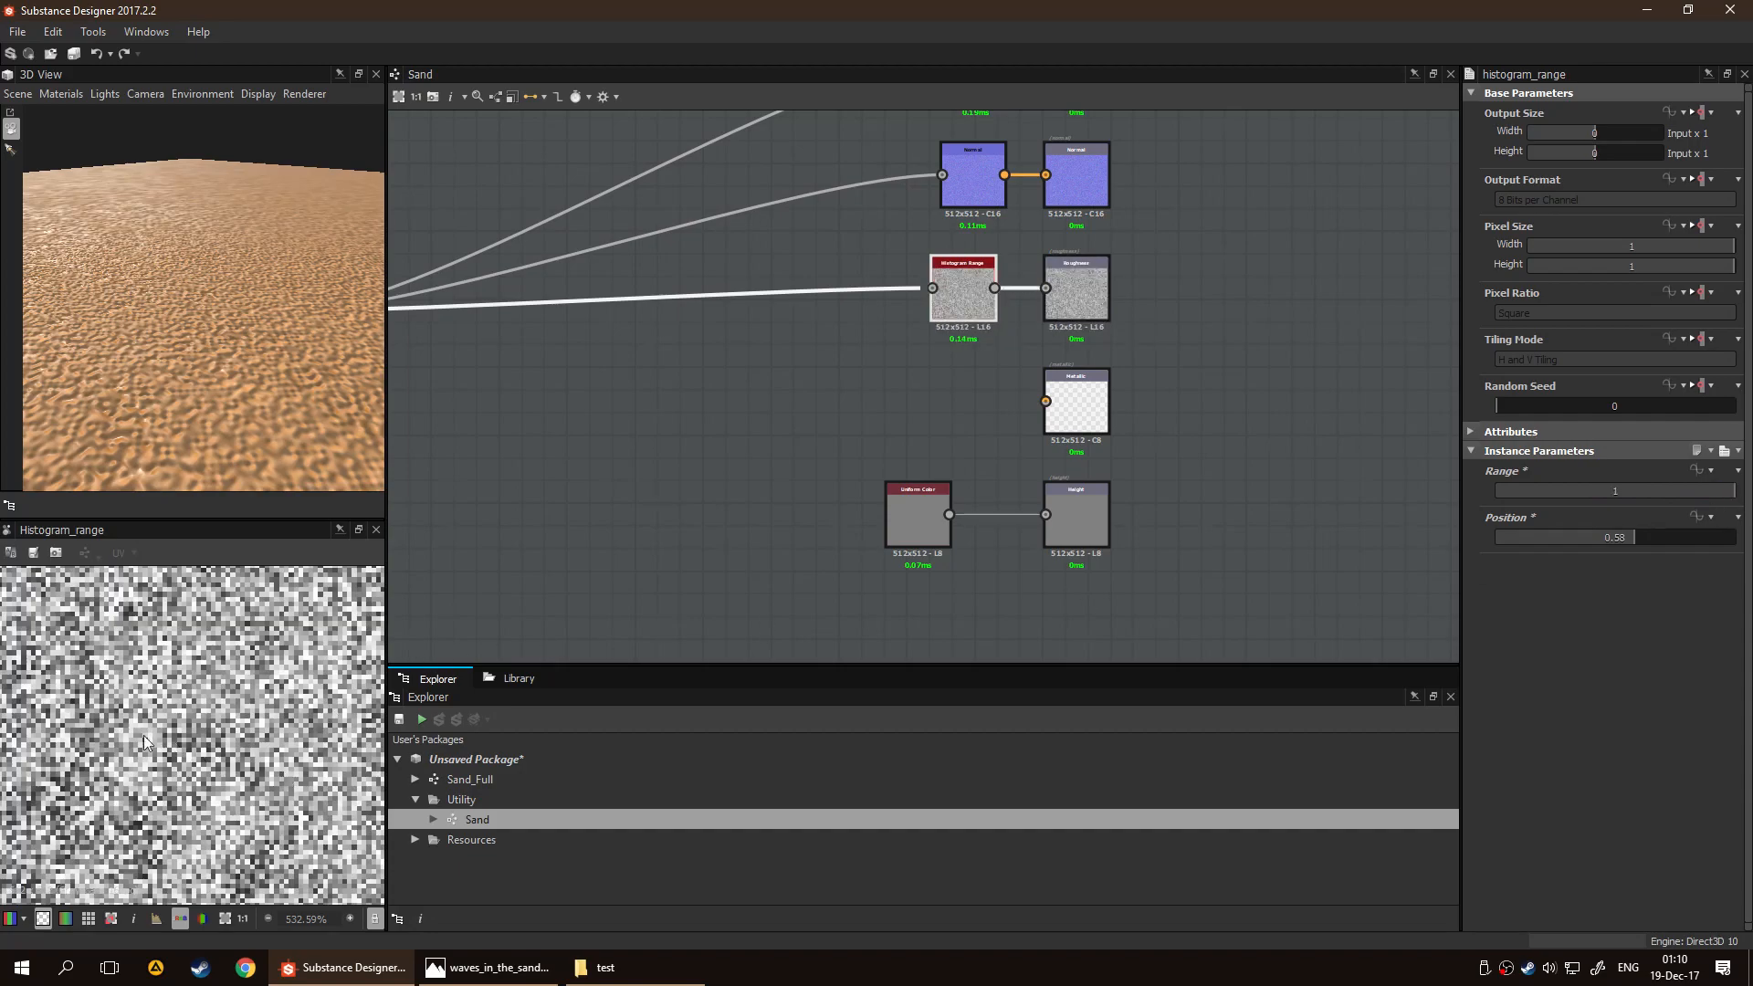
pyautogui.moveTo(1703, 495); pyautogui.dragTo(1664, 533)
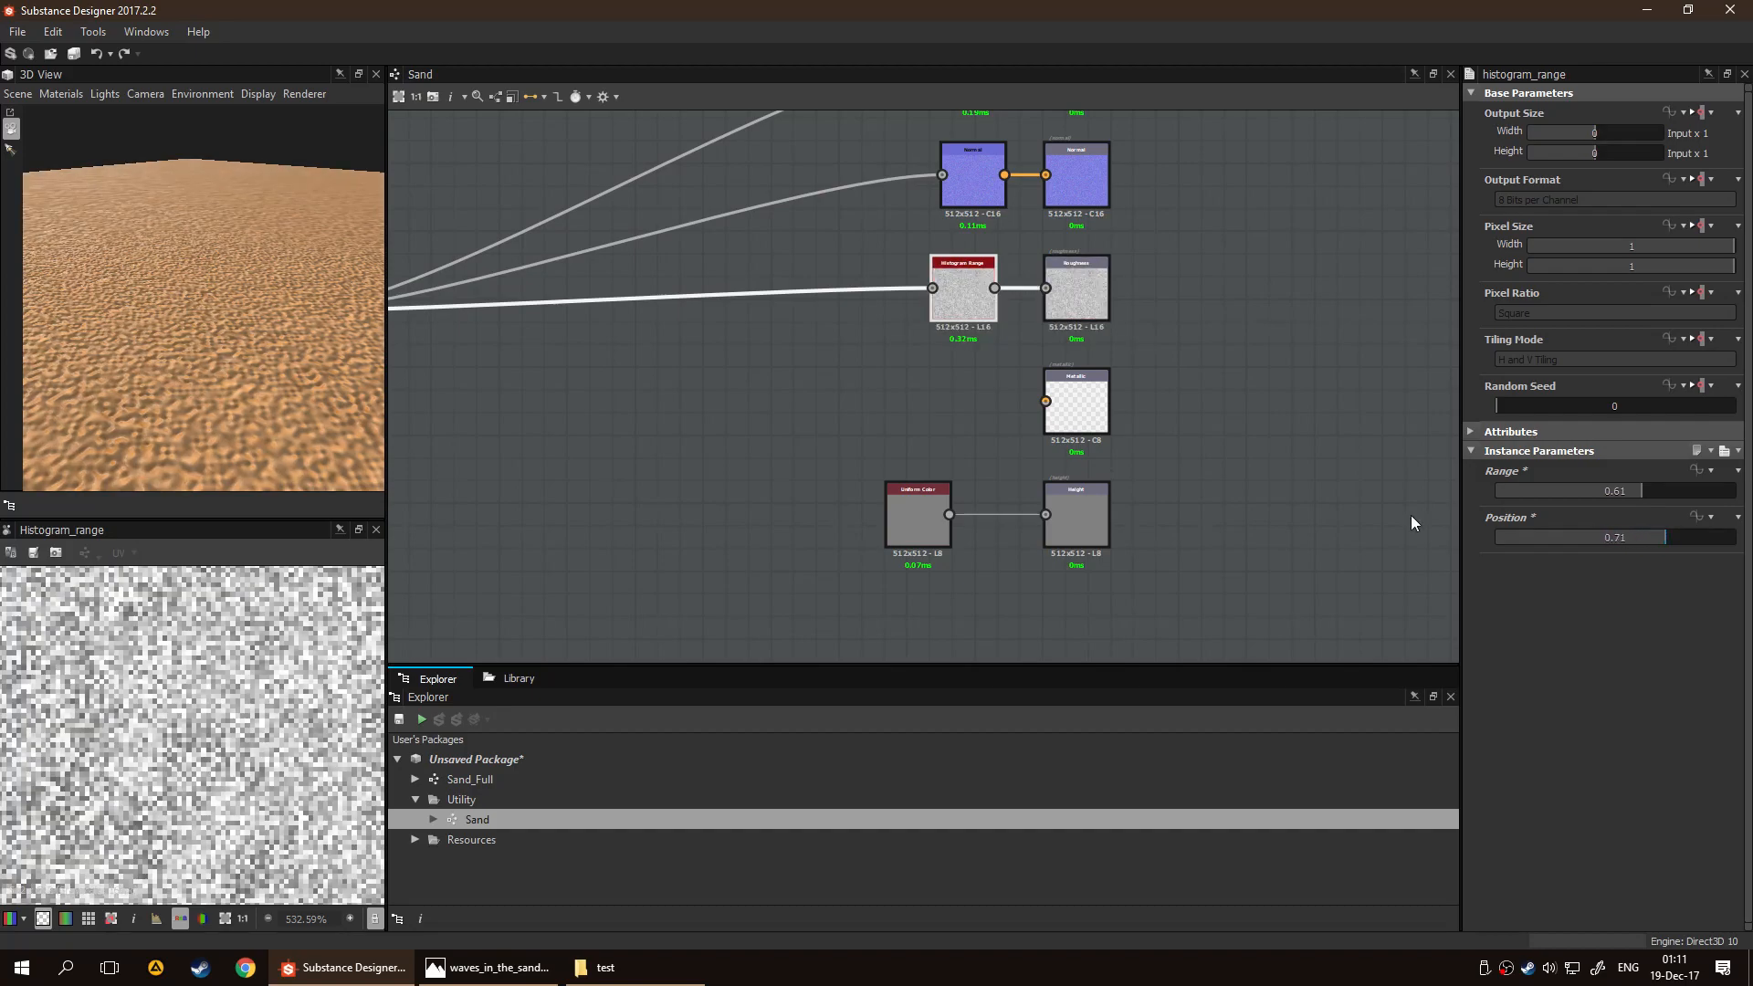
pyautogui.moveTo(205, 339)
pyautogui.mouseDown()
pyautogui.moveTo(66, 323)
pyautogui.moveTo(151, 337)
pyautogui.moveTo(241, 190)
pyautogui.moveTo(283, 282)
pyautogui.moveTo(233, 139)
pyautogui.moveTo(200, 305)
pyautogui.moveTo(263, 303)
pyautogui.moveTo(282, 223)
pyautogui.moveTo(248, 265)
pyautogui.mouseUp()
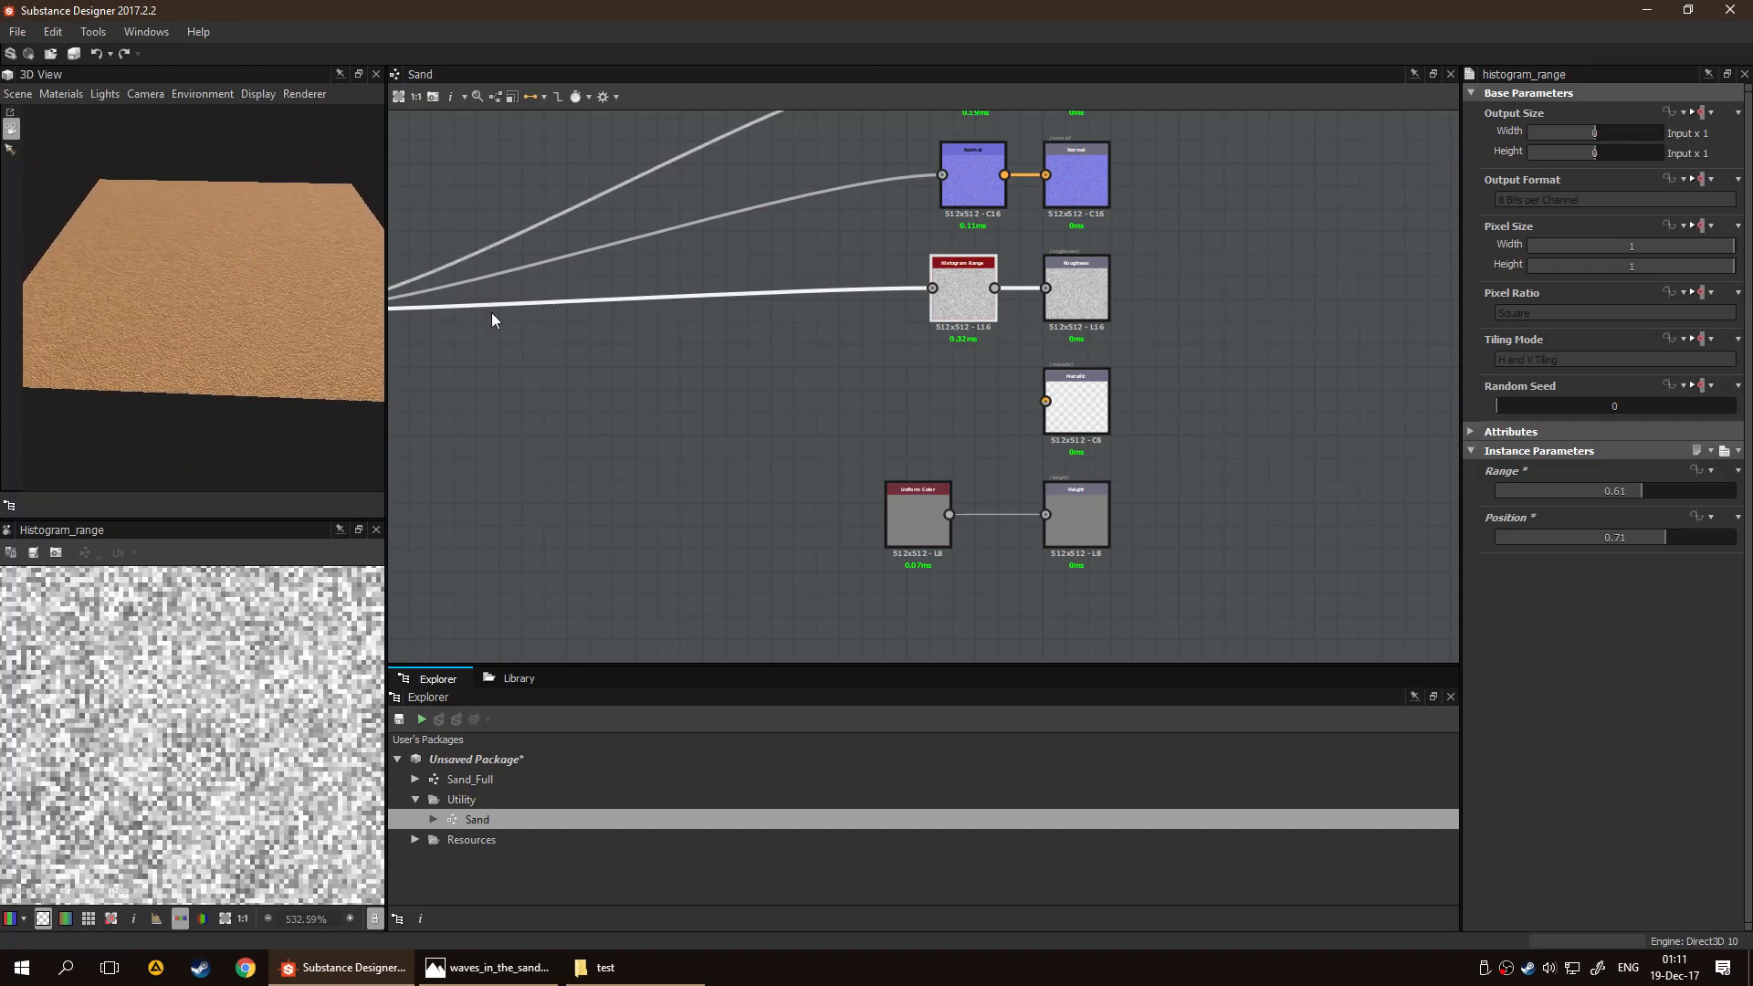
# Connect the Histogram Range node's output to the Metallic output as well, checking the sand in 3D
pyautogui.scroll(3, 1007, 382)
pyautogui.scroll(-5, 1004, 382)
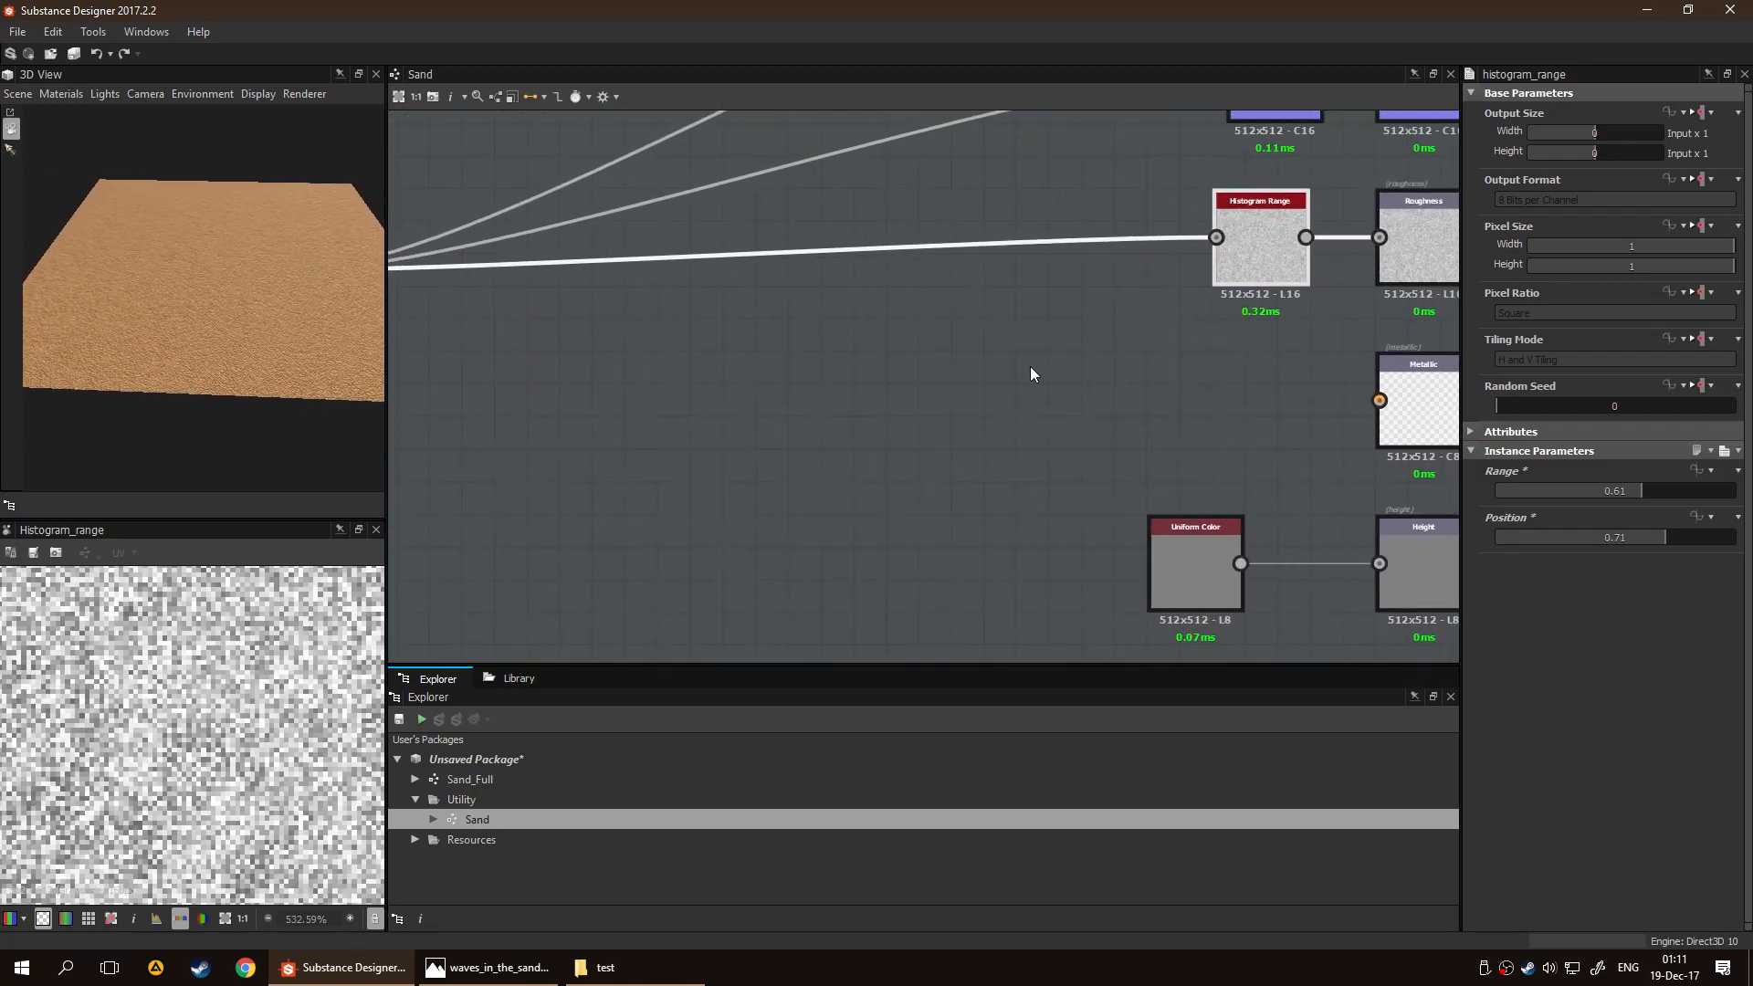
pyautogui.moveTo(908, 316); pyautogui.dragTo(982, 379)
pyautogui.click(861, 364)
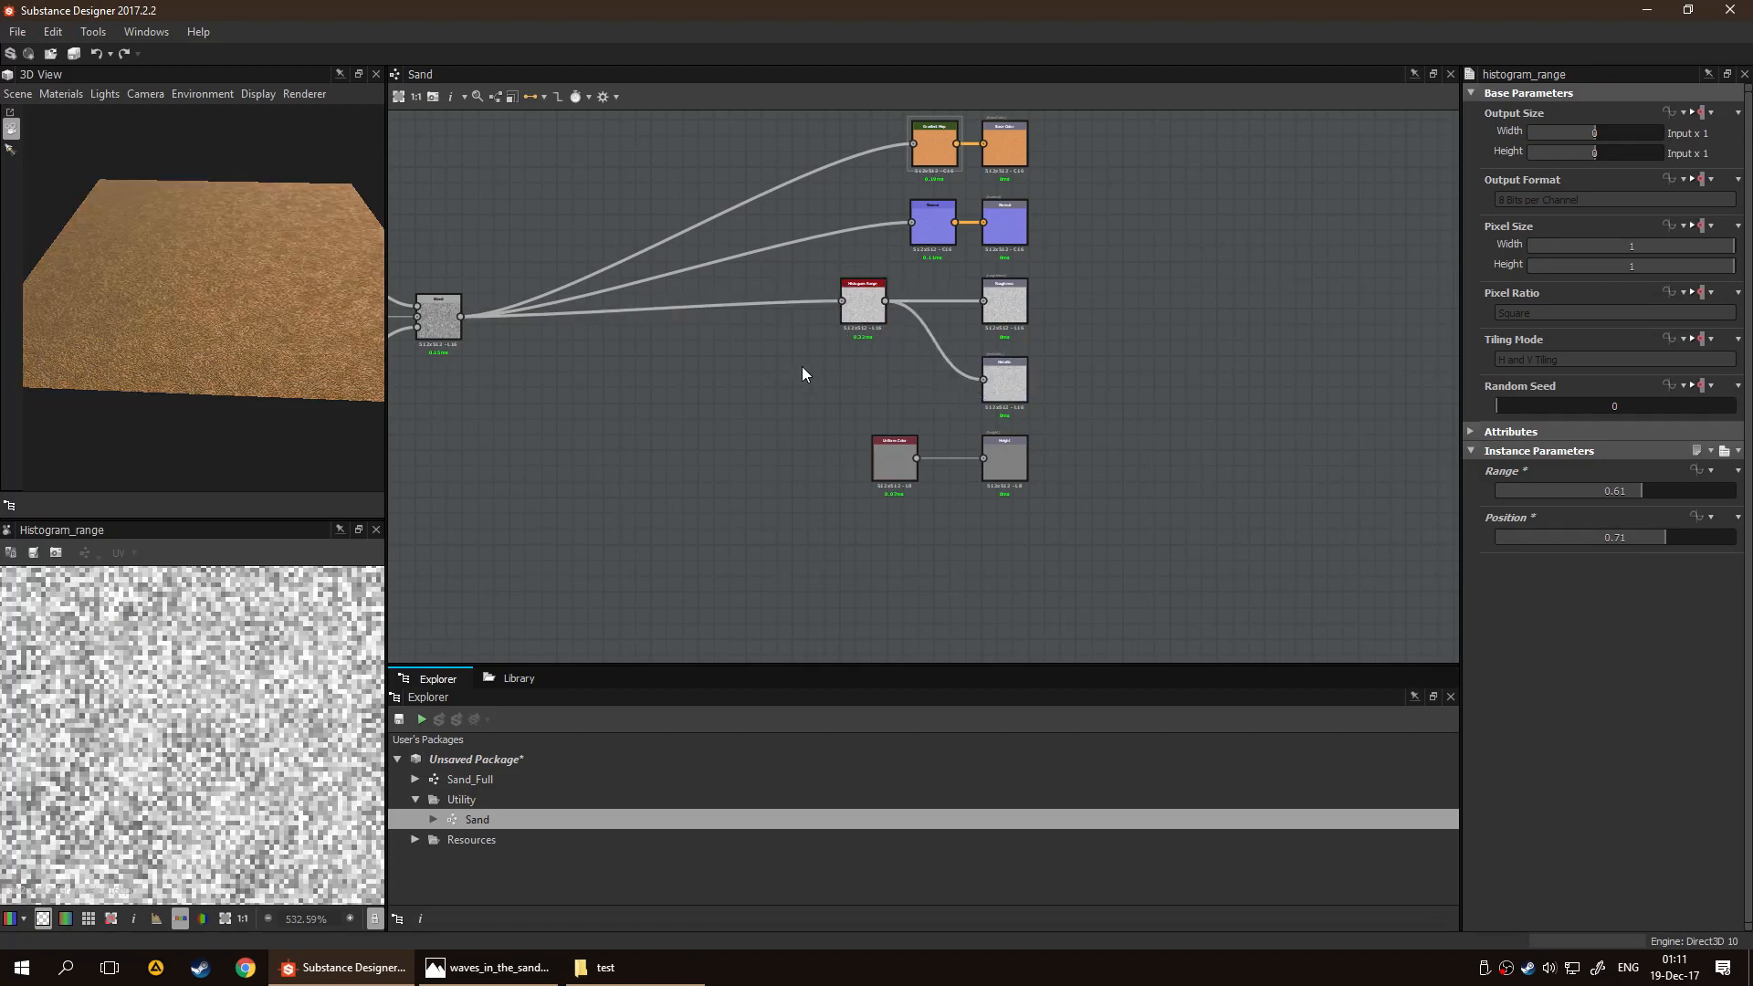
pyautogui.moveTo(195, 315); pyautogui.dragTo(310, 301)
pyautogui.scroll(2, 1022, 365)
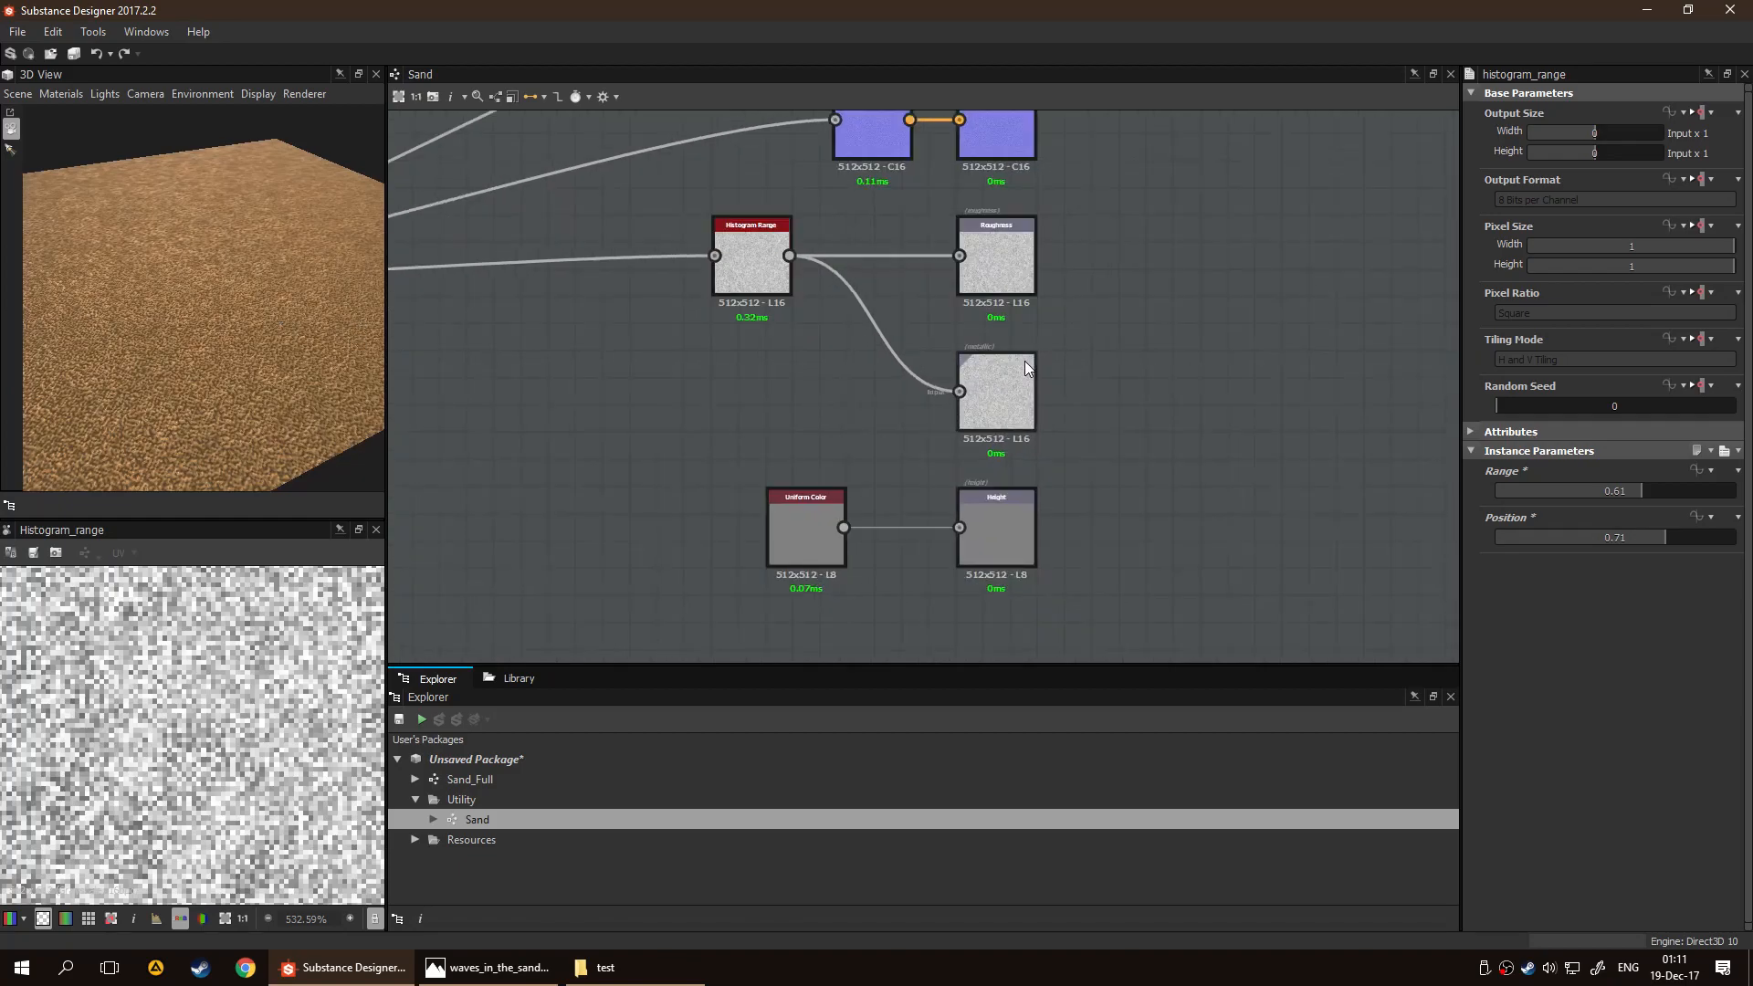
pyautogui.moveTo(739, 399); pyautogui.dragTo(818, 373, button='middle')
pyautogui.moveTo(276, 301); pyautogui.dragTo(194, 288)
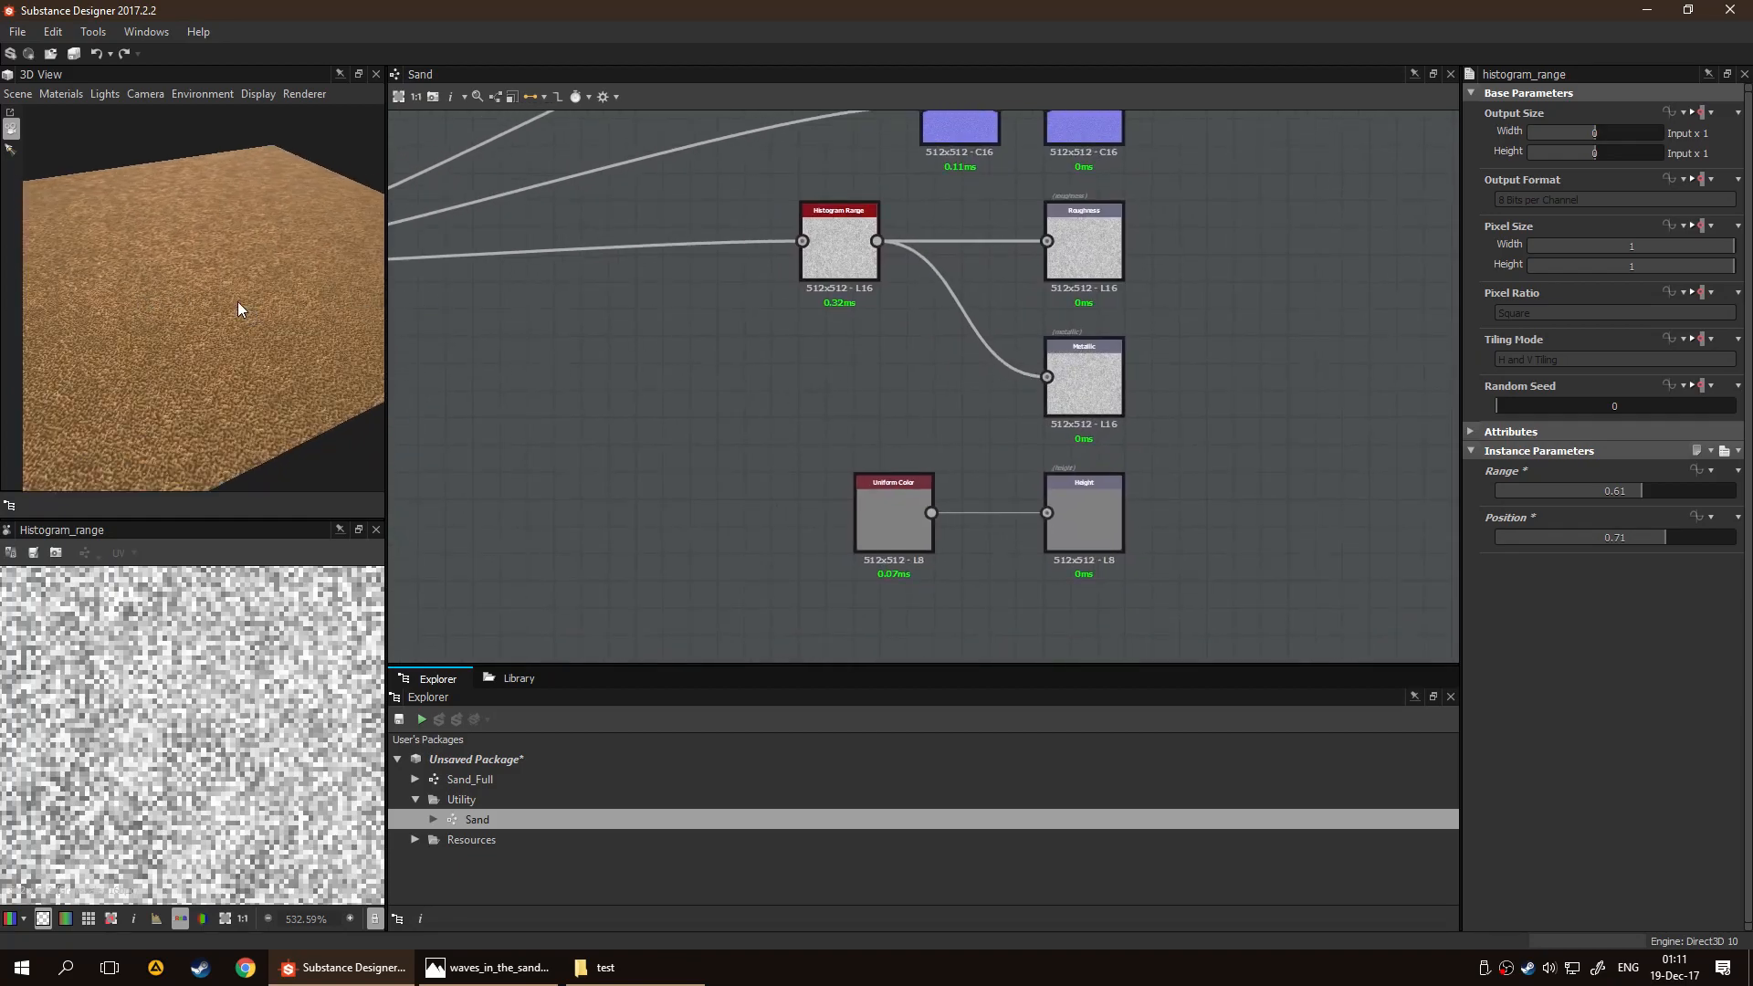
pyautogui.moveTo(988, 287); pyautogui.dragTo(957, 343)
pyautogui.press('space')
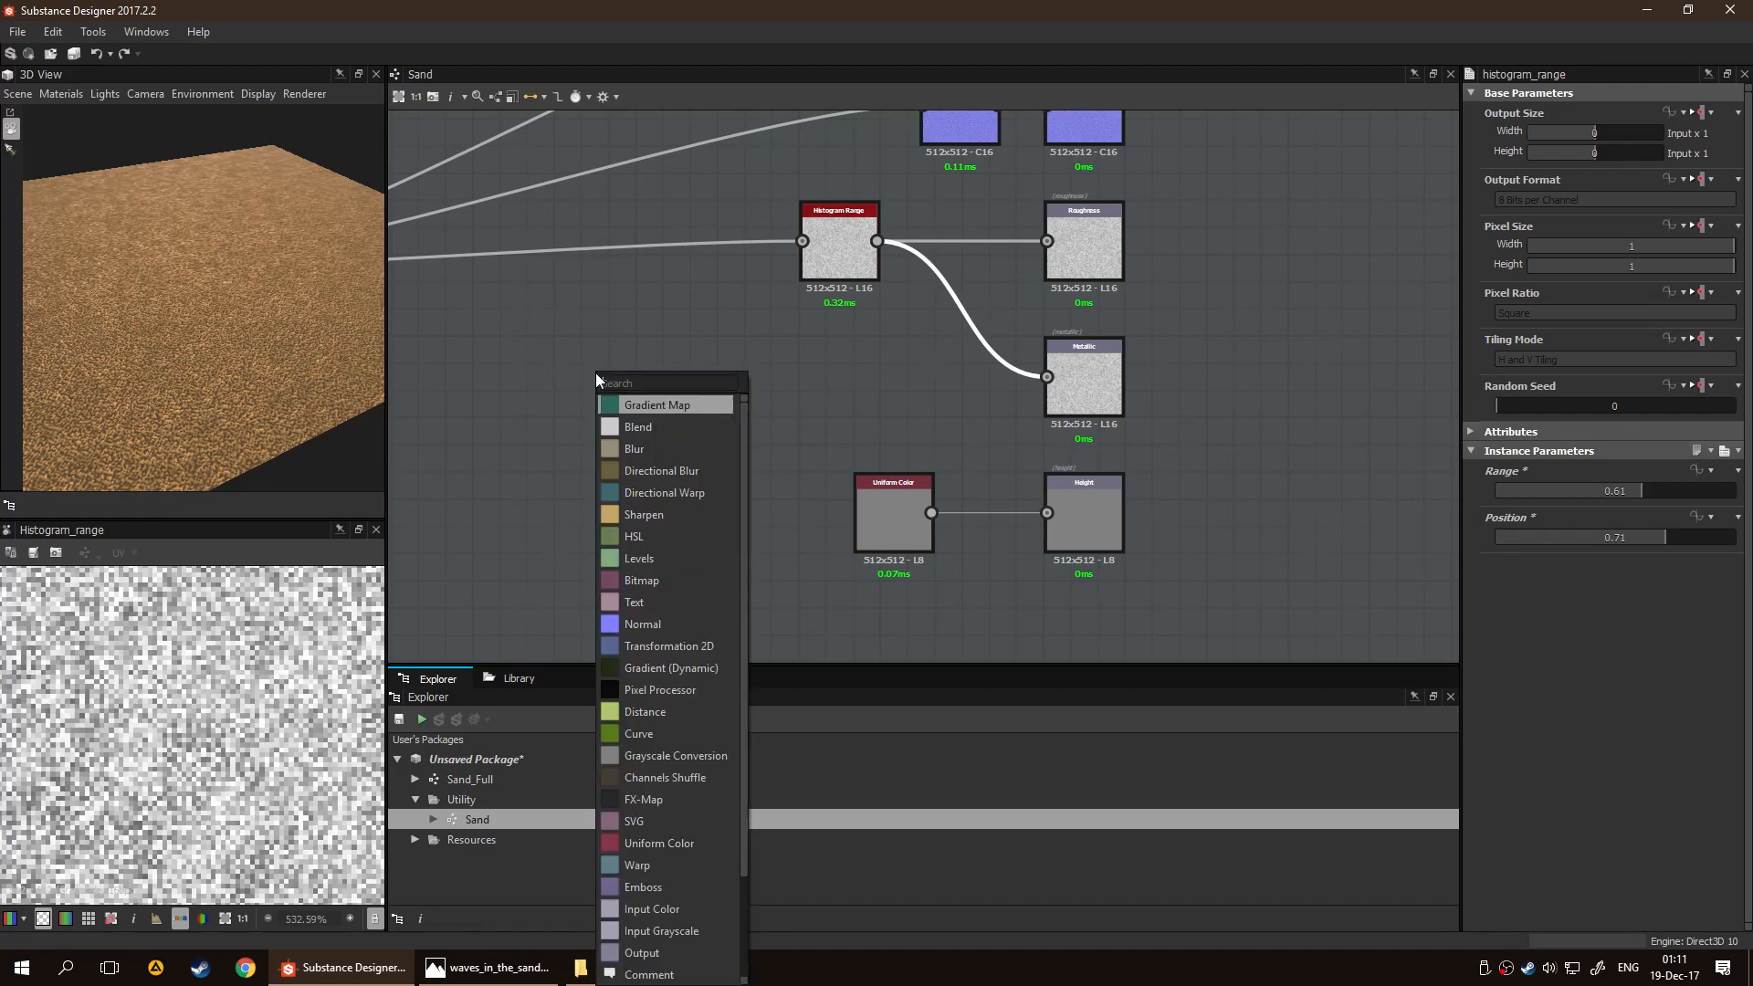
pyautogui.write('invert')
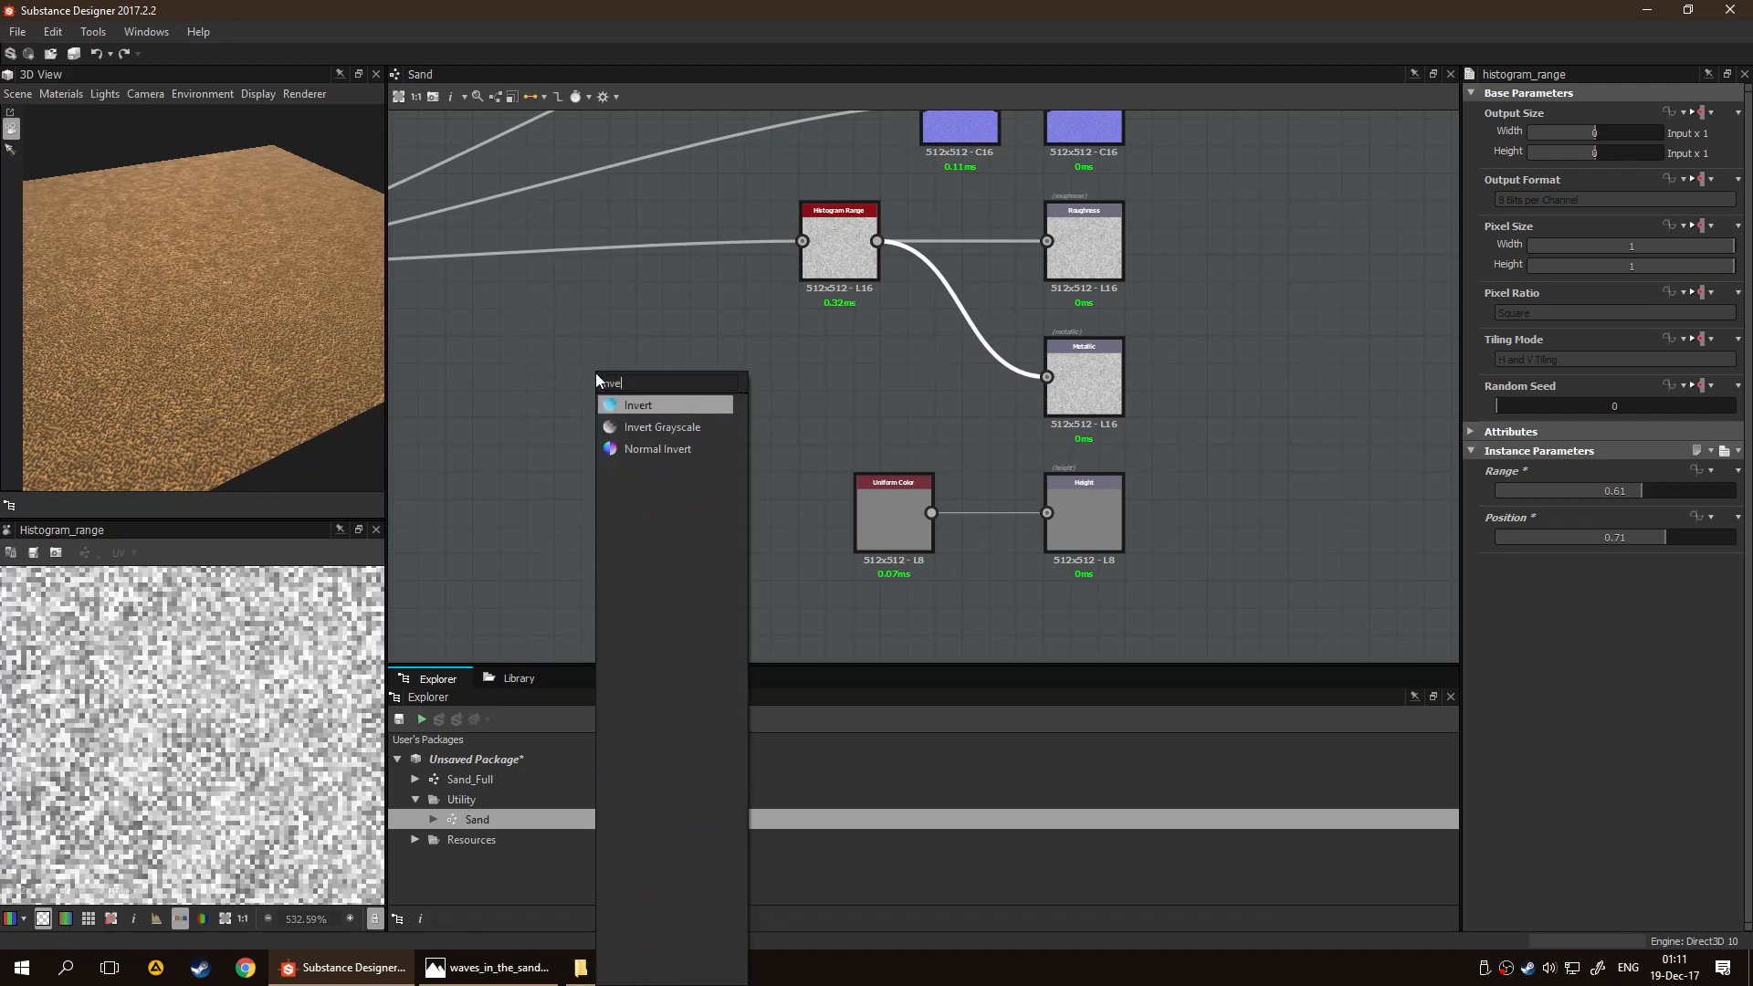
pyautogui.press('Return')
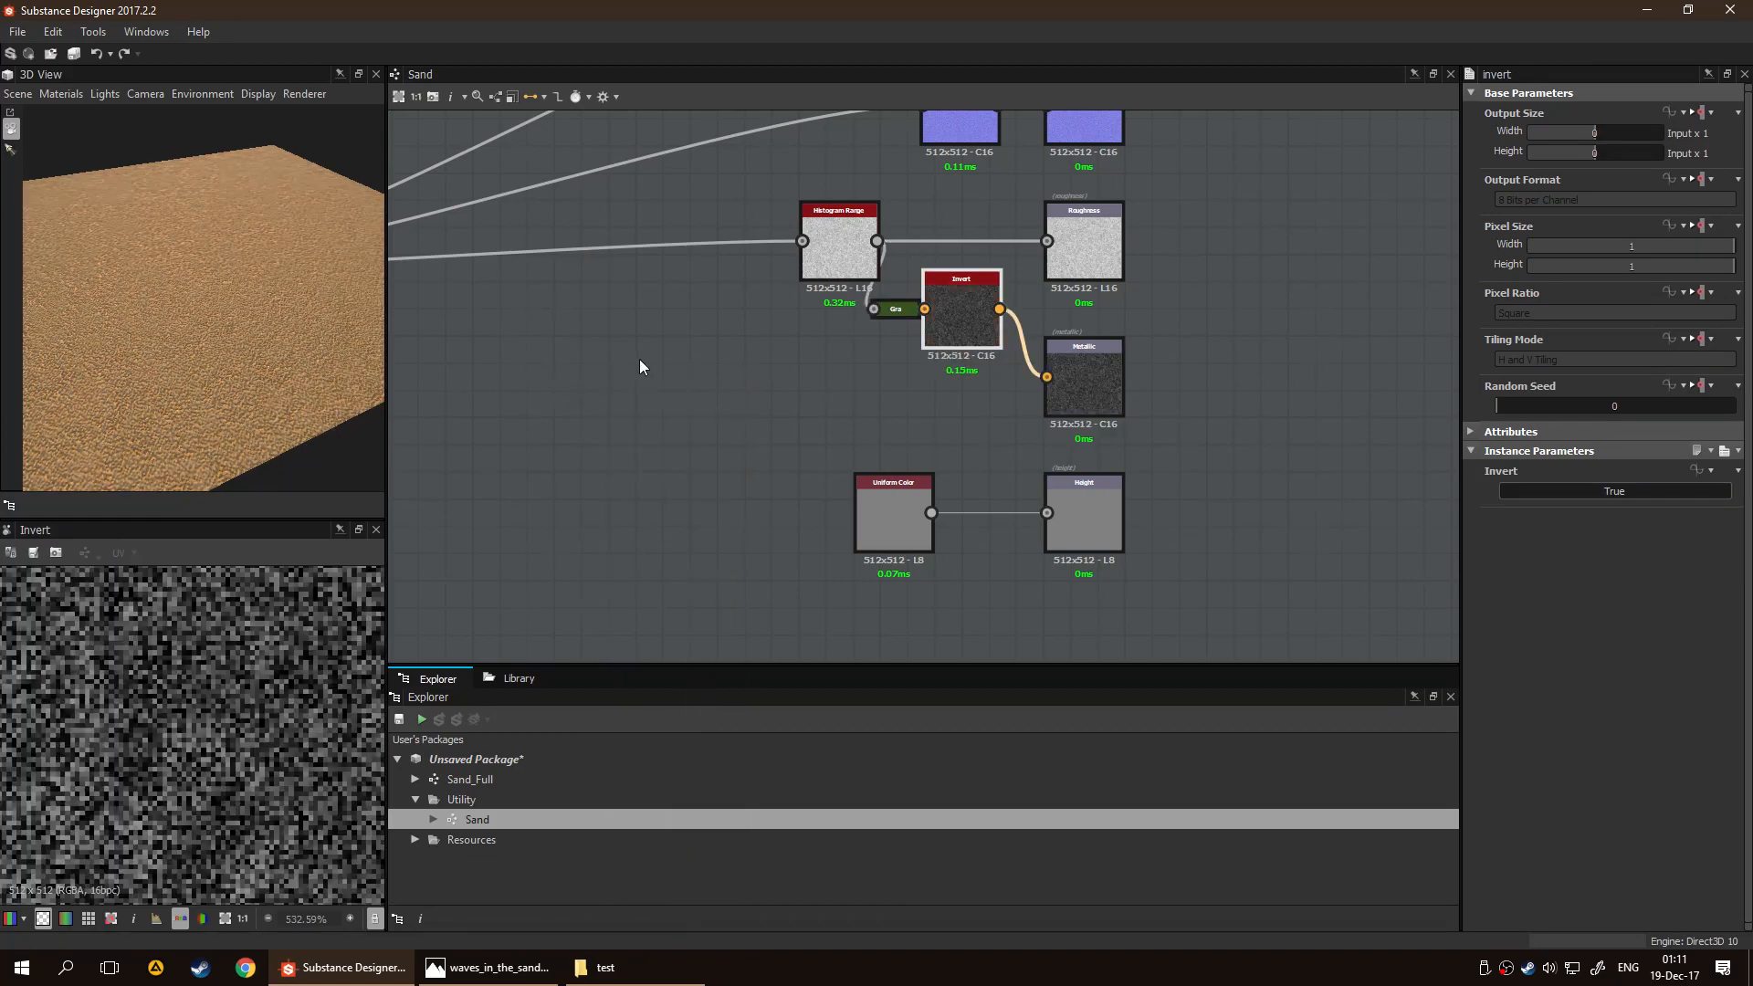
pyautogui.hotkey('ctrl', 'z')
# Insert an Invert Grayscale node between Histogram Range and the Metallic output, placing it directly beside that output
pyautogui.press('space')
pyautogui.write('inve')
pyautogui.press('Down')
pyautogui.press('Return')
pyautogui.moveTo(938, 334); pyautogui.dragTo(944, 406)
# Examine the inverted Metallic output map in 2D and its effect on the sand's surface in 3D
pyautogui.click(1088, 386)
pyautogui.moveTo(120, 275); pyautogui.dragTo(210, 283)
pyautogui.scroll(3, 248, 287)
pyautogui.scroll(4, 211, 283)
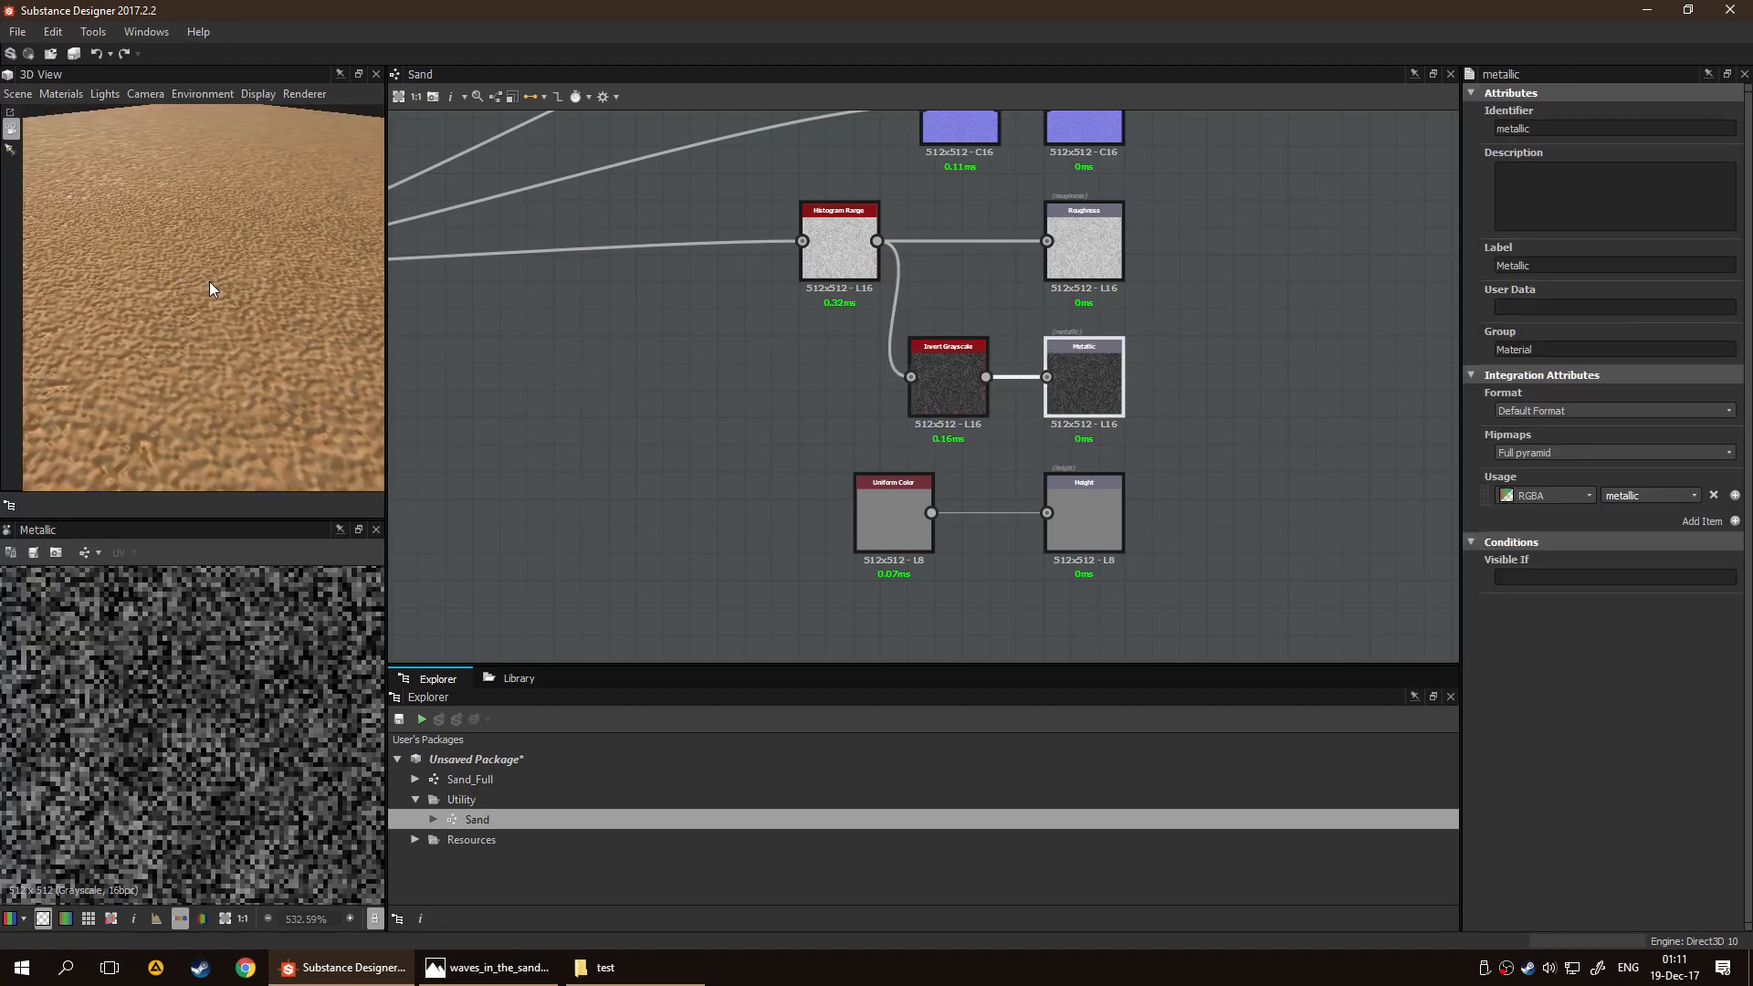
pyautogui.scroll(-2, 207, 633)
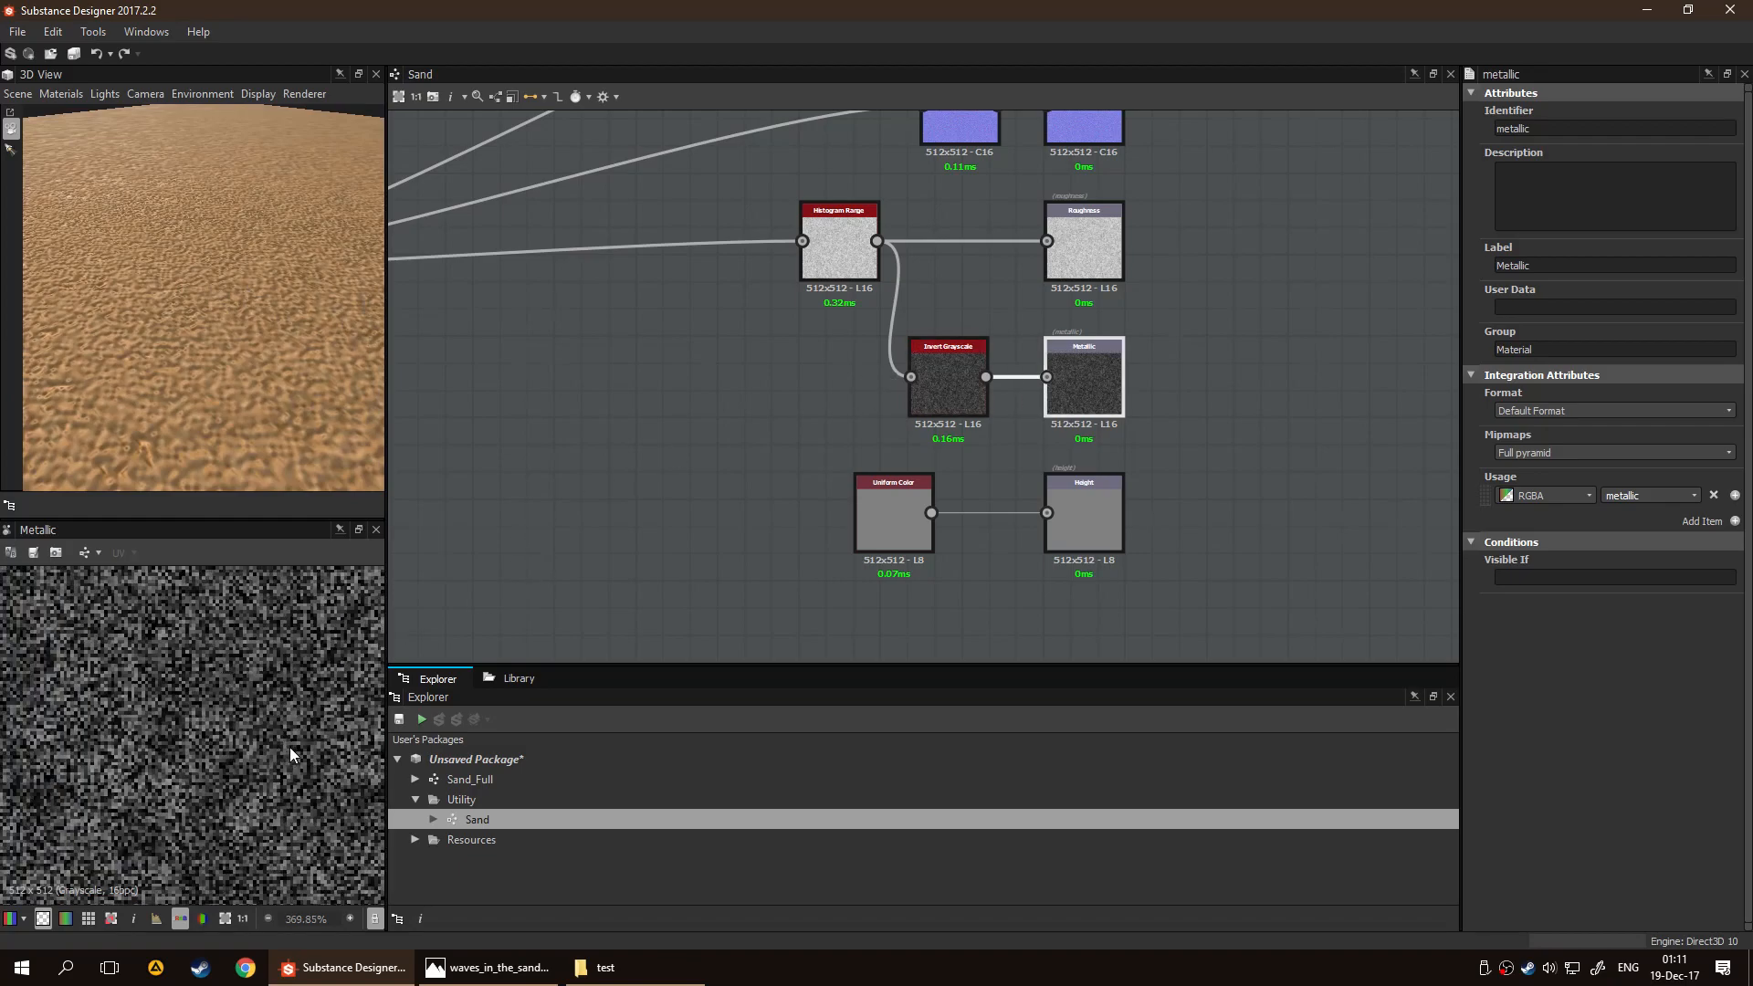
pyautogui.scroll(-5, 222, 672)
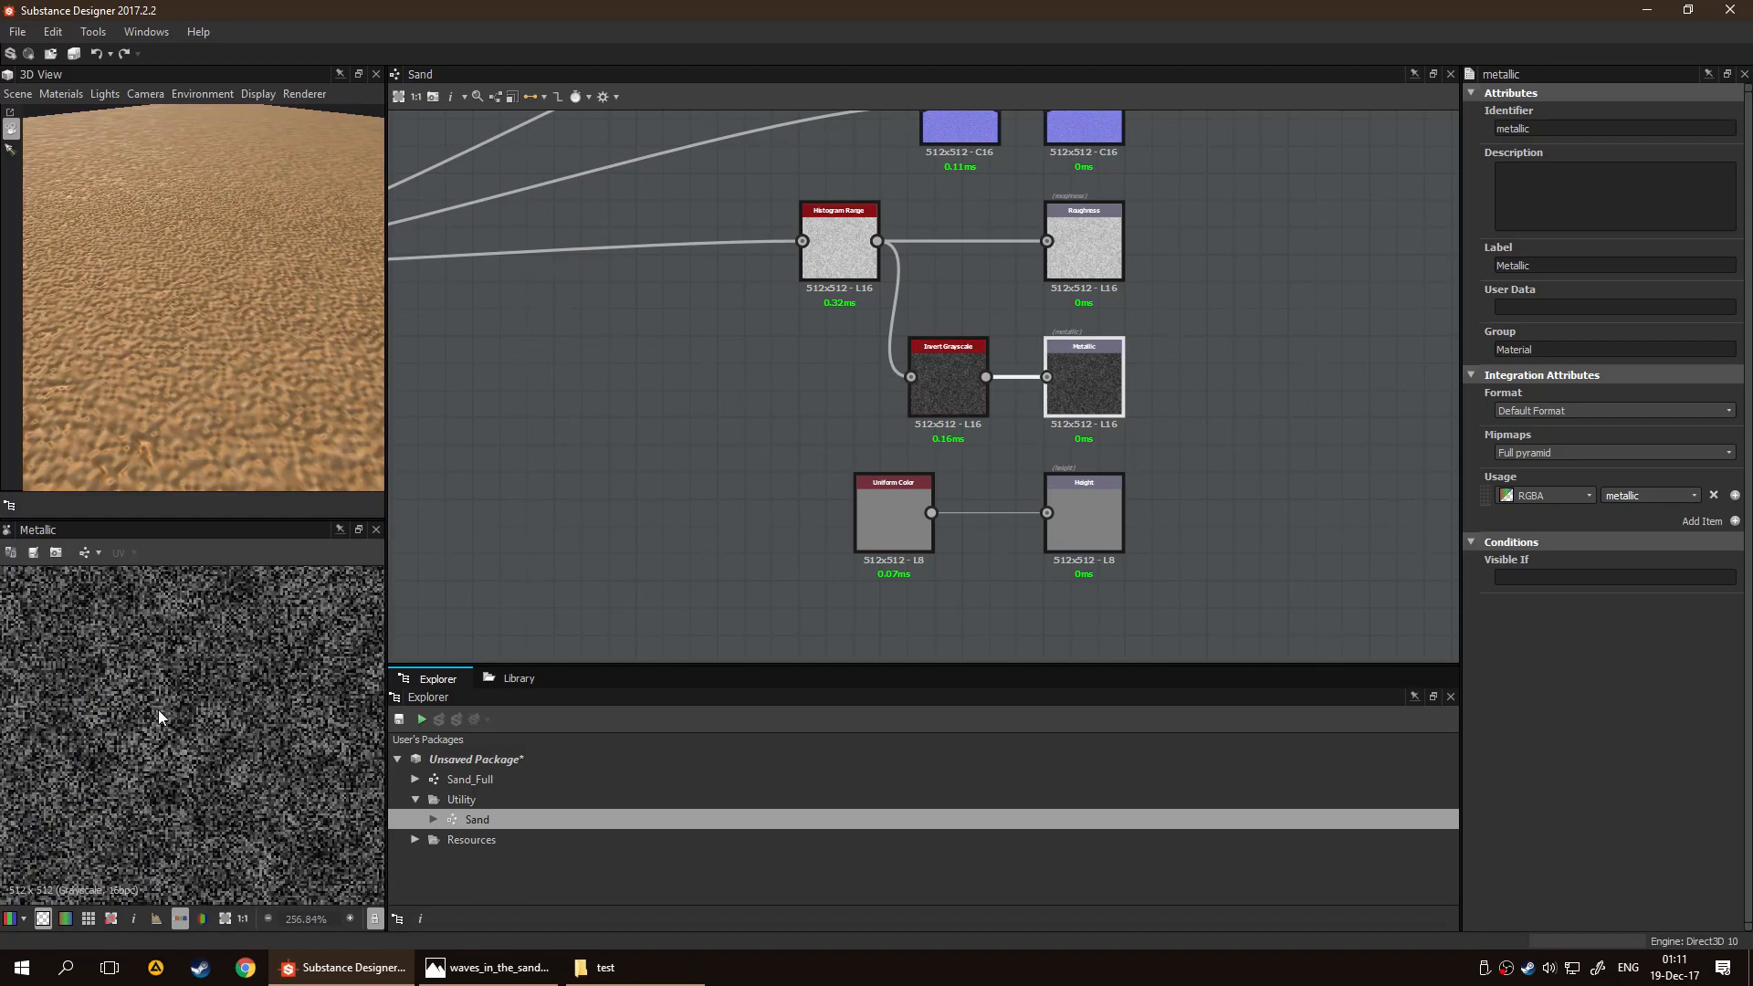
pyautogui.scroll(-2, 228, 338)
pyautogui.scroll(-1, 232, 342)
pyautogui.moveTo(233, 344); pyautogui.dragTo(276, 308)
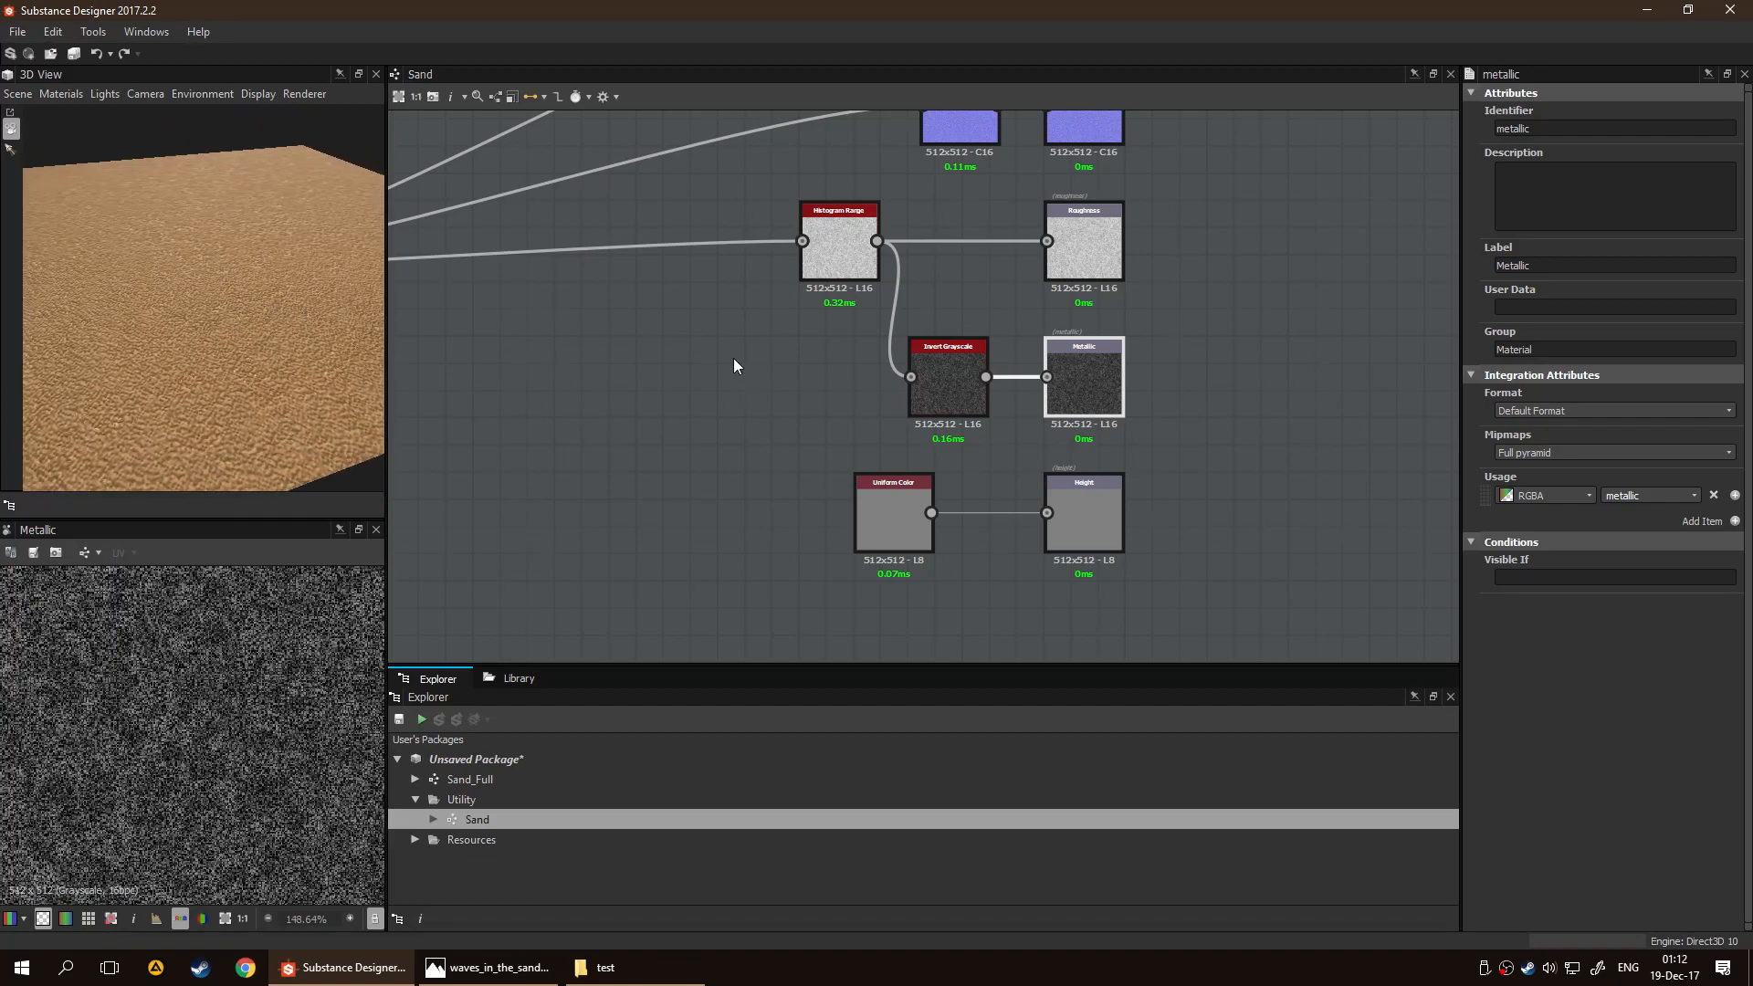
# Move the Uniform Color node closer to the Height output, aligned below the Invert Grayscale node
pyautogui.click(884, 477)
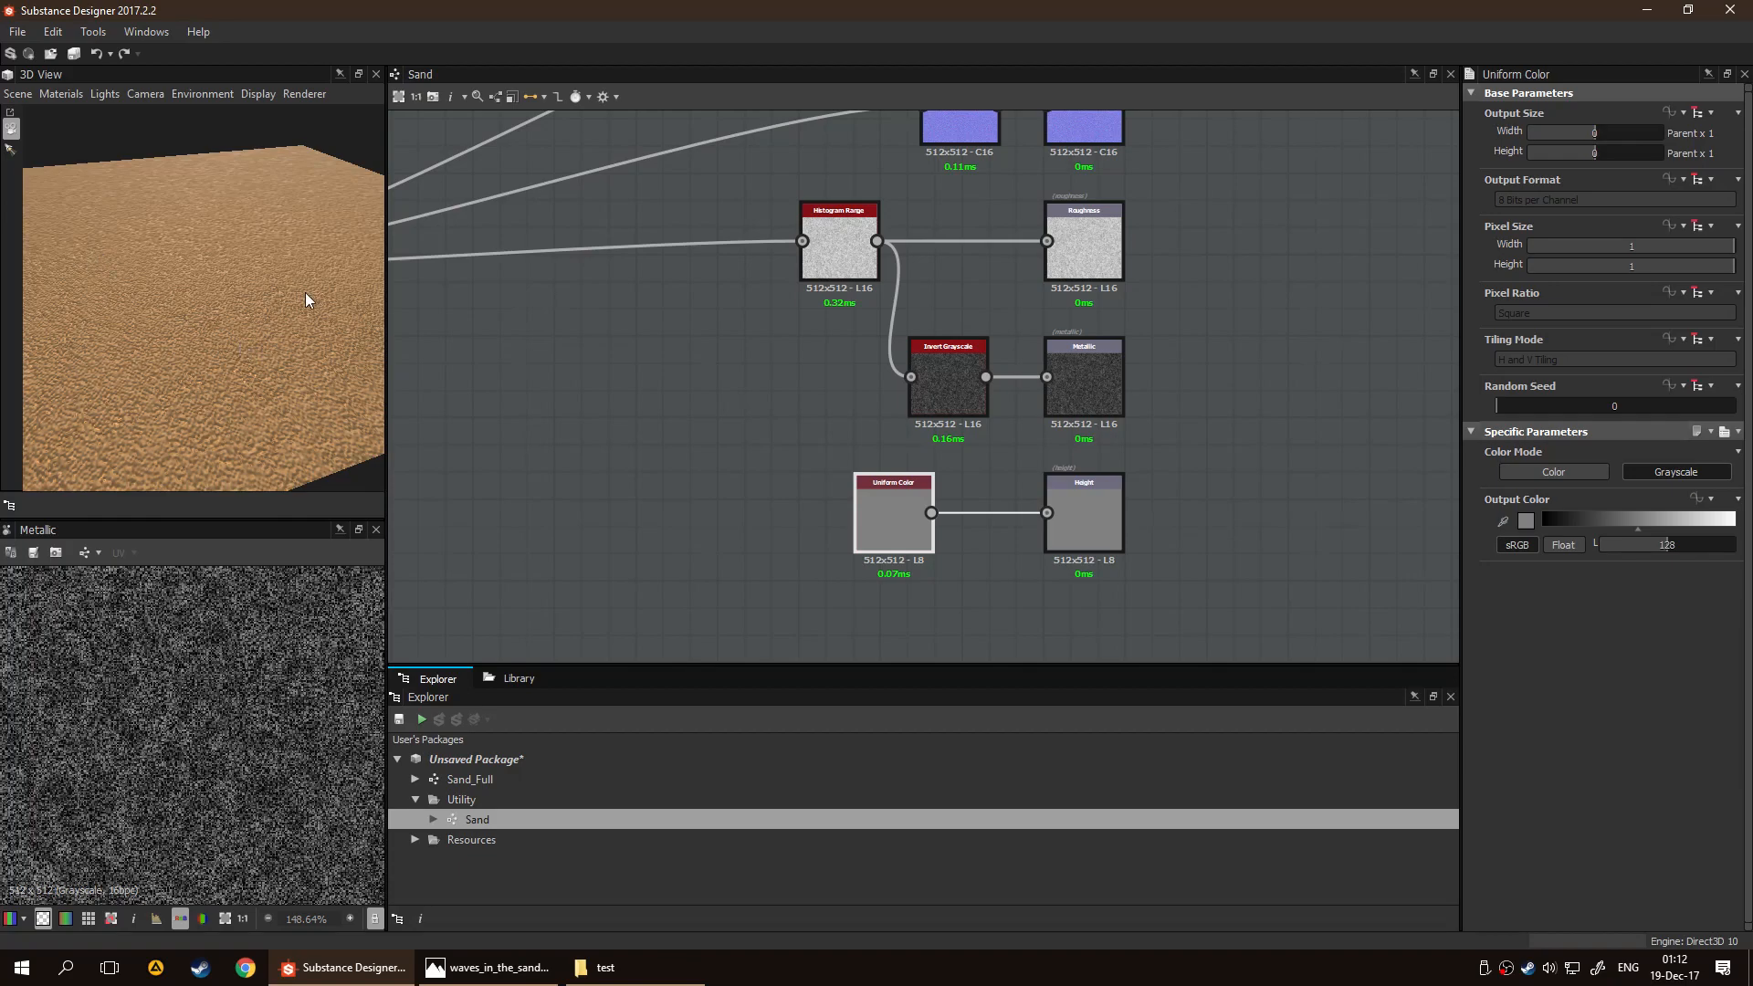
pyautogui.moveTo(249, 338); pyautogui.dragTo(294, 322)
pyautogui.moveTo(885, 537); pyautogui.dragTo(929, 526)
pyautogui.click(860, 573)
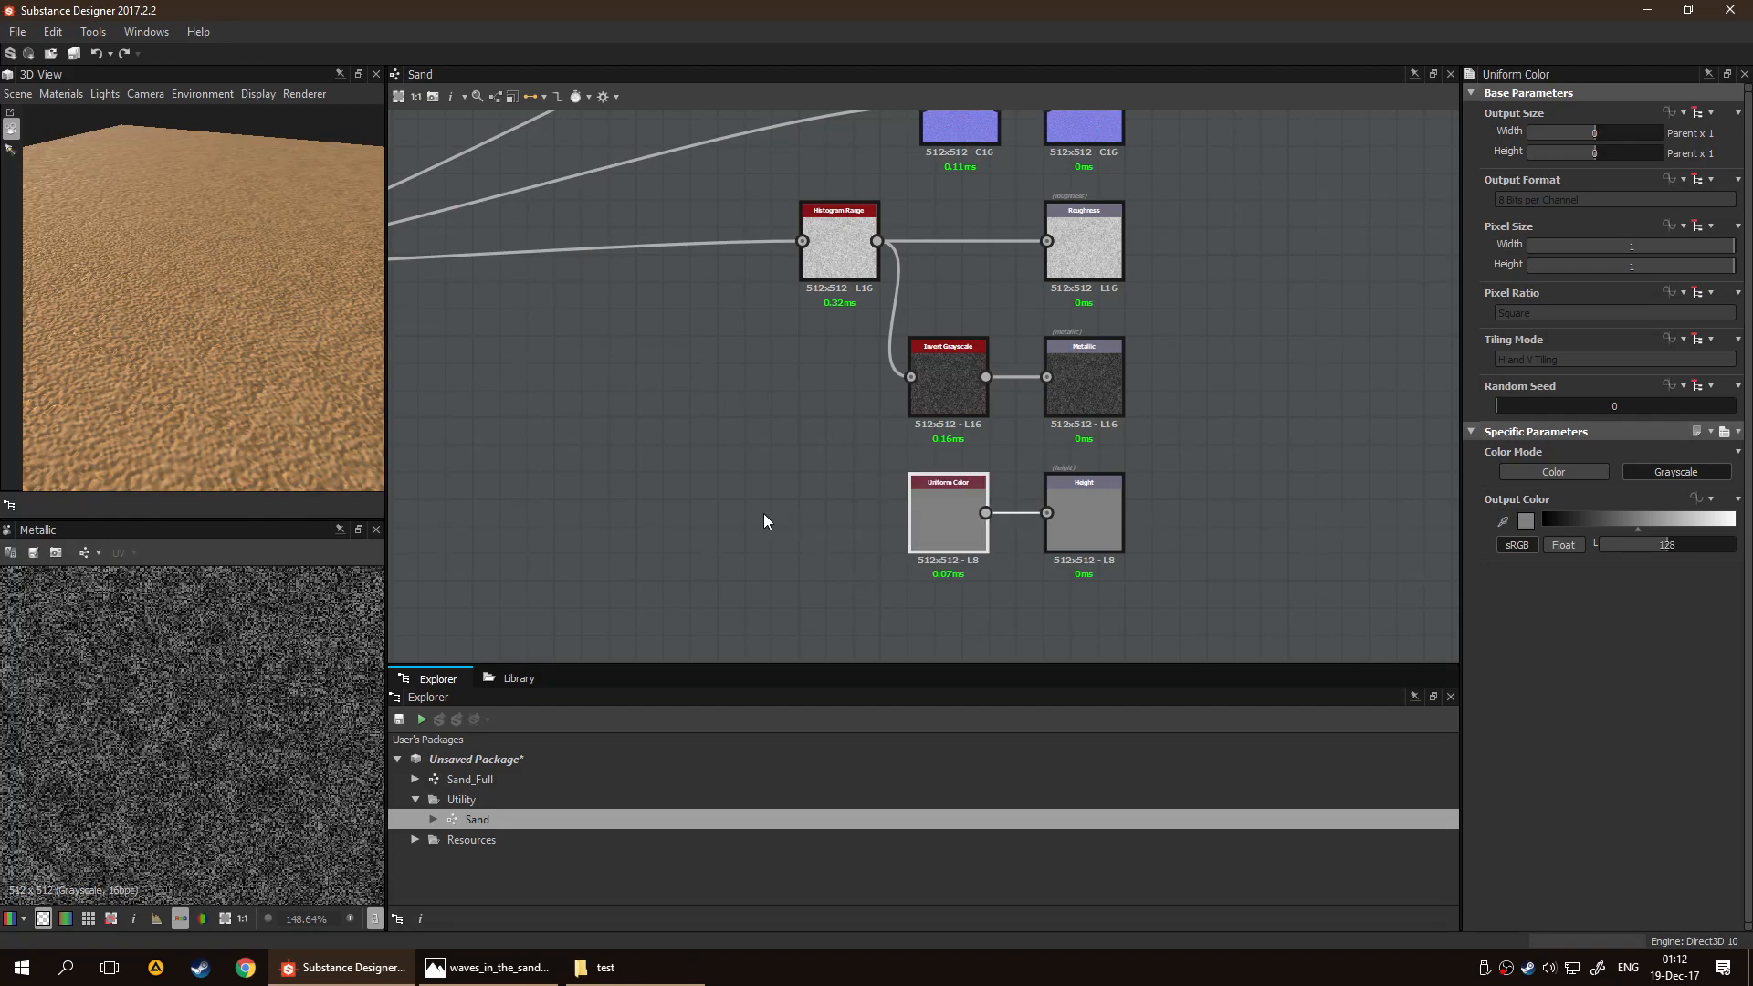
# Delete the Uniform Color node and connect the final Blend node's output to the Height output
pyautogui.scroll(4, 239, 358)
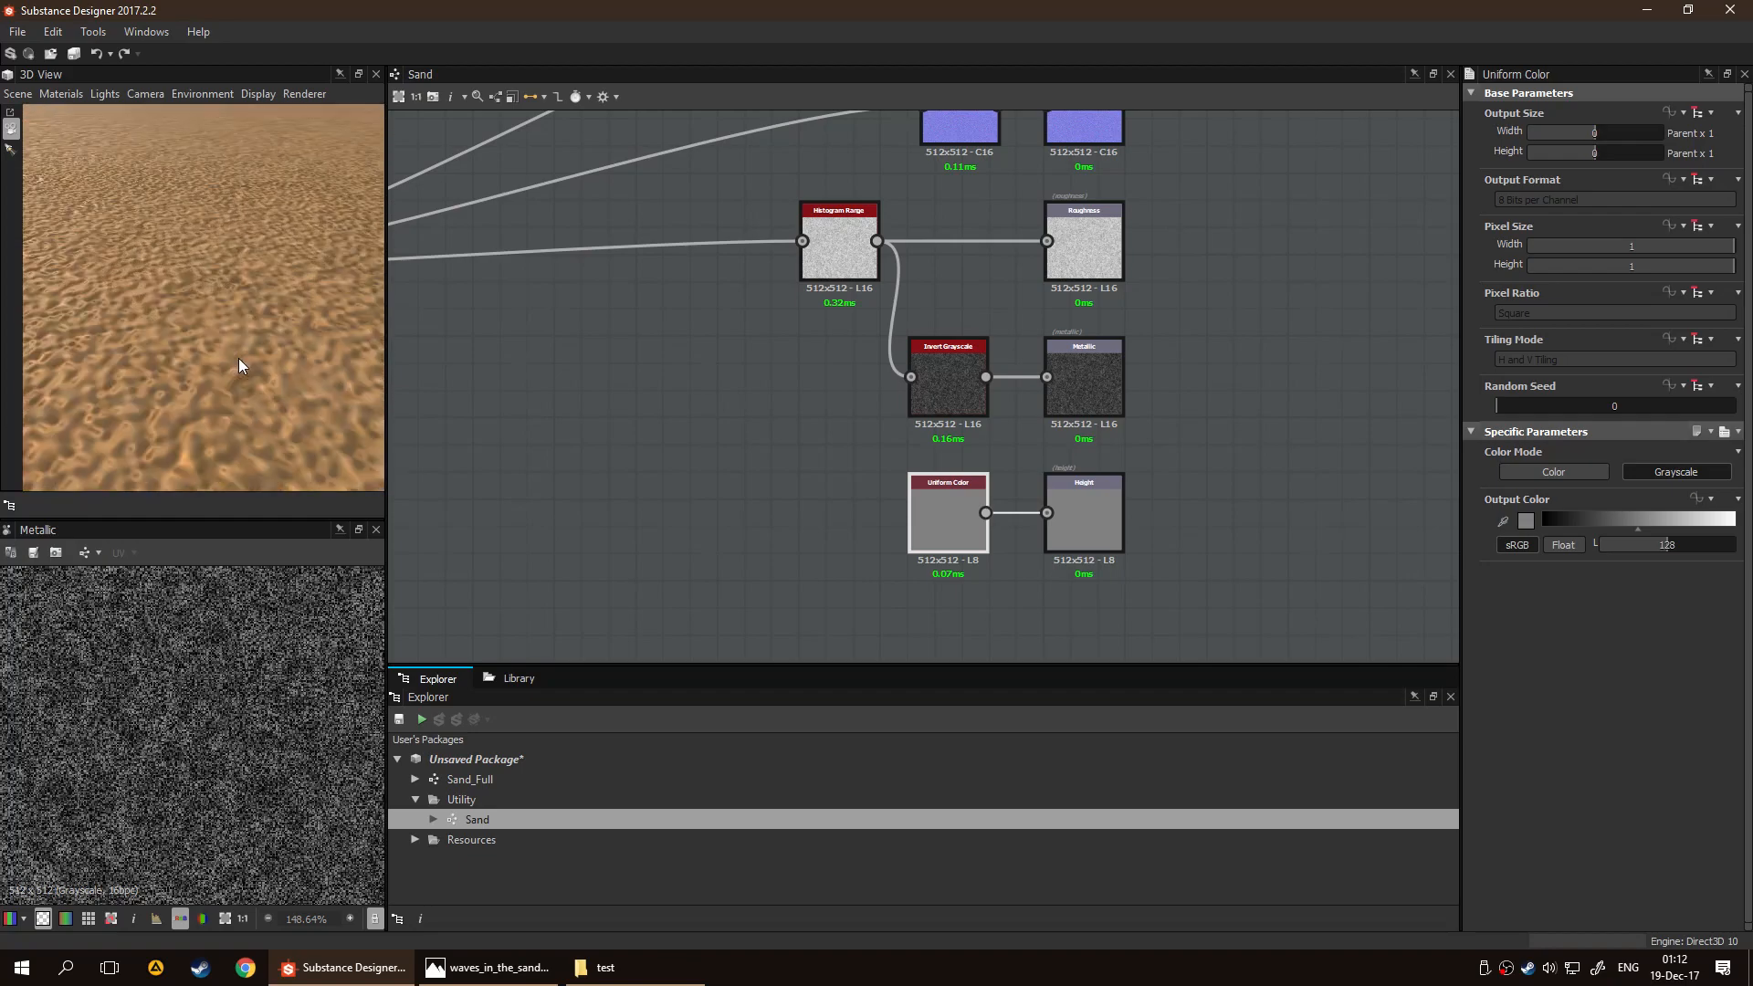
pyautogui.scroll(2, 236, 354)
pyautogui.moveTo(235, 354); pyautogui.dragTo(202, 339)
pyautogui.scroll(-2, 201, 338)
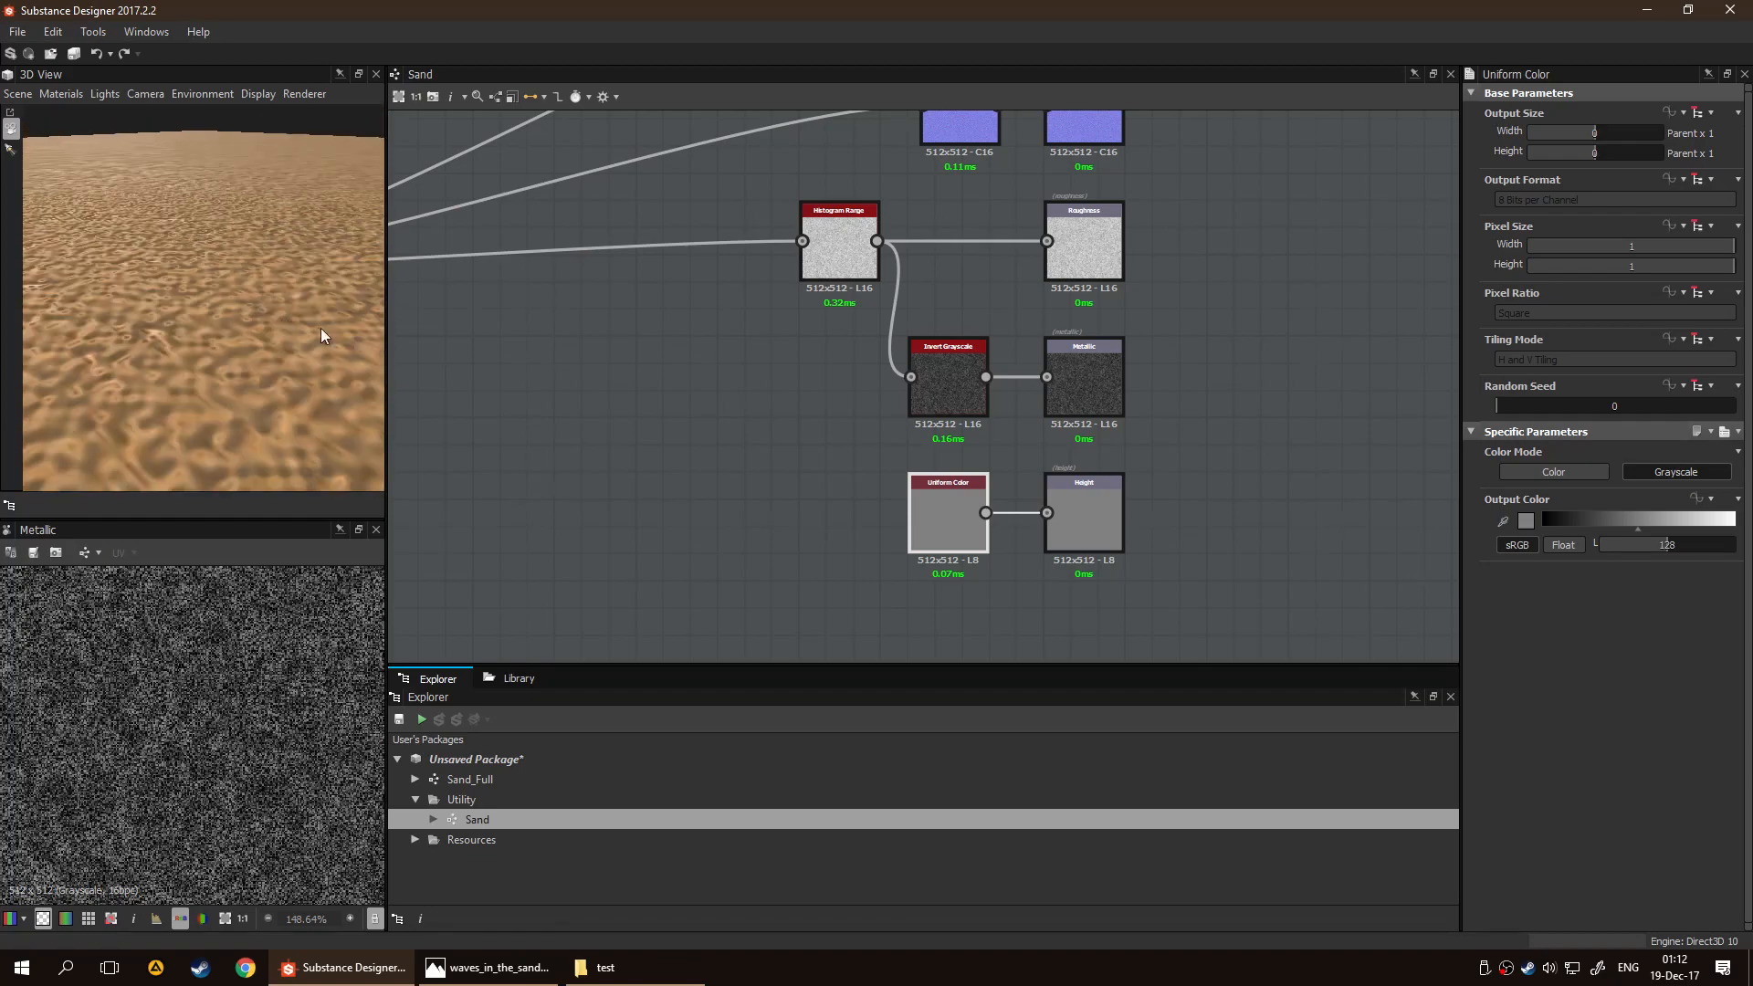
pyautogui.scroll(-3, 853, 372)
pyautogui.moveTo(878, 376); pyautogui.dragTo(964, 416, button='middle')
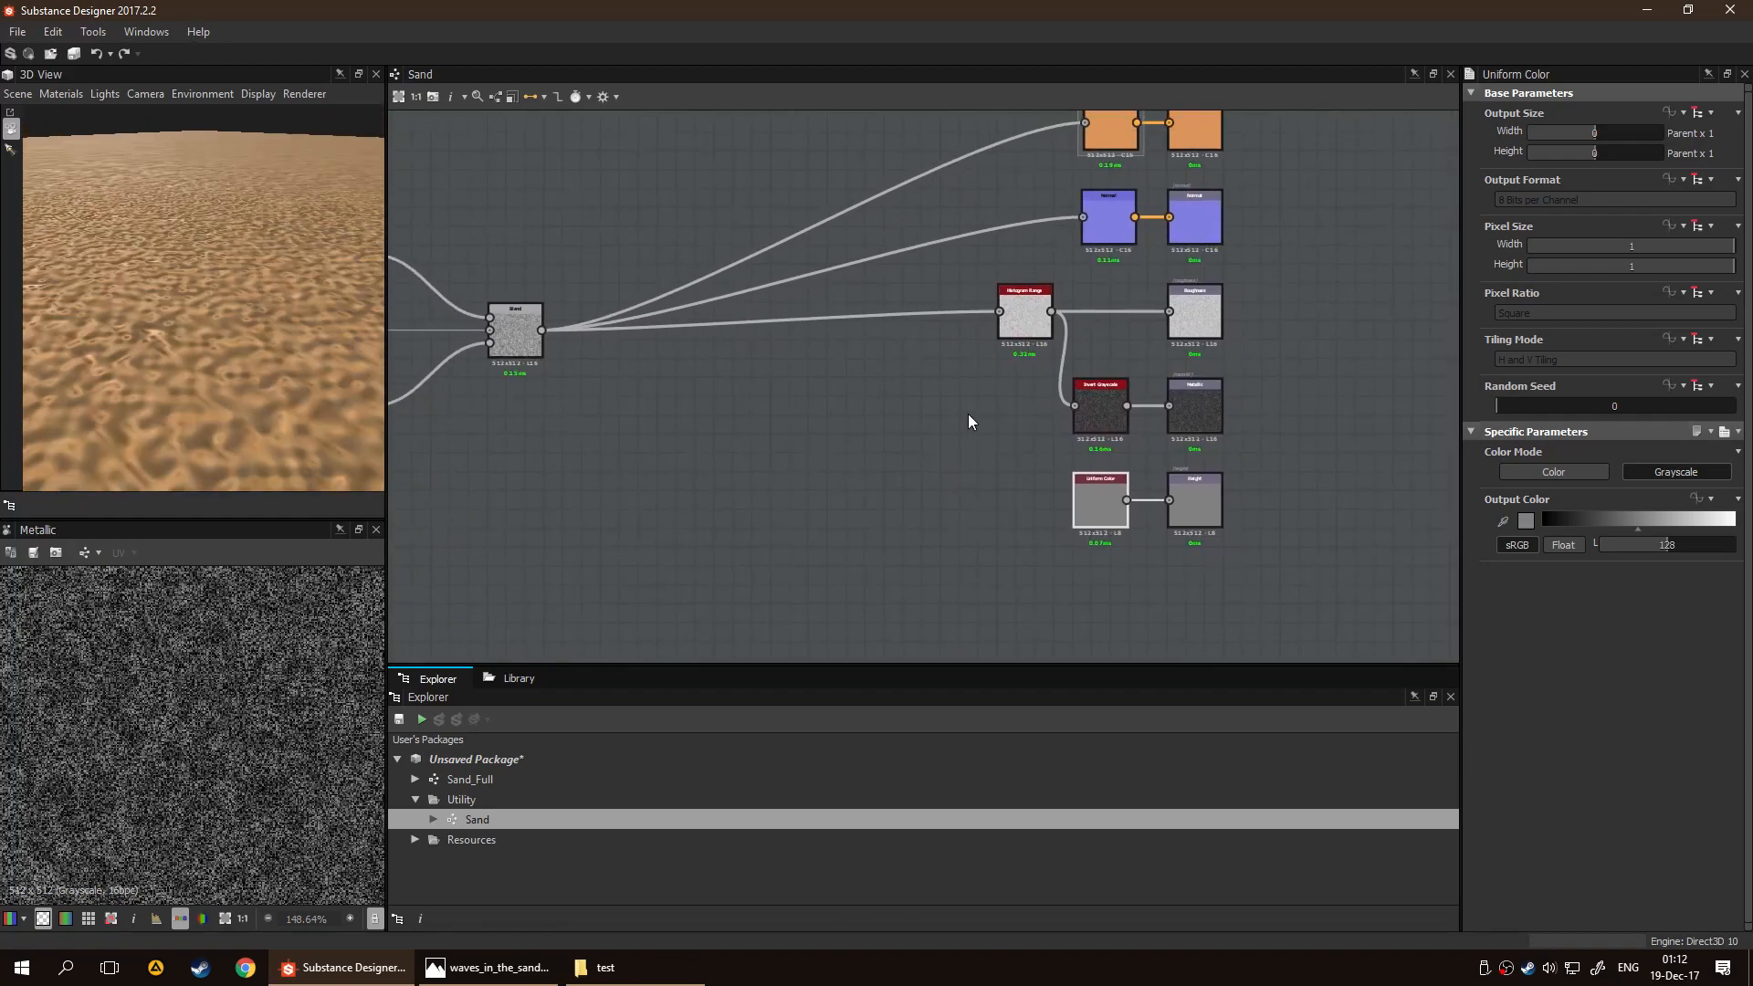
pyautogui.press('Delete')
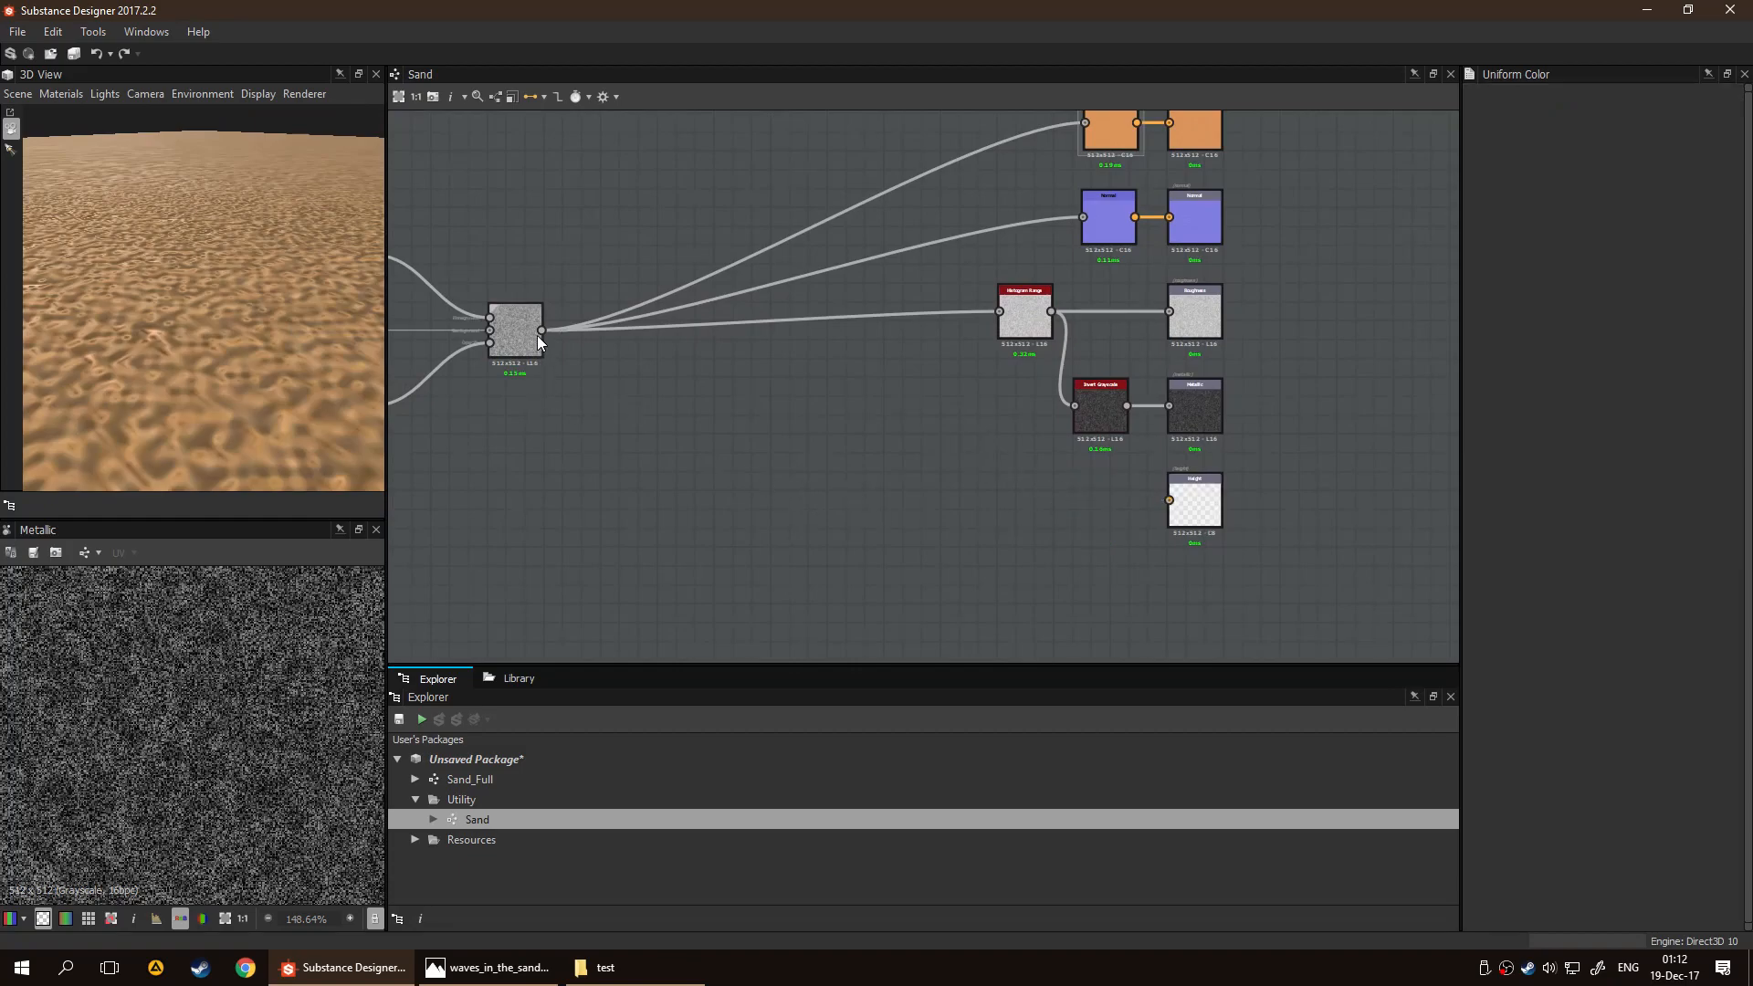
pyautogui.moveTo(542, 330); pyautogui.dragTo(1165, 507)
# Open the default 3D material's settings and set its Height Scale to 0.1, checking the displaced sand
pyautogui.click(45, 94)
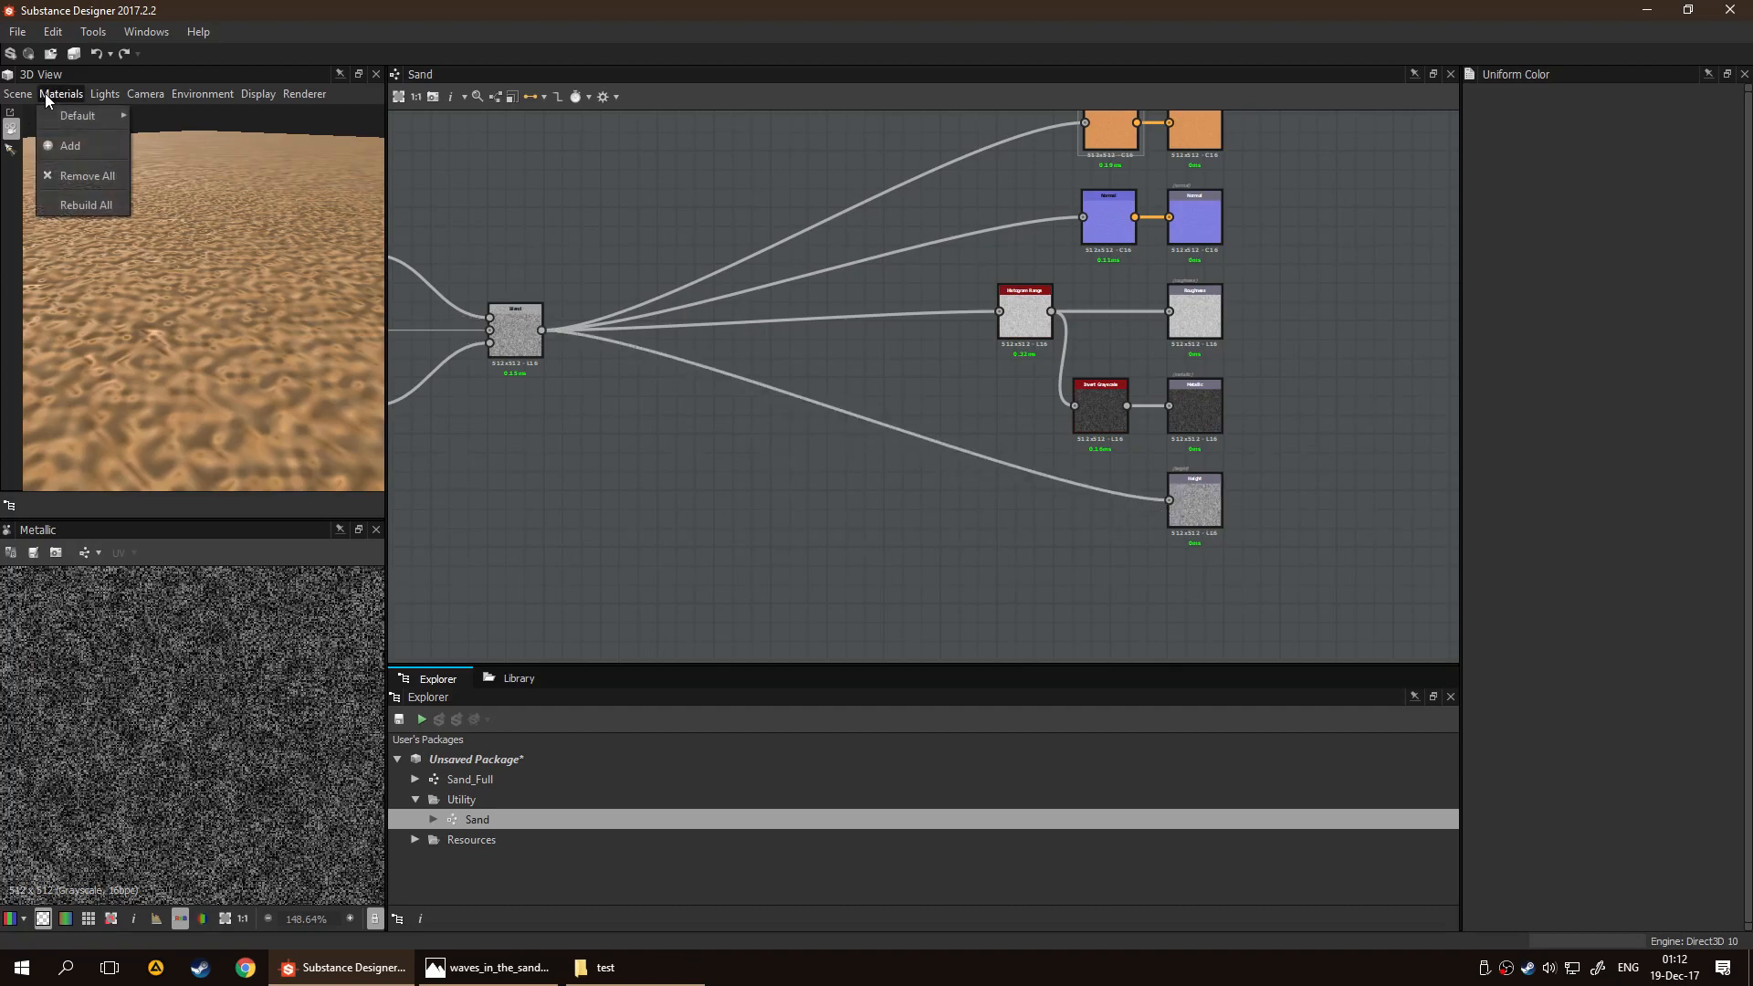
pyautogui.moveTo(105, 94)
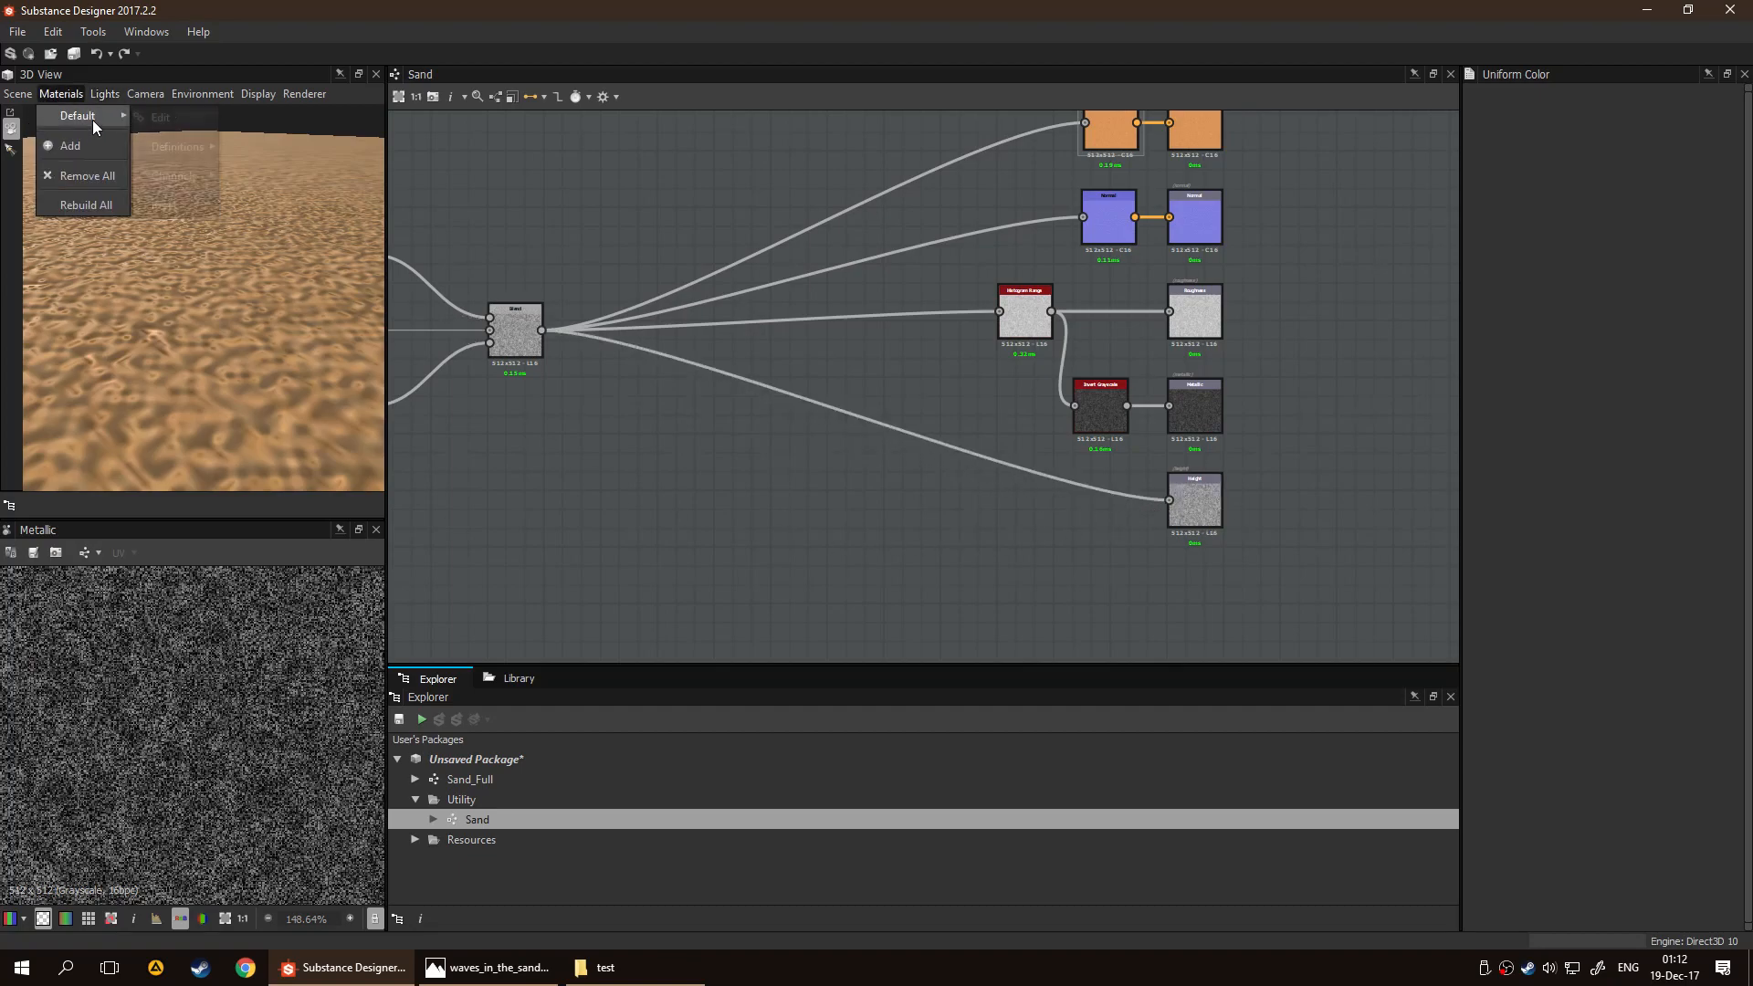
pyautogui.click(146, 113)
pyautogui.moveTo(1501, 249); pyautogui.dragTo(1519, 252)
pyautogui.moveTo(276, 285); pyautogui.dragTo(188, 266)
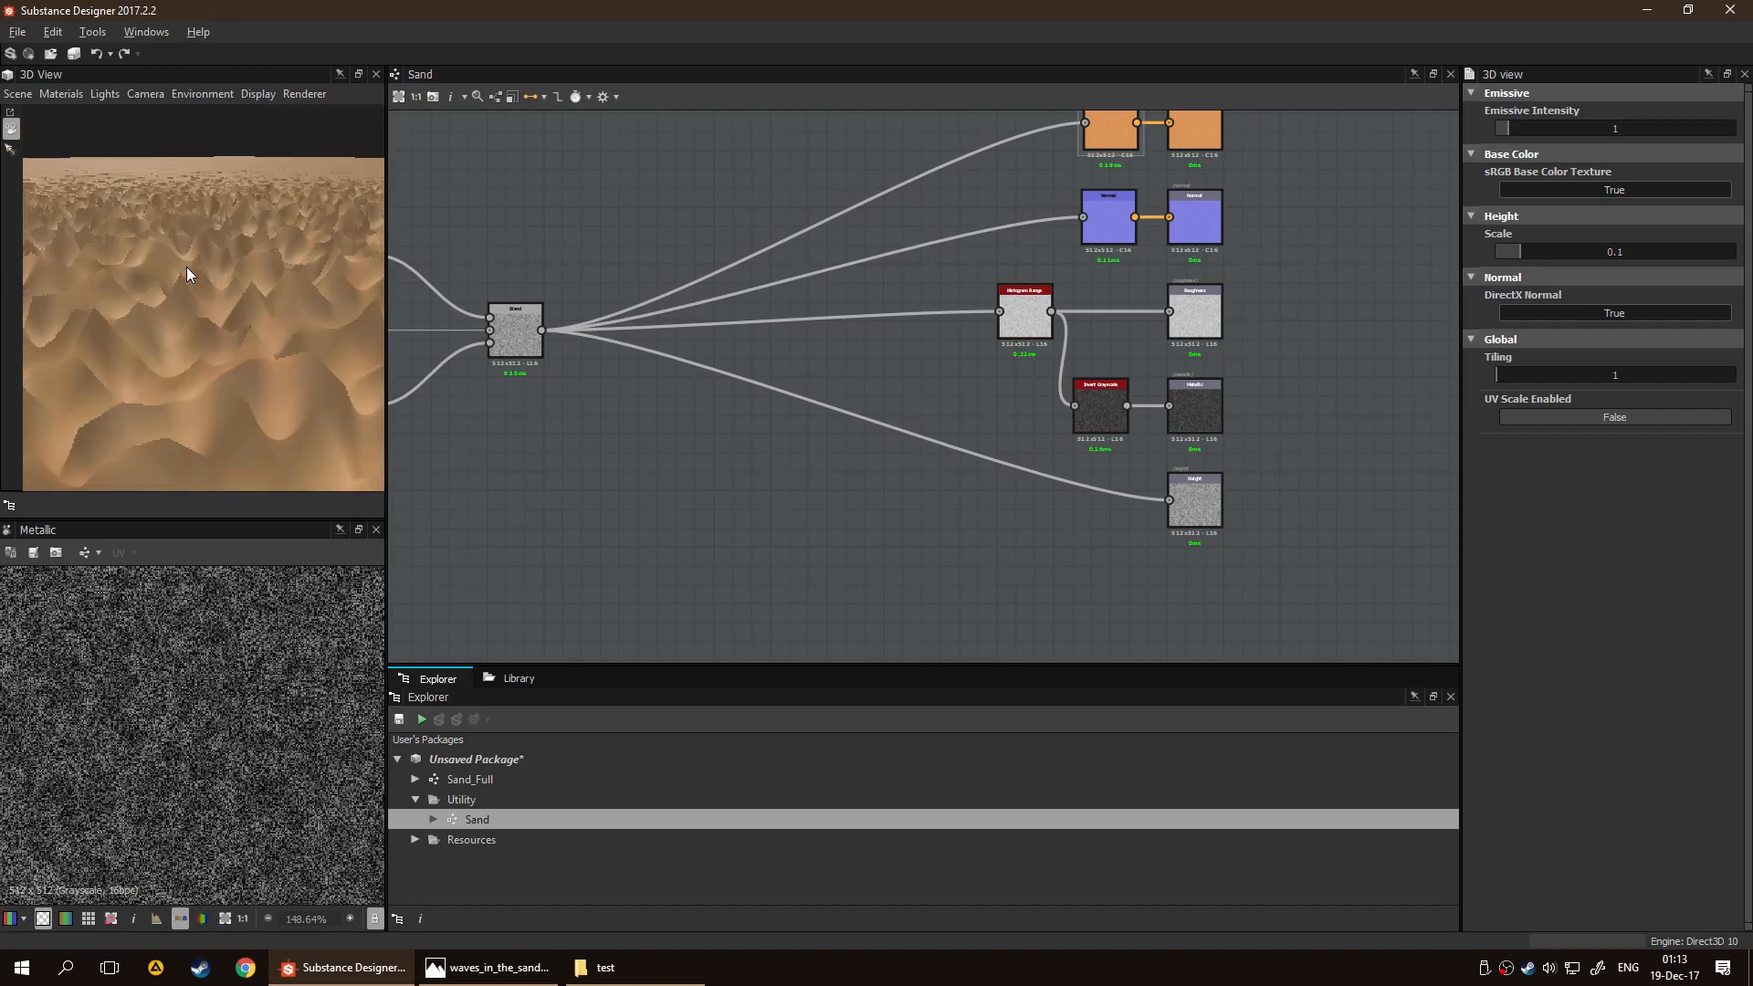
# Lower the Height Scale to 0 and inspect the sand without displacement from several distances and angles
pyautogui.moveTo(1517, 253); pyautogui.dragTo(1497, 247)
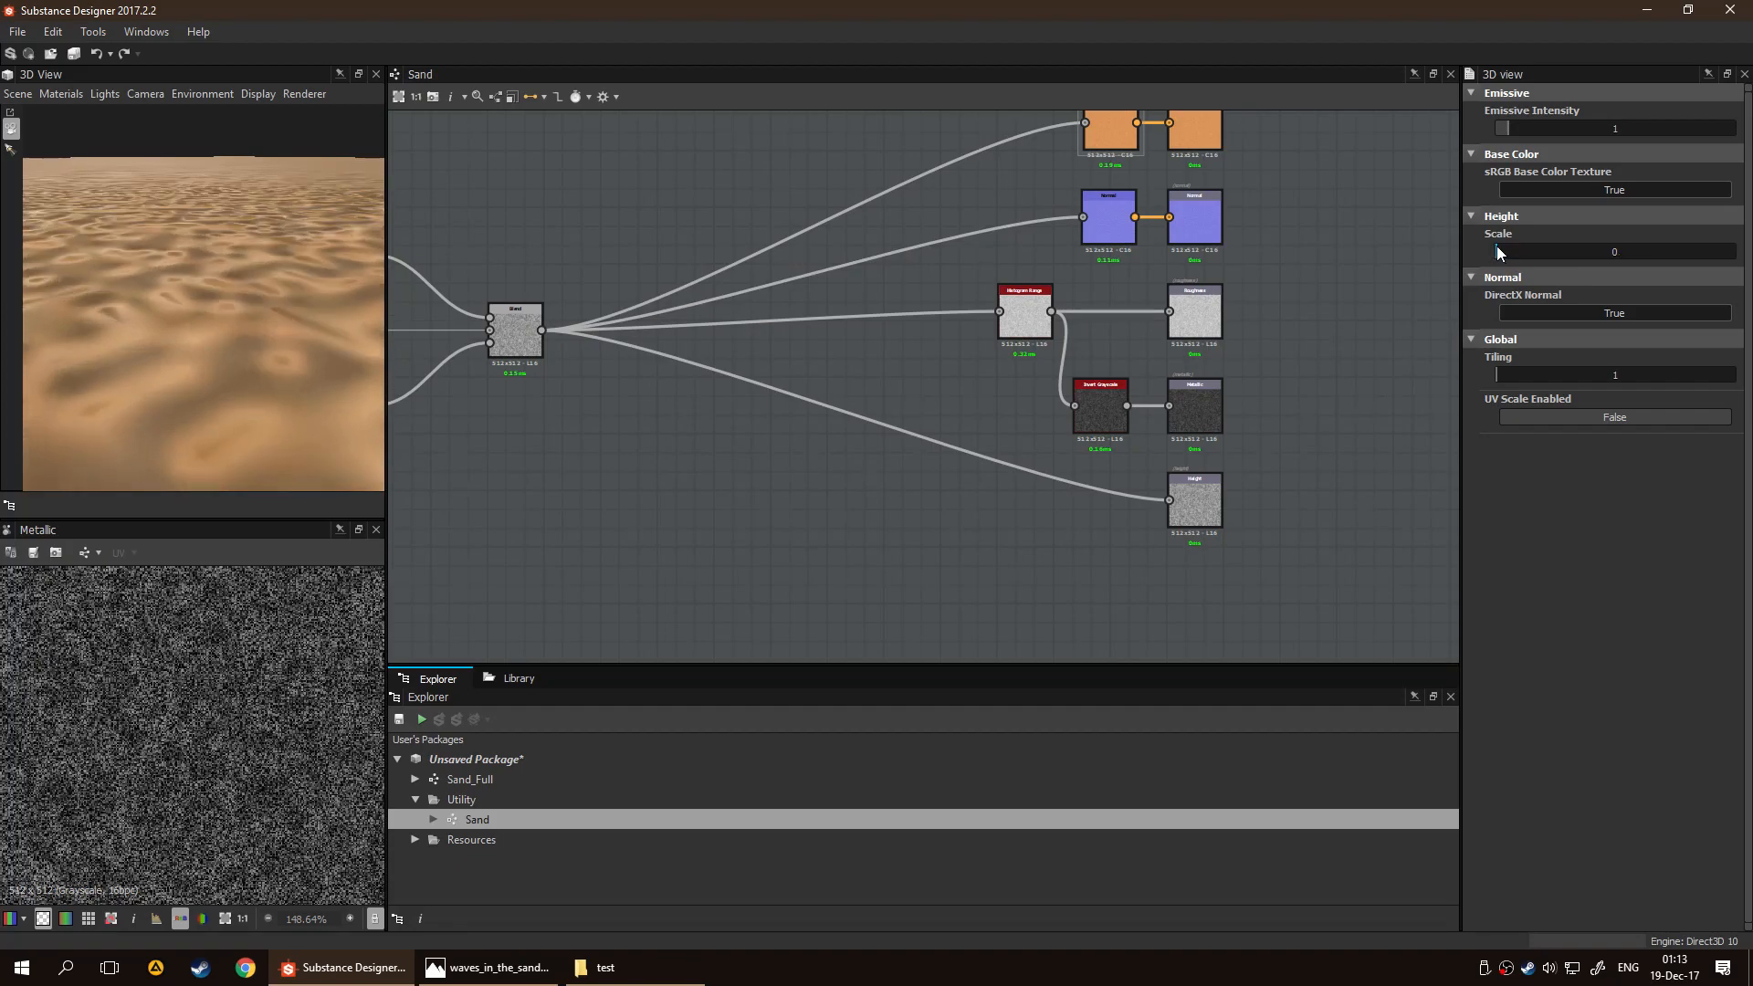
pyautogui.scroll(-8, 153, 288)
pyautogui.moveTo(196, 272); pyautogui.dragTo(54, 339)
pyautogui.scroll(5, 210, 278)
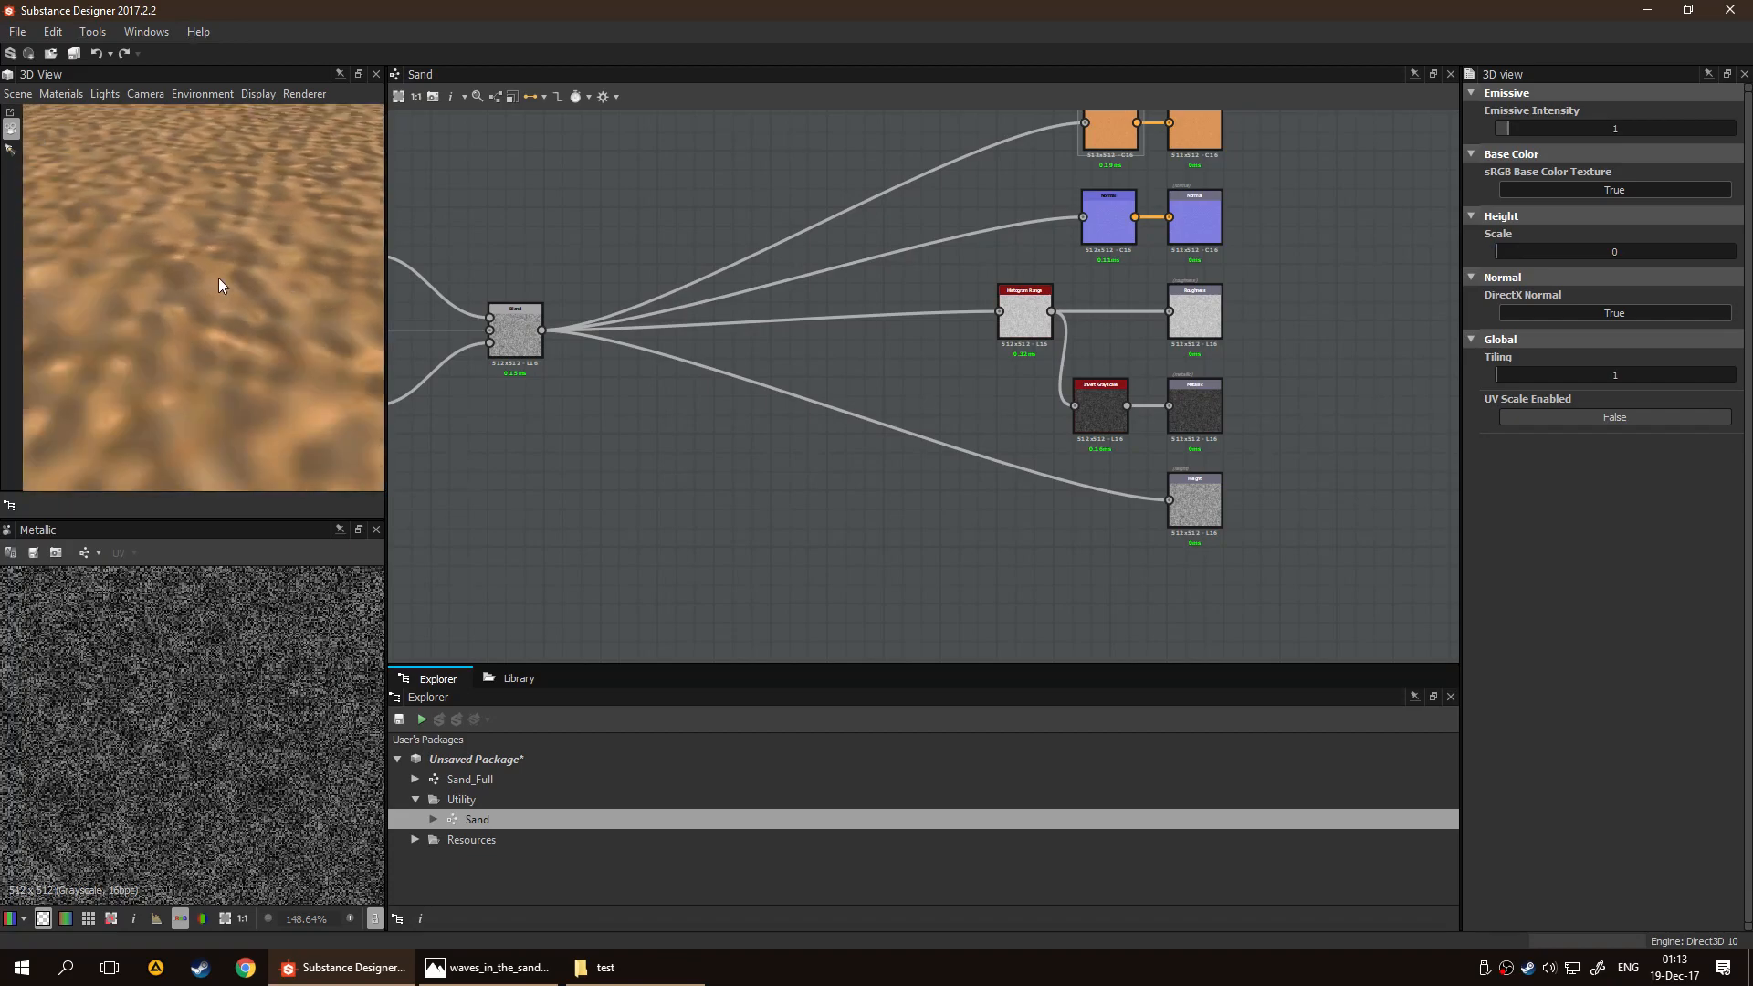
pyautogui.scroll(-5, 217, 277)
pyautogui.scroll(-3, 264, 278)
pyautogui.moveTo(265, 277); pyautogui.dragTo(292, 225)
pyautogui.scroll(6, 292, 226)
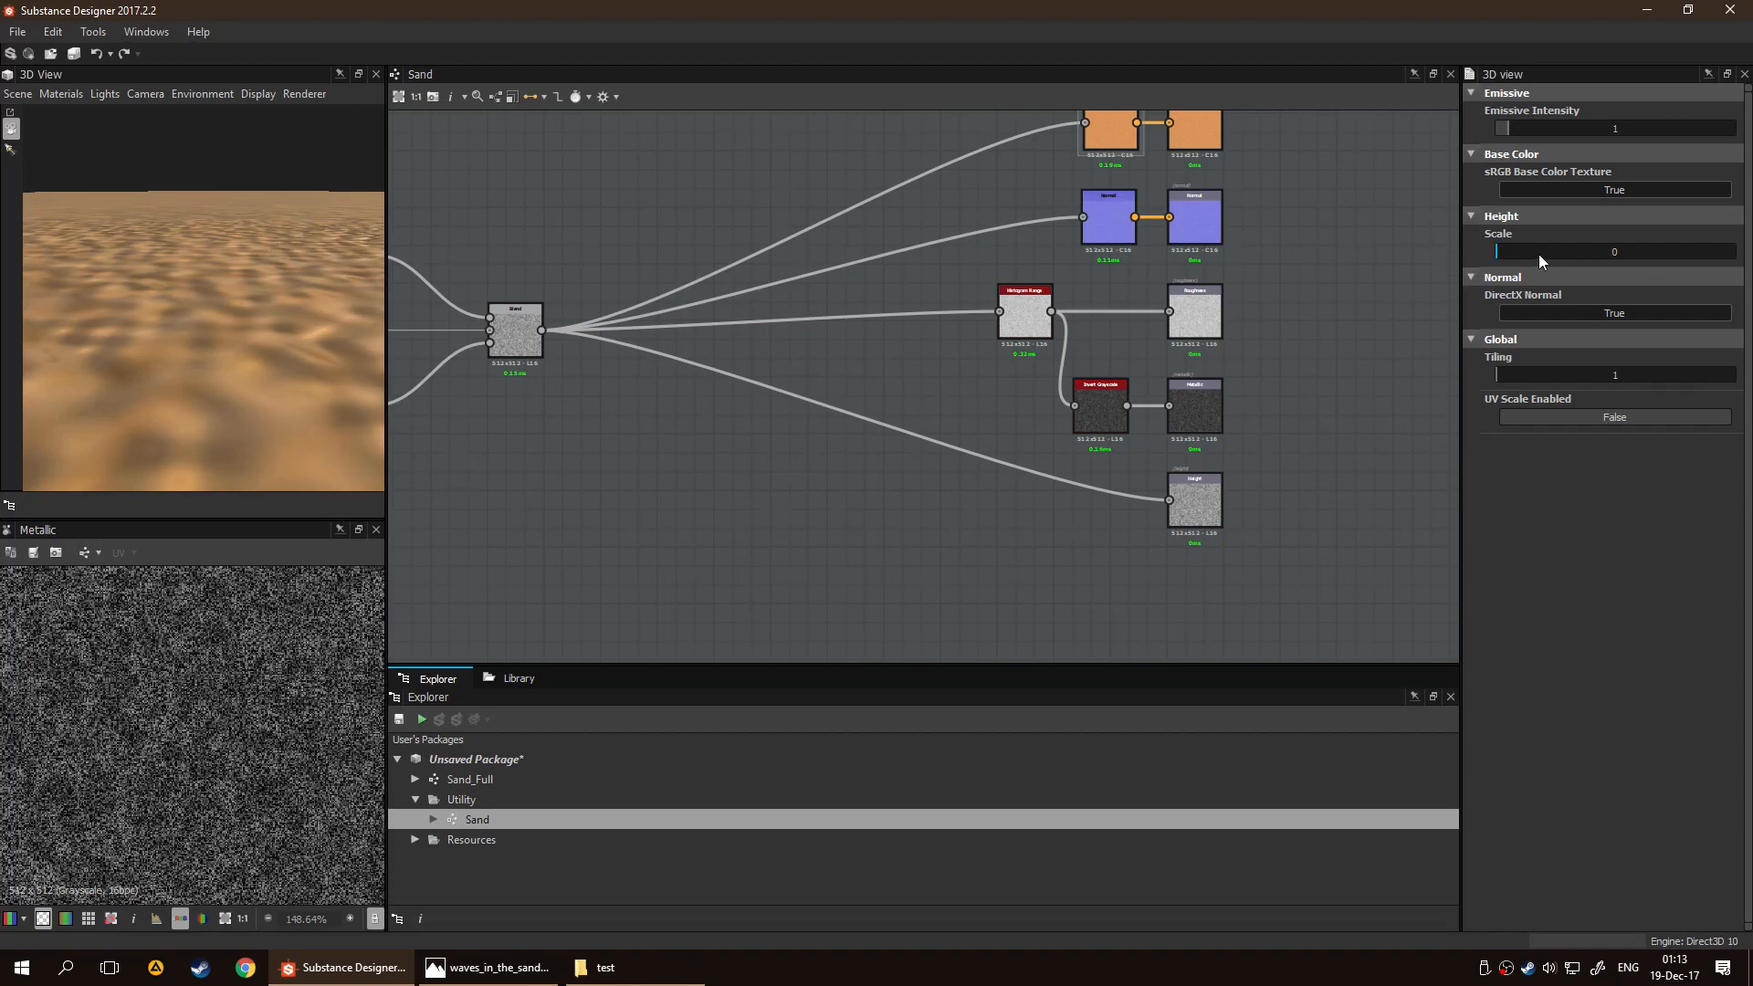
# Try small Height Scale values such as 0.02 and 0.01, viewing the whole sand plane
pyautogui.click(1504, 252)
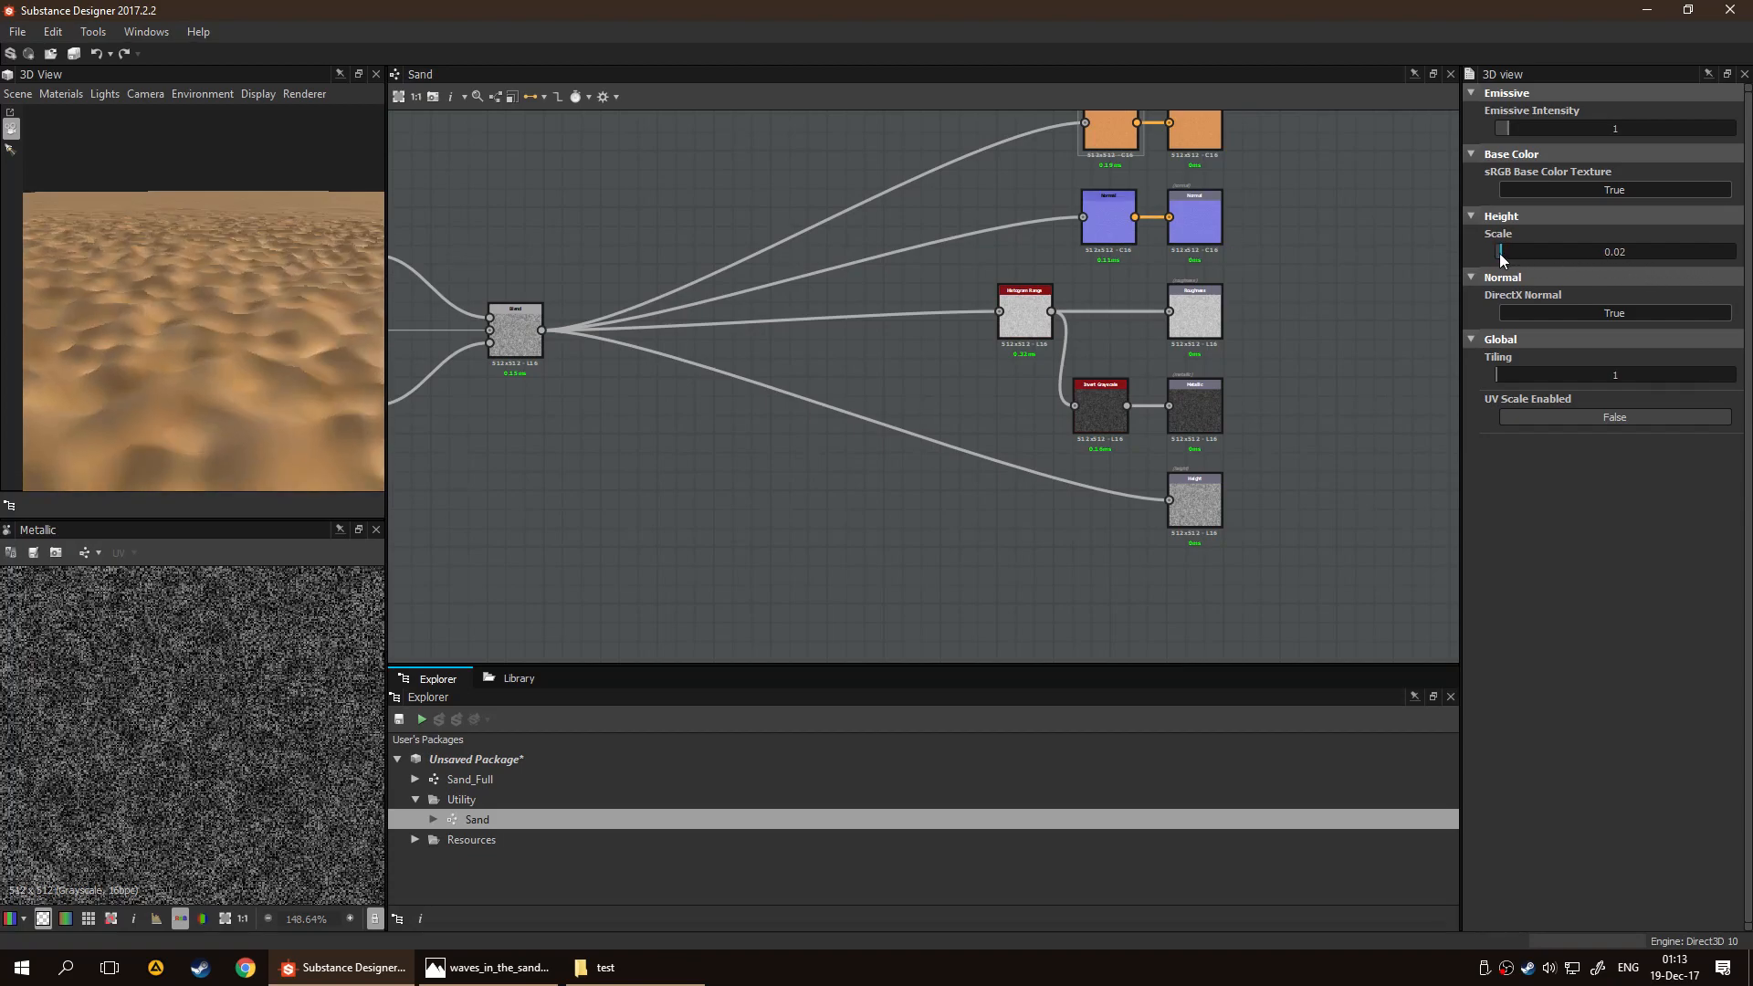
pyautogui.moveTo(222, 342); pyautogui.dragTo(272, 270)
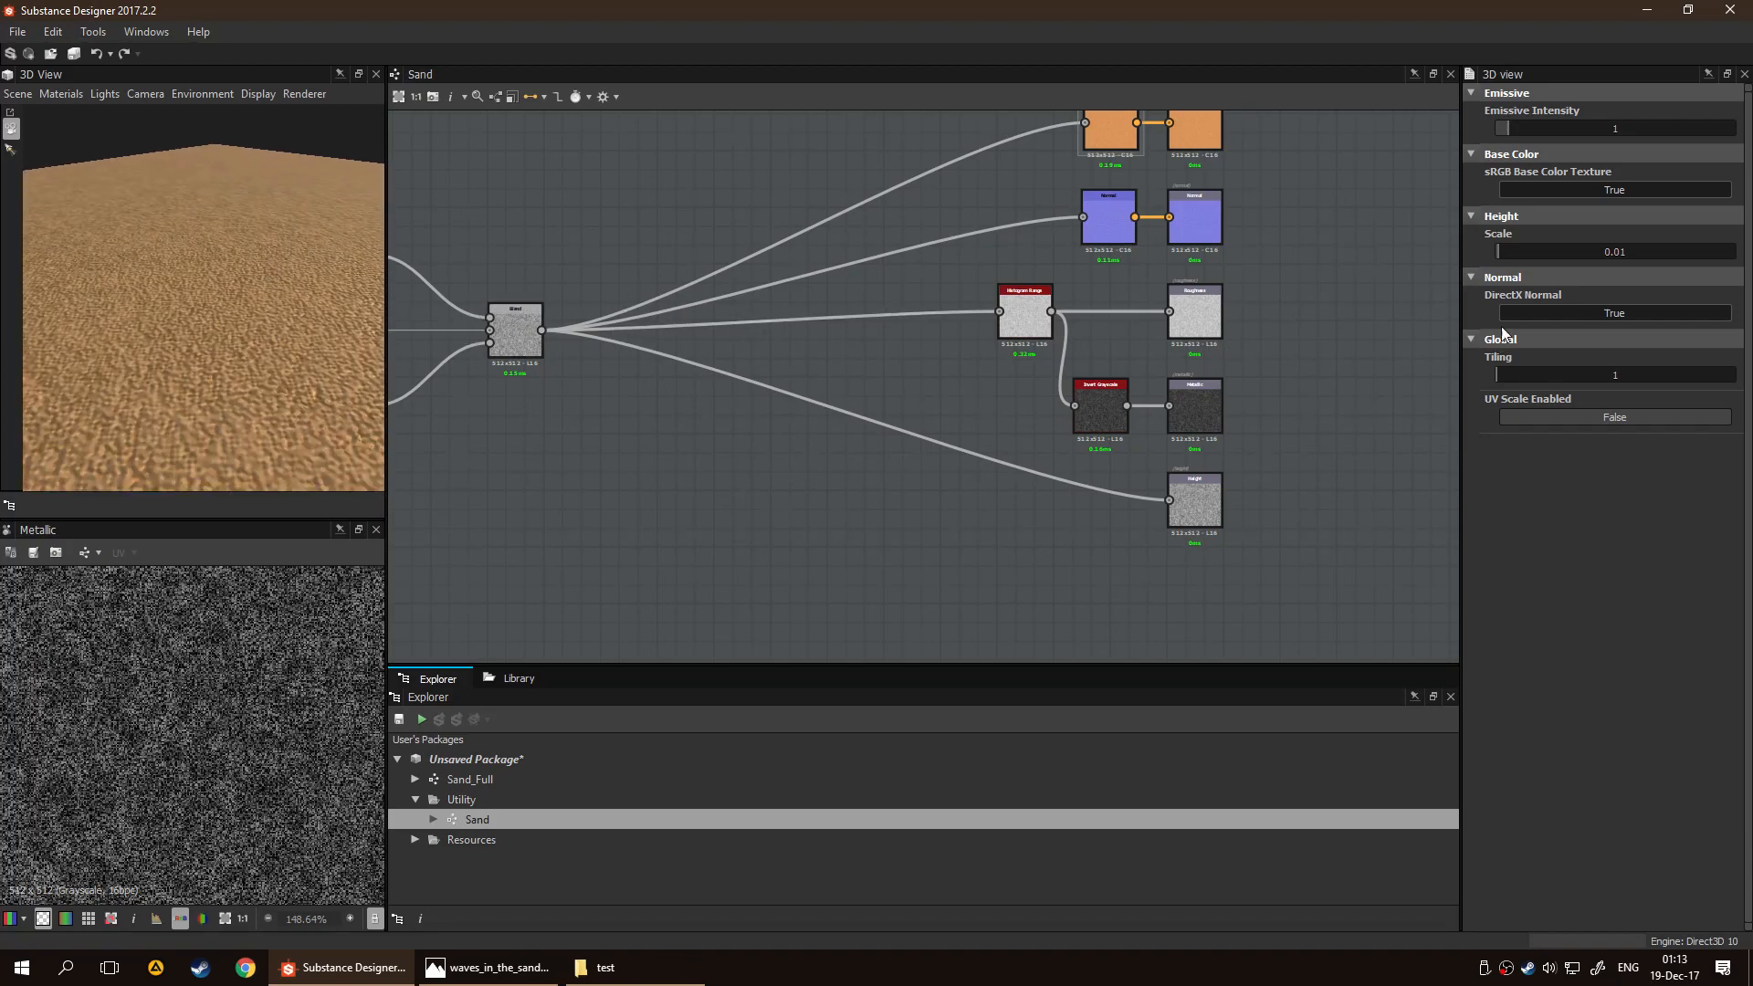
pyautogui.moveTo(1502, 253); pyautogui.dragTo(1475, 260)
# Feed the Height output from the Invert Grayscale node instead of the final Blend node
pyautogui.click(1182, 511)
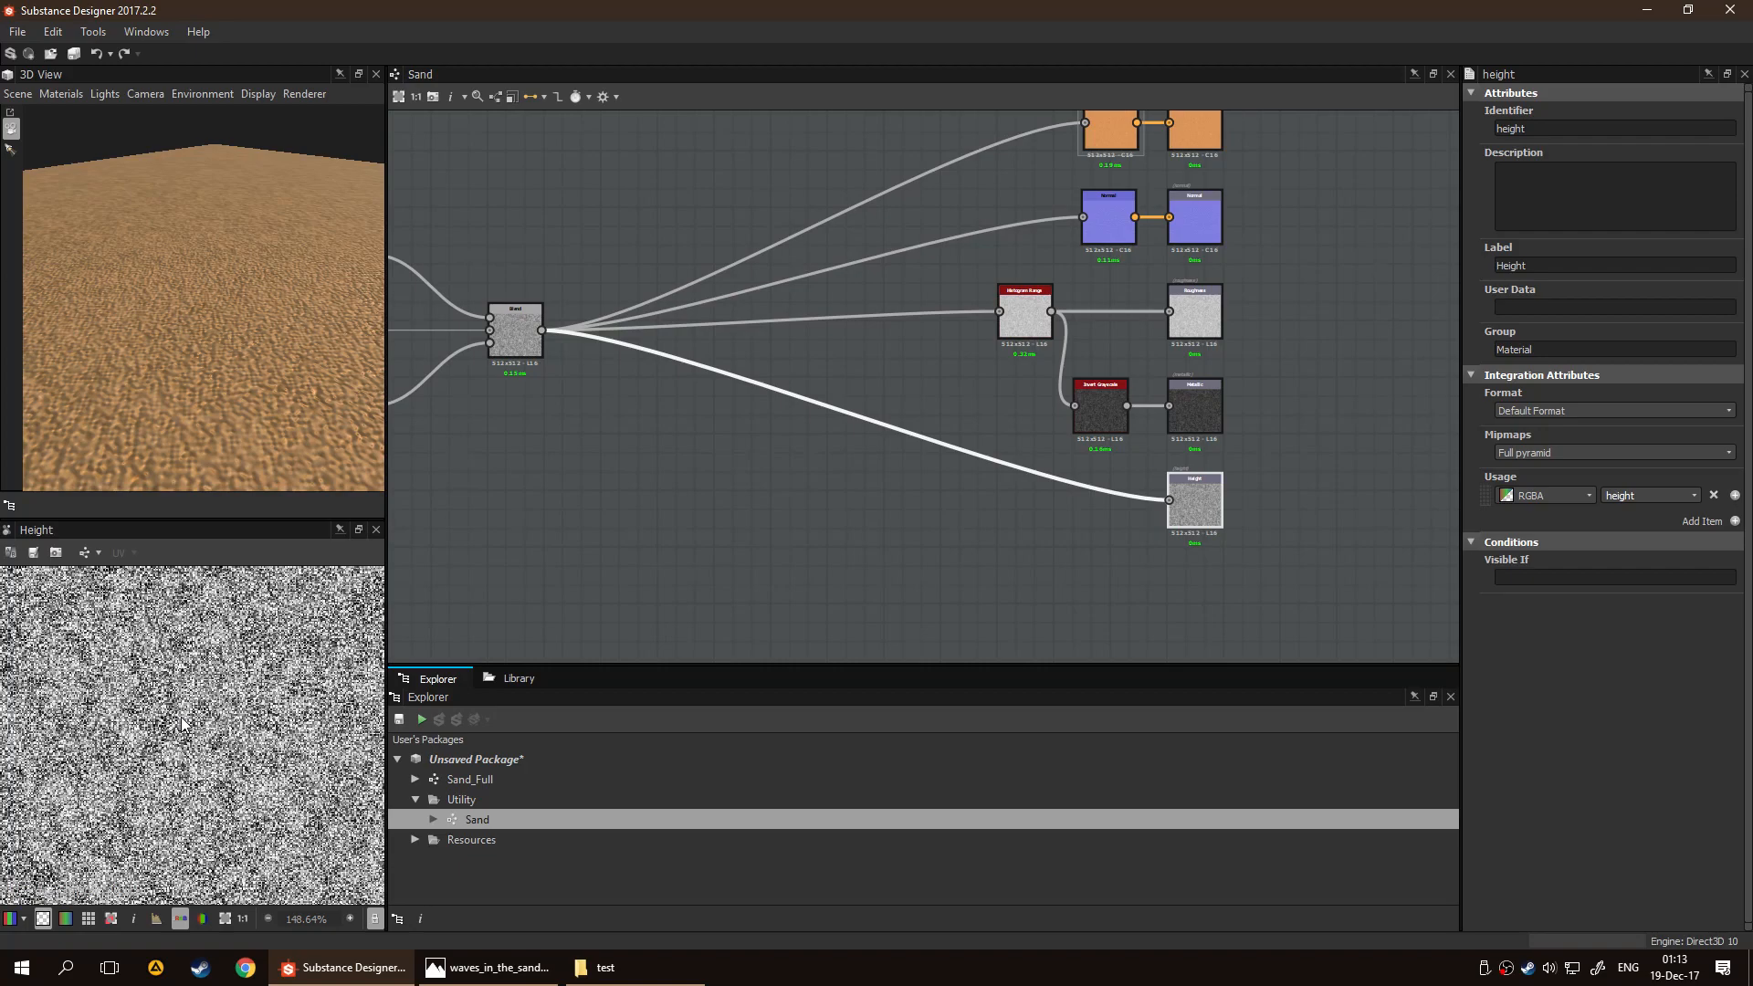
pyautogui.moveTo(1127, 406); pyautogui.dragTo(1185, 512)
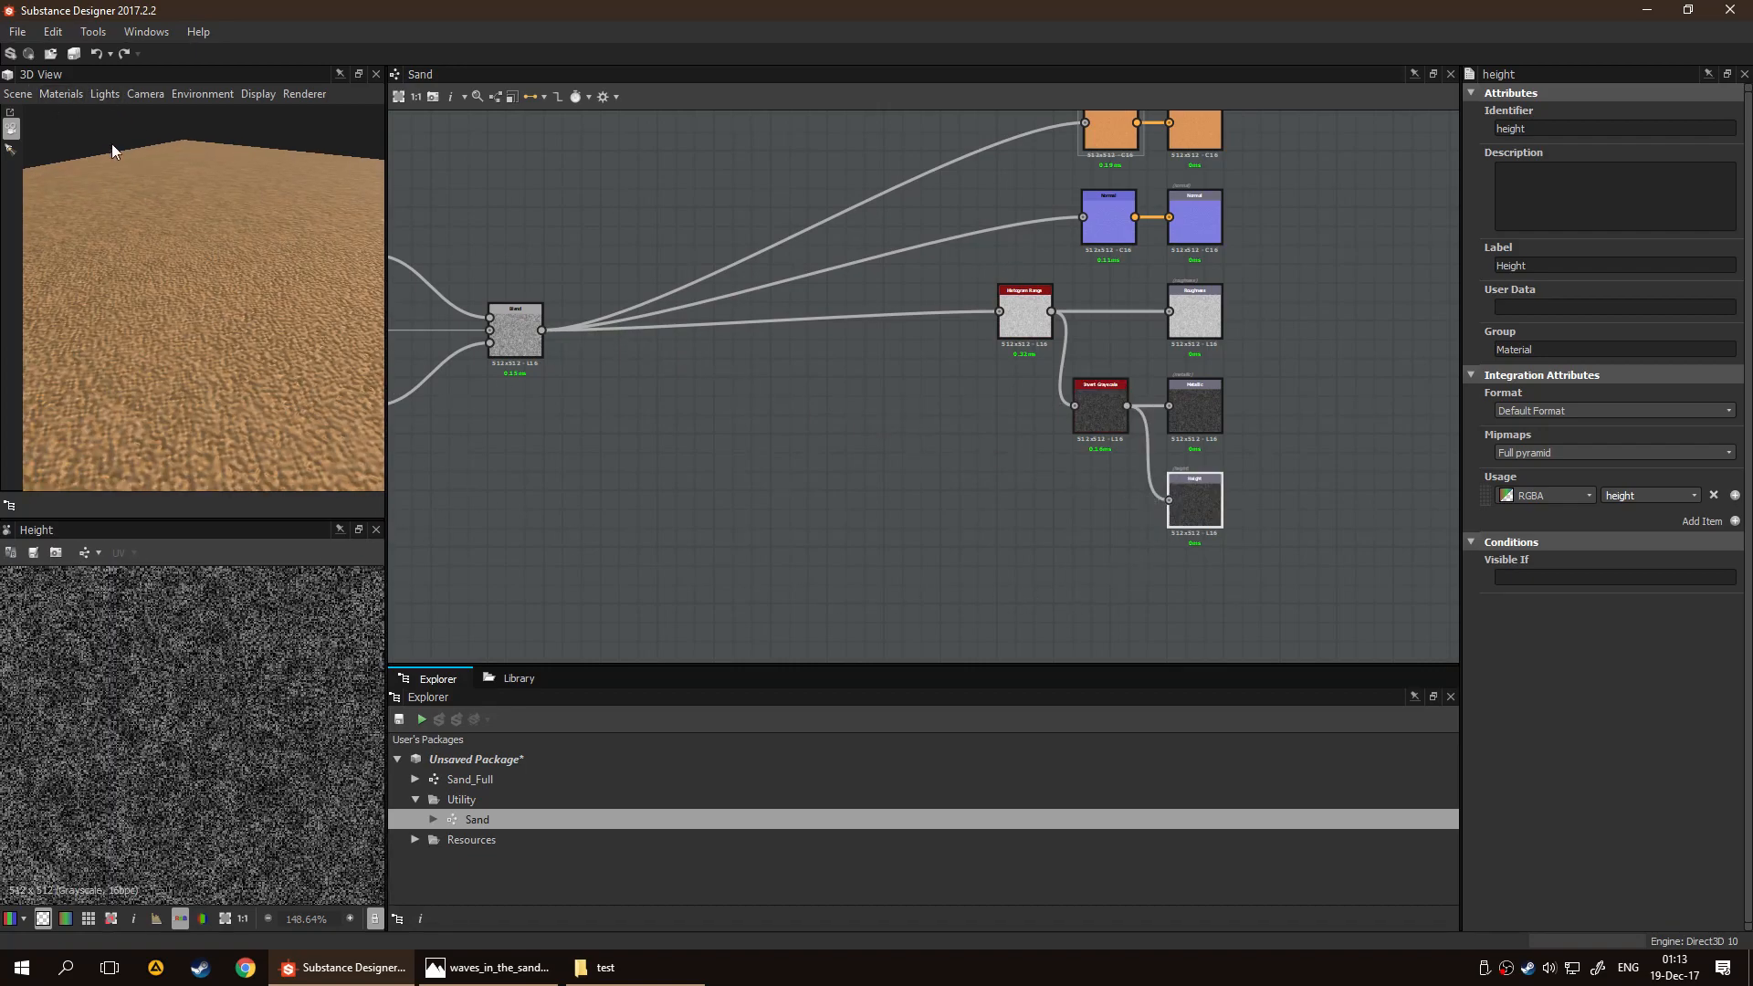
# Try a Height Scale of 0.08 in the default 3D material's settings and settle on 0.03
pyautogui.click(60, 93)
pyautogui.moveTo(84, 117)
pyautogui.click(164, 116)
pyautogui.moveTo(1506, 256); pyautogui.dragTo(1514, 256)
pyautogui.moveTo(115, 381); pyautogui.dragTo(218, 346, button='right')
pyautogui.moveTo(218, 346); pyautogui.dragTo(243, 326)
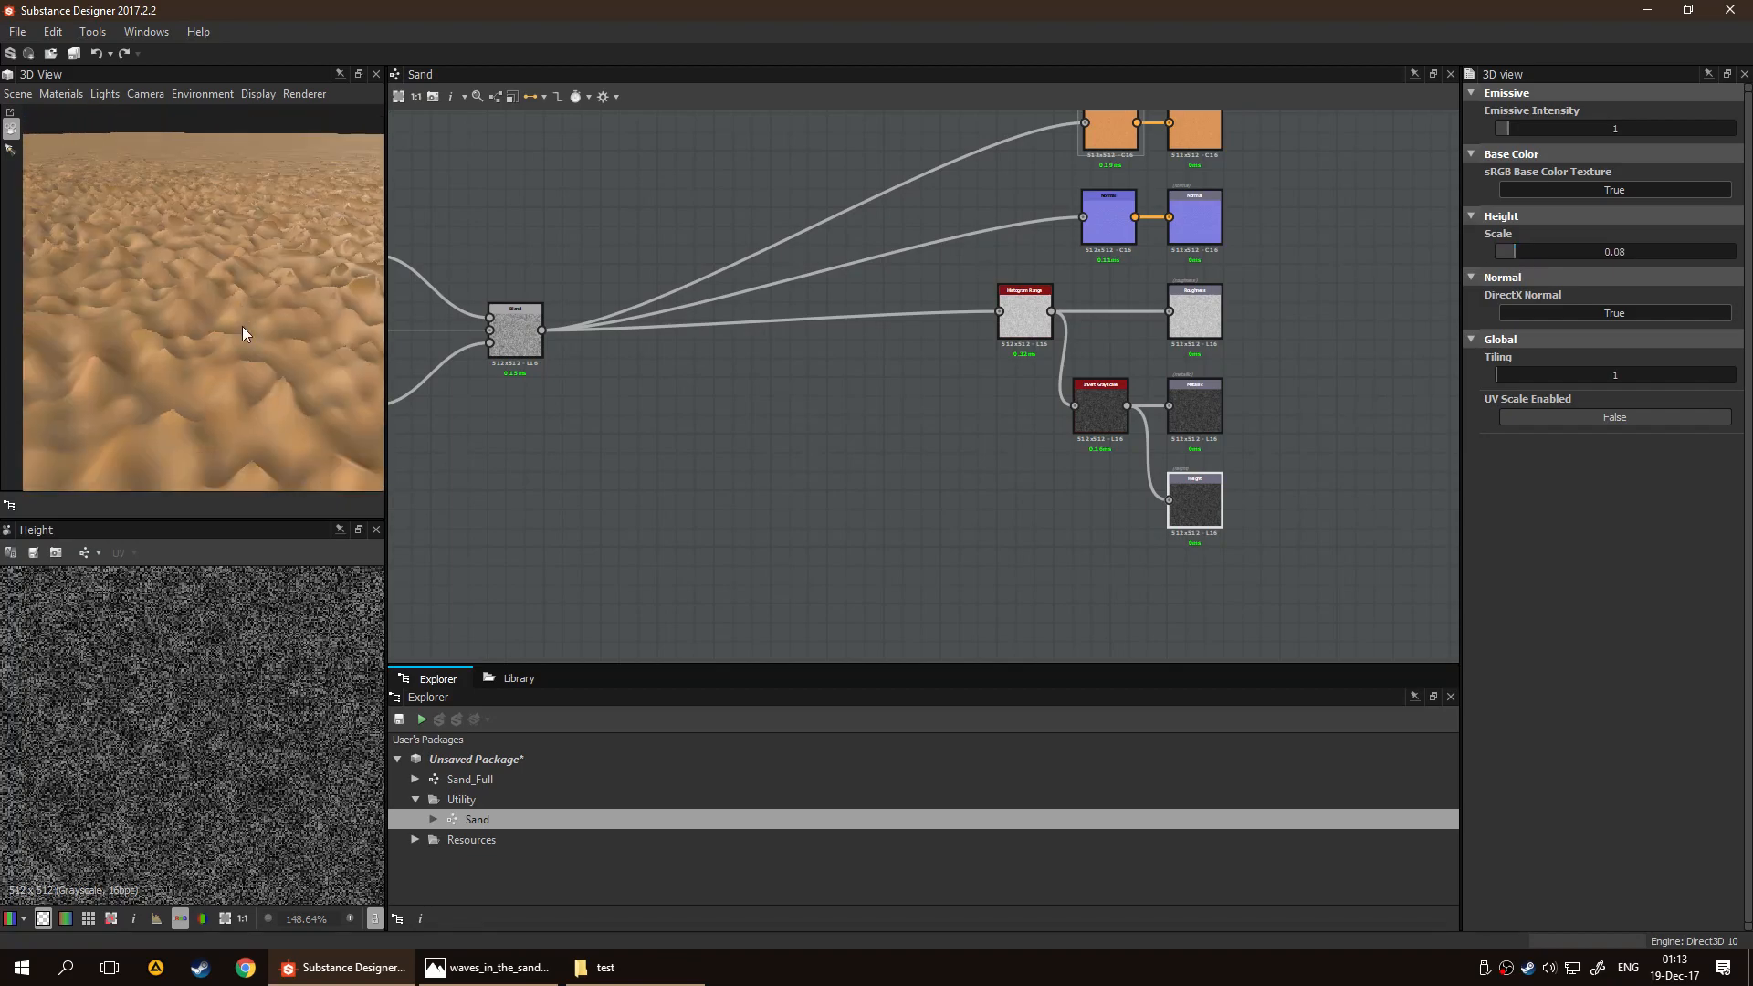
pyautogui.moveTo(1514, 255); pyautogui.dragTo(1502, 257)
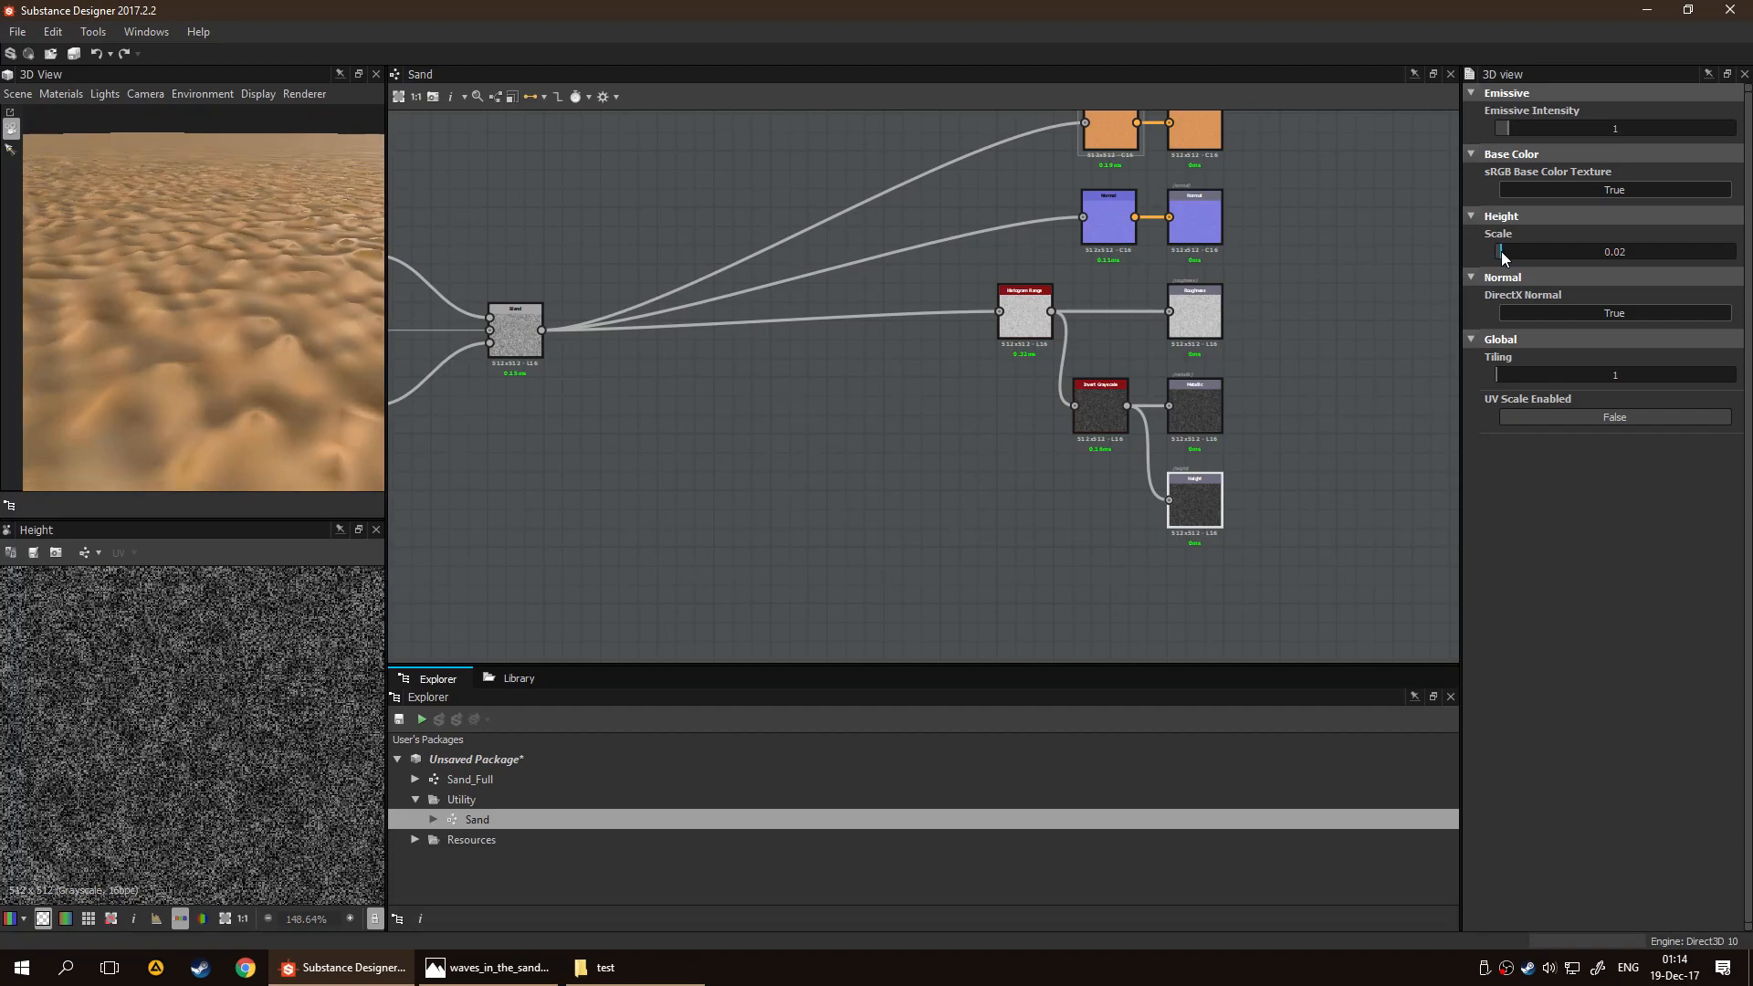
# Reconnect the final Blend node's output to the Height output, replacing the Invert Grayscale link
pyautogui.scroll(4, 1021, 413)
pyautogui.moveTo(926, 410); pyautogui.dragTo(740, 379, button='middle')
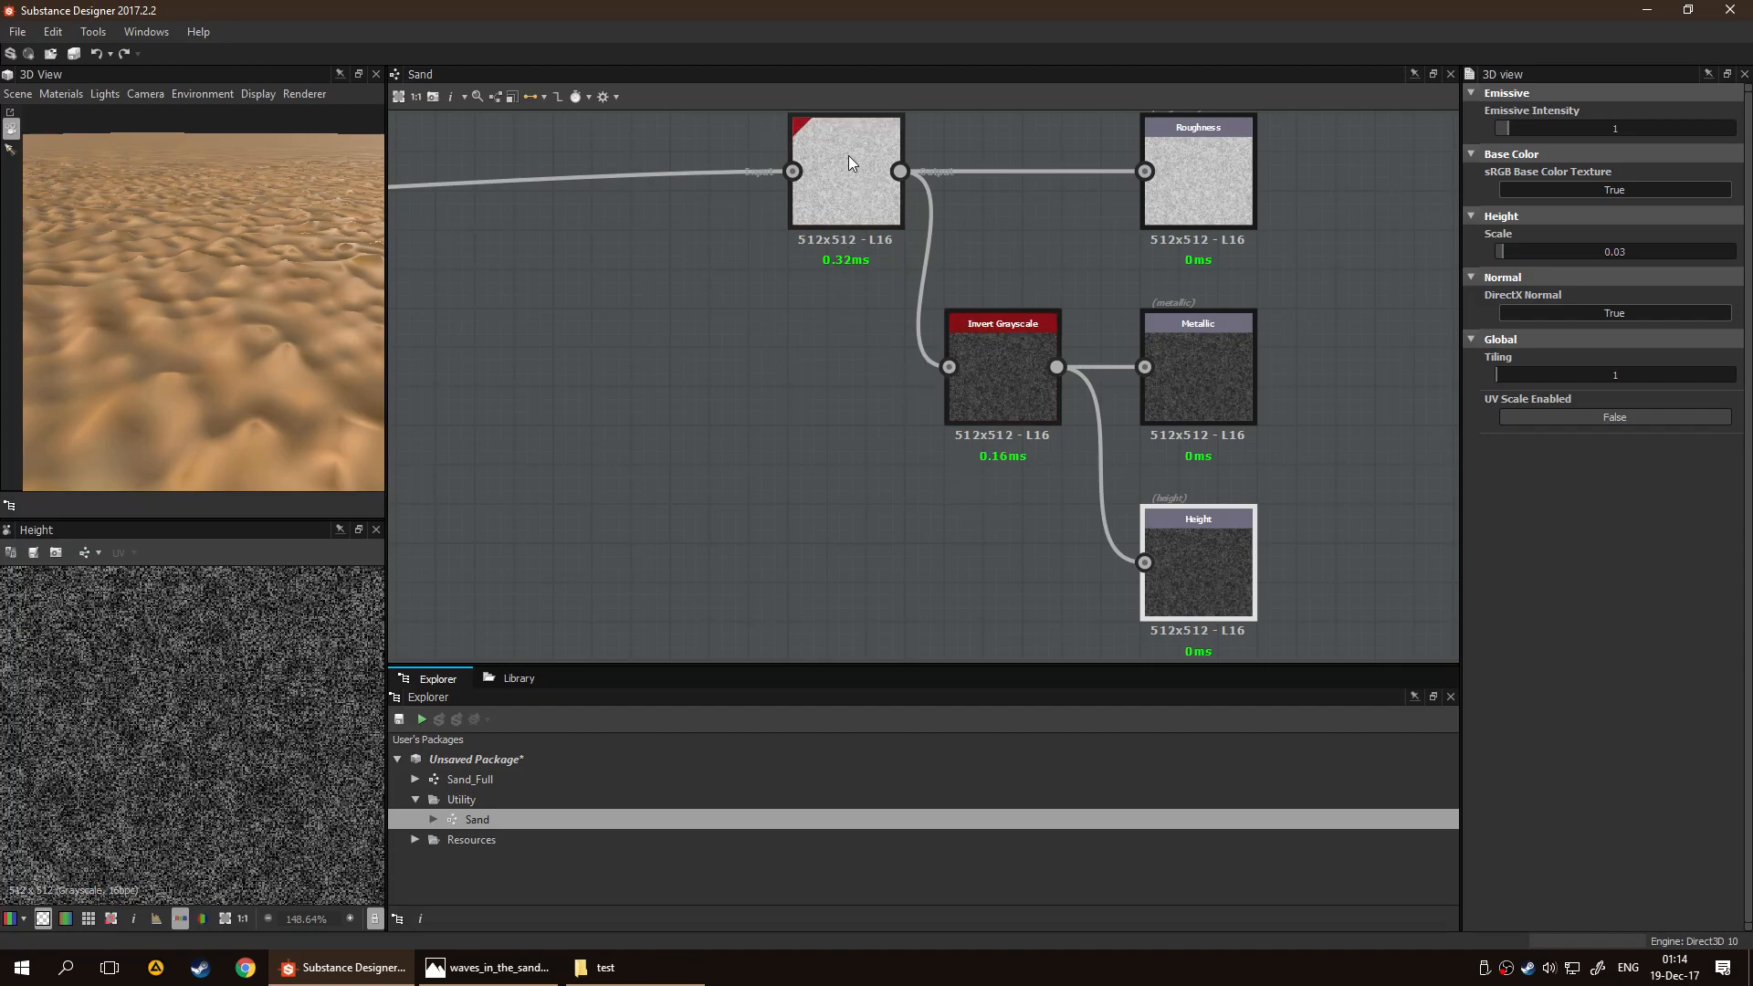
pyautogui.moveTo(762, 413); pyautogui.dragTo(971, 367, button='middle')
pyautogui.scroll(-3, 867, 400)
pyautogui.moveTo(477, 251); pyautogui.dragTo(1230, 454)
pyautogui.moveTo(908, 450); pyautogui.dragTo(836, 424, button='middle')
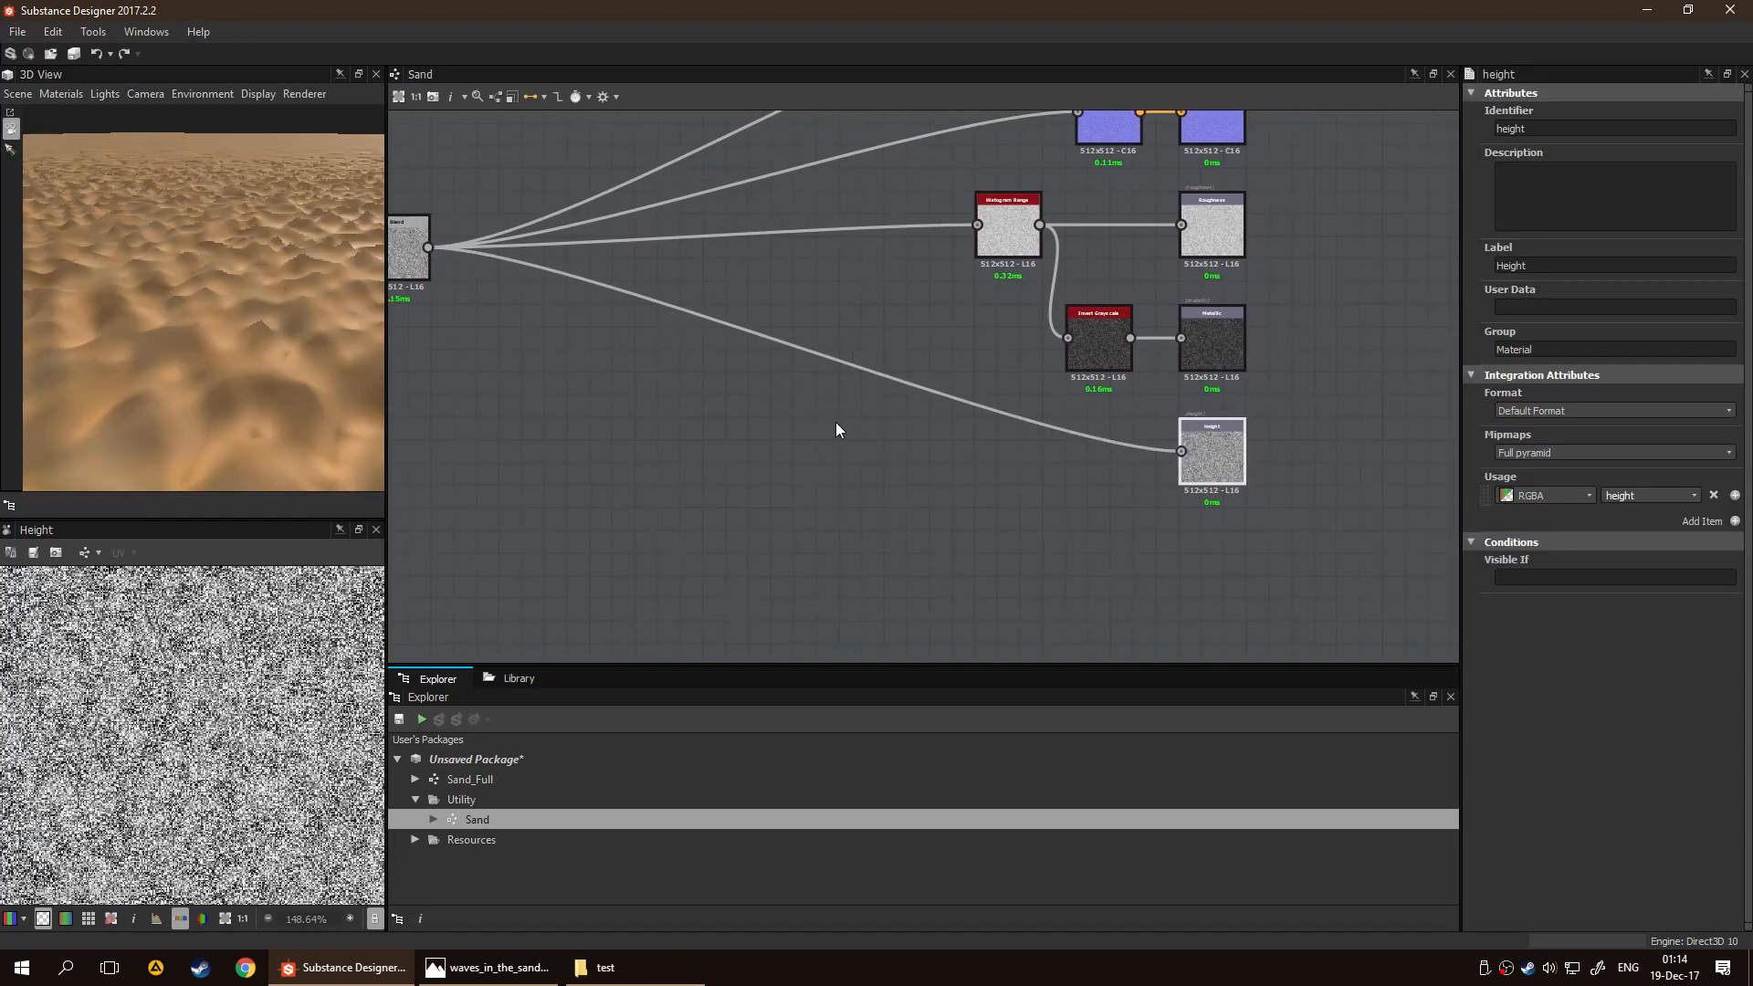
# Insert a Blur node on the link between the final Blend node and the Height output, and align it beside the output
pyautogui.click(929, 395)
pyautogui.press('space')
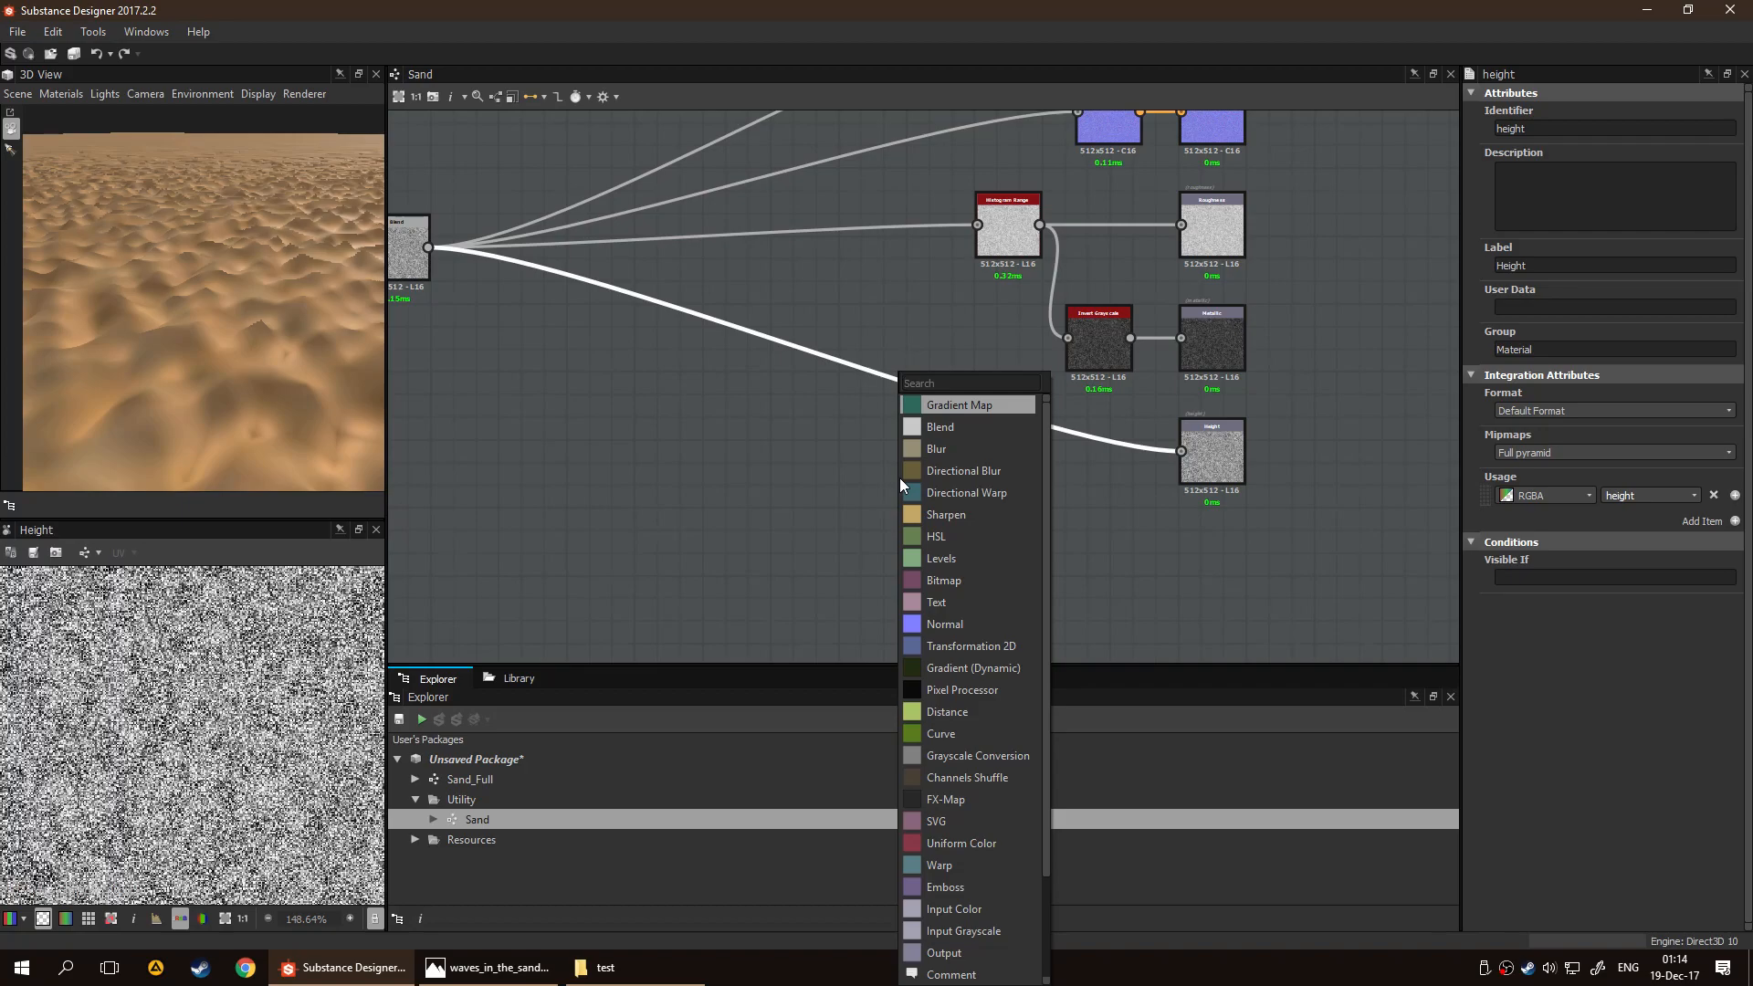
pyautogui.write('b')
pyautogui.press('BackSpace')
pyautogui.write('bl')
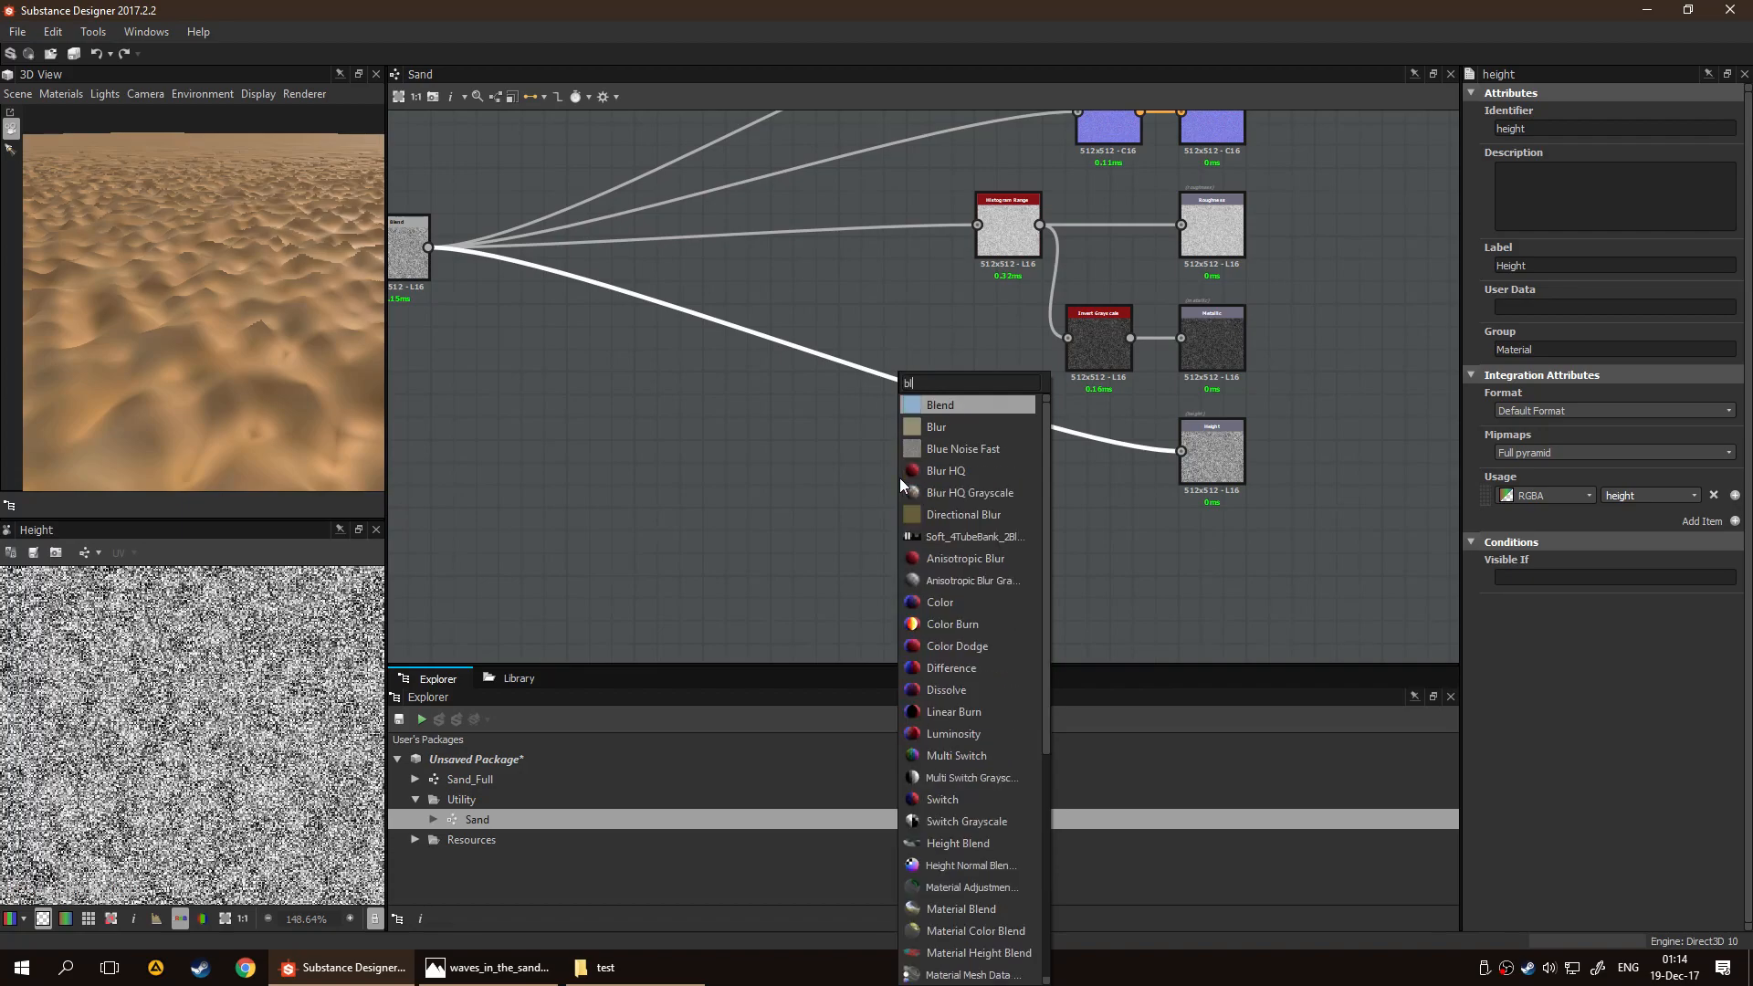
pyautogui.press('Down')
pyautogui.press('Return')
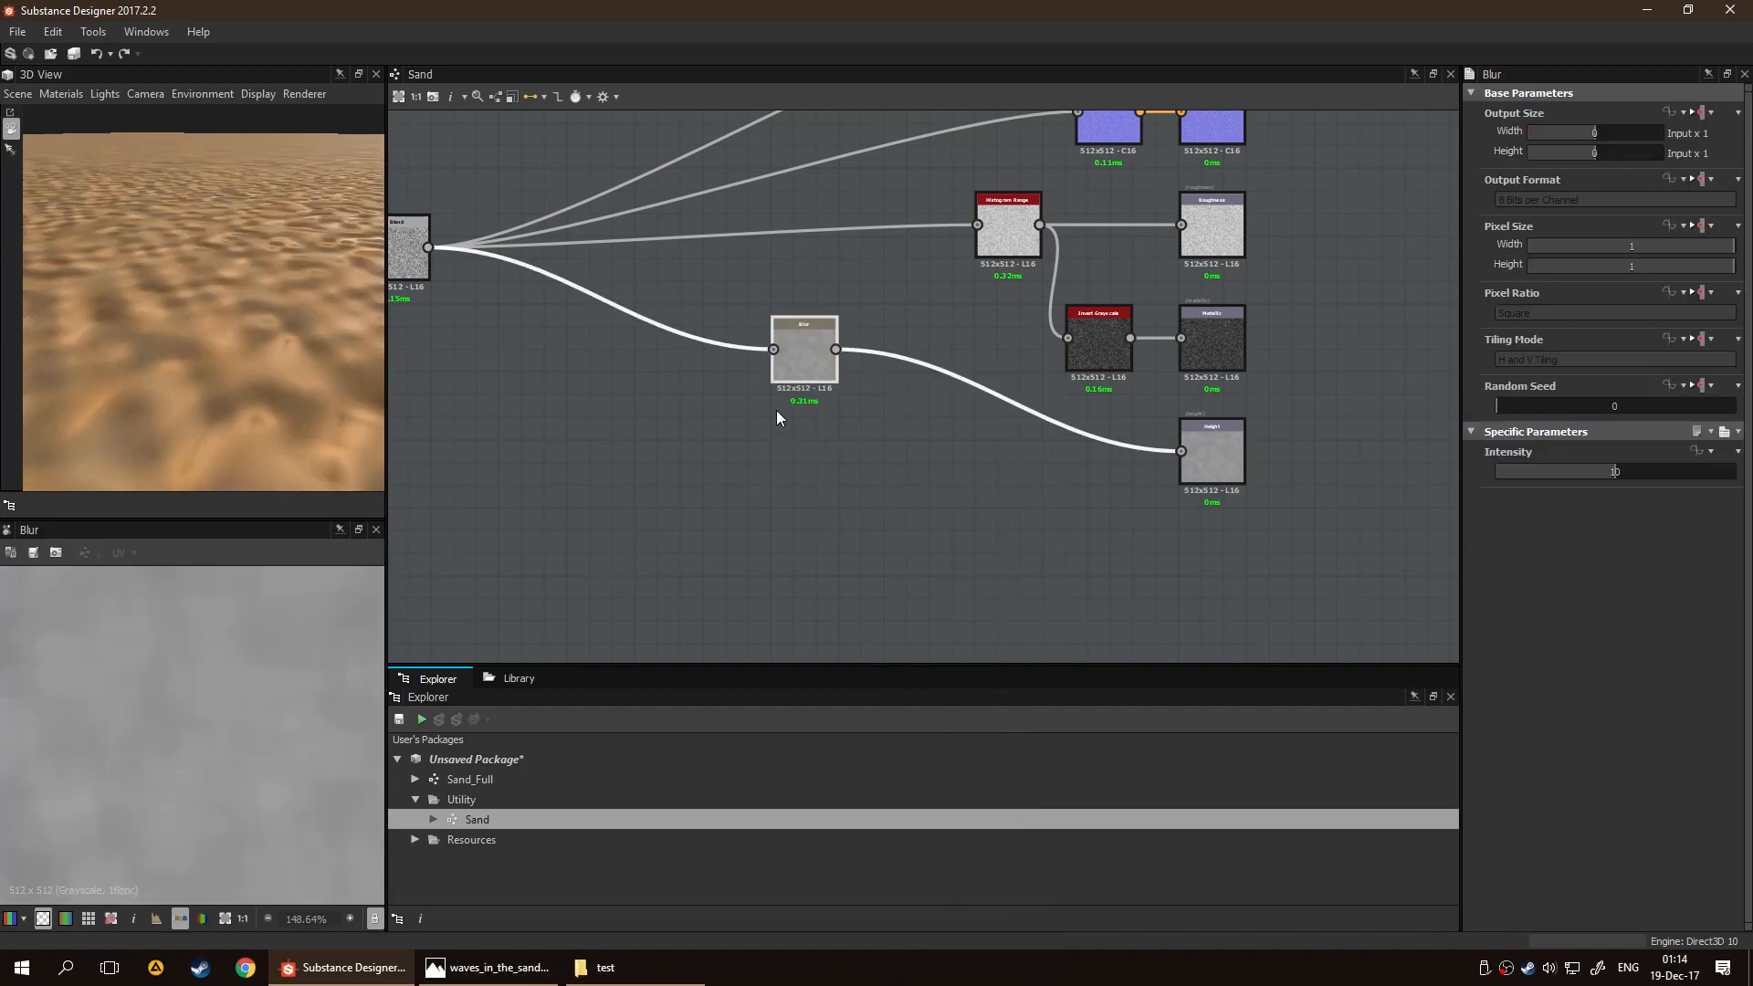
pyautogui.moveTo(808, 382); pyautogui.dragTo(1105, 475)
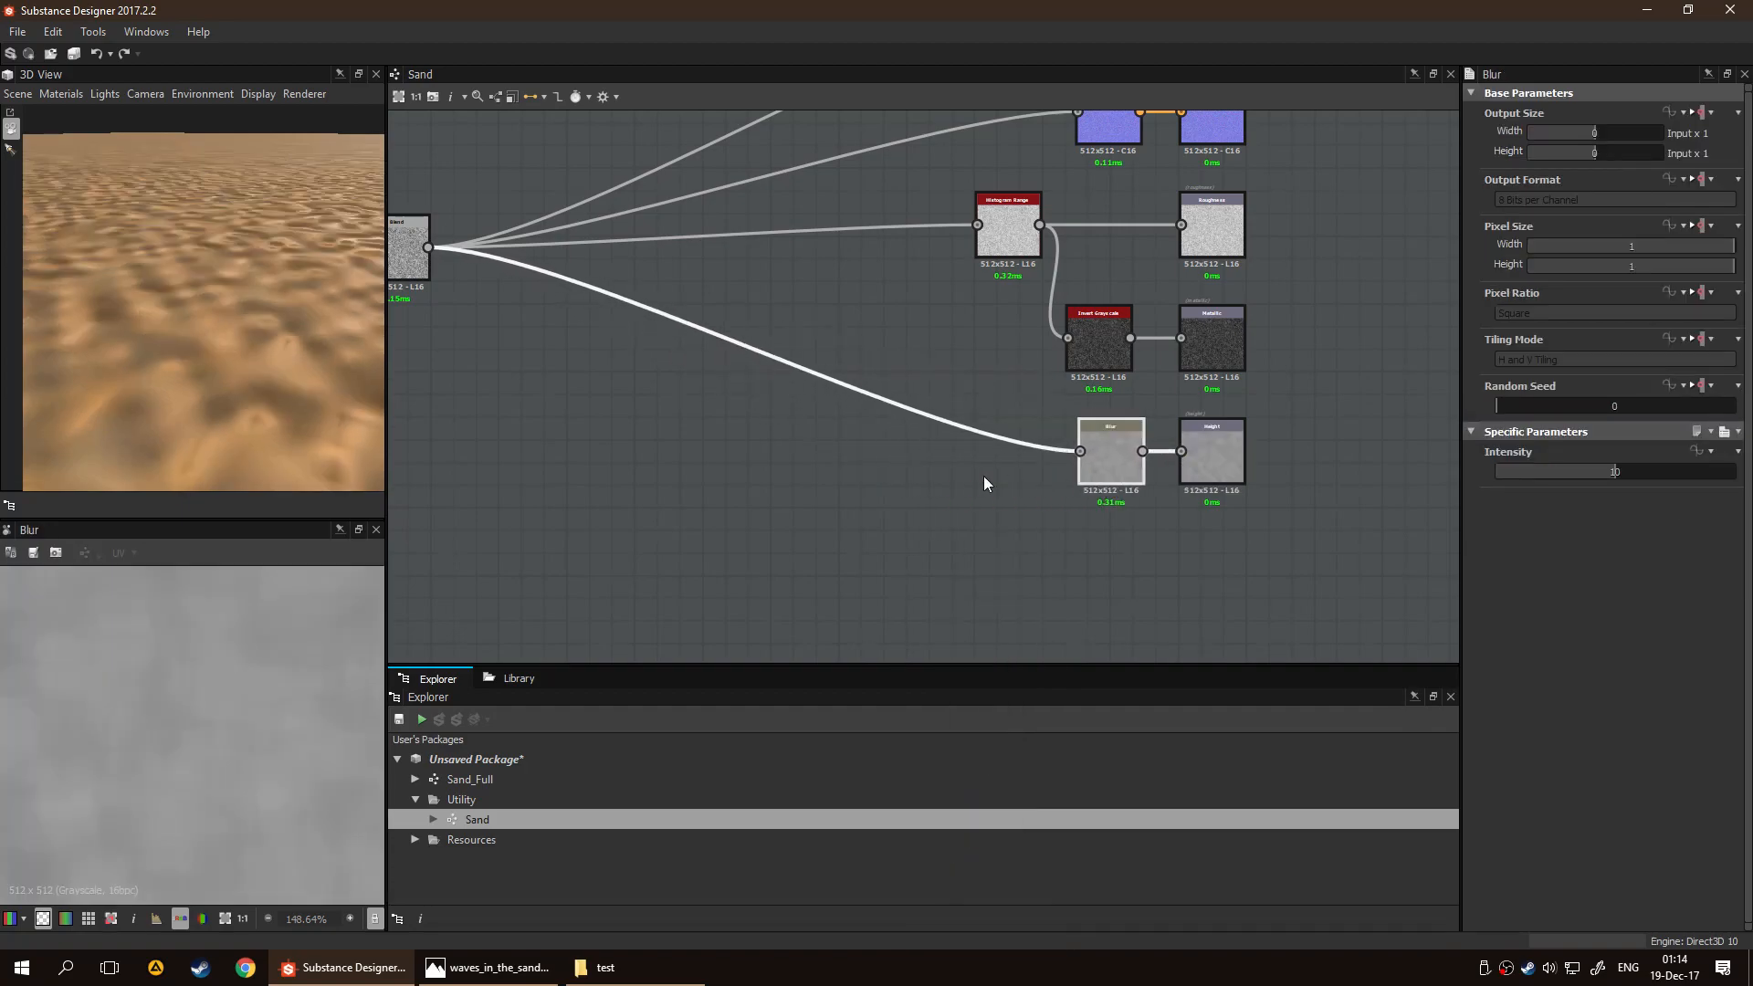
# Try an Intensity of 10.5 on the Blur node feeding the Height output
pyautogui.moveTo(265, 383); pyautogui.dragTo(210, 425)
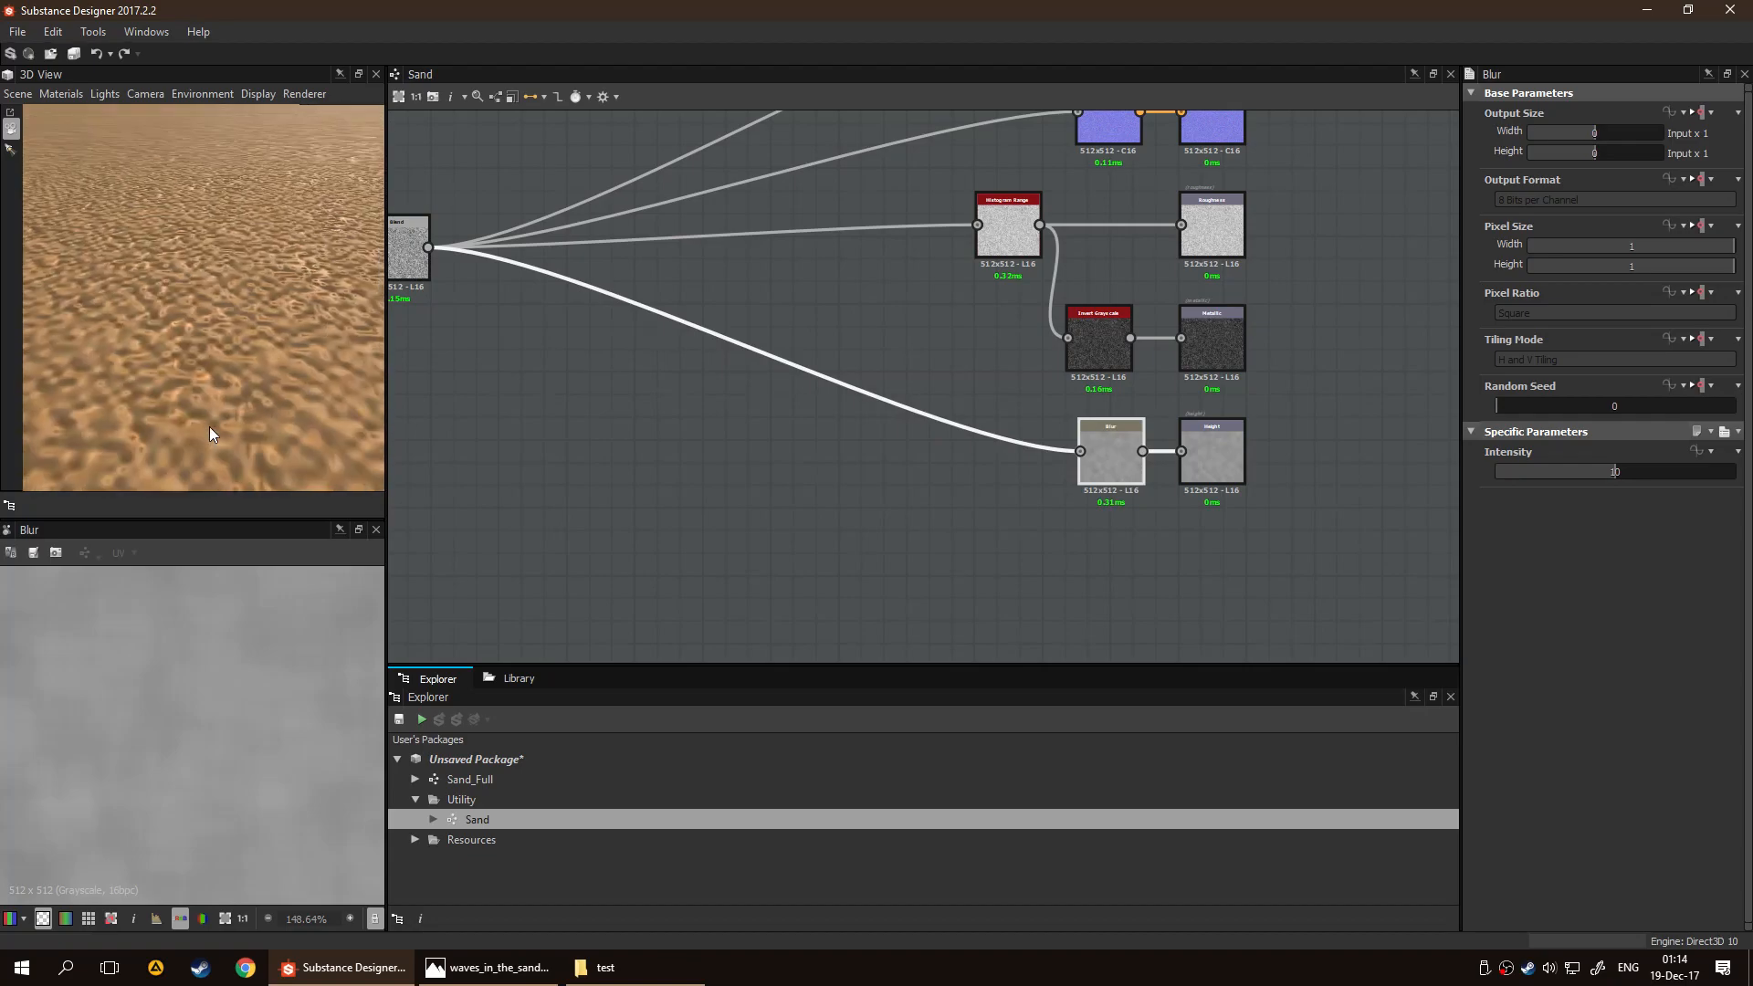
pyautogui.scroll(-5, 228, 709)
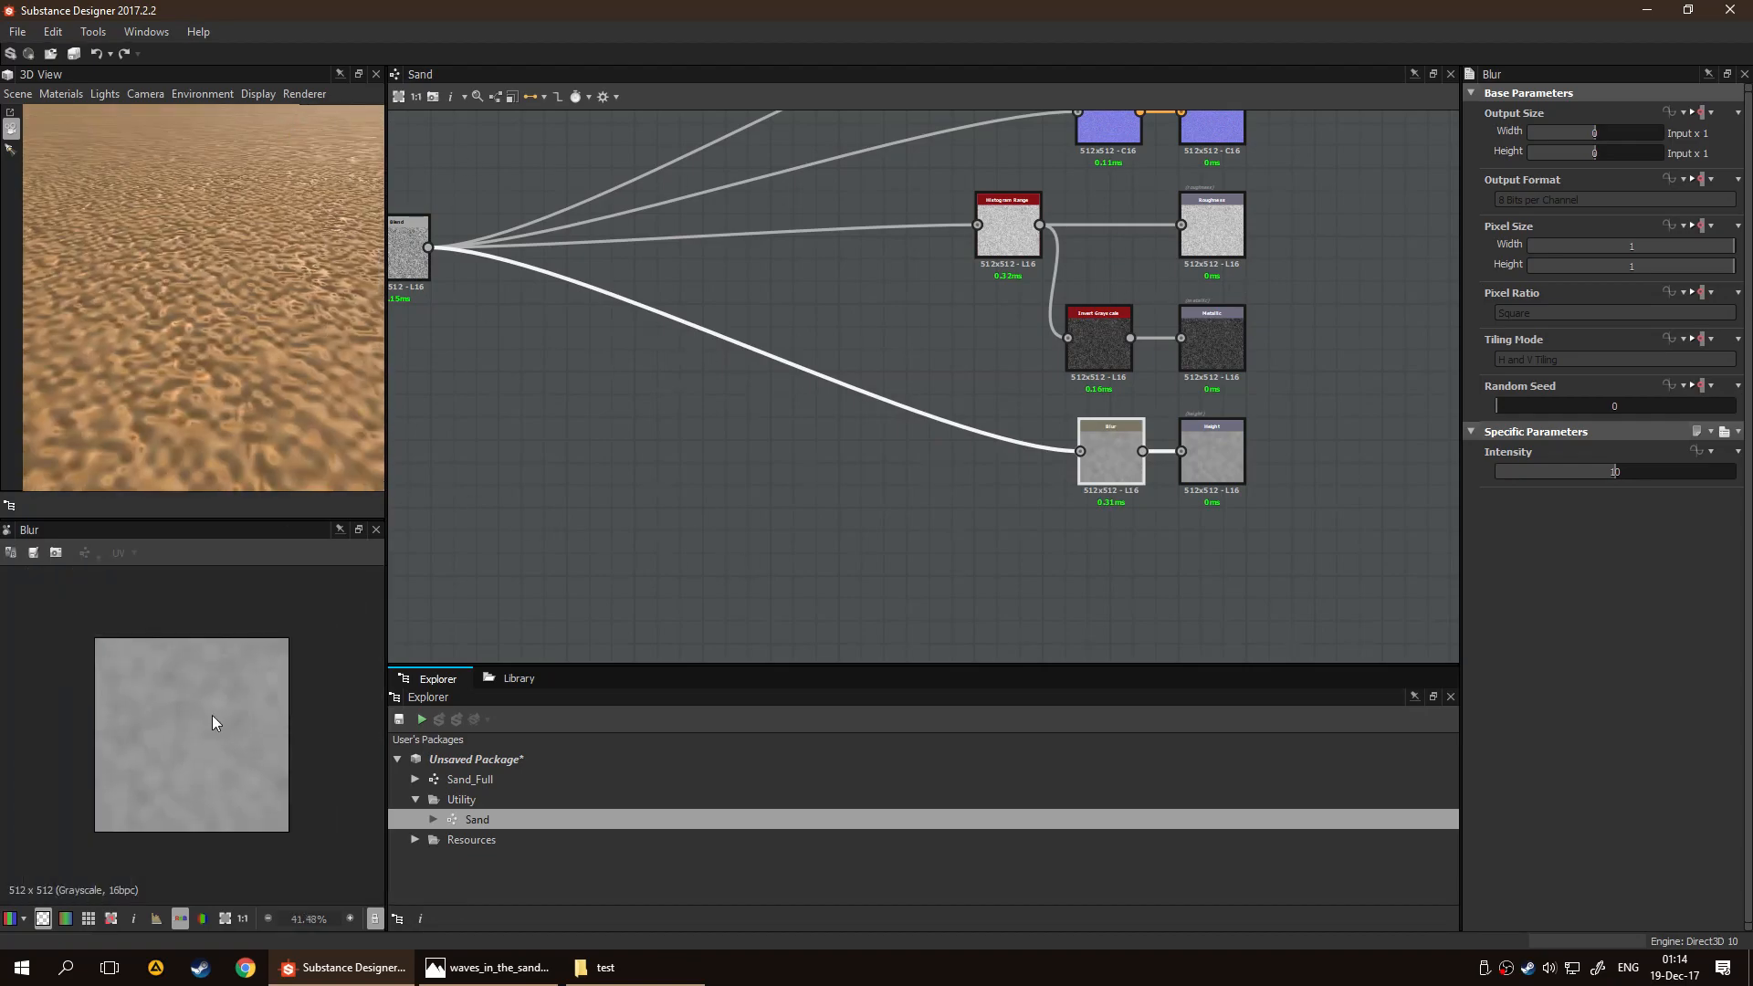
pyautogui.scroll(4, 126, 754)
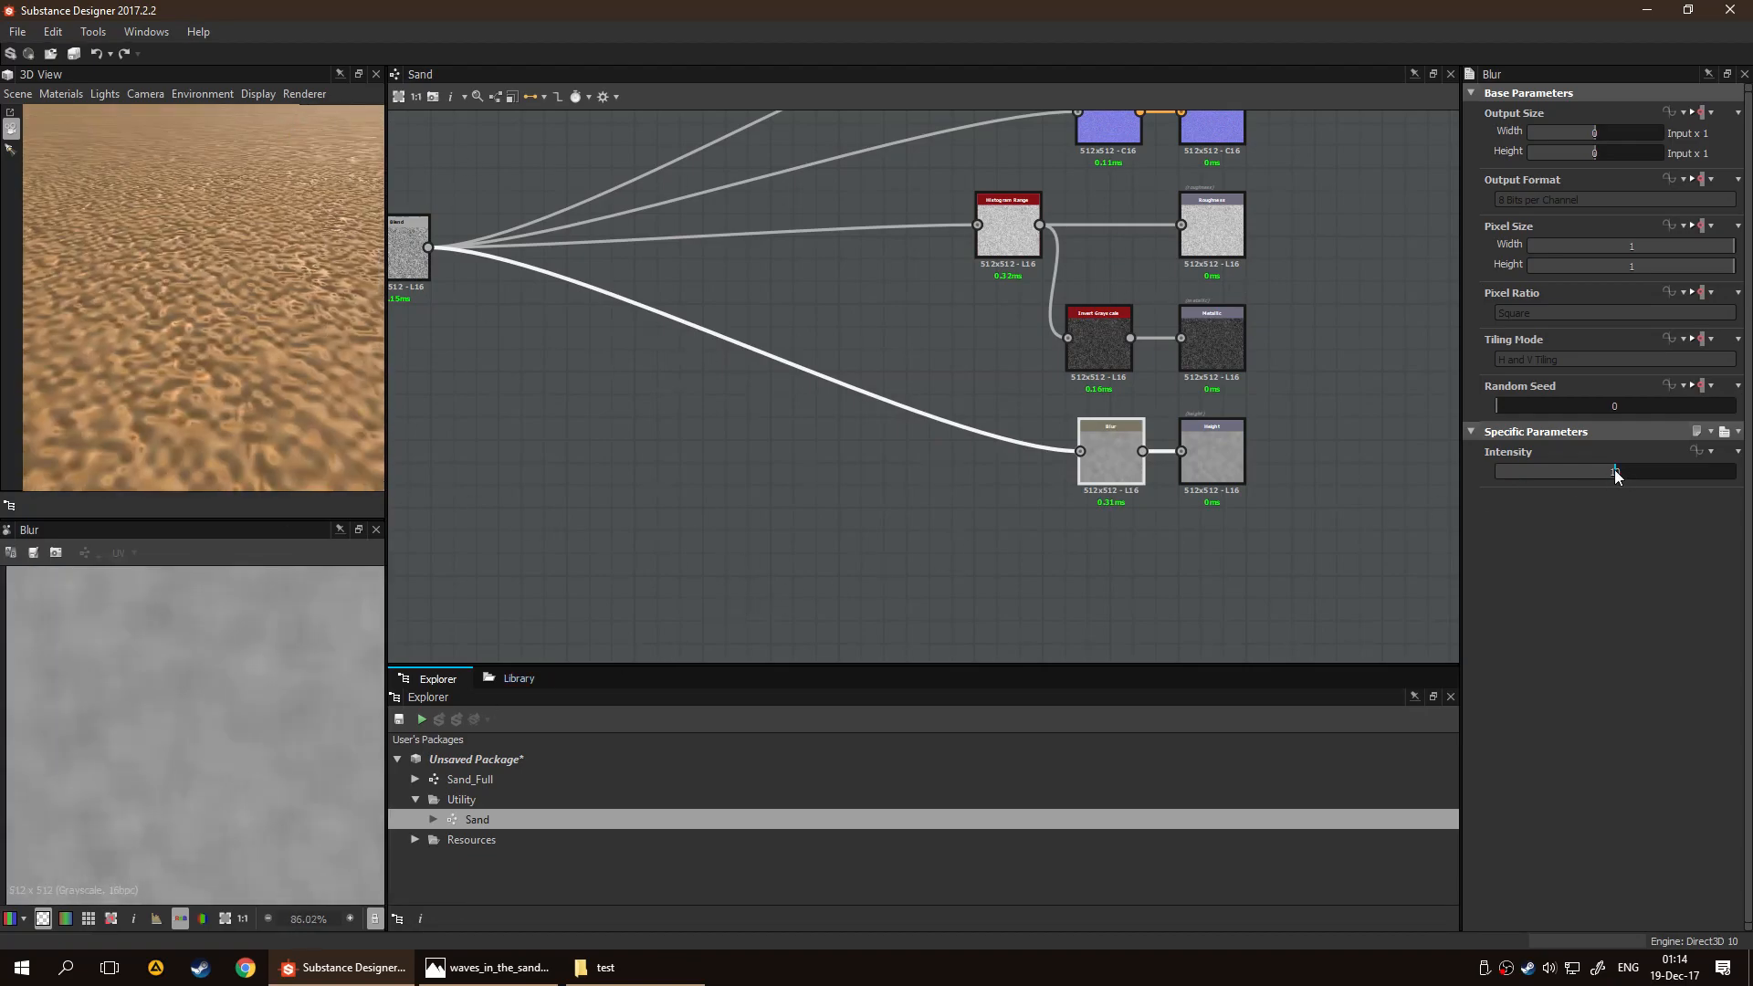
pyautogui.moveTo(1608, 469)
pyautogui.mouseDown()
pyautogui.moveTo(1557, 469)
pyautogui.moveTo(1672, 472)
pyautogui.moveTo(1620, 475)
pyautogui.mouseUp()
# Try a Height Scale of 0.13 in the default 3D material's settings and raise it to 1
pyautogui.click(61, 93)
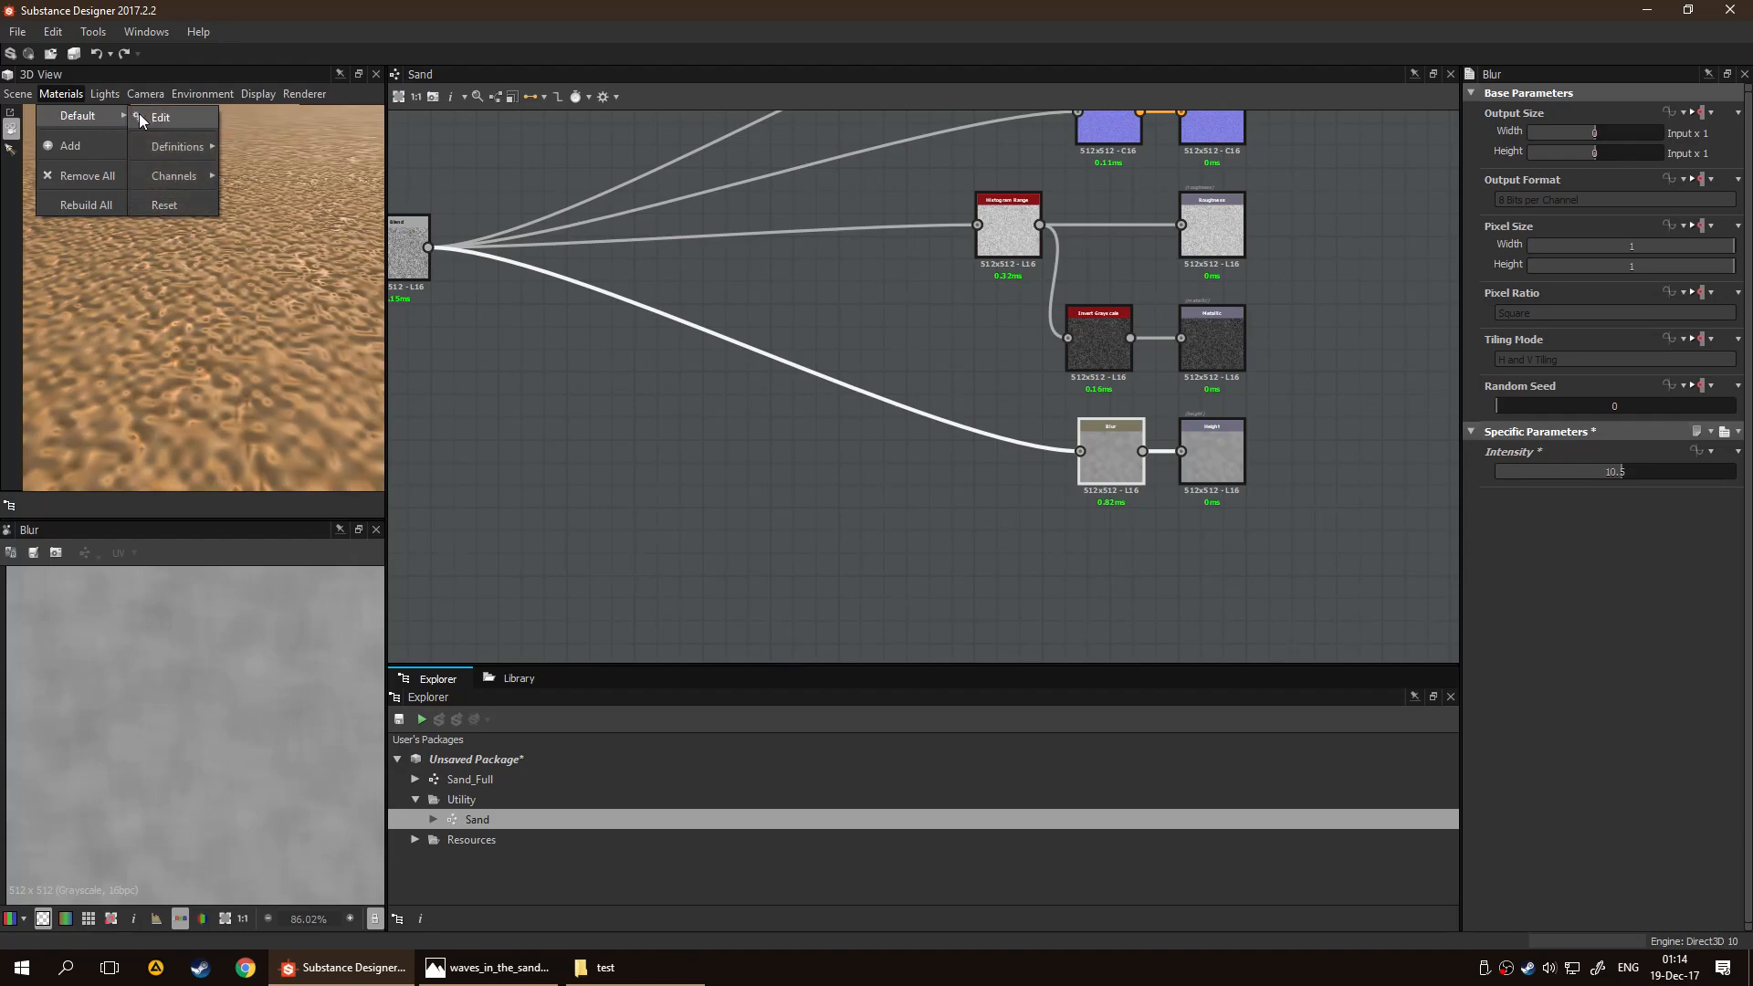
pyautogui.click(146, 118)
pyautogui.moveTo(1515, 260); pyautogui.dragTo(1530, 262)
pyautogui.moveTo(166, 334); pyautogui.dragTo(293, 325)
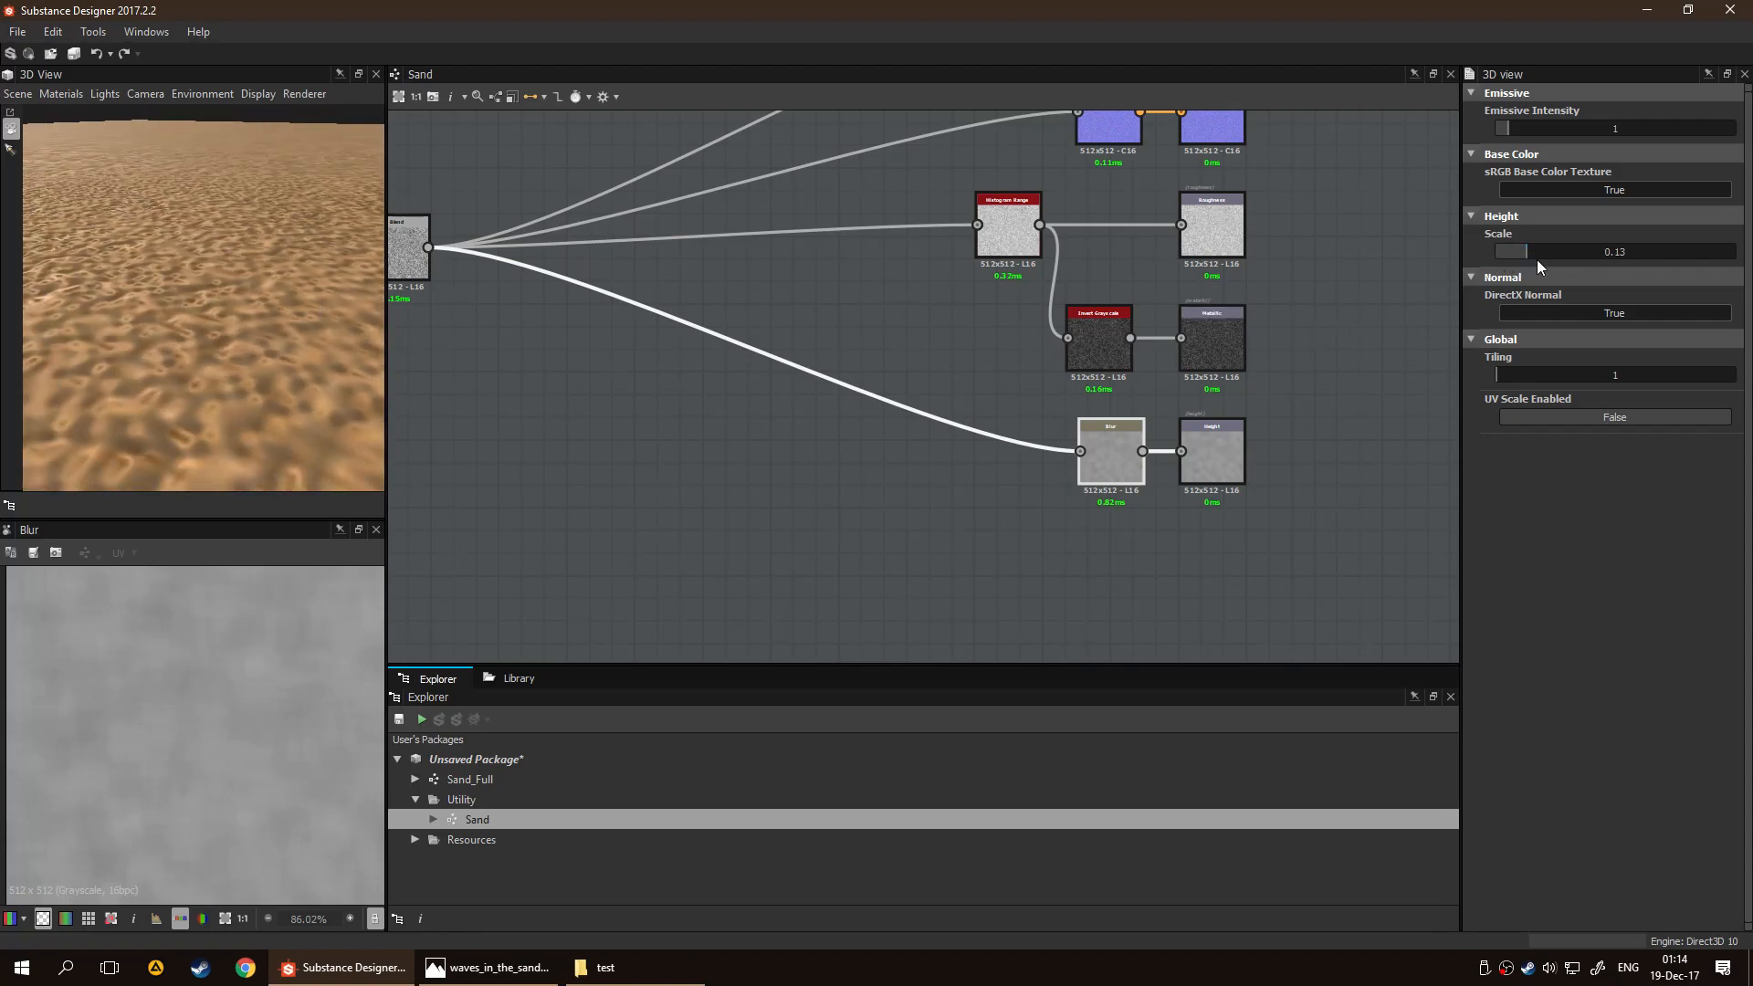
pyautogui.moveTo(1580, 260); pyautogui.dragTo(1735, 252)
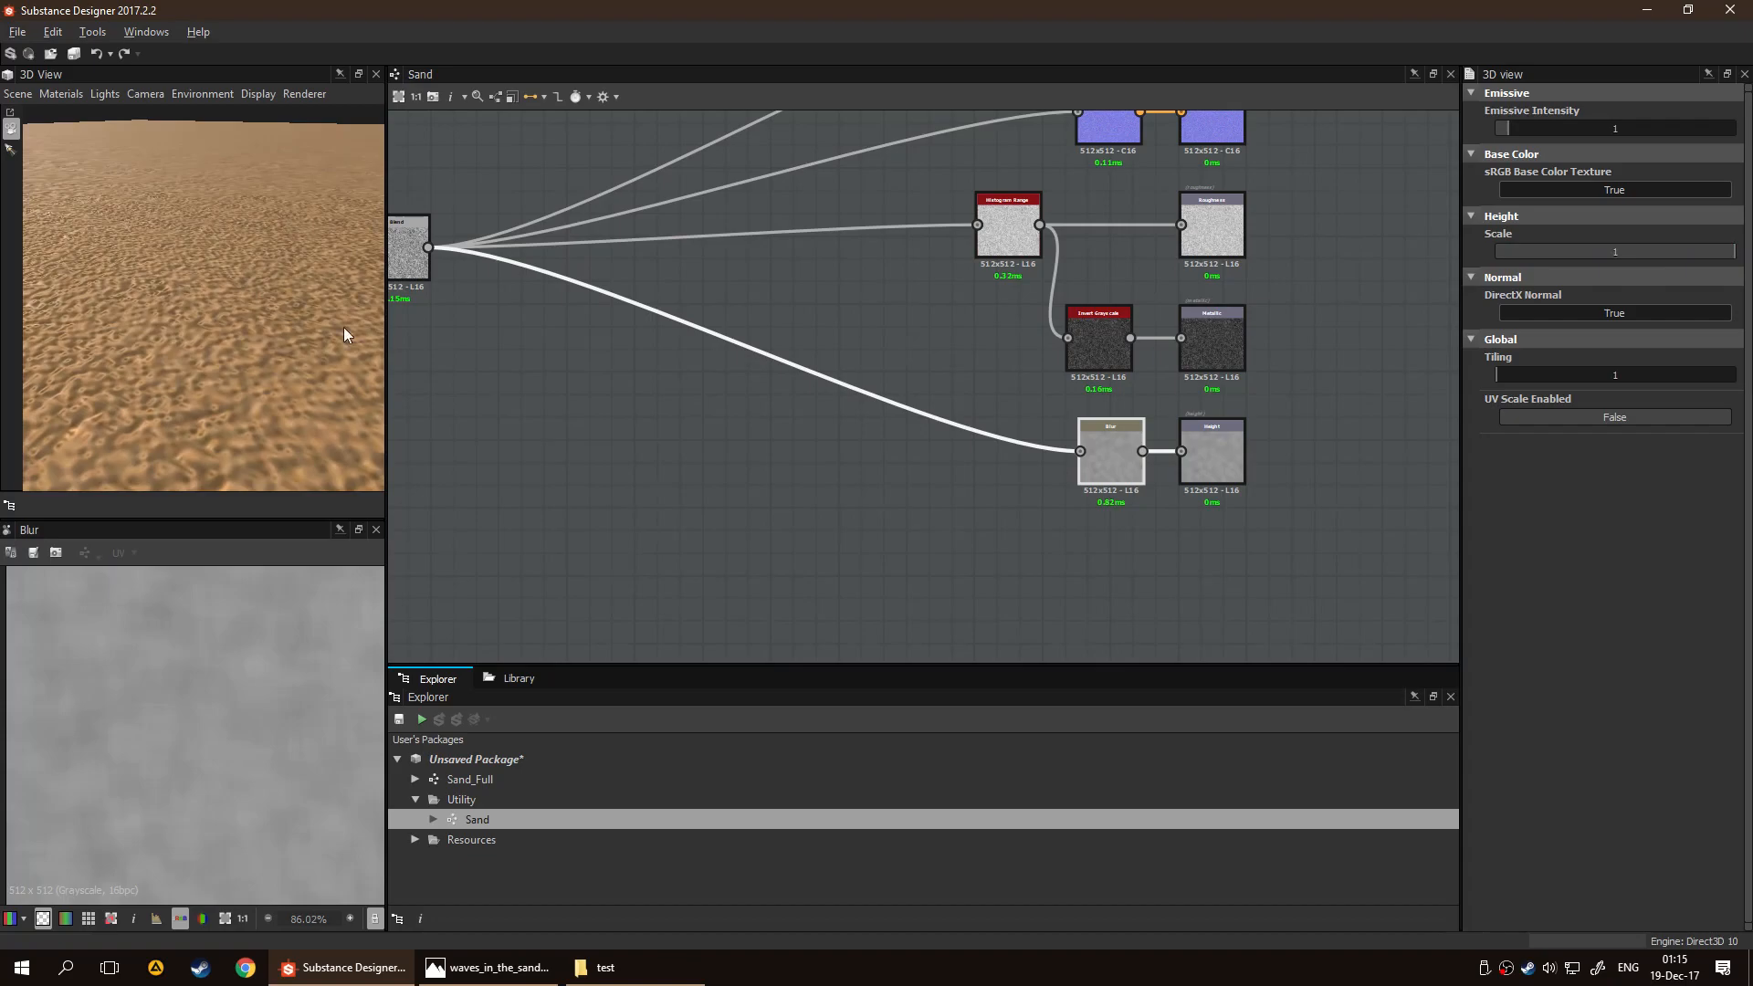
pyautogui.moveTo(342, 314); pyautogui.dragTo(222, 299)
# Try an Intensity of 4.1 on the Blur node and settle on 7.72
pyautogui.click(1107, 472)
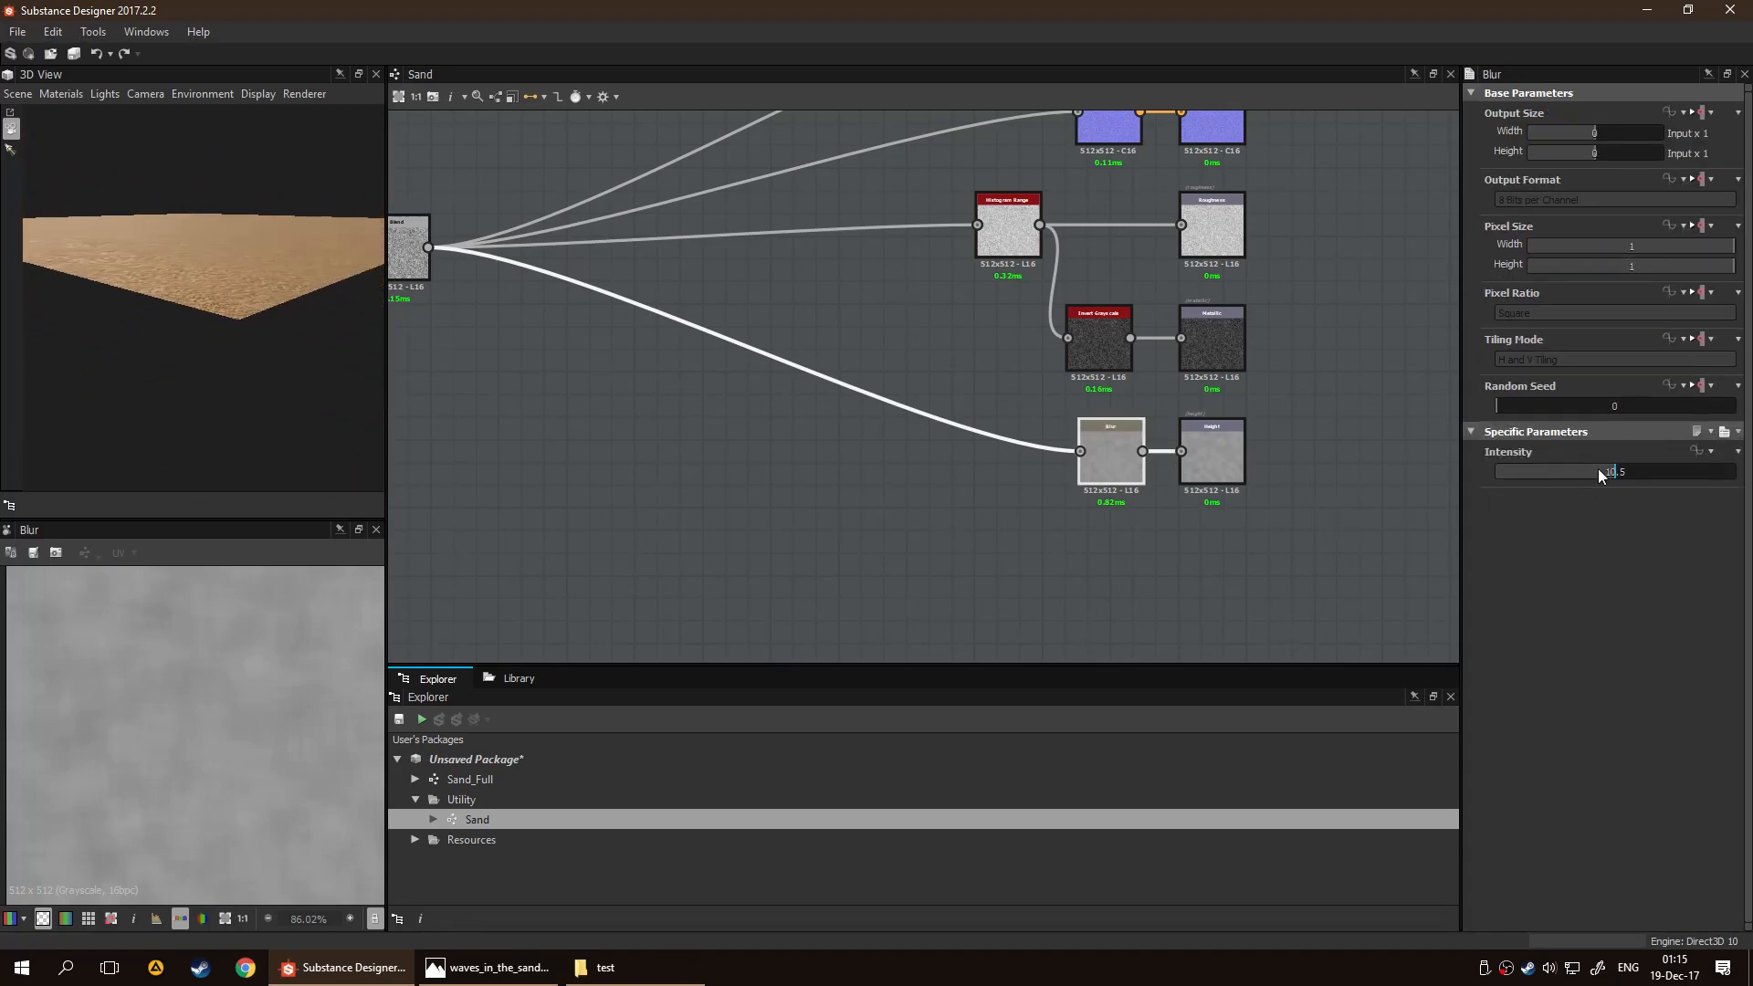
pyautogui.moveTo(1616, 470); pyautogui.dragTo(1542, 470)
pyautogui.moveTo(238, 336)
pyautogui.mouseDown()
pyautogui.moveTo(245, 371)
pyautogui.moveTo(267, 352)
pyautogui.mouseUp()
pyautogui.scroll(5, 247, 371)
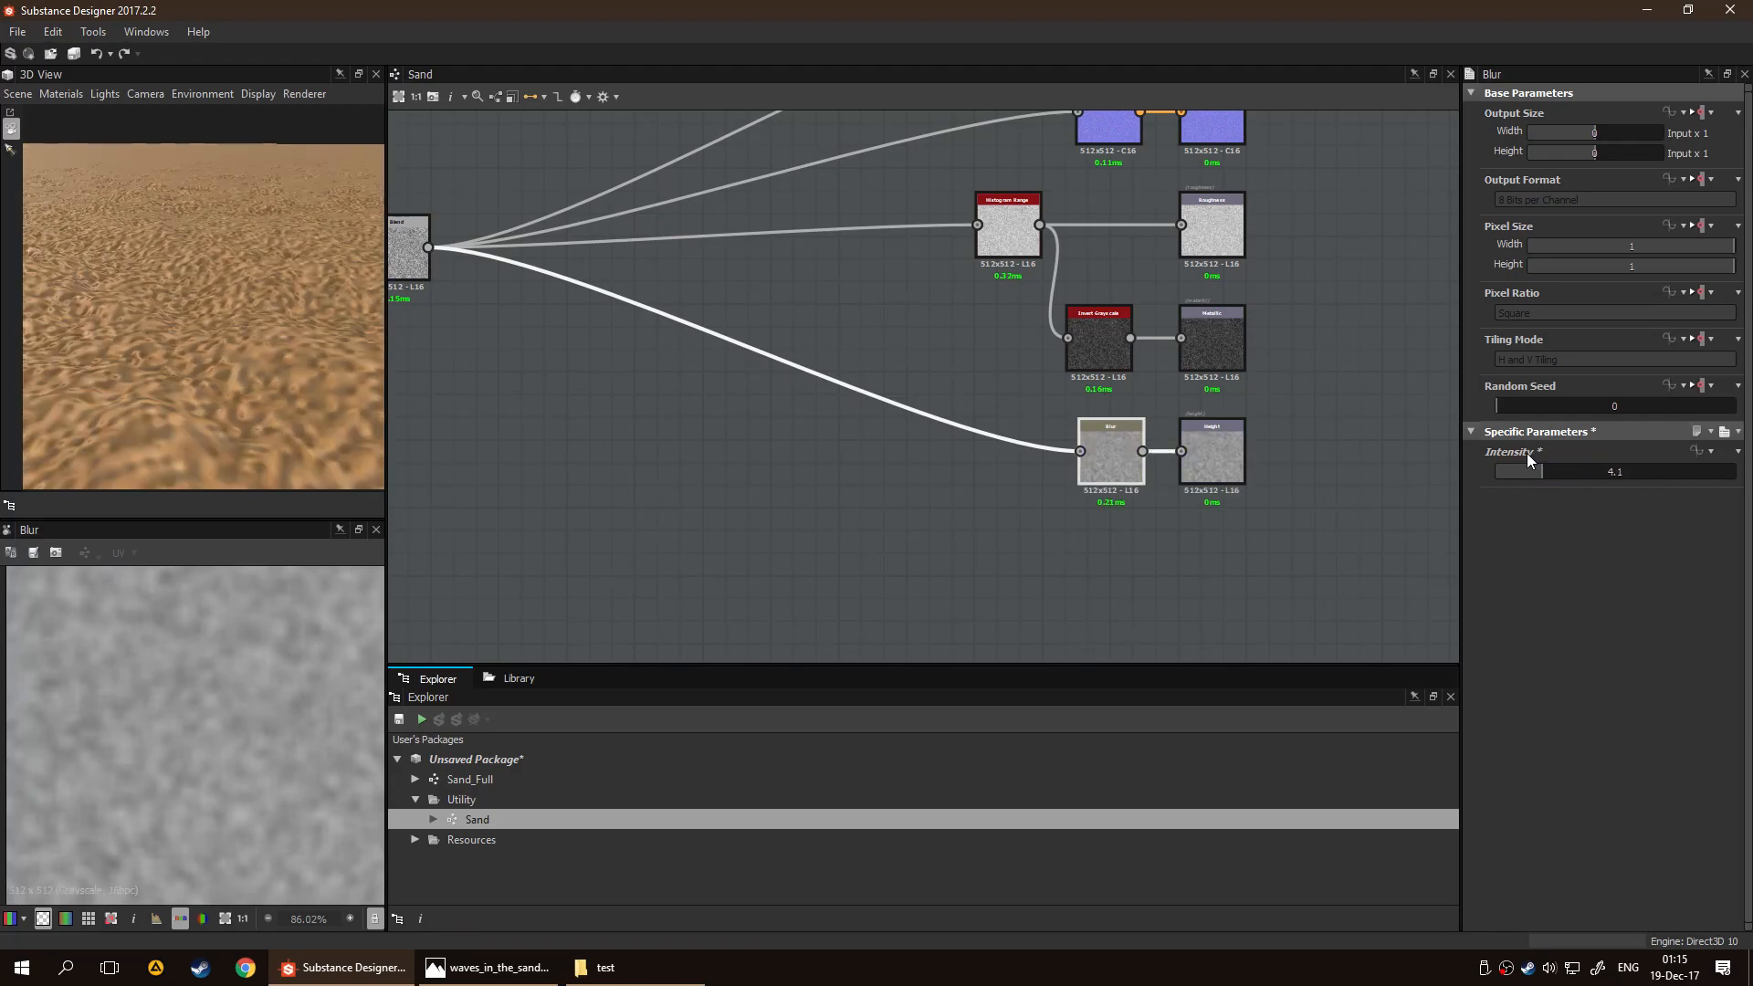
pyautogui.moveTo(1542, 469); pyautogui.dragTo(1584, 475)
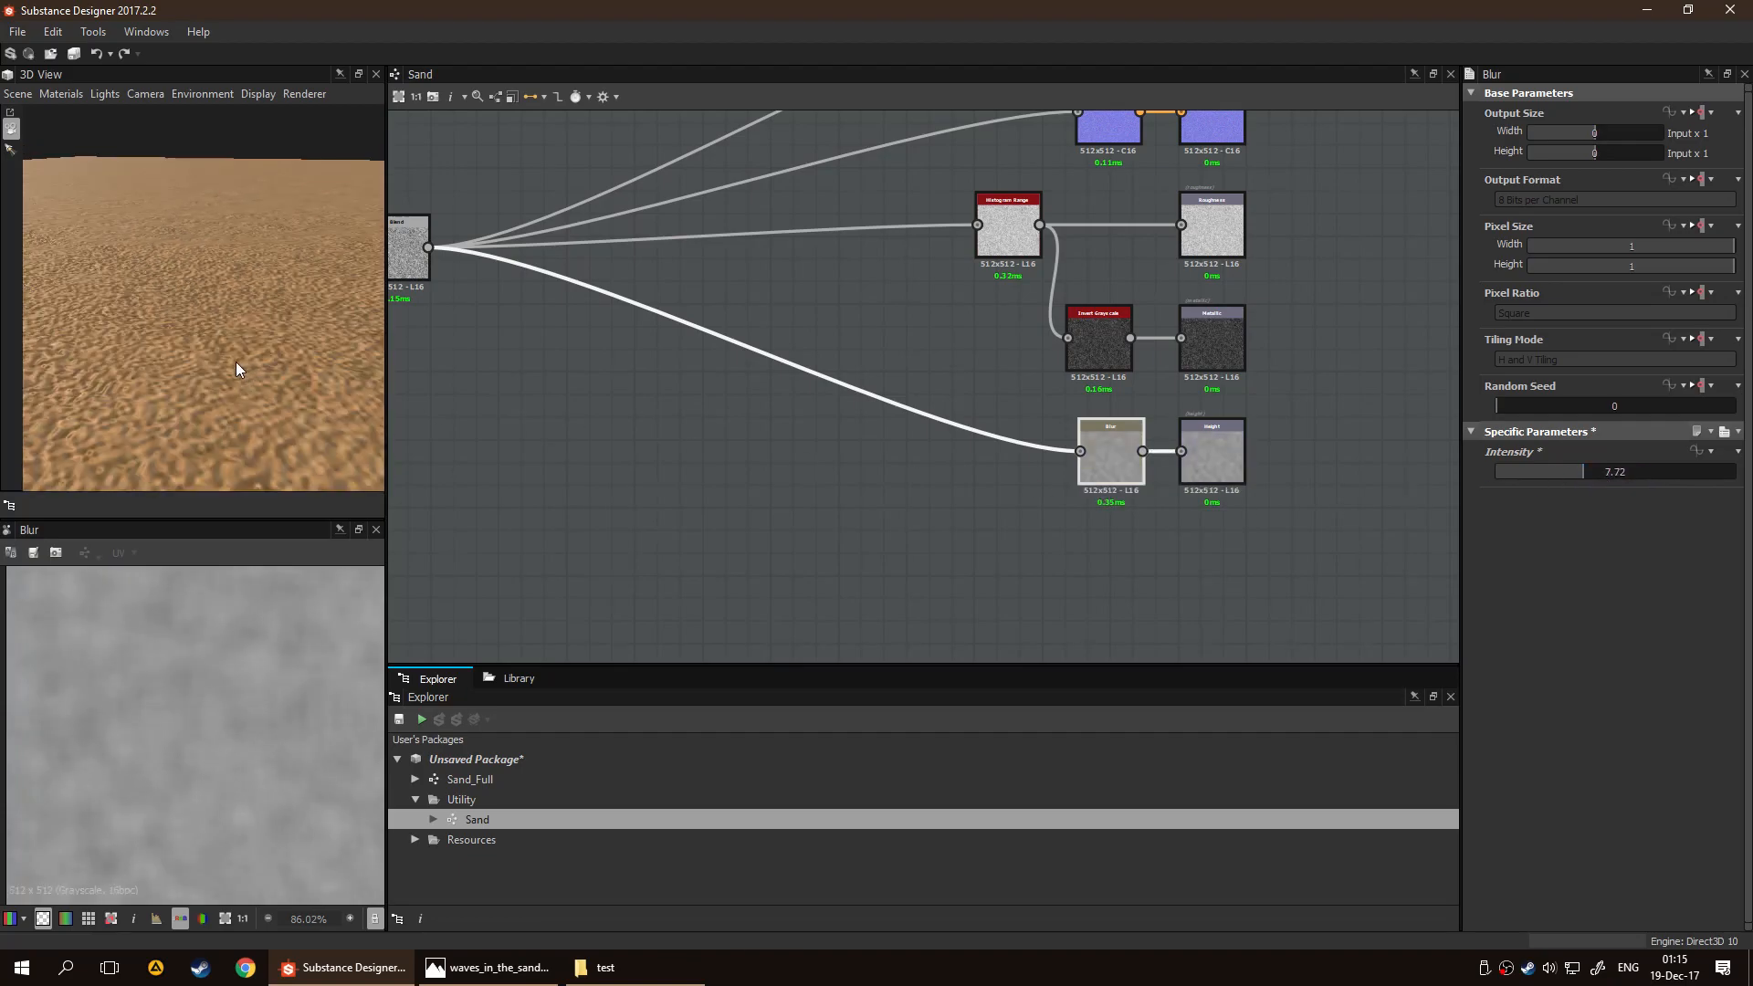
# Insert a Levels node between the final Blend node and the Blur node, lining it up in the Height output's row
pyautogui.moveTo(1096, 447); pyautogui.dragTo(862, 443)
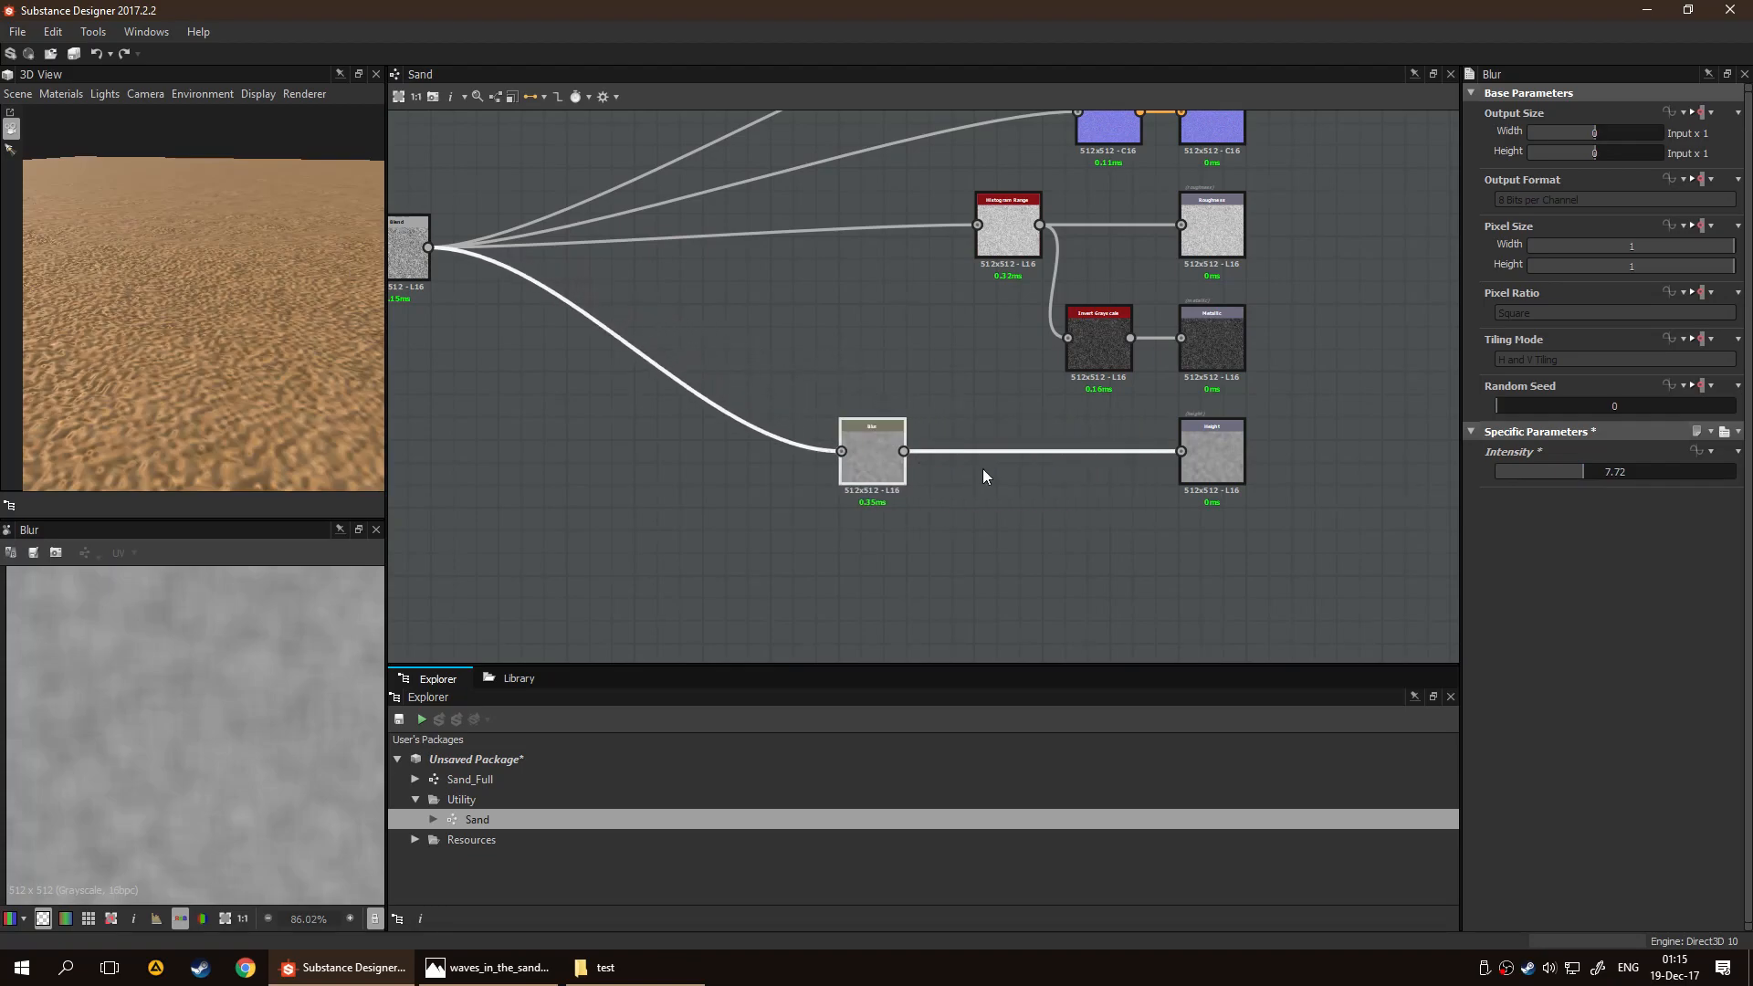
pyautogui.moveTo(890, 449); pyautogui.dragTo(1115, 457)
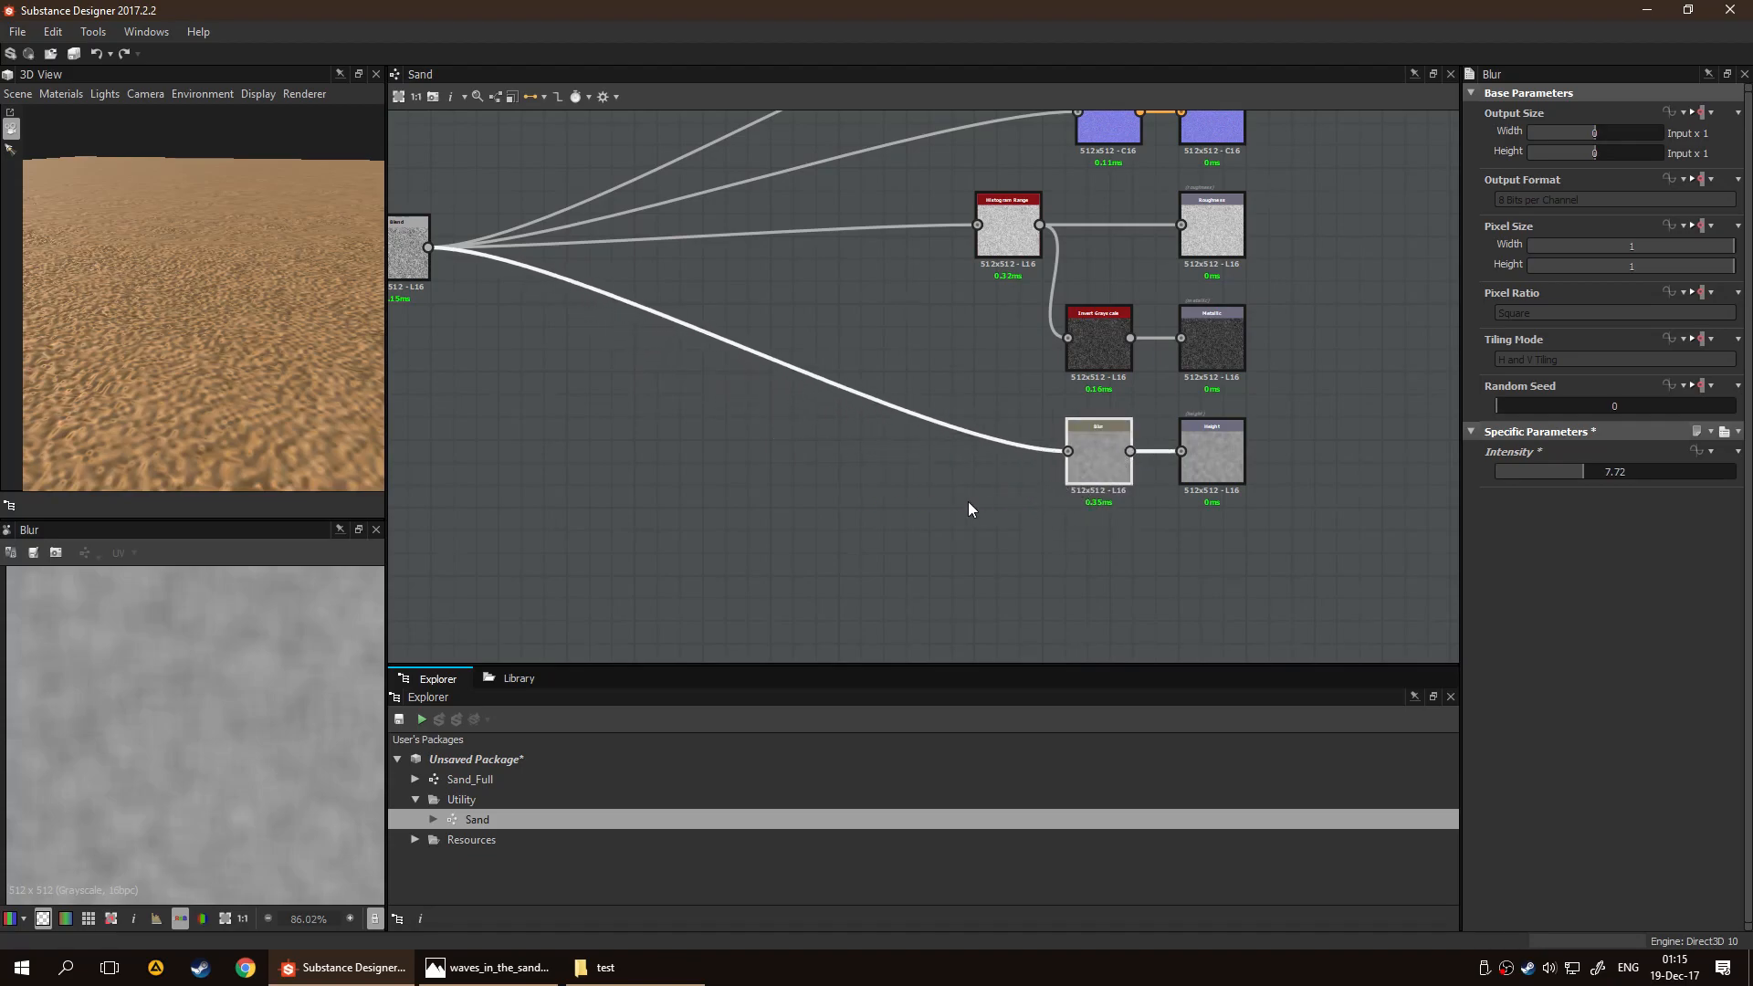
pyautogui.click(850, 391)
pyautogui.press('space')
pyautogui.write('h')
pyautogui.press('BackSpace')
pyautogui.write('le')
pyautogui.press('Return')
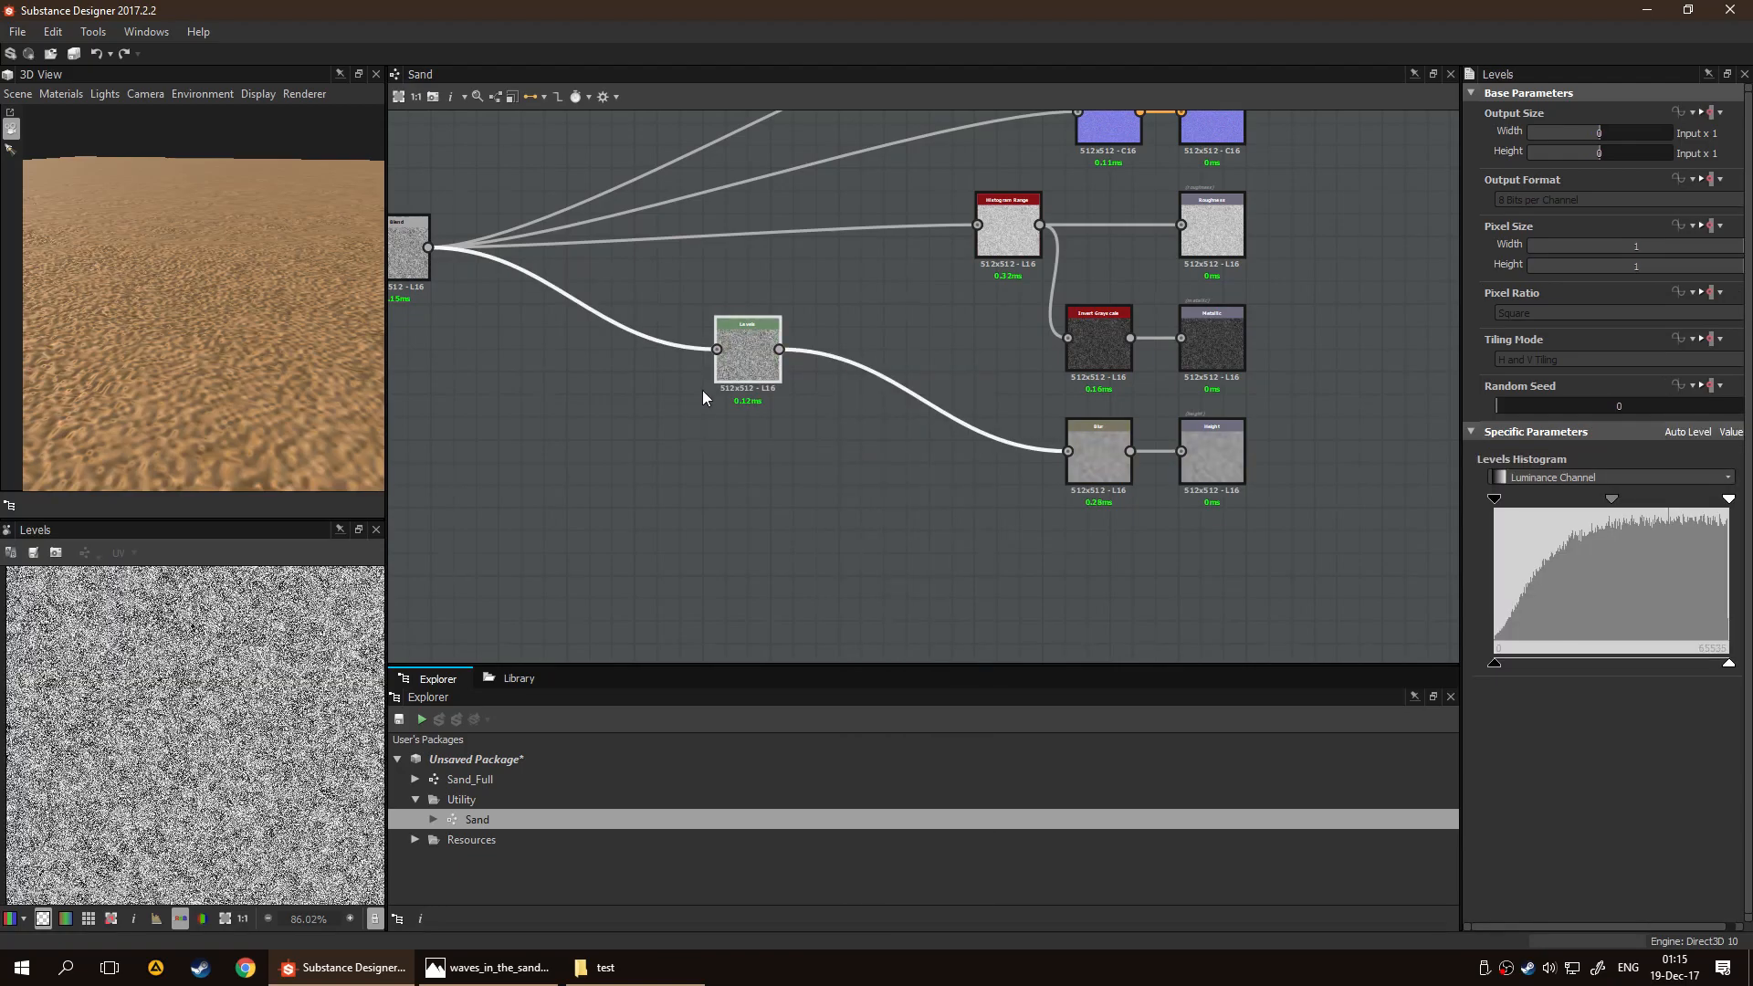
pyautogui.moveTo(750, 374); pyautogui.dragTo(978, 480)
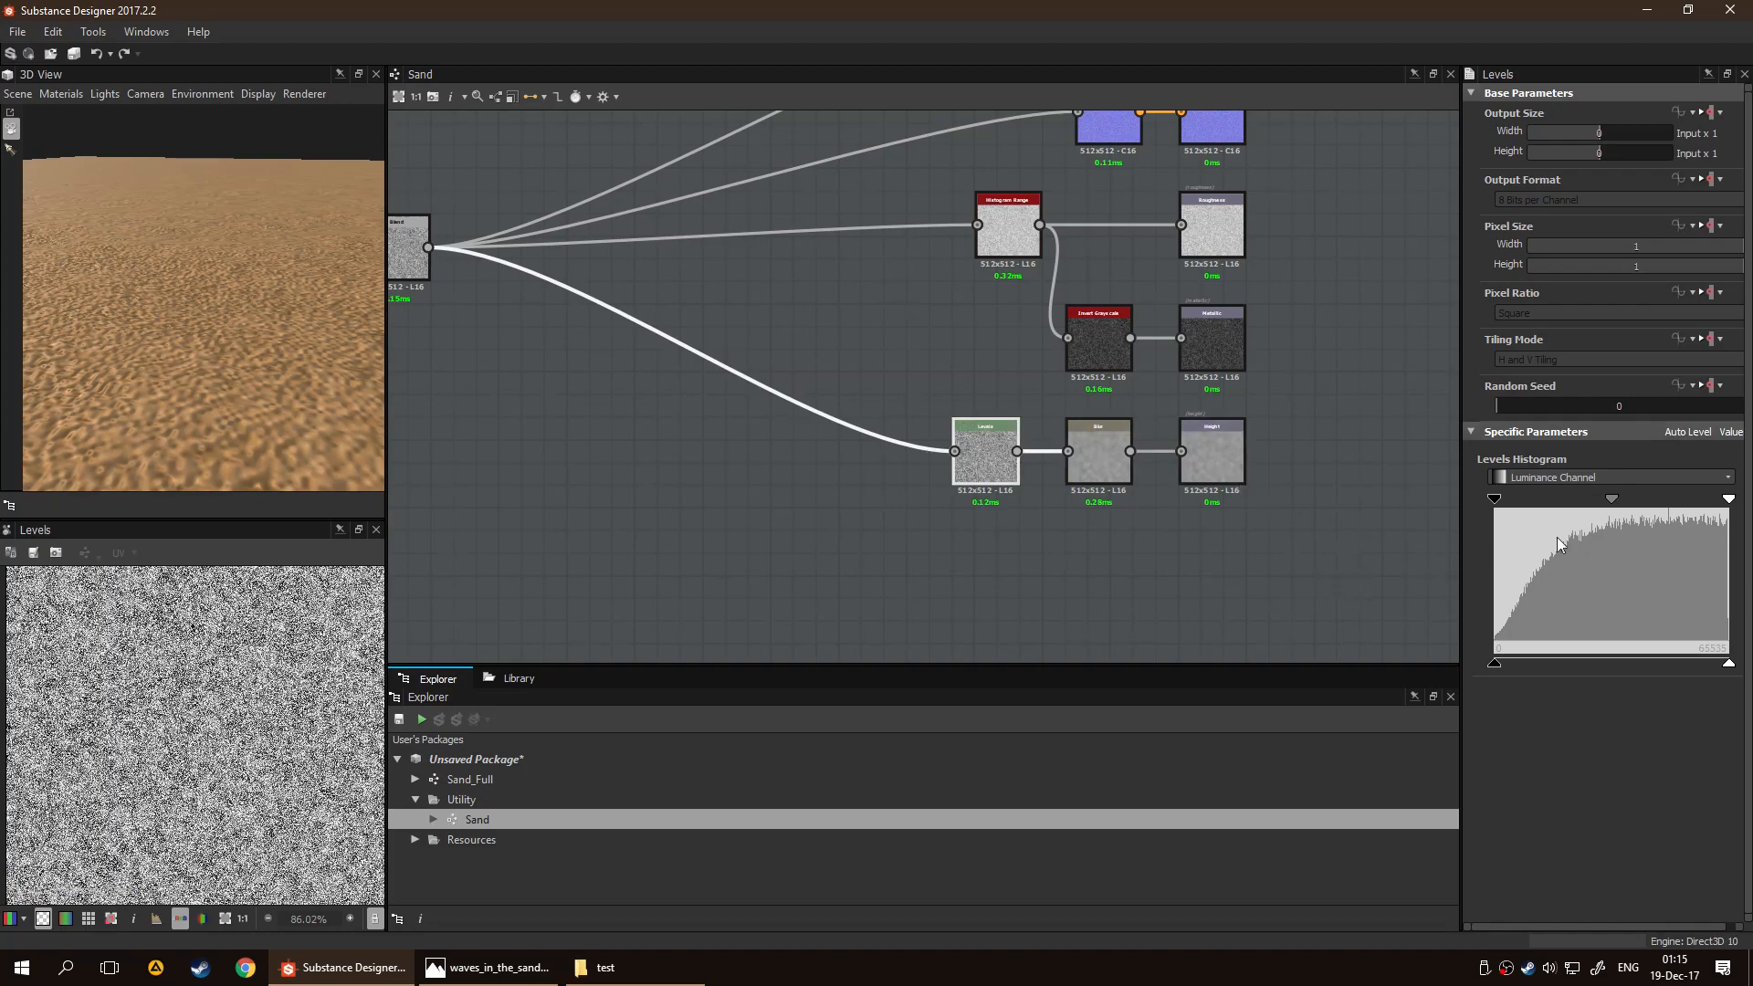
# Lower the Levels node's input white point and darken its midtones, and slightly reduce the Blur node's Intensity
pyautogui.moveTo(1728, 498); pyautogui.dragTo(1624, 500)
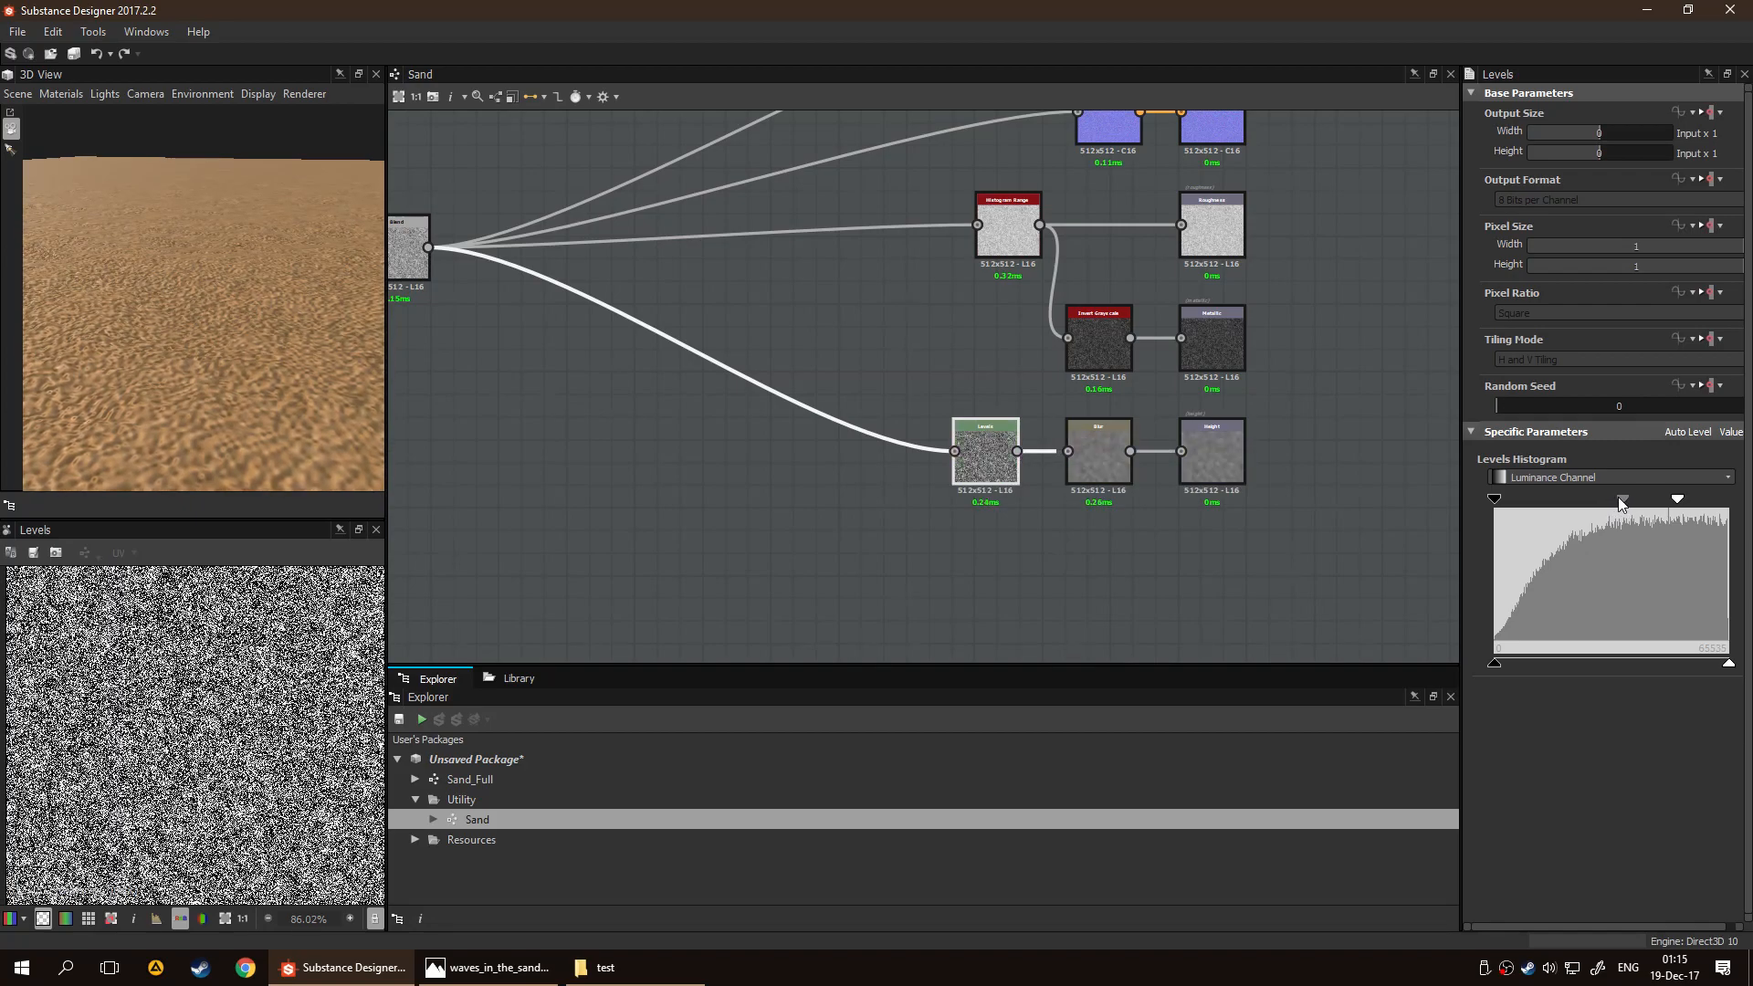
pyautogui.click(1093, 441)
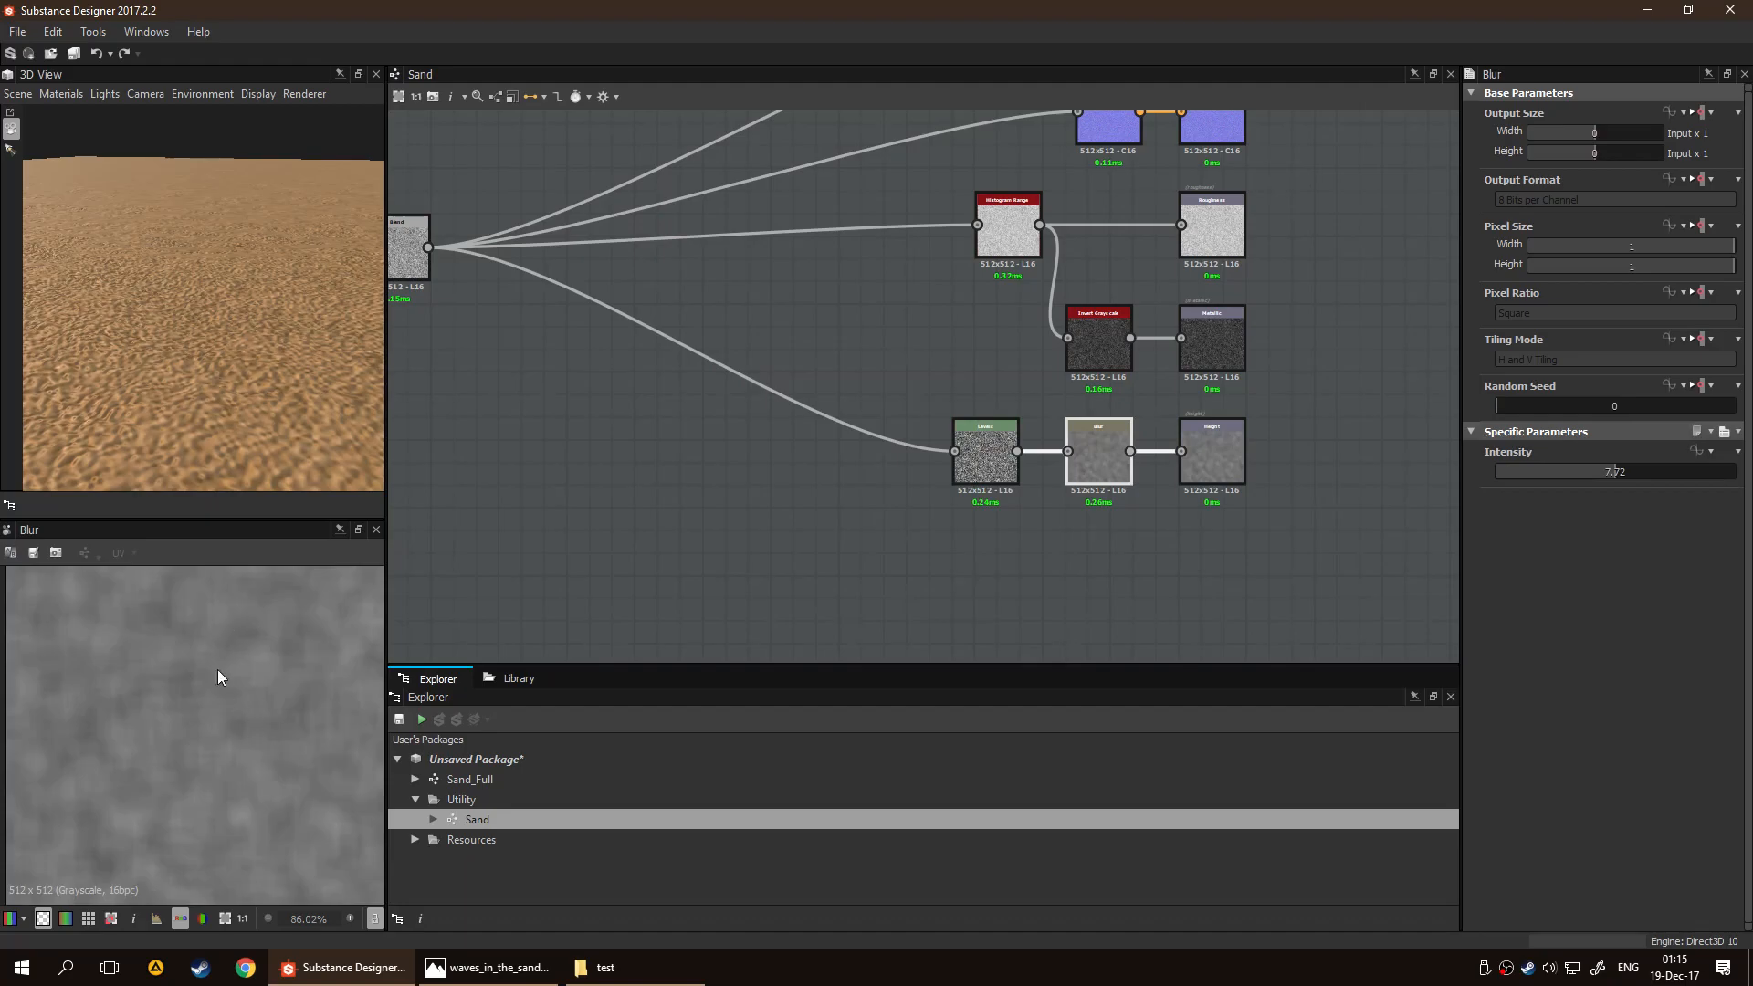
pyautogui.click(982, 456)
pyautogui.moveTo(1612, 502); pyautogui.dragTo(1651, 501)
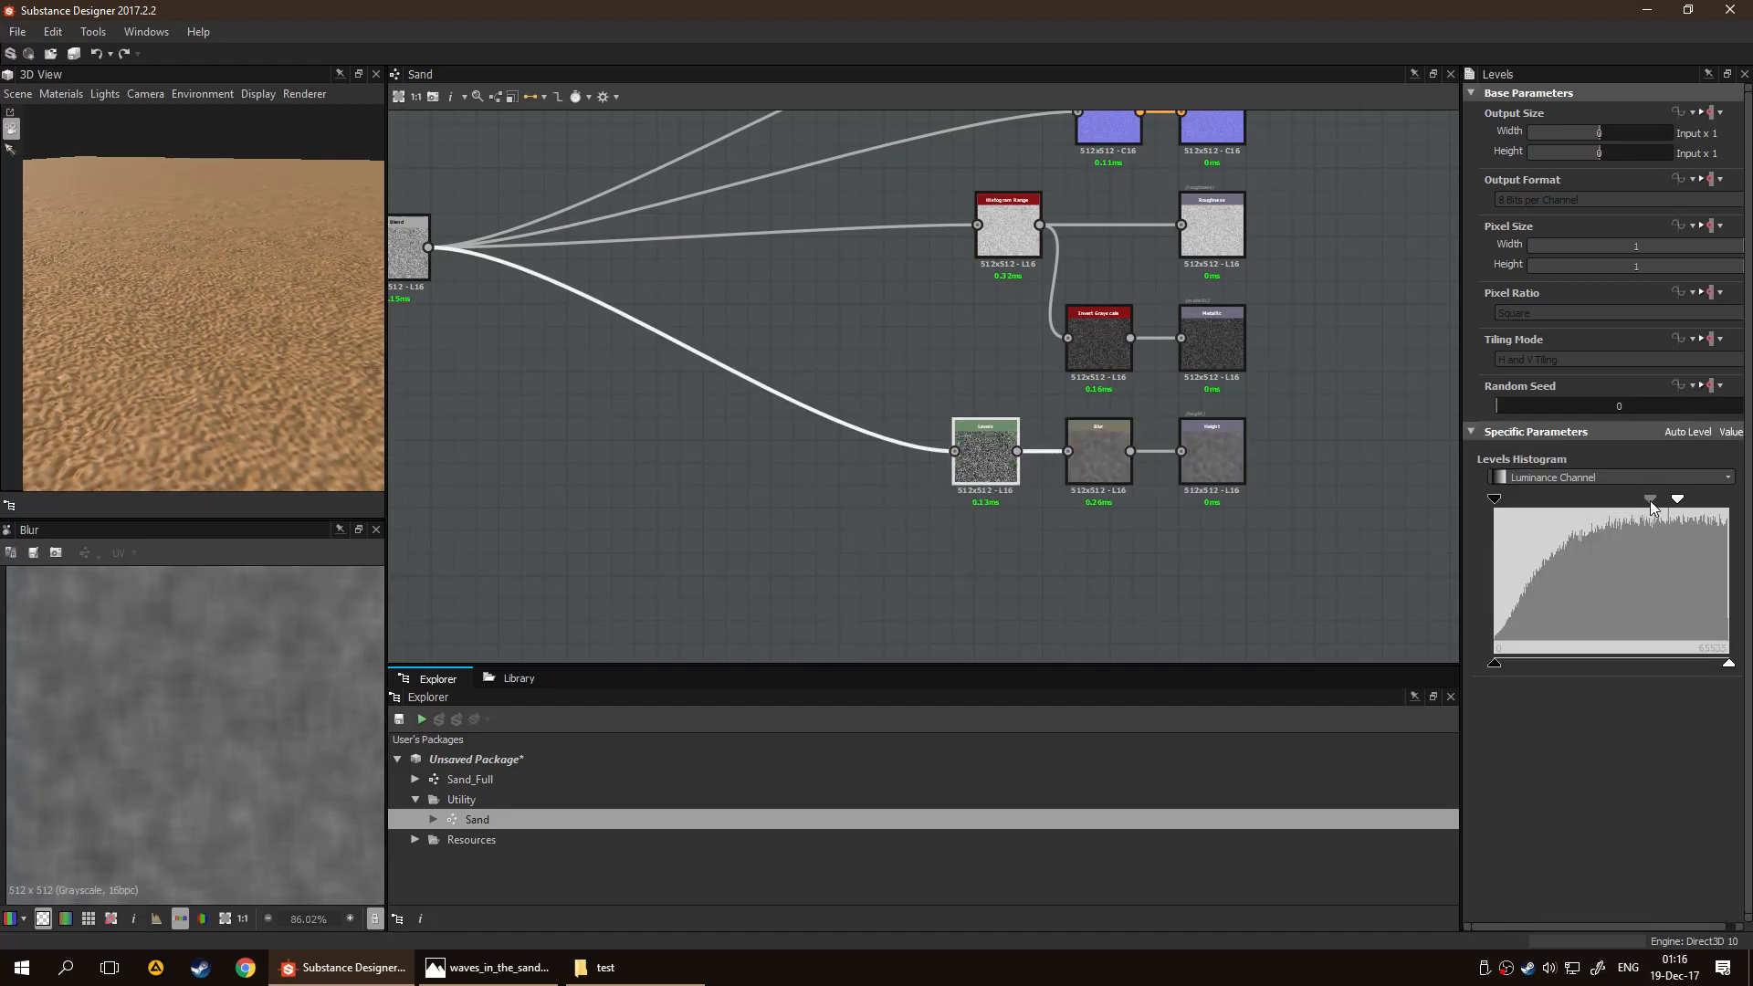
pyautogui.click(1083, 473)
pyautogui.moveTo(1612, 474)
pyautogui.mouseDown()
pyautogui.moveTo(1587, 479)
pyautogui.moveTo(1603, 479)
pyautogui.mouseUp()
# Narrow the Levels node's output range from both the black and white ends, and move its midtone point back toward the middle
pyautogui.click(985, 454)
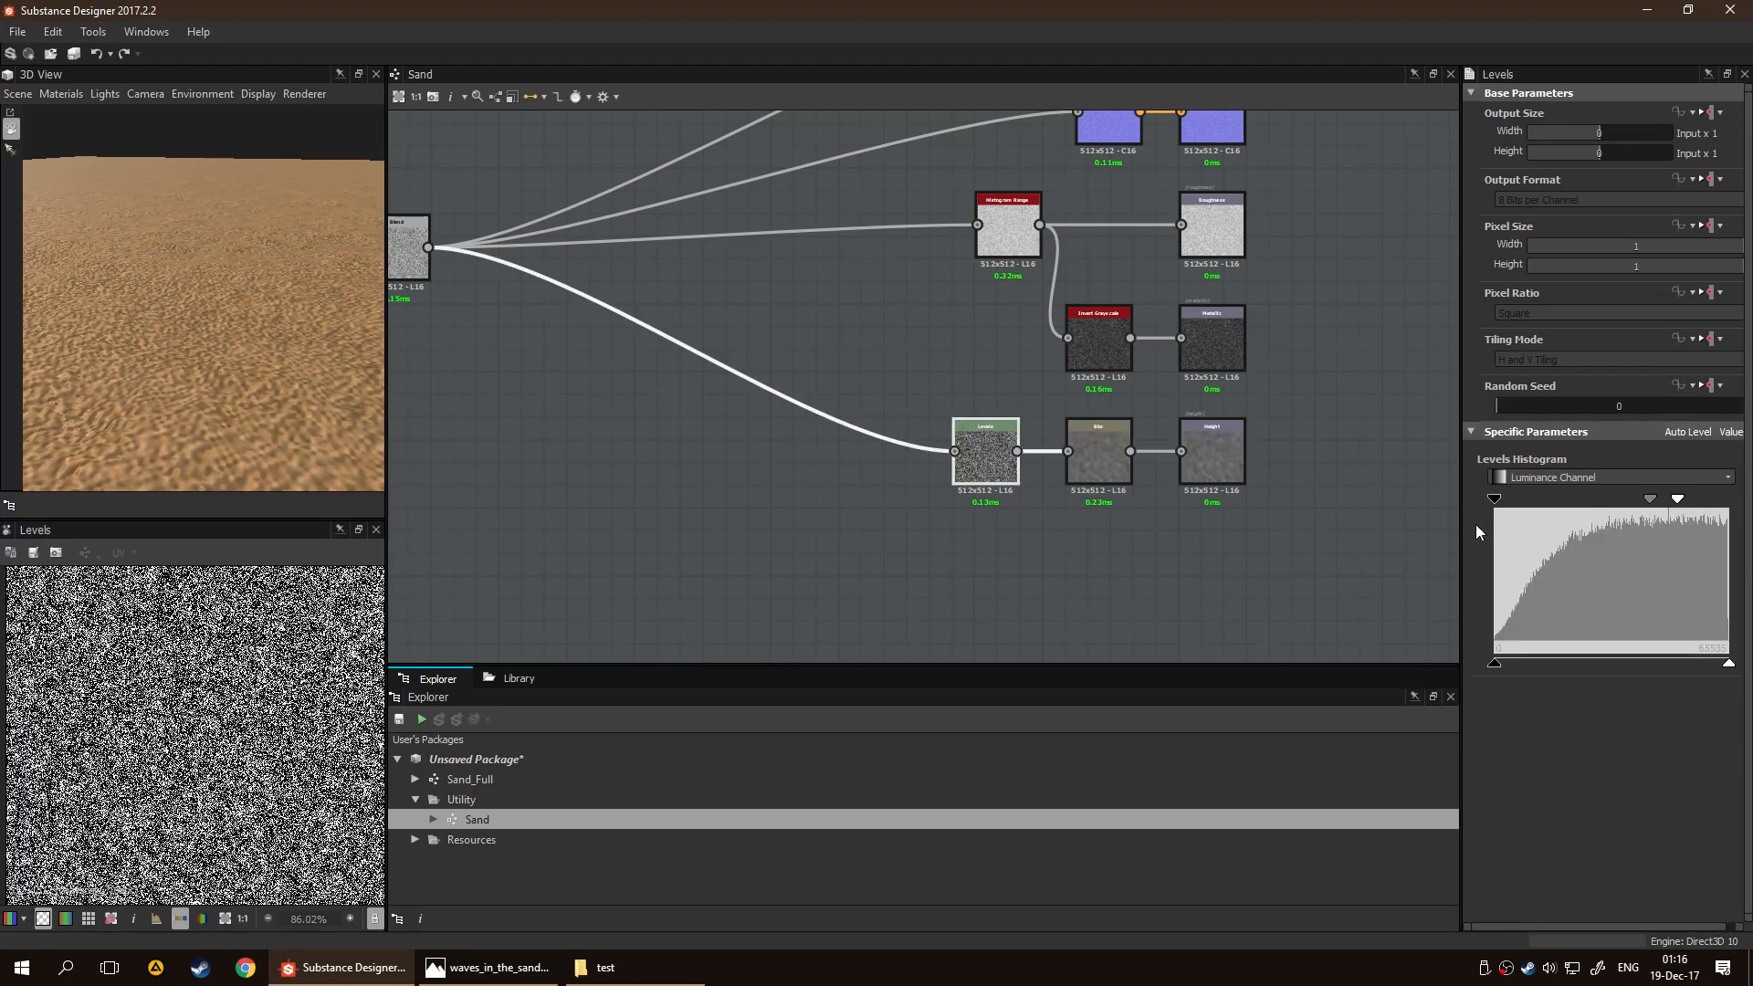
pyautogui.moveTo(1728, 665); pyautogui.dragTo(1672, 667)
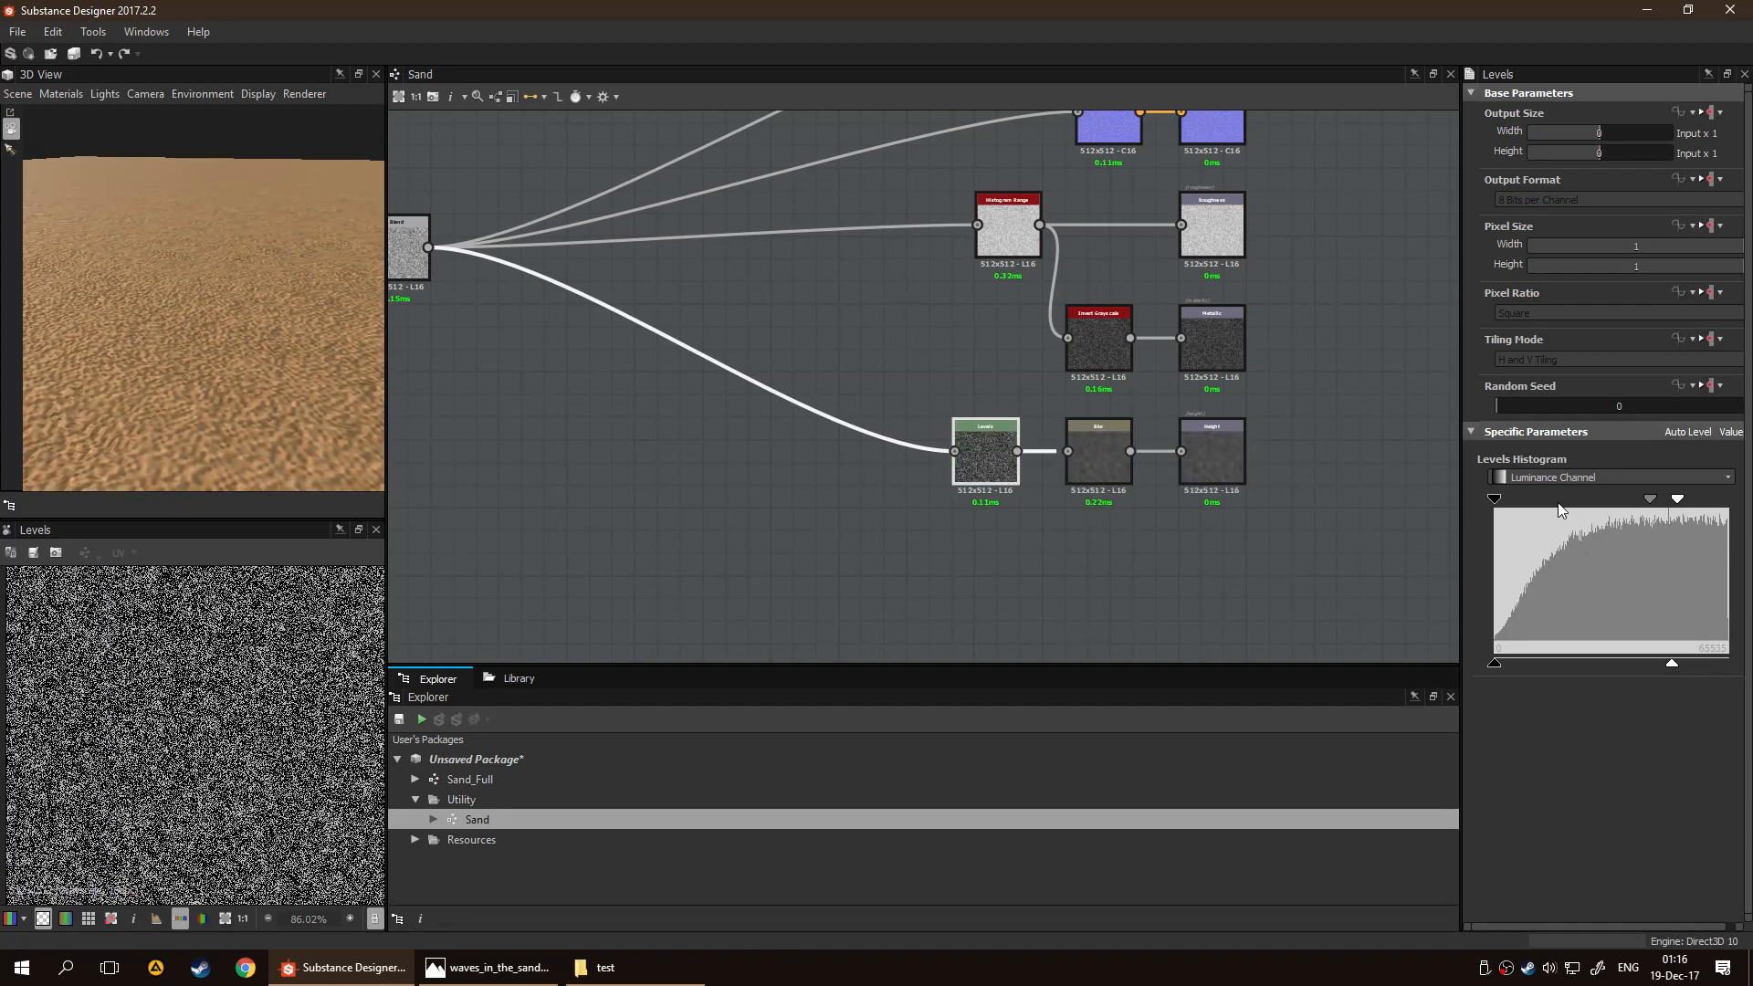
pyautogui.moveTo(1492, 497); pyautogui.dragTo(1433, 506)
pyautogui.moveTo(1490, 668); pyautogui.dragTo(1572, 669)
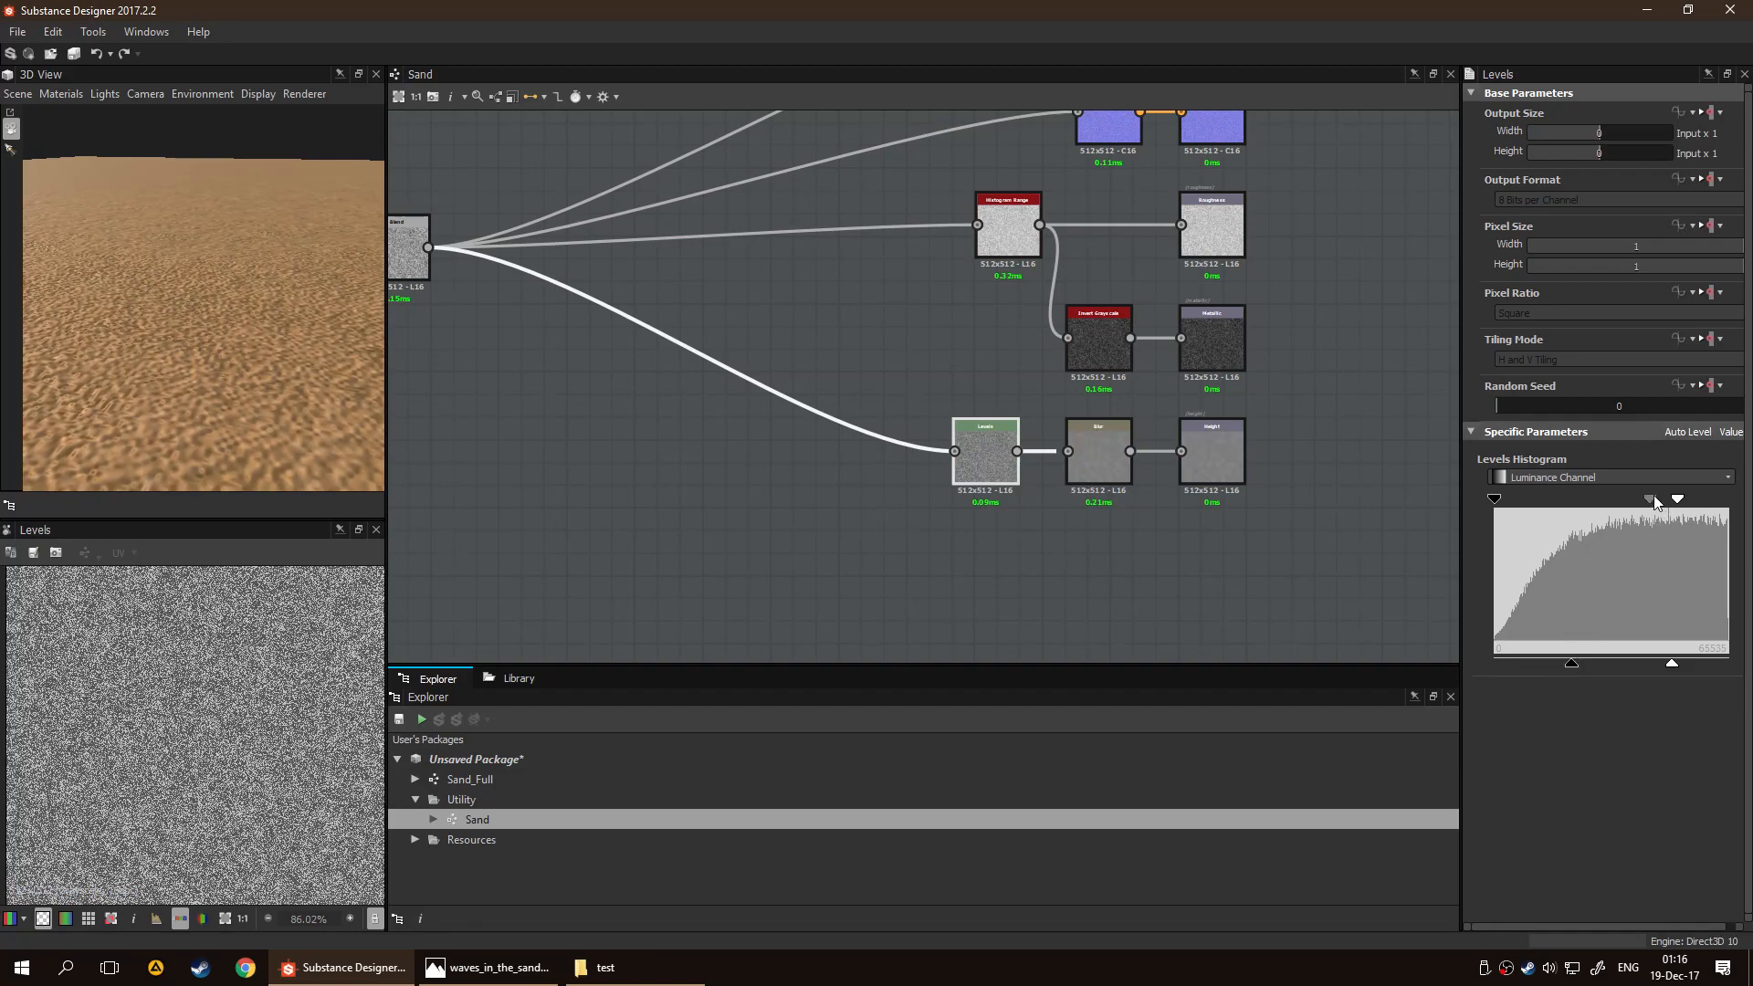
pyautogui.moveTo(1650, 496); pyautogui.dragTo(1609, 502)
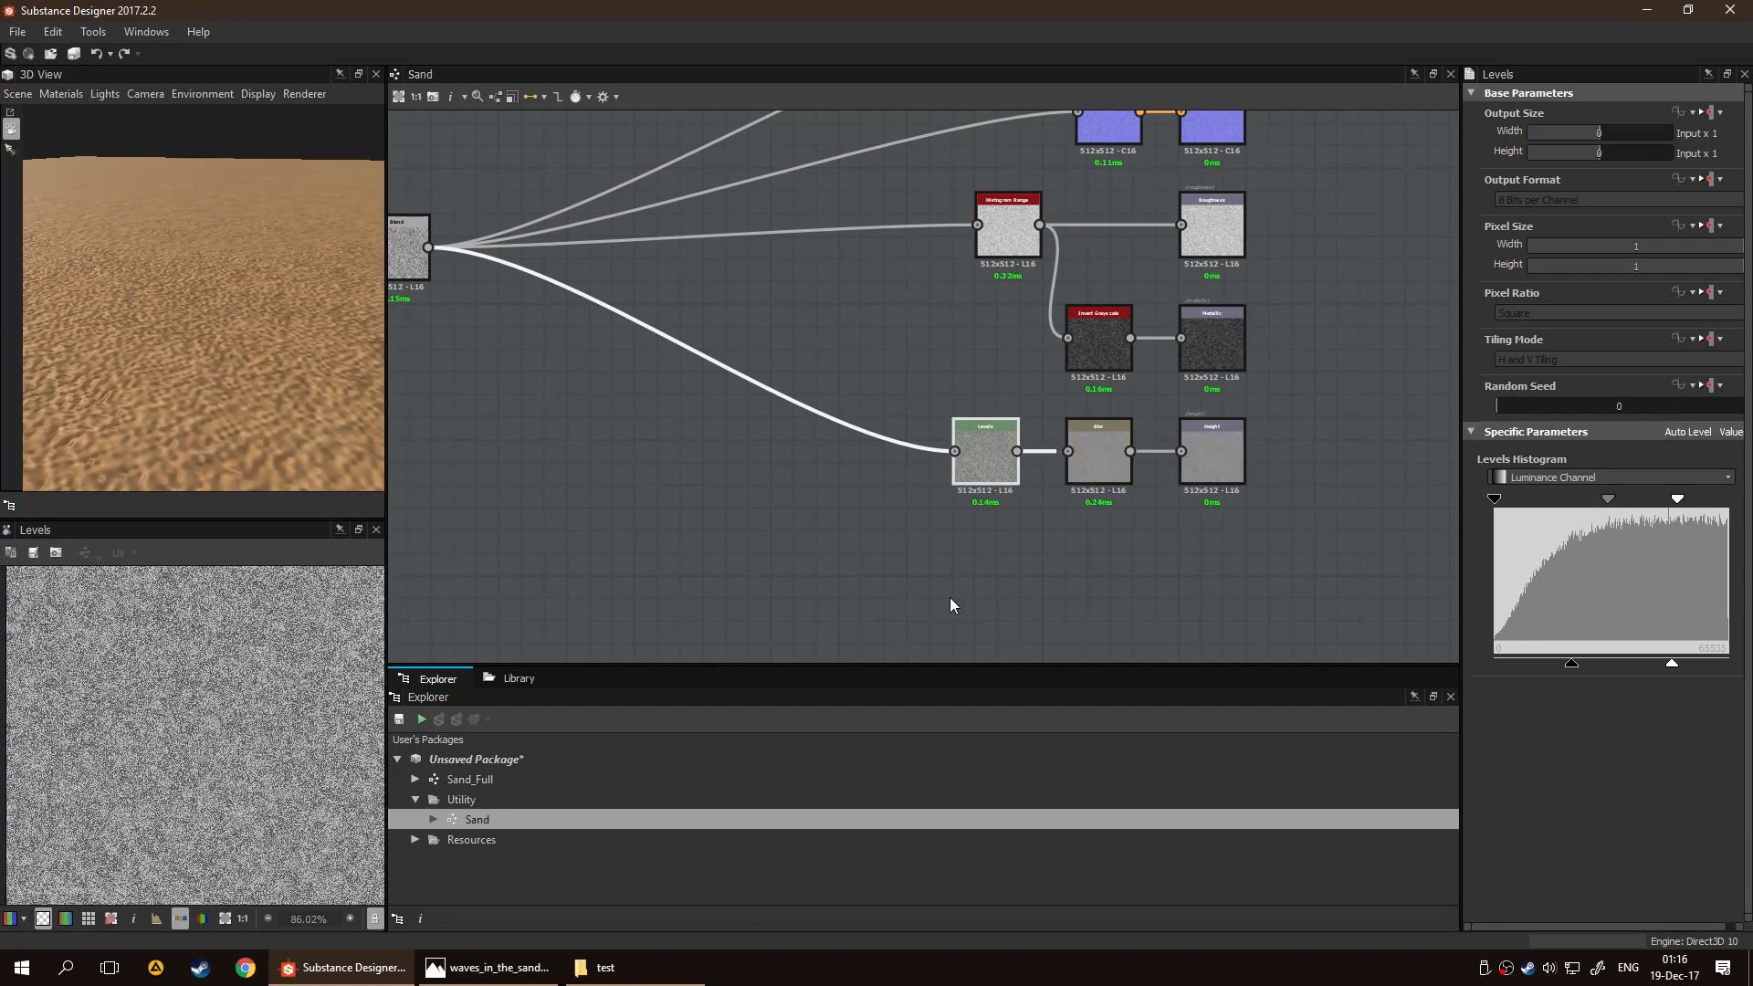
# Preview the sand material on a Cube in the 3D view and switch the scene back to Plane
pyautogui.moveTo(283, 396); pyautogui.dragTo(374, 438)
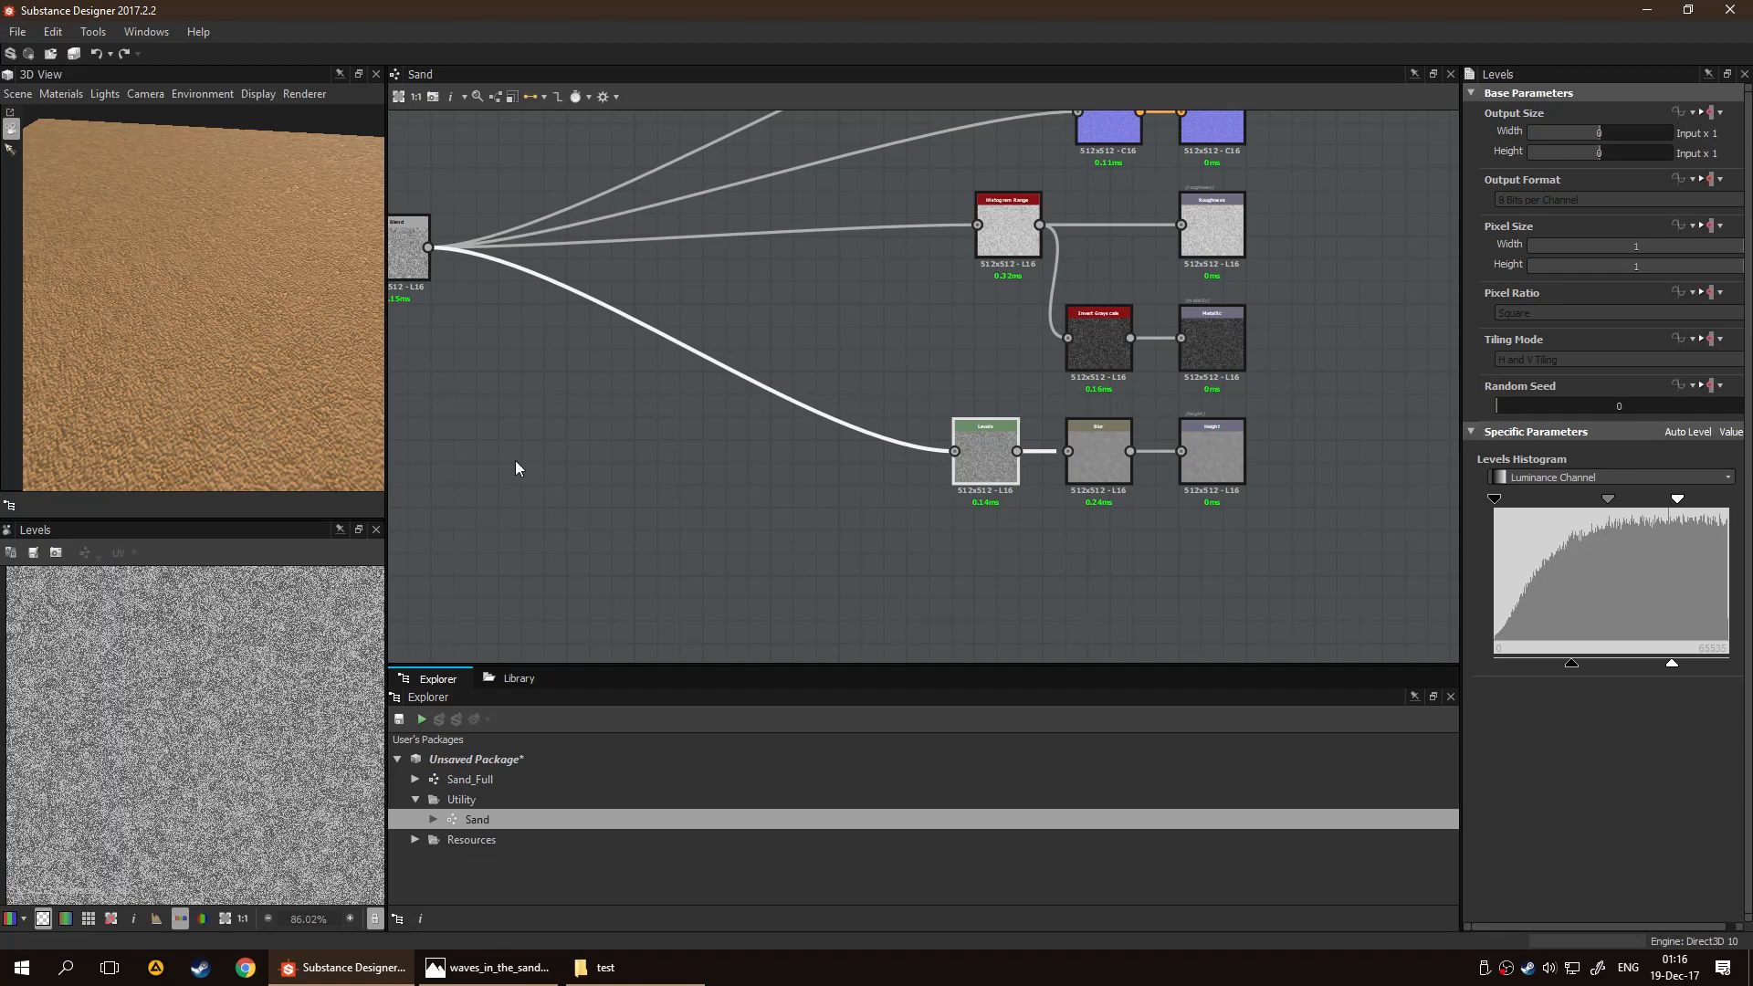
pyautogui.click(18, 93)
pyautogui.click(69, 146)
pyautogui.moveTo(179, 315); pyautogui.dragTo(55, 128)
pyautogui.scroll(3, 249, 292)
pyautogui.click(20, 94)
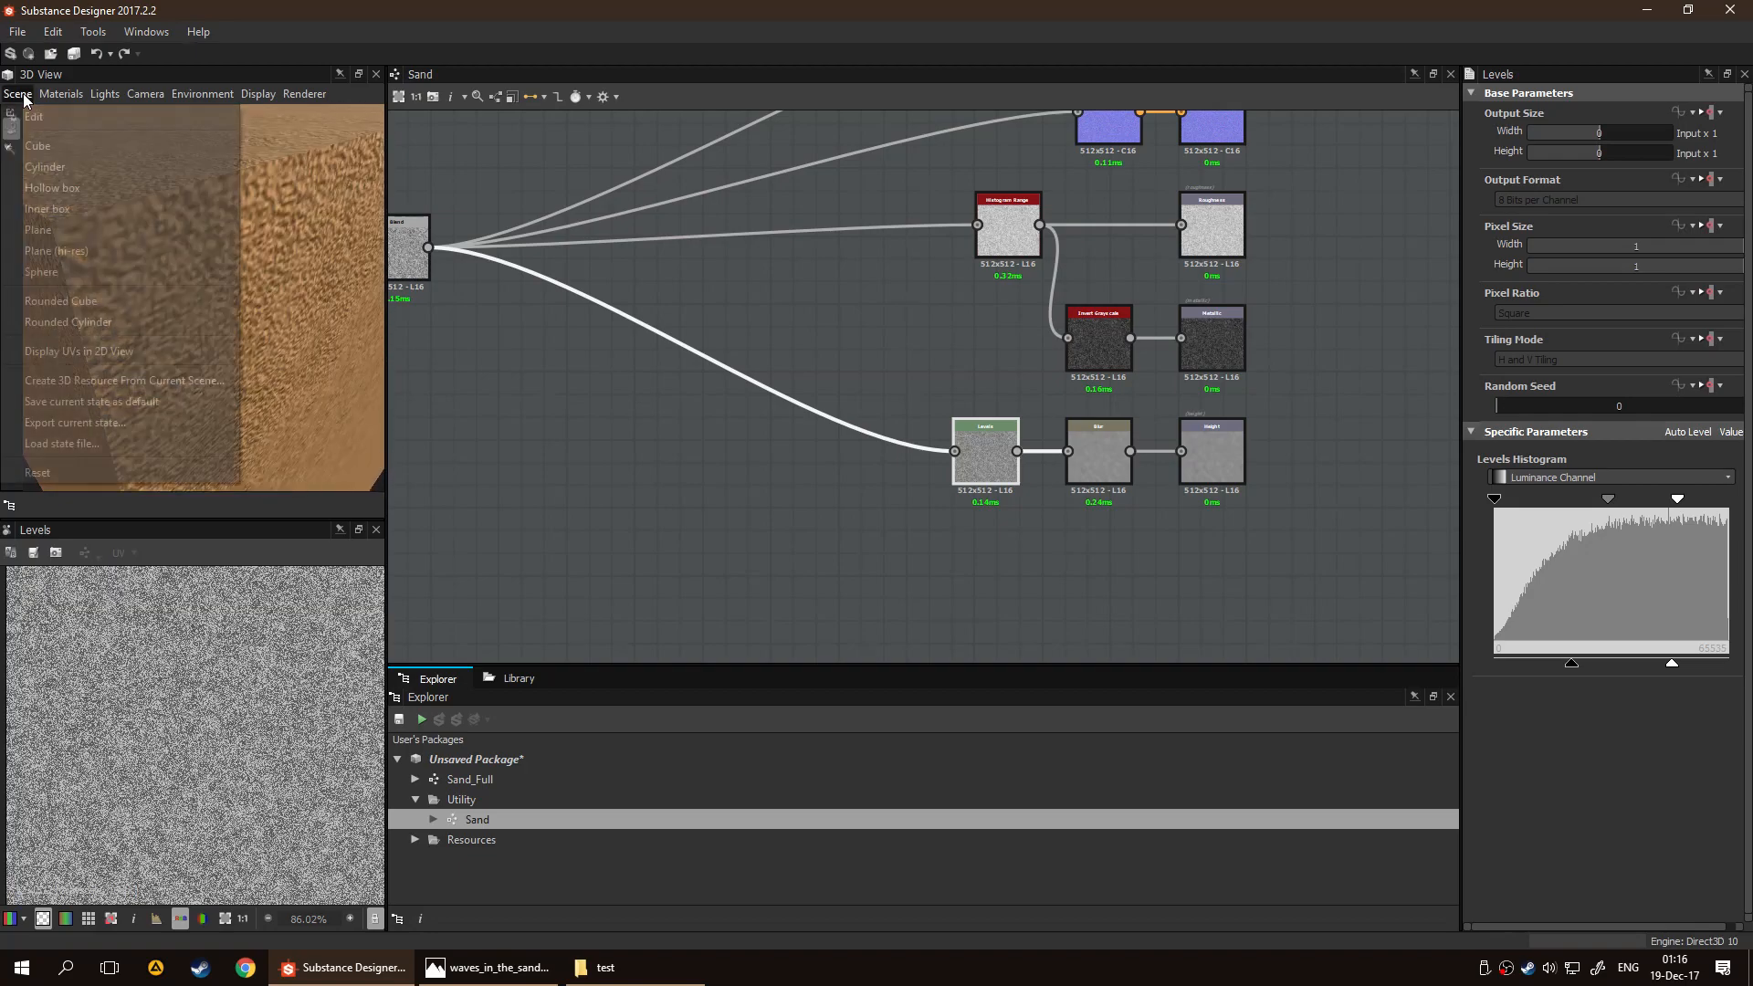
pyautogui.click(101, 232)
pyautogui.moveTo(244, 343)
pyautogui.mouseDown()
pyautogui.moveTo(241, 394)
pyautogui.moveTo(246, 321)
pyautogui.mouseUp()
pyautogui.click(869, 508)
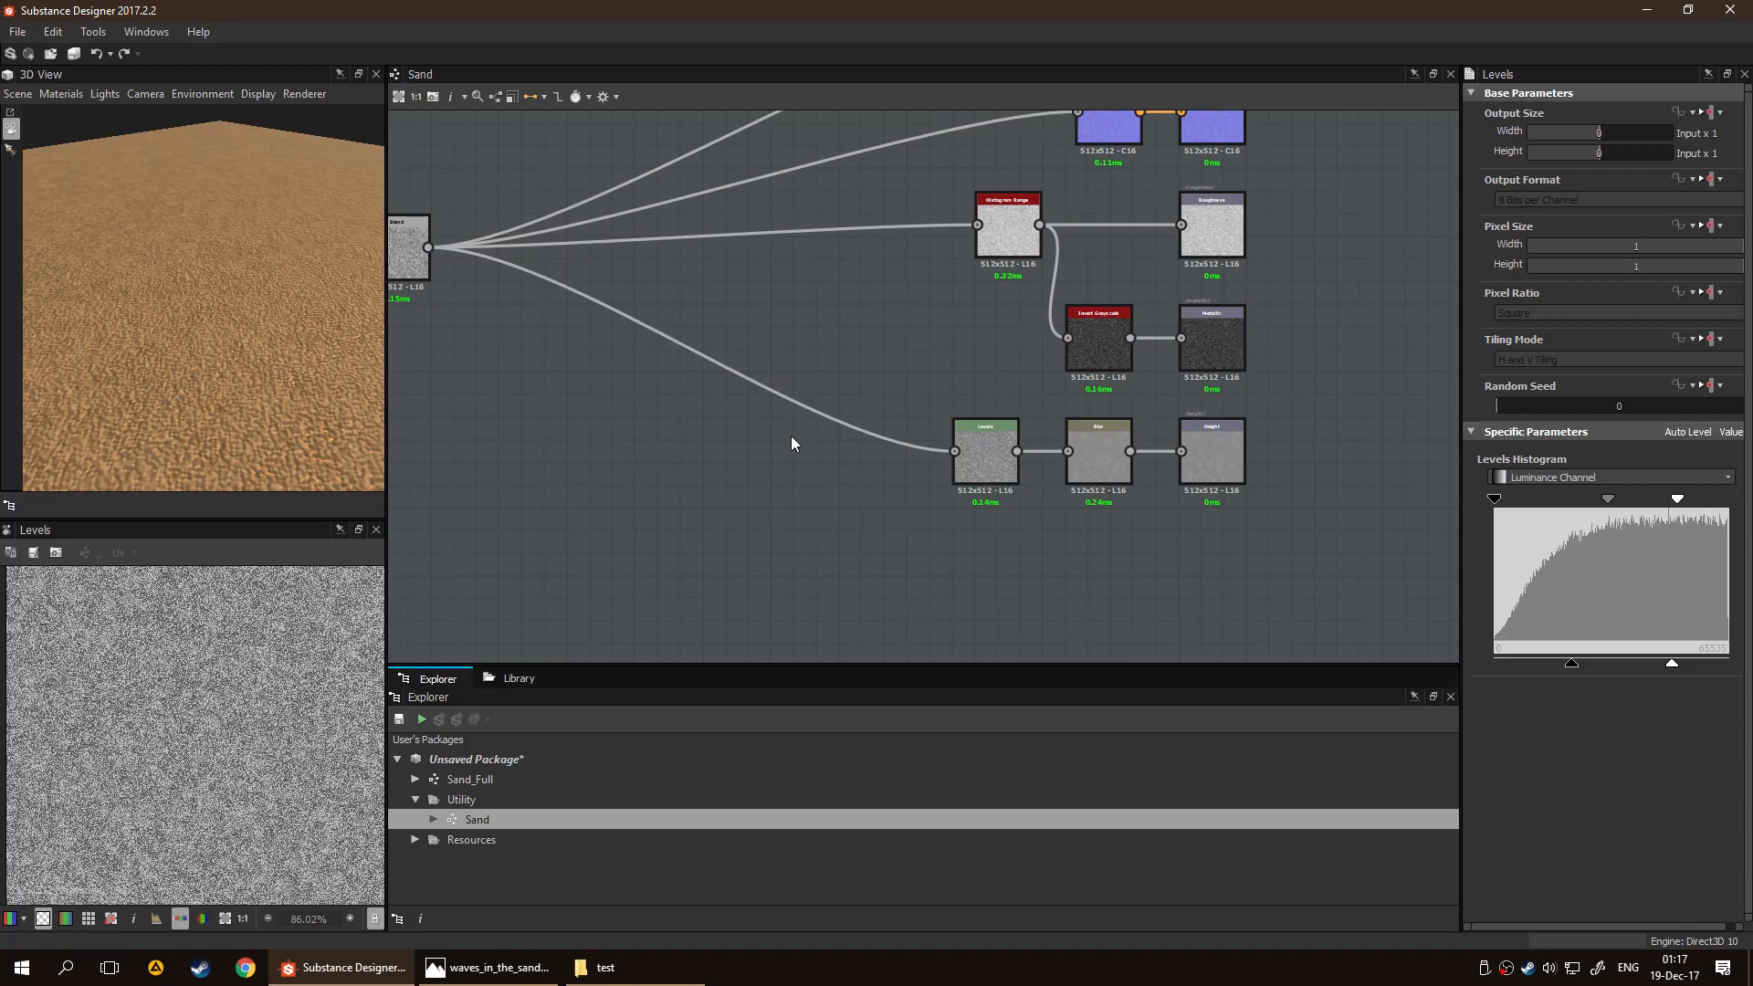
pyautogui.scroll(-3, 758, 470)
pyautogui.moveTo(648, 527); pyautogui.dragTo(772, 526, button='middle')
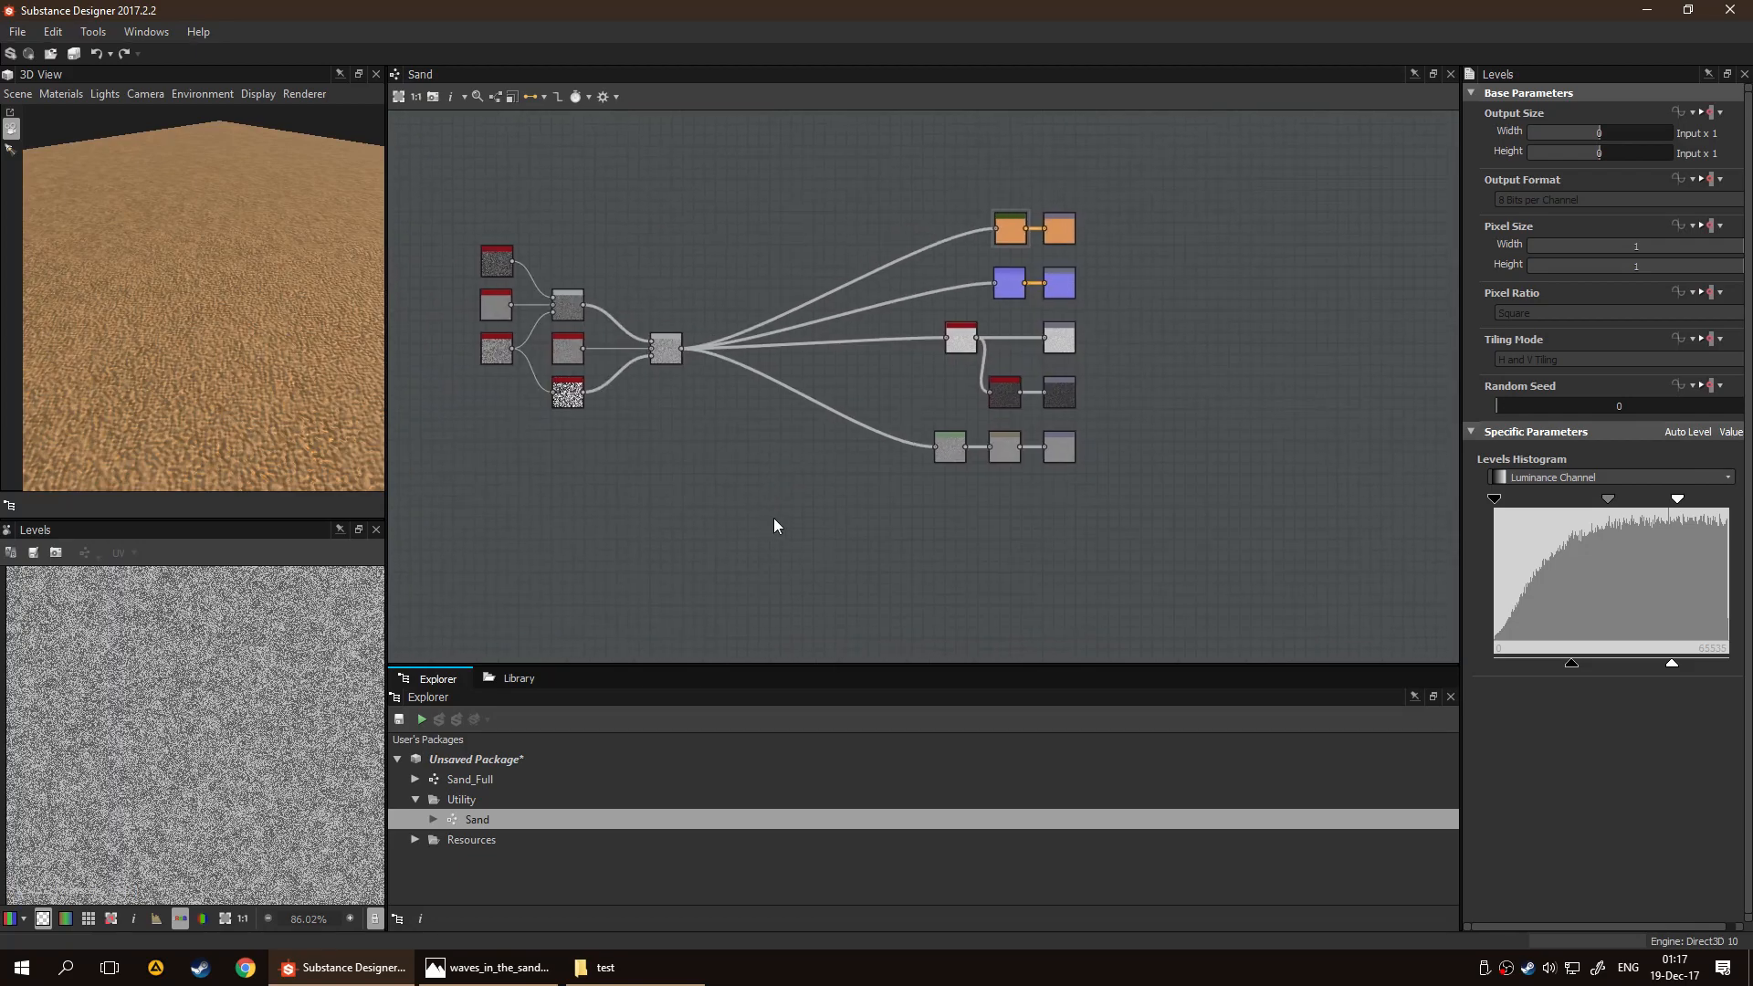
pyautogui.moveTo(342, 487); pyautogui.dragTo(281, 380)
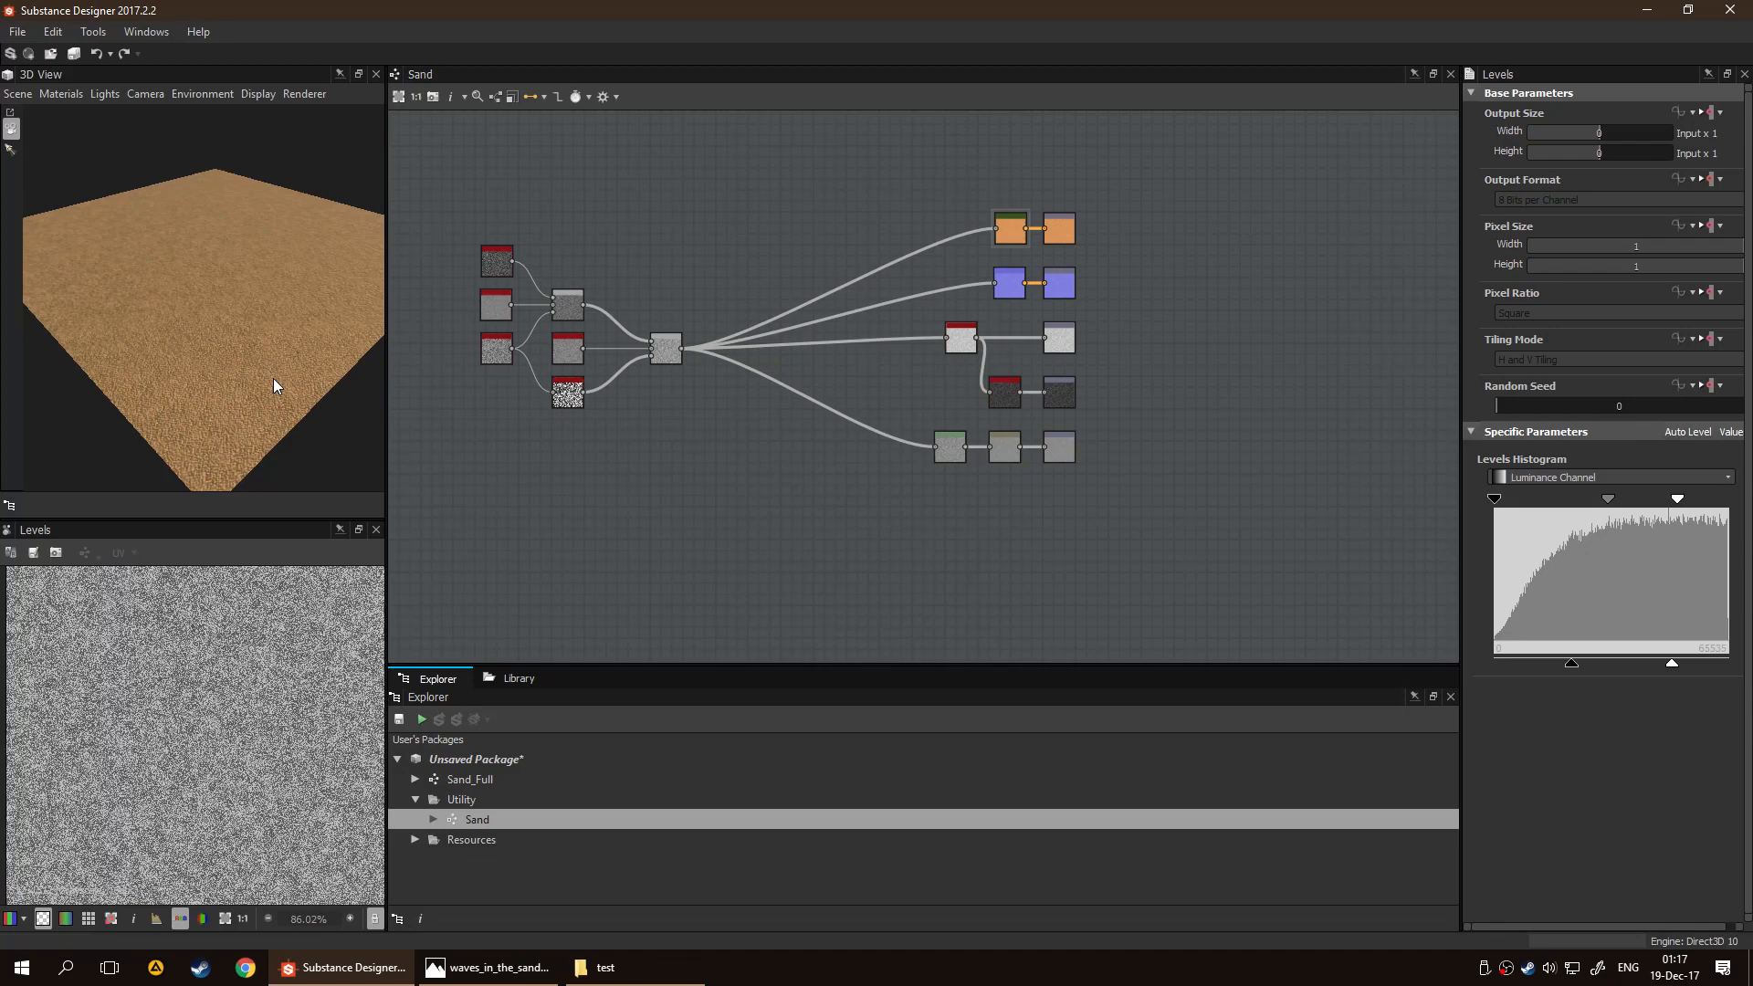
# Open the Sand_Full graph and place the Sand graph in it as a node in front of the output nodes
pyautogui.doubleClick(513, 780)
pyautogui.scroll(-4, 757, 526)
pyautogui.moveTo(767, 526); pyautogui.dragTo(1012, 495, button='middle')
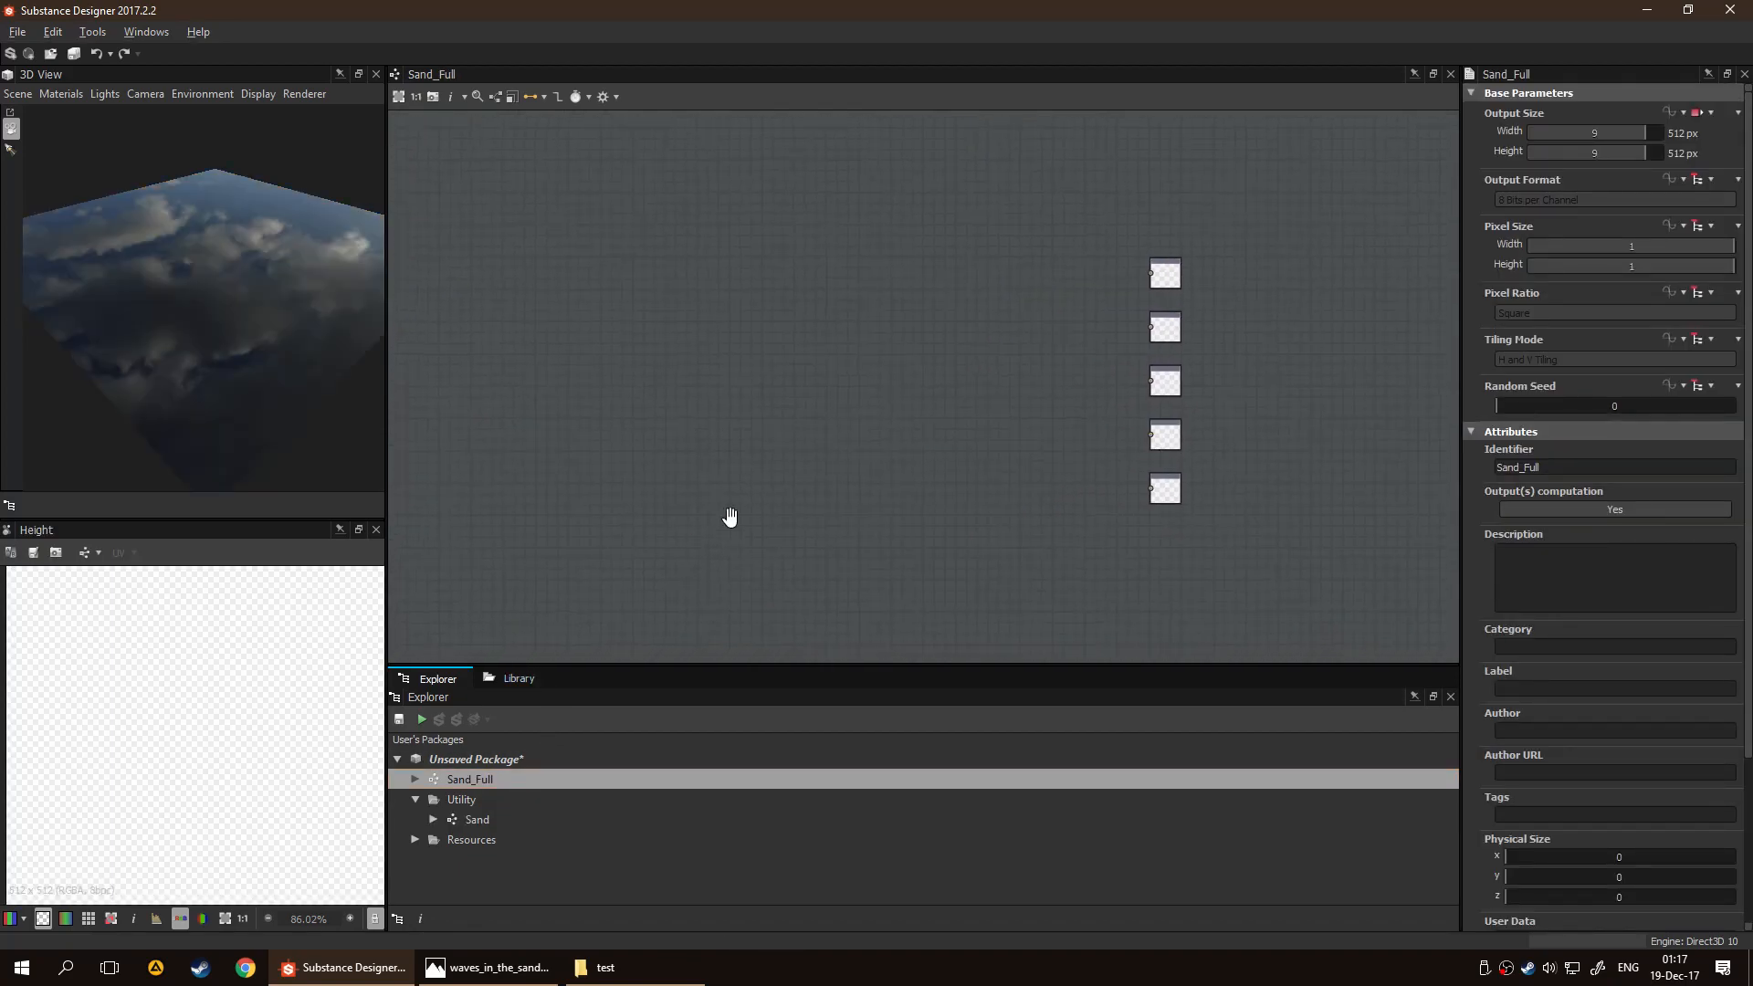
pyautogui.moveTo(714, 530); pyautogui.dragTo(786, 476, button='middle')
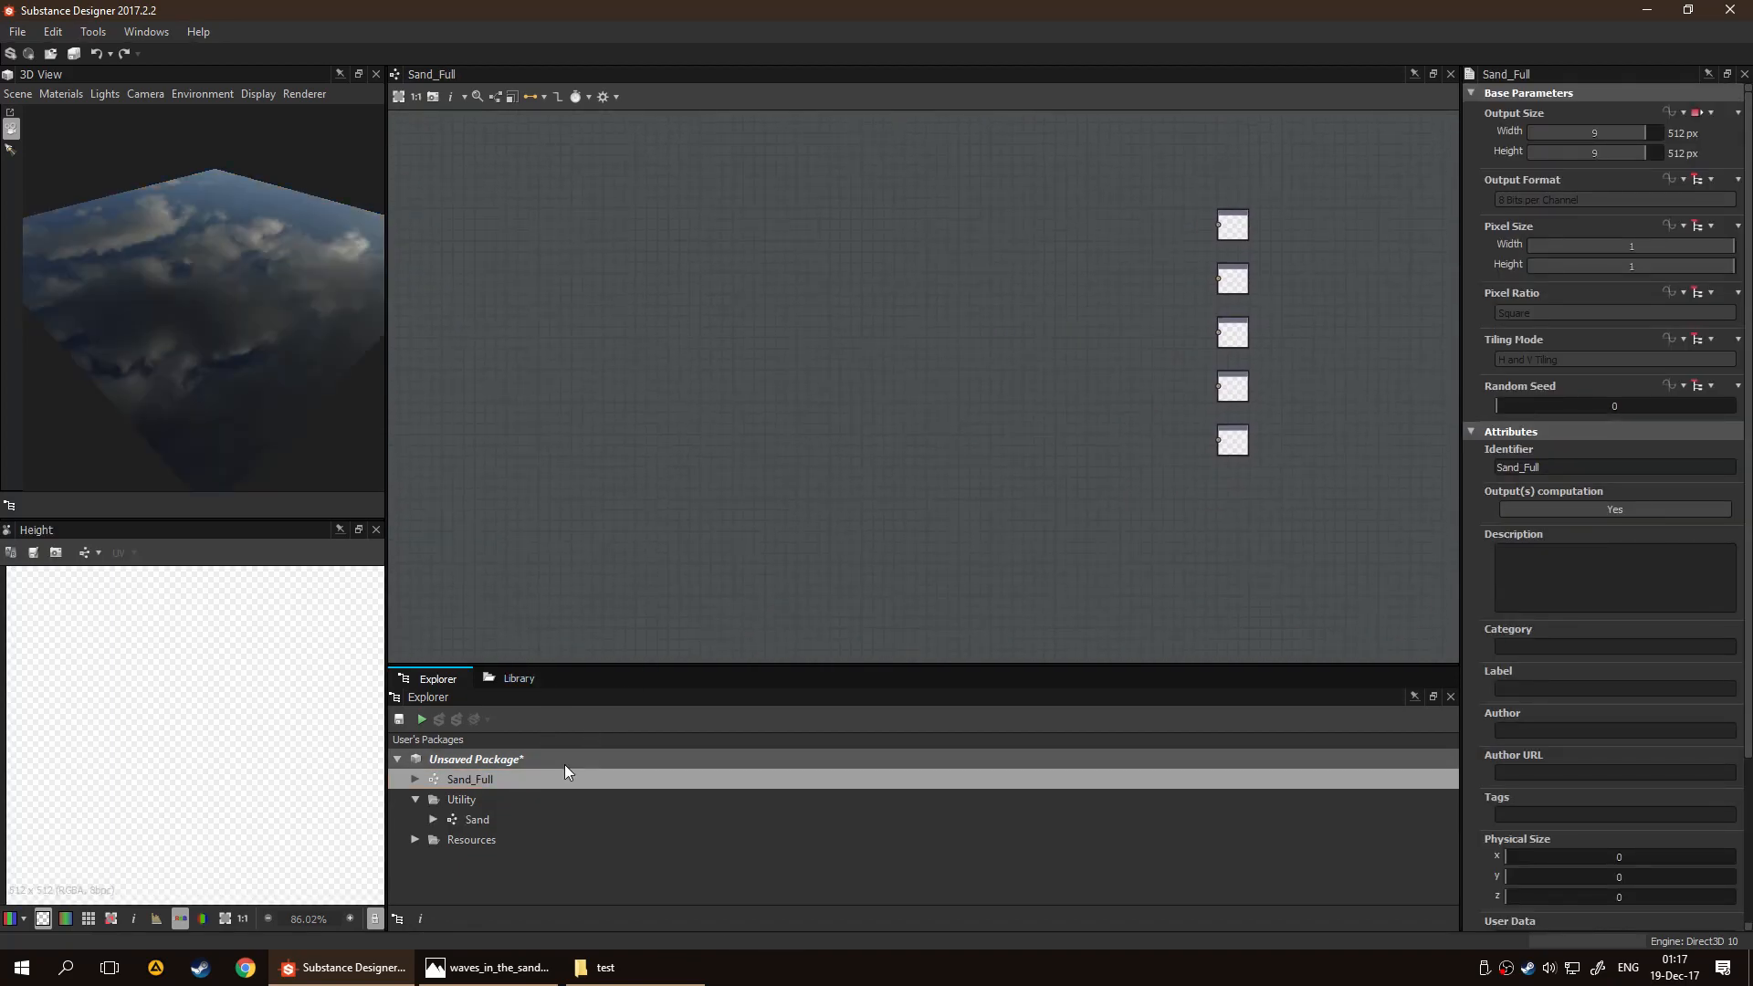
pyautogui.click(504, 820)
pyautogui.moveTo(484, 825); pyautogui.dragTo(582, 331)
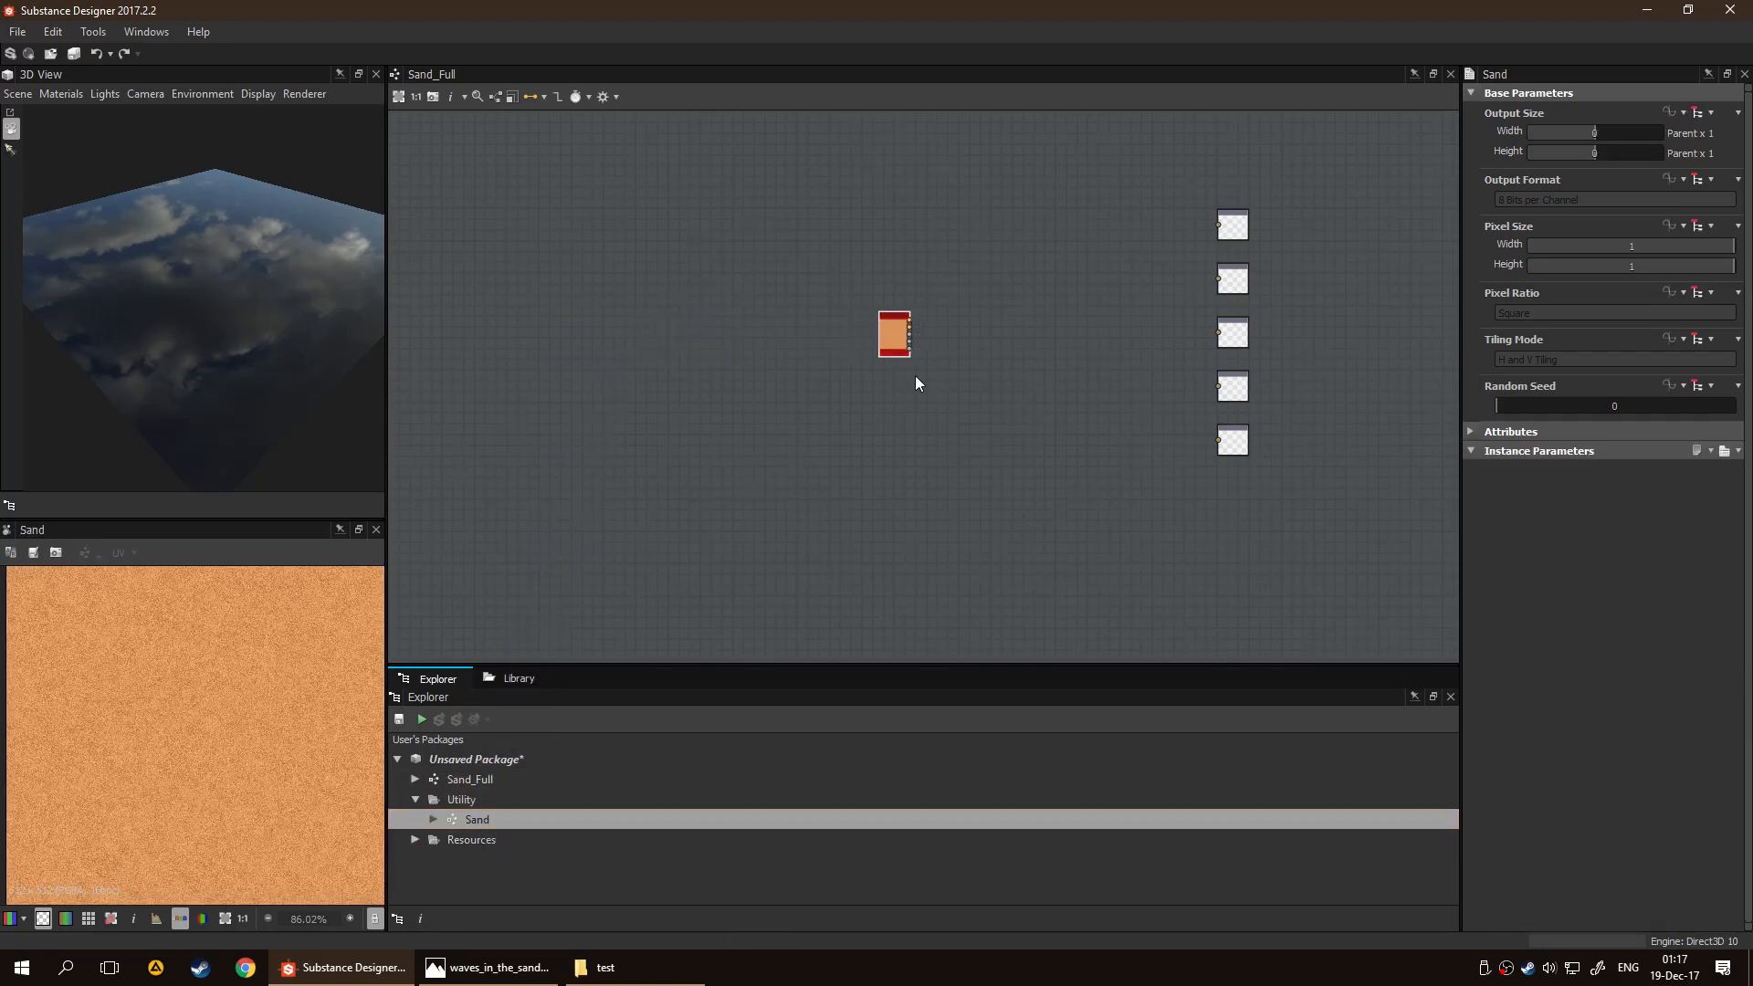
pyautogui.scroll(2, 1014, 366)
pyautogui.moveTo(1082, 361); pyautogui.dragTo(823, 444, button='middle')
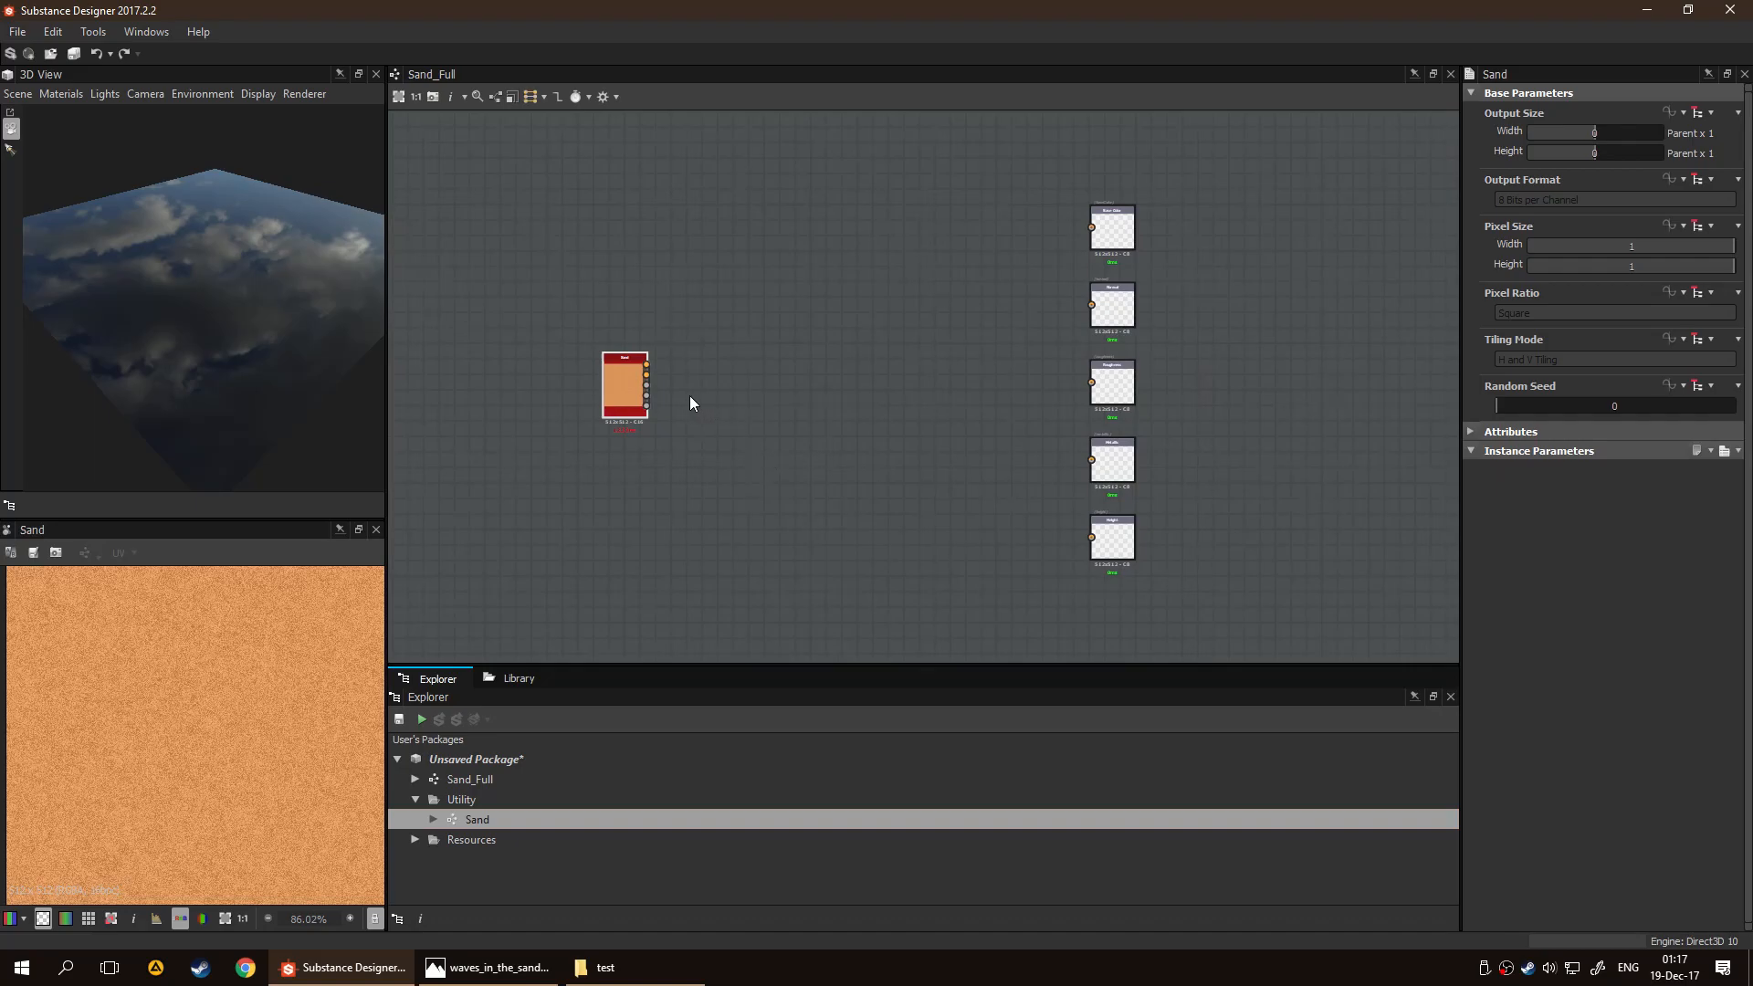
# Connect the Sand node's five outputs to the matching base color, normal, roughness, metallic and height output nodes
pyautogui.keyDown('shift'); pyautogui.moveTo(650, 375); pyautogui.dragTo(1107, 228); pyautogui.keyUp('shift')
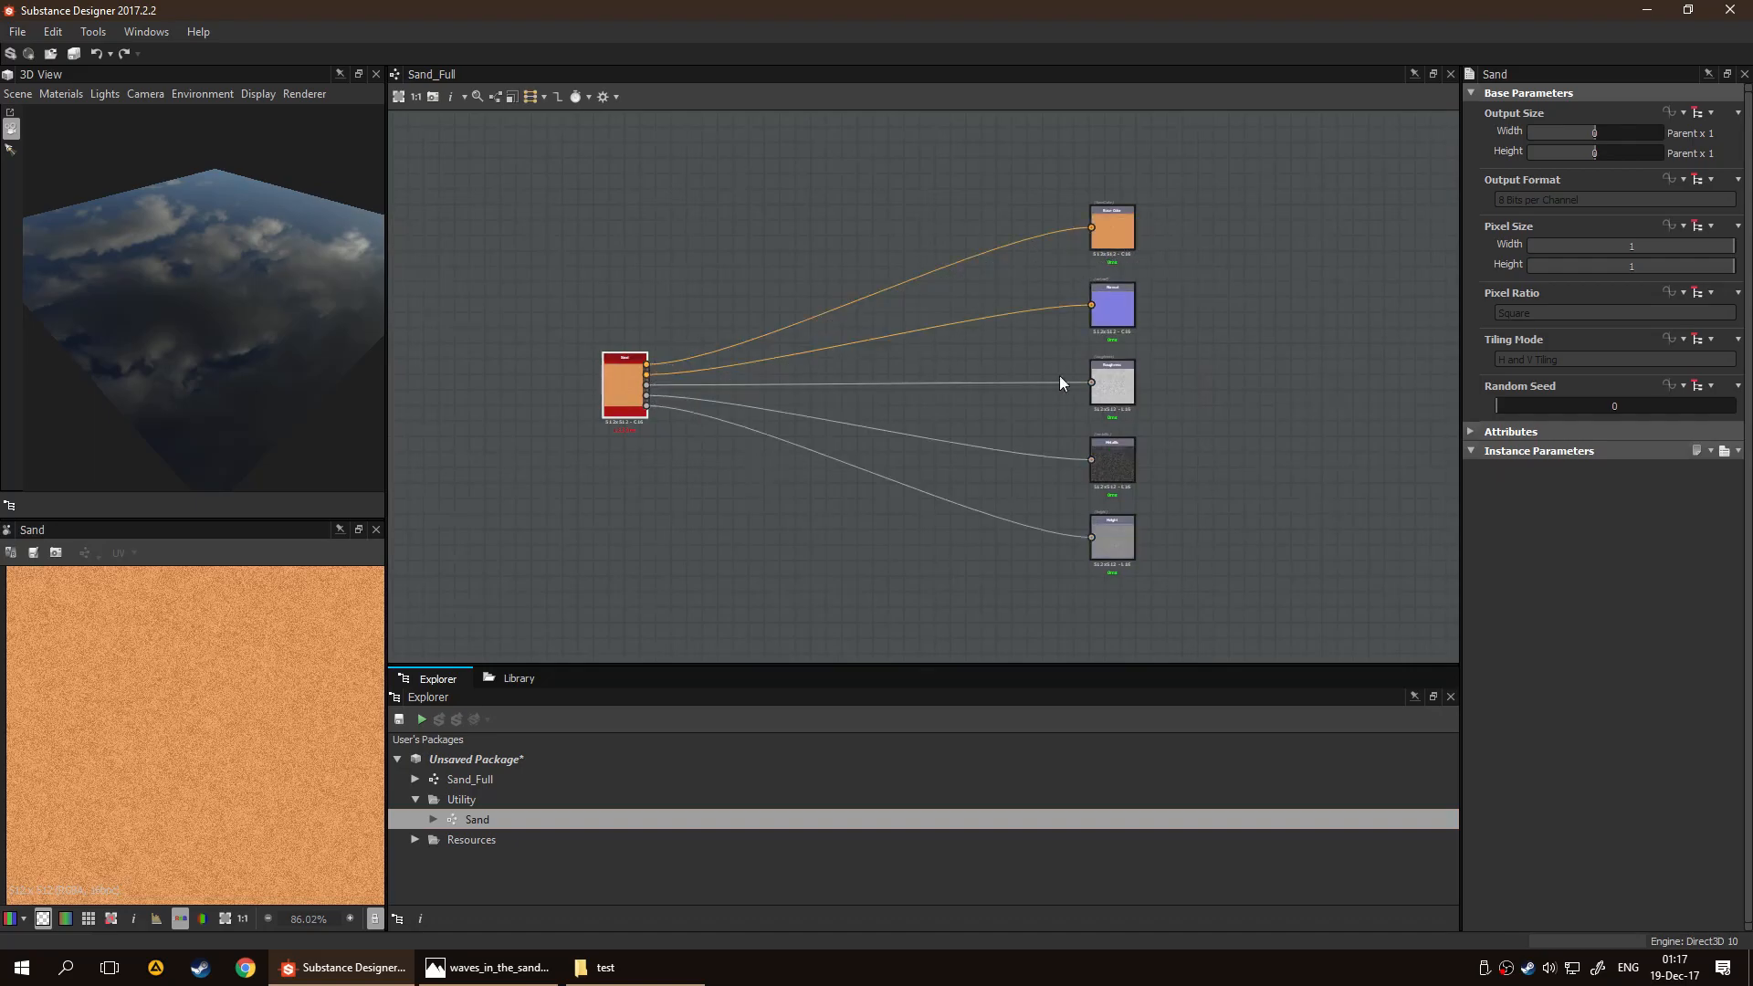
pyautogui.scroll(-3, 218, 389)
pyautogui.scroll(1, 242, 362)
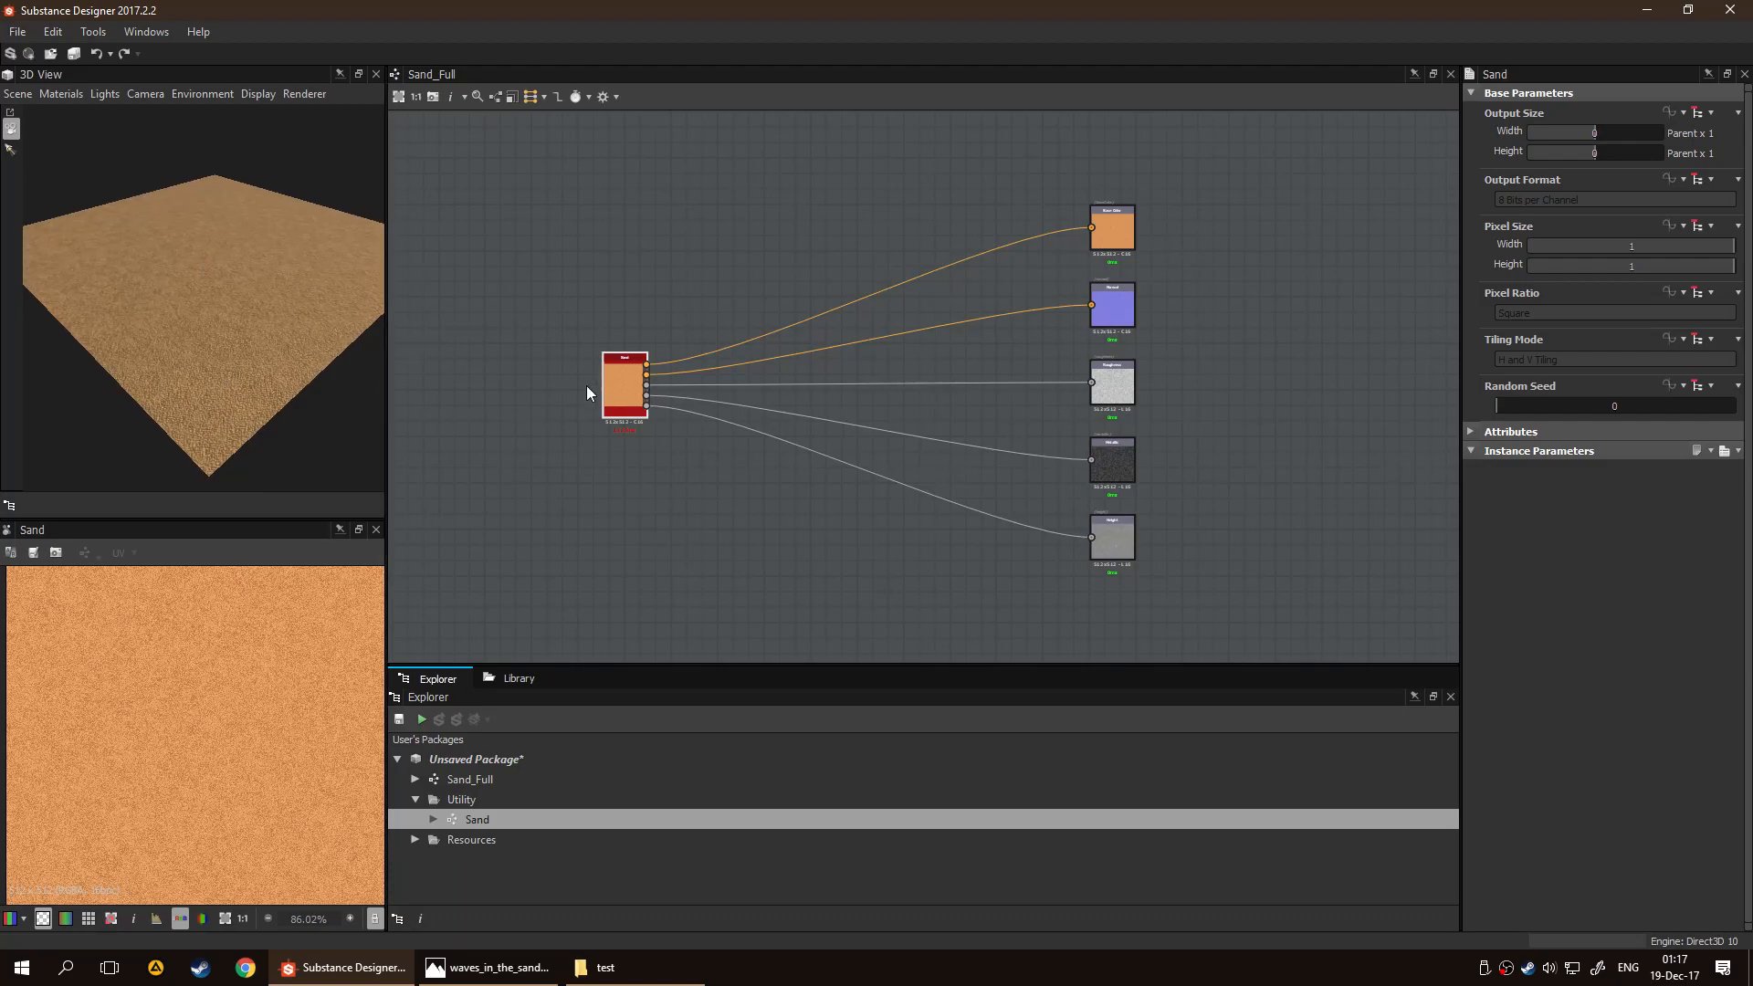
# Inspect the Sand node's size and computation time in the Sand_Full graph
pyautogui.scroll(5, 560, 501)
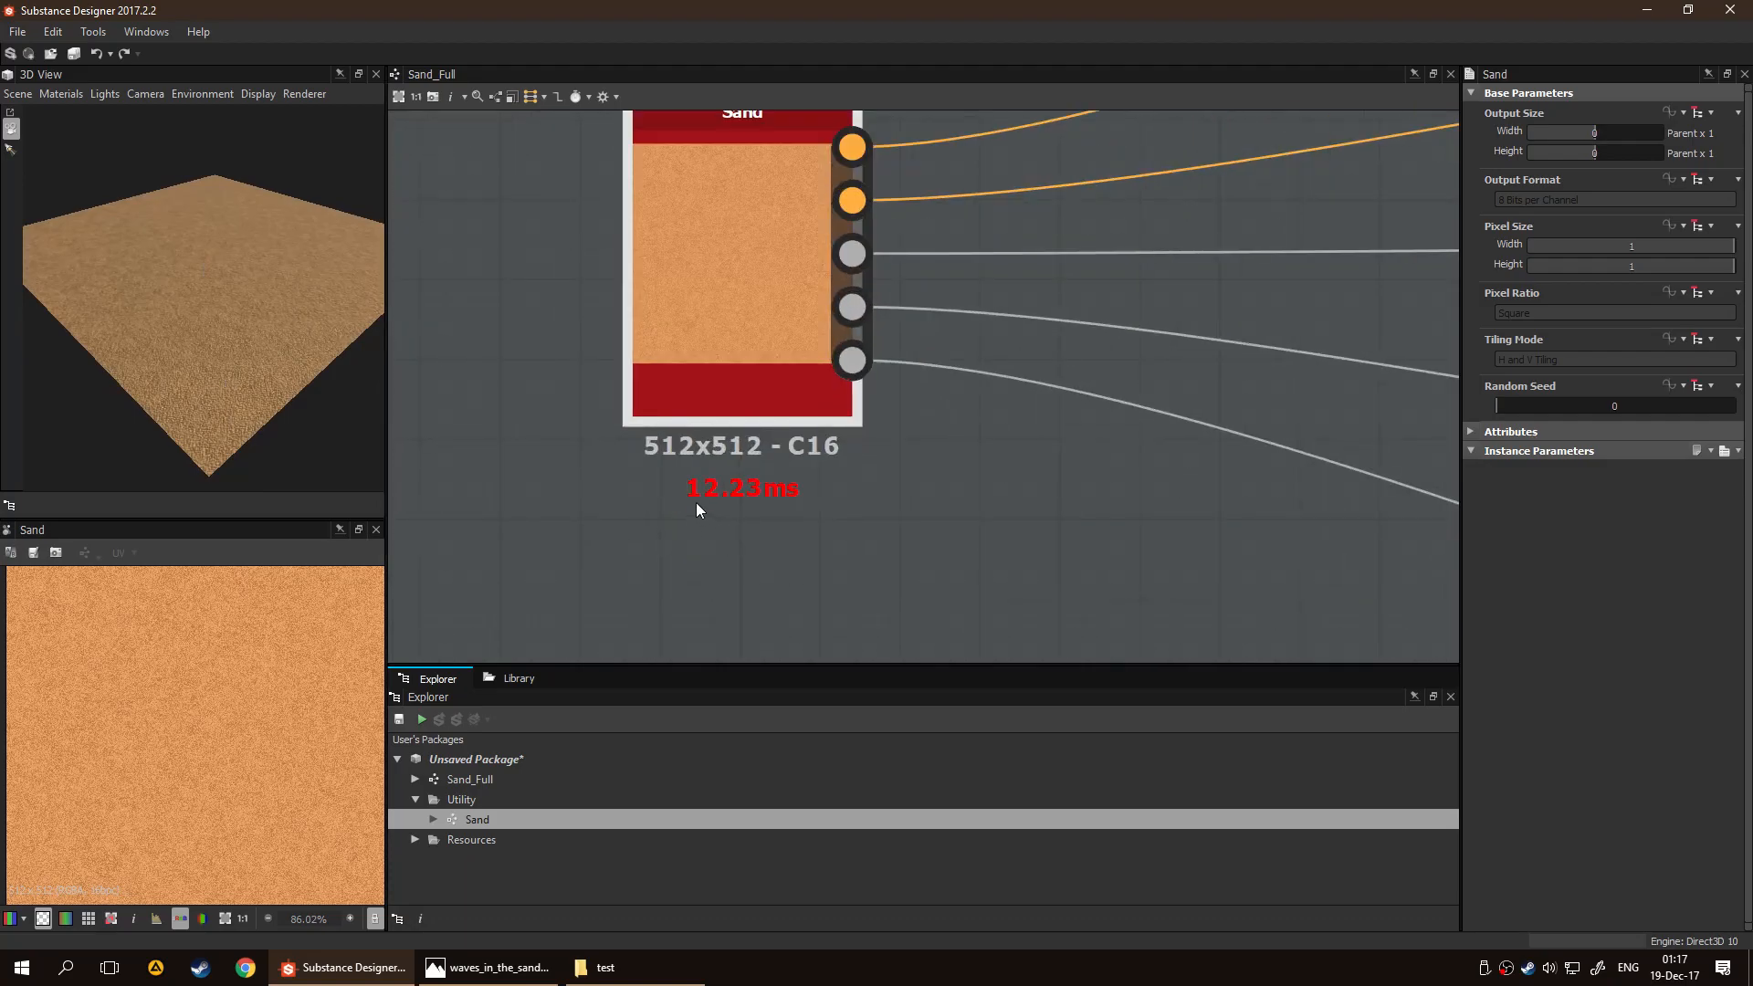
pyautogui.scroll(-5, 696, 501)
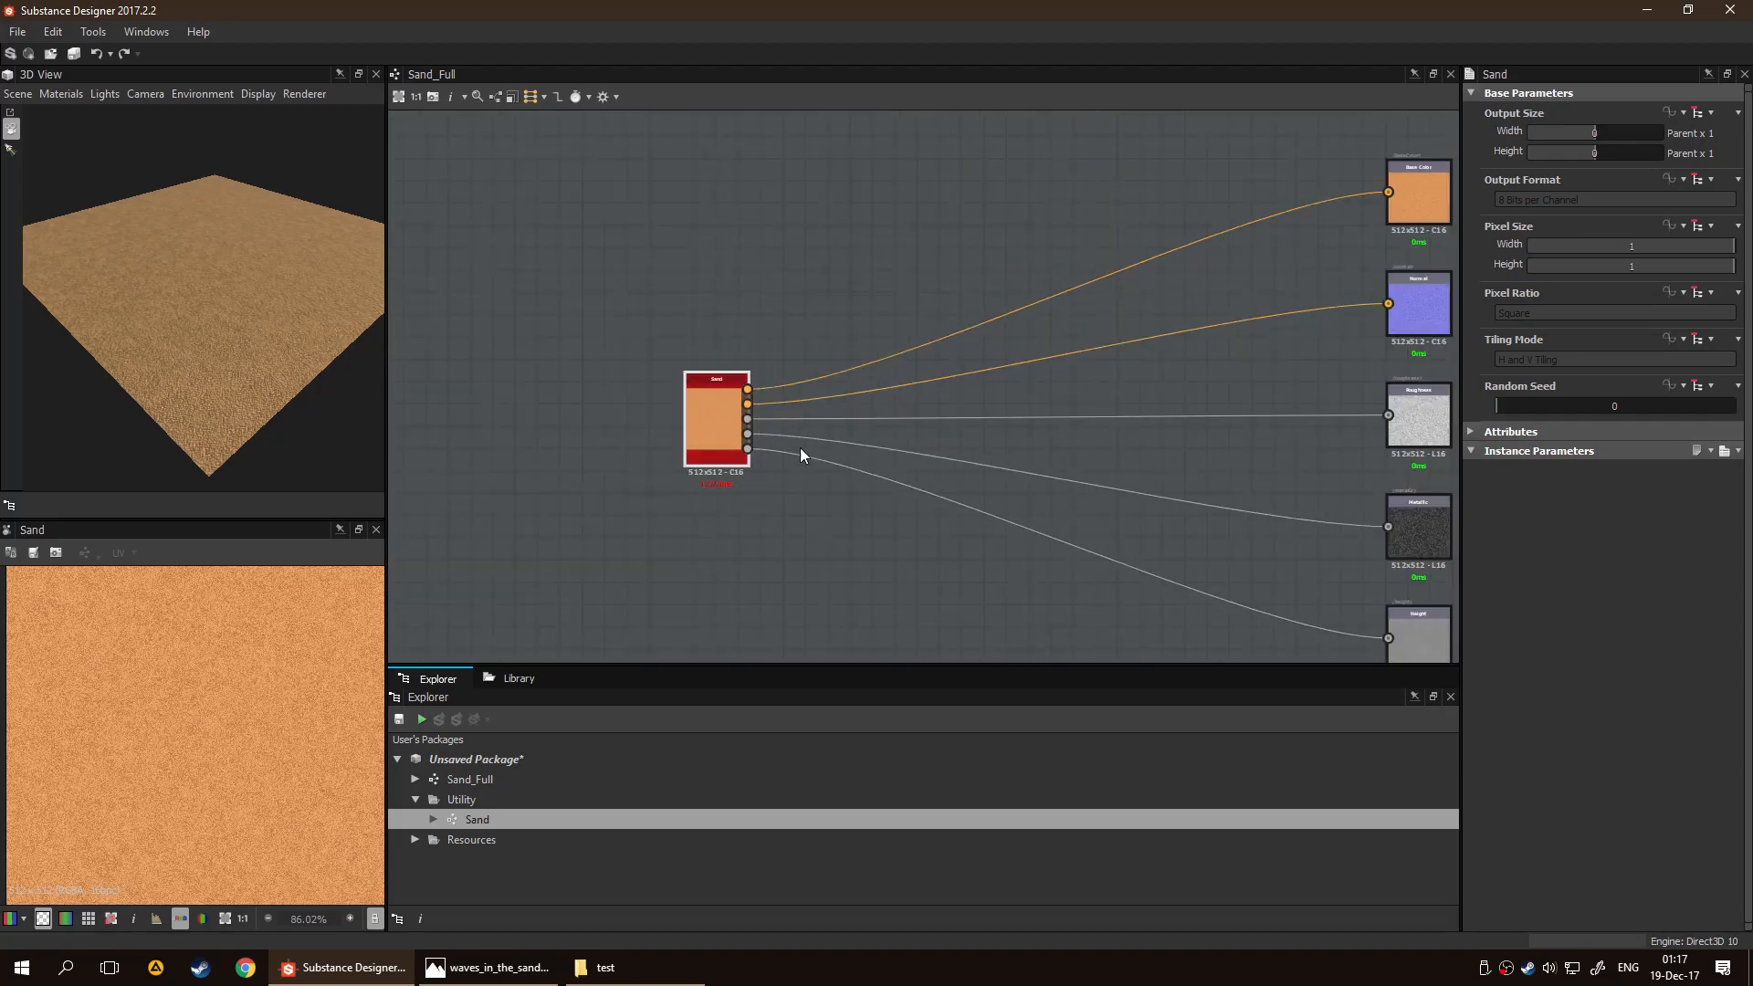
pyautogui.scroll(-3, 884, 546)
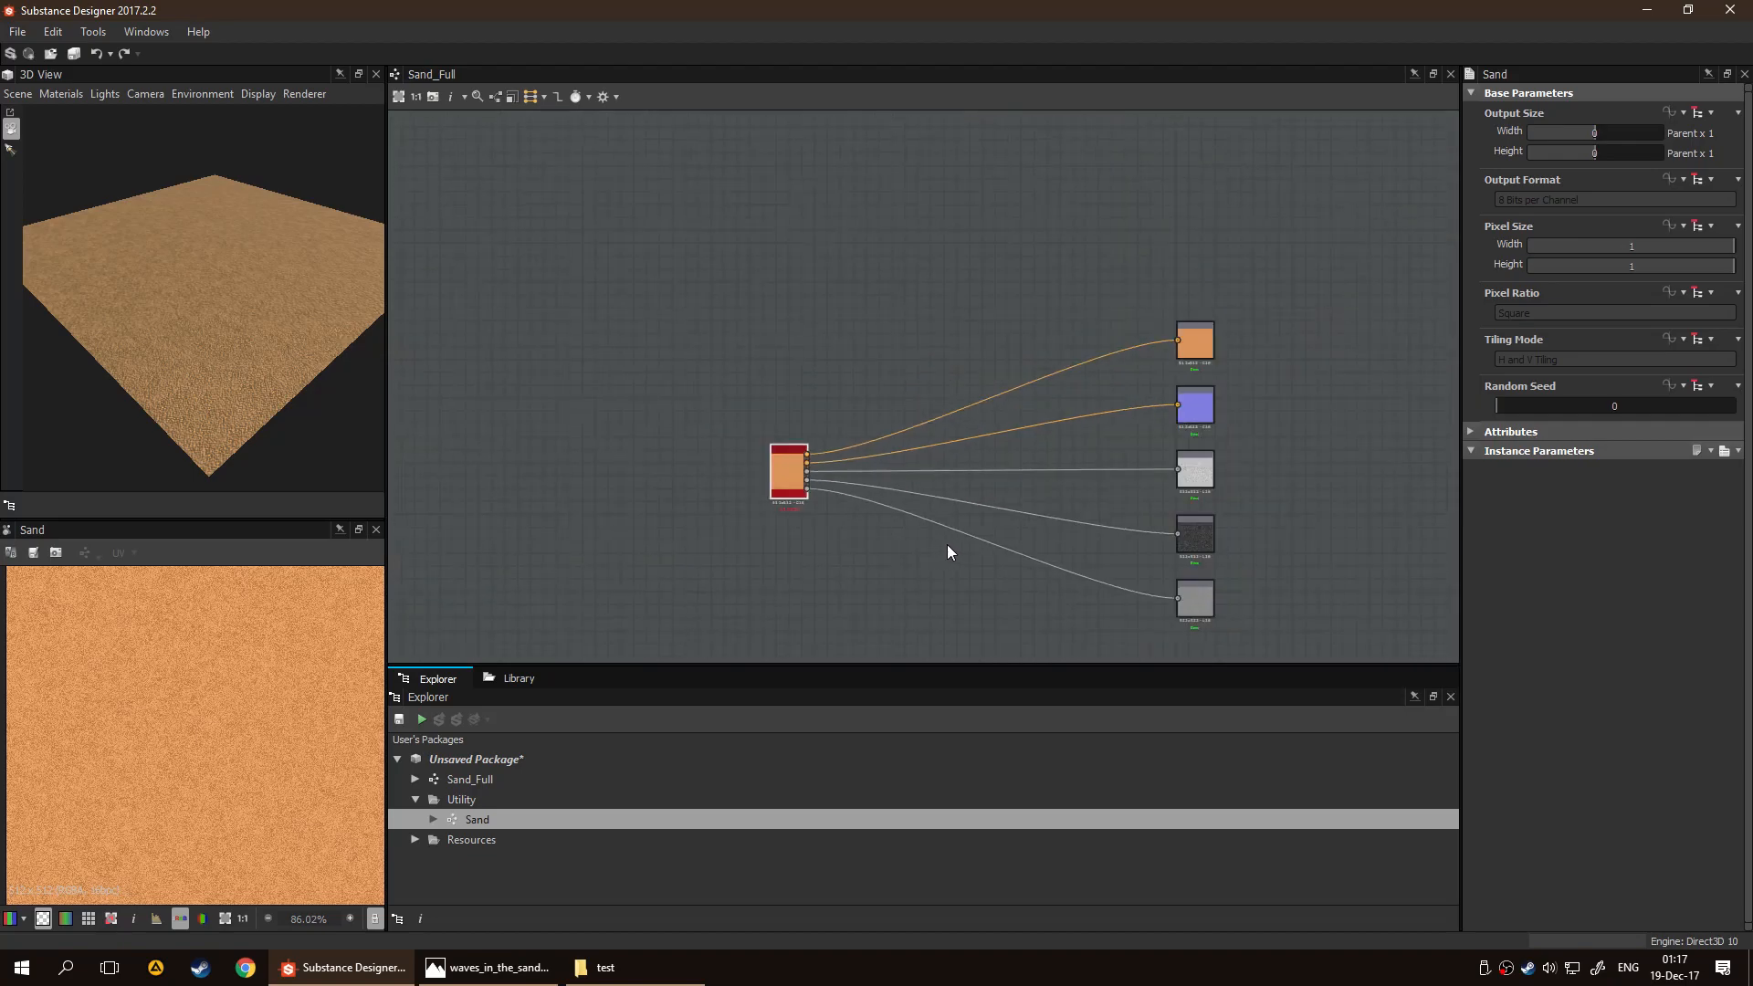
pyautogui.moveTo(944, 544); pyautogui.dragTo(852, 442, button='middle')
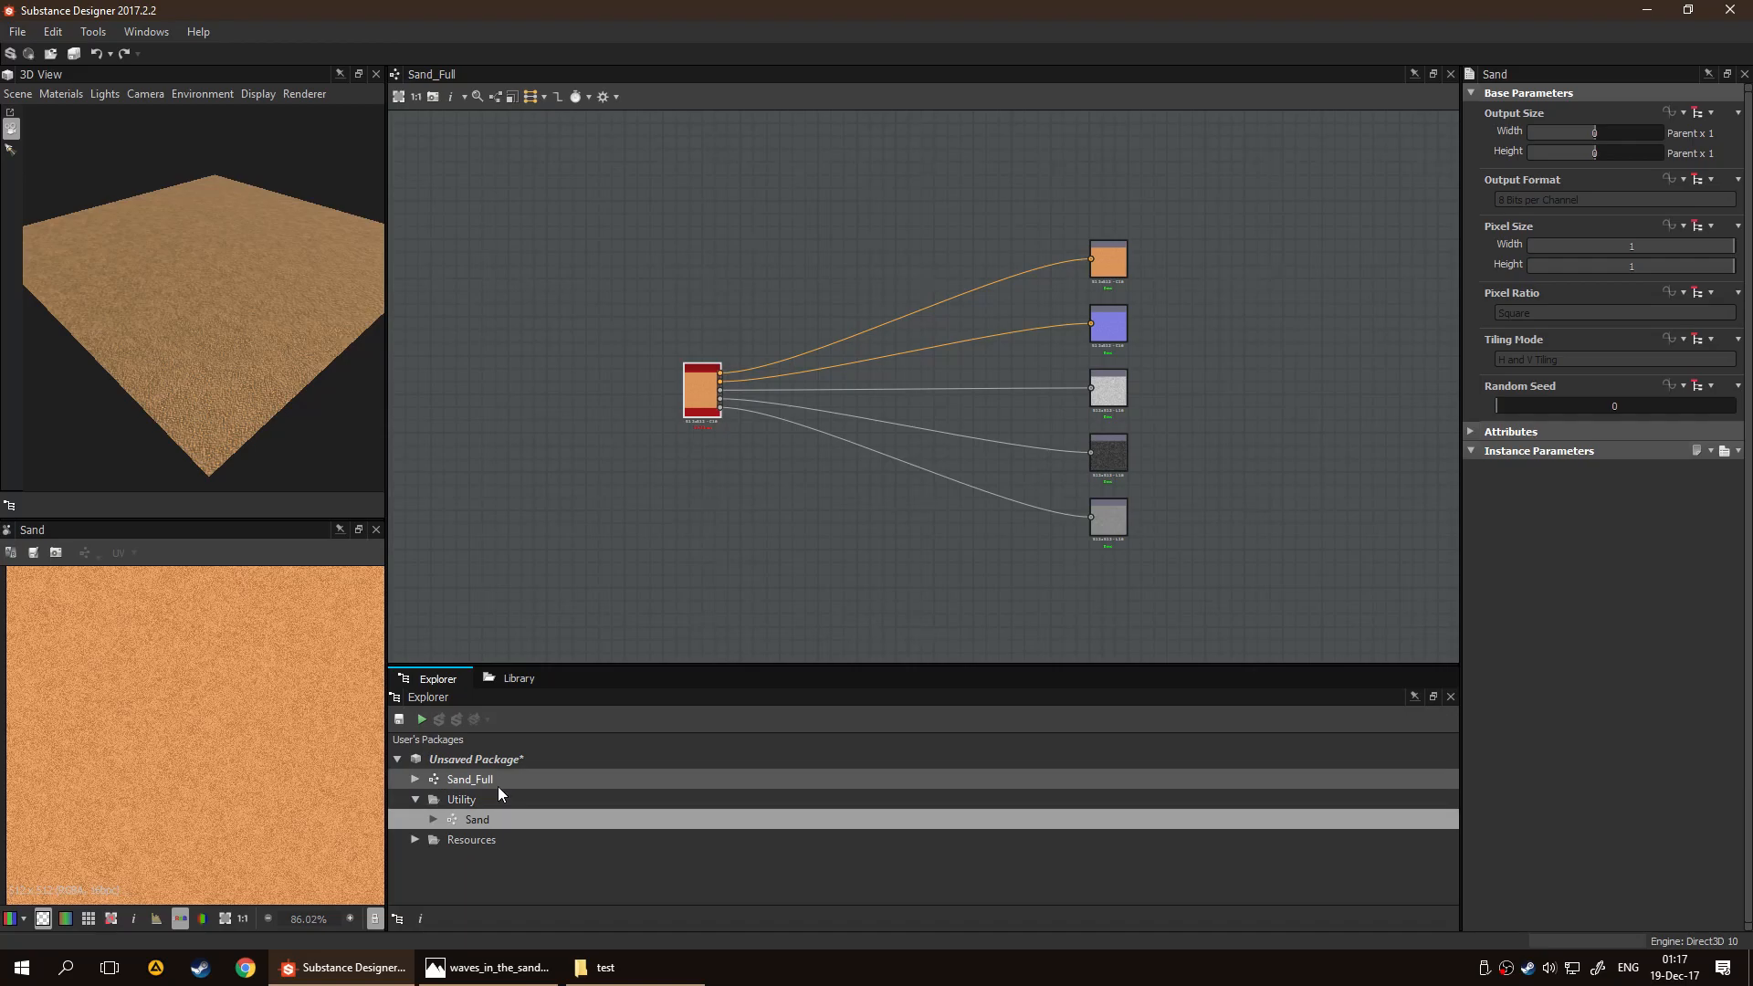
# Open the Sand graph and briefly try right-angled node links before restoring the curved ones
pyautogui.doubleClick(501, 819)
pyautogui.scroll(-4, 952, 519)
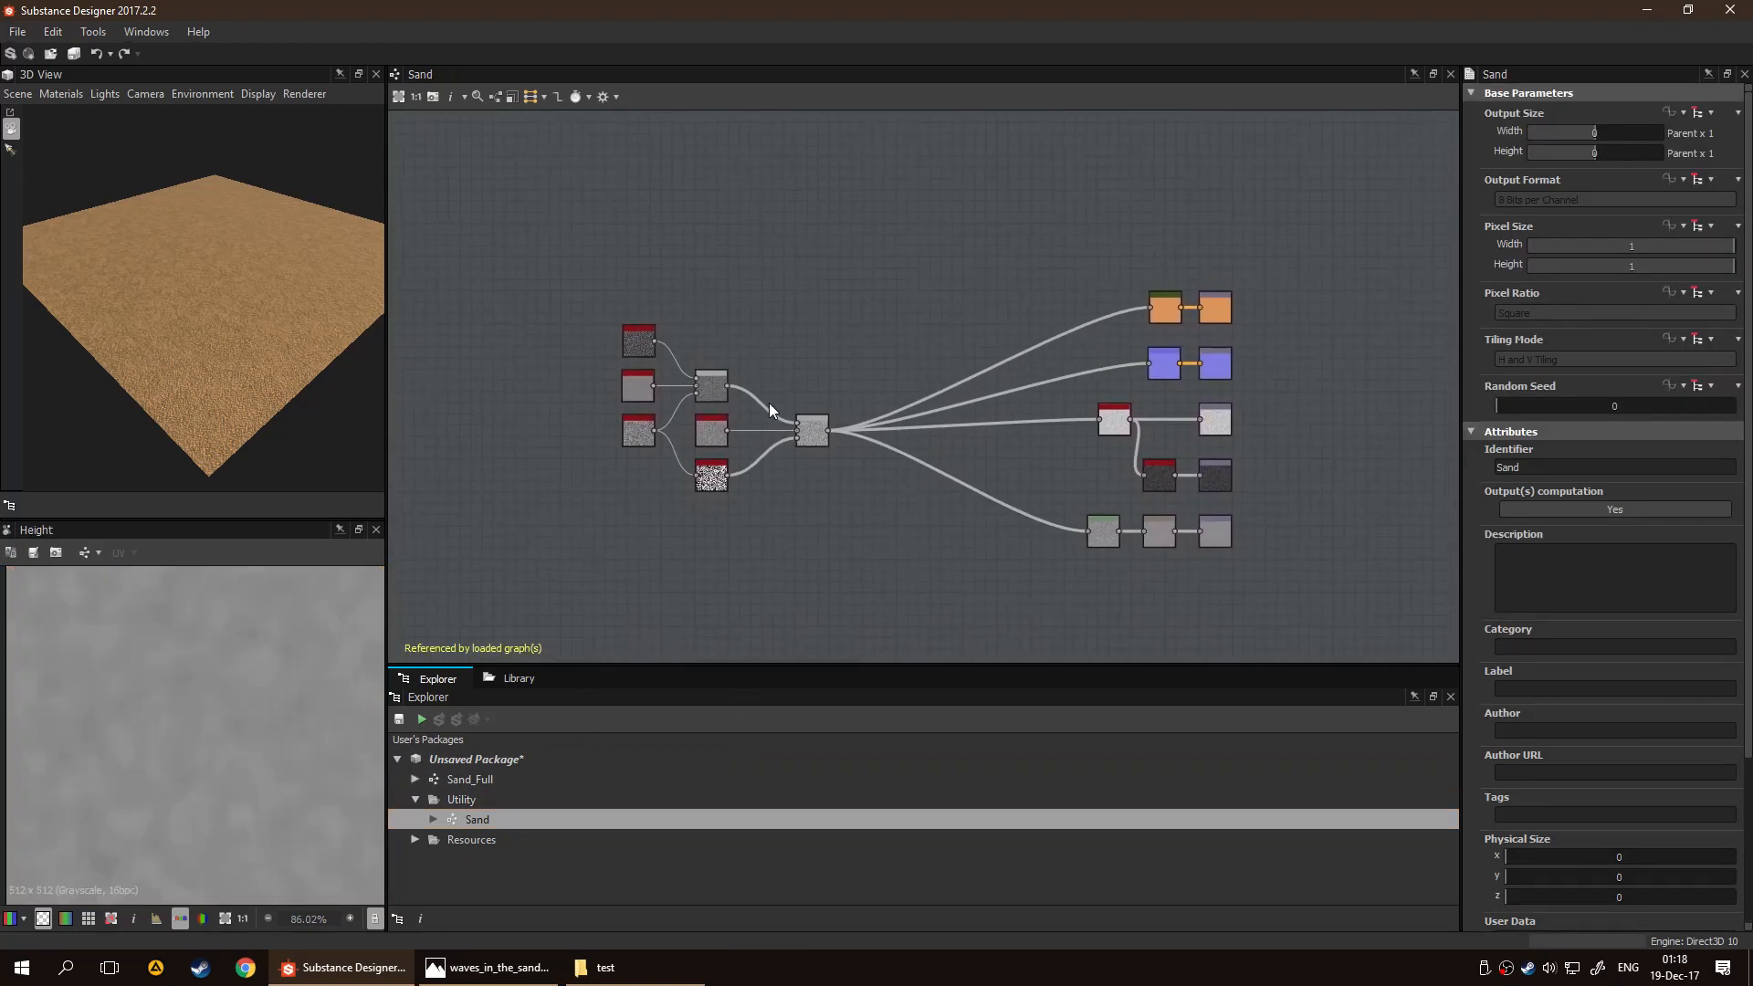
pyautogui.click(558, 97)
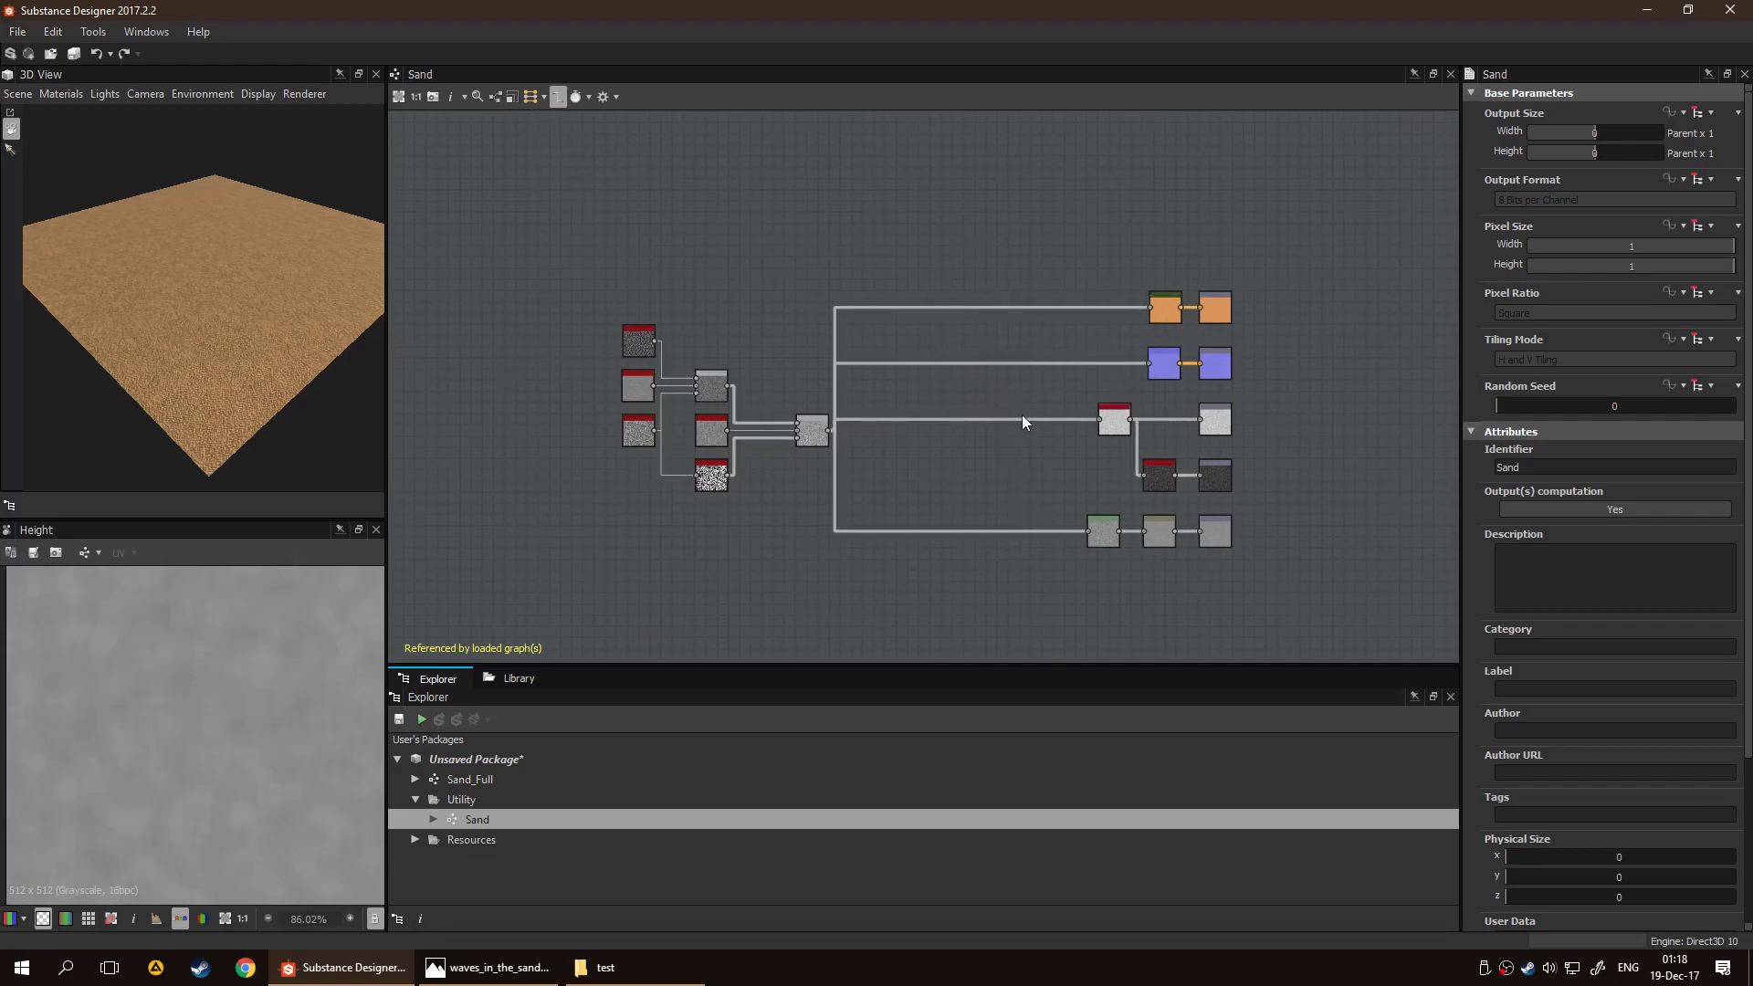
pyautogui.click(558, 96)
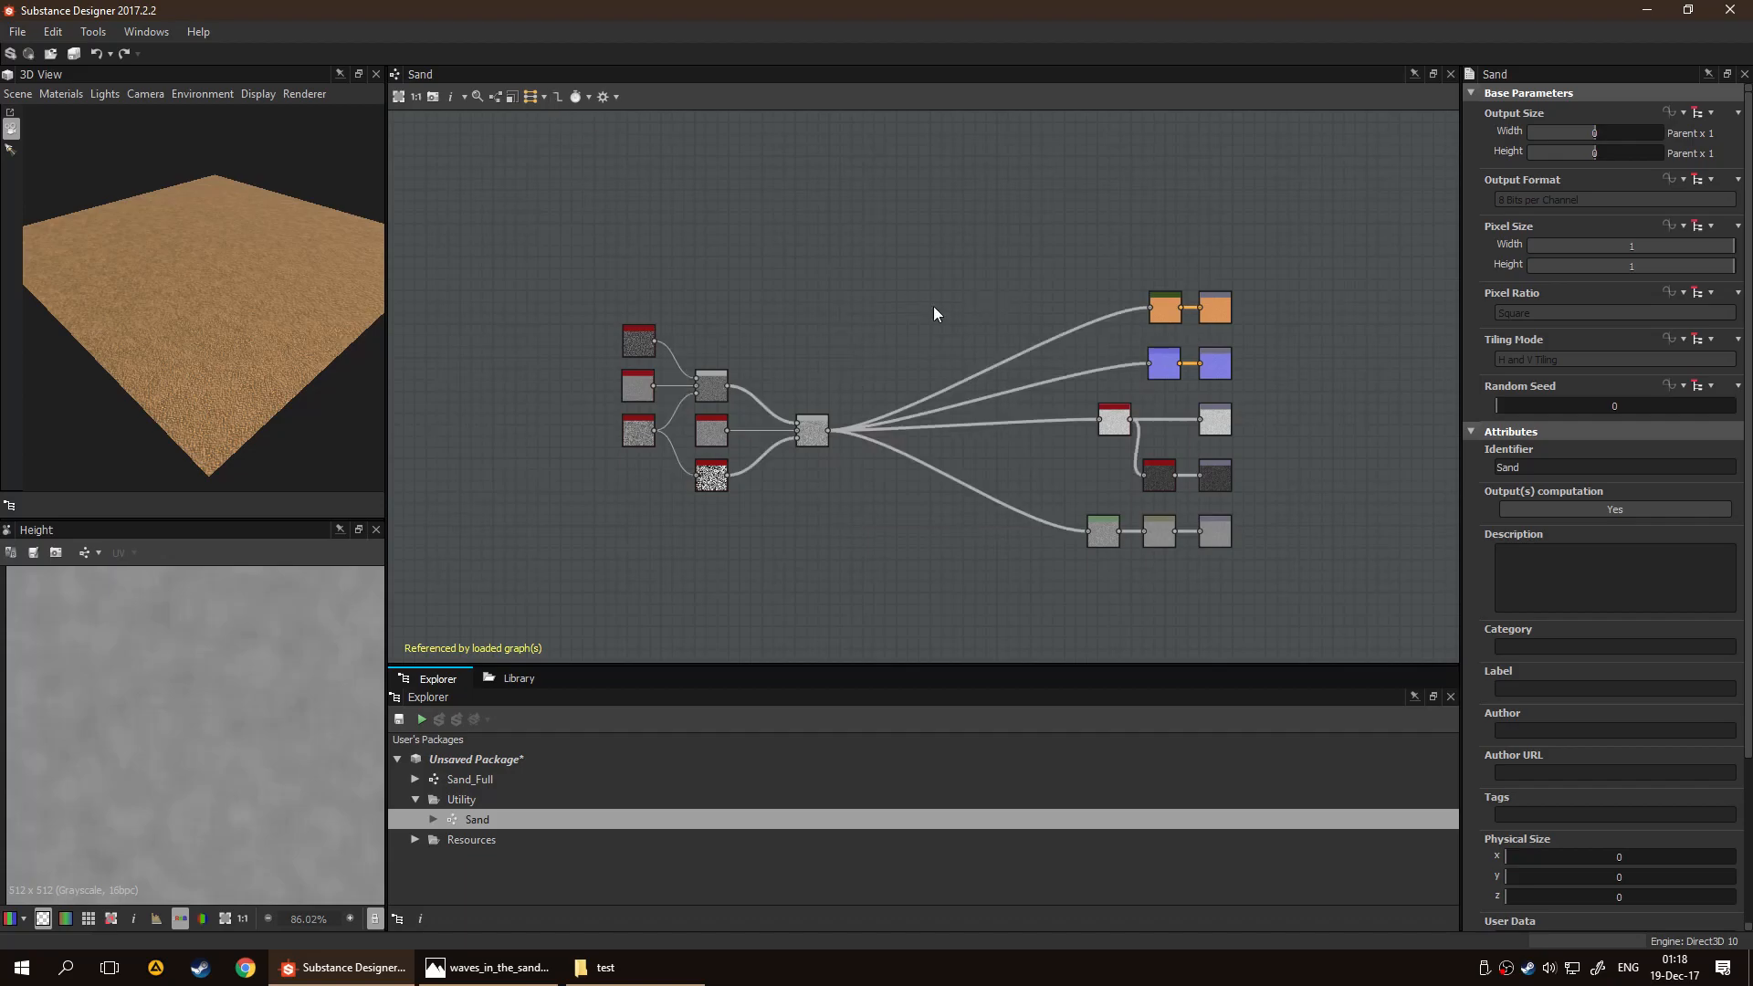
# Add a frame around the seven noise, Histogram Select and Blend nodes at the start of the Sand graph
pyautogui.scroll(3, 890, 297)
pyautogui.moveTo(735, 325); pyautogui.dragTo(1044, 300, button='middle')
pyautogui.moveTo(784, 297); pyautogui.dragTo(1068, 285, button='middle')
pyautogui.scroll(-3, 942, 288)
pyautogui.scroll(2, 833, 256)
pyautogui.moveTo(630, 236); pyautogui.dragTo(1041, 568)
pyautogui.rightClick(900, 303)
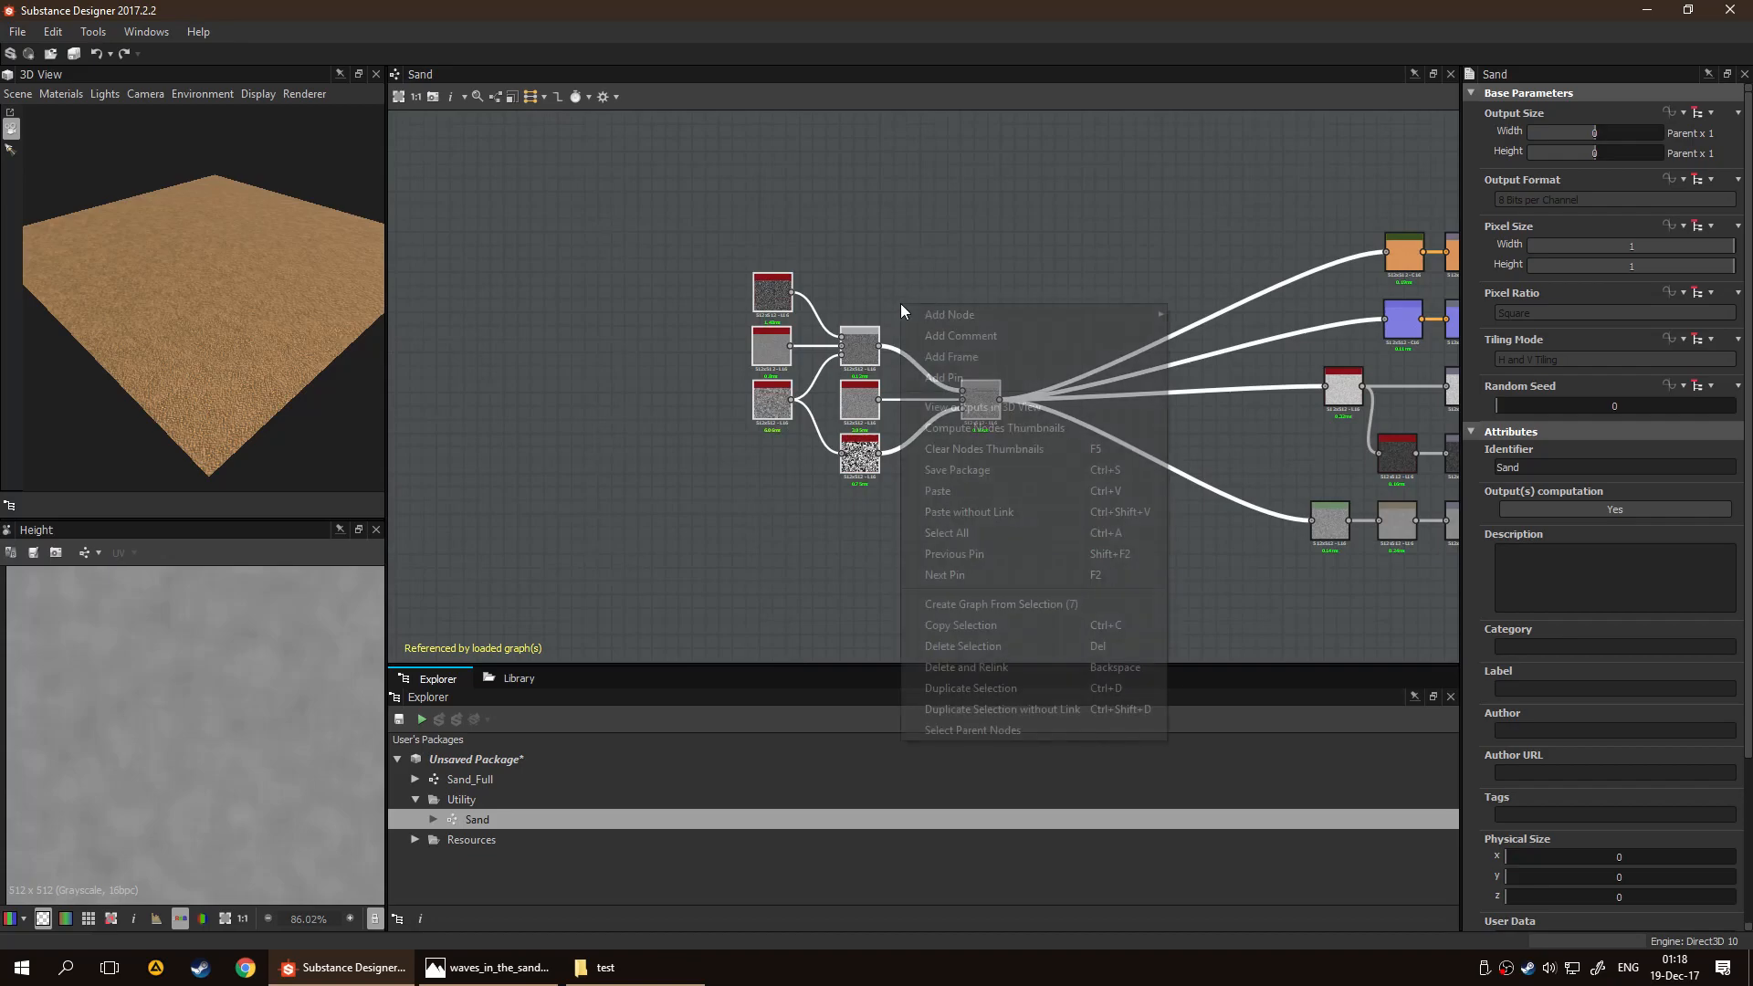
pyautogui.click(955, 356)
# Title the frame "Sand" and give it the description "Basic Sand Texture"
pyautogui.moveTo(1563, 172); pyautogui.dragTo(1093, 162)
pyautogui.write('Sand')
pyautogui.press('Tab')
pyautogui.write('Basic Sand Te')
pyautogui.click(1076, 165)
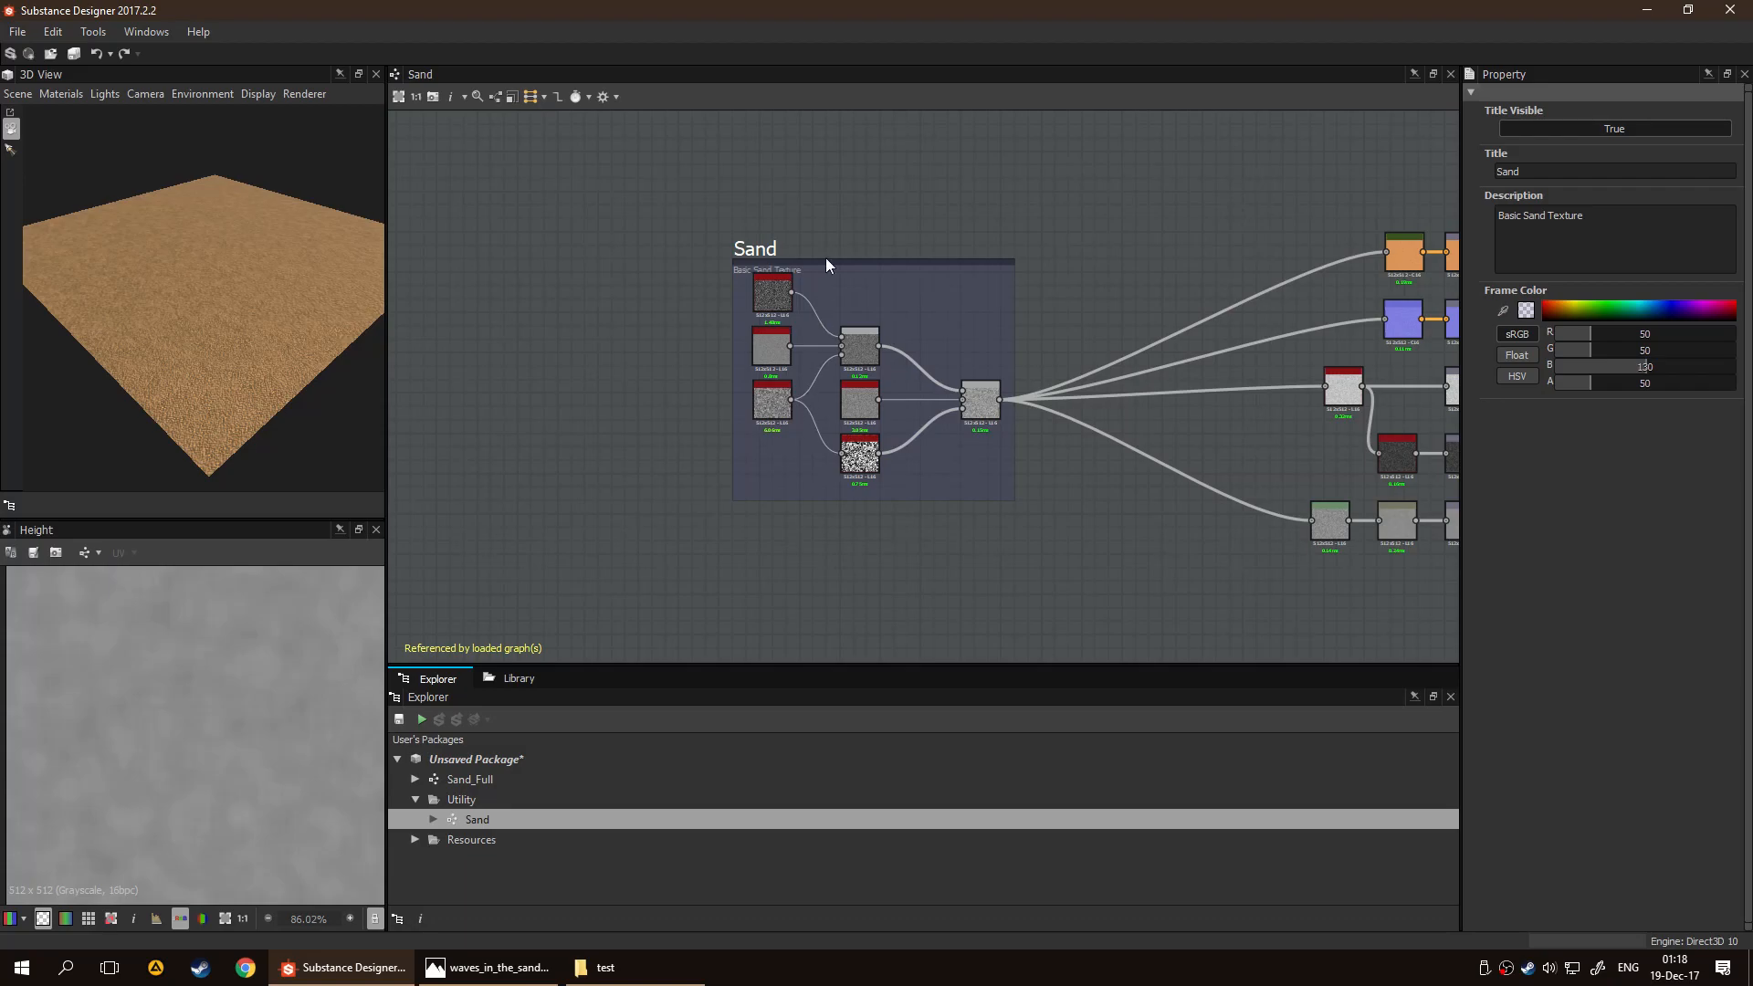
# Shift the Sand frame slightly and align the Gaussian Noise, Blue Noise Fast and Fractal Sum Base nodes in one column
pyautogui.moveTo(826, 257); pyautogui.dragTo(814, 258)
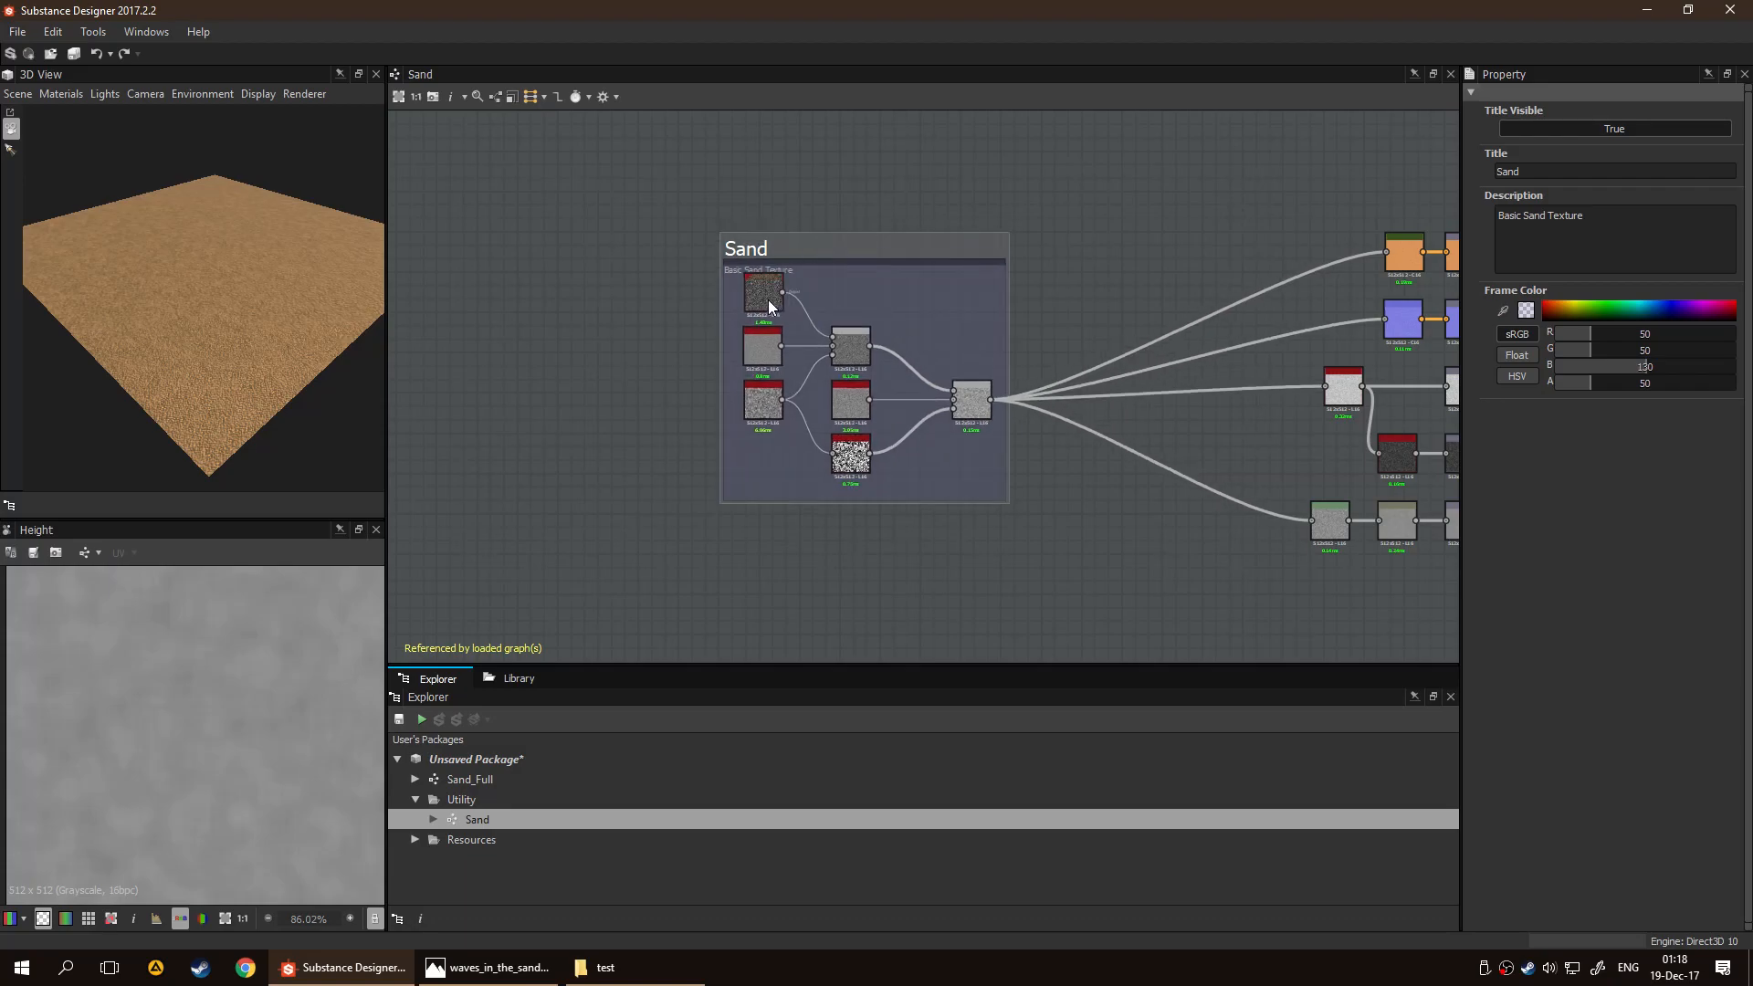
pyautogui.scroll(5, 769, 299)
pyautogui.moveTo(706, 307); pyautogui.dragTo(743, 292)
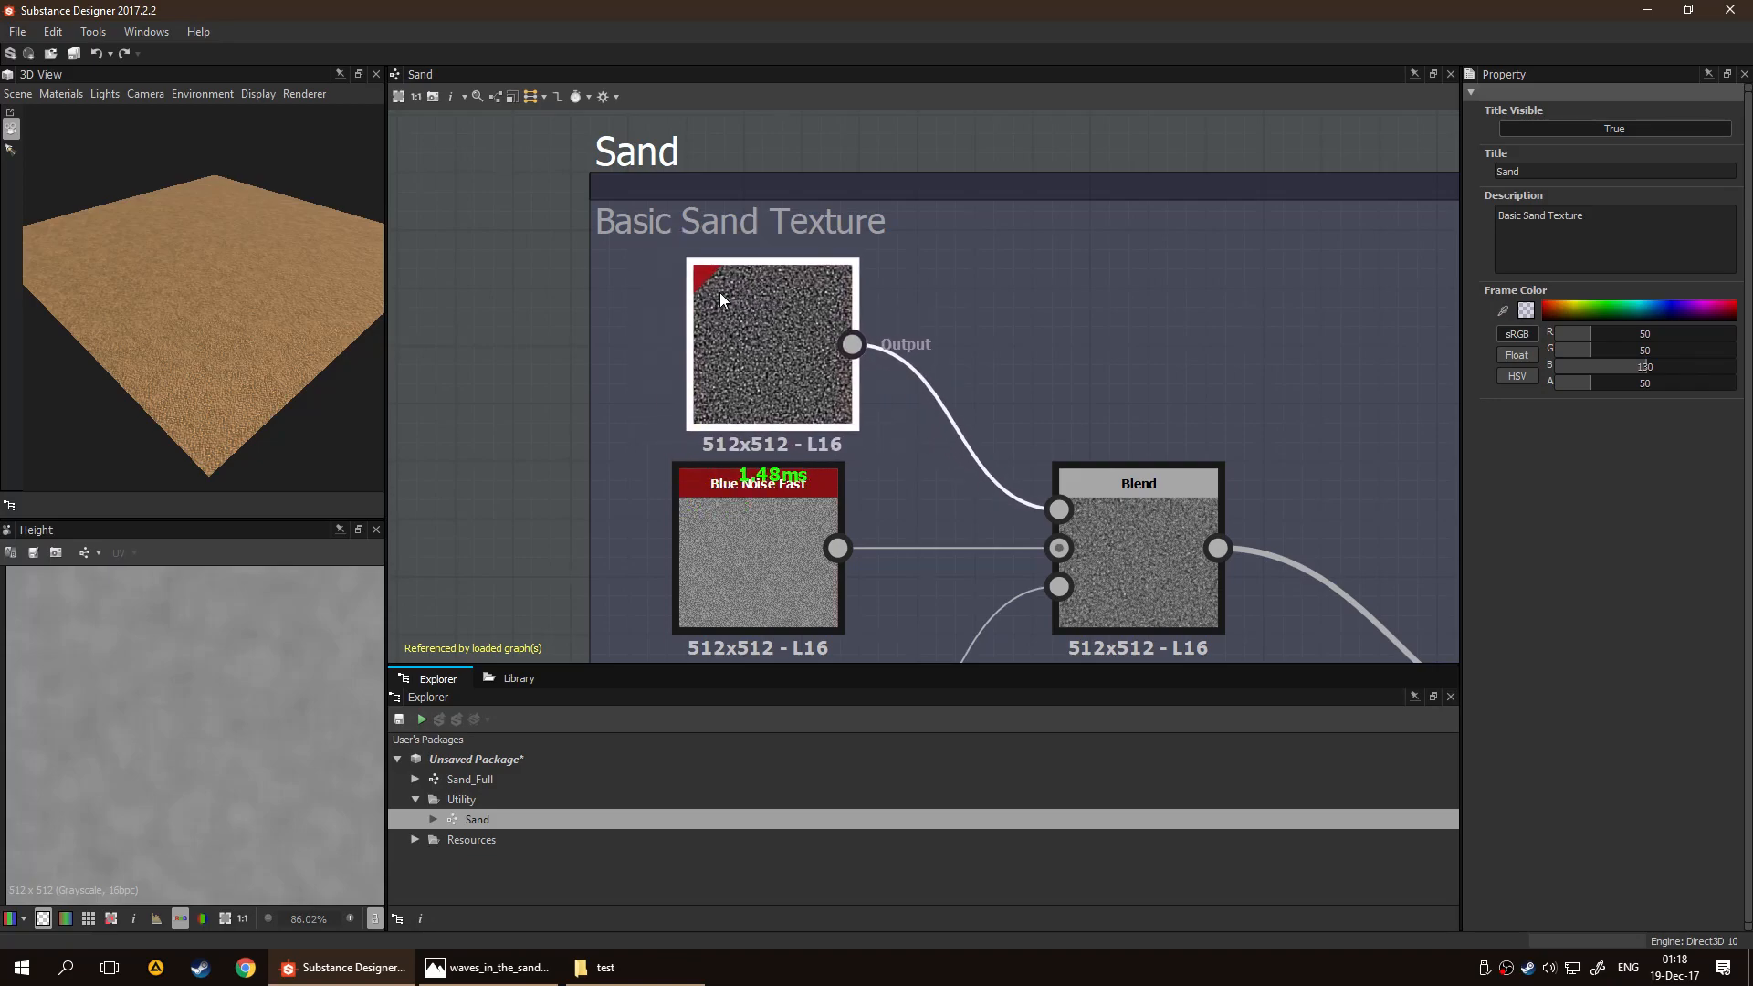
pyautogui.click(1065, 321)
pyautogui.scroll(-4, 1121, 159)
pyautogui.moveTo(1142, 168); pyautogui.dragTo(1098, 144, button='middle')
pyautogui.click(902, 345)
pyautogui.moveTo(902, 345); pyautogui.dragTo(906, 345)
pyautogui.moveTo(896, 429); pyautogui.dragTo(900, 429)
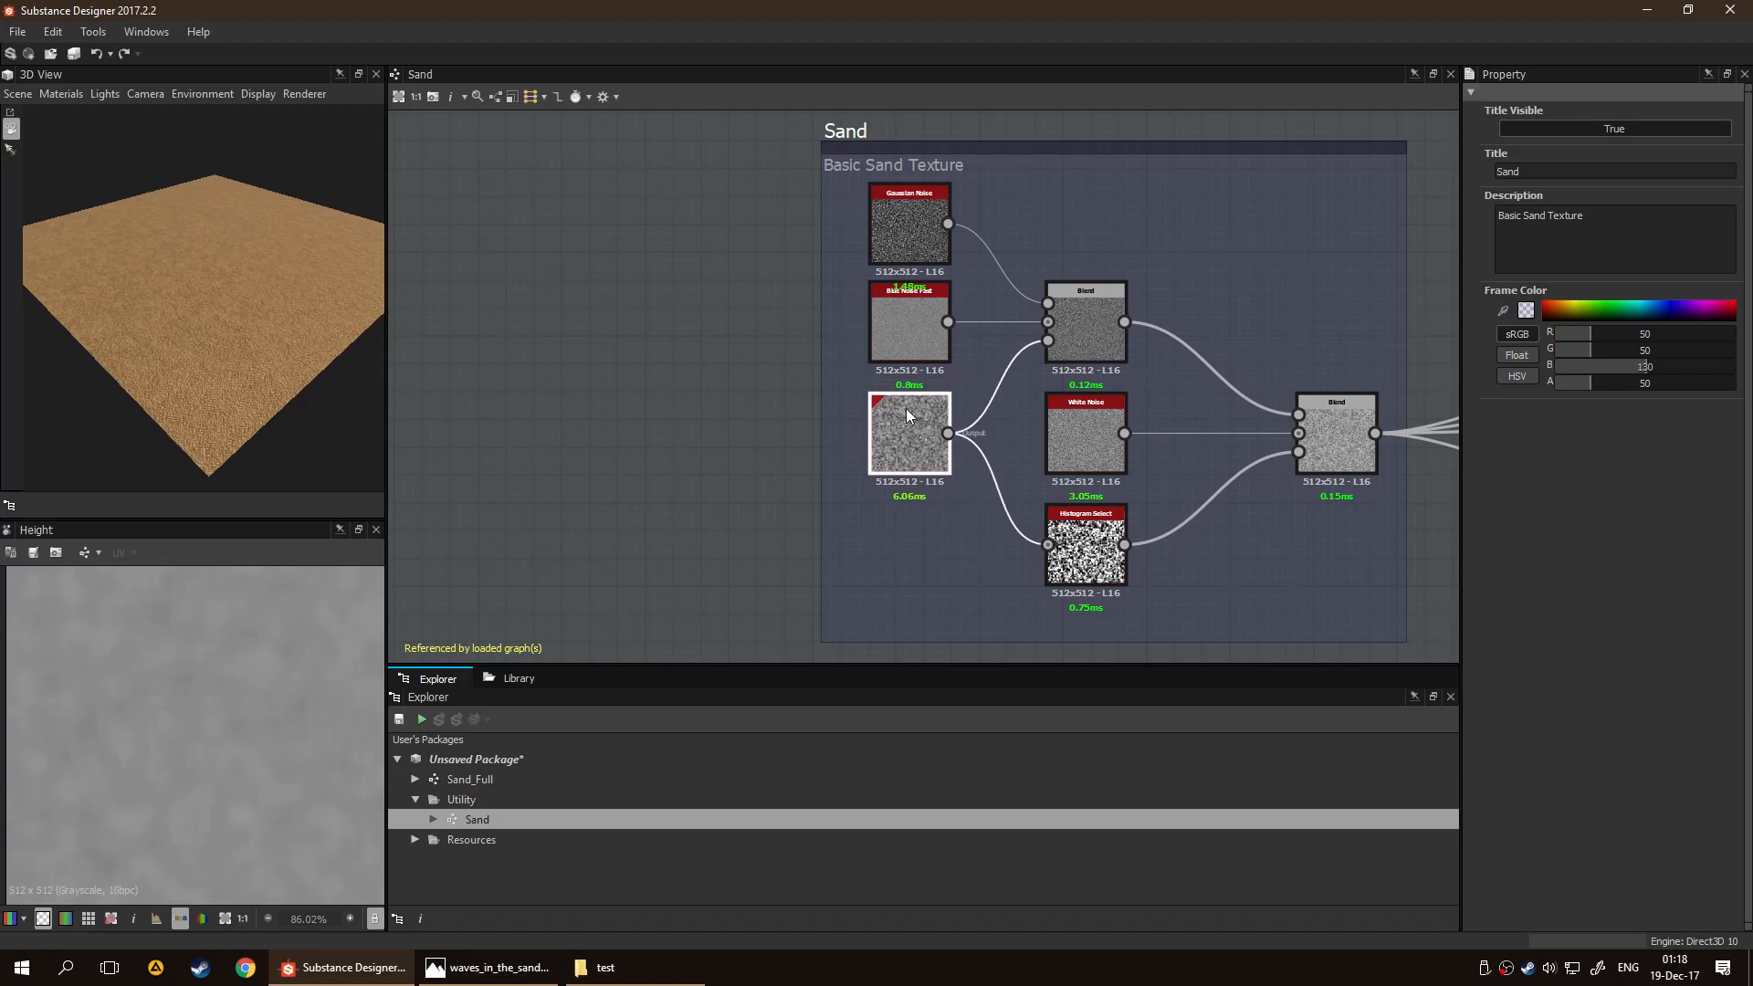
# Move the Fractal Sum Base node up closer to the Blue Noise Fast node
pyautogui.click(906, 409)
pyautogui.scroll(3, 1014, 413)
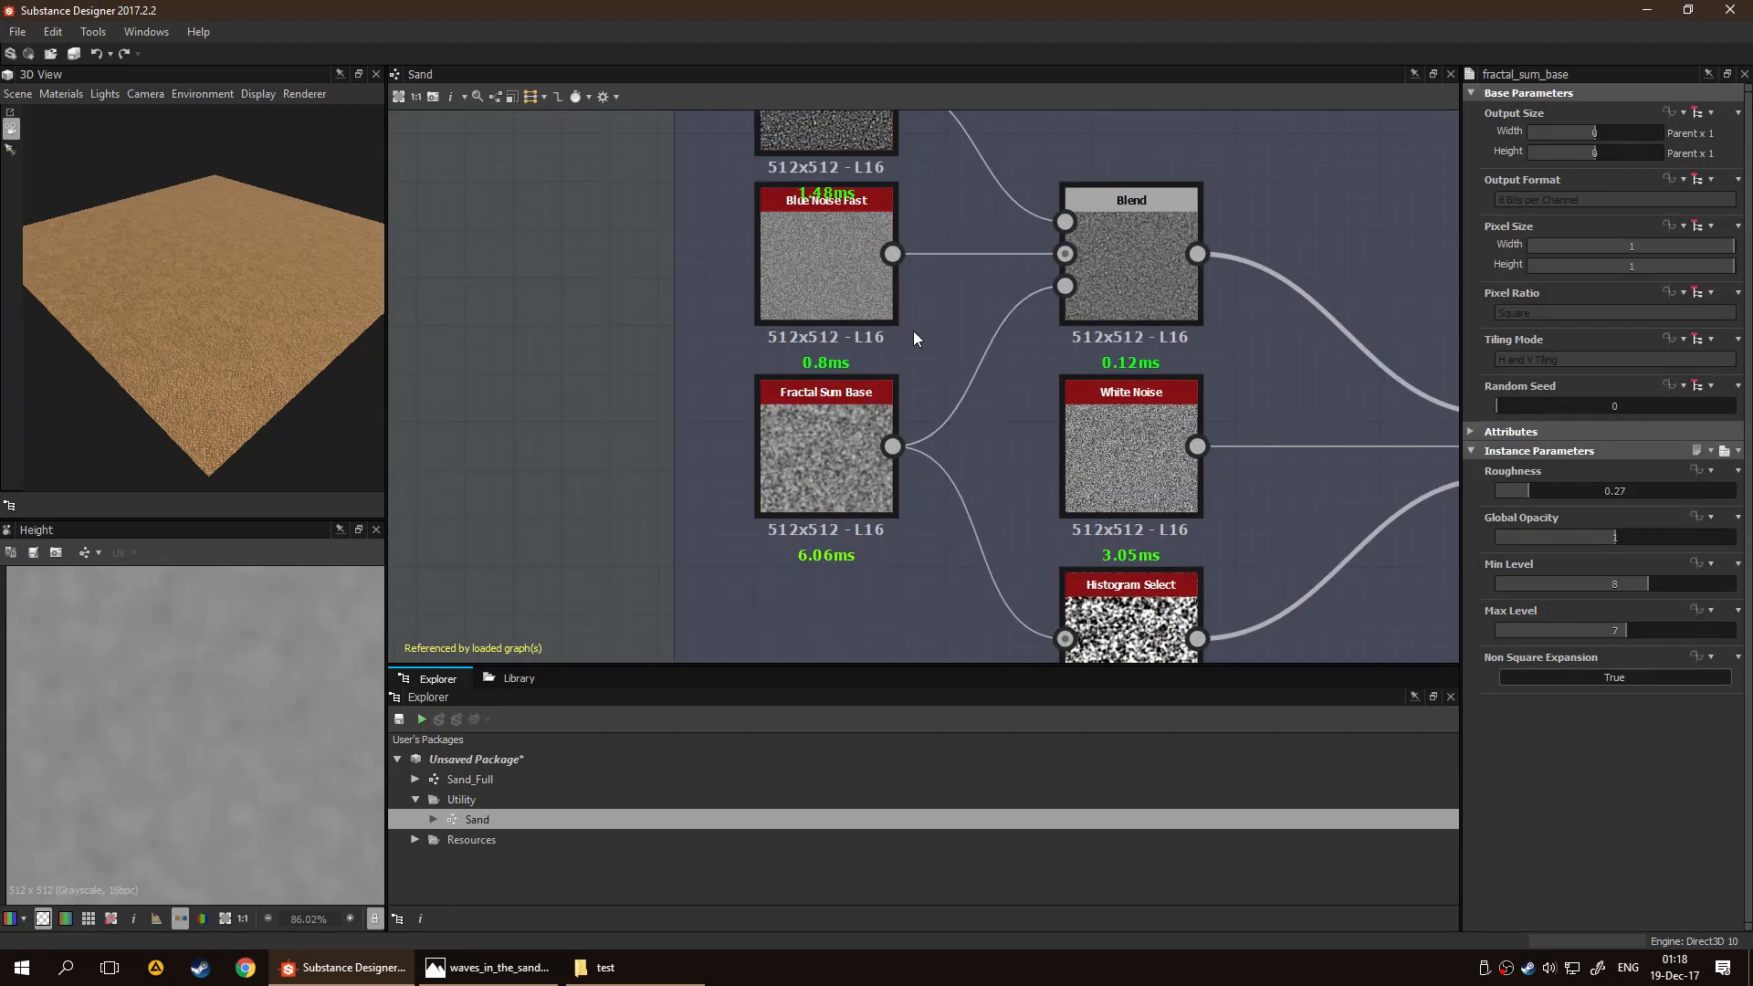
pyautogui.moveTo(1011, 303); pyautogui.dragTo(1021, 365, button='middle')
pyautogui.click(850, 330)
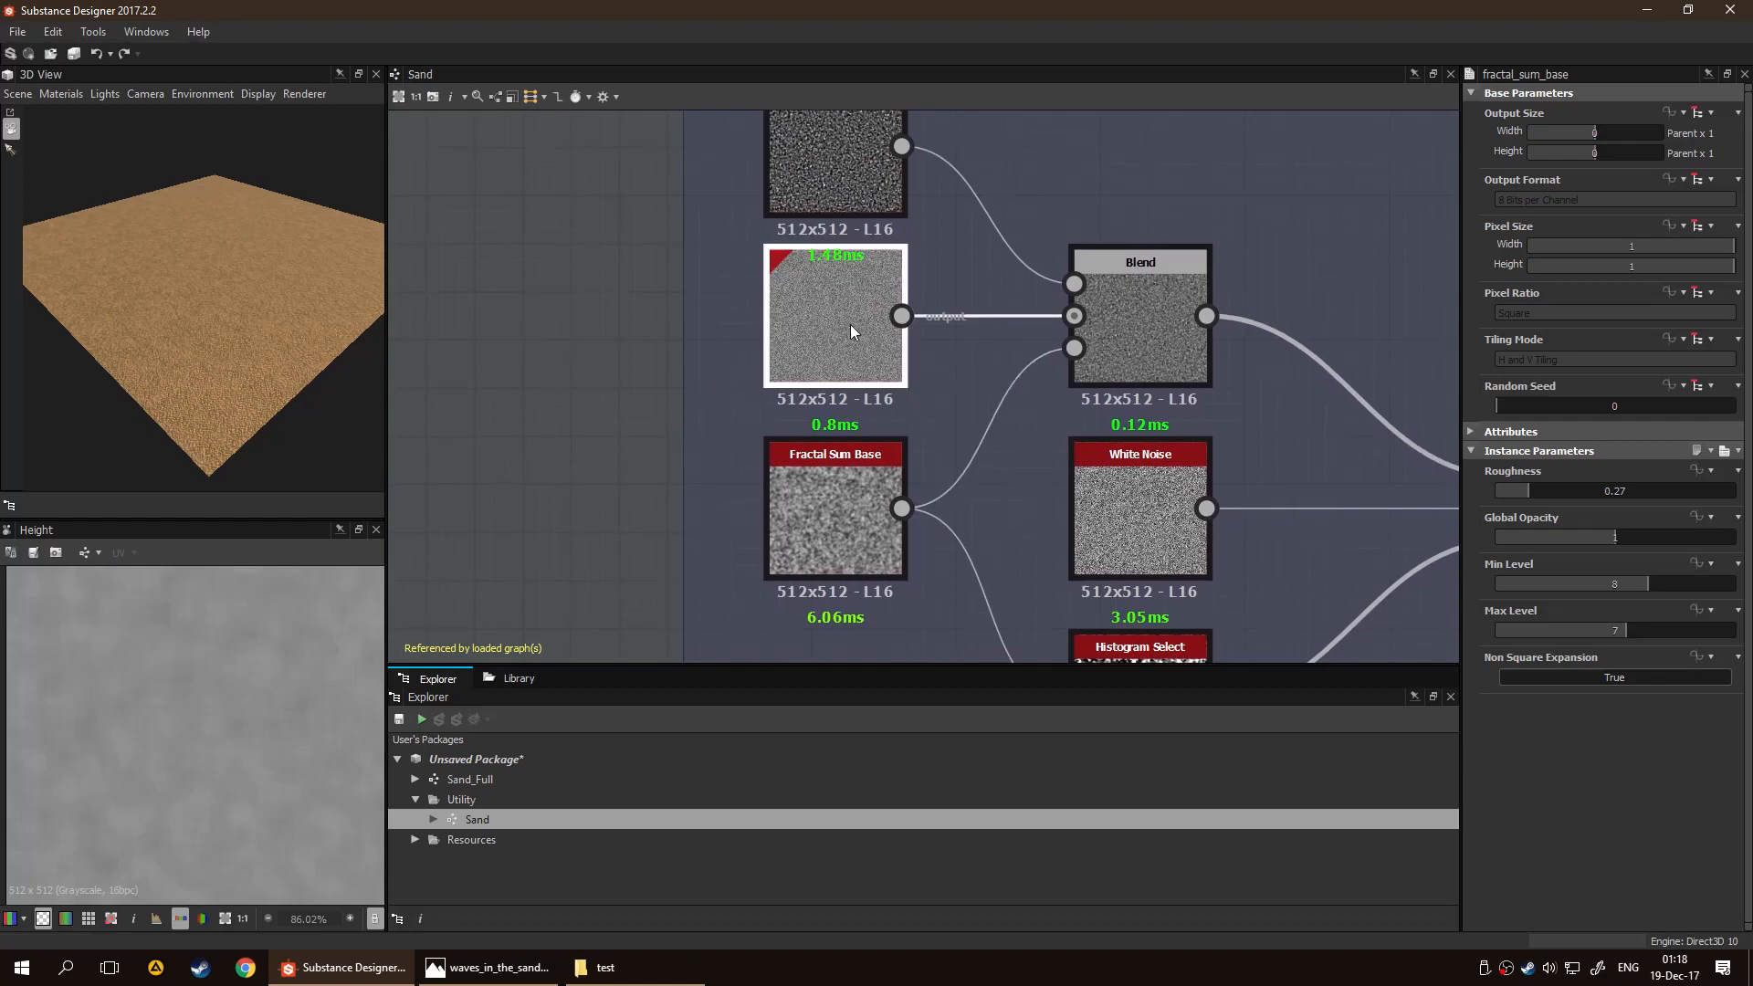
pyautogui.click(832, 492)
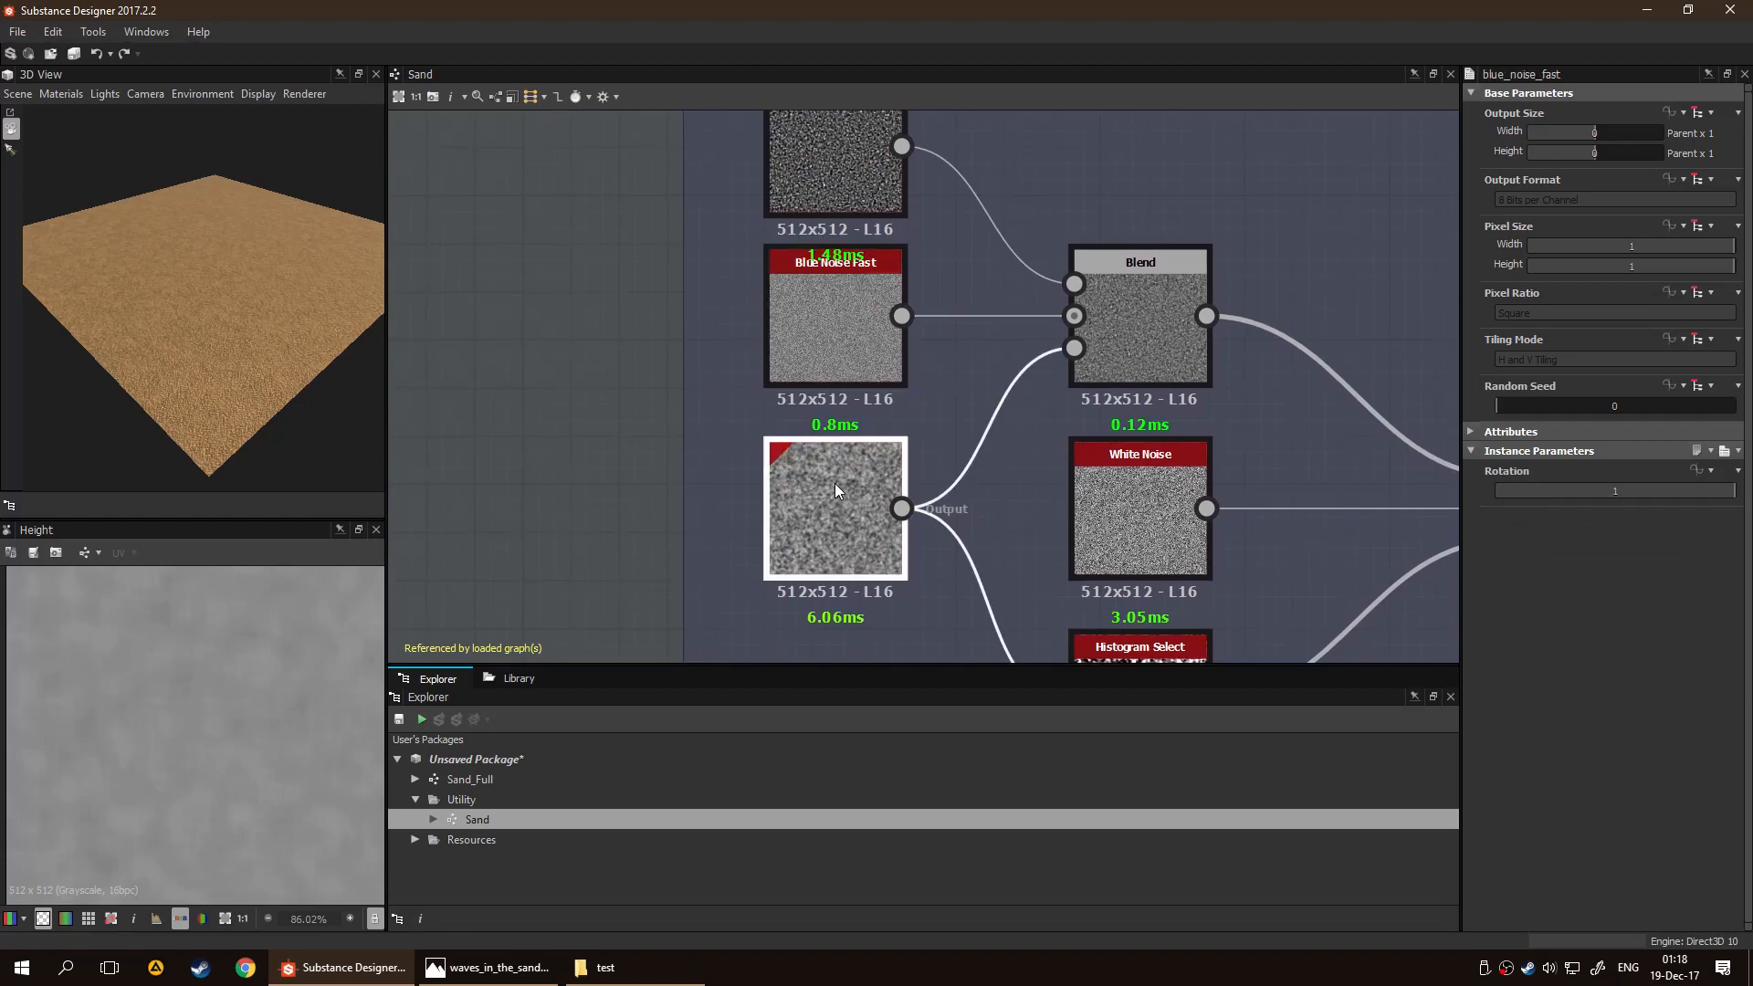
pyautogui.moveTo(836, 481); pyautogui.dragTo(840, 467)
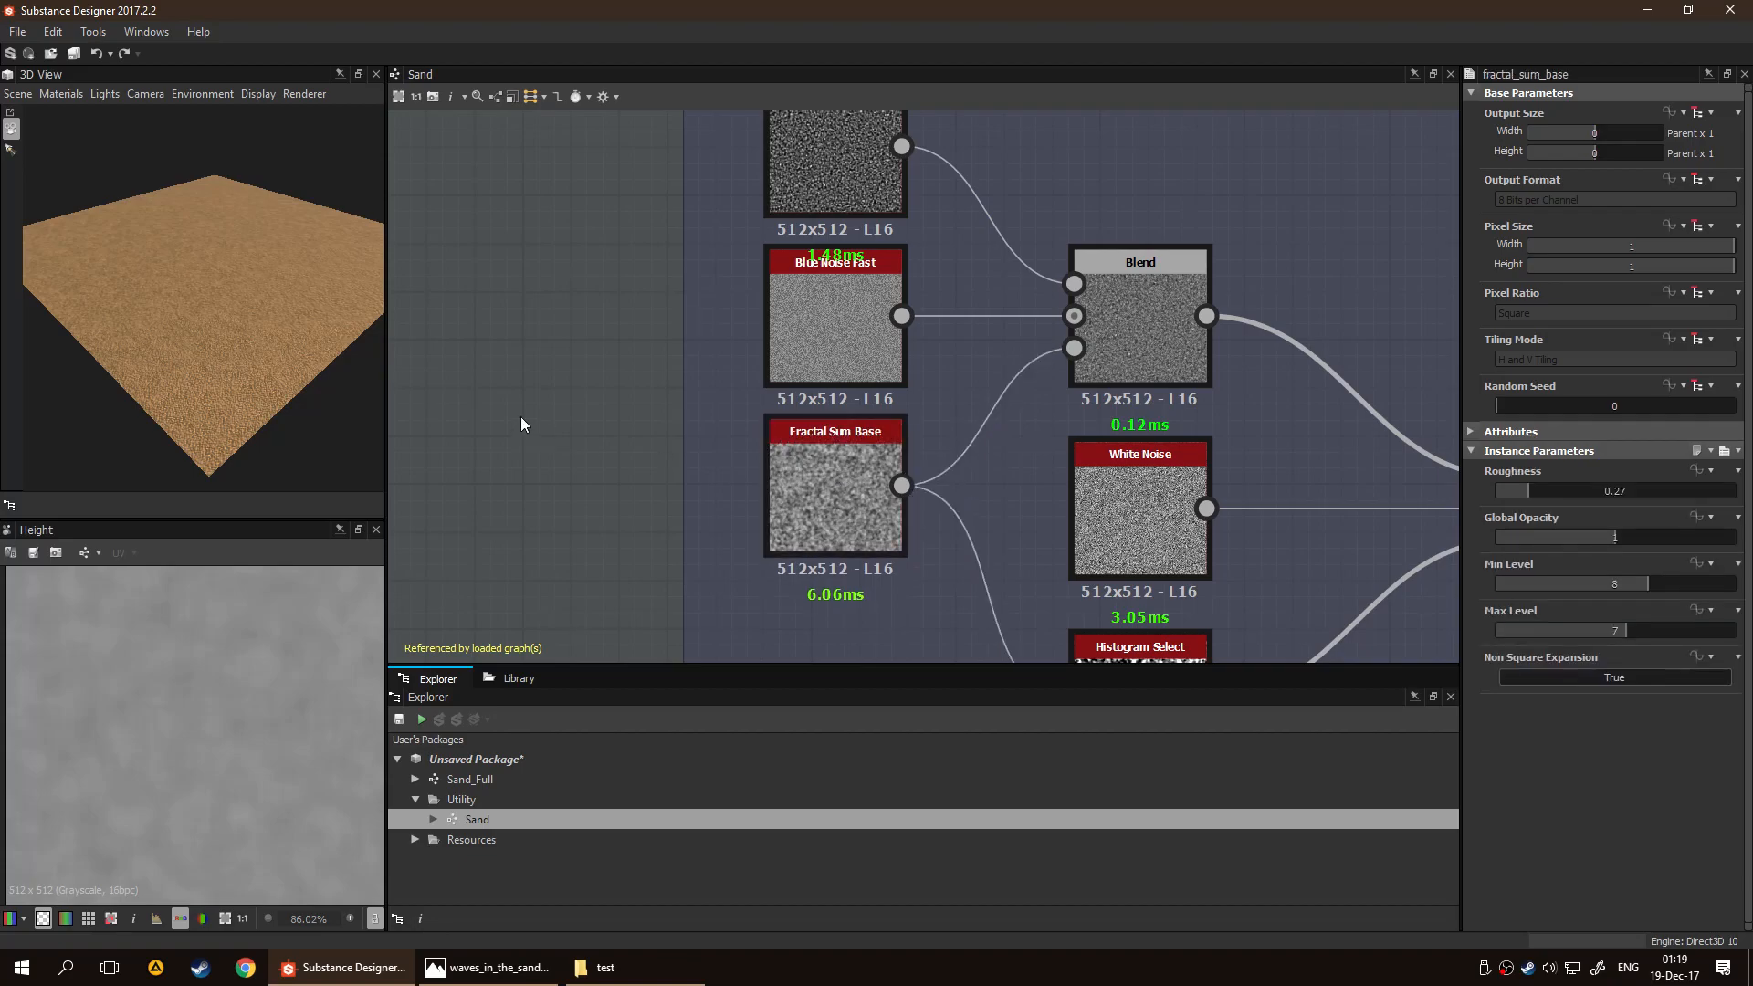
pyautogui.scroll(-3, 520, 417)
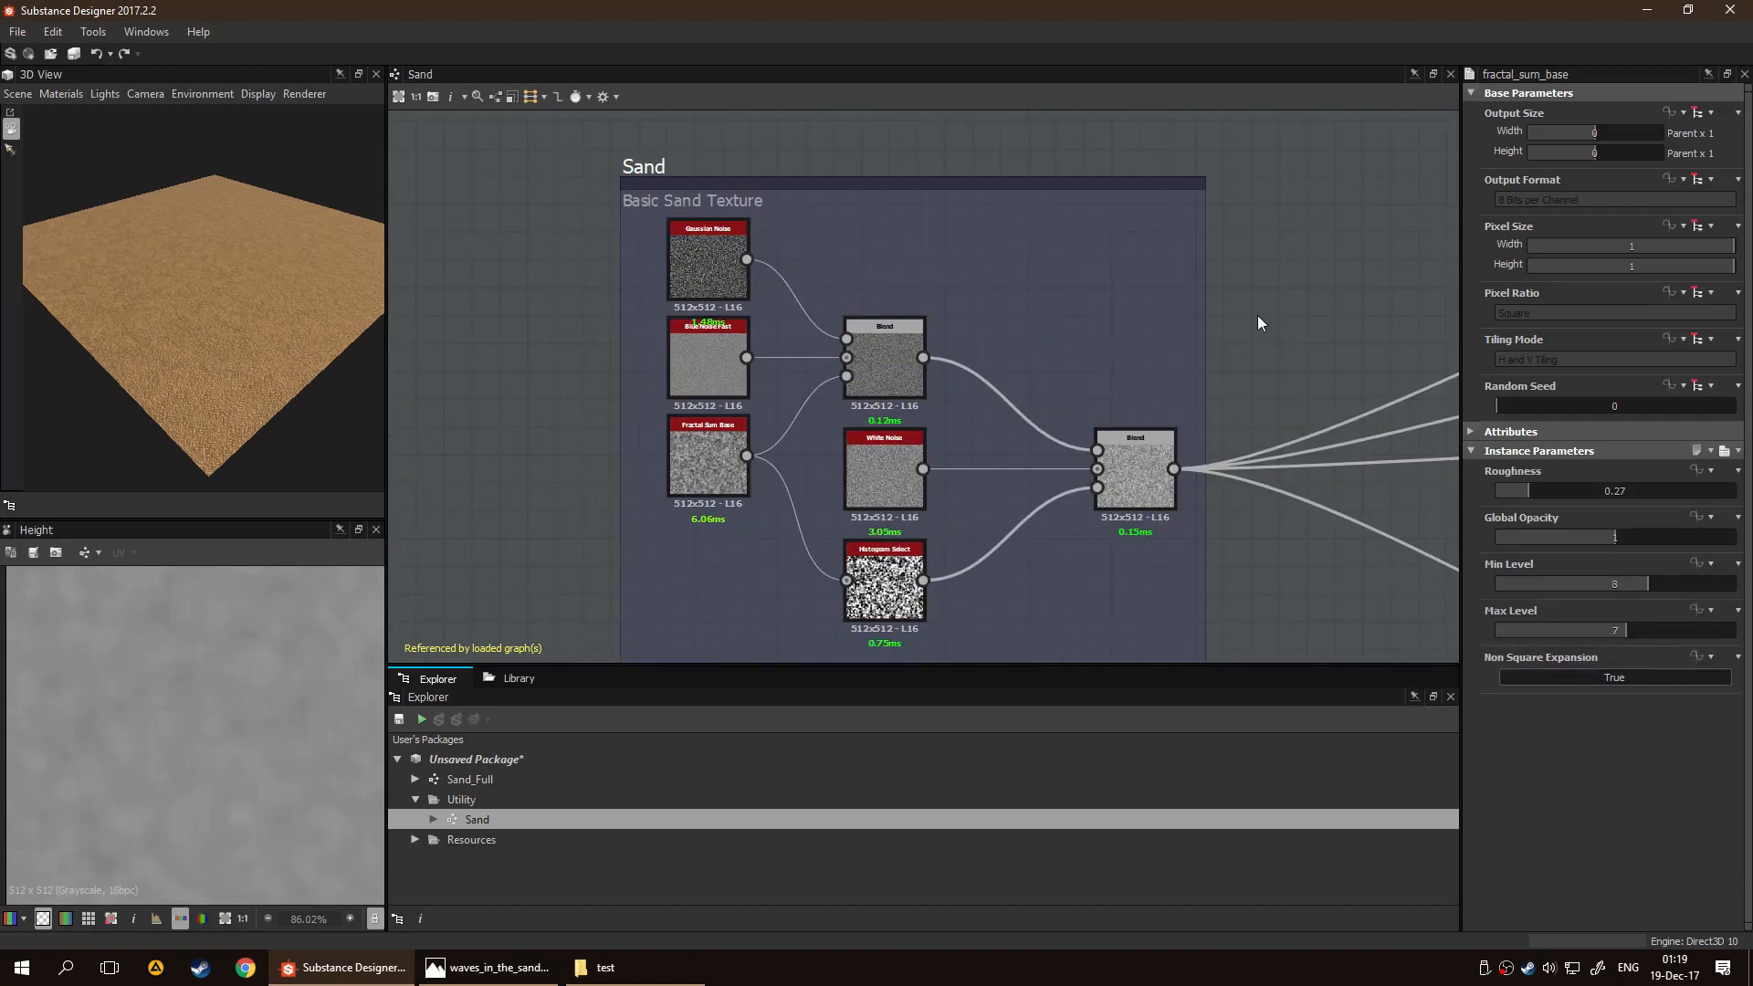
# Try a yellow color for the Sand frame, and then the orange sampled from the base color output node
pyautogui.scroll(-4, 1186, 347)
pyautogui.moveTo(1026, 304); pyautogui.dragTo(714, 256, button='middle')
pyautogui.moveTo(938, 276); pyautogui.dragTo(844, 280, button='middle')
pyautogui.moveTo(957, 225); pyautogui.dragTo(988, 265, button='middle')
pyautogui.click(562, 254)
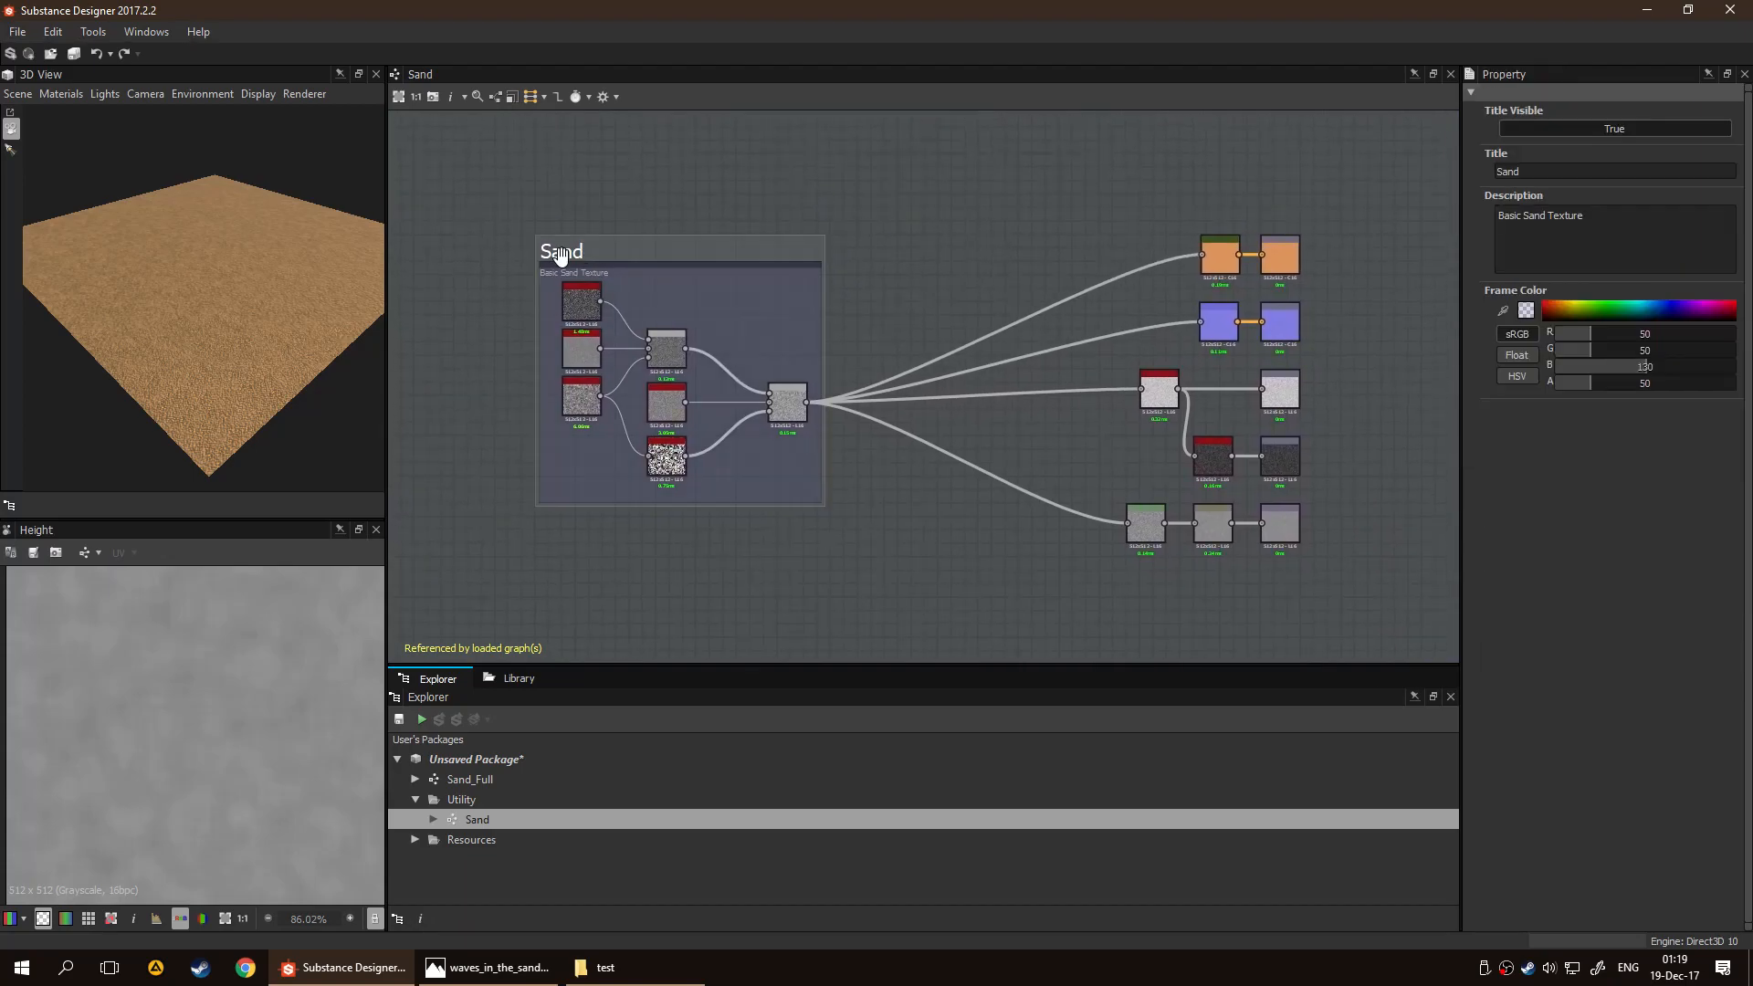
pyautogui.click(1566, 307)
pyautogui.moveTo(1566, 308); pyautogui.dragTo(1567, 301)
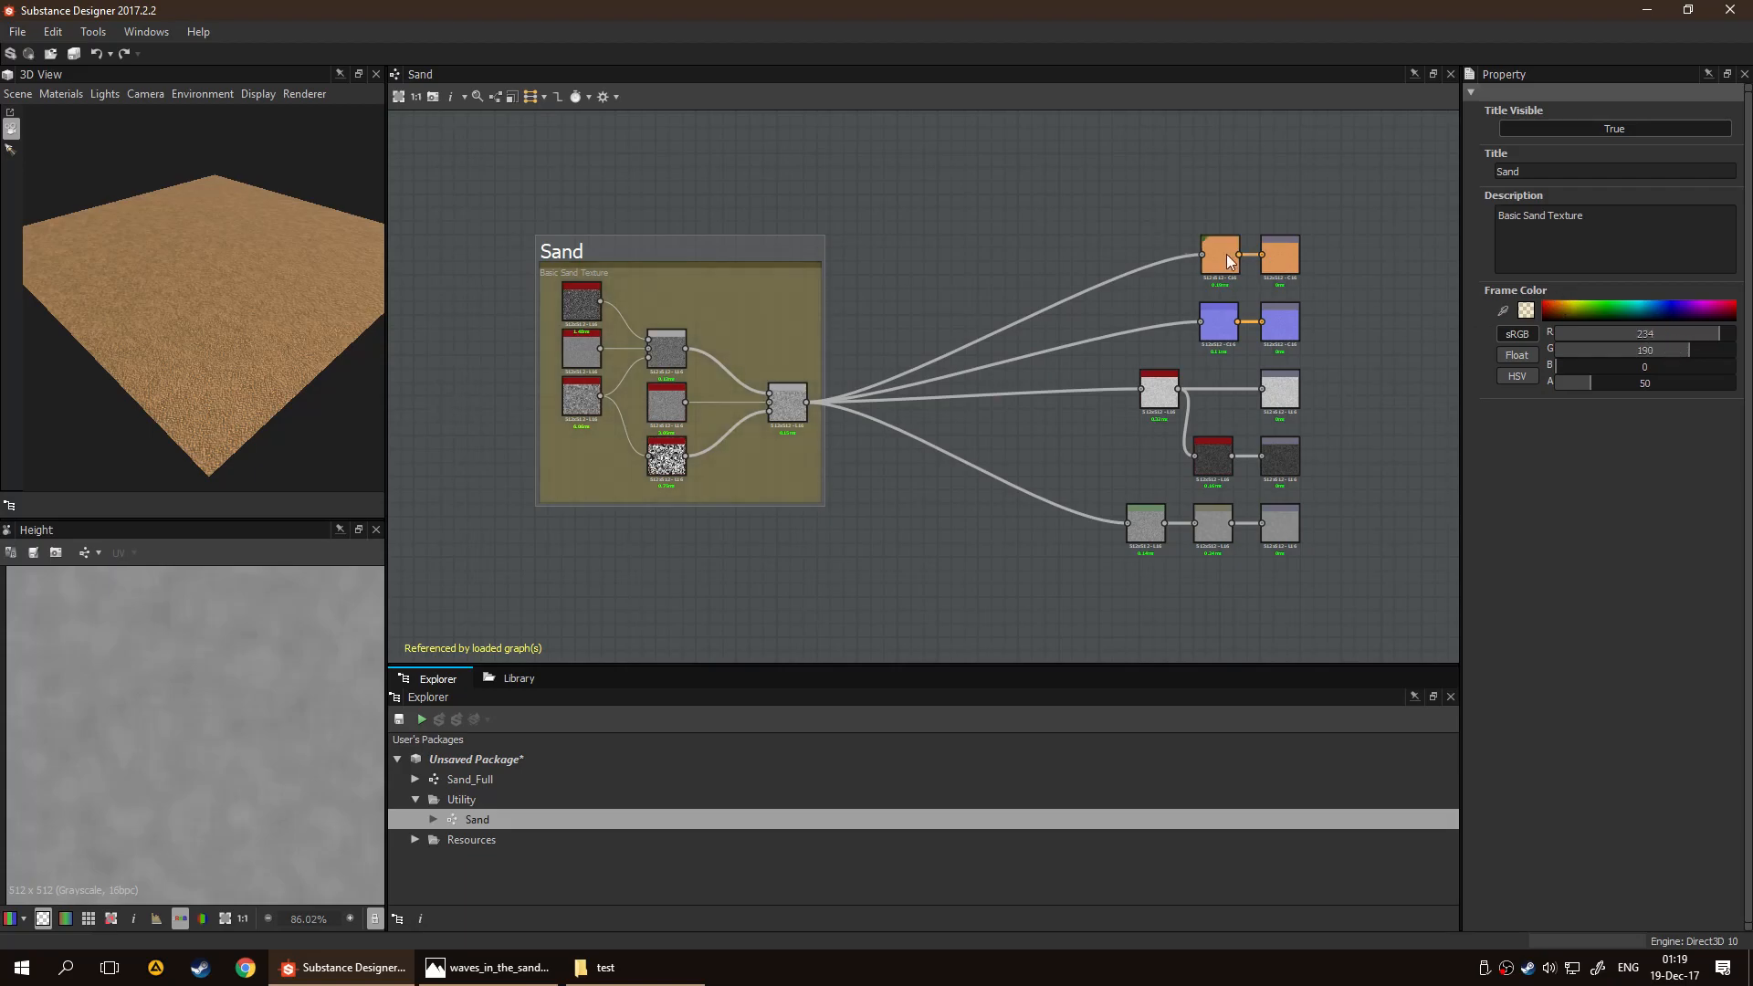
pyautogui.click(1502, 310)
pyautogui.click(1279, 252)
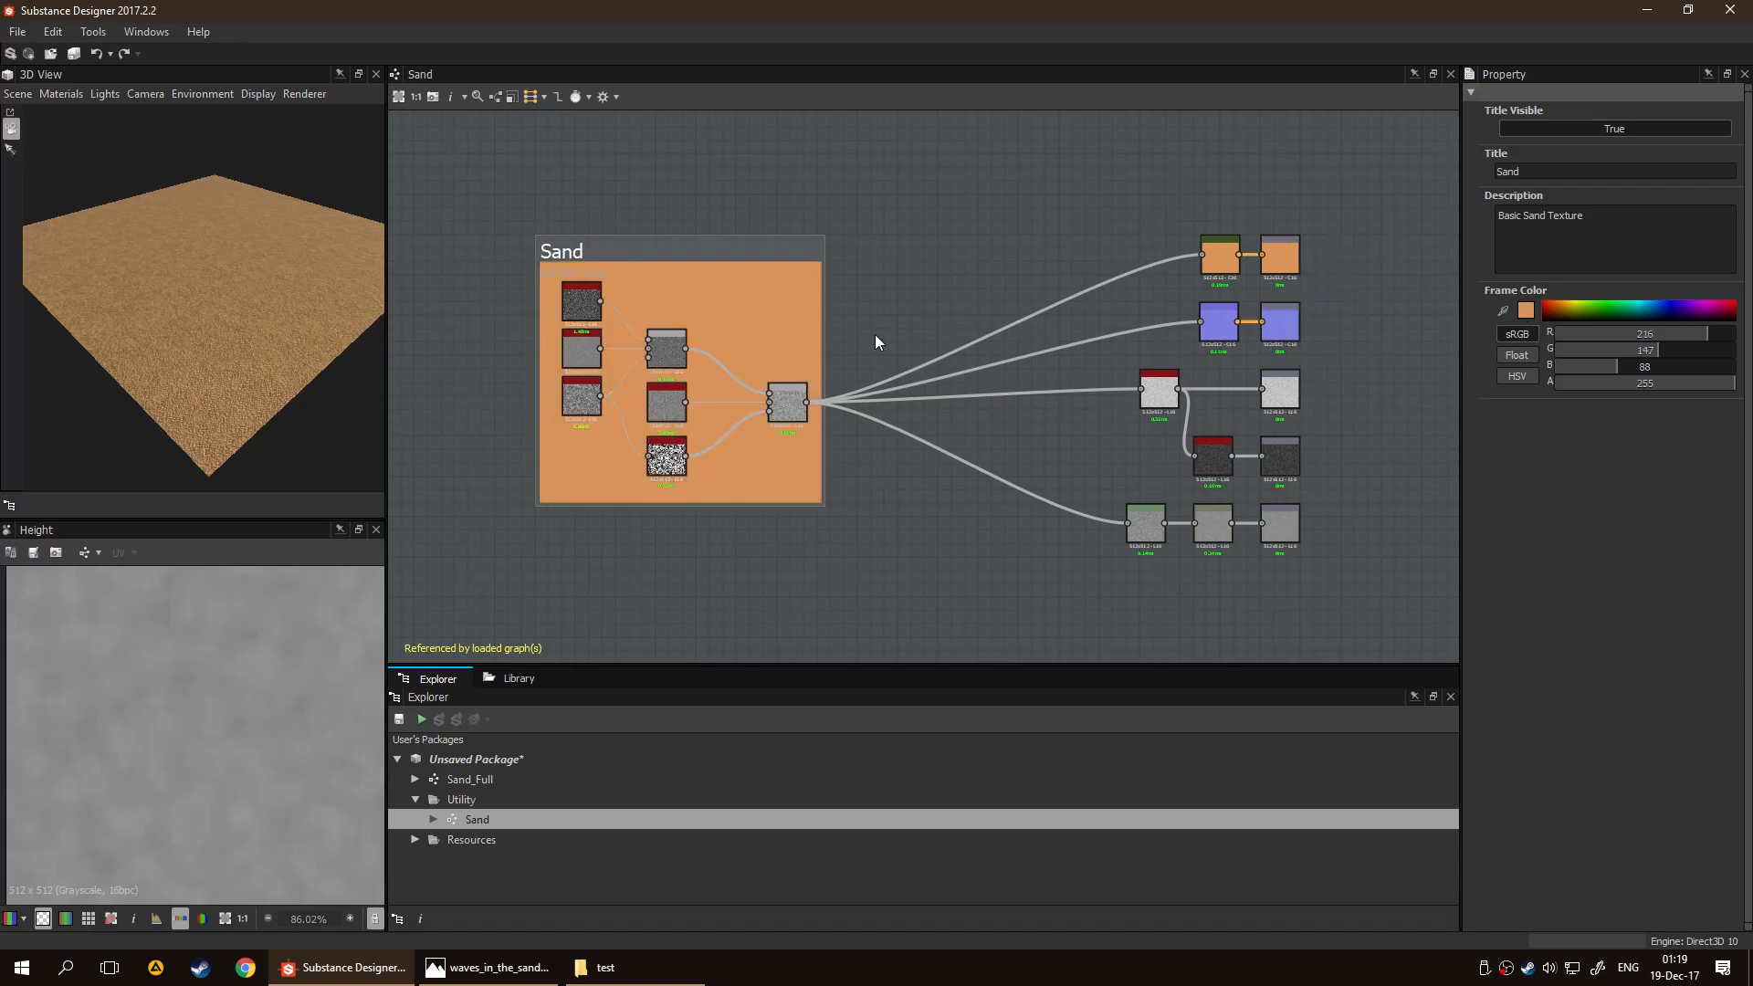
# Set the Sand frame's color to a semi-transparent brown with R 149, G 108, B 38 and alpha 116
pyautogui.click(1570, 314)
pyautogui.moveTo(1570, 313); pyautogui.dragTo(1565, 308)
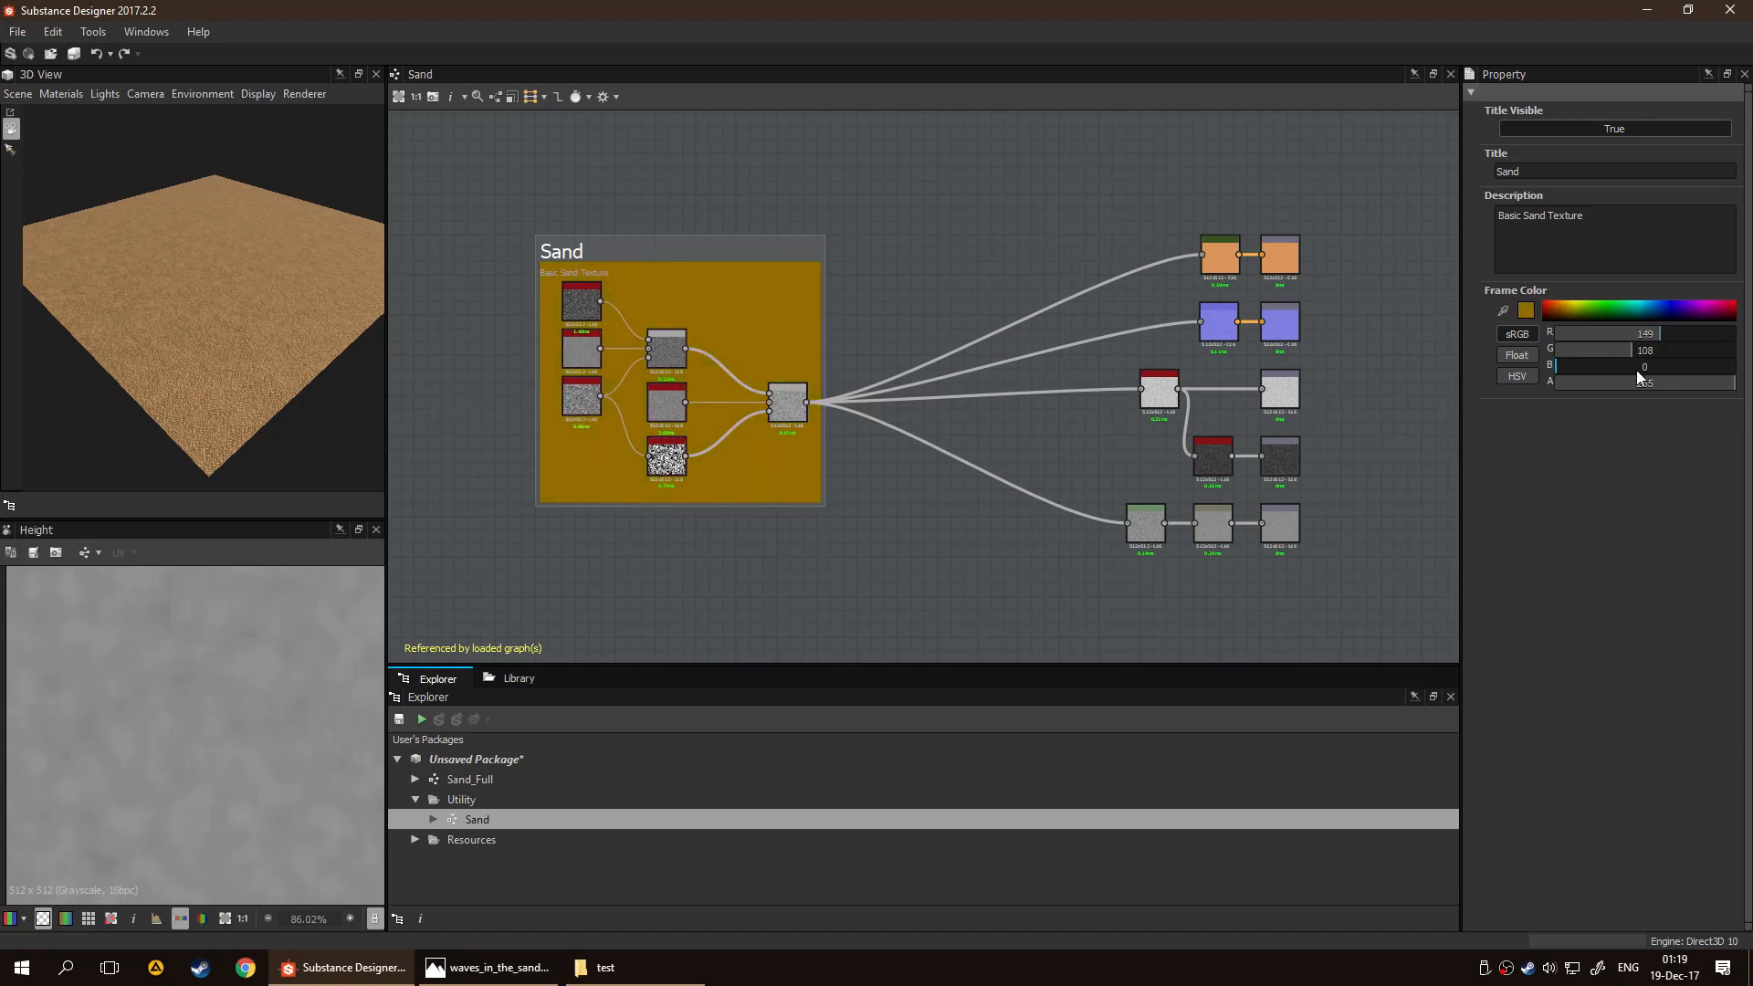
pyautogui.moveTo(1593, 374)
pyautogui.mouseDown()
pyautogui.moveTo(1635, 375)
pyautogui.moveTo(1582, 366)
pyautogui.mouseUp()
pyautogui.moveTo(1731, 383); pyautogui.dragTo(1637, 392)
pyautogui.scroll(-1, 980, 182)
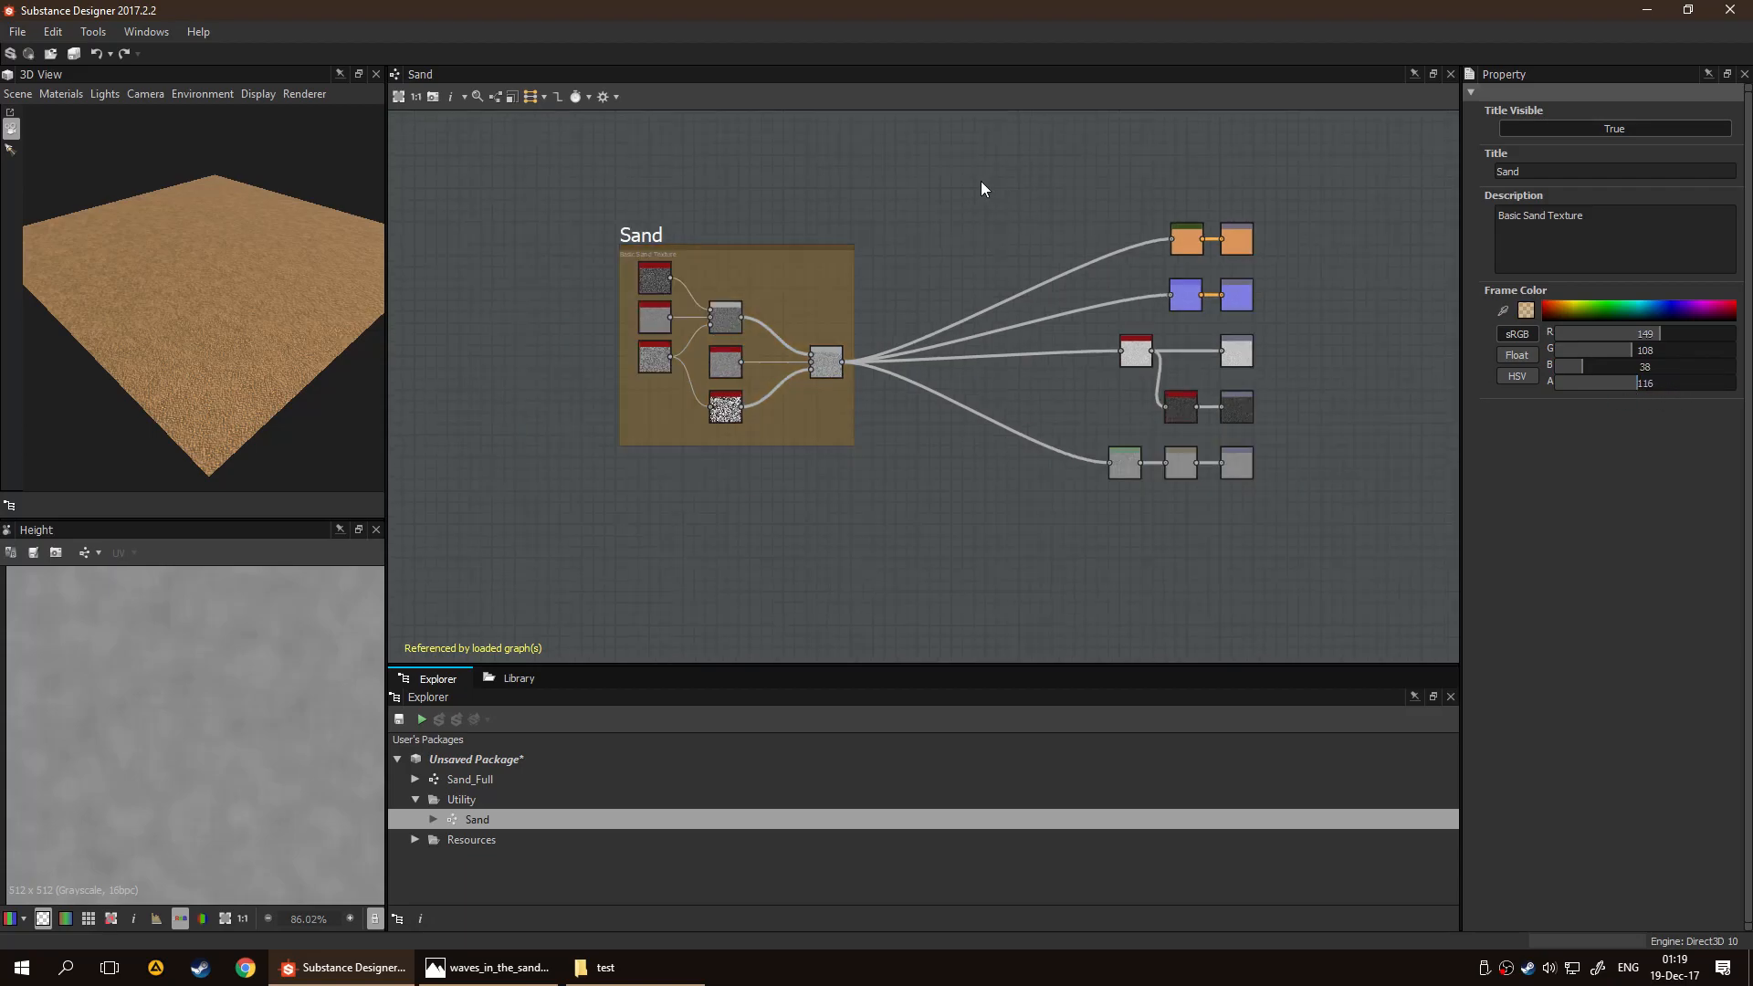
pyautogui.scroll(3, 736, 199)
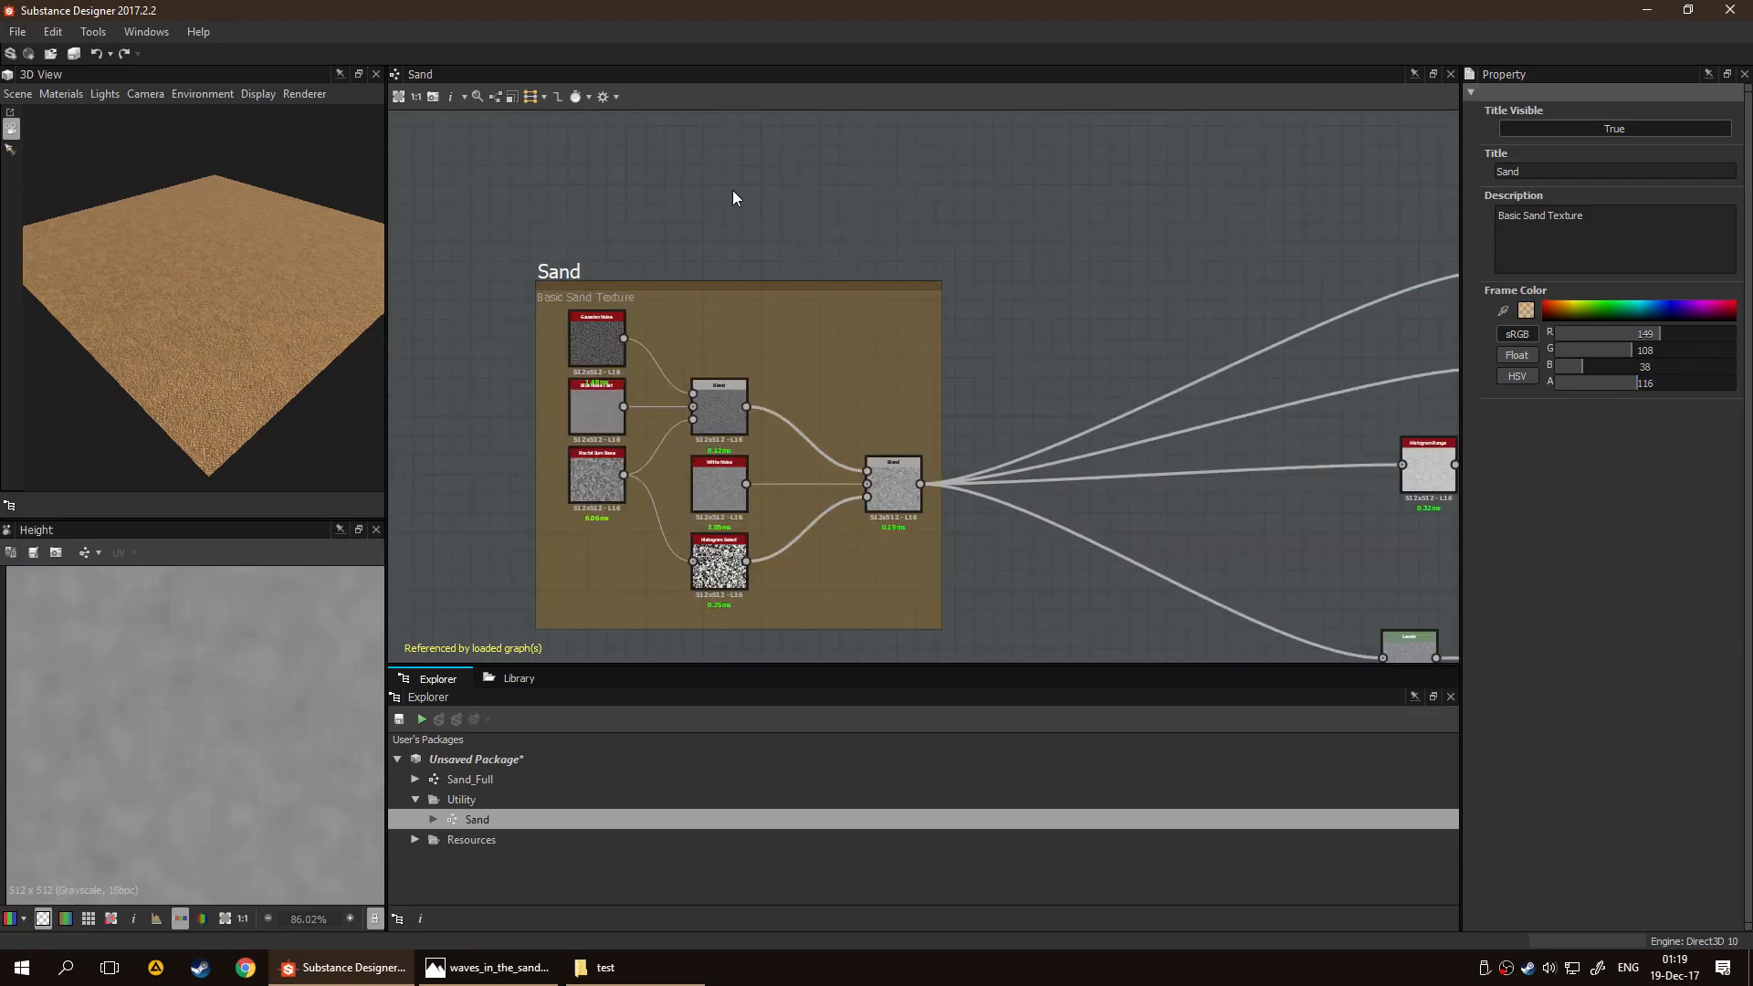
pyautogui.scroll(-1, 697, 185)
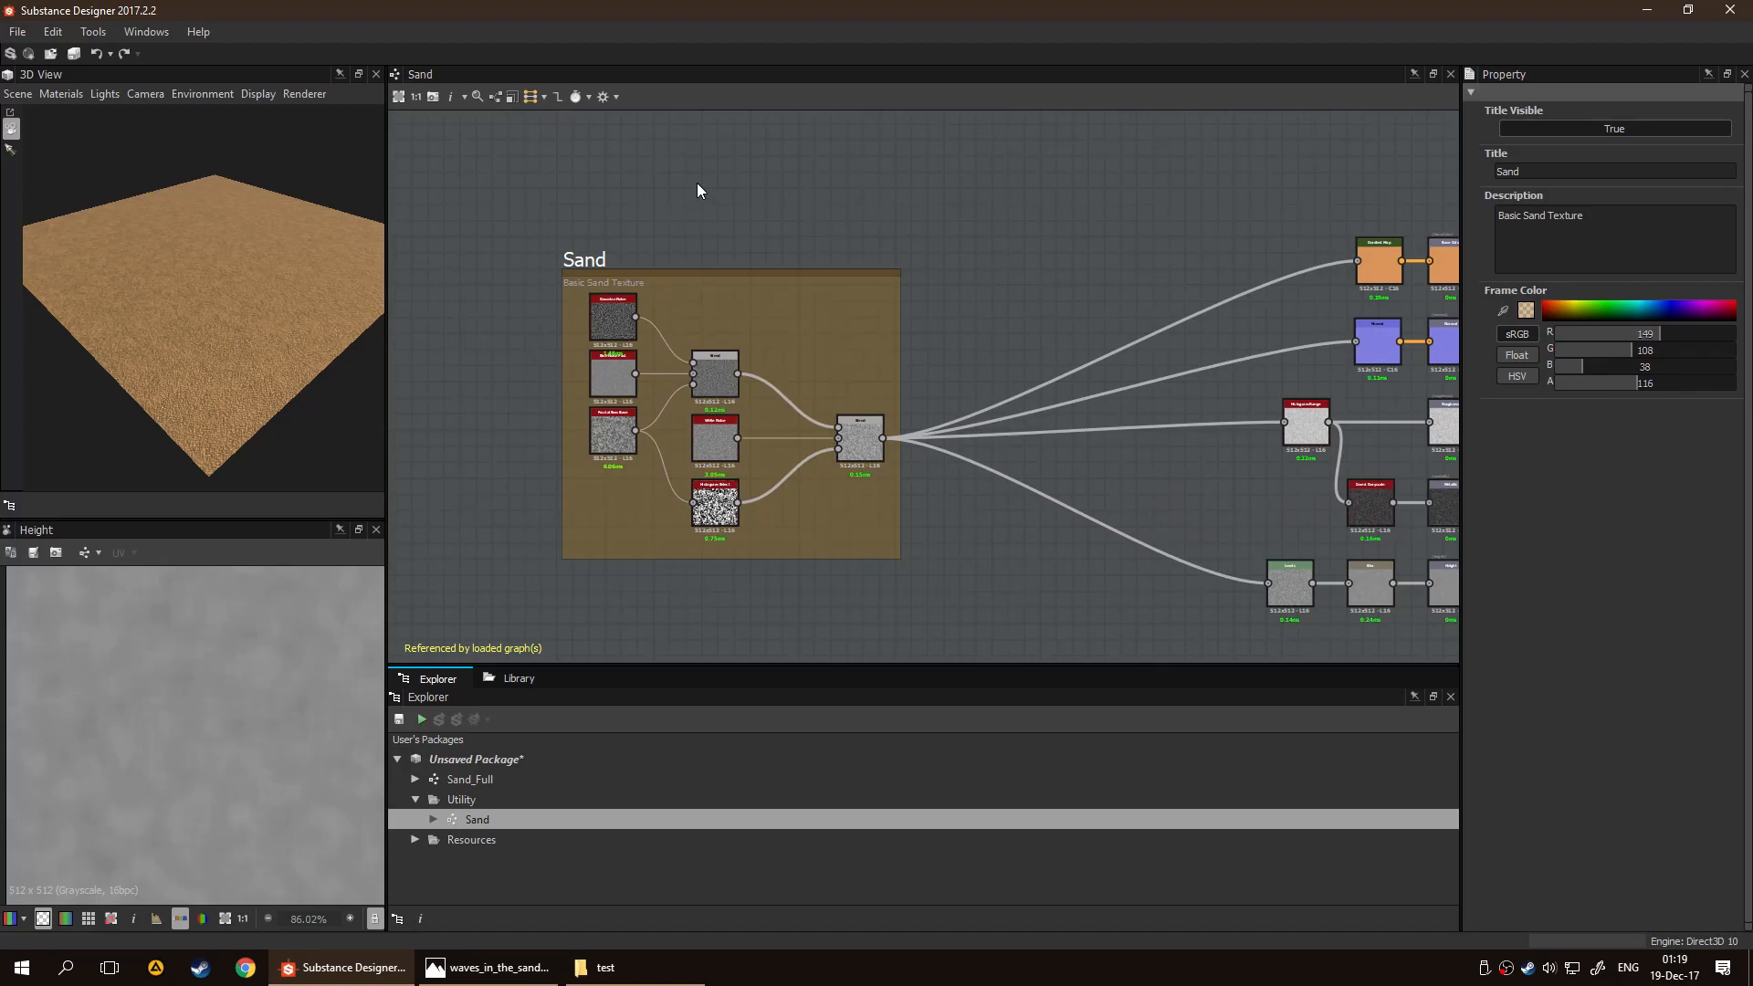
# Create a new Substance graph in the Utility folder from the Empty template, sized relative to parent
pyautogui.click(524, 797)
pyautogui.rightClick(517, 797)
pyautogui.moveTo(540, 809)
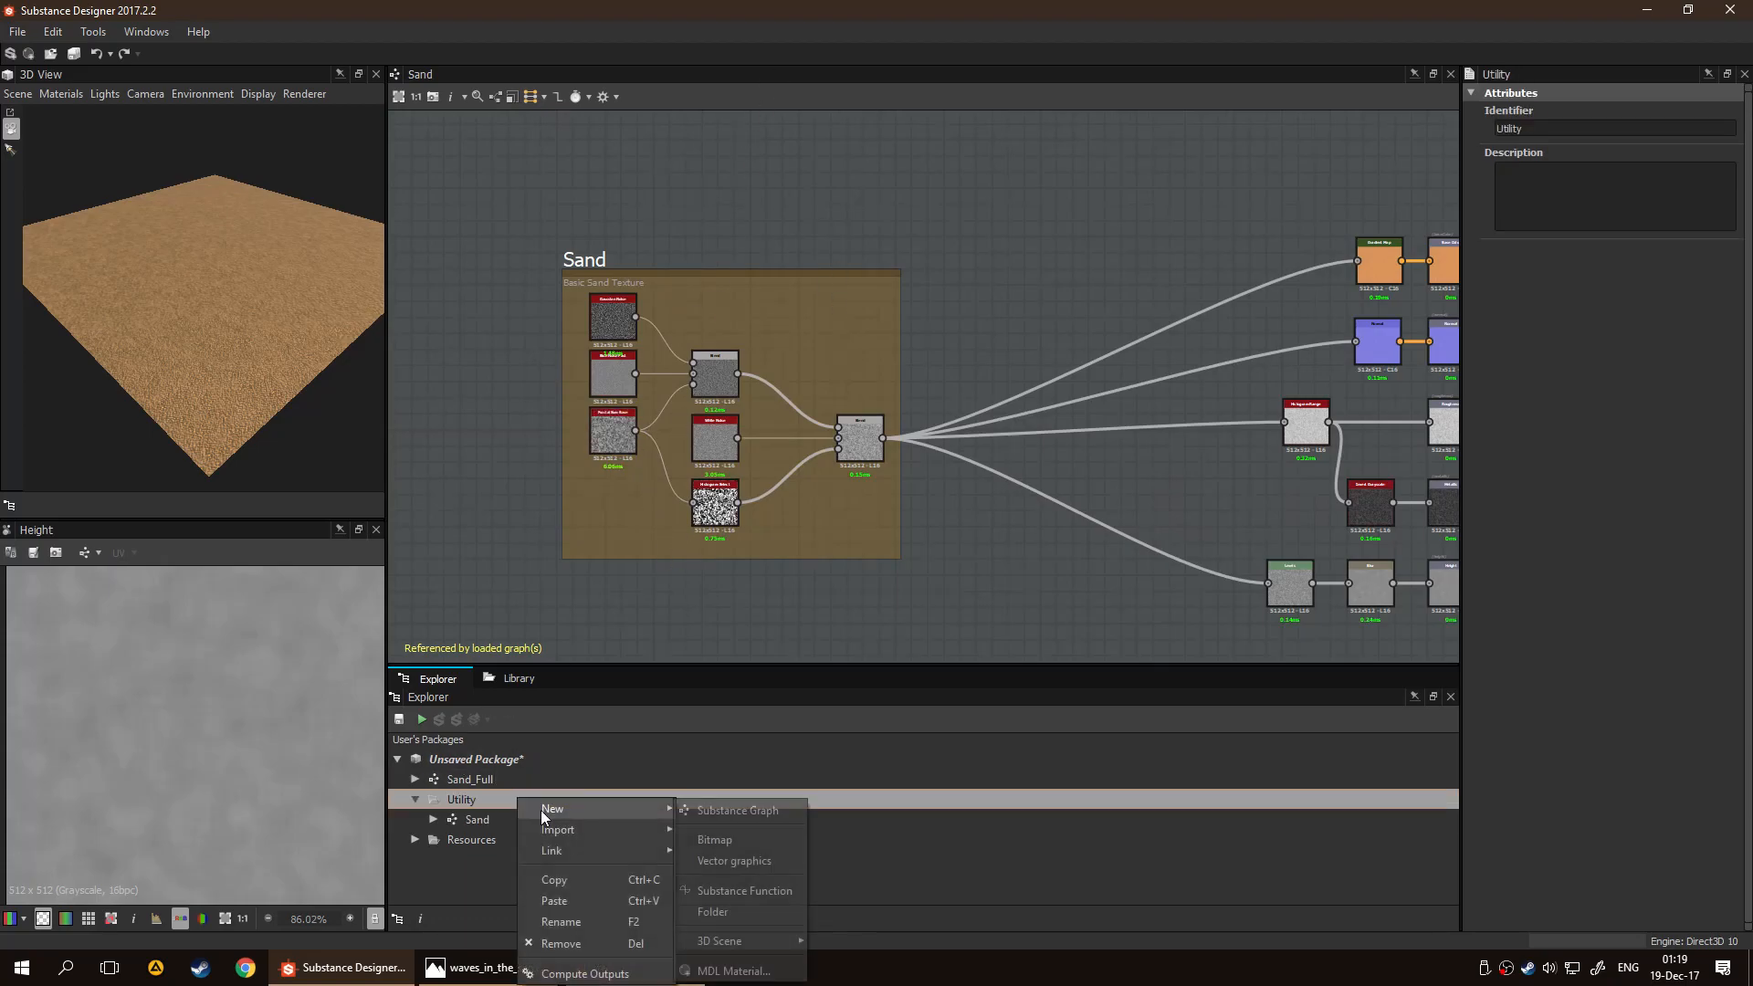
pyautogui.click(722, 805)
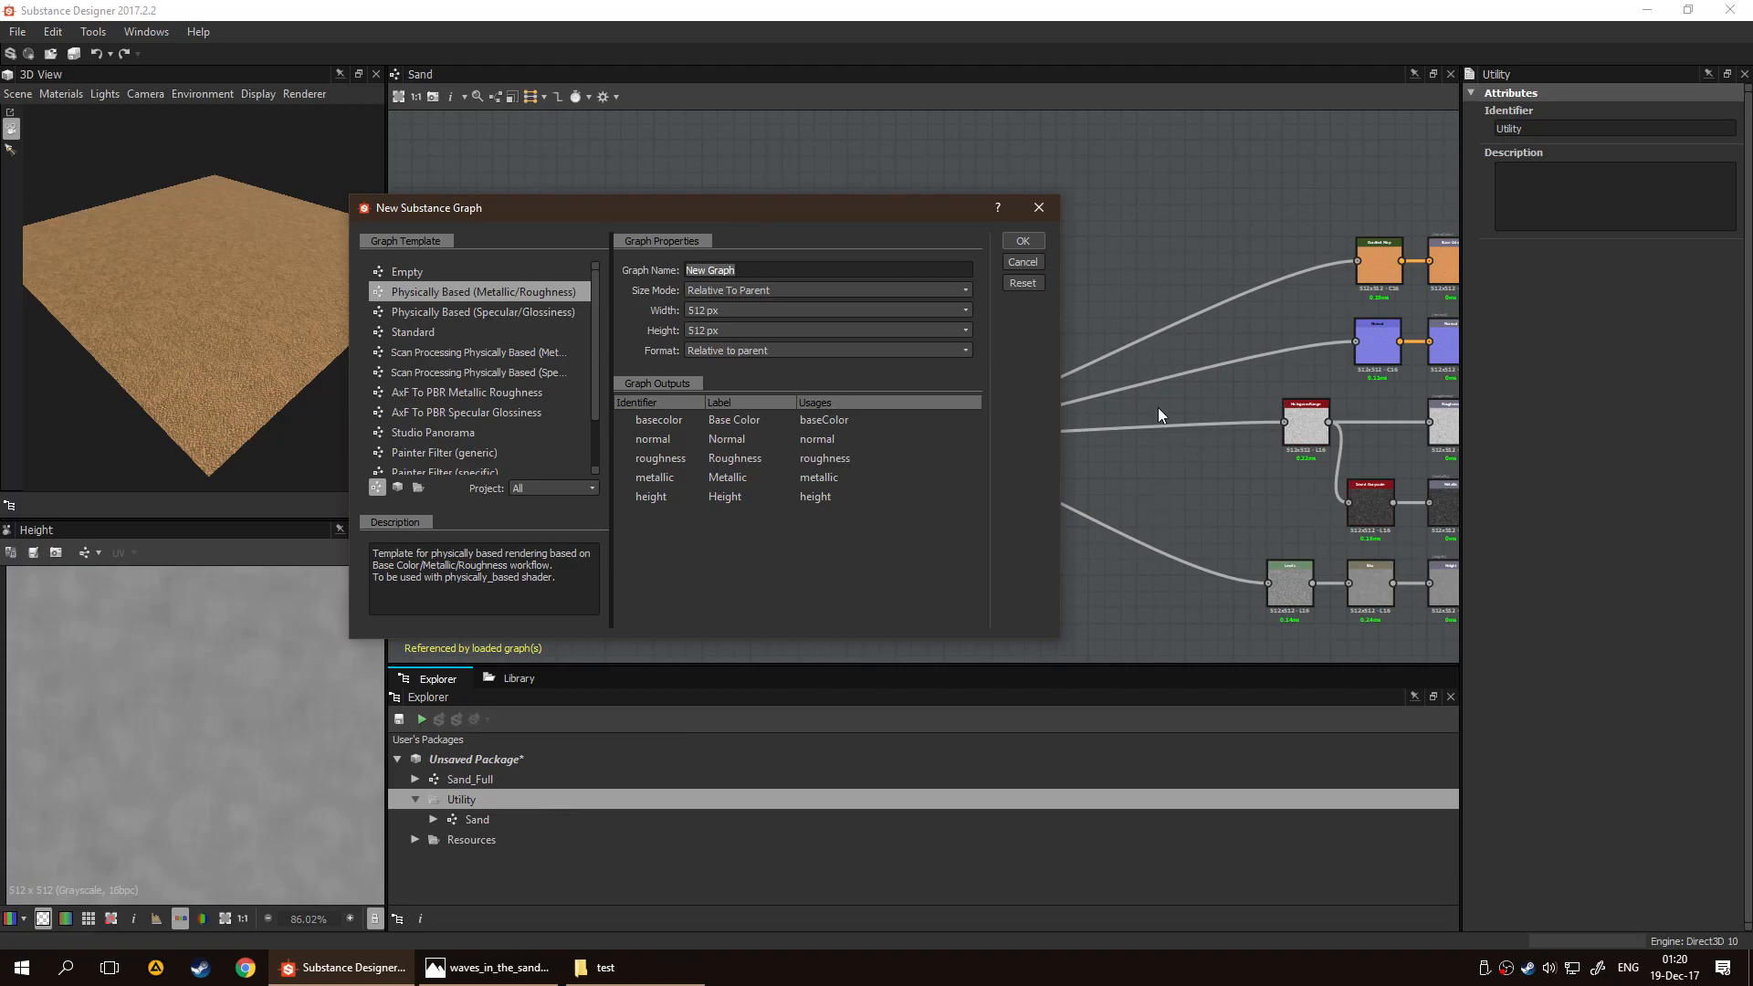
pyautogui.moveTo(765, 198); pyautogui.dragTo(993, 208)
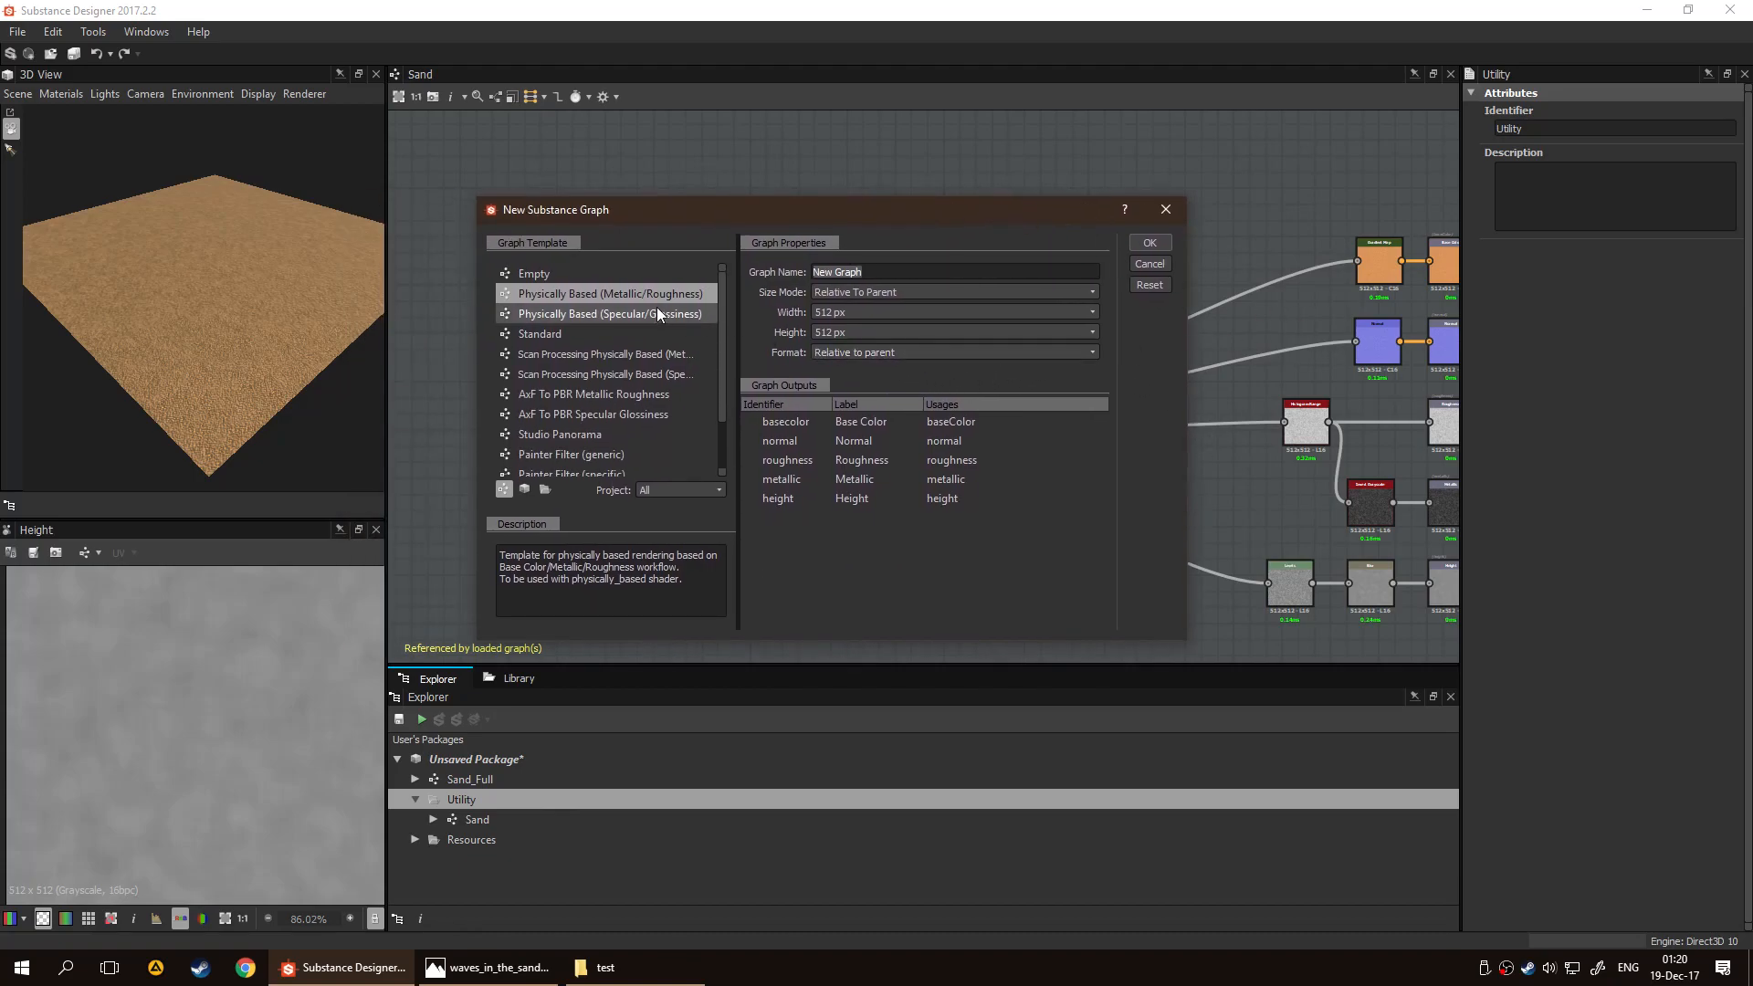
pyautogui.click(610, 276)
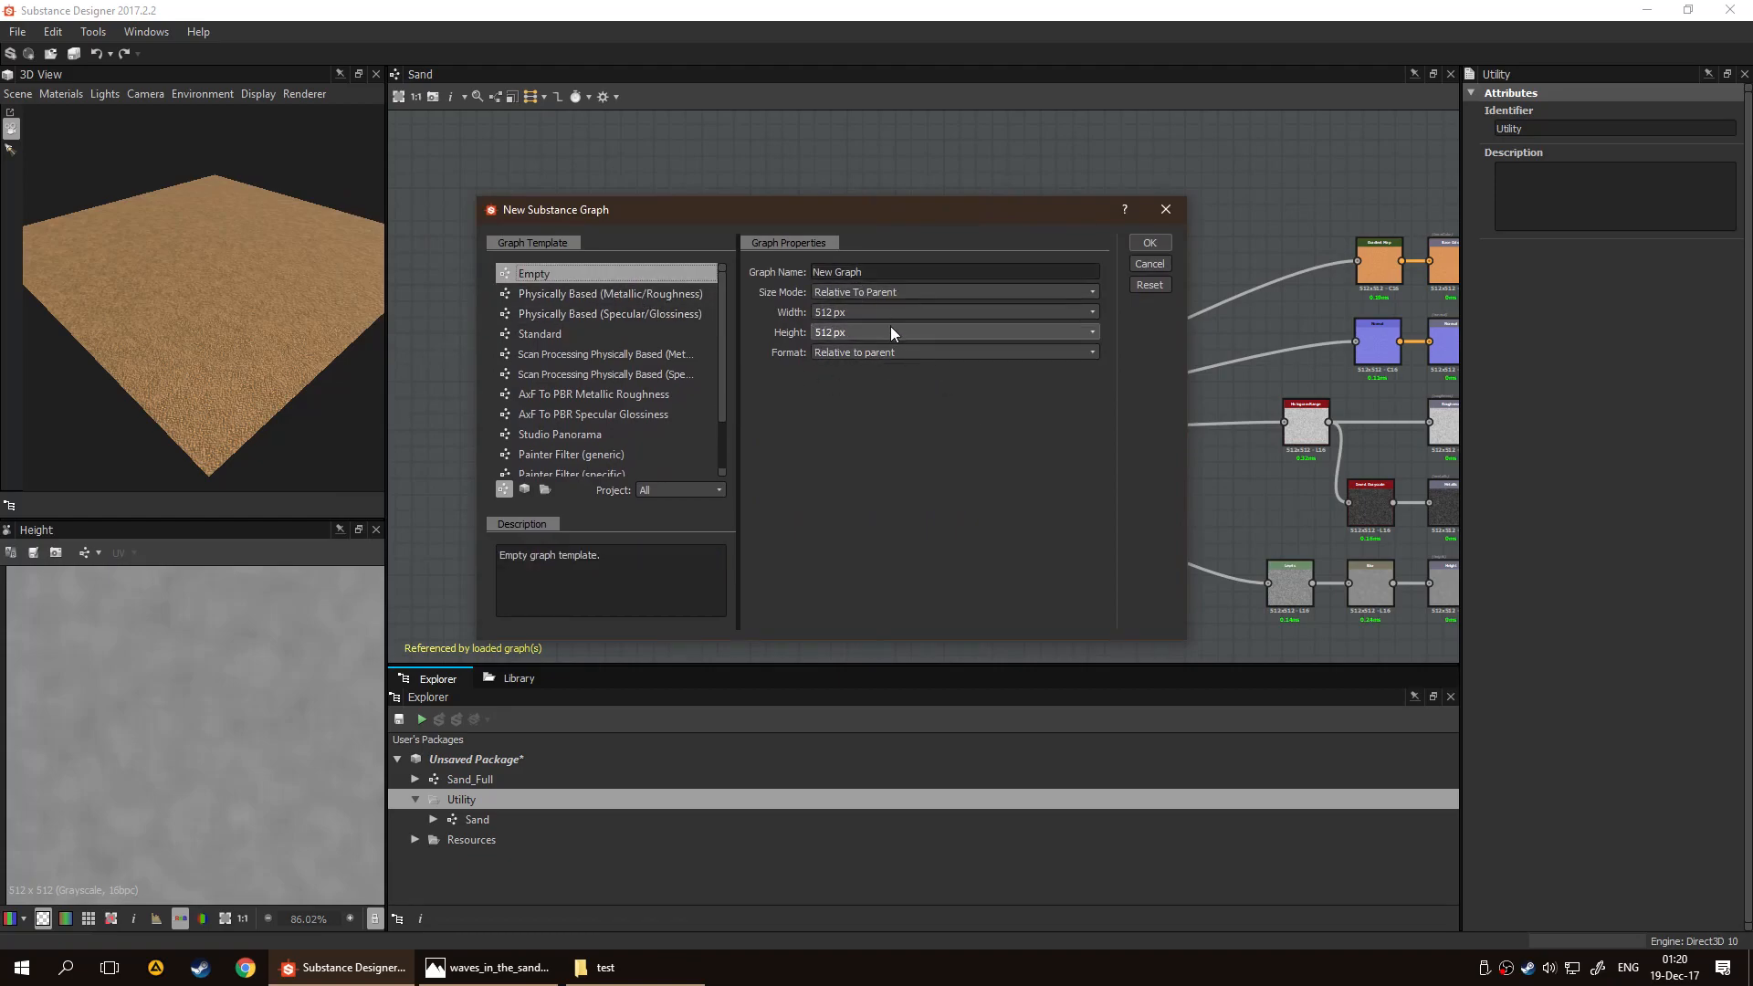
pyautogui.click(1148, 243)
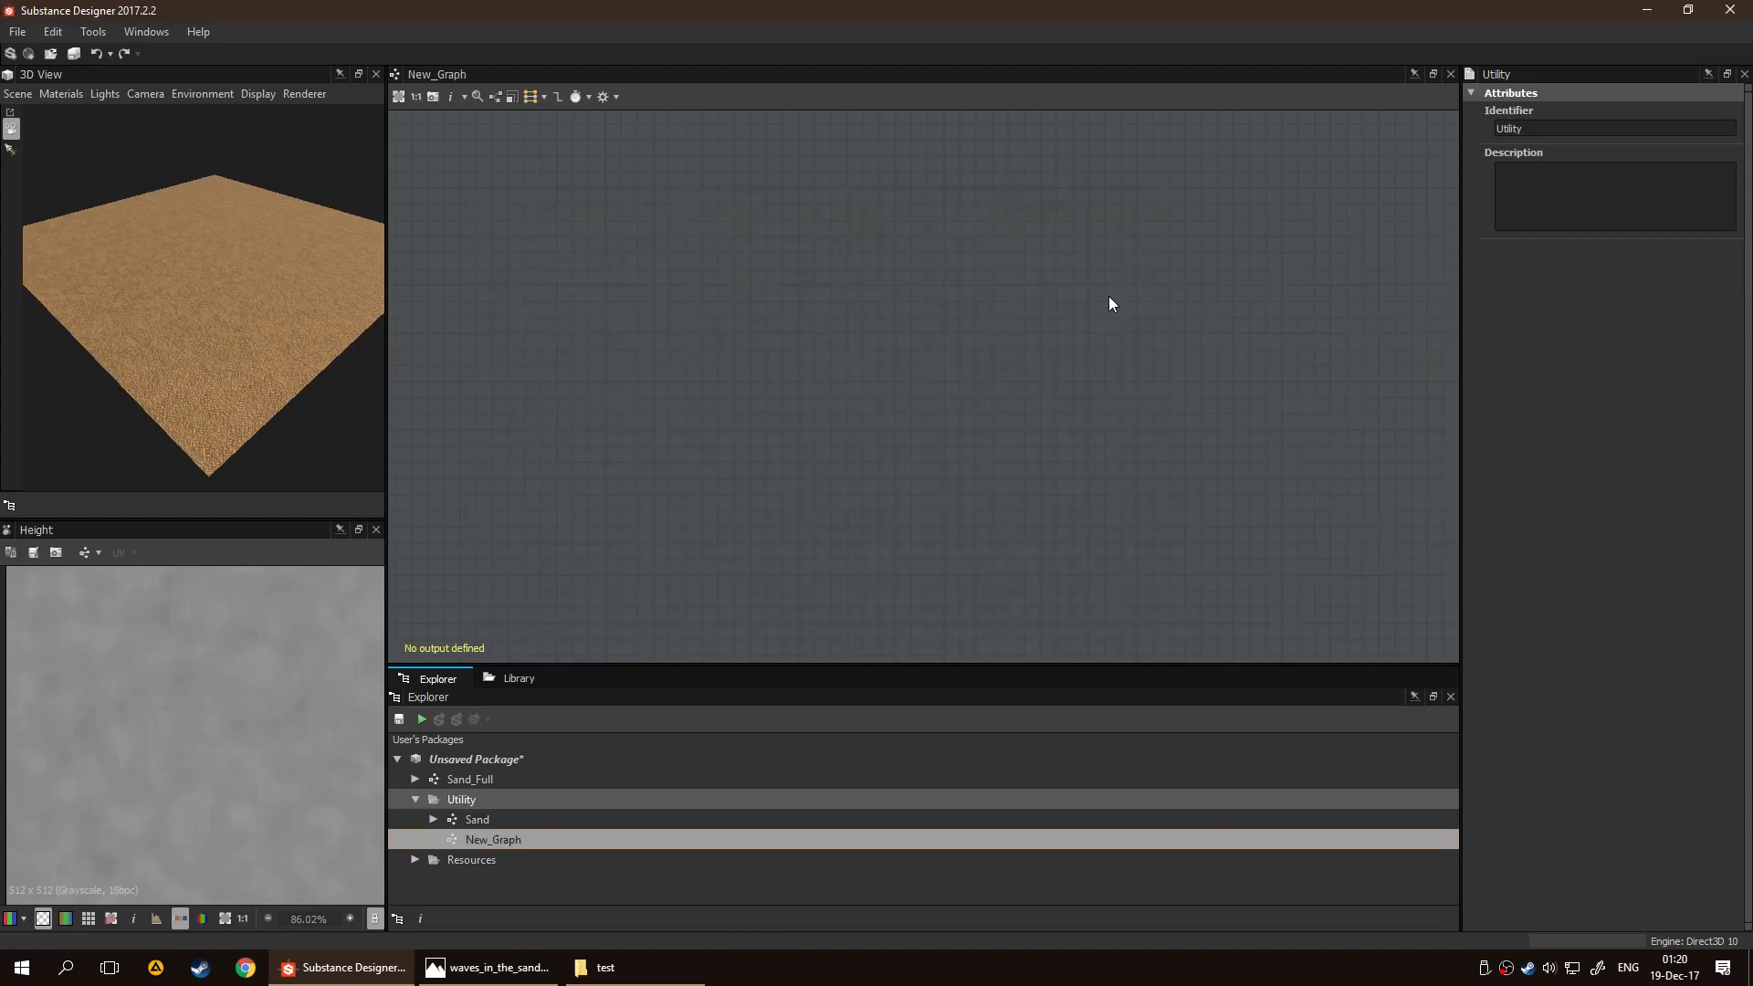
# Rename the new graph in the Utility folder as Waves
pyautogui.press('F2')
pyautogui.write('Waves')
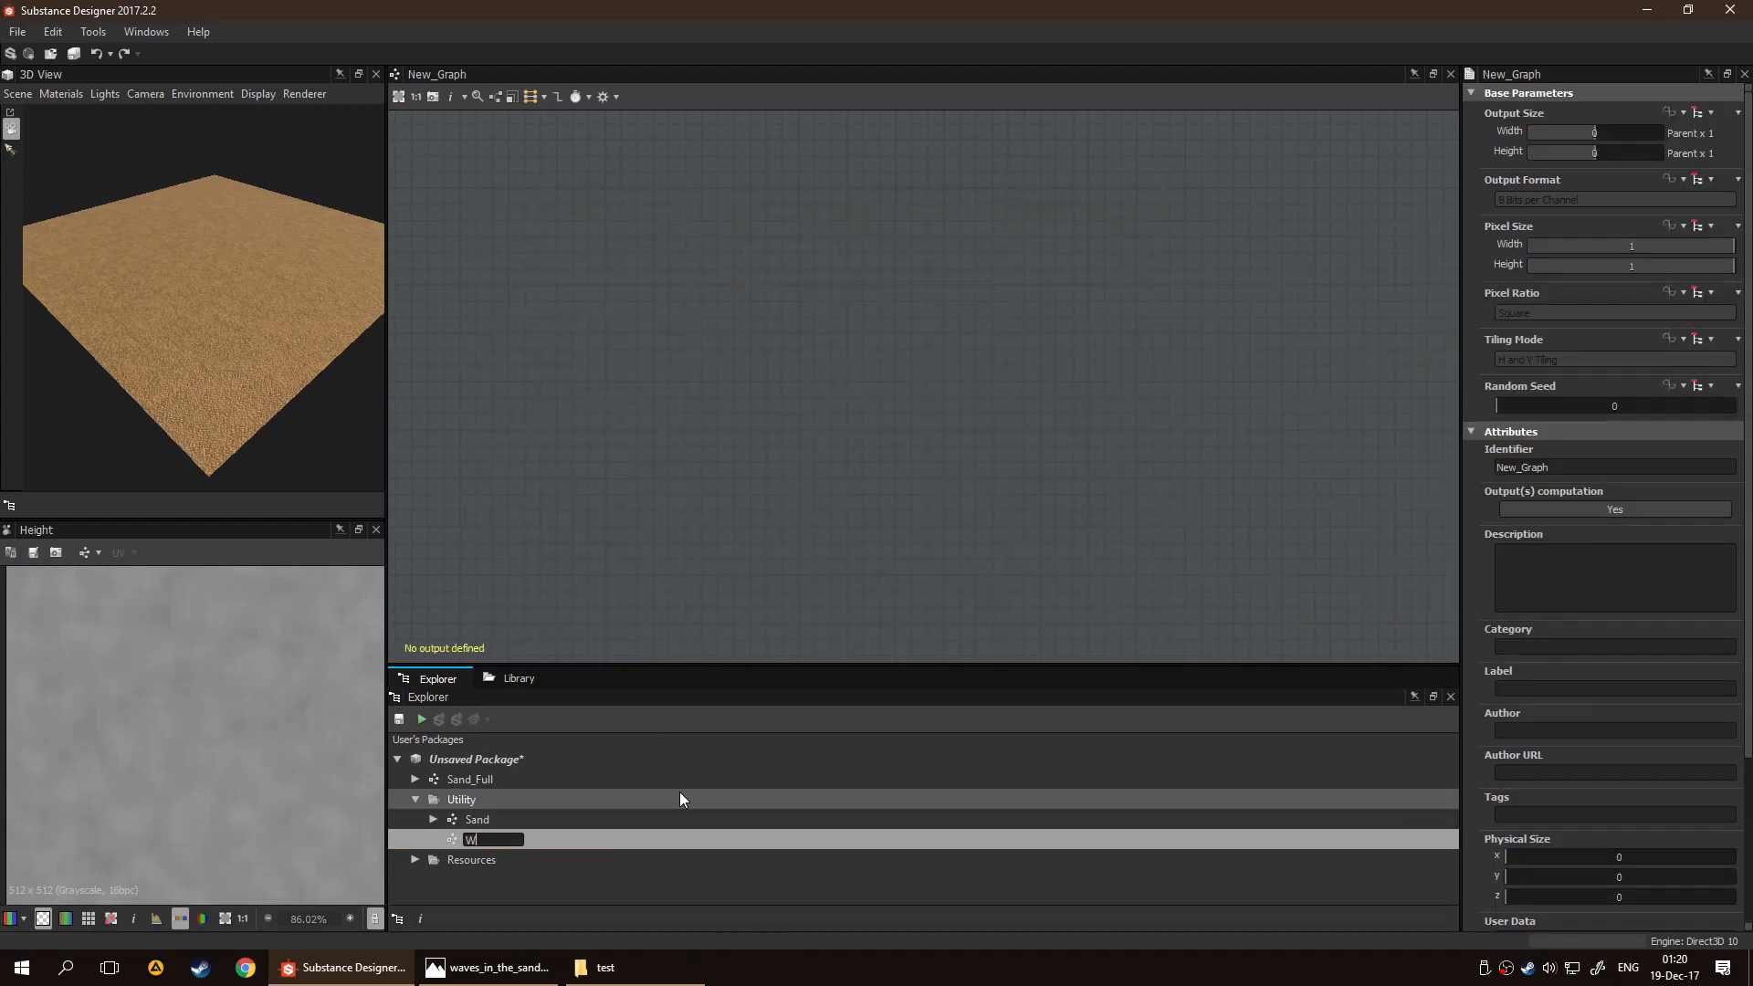
pyautogui.press('Return')
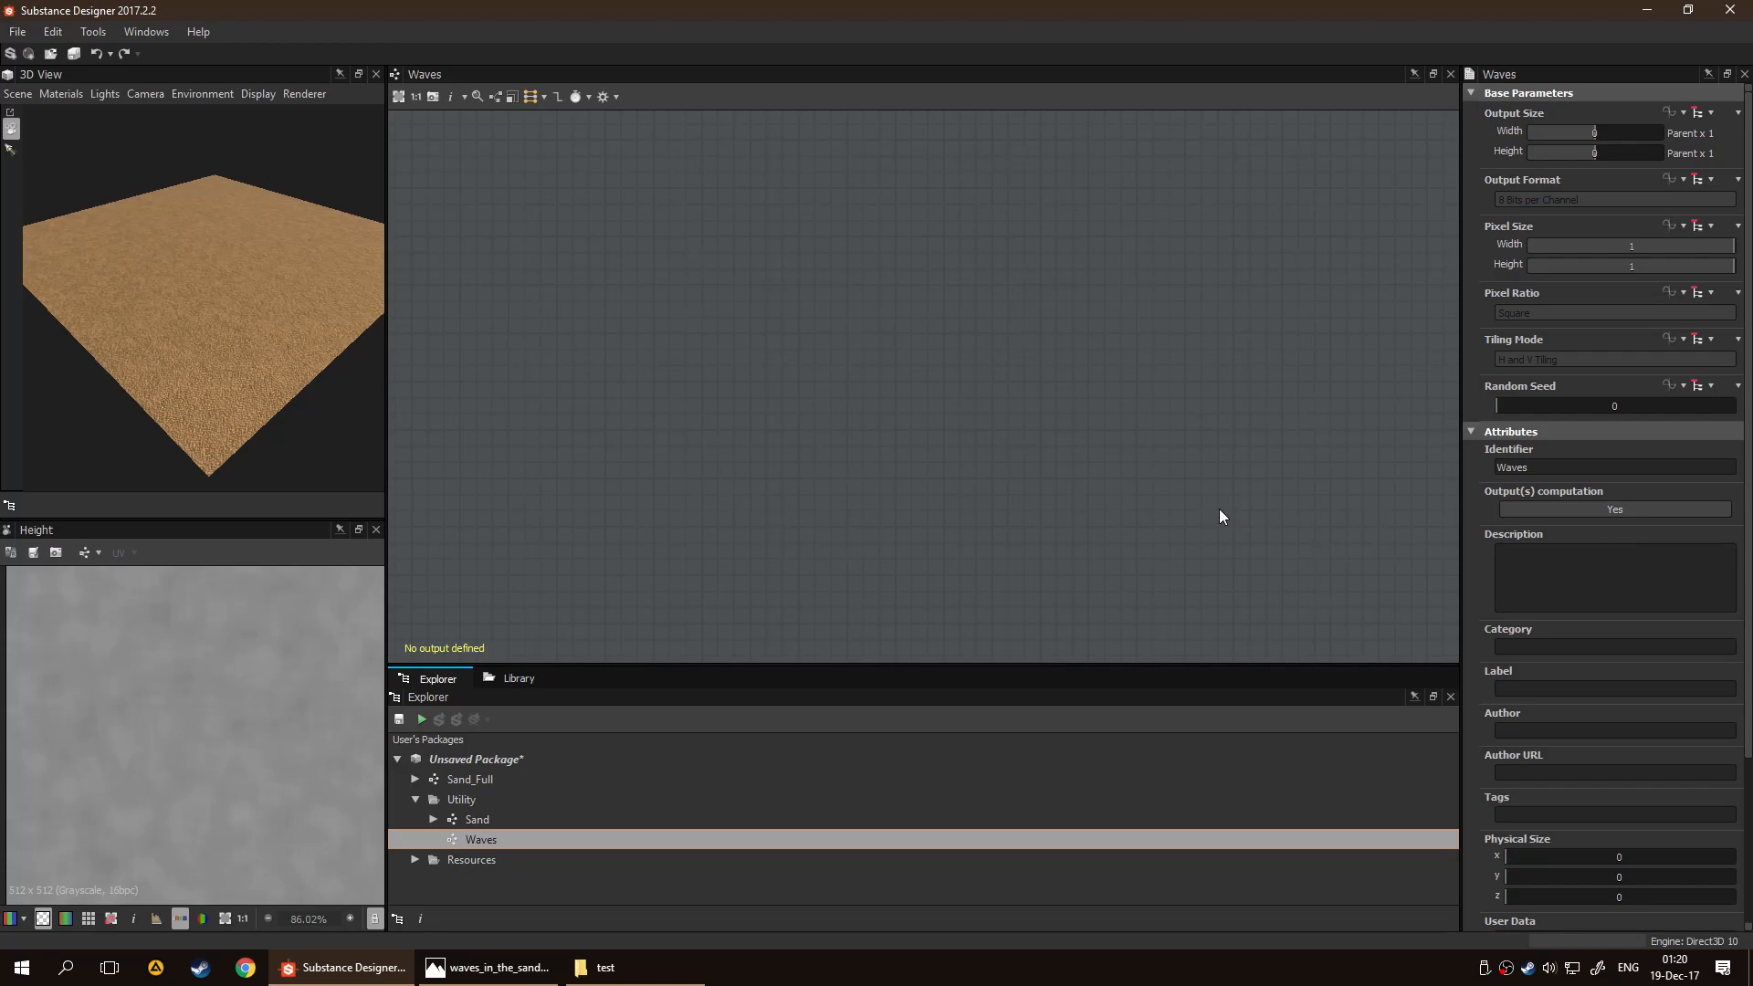
# Set Output(s) computation to No for both the Waves and Sand graphs
pyautogui.click(1568, 507)
pyautogui.click(595, 820)
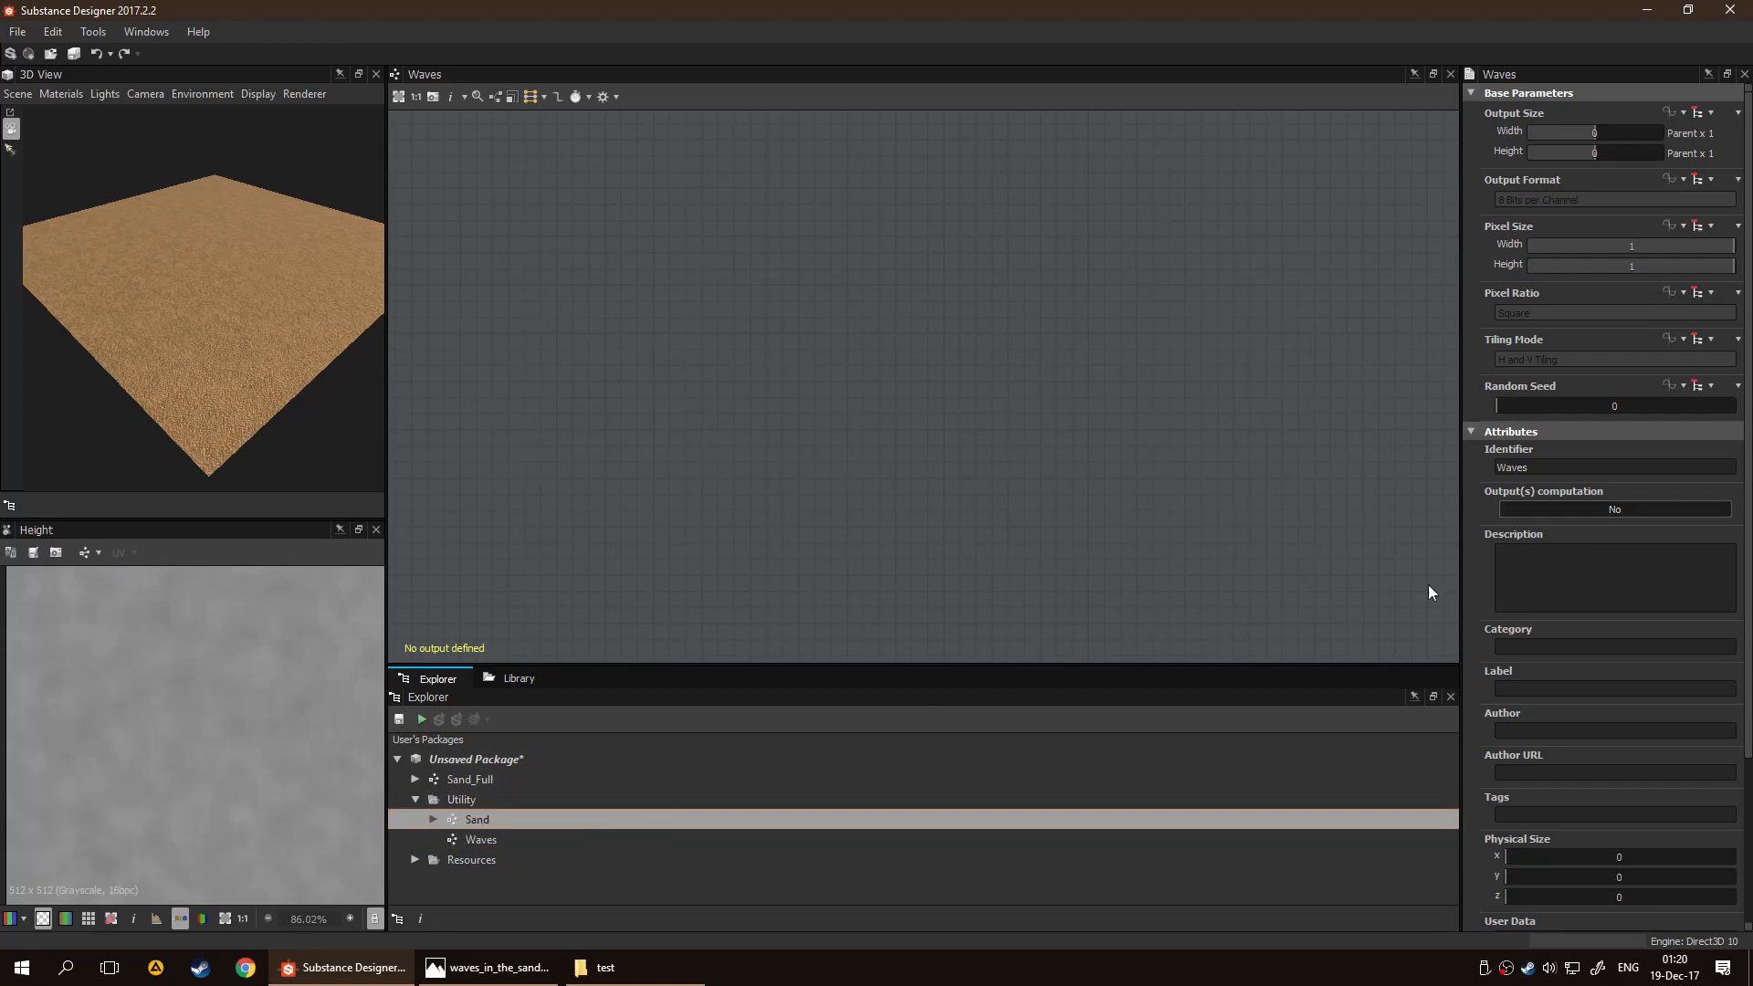
pyautogui.click(1576, 511)
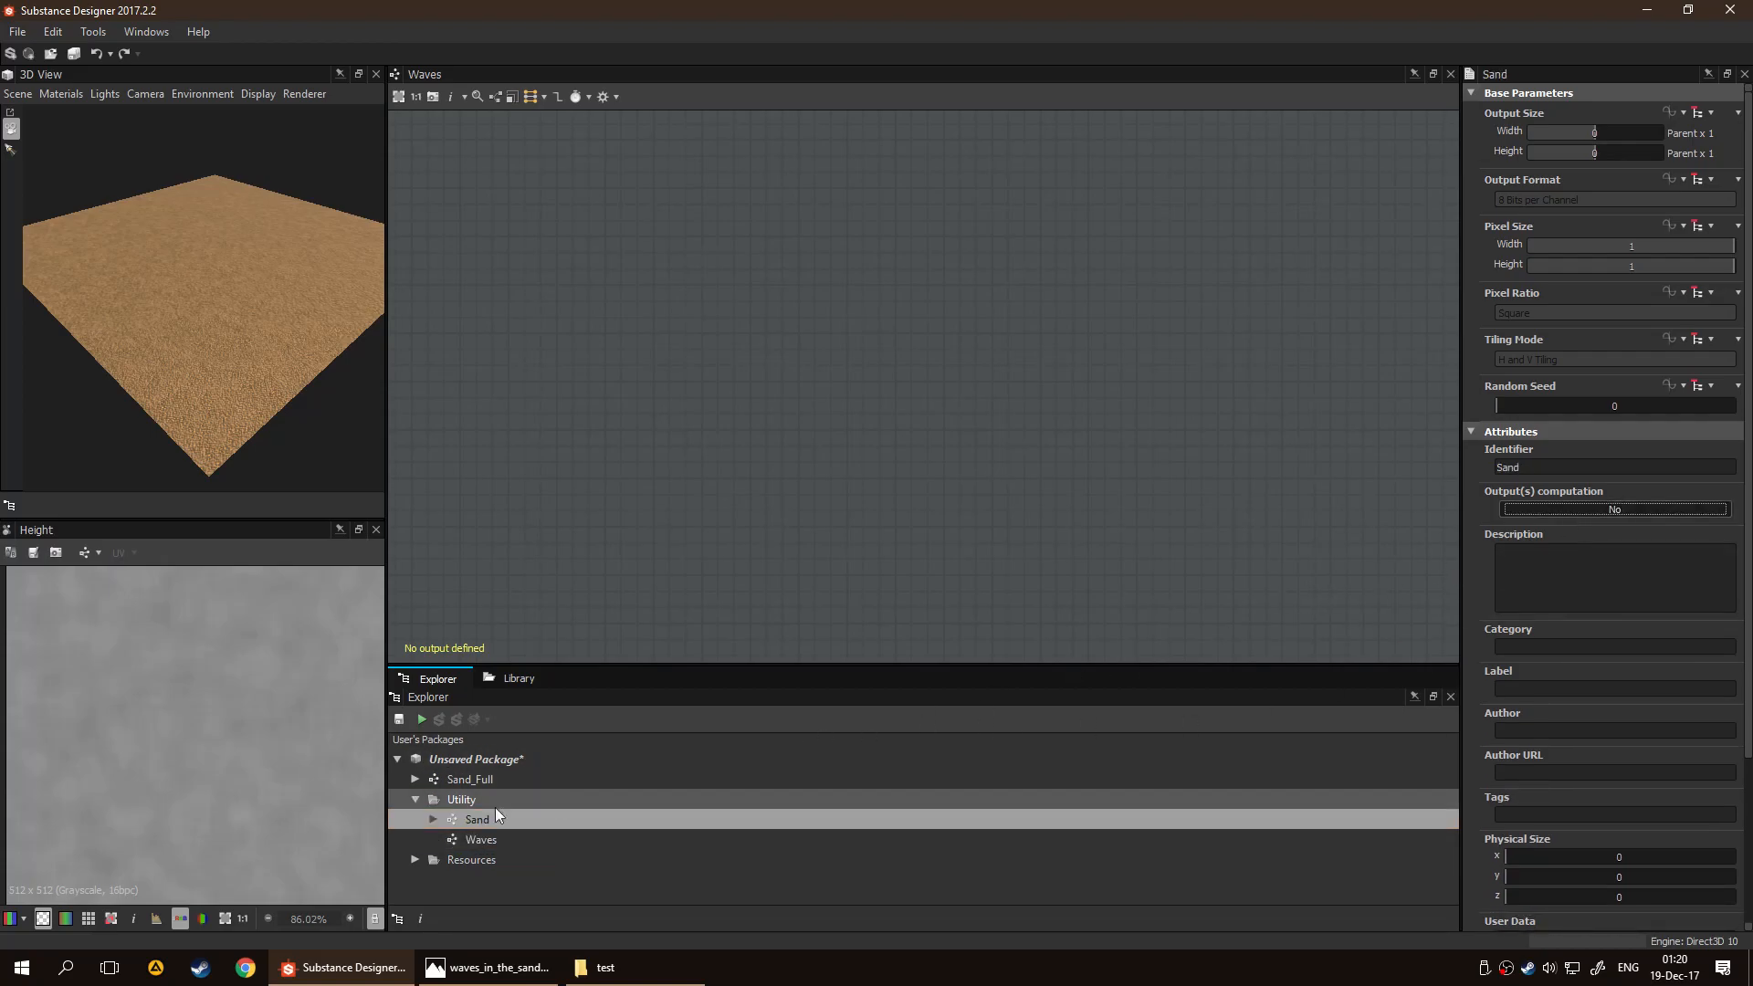
# Check the Sand_Full graph's output size and computation settings and select the Waves graph again
pyautogui.click(489, 781)
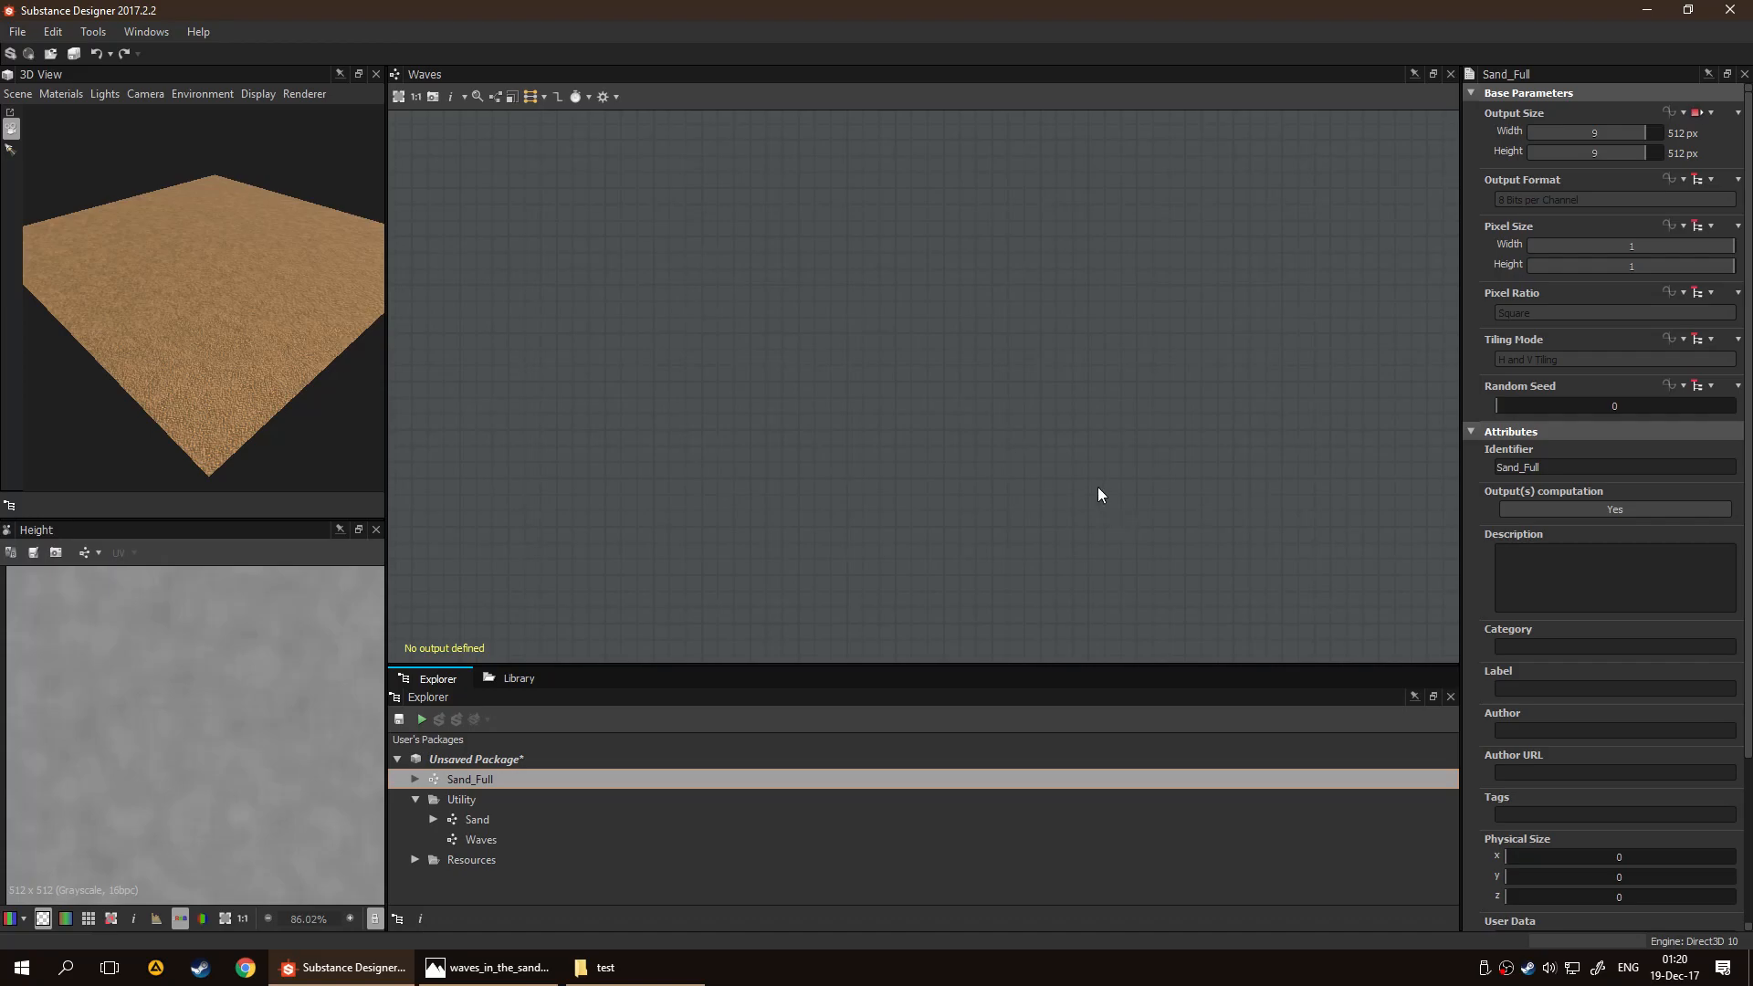
pyautogui.click(654, 819)
pyautogui.click(666, 842)
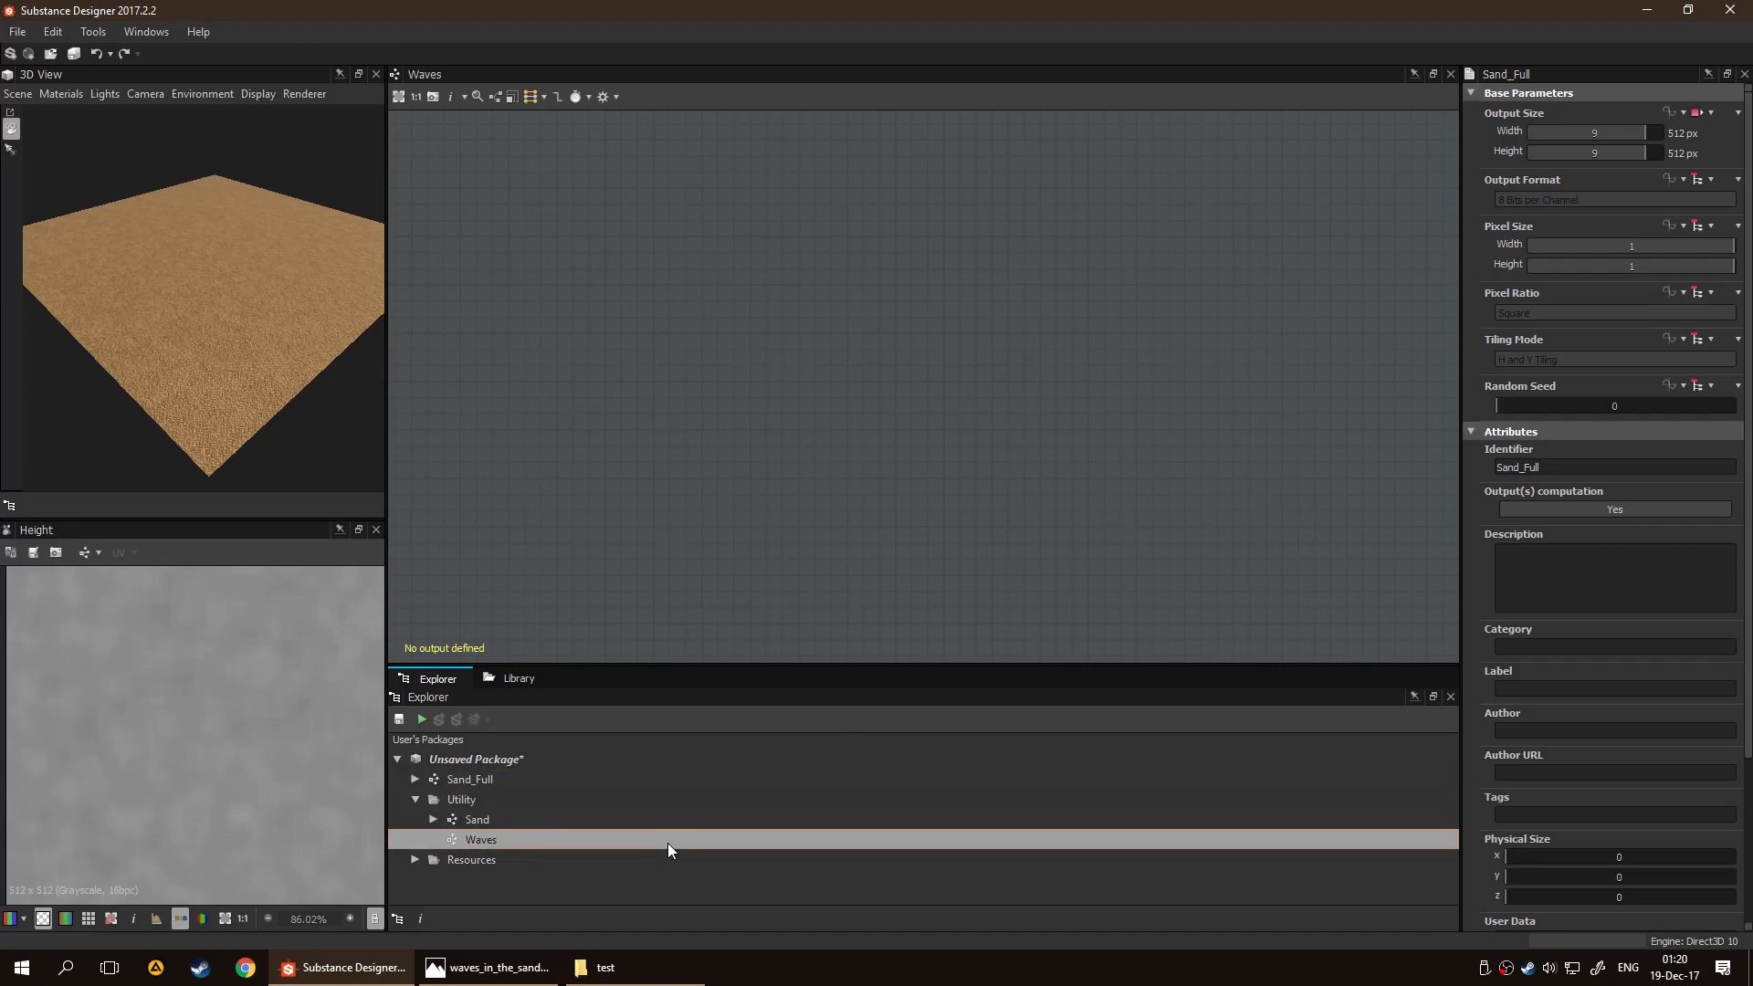
# Add an Output node to the empty Waves graph and place it toward the graph's right side
pyautogui.click(667, 813)
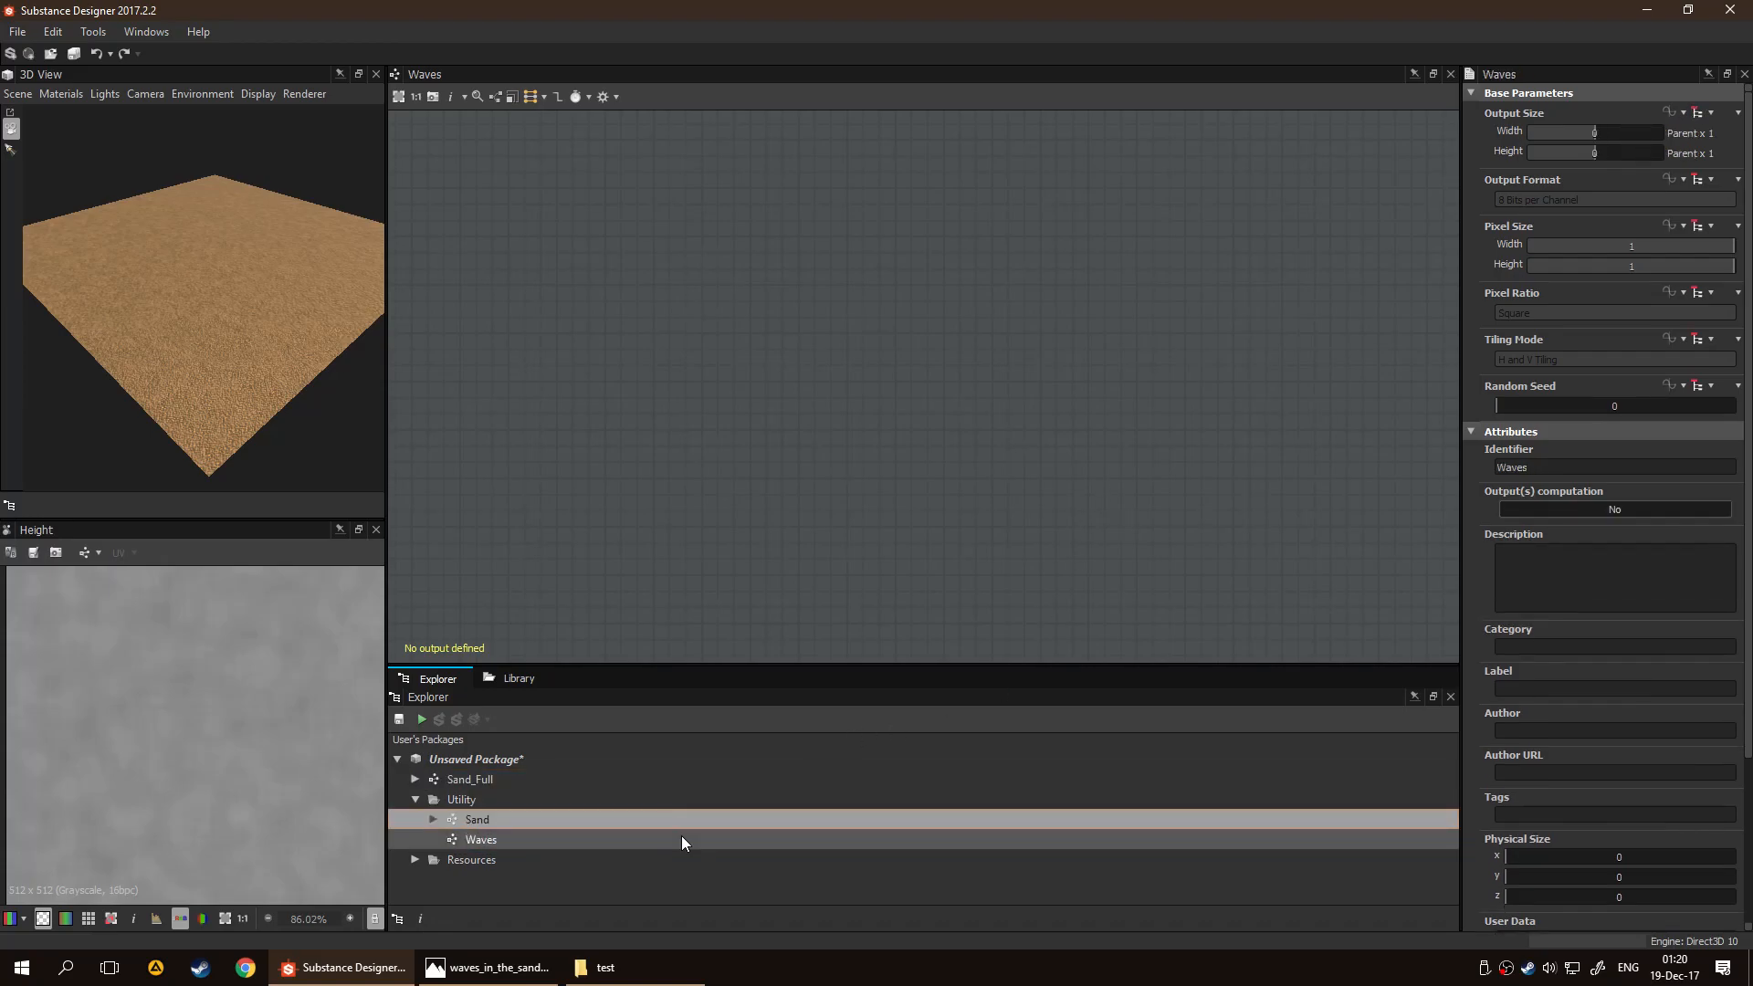
pyautogui.click(681, 838)
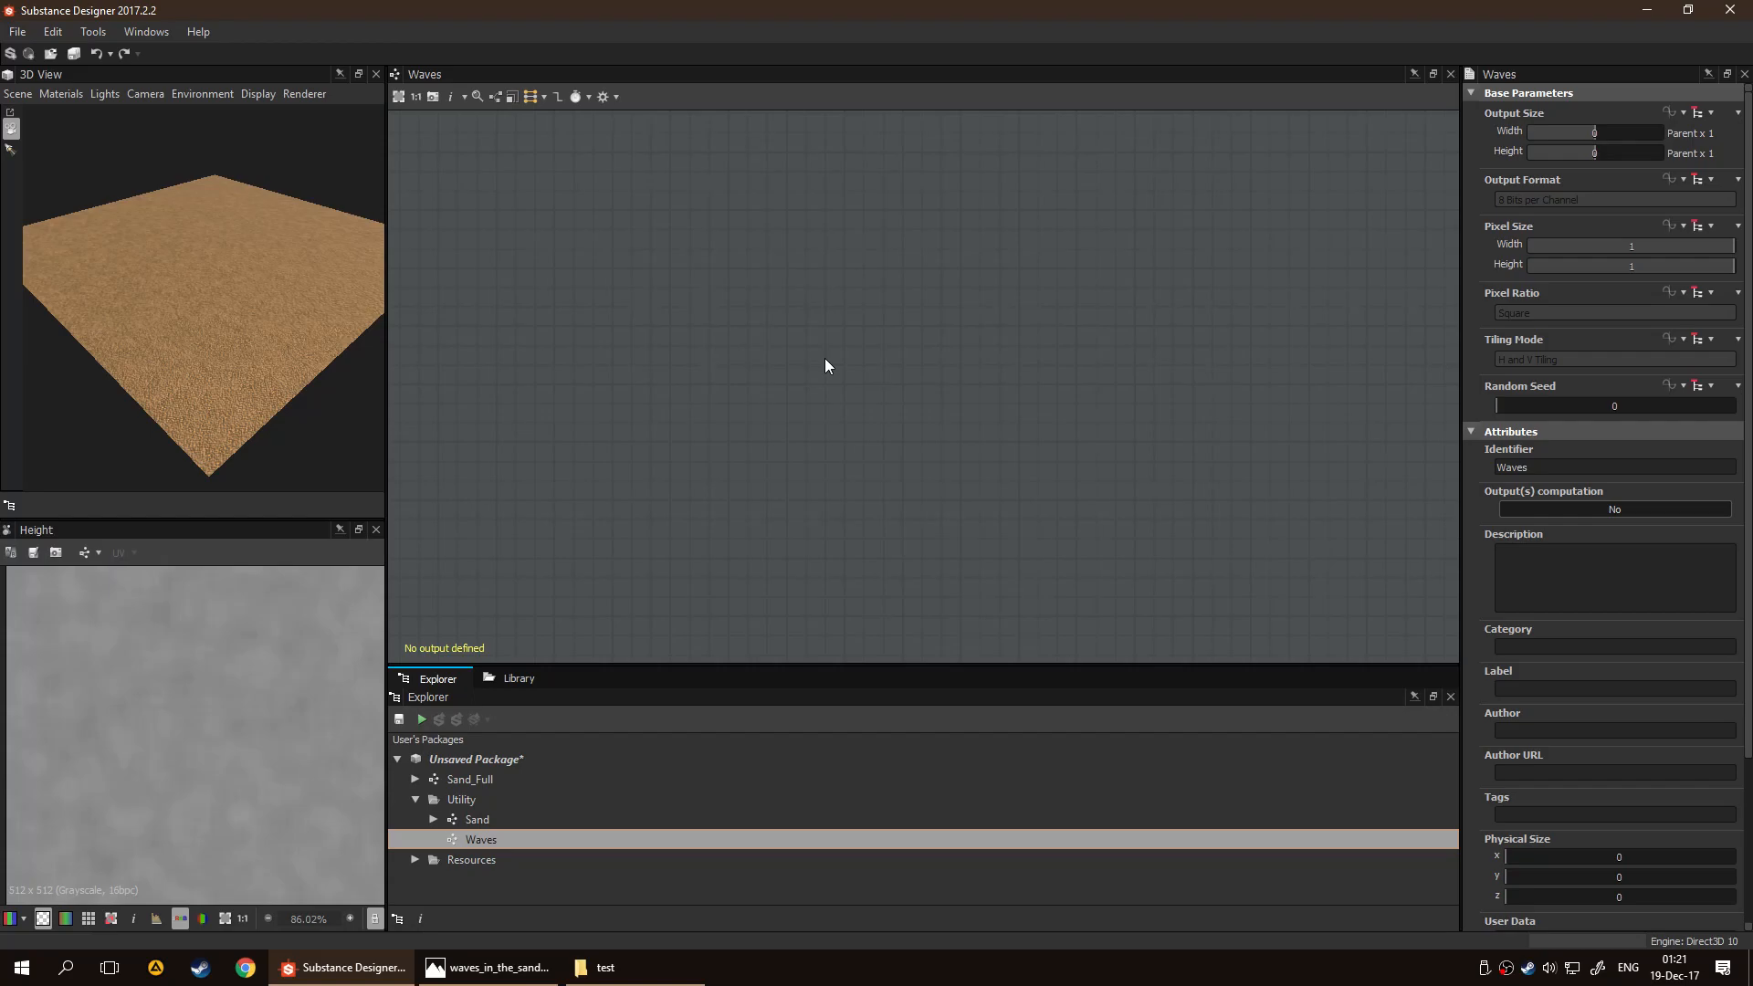
pyautogui.press('space')
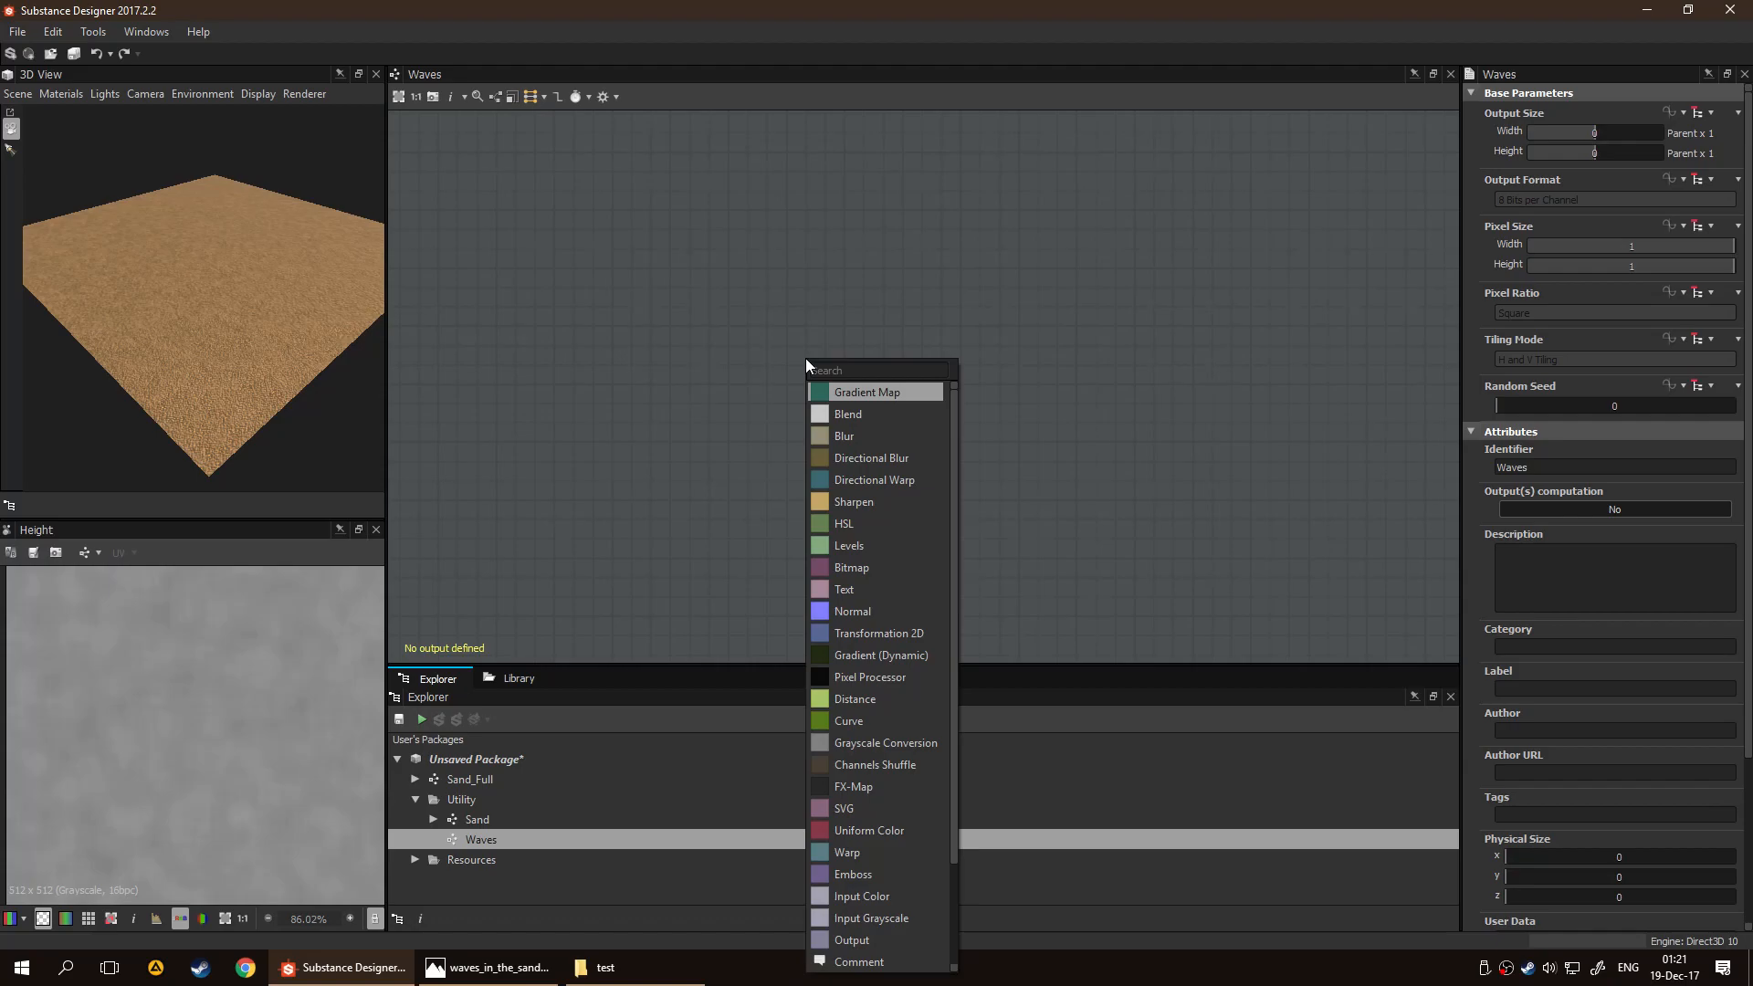
pyautogui.write('output')
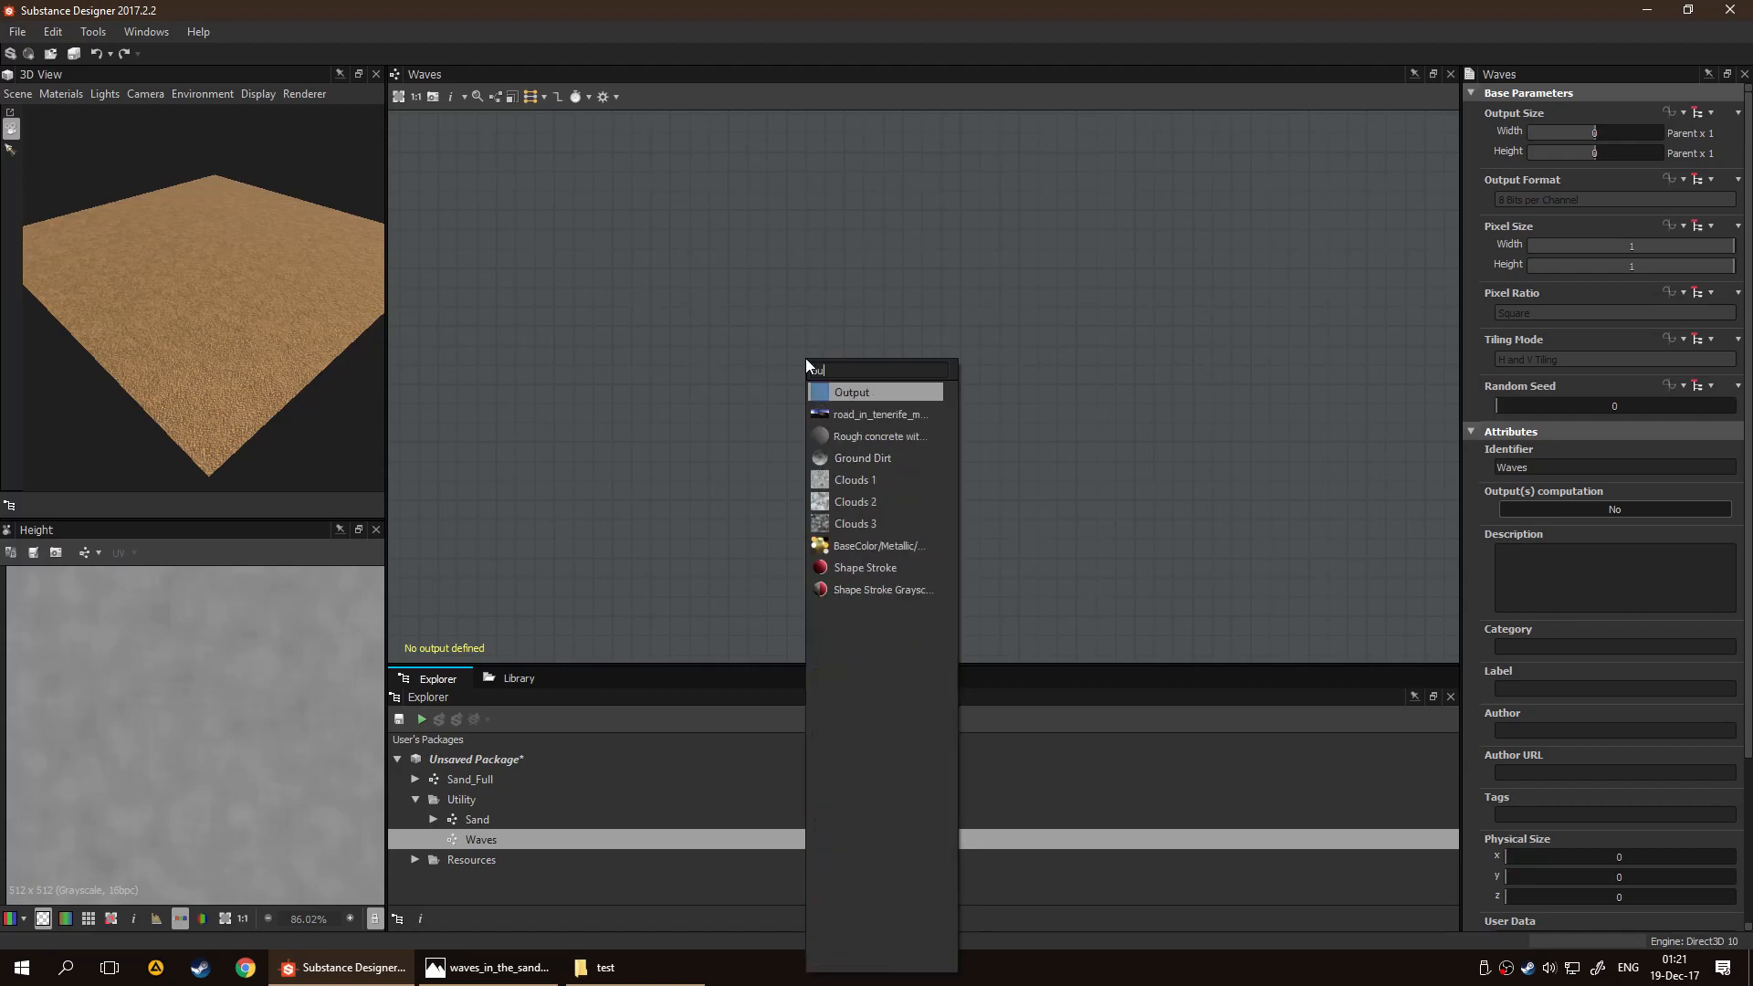
pyautogui.press('Return')
pyautogui.moveTo(808, 365); pyautogui.dragTo(1125, 403)
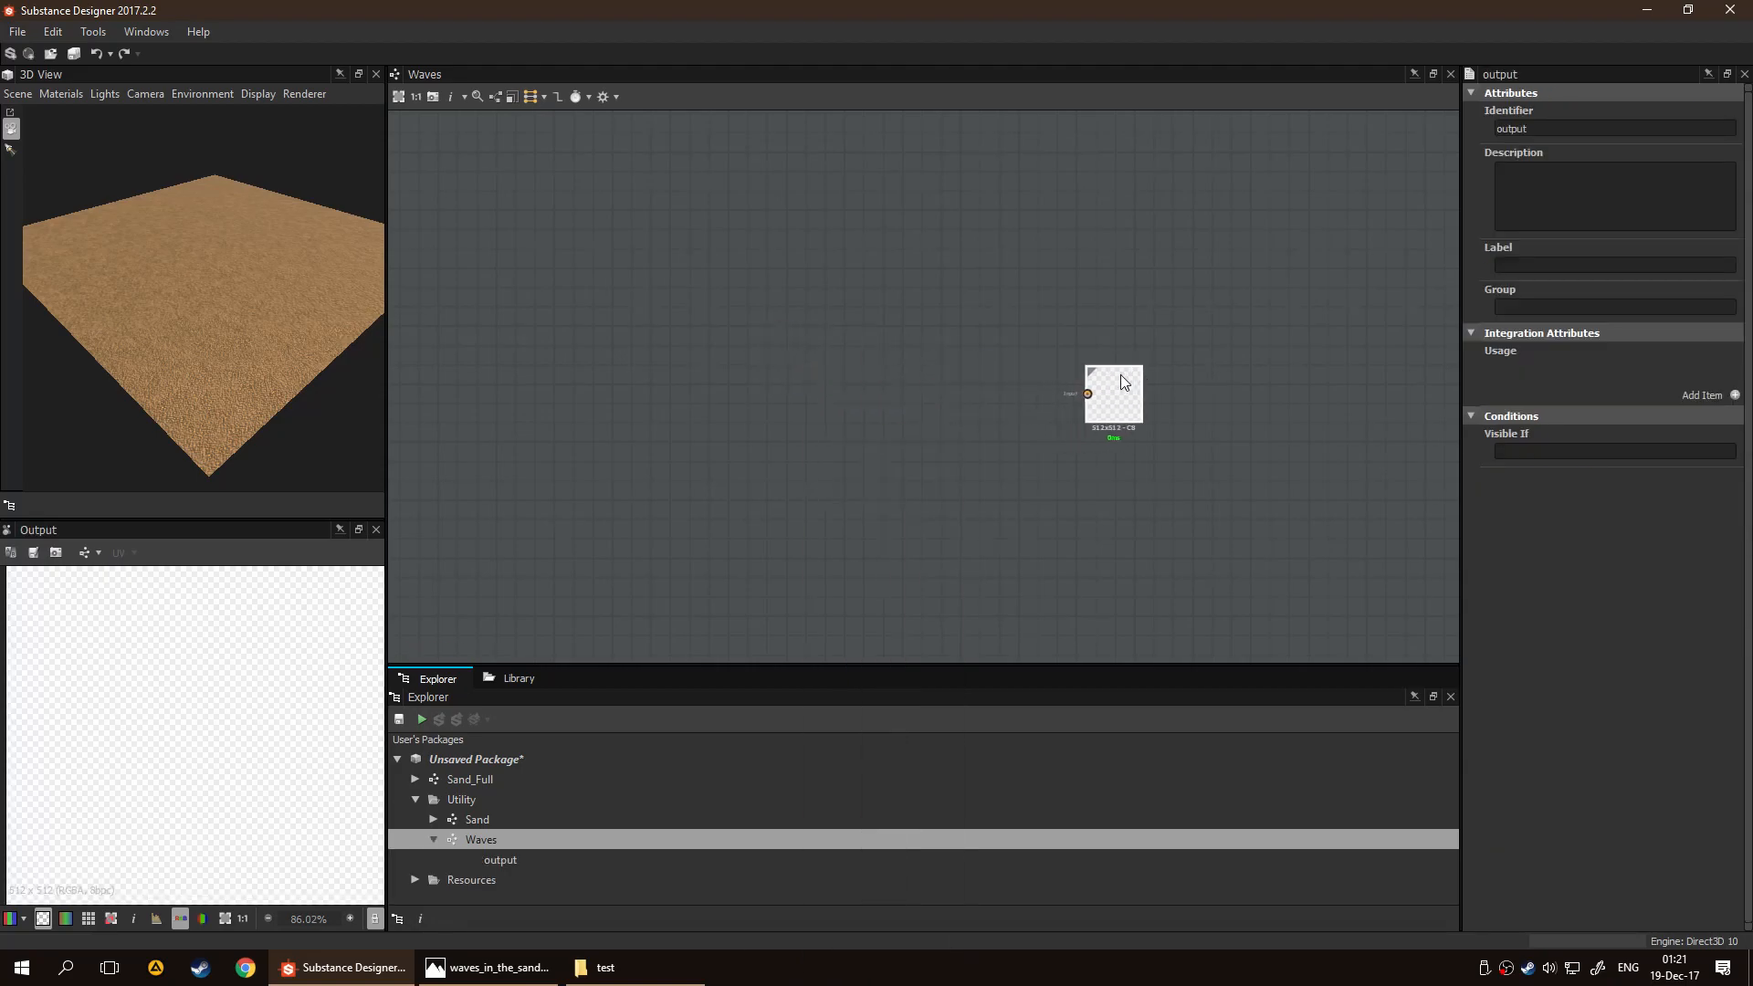
pyautogui.click(1004, 501)
# Add an Anisotropic Noise node from the library's noise generators to the Waves graph
pyautogui.click(518, 677)
pyautogui.scroll(-5, 803, 865)
pyautogui.scroll(10, 804, 865)
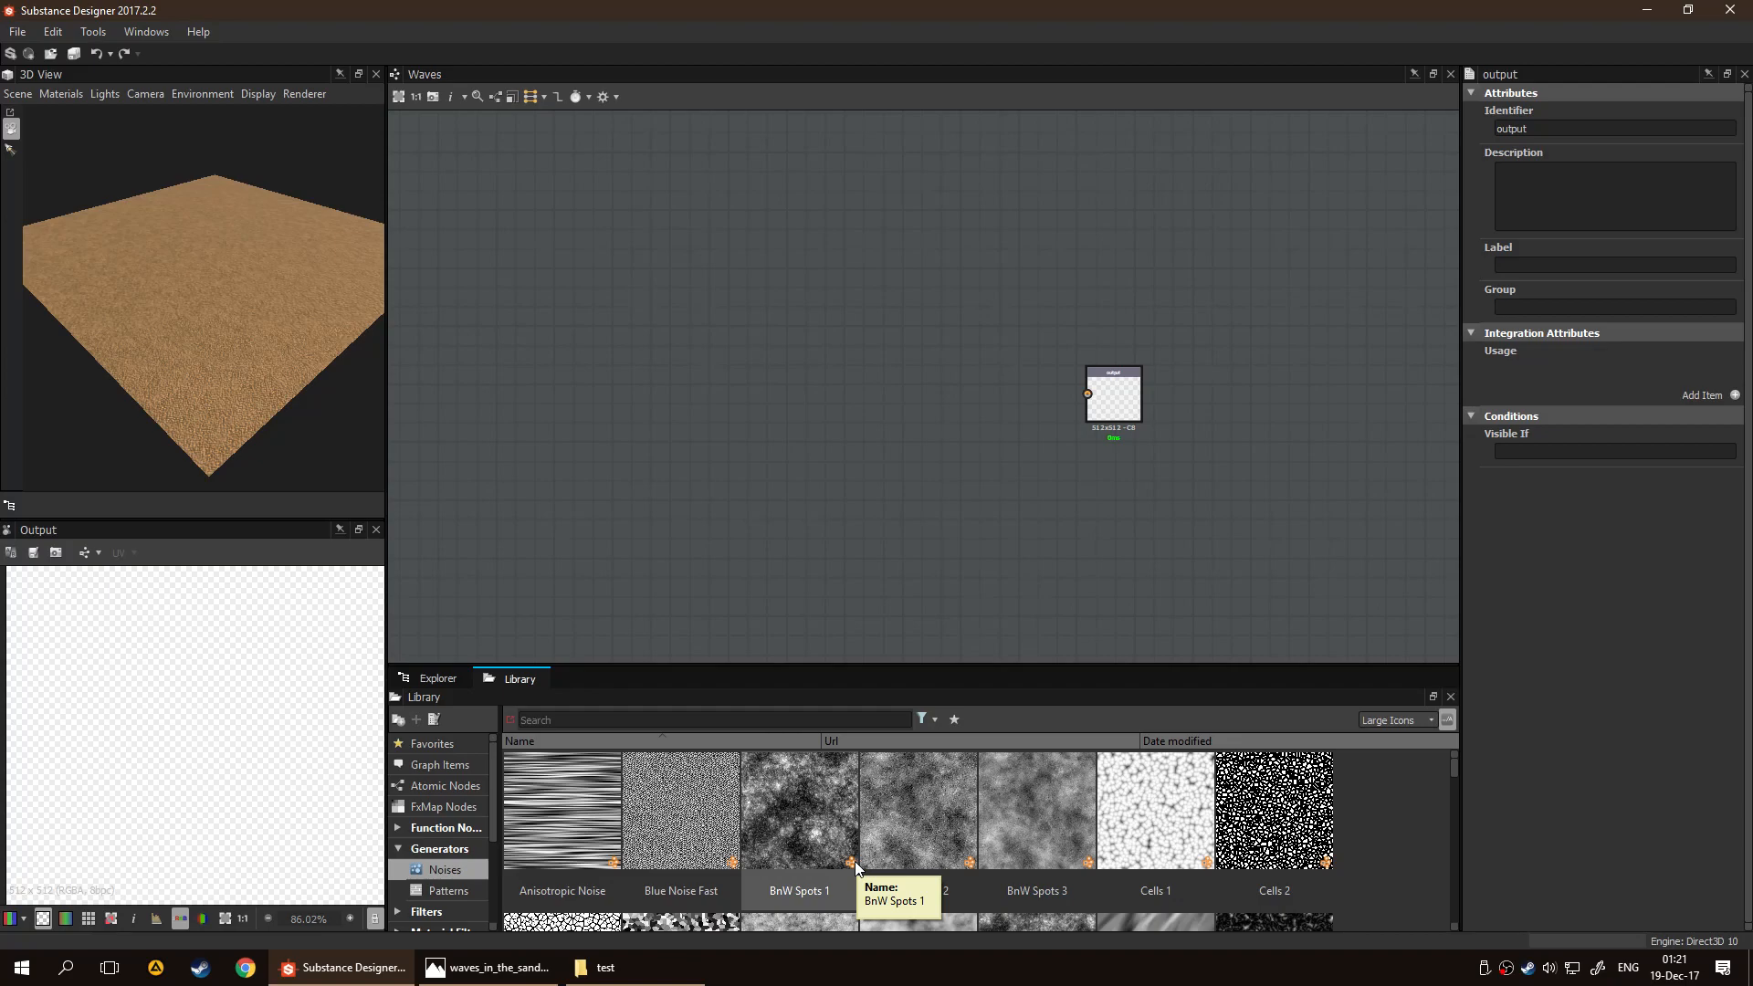
pyautogui.moveTo(601, 845); pyautogui.dragTo(687, 489)
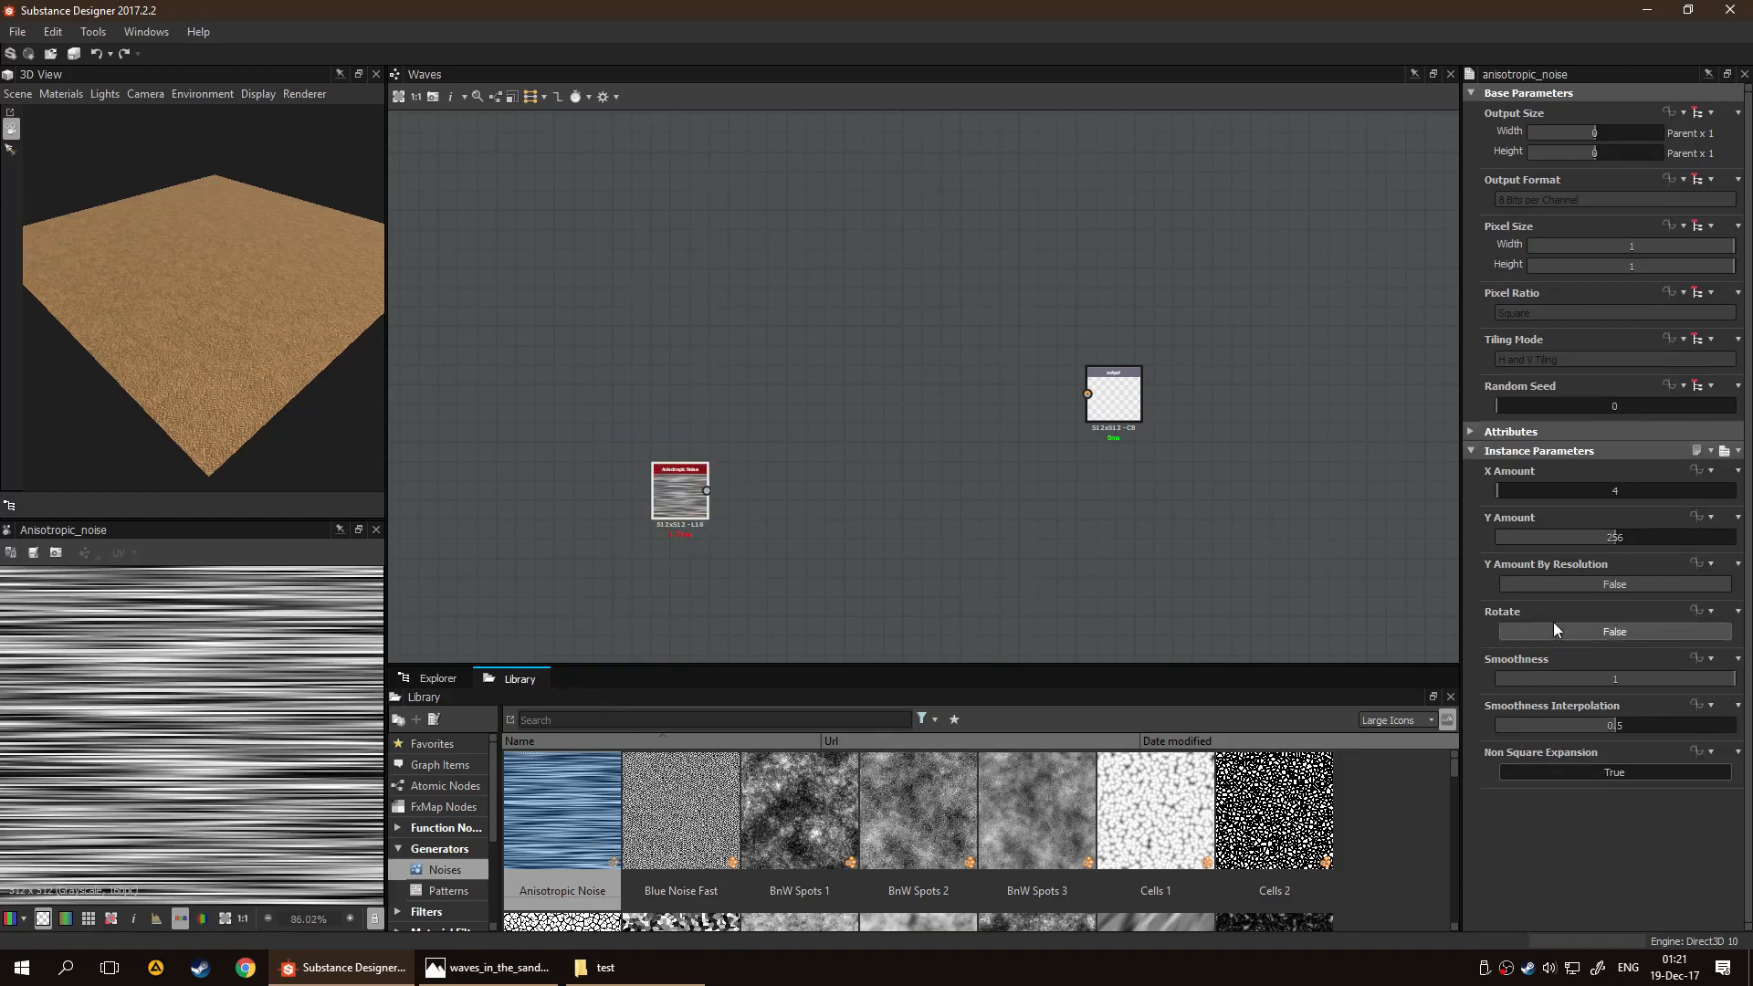
# Set the Anisotropic Noise's Y Amount to 152 and X Amount to 3, and move the node to the graph's upper left
pyautogui.moveTo(1597, 537); pyautogui.dragTo(1565, 535)
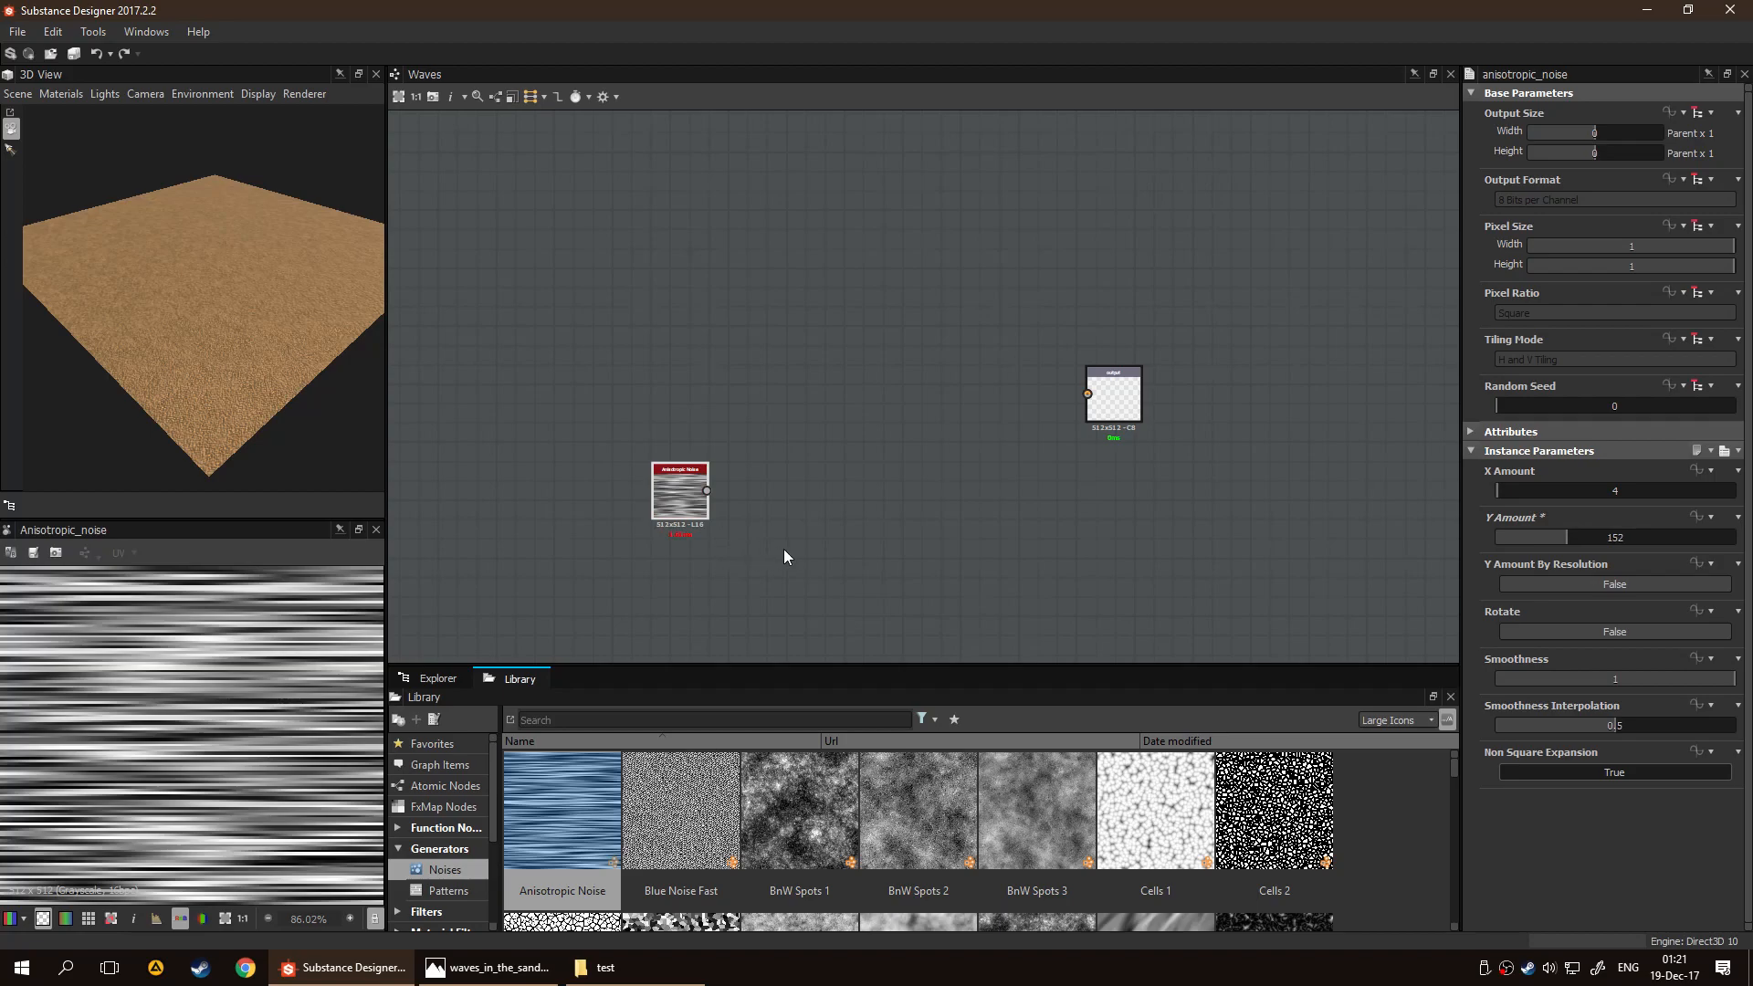
pyautogui.scroll(-1, 219, 749)
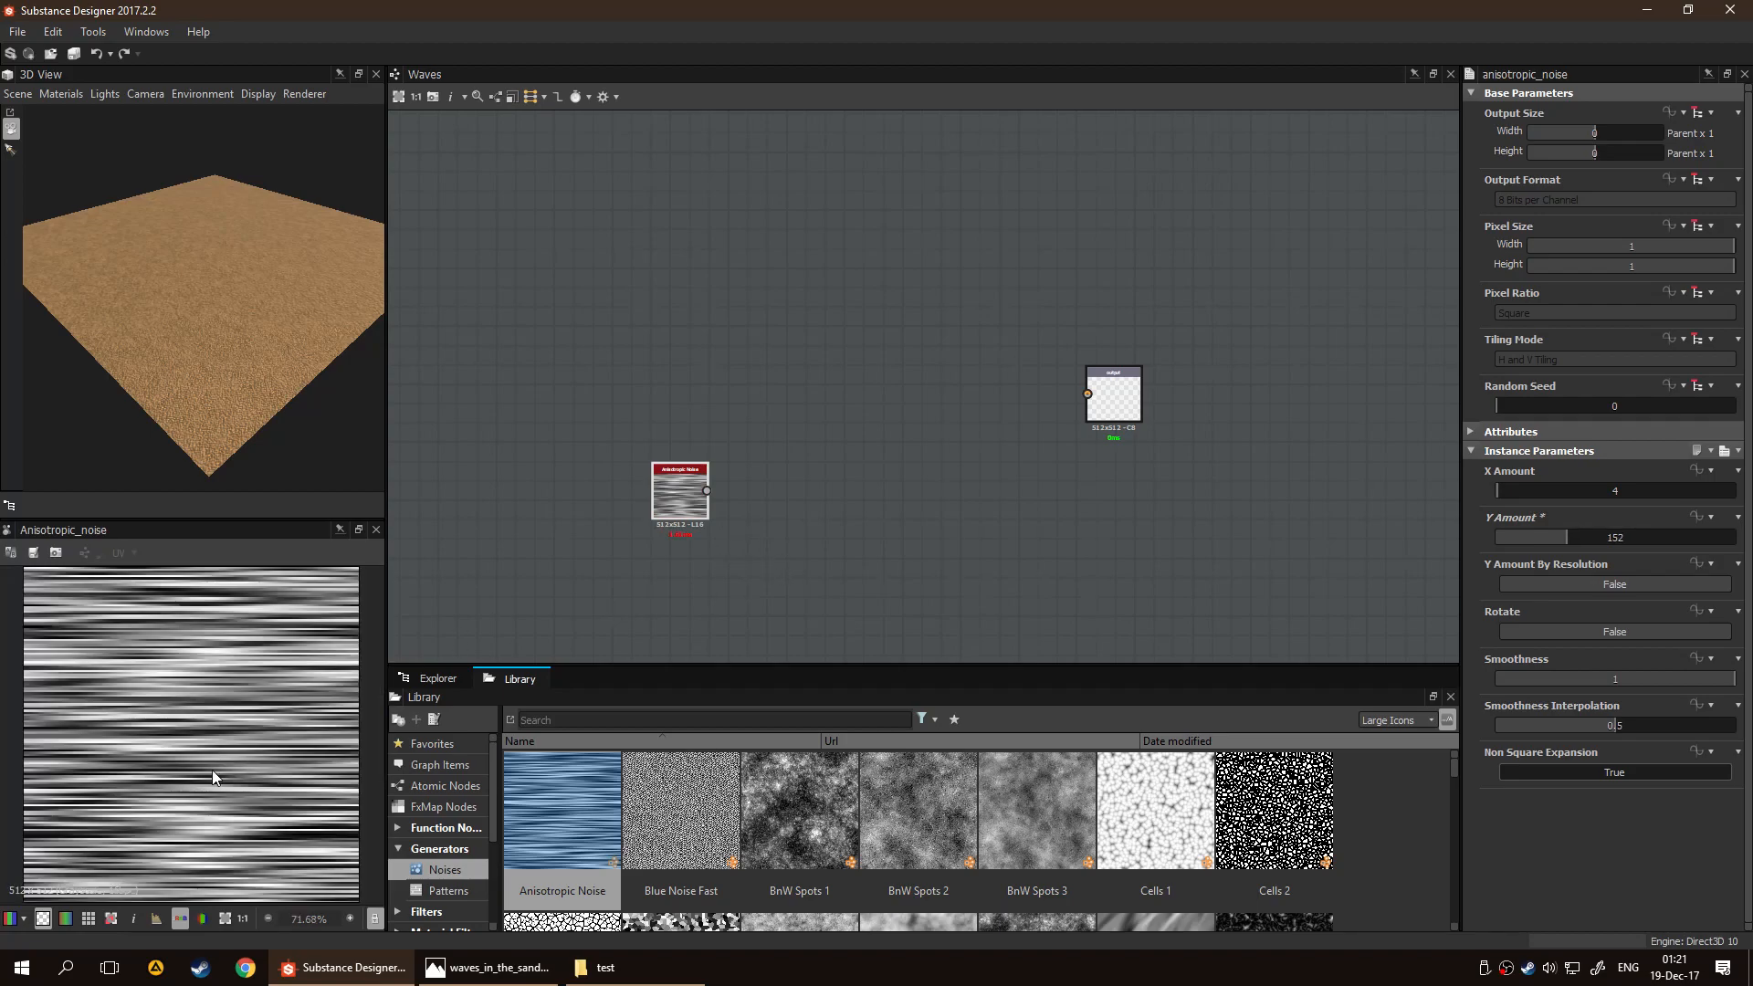
pyautogui.click(1500, 491)
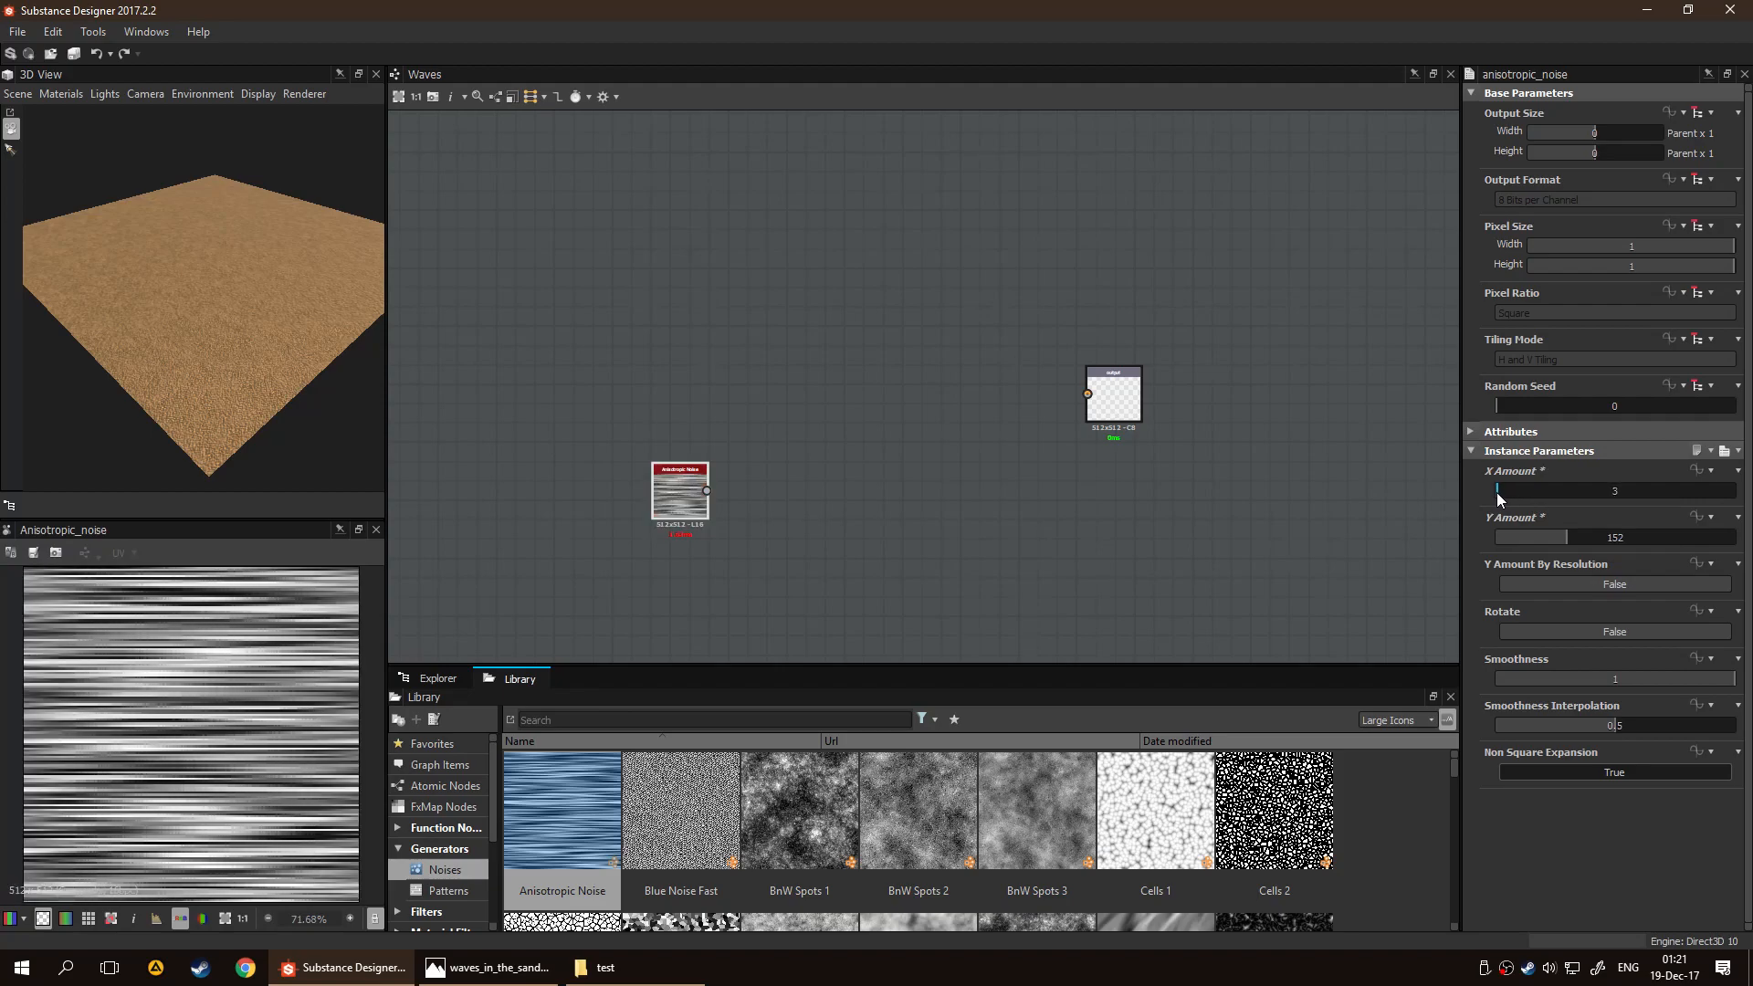
pyautogui.click(1497, 492)
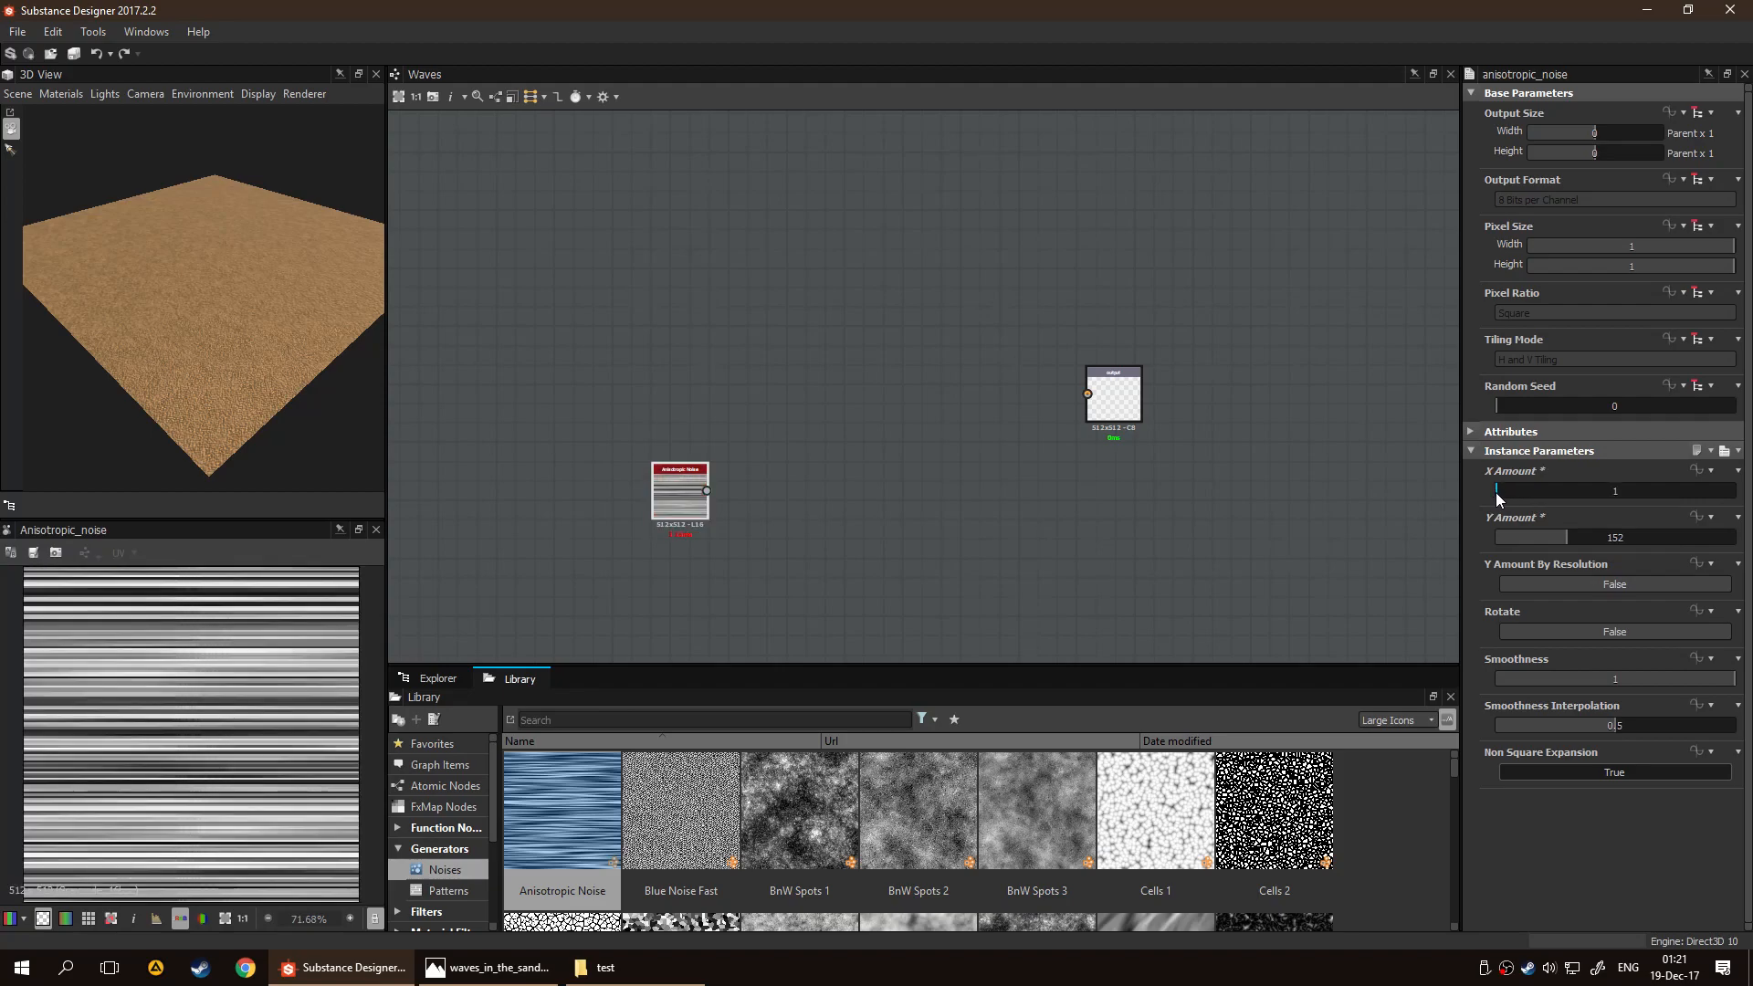
pyautogui.click(1498, 492)
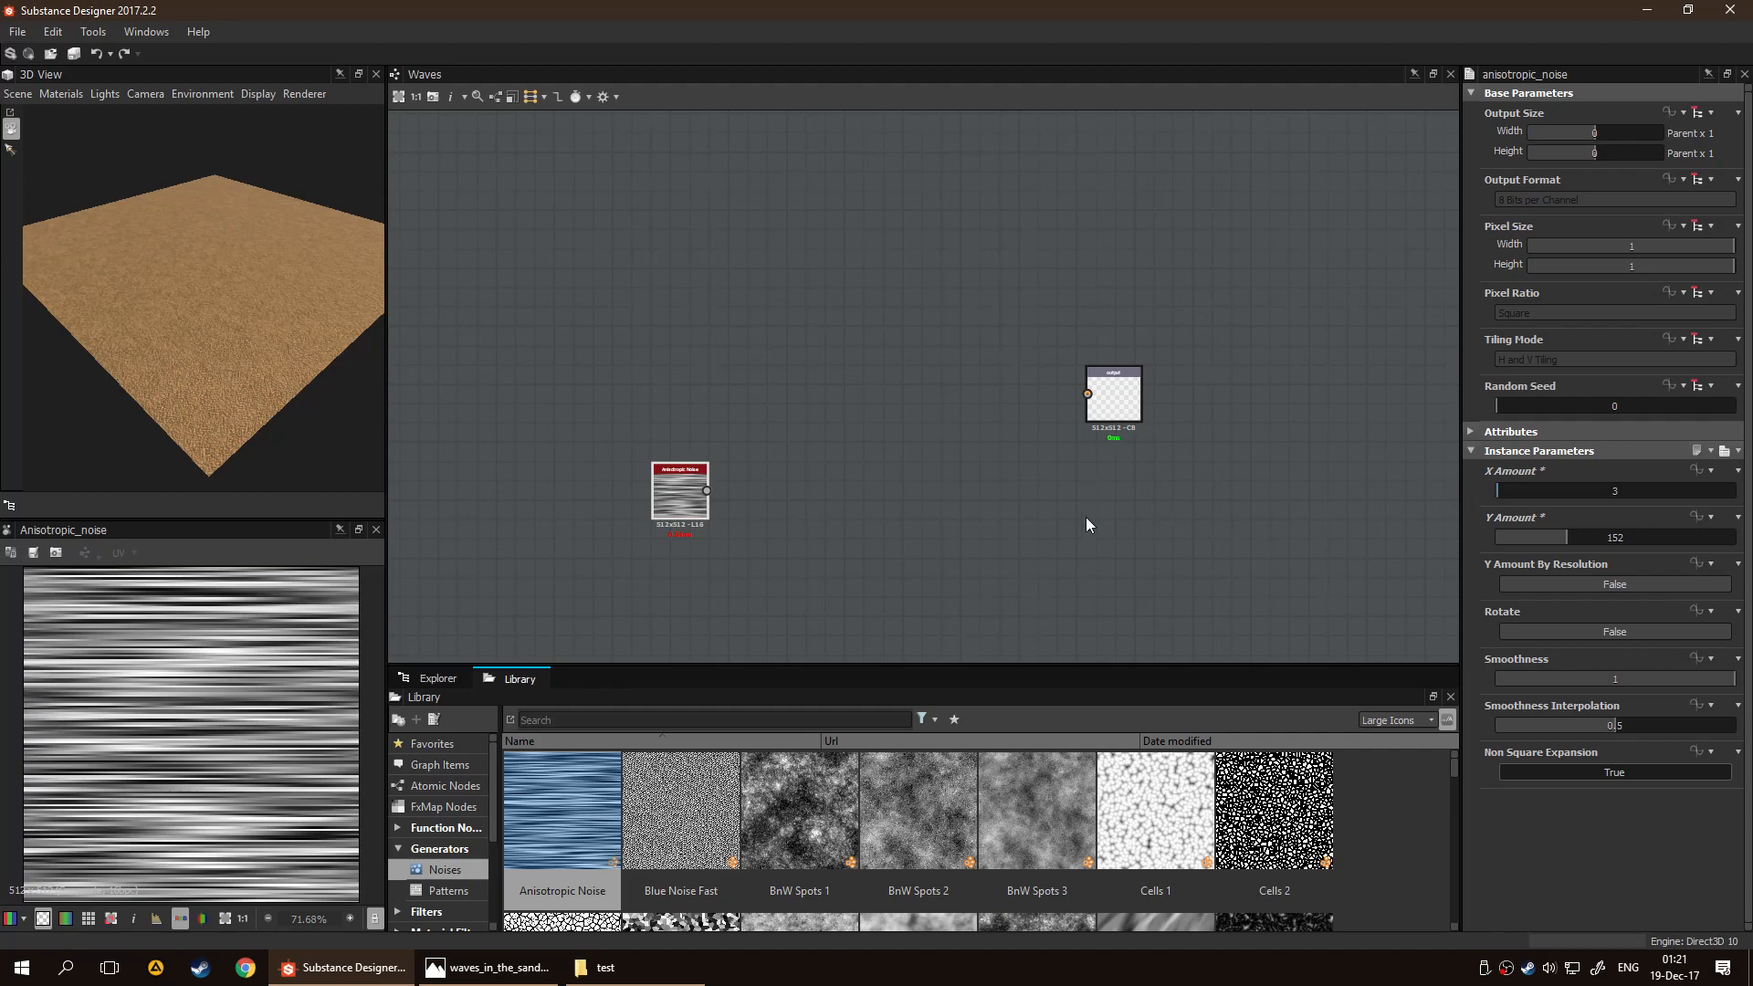
pyautogui.moveTo(669, 496); pyautogui.dragTo(514, 283)
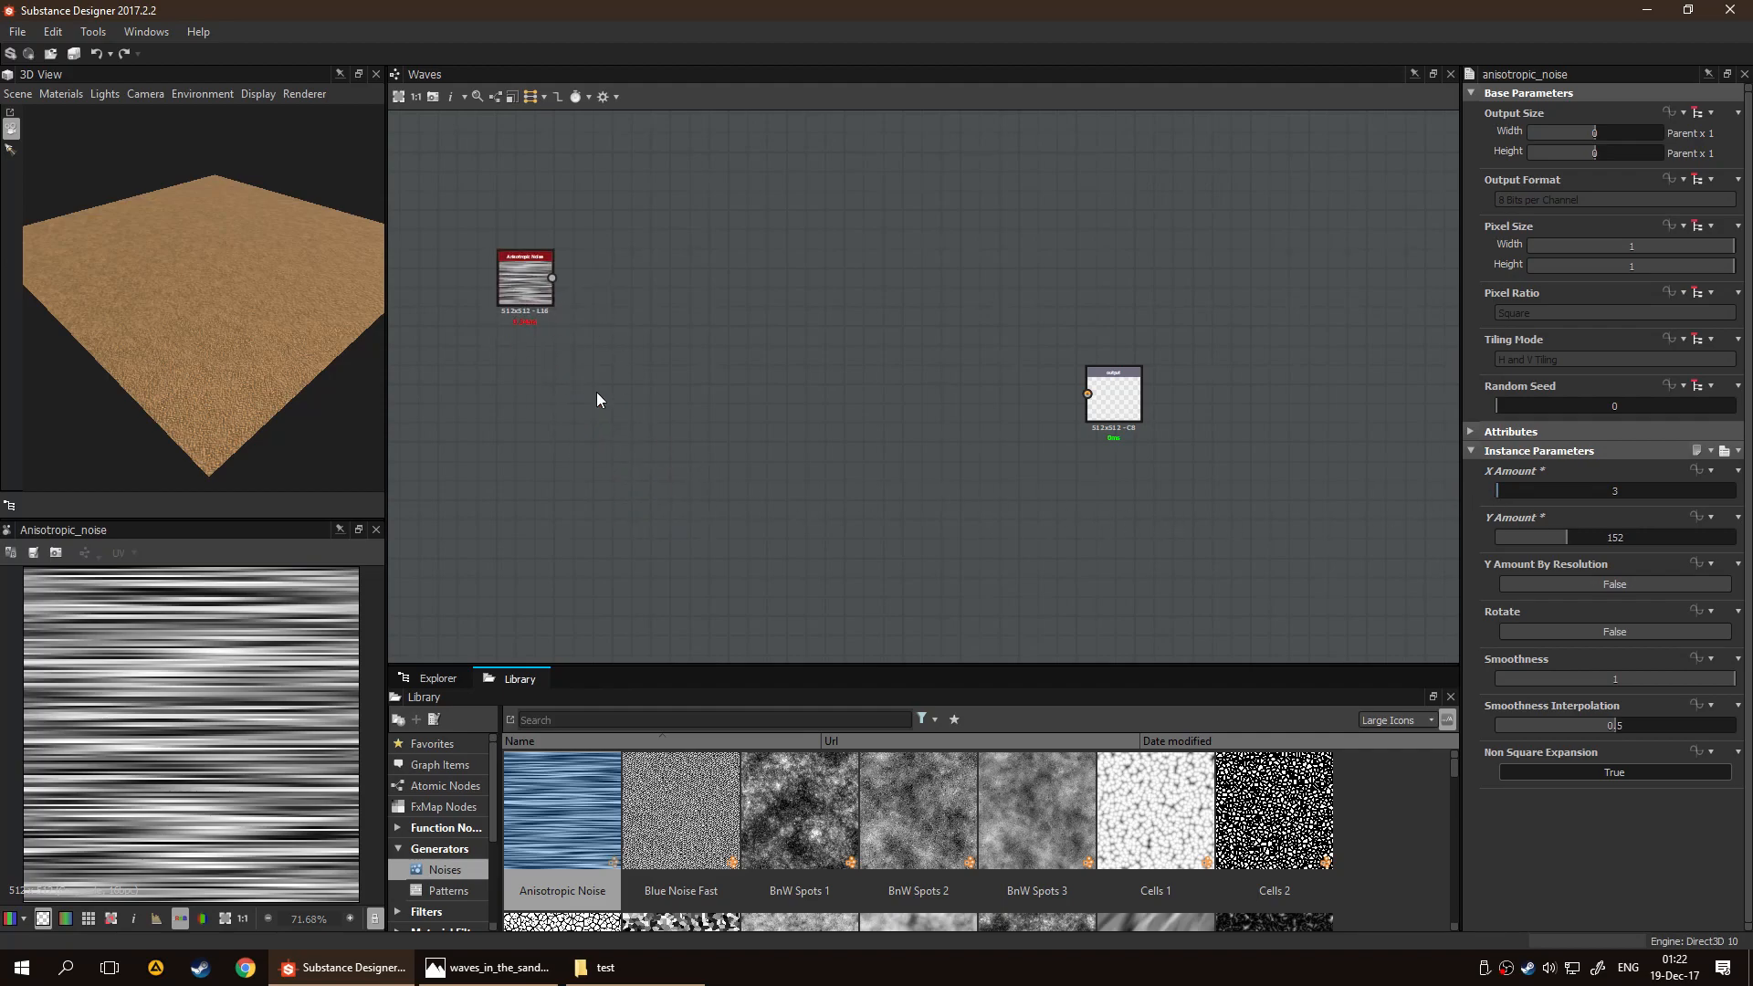
# Add a Grunge Map 005 node from the noise generators below the Anisotropic Noise node and inspect its preview
pyautogui.scroll(-2, 1119, 841)
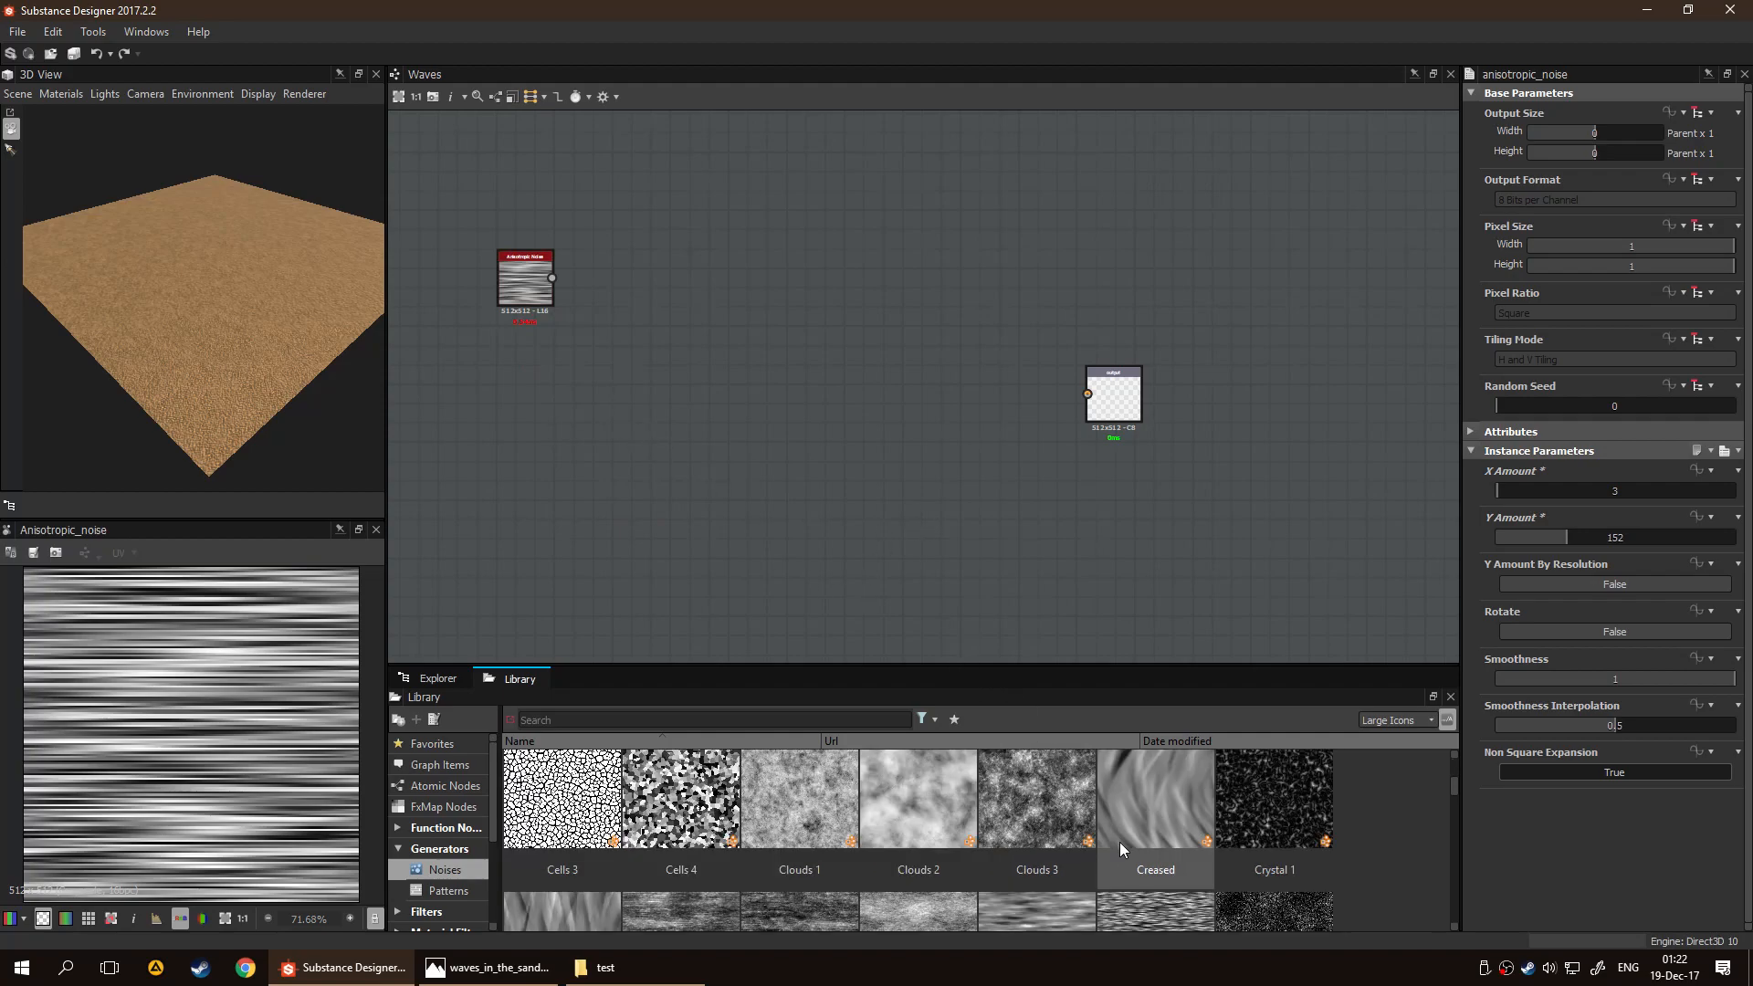
pyautogui.scroll(1, 1119, 842)
pyautogui.scroll(-5, 1120, 842)
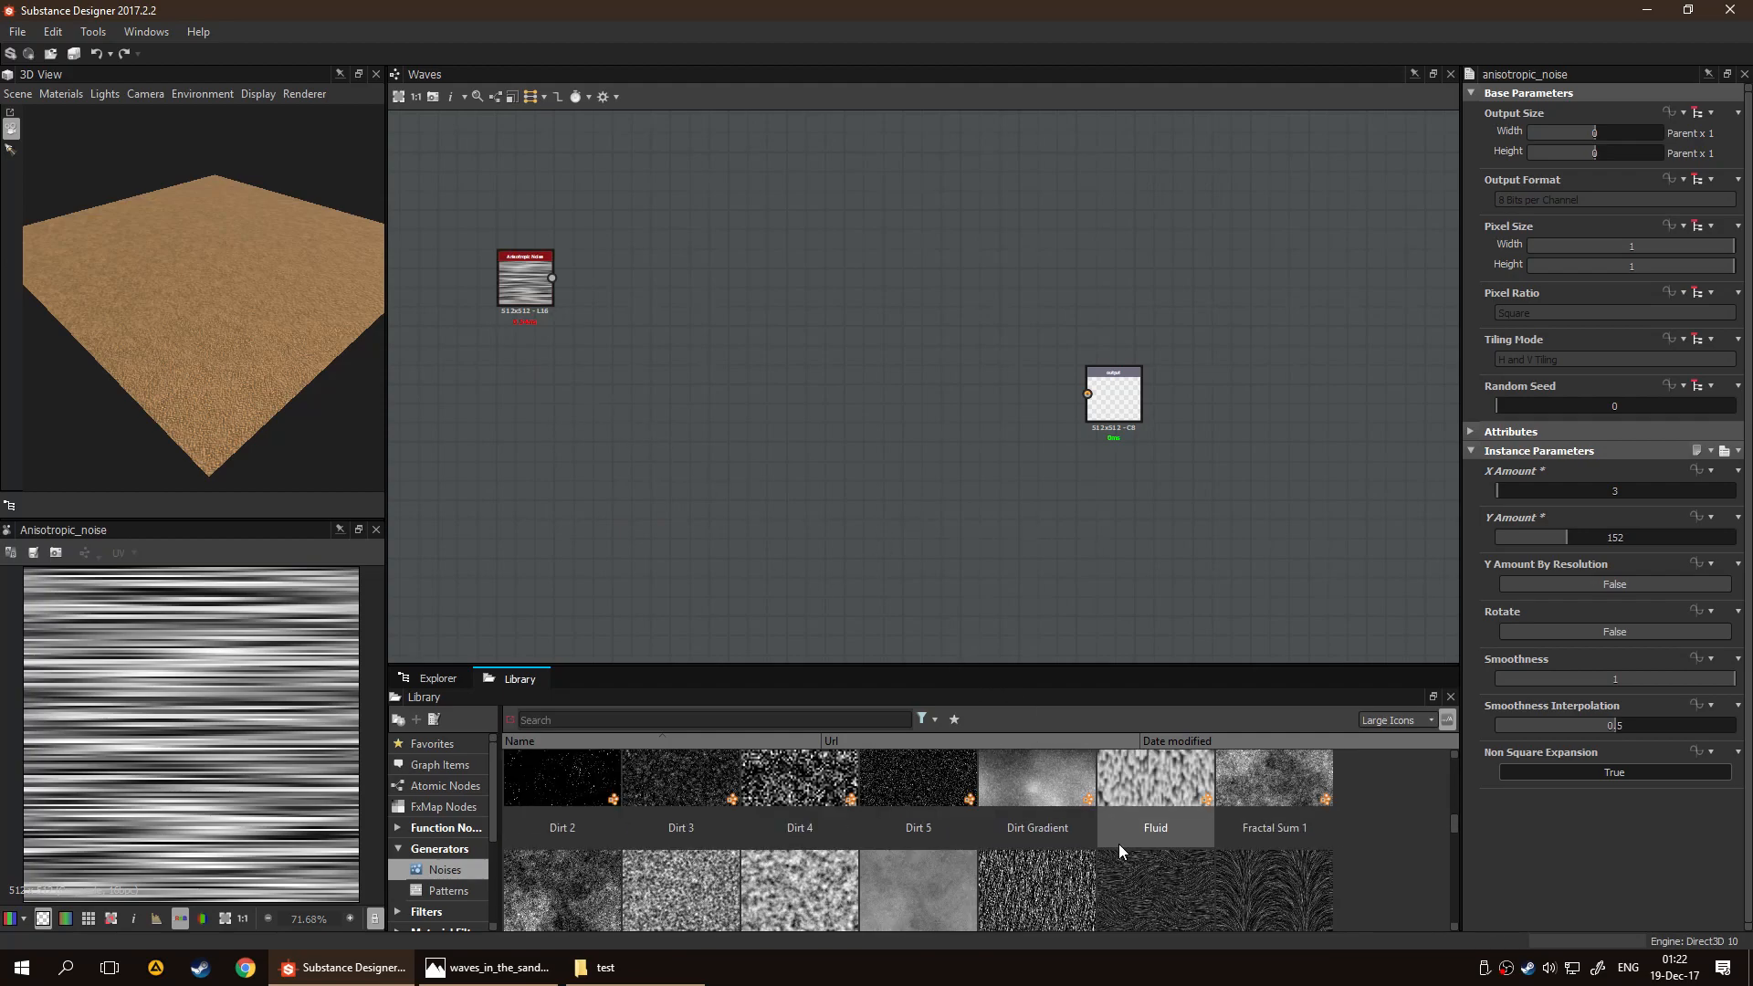
pyautogui.scroll(-6, 1118, 854)
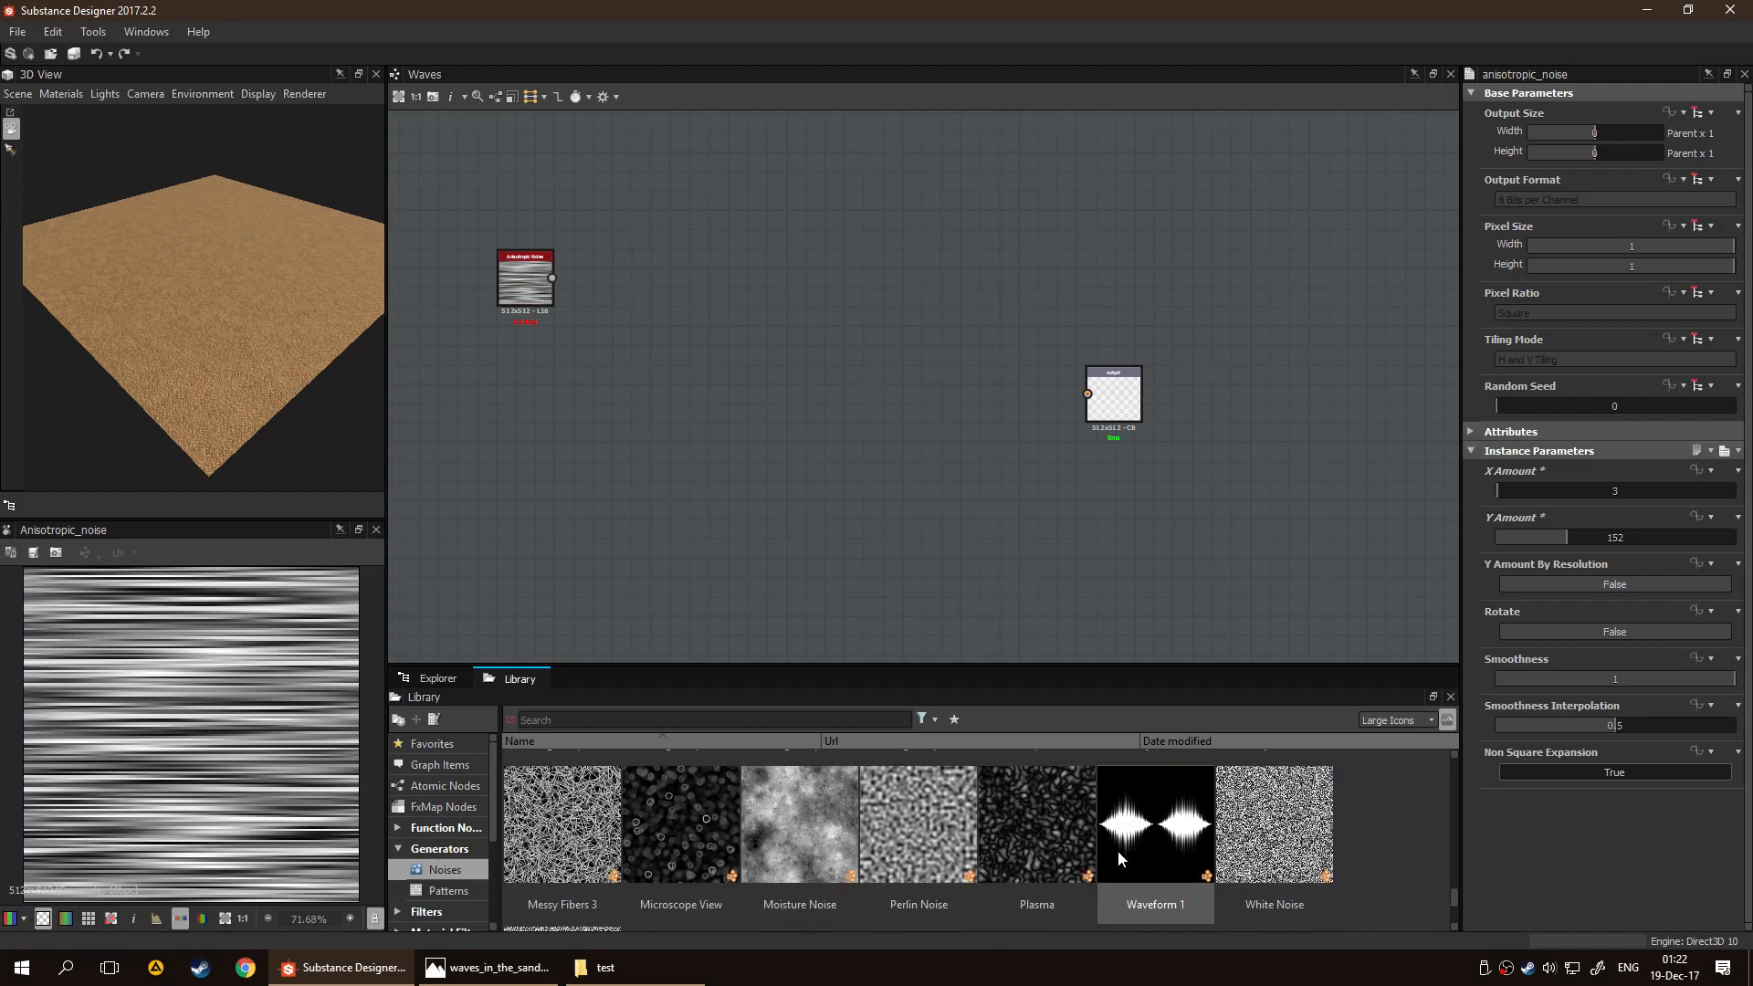
pyautogui.scroll(2, 1119, 851)
pyautogui.scroll(-1, 1119, 849)
pyautogui.scroll(1, 1119, 849)
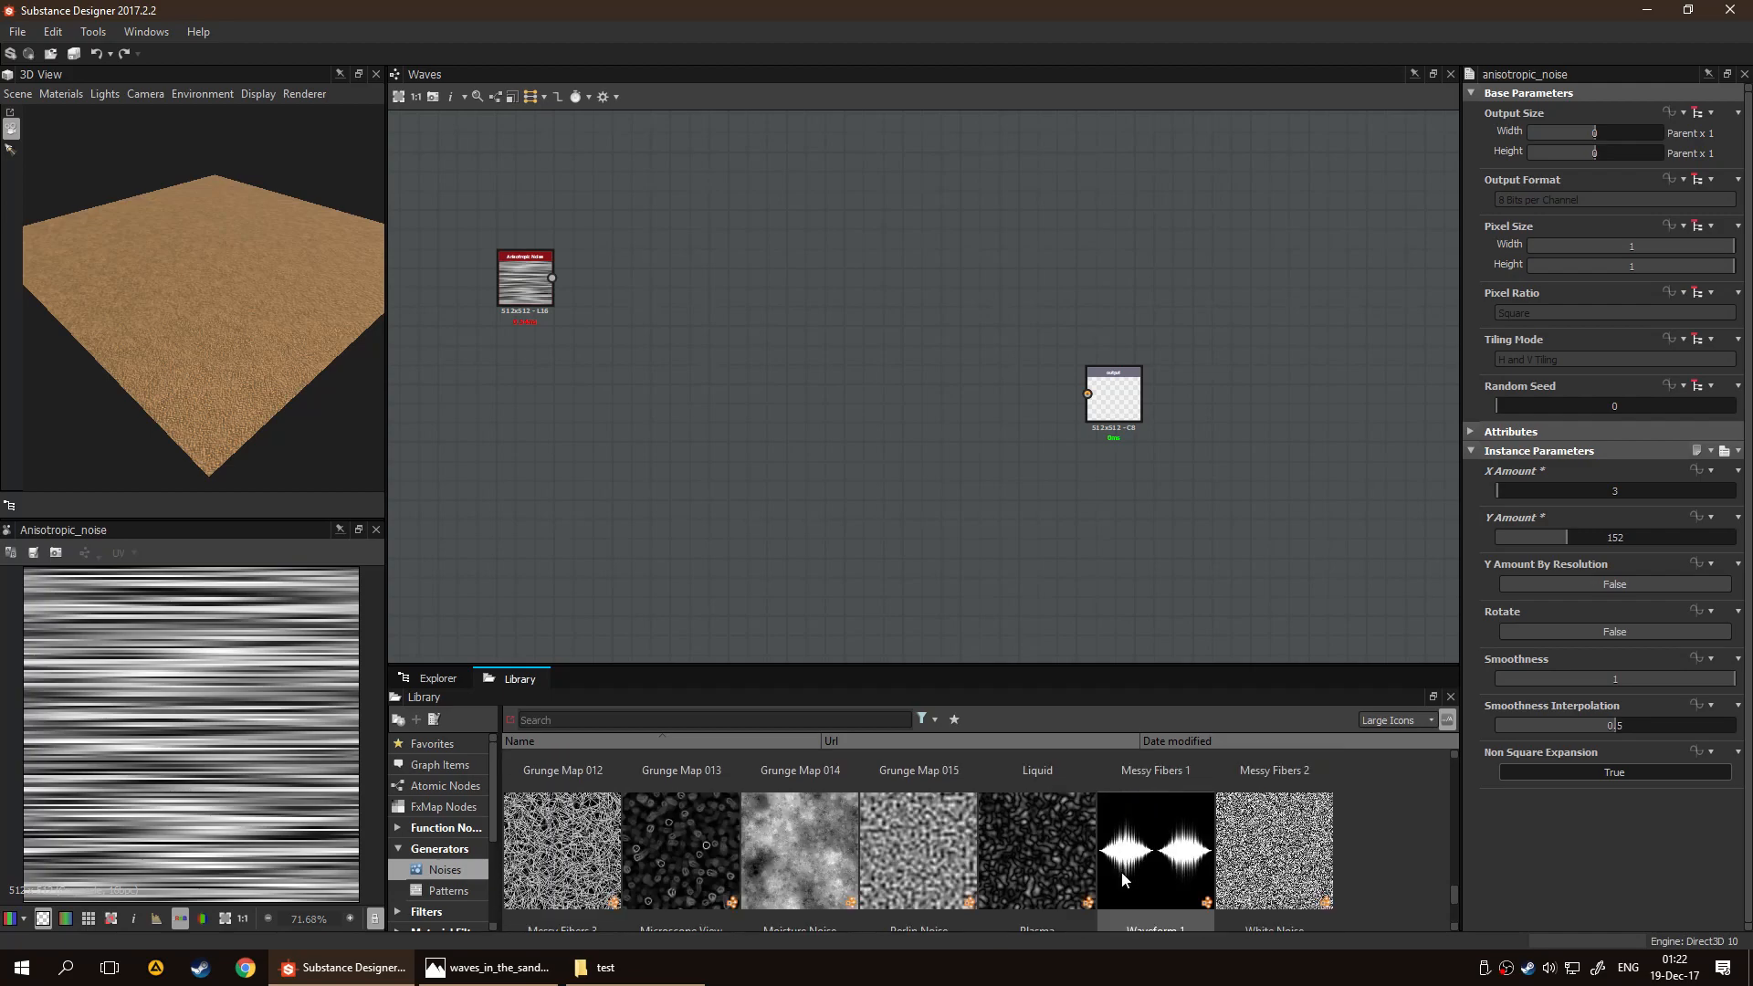
pyautogui.click(1138, 861)
pyautogui.scroll(-1, 1159, 840)
pyautogui.scroll(1, 1160, 839)
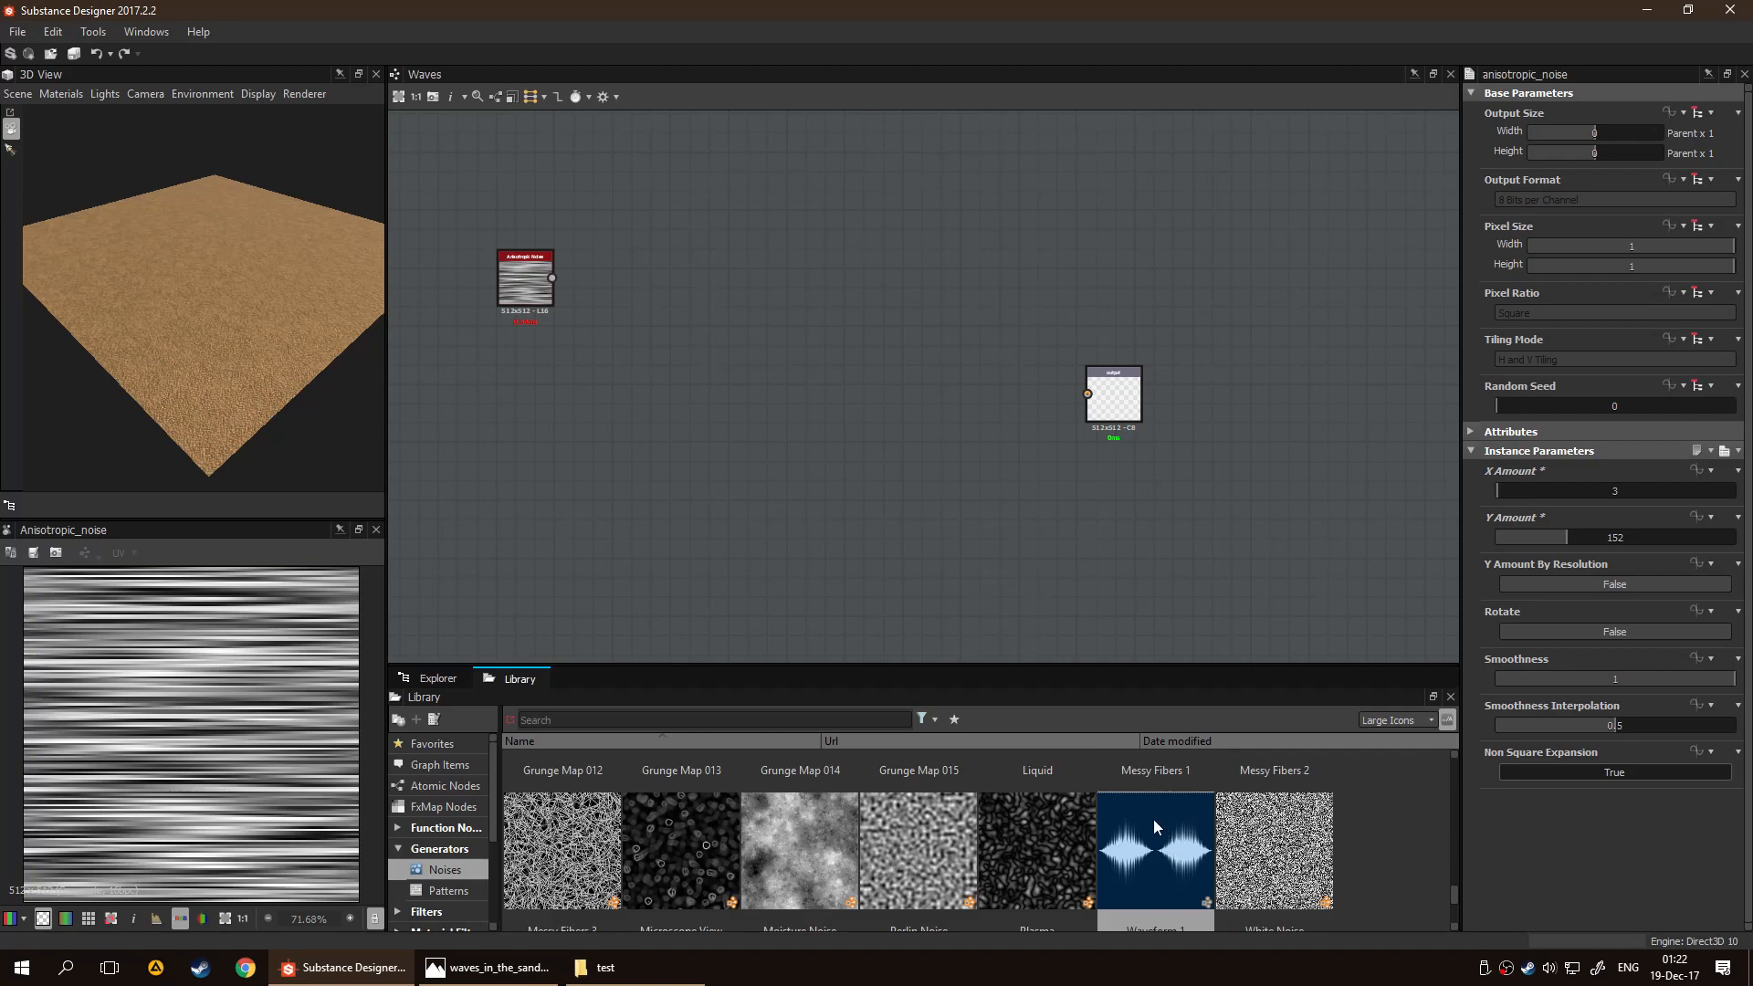
pyautogui.scroll(1, 1152, 820)
pyautogui.scroll(2, 1150, 821)
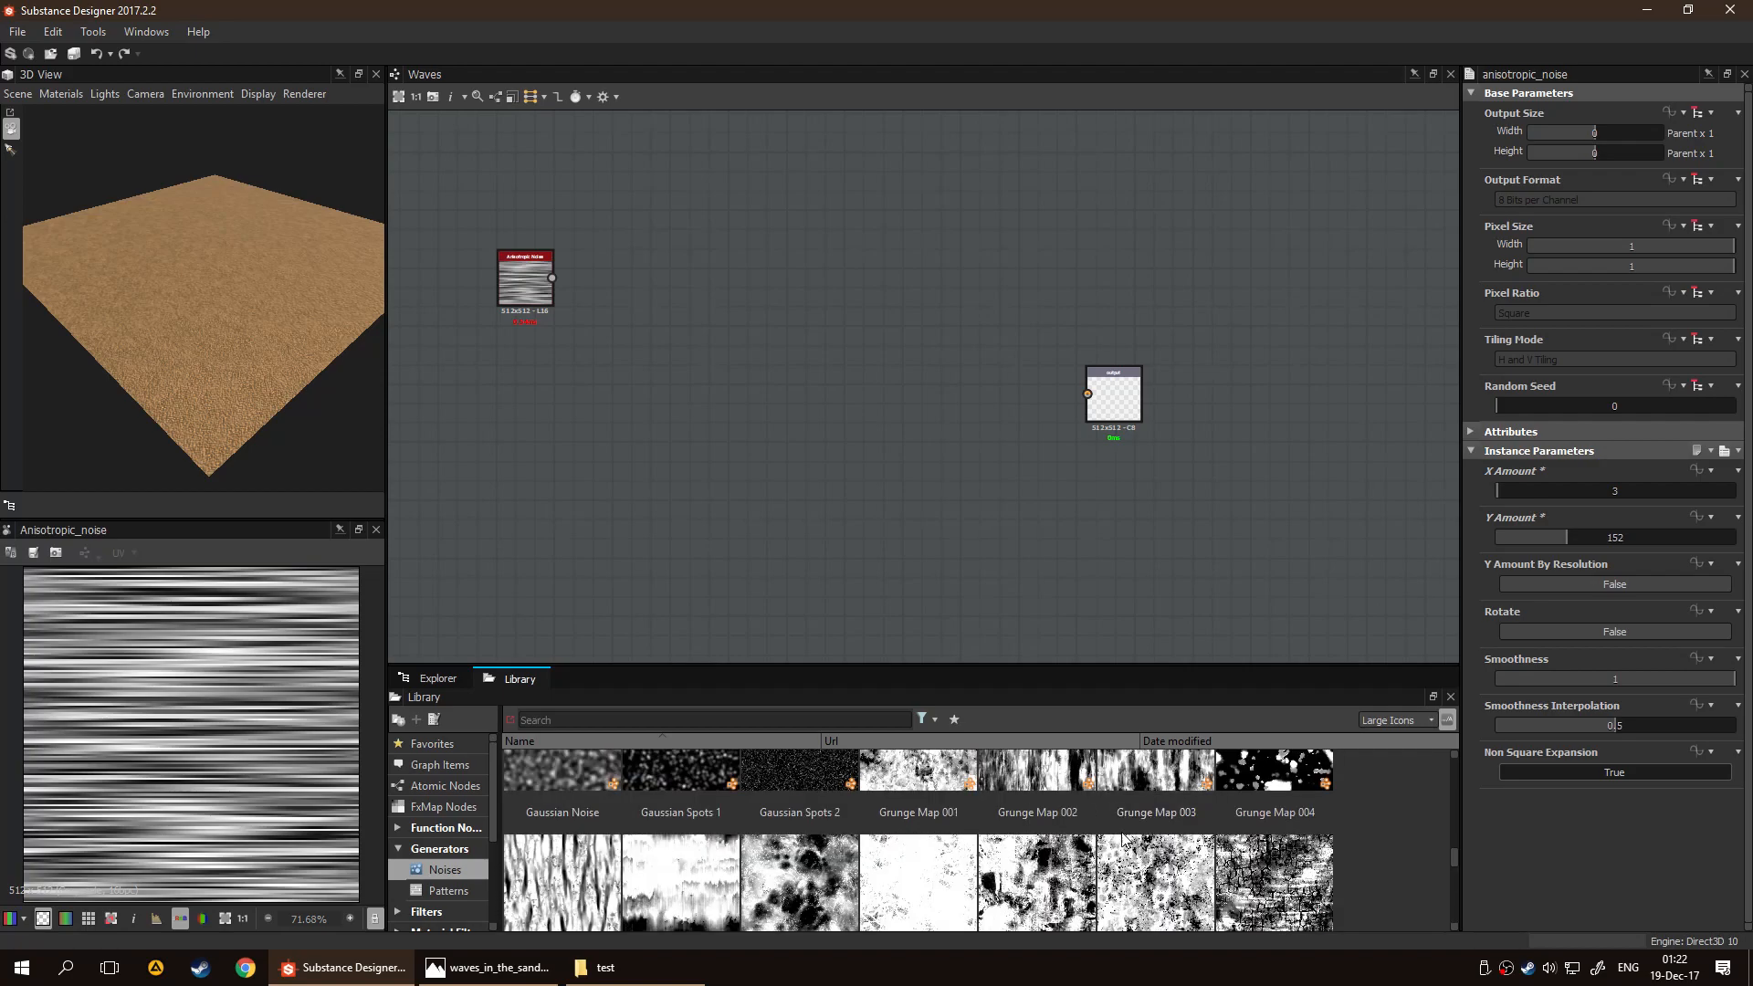
pyautogui.scroll(-2, 1125, 811)
pyautogui.moveTo(575, 787); pyautogui.dragTo(644, 475)
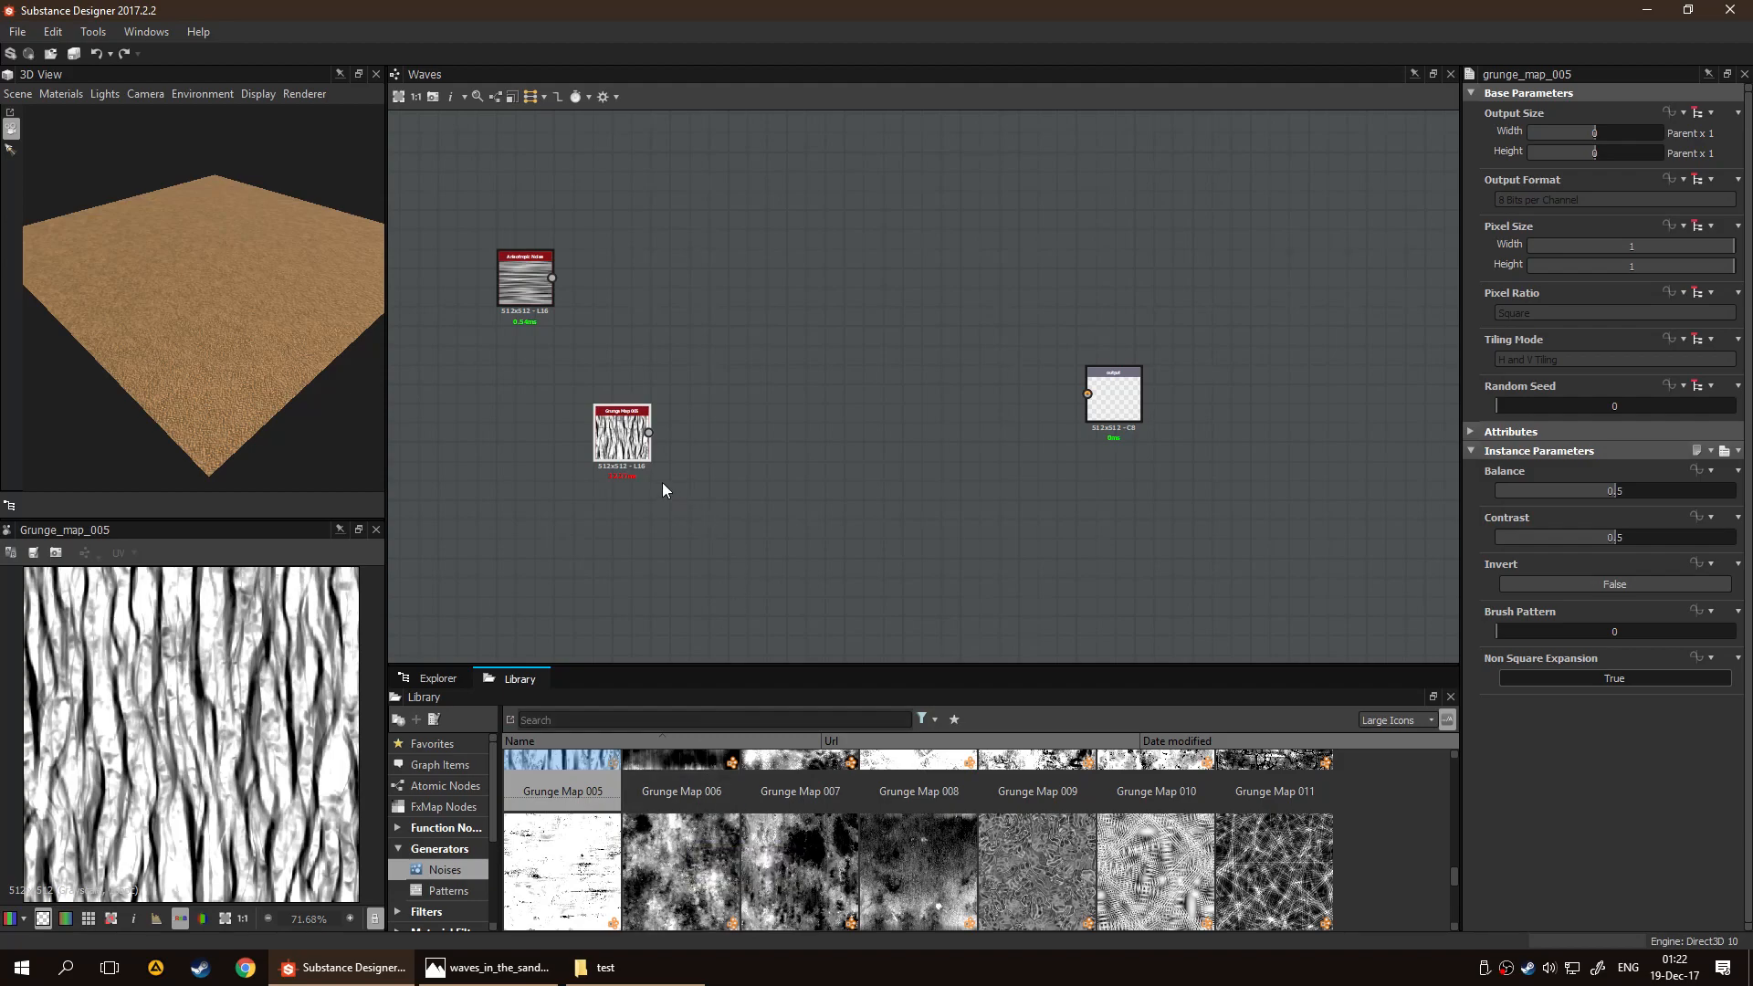
pyautogui.scroll(2, 240, 771)
pyautogui.scroll(-4, 239, 785)
pyautogui.scroll(5, 152, 844)
pyautogui.scroll(-2, 173, 792)
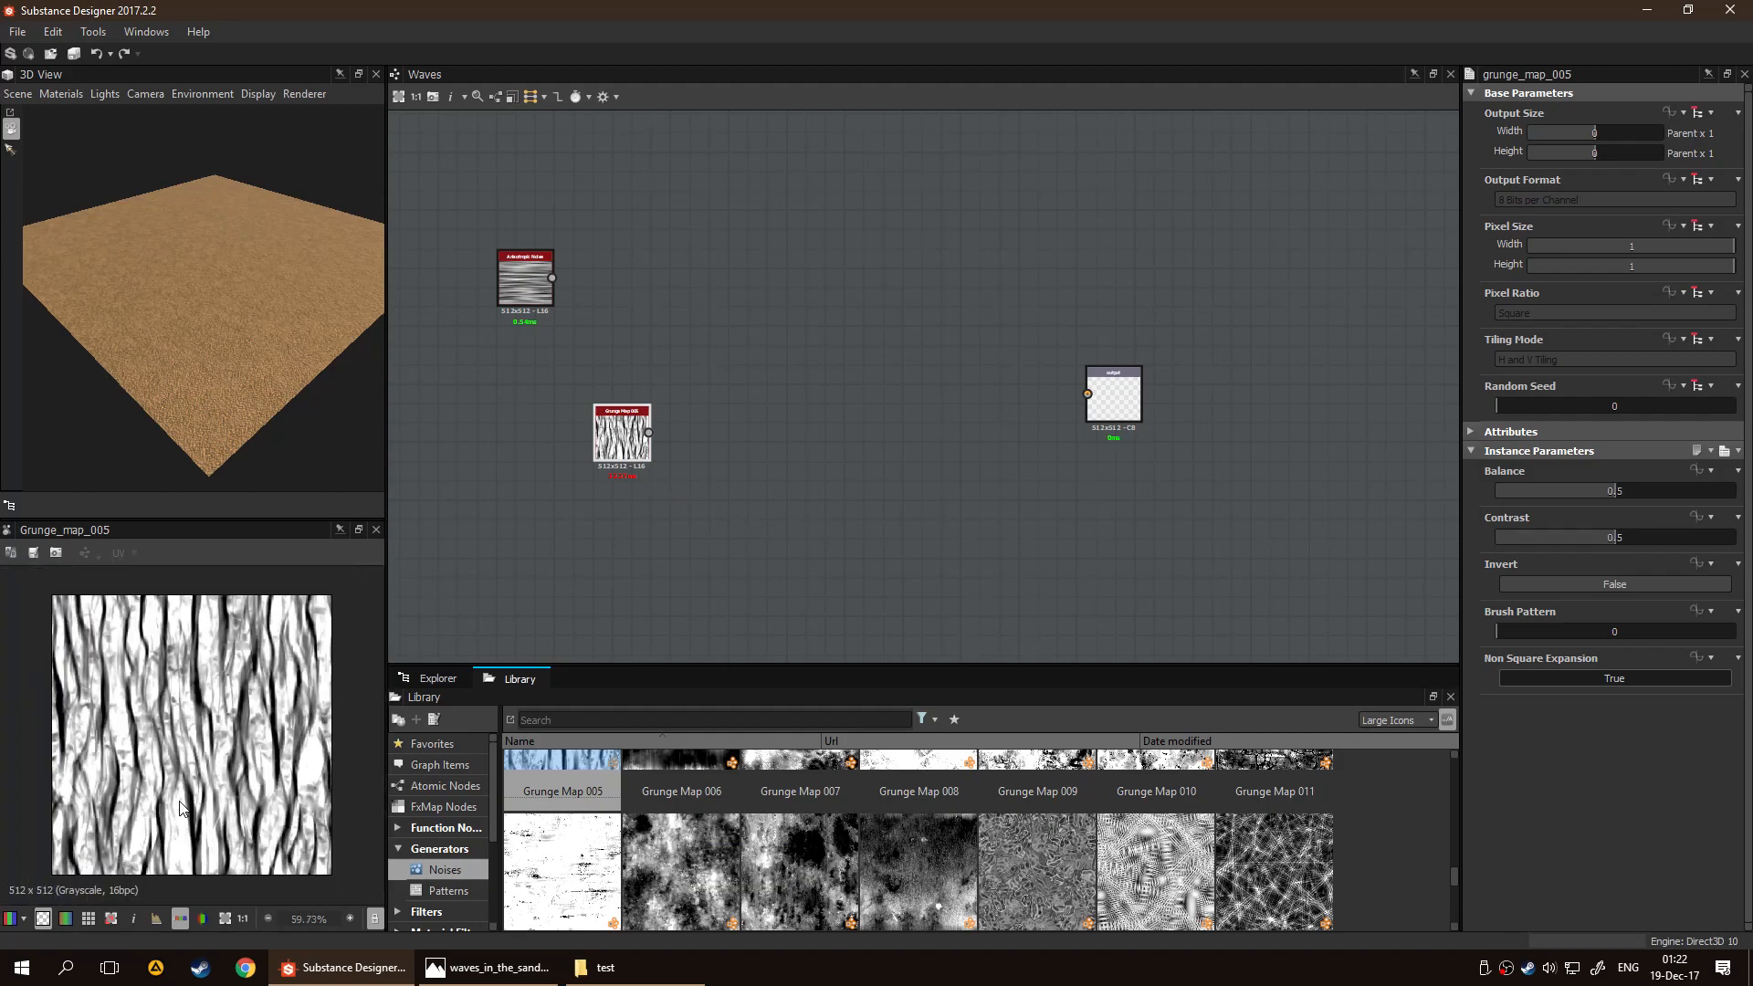
# Add a Shape node from the library's pattern generators between the Grunge Map 005 and Output nodes
pyautogui.scroll(-1, 221, 796)
pyautogui.click(416, 890)
pyautogui.scroll(-3, 1088, 904)
pyautogui.scroll(3, 1112, 882)
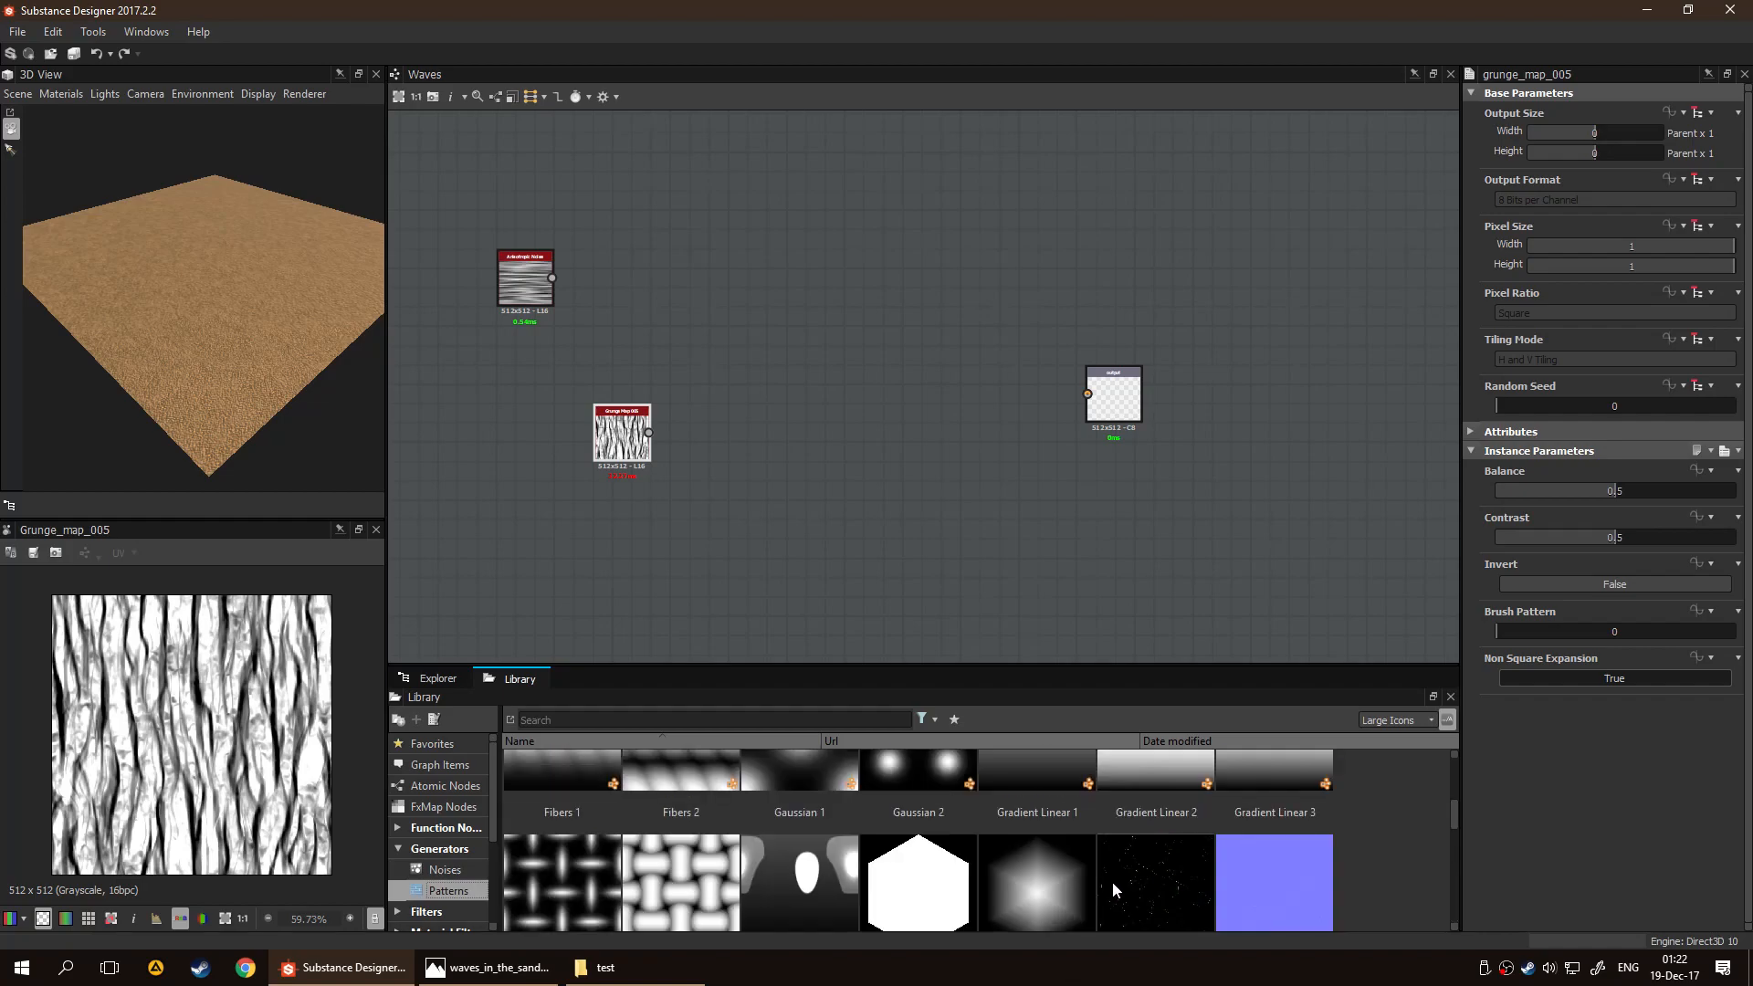
pyautogui.scroll(-3, 1121, 875)
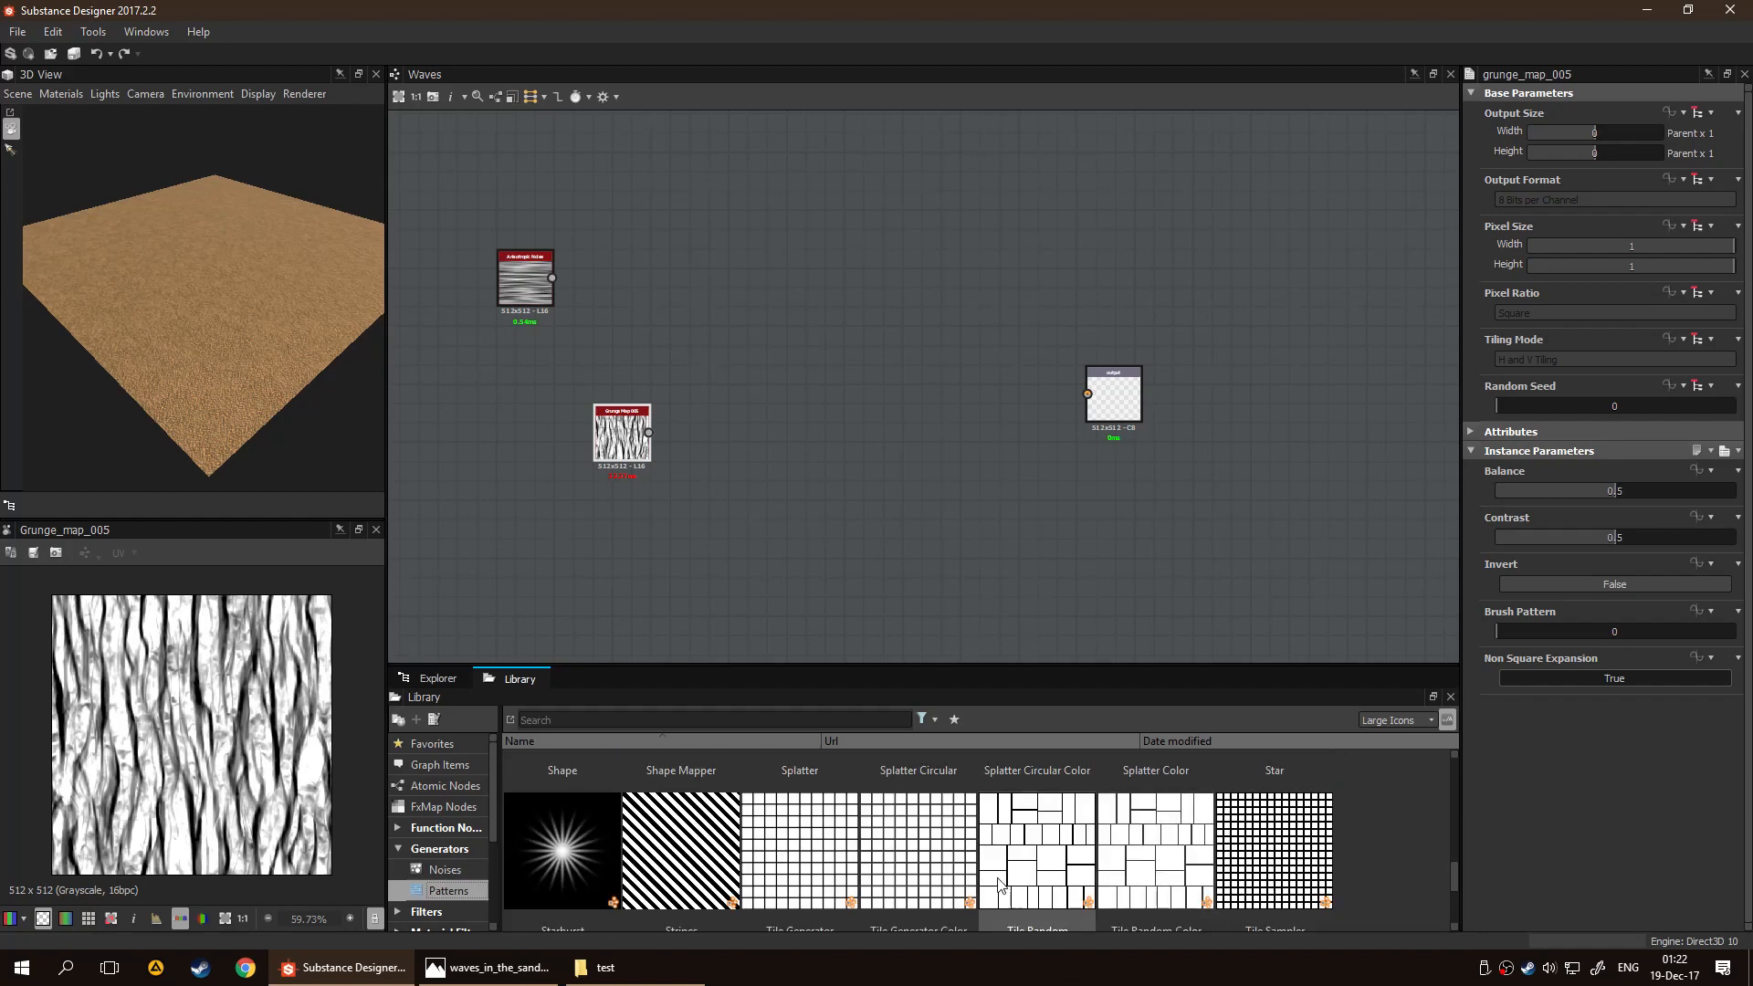
pyautogui.scroll(-2, 588, 868)
pyautogui.scroll(4, 588, 863)
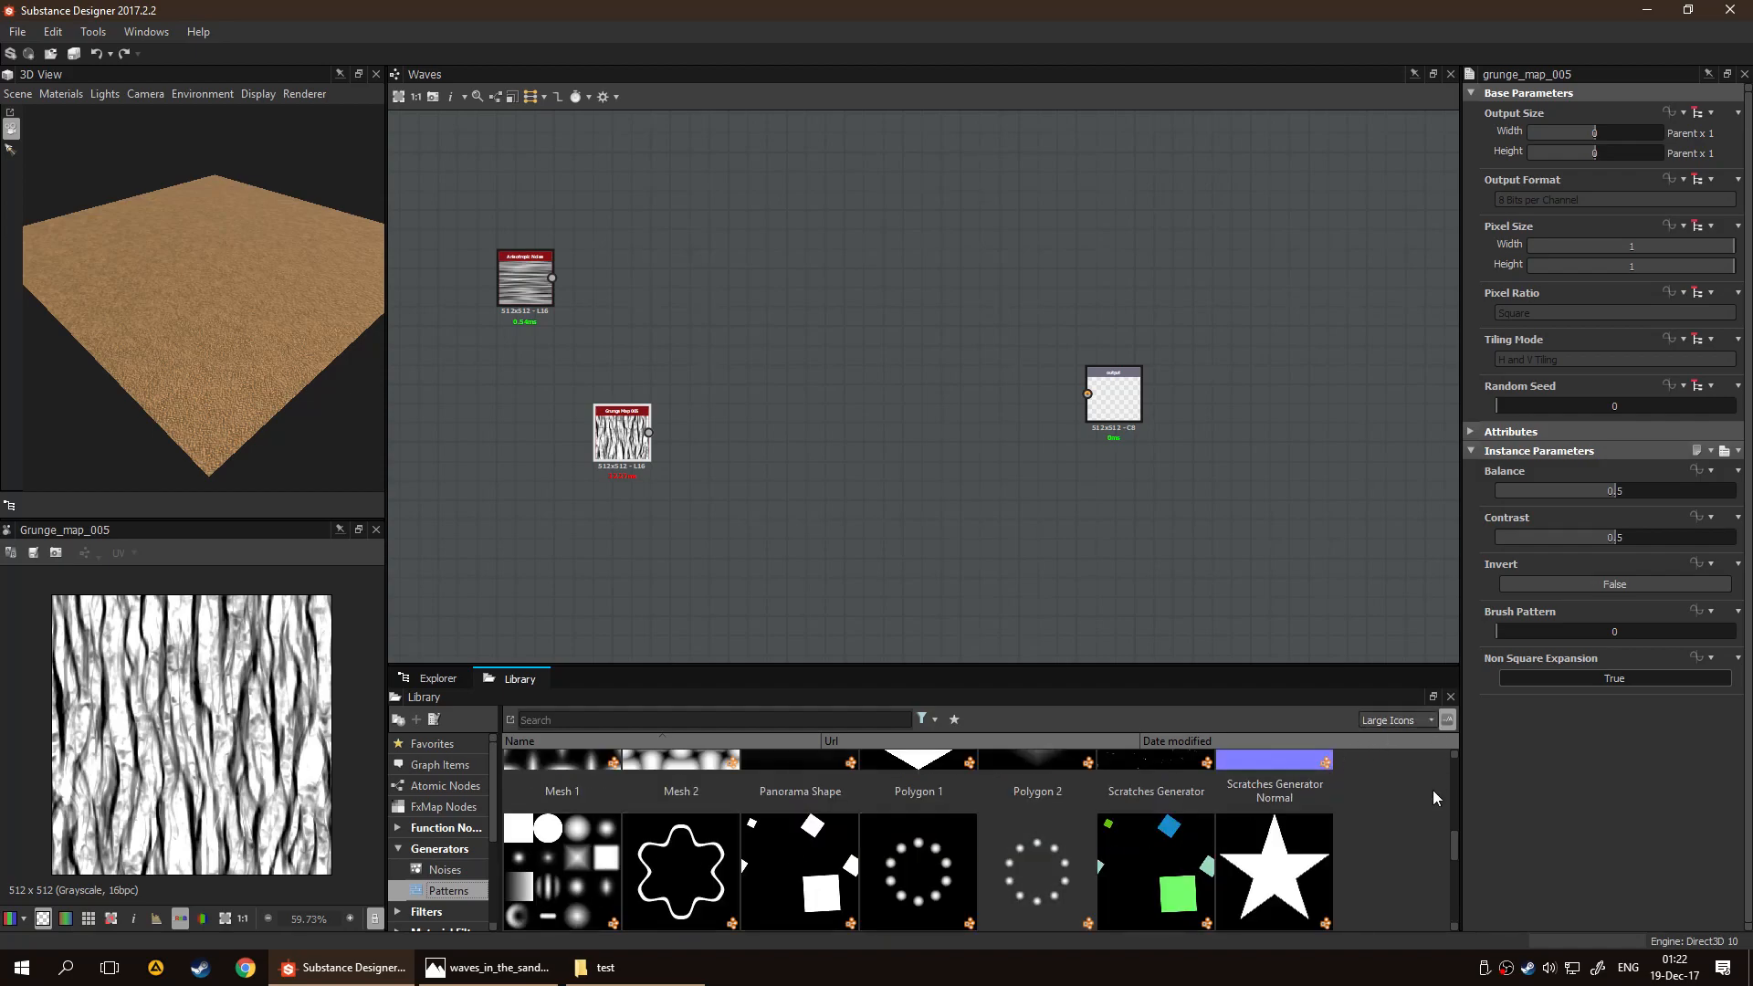
pyautogui.moveTo(1454, 845); pyautogui.dragTo(1456, 851)
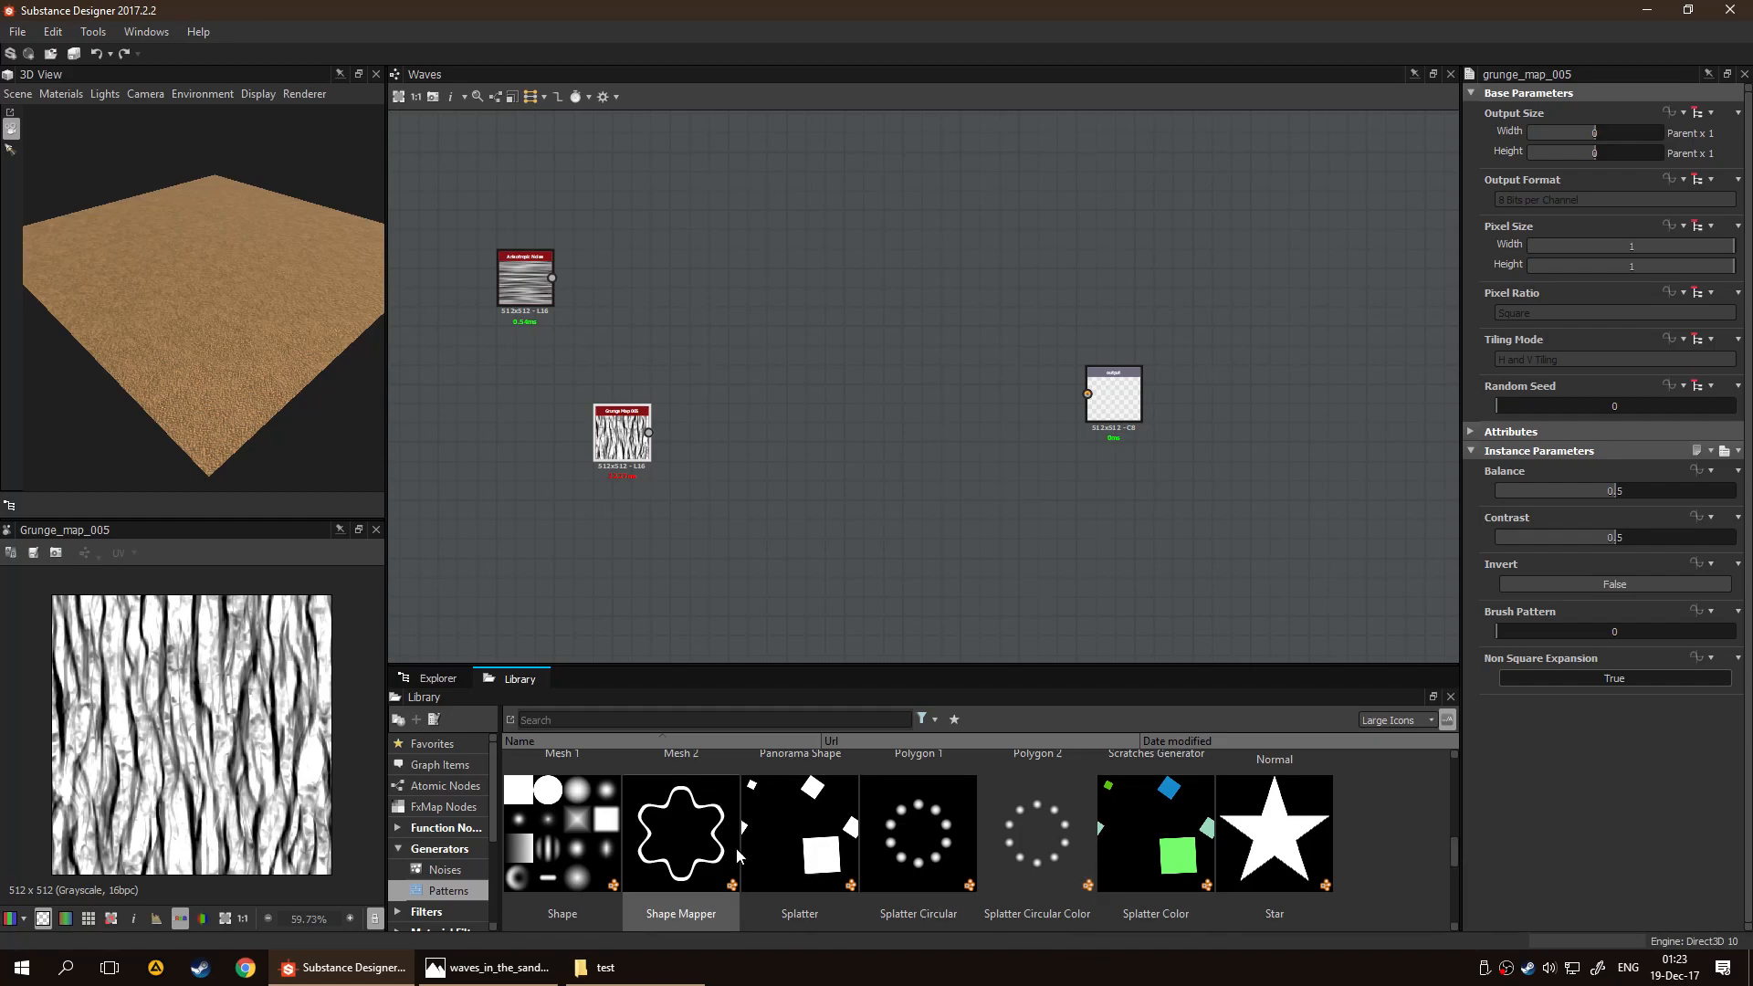
pyautogui.moveTo(568, 834); pyautogui.dragTo(858, 391)
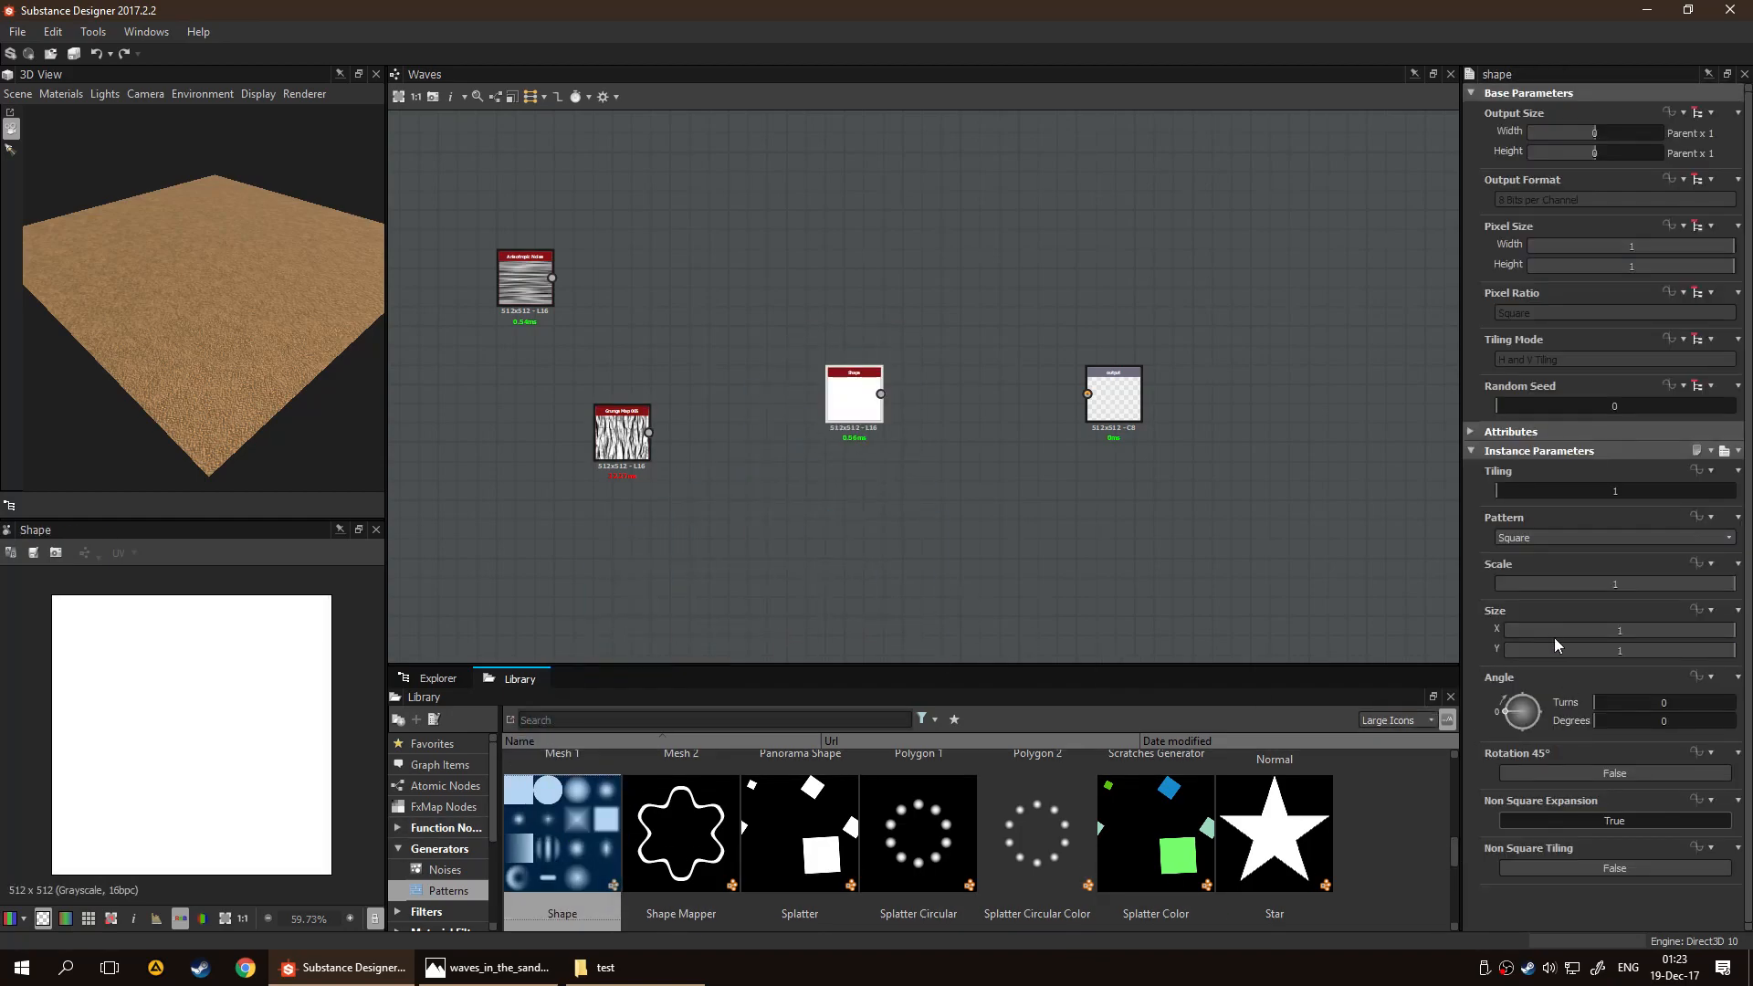
# Set the Shape node's pattern to Waves and move the node closer to Grunge Map 005
pyautogui.click(1547, 536)
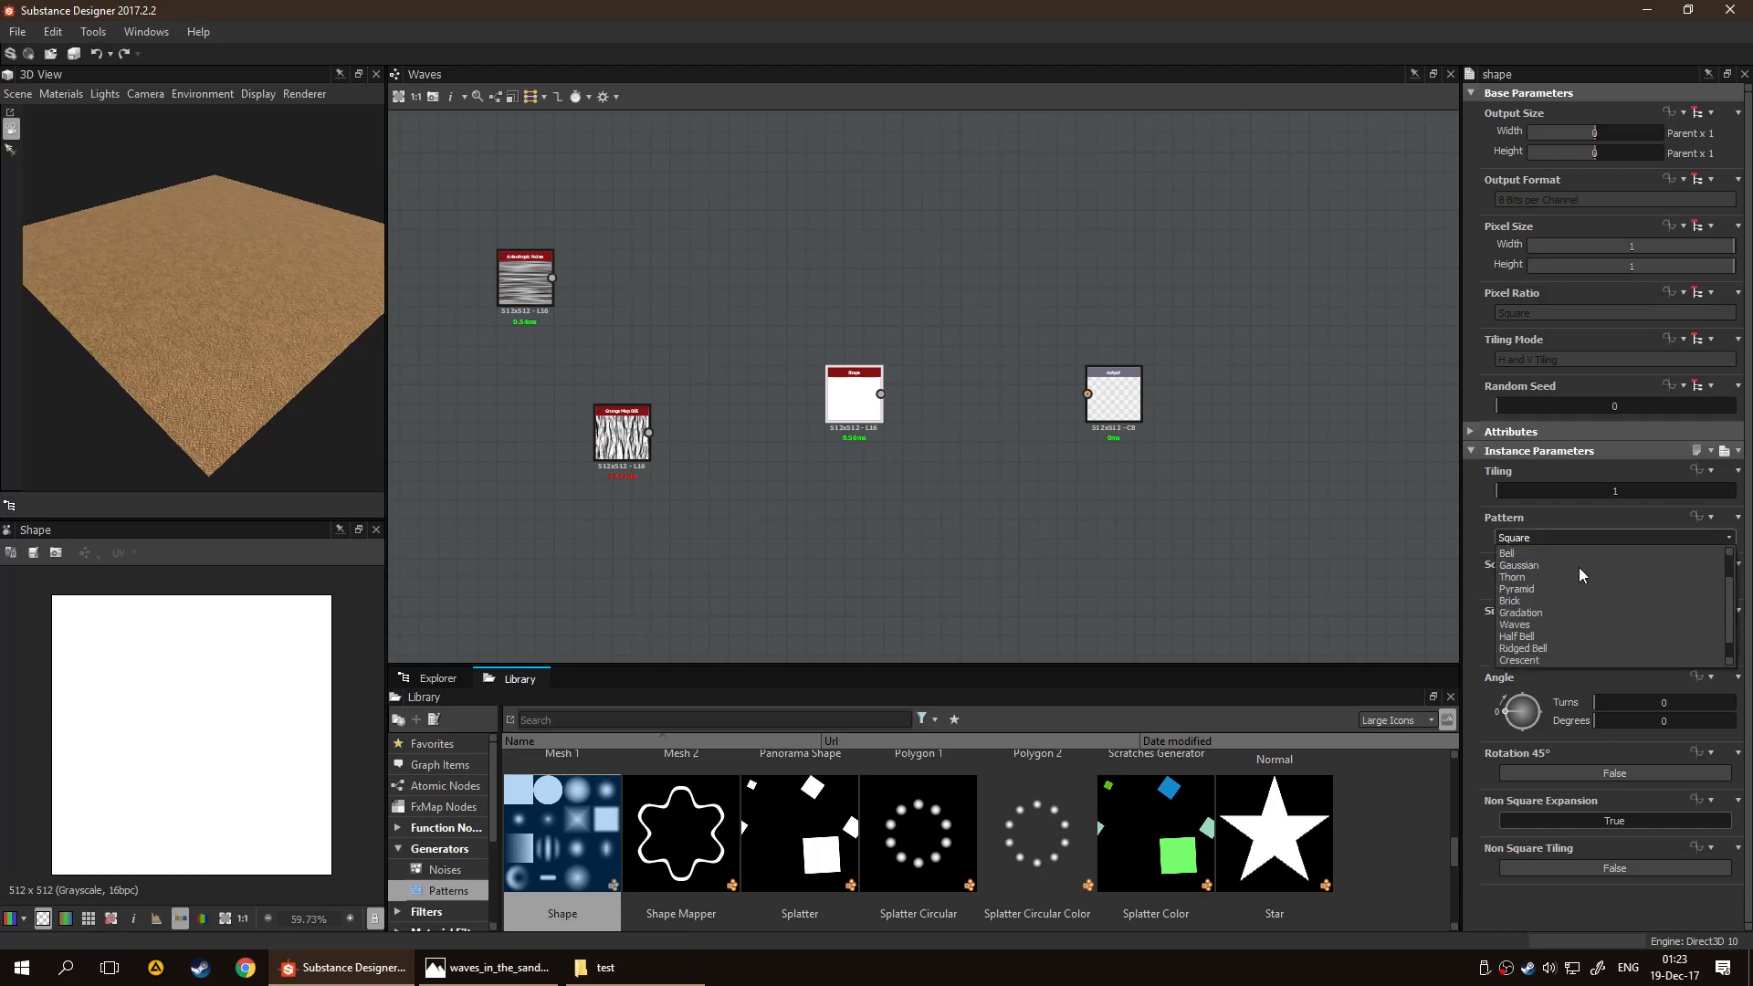
pyautogui.scroll(2, 1588, 584)
pyautogui.click(1536, 538)
pyautogui.click(1536, 538)
pyautogui.click(1542, 564)
pyautogui.scroll(-2, 1541, 538)
pyautogui.scroll(1, 1548, 539)
pyautogui.scroll(-2, 1548, 539)
pyautogui.scroll(-2, 1548, 539)
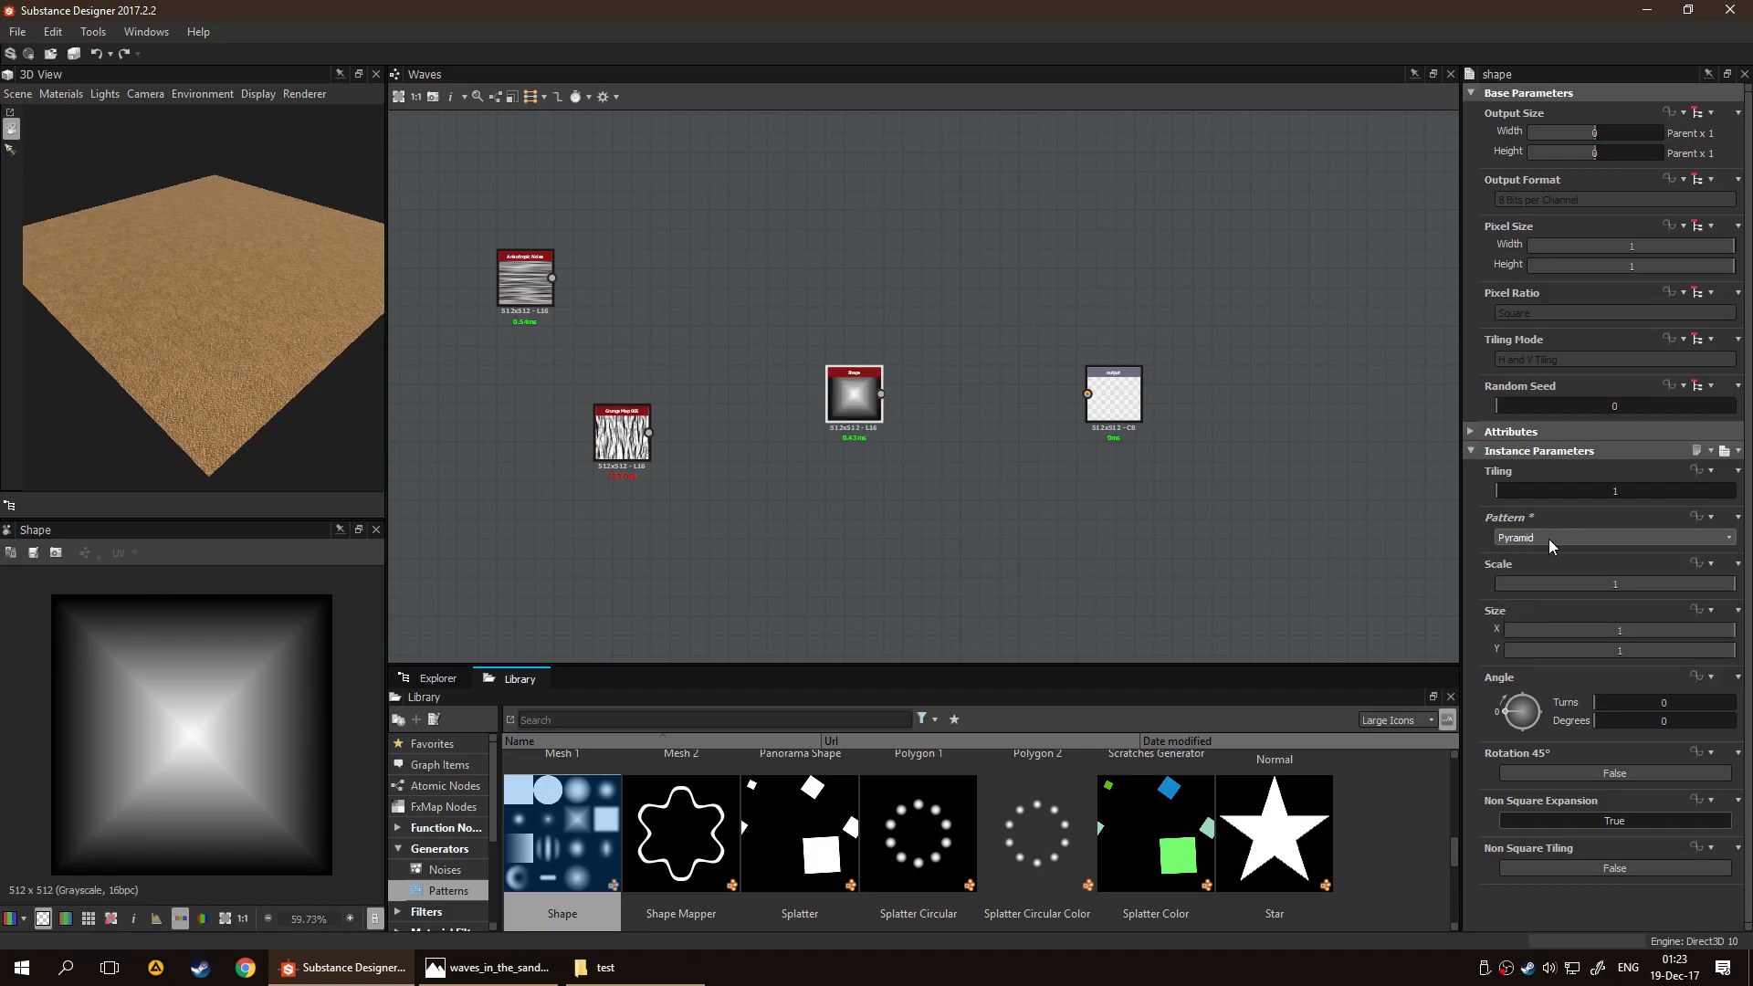
pyautogui.scroll(-2, 1548, 538)
pyautogui.scroll(-2, 1549, 539)
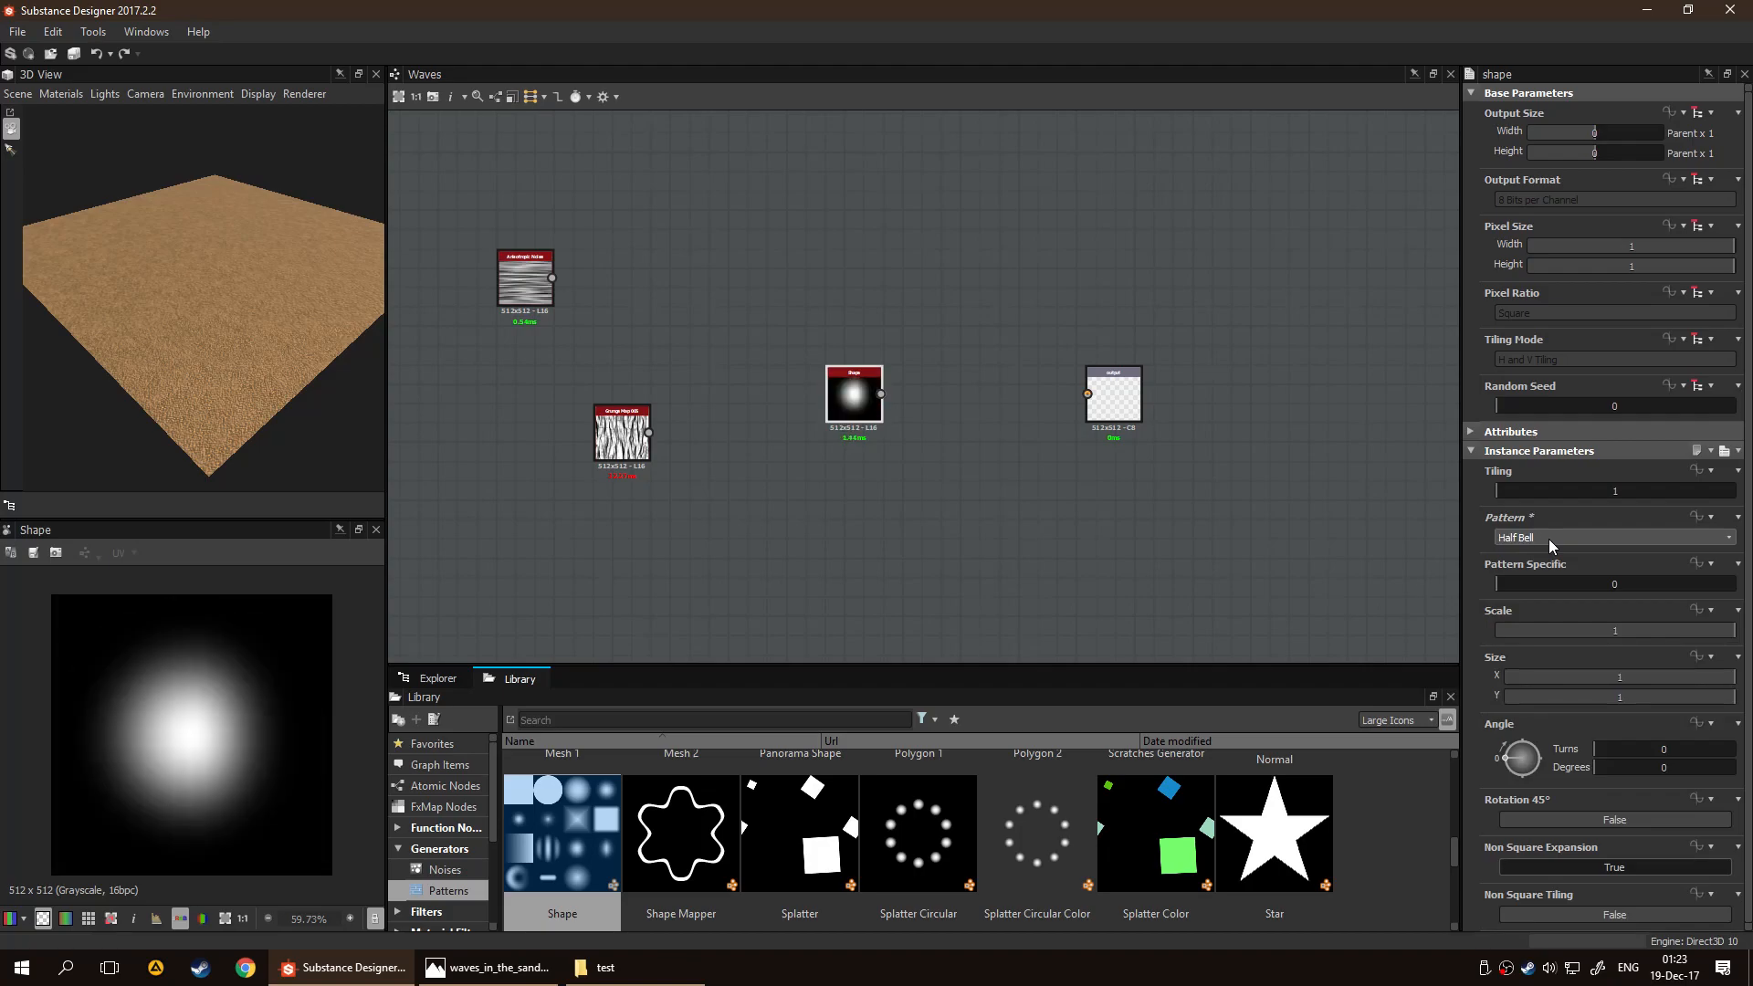
pyautogui.scroll(1, 1549, 540)
pyautogui.scroll(-2, 1550, 541)
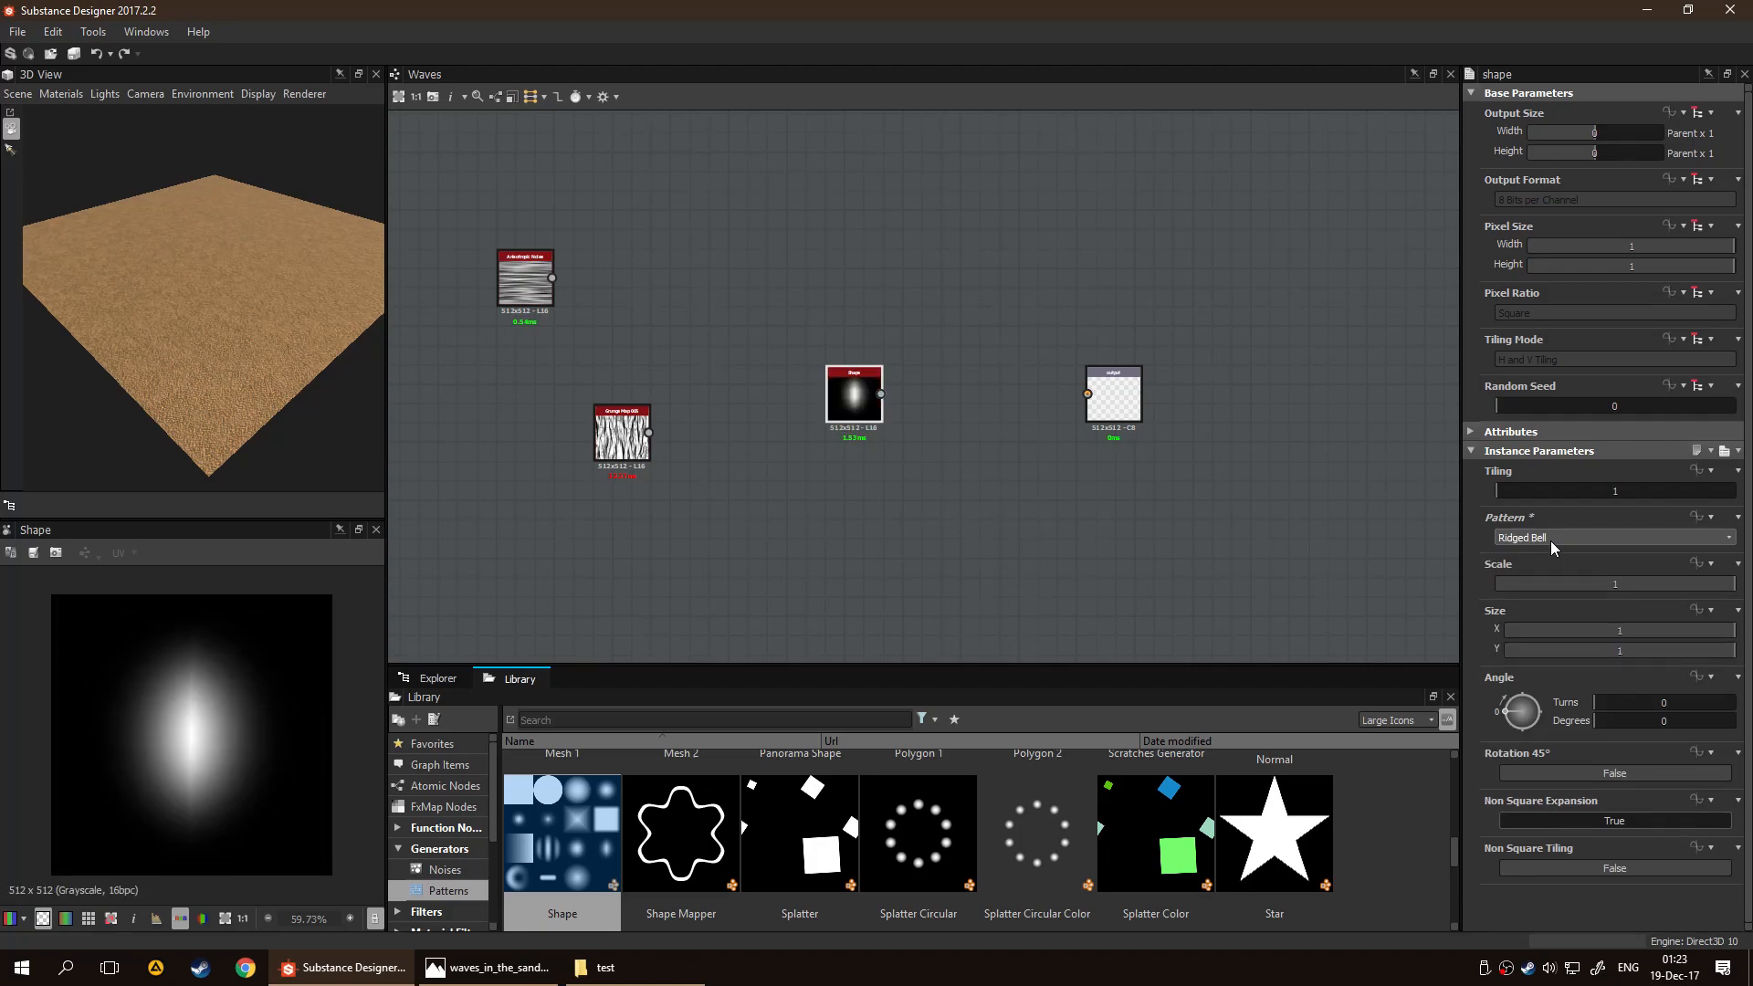
pyautogui.scroll(-3, 1552, 541)
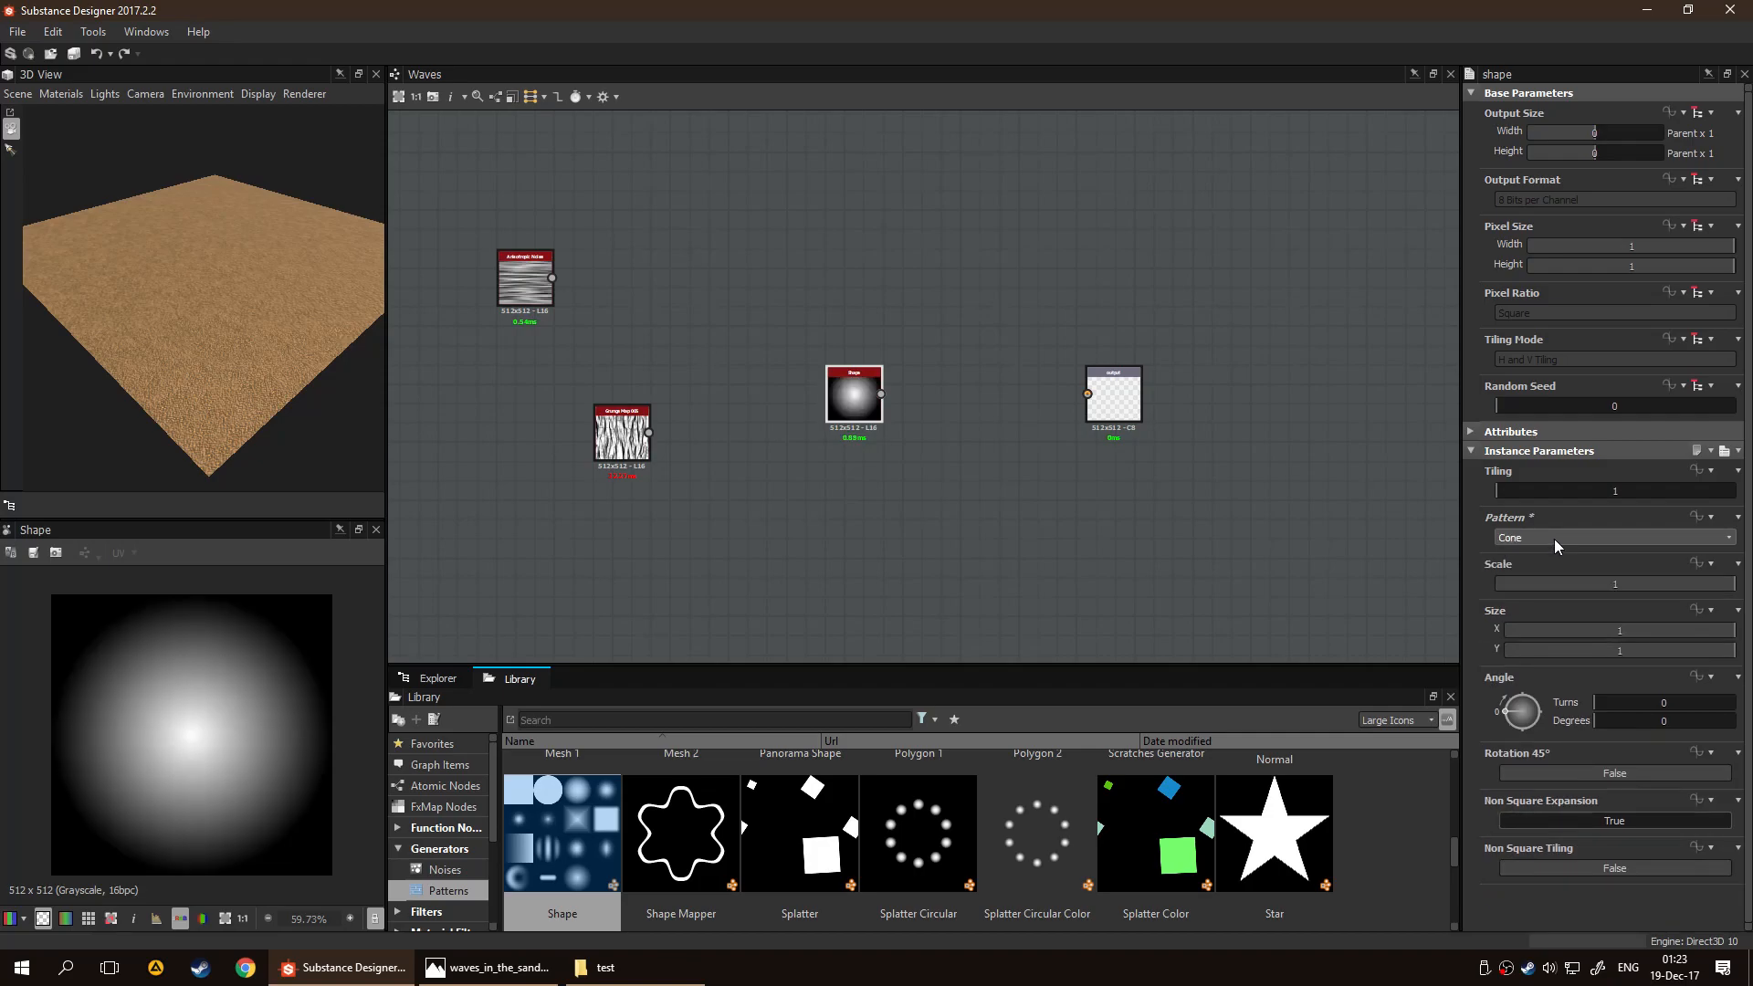
pyautogui.scroll(5, 1554, 539)
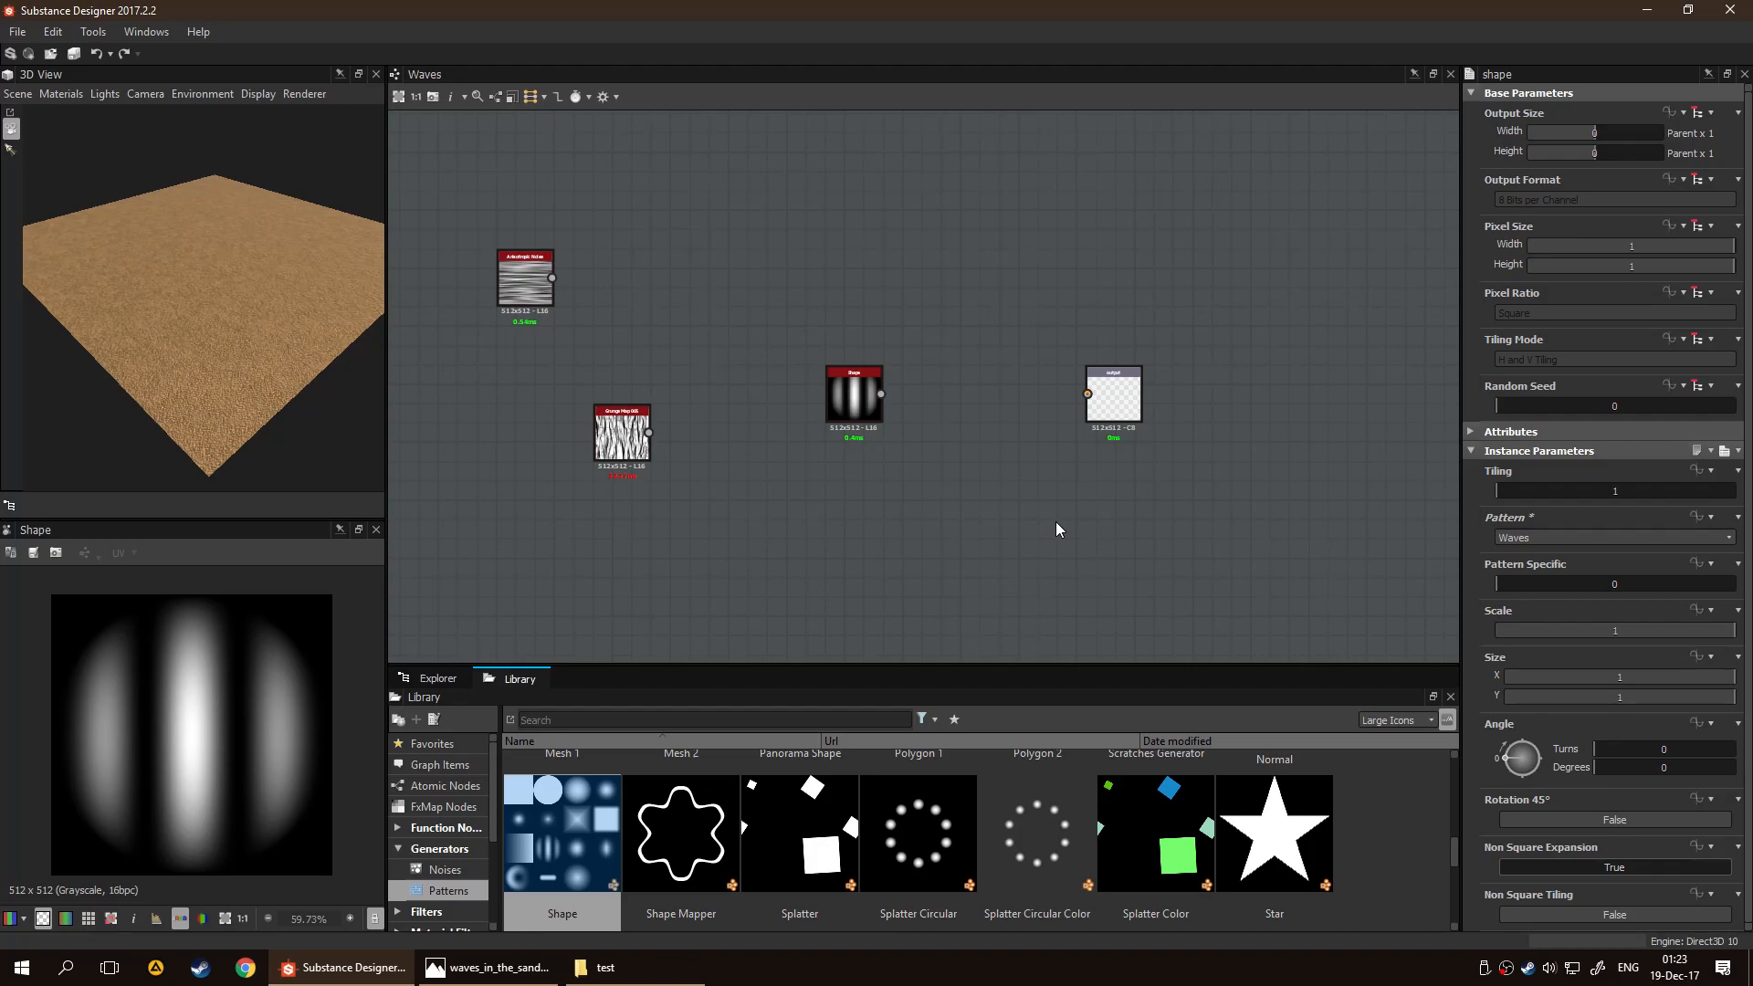
pyautogui.moveTo(854, 403); pyautogui.dragTo(796, 423)
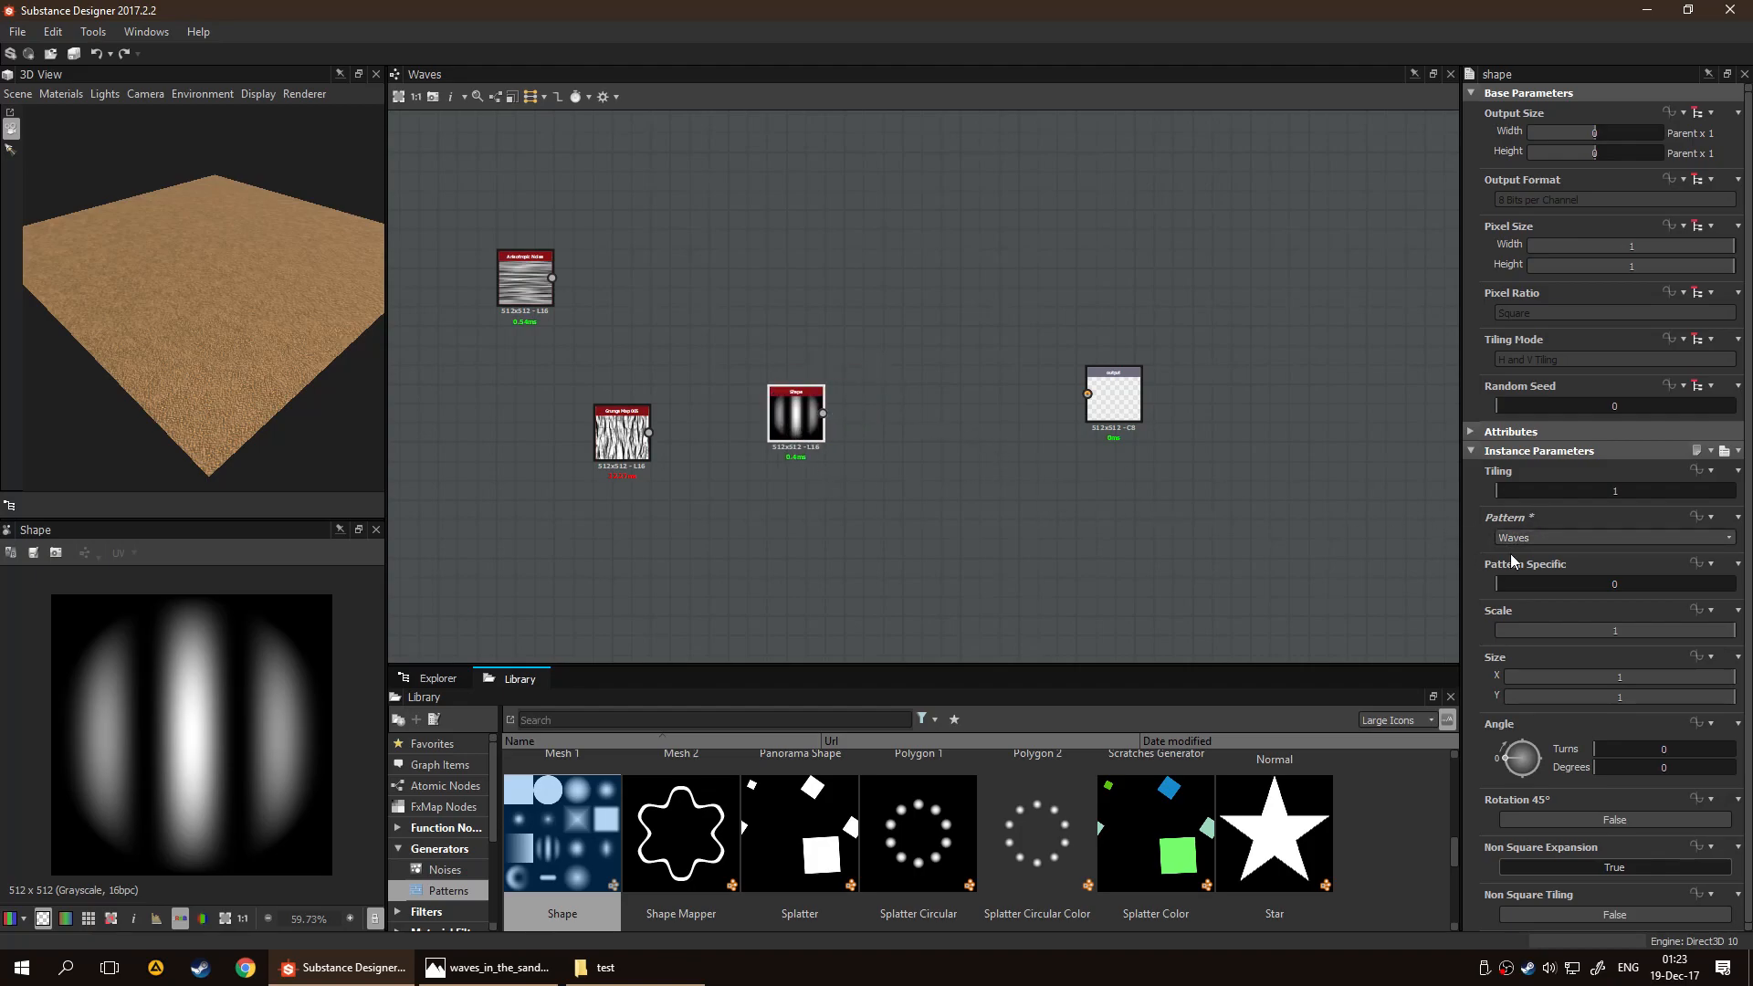
# Set the Shape's Pattern Specific to 0.05, Scale to 0.62, X size to 0.56 and angle to 119 degrees
pyautogui.moveTo(1513, 589)
pyautogui.mouseDown()
pyautogui.moveTo(1559, 587)
pyautogui.moveTo(1507, 597)
pyautogui.mouseUp()
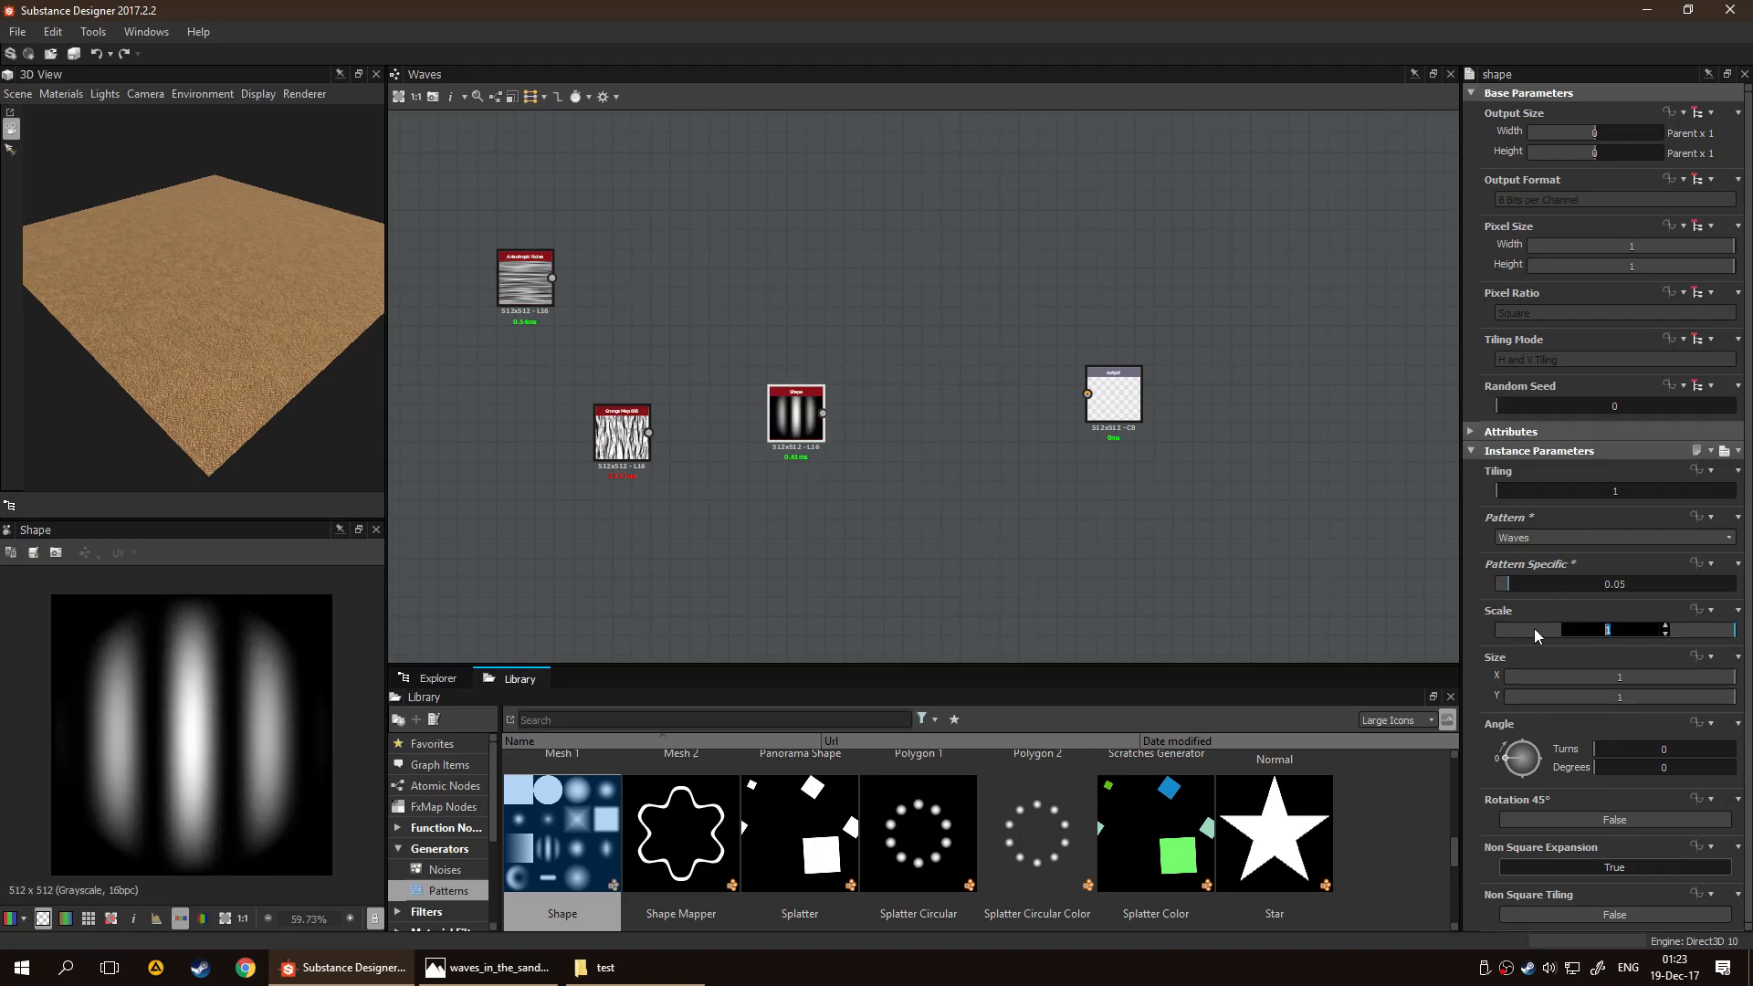
pyautogui.click(1612, 681)
pyautogui.moveTo(1595, 634); pyautogui.dragTo(1634, 683)
pyautogui.moveTo(1515, 750); pyautogui.dragTo(1535, 759)
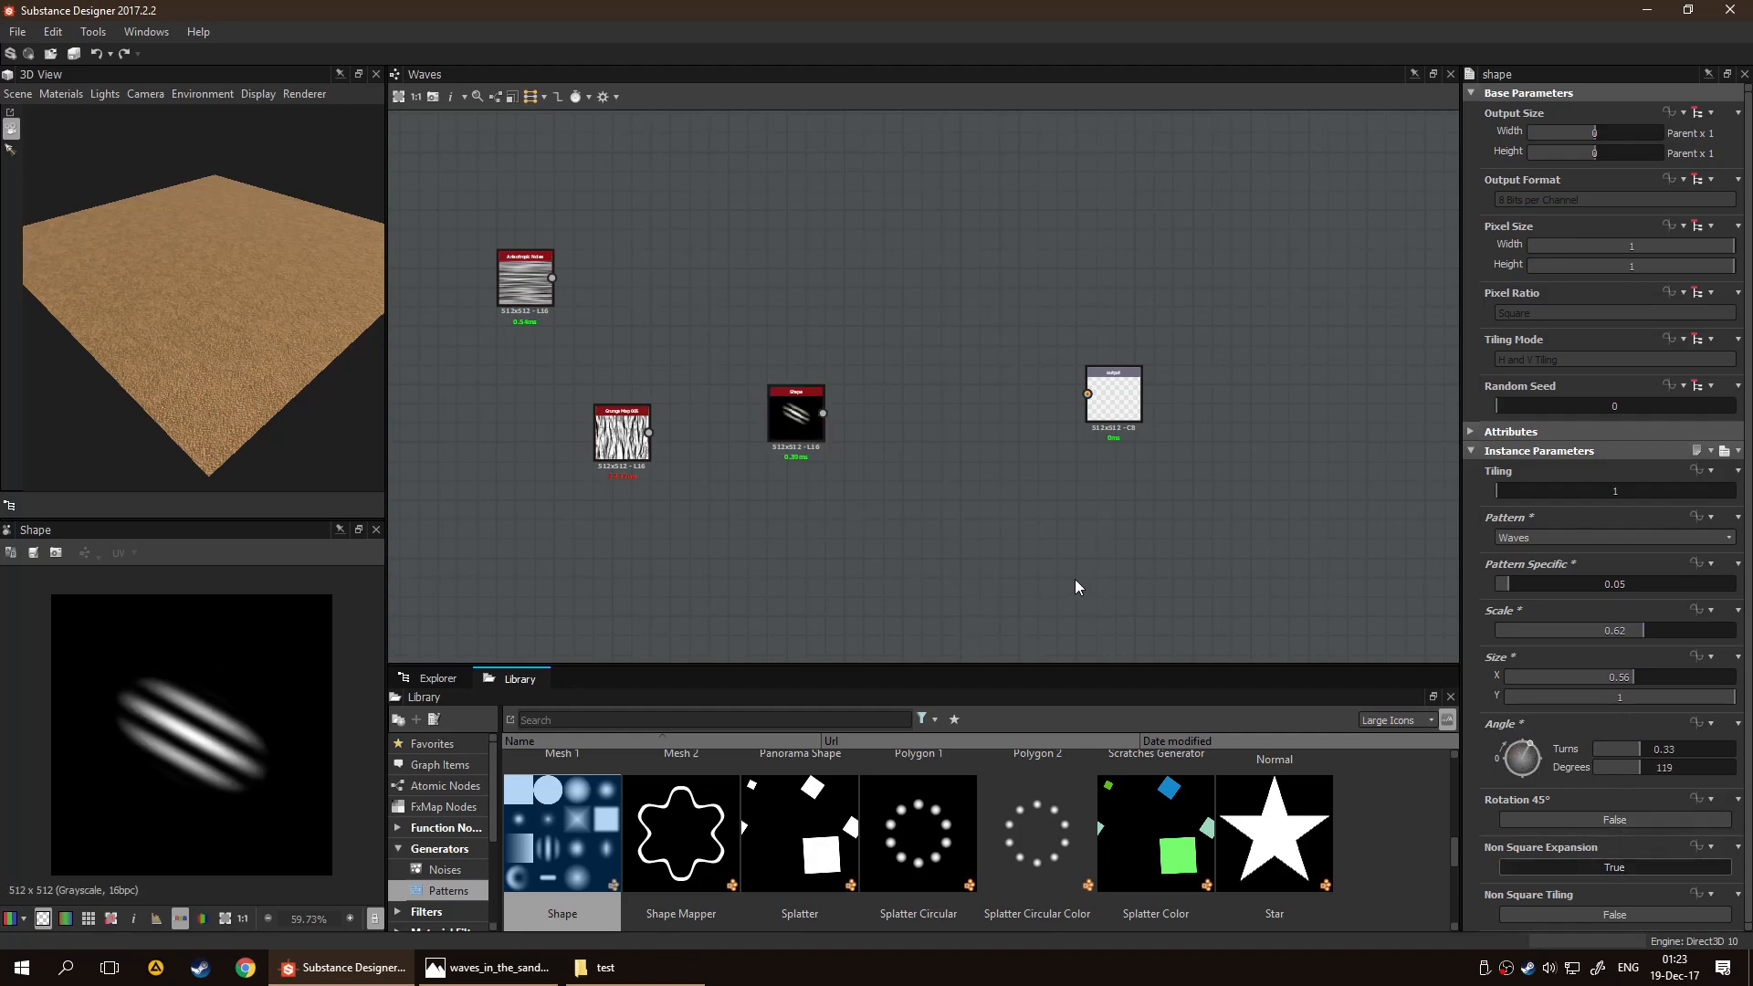
# Move the Shape node above Anisotropic Noise and add a Gradient Linear 1 node left of the Output with Tiling 4
pyautogui.moveTo(772, 394); pyautogui.dragTo(613, 158)
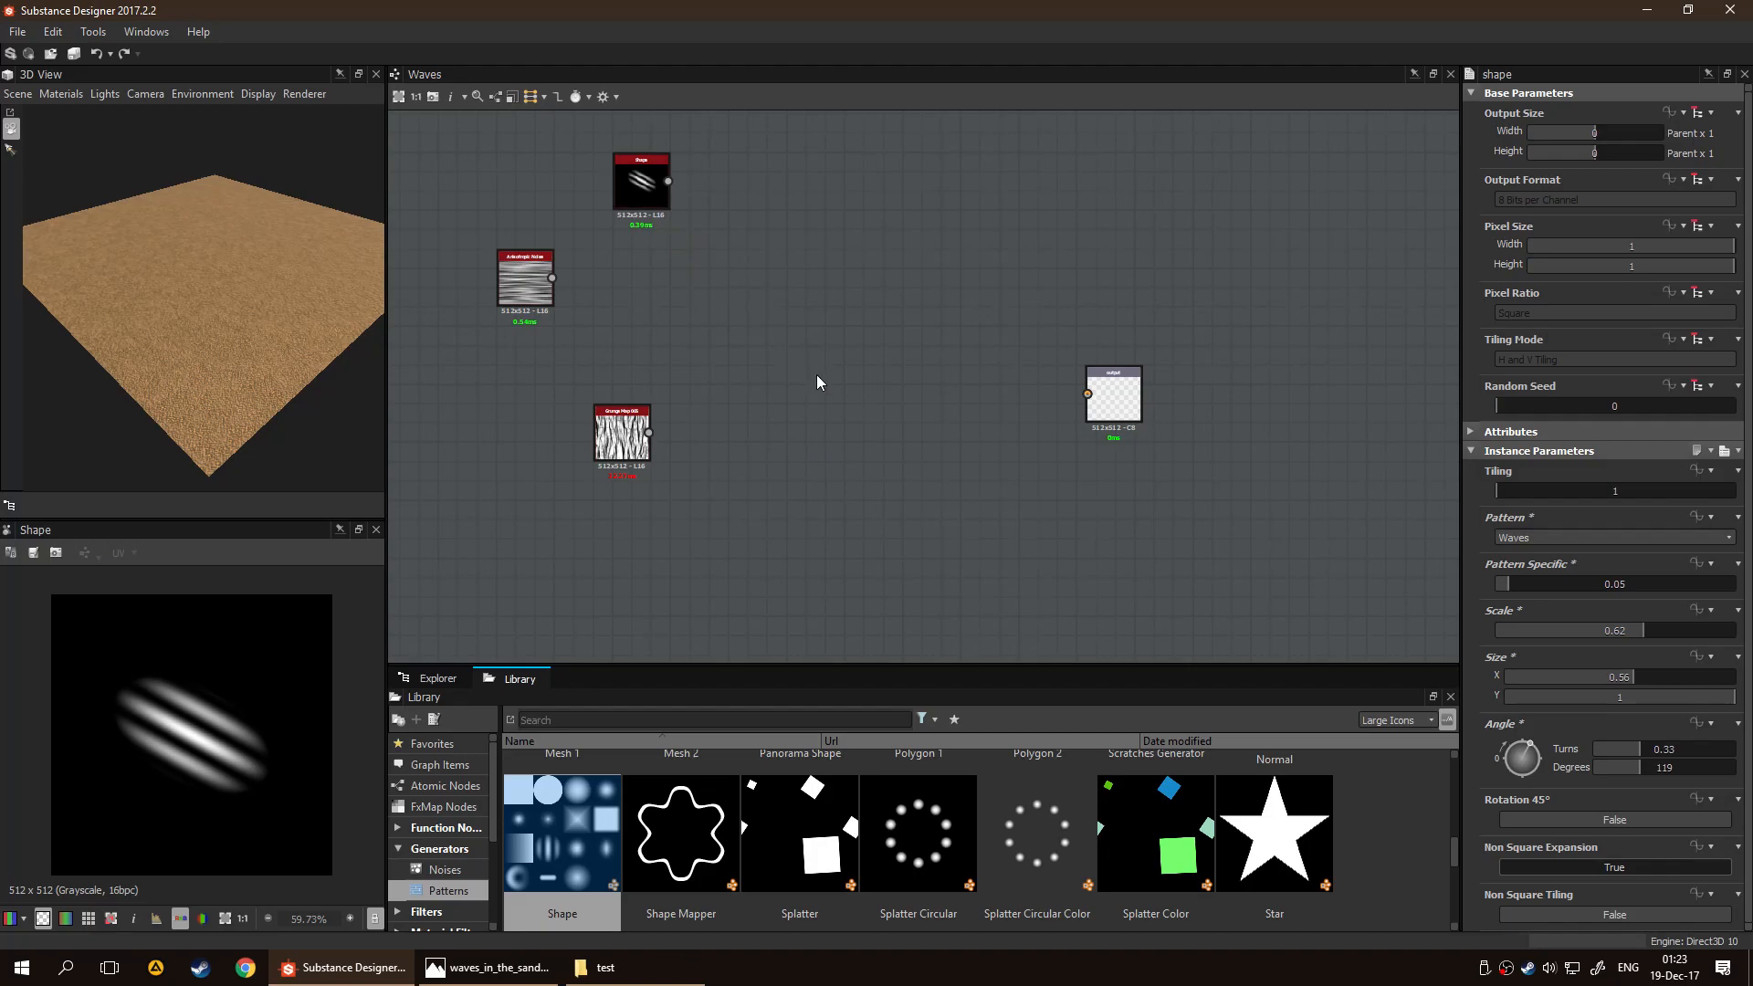
pyautogui.moveTo(1453, 851); pyautogui.dragTo(1443, 770)
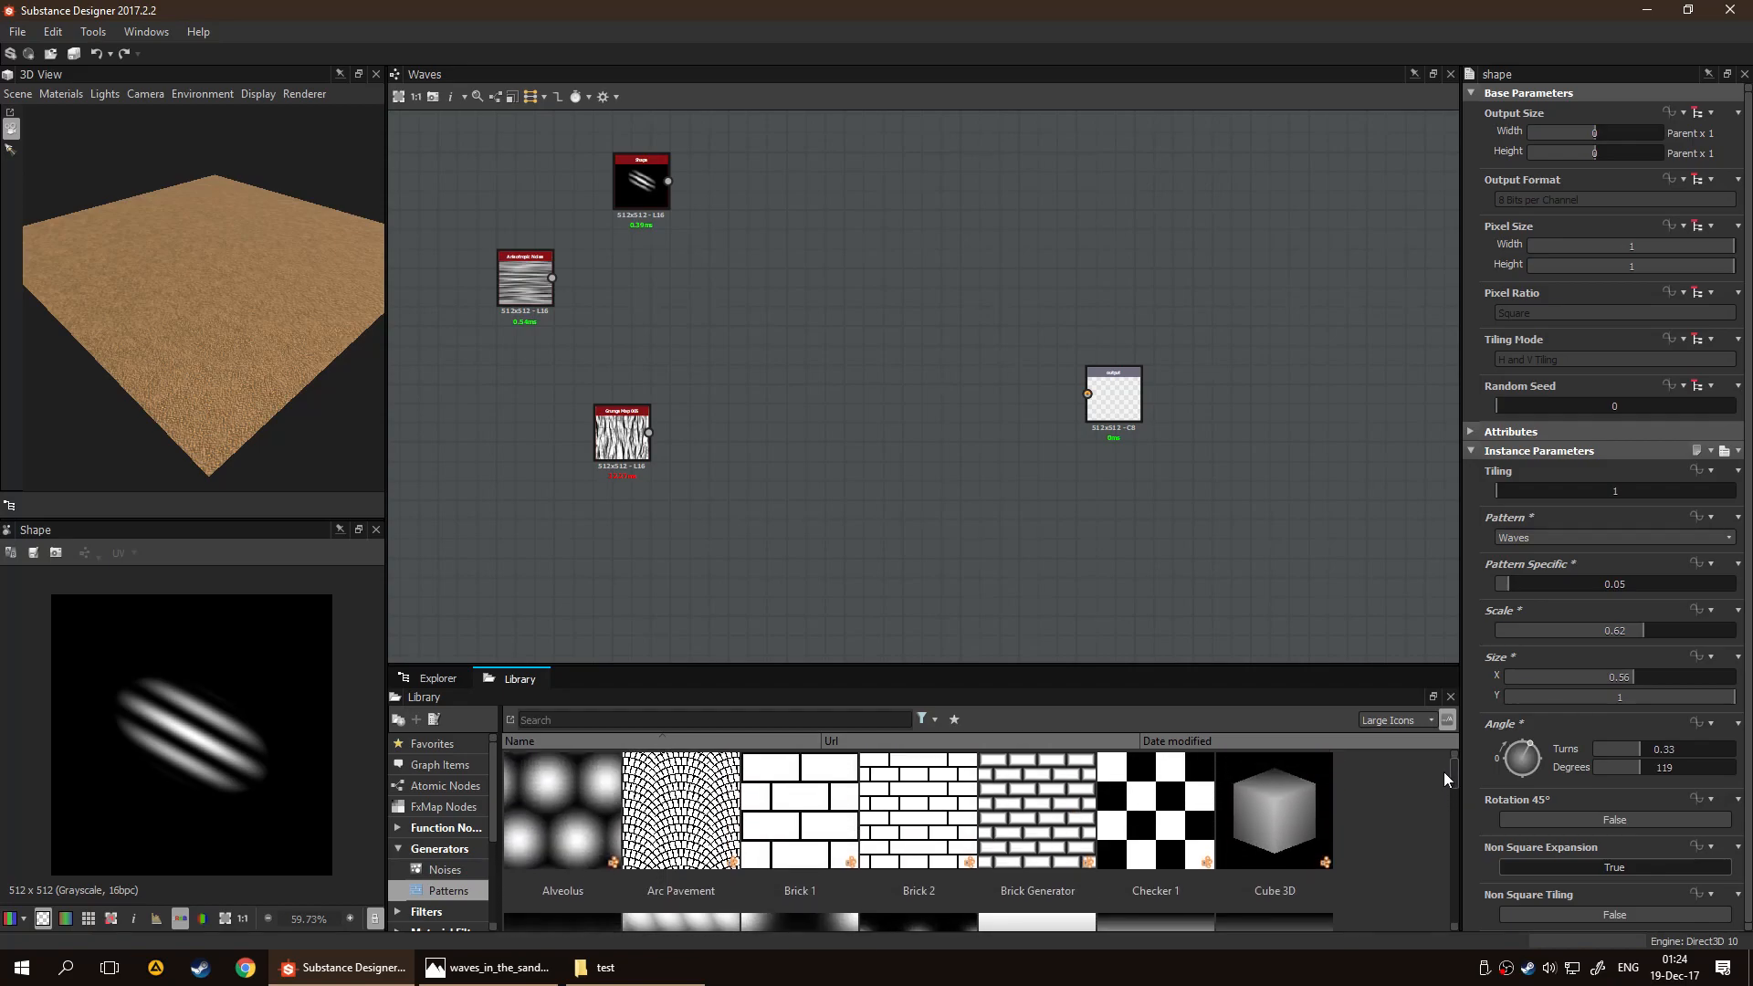
pyautogui.moveTo(1443, 768); pyautogui.dragTo(1445, 789)
pyautogui.scroll(-1, 1443, 790)
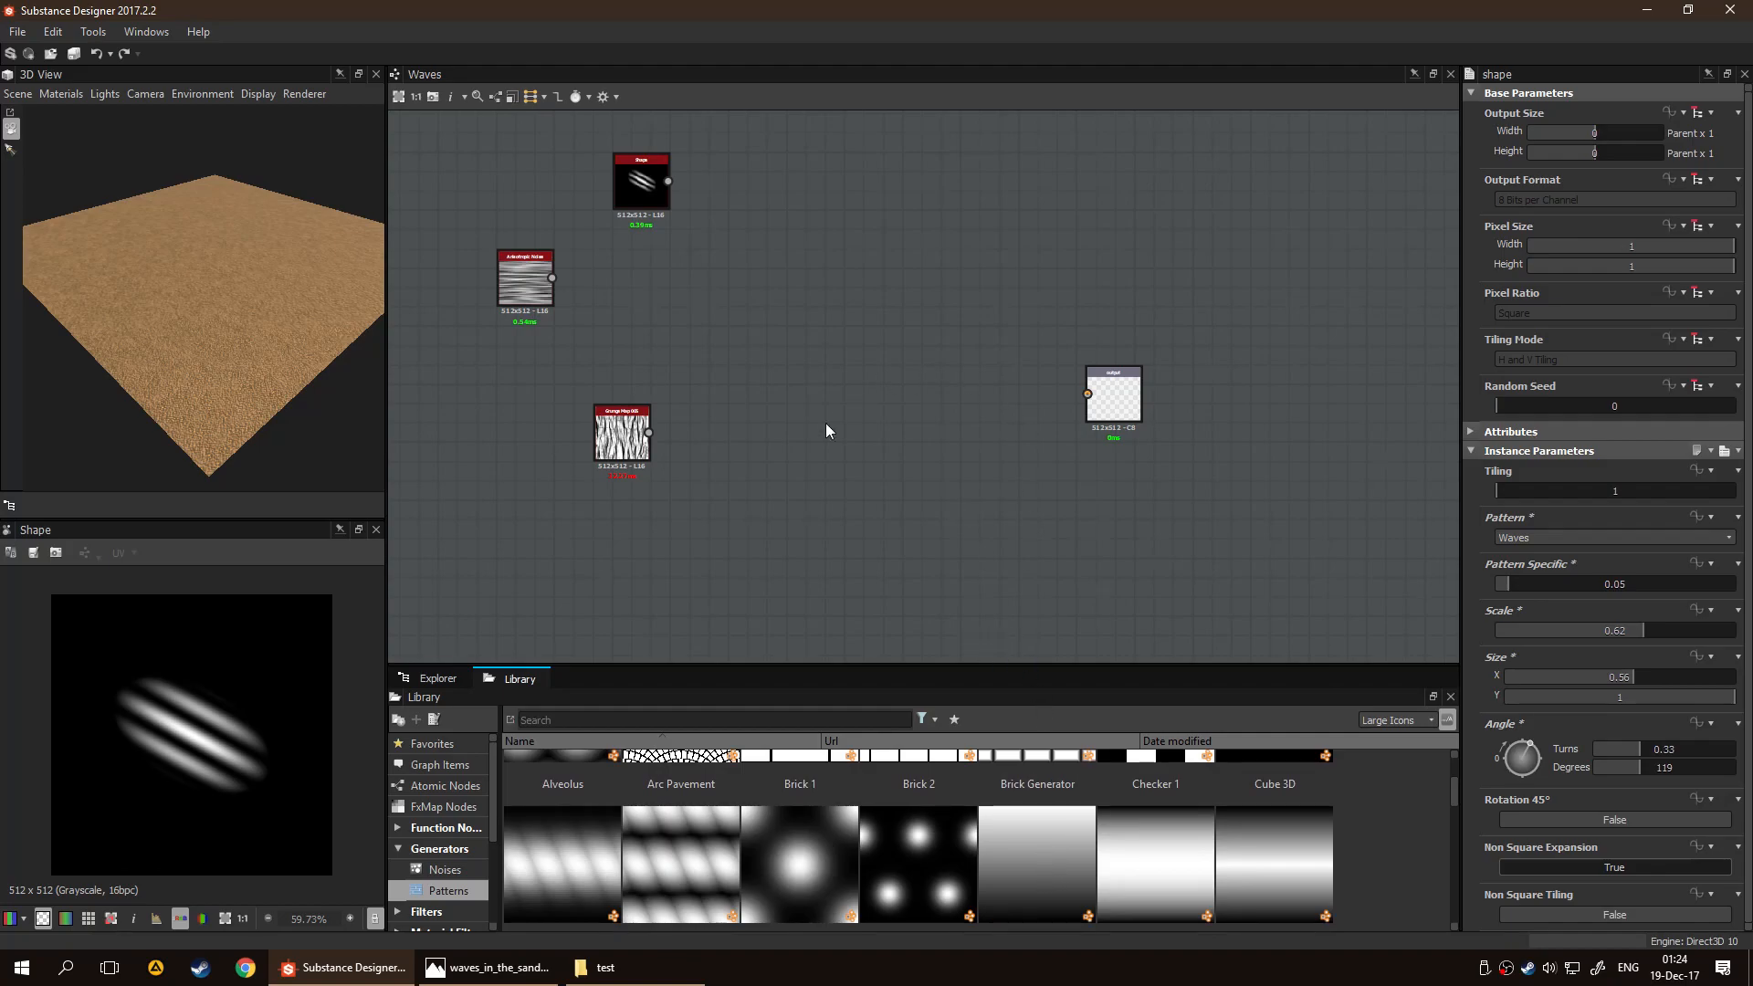
pyautogui.moveTo(1052, 840); pyautogui.dragTo(911, 472)
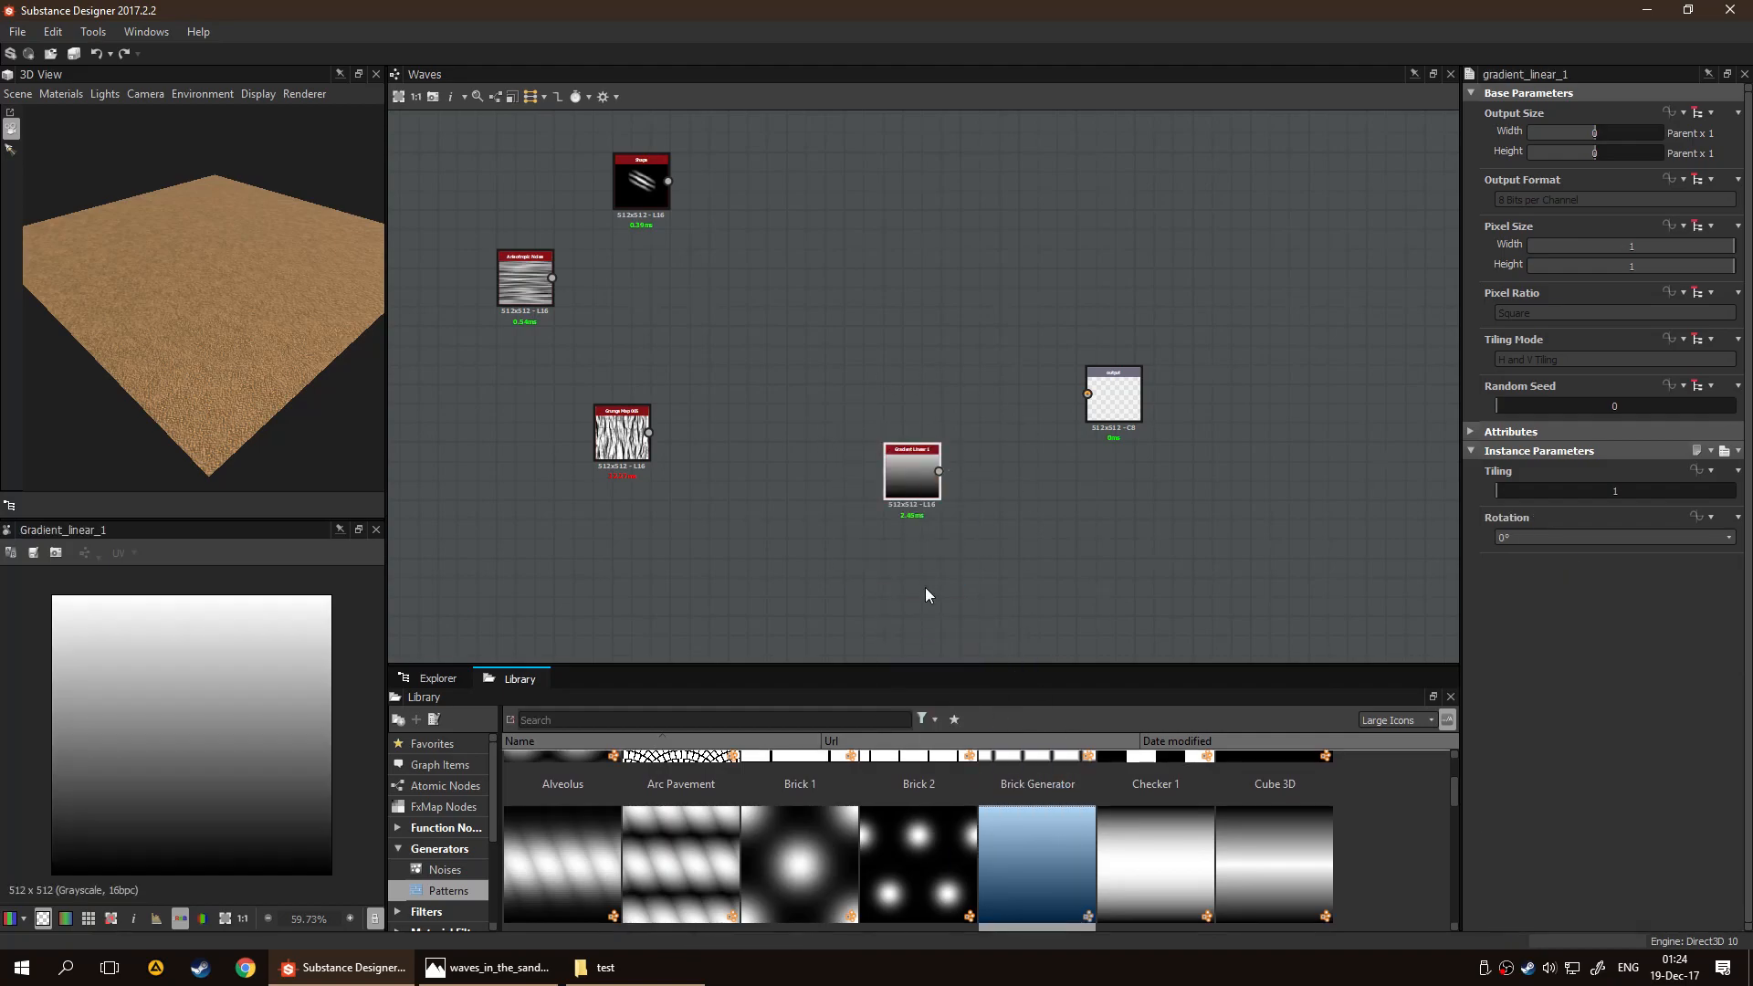
pyautogui.moveTo(1507, 492); pyautogui.dragTo(1545, 495)
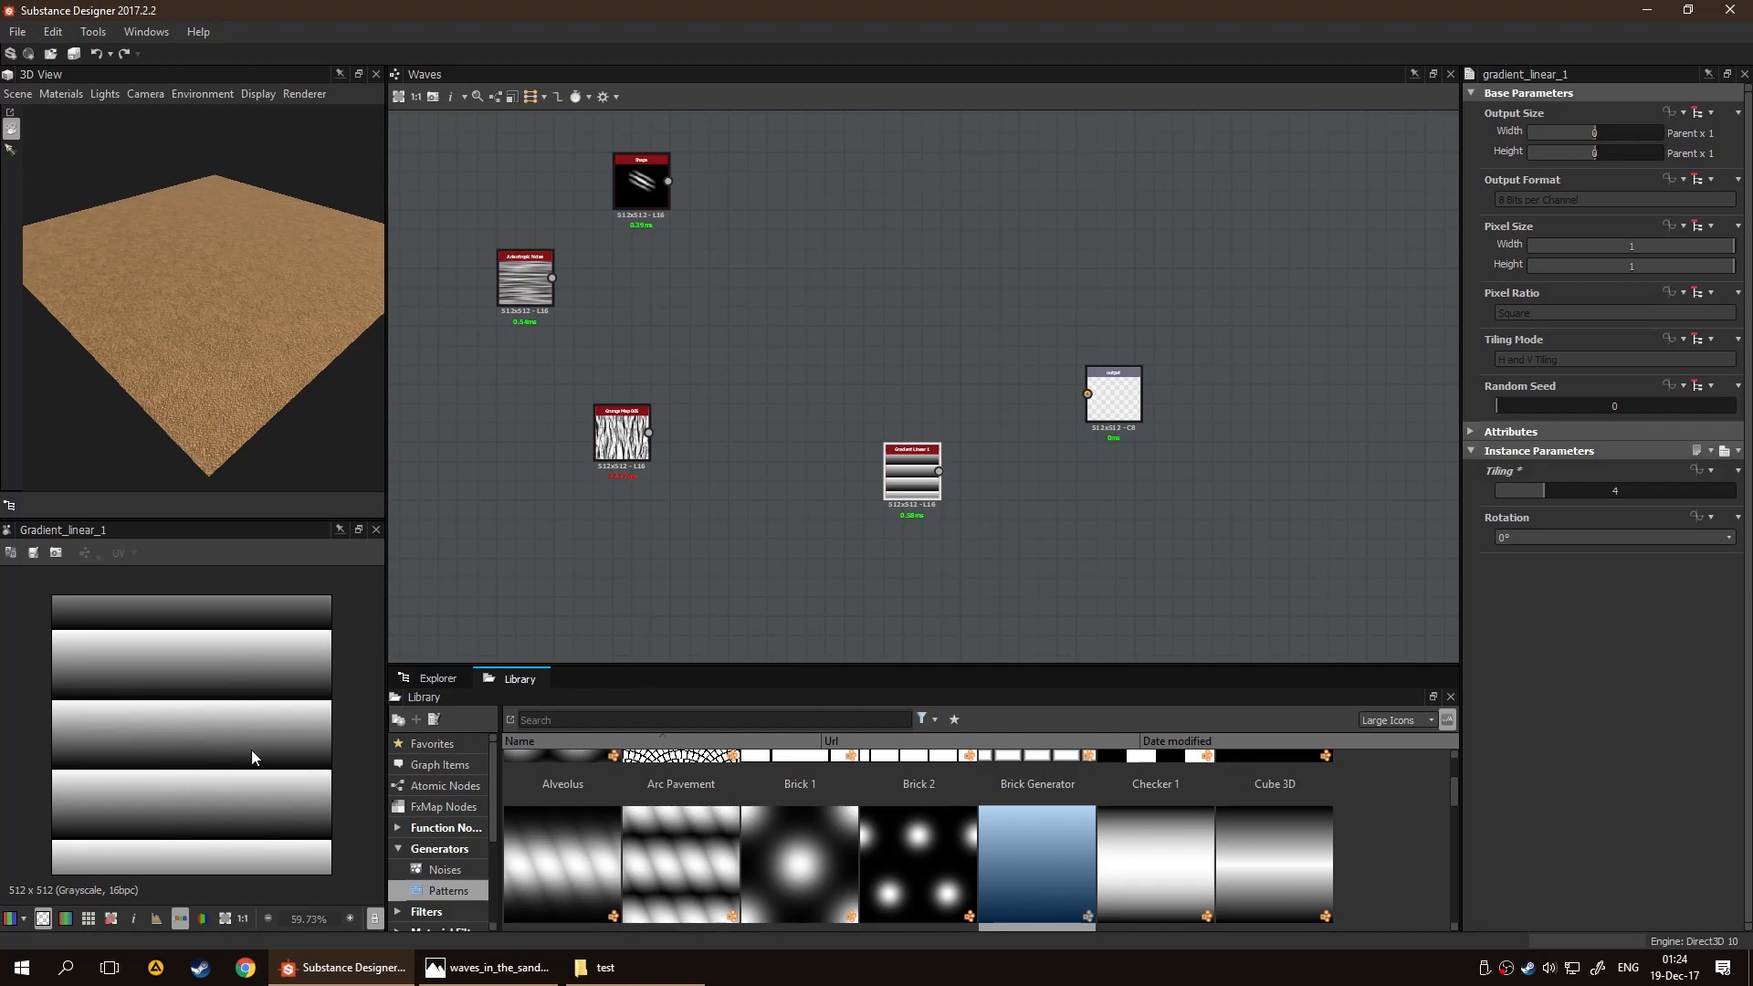
# Add a Gradient Linear 2 node below Gradient Linear 1, set its Tiling to 5 and inspect its preview up close
pyautogui.moveTo(1152, 858); pyautogui.dragTo(838, 561)
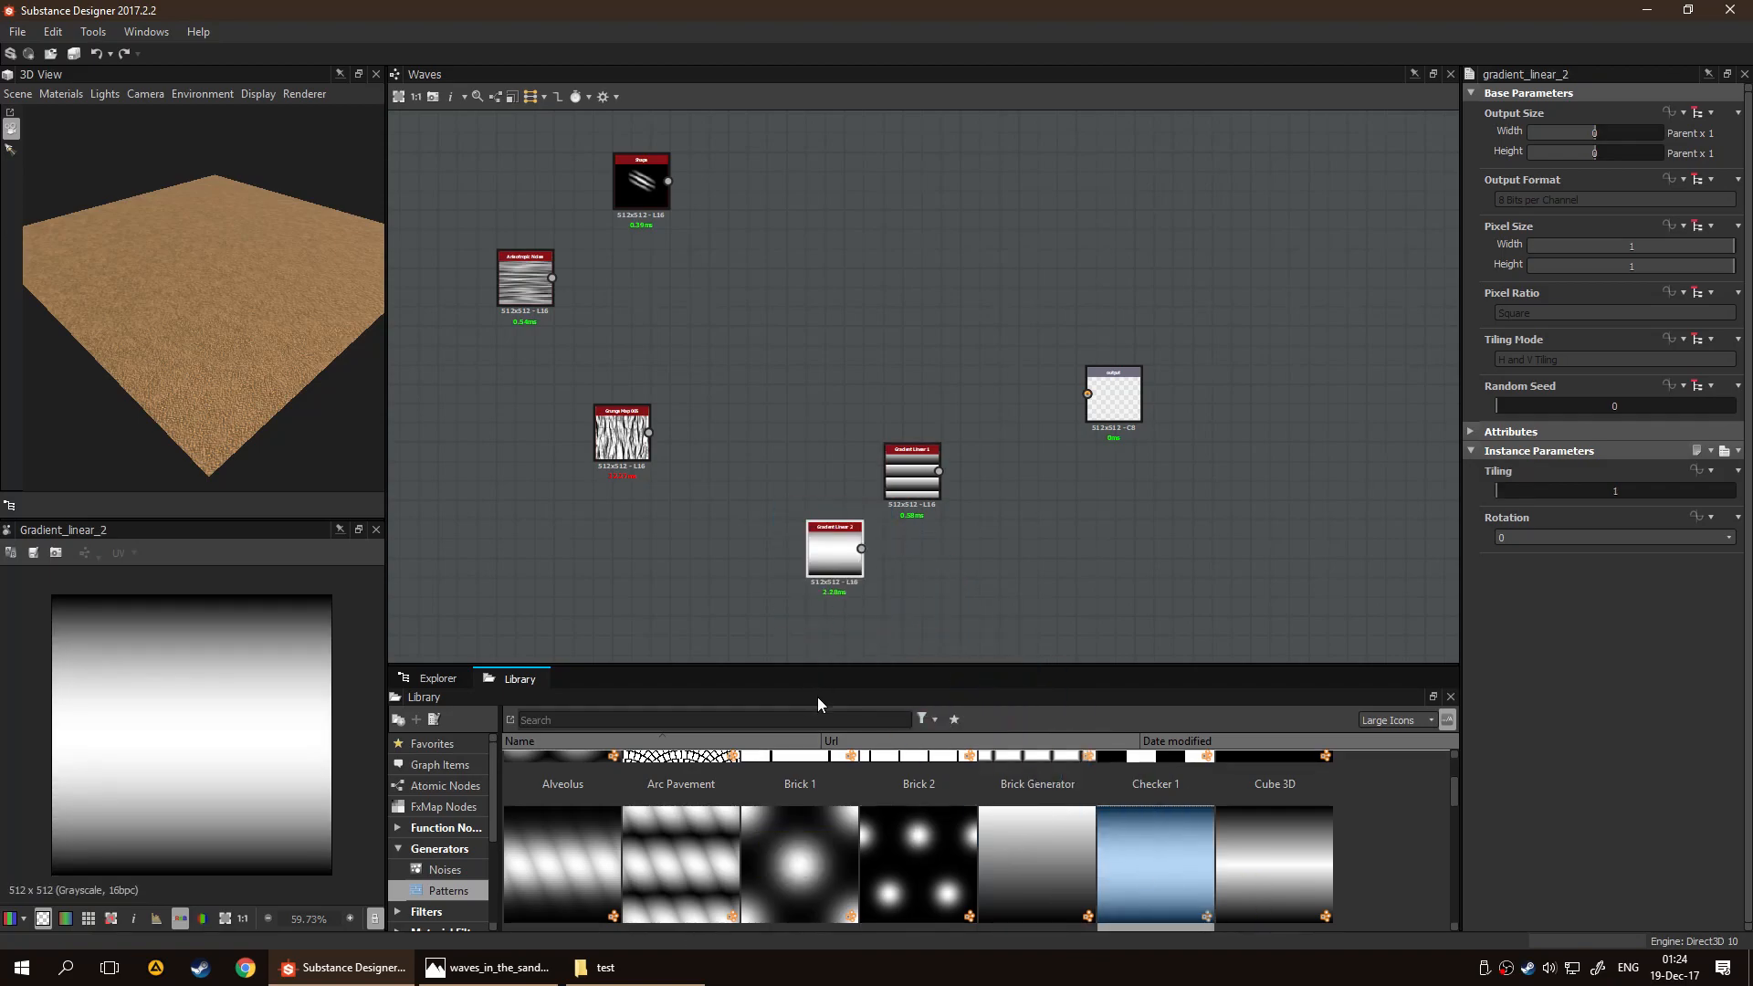
pyautogui.click(1526, 490)
pyautogui.moveTo(1526, 490); pyautogui.dragTo(1558, 490)
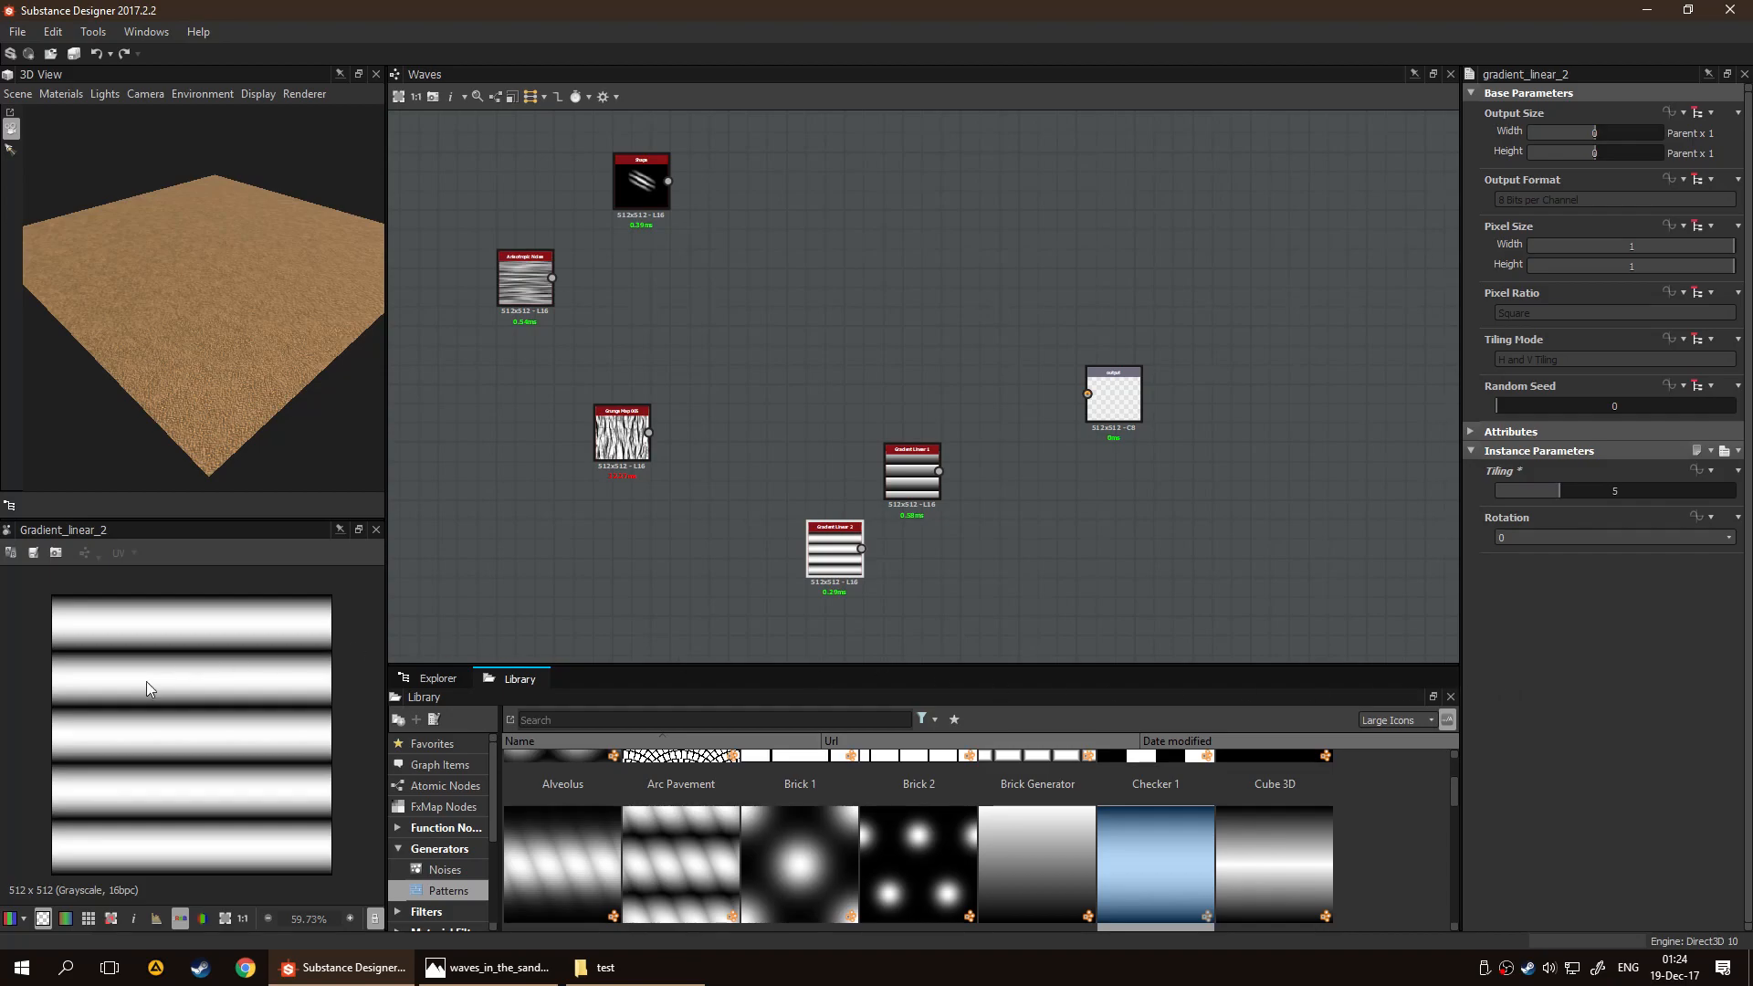
pyautogui.scroll(3, 179, 746)
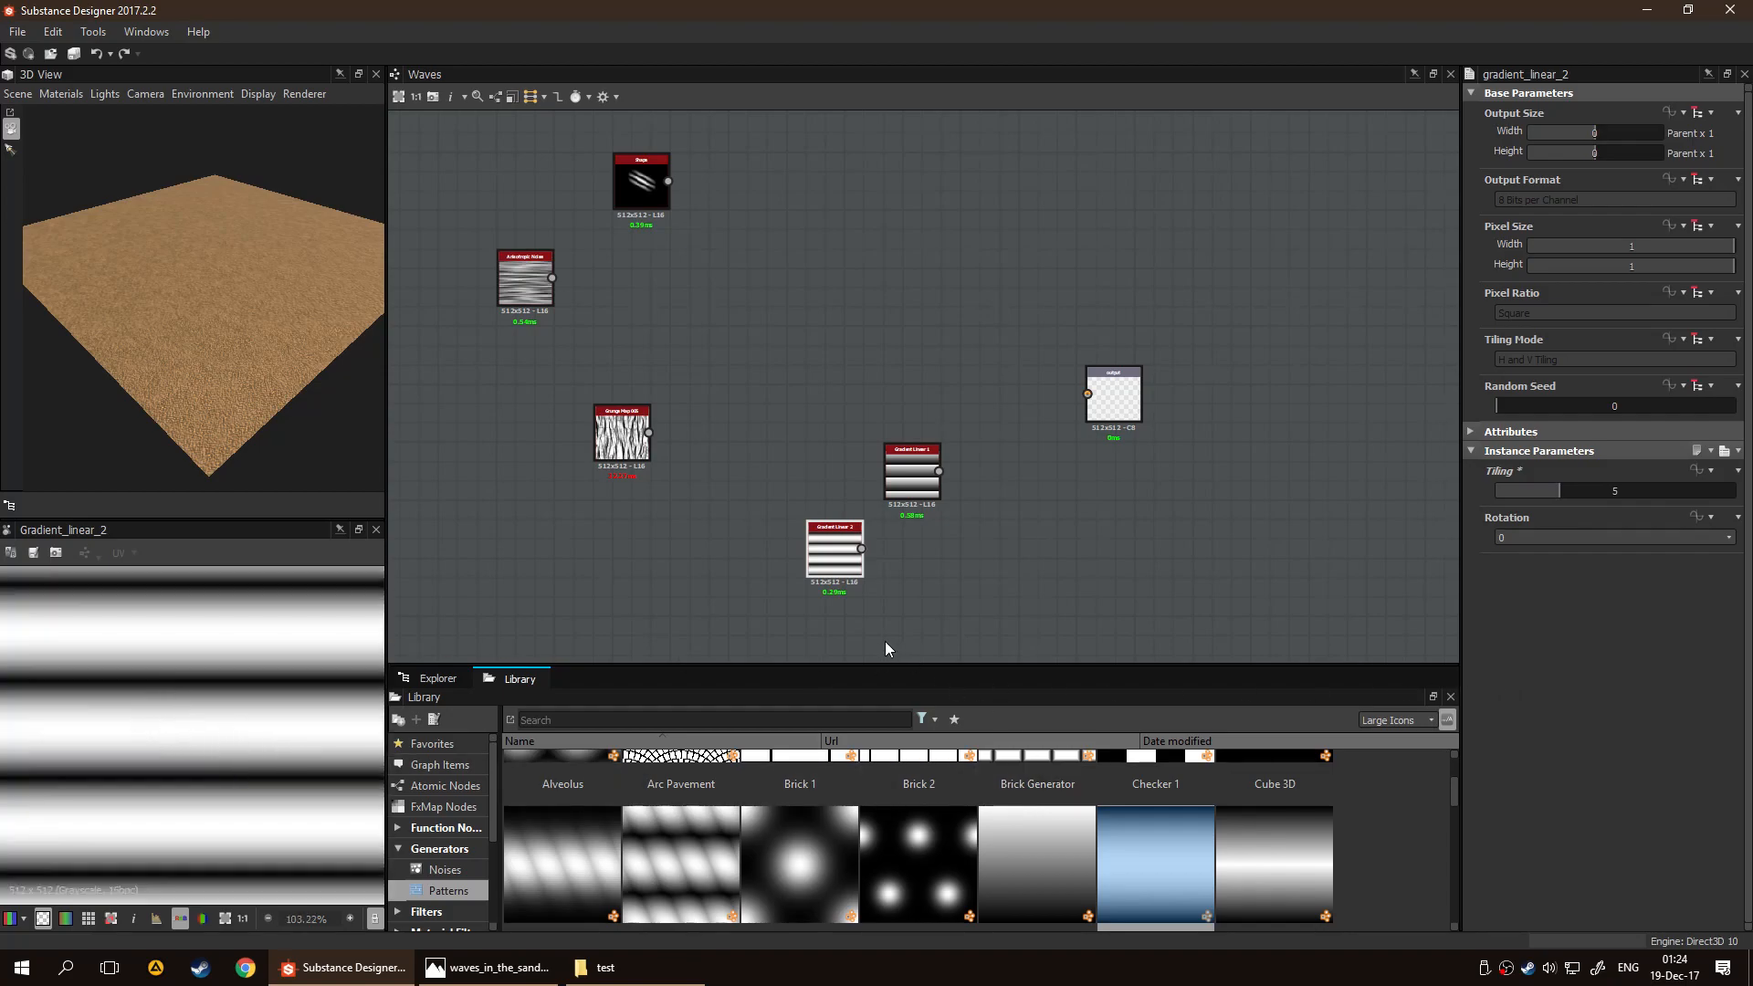
# Add a Gradient Linear 3 node beside Gradient Linear 2 and set its Tiling to 6 and Position to 0.47
pyautogui.moveTo(1256, 838); pyautogui.dragTo(1009, 551)
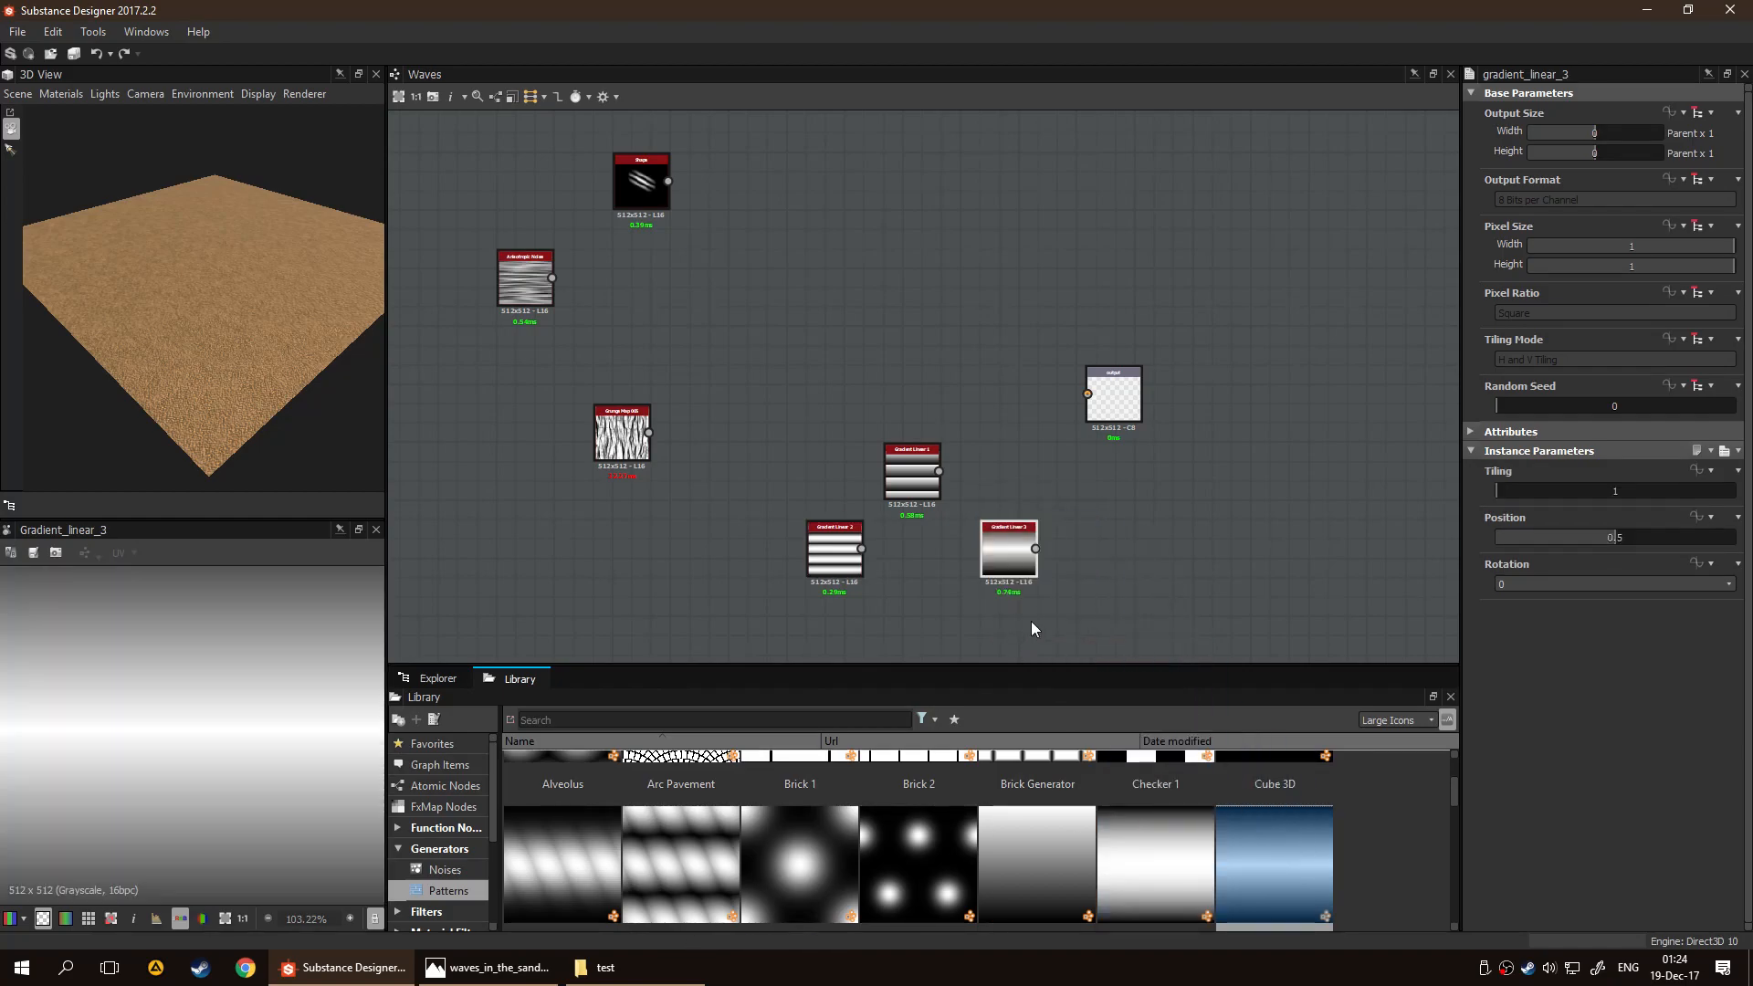
pyautogui.moveTo(1547, 491); pyautogui.dragTo(1575, 493)
pyautogui.click(814, 560)
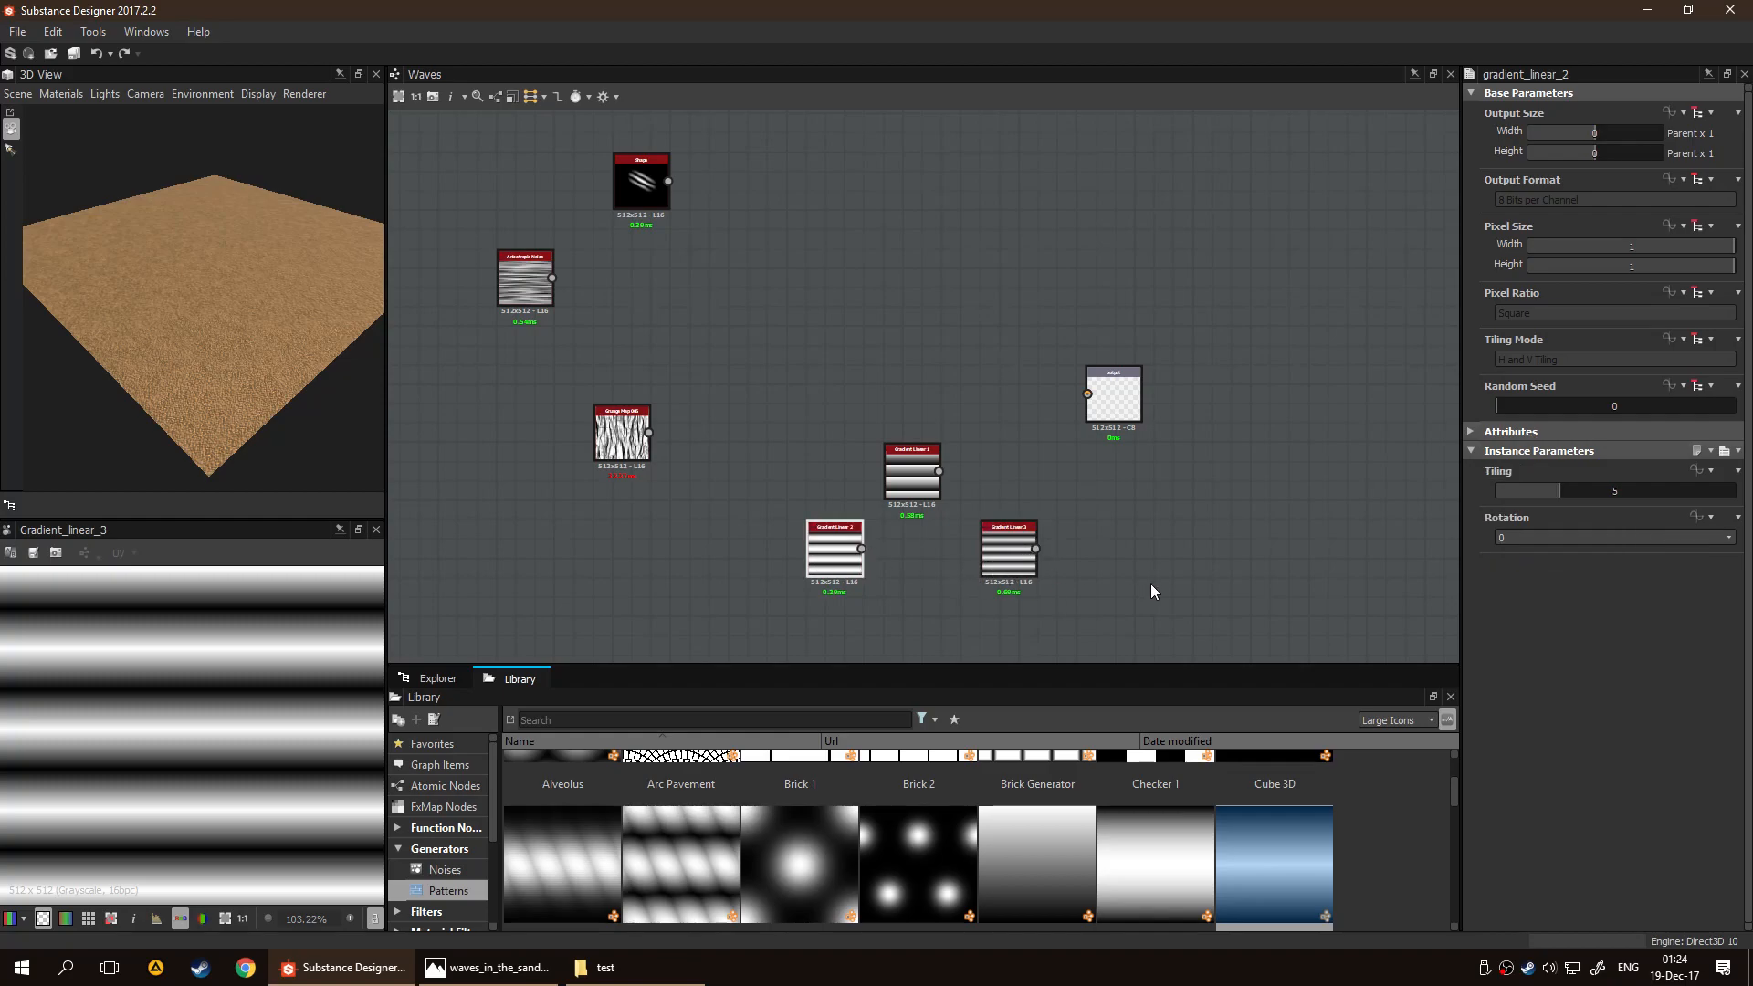
pyautogui.click(1005, 552)
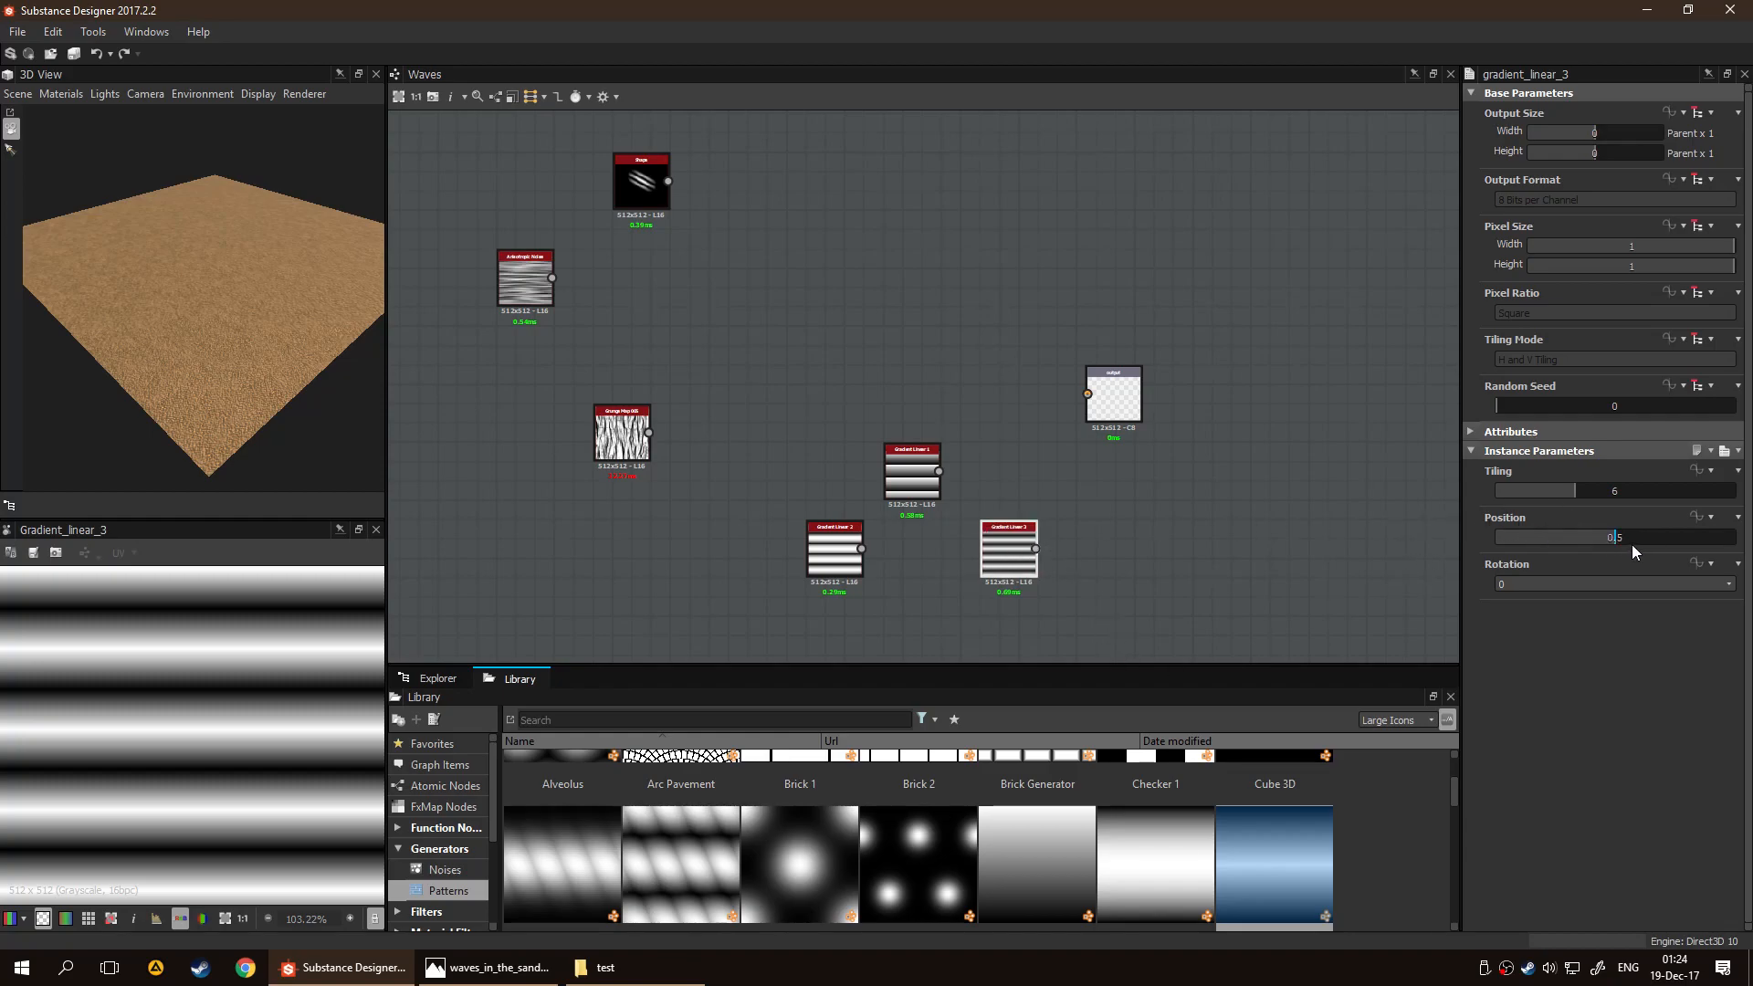
pyautogui.moveTo(1616, 542)
pyautogui.mouseDown()
pyautogui.moveTo(1519, 544)
pyautogui.moveTo(1735, 550)
pyautogui.moveTo(1479, 546)
pyautogui.moveTo(1607, 546)
pyautogui.mouseUp()
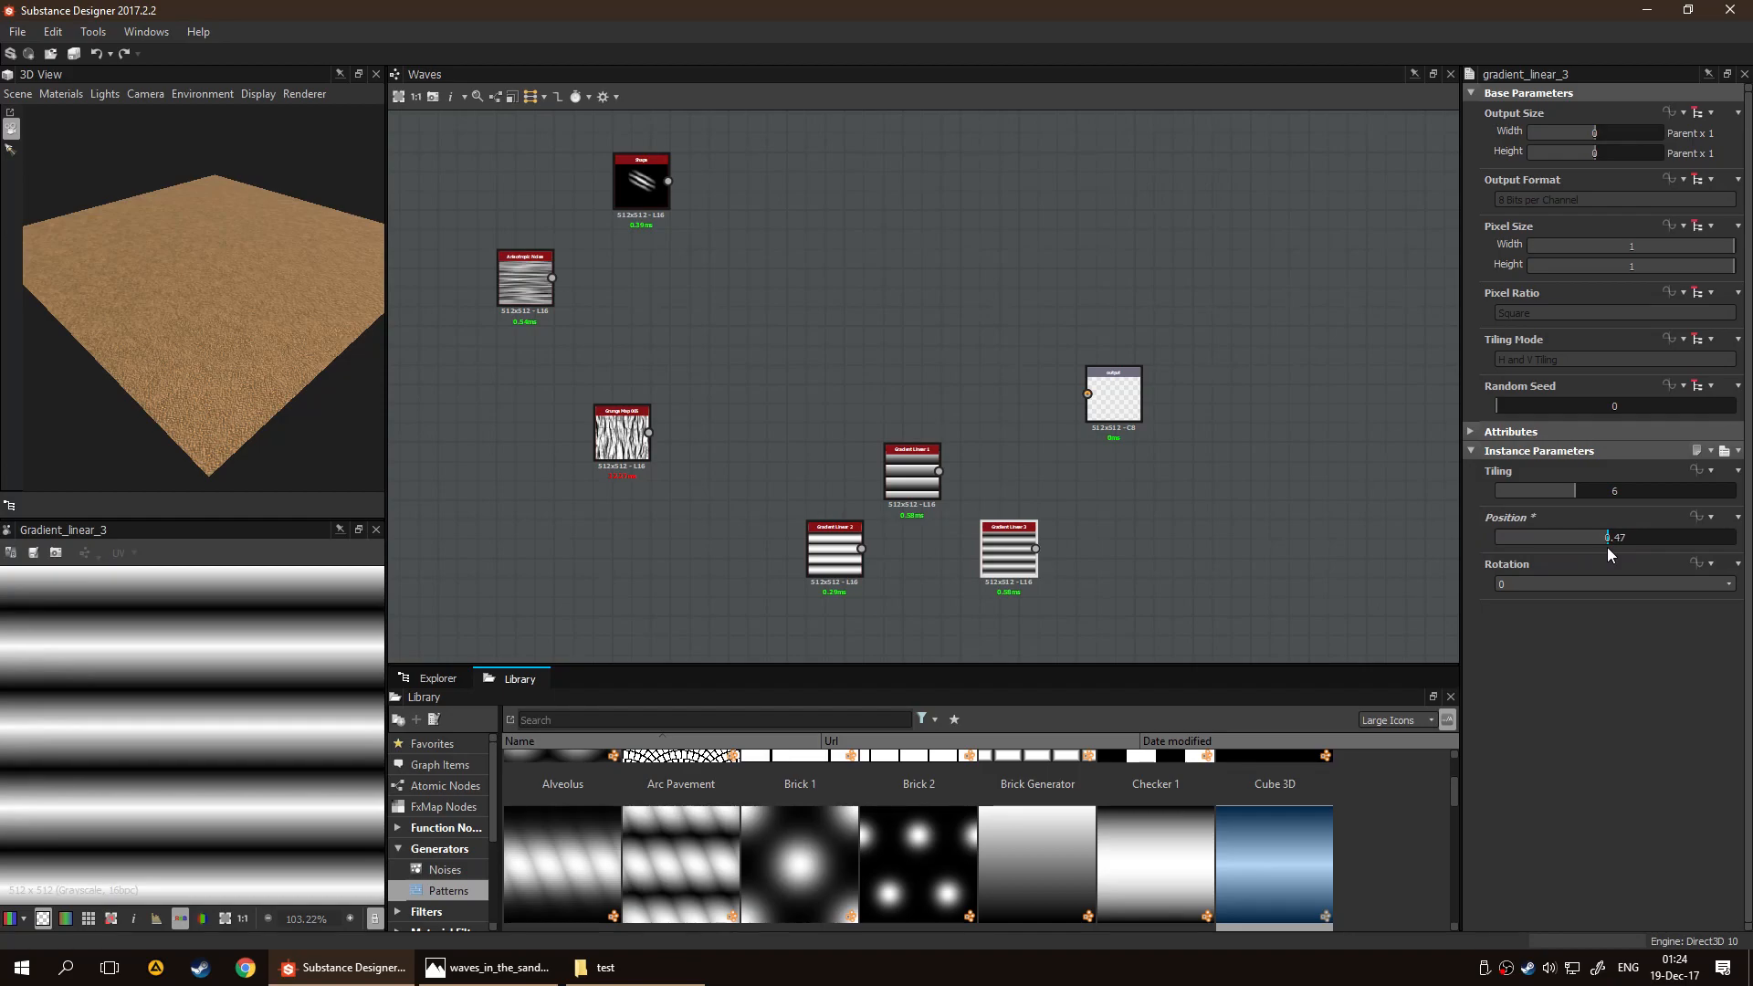
# Try another Rotation option on the Gradient Linear 3 node and restore it to 0
pyautogui.click(1592, 585)
pyautogui.click(1592, 610)
pyautogui.click(1591, 584)
pyautogui.click(1590, 595)
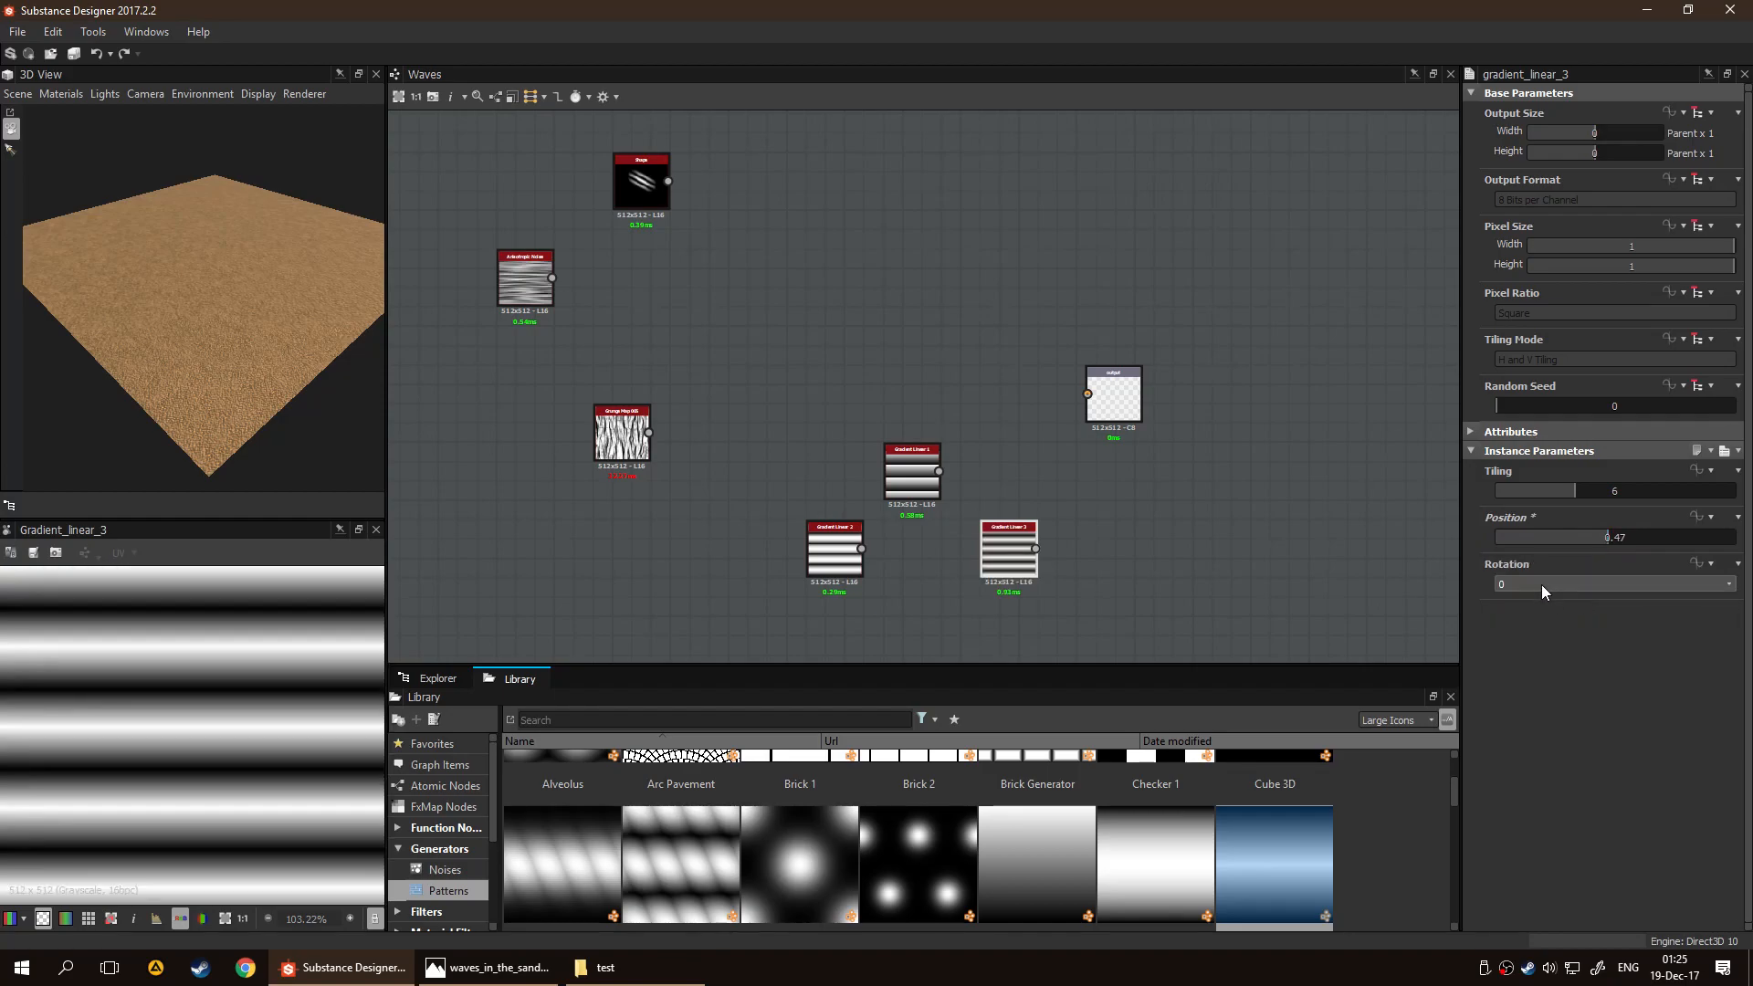
# Delete the Gradient Linear 1 and Gradient Linear 2 nodes and preview the Anisotropic Noise node
pyautogui.moveTo(746, 430); pyautogui.dragTo(891, 583)
pyautogui.press('Delete')
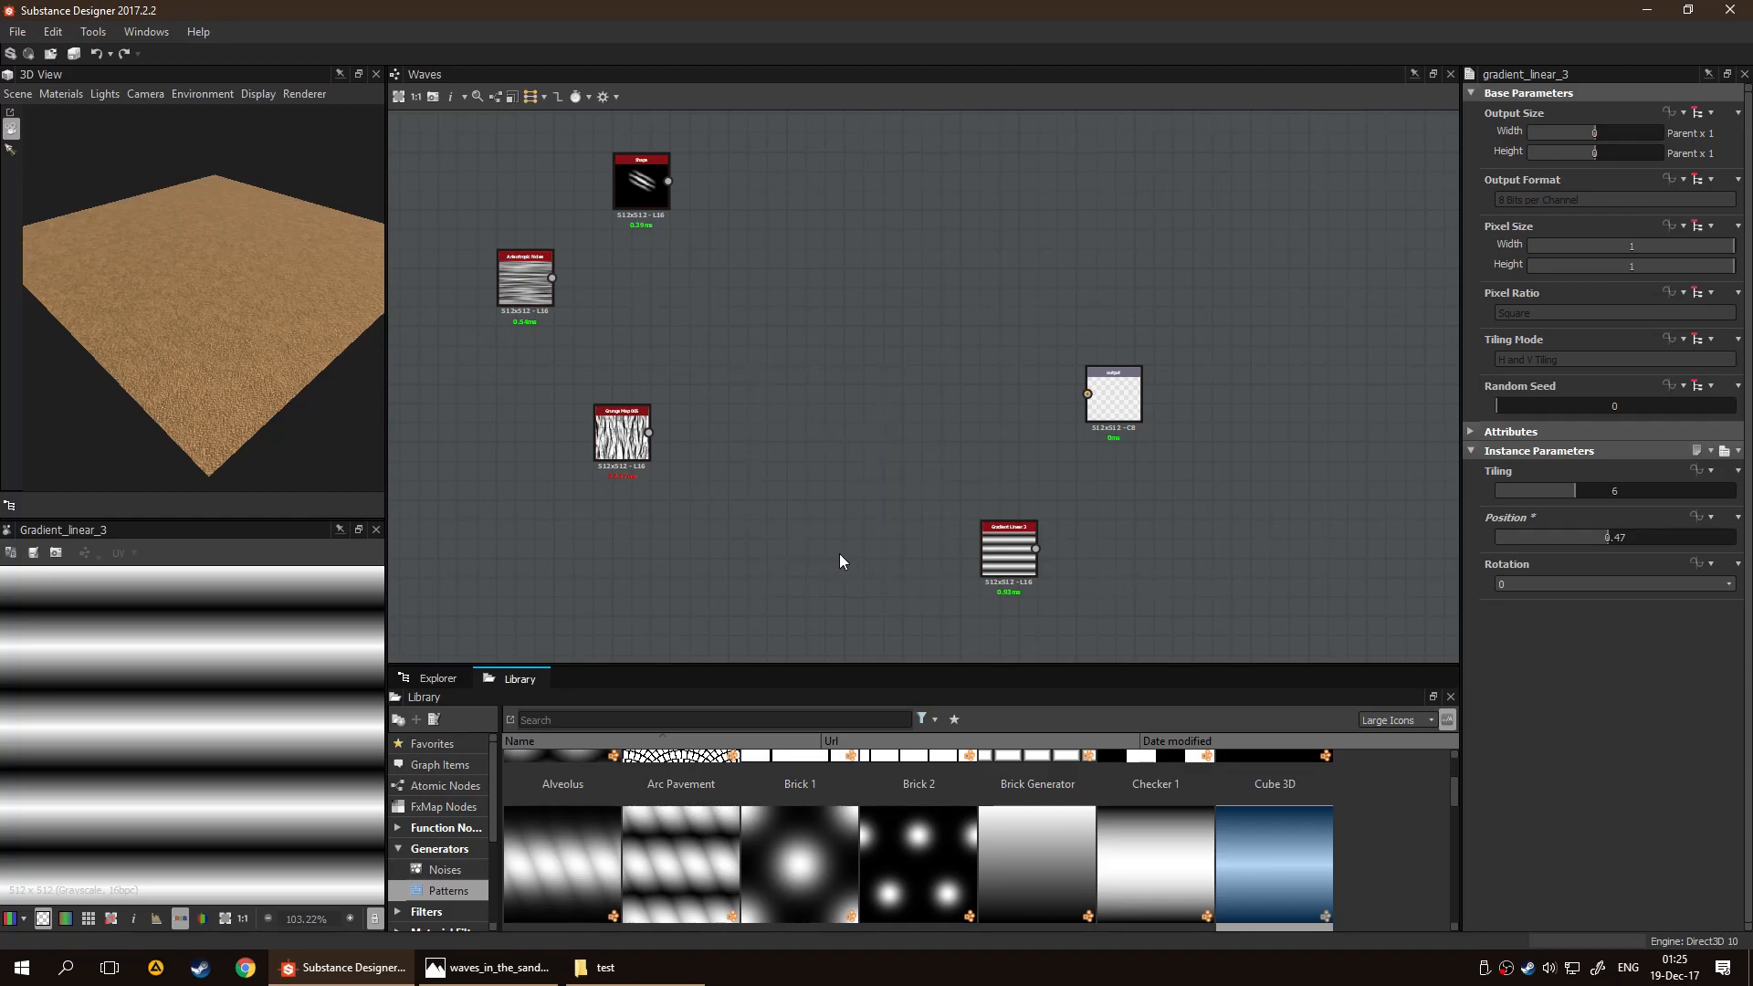
pyautogui.click(525, 273)
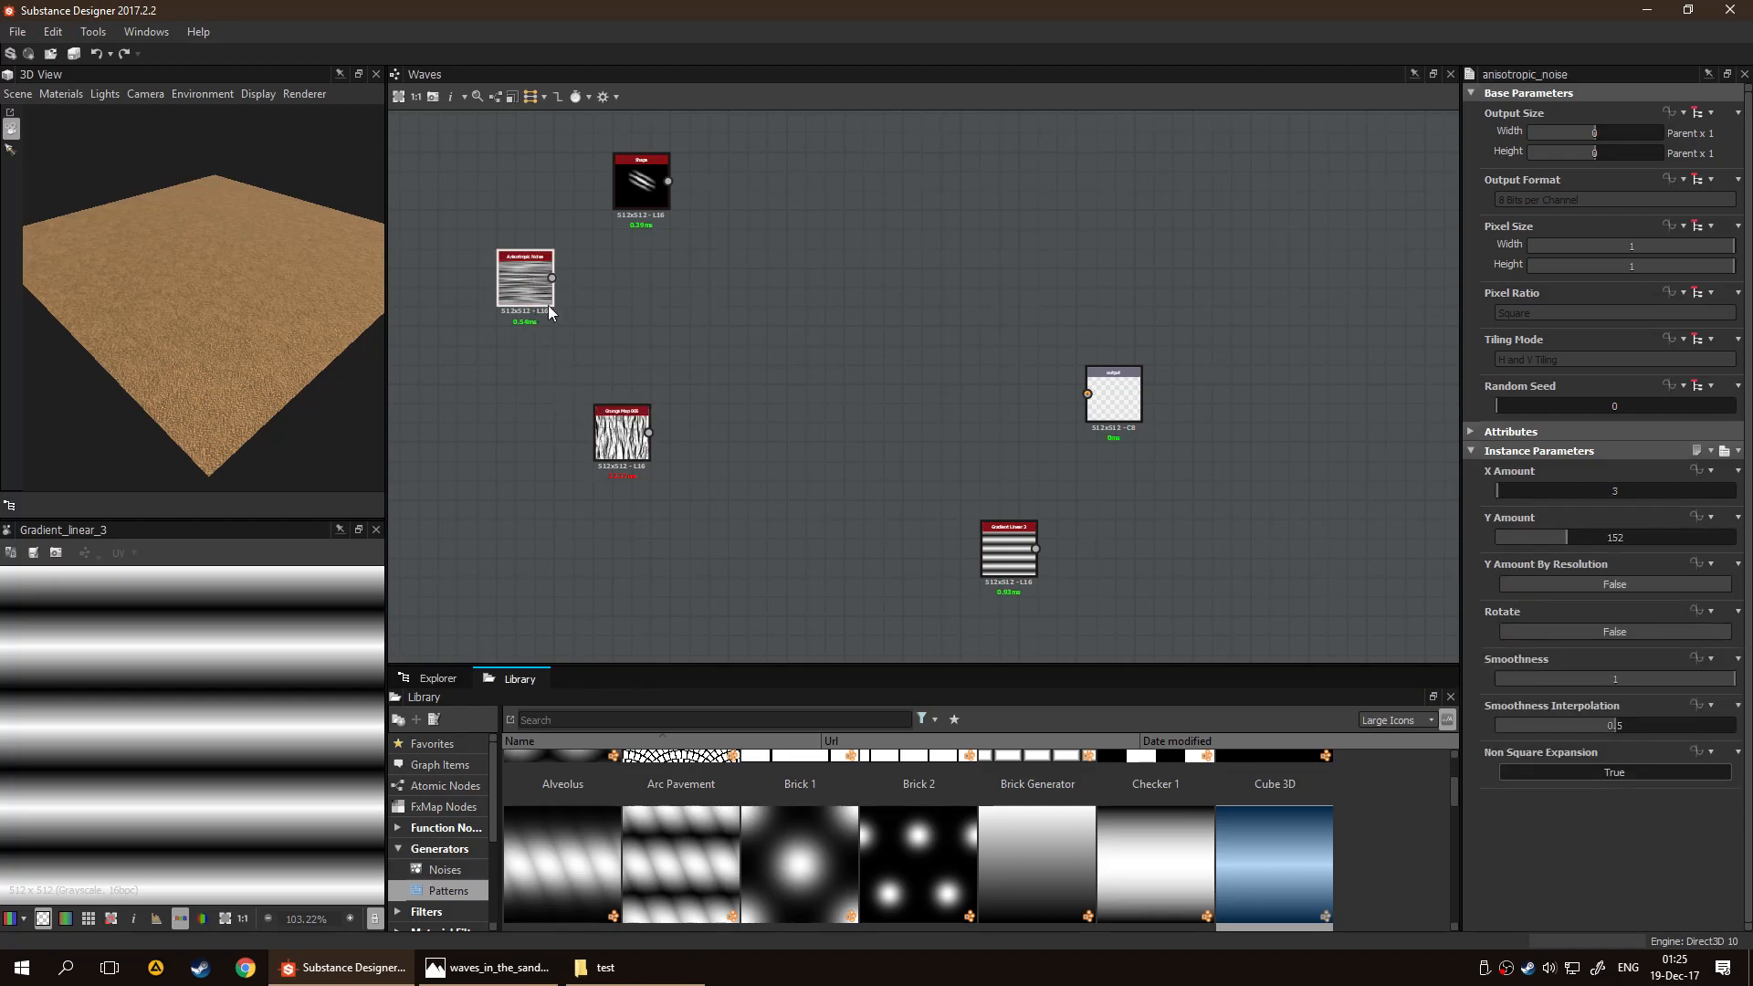
pyautogui.doubleClick(520, 283)
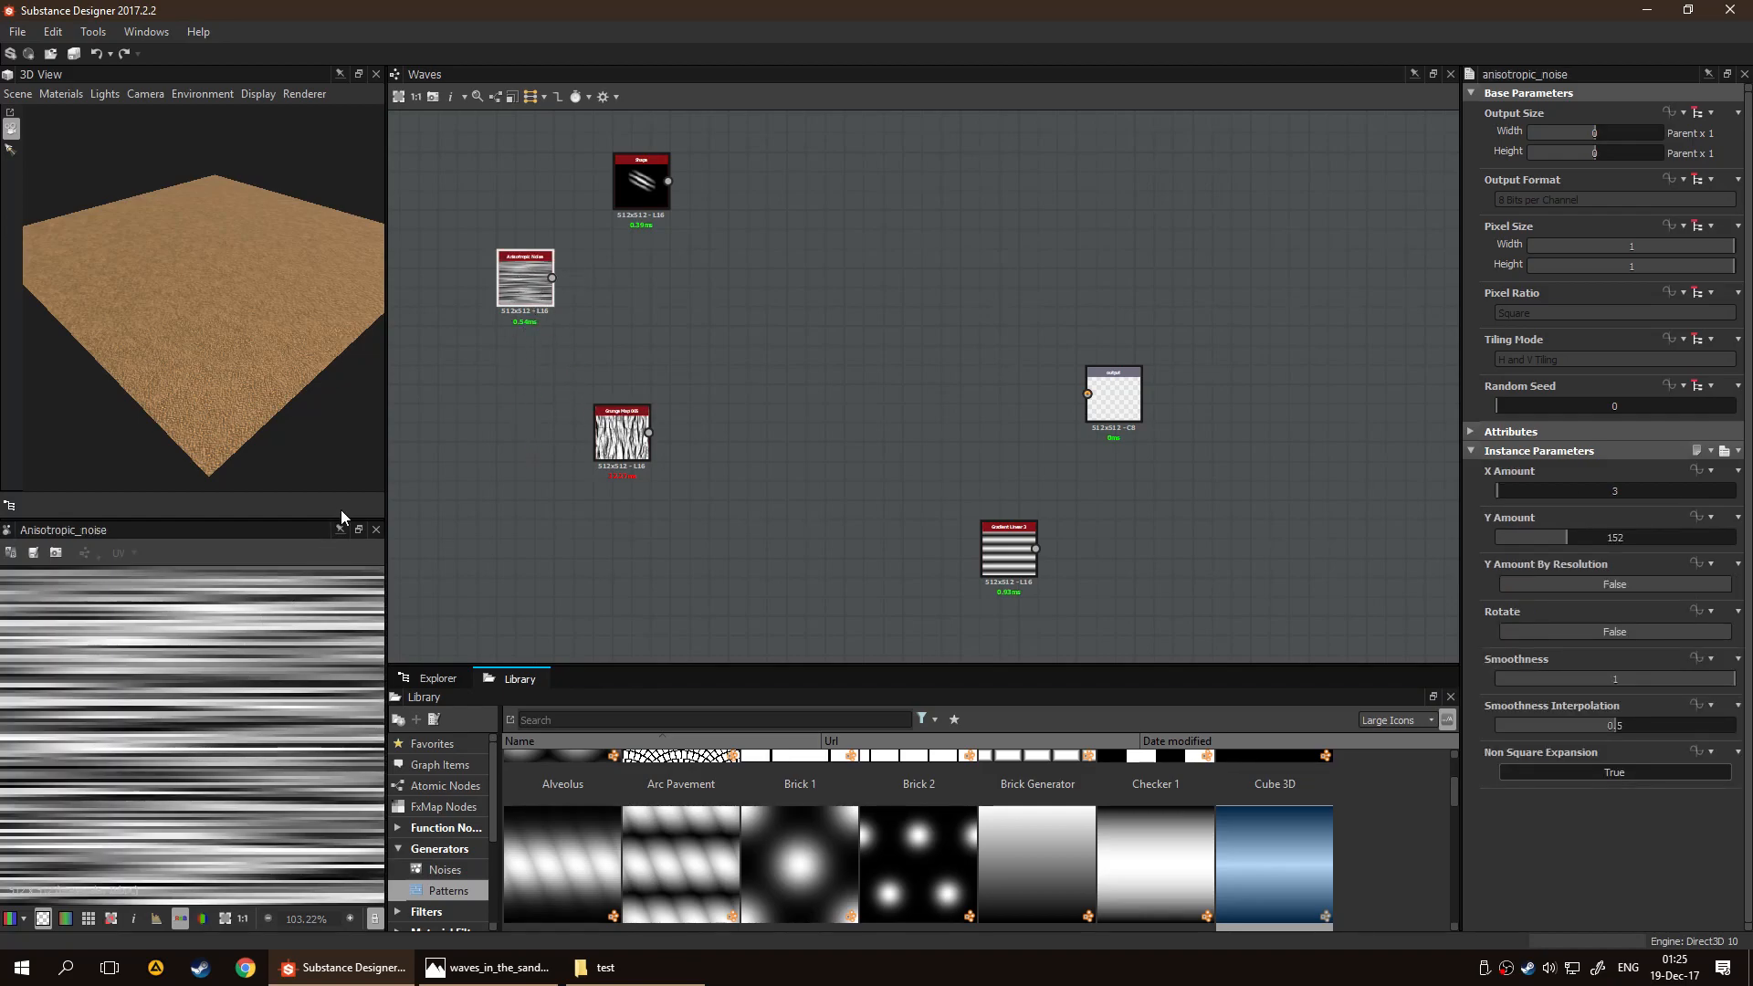
# Place Gradient Linear 3 at the start of the graph, clear the other generator nodes below the Output, and preview the gradient
pyautogui.moveTo(1002, 559); pyautogui.dragTo(480, 481)
pyautogui.moveTo(723, 363); pyautogui.dragTo(919, 359, button='middle')
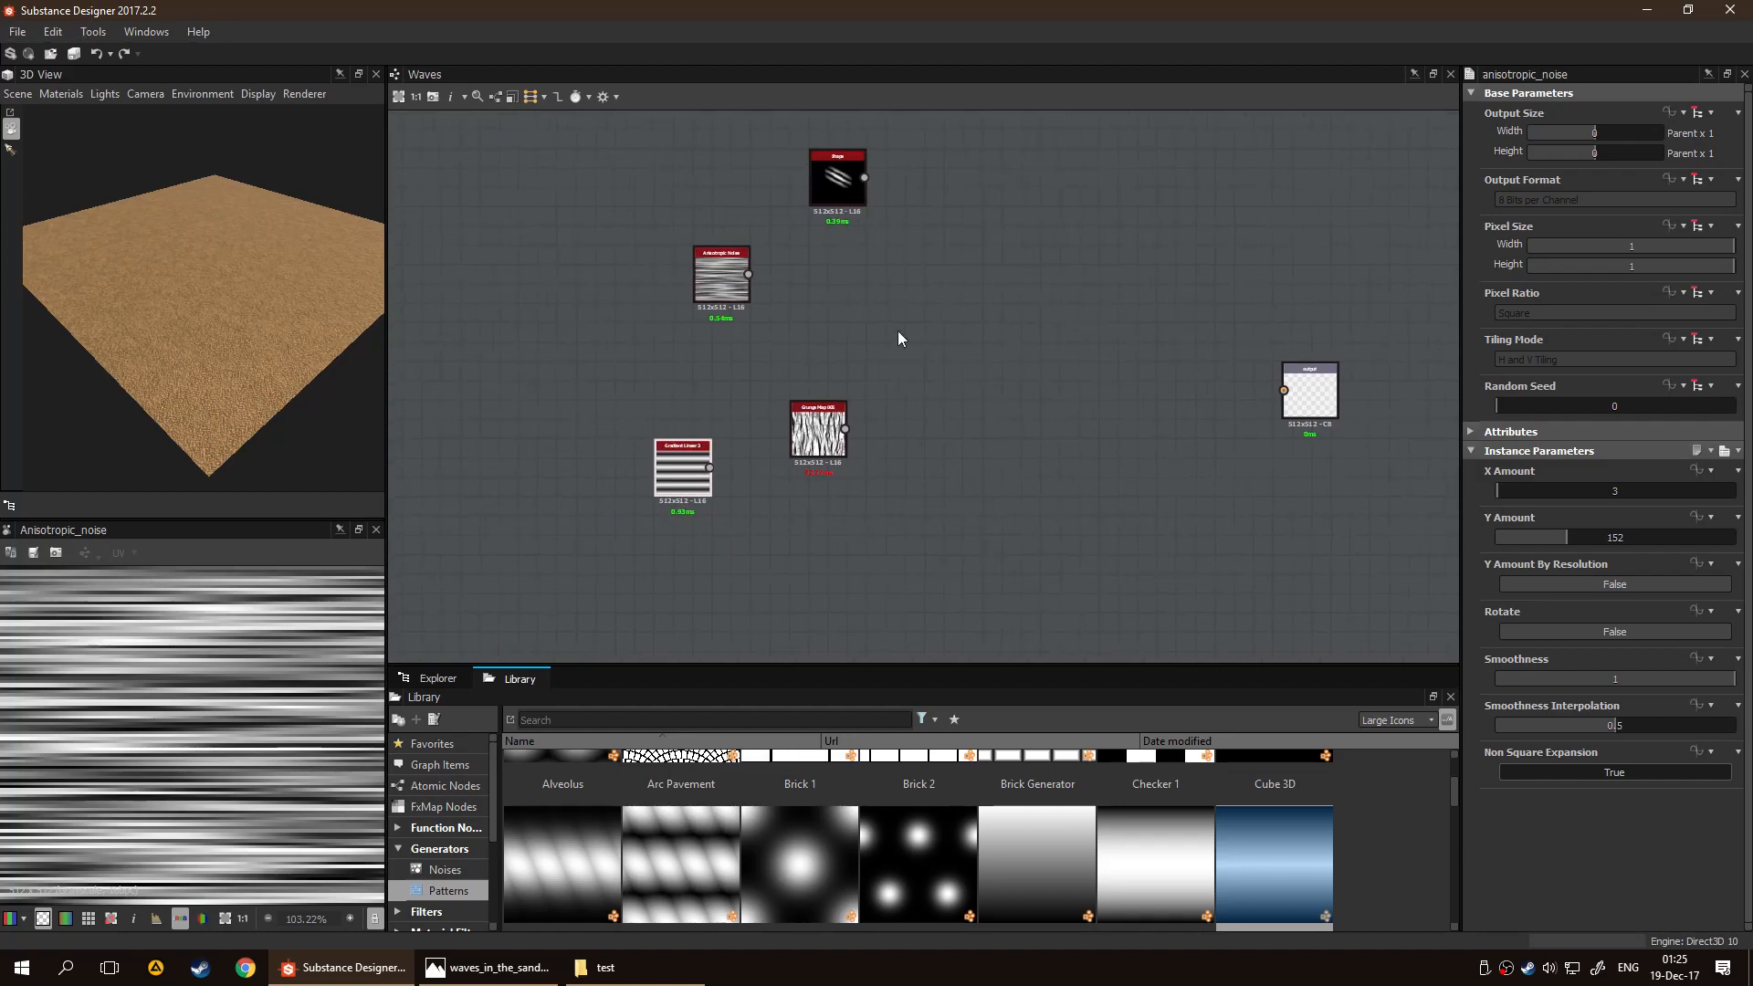
pyautogui.moveTo(845, 171); pyautogui.dragTo(1193, 481)
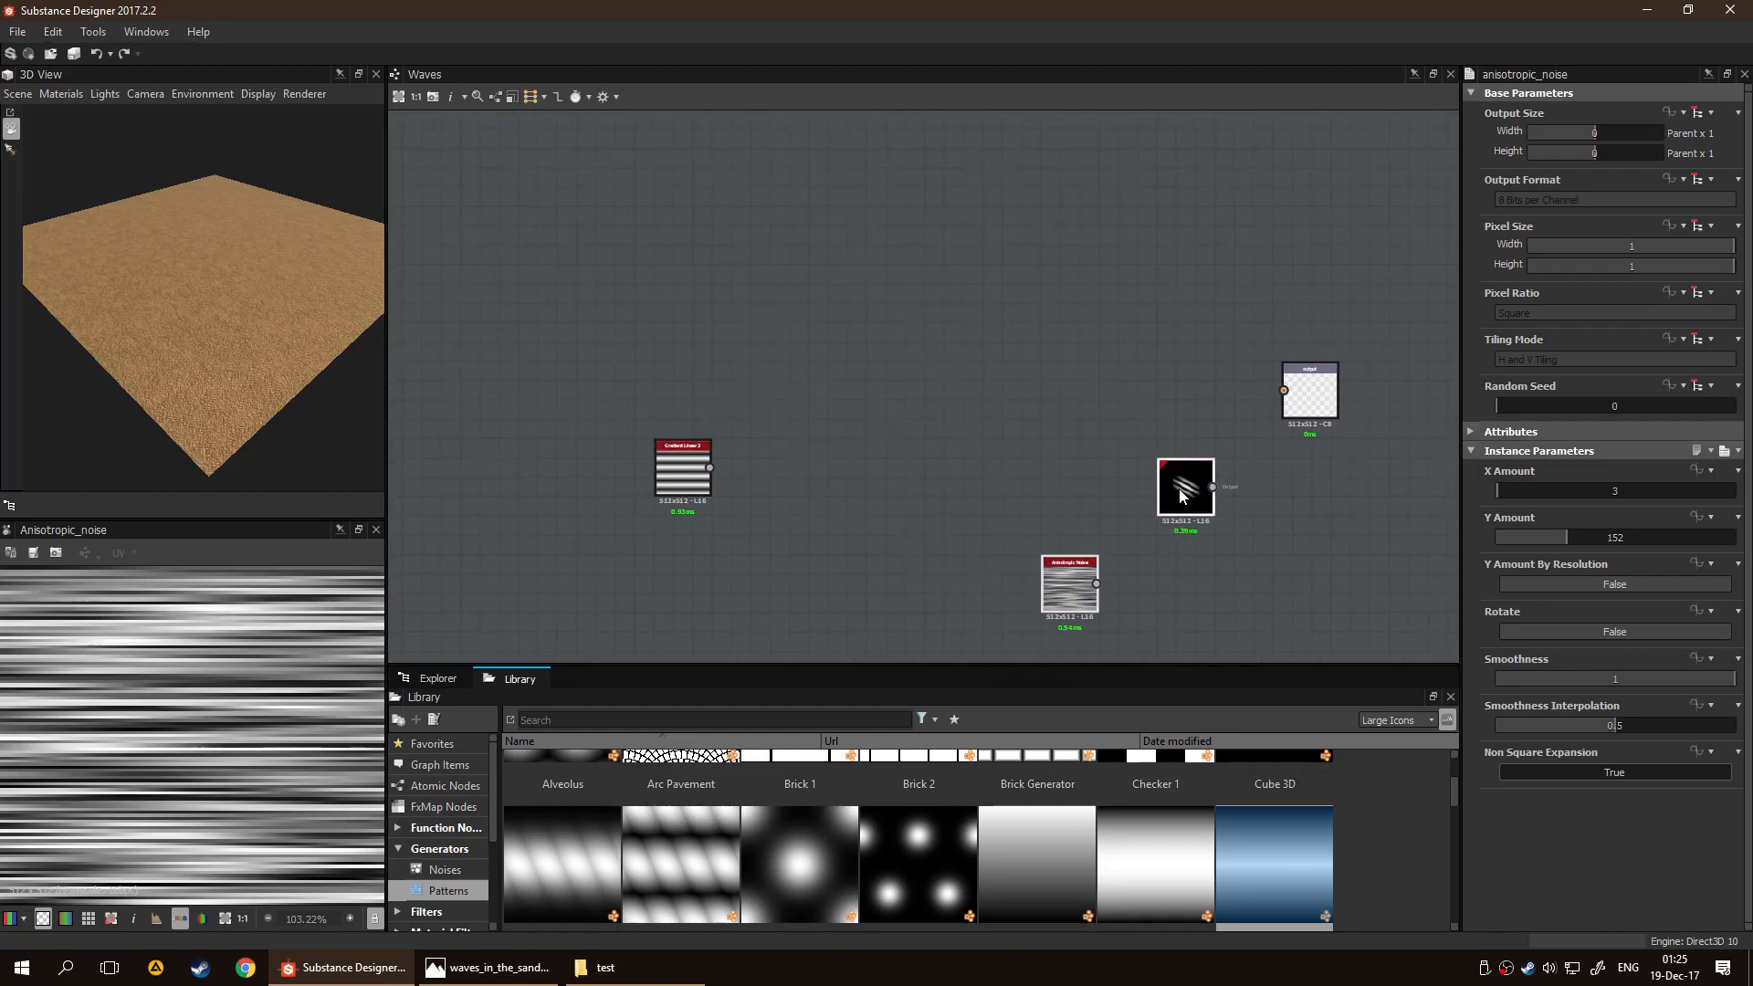
pyautogui.moveTo(720, 437); pyautogui.dragTo(981, 364)
pyautogui.moveTo(1053, 405); pyautogui.dragTo(887, 418, button='middle')
pyautogui.doubleClick(763, 418)
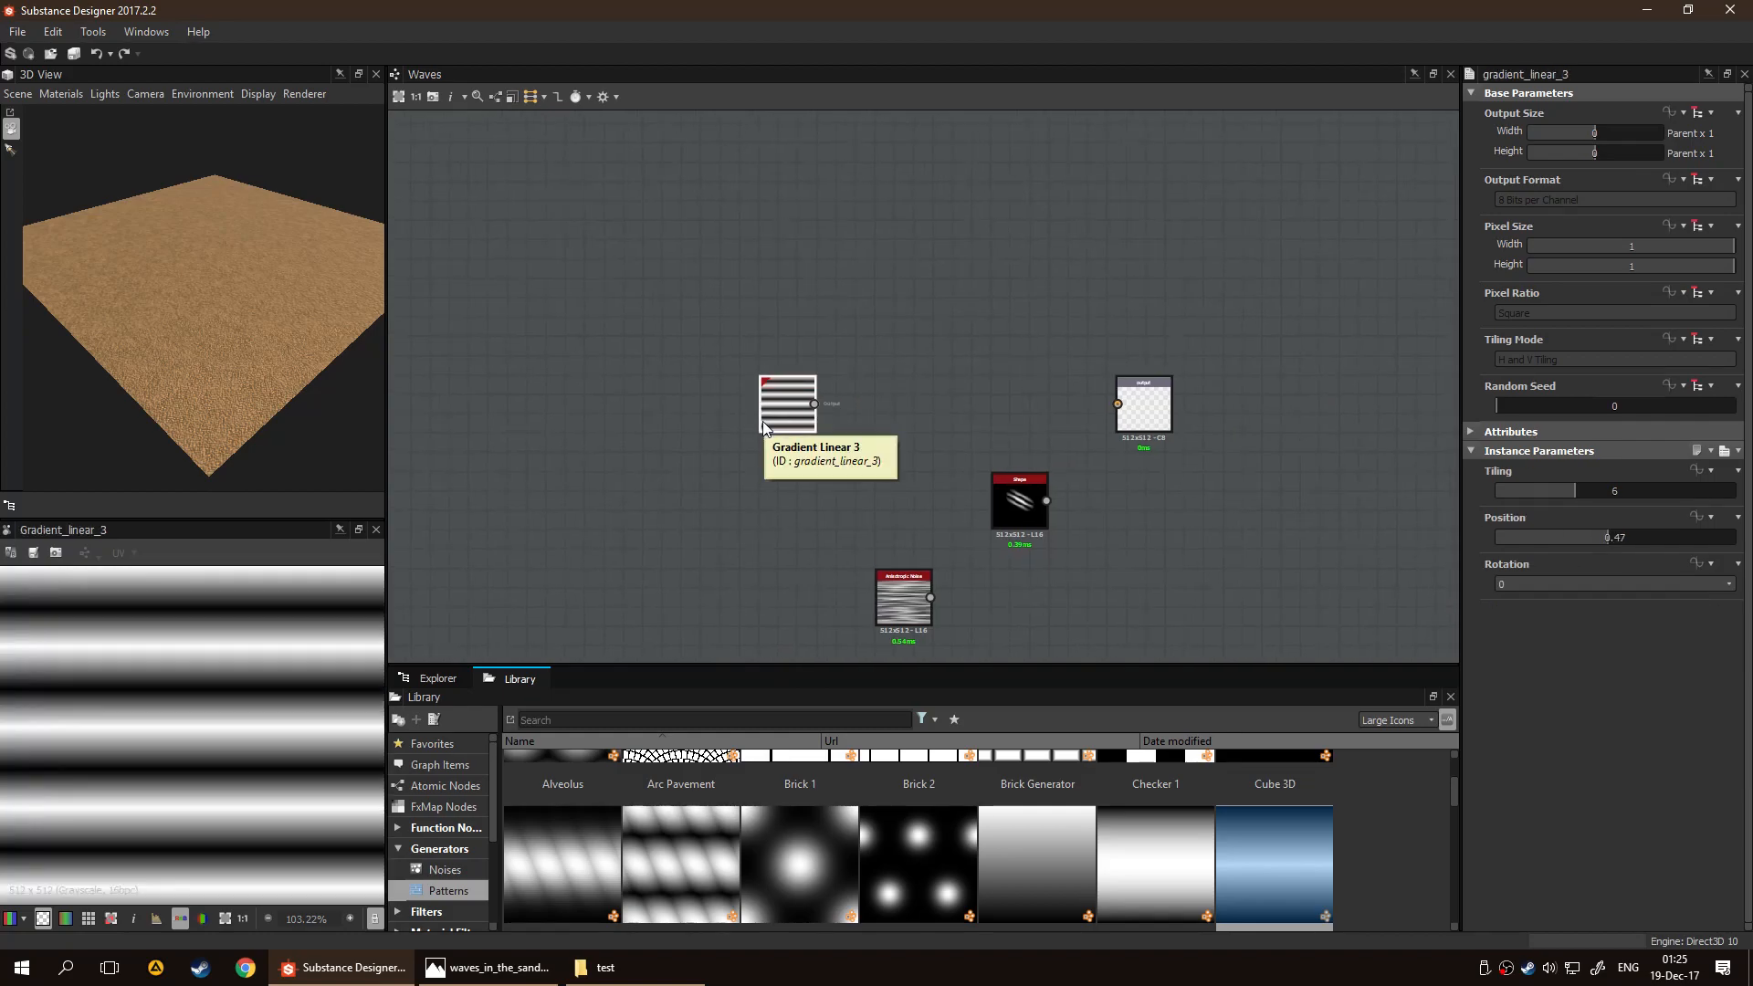
# Move the Shape, Anisotropic Noise and Grunge Map 005 nodes farther away from Gradient Linear 3, below and beyond the Output node
pyautogui.moveTo(917, 572); pyautogui.dragTo(807, 505, button='middle')
pyautogui.moveTo(747, 402); pyautogui.dragTo(1045, 670)
pyautogui.moveTo(924, 462); pyautogui.dragTo(1262, 521)
pyautogui.moveTo(672, 344); pyautogui.dragTo(498, 356)
pyautogui.moveTo(603, 372); pyautogui.dragTo(739, 375, button='middle')
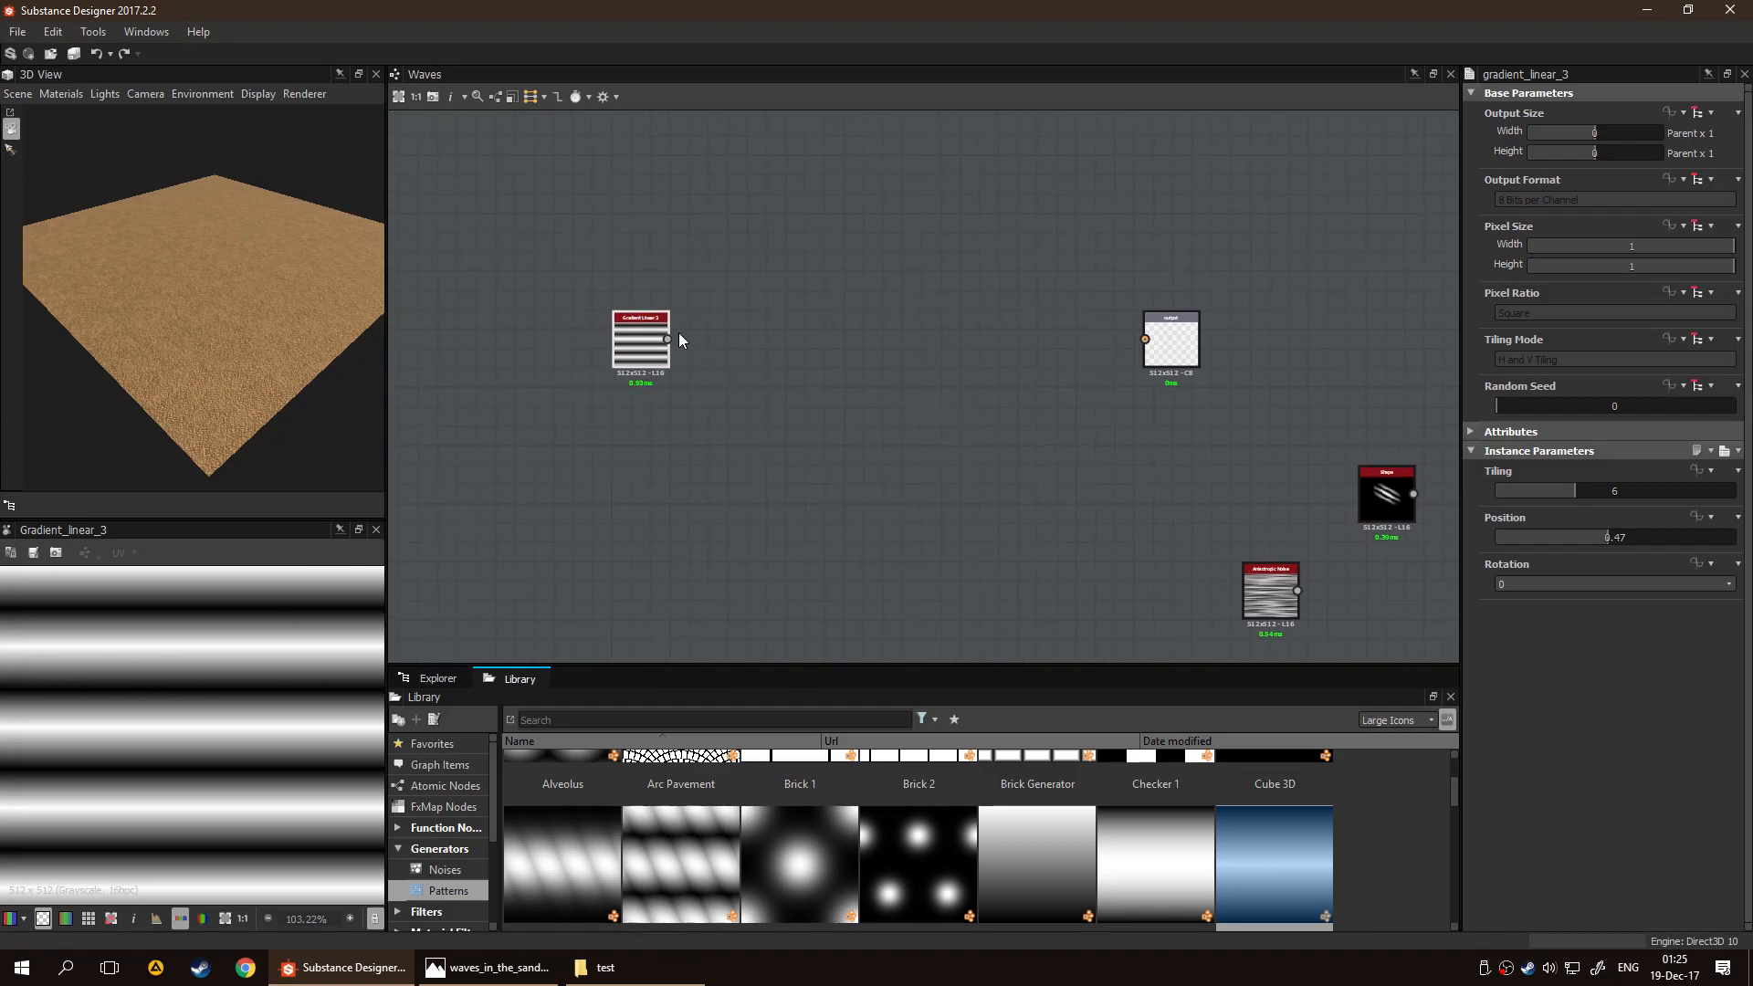
# Add a Directional Warp node fed by Gradient Linear 3 and place it just after the gradient
pyautogui.press('space')
pyautogui.write('dire')
pyautogui.press('Down')
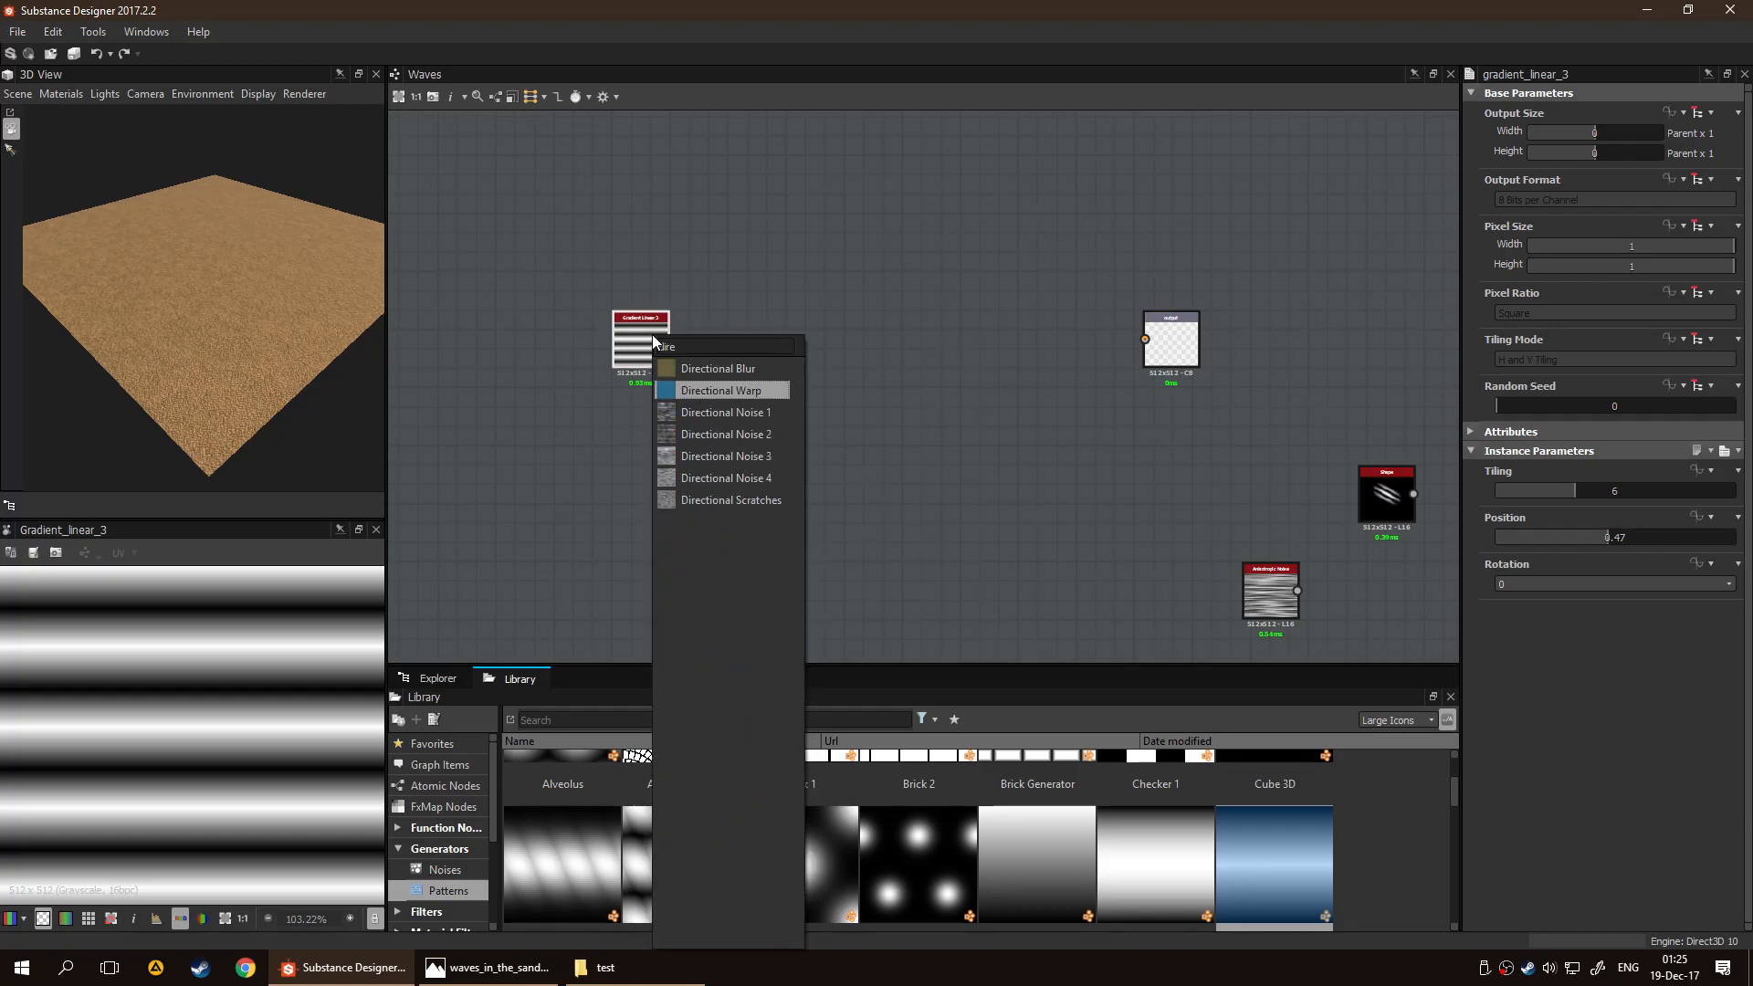
pyautogui.press('Return')
pyautogui.moveTo(748, 356); pyautogui.dragTo(782, 365)
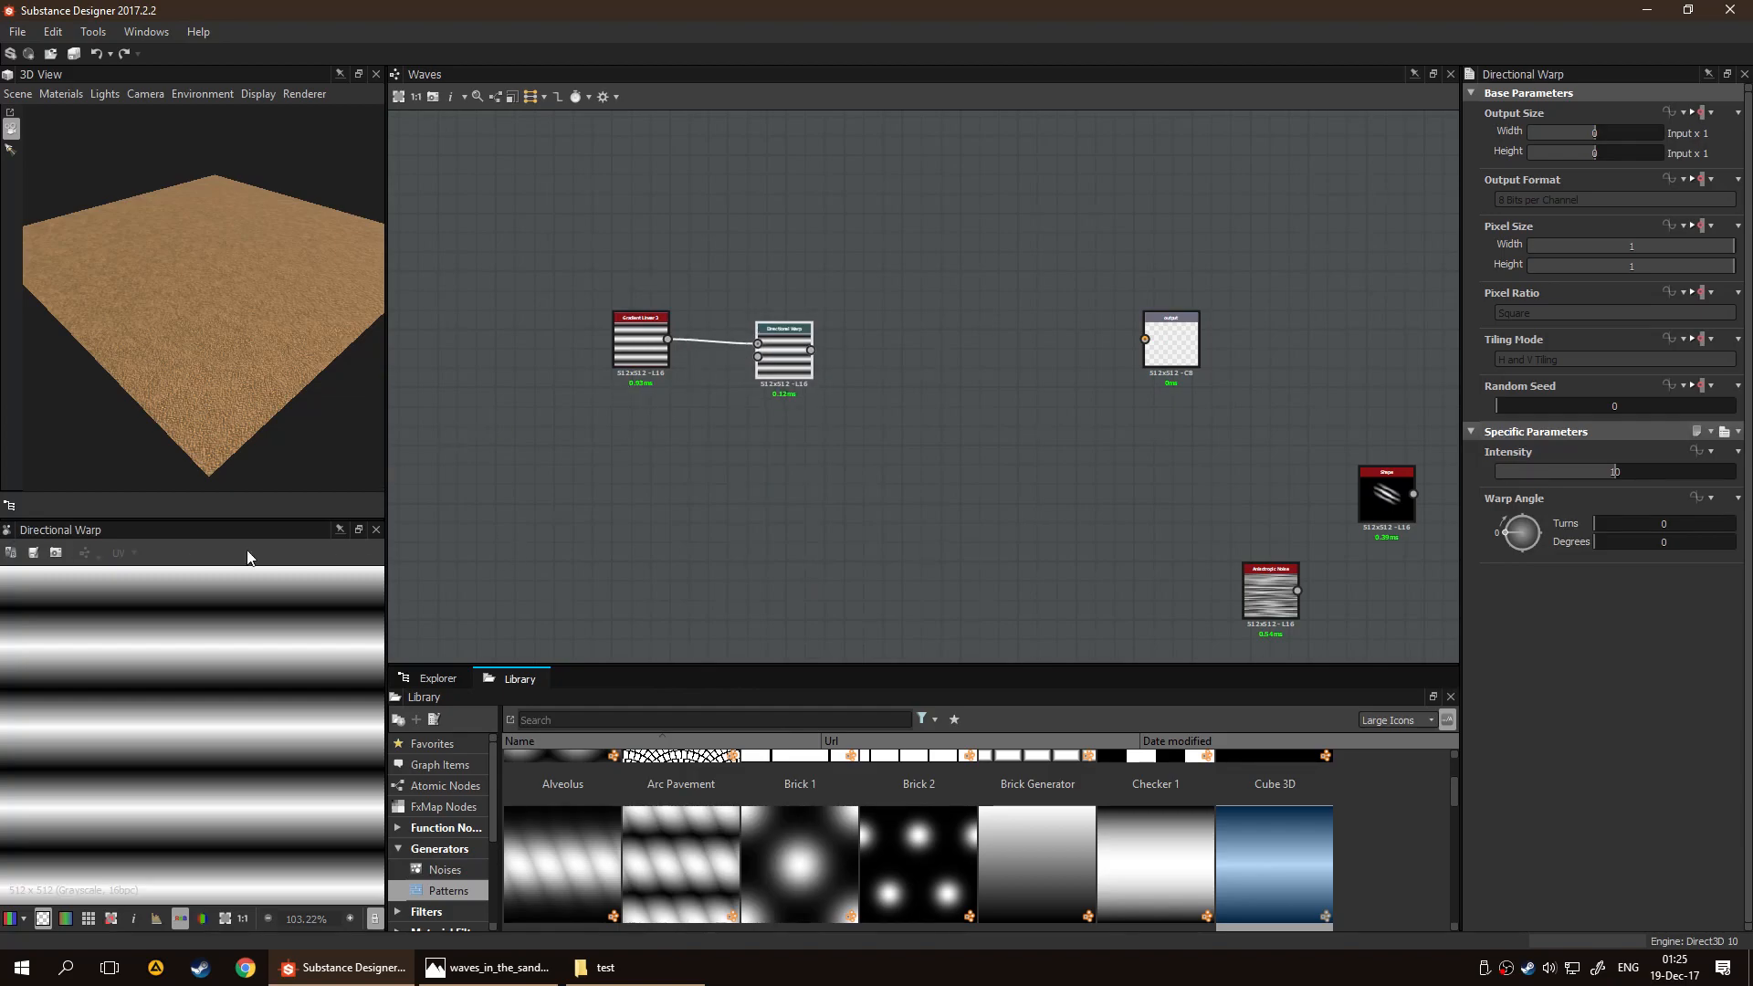
# Connect the Shape node to the Directional Warp's intensity input and set Intensity to 11.72 and Warp Angle to 162 degrees
pyautogui.moveTo(1390, 498); pyautogui.dragTo(652, 446)
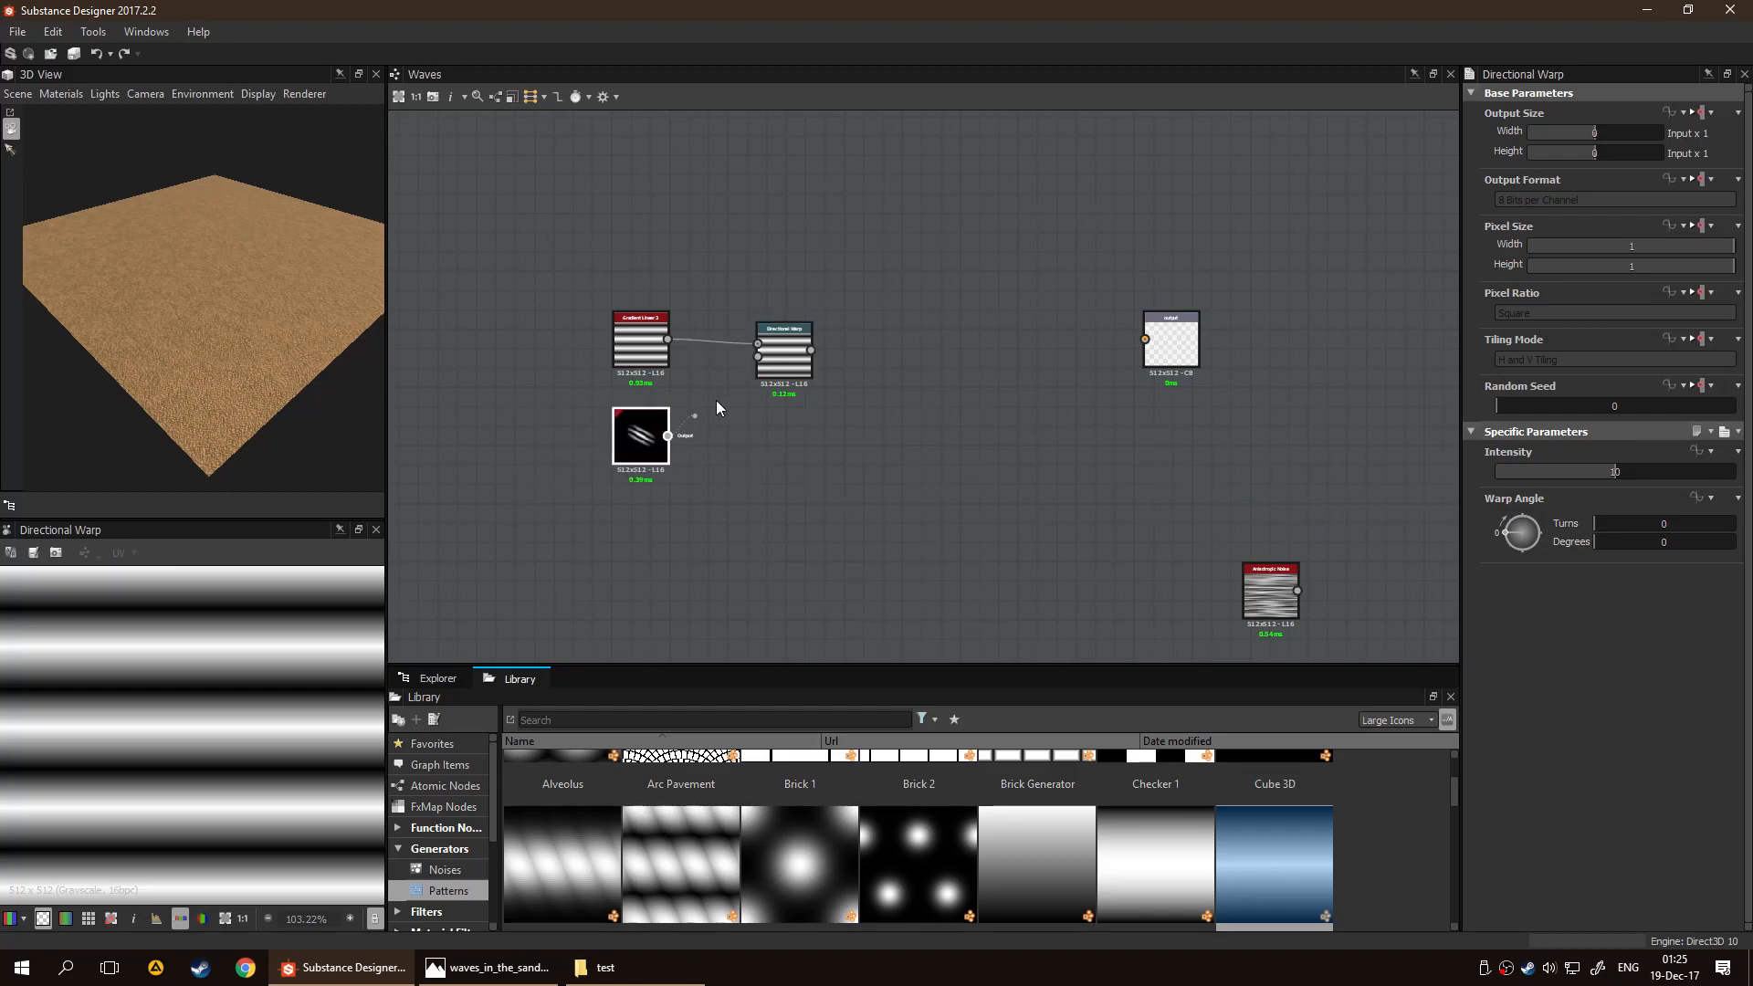
pyautogui.click(793, 364)
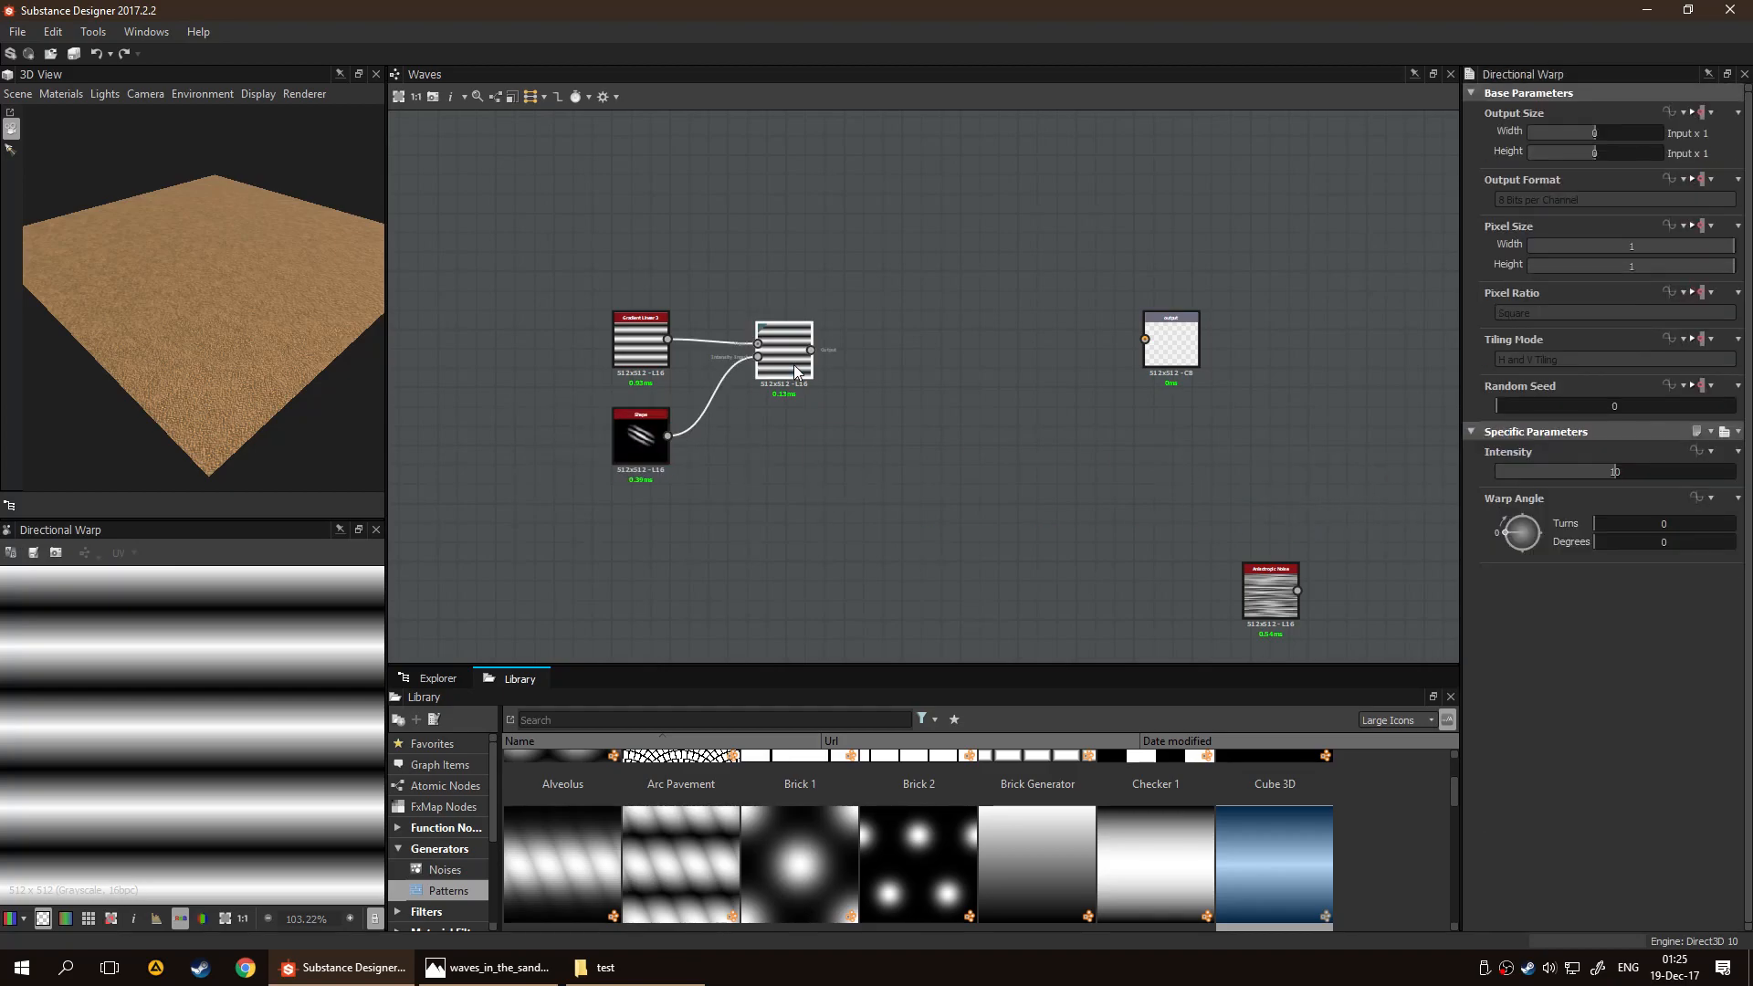
pyautogui.click(1634, 471)
pyautogui.moveTo(1593, 523); pyautogui.dragTo(1656, 530)
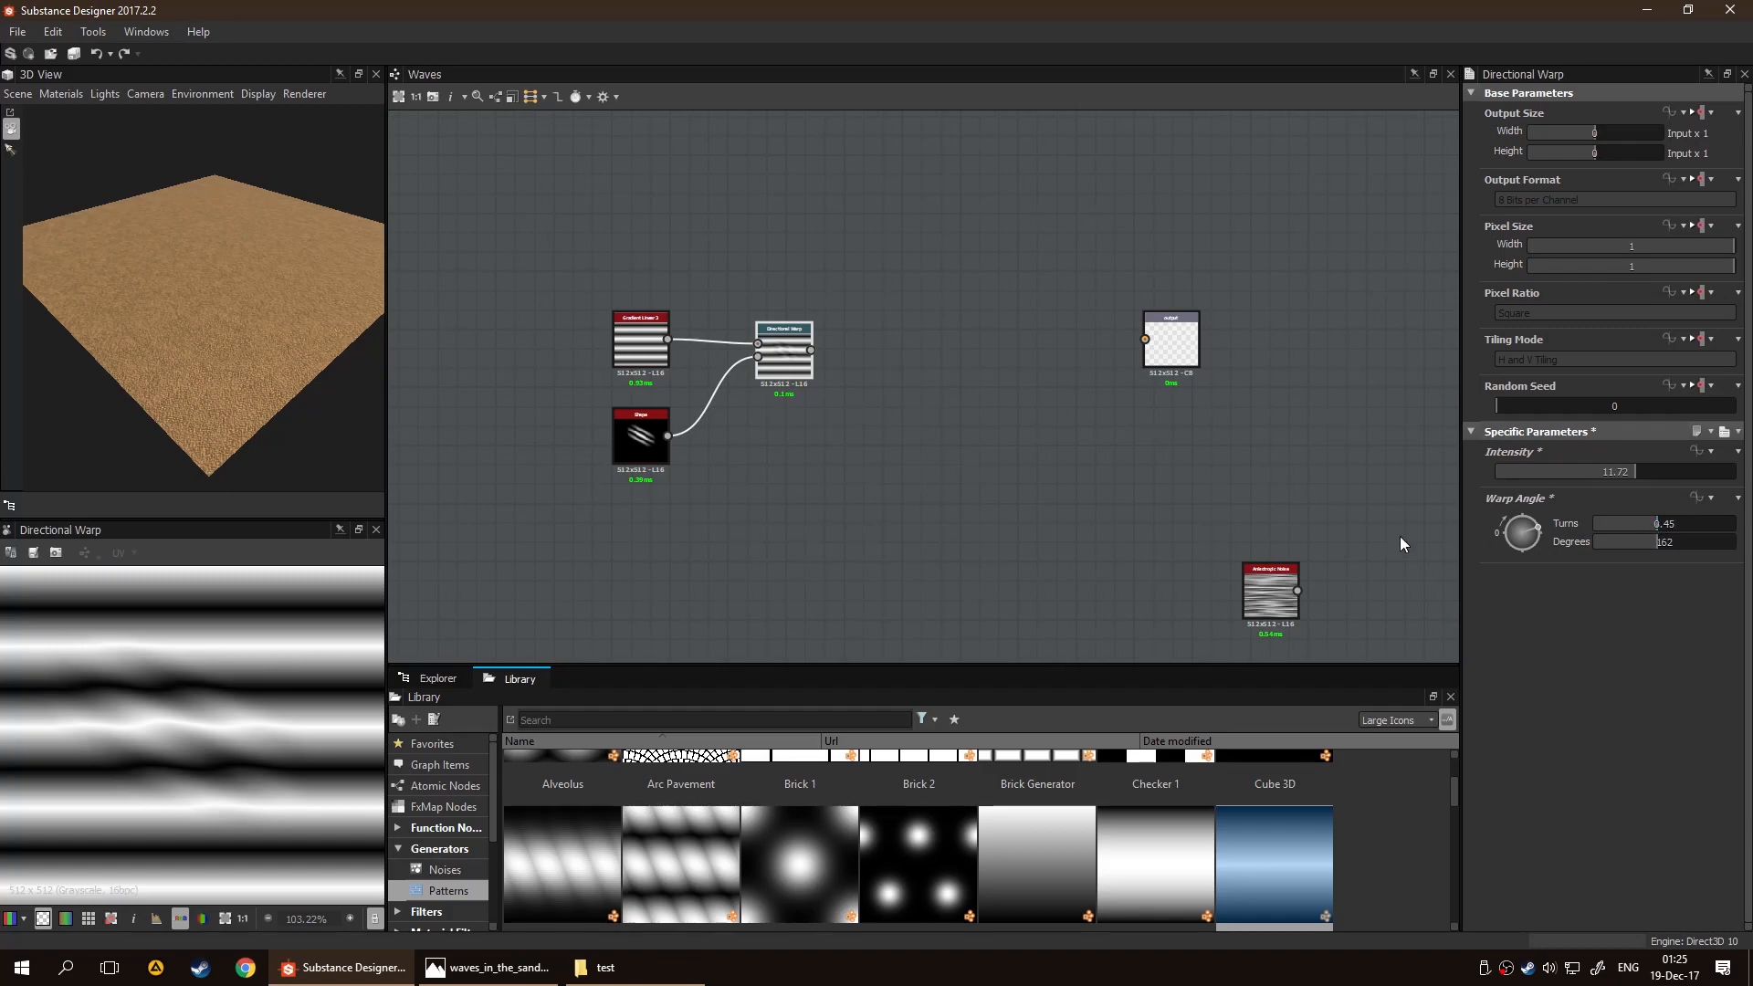
# Set the Shape node's Pattern Specific to 0.03 and Scale to 0.92 while previewing the Directional Warp
pyautogui.click(642, 440)
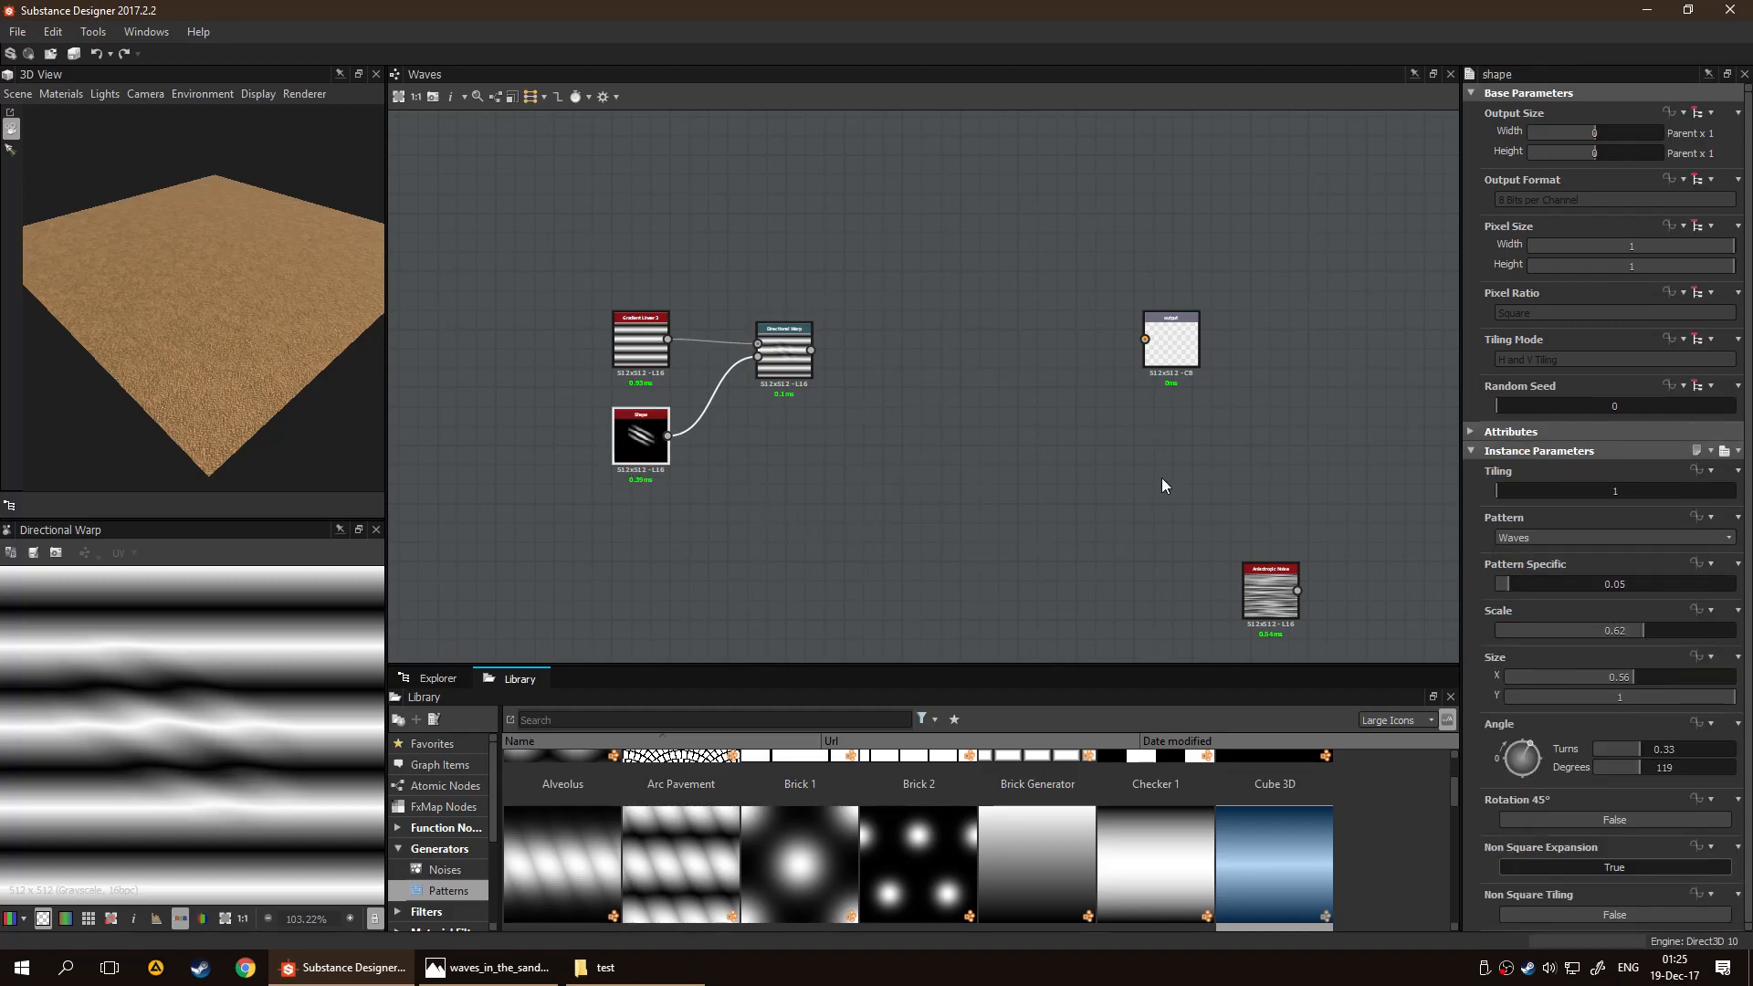
pyautogui.moveTo(1498, 496)
pyautogui.mouseDown()
pyautogui.moveTo(1543, 497)
pyautogui.moveTo(1496, 499)
pyautogui.mouseUp()
pyautogui.moveTo(1524, 588)
pyautogui.mouseDown()
pyautogui.moveTo(1577, 588)
pyautogui.moveTo(1502, 593)
pyautogui.mouseUp()
pyautogui.moveTo(1640, 632); pyautogui.dragTo(1715, 633)
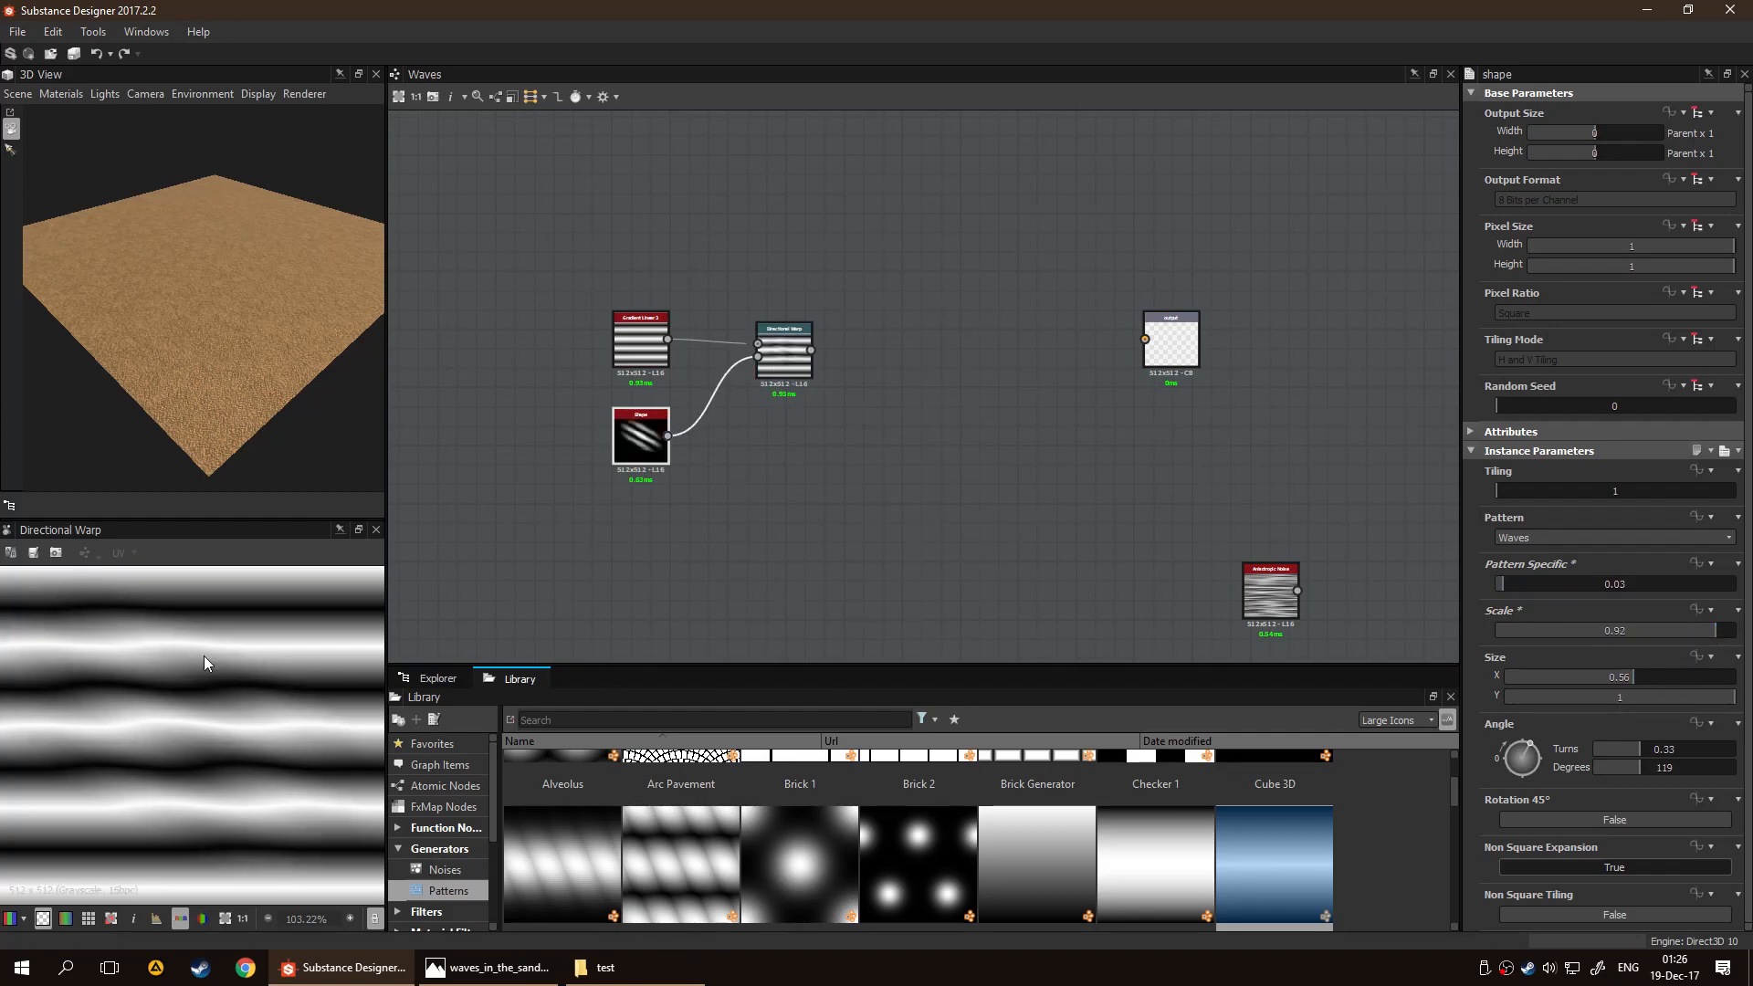
# Set the Shape node's Pattern Specific to 0.28, X size to 1 and angle to 105 degrees
pyautogui.moveTo(1510, 495)
pyautogui.mouseDown()
pyautogui.moveTo(1548, 496)
pyautogui.moveTo(1491, 493)
pyautogui.mouseUp()
pyautogui.moveTo(1542, 585)
pyautogui.mouseDown()
pyautogui.moveTo(1563, 582)
pyautogui.moveTo(1504, 579)
pyautogui.moveTo(1567, 589)
pyautogui.mouseUp()
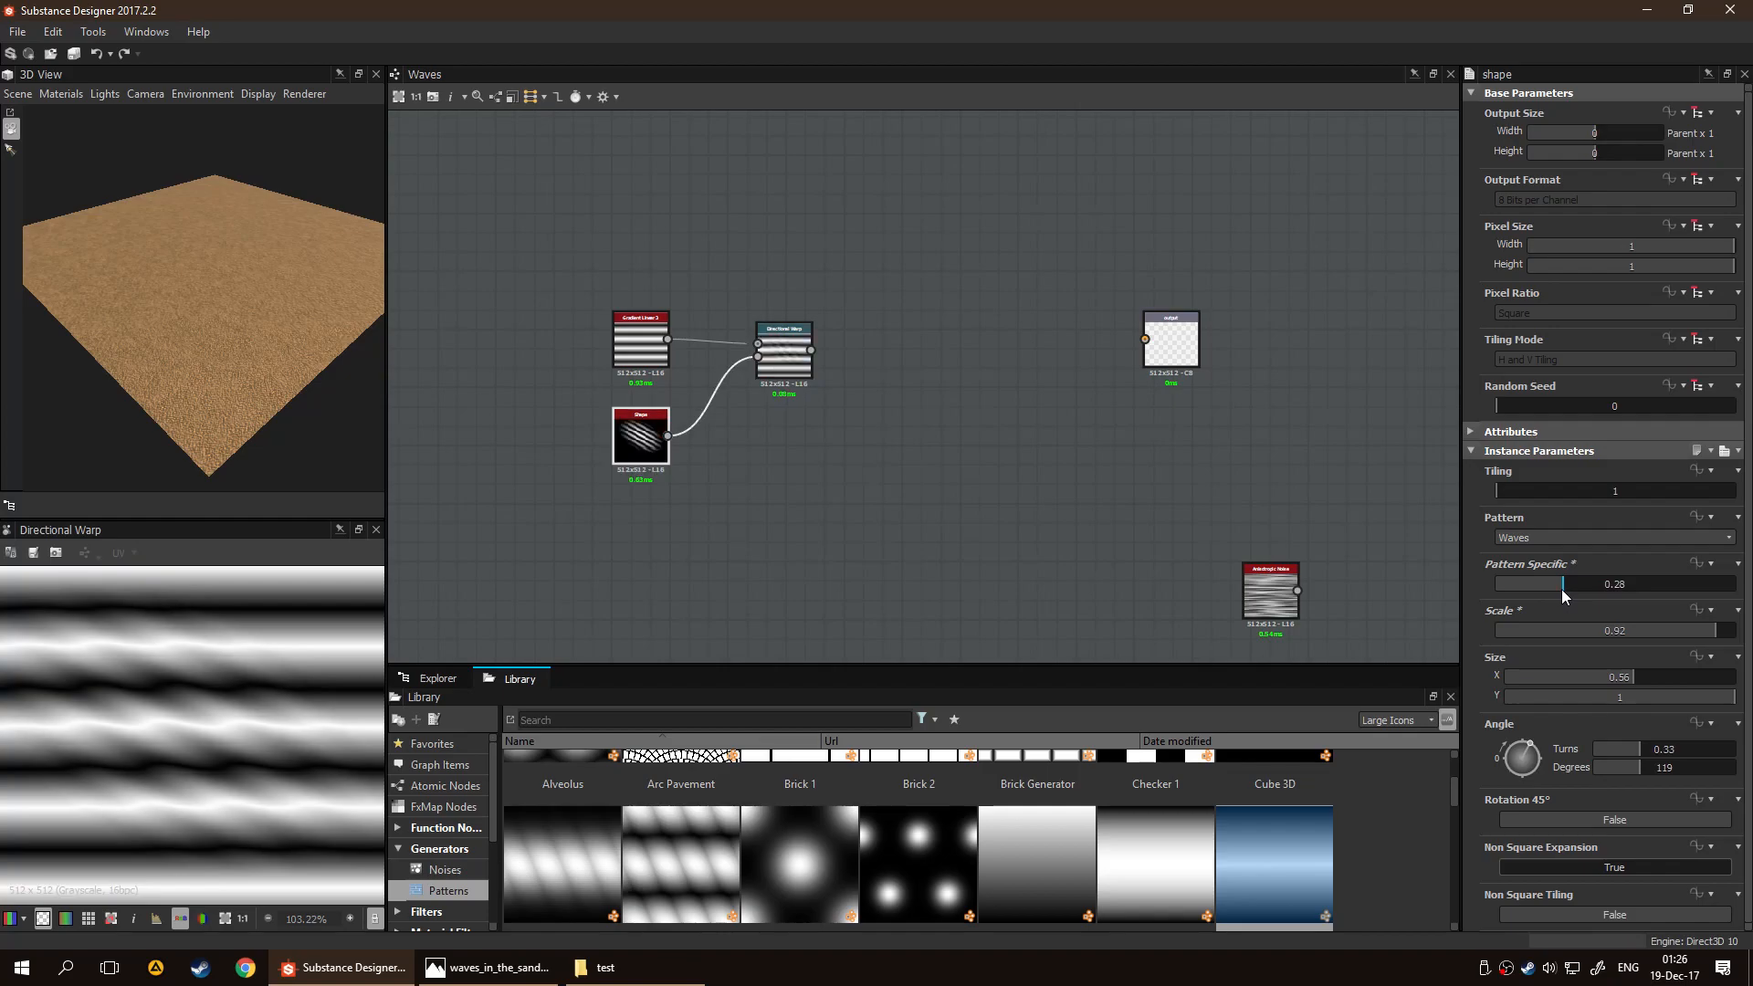
pyautogui.moveTo(1613, 676); pyautogui.dragTo(1735, 677)
pyautogui.moveTo(1529, 754)
pyautogui.mouseDown()
pyautogui.moveTo(1515, 727)
pyautogui.moveTo(1531, 726)
pyautogui.mouseUp()
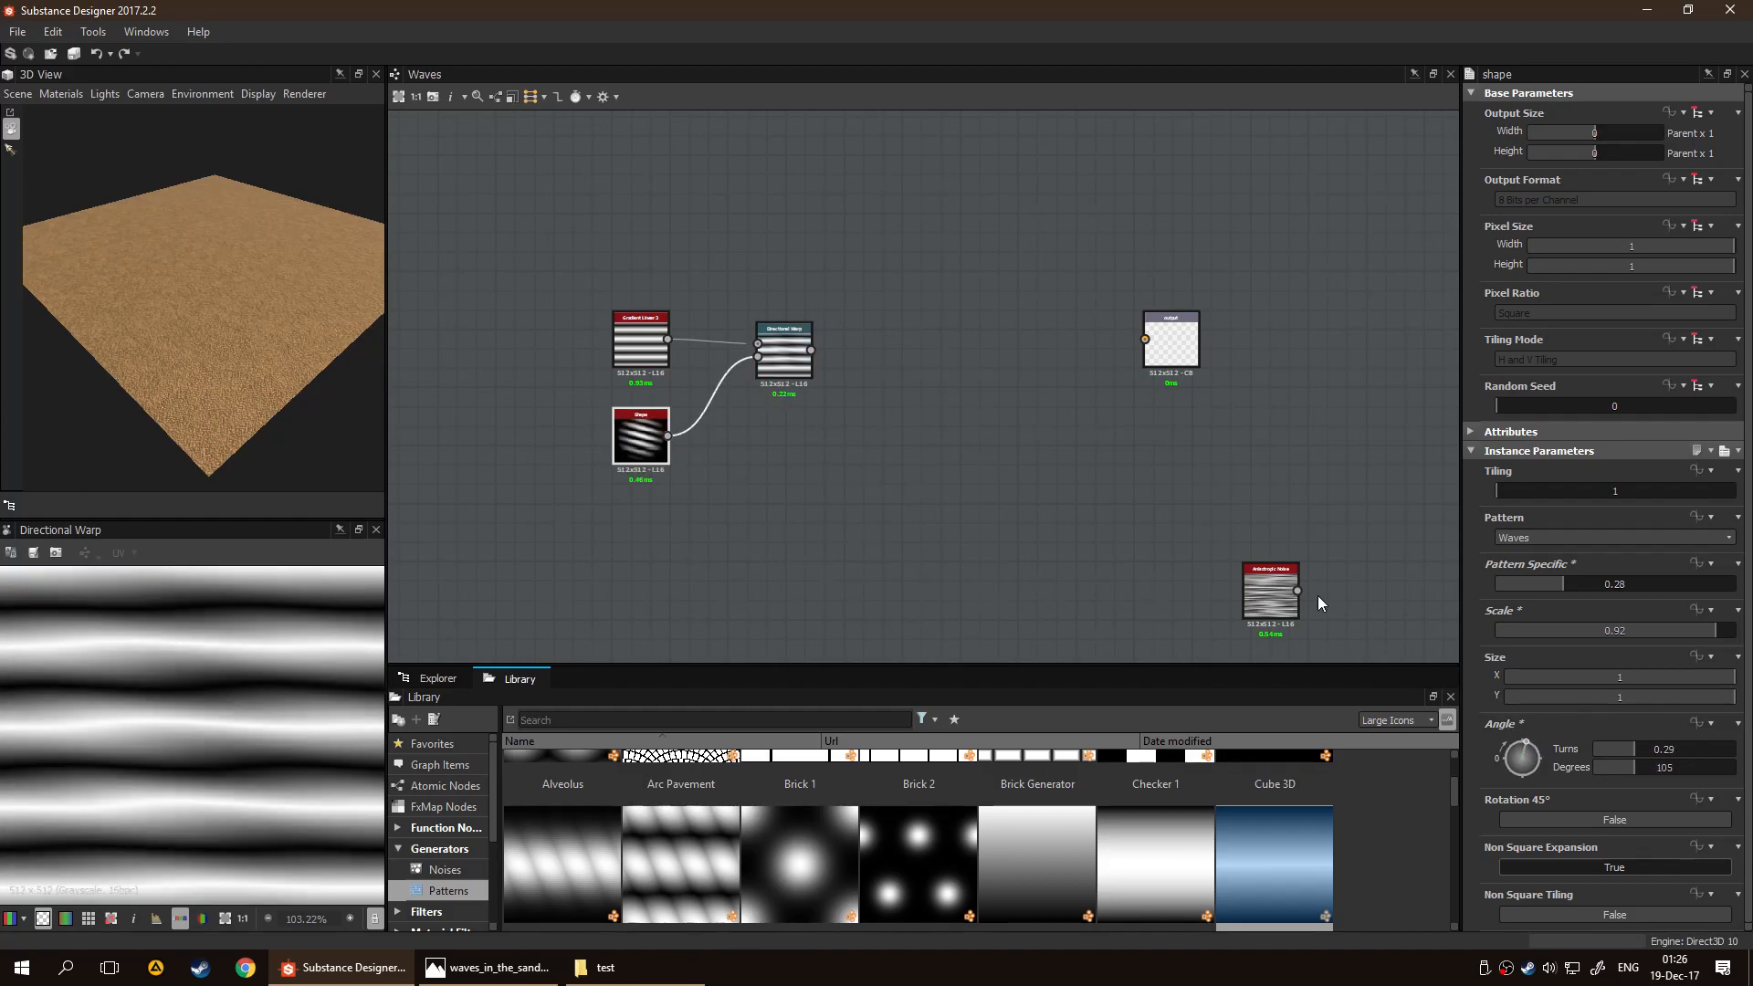
# Set the Shape node's X size to 2, reduce it to 1.37 and check the result in the Directional Warp preview
pyautogui.scroll(-4, 166, 747)
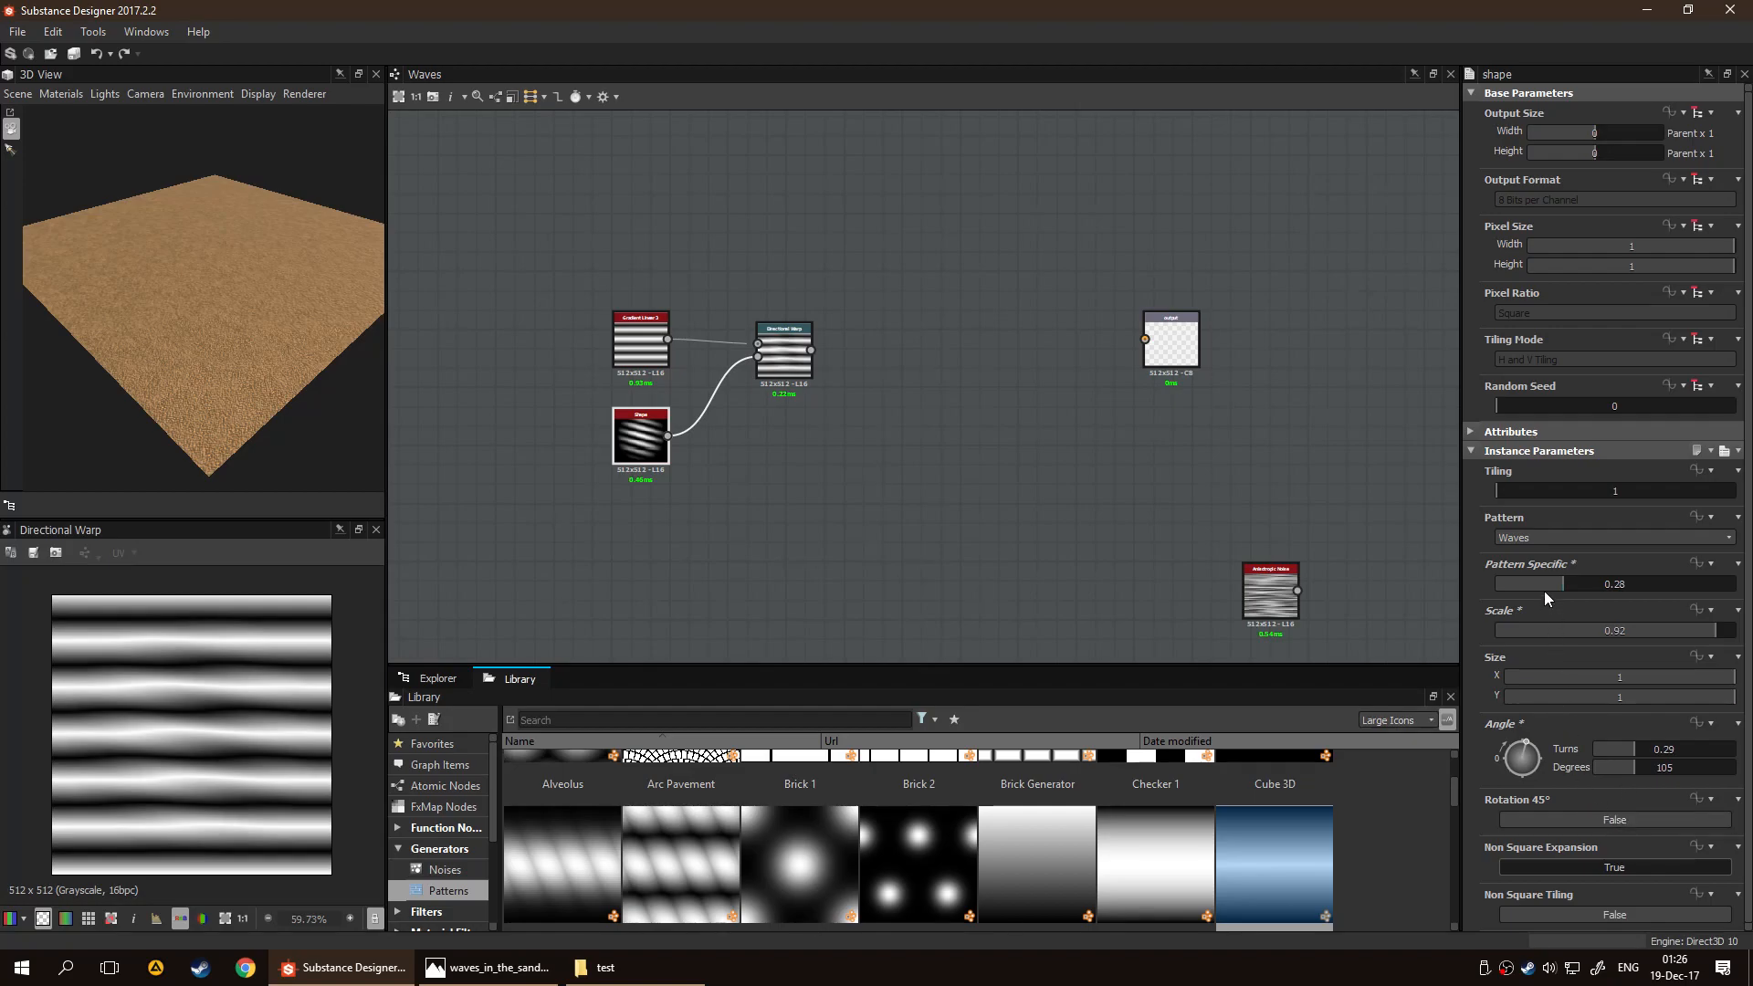
pyautogui.doubleClick(641, 438)
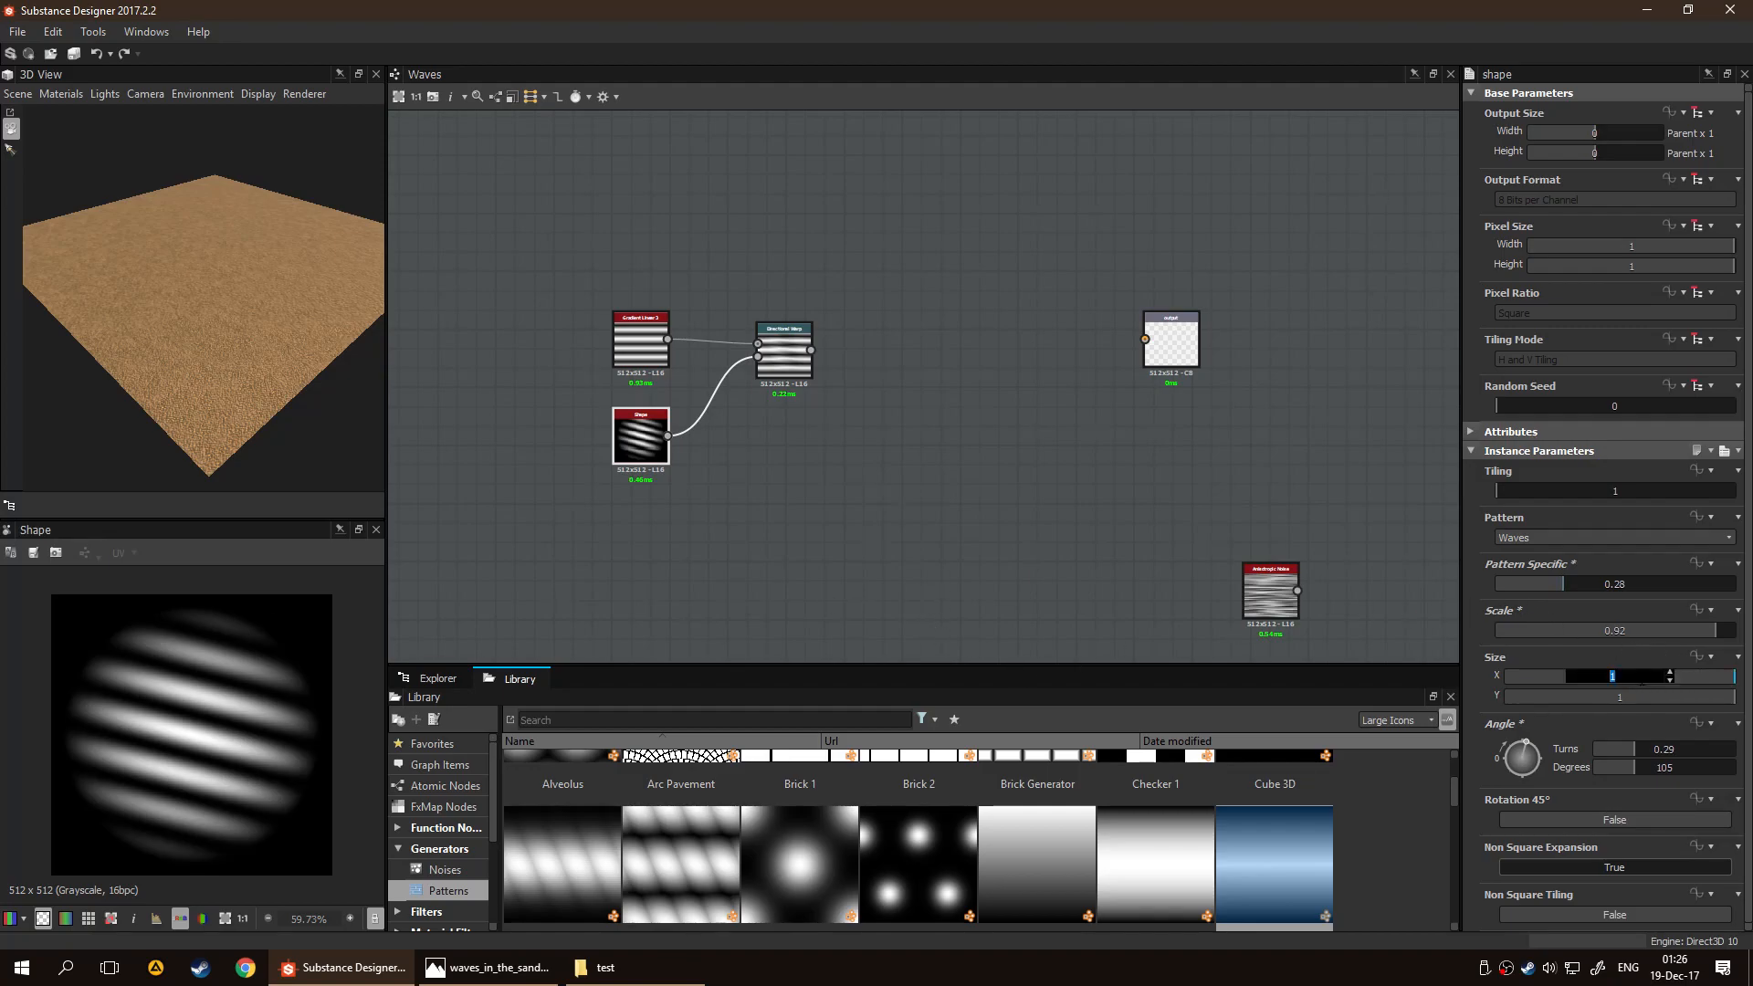
pyautogui.write('2')
pyautogui.press('Return')
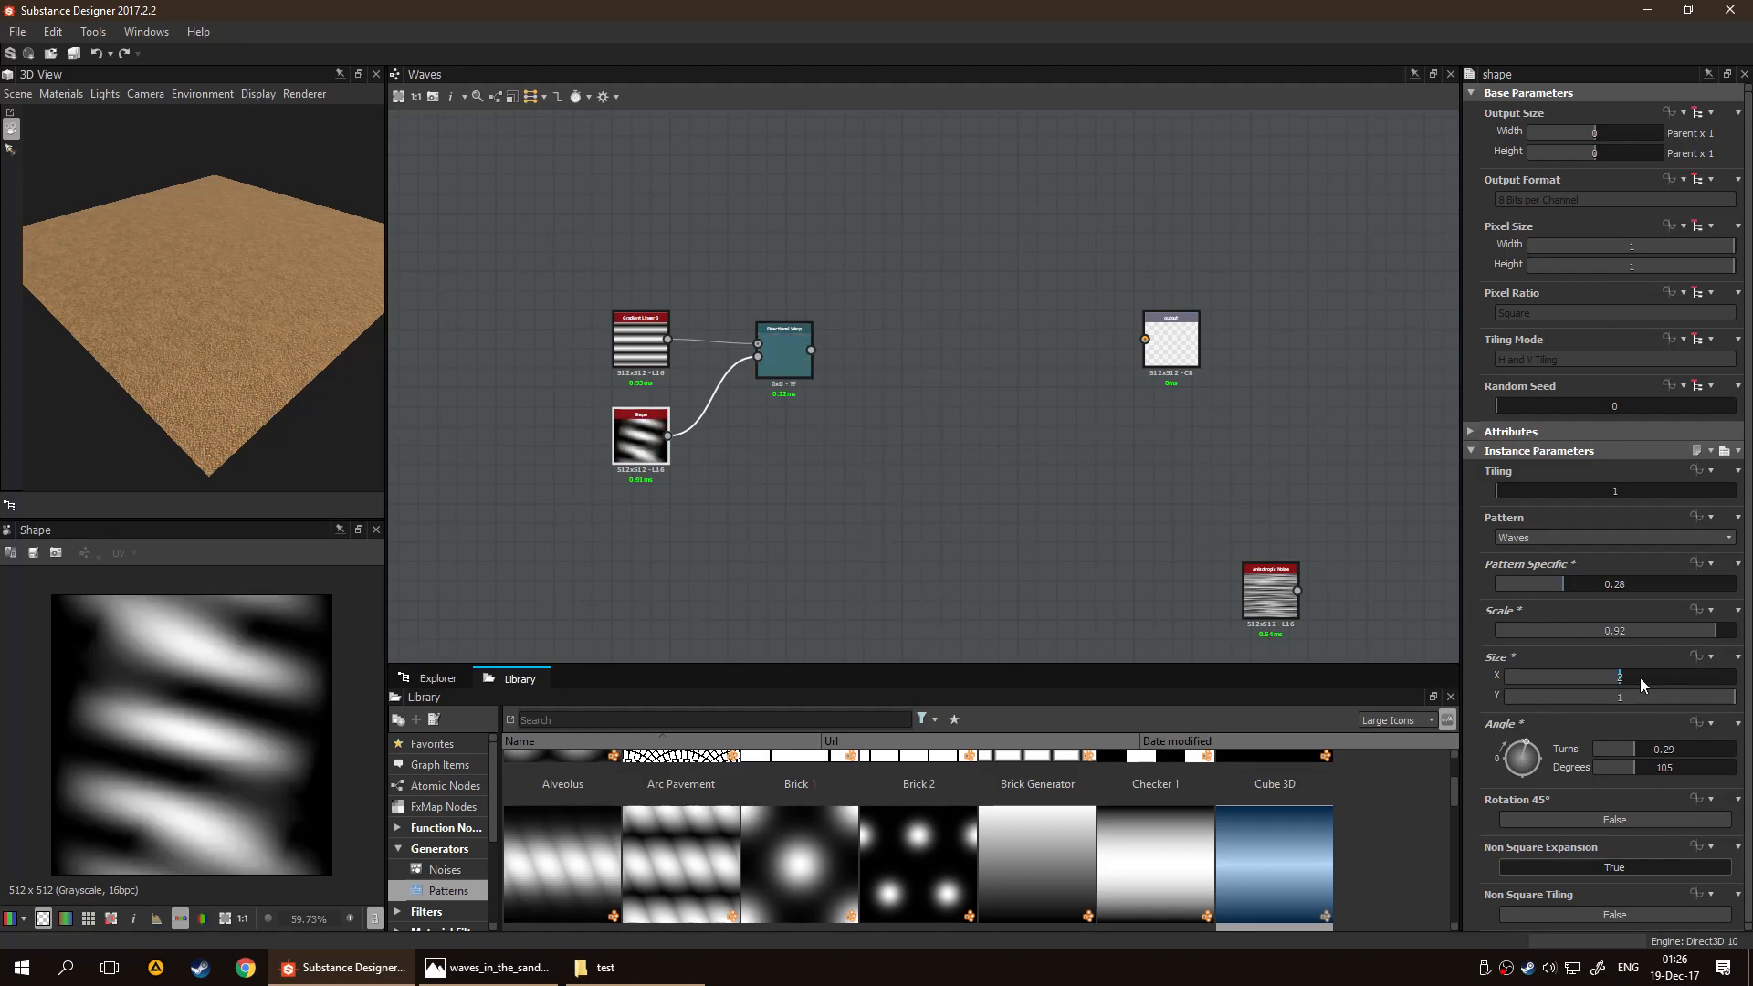
pyautogui.moveTo(1622, 676); pyautogui.dragTo(1583, 677)
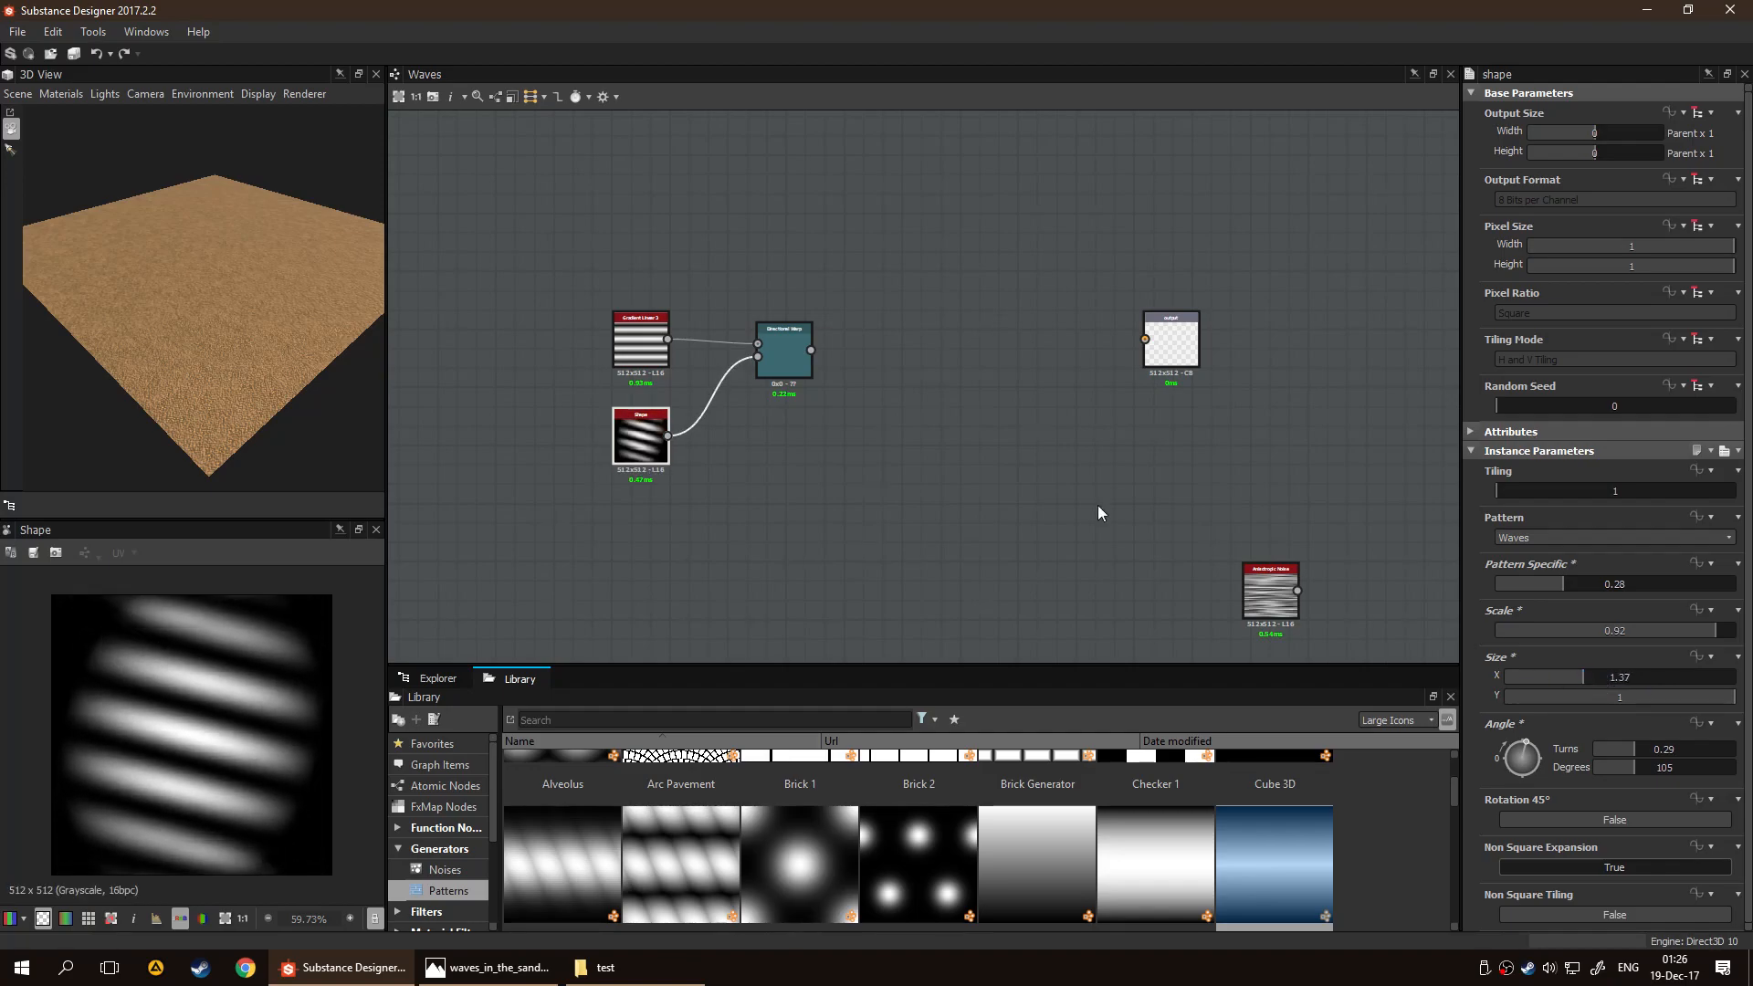
pyautogui.click(794, 365)
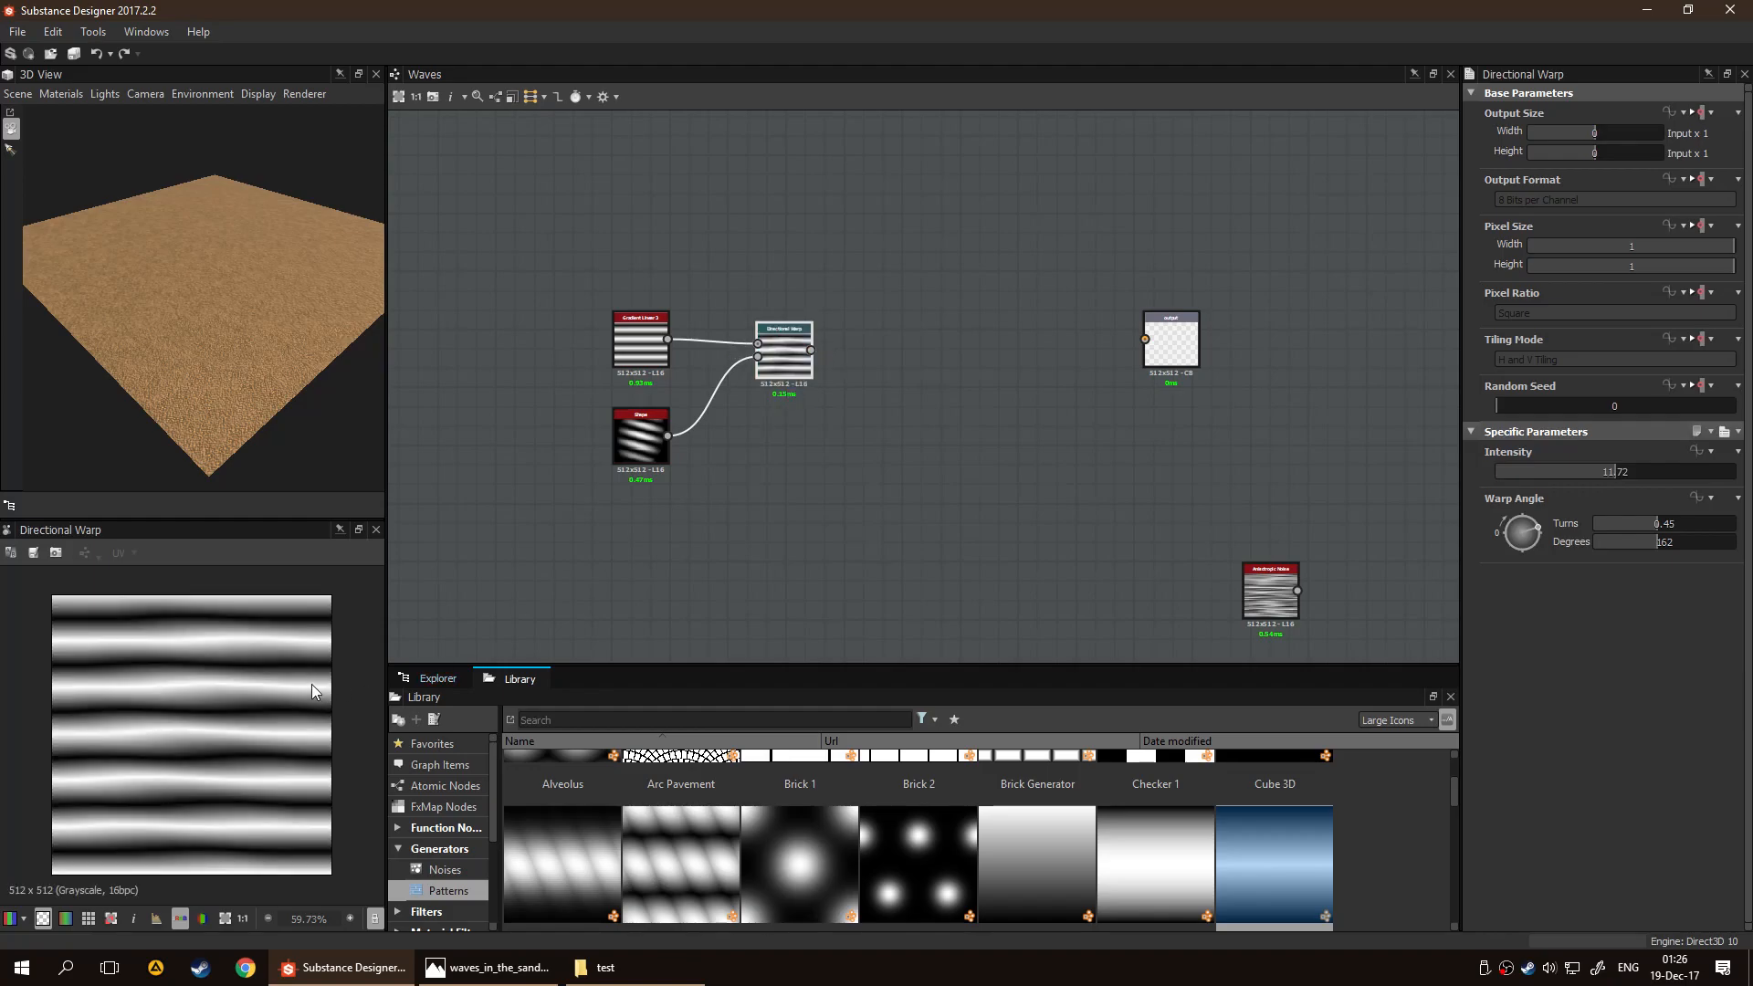
pyautogui.scroll(-1, 311, 683)
pyautogui.click(621, 451)
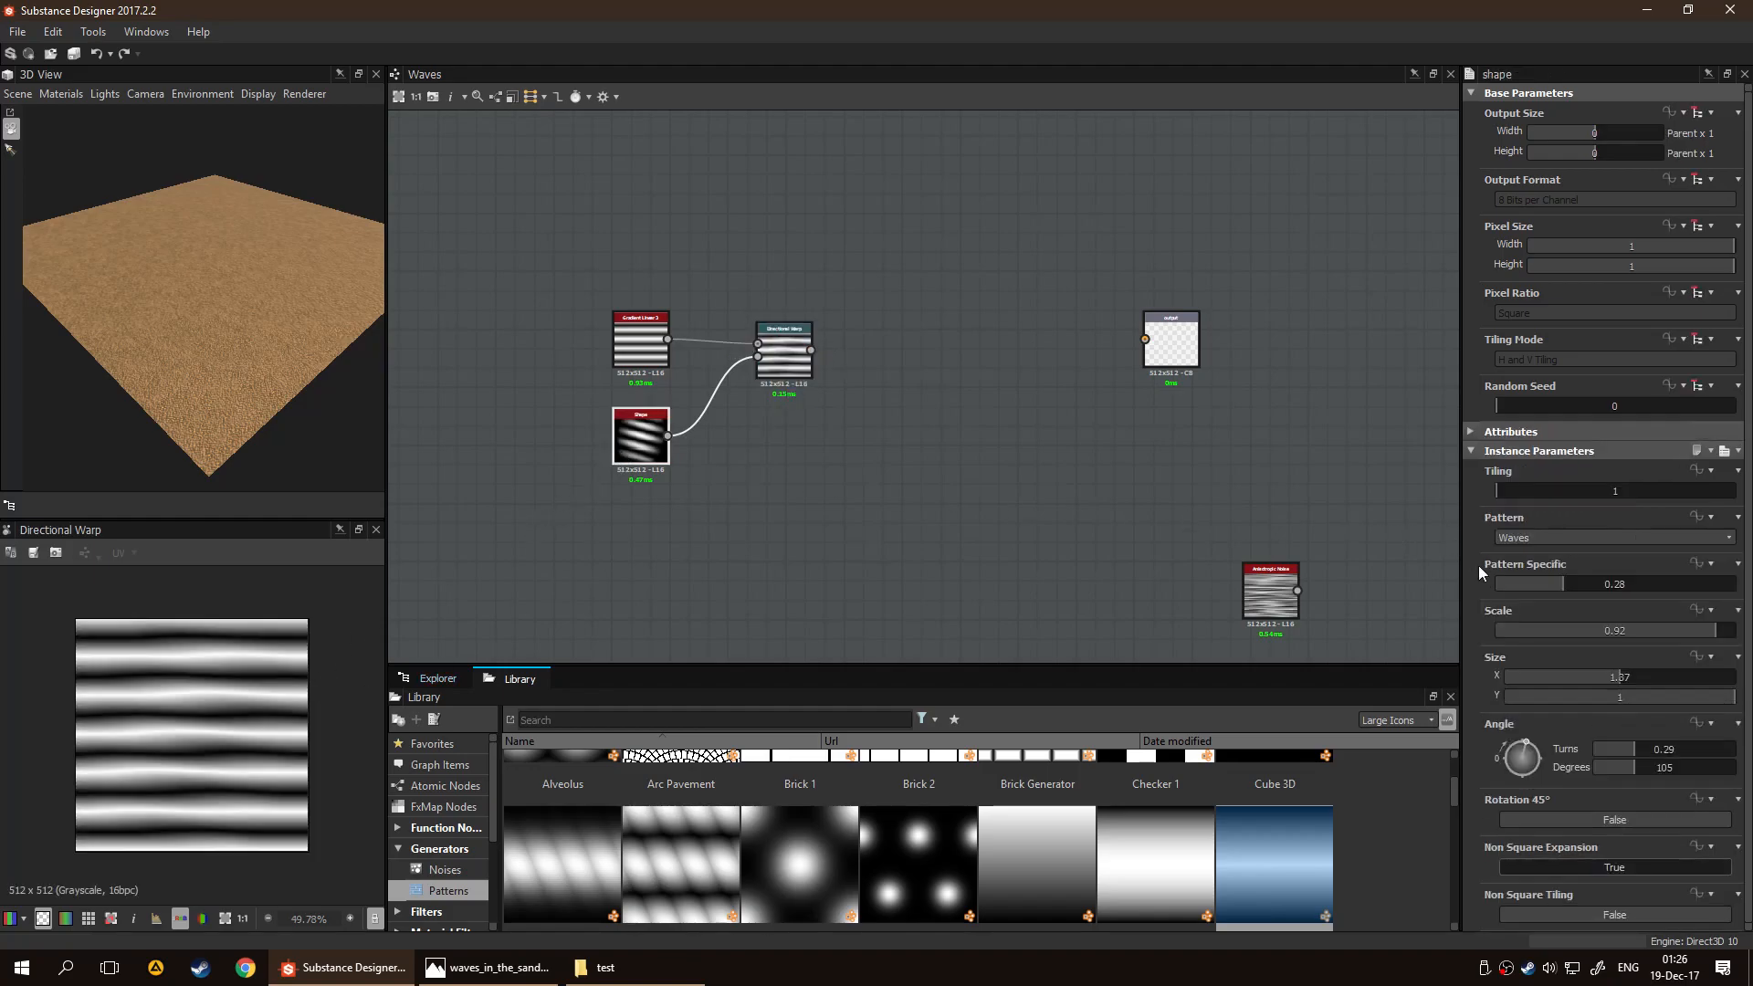
# Set the Shape node's angle to 125 degrees and move the gradient, Shape and Directional Warp nodes further away from the output
pyautogui.moveTo(1526, 738); pyautogui.dragTo(1532, 742)
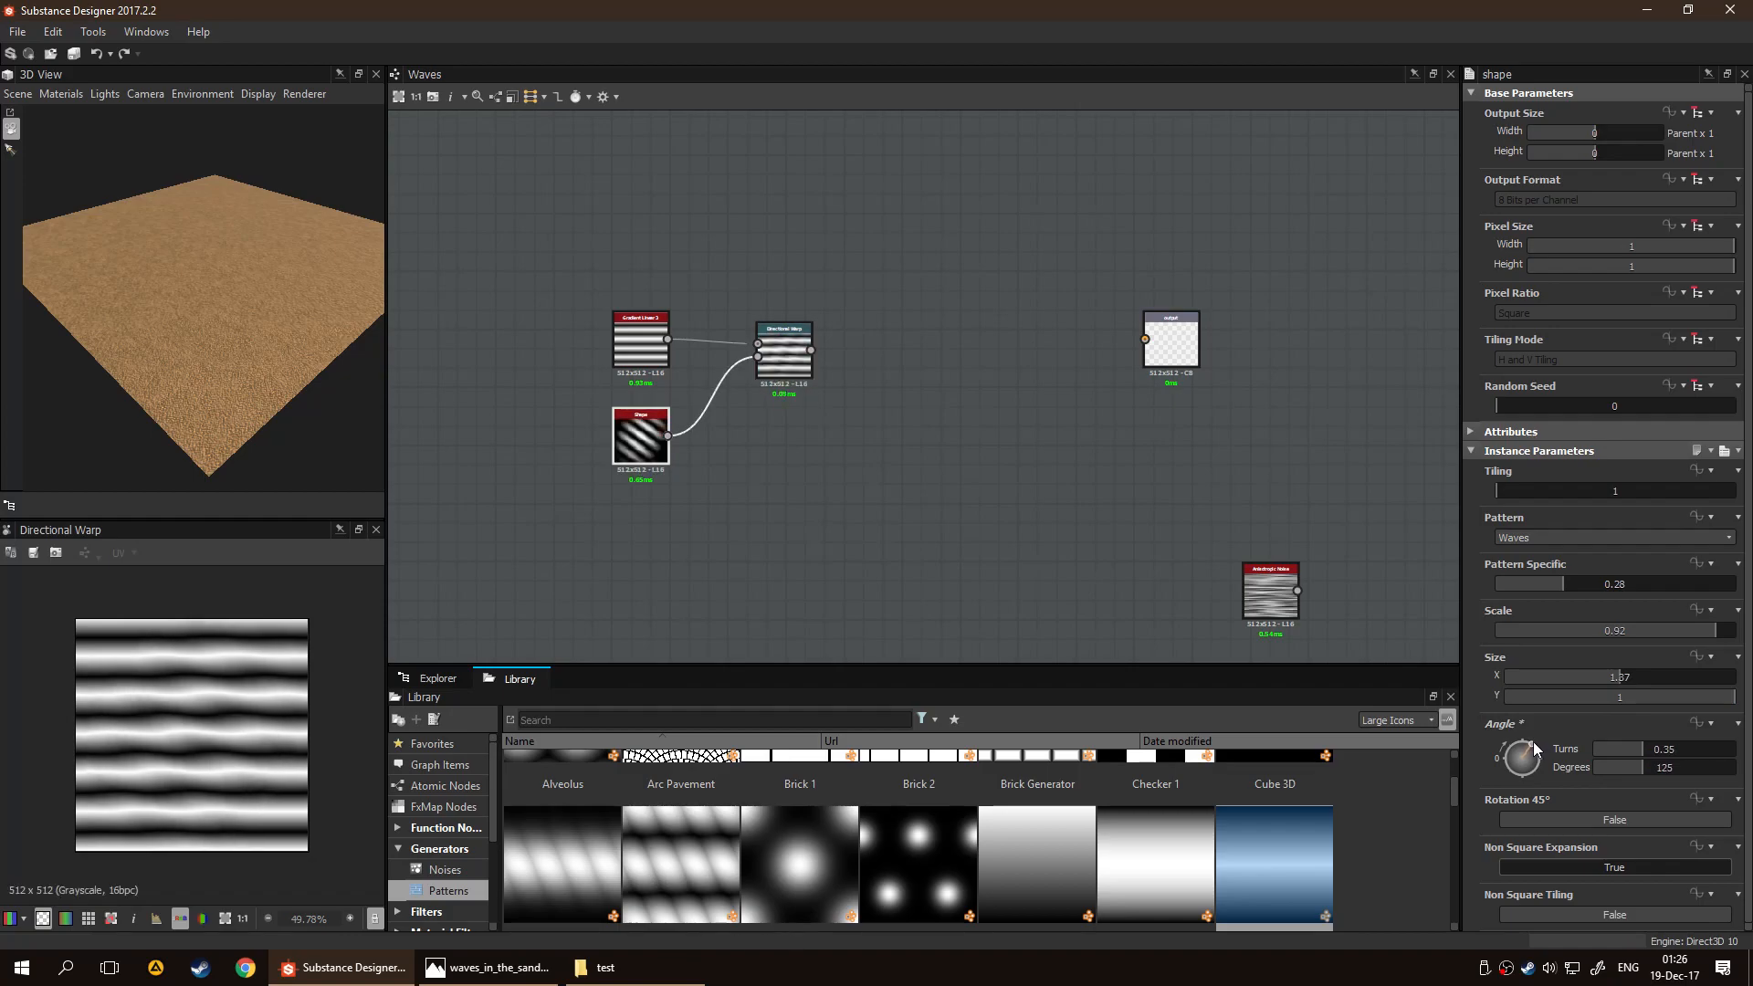
pyautogui.scroll(2, 879, 376)
pyautogui.moveTo(804, 424); pyautogui.dragTo(886, 400, button='middle')
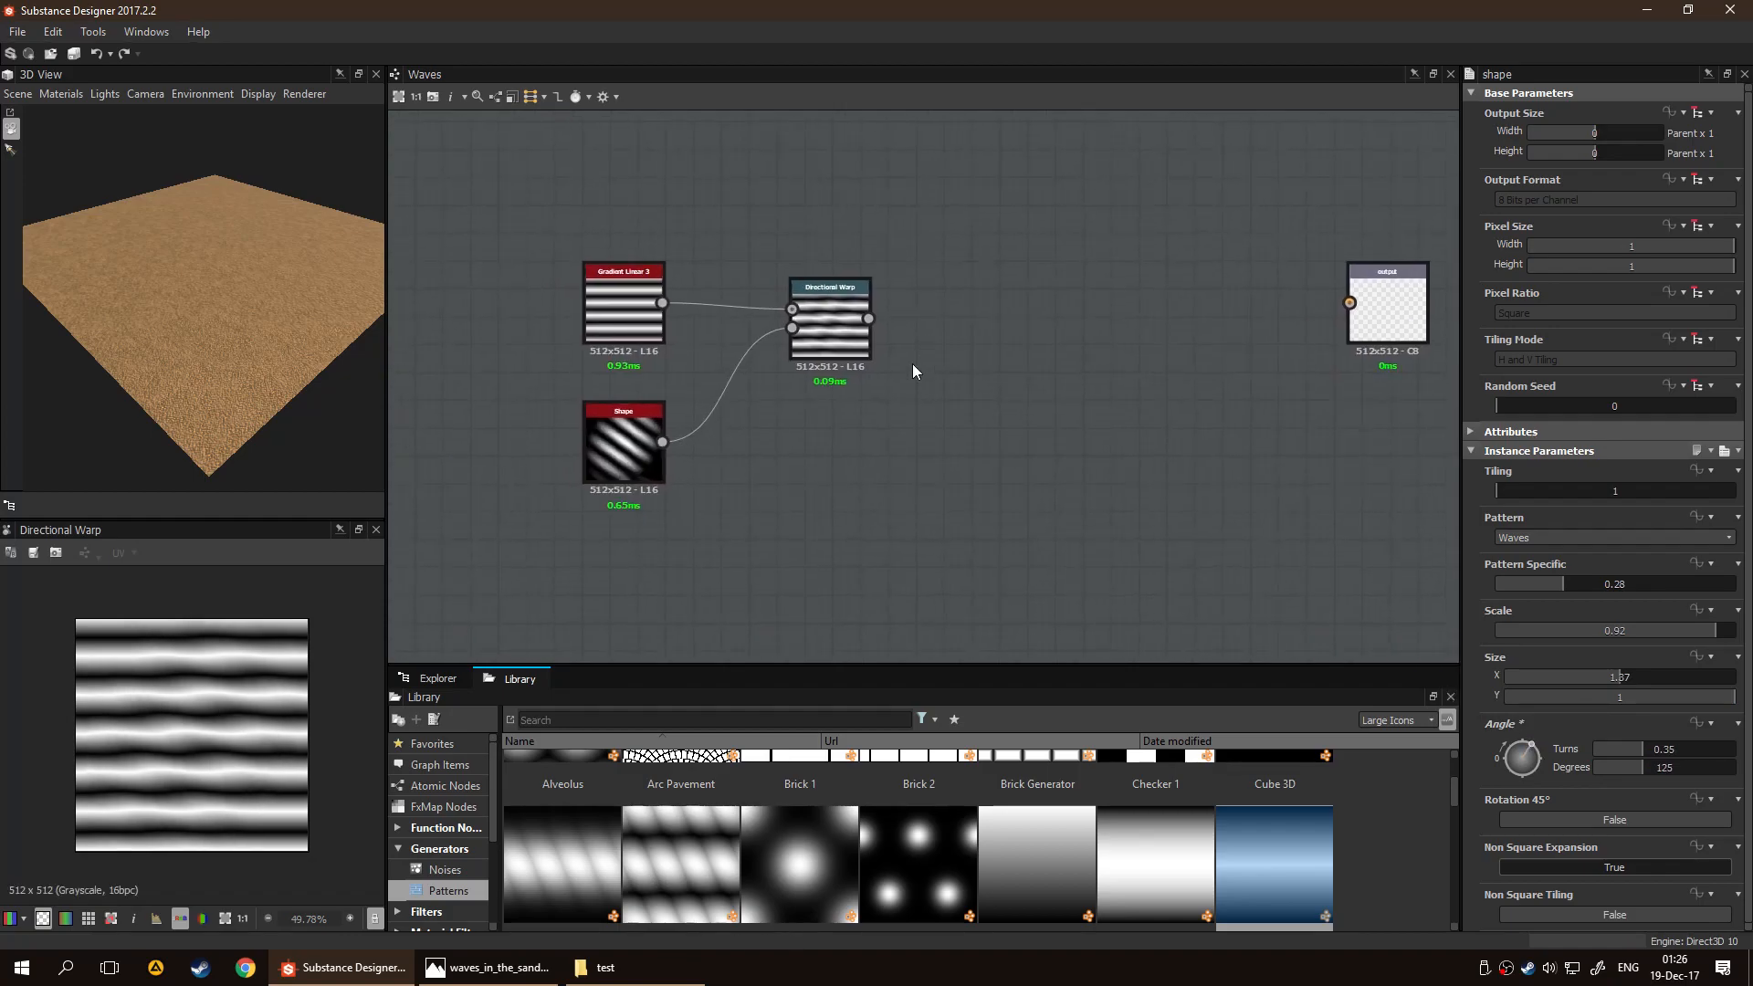
pyautogui.moveTo(516, 138); pyautogui.dragTo(849, 456)
pyautogui.moveTo(829, 354); pyautogui.dragTo(585, 336)
pyautogui.scroll(3, 137, 744)
pyautogui.scroll(-1, 212, 715)
pyautogui.scroll(-3, 557, 546)
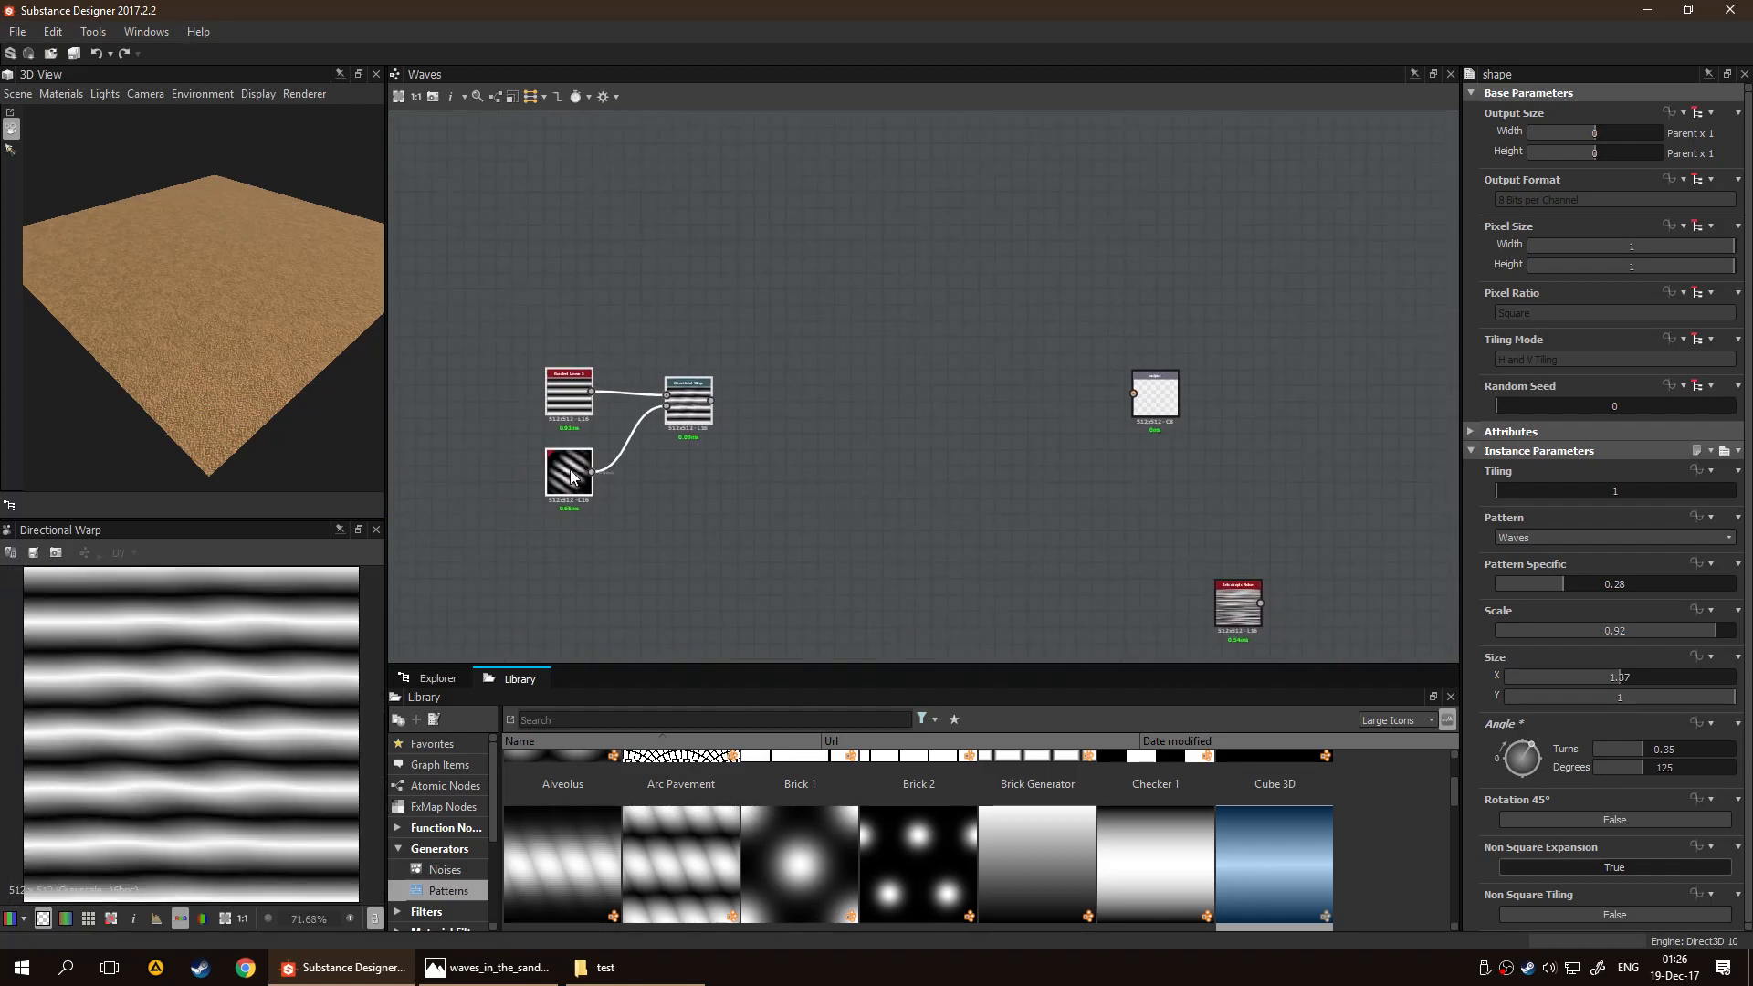
pyautogui.doubleClick(569, 471)
pyautogui.click(1536, 542)
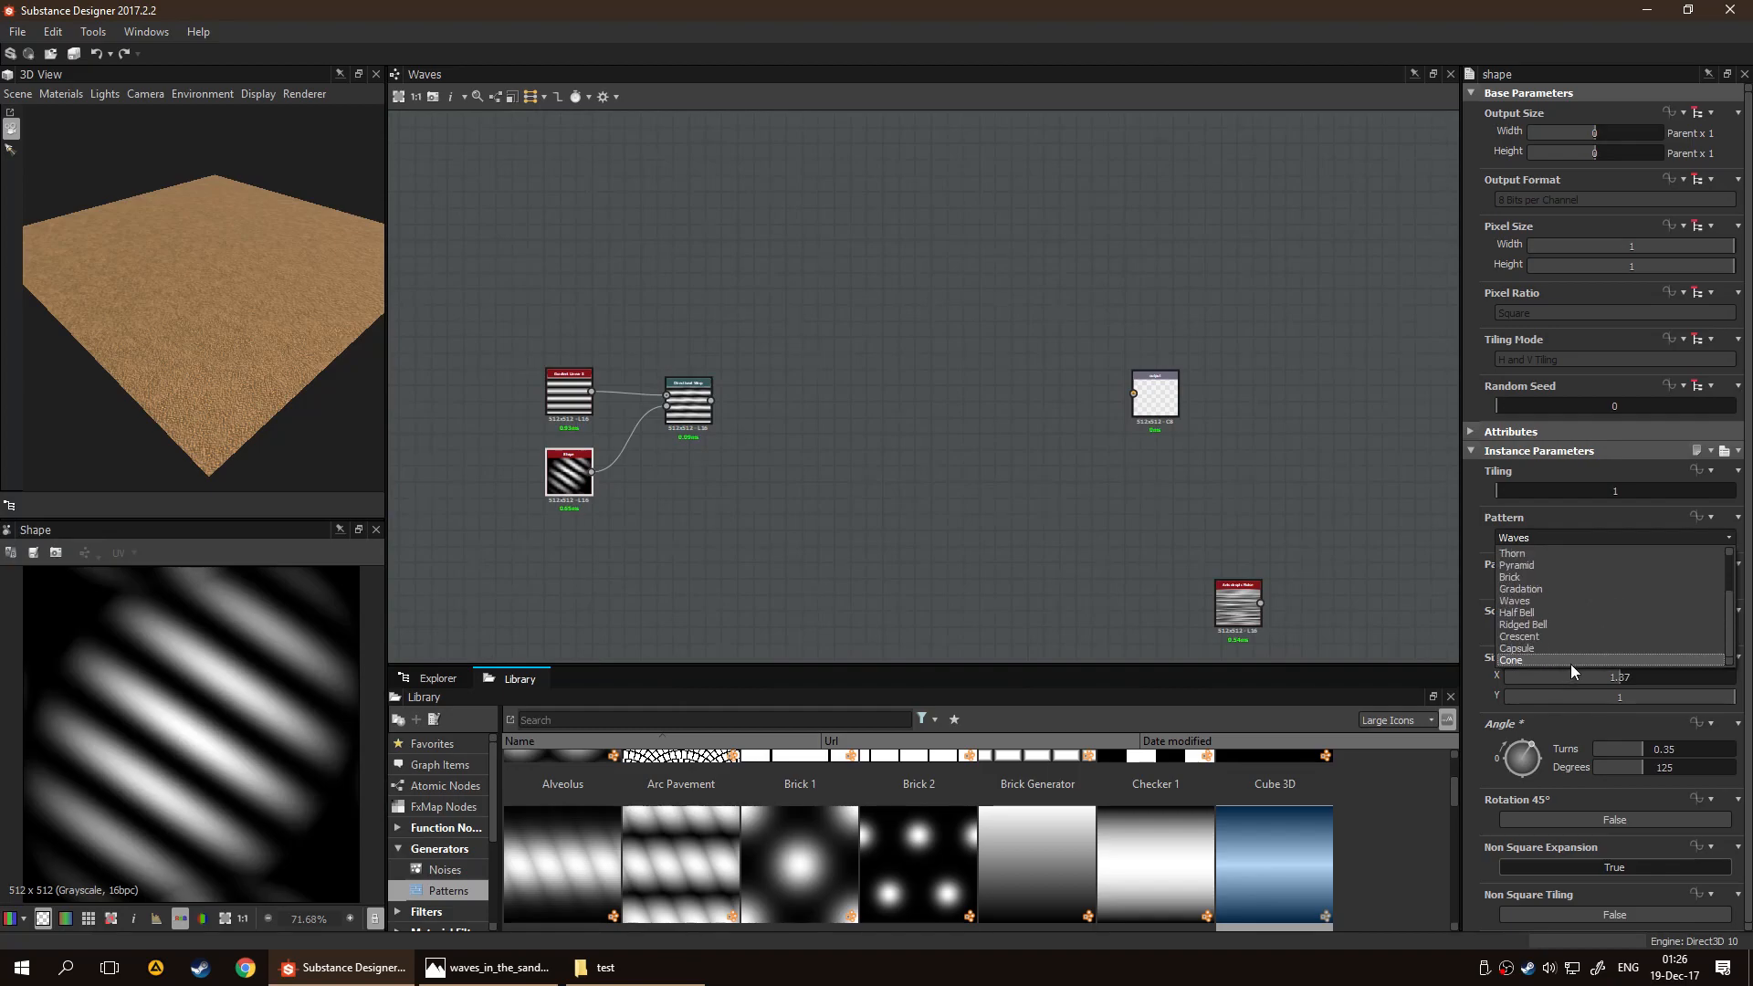
pyautogui.click(1561, 535)
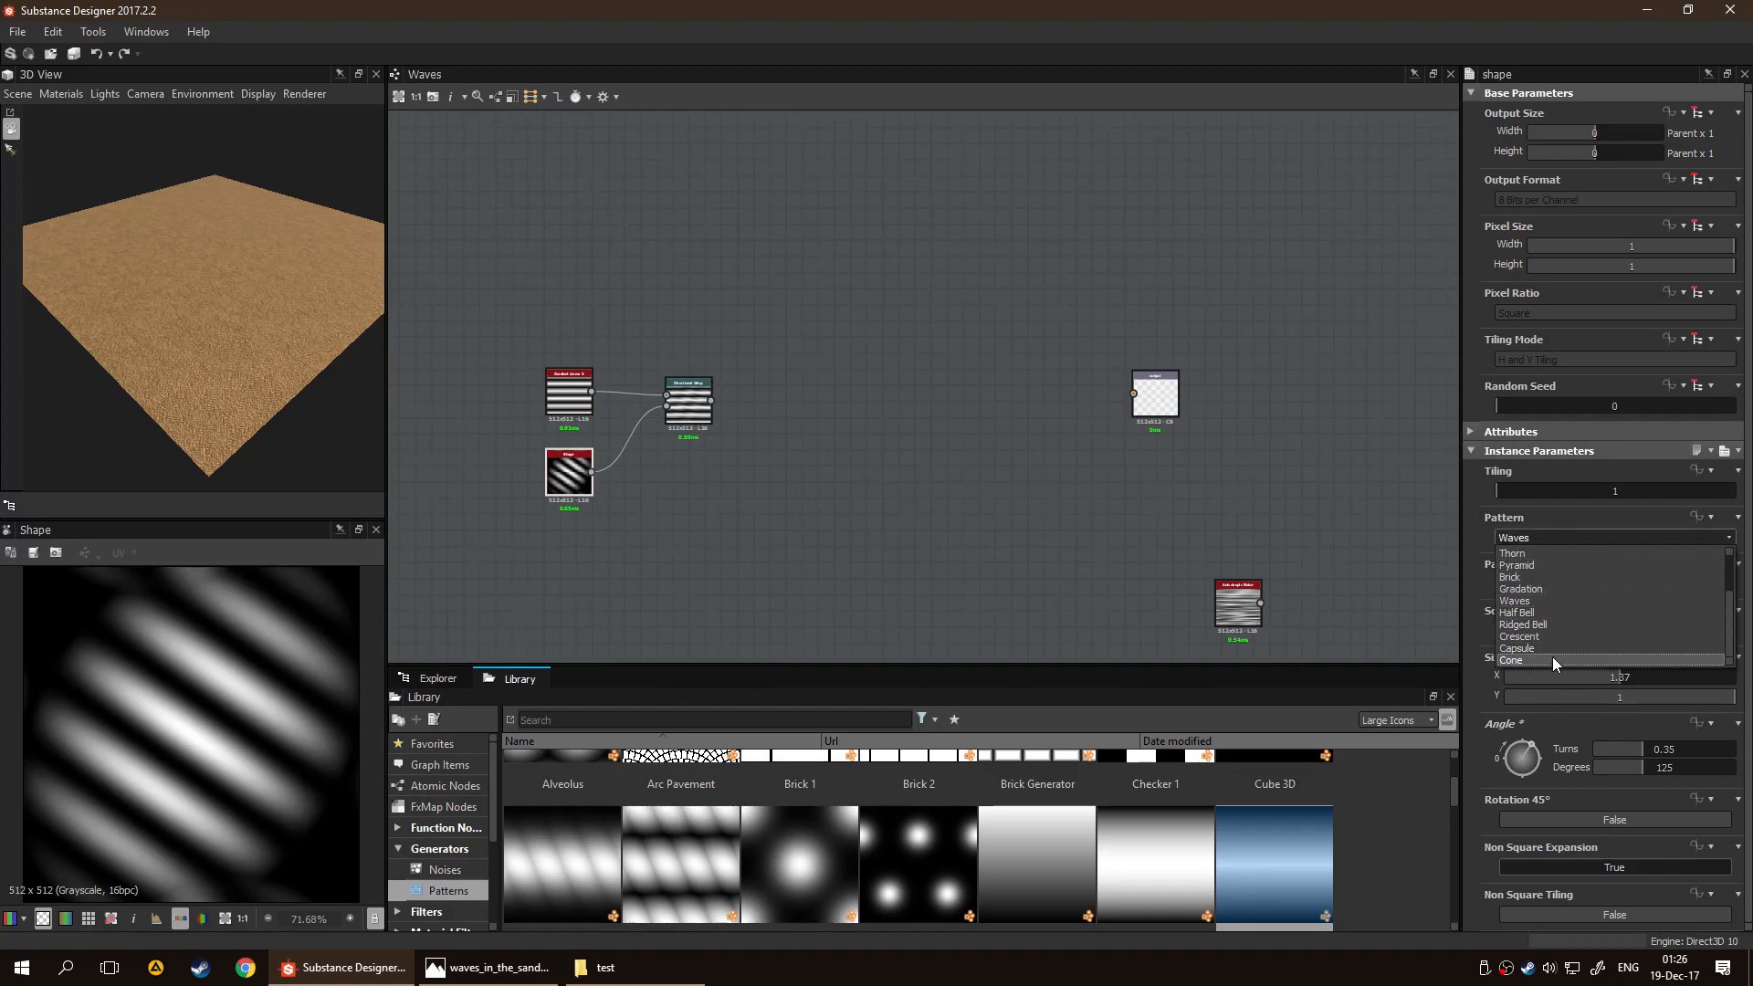
pyautogui.click(1169, 524)
# Add a Gaussian 1 pattern from the library below the Directional Warp node
pyautogui.scroll(-5, 907, 847)
pyautogui.scroll(1, 907, 848)
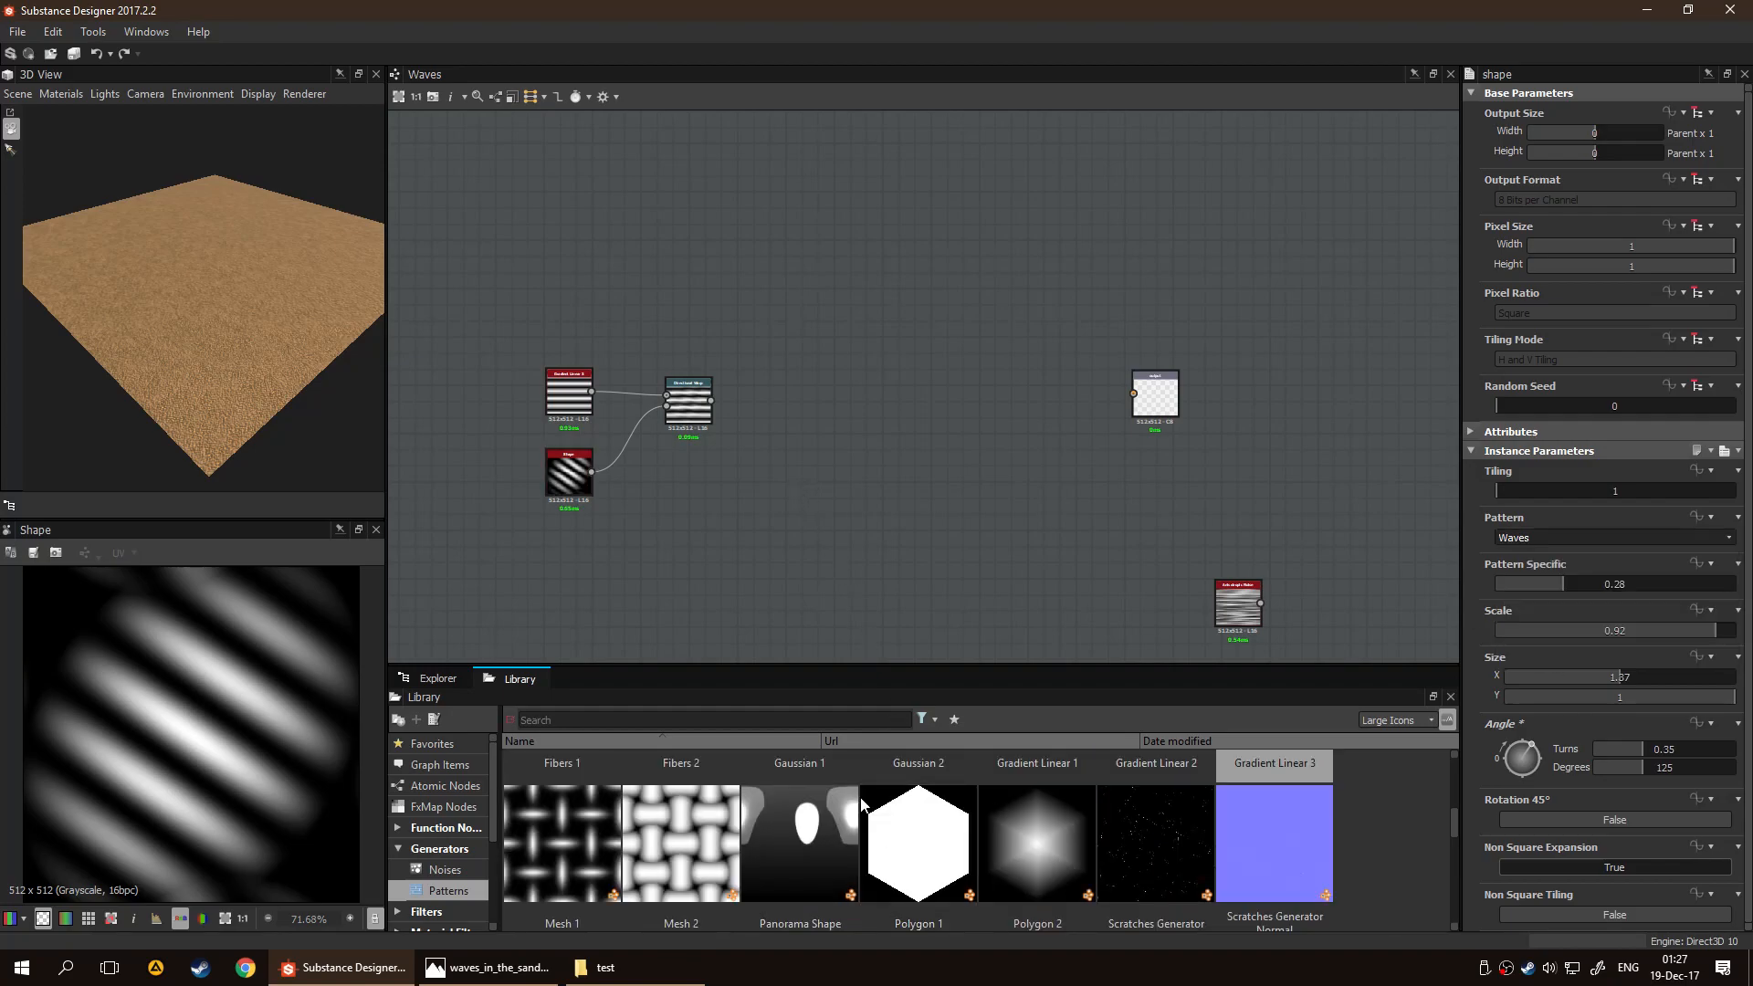
pyautogui.scroll(3, 884, 807)
pyautogui.moveTo(830, 846); pyautogui.dragTo(685, 484)
pyautogui.scroll(3, 721, 482)
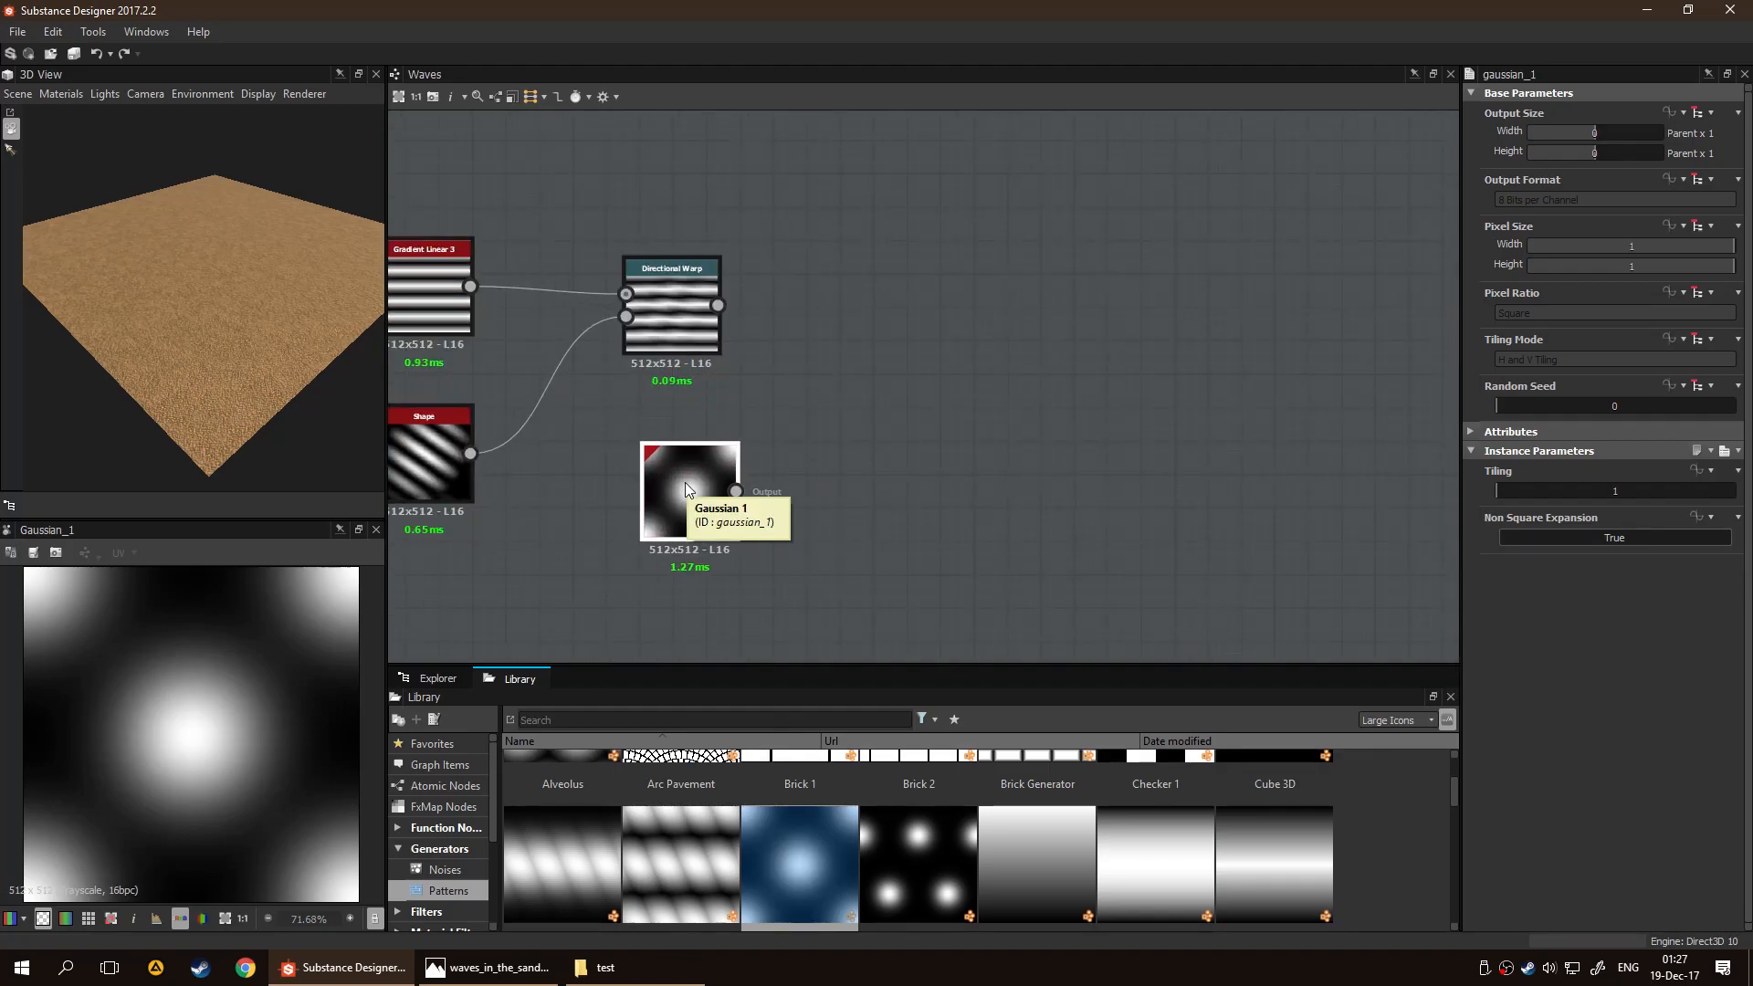
# Check the rippled sand reference photo, then connect Gaussian 1 to the Directional Warp's intensity input and preview the warp
pyautogui.click(474, 960)
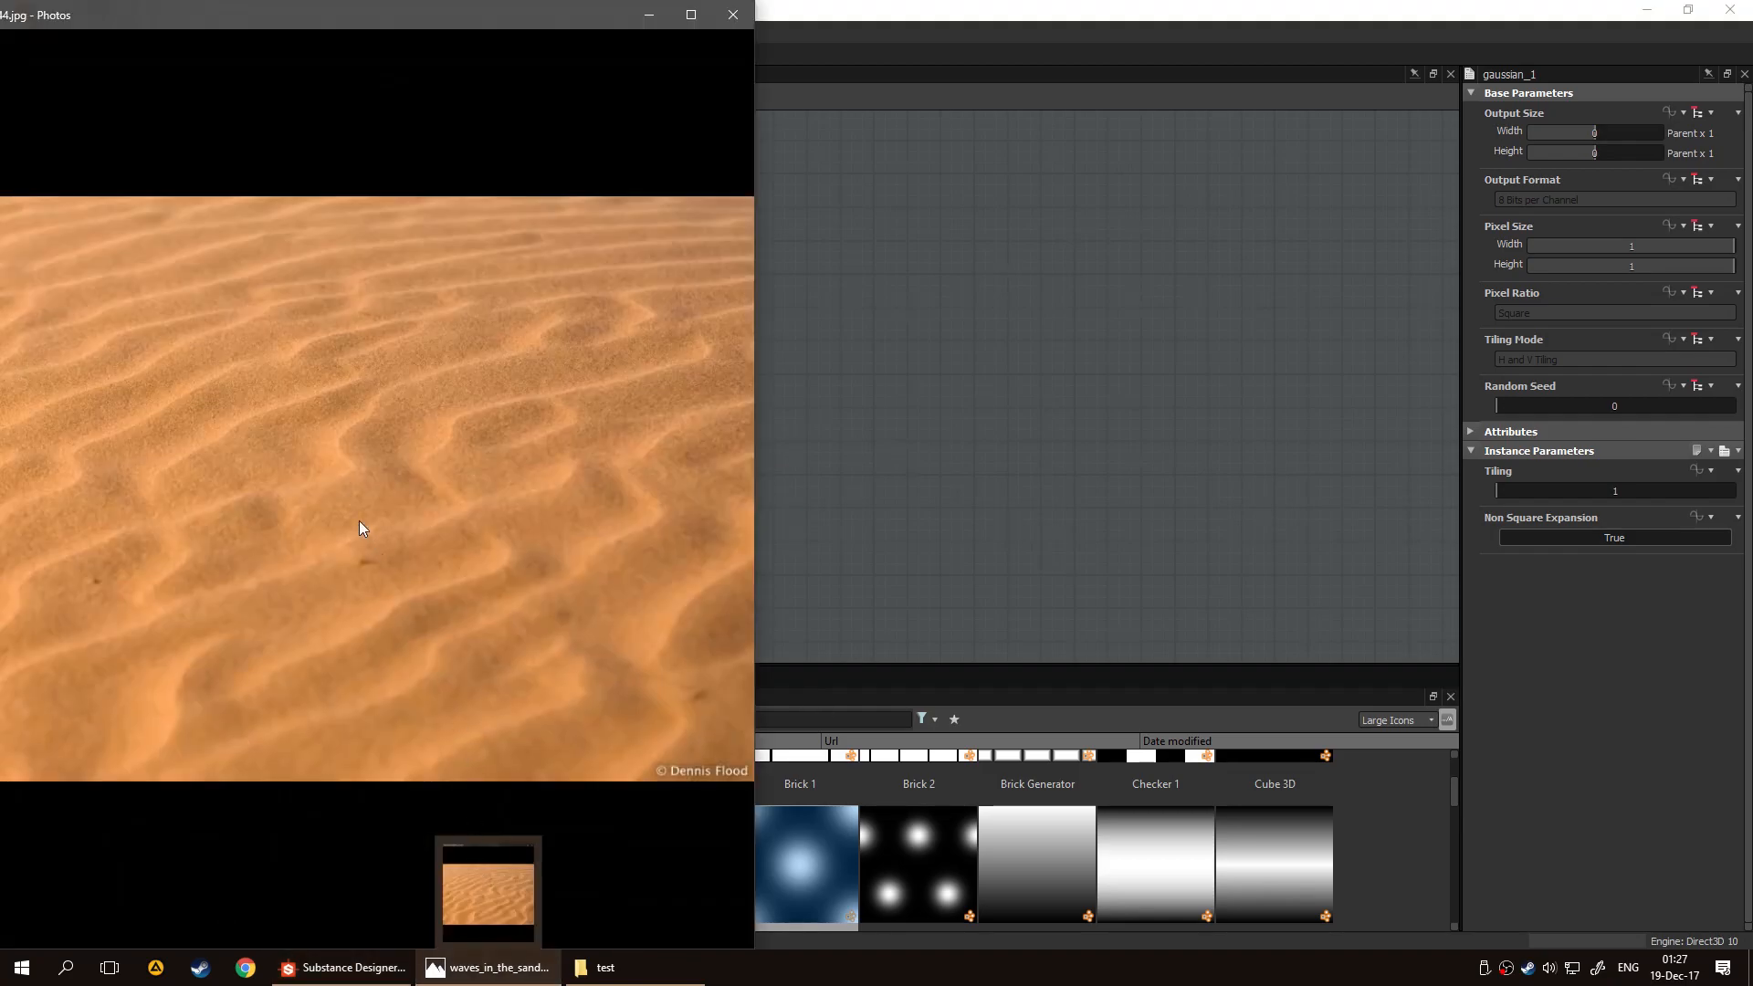
pyautogui.click(649, 14)
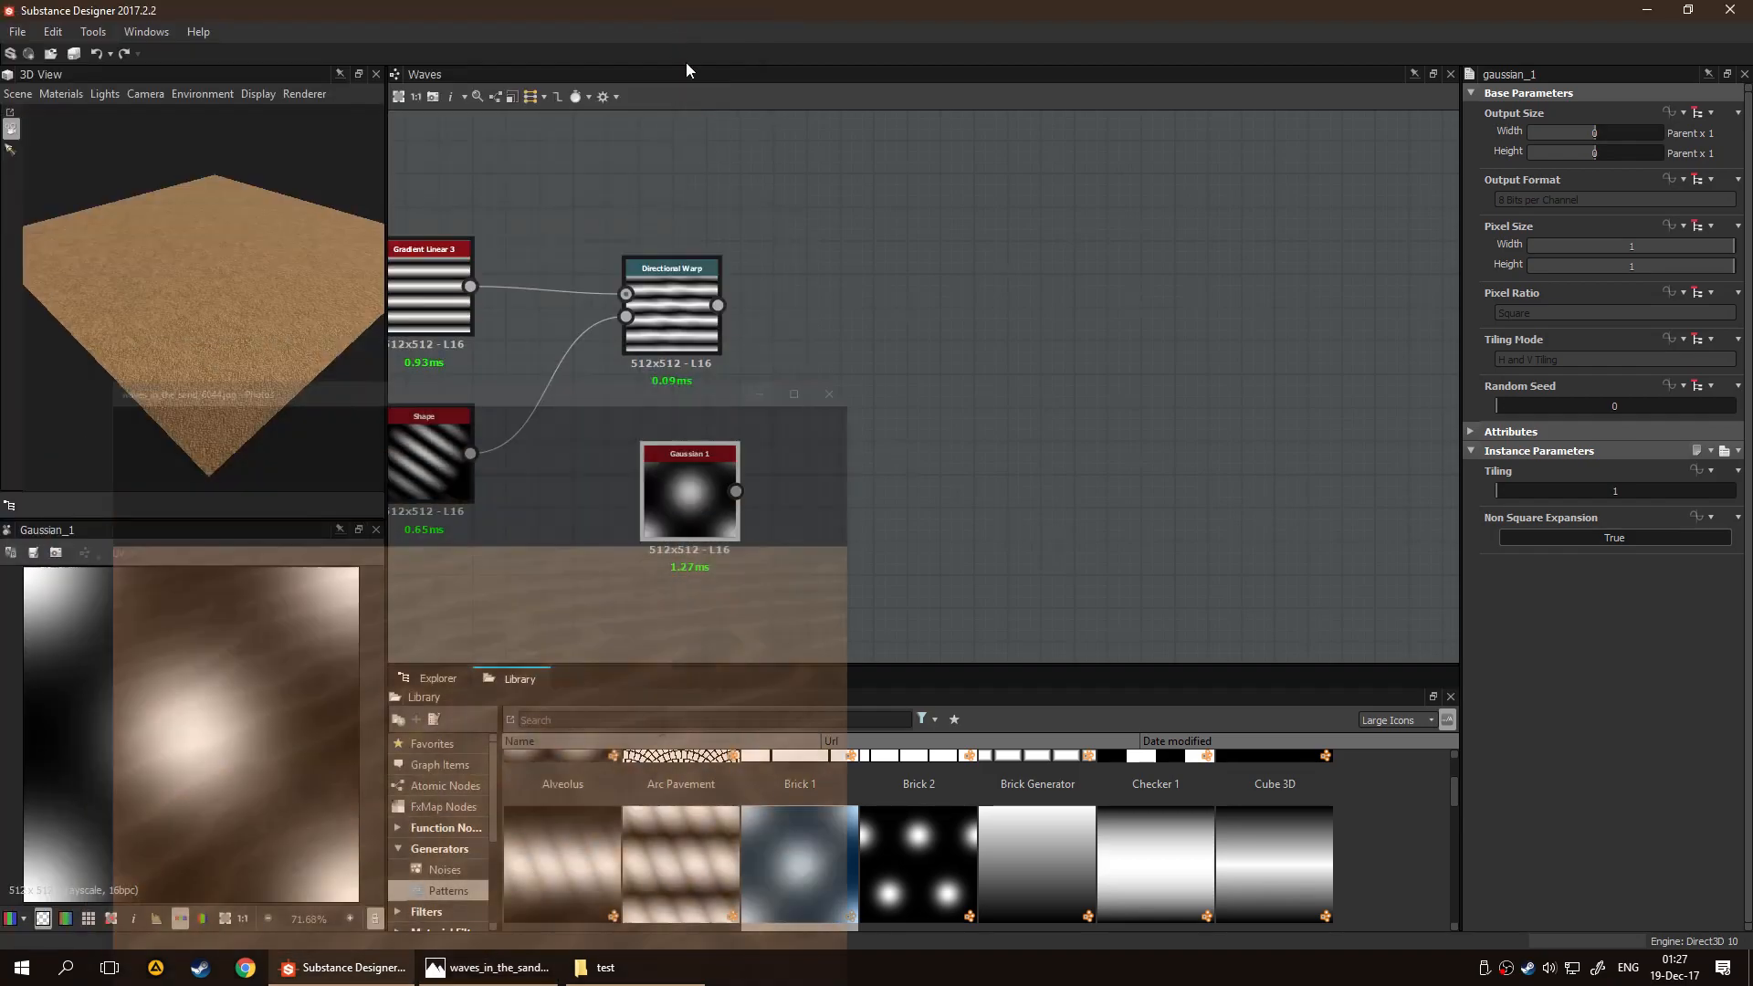
pyautogui.moveTo(687, 490); pyautogui.dragTo(625, 316)
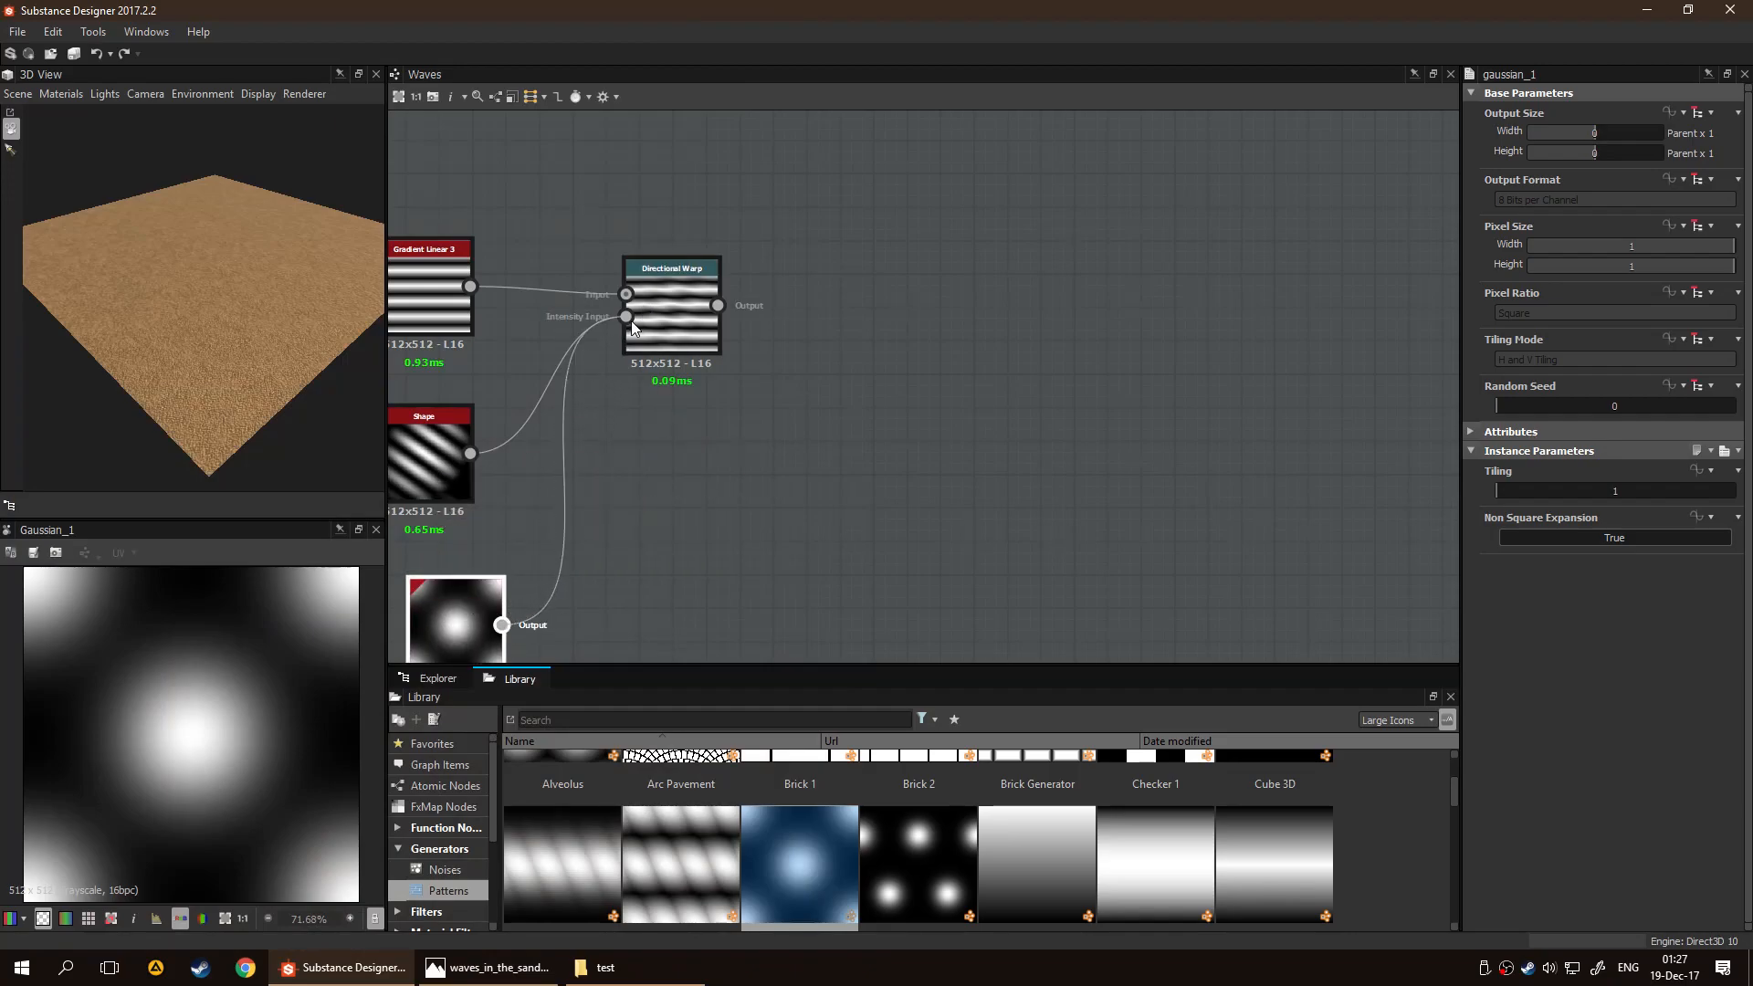
pyautogui.doubleClick(693, 334)
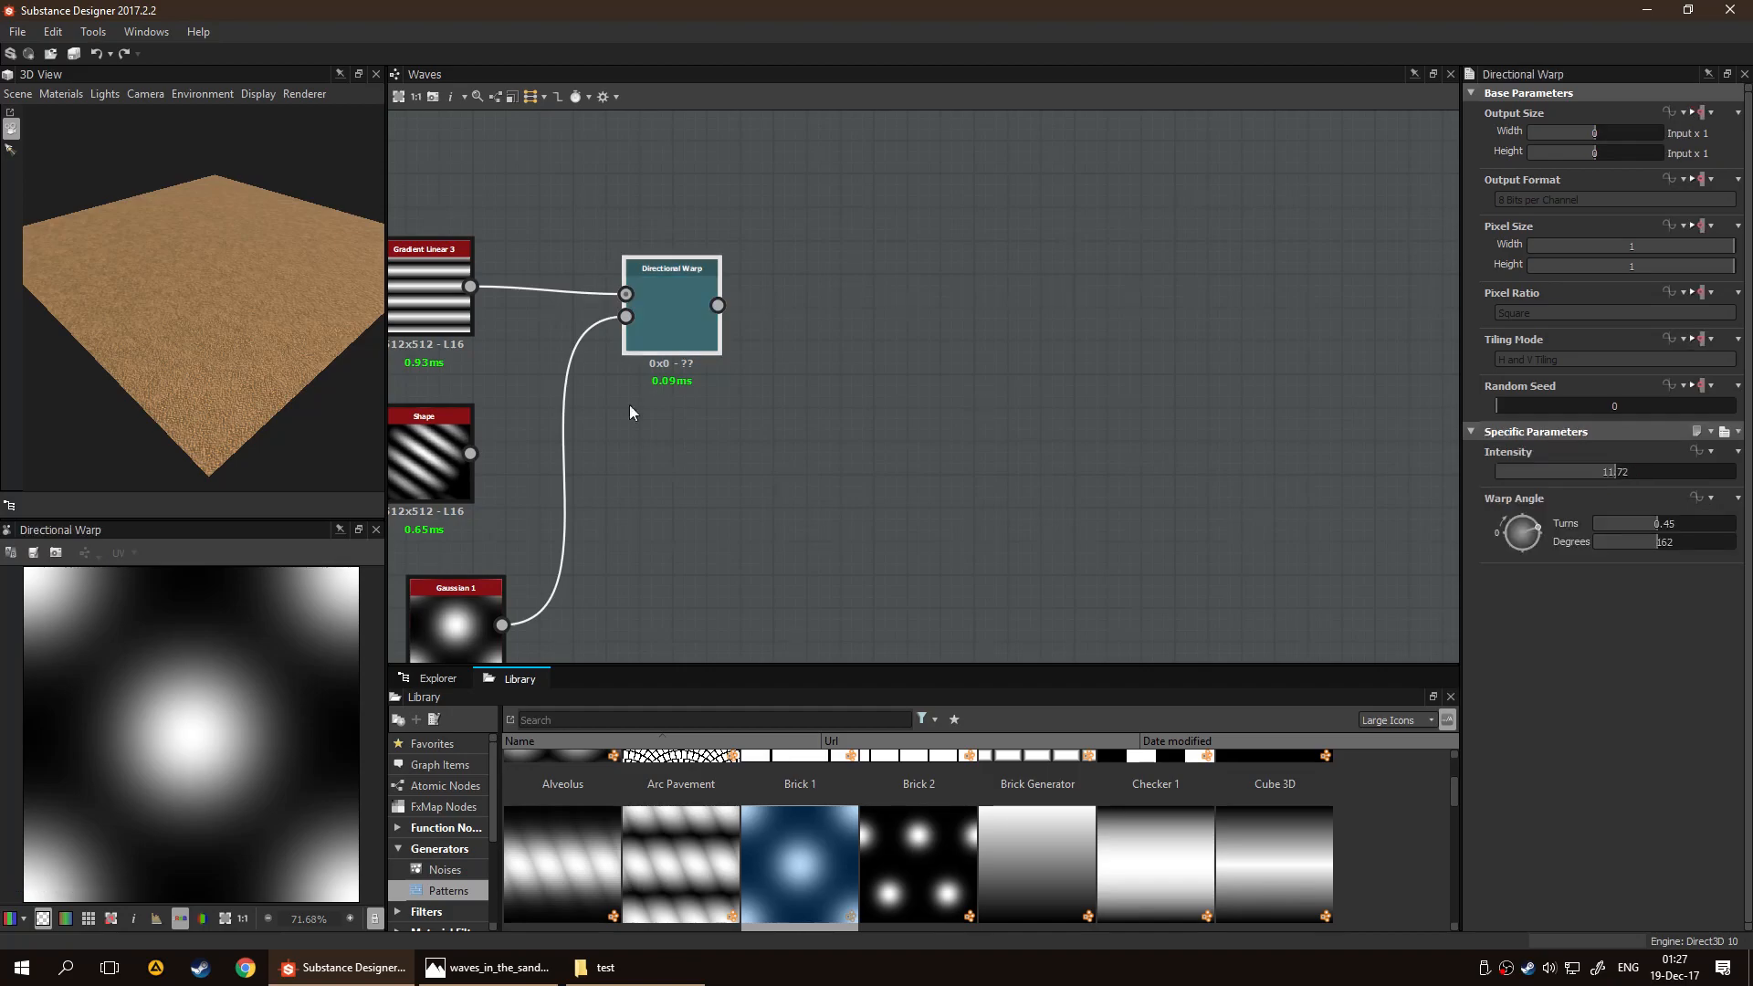
pyautogui.moveTo(528, 506); pyautogui.dragTo(563, 483, button='middle')
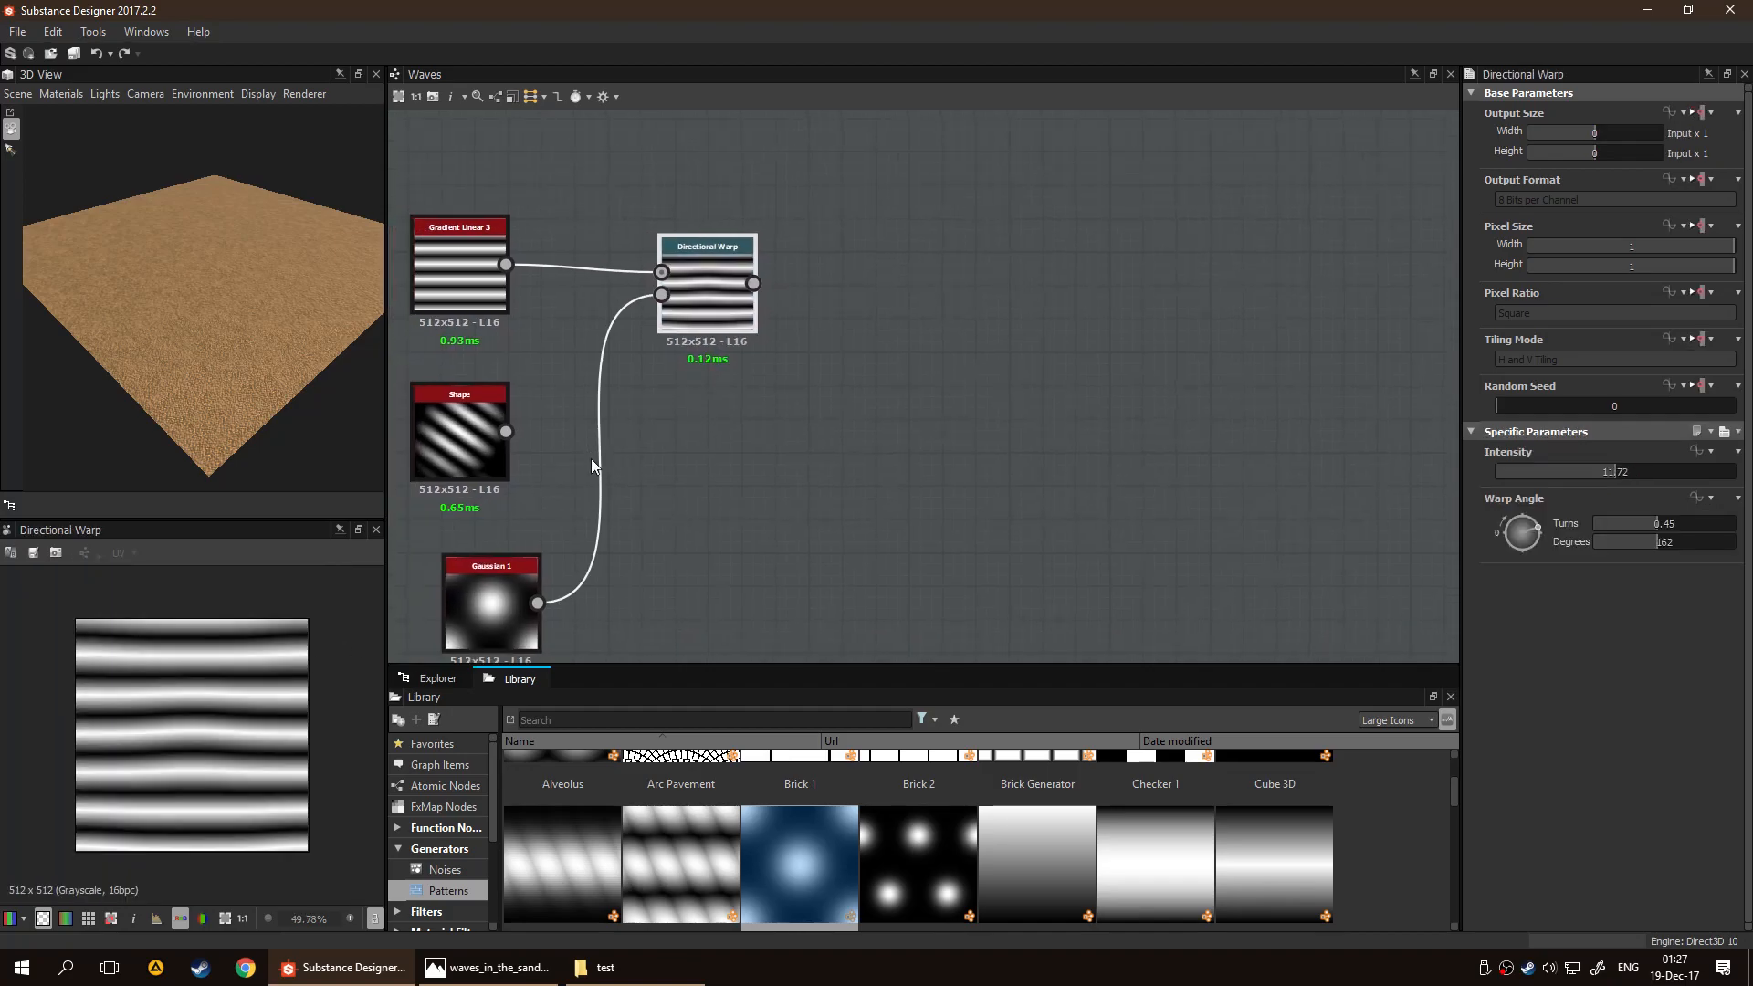
# Replace the Shape node's spot below Gradient Linear 3 with Gaussian 1 and set its Tiling to 5
pyautogui.moveTo(462, 446); pyautogui.dragTo(861, 448)
pyautogui.moveTo(452, 626); pyautogui.dragTo(481, 405)
pyautogui.click(479, 407)
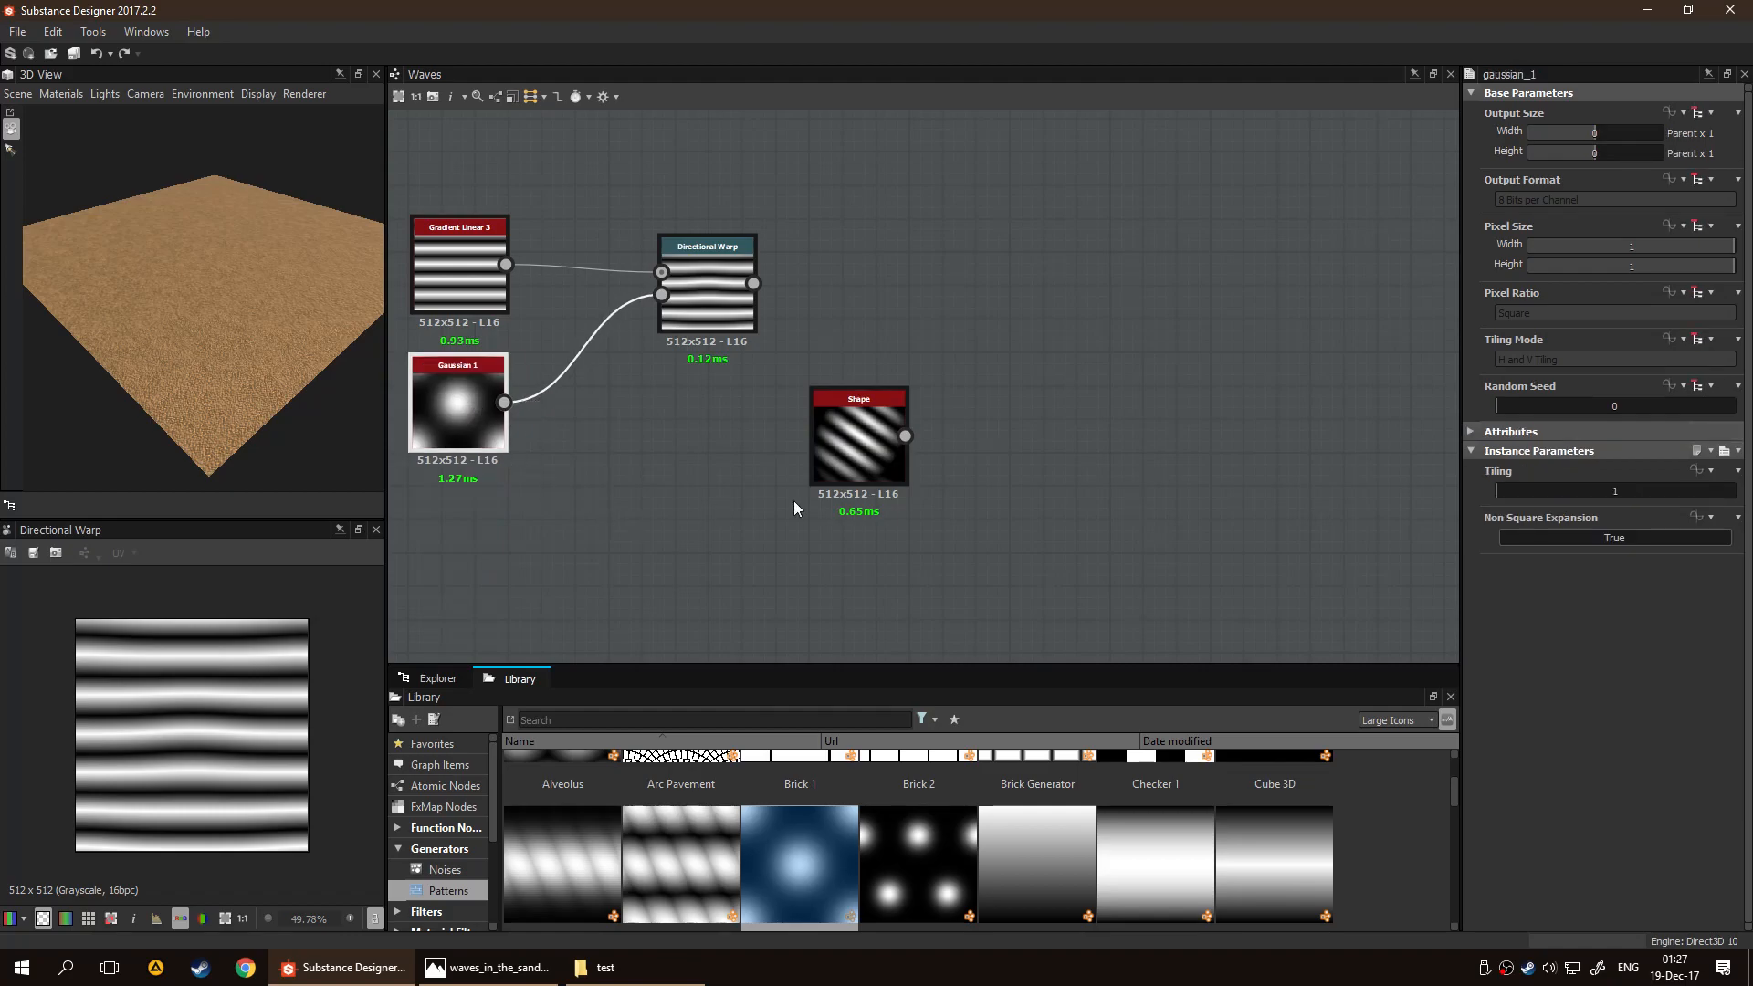
pyautogui.moveTo(1507, 493); pyautogui.dragTo(1558, 495)
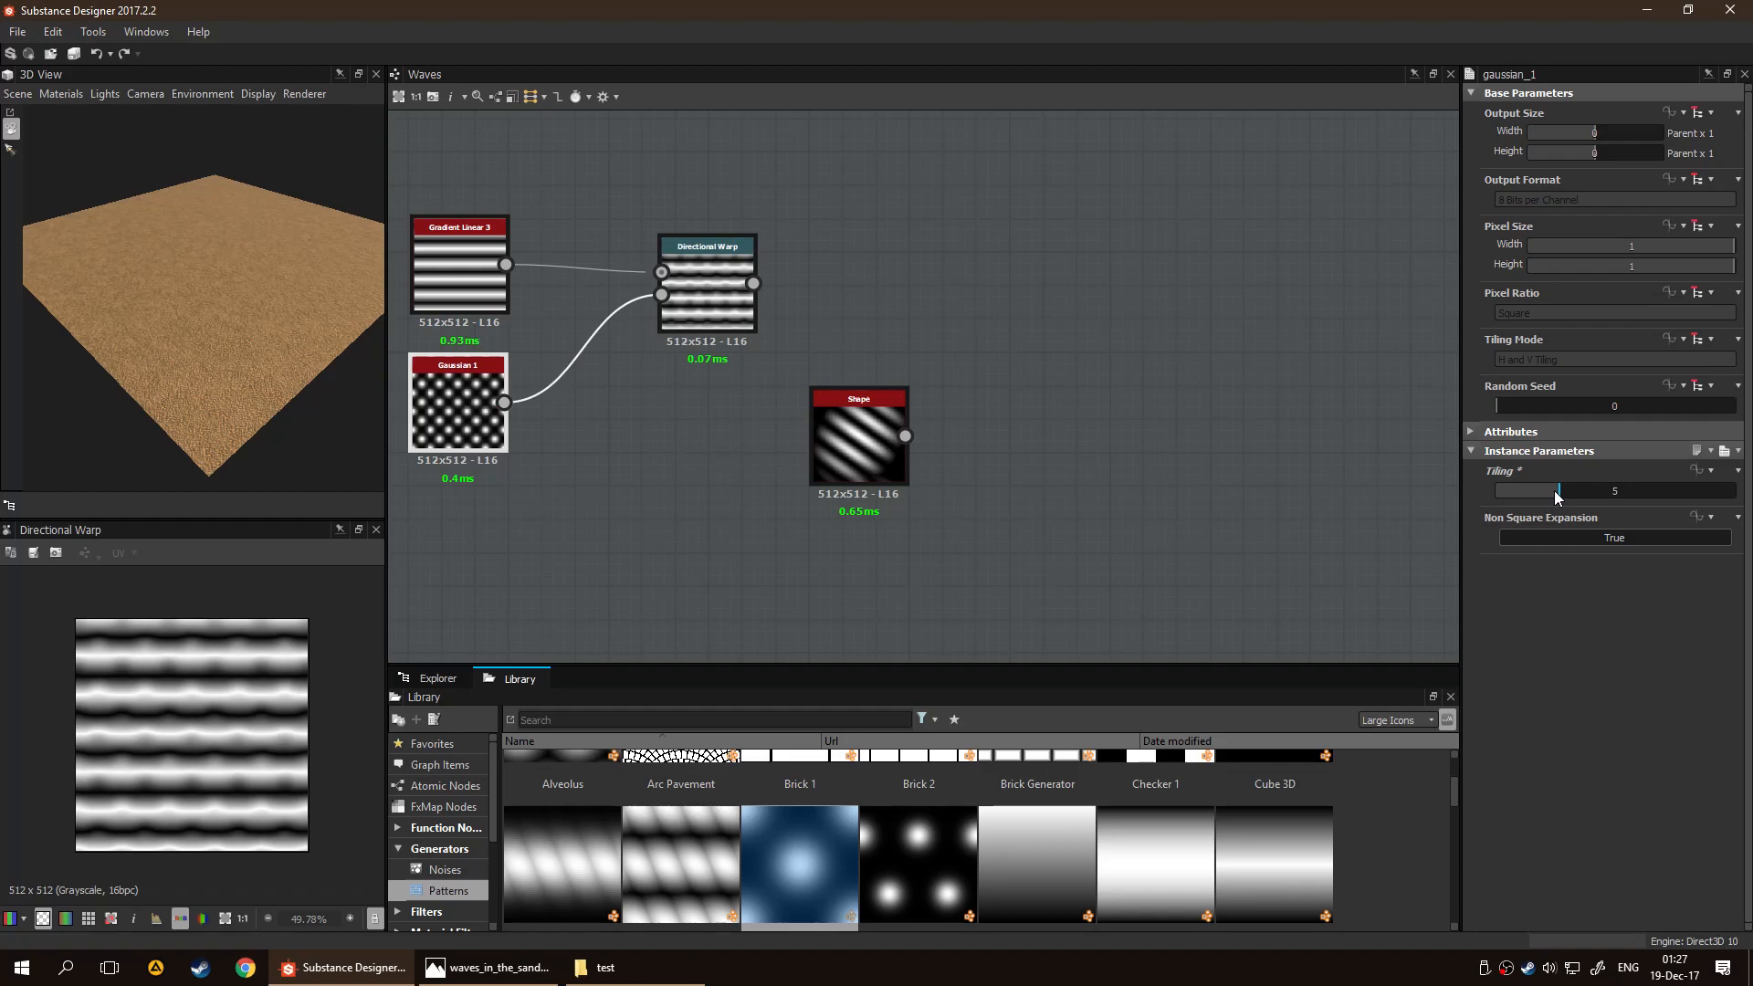
# Set the Directional Warp's Warp Angle to 149 degrees and Intensity to 8.98
pyautogui.click(708, 292)
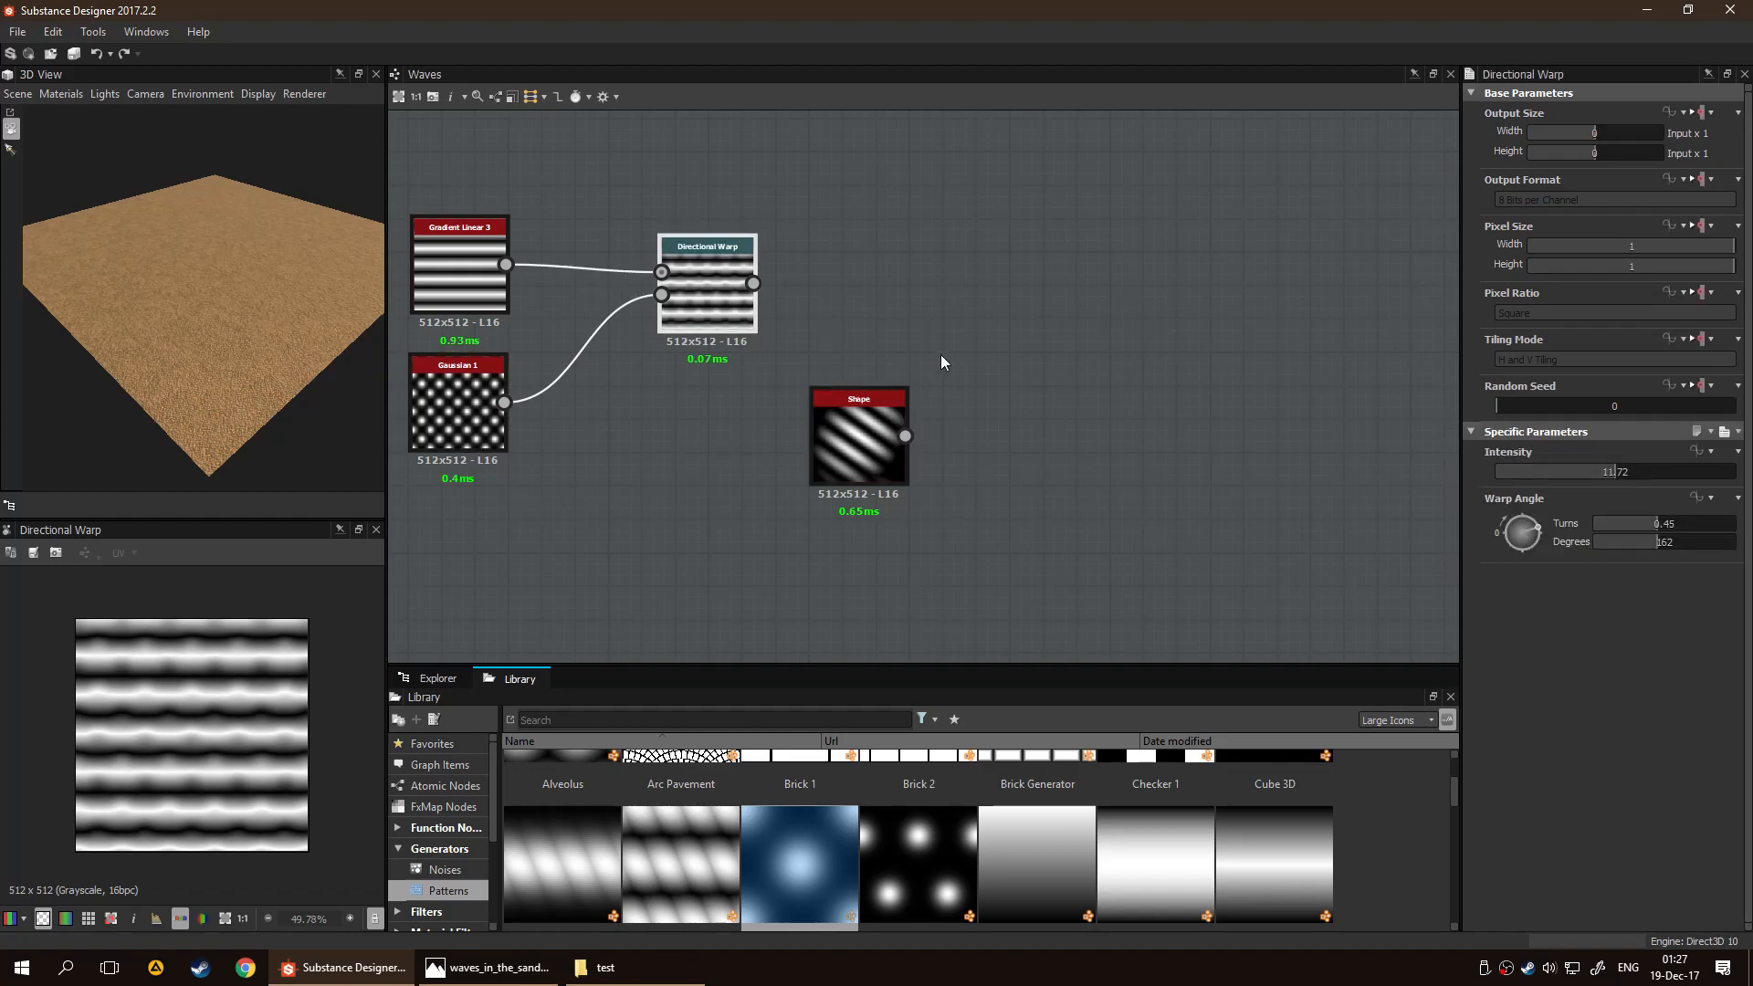
pyautogui.moveTo(1538, 528); pyautogui.dragTo(1536, 535)
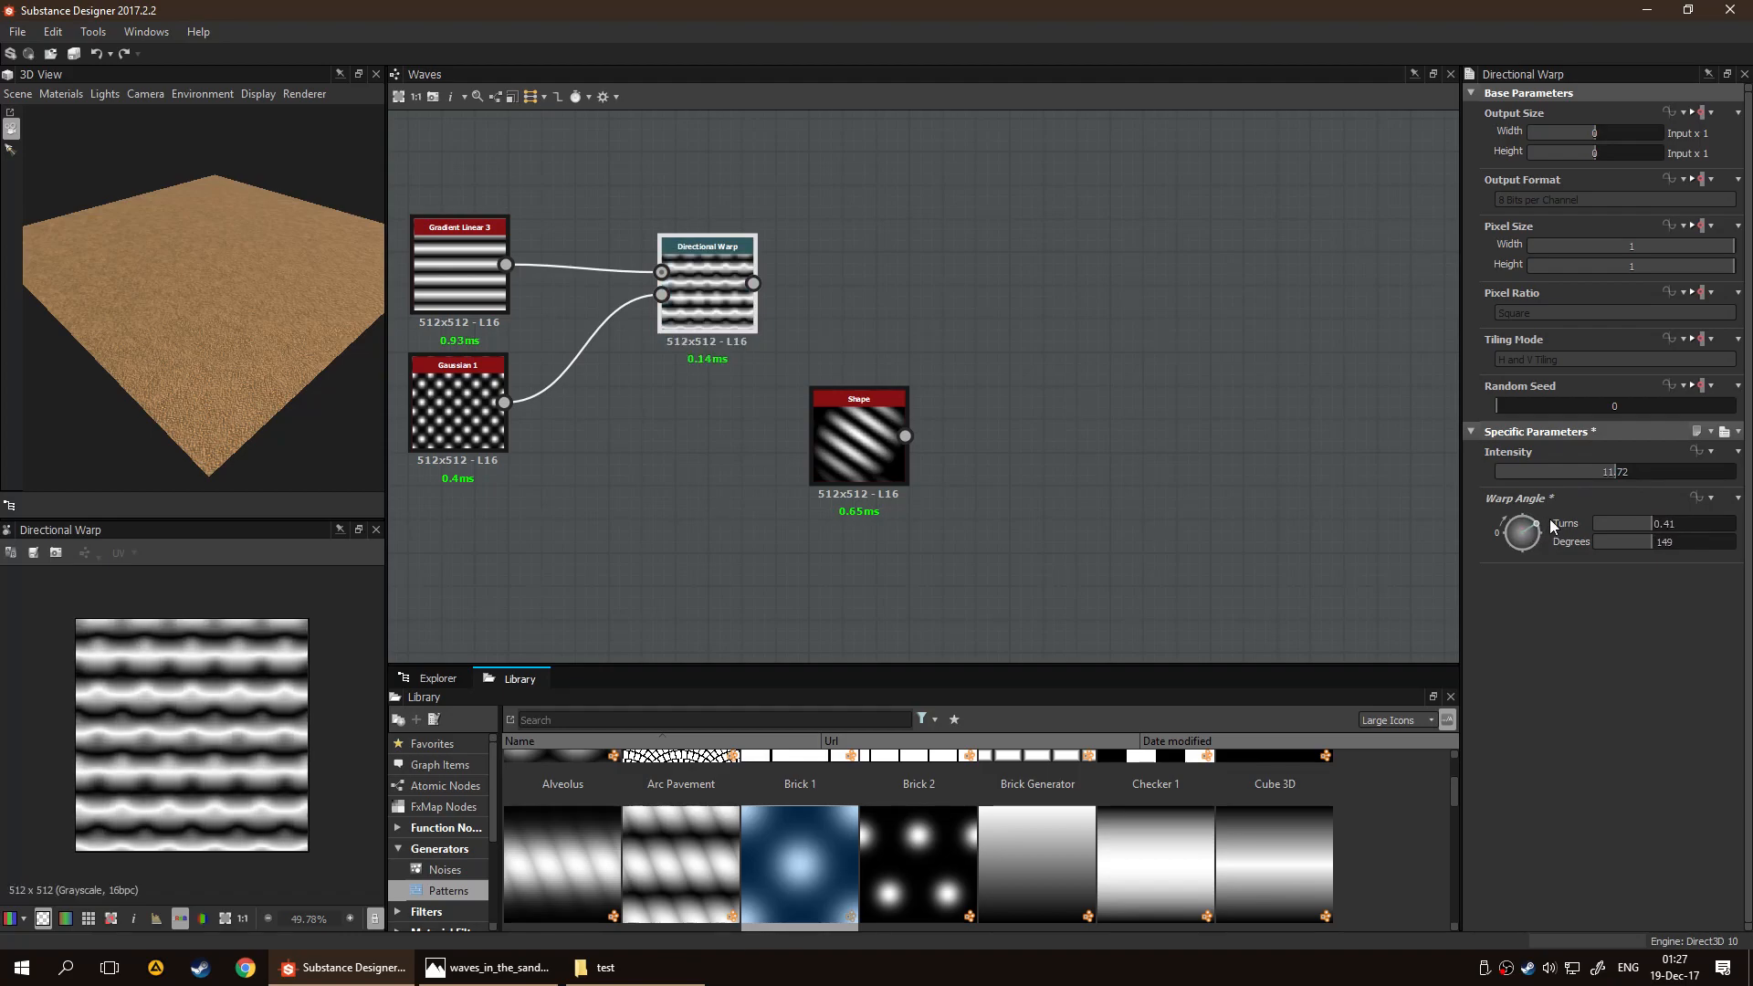
pyautogui.write('1.5')
pyautogui.press('Return')
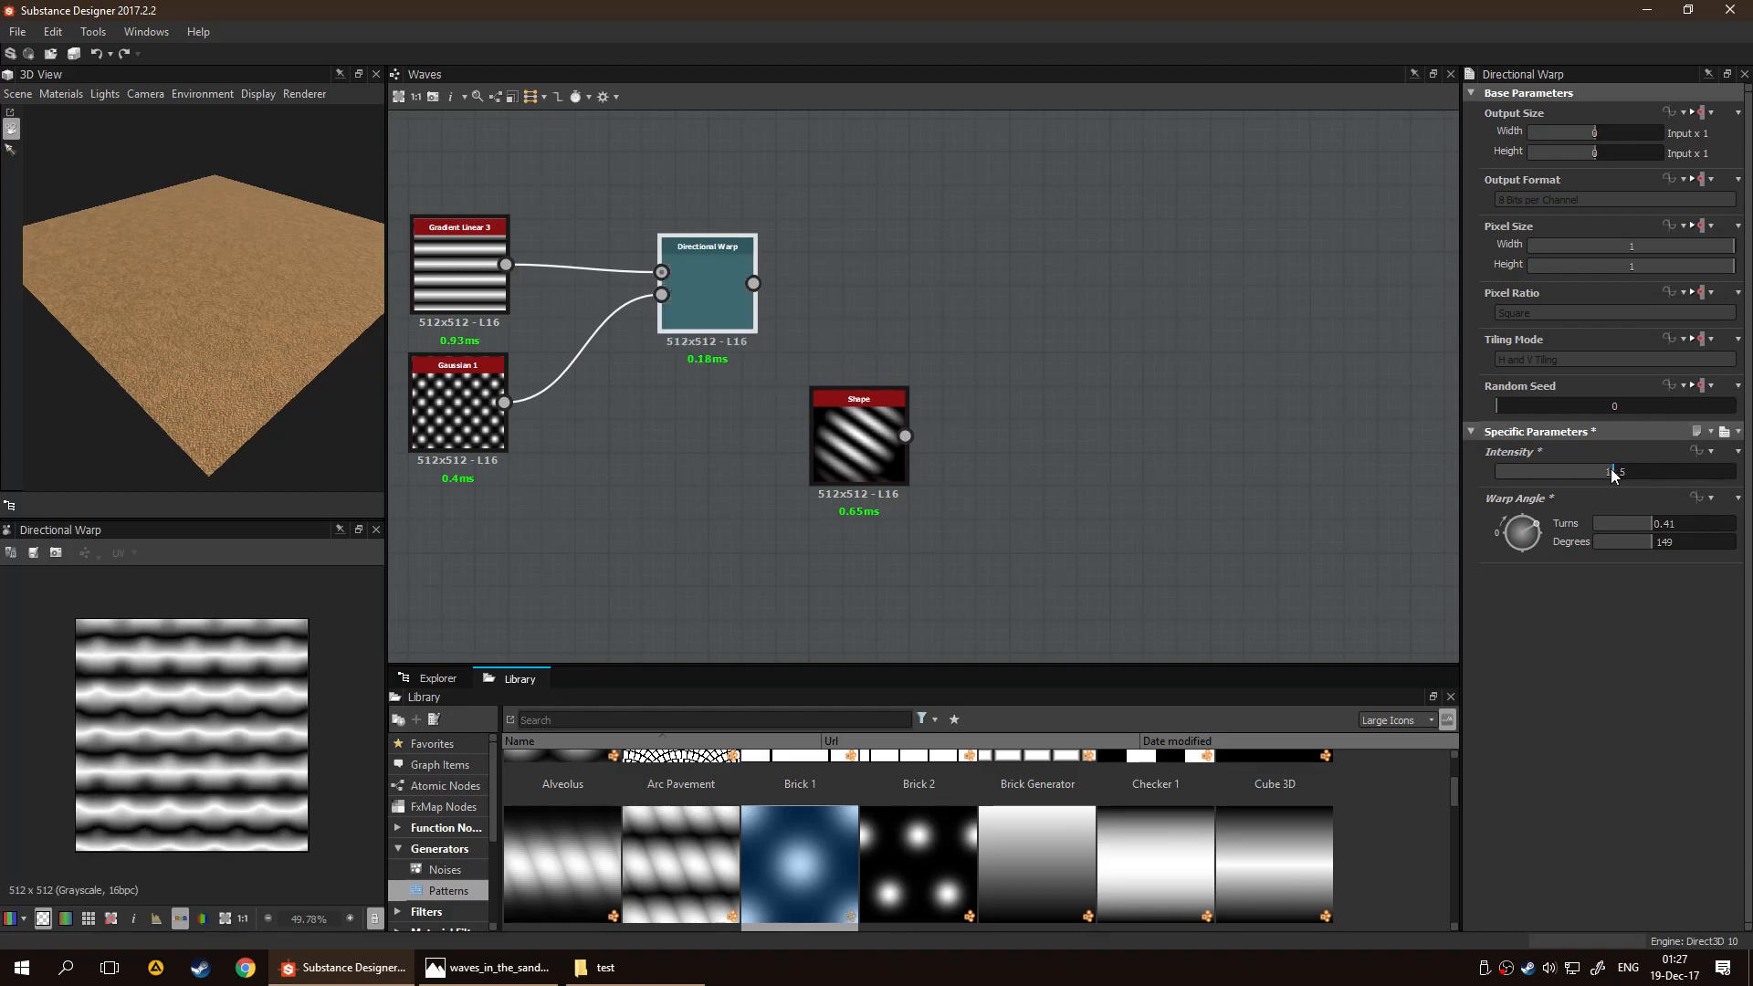
pyautogui.click(1588, 473)
# Move the Shape node aside and spread the Directional Warp away from its two input nodes
pyautogui.moveTo(829, 516); pyautogui.dragTo(1280, 549)
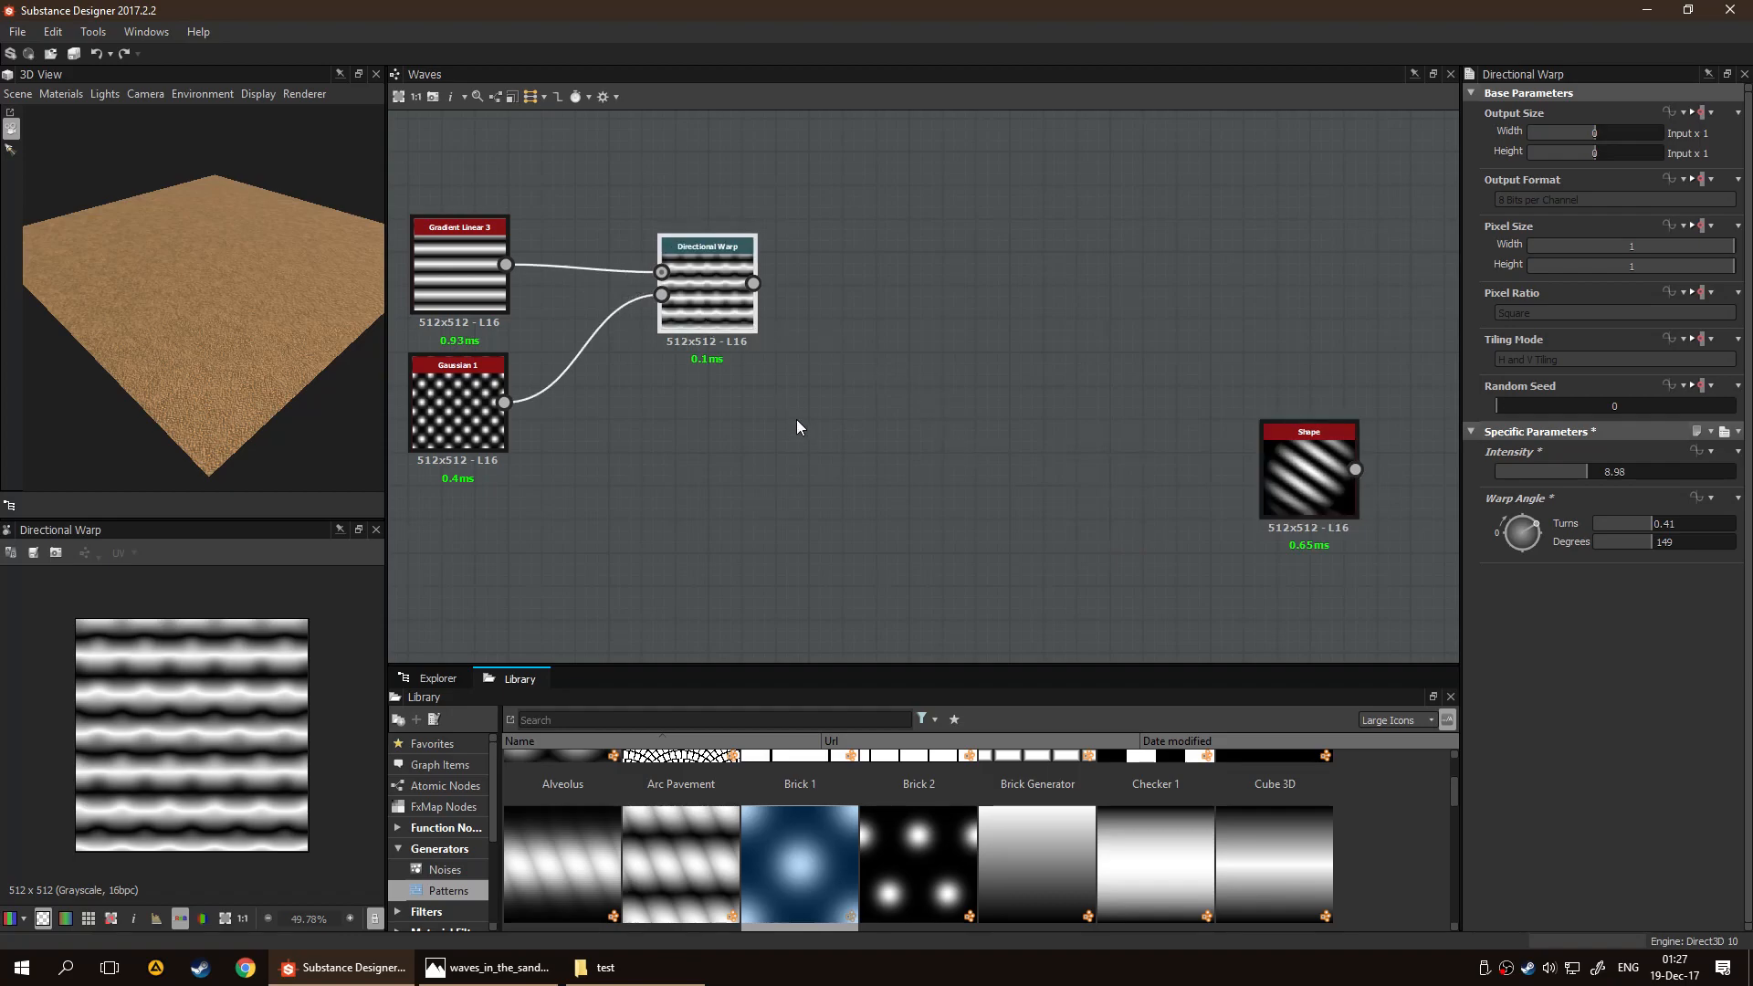
pyautogui.moveTo(703, 283); pyautogui.dragTo(1088, 269)
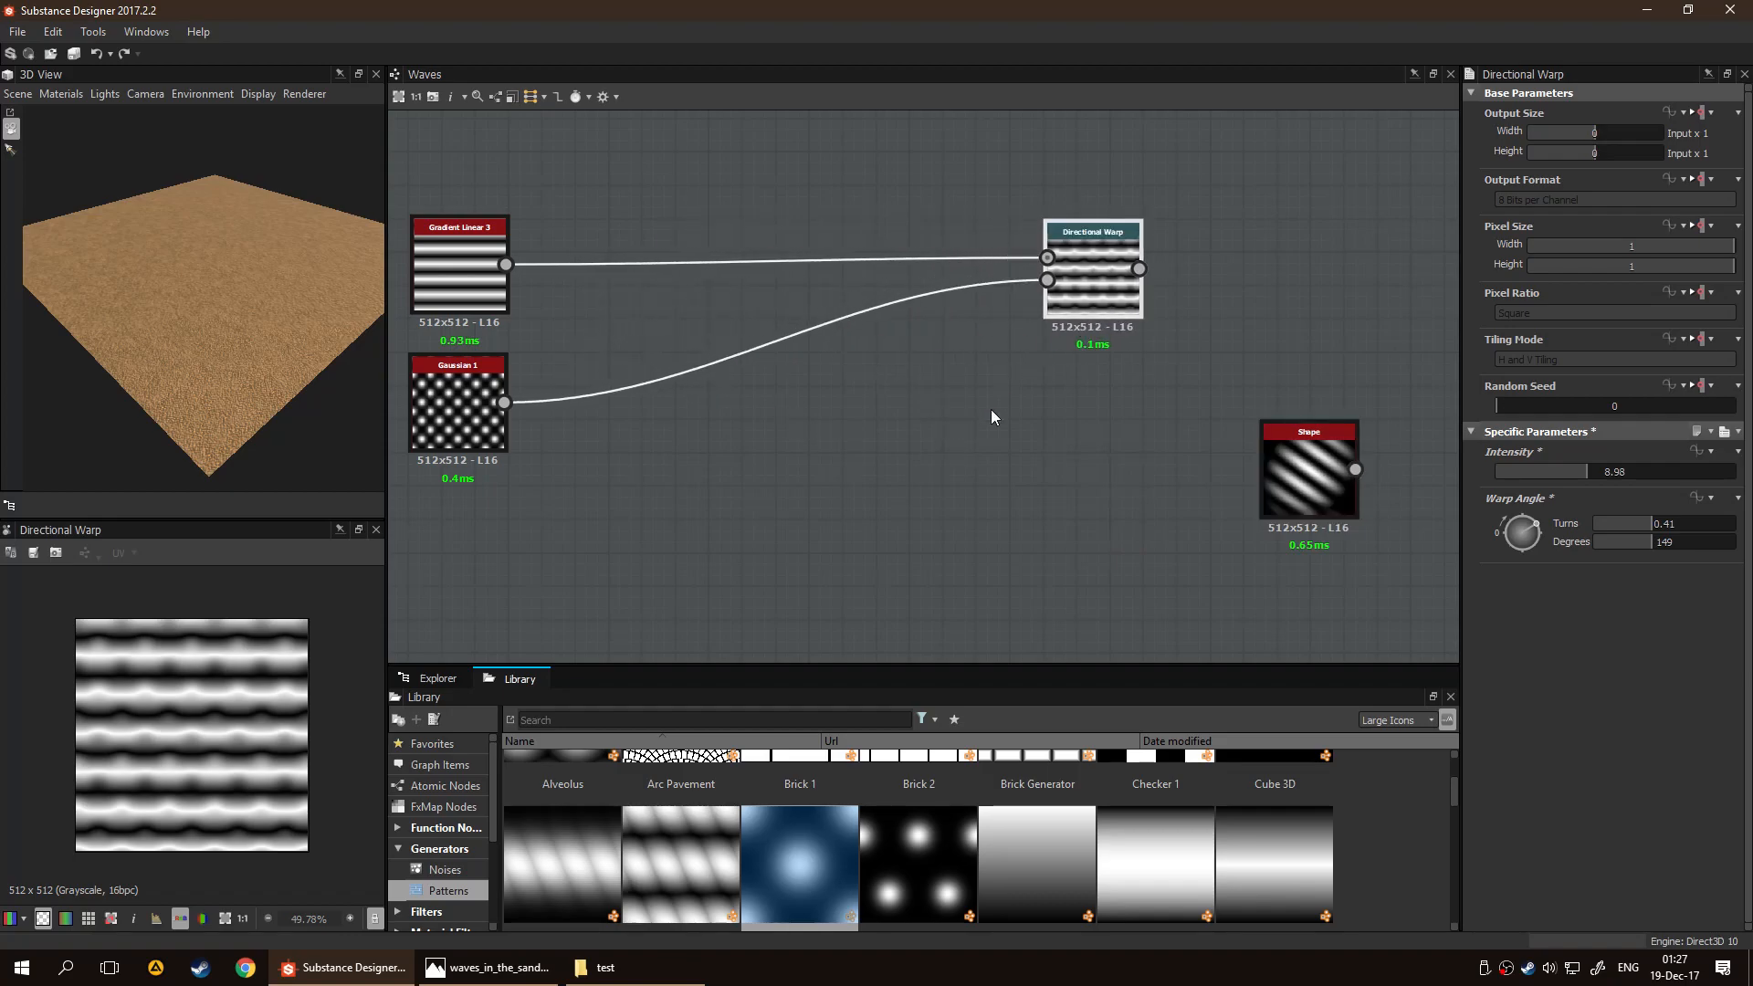
pyautogui.click(699, 266)
pyautogui.press('space')
pyautogui.write('di')
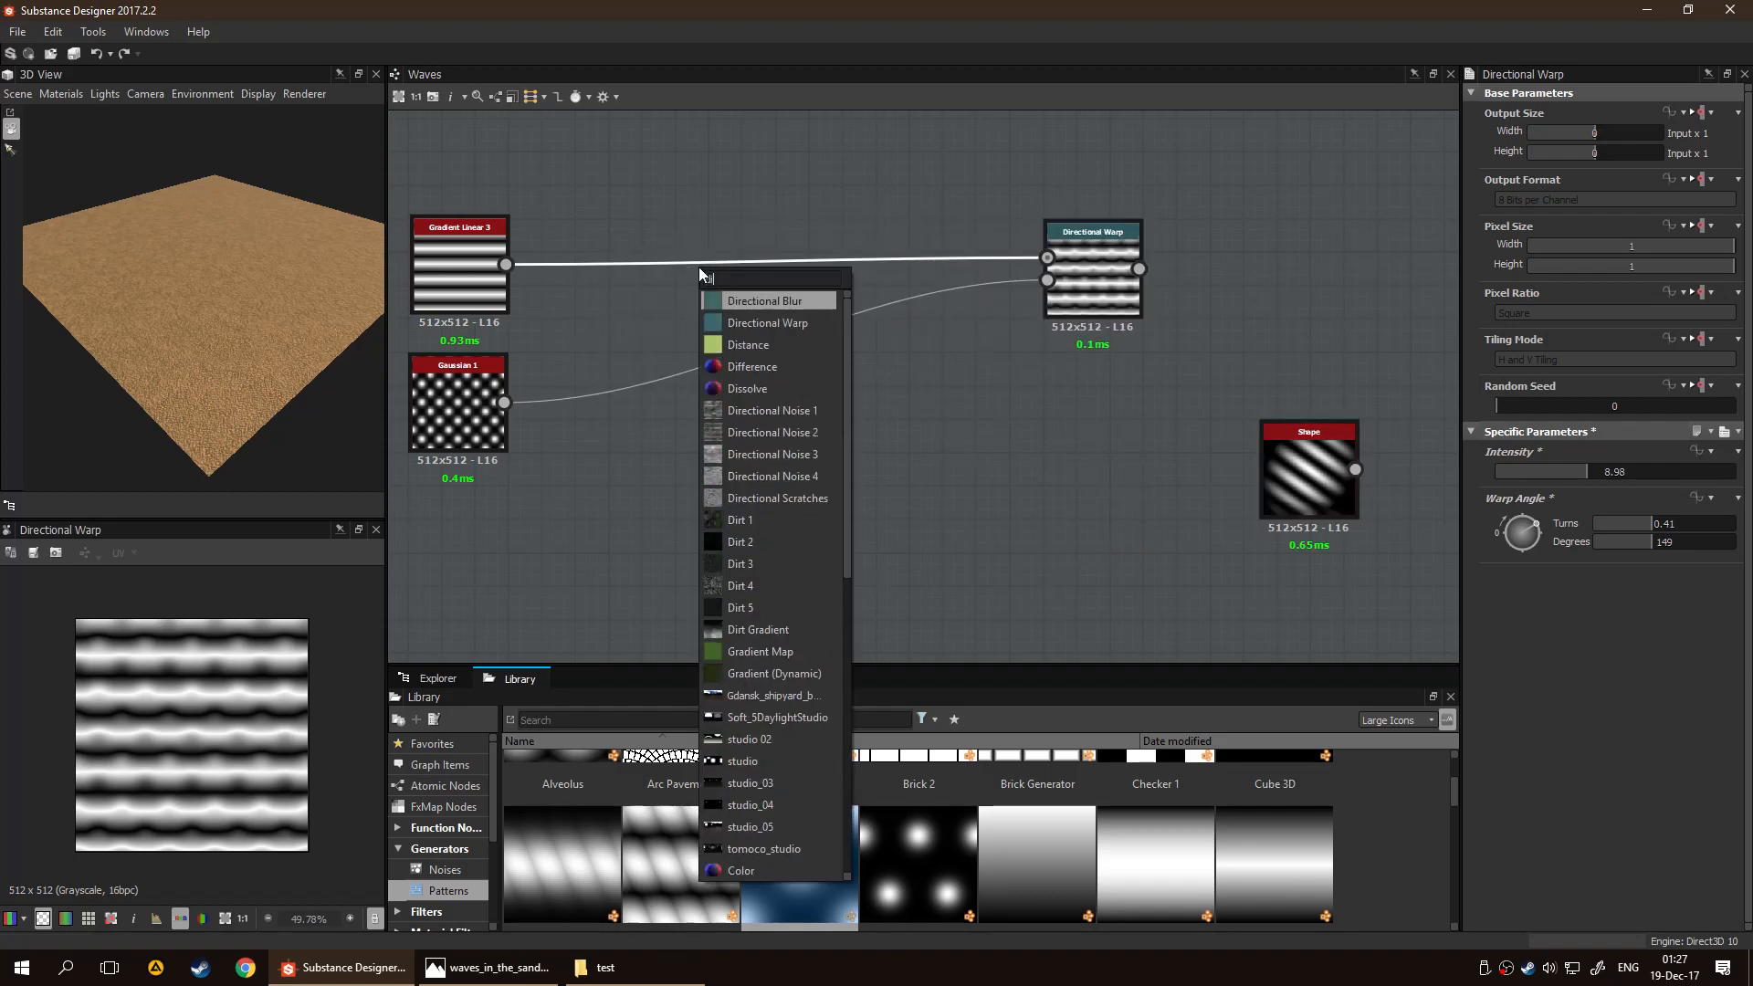
pyautogui.press('Return')
pyautogui.hotkey('ctrl', 'z')
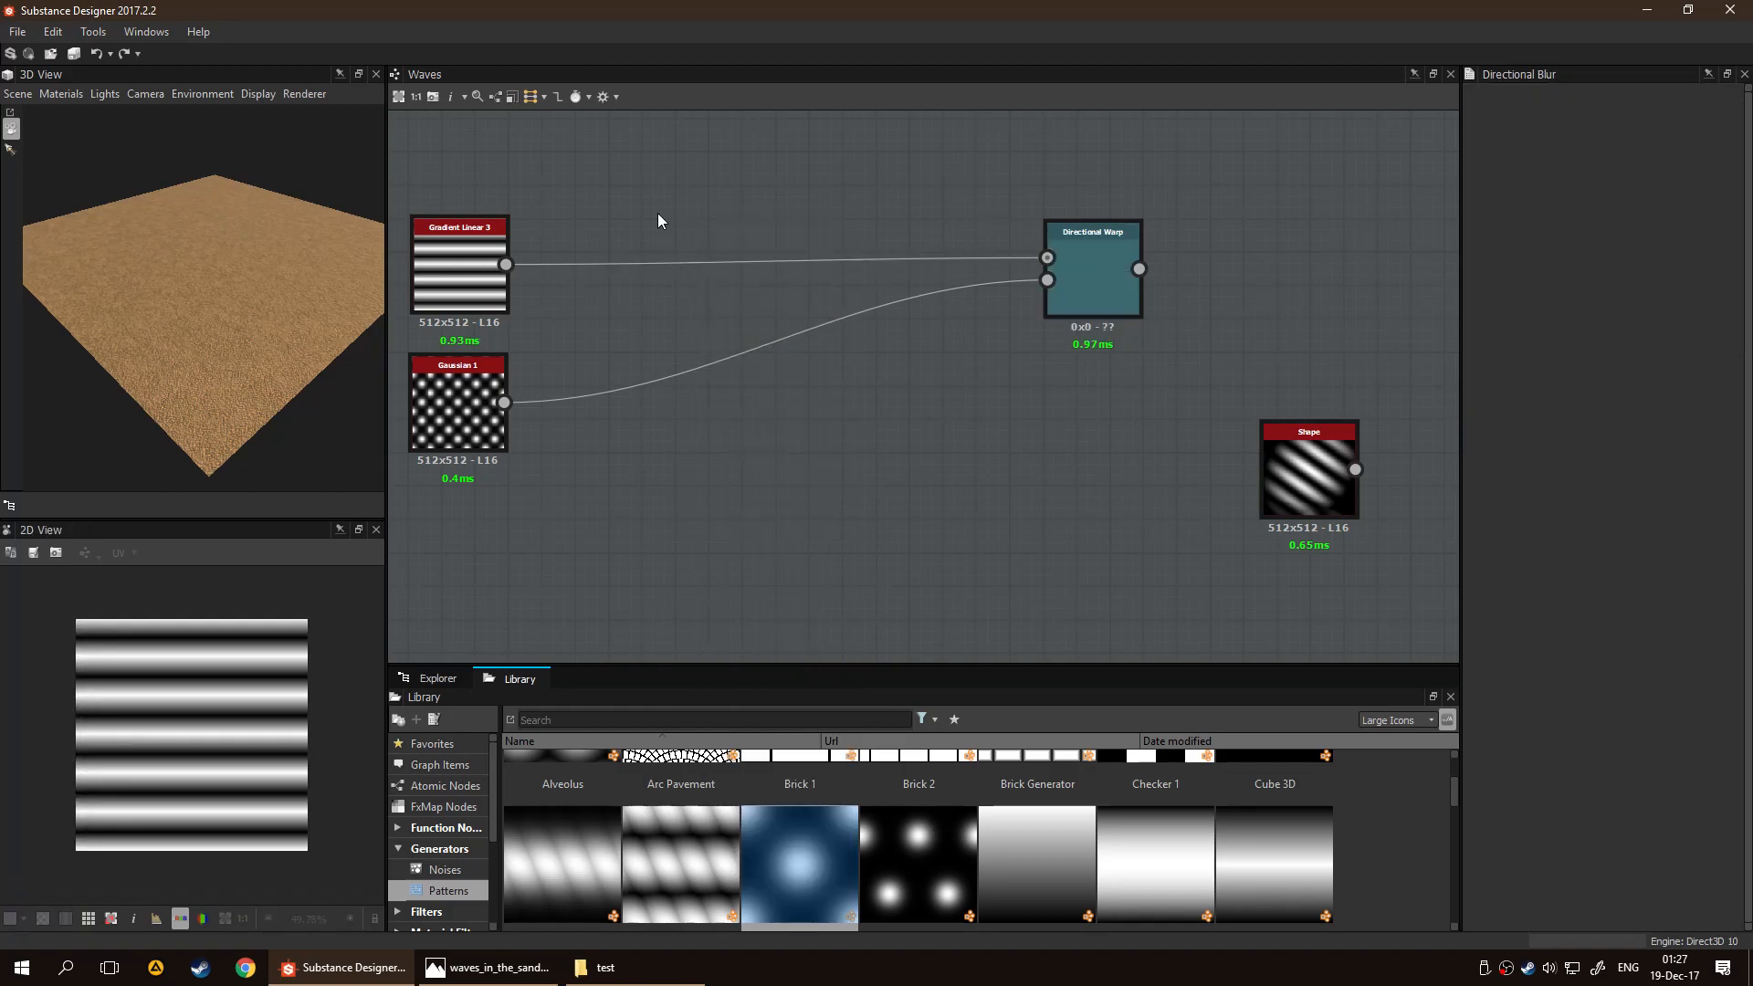
# Insert a second Directional Warp on the link between Gradient Linear 3 and the existing Directional Warp
pyautogui.press('space')
pyautogui.write('di')
pyautogui.press('Down')
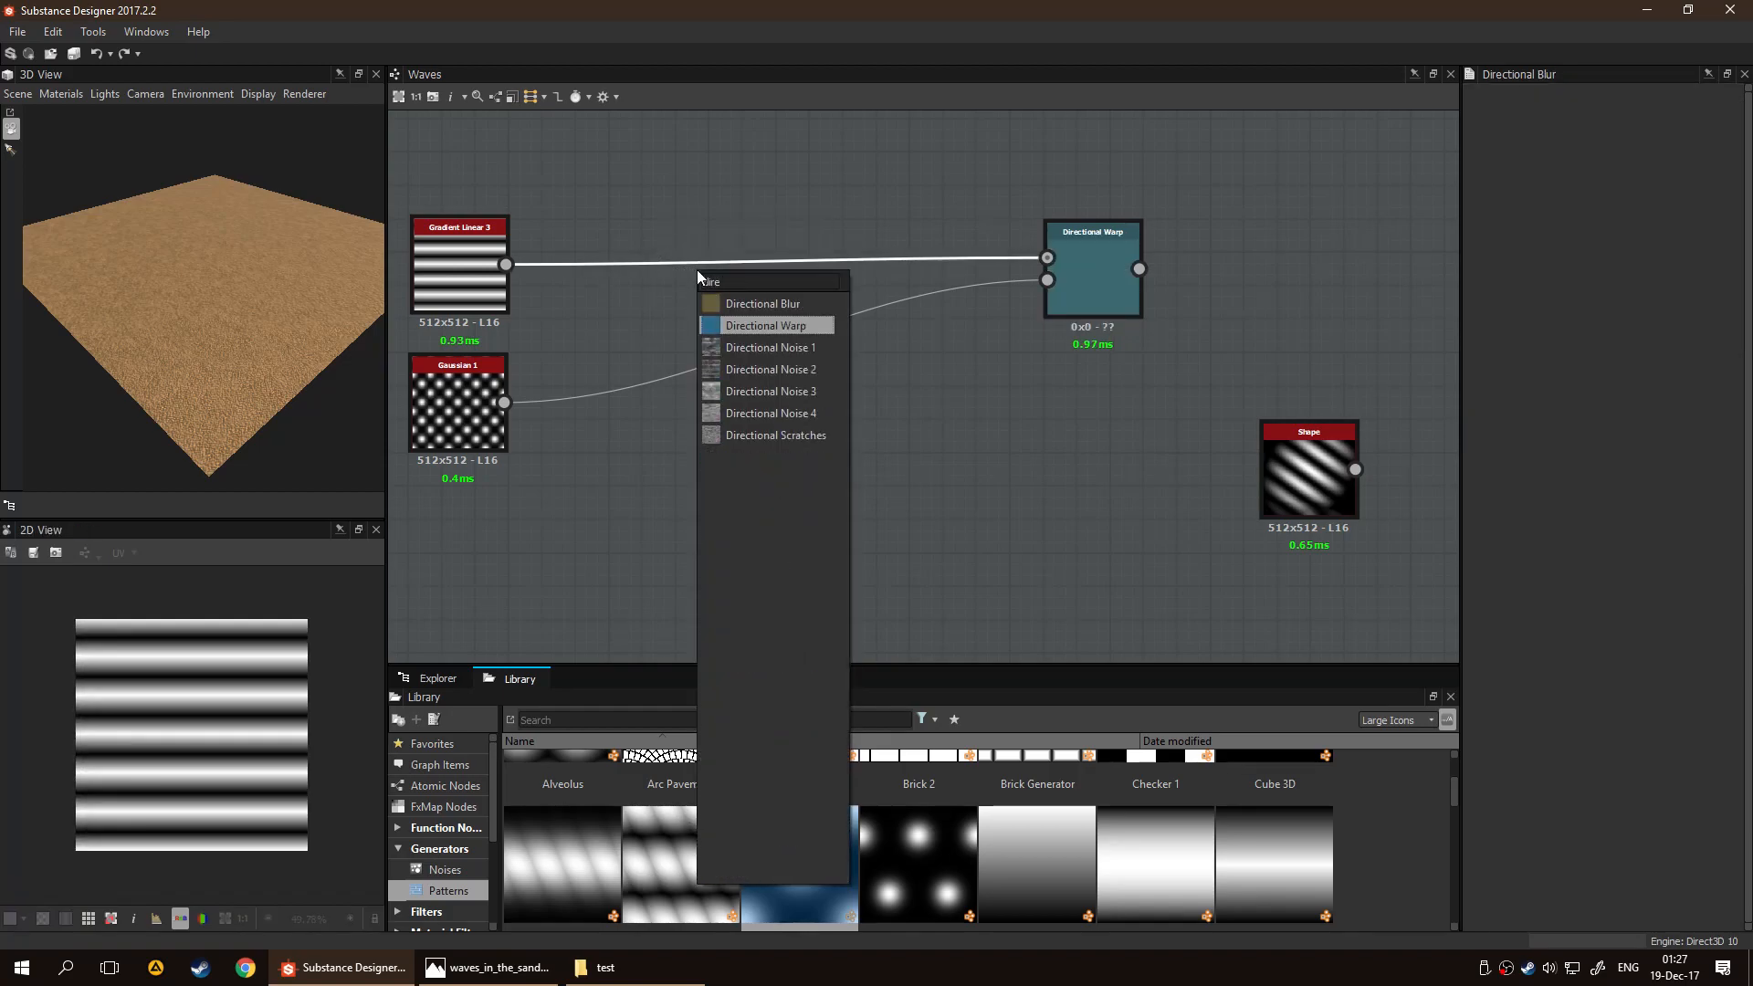
pyautogui.press('Return')
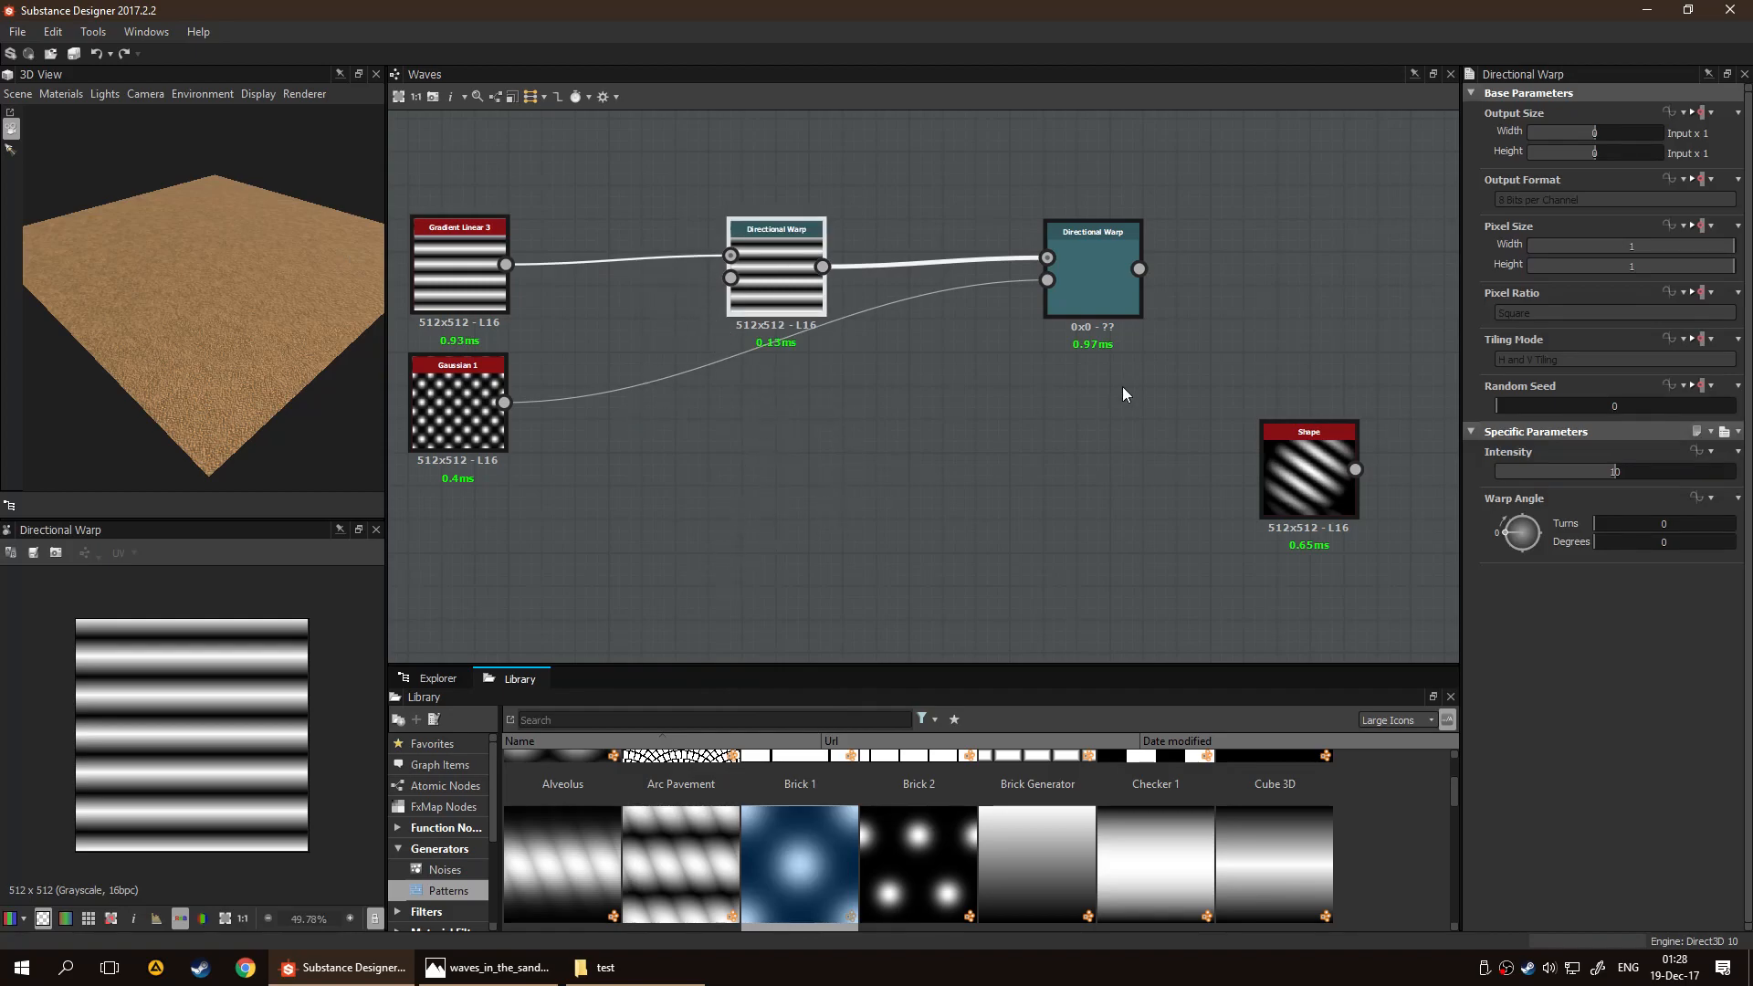
# Set Gaussian 1's Tiling to 2 while previewing the last Directional Warp
pyautogui.moveTo(461, 408); pyautogui.dragTo(529, 442)
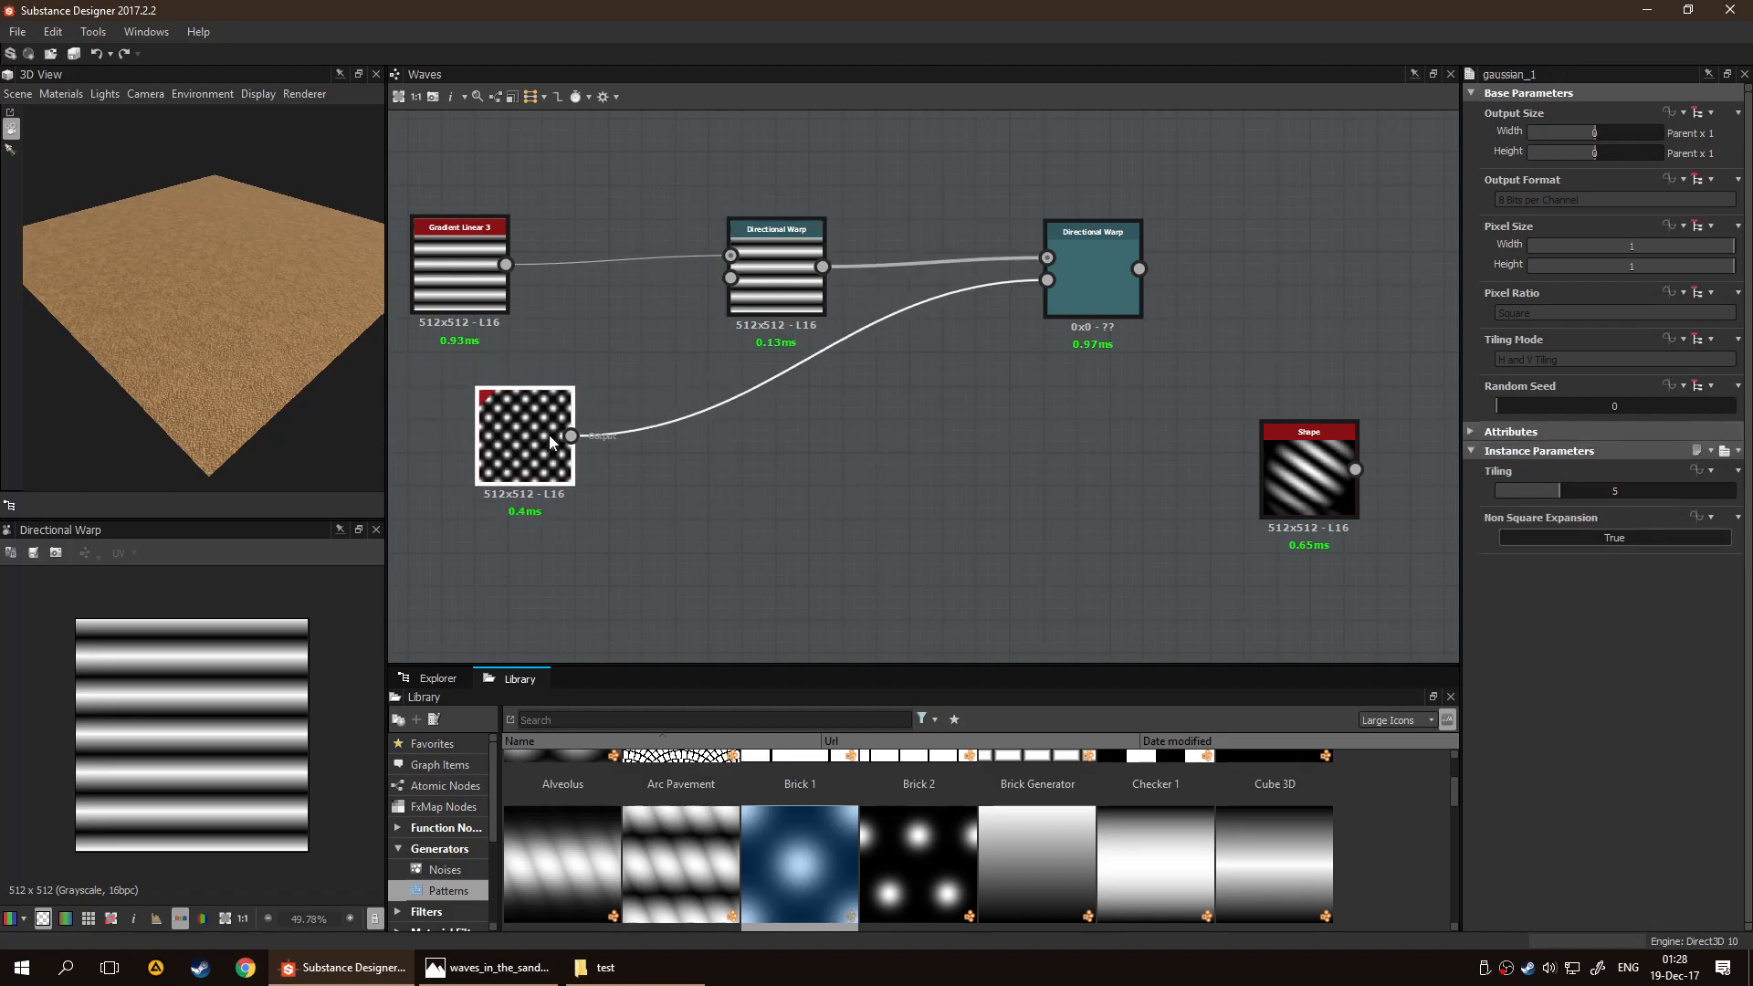
pyautogui.click(1086, 282)
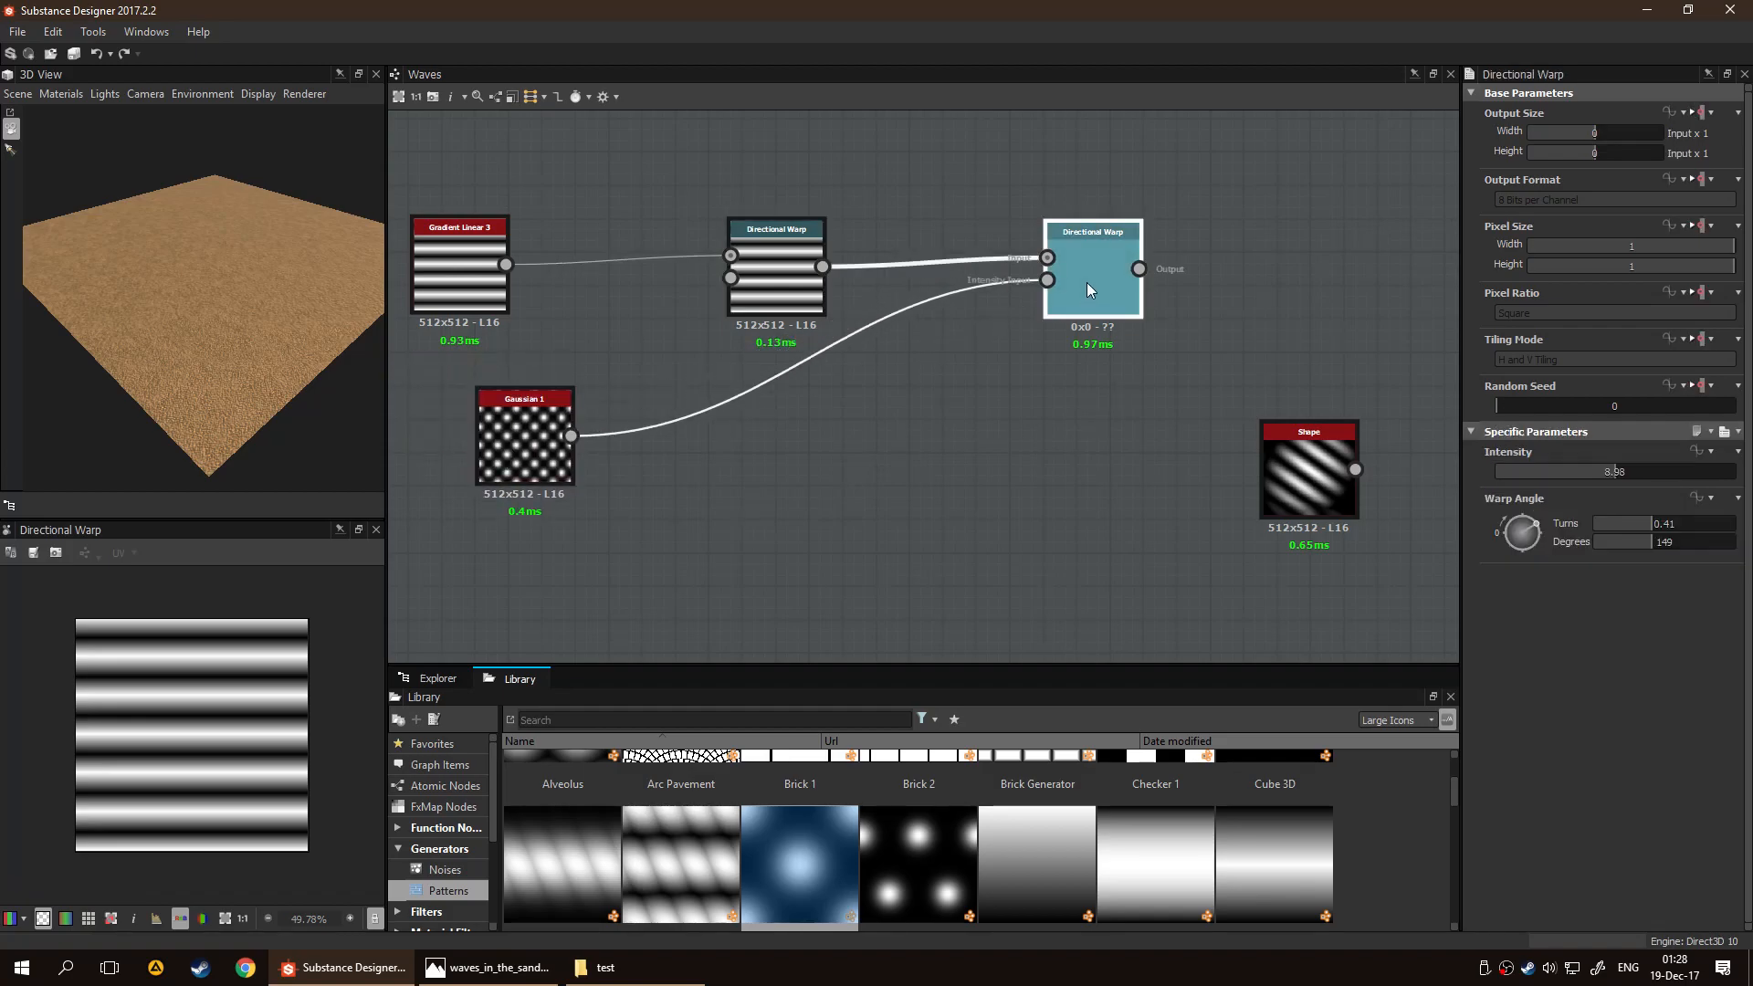
pyautogui.click(521, 434)
pyautogui.moveTo(1561, 491); pyautogui.dragTo(1530, 491)
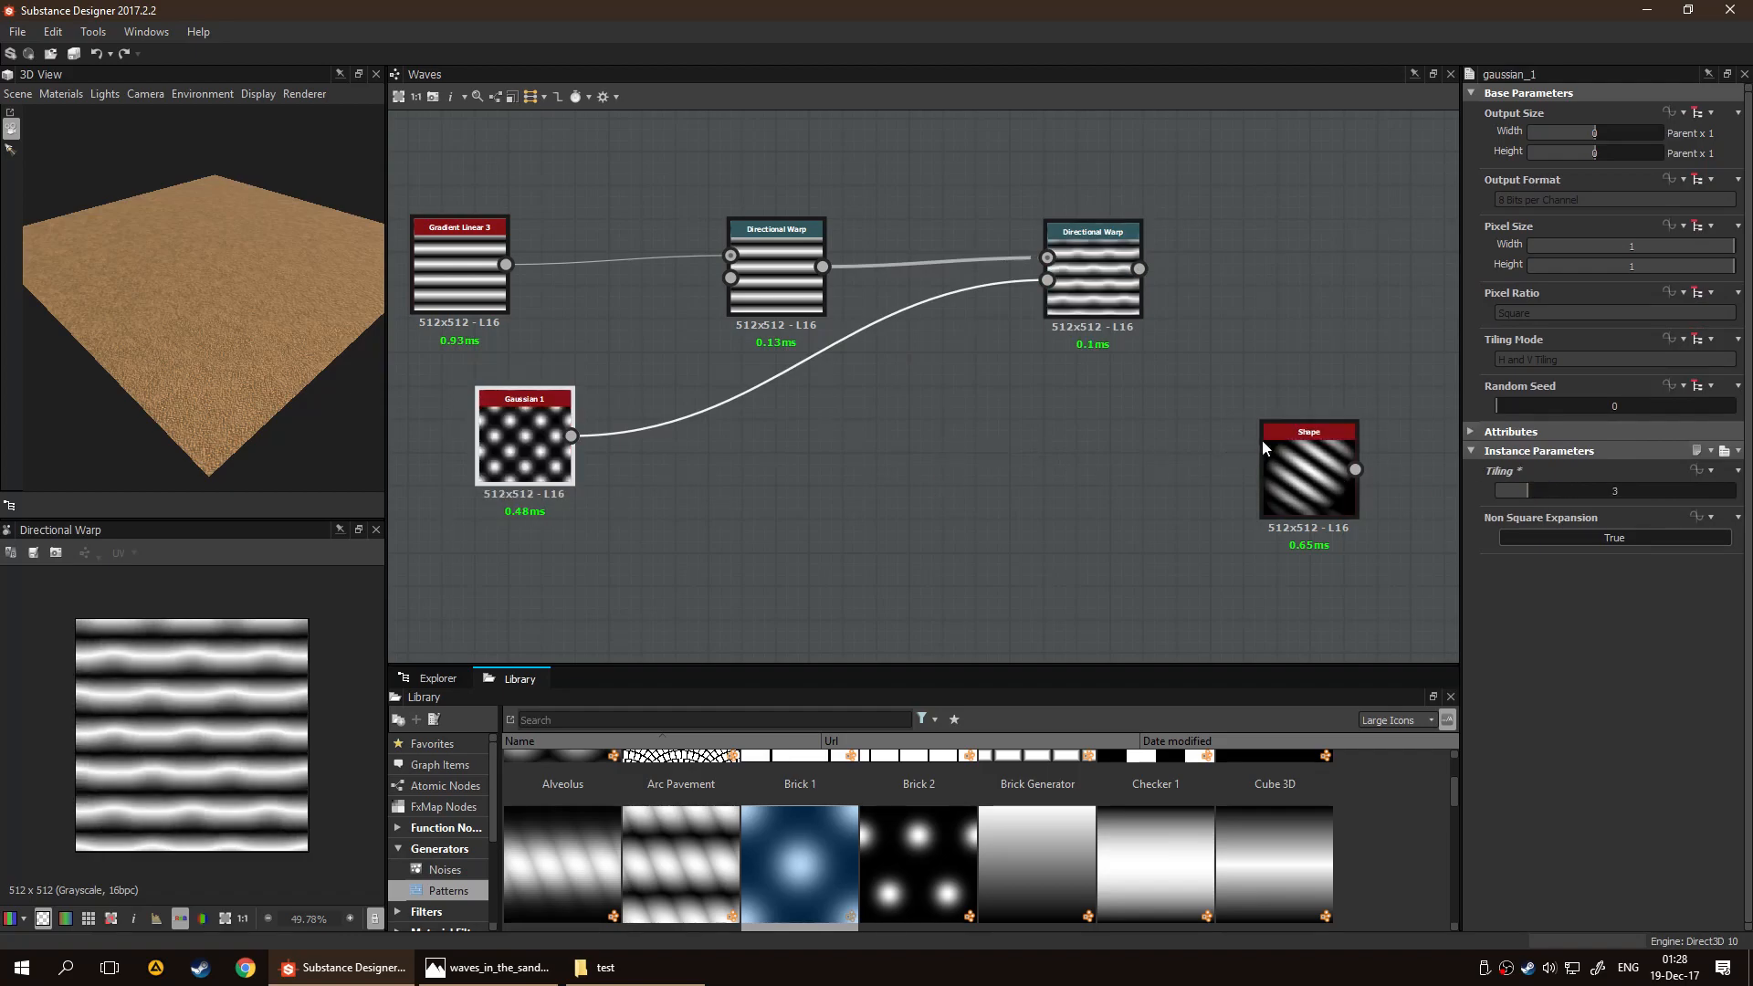
pyautogui.moveTo(1522, 496); pyautogui.dragTo(1511, 493)
pyautogui.click(1092, 470)
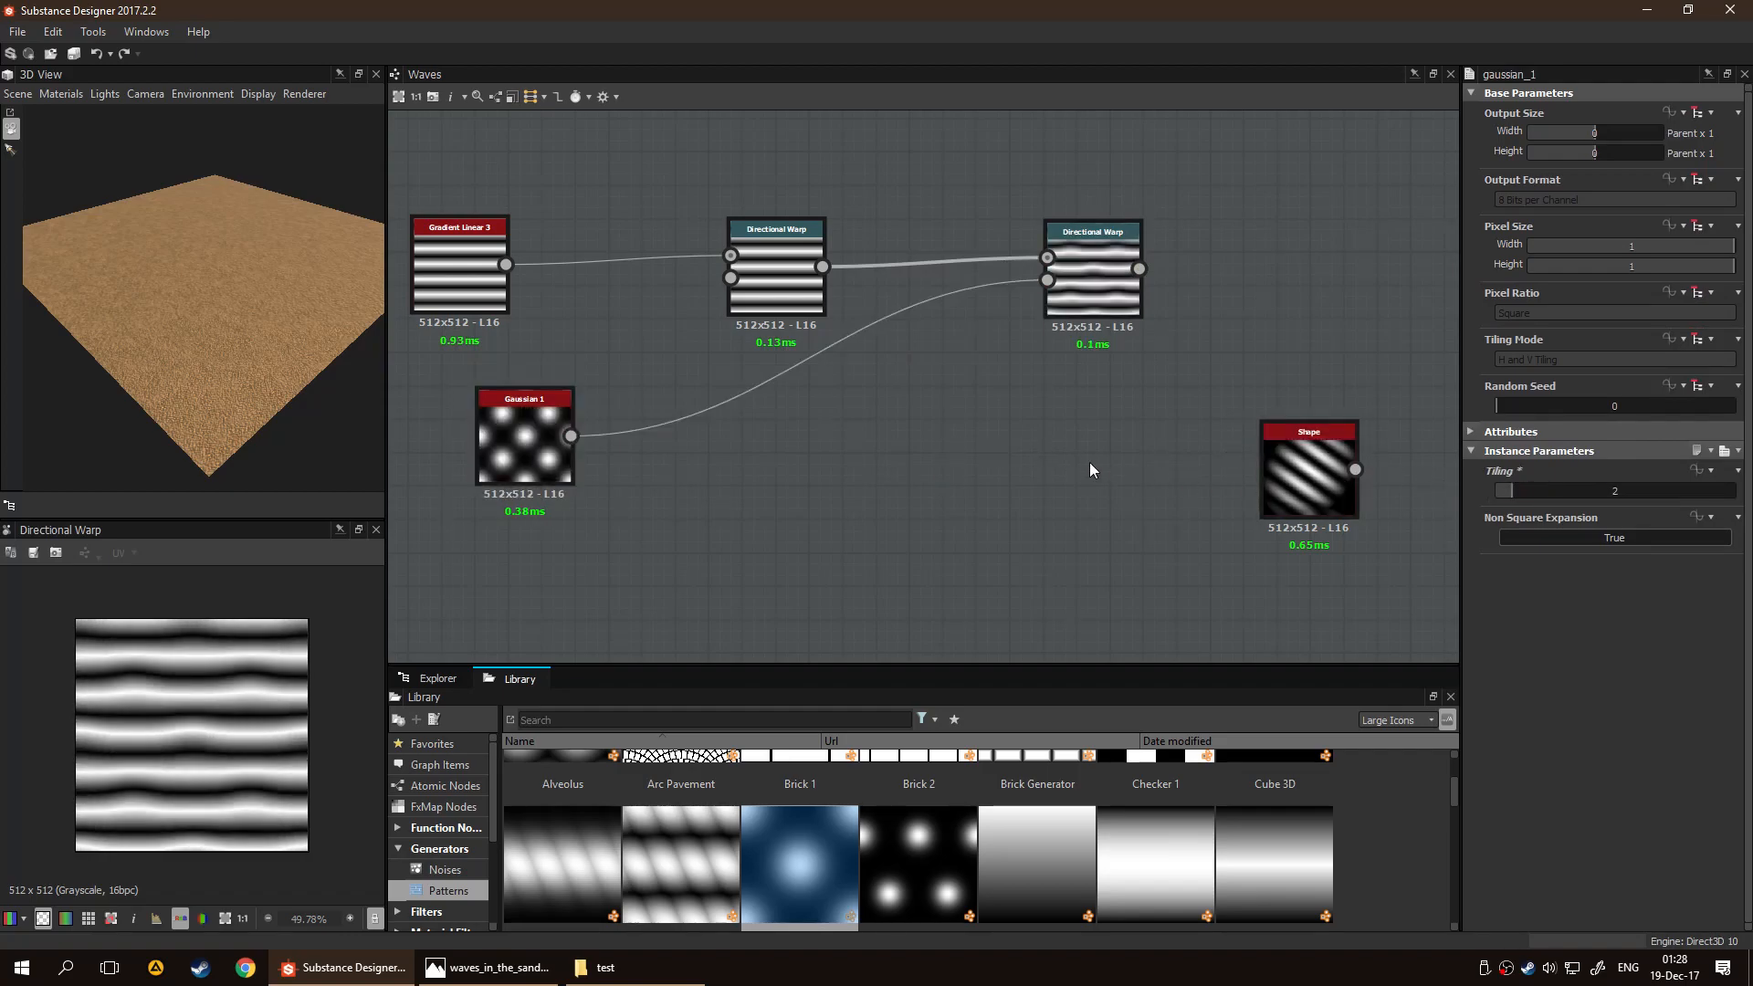
pyautogui.scroll(2, 168, 744)
pyautogui.scroll(-1, 170, 740)
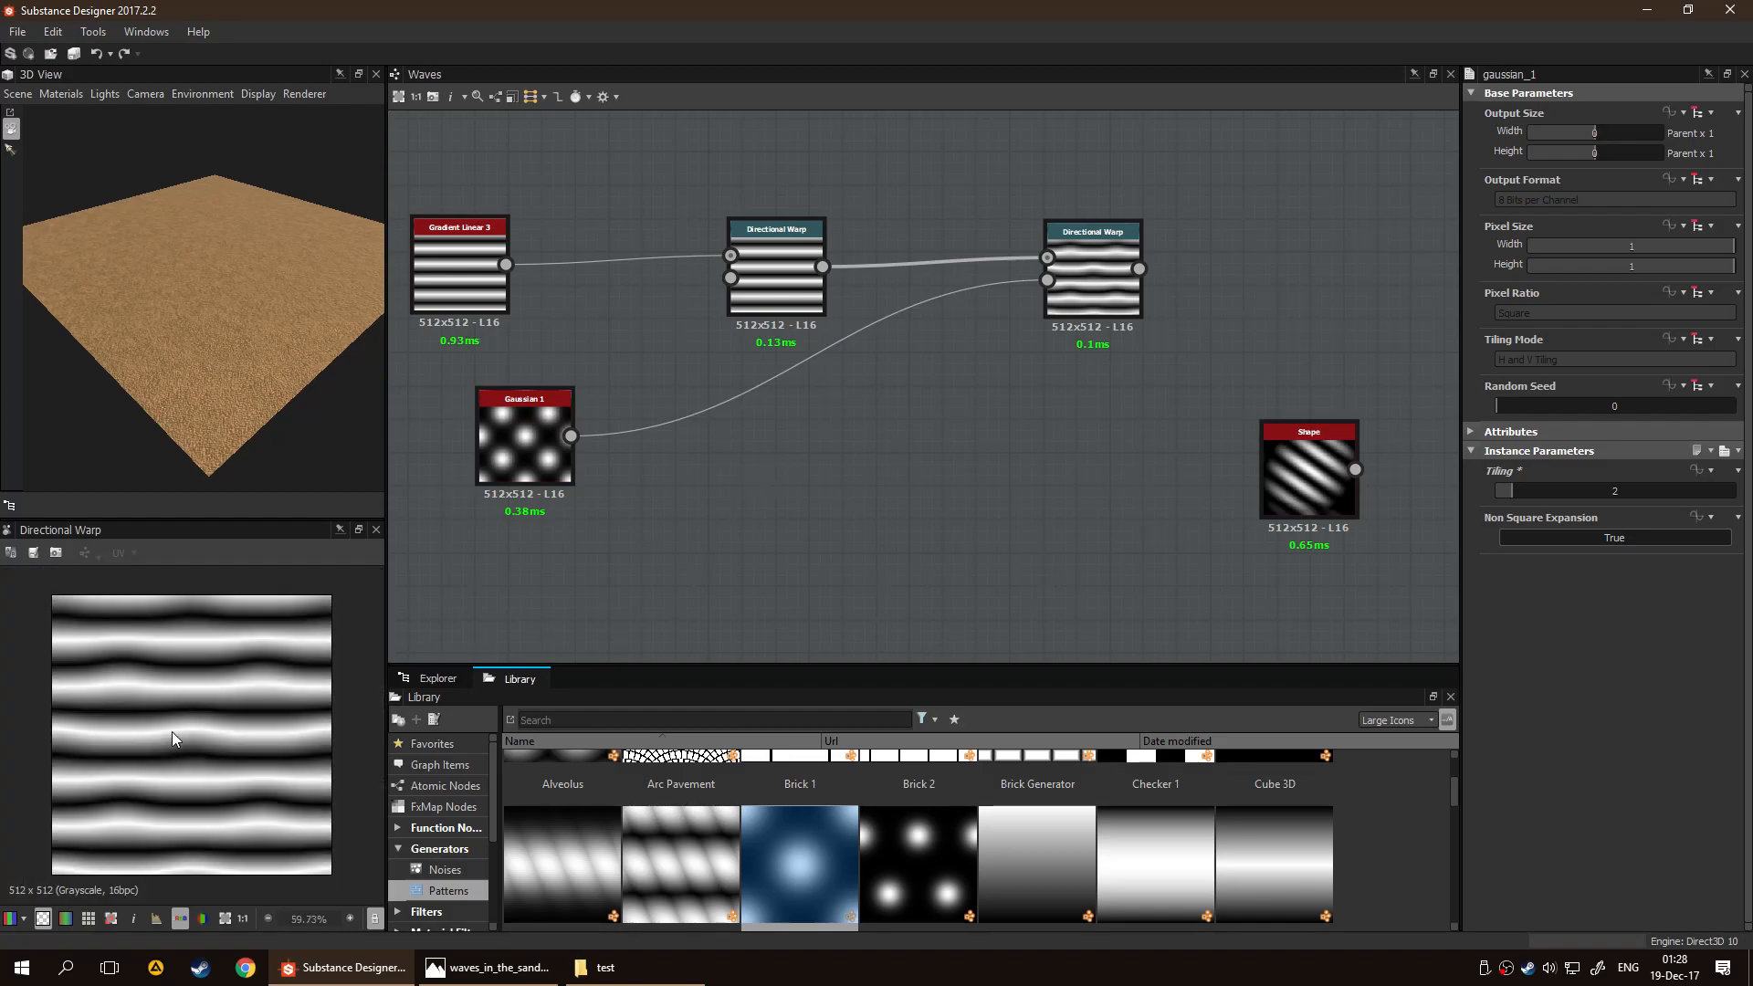
# Preview the newly inserted Directional Warp and move Gaussian 1 between the two Directional Warp nodes
pyautogui.doubleClick(782, 292)
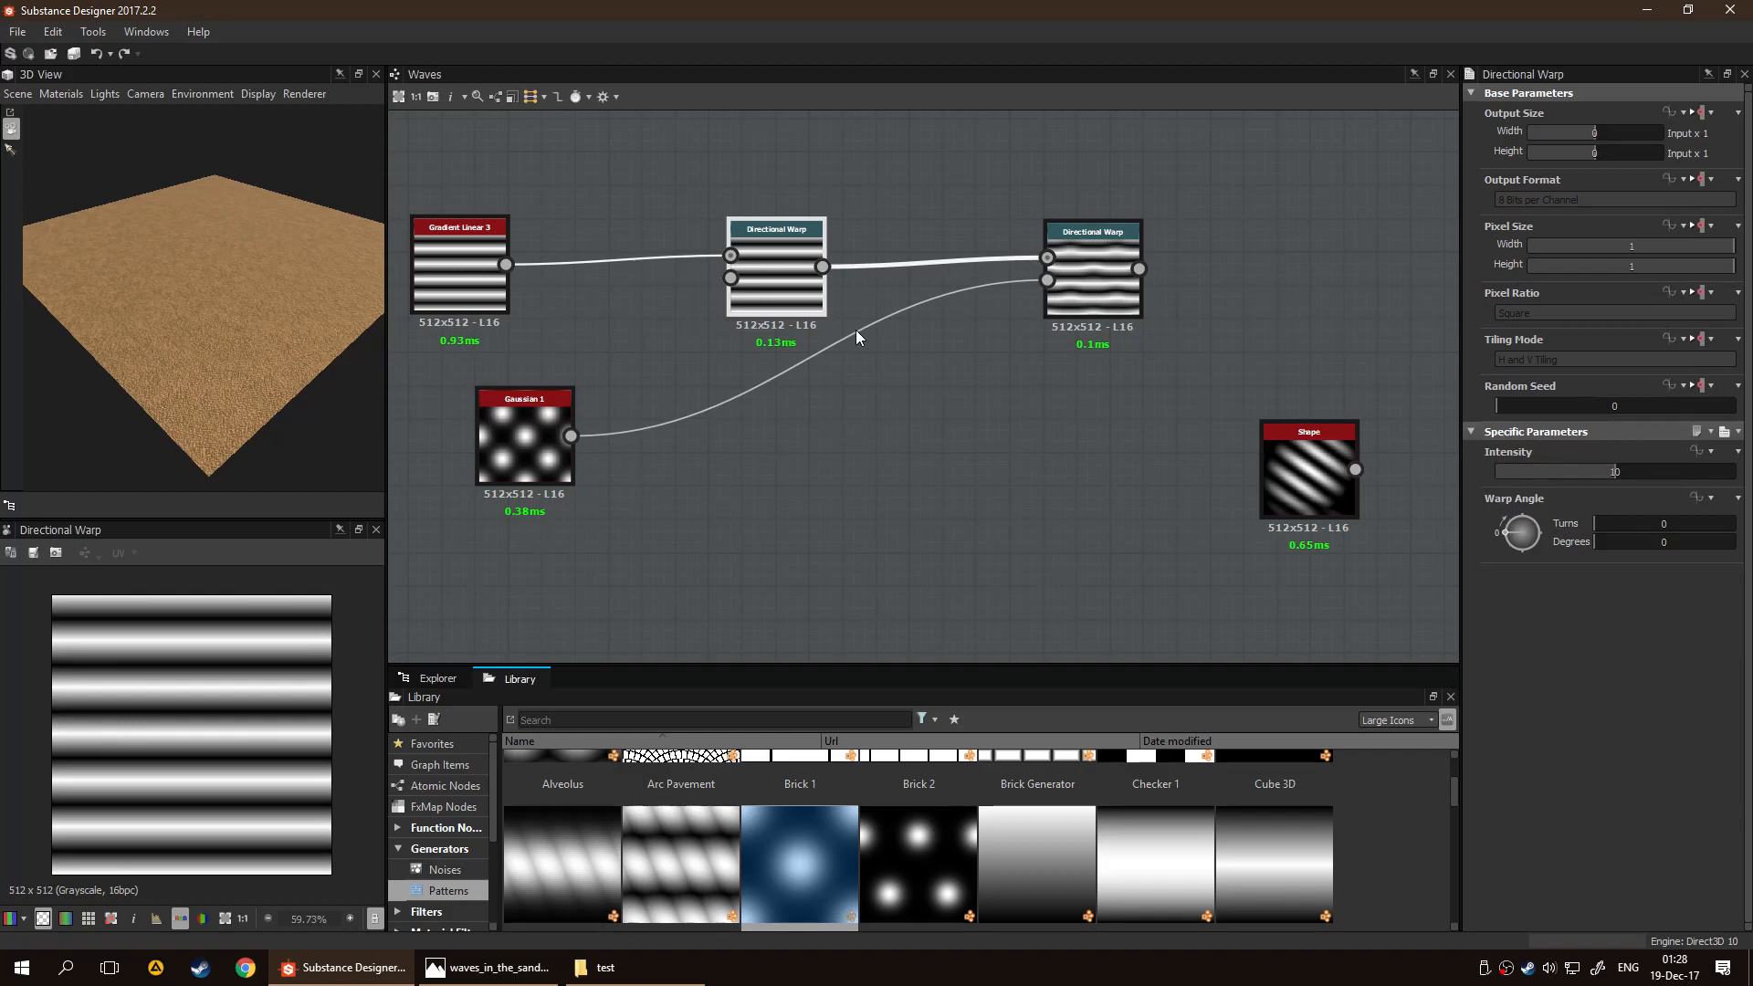
pyautogui.moveTo(542, 412); pyautogui.dragTo(943, 329)
pyautogui.click(833, 418)
# Add Grunge Map 005 from the library's Noises and connect it to the first Directional Warp's intensity input
pyautogui.click(480, 871)
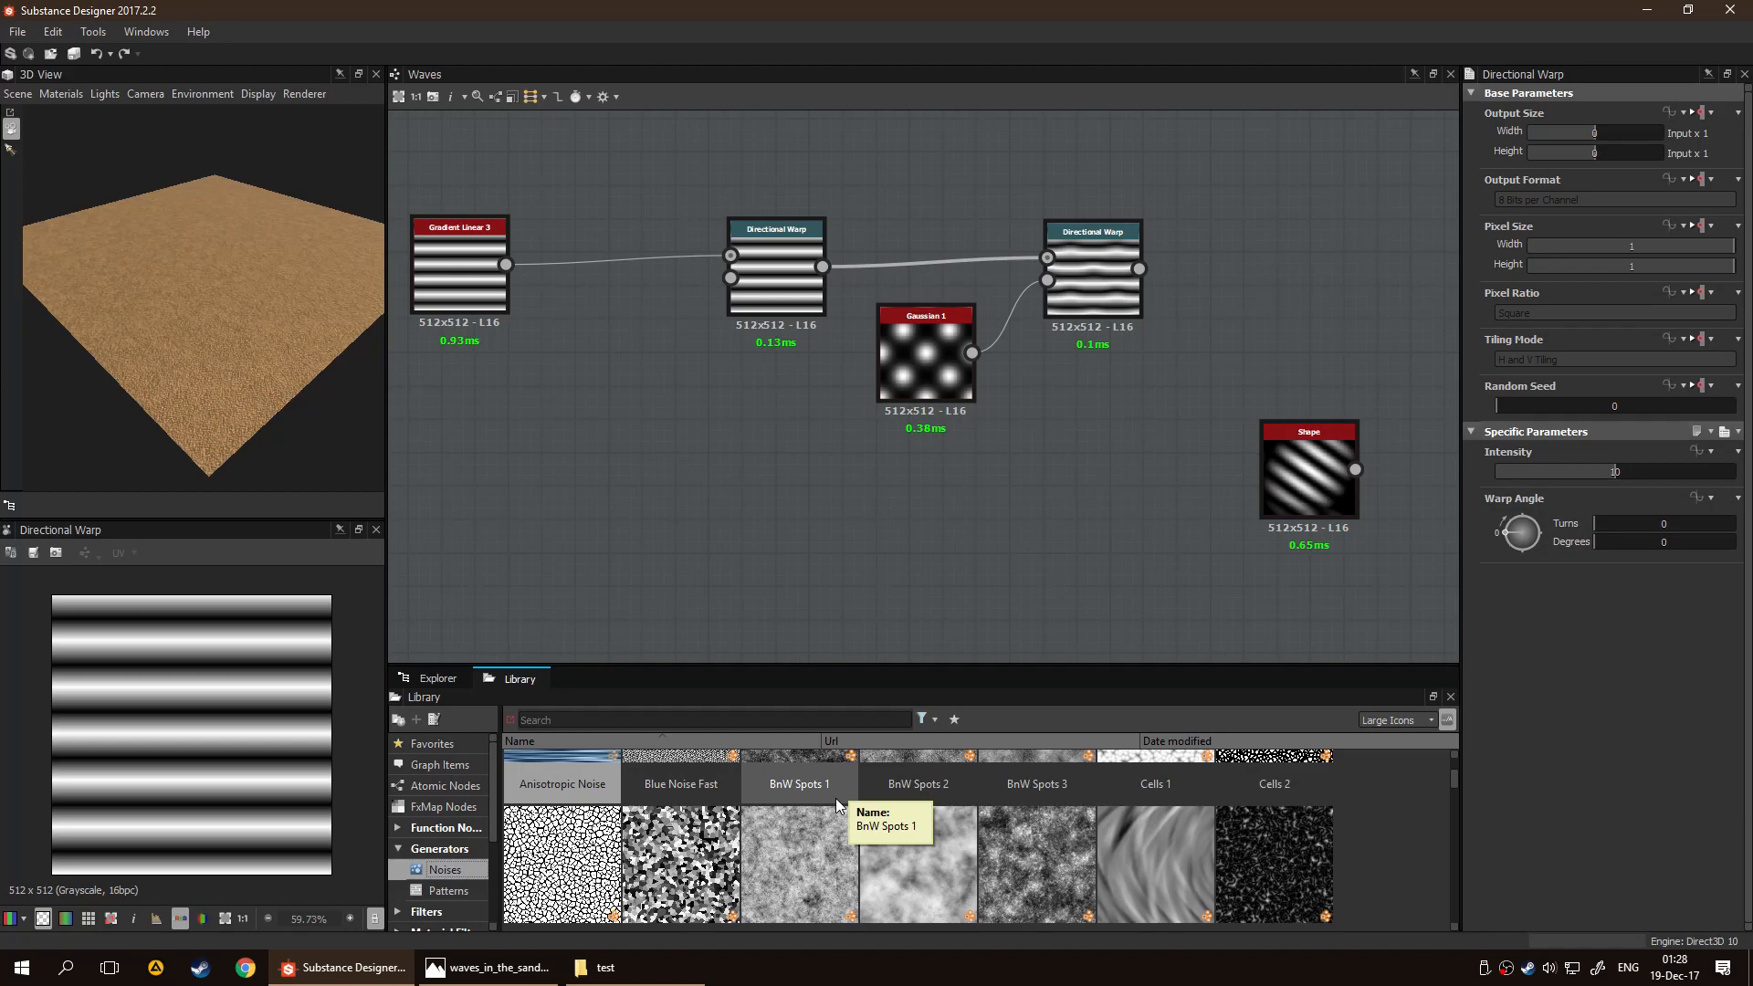
pyautogui.scroll(-5, 835, 797)
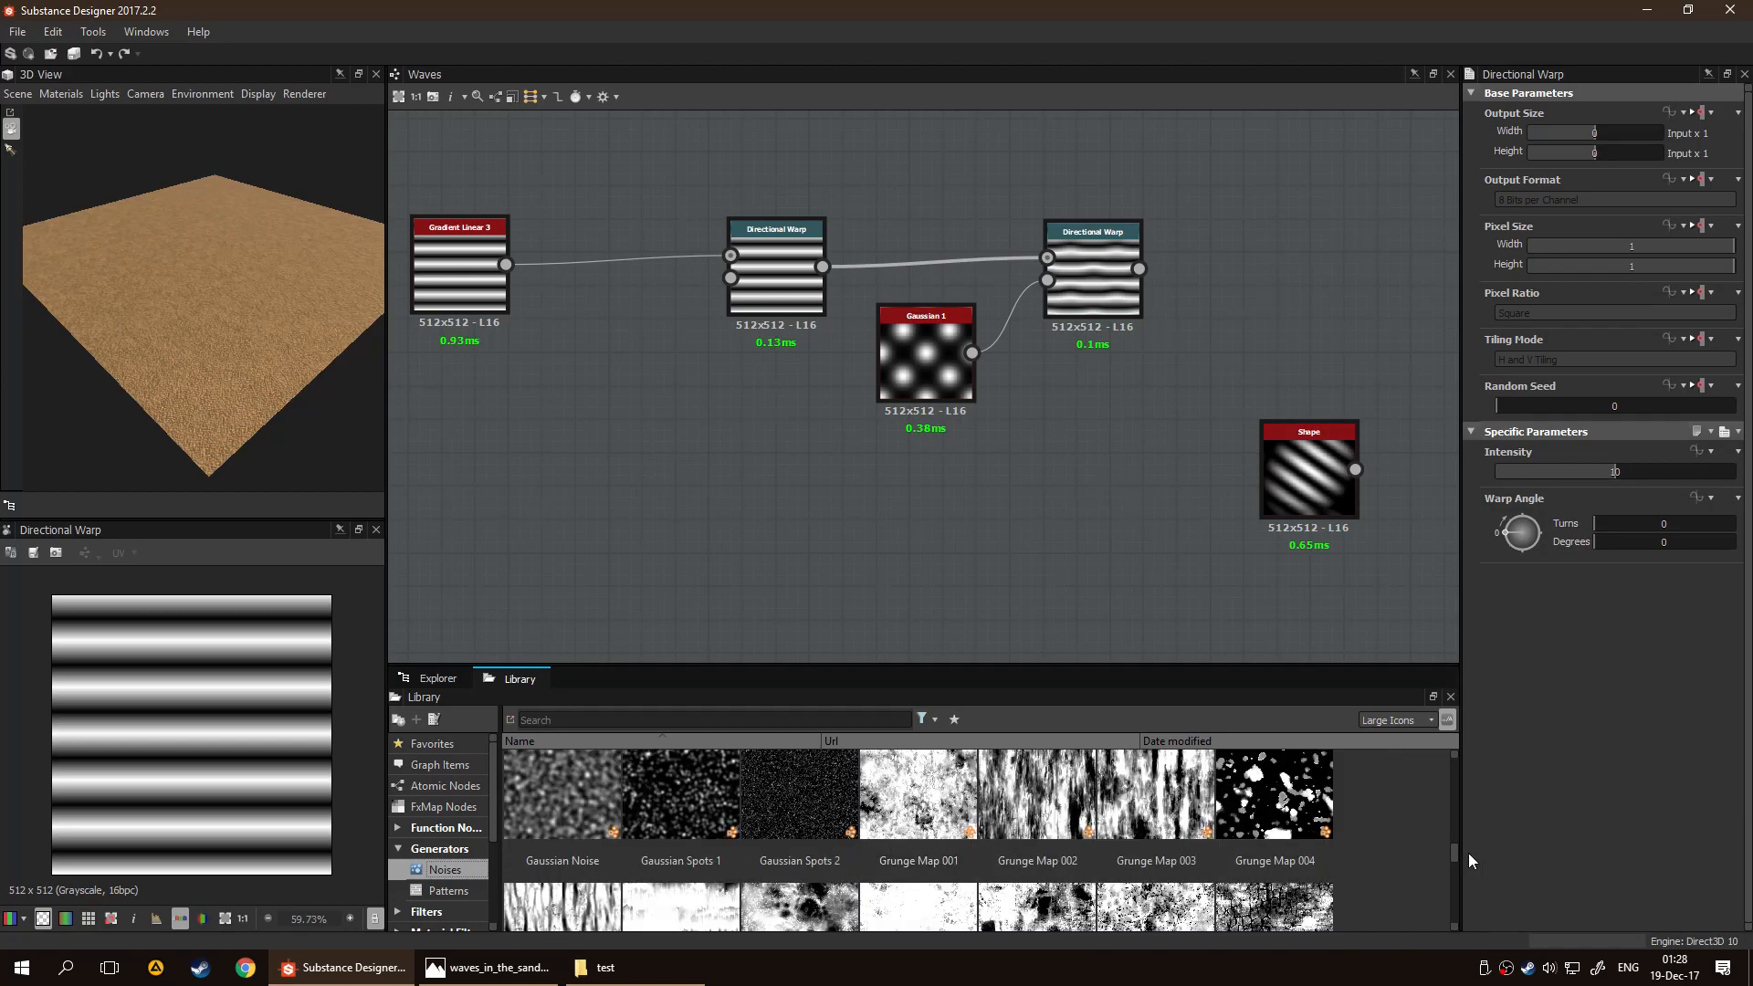
pyautogui.moveTo(1452, 854); pyautogui.dragTo(1442, 863)
pyautogui.scroll(-5, 1049, 365)
pyautogui.scroll(3, 1059, 434)
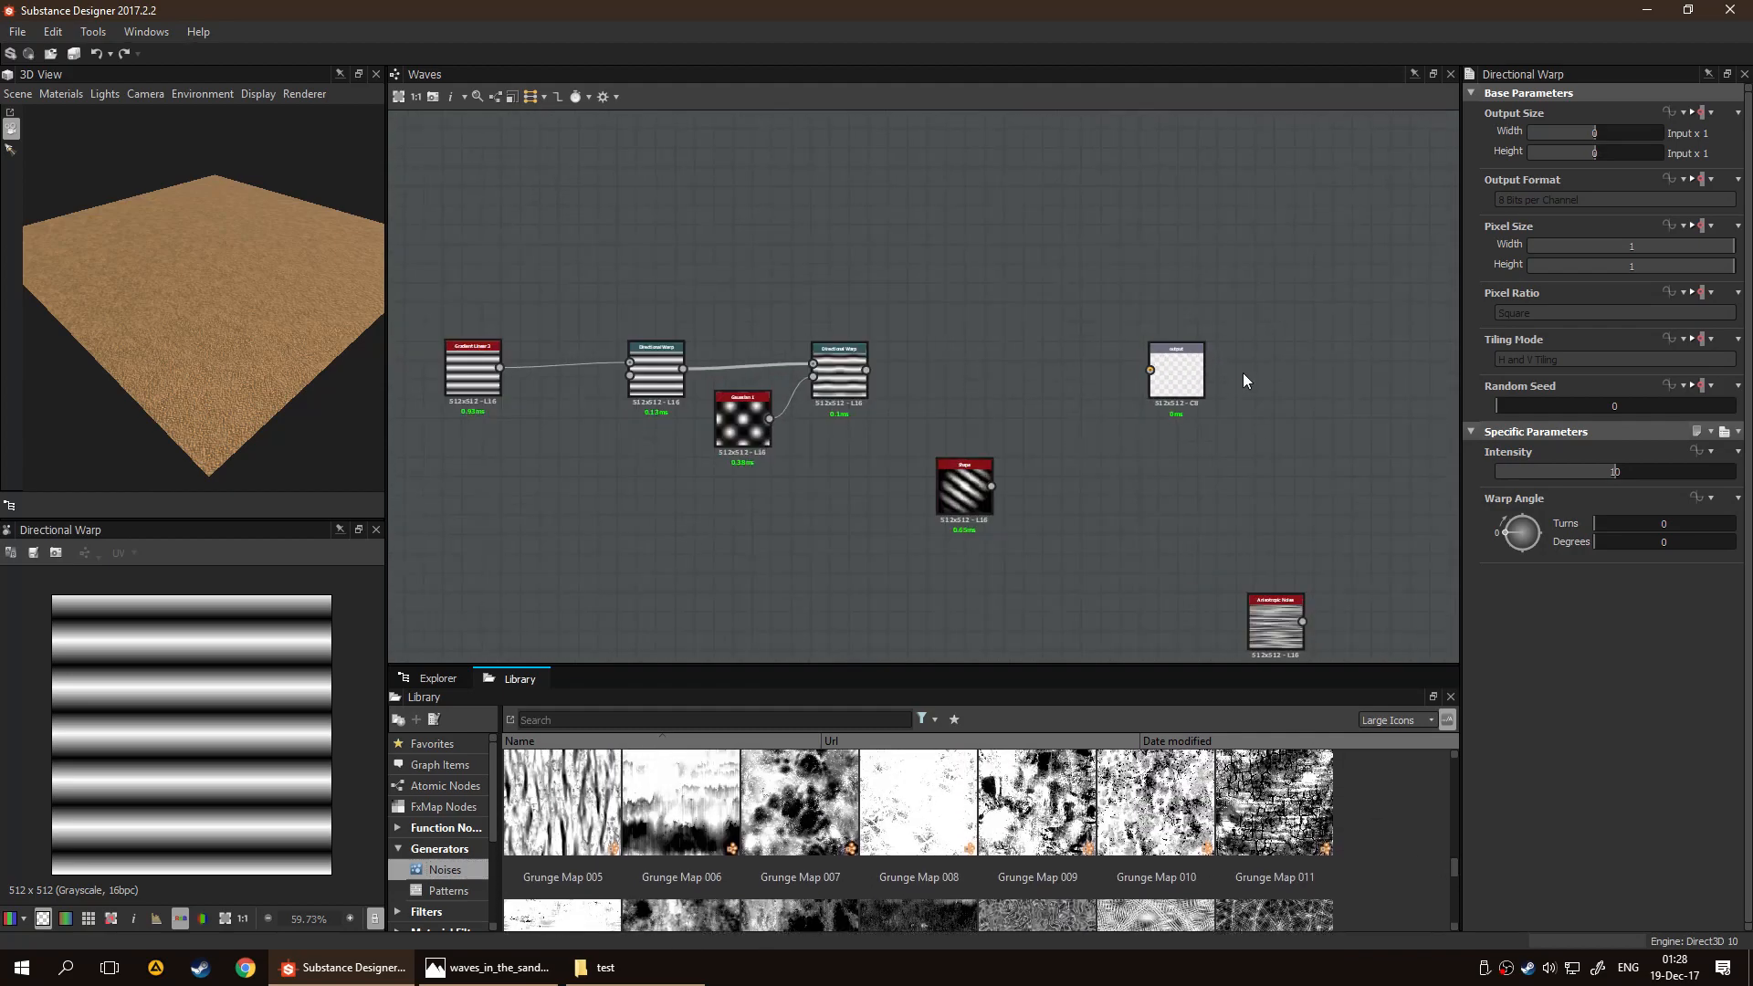
pyautogui.moveTo(1180, 499); pyautogui.dragTo(1122, 390, button='middle')
pyautogui.moveTo(1104, 429); pyautogui.dragTo(1048, 324, button='middle')
pyautogui.moveTo(1247, 588); pyautogui.dragTo(517, 464)
pyautogui.moveTo(597, 416); pyautogui.dragTo(944, 479, button='middle')
pyautogui.moveTo(883, 518); pyautogui.dragTo(653, 403)
pyautogui.moveTo(772, 418); pyautogui.dragTo(852, 599, button='middle')
pyautogui.scroll(2, 852, 598)
pyautogui.moveTo(677, 555); pyautogui.dragTo(983, 323)
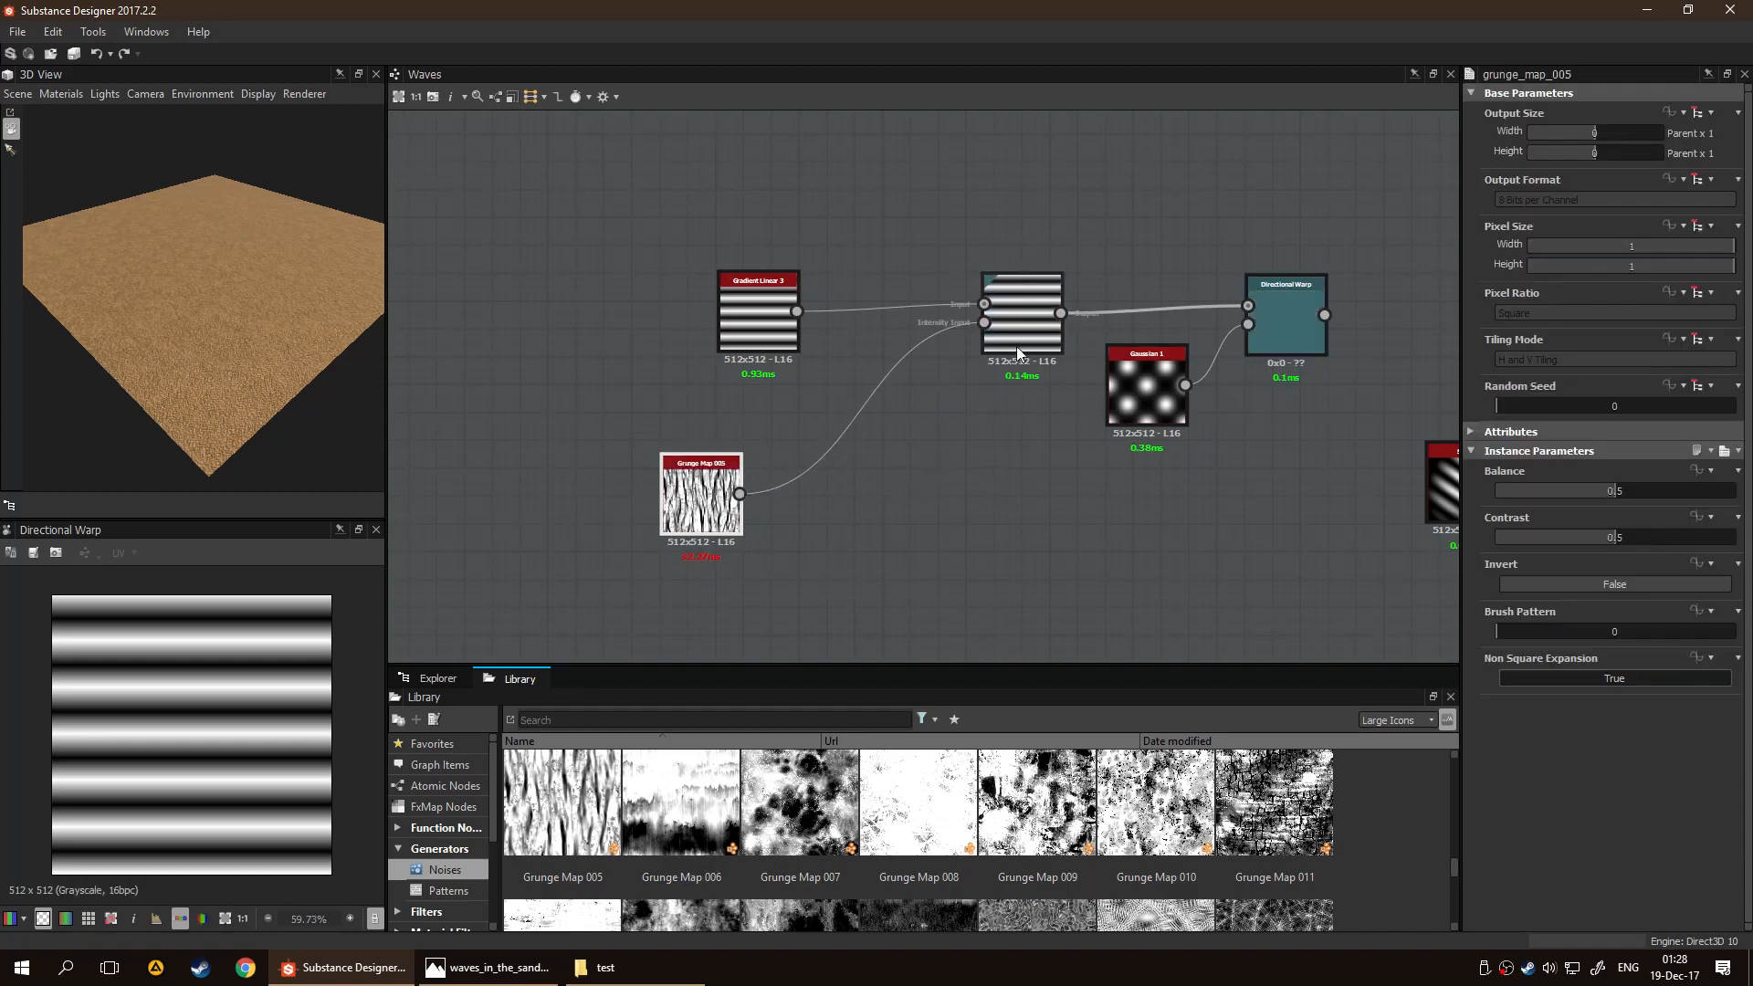
# Set the first Directional Warp's Warp Angle to 64 degrees and preview the result in the last Directional Warp
pyautogui.click(1022, 329)
pyautogui.moveTo(1522, 534); pyautogui.dragTo(1519, 529)
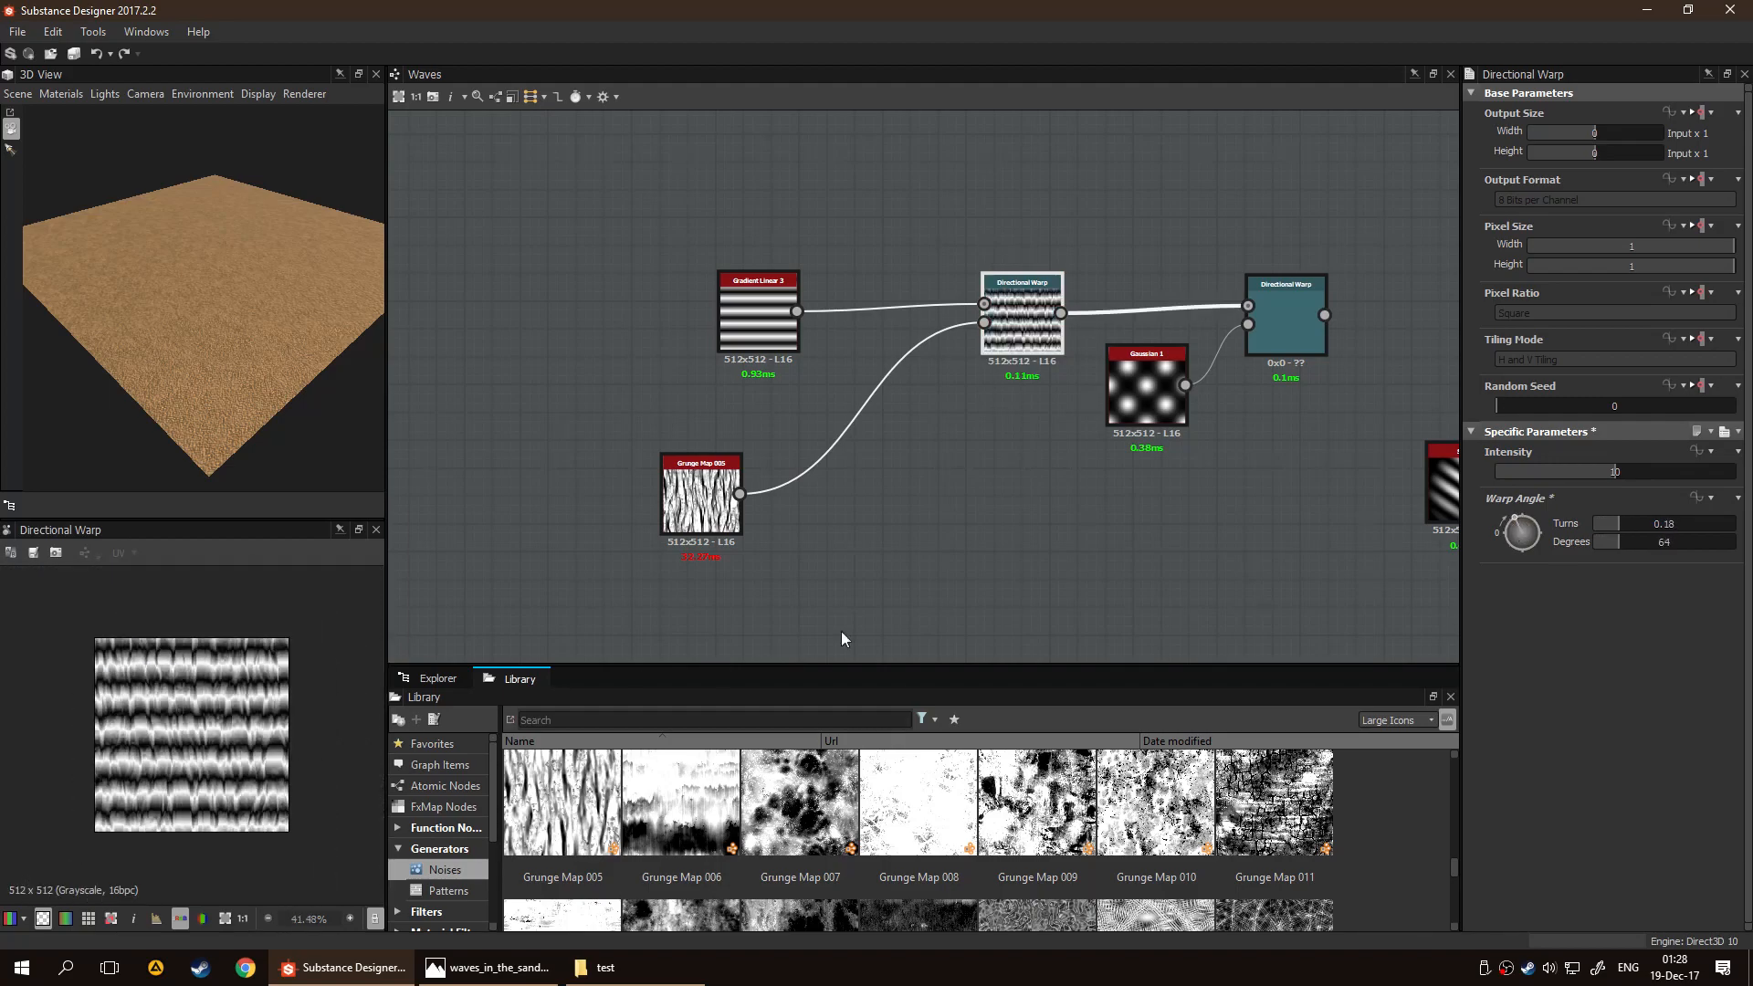
pyautogui.click(1229, 321)
pyautogui.scroll(4, 230, 808)
pyautogui.scroll(-2, 210, 765)
# Disconnect Grunge Map 005 from the first Directional Warp's intensity input
pyautogui.click(638, 498)
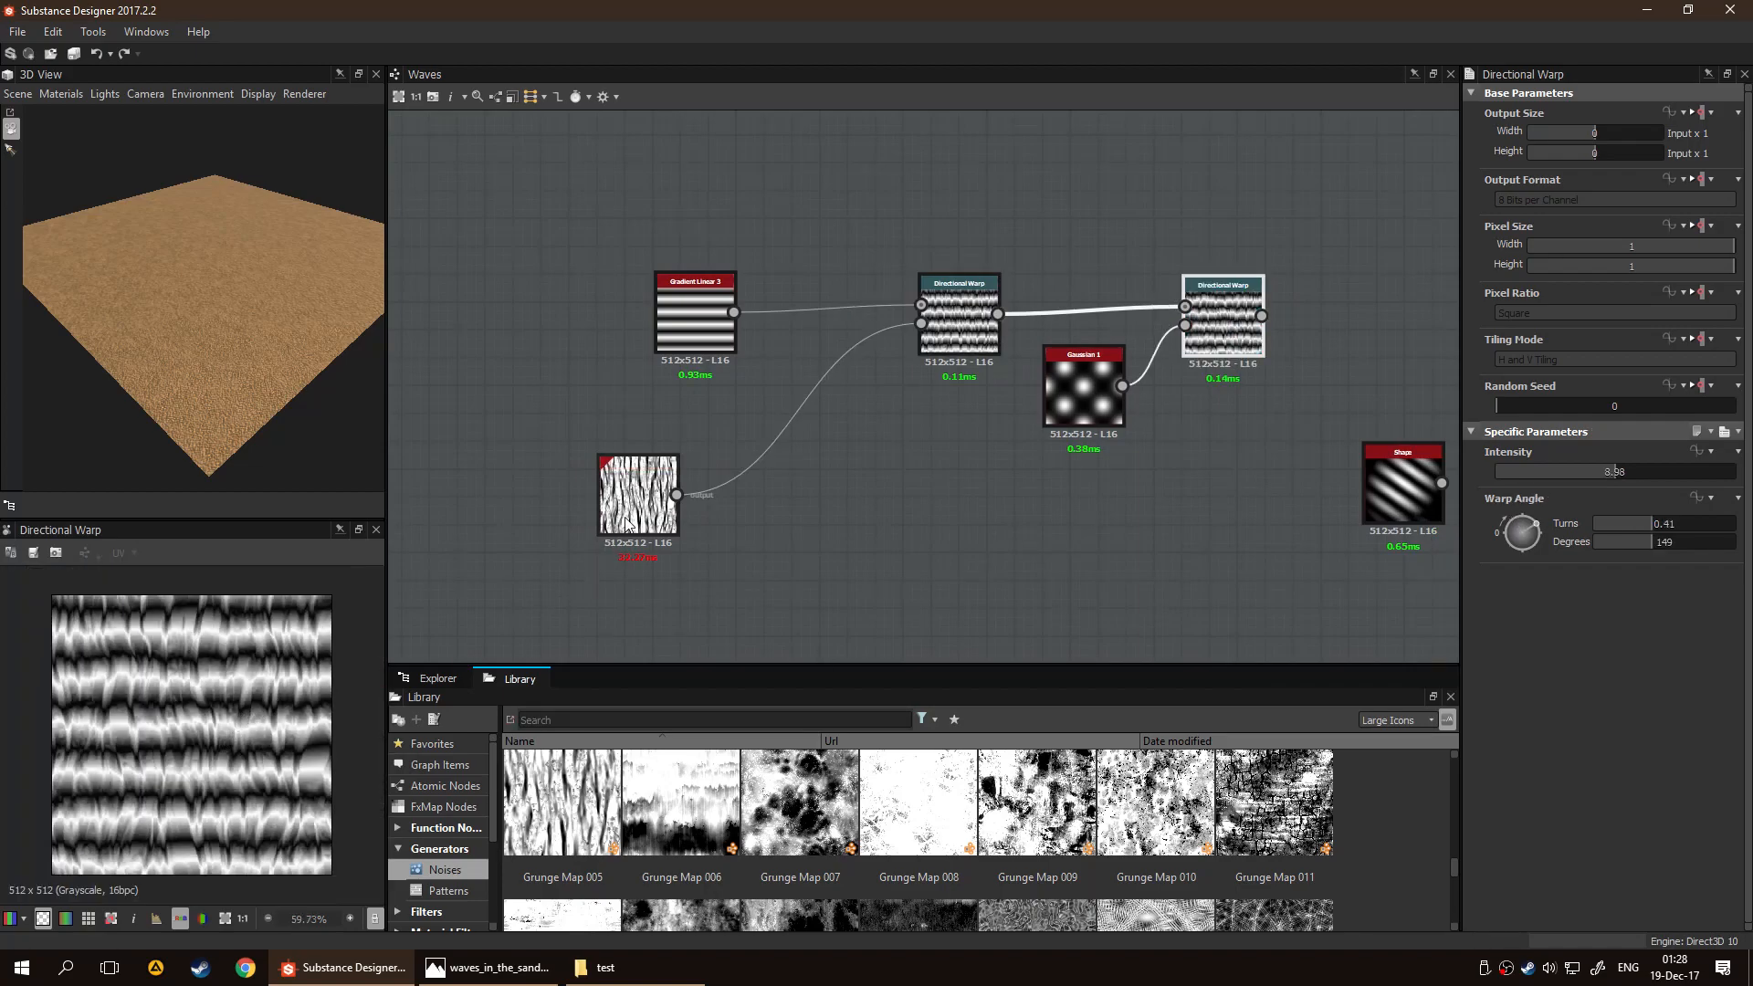
pyautogui.moveTo(758, 343); pyautogui.dragTo(874, 418)
pyautogui.press('Delete')
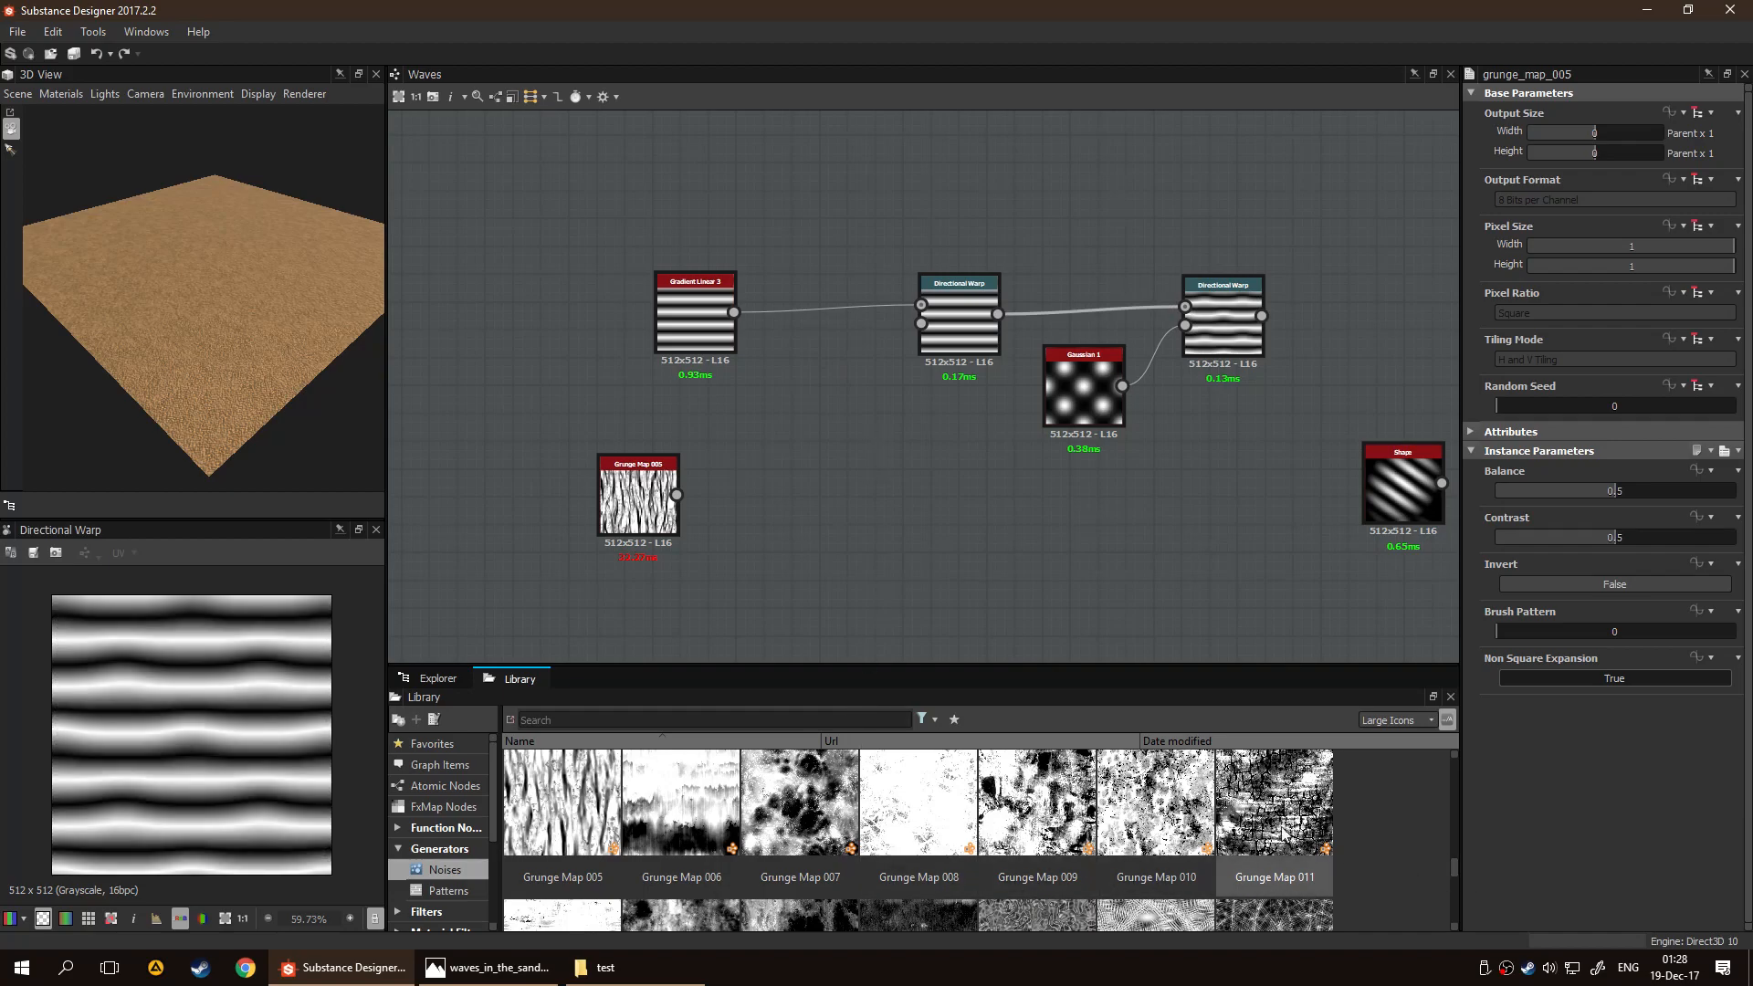
# Preview Grunge Map 005 on its own and browse the library's Noises for another distortion pattern
pyautogui.doubleClick(638, 500)
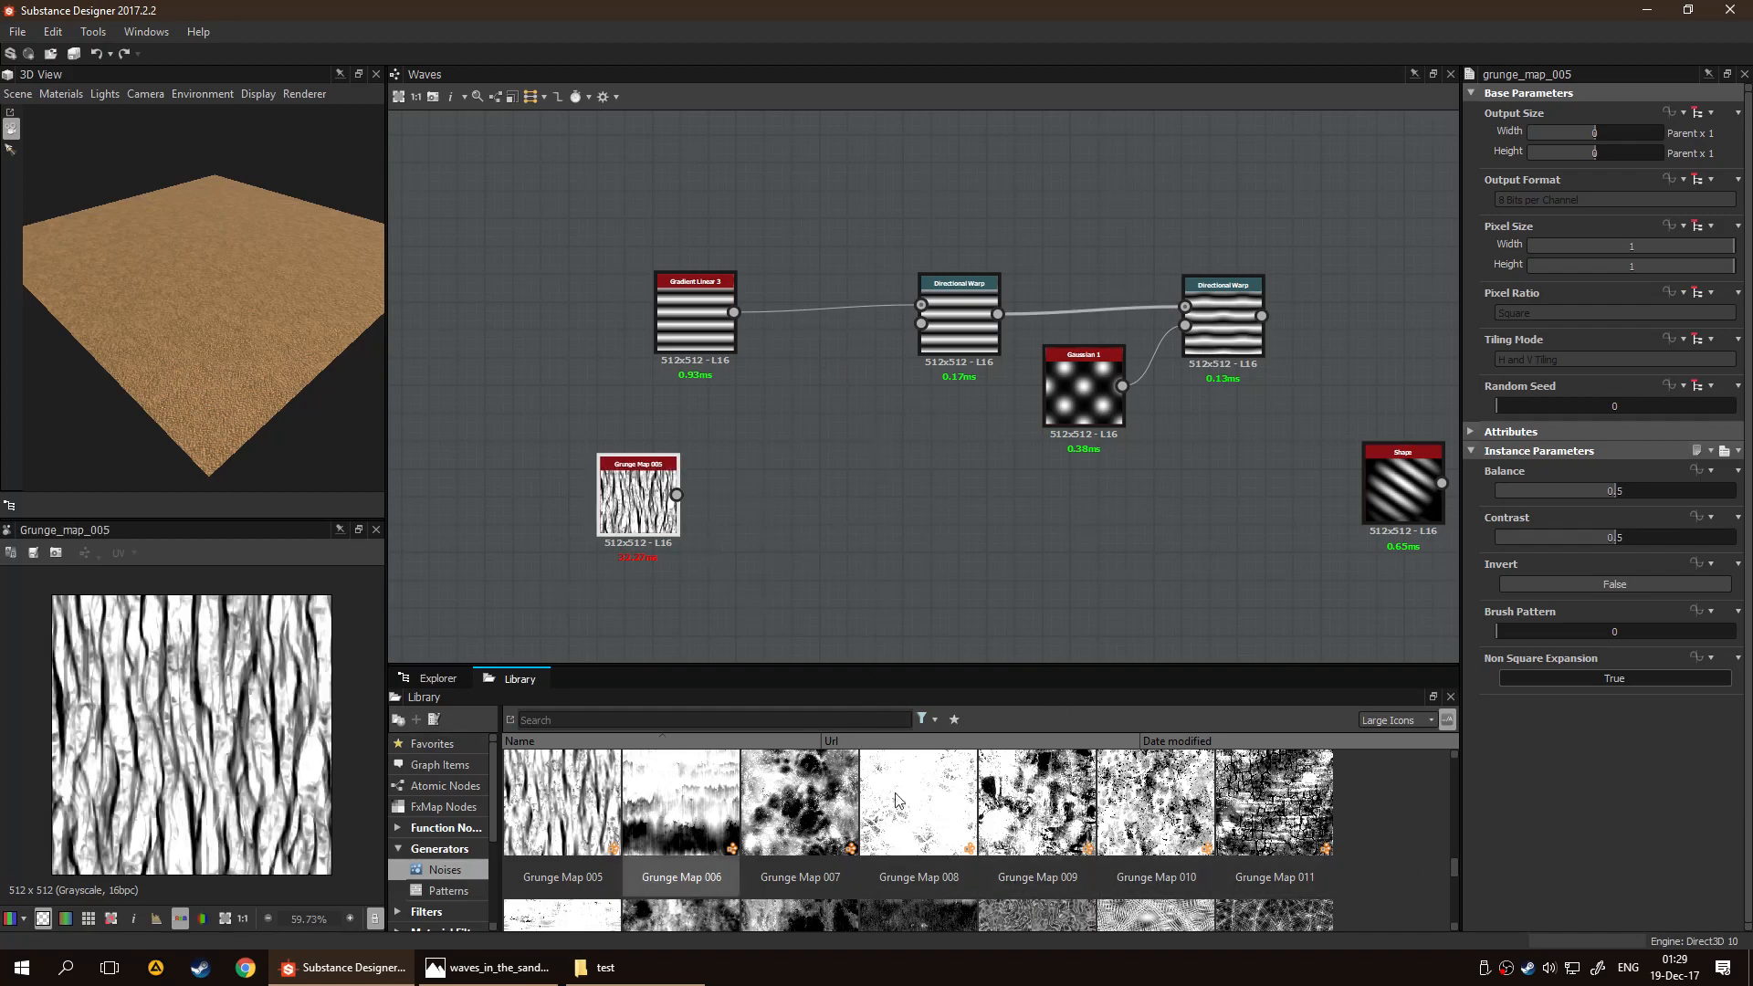
pyautogui.moveTo(1450, 870); pyautogui.dragTo(1450, 797)
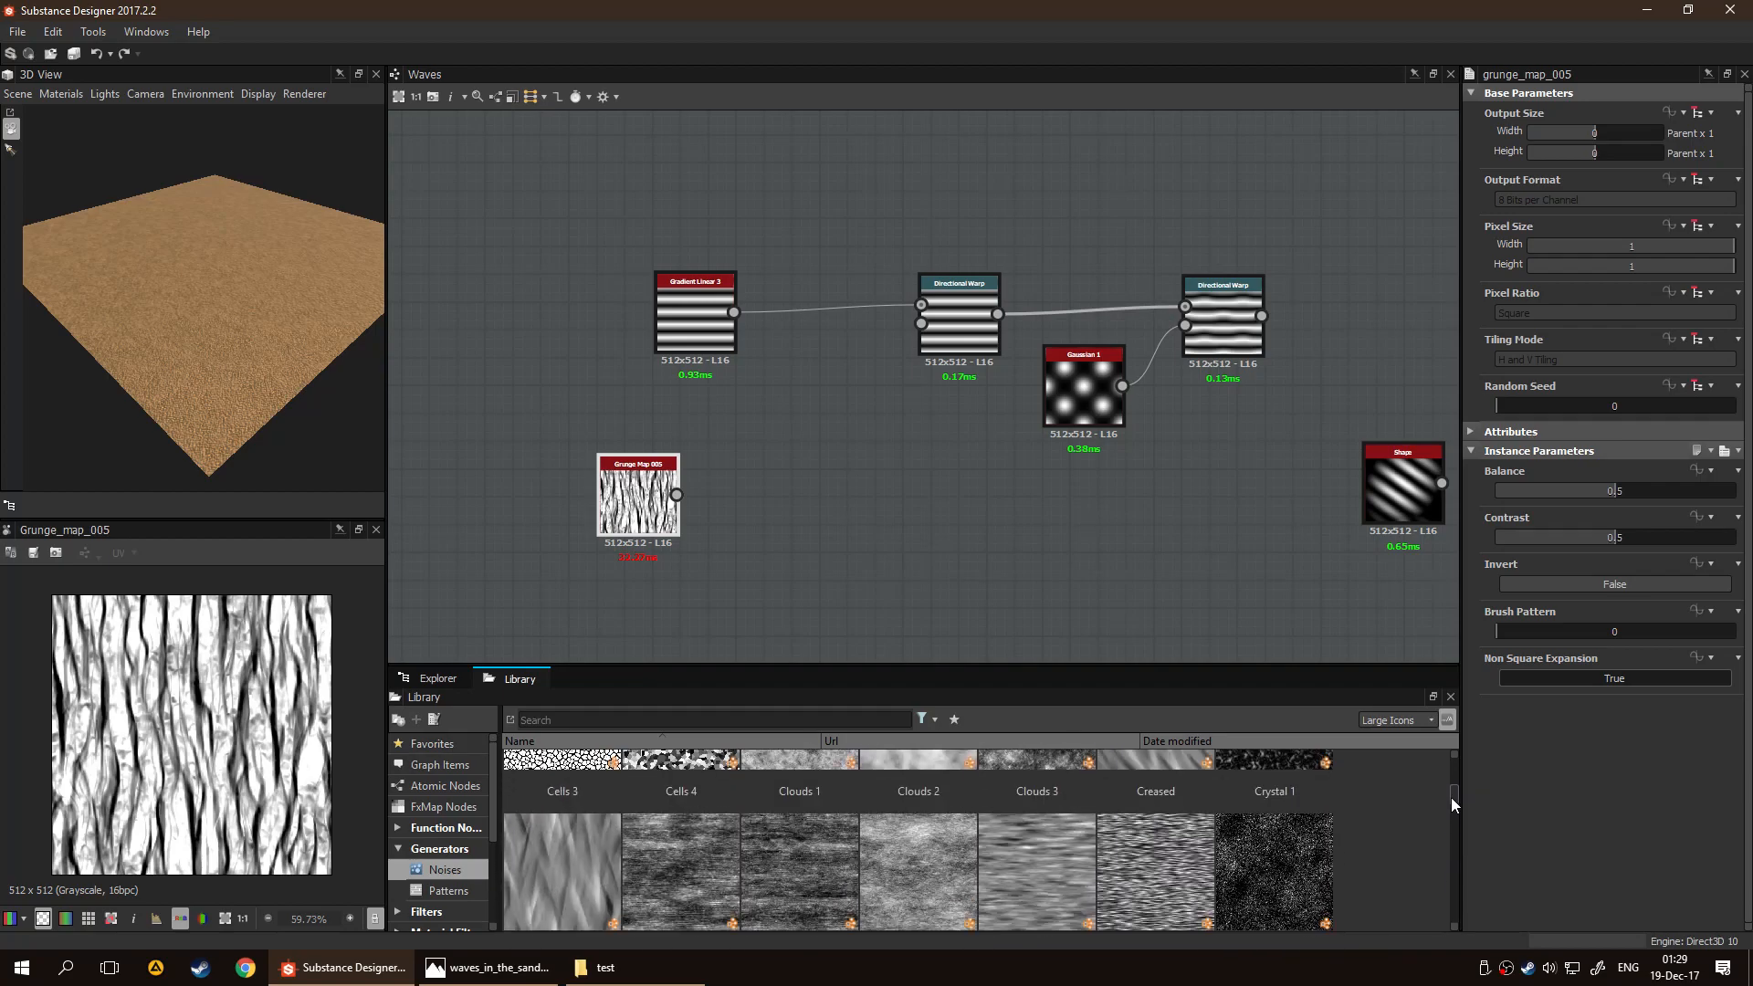
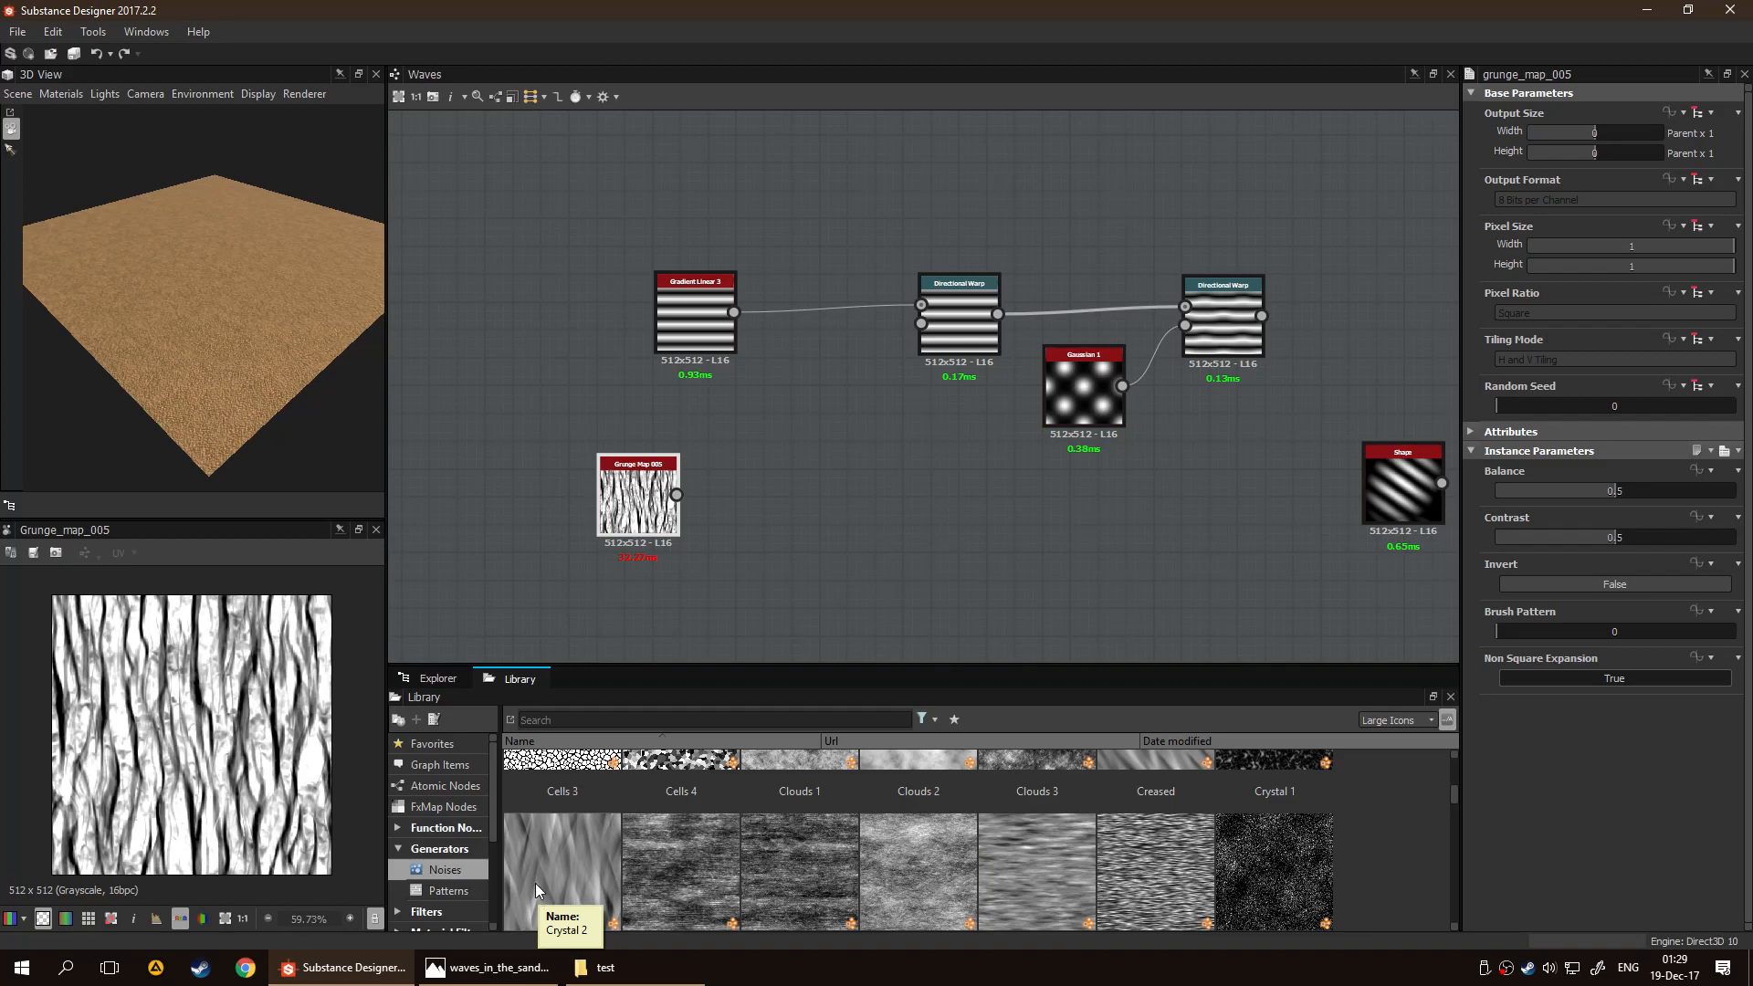
# Add the Crystal 2 noise, connect it to the first Directional Warp's intensity input, and move Grunge Map 005 aside
pyautogui.moveTo(557, 869); pyautogui.dragTo(754, 455)
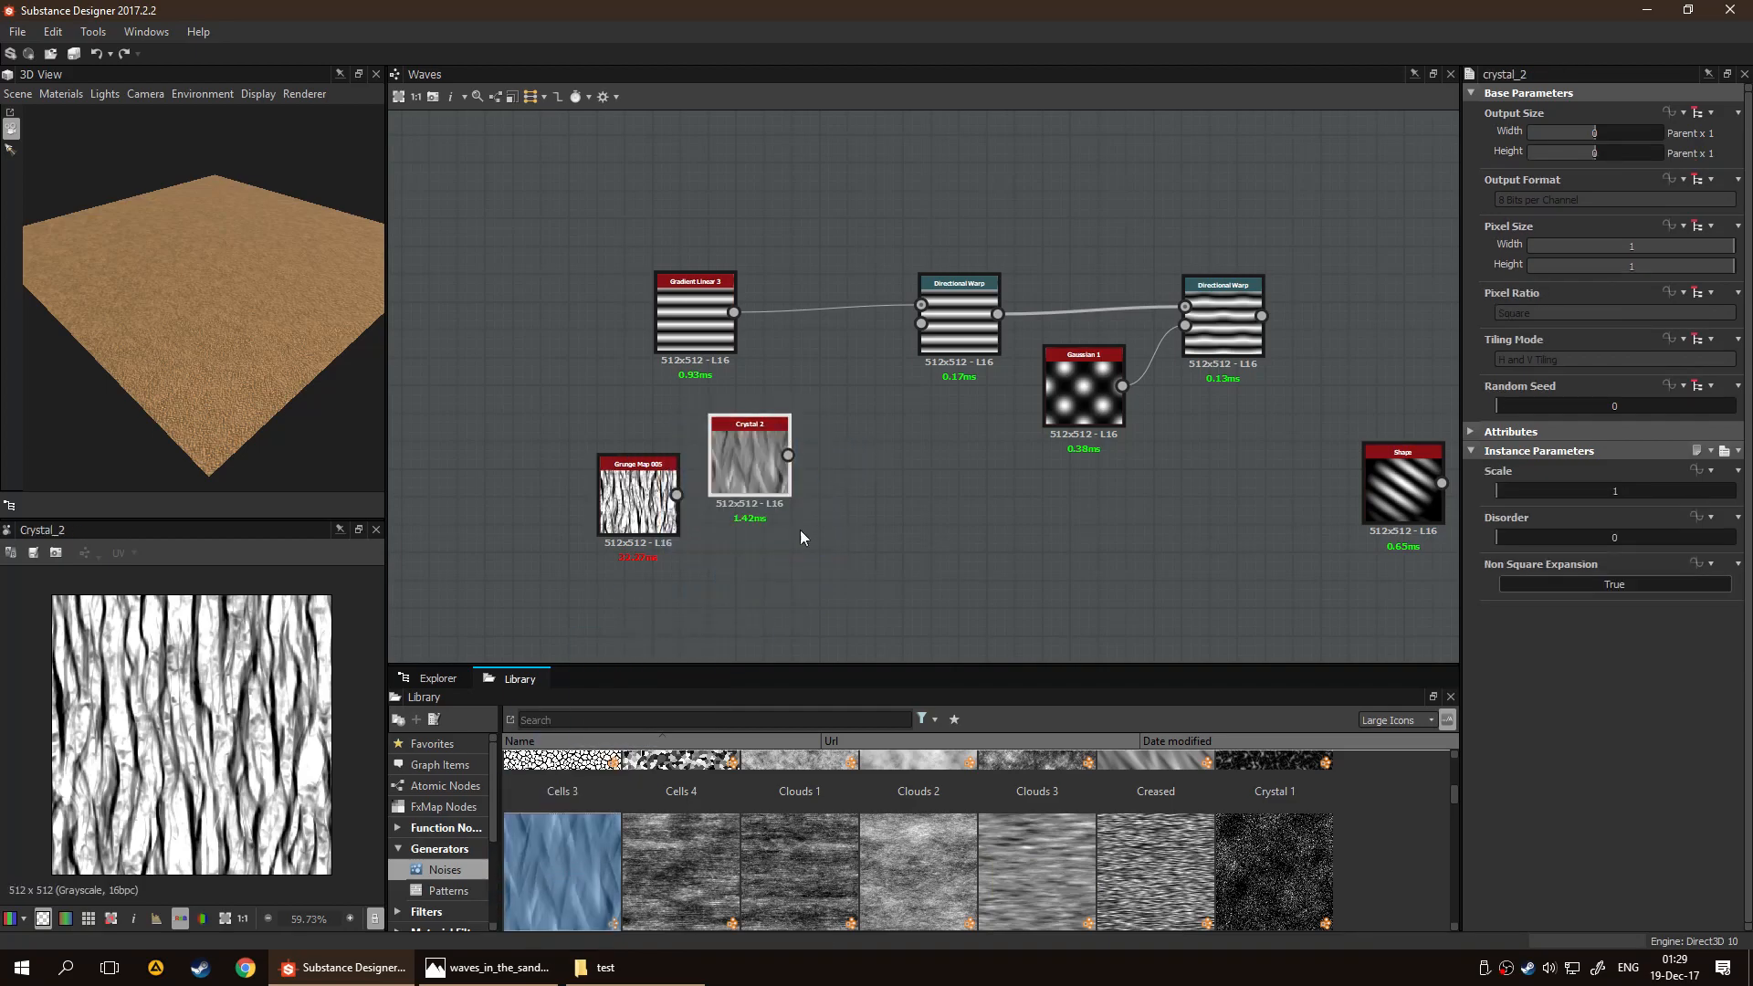
pyautogui.scroll(5, 867, 466)
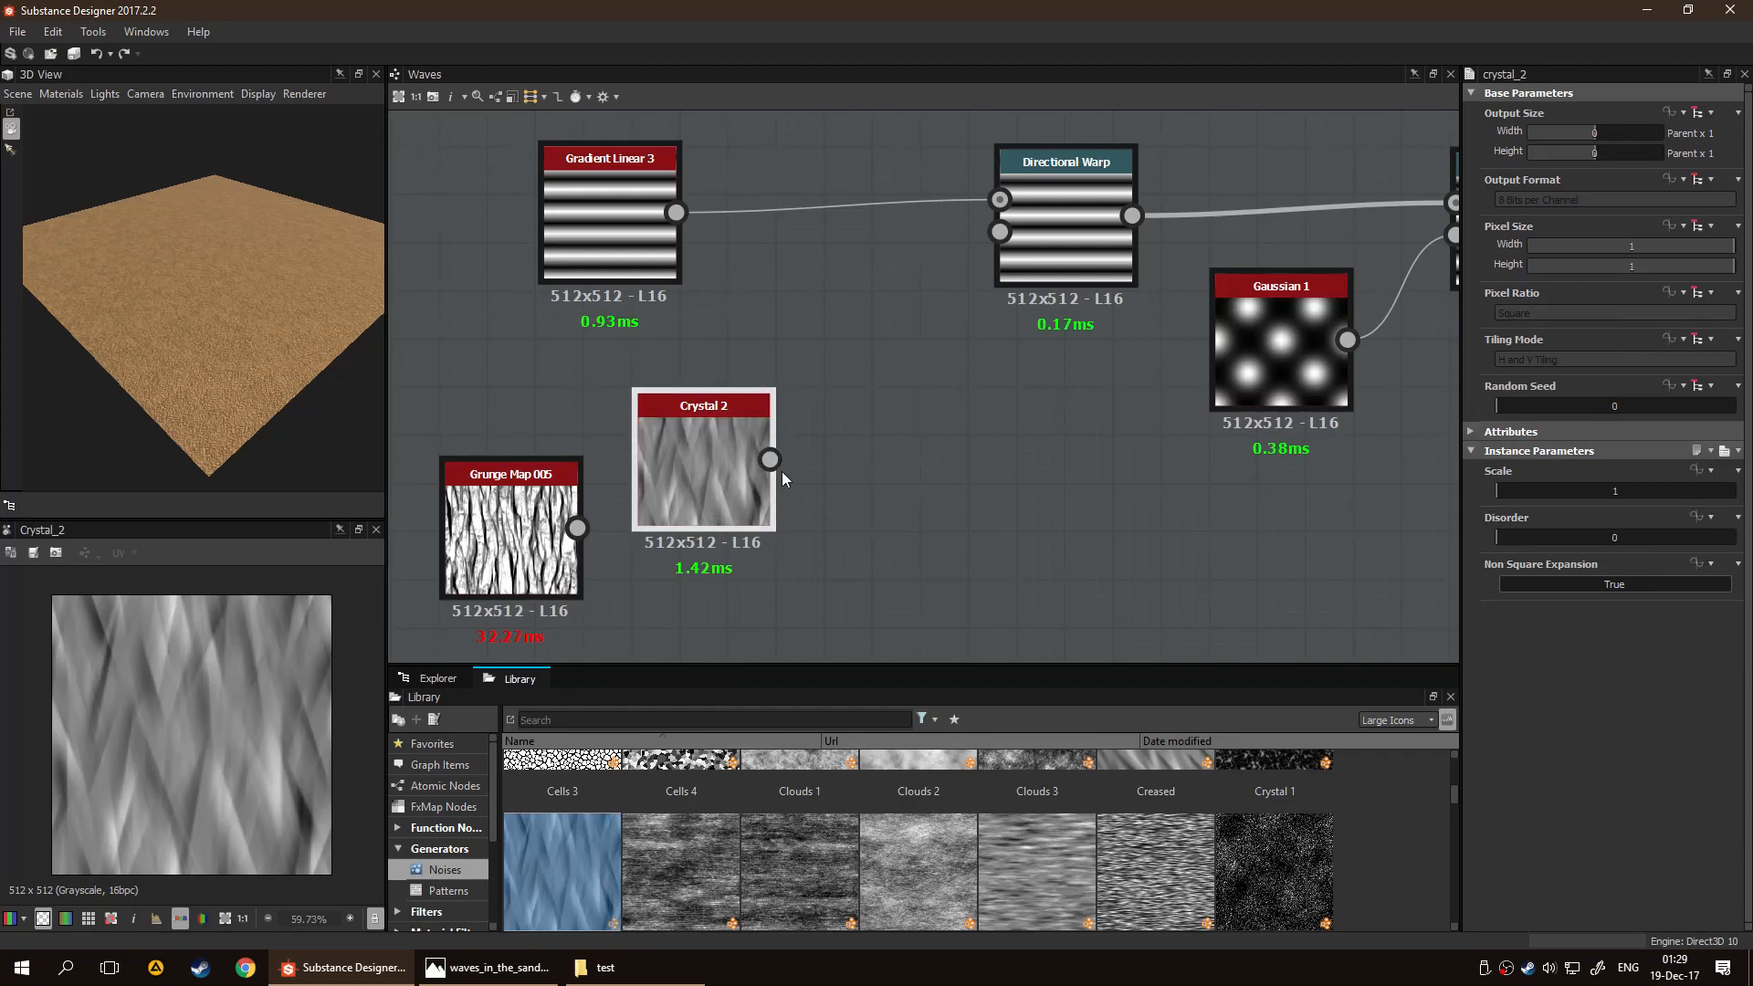
pyautogui.moveTo(686, 467); pyautogui.dragTo(984, 229)
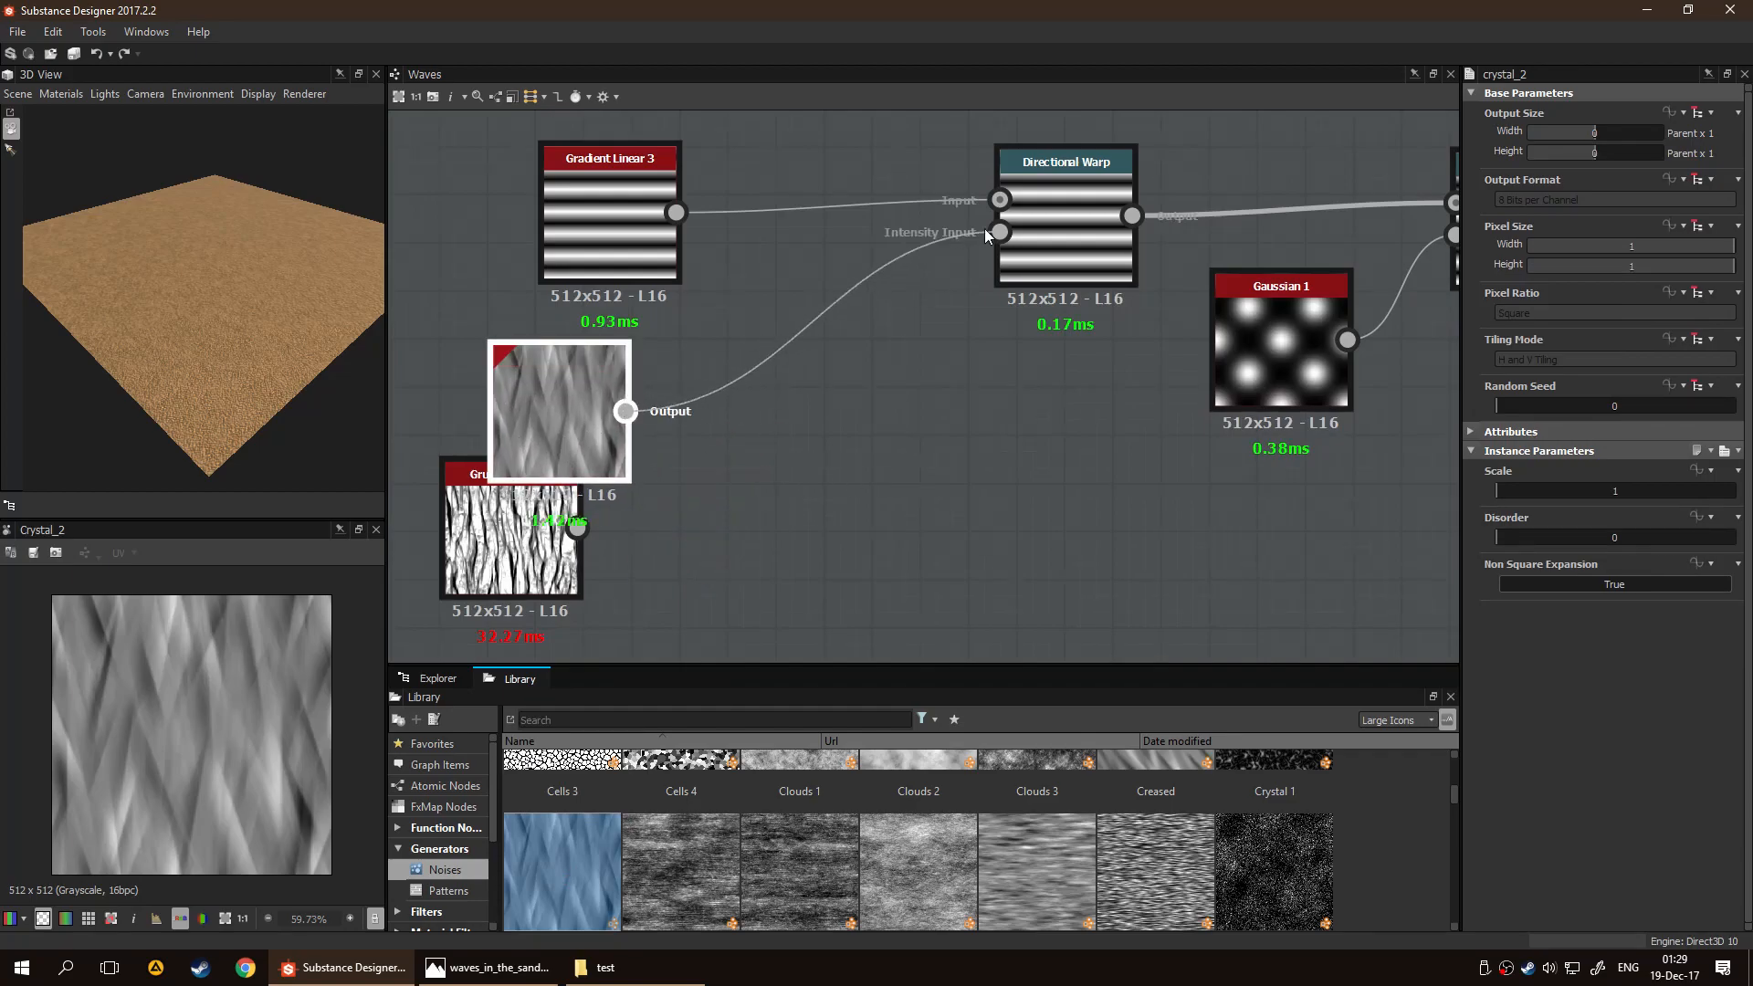
pyautogui.moveTo(525, 418); pyautogui.dragTo(573, 418)
pyautogui.moveTo(504, 570); pyautogui.dragTo(886, 619)
# Preview the first Directional Warp and set its intensity to 19
pyautogui.doubleClick(1088, 239)
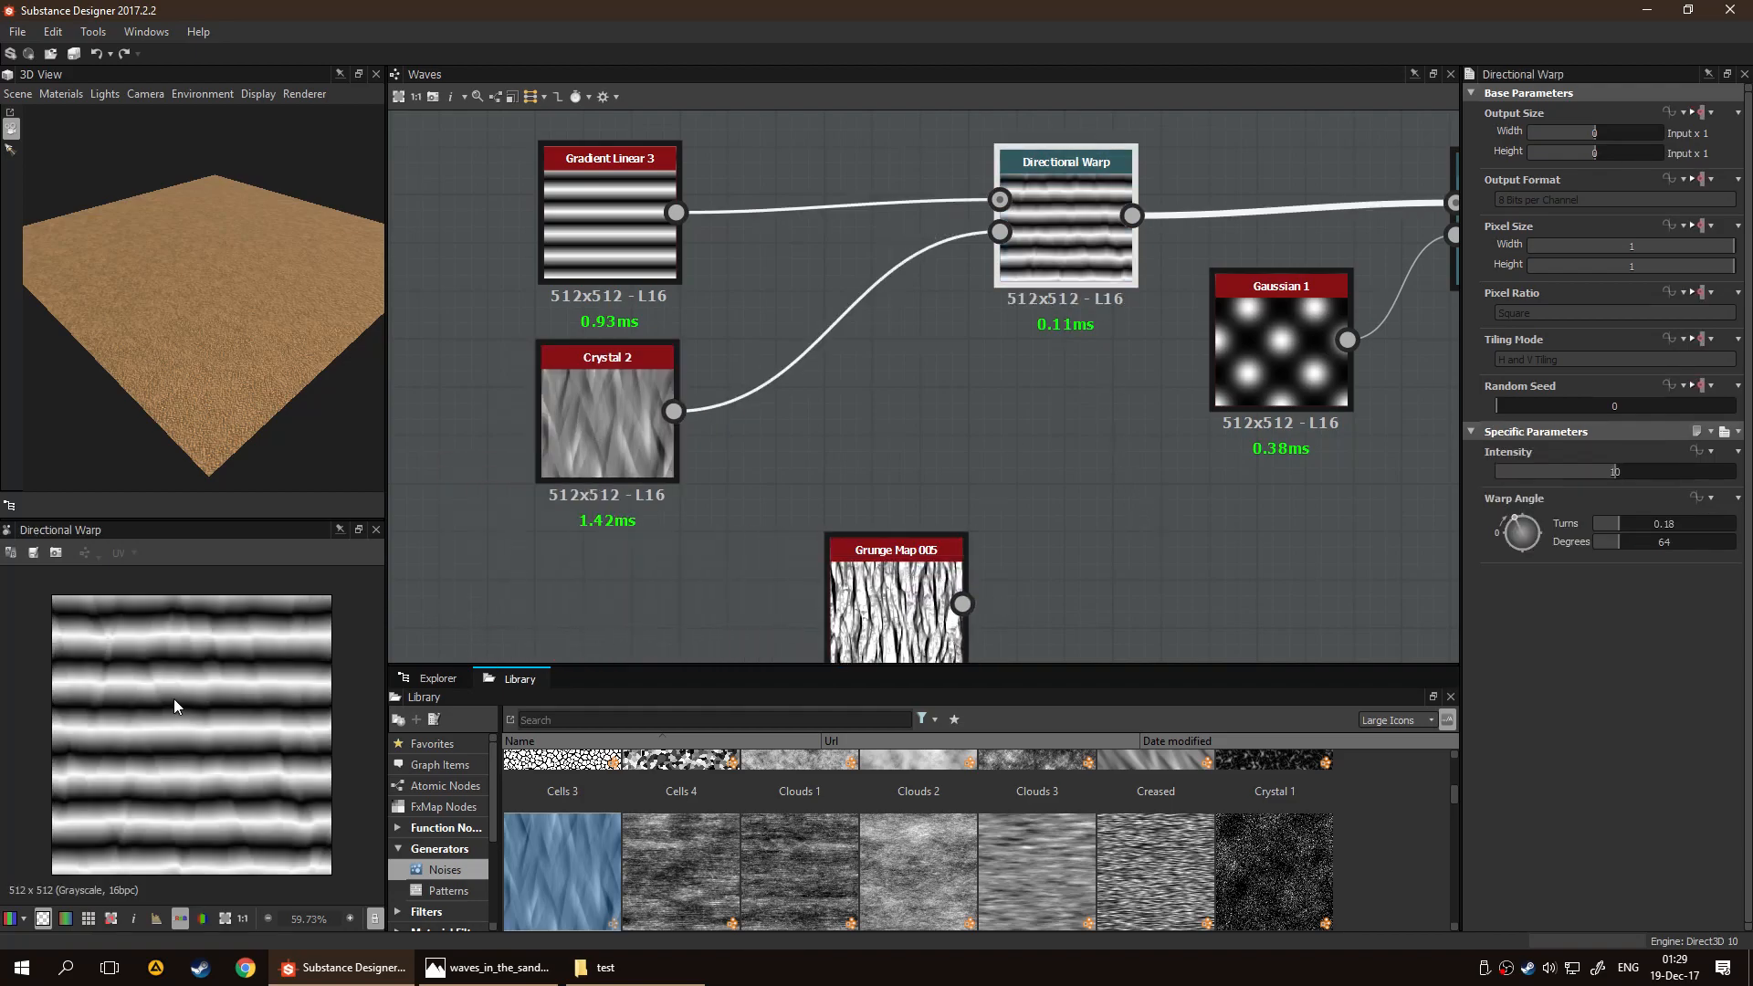
pyautogui.scroll(1, 173, 699)
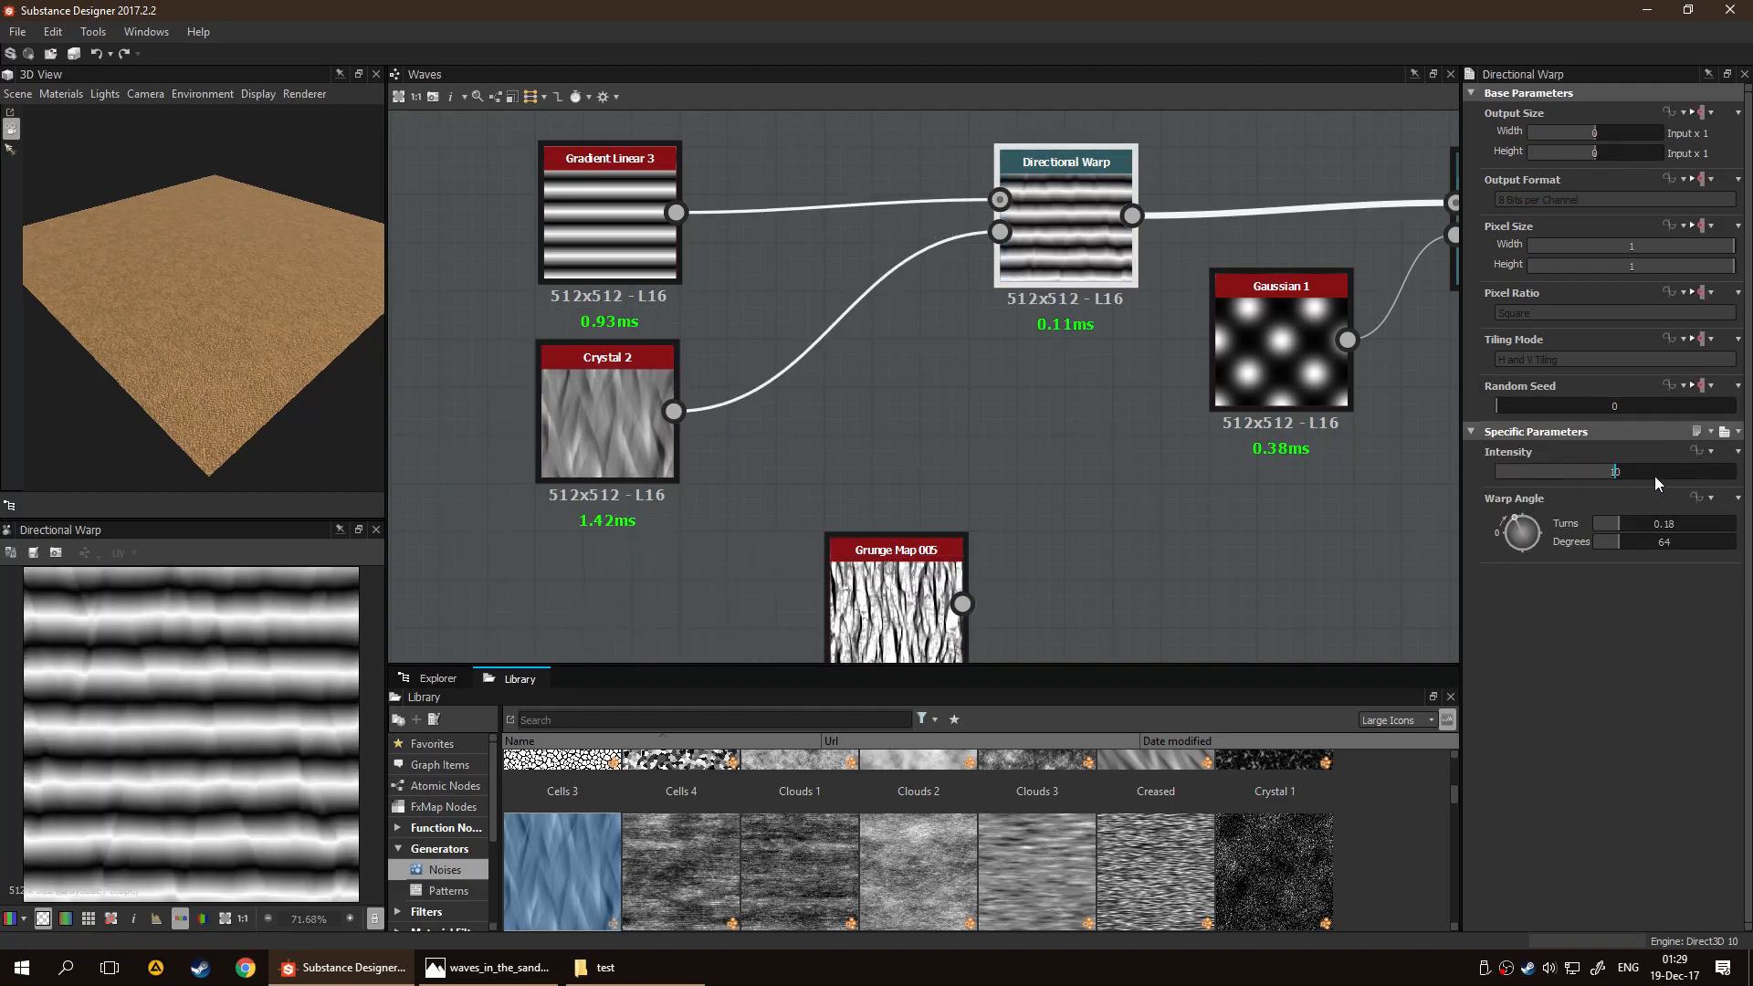
pyautogui.moveTo(1615, 473); pyautogui.dragTo(1722, 473)
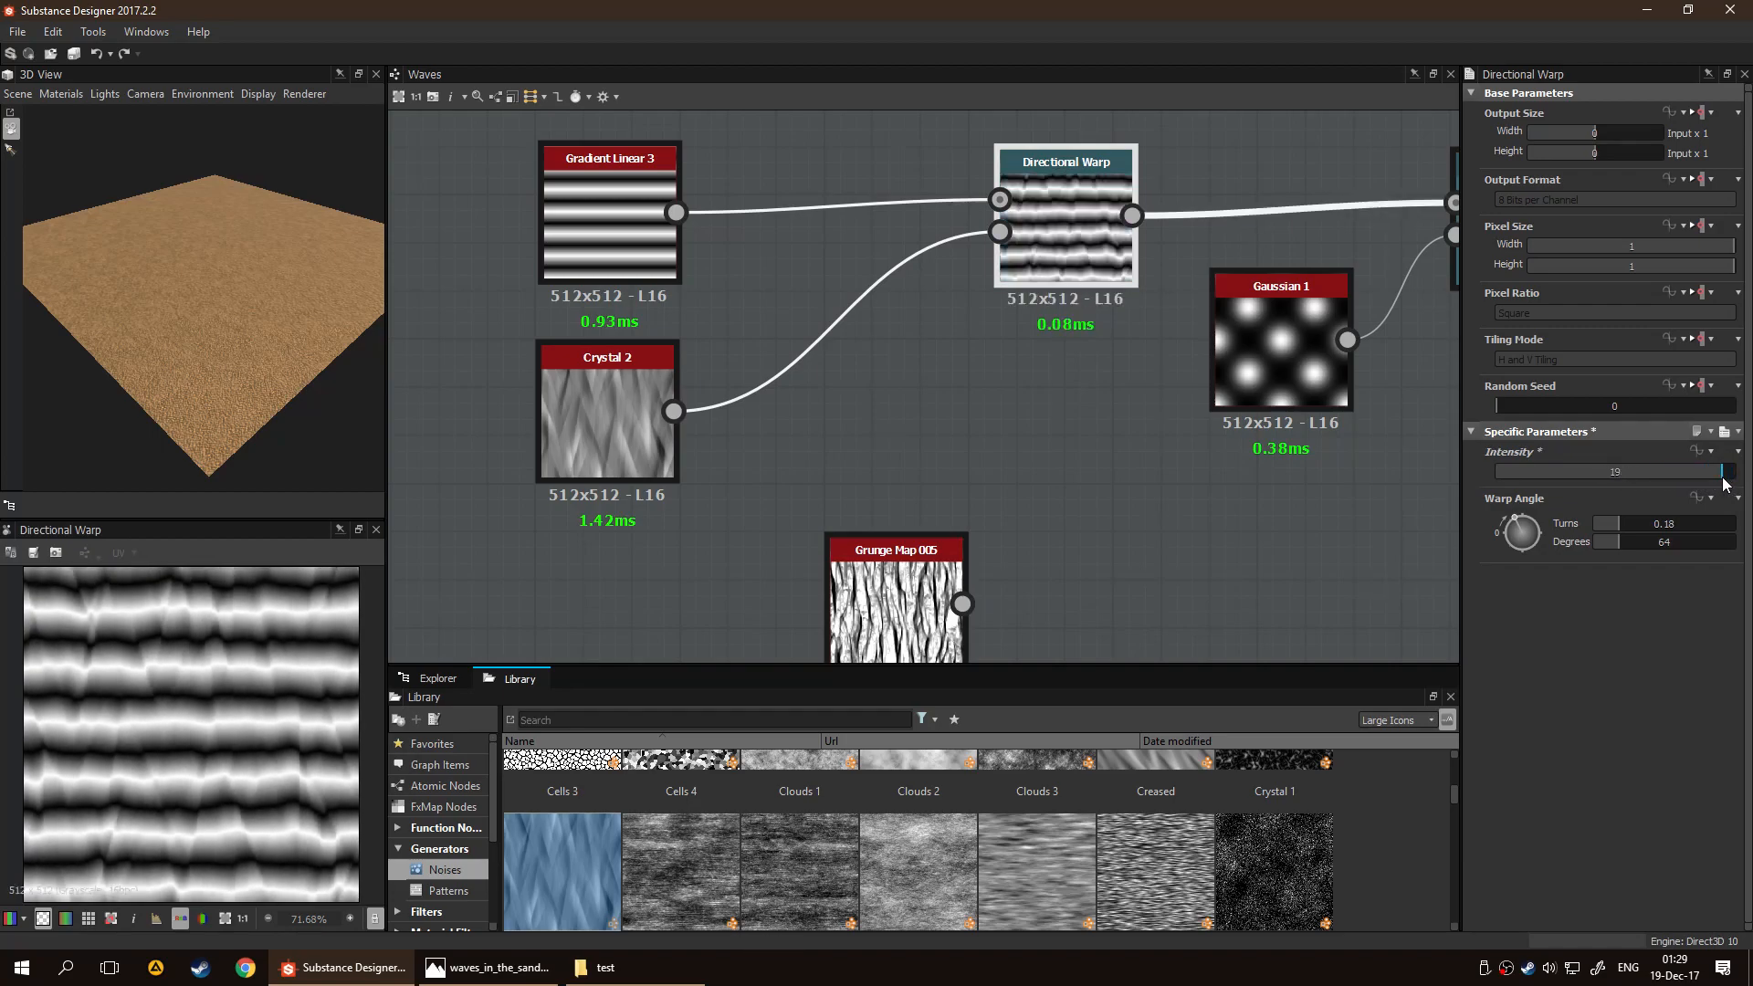
# Set Crystal 2's Disorder to 0.25 and Scale to 2, and inspect the warped stripes
pyautogui.click(642, 444)
pyautogui.moveTo(1563, 542); pyautogui.dragTo(1519, 496)
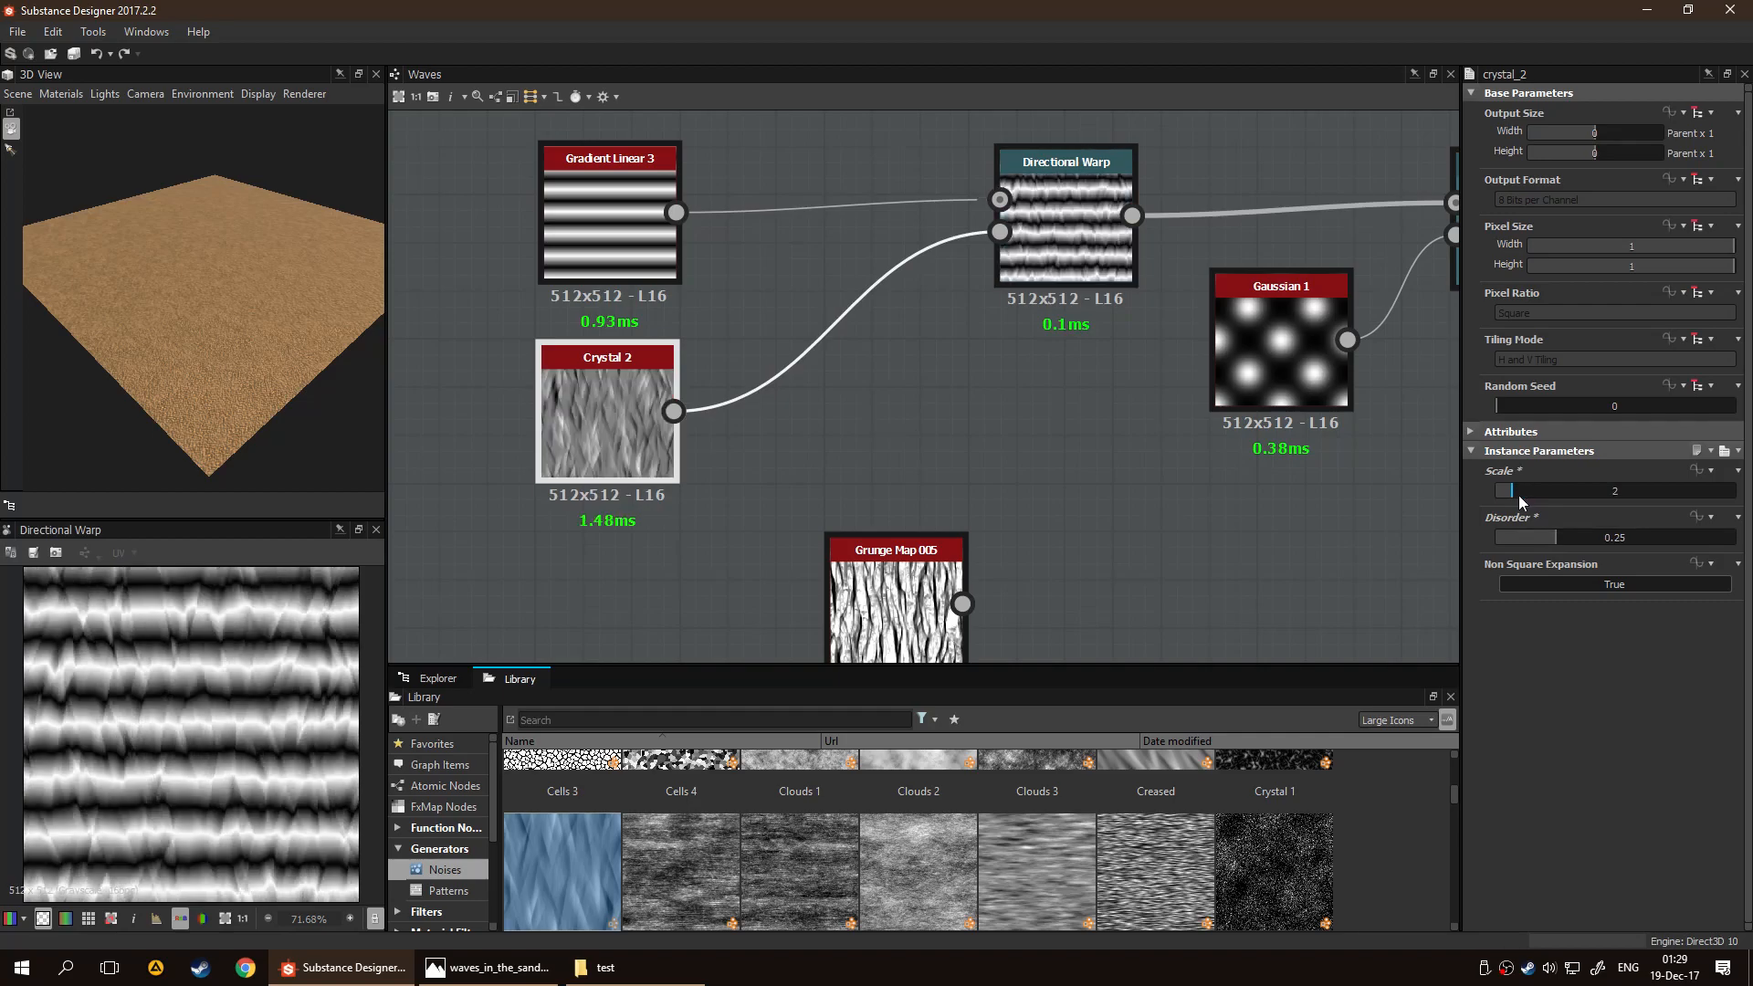
pyautogui.moveTo(621, 455); pyautogui.dragTo(616, 482)
pyautogui.scroll(3, 238, 723)
pyautogui.scroll(-3, 237, 715)
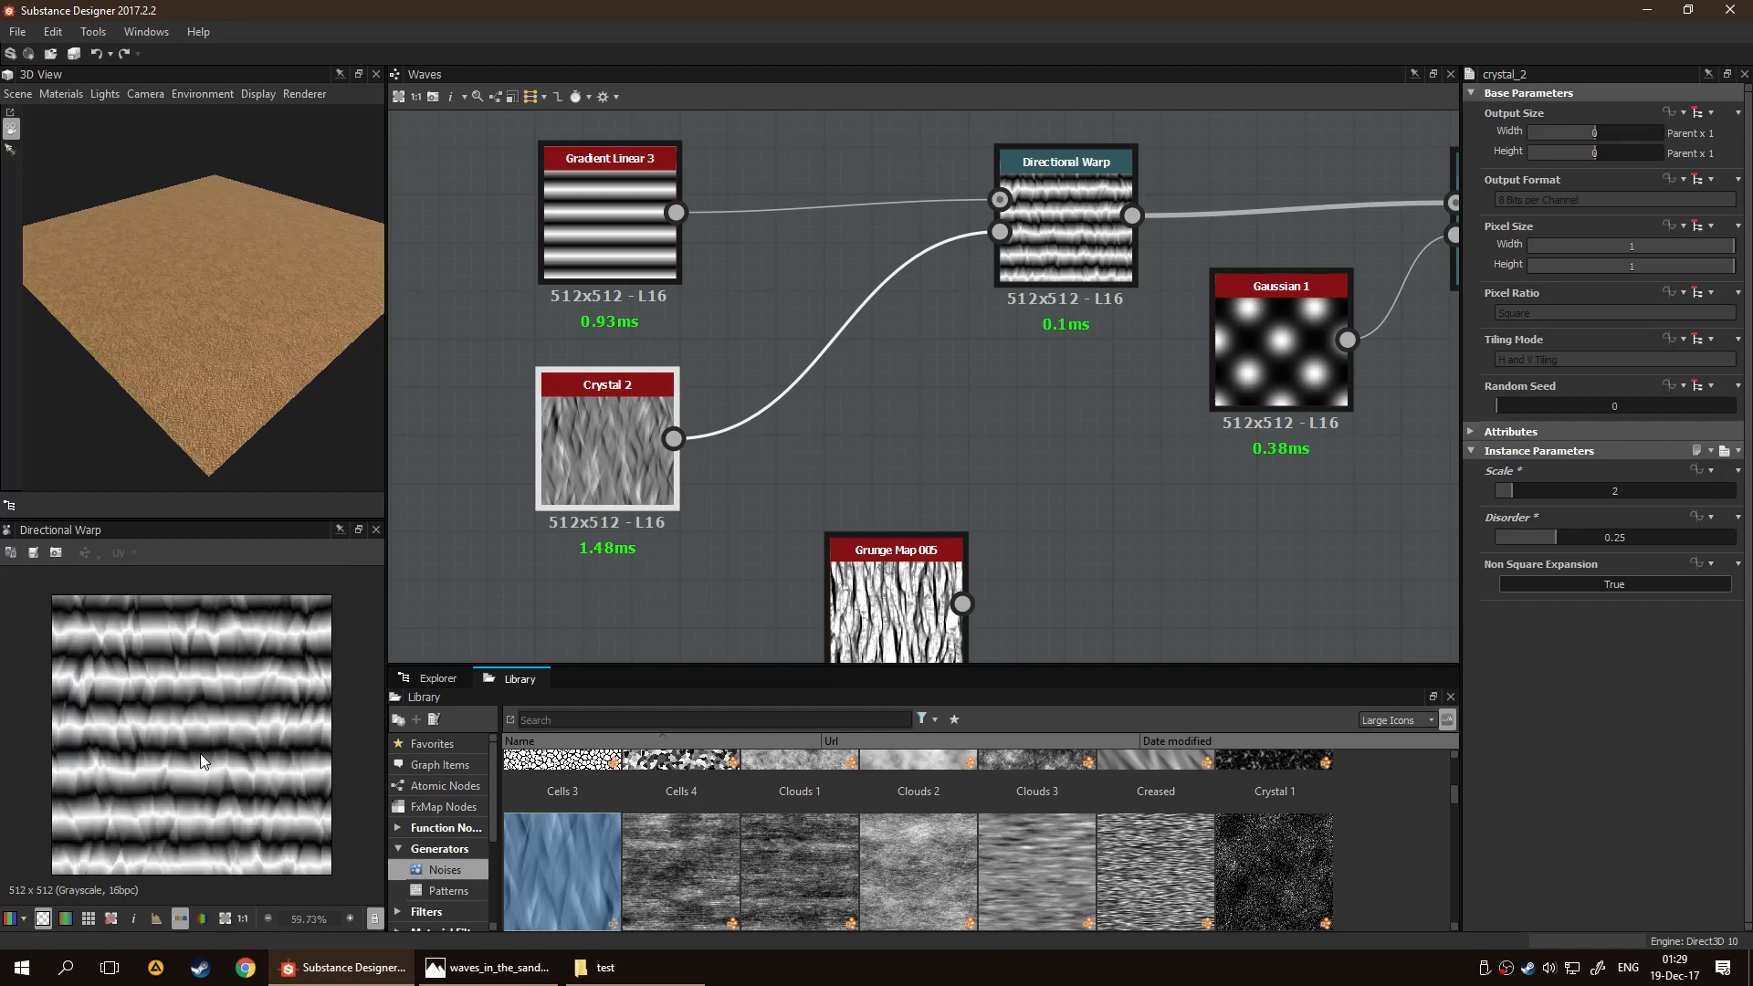
# Insert a Levels node between Crystal 2 and the first Directional Warp's intensity input
pyautogui.moveTo(771, 339); pyautogui.dragTo(857, 394)
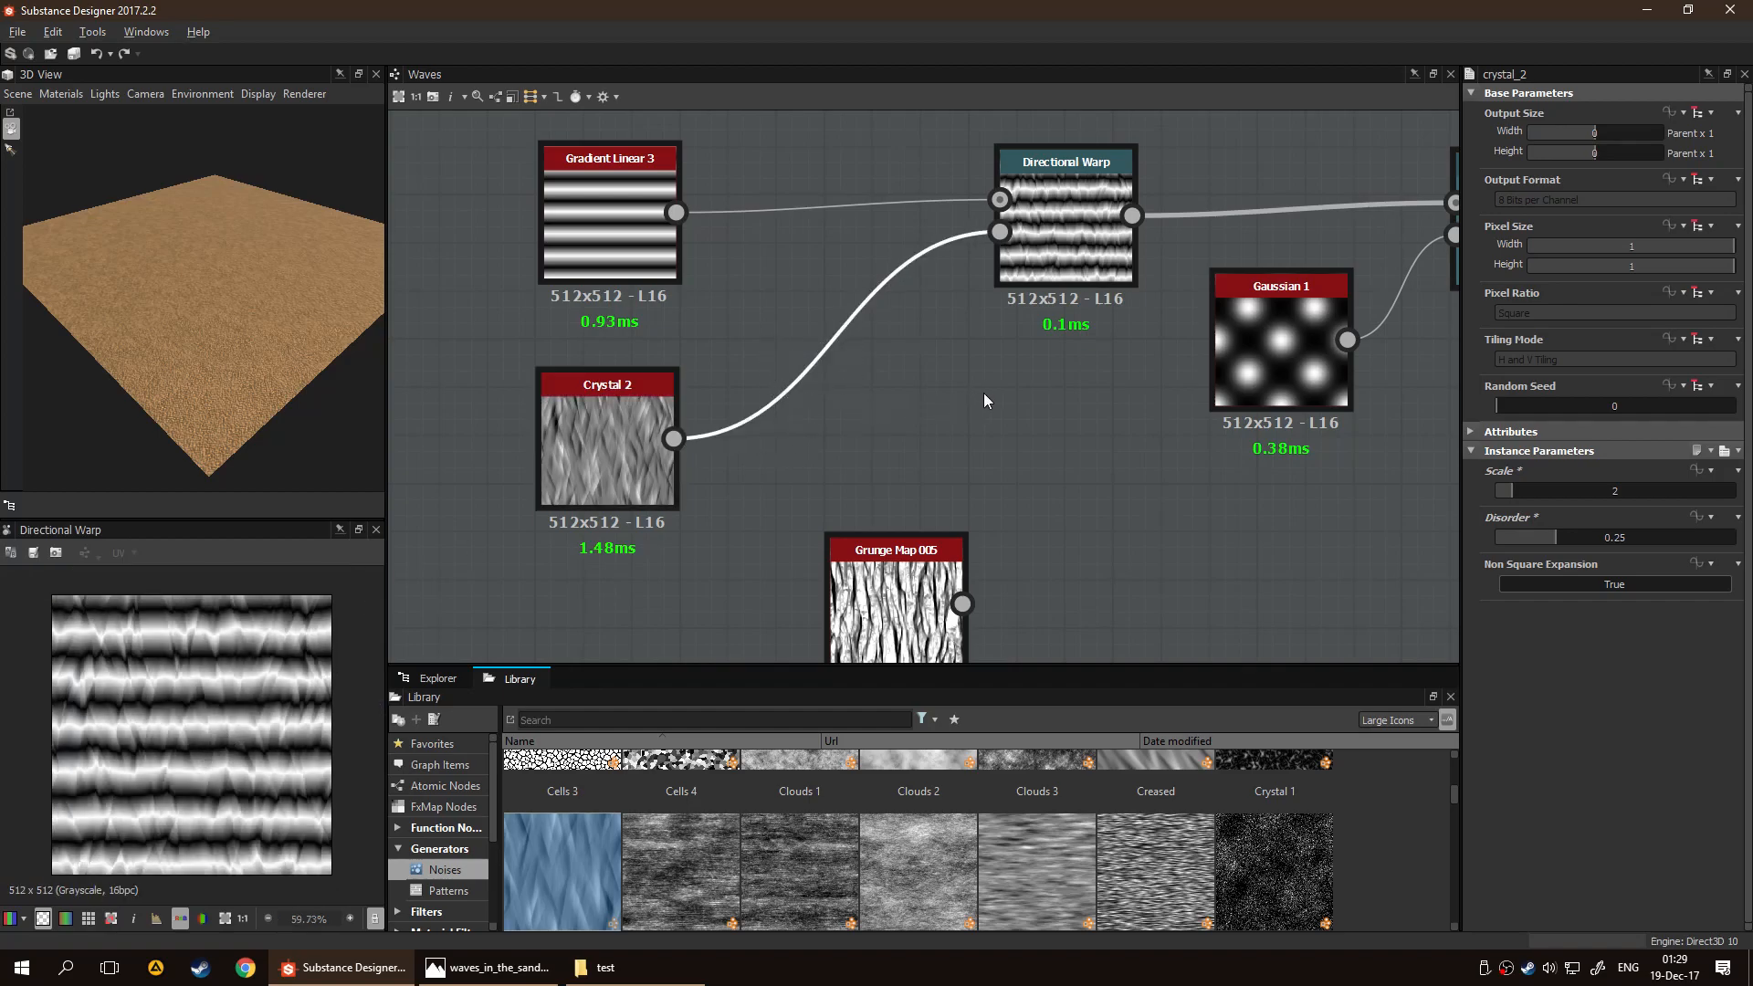
pyautogui.moveTo(882, 388); pyautogui.dragTo(758, 435, button='middle')
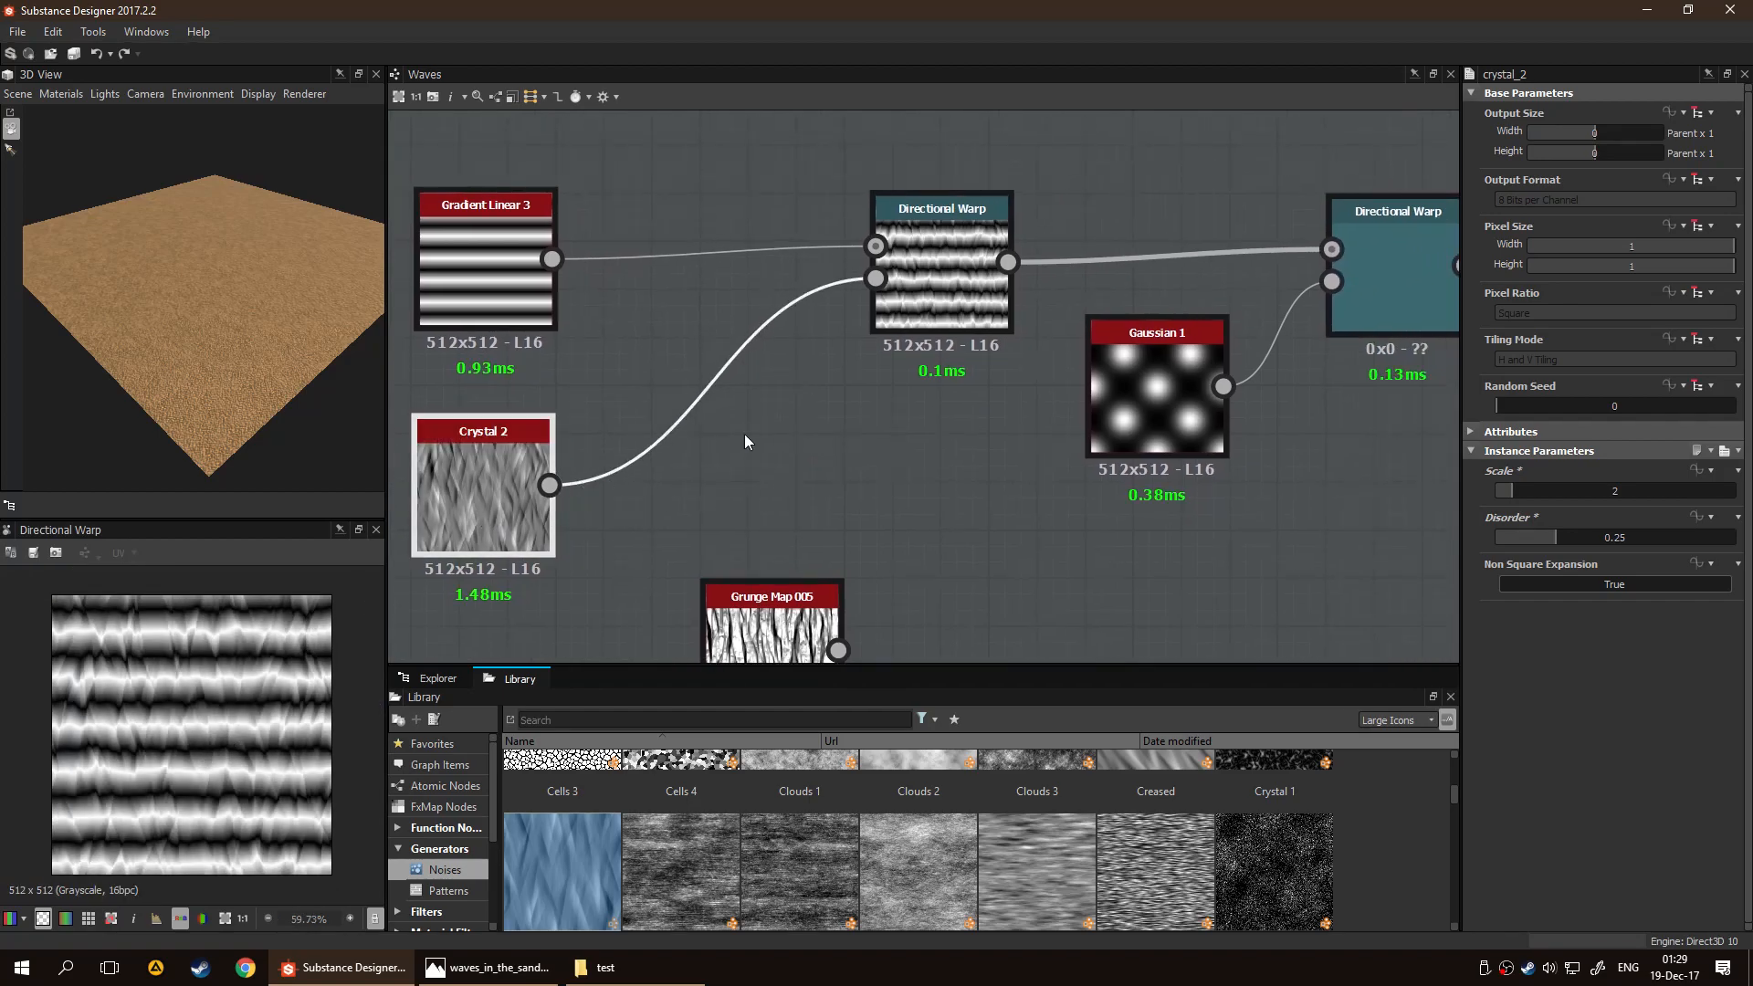
pyautogui.press('space')
pyautogui.write('lev')
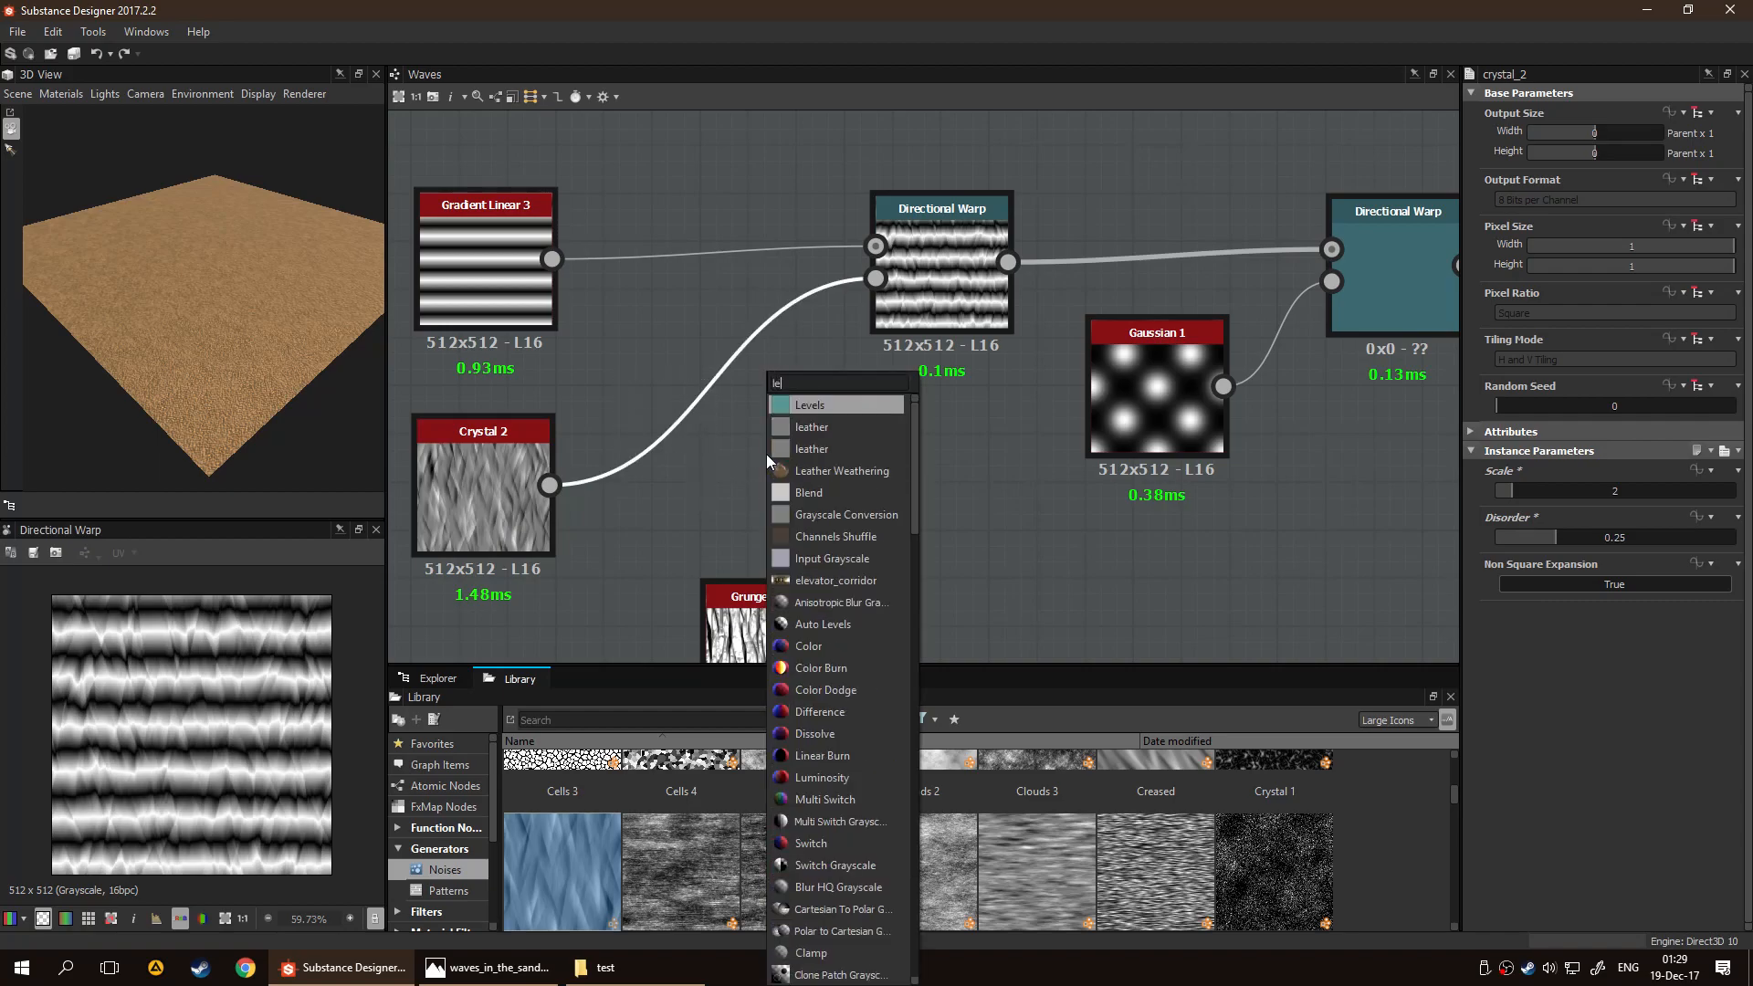
pyautogui.press('Return')
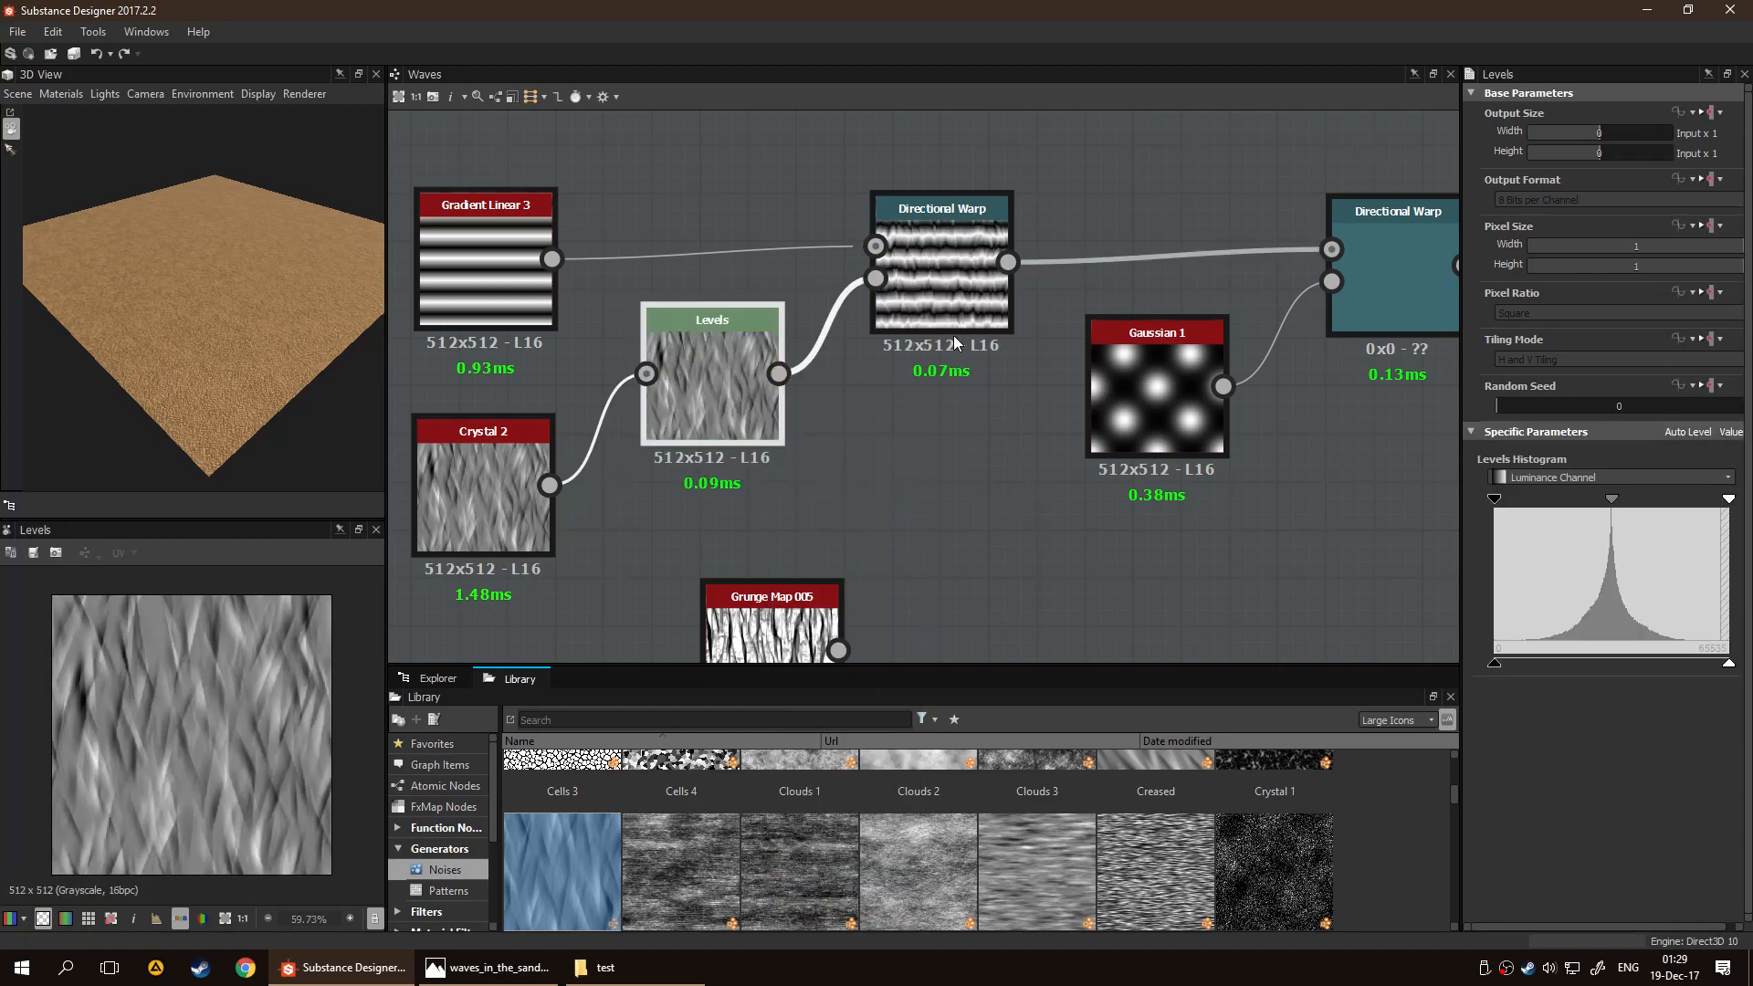
# Narrow the Levels node's input black and white range to boost Crystal 2's contrast while previewing the first Directional Warp
pyautogui.doubleClick(954, 324)
pyautogui.click(714, 382)
pyautogui.moveTo(1500, 501); pyautogui.dragTo(1582, 502)
pyautogui.moveTo(1728, 499); pyautogui.dragTo(1616, 501)
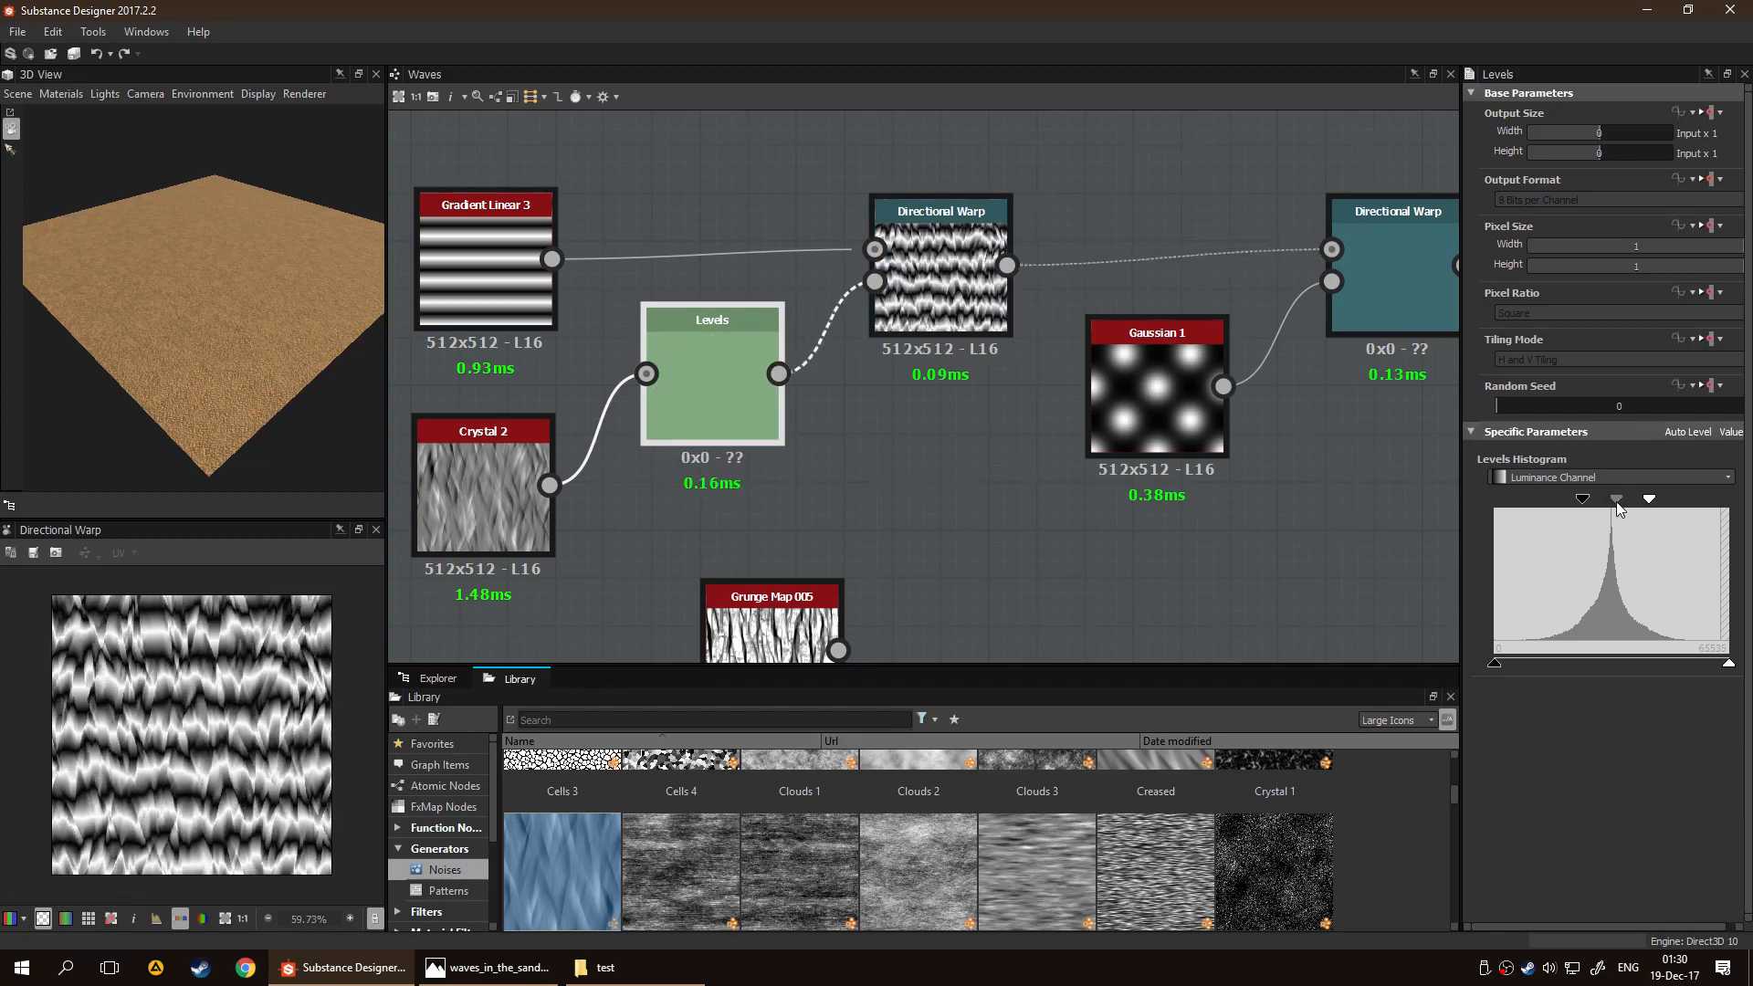
# Lower the Levels node's output white level slightly, keeping output black at the minimum, and fine-tune the input black level
pyautogui.moveTo(1497, 666); pyautogui.dragTo(1524, 670)
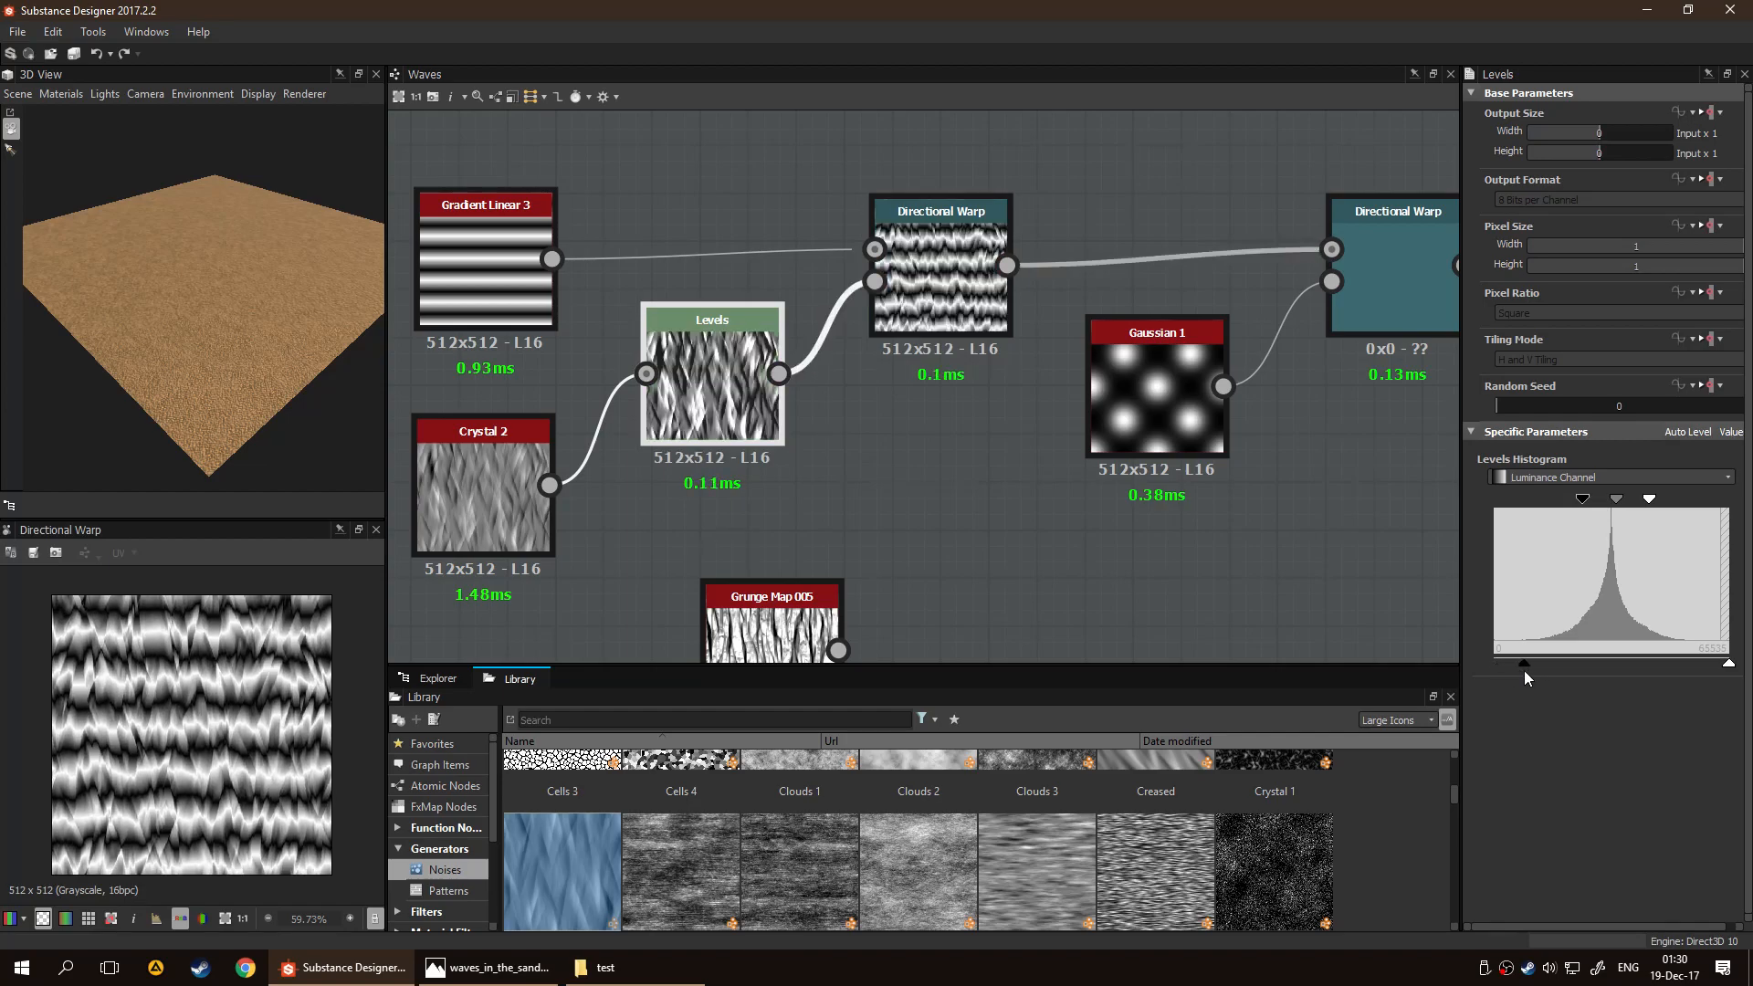
pyautogui.moveTo(1729, 664); pyautogui.dragTo(1679, 670)
pyautogui.moveTo(1524, 664); pyautogui.dragTo(1486, 665)
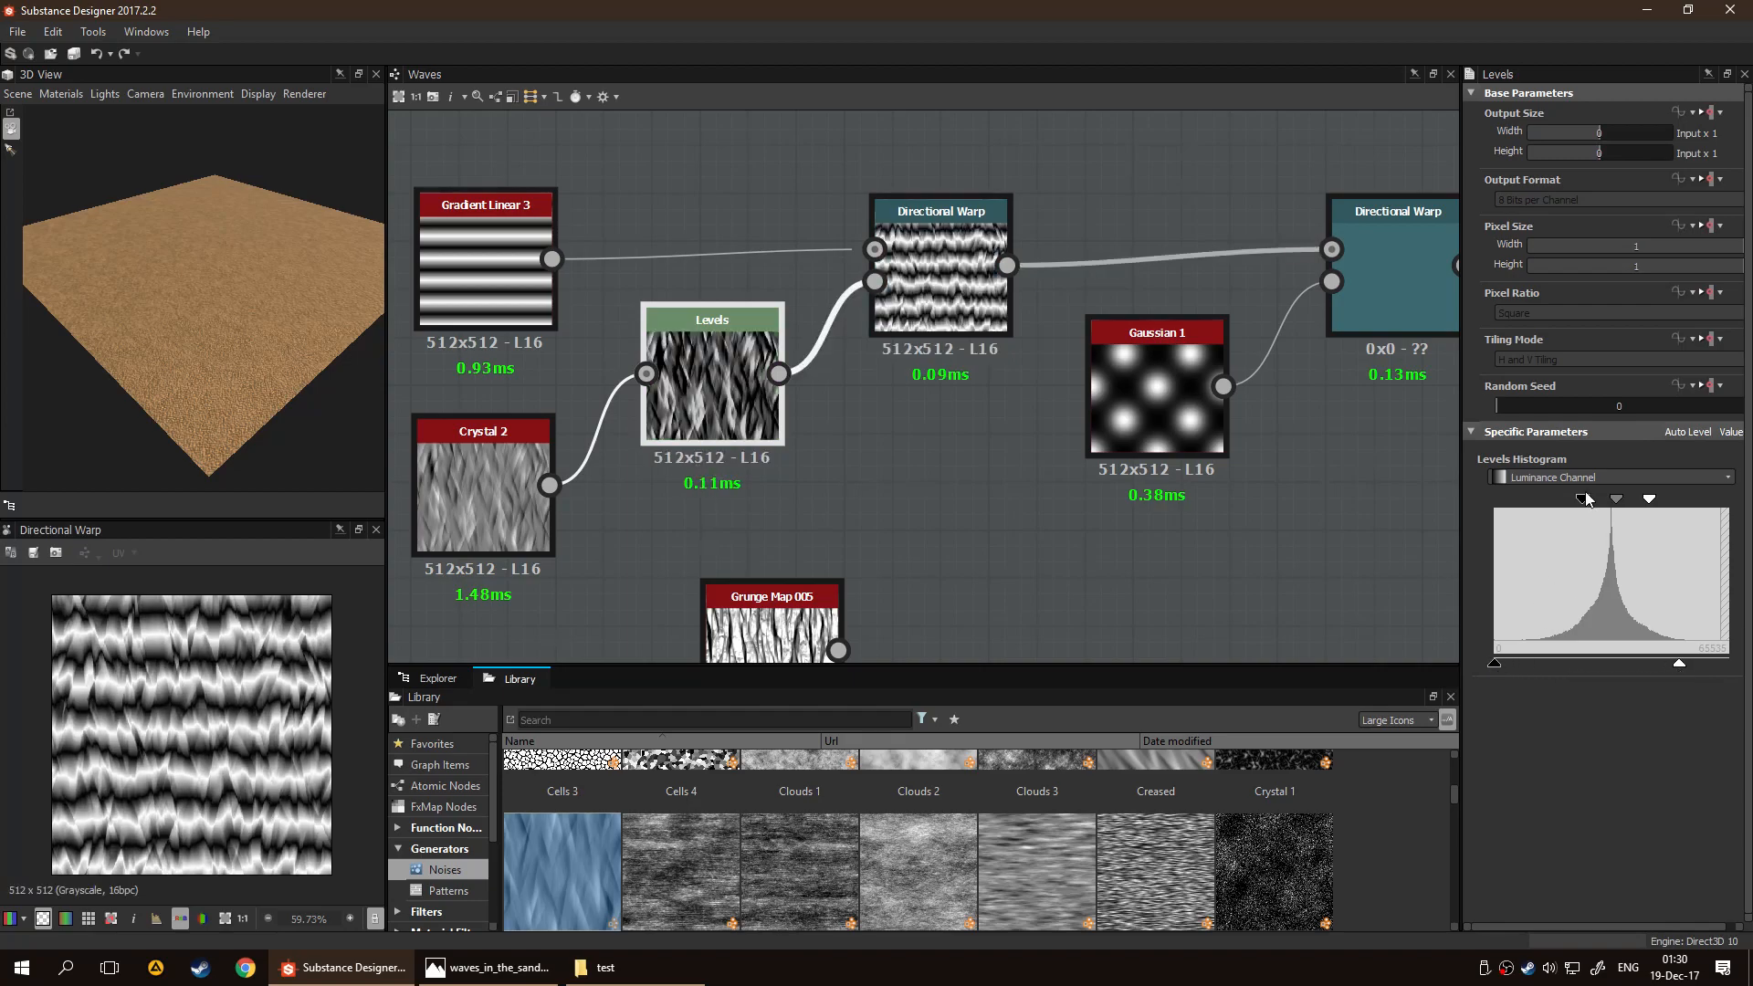
pyautogui.moveTo(1583, 497); pyautogui.dragTo(1612, 499)
pyautogui.moveTo(1678, 662); pyautogui.dragTo(1696, 664)
# Insert a Blur node between Levels and the first Directional Warp, and preview the warp's result
pyautogui.moveTo(683, 425); pyautogui.dragTo(575, 480)
pyautogui.press('space')
pyautogui.write('blur')
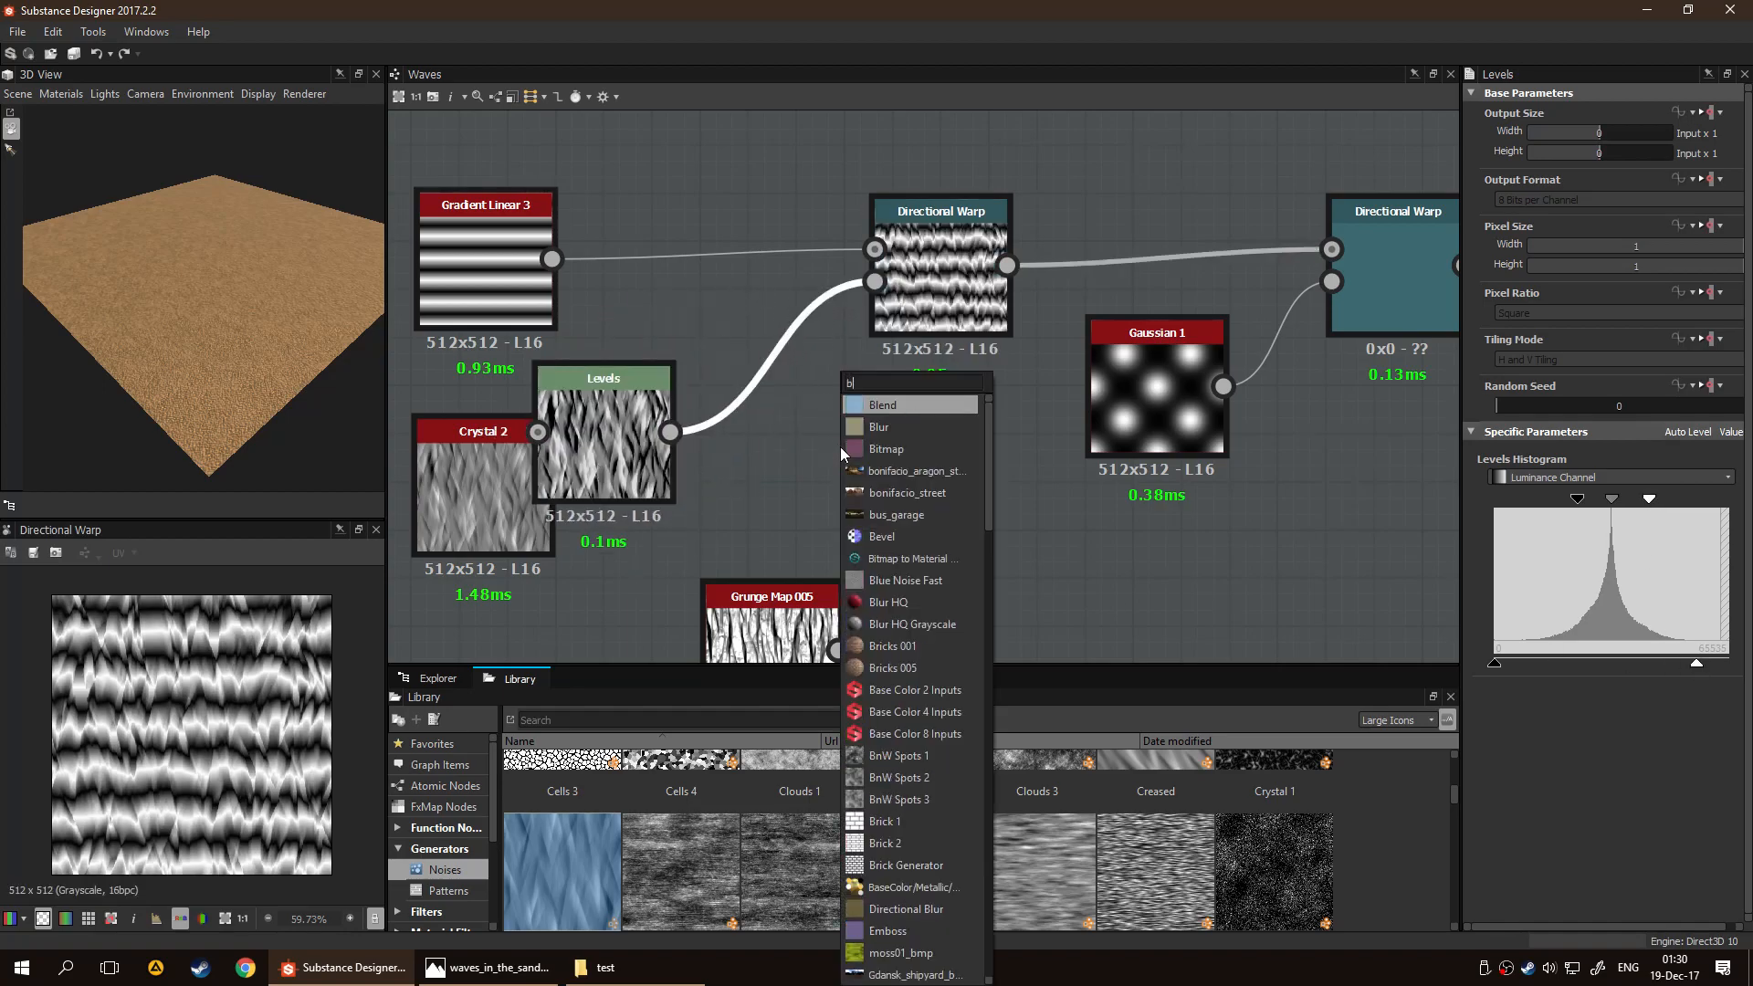
pyautogui.press('Return')
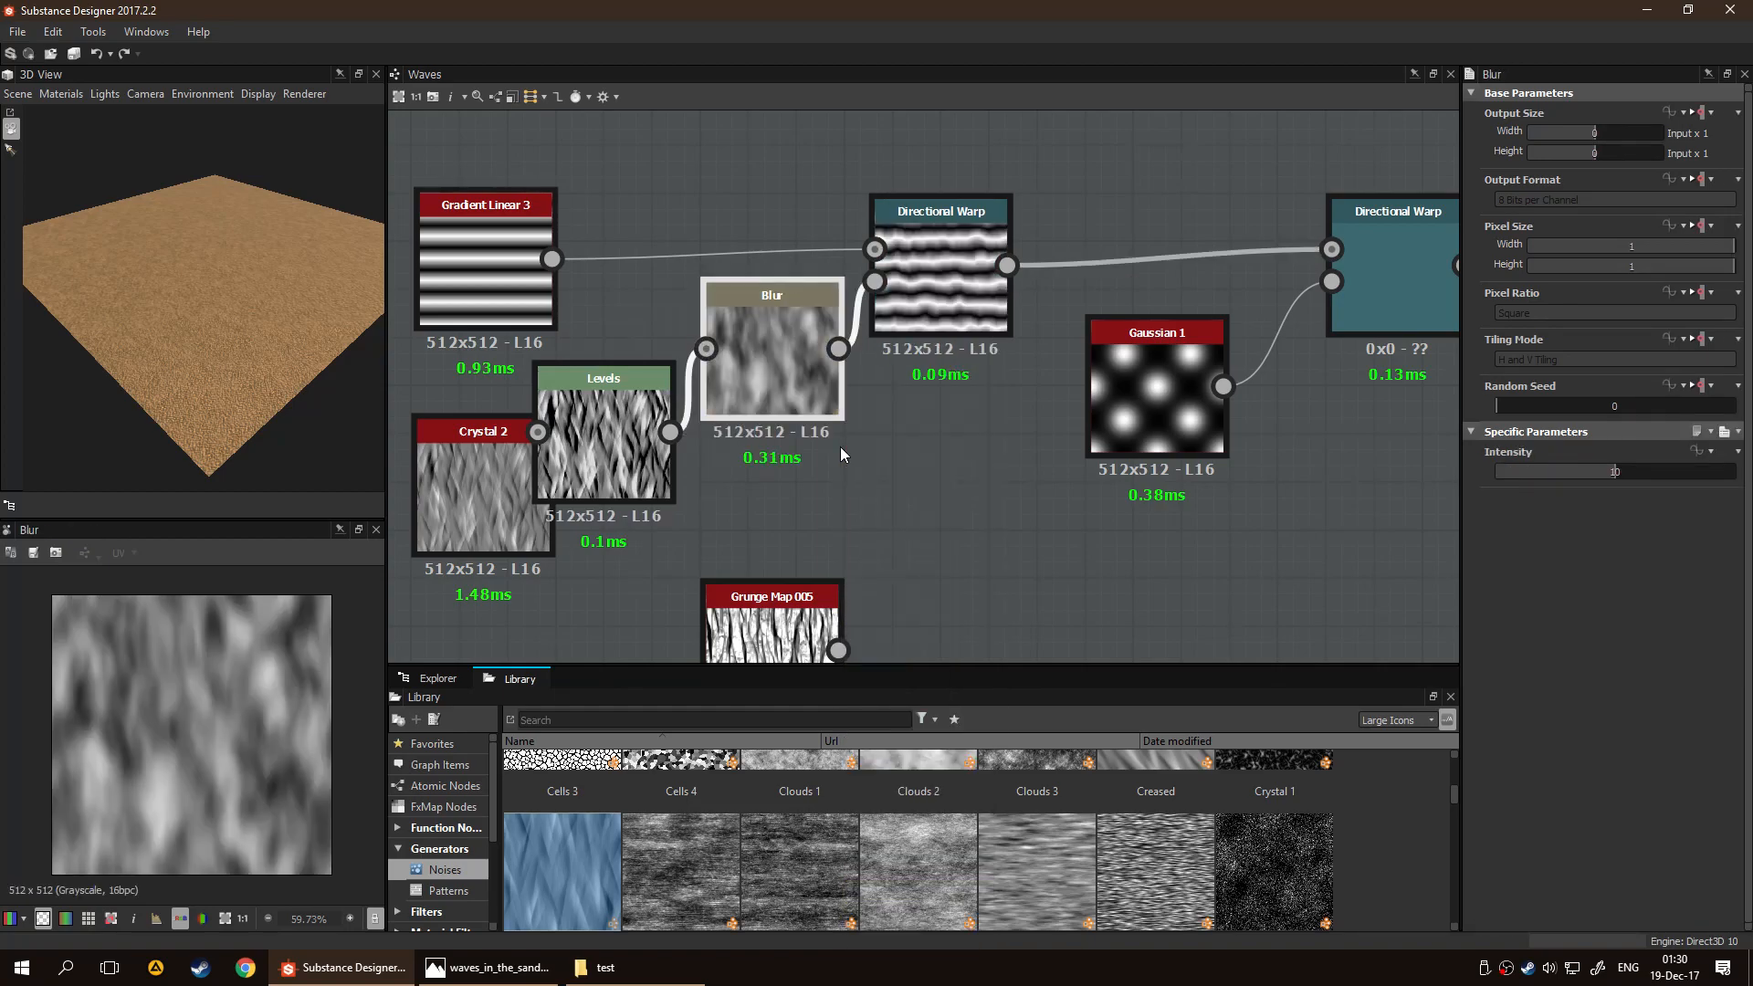
pyautogui.click(891, 323)
pyautogui.scroll(4, 196, 727)
# Arrange Crystal 2, Levels and Blur in a row beneath the gradient and the first Directional Warp
pyautogui.moveTo(625, 546); pyautogui.dragTo(736, 507, button='middle')
pyautogui.moveTo(566, 475); pyautogui.dragTo(452, 407)
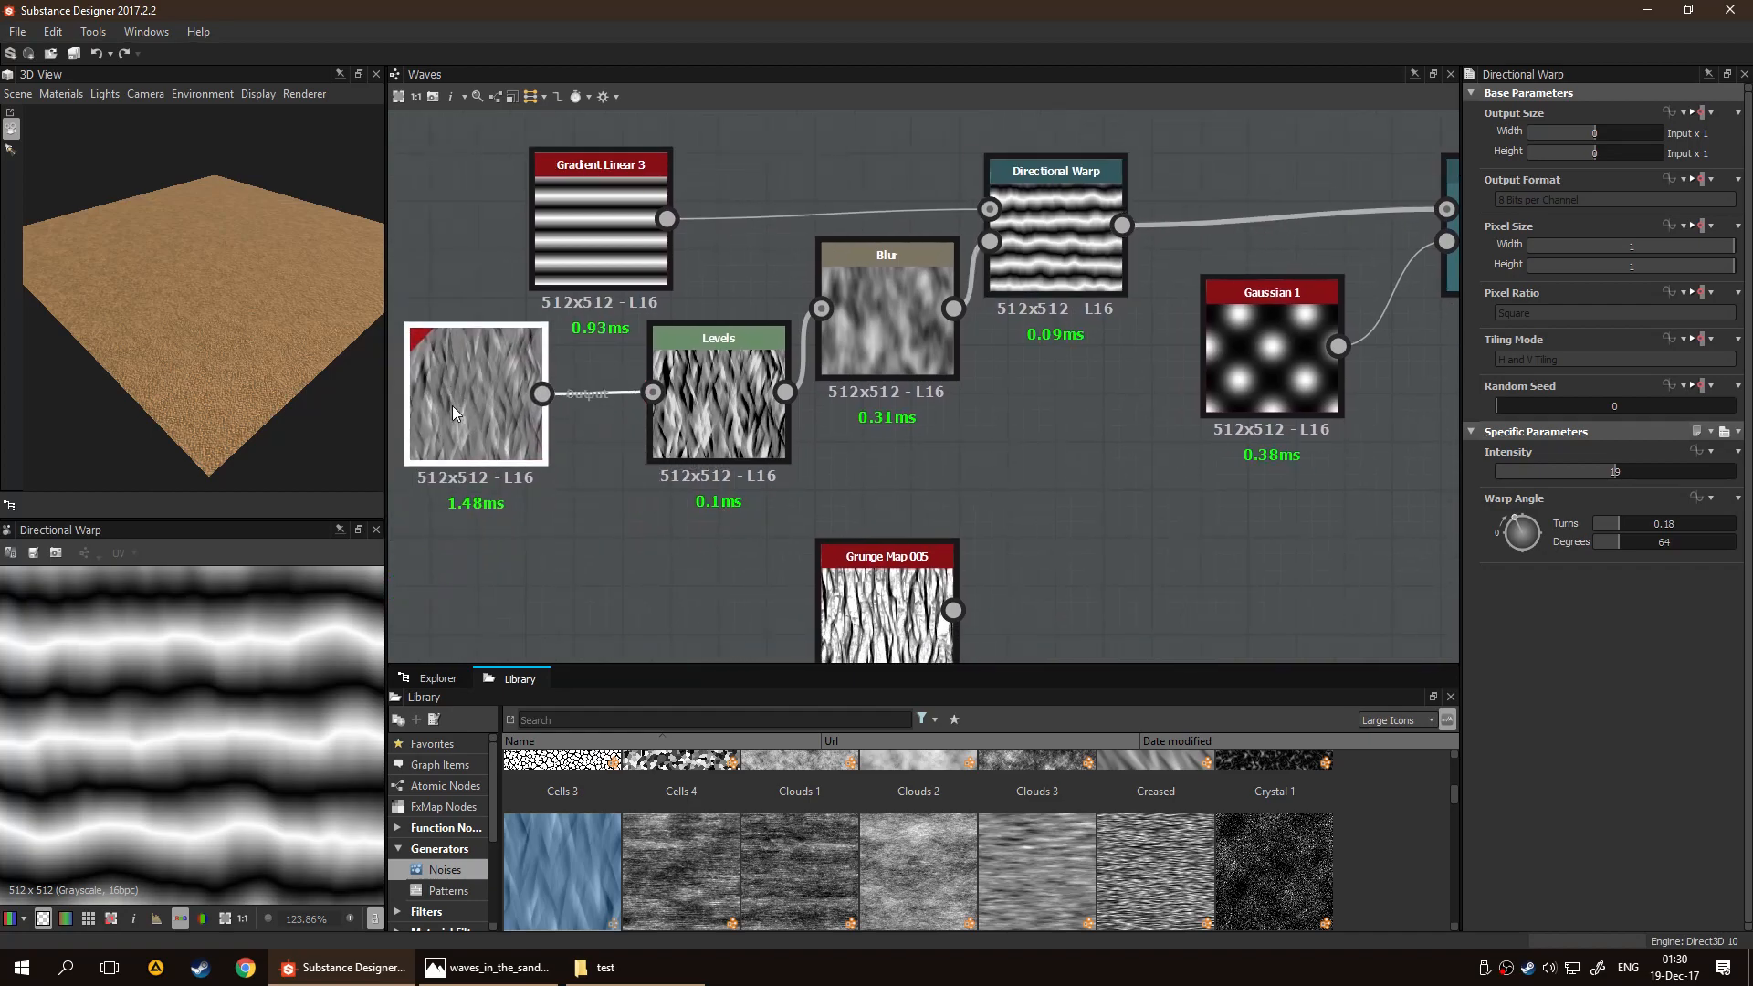
pyautogui.click(703, 405)
pyautogui.moveTo(733, 390); pyautogui.dragTo(708, 416)
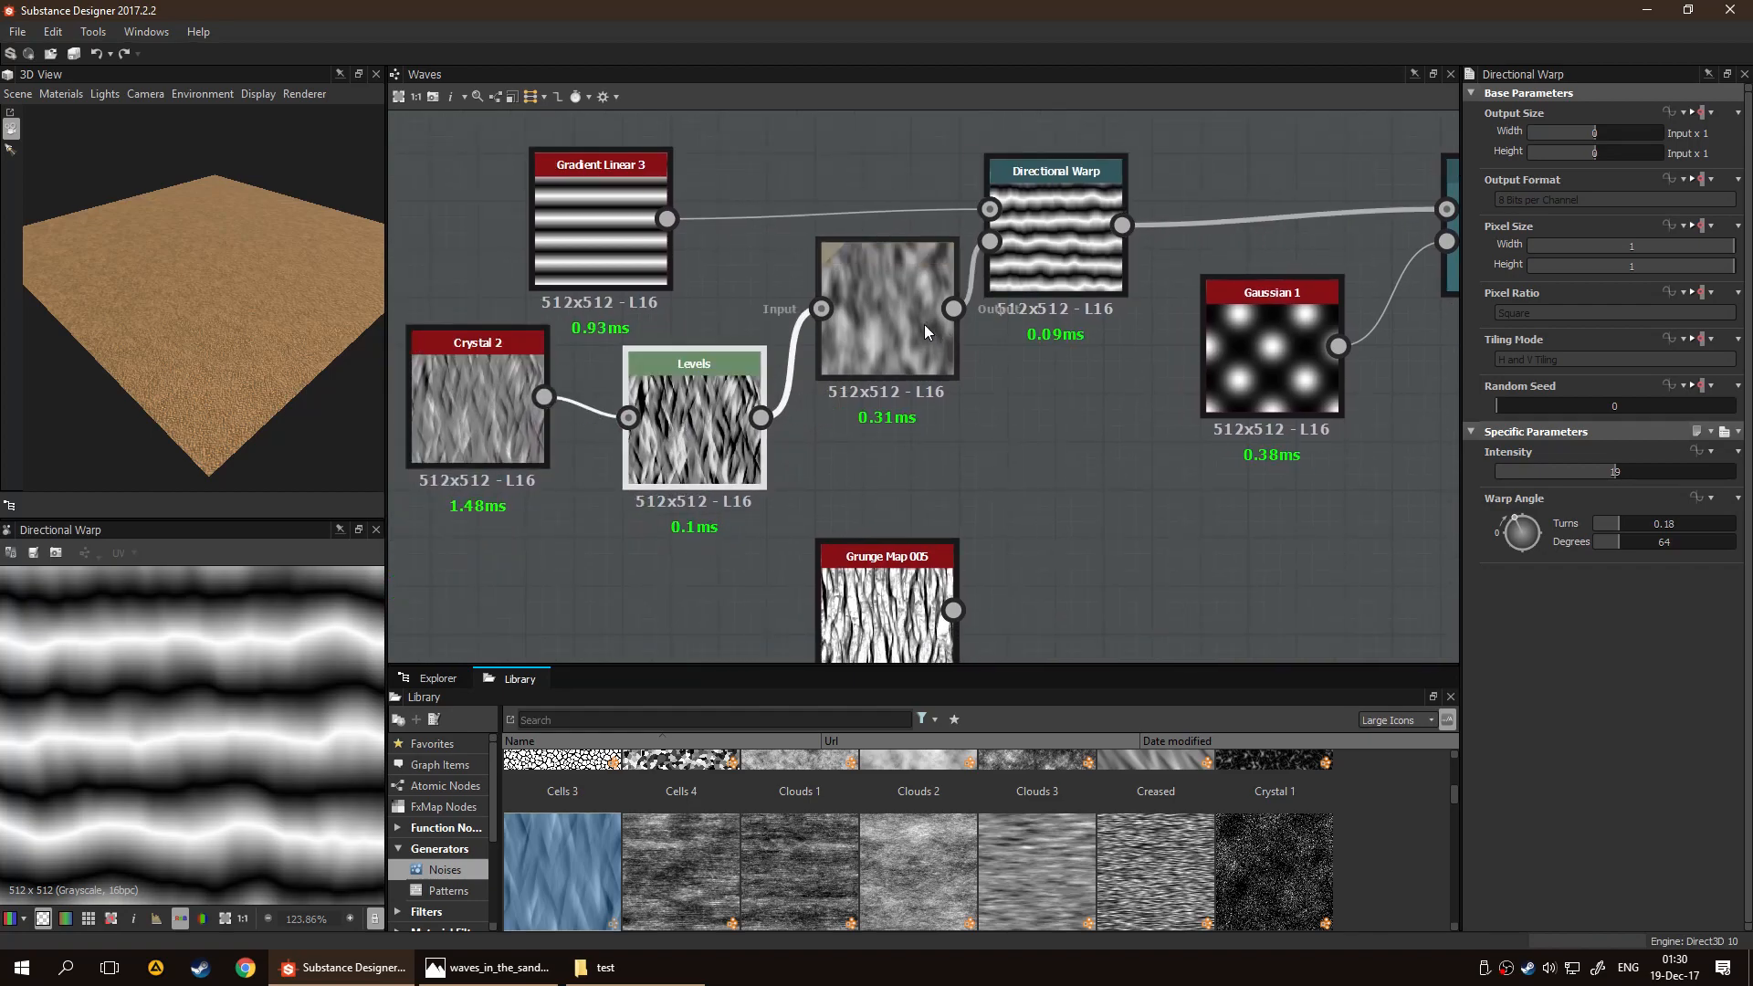
pyautogui.moveTo(926, 325); pyautogui.dragTo(923, 408)
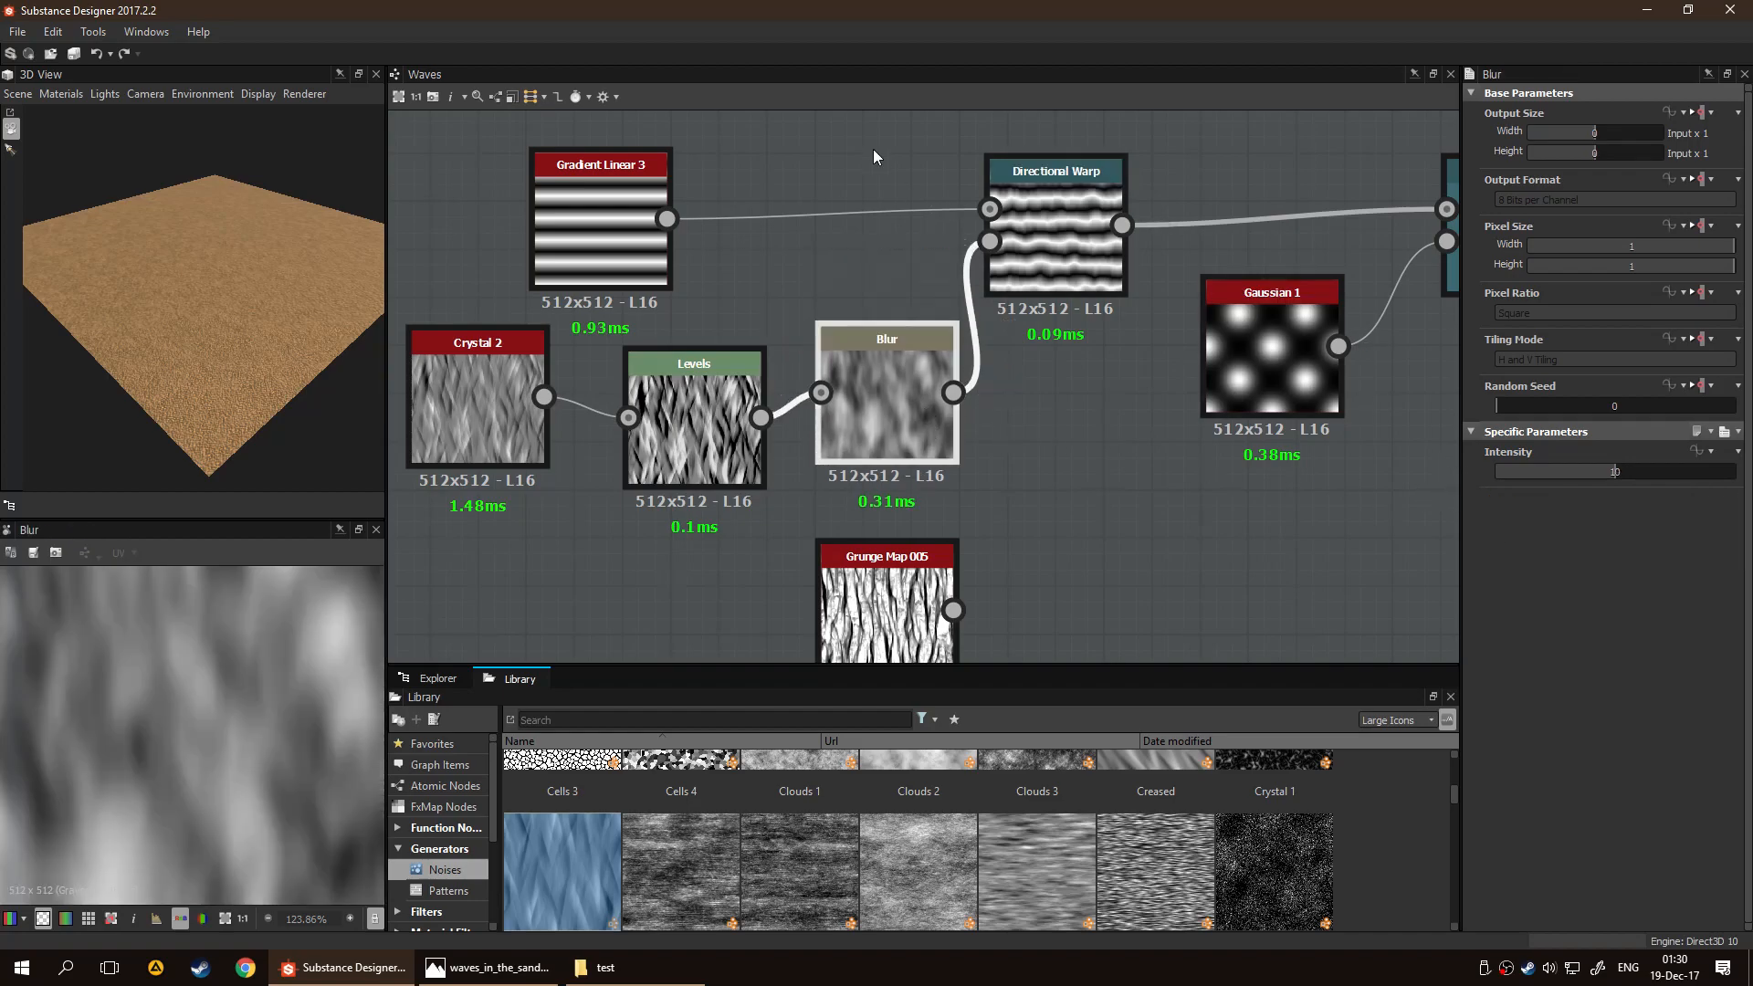
# Set the Blur intensity to 7.59 while previewing the first Directional Warp
pyautogui.doubleClick(1050, 229)
pyautogui.click(878, 407)
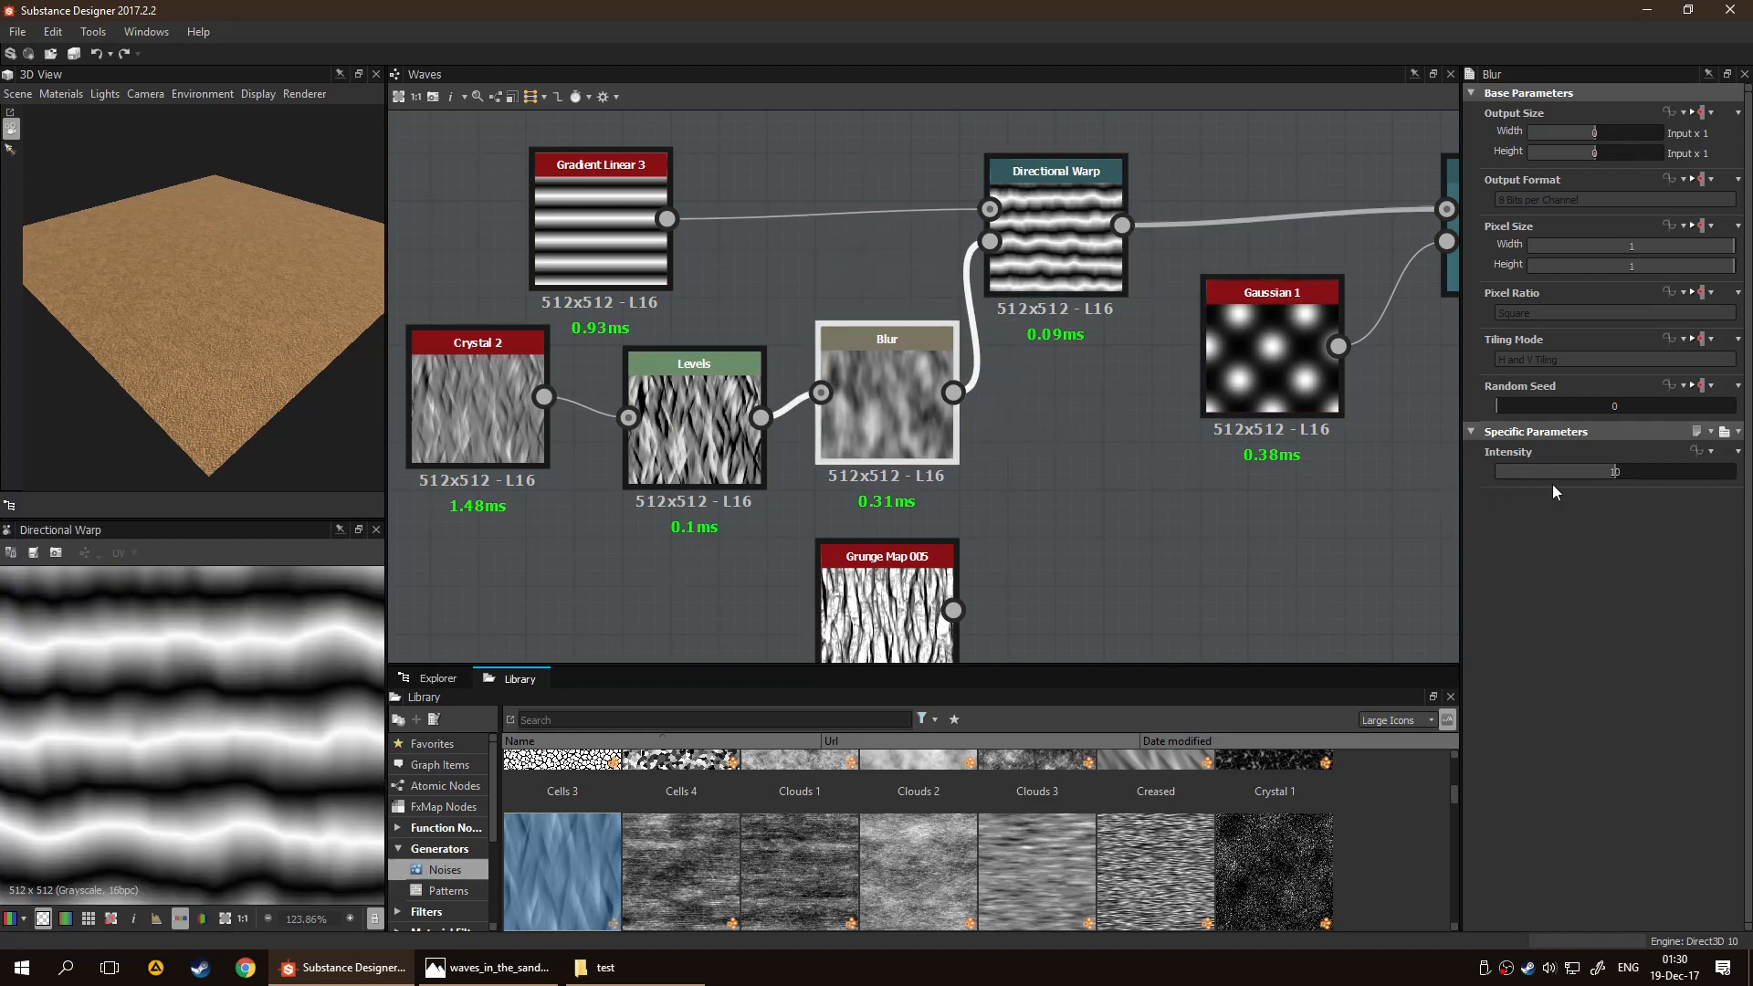
pyautogui.moveTo(1615, 468); pyautogui.dragTo(1586, 472)
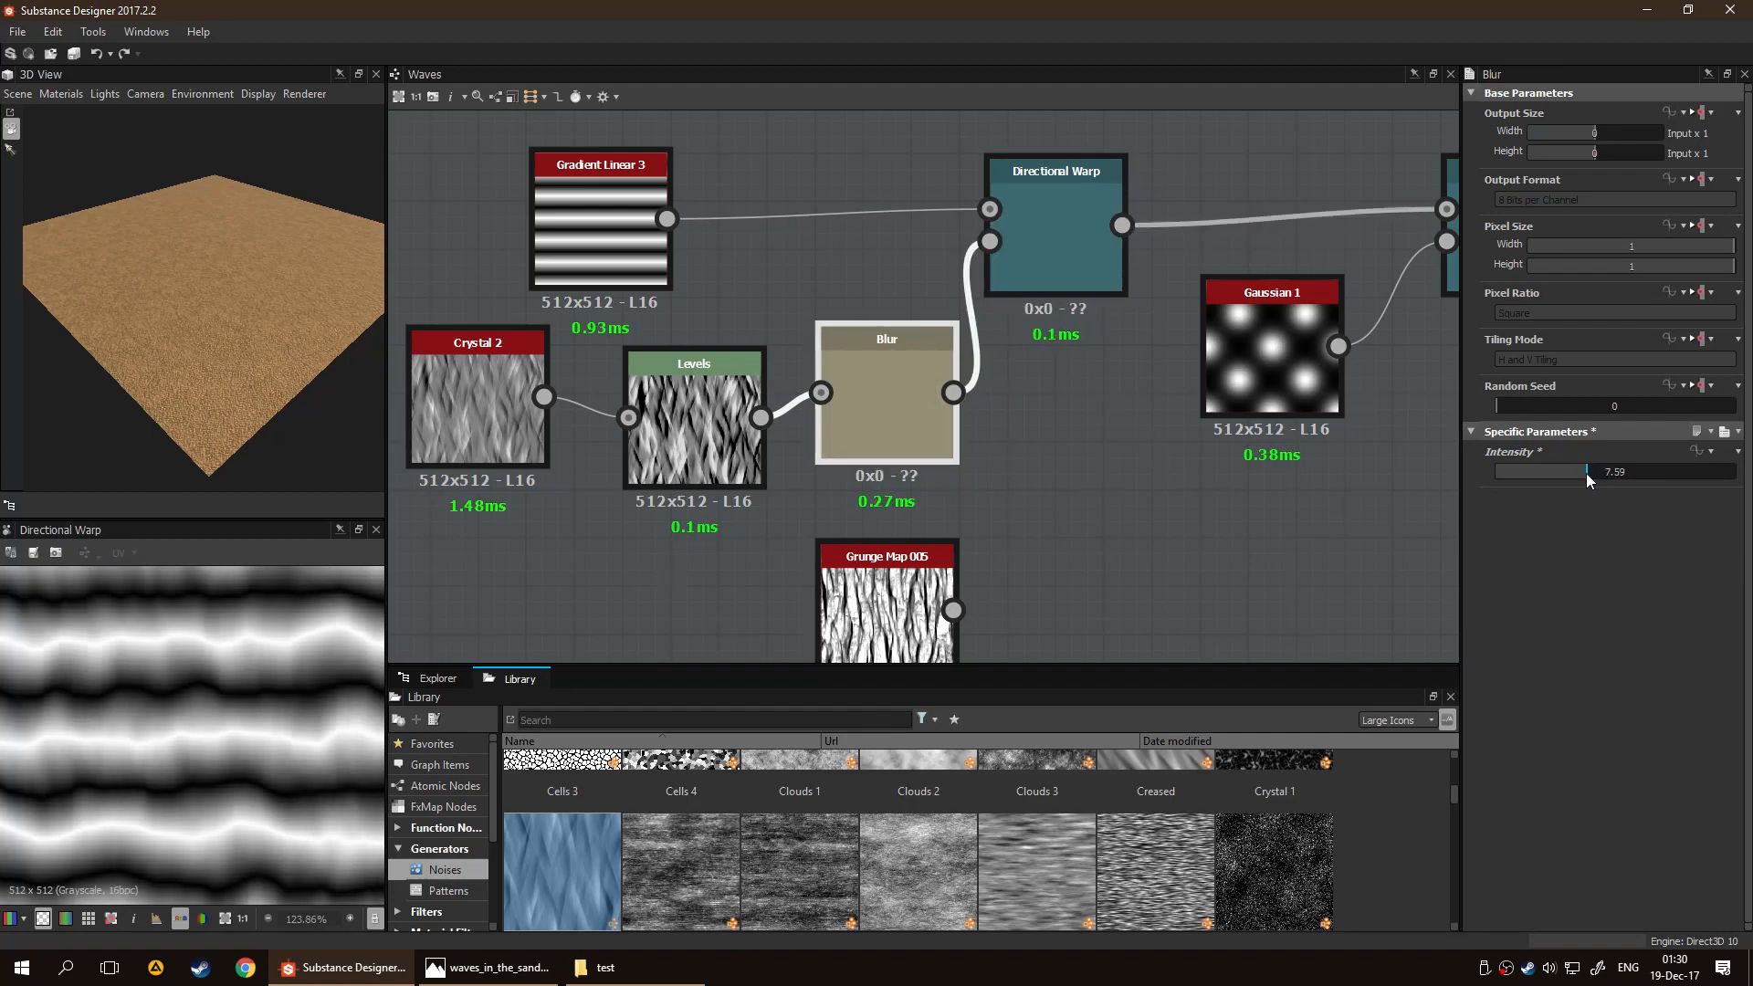
pyautogui.scroll(-5, 139, 802)
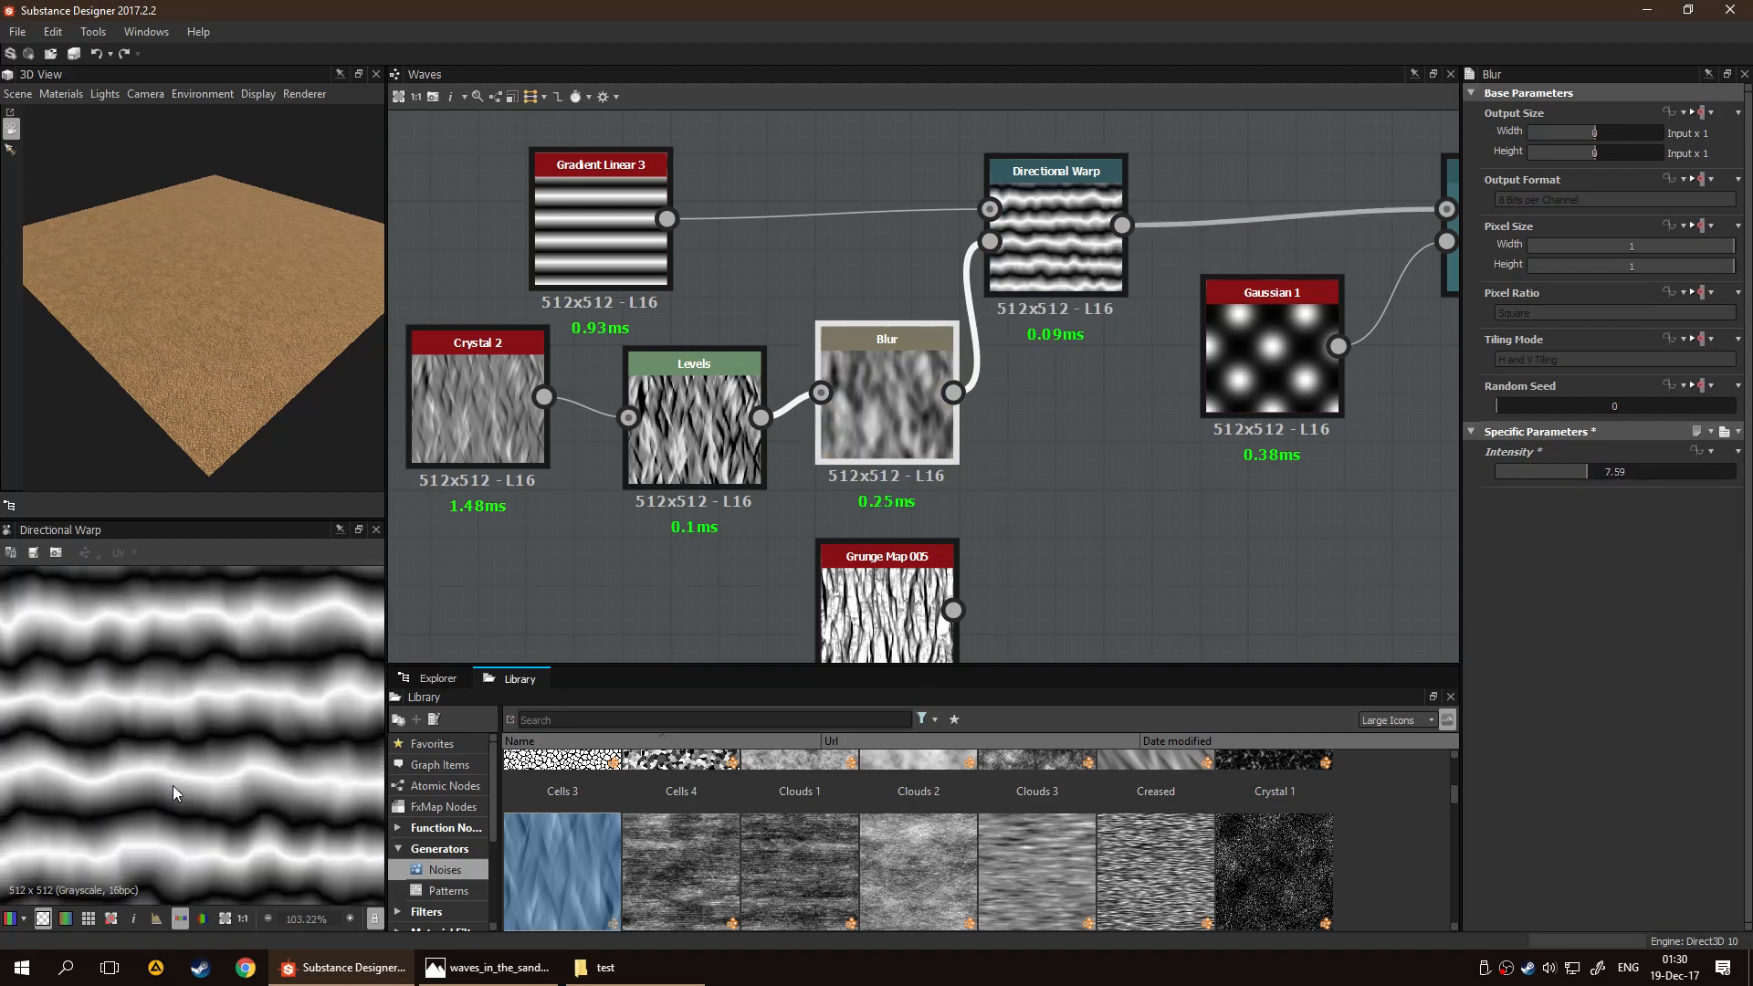
# Preview the second Directional Warp's result and examine the distorted wave pattern
pyautogui.moveTo(896, 466); pyautogui.dragTo(606, 586, button='middle')
pyautogui.click(1203, 373)
pyautogui.scroll(3, 180, 717)
pyautogui.scroll(-1, 186, 694)
pyautogui.moveTo(935, 436); pyautogui.dragTo(895, 405, button='middle')
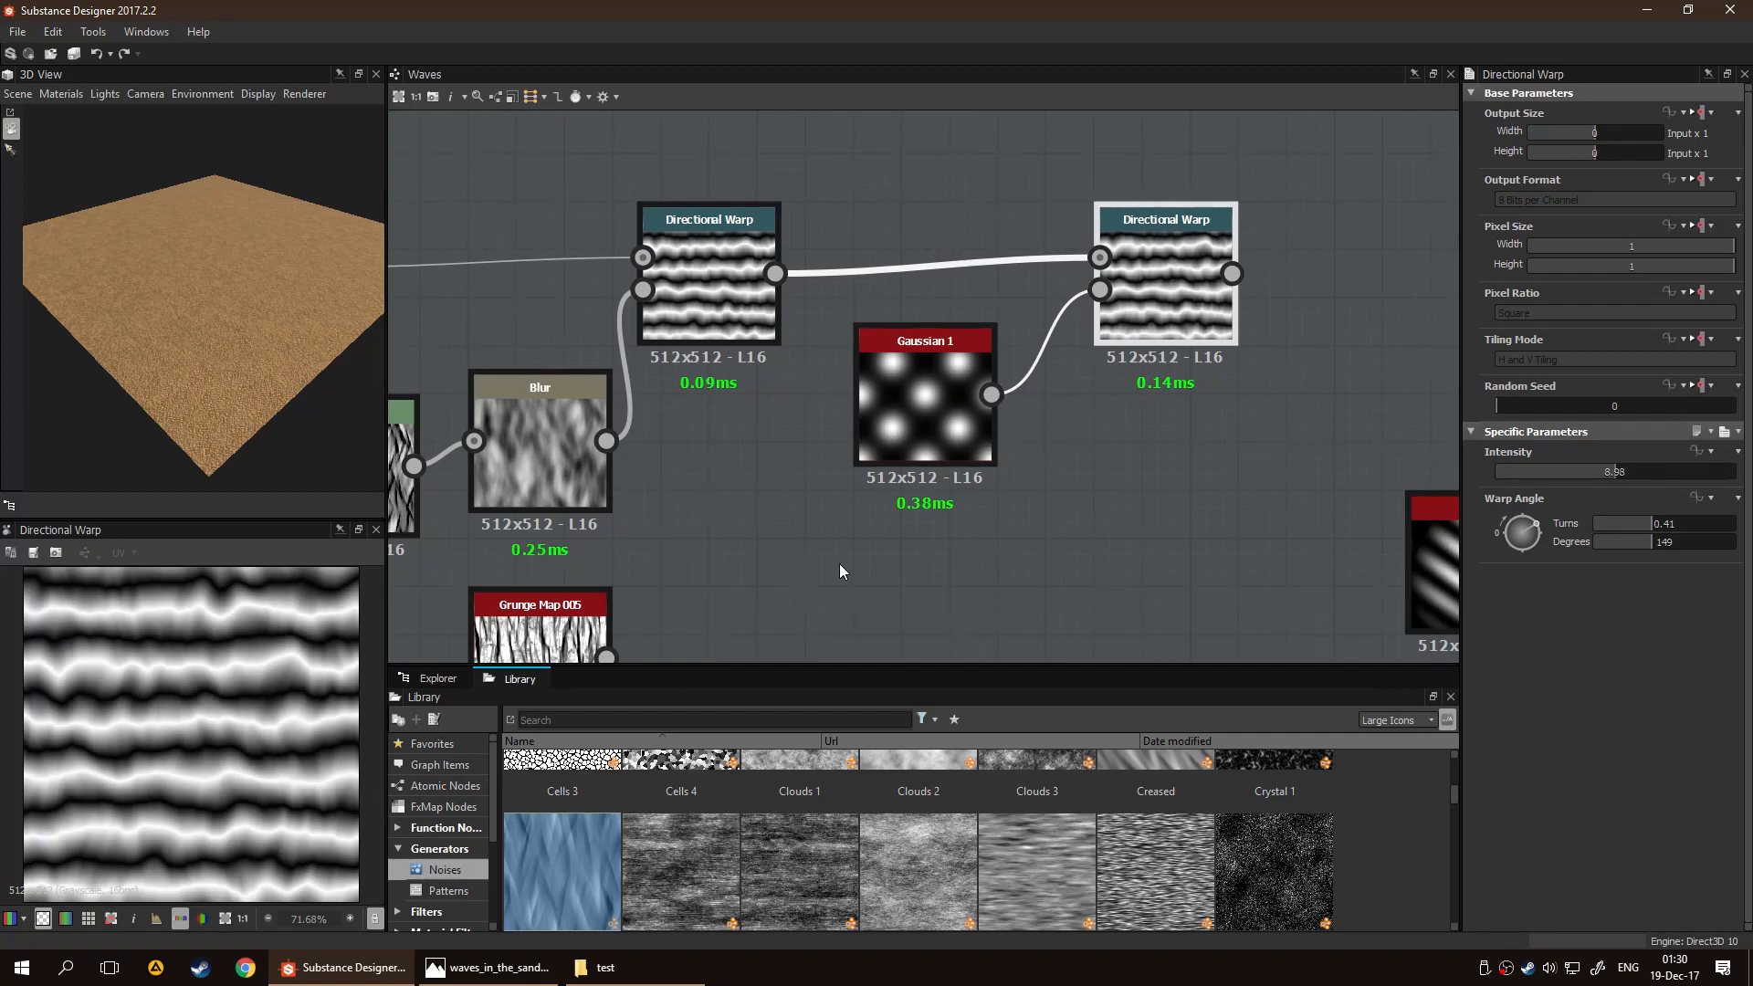
# Move the Shape node directly beneath the second Directional Warp
pyautogui.scroll(-2, 840, 563)
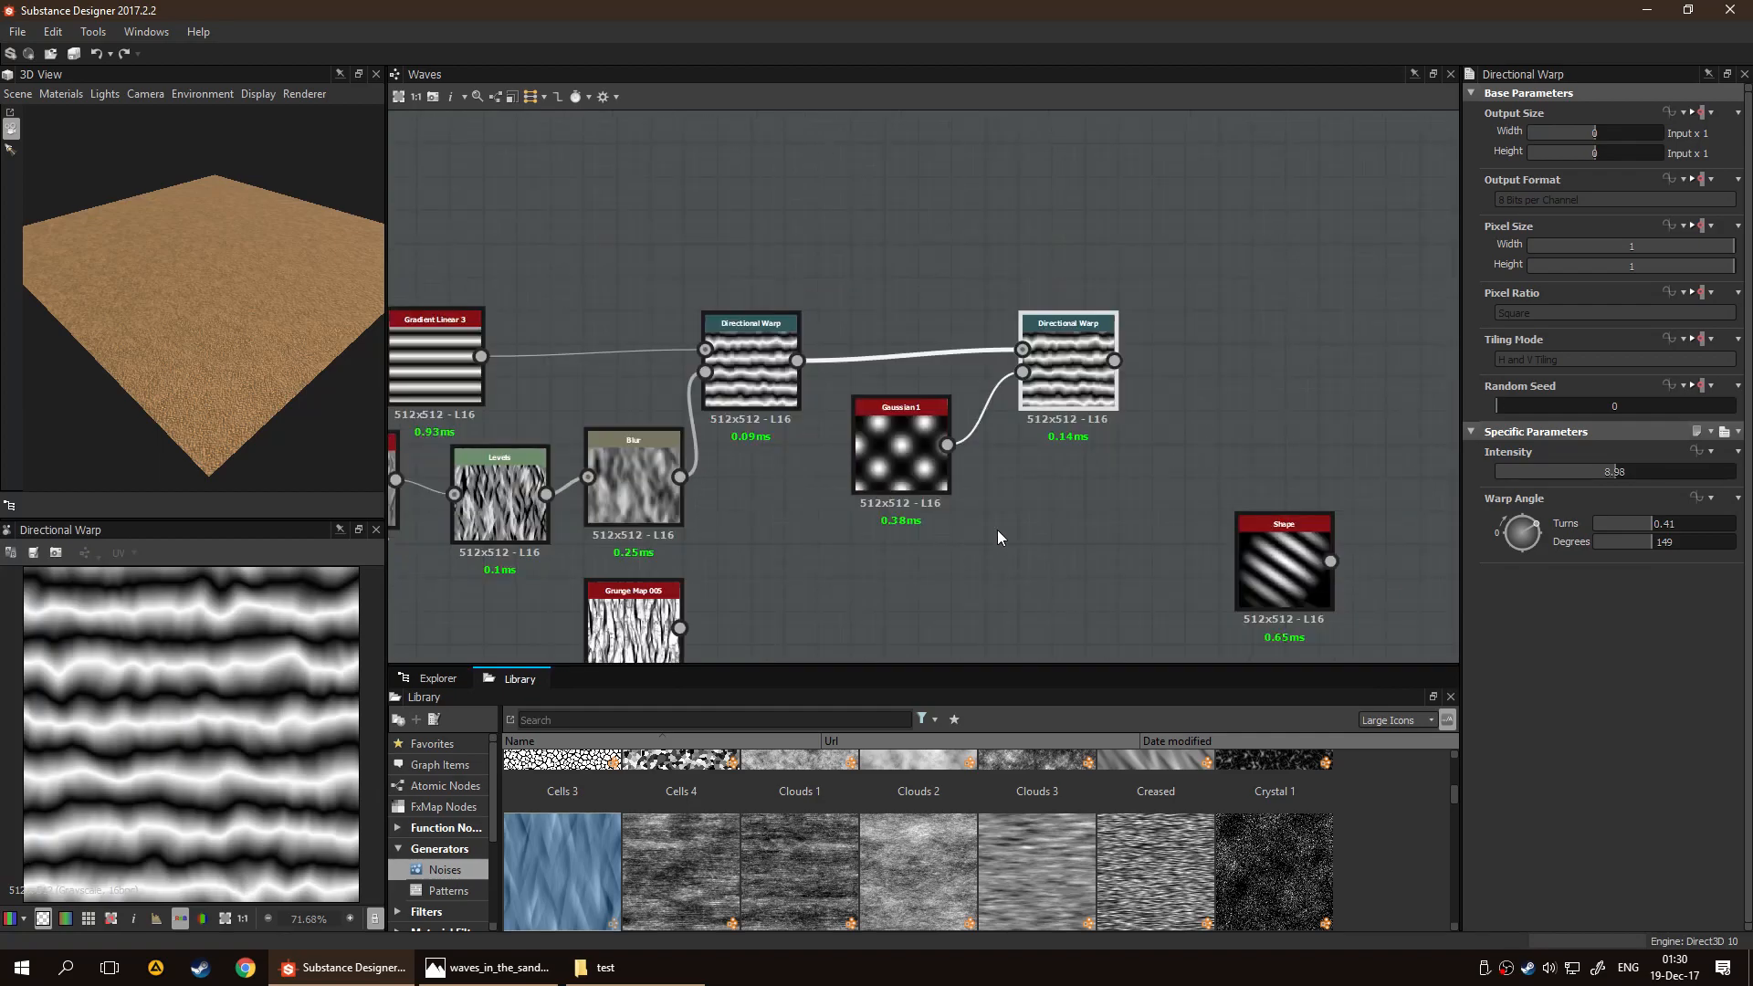
pyautogui.moveTo(1073, 573); pyautogui.dragTo(854, 534, button='middle')
pyautogui.click(1069, 535)
pyautogui.moveTo(1068, 533); pyautogui.dragTo(952, 533)
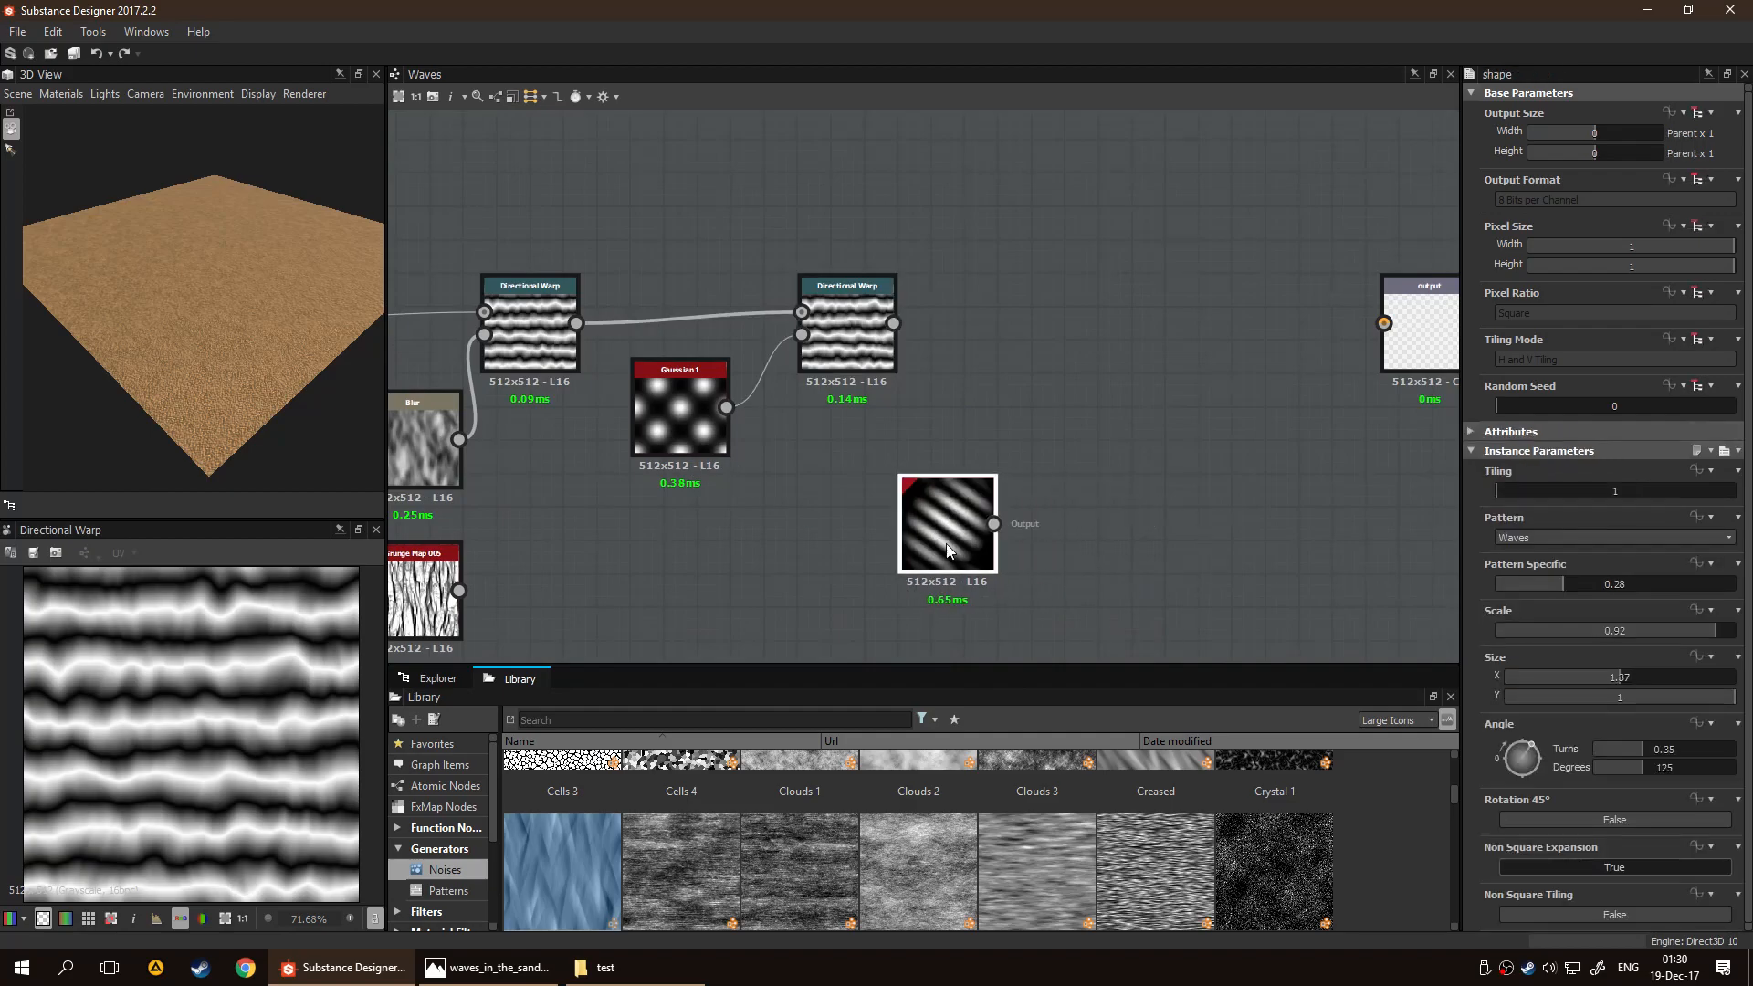
pyautogui.moveTo(950, 544); pyautogui.dragTo(917, 544)
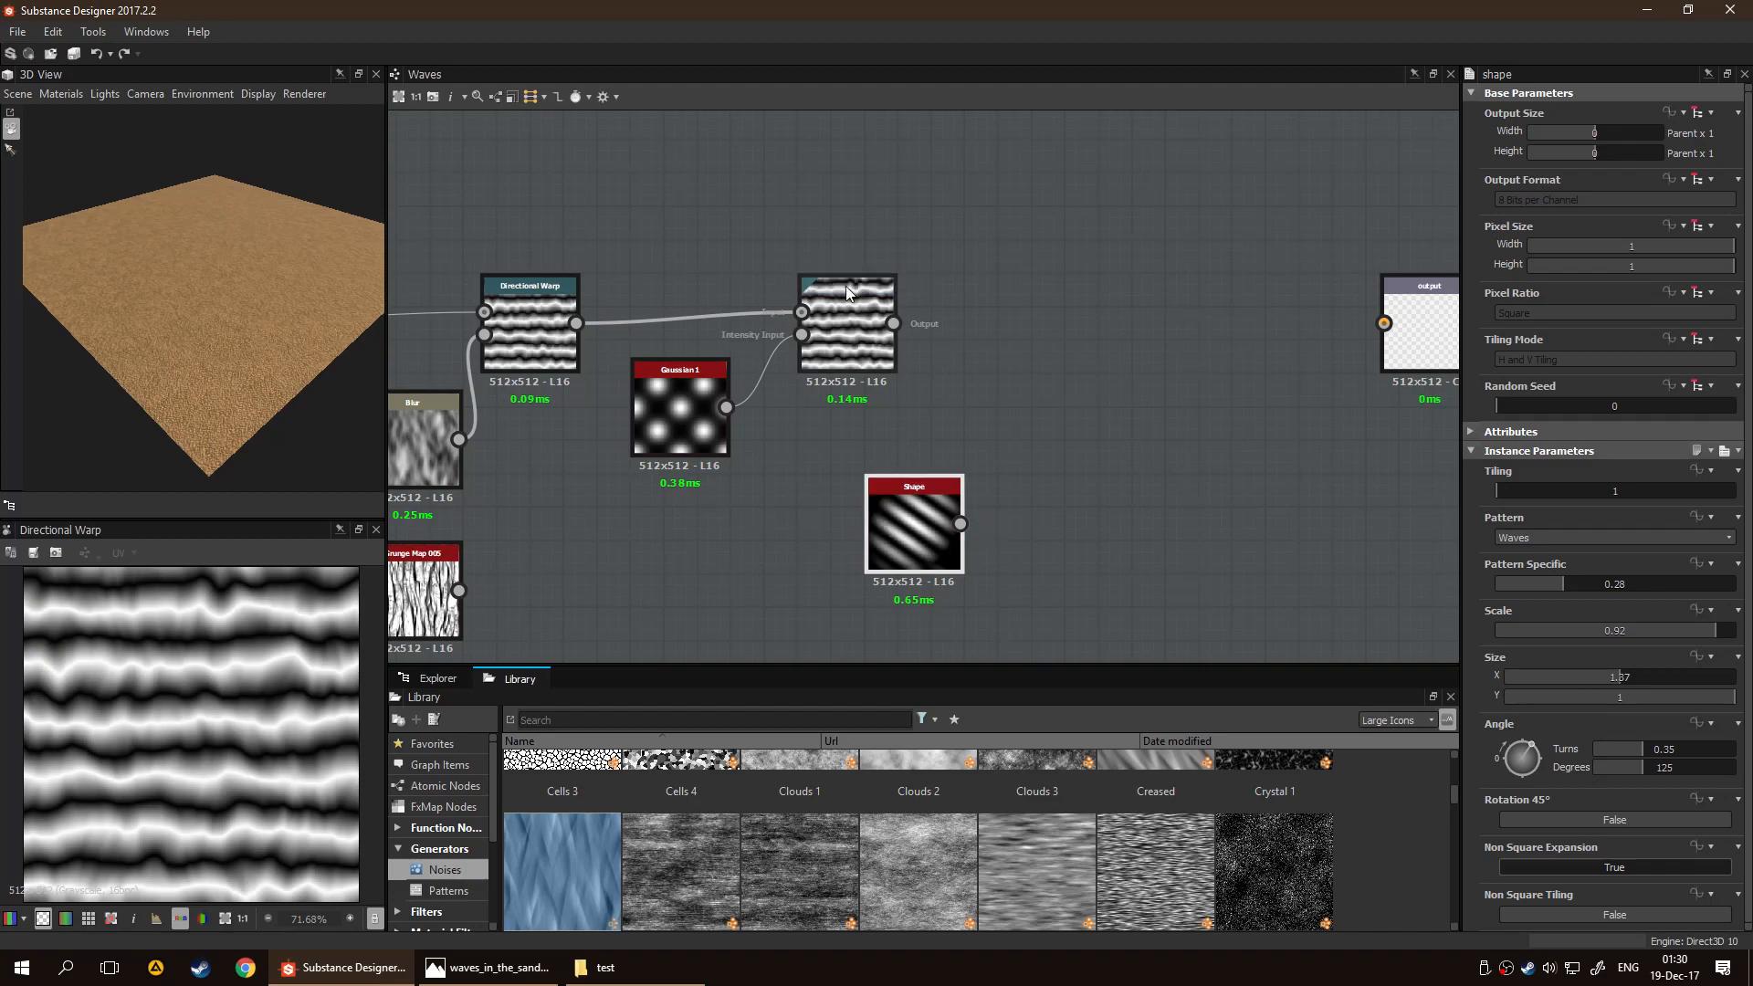
pyautogui.moveTo(897, 536); pyautogui.dragTo(830, 536)
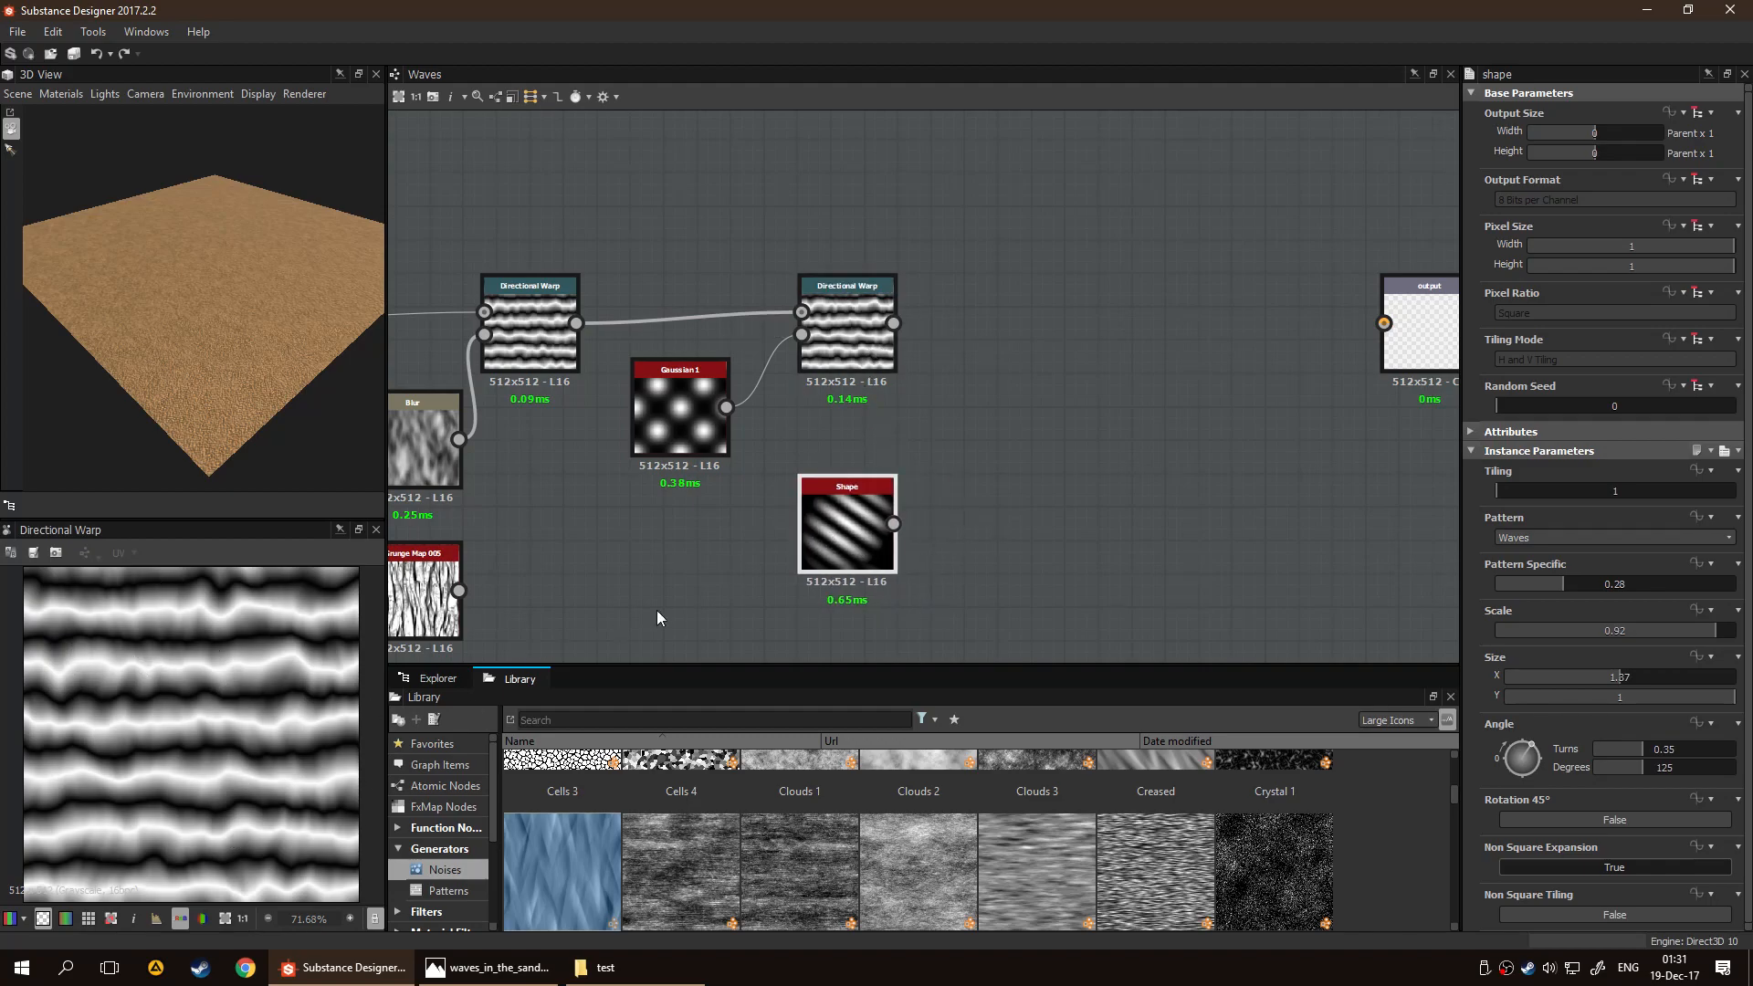
# Preview the Shape node and set its Pattern Specific value to 0.36
pyautogui.click(1545, 578)
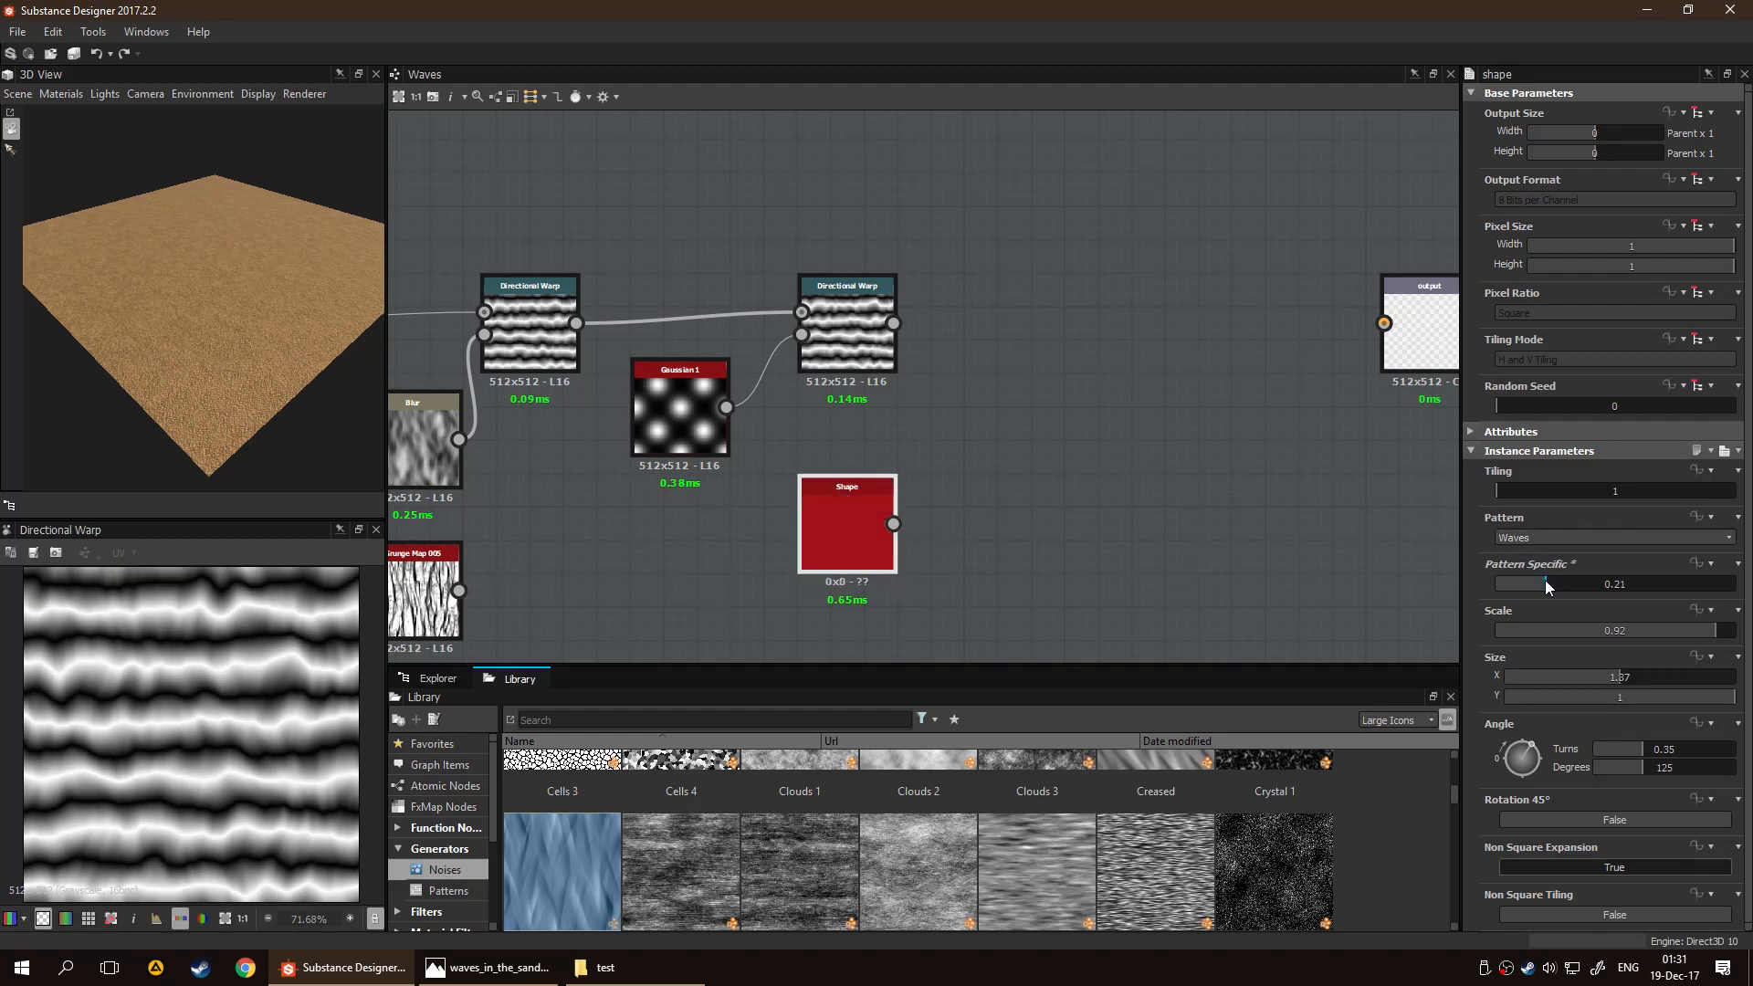
pyautogui.doubleClick(840, 534)
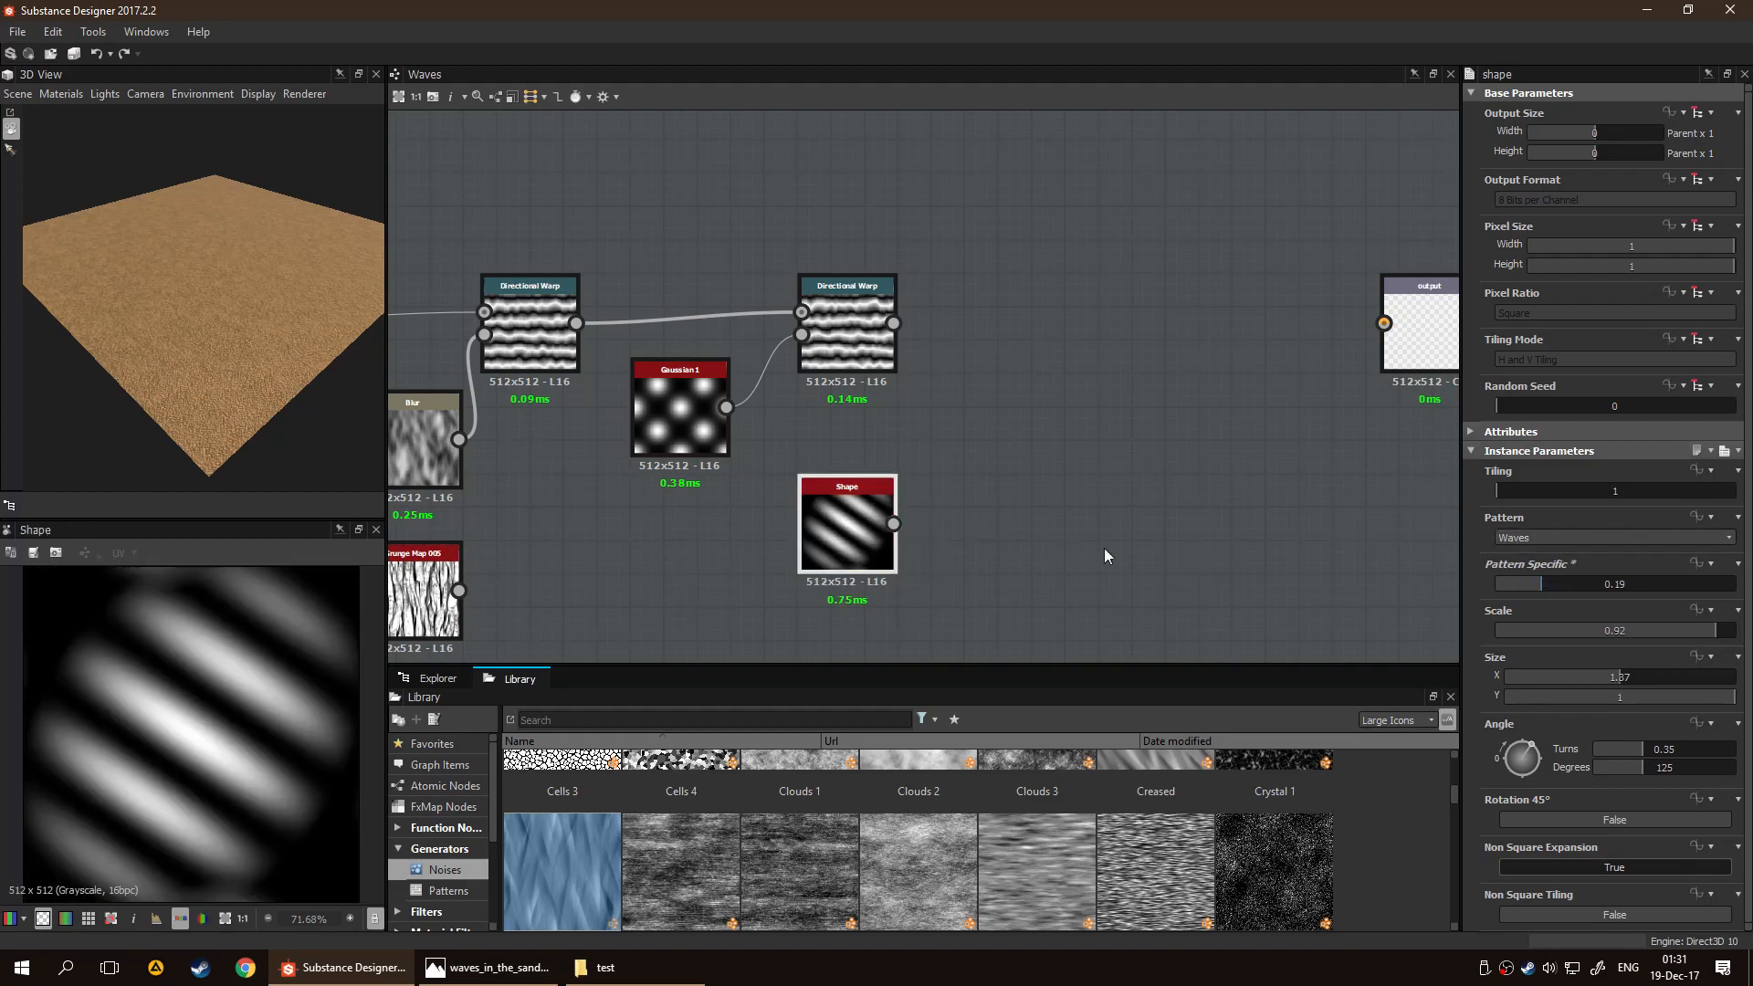
pyautogui.moveTo(1557, 579)
pyautogui.mouseDown()
pyautogui.moveTo(1526, 579)
pyautogui.moveTo(1603, 577)
pyautogui.moveTo(1581, 579)
pyautogui.mouseUp()
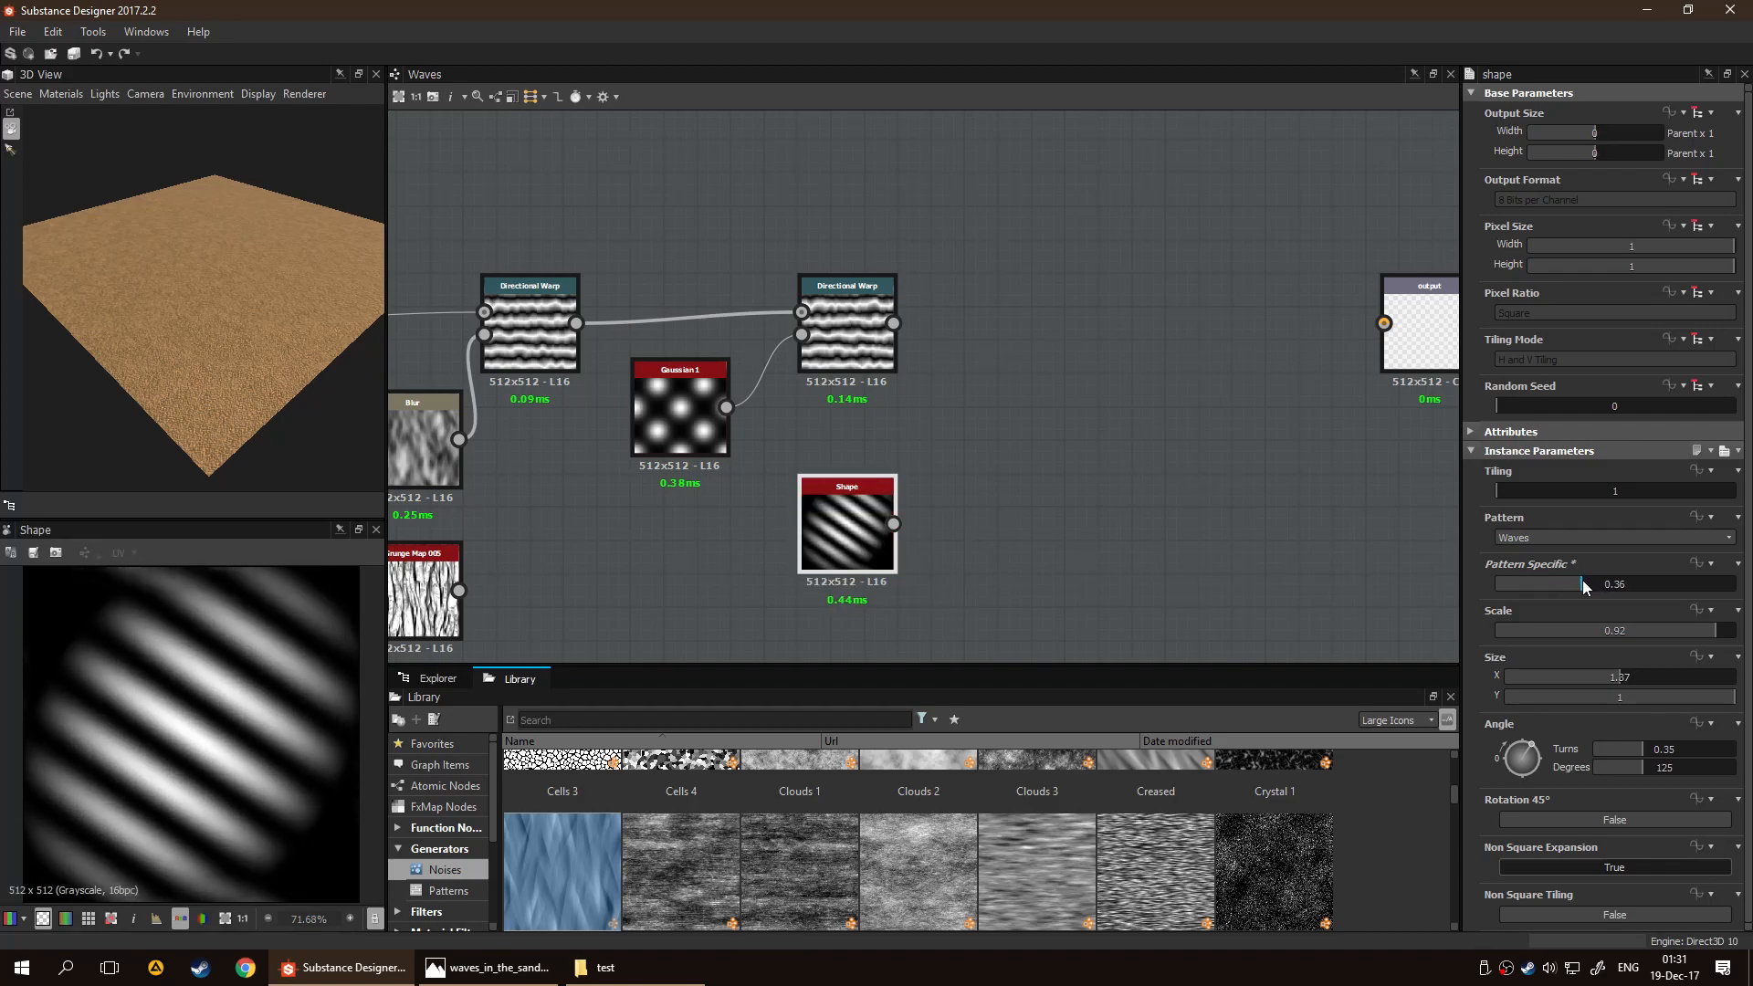
# Set the Shape node's Scale to 1 and its Size to X 0.76 and Y 2
pyautogui.moveTo(1607, 673); pyautogui.dragTo(1559, 675)
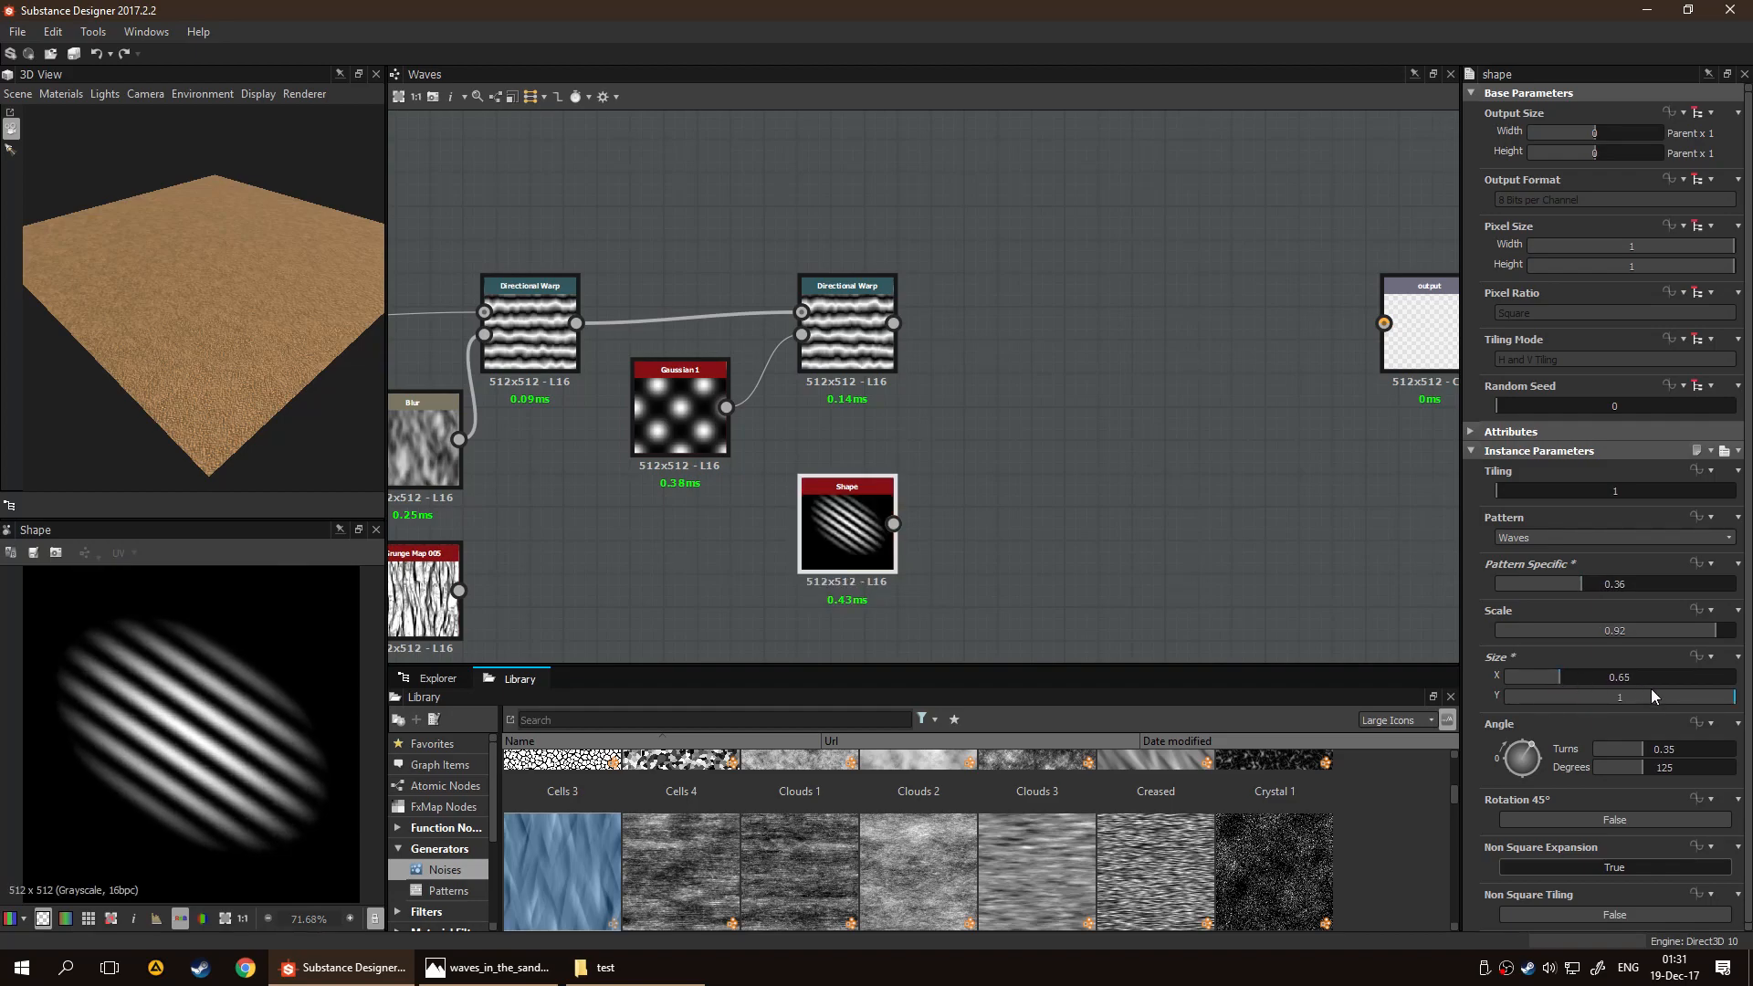
pyautogui.moveTo(1646, 635); pyautogui.dragTo(1746, 639)
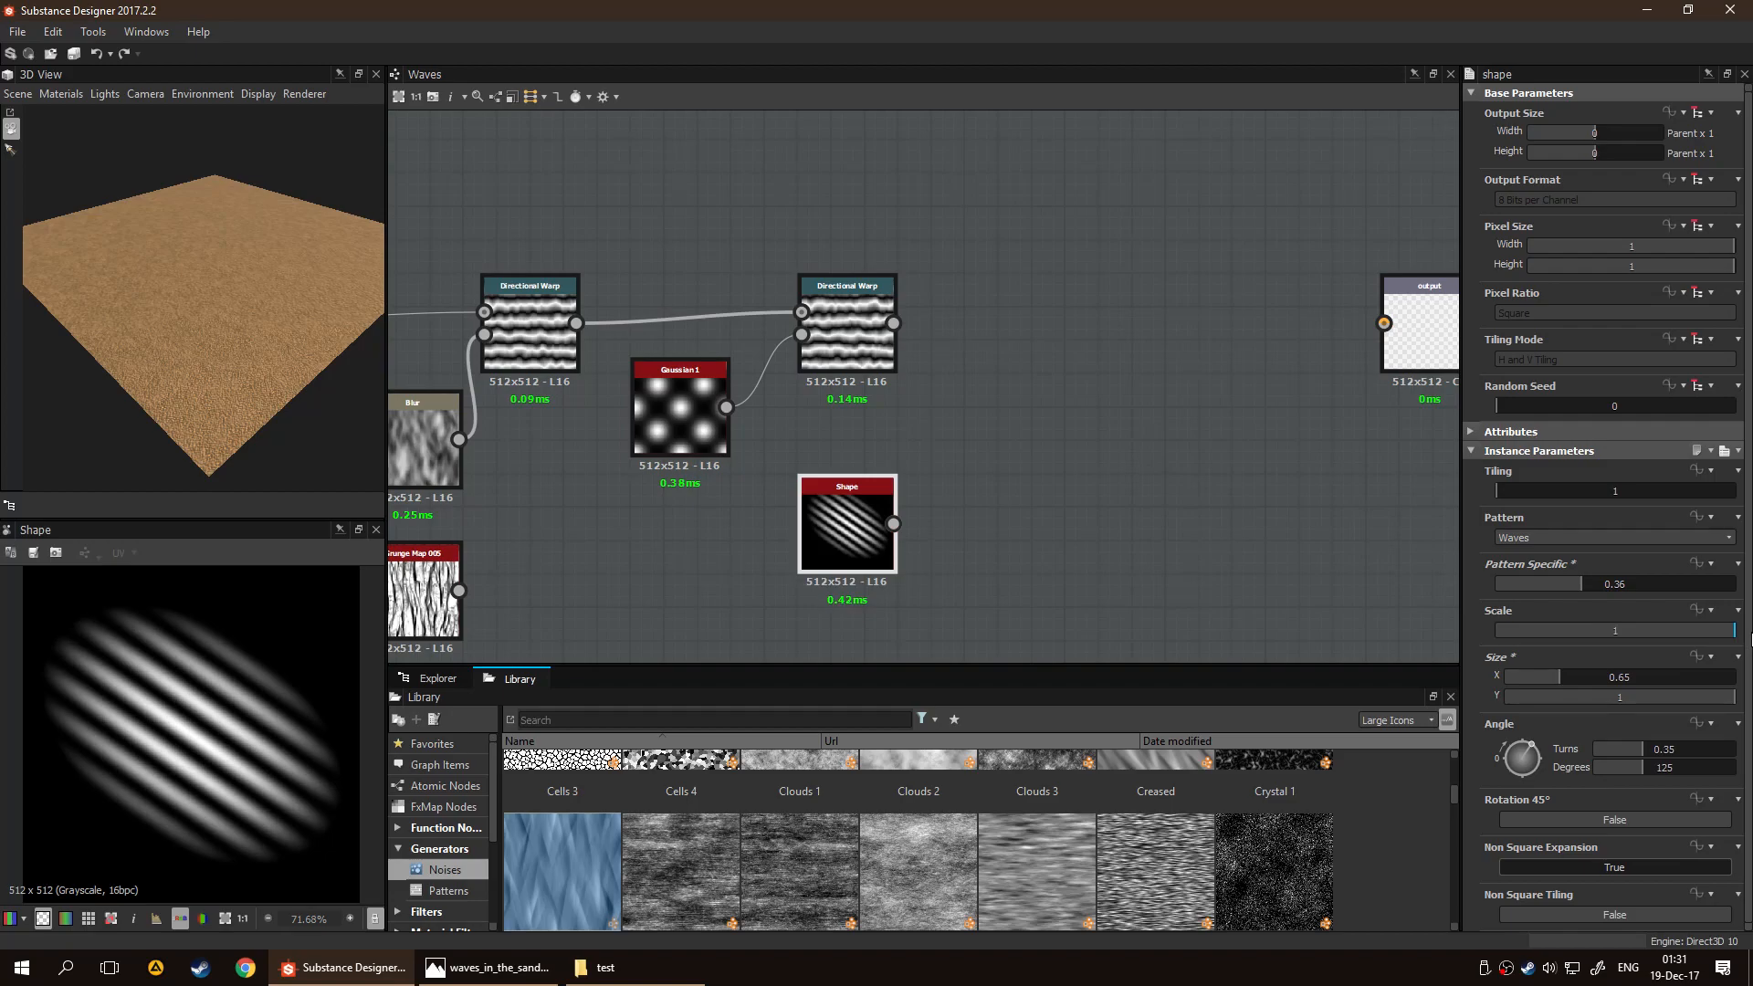
pyautogui.moveTo(1565, 672); pyautogui.dragTo(1570, 673)
pyautogui.doubleClick(1628, 688)
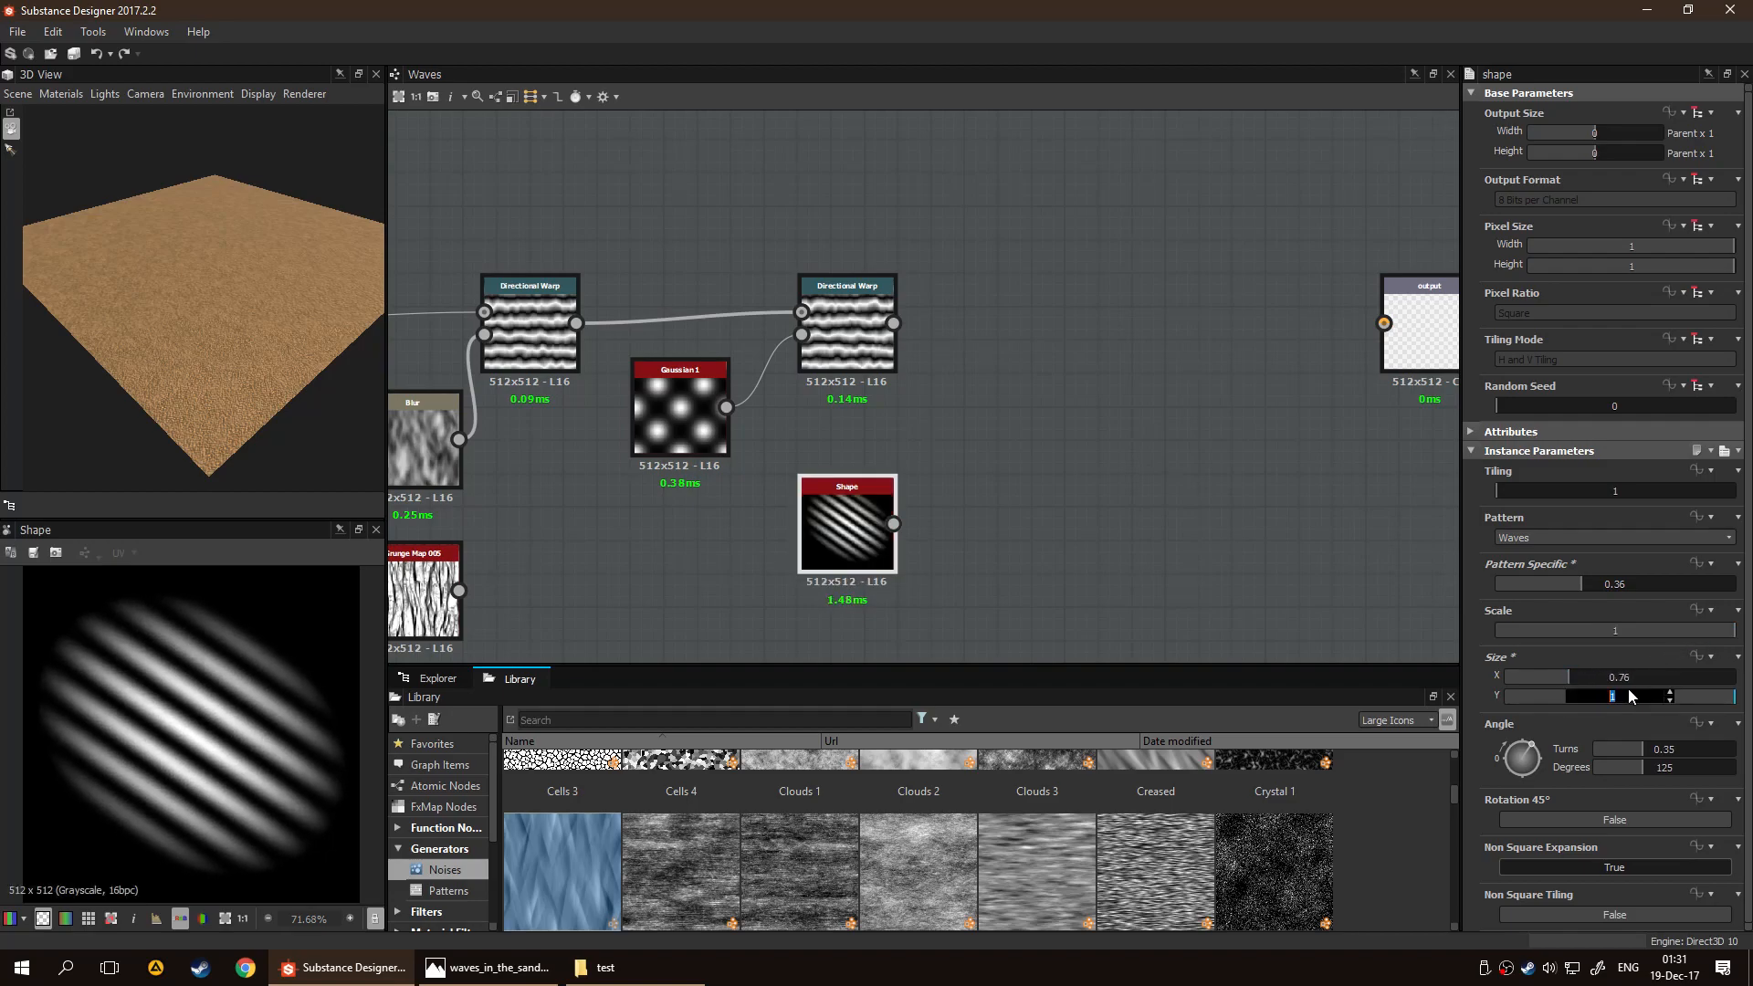
pyautogui.write('2')
pyautogui.press('Return')
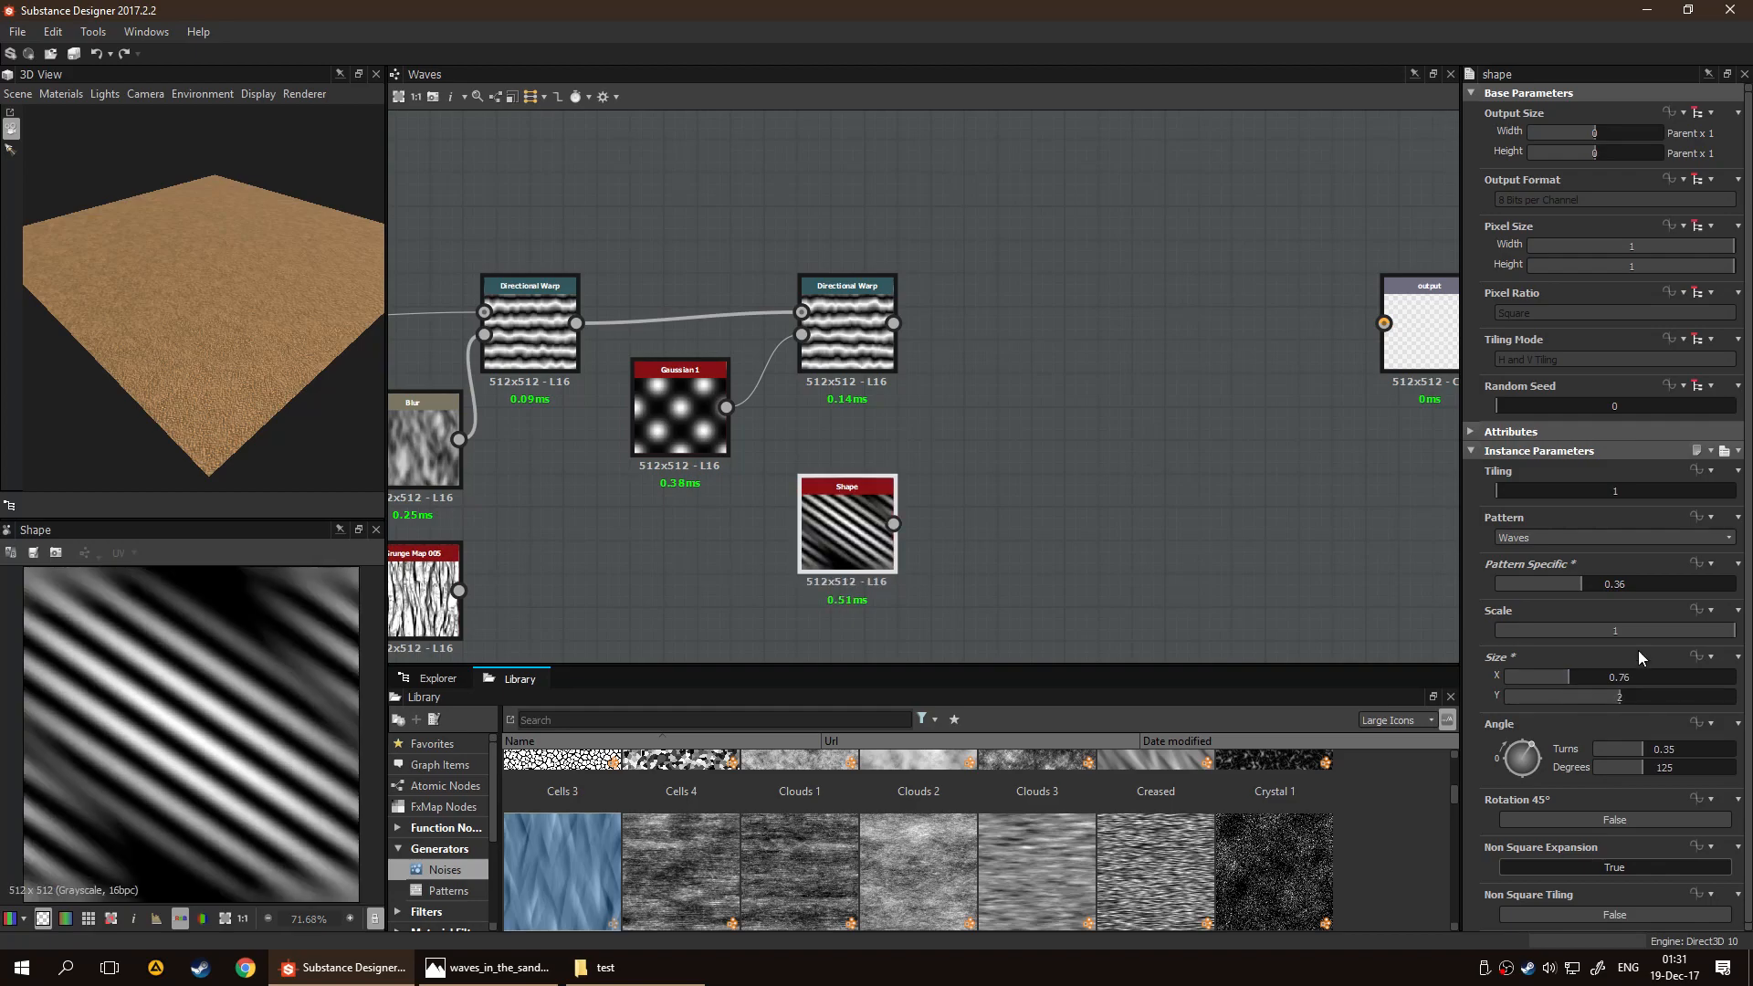
# Set the Shape's Size to X 1.44 and Y 1.77, disable Non Square Expansion, and shift the node slightly lower
pyautogui.moveTo(1617, 697)
pyautogui.mouseDown()
pyautogui.moveTo(1581, 681)
pyautogui.moveTo(1607, 696)
pyautogui.mouseUp()
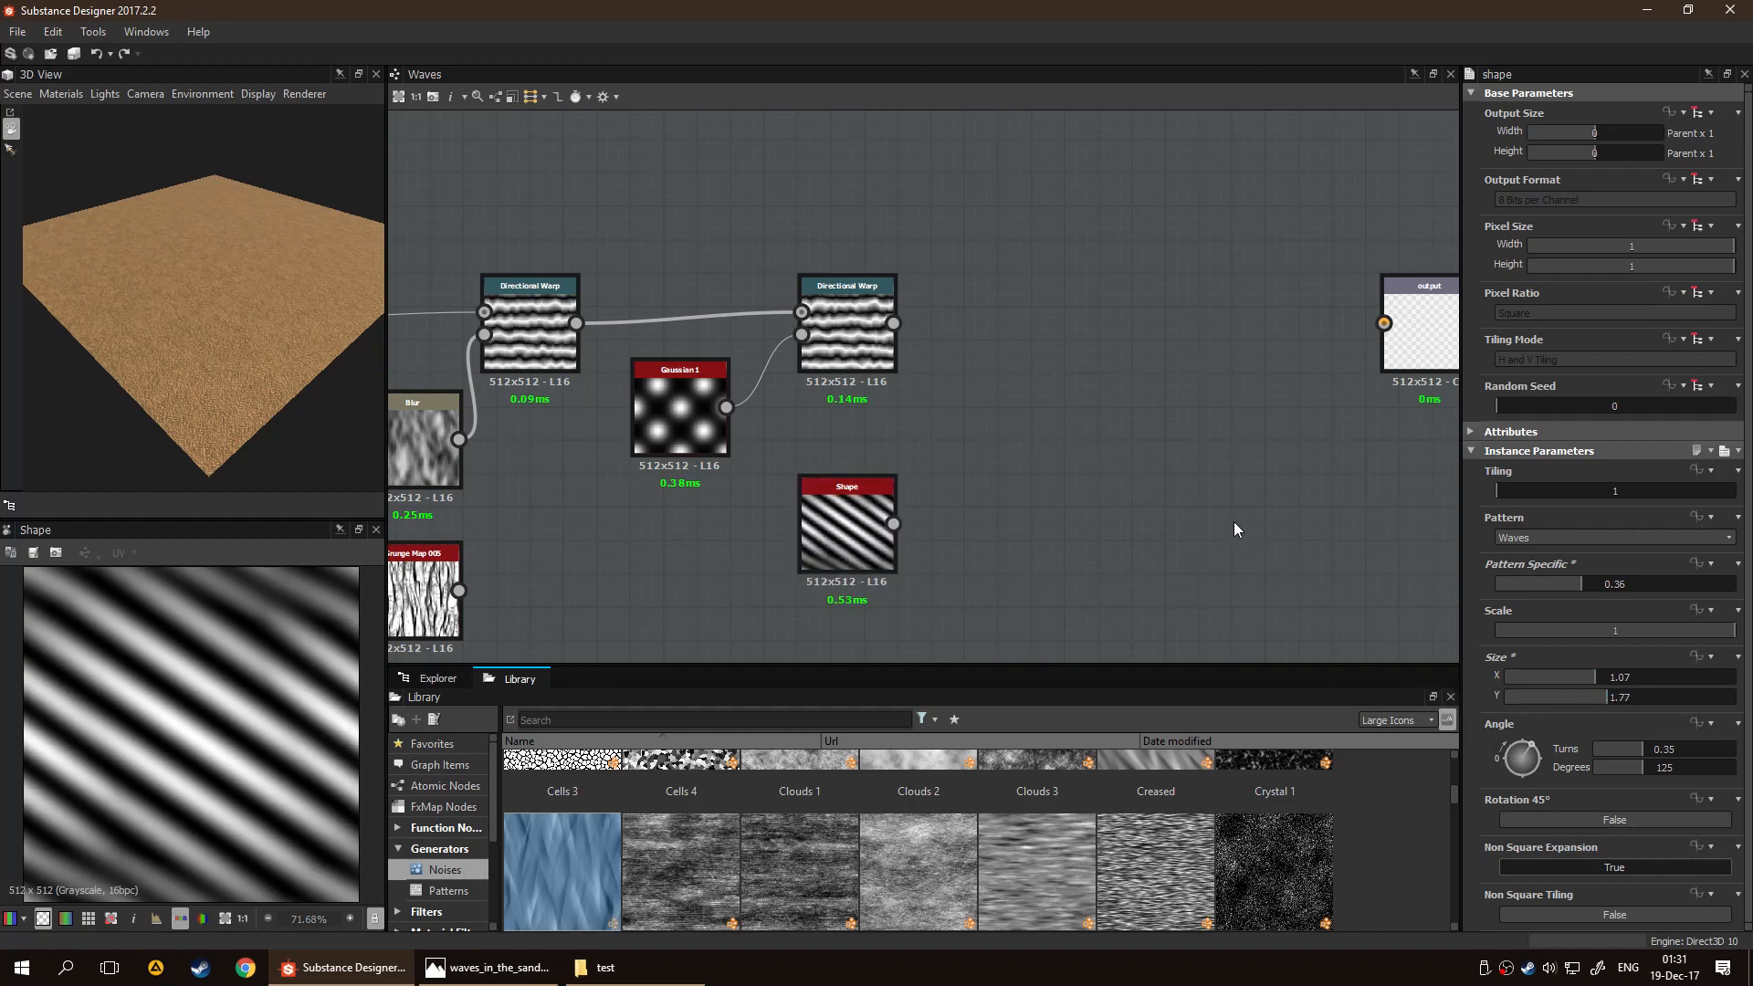
pyautogui.click(1601, 871)
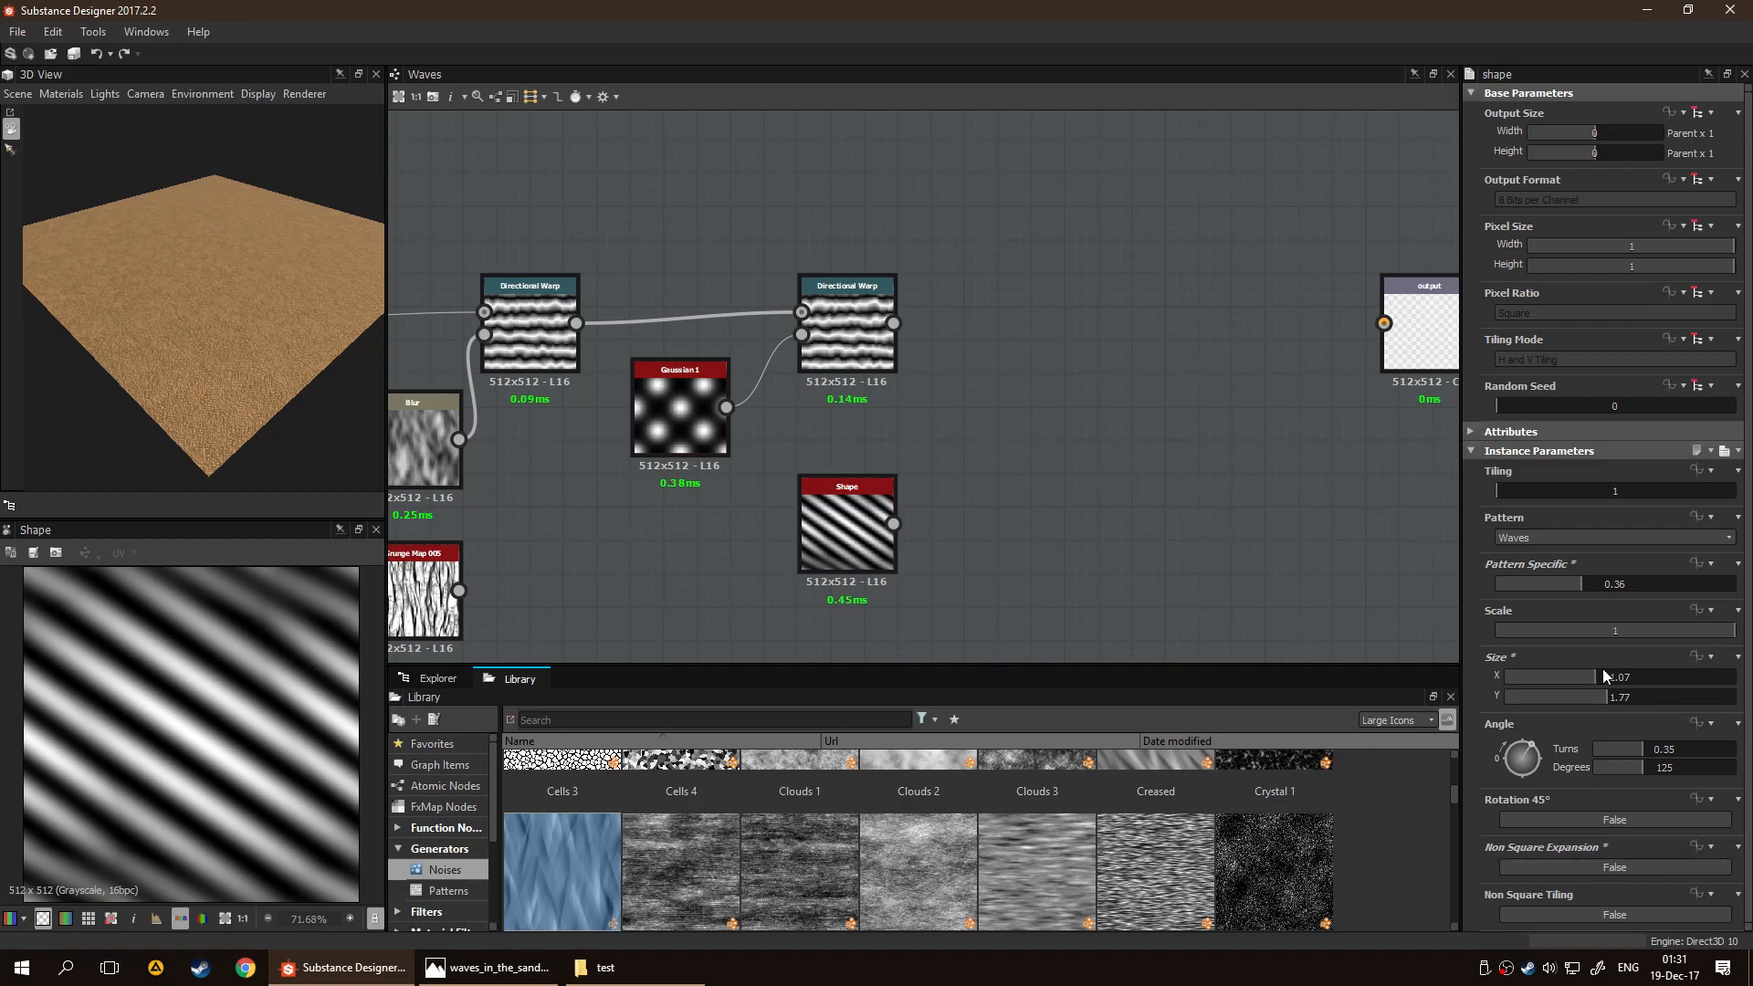
pyautogui.moveTo(1599, 671); pyautogui.dragTo(1627, 683)
pyautogui.moveTo(859, 562)
pyautogui.mouseDown()
pyautogui.moveTo(925, 489)
pyautogui.moveTo(873, 613)
pyautogui.moveTo(791, 509)
pyautogui.moveTo(824, 568)
pyautogui.moveTo(840, 551)
pyautogui.mouseUp()
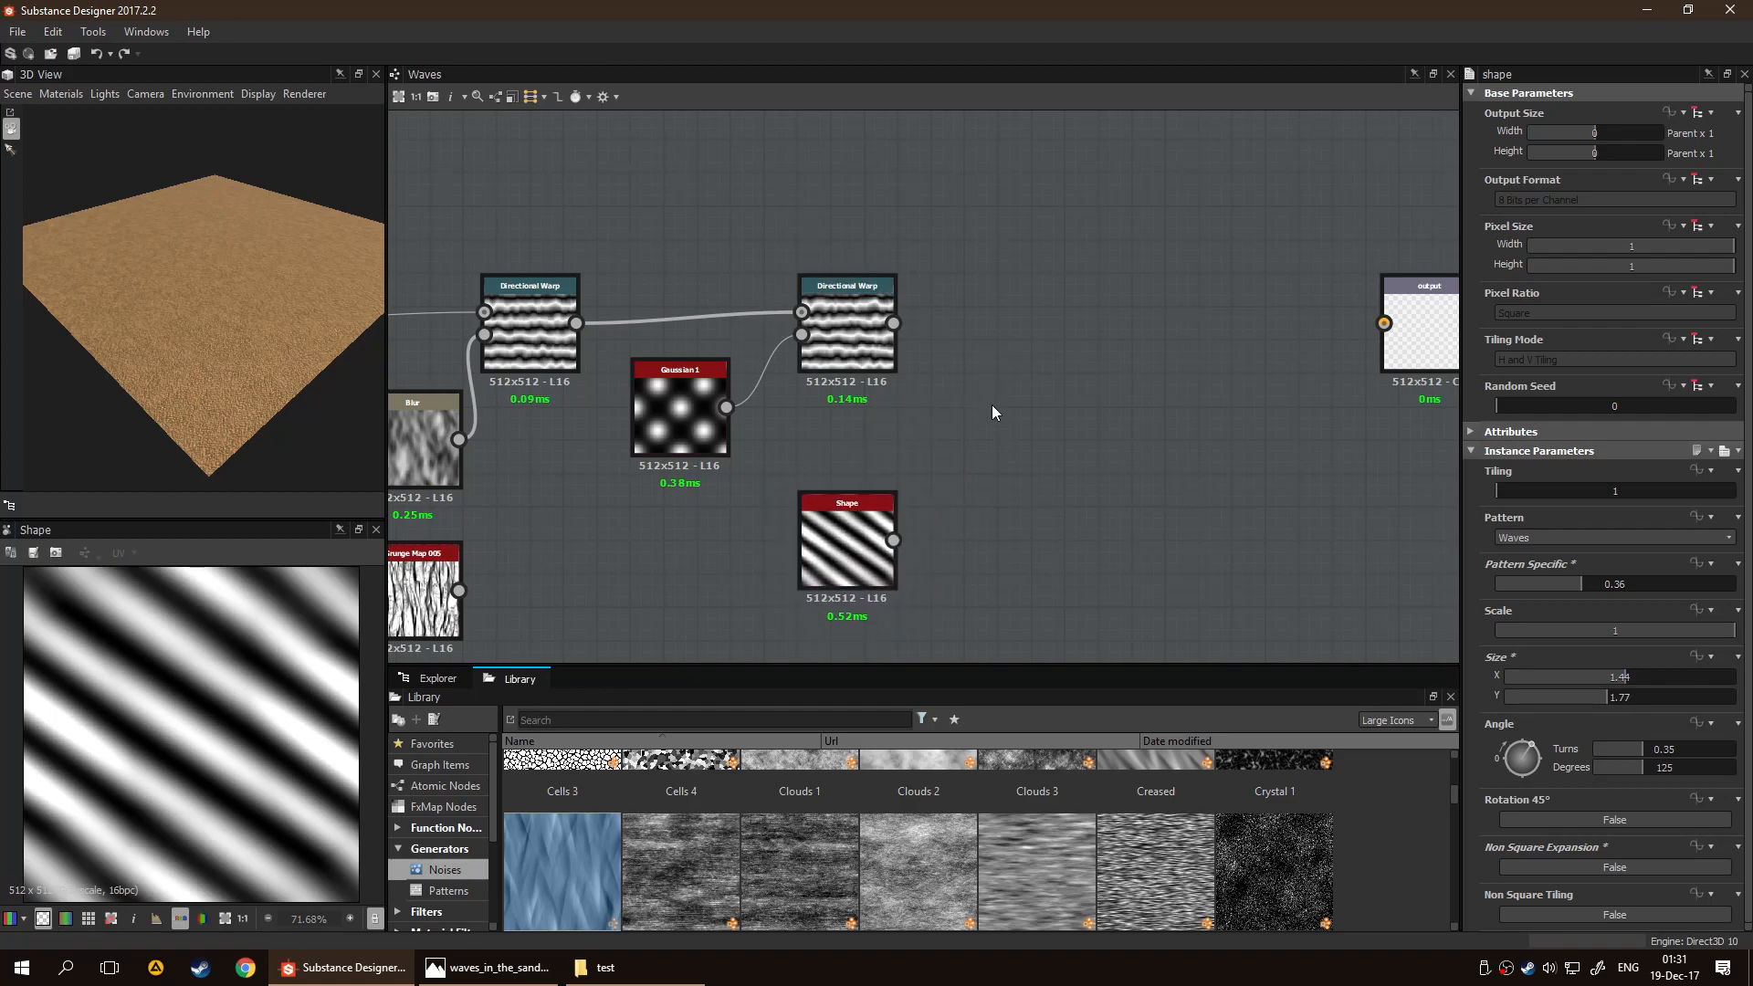
# Add a Warp node after the second Directional Warp, feeding that node into Input and the Shape into Gradient Input
pyautogui.press('space')
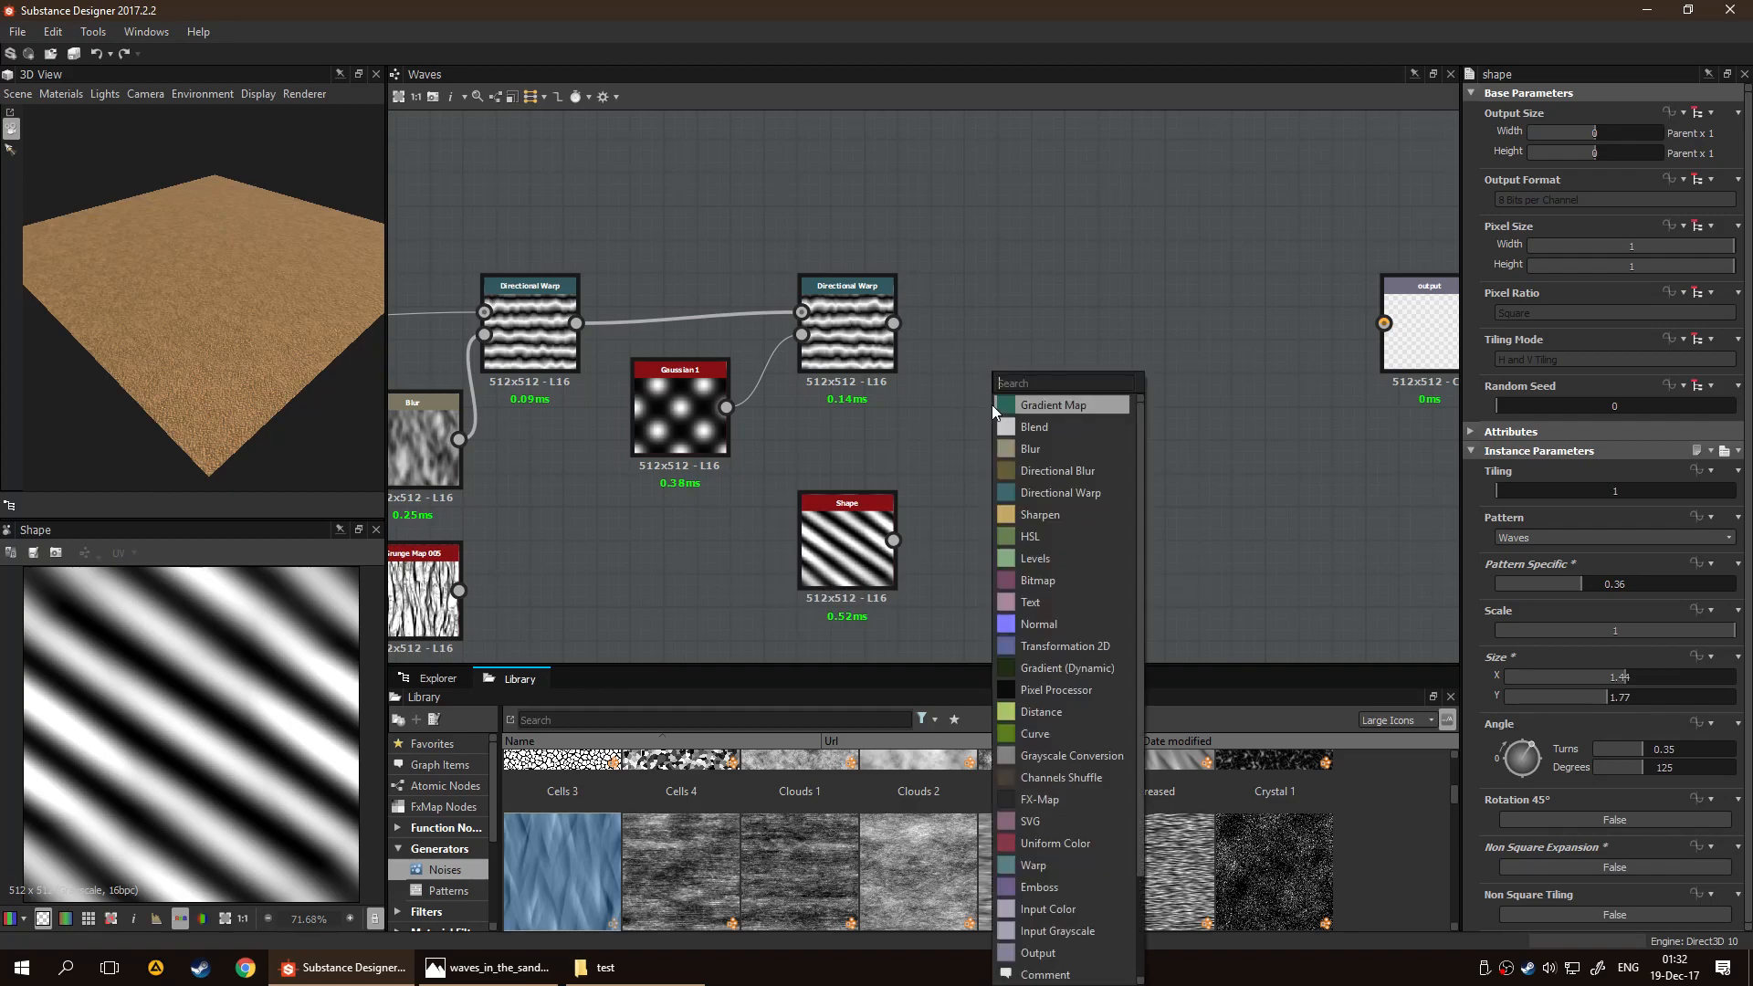
pyautogui.write('warp')
pyautogui.press('Return')
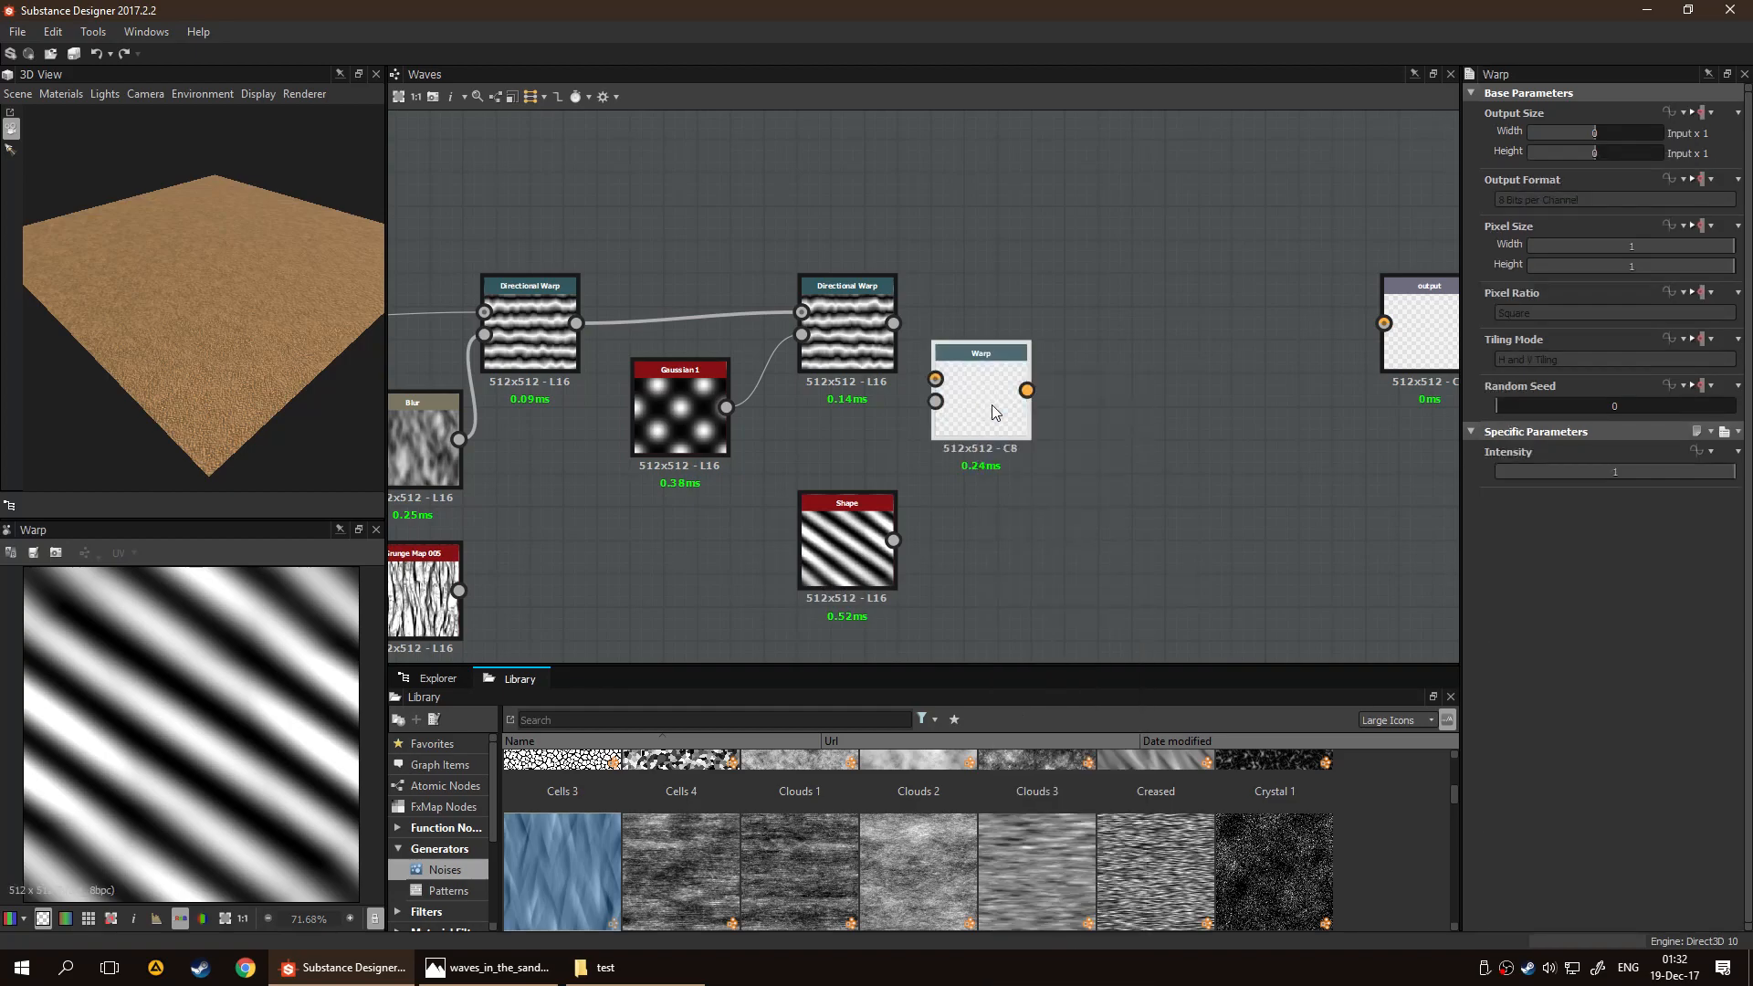
pyautogui.moveTo(992, 421); pyautogui.dragTo(1039, 353)
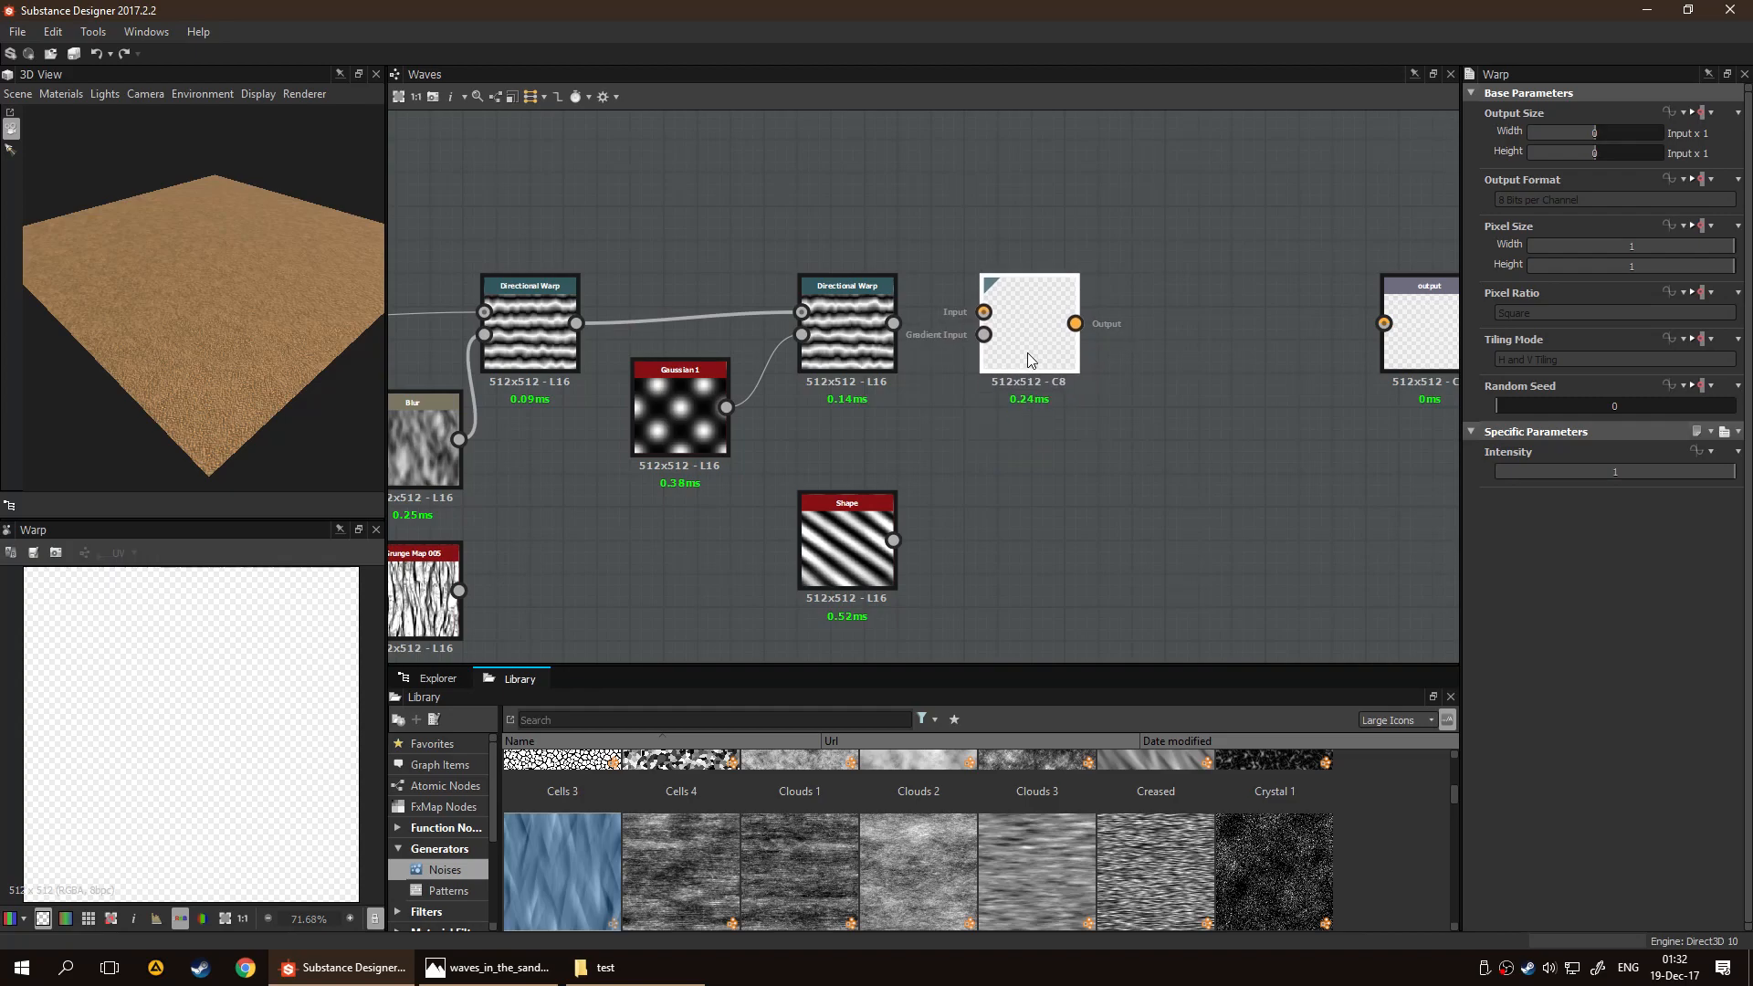
pyautogui.moveTo(900, 315); pyautogui.dragTo(983, 311)
pyautogui.moveTo(901, 540); pyautogui.dragTo(983, 334)
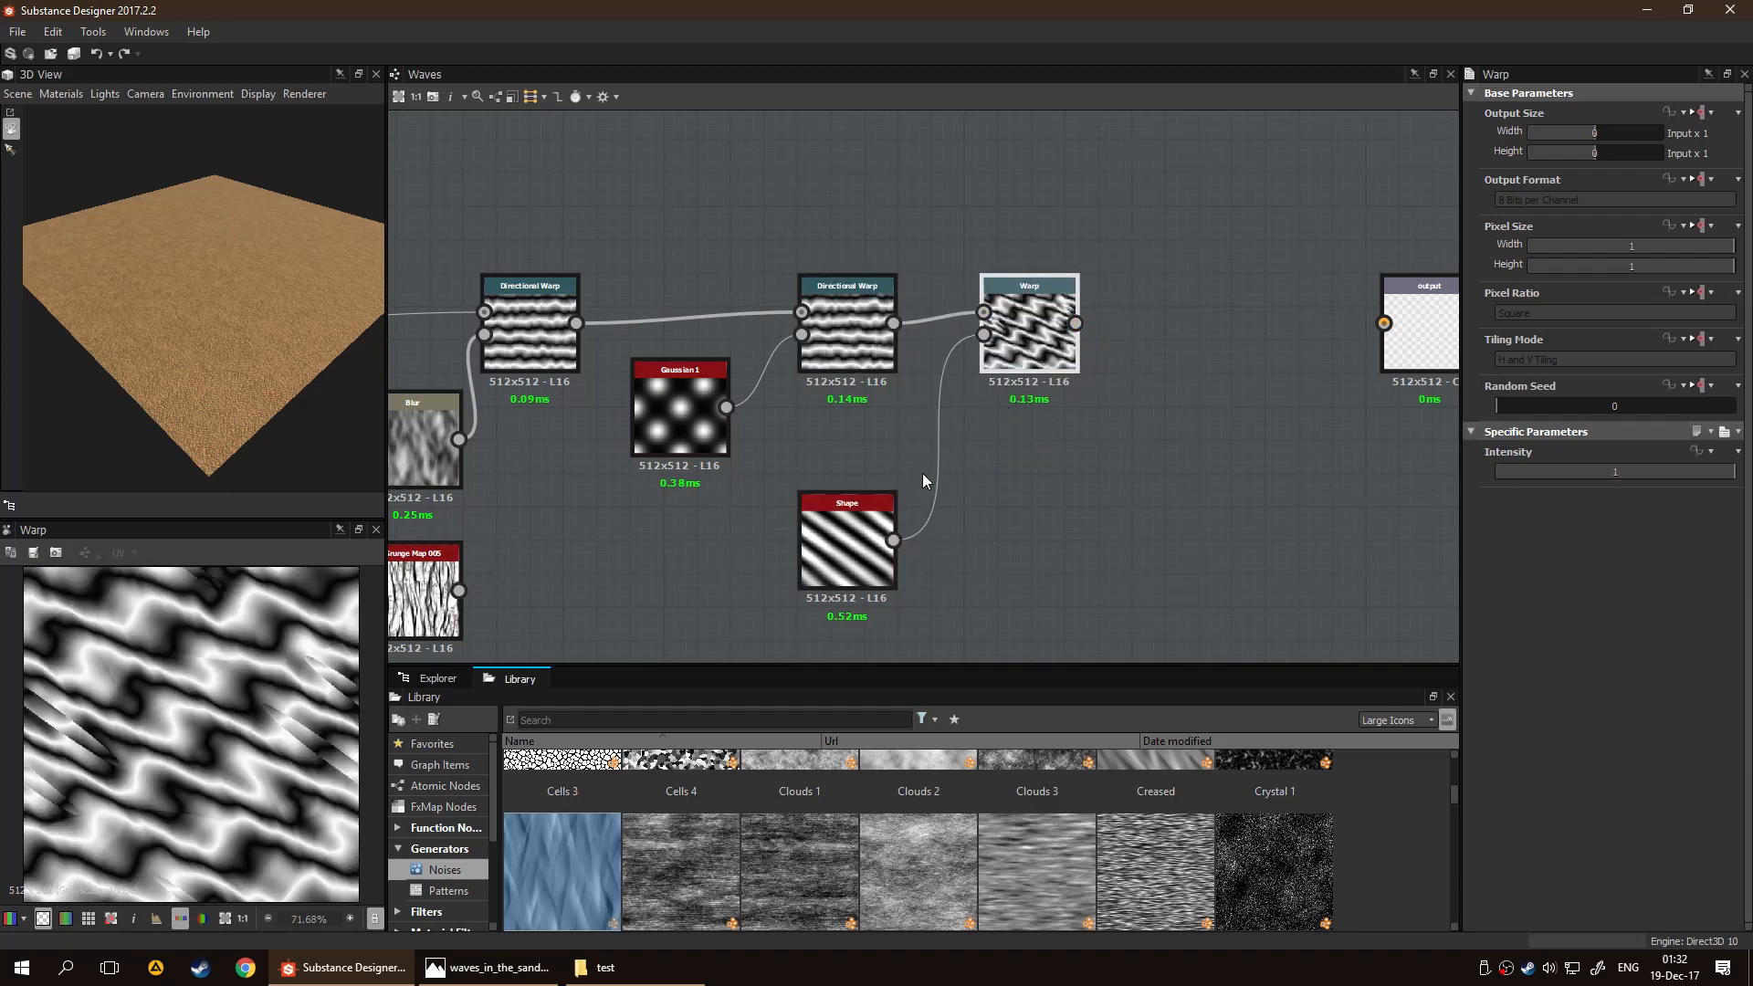
# Preview the Warp node's result and set its Intensity to 0.42
pyautogui.doubleClick(856, 546)
pyautogui.click(1013, 359)
pyautogui.doubleClick(1013, 360)
pyautogui.moveTo(1689, 473); pyautogui.dragTo(1596, 480)
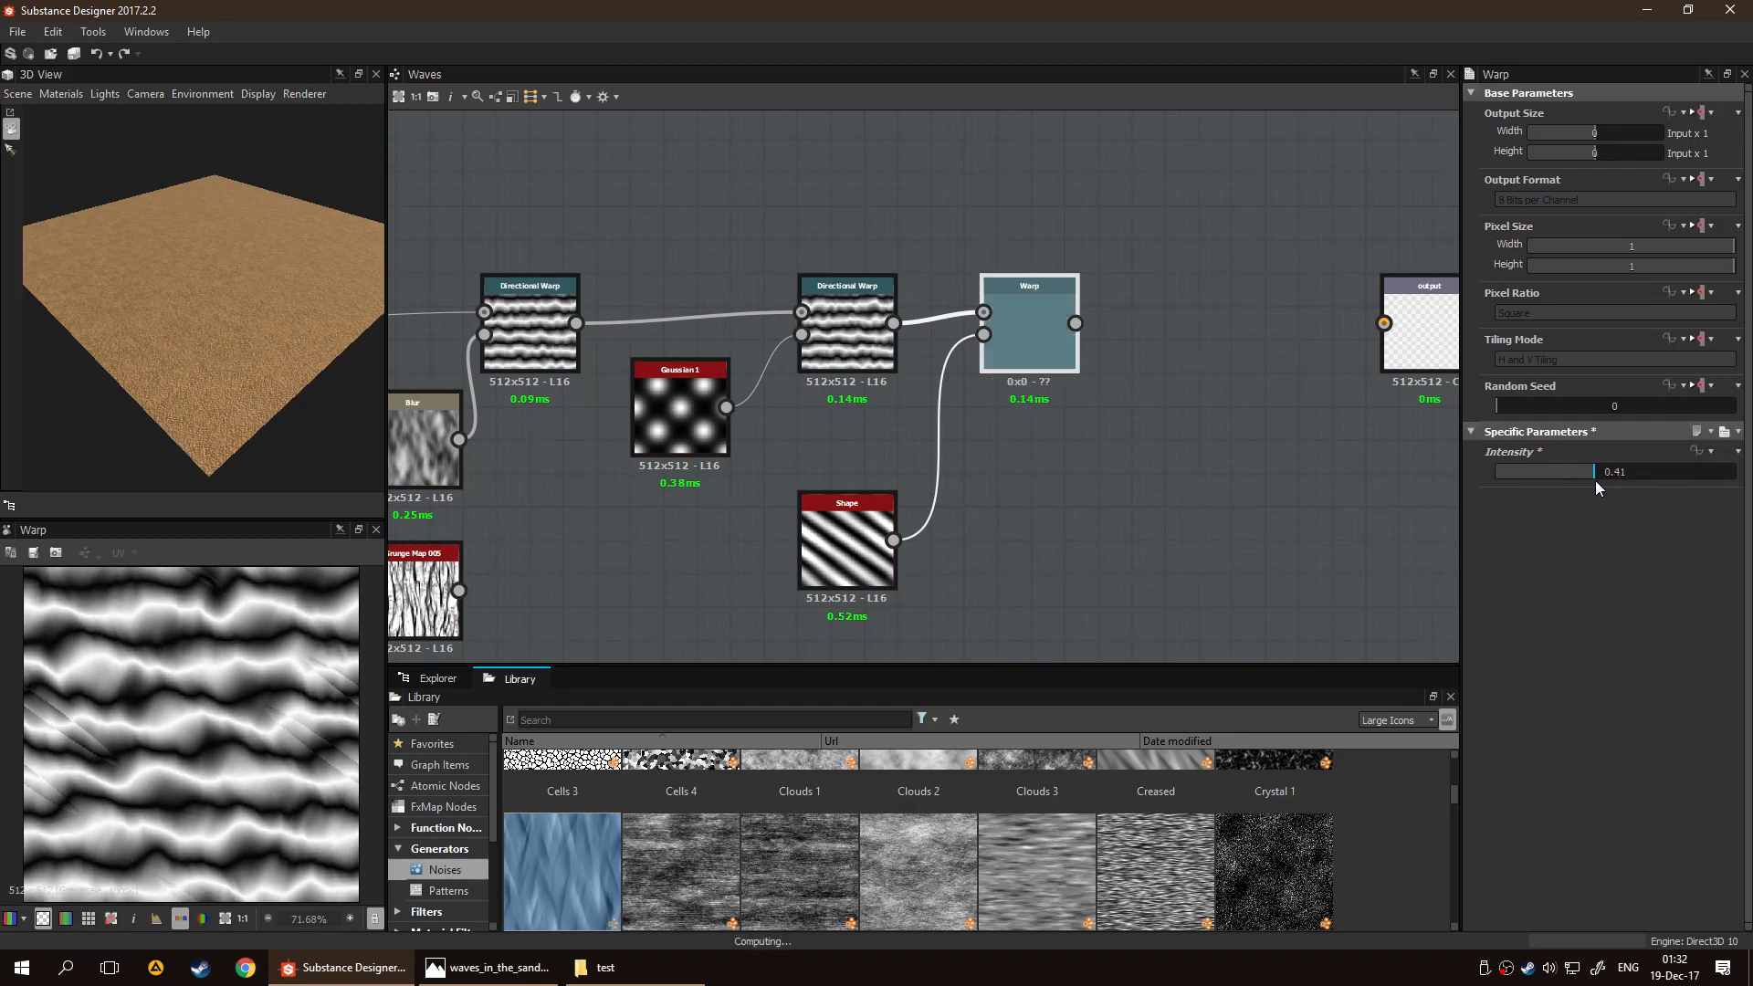
# Try a denser Tiling on the waves Shape with a lower Warp Intensity
pyautogui.moveTo(831, 555); pyautogui.dragTo(797, 539)
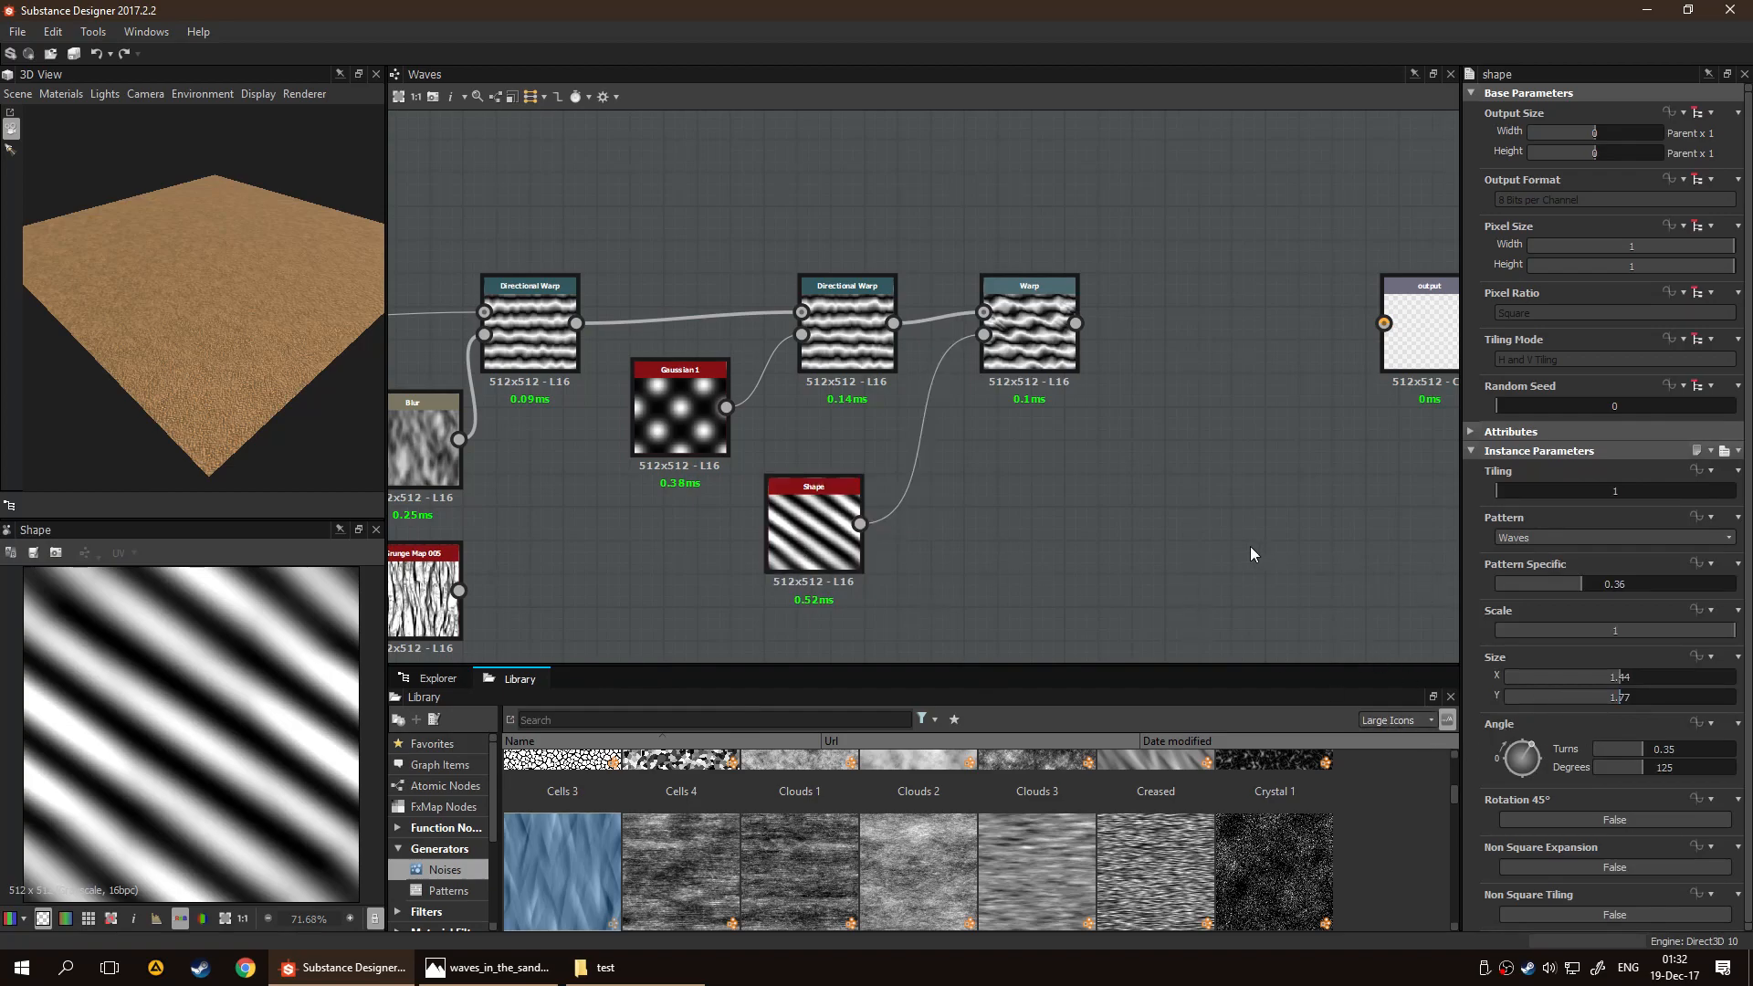
pyautogui.moveTo(1514, 490); pyautogui.dragTo(1527, 494)
pyautogui.click(1011, 322)
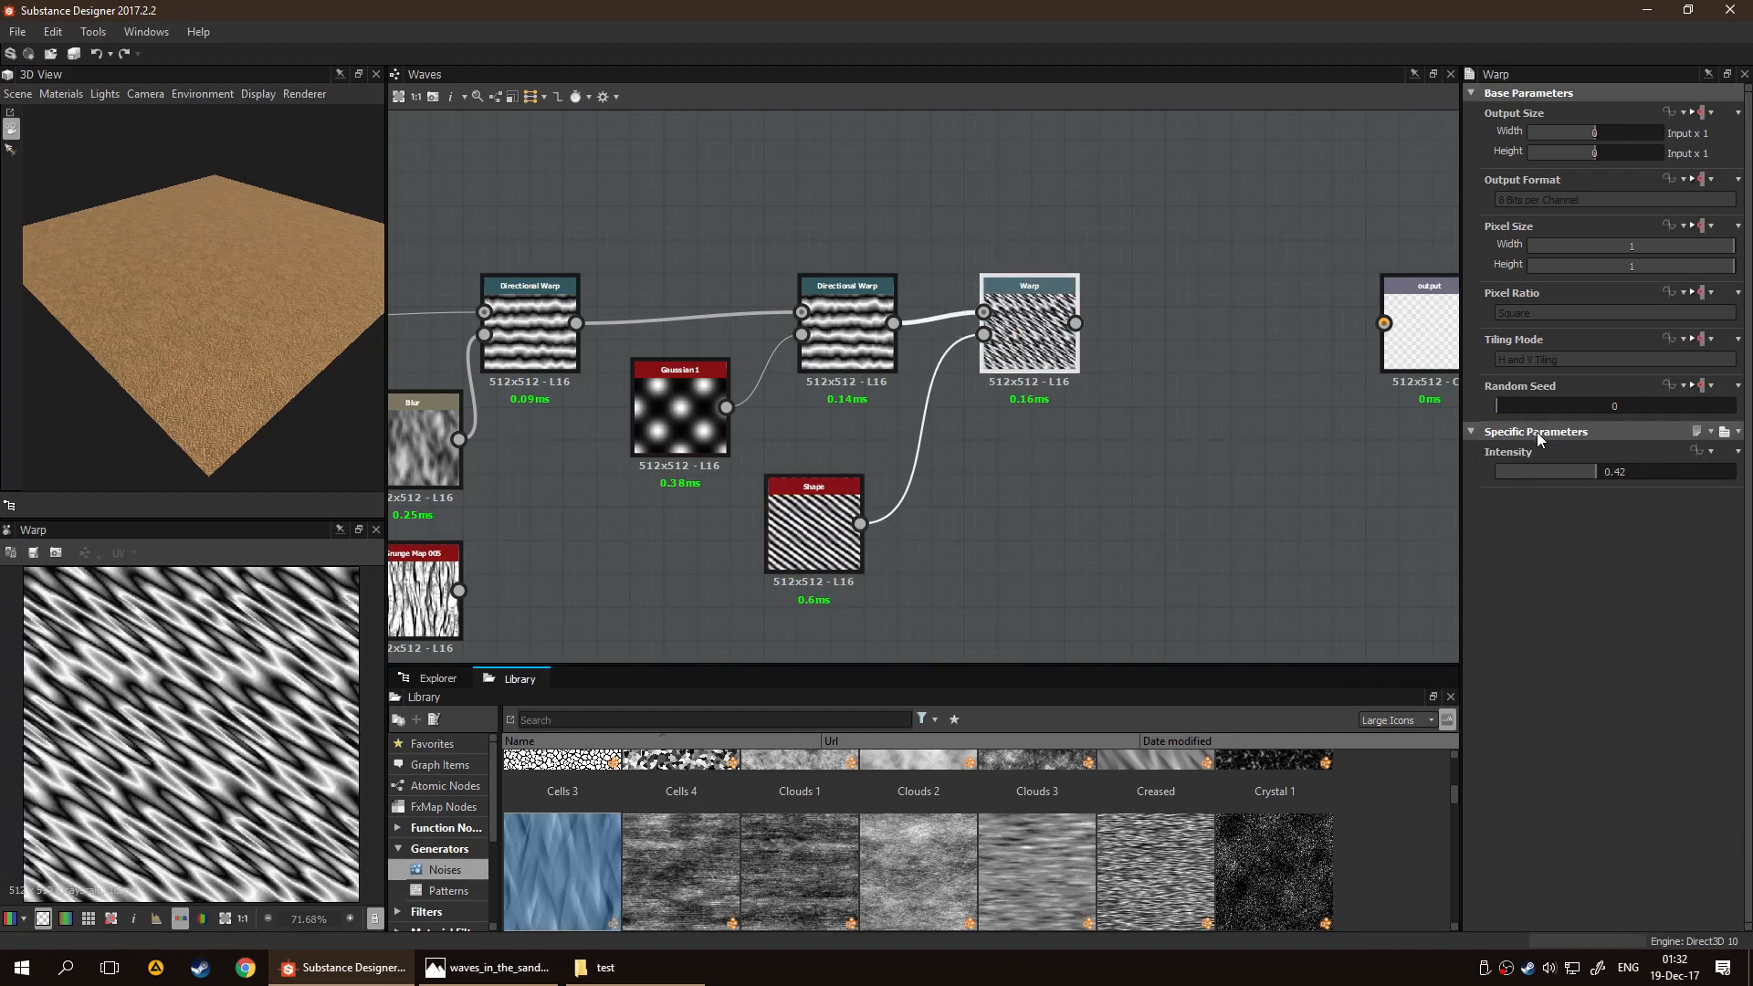
pyautogui.moveTo(1545, 473); pyautogui.dragTo(1483, 494)
pyautogui.click(819, 514)
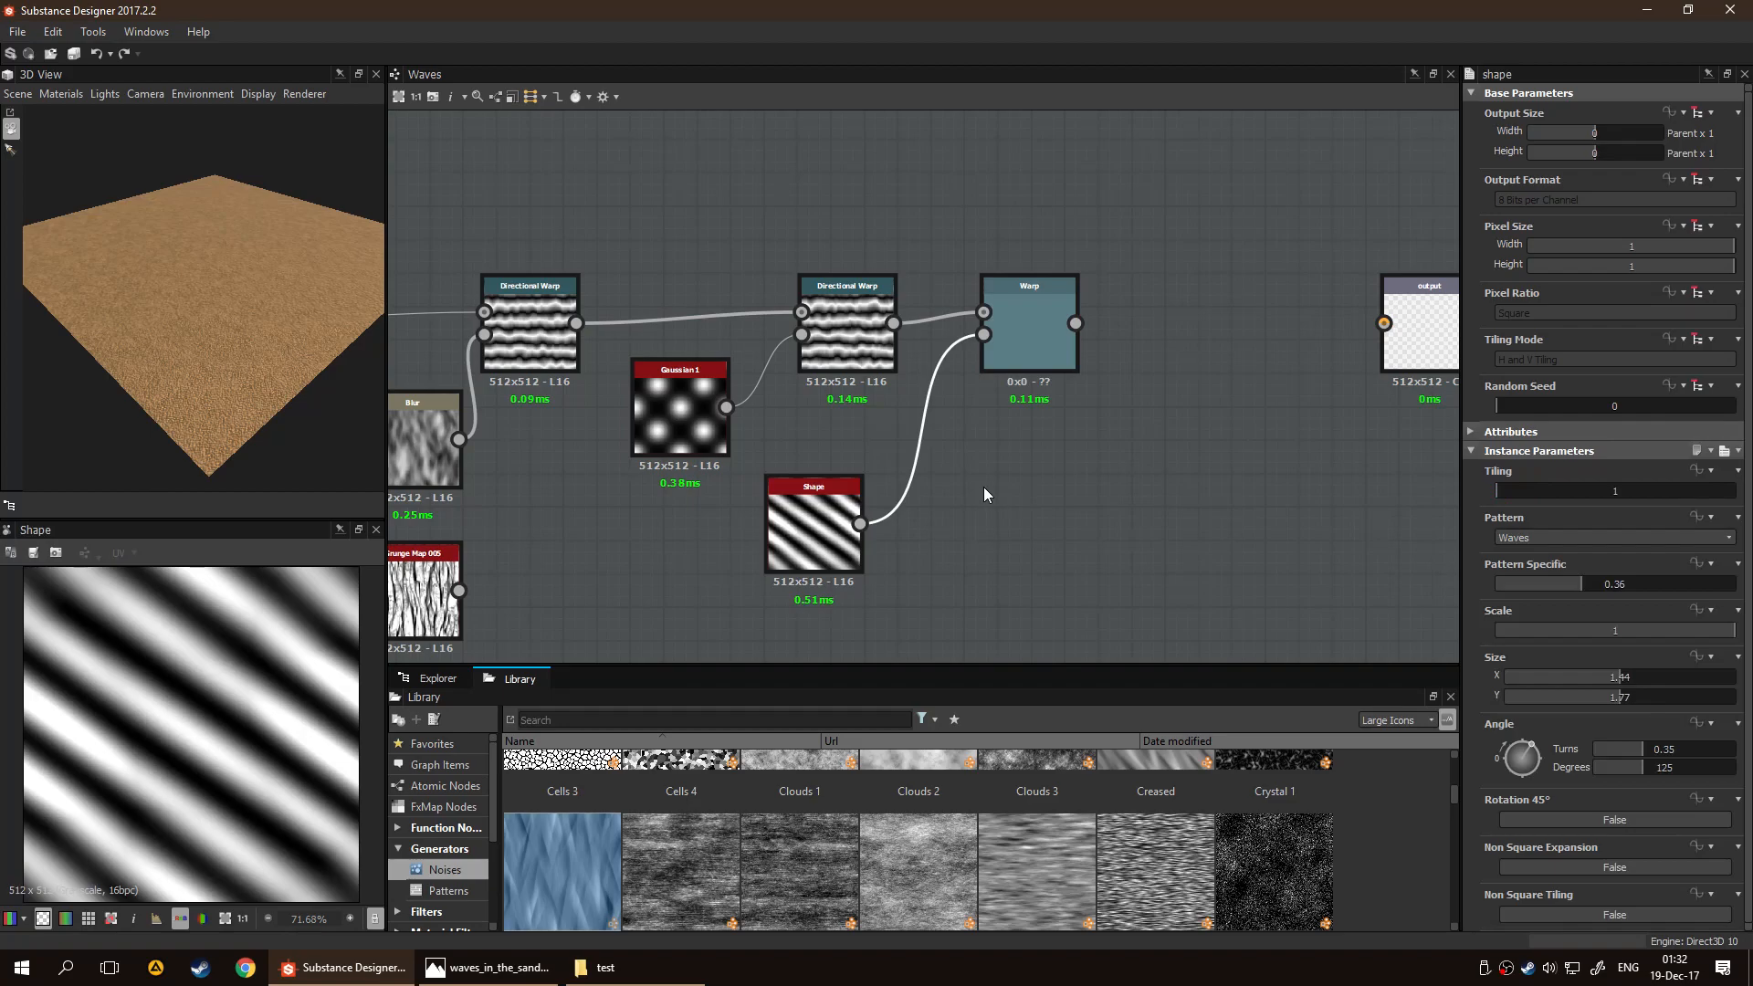
# Insert a Blur node between the Shape and the Warp, and space the Shape and Blur apart beneath the Directional Warp
pyautogui.press('space')
pyautogui.write('blu')
pyautogui.press('Return')
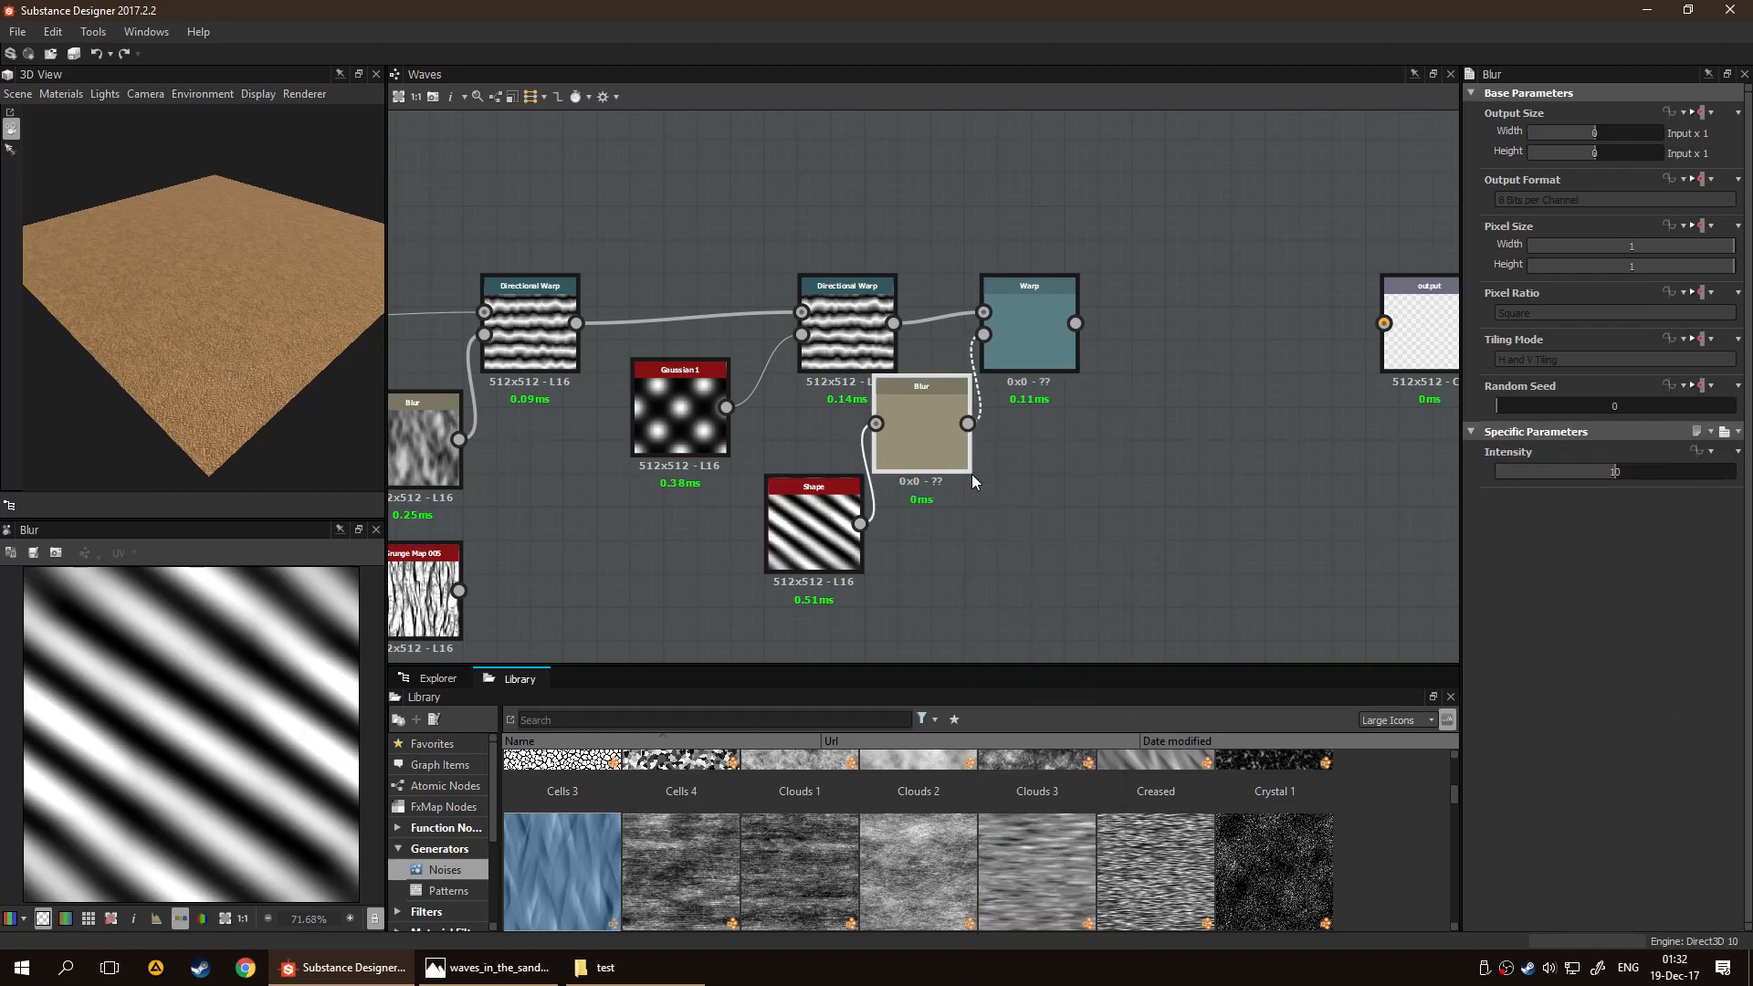
pyautogui.doubleClick(1037, 318)
pyautogui.moveTo(910, 436); pyautogui.dragTo(965, 467)
pyautogui.moveTo(826, 528); pyautogui.dragTo(777, 542)
pyautogui.moveTo(973, 490); pyautogui.dragTo(942, 522)
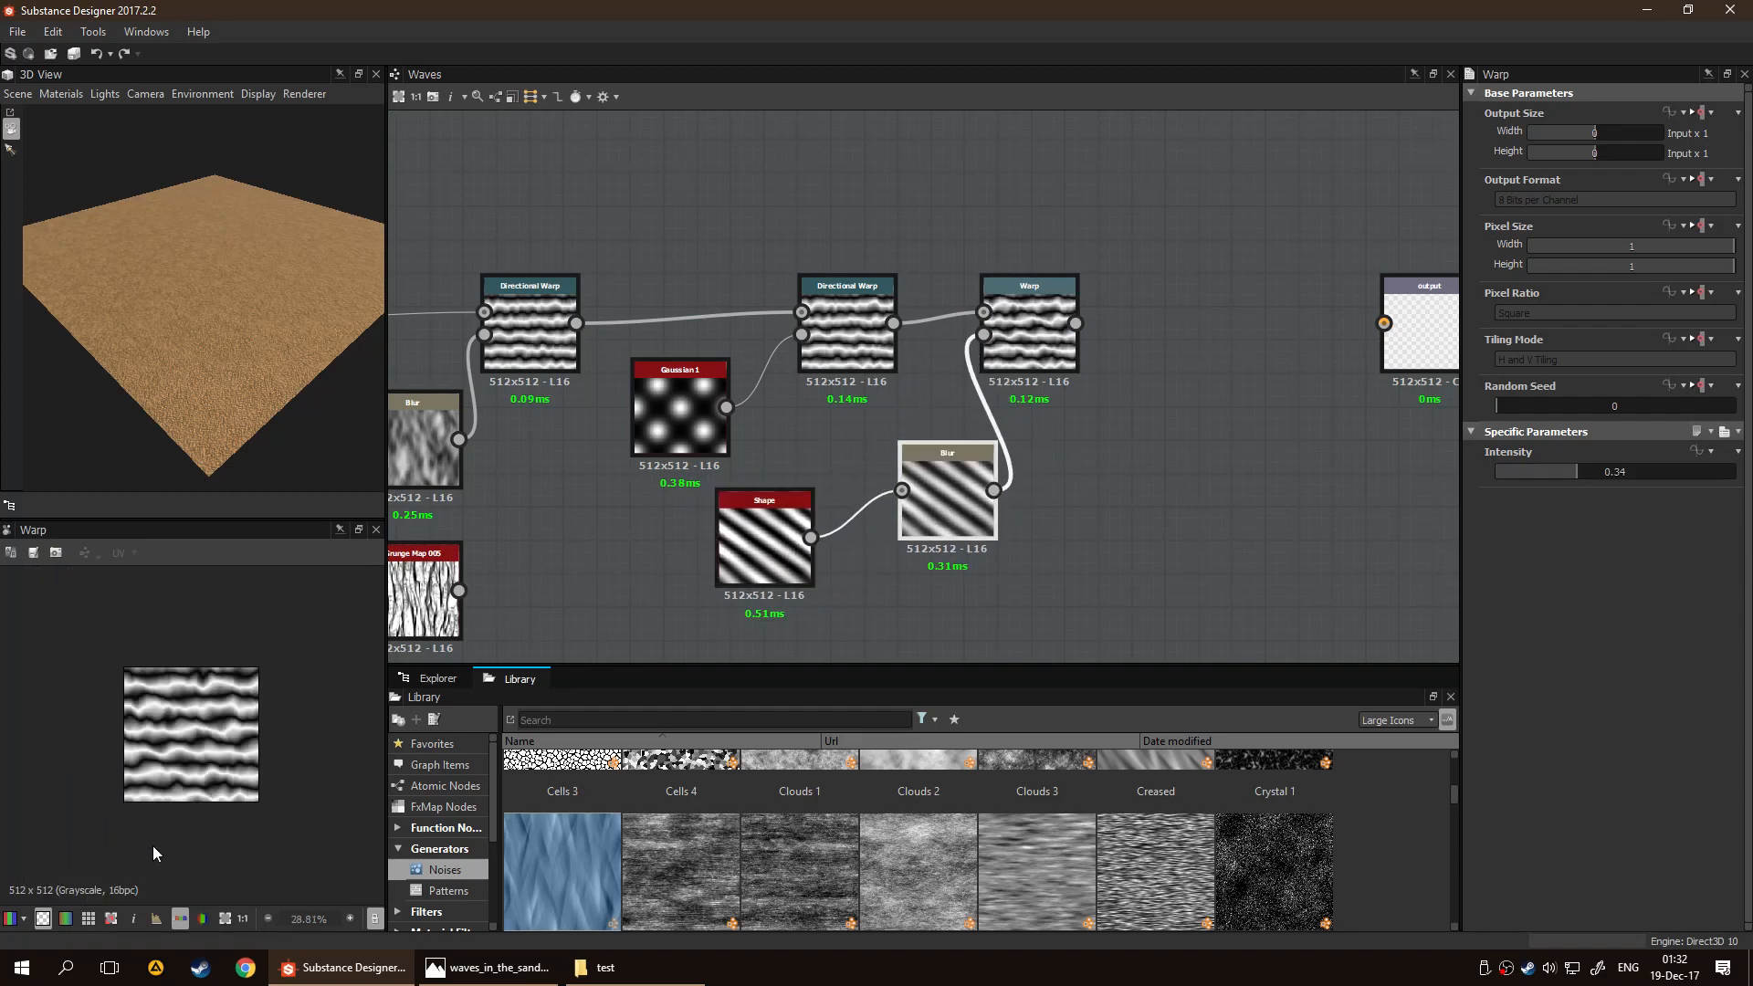
# Set the Warp node's Intensity to 0.57 and inspect the distorted waves up close in the preview
pyautogui.scroll(-1, 168, 787)
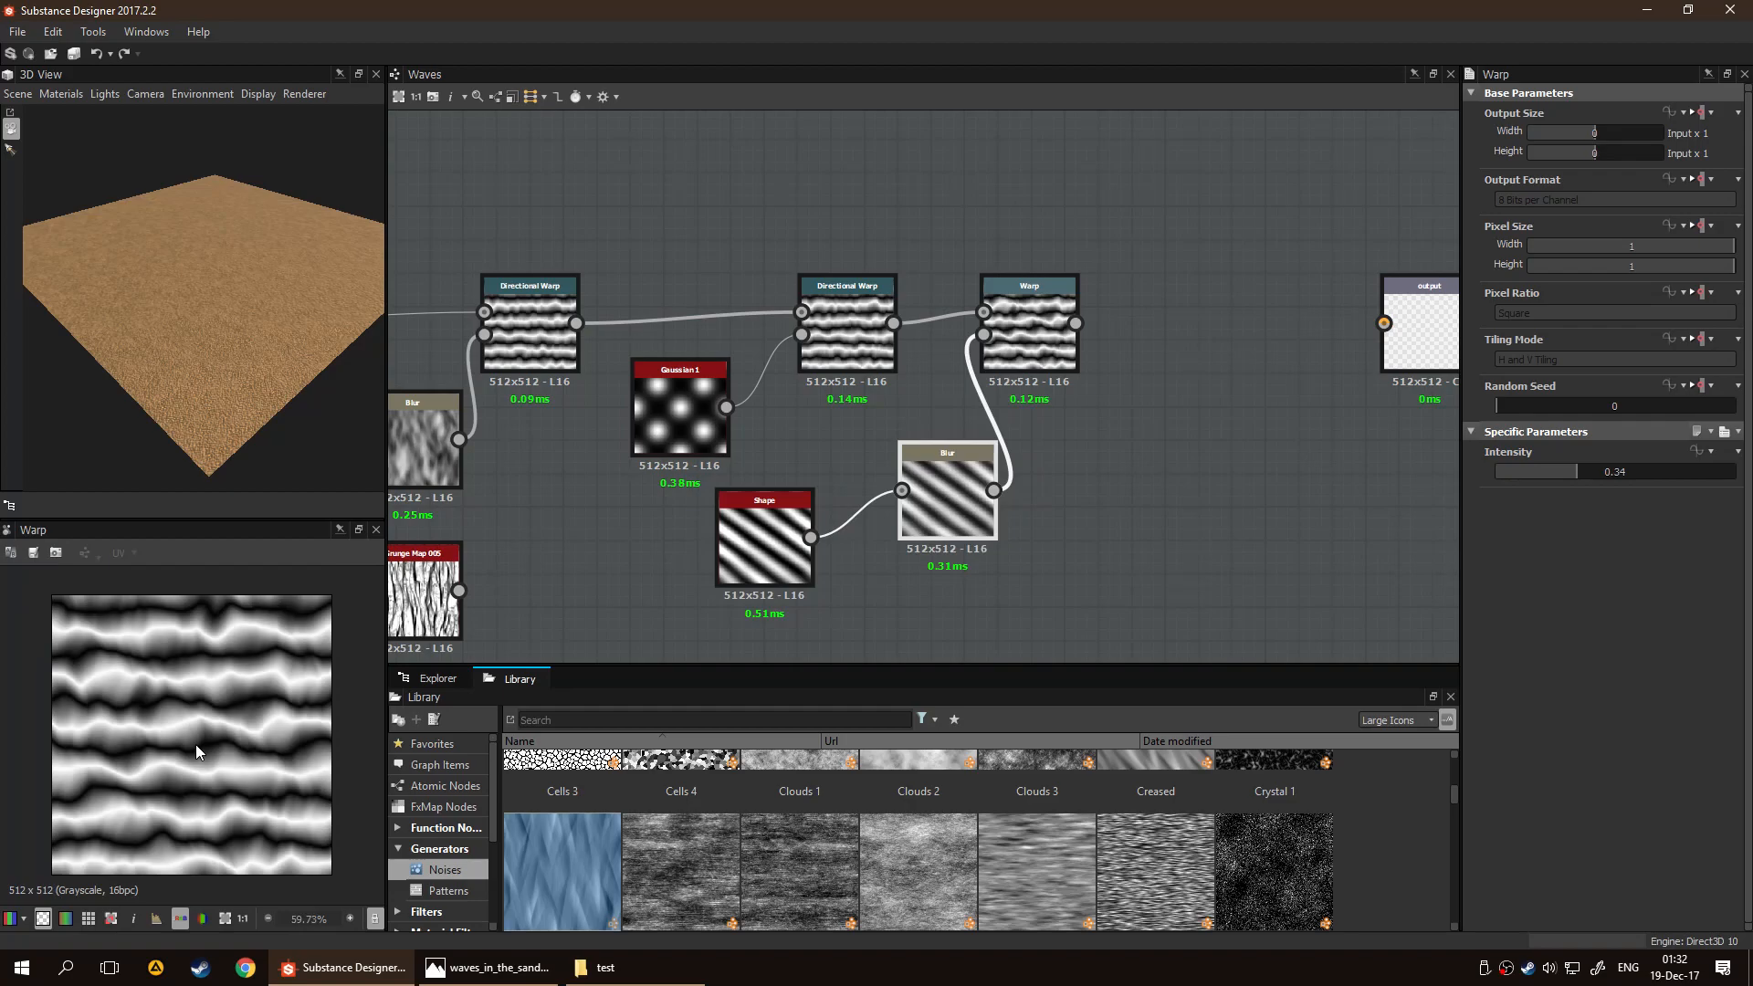
pyautogui.moveTo(1612, 473)
pyautogui.mouseDown()
pyautogui.moveTo(1594, 469)
pyautogui.moveTo(1631, 475)
pyautogui.mouseUp()
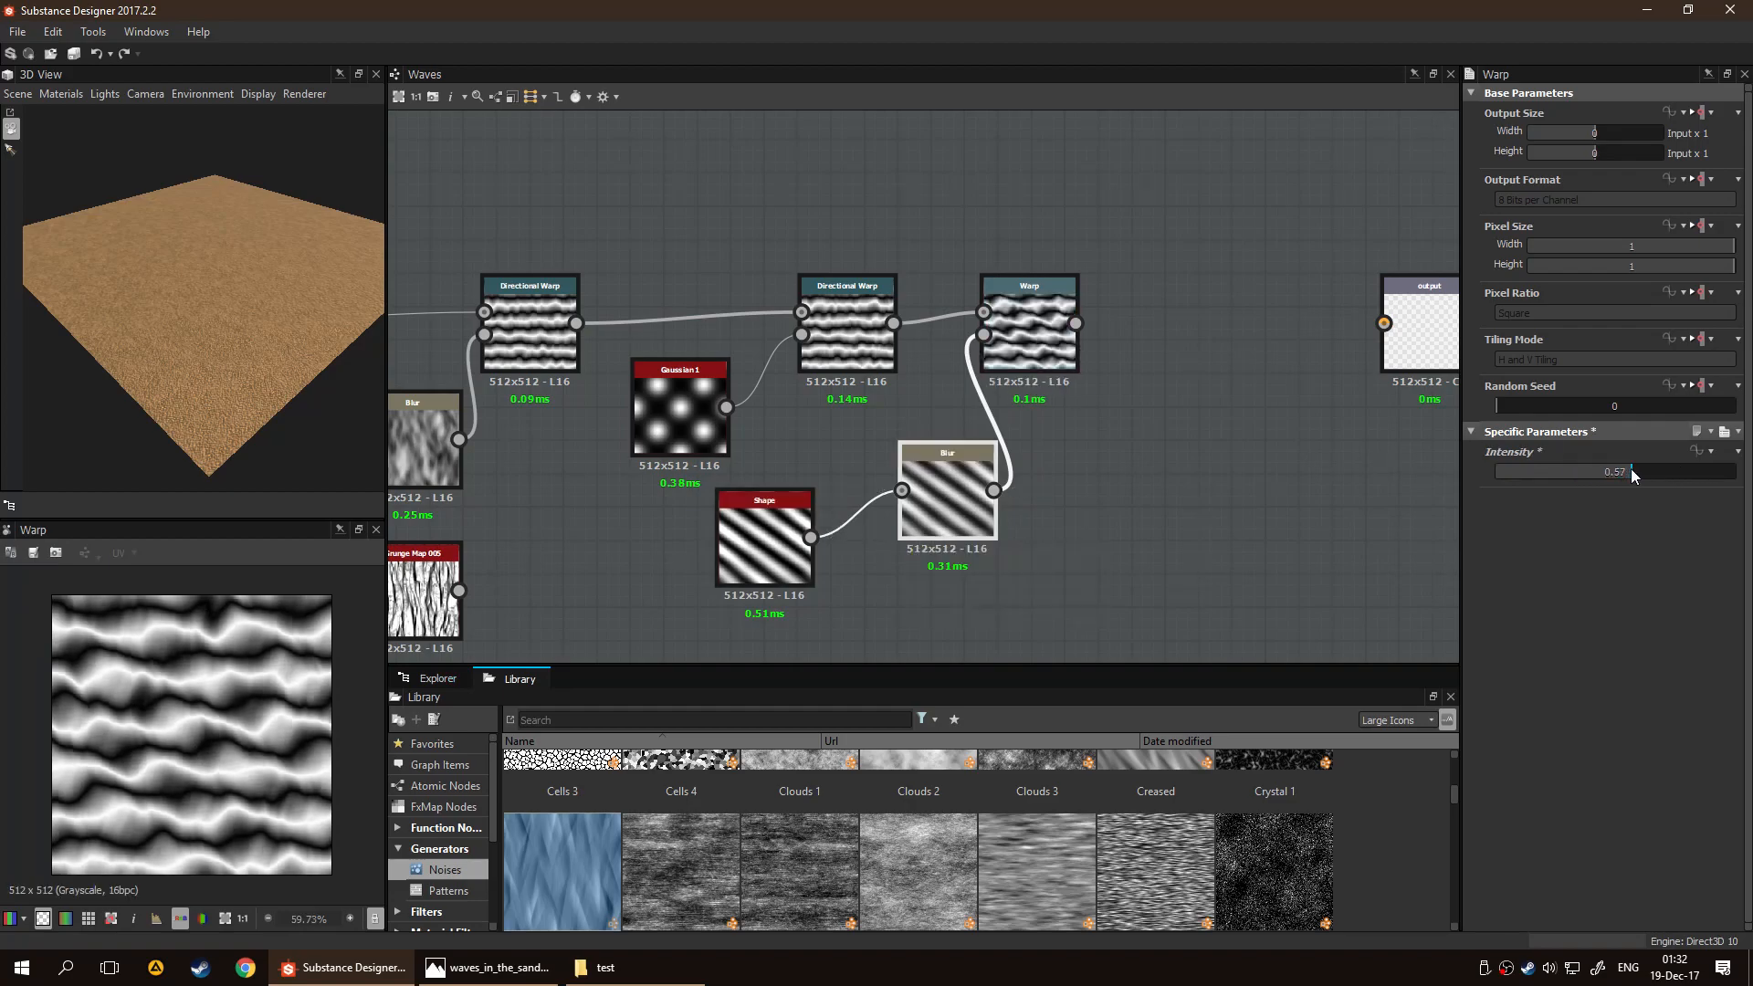
pyautogui.scroll(2, 221, 786)
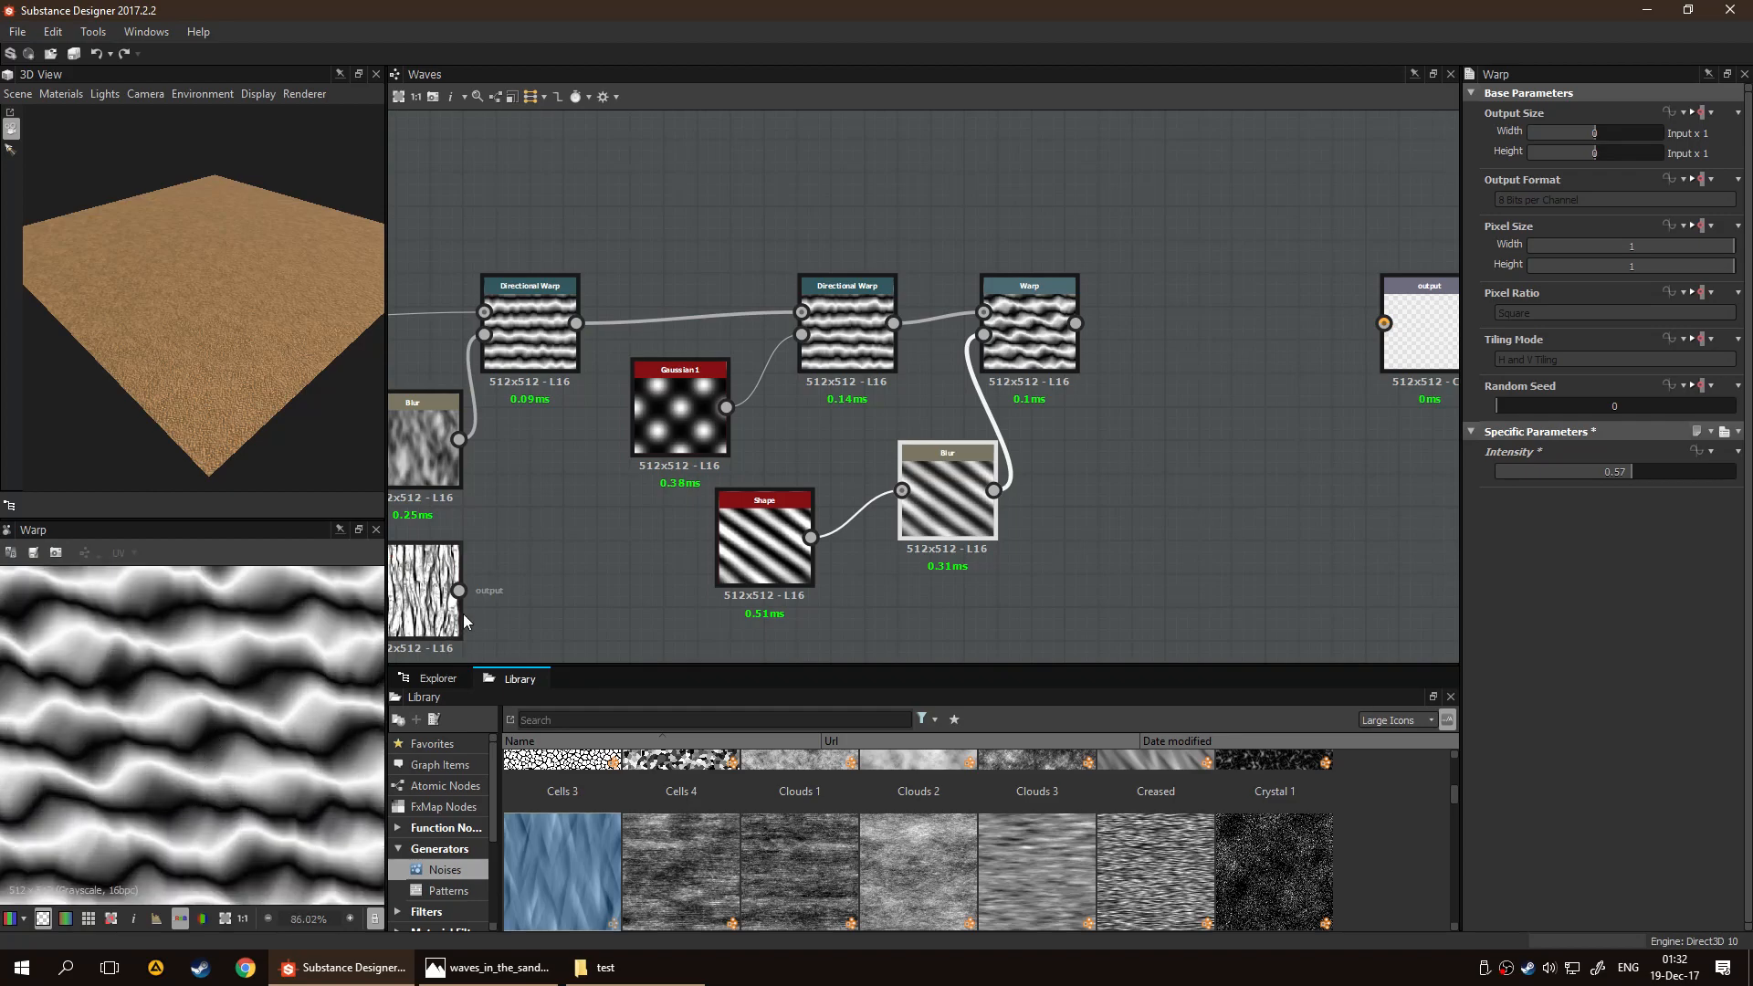
pyautogui.scroll(-2, 278, 620)
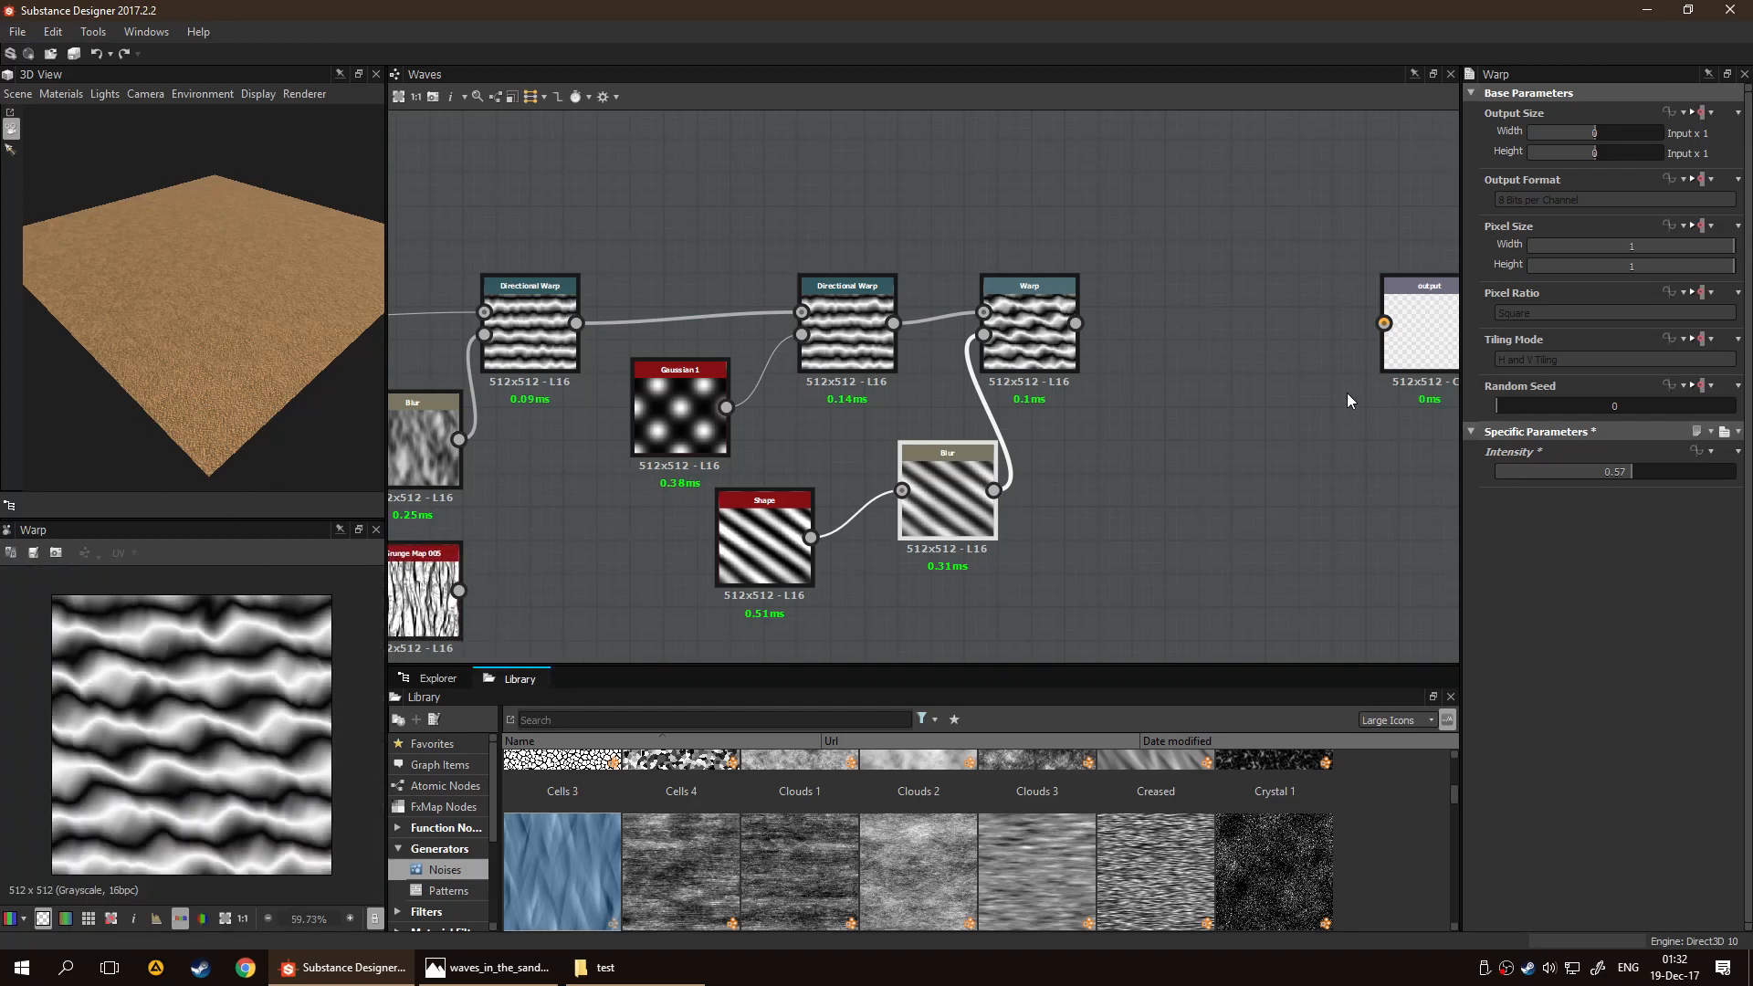
pyautogui.scroll(8, 1166, 274)
# Line up the Shape and its Blur side by side in a row beneath the second Directional Warp
pyautogui.click(771, 502)
pyautogui.scroll(-8, 1070, 440)
pyautogui.moveTo(853, 534); pyautogui.dragTo(888, 500)
pyautogui.moveTo(982, 551); pyautogui.dragTo(871, 563)
# Set the second Directional Warp's Warp Angle to 141 degrees and return to the Warp node
pyautogui.click(797, 441)
pyautogui.click(919, 380)
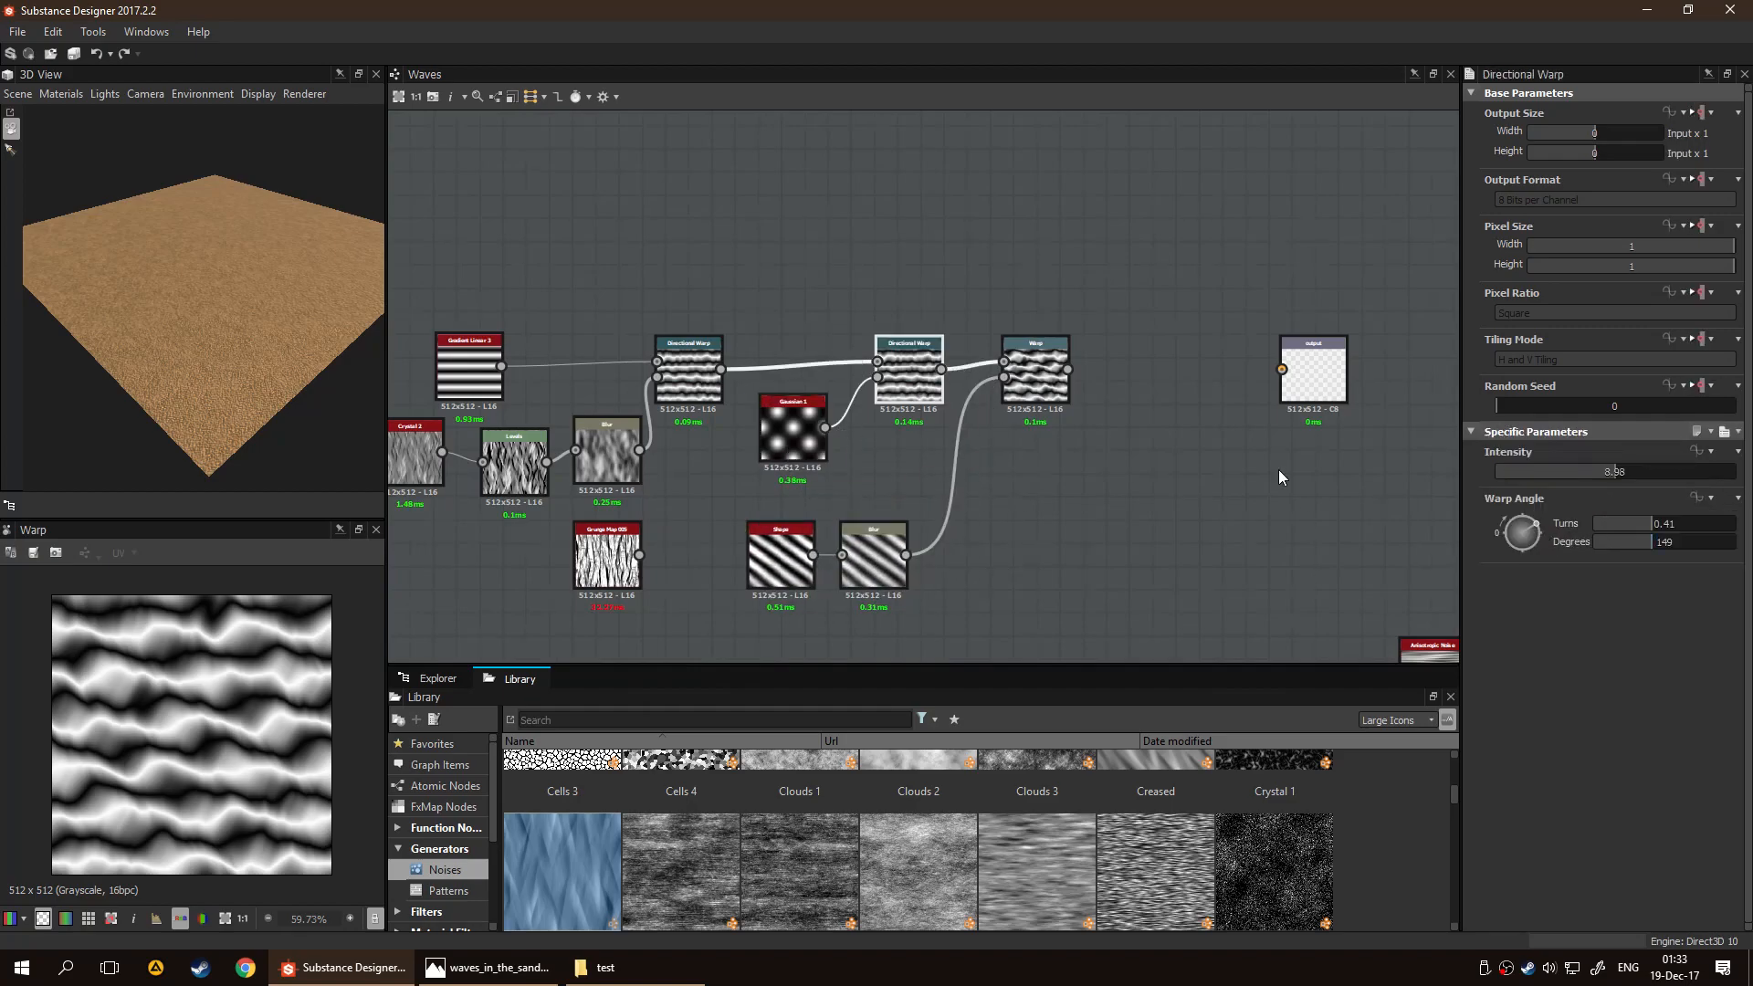
pyautogui.doubleClick(910, 373)
pyautogui.moveTo(1540, 530)
pyautogui.mouseDown()
pyautogui.moveTo(1531, 550)
pyautogui.moveTo(1543, 514)
pyautogui.mouseUp()
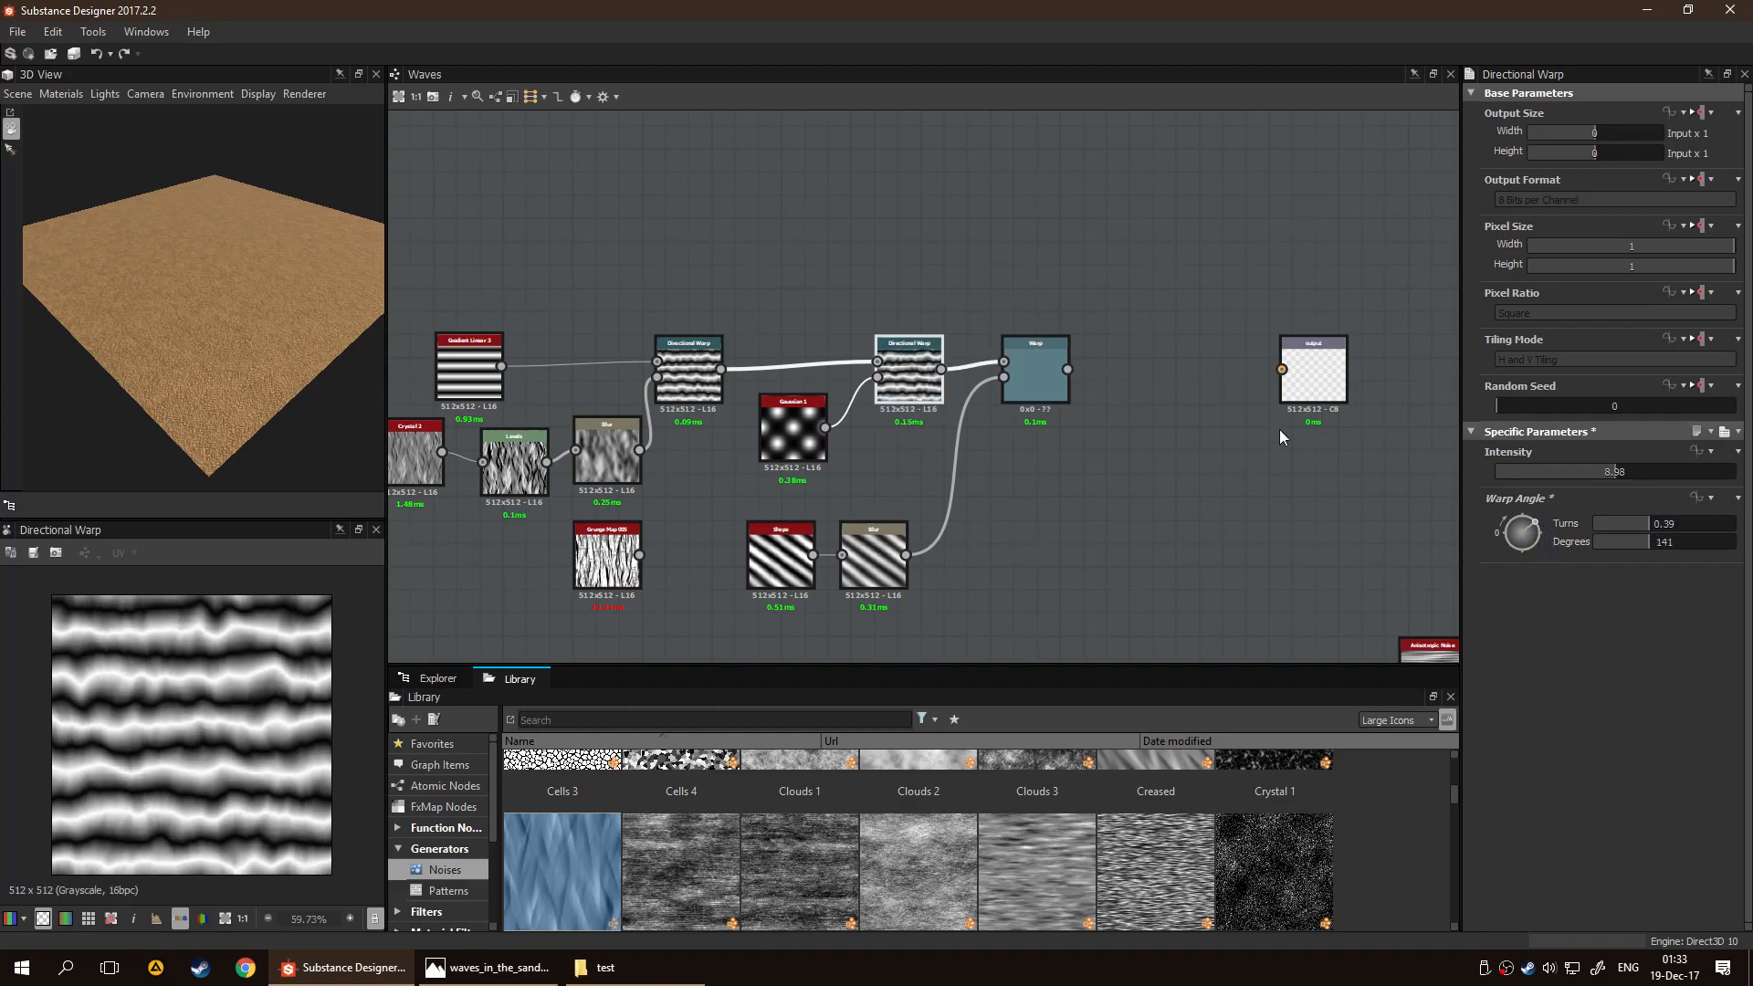
pyautogui.click(1027, 360)
# Set the Position of the Gradient Linear 3 node to 0.51
pyautogui.moveTo(560, 459); pyautogui.dragTo(732, 447, button='middle')
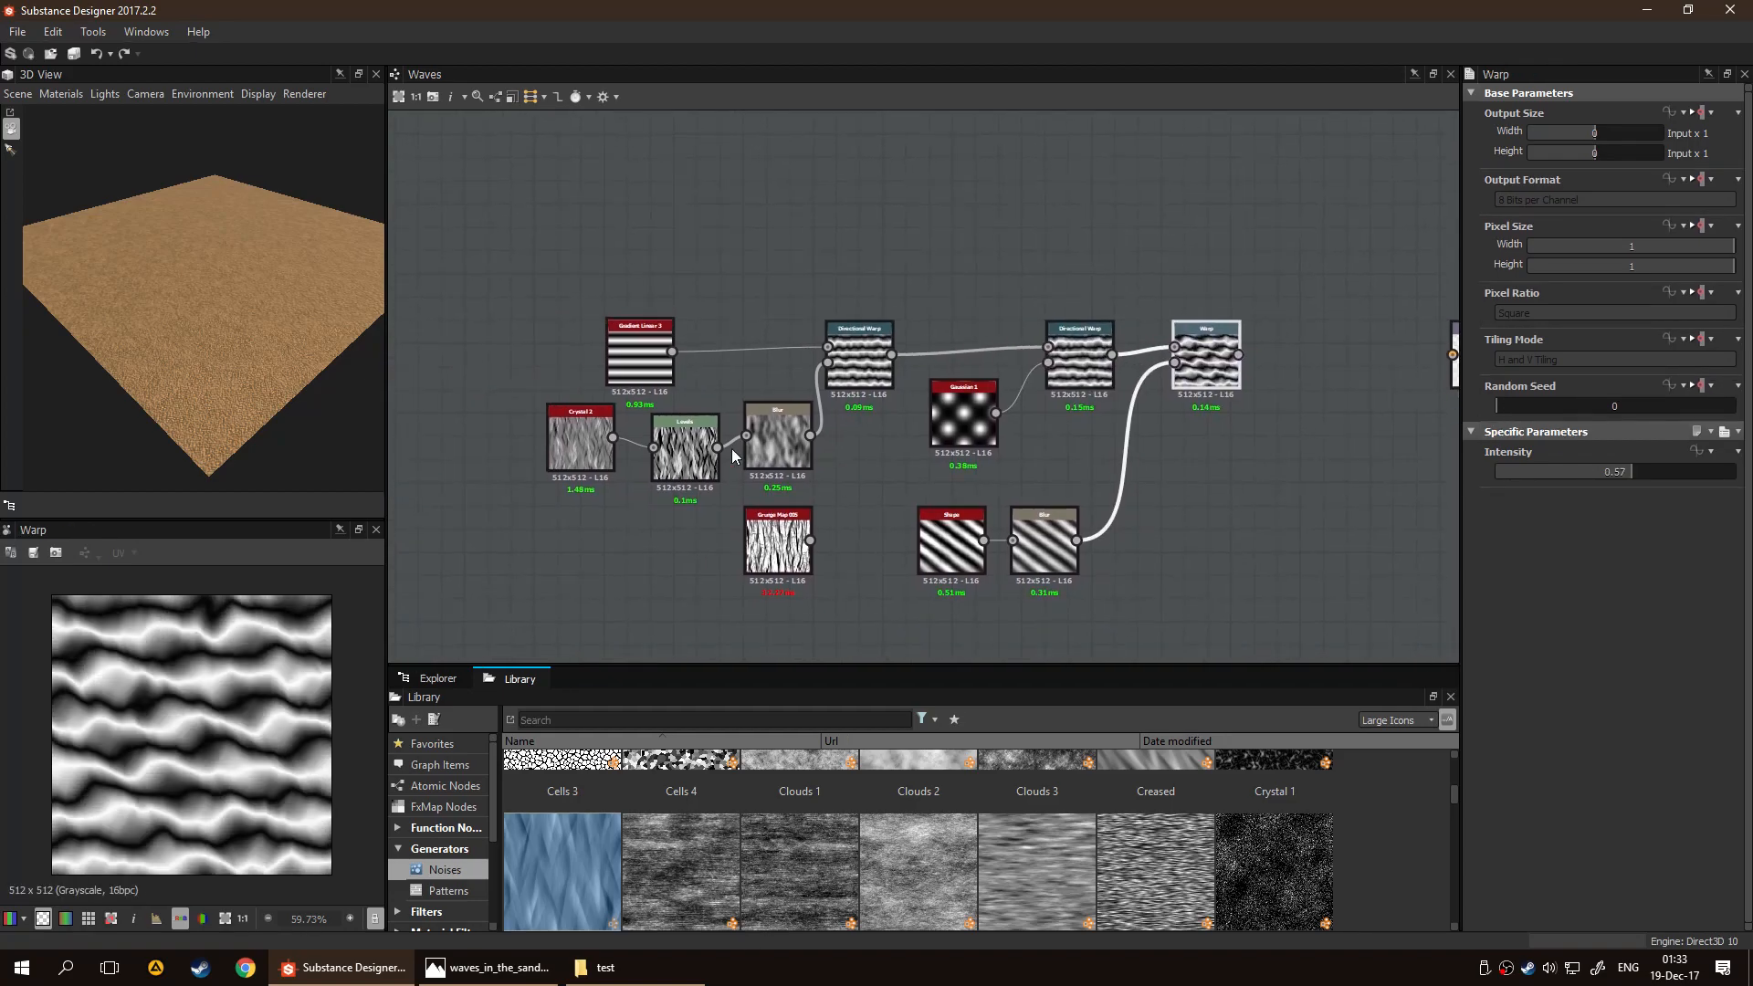
pyautogui.click(625, 374)
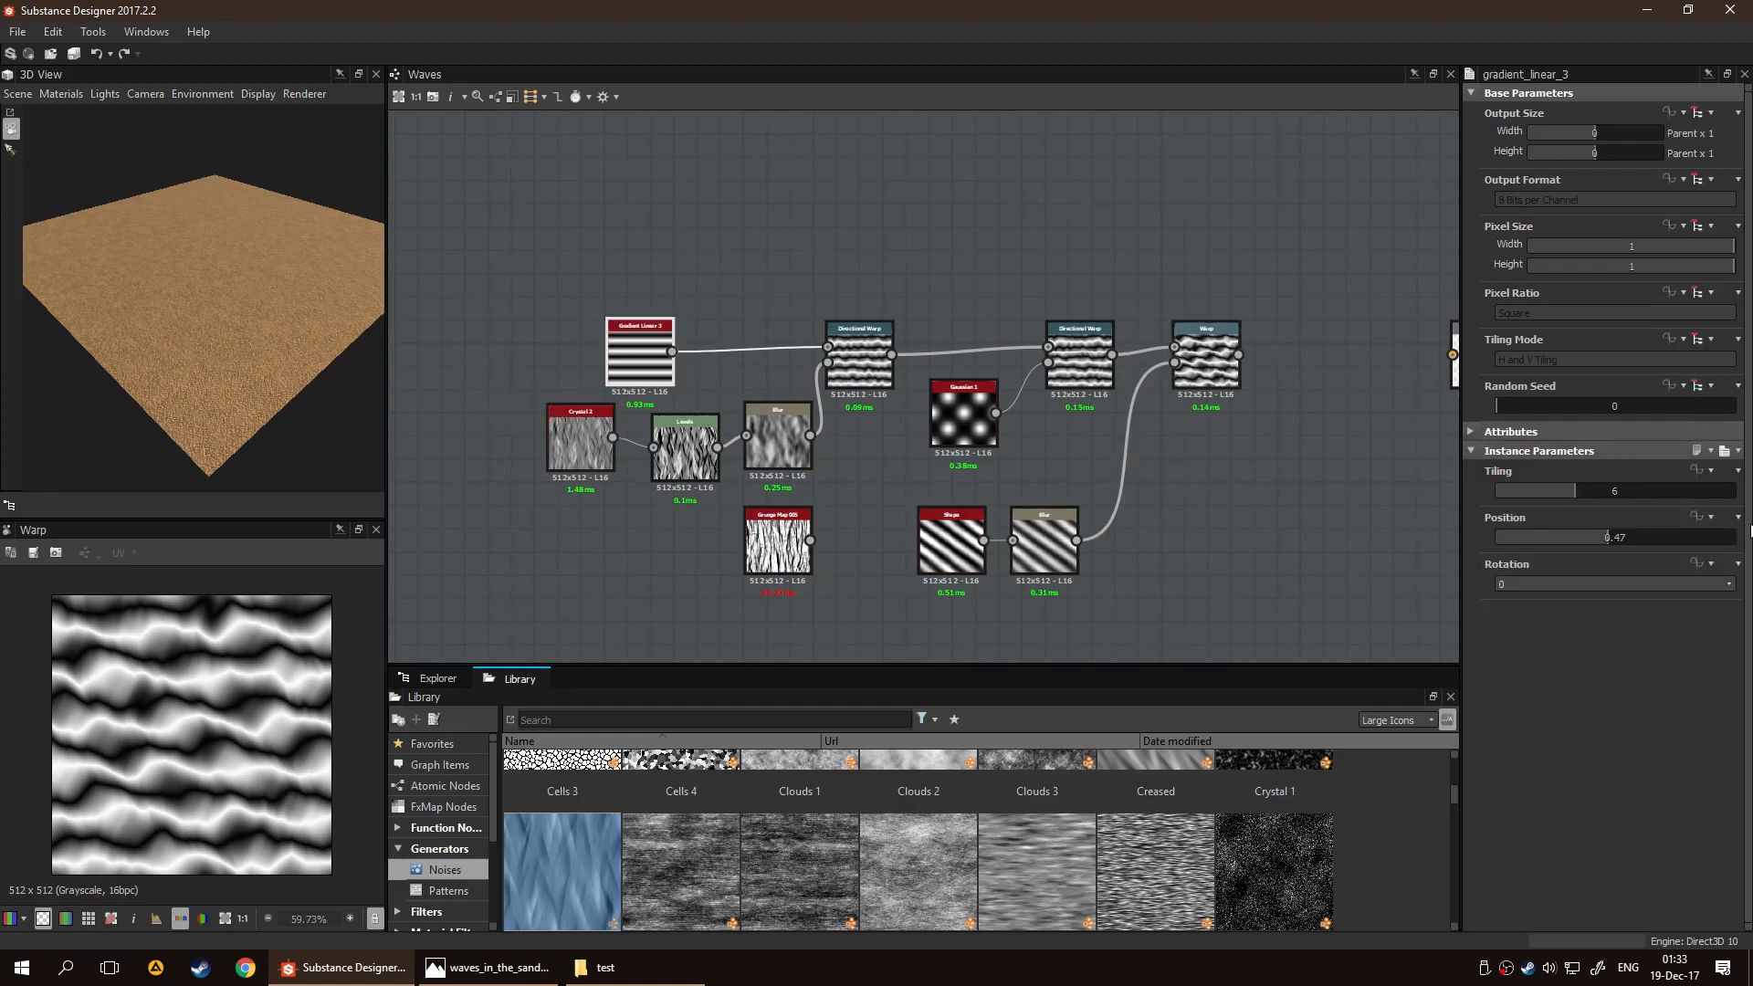
pyautogui.moveTo(1610, 538)
pyautogui.mouseDown()
pyautogui.moveTo(1700, 538)
pyautogui.moveTo(1504, 536)
pyautogui.moveTo(1617, 544)
pyautogui.mouseUp()
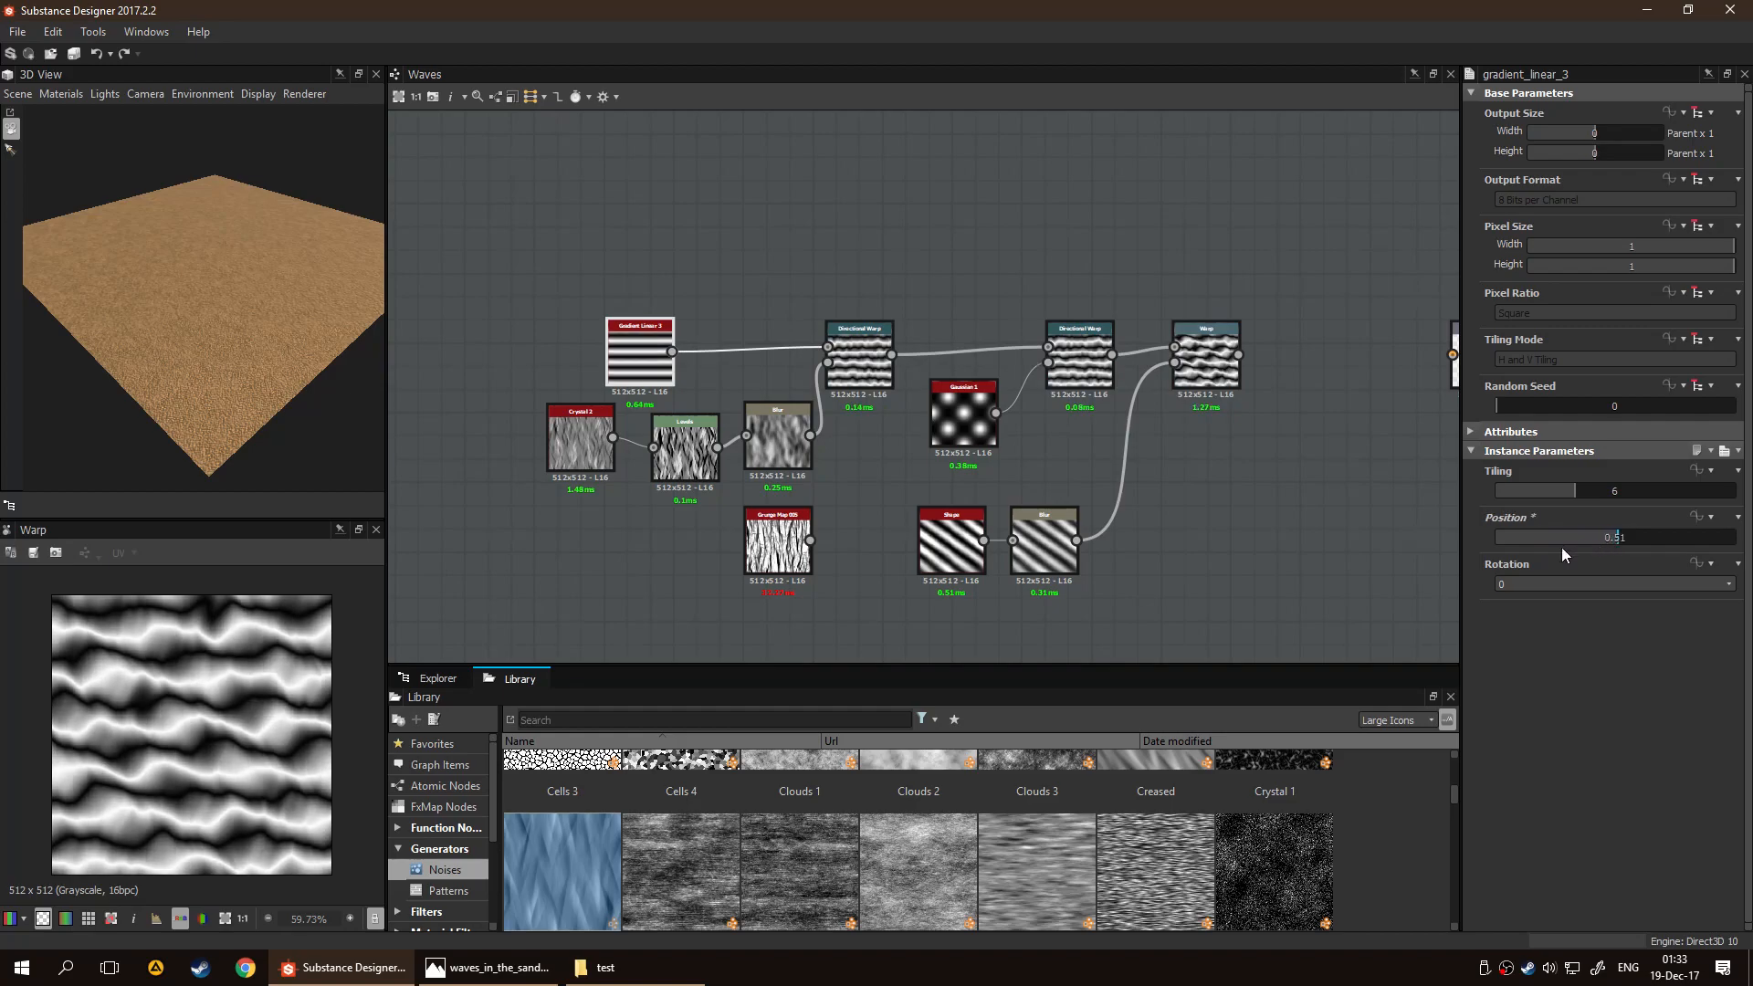
# Delete the unused Anisotropic Noise node below the output
pyautogui.scroll(-5, 1236, 469)
pyautogui.scroll(3, 1041, 396)
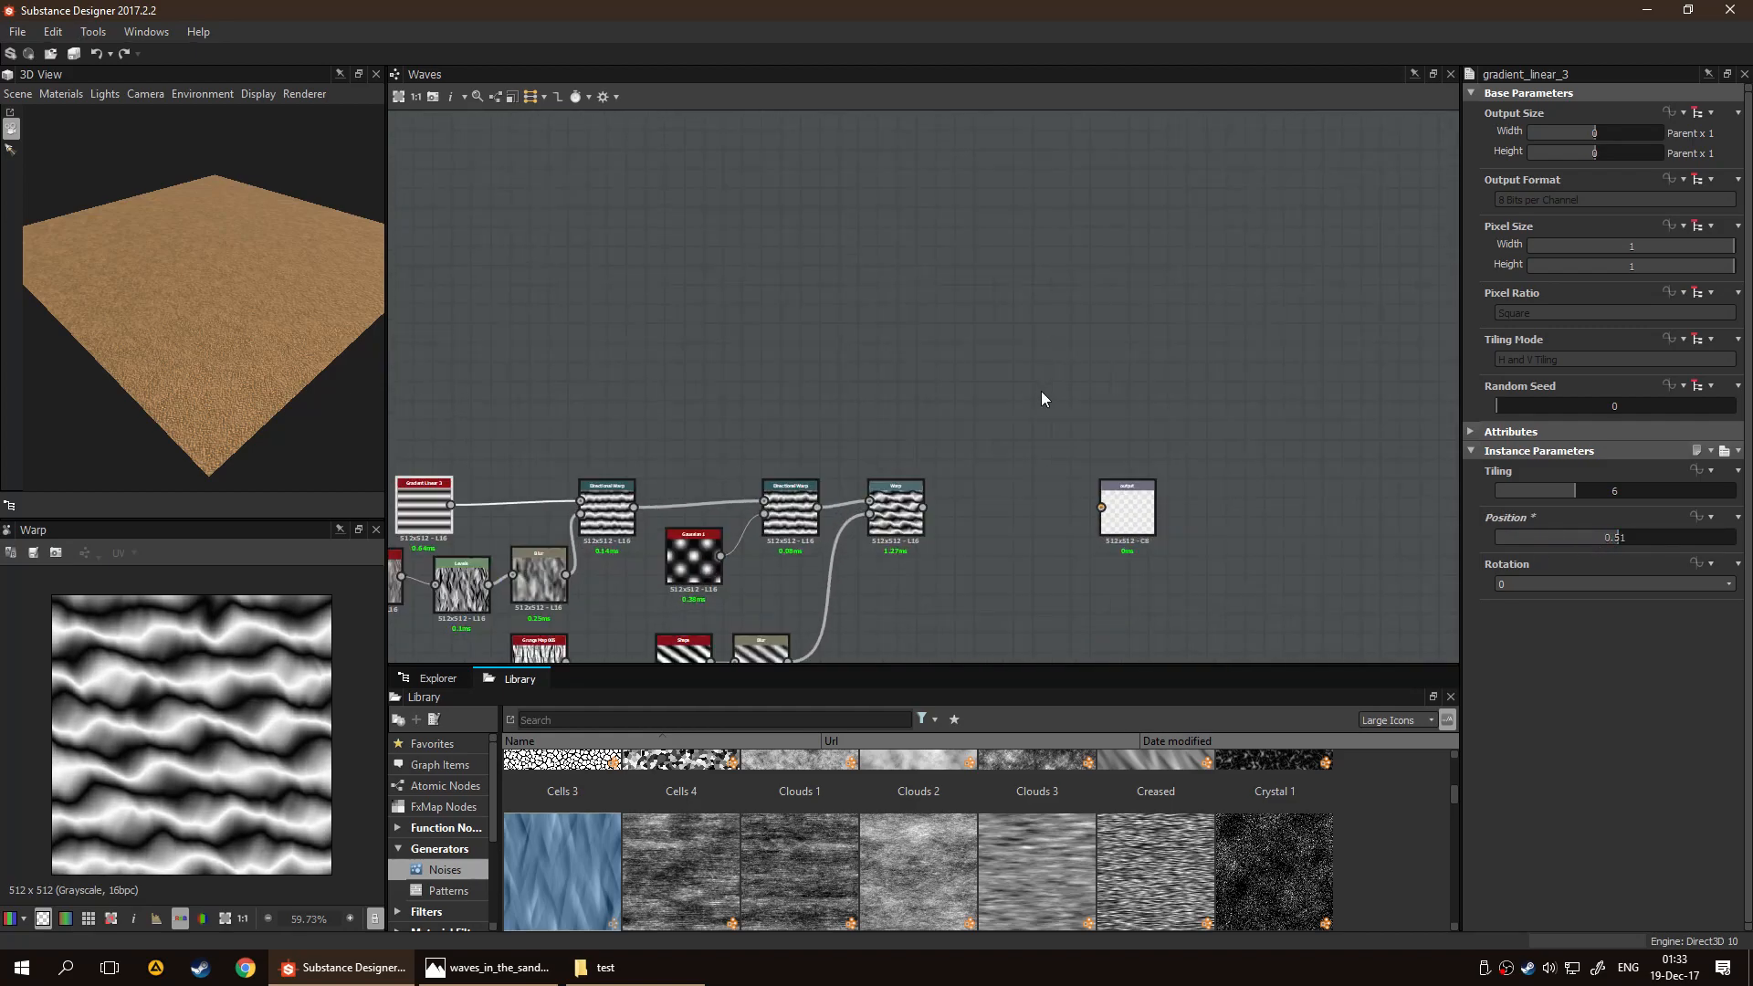
pyautogui.moveTo(1070, 416); pyautogui.dragTo(868, 293, button='middle')
pyautogui.scroll(-1, 867, 293)
pyautogui.moveTo(884, 380); pyautogui.dragTo(818, 297, button='middle')
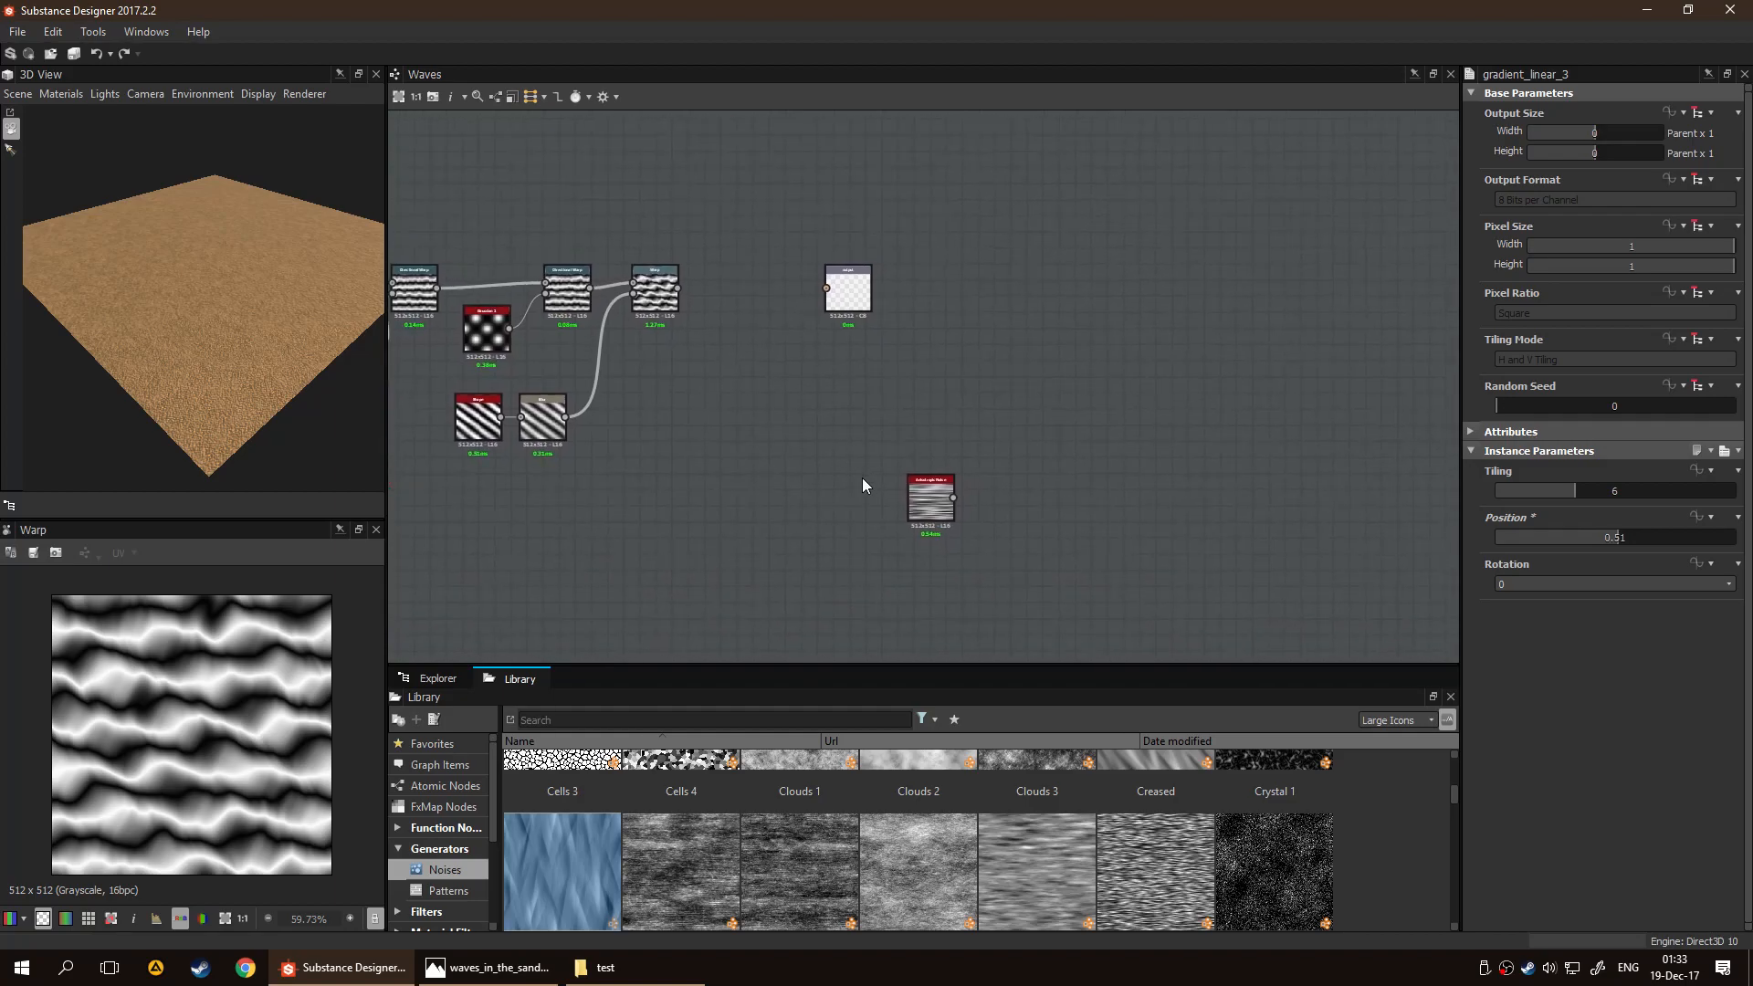
pyautogui.click(926, 514)
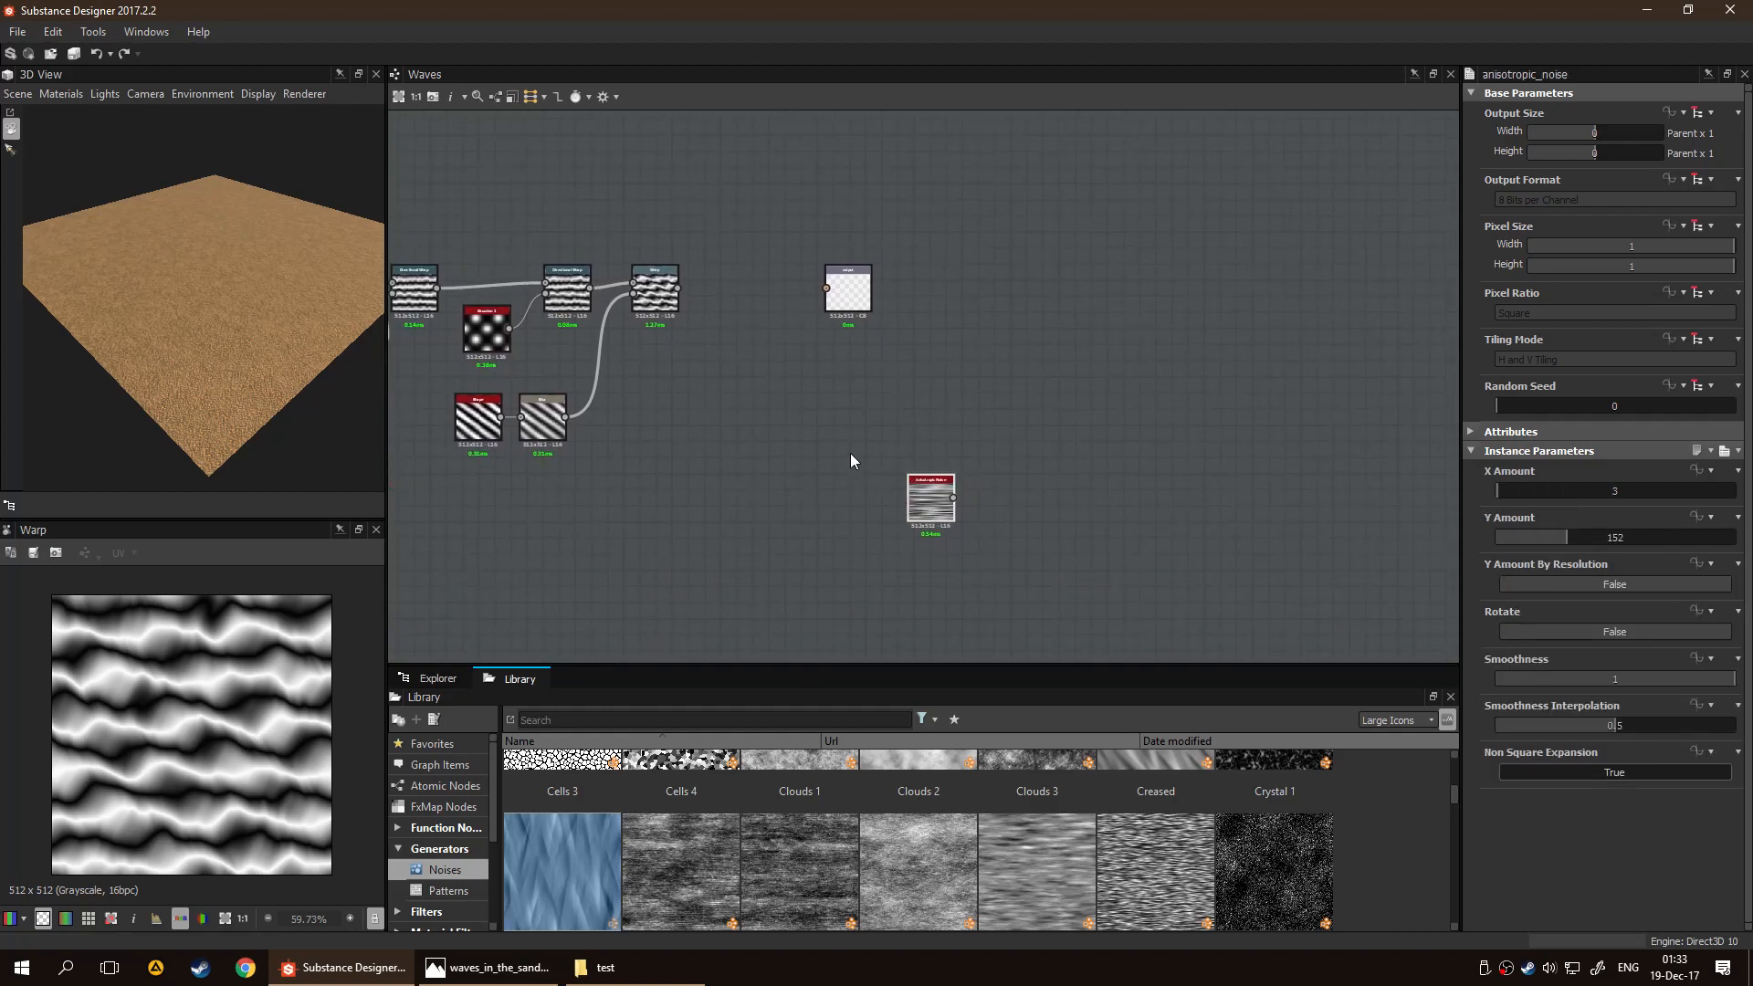
pyautogui.press('Delete')
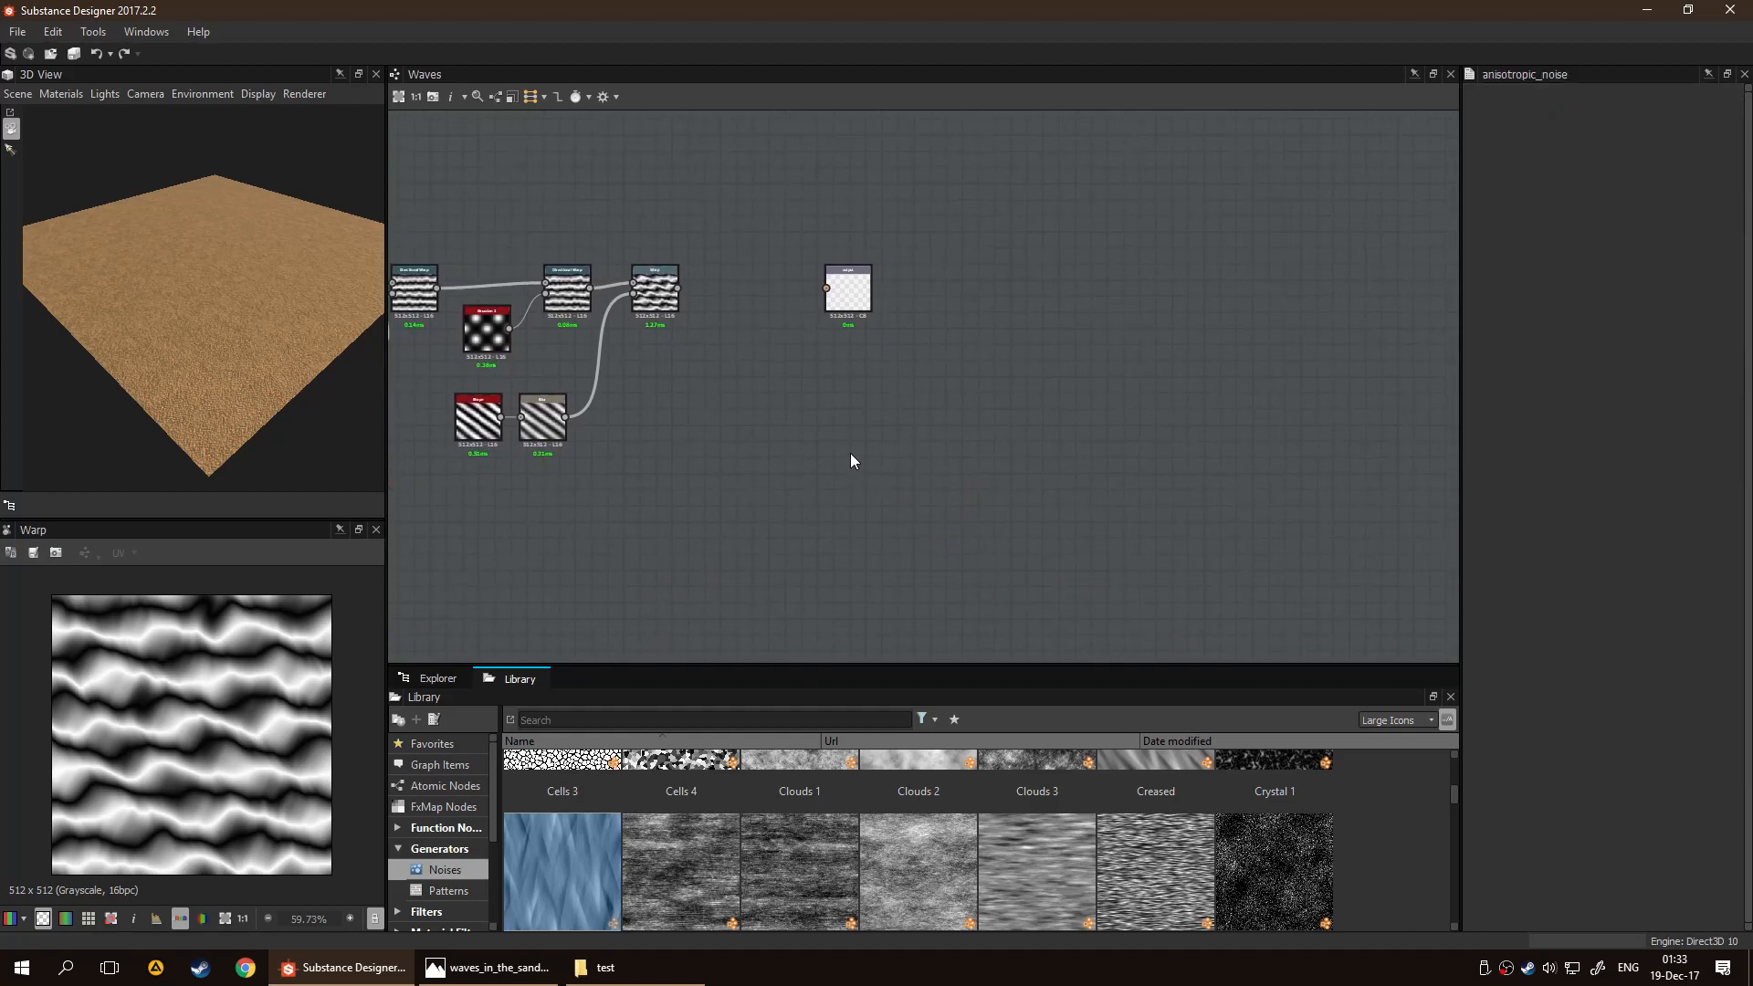
# Align the Crystal 2, Levels and Blur nodes in a straight row and move them away from the first Directional Warp
pyautogui.moveTo(701, 374); pyautogui.dragTo(1001, 409, button='middle')
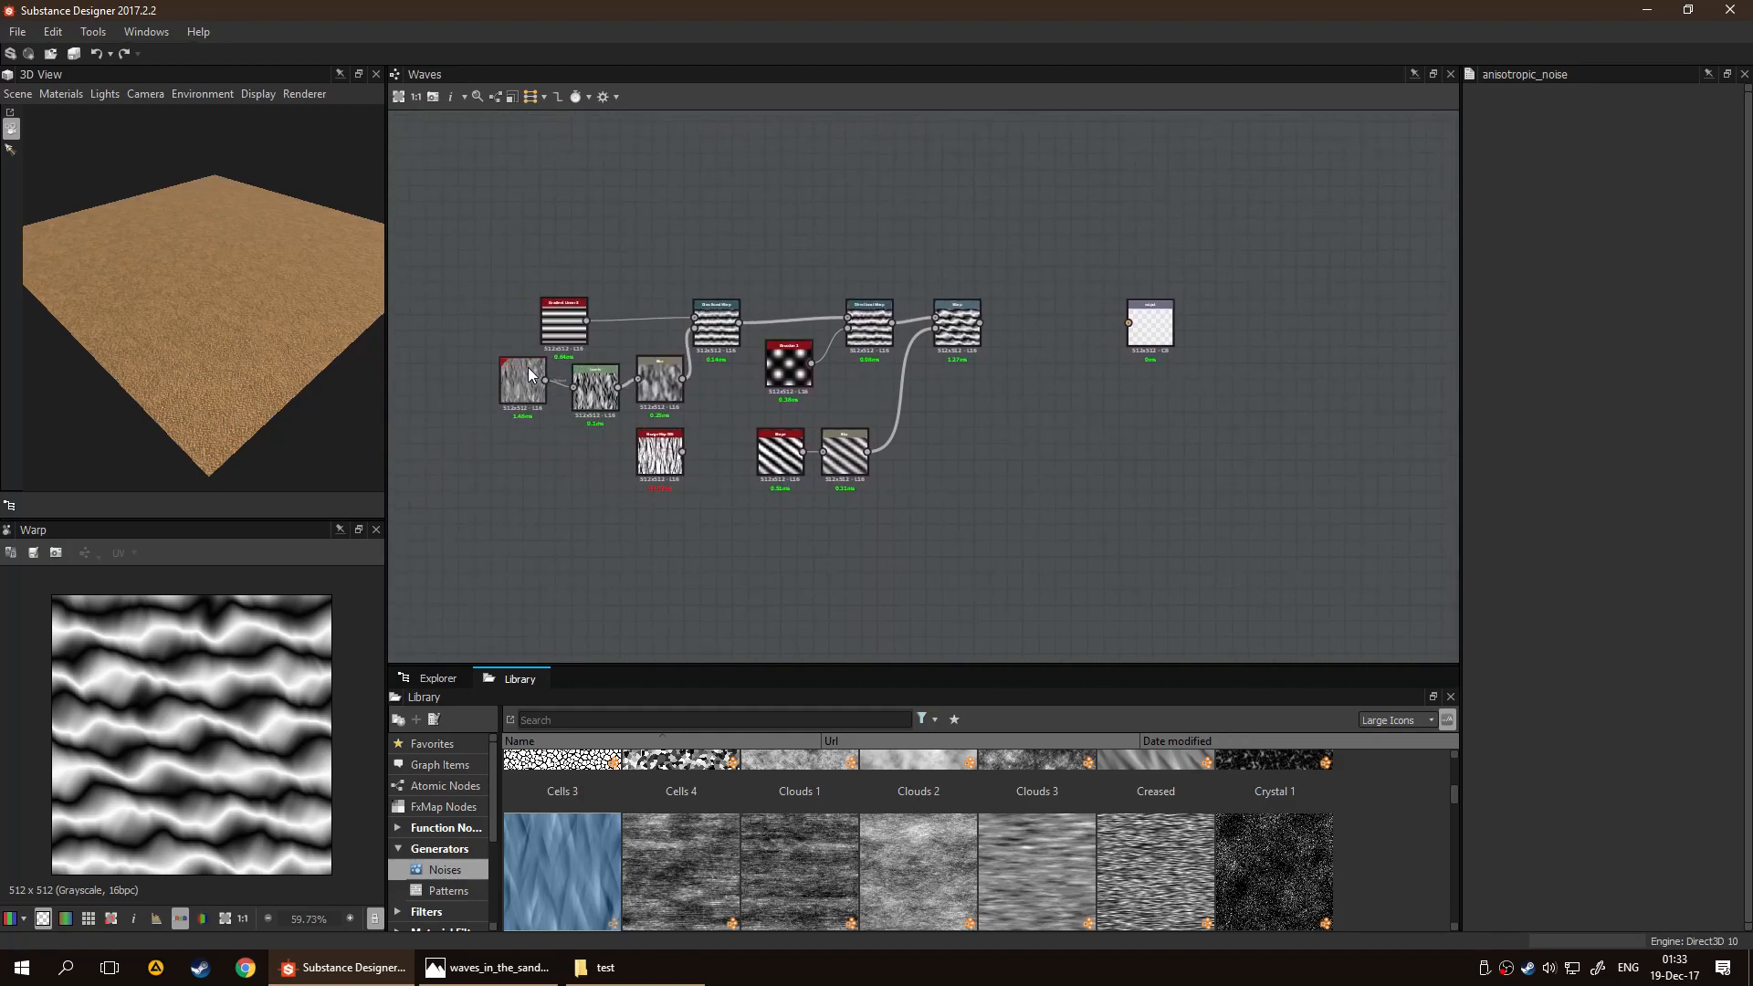
pyautogui.moveTo(669, 381); pyautogui.dragTo(661, 382)
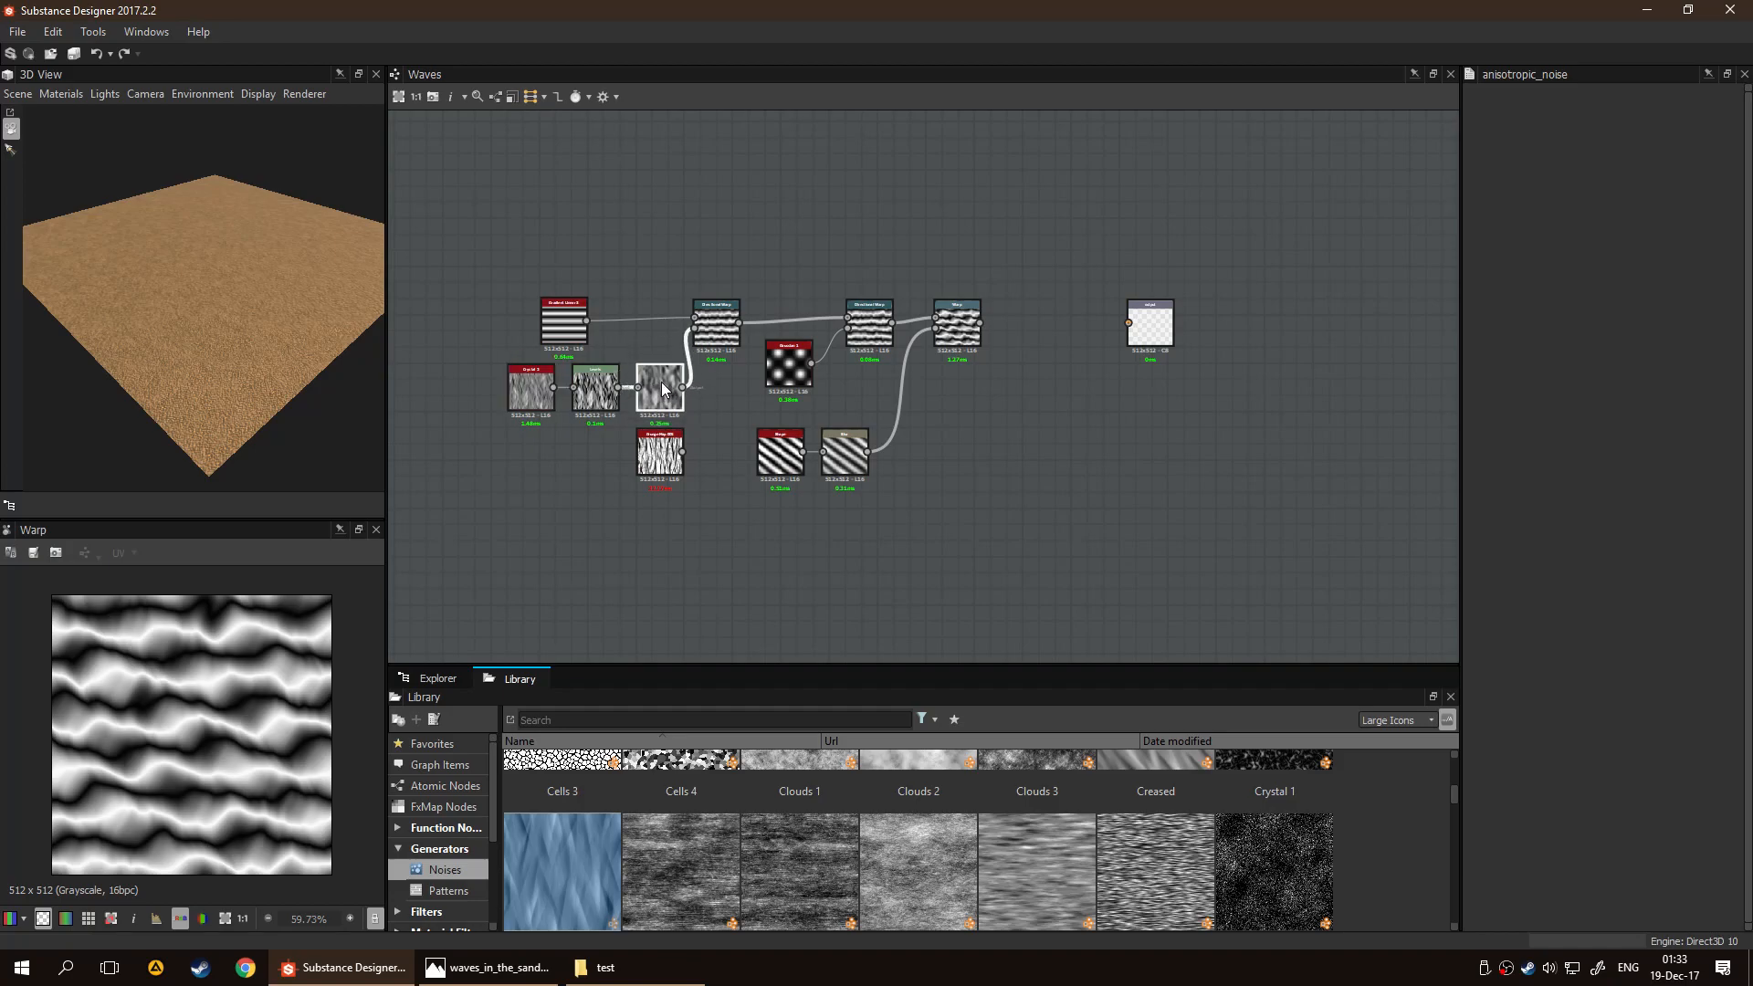
pyautogui.moveTo(488, 376); pyautogui.dragTo(561, 388)
# Move the Grunge Map 005 node near the Warp and shift the output node farther along to make room
pyautogui.click(659, 454)
pyautogui.scroll(2, 747, 487)
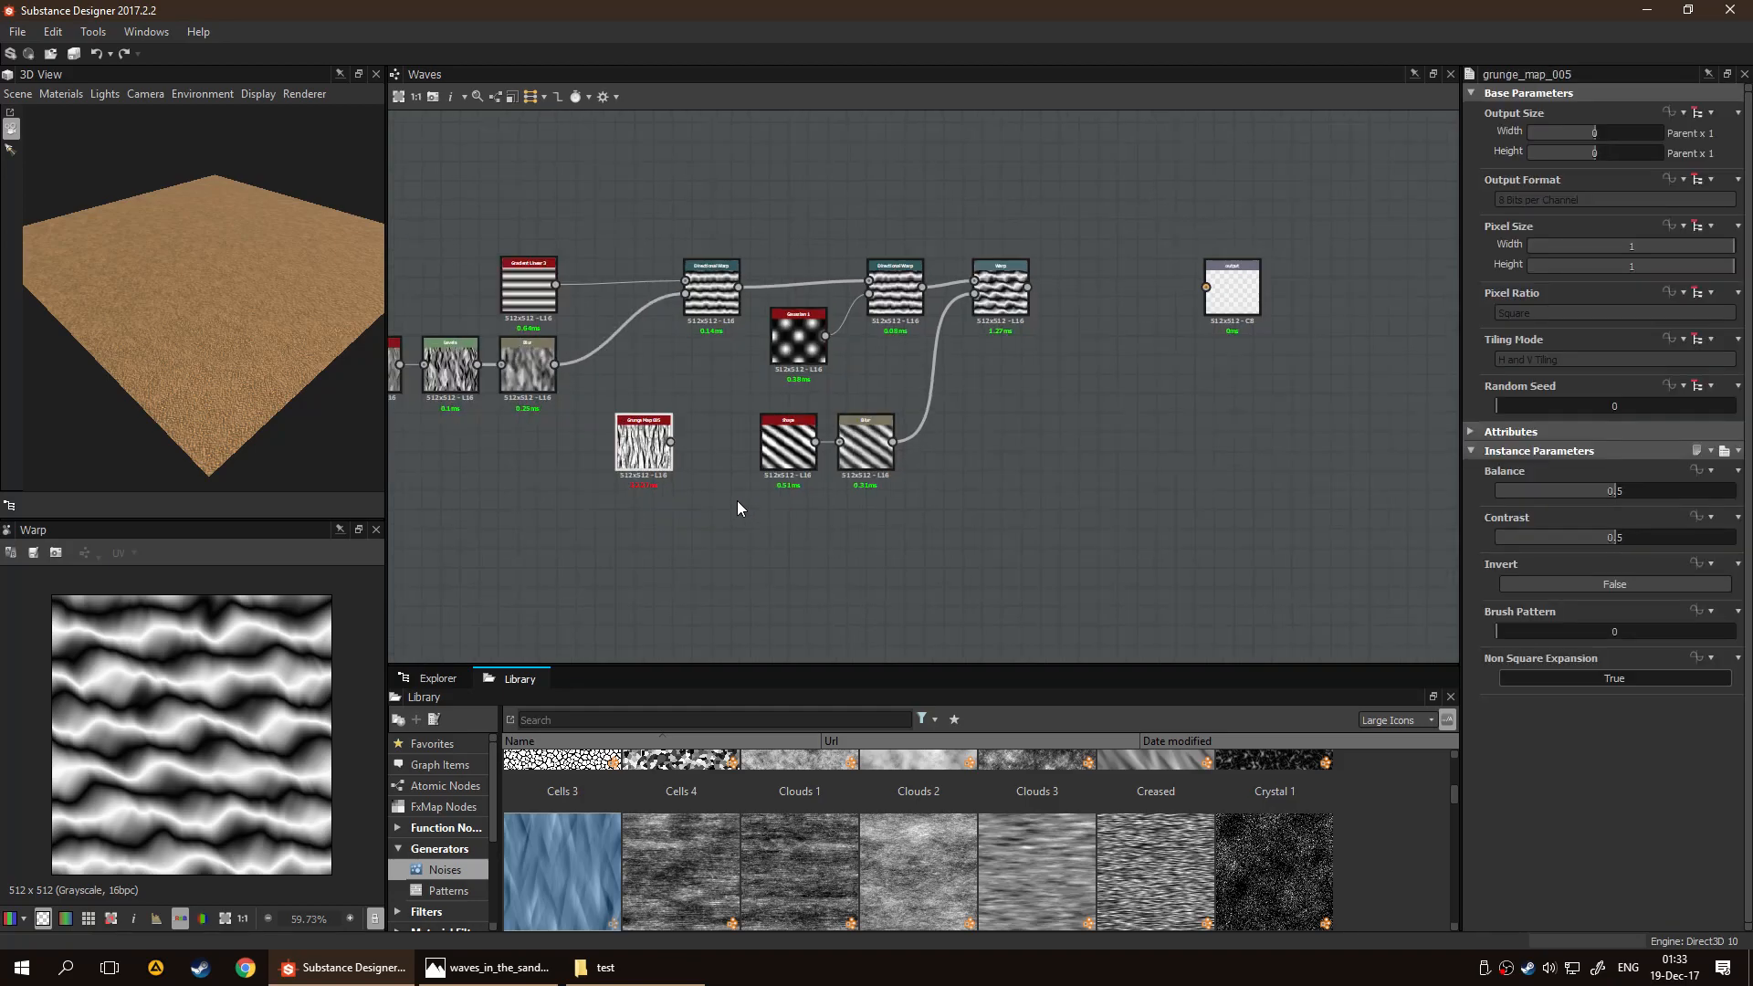
pyautogui.moveTo(643, 452); pyautogui.dragTo(1045, 470)
pyautogui.moveTo(1298, 419); pyautogui.dragTo(1013, 493, button='middle')
pyautogui.moveTo(958, 378); pyautogui.dragTo(1293, 361)
pyautogui.click(1174, 431)
# Place the Grunge Map 005 node directly beneath the Warp node
pyautogui.moveTo(918, 452); pyautogui.dragTo(967, 438, button='middle')
pyautogui.scroll(2, 967, 438)
pyautogui.moveTo(861, 438); pyautogui.dragTo(899, 419, button='middle')
pyautogui.scroll(2, 765, 369)
pyautogui.moveTo(694, 253); pyautogui.dragTo(702, 330, button='middle')
pyautogui.scroll(1, 703, 330)
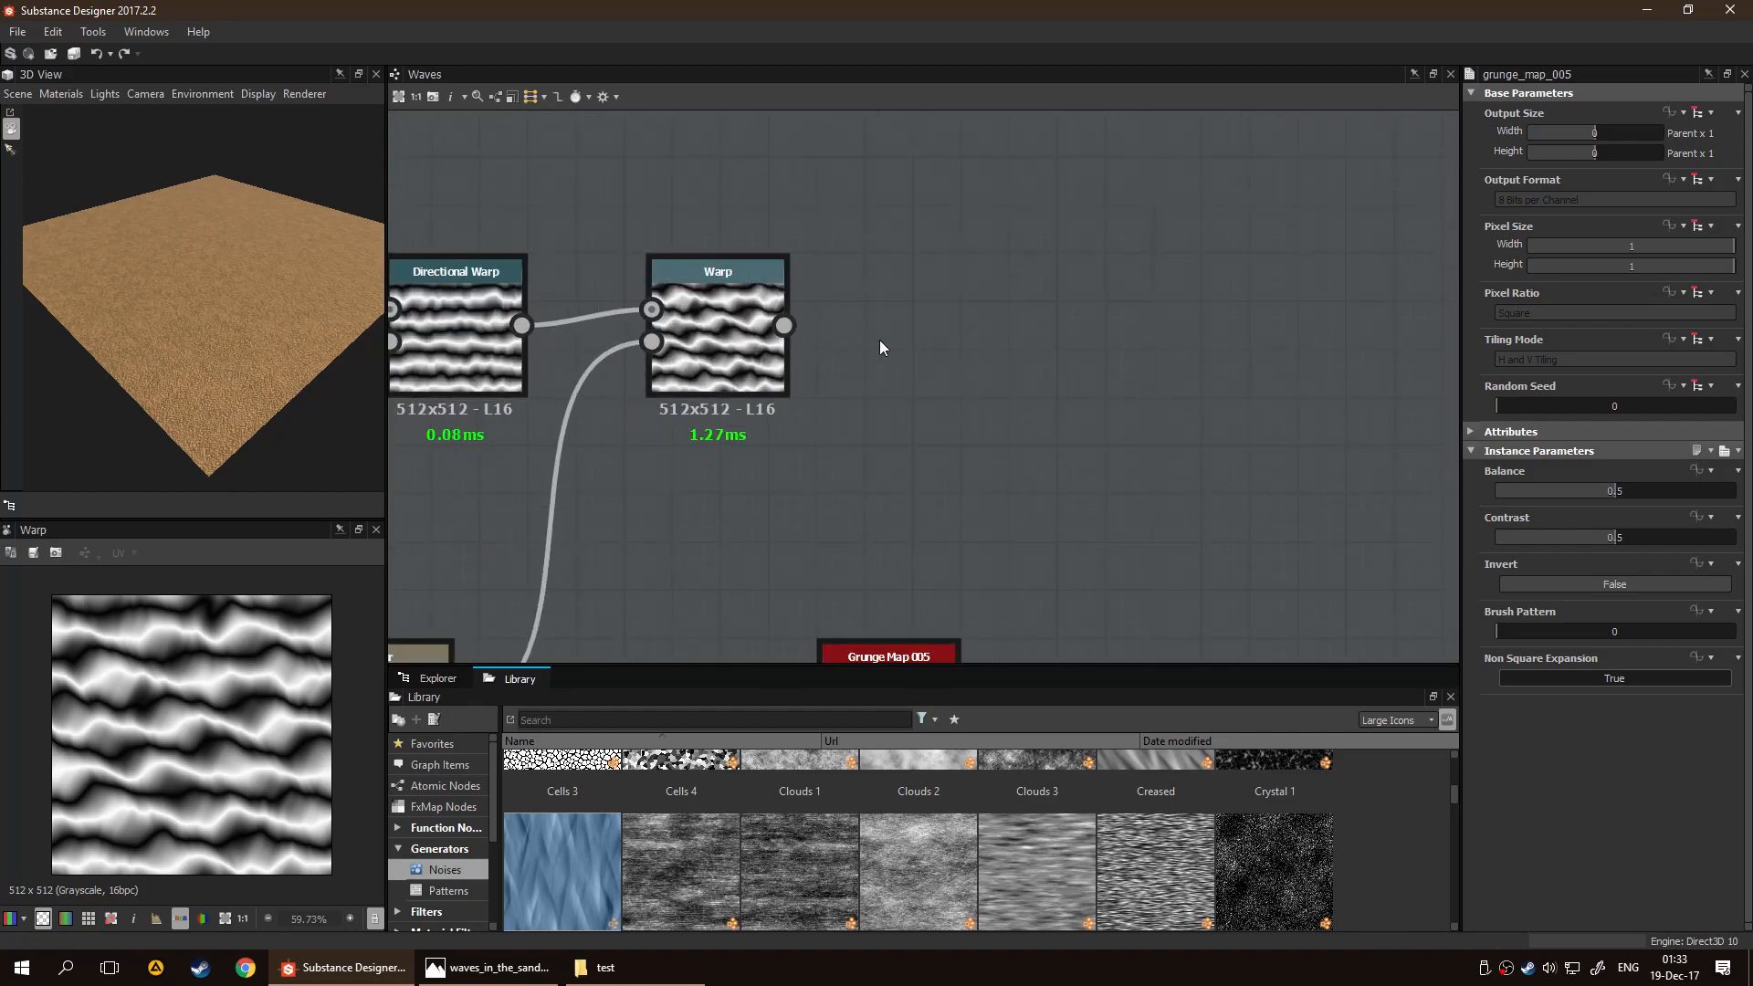
pyautogui.moveTo(988, 375); pyautogui.dragTo(922, 260, button='middle')
pyautogui.scroll(-1, 841, 282)
pyautogui.moveTo(820, 556); pyautogui.dragTo(695, 476)
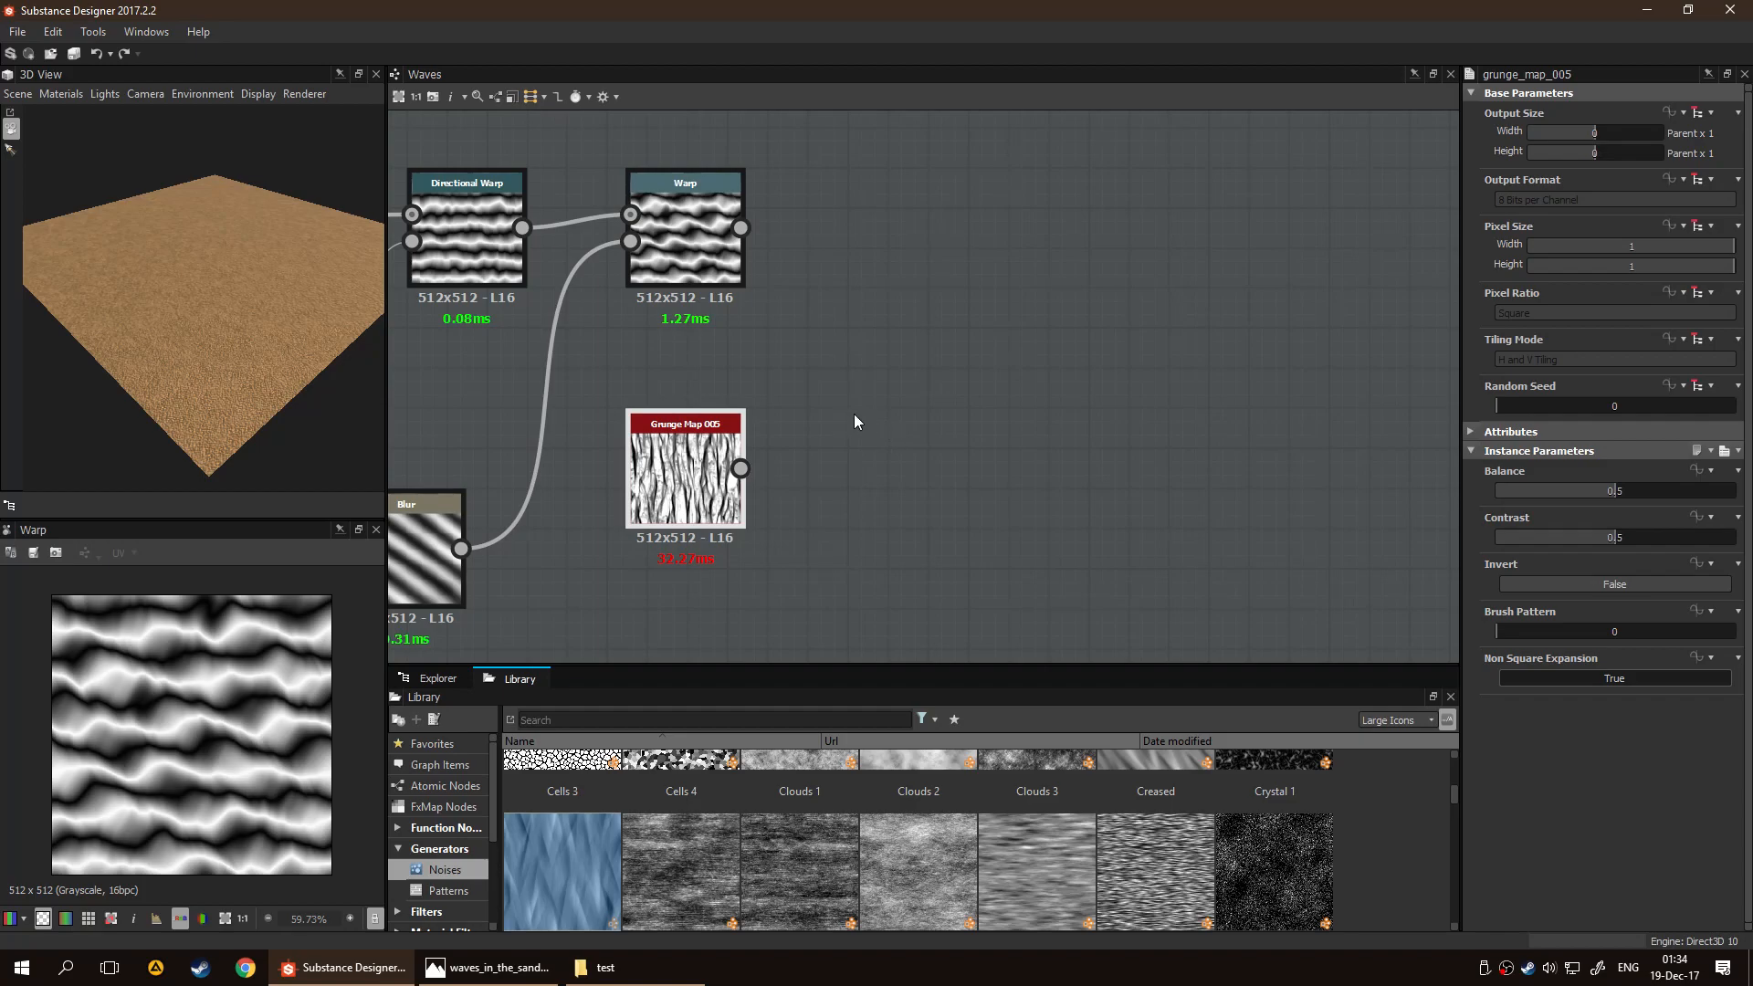
pyautogui.click(927, 265)
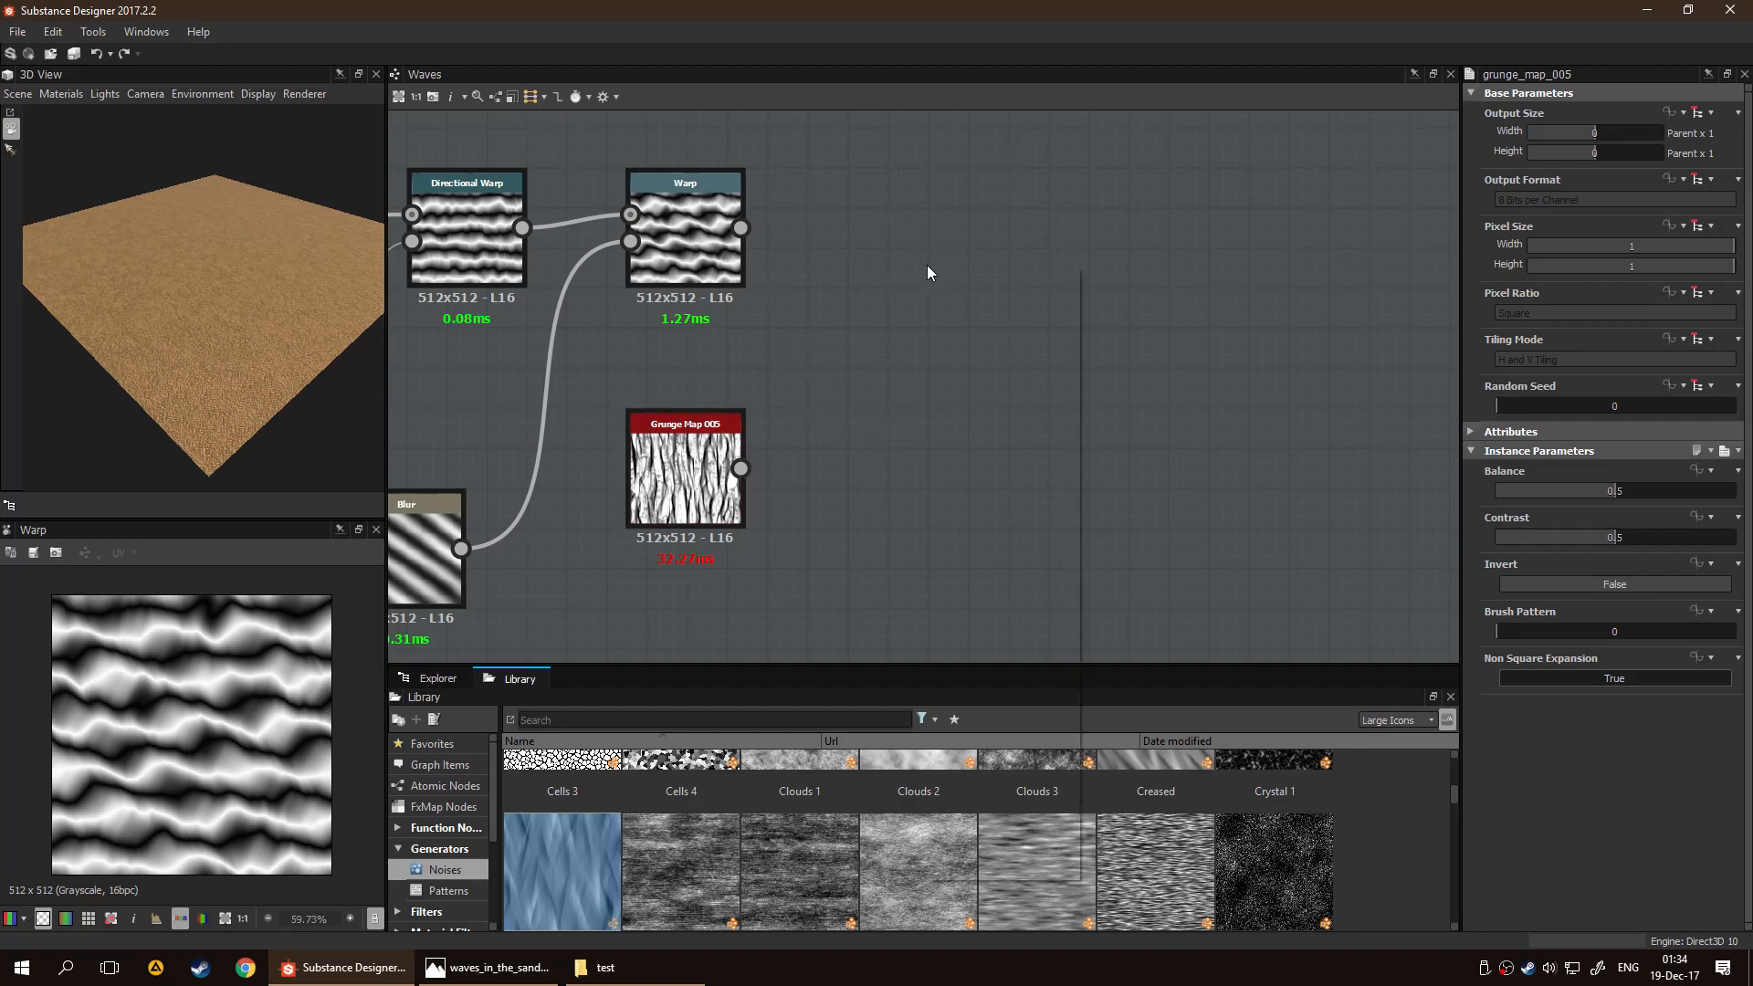
pyautogui.press('space')
pyautogui.write('wa')
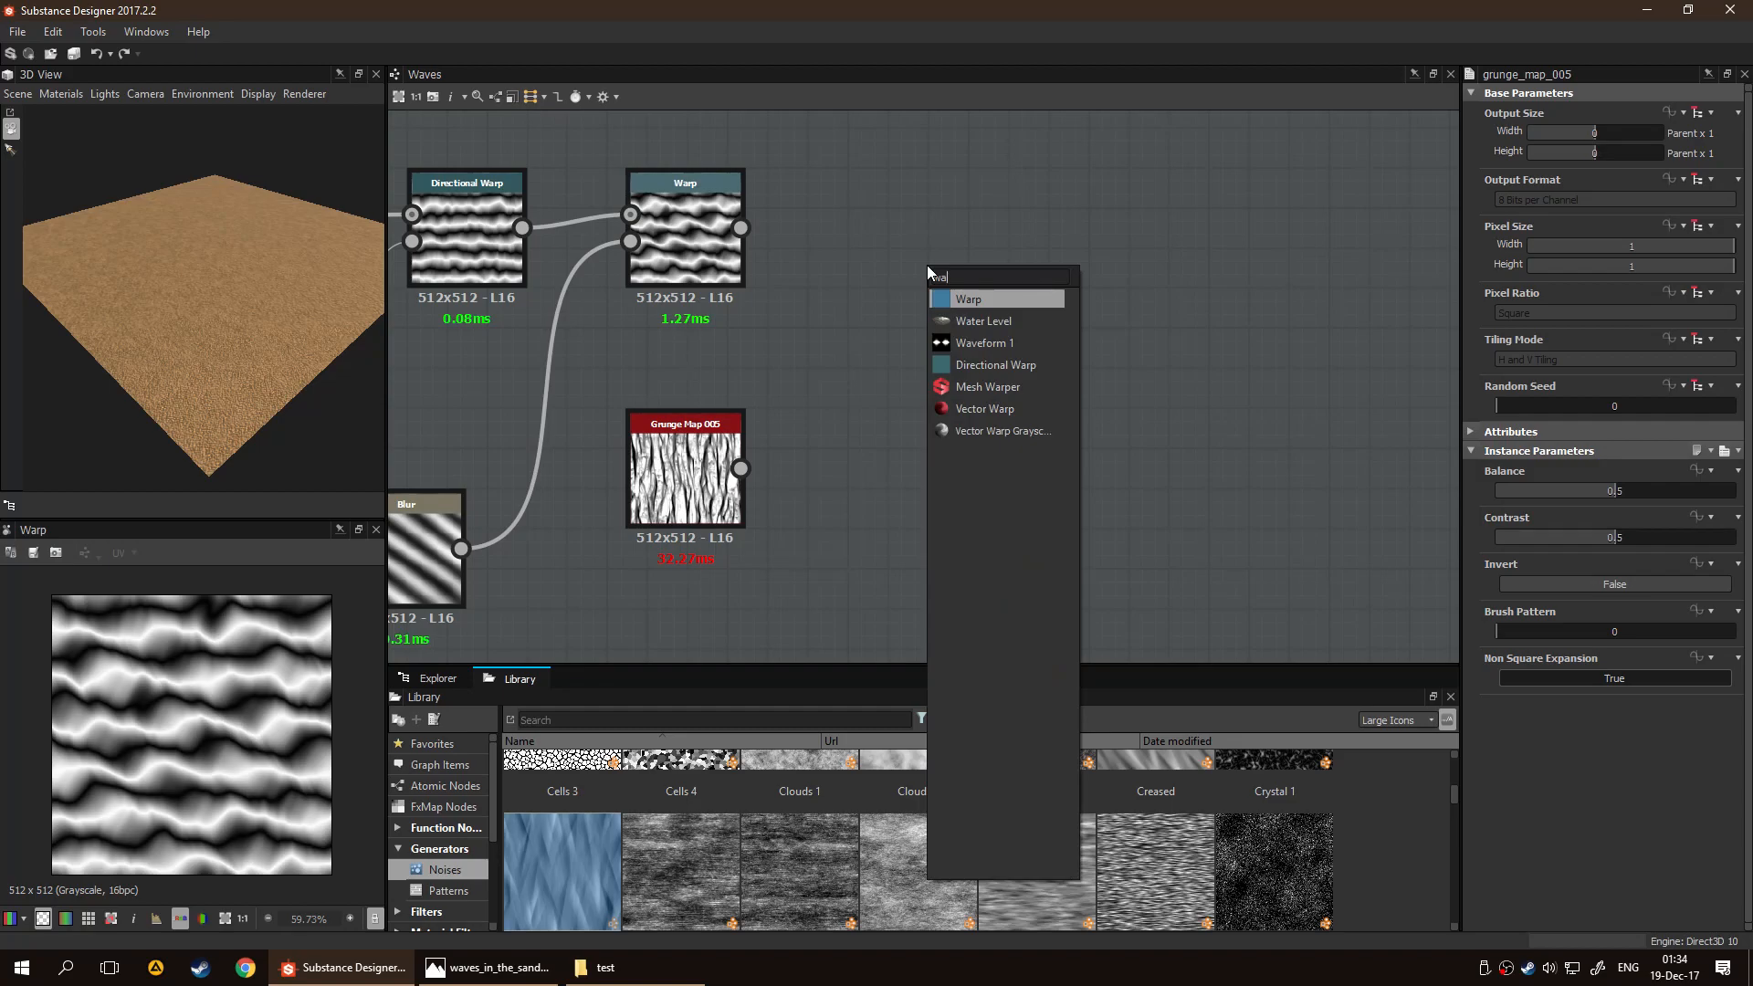
pyautogui.press('BackSpace')
pyautogui.press('BackSpace')
pyautogui.write('dir')
pyautogui.press('Return')
pyautogui.hotkey('ctrl', 'z')
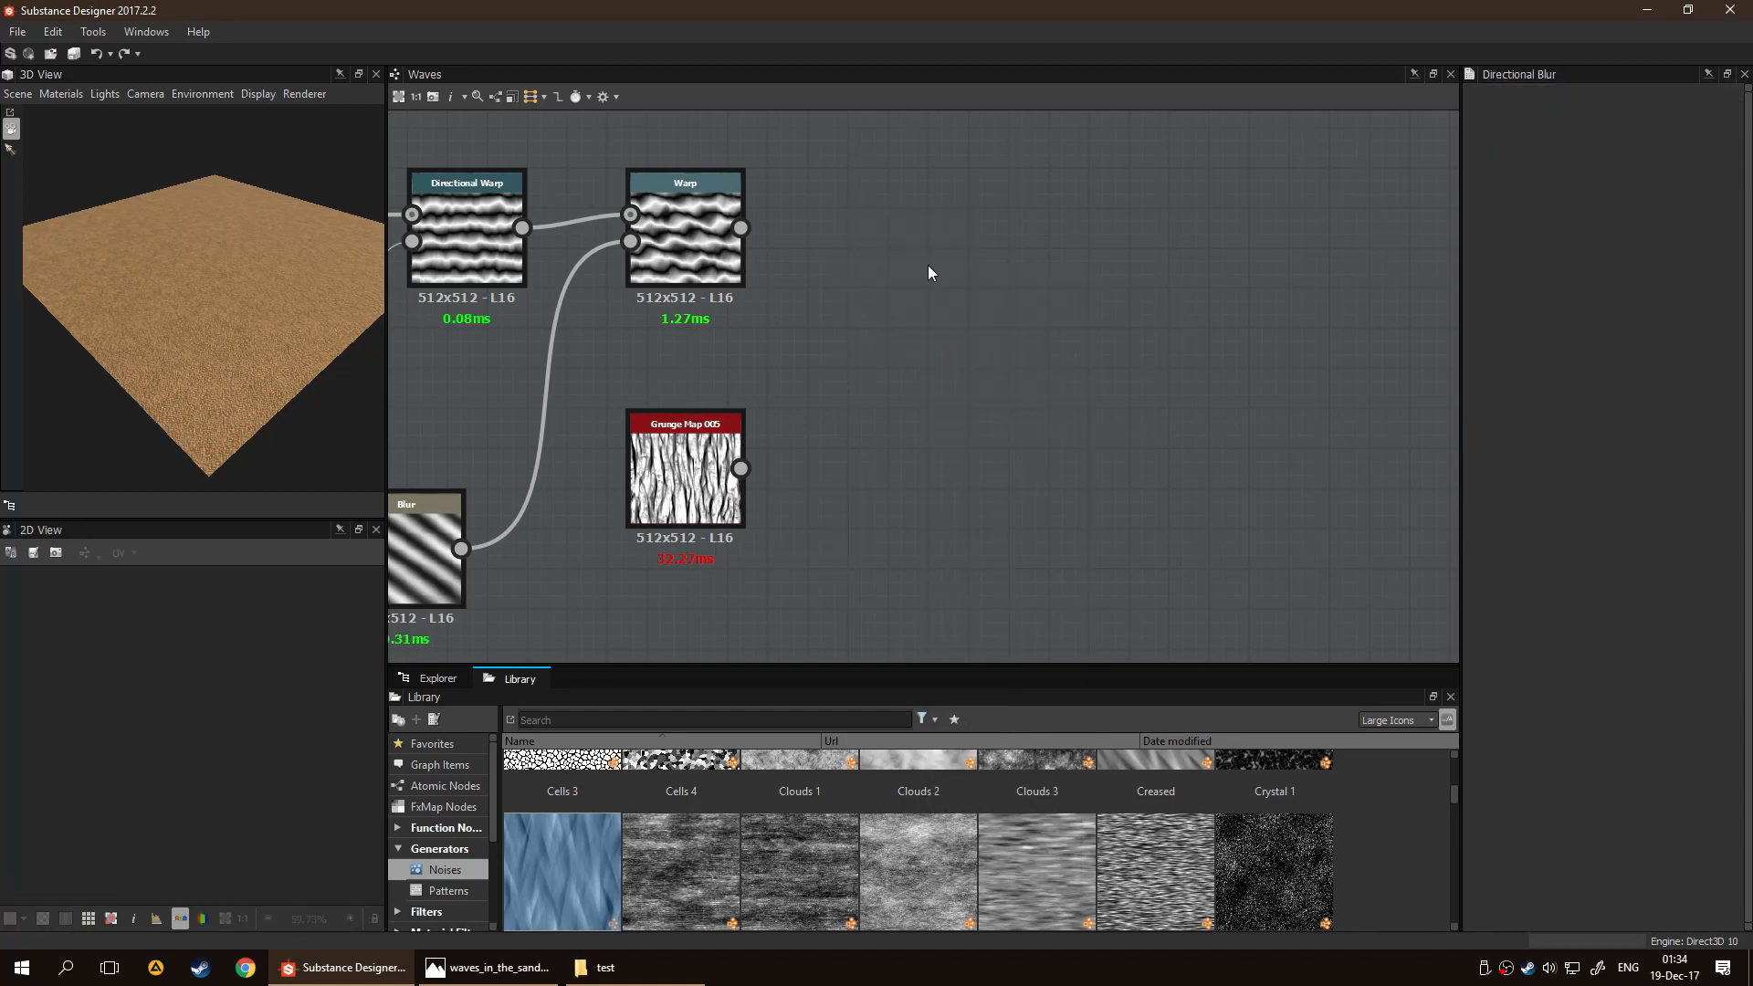
# Add a third Directional Warp node to the graph, in the free space after the Warp node
pyautogui.press('space')
pyautogui.write('dire')
pyautogui.press('Down')
pyautogui.press('Return')
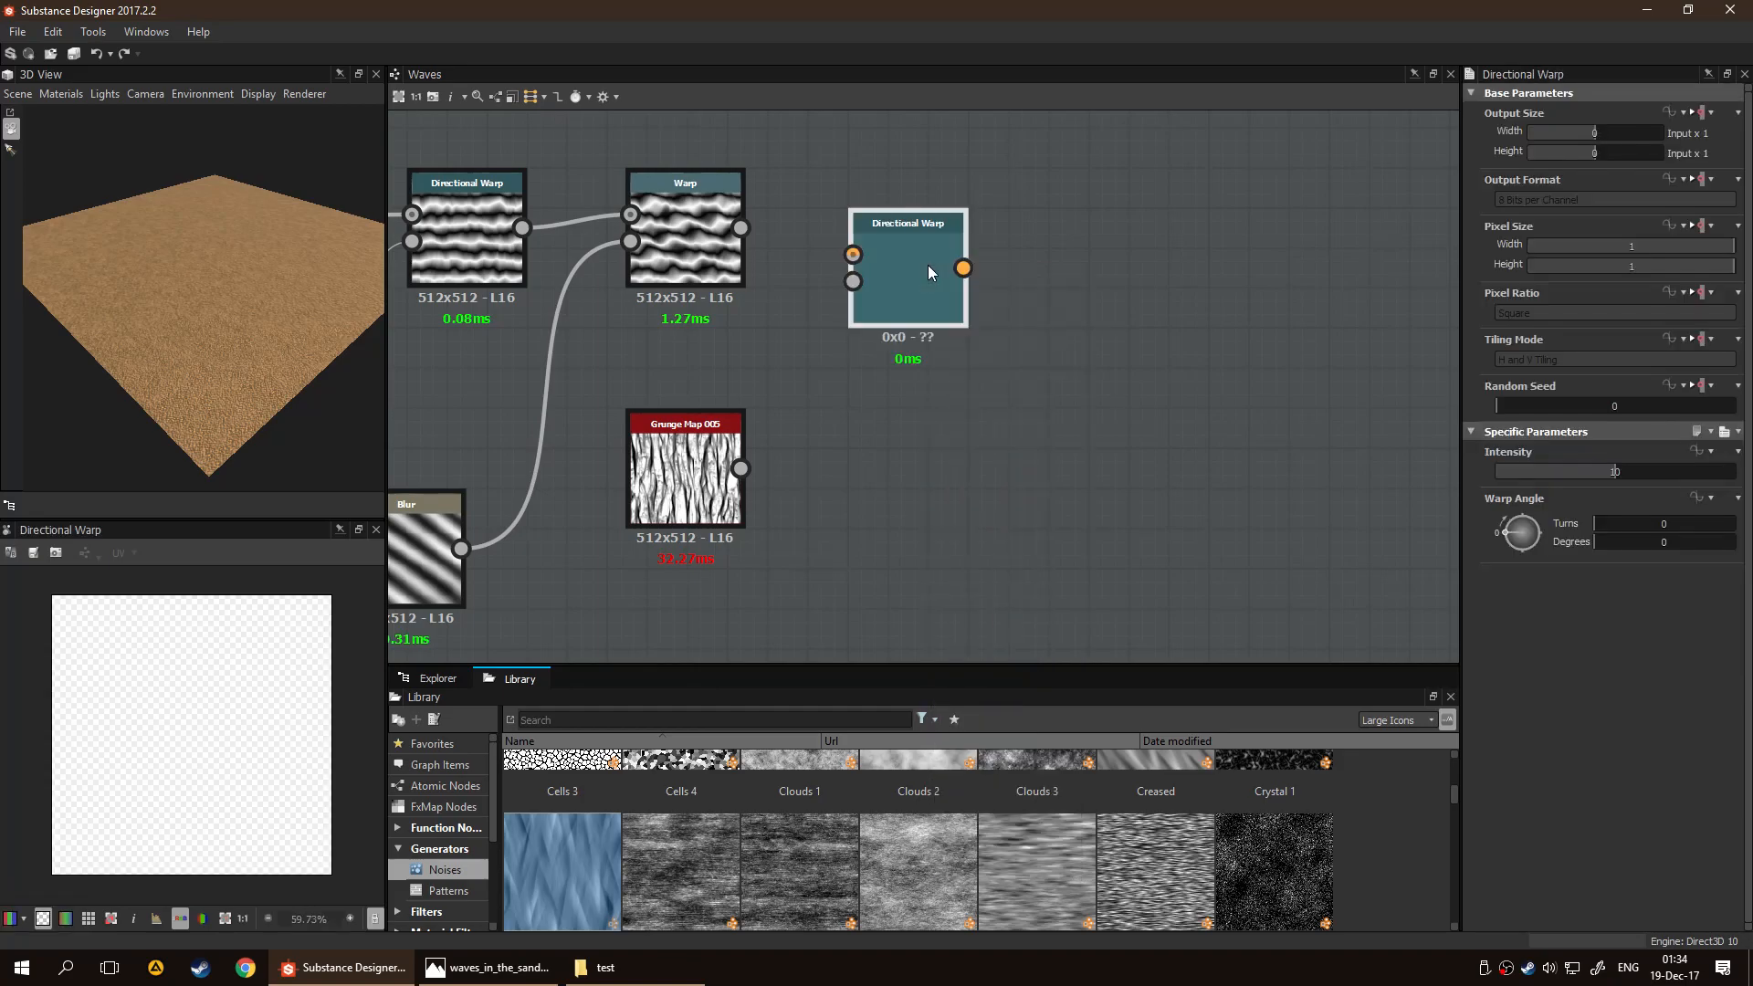
# Connect the Warp and Grunge Map 005 nodes to the third Directional Warp, and insert a Transformation 2D on the grunge link
pyautogui.moveTo(739, 227); pyautogui.dragTo(853, 260)
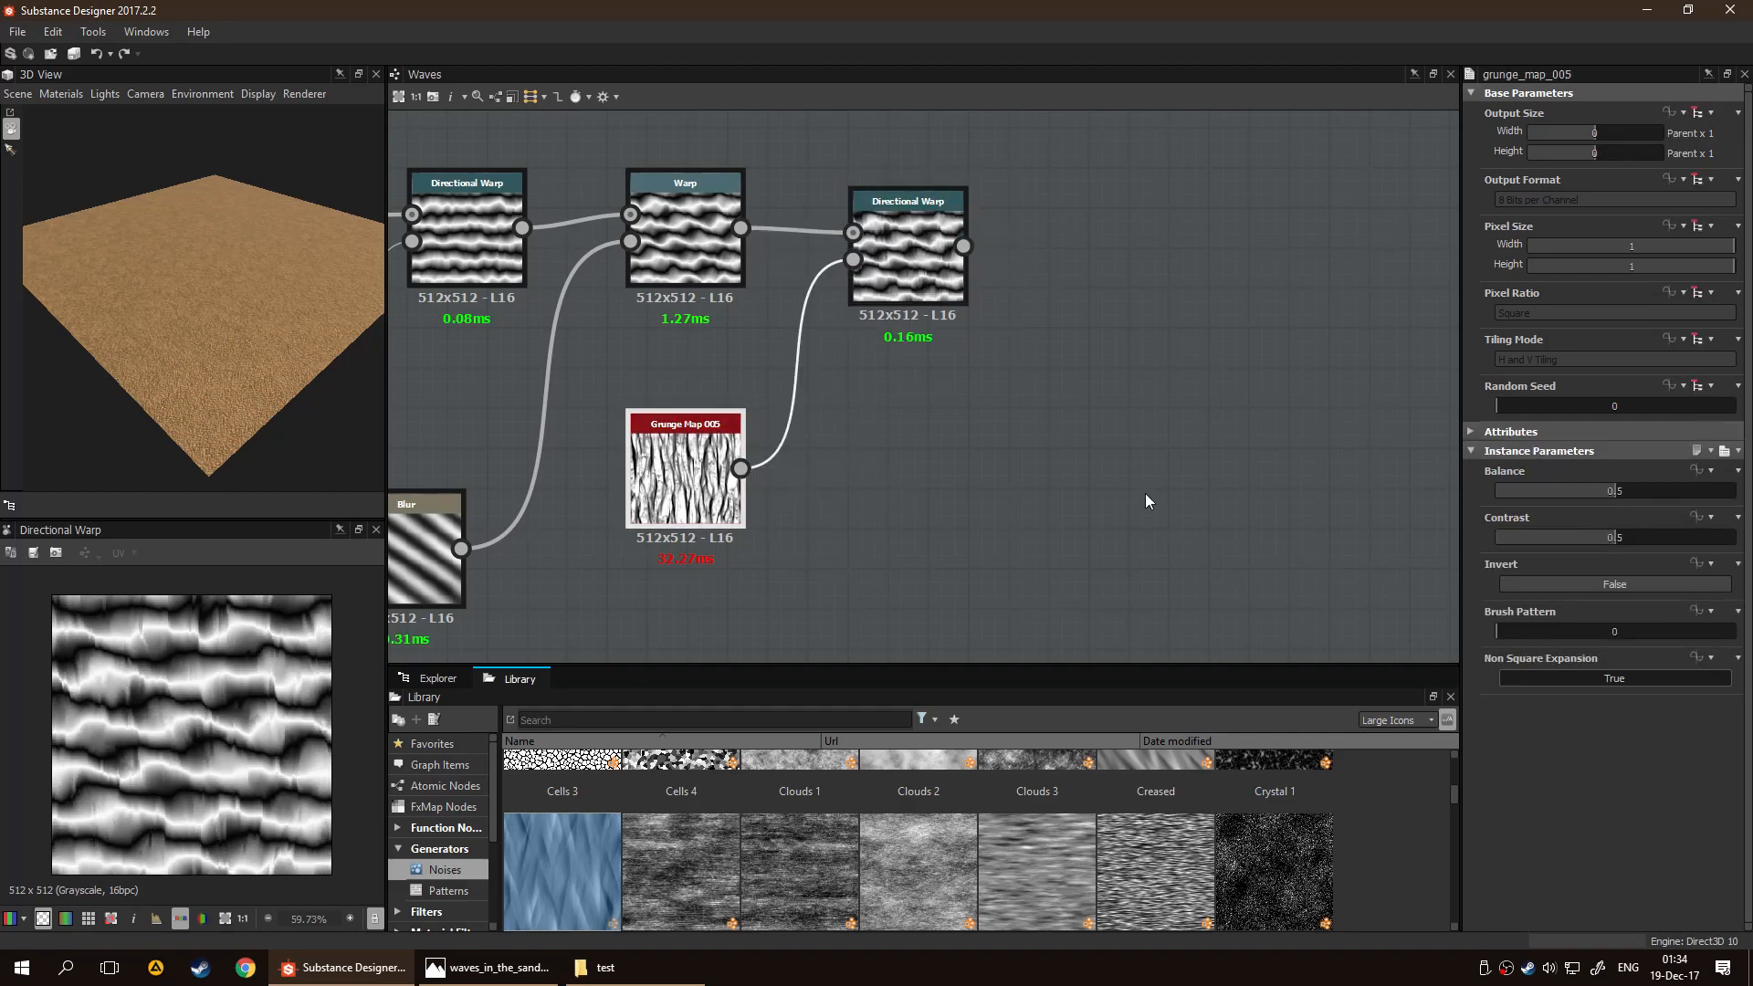
pyautogui.click(795, 381)
pyautogui.press('space')
pyautogui.write('tra')
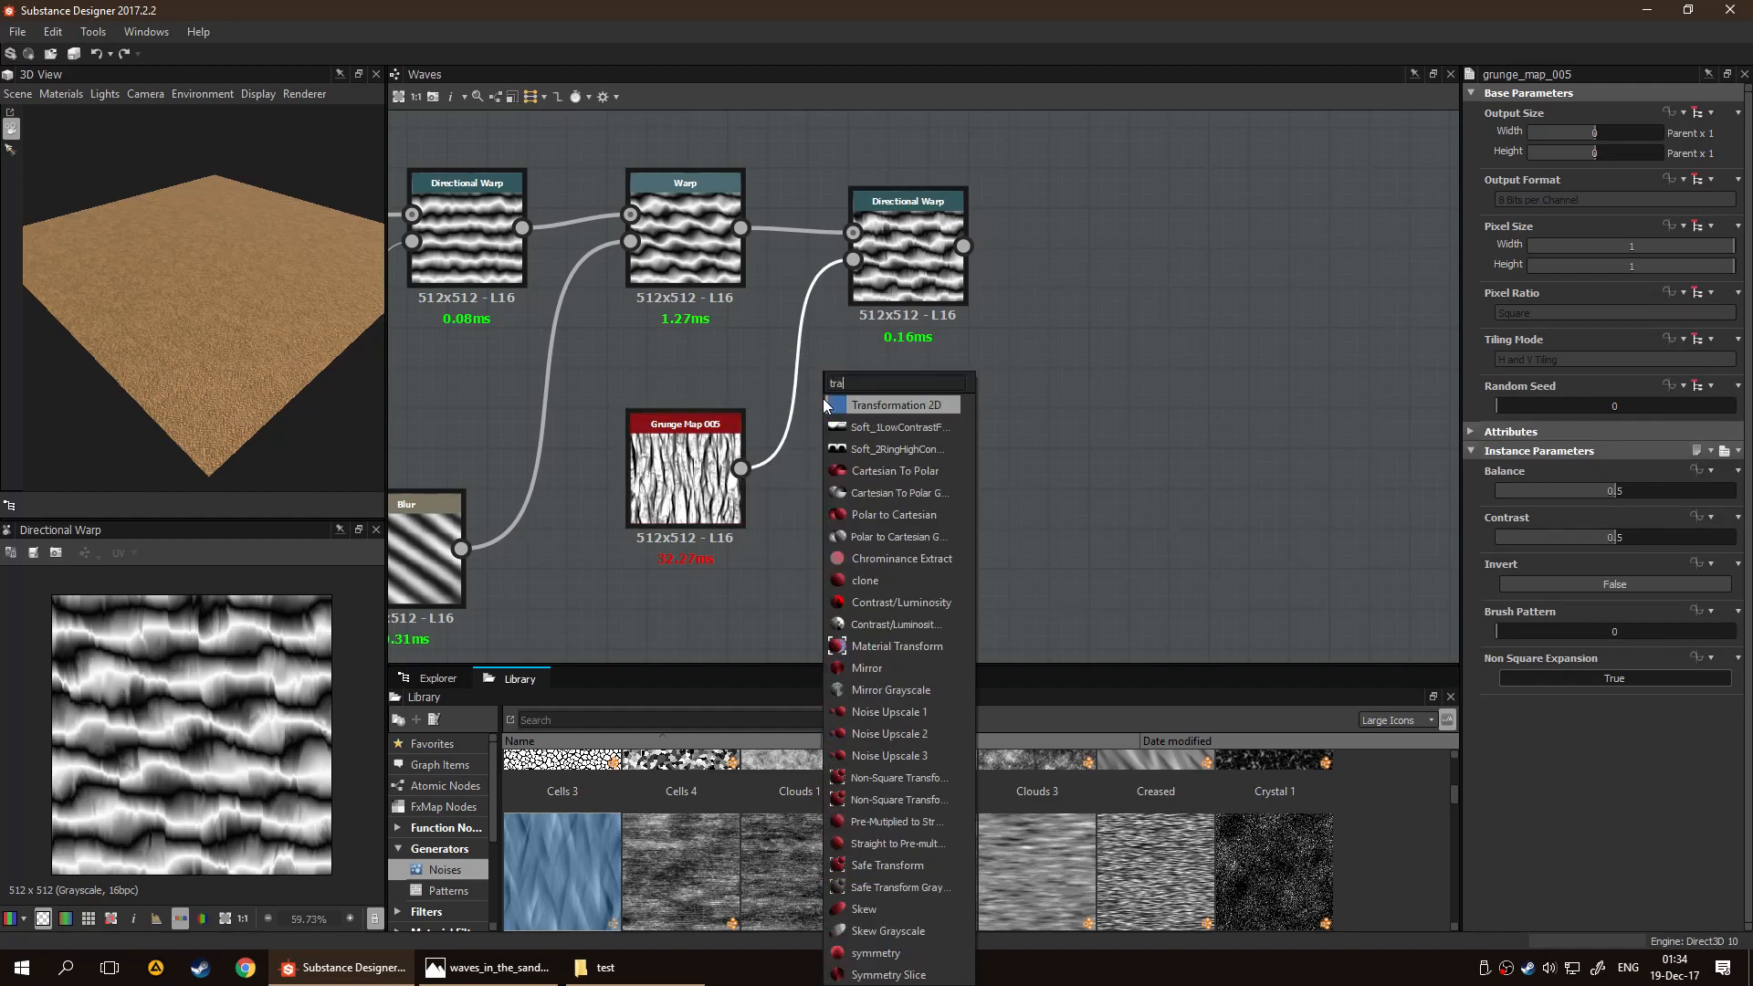
pyautogui.press('Return')
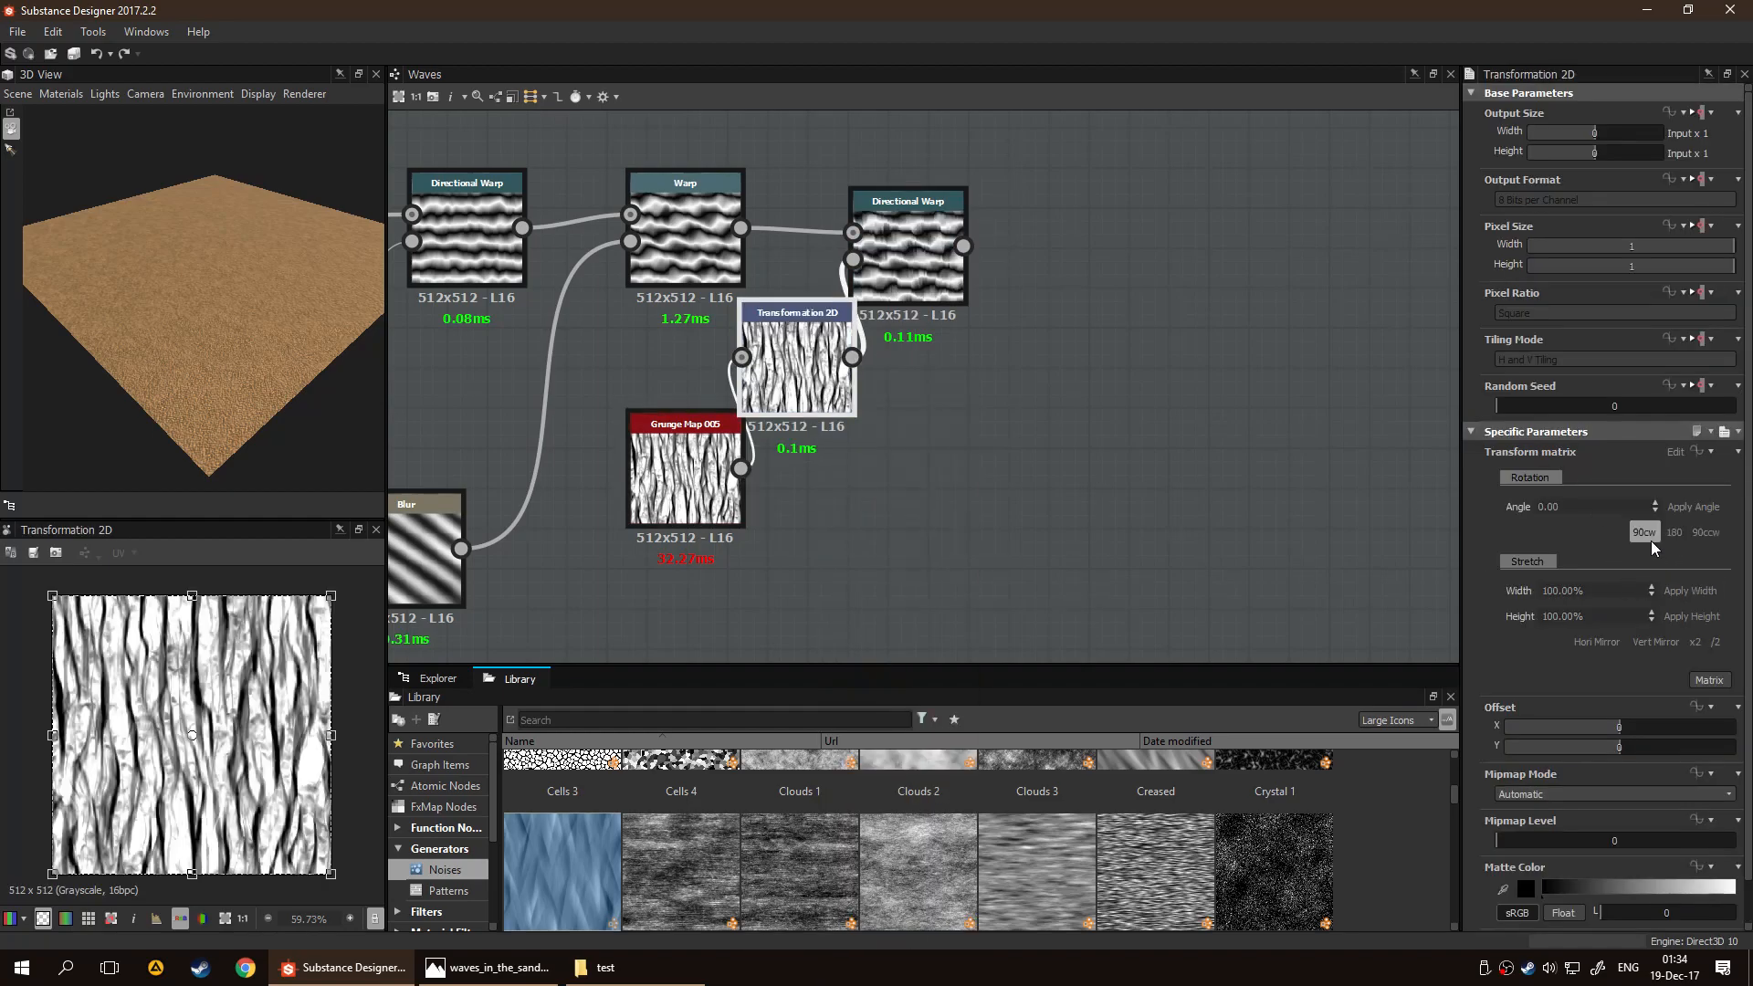
# Rotate the grunge pattern 90° clockwise in the Transformation 2D placed beside Grunge Map 005, and set the grunge map's Invert to True
pyautogui.click(1646, 535)
pyautogui.moveTo(804, 411); pyautogui.dragTo(874, 514)
pyautogui.click(712, 488)
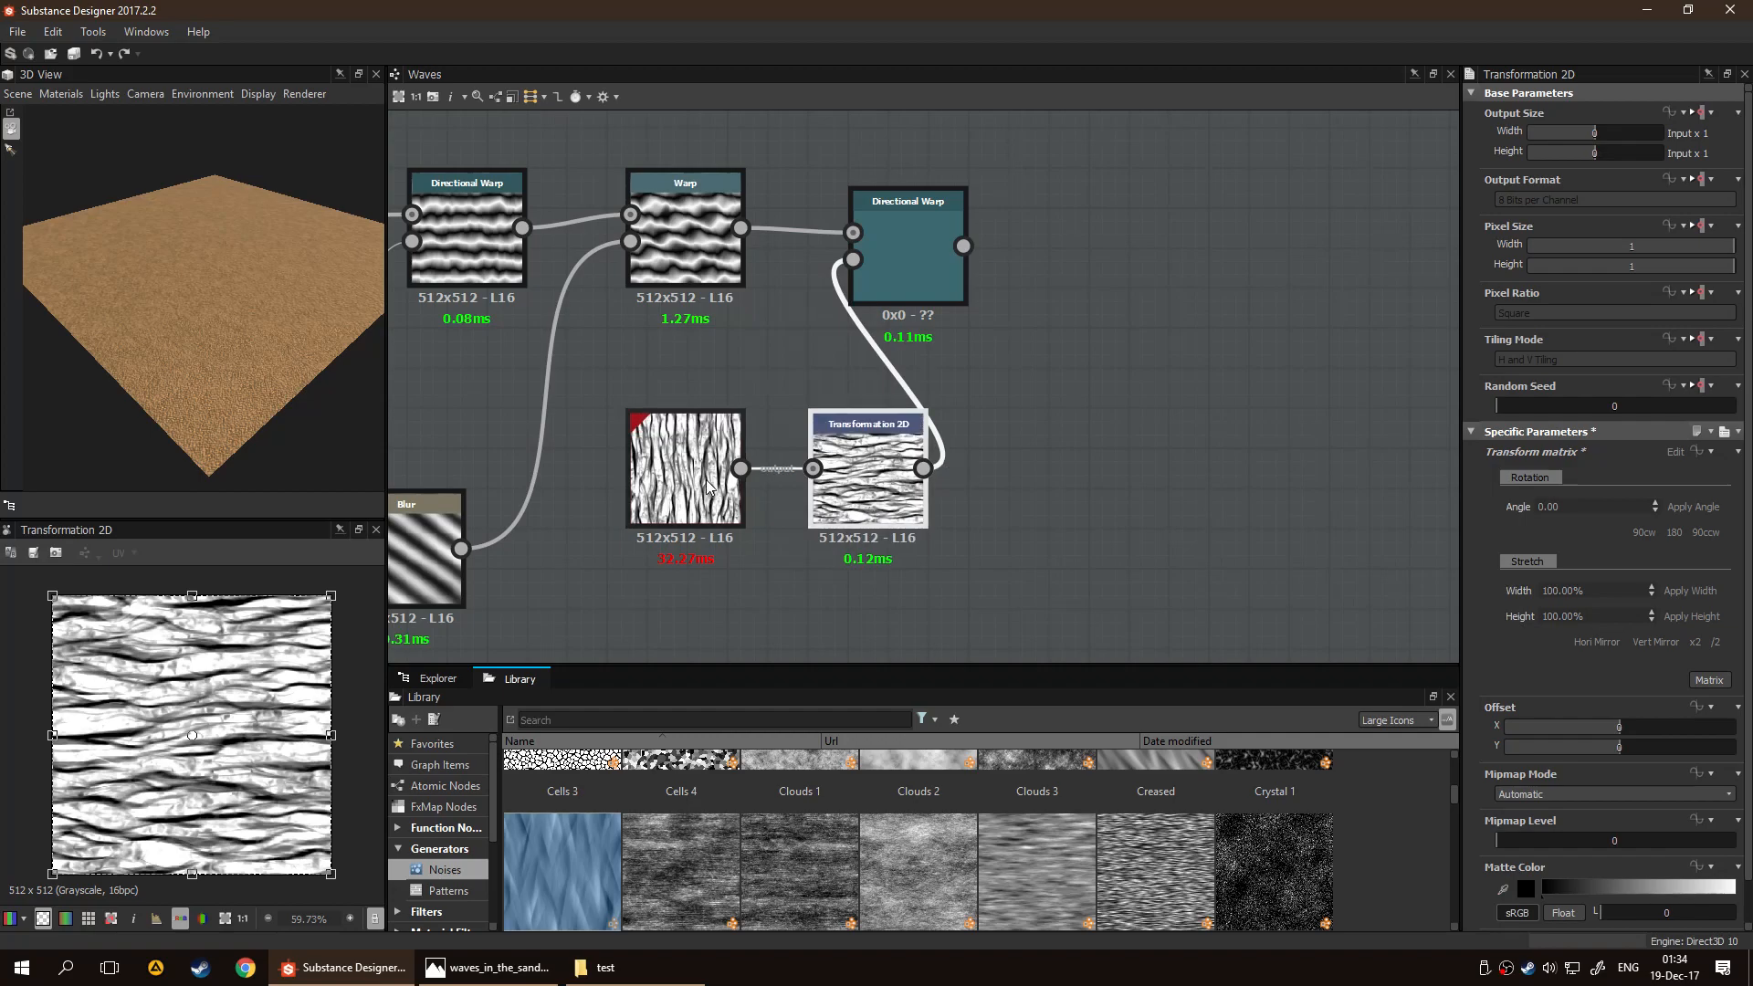
pyautogui.click(1591, 587)
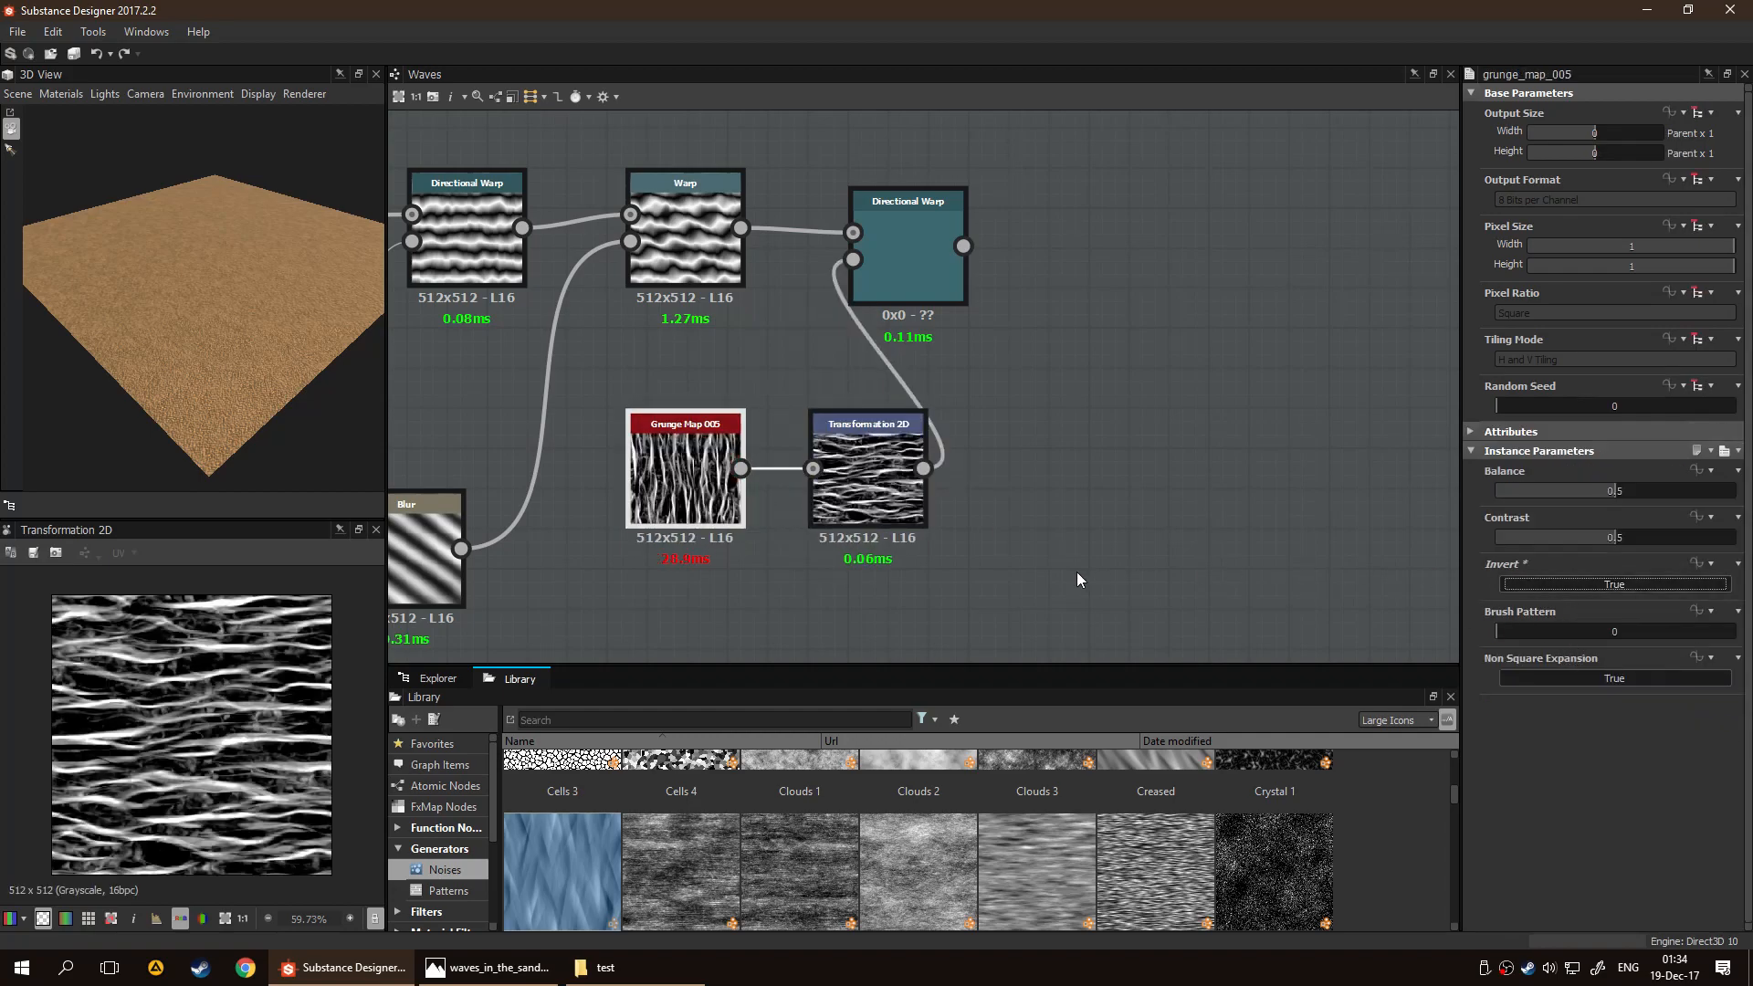
# Set the third Directional Warp's Intensity to 6.13 and its Warp Angle to 82 degrees
pyautogui.moveTo(918, 255); pyautogui.dragTo(938, 259)
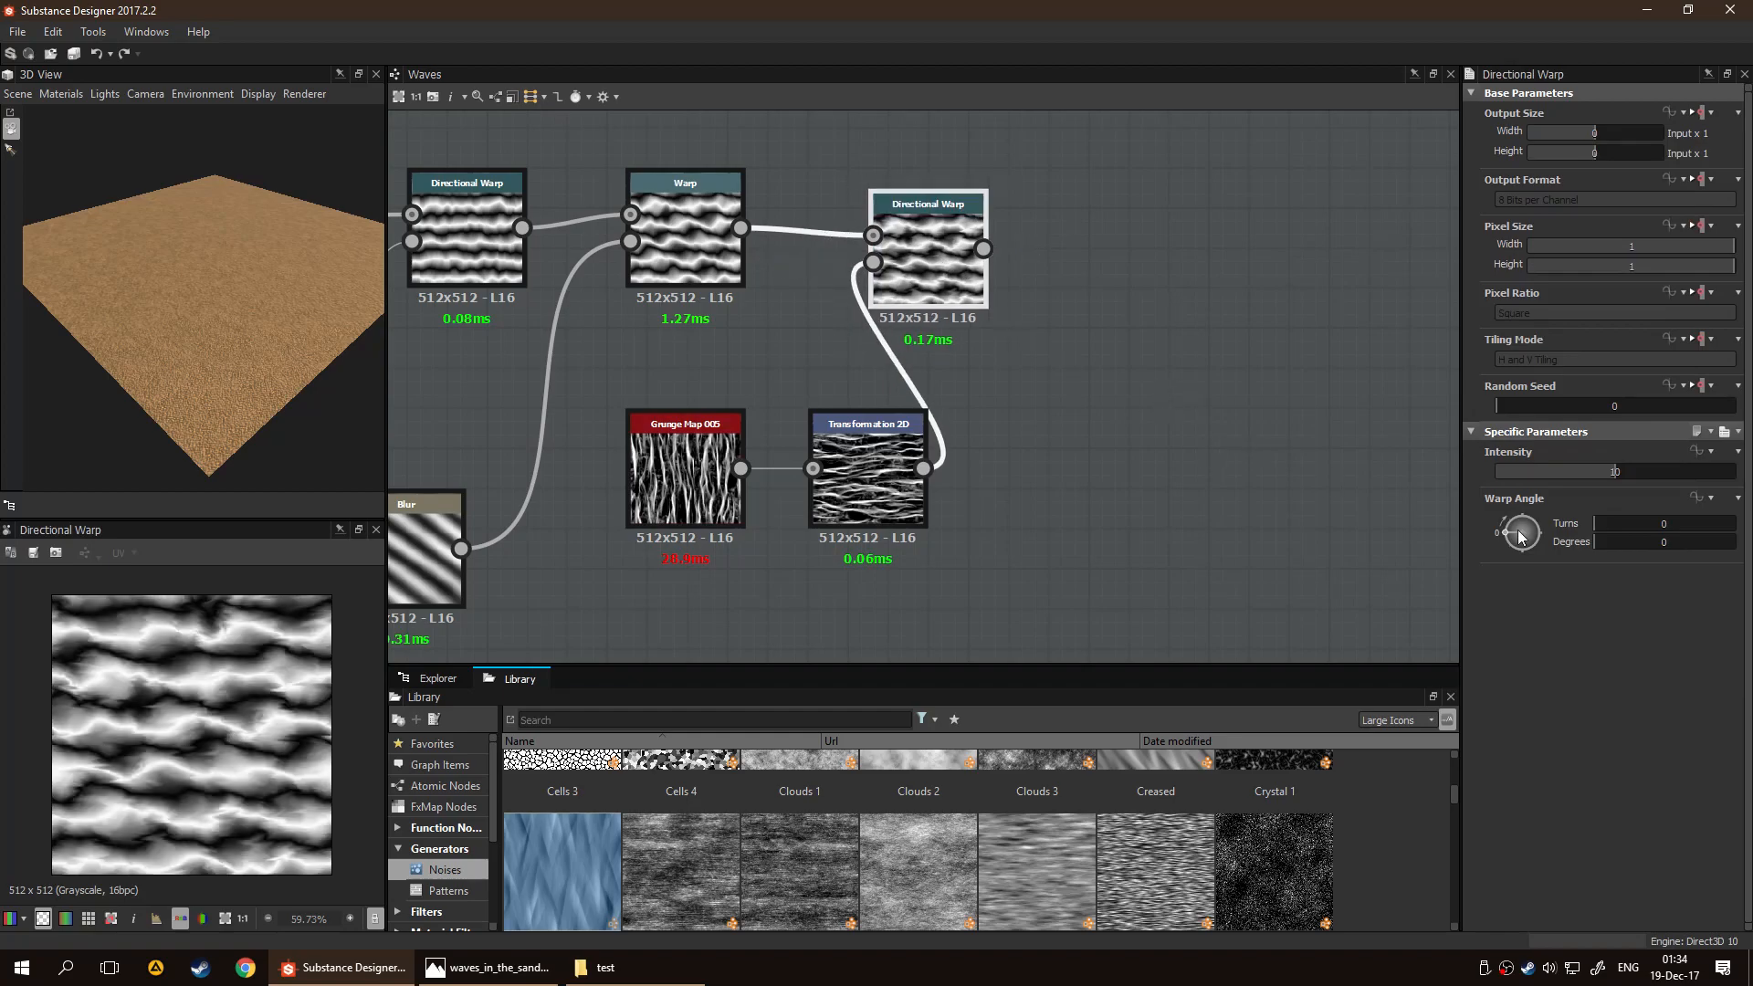
pyautogui.moveTo(1611, 475); pyautogui.dragTo(1570, 479)
pyautogui.moveTo(1519, 534); pyautogui.dragTo(1522, 528)
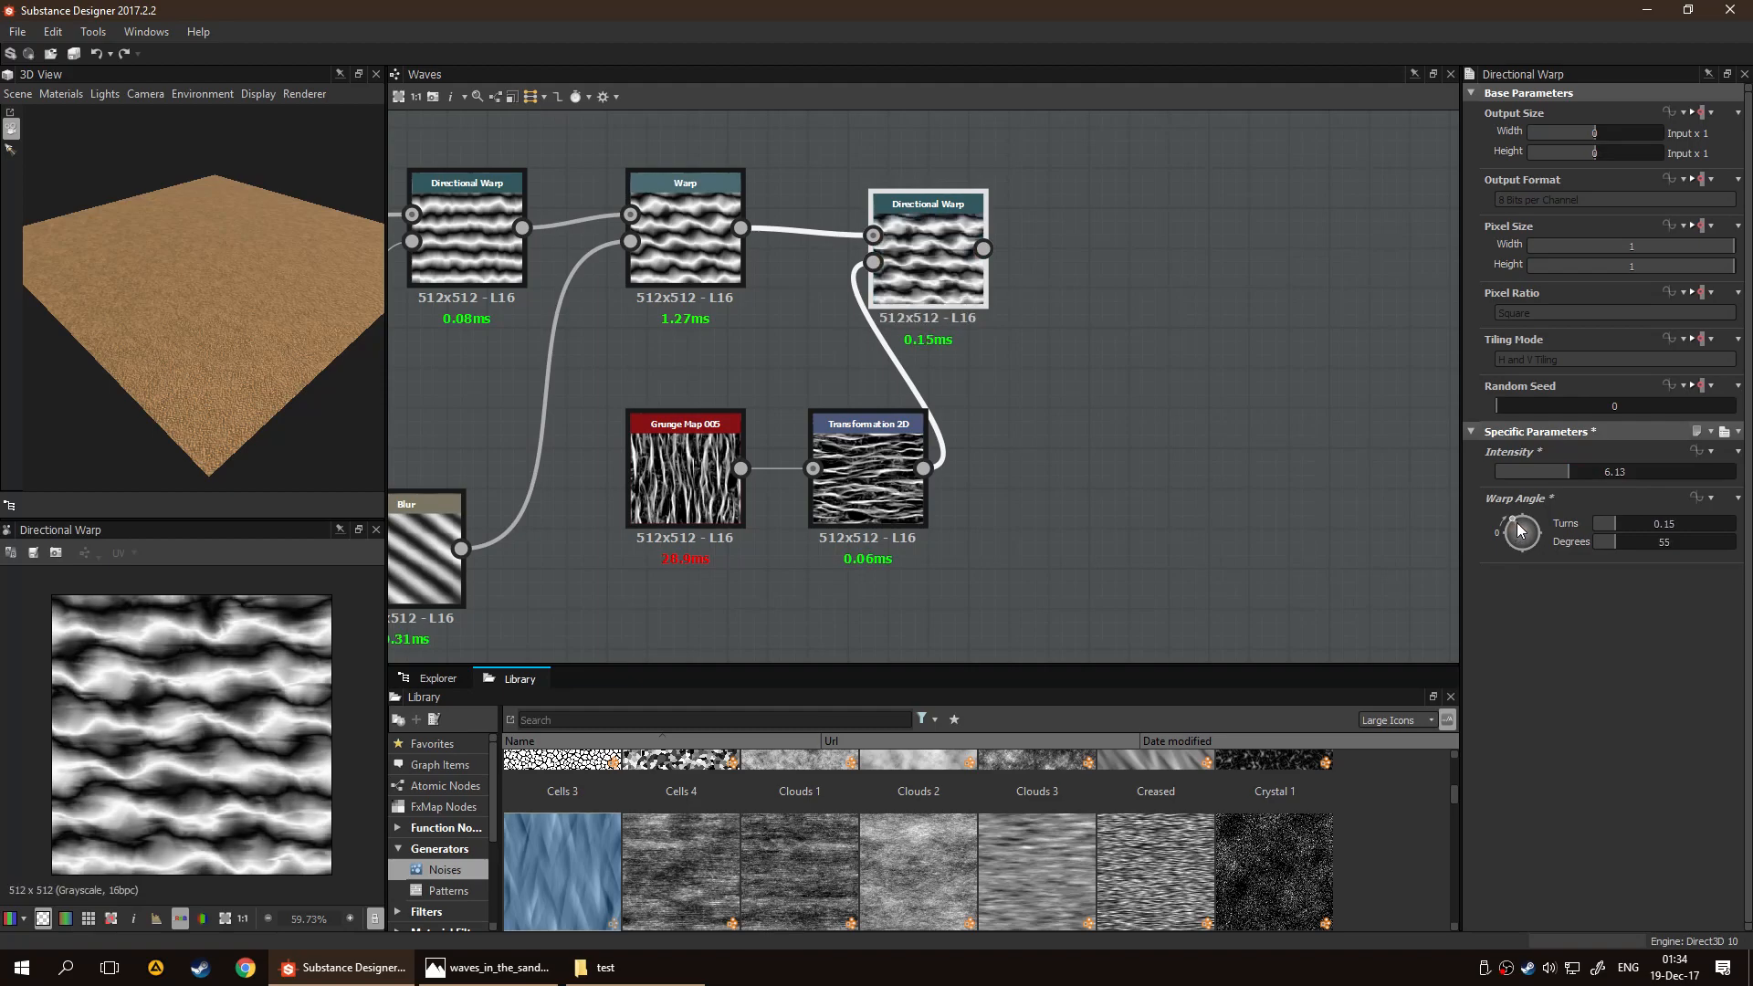
# Compare the warped waves with Grunge Map 005's Invert set to False, and restore it to True
pyautogui.click(687, 471)
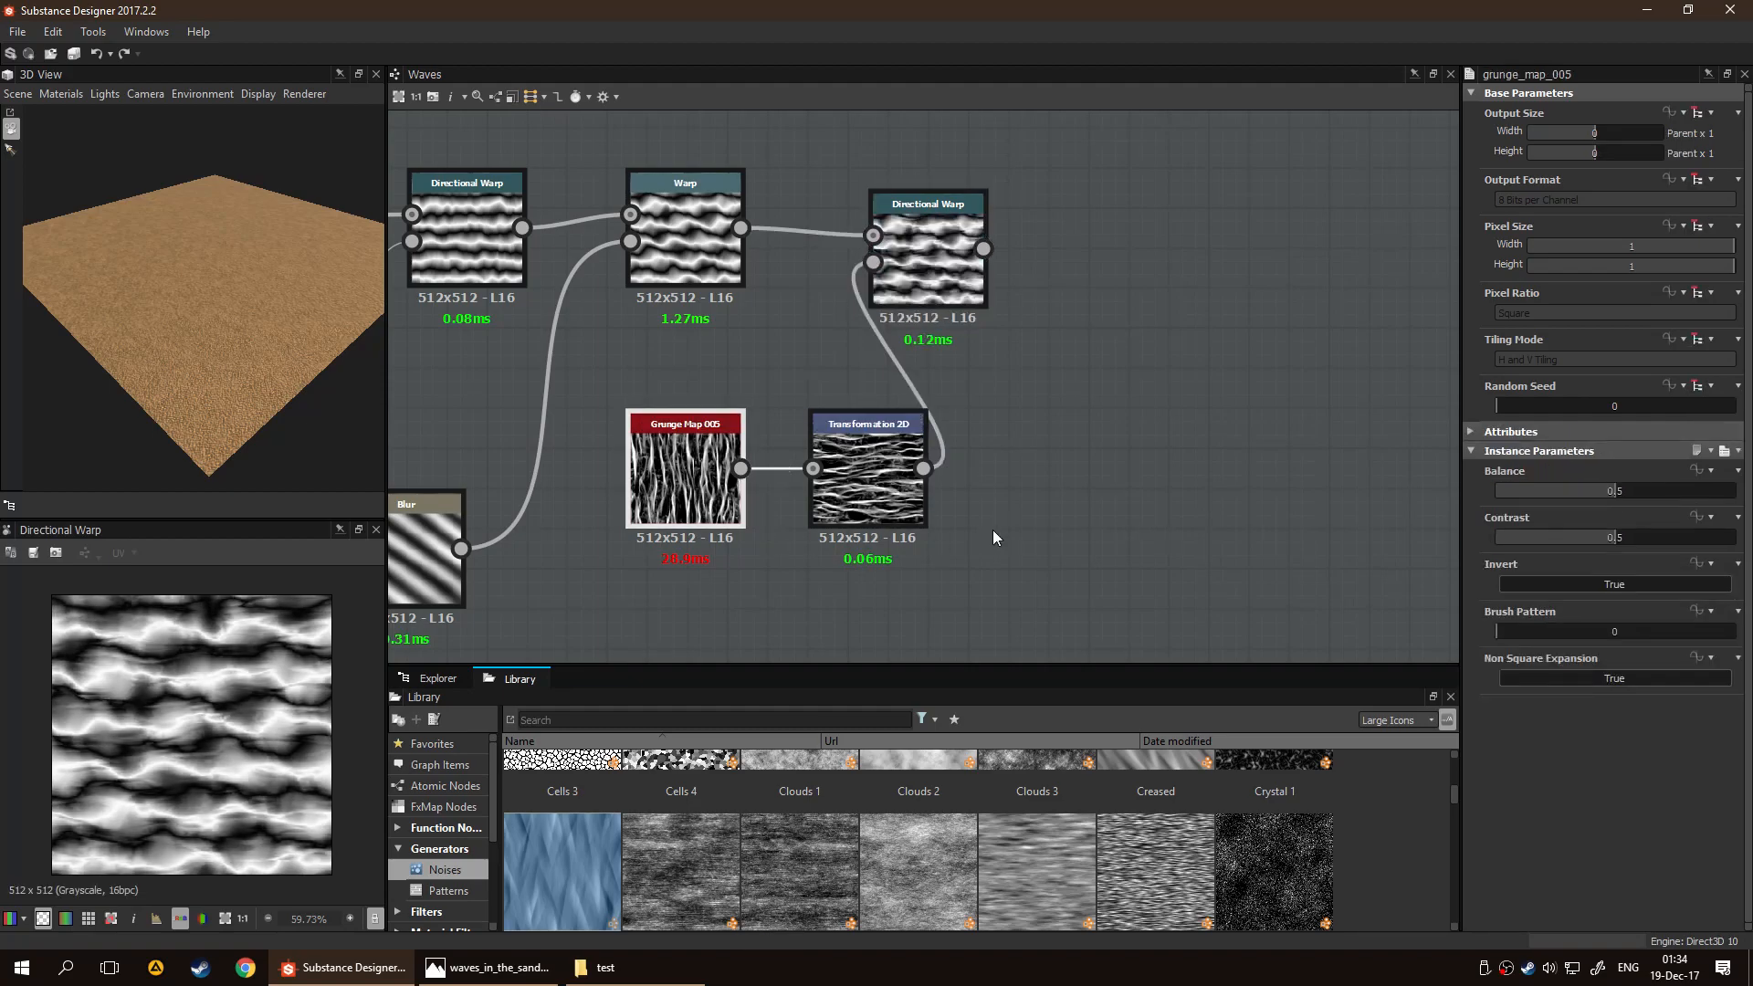
pyautogui.click(1599, 585)
pyautogui.scroll(1, 231, 815)
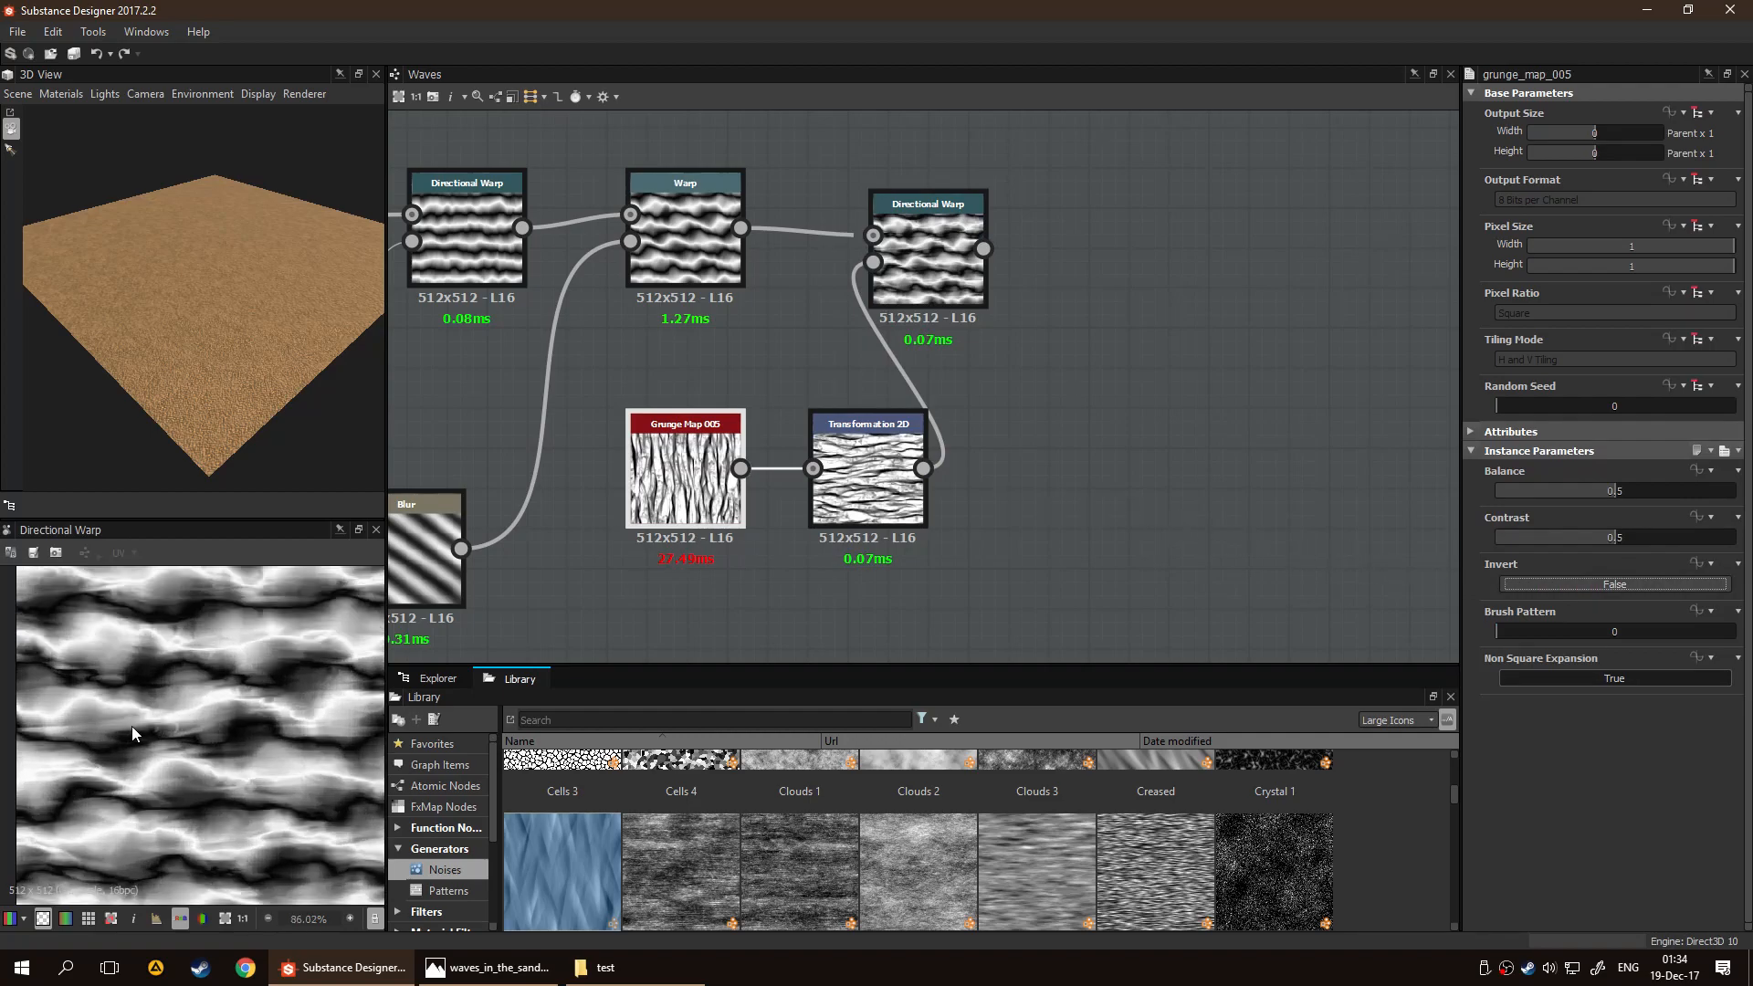
pyautogui.scroll(2, 320, 719)
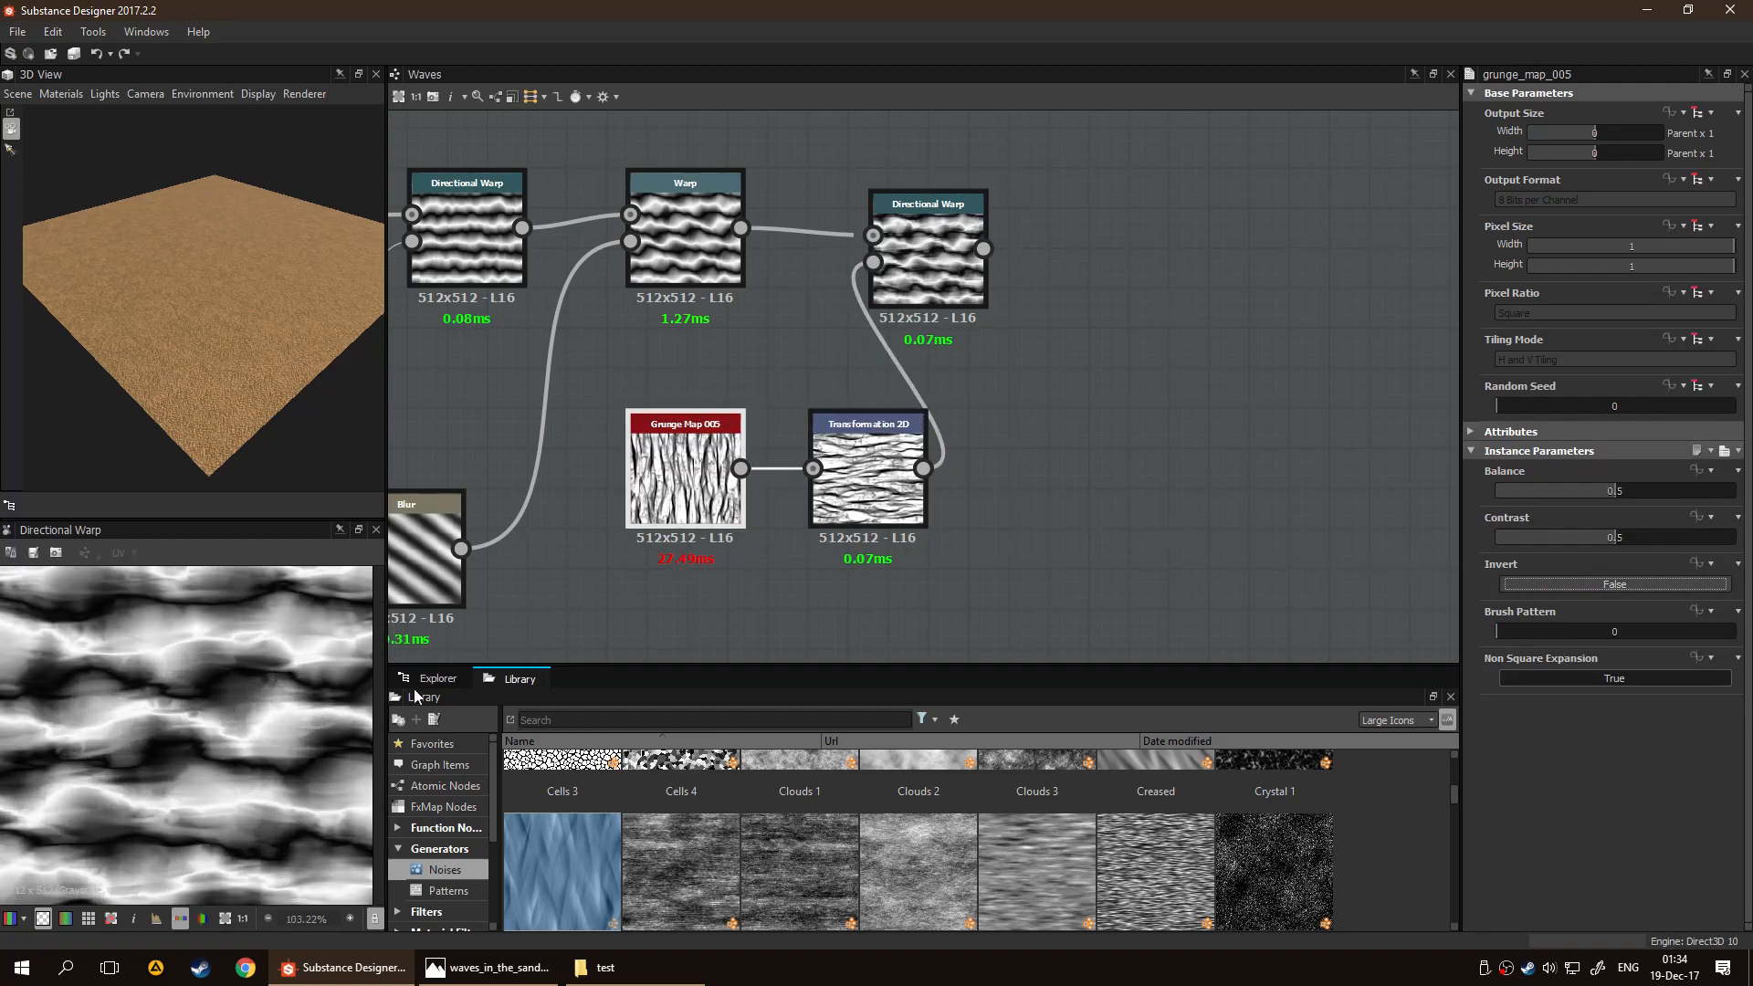
pyautogui.click(1546, 585)
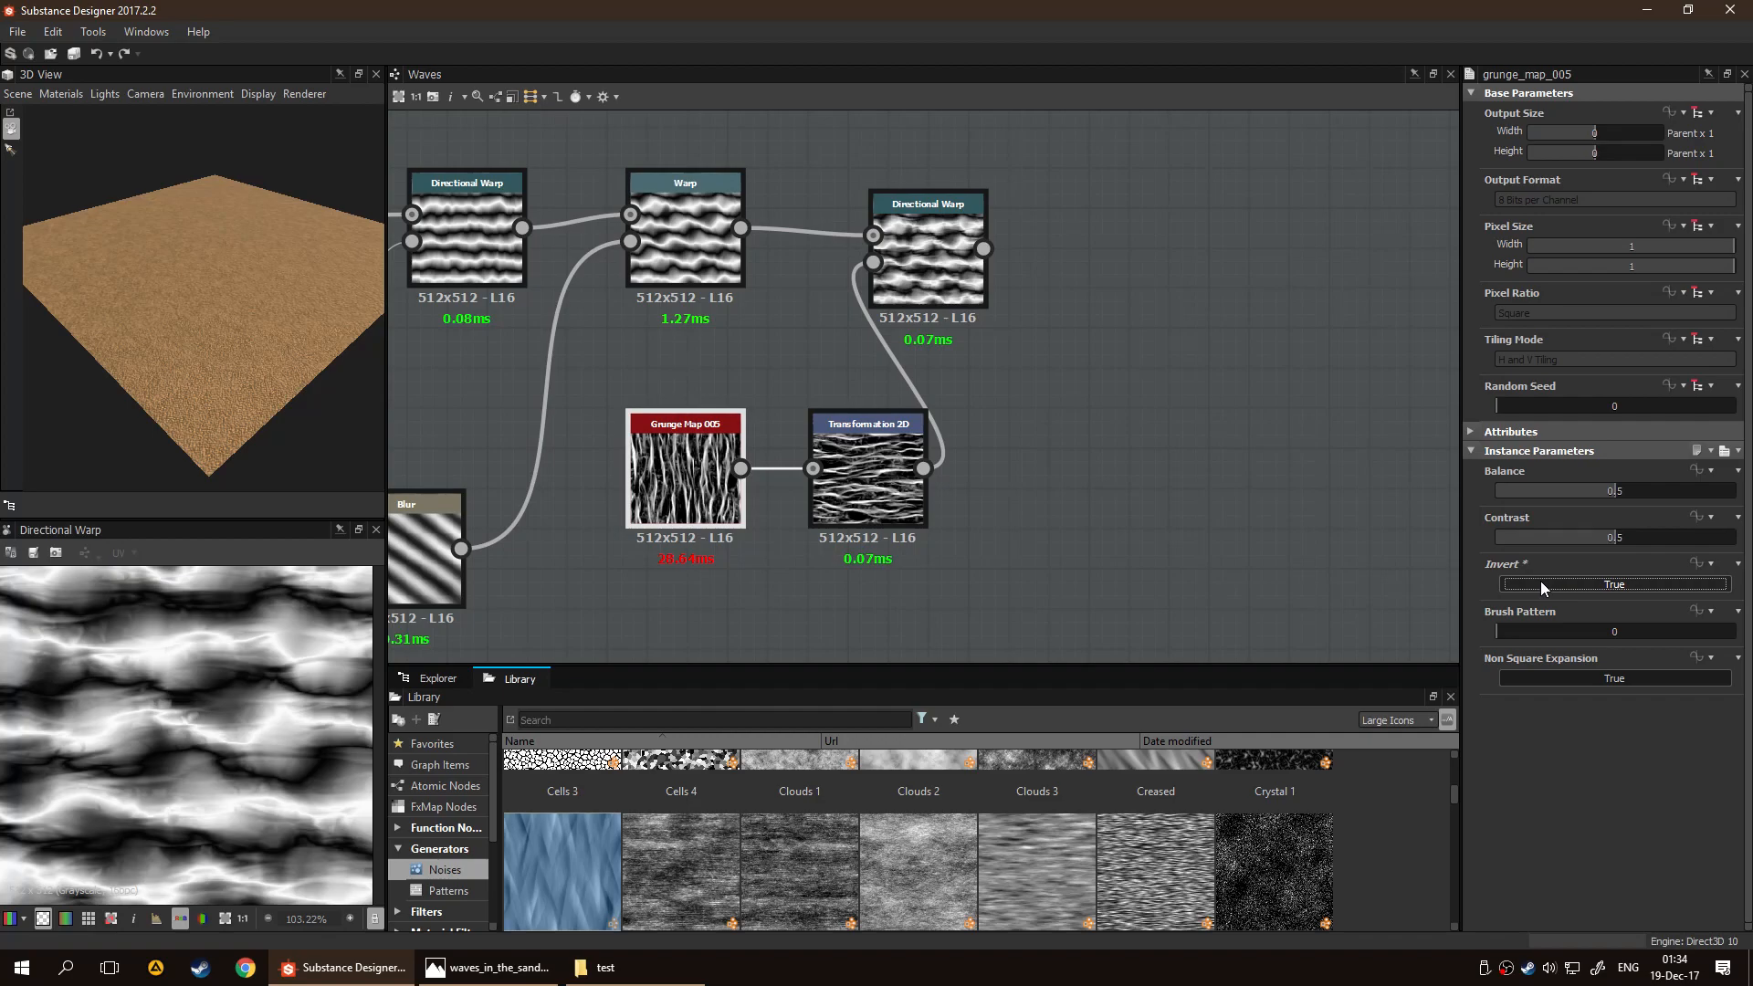
# Set the third Directional Warp's Warp Angle to 232 degrees and inspect the waves up close
pyautogui.click(872, 334)
pyautogui.moveTo(1527, 527); pyautogui.dragTo(1549, 566)
pyautogui.scroll(3, 309, 787)
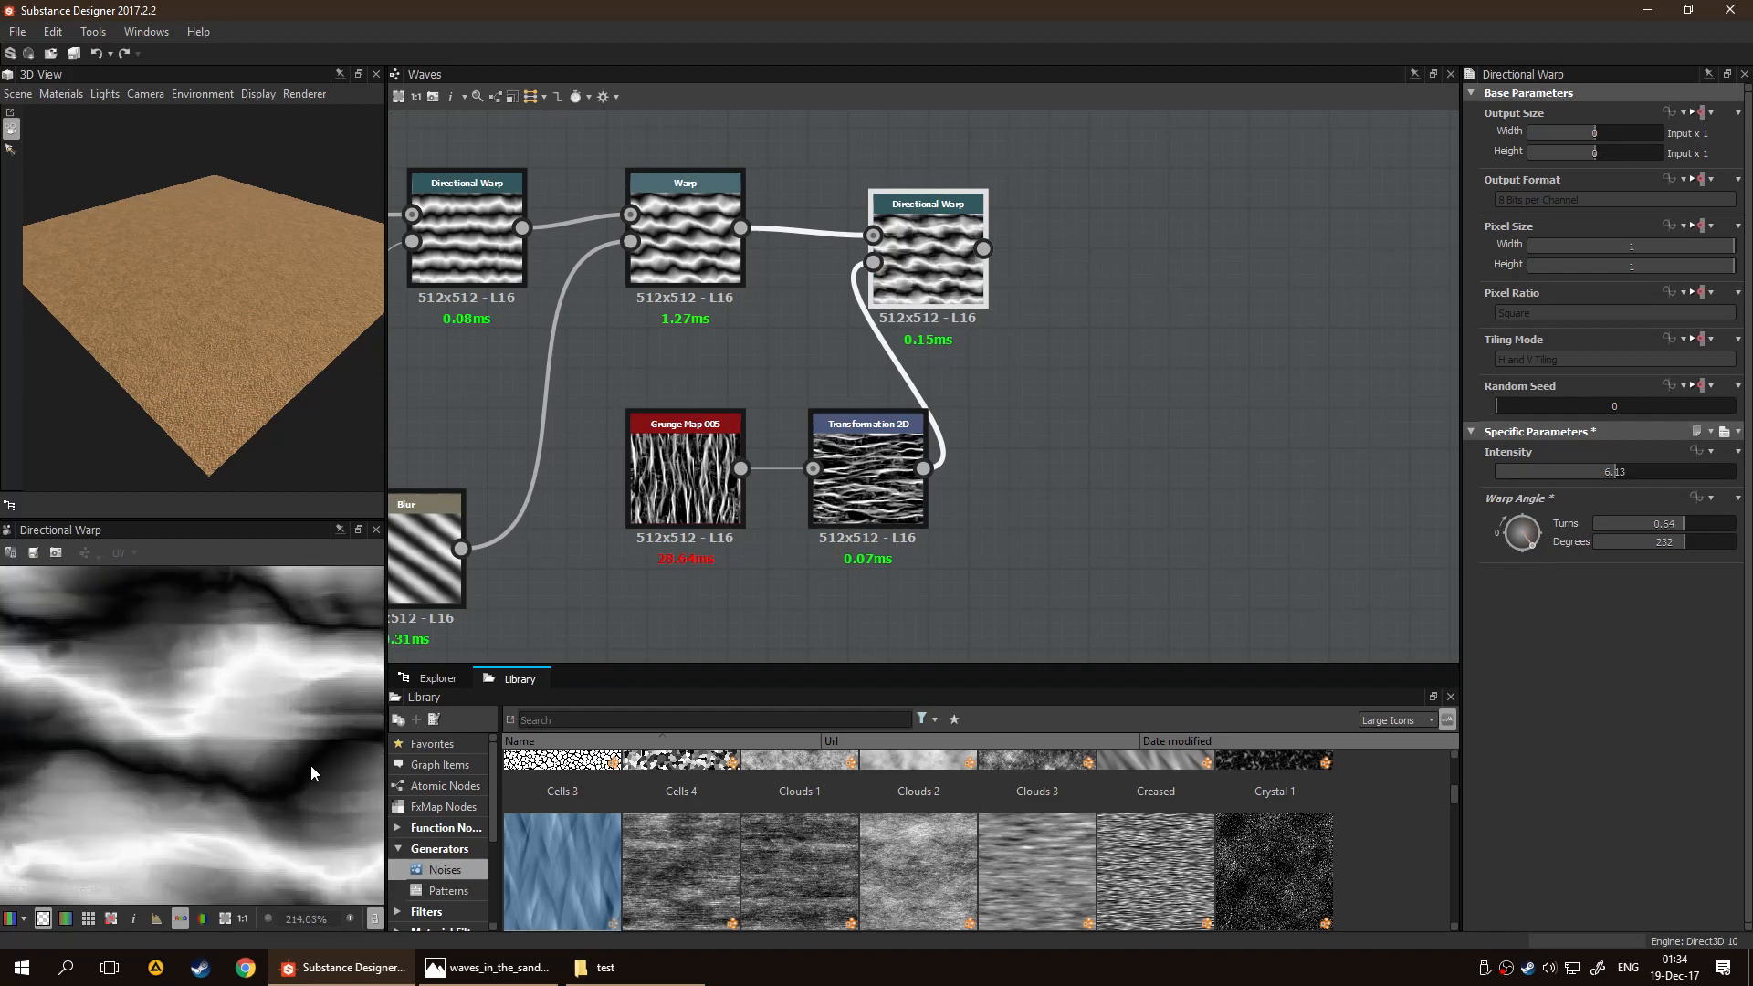
pyautogui.scroll(-5, 244, 703)
pyautogui.scroll(2, 216, 687)
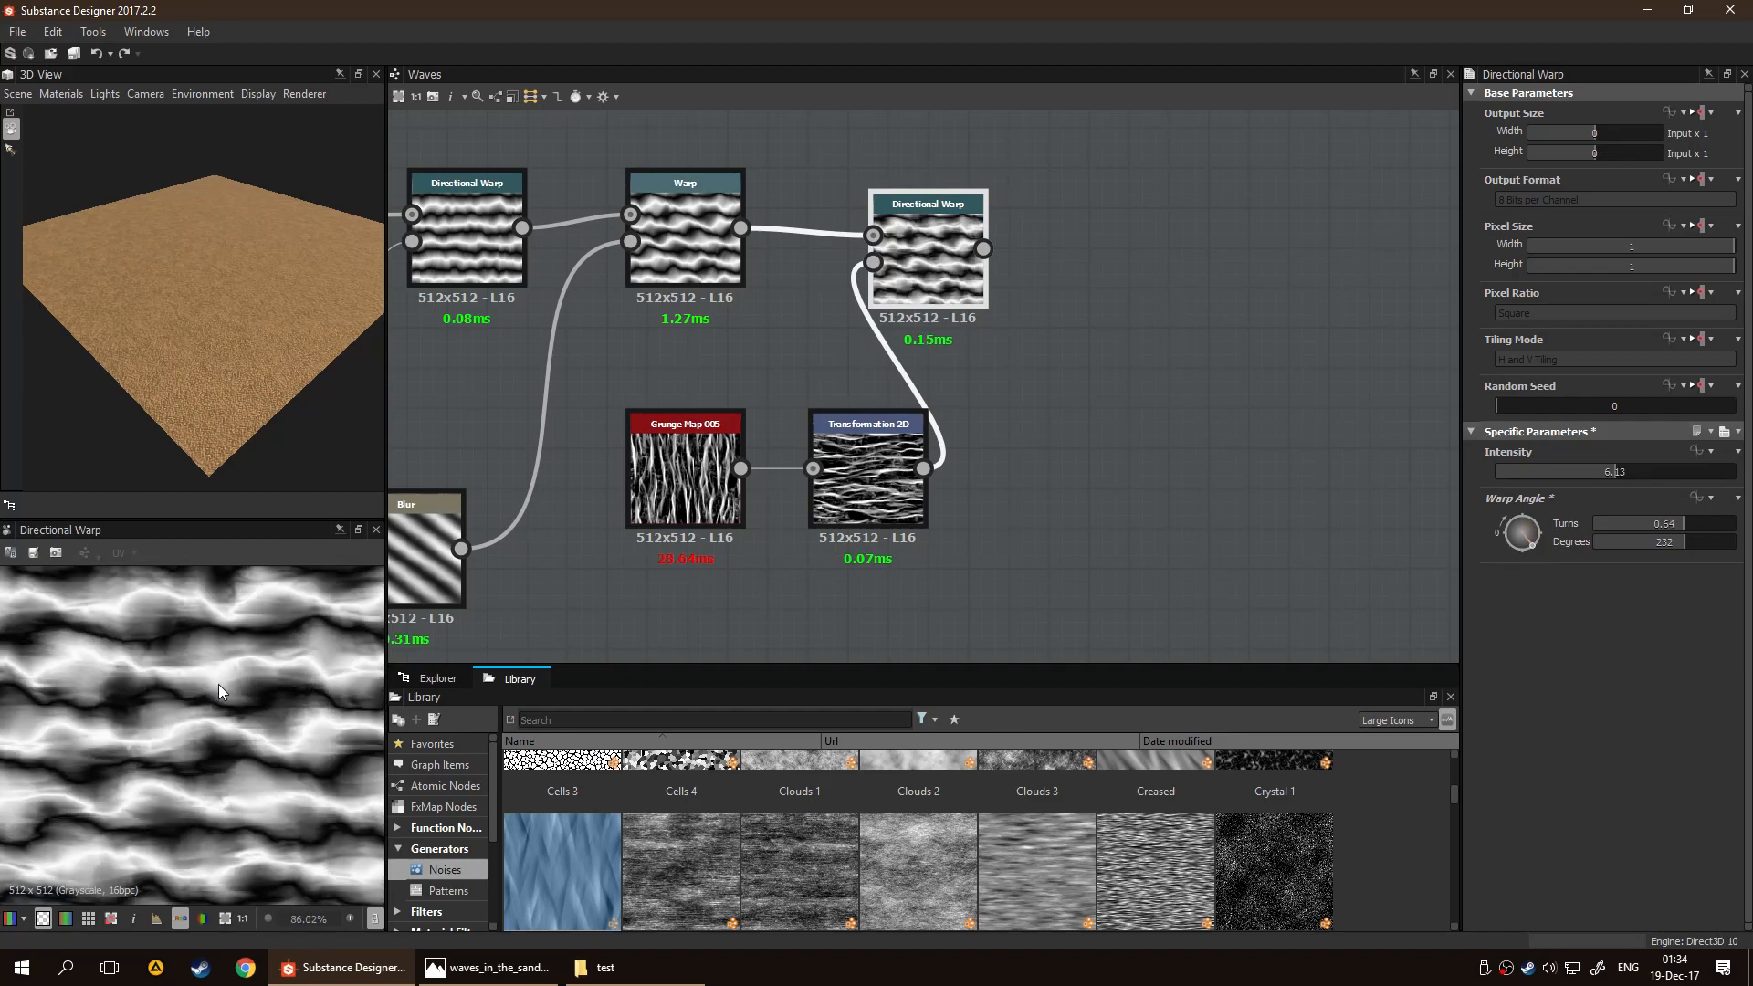
# Set Grunge Map 005's Balance to 0.84 and Contrast to 0.35, comparing both Invert states and keeping it True
pyautogui.click(656, 493)
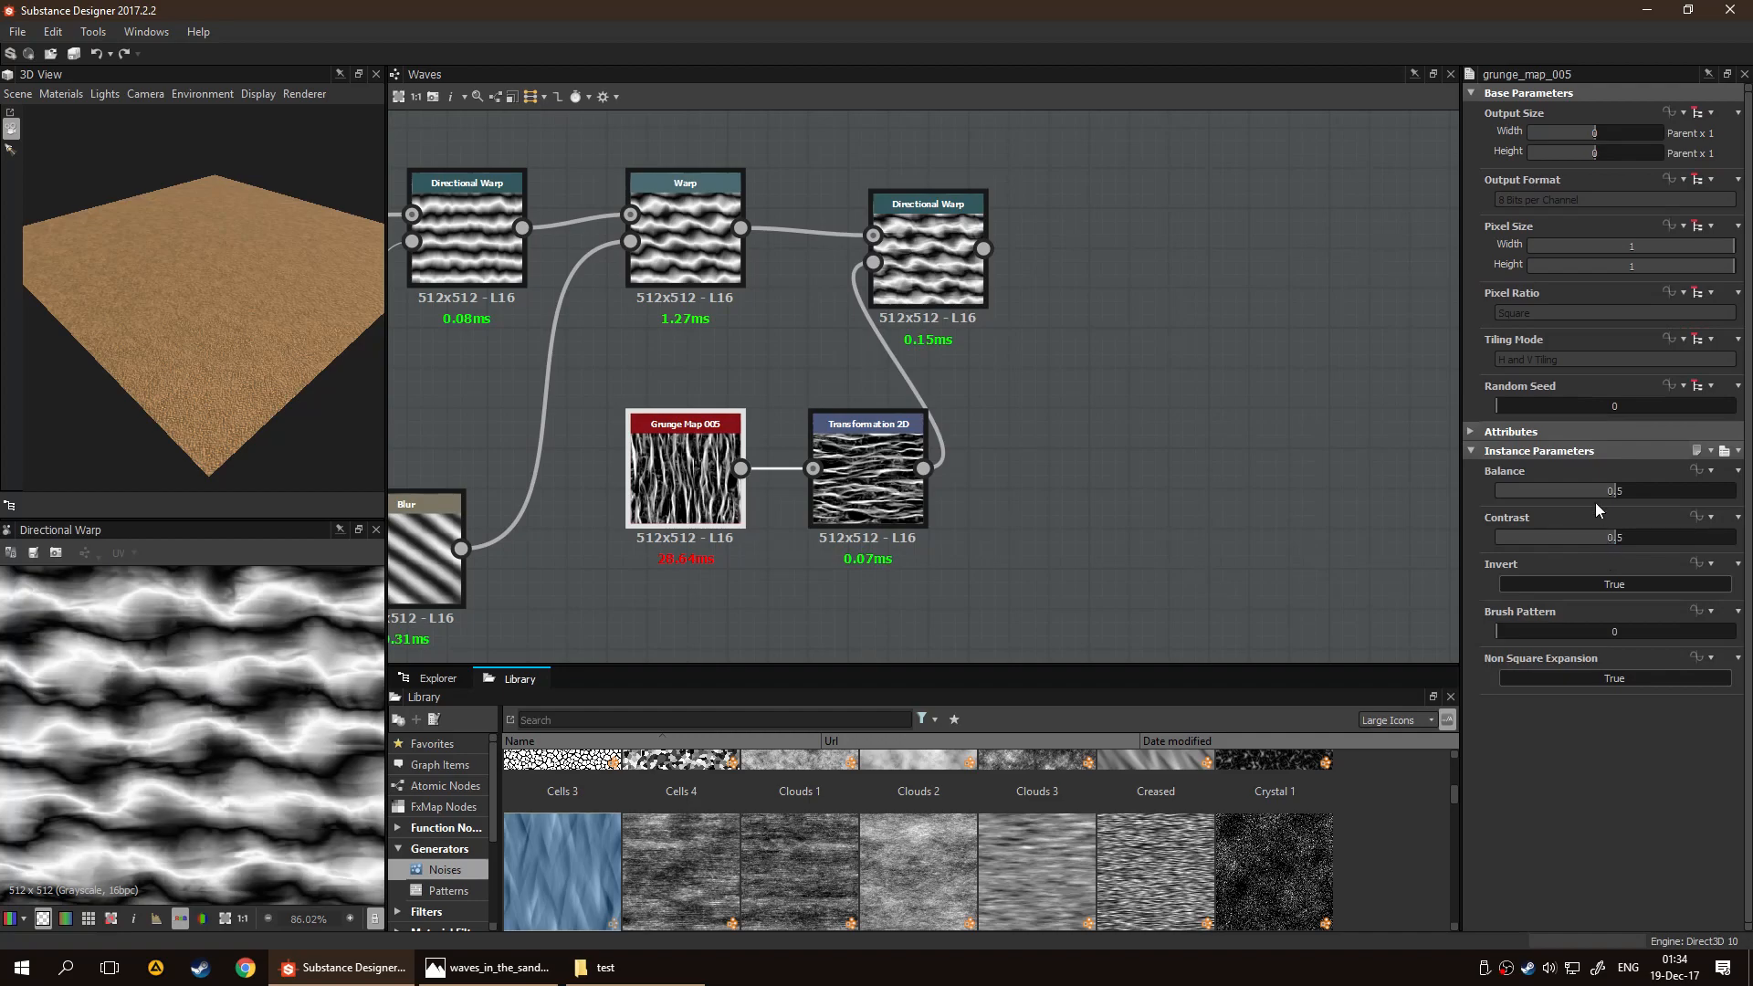
pyautogui.moveTo(1613, 493); pyautogui.dragTo(1694, 485)
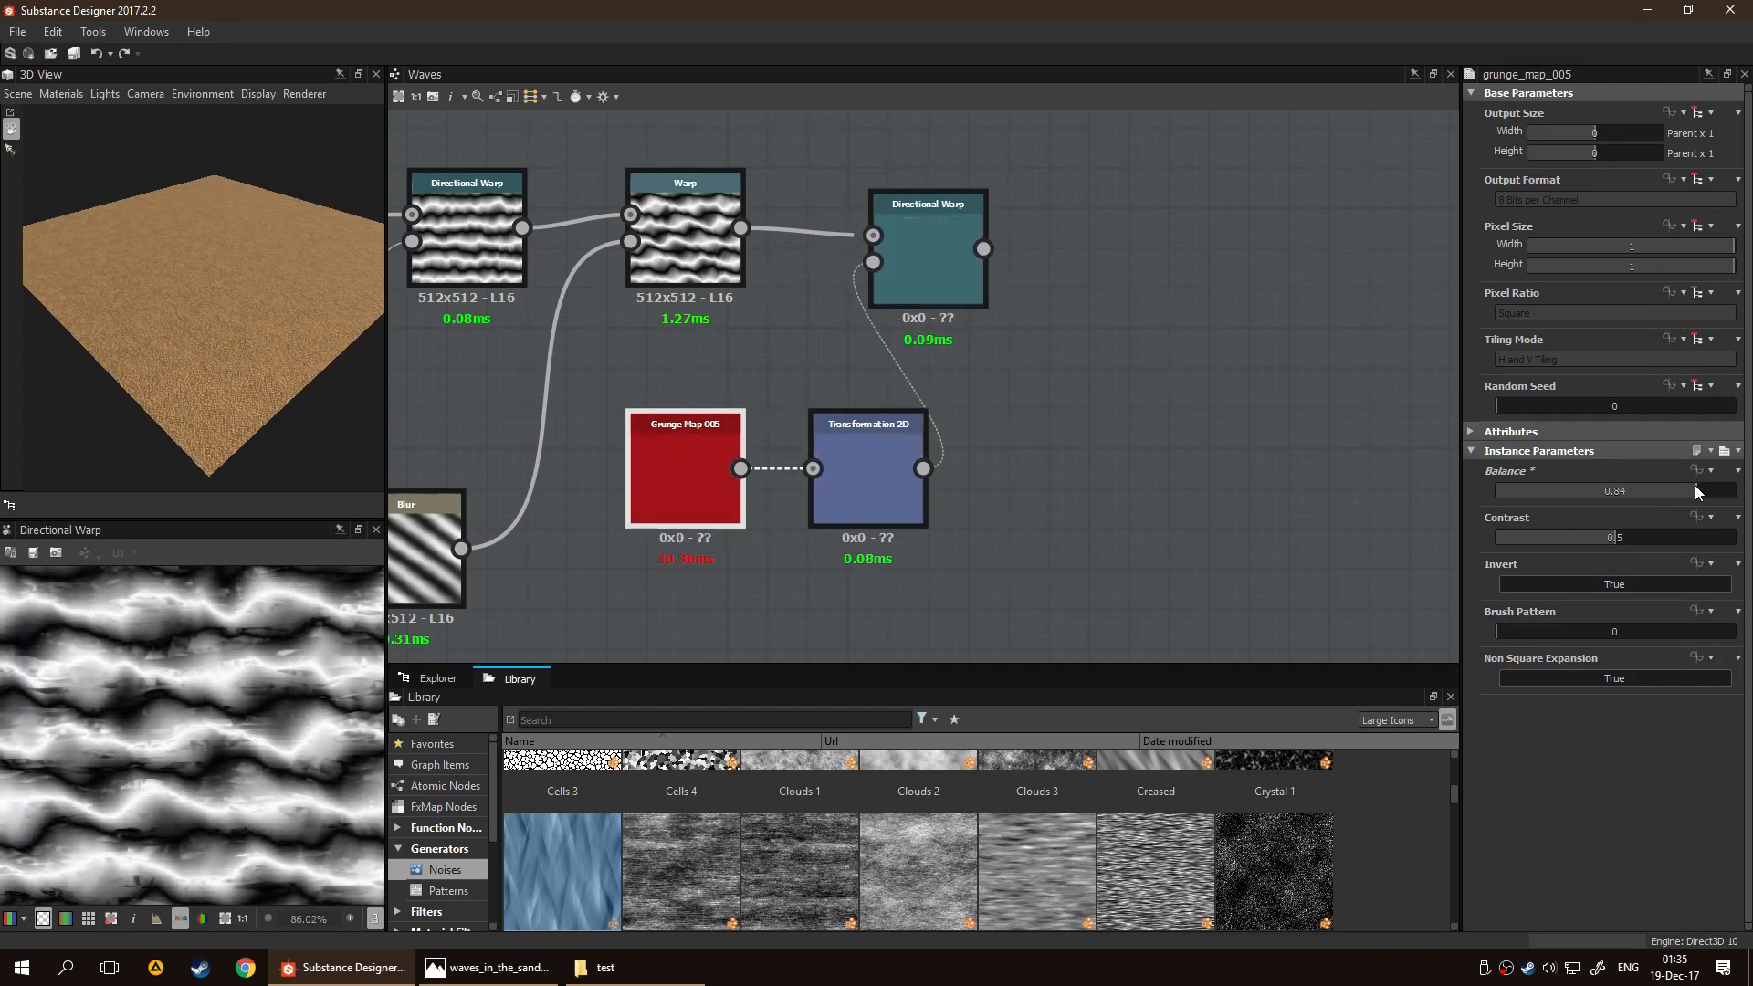
pyautogui.moveTo(1611, 538); pyautogui.dragTo(1582, 538)
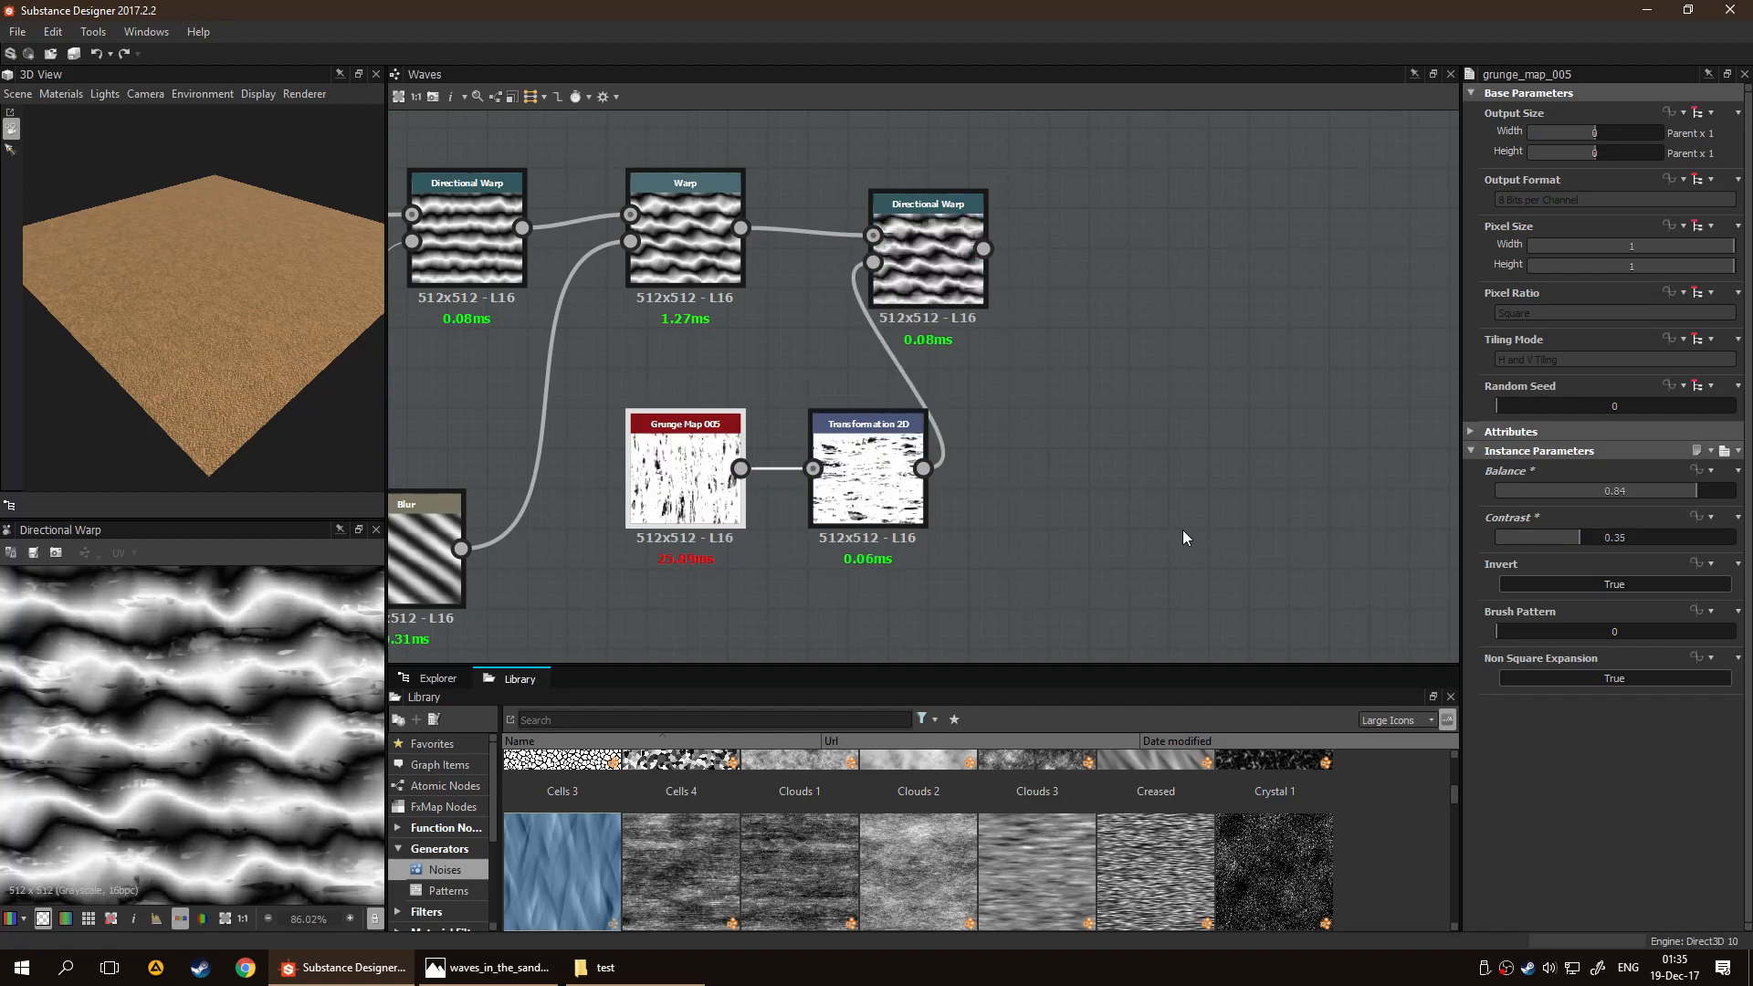
pyautogui.click(1614, 584)
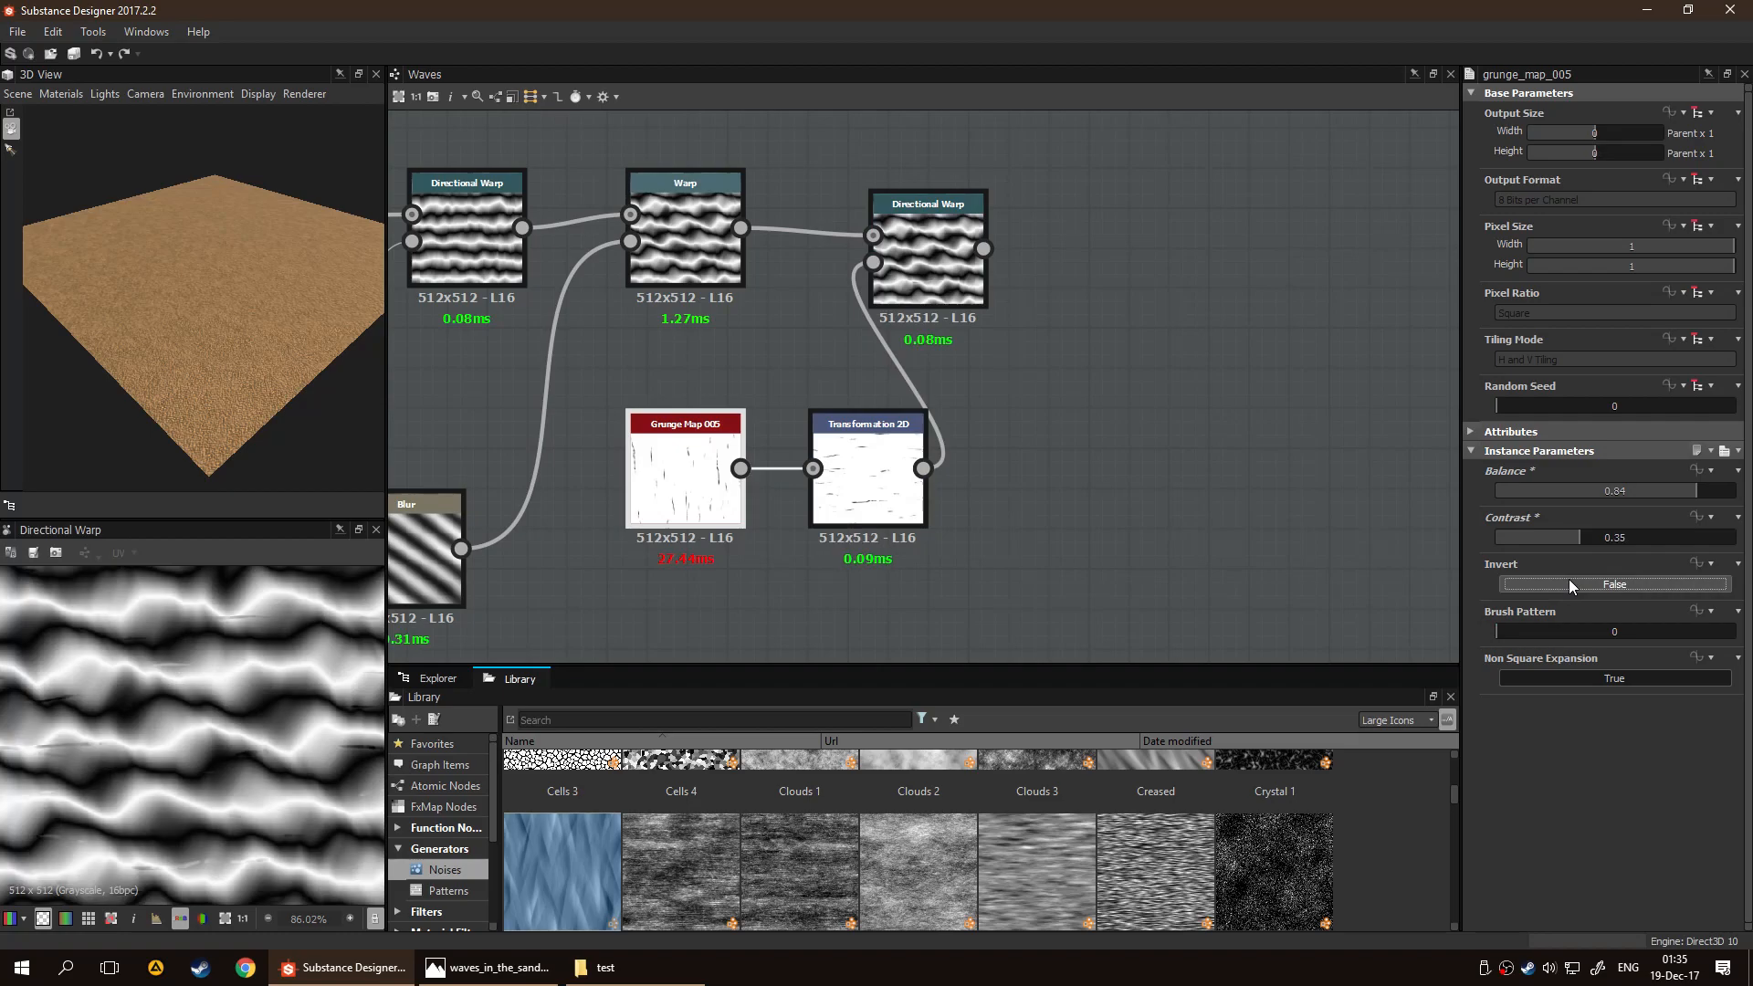
pyautogui.click(1614, 585)
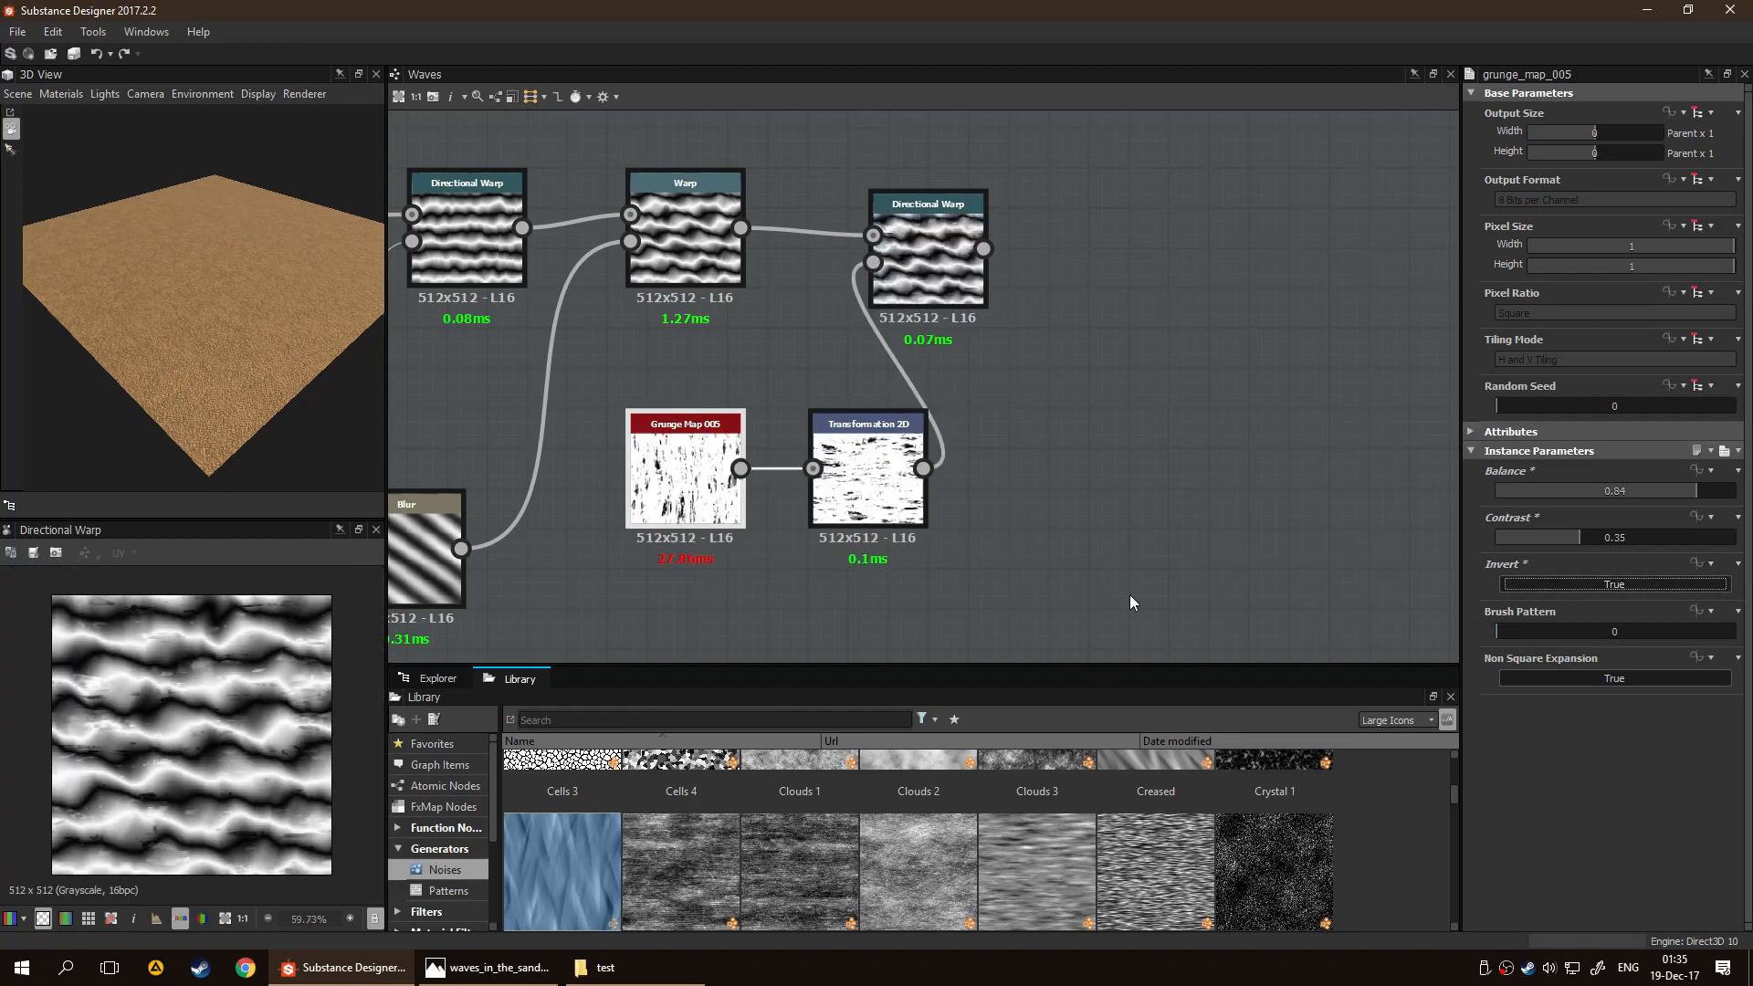
# Bring the Transformation 2D node closer to Grunge Map 005 and rotate its pattern freehand to a diagonal orientation
pyautogui.moveTo(861, 539); pyautogui.dragTo(842, 539)
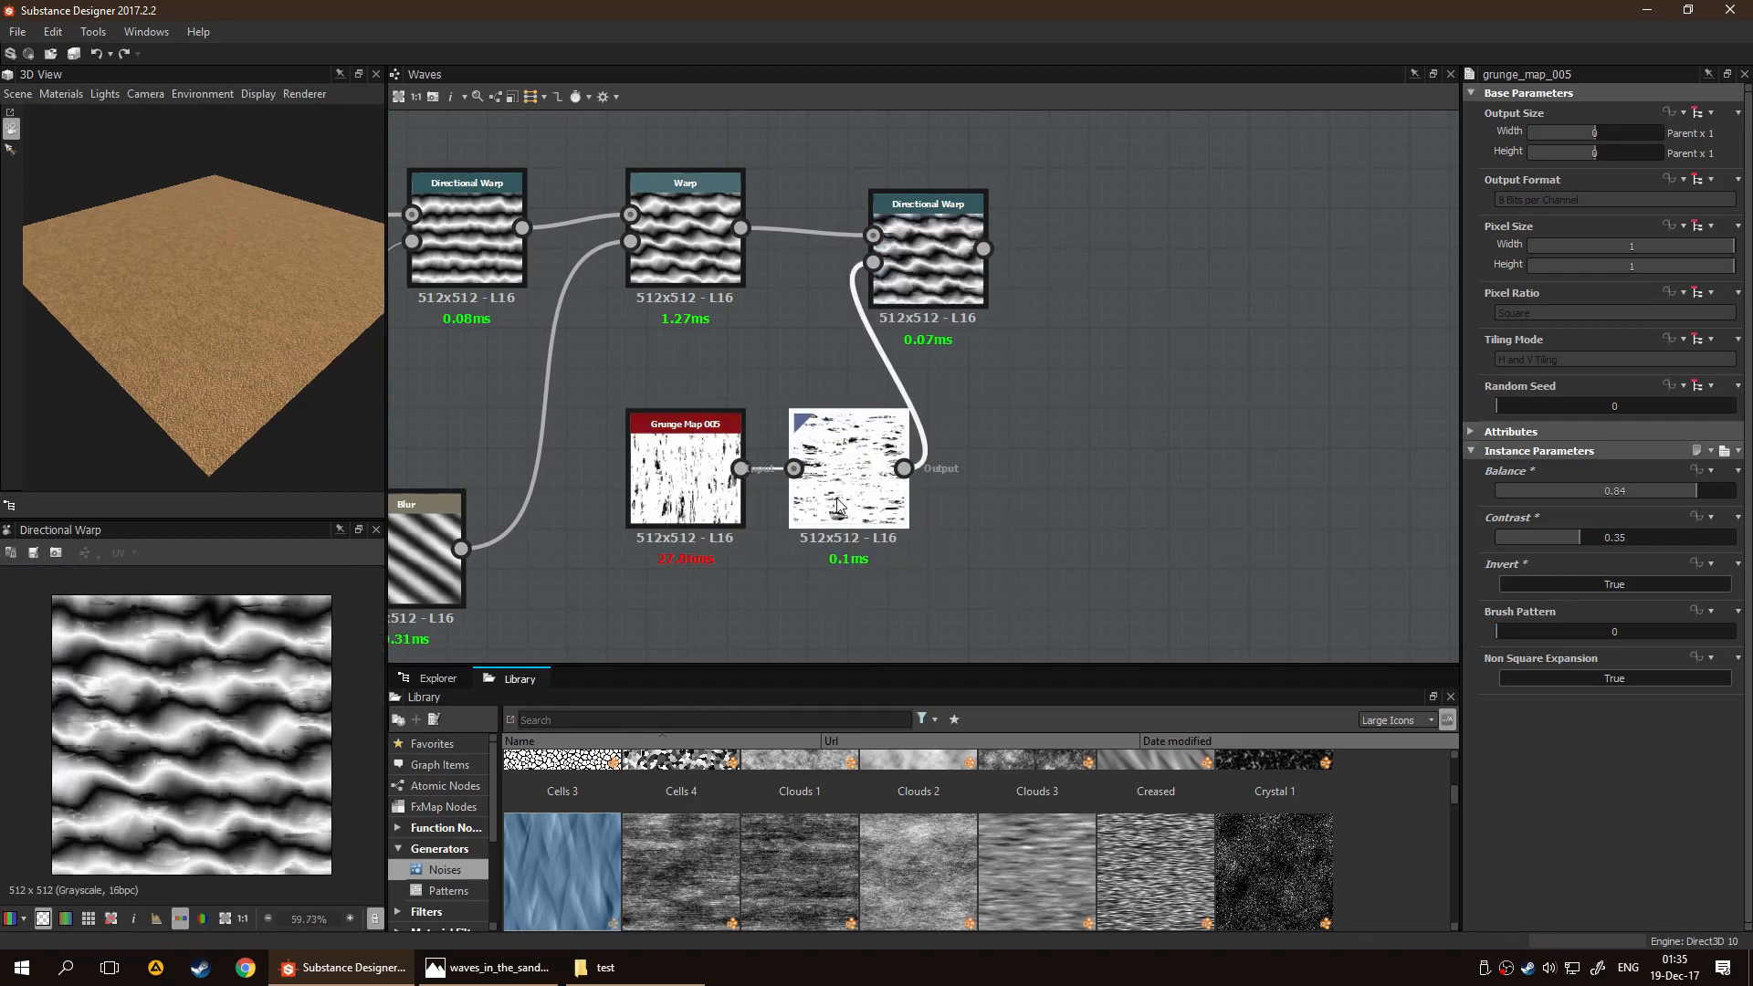
pyautogui.scroll(-1, 1604, 657)
pyautogui.click(721, 479)
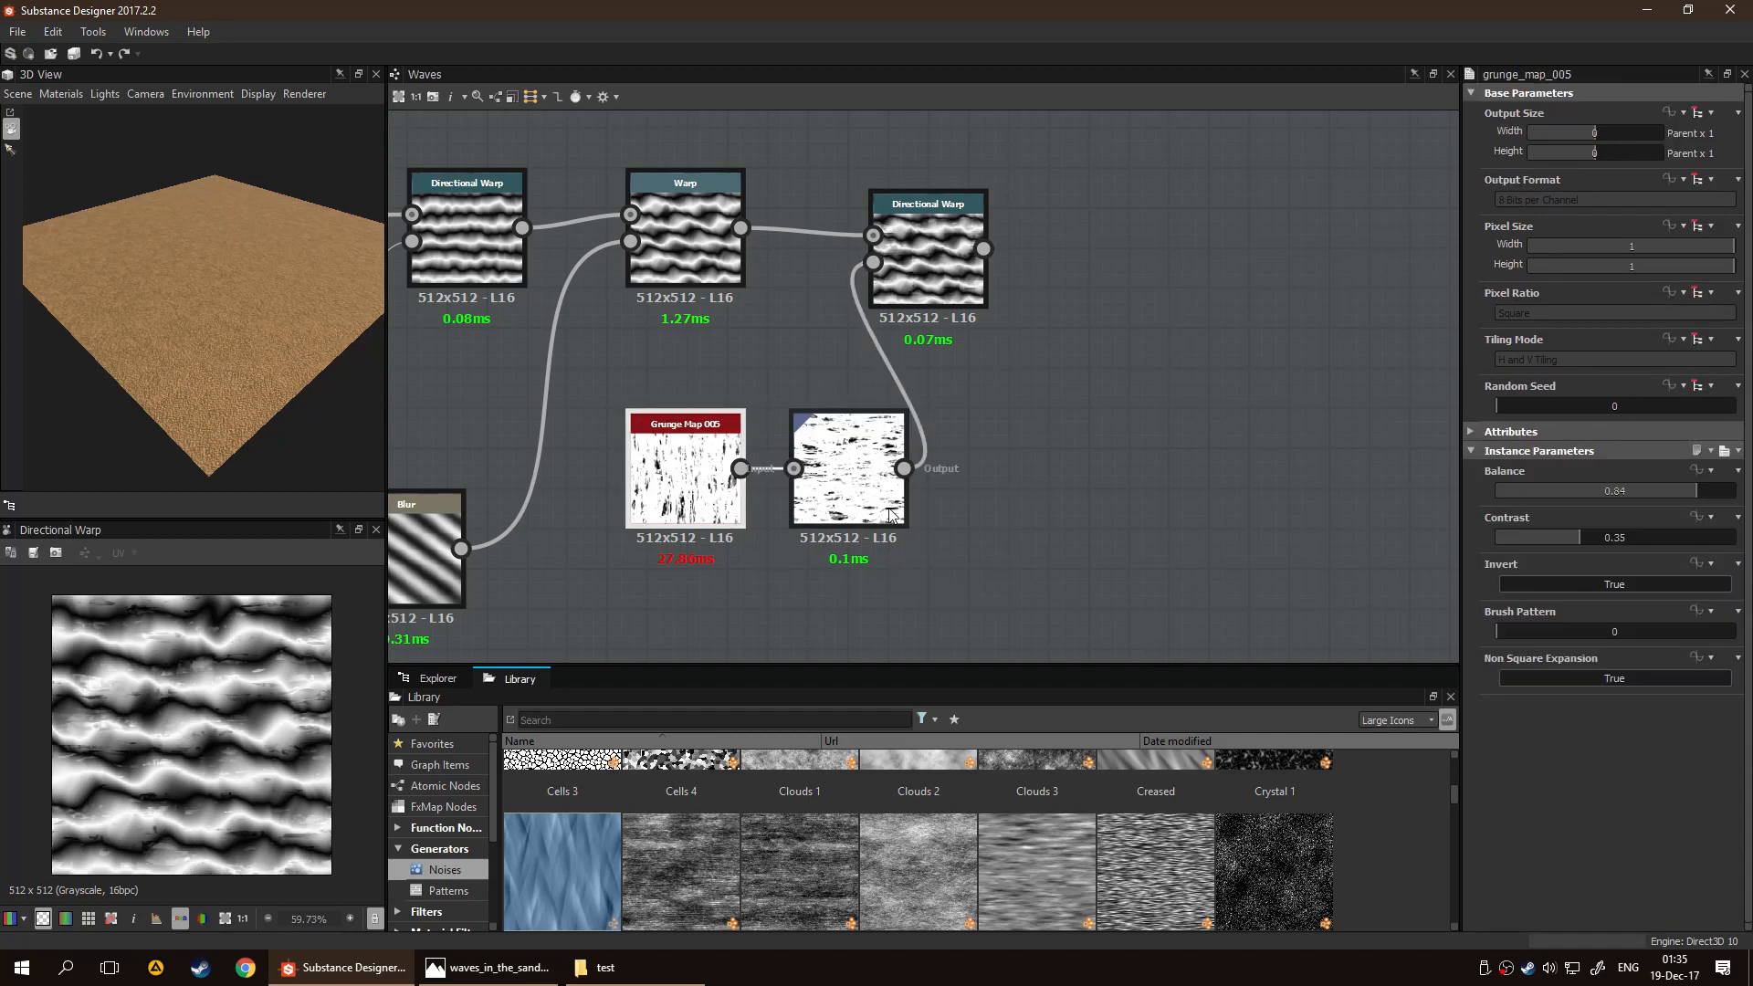
pyautogui.click(794, 484)
pyautogui.moveTo(338, 602); pyautogui.dragTo(260, 551)
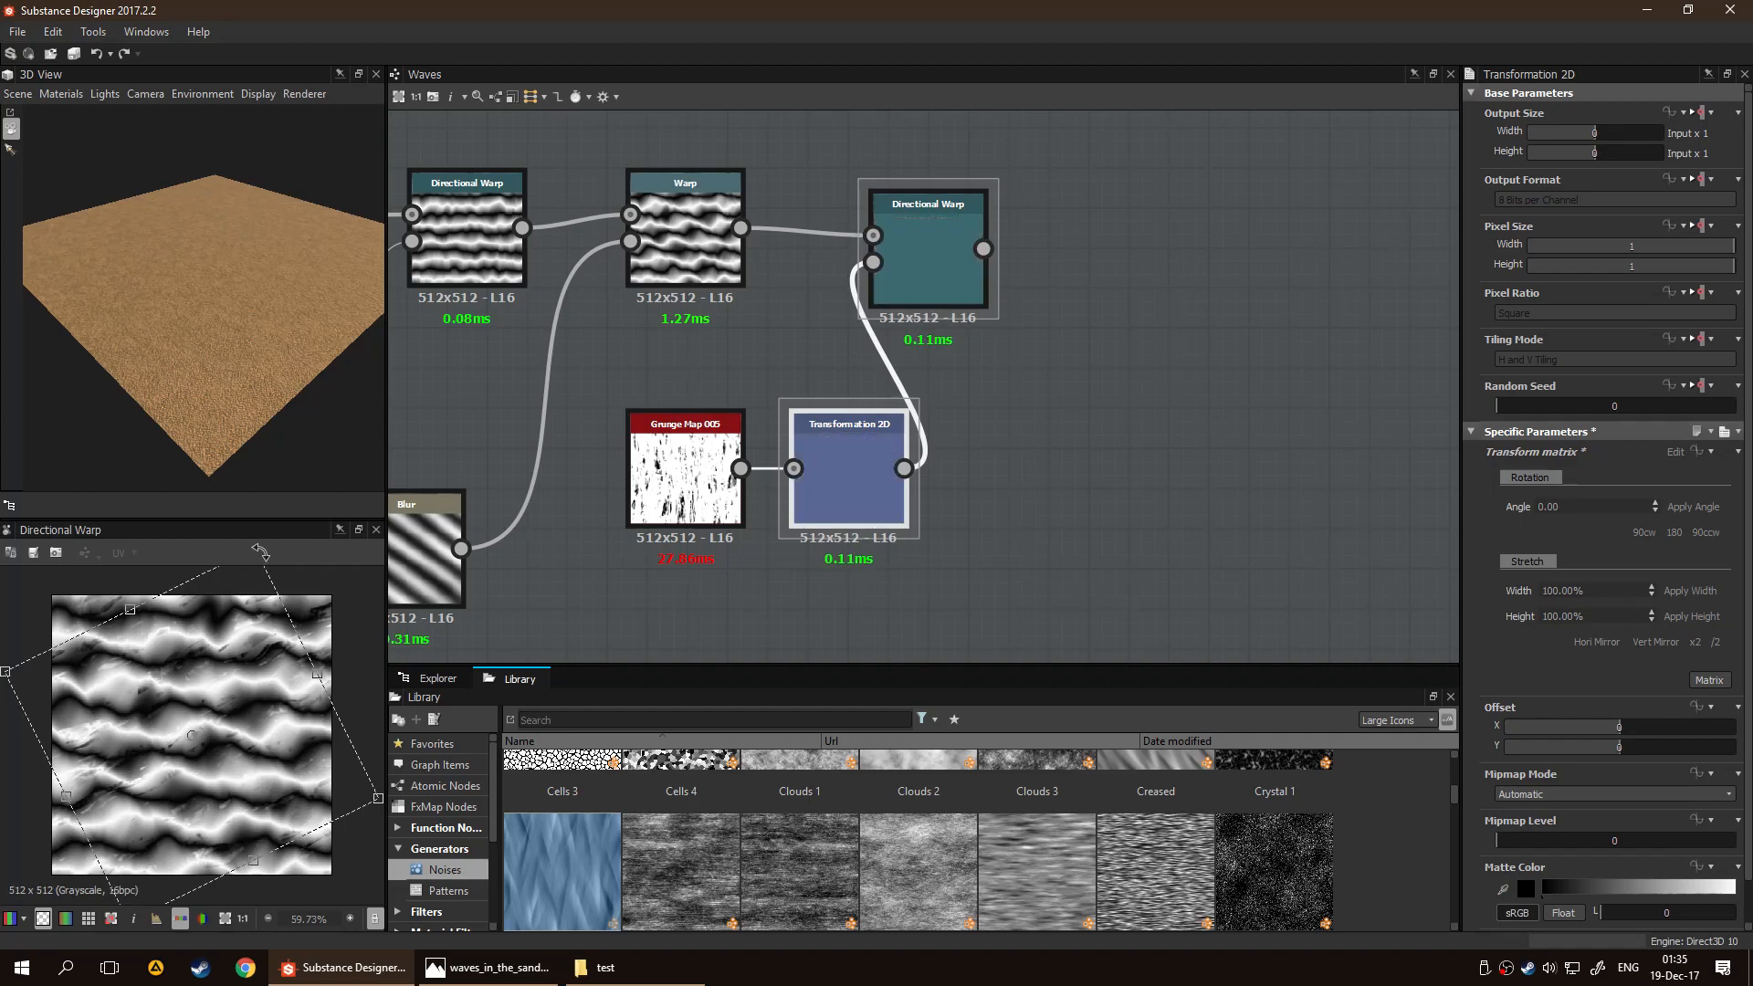
# Set the third Directional Warp's Warp Angle to 57 degrees
pyautogui.click(928, 211)
pyautogui.scroll(4, 230, 757)
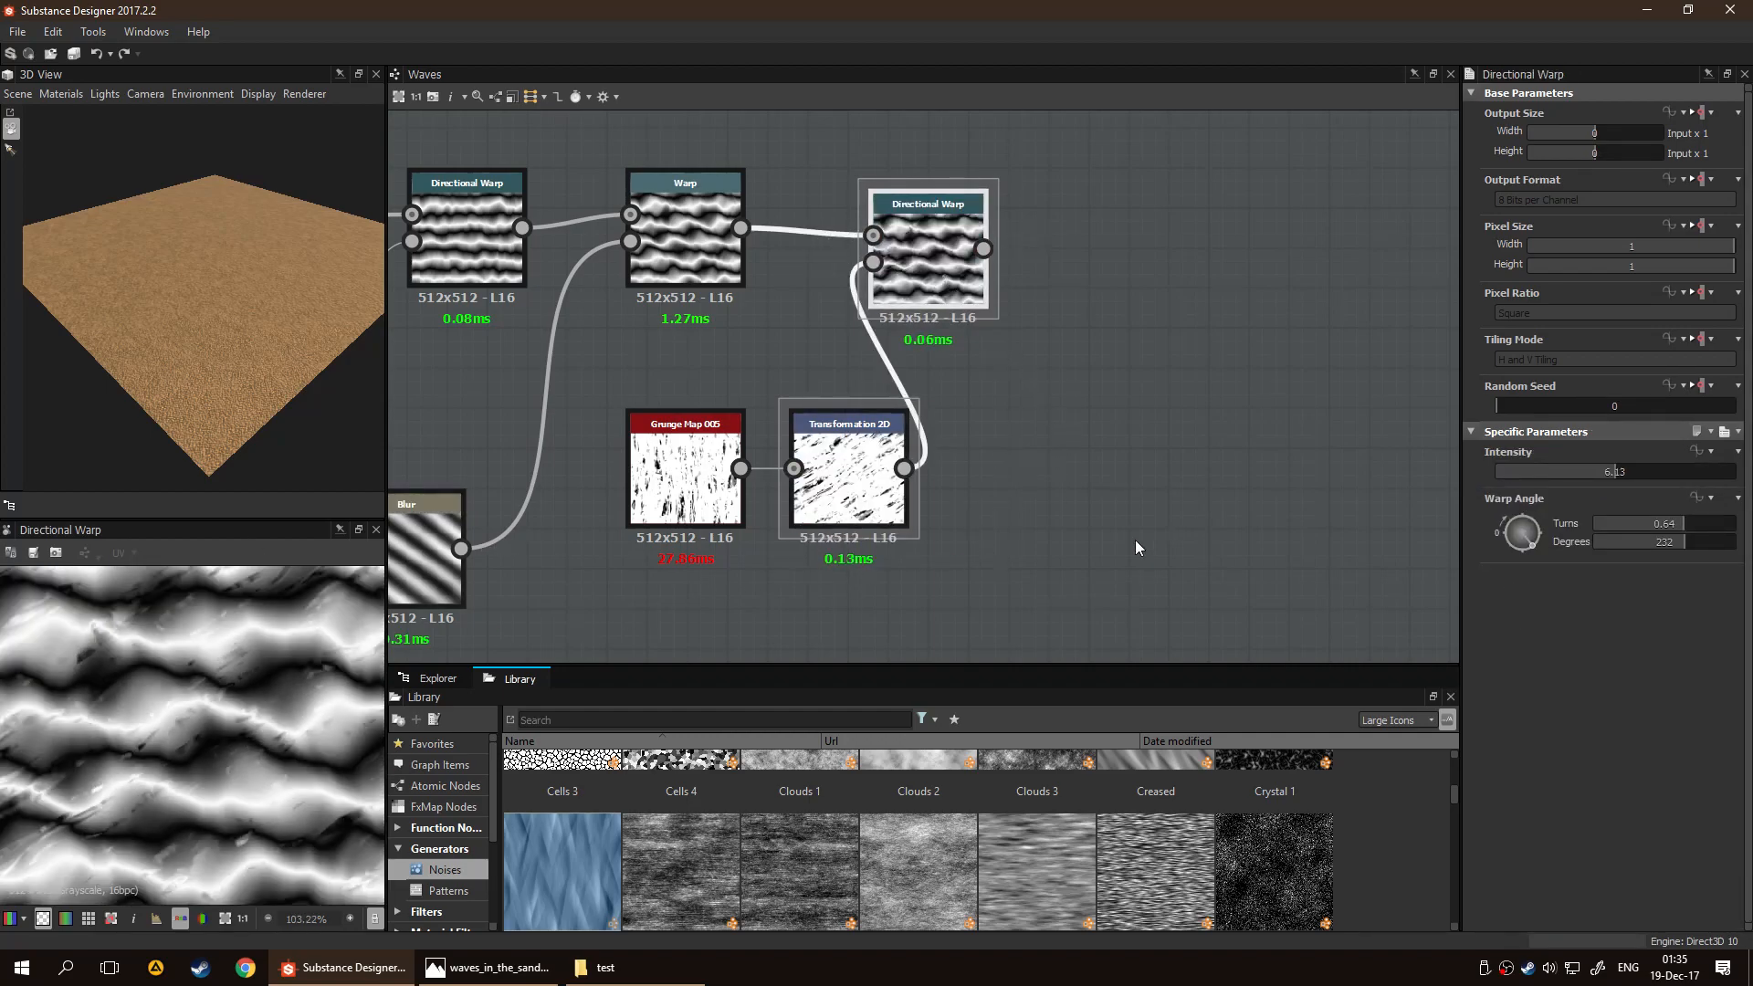
pyautogui.moveTo(1522, 545); pyautogui.dragTo(1514, 525)
# Set Grunge Map 005's Balance to 0.55 and preview the third Directional Warp's output
pyautogui.doubleClick(701, 455)
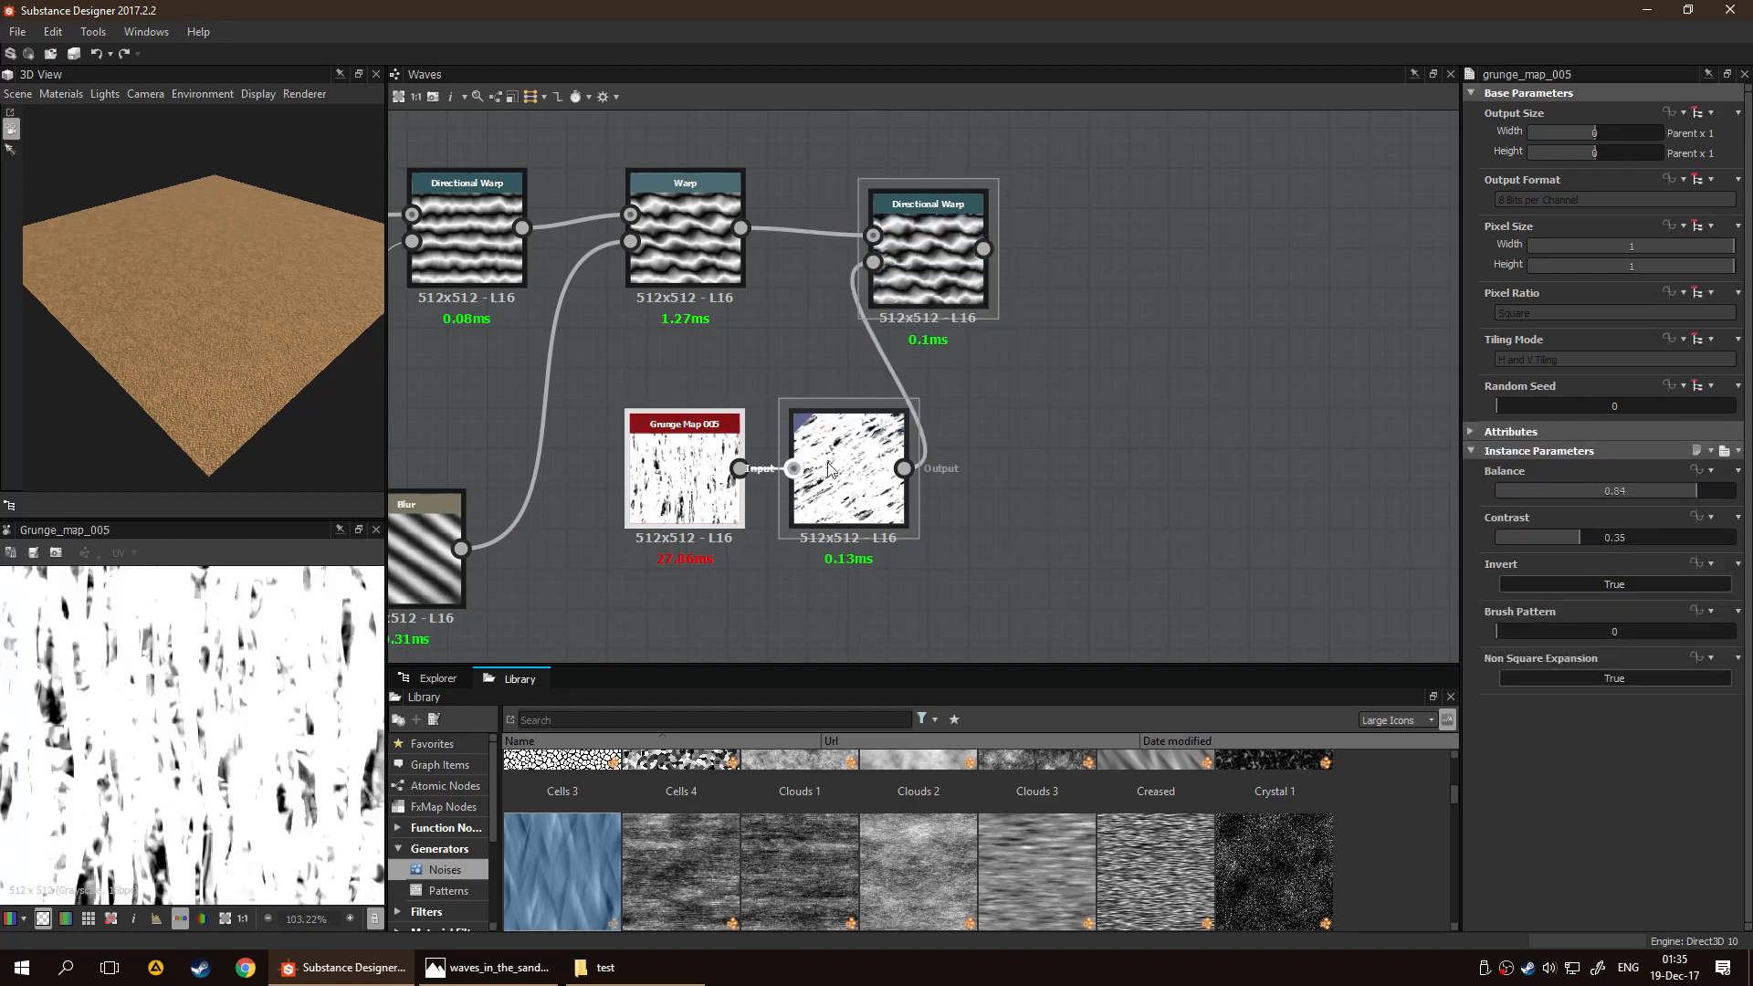
pyautogui.click(1633, 491)
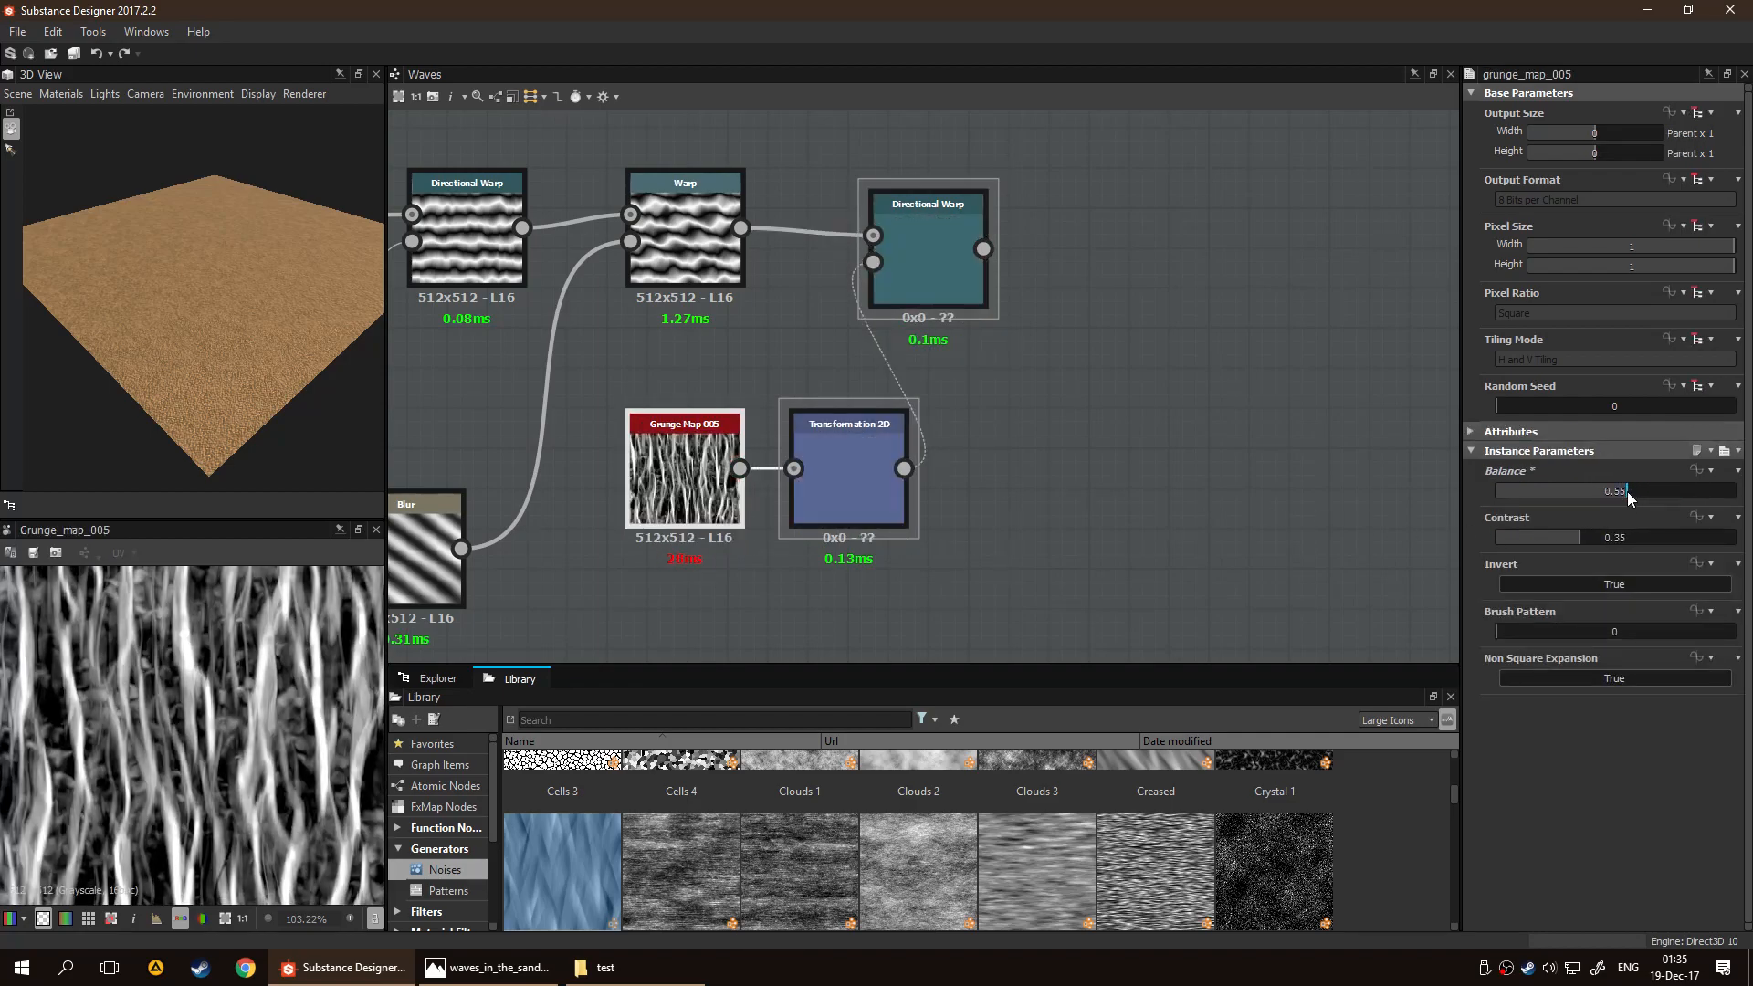
pyautogui.doubleClick(917, 291)
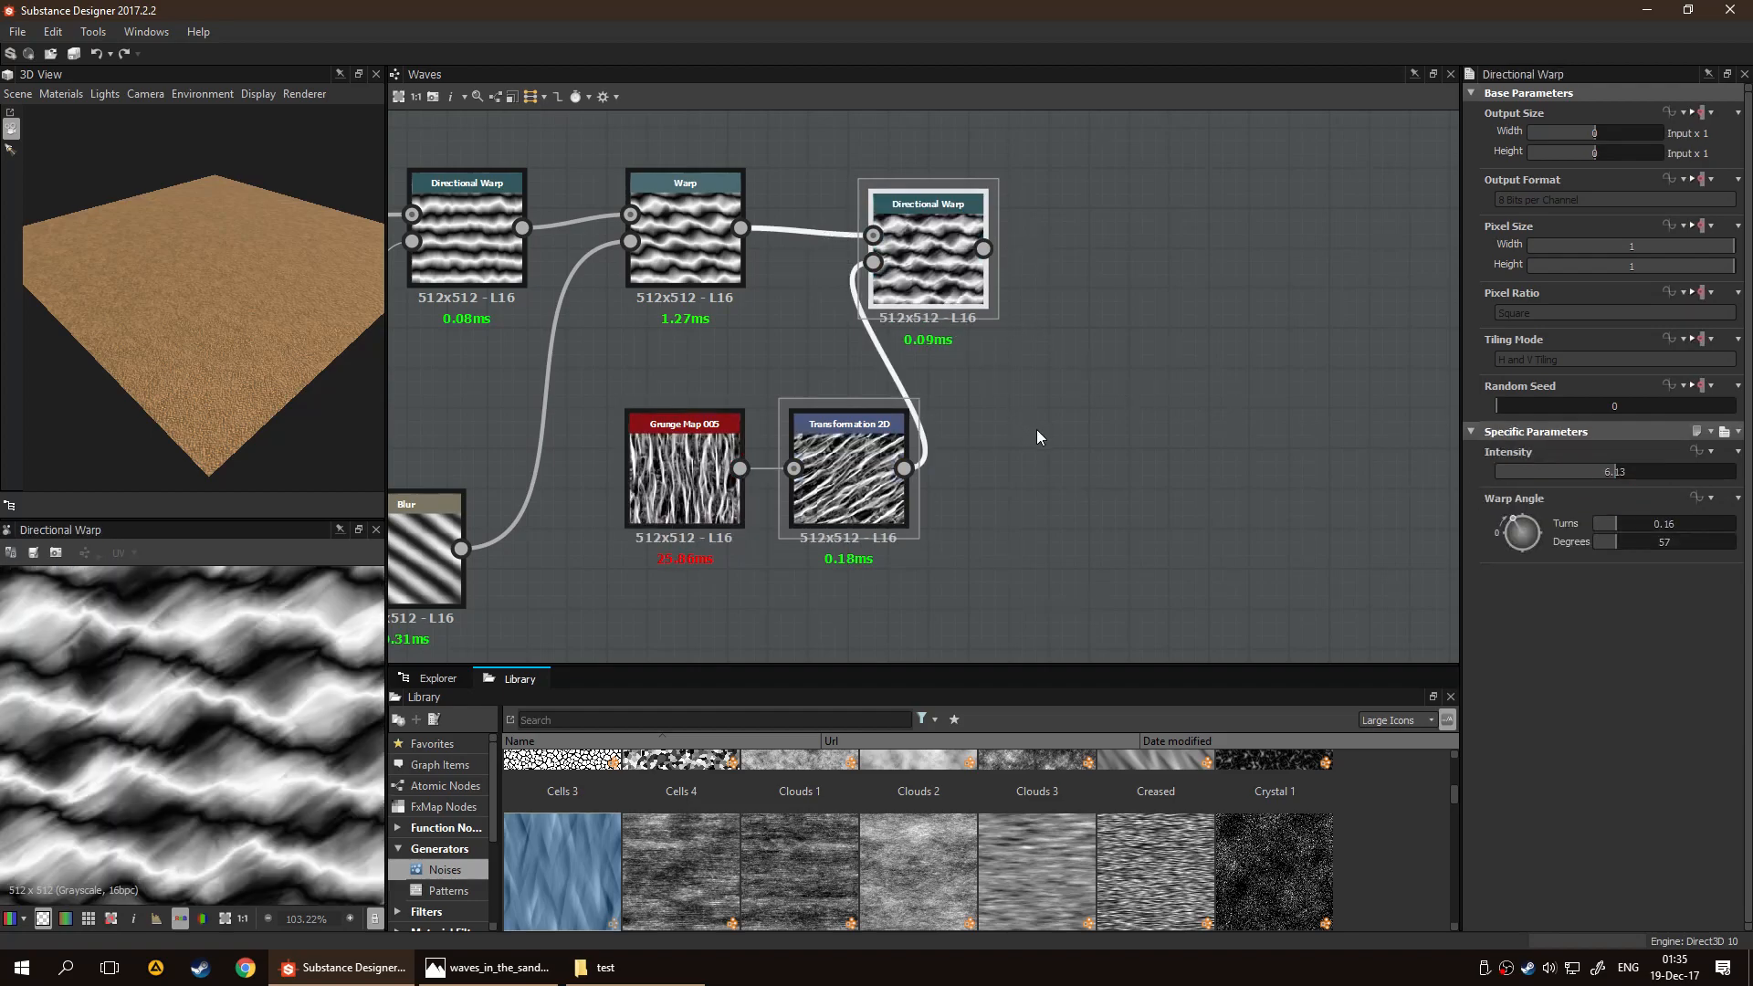
pyautogui.scroll(-3, 319, 744)
# Move Grunge Map 005 and Transformation 2D into the lower Blur's row, and insert a Blur between Transformation 2D and the Directional Warp
pyautogui.moveTo(604, 571); pyautogui.dragTo(845, 505)
pyautogui.moveTo(845, 505); pyautogui.dragTo(742, 588)
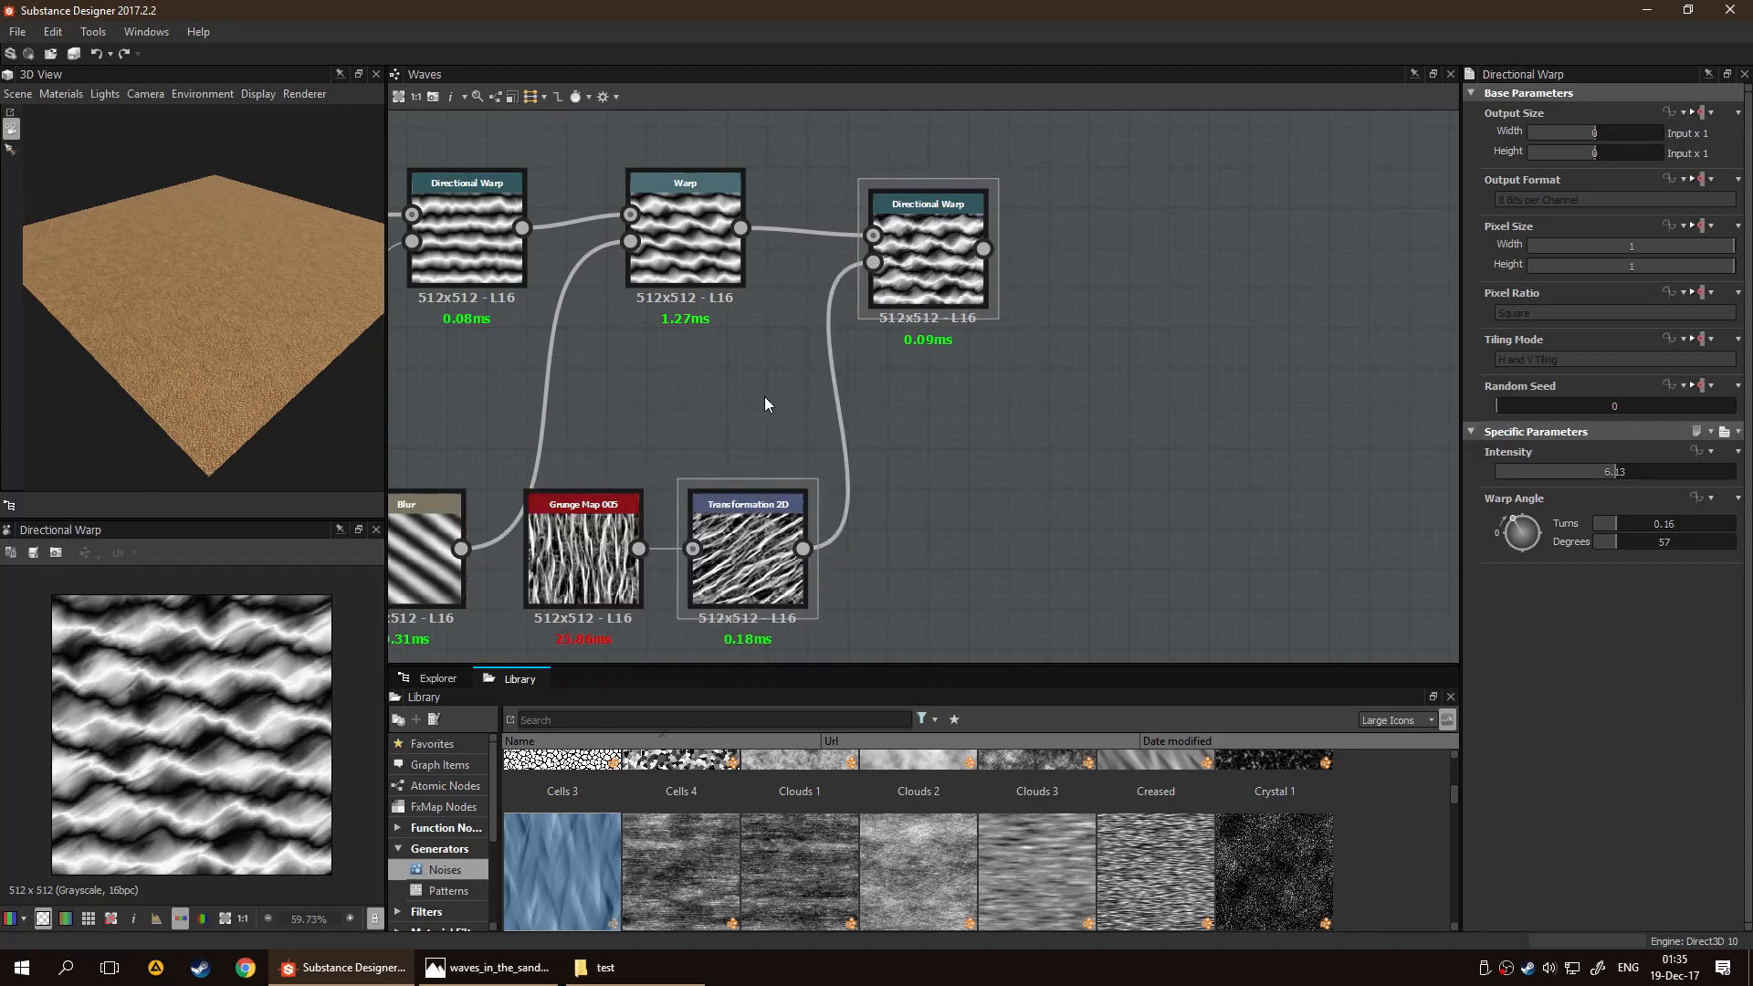
pyautogui.press('space')
pyautogui.write('blu')
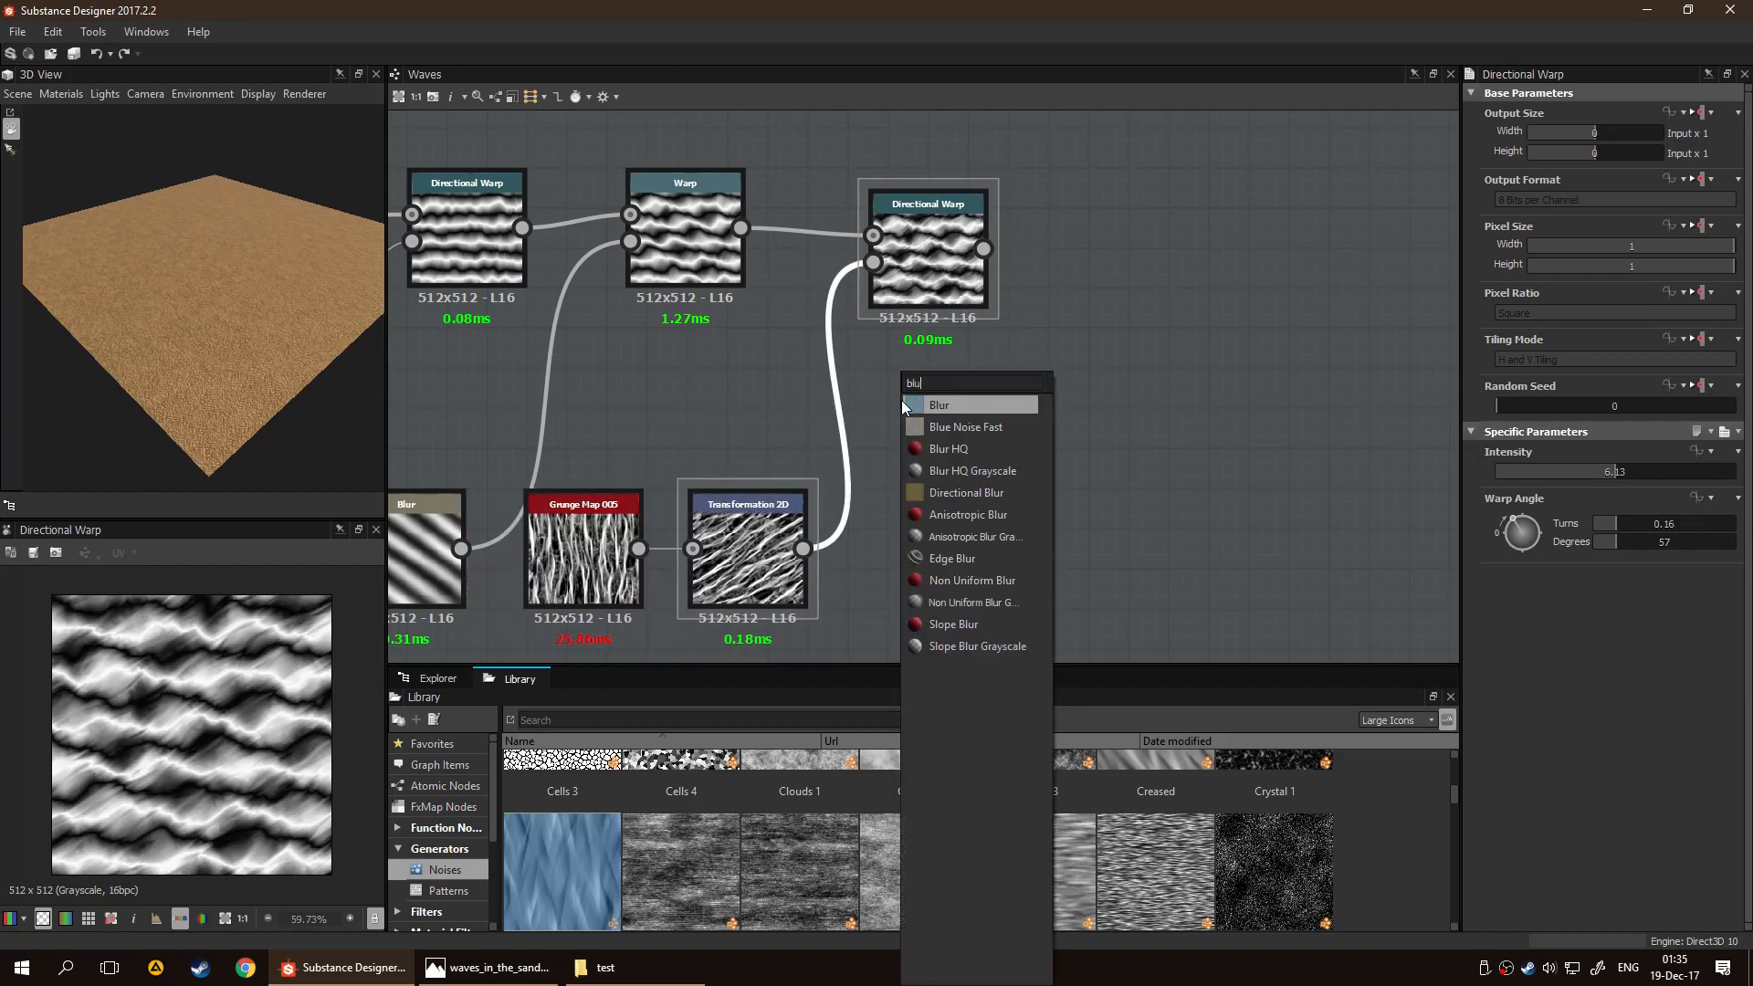
pyautogui.click(903, 404)
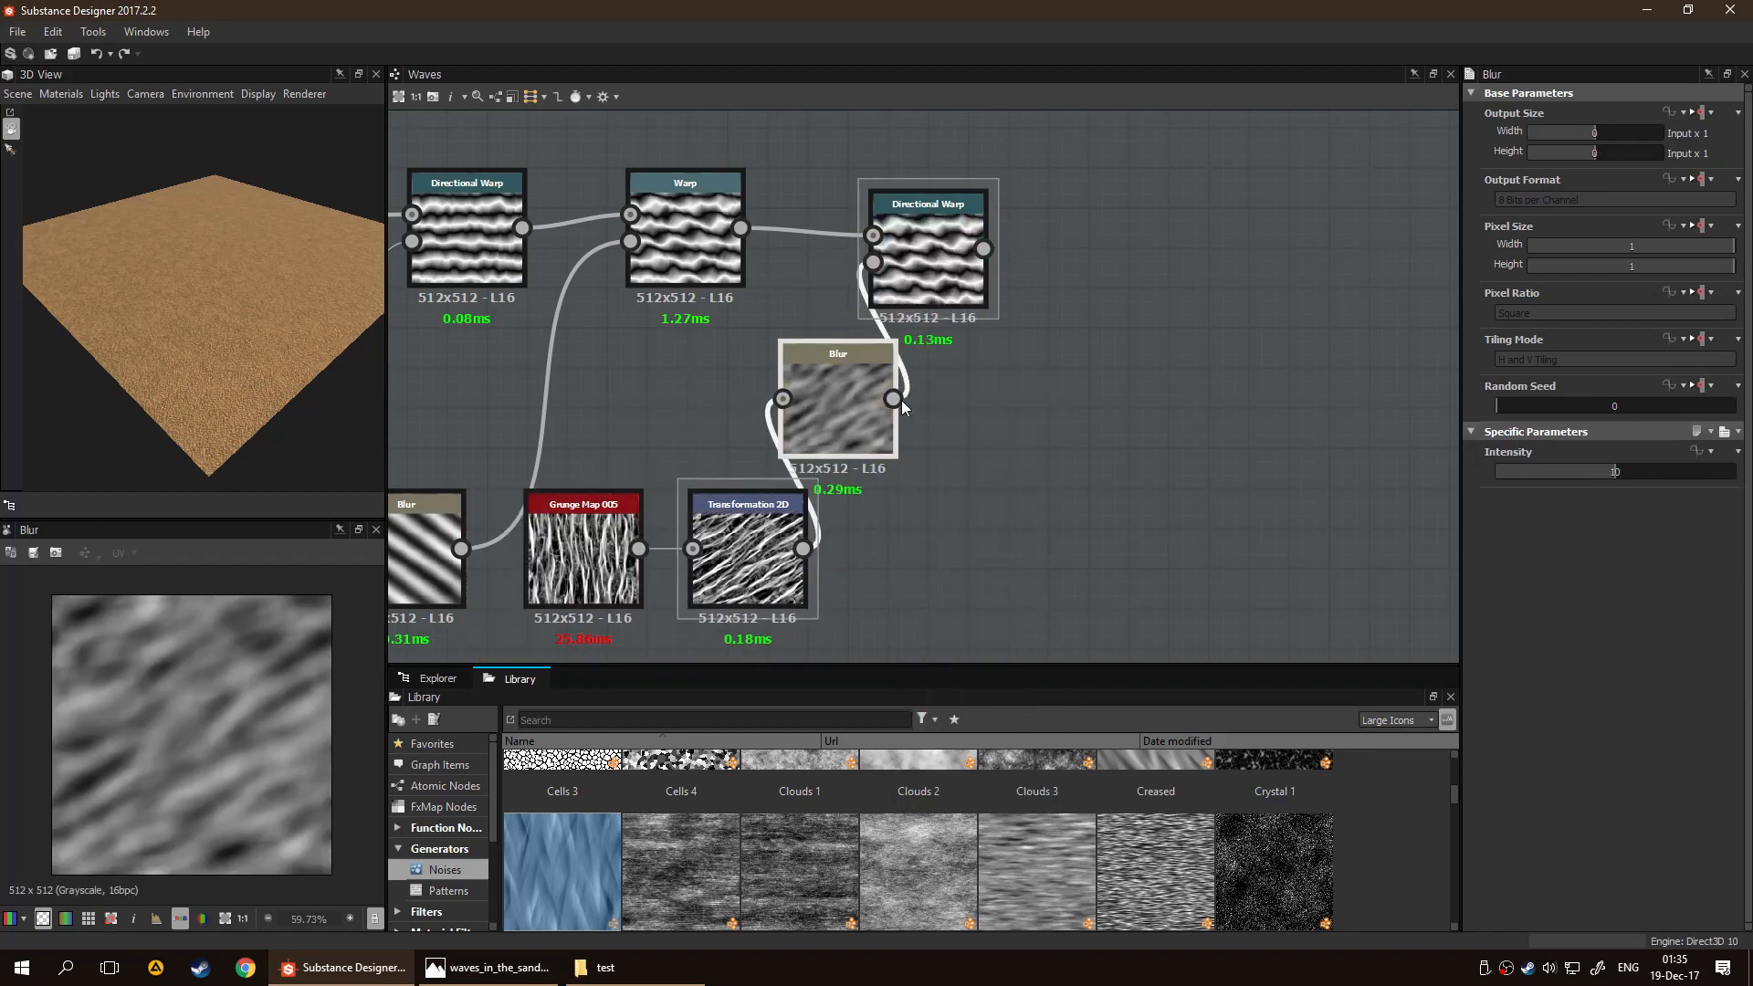
# Move the third Directional Warp farther along in line with the Warp node, and preview both outputs for comparison
pyautogui.click(973, 230)
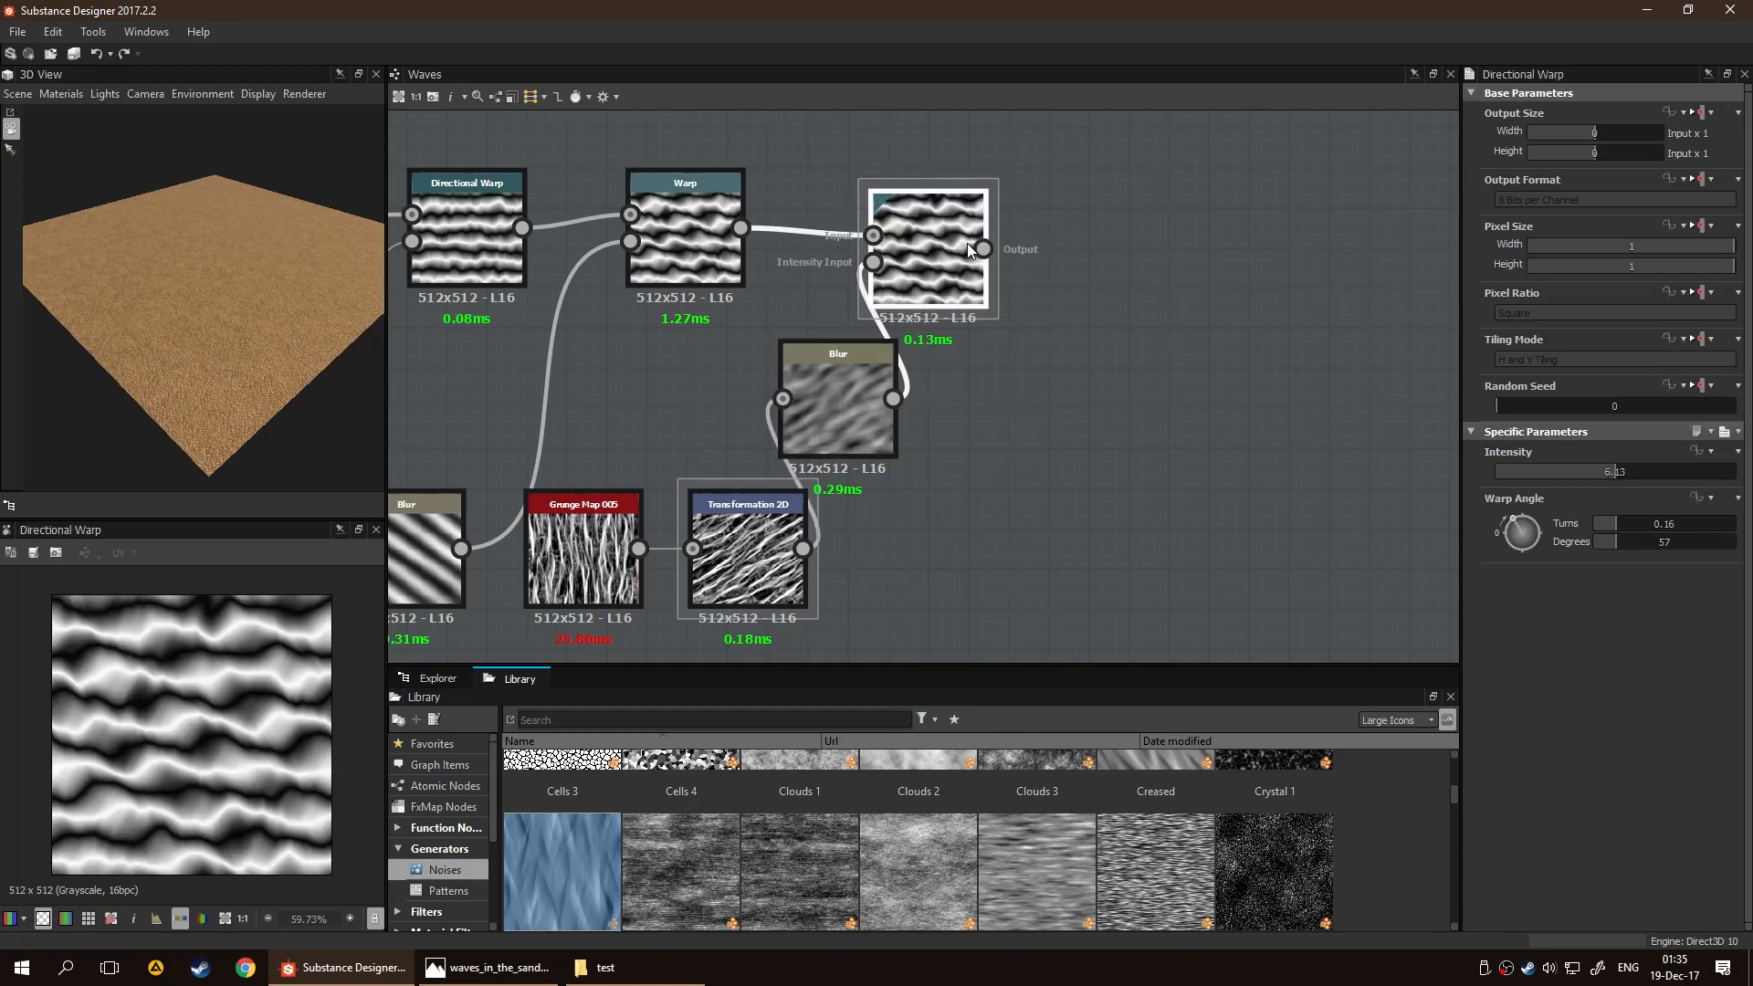
pyautogui.moveTo(972, 232); pyautogui.dragTo(1082, 239)
pyautogui.click(686, 250)
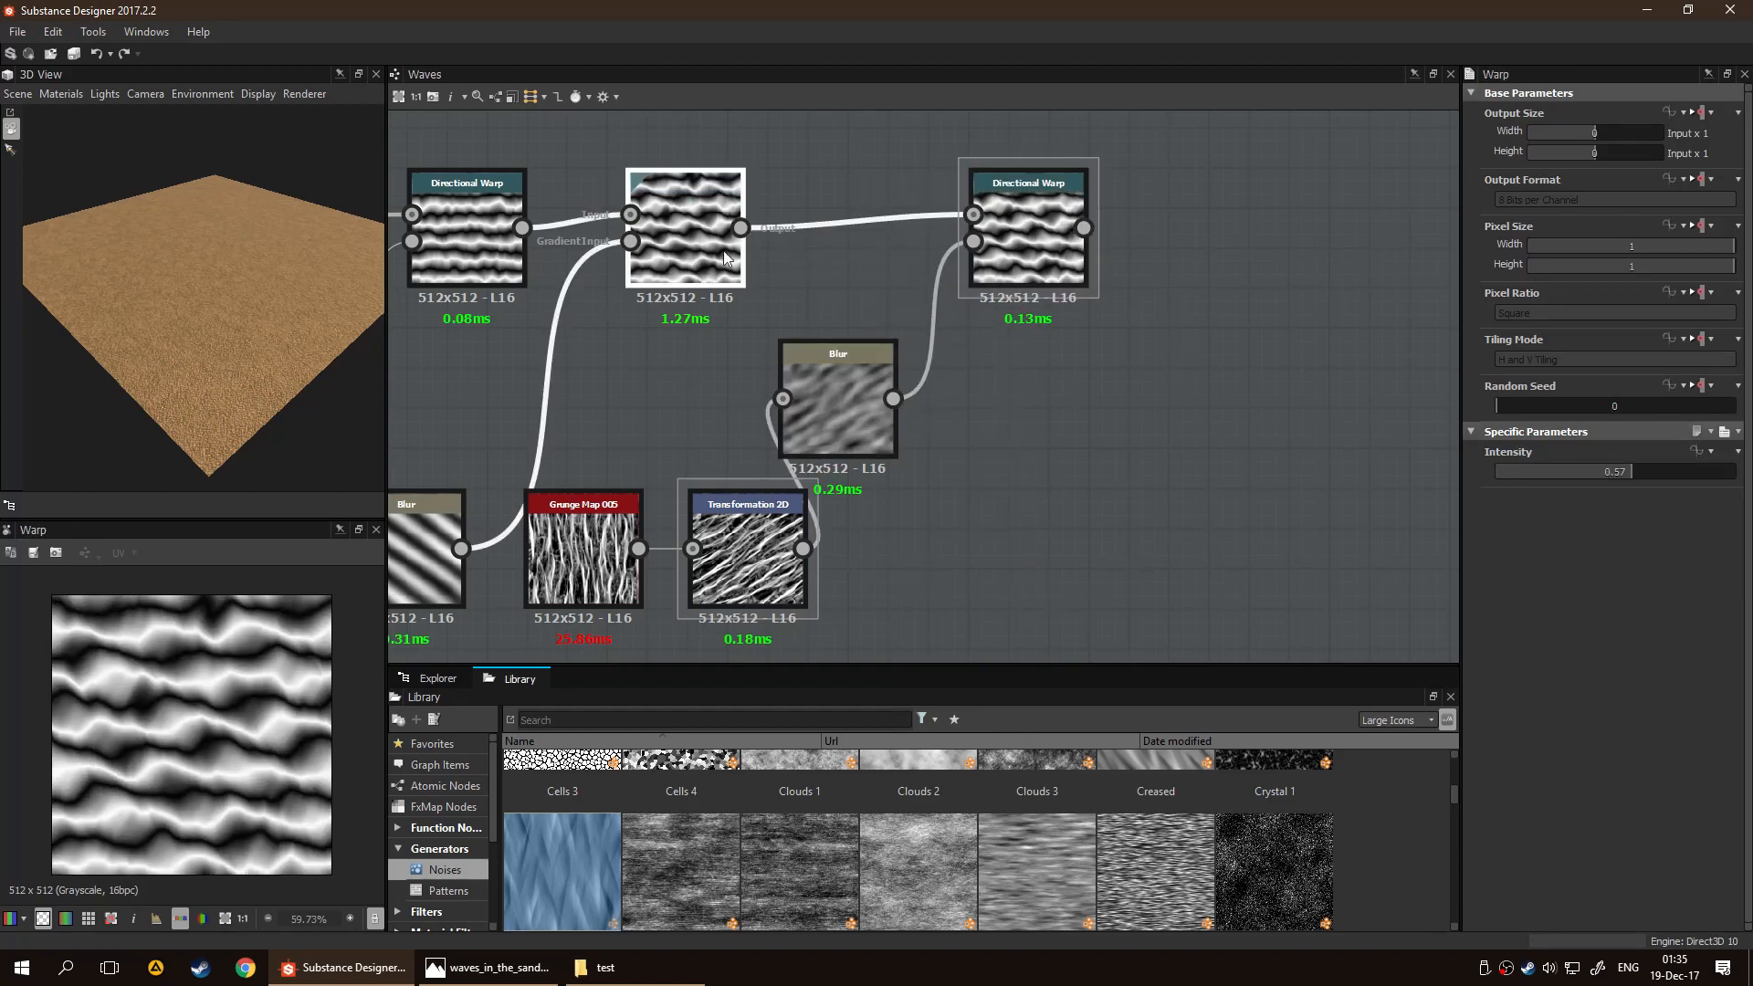
# Set the new Blur's Intensity to 7.36 and shift the node slightly toward the third Directional Warp
pyautogui.click(857, 400)
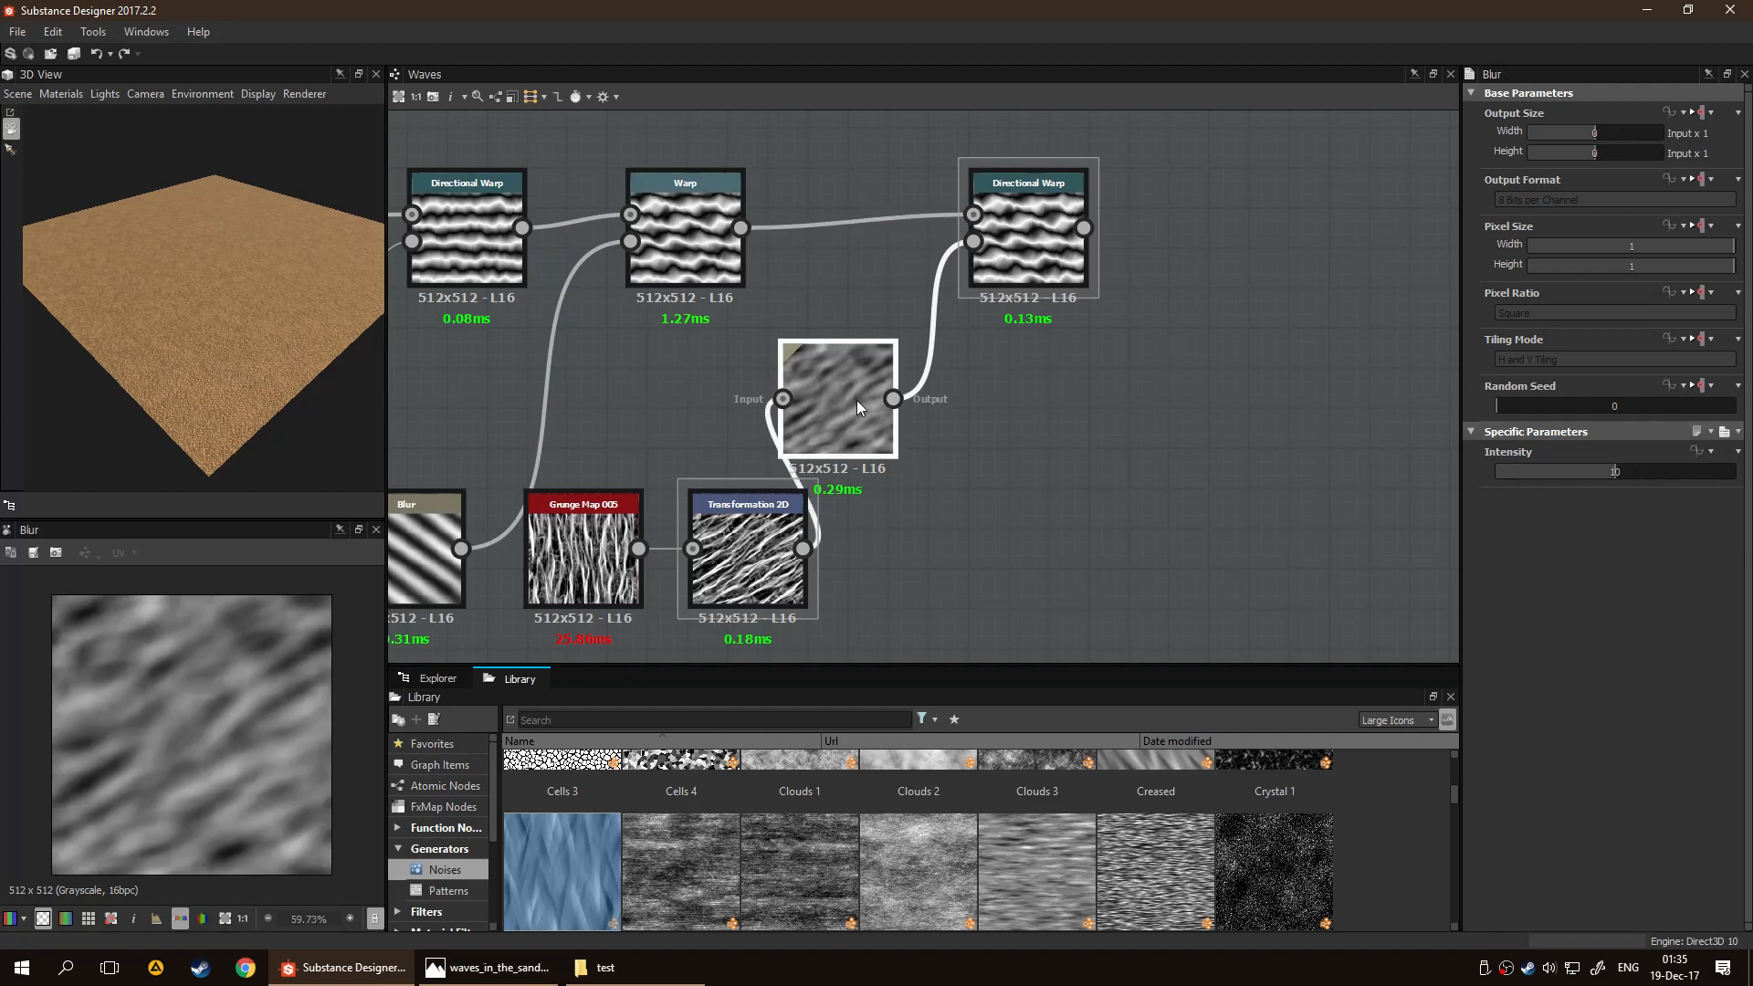
pyautogui.moveTo(1603, 478); pyautogui.dragTo(1583, 474)
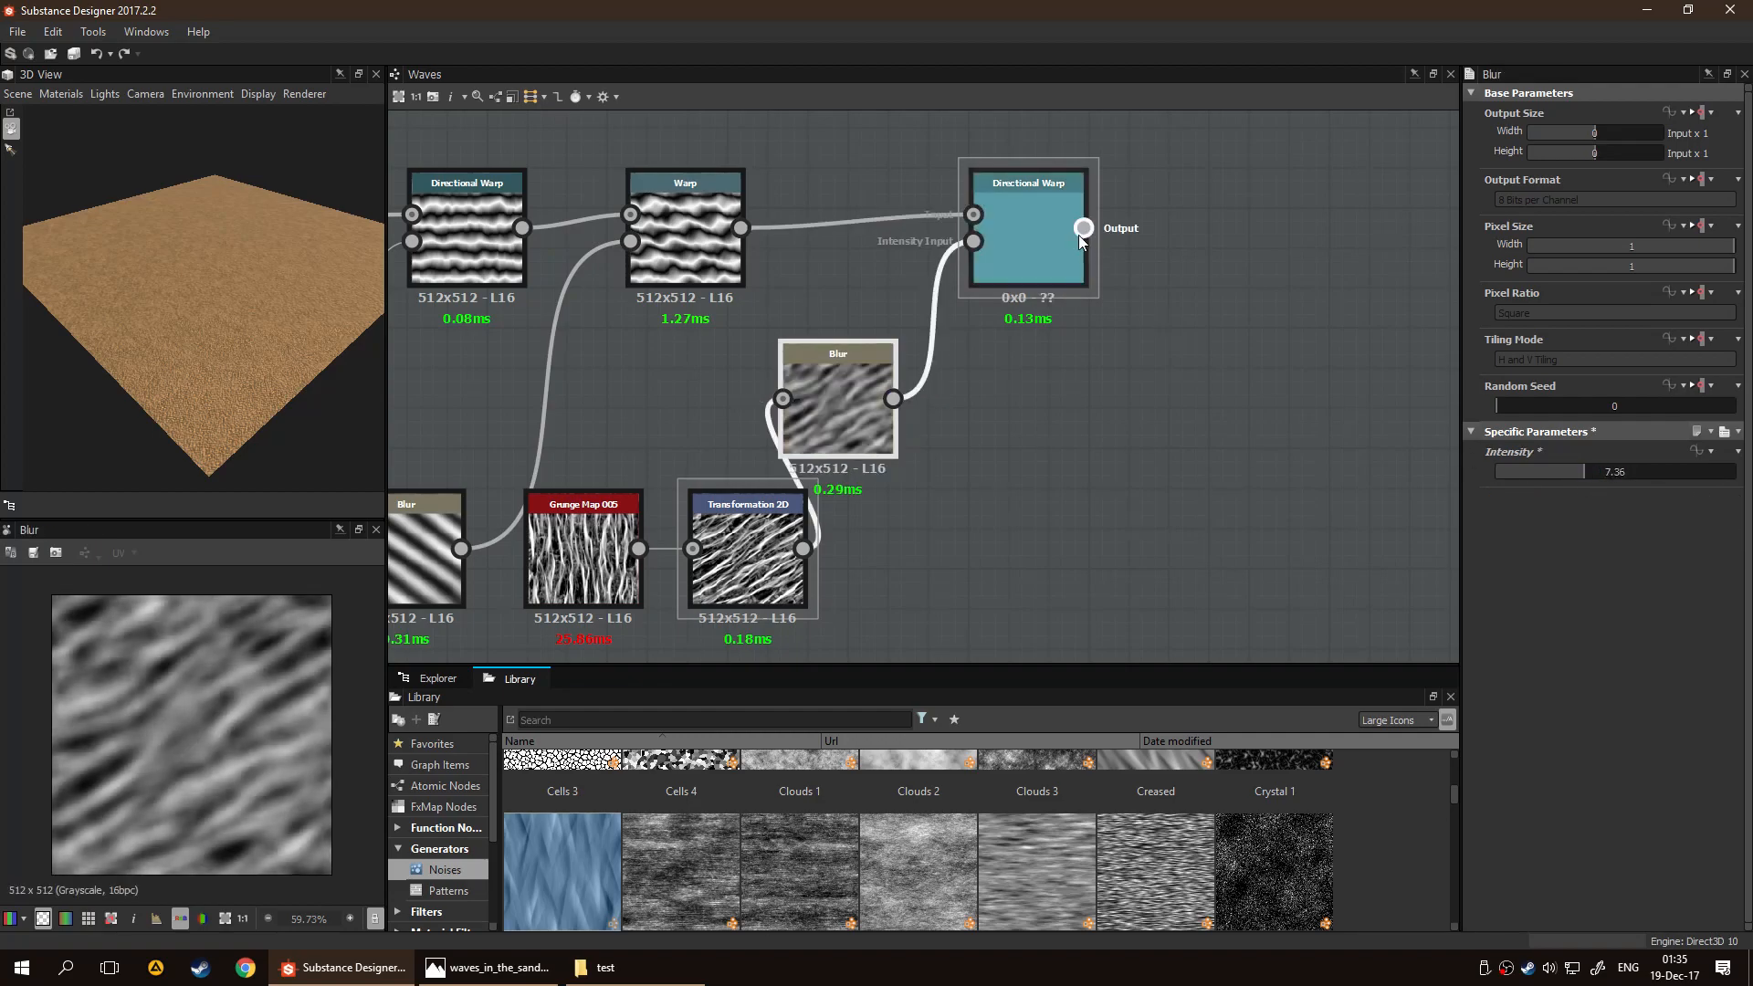
pyautogui.doubleClick(1055, 231)
pyautogui.moveTo(846, 407); pyautogui.dragTo(876, 416)
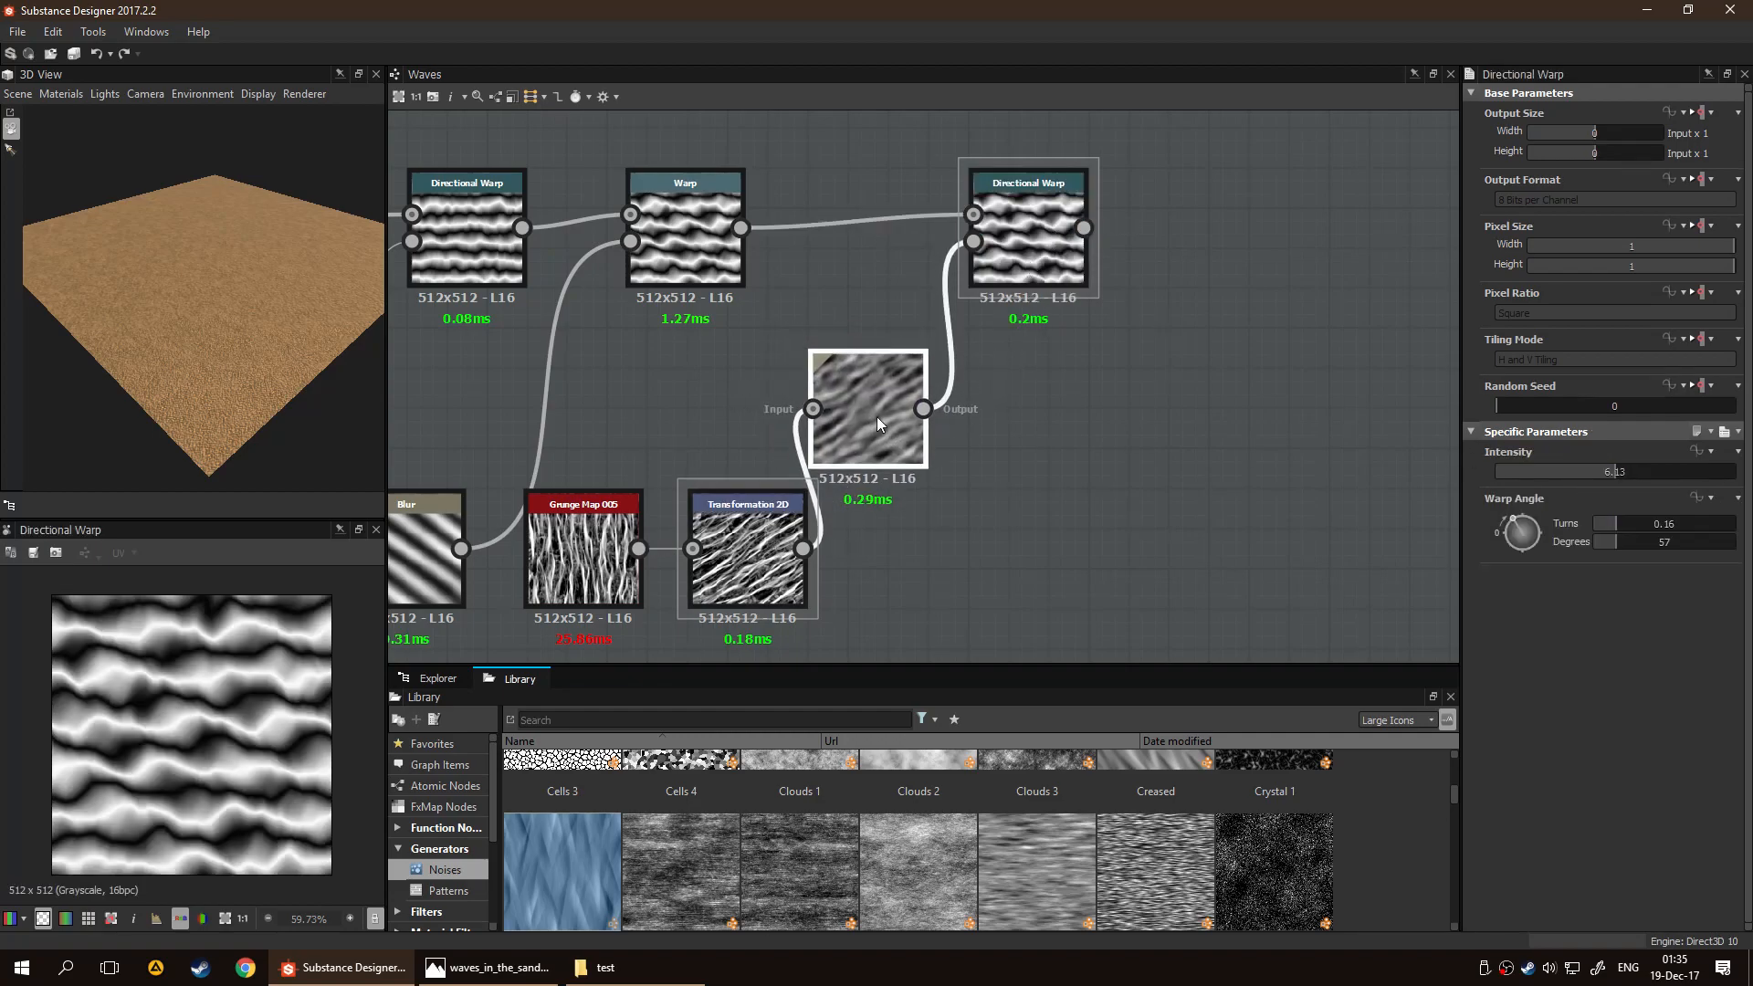
# Set the third Directional Warp's Intensity to 2.91 and preview the Warp node's output for comparison
pyautogui.moveTo(1564, 467)
pyautogui.mouseDown()
pyautogui.moveTo(1597, 468)
pyautogui.moveTo(1543, 473)
pyautogui.mouseUp()
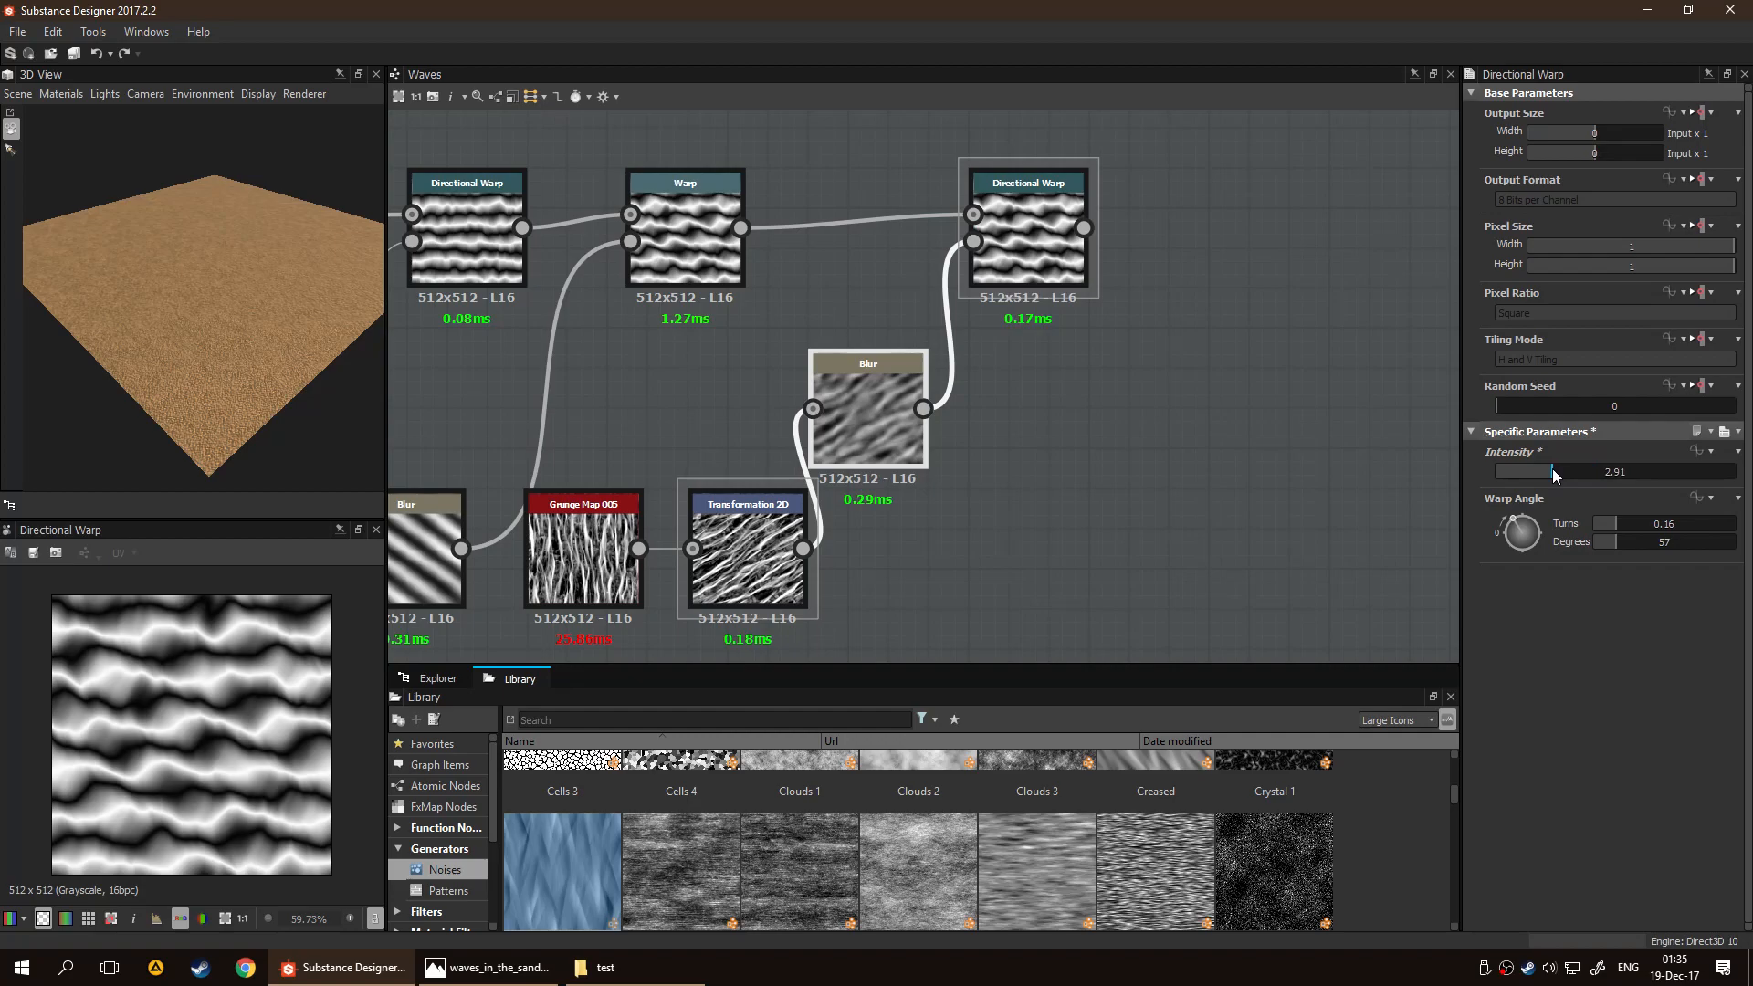
pyautogui.doubleClick(694, 247)
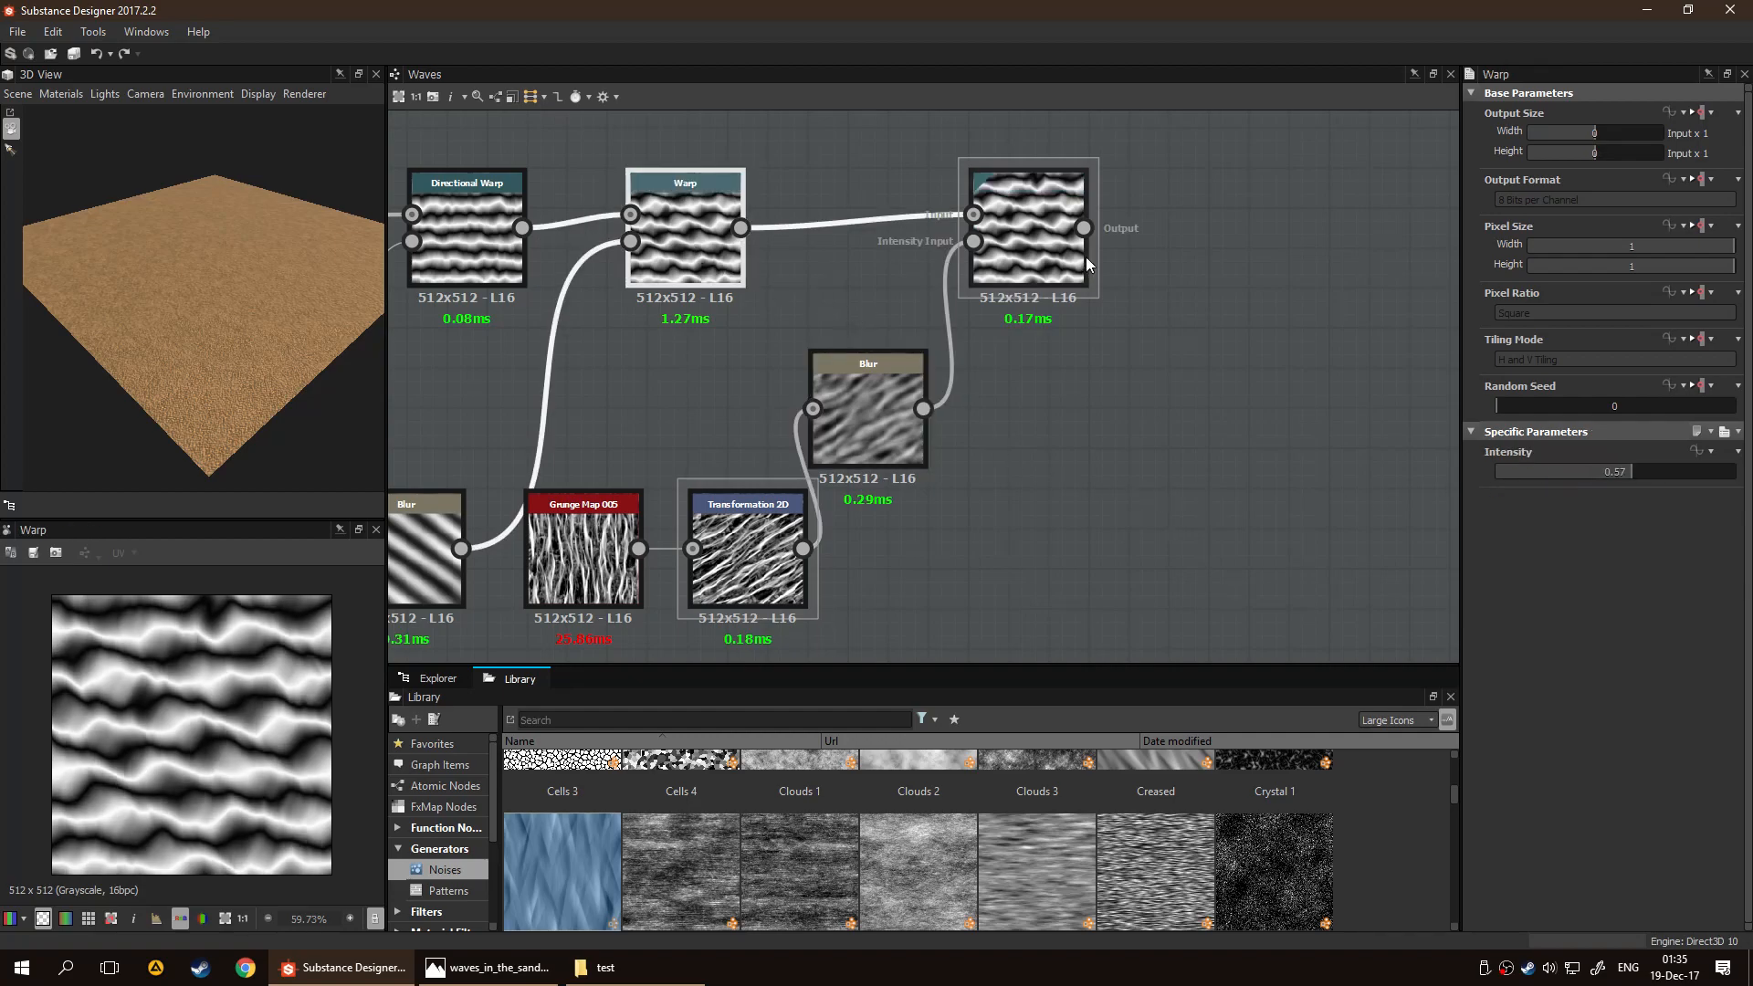
# With the third Directional Warp previewed, shift its Blur slightly and set Grunge Map 005's Balance to 0.69 and Contrast to 0.62
pyautogui.doubleClick(1053, 248)
pyautogui.scroll(1, 293, 723)
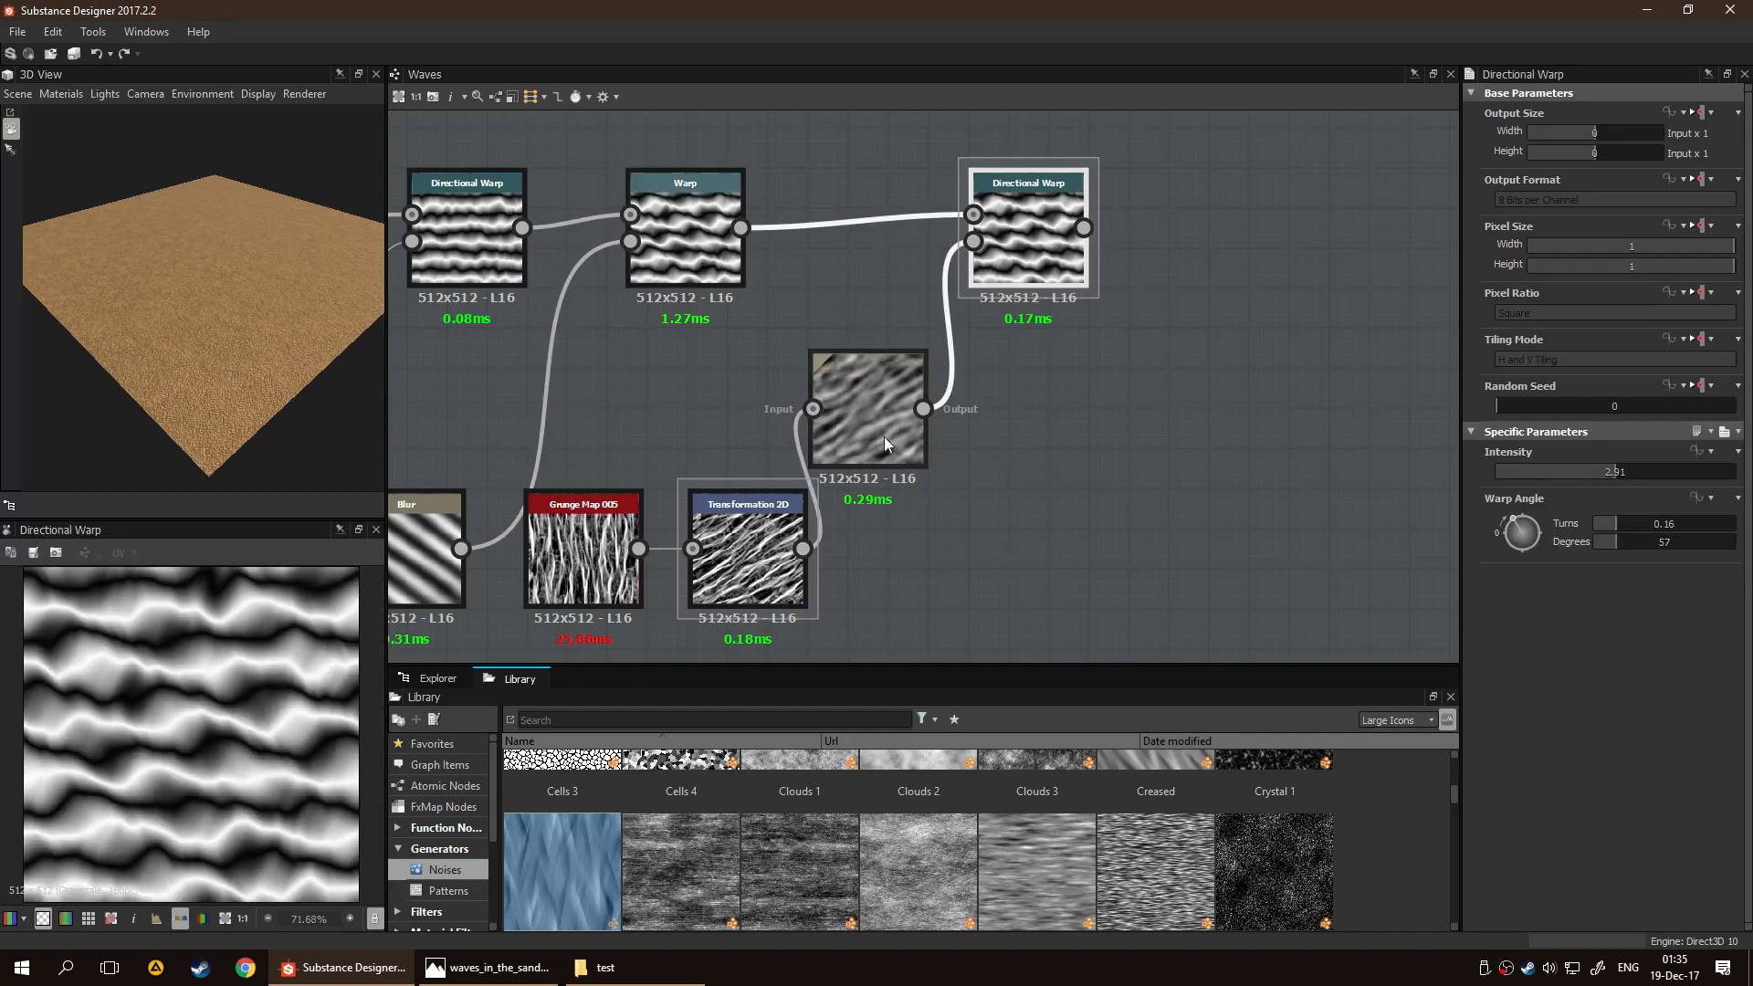
pyautogui.moveTo(877, 429); pyautogui.dragTo(918, 445)
pyautogui.click(584, 552)
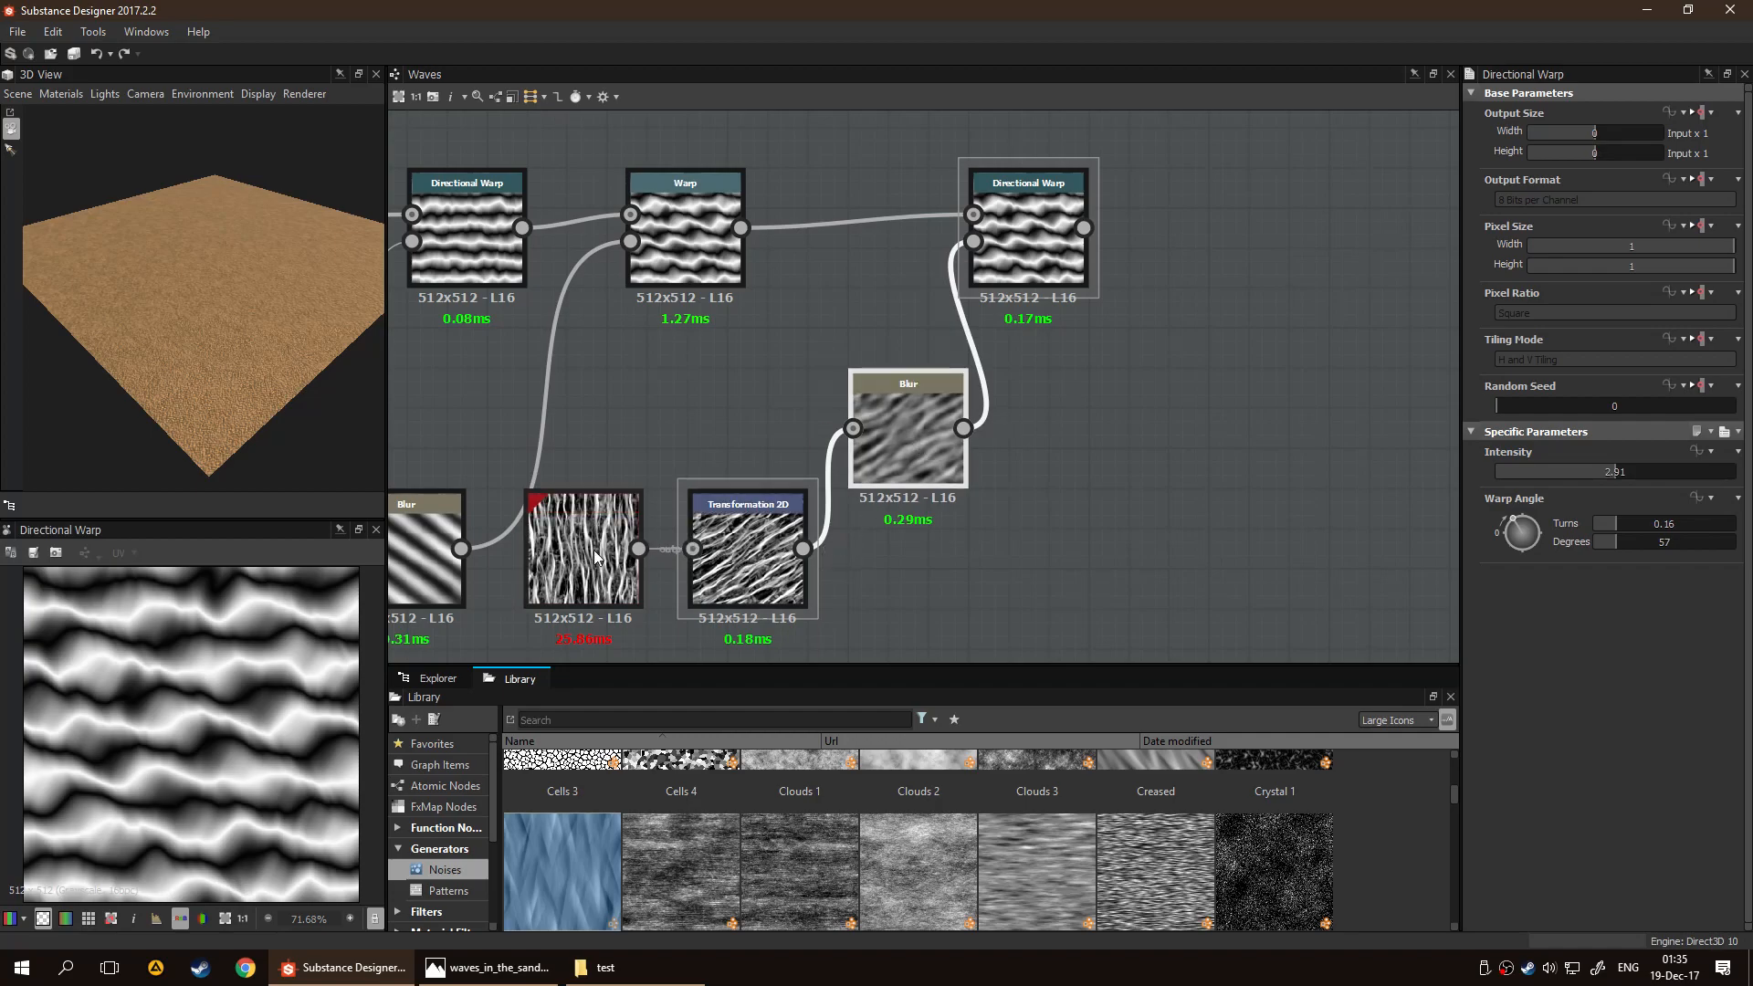
pyautogui.moveTo(1631, 490); pyautogui.dragTo(1639, 533)
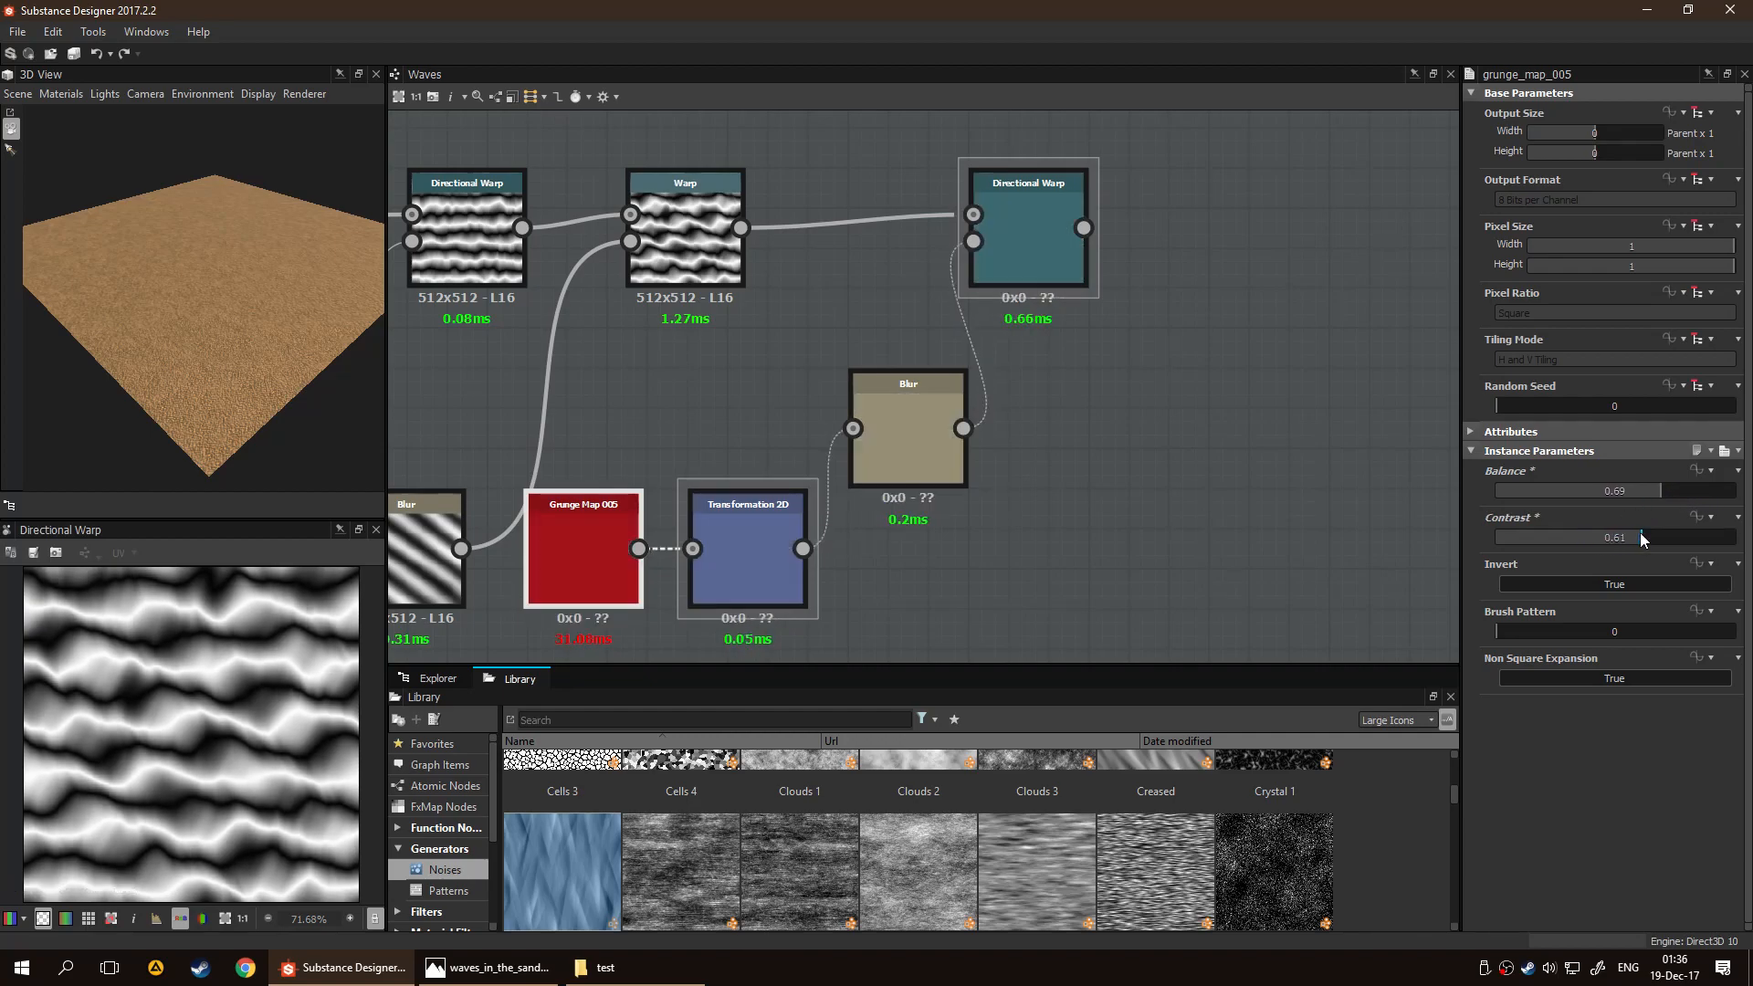
# Try a Warp Angle of -27 degrees on the third Directional Warp and readjust Grunge Map 005's Balance around 0.69
pyautogui.click(1028, 239)
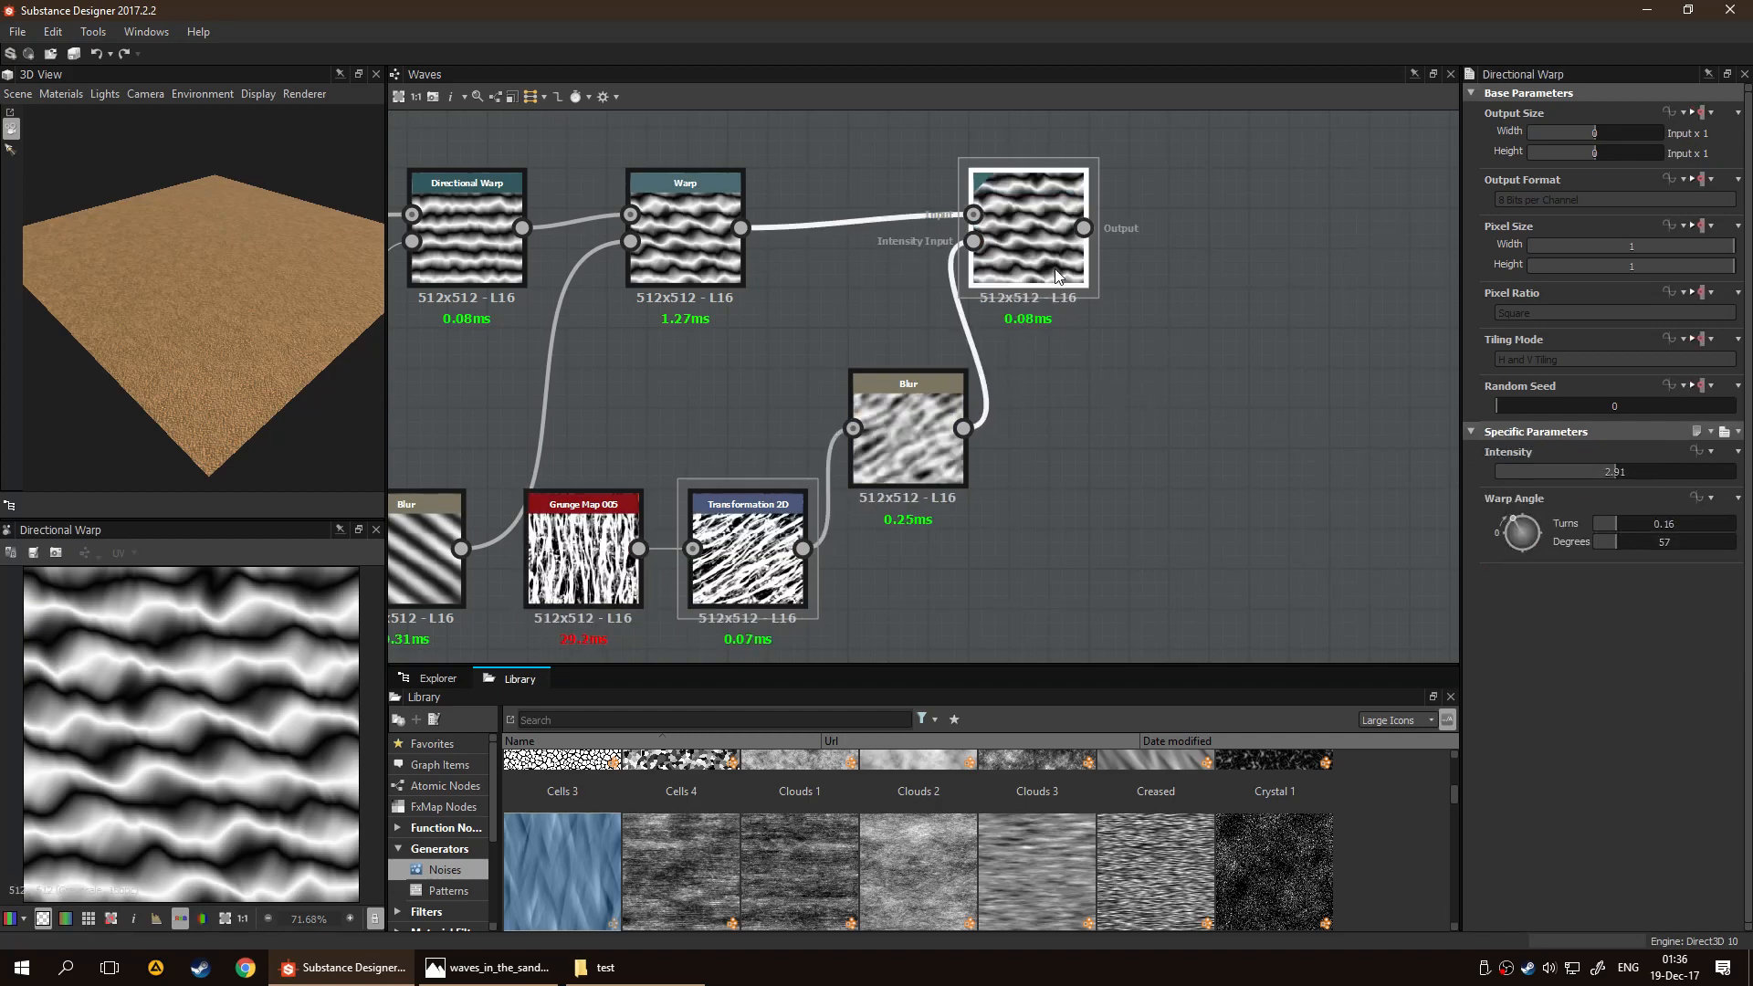
pyautogui.moveTo(1523, 530)
pyautogui.mouseDown()
pyautogui.moveTo(1528, 544)
pyautogui.moveTo(1506, 540)
pyautogui.mouseUp()
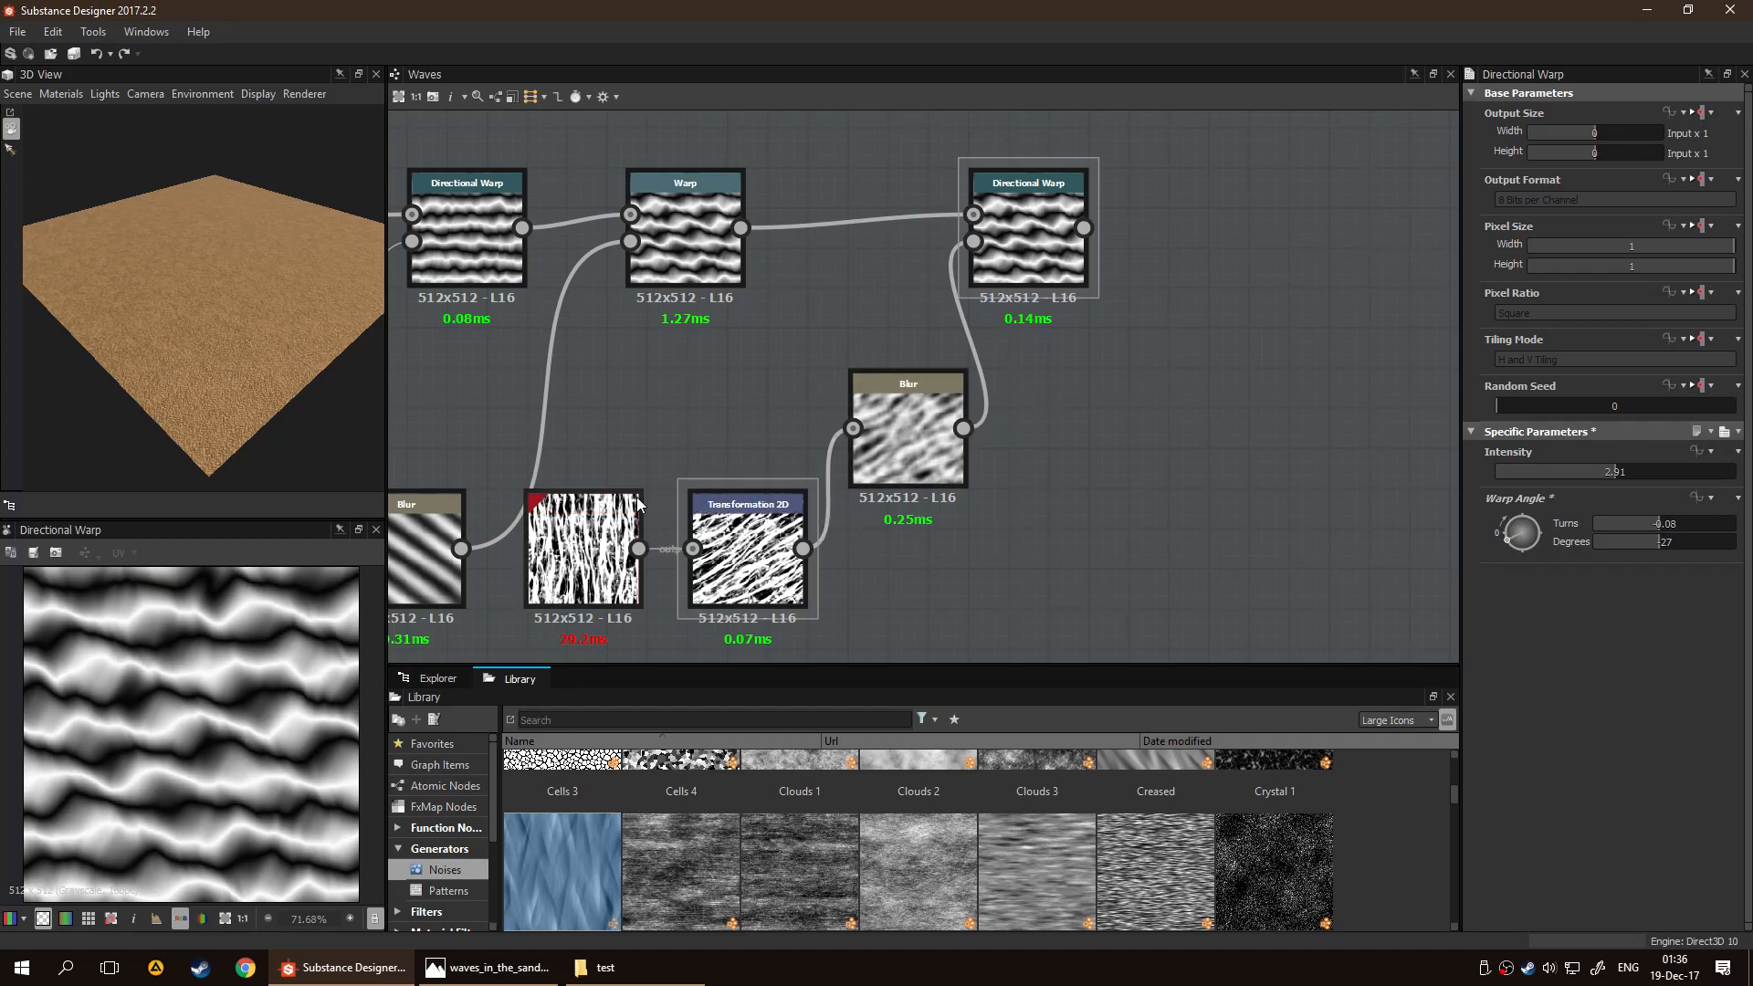
pyautogui.click(602, 537)
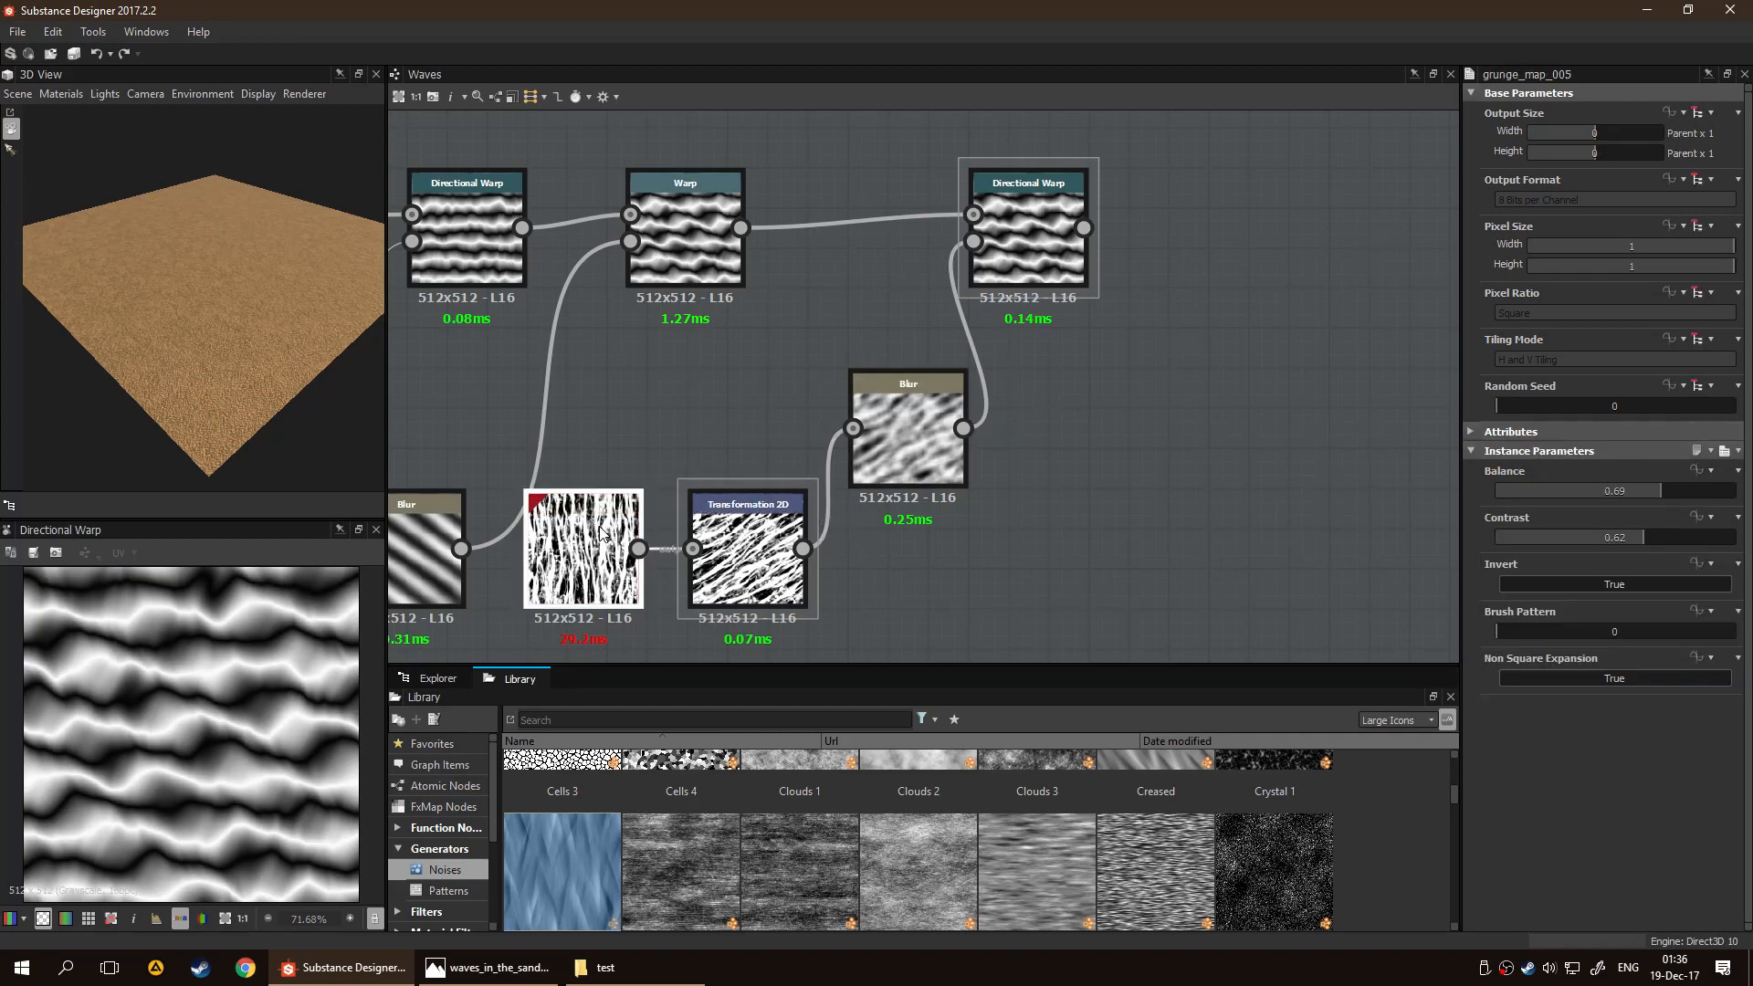
pyautogui.click(1658, 492)
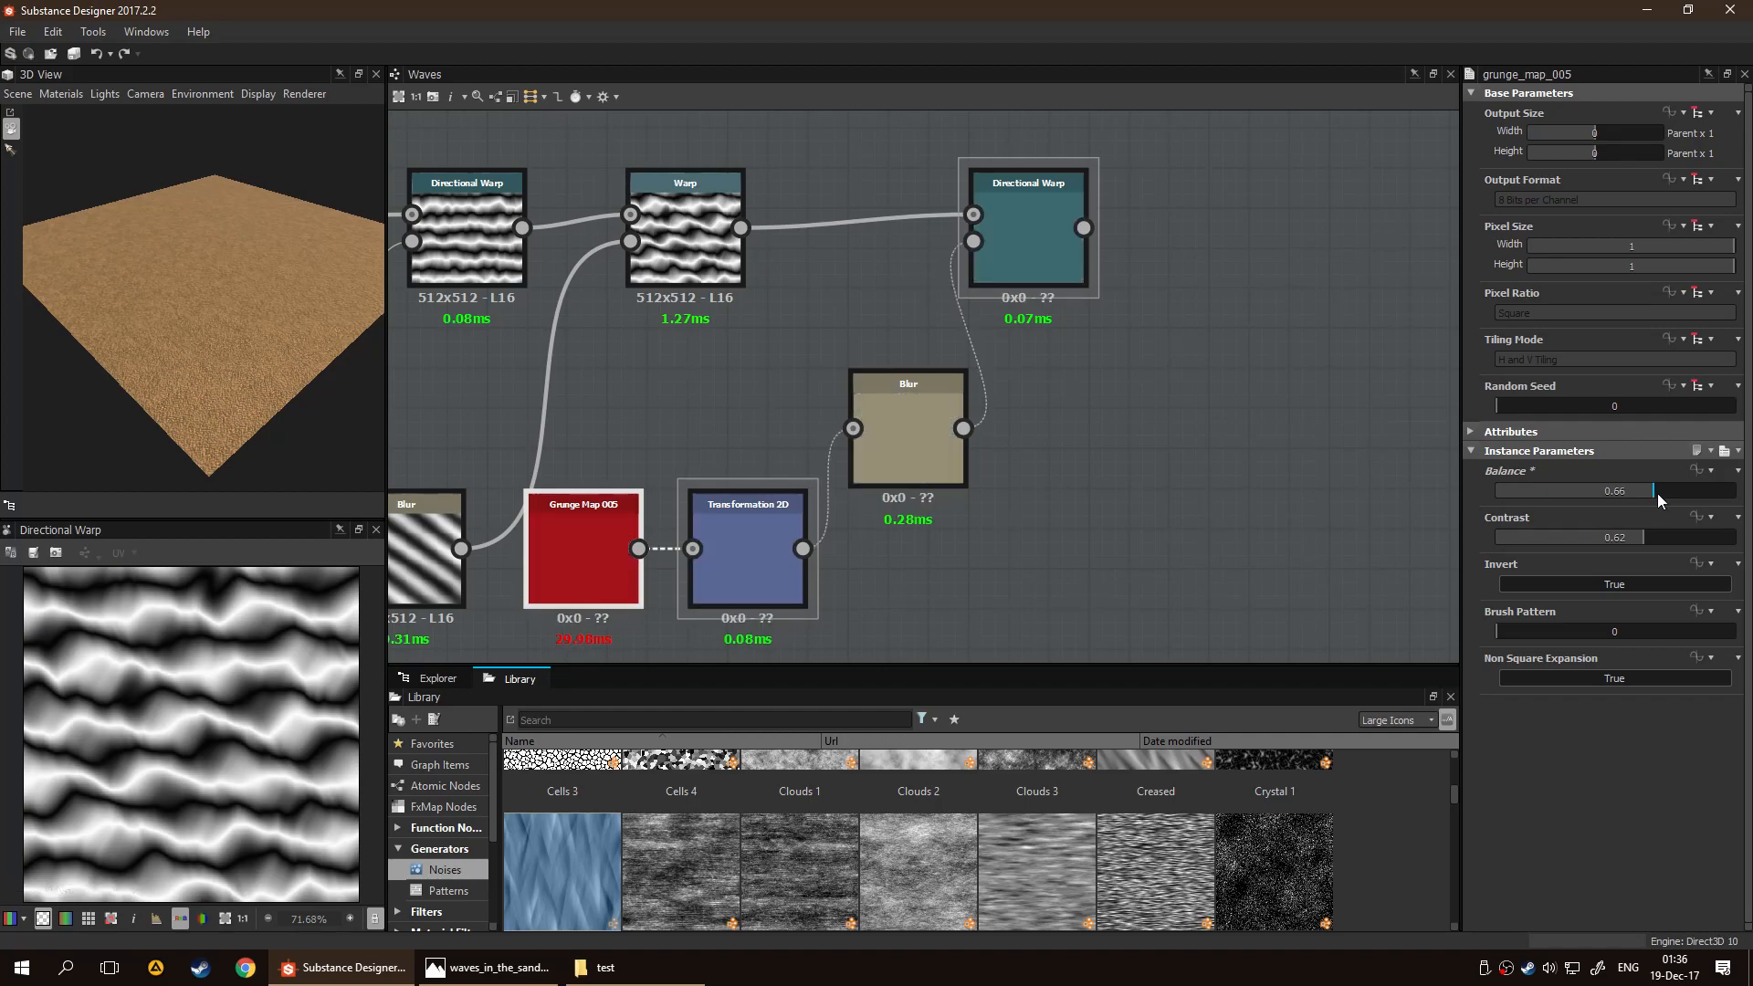
# Replace the third Directional Warp with a Blend node and connect the Warp node's output to its Background input
pyautogui.moveTo(1142, 457); pyautogui.dragTo(1019, 452, button='middle')
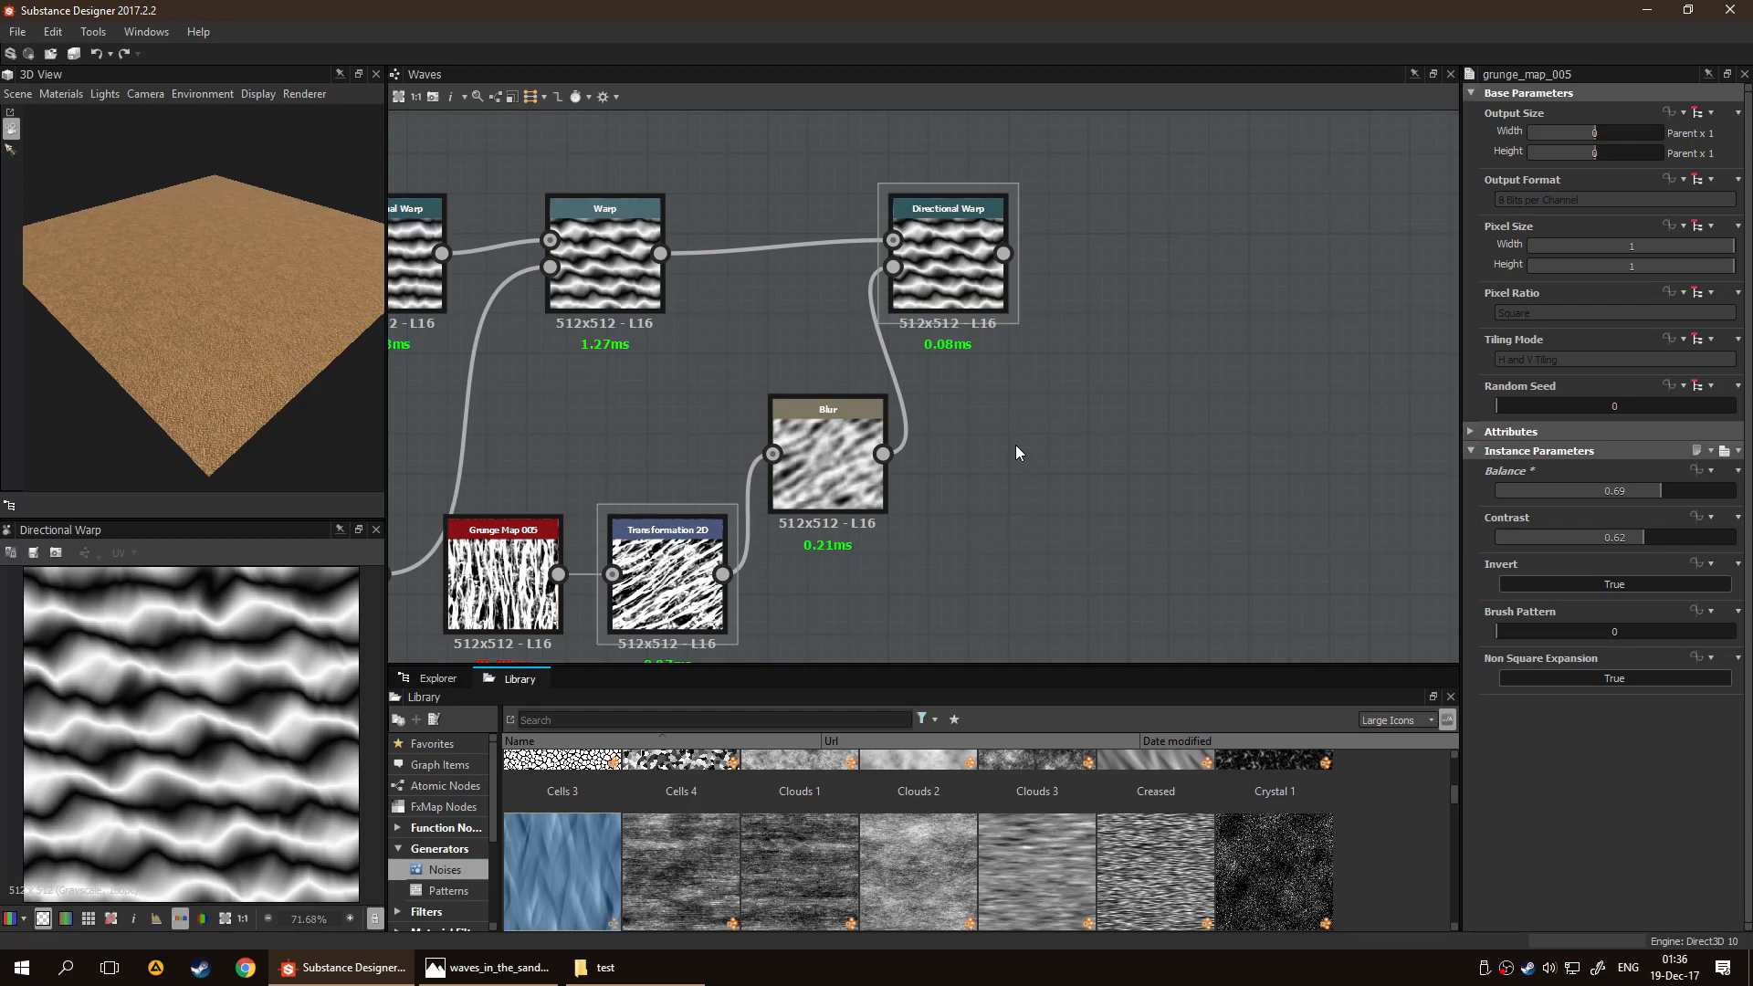
pyautogui.click(955, 270)
pyautogui.press('Delete')
pyautogui.press('space')
pyautogui.write('ble')
pyautogui.press('Return')
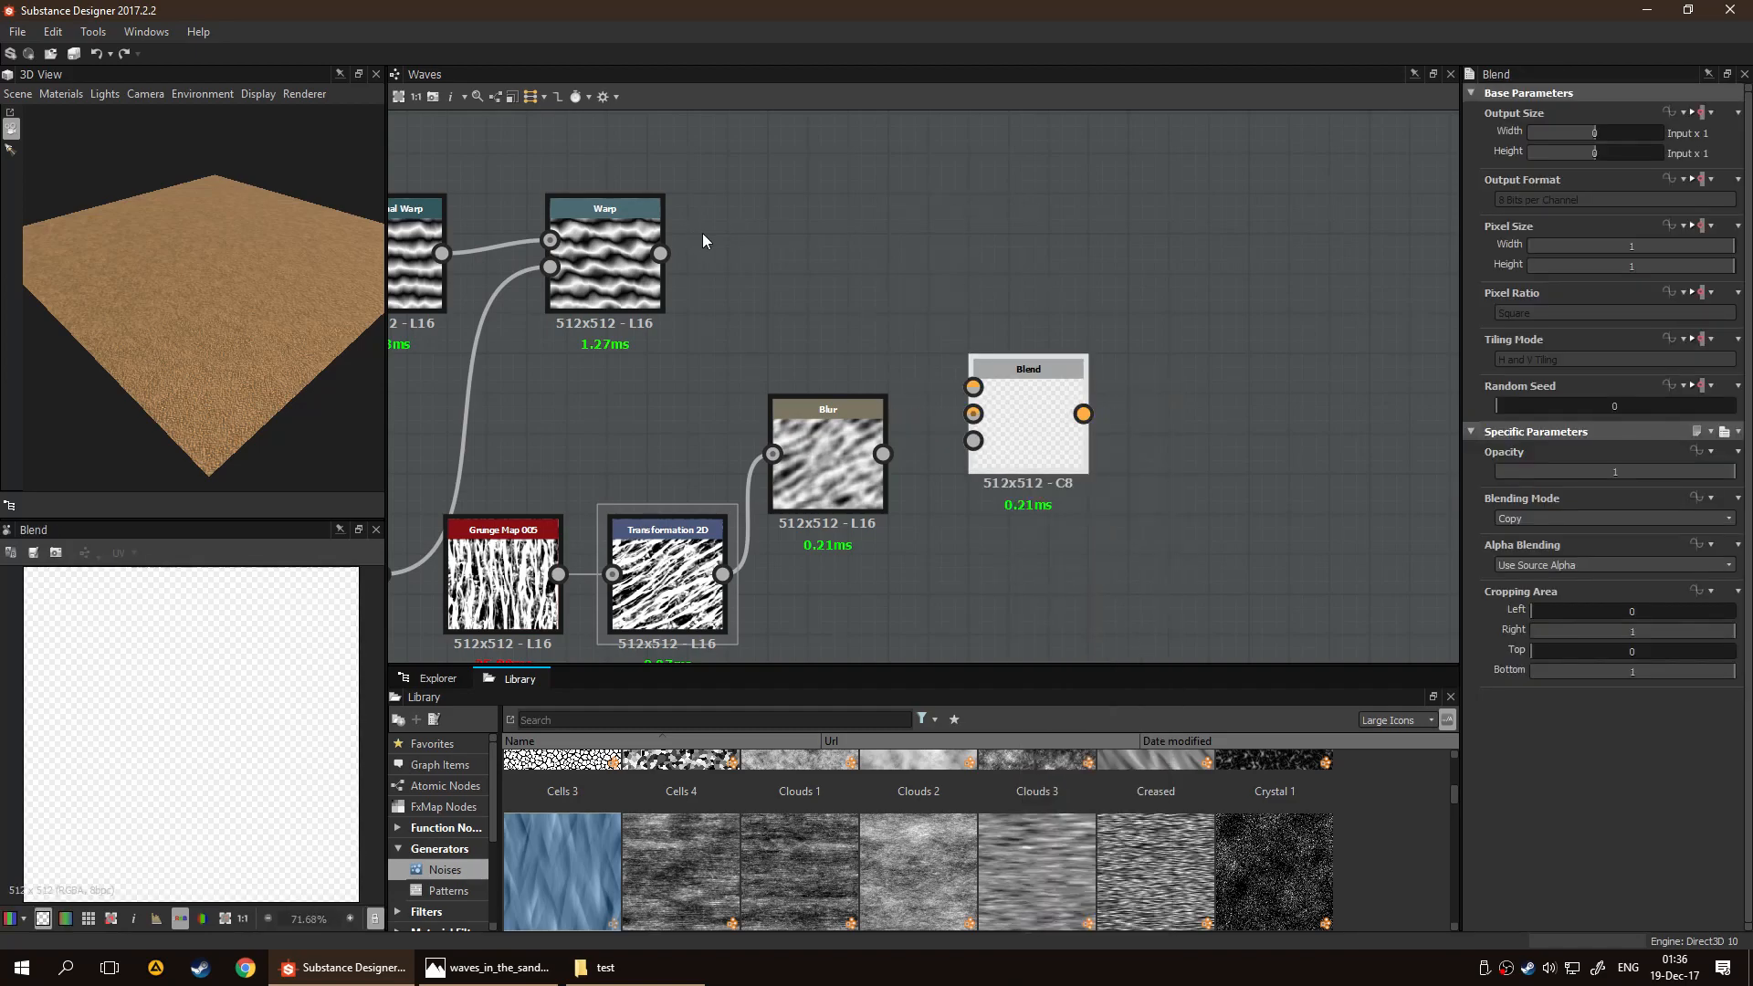
pyautogui.moveTo(967, 371); pyautogui.dragTo(974, 414)
# Delete the Blur after Transformation 2D and connect Transformation 2D directly to the Blend's Foreground input
pyautogui.moveTo(842, 473); pyautogui.dragTo(849, 589)
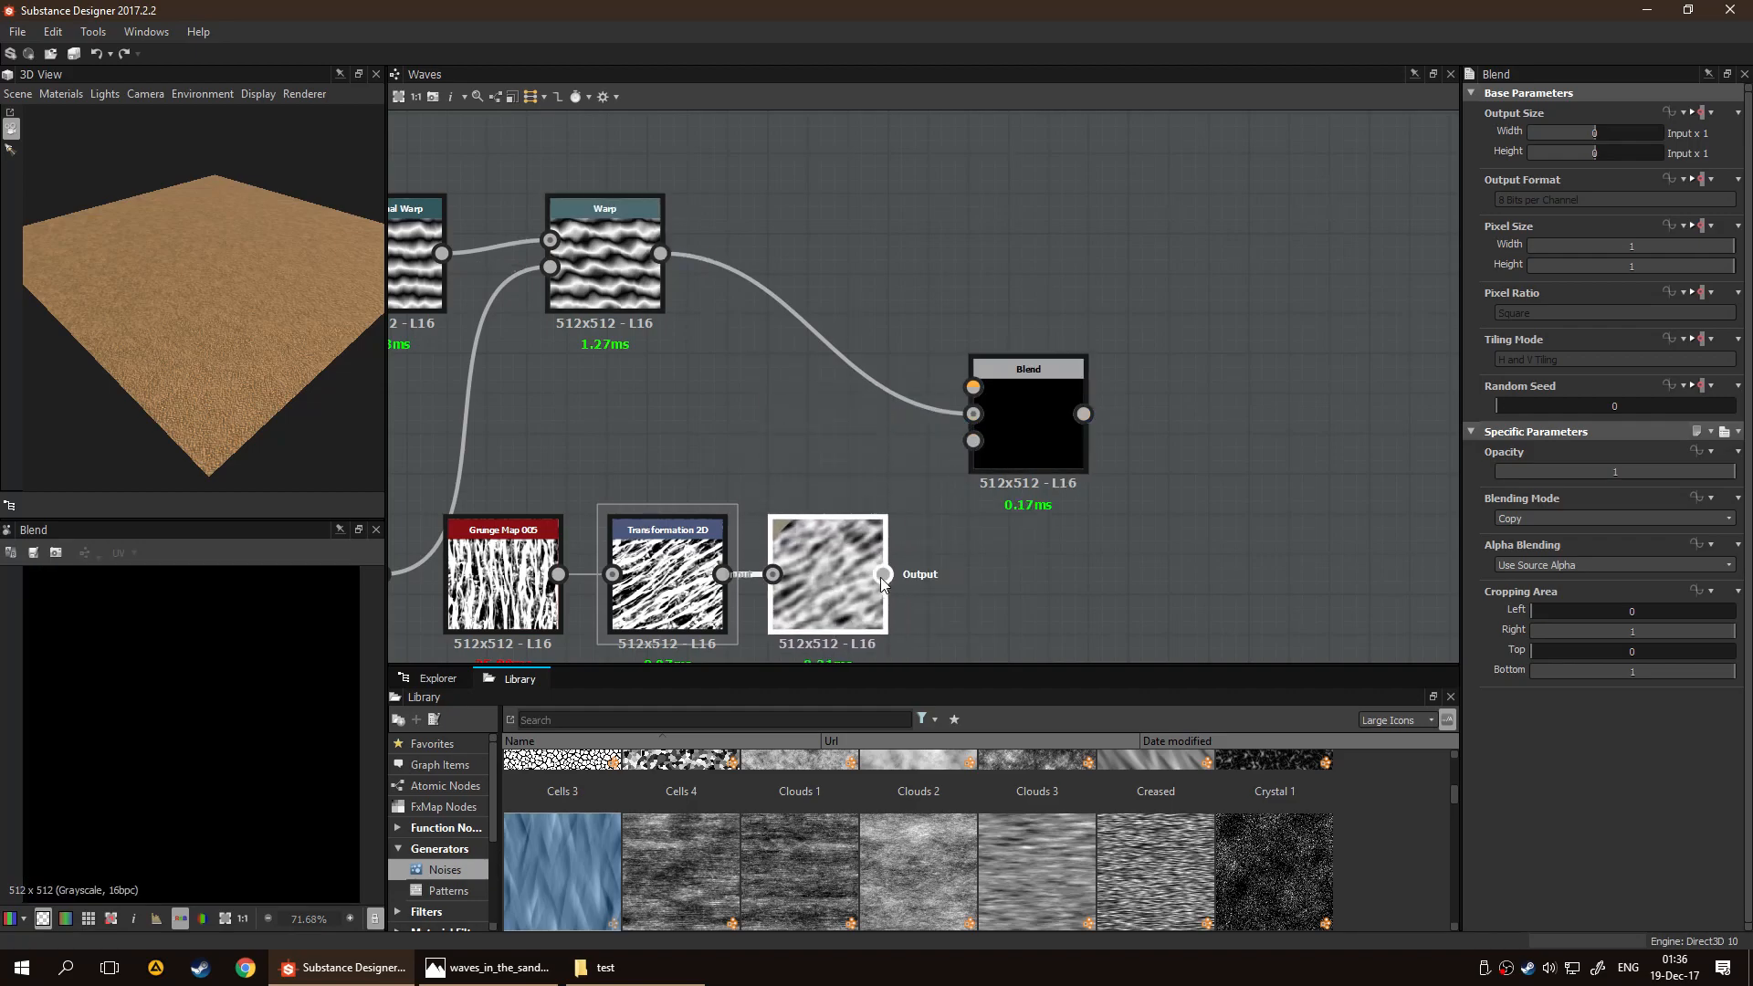
pyautogui.moveTo(952, 564); pyautogui.dragTo(953, 539, button='middle')
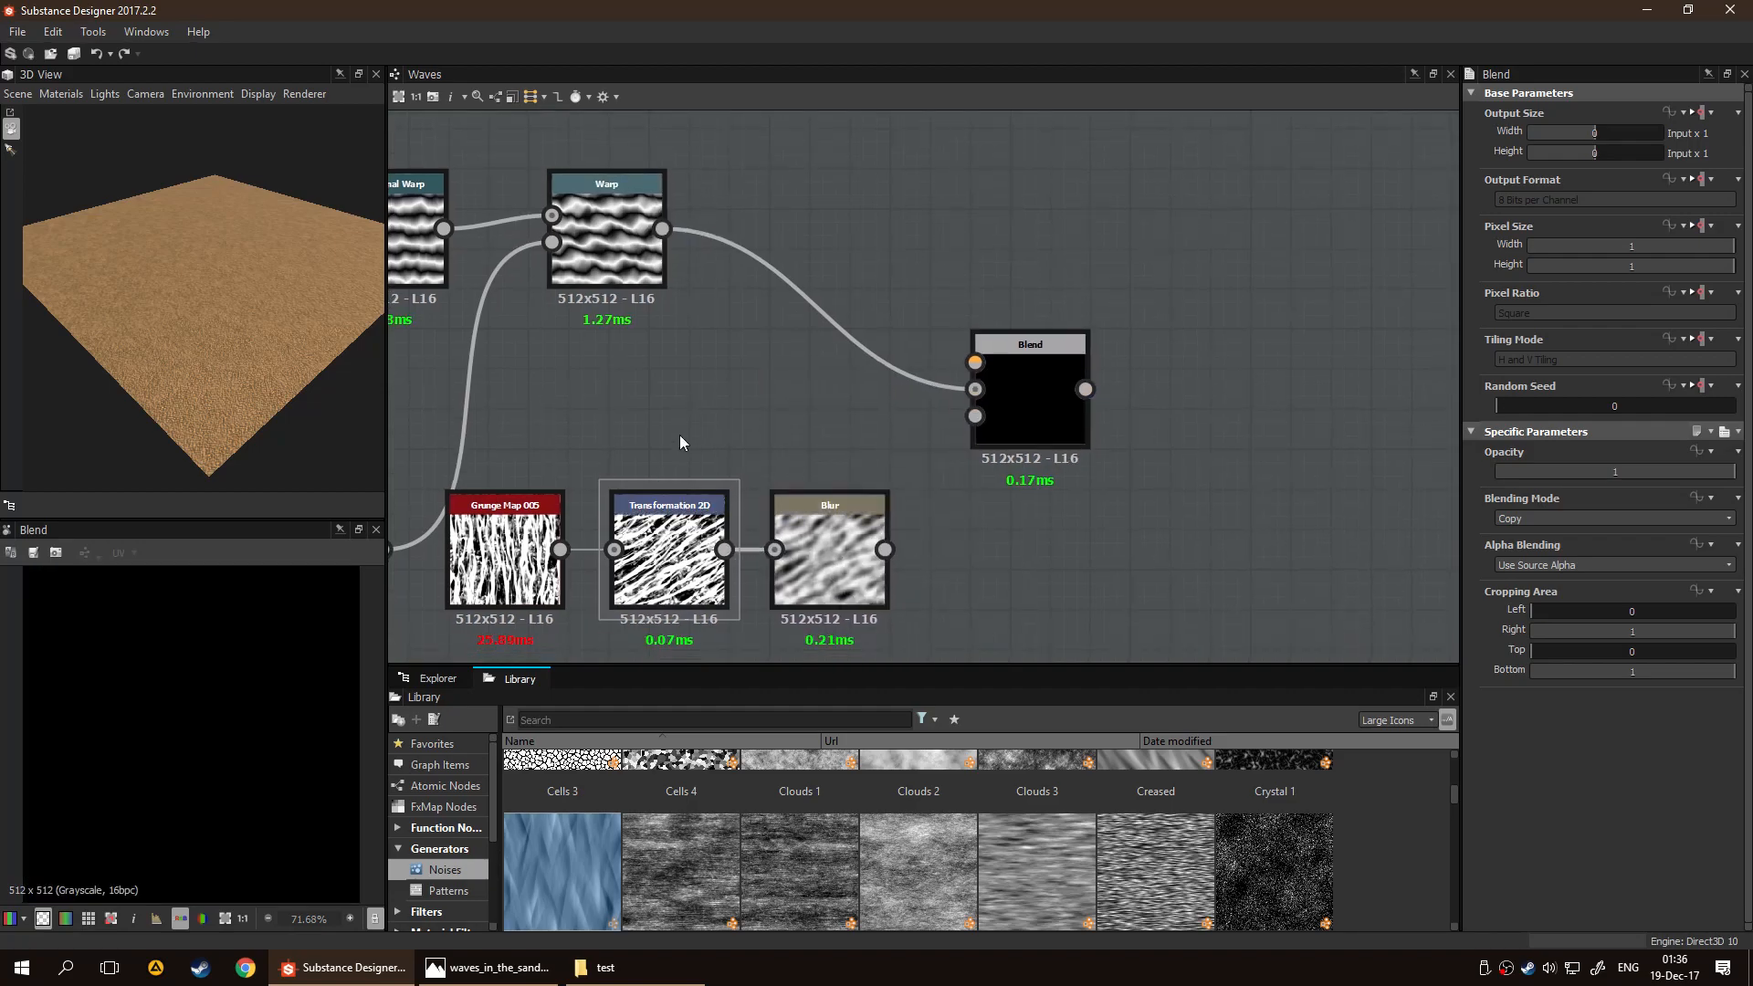
pyautogui.click(856, 567)
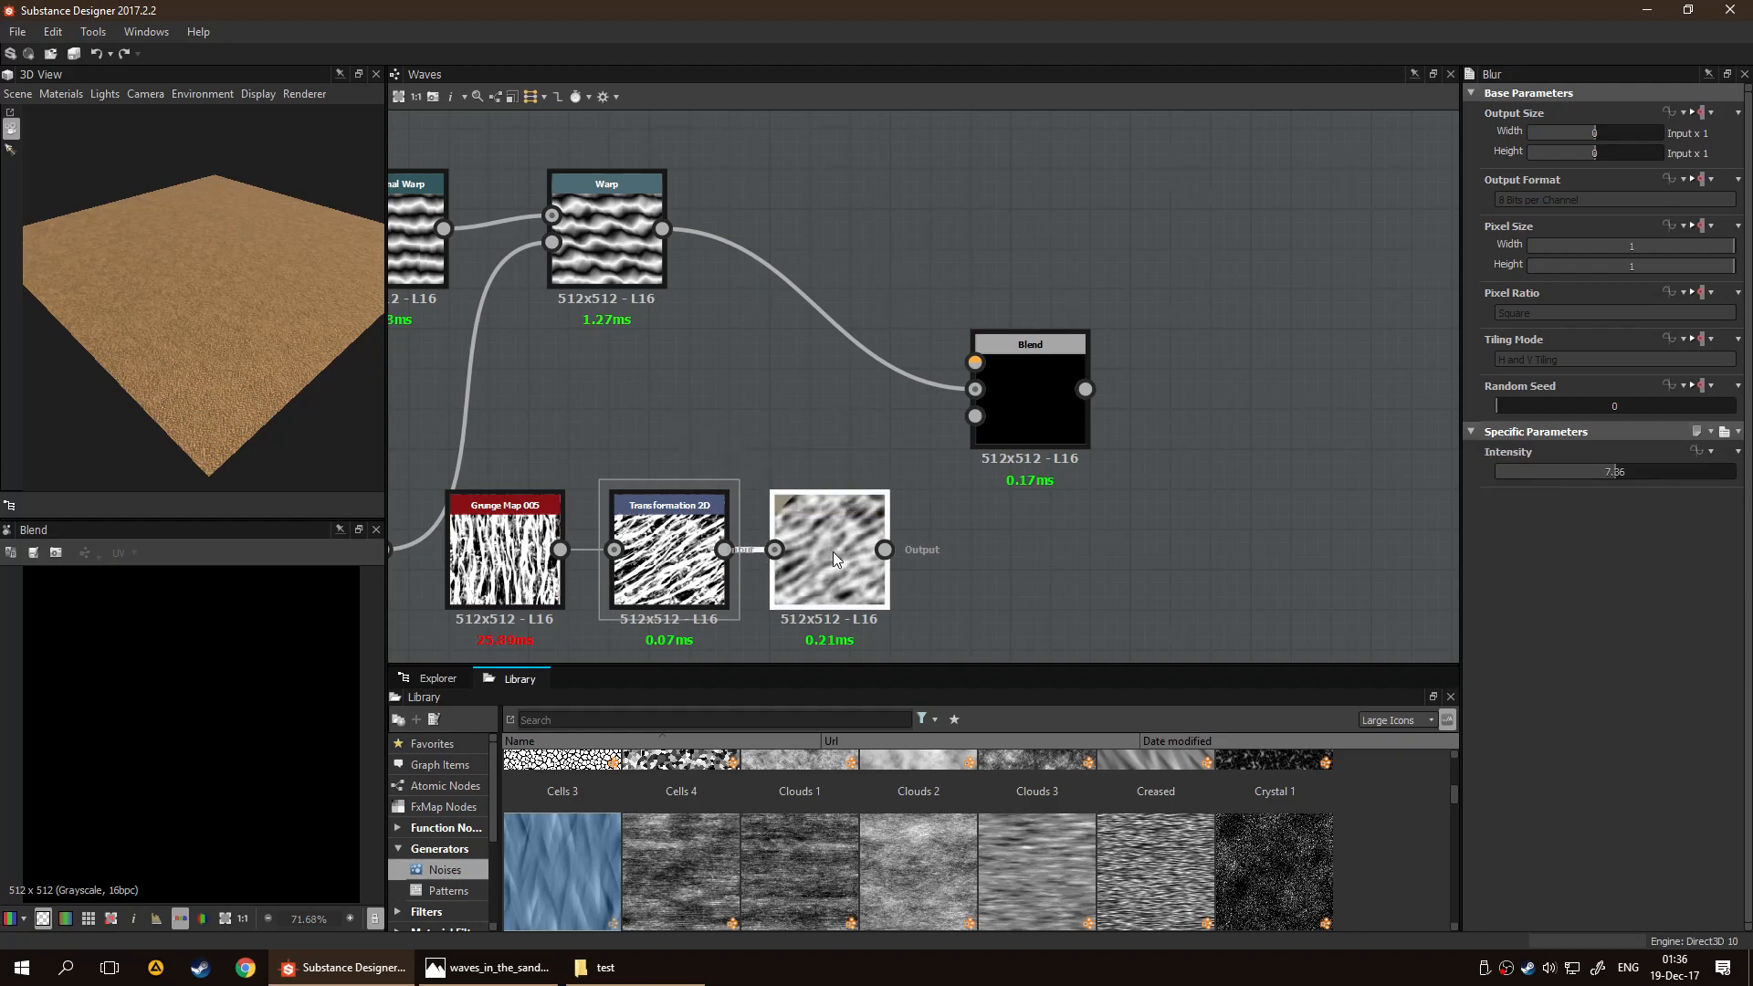
pyautogui.press('Delete')
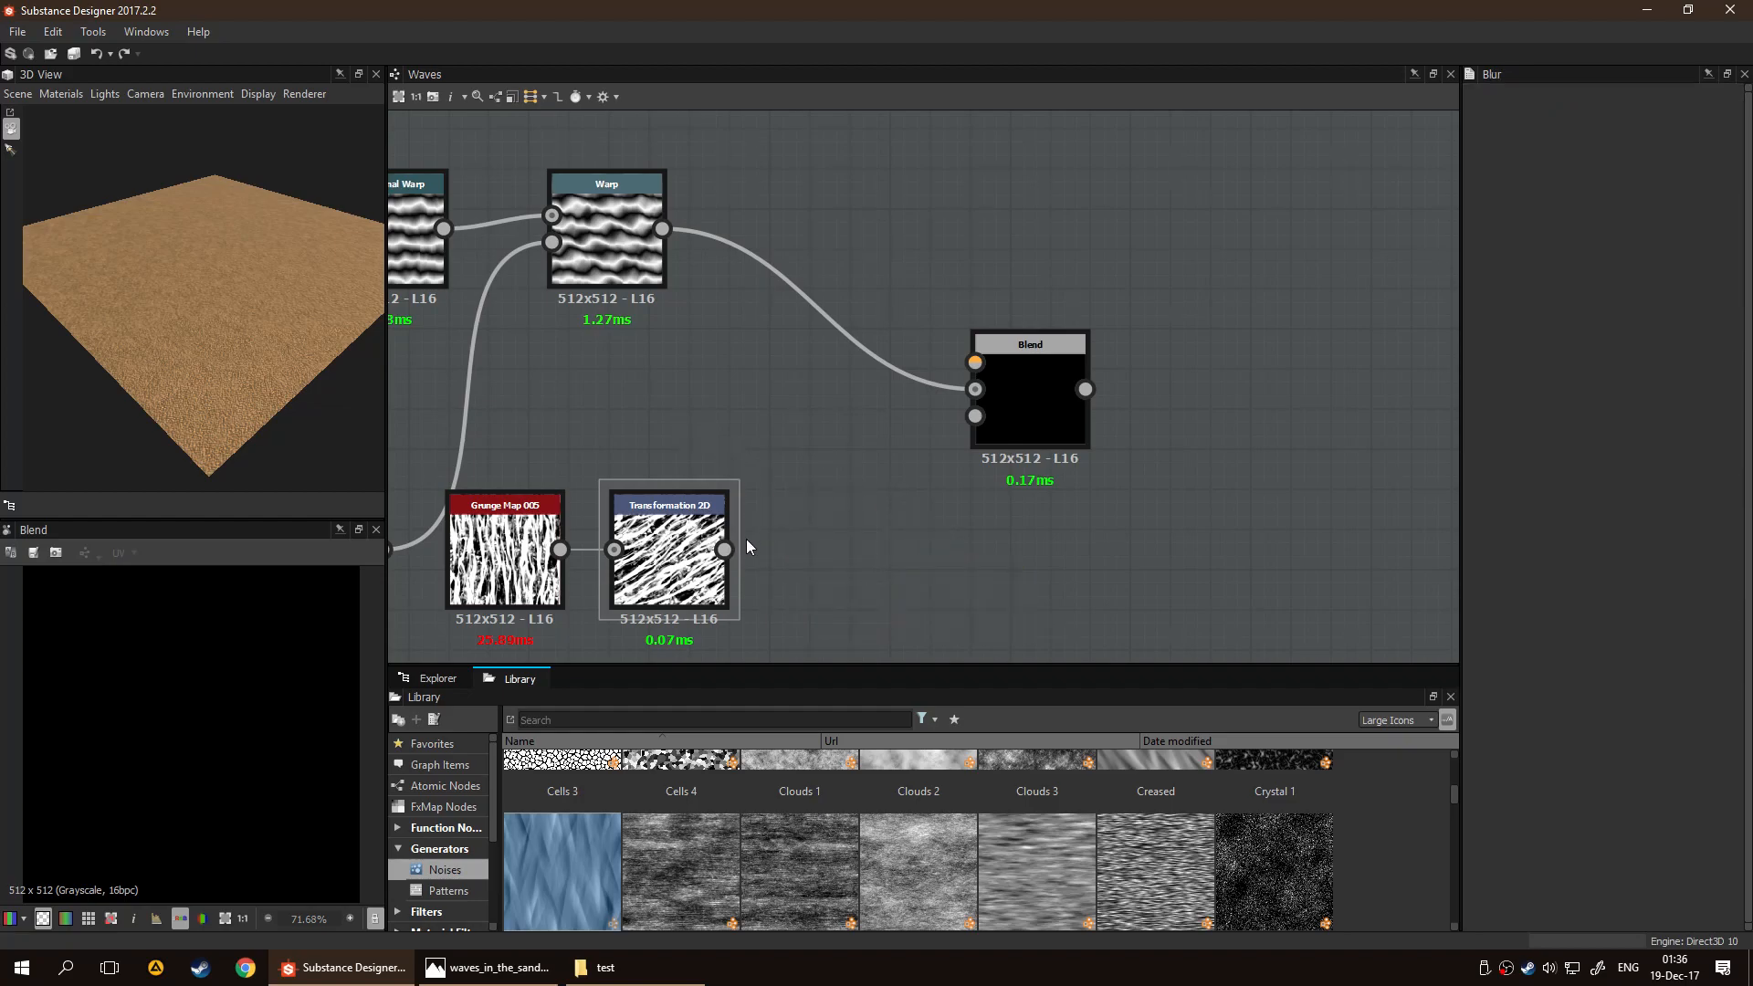
pyautogui.moveTo(724, 549); pyautogui.dragTo(975, 363)
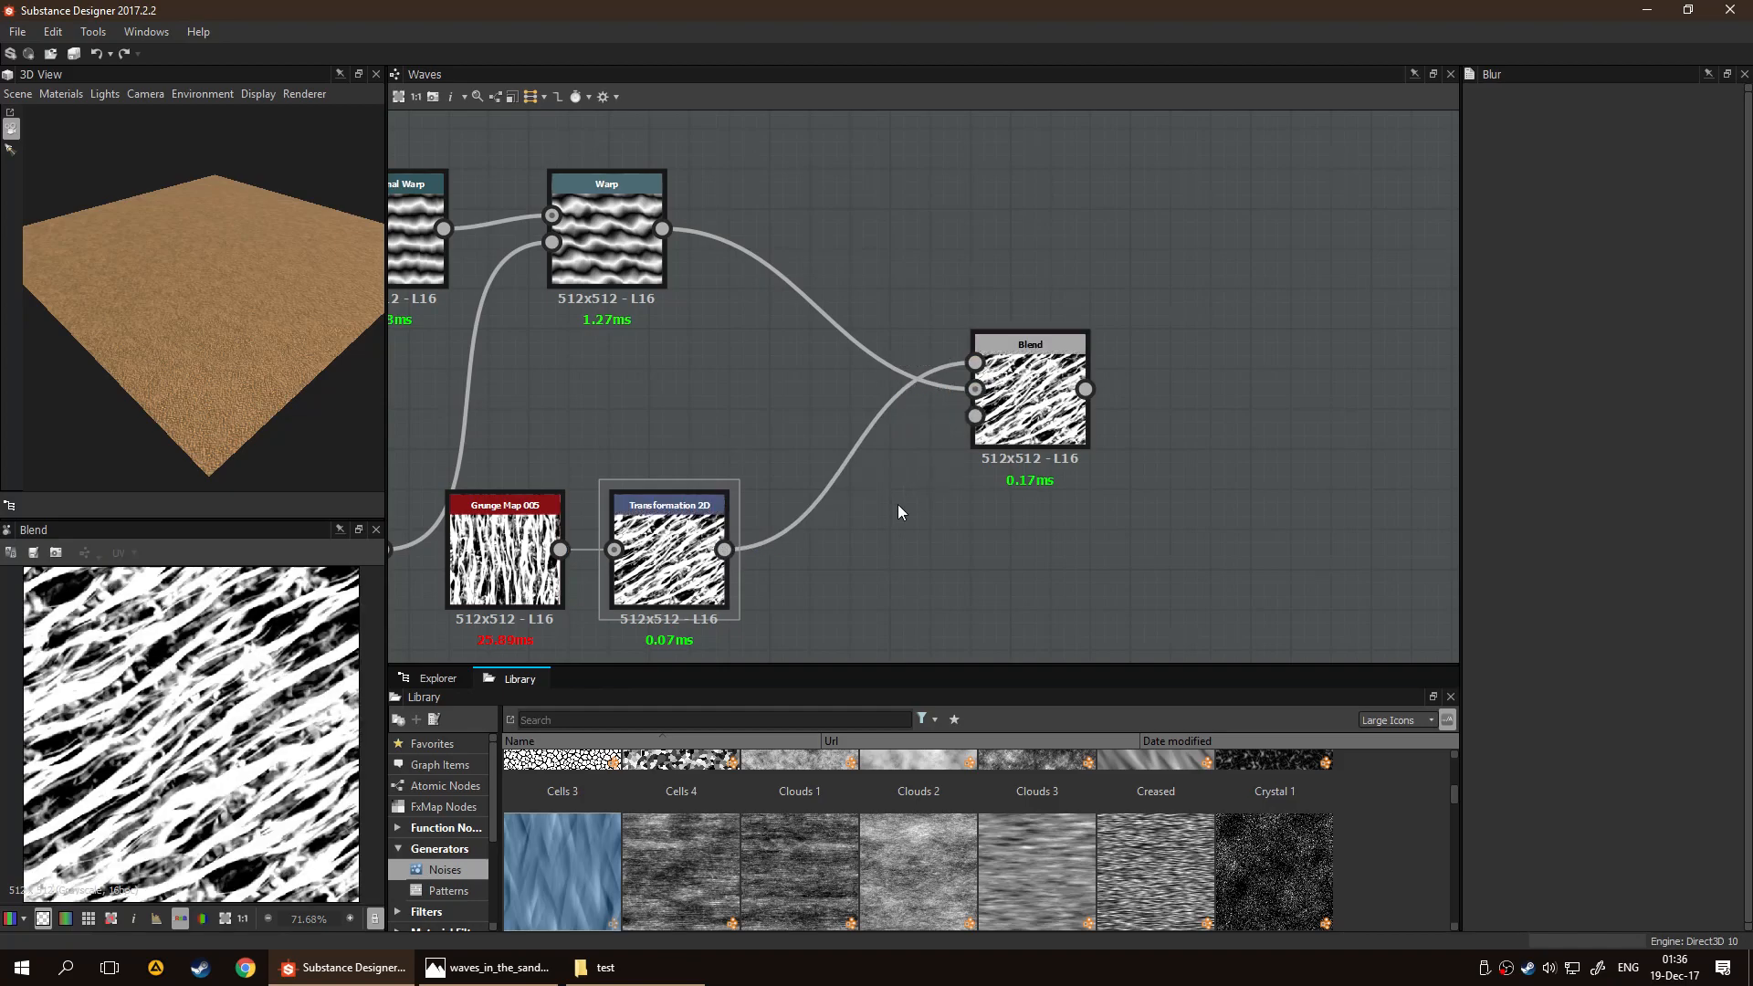
# Go through the Blend node's blending modes, comparing their previews, and set the mode to Soft Light
pyautogui.moveTo(901, 504); pyautogui.dragTo(925, 499, button='middle')
pyautogui.click(1050, 397)
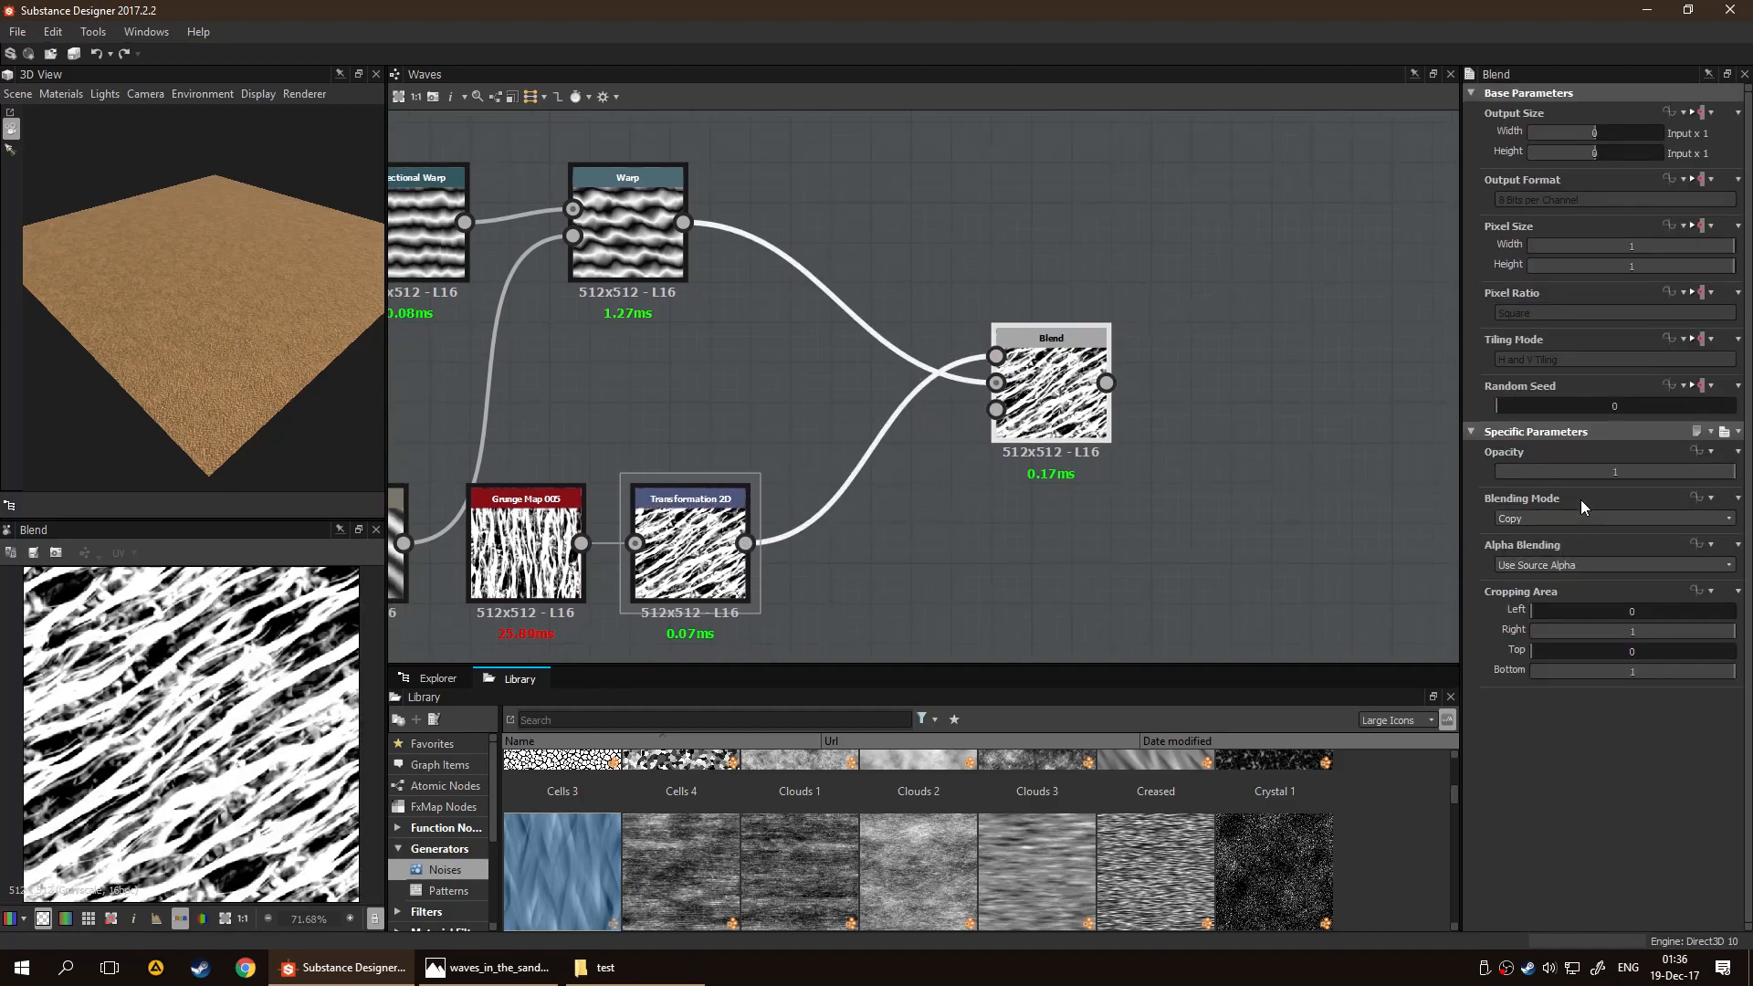
pyautogui.click(1590, 517)
pyautogui.click(1583, 538)
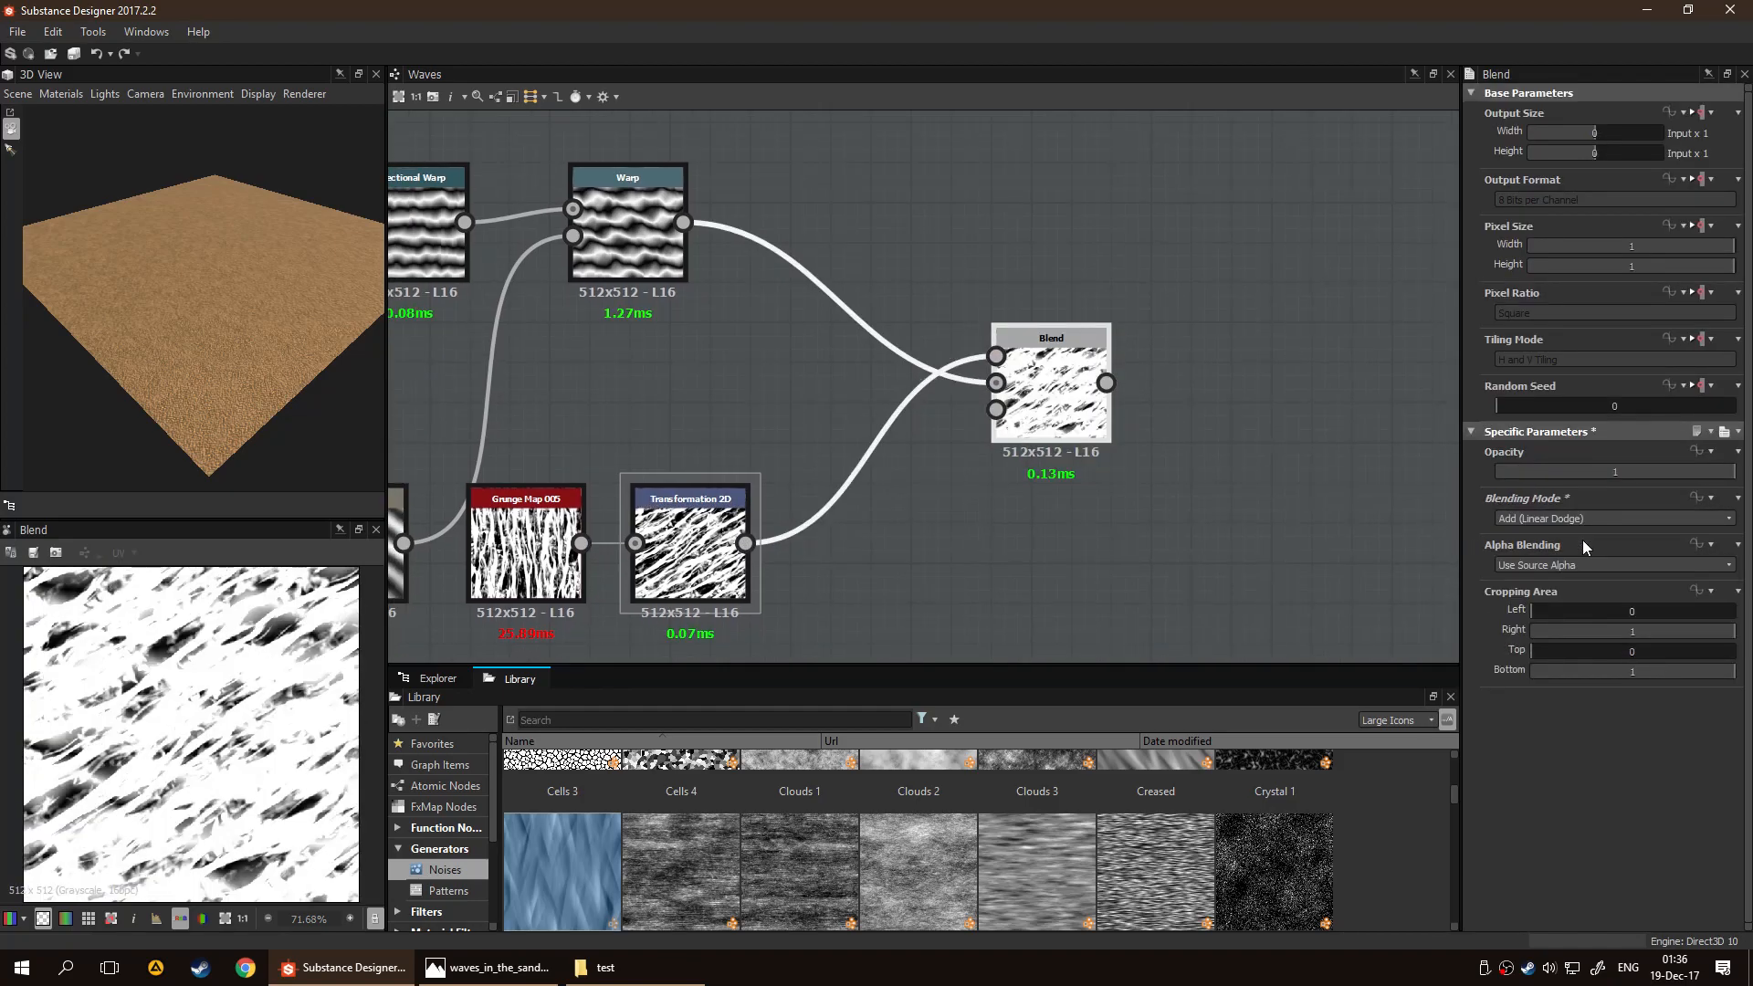
pyautogui.scroll(-4, 1575, 516)
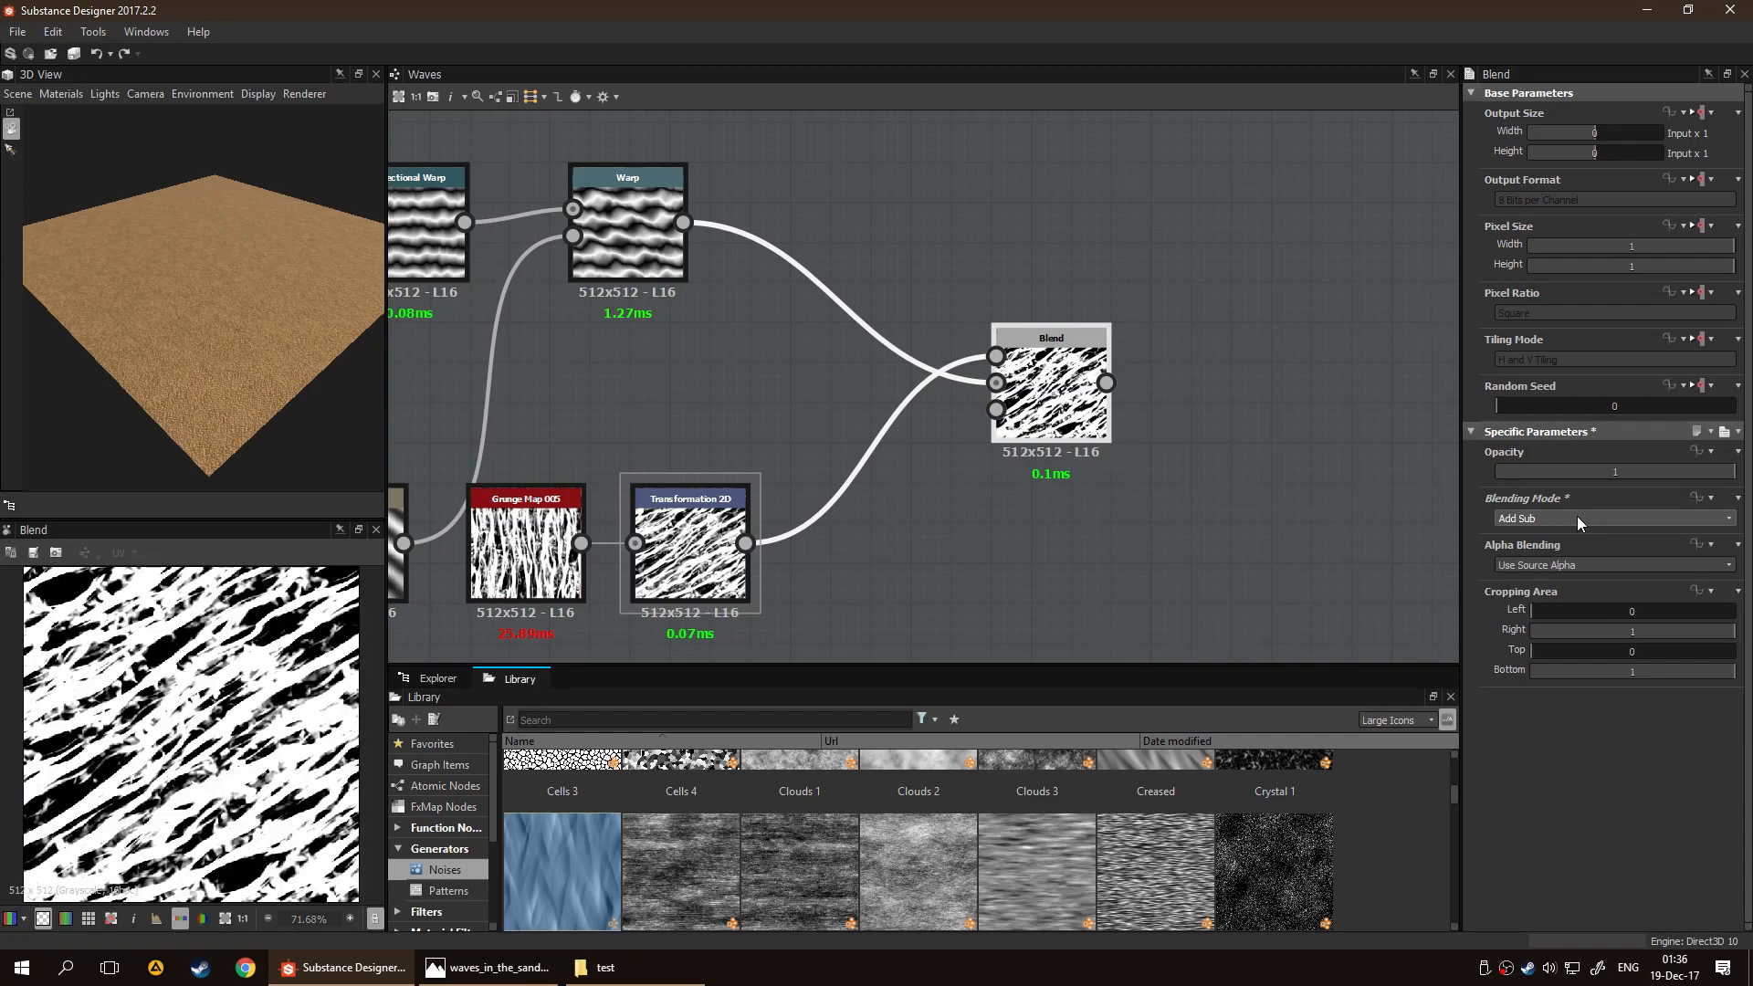
pyautogui.scroll(-1, 1579, 517)
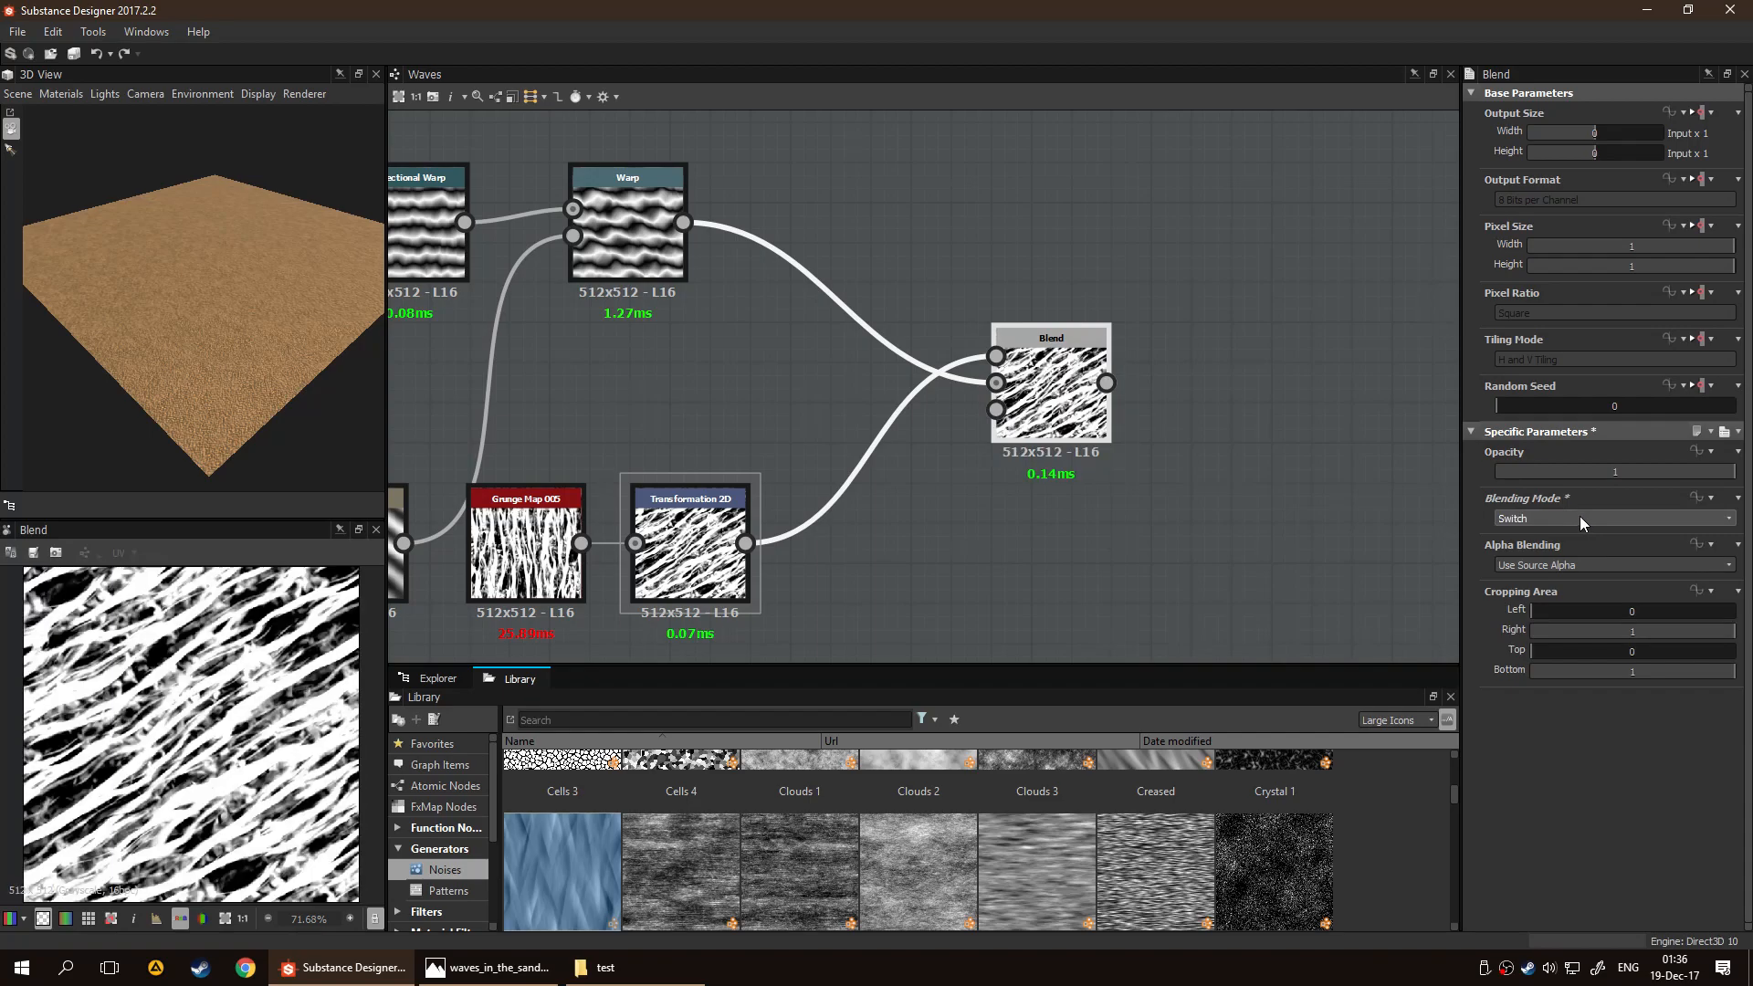
pyautogui.scroll(-4, 1574, 517)
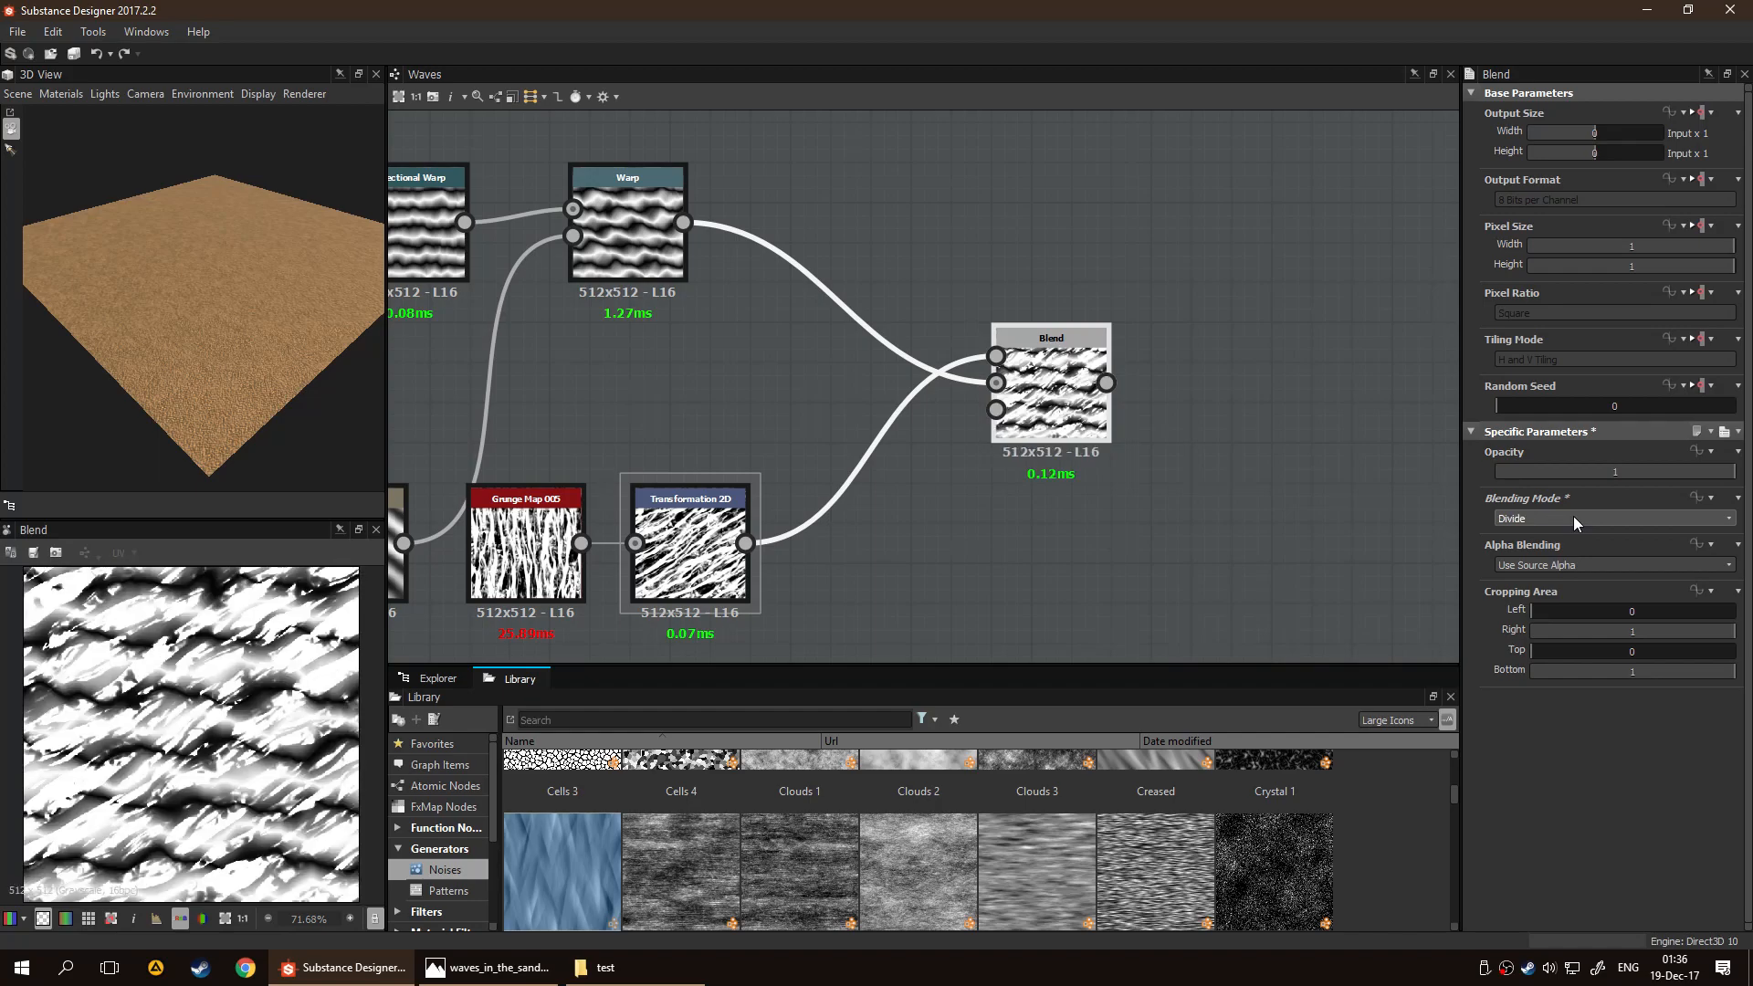
pyautogui.scroll(-1, 1570, 518)
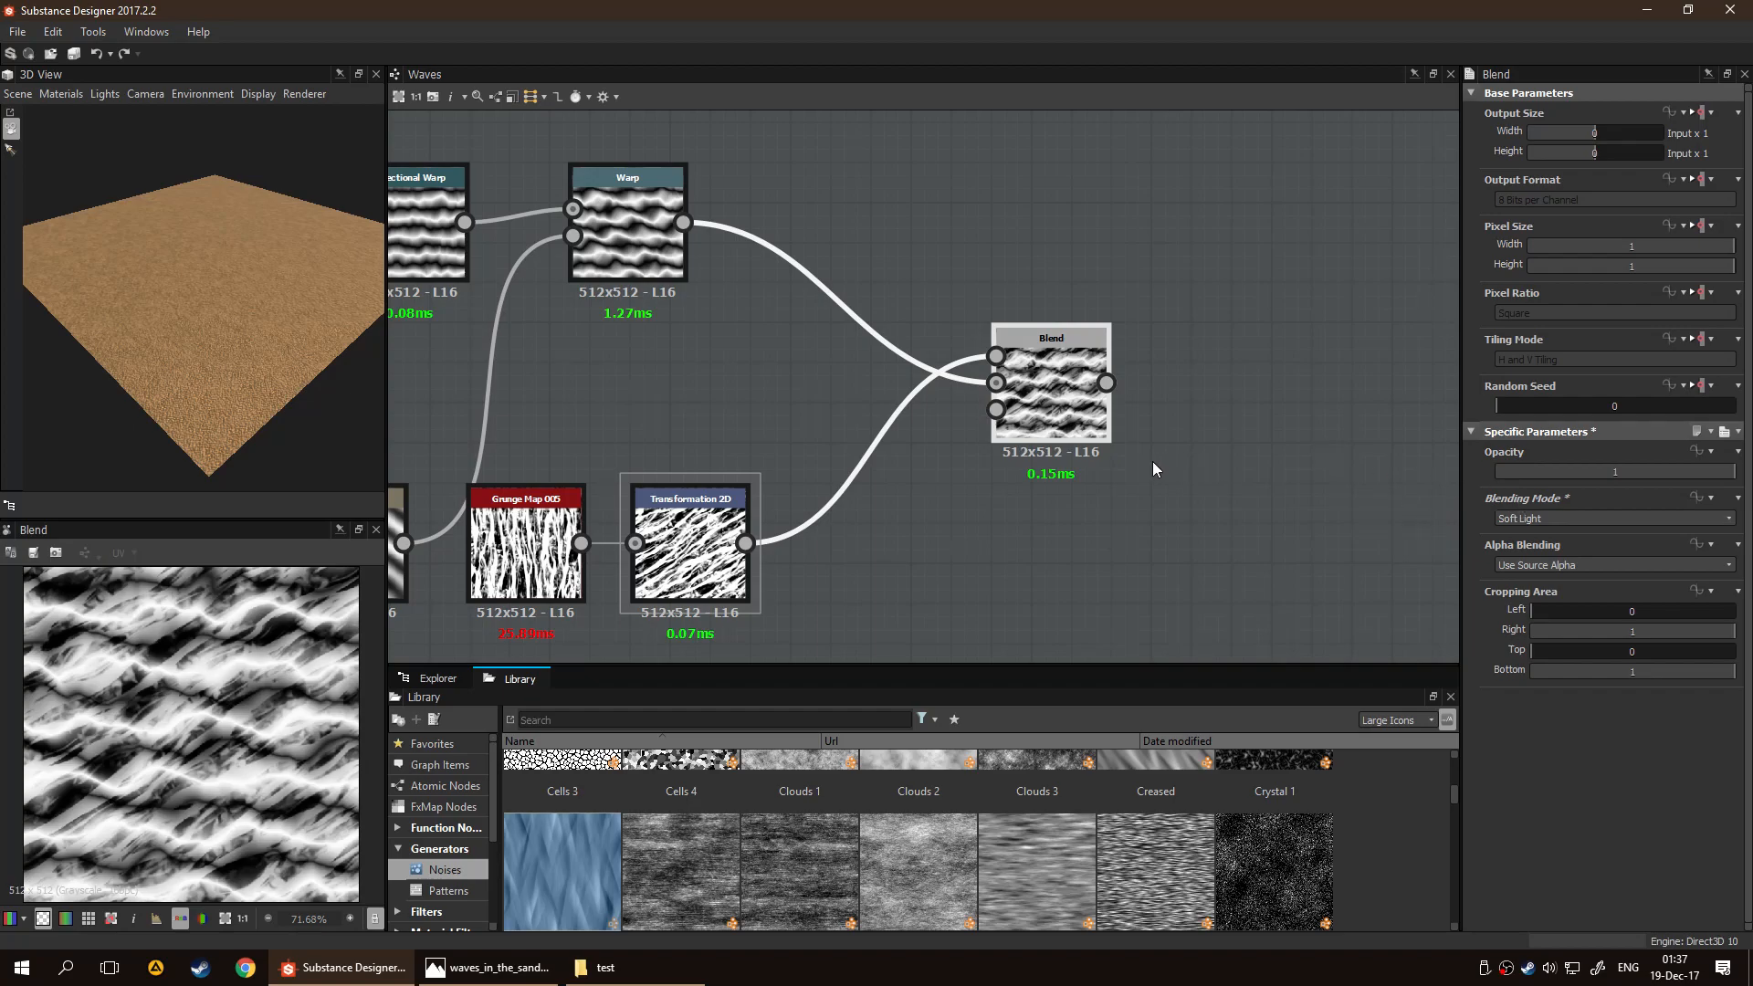
# Rotate Transformation 2D so the grunge streaks run nearly horizontally, and set Grunge Map 005's Balance to 0.56
pyautogui.click(687, 560)
pyautogui.moveTo(315, 604); pyautogui.dragTo(388, 700)
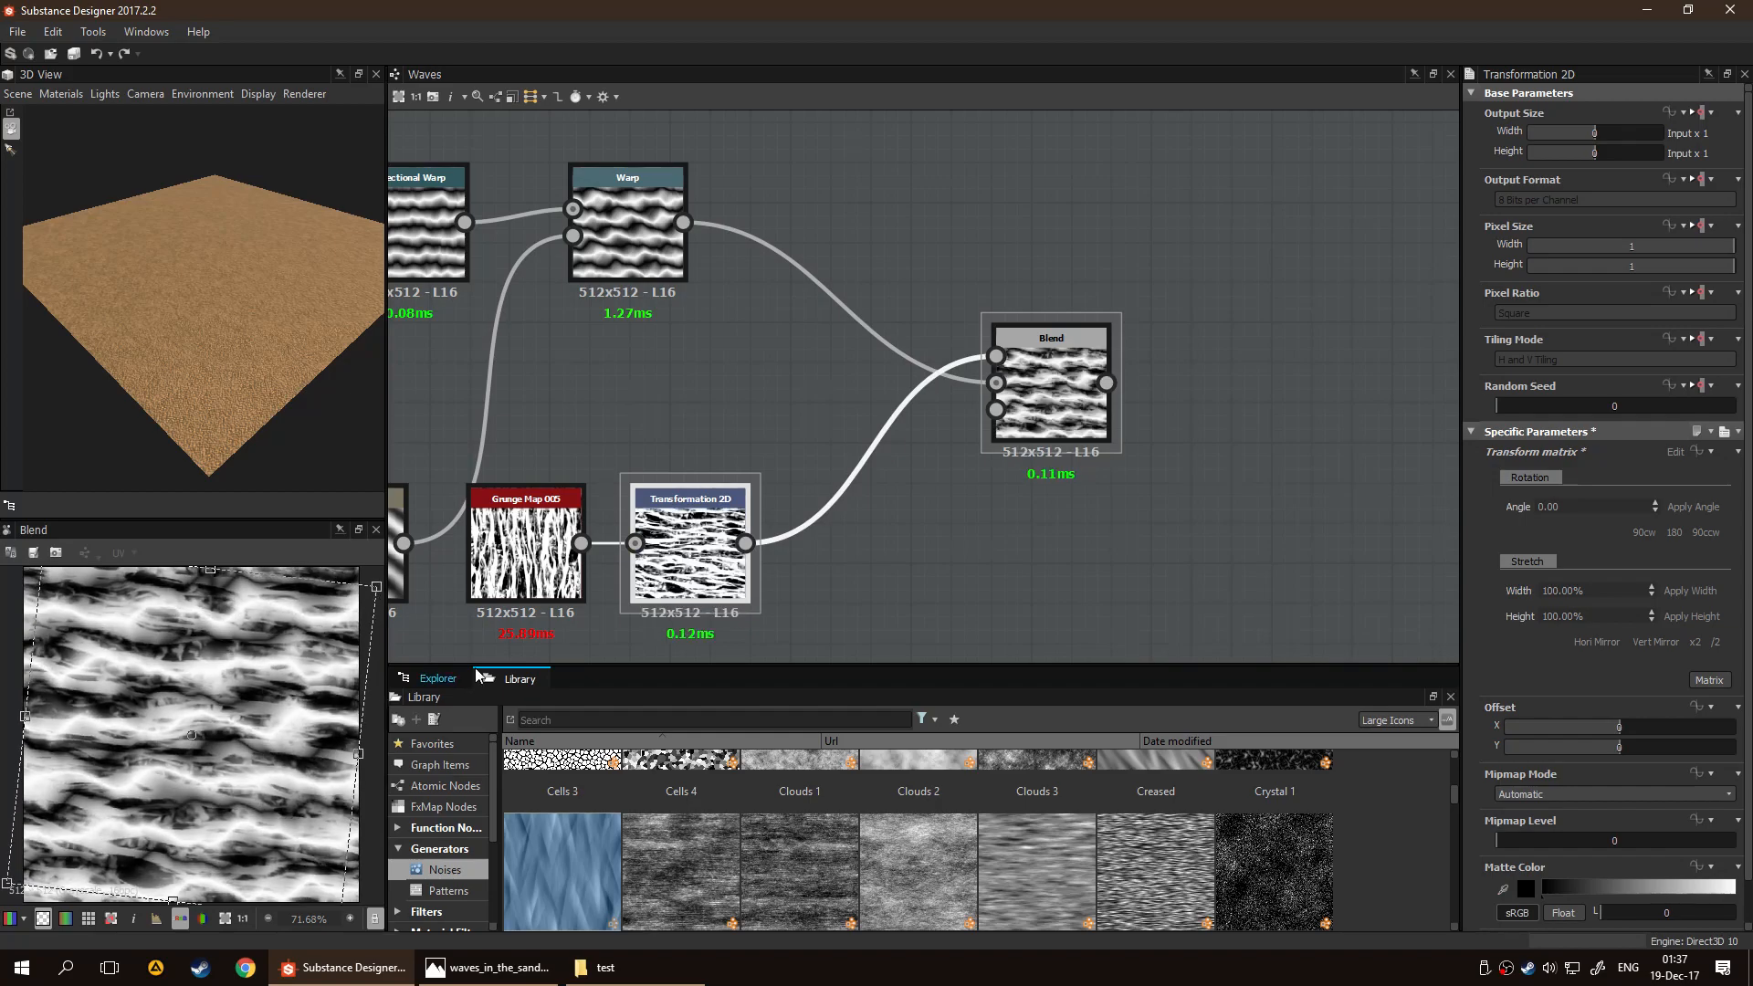
pyautogui.click(525, 548)
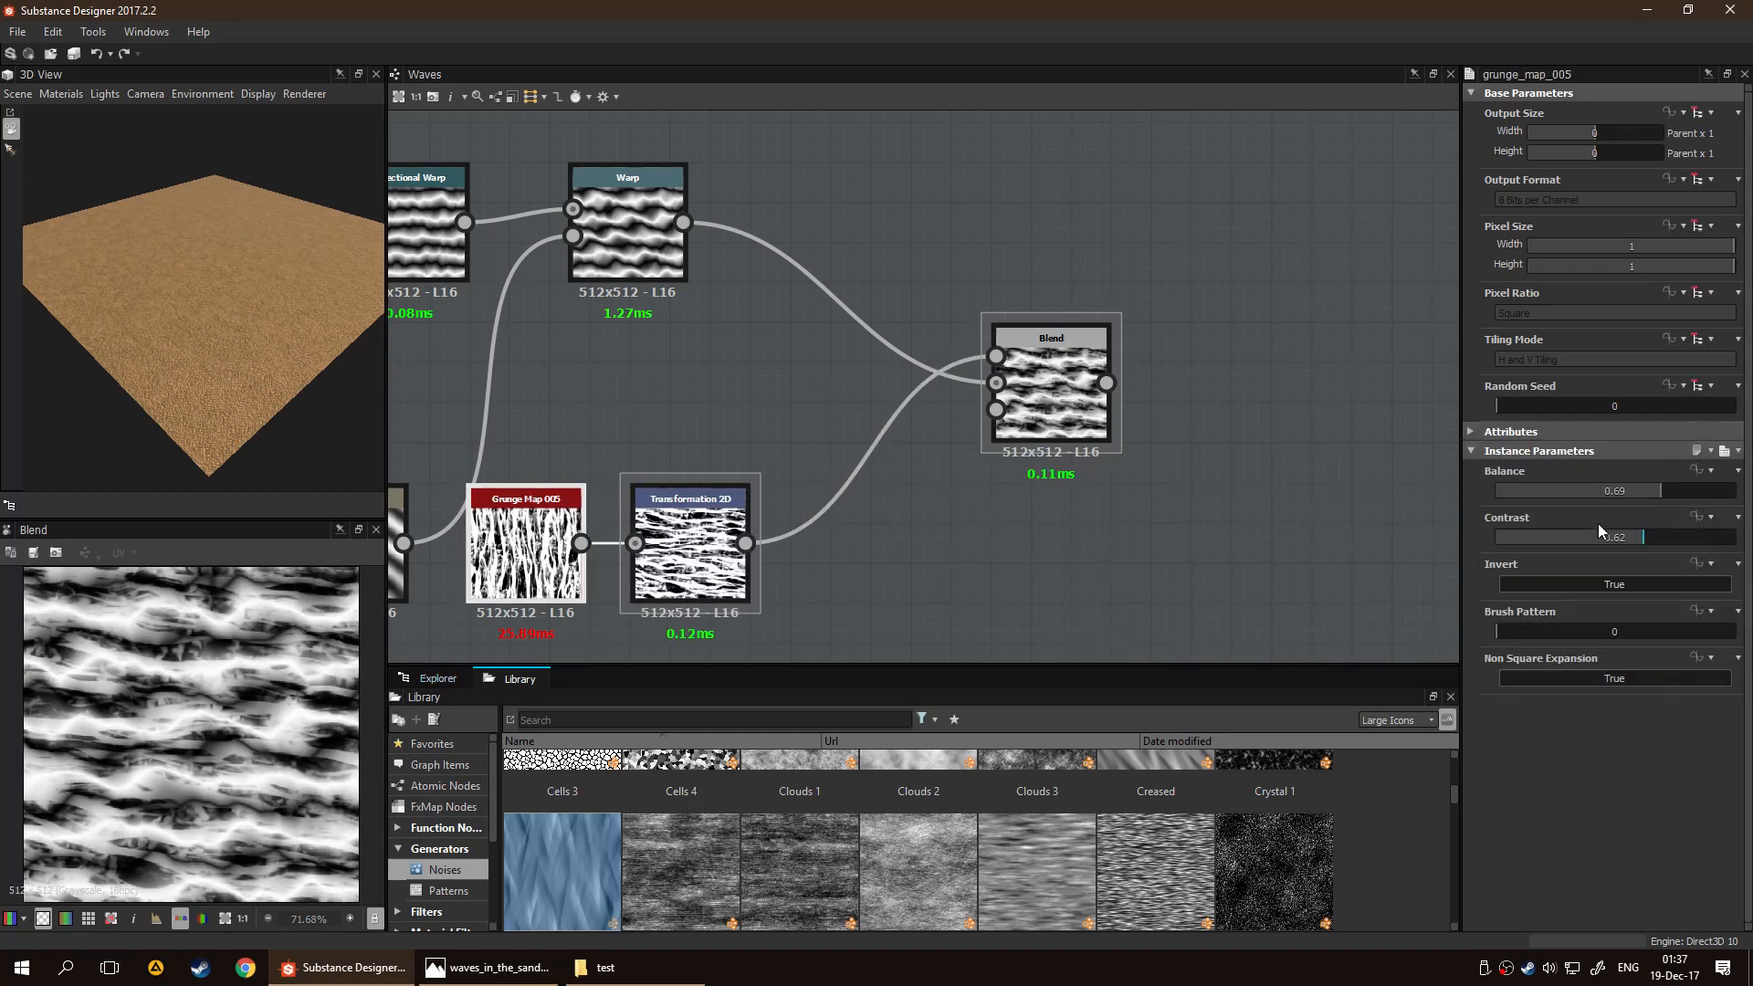
pyautogui.moveTo(1660, 493); pyautogui.dragTo(1629, 494)
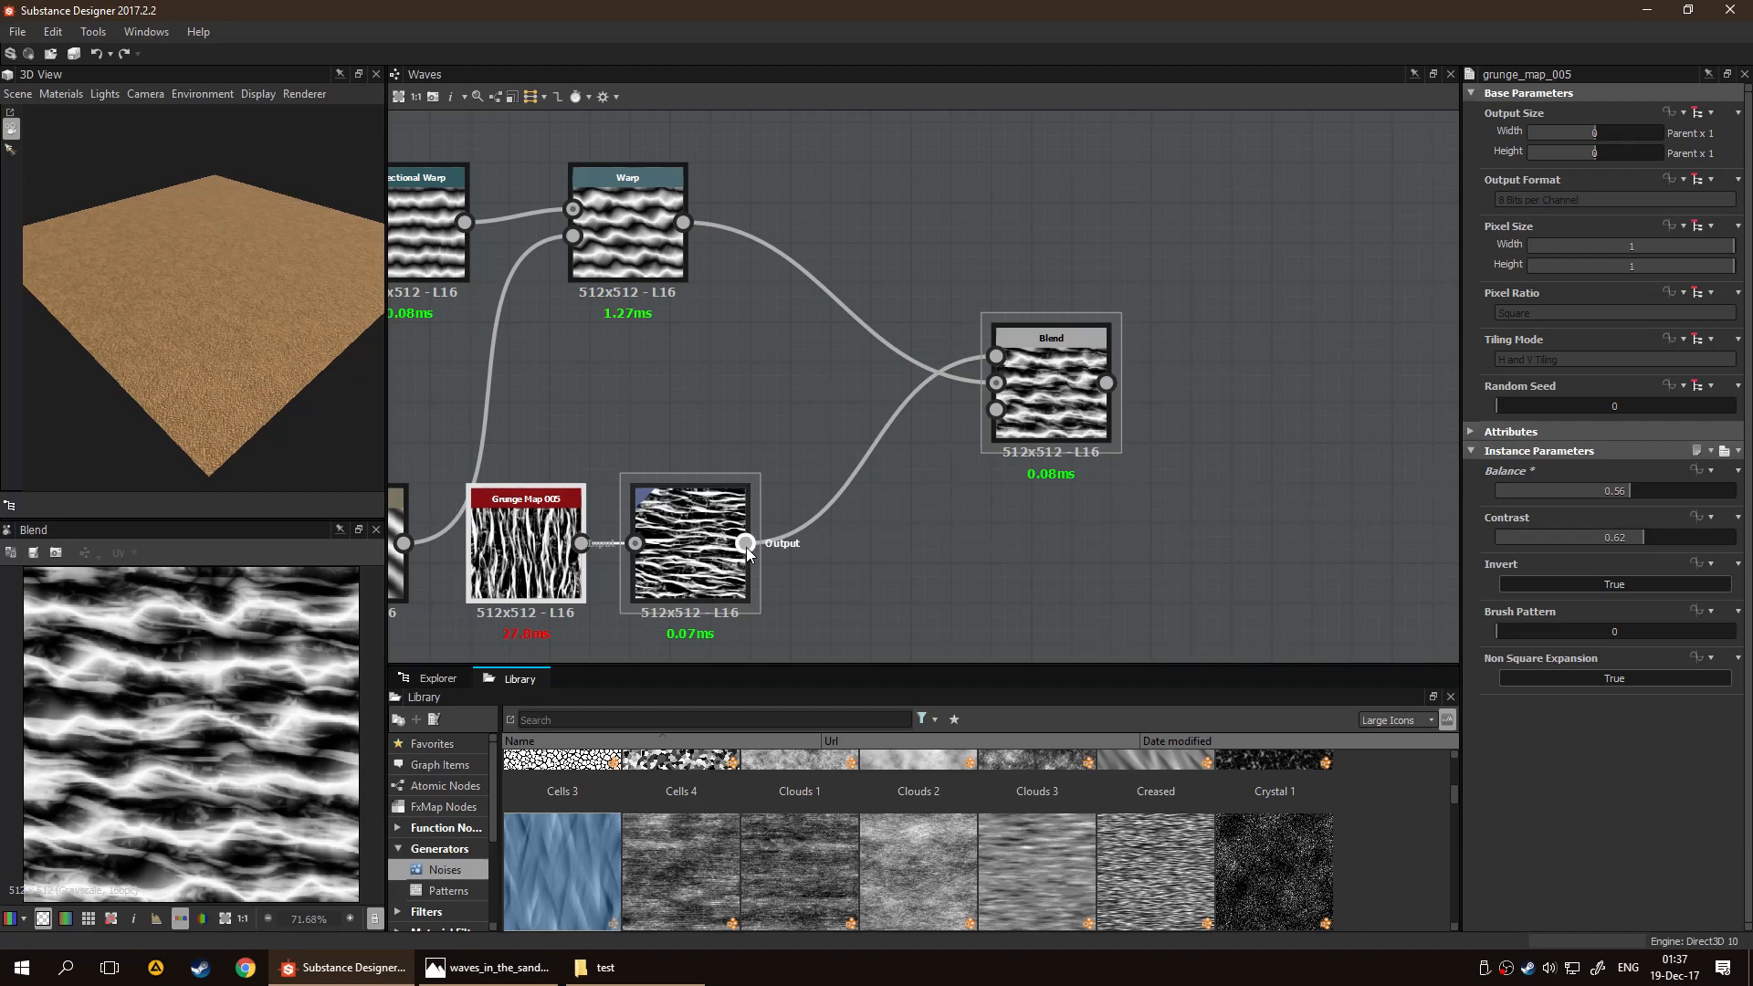
# Connect the Directional Warp preceding the Gaussian-driven one to the Blend's Opacity input as a mask, and inspect the blended waves up close
pyautogui.moveTo(1002, 528); pyautogui.dragTo(1247, 507, button='middle')
pyautogui.scroll(-1, 1248, 507)
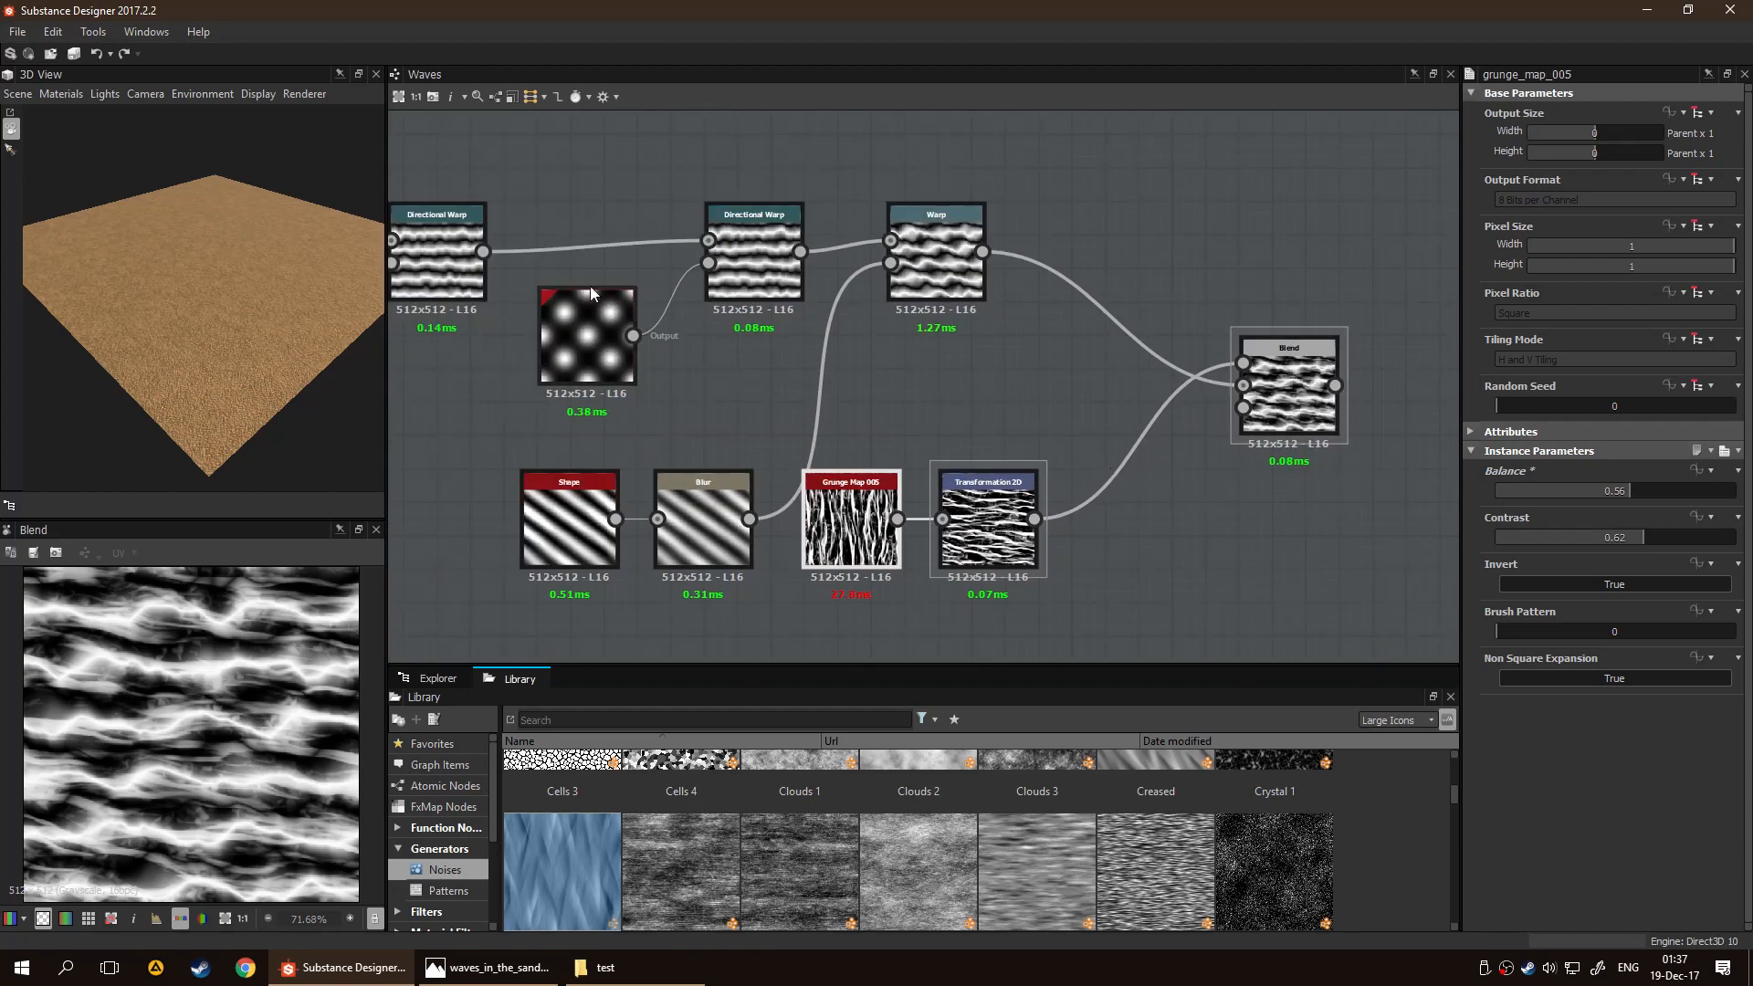
pyautogui.moveTo(483, 252); pyautogui.dragTo(1242, 408)
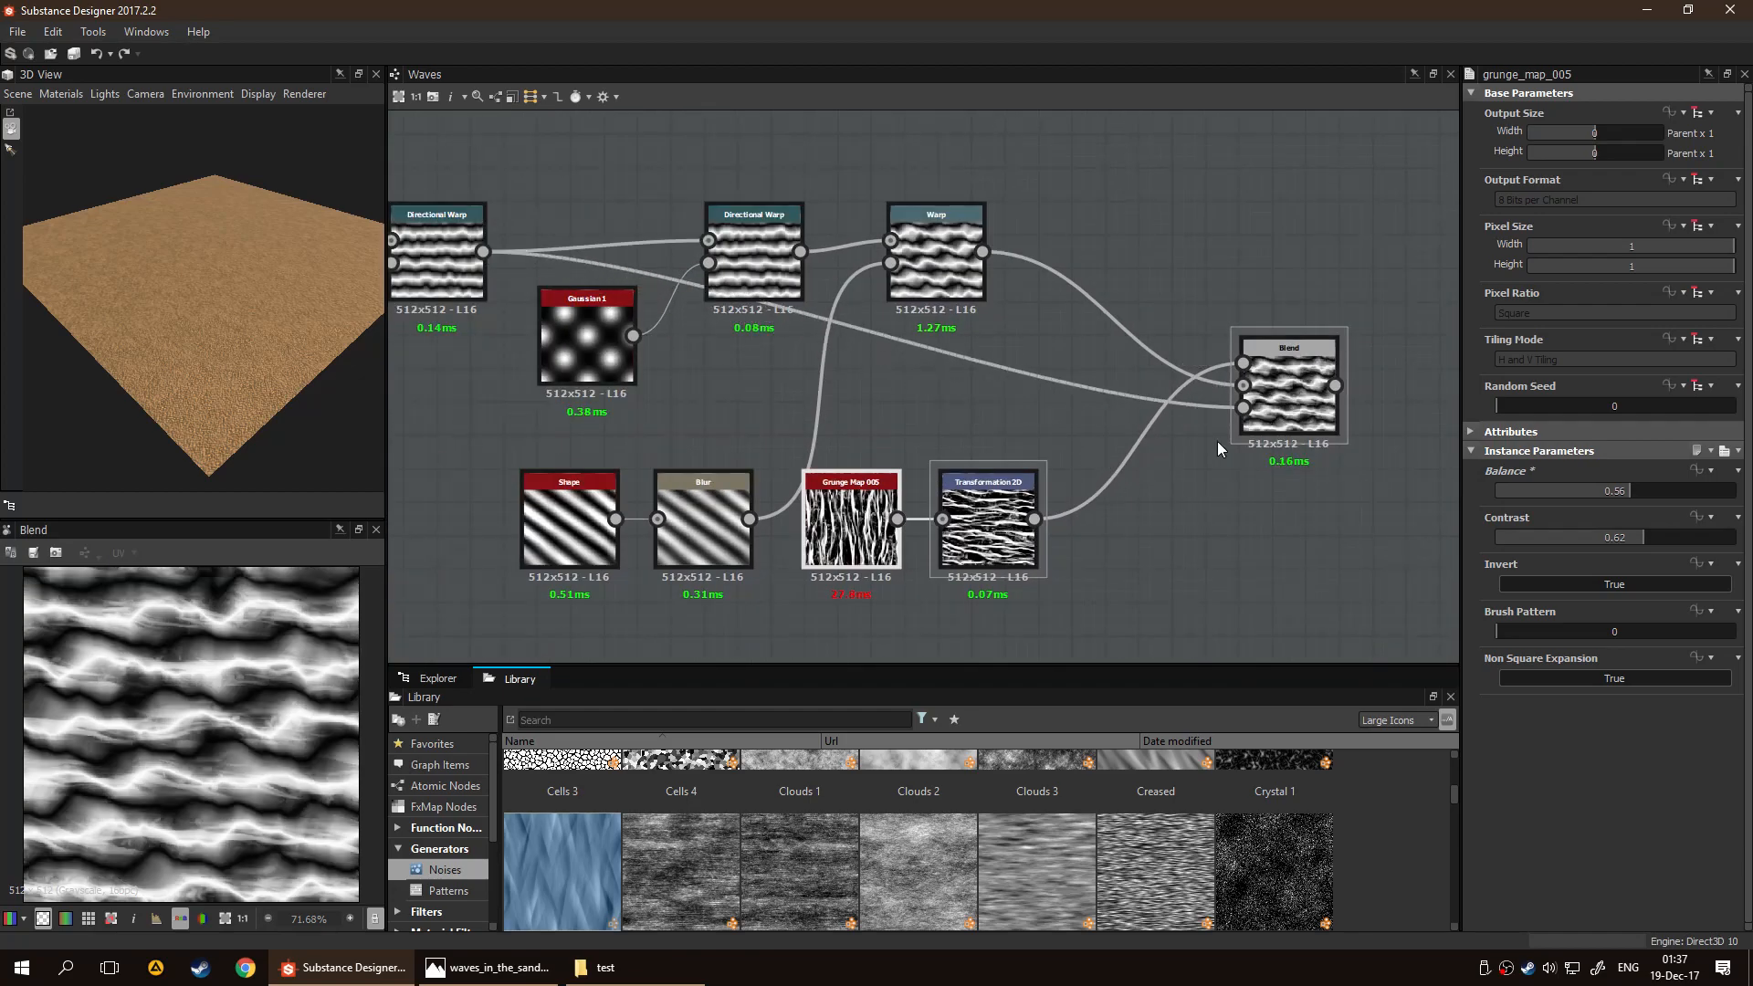
pyautogui.scroll(3, 222, 699)
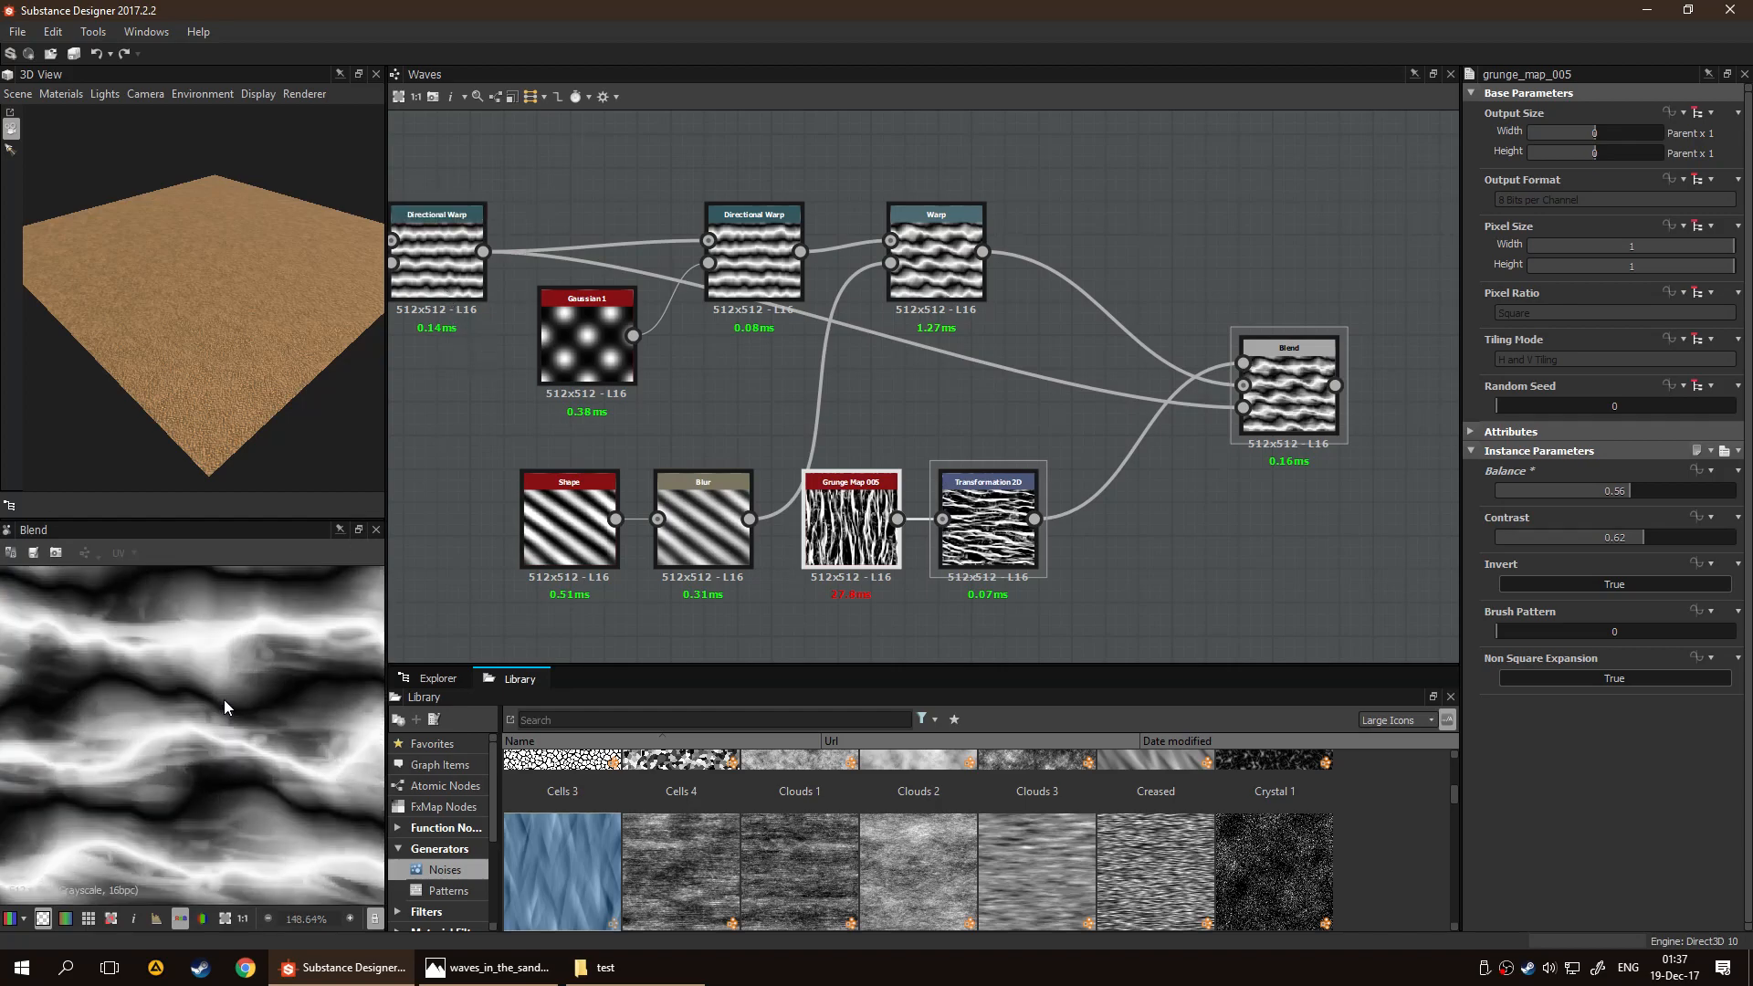
pyautogui.scroll(-5, 256, 717)
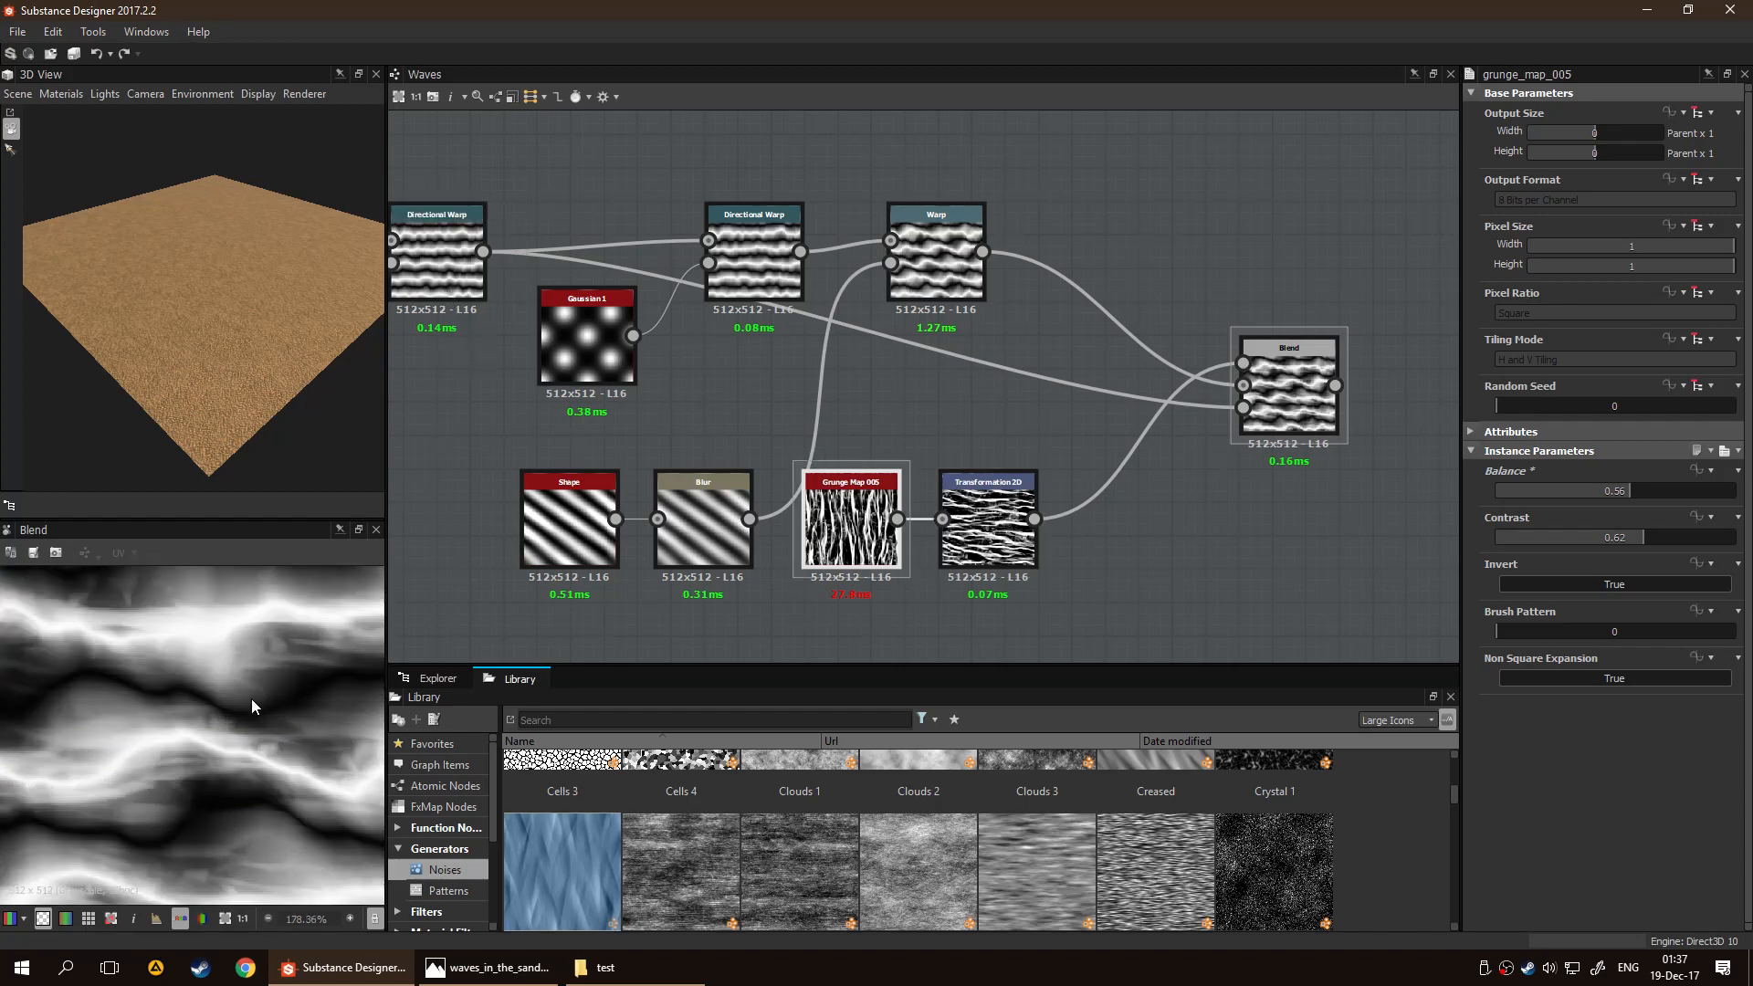
# Insert a Blur between Transformation 2D and the Blend, align it with the lower row, and preview the Blend's output
pyautogui.click(1110, 485)
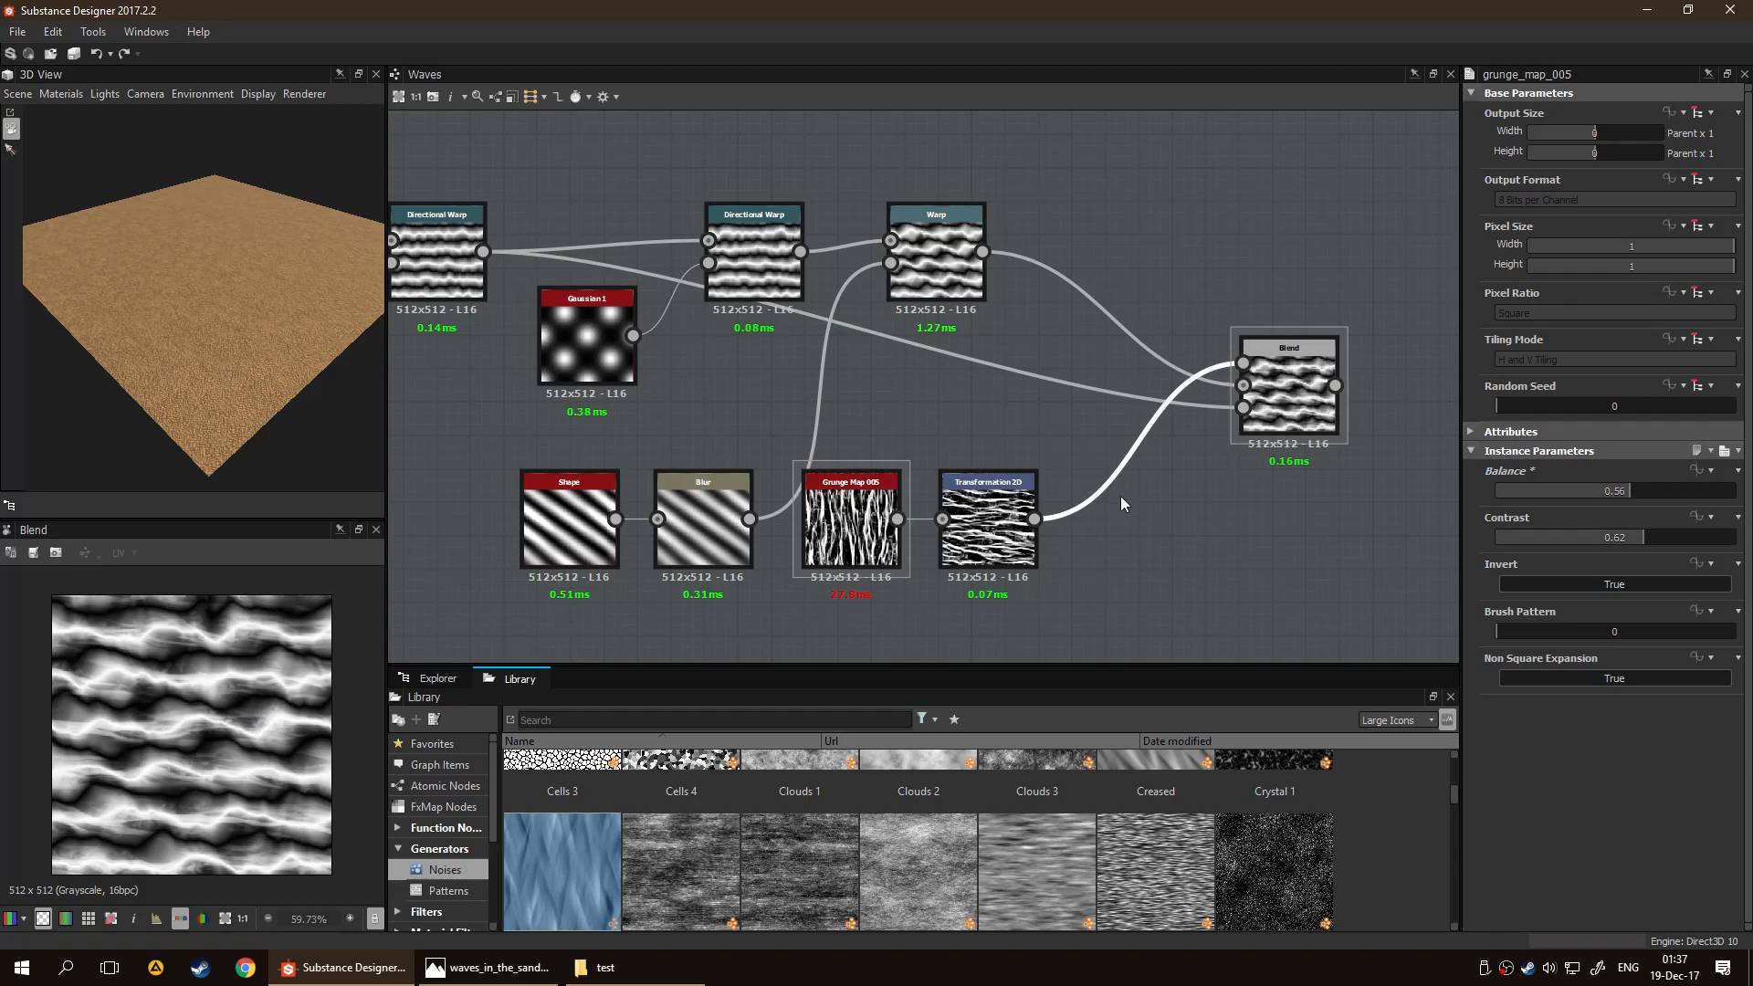
pyautogui.press('space')
pyautogui.write('blu')
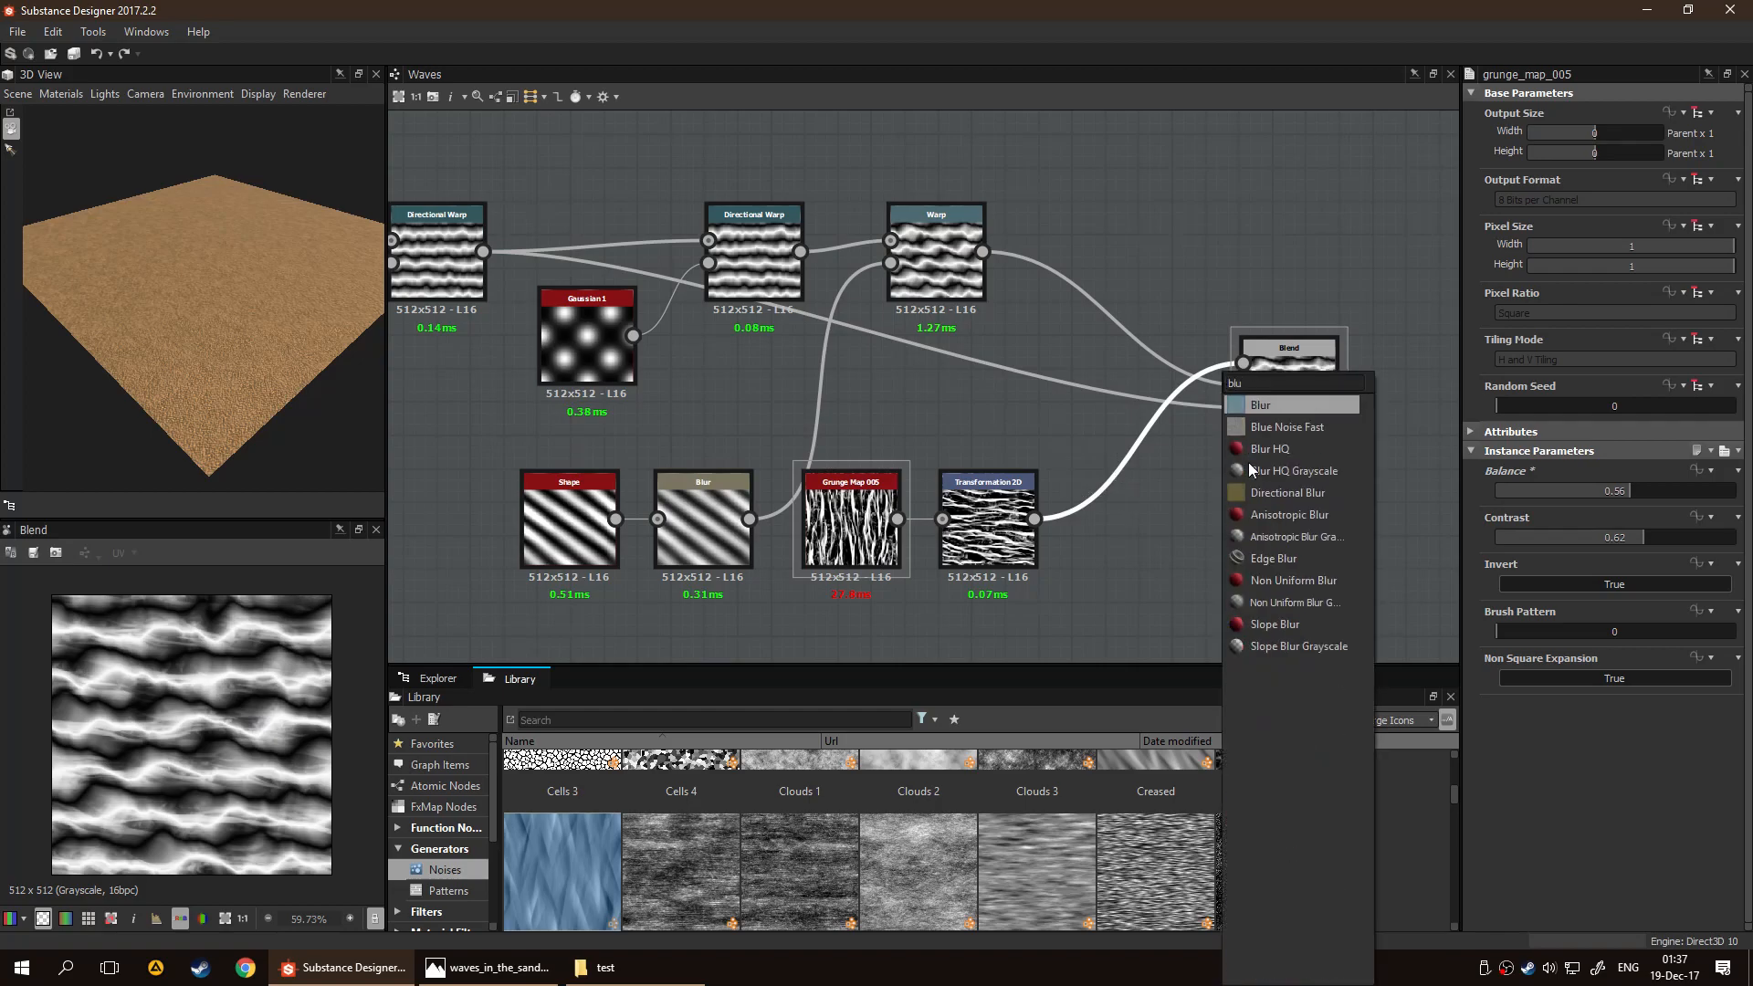
pyautogui.press('Return')
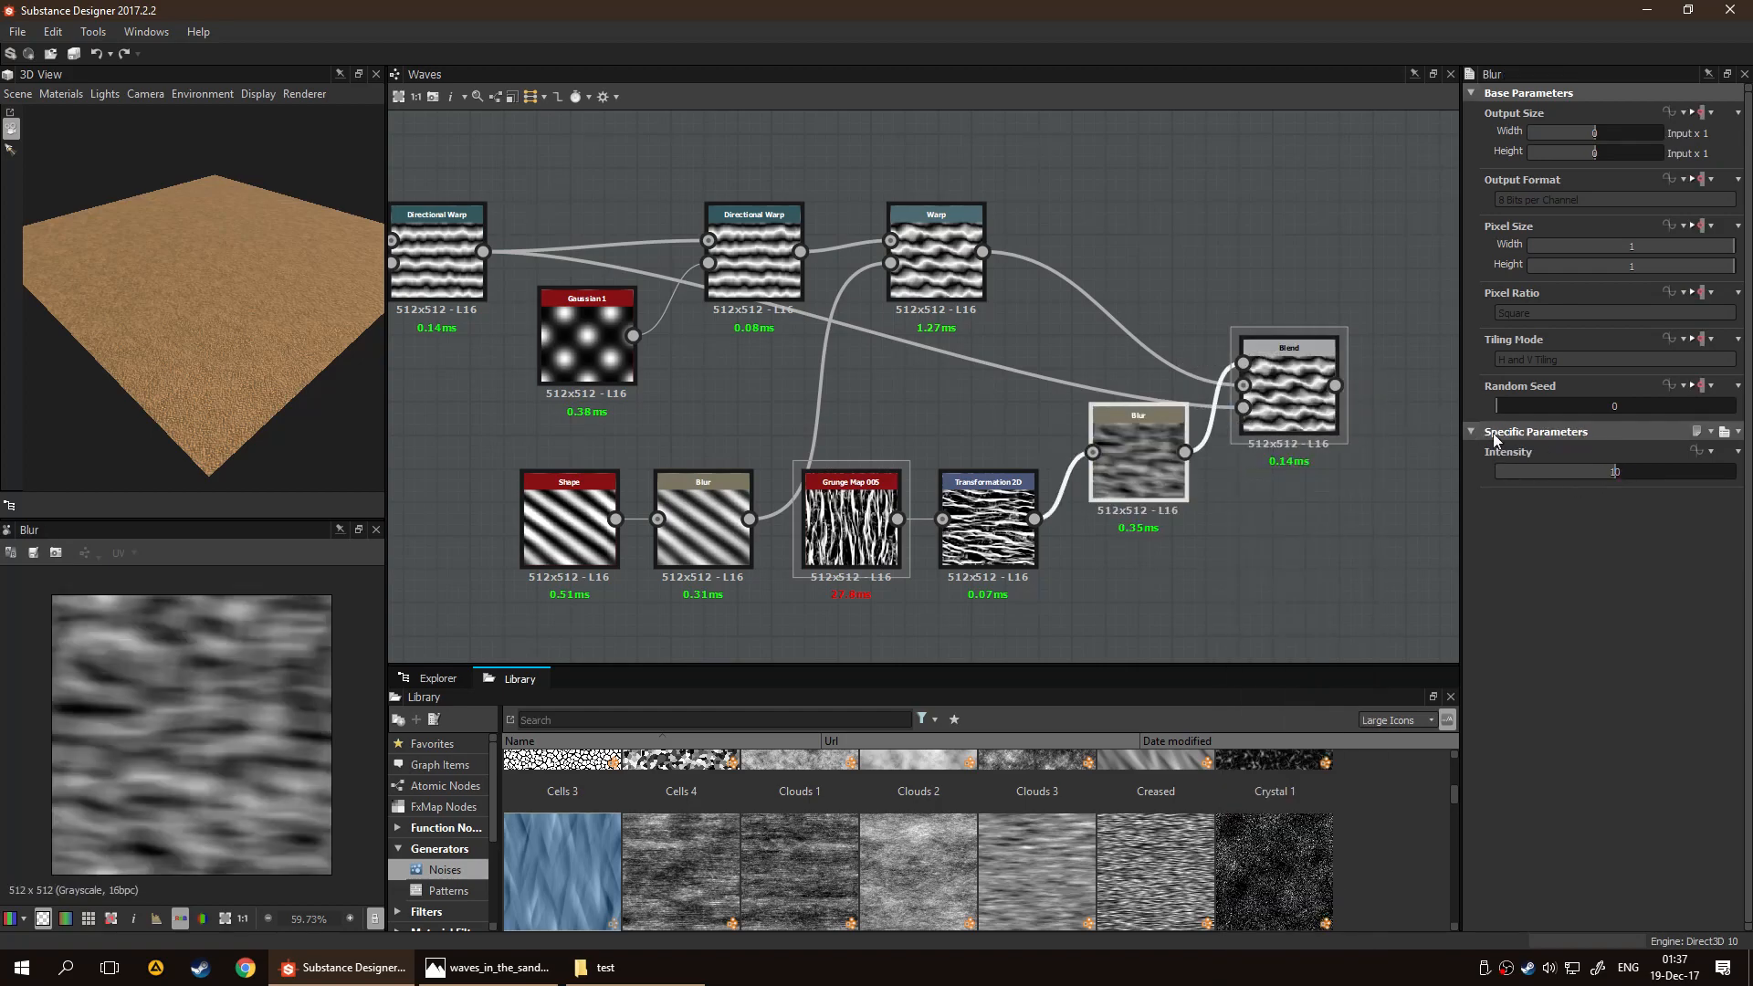
pyautogui.doubleClick(1276, 376)
pyautogui.moveTo(1147, 505); pyautogui.dragTo(1125, 542)
# Set the new Blur's Intensity to 2.53 and check the blended waves at different preview scales
pyautogui.moveTo(1614, 467); pyautogui.dragTo(1525, 475)
pyautogui.scroll(5, 297, 758)
pyautogui.scroll(-6, 294, 777)
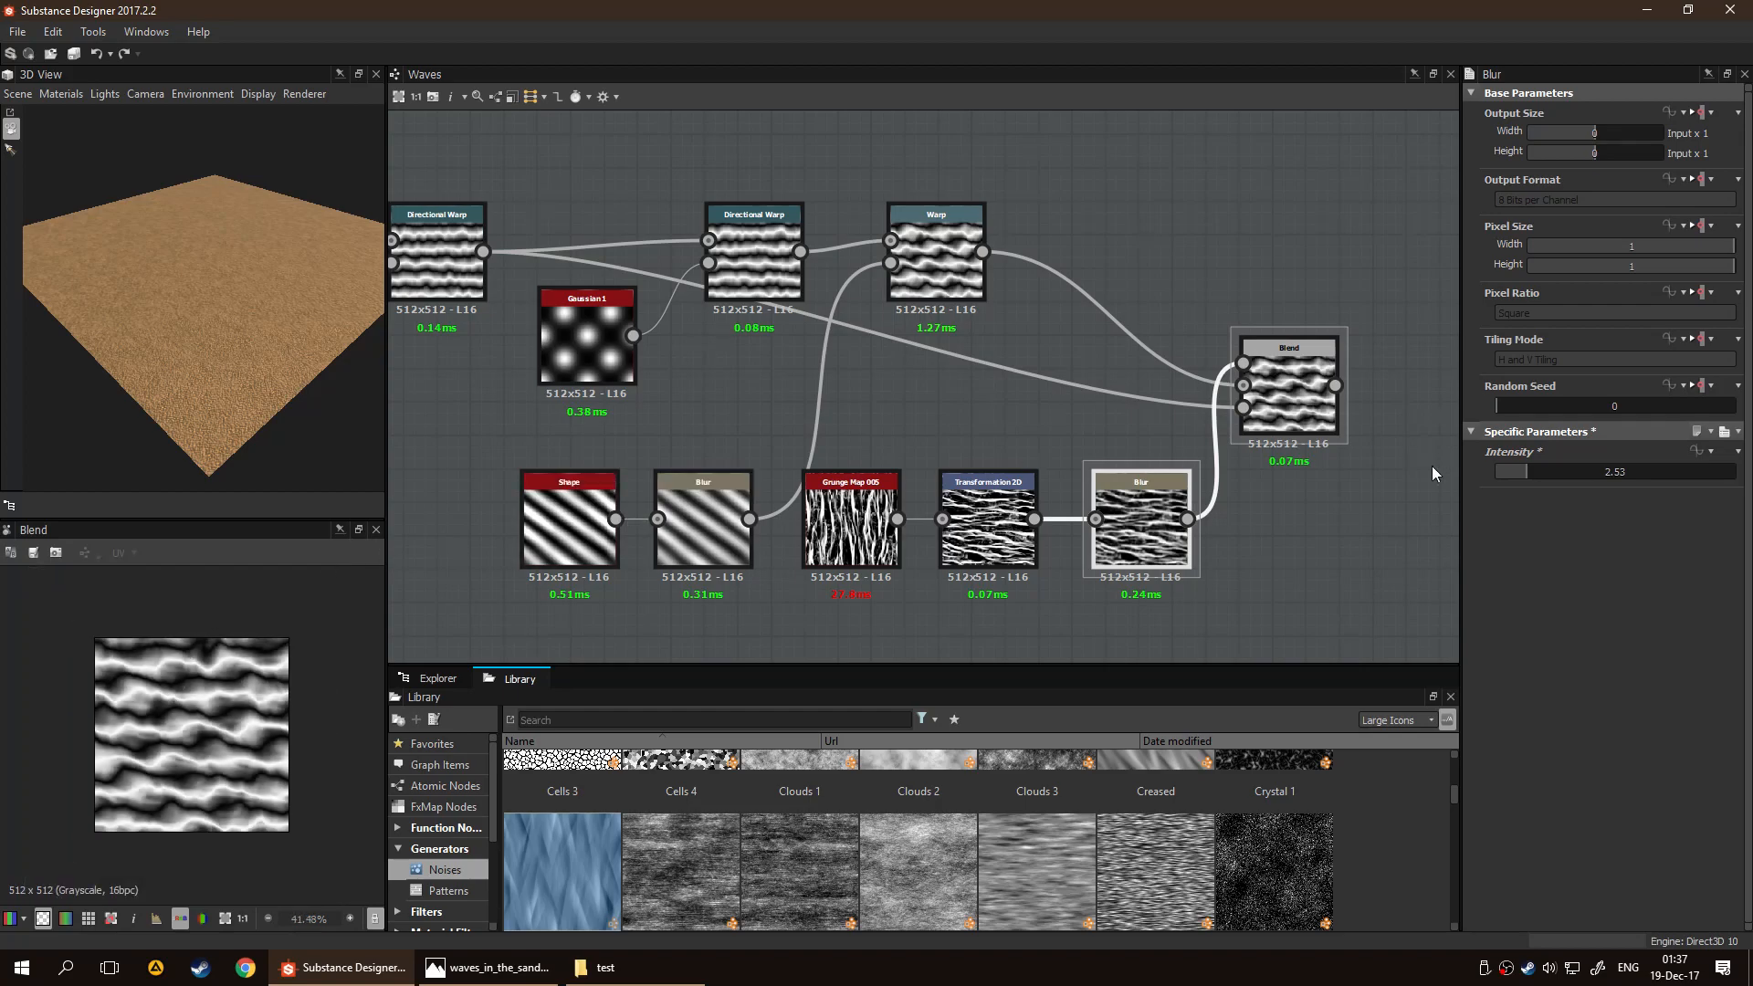
# Select the Blend node and examine its blended wave pattern and its place between the node chain and the graph's Output
pyautogui.moveTo(1280, 522); pyautogui.dragTo(970, 511, button='middle')
pyautogui.click(994, 402)
pyautogui.scroll(3, 1079, 316)
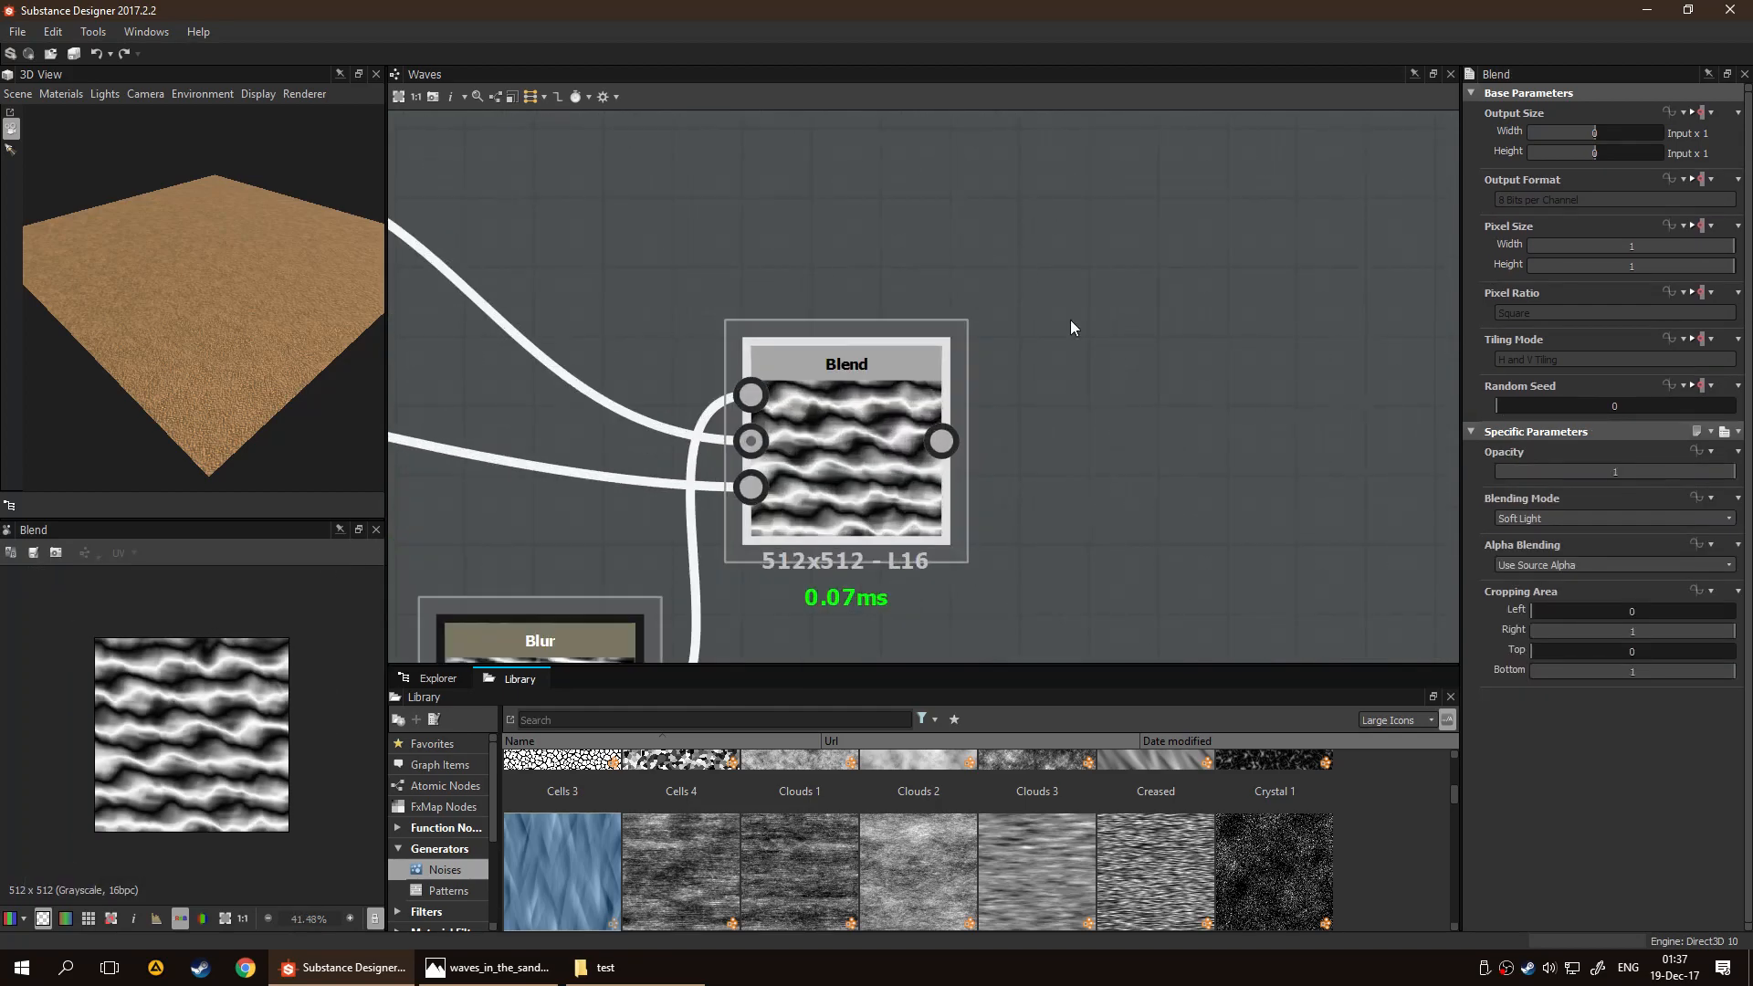
pyautogui.scroll(-6, 986, 517)
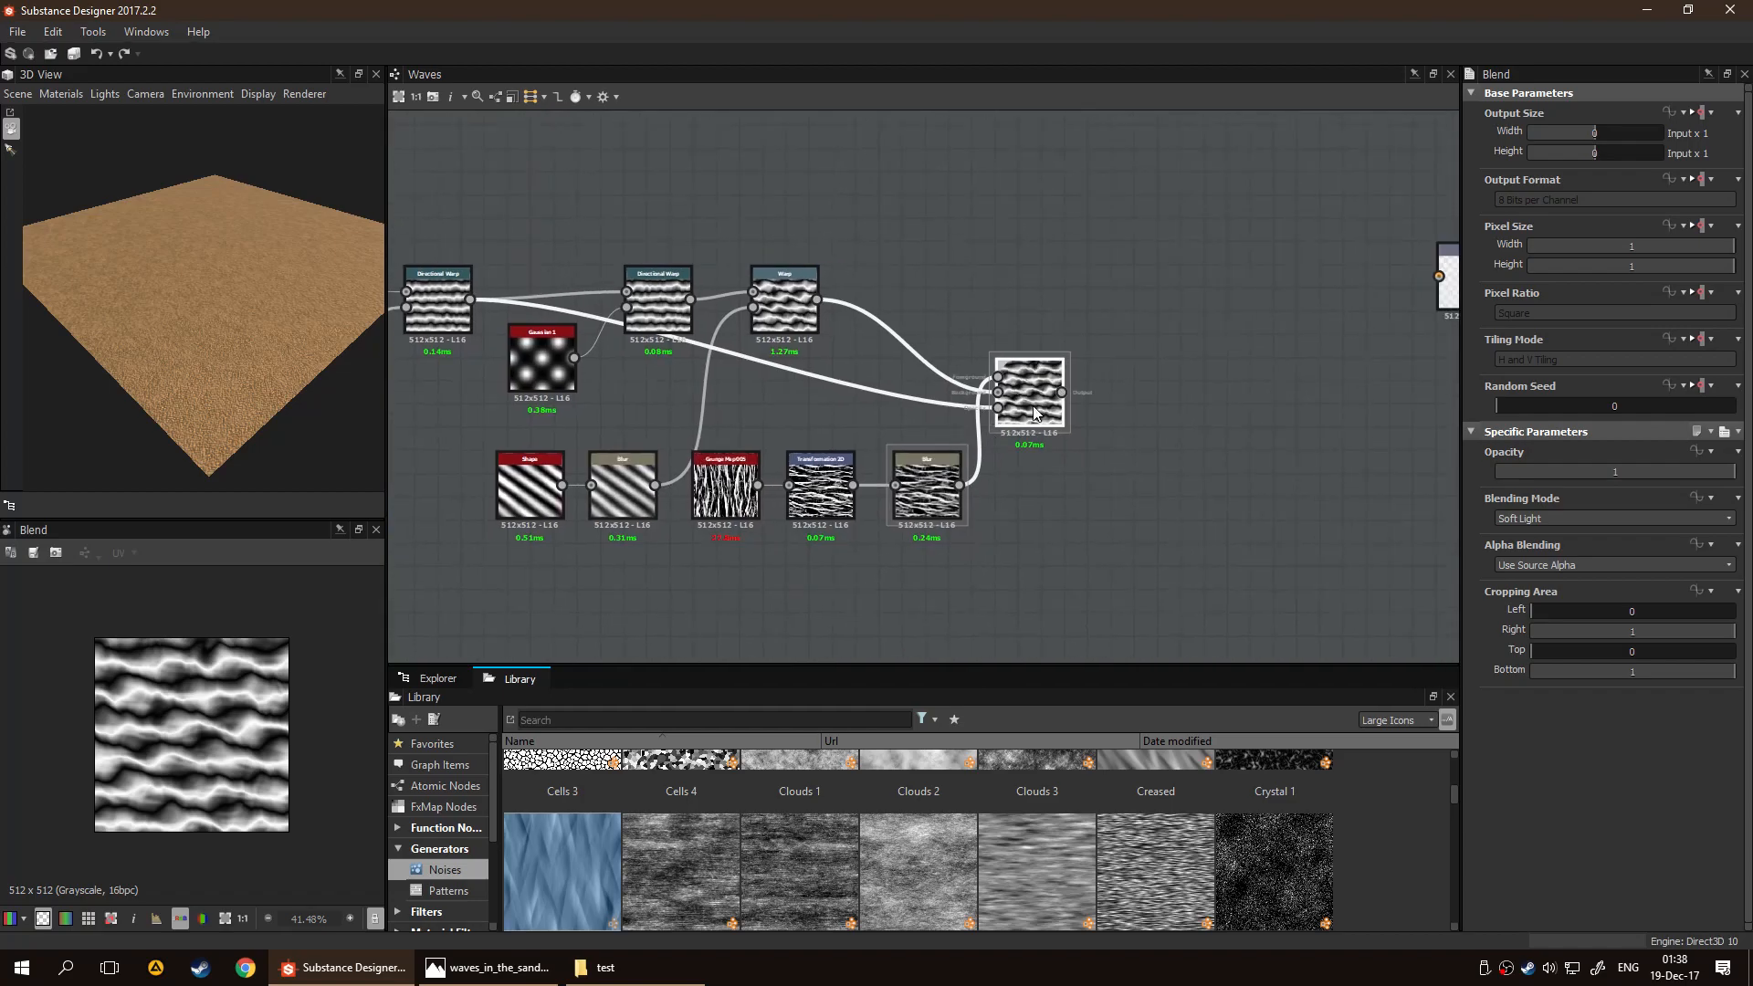
pyautogui.moveTo(1092, 459); pyautogui.dragTo(1026, 460, button='middle')
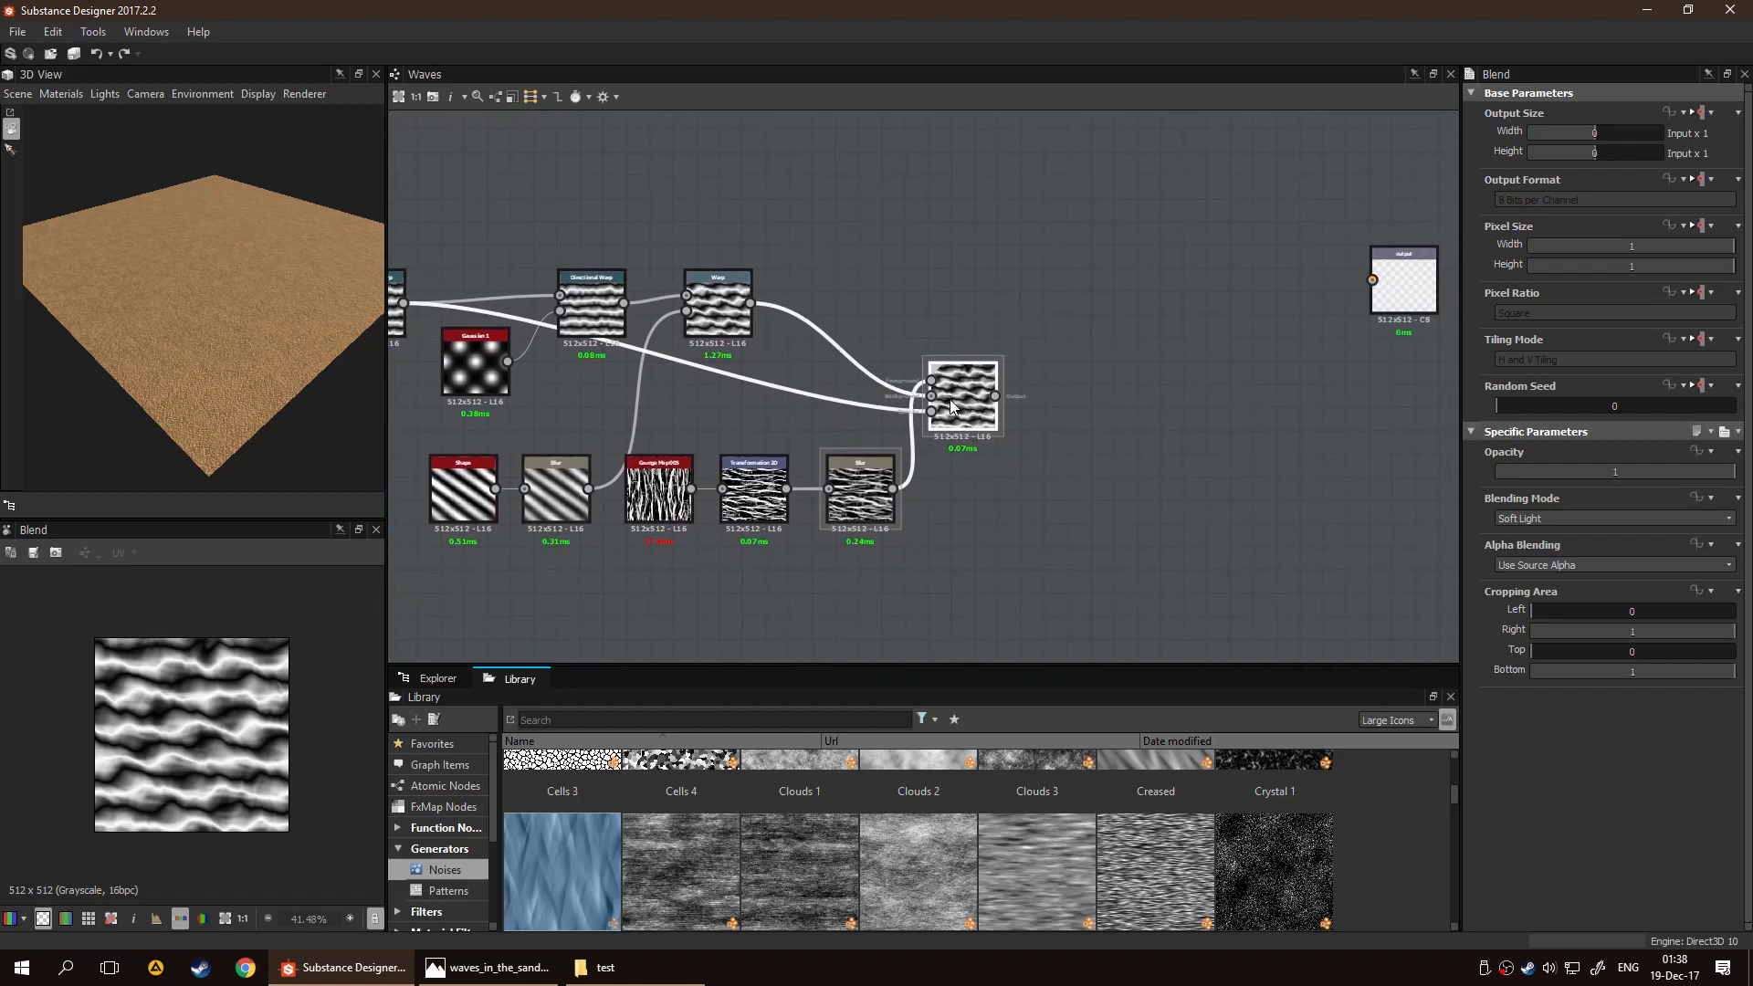
pyautogui.scroll(3, 274, 746)
pyautogui.scroll(-1, 274, 746)
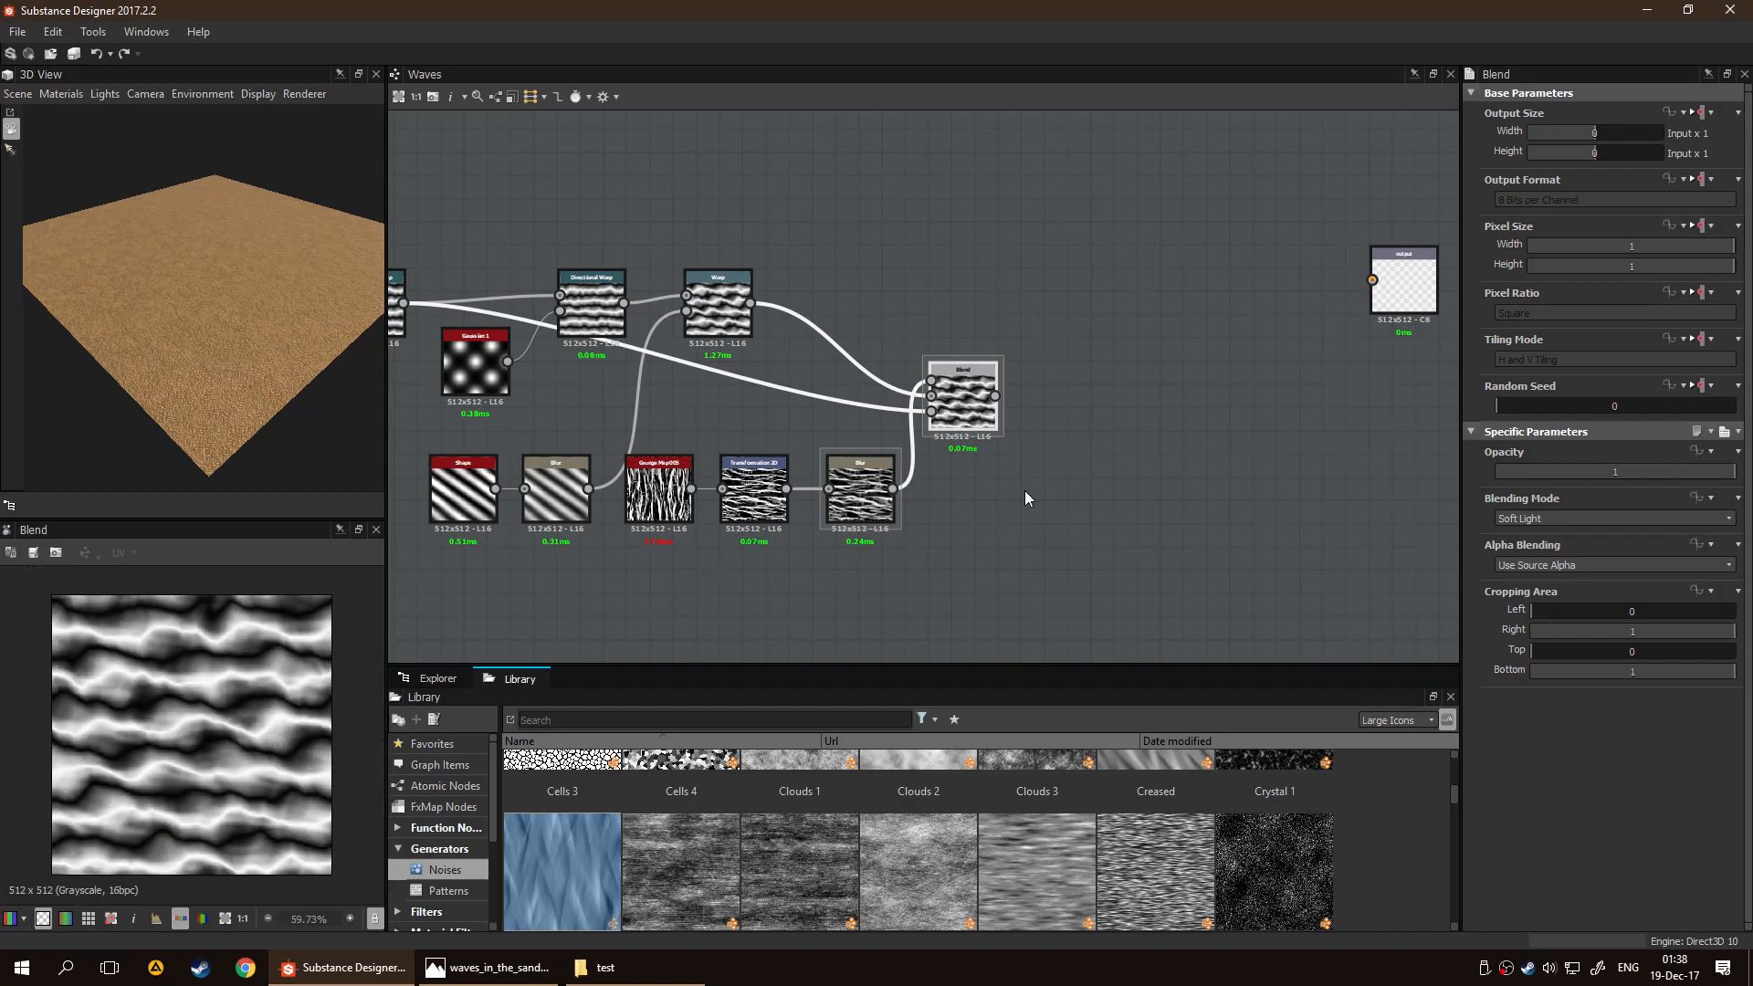
# Move the final Blend farther from the Warp and closer to its height, and shift the lower row of five nodes back toward the start
pyautogui.moveTo(1185, 430); pyautogui.dragTo(1097, 465, button='middle')
pyautogui.moveTo(812, 428); pyautogui.dragTo(909, 392, button='middle')
pyautogui.moveTo(983, 400); pyautogui.dragTo(1050, 357)
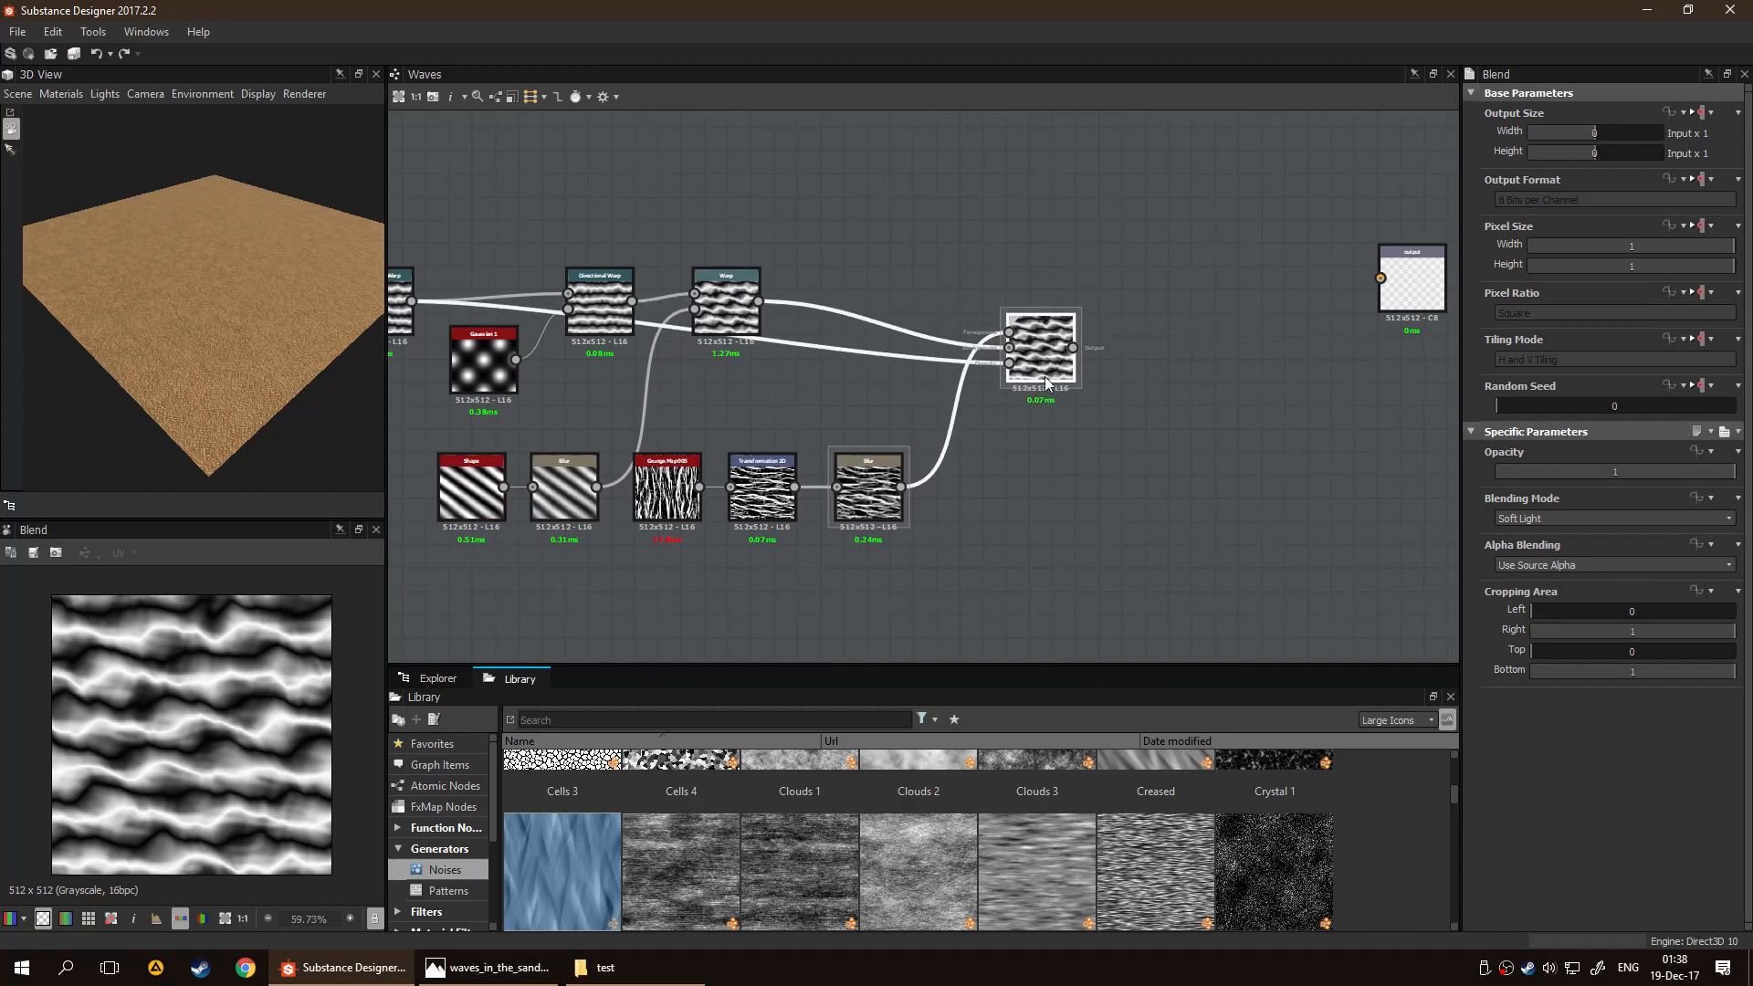
pyautogui.moveTo(1047, 470); pyautogui.dragTo(1177, 444, button='middle')
pyautogui.moveTo(768, 526); pyautogui.dragTo(1026, 517, button='middle')
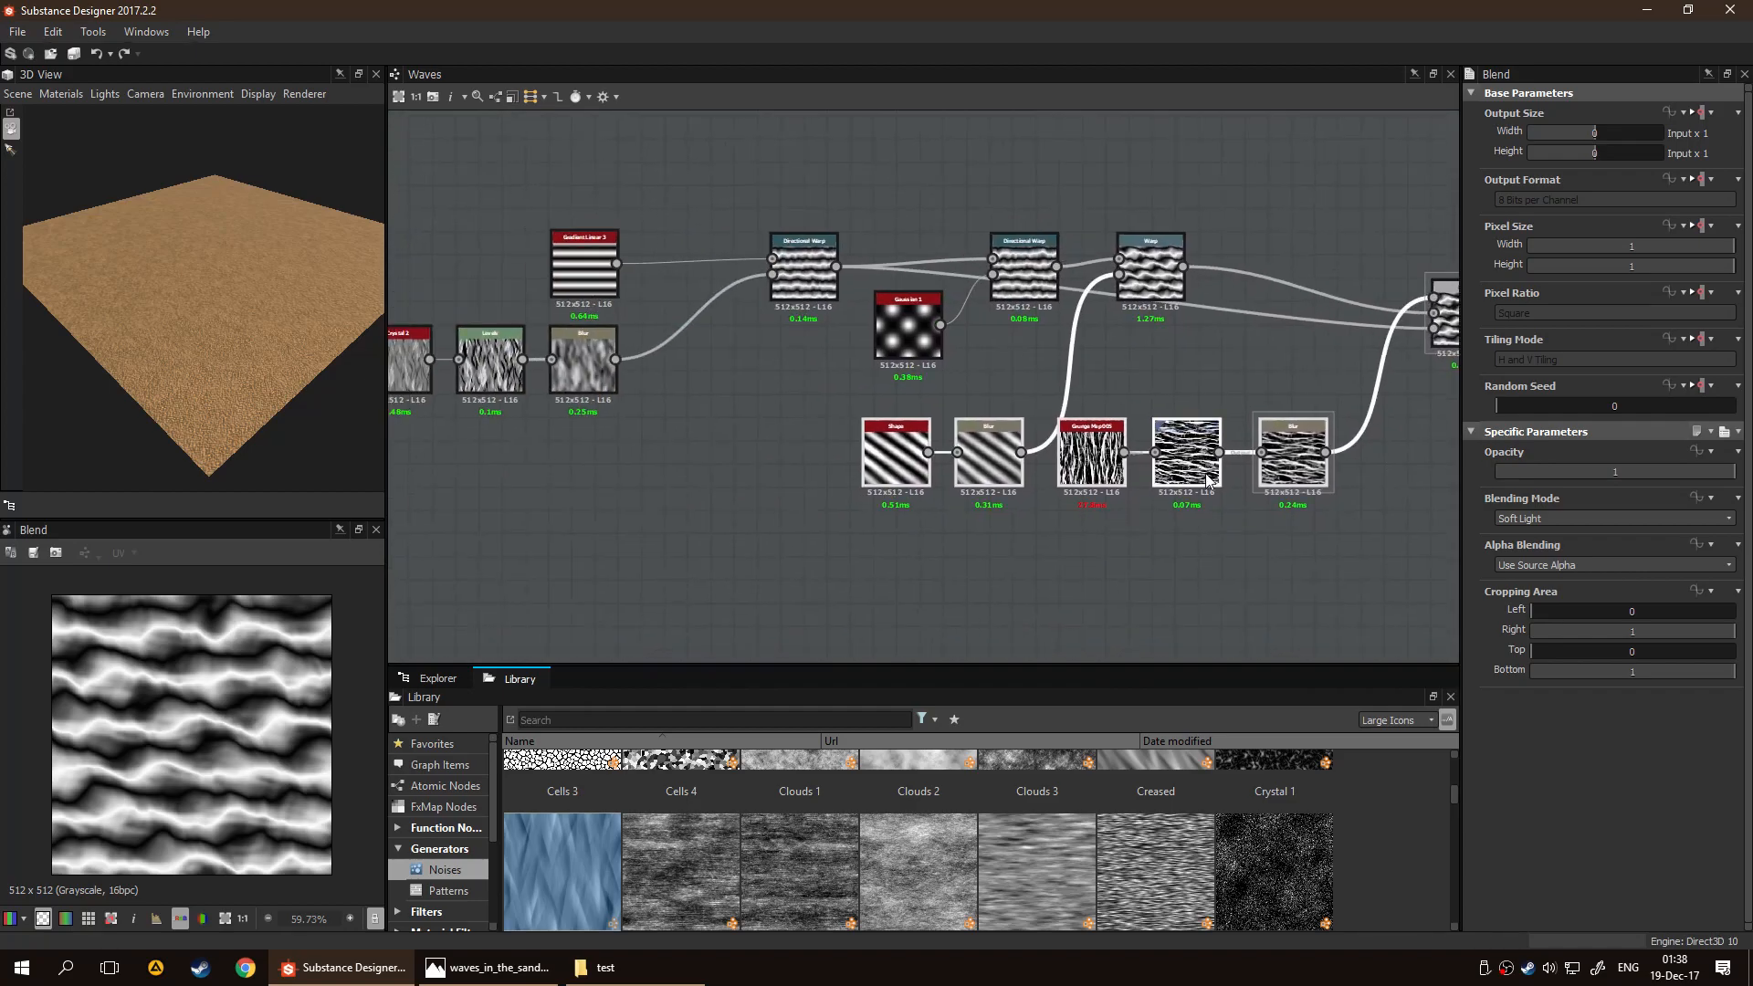
pyautogui.moveTo(1247, 471); pyautogui.dragTo(1155, 472)
pyautogui.click(1010, 549)
pyautogui.scroll(-2, 962, 532)
# Add a frame around all the wave-generating nodes, from the first noise node through the final Blend, leaving the Output outside
pyautogui.moveTo(562, 207); pyautogui.dragTo(1373, 542)
pyautogui.moveTo(1298, 369); pyautogui.dragTo(1104, 385)
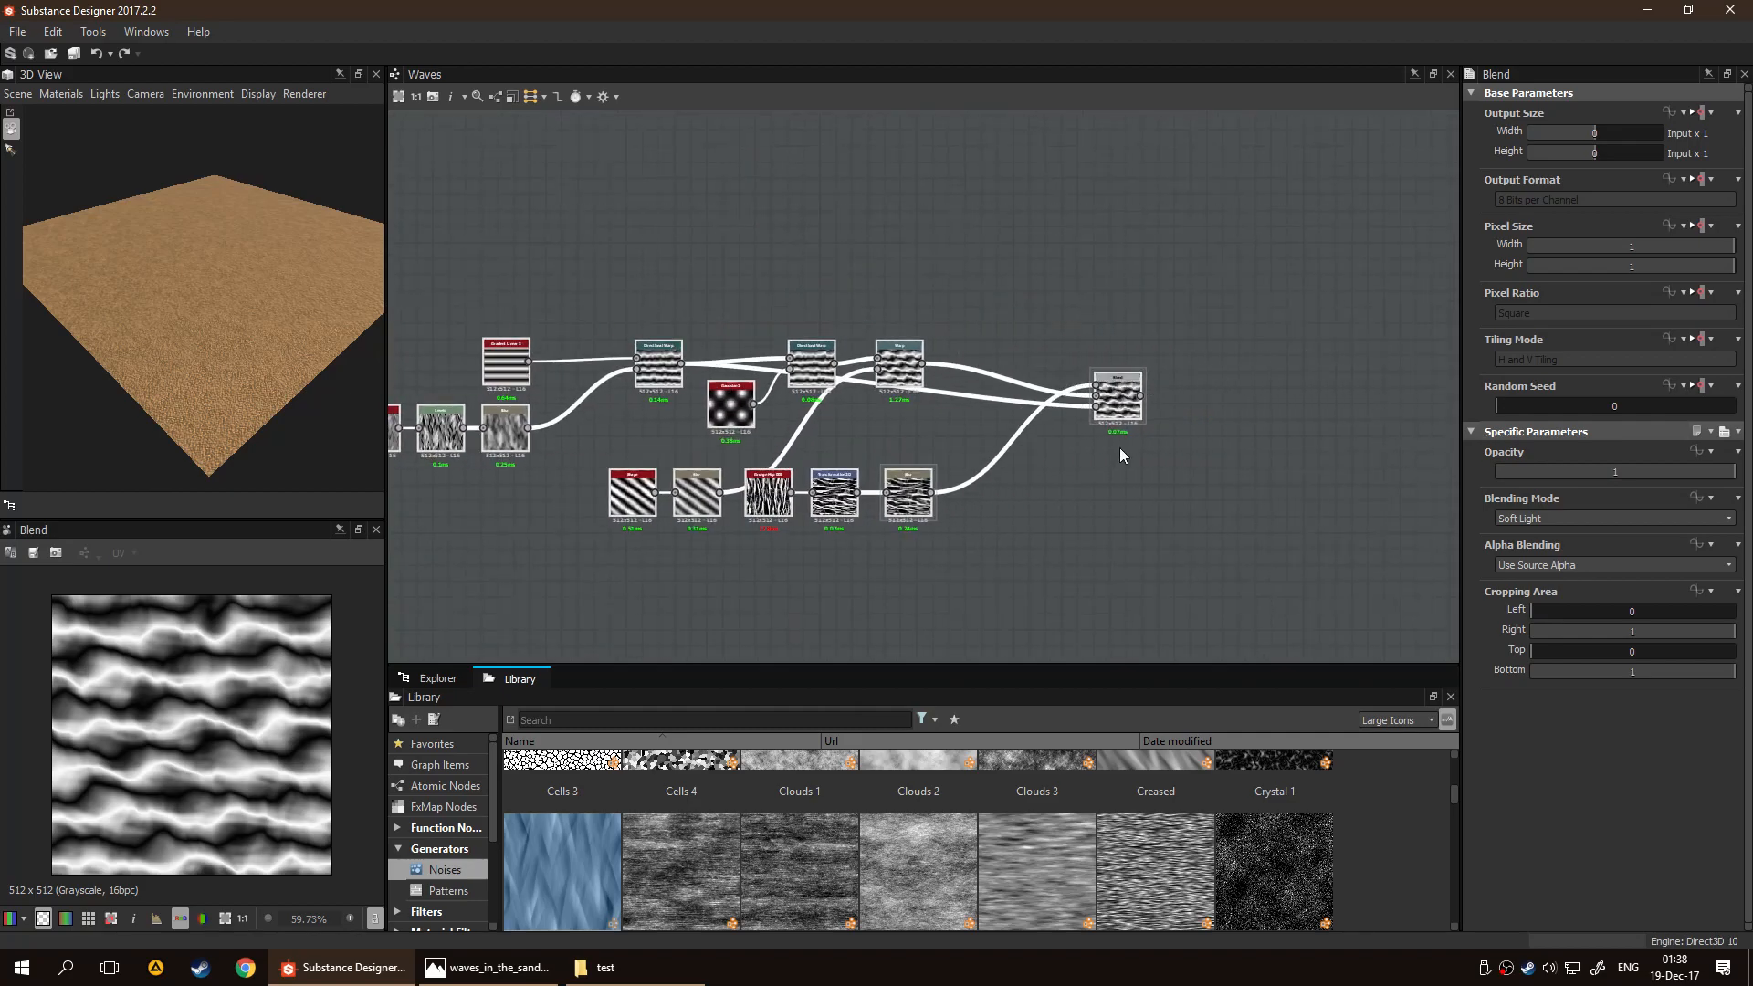
pyautogui.click(1247, 452)
pyautogui.scroll(-1, 1251, 453)
pyautogui.moveTo(1296, 451)
pyautogui.mouseDown(button='middle')
pyautogui.moveTo(920, 430)
pyautogui.moveTo(1269, 433)
pyautogui.mouseUp(button='middle')
pyautogui.moveTo(432, 275); pyautogui.dragTo(1177, 616)
pyautogui.rightClick(727, 306)
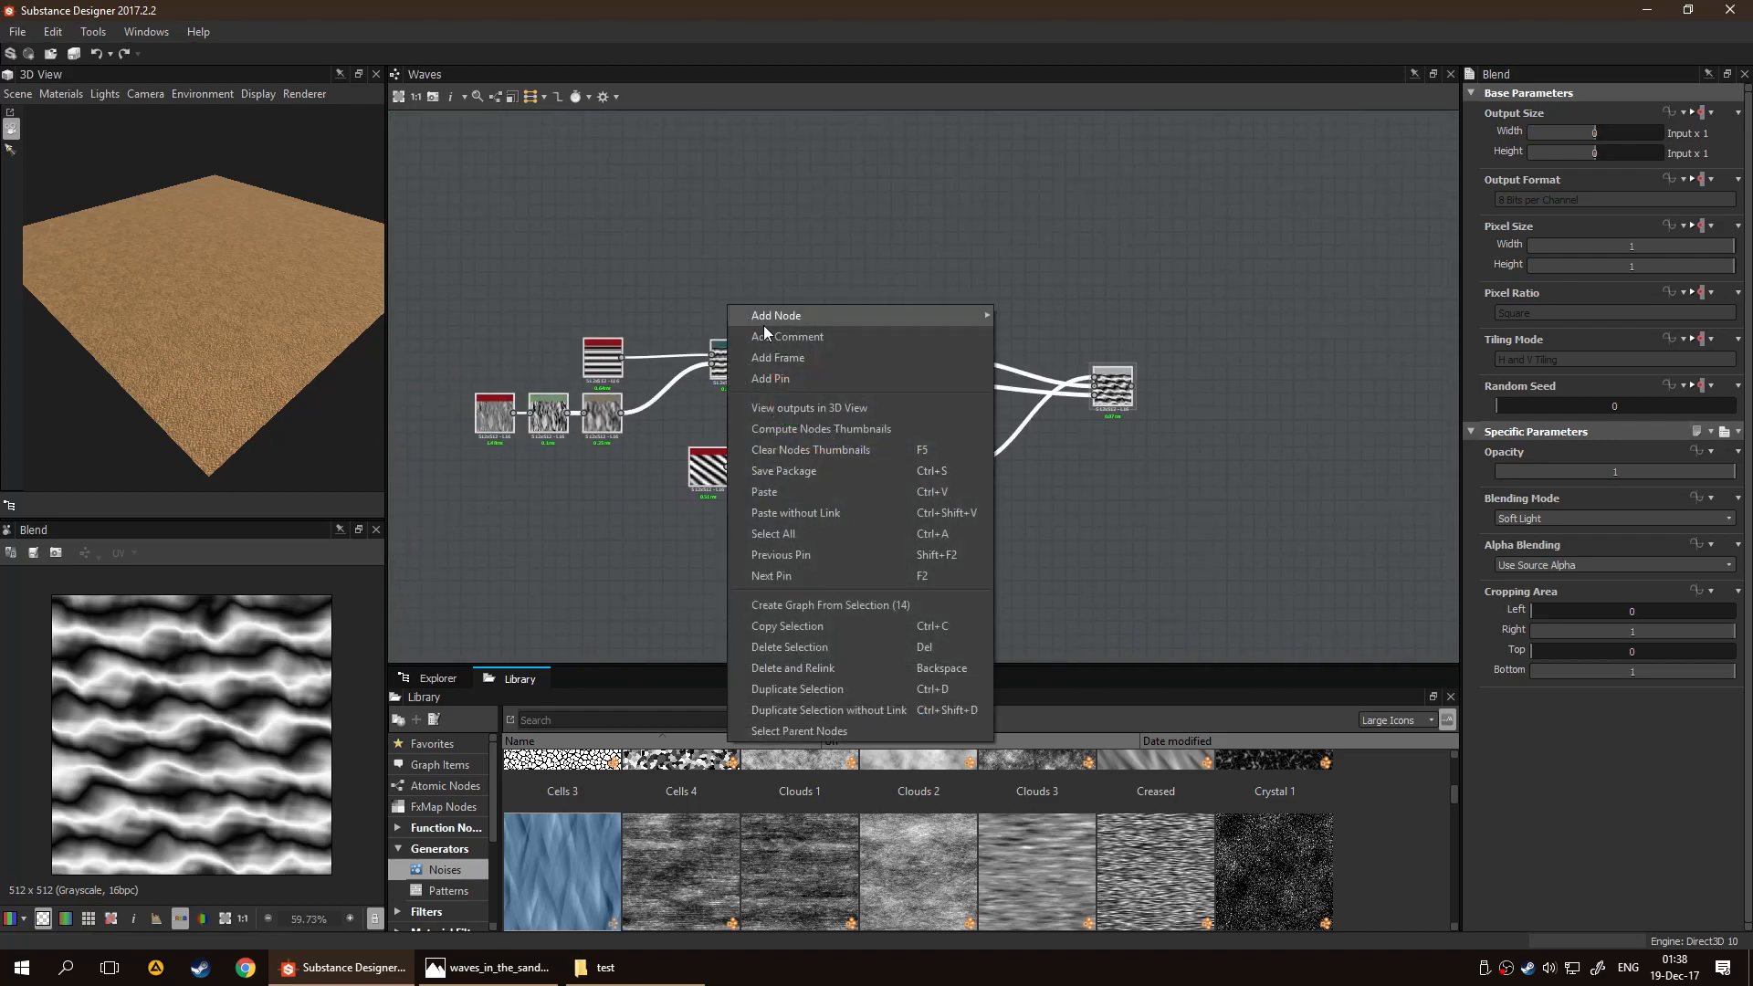
pyautogui.click(834, 361)
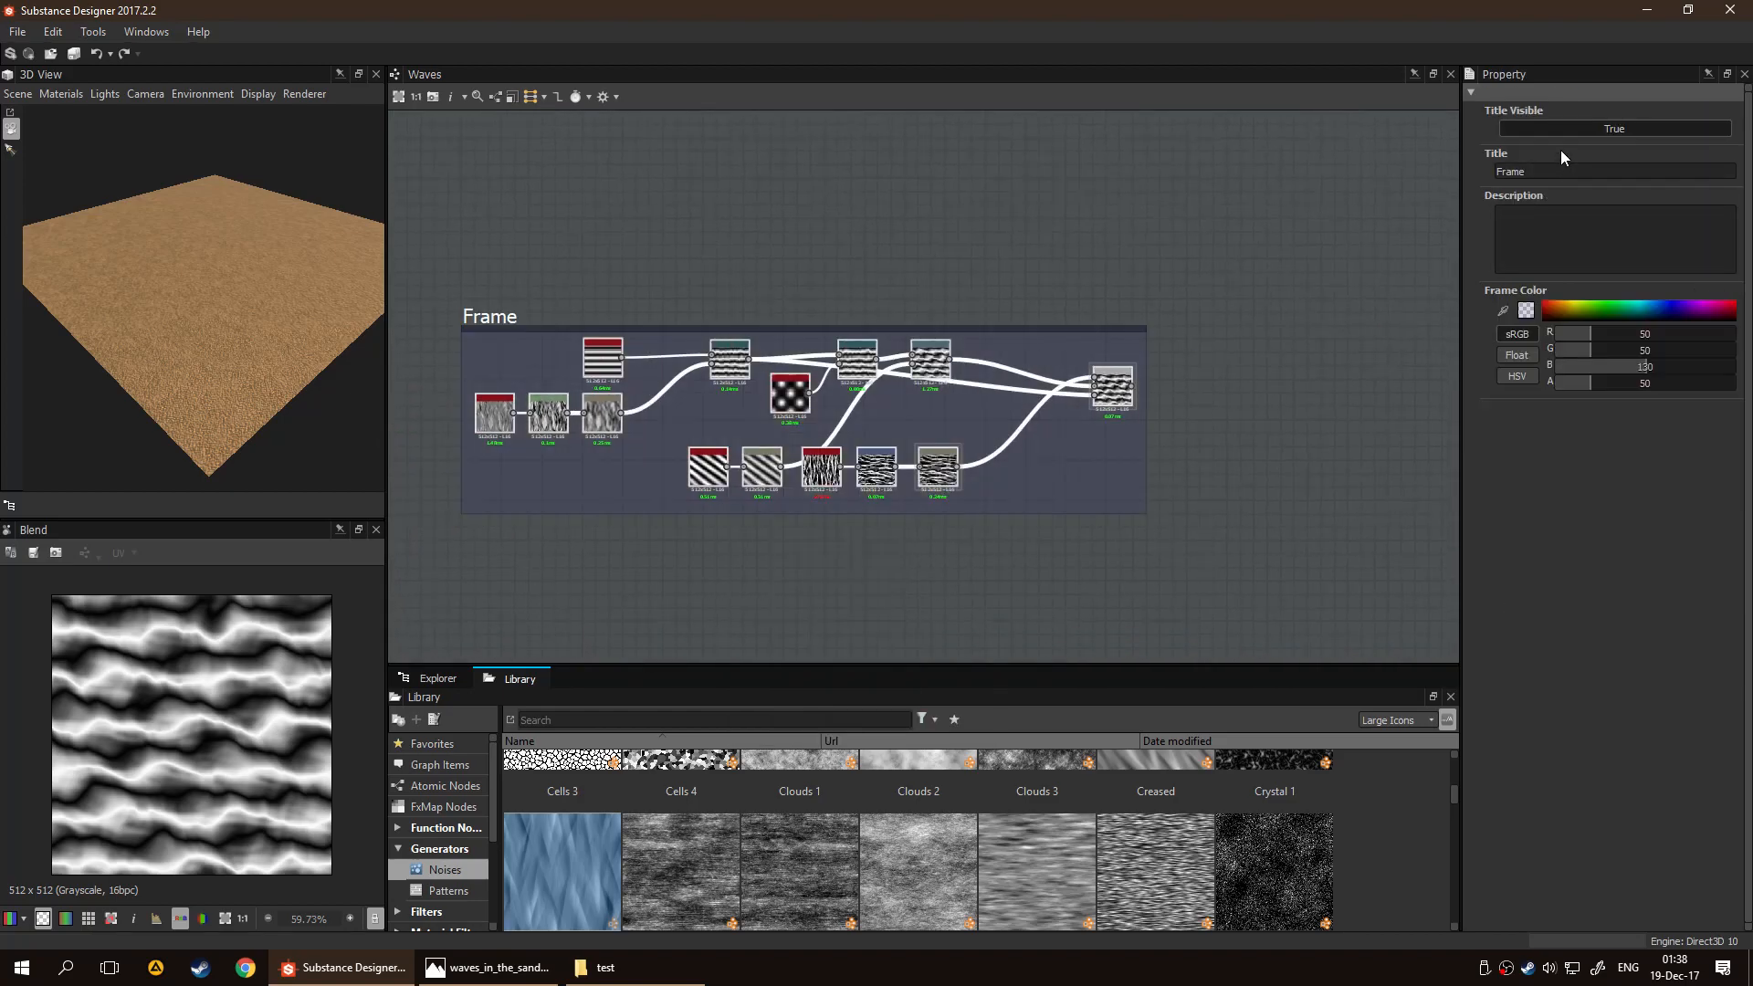
# Title the new frame "Wave" and give it the description "Wave Generation"
pyautogui.doubleClick(1536, 173)
pyautogui.write('Wave')
pyautogui.click(1552, 230)
pyautogui.write('Wave Generation')
pyautogui.click(1165, 278)
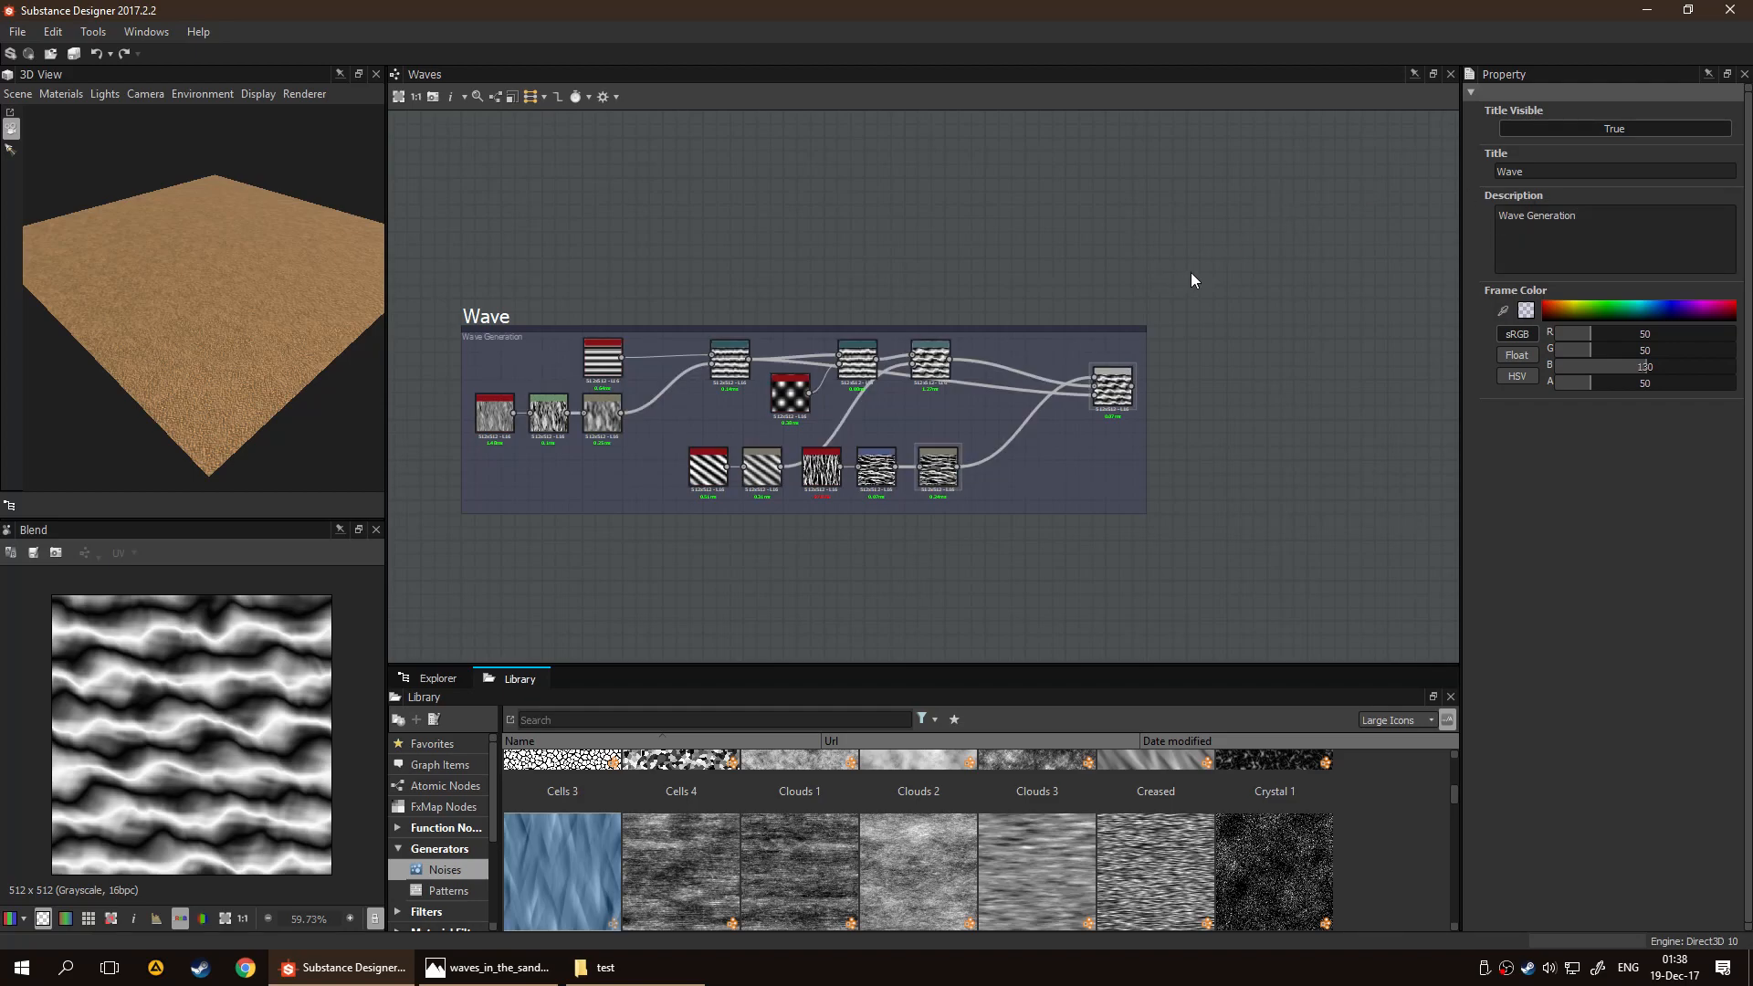
pyautogui.moveTo(1006, 424); pyautogui.dragTo(559, 448, button='middle')
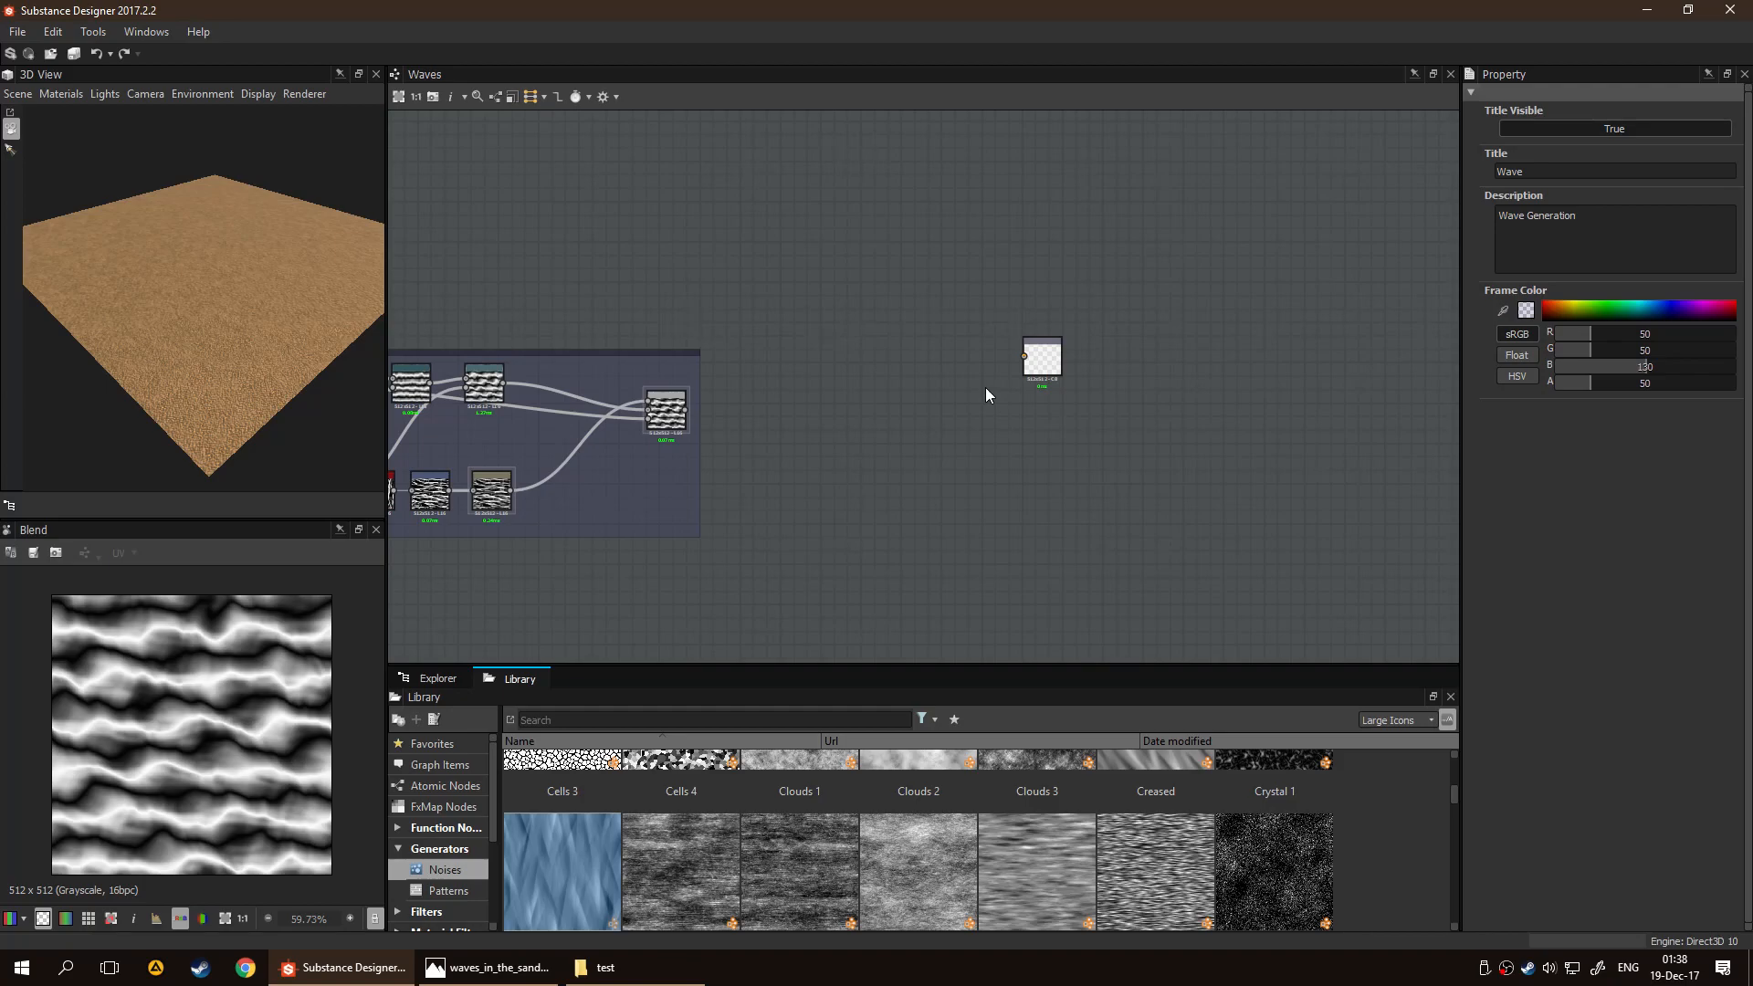
pyautogui.press('space')
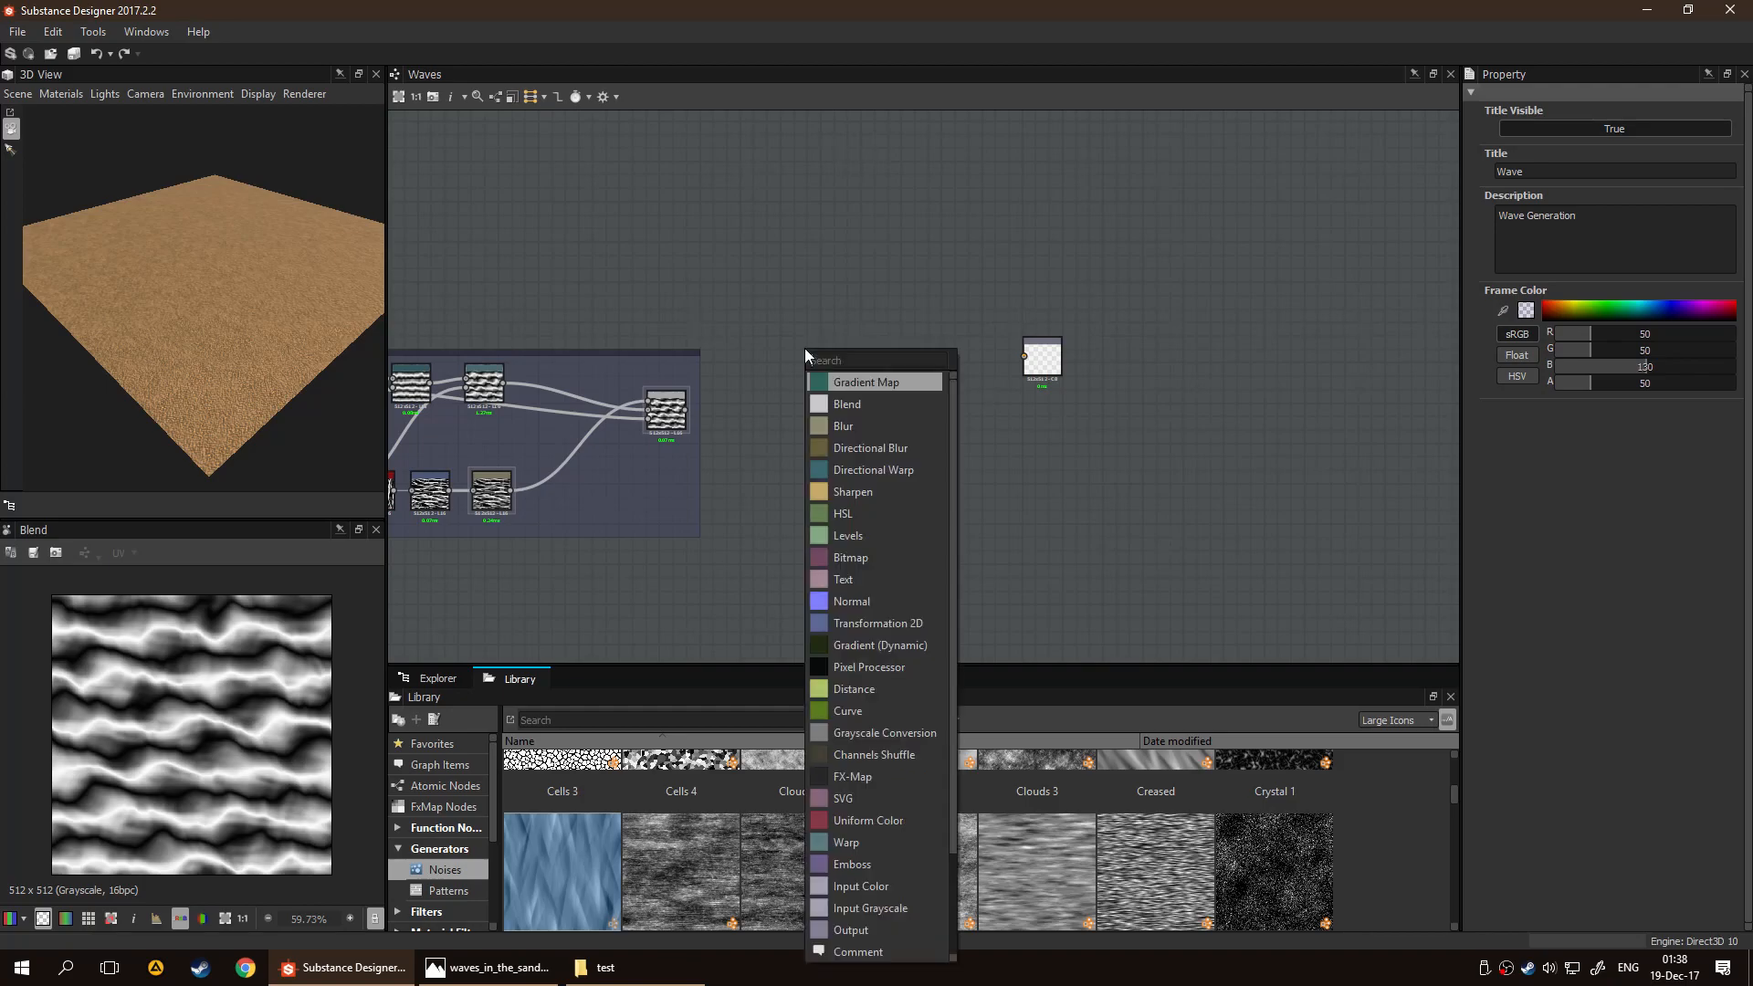
pyautogui.write('in')
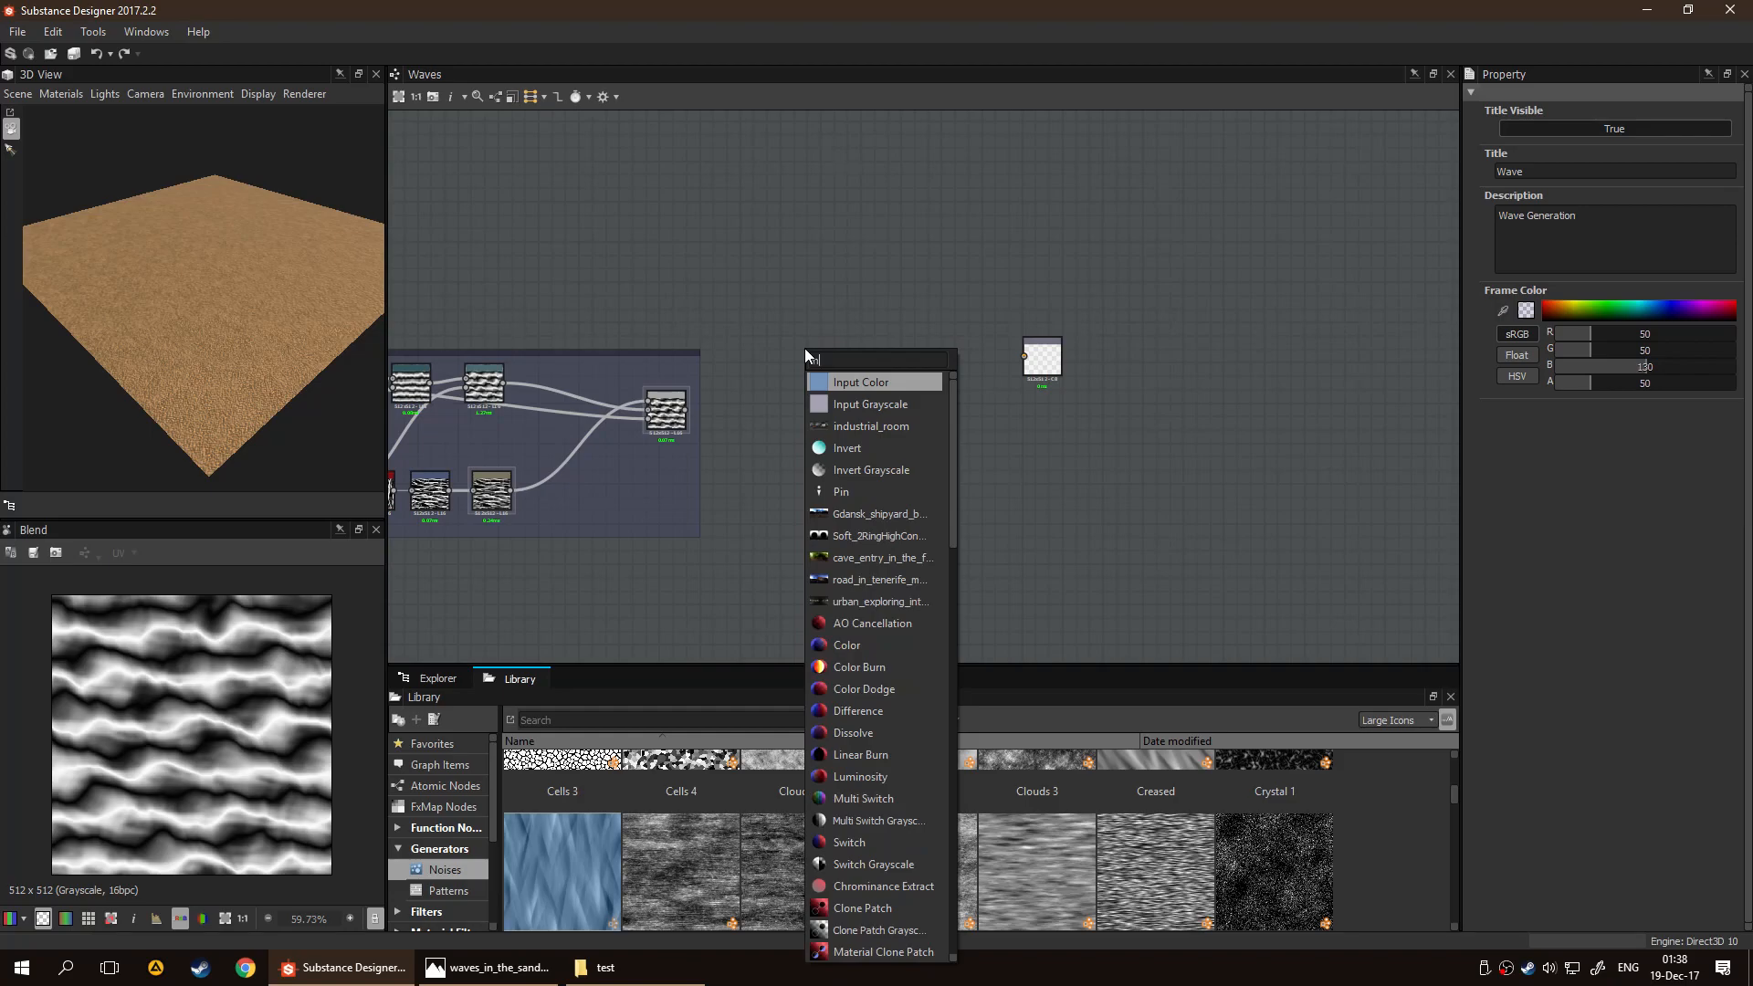
pyautogui.press('Down')
pyautogui.press('Return')
pyautogui.moveTo(785, 334); pyautogui.dragTo(755, 297)
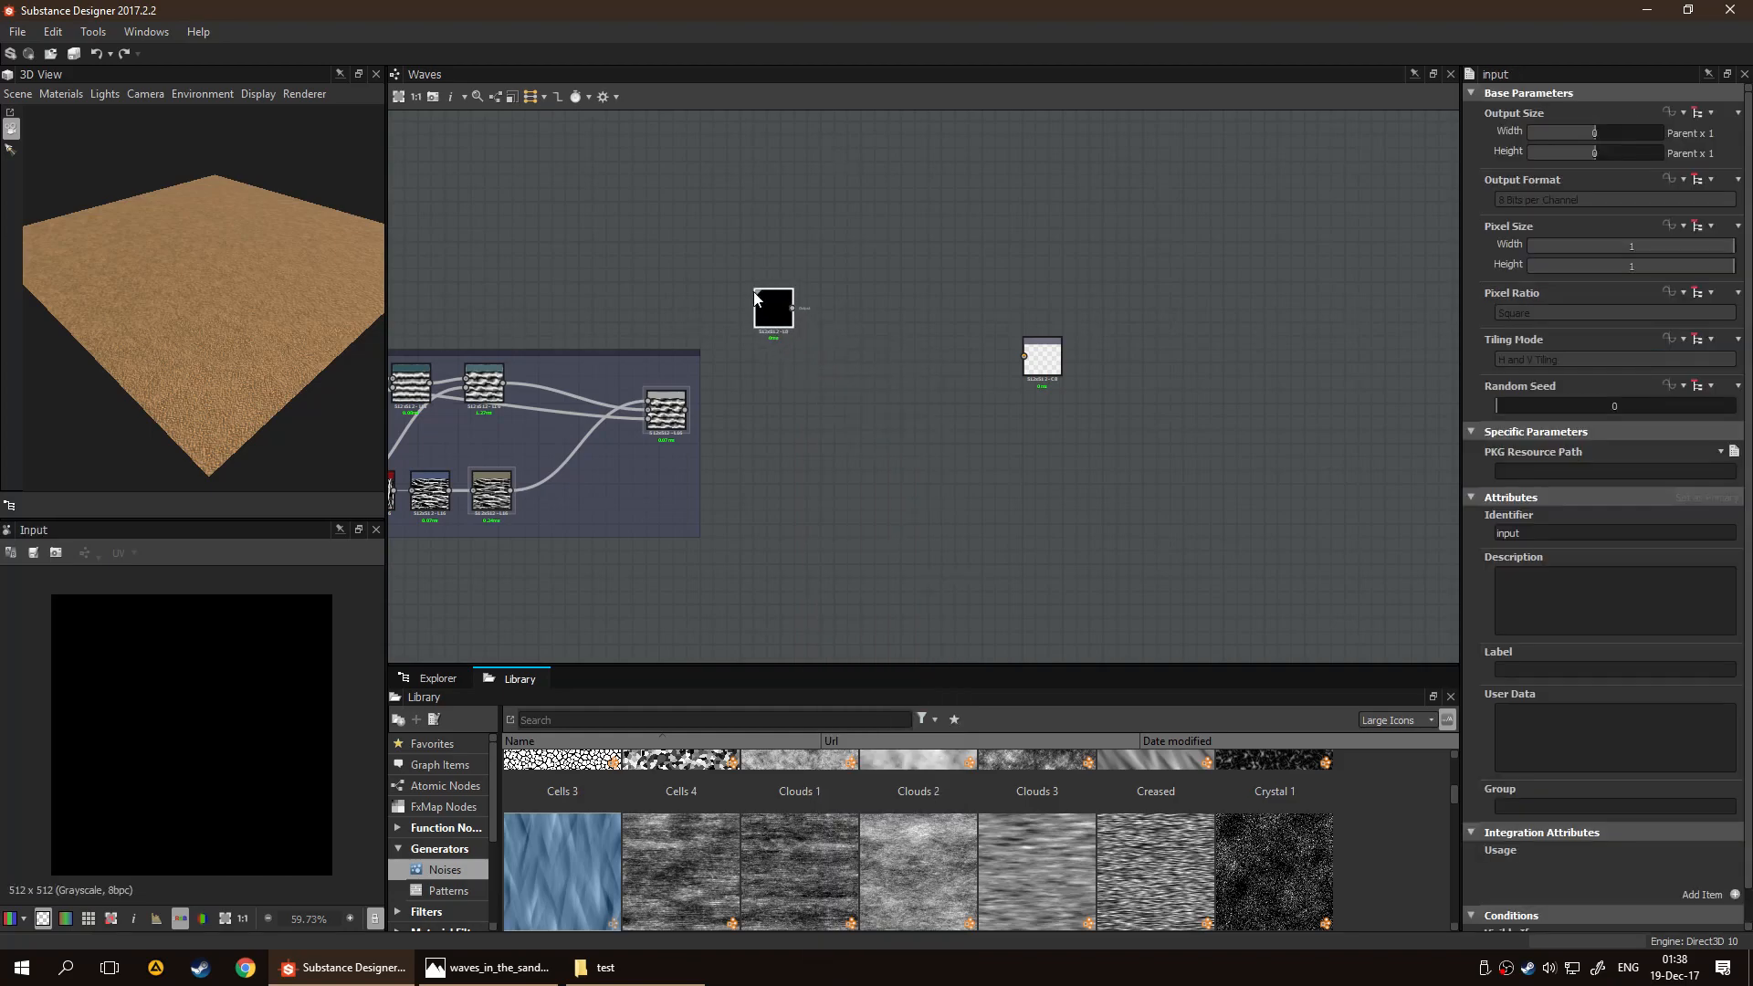
pyautogui.press('Delete')
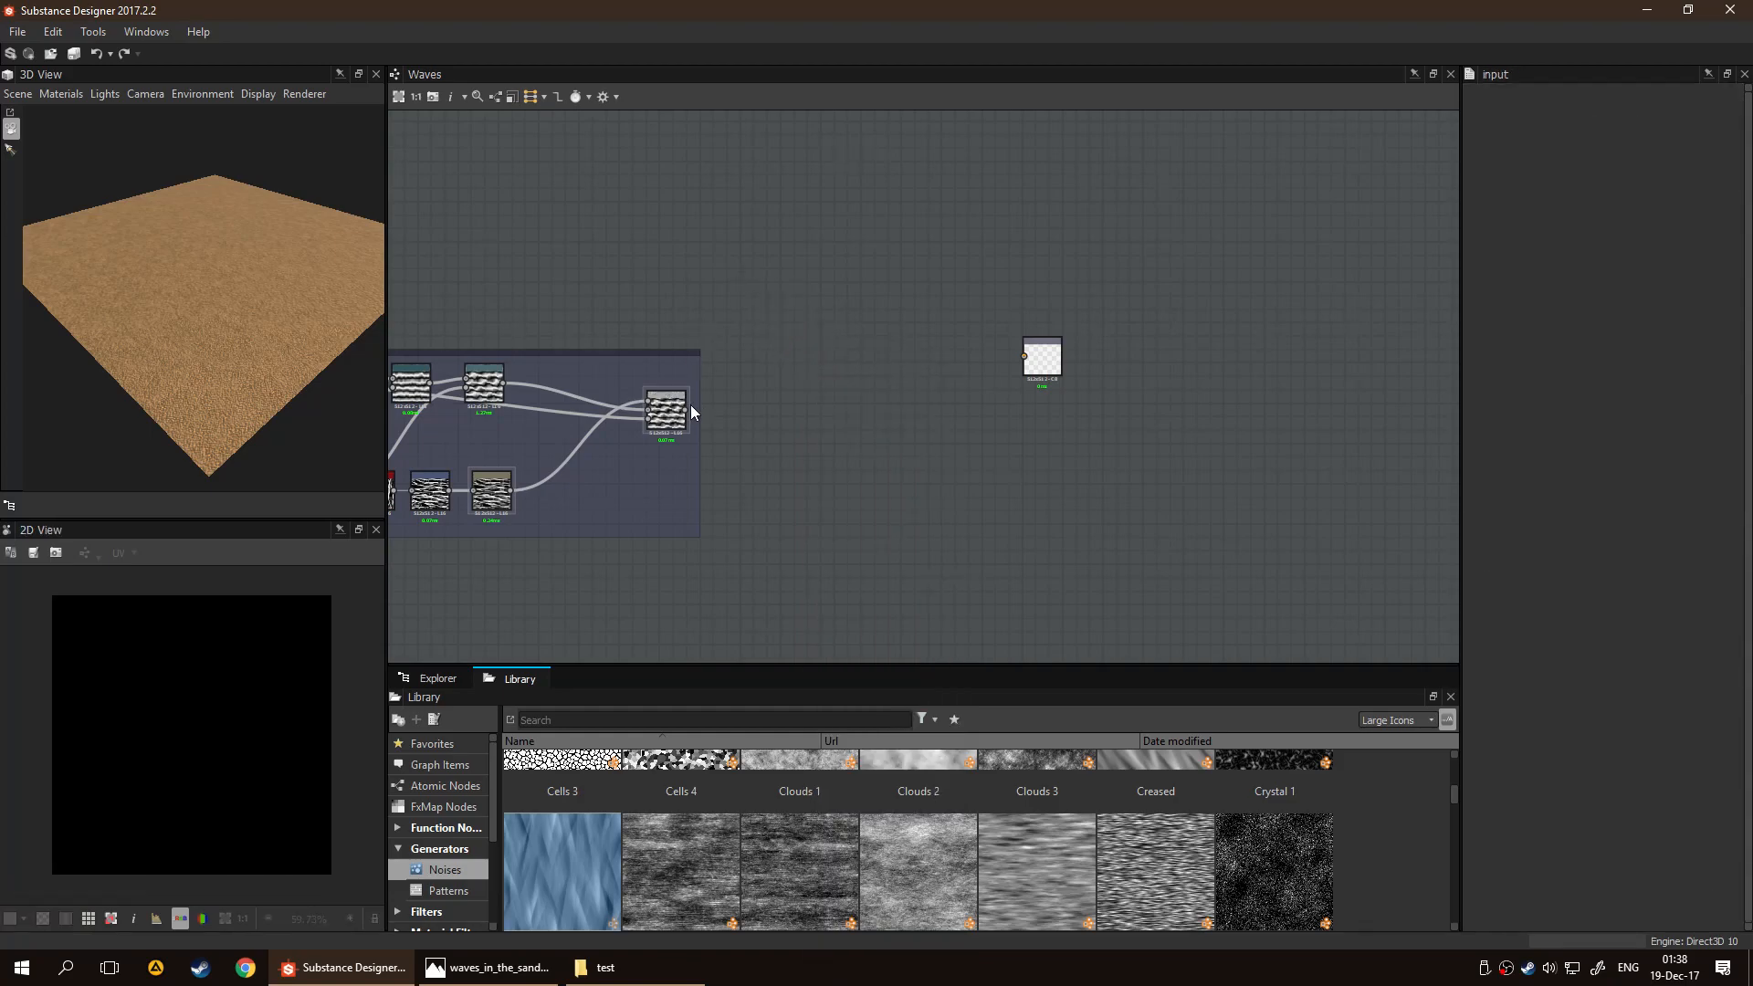
# Connect the final Blend's result to the graph's Output node and preview that output
pyautogui.moveTo(685, 411); pyautogui.dragTo(1026, 357)
pyautogui.scroll(3, 1150, 400)
pyautogui.doubleClick(911, 330)
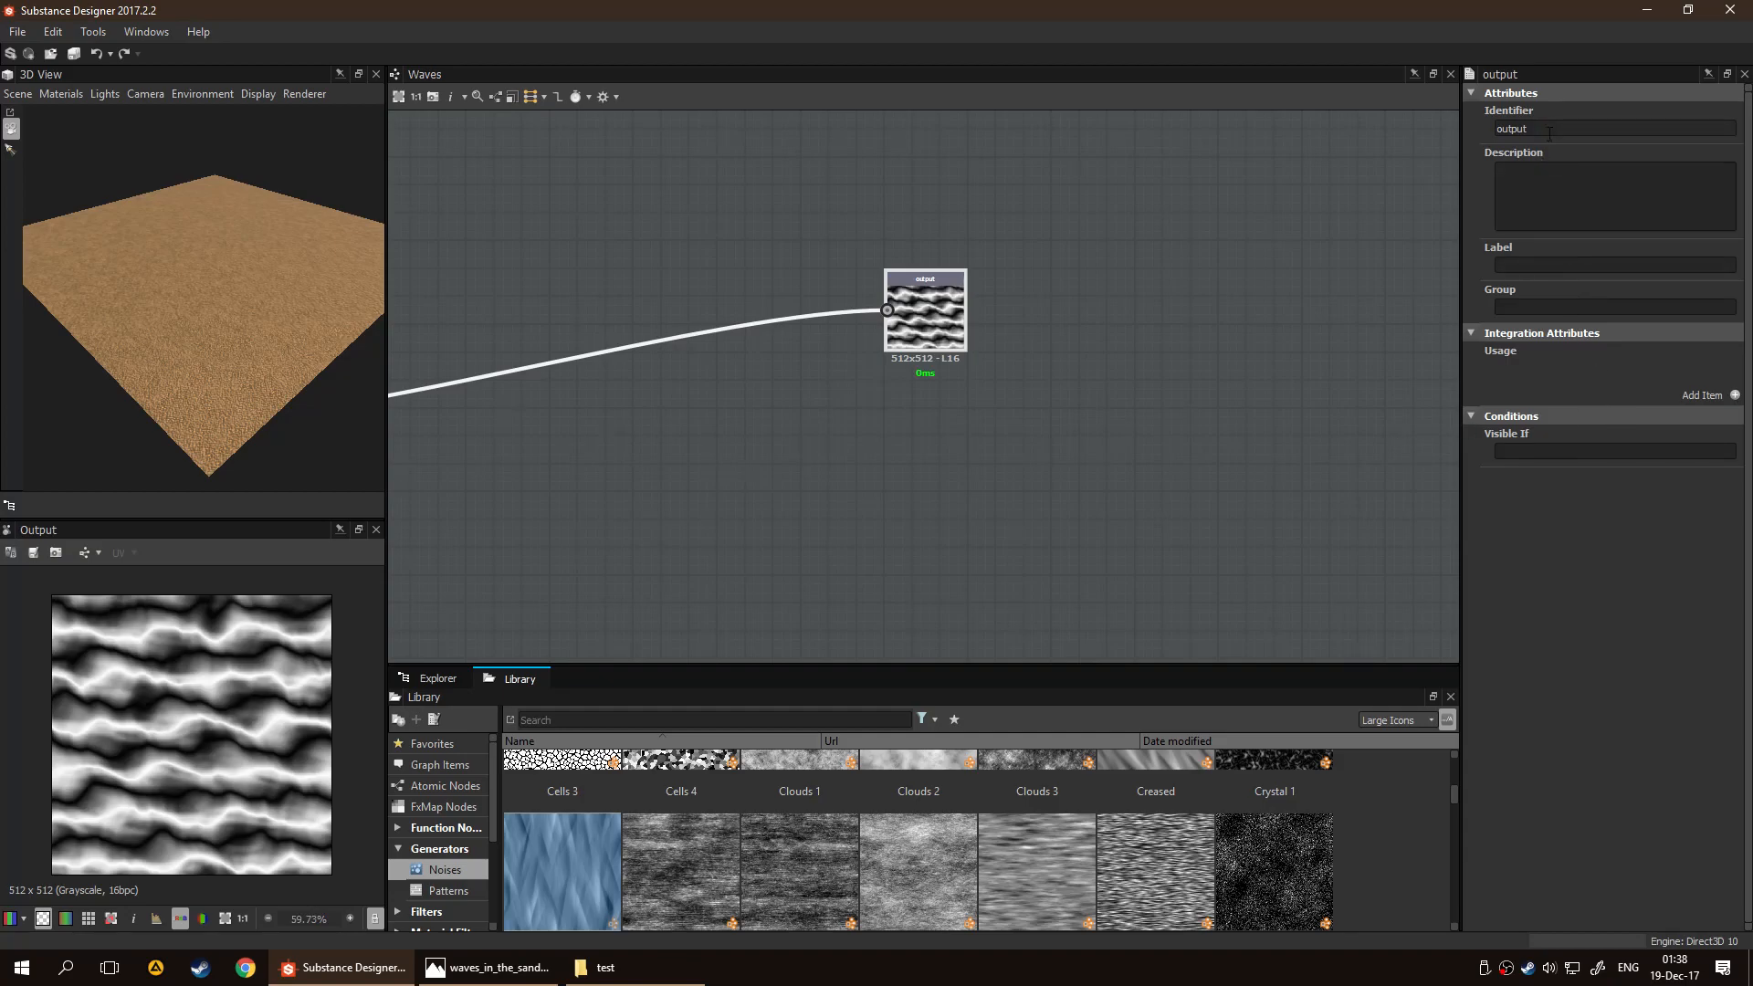
# Add a usage entry to the Output node and set it to "any", keeping the RGBA channels
pyautogui.click(1735, 394)
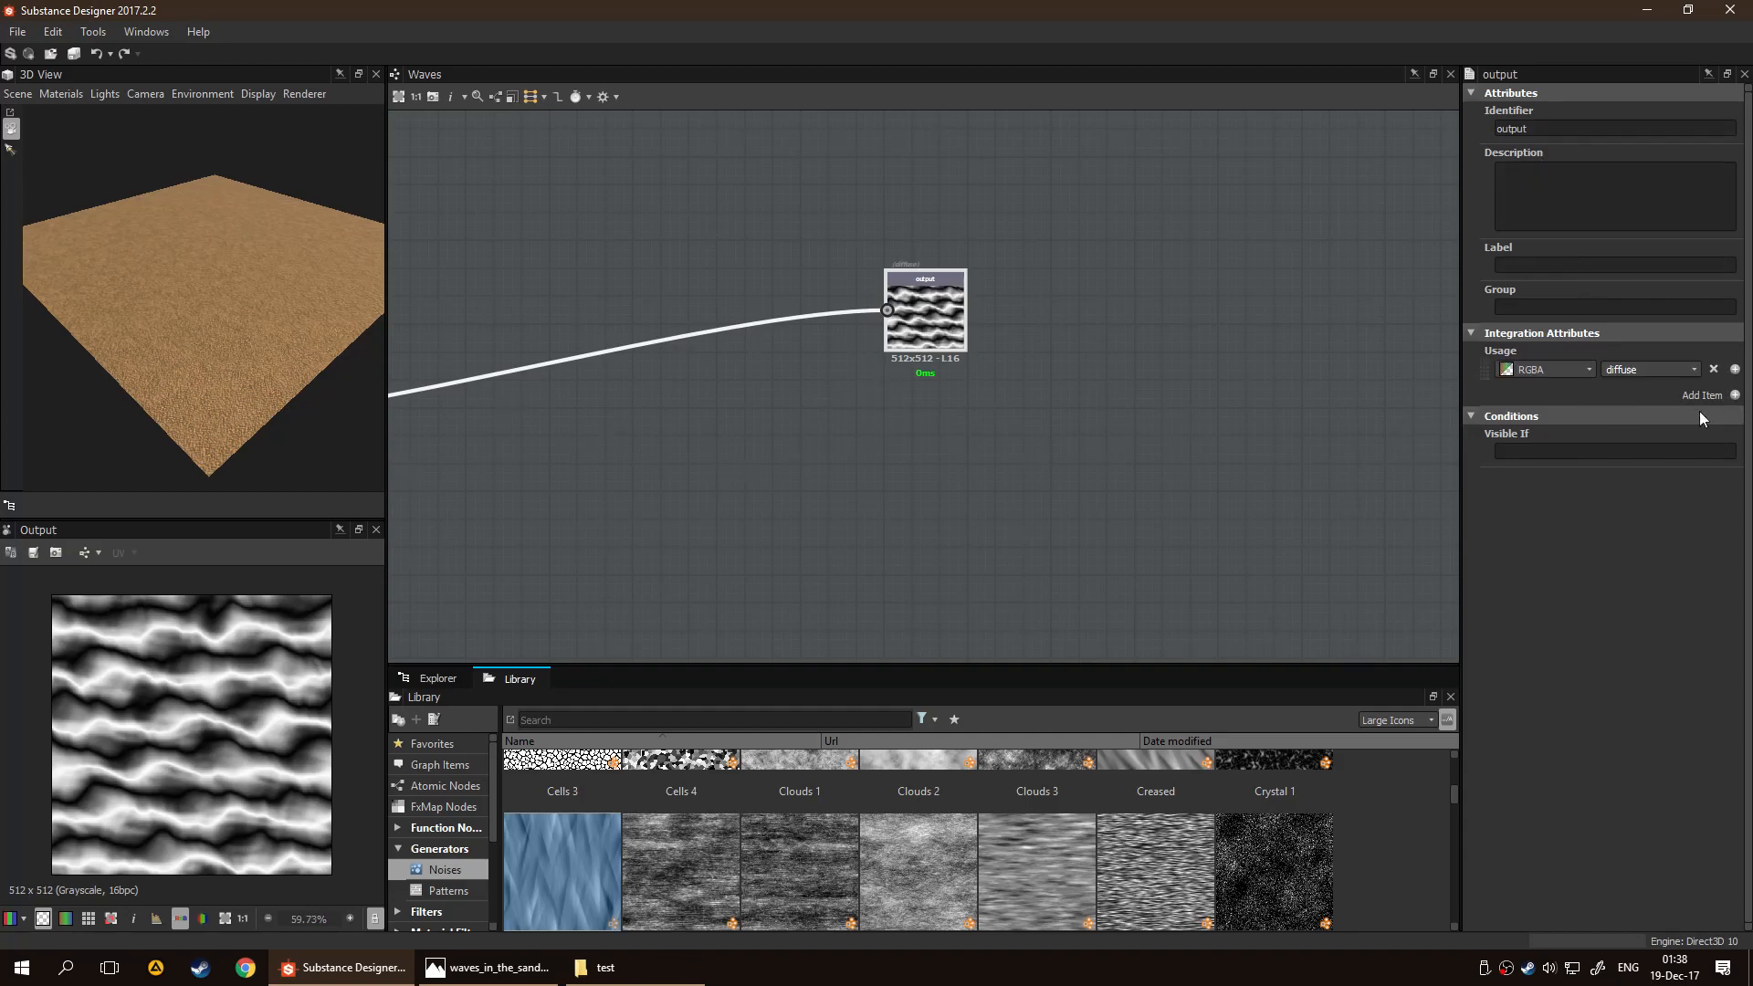
pyautogui.click(1689, 371)
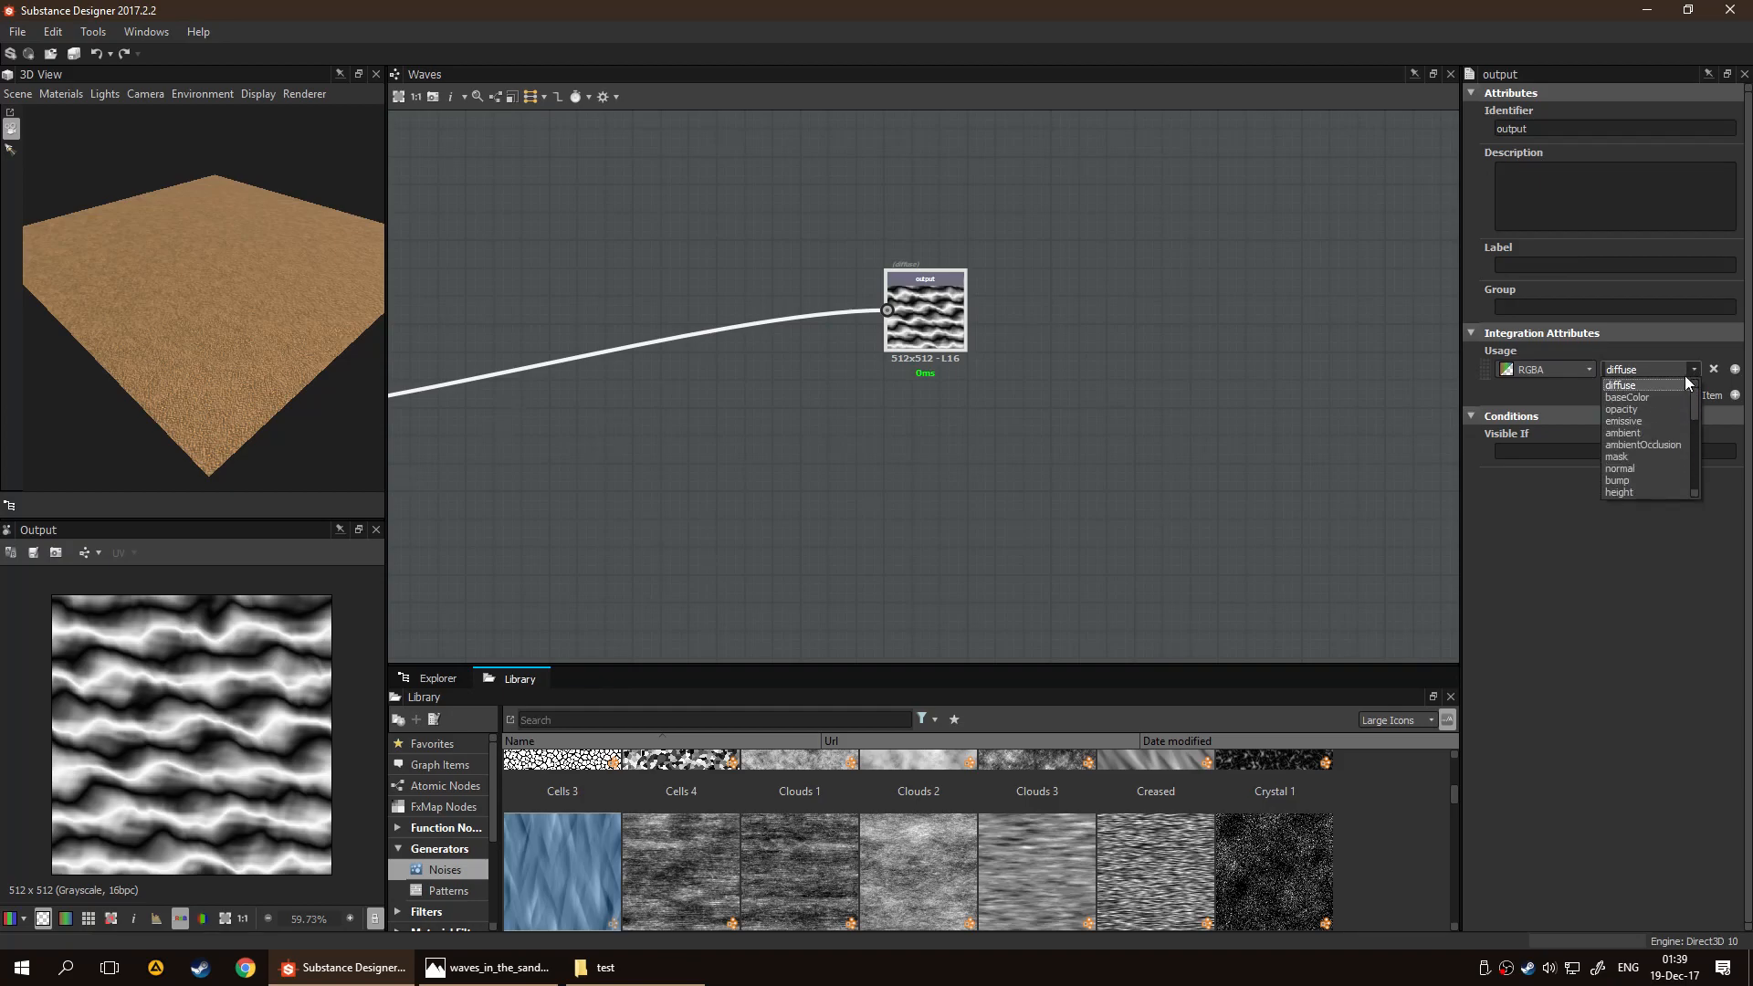
pyautogui.moveTo(1696, 404); pyautogui.dragTo(1696, 425)
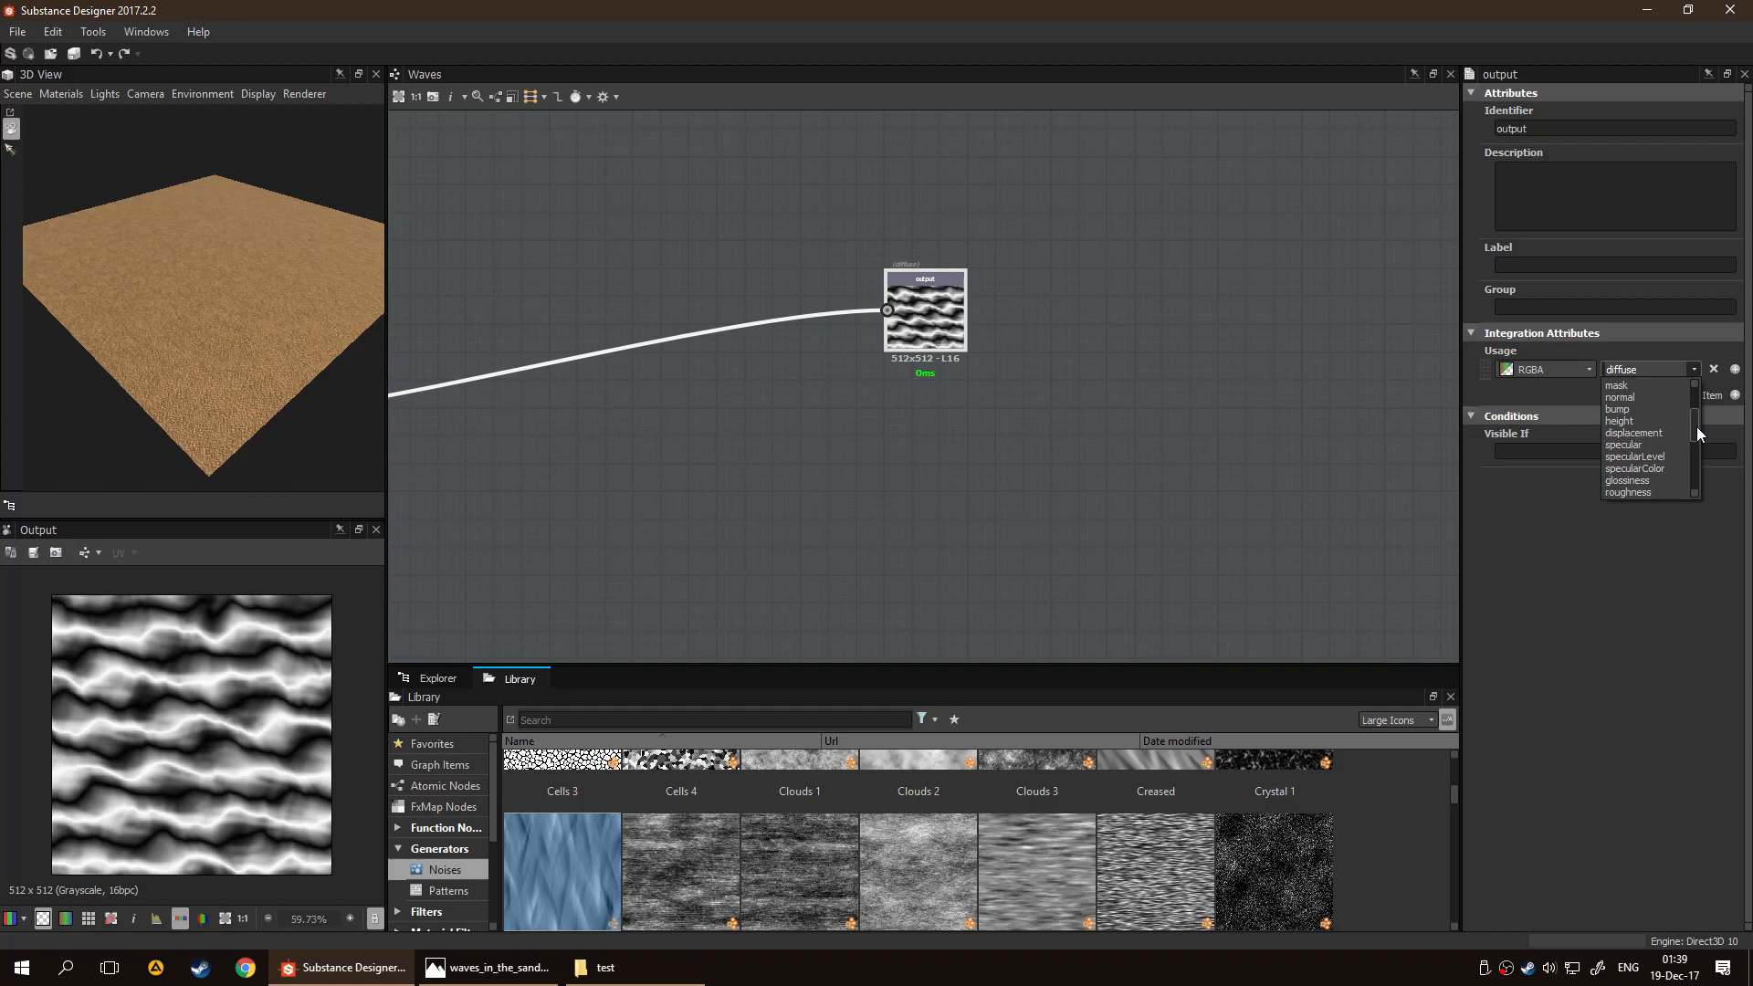
pyautogui.moveTo(1696, 420); pyautogui.dragTo(1689, 473)
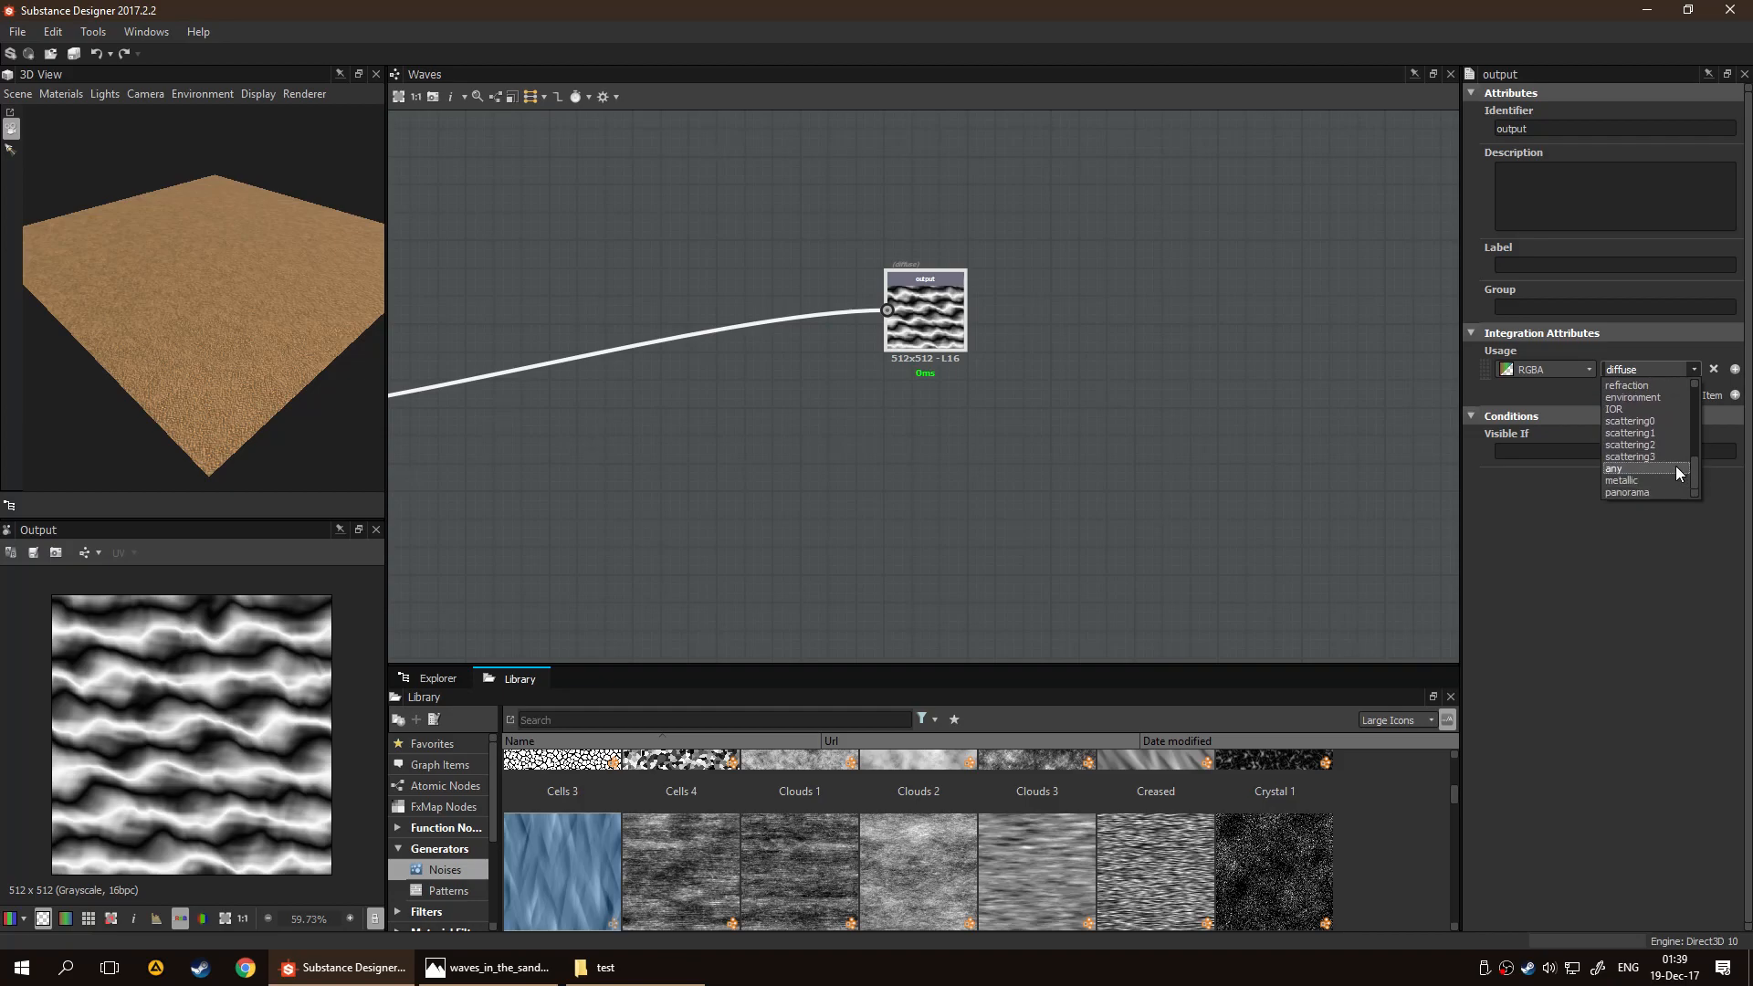
pyautogui.click(1675, 468)
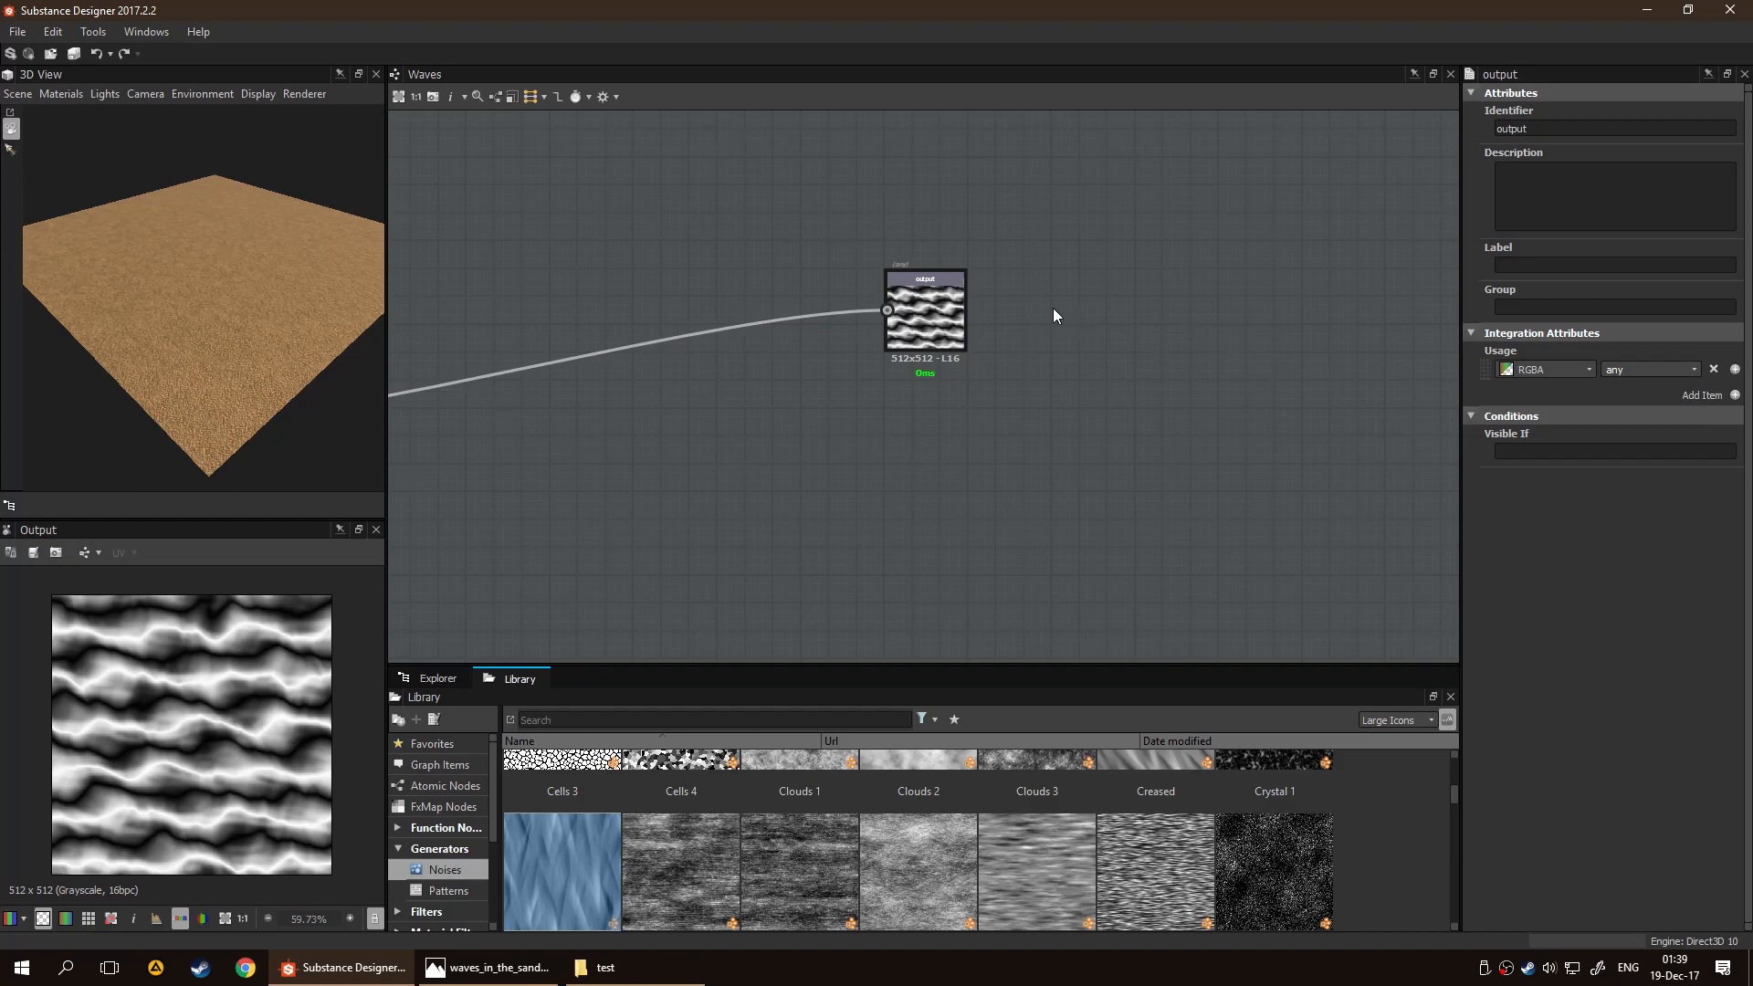
# Set both the Identifier and the Label of the Output node to "Grayscale"
pyautogui.moveTo(1537, 135); pyautogui.dragTo(1323, 145)
pyautogui.write('Grayscale')
pyautogui.hotkey('ctrl', 'a')
pyautogui.hotkey('ctrl', 'c')
pyautogui.press('Tab')
pyautogui.press('Tab')
pyautogui.hotkey('ctrl', 'v')
pyautogui.scroll(-4, 813, 396)
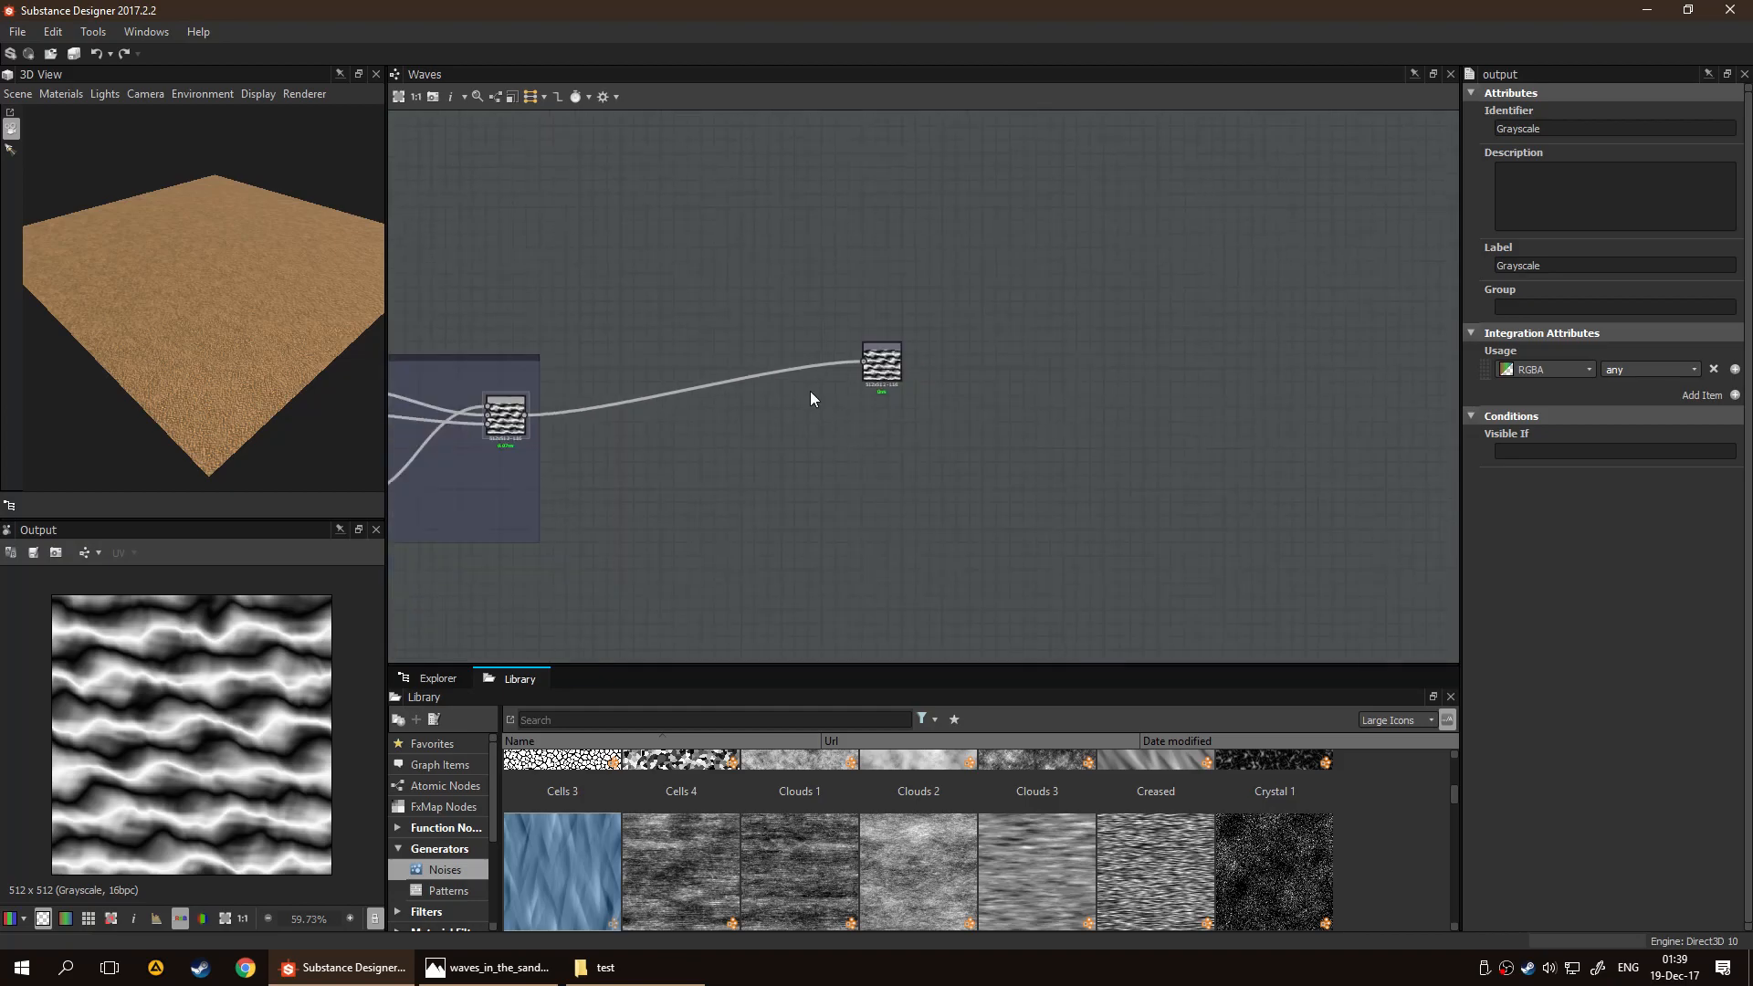
# Open the Sand_Full graph from the package and select the Waves graph in the Utility folder
pyautogui.moveTo(812, 396); pyautogui.dragTo(1183, 329, button='middle')
pyautogui.click(437, 678)
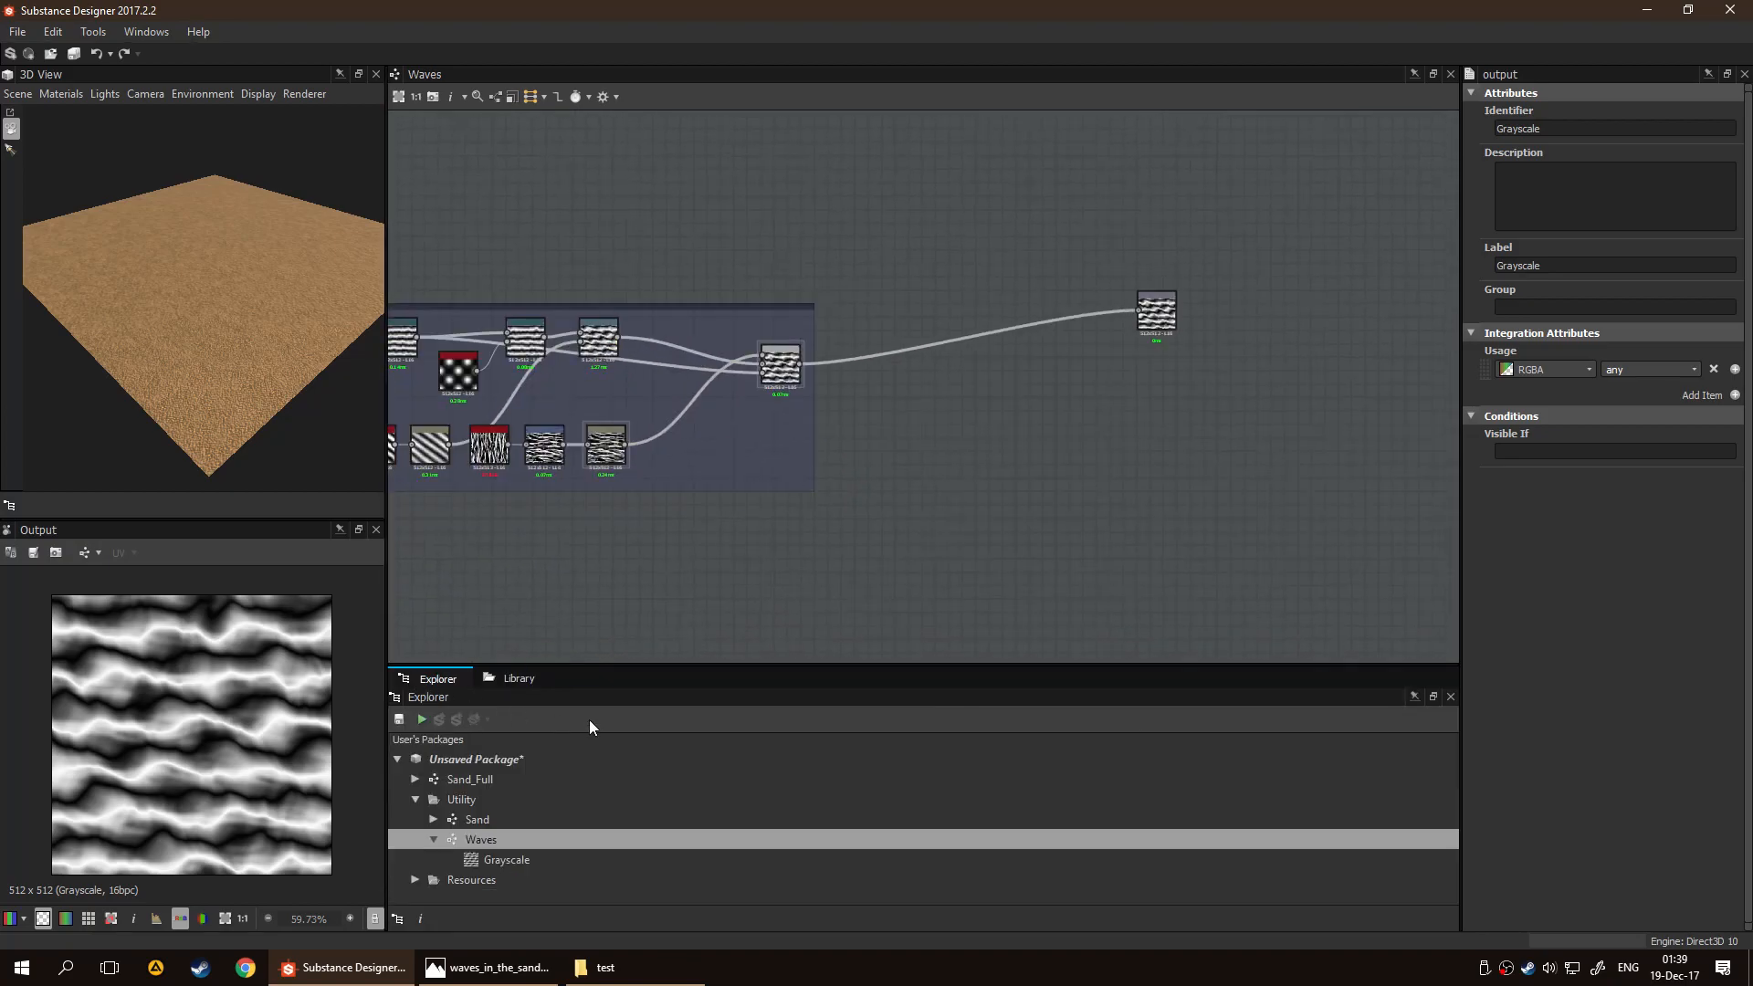
pyautogui.click(513, 787)
pyautogui.doubleClick(513, 787)
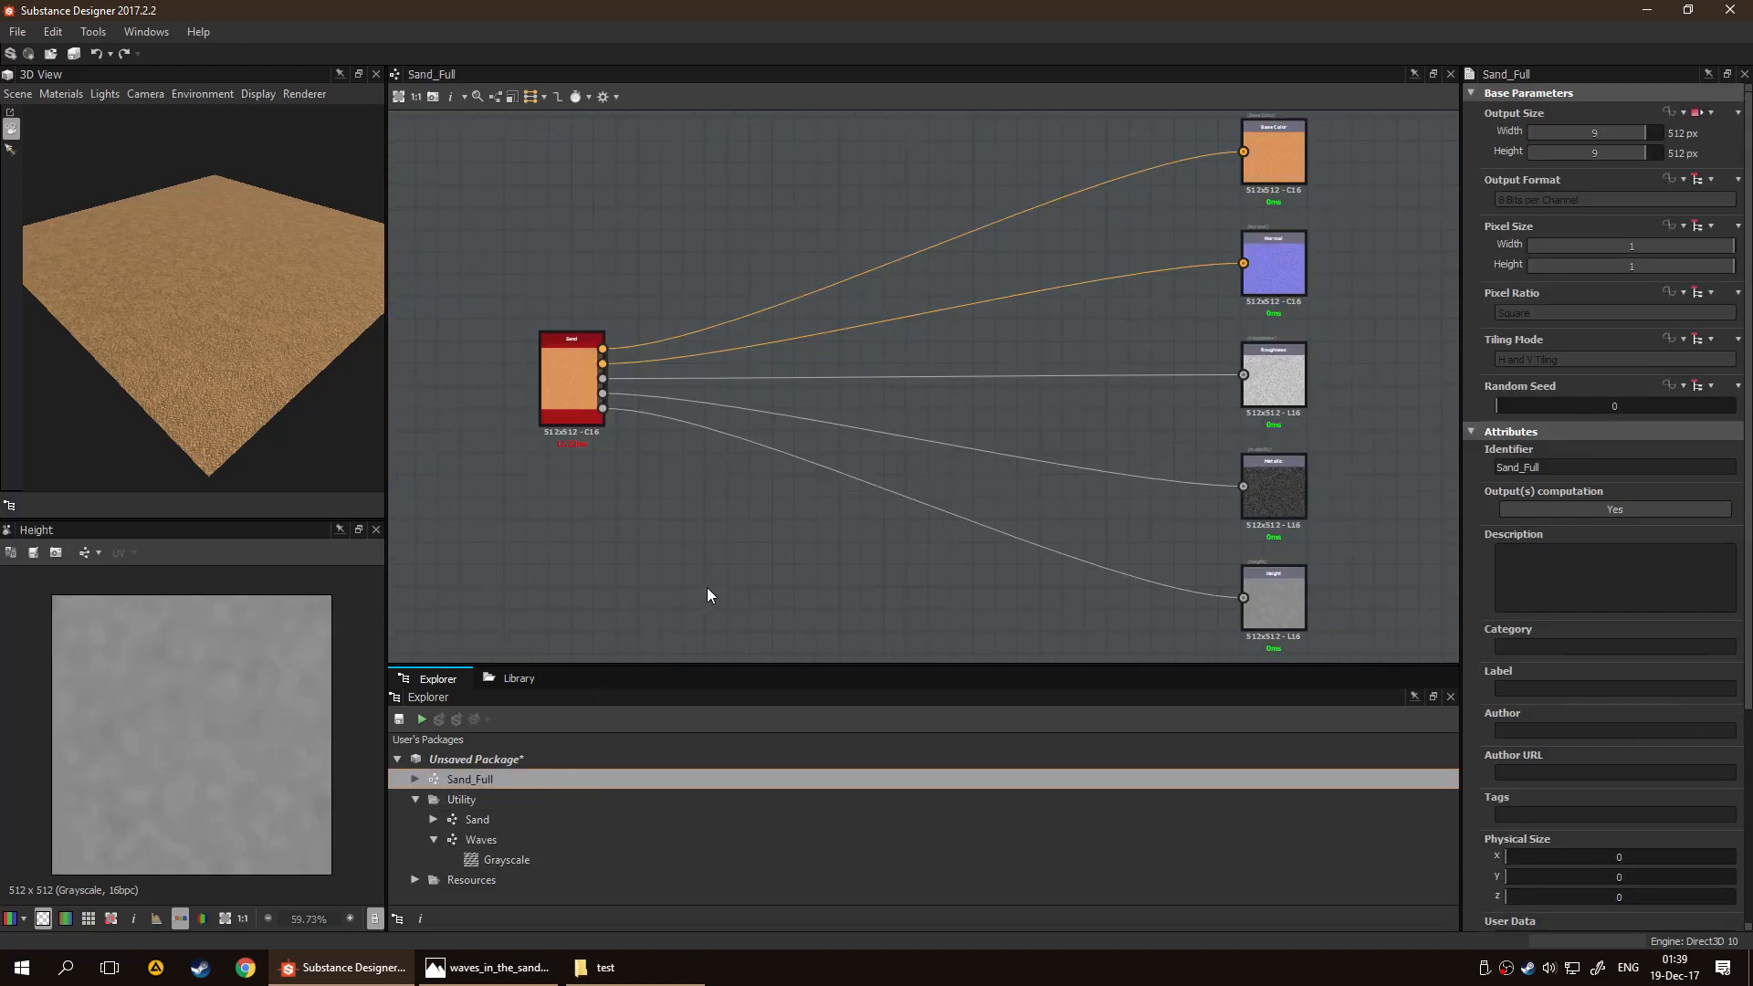
pyautogui.scroll(-2, 708, 566)
pyautogui.click(517, 840)
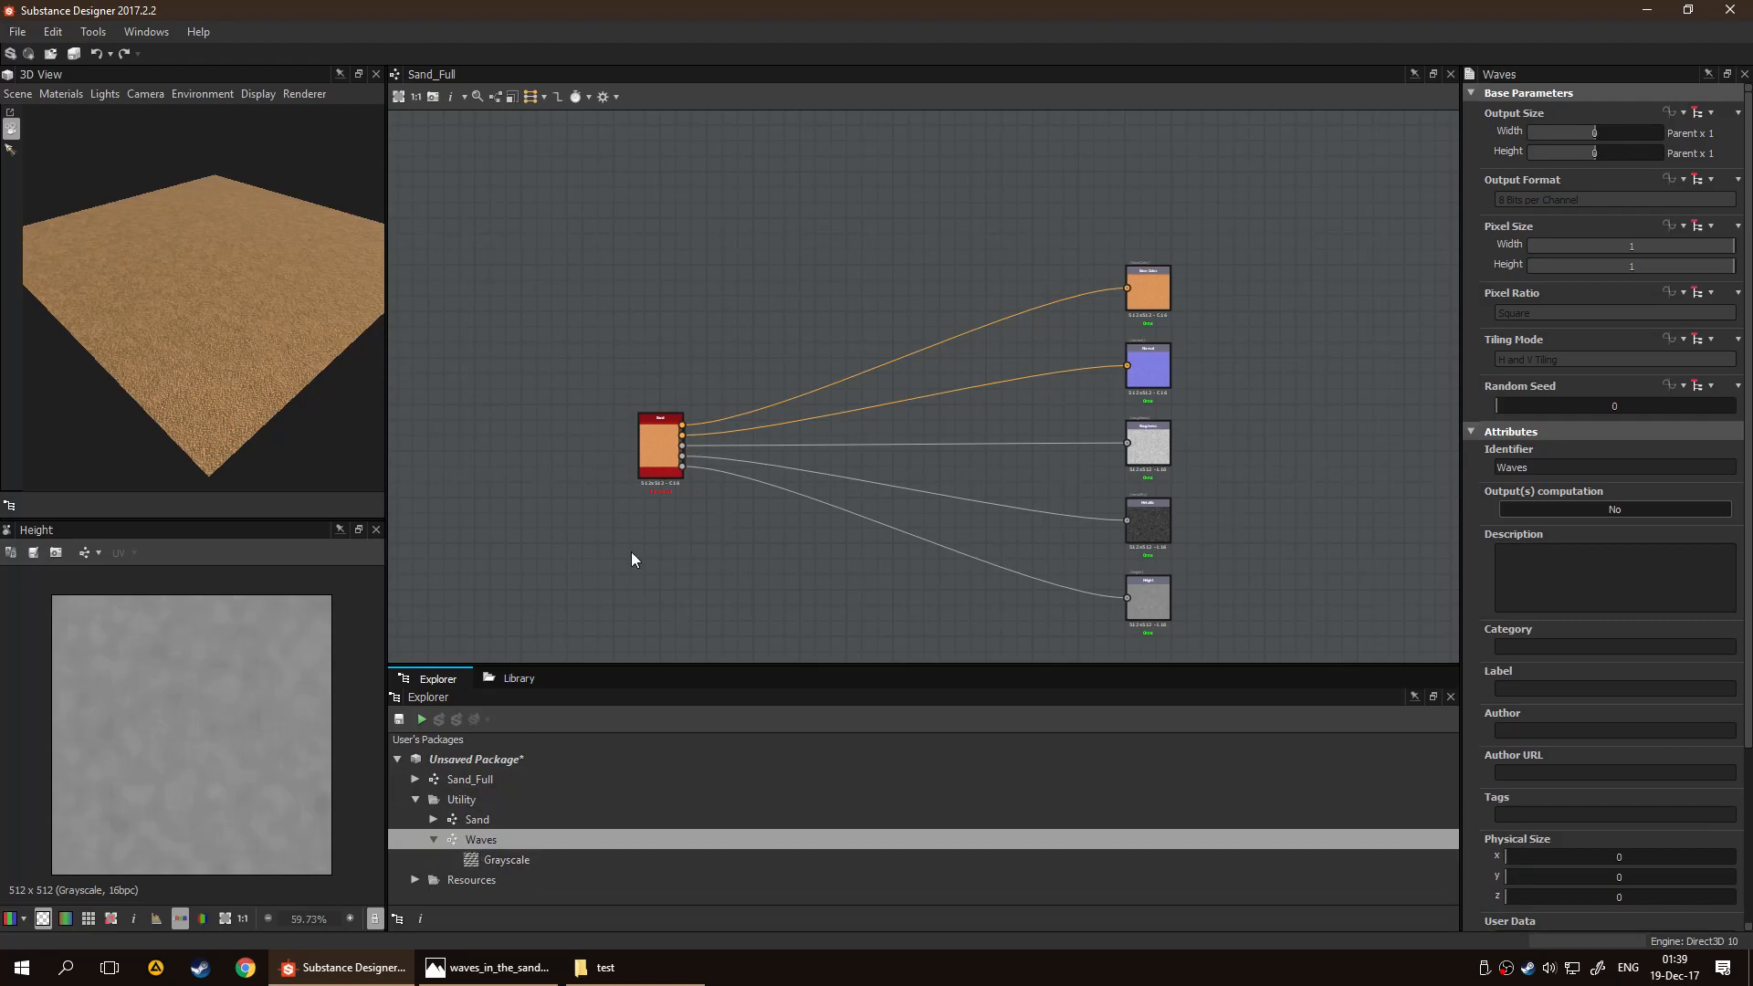
pyautogui.press('space')
pyautogui.write('wave')
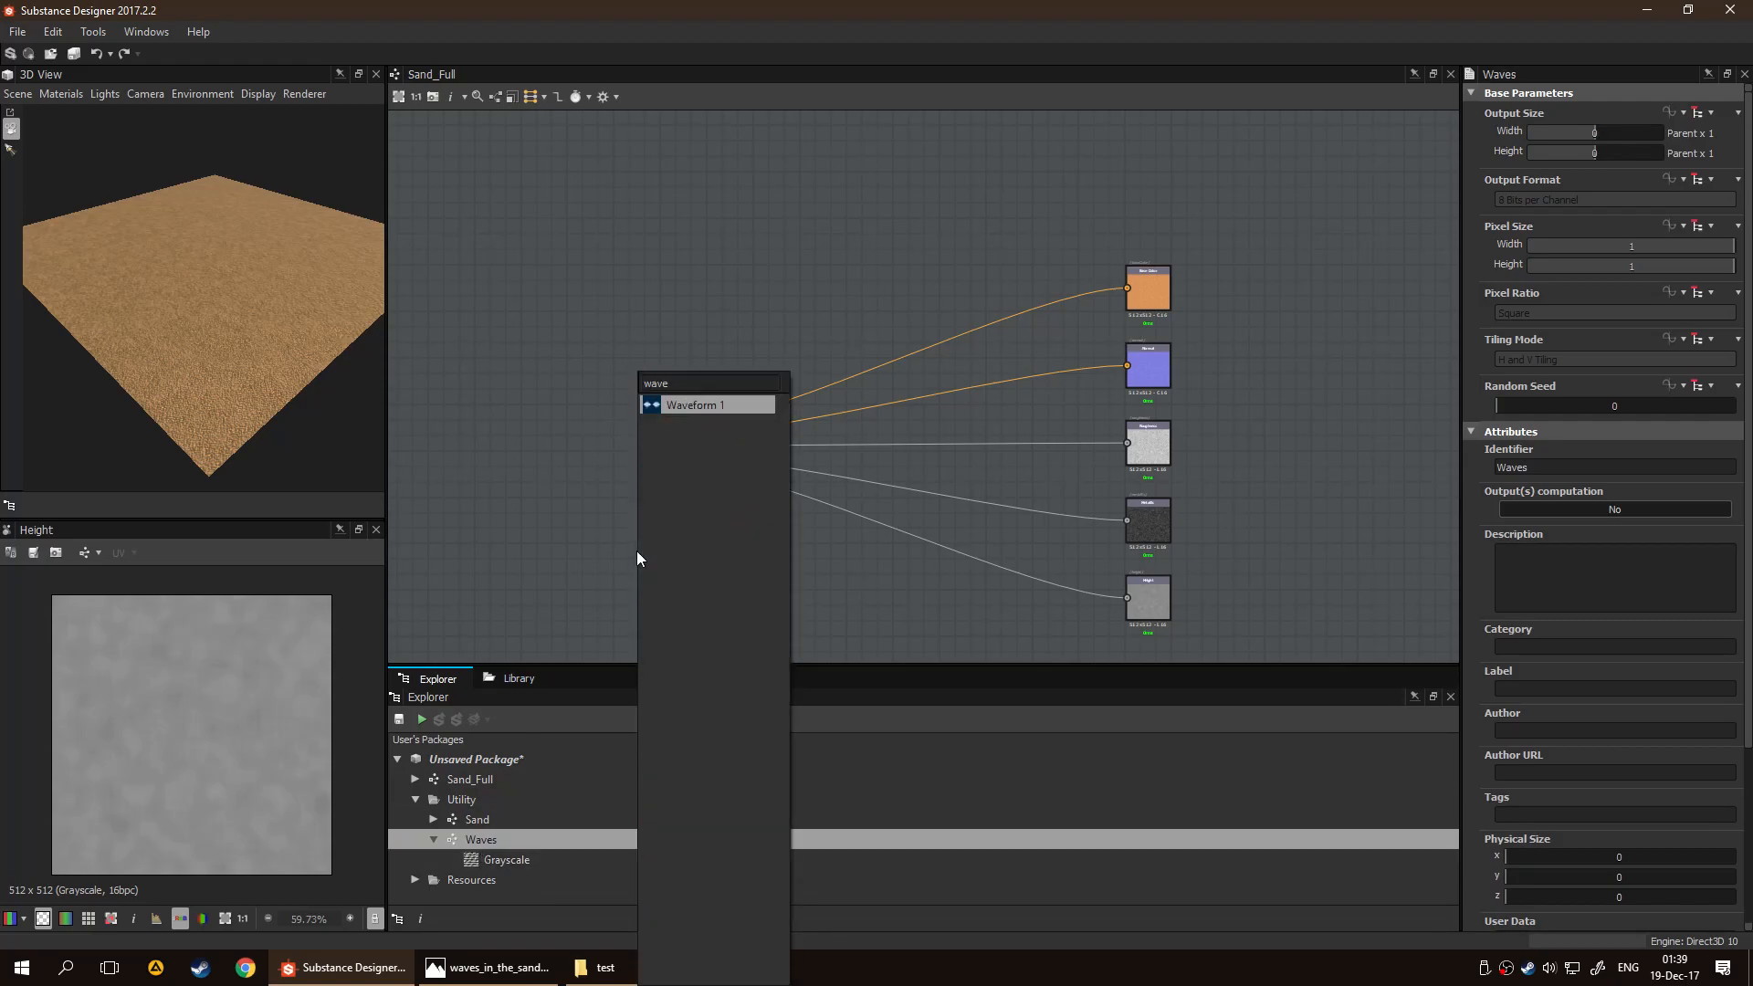
pyautogui.press('Escape')
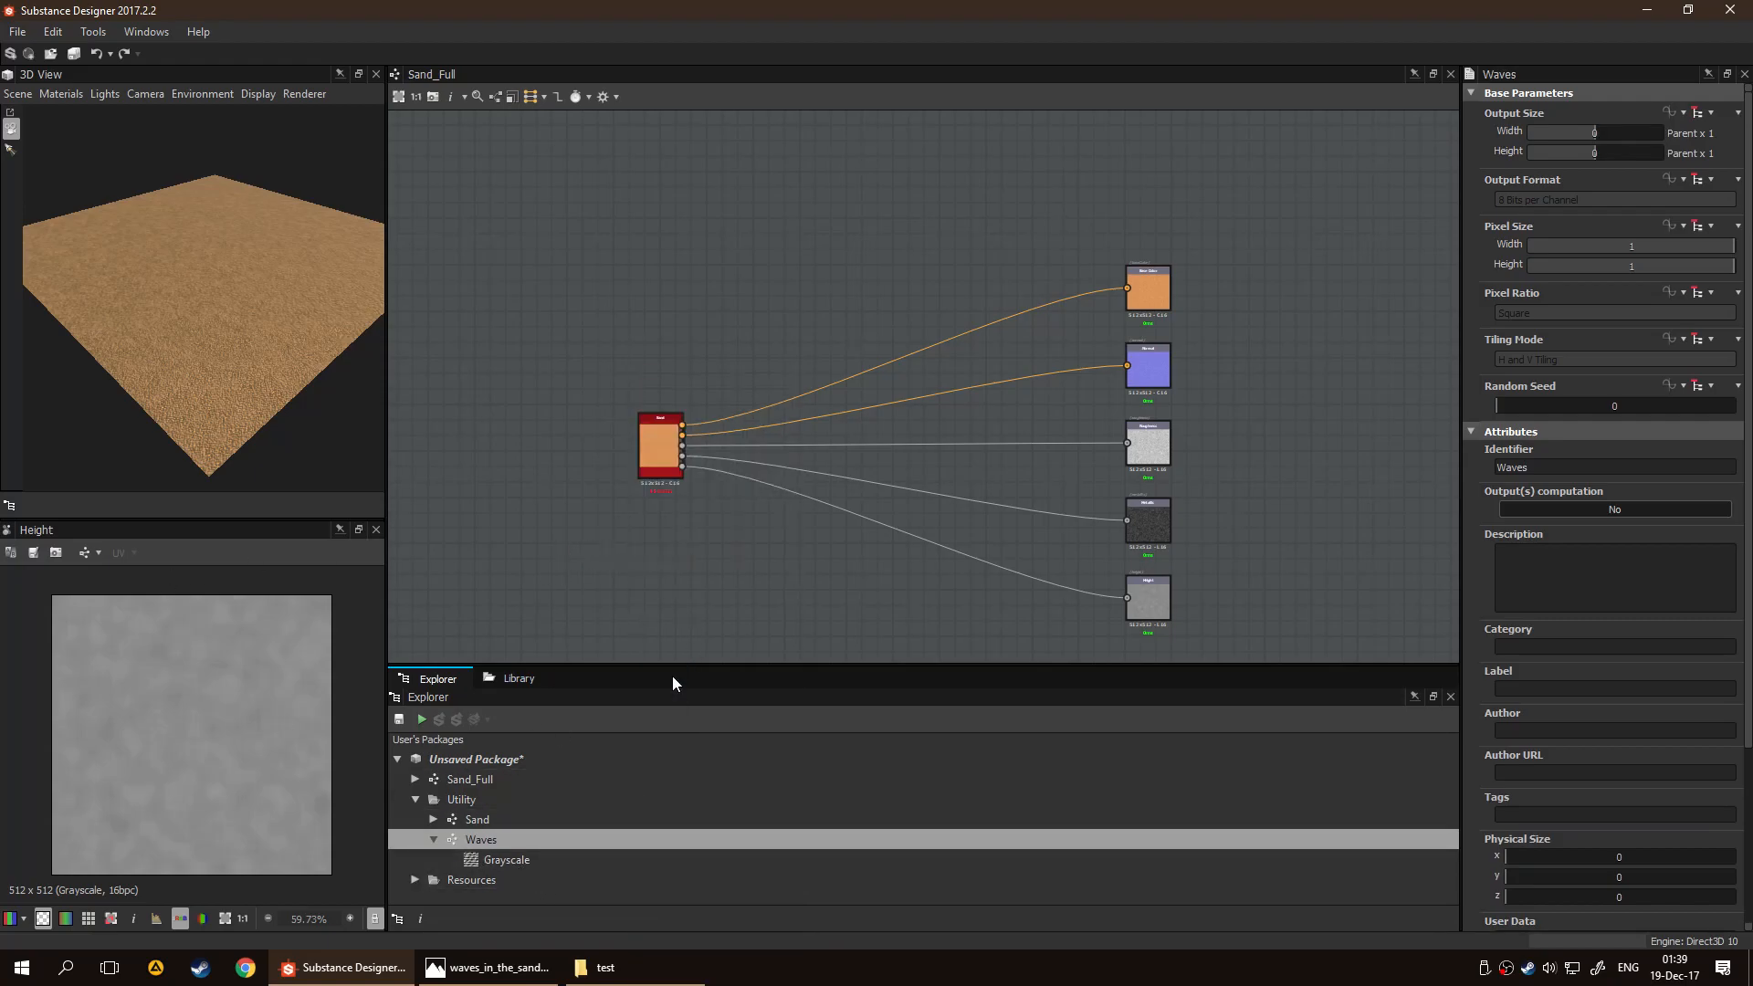
# Place an instance of the Waves graph in Sand_Full and align it directly below the Sand node
pyautogui.moveTo(482, 841); pyautogui.dragTo(769, 546)
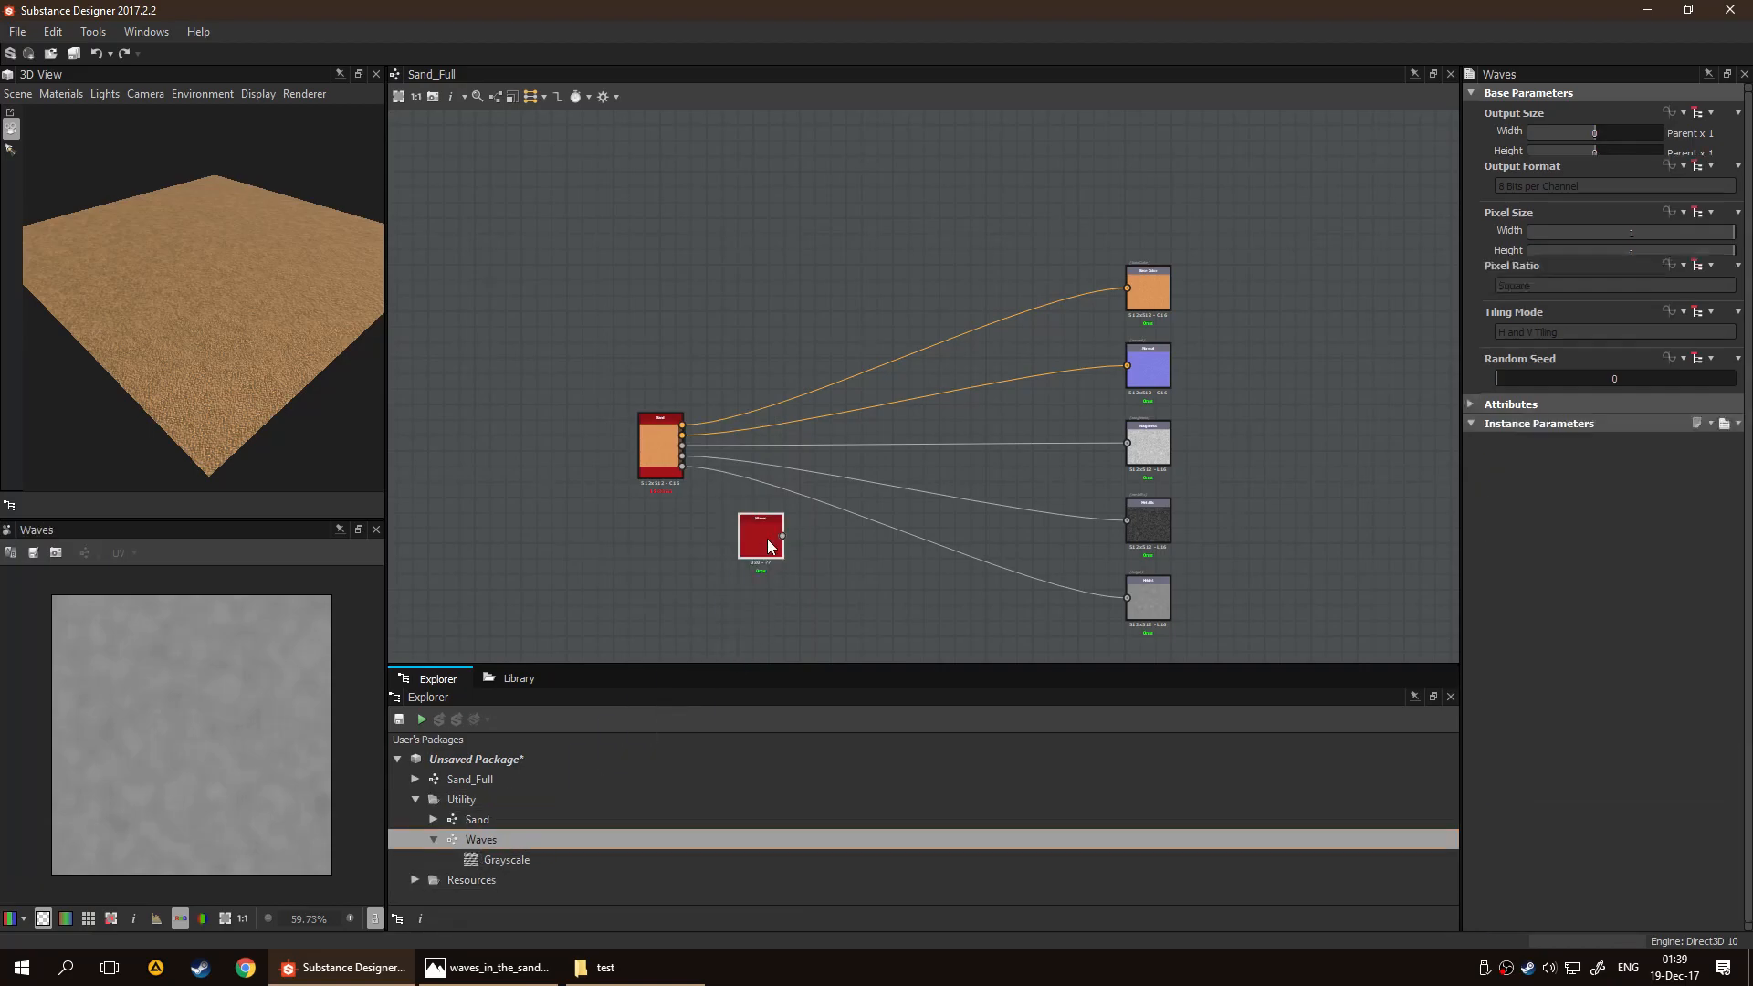
pyautogui.scroll(4, 684, 618)
pyautogui.moveTo(830, 471); pyautogui.dragTo(626, 465)
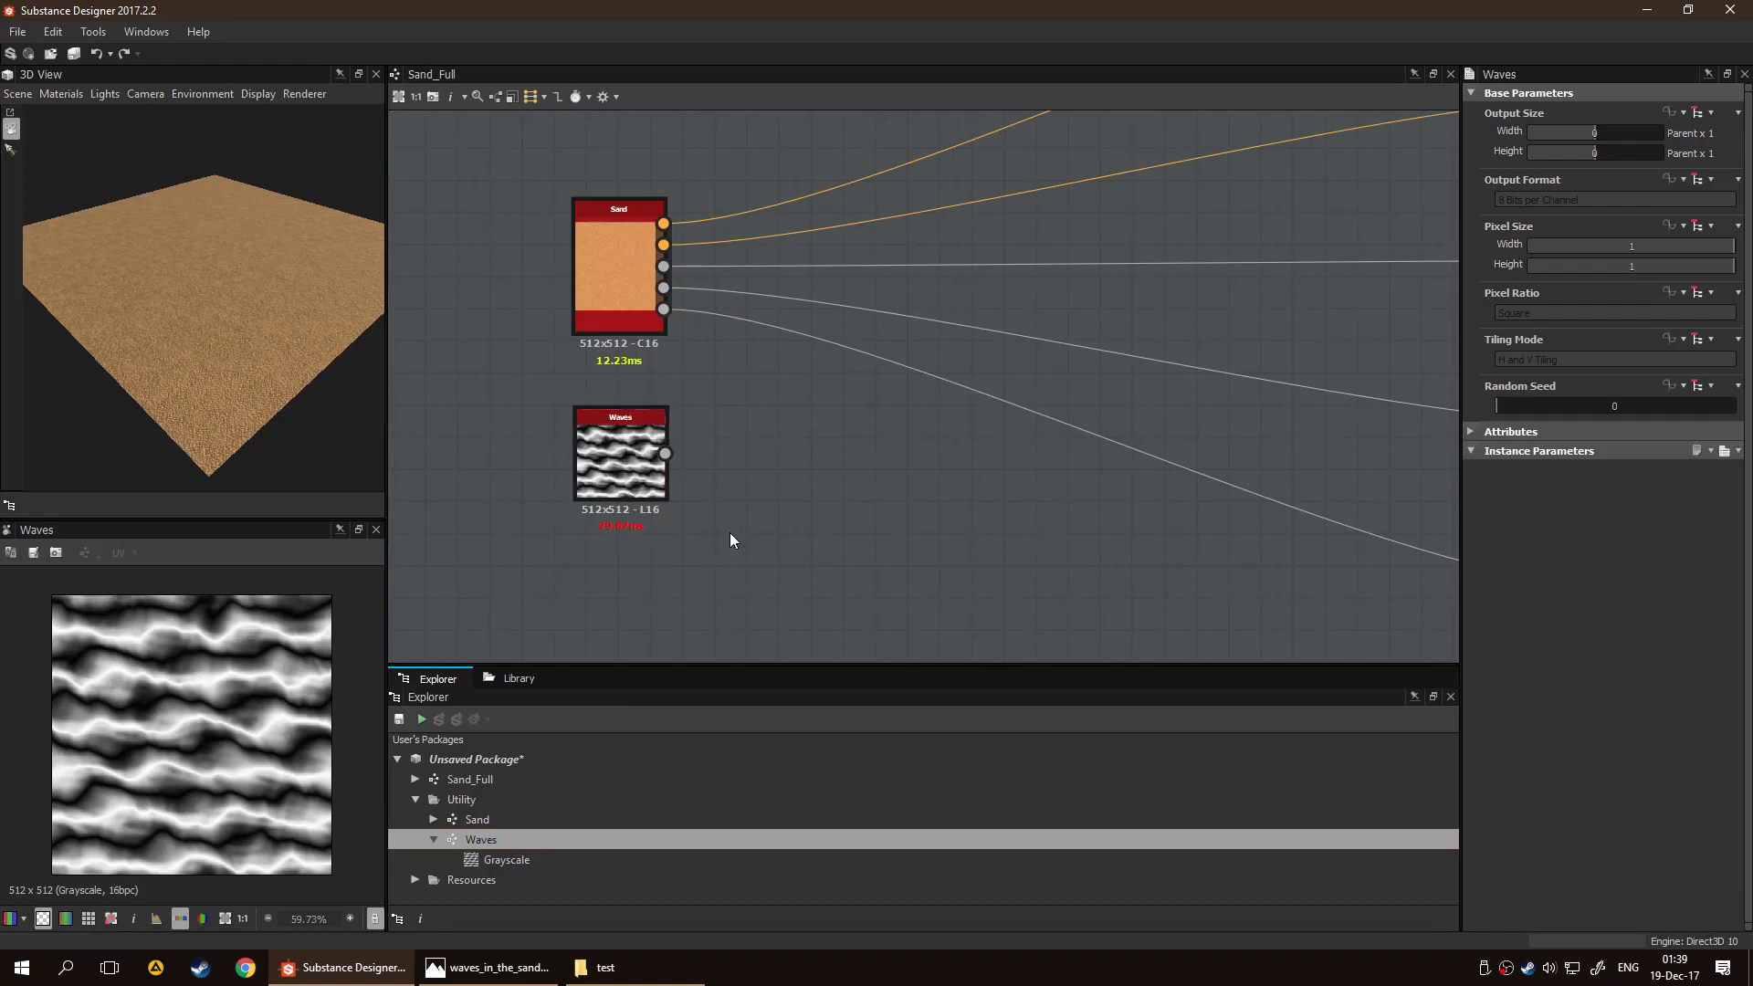
pyautogui.click(650, 493)
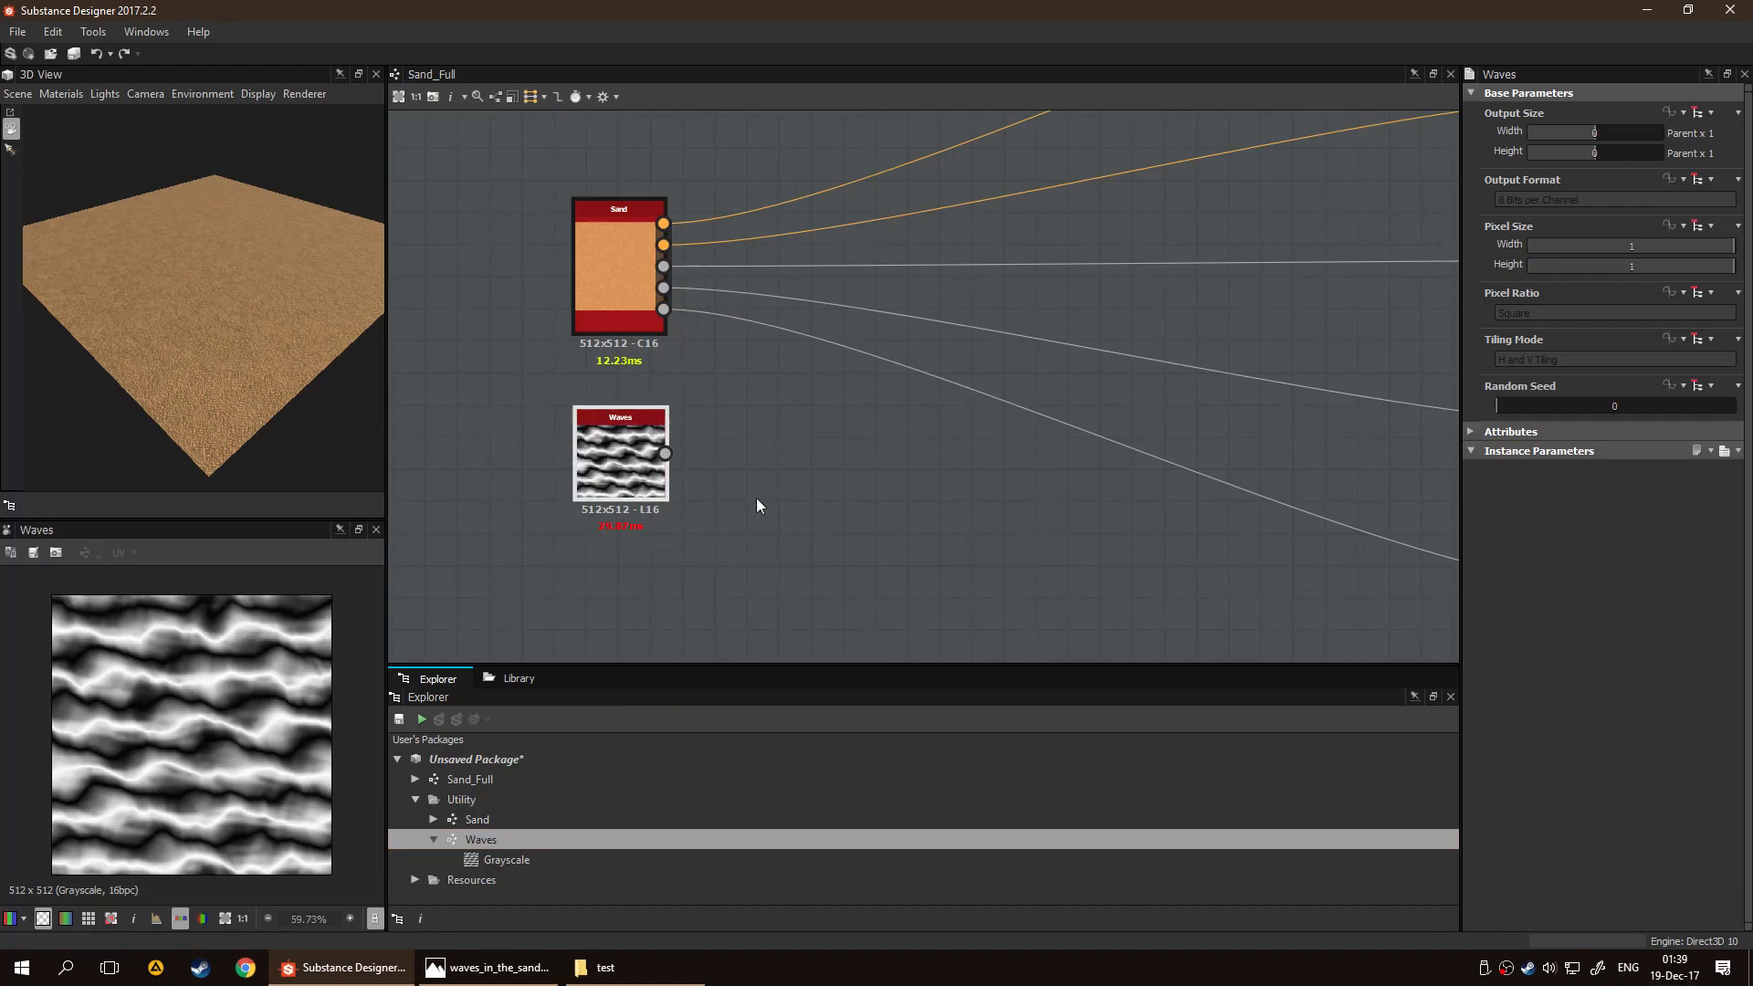
pyautogui.scroll(-3, 1082, 499)
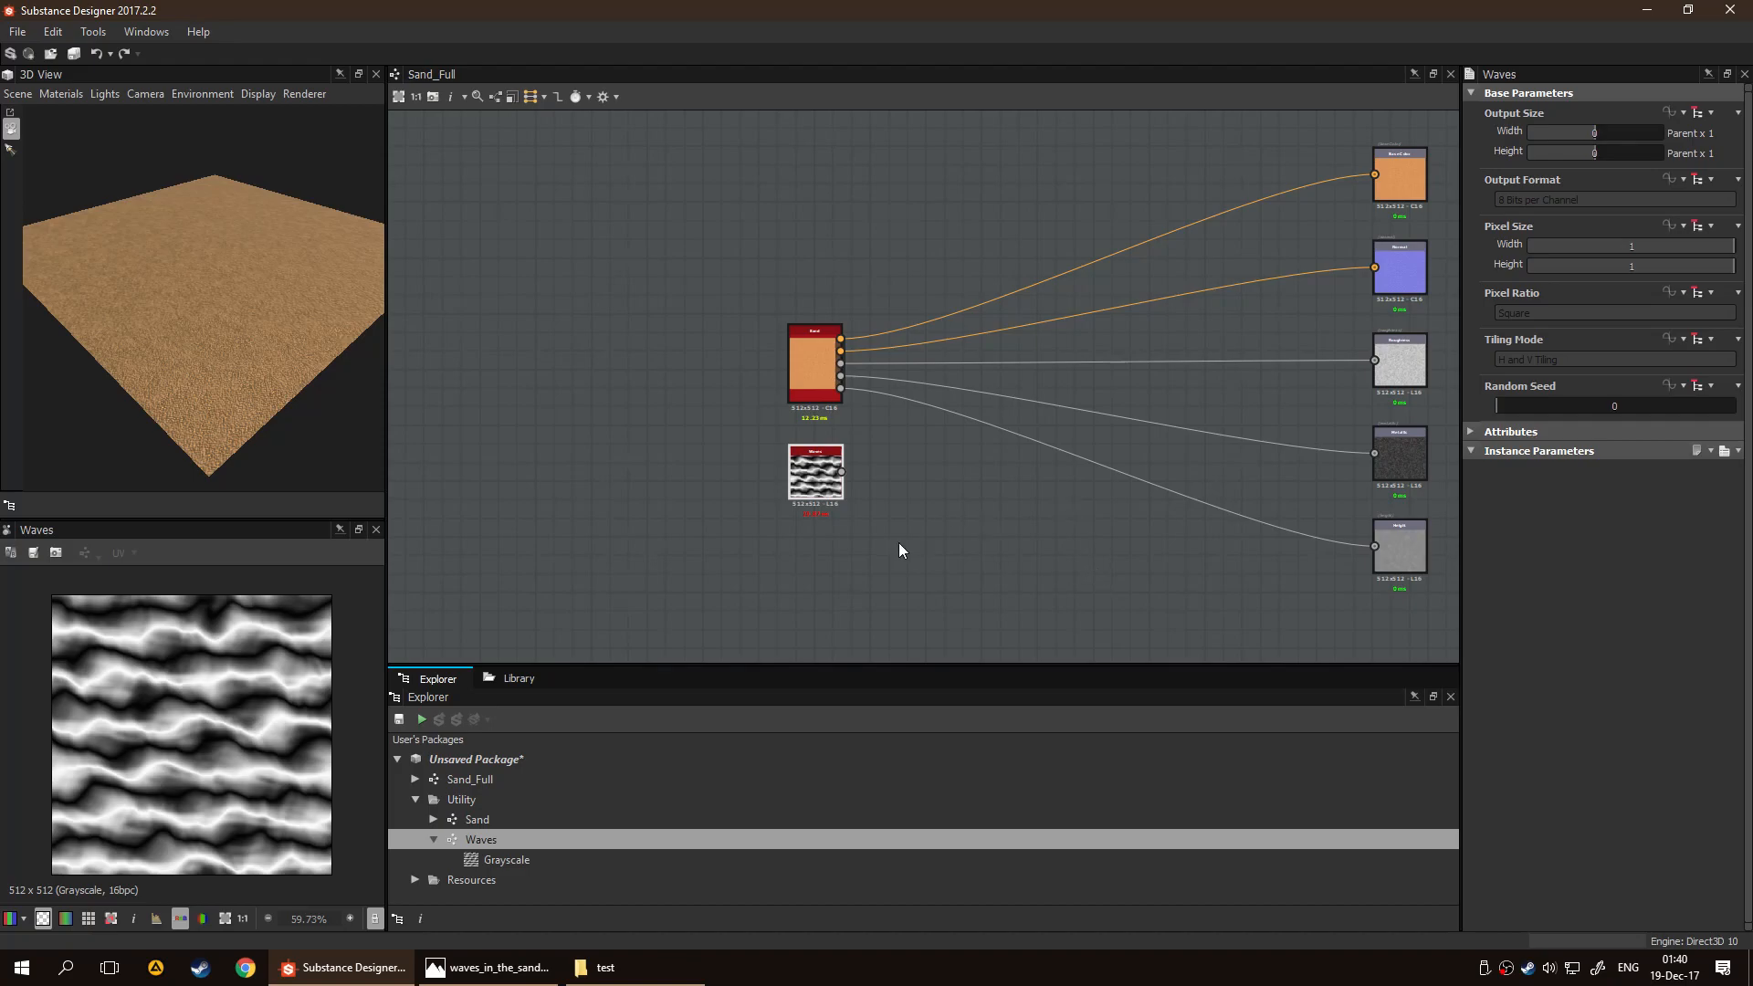
pyautogui.moveTo(975, 499); pyautogui.dragTo(844, 509, button='middle')
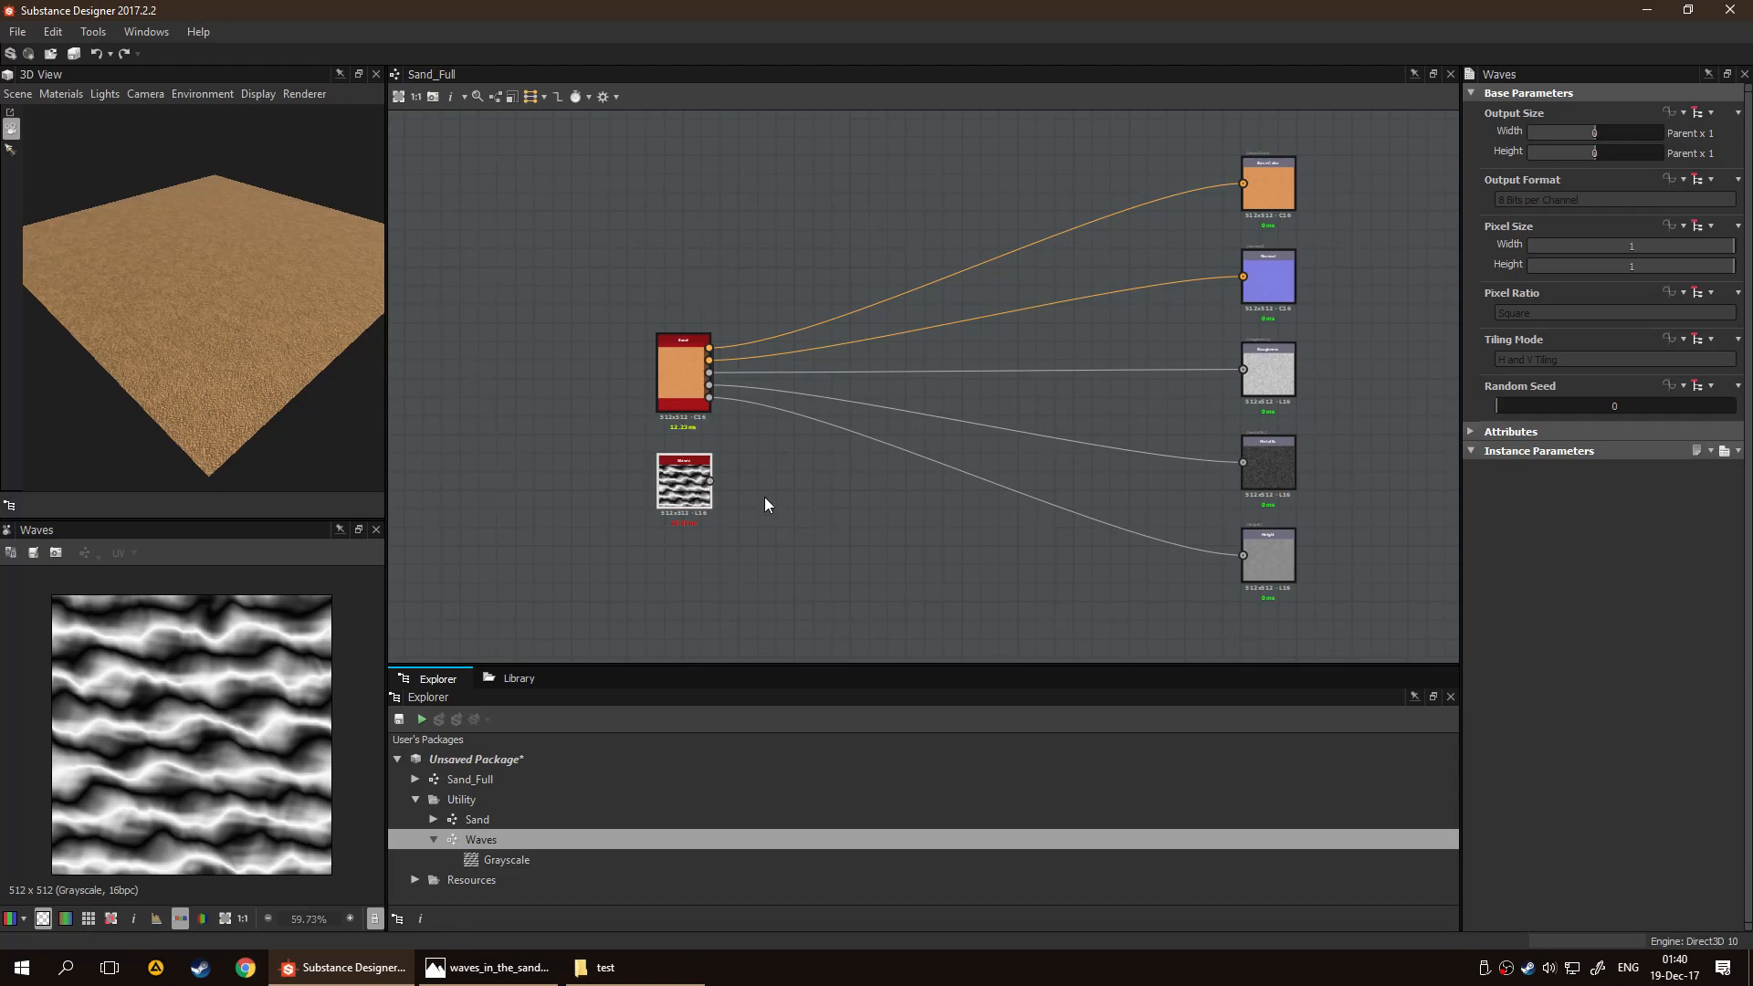
# Reopen the Waves graph and move its Grayscale output level with the final Blend
pyautogui.doubleClick(539, 839)
pyautogui.scroll(-5, 995, 588)
pyautogui.moveTo(1088, 545); pyautogui.dragTo(803, 519, button='middle')
pyautogui.scroll(3, 871, 484)
pyautogui.moveTo(980, 401); pyautogui.dragTo(1108, 444)
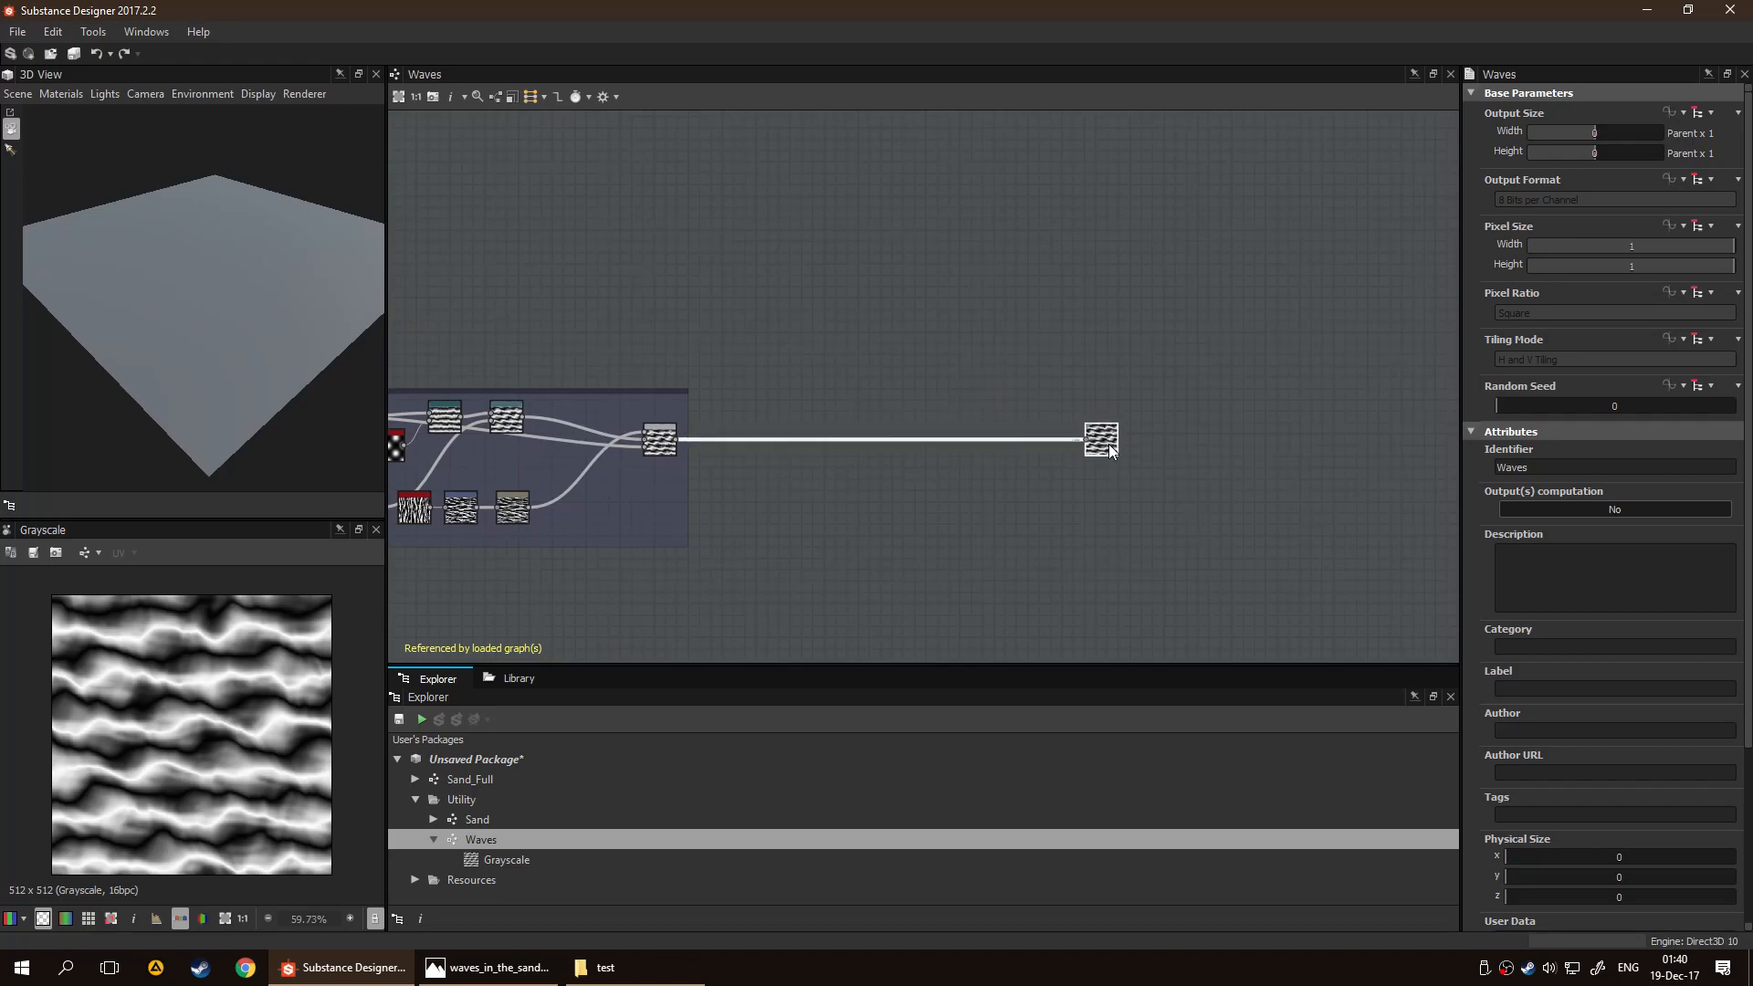
pyautogui.click(987, 397)
pyautogui.scroll(3, 1181, 451)
pyautogui.scroll(1, 1013, 436)
pyautogui.moveTo(815, 507); pyautogui.dragTo(1119, 506, button='middle')
pyautogui.scroll(1, 1118, 506)
pyautogui.press('space')
pyautogui.write('blend')
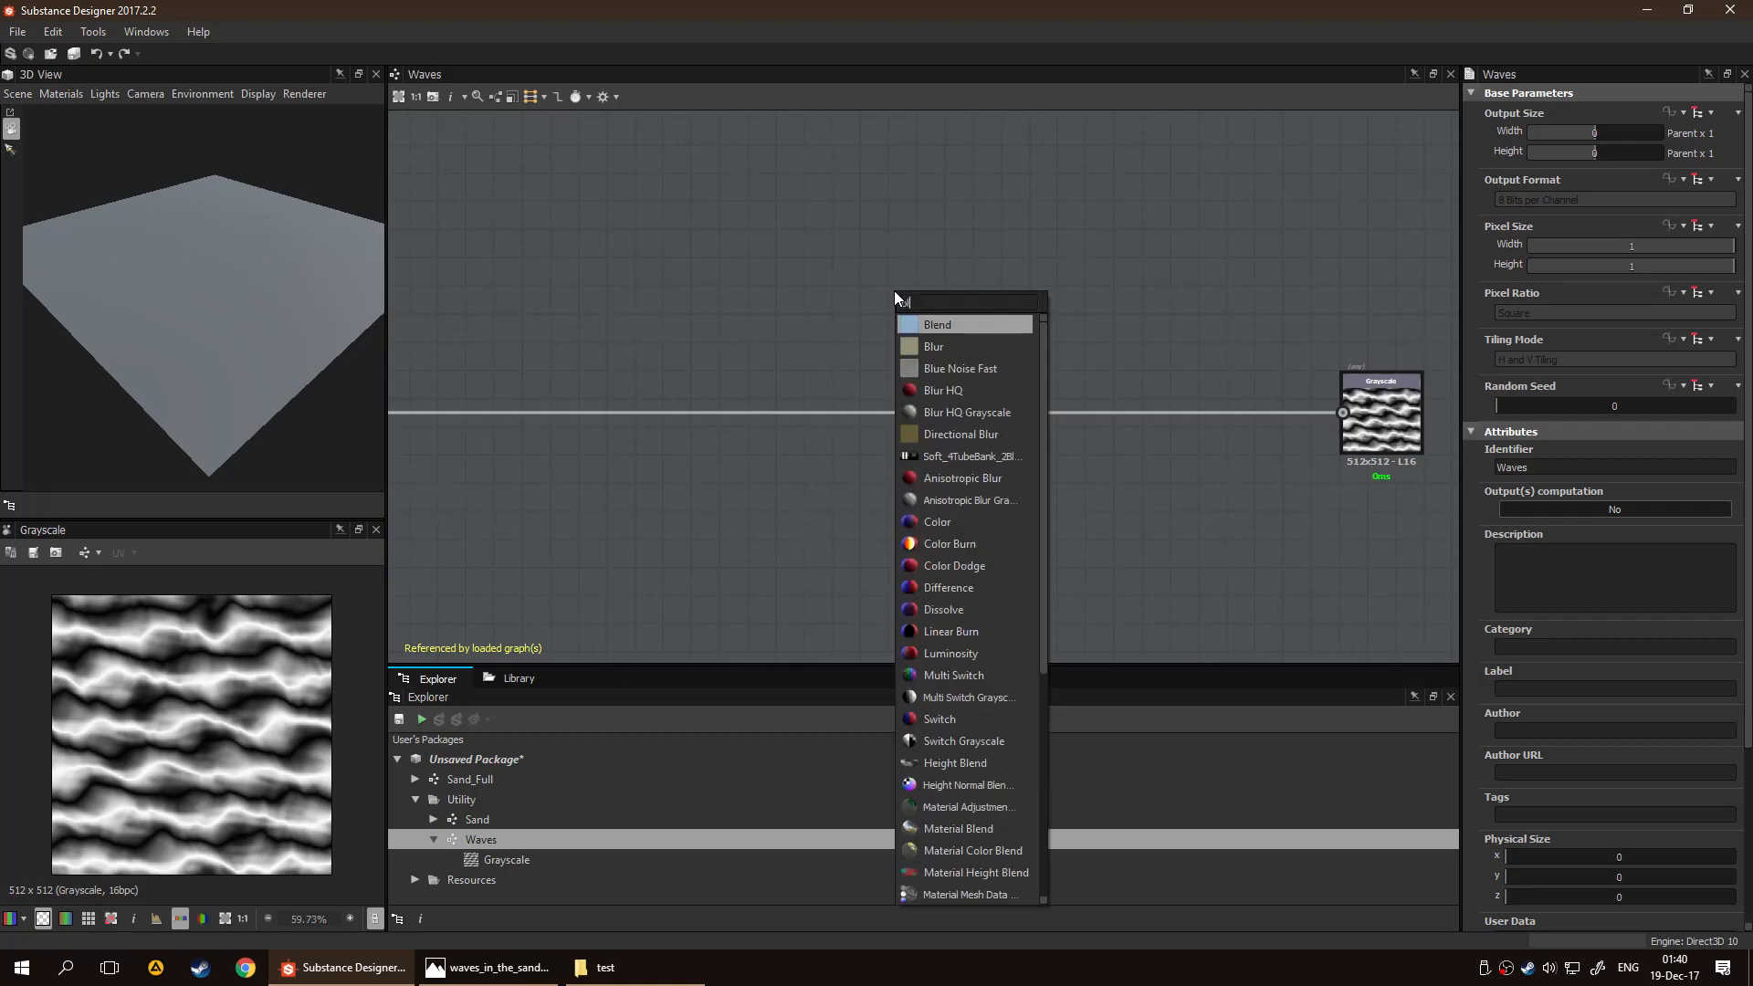
pyautogui.press('Return')
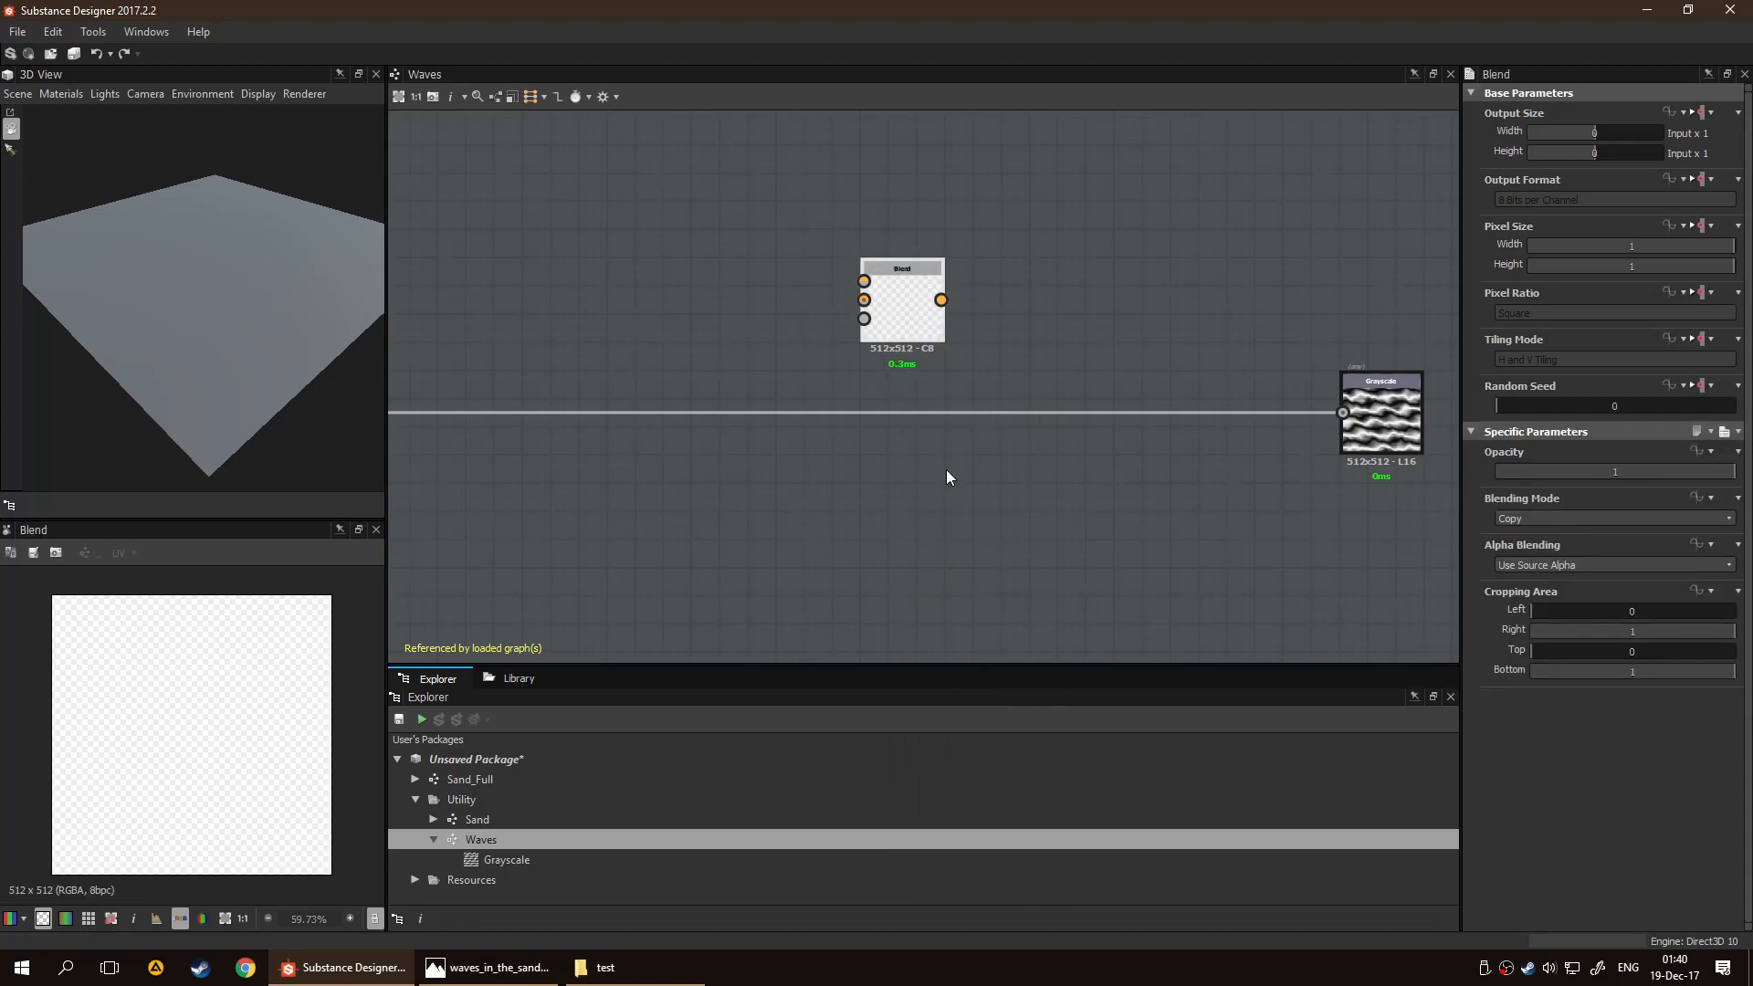
pyautogui.press('Delete')
pyautogui.press('space')
pyautogui.scroll(-3, 1016, 532)
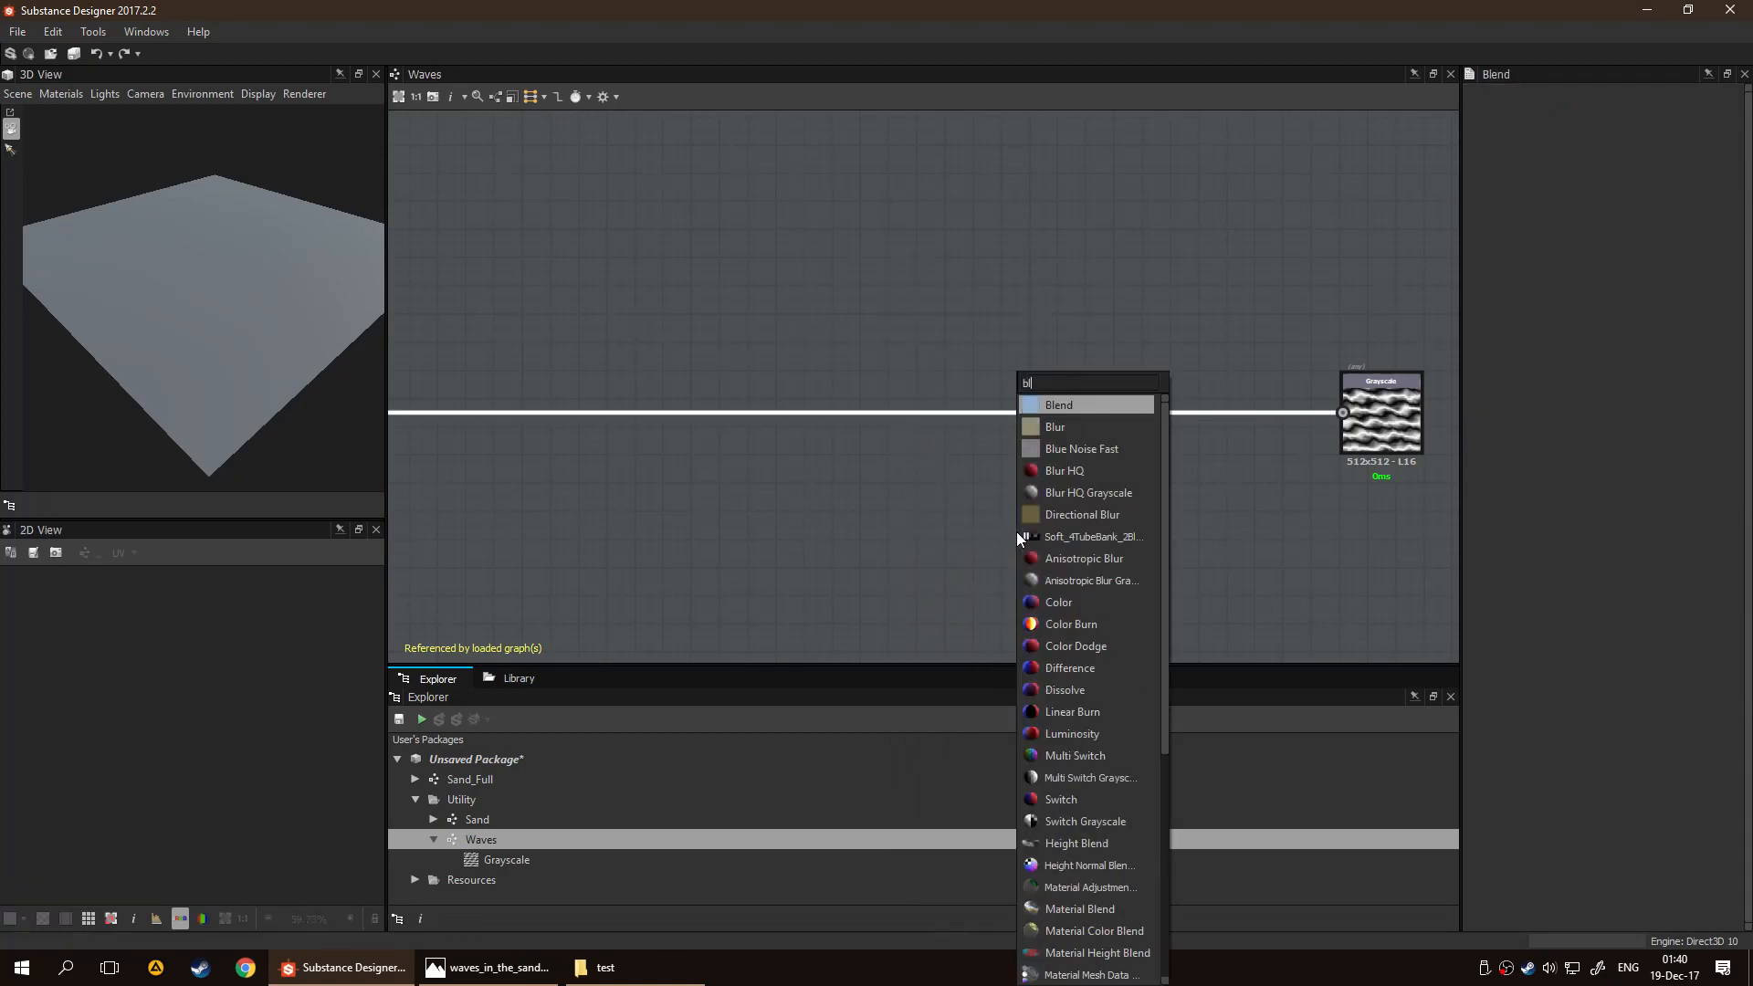
pyautogui.press('Escape')
# Add an Input Grayscale node above the link between the final Blend and the Grayscale output
pyautogui.press('space')
pyautogui.write('in')
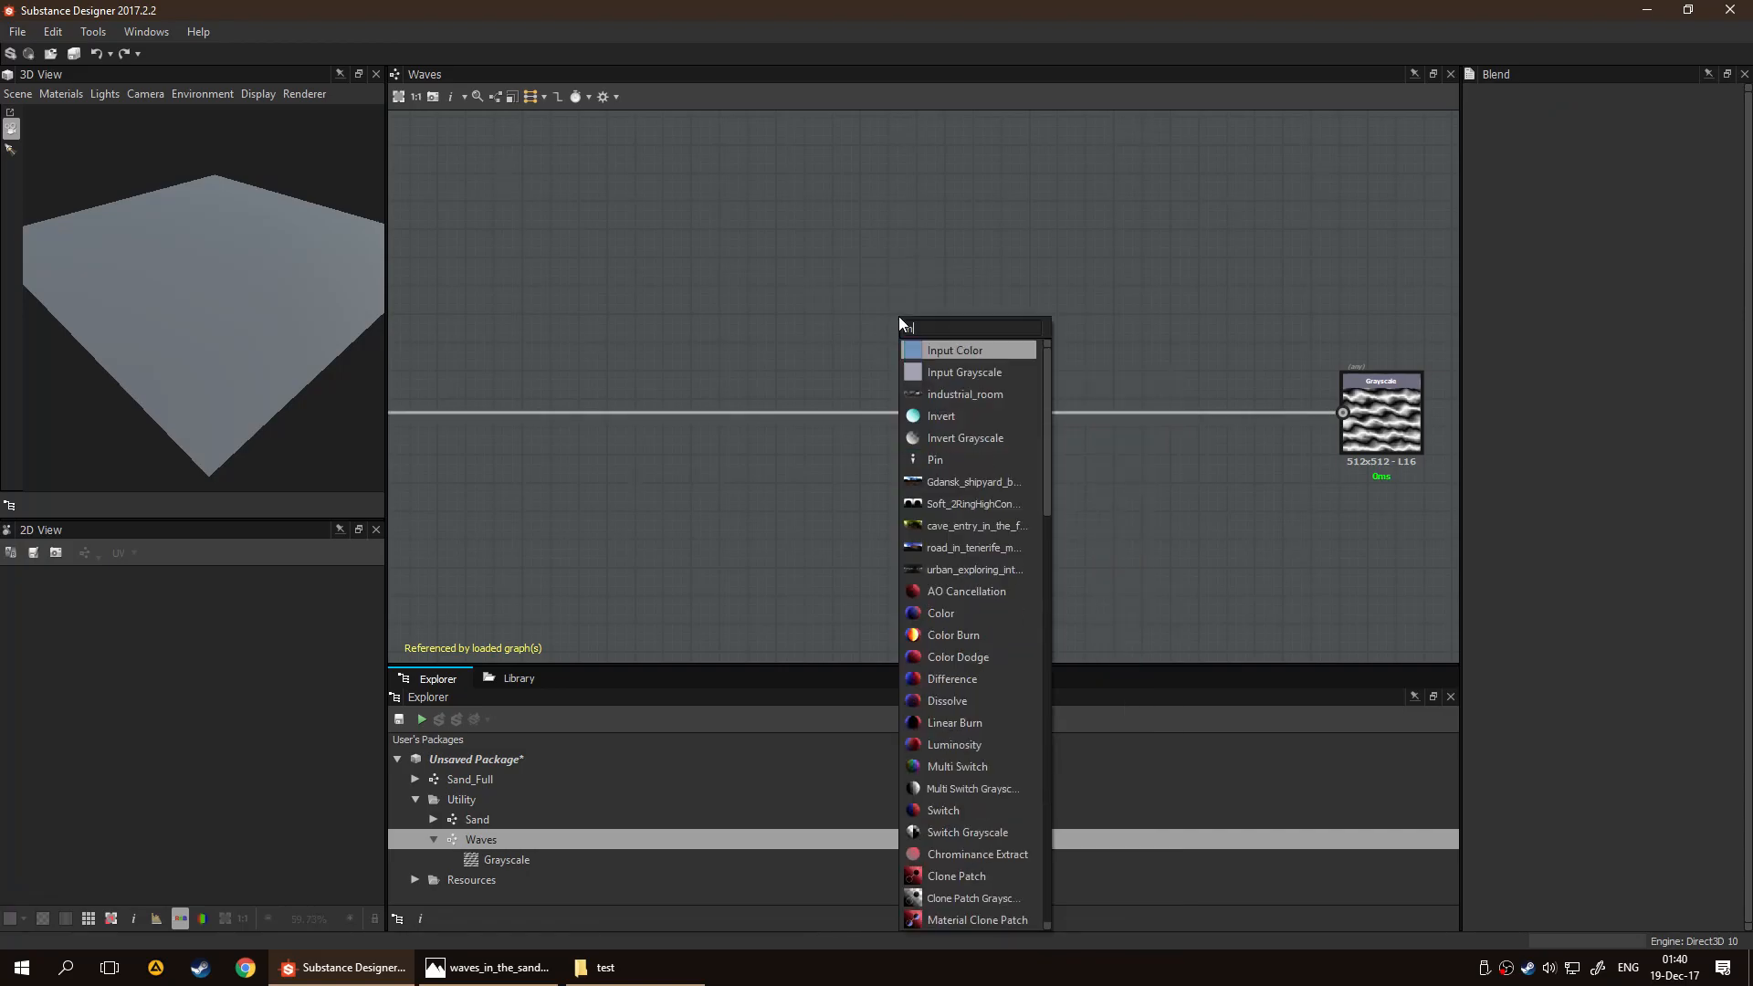
pyautogui.press('Down')
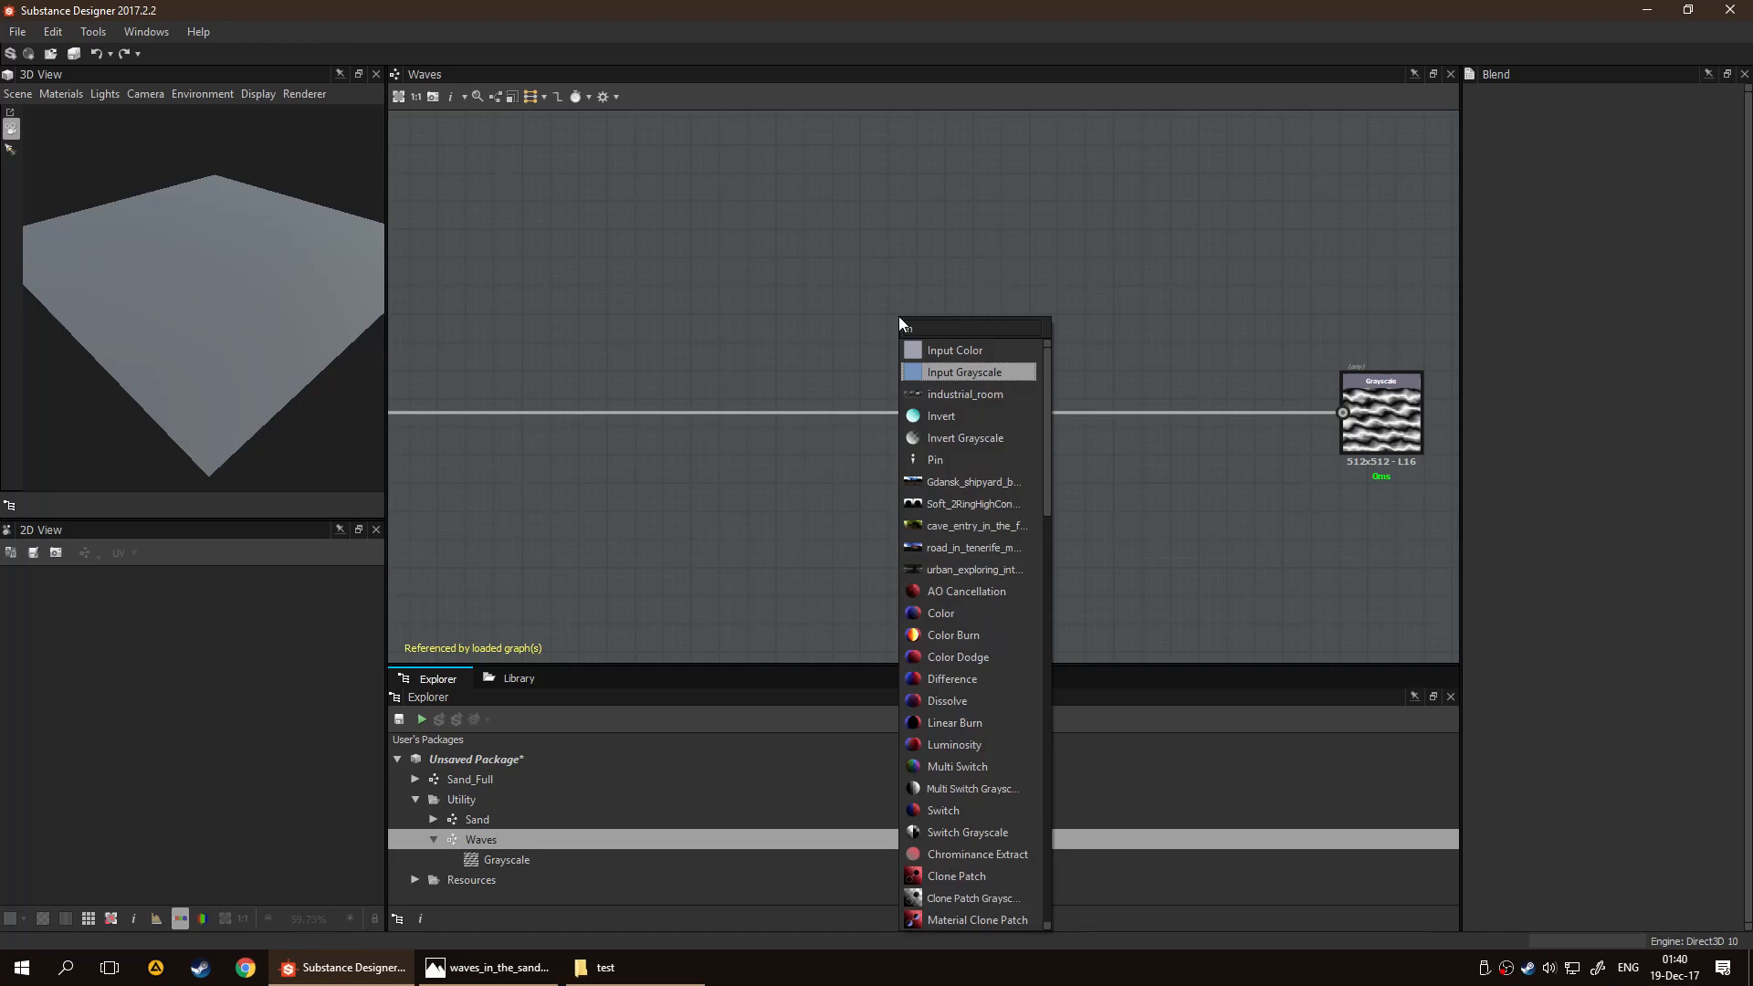
pyautogui.press('Return')
pyautogui.scroll(-2, 898, 316)
pyautogui.moveTo(898, 316); pyautogui.dragTo(985, 316, button='middle')
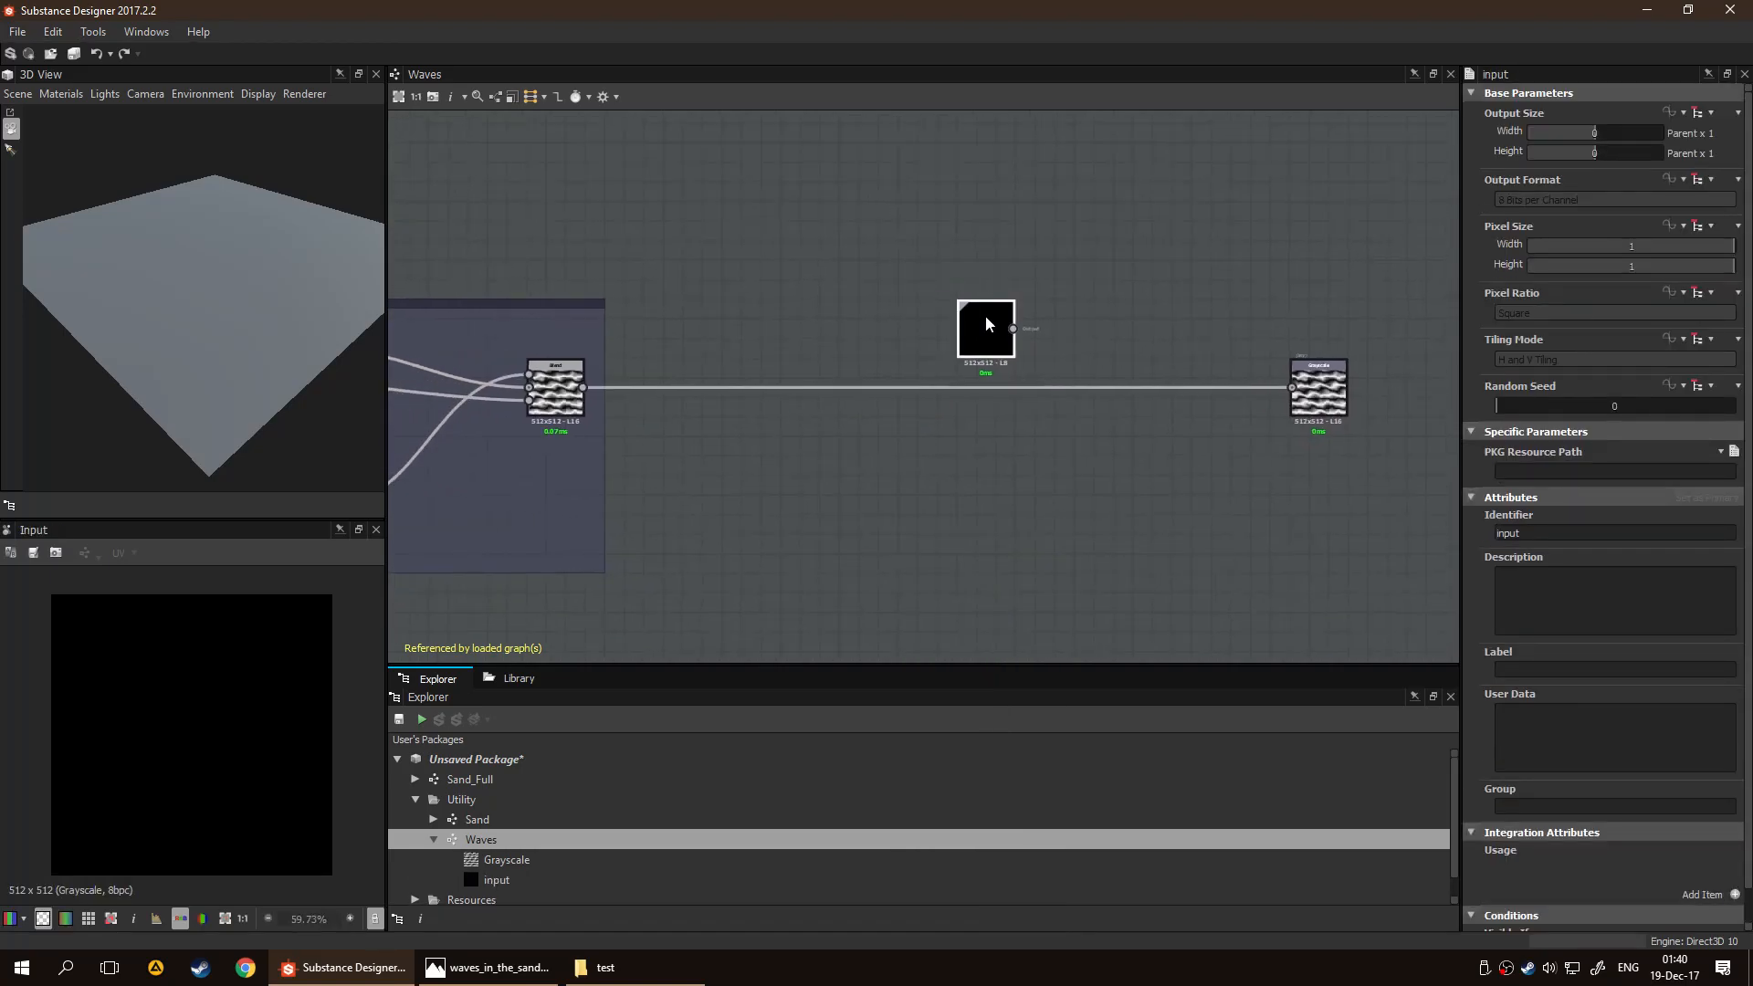
# Add a Blend node after the Input node and connect its result to the Grayscale output
pyautogui.moveTo(828, 351); pyautogui.dragTo(876, 333)
pyautogui.press('space')
pyautogui.write('bl')
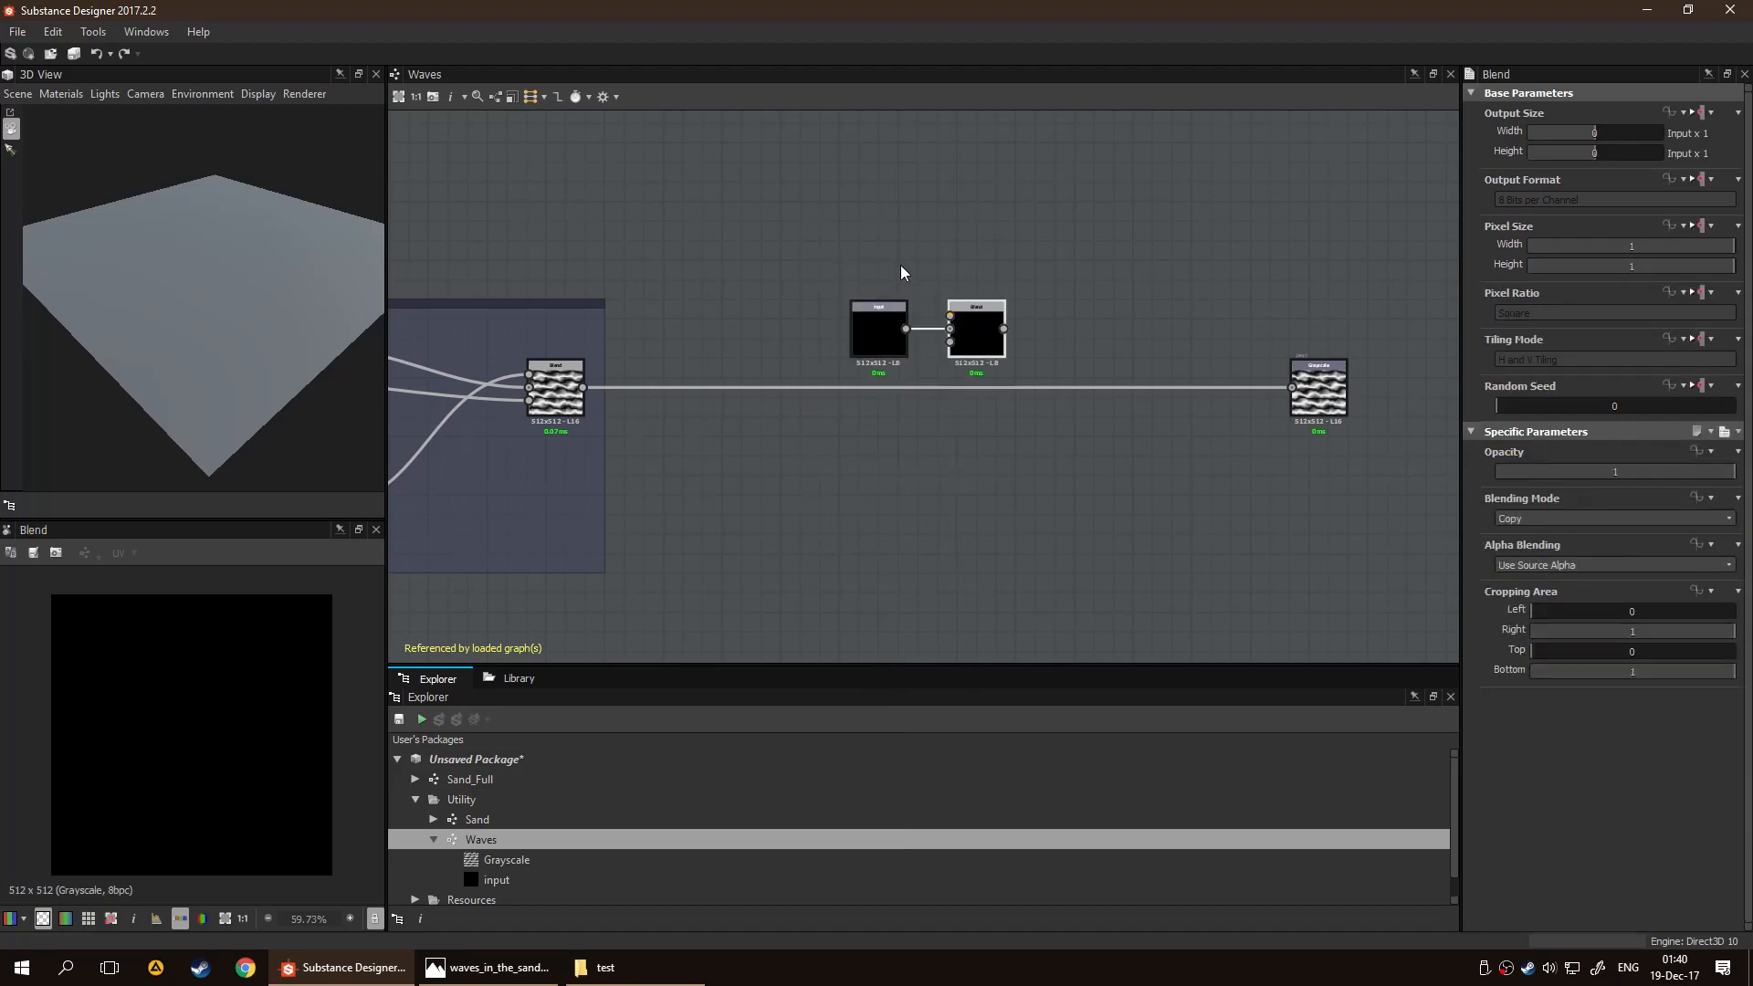
pyautogui.moveTo(1005, 330); pyautogui.dragTo(1278, 389)
# Align the Input and new Blend nodes with the final wave Blend, and connect the wave Blend to the new Blend's Foreground
pyautogui.moveTo(797, 242); pyautogui.dragTo(995, 408)
pyautogui.moveTo(988, 338); pyautogui.dragTo(956, 396)
pyautogui.click(922, 473)
pyautogui.scroll(2, 922, 473)
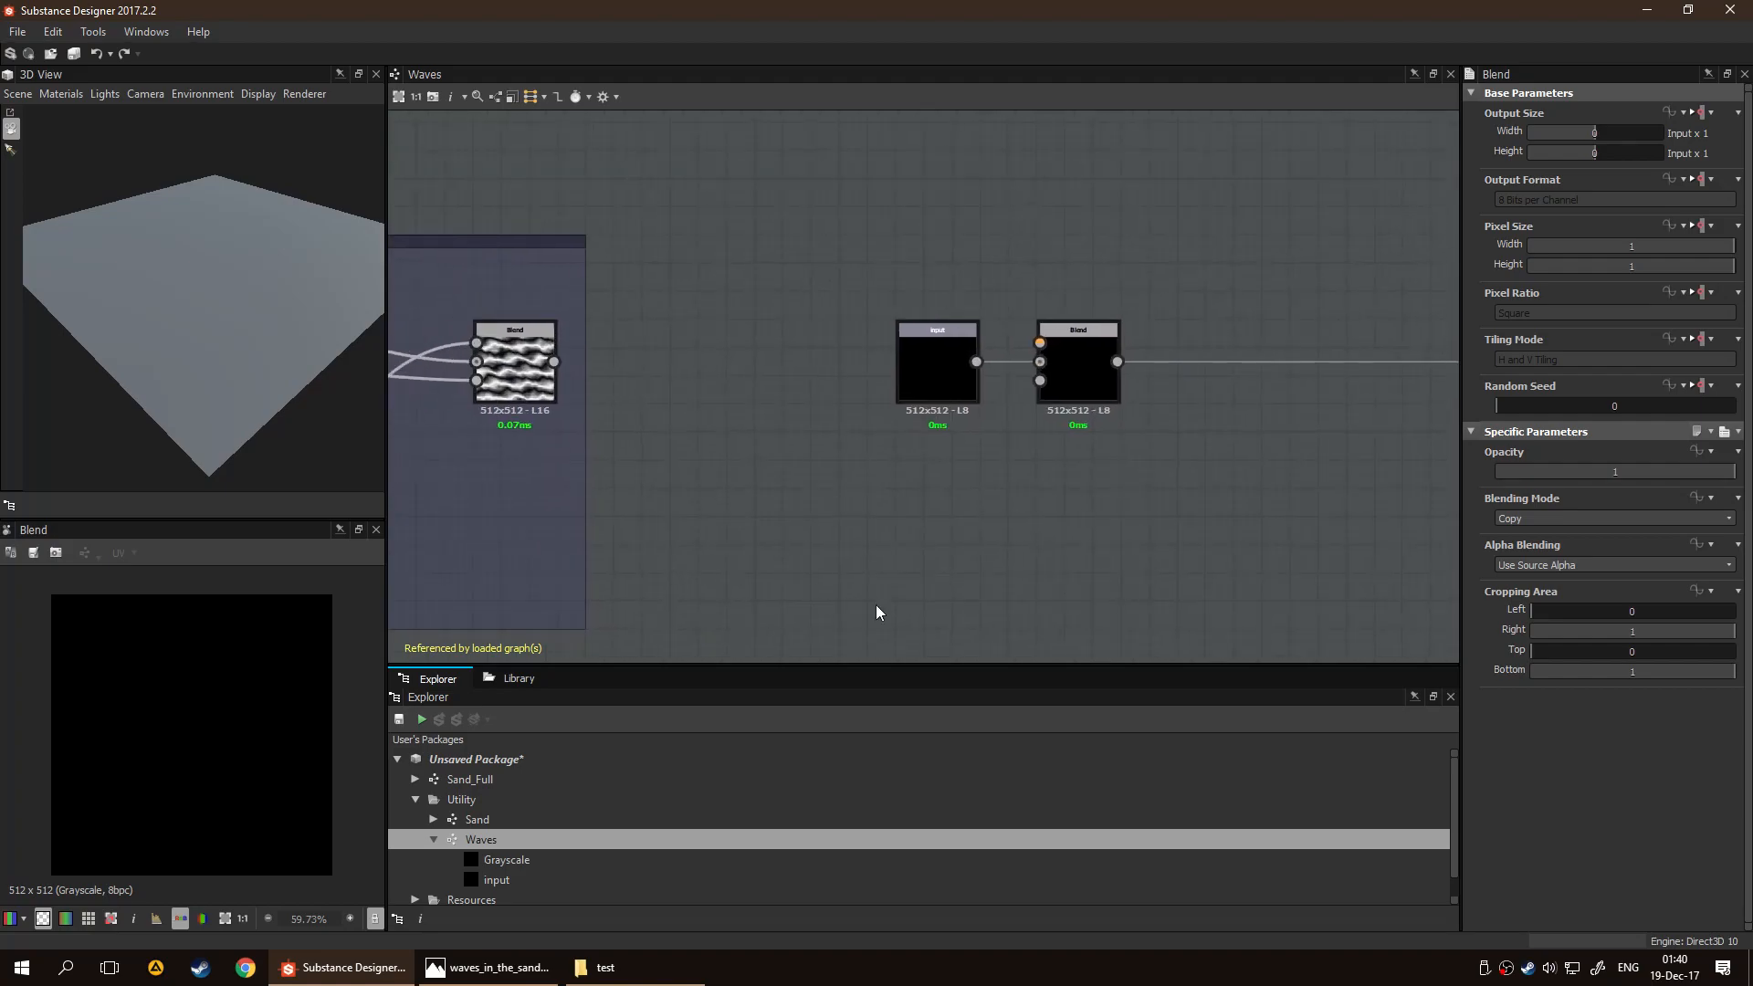
pyautogui.moveTo(553, 362); pyautogui.dragTo(1038, 344)
pyautogui.scroll(2, 1090, 474)
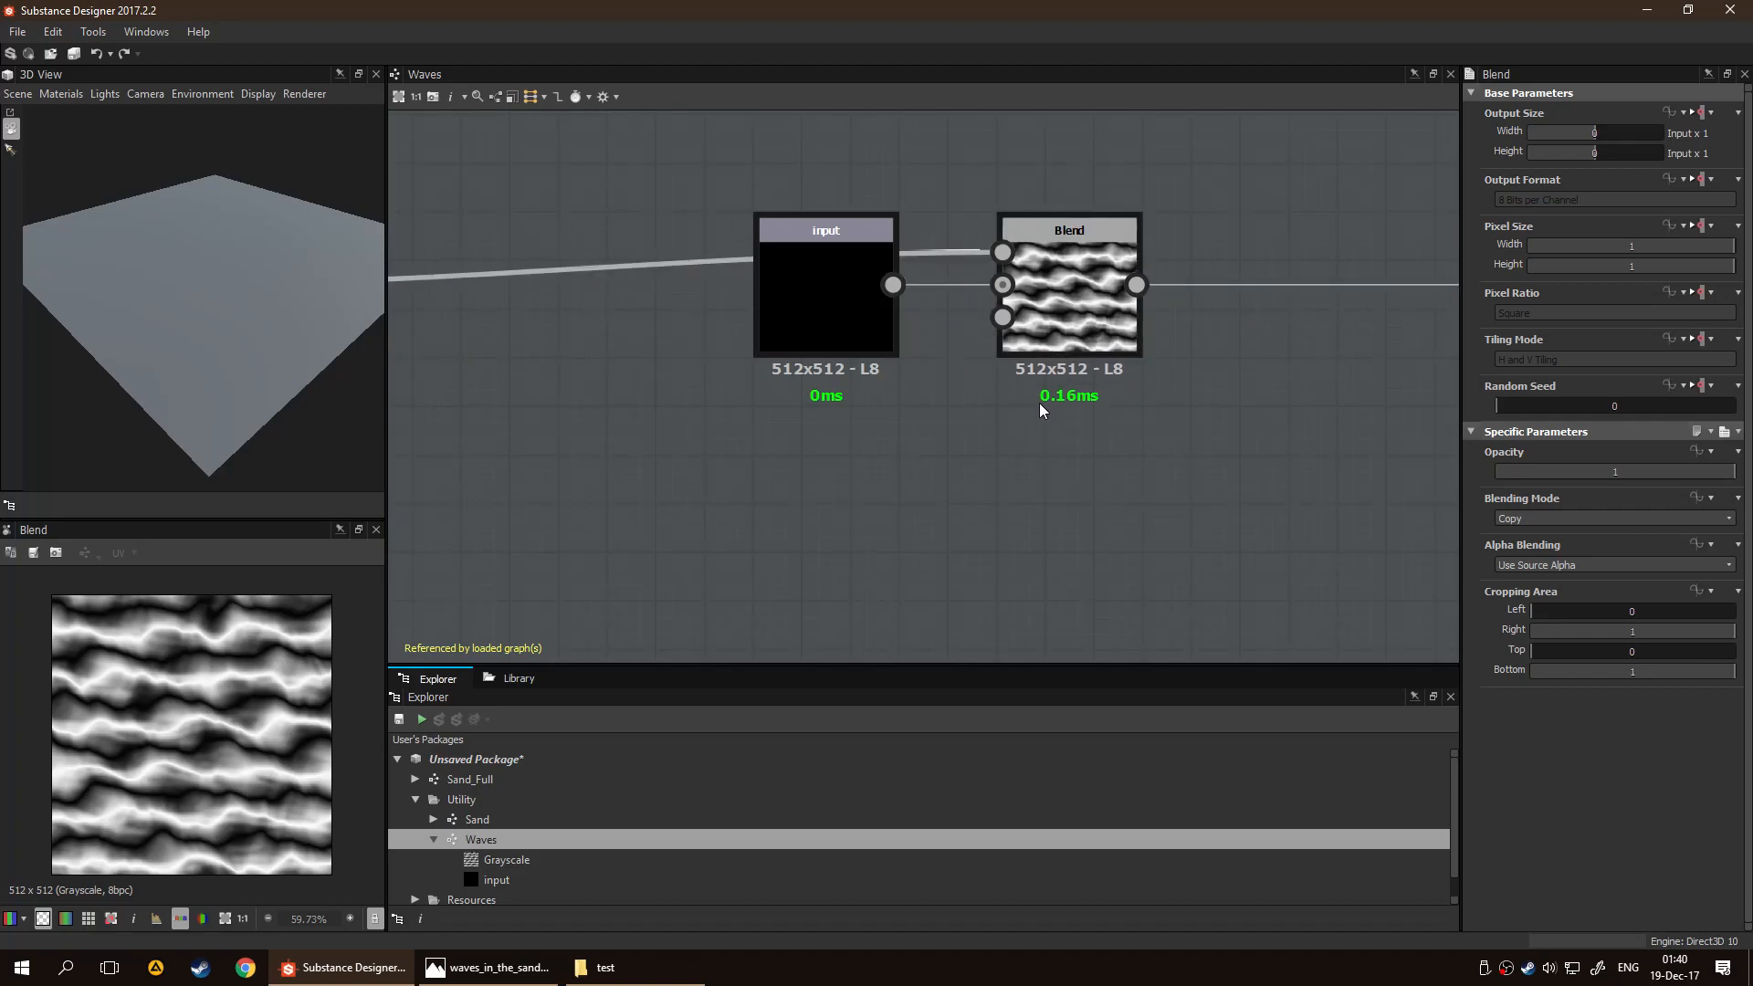
# Set the new Blend node's blending mode to Overlay
pyautogui.click(864, 321)
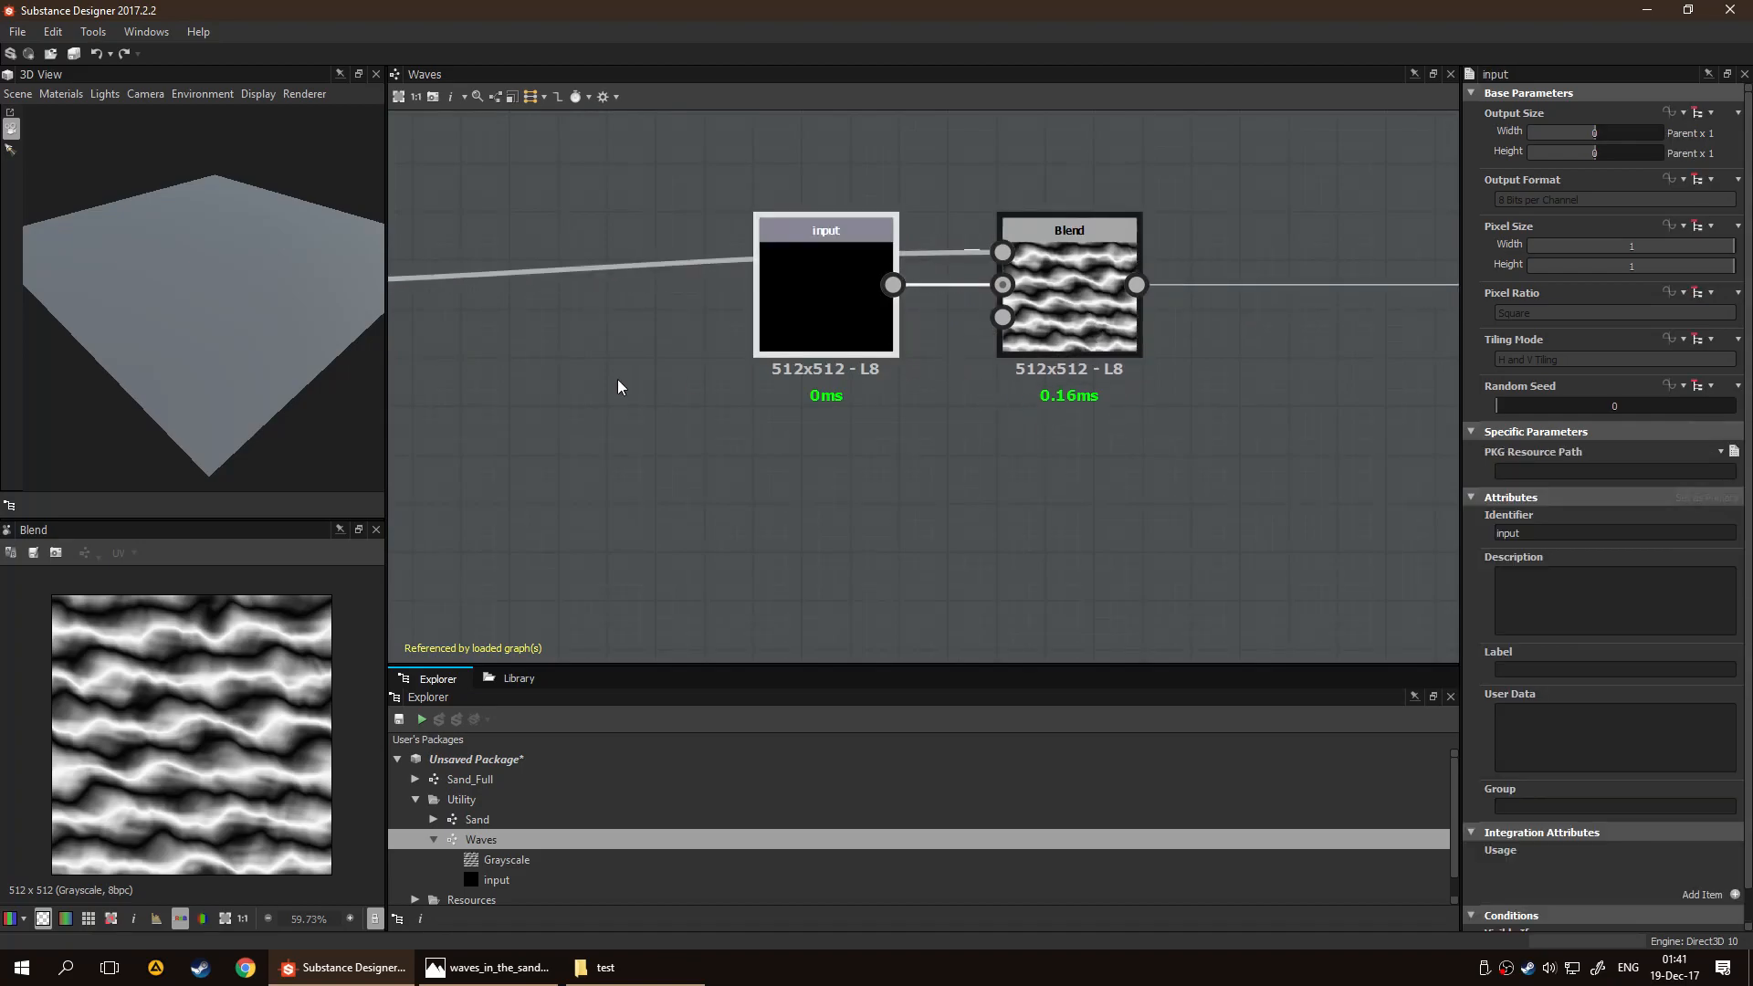
pyautogui.click(1043, 325)
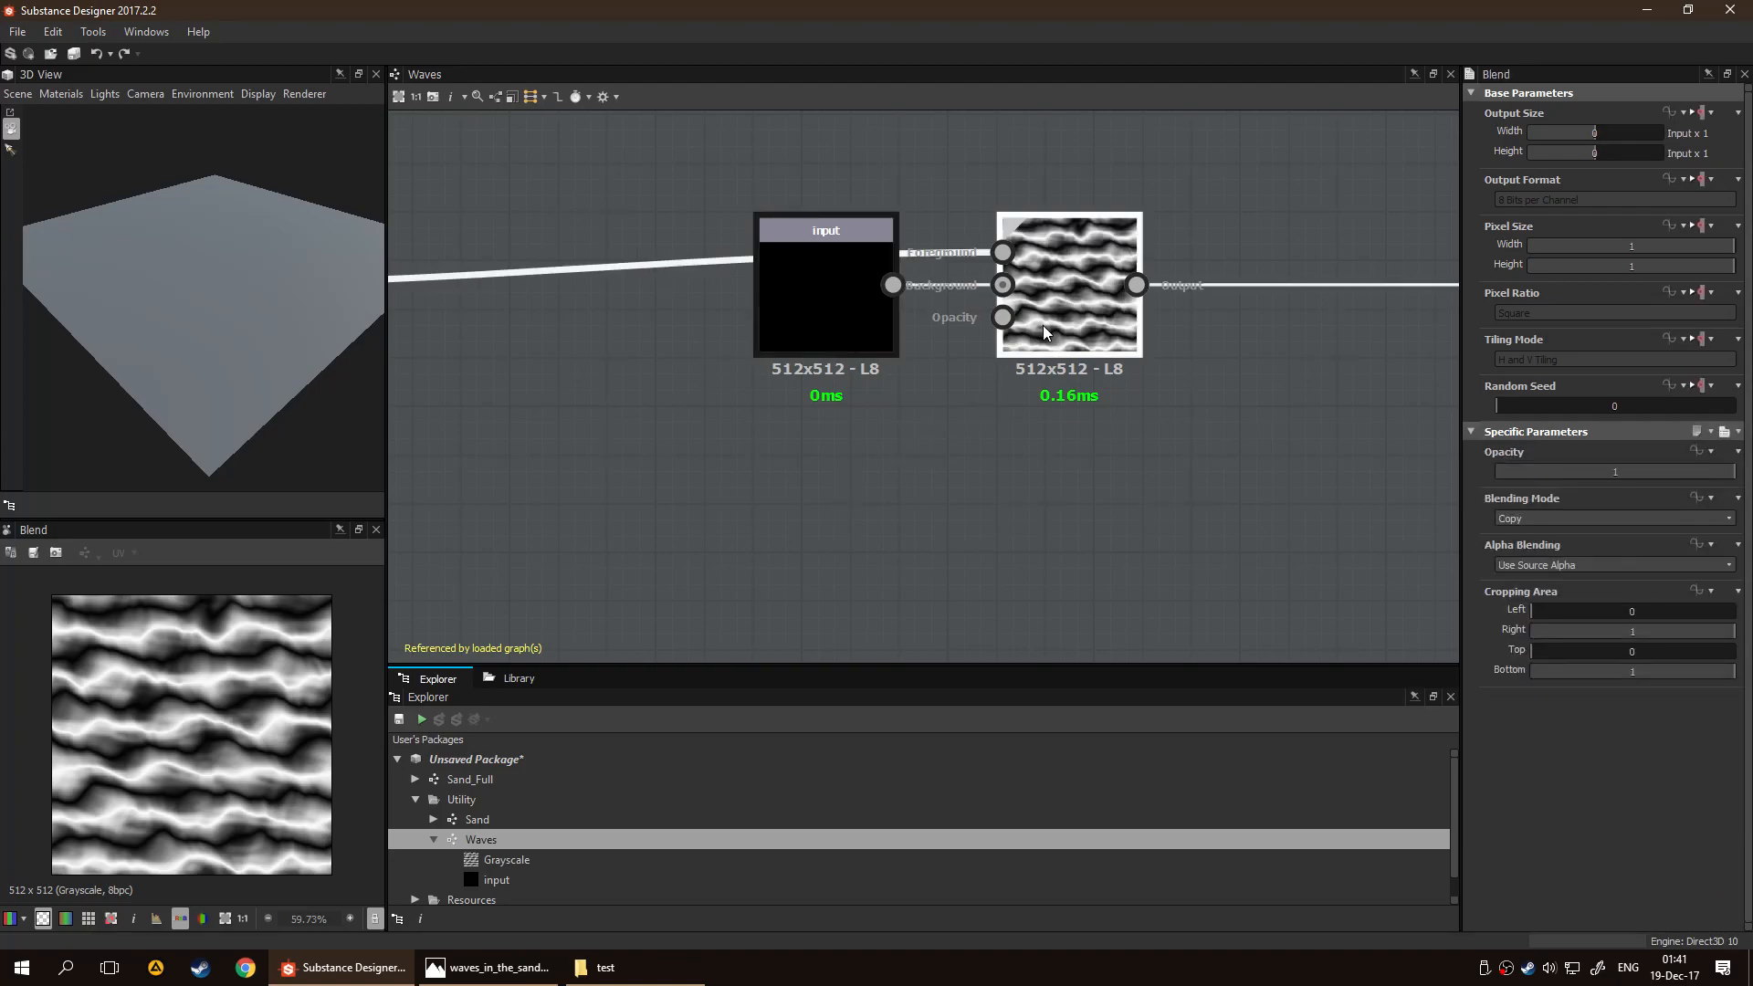
pyautogui.scroll(-5, 1059, 502)
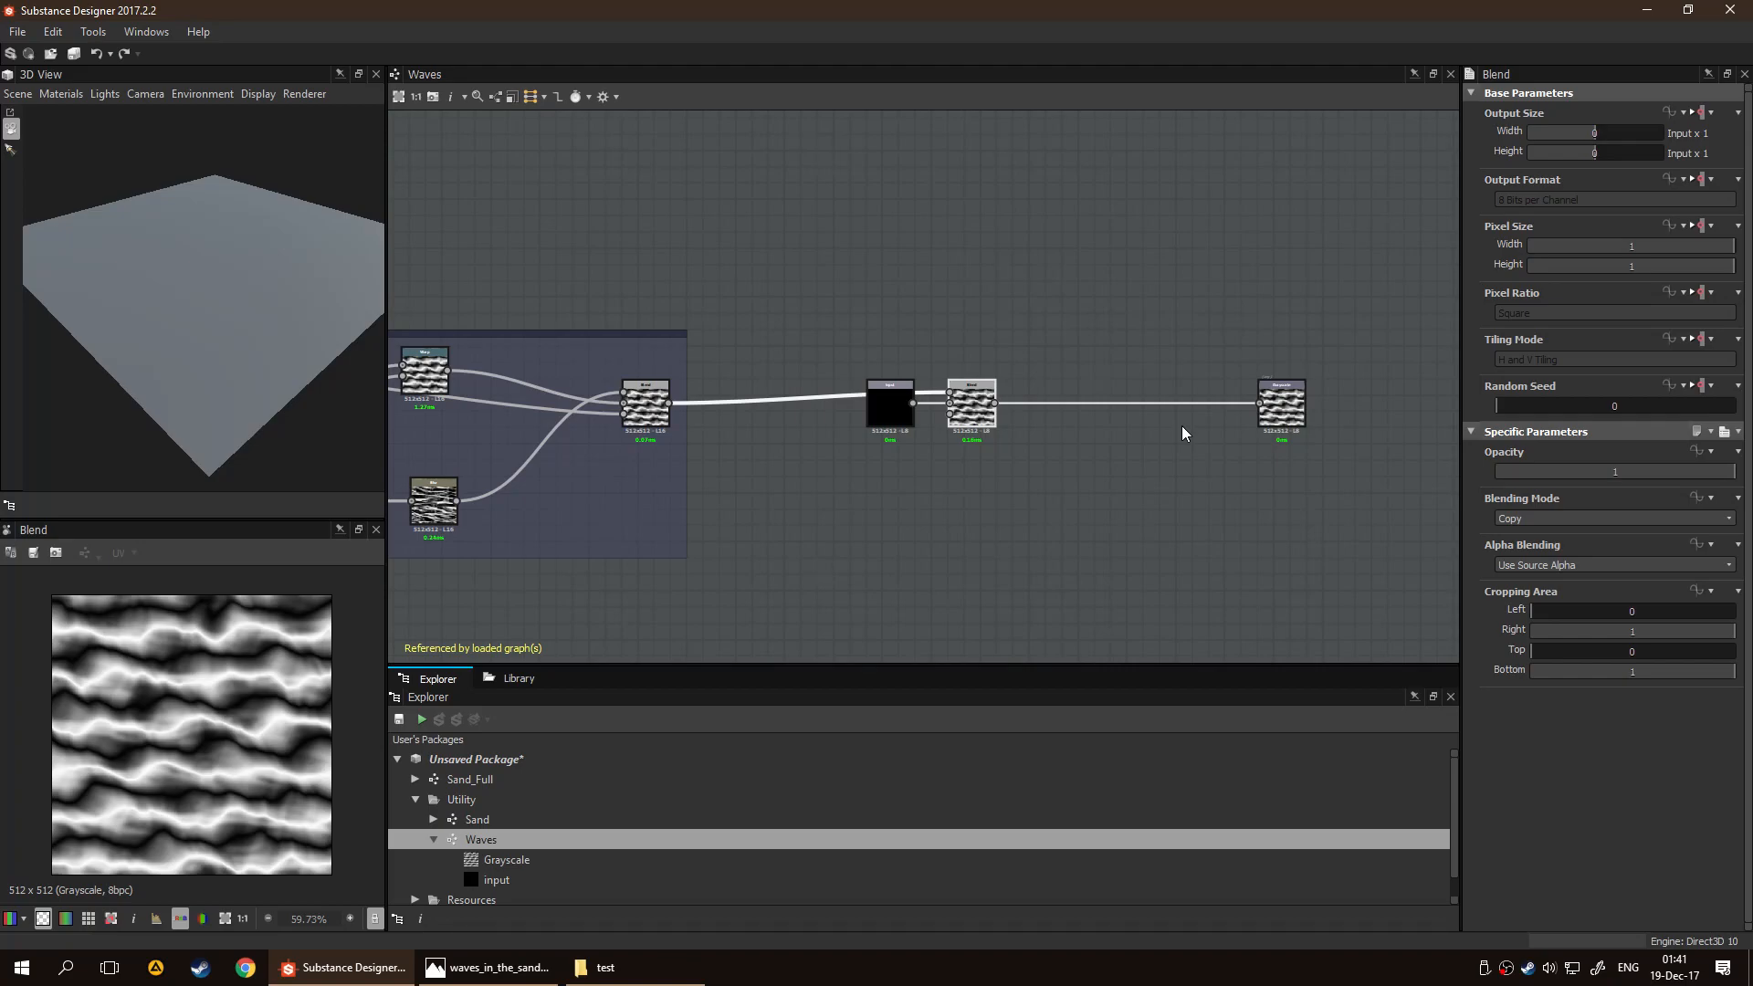
pyautogui.click(1558, 518)
pyautogui.click(1565, 619)
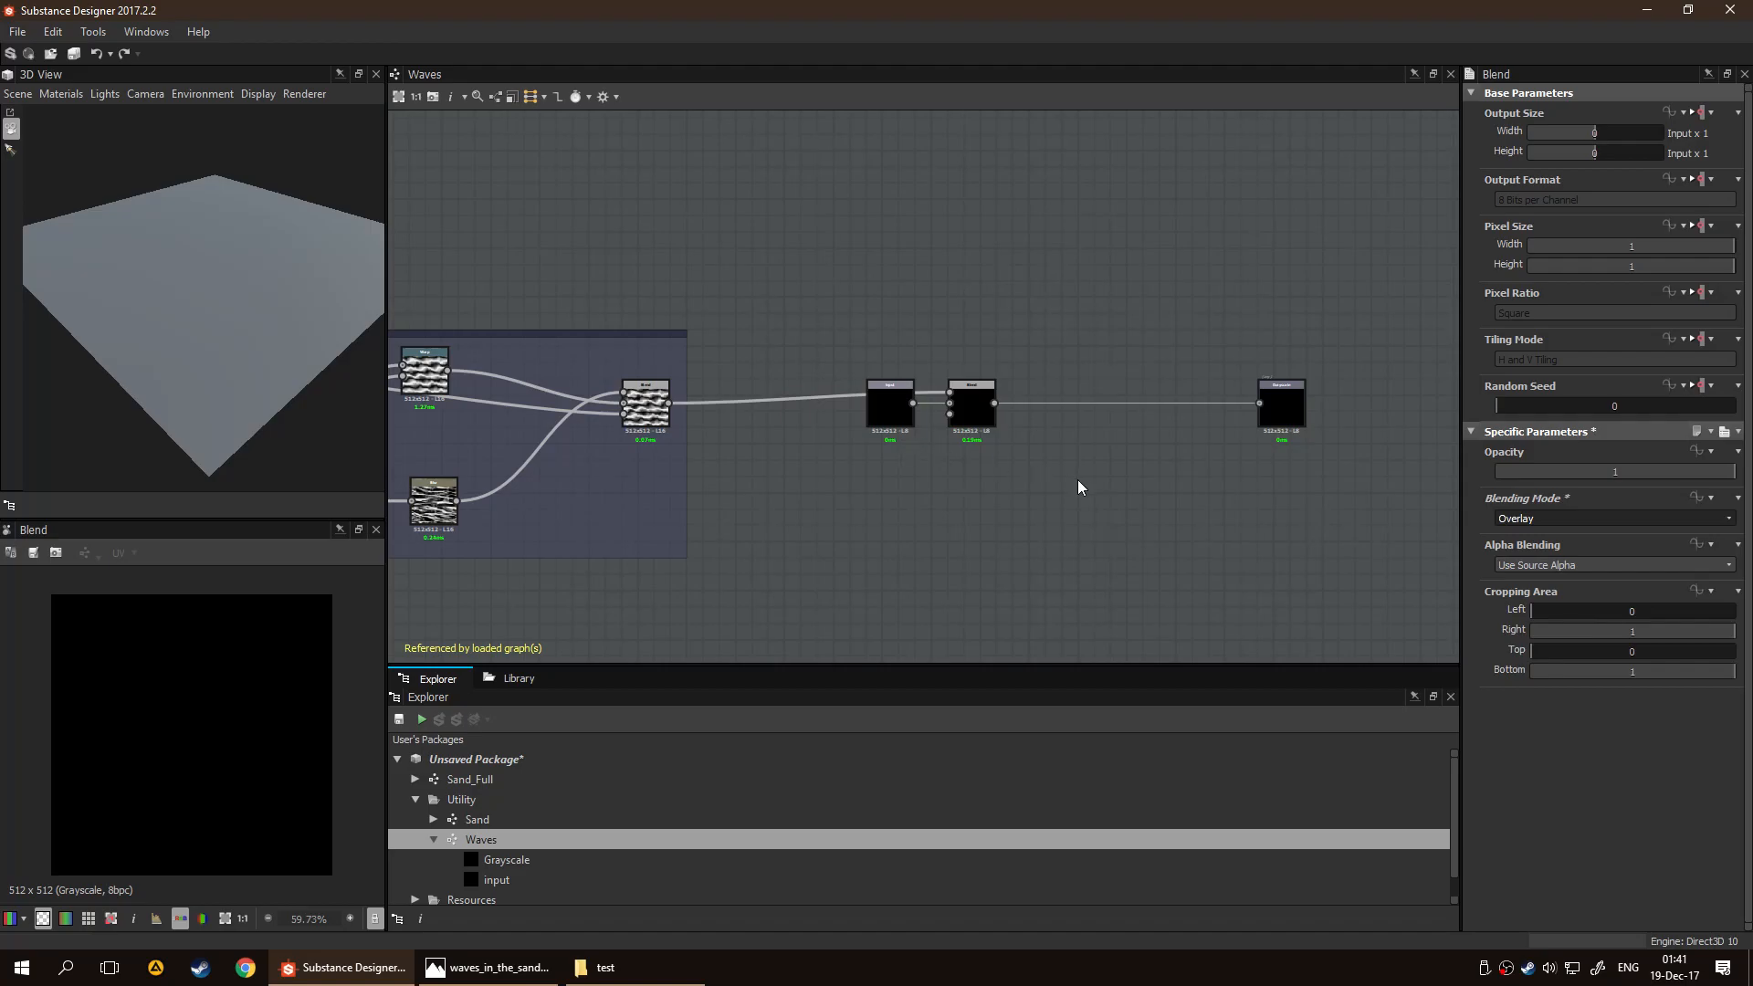
pyautogui.scroll(3, 1077, 479)
pyautogui.scroll(-3, 1031, 427)
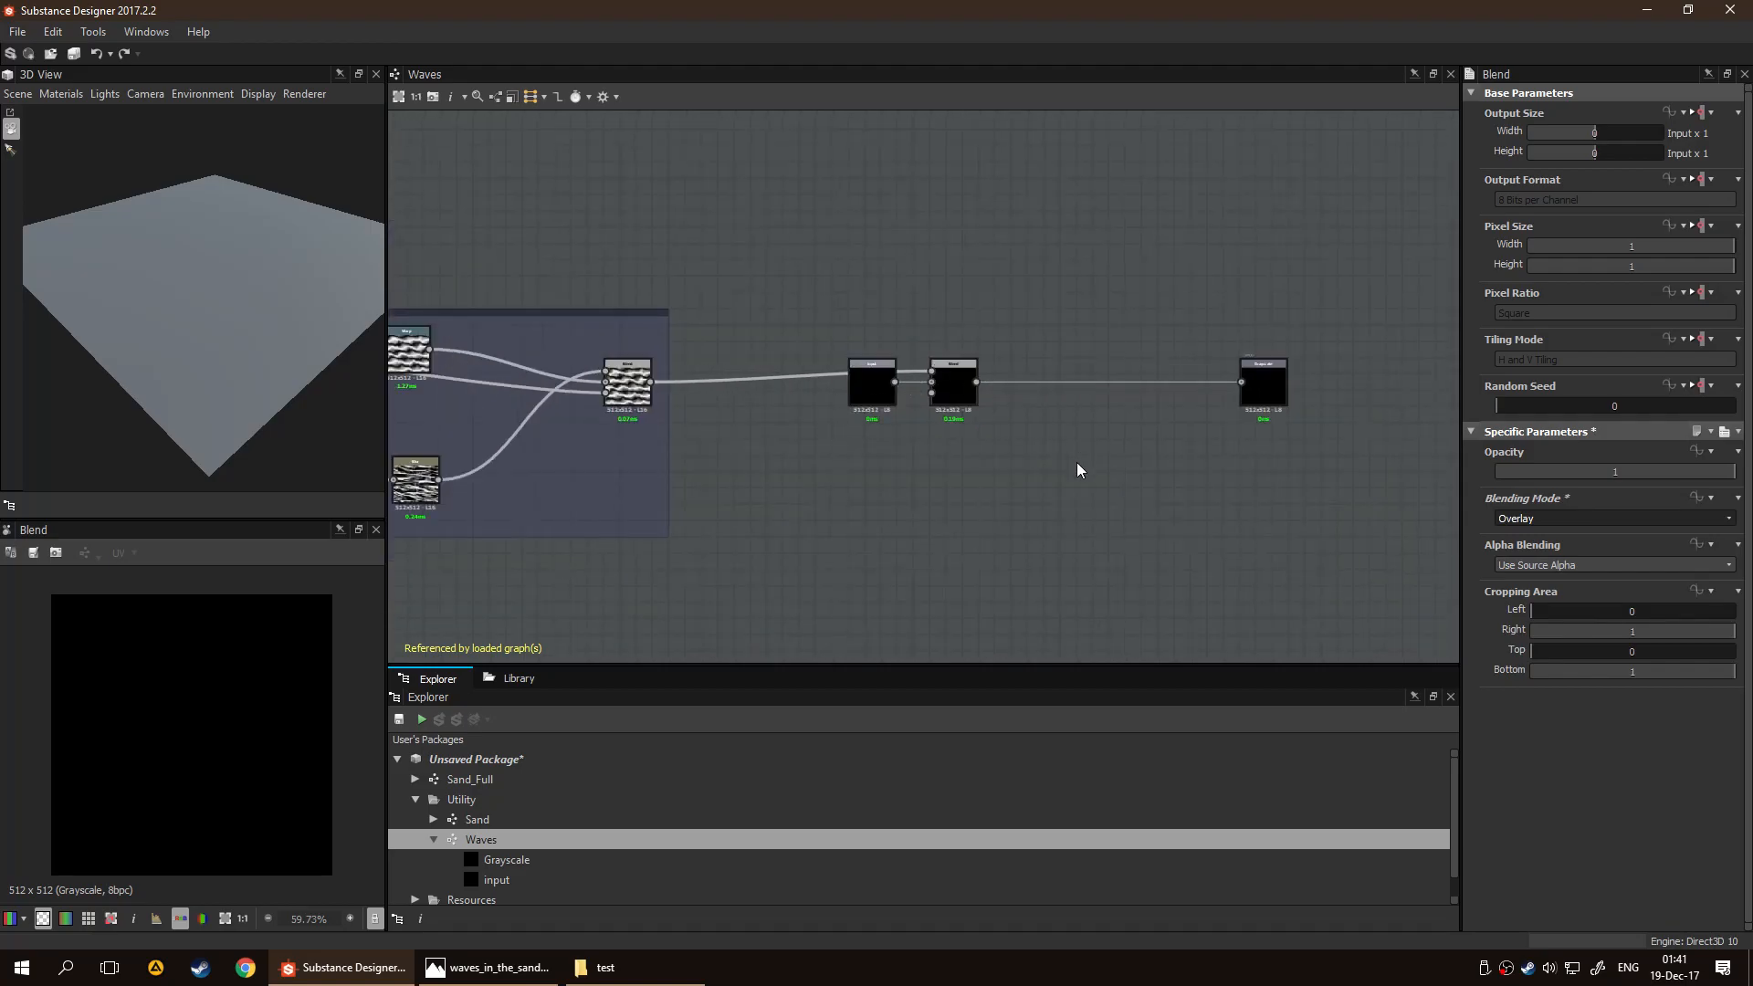
# Open the Sand_Full graph and delete all links between the Sand node and the five output nodes
pyautogui.click(533, 778)
pyautogui.doubleClick(533, 778)
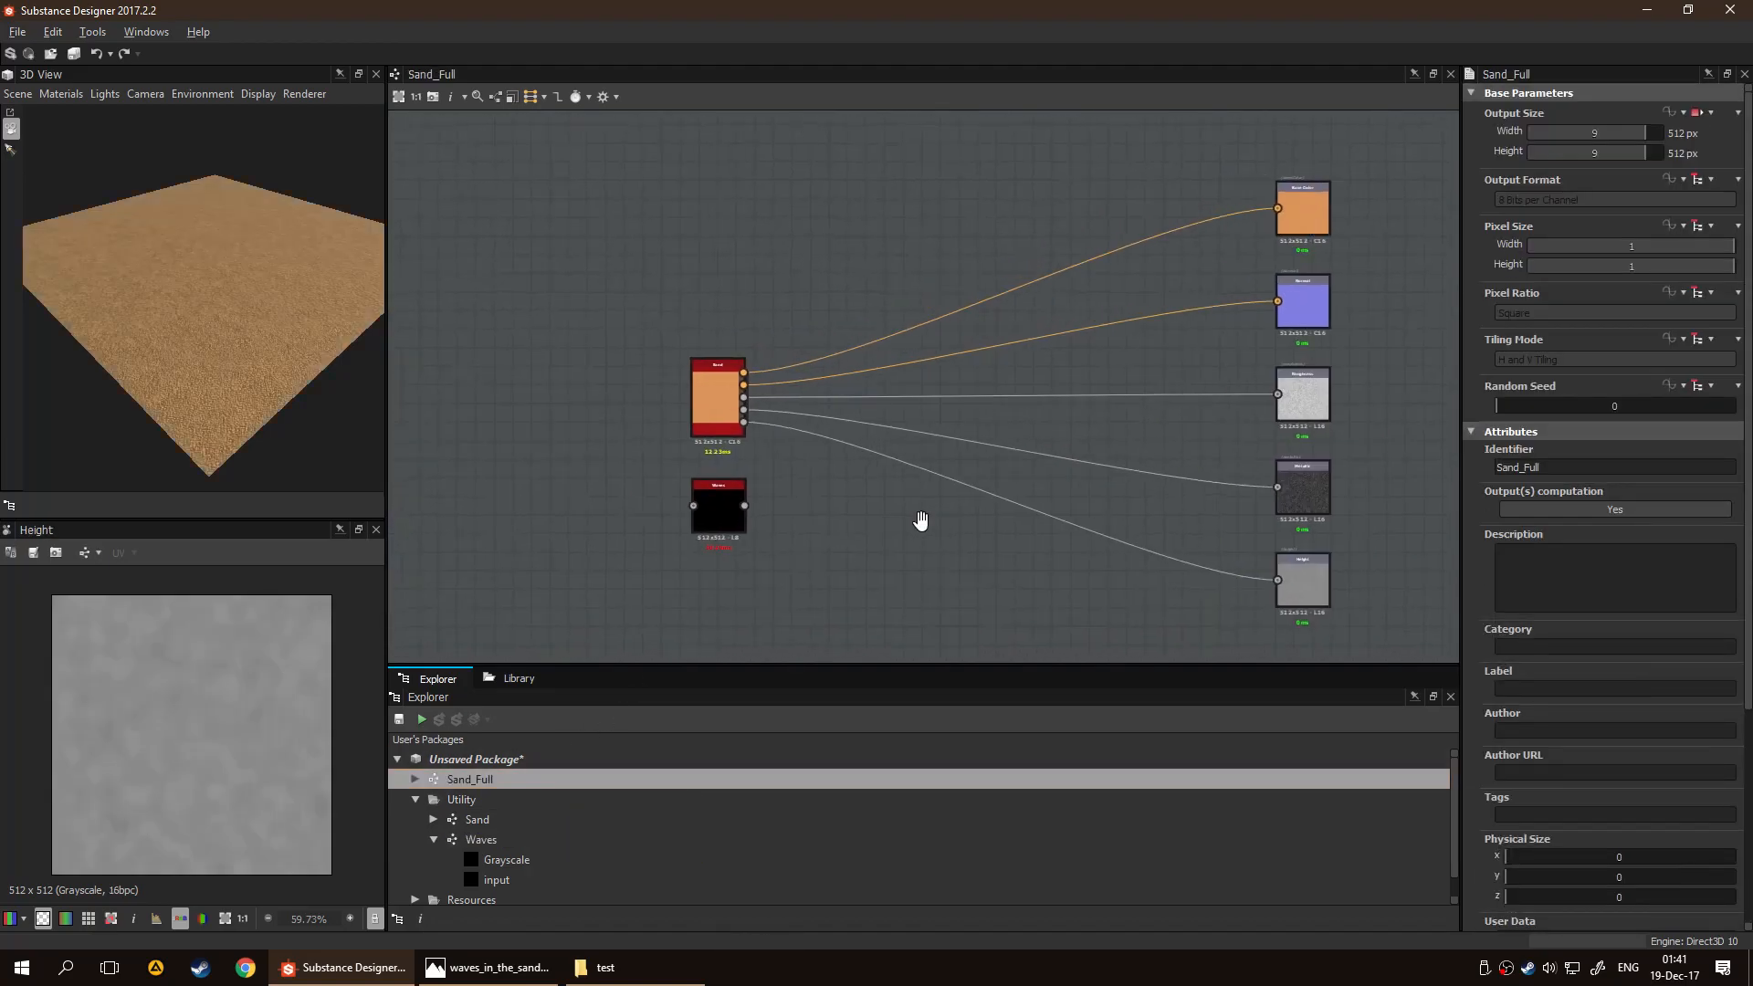
pyautogui.moveTo(913, 520); pyautogui.dragTo(994, 517, button='middle')
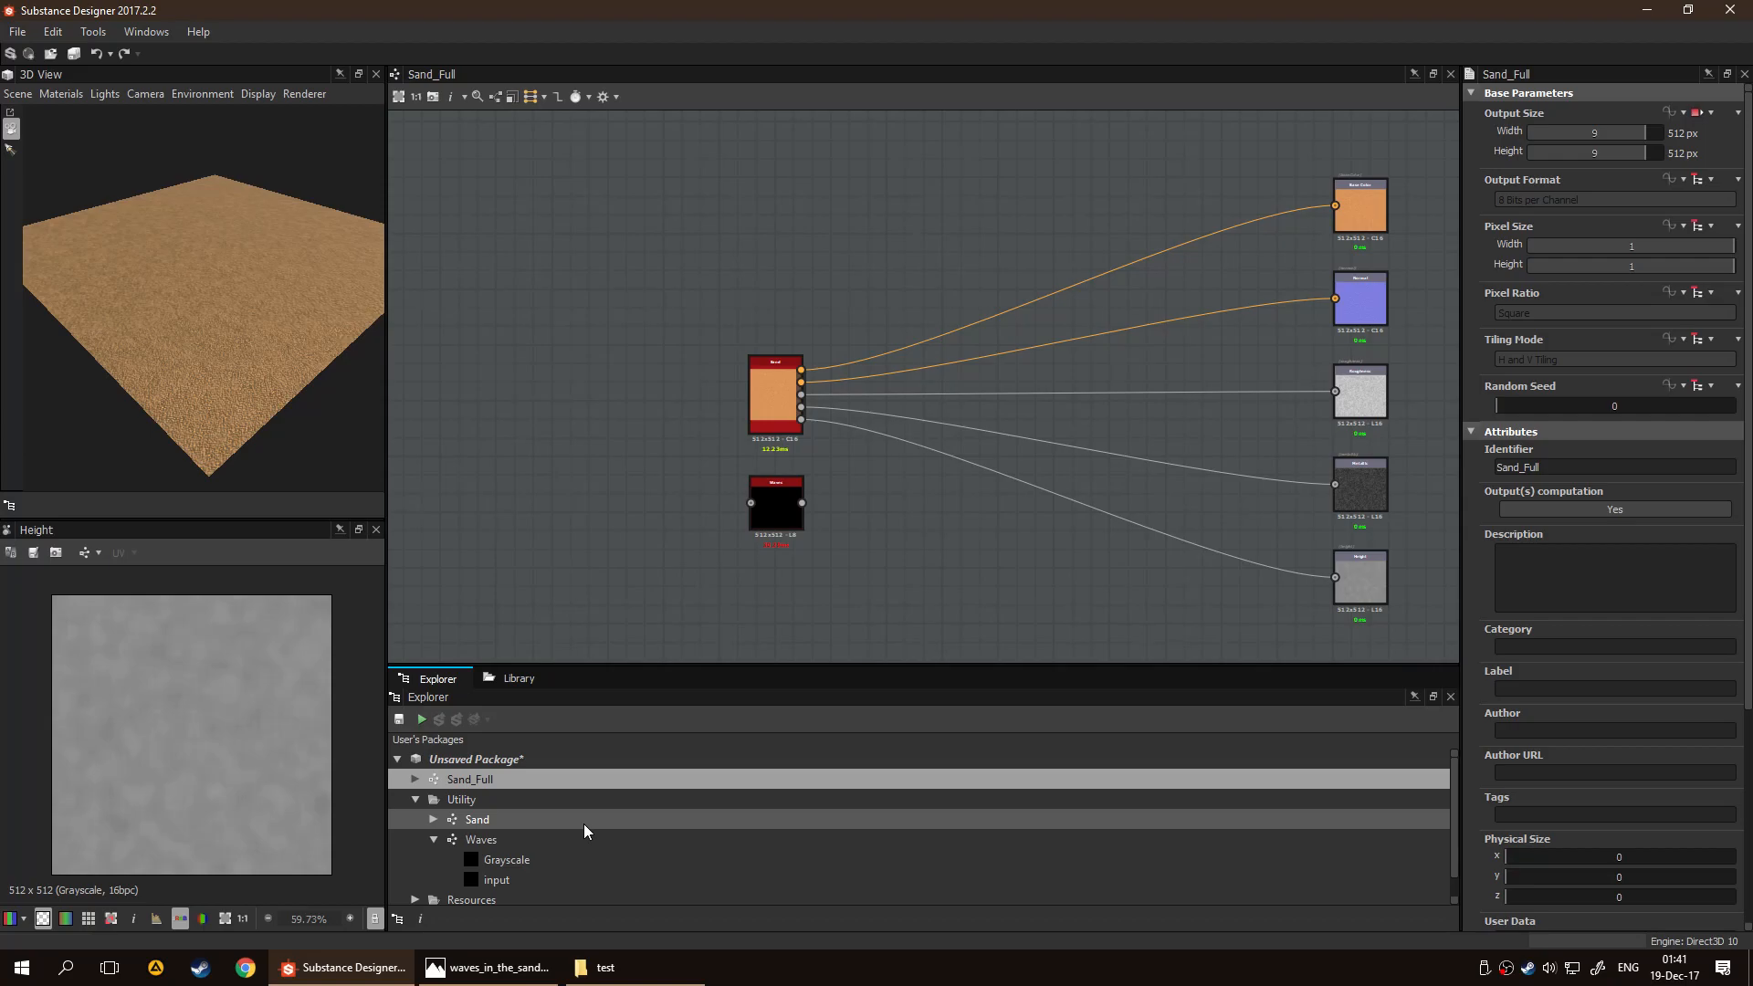
pyautogui.moveTo(1001, 168); pyautogui.dragTo(1050, 555)
pyautogui.press('Delete')
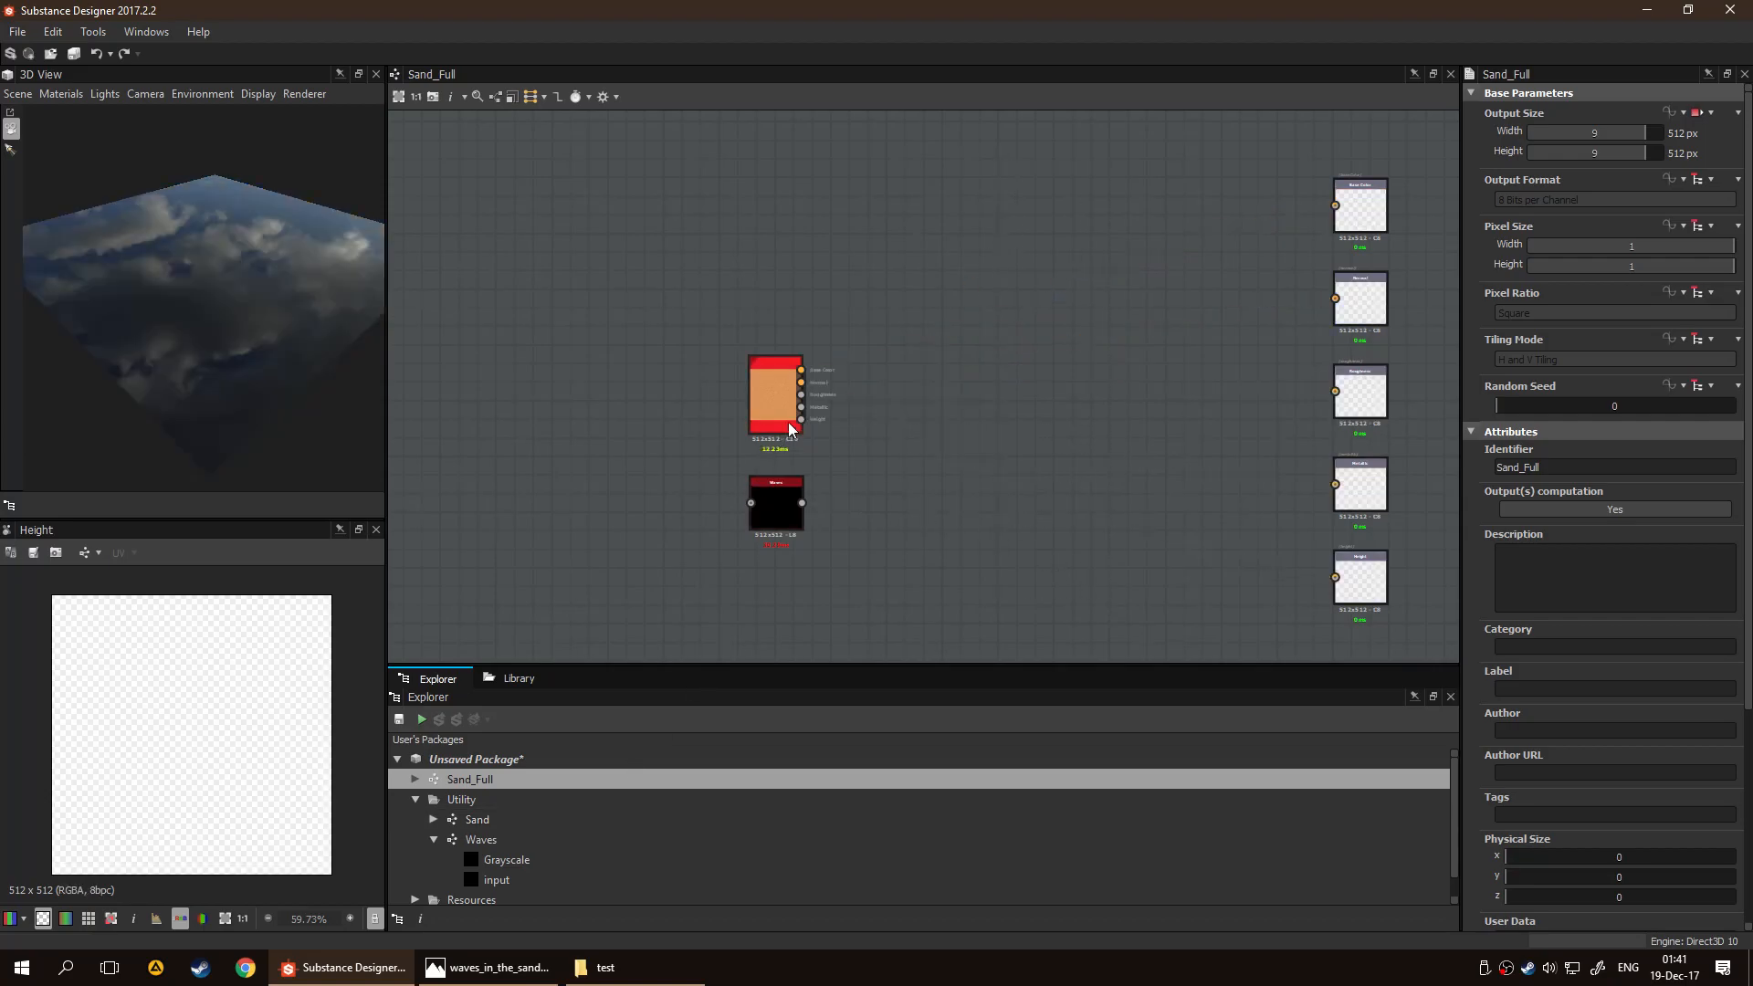
# Move the Waves node to the right of the Sand node, in line with it
pyautogui.moveTo(776, 522); pyautogui.dragTo(955, 422)
pyautogui.scroll(2, 854, 479)
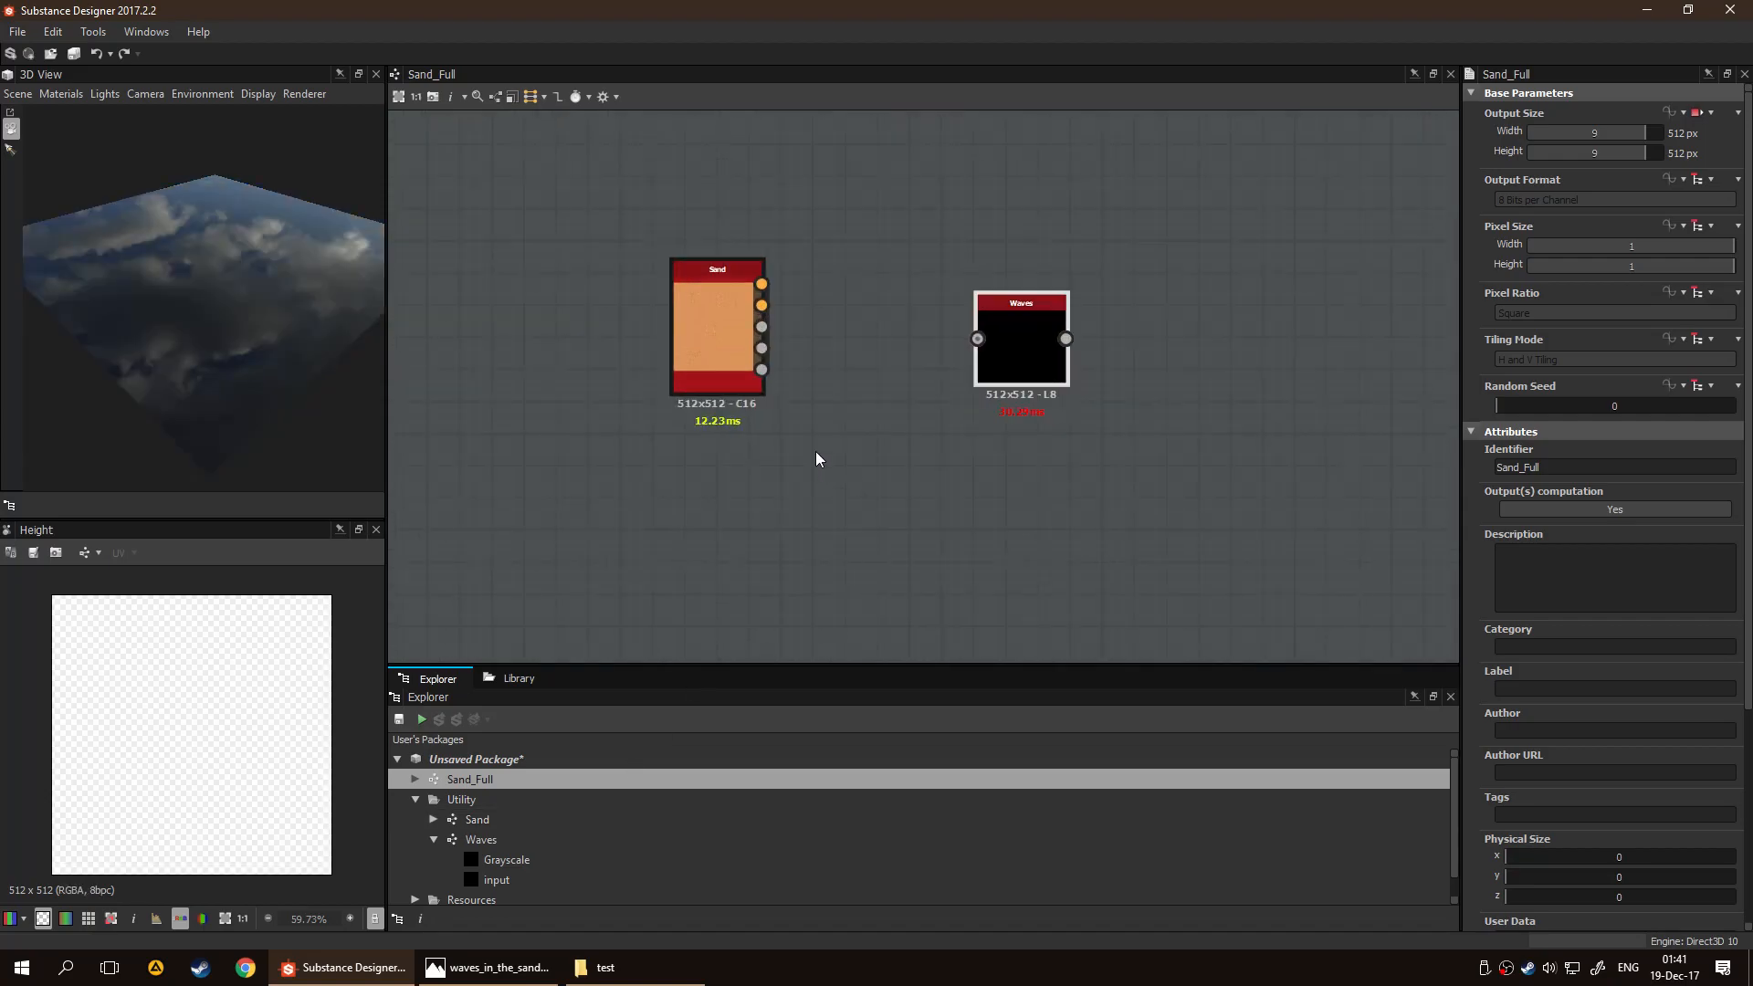
pyautogui.moveTo(815, 457); pyautogui.dragTo(797, 513, button='middle')
pyautogui.scroll(3, 785, 453)
pyautogui.moveTo(1094, 477); pyautogui.dragTo(879, 500, button='middle')
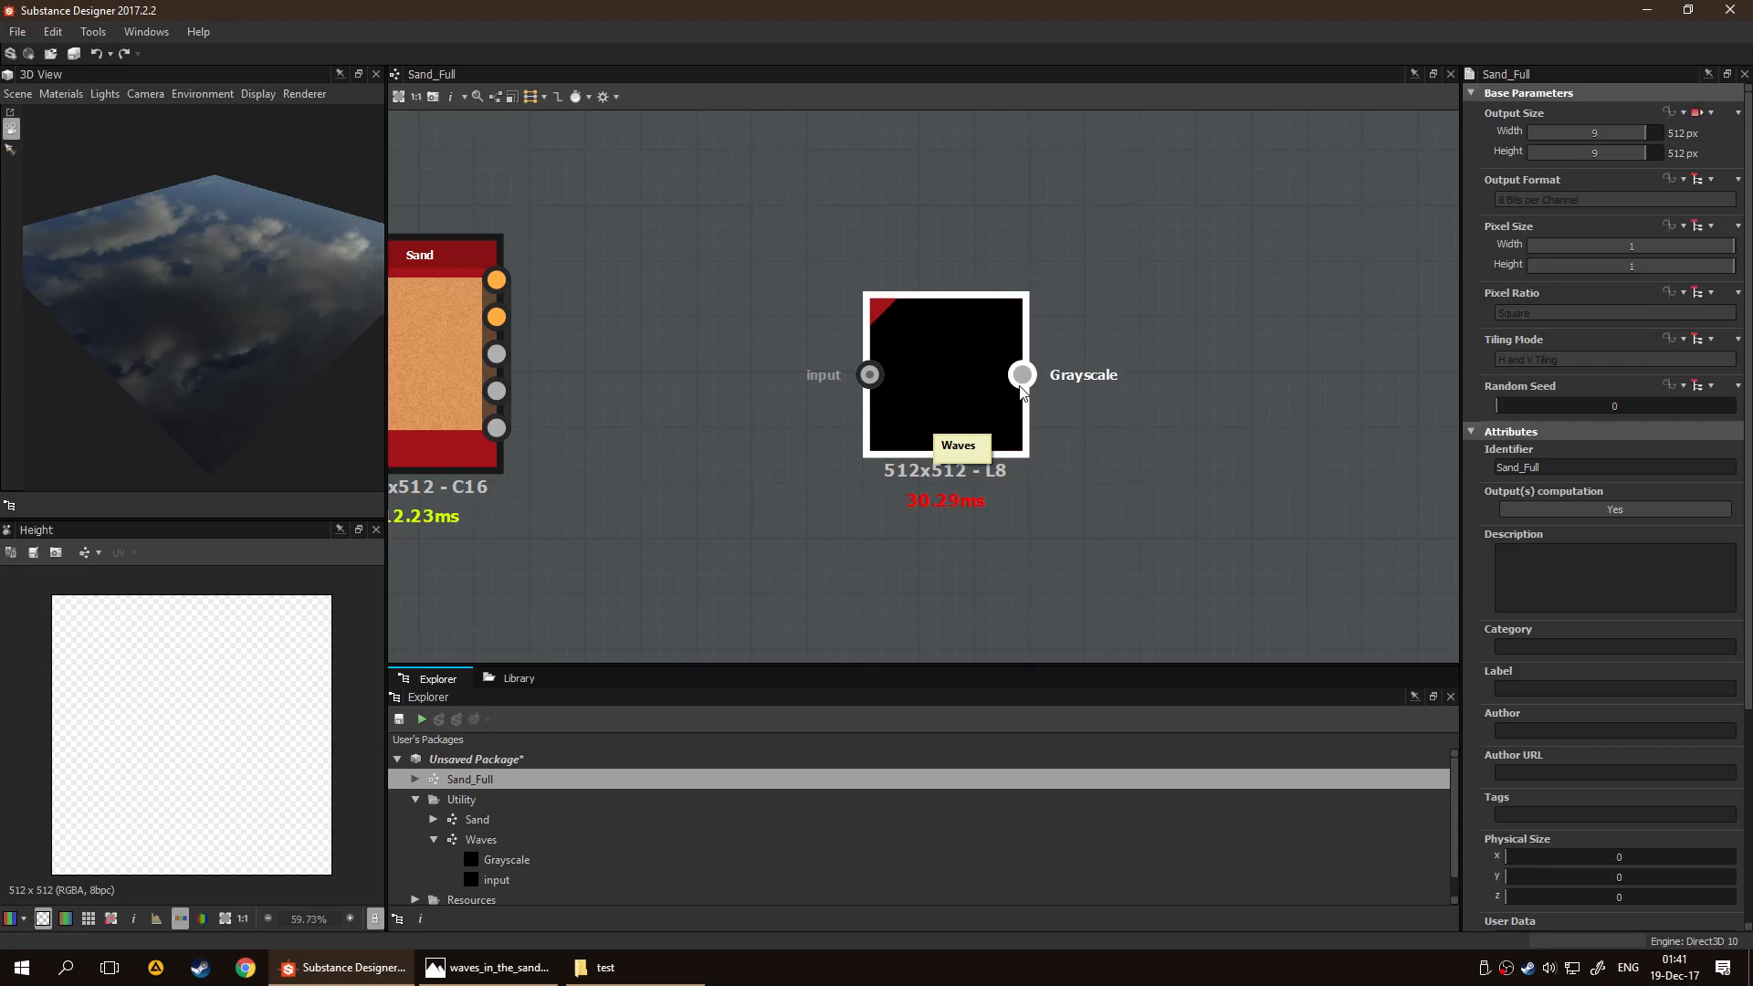
pyautogui.scroll(-8, 1023, 451)
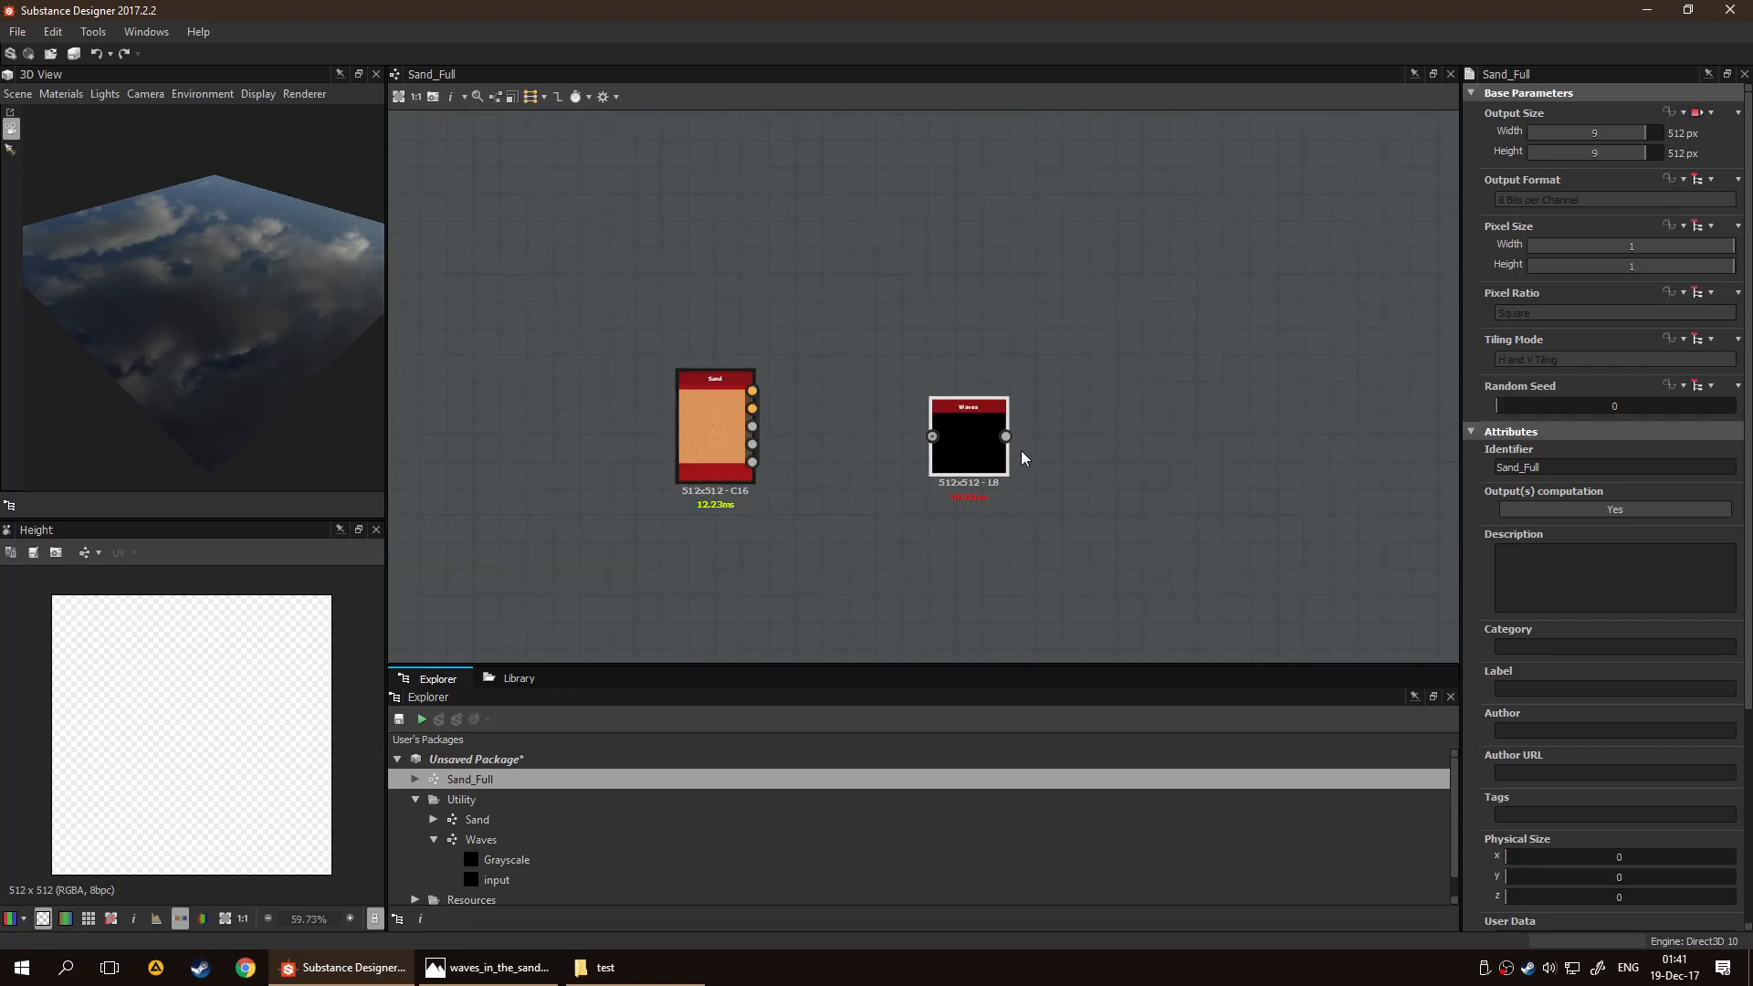
# Compare the connectors of the Sand and Waves nodes with the inputs of the five material outputs
pyautogui.moveTo(1133, 429); pyautogui.dragTo(1059, 406, button='middle')
pyautogui.moveTo(1065, 389); pyautogui.dragTo(1314, 513)
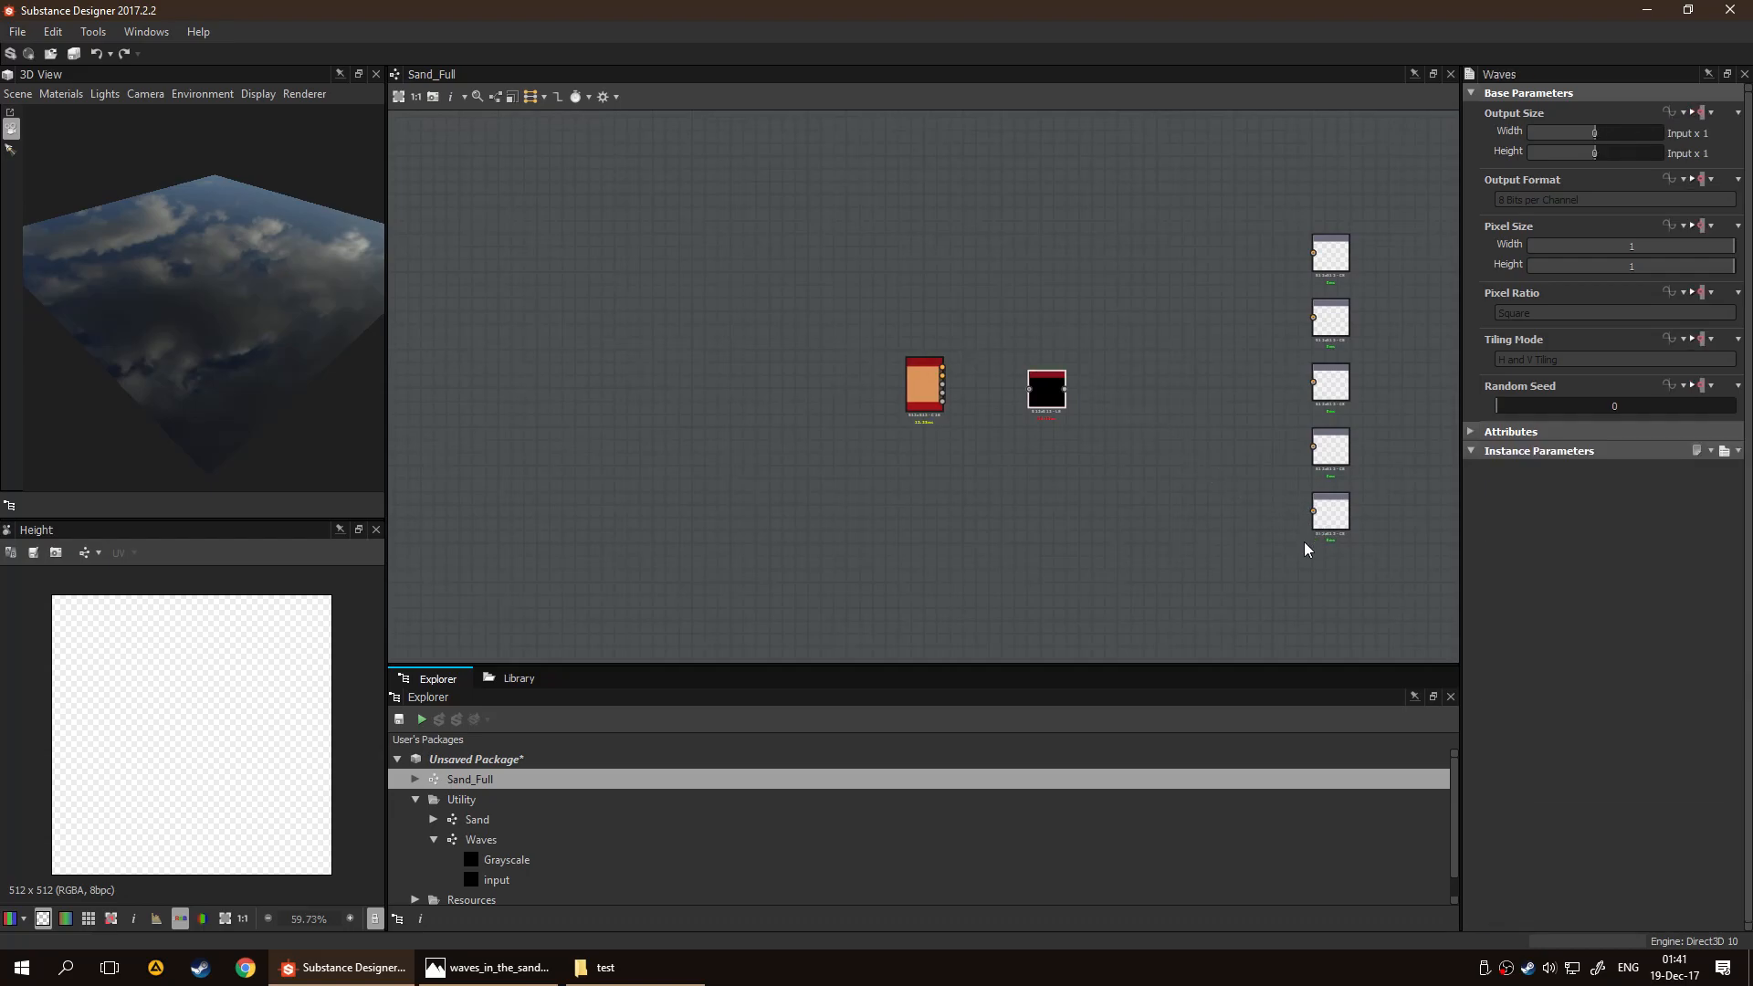
pyautogui.scroll(3, 1237, 493)
pyautogui.moveTo(1116, 469); pyautogui.dragTo(874, 450, button='middle')
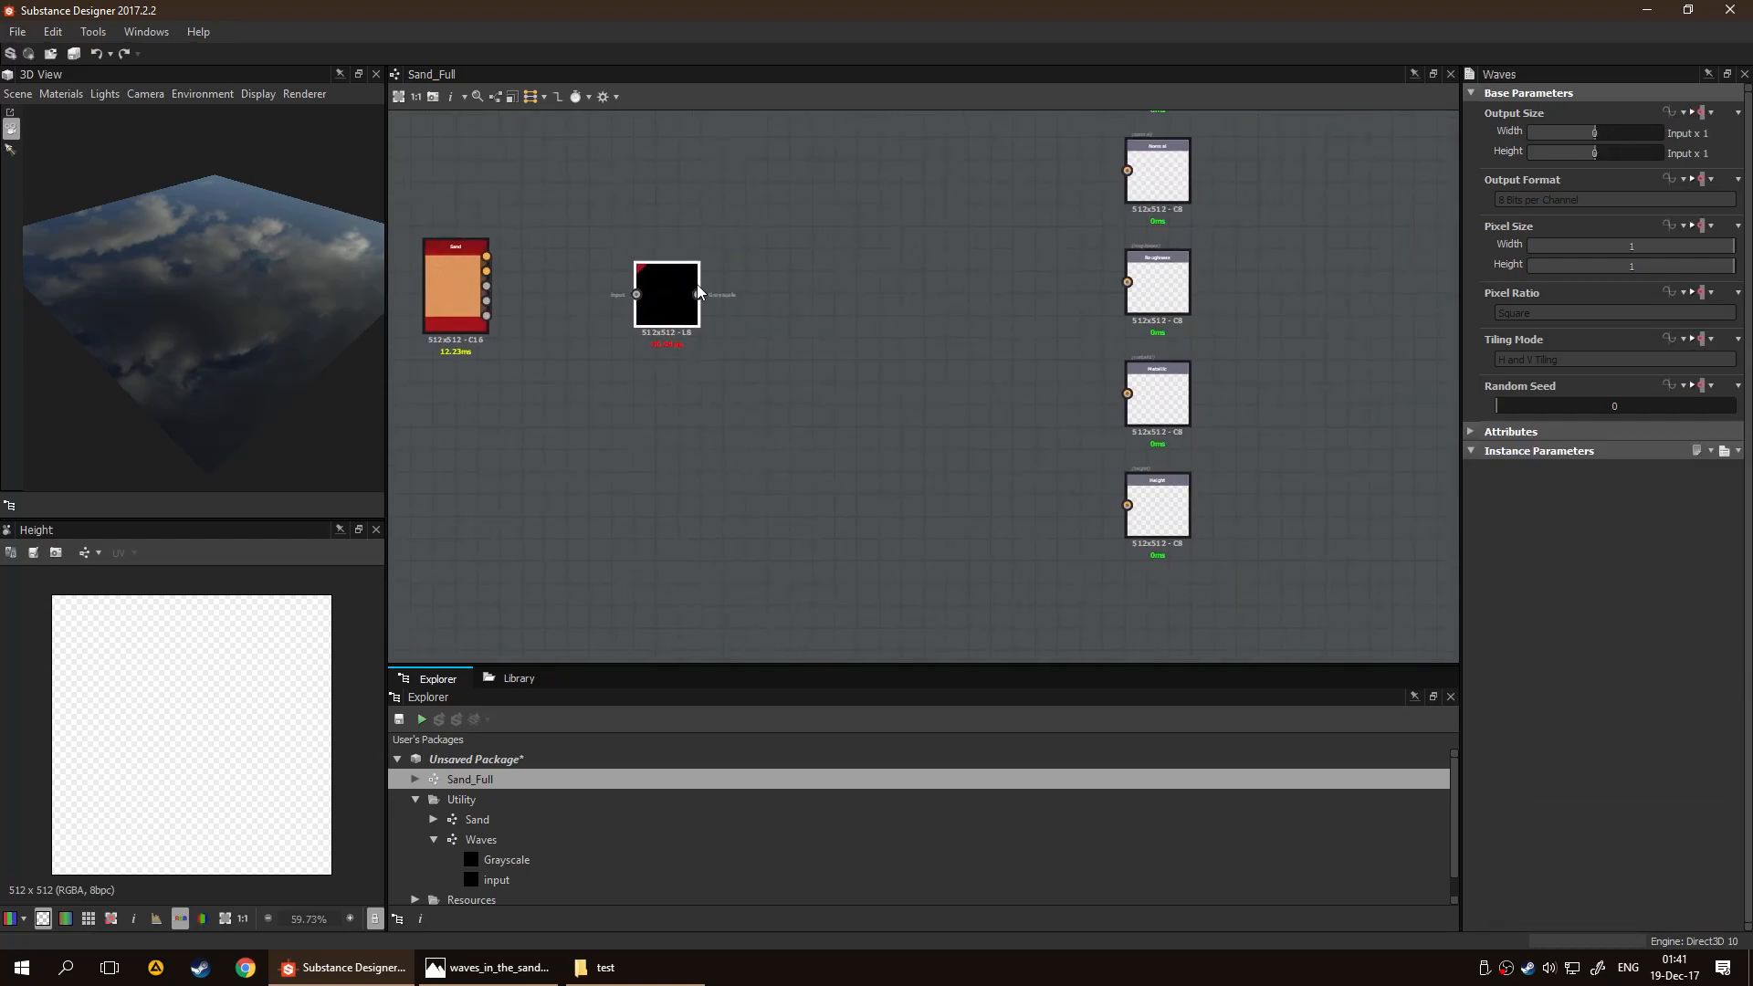
pyautogui.moveTo(1045, 477); pyautogui.dragTo(1130, 505)
pyautogui.scroll(3, 1132, 509)
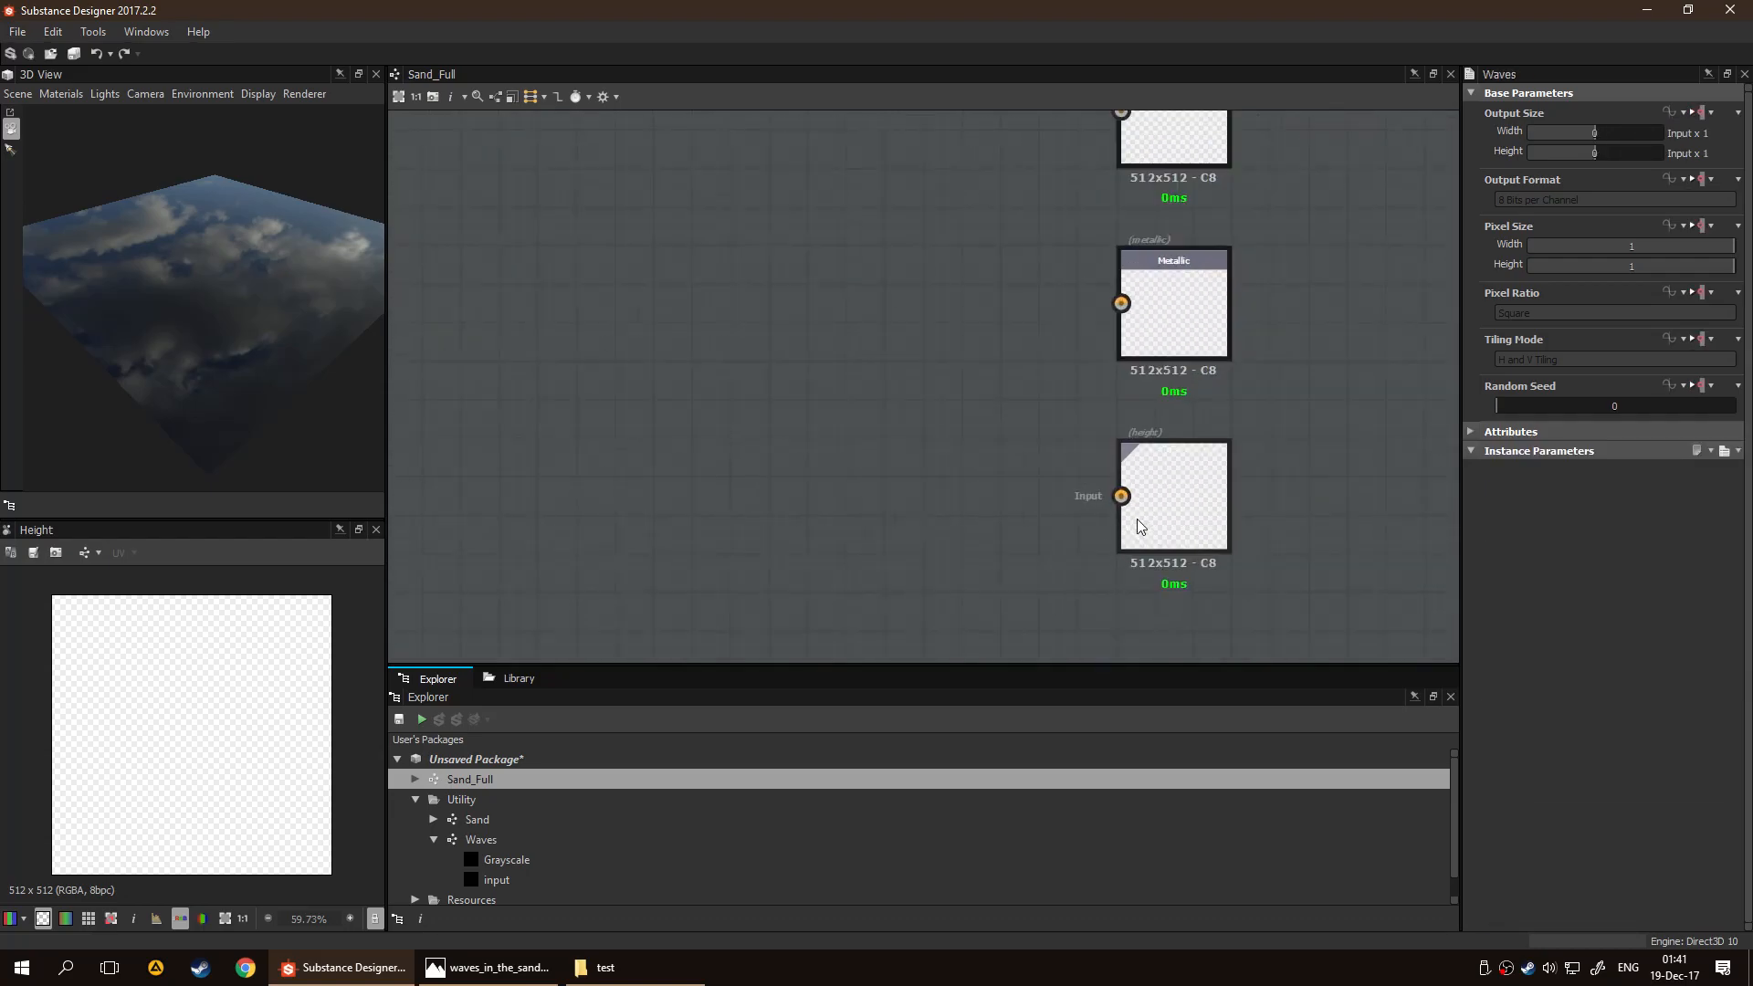
pyautogui.scroll(-5, 940, 397)
pyautogui.moveTo(749, 333); pyautogui.dragTo(873, 388)
pyautogui.moveTo(752, 378); pyautogui.dragTo(1010, 460, button='middle')
pyautogui.moveTo(947, 431); pyautogui.dragTo(920, 444)
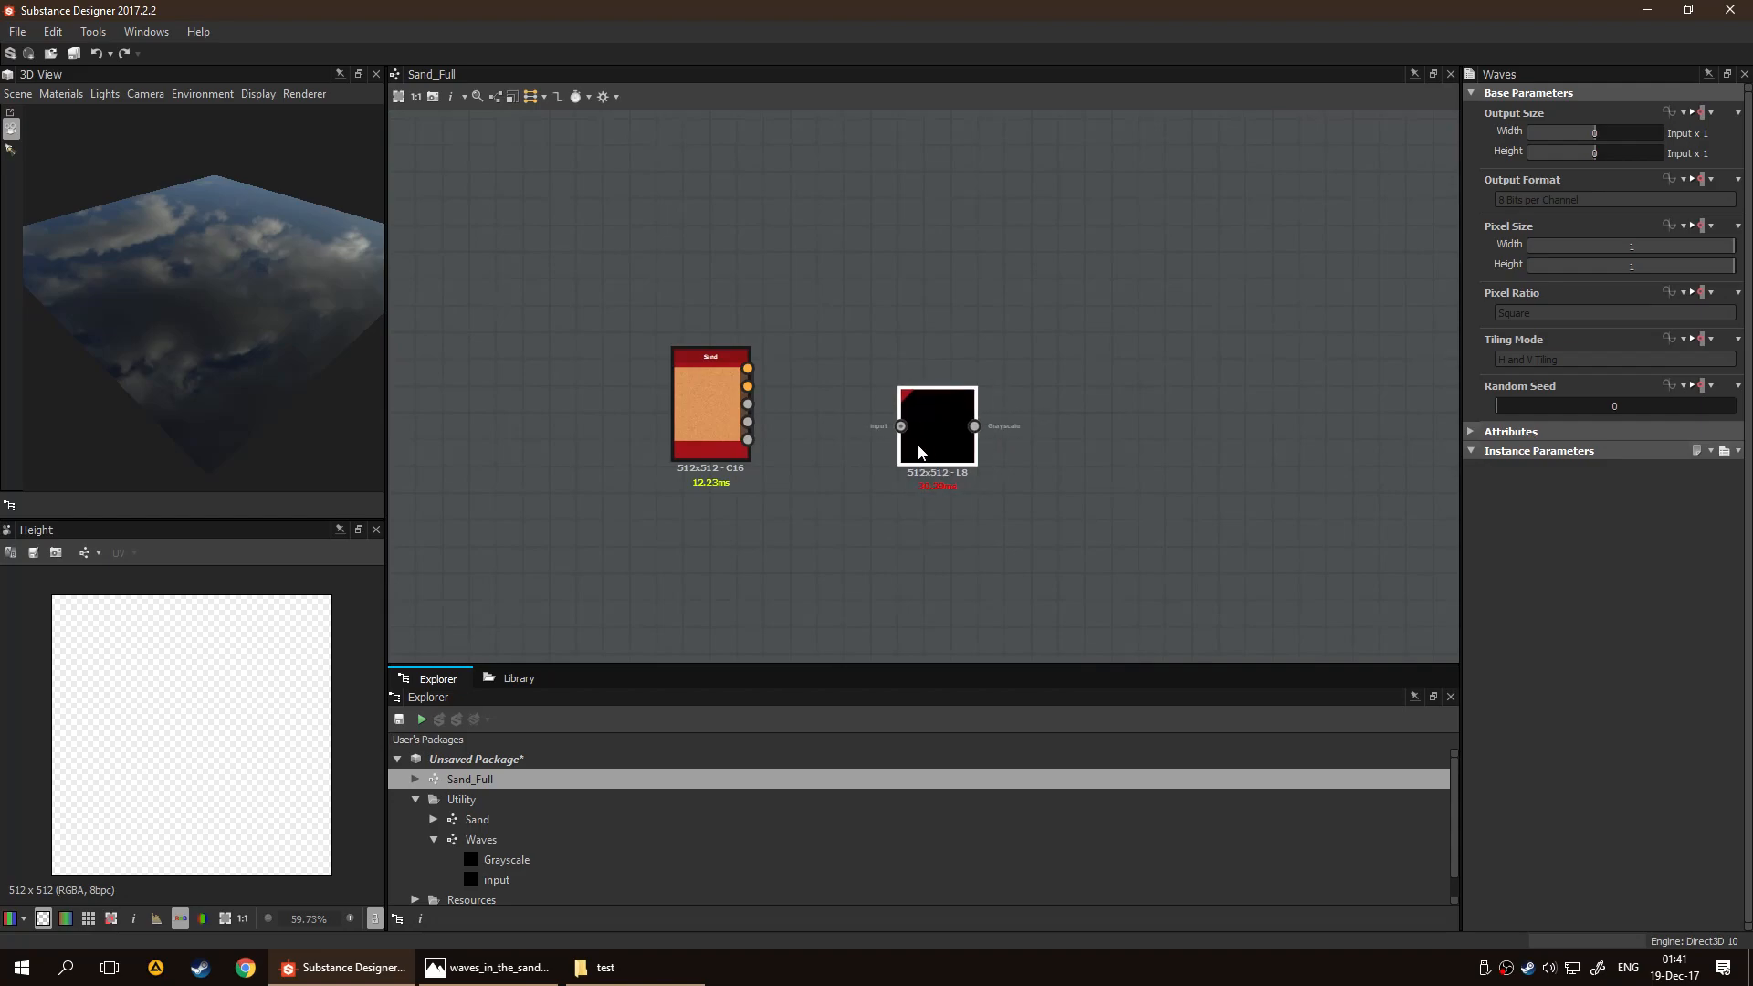
pyautogui.click(1077, 406)
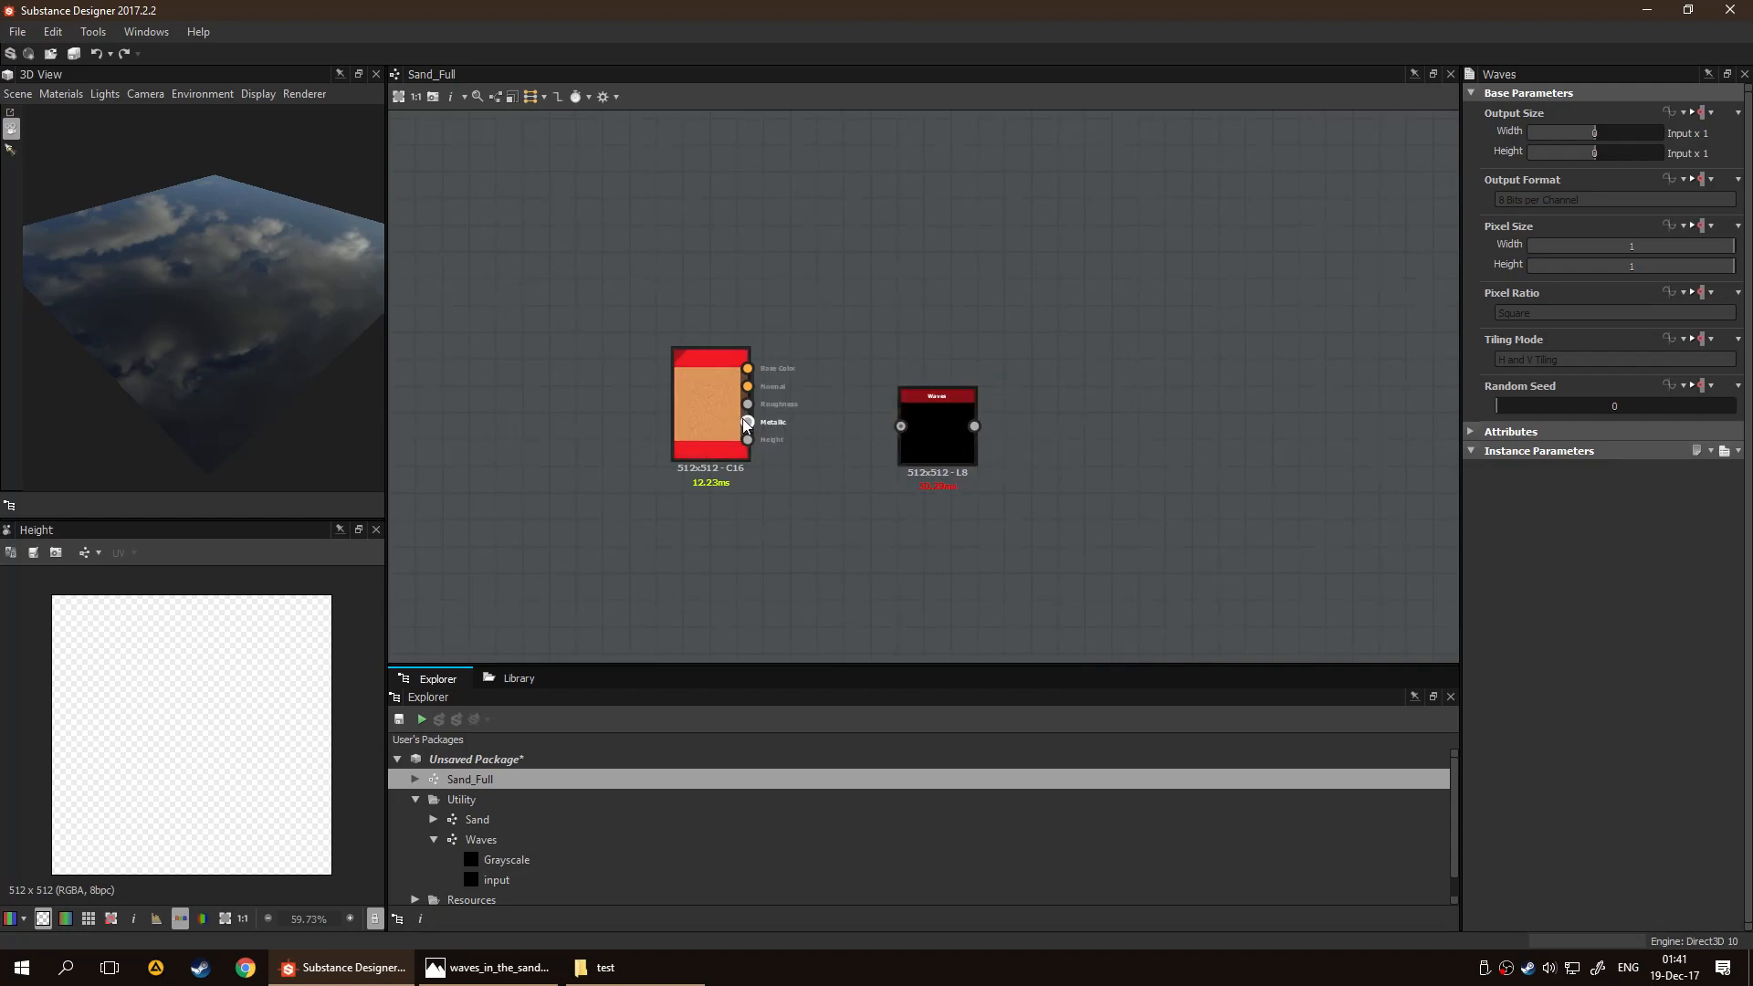
pyautogui.scroll(5, 746, 423)
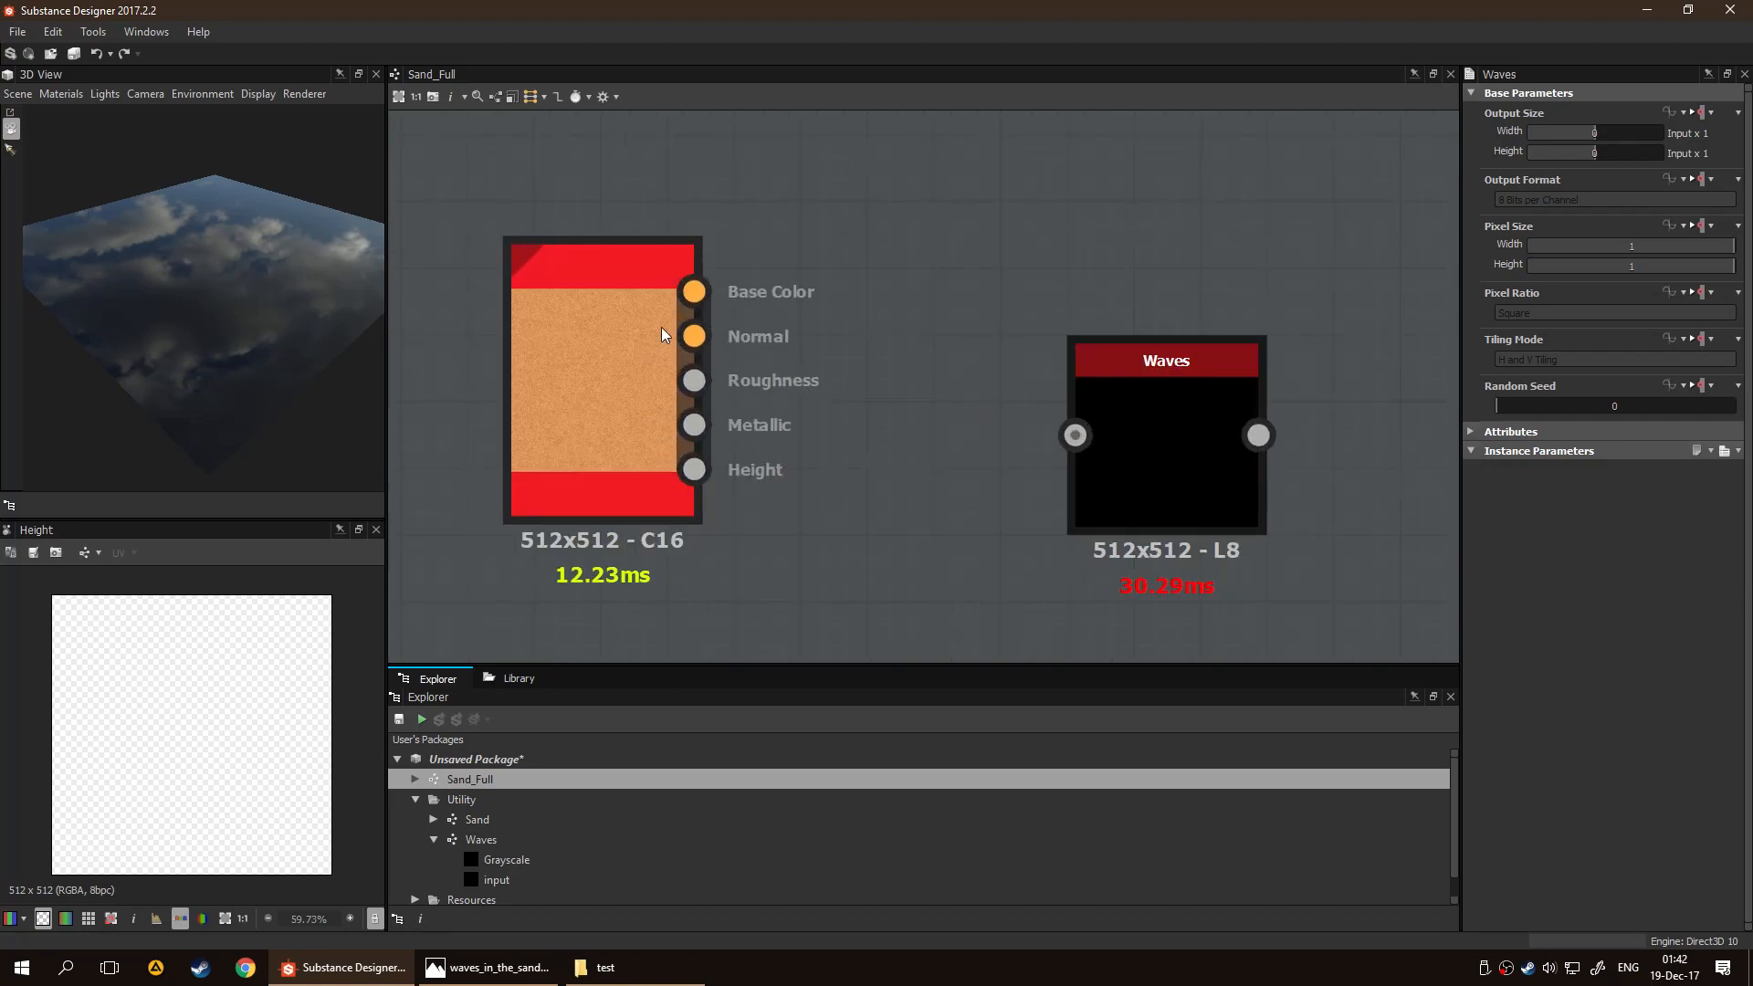
# Delete the Waves node from Sand_Full and open the Sand graph in the Utility folder
pyautogui.click(1160, 438)
pyautogui.press('Delete')
pyautogui.doubleClick(524, 817)
# Delete the links running from the framed sand texture's final Blend to the nodes that feed the outputs
pyautogui.scroll(3, 906, 534)
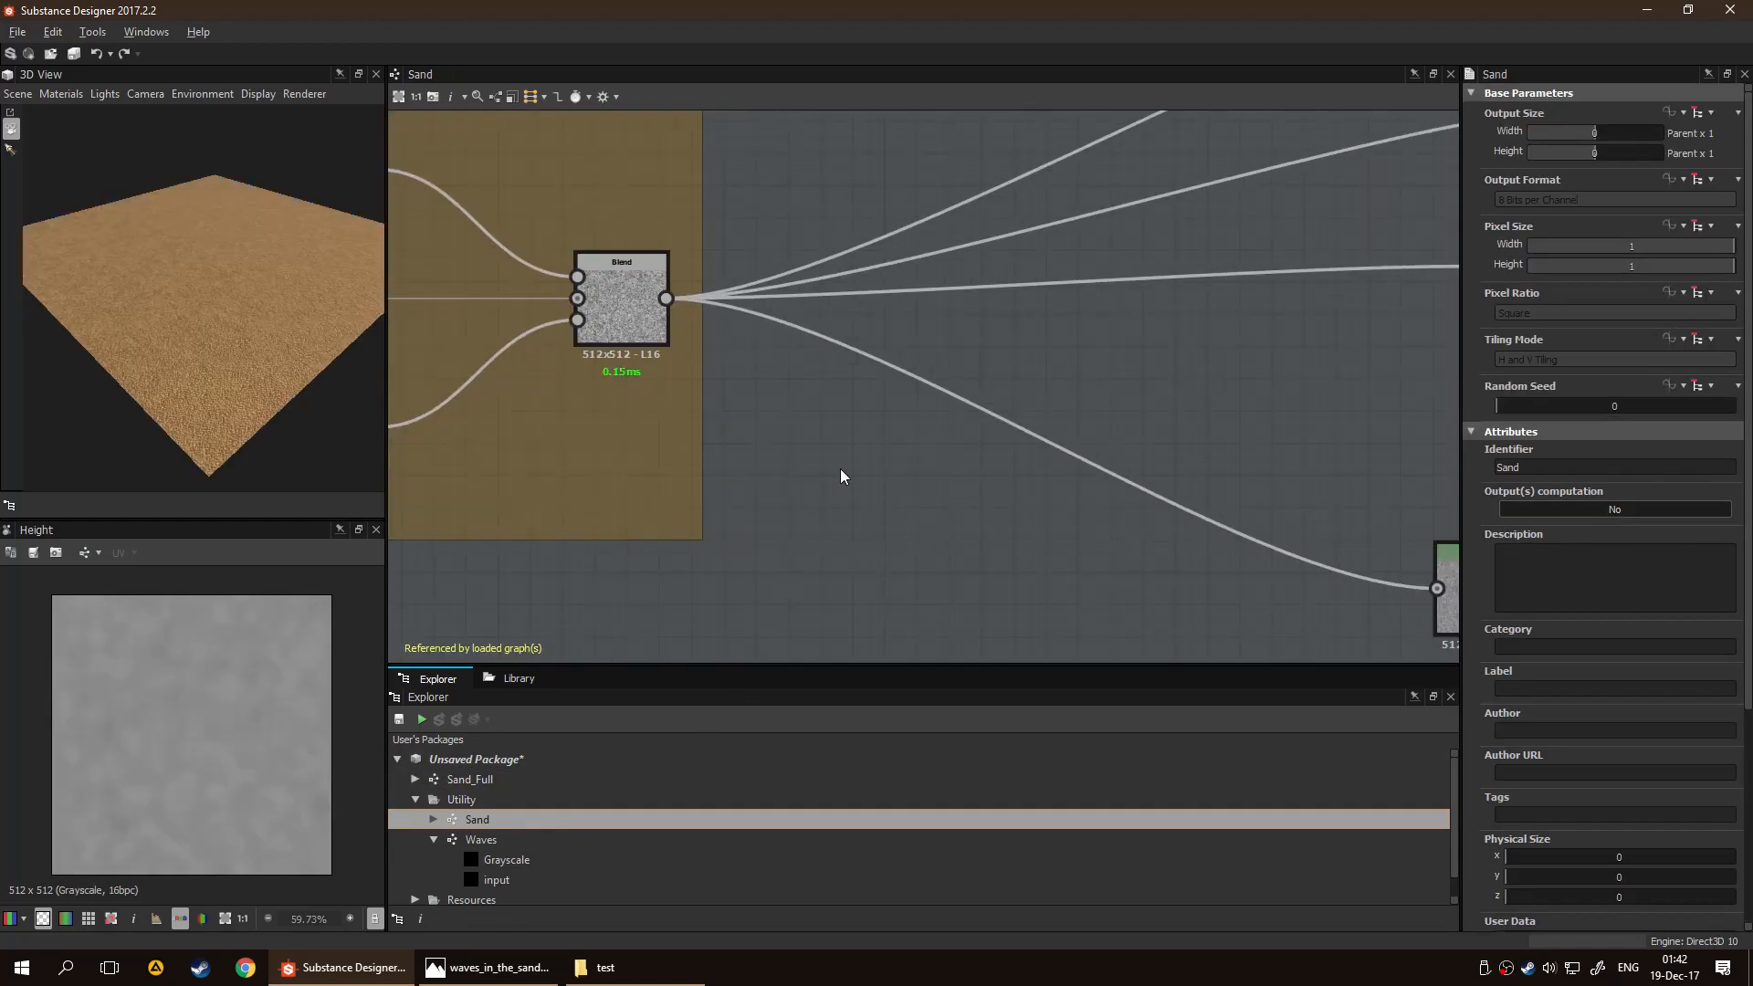
pyautogui.moveTo(834, 468); pyautogui.dragTo(932, 545, button='middle')
pyautogui.scroll(-3, 1026, 534)
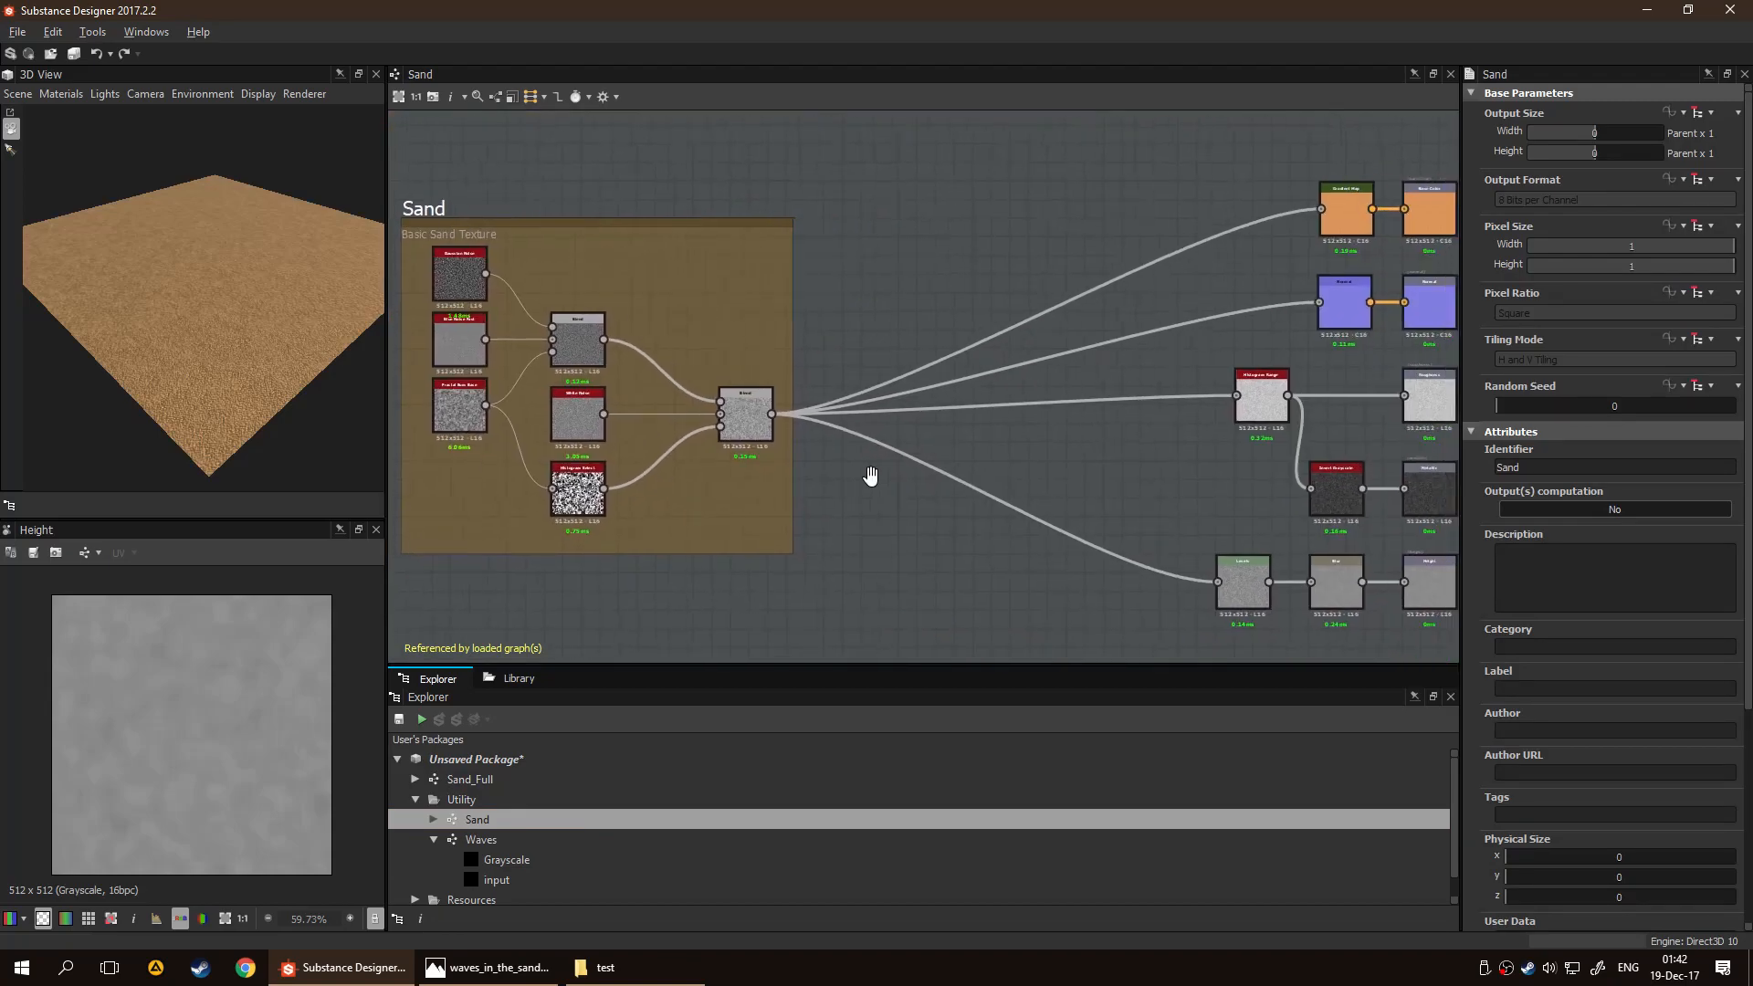
pyautogui.moveTo(863, 282); pyautogui.dragTo(920, 523)
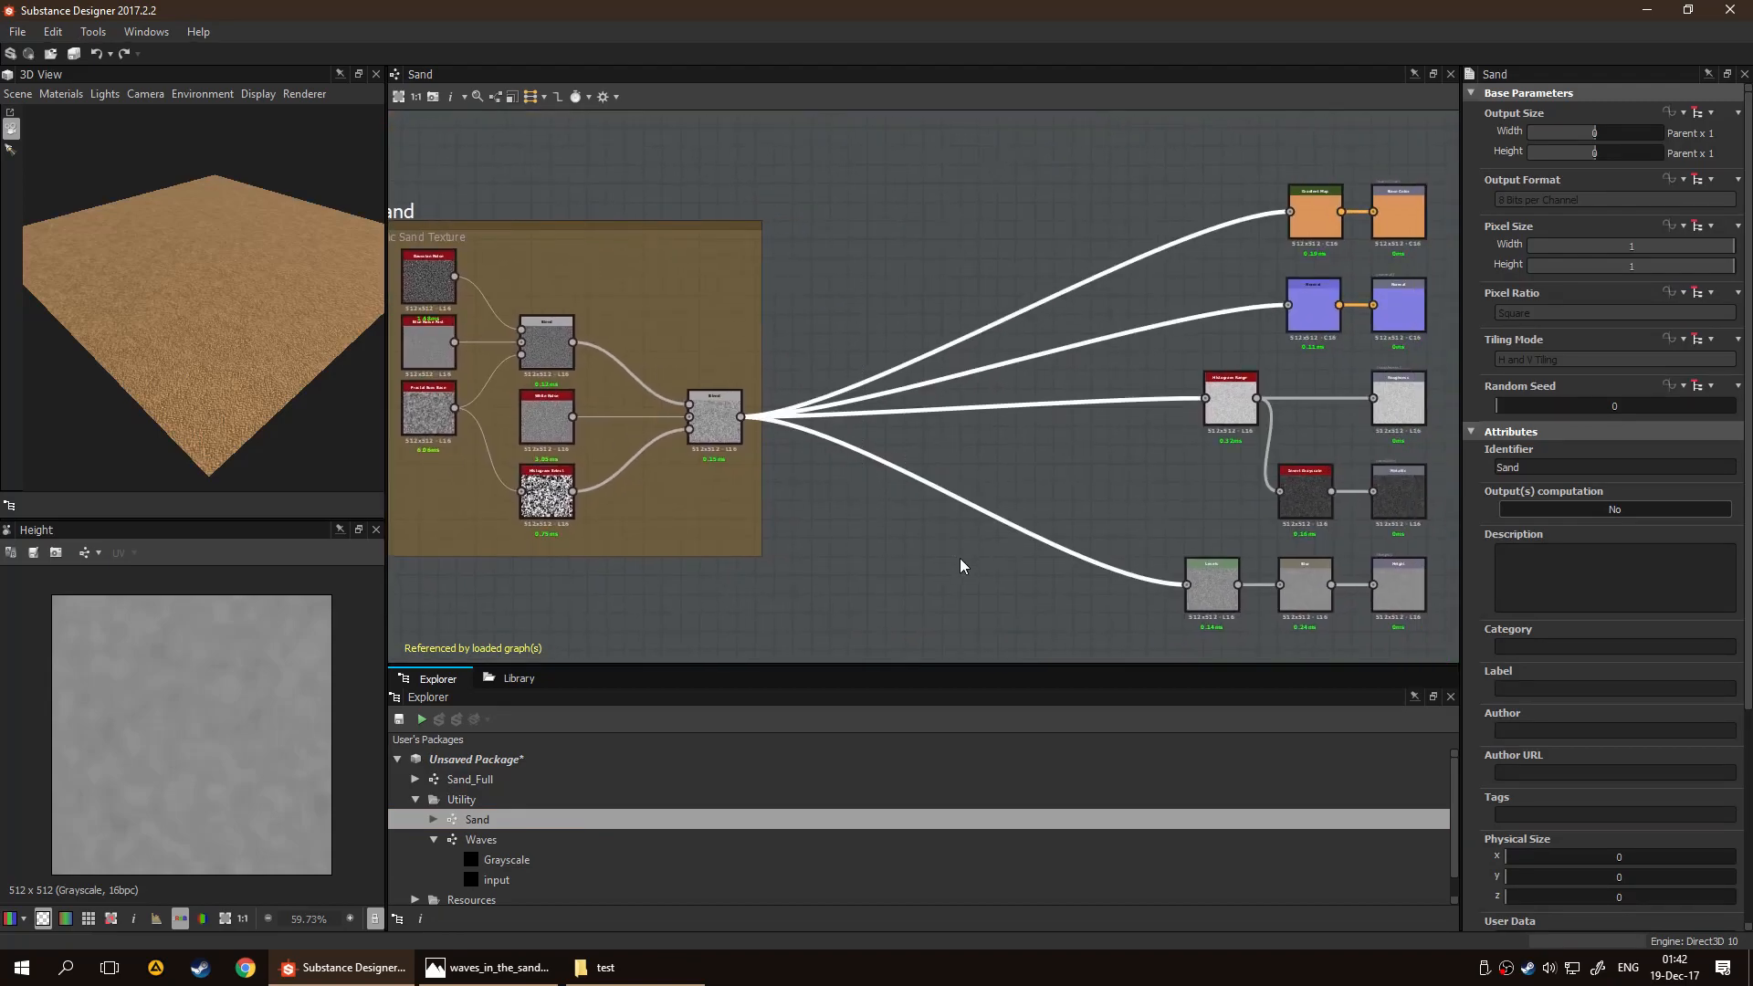
pyautogui.press('Delete')
pyautogui.rightClick(948, 442)
pyautogui.press('Escape')
# Place a Waves graph instance beside the sand frame, connect the final Blend to its input and inspect the wave pattern
pyautogui.moveTo(474, 839); pyautogui.dragTo(840, 473)
pyautogui.scroll(3, 839, 473)
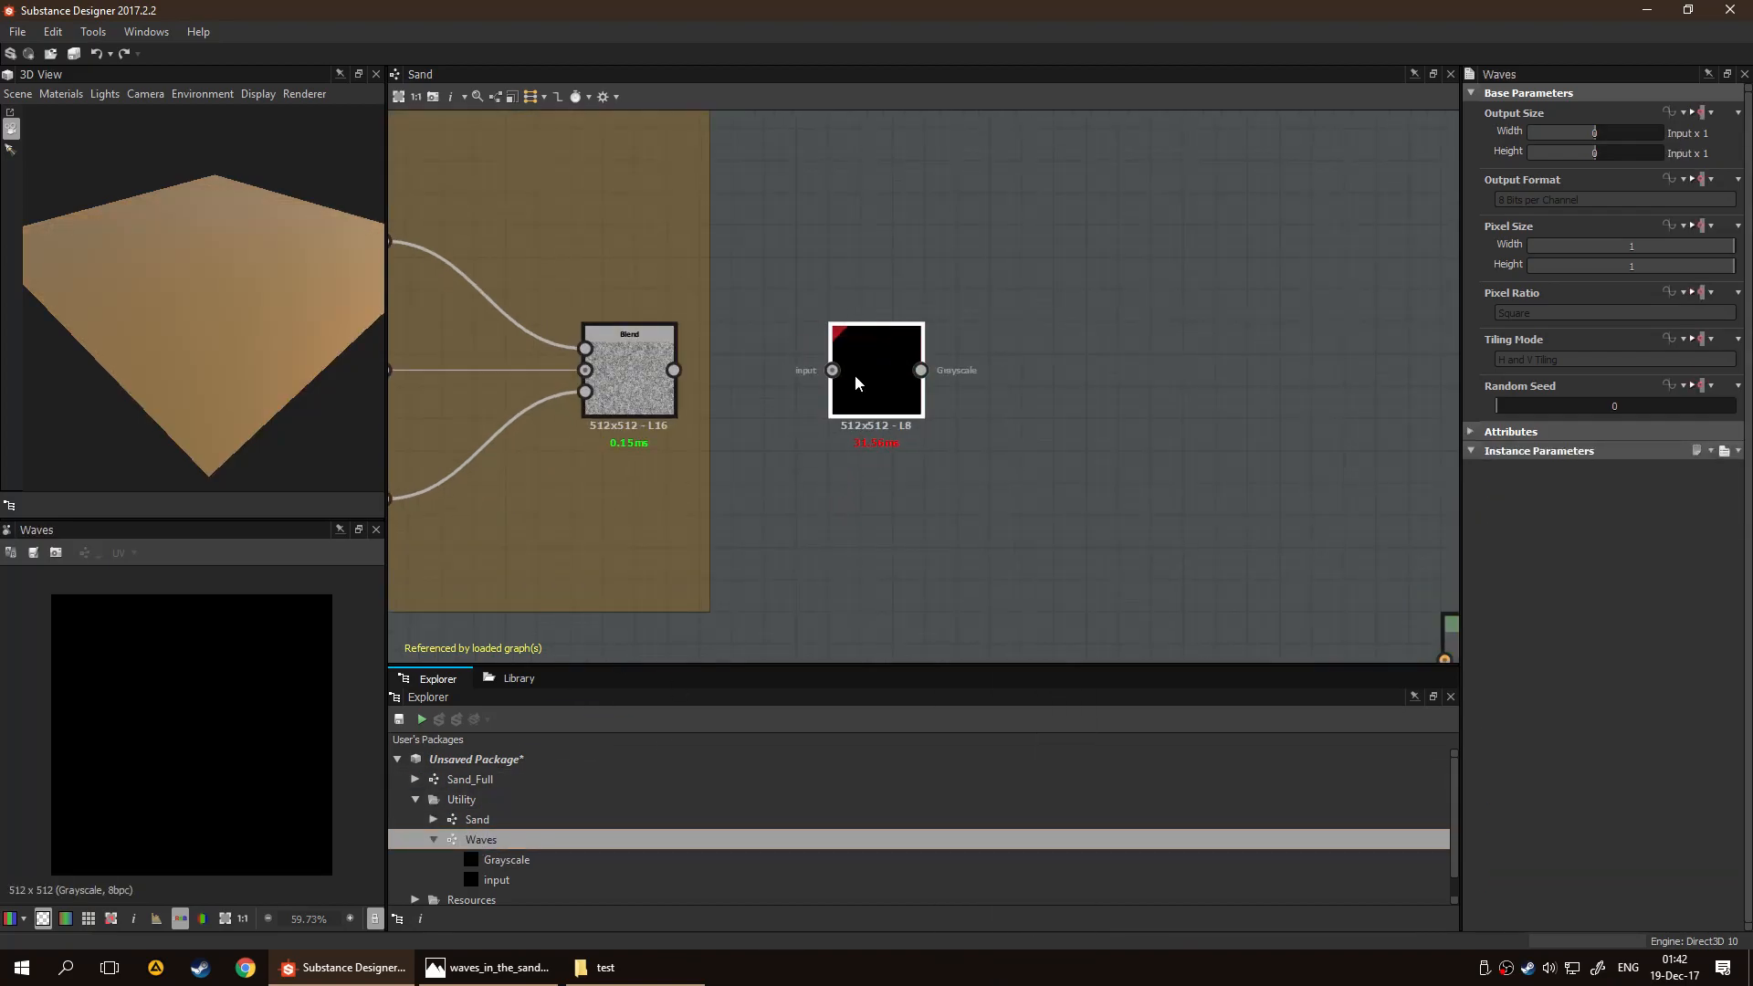
pyautogui.moveTo(813, 369); pyautogui.dragTo(832, 370)
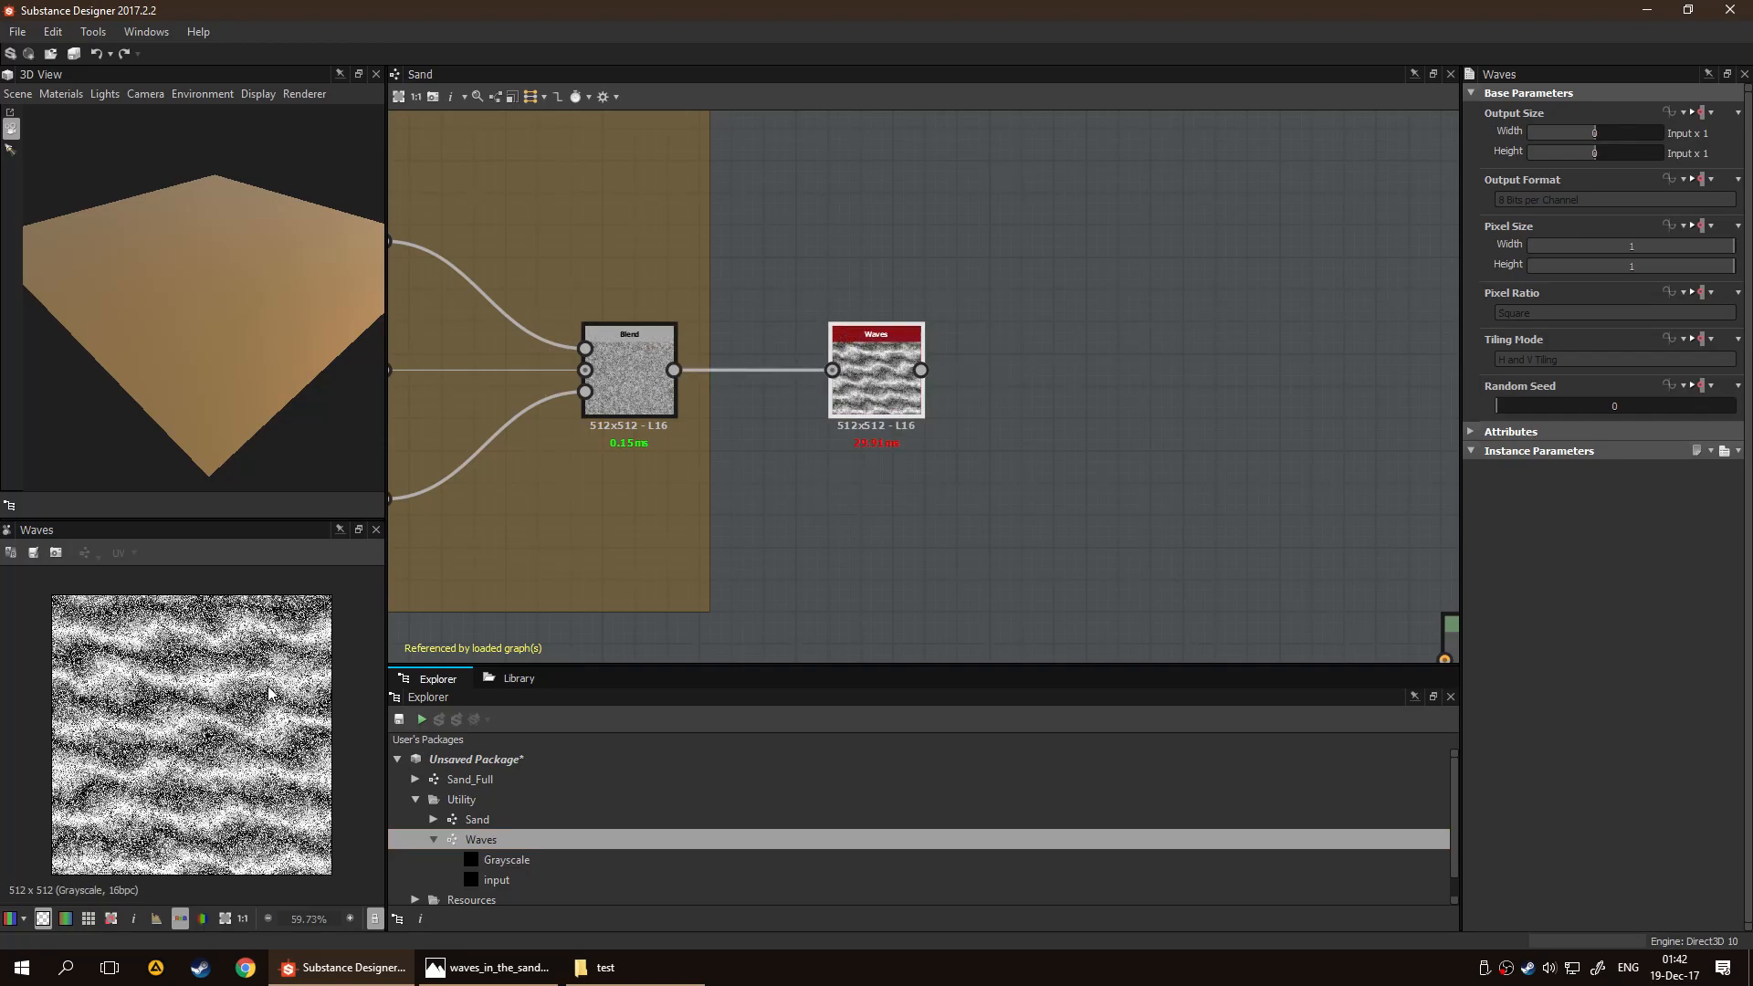
pyautogui.scroll(4, 269, 694)
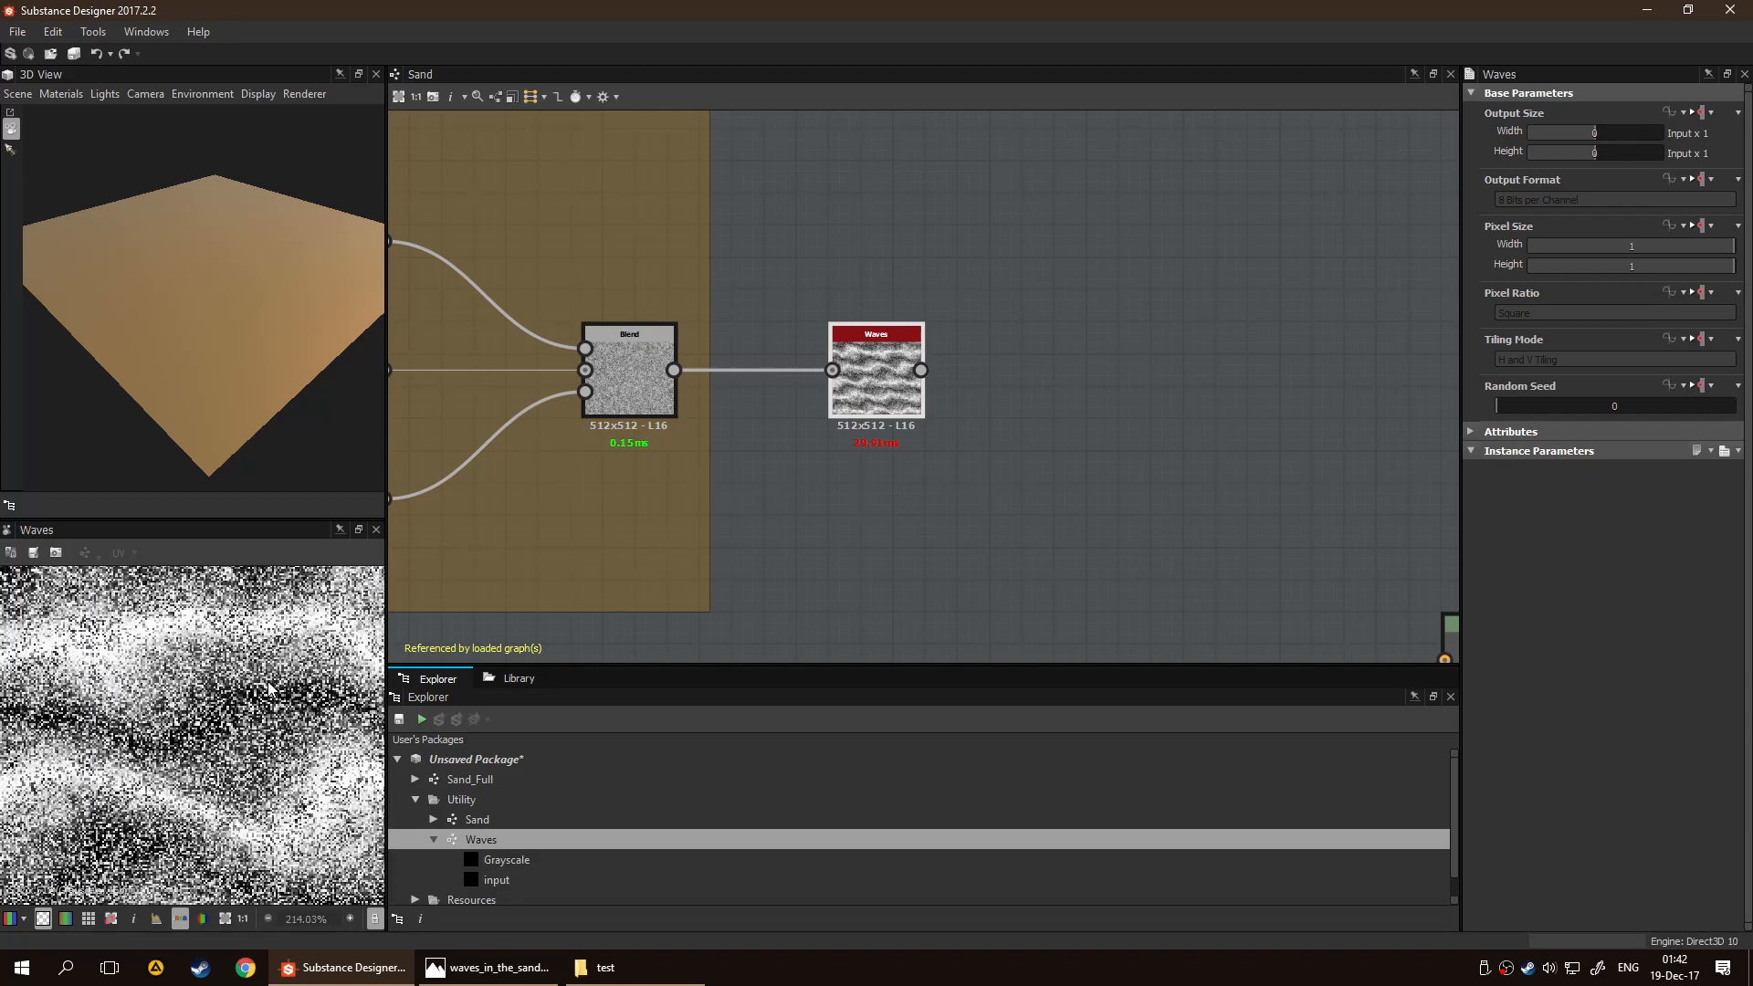
pyautogui.scroll(-2, 271, 726)
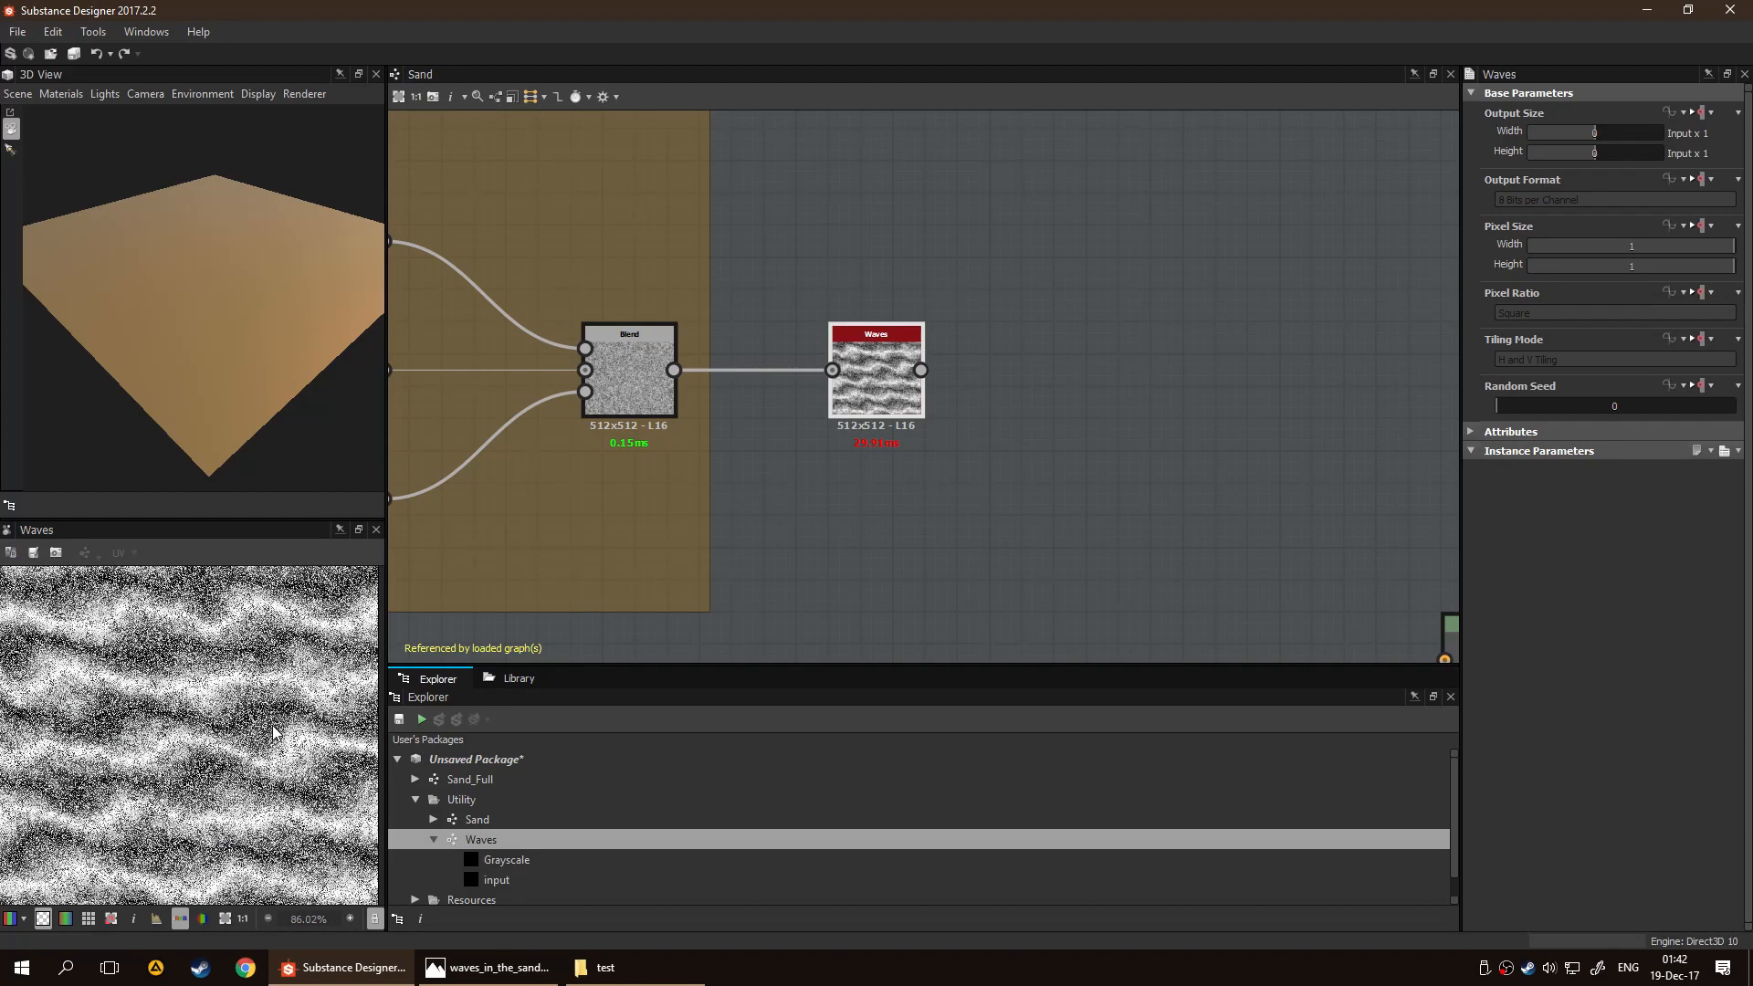
pyautogui.scroll(-3, 1049, 473)
pyautogui.moveTo(1180, 468); pyautogui.dragTo(968, 472, button='middle')
pyautogui.moveTo(751, 407); pyautogui.dragTo(1031, 390)
pyautogui.click(731, 403)
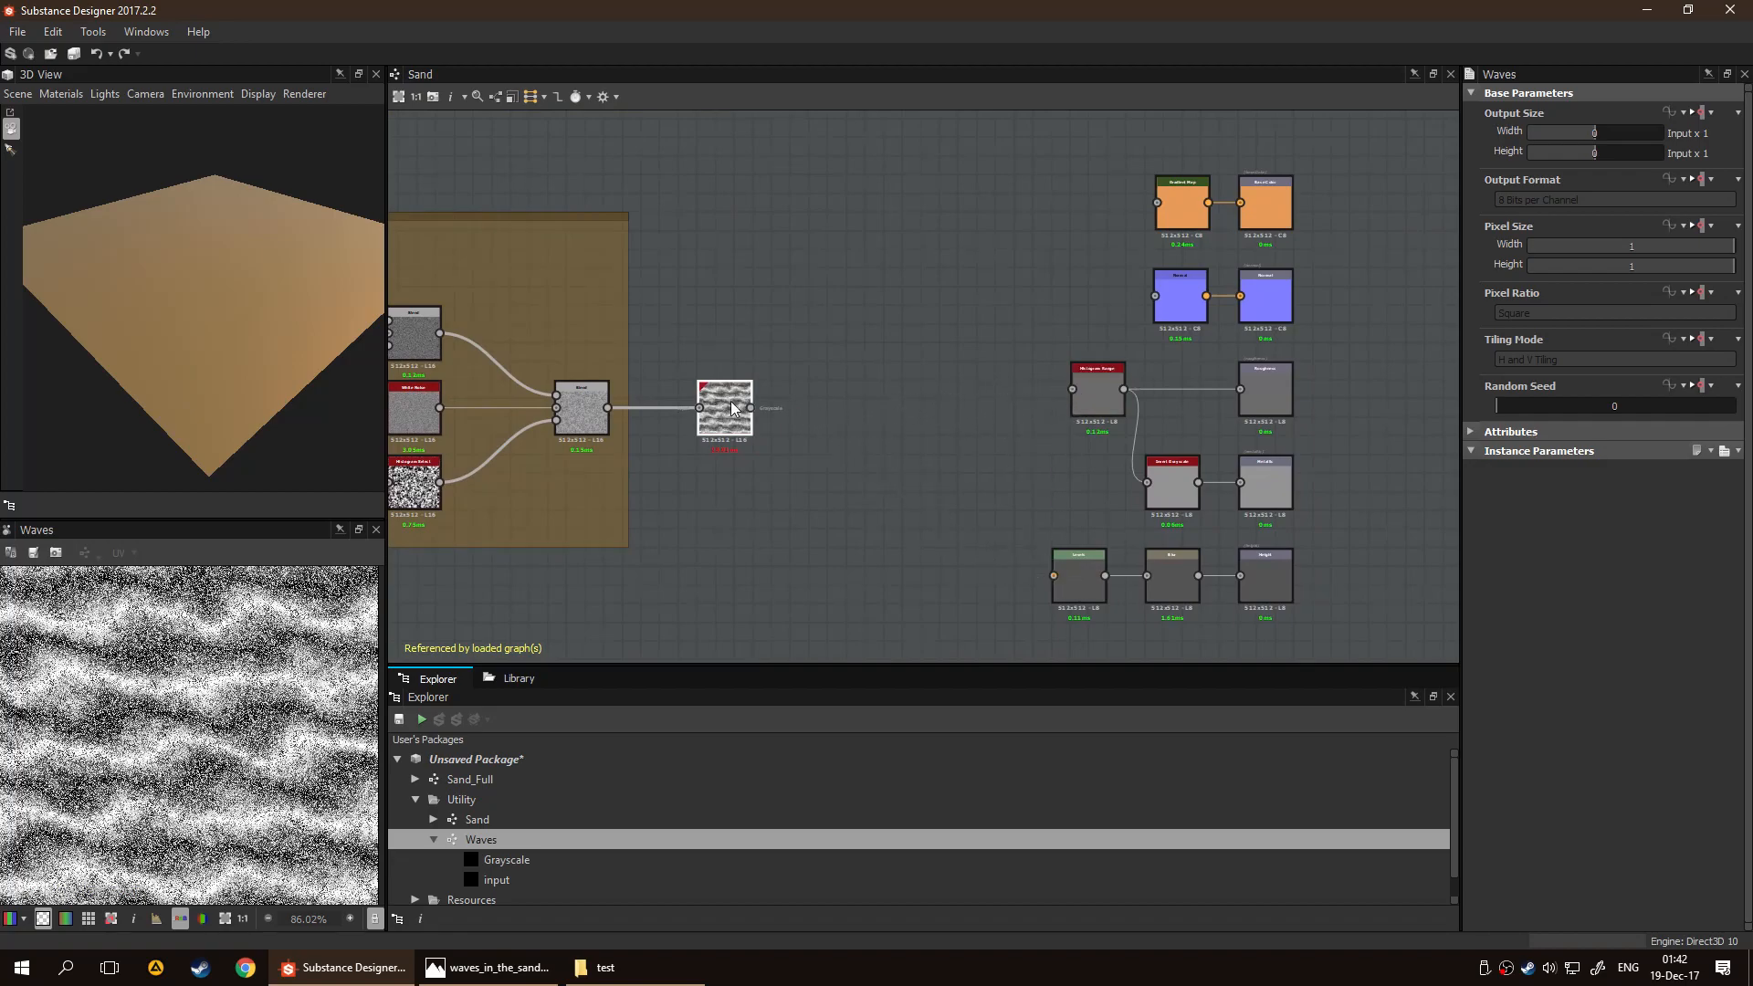
# Reopen the Waves graph and remove the usage entry from its Grayscale output
pyautogui.doubleClick(544, 842)
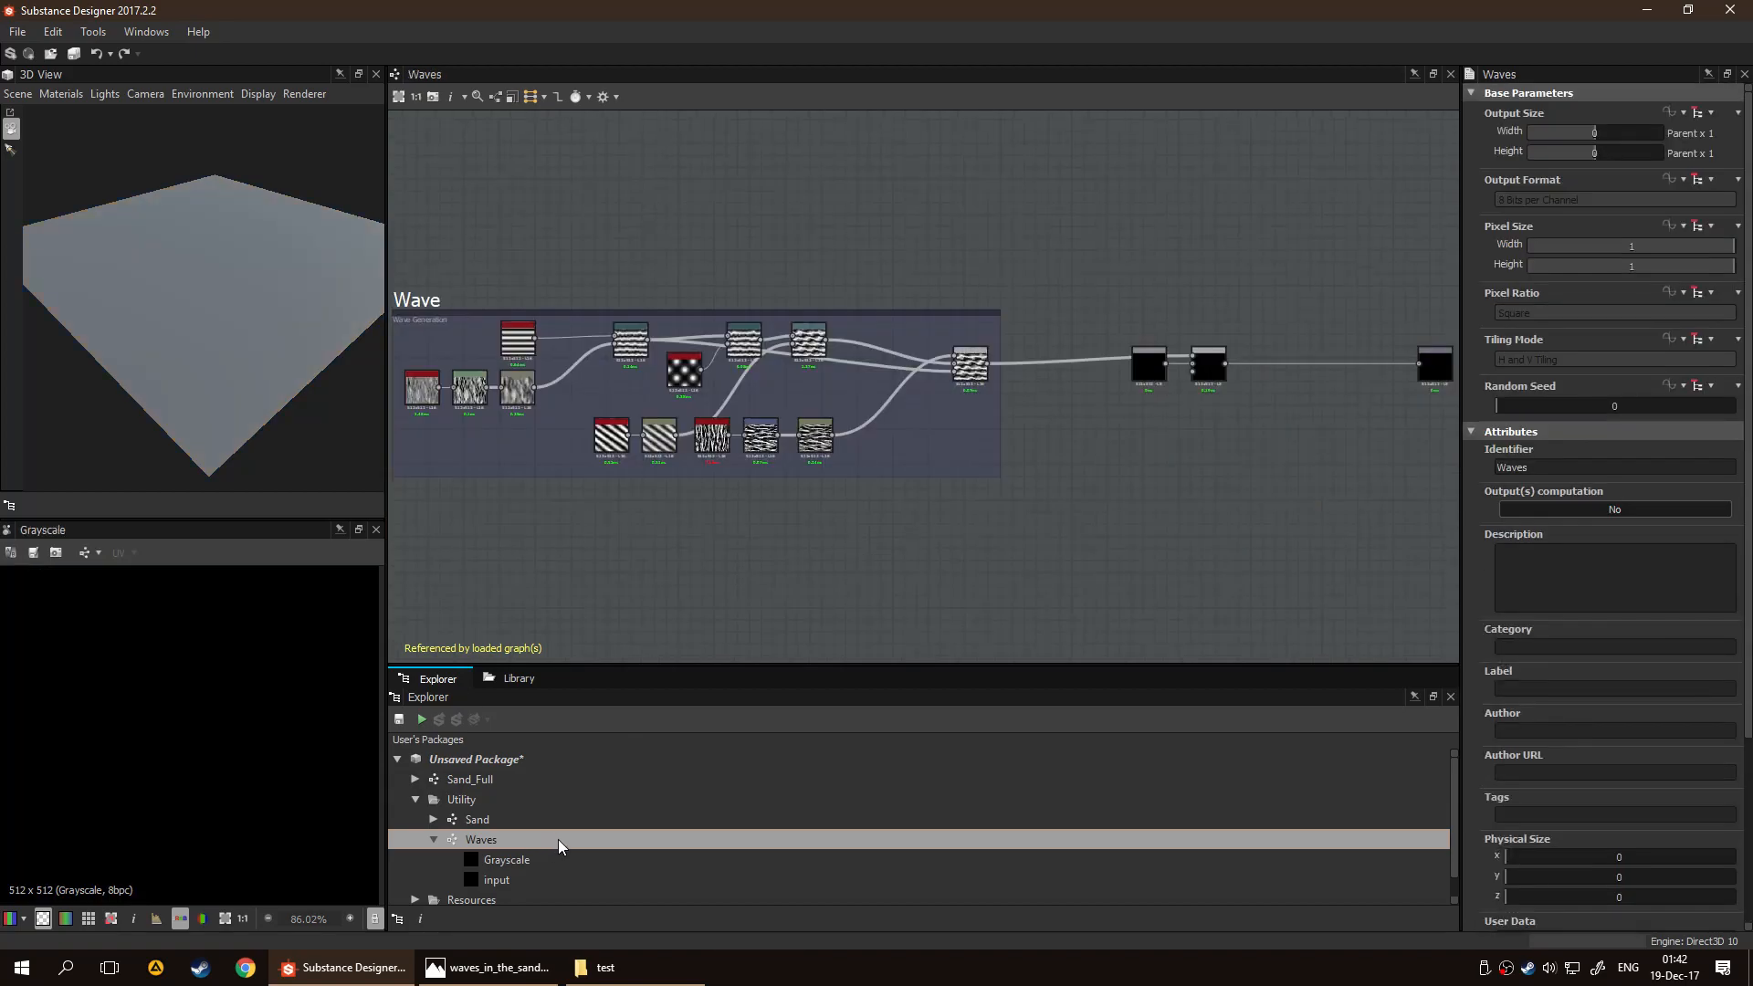
pyautogui.moveTo(1086, 484); pyautogui.dragTo(822, 474, button='middle')
pyautogui.scroll(3, 1076, 429)
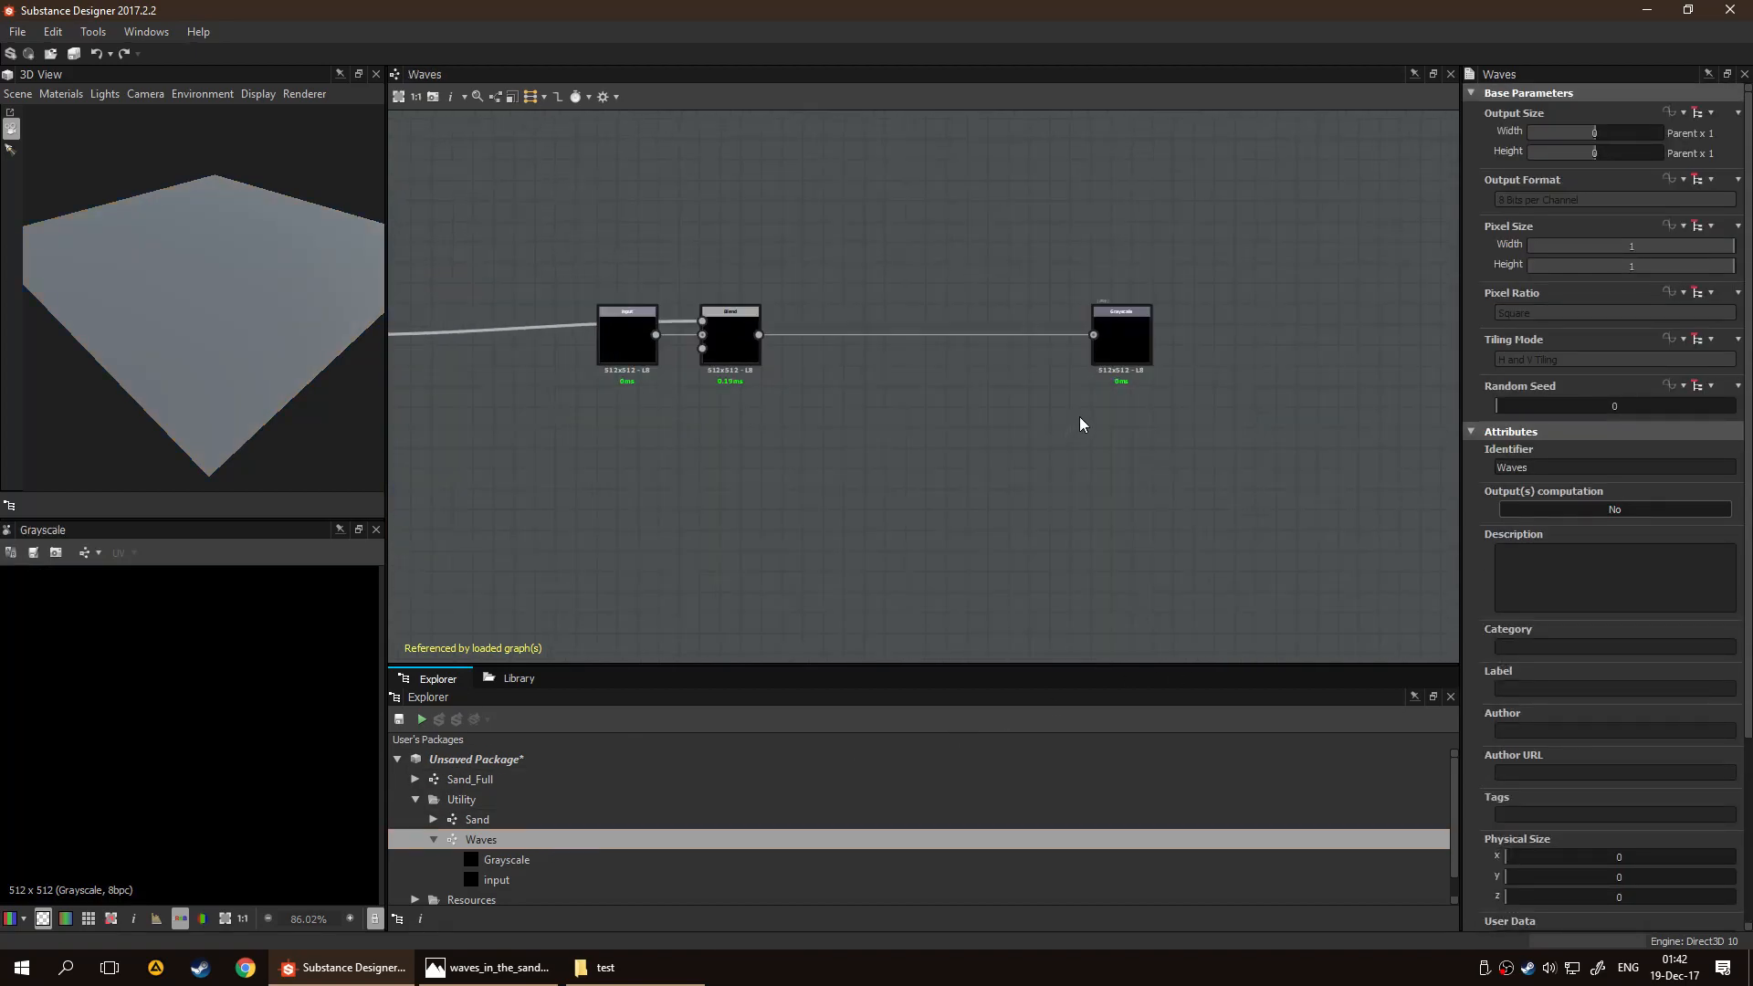
pyautogui.click(1145, 341)
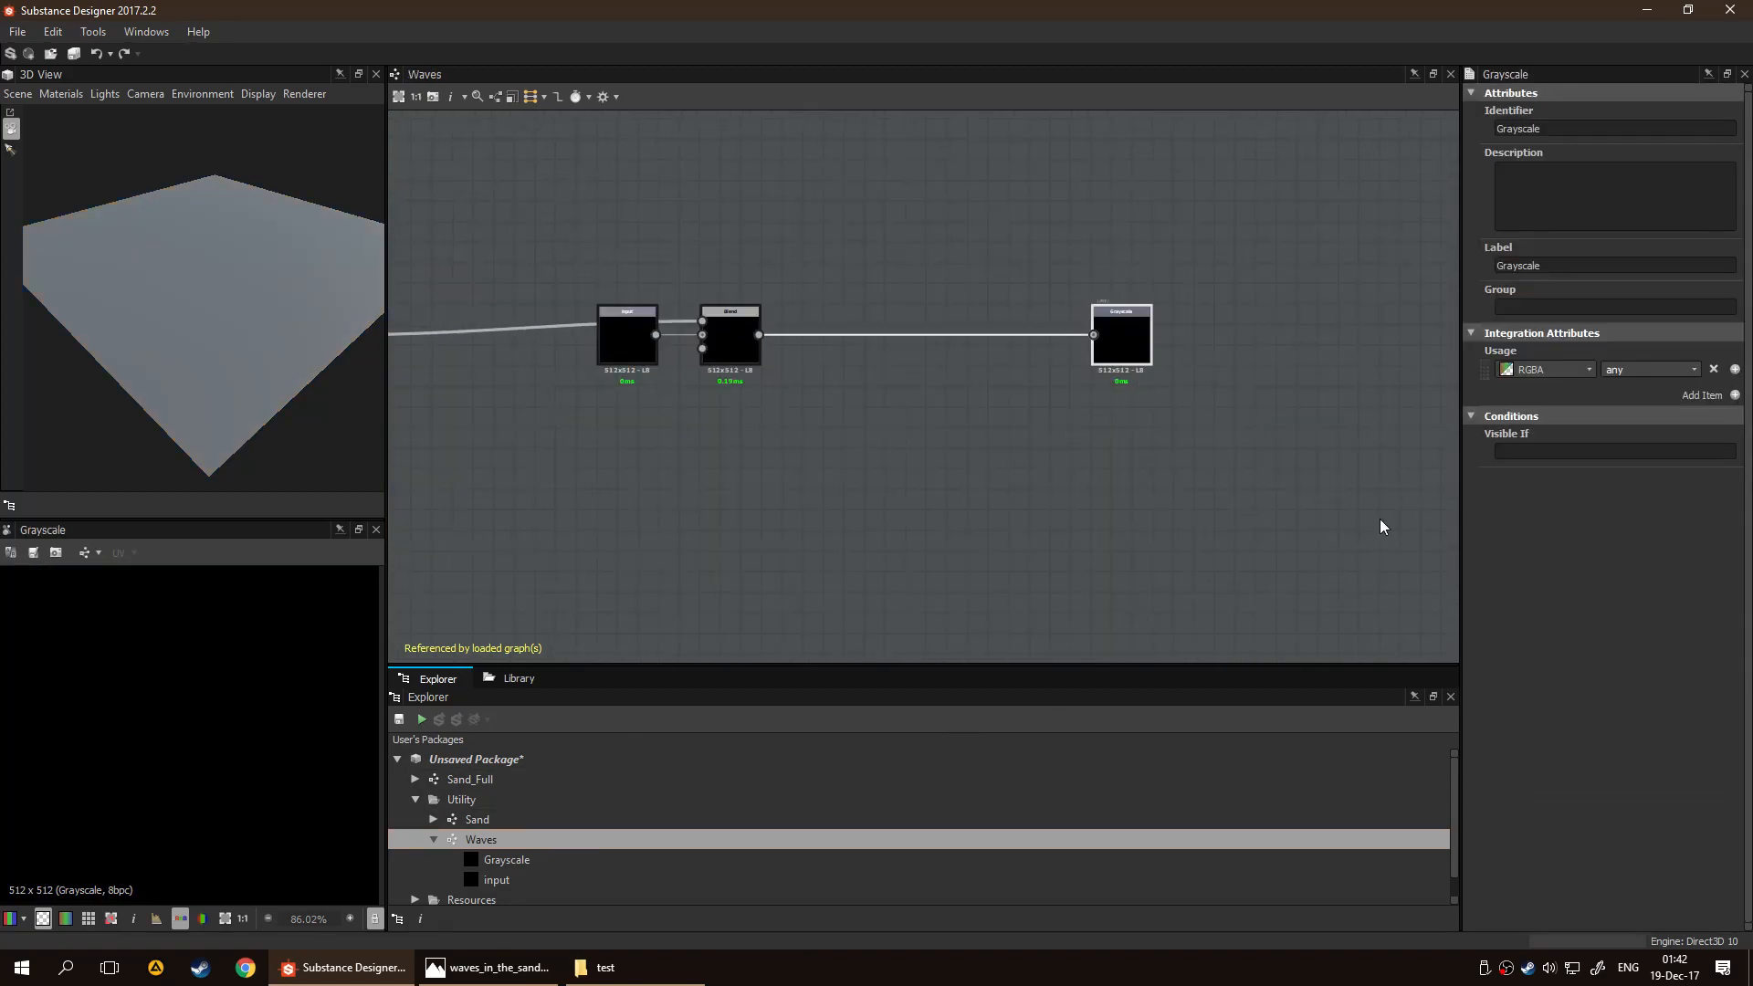
pyautogui.click(1693, 369)
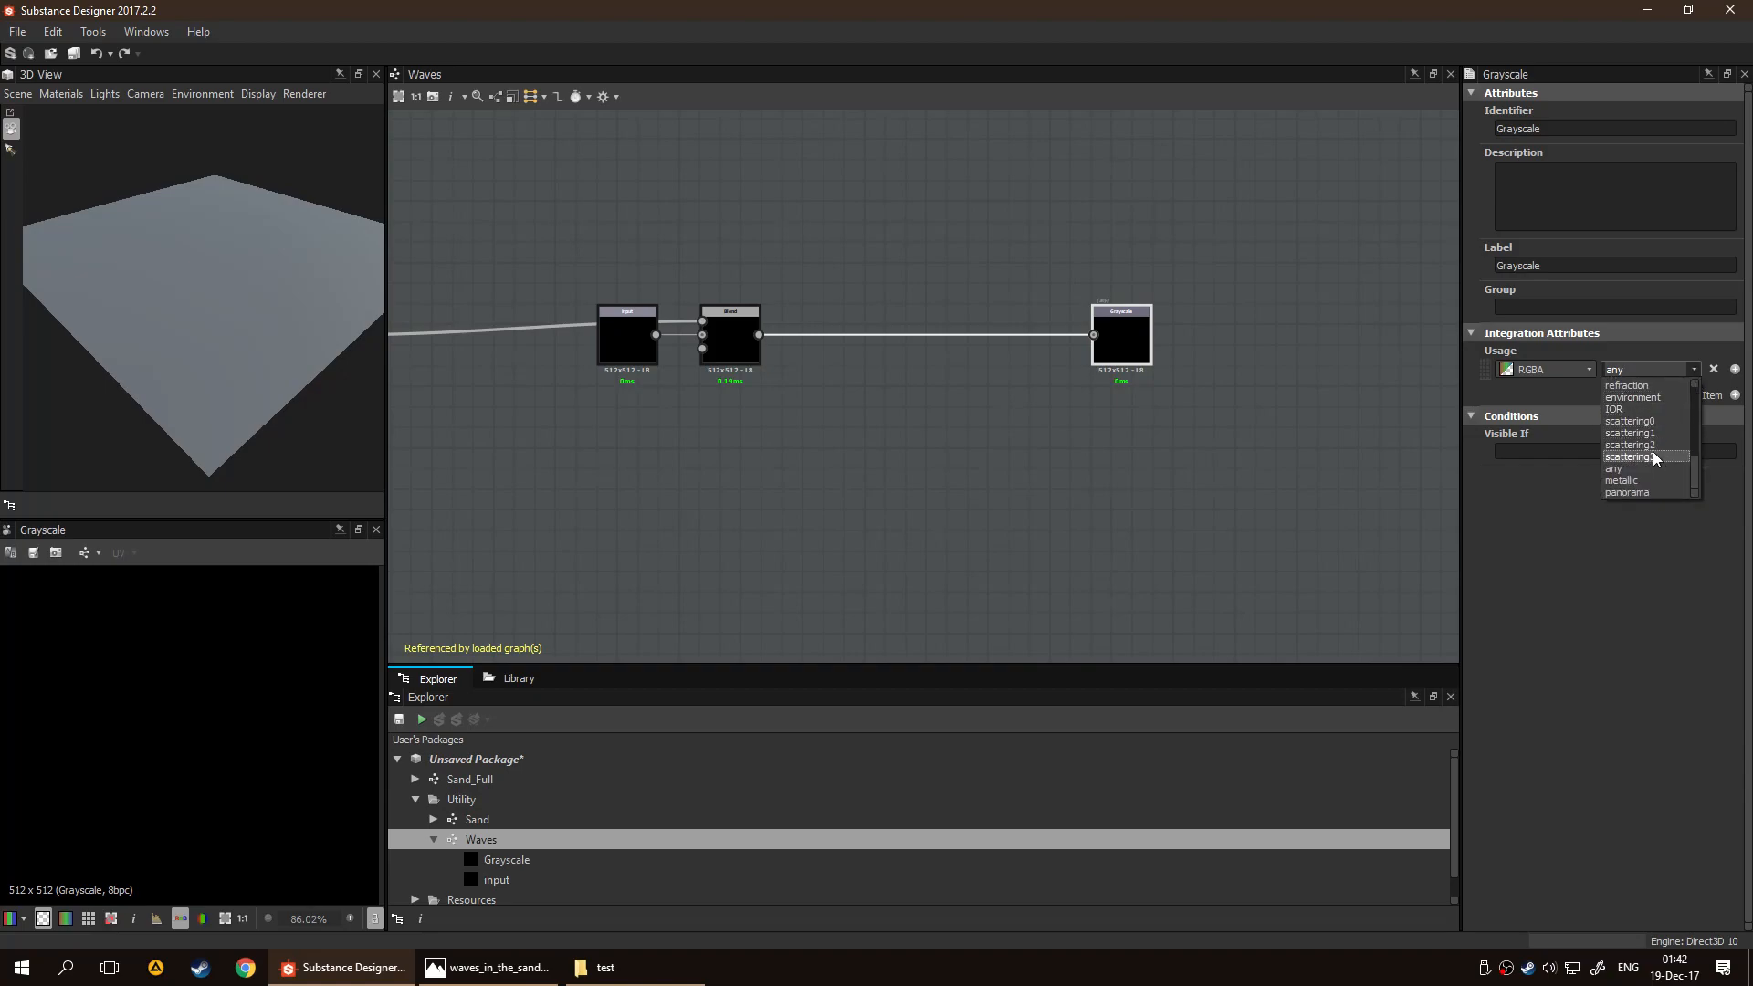
pyautogui.click(1656, 457)
pyautogui.click(1713, 369)
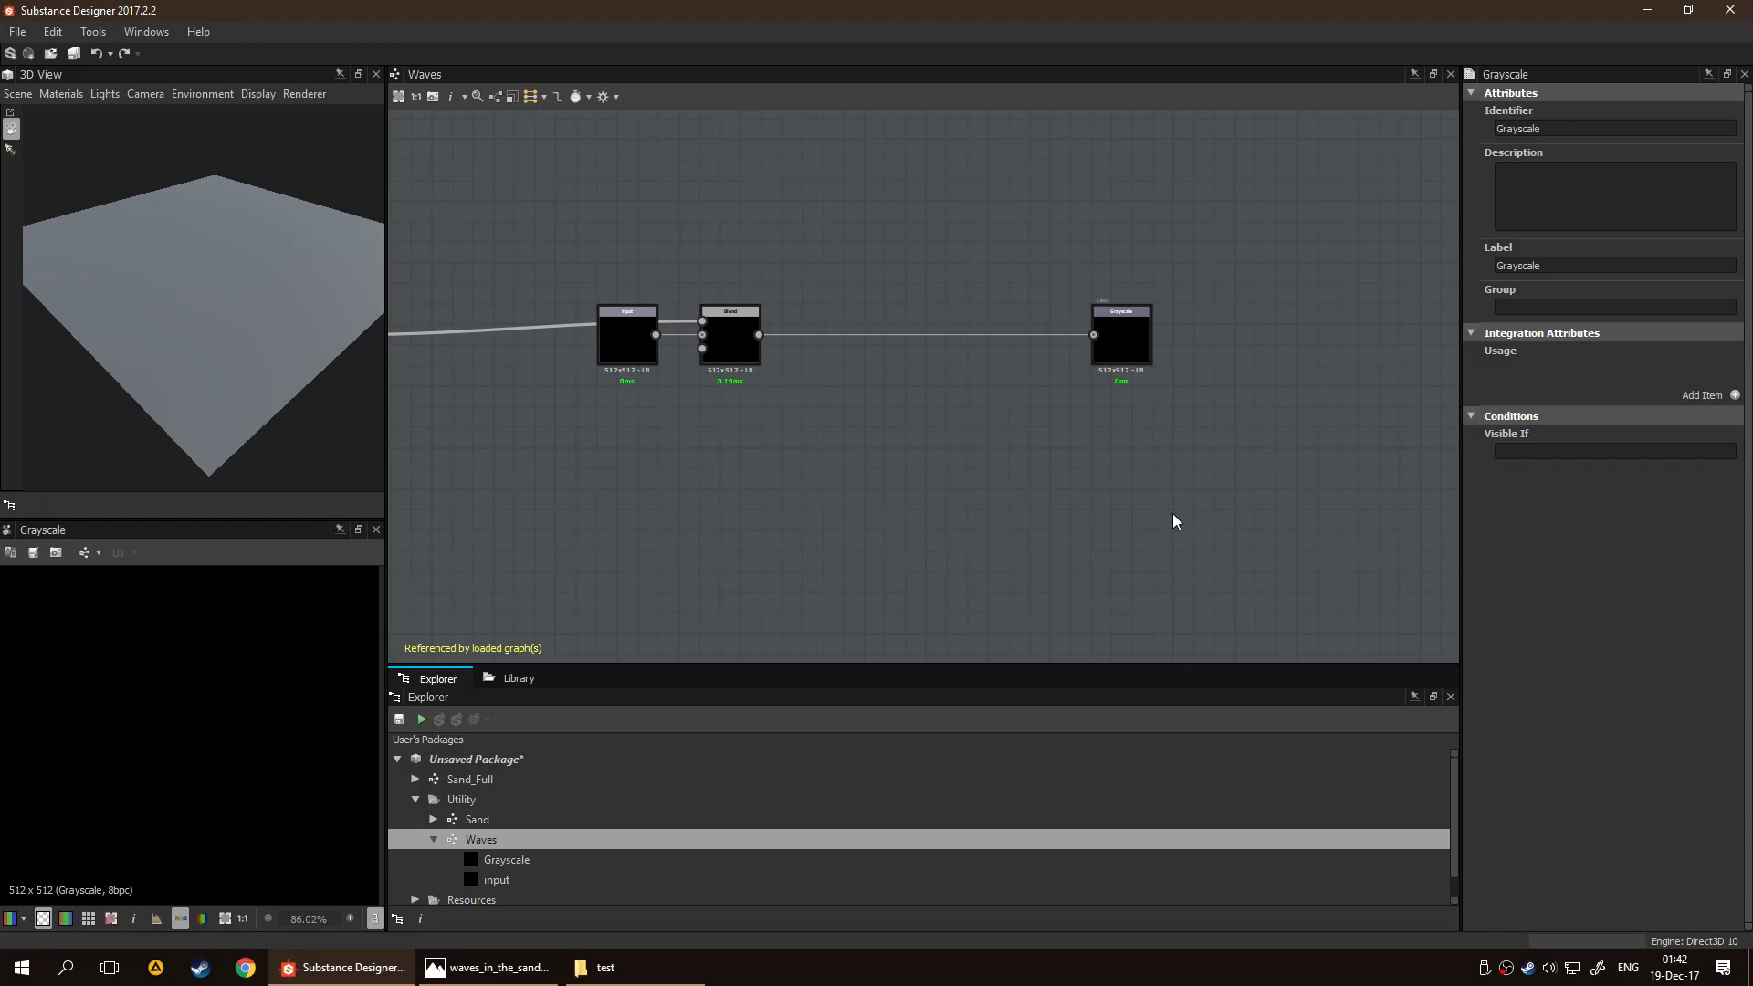
# Reopen the Sand graph and connect the Waves node's output to the Levels, Histogram Range, Normal and Gradient Map nodes
pyautogui.click(507, 819)
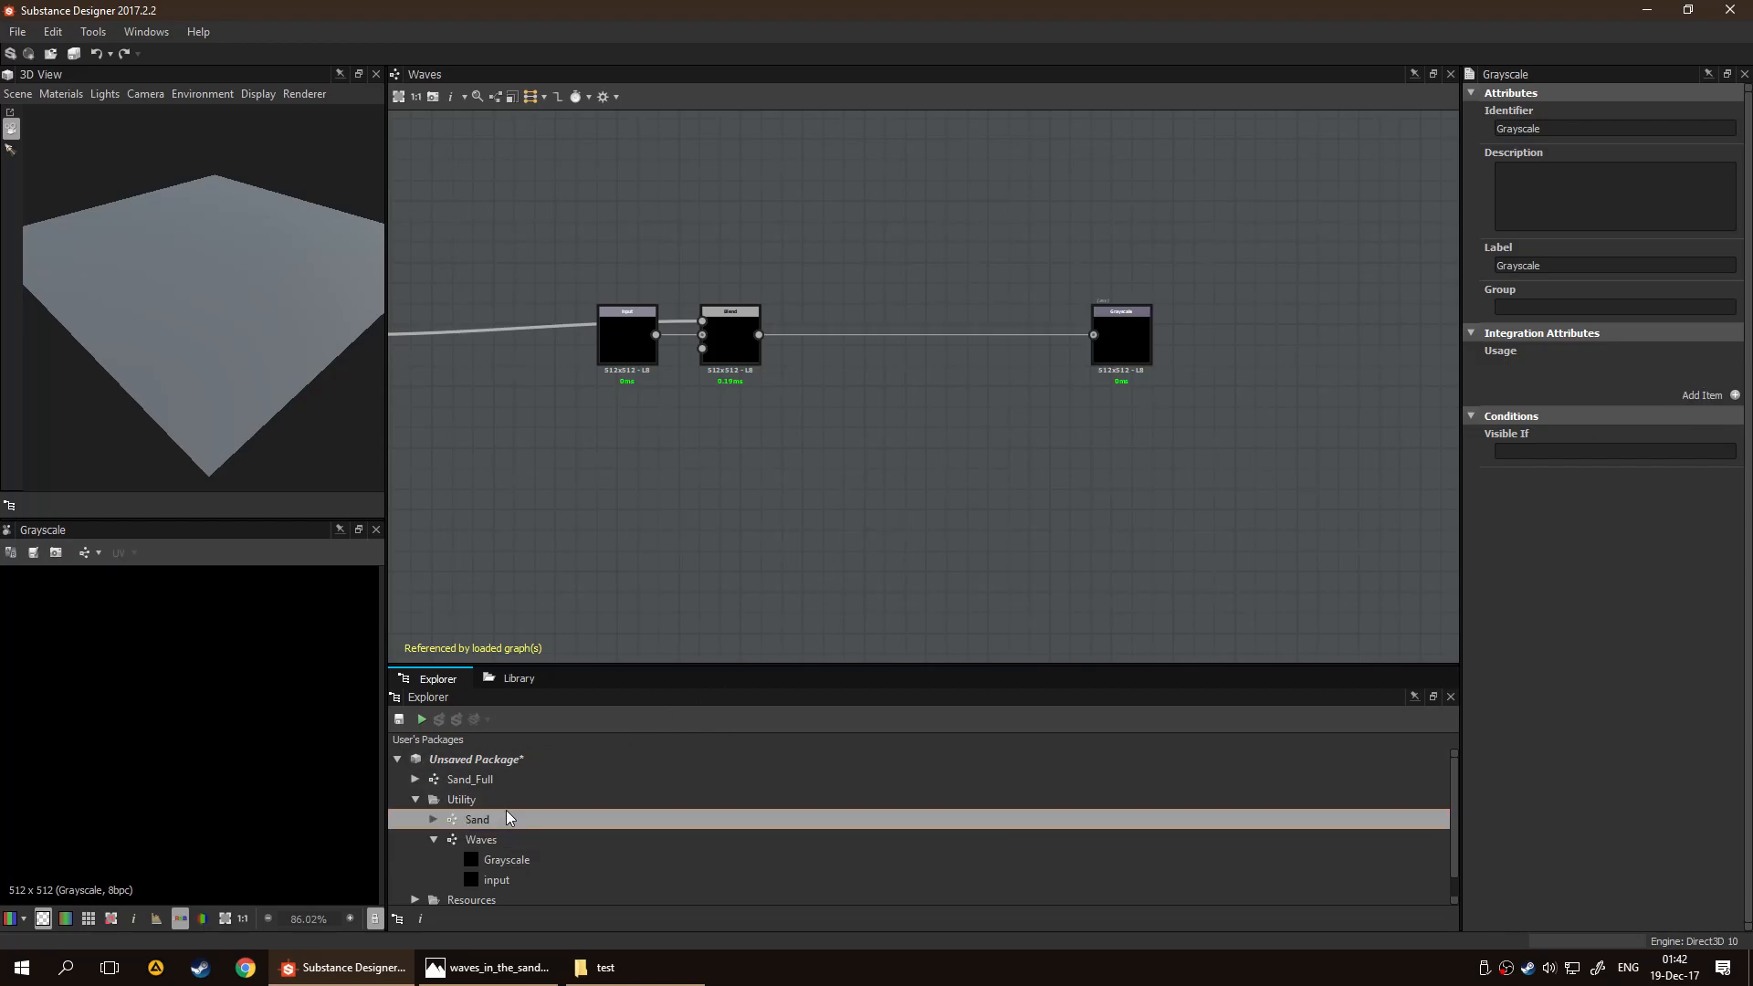
pyautogui.moveTo(907, 394); pyautogui.dragTo(1186, 566)
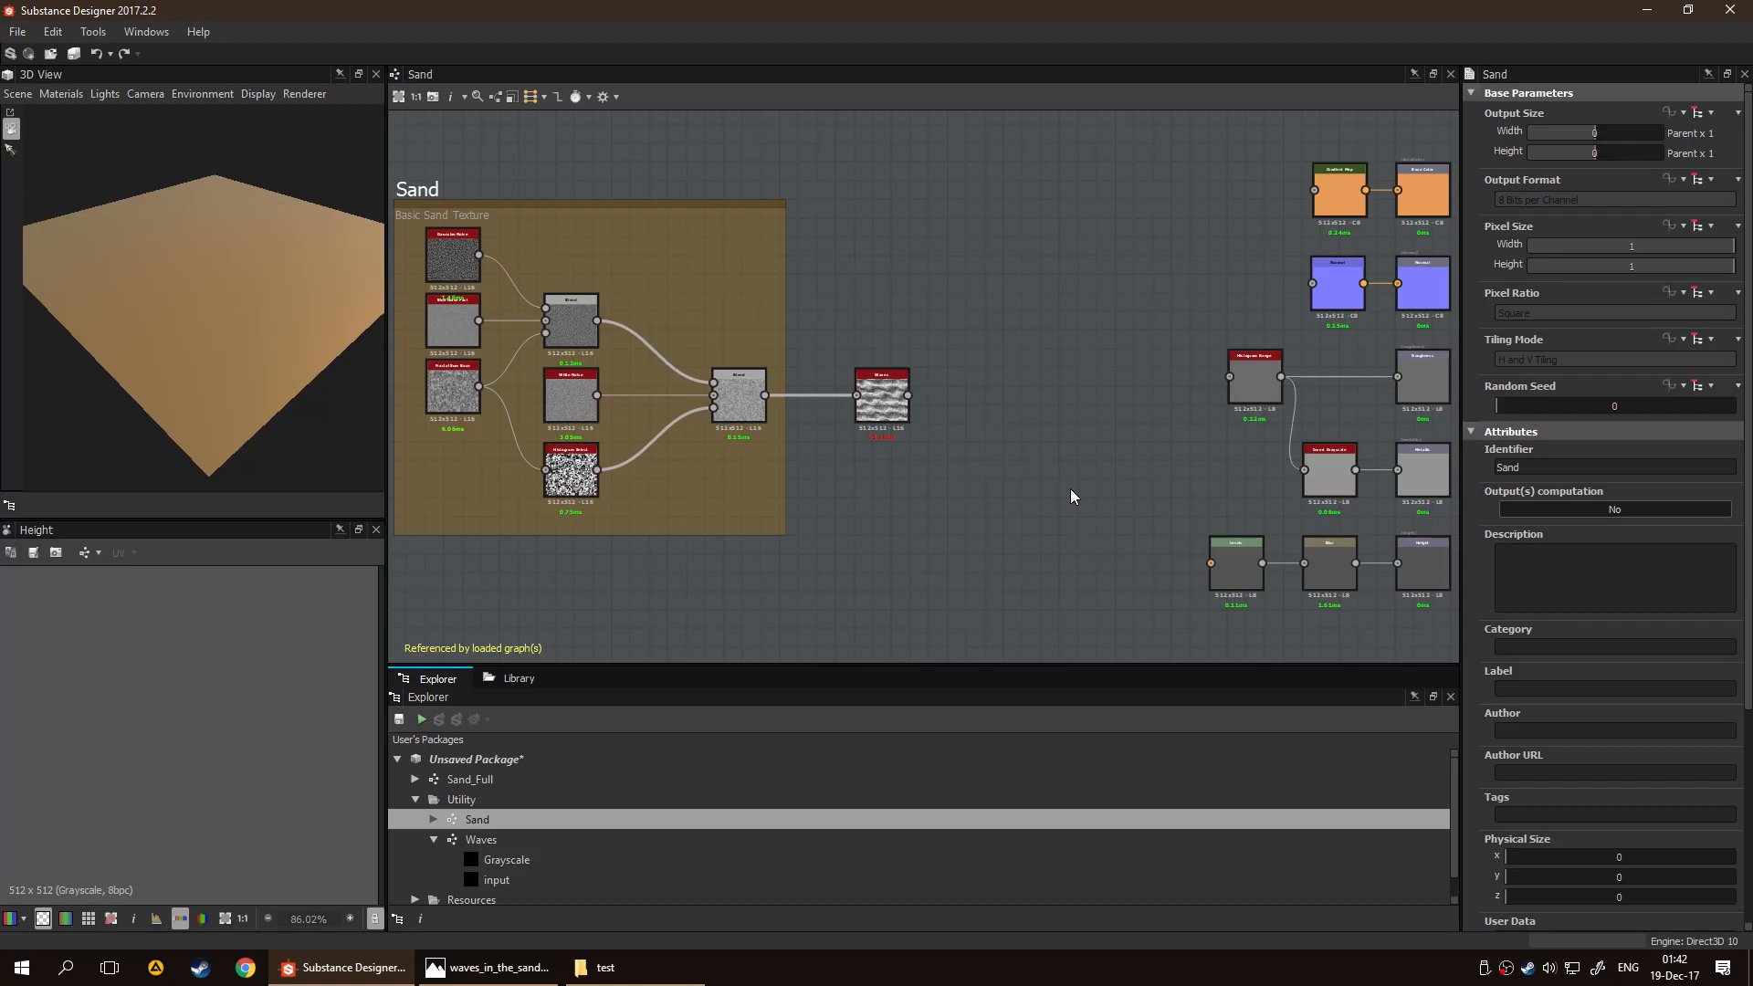
pyautogui.moveTo(1071, 409); pyautogui.dragTo(940, 422, button='middle')
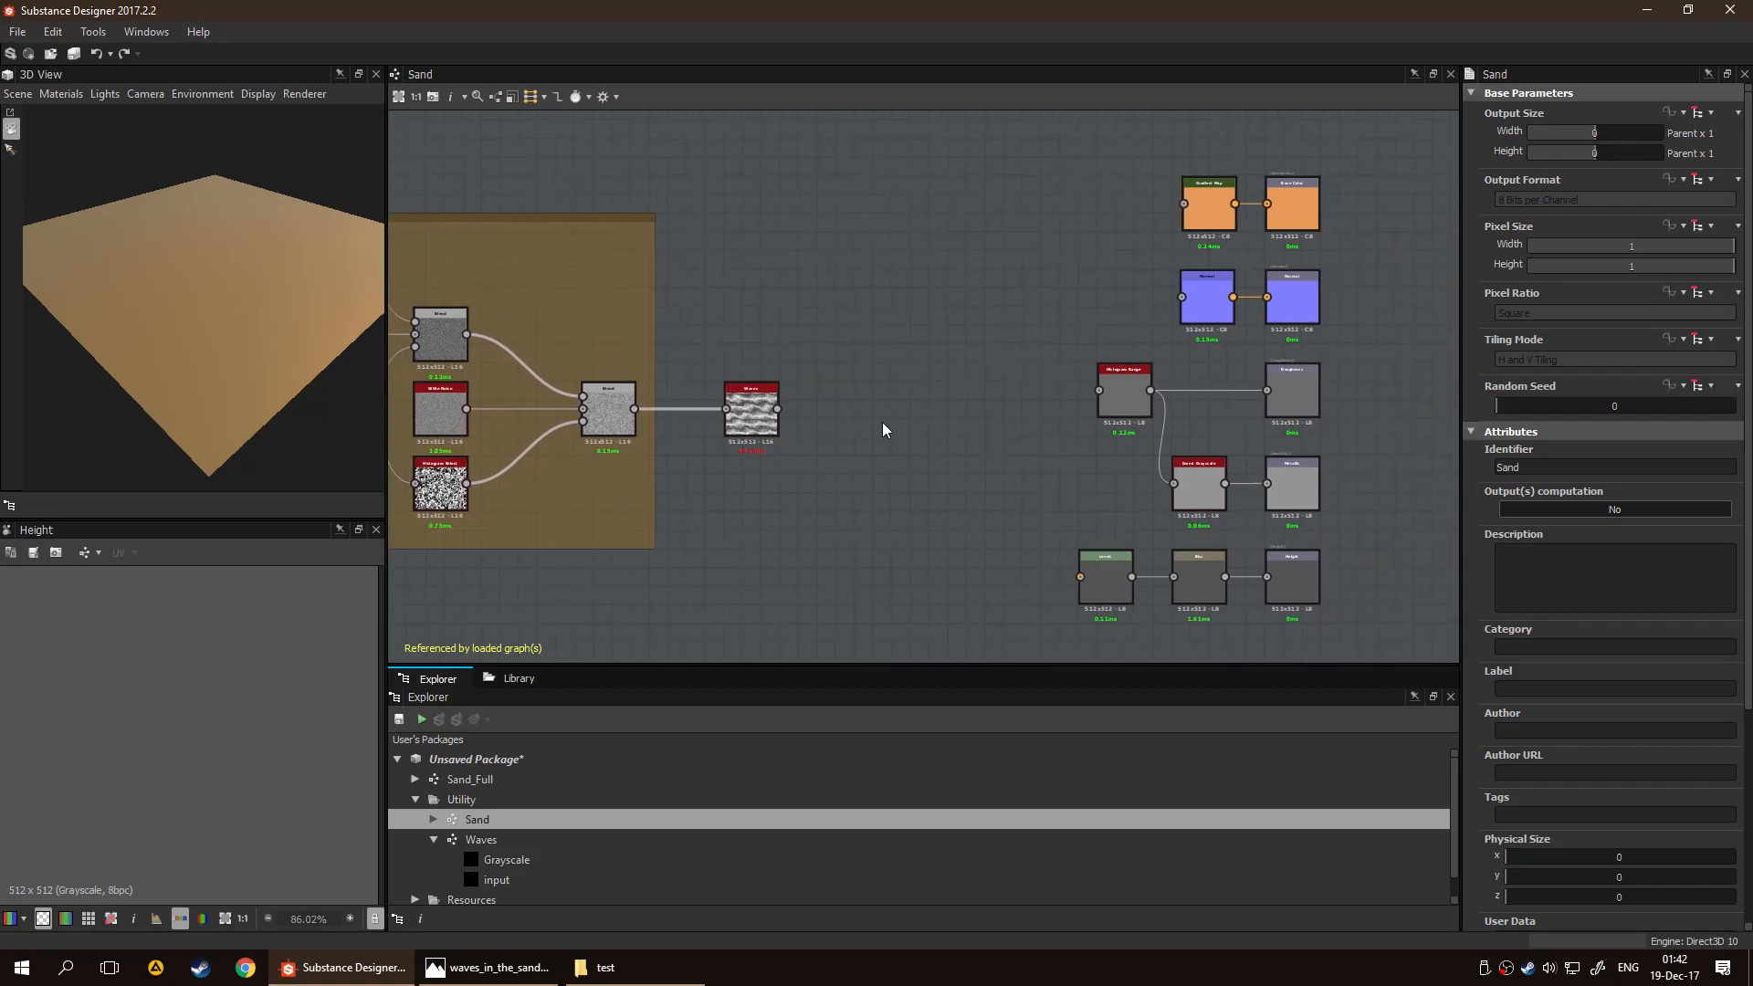
pyautogui.moveTo(777, 408); pyautogui.dragTo(1072, 584)
pyautogui.moveTo(777, 408); pyautogui.dragTo(1080, 577)
pyautogui.moveTo(777, 408); pyautogui.dragTo(1098, 391)
pyautogui.moveTo(777, 408); pyautogui.dragTo(1181, 297)
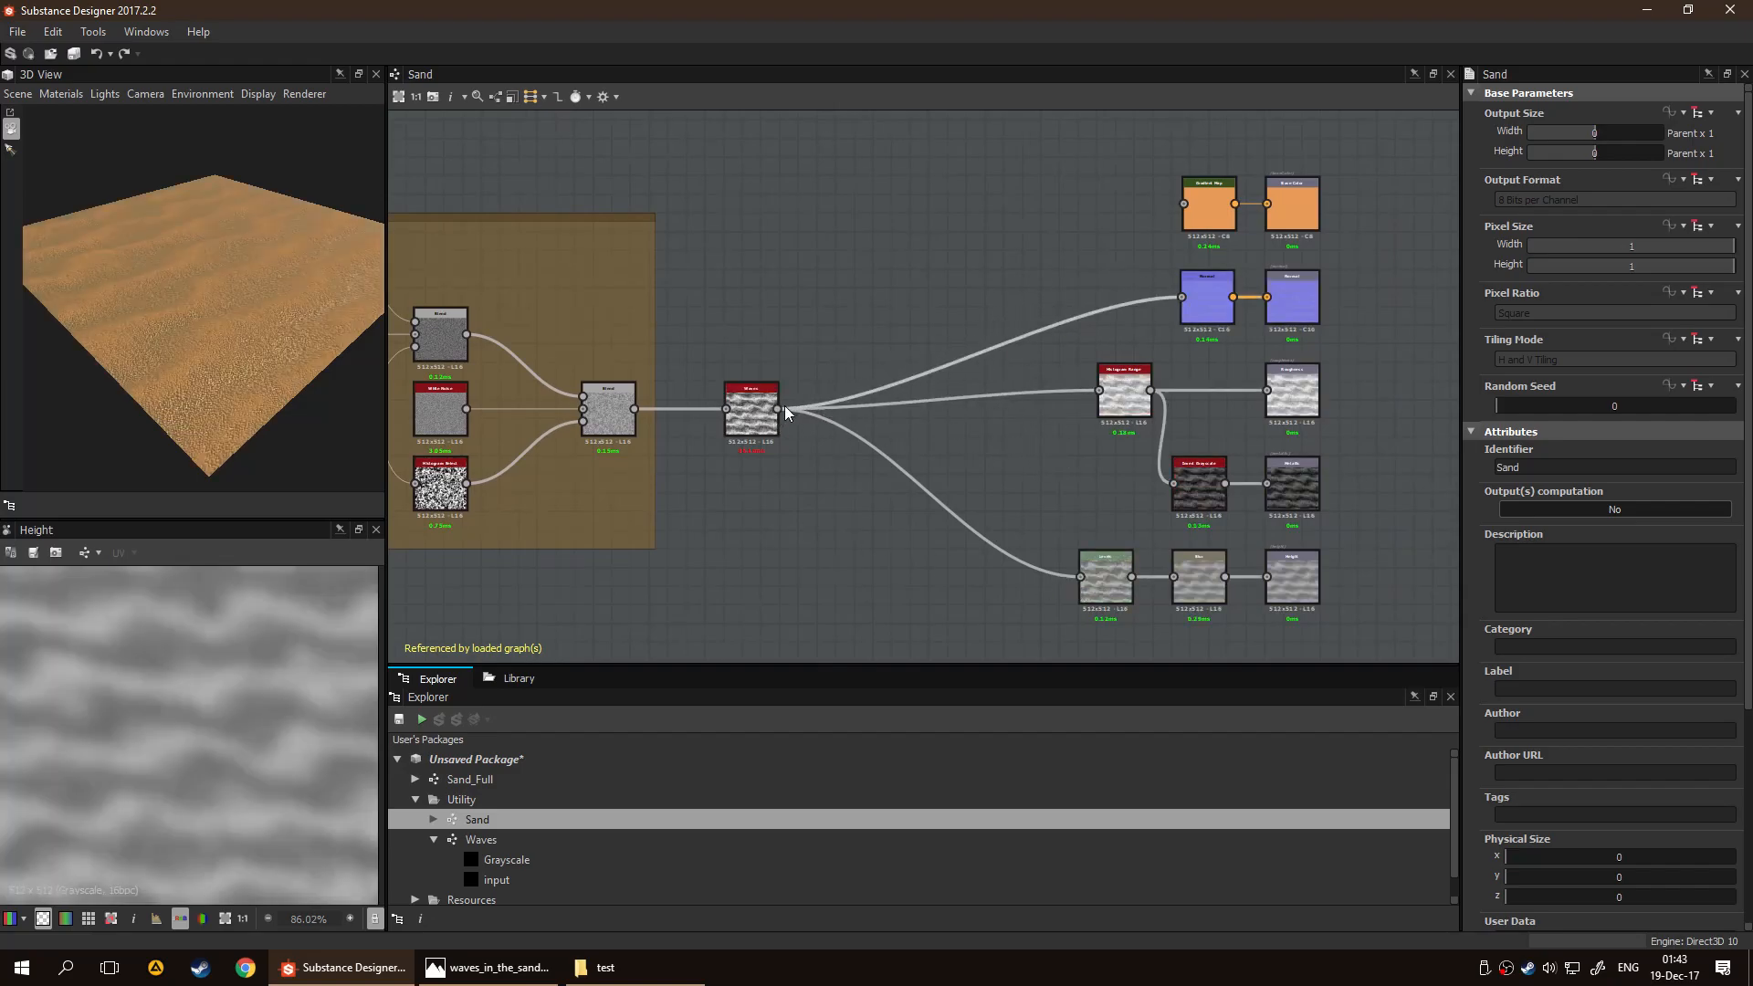
pyautogui.moveTo(905, 342); pyautogui.dragTo(1185, 204)
# Examine the rippled sand in the 3D view and preview the Normal output's map
pyautogui.moveTo(151, 364); pyautogui.dragTo(178, 334)
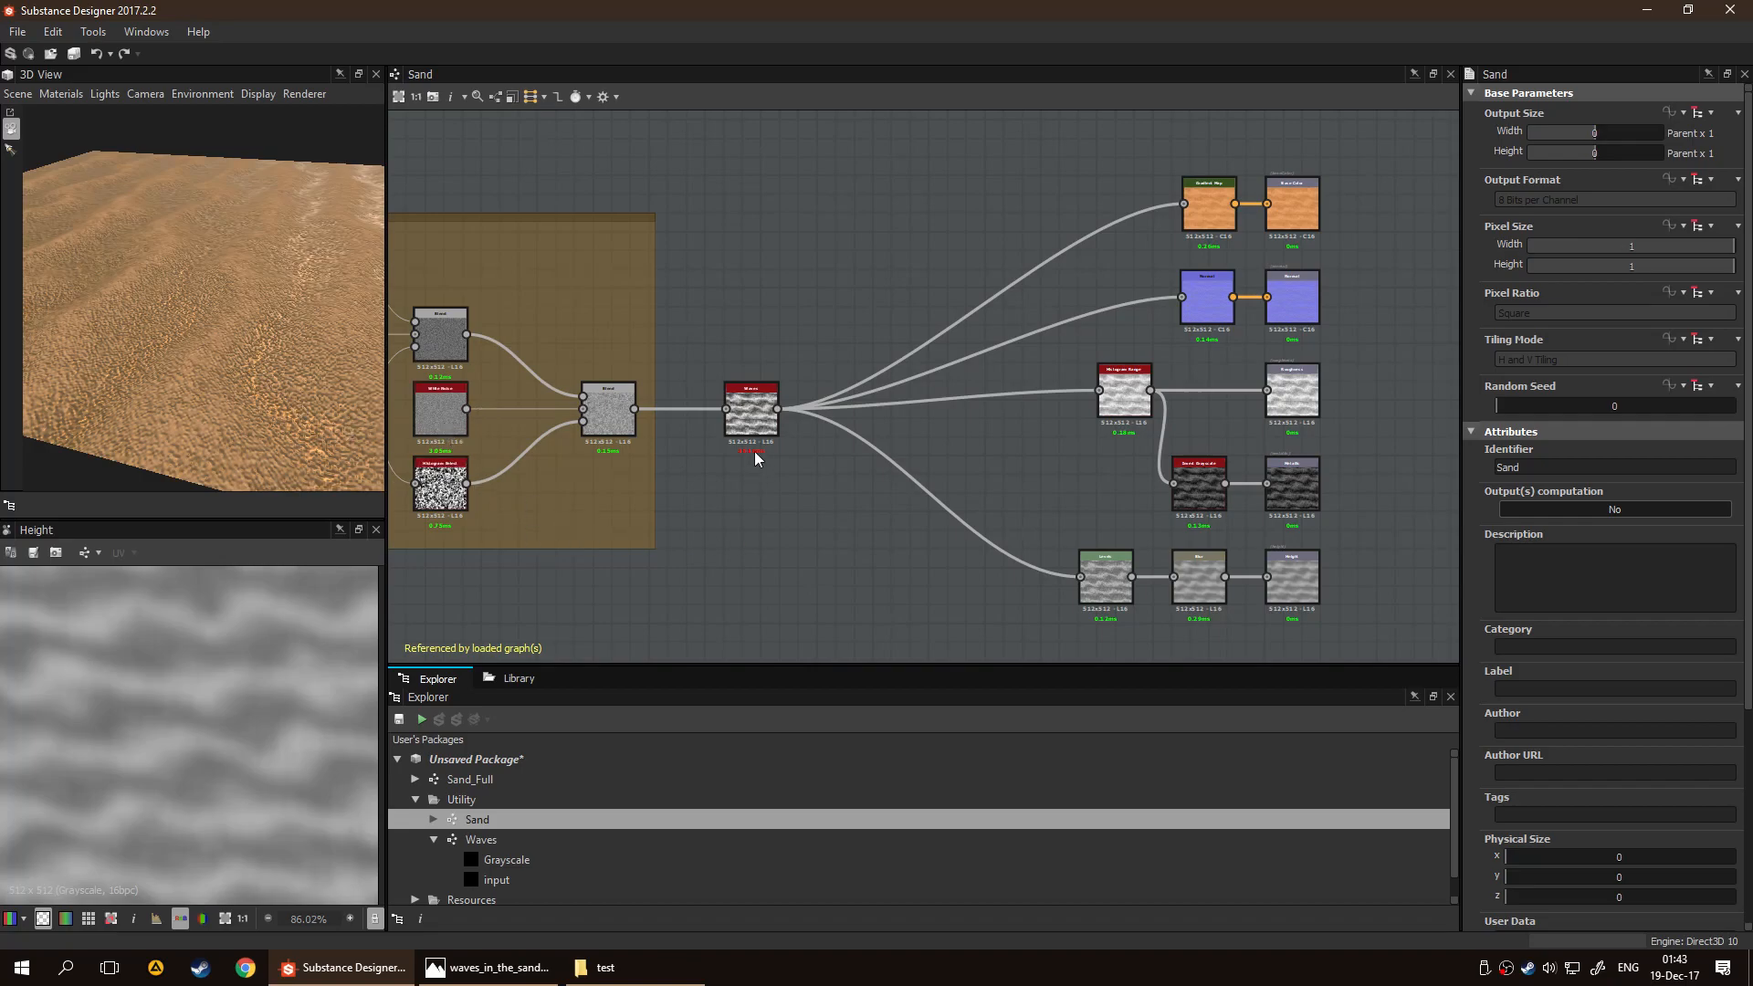
pyautogui.scroll(3, 1099, 488)
pyautogui.moveTo(1013, 478); pyautogui.dragTo(848, 471, button='middle')
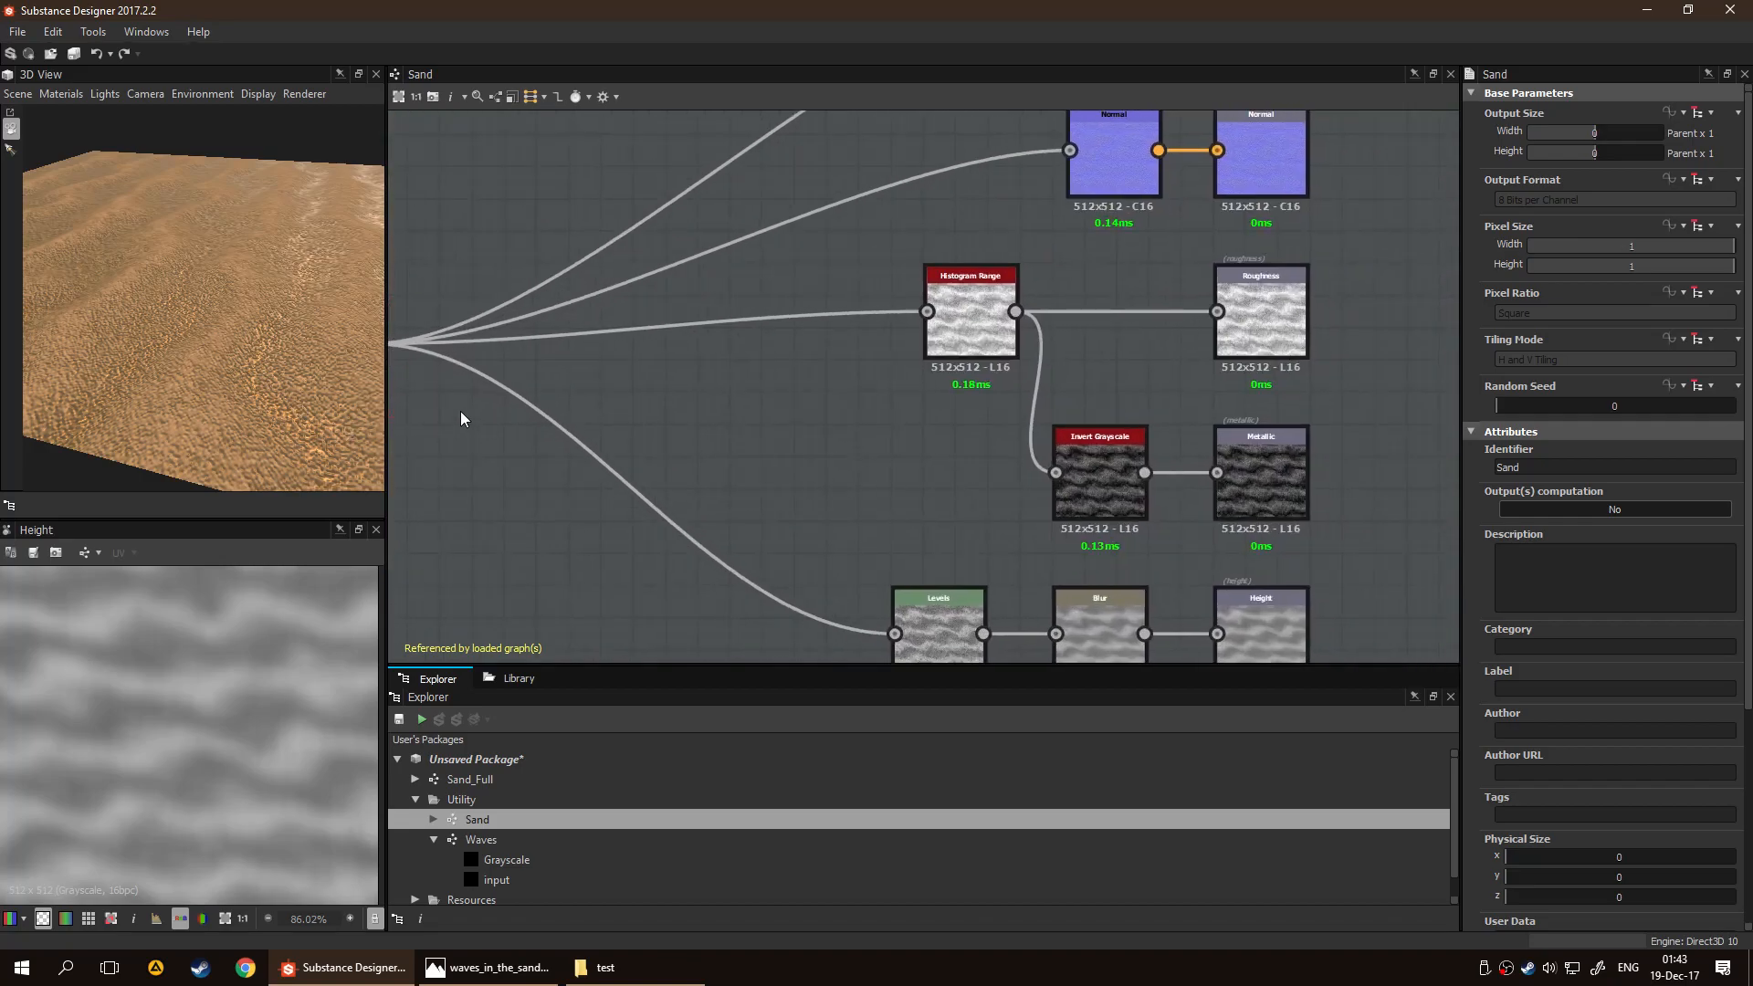
pyautogui.scroll(1, 461, 418)
pyautogui.moveTo(791, 404); pyautogui.dragTo(594, 468, button='middle')
pyautogui.moveTo(1148, 462); pyautogui.dragTo(1158, 419, button='middle')
pyautogui.scroll(-3, 1157, 420)
pyautogui.moveTo(1219, 482); pyautogui.dragTo(1163, 596, button='middle')
pyautogui.doubleClick(1038, 420)
pyautogui.scroll(5, 301, 698)
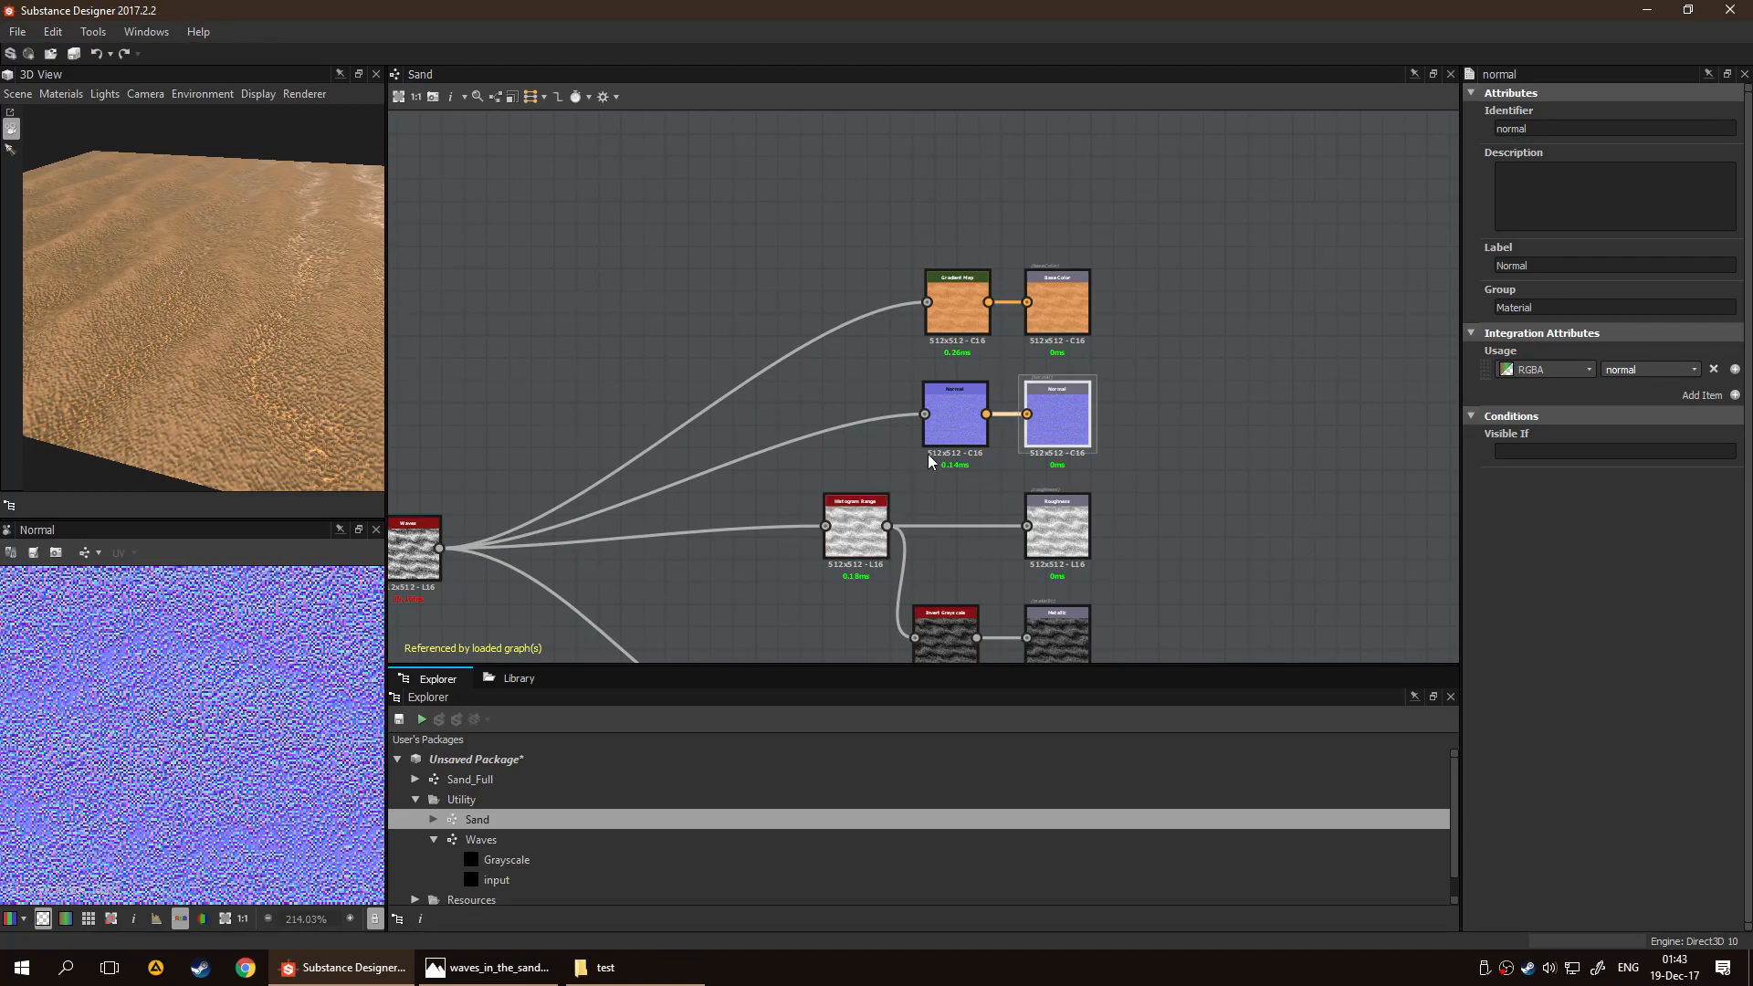
pyautogui.click(954, 436)
pyautogui.scroll(-1, 954, 470)
pyautogui.scroll(-3, 1092, 501)
pyautogui.scroll(5, 1028, 540)
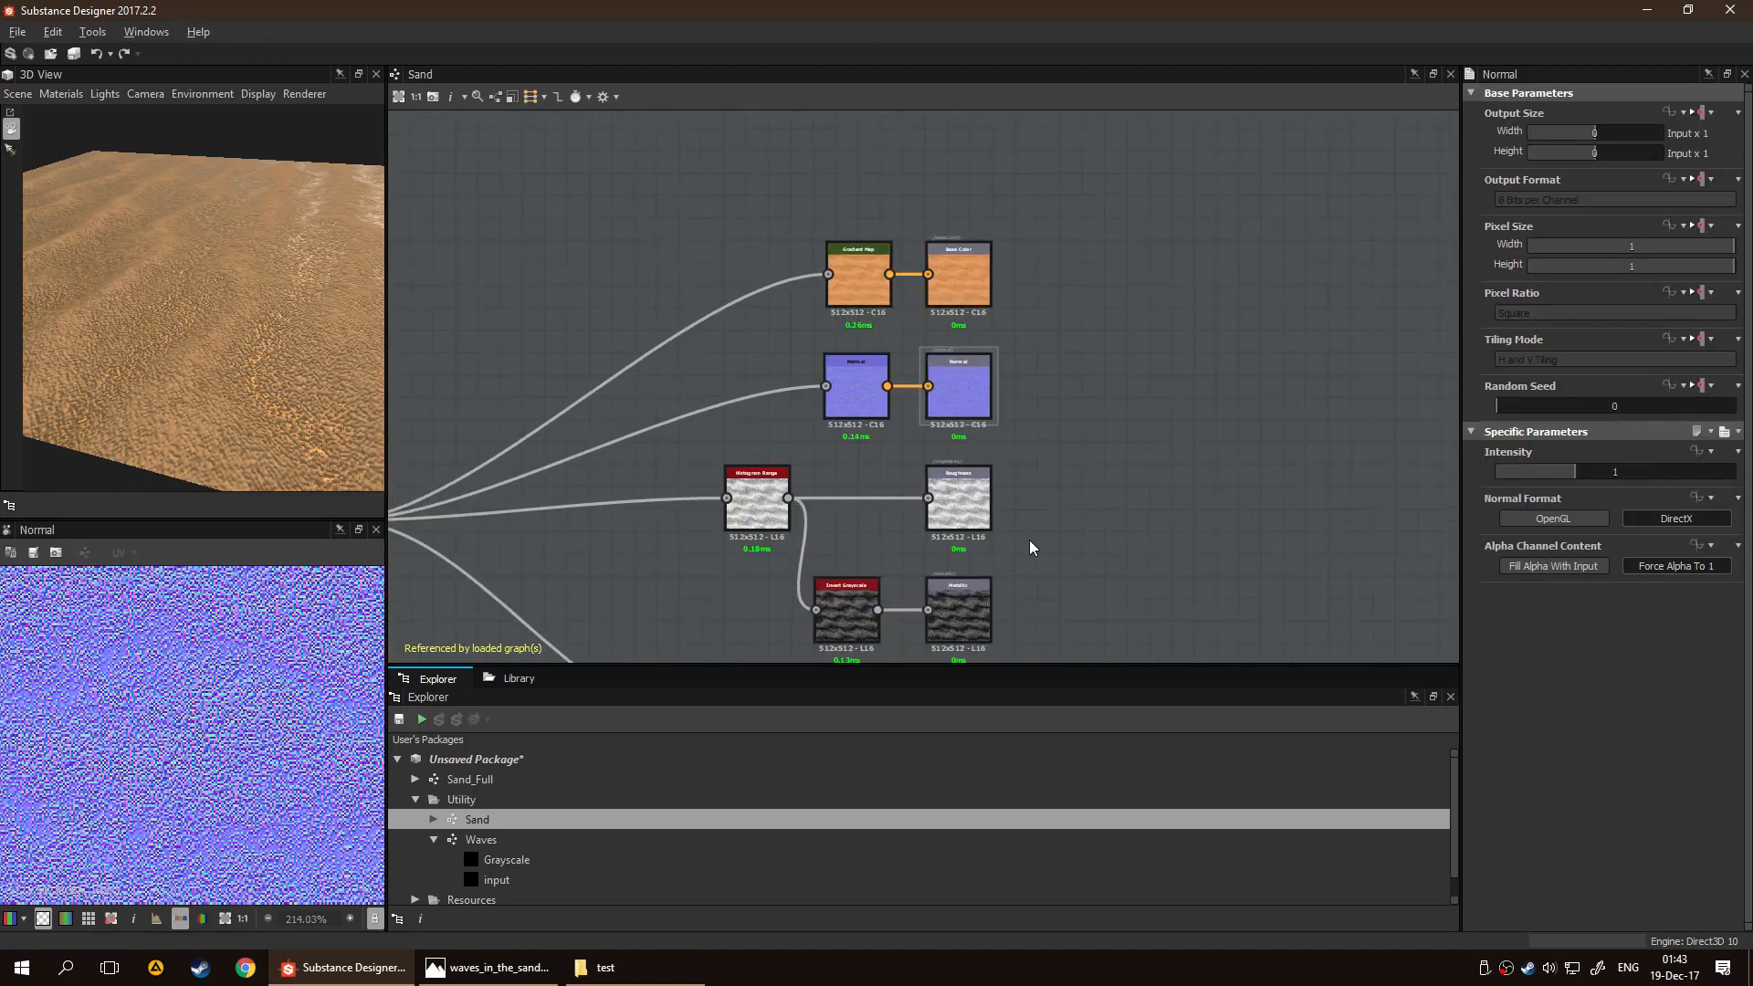
# Preview the Roughness output up close and compare it with the Waves node's result
pyautogui.doubleClick(991, 495)
pyautogui.scroll(-7, 292, 680)
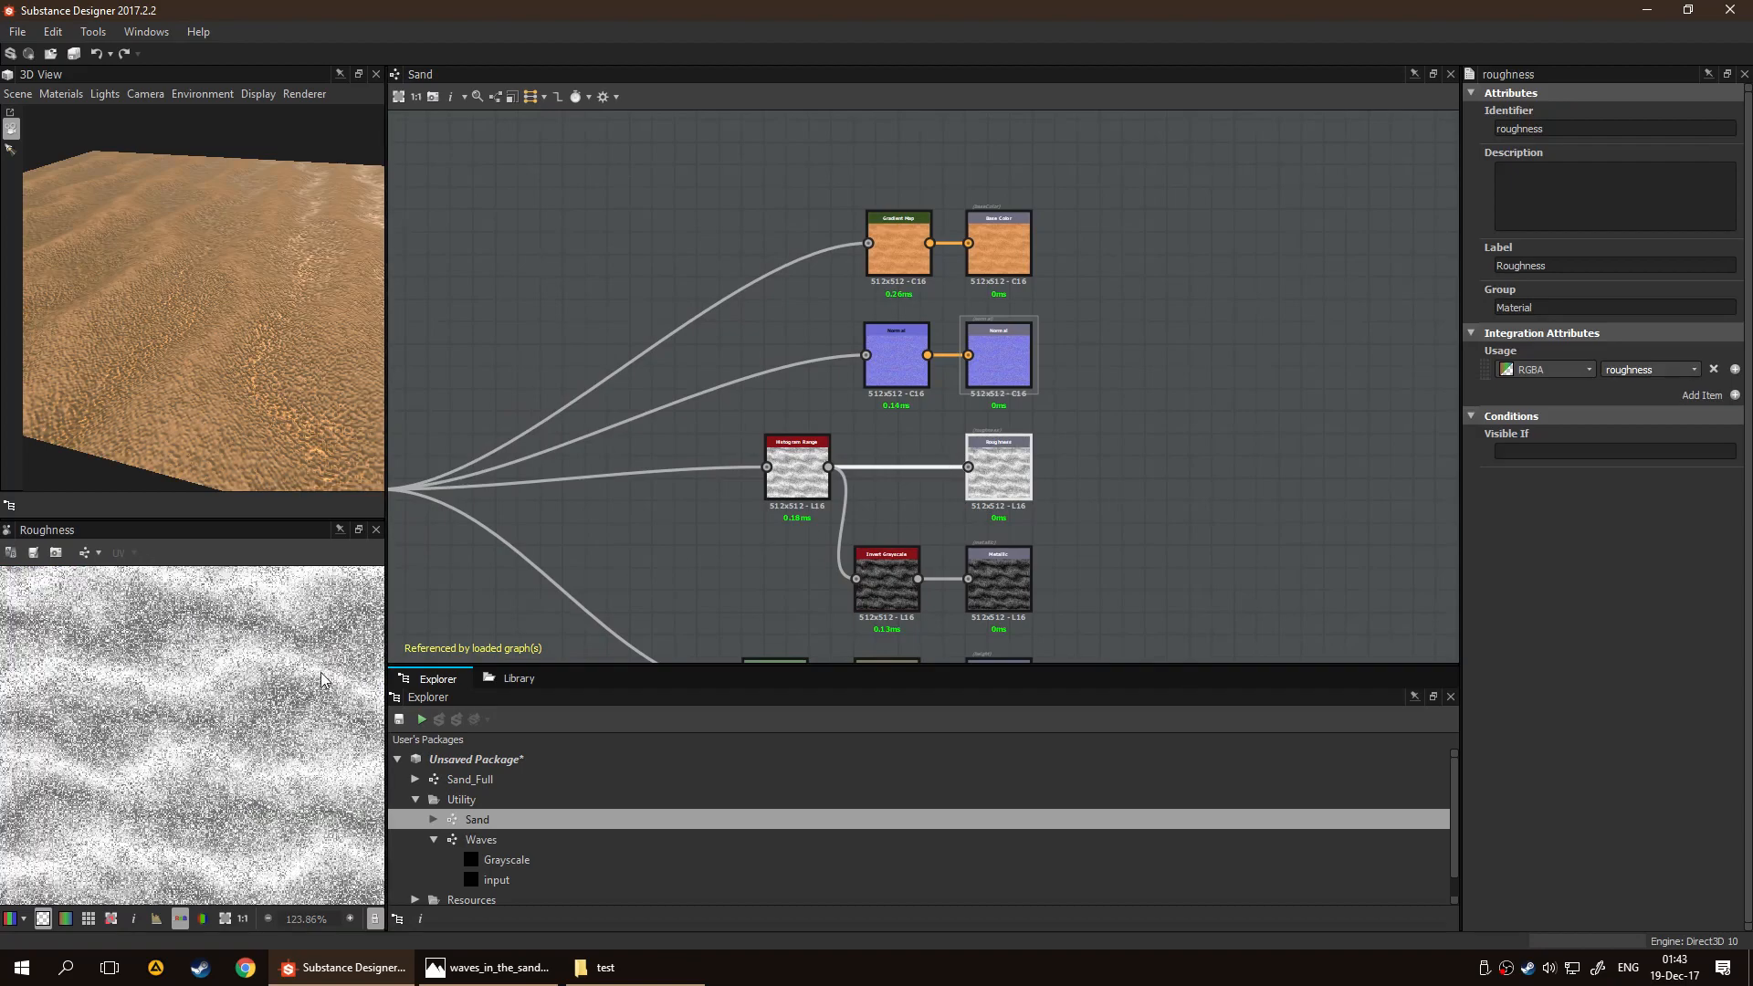
pyautogui.scroll(5, 286, 705)
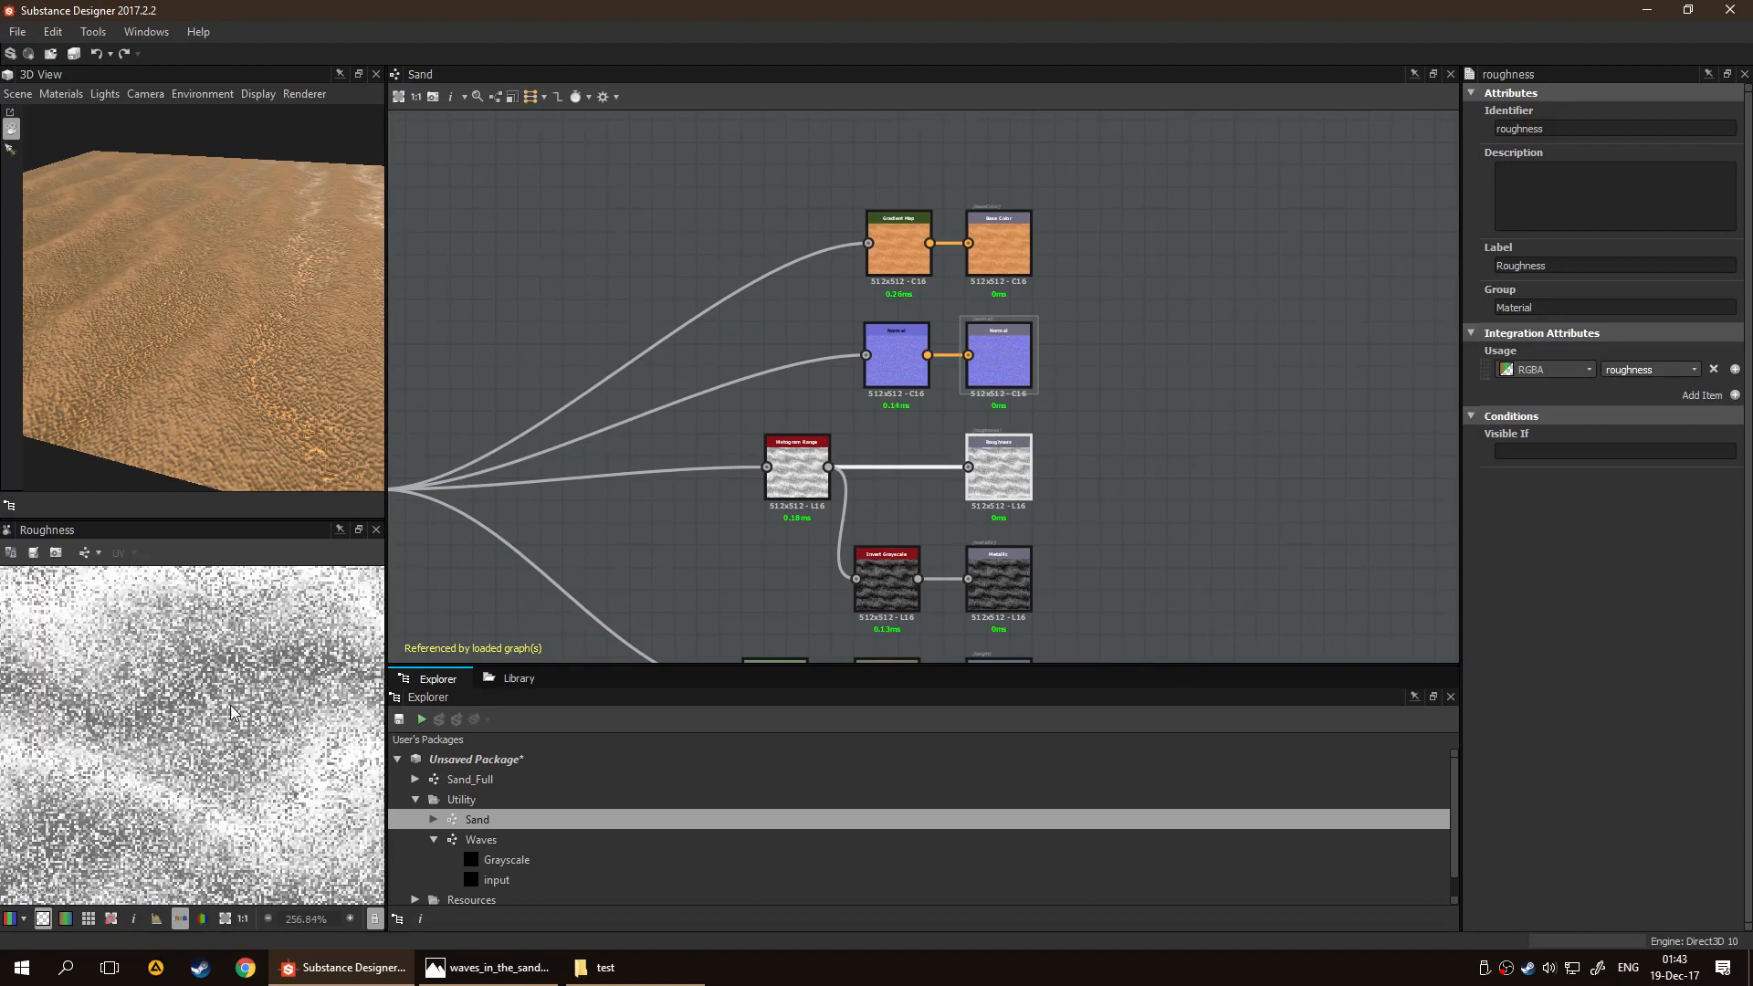
pyautogui.moveTo(612, 548); pyautogui.dragTo(905, 511, button='middle')
pyautogui.click(874, 492)
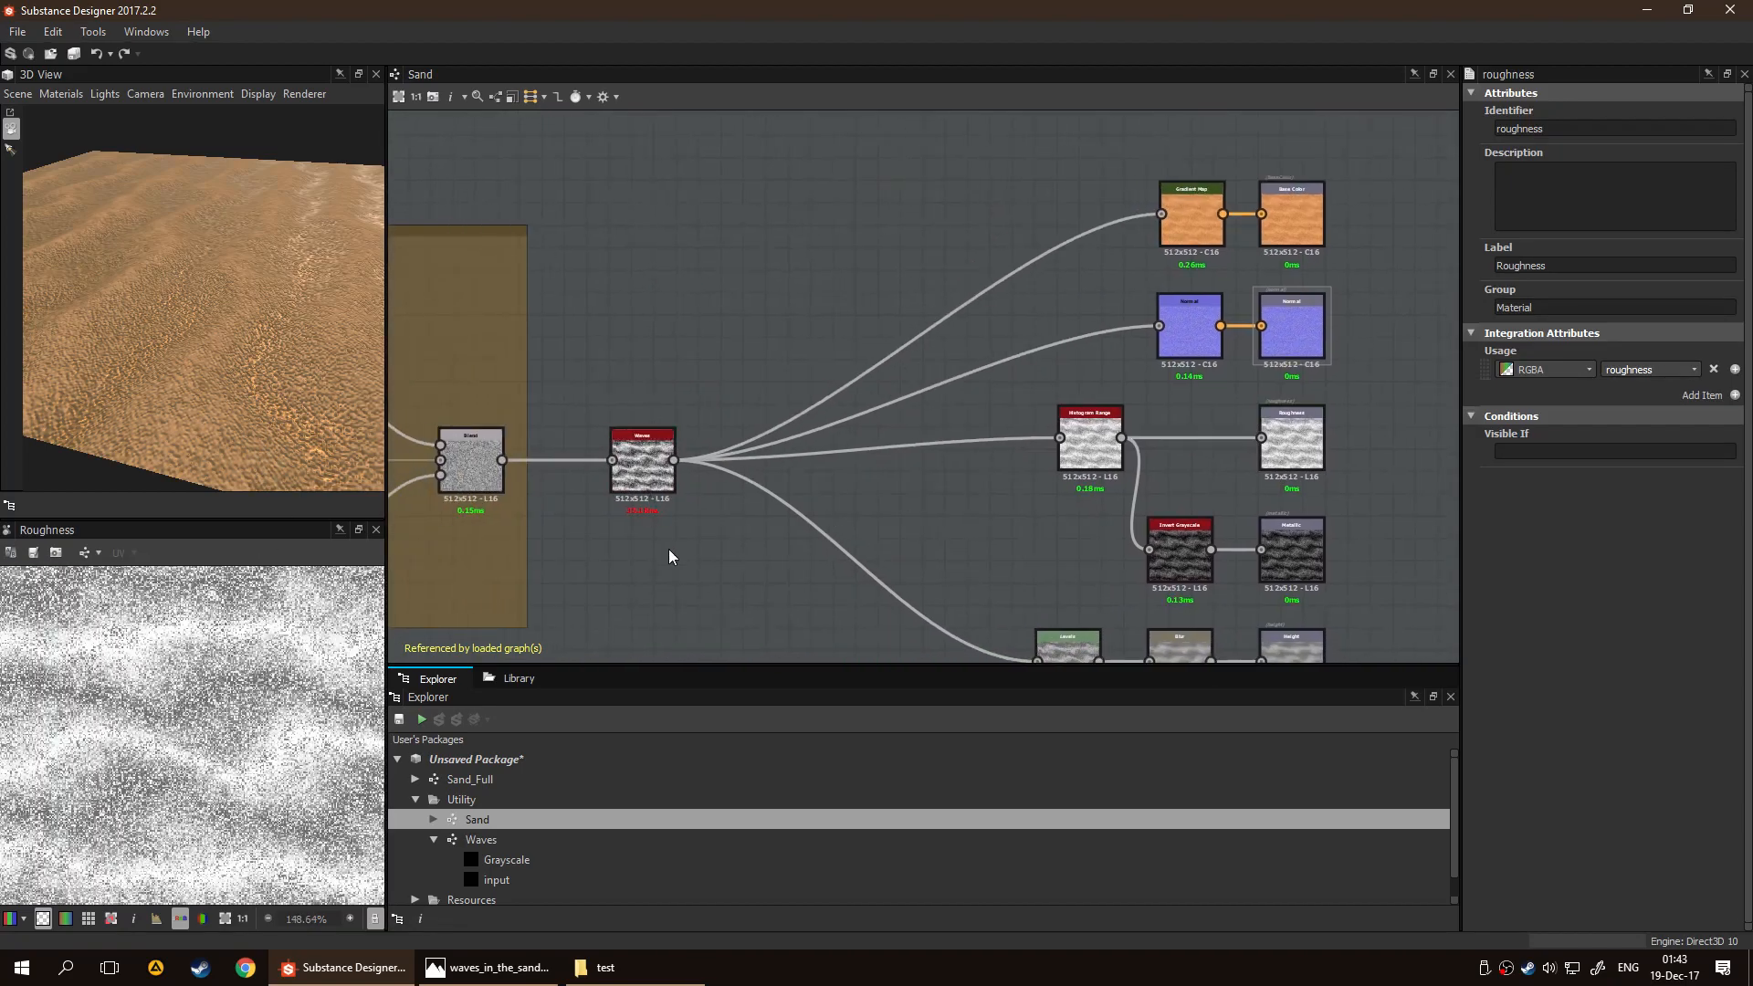
pyautogui.doubleClick(633, 468)
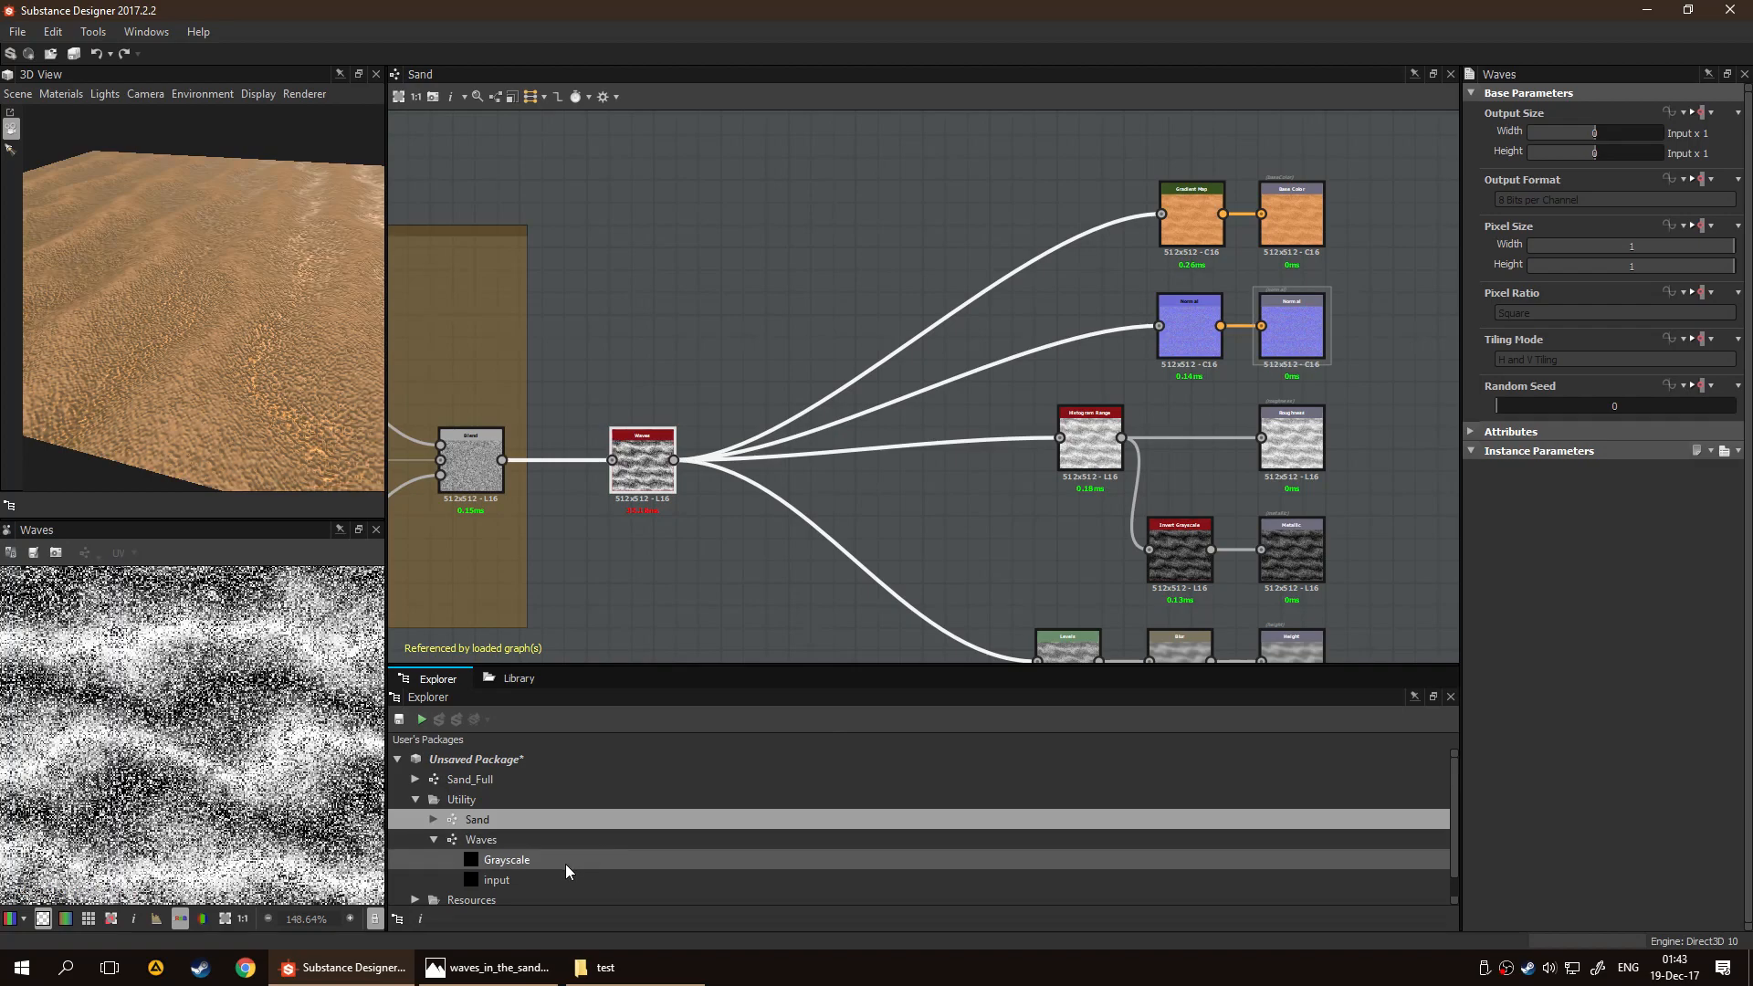
# Open the Waves graph and connect the framed wave Blend's output to the Opacity input of the final Overlay Blend
pyautogui.click(550, 840)
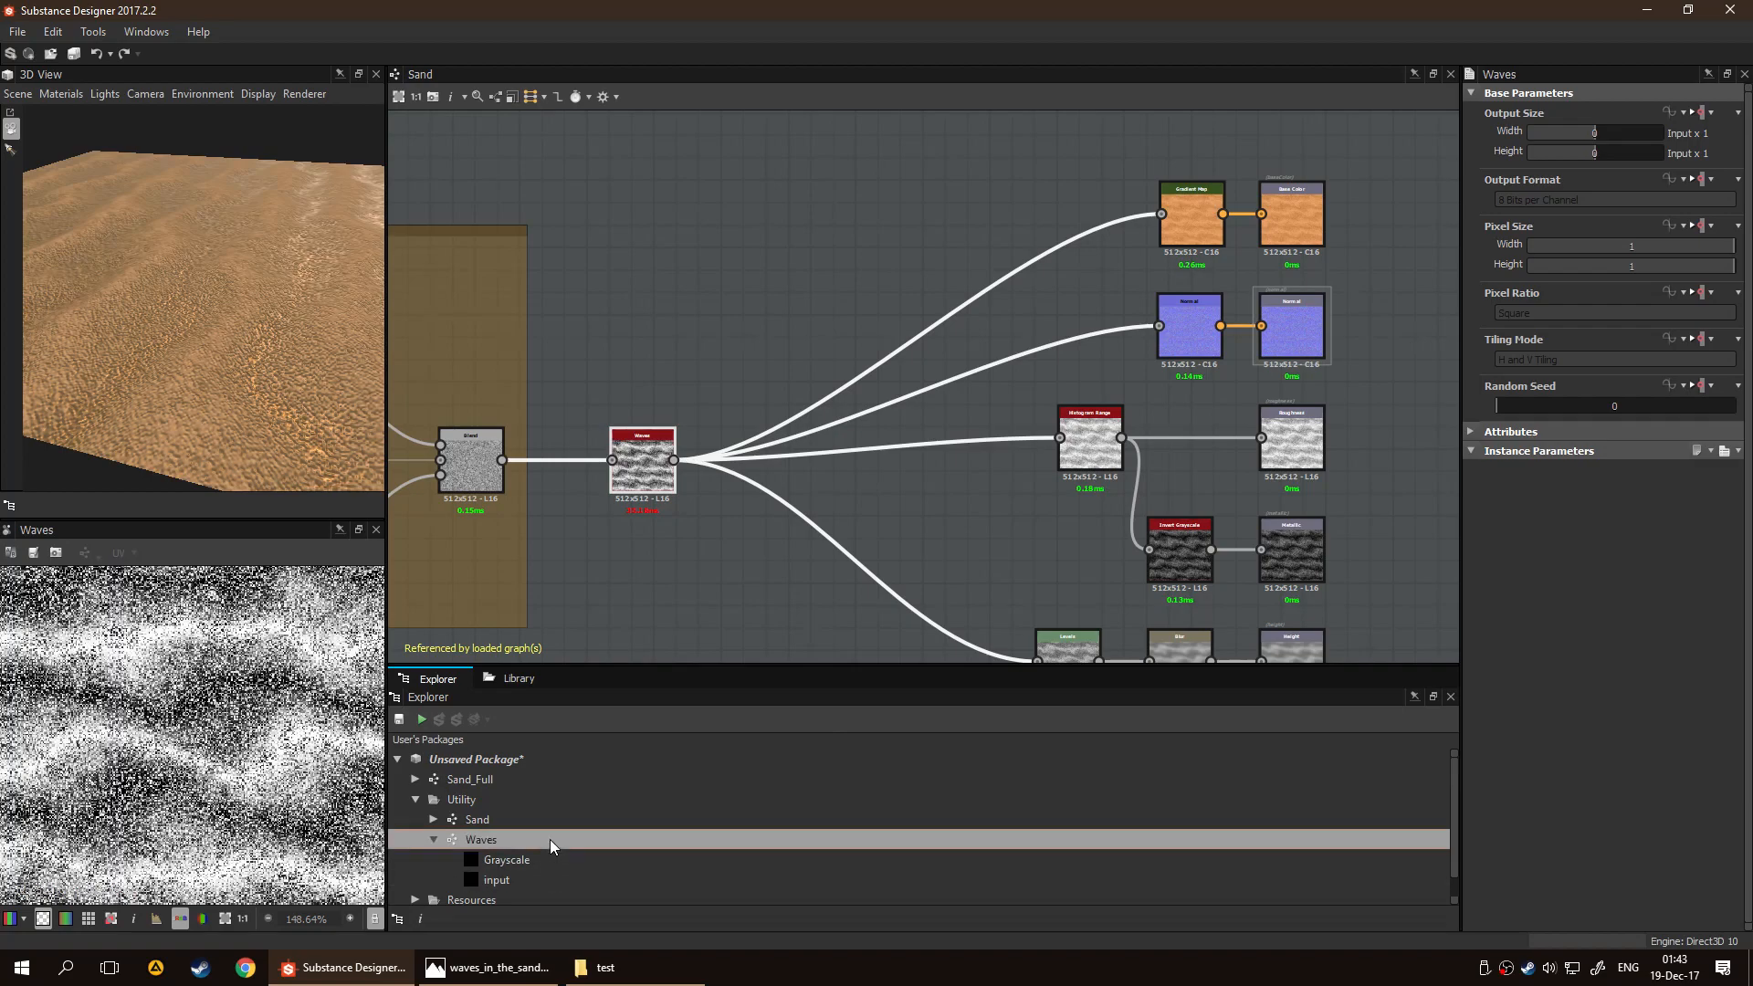
pyautogui.doubleClick(550, 840)
pyautogui.scroll(5, 927, 495)
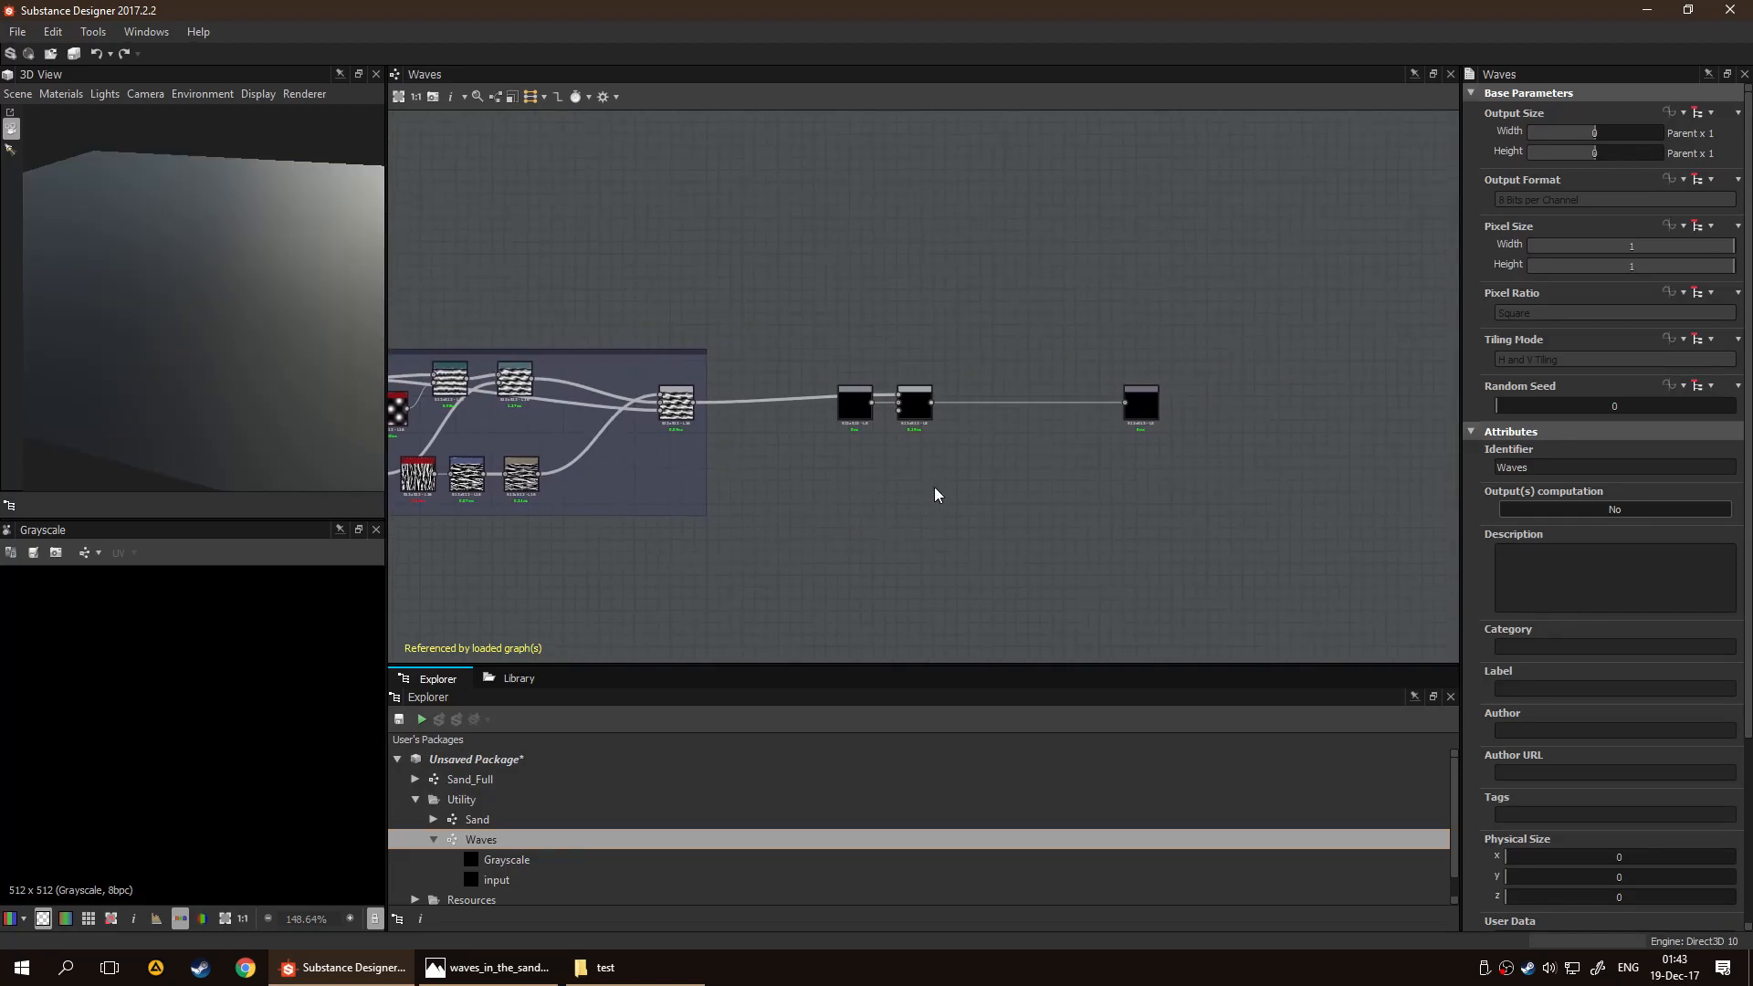
pyautogui.click(803, 361)
pyautogui.moveTo(804, 360); pyautogui.dragTo(876, 360)
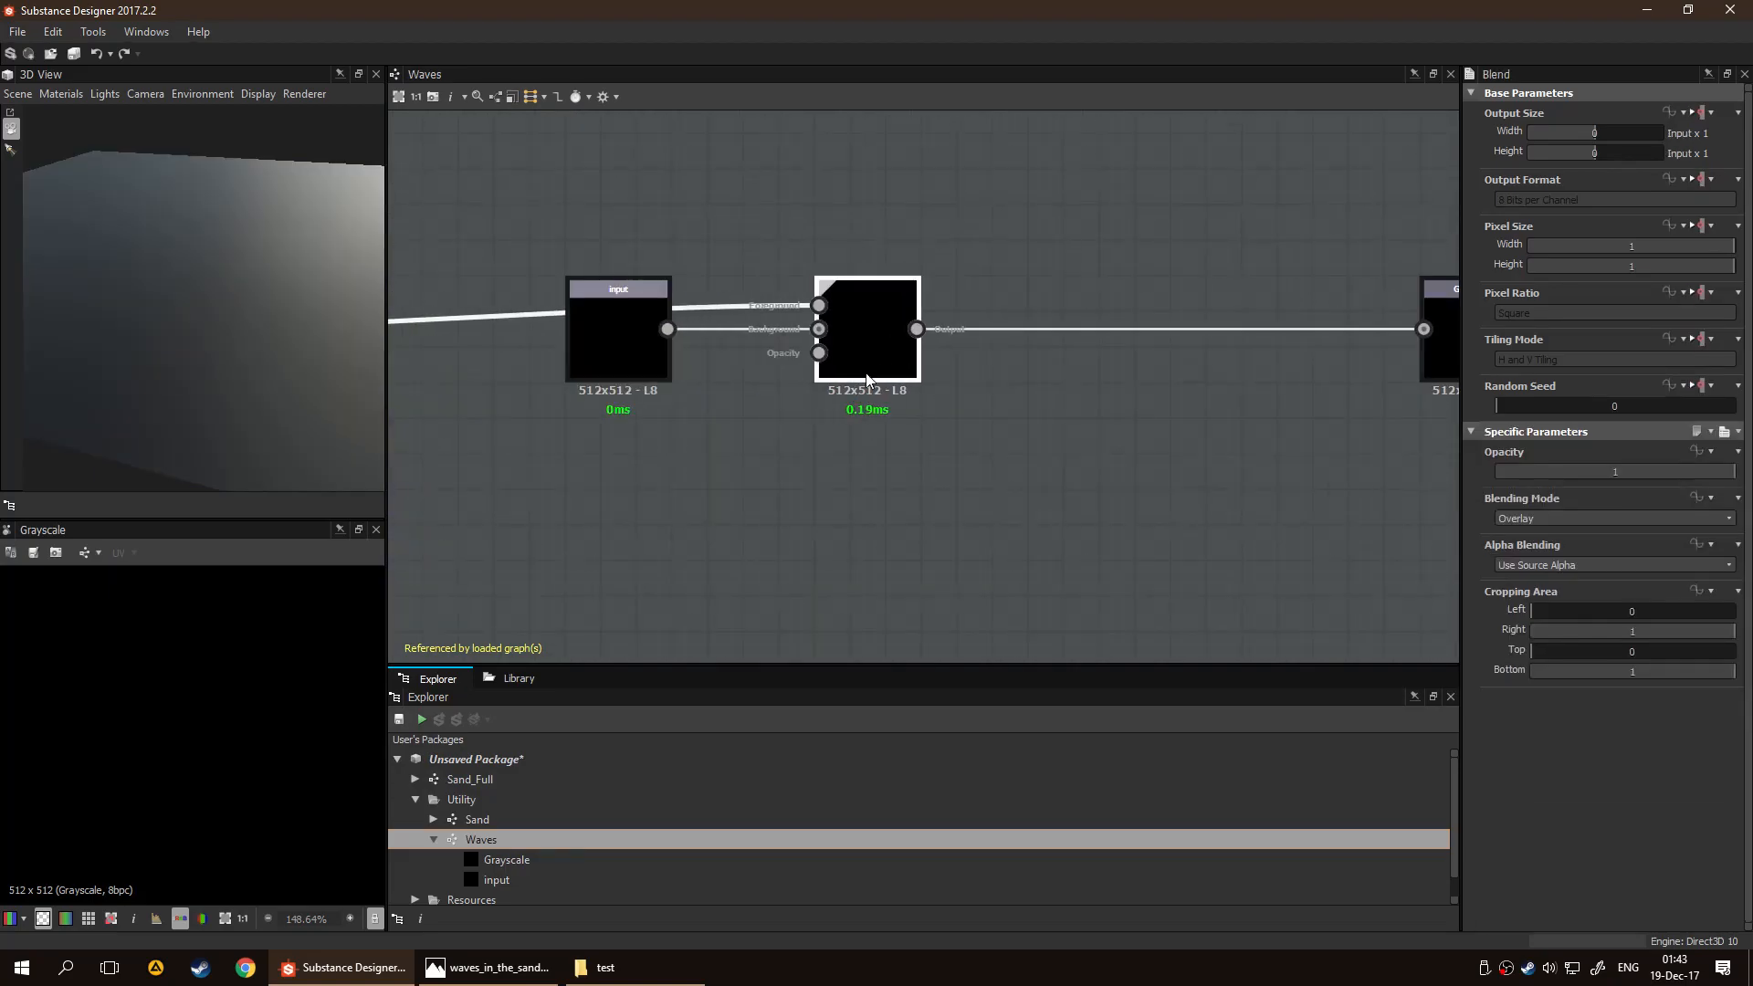
pyautogui.scroll(-2, 868, 393)
pyautogui.scroll(-2, 639, 495)
pyautogui.moveTo(603, 499); pyautogui.dragTo(658, 447, button='middle')
pyautogui.scroll(2, 778, 432)
pyautogui.scroll(3, 901, 488)
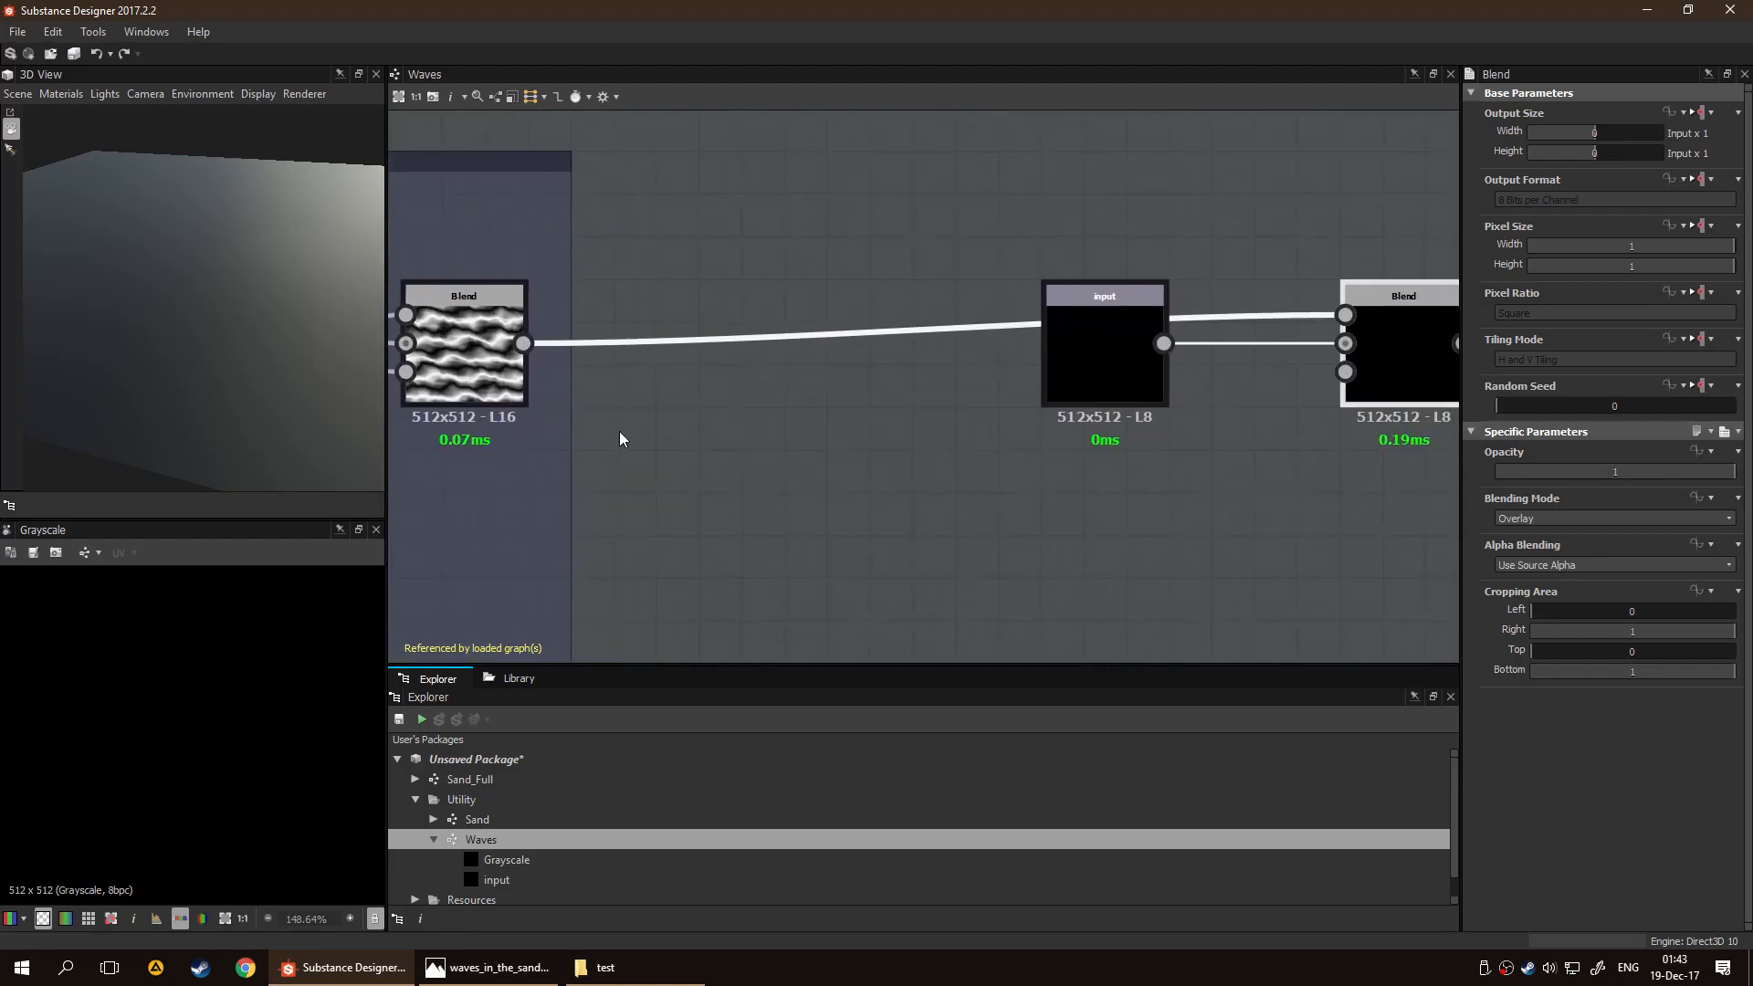
pyautogui.moveTo(523, 343); pyautogui.dragTo(1023, 475)
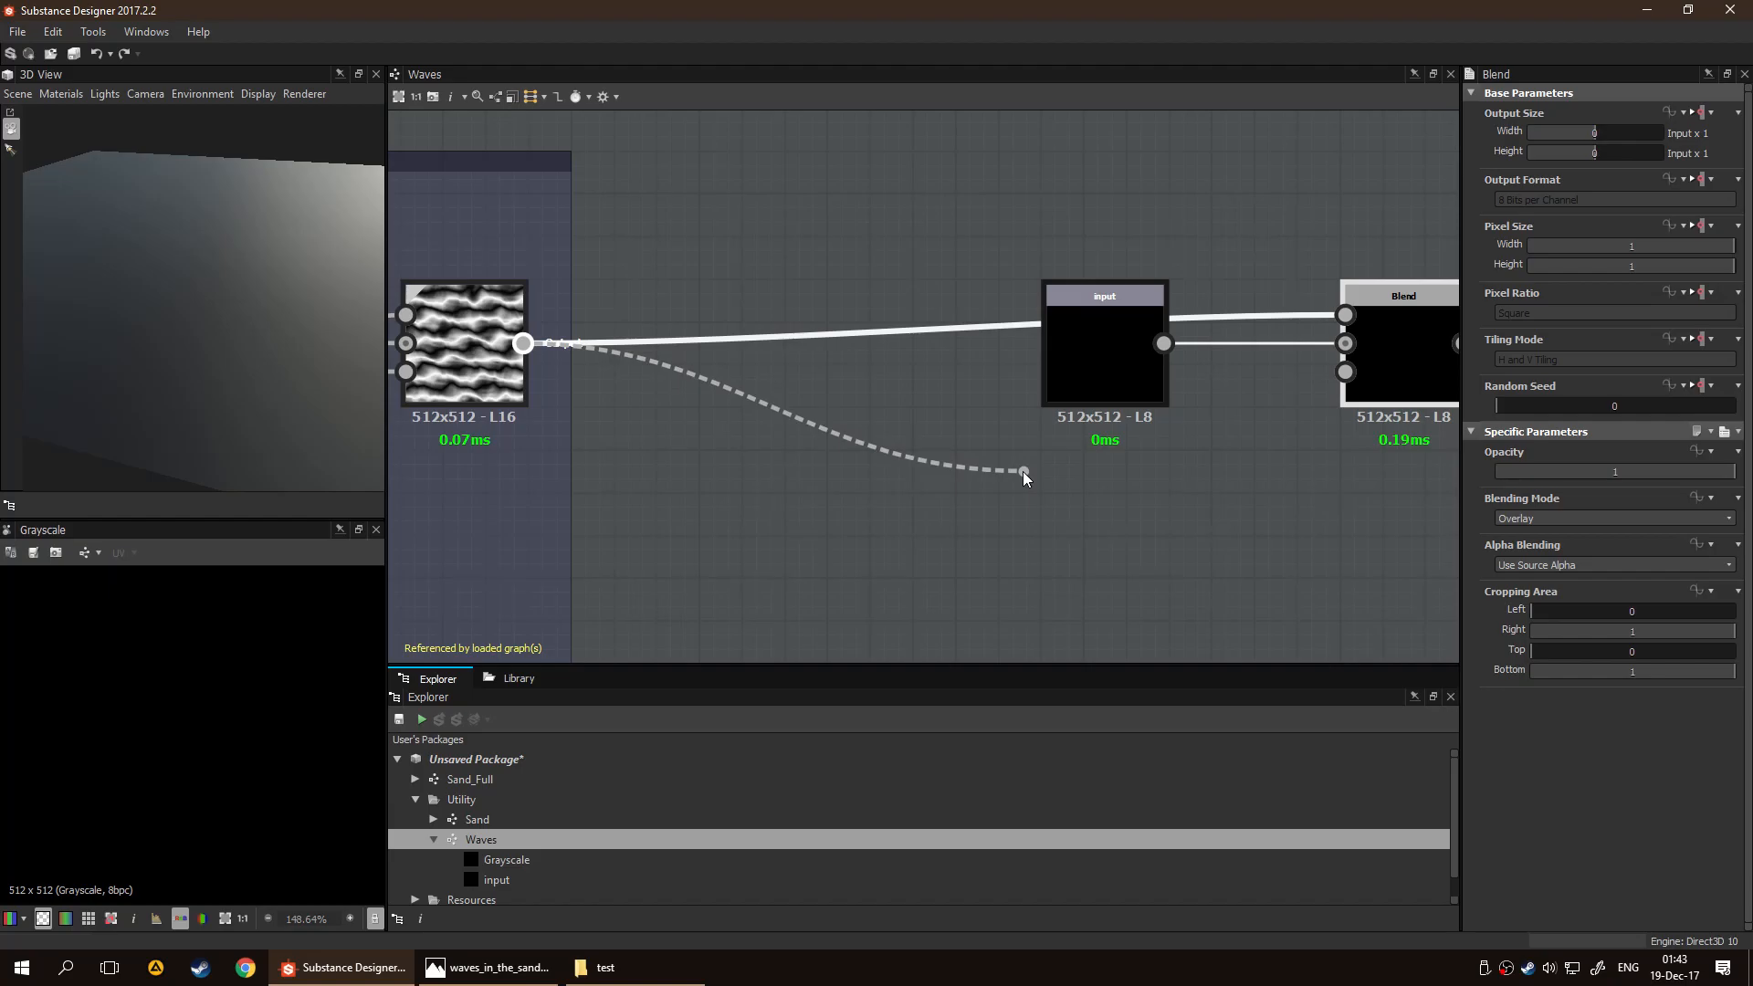
pyautogui.moveTo(1023, 473); pyautogui.dragTo(1345, 375)
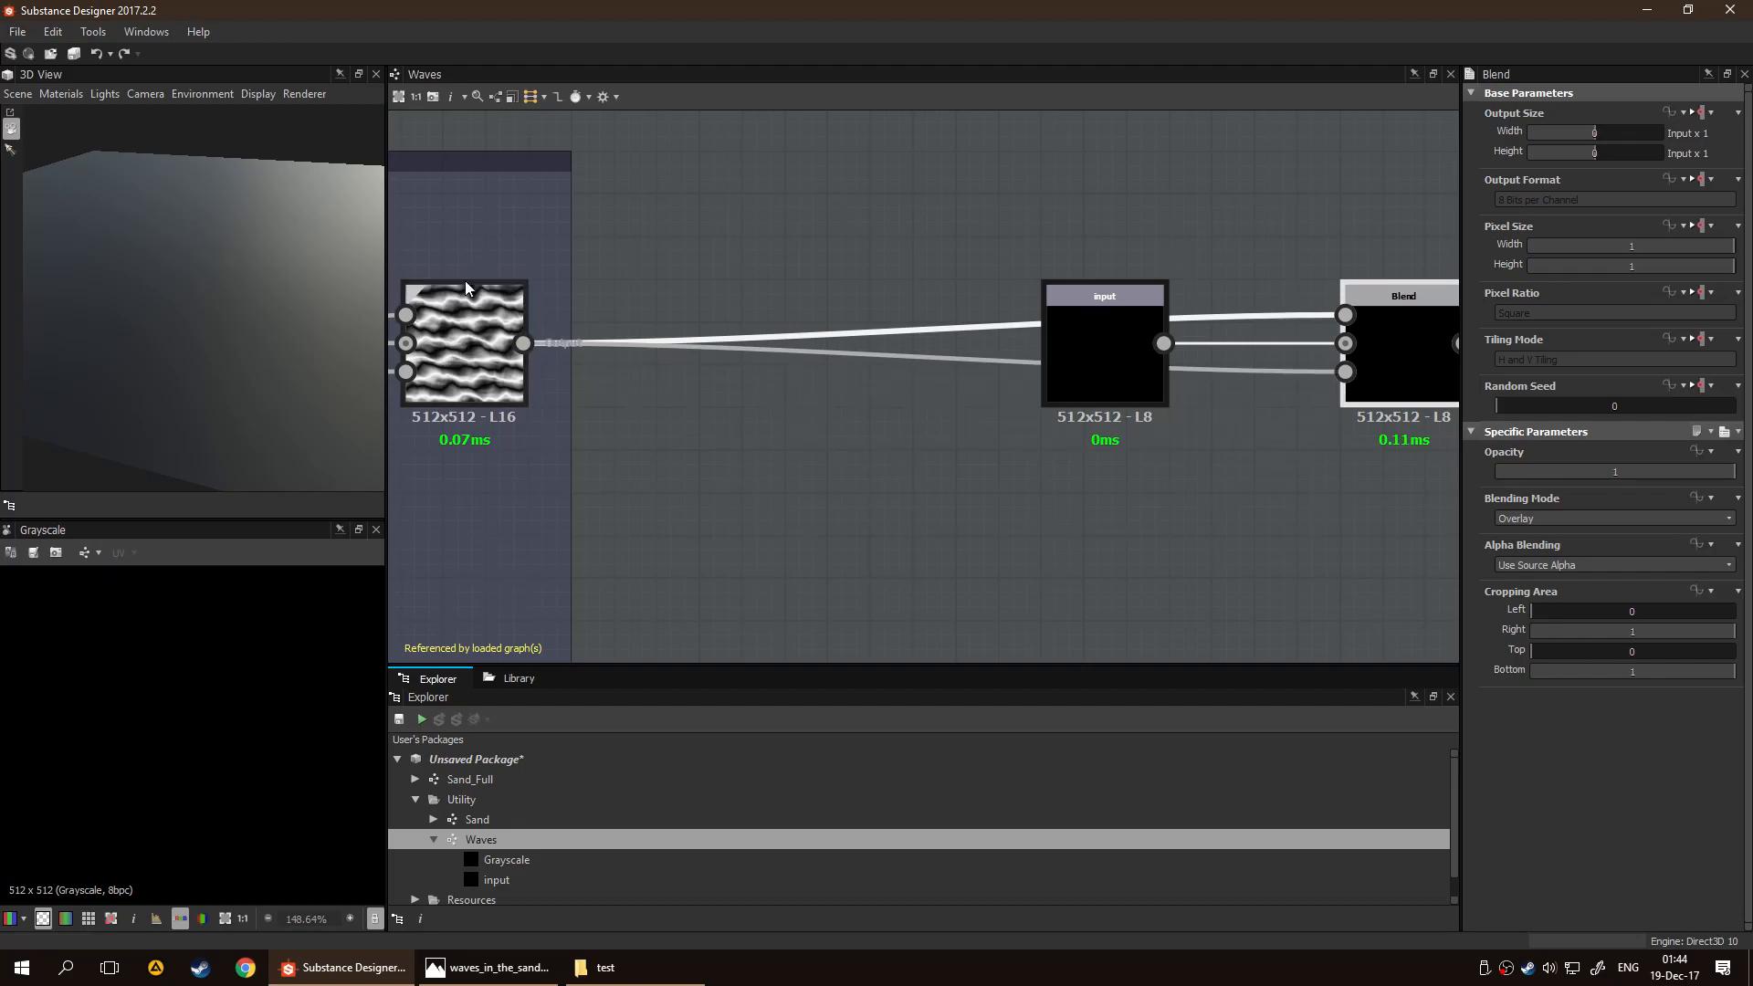
pyautogui.scroll(4, 461, 370)
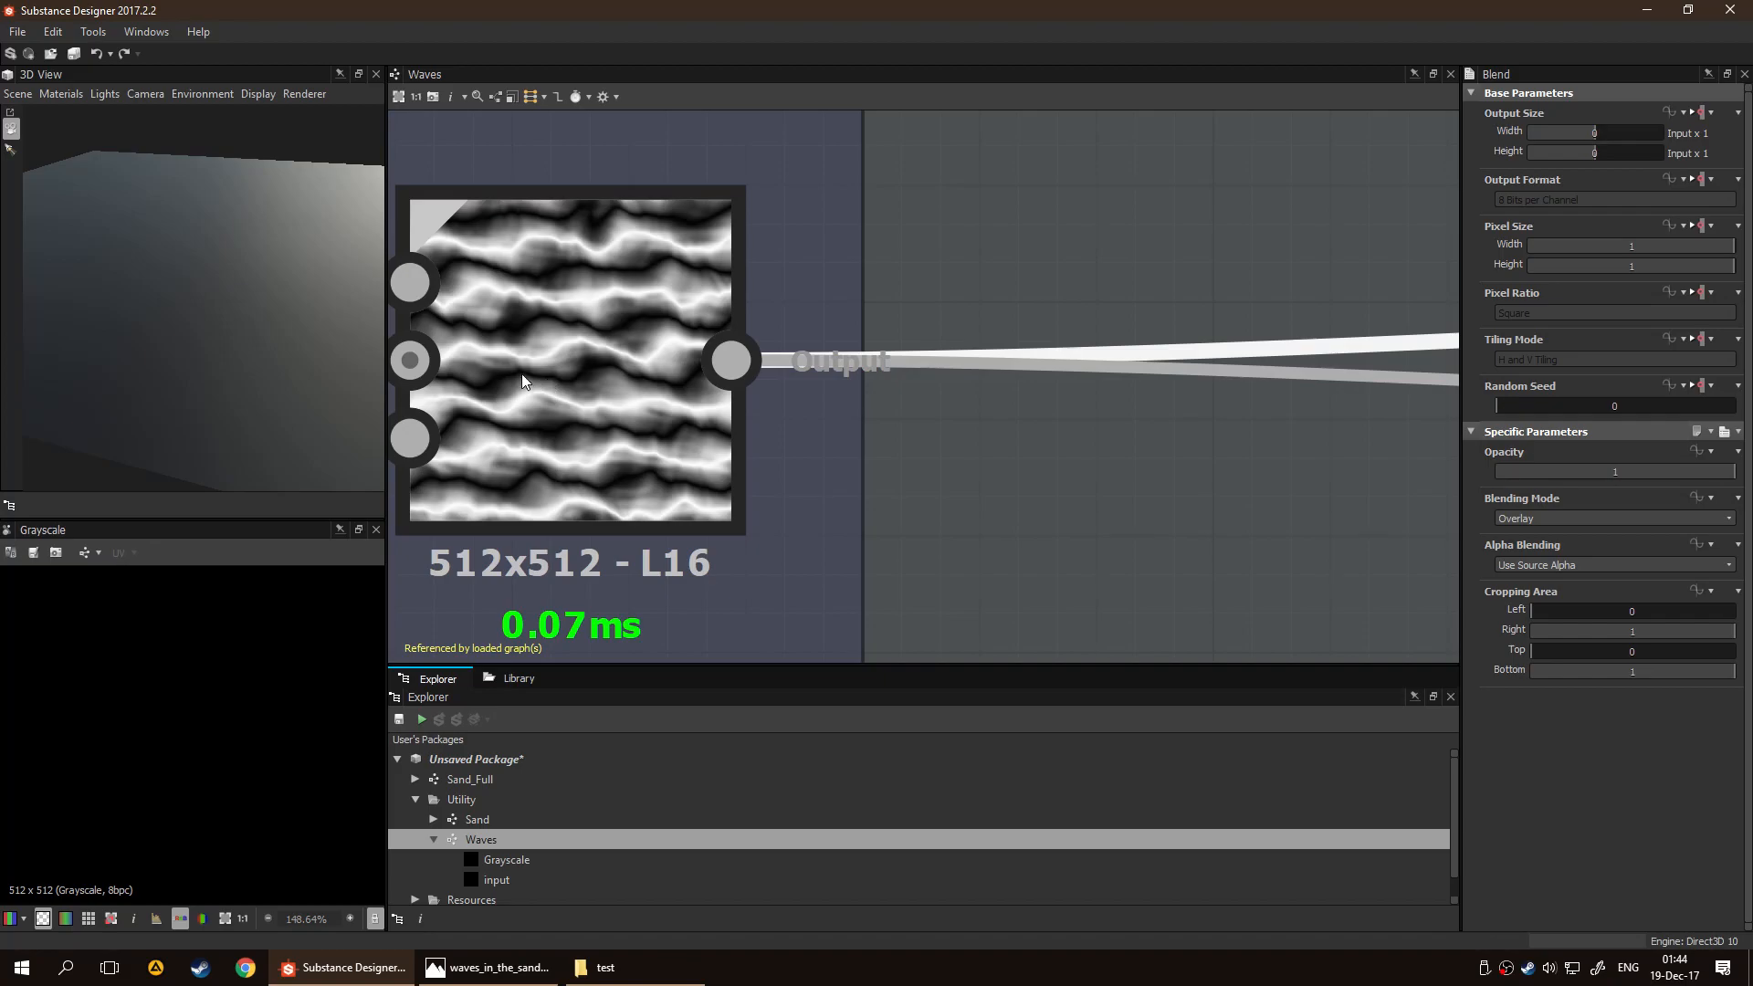
pyautogui.scroll(-6, 630, 373)
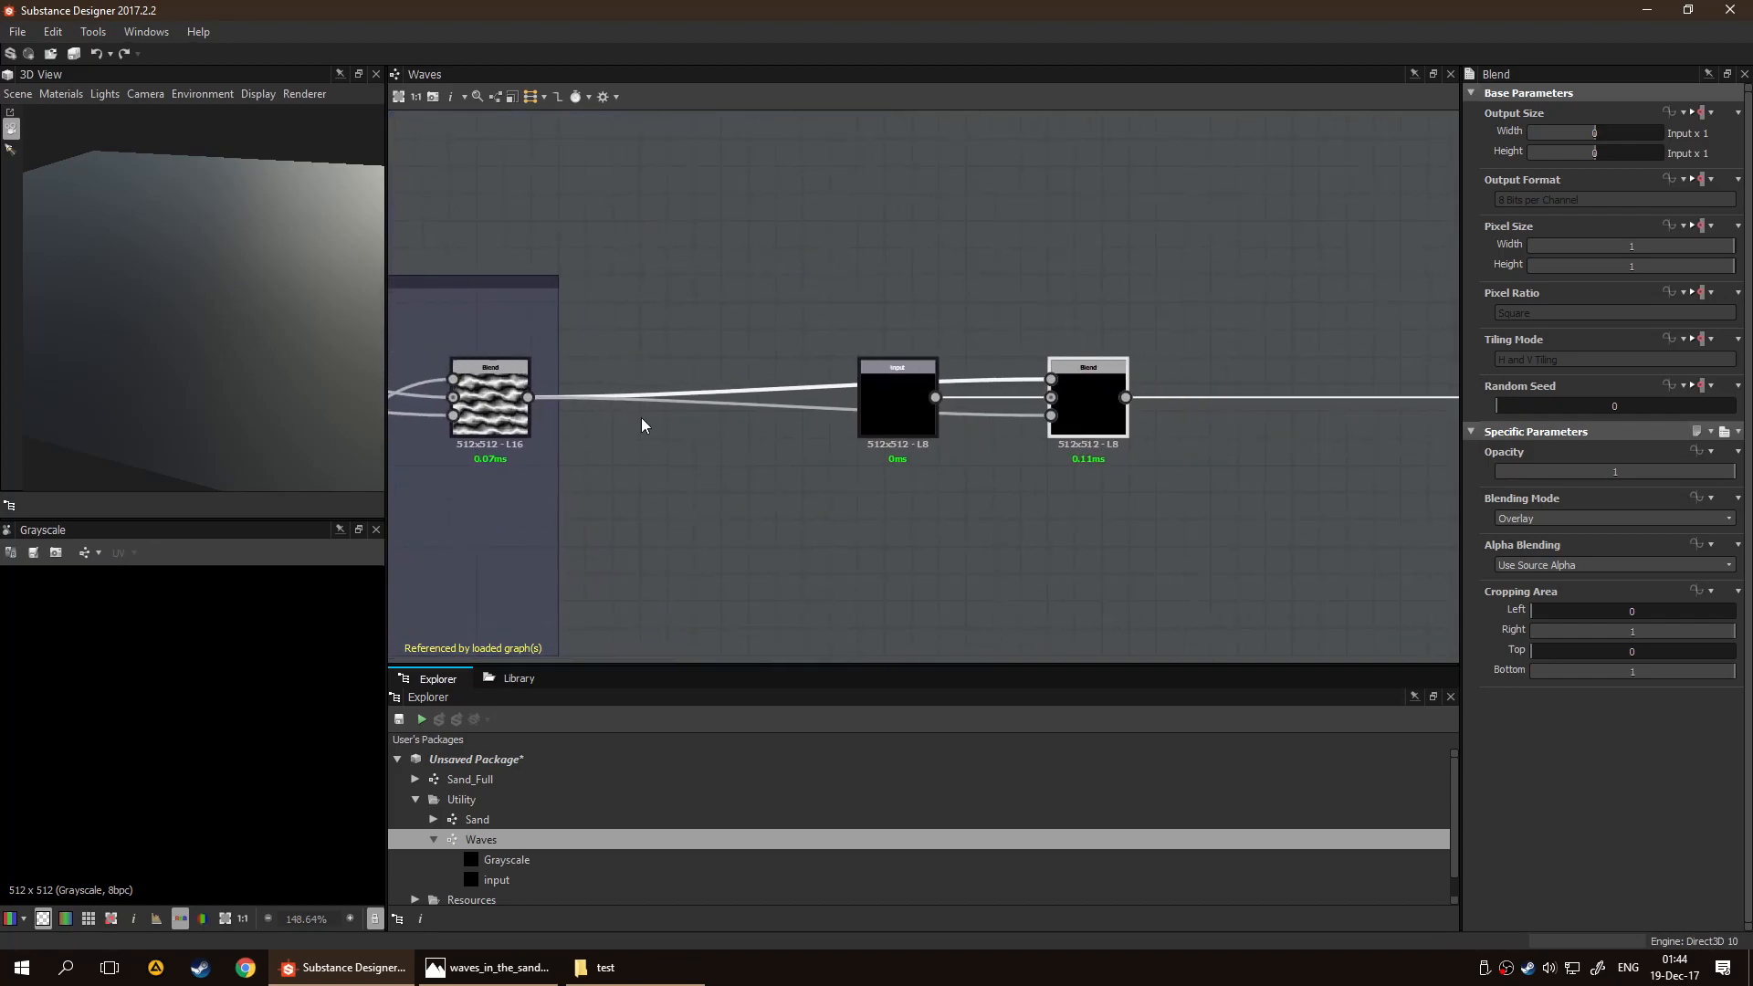
pyautogui.scroll(4, 630, 420)
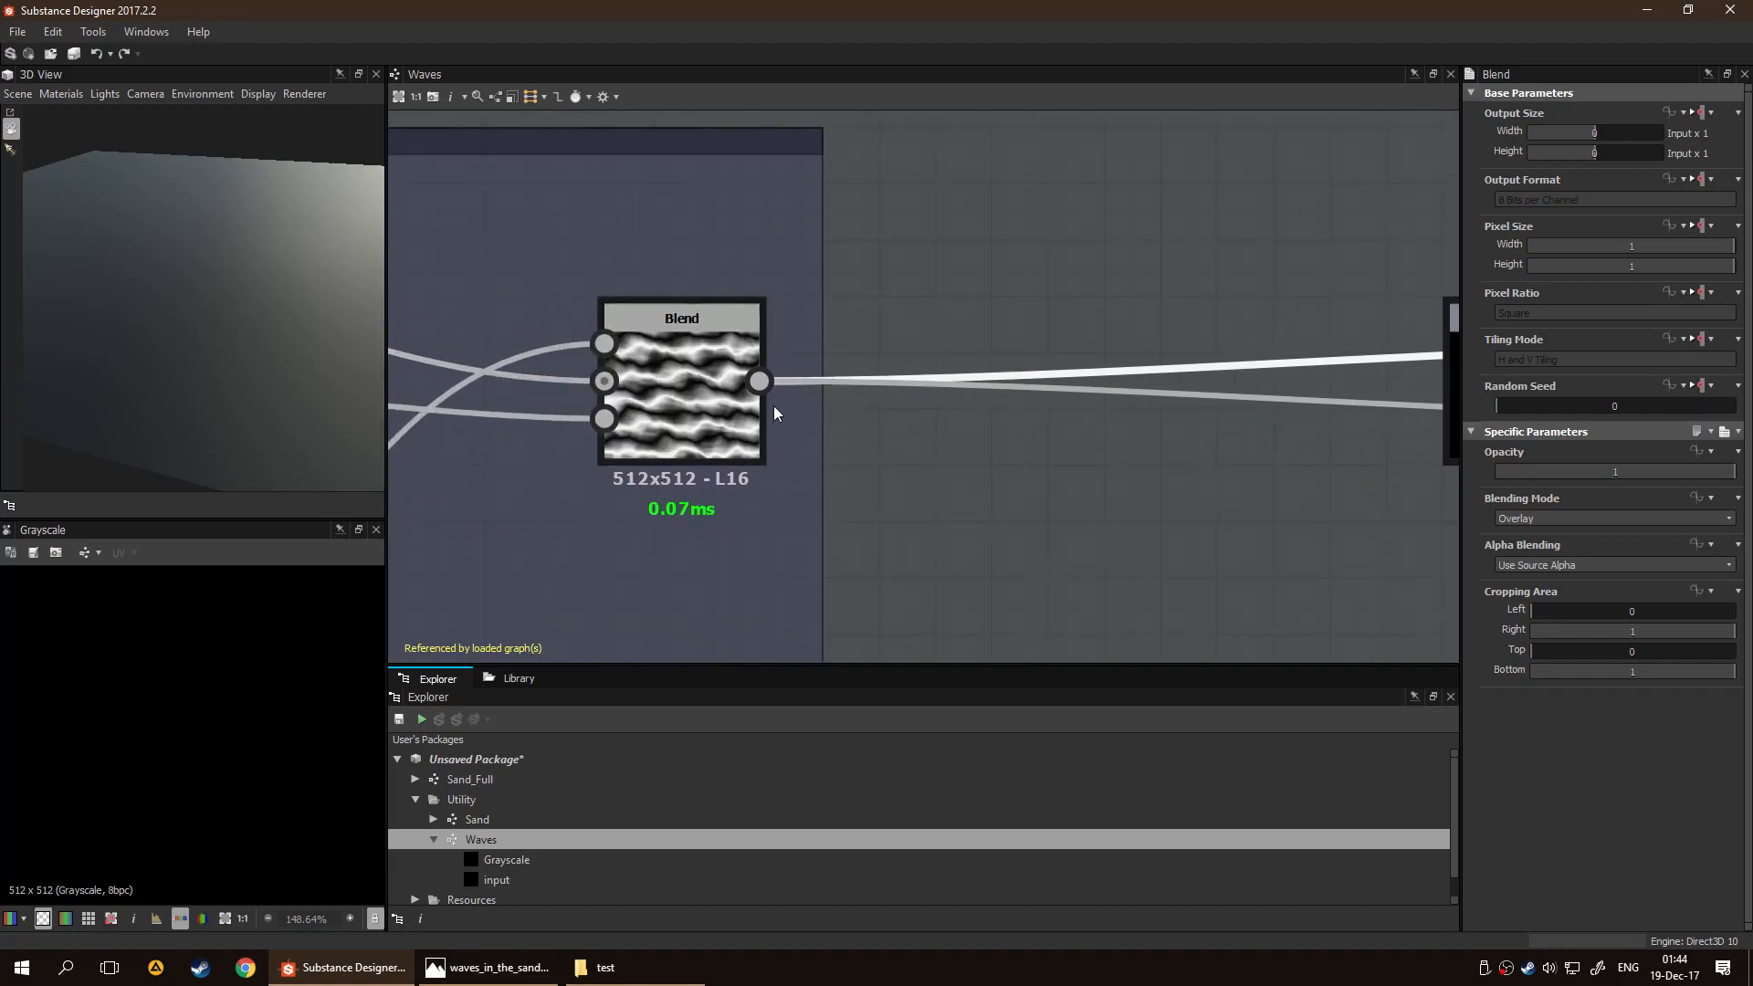
pyautogui.moveTo(1023, 490); pyautogui.dragTo(609, 472, button='middle')
pyautogui.scroll(-2, 880, 469)
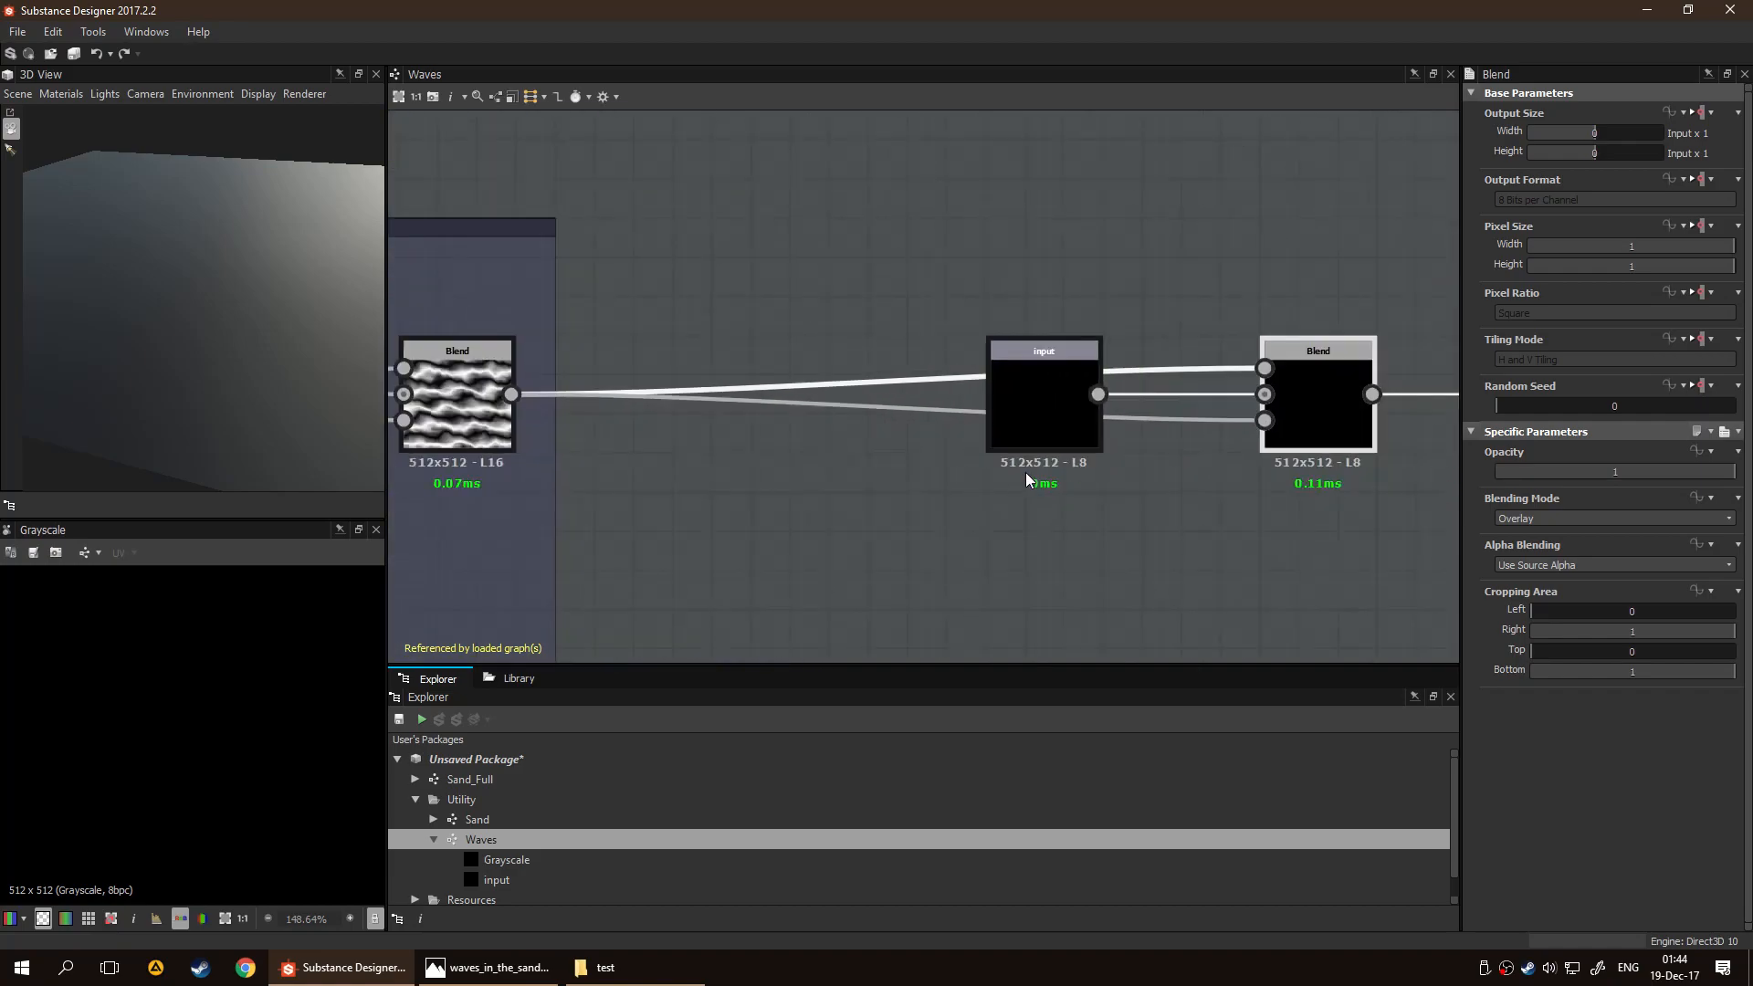
pyautogui.moveTo(967, 470); pyautogui.dragTo(781, 467, button='middle')
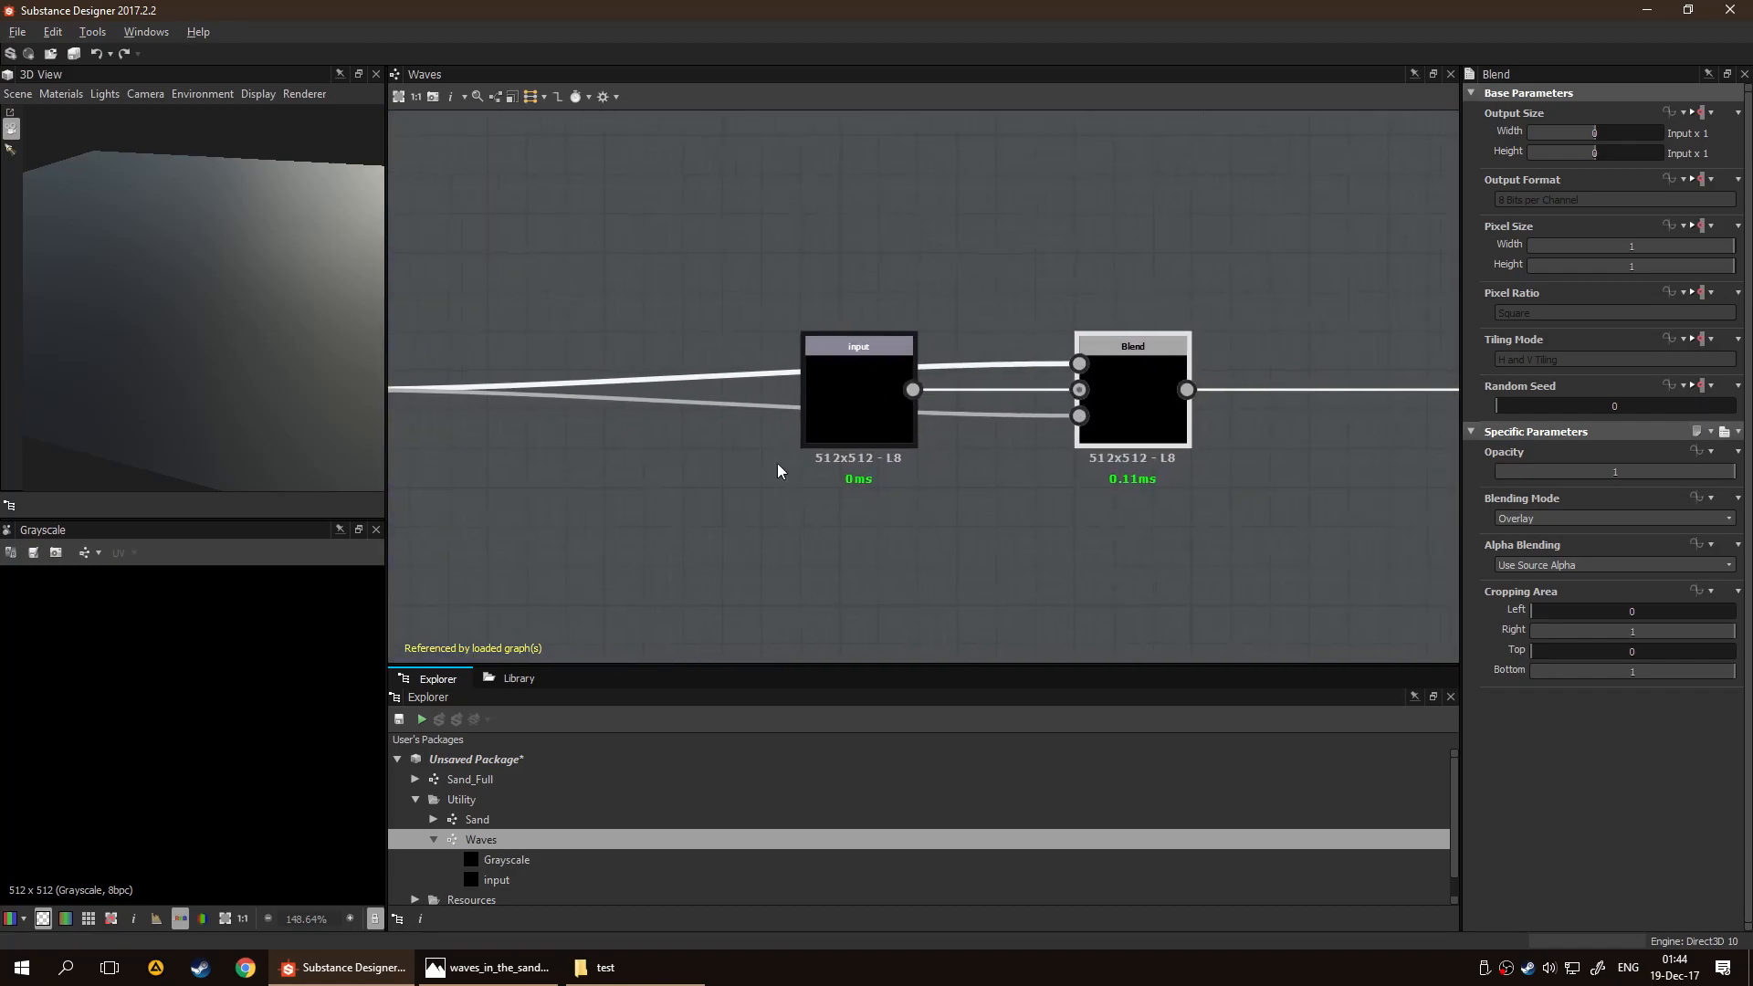
# Return to the Sand graph and check the effect of the opacity link in the 3D view and the Waves node's preview
pyautogui.click(533, 811)
pyautogui.doubleClick(533, 811)
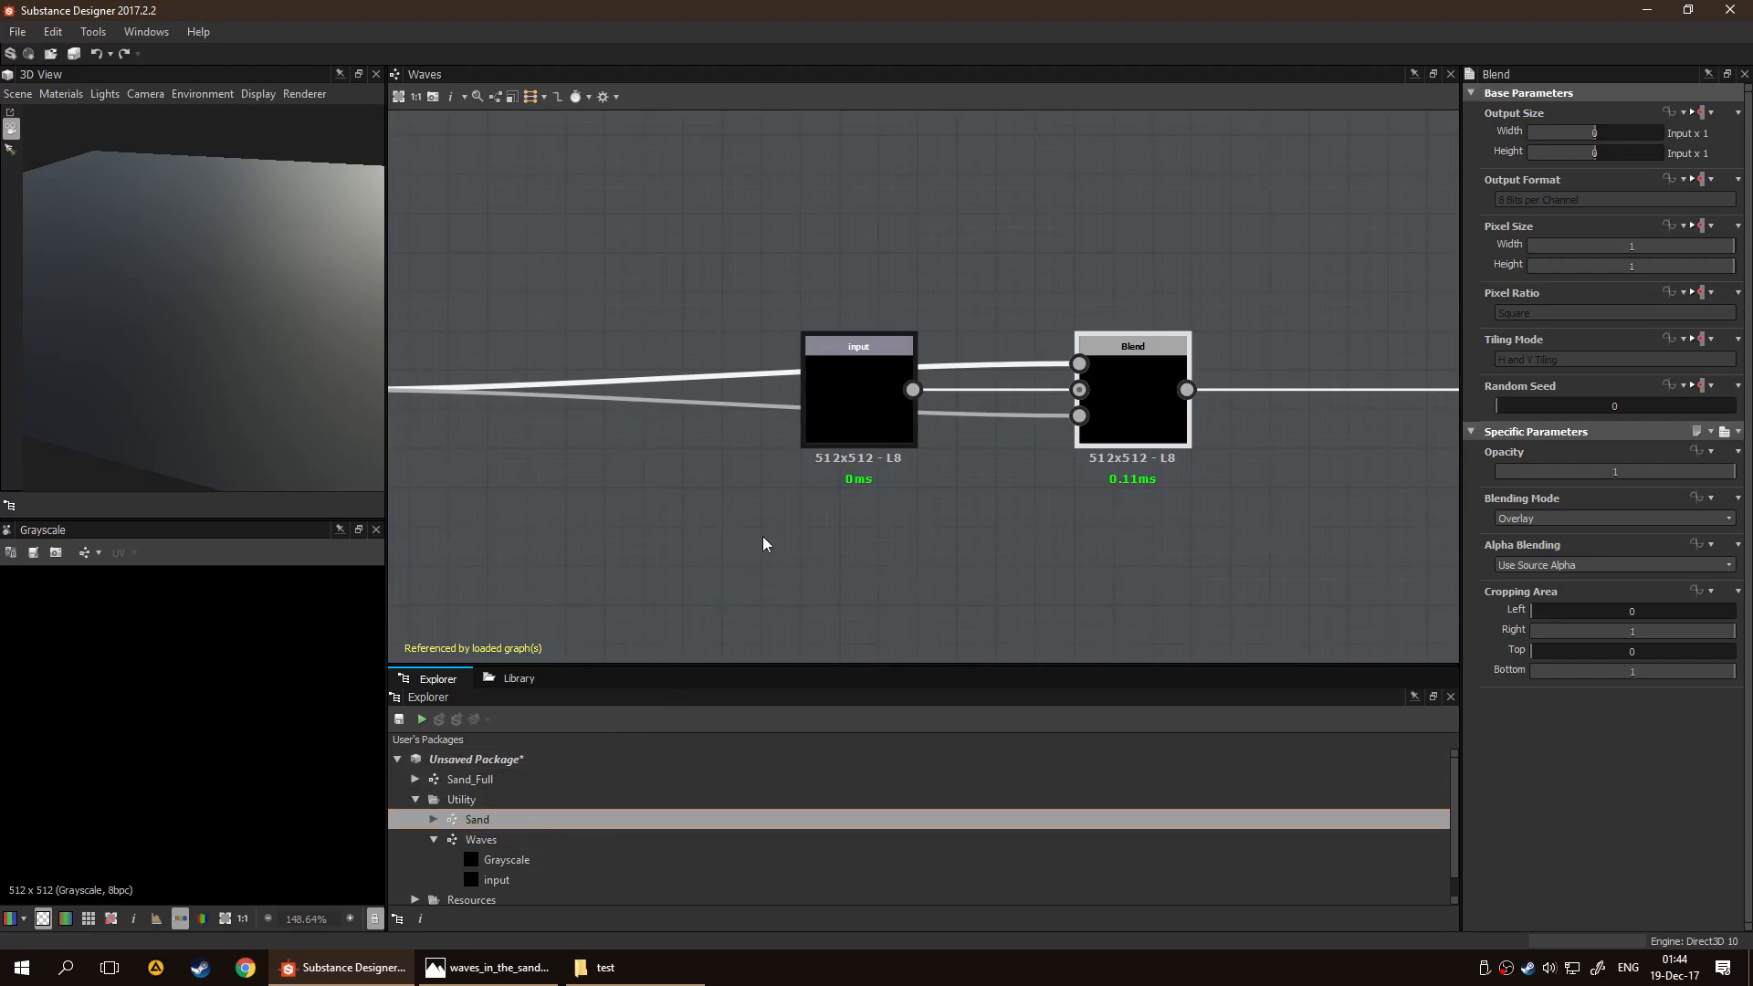
pyautogui.moveTo(364, 390); pyautogui.dragTo(118, 310)
pyautogui.click(874, 415)
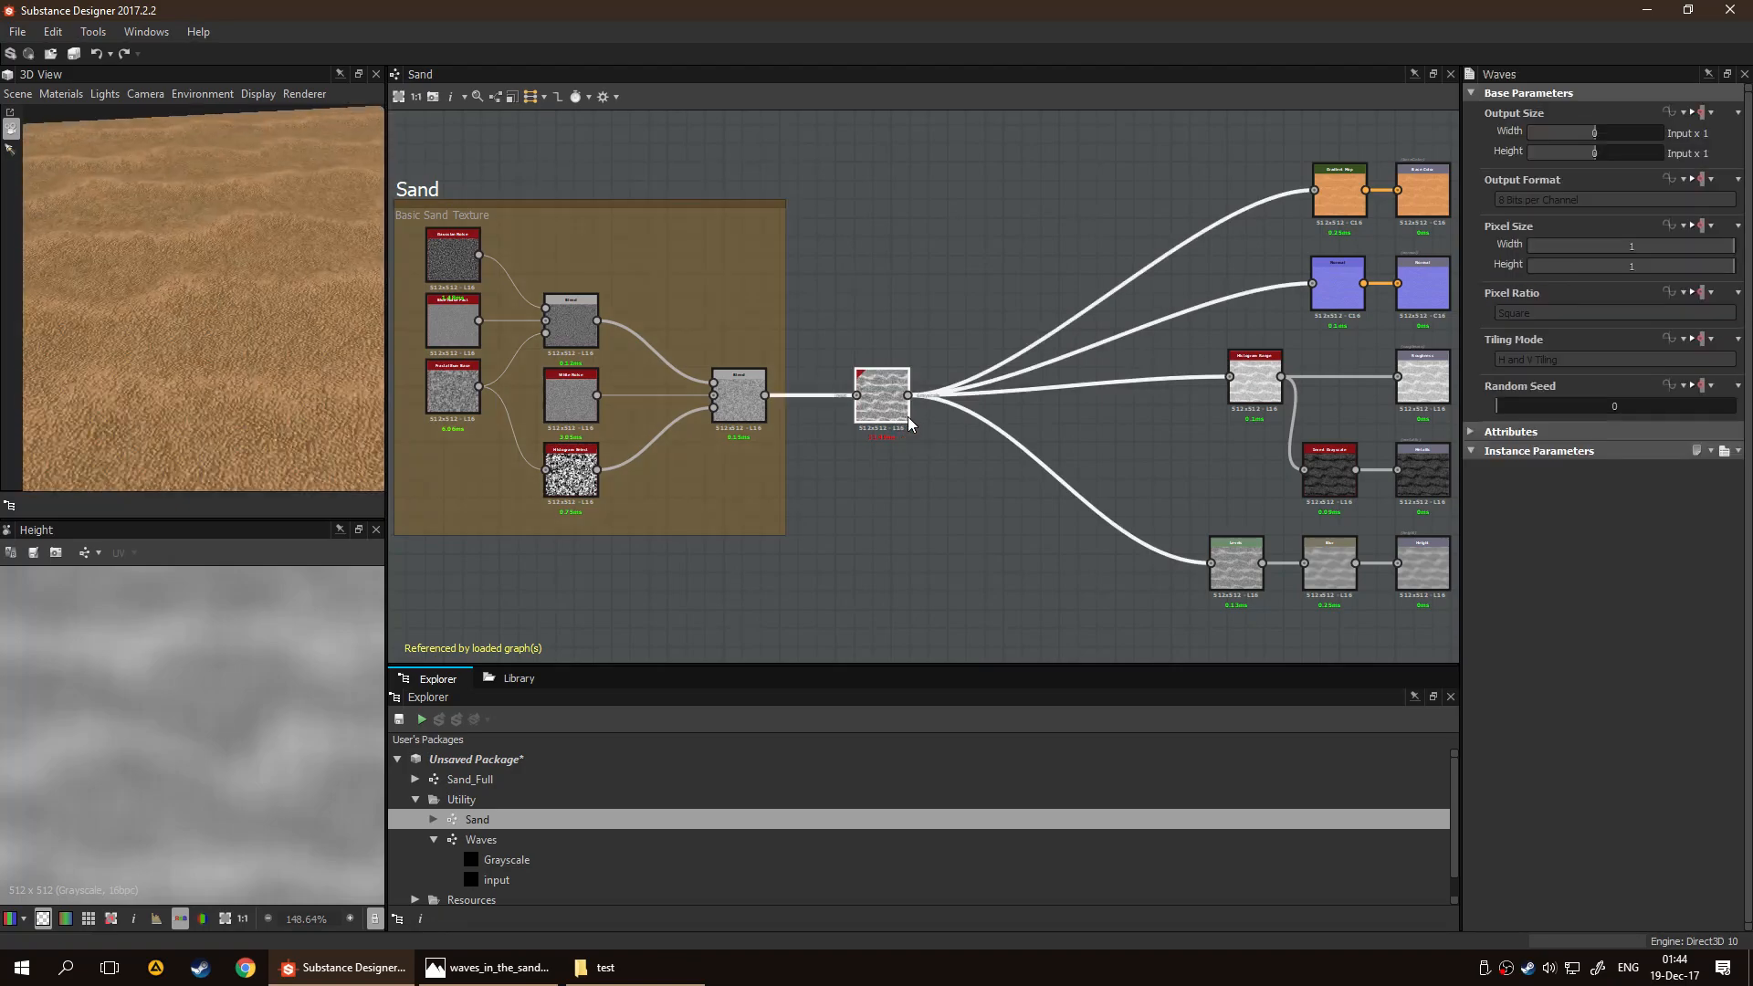
pyautogui.scroll(5, 908, 416)
pyautogui.doubleClick(856, 402)
pyautogui.scroll(-5, 598, 580)
pyautogui.scroll(-4, 246, 676)
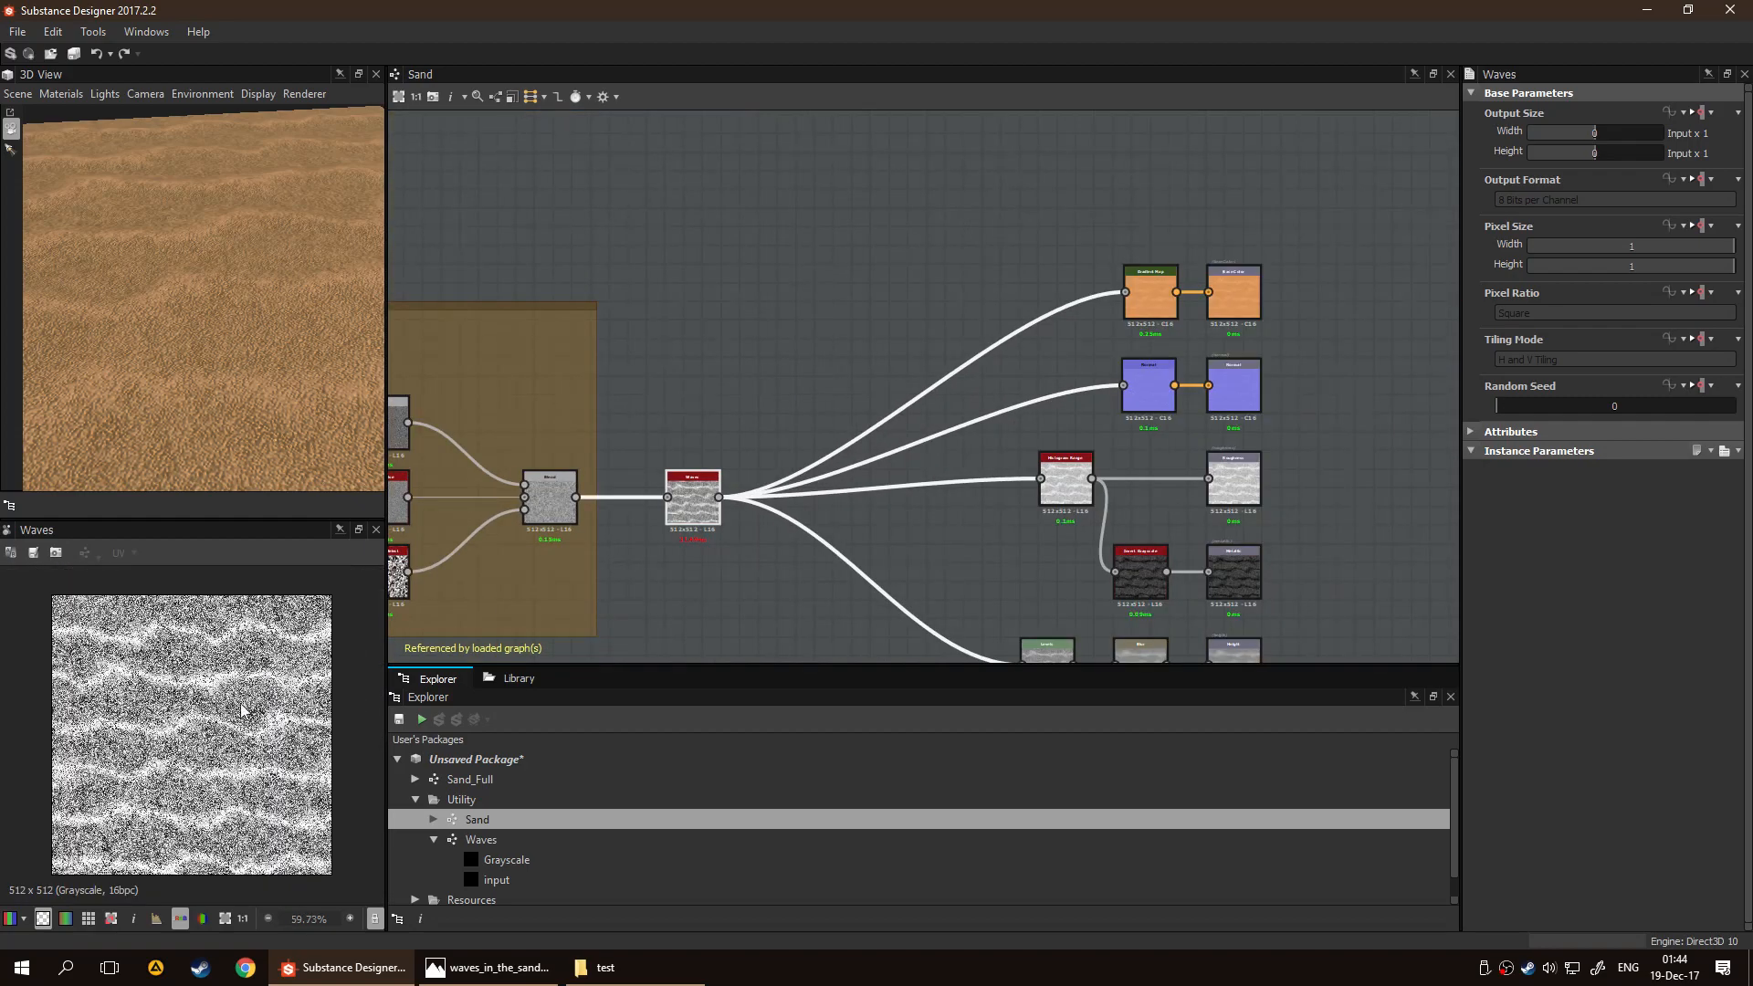
pyautogui.scroll(2, 214, 747)
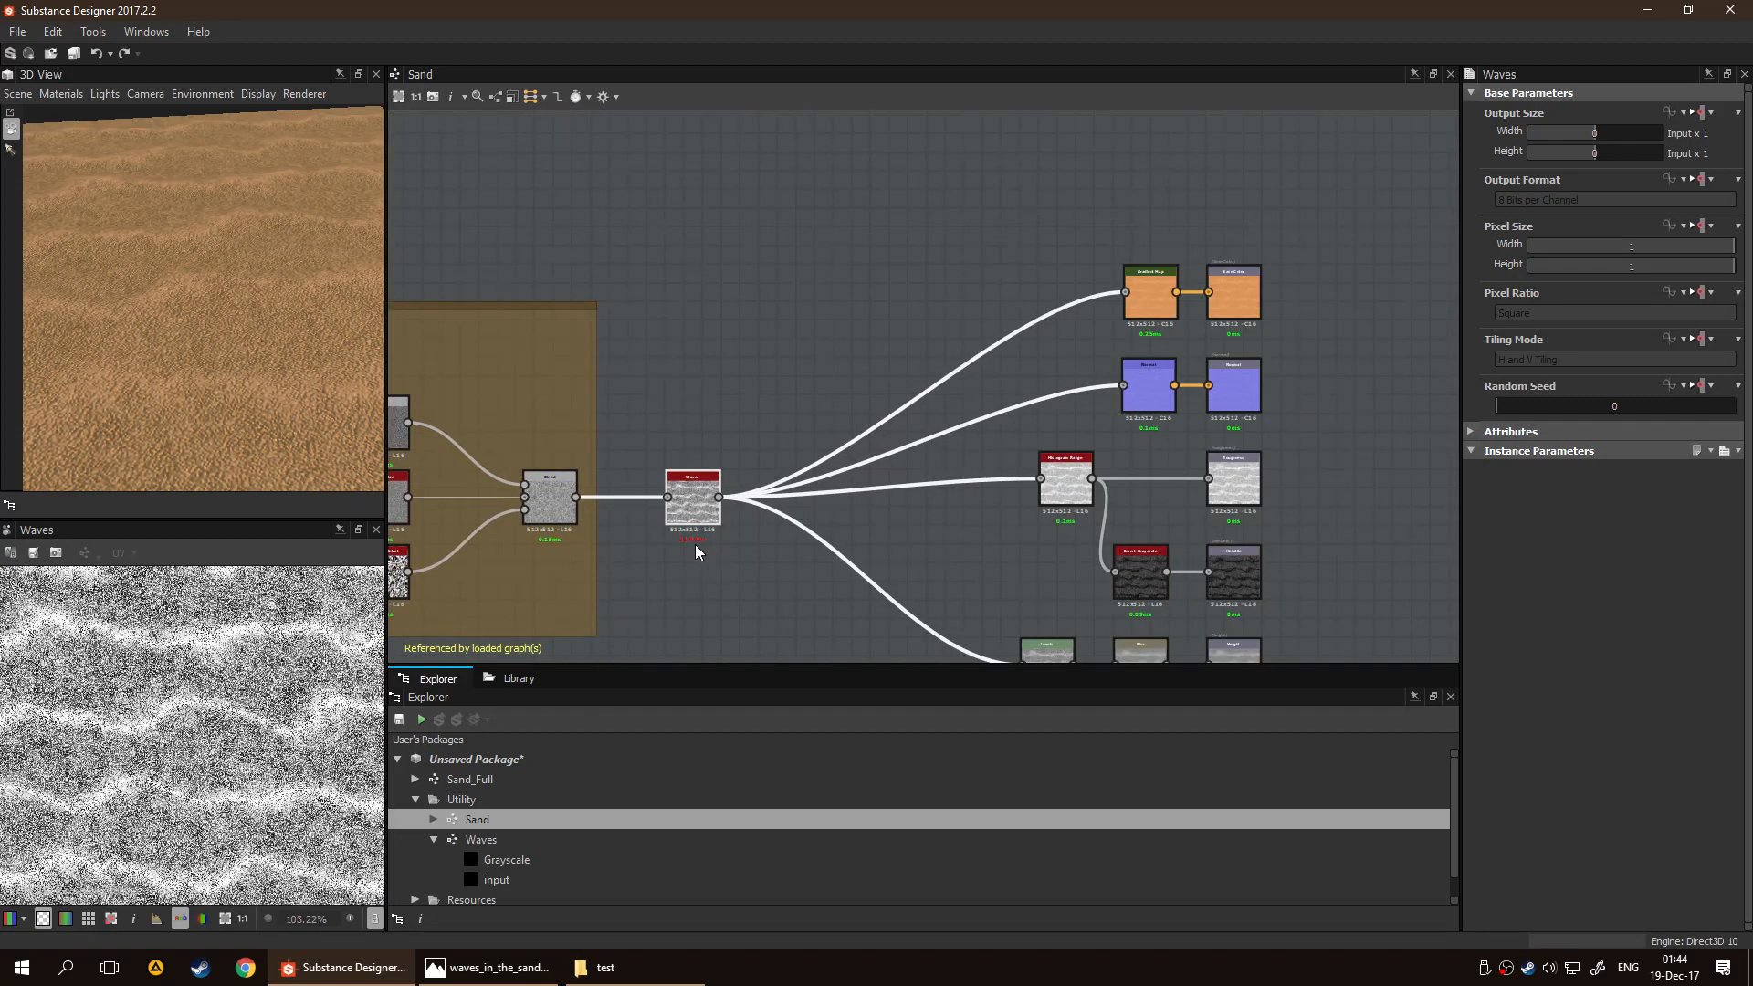
# Reopen the Waves graph and delete the link feeding the final Blend's Opacity input
pyautogui.click(534, 840)
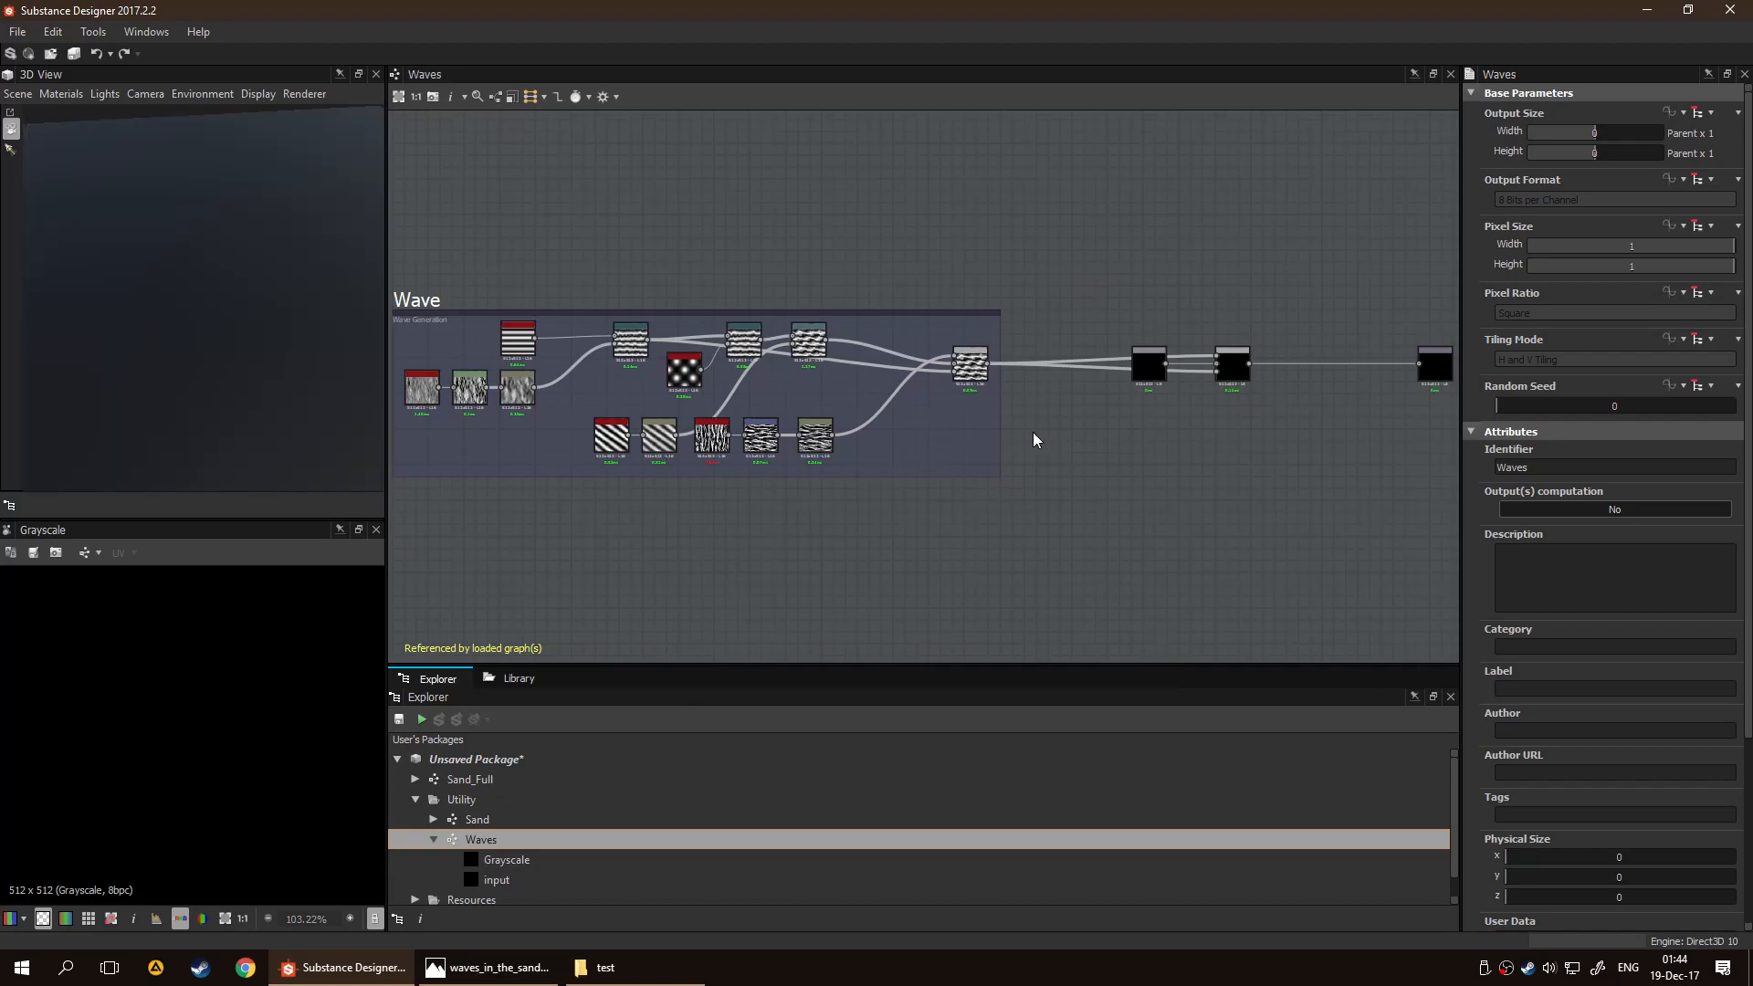
pyautogui.moveTo(1105, 436); pyautogui.dragTo(913, 464, button='middle')
pyautogui.click(1009, 399)
pyautogui.press('Delete')
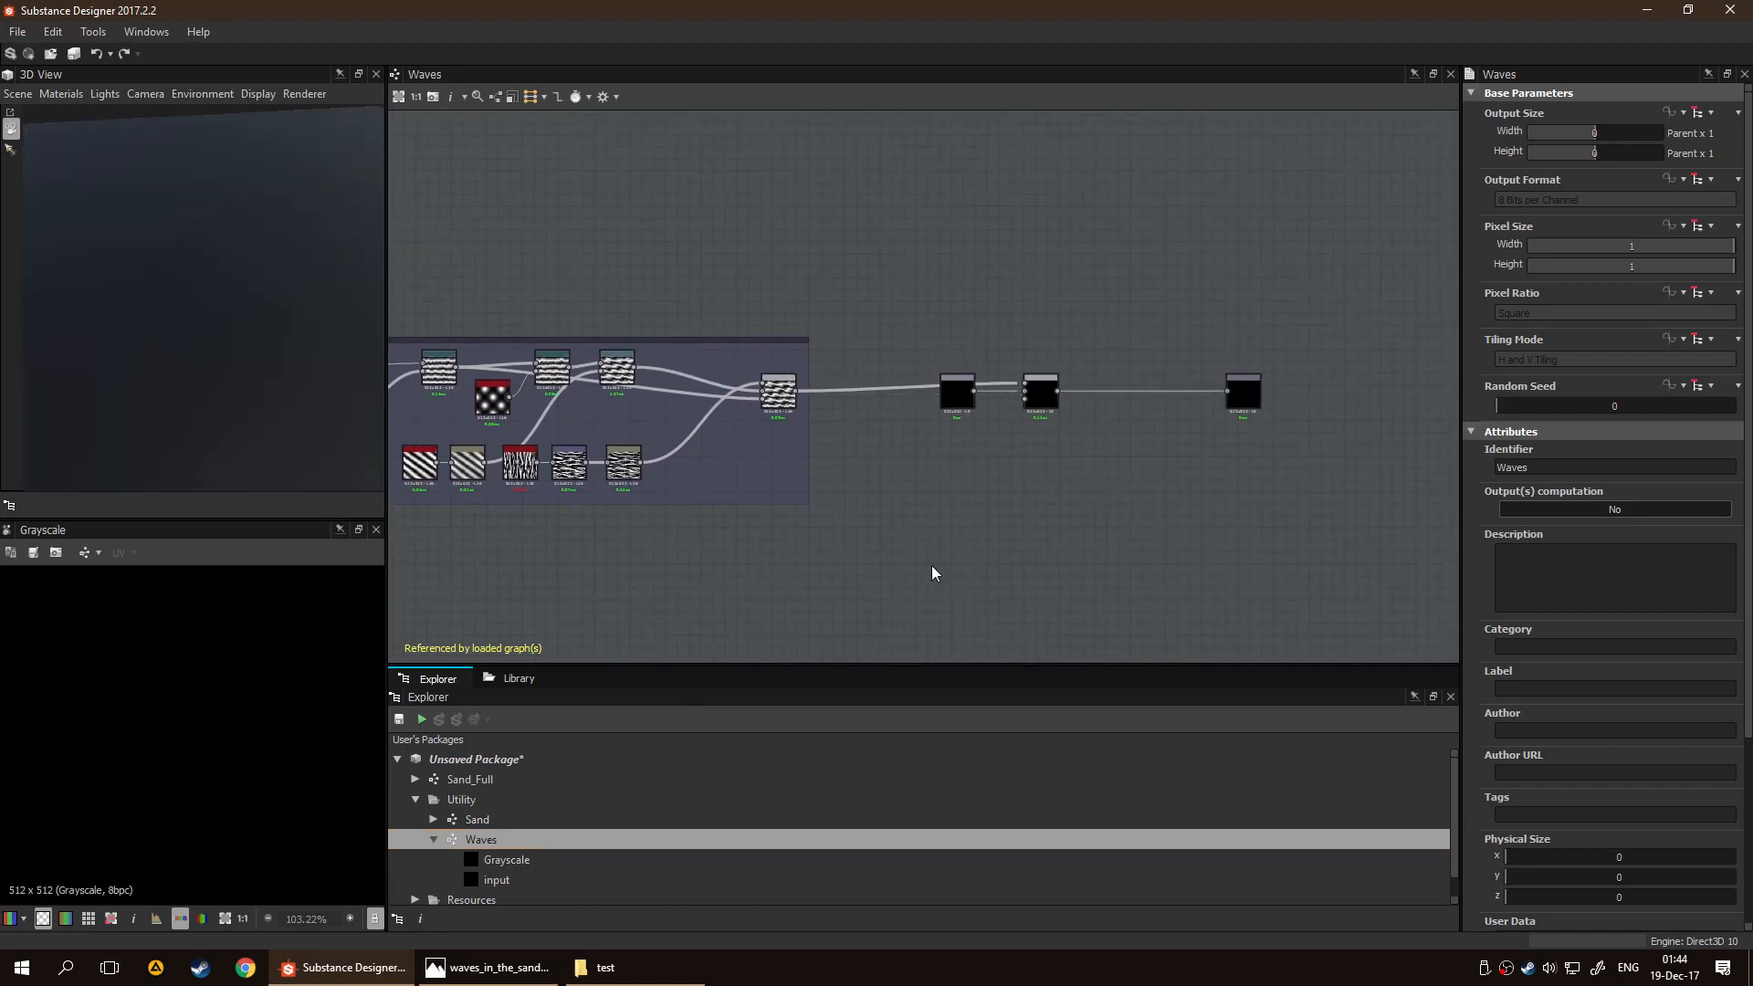
# Return to the Sand graph and inspect the waves in the 3D view and the Waves node's preview
pyautogui.click(518, 817)
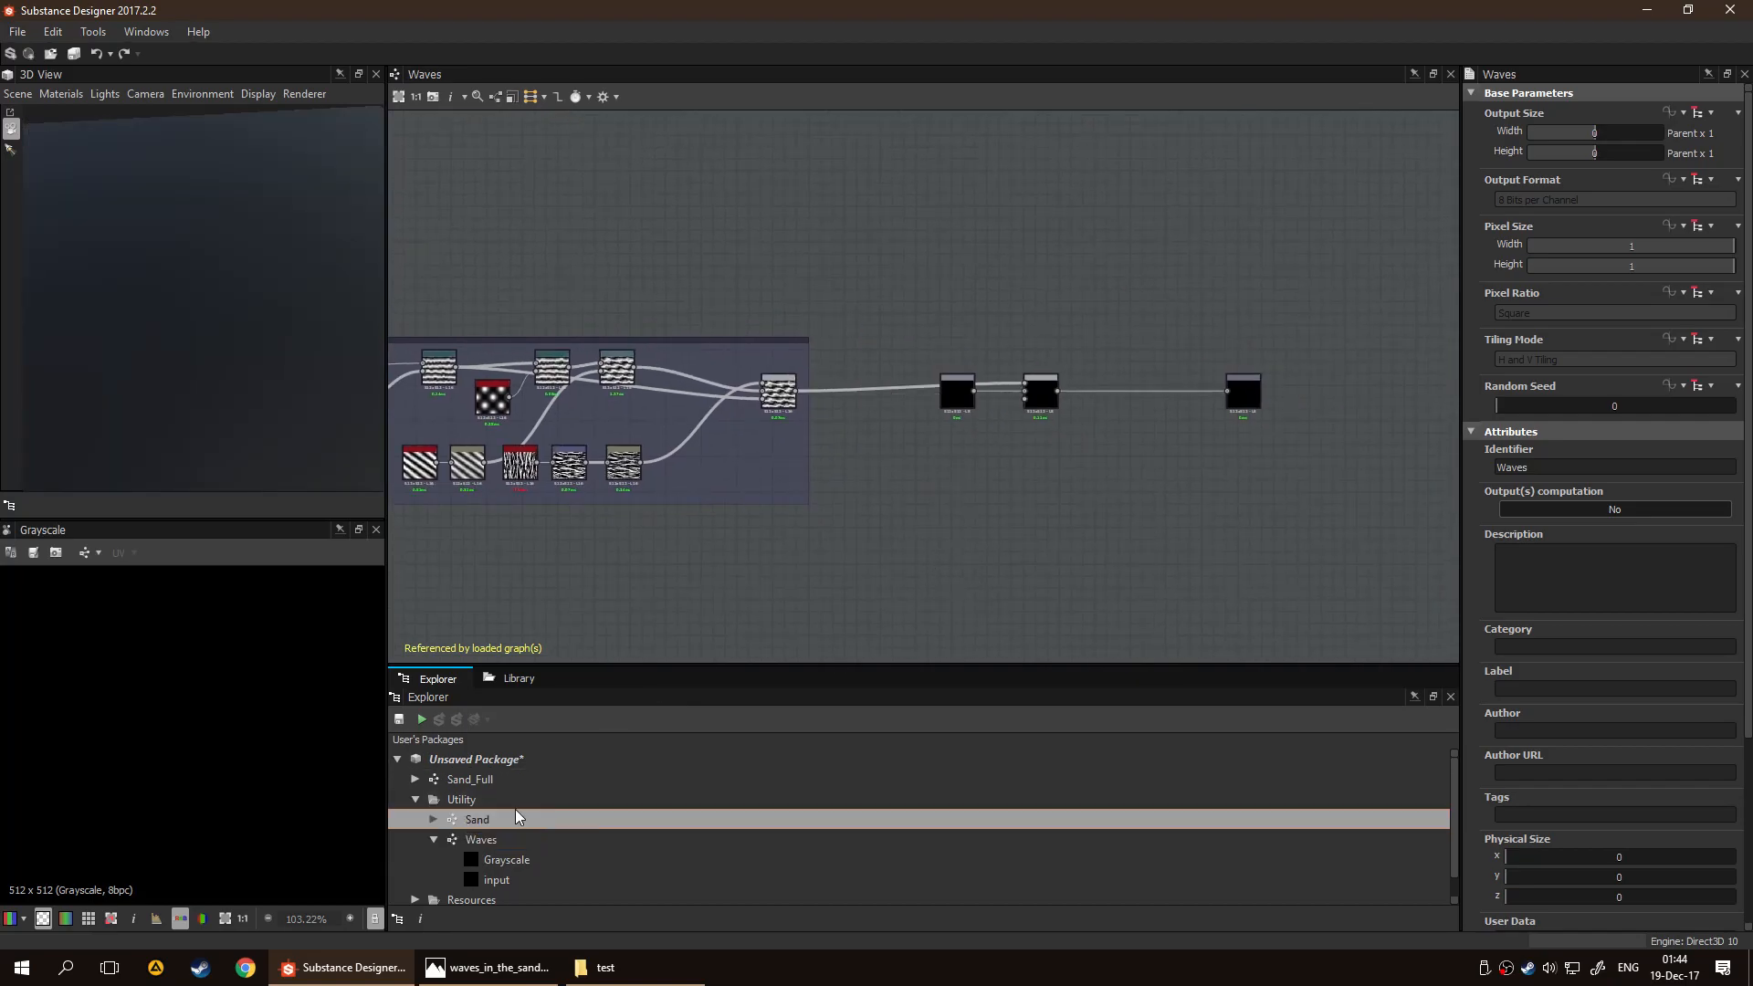
pyautogui.doubleClick(518, 817)
pyautogui.moveTo(266, 369); pyautogui.dragTo(247, 319)
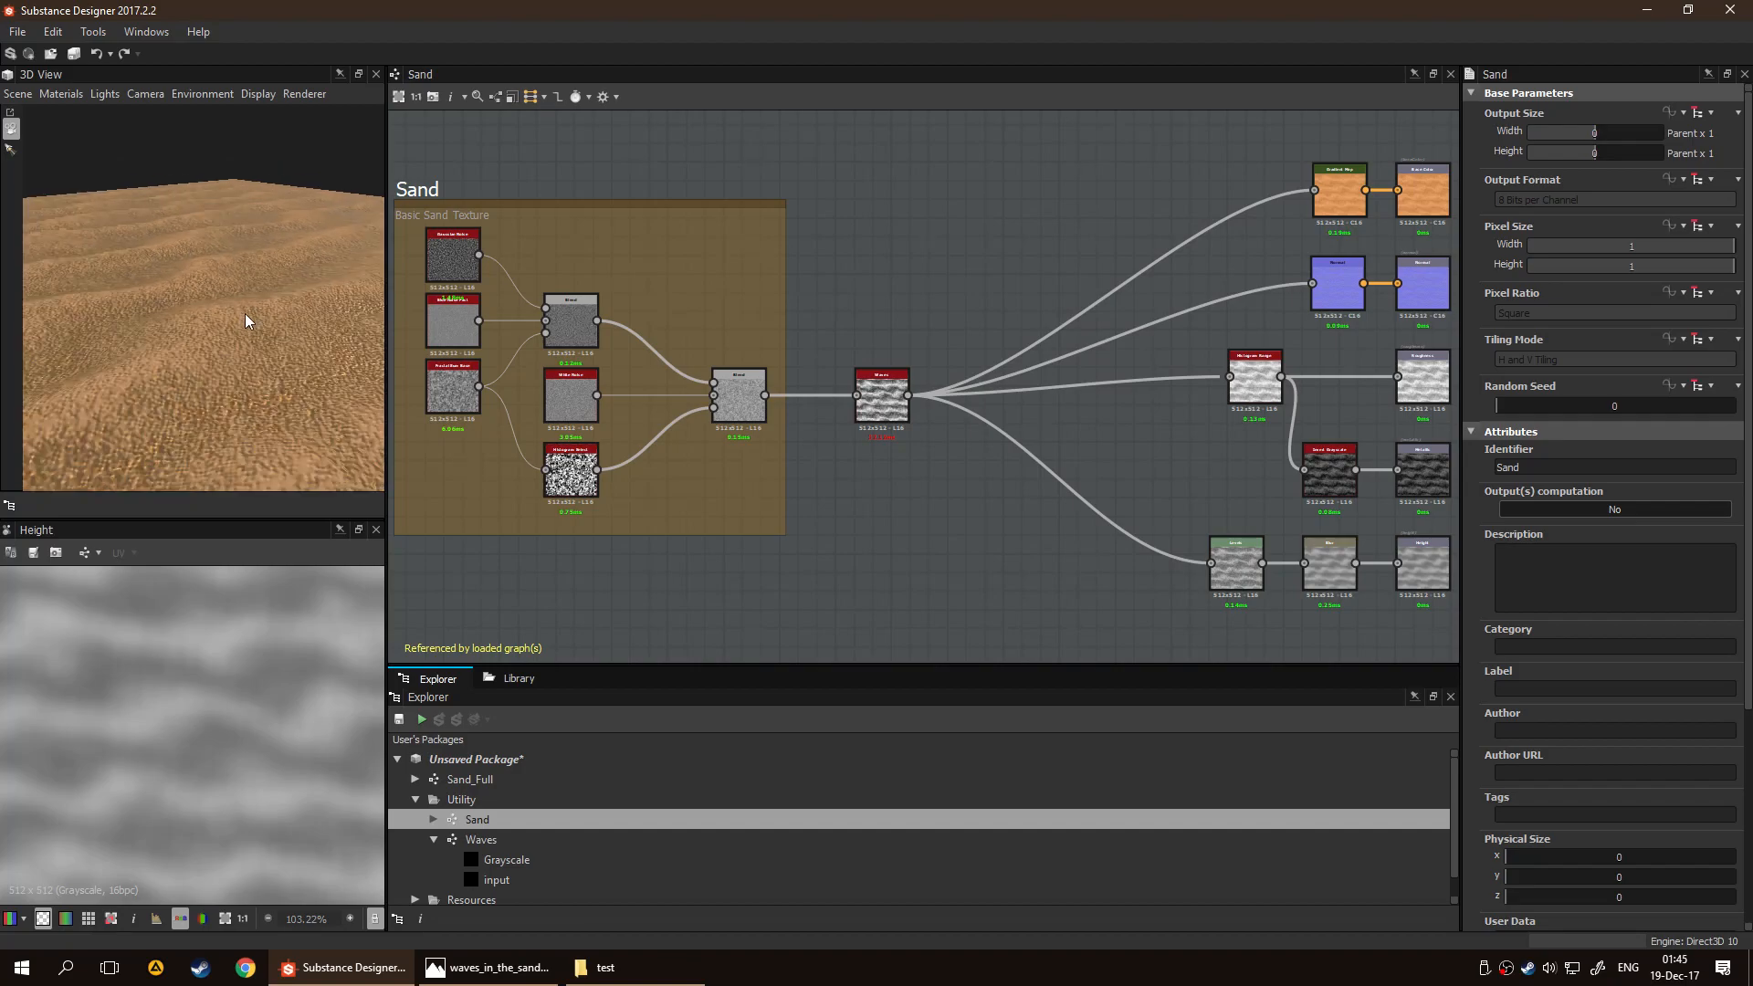
pyautogui.click(884, 415)
pyautogui.doubleClick(886, 419)
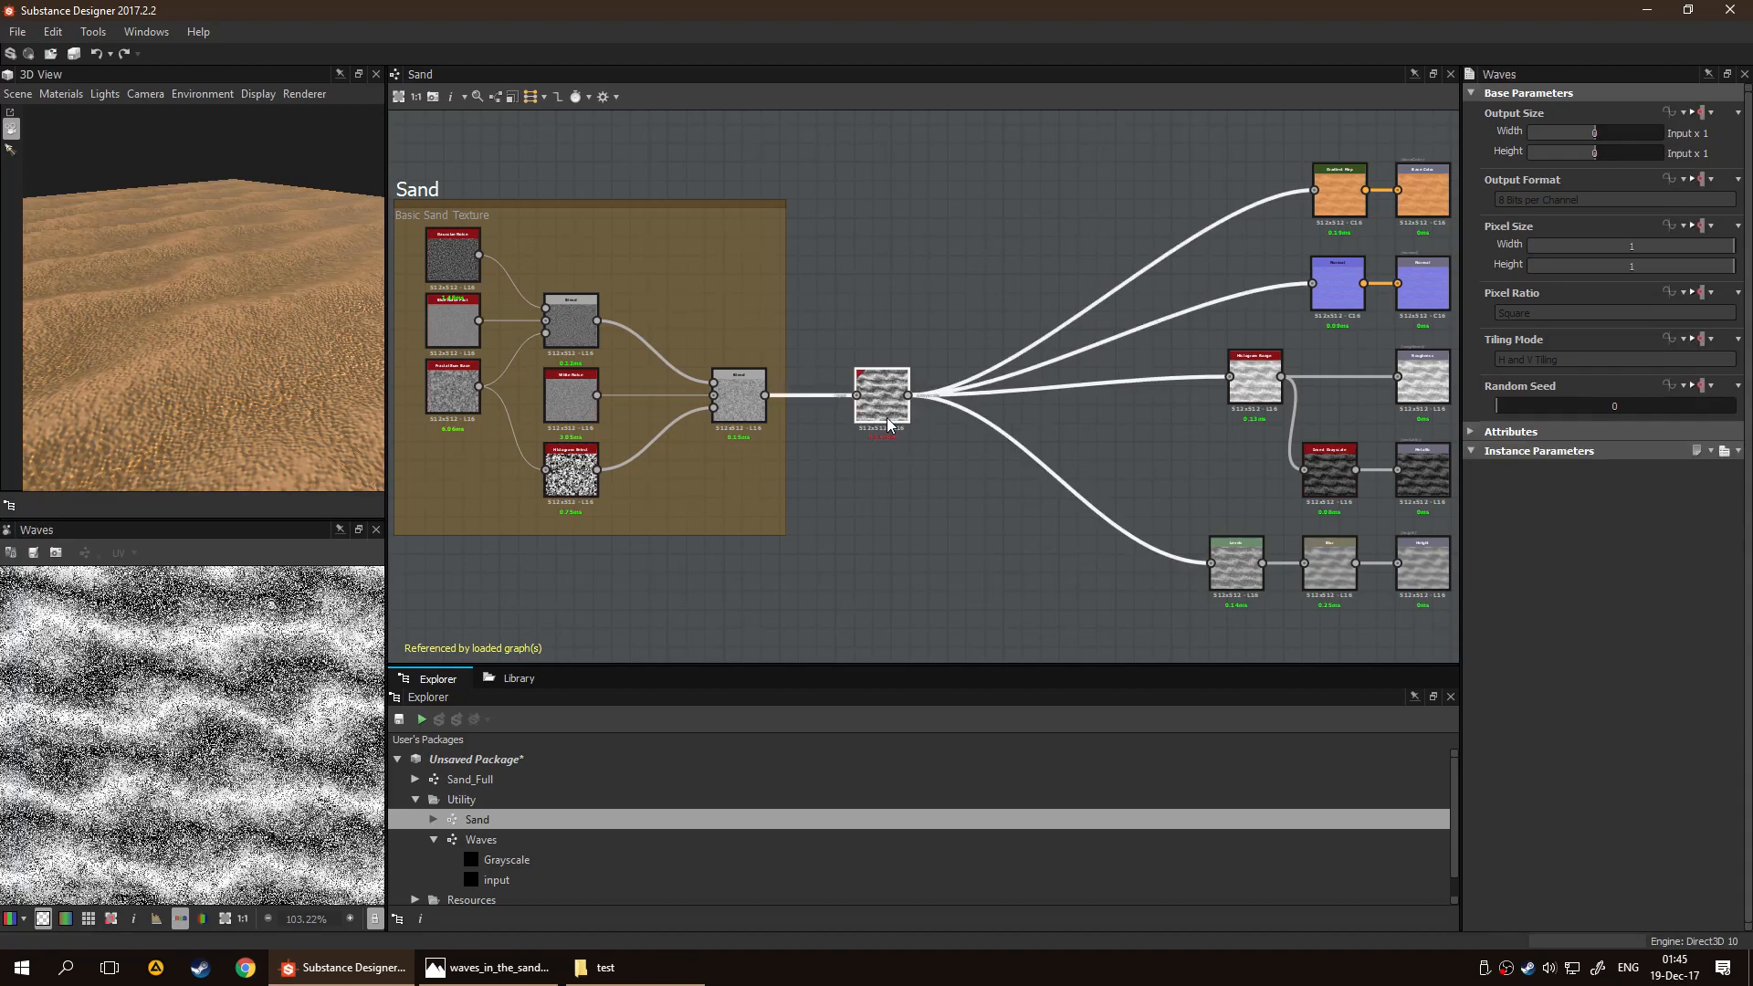
# Reopen the Waves graph and examine how the framed wave Blend and the input feed the final Blend before the Grayscale output
pyautogui.doubleClick(592, 841)
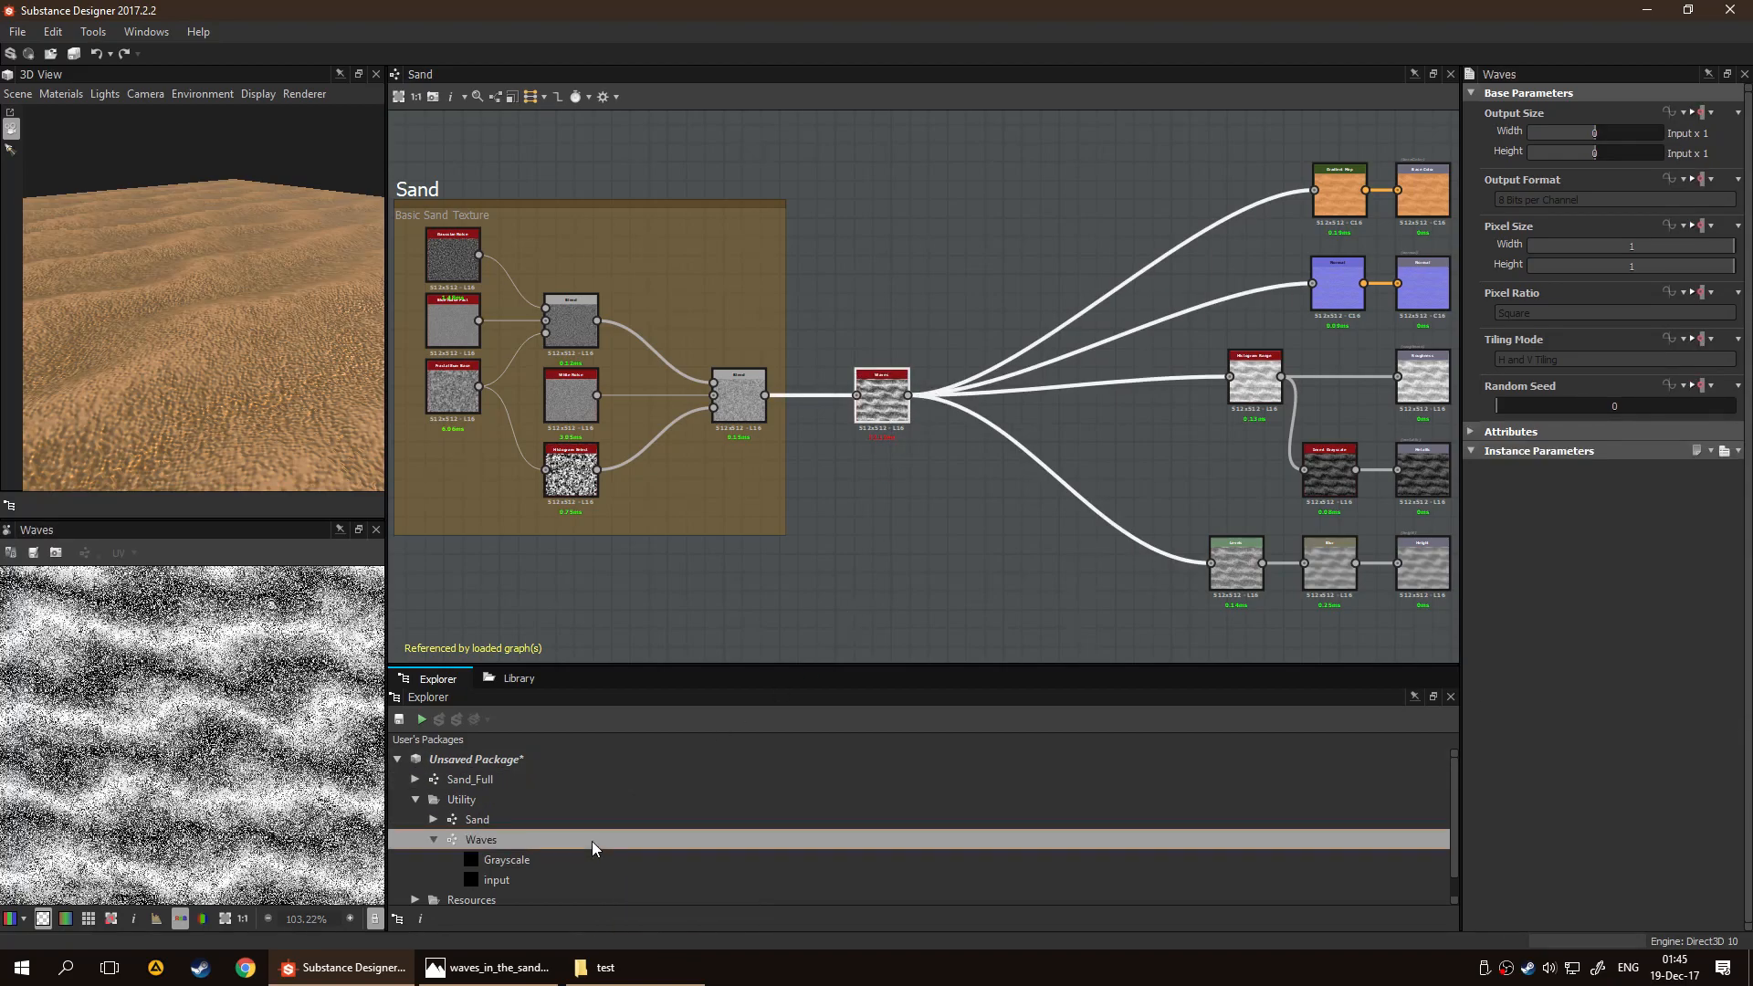
pyautogui.moveTo(1141, 462); pyautogui.dragTo(878, 492, button='middle')
pyautogui.scroll(4, 962, 491)
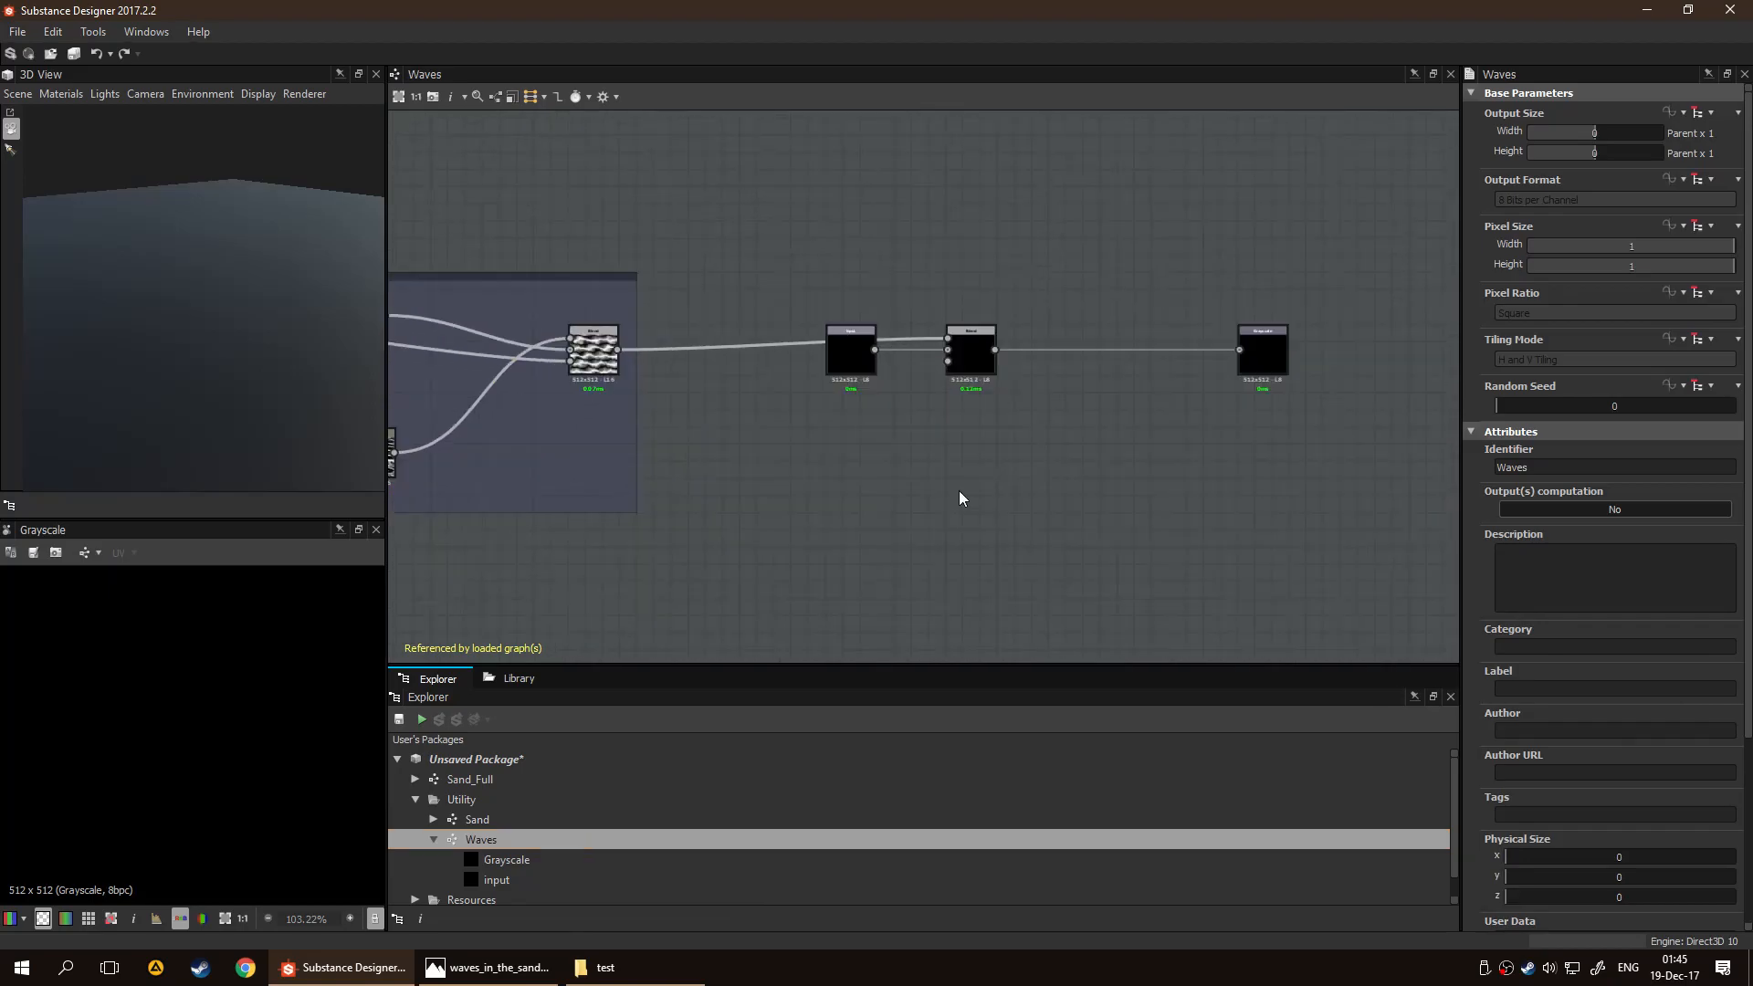
pyautogui.moveTo(776, 454); pyautogui.dragTo(779, 515, button='middle')
pyautogui.scroll(3, 919, 398)
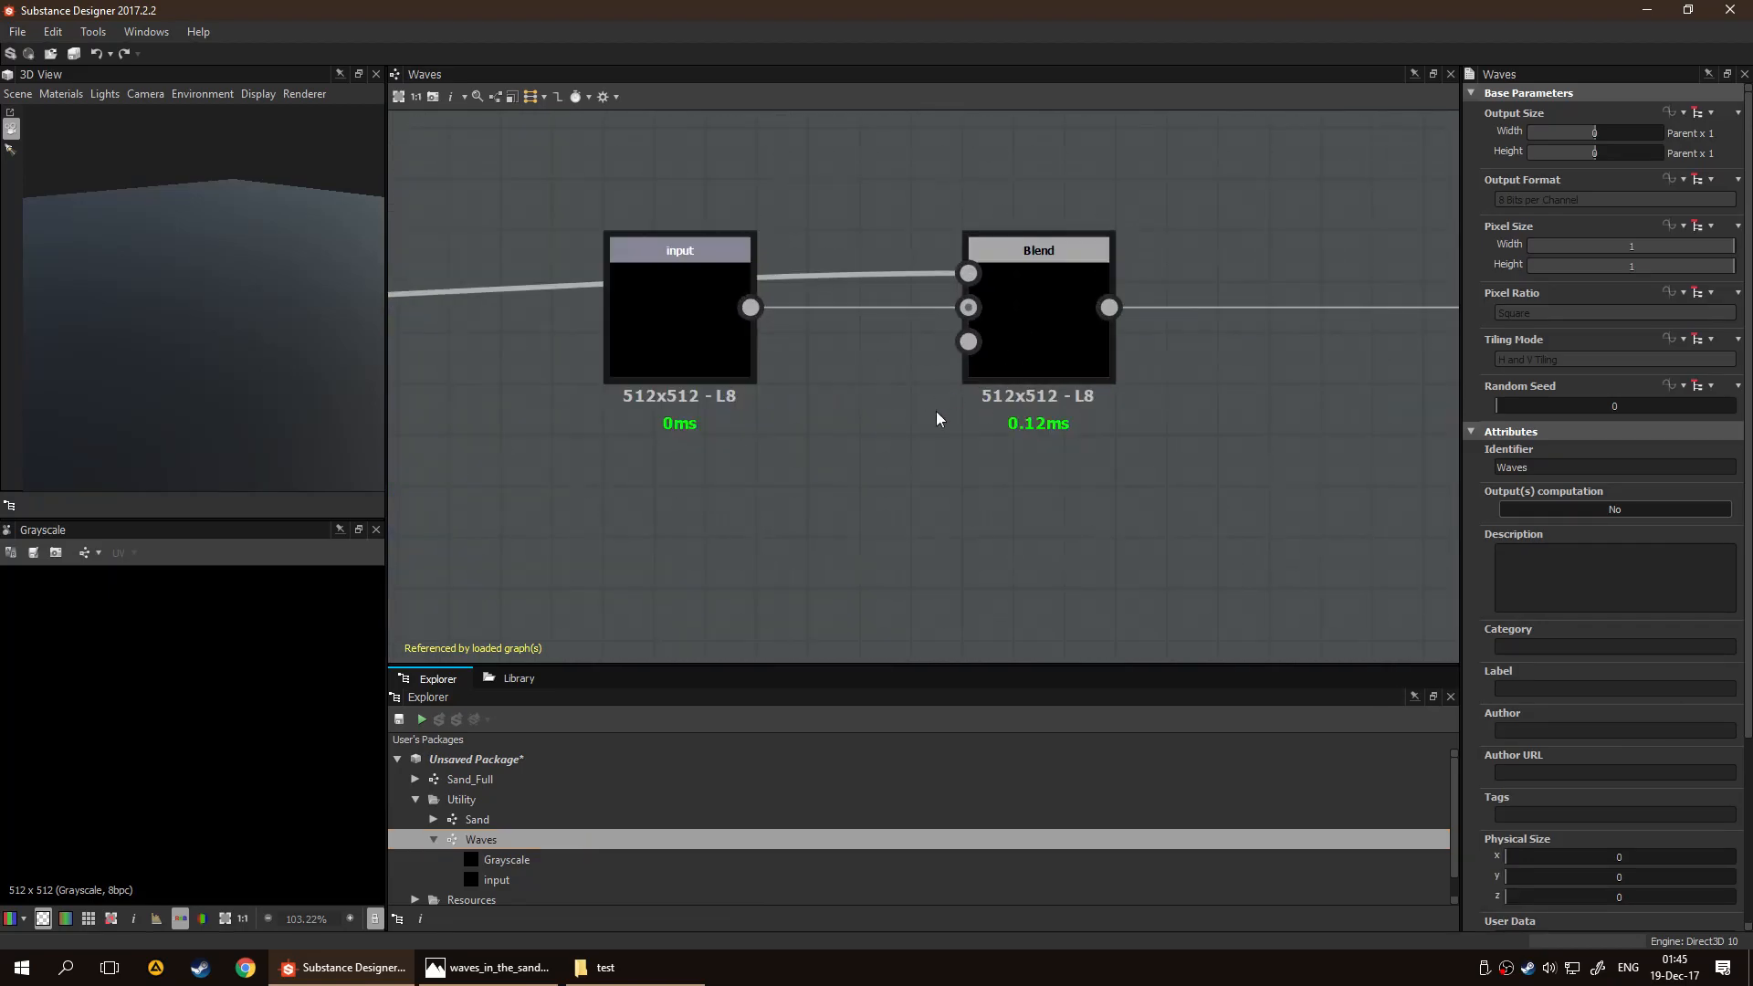
pyautogui.moveTo(763, 423); pyautogui.dragTo(918, 423, button='middle')
pyautogui.scroll(-3, 995, 456)
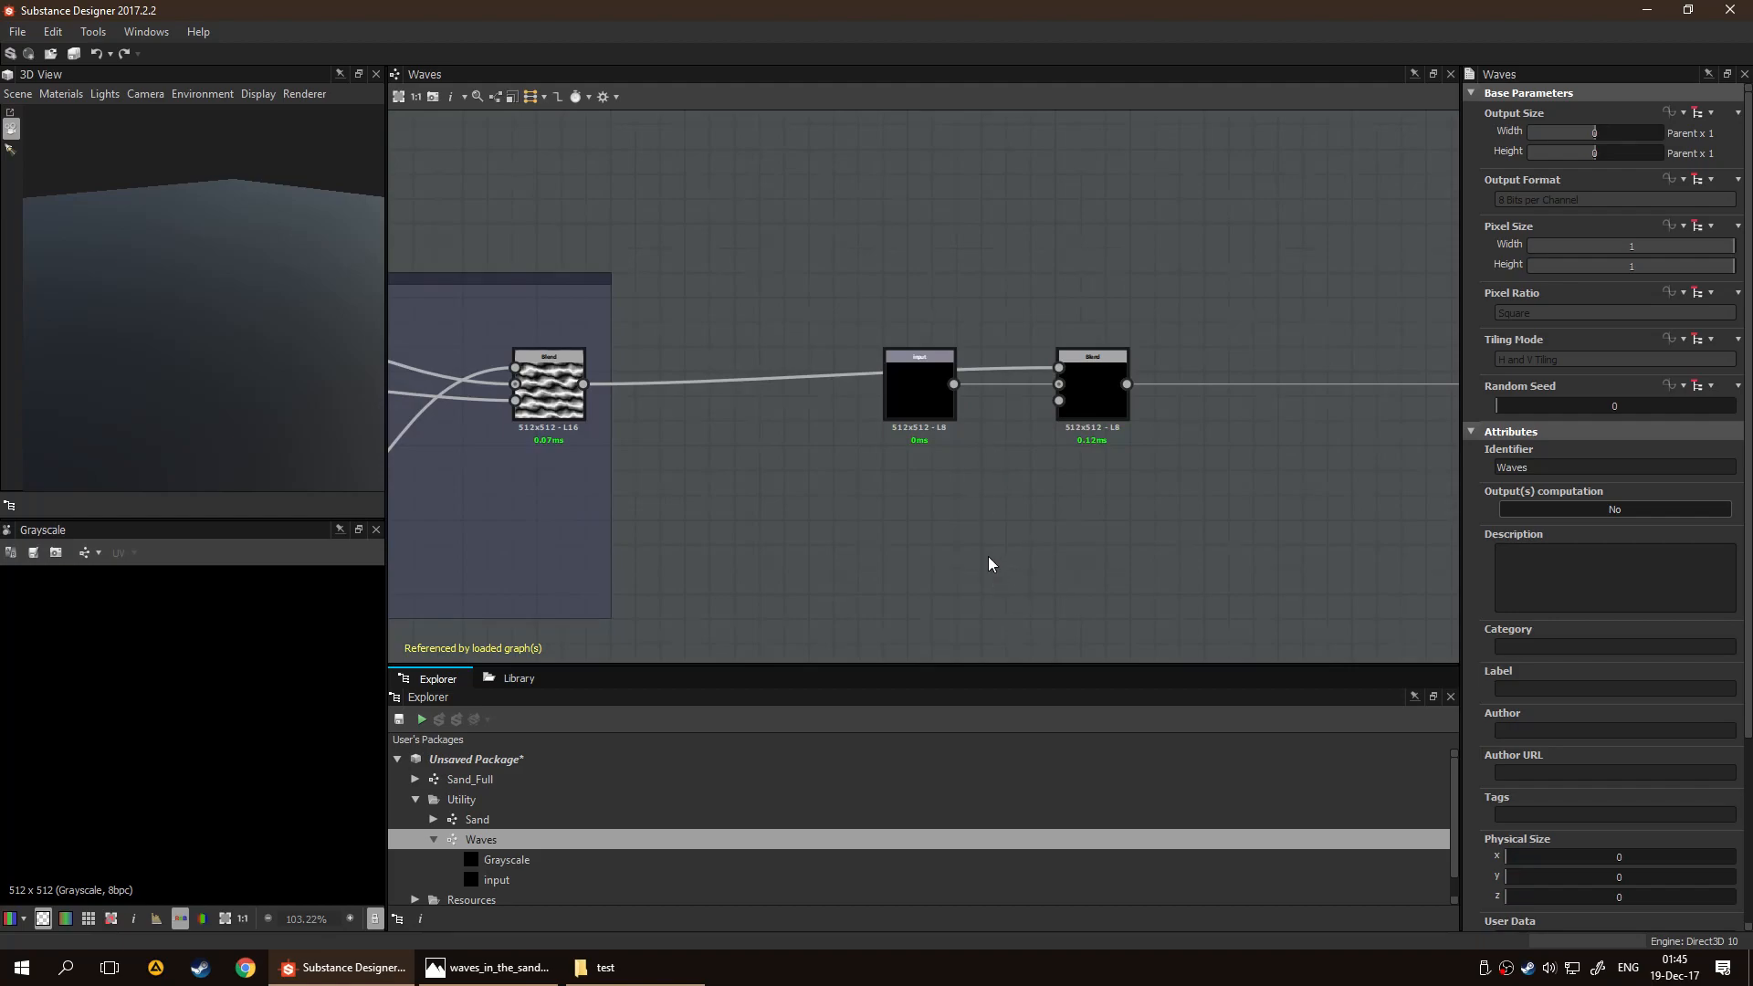
pyautogui.moveTo(548, 436); pyautogui.dragTo(536, 481, button='middle')
pyautogui.moveTo(982, 506); pyautogui.dragTo(778, 495, button='middle')
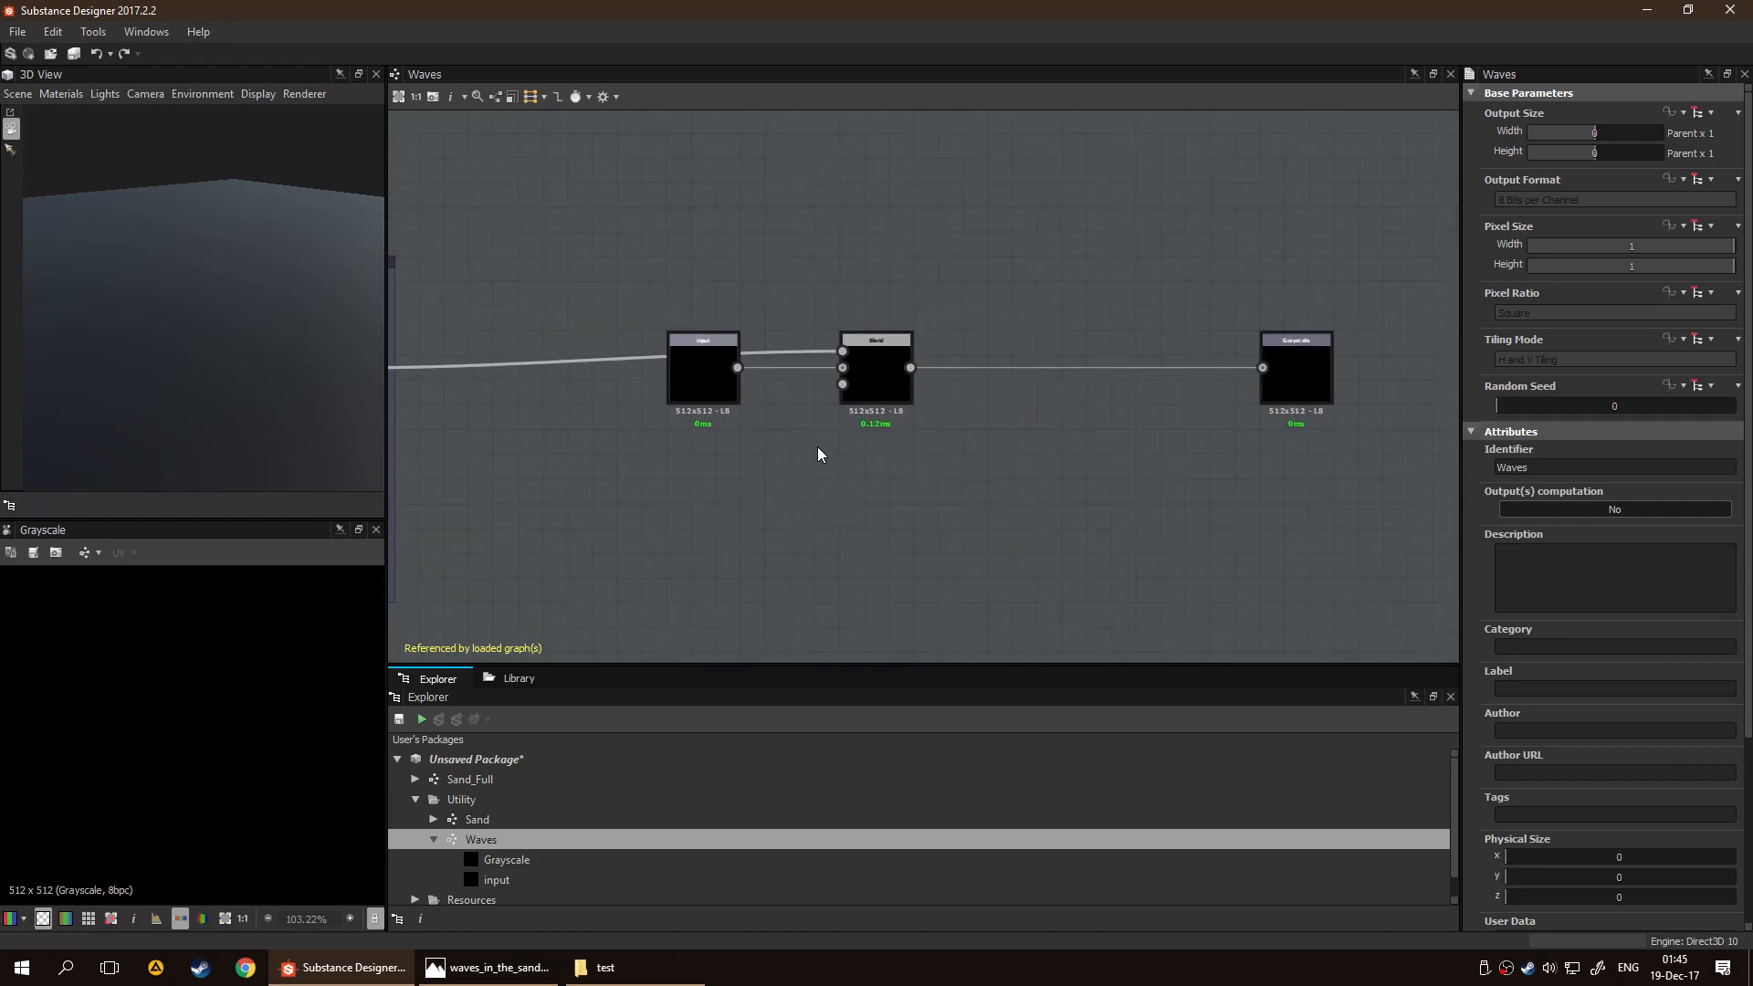
# Expose the final Blend's Opacity and Blending Mode parameters, using "Blenders" as the graph input group prefix
pyautogui.click(874, 396)
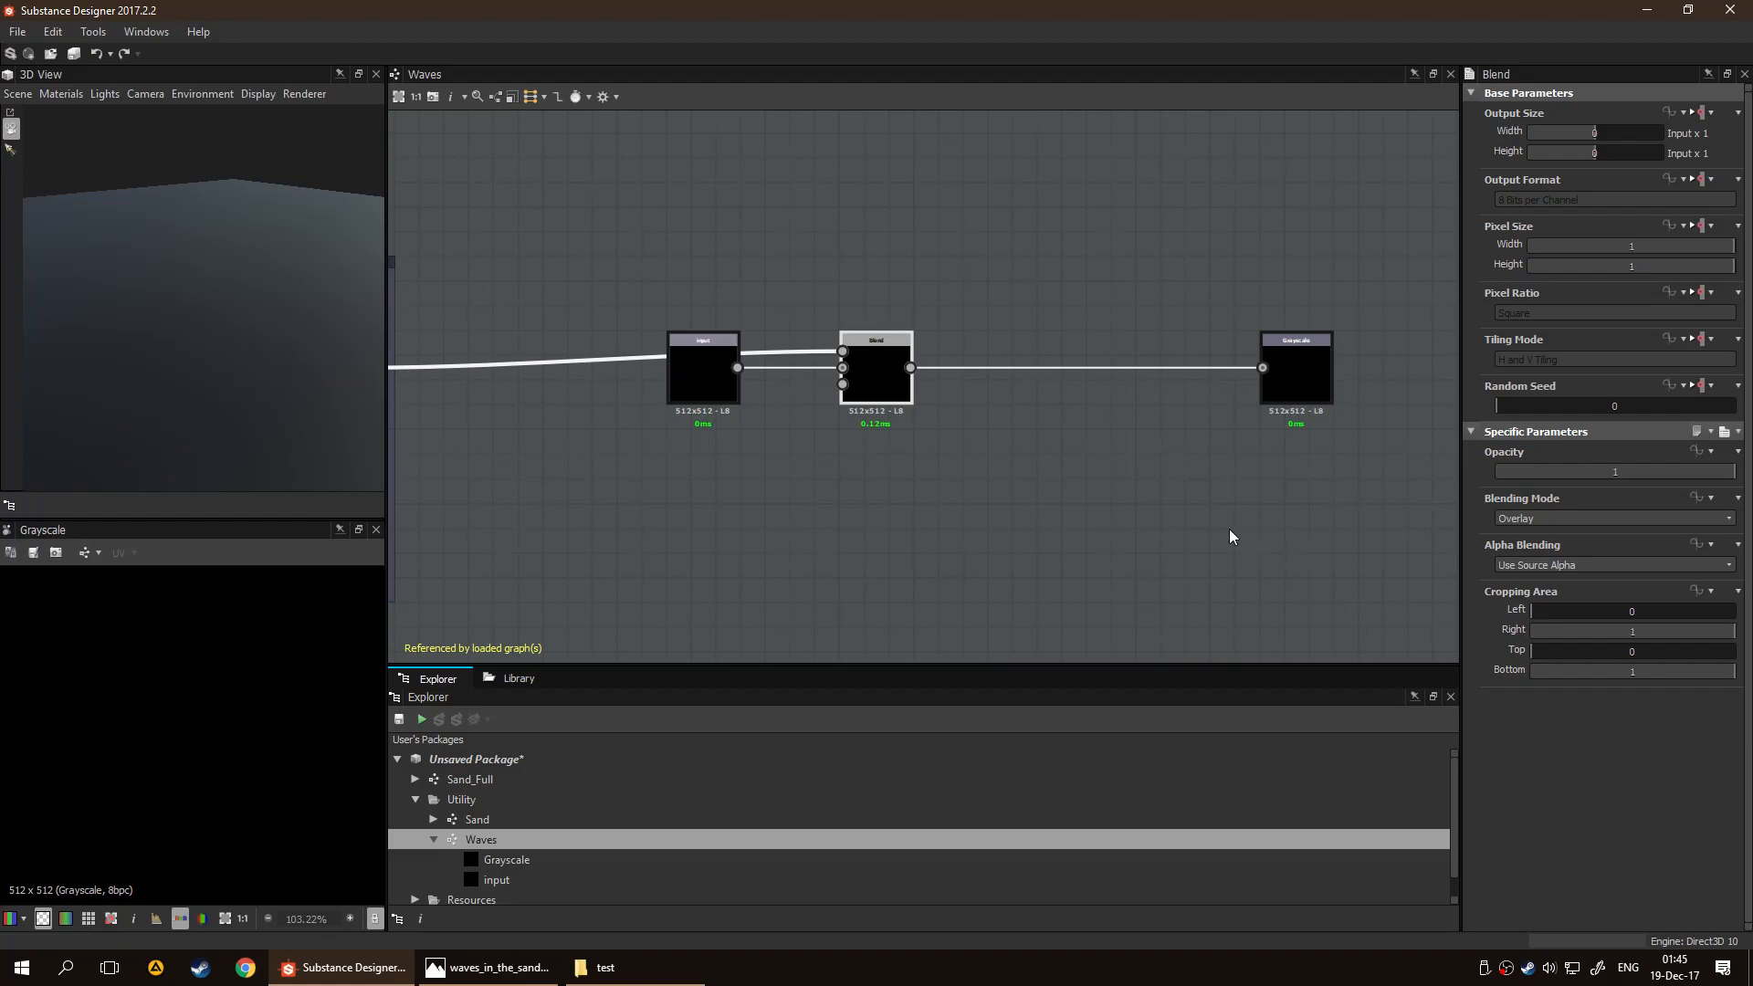
pyautogui.rightClick(887, 391)
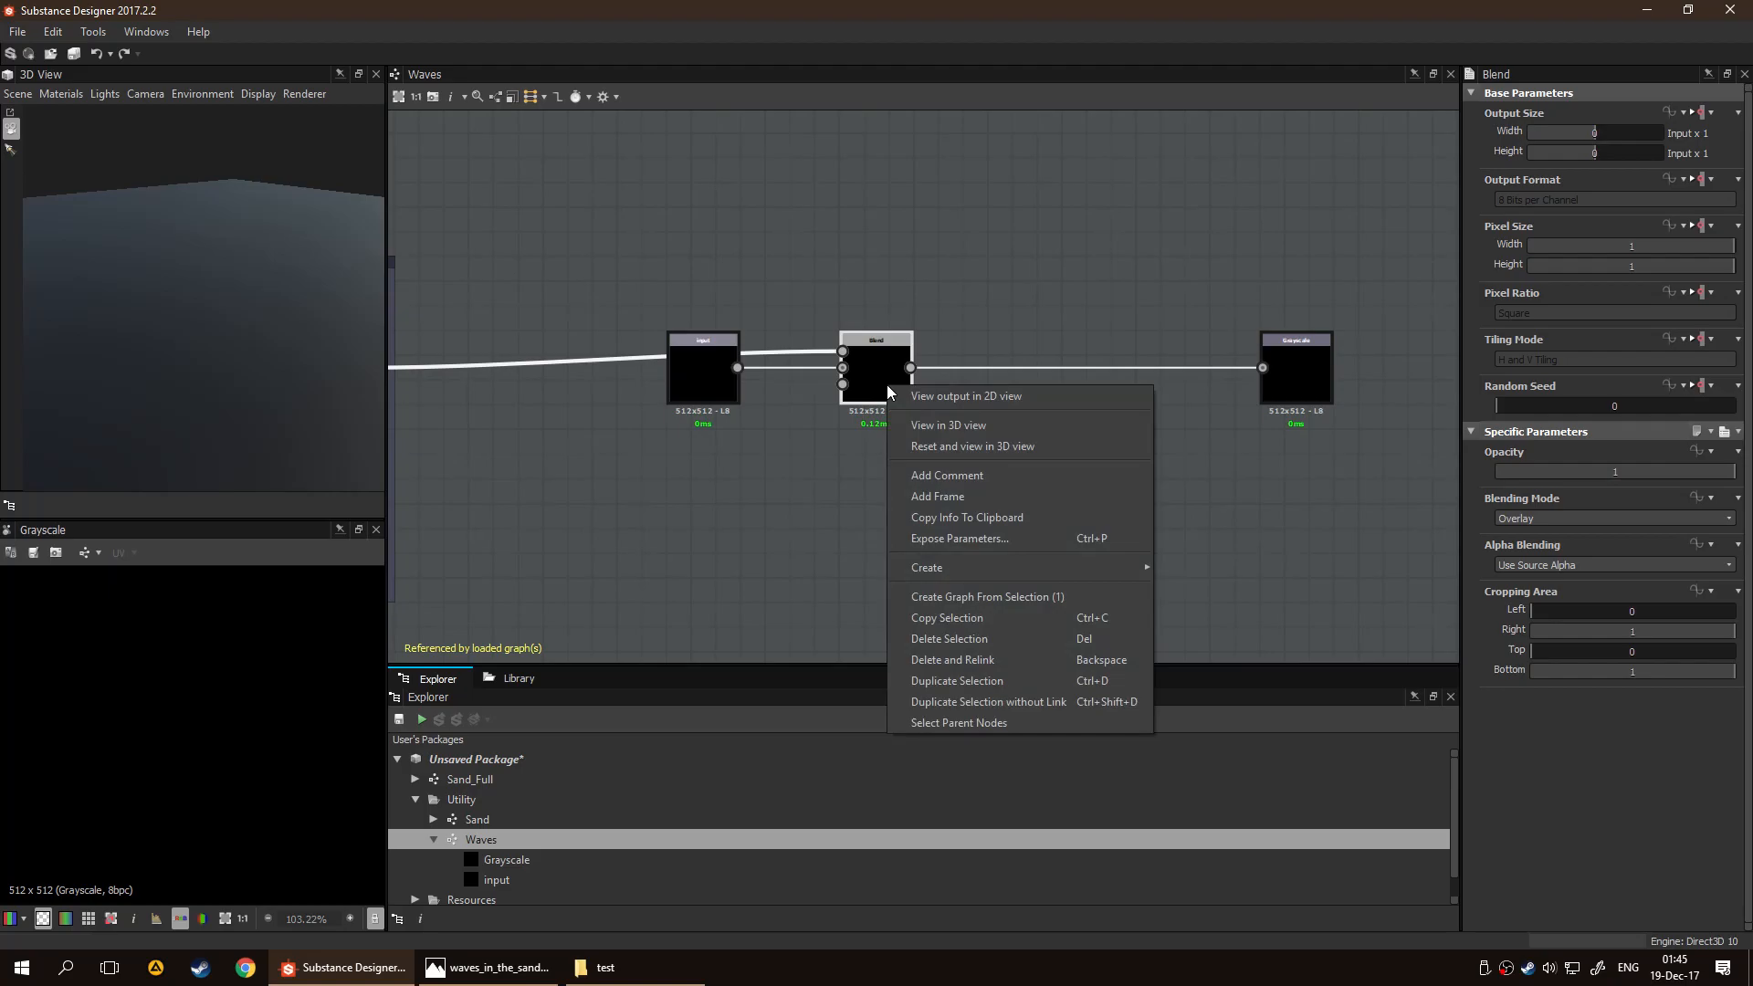
pyautogui.click(1005, 538)
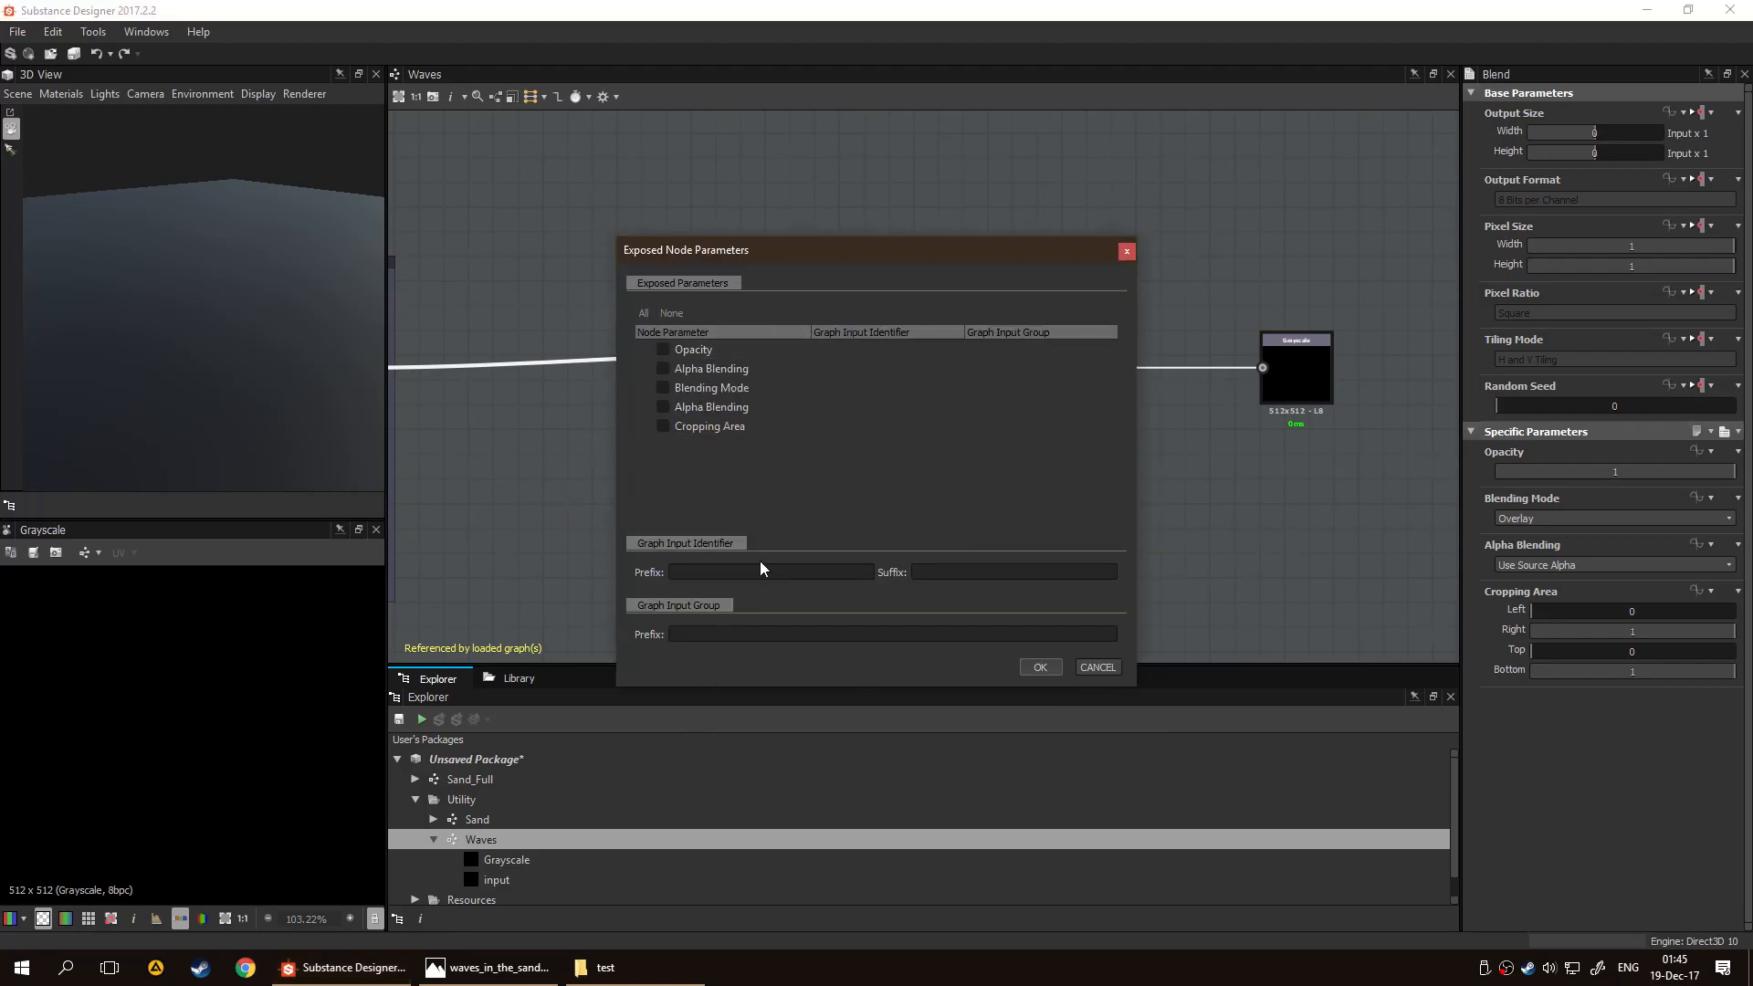
pyautogui.click(662, 388)
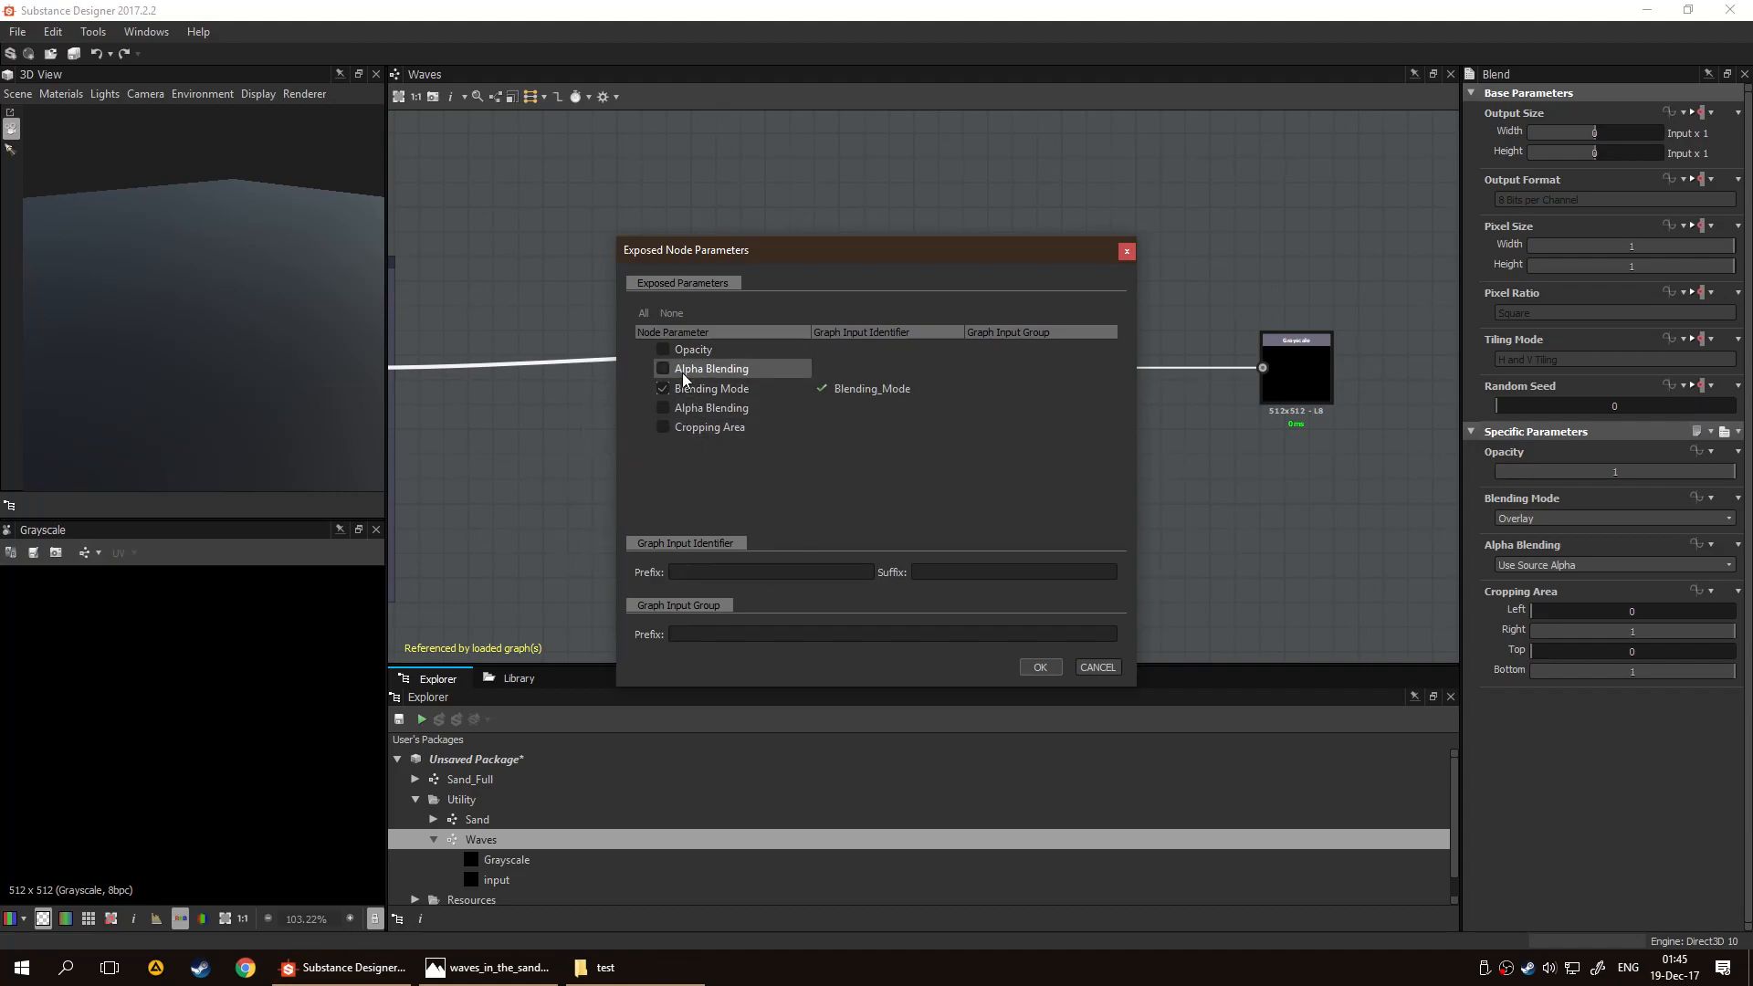
pyautogui.click(662, 350)
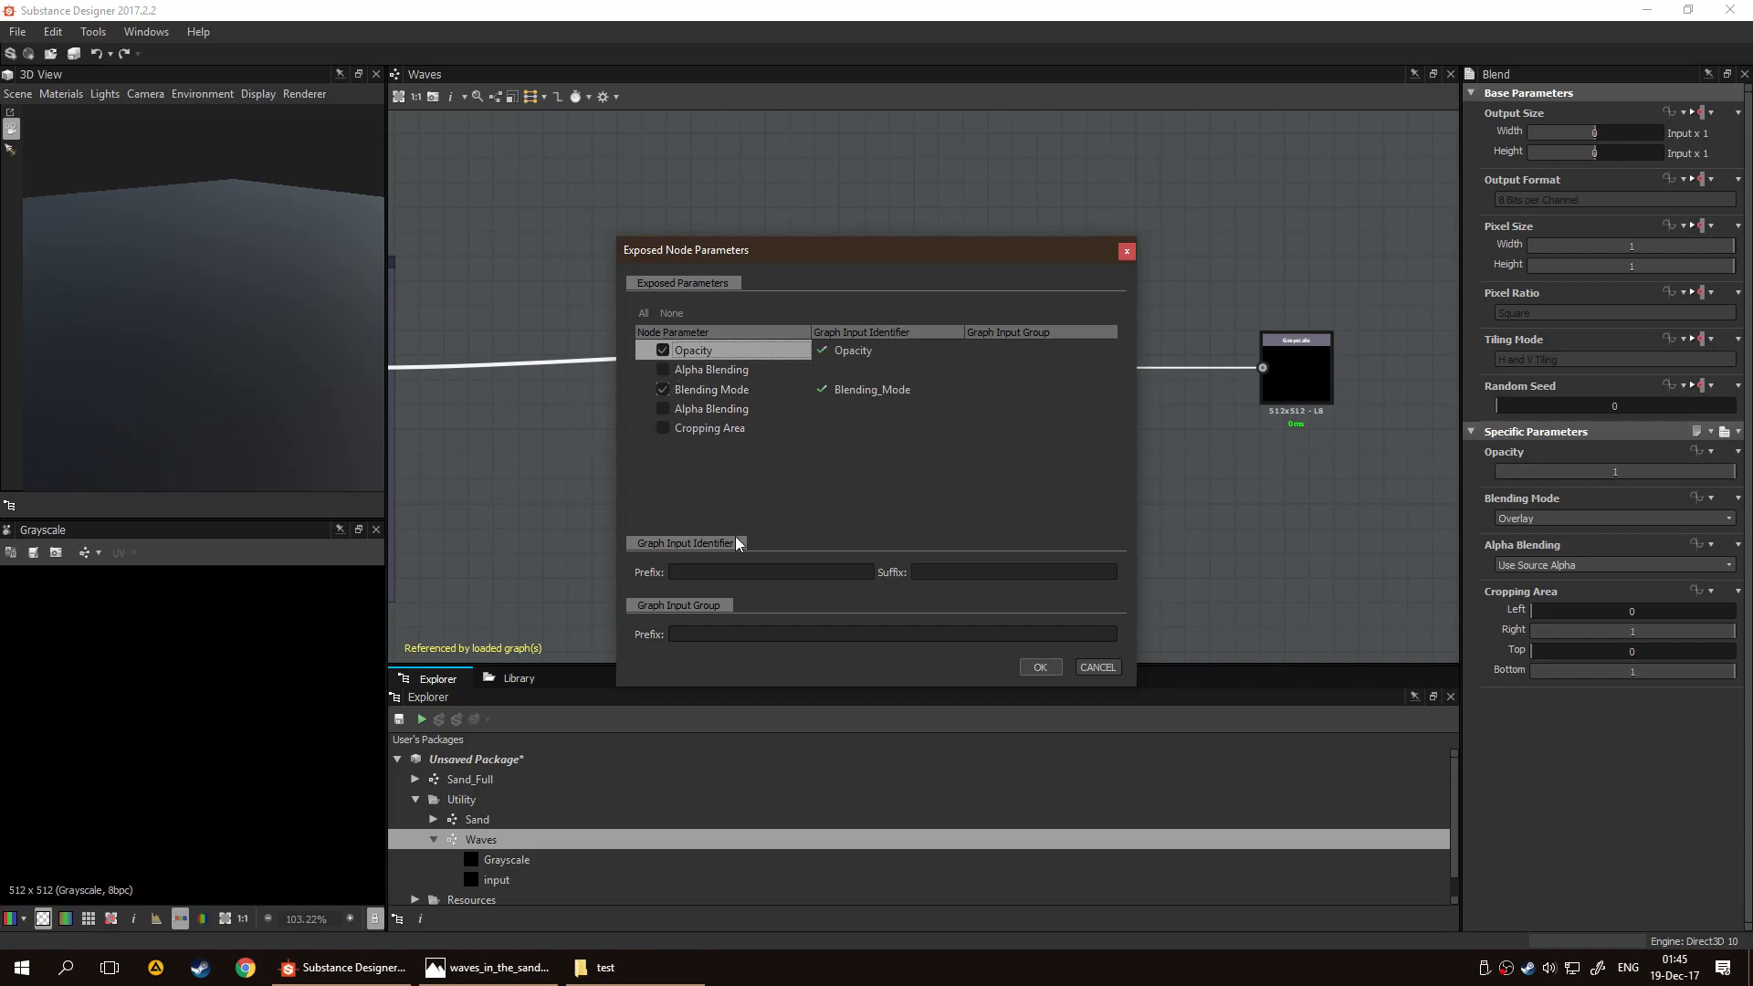
pyautogui.write('Blenders')
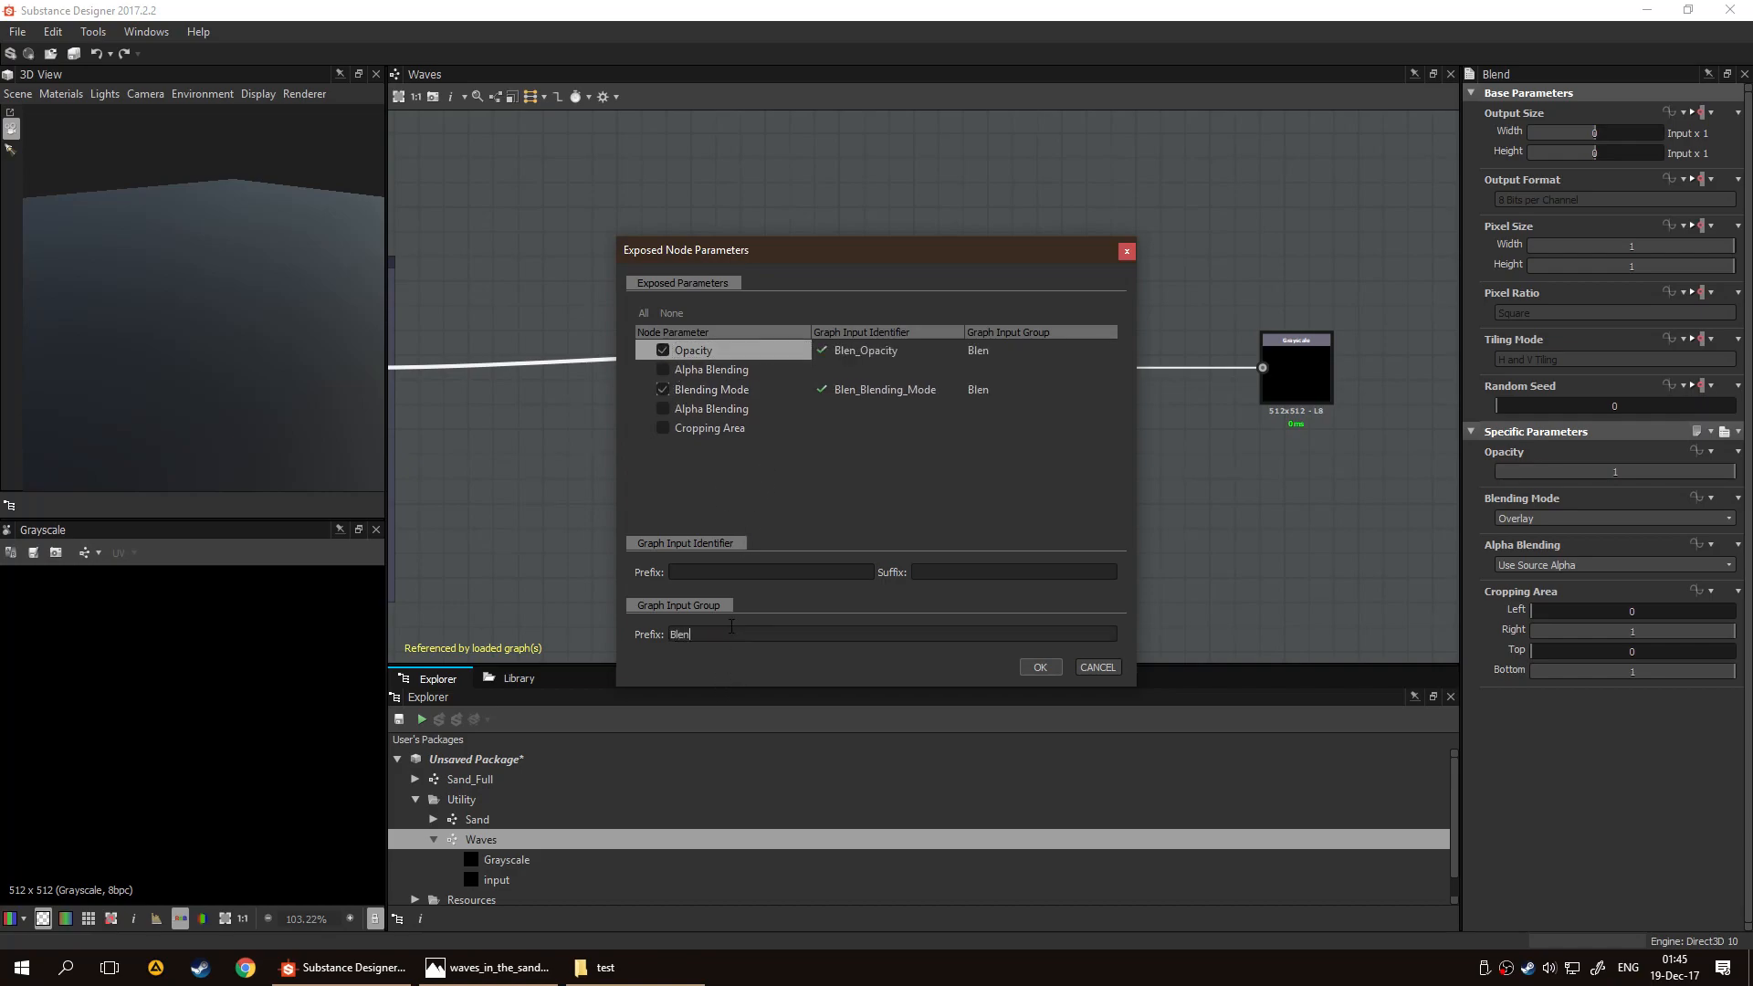
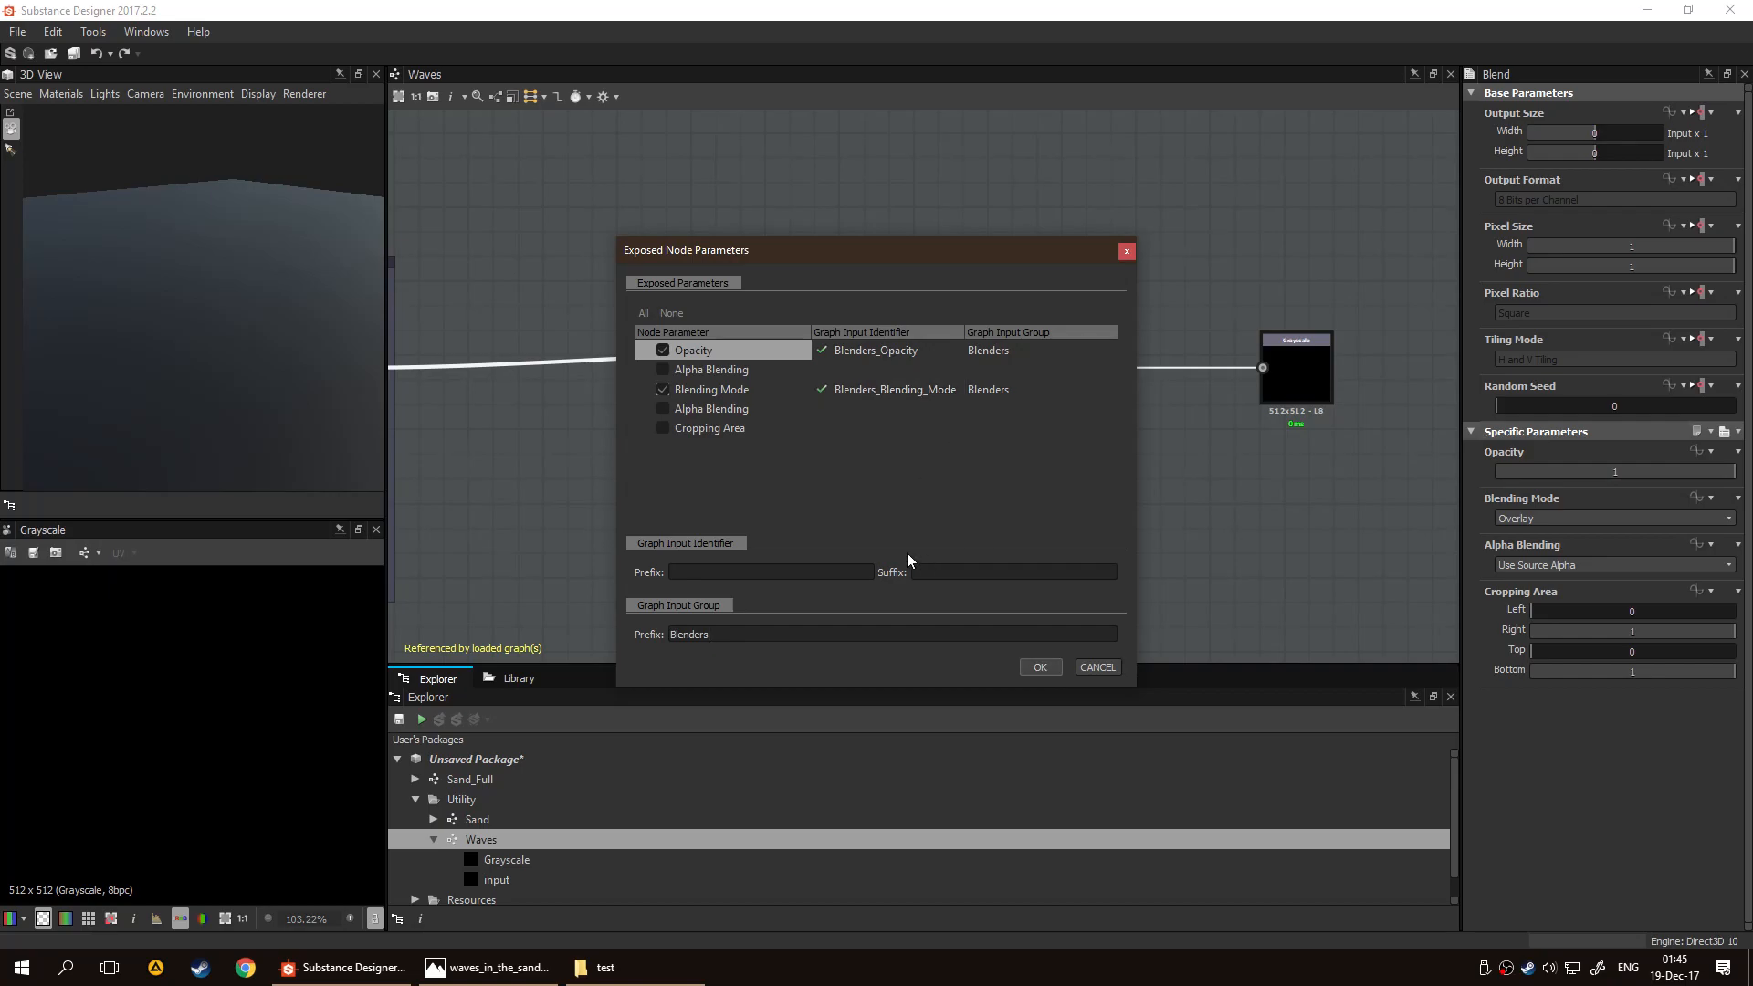
# Expose the Blend node's Opacity and Blending Mode under the Blenders group, and show the Waves graph's input parameters
pyautogui.click(1048, 670)
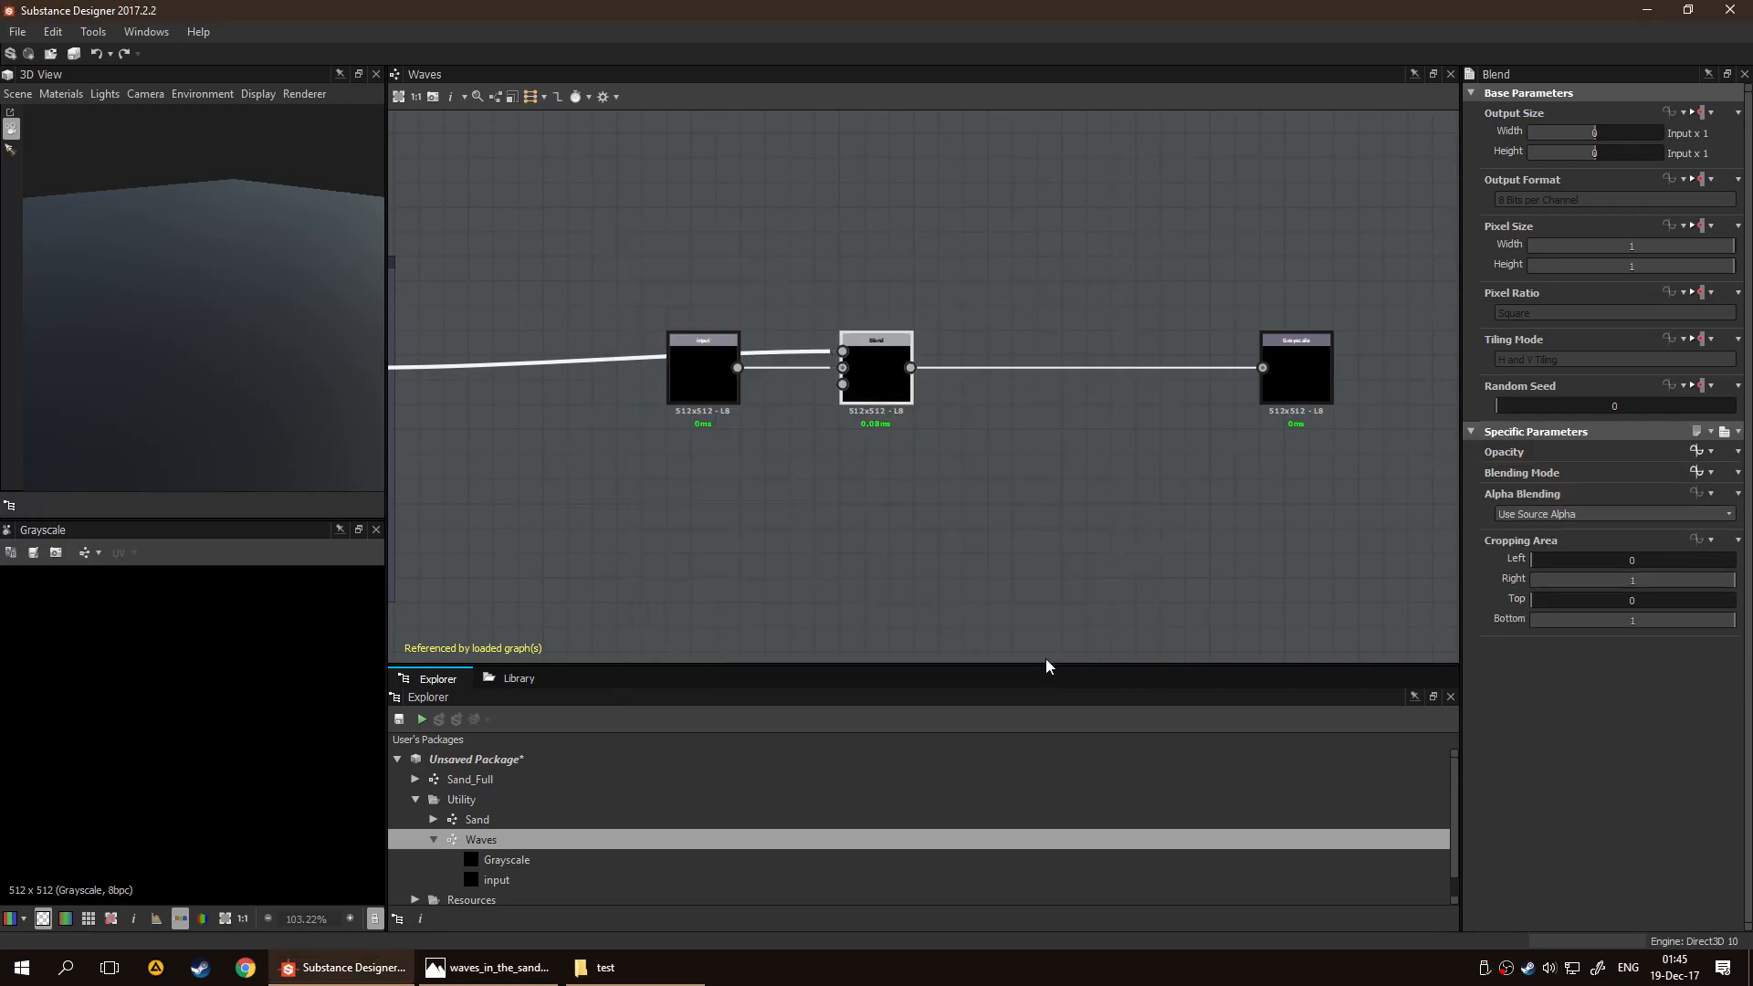
pyautogui.click(932, 499)
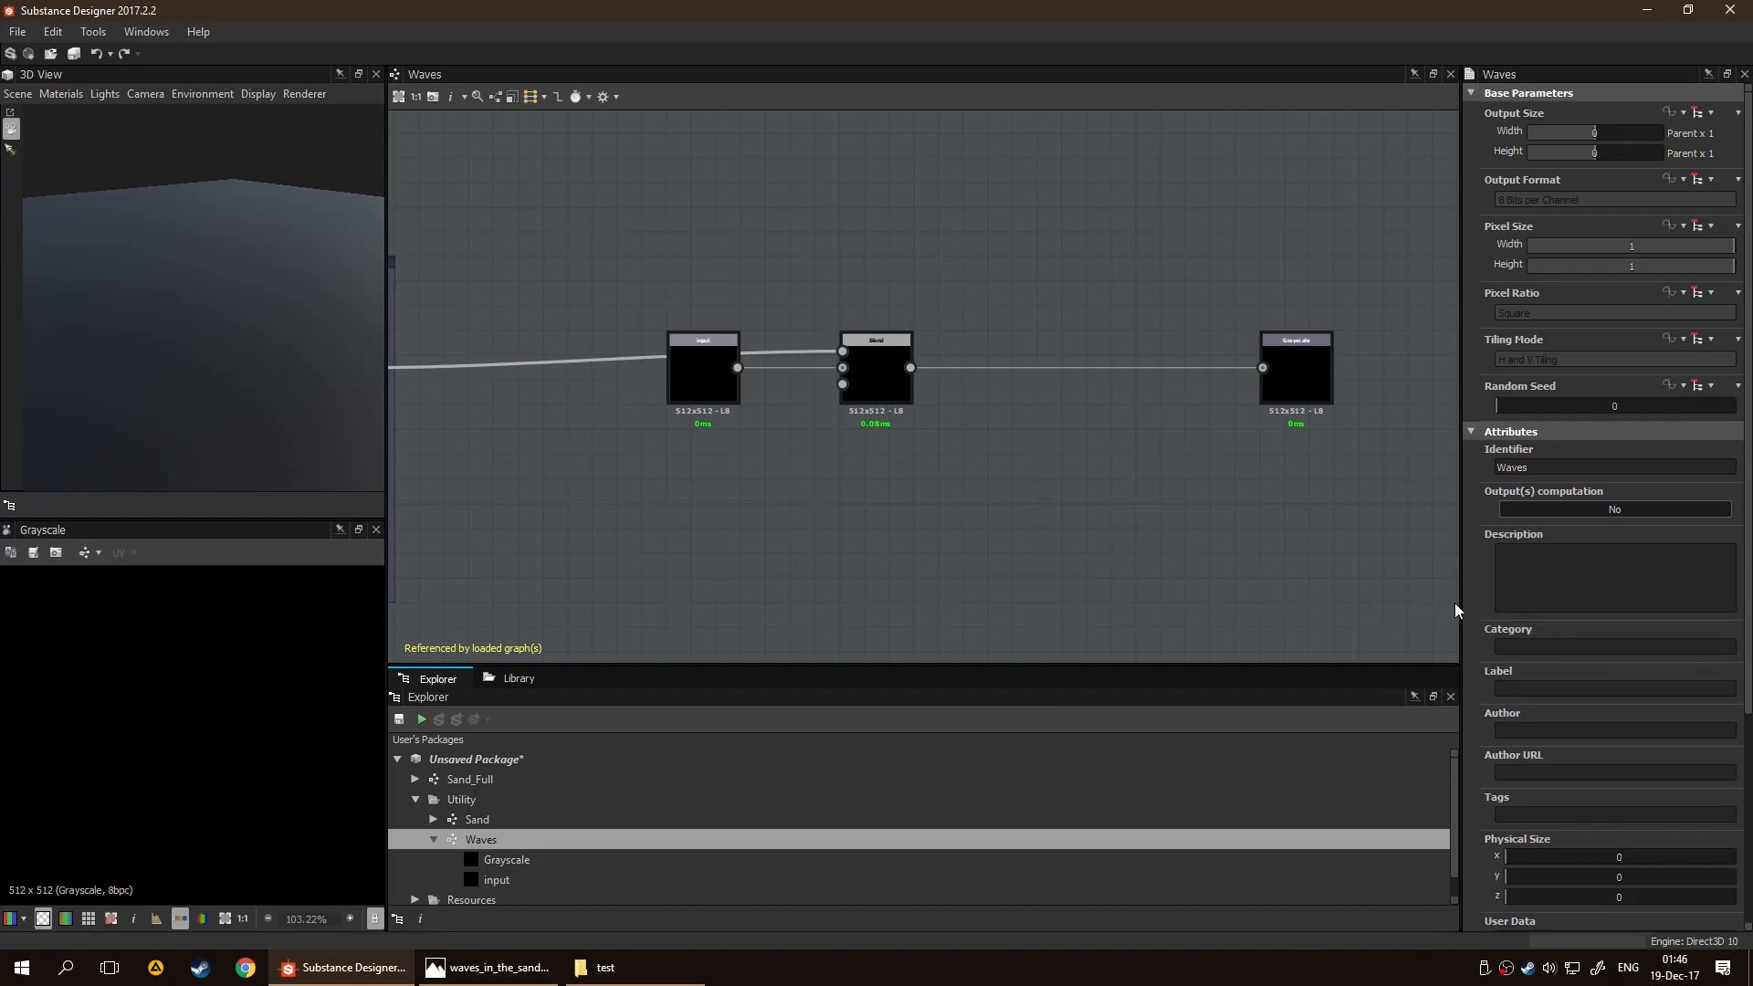
pyautogui.click(1476, 433)
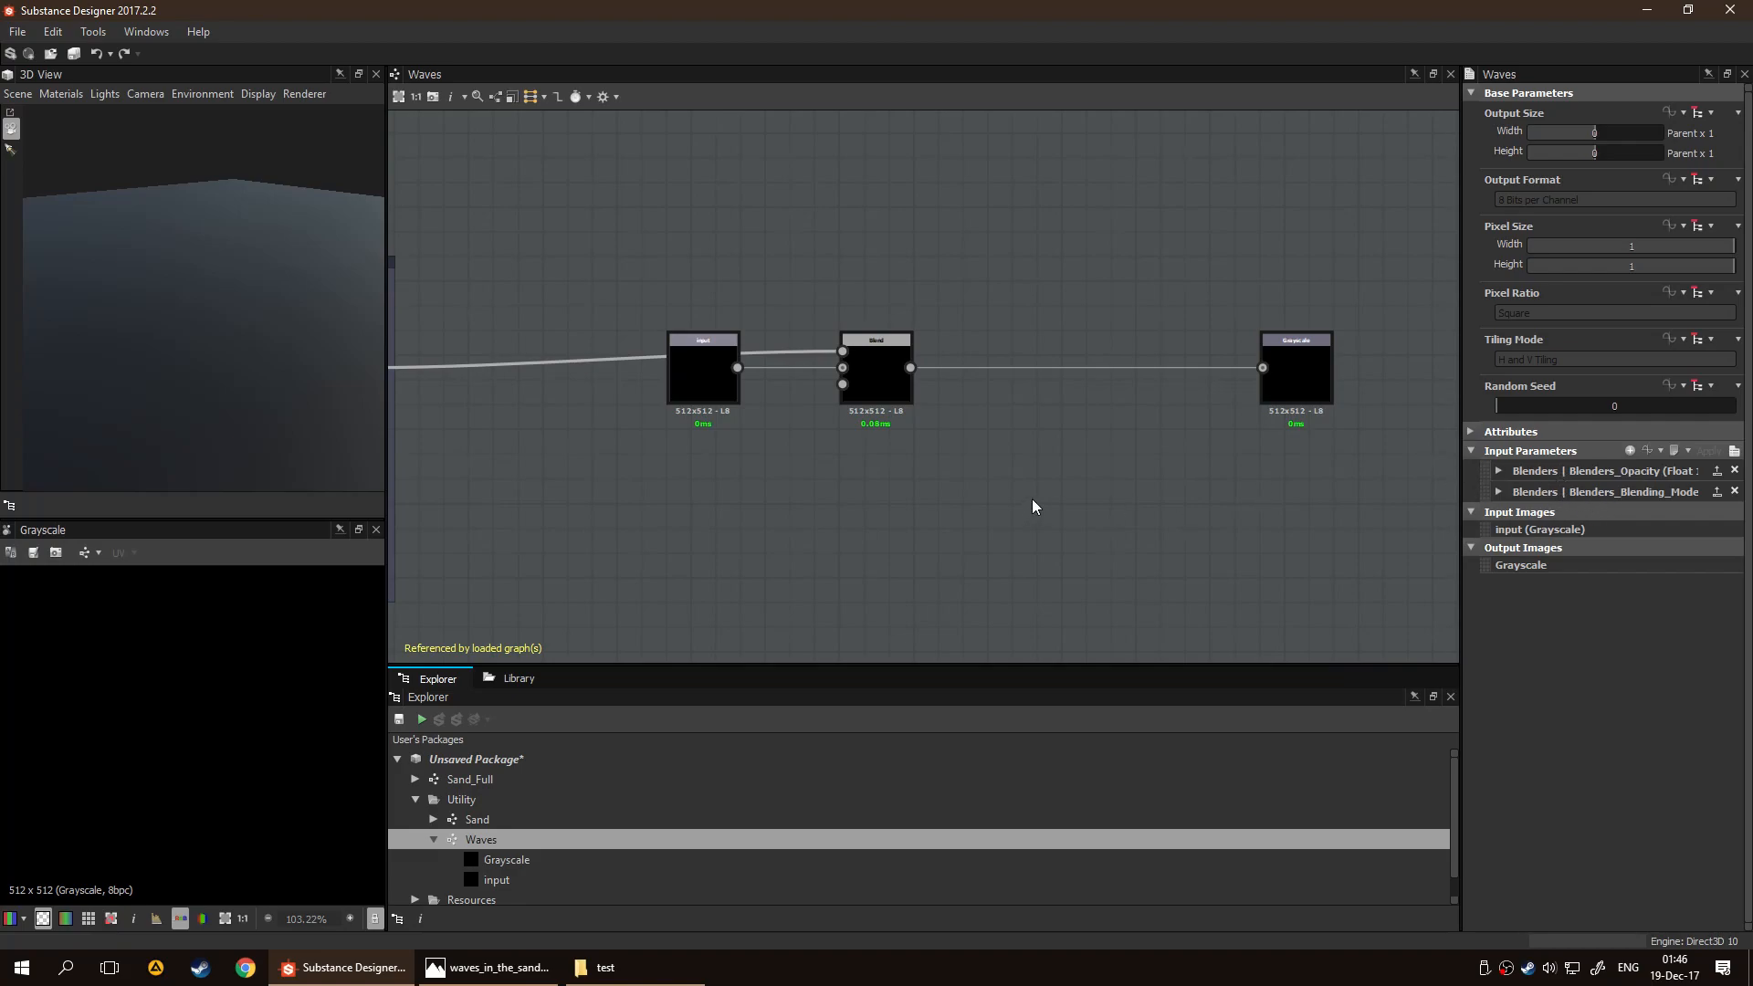
# Label the exposed Blenders_Opacity input "Wave Opacity"
pyautogui.click(1502, 471)
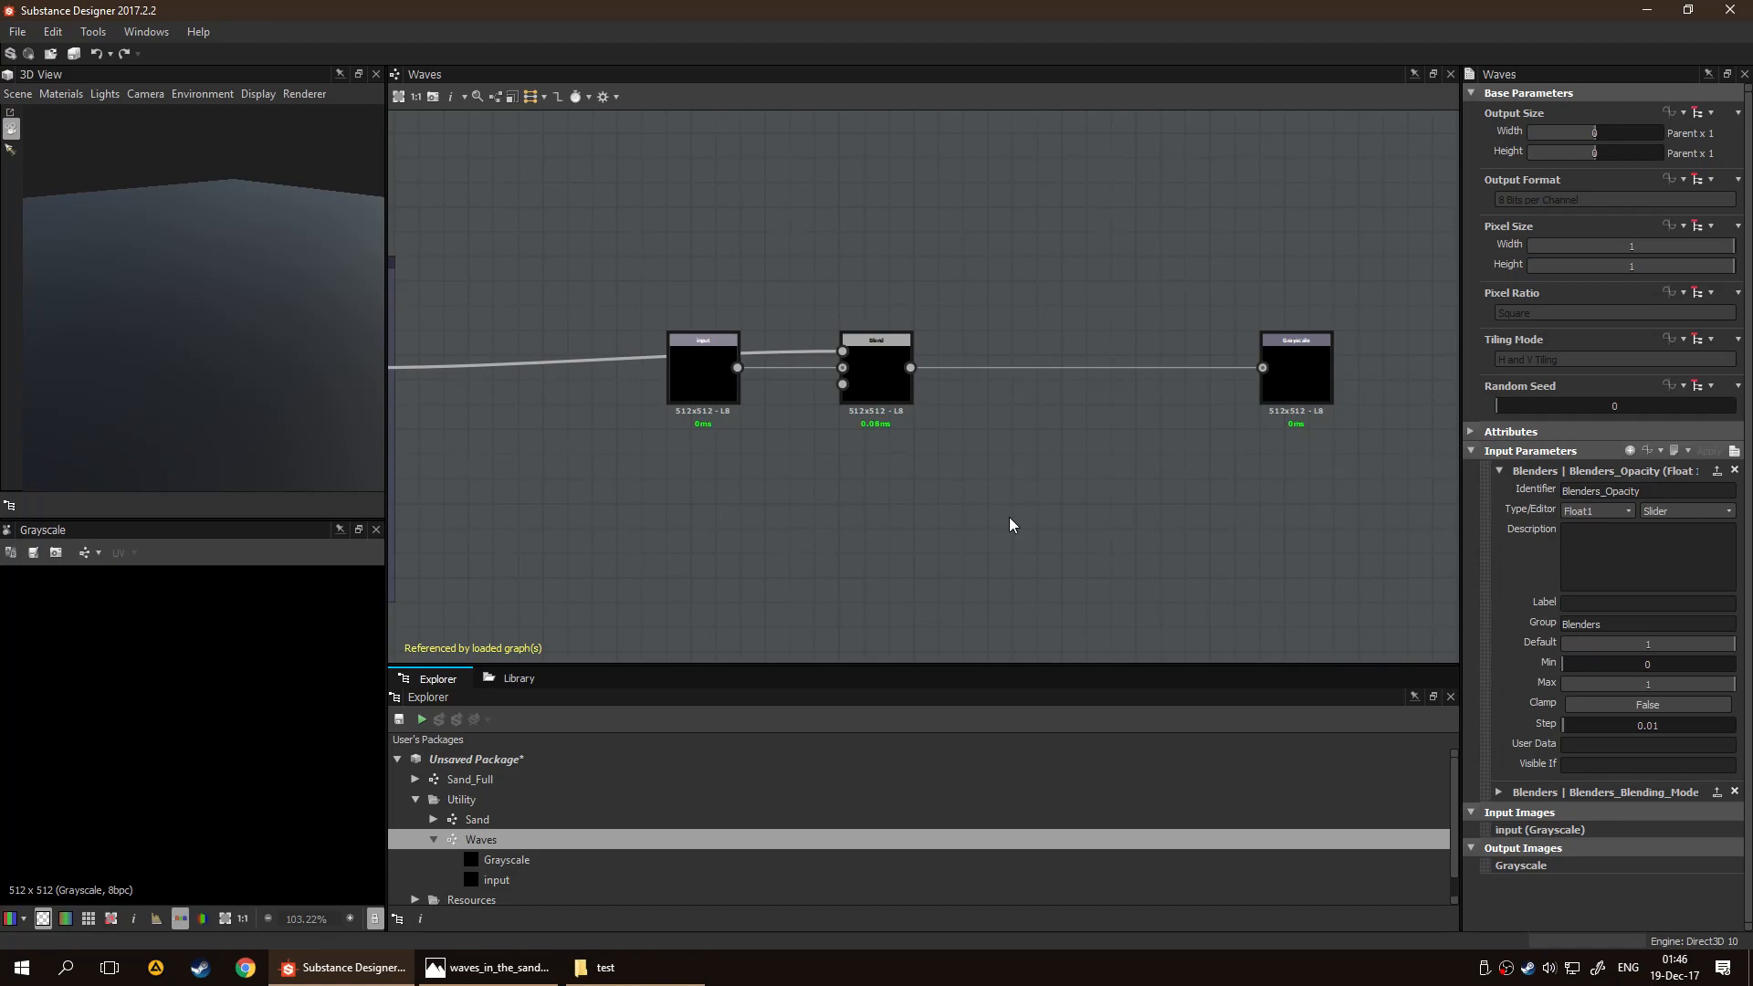
pyautogui.write('Wave')
pyautogui.write('Opac')
pyautogui.press('BackSpace')
pyautogui.press('Return')
# Label the exposed Blenders_Blending_Mode input "Wave Blend Mode"
pyautogui.click(1499, 792)
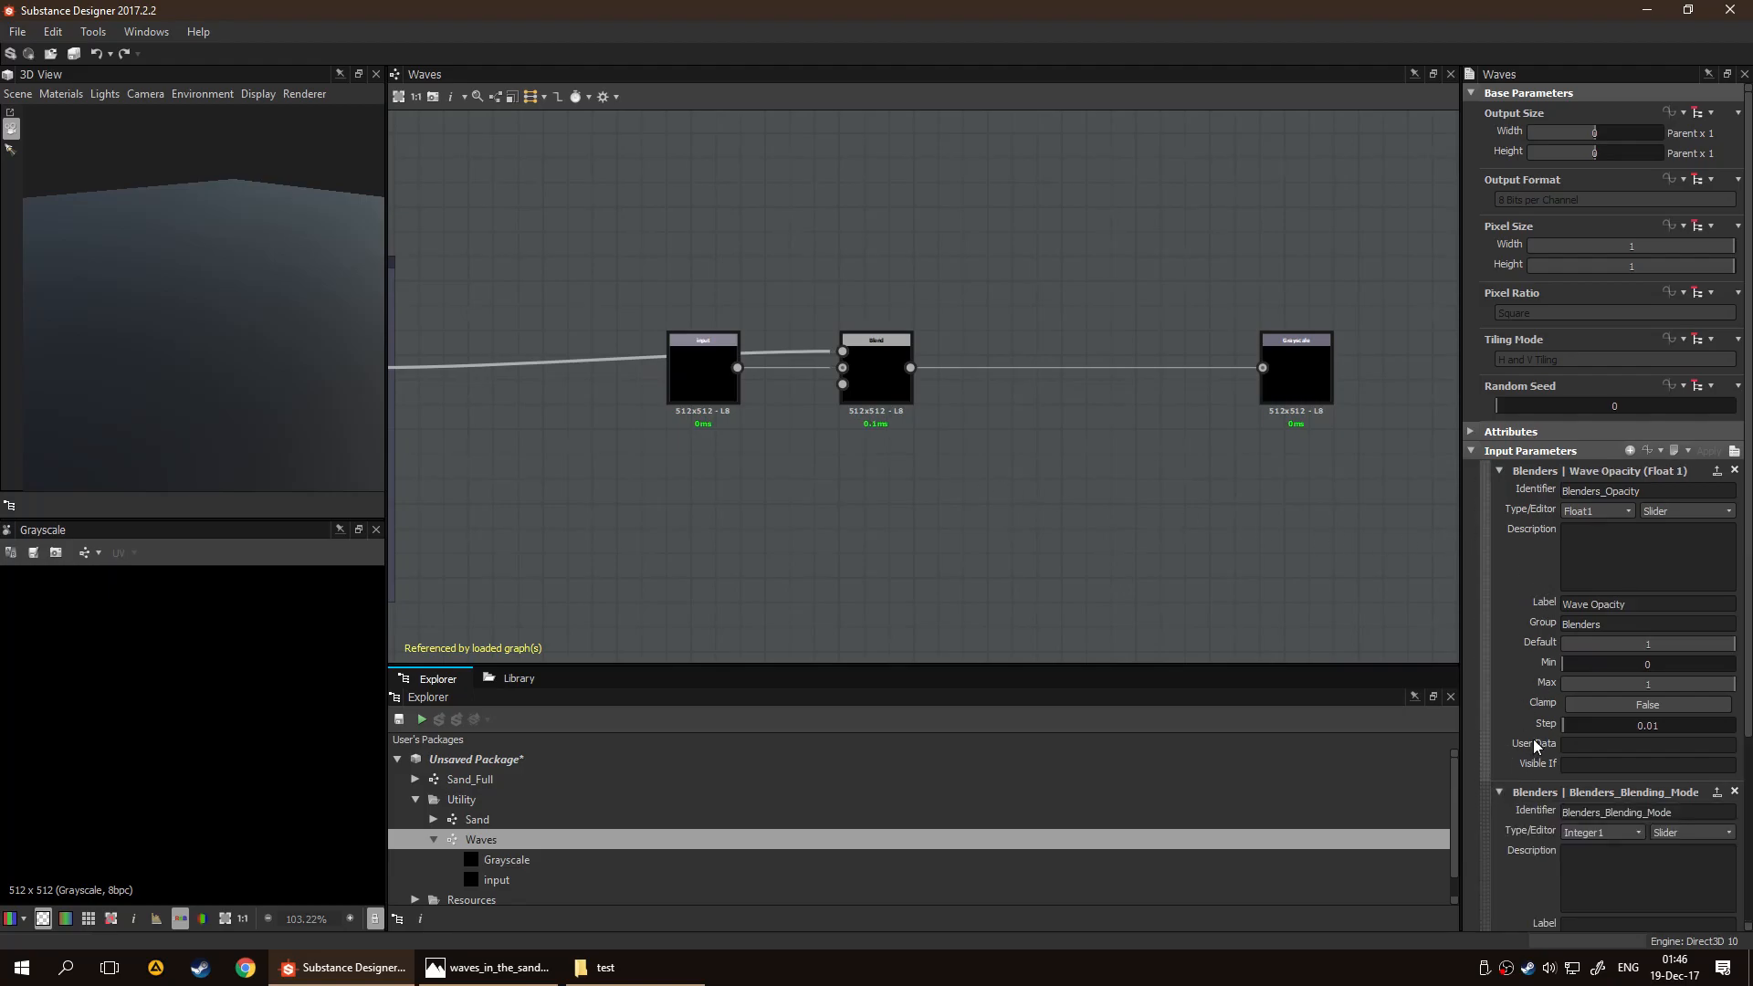
pyautogui.scroll(-2, 1532, 740)
pyautogui.click(1621, 708)
pyautogui.write('W')
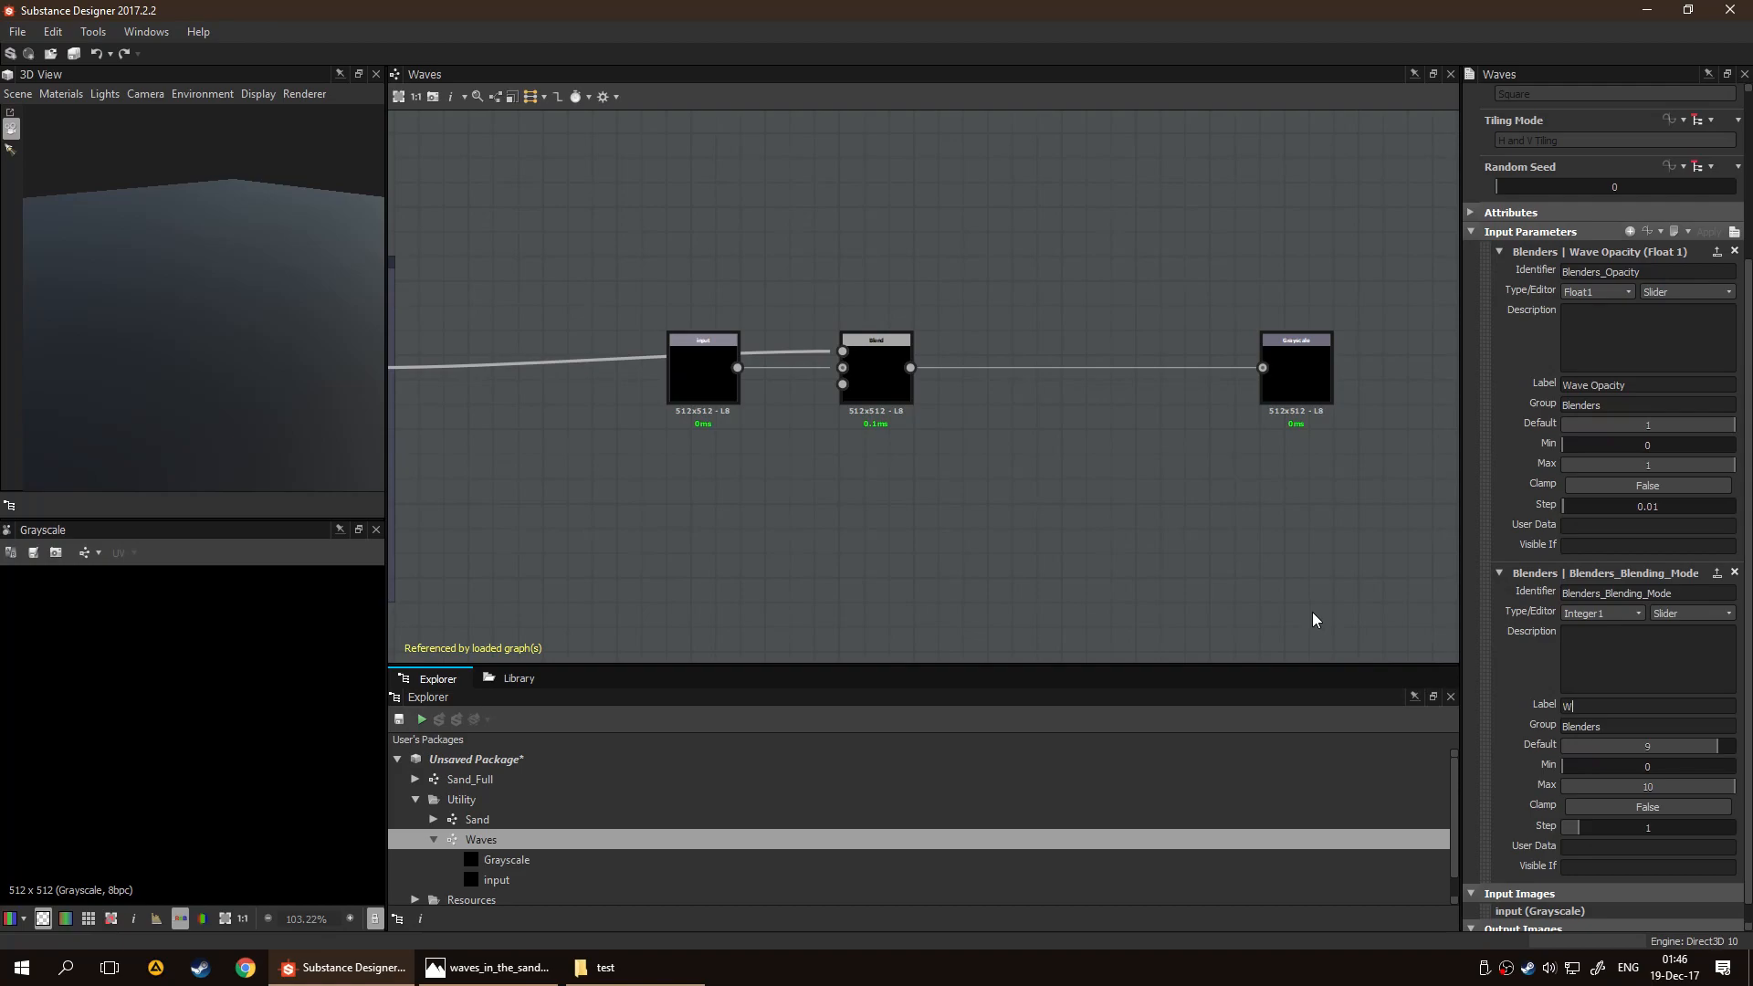
pyautogui.write('ave Blend Mode')
pyautogui.press('Return')
# Change the Wave Blend Mode input's editor to Drop Down List and inspect its value entries
pyautogui.scroll(1, 1537, 552)
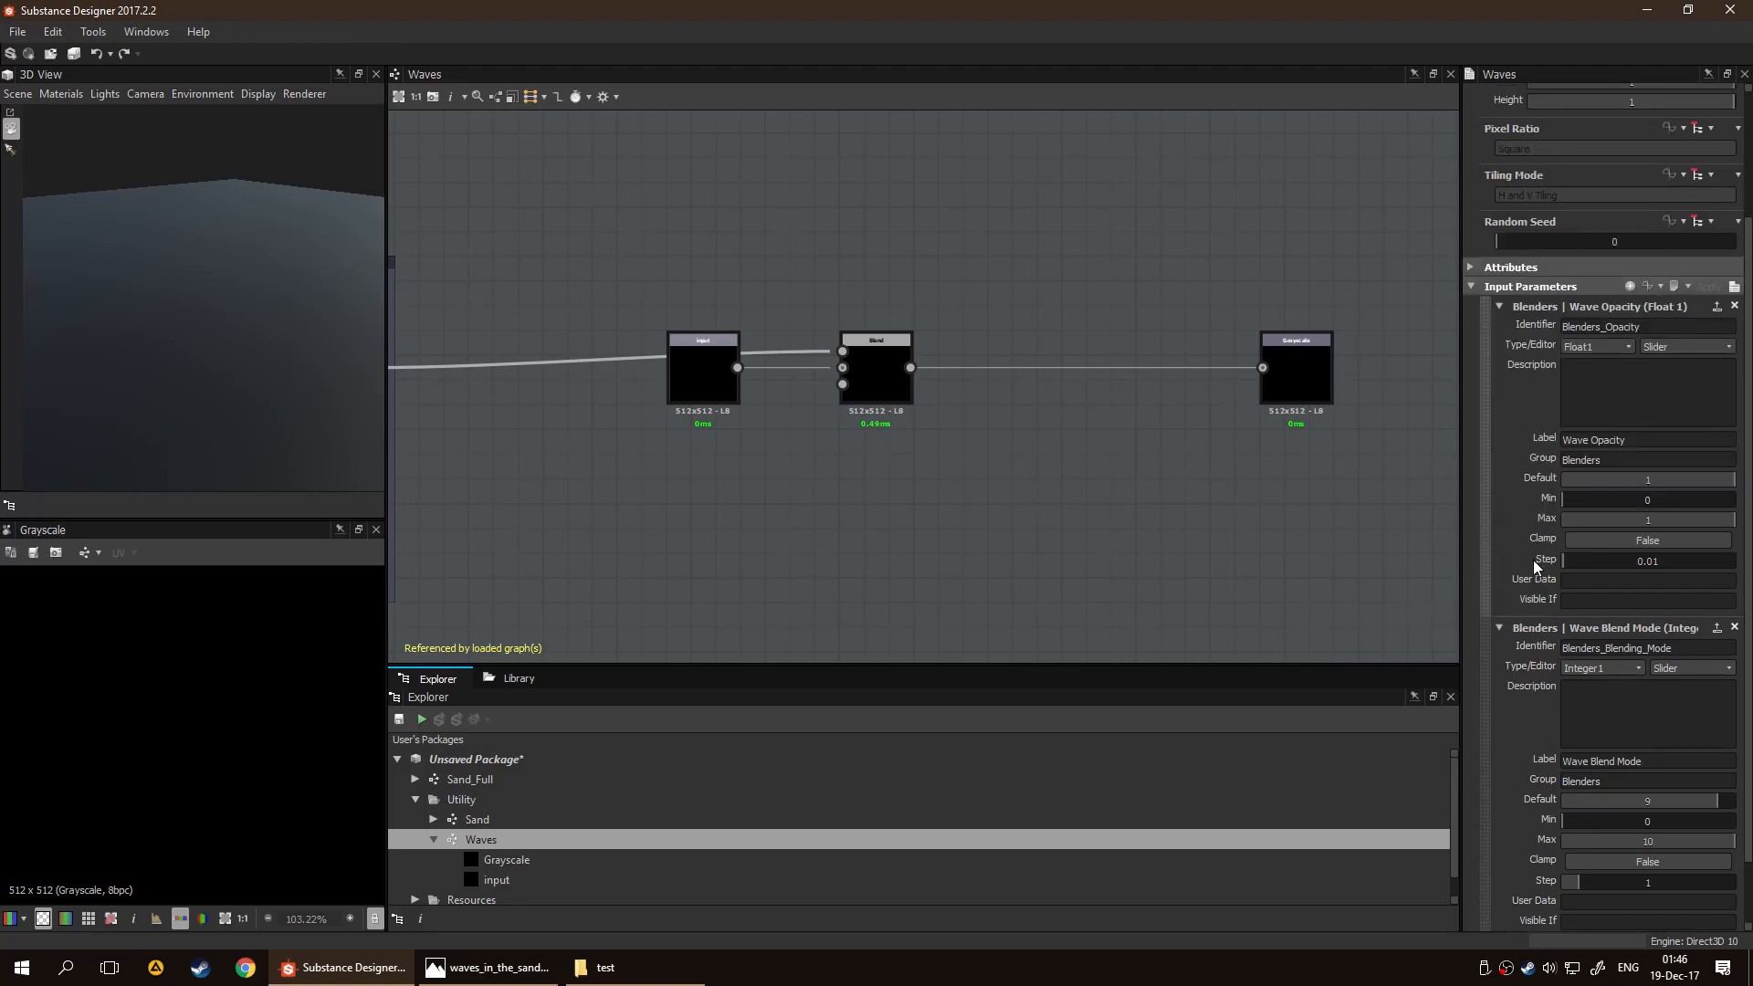
pyautogui.click(1500, 306)
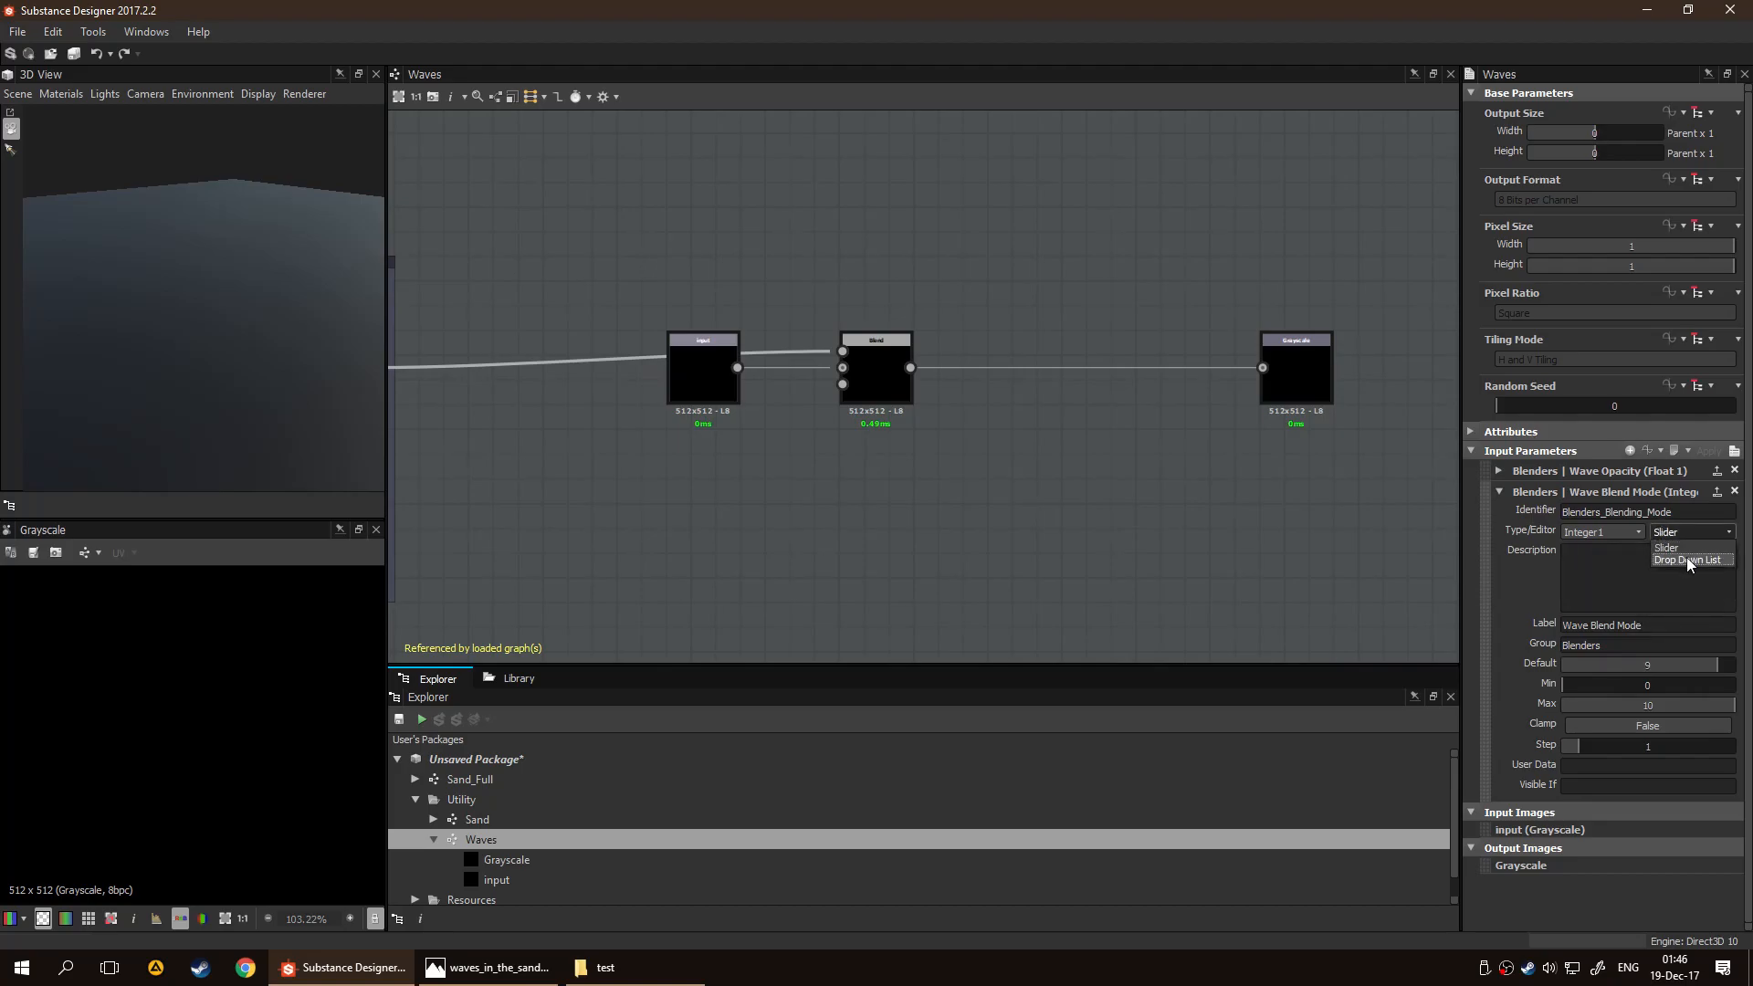
pyautogui.click(1685, 559)
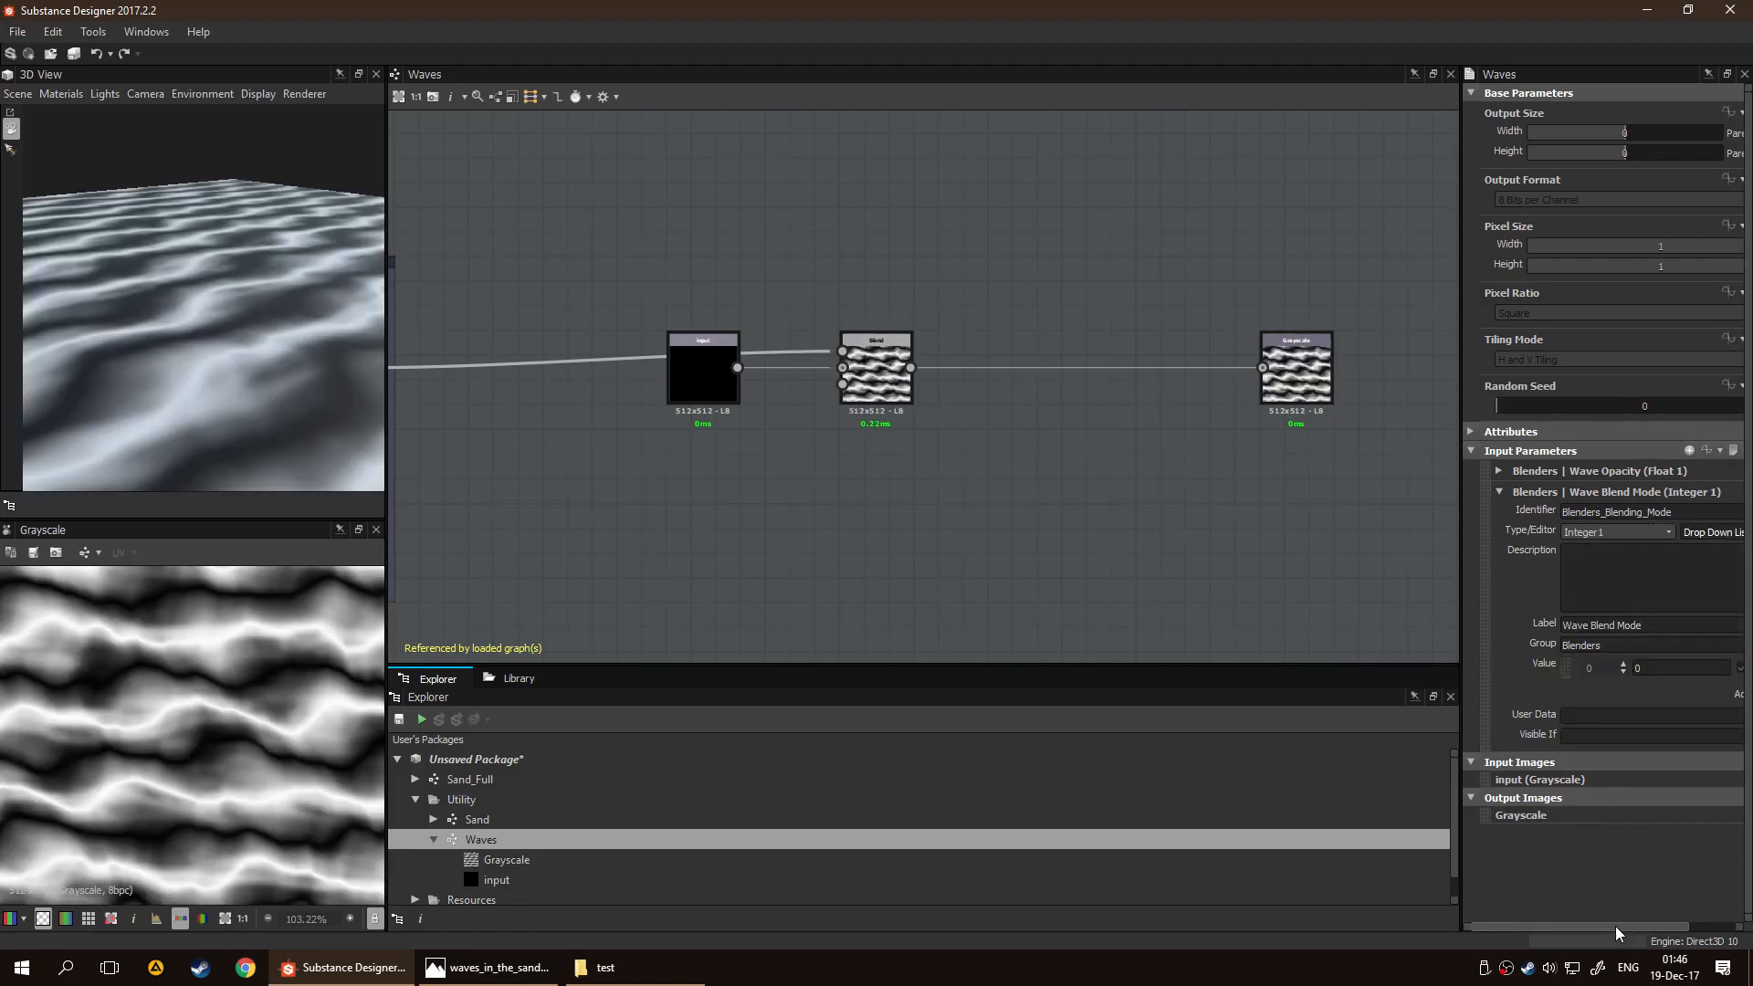
pyautogui.moveTo(1614, 925); pyautogui.dragTo(1676, 924)
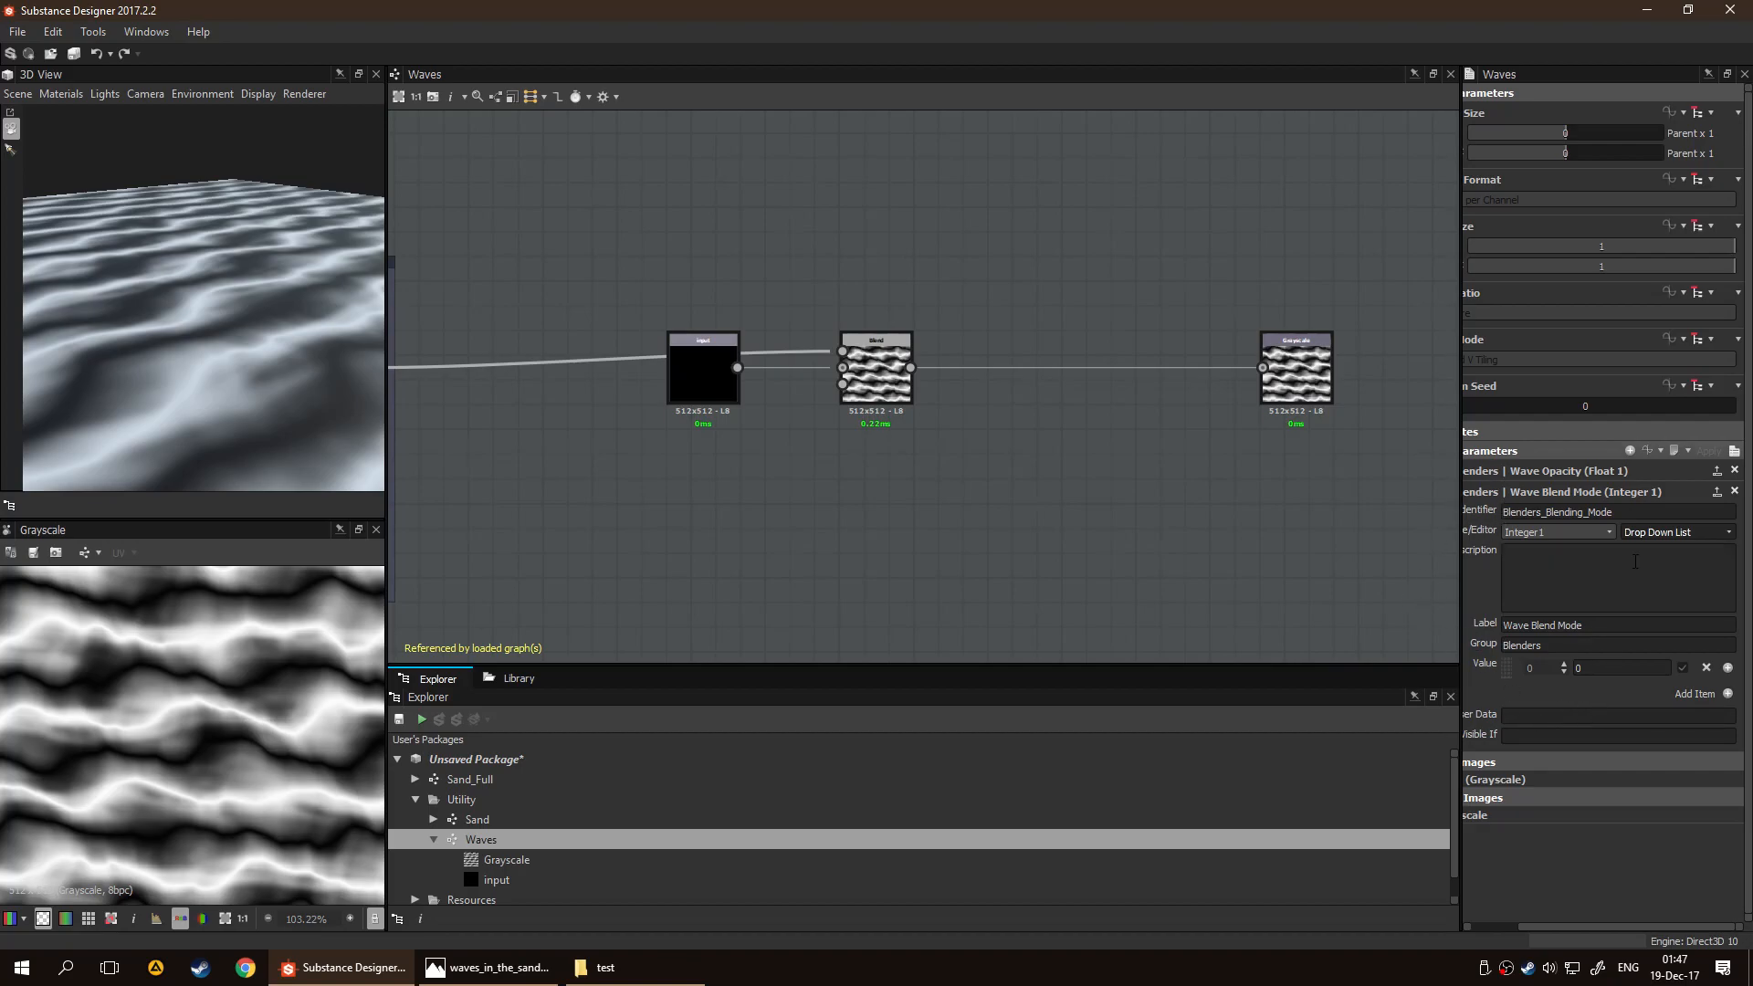
# Review the available blending modes on the framed group's last Blend node, and preview the final Blend node's output
pyautogui.scroll(-4, 685, 464)
pyautogui.moveTo(688, 465); pyautogui.dragTo(774, 470, button='middle')
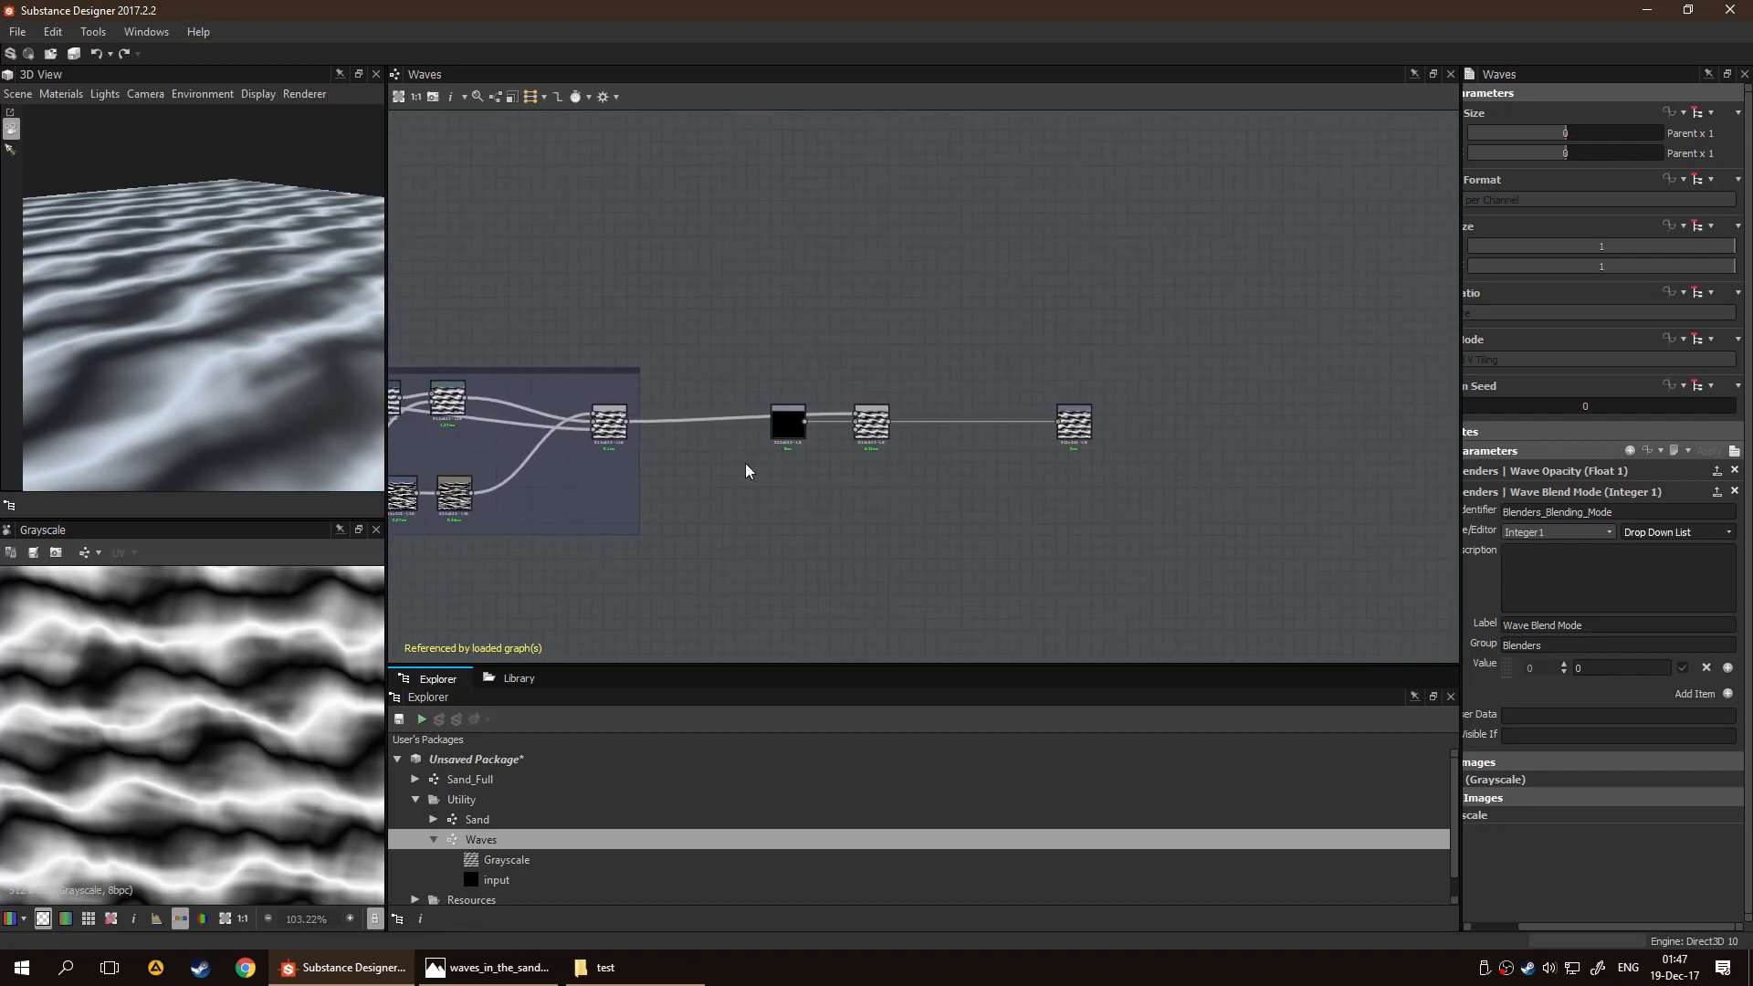
pyautogui.click(612, 422)
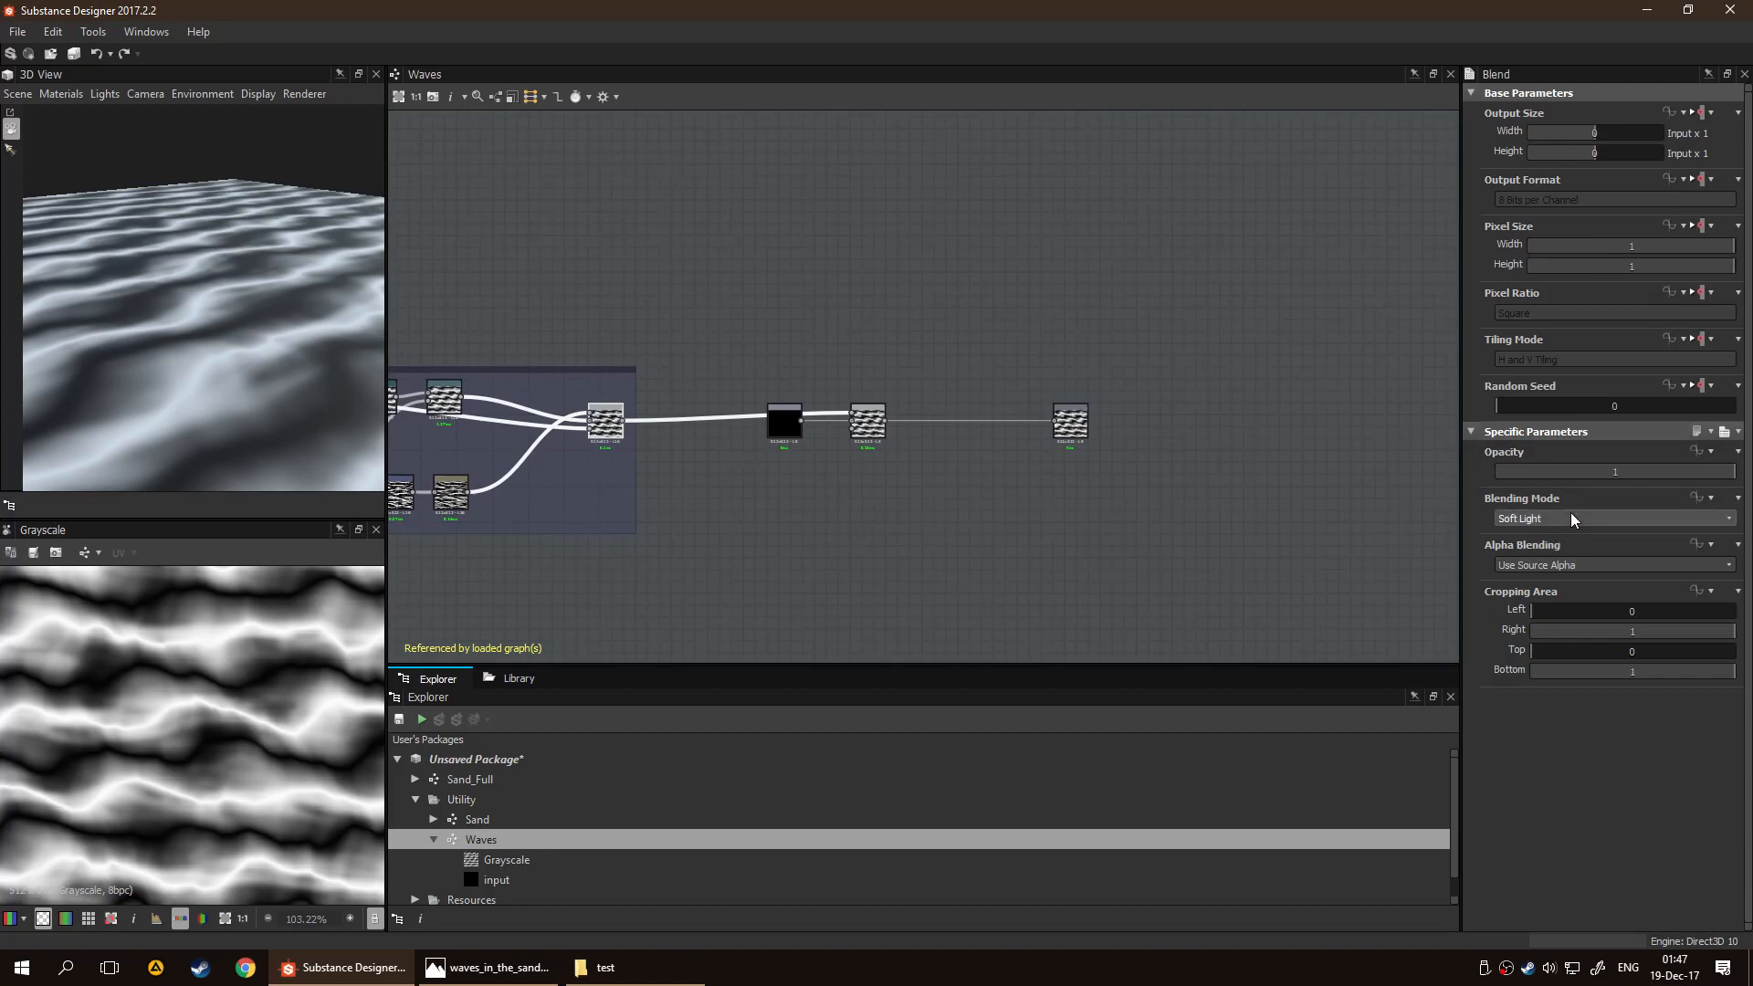
pyautogui.click(1572, 518)
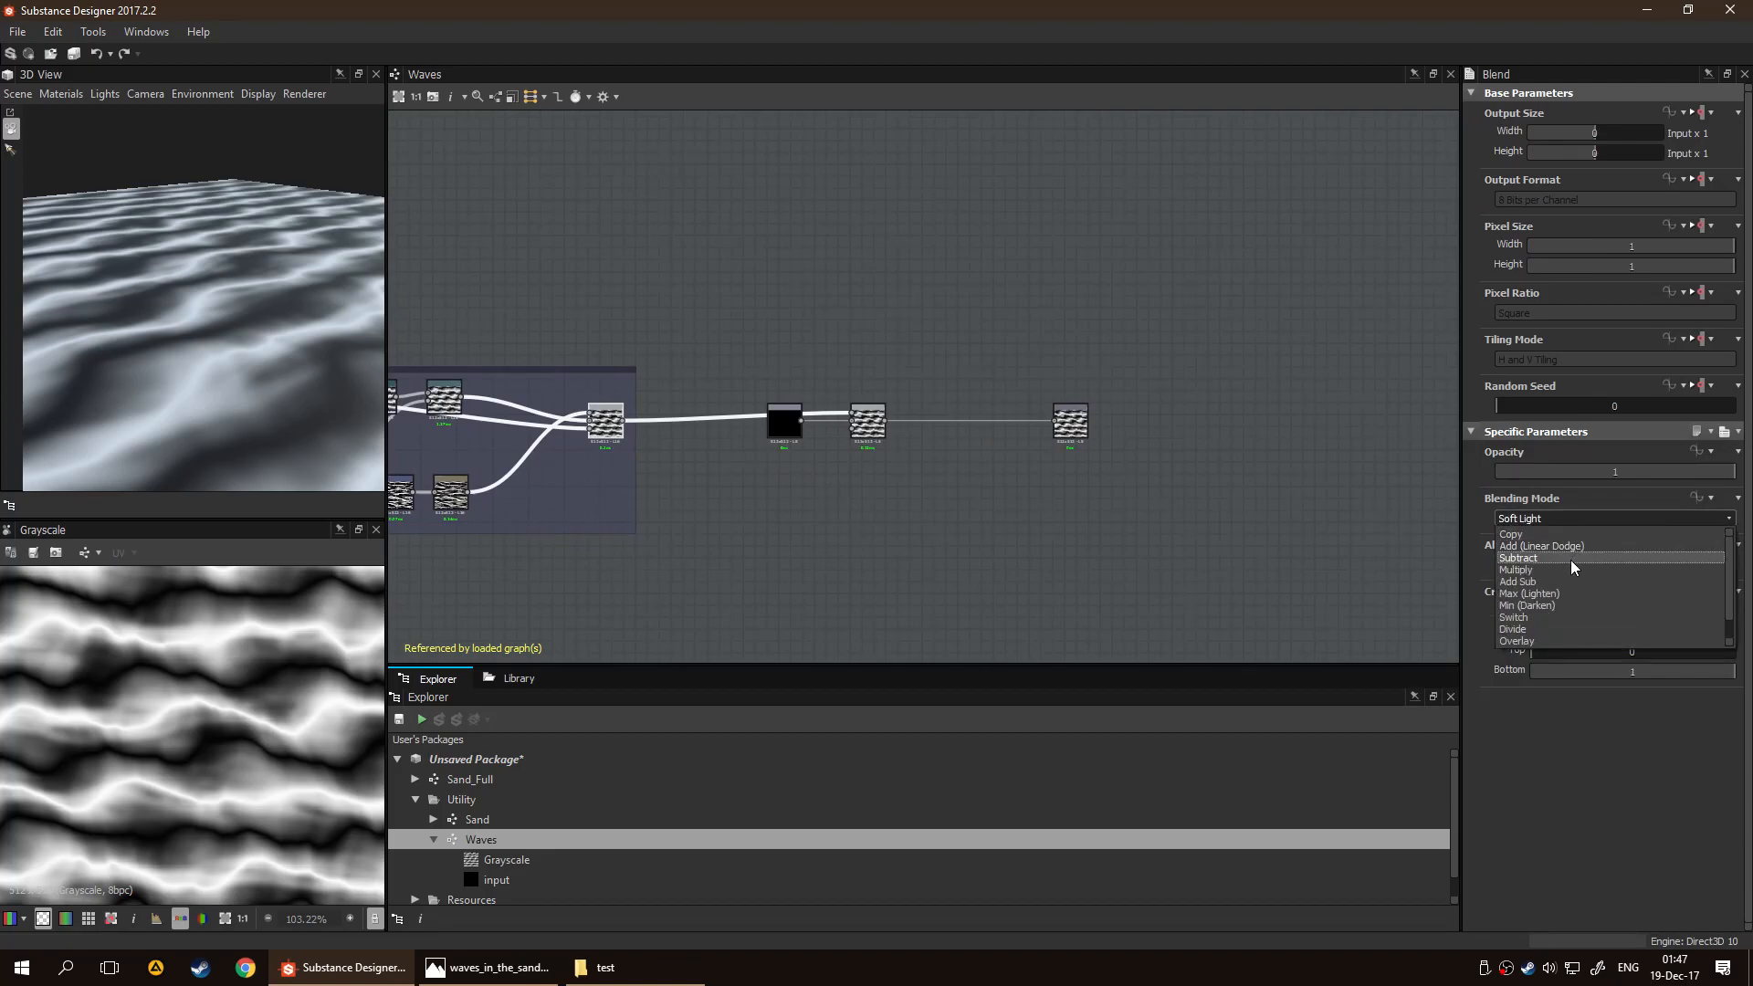
pyautogui.scroll(-1, 1579, 594)
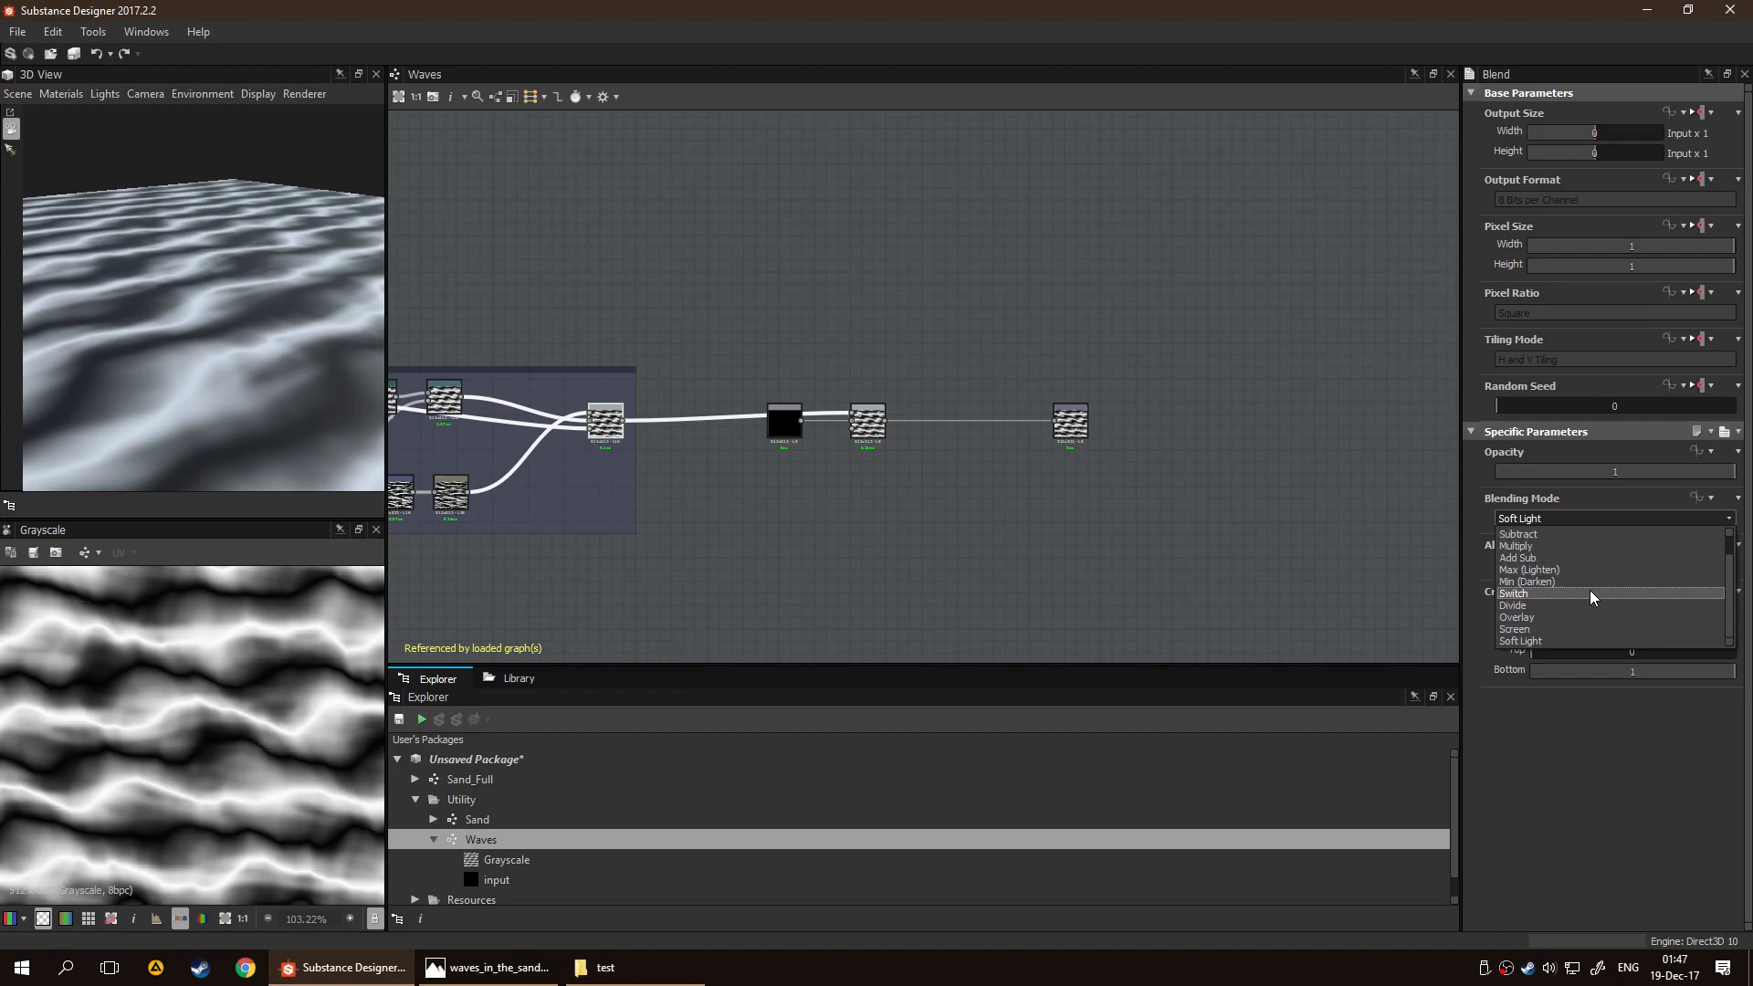
pyautogui.click(1599, 516)
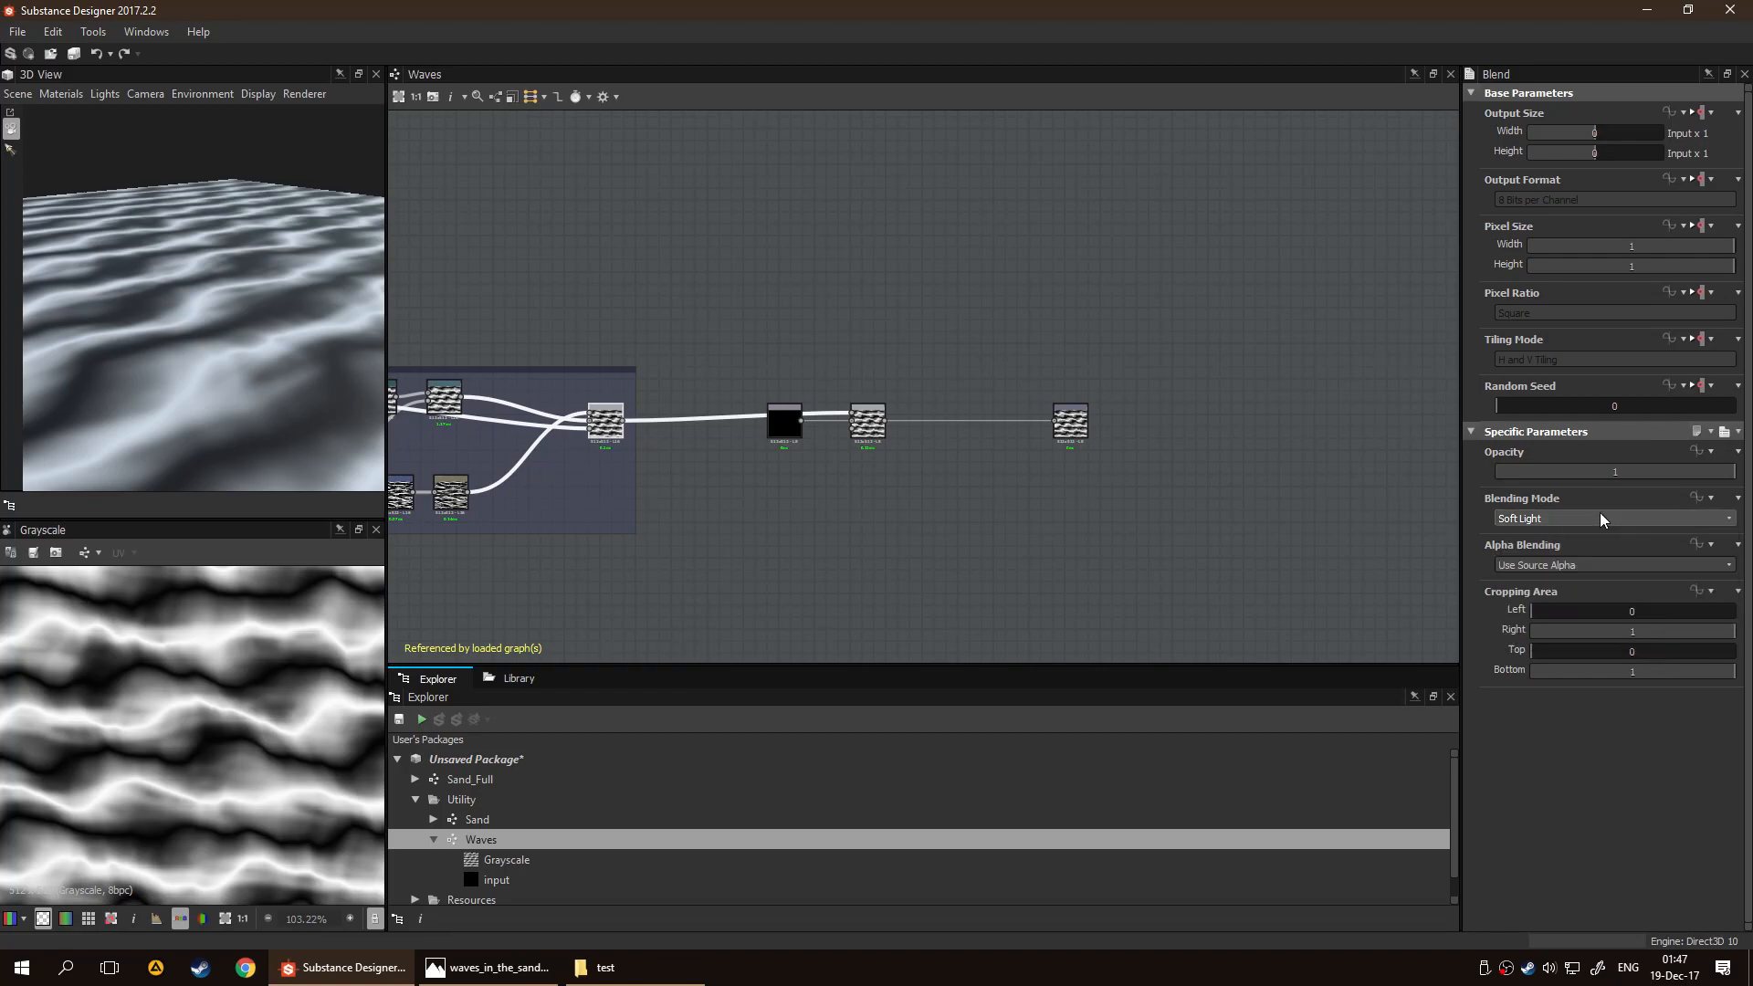
pyautogui.doubleClick(867, 440)
# Set the Wave Blend Mode input's editor back to Slider in the Waves graph's input parameters
pyautogui.click(1186, 548)
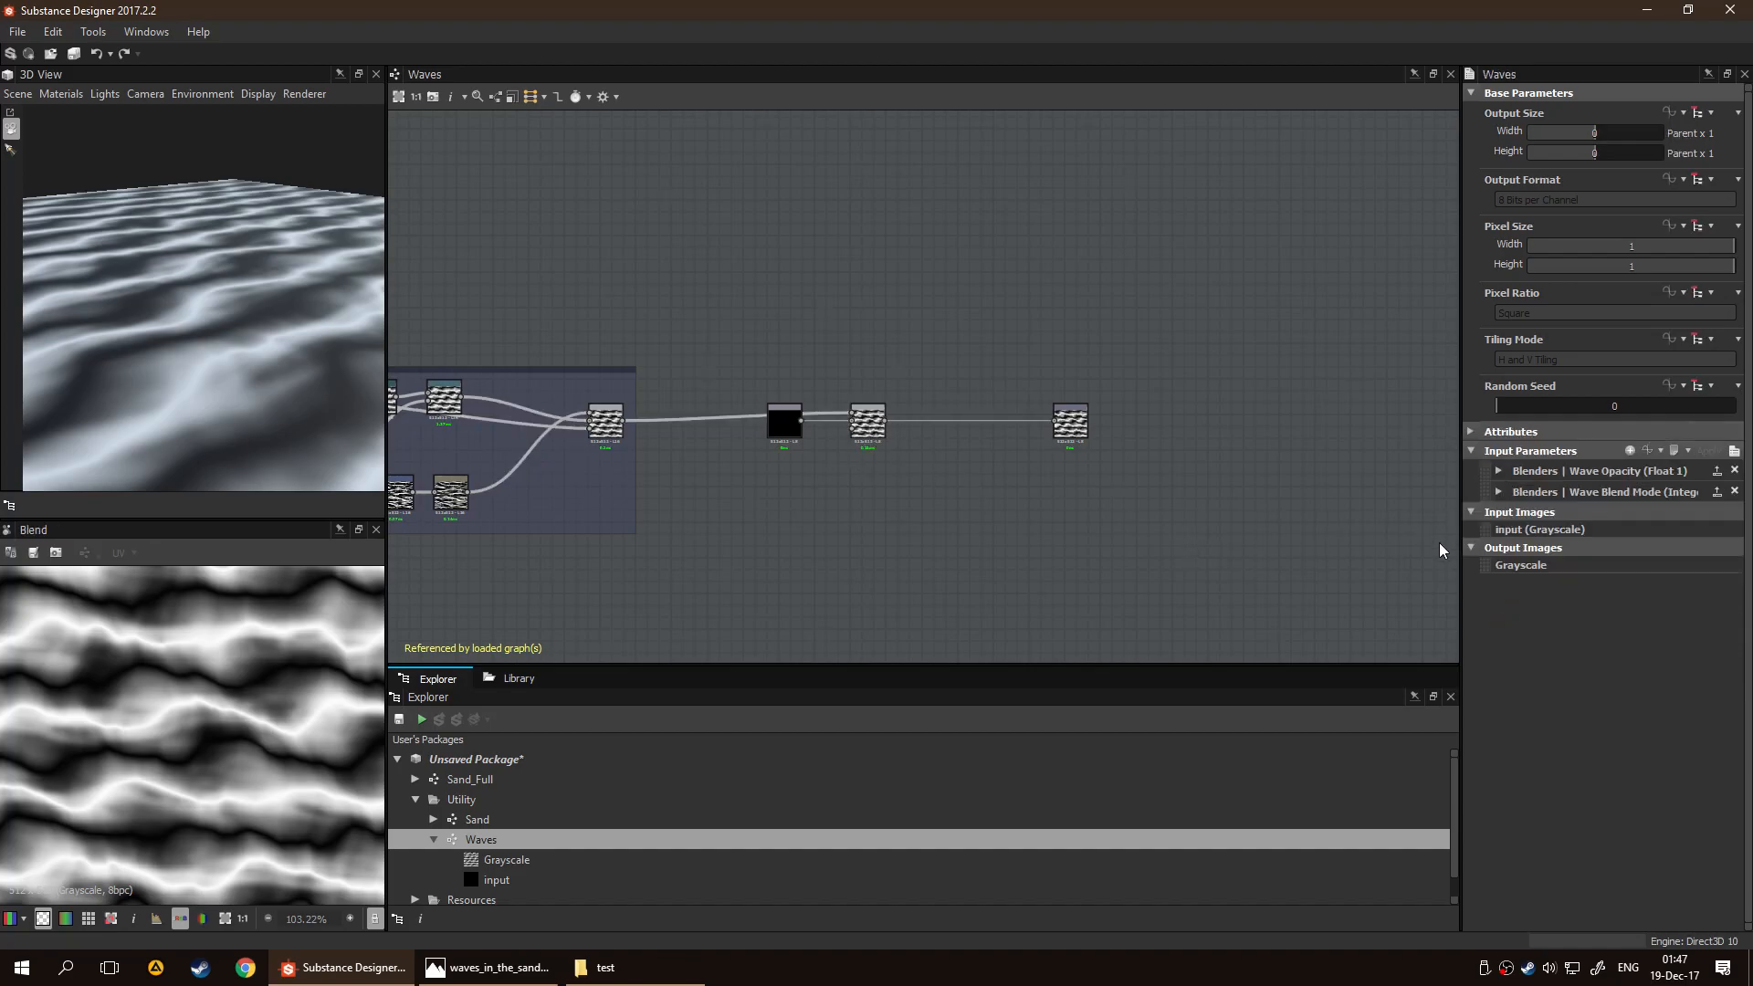
pyautogui.click(1498, 492)
pyautogui.click(1709, 533)
pyautogui.click(1695, 547)
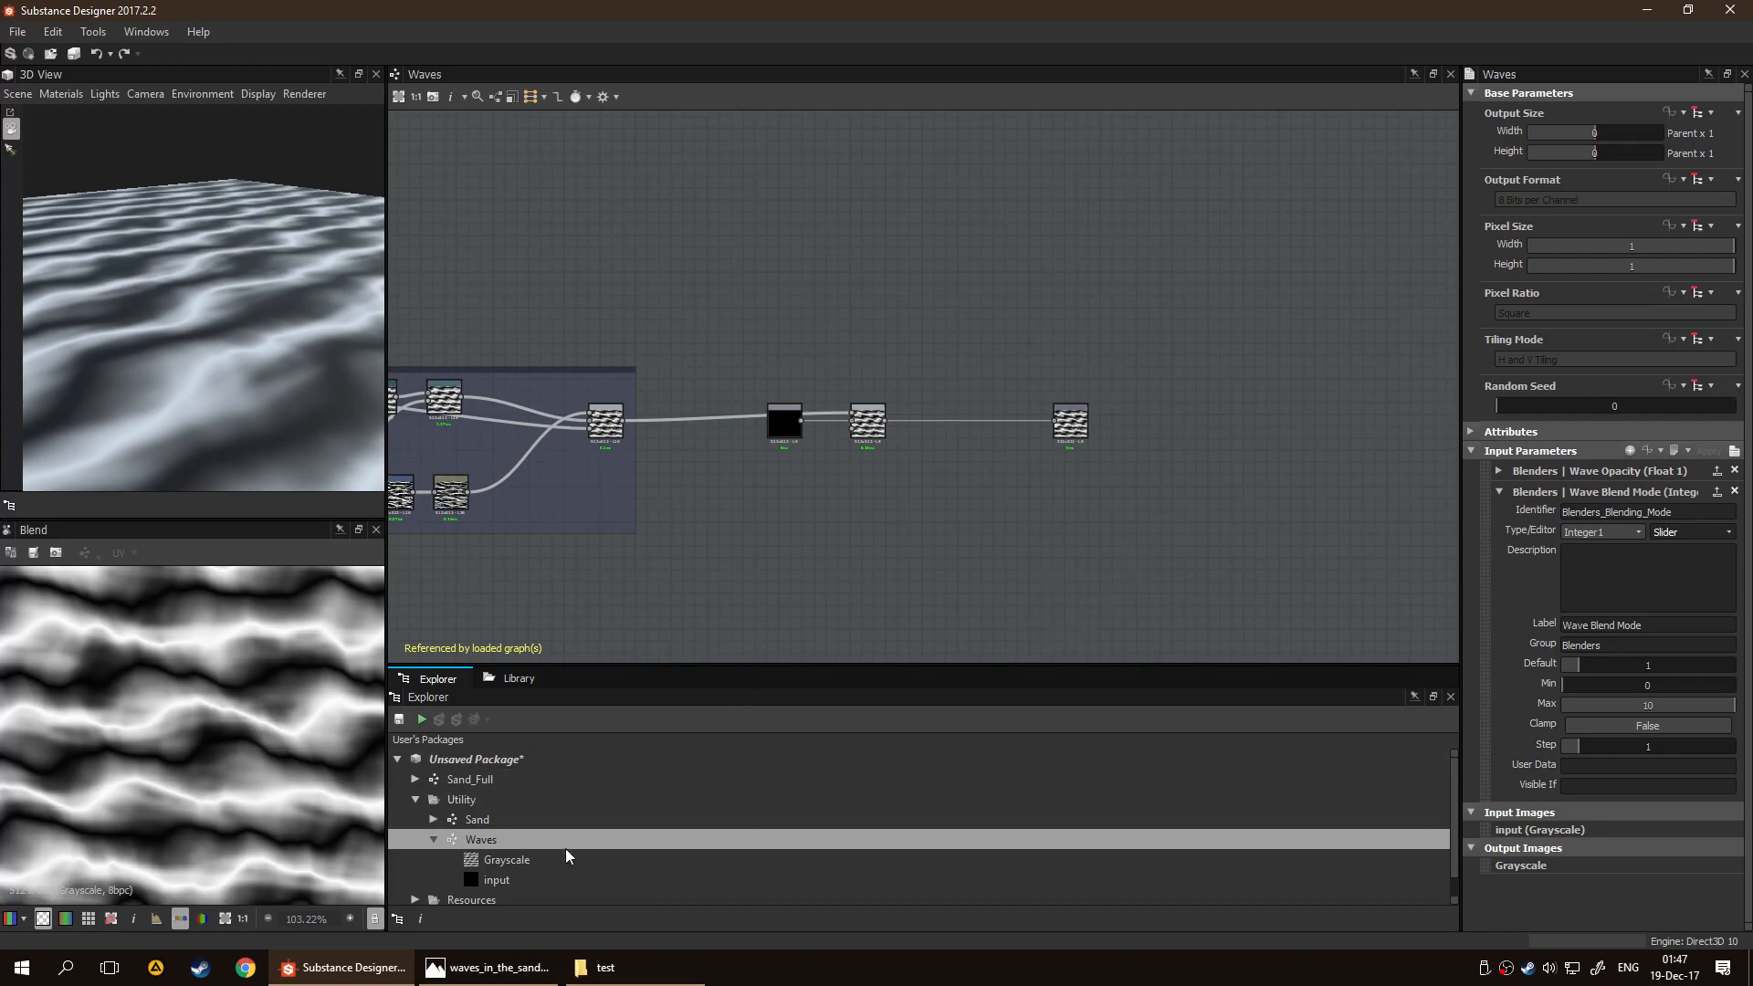
# Open the Sand graph and show the Blenders parameters of its Waves node
pyautogui.click(551, 820)
pyautogui.doubleClick(553, 813)
pyautogui.scroll(5, 840, 511)
pyautogui.moveTo(336, 310); pyautogui.dragTo(338, 391)
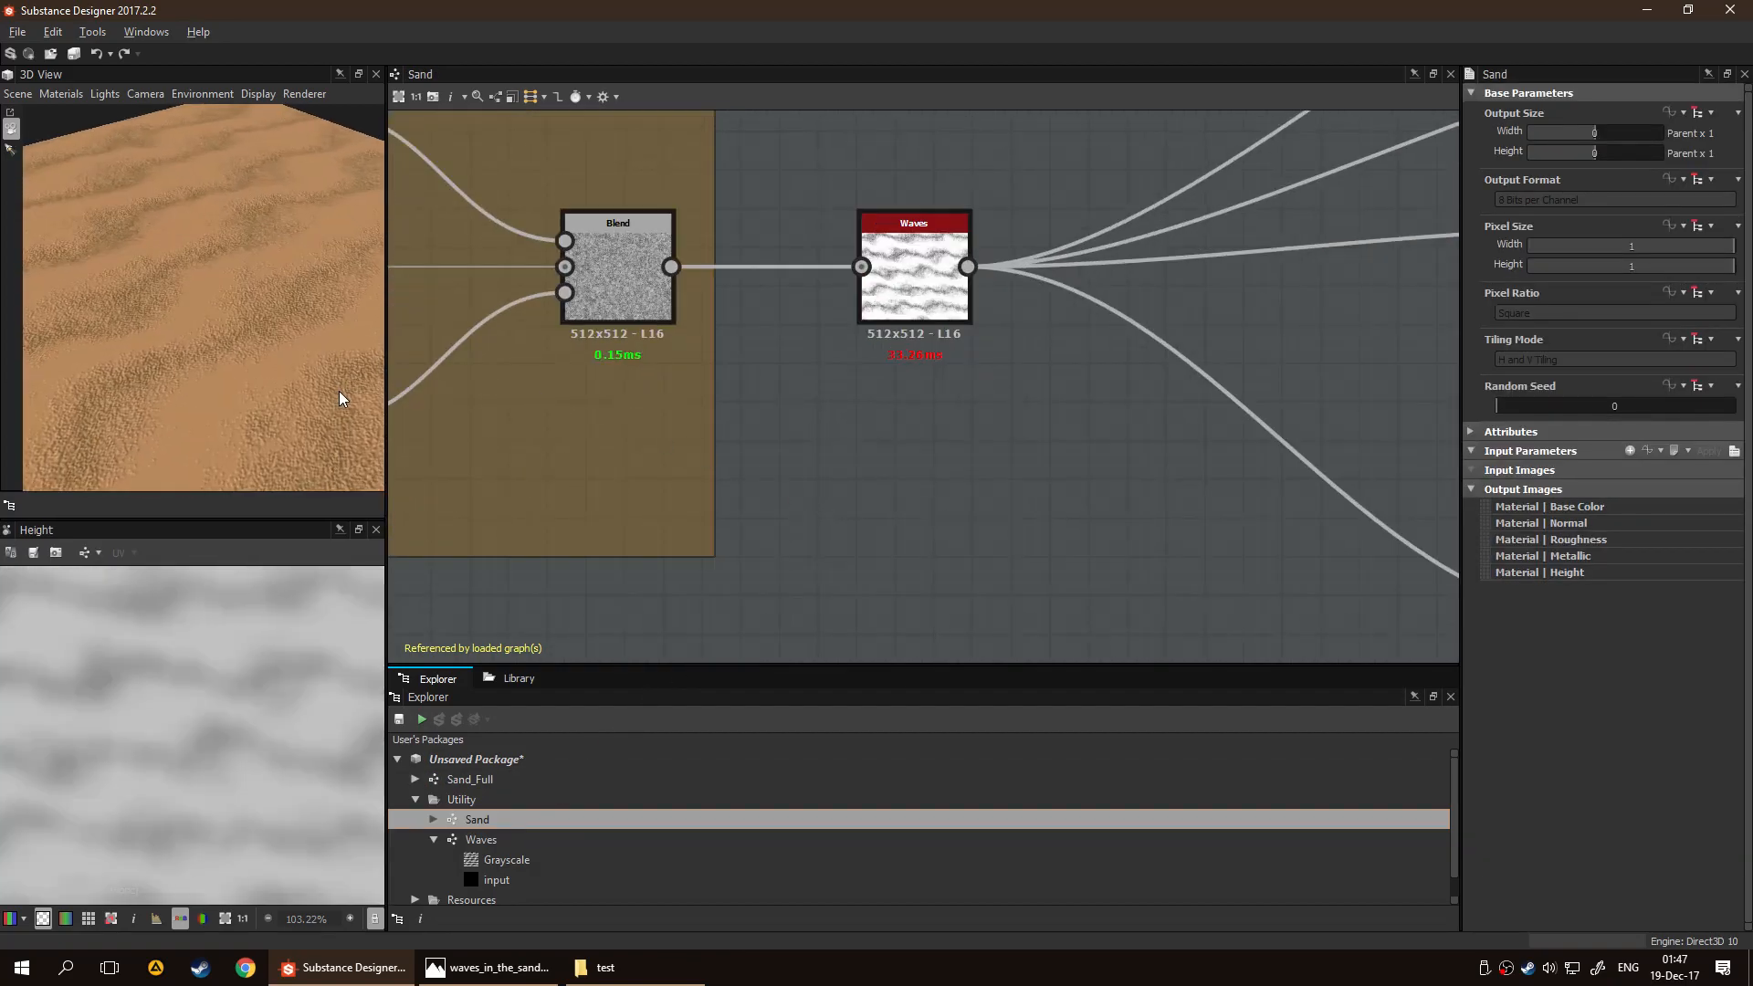
pyautogui.scroll(-3, 338, 390)
pyautogui.click(908, 290)
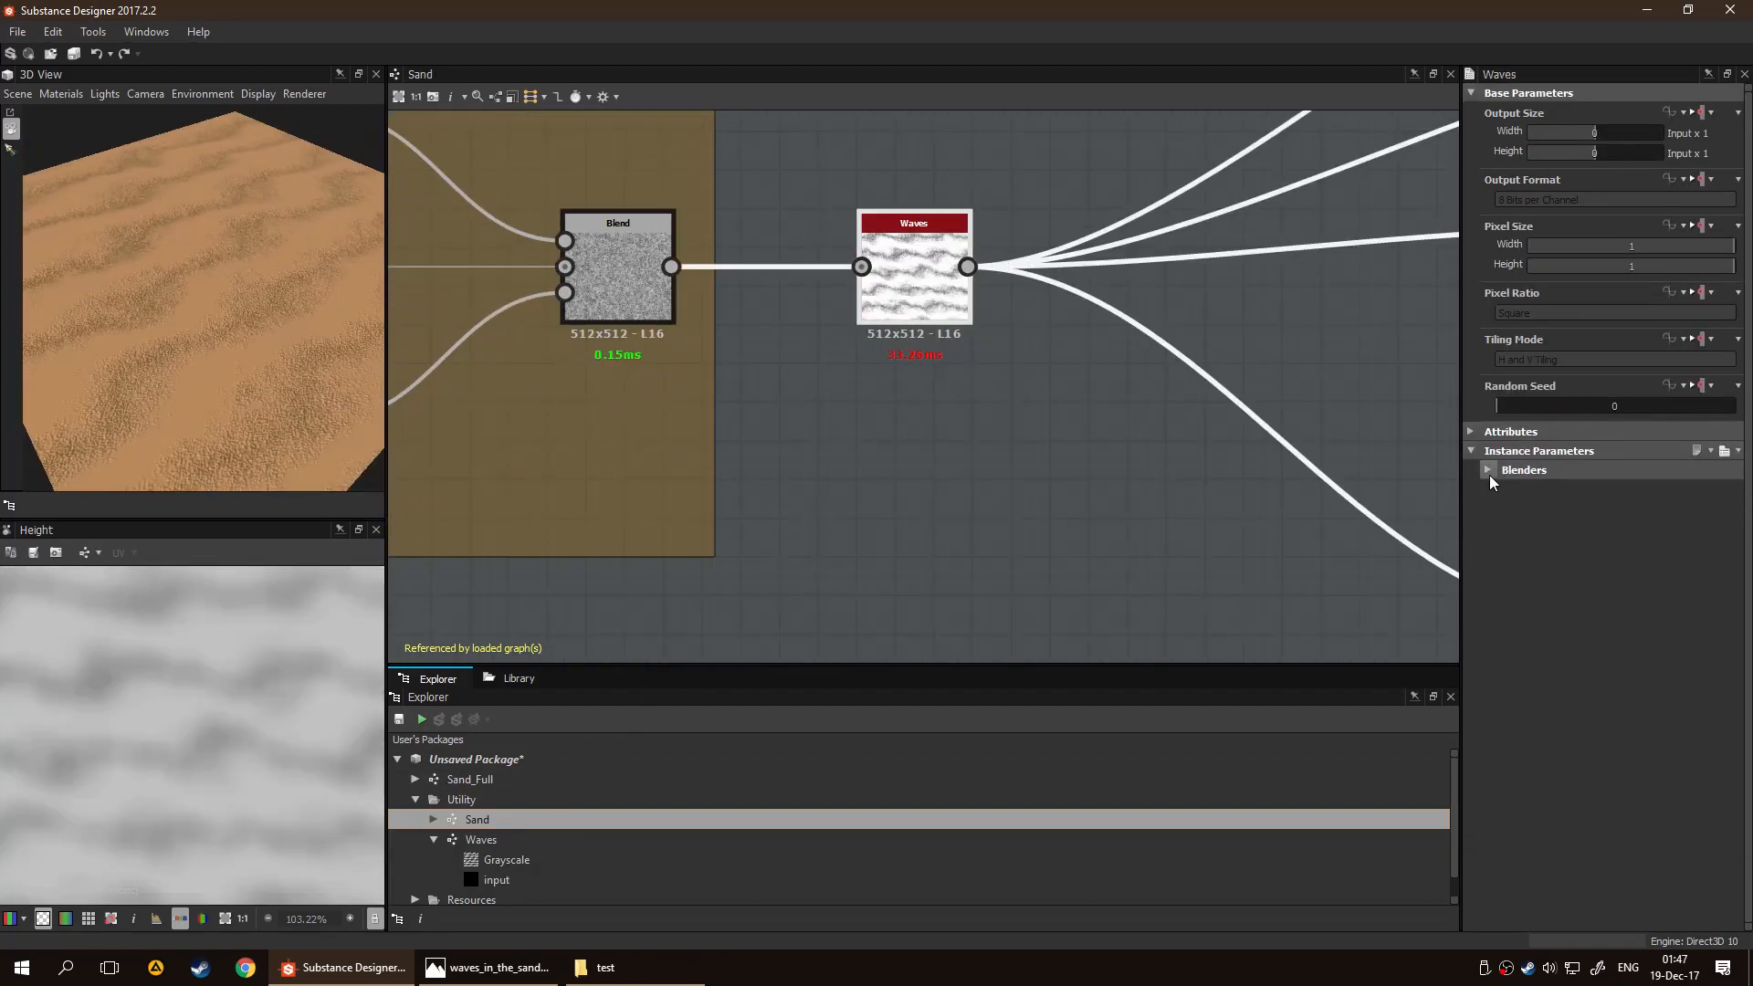
pyautogui.click(1488, 471)
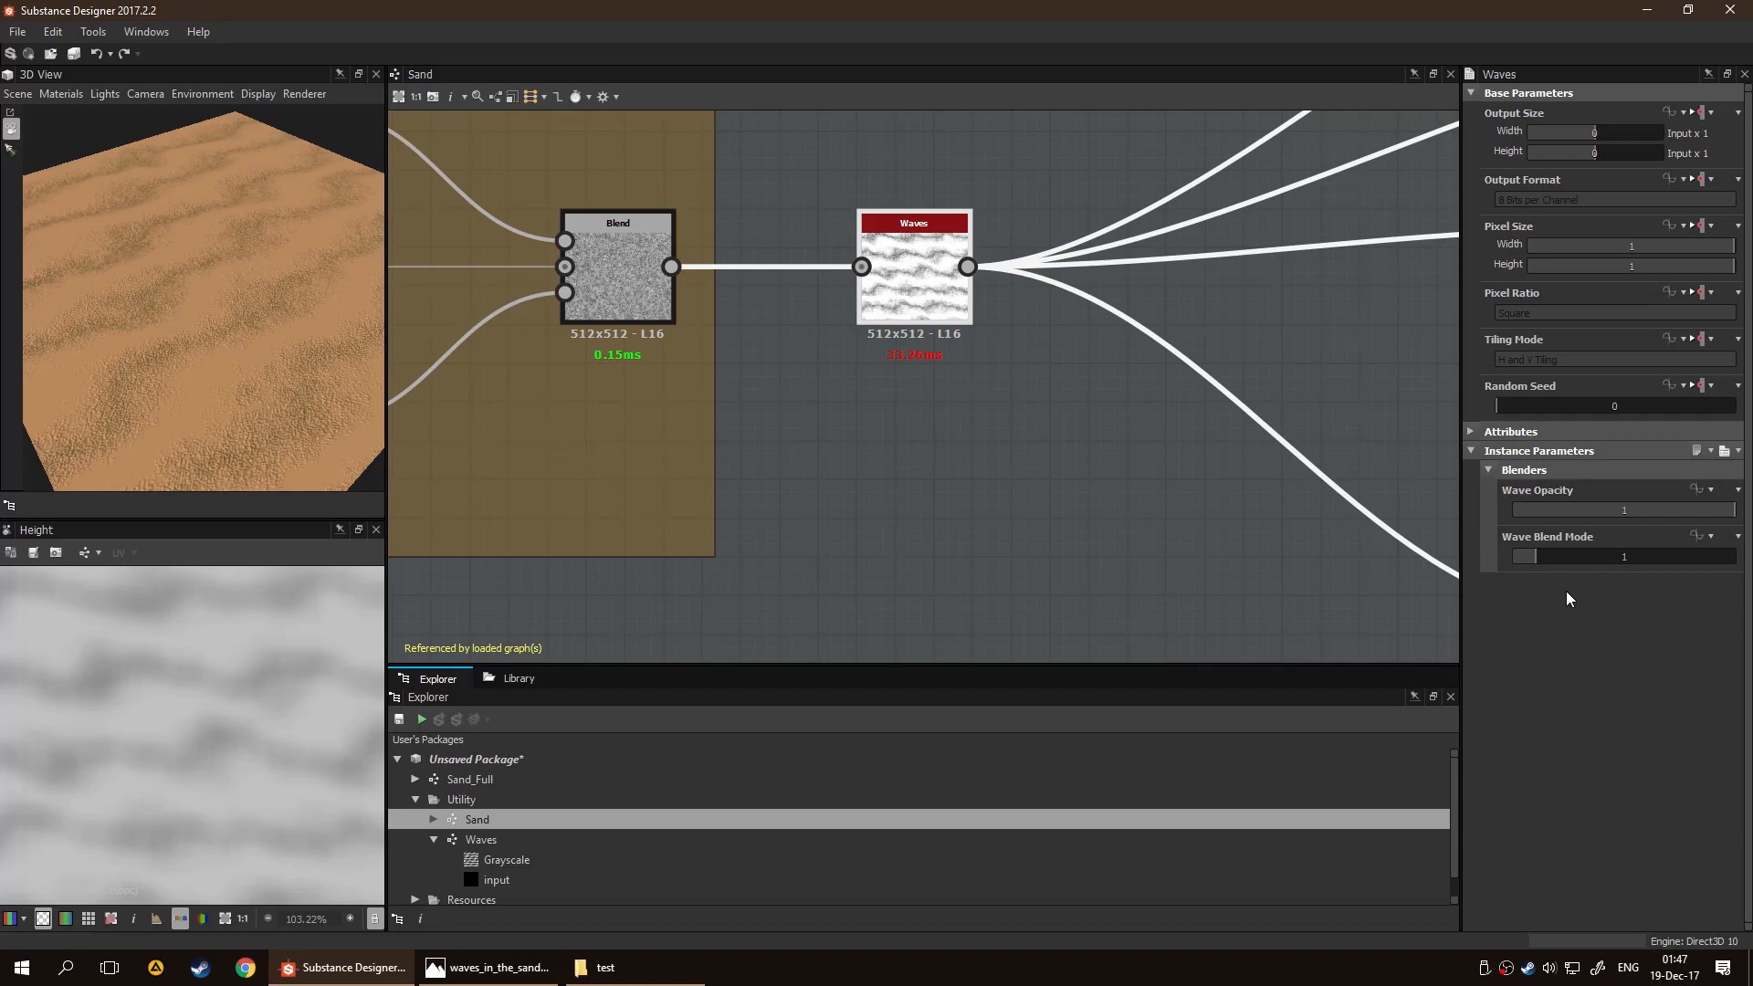
# Try Wave Blend Mode values of 5 and 8 on the Waves node, checking the sand in the 3D view
pyautogui.moveTo(1539, 555); pyautogui.dragTo(1507, 557)
pyautogui.moveTo(216, 423); pyautogui.dragTo(175, 291)
pyautogui.moveTo(1530, 556); pyautogui.dragTo(1619, 559)
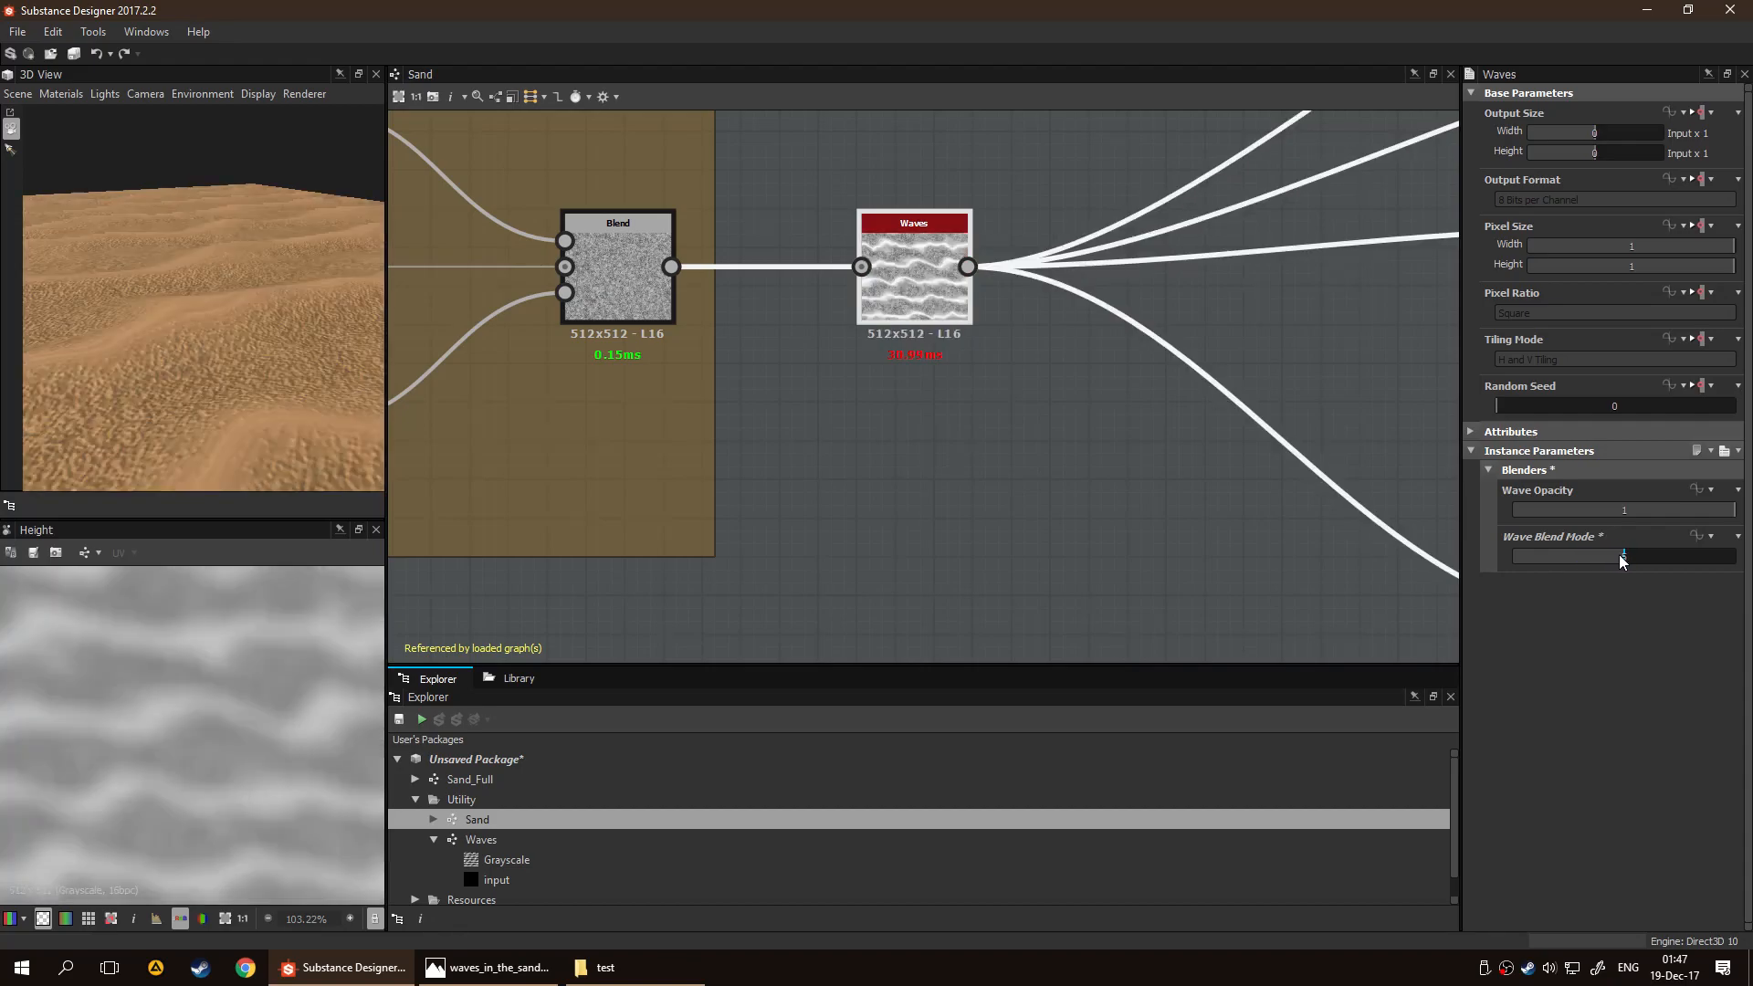
pyautogui.moveTo(128, 424); pyautogui.dragTo(225, 325)
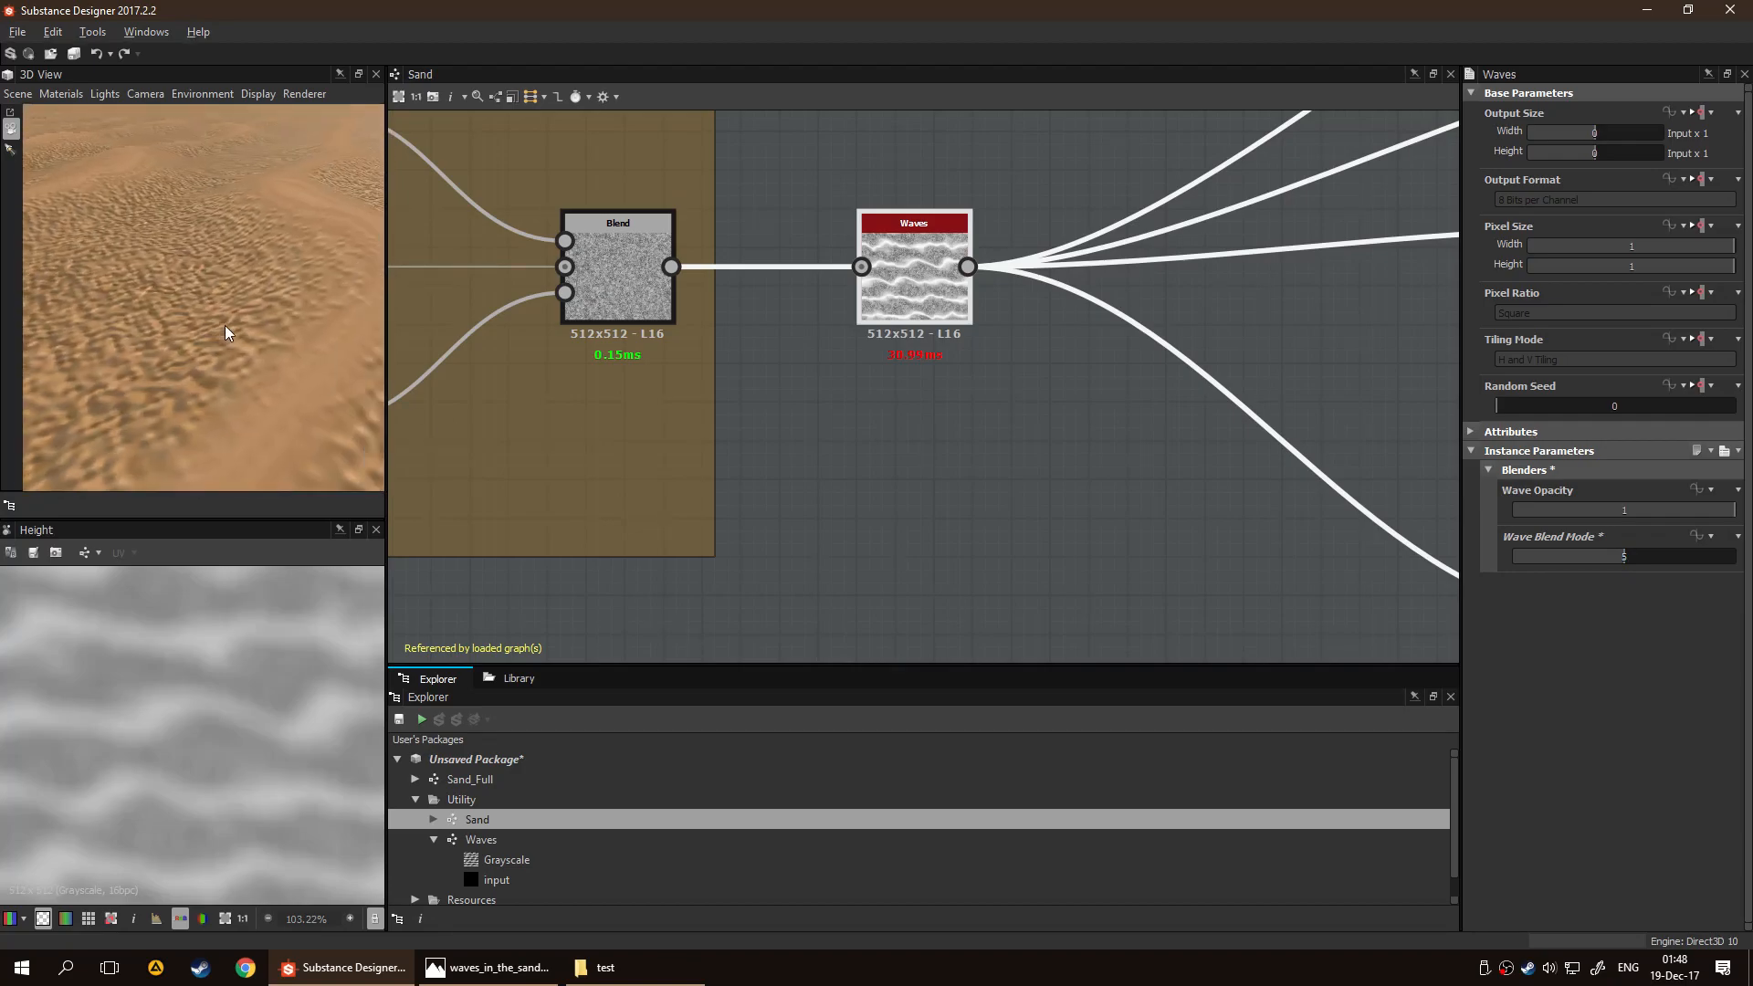
pyautogui.moveTo(1633, 565); pyautogui.dragTo(1692, 558)
pyautogui.scroll(-3, 261, 316)
pyautogui.moveTo(261, 316)
pyautogui.mouseDown()
pyautogui.moveTo(227, 323)
pyautogui.moveTo(146, 397)
pyautogui.moveTo(135, 349)
pyautogui.moveTo(231, 331)
pyautogui.mouseUp()
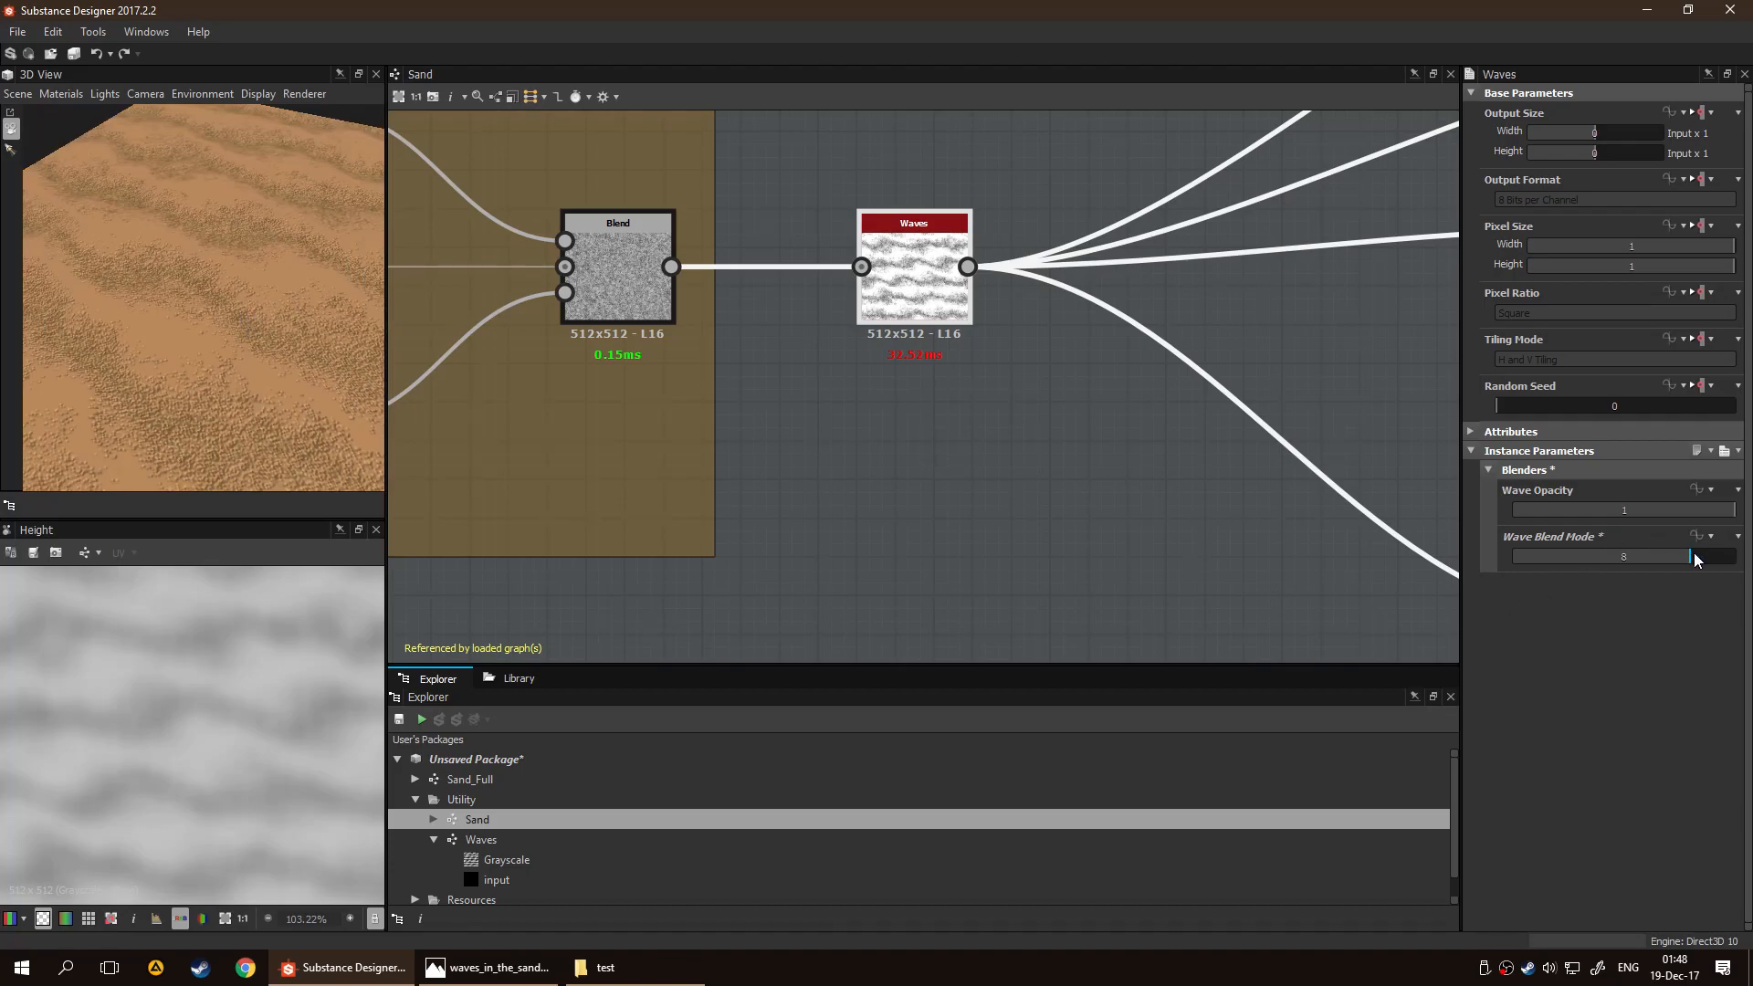
# Try a Wave Opacity of 0.23 on the Waves node and check the sand surface in 3D
pyautogui.moveTo(1668, 517); pyautogui.dragTo(1564, 518)
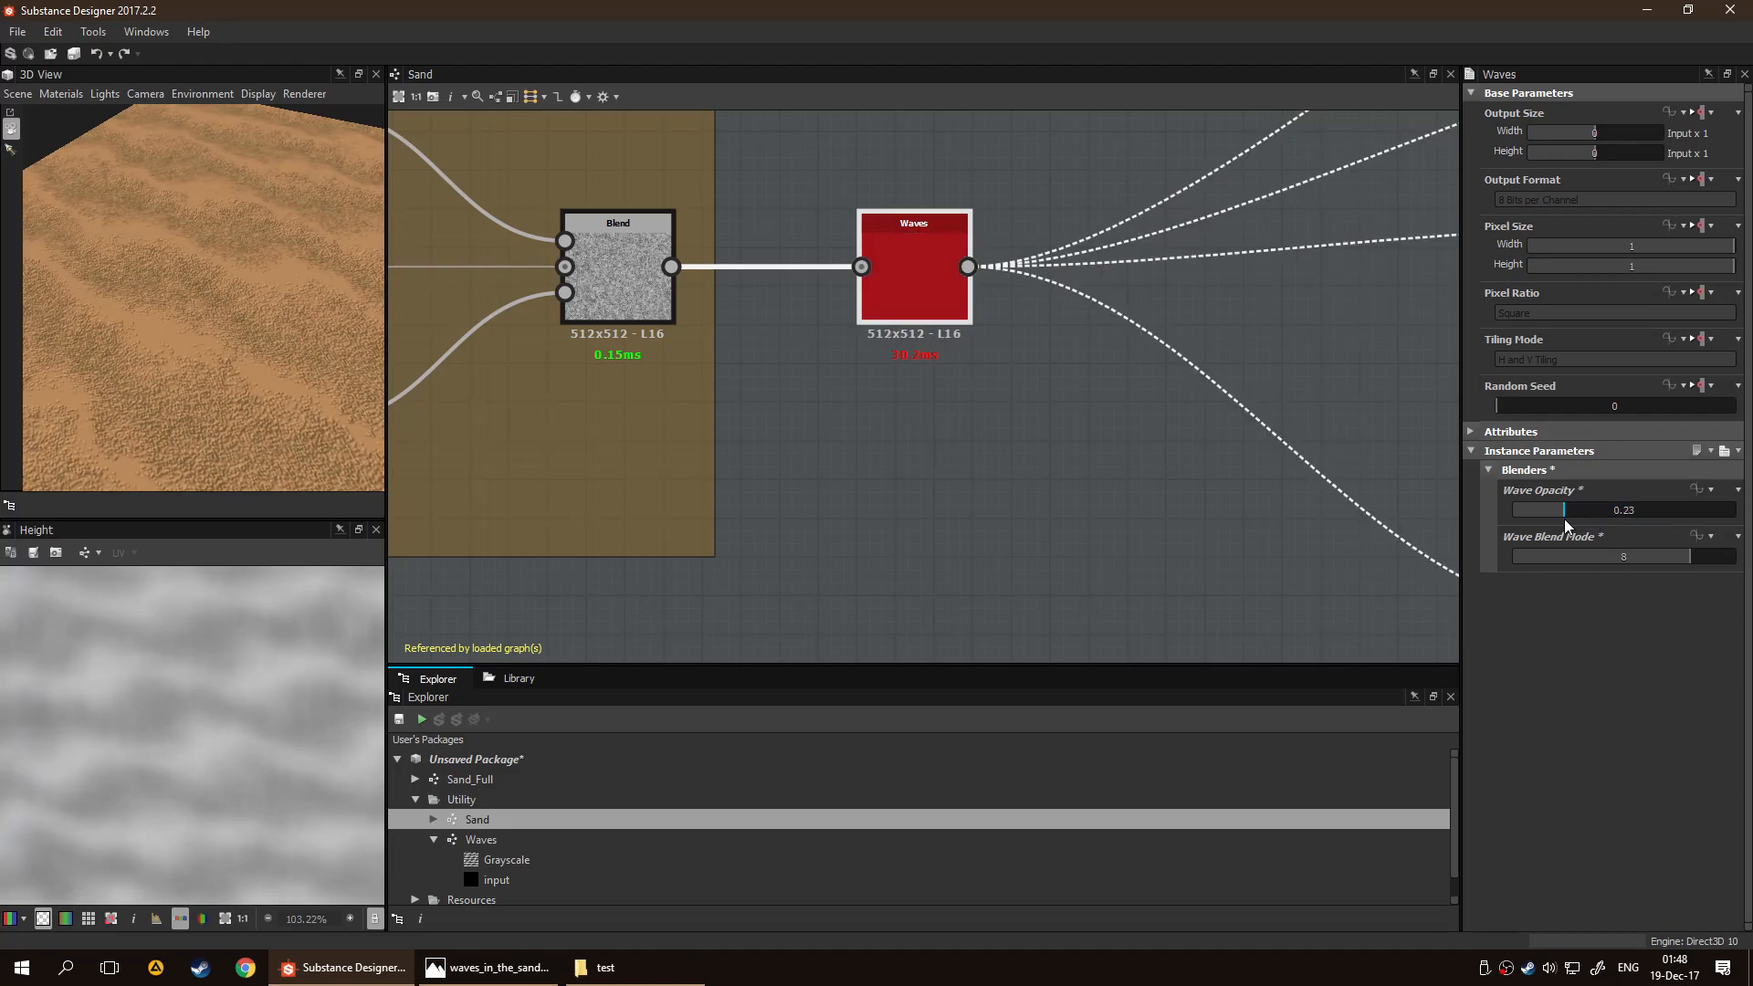
pyautogui.scroll(-2, 168, 382)
pyautogui.moveTo(168, 388); pyautogui.dragTo(150, 311)
# Set the Waves node's Wave Blend Mode to 9 and its Wave Opacity to 1
pyautogui.moveTo(1700, 566); pyautogui.dragTo(1707, 567)
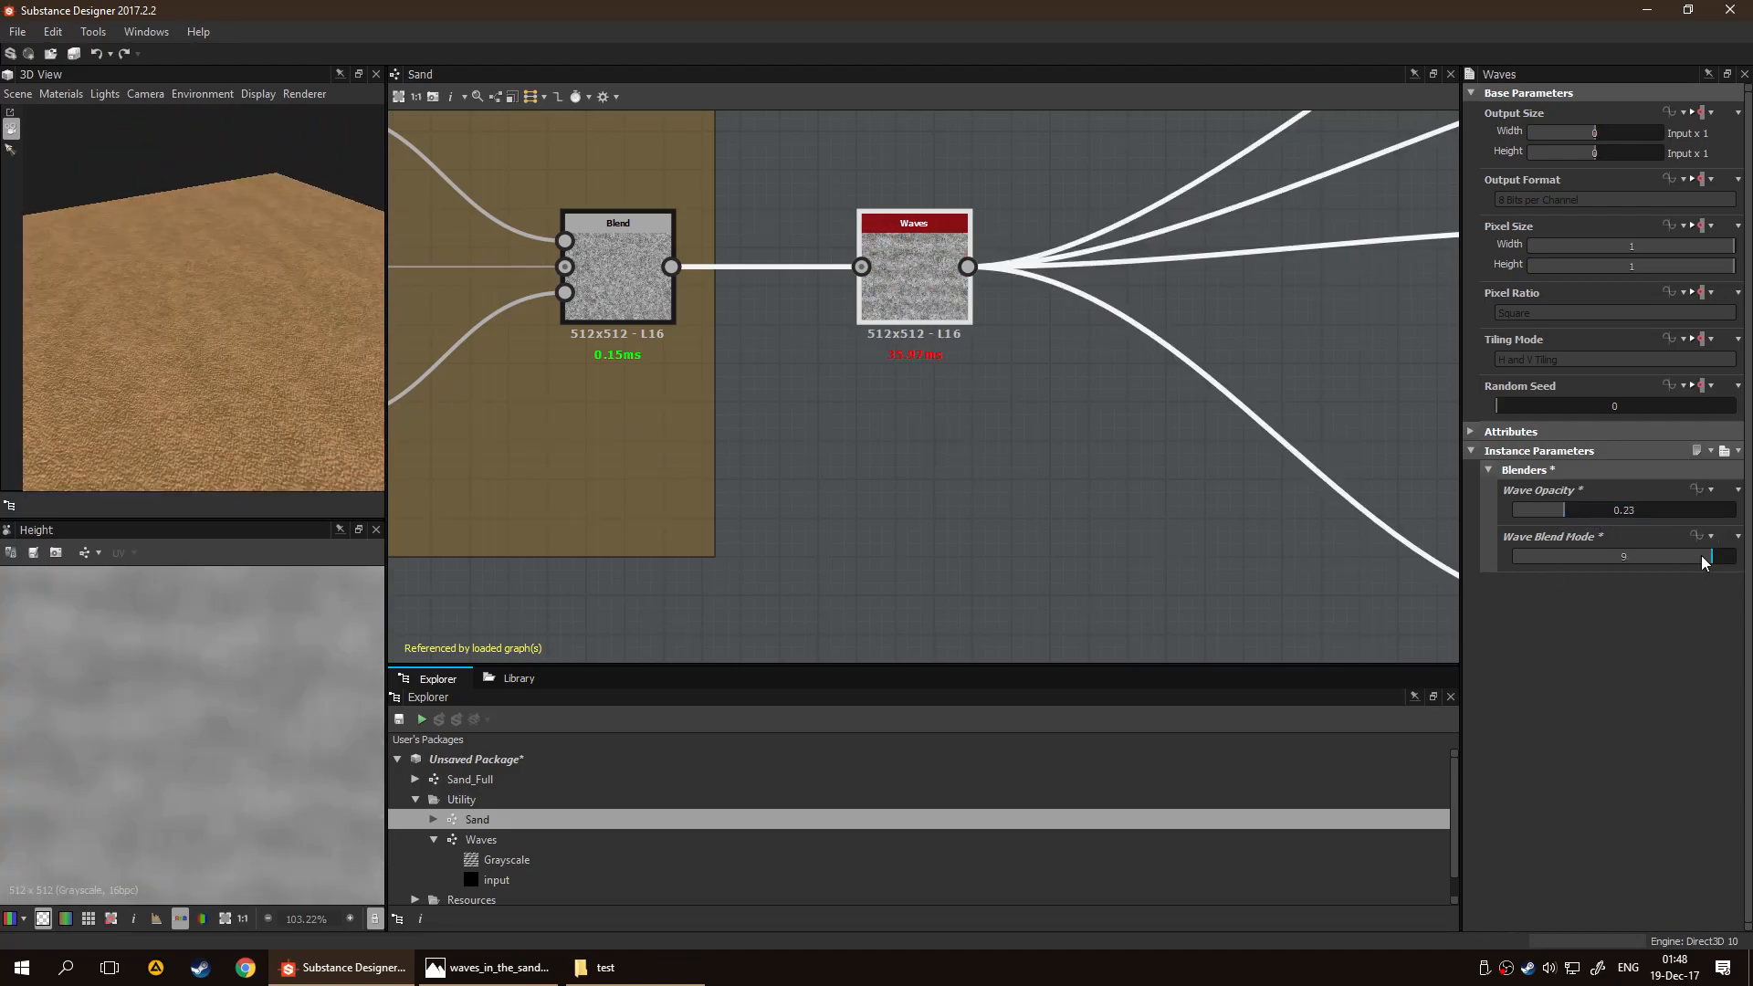
pyautogui.moveTo(1573, 513); pyautogui.dragTo(1735, 513)
pyautogui.moveTo(259, 371); pyautogui.dragTo(310, 377)
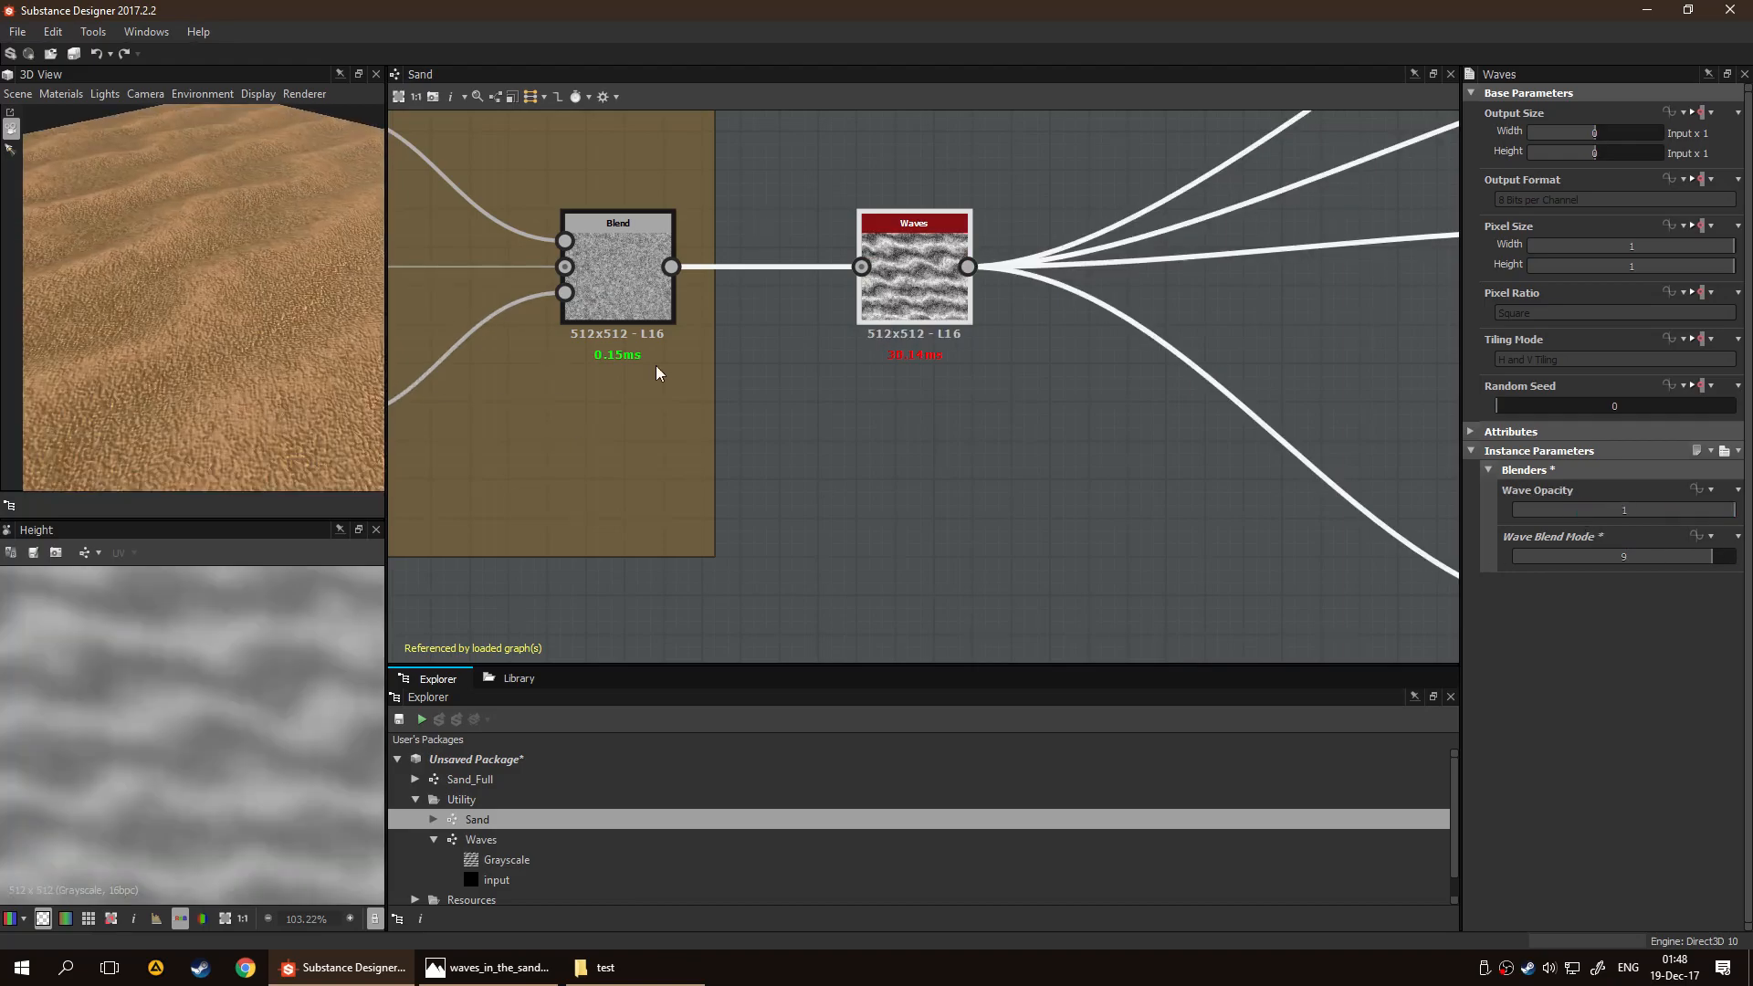
# Preview the Waves node's output and examine the roughness and metallic branches, including the Invert Grayscale node's settings
pyautogui.doubleClick(895, 298)
pyautogui.moveTo(146, 396)
pyautogui.mouseDown()
pyautogui.moveTo(310, 387)
pyautogui.moveTo(247, 393)
pyautogui.mouseUp()
pyautogui.scroll(-2, 190, 381)
pyautogui.scroll(-2, 444, 428)
pyautogui.moveTo(944, 519); pyautogui.dragTo(712, 486, button='middle')
pyautogui.moveTo(857, 460); pyautogui.dragTo(734, 466, button='middle')
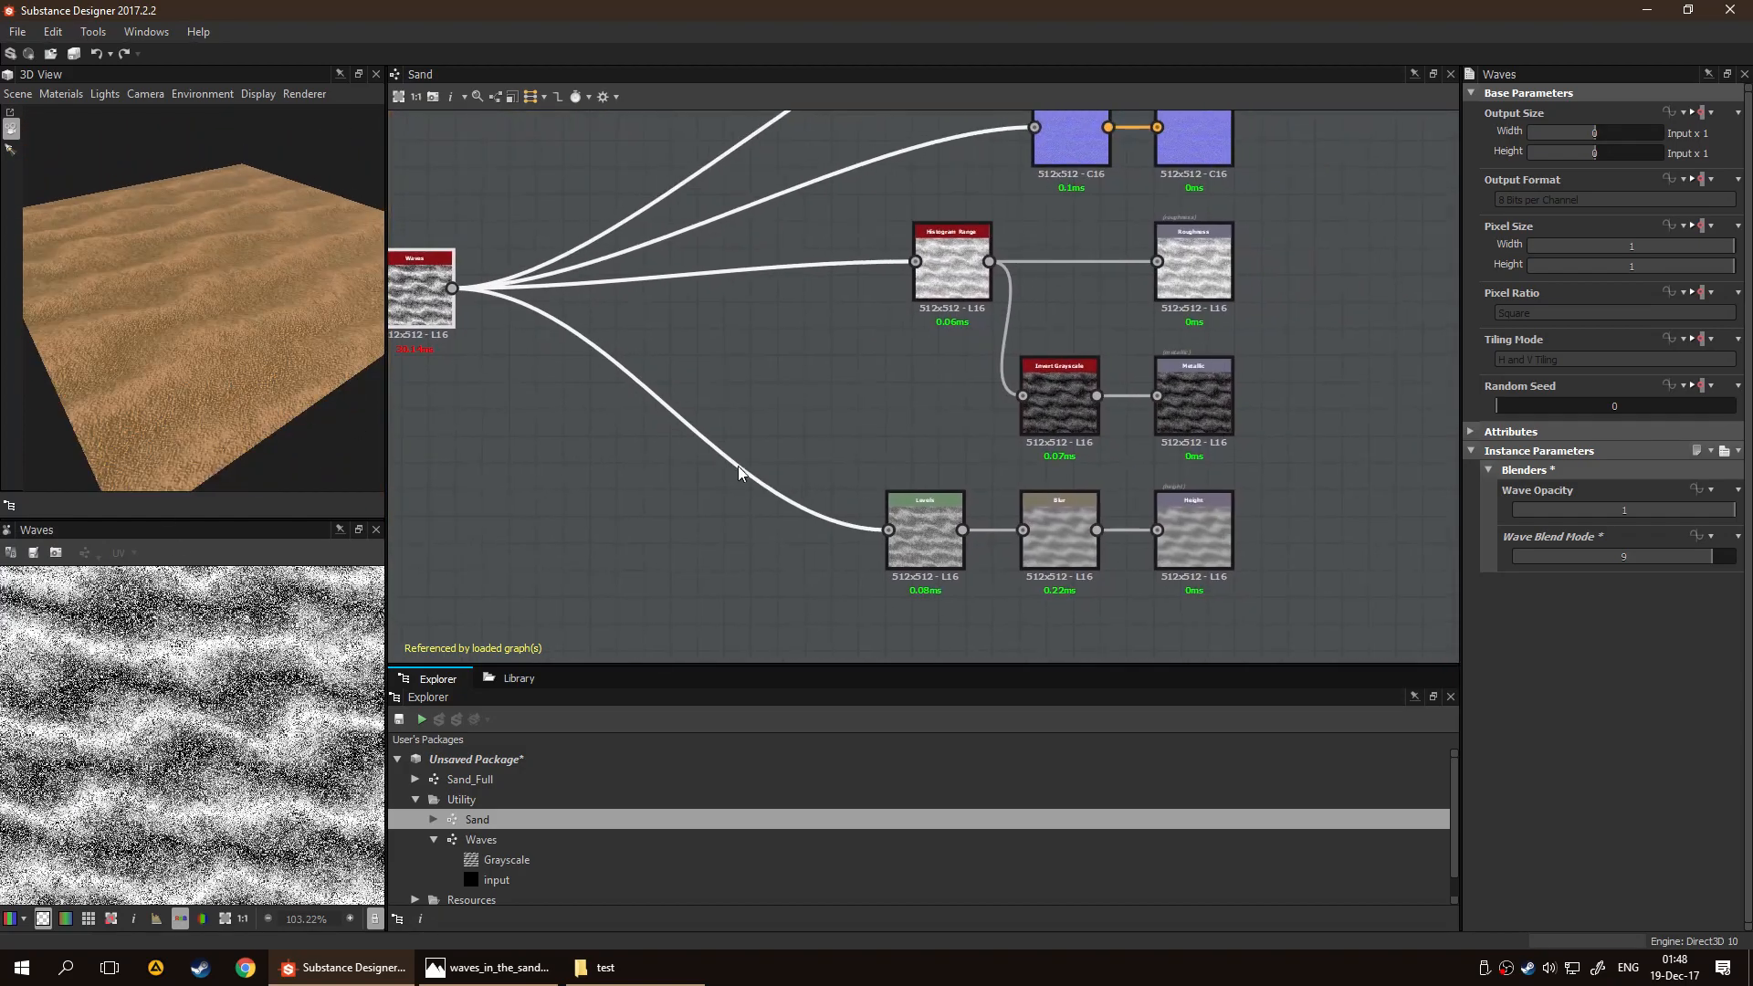
pyautogui.moveTo(1150, 457); pyautogui.dragTo(1024, 472, button='middle')
pyautogui.scroll(4, 1072, 463)
pyautogui.moveTo(1155, 455); pyautogui.dragTo(1163, 550, button='middle')
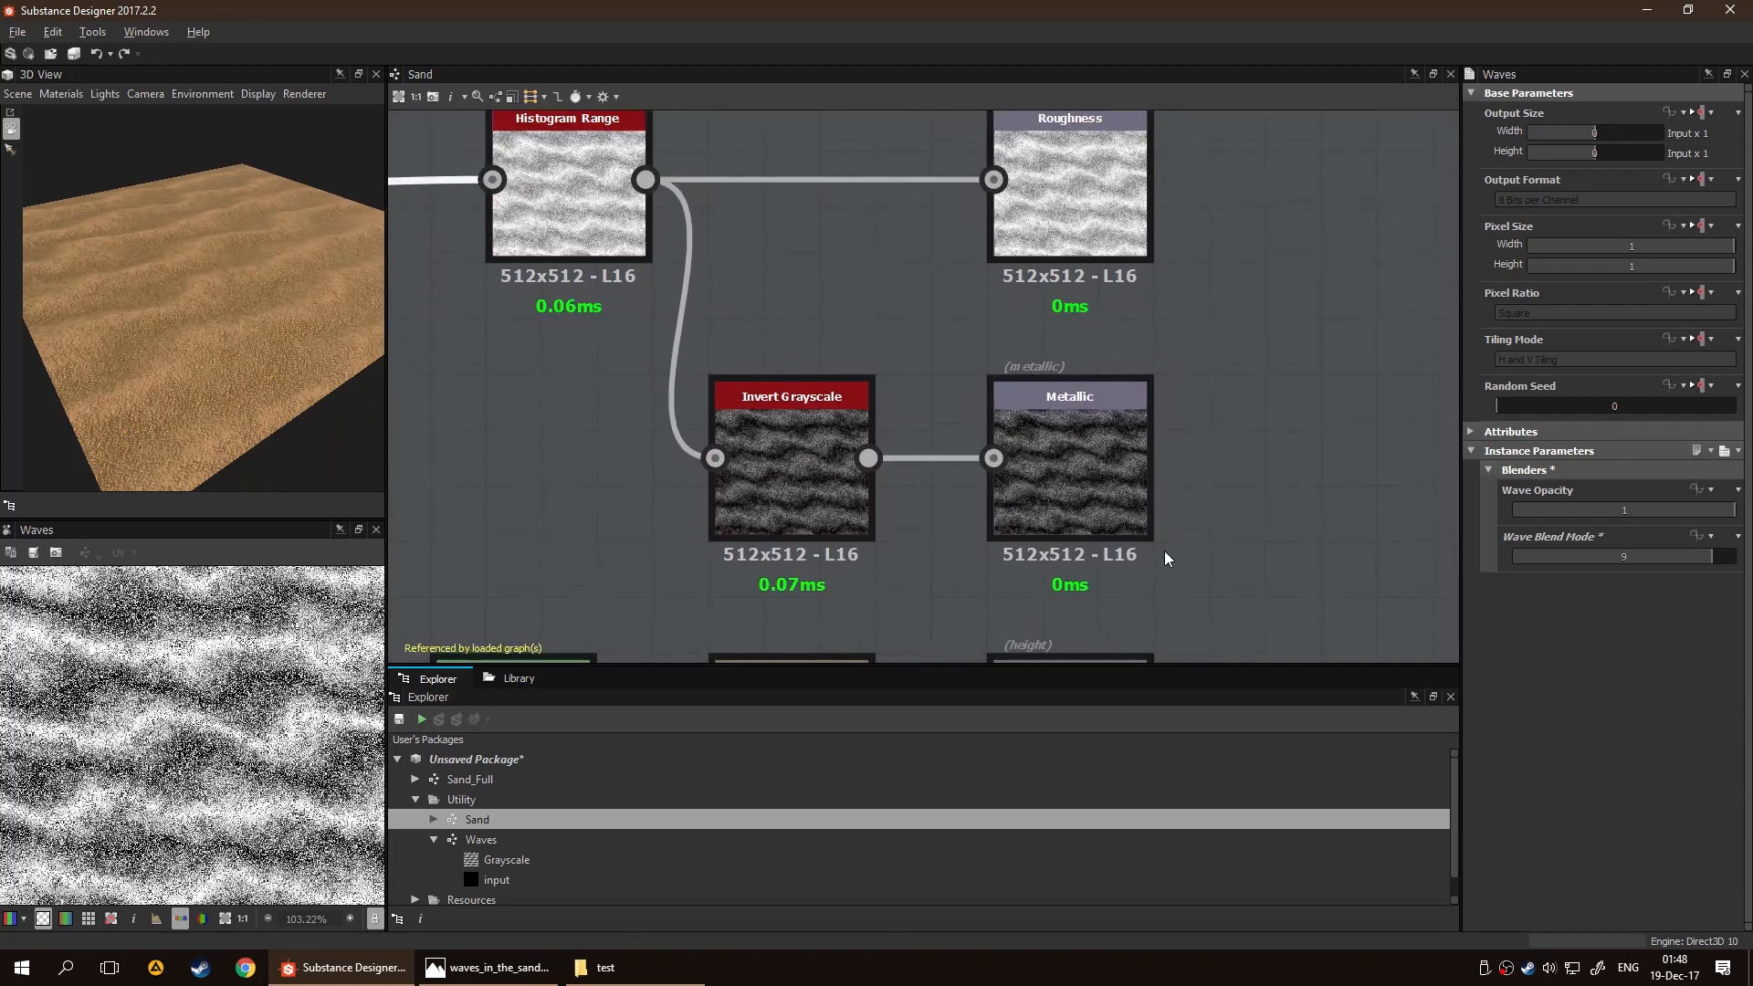
pyautogui.click(767, 484)
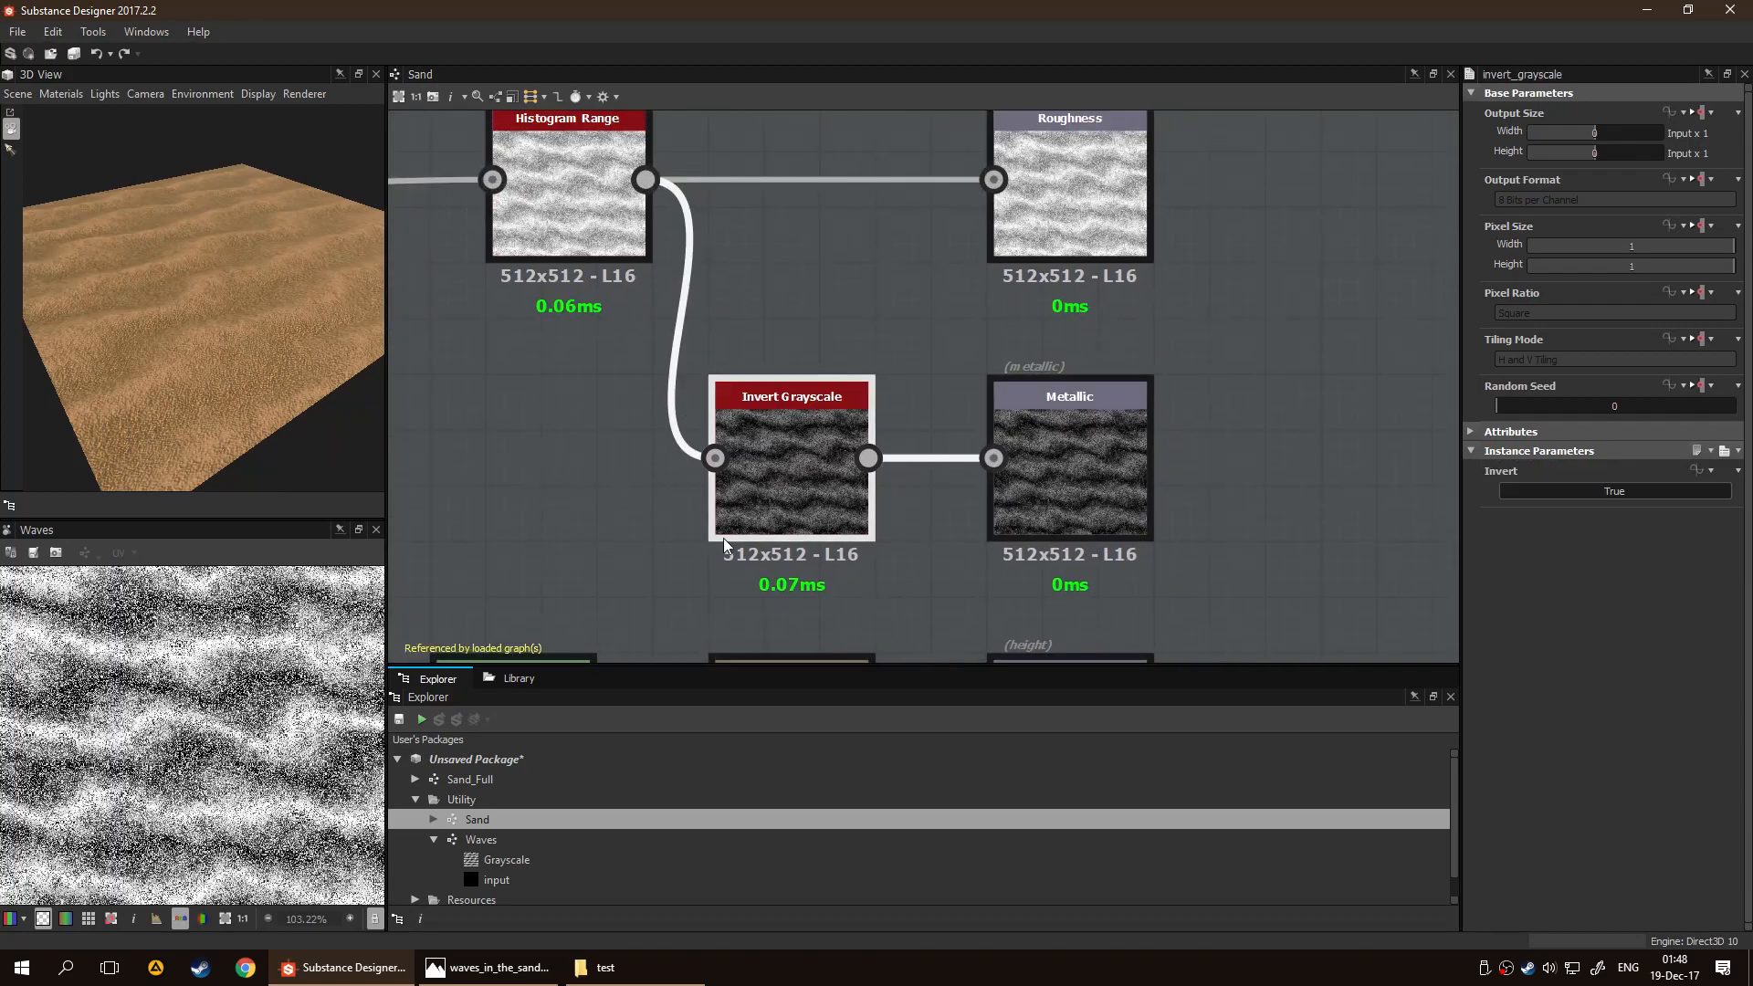
pyautogui.hscroll(4, 553, 448)
pyautogui.moveTo(570, 411); pyautogui.dragTo(1039, 499, button='middle')
# Set the Histogram Range node's Range to 0.91 and Position to 0.89 for the roughness and metallic outputs
pyautogui.click(712, 352)
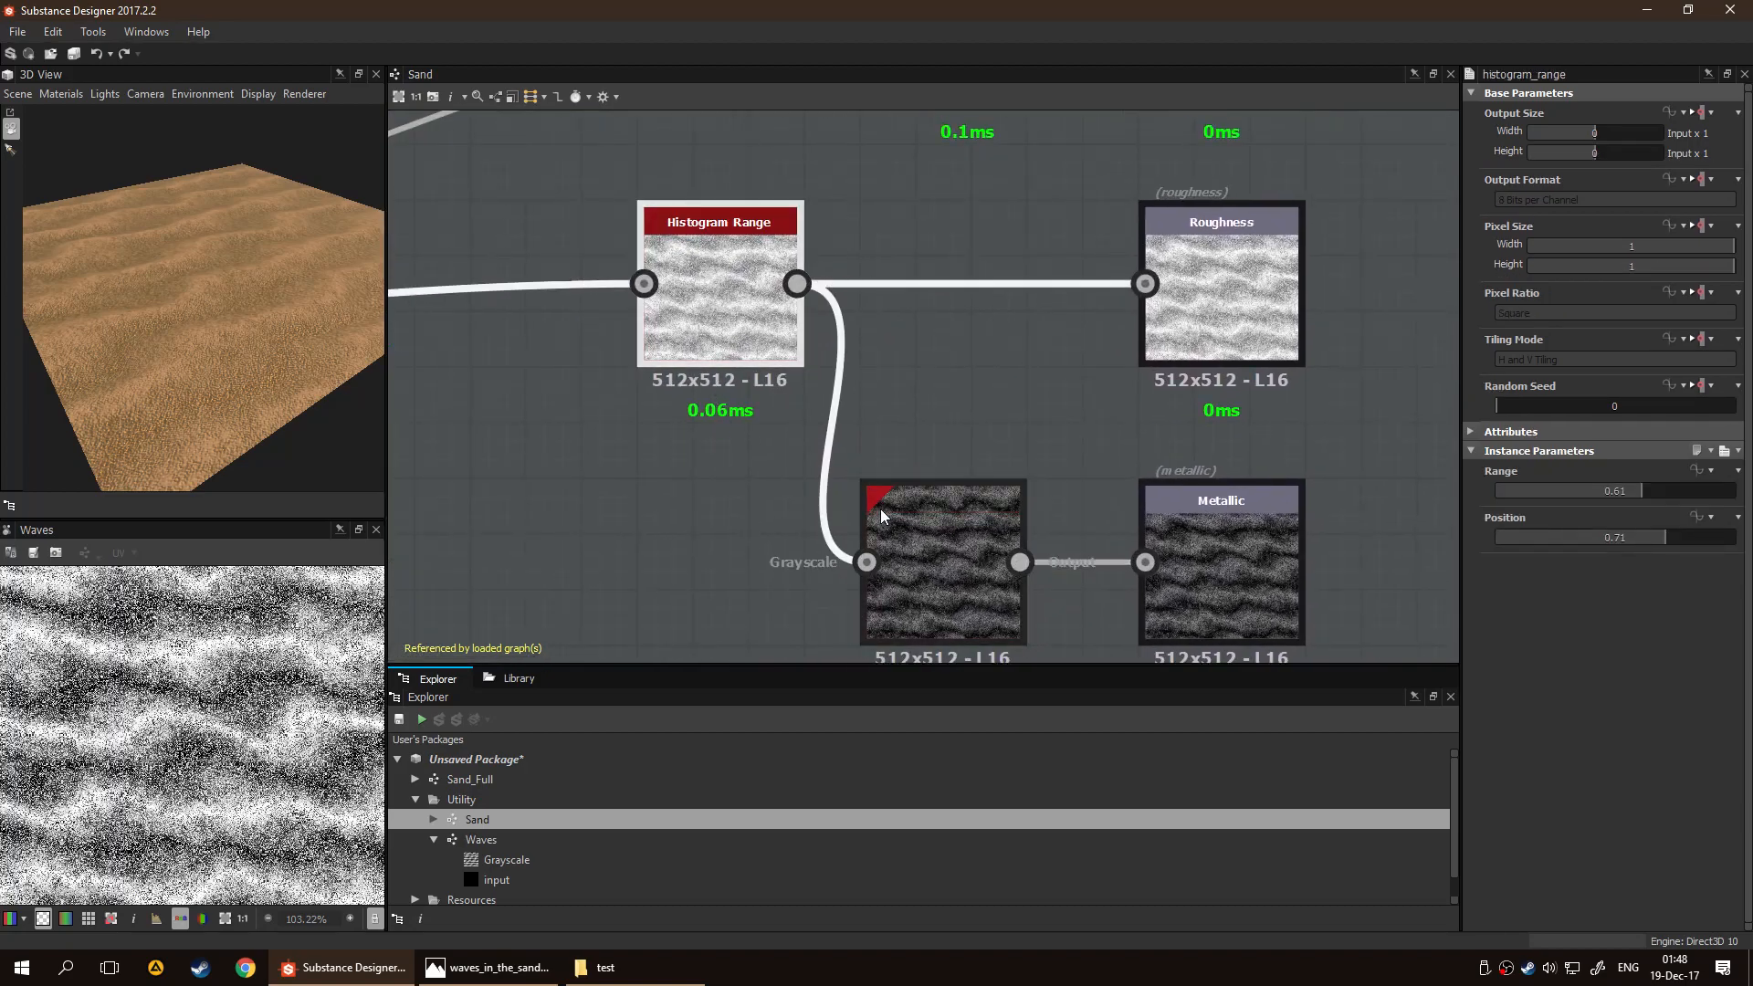
pyautogui.scroll(3, 217, 309)
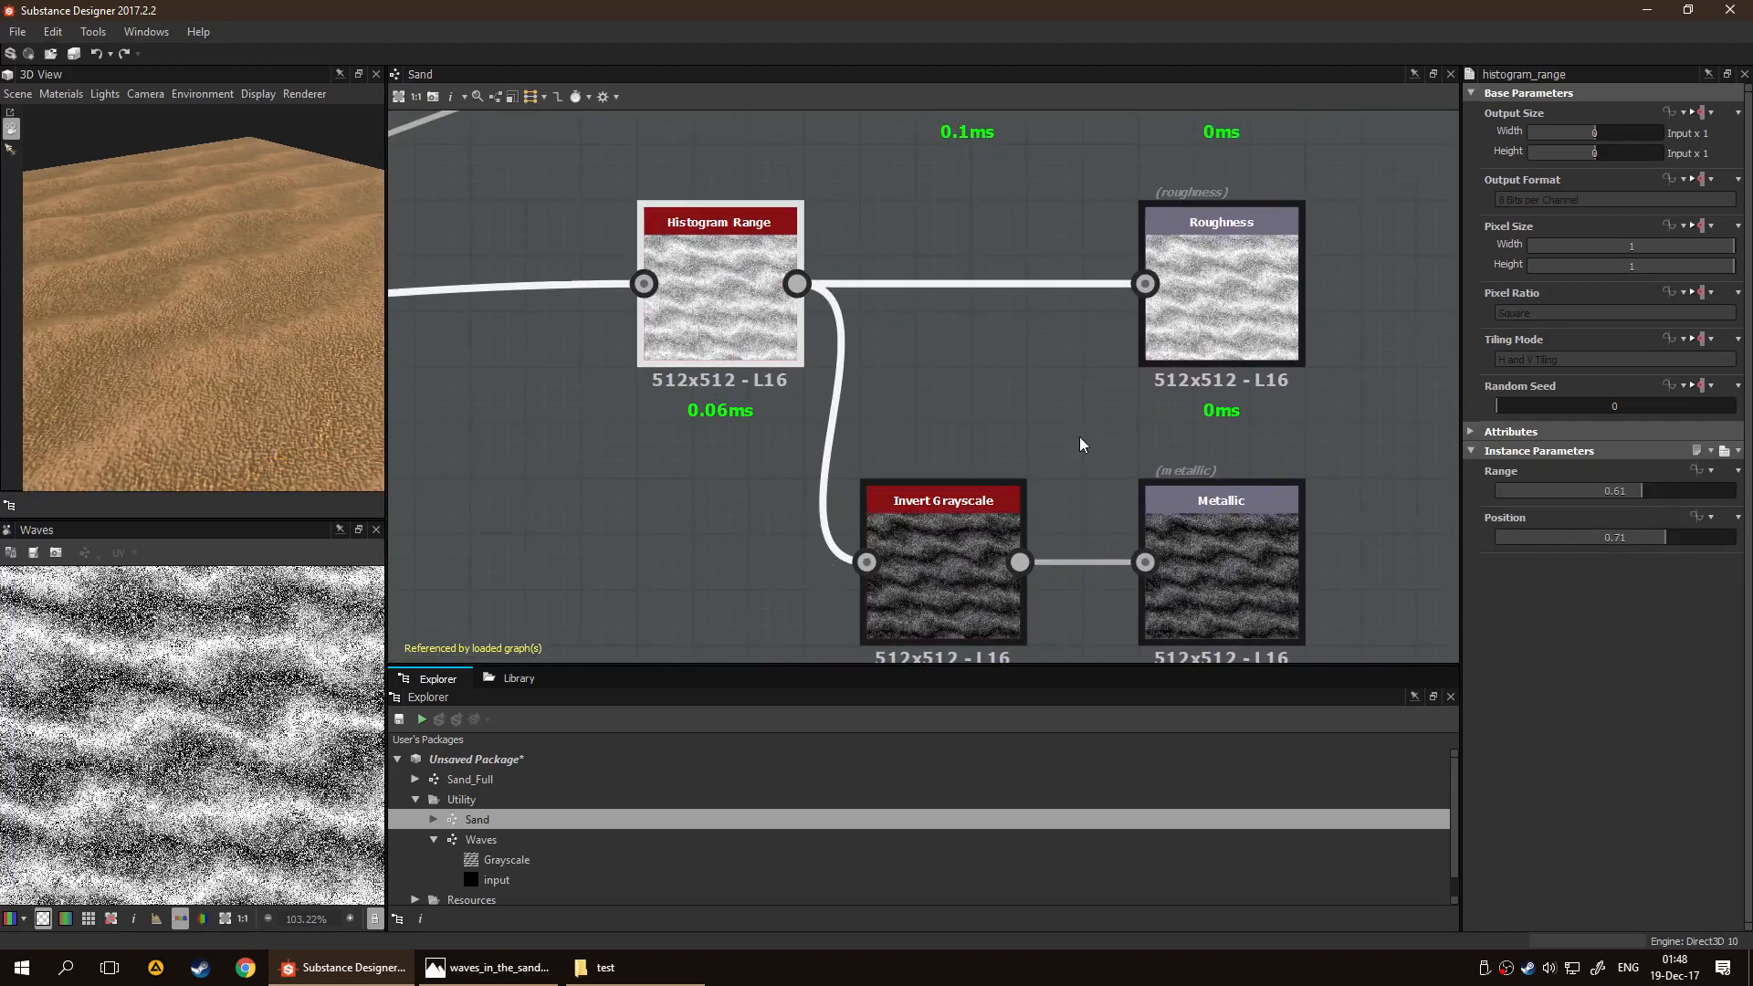
pyautogui.moveTo(1645, 489); pyautogui.dragTo(1690, 531)
pyautogui.doubleClick(719, 301)
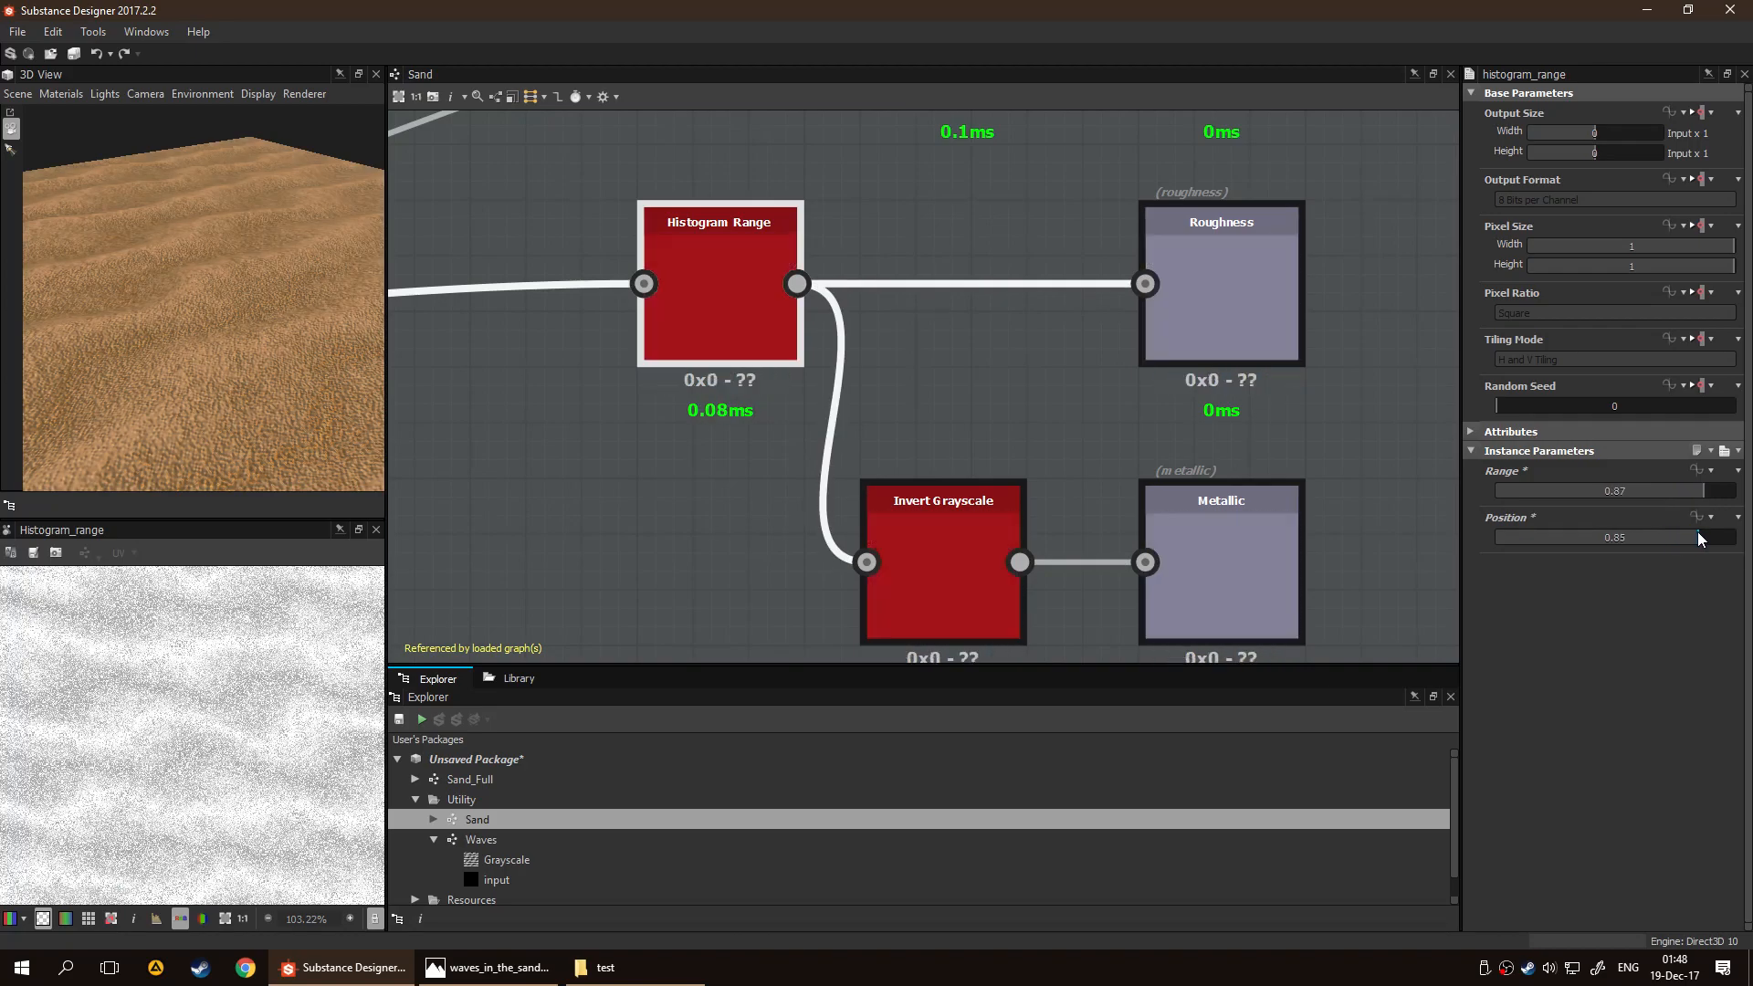
pyautogui.moveTo(1706, 491); pyautogui.dragTo(1710, 541)
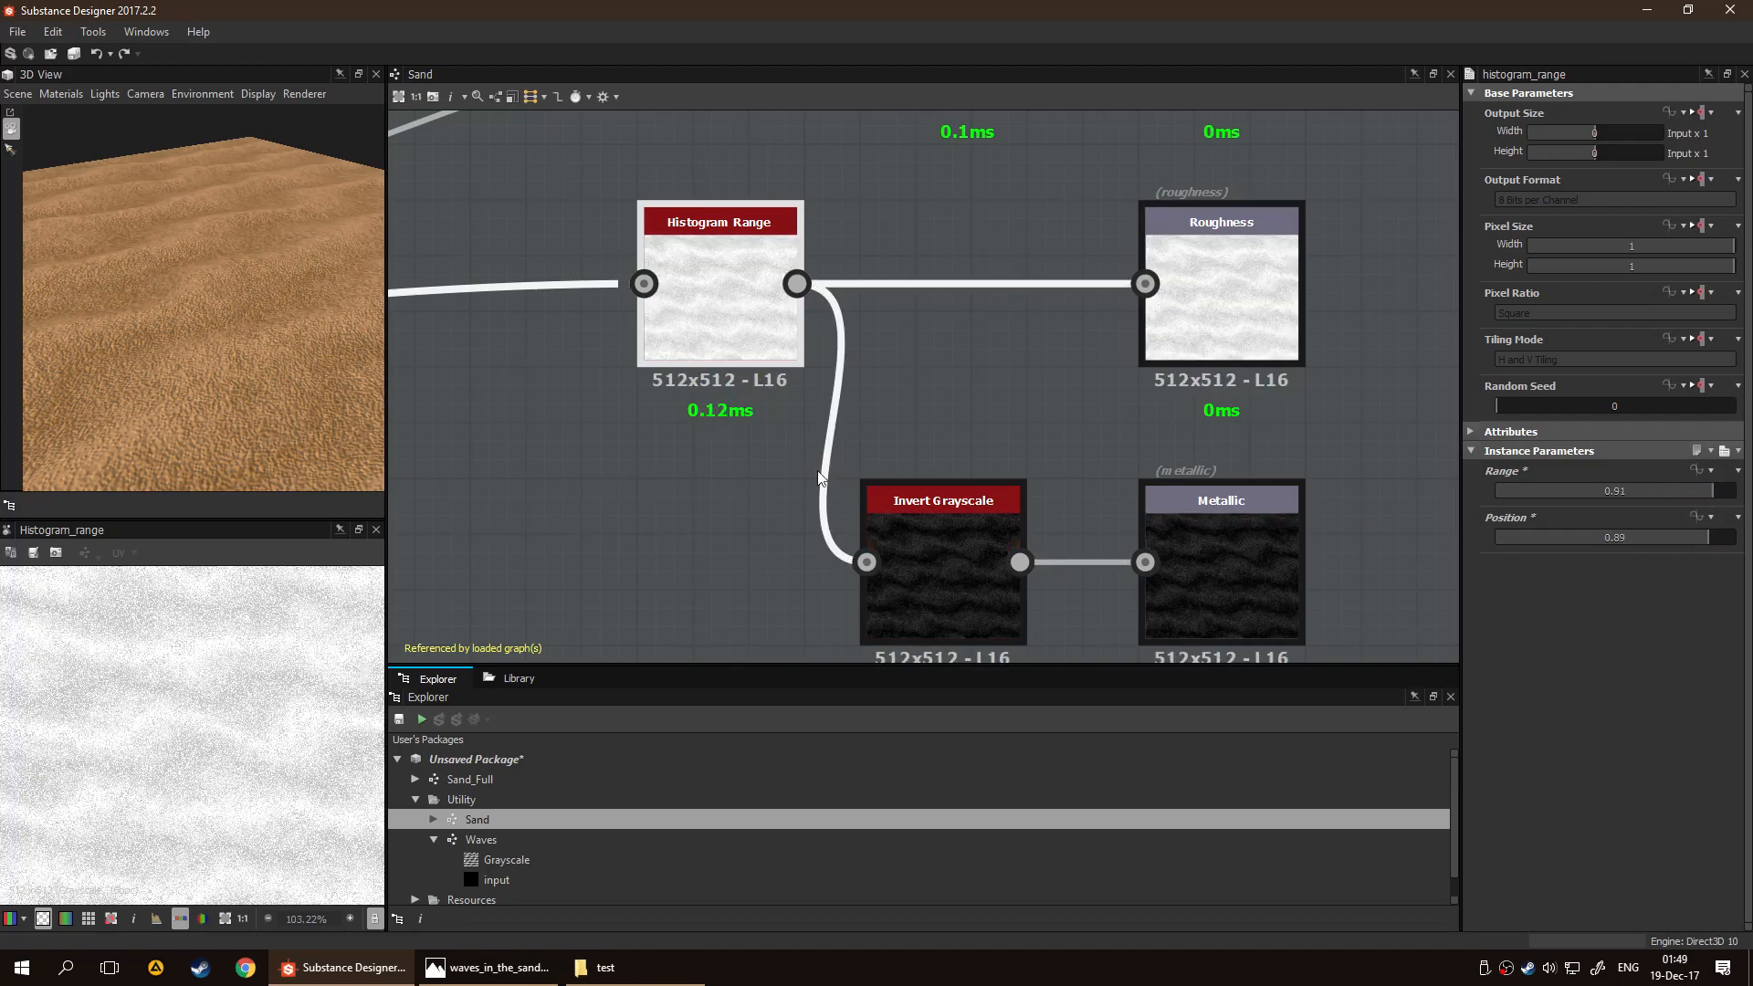
# Inspect the Levels and Blur nodes that feed the Height output in the Sand graph
pyautogui.scroll(-5, 637, 381)
pyautogui.moveTo(566, 354); pyautogui.dragTo(891, 532, button='middle')
pyautogui.moveTo(649, 512); pyautogui.dragTo(474, 547, button='middle')
pyautogui.moveTo(865, 465); pyautogui.dragTo(666, 229, button='middle')
pyautogui.scroll(2, 765, 447)
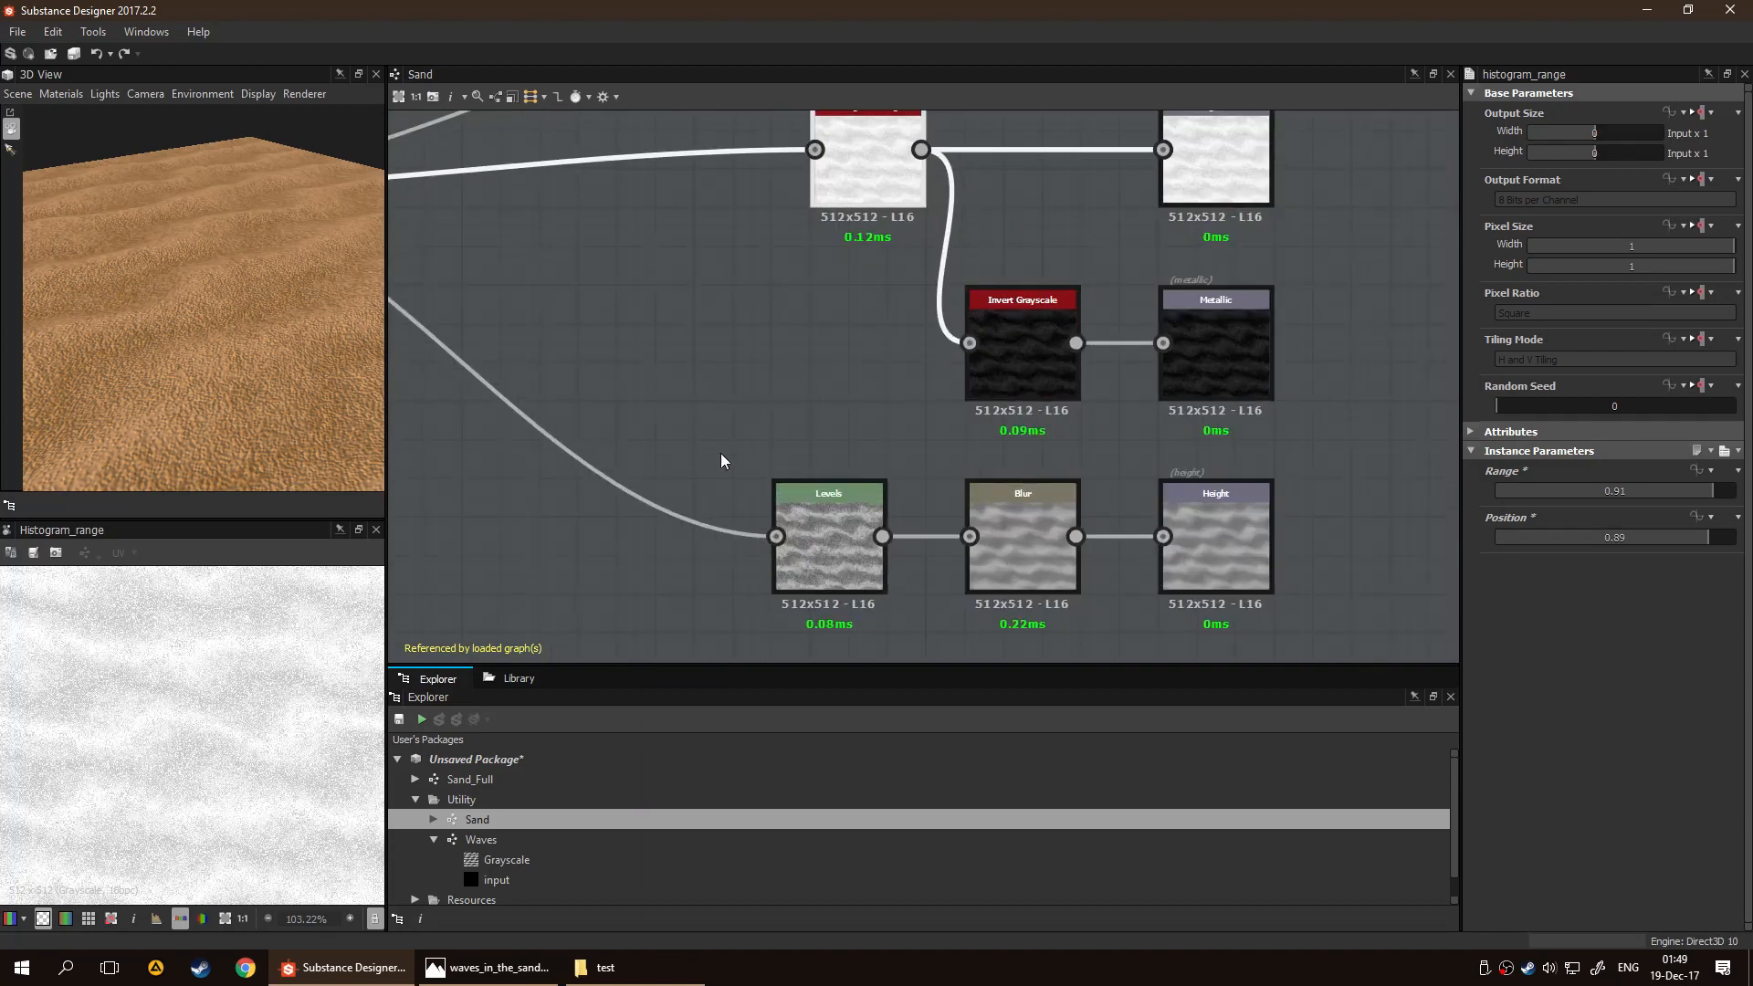
pyautogui.click(846, 557)
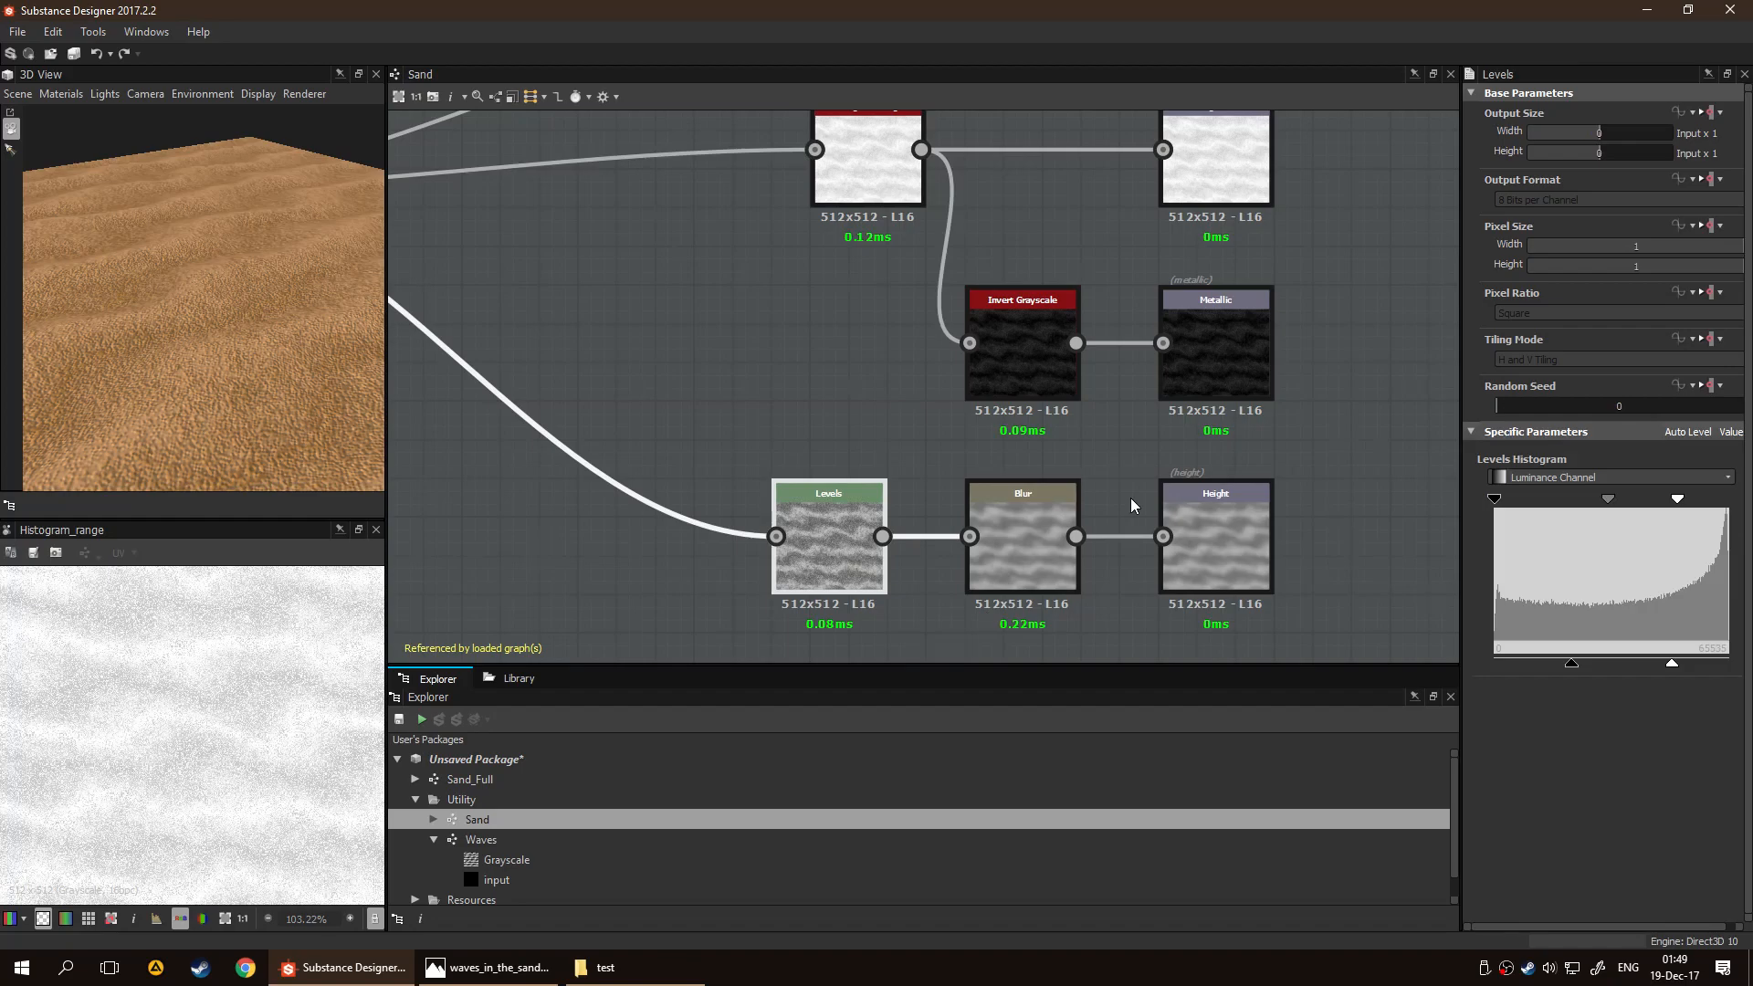
pyautogui.click(1034, 524)
# Inspect the Invert Grayscale node before the Metallic output and preview its result in 2D
pyautogui.moveTo(911, 407); pyautogui.dragTo(744, 470, button='middle')
pyautogui.click(901, 470)
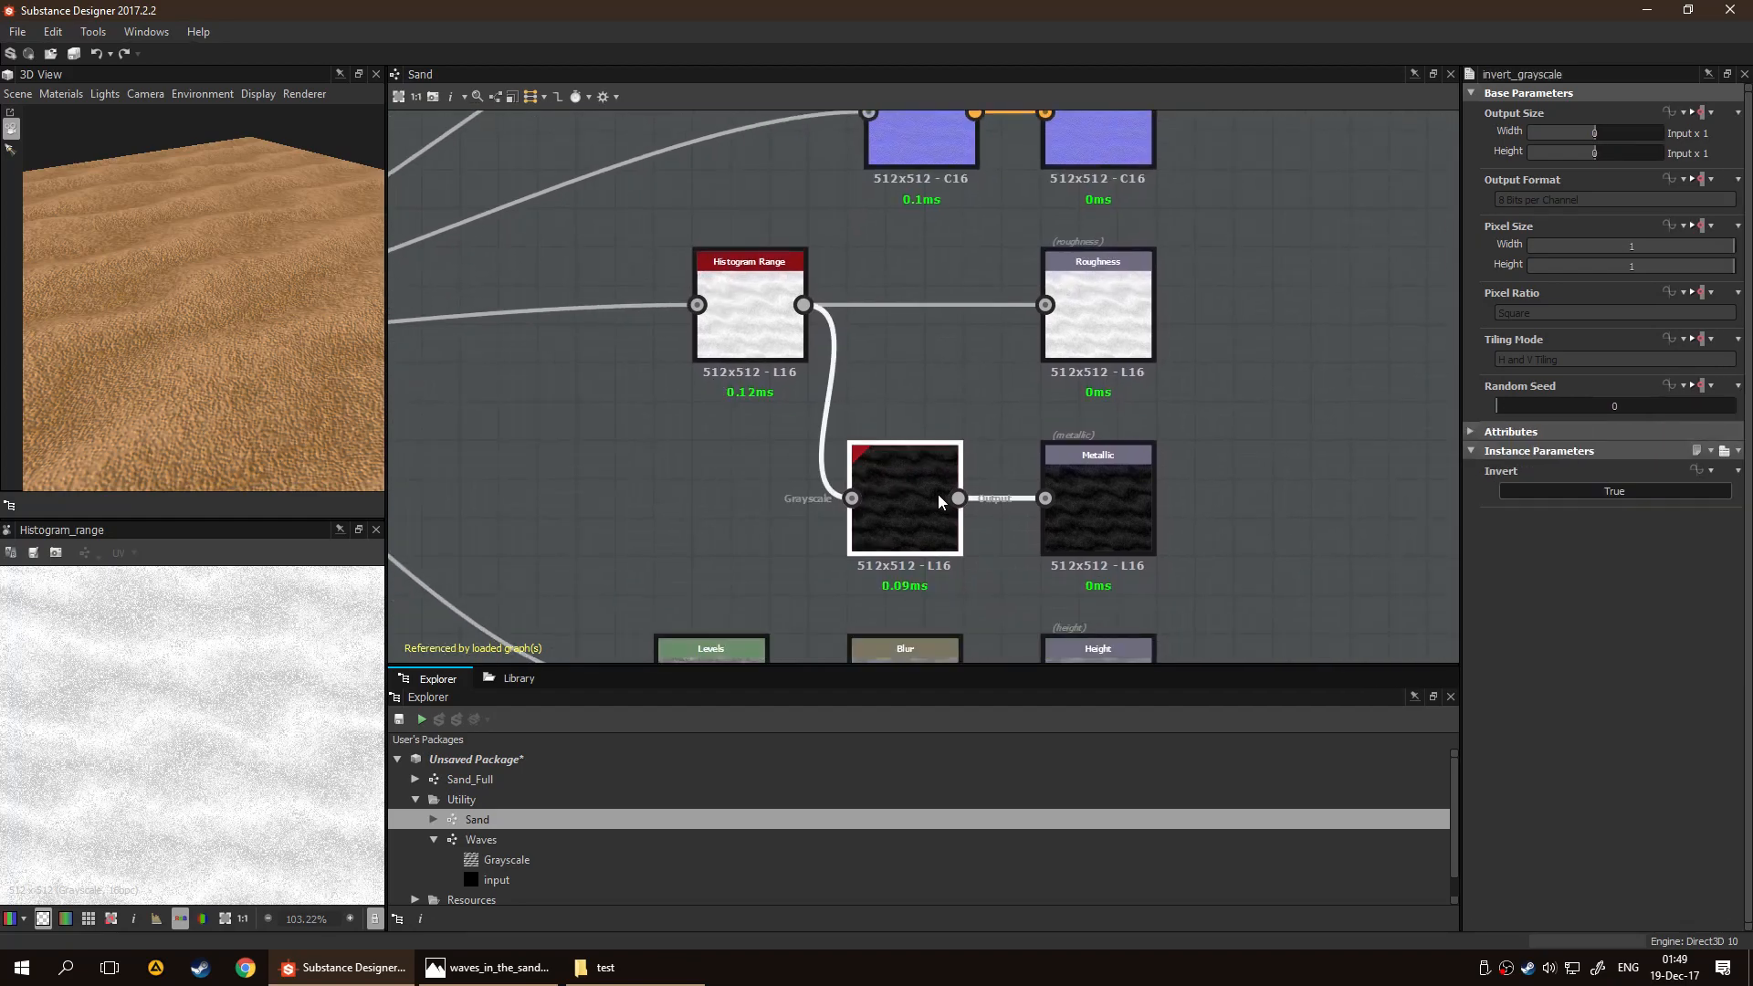
pyautogui.scroll(6, 930, 502)
pyautogui.scroll(-5, 902, 513)
pyautogui.moveTo(802, 413); pyautogui.dragTo(955, 419, button='middle')
pyautogui.moveTo(925, 419); pyautogui.dragTo(815, 396, button='middle')
pyautogui.moveTo(793, 466); pyautogui.dragTo(1138, 479, button='middle')
pyautogui.moveTo(736, 451); pyautogui.dragTo(1118, 422, button='middle')
pyautogui.scroll(-4, 1115, 422)
pyautogui.moveTo(860, 408); pyautogui.dragTo(671, 406, button='middle')
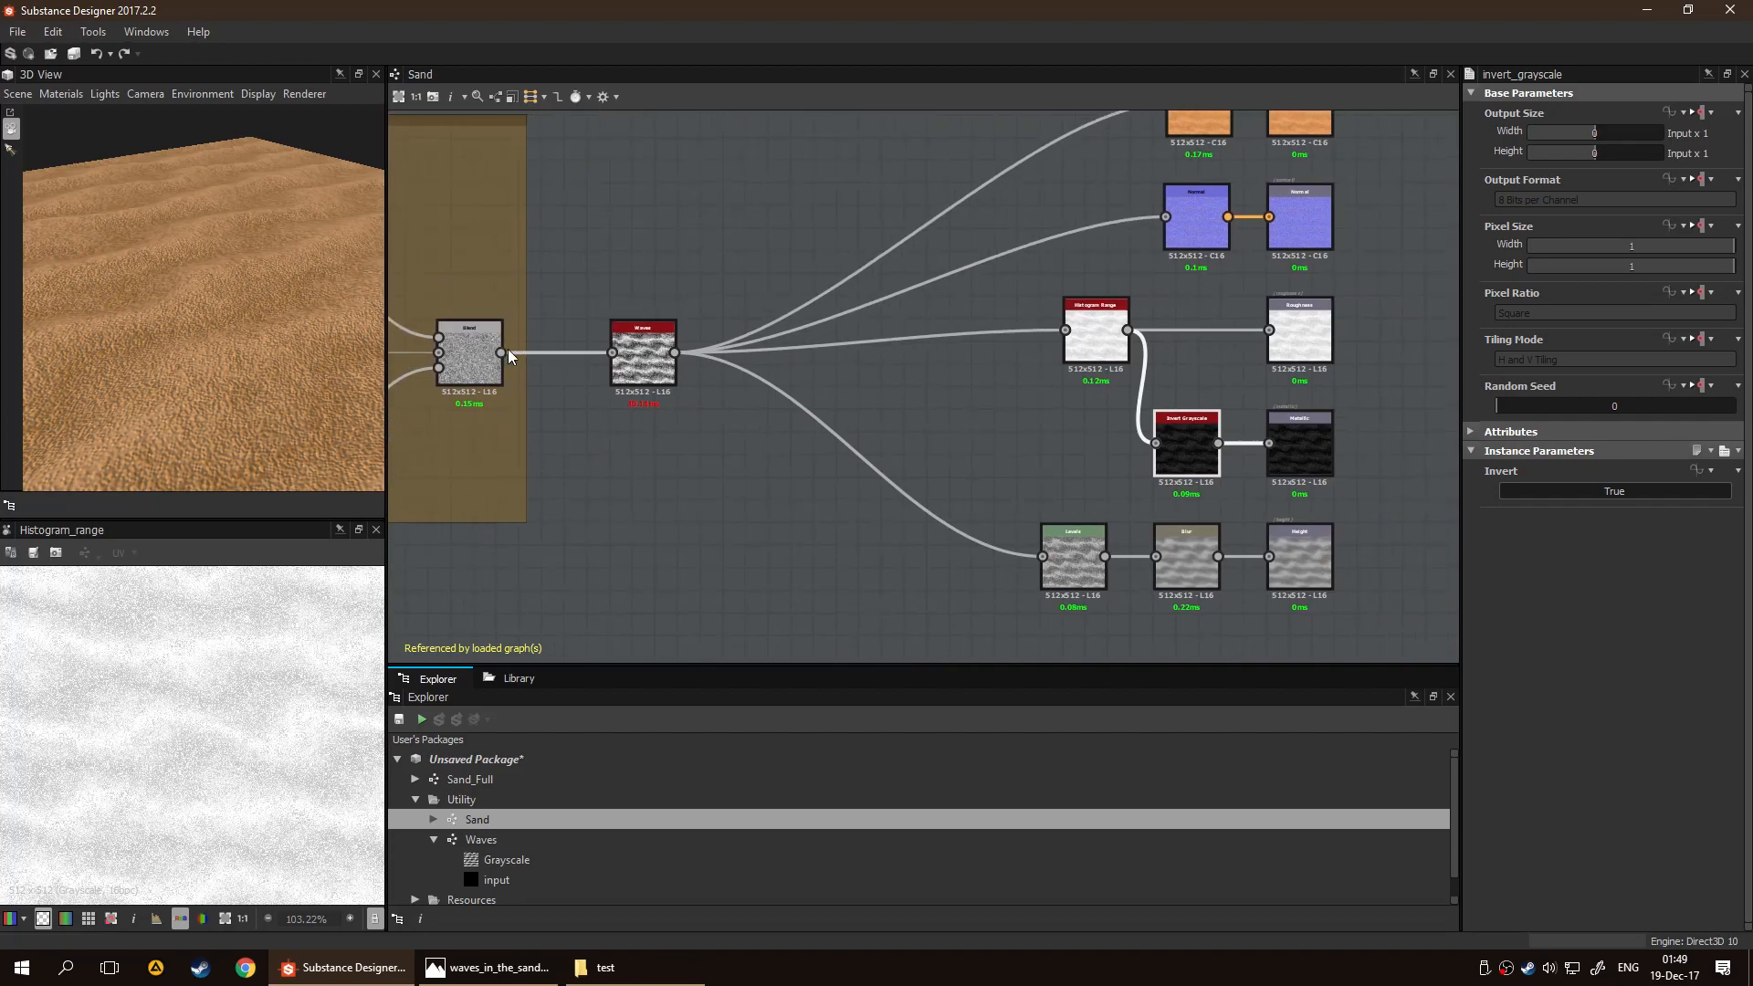
pyautogui.scroll(6, 1115, 519)
pyautogui.moveTo(1268, 323); pyautogui.dragTo(862, 429, button='middle')
pyautogui.scroll(3, 858, 430)
pyautogui.doubleClick(991, 416)
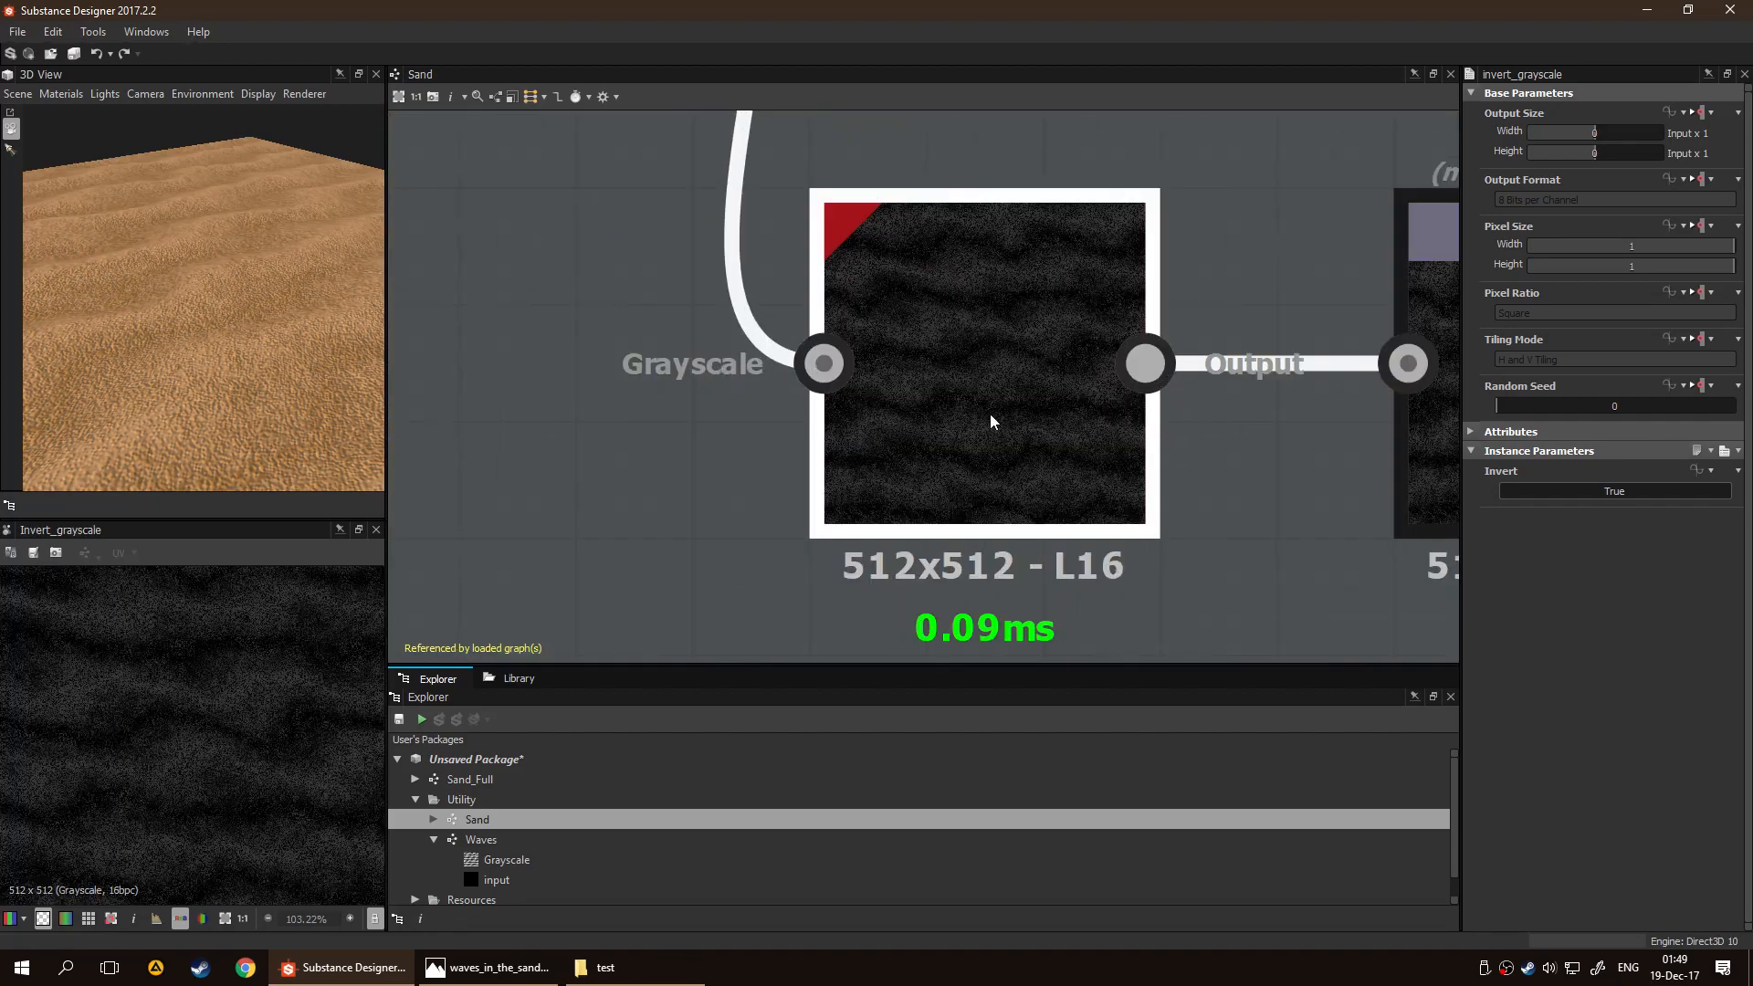
# Preview the Normal node's output and set its Intensity to 1.18
pyautogui.scroll(-4, 234, 643)
pyautogui.scroll(-2, 463, 607)
pyautogui.moveTo(655, 400); pyautogui.dragTo(793, 577, button='middle')
pyautogui.moveTo(1039, 301); pyautogui.dragTo(847, 489, button='middle')
pyautogui.moveTo(863, 257); pyautogui.dragTo(858, 486, button='middle')
pyautogui.scroll(-3, 858, 484)
pyautogui.moveTo(810, 424); pyautogui.dragTo(763, 353, button='middle')
pyautogui.moveTo(787, 450); pyautogui.dragTo(1009, 467, button='middle')
pyautogui.moveTo(950, 494); pyautogui.dragTo(949, 577, button='middle')
pyautogui.scroll(-2, 998, 526)
pyautogui.moveTo(1001, 484); pyautogui.dragTo(896, 434, button='middle')
pyautogui.scroll(5, 901, 388)
pyautogui.moveTo(965, 340); pyautogui.dragTo(903, 461, button='middle')
pyautogui.doubleClick(907, 440)
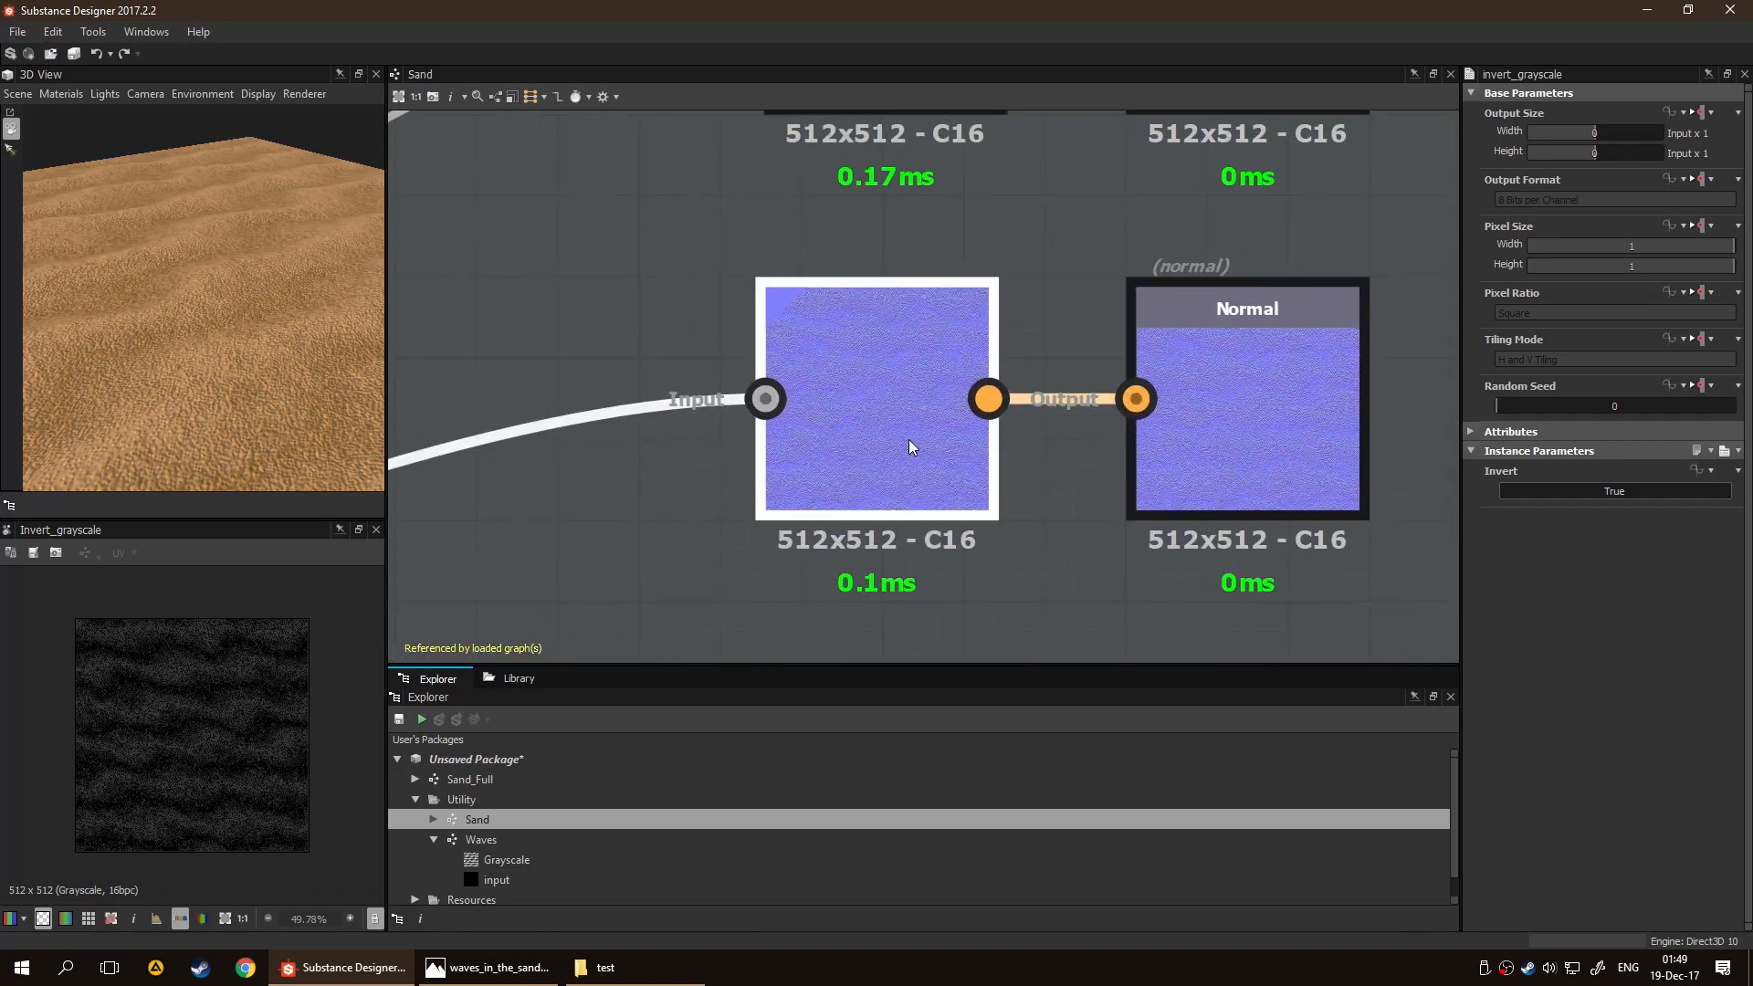
pyautogui.scroll(5, 221, 742)
pyautogui.scroll(-6, 659, 504)
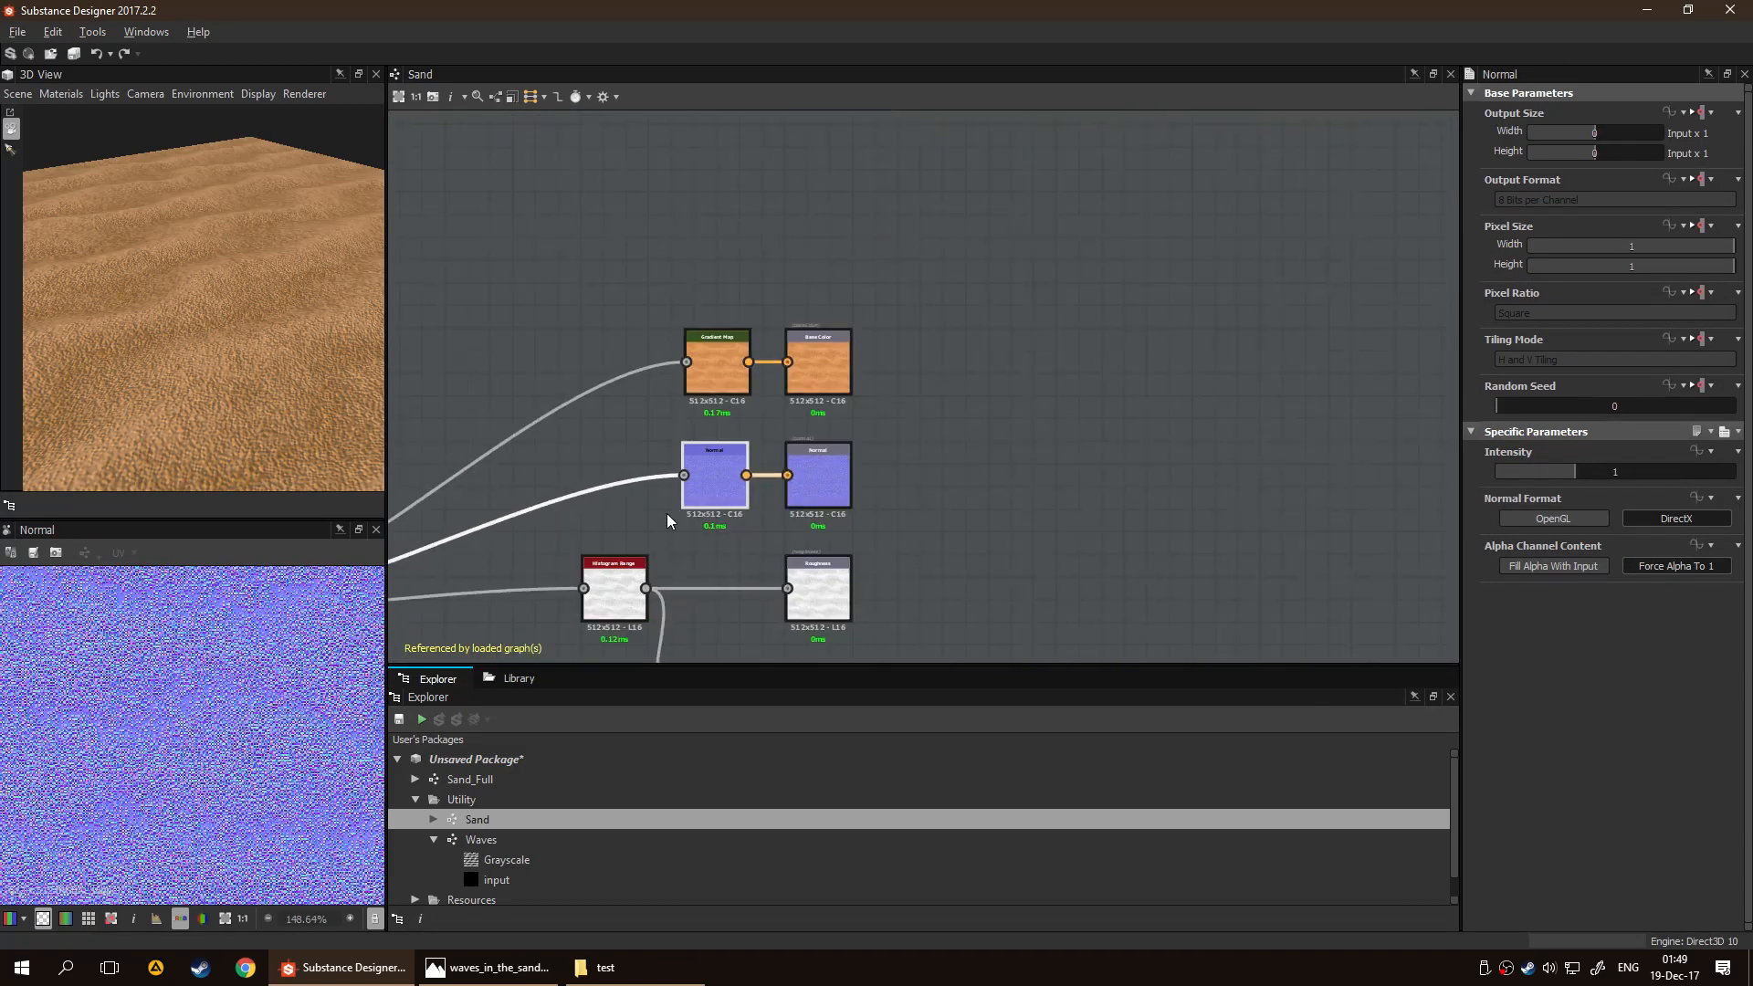
pyautogui.moveTo(1574, 469)
pyautogui.mouseDown()
pyautogui.moveTo(1594, 469)
pyautogui.moveTo(1536, 471)
pyautogui.moveTo(1625, 480)
pyautogui.moveTo(1565, 479)
pyautogui.moveTo(1589, 471)
pyautogui.mouseUp()
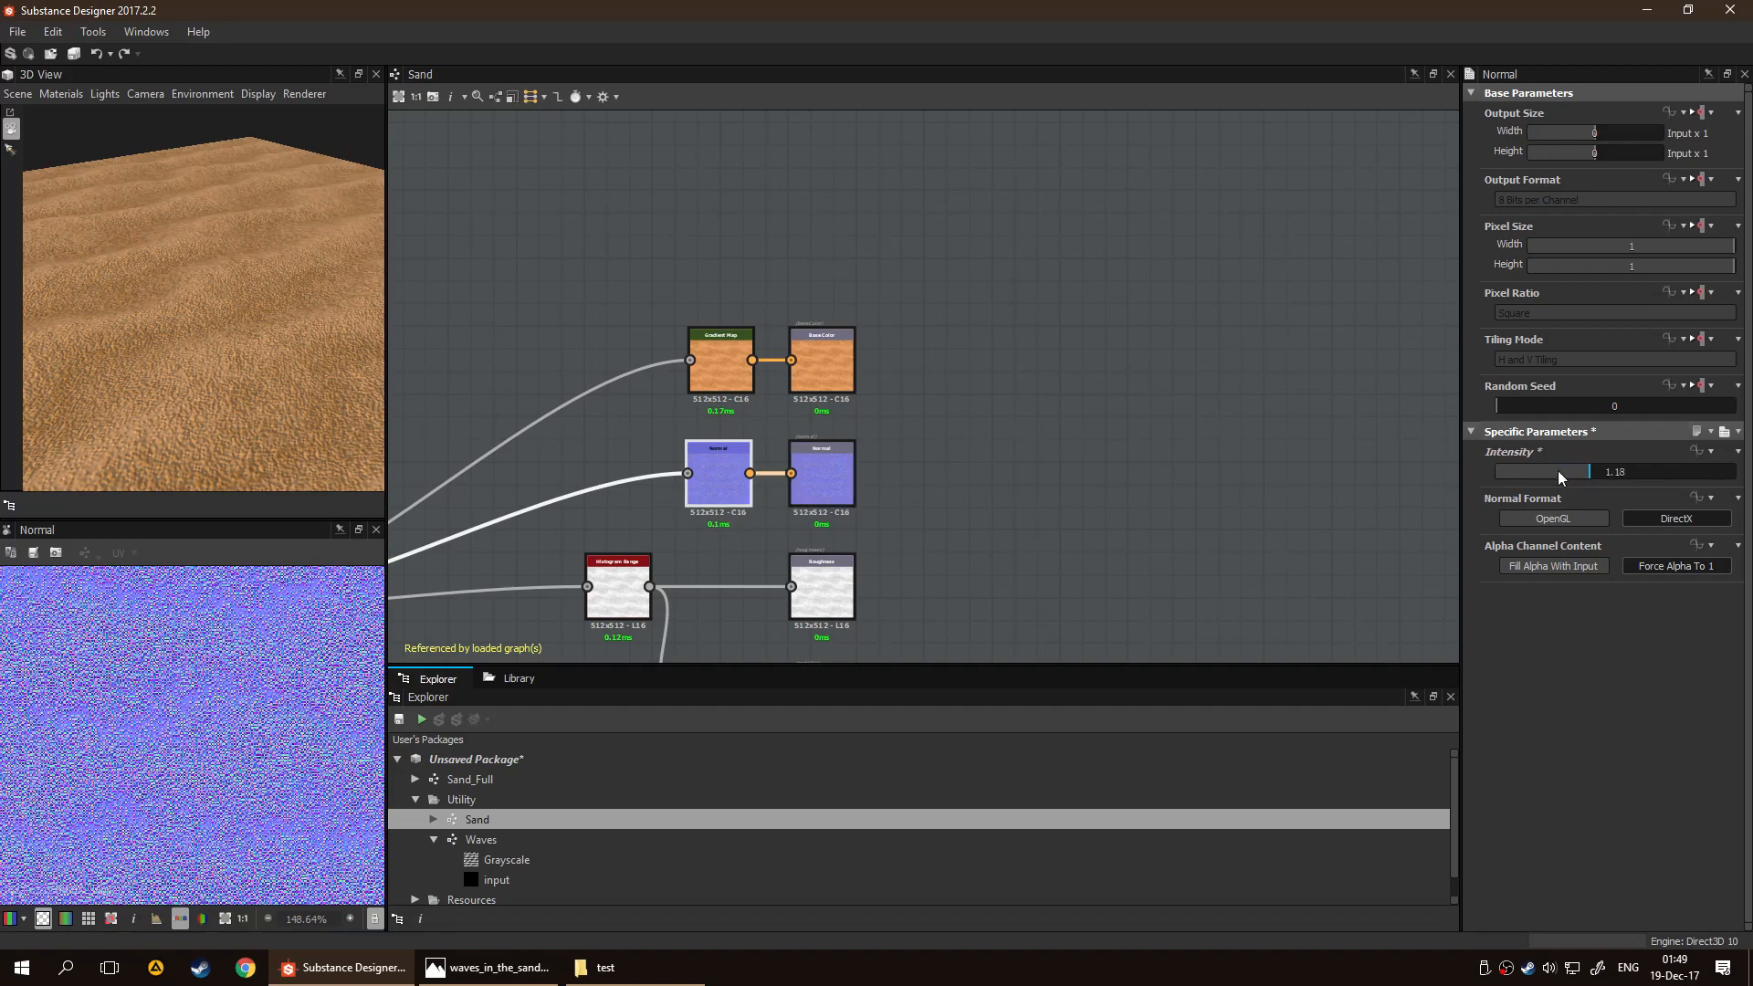
# Preview the Gradient Map node's output and check the sand surface from other angles in 3D
pyautogui.doubleClick(739, 371)
pyautogui.moveTo(724, 351); pyautogui.dragTo(1195, 312, button='middle')
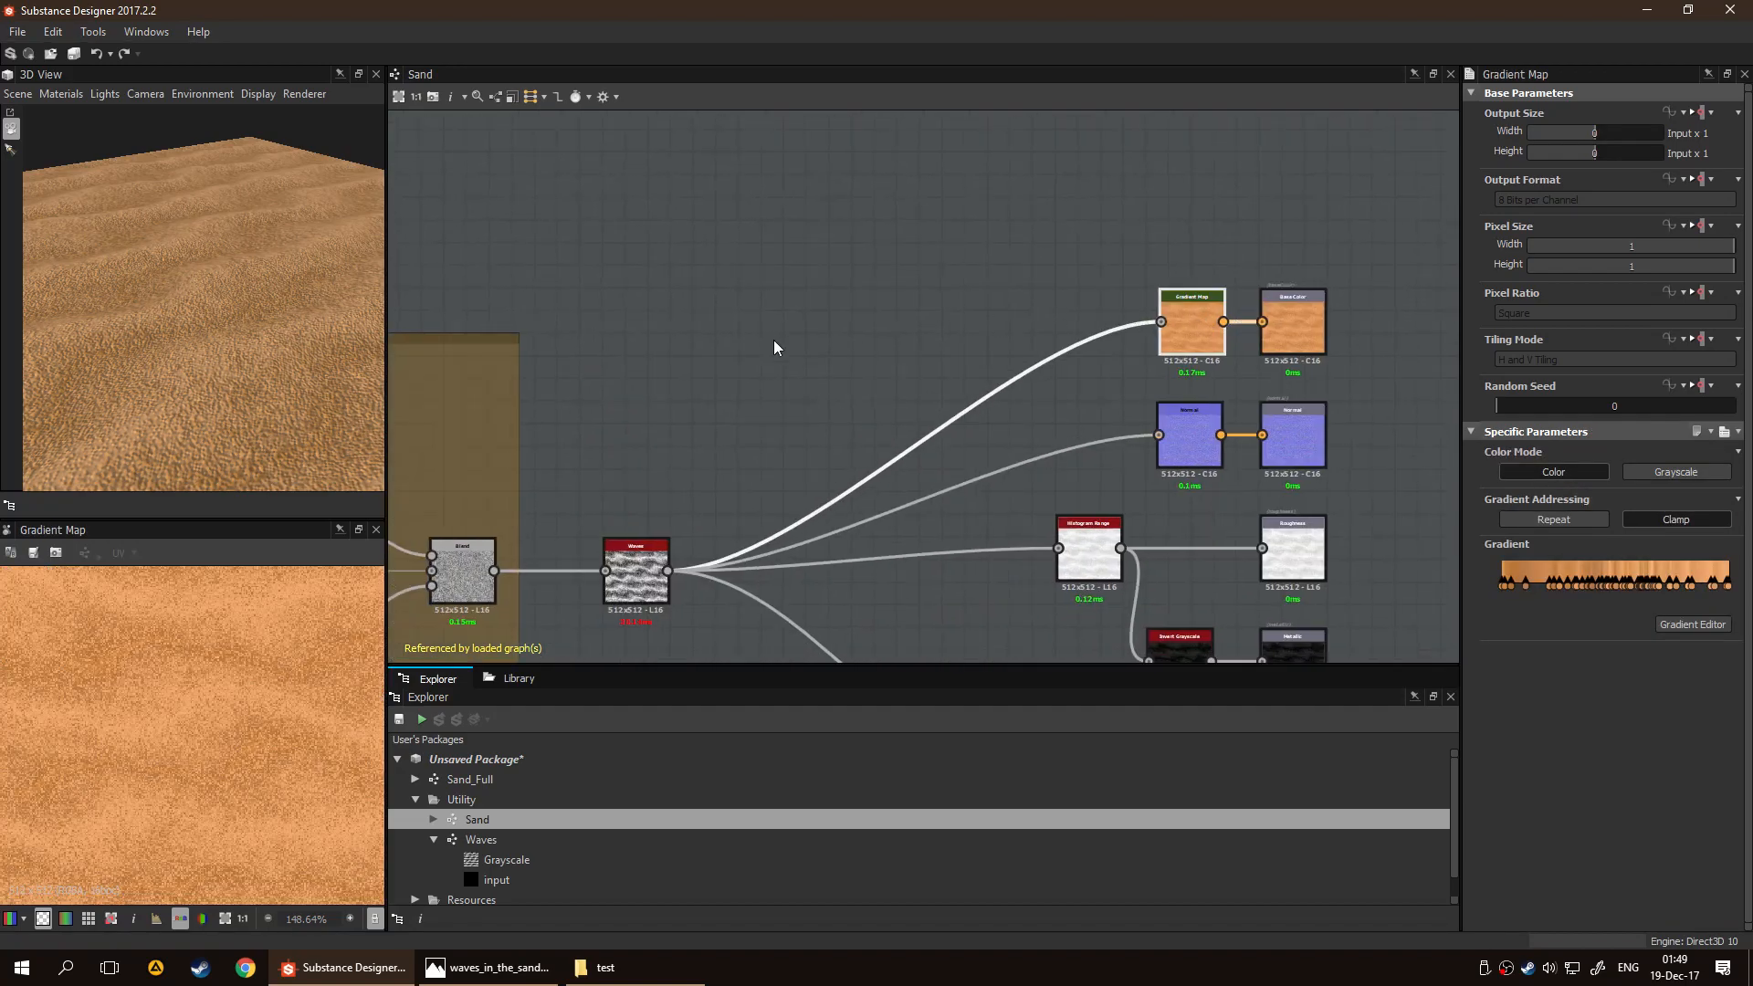
pyautogui.scroll(-5, 206, 687)
pyautogui.scroll(3, 193, 759)
pyautogui.scroll(-3, 226, 644)
pyautogui.moveTo(212, 394); pyautogui.dragTo(129, 340)
pyautogui.scroll(-3, 255, 315)
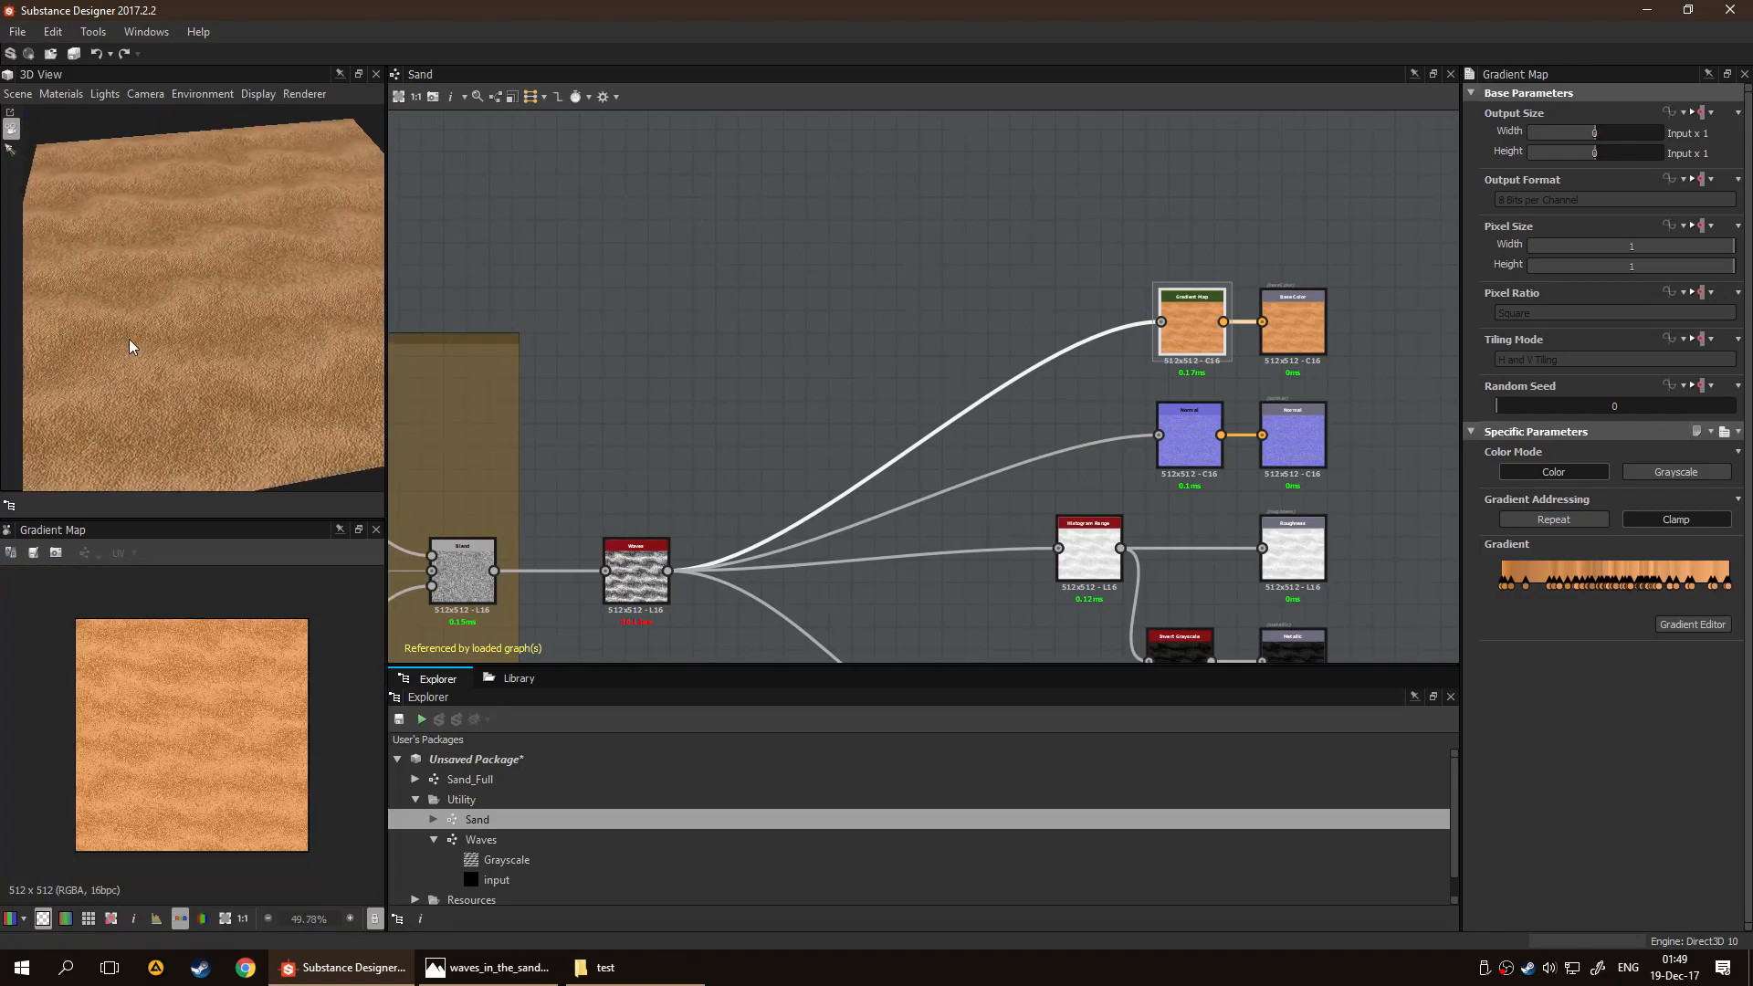
pyautogui.moveTo(188, 341); pyautogui.dragTo(215, 349)
# Open the Waves graph and set the Gradient Linear 3 node's Tiling to 5
pyautogui.moveTo(604, 376); pyautogui.dragTo(719, 290, button='middle')
pyautogui.click(754, 484)
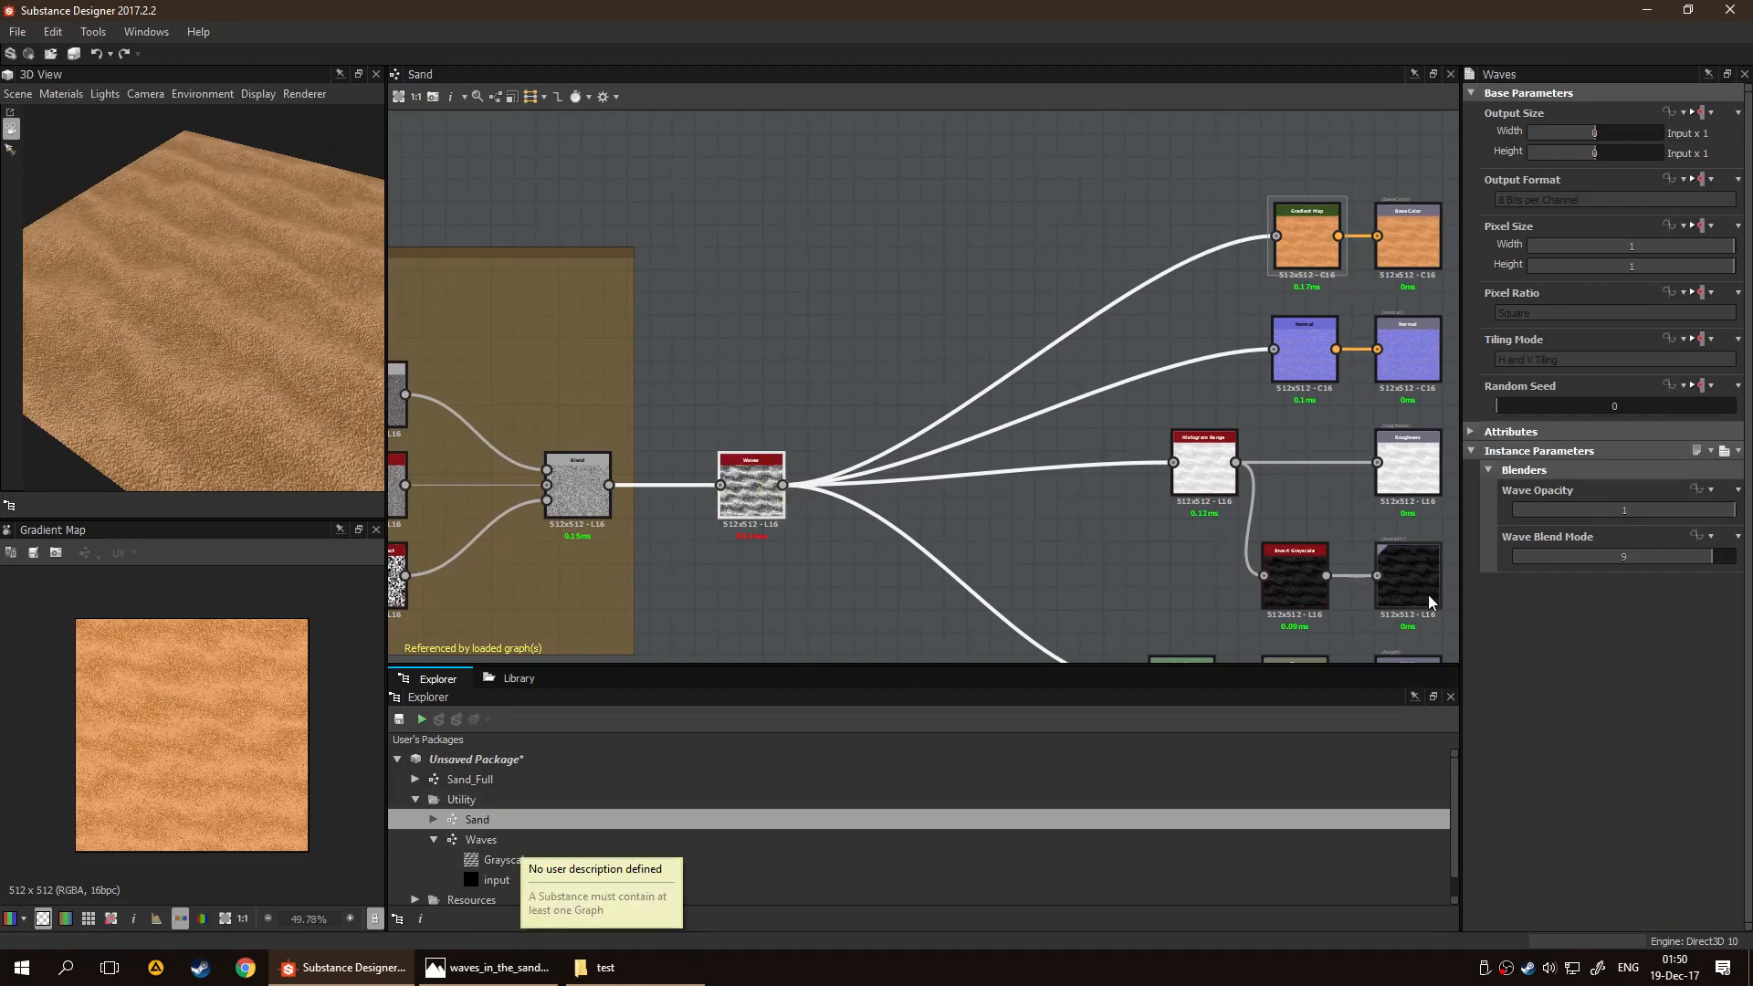
pyautogui.click(481, 841)
pyautogui.moveTo(716, 540); pyautogui.dragTo(1130, 560, button='middle')
pyautogui.scroll(5, 976, 459)
pyautogui.moveTo(887, 518); pyautogui.dragTo(802, 640, button='middle')
pyautogui.click(781, 391)
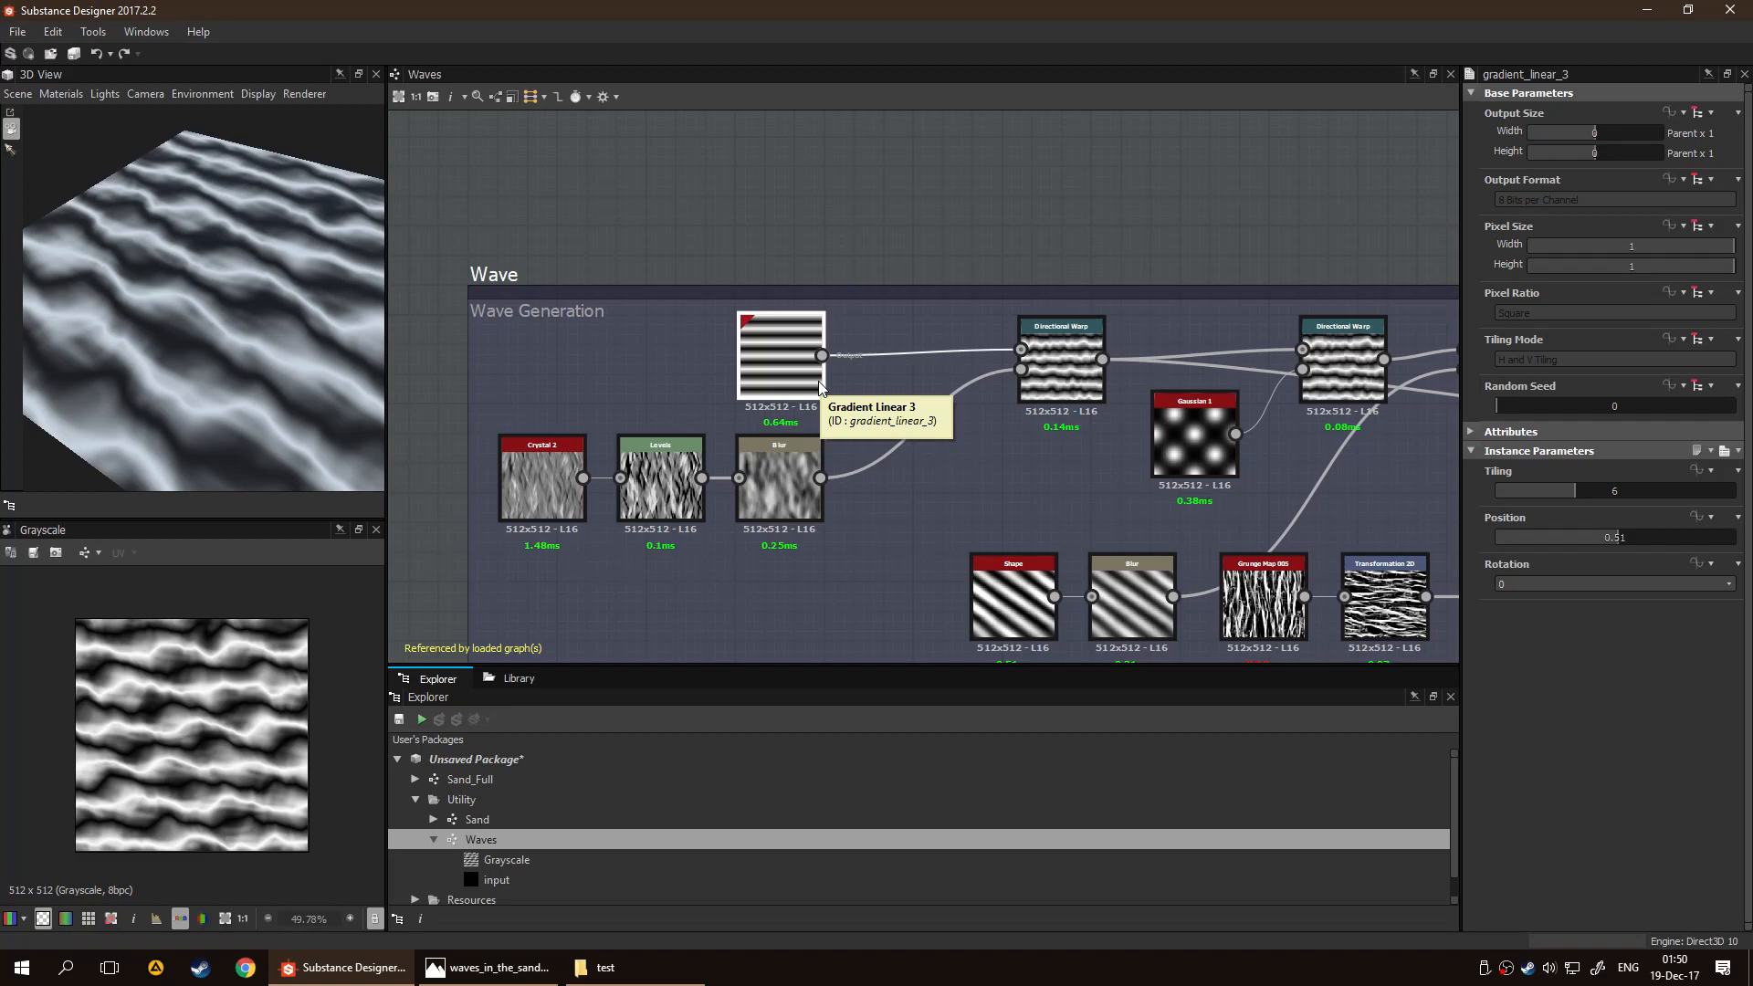
pyautogui.moveTo(1575, 484)
pyautogui.mouseDown()
pyautogui.moveTo(1627, 494)
pyautogui.moveTo(1457, 500)
pyautogui.moveTo(1556, 507)
pyautogui.mouseUp()
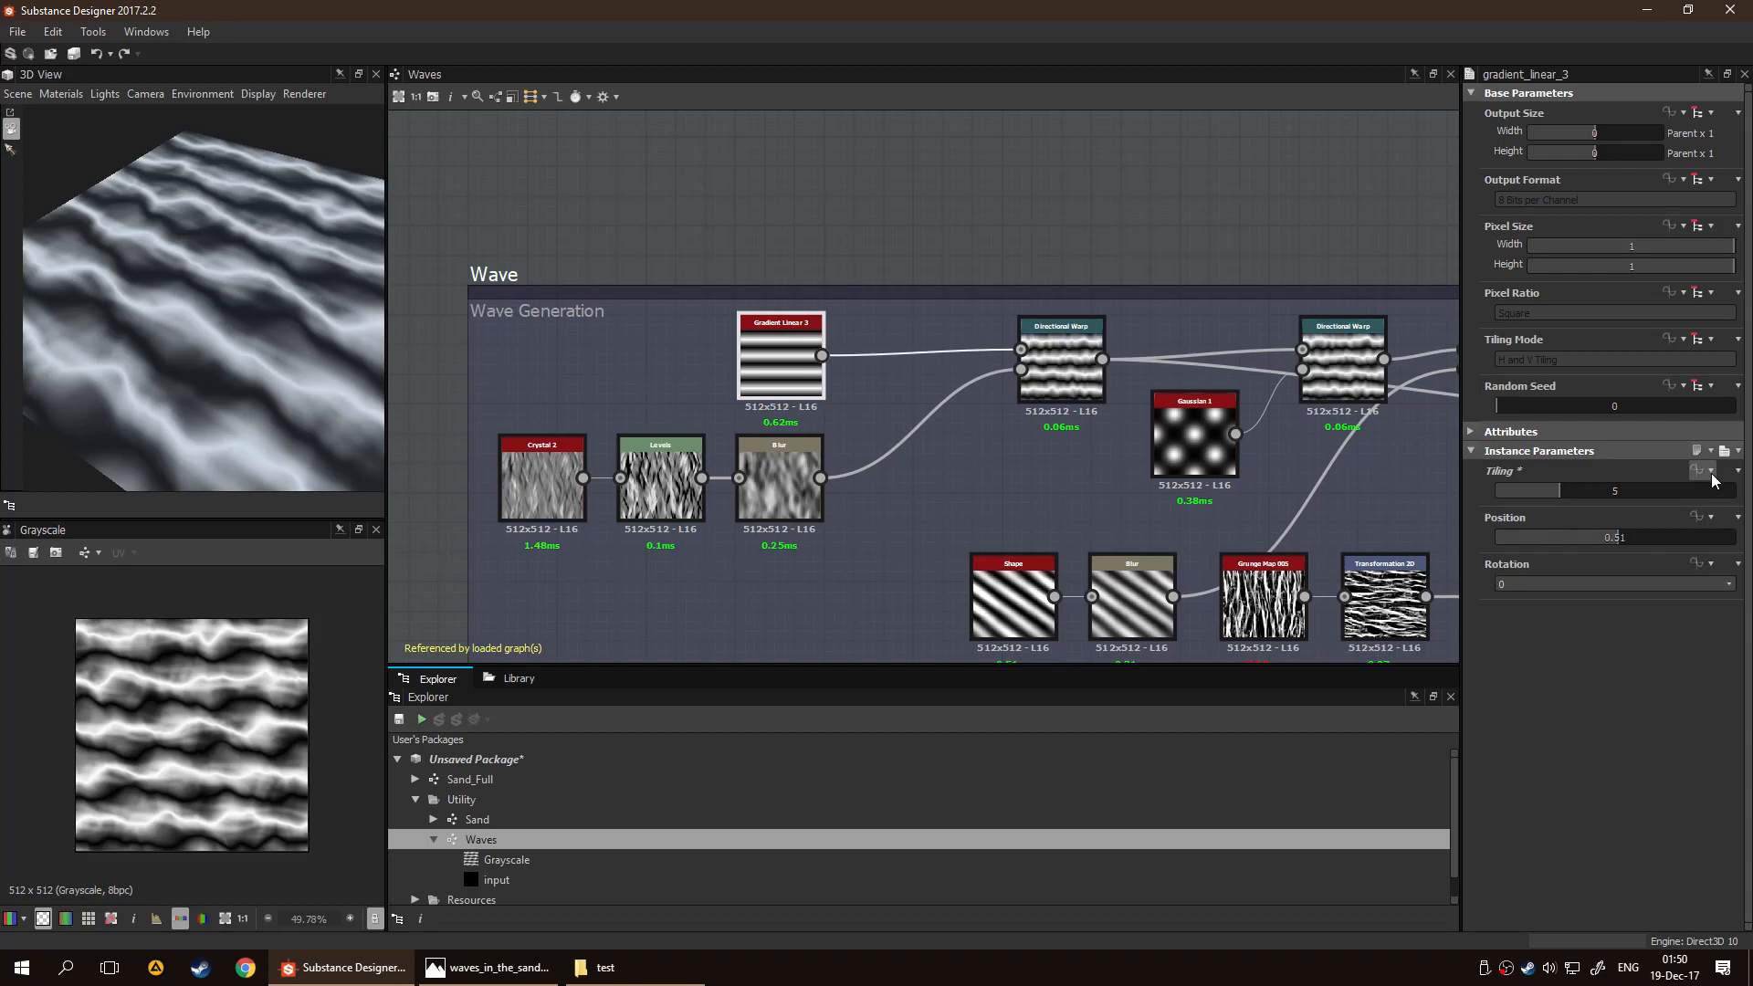
# Expose the Gradient Linear 3 node's Tiling, Position and Rotation as graph inputs, entering Waves as the group and Gradient as a prefix
pyautogui.rightClick(758, 370)
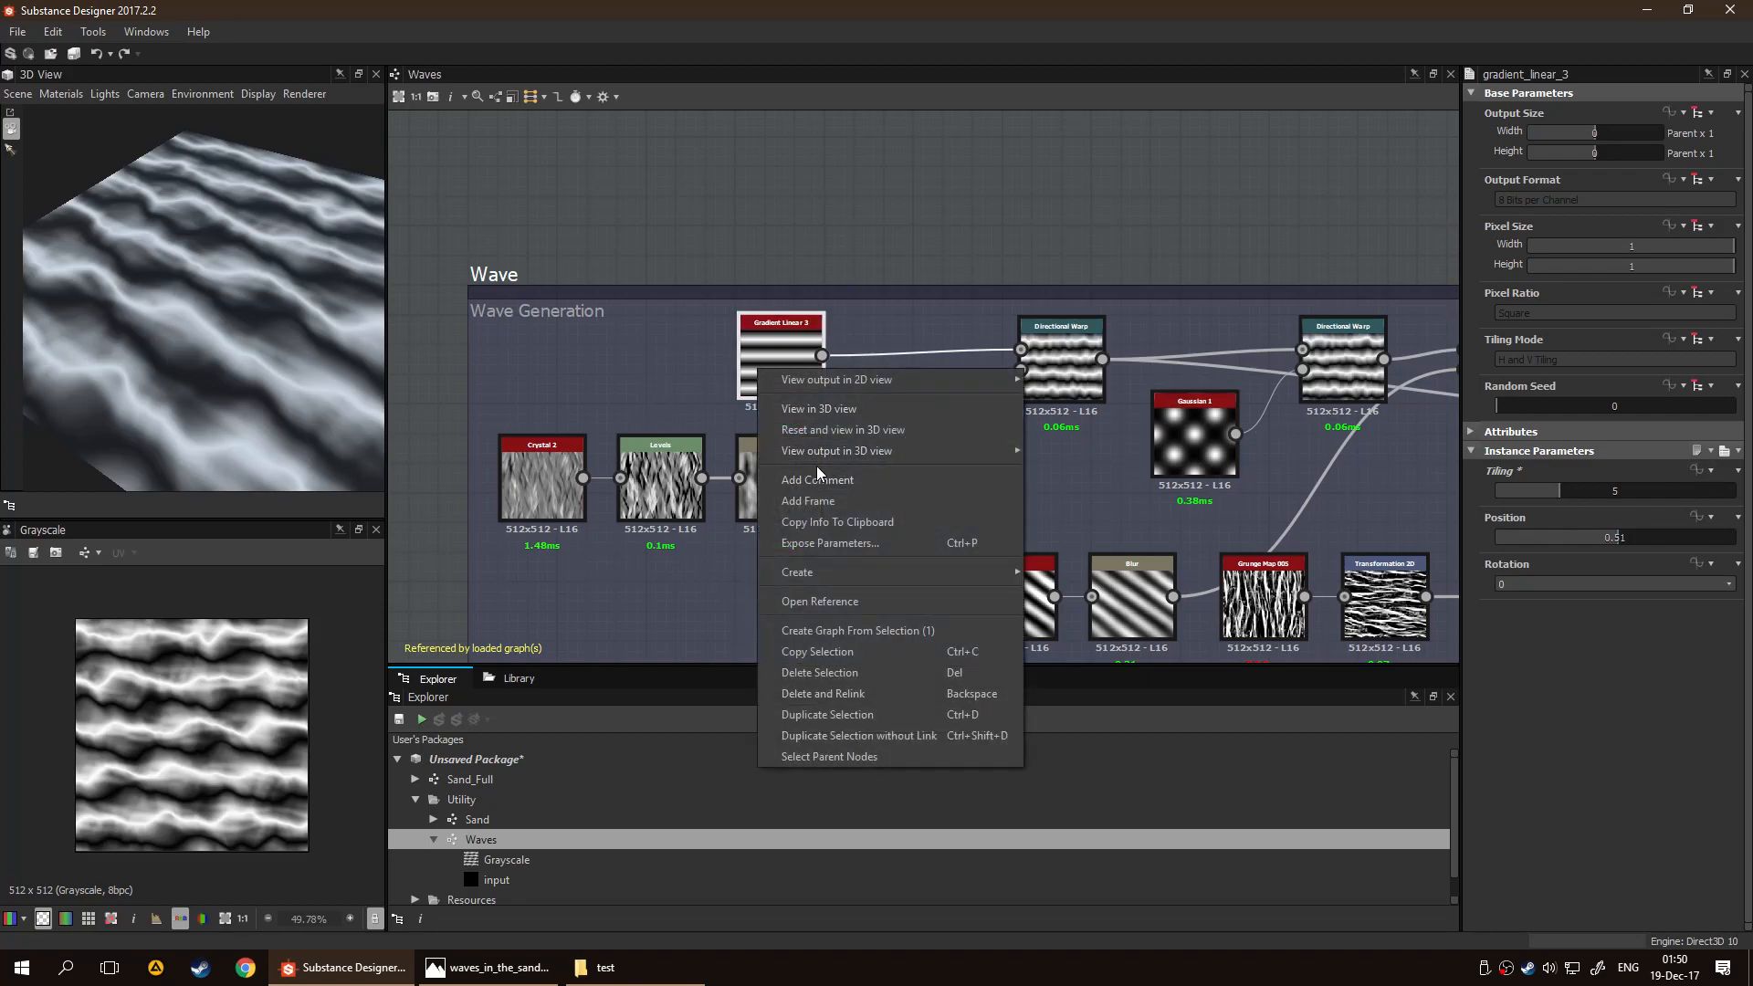
pyautogui.click(817, 543)
pyautogui.click(665, 352)
pyautogui.click(666, 370)
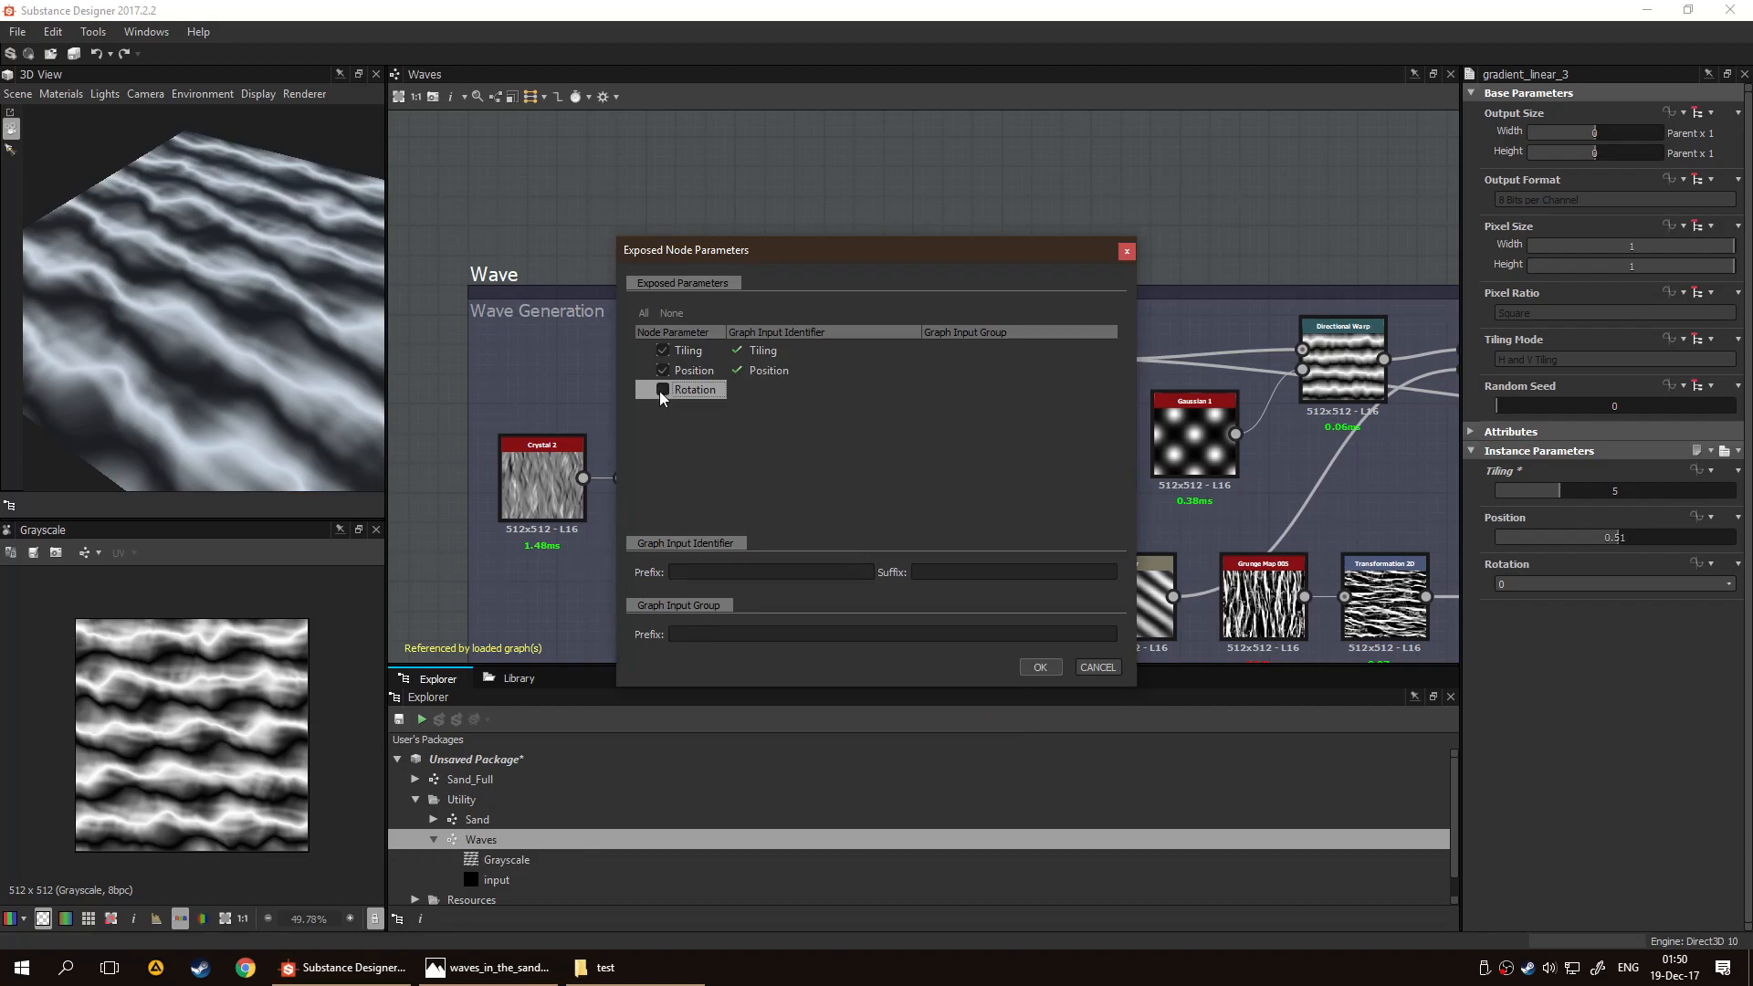
pyautogui.click(727, 634)
pyautogui.write('Waves')
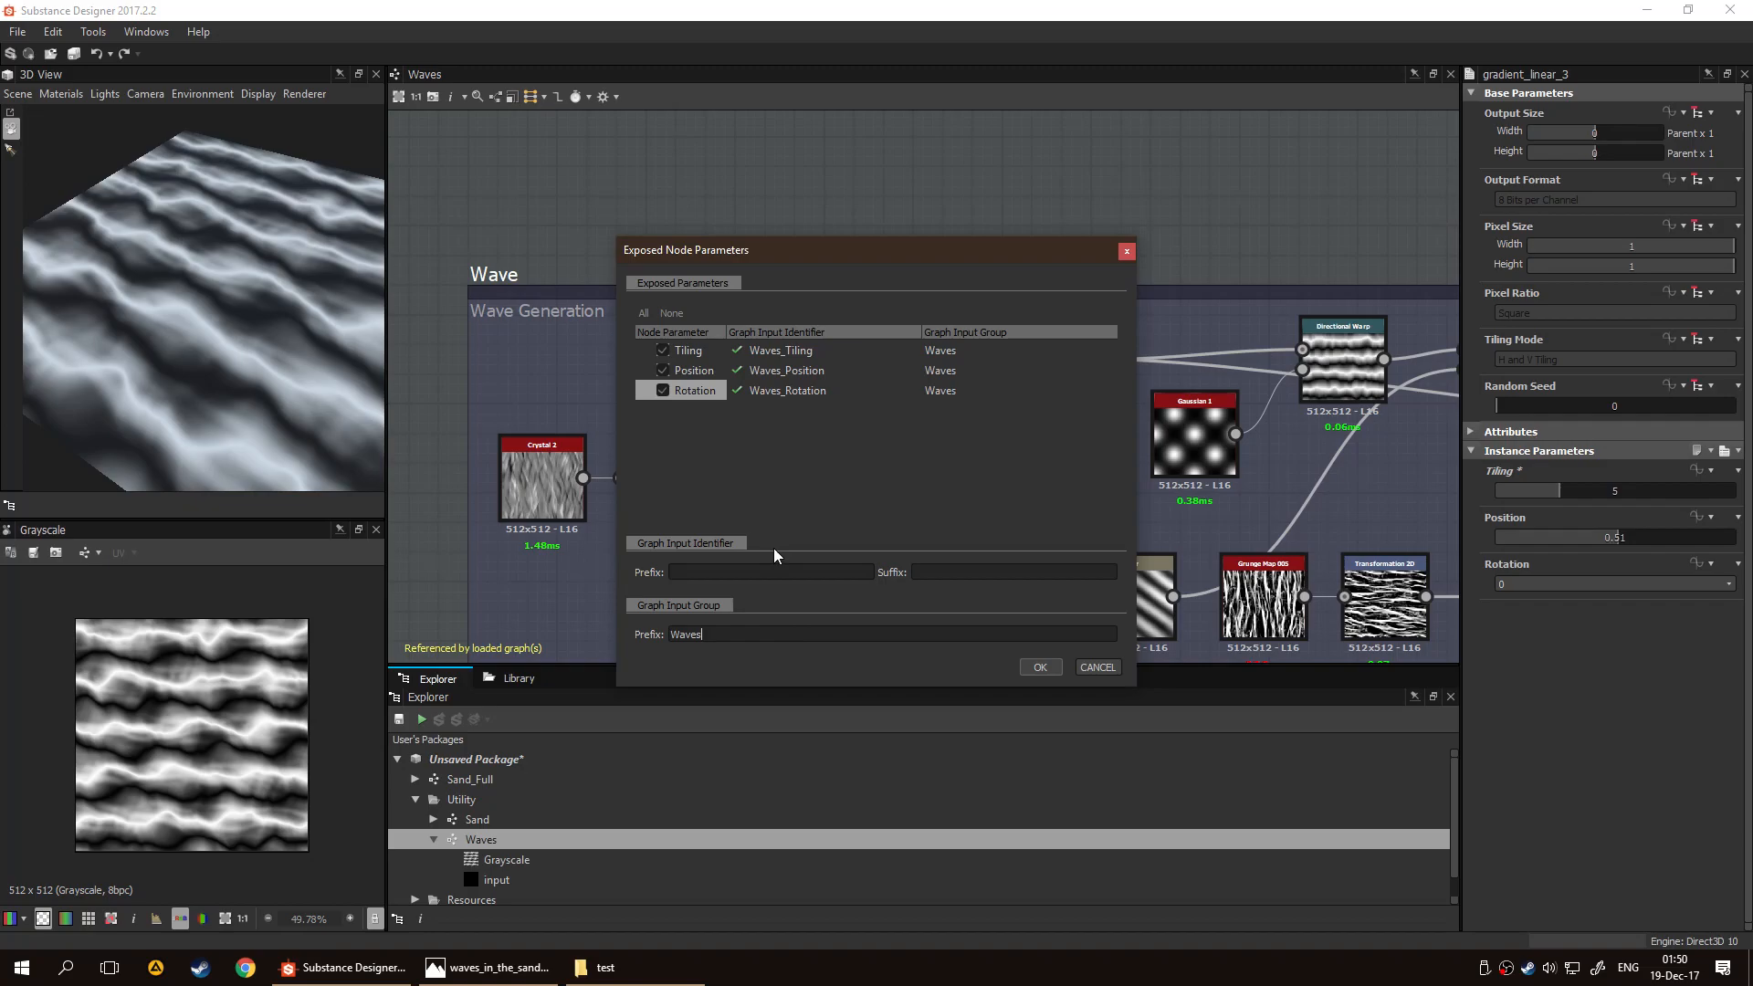
pyautogui.write('dsfsgh')
pyautogui.press('BackSpace')
pyautogui.press('BackSpace')
pyautogui.press('BackSpace')
pyautogui.press('BackSpace')
pyautogui.press('BackSpace')
pyautogui.press('BackSpace')
pyautogui.write('Gradient')
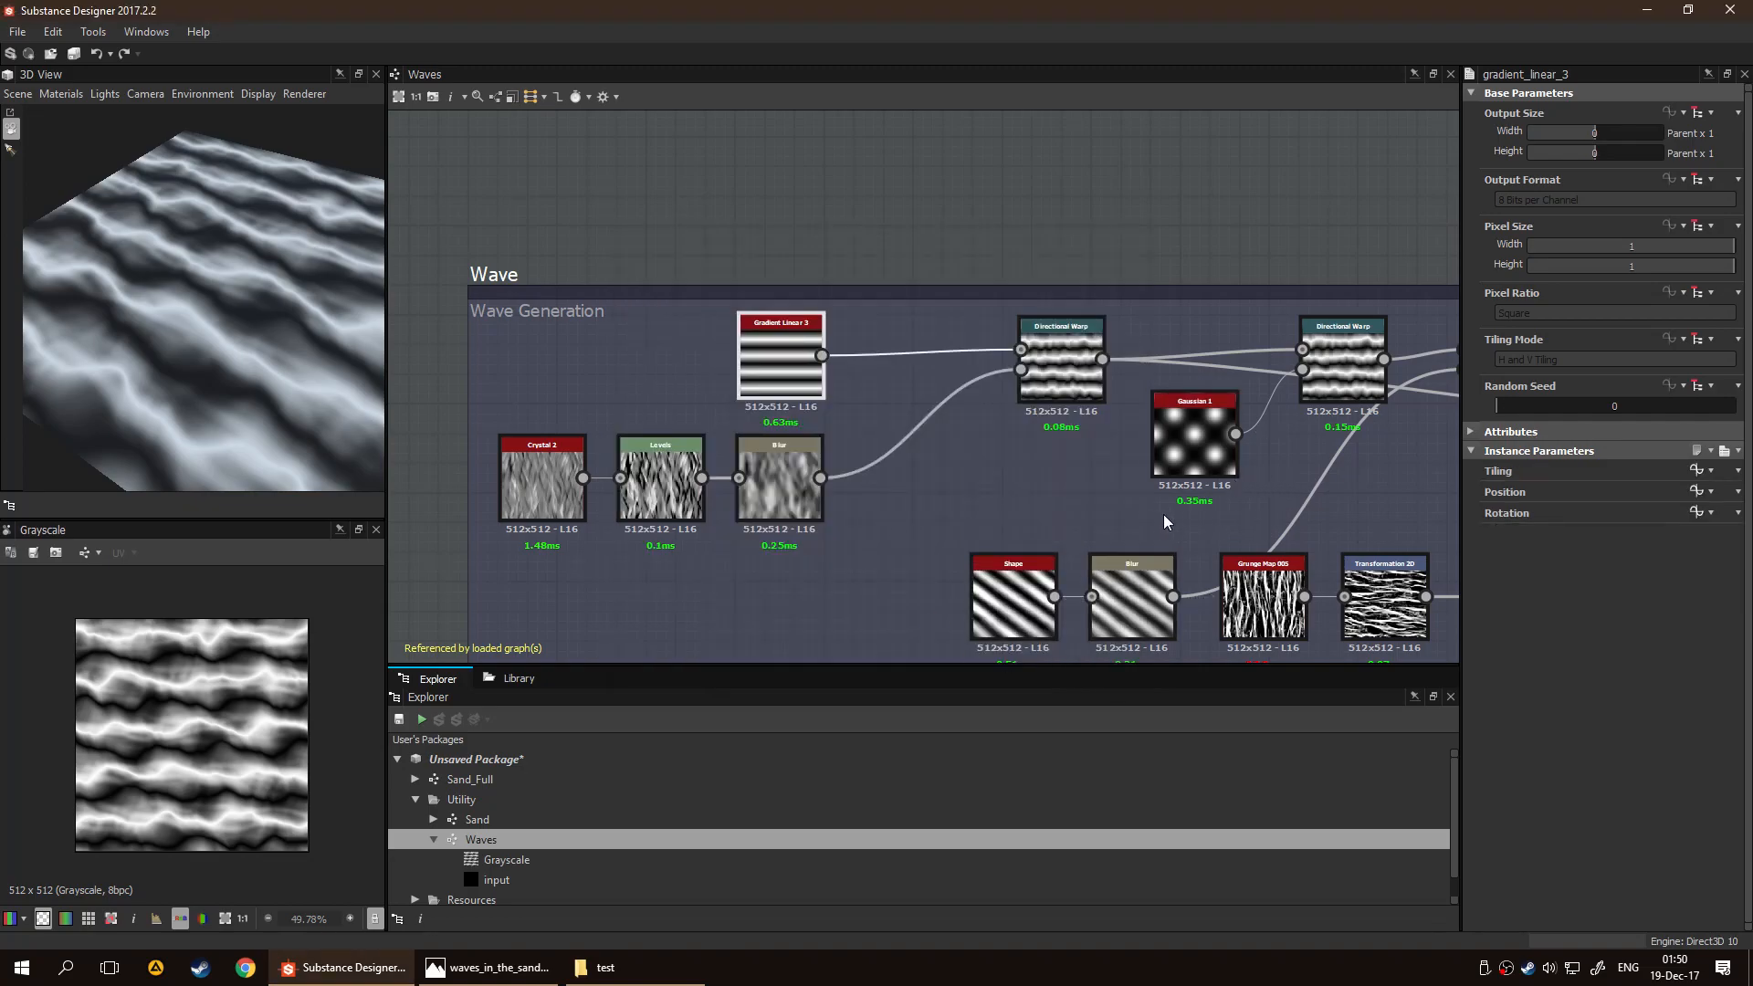
# Examine the blur, warp and blend nodes along the Waves graph for further parameters worth exposing
pyautogui.moveTo(913, 547); pyautogui.dragTo(729, 446, button='middle')
pyautogui.click(747, 369)
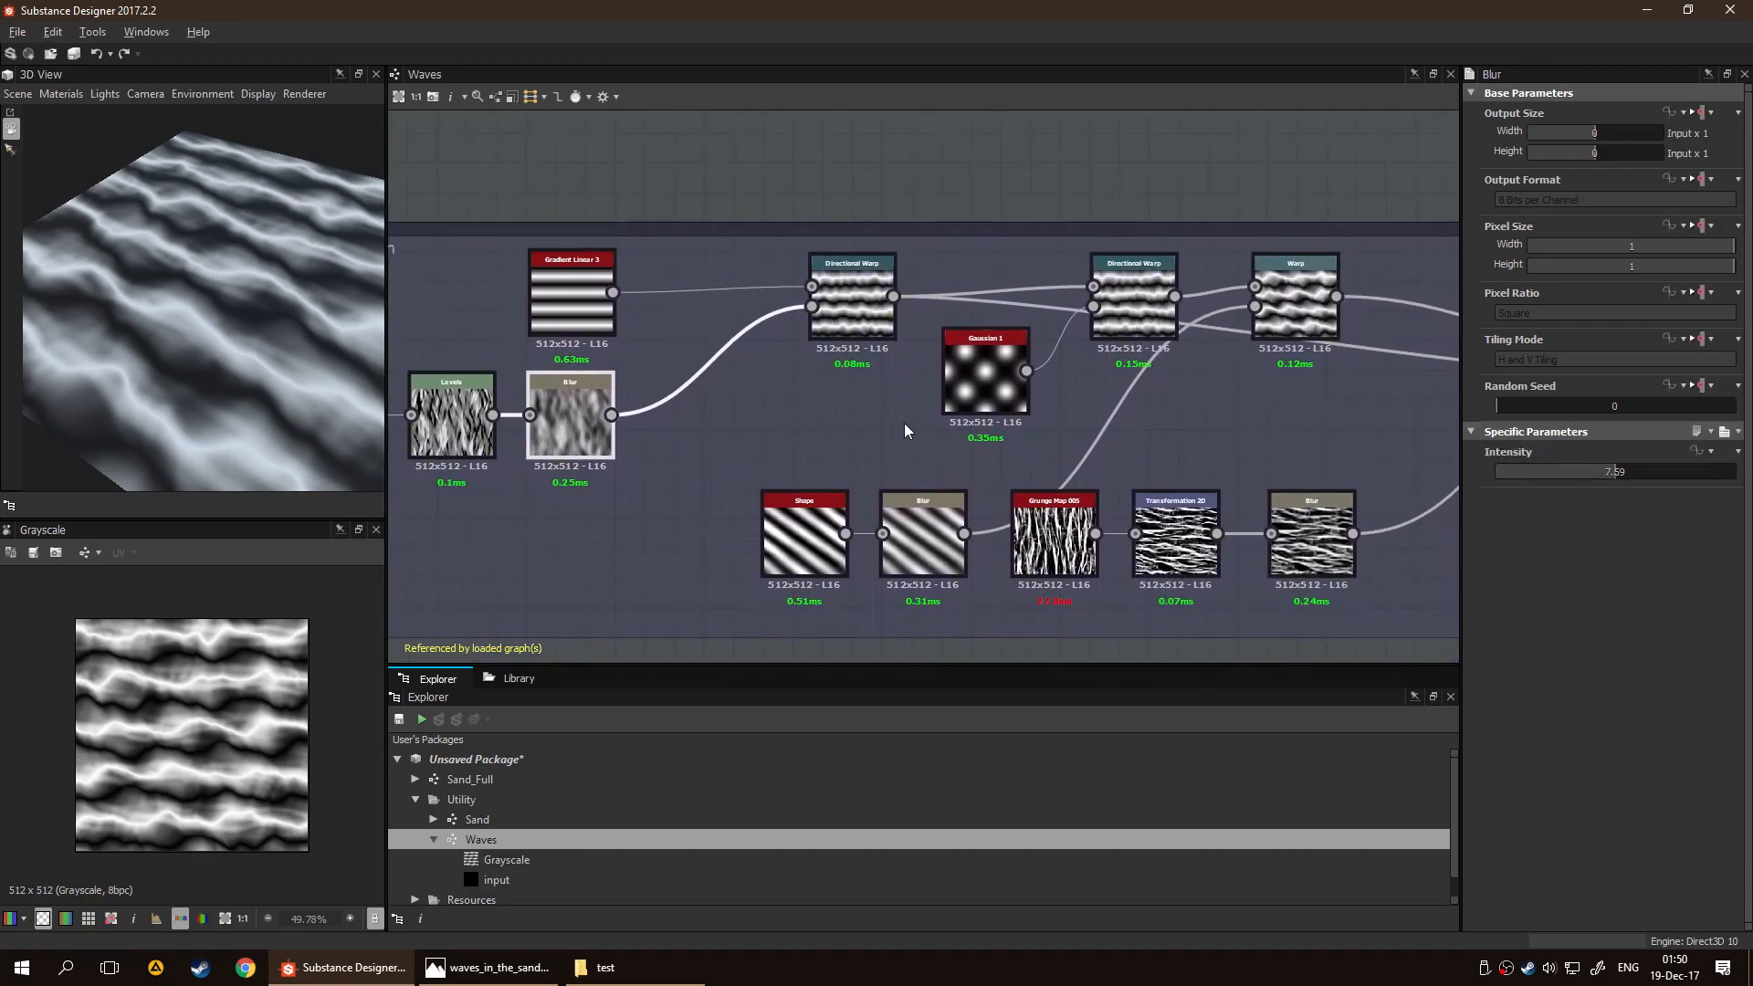
pyautogui.moveTo(917, 423); pyautogui.dragTo(774, 423, button='middle')
pyautogui.click(837, 391)
pyautogui.moveTo(966, 417); pyautogui.dragTo(898, 394, button='middle')
pyautogui.moveTo(1059, 400); pyautogui.dragTo(755, 387, button='middle')
pyautogui.click(899, 288)
pyautogui.moveTo(1013, 433); pyautogui.dragTo(830, 438, button='middle')
pyautogui.click(975, 354)
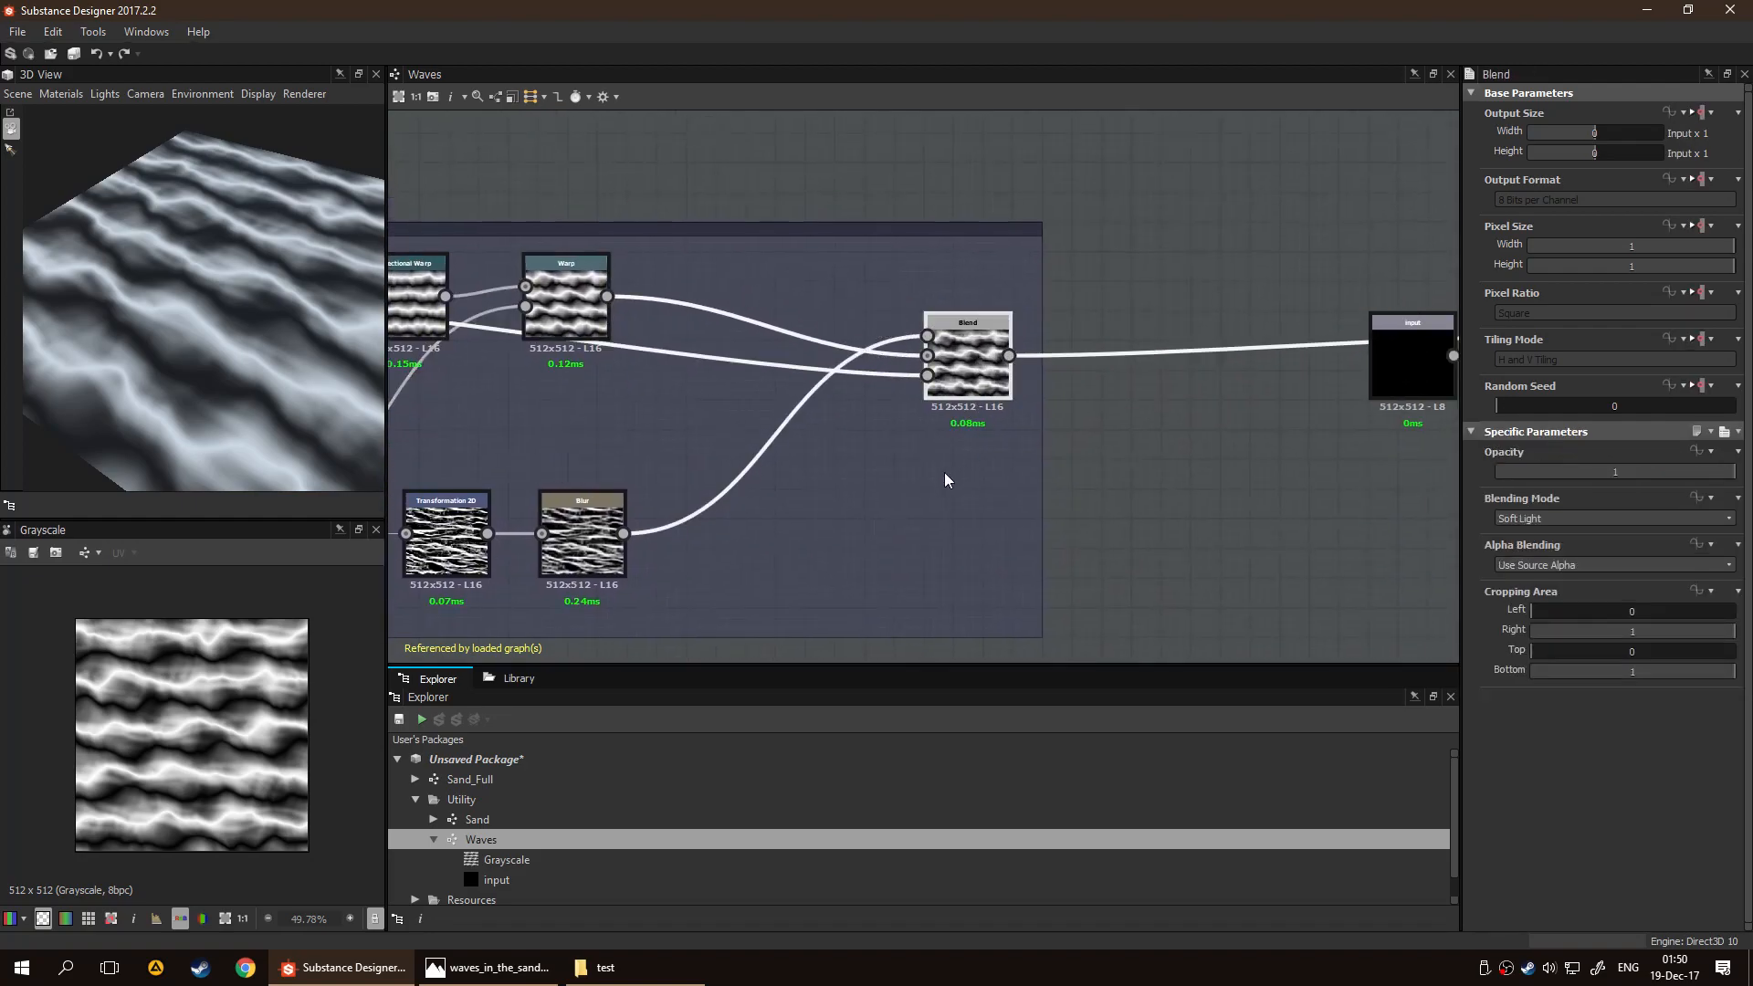
pyautogui.moveTo(940, 452); pyautogui.dragTo(675, 452, button='middle')
pyautogui.moveTo(1019, 449); pyautogui.dragTo(922, 451, button='middle')
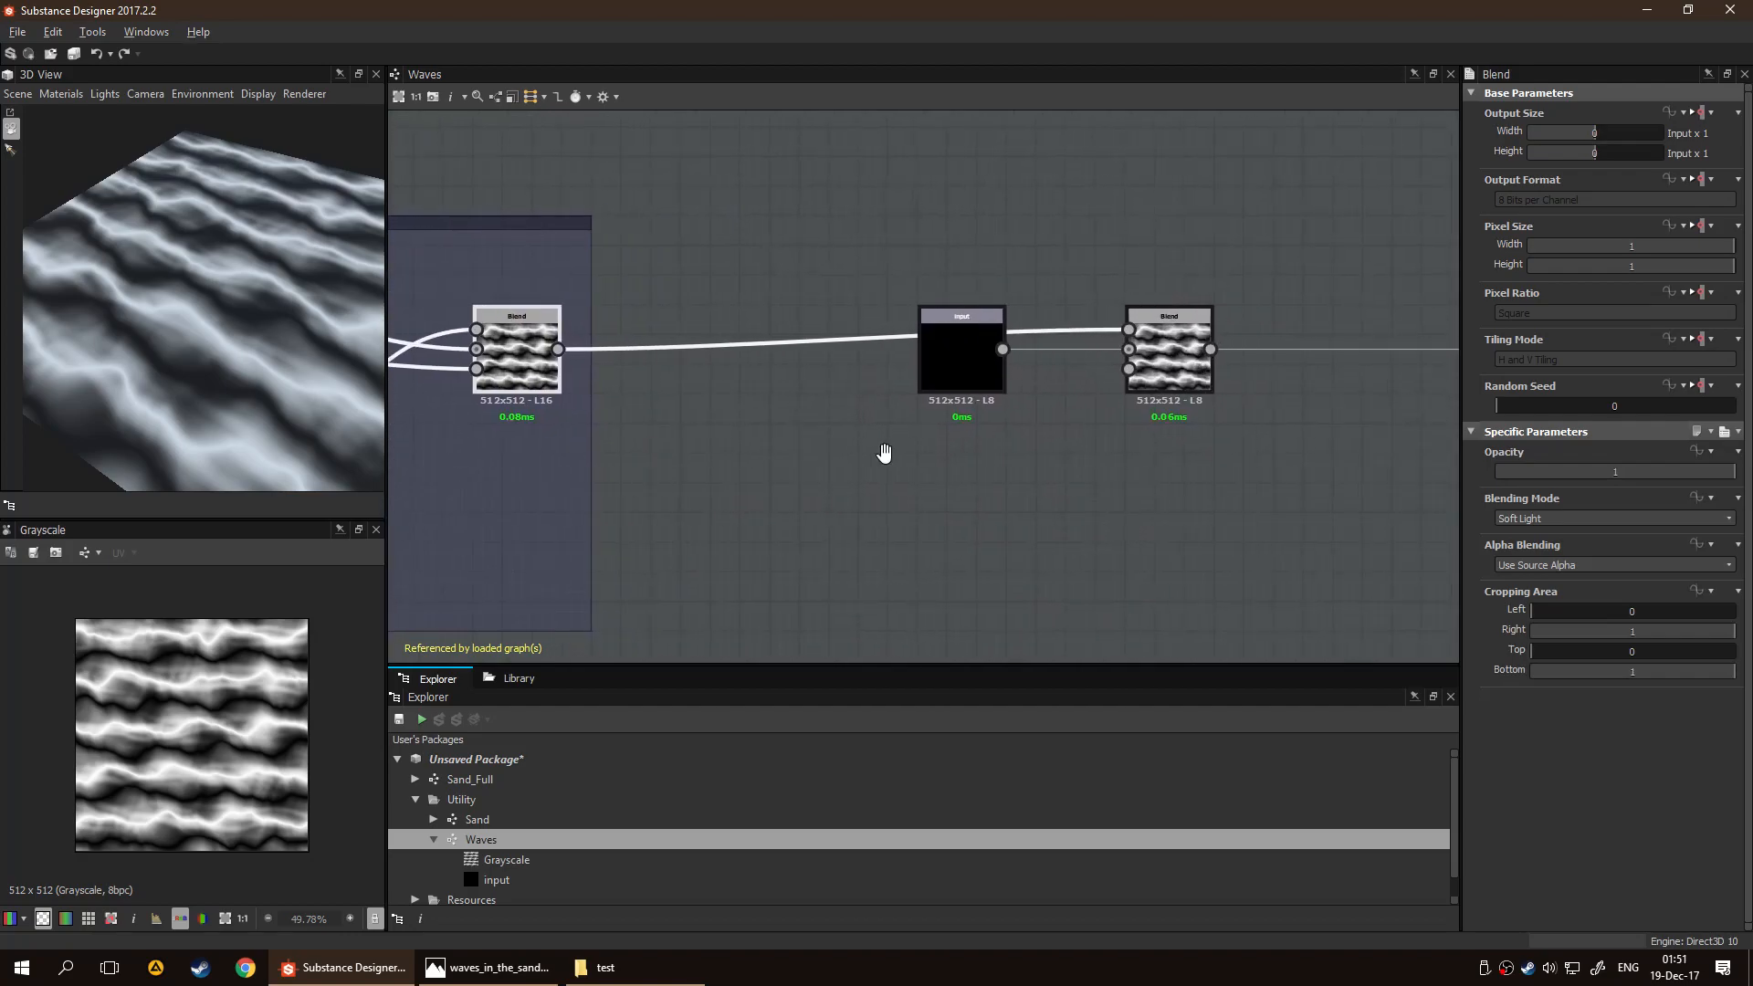
pyautogui.moveTo(1126, 404); pyautogui.dragTo(922, 402, button='middle')
pyautogui.click(975, 389)
pyautogui.moveTo(927, 465); pyautogui.dragTo(1082, 451, button='middle')
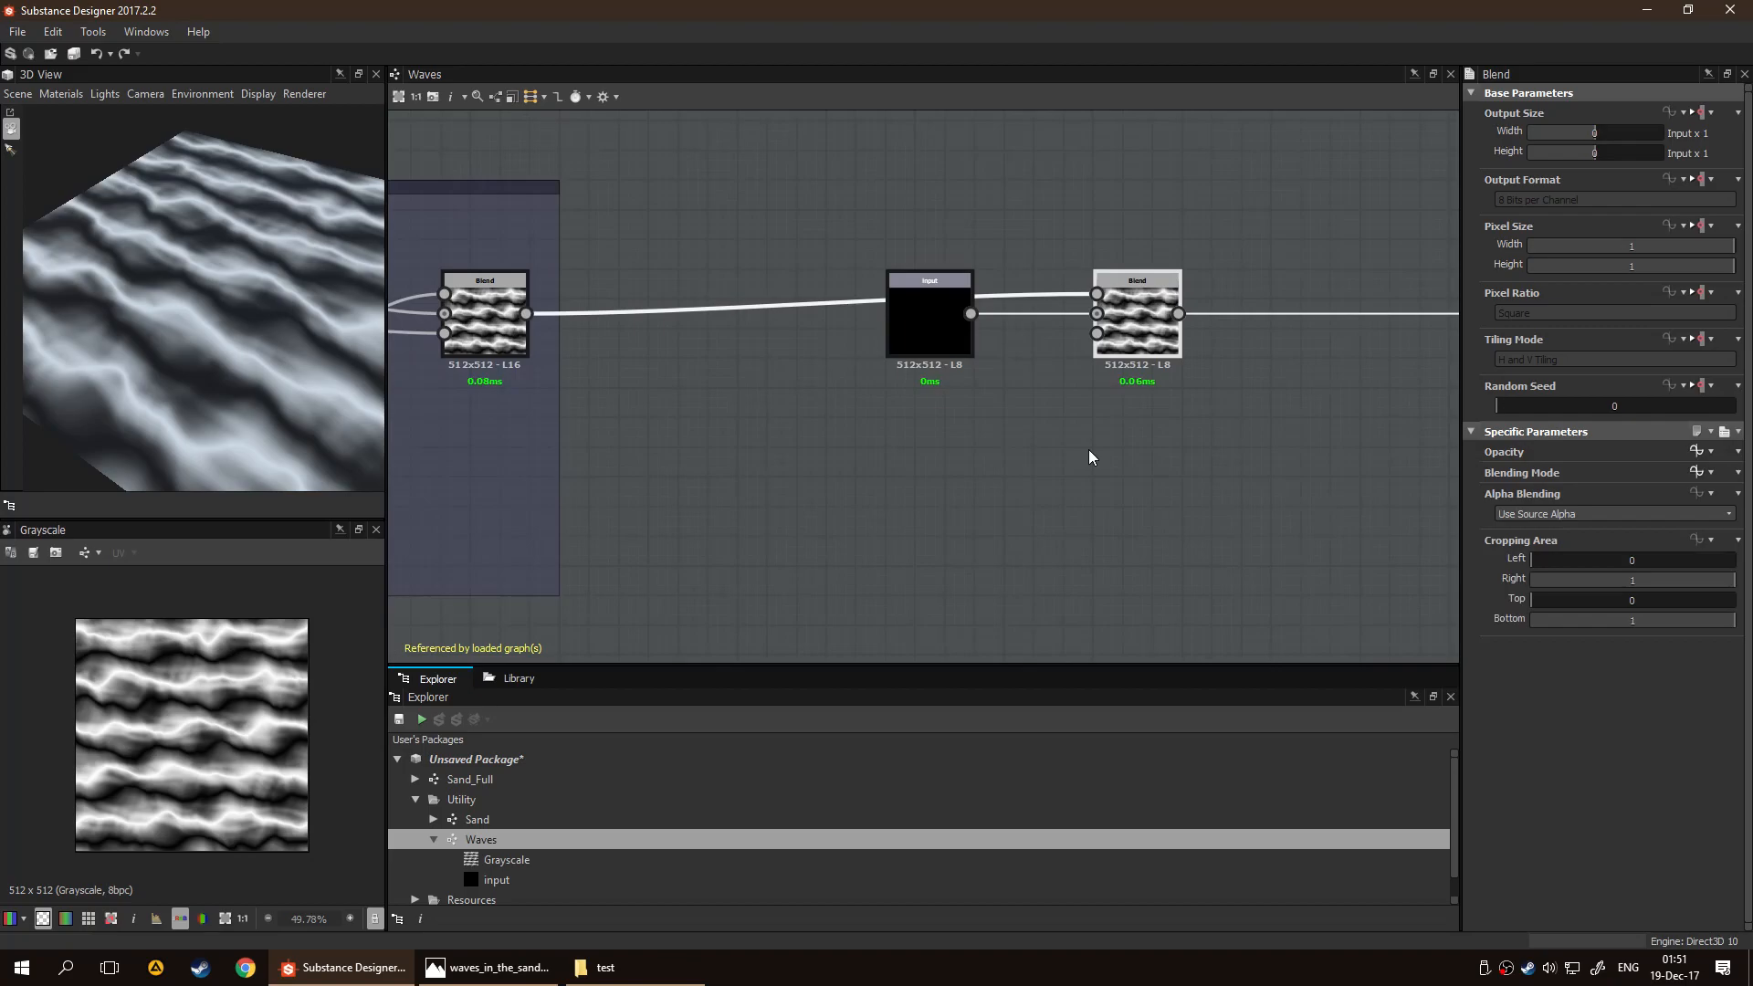
pyautogui.click(1088, 450)
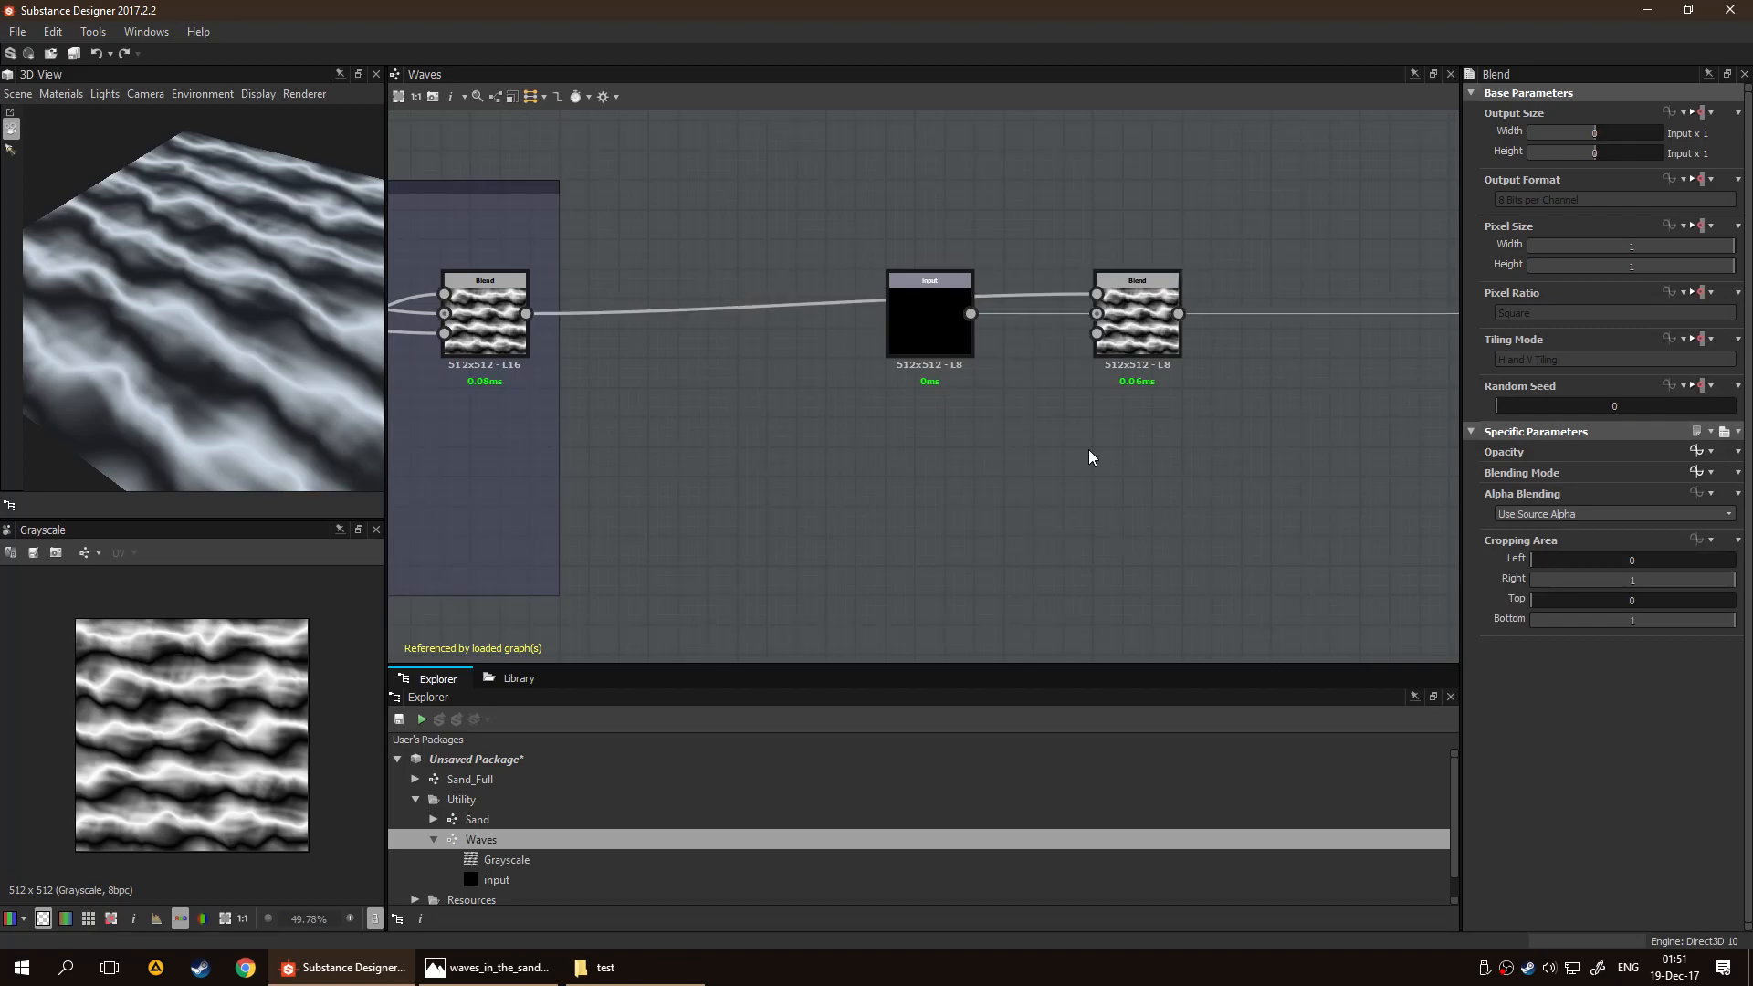
# Try a Levels node between the wave Blend and the mask input of the final Blend
pyautogui.scroll(2, 1088, 449)
pyautogui.moveTo(1088, 449); pyautogui.dragTo(946, 462, button='middle')
pyautogui.scroll(-2, 1197, 481)
pyautogui.moveTo(624, 430); pyautogui.dragTo(851, 416, button='middle')
pyautogui.scroll(-2, 1346, 438)
pyautogui.moveTo(710, 391); pyautogui.dragTo(755, 353, button='middle')
pyautogui.scroll(4, 912, 360)
pyautogui.moveTo(912, 360); pyautogui.dragTo(633, 314, button='middle')
pyautogui.moveTo(472, 264); pyautogui.dragTo(1293, 293)
pyautogui.press('space')
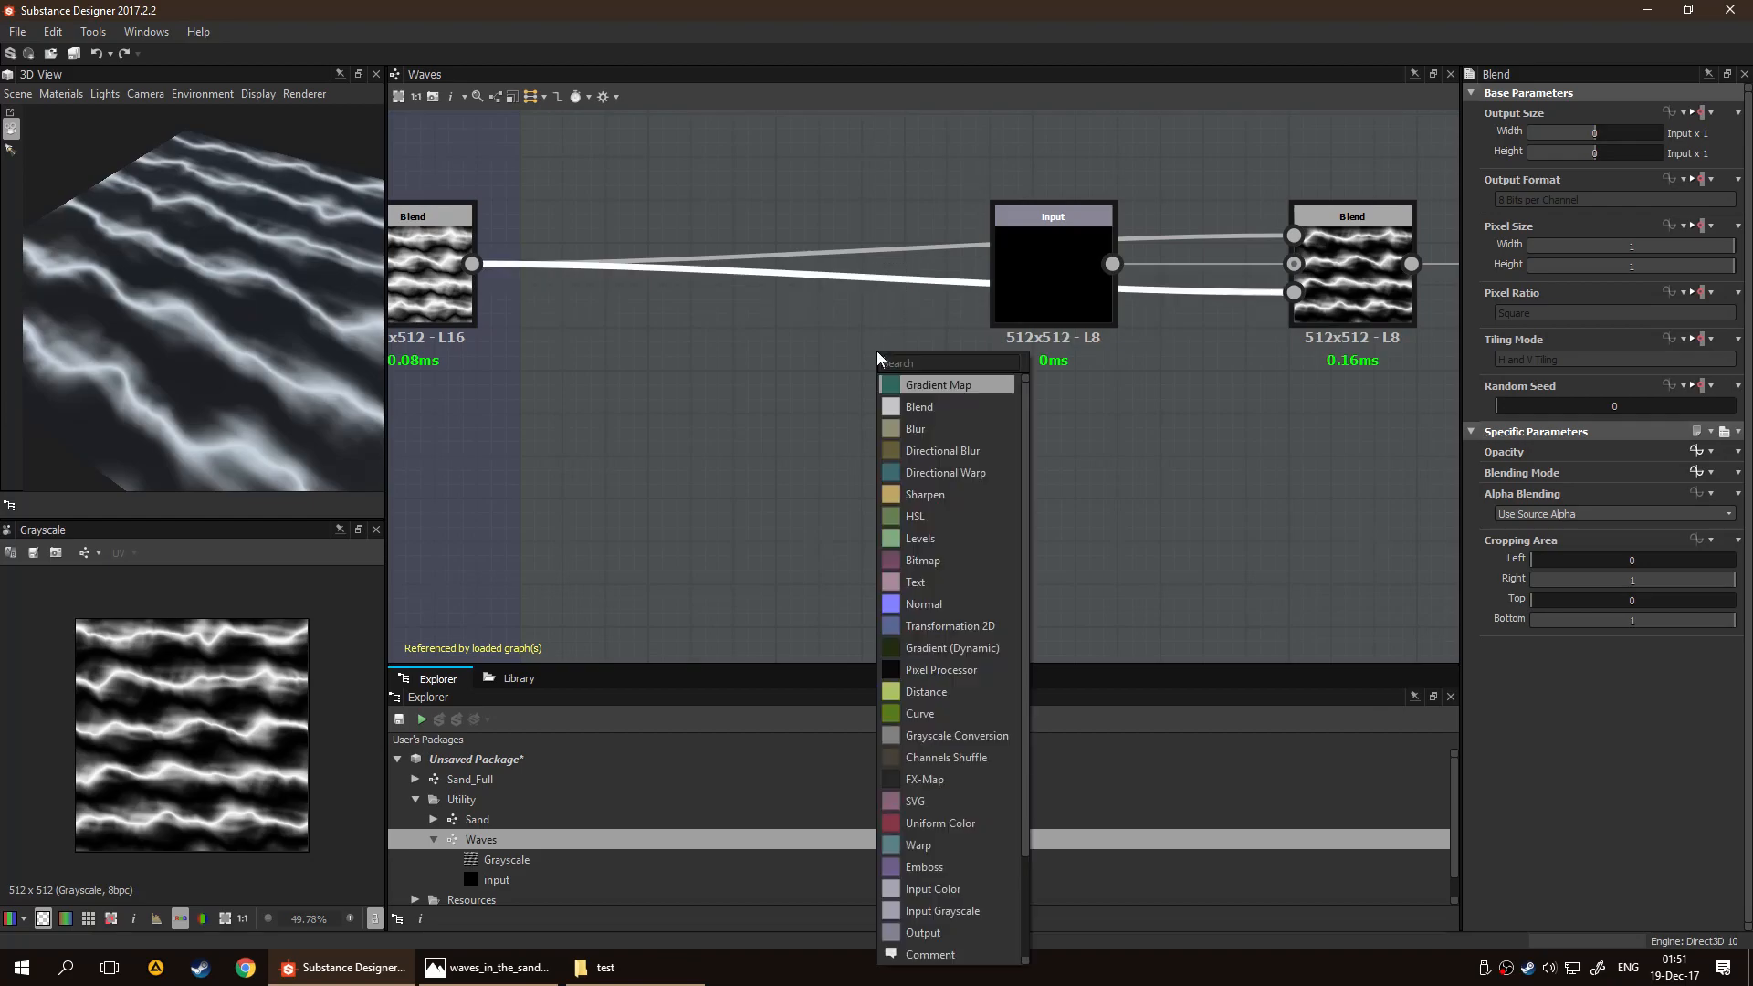
pyautogui.write('lev')
pyautogui.press('Return')
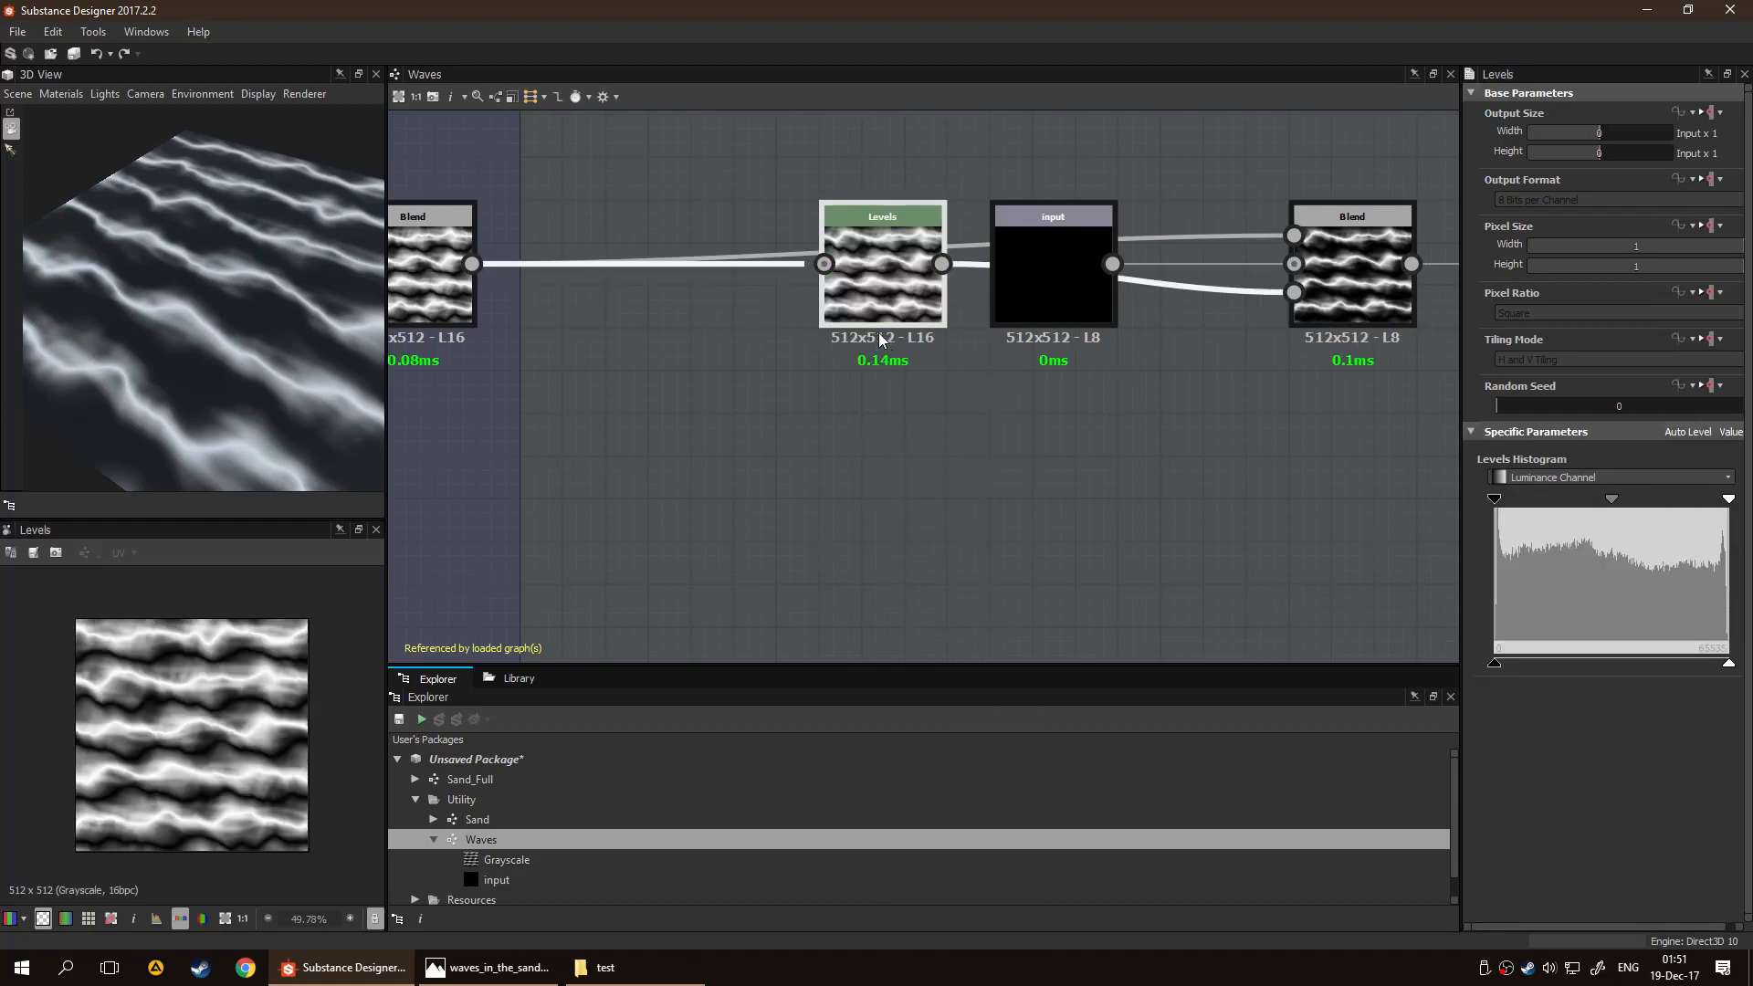
pyautogui.moveTo(880, 327); pyautogui.dragTo(884, 438)
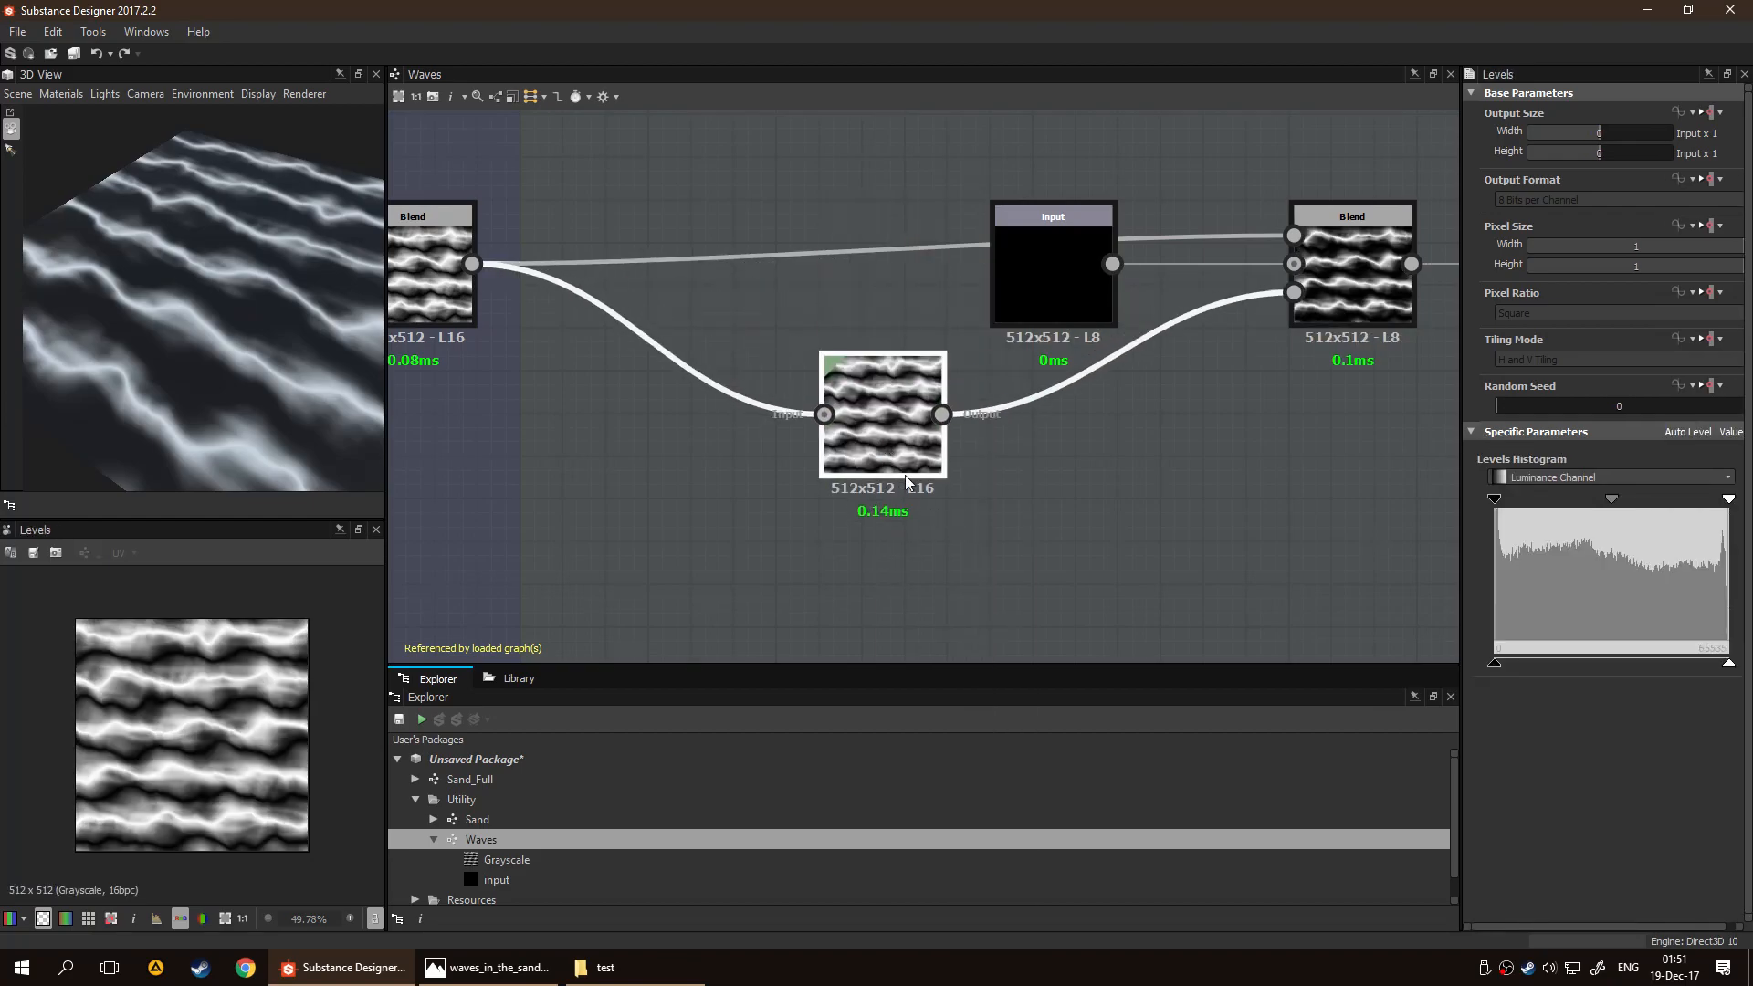
pyautogui.press('Delete')
# Connect the wave Blend to the final Blend's mask input through a Histogram Scan node placed below the link
pyautogui.moveTo(471, 264); pyautogui.dragTo(1294, 292)
pyautogui.press('space')
pyautogui.write('his')
pyautogui.press('Down')
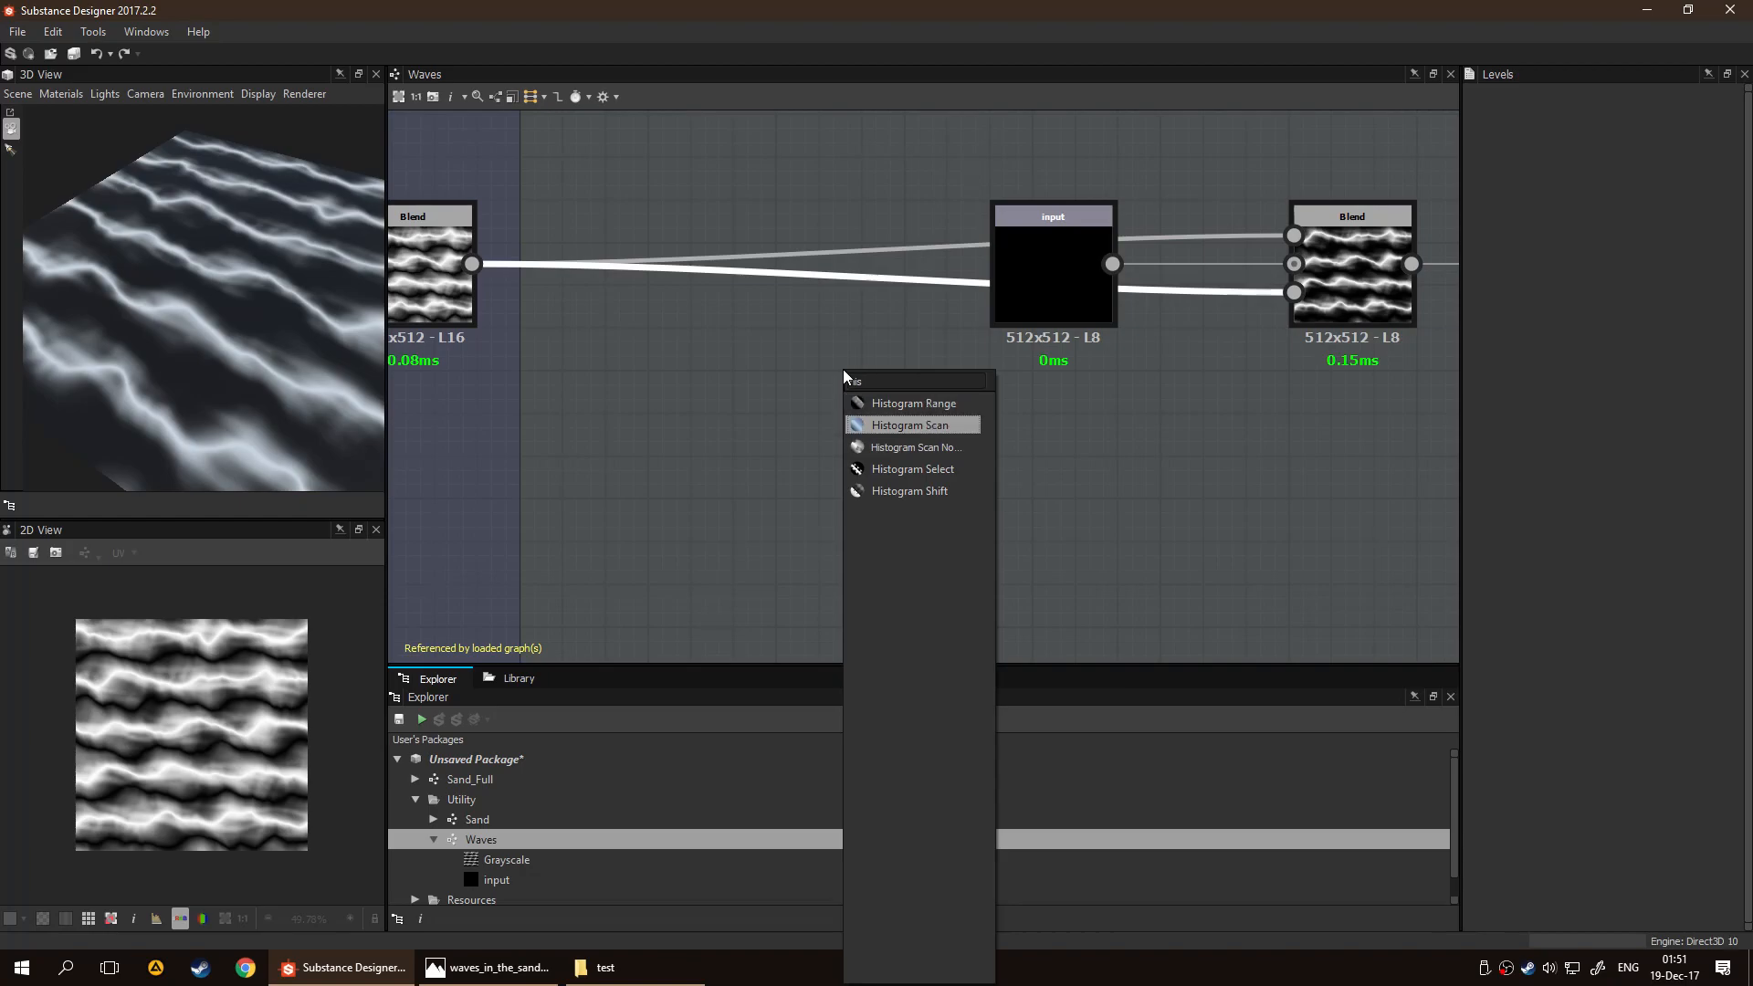
pyautogui.press('Return')
pyautogui.moveTo(912, 261); pyautogui.dragTo(870, 389)
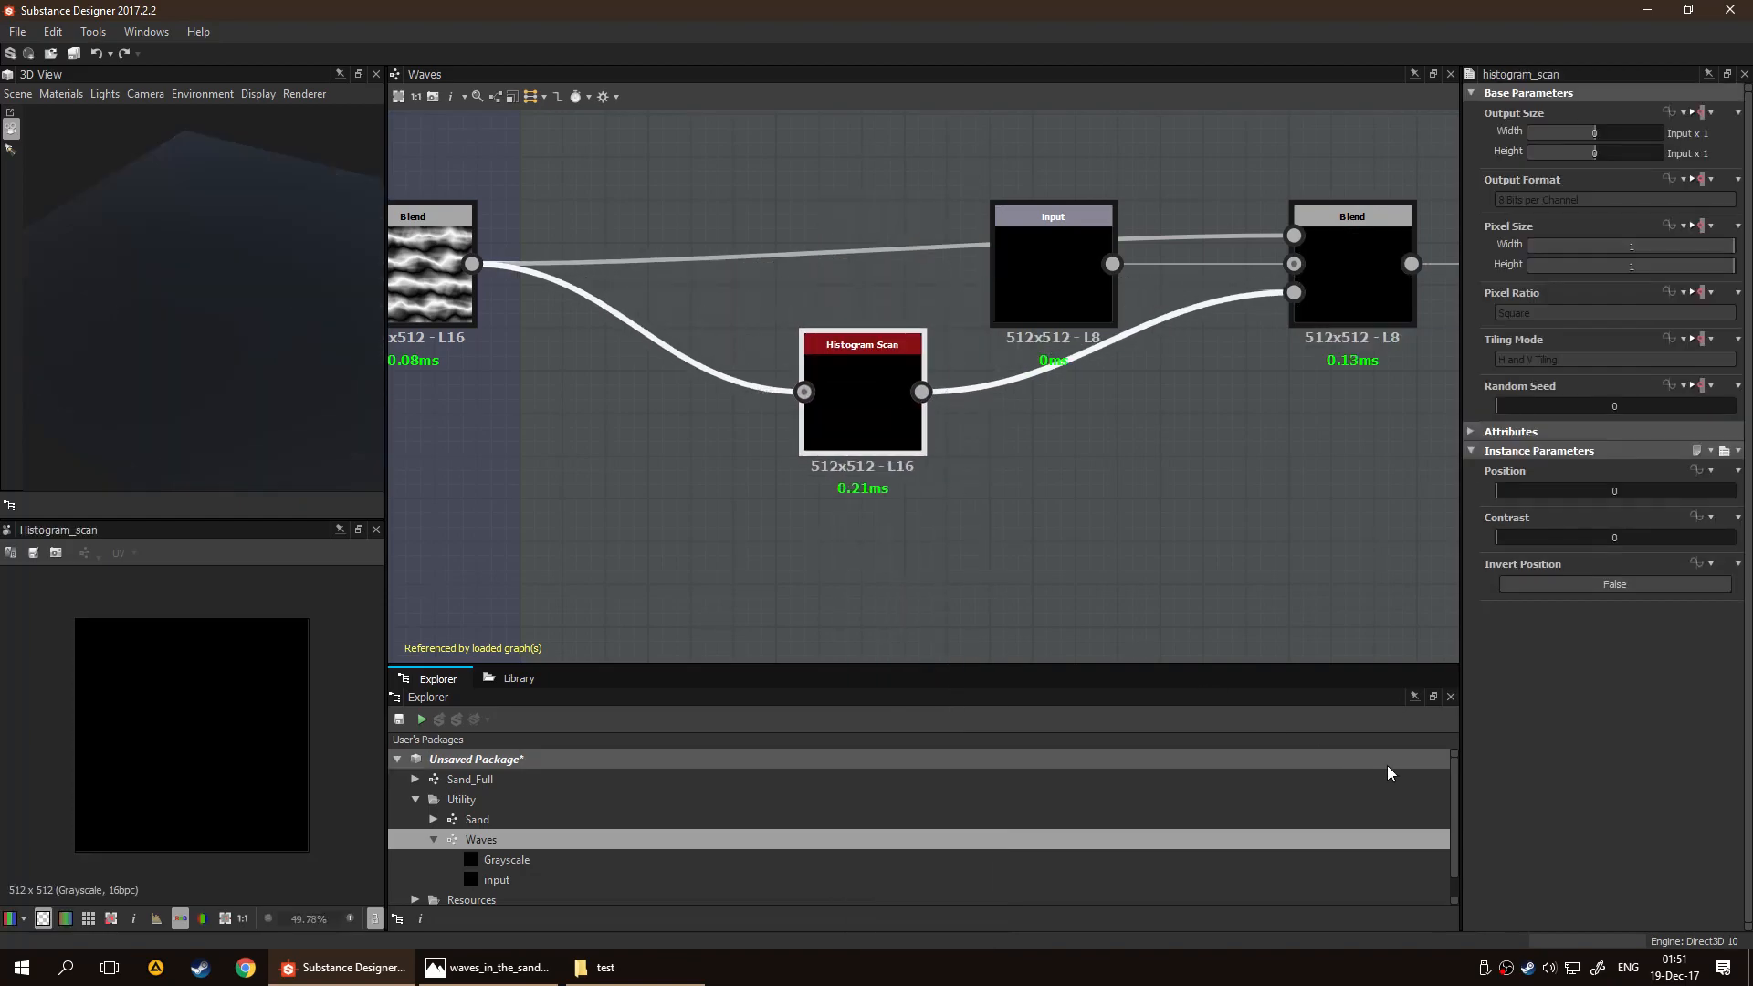
# Set the Histogram Scan node's Position to 0.37 and move the node closer to the wave frame
pyautogui.moveTo(1519, 493); pyautogui.dragTo(1583, 490)
pyautogui.click(1200, 517)
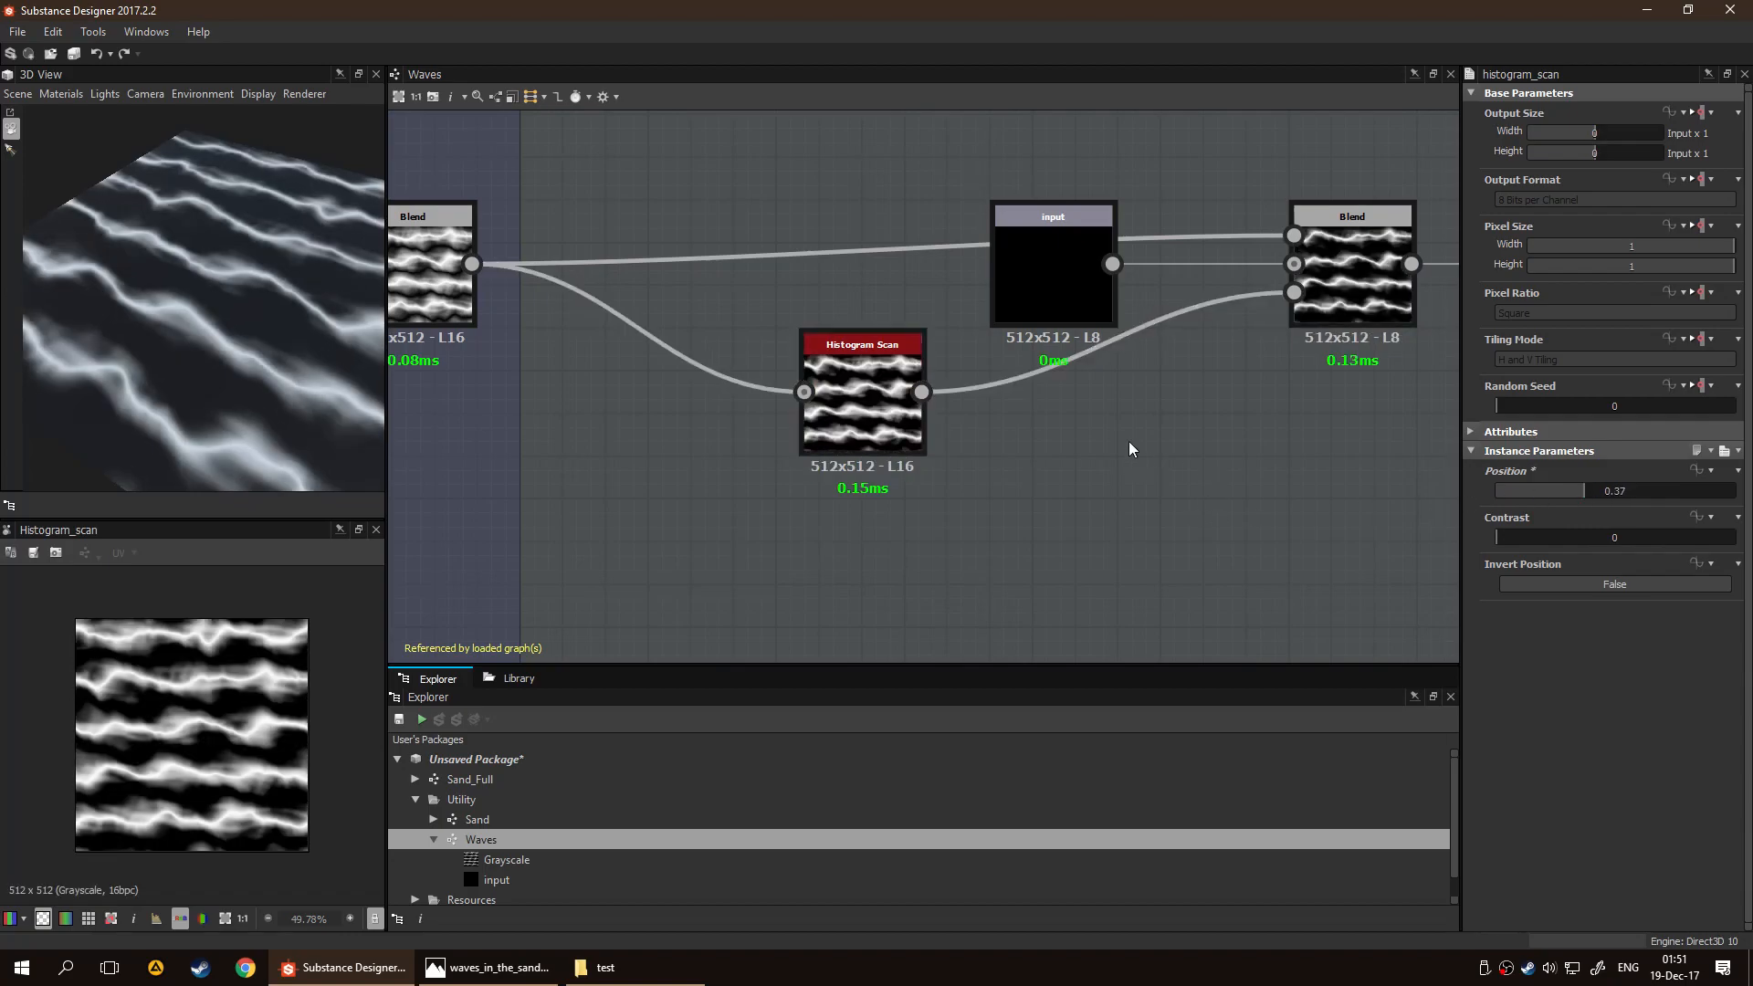
pyautogui.moveTo(1221, 489); pyautogui.dragTo(1113, 493, button='middle')
pyautogui.moveTo(776, 422); pyautogui.dragTo(668, 464)
pyautogui.click(869, 523)
pyautogui.moveTo(875, 516); pyautogui.dragTo(907, 514, button='middle')
pyautogui.moveTo(626, 464); pyautogui.dragTo(542, 486)
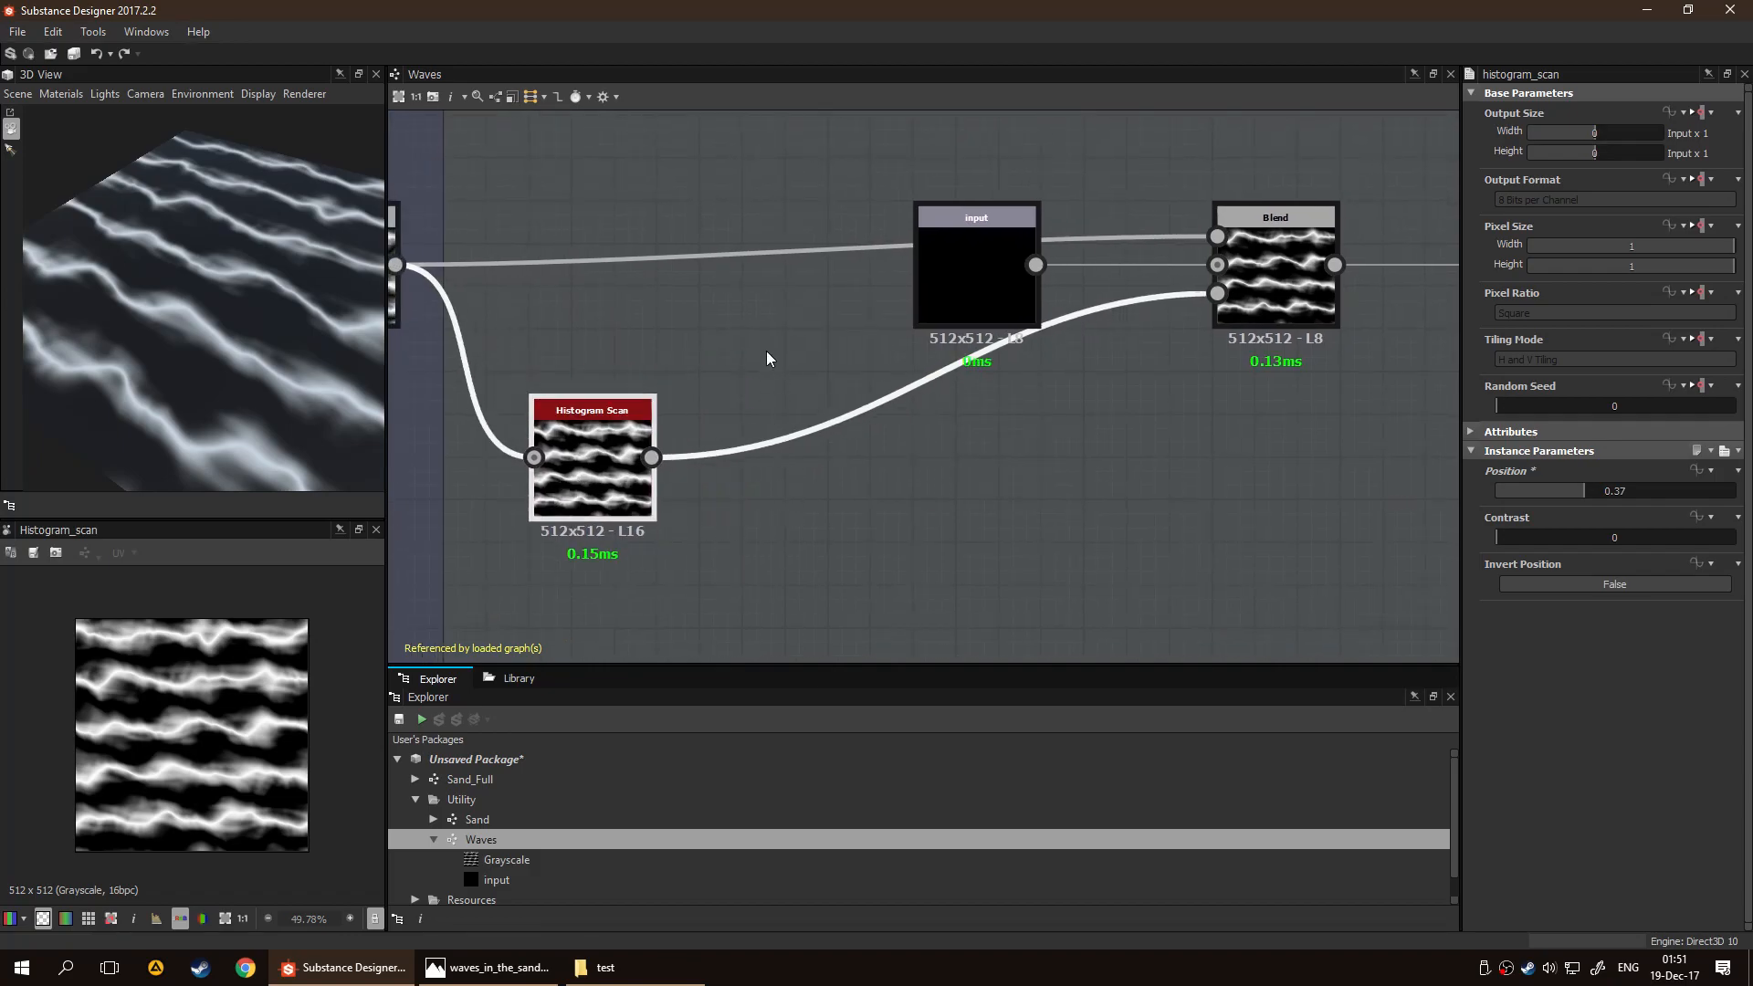
# Insert a Blur node between the Histogram Scan node and the final Blend's mask input
pyautogui.click(829, 544)
pyautogui.press('space')
pyautogui.write('blur')
pyautogui.press('Return')
pyautogui.moveTo(914, 408); pyautogui.dragTo(800, 497)
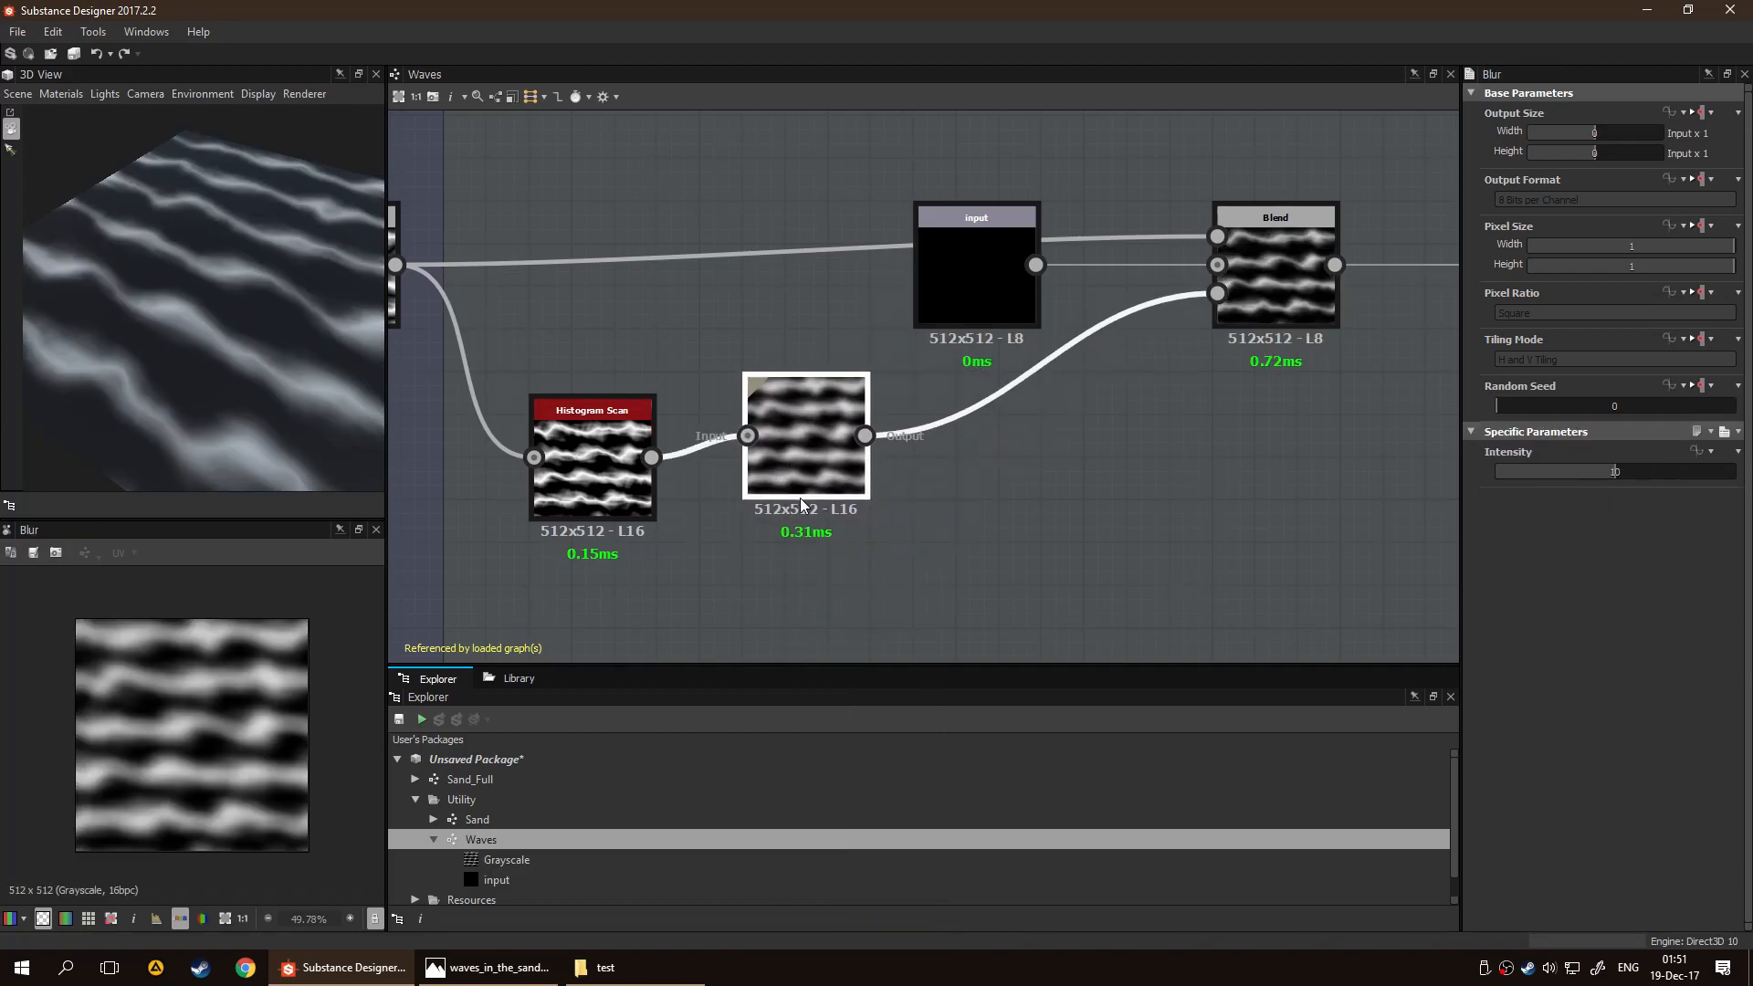
# Reposition the Histogram Scan and Blur nodes together and move the input node above the main wave link
pyautogui.click(912, 508)
pyautogui.moveTo(958, 533); pyautogui.dragTo(1105, 489, button='middle')
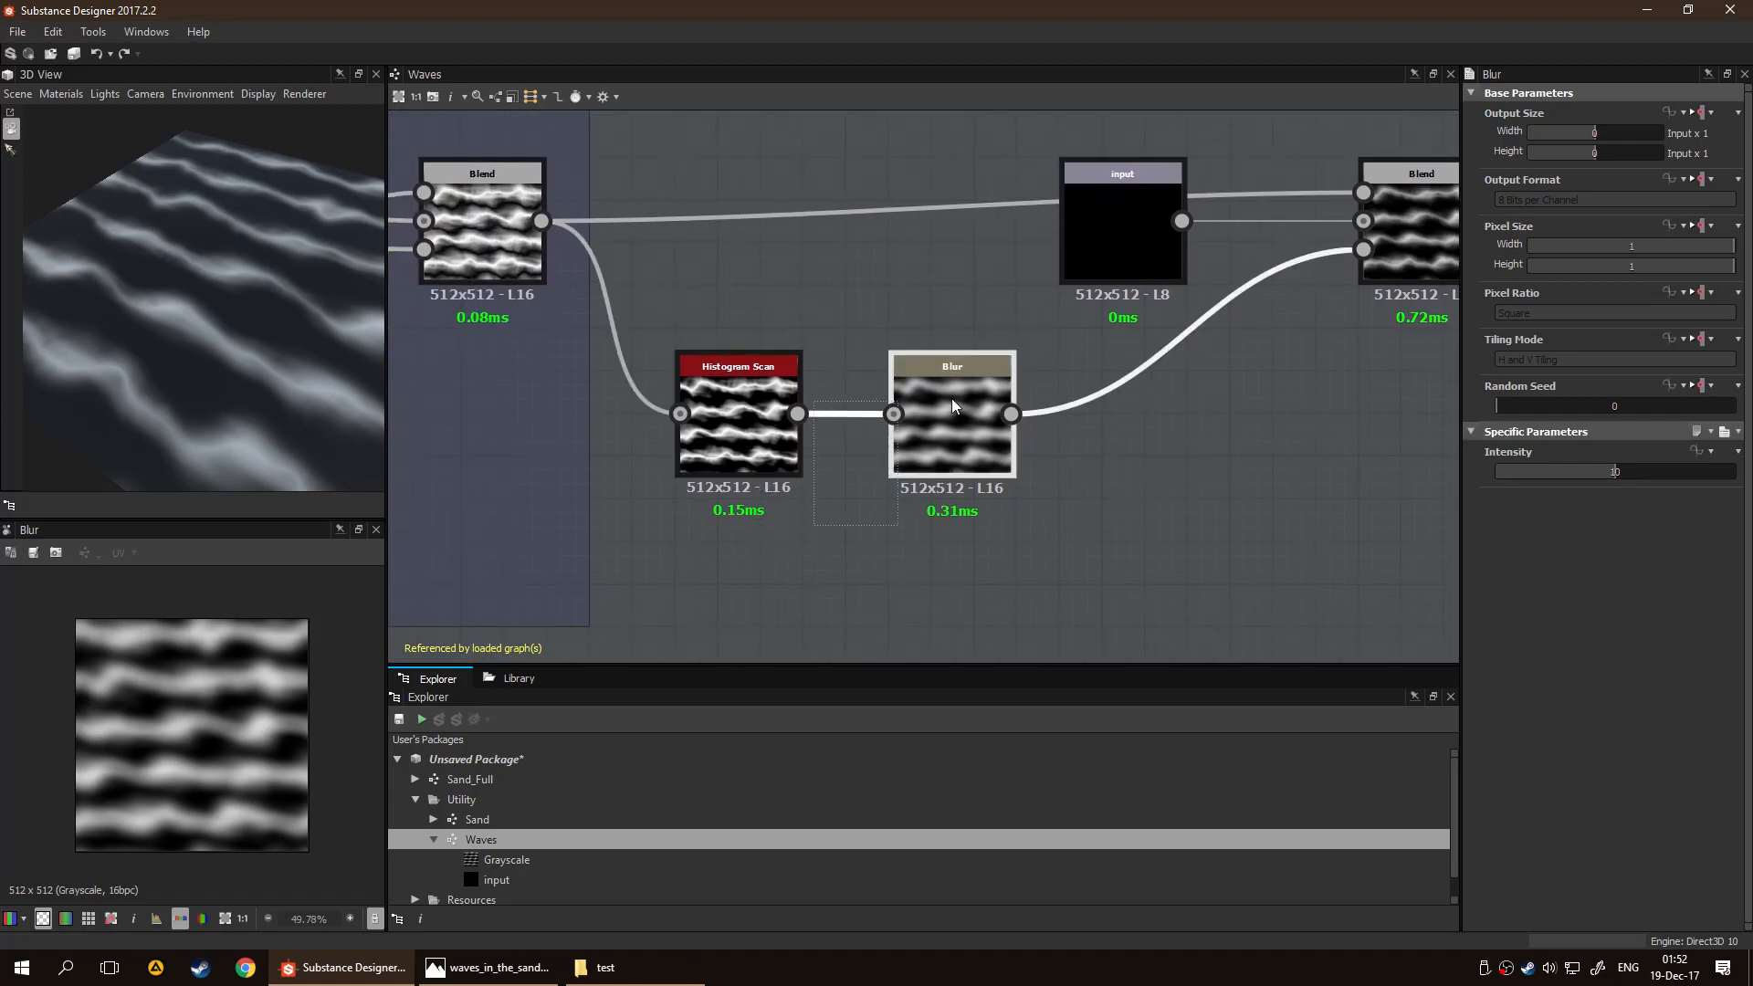
pyautogui.moveTo(695, 560); pyautogui.dragTo(1026, 455)
pyautogui.moveTo(1256, 354); pyautogui.dragTo(1183, 403, button='middle')
pyautogui.moveTo(1029, 263); pyautogui.dragTo(1030, 142)
pyautogui.click(1068, 420)
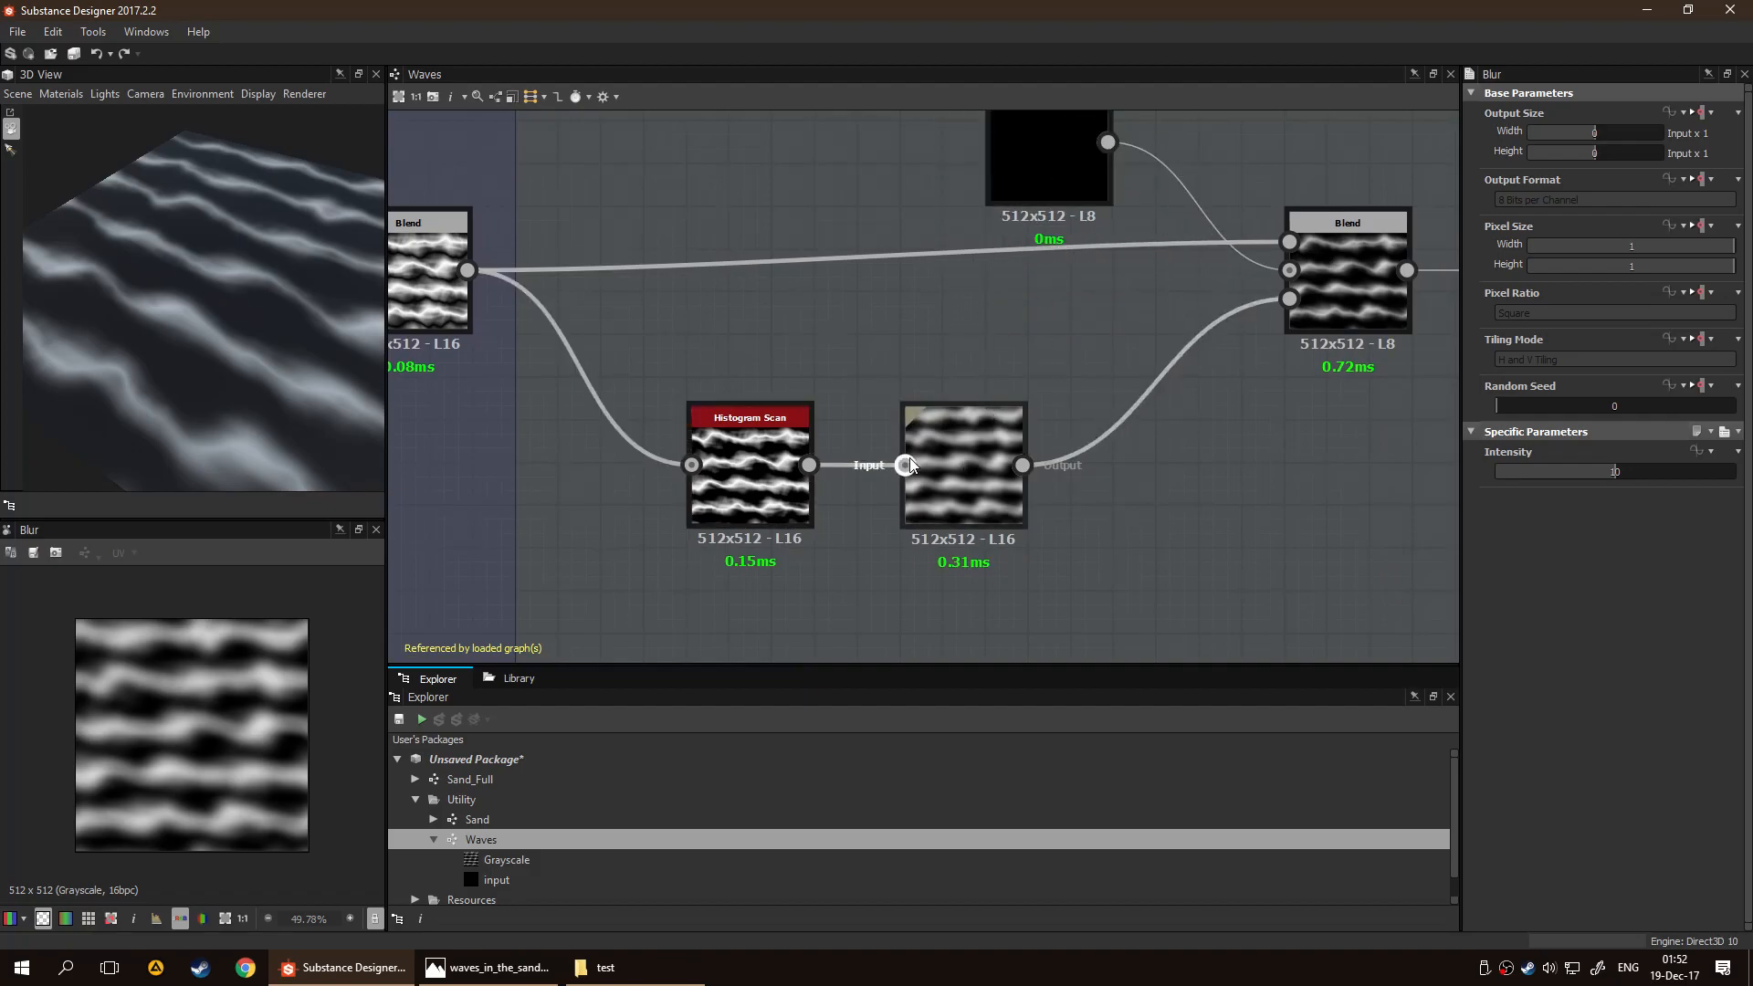
# Choose Position, Contrast and Invert Position as the Histogram Scan node's parameters to expose
pyautogui.rightClick(747, 424)
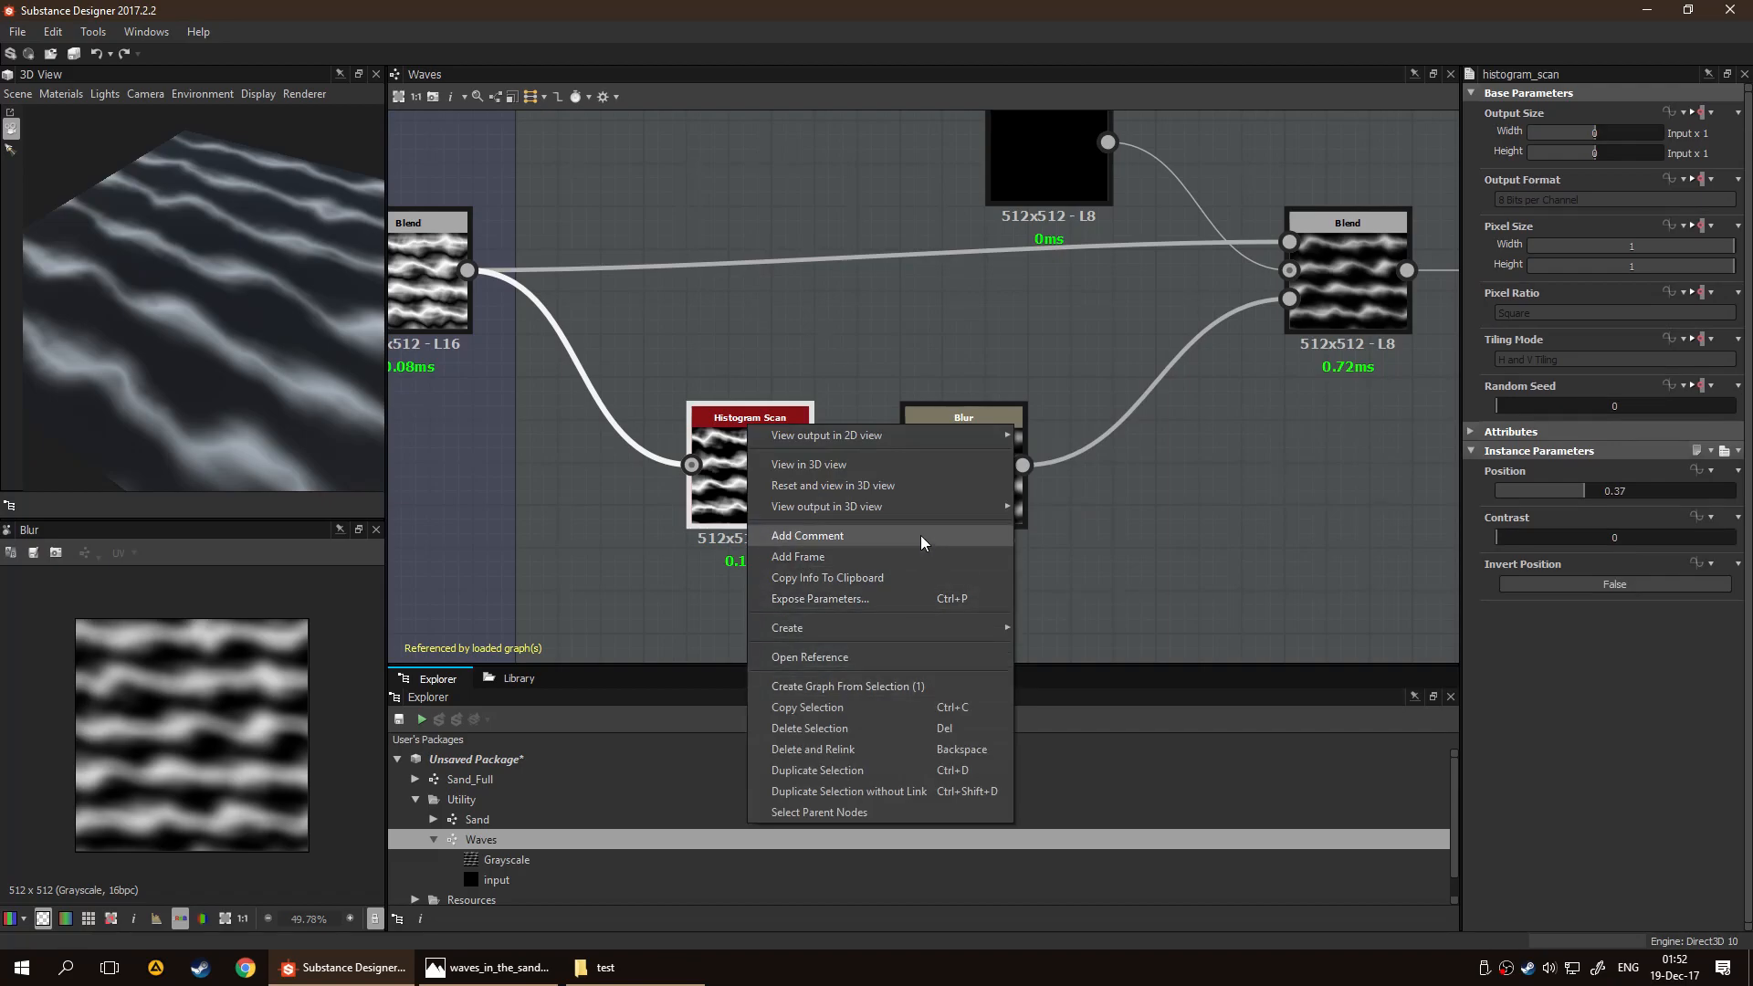
pyautogui.click(924, 598)
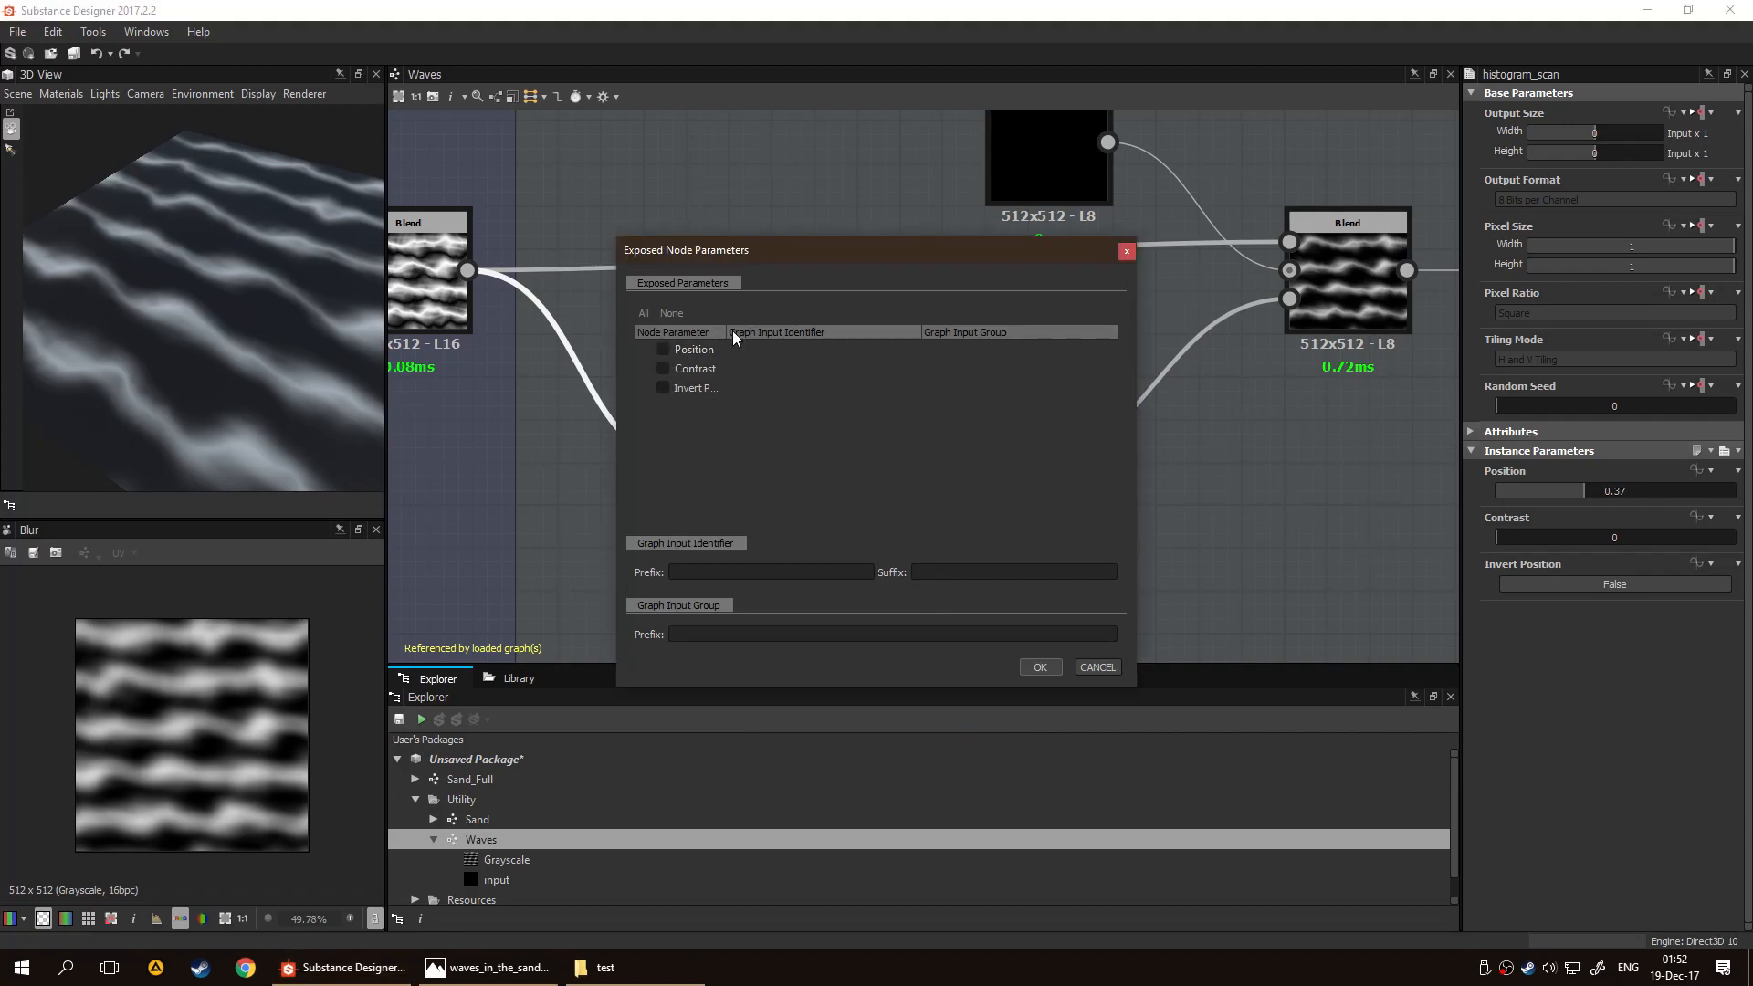
pyautogui.moveTo(724, 333); pyautogui.dragTo(812, 333)
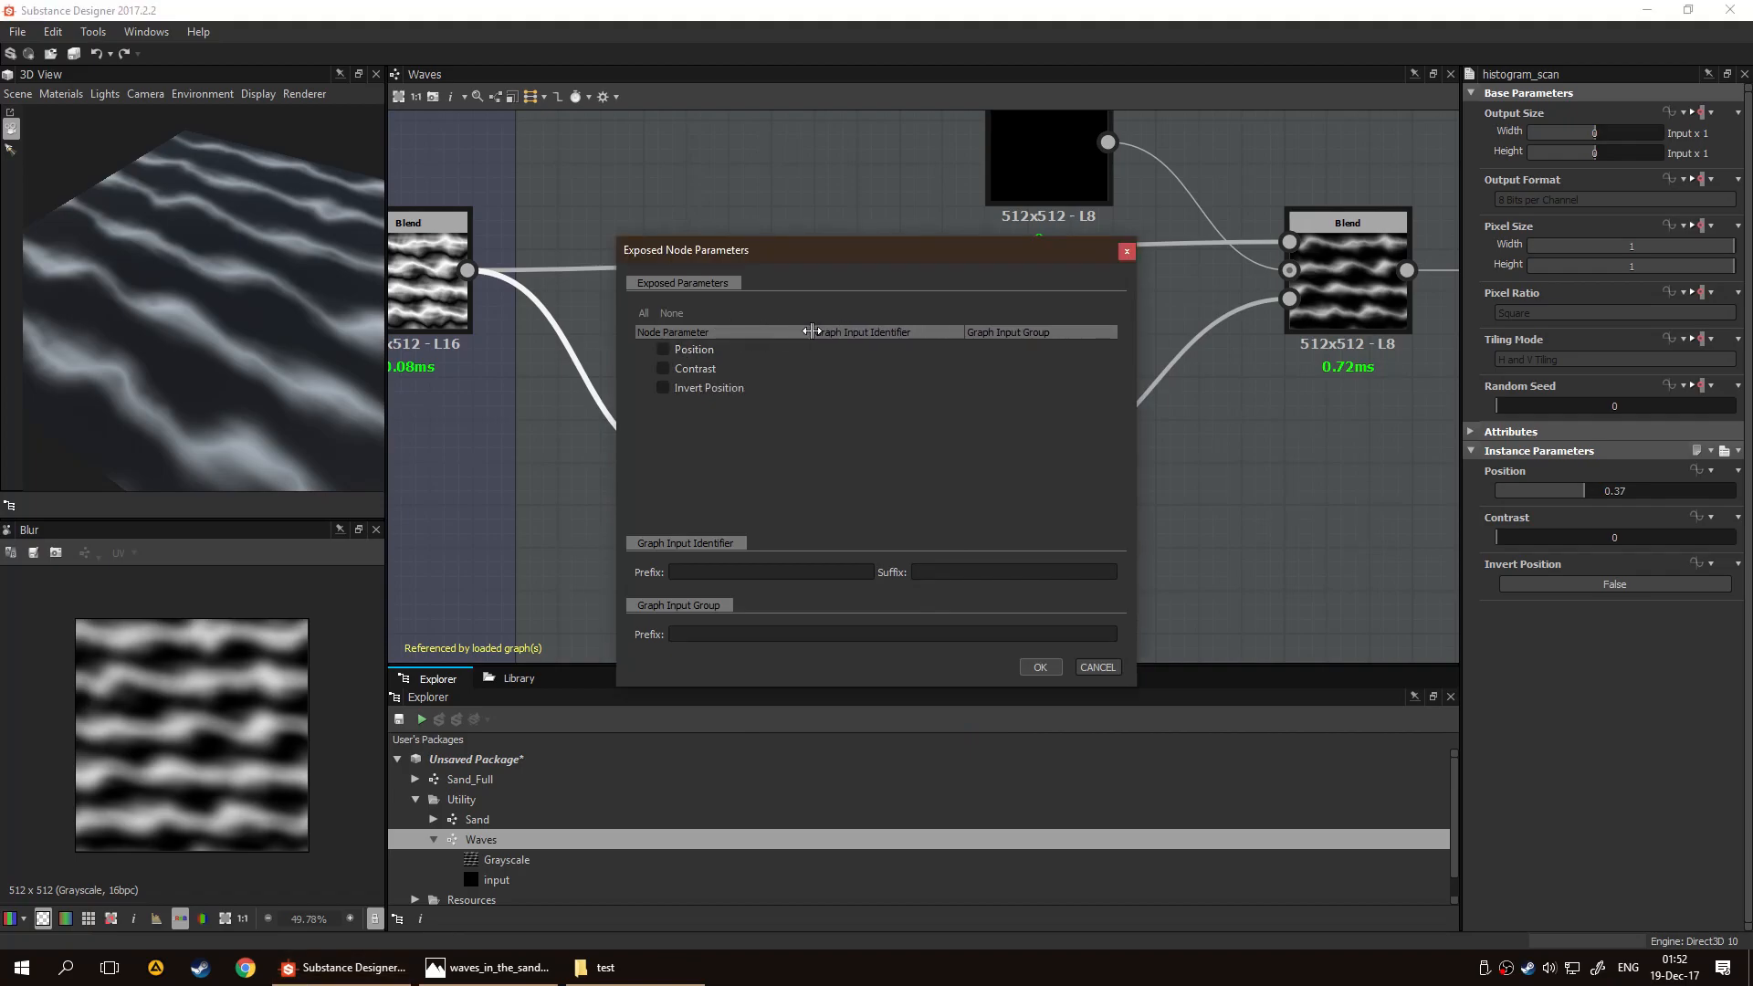
pyautogui.click(664, 350)
pyautogui.click(662, 388)
pyautogui.click(664, 371)
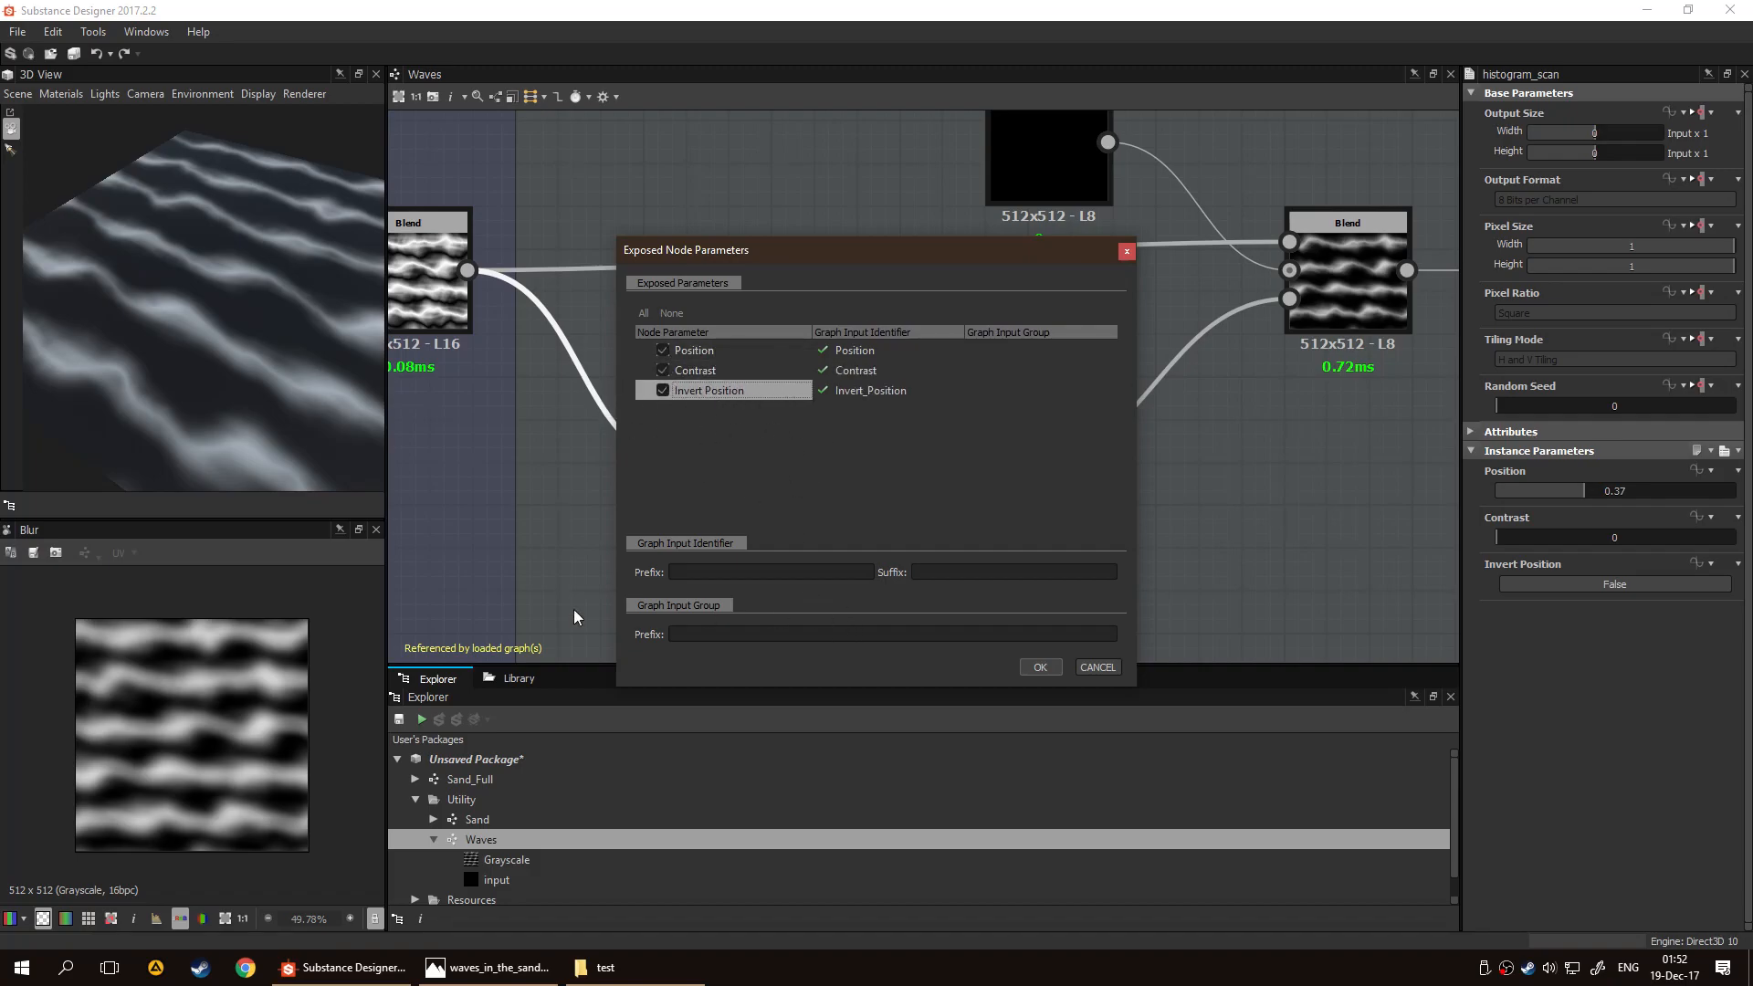
# Expose the chosen parameters in the input group Waves with identifier prefix Histogram and suffix Mask
pyautogui.write('Waves')
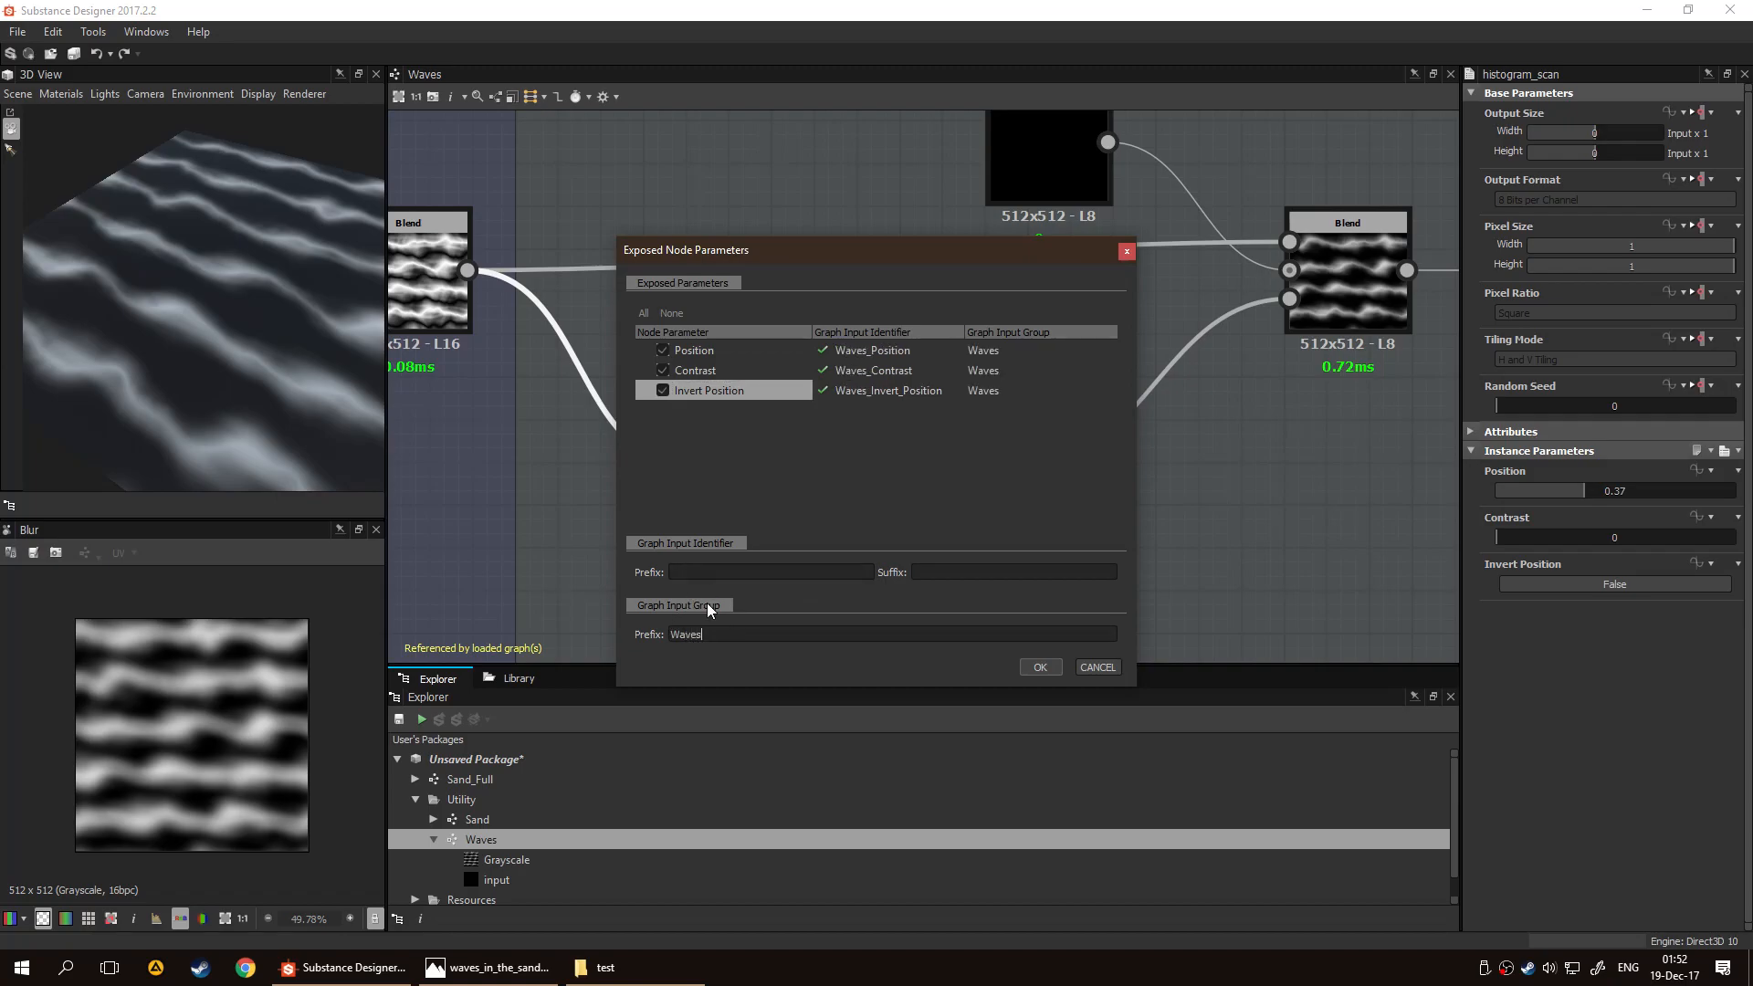
pyautogui.write('Histogram')
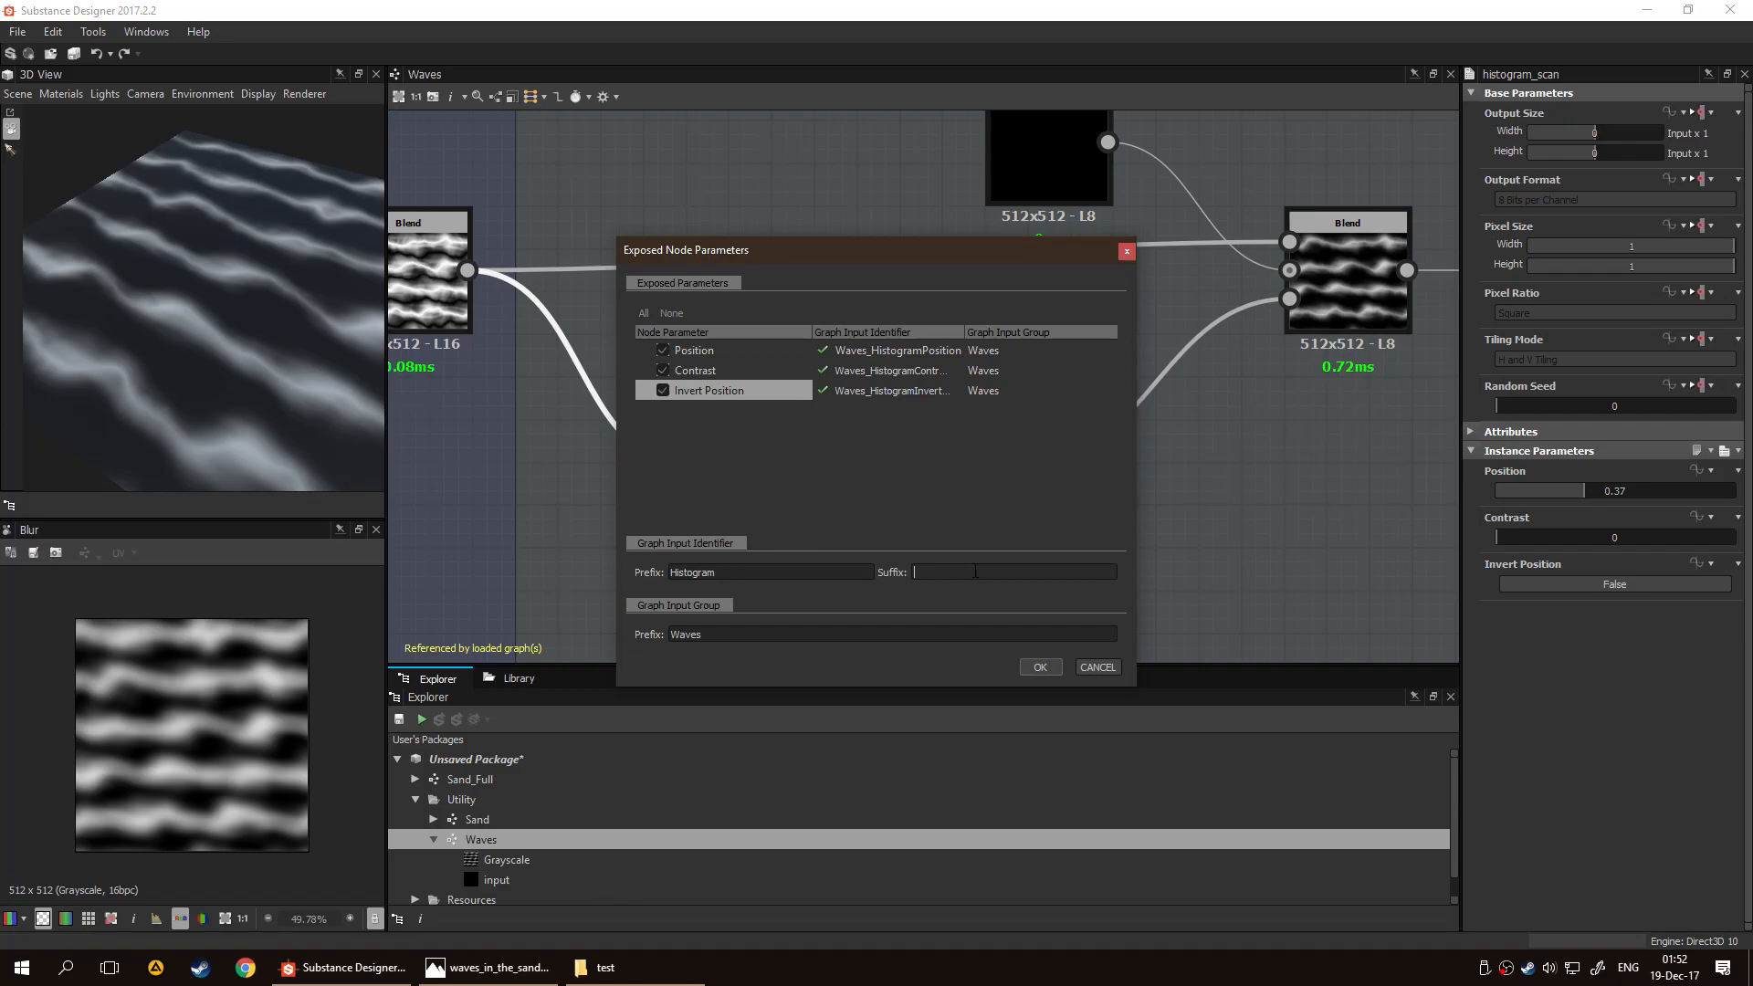
pyautogui.write('Mask')
pyautogui.click(1040, 667)
# Expose the Blur node's Intensity as a new graph input named blur_intensity
pyautogui.click(975, 489)
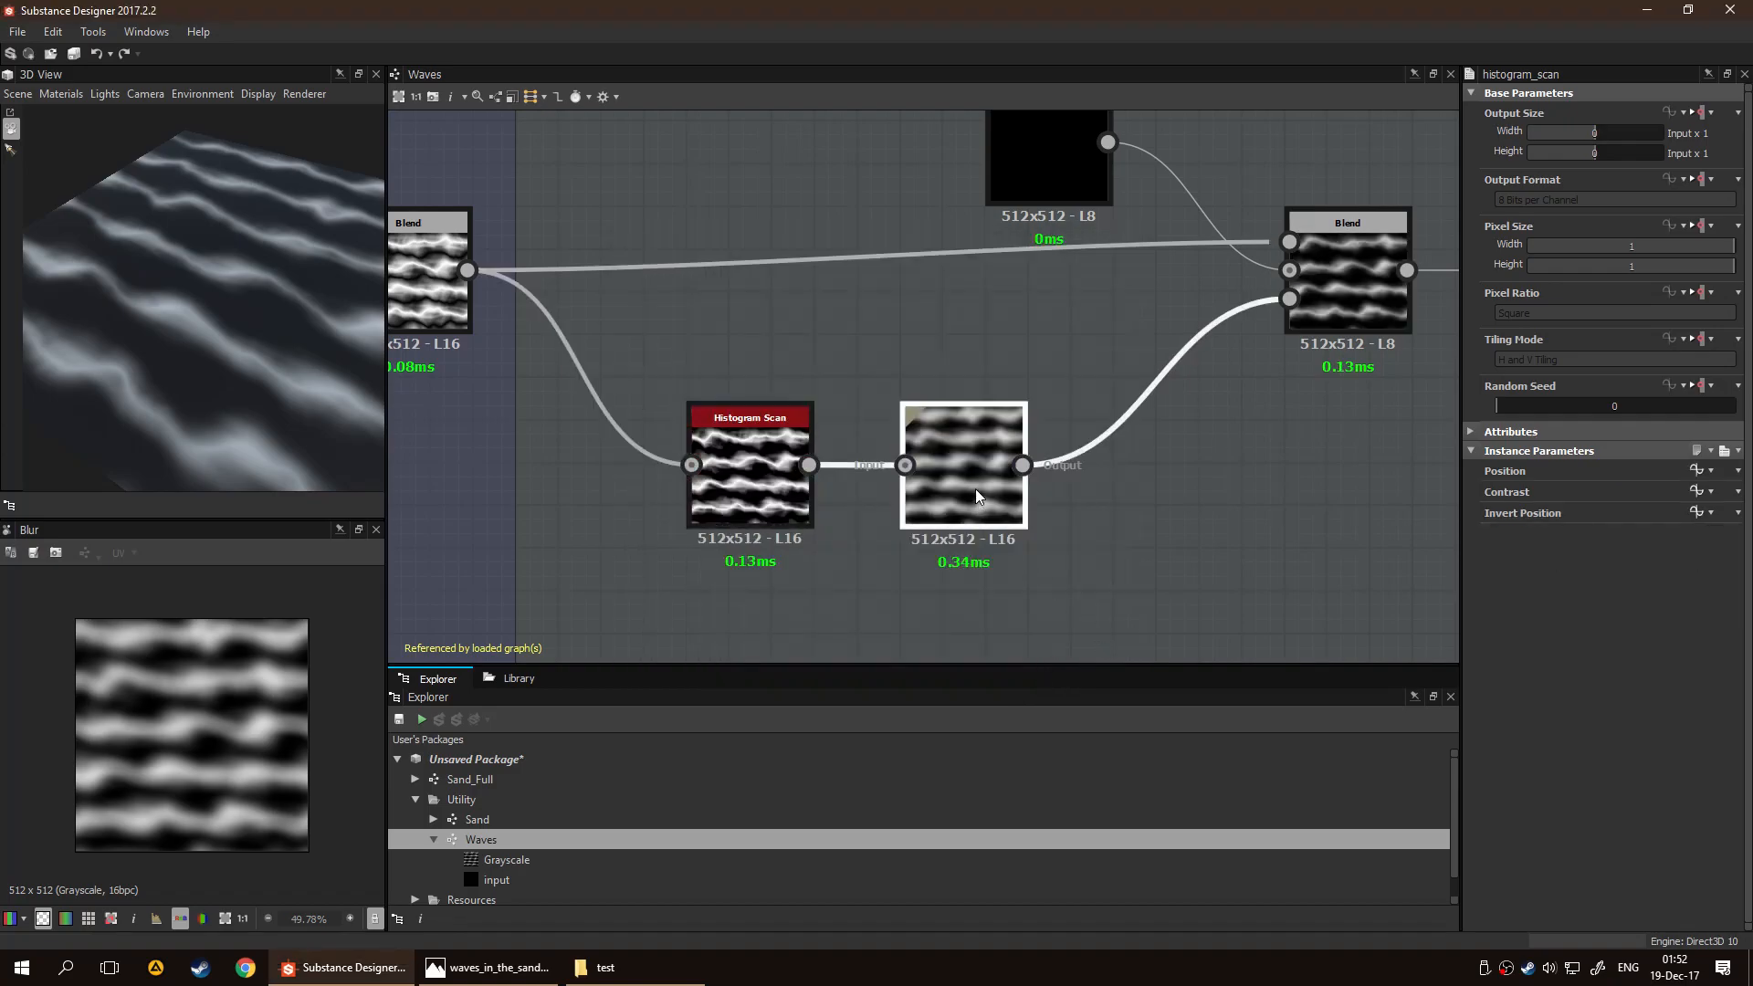
pyautogui.click(1703, 452)
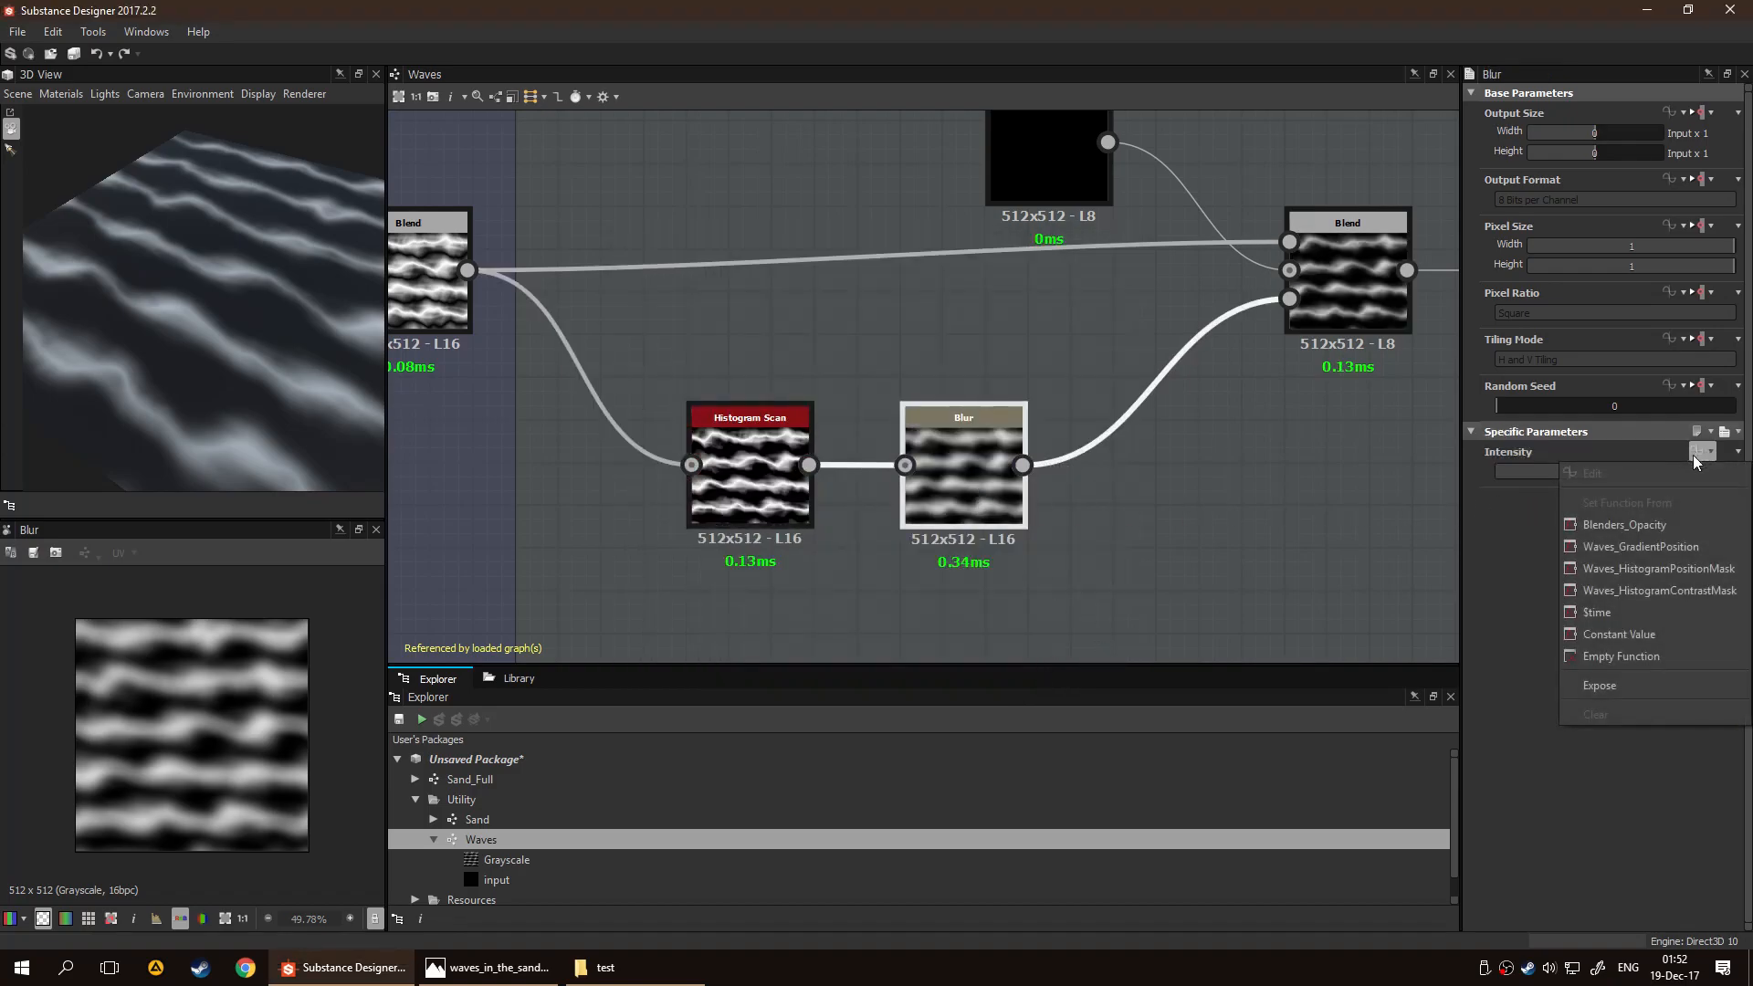
pyautogui.click(1657, 686)
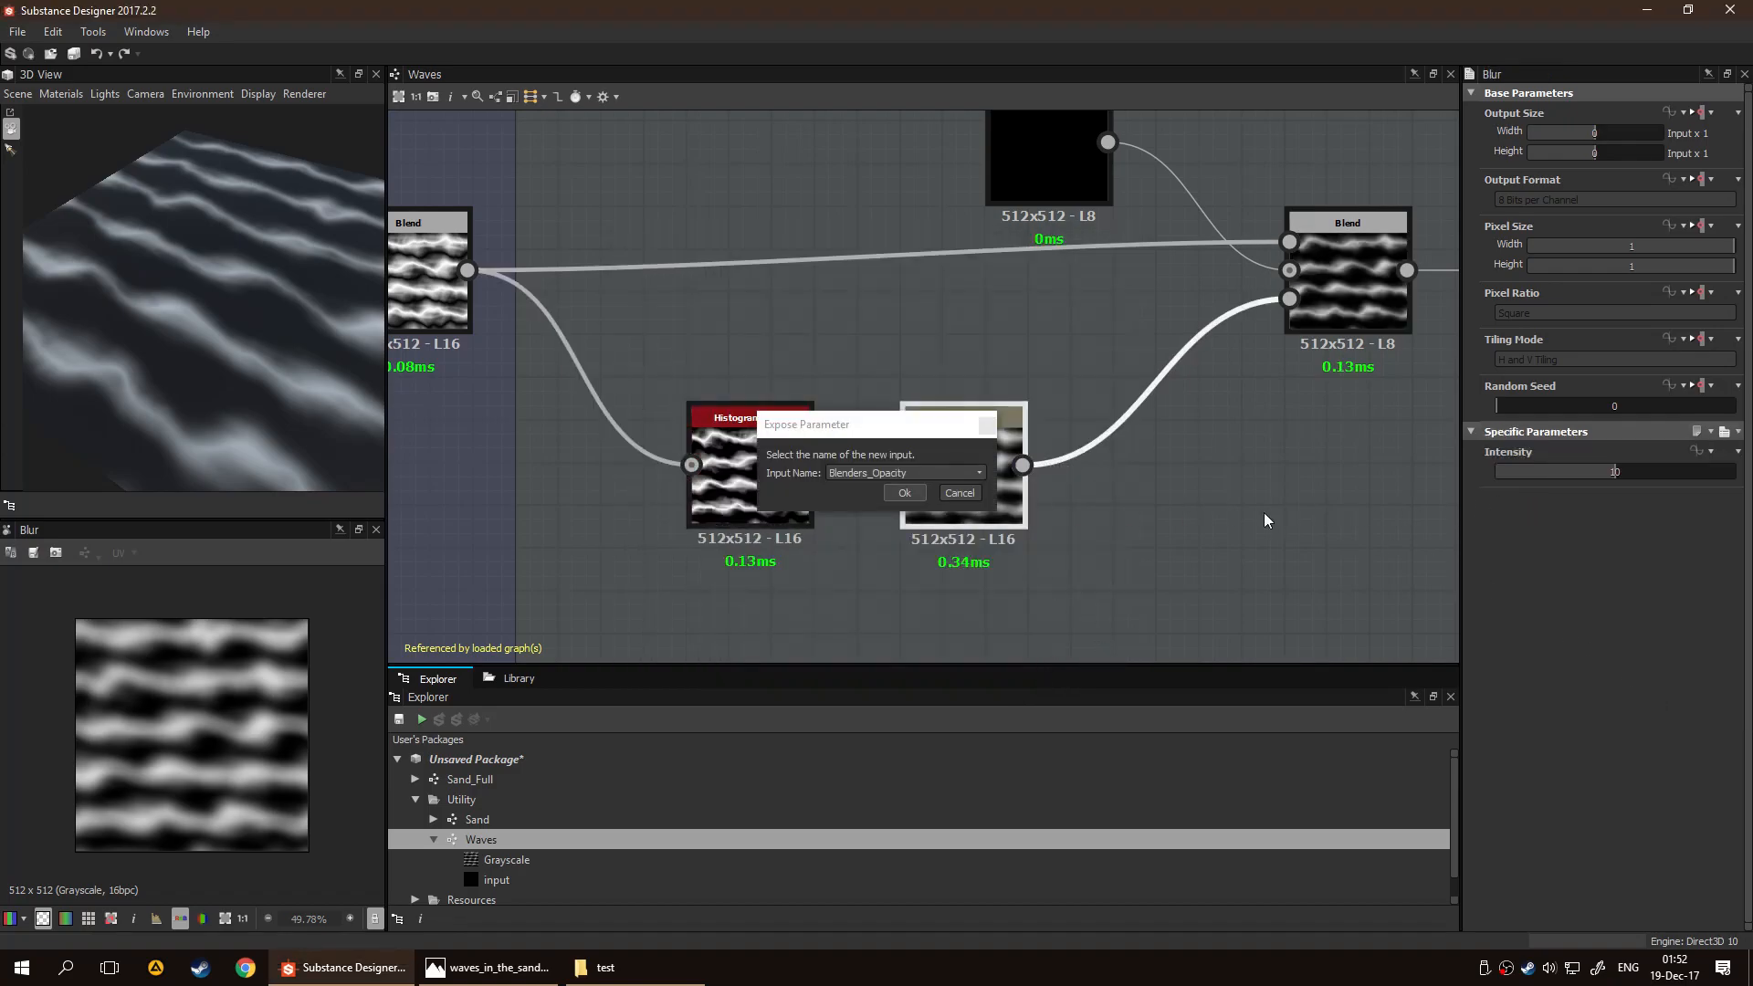
pyautogui.click(941, 472)
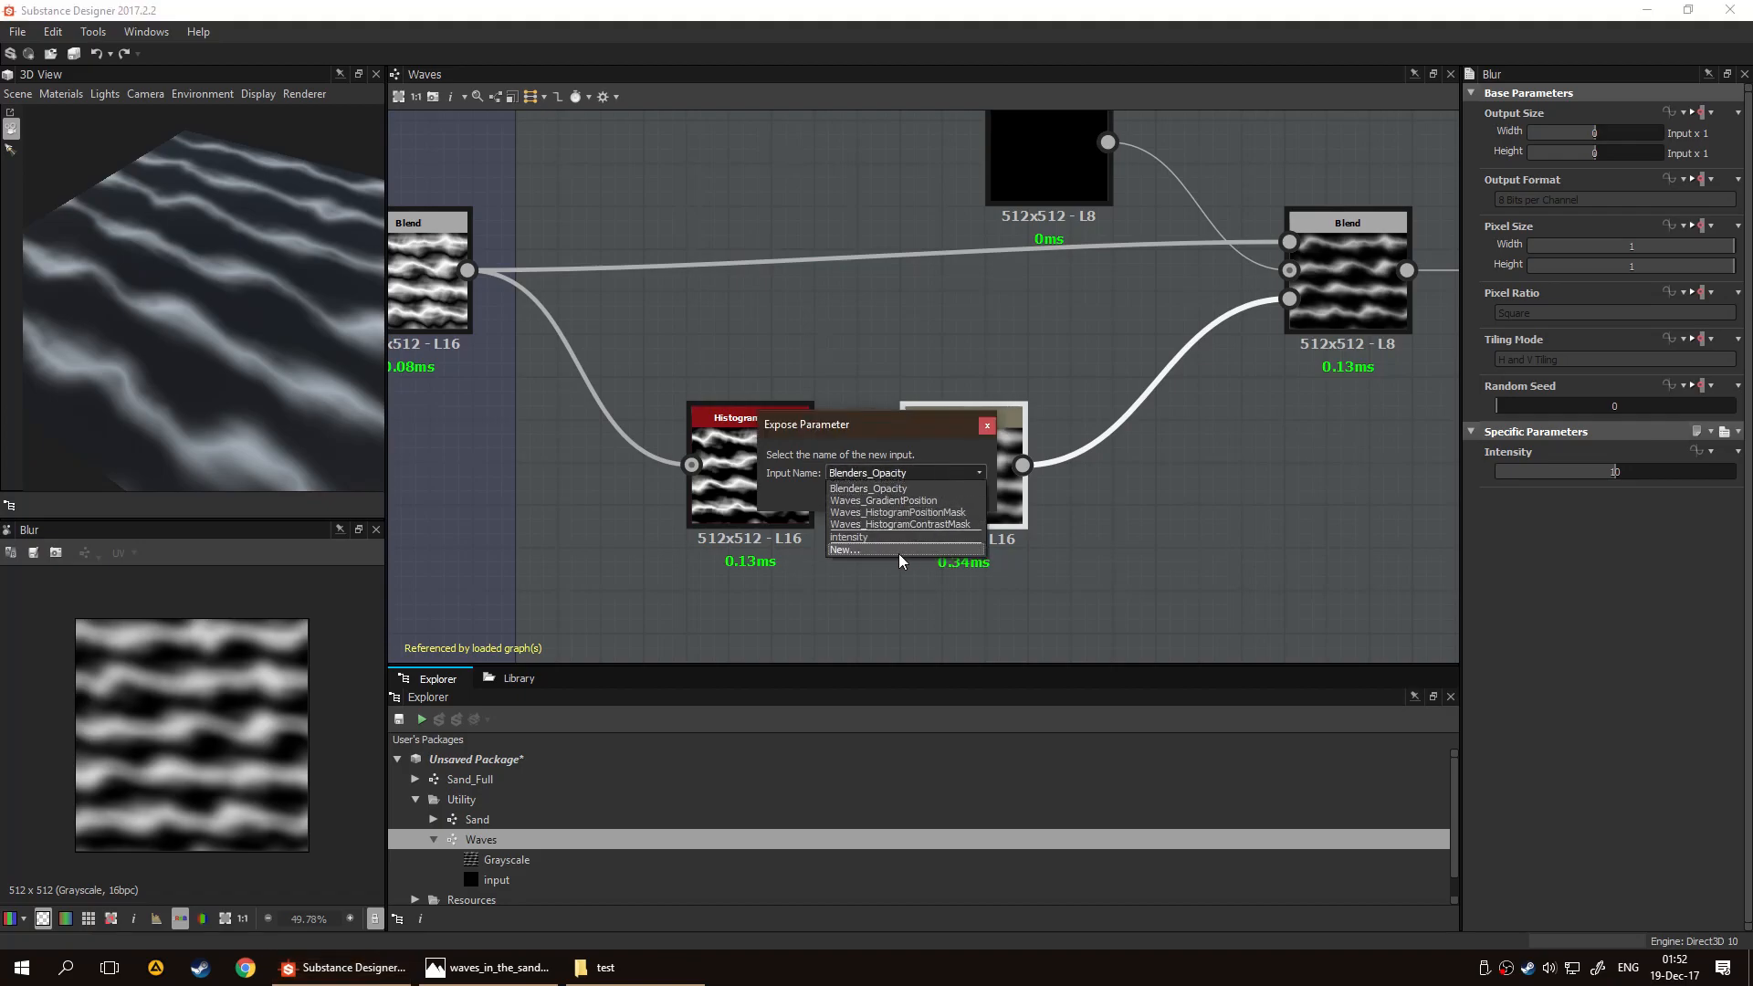
pyautogui.click(898, 553)
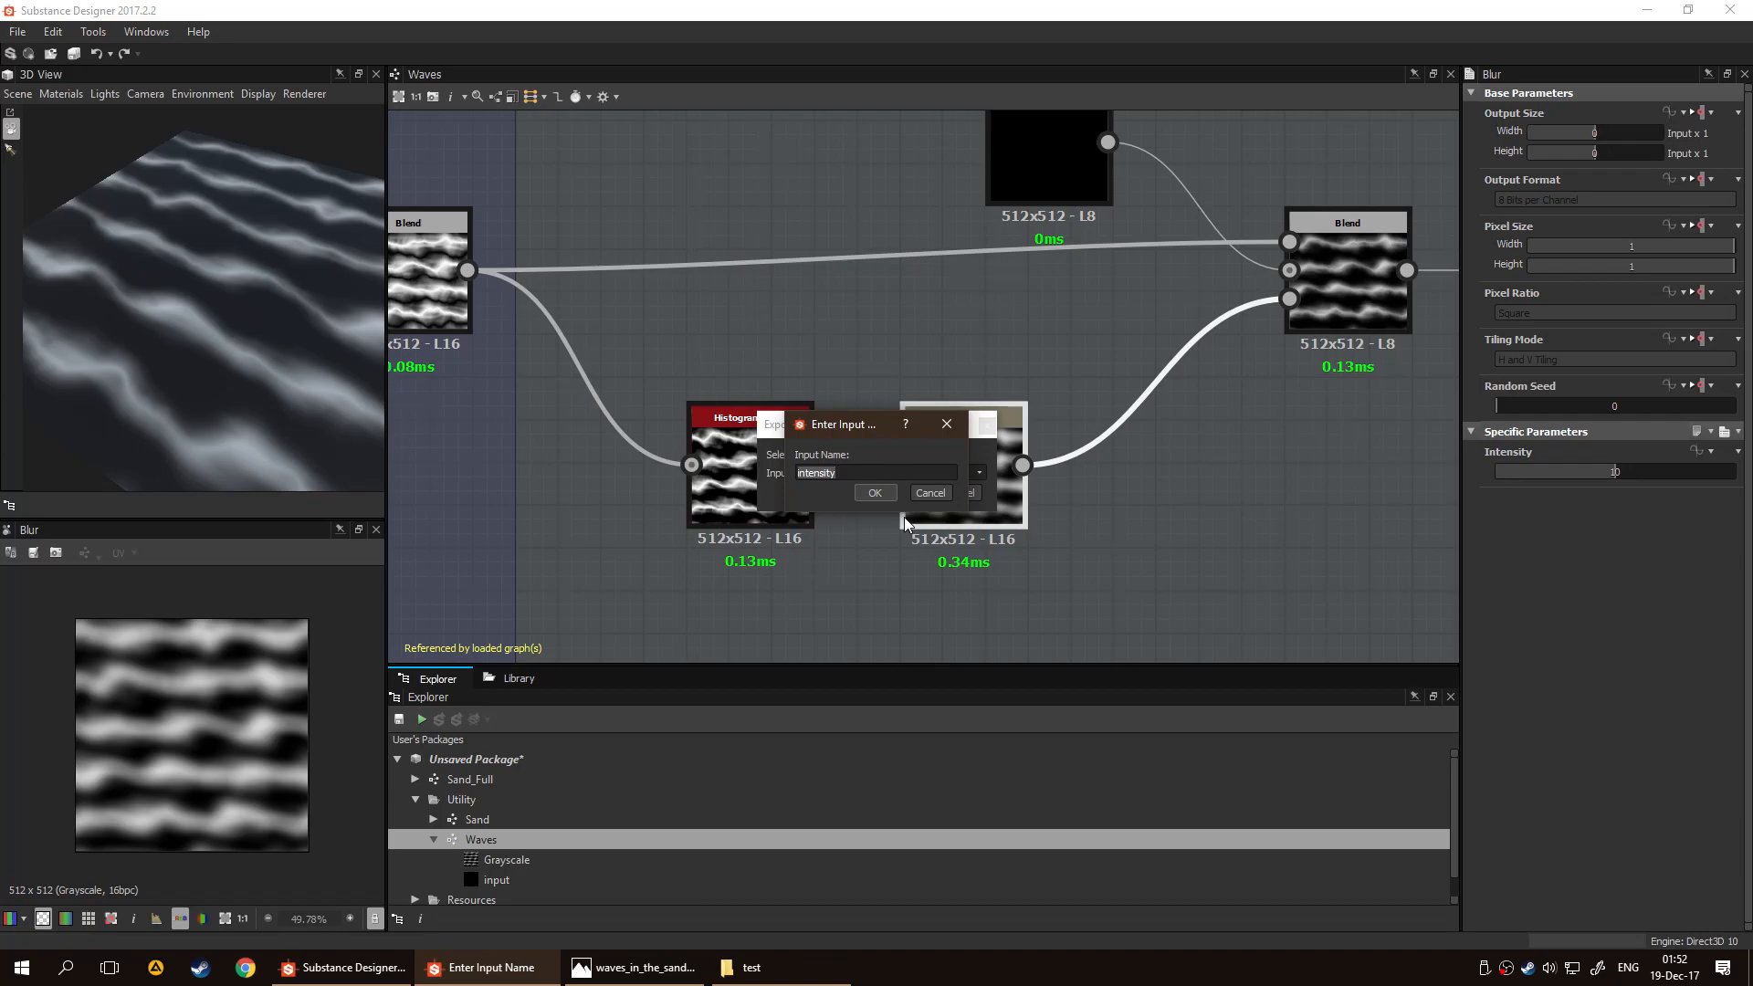
pyautogui.write('blur_inten')
pyautogui.press('Return')
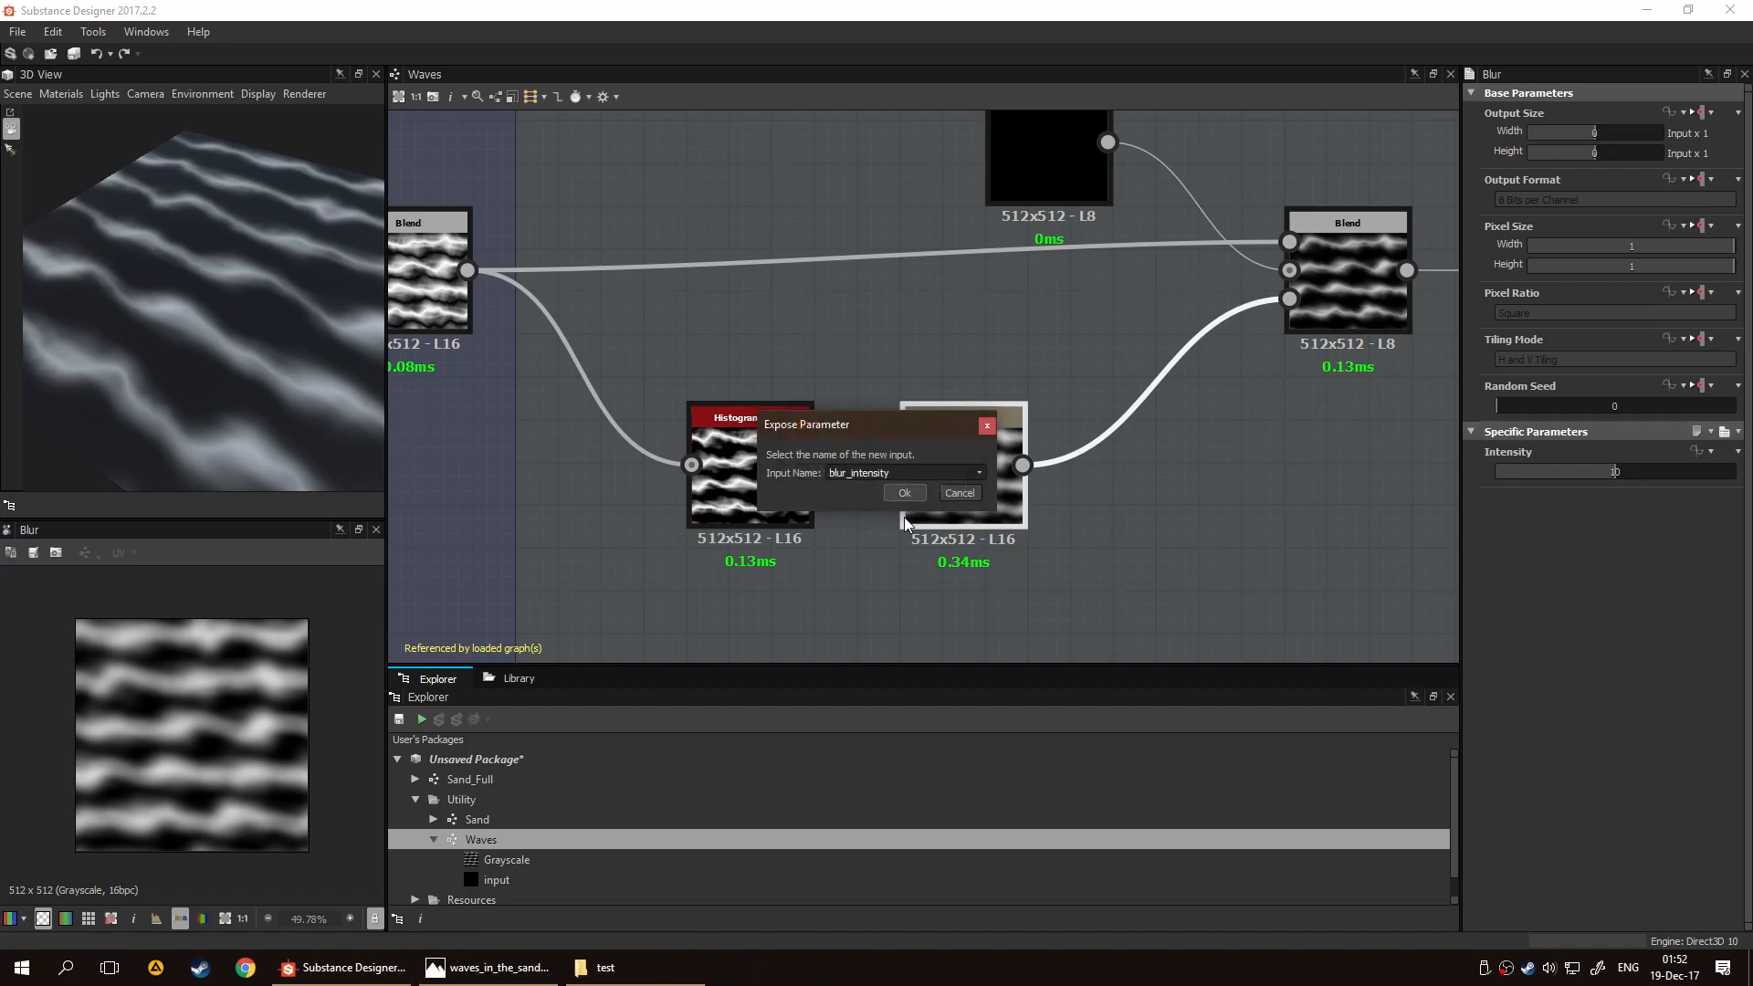
pyautogui.click(913, 498)
# Set the blur_intensity input's group to Waves and its label to "Waves Mask Blur"
pyautogui.click(1085, 568)
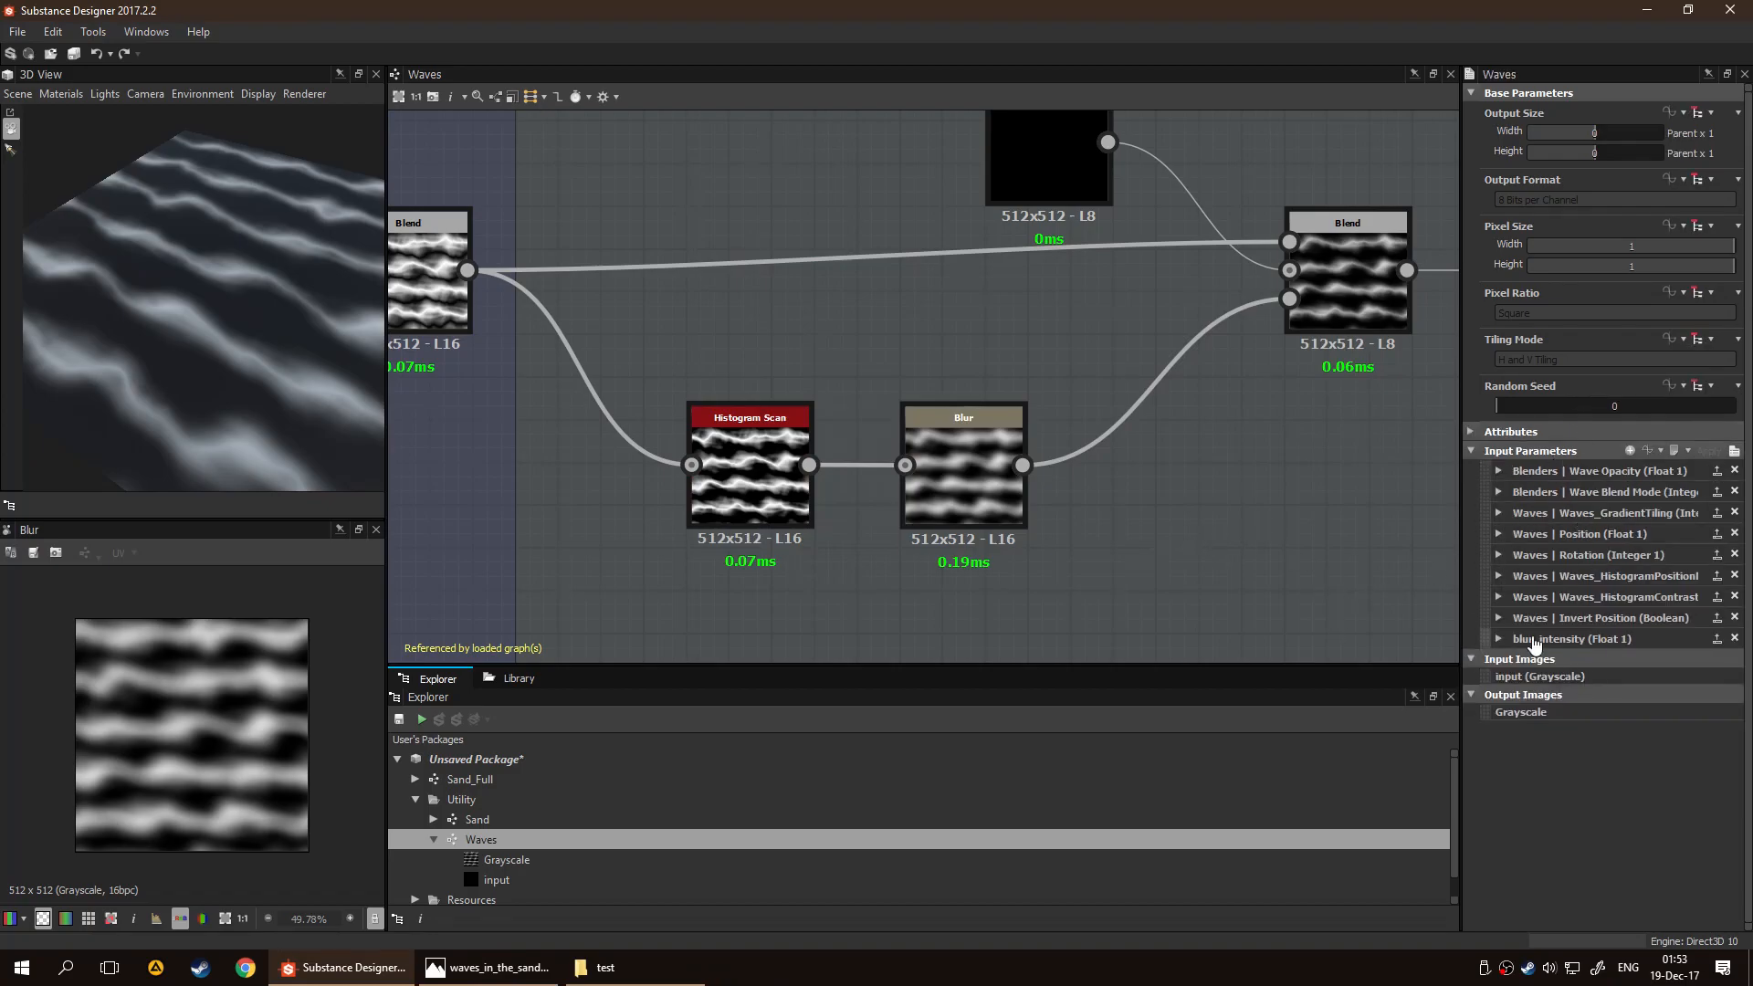
pyautogui.click(1500, 639)
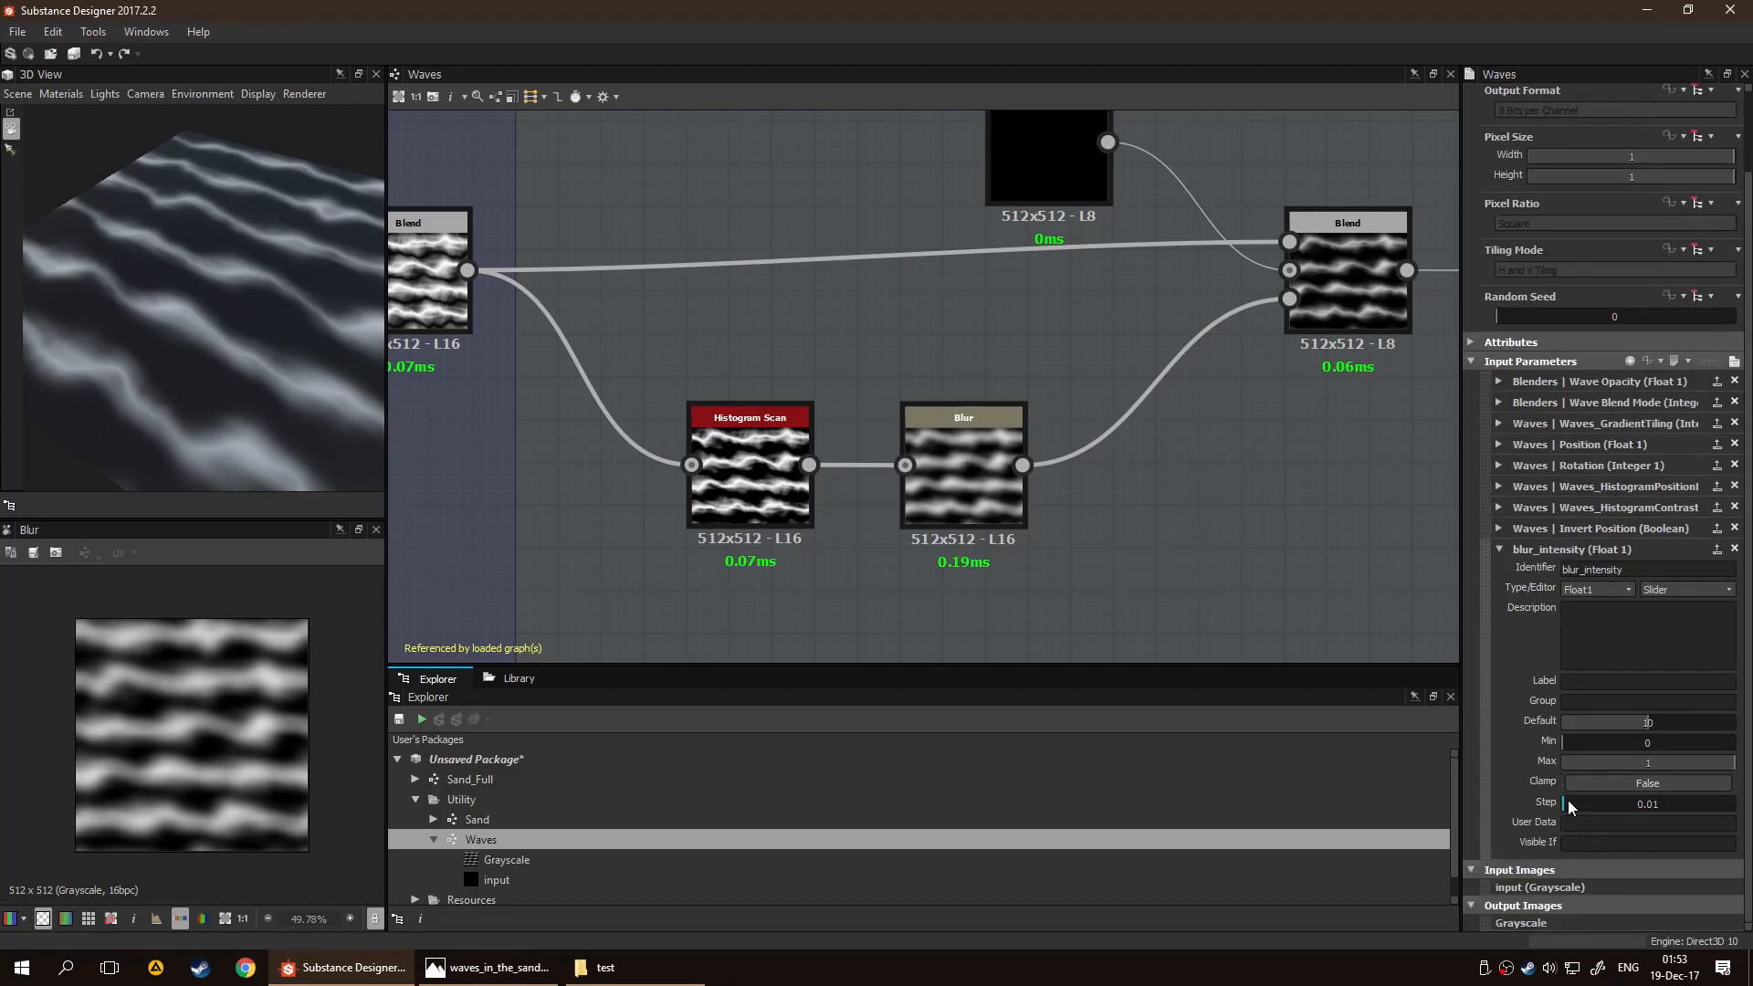
pyautogui.click(1568, 700)
pyautogui.write('Waves')
pyautogui.press('Return')
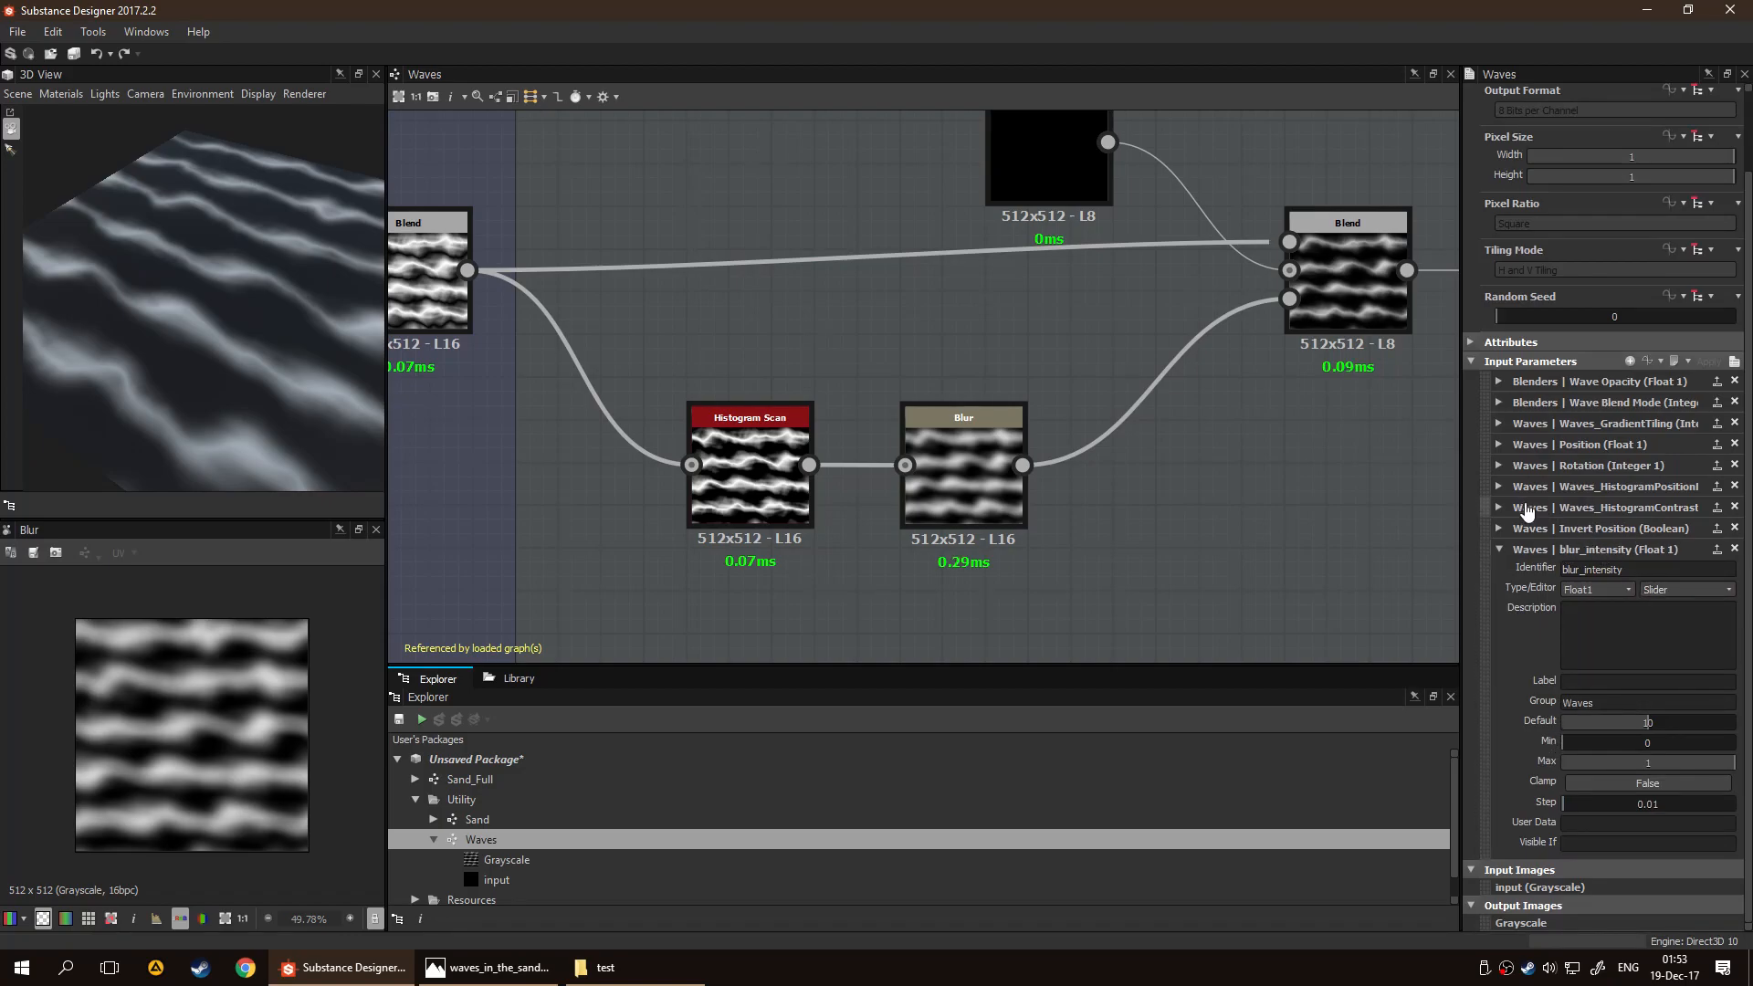
pyautogui.click(1604, 683)
pyautogui.write('Waves Mask Blur')
pyautogui.press('Return')
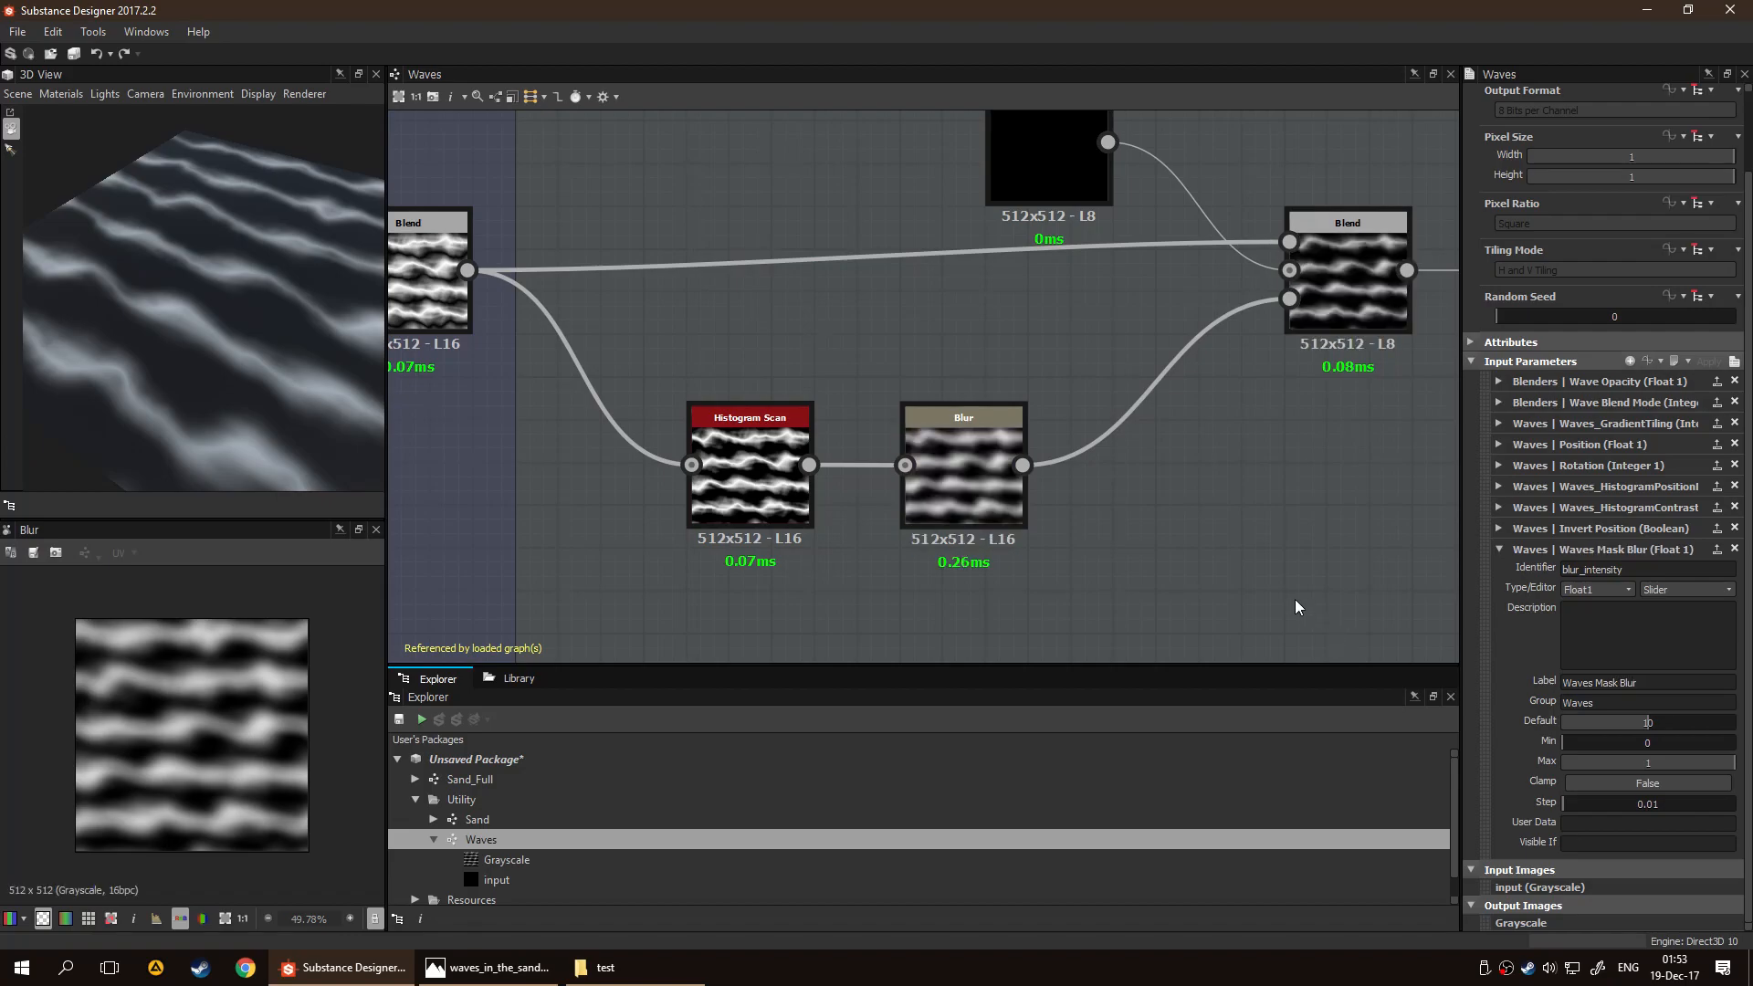
# Give the Waves Mask Blur input the description "Should a mask be present, change the blurrieness."
pyautogui.click(1605, 633)
pyautogui.write('should a mask be pre')
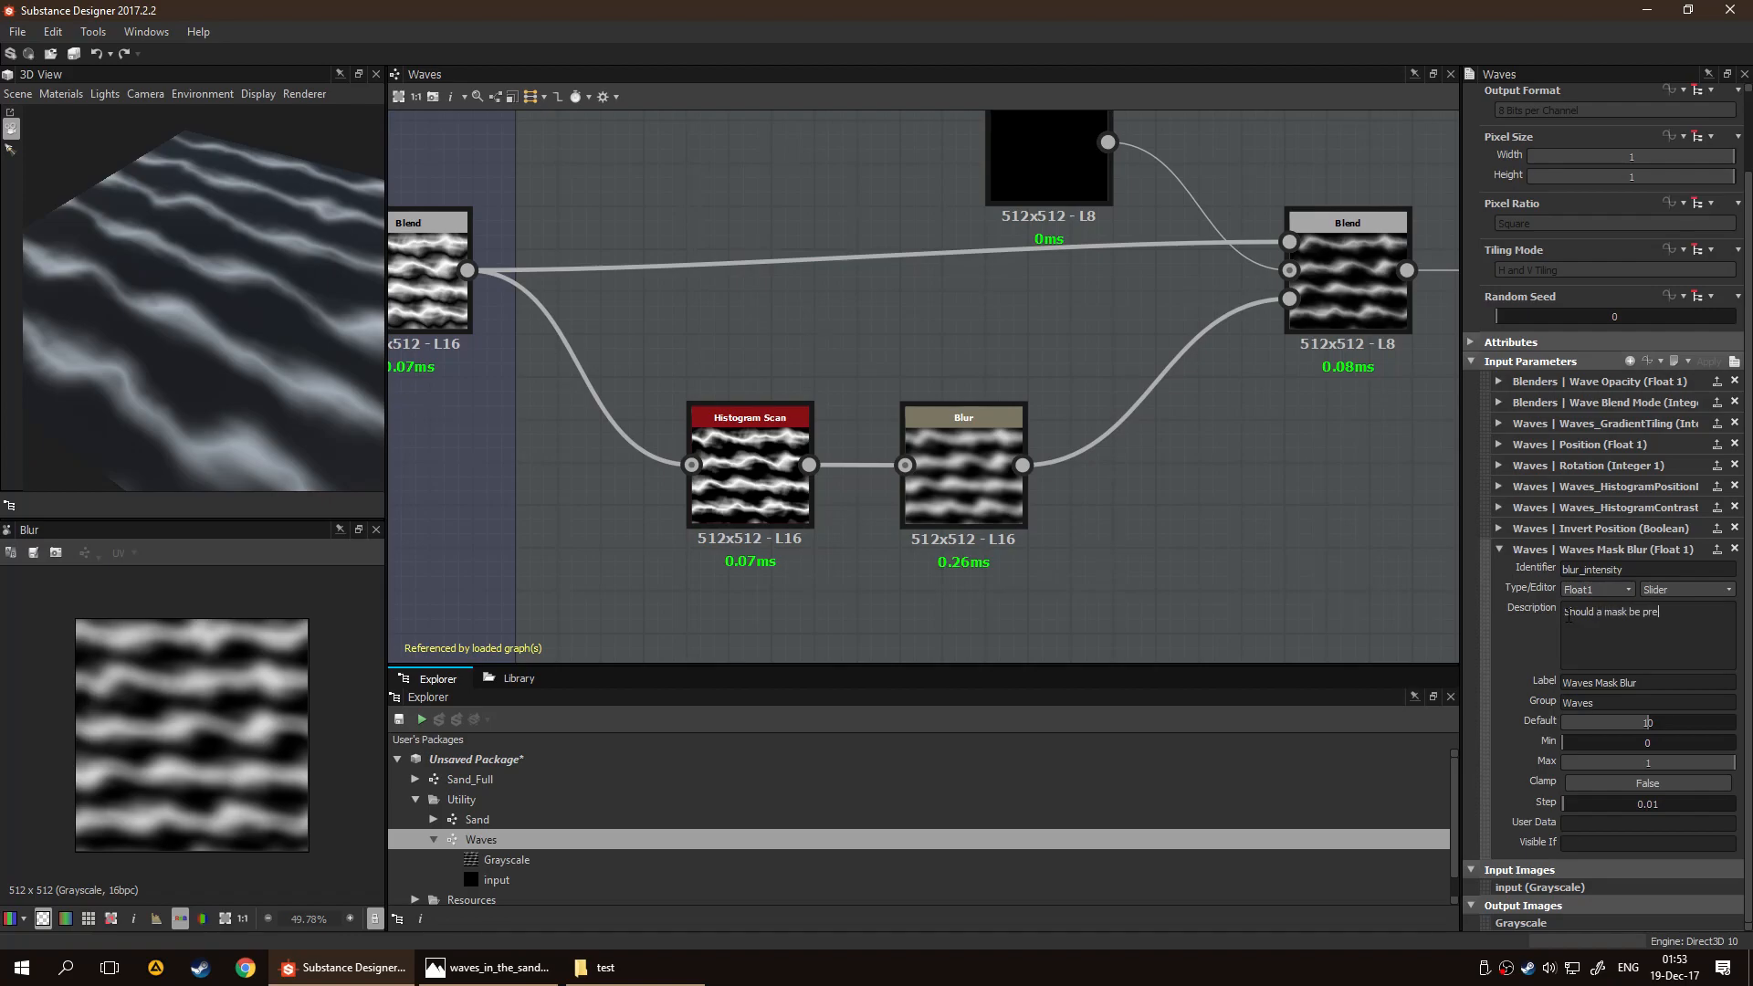
pyautogui.write('sent, change the bluryine')
pyautogui.press('BackSpace')
pyautogui.press('BackSpace')
pyautogui.press('BackSpace')
pyautogui.write('rieness.')
pyautogui.click(1366, 482)
# Relabel the Invert Position input "Invert Blend Mask" and describe it as "If there is a mask, invert it."
pyautogui.click(1498, 529)
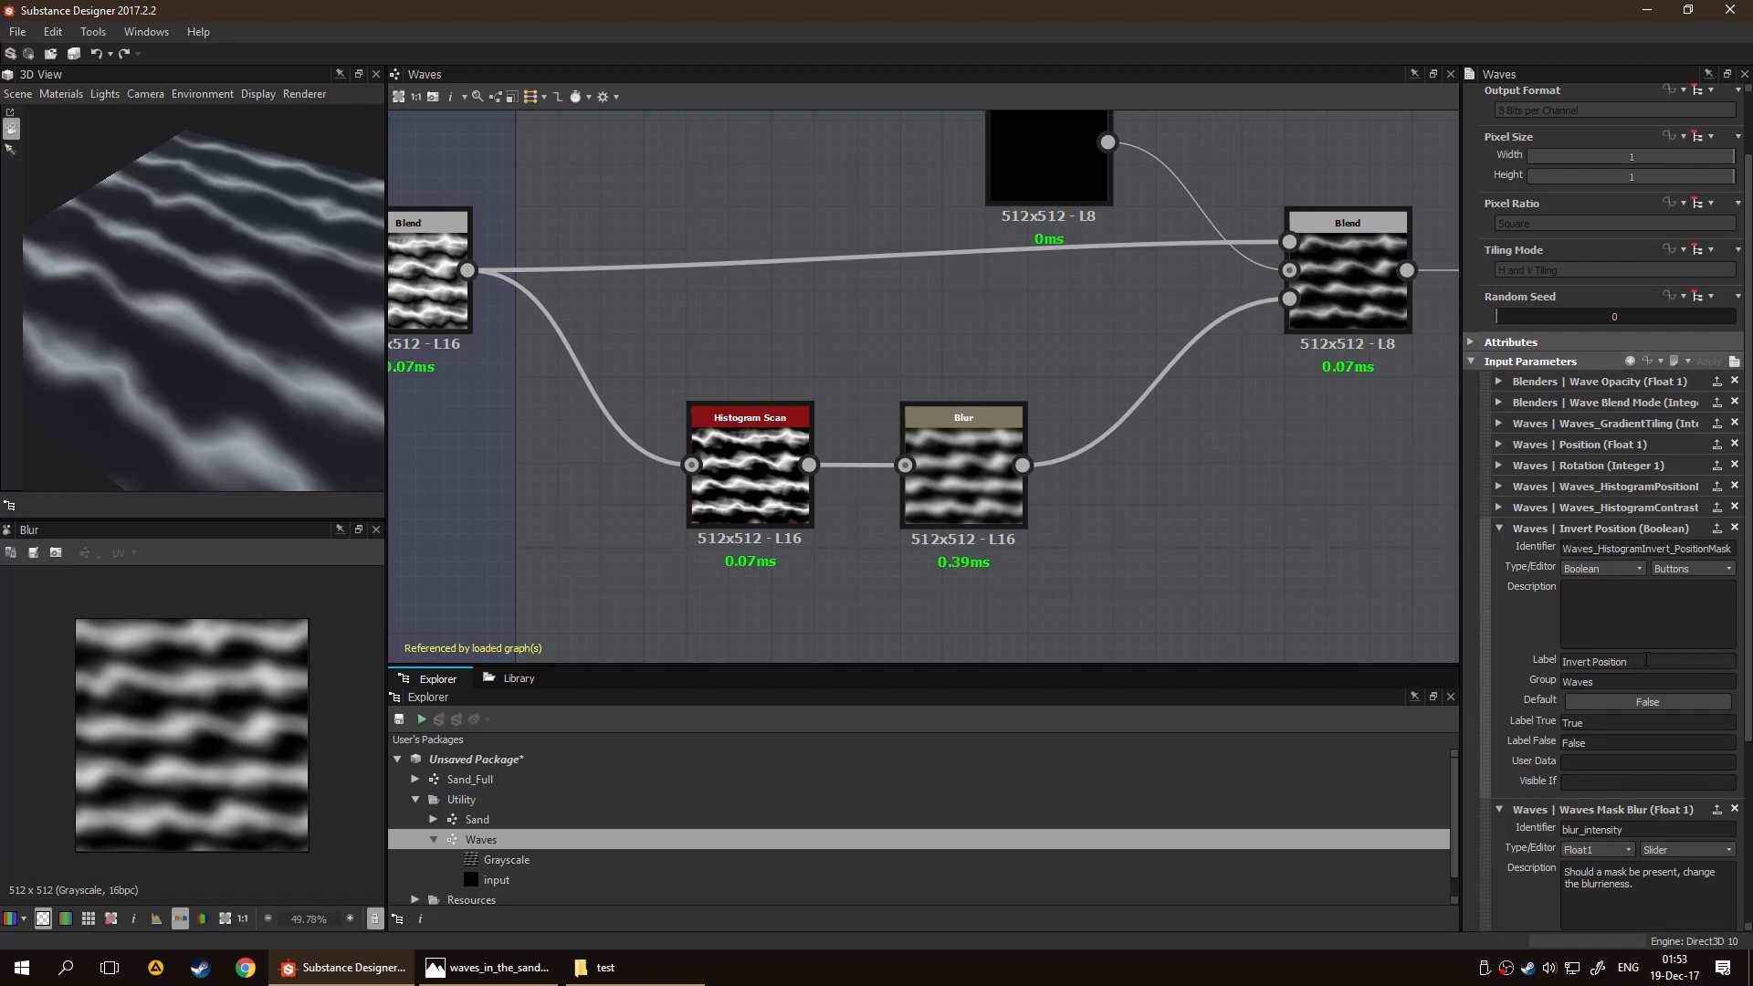
pyautogui.tripleClick(1653, 661)
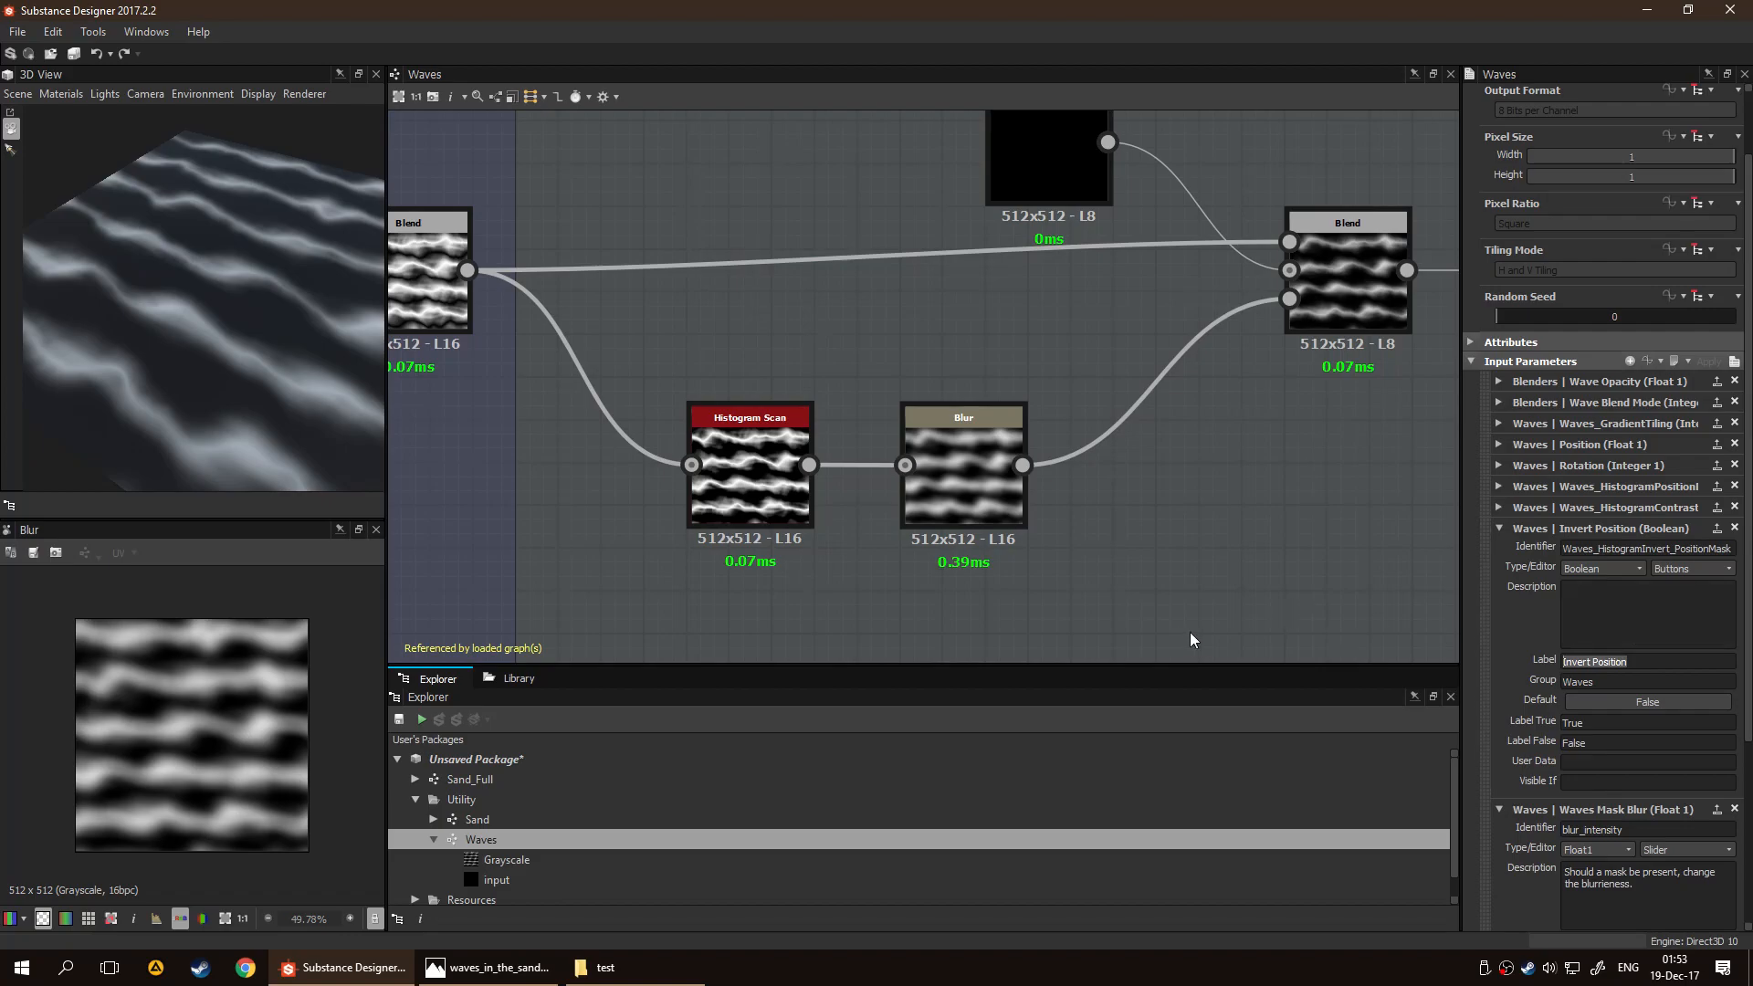
pyautogui.write('Invert ')
pyautogui.write('Blend Mask')
pyautogui.write('there is a mas')
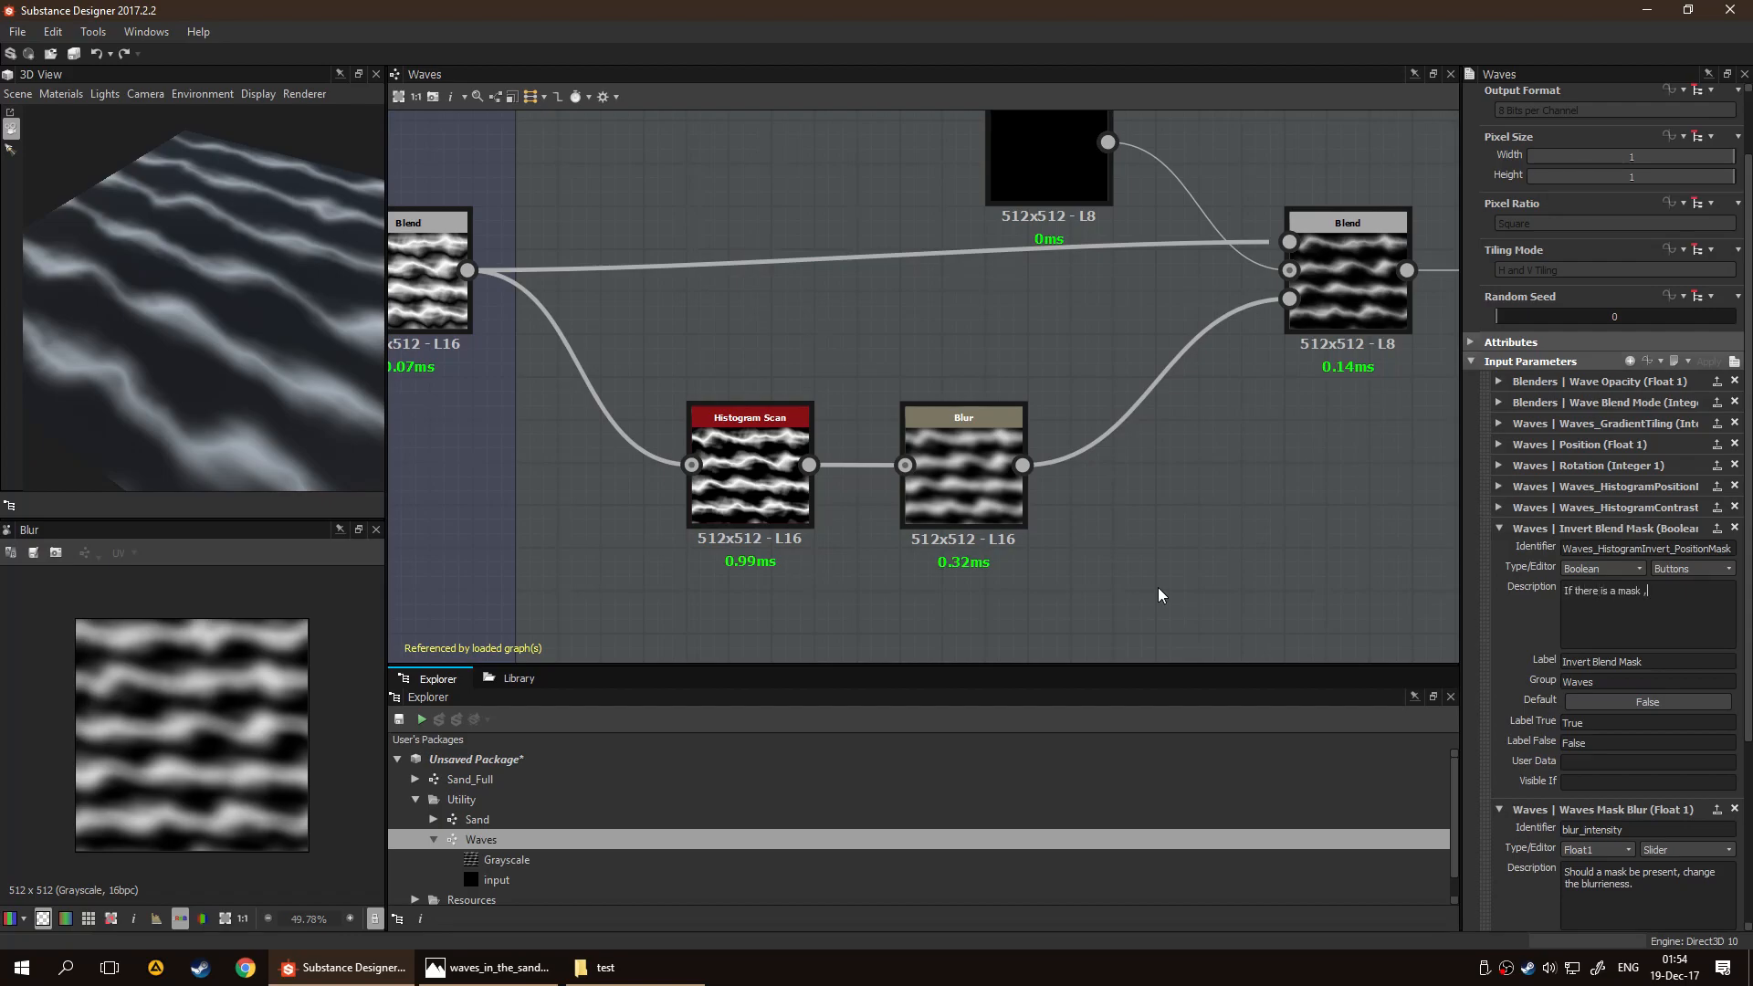
pyautogui.write('k, invert it')
# Label the Waves_HistogramContrastMask input "Mask Visibility"
pyautogui.click(1497, 509)
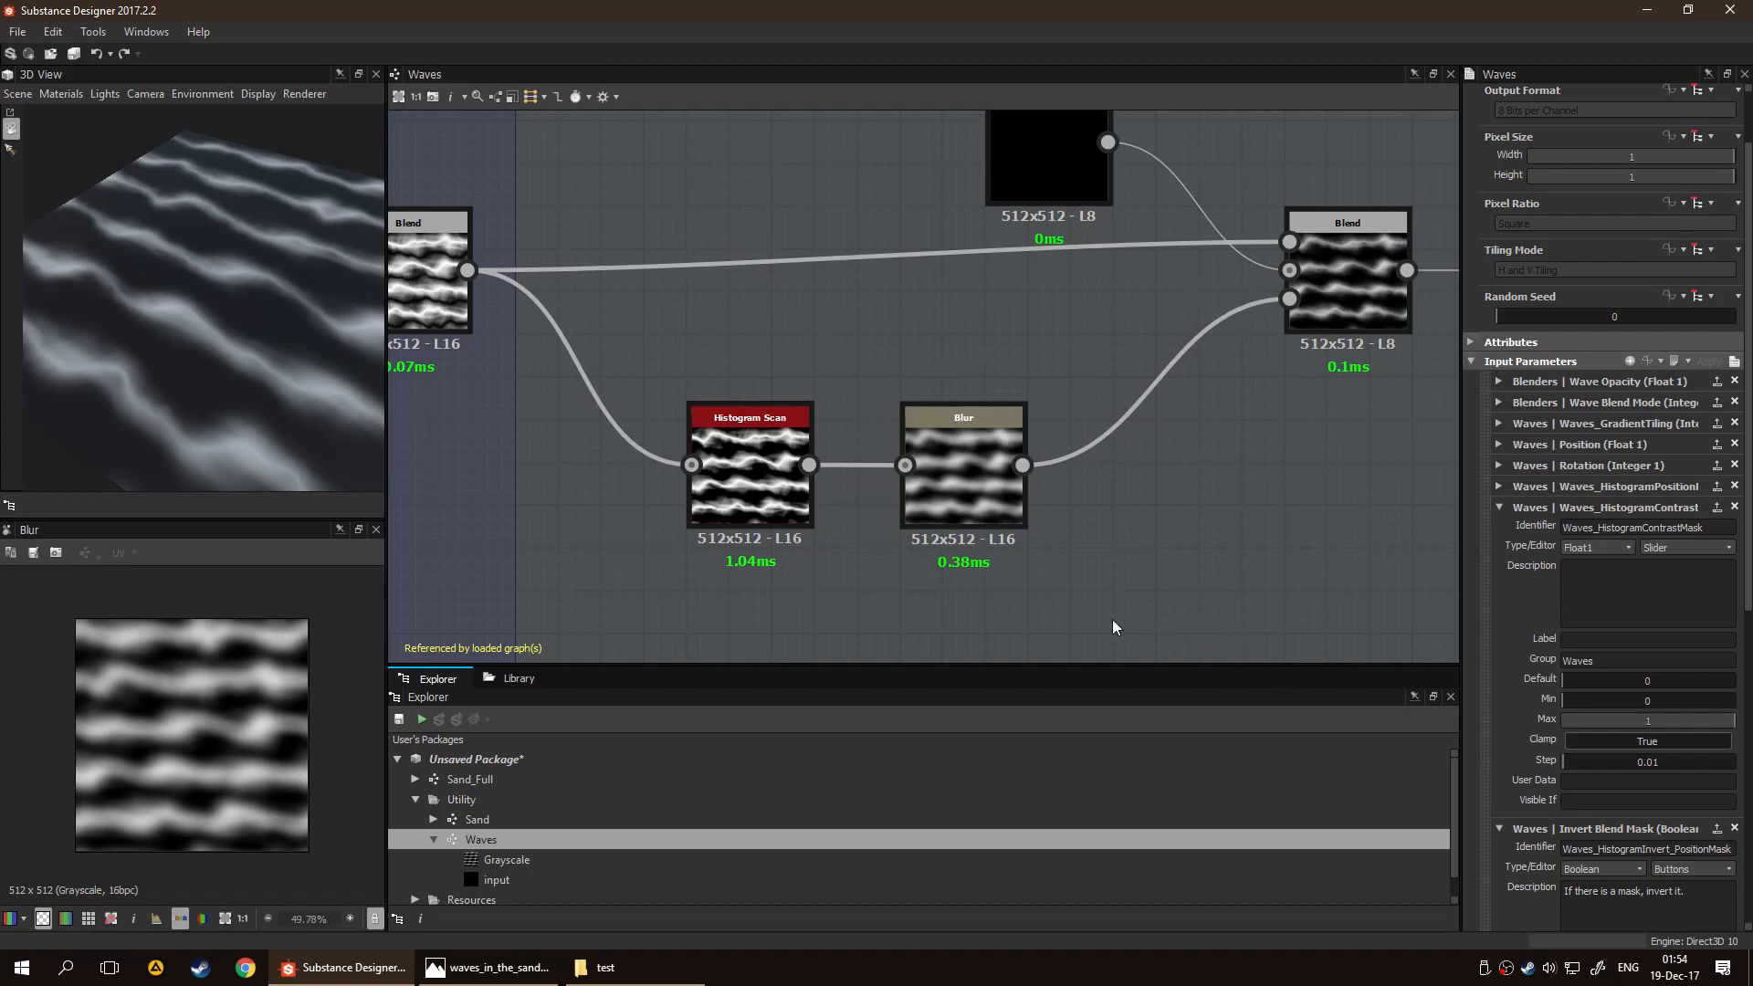
pyautogui.scroll(-5, 1131, 630)
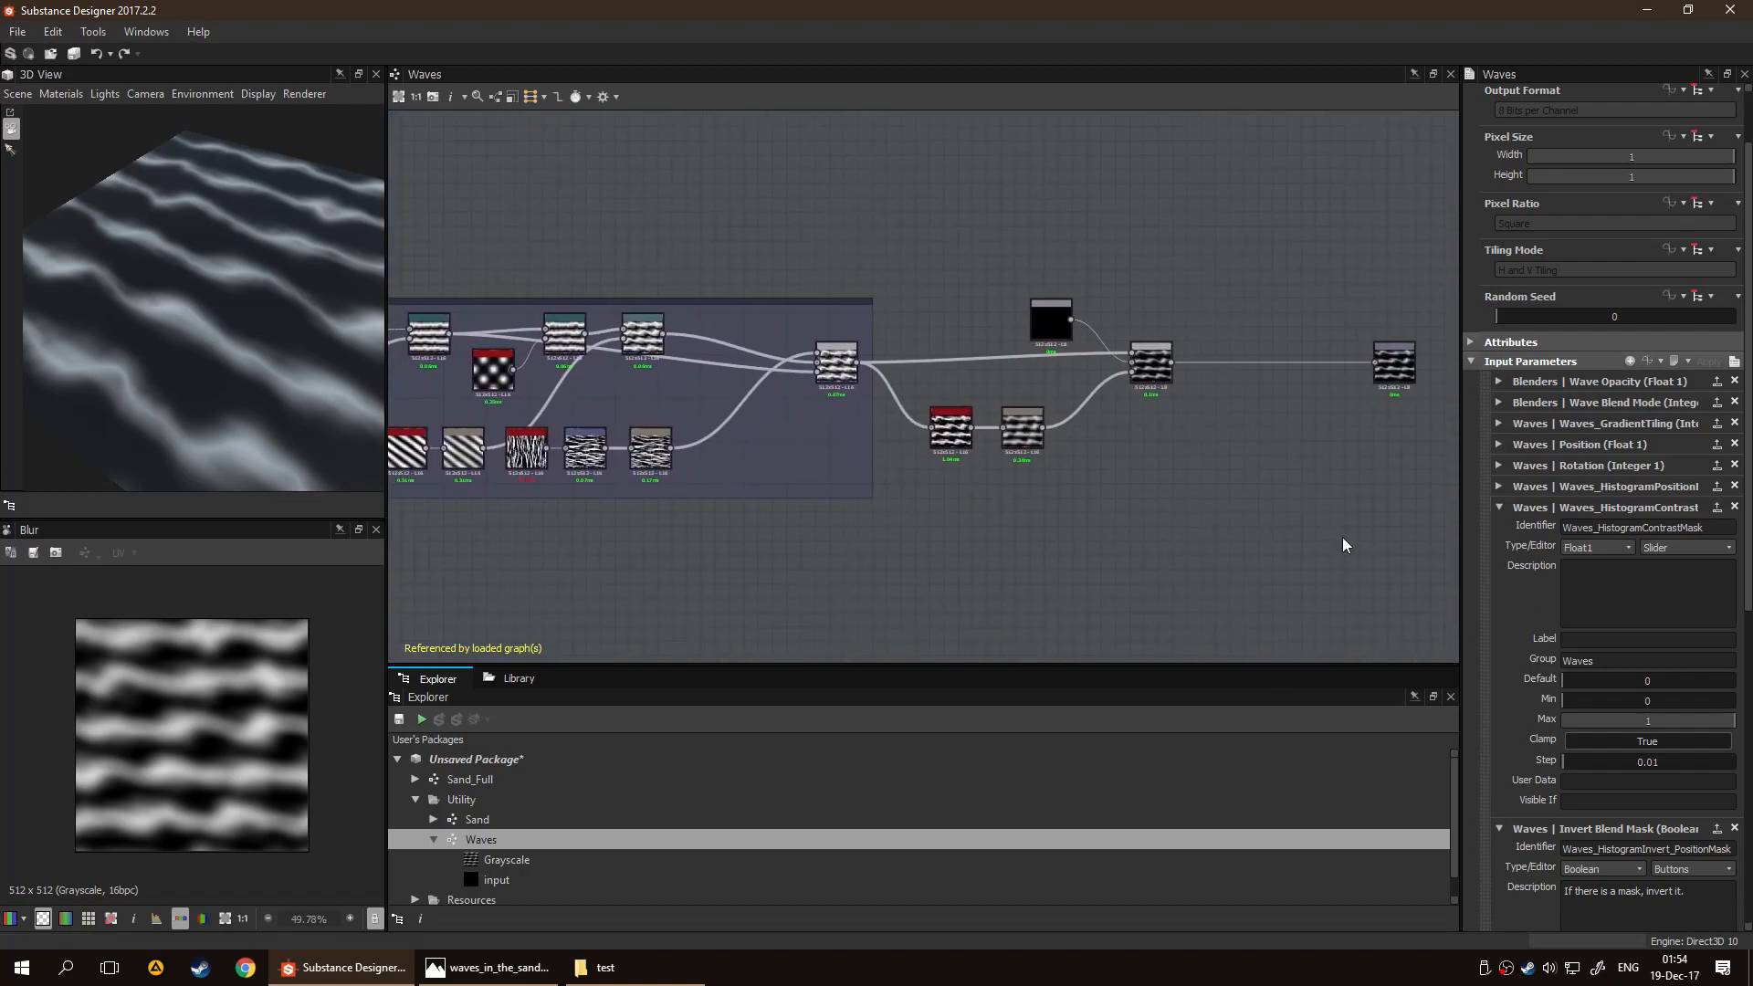
pyautogui.scroll(3, 1191, 516)
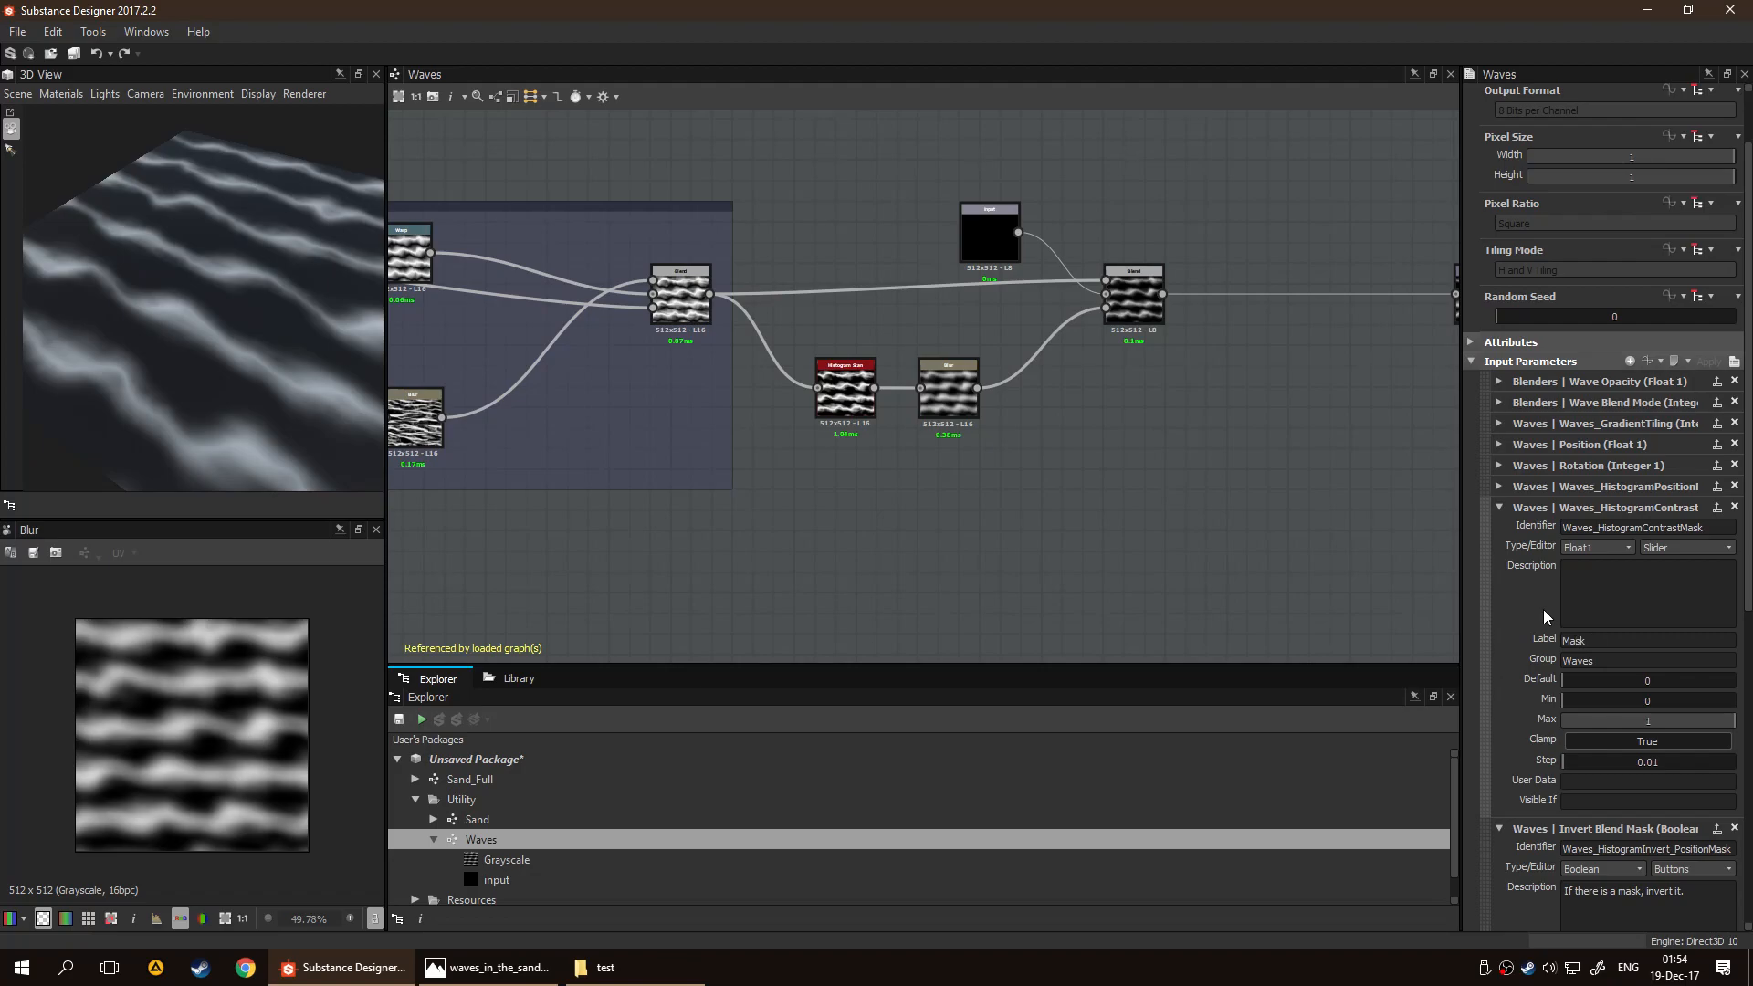
pyautogui.write('ositio')
pyautogui.press('BackSpace')
pyautogui.press('BackSpace')
pyautogui.press('BackSpace')
pyautogui.press('BackSpace')
pyautogui.press('BackSpace')
pyautogui.press('BackSpace')
pyautogui.write('Visibility')
pyautogui.press('BackSpace')
pyautogui.press('BackSpace')
pyautogui.write('If there')
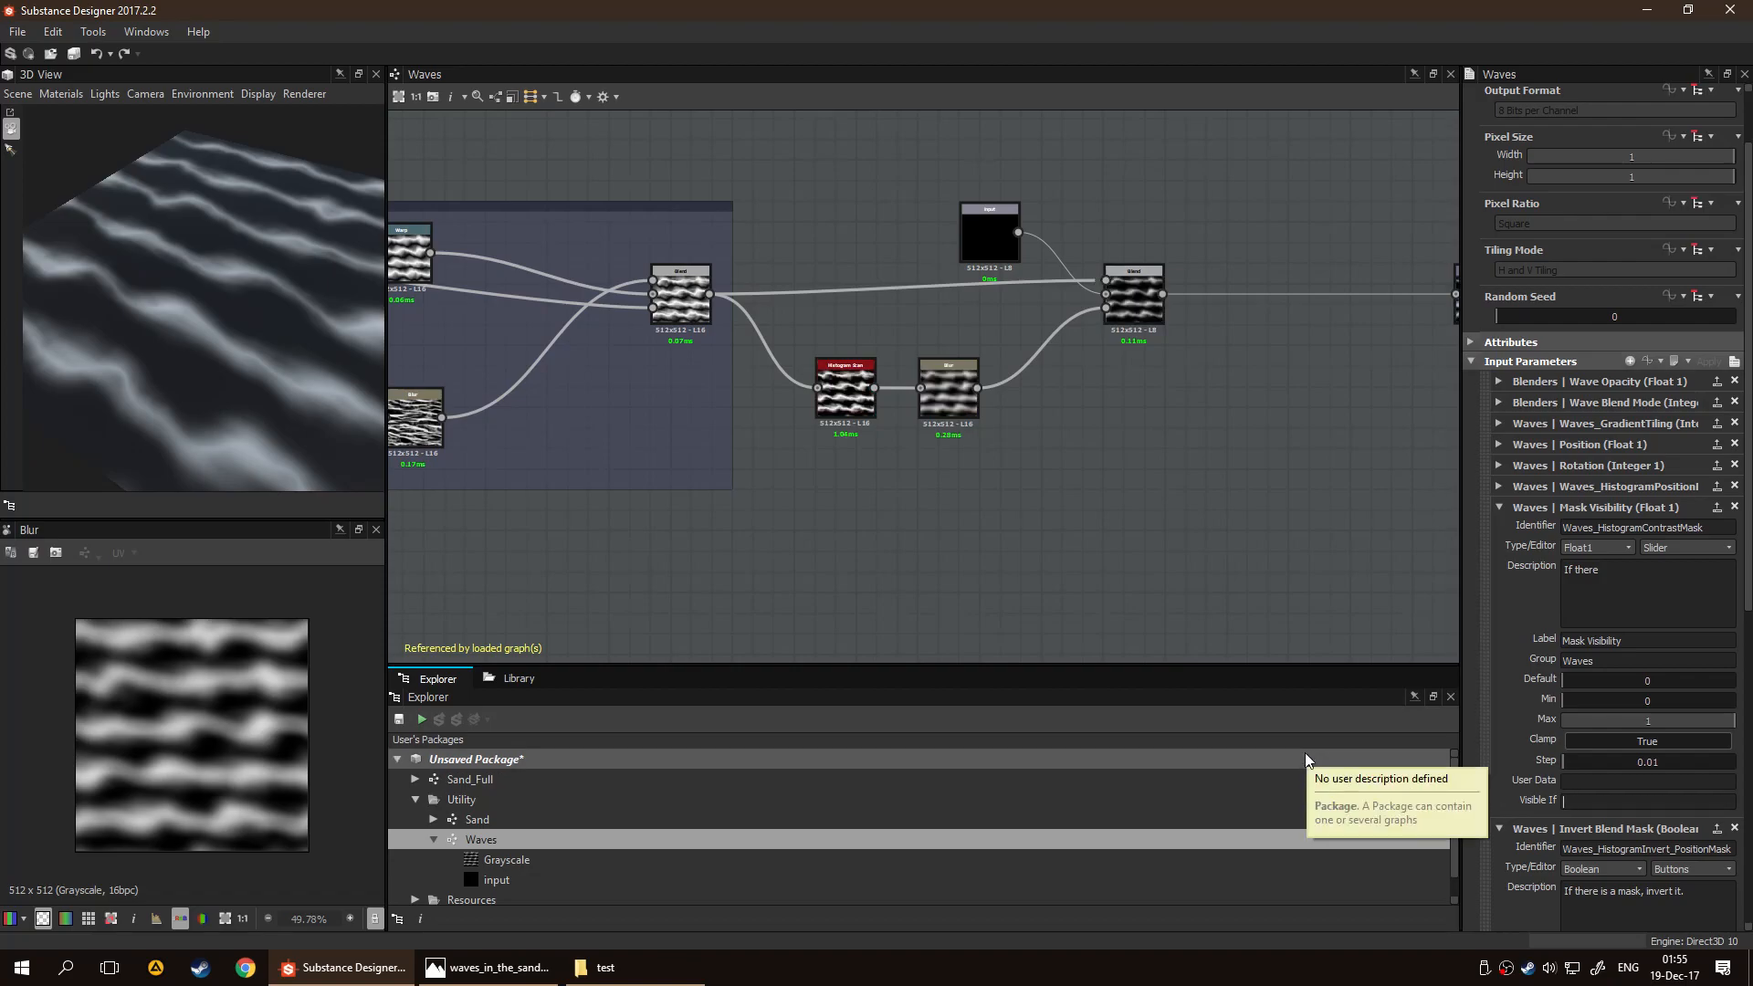
pyautogui.write('input["mask"]==tru')
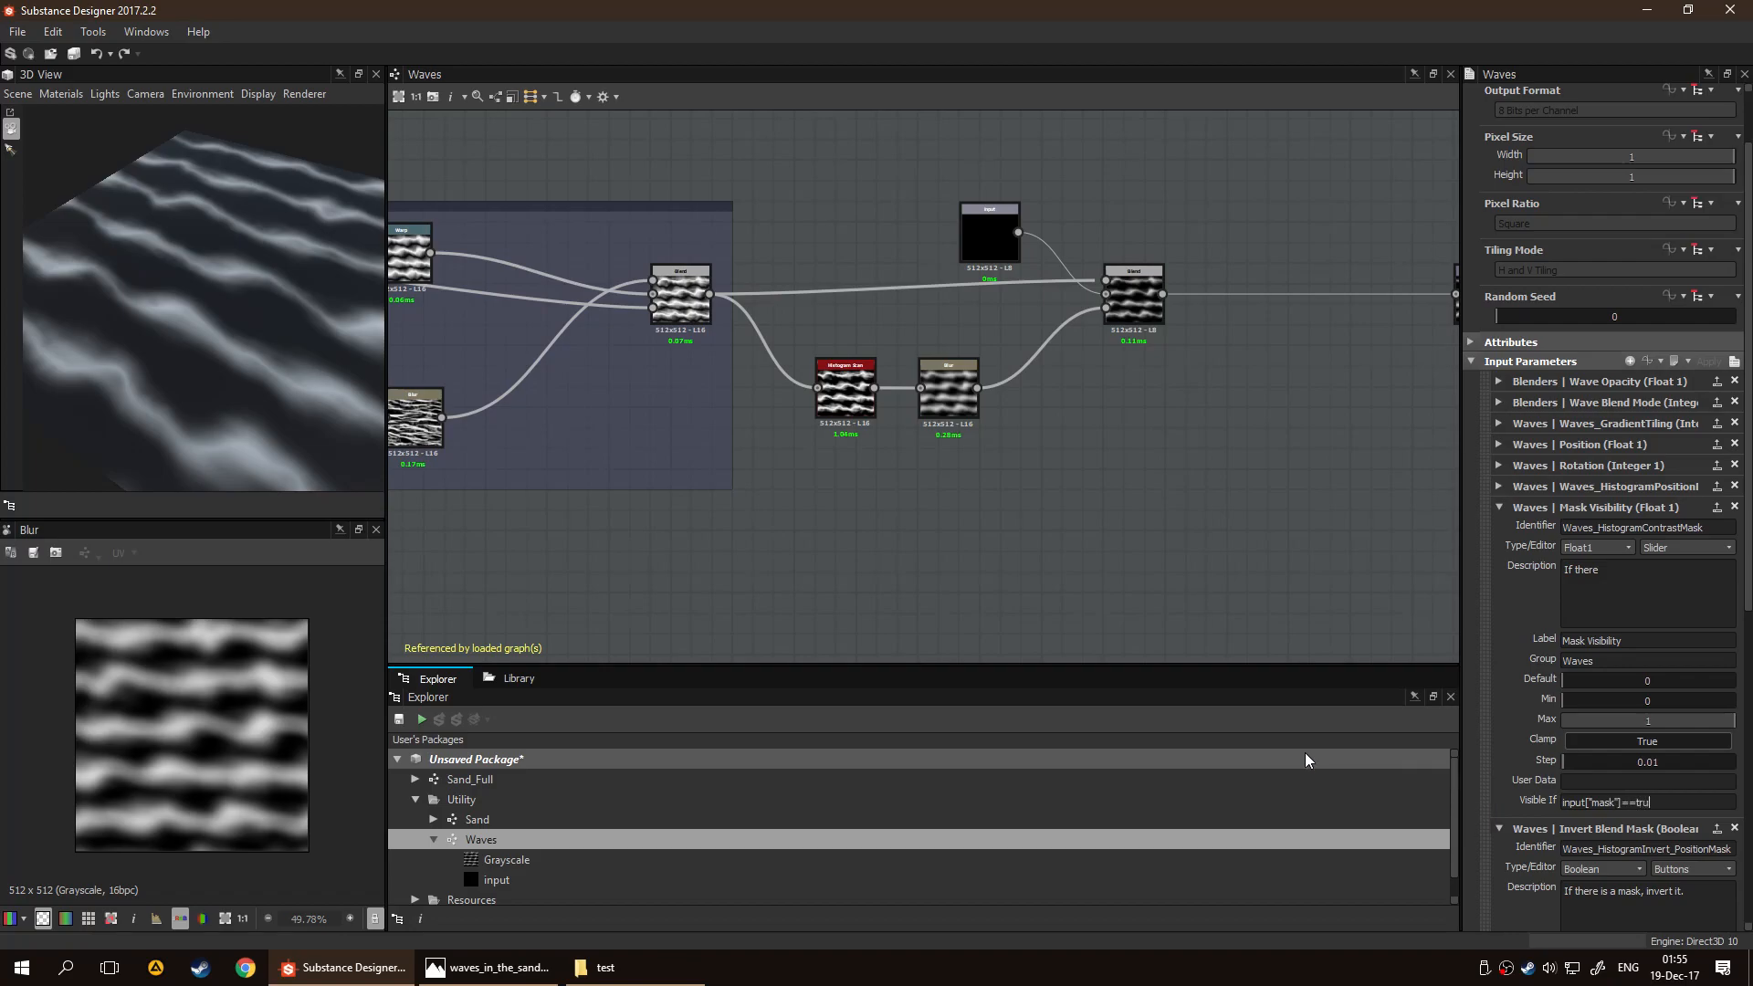
pyautogui.press('BackSpace')
pyautogui.press('BackSpace')
pyautogui.press('BackSpace')
pyautogui.press('BackSpace')
pyautogui.press('BackSpace')
pyautogui.press('BackSpace')
pyautogui.press('BackSpace')
pyautogui.press('BackSpace')
pyautogui.press('BackSpace')
pyautogui.press('BackSpace')
pyautogui.press('BackSpace')
pyautogui.press('BackSpace')
pyautogui.press('BackSpace')
pyautogui.press('BackSpace')
pyautogui.press('BackSpace')
pyautogui.press('BackSpace')
pyautogui.press('BackSpace')
pyautogui.press('BackSpace')
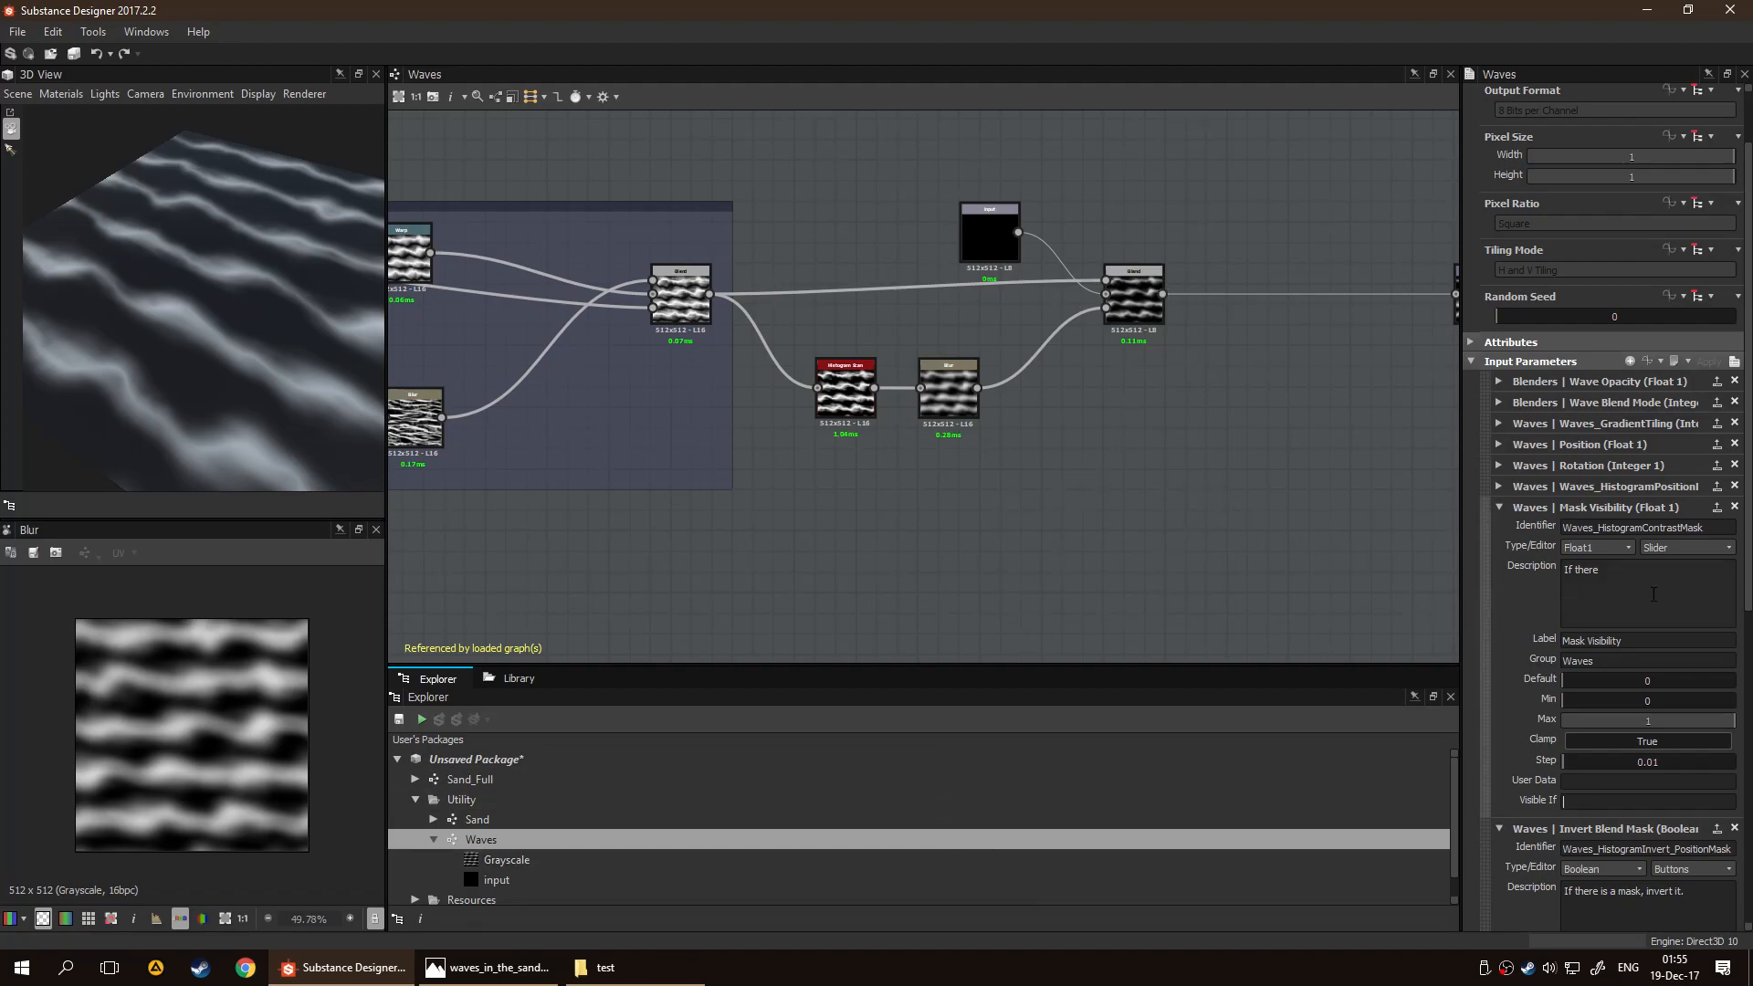
pyautogui.write('is a mask, change the visibility')
# Set the Mask Visibility input's description to "Change mask visibility"
pyautogui.hotkey('ctrl', 'a')
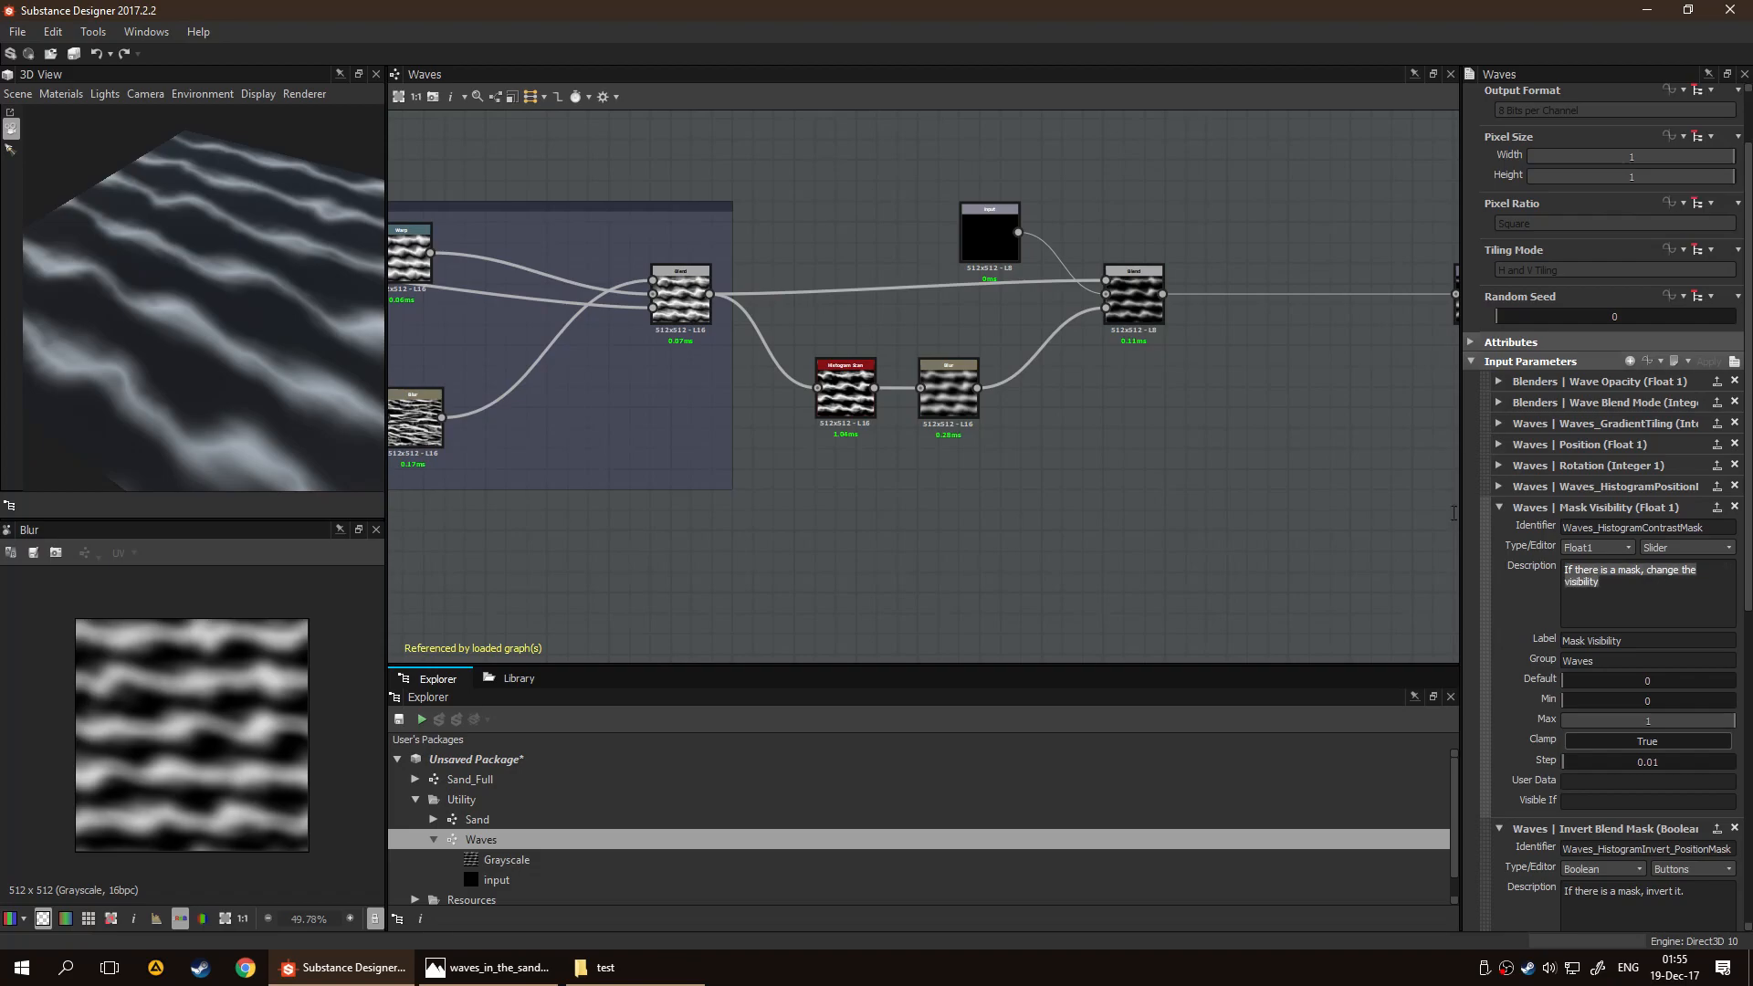
pyautogui.write('Change')
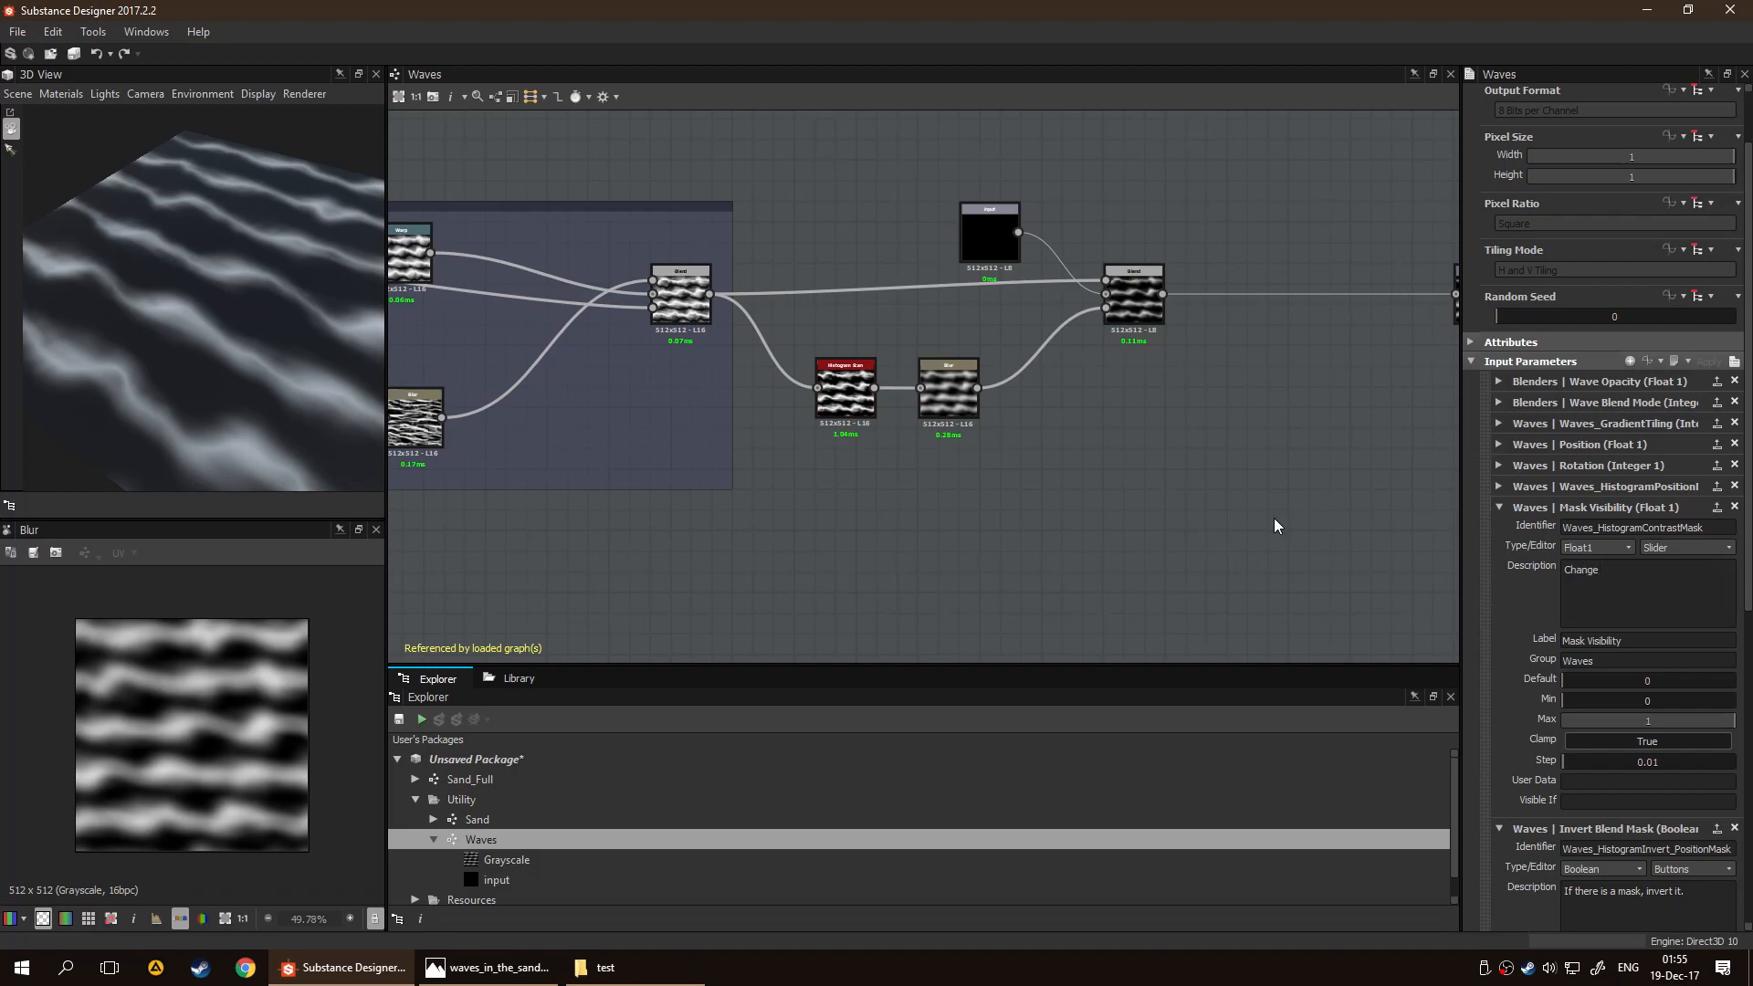
pyautogui.write(' mask visibility')
pyautogui.press('Return')
# Give the Waves_HistogramPositionMask input the description "Change mask visibility", copied from the Waves_HistogramContrastMask input
pyautogui.click(1498, 485)
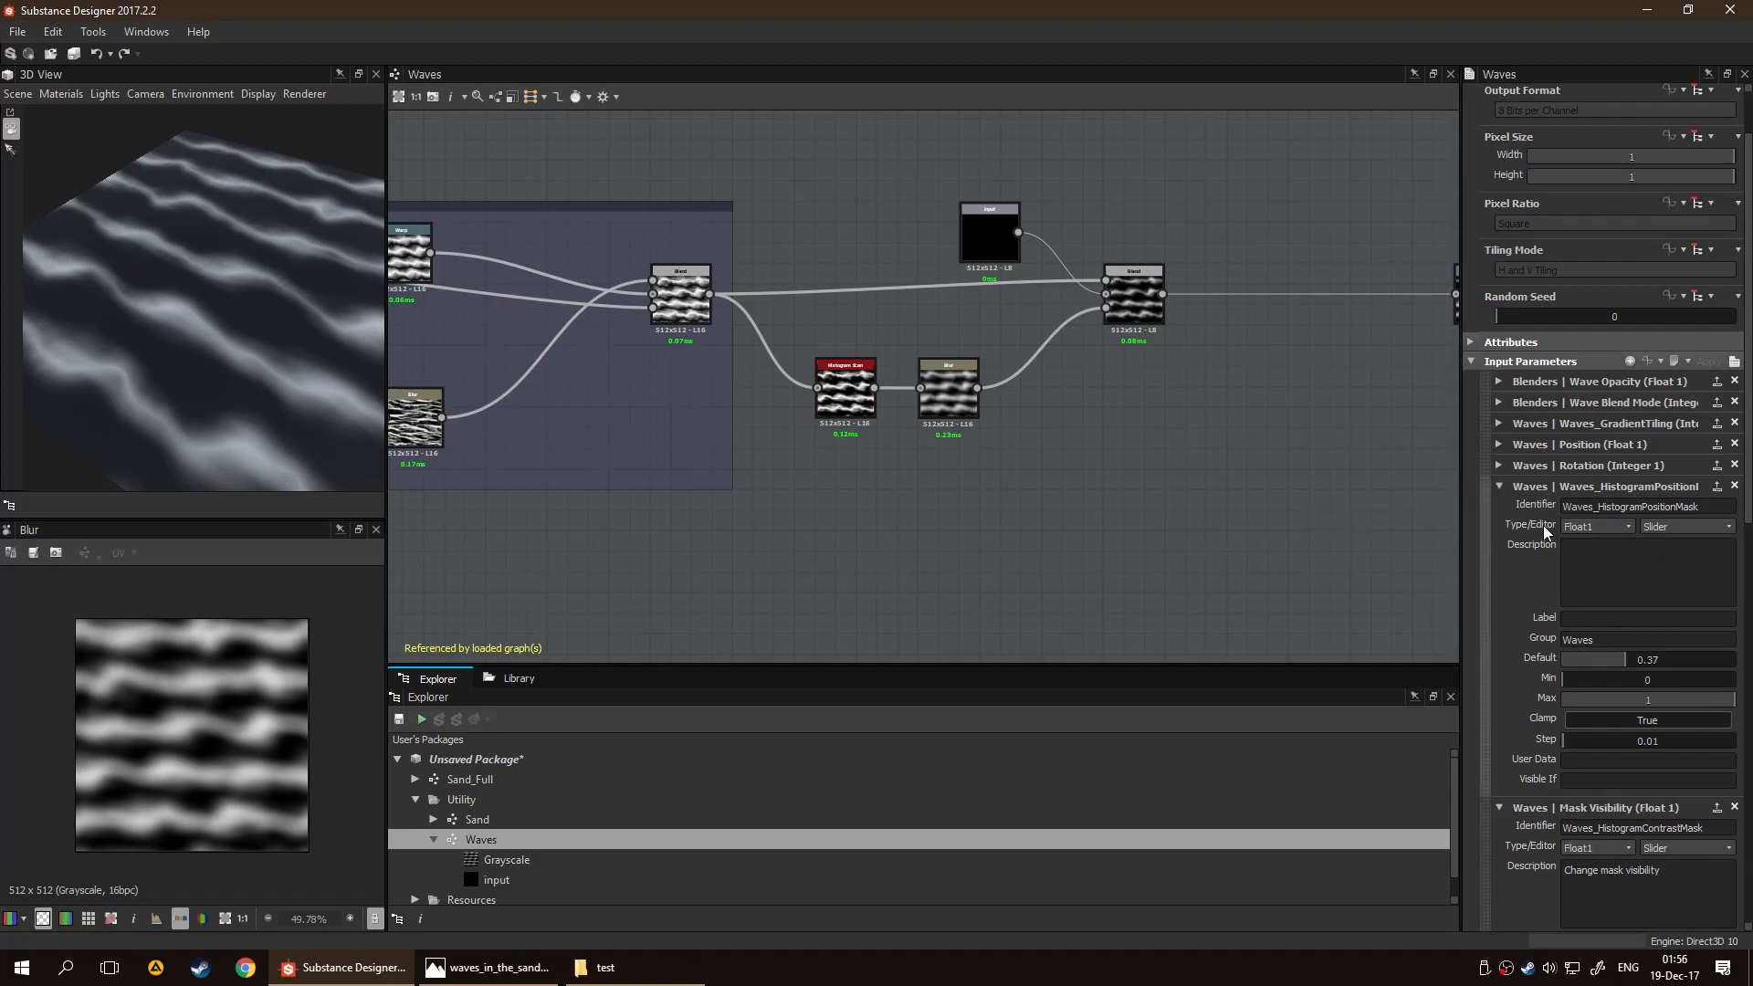
pyautogui.scroll(-2, 1539, 548)
pyautogui.scroll(-1, 1525, 610)
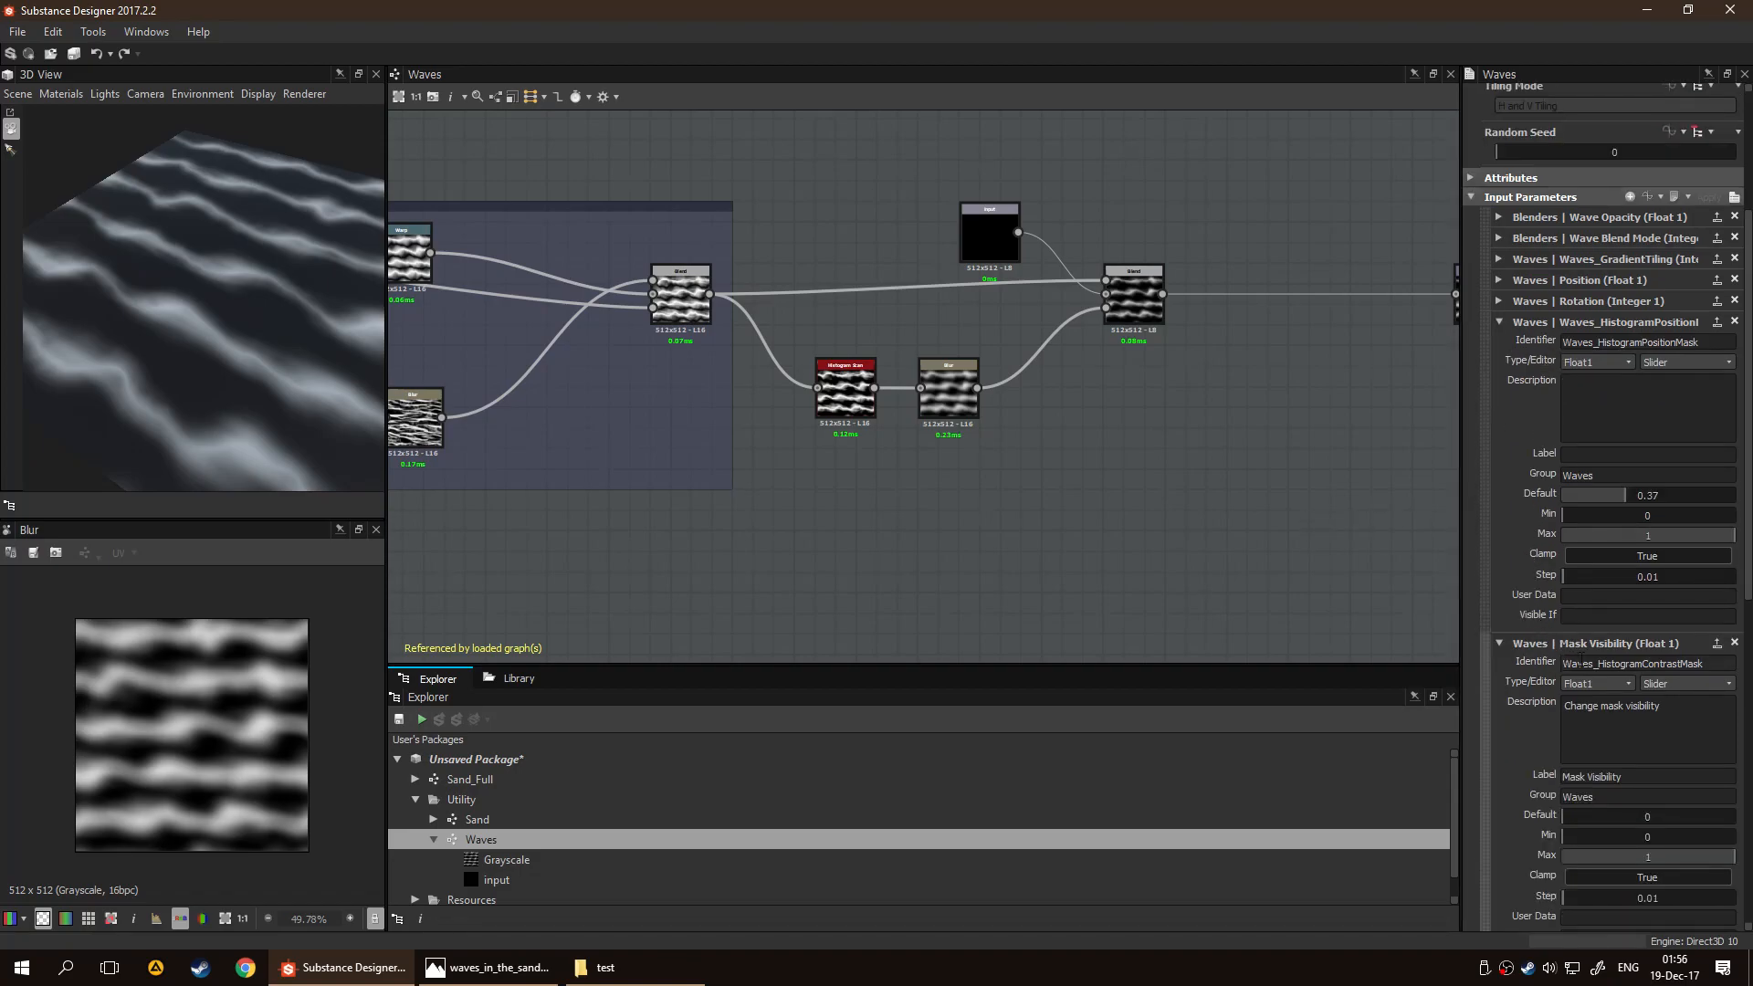
pyautogui.click(868, 405)
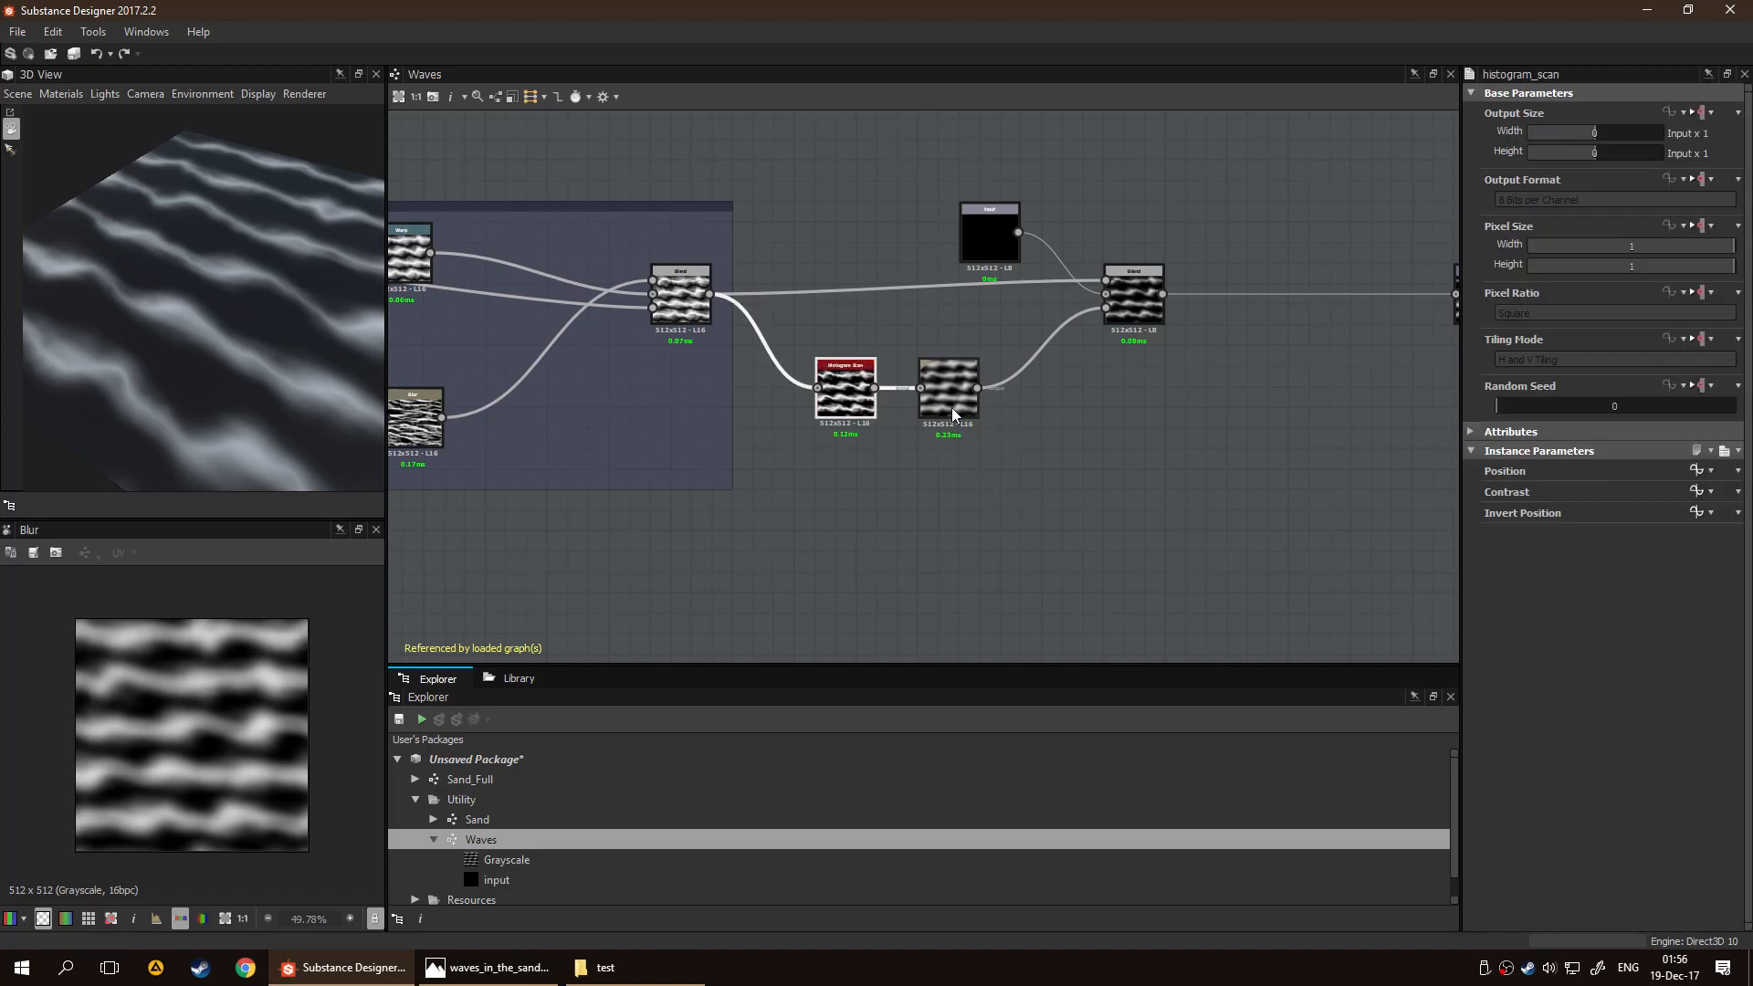
pyautogui.click(1128, 547)
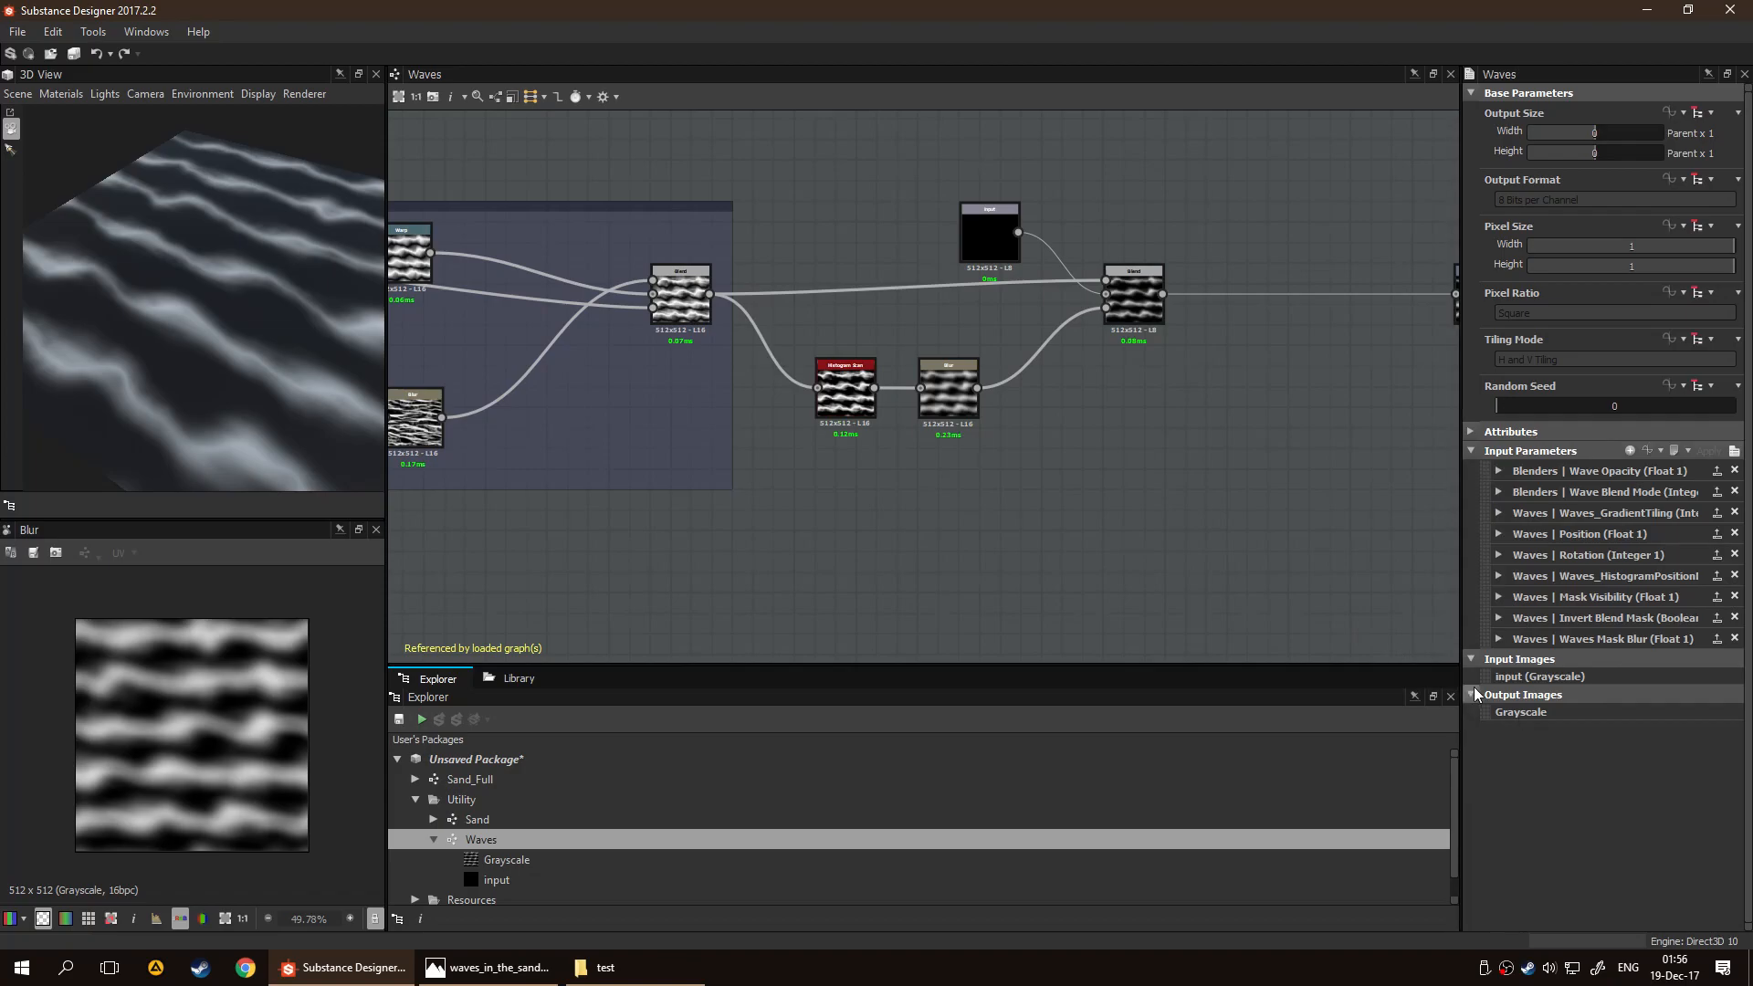
pyautogui.click(1498, 596)
pyautogui.moveTo(1684, 663); pyautogui.dragTo(1551, 661)
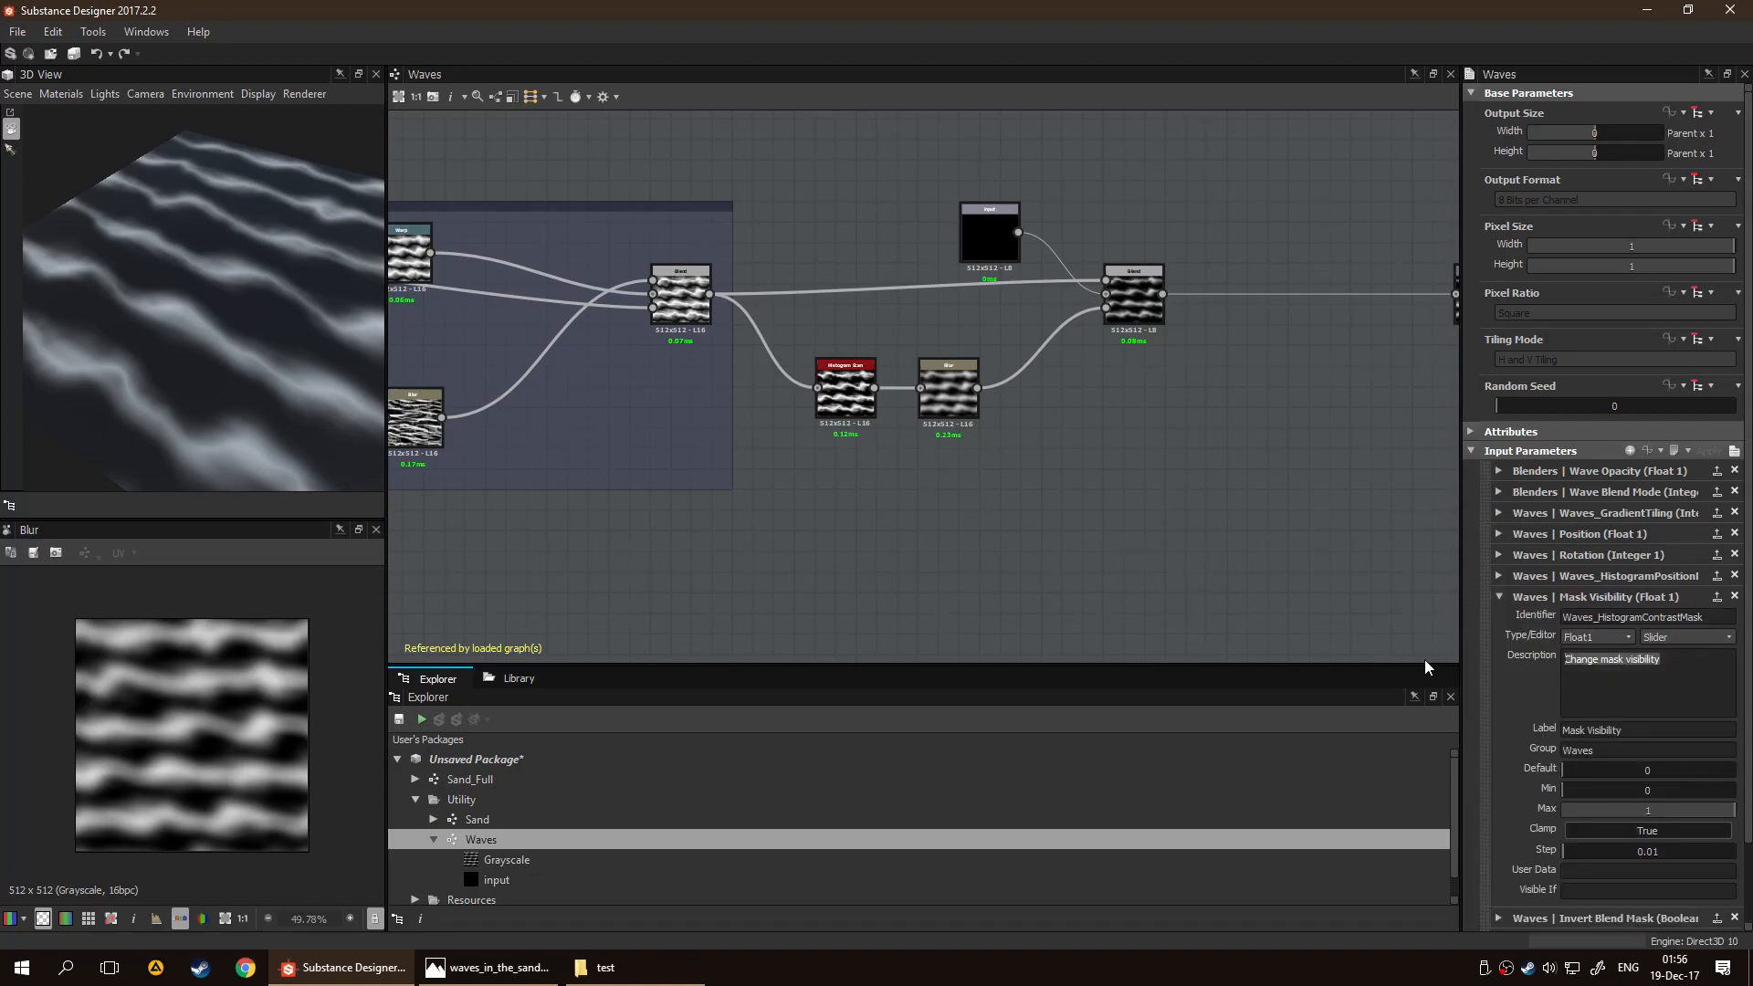
pyautogui.click(1498, 576)
pyautogui.scroll(-2, 1625, 688)
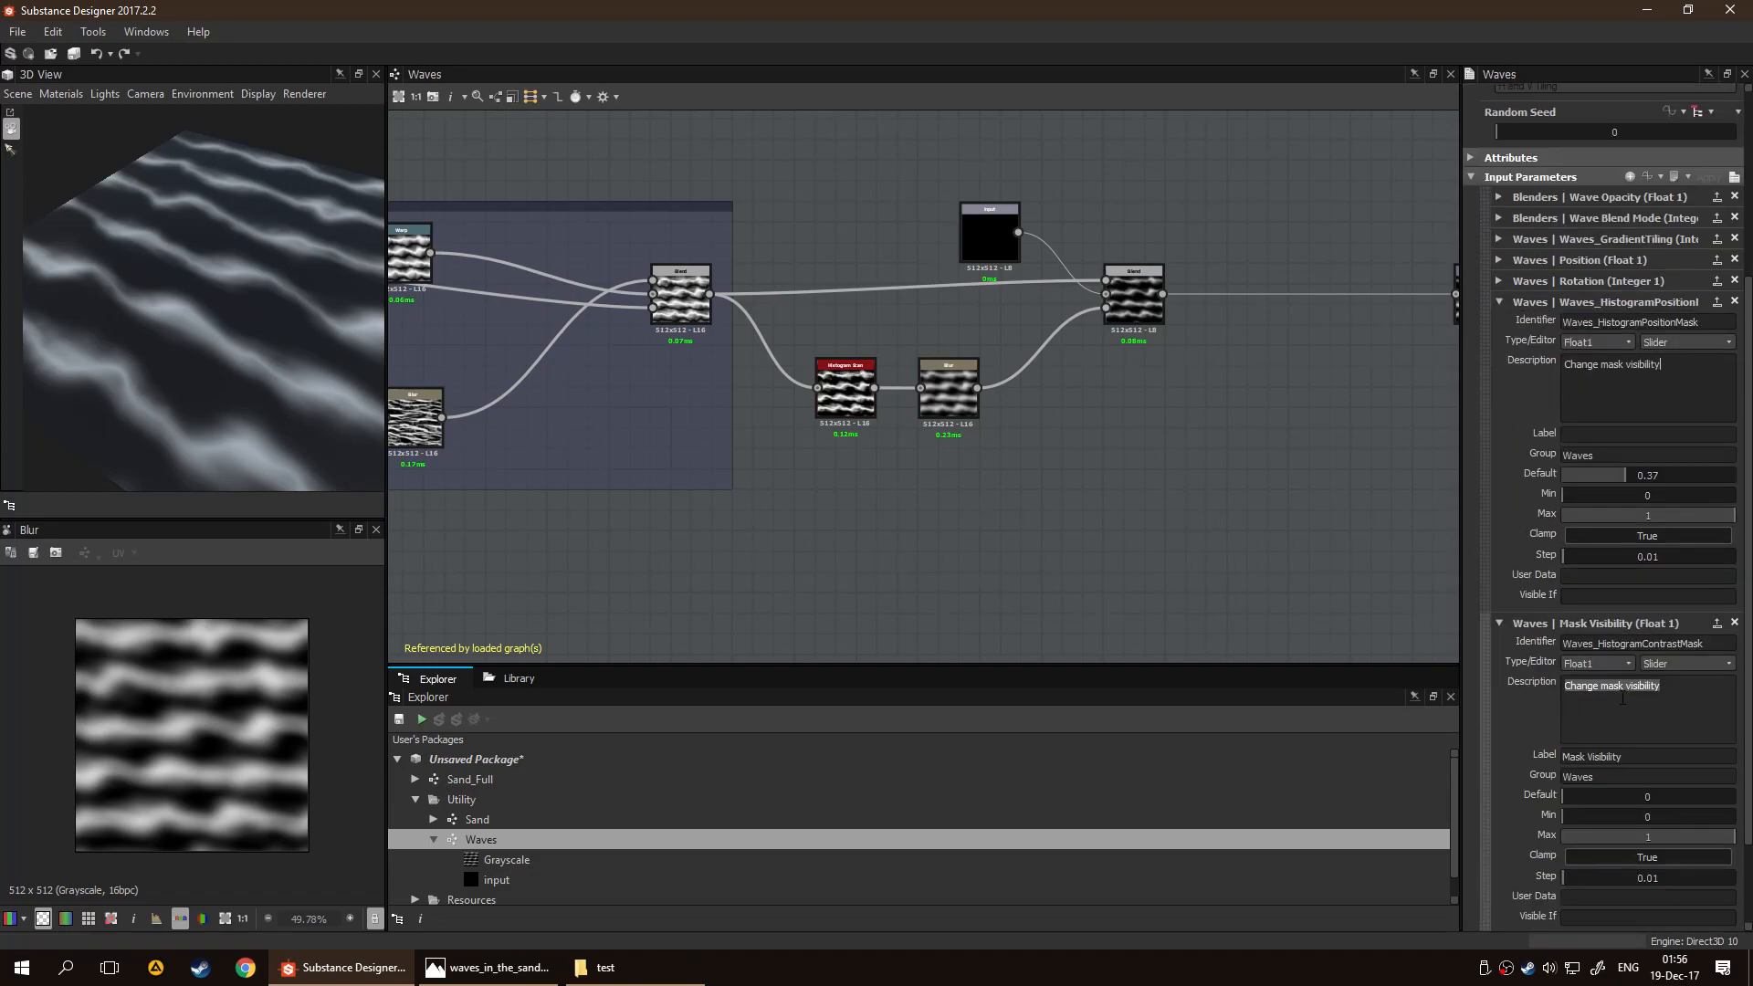
# Label the Waves_HistogramPositionMask input "Mask Visibility", reusing the contrast input's label
pyautogui.moveTo(1633, 701); pyautogui.dragTo(1500, 700)
pyautogui.hotkey('ctrl', 'c')
pyautogui.scroll(2, 1618, 630)
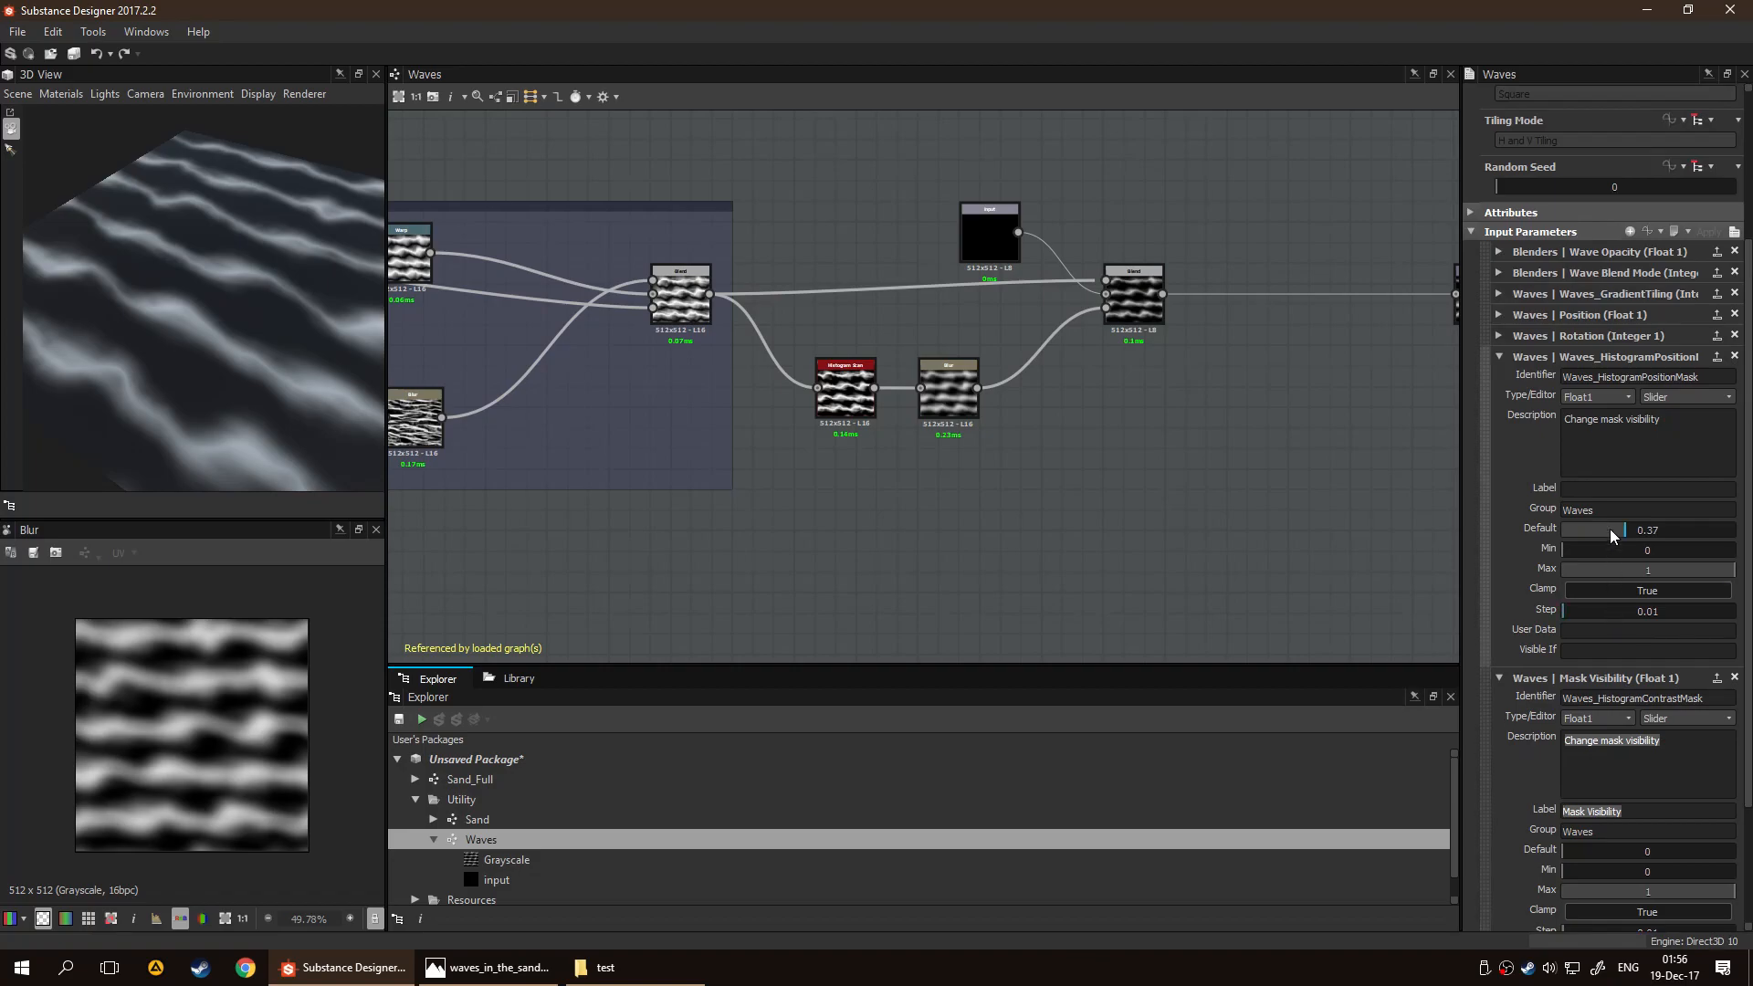
pyautogui.click(1614, 490)
pyautogui.hotkey('ctrl', 'v')
pyautogui.scroll(-1, 1617, 716)
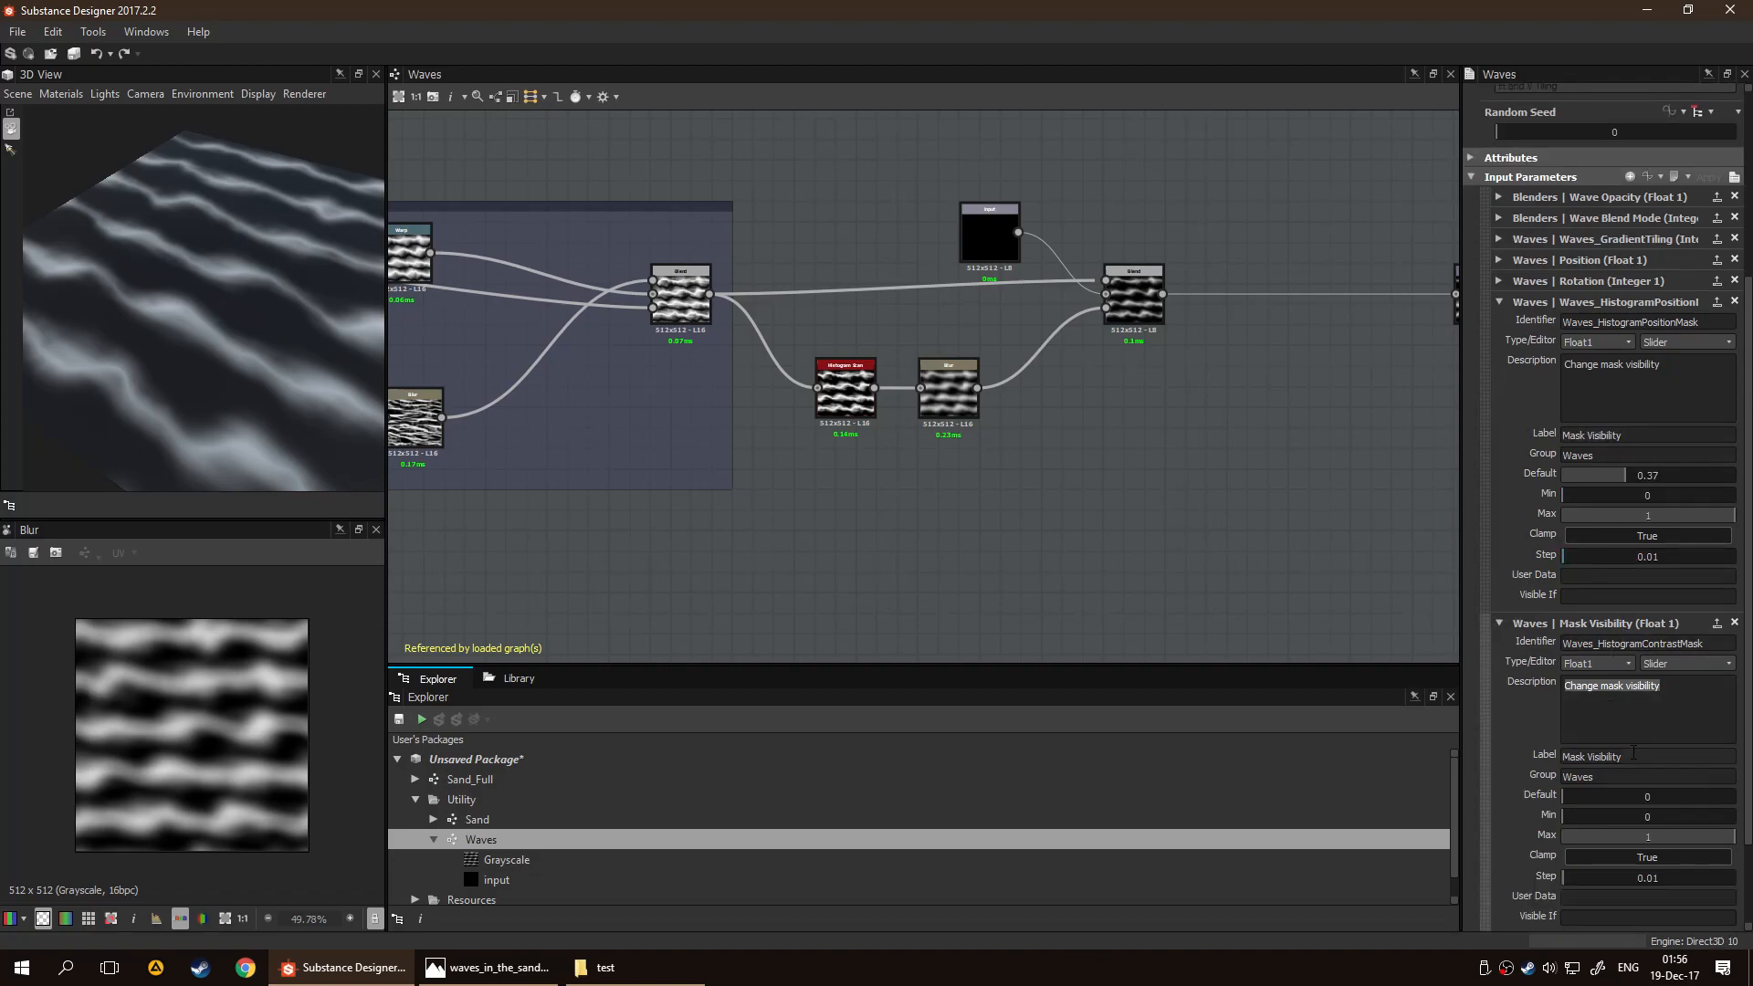
# Relabel the Waves_HistogramContrastMask input "Mask Contrast"
pyautogui.click(1634, 755)
pyautogui.moveTo(1632, 755); pyautogui.dragTo(1527, 747)
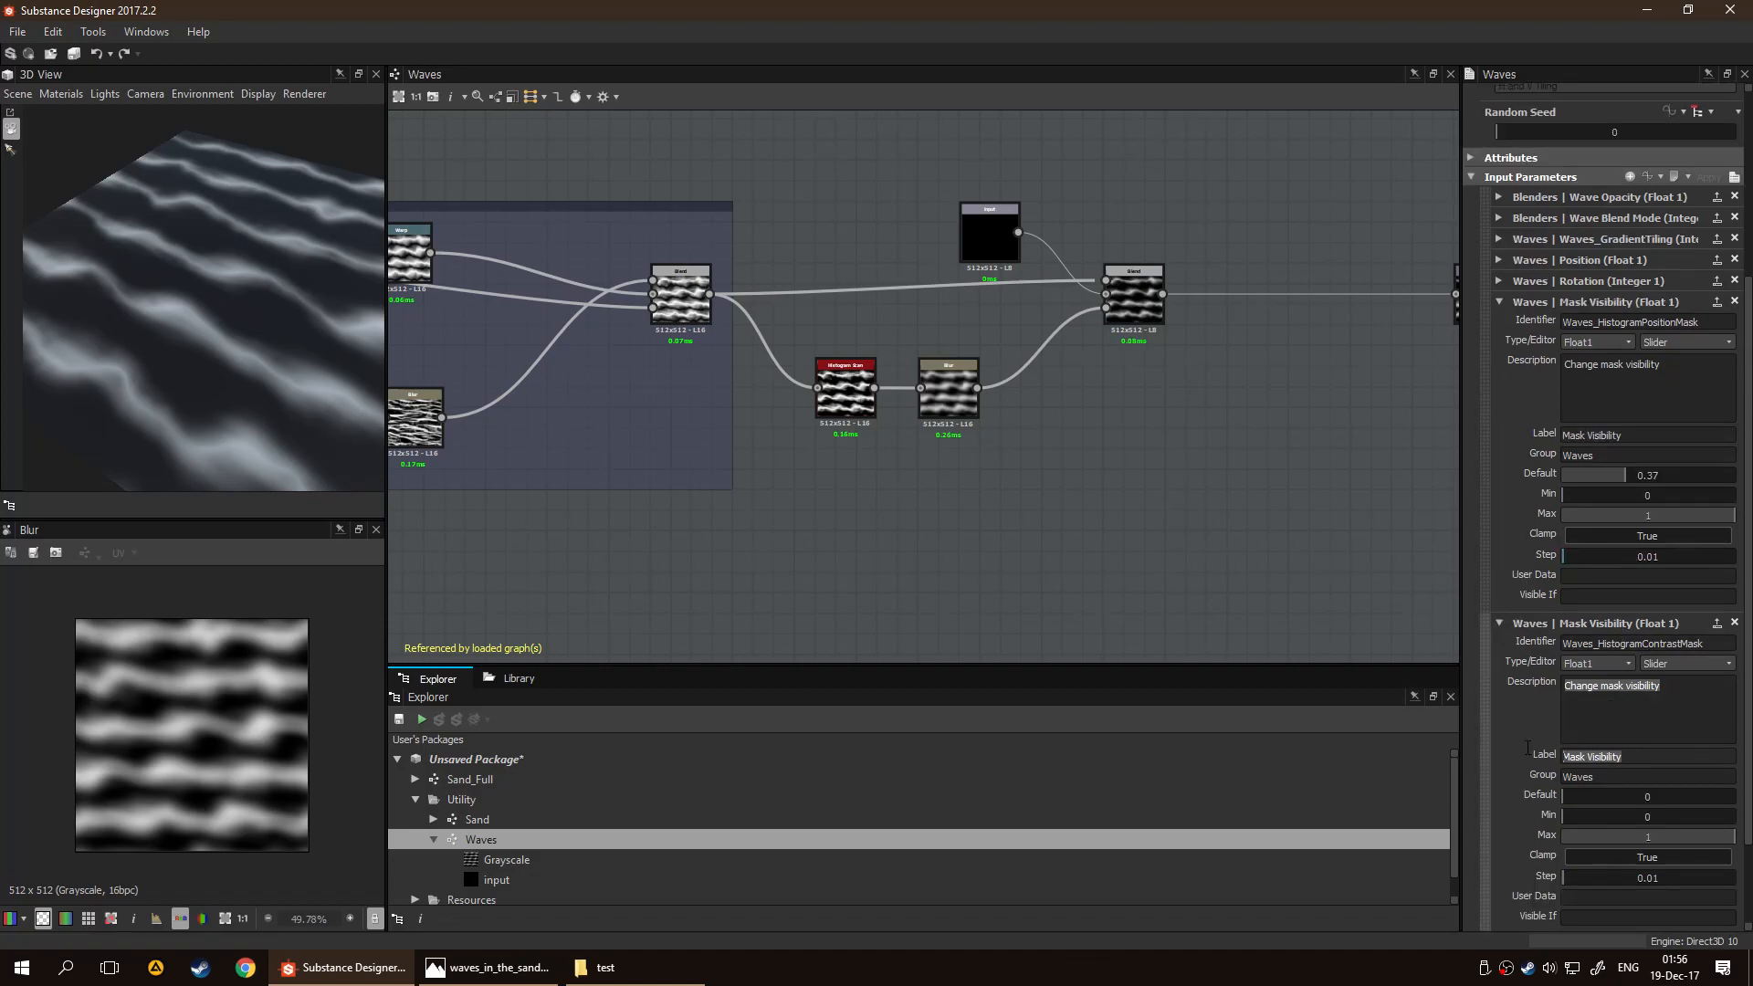
pyautogui.write('Mask C')
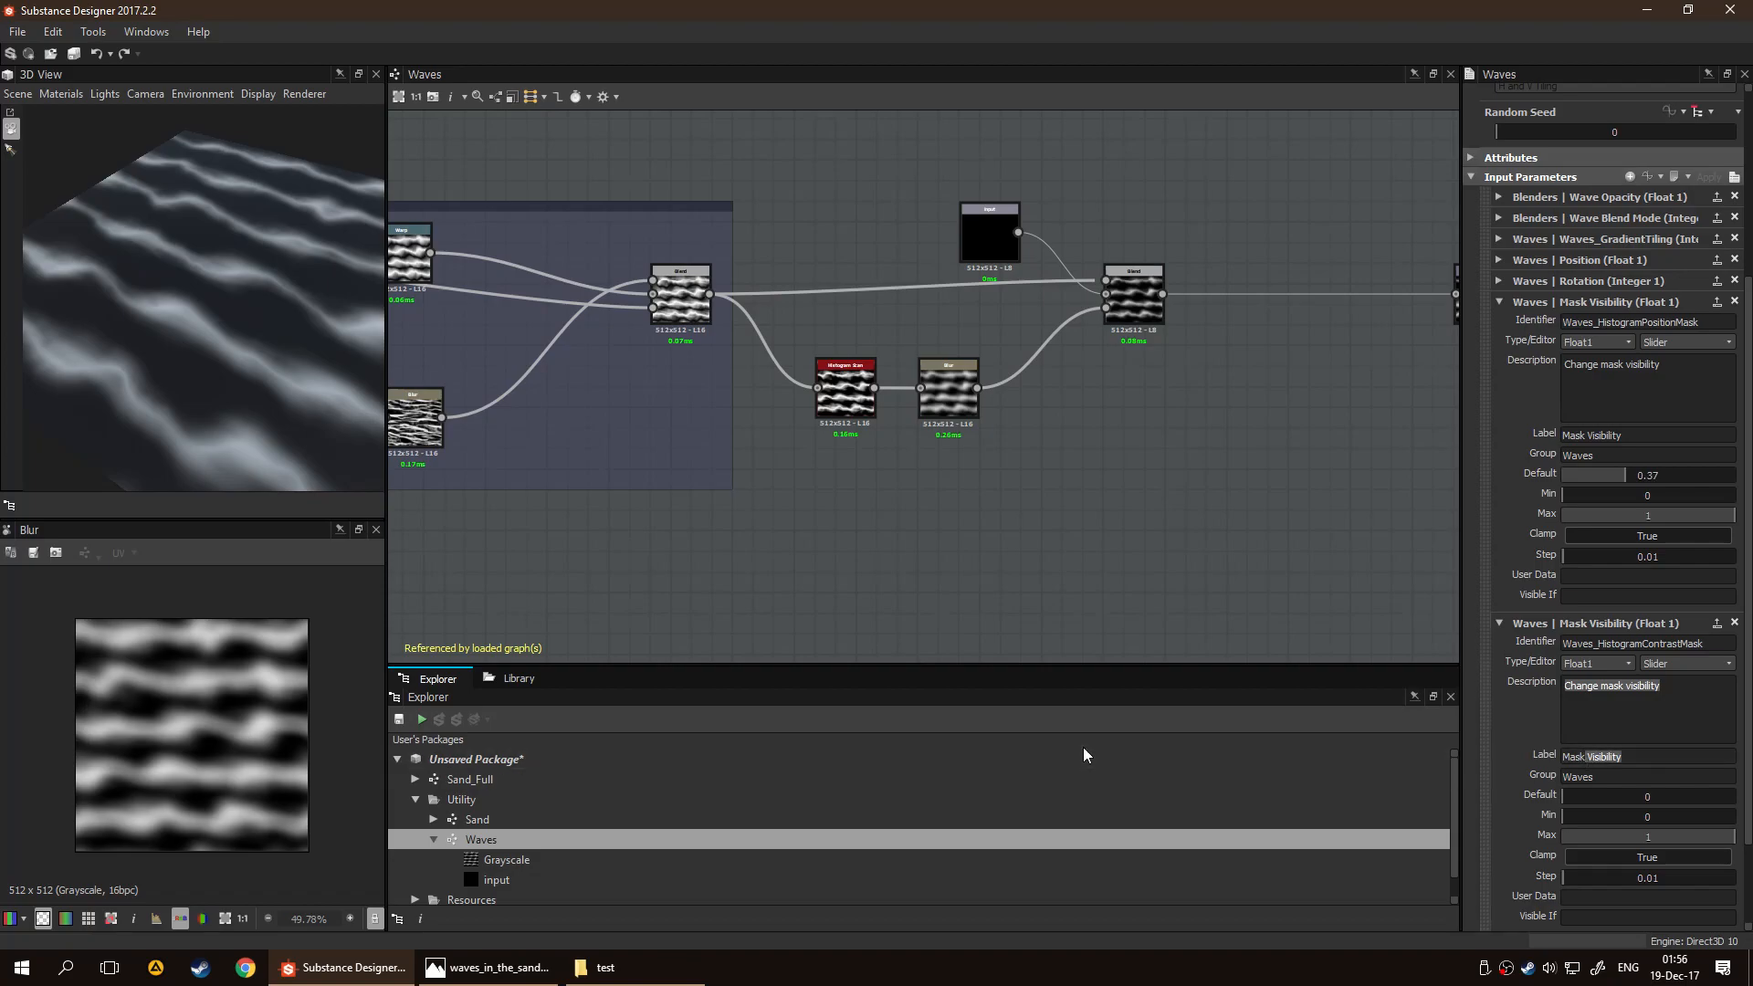
pyautogui.write('ontrast')
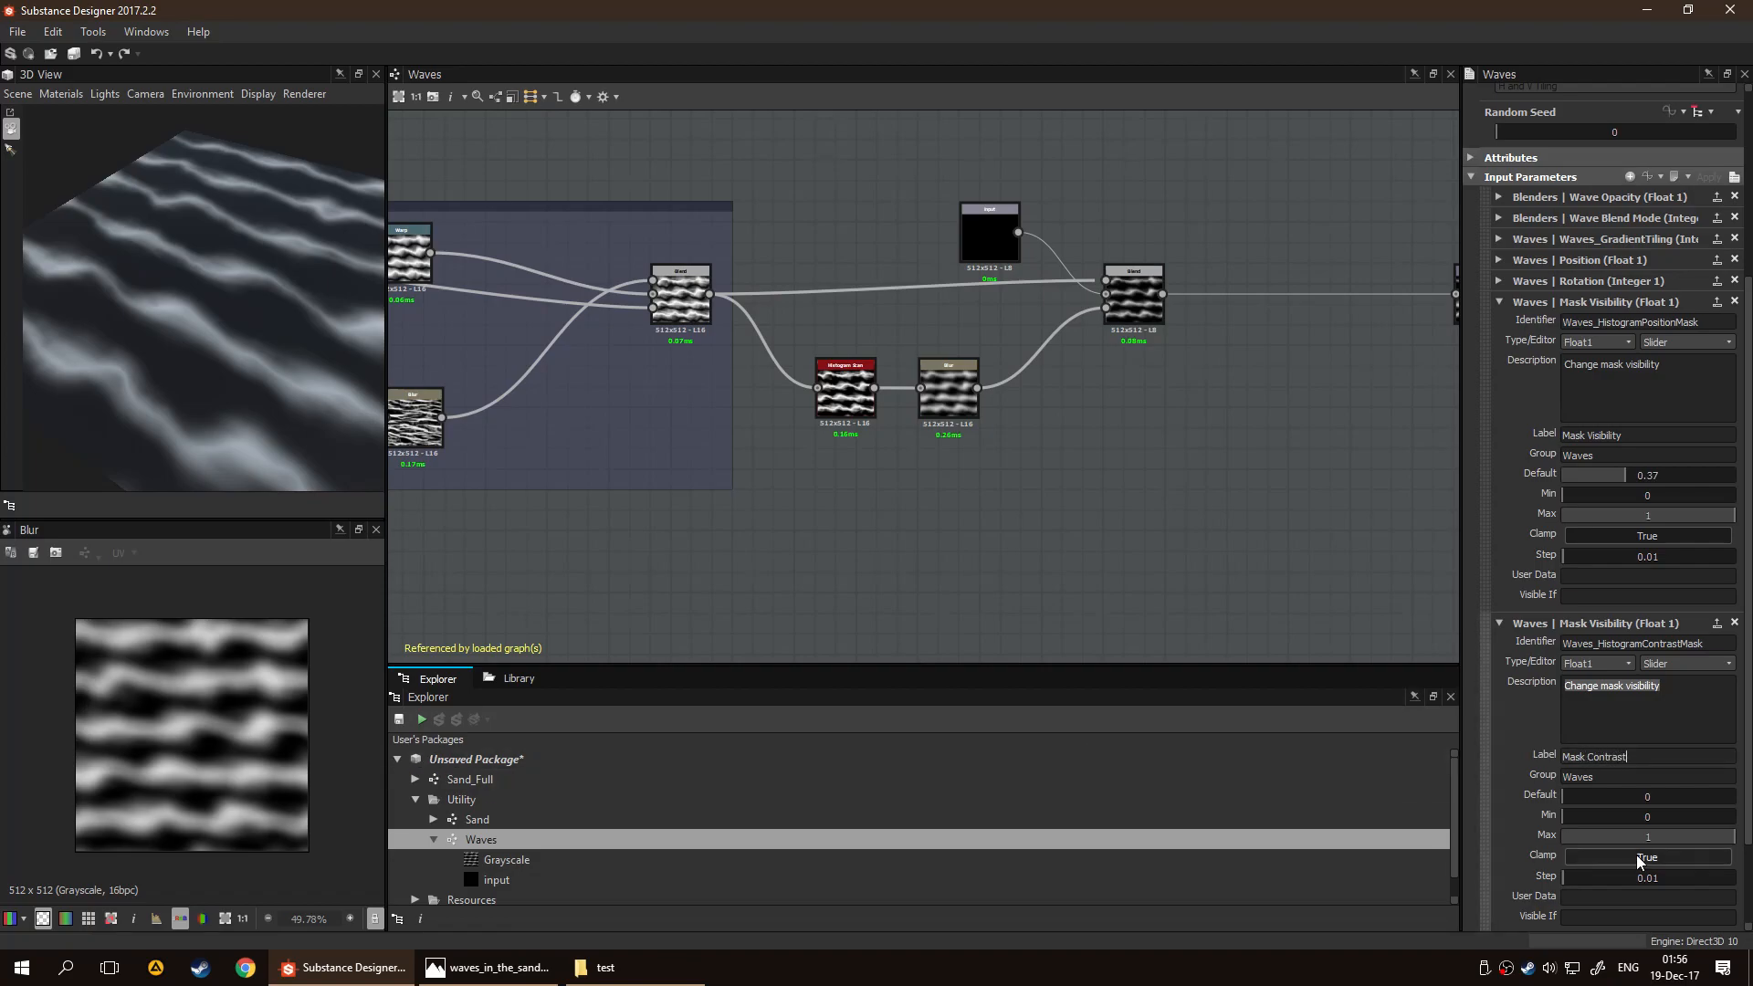
# Change the Mask Contrast input's description to "If there is a mask, change mask contrast."
pyautogui.doubleClick(1653, 700)
pyautogui.write('contrast.')
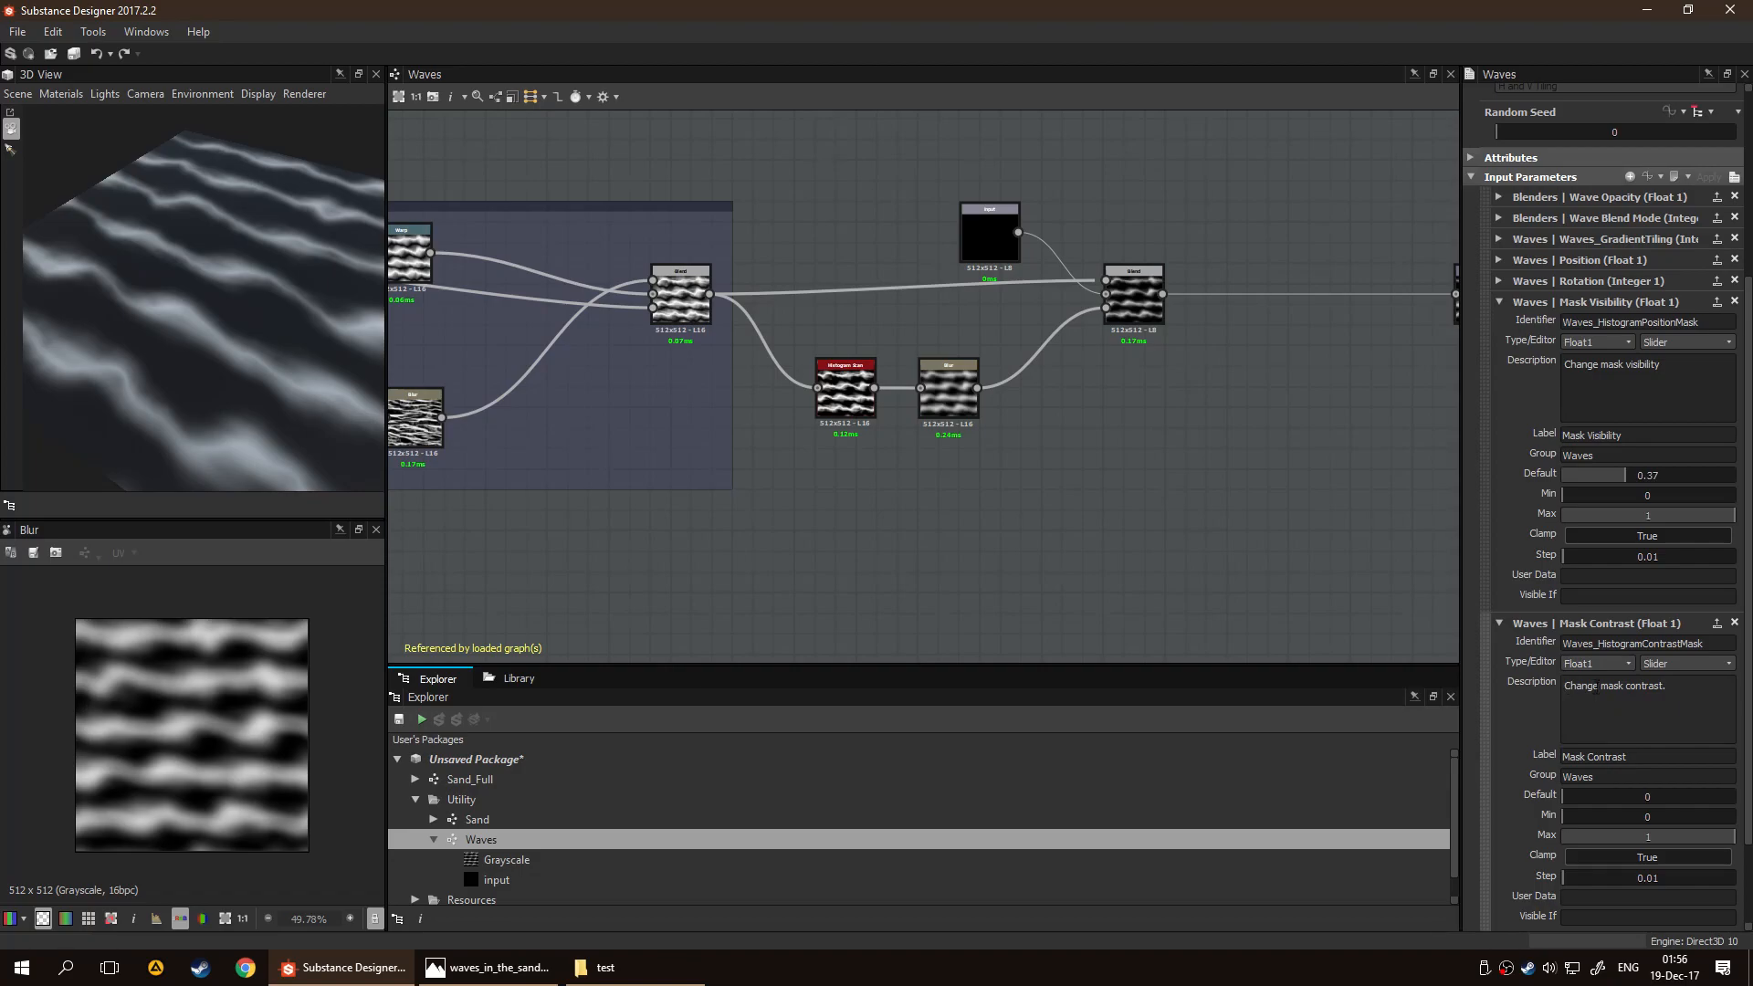
pyautogui.write('If there is a mask.')
pyautogui.press('BackSpace')
pyautogui.write(',')
pyautogui.press('Delete')
pyautogui.press('End')
pyautogui.write('c')
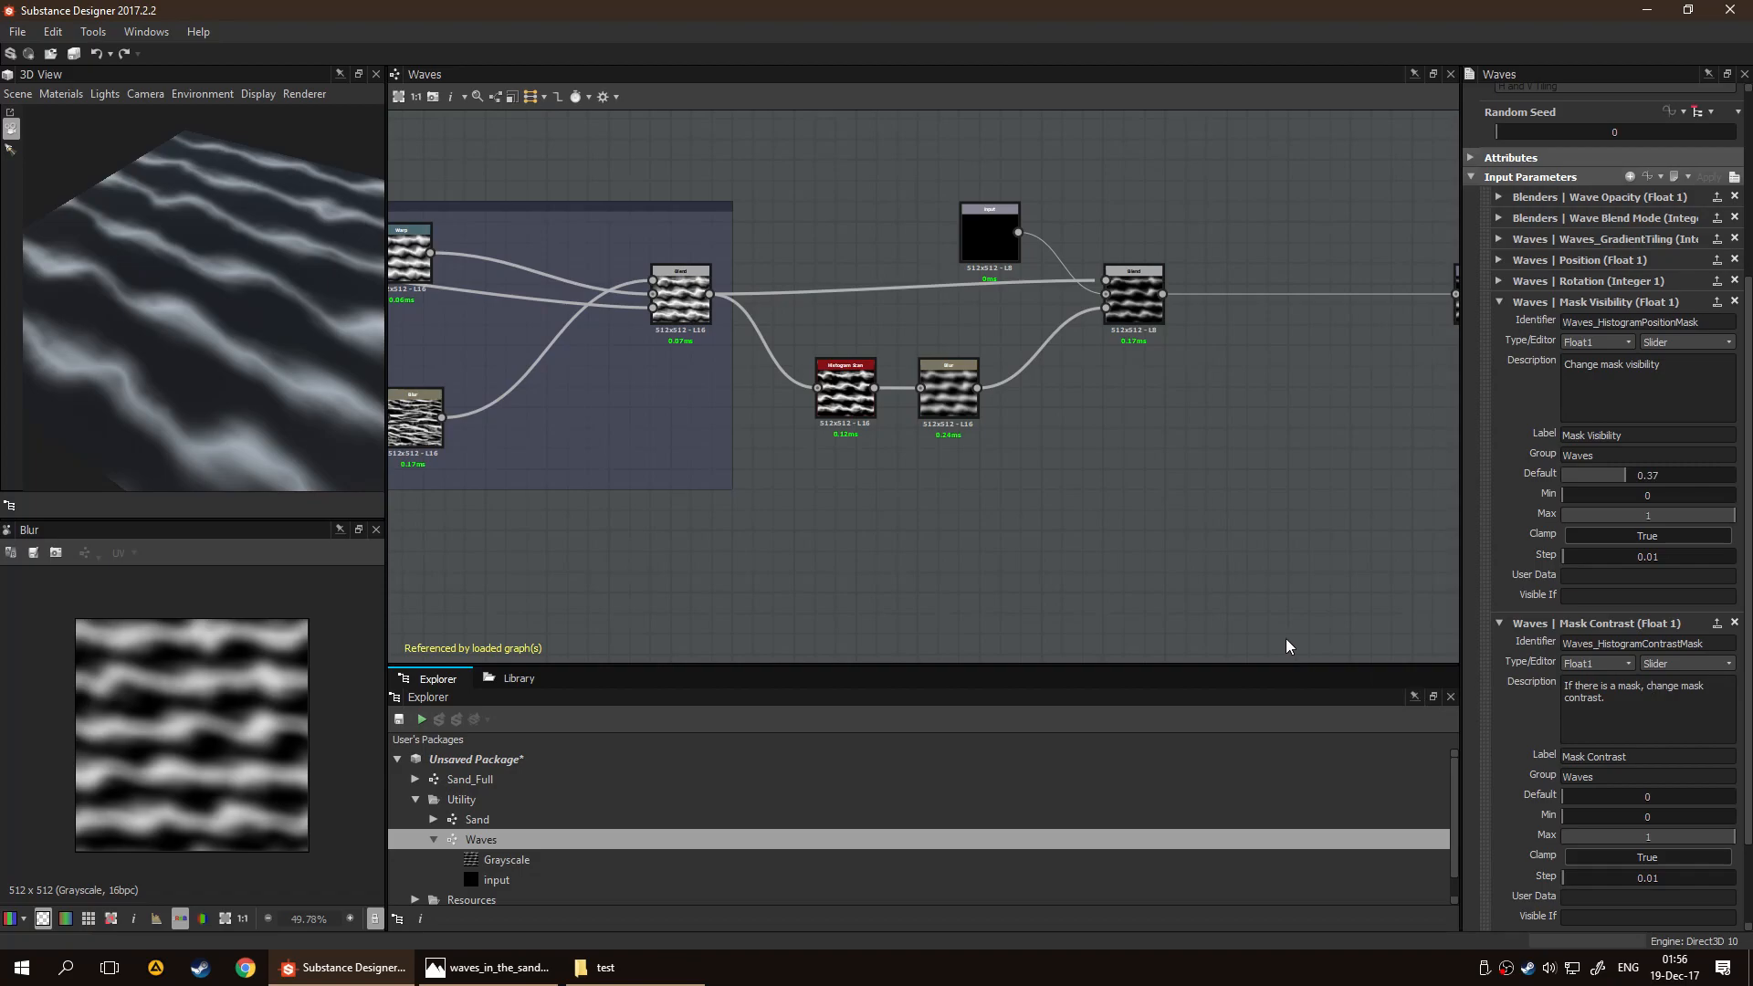
# Label the Waves_GradientTiling input "Wave Count"
pyautogui.scroll(-2, 1177, 584)
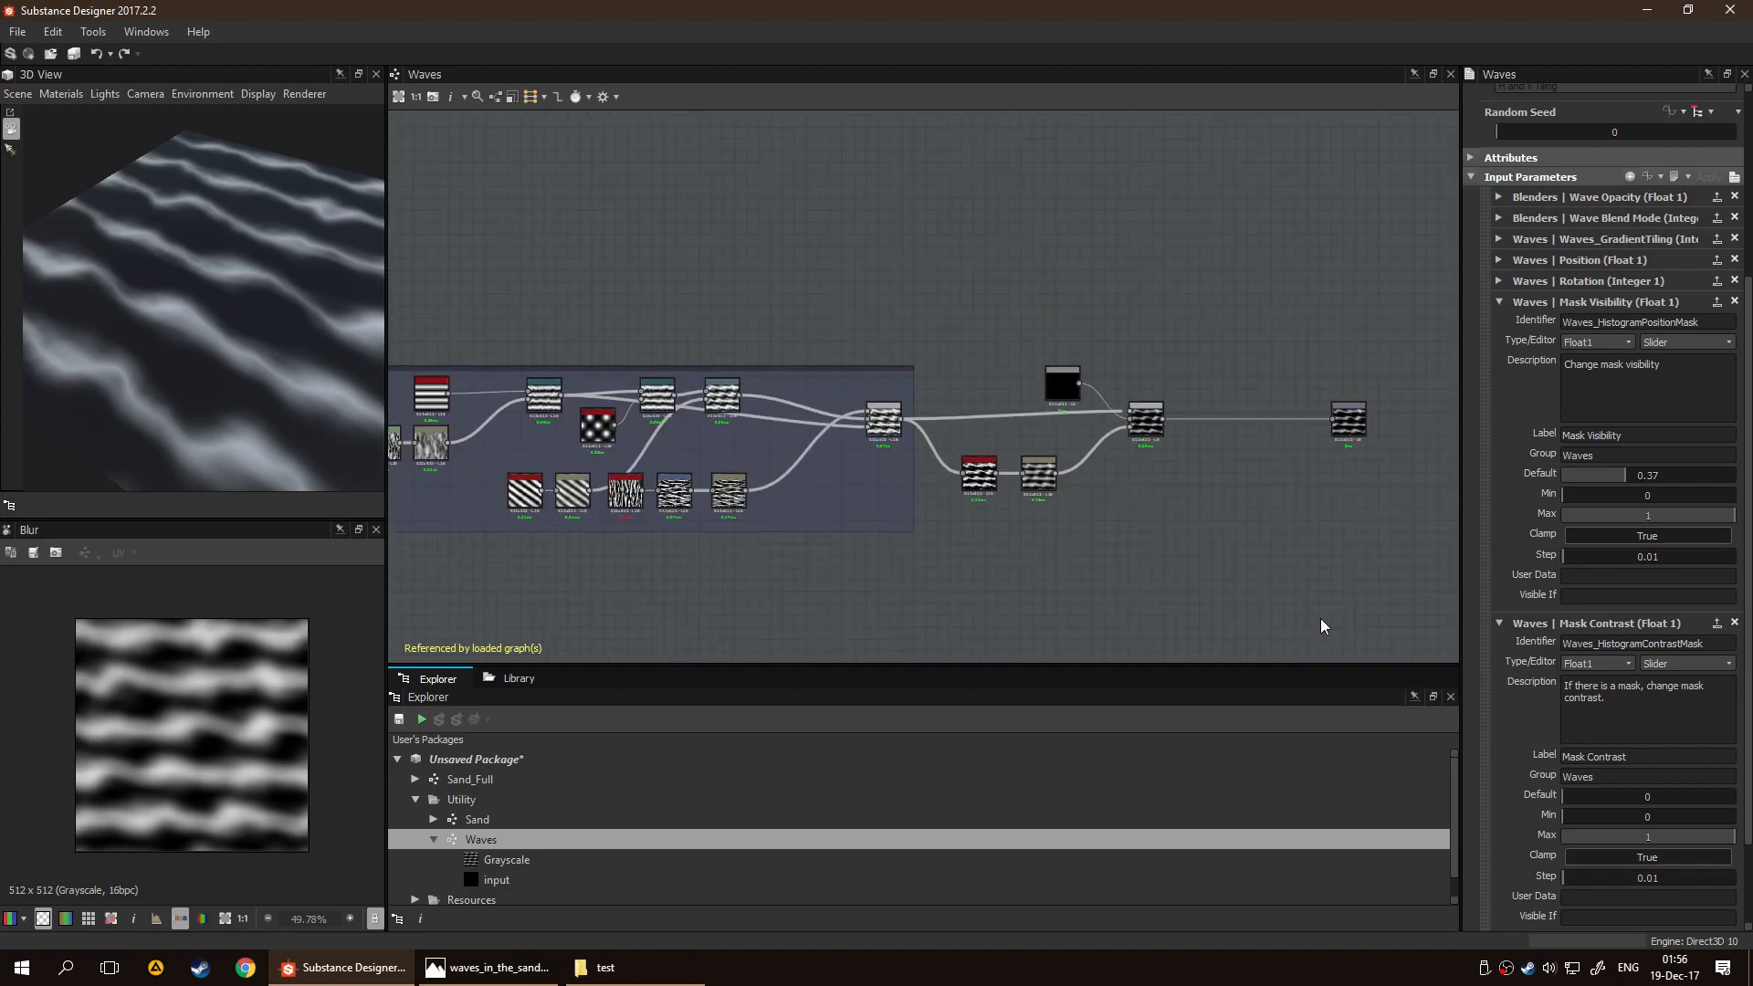
pyautogui.click(1500, 302)
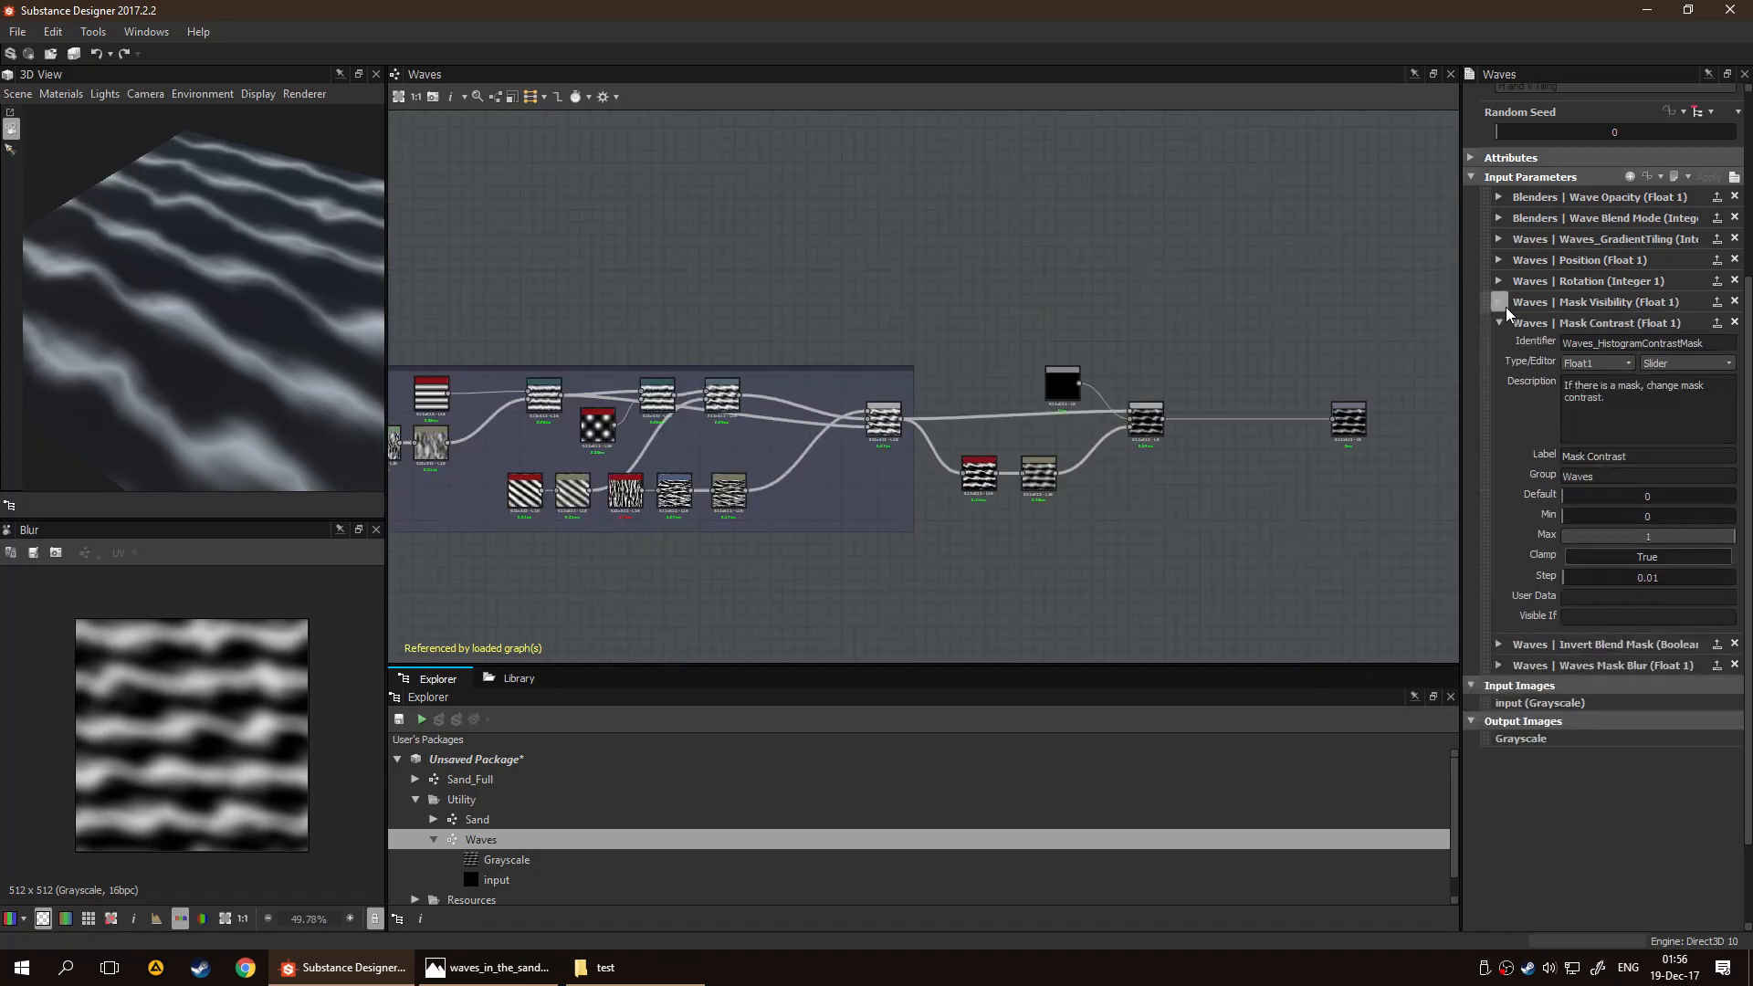
pyautogui.click(1501, 505)
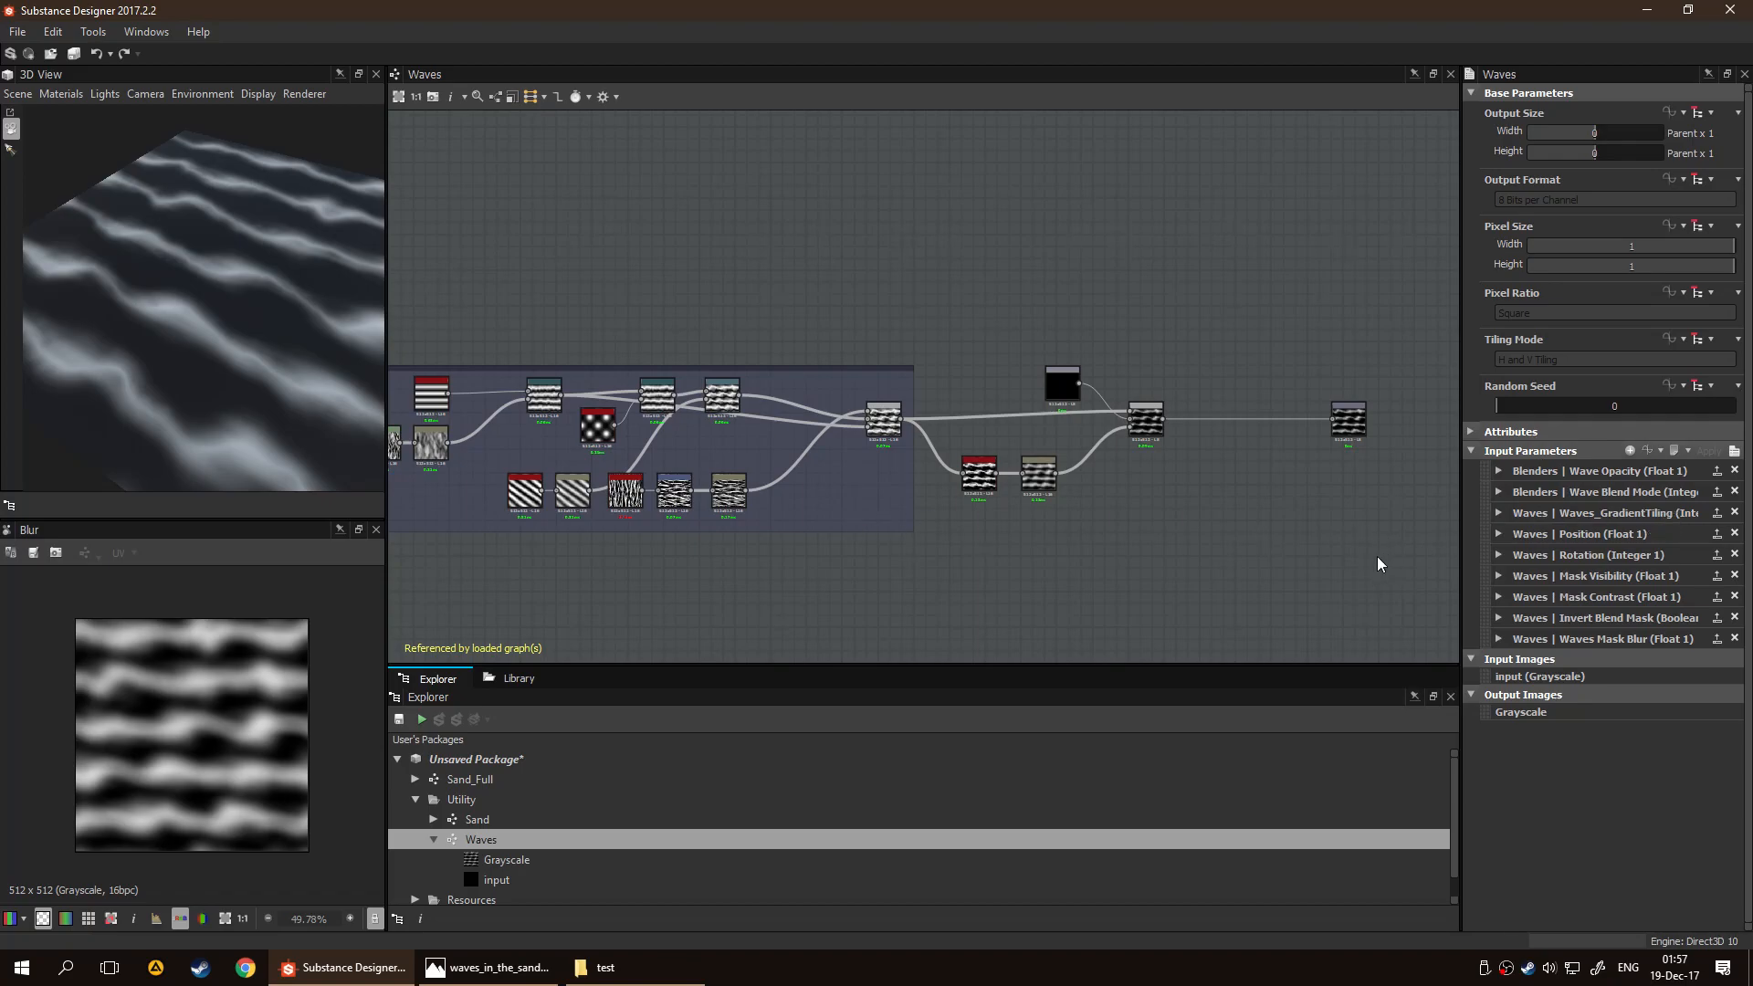
pyautogui.click(1499, 517)
pyautogui.click(1618, 645)
pyautogui.write('Wave Count')
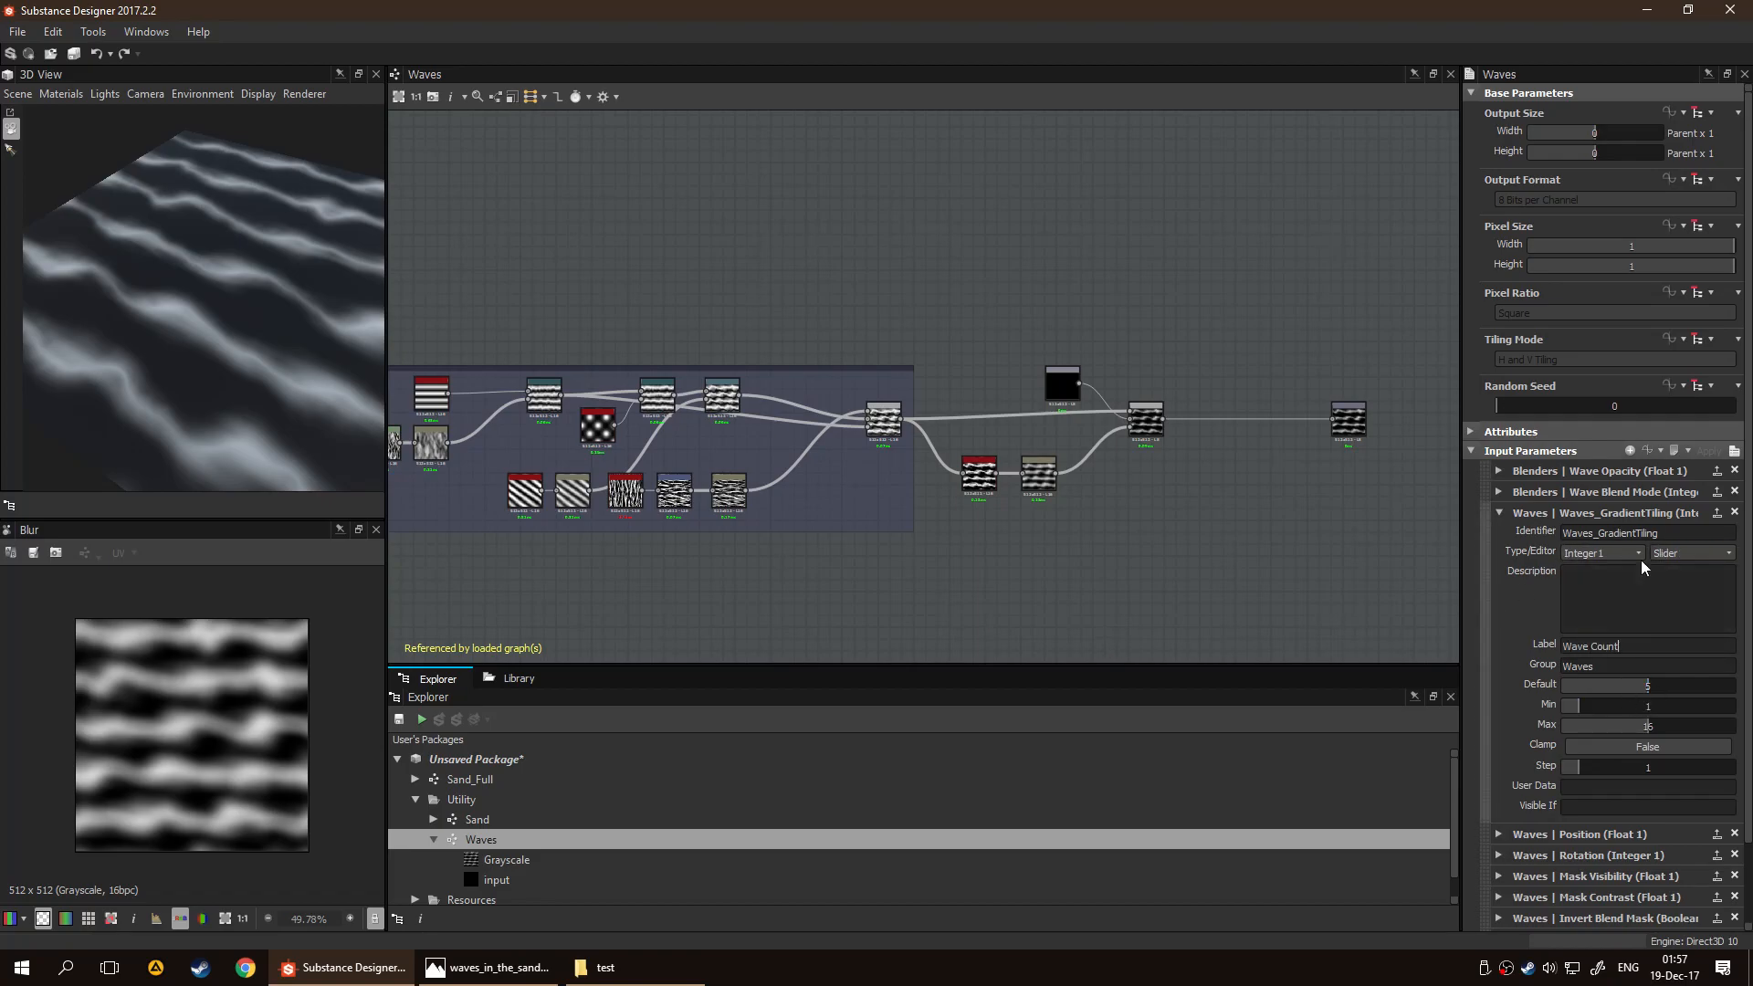
pyautogui.click(1659, 597)
pyautogui.click(1499, 513)
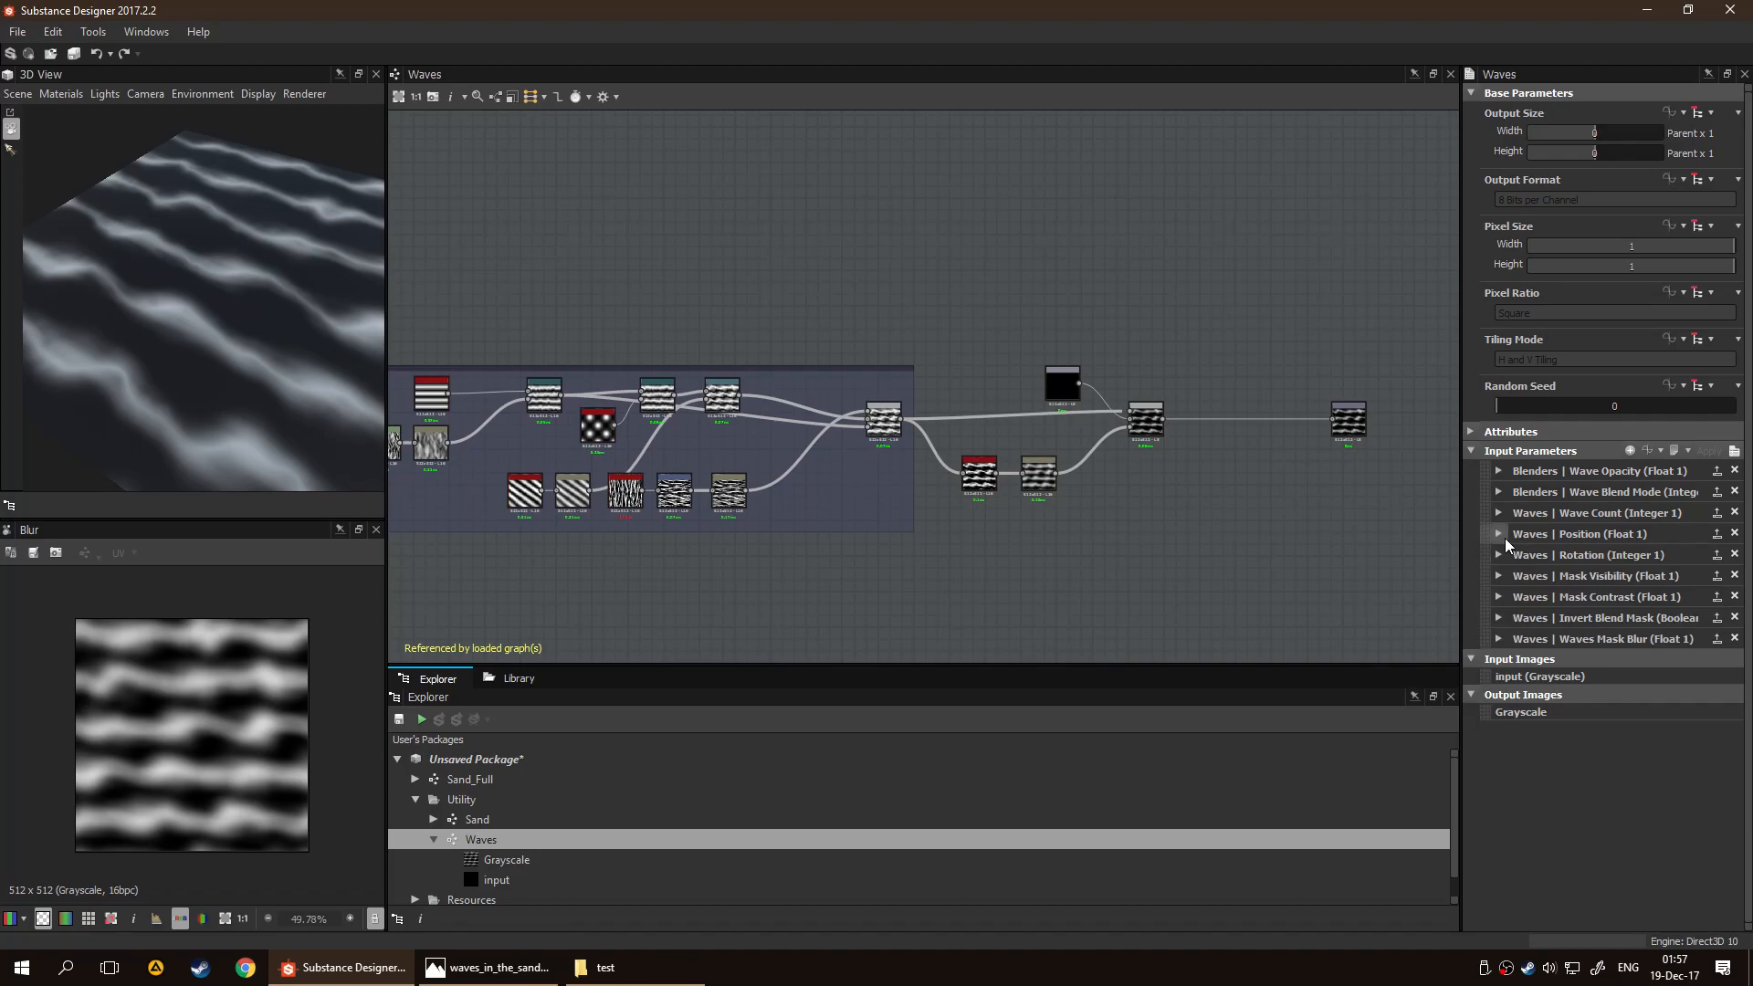
# Relabel the Waves_GradientPosition input "Apex Position"
pyautogui.click(1501, 535)
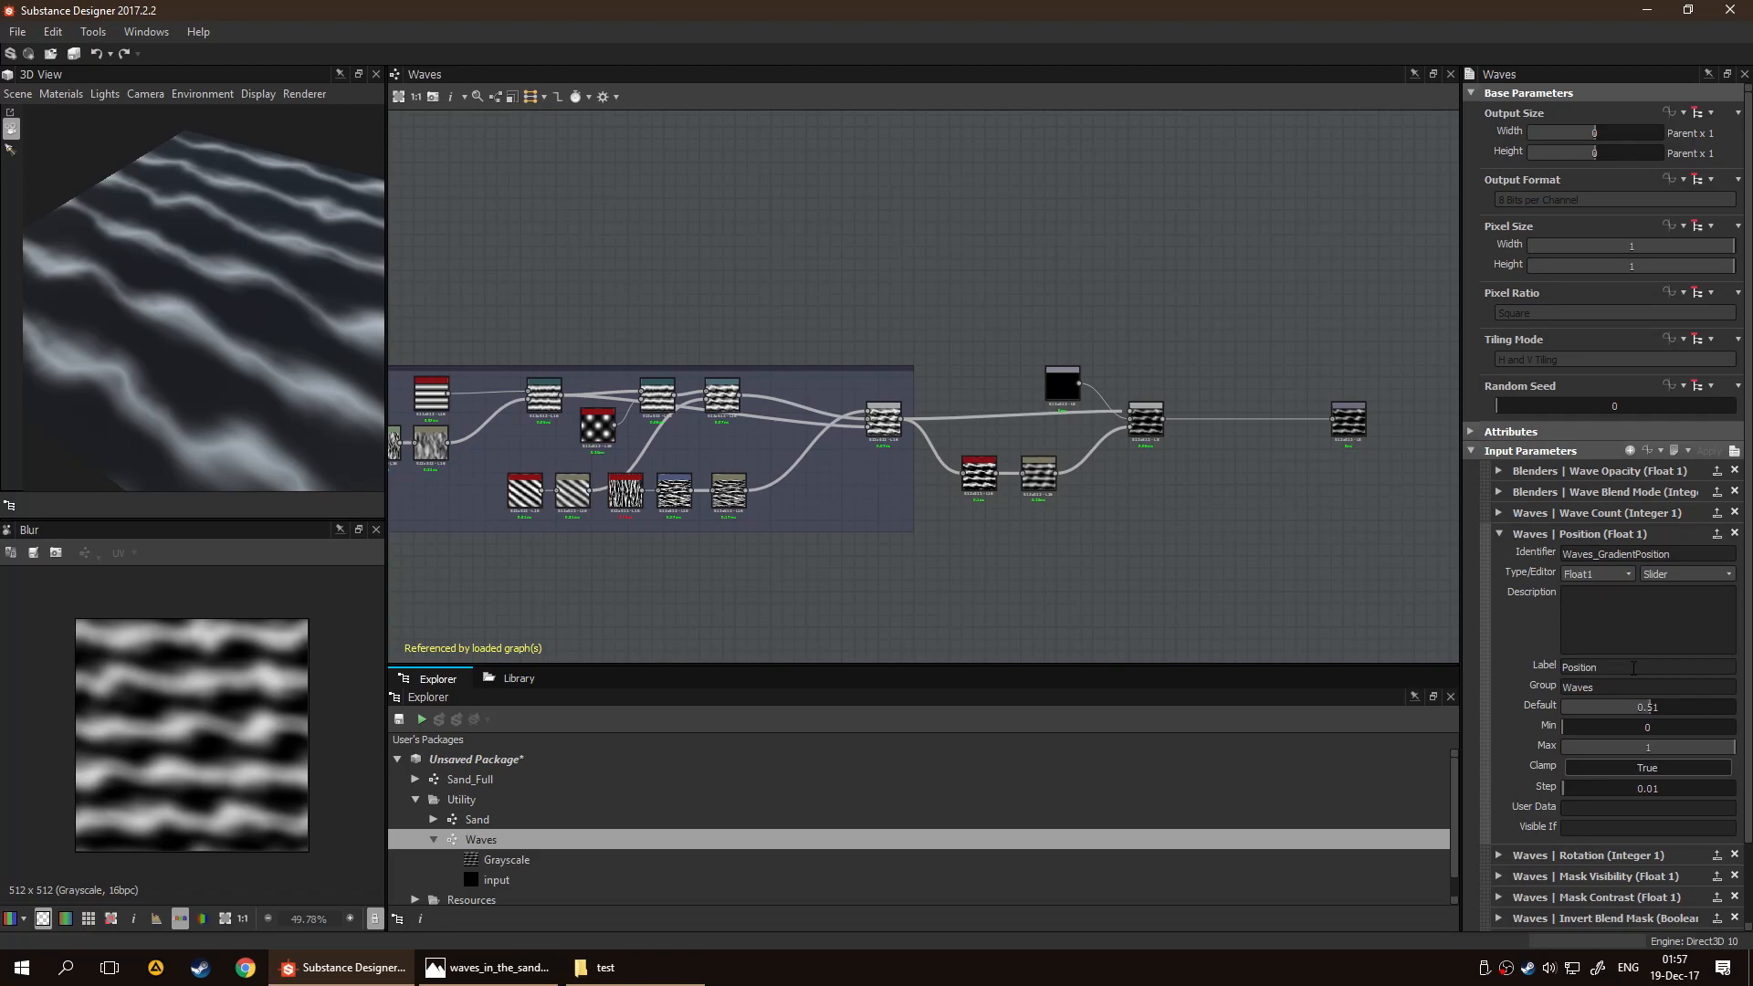
pyautogui.hotkey('shift', 'Home')
pyautogui.press('BackSpace')
pyautogui.write('Ape')
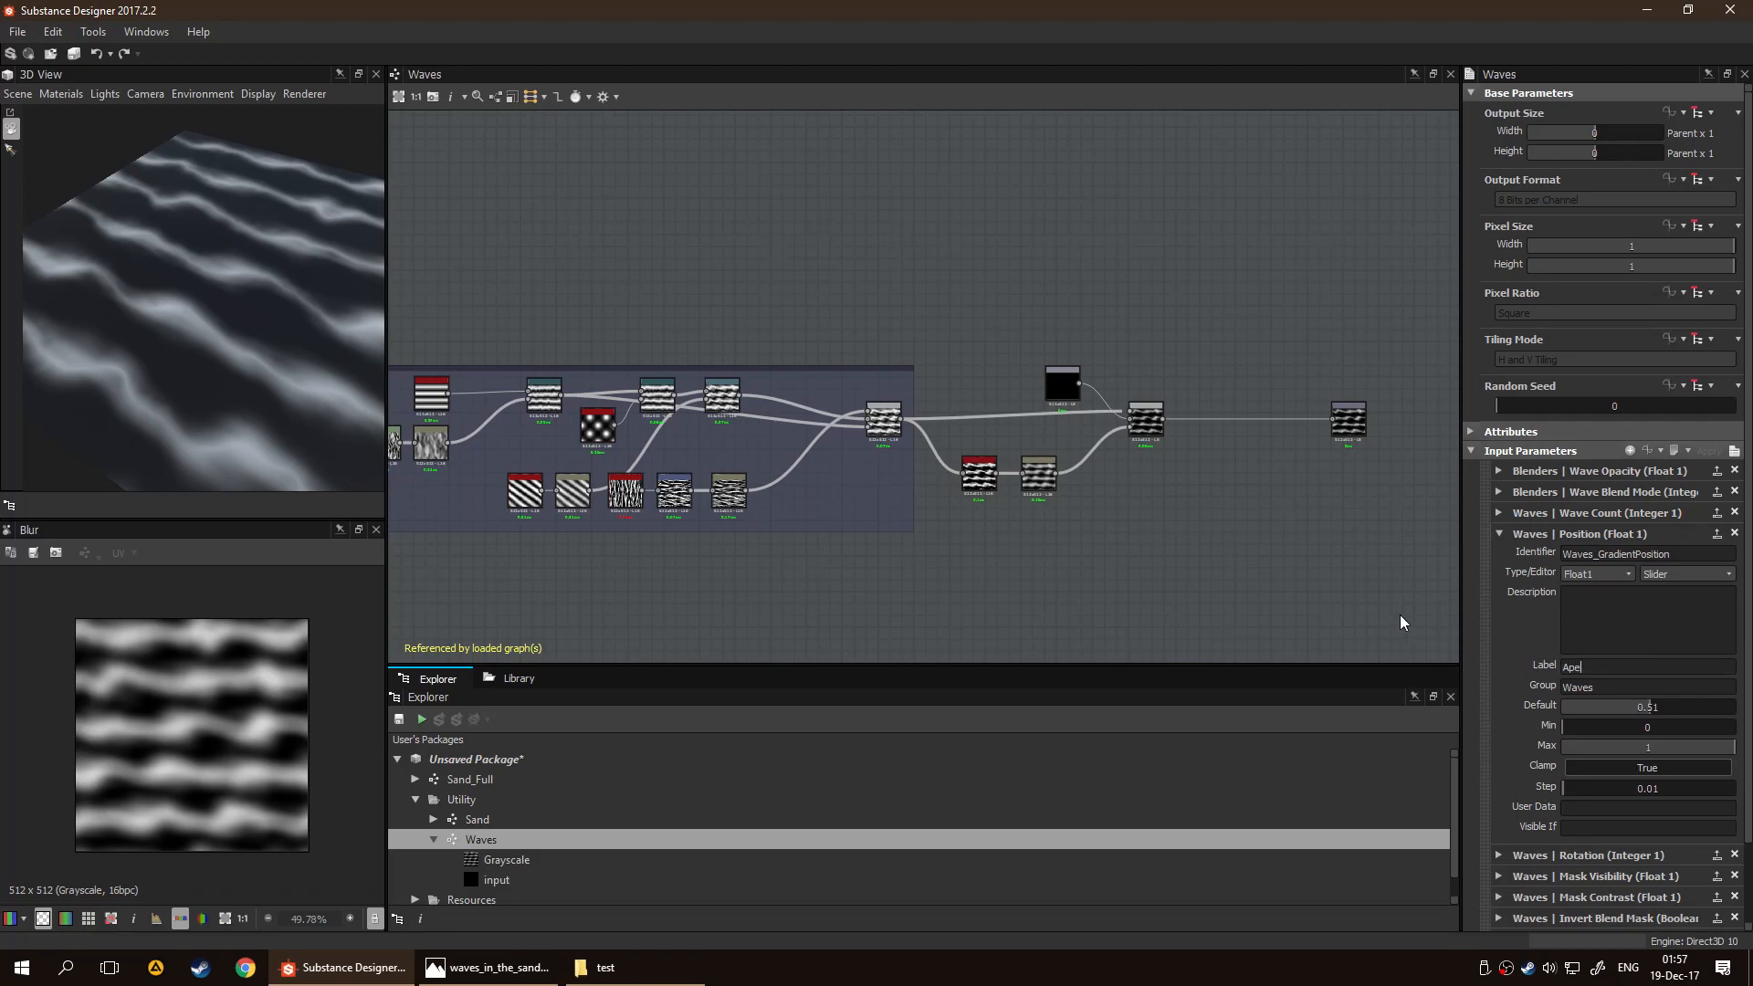
pyautogui.write('x Position')
pyautogui.press('Return')
# Give the Apex Position input the description "Changes the location of the apex on the wave."
pyautogui.click(1599, 607)
pyautogui.write('Changes the')
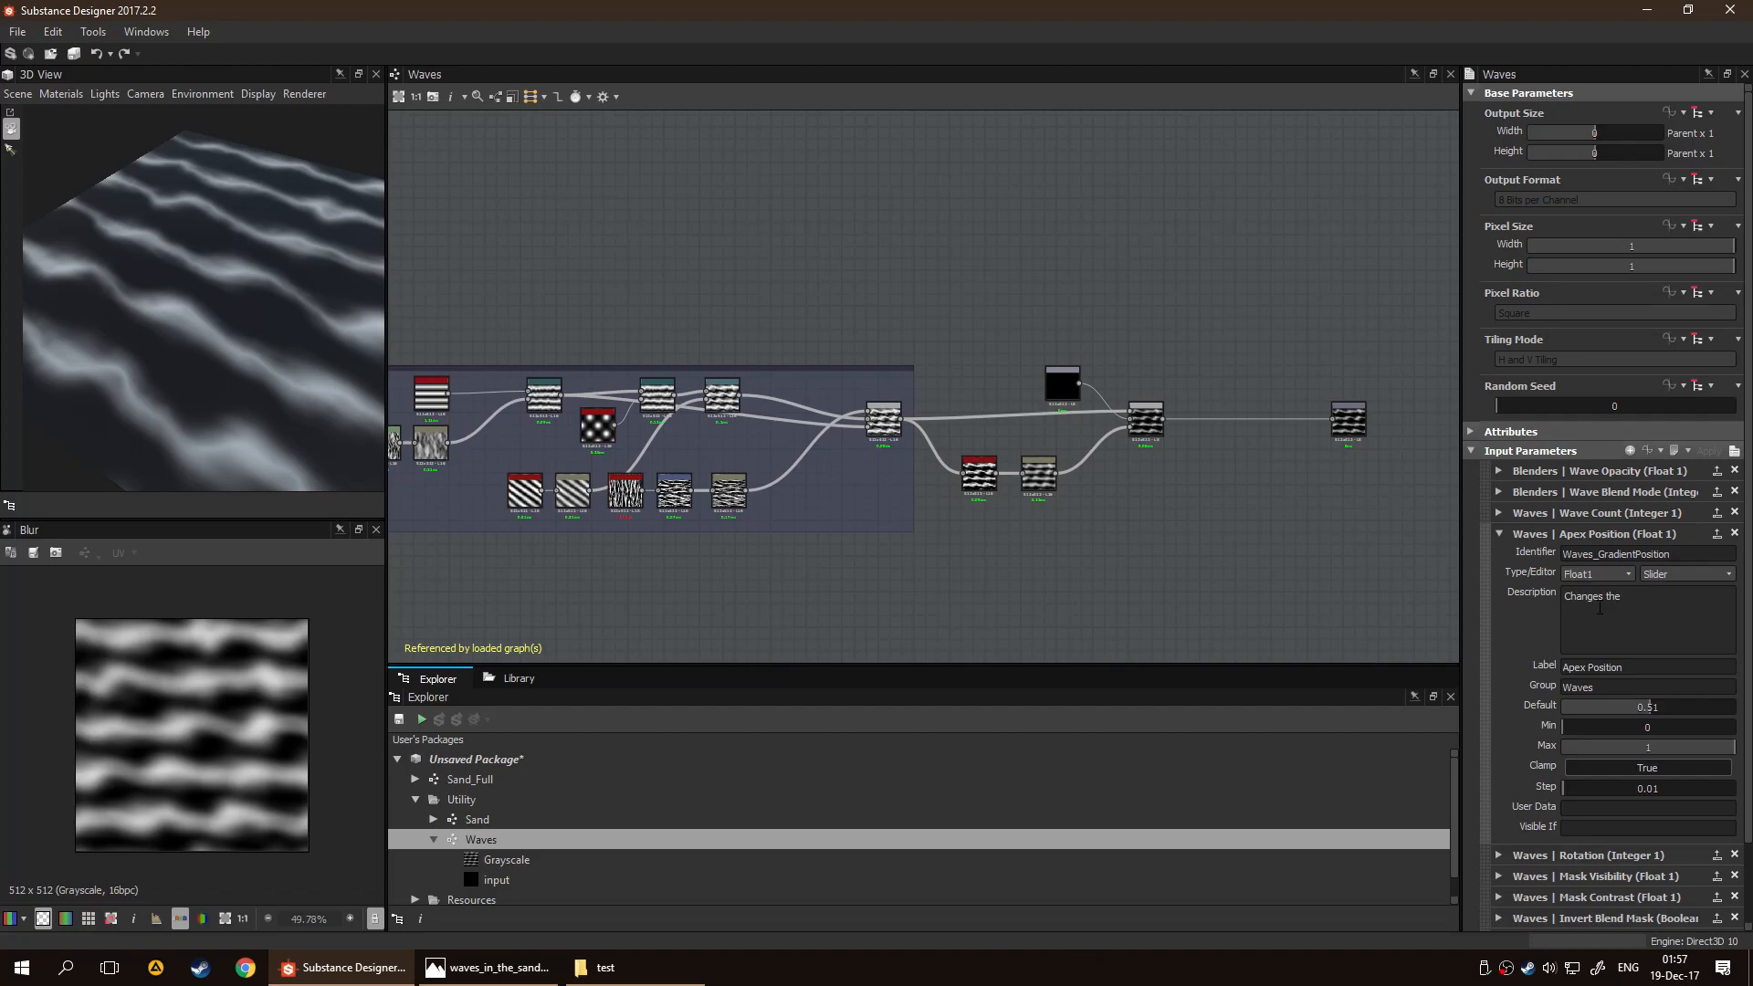
pyautogui.write(' location of the apex on the wave.')
# Relabel the Waves_GradientRotation input "Wave Rotation"
pyautogui.scroll(-2, 1599, 607)
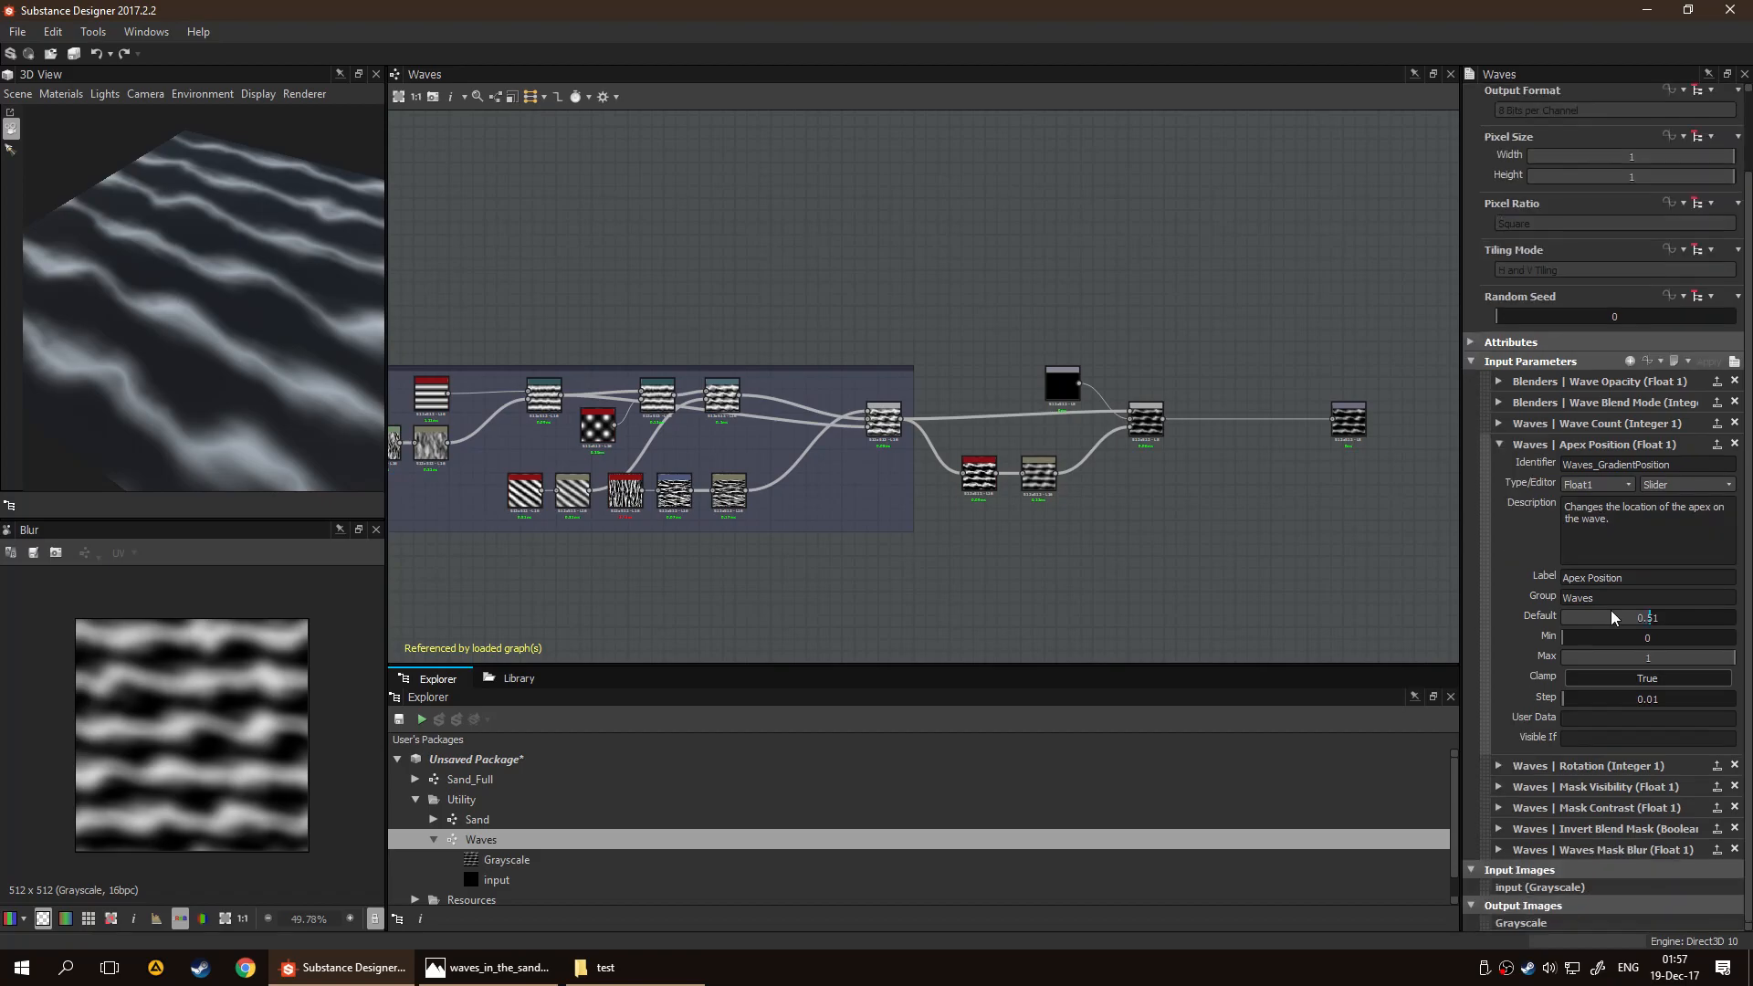
pyautogui.click(1499, 766)
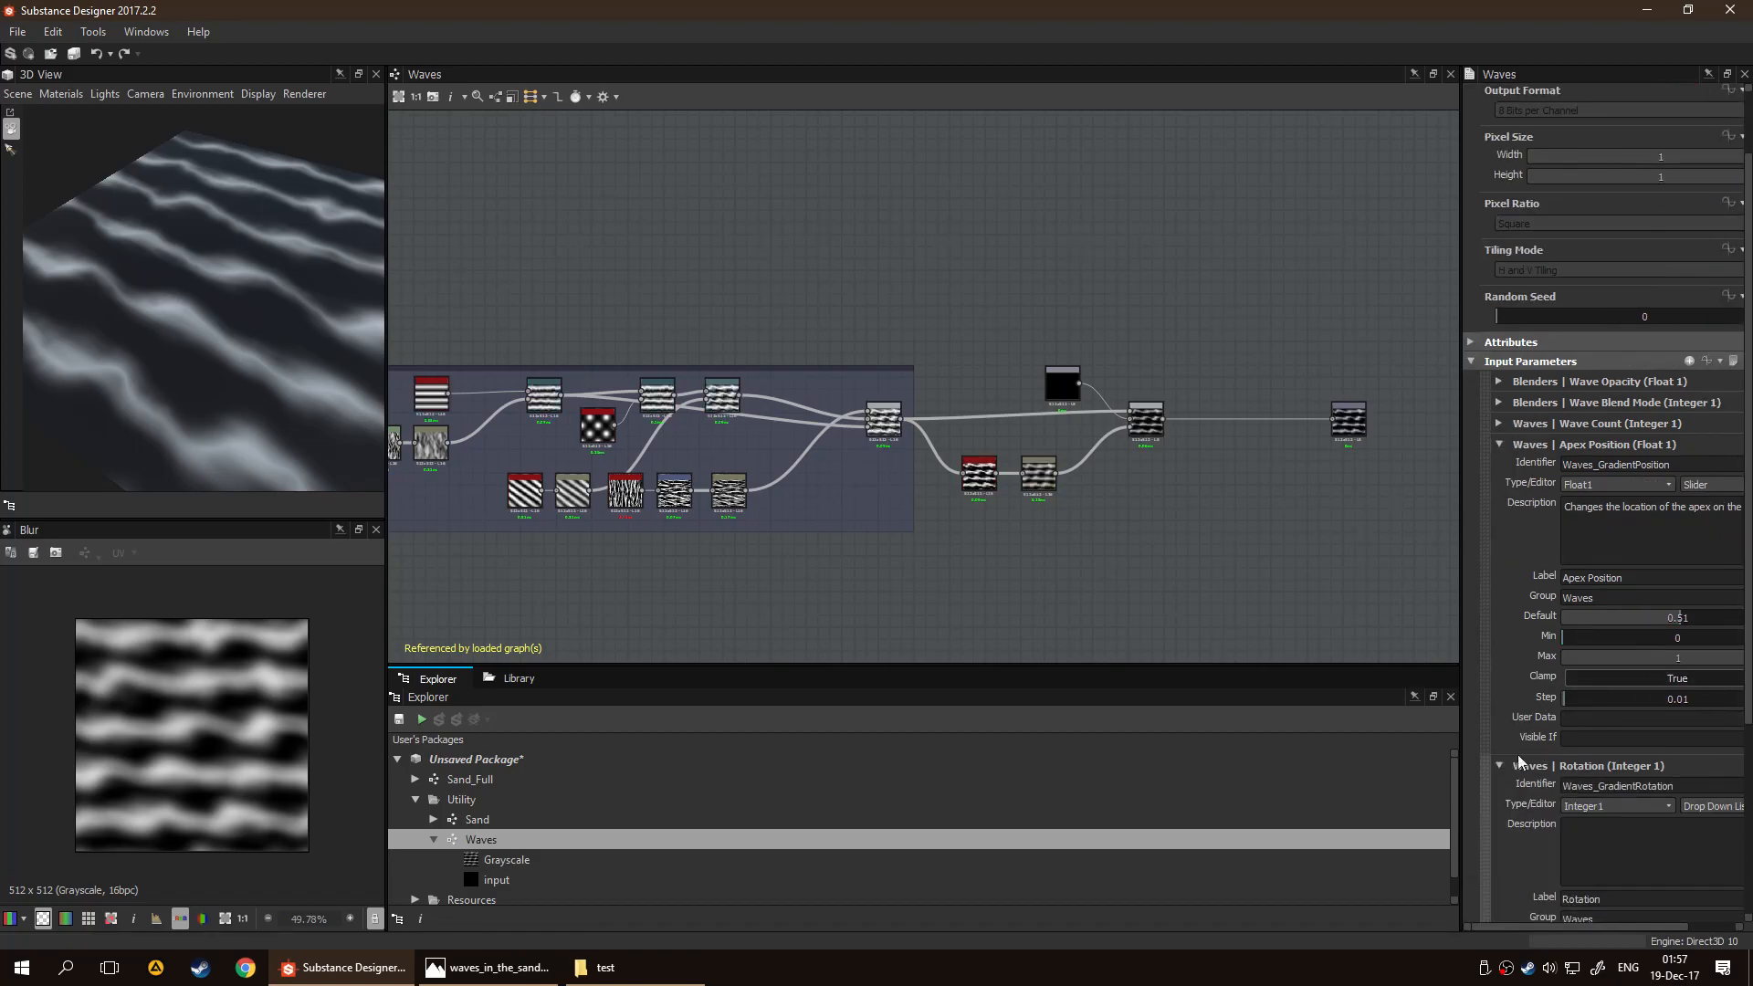
pyautogui.scroll(-5, 1552, 730)
pyautogui.moveTo(1609, 686); pyautogui.dragTo(1506, 688)
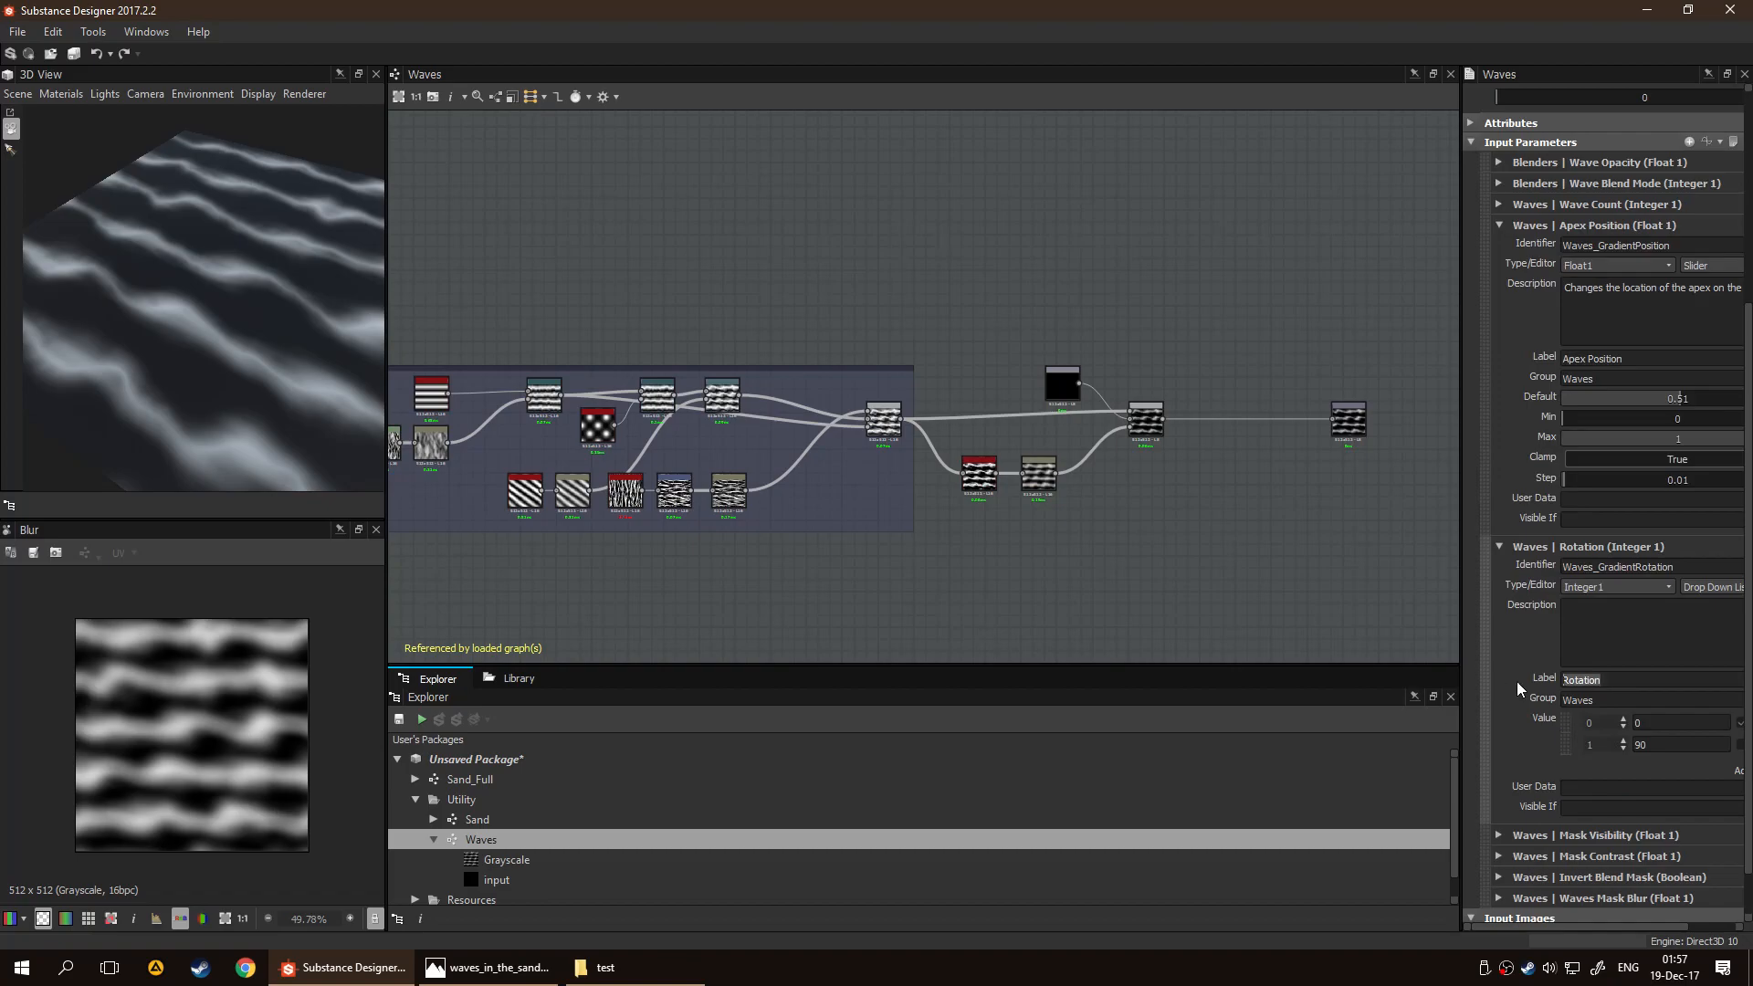
pyautogui.write('Wave Rotat')
pyautogui.scroll(-1, 1583, 626)
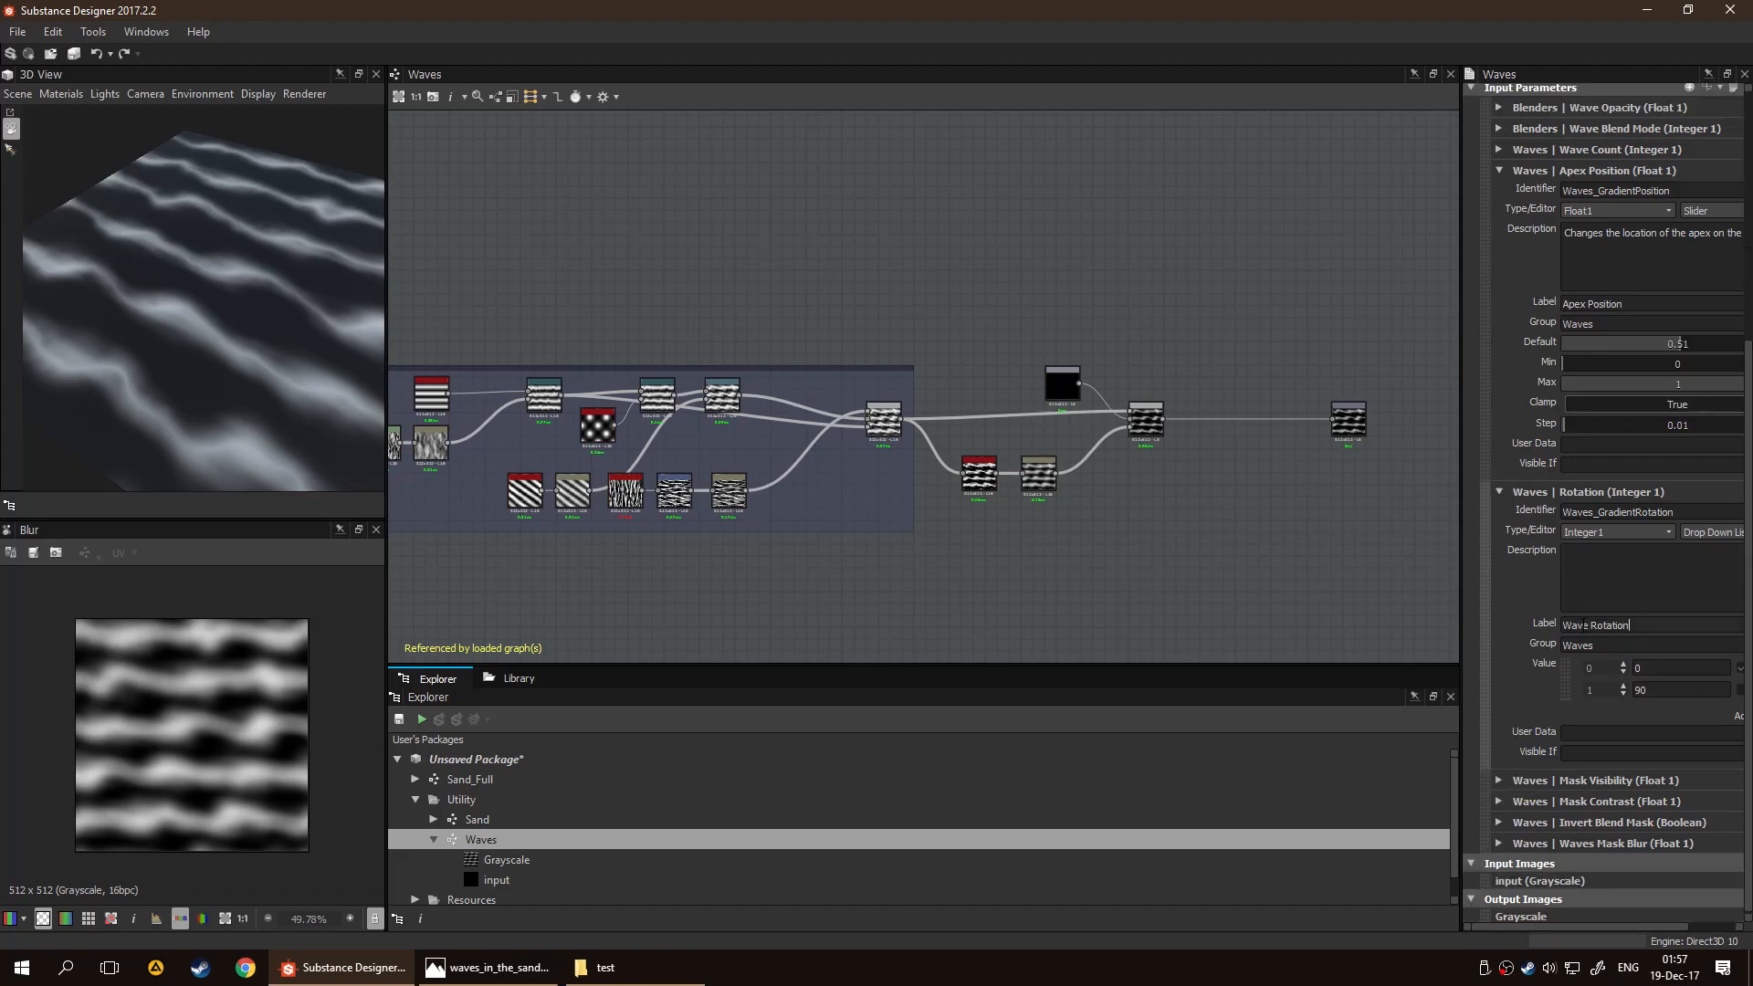
pyautogui.moveTo(1586, 924)
pyautogui.mouseDown()
pyautogui.moveTo(1624, 925)
pyautogui.moveTo(1590, 923)
pyautogui.mouseUp()
pyautogui.click(1614, 781)
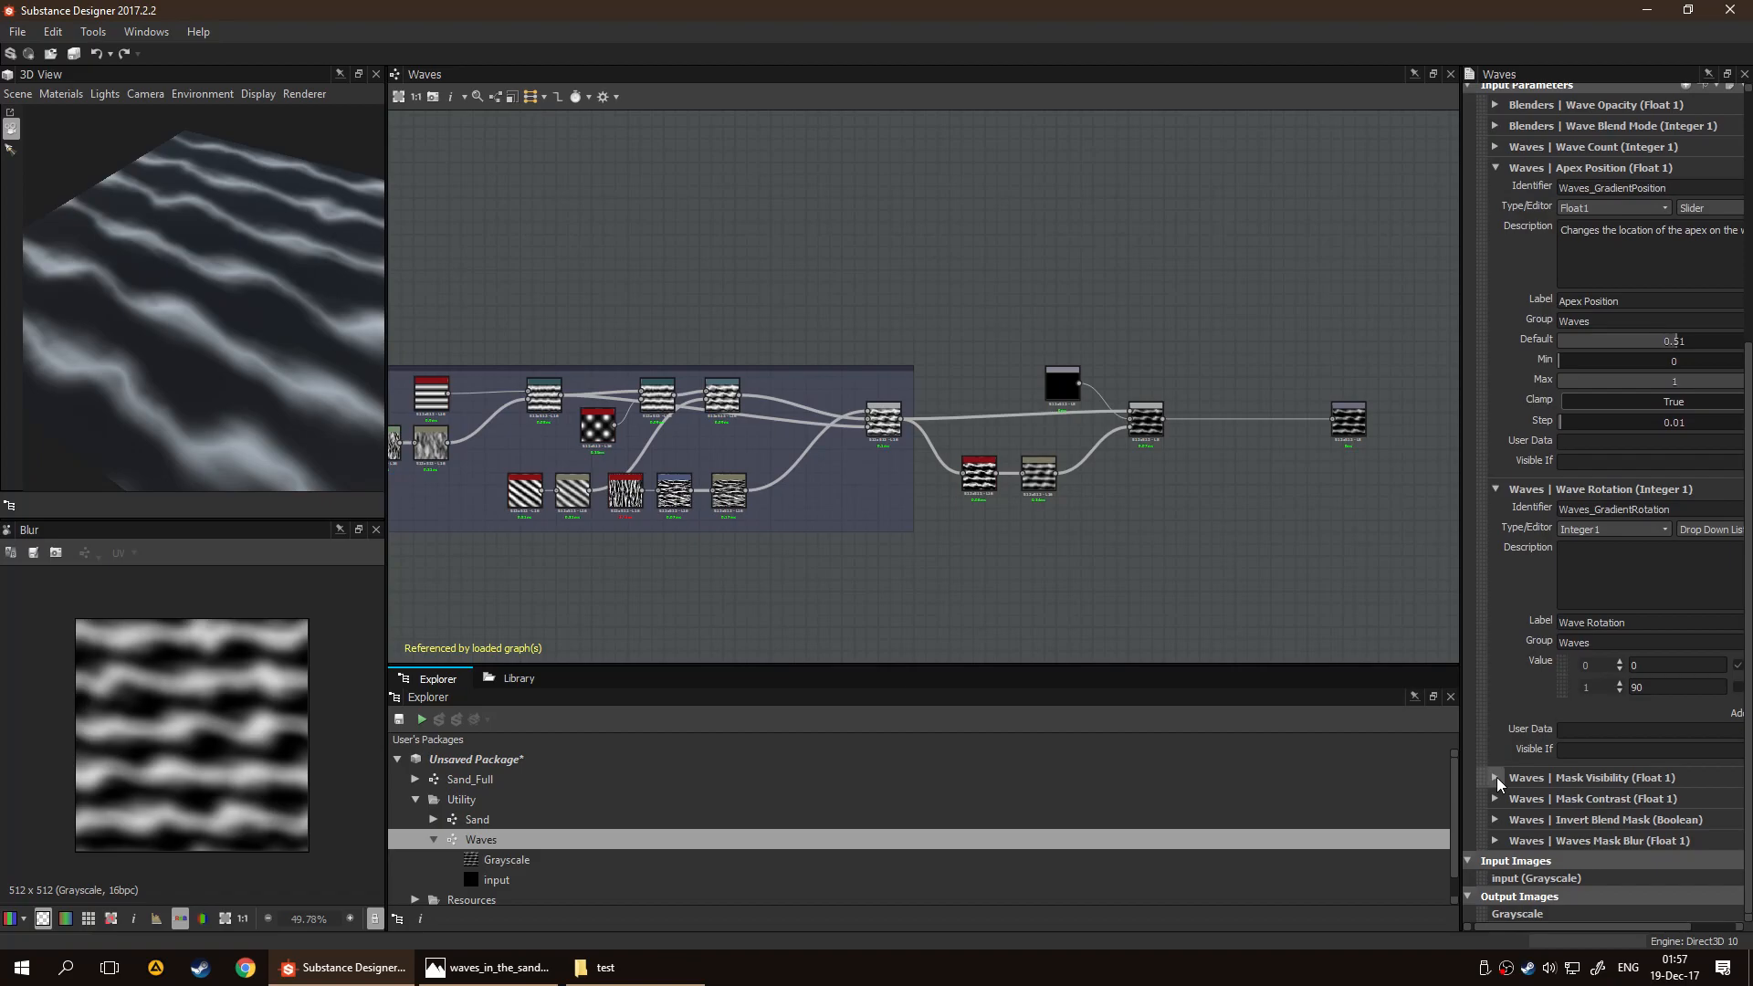
pyautogui.scroll(-3, 1515, 778)
pyautogui.scroll(9, 1530, 781)
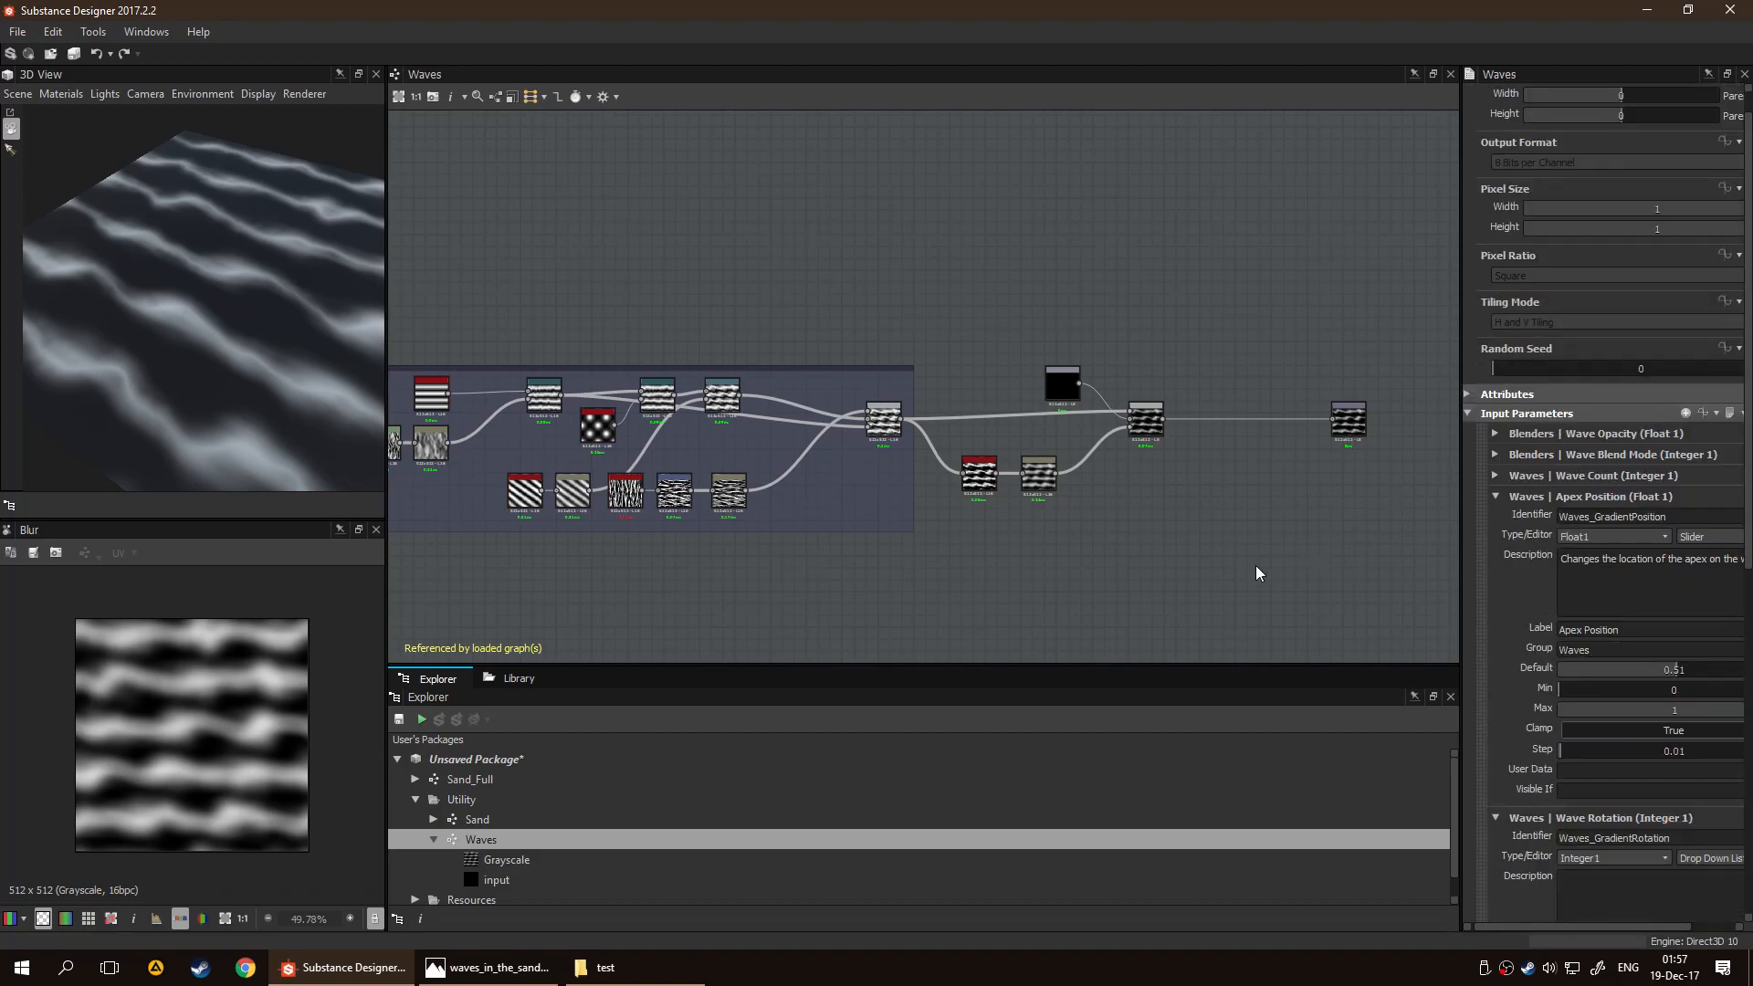
# Open the Sand graph and set its Waves node's Mask Visibility to 1
pyautogui.click(535, 818)
pyautogui.doubleClick(535, 818)
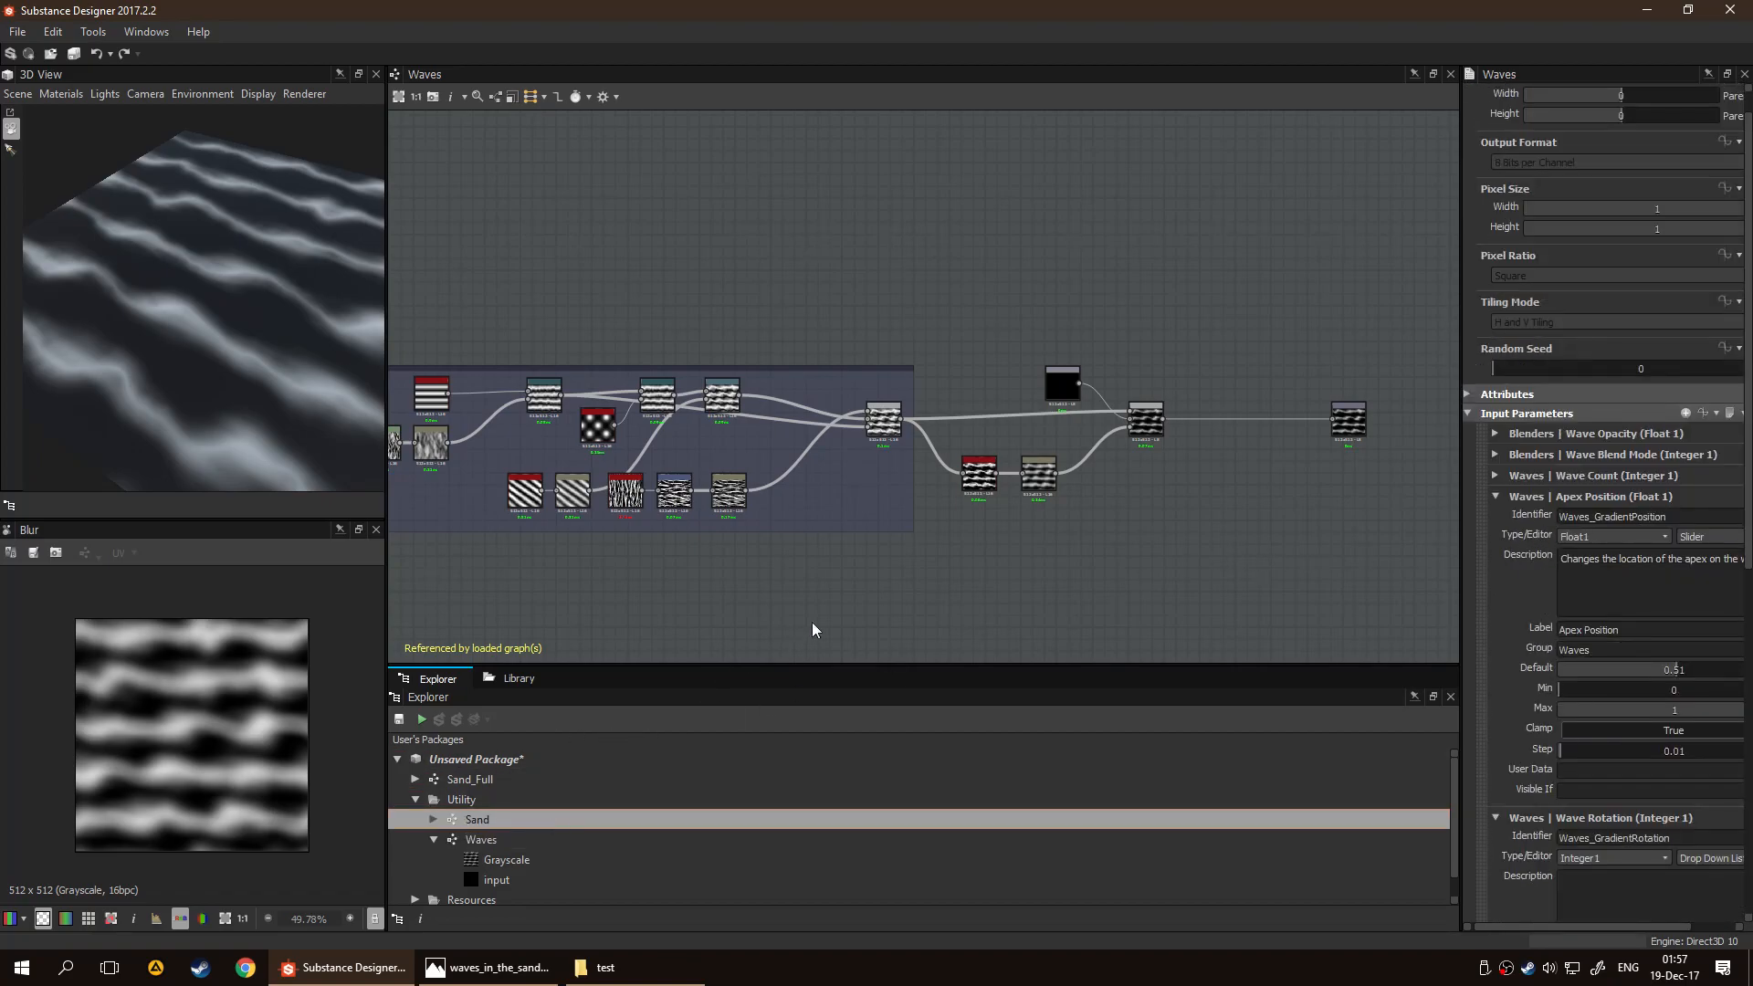
pyautogui.scroll(4, 911, 471)
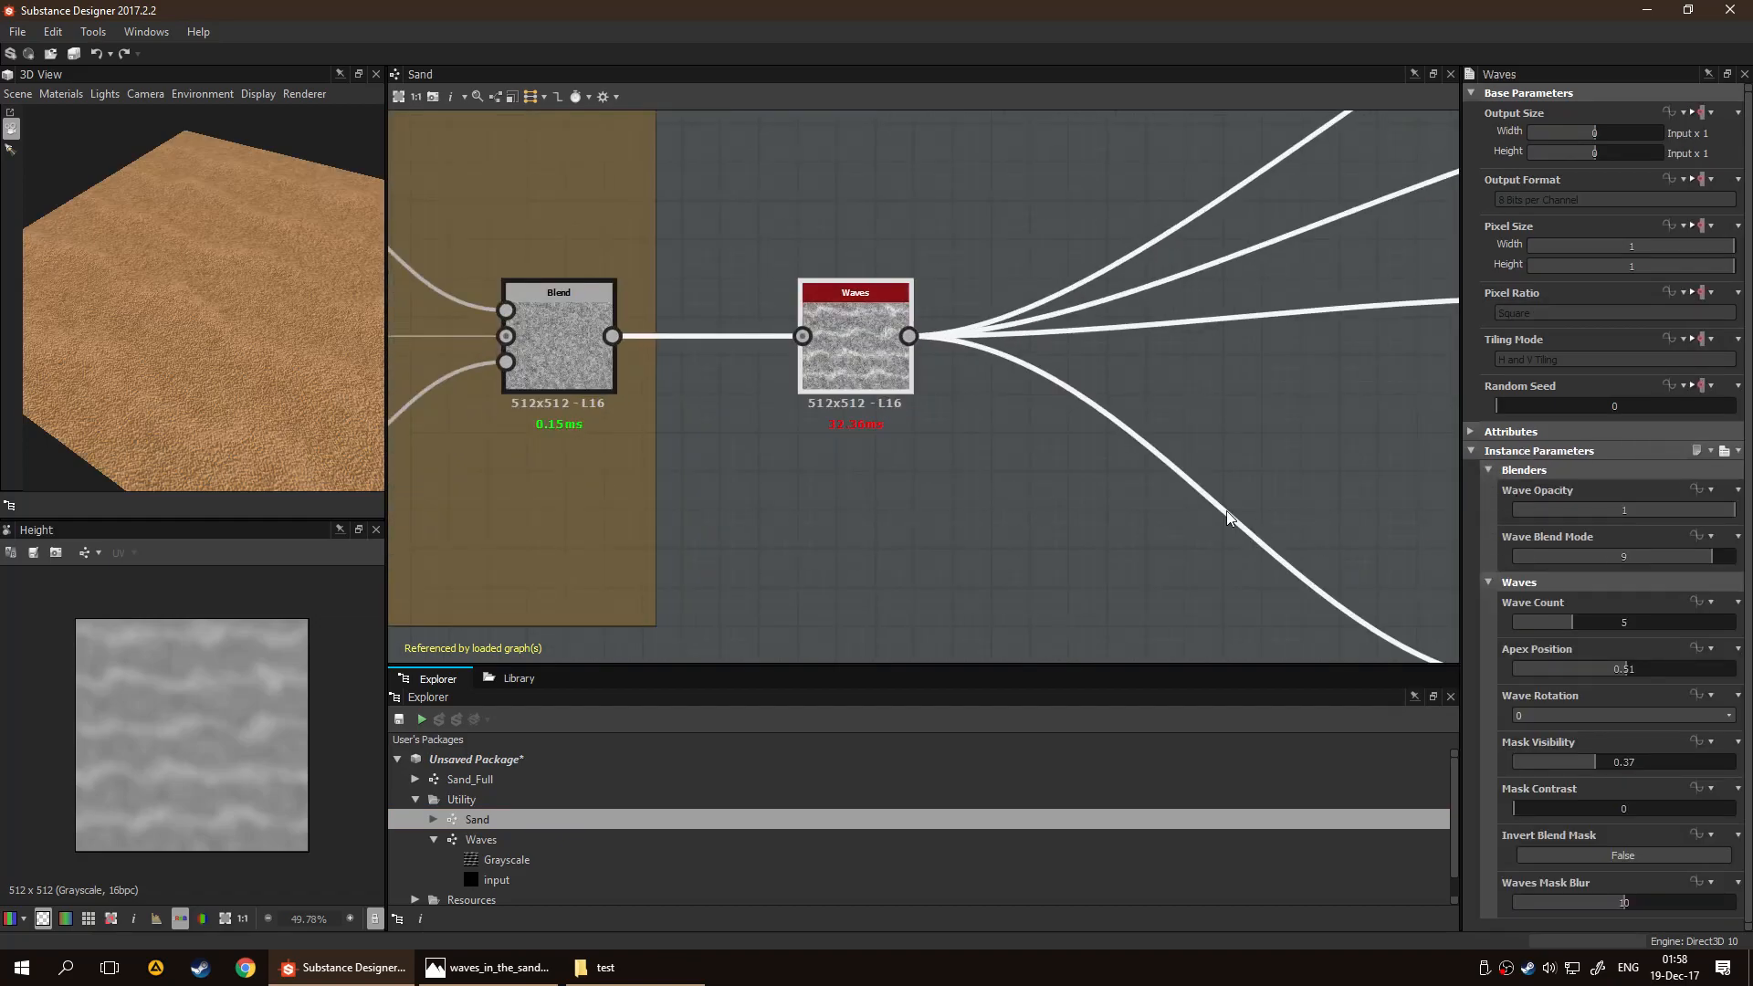
pyautogui.scroll(-3, 1086, 479)
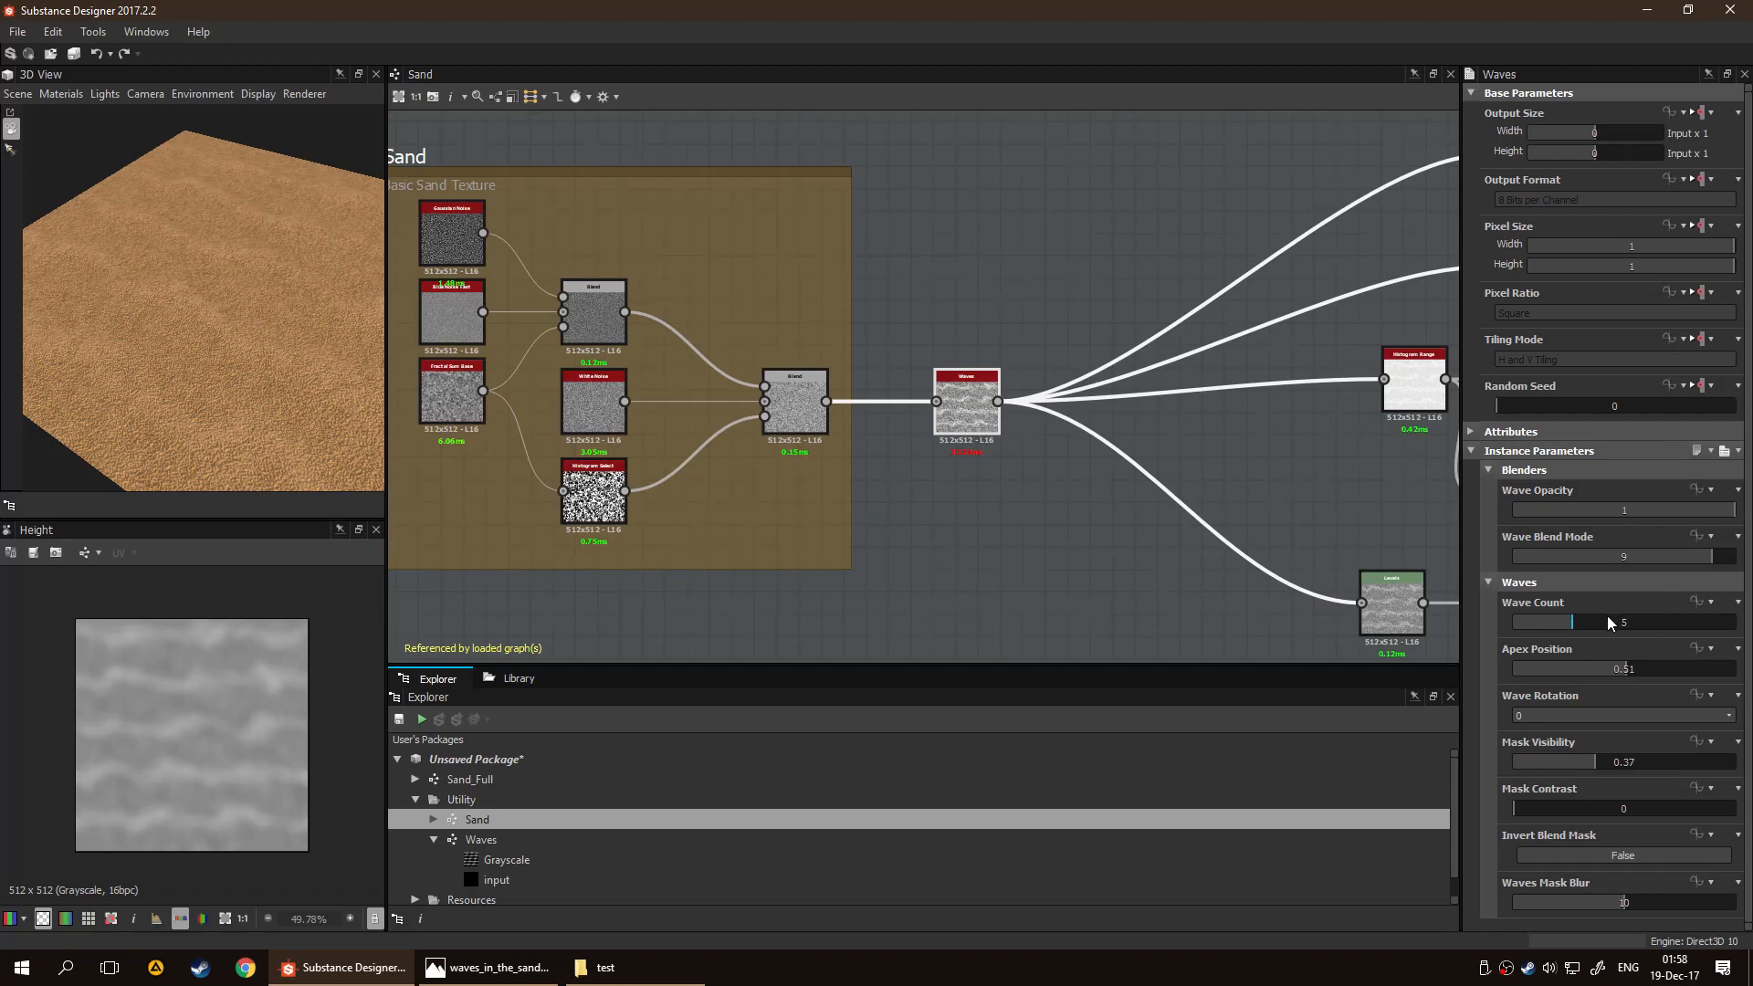
pyautogui.moveTo(1587, 764); pyautogui.dragTo(1745, 785)
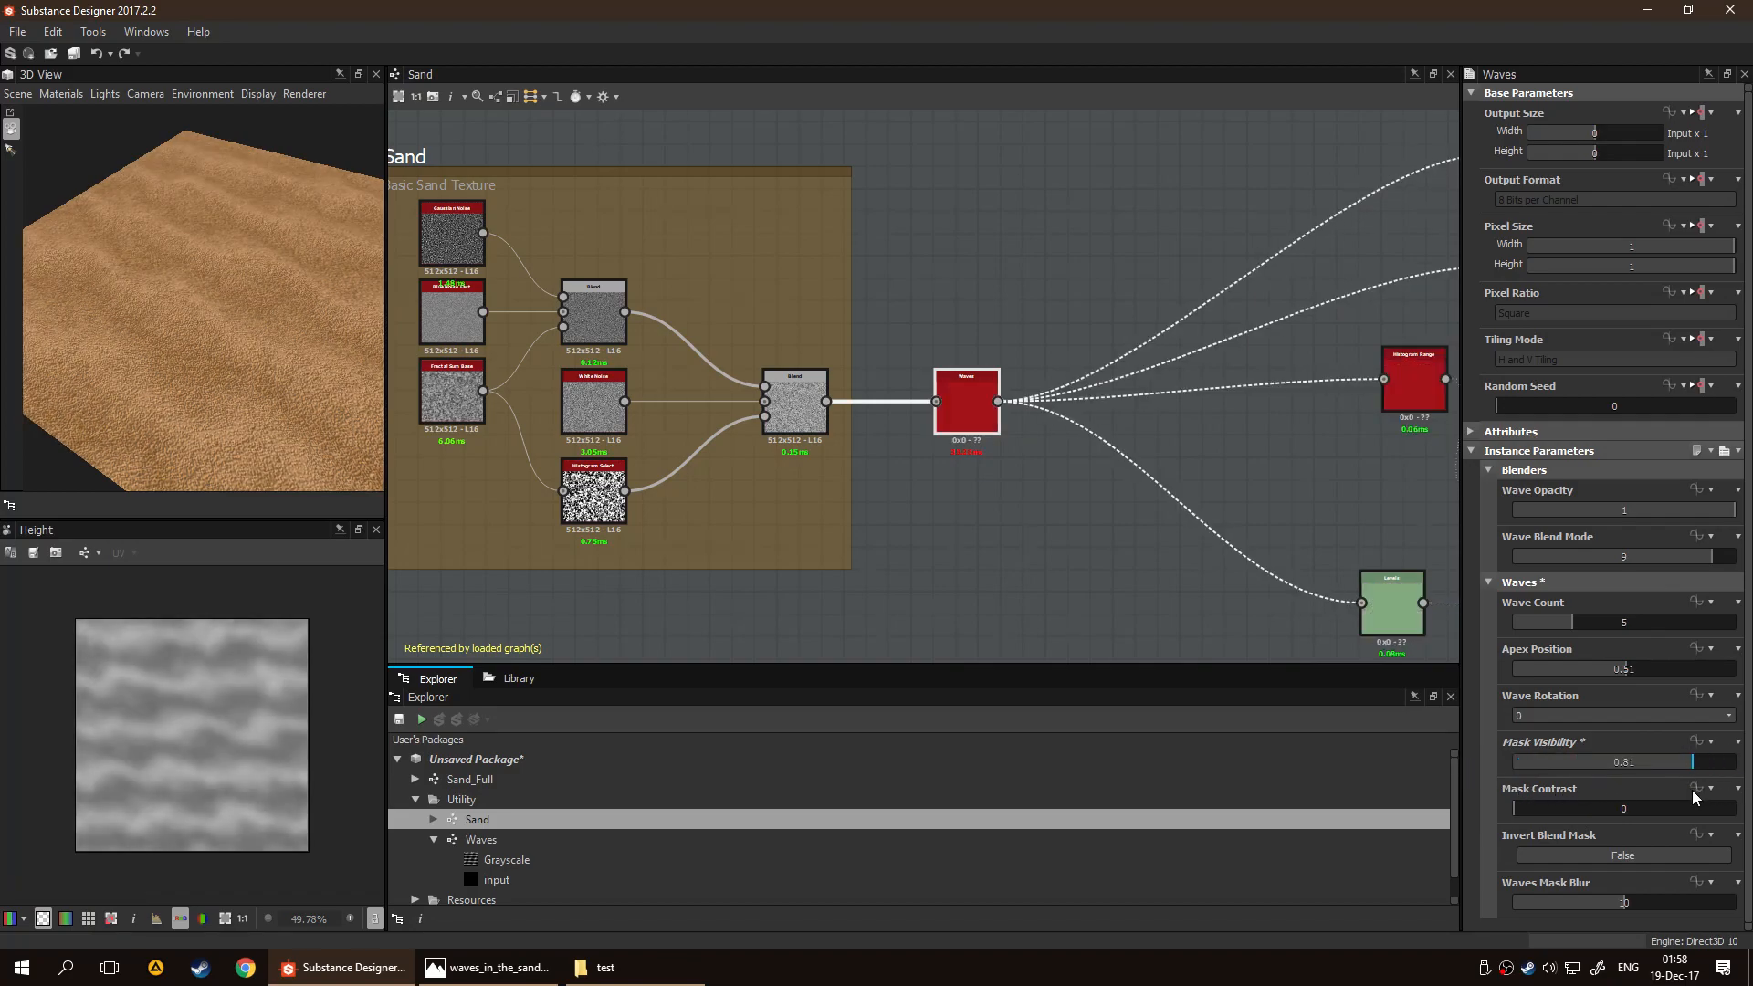
pyautogui.scroll(2, 1057, 502)
pyautogui.scroll(1, 1057, 503)
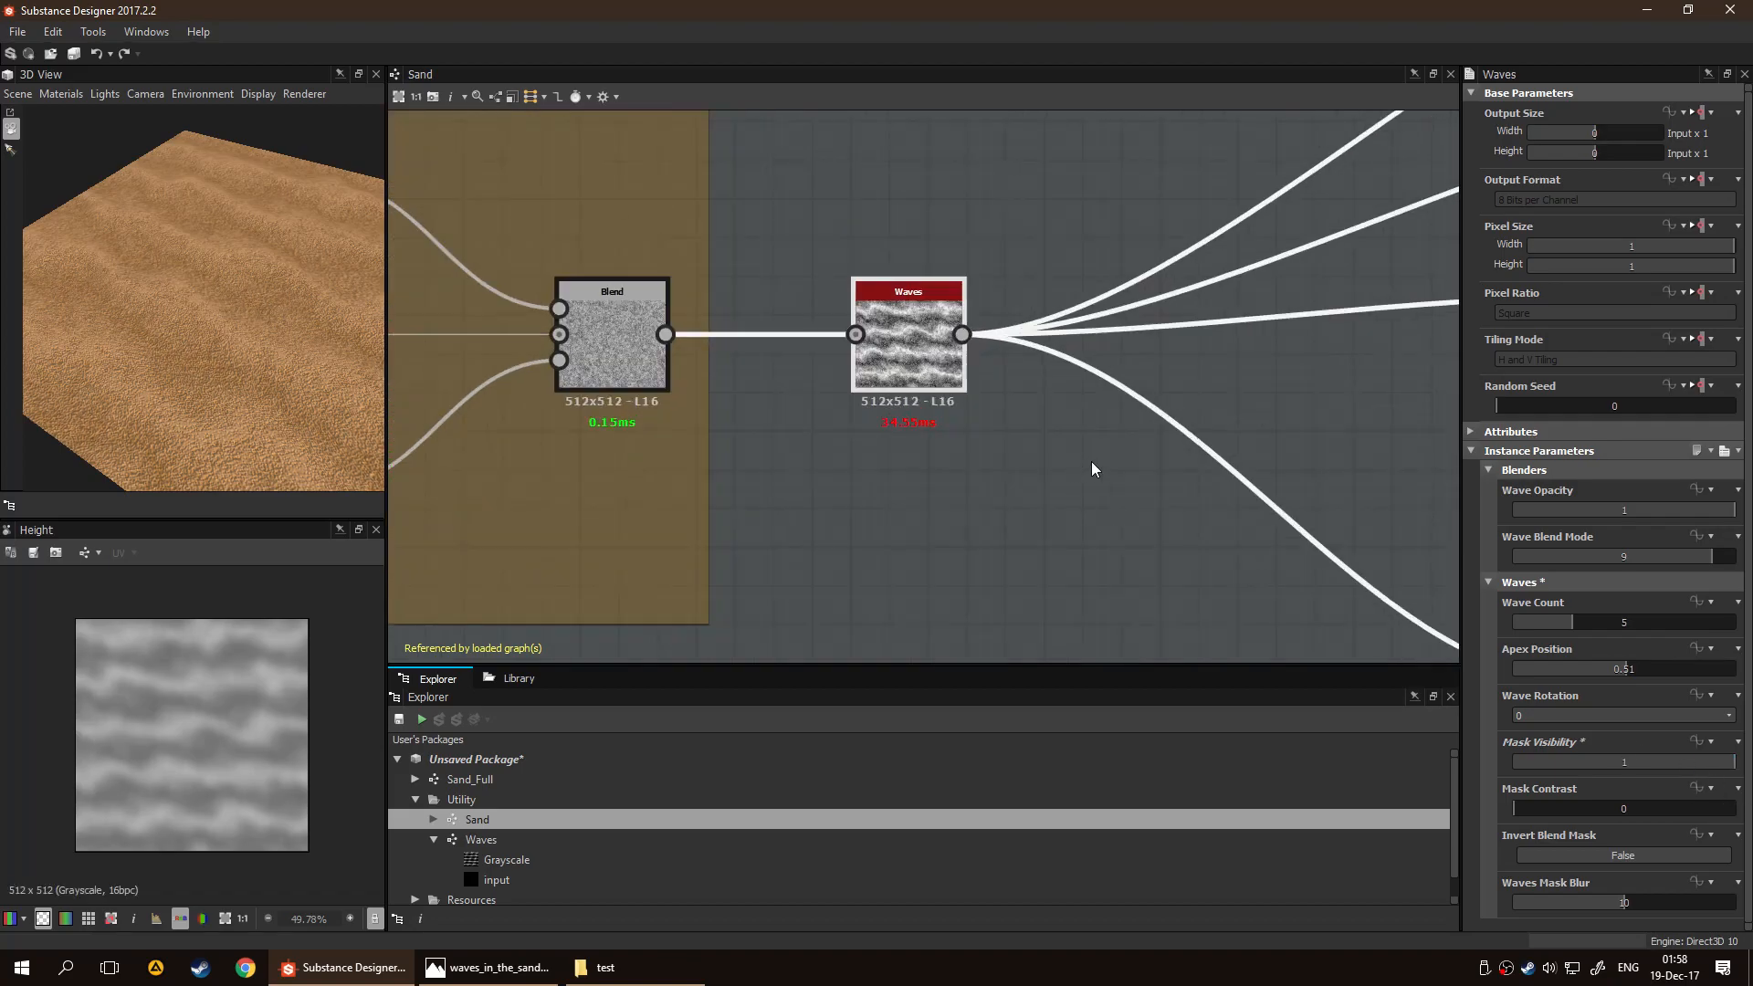
# Set the Waves node's Mask Contrast to 0.47 and toggle Invert Blend Mask on and back to False
pyautogui.moveTo(1534, 807); pyautogui.dragTo(1567, 807)
pyautogui.moveTo(1702, 806)
pyautogui.mouseDown()
pyautogui.moveTo(1721, 802)
pyautogui.moveTo(1557, 802)
pyautogui.moveTo(1730, 803)
pyautogui.moveTo(1616, 805)
pyautogui.mouseUp()
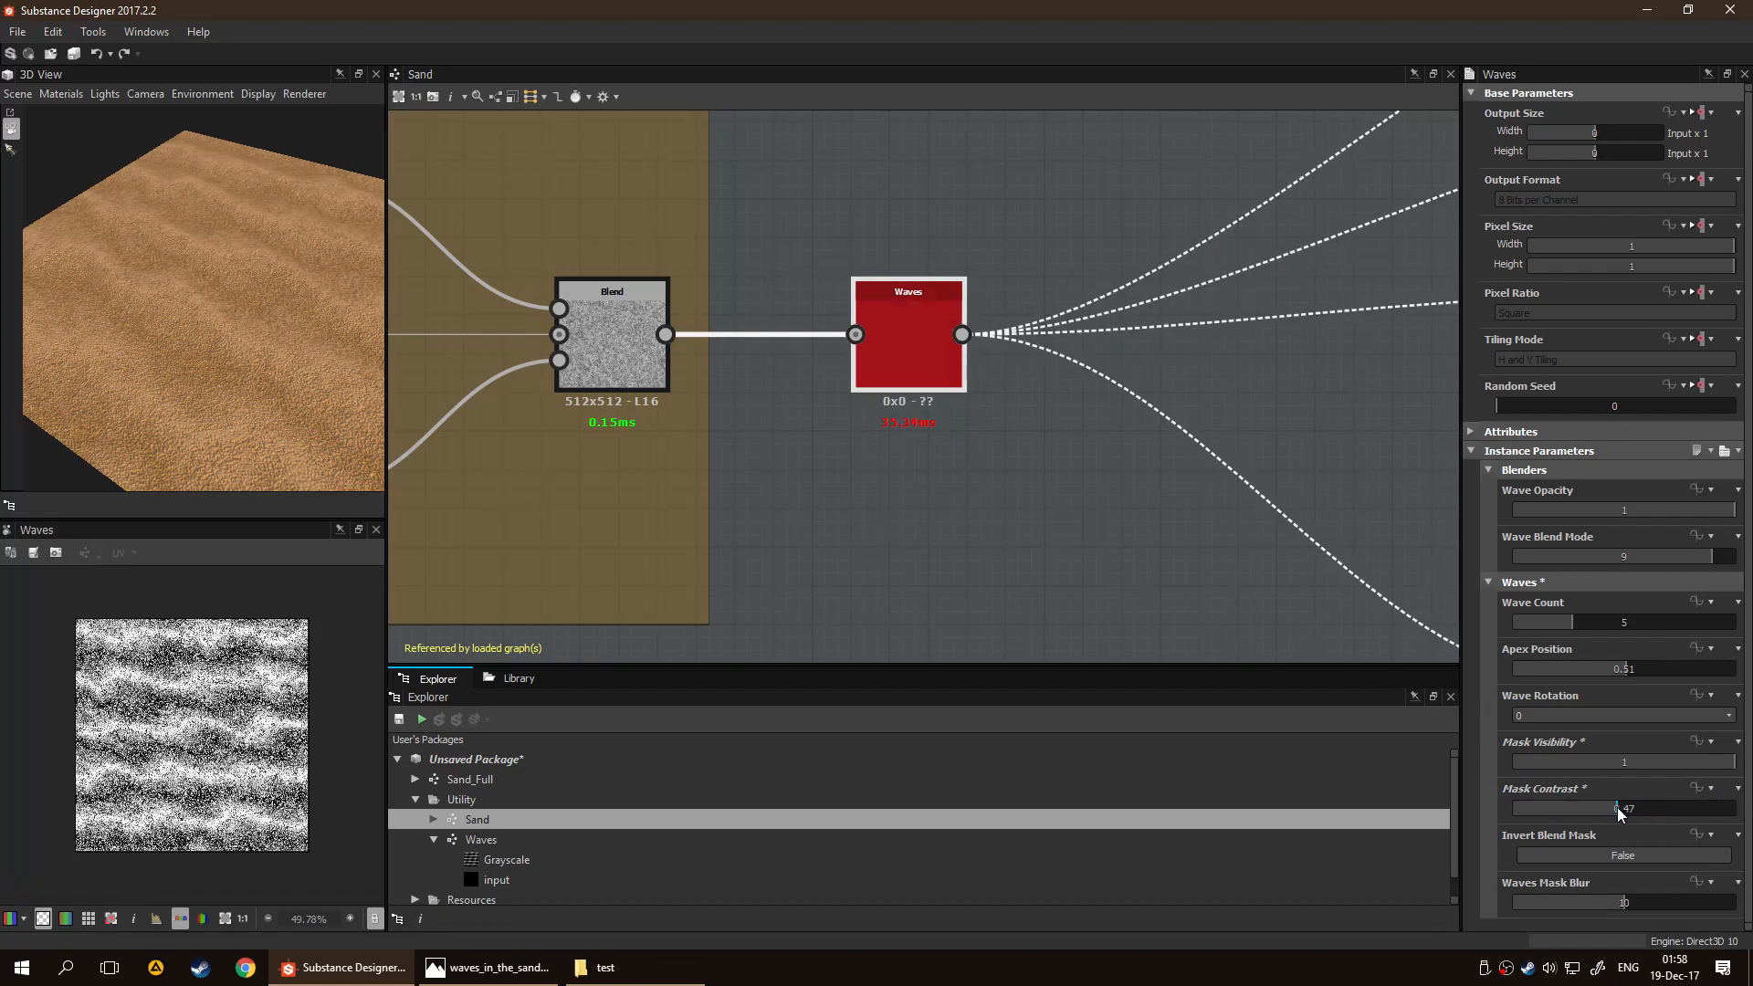
pyautogui.click(1618, 856)
pyautogui.click(1617, 861)
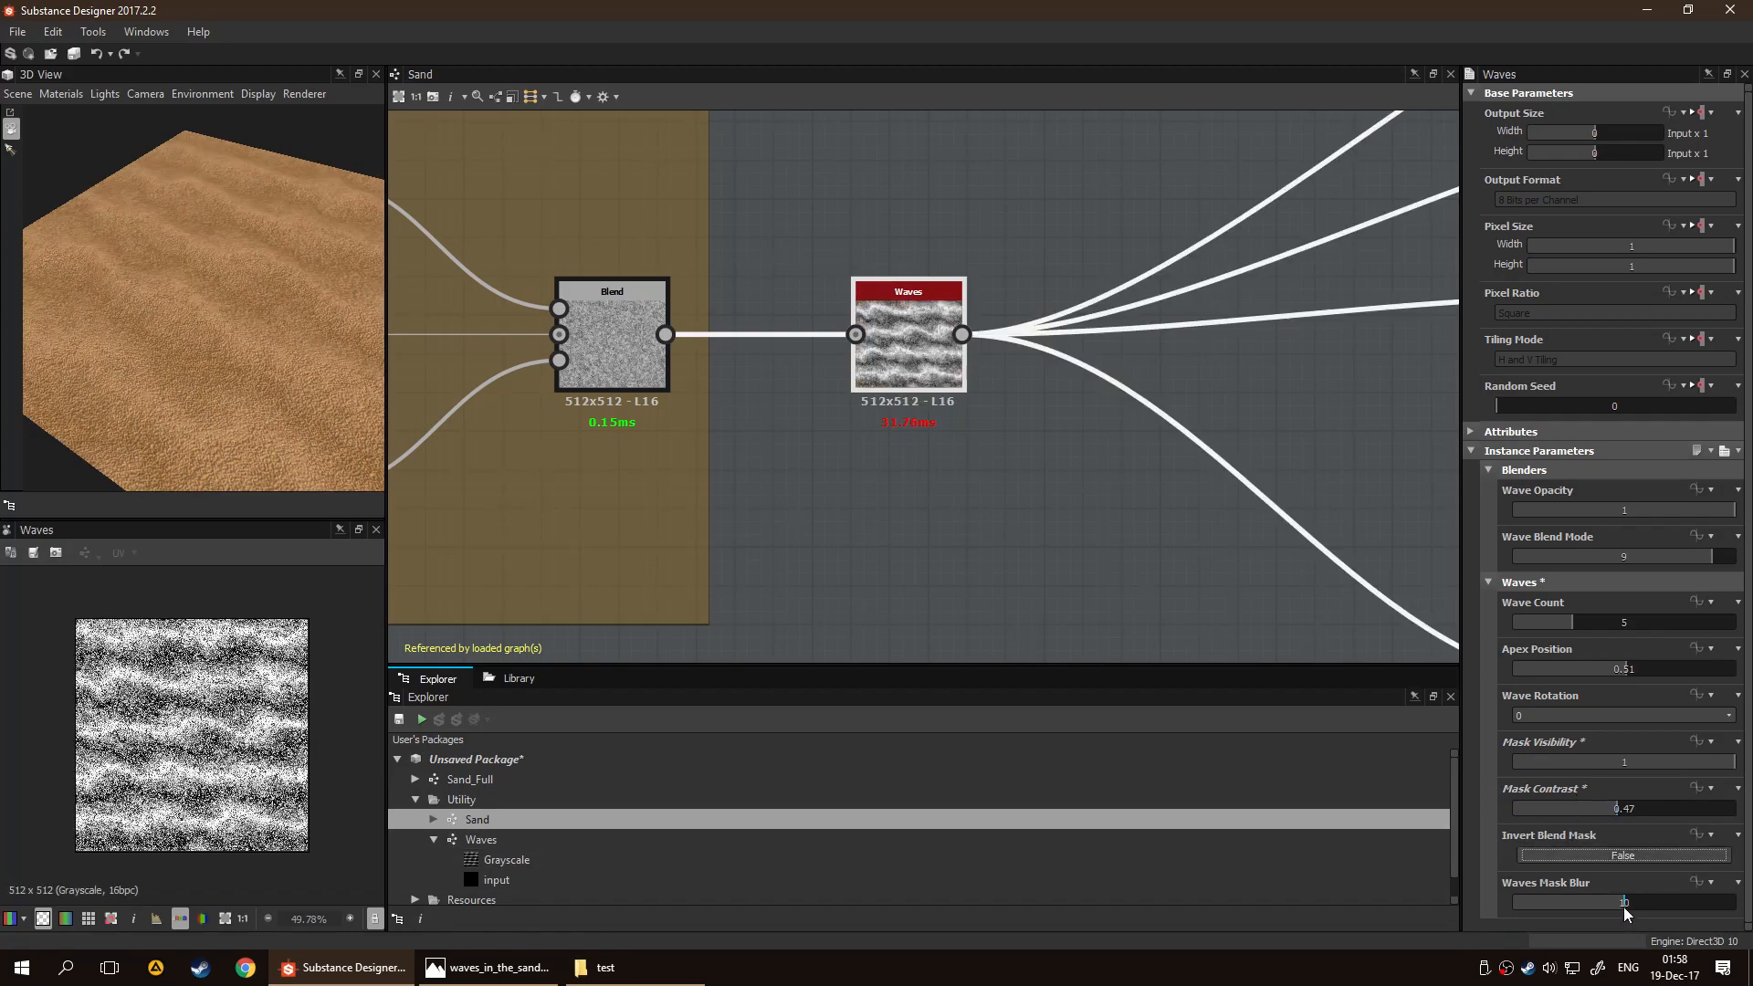
# Raise the Waves node's Waves Mask Blur to about 19 and its Apex Position to 0.59
pyautogui.moveTo(1624, 904)
pyautogui.mouseDown()
pyautogui.moveTo(1735, 911)
pyautogui.moveTo(1625, 923)
pyautogui.mouseUp()
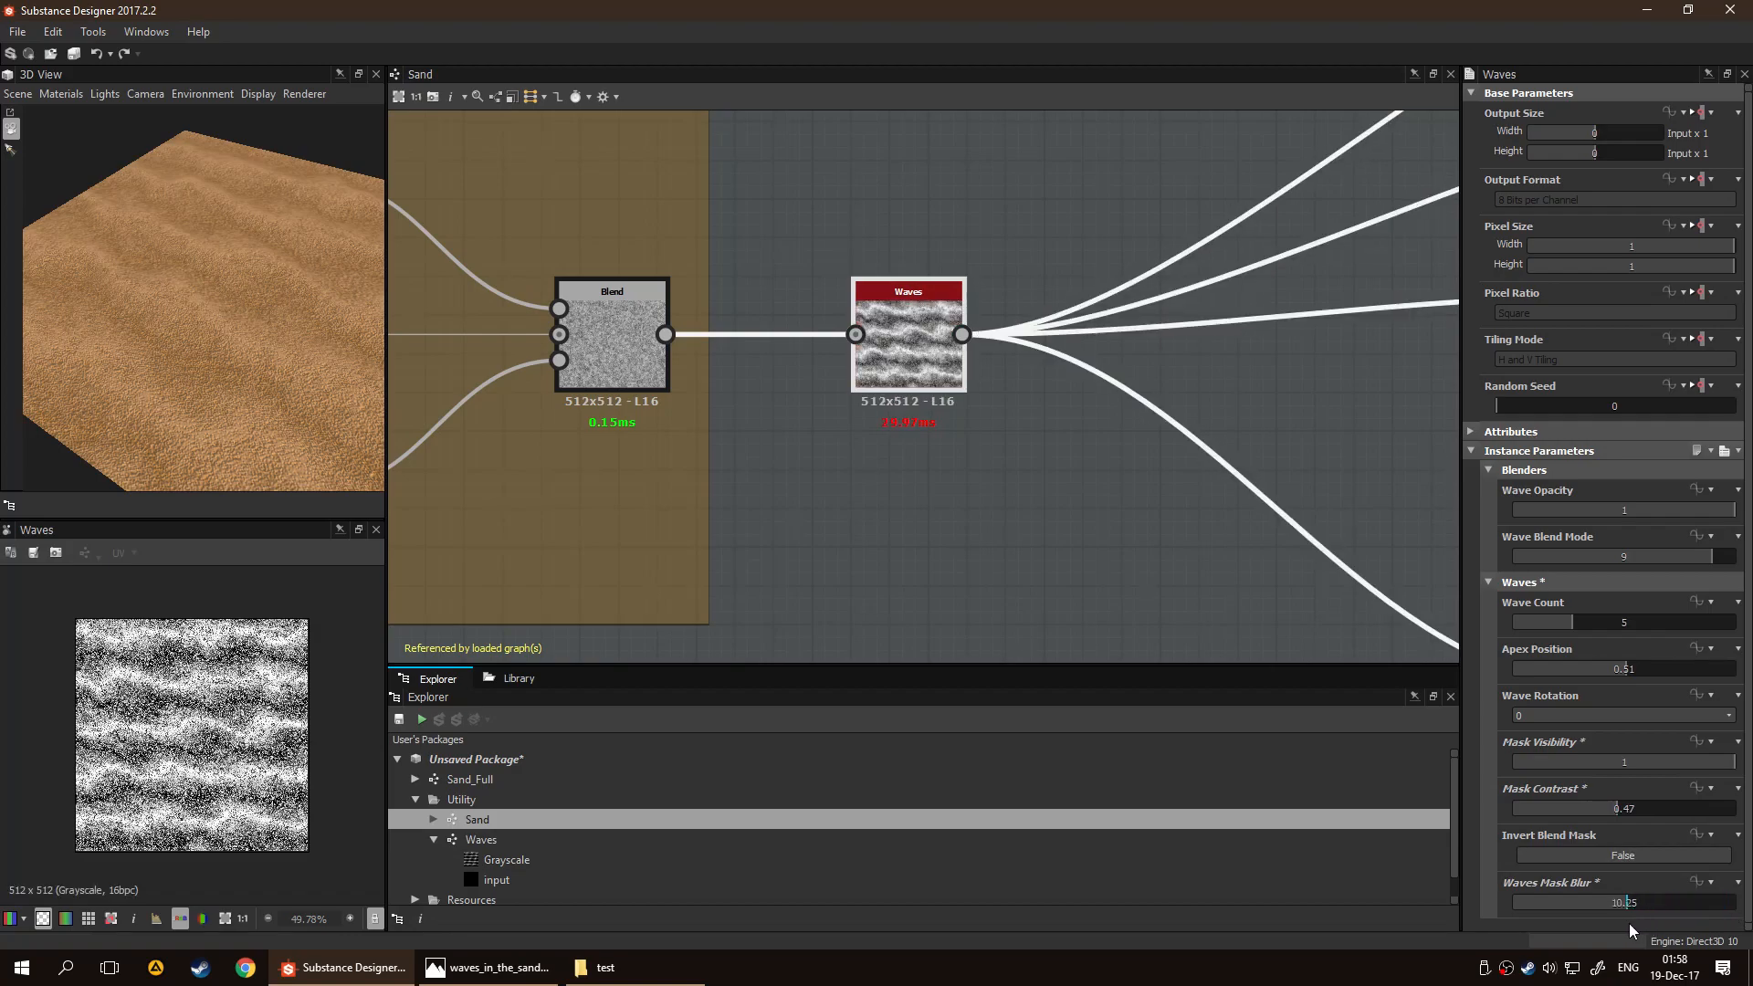
pyautogui.moveTo(1626, 897); pyautogui.dragTo(1724, 902)
pyautogui.moveTo(1629, 670)
pyautogui.mouseDown()
pyautogui.moveTo(1587, 675)
pyautogui.moveTo(1704, 679)
pyautogui.moveTo(1643, 681)
pyautogui.mouseUp()
pyautogui.moveTo(278, 380); pyautogui.dragTo(332, 336)
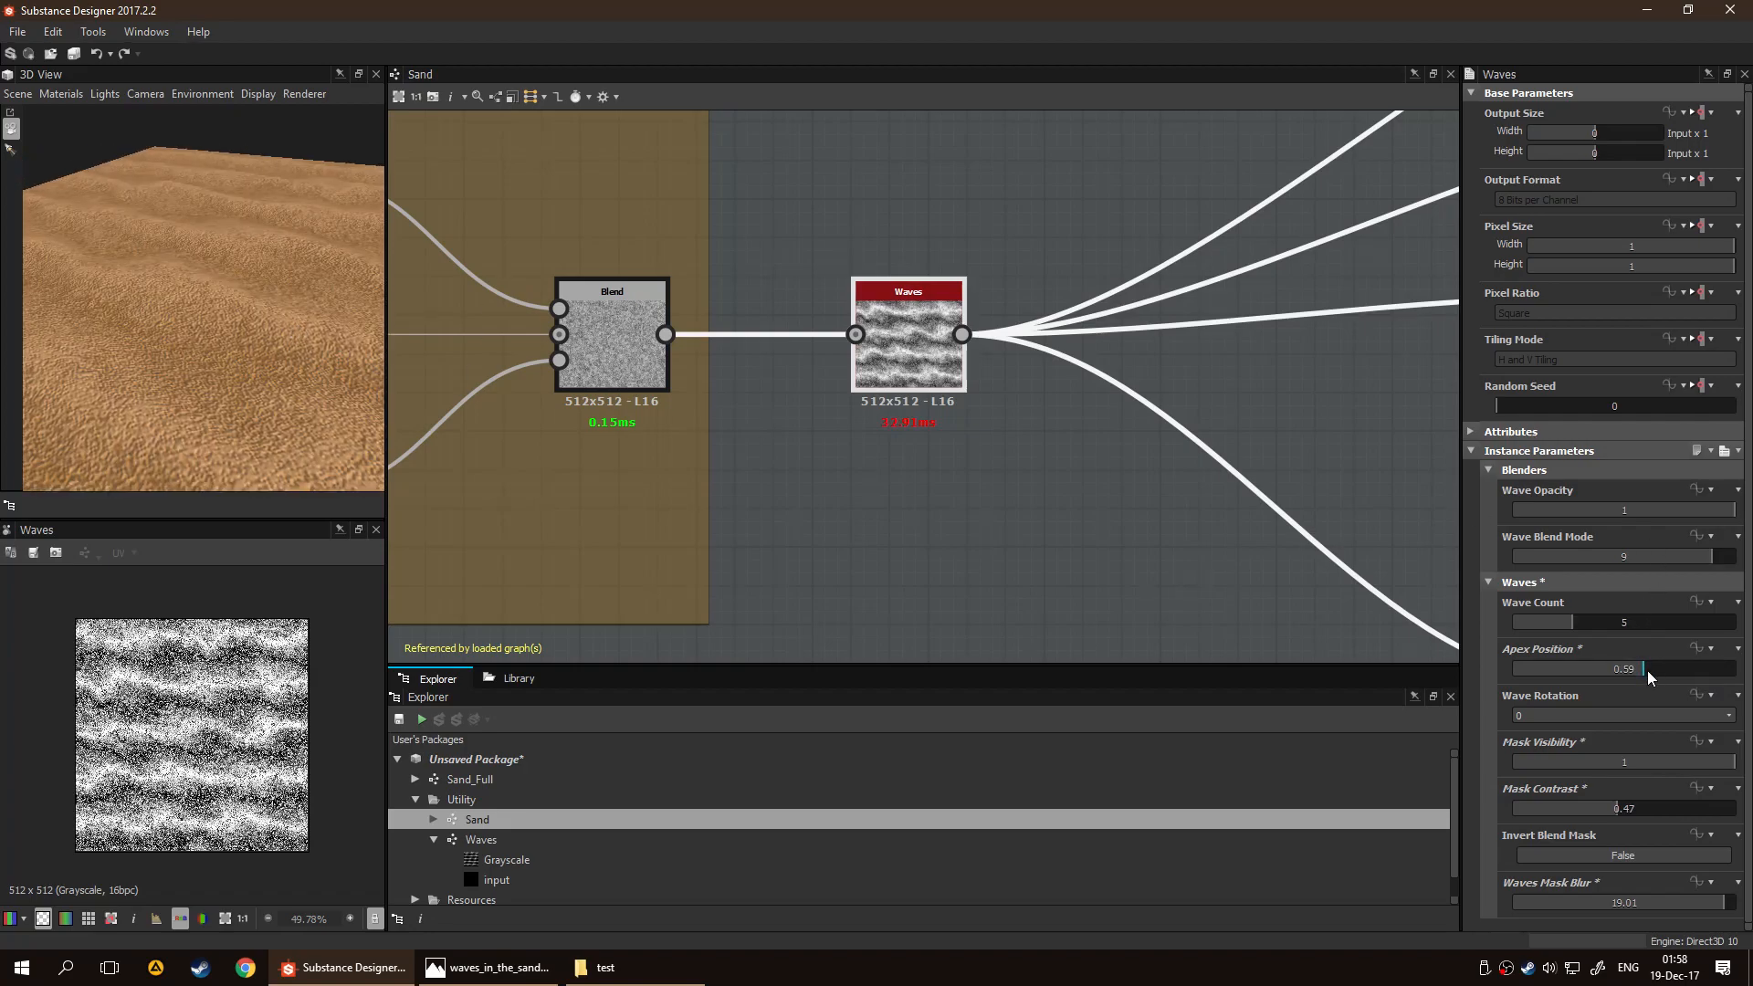
# Try the Waves node's Apex Position at 1 and inspect the dunes in the 3D preview
pyautogui.moveTo(1647, 674); pyautogui.dragTo(1736, 671)
pyautogui.moveTo(315, 339); pyautogui.dragTo(500, 327)
pyautogui.scroll(3, 184, 281)
pyautogui.moveTo(184, 281); pyautogui.dragTo(213, 302)
pyautogui.scroll(-4, 213, 301)
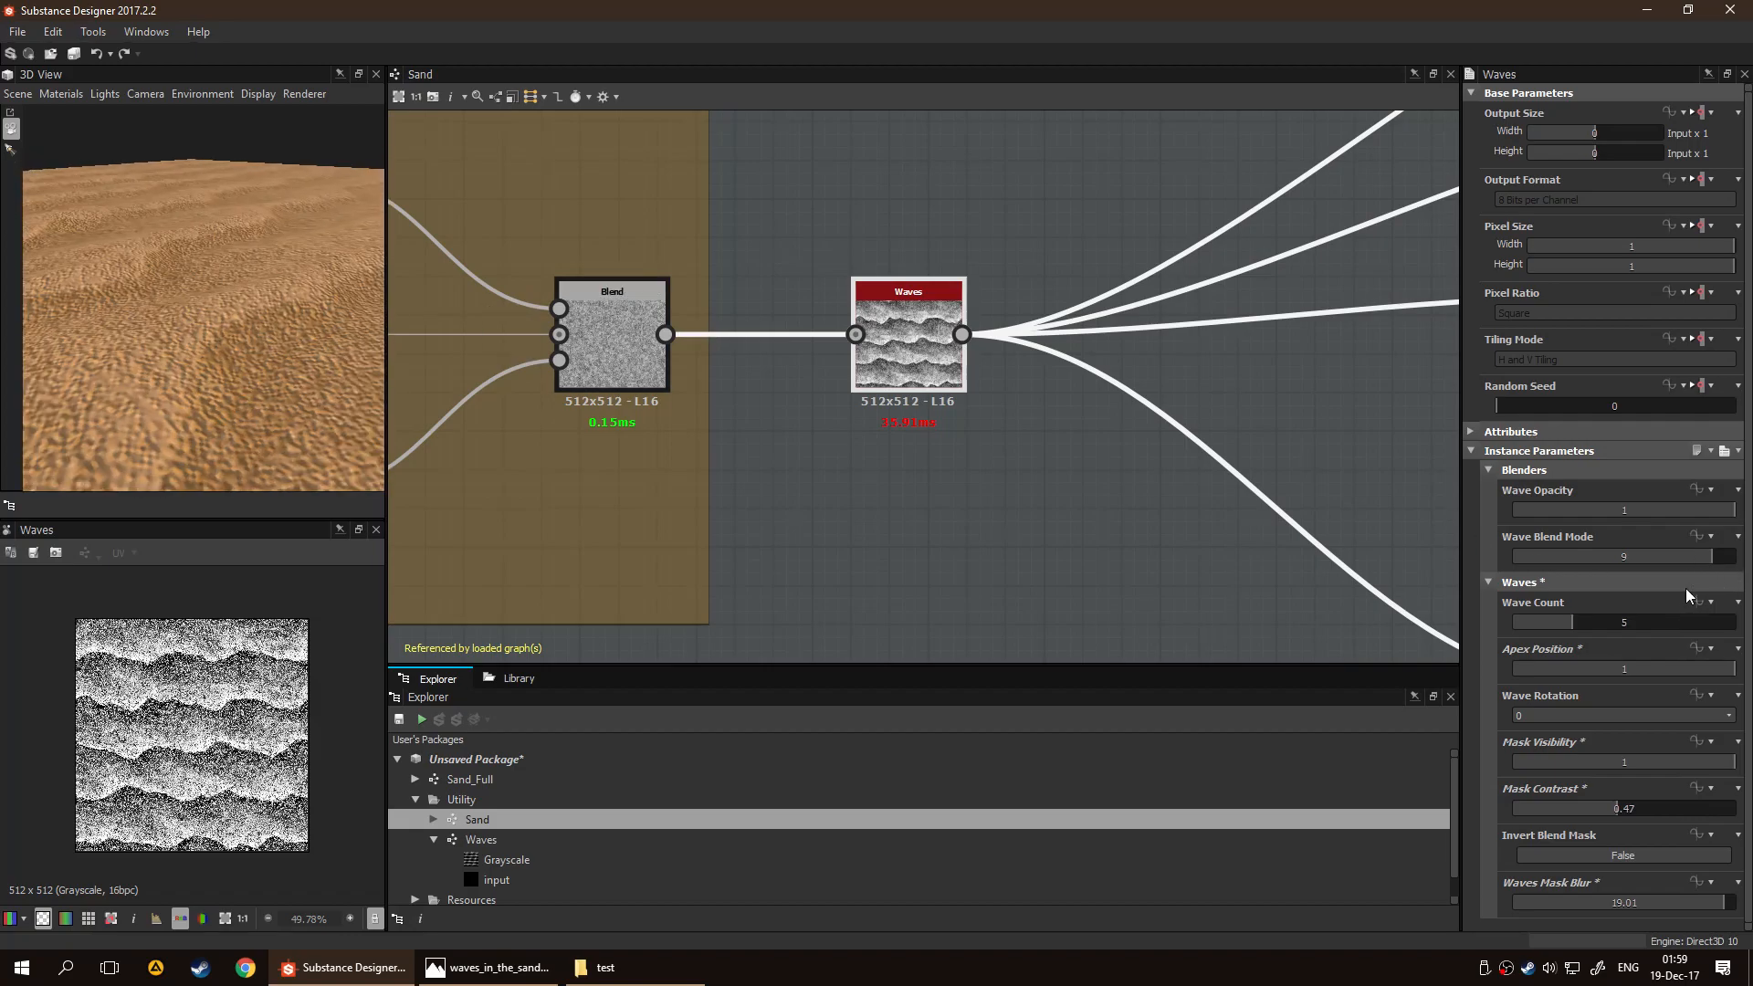
# Set the Waves node's Apex Position to 0.85 and check the sand surface in the 3D preview
pyautogui.moveTo(1726, 668); pyautogui.dragTo(1667, 666)
pyautogui.moveTo(136, 394); pyautogui.dragTo(296, 382)
pyautogui.scroll(-4, 296, 381)
# Try a Wave Count of 6 and return it to 5, then test the Wave Blend Mode and leave it at 9
pyautogui.click(1585, 625)
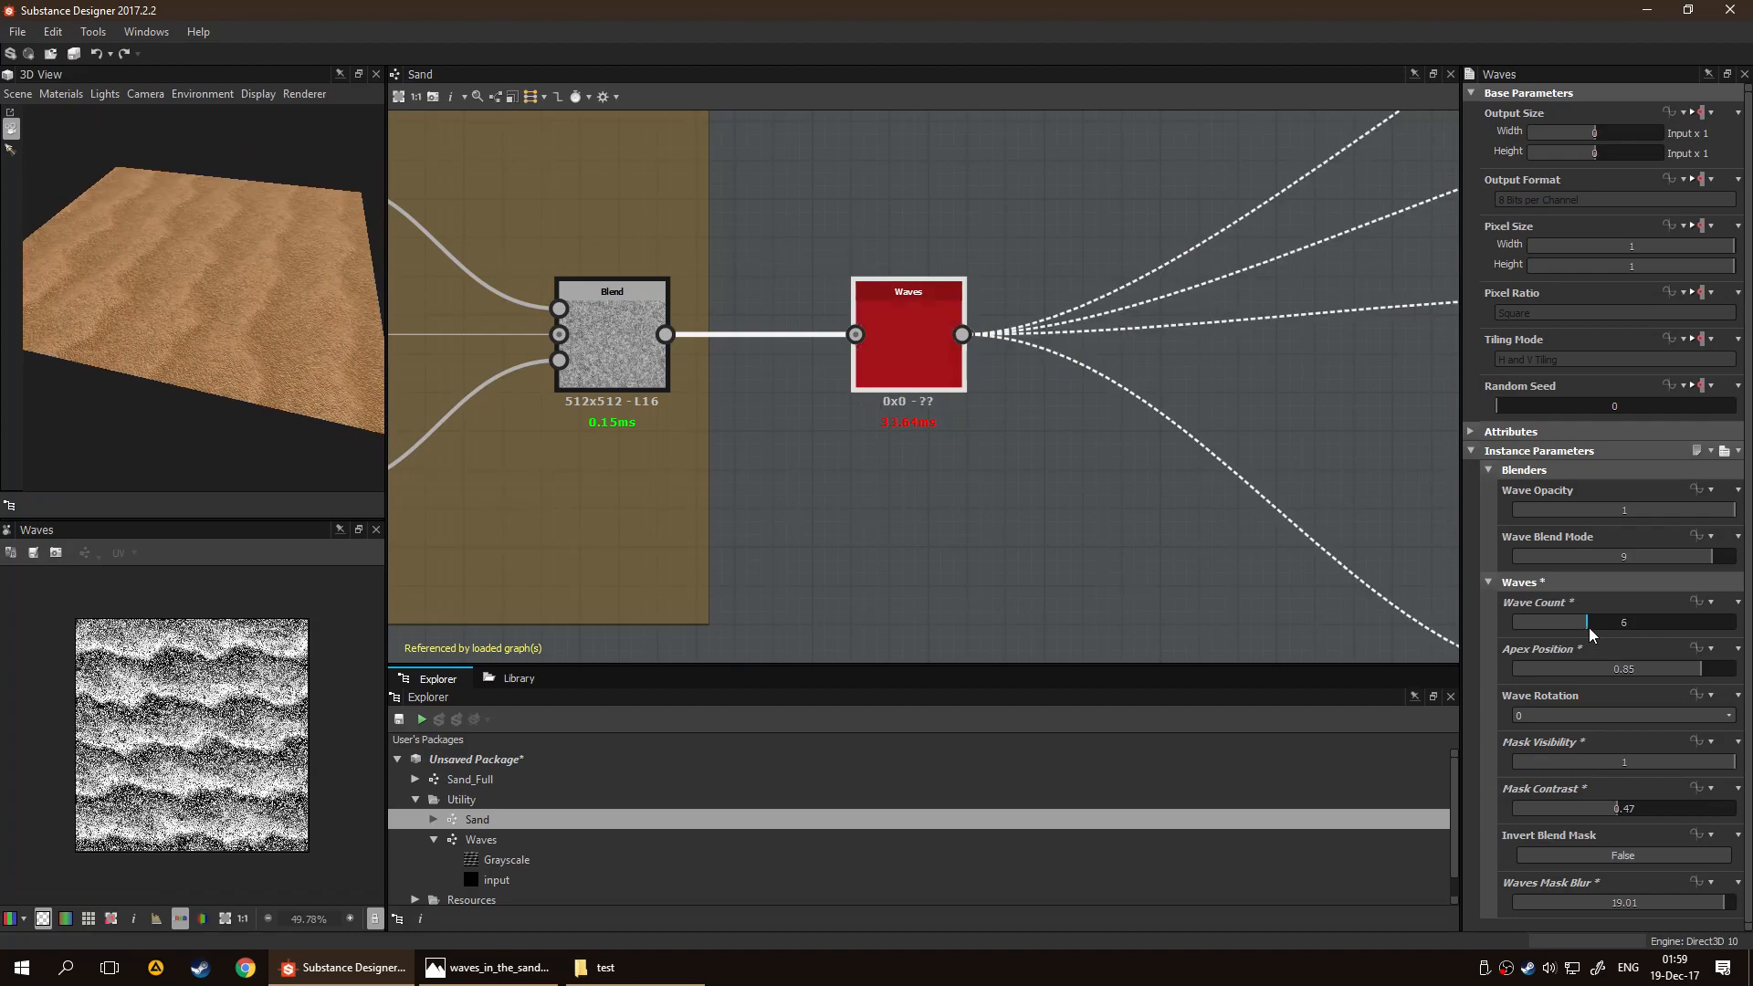
pyautogui.moveTo(1584, 624); pyautogui.dragTo(1578, 624)
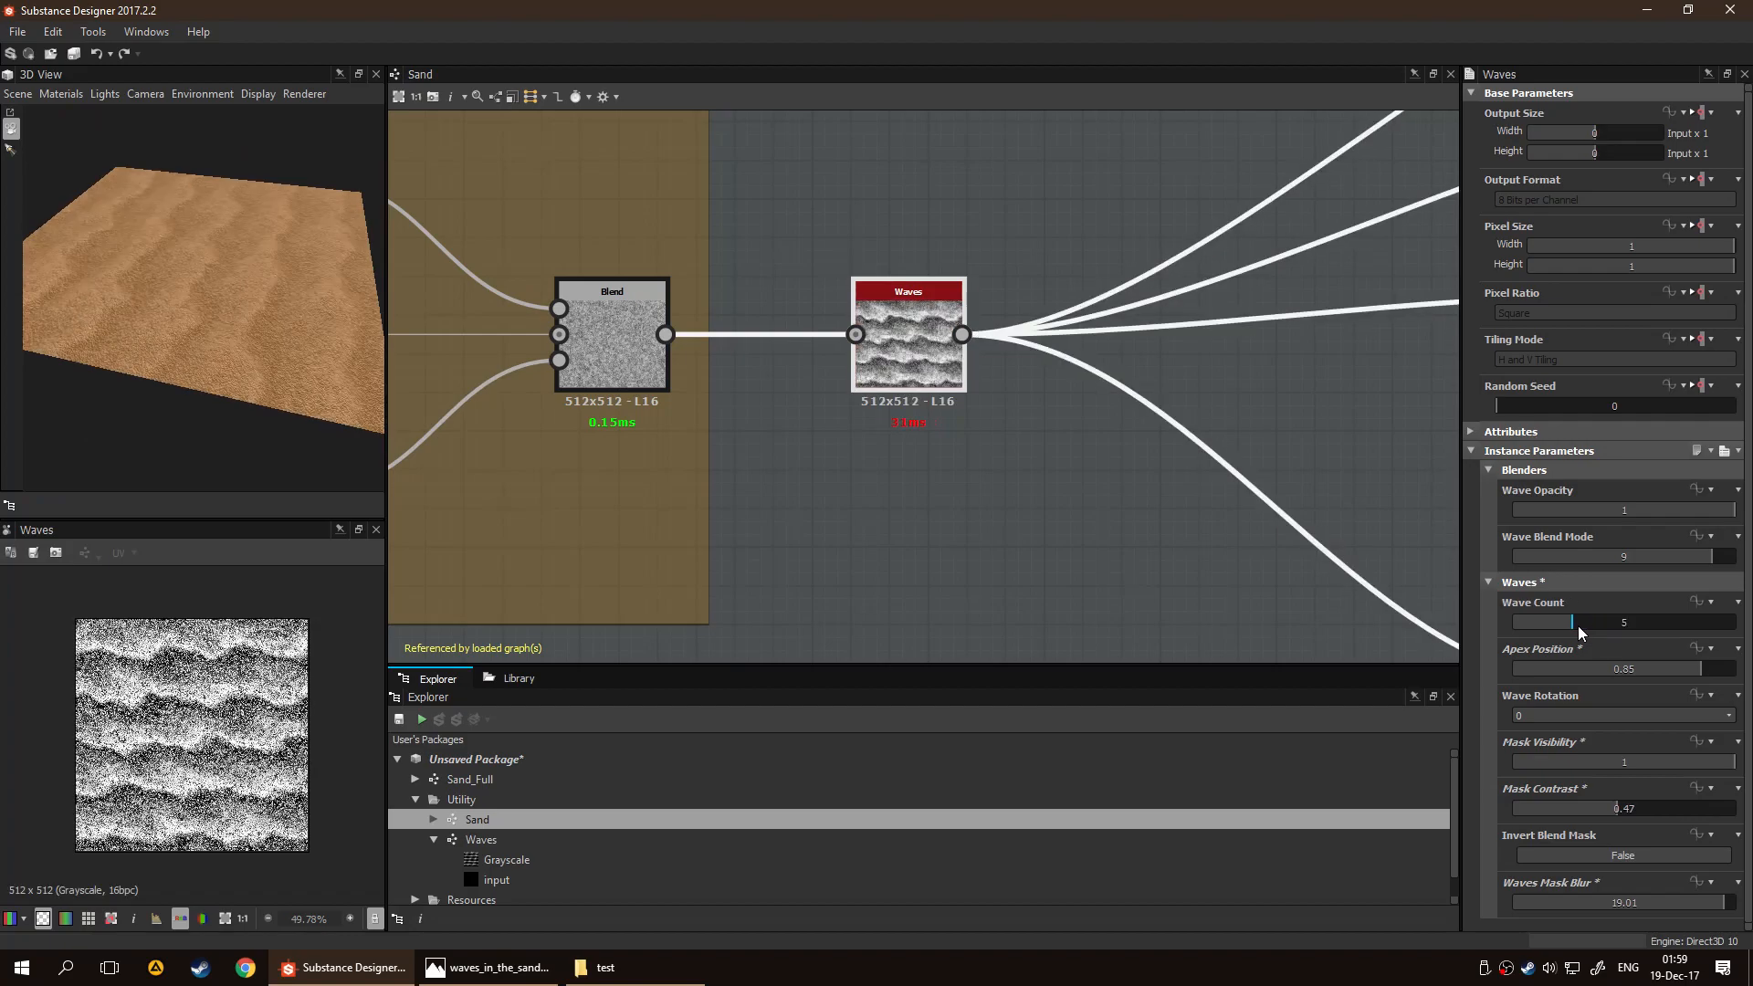
pyautogui.moveTo(1710, 563); pyautogui.dragTo(1725, 563)
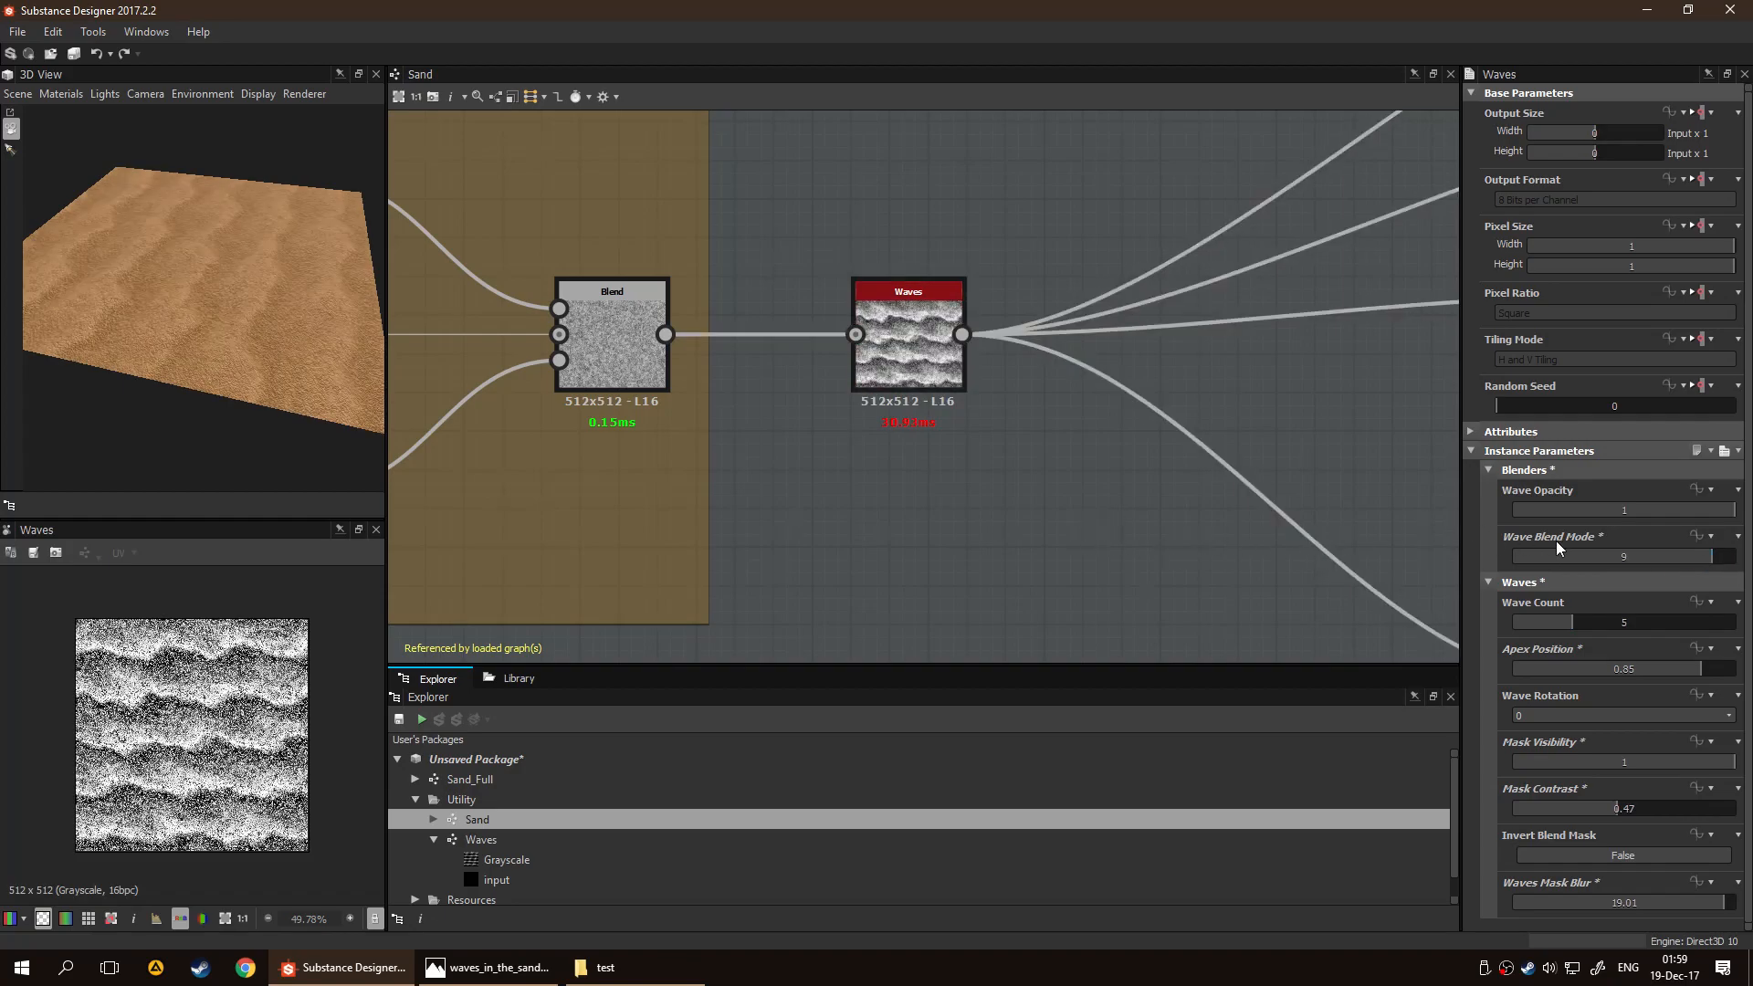
# Examine the Sand graph's output branches, including the Levels, Blur and Height nodes, and the sand surface in the 3D preview
pyautogui.scroll(-5, 1310, 459)
pyautogui.moveTo(1309, 458); pyautogui.dragTo(846, 402, button='middle')
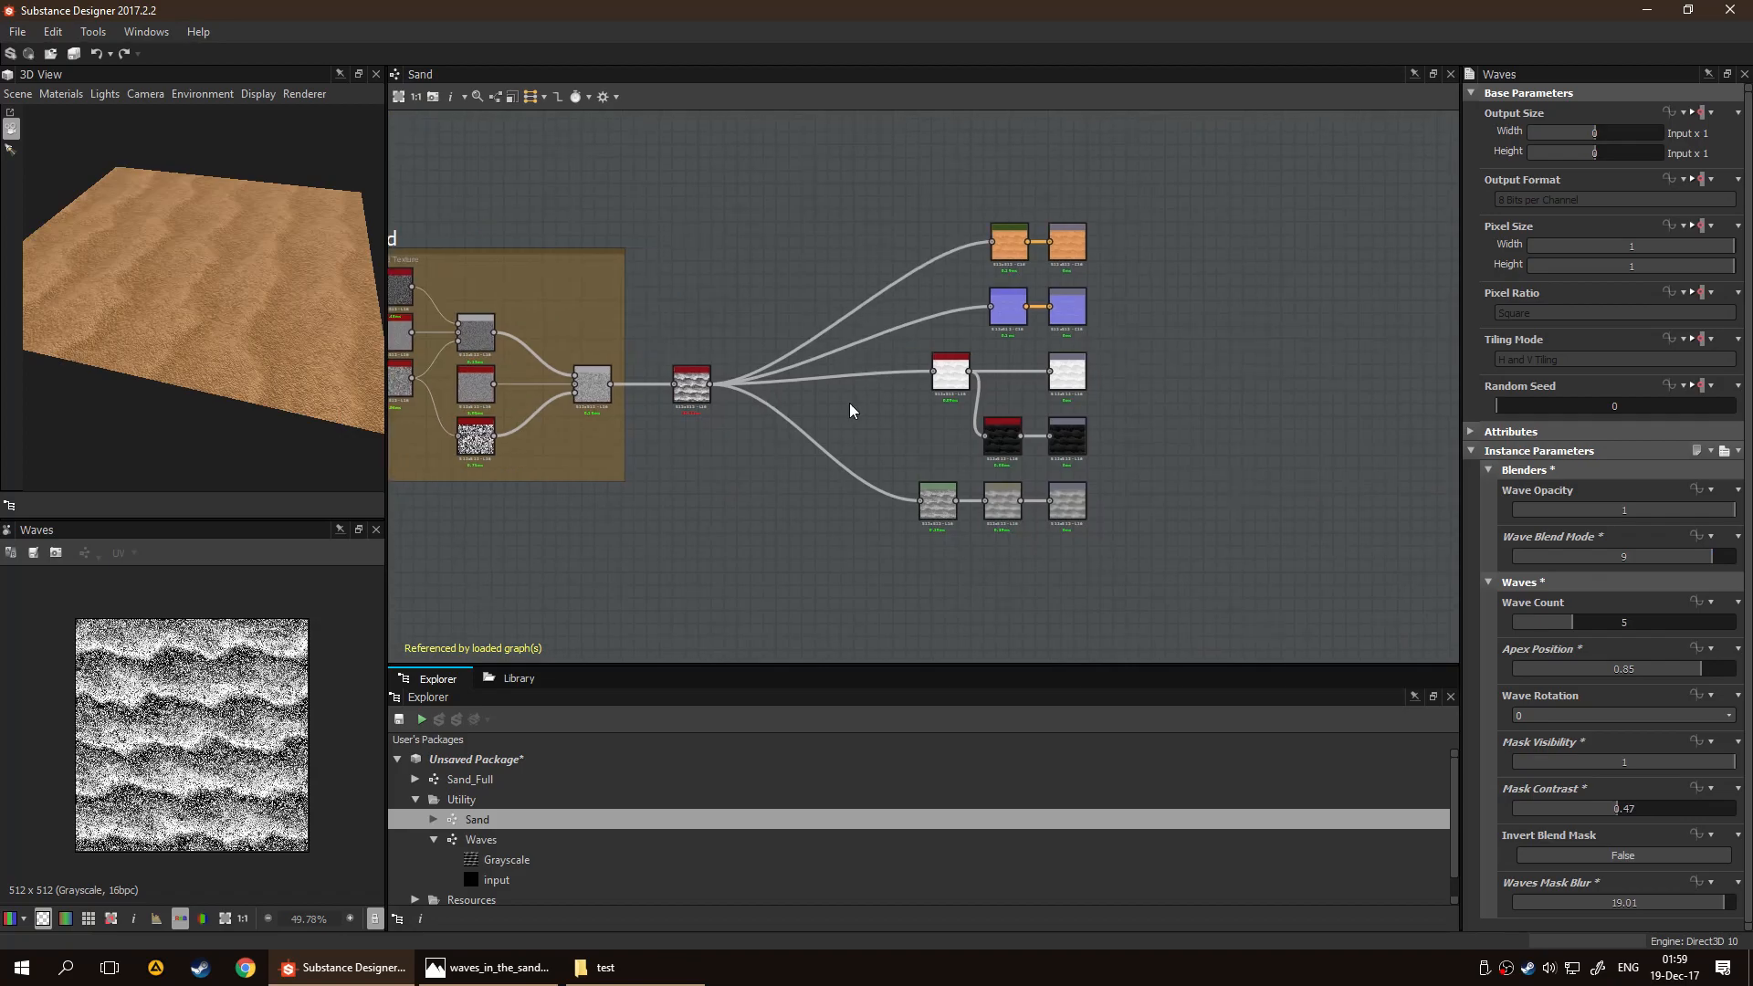
pyautogui.scroll(3, 846, 402)
pyautogui.moveTo(367, 316); pyautogui.dragTo(228, 239)
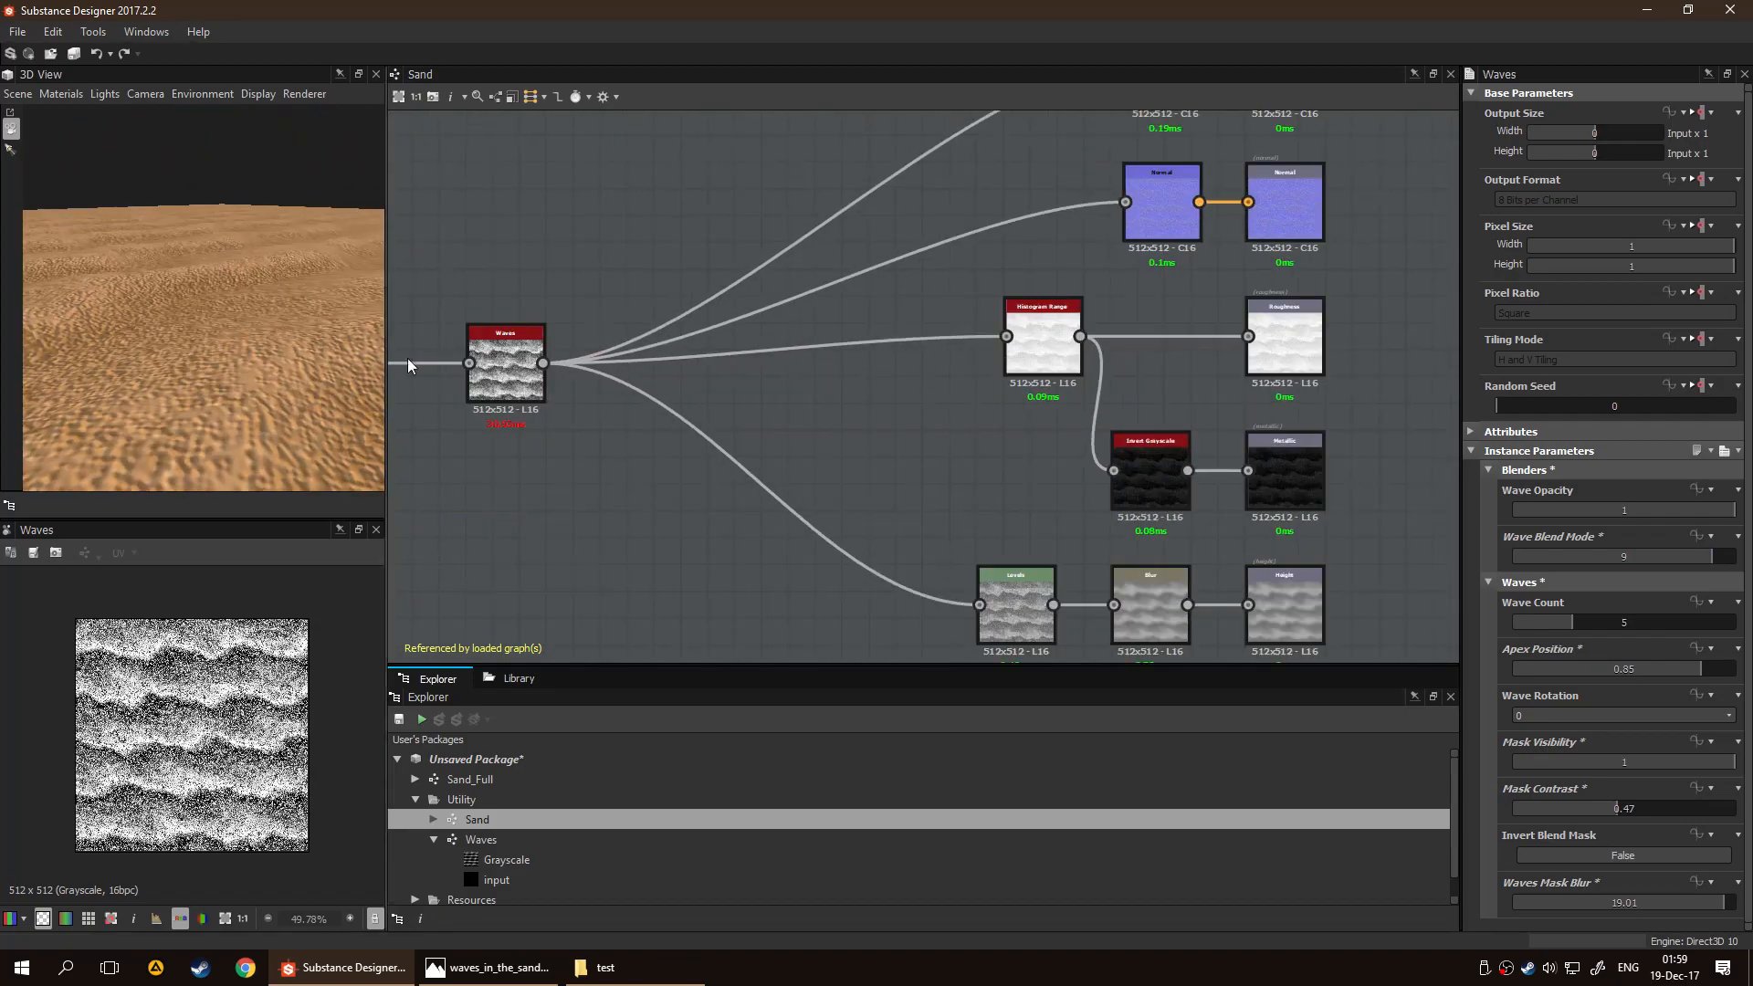
pyautogui.scroll(5, 1011, 473)
pyautogui.scroll(-1, 704, 376)
pyautogui.moveTo(773, 352); pyautogui.dragTo(753, 287, button='middle')
pyautogui.moveTo(1039, 429); pyautogui.dragTo(994, 399, button='middle')
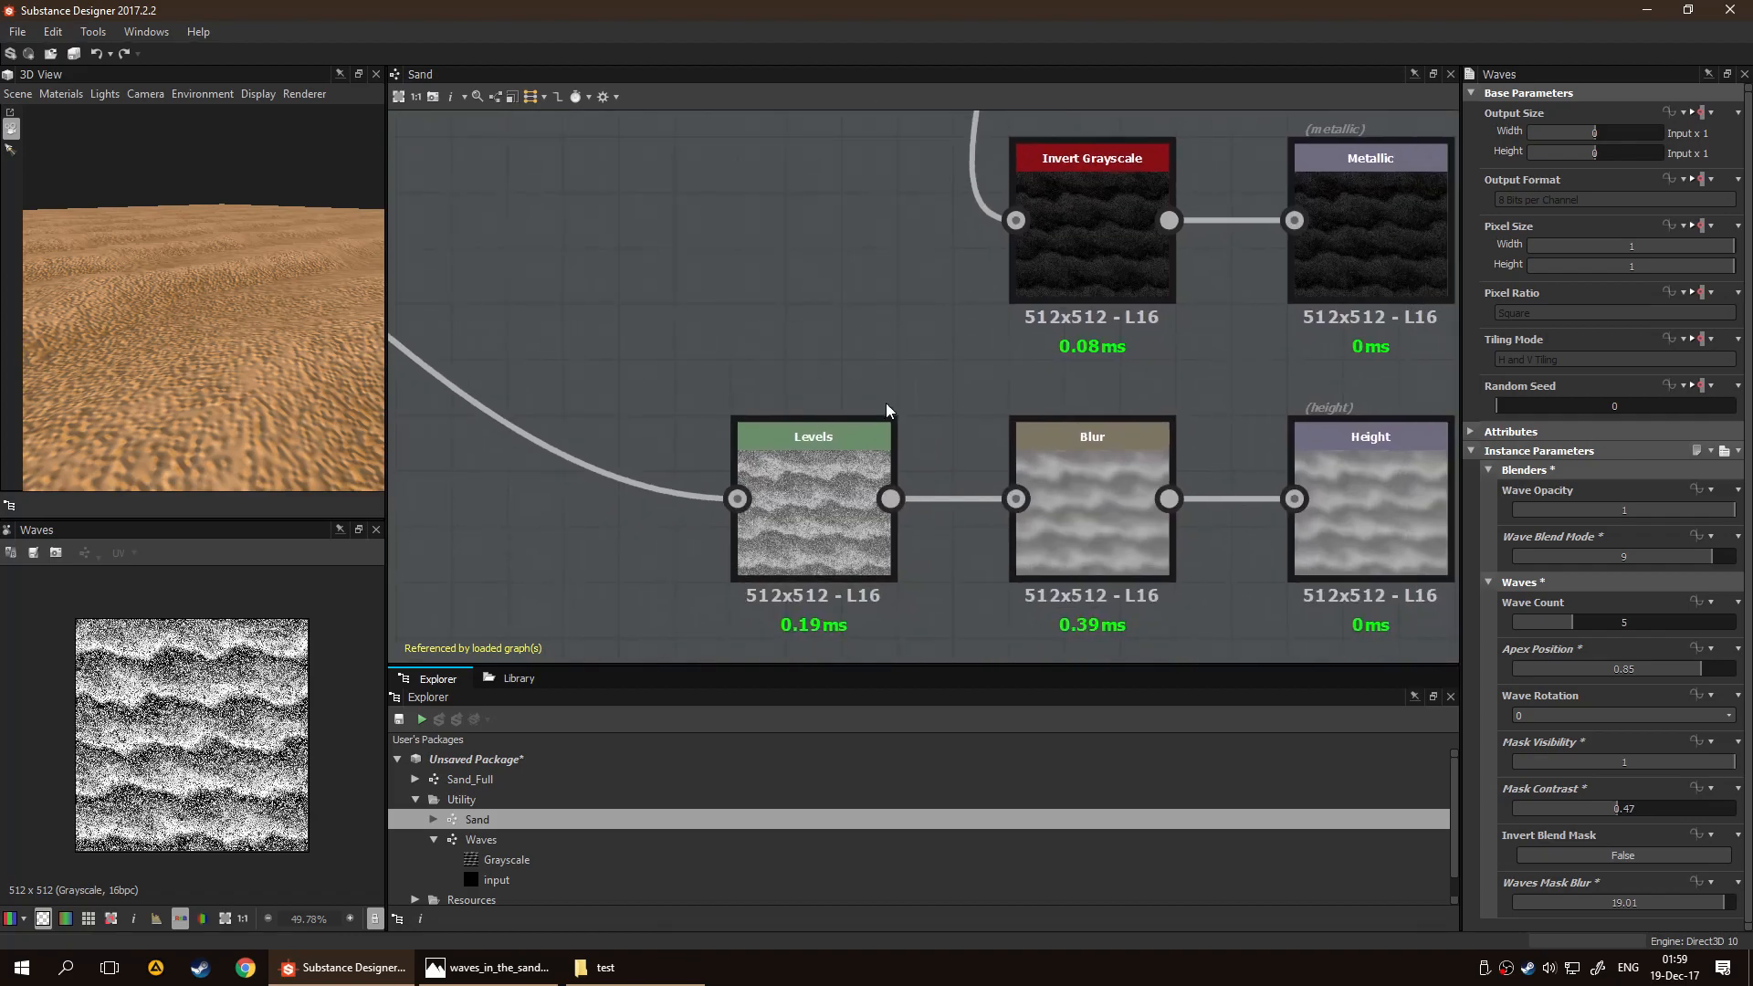
pyautogui.moveTo(871, 402); pyautogui.dragTo(705, 402, button='middle')
pyautogui.moveTo(351, 358); pyautogui.dragTo(281, 304)
pyautogui.scroll(-5, 874, 358)
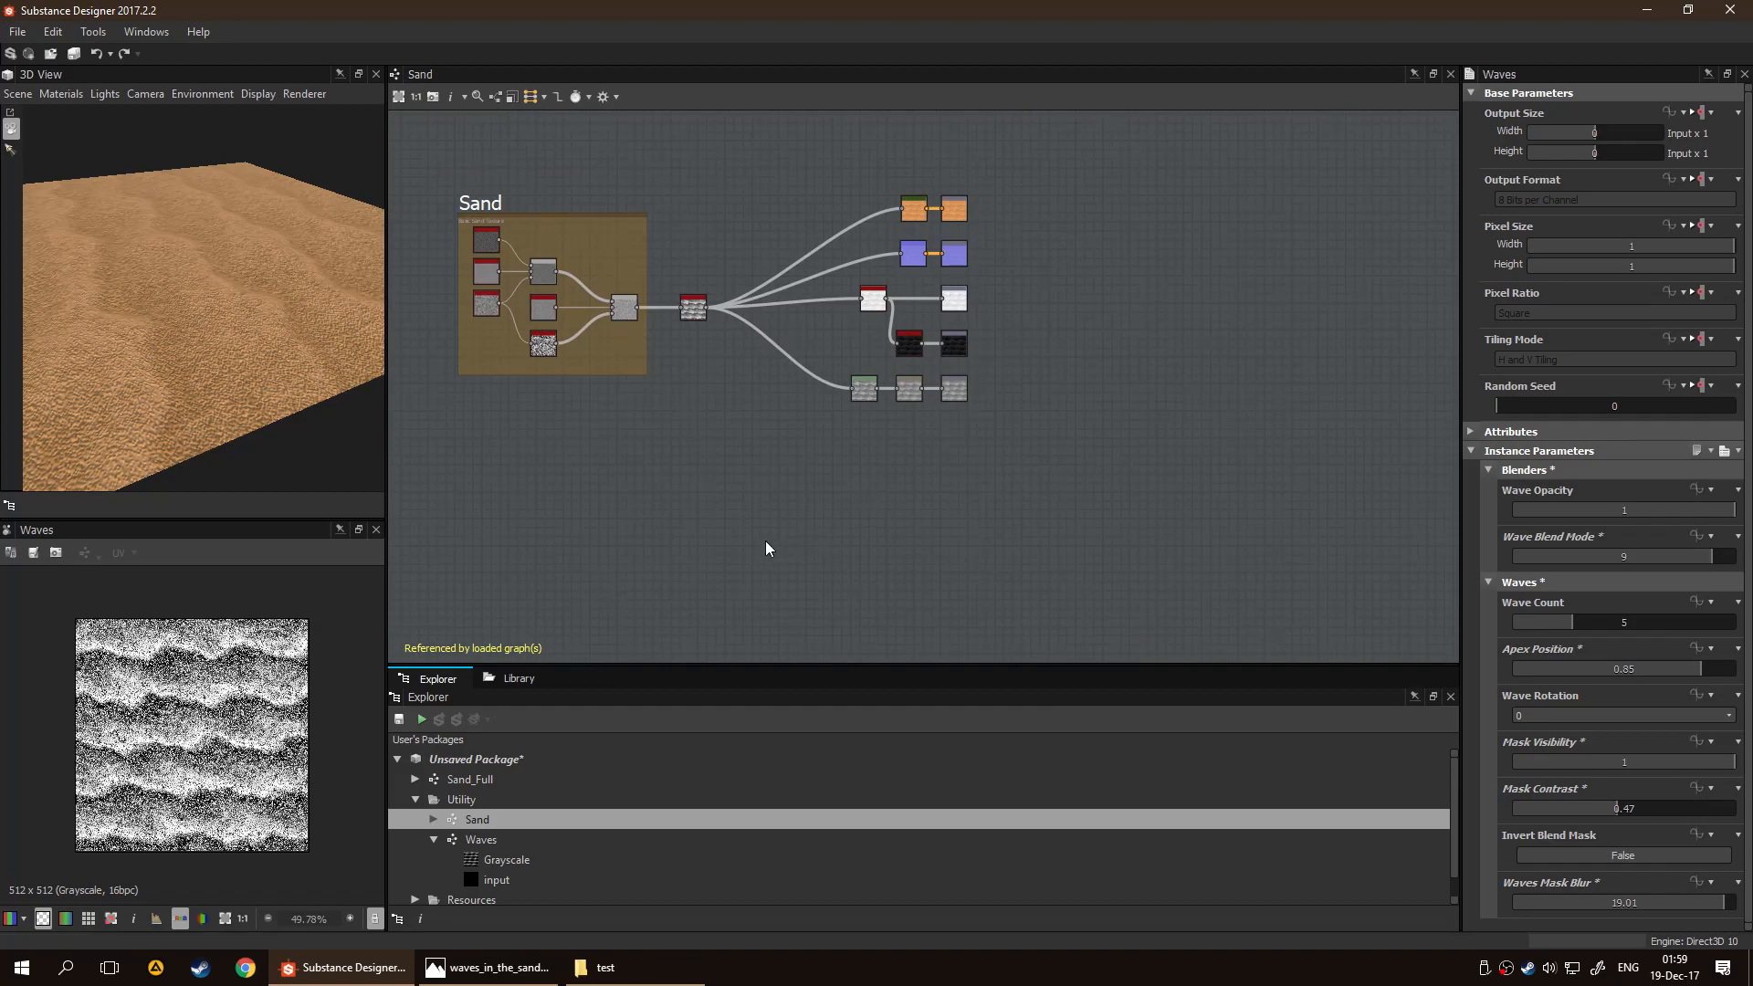
# Open the Sand_Full graph and add a Waves graph instance below the Sand node
pyautogui.click(517, 775)
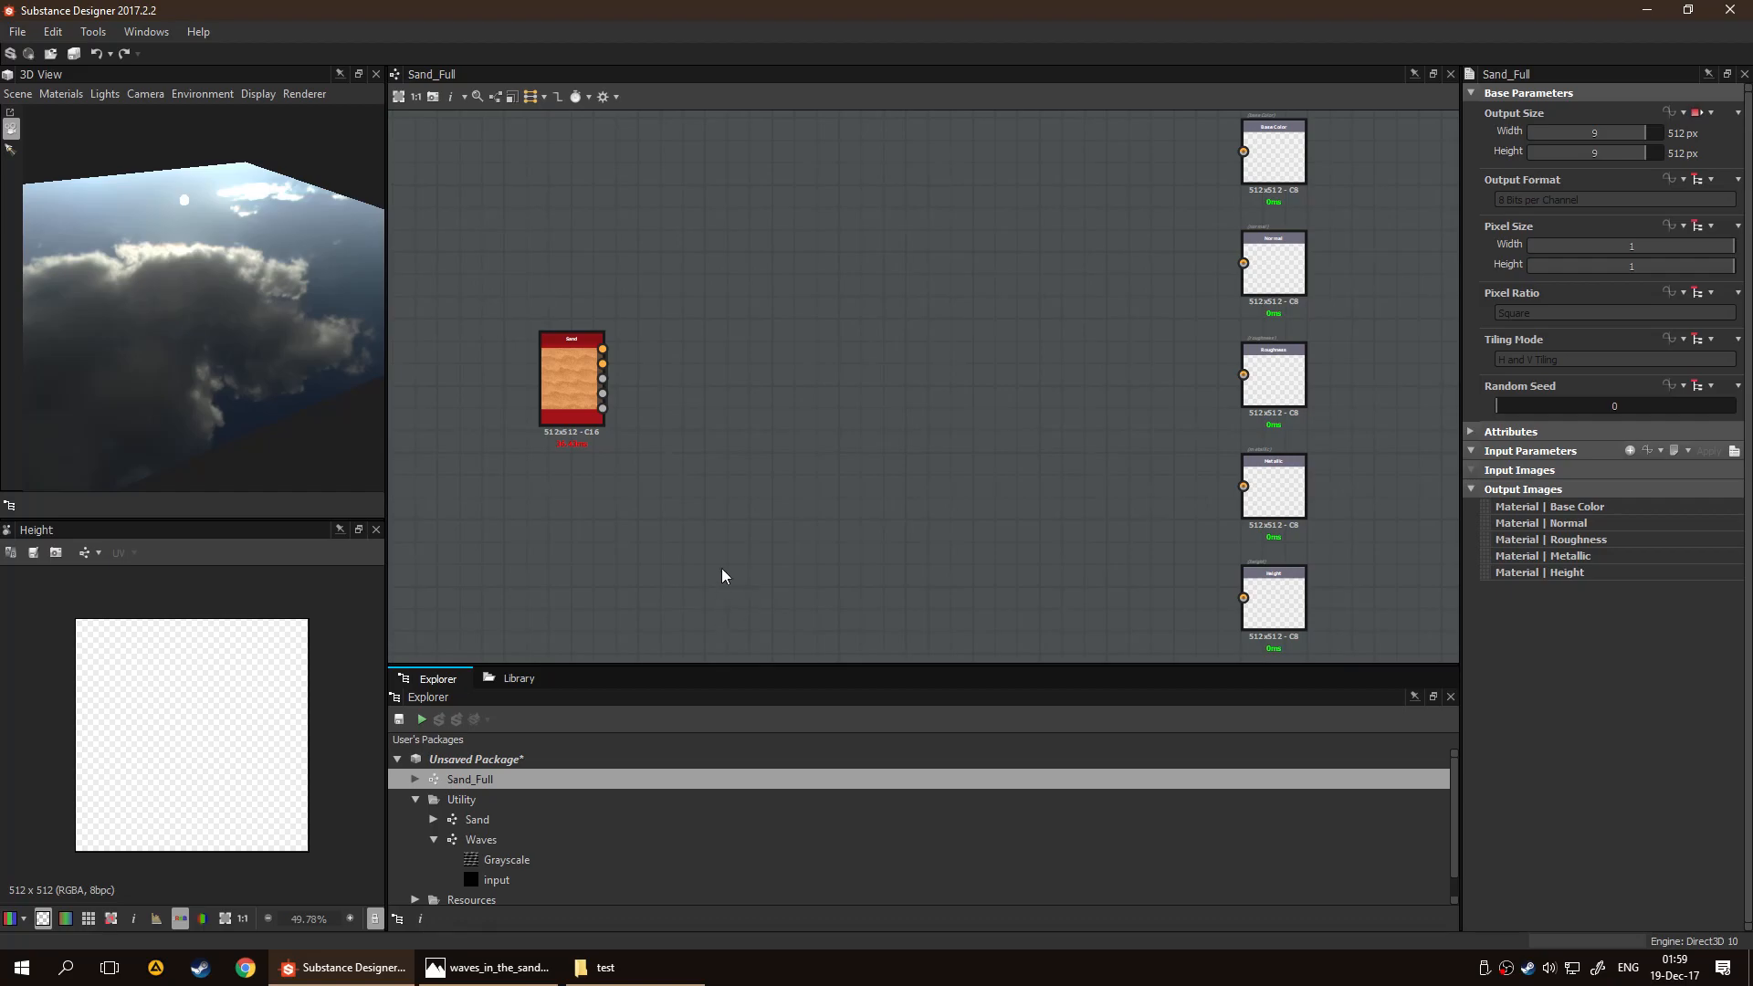
pyautogui.click(504, 843)
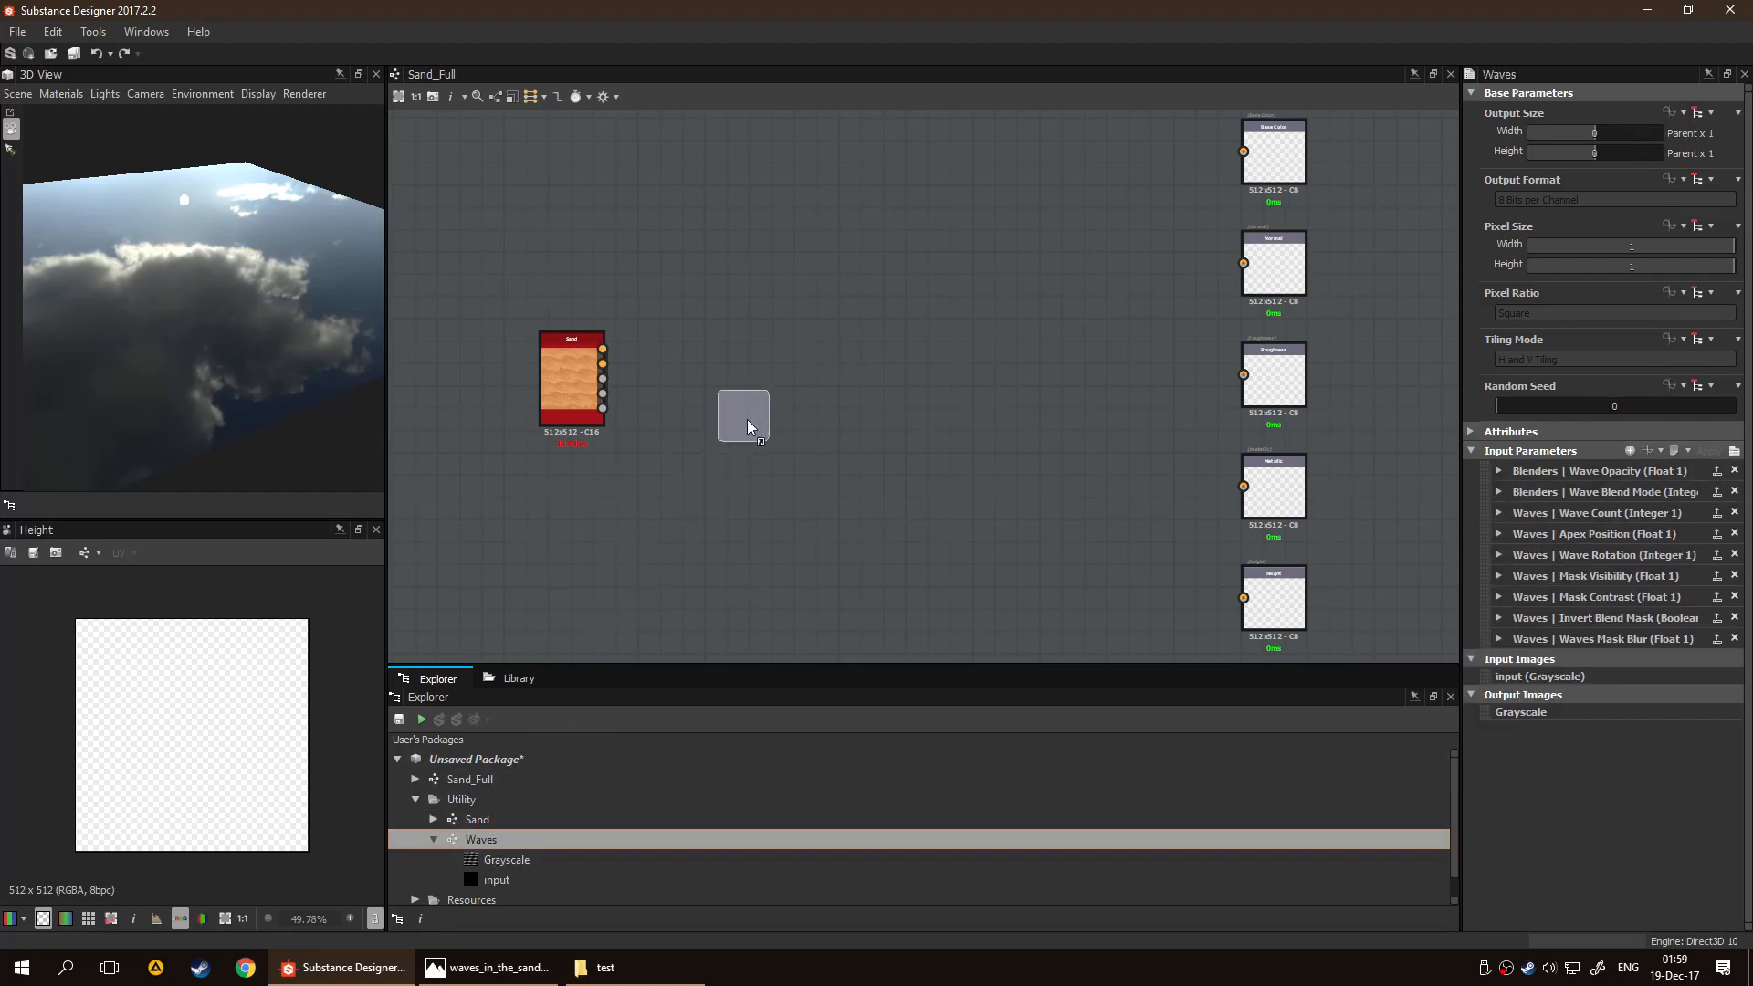
pyautogui.moveTo(747, 426); pyautogui.dragTo(745, 425)
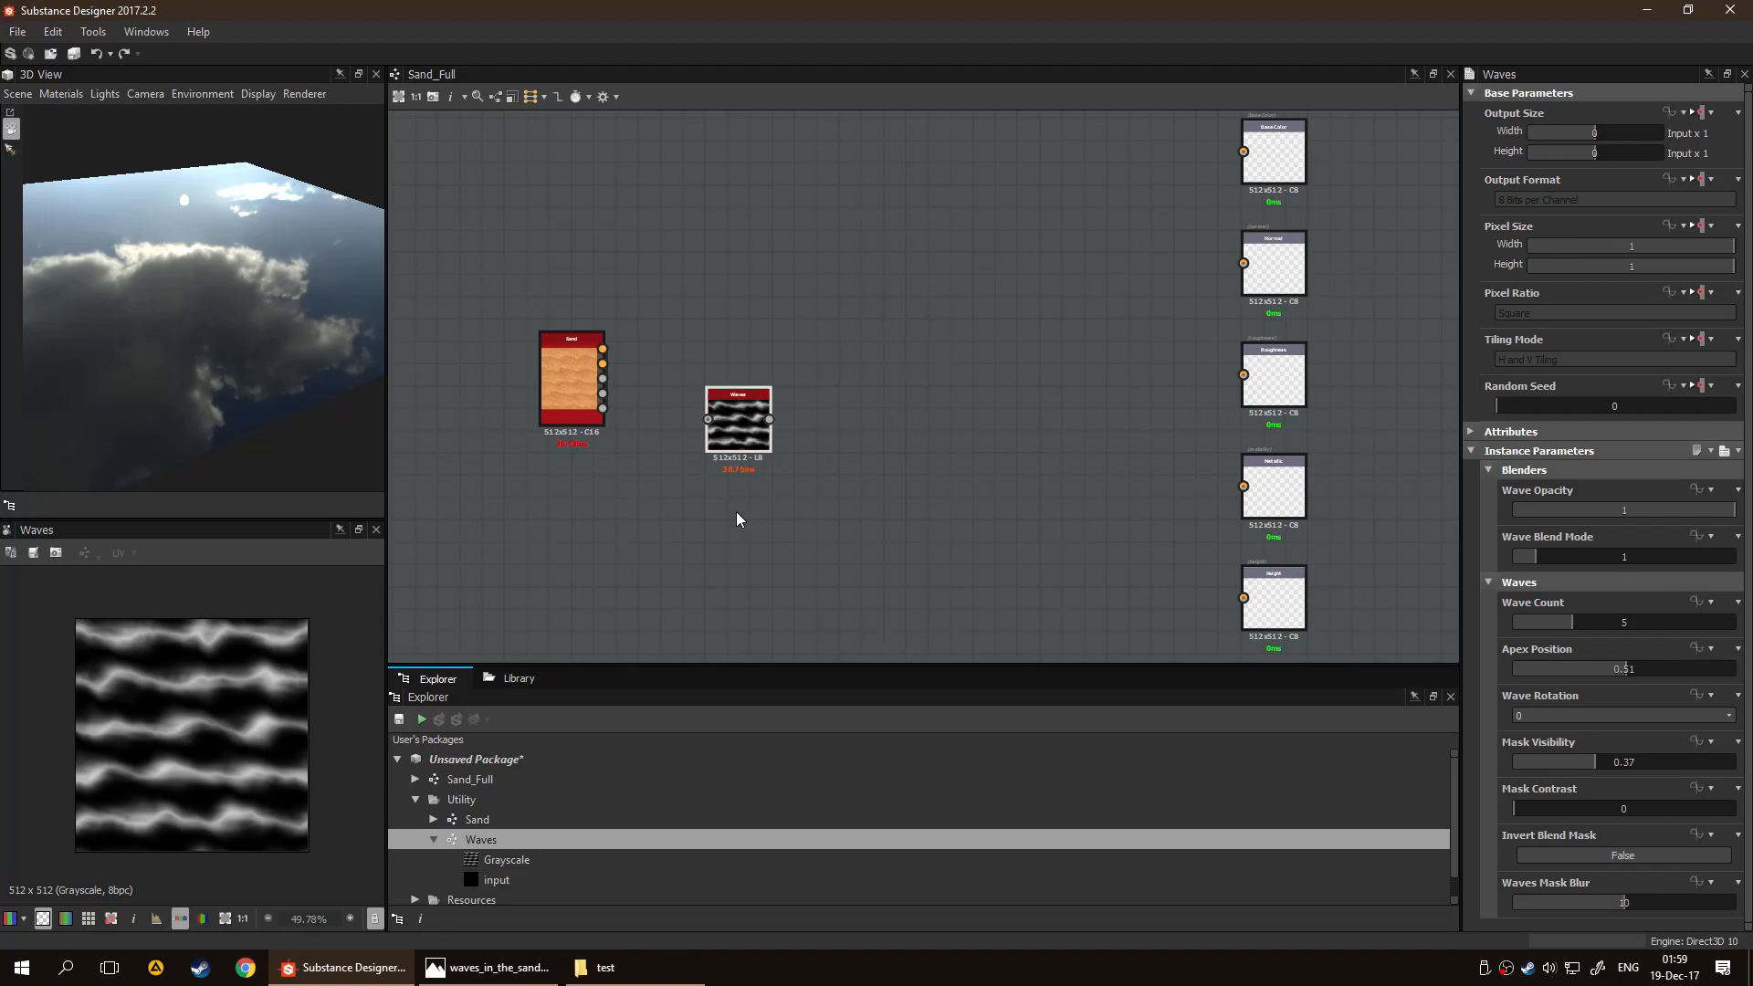
pyautogui.moveTo(755, 447); pyautogui.dragTo(710, 537)
# Add a Material Blend node to Sand_Full and connect its outputs to the Base Color, Normal, Roughness, Metallic and Height outputs
pyautogui.click(912, 390)
pyautogui.press('space')
pyautogui.write('blend ma')
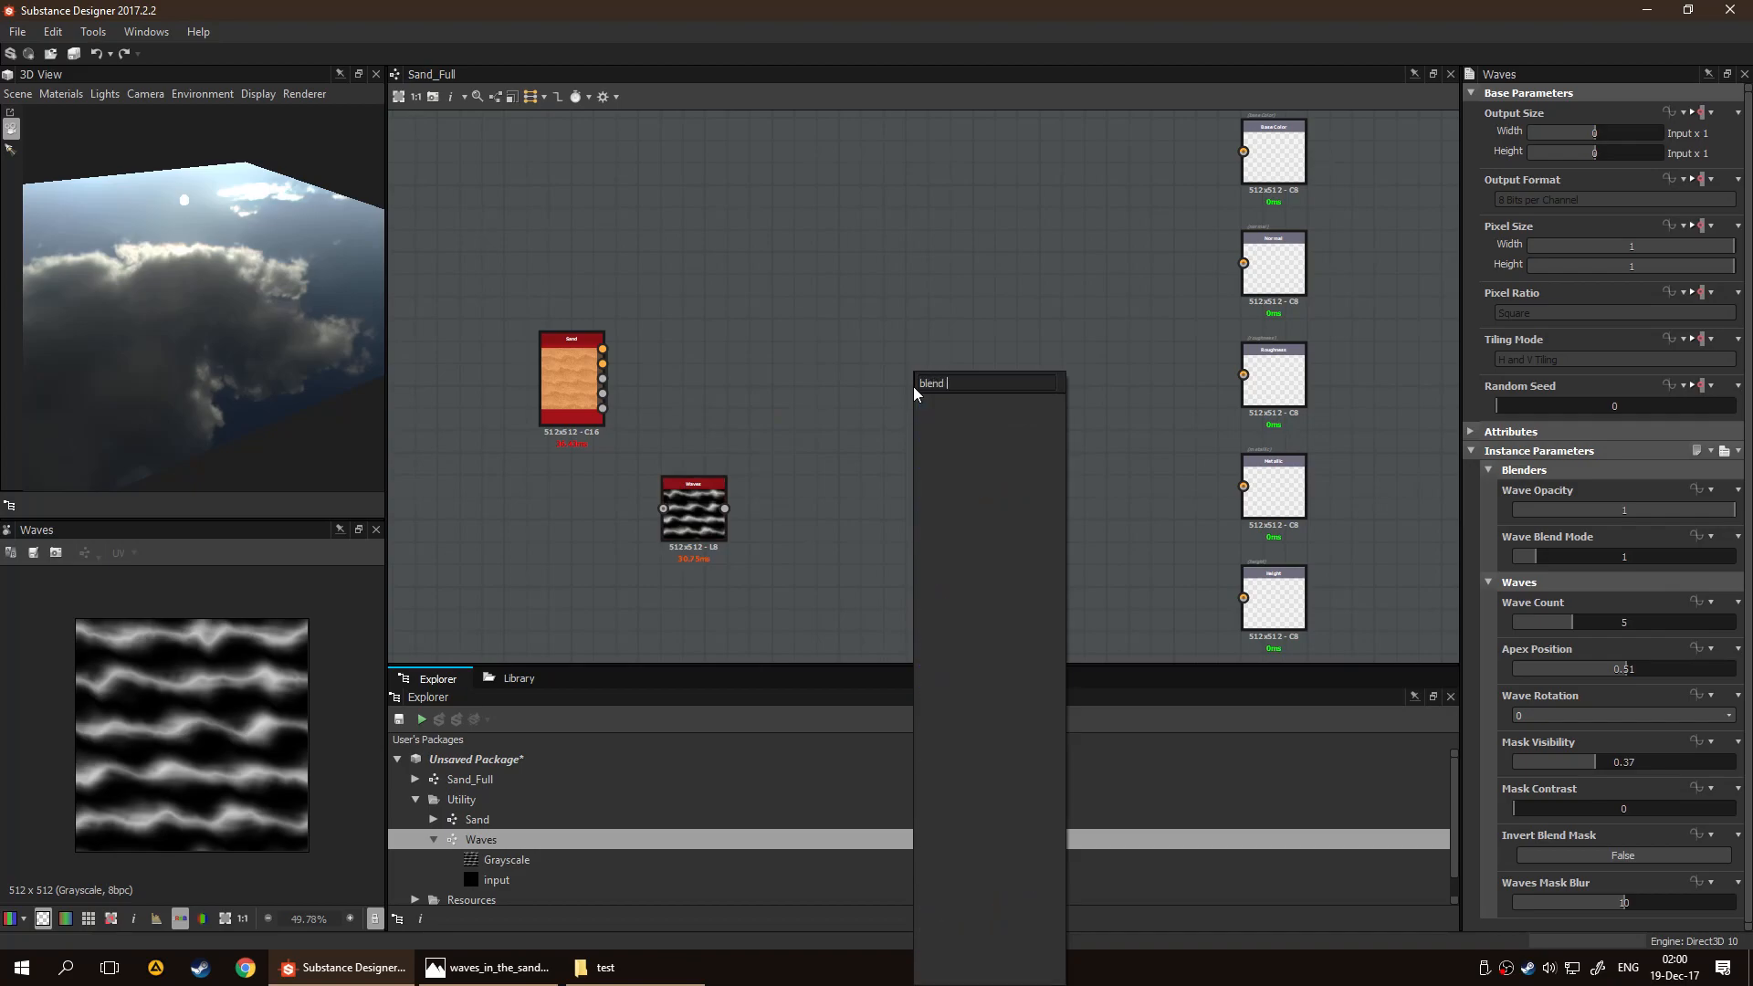
pyautogui.press('BackSpace')
pyautogui.press('BackSpace')
pyautogui.press('BackSpace')
pyautogui.press('BackSpace')
pyautogui.press('Down')
pyautogui.press('Down')
pyautogui.press('Down')
pyautogui.press('Down')
pyautogui.press('Down')
pyautogui.press('Down')
pyautogui.press('Down')
pyautogui.press('Down')
pyautogui.press('Down')
pyautogui.press('Down')
pyautogui.press('Down')
pyautogui.press('Down')
pyautogui.press('Down')
pyautogui.press('Down')
pyautogui.press('Down')
pyautogui.press('Down')
pyautogui.press('Down')
pyautogui.press('Down')
pyautogui.press('Up')
pyautogui.press('Up')
pyautogui.press('Up')
pyautogui.press('Return')
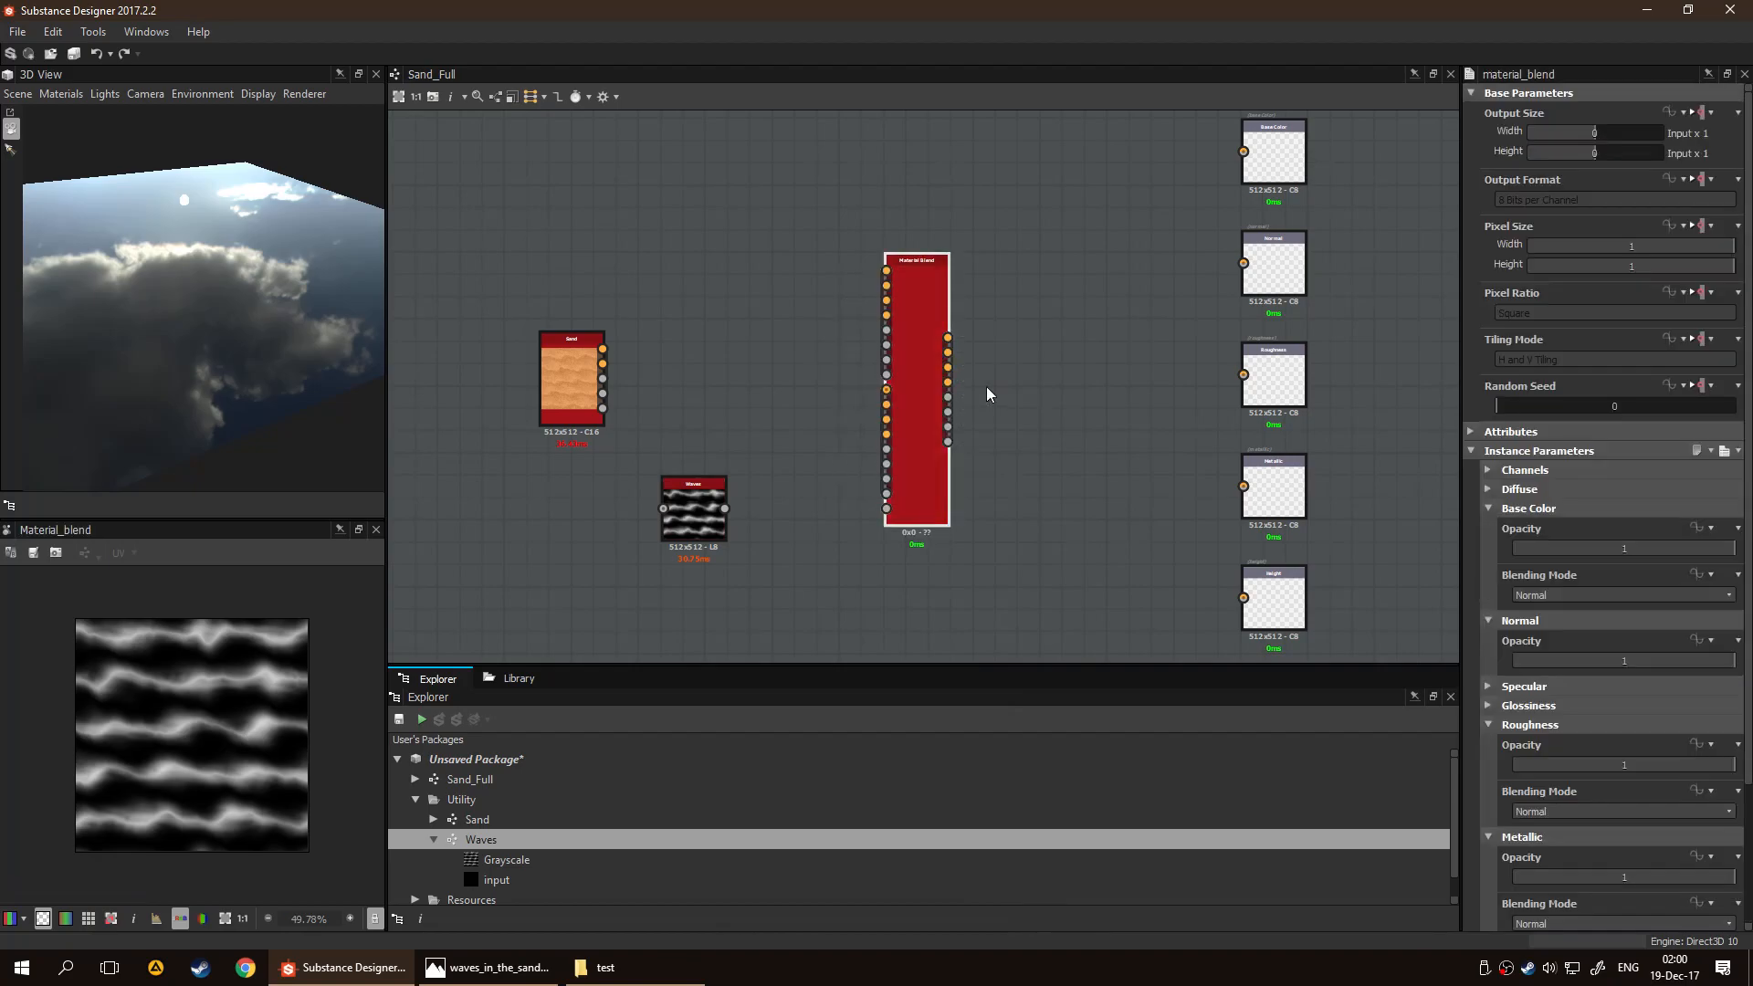
pyautogui.moveTo(946, 368); pyautogui.dragTo(1257, 271)
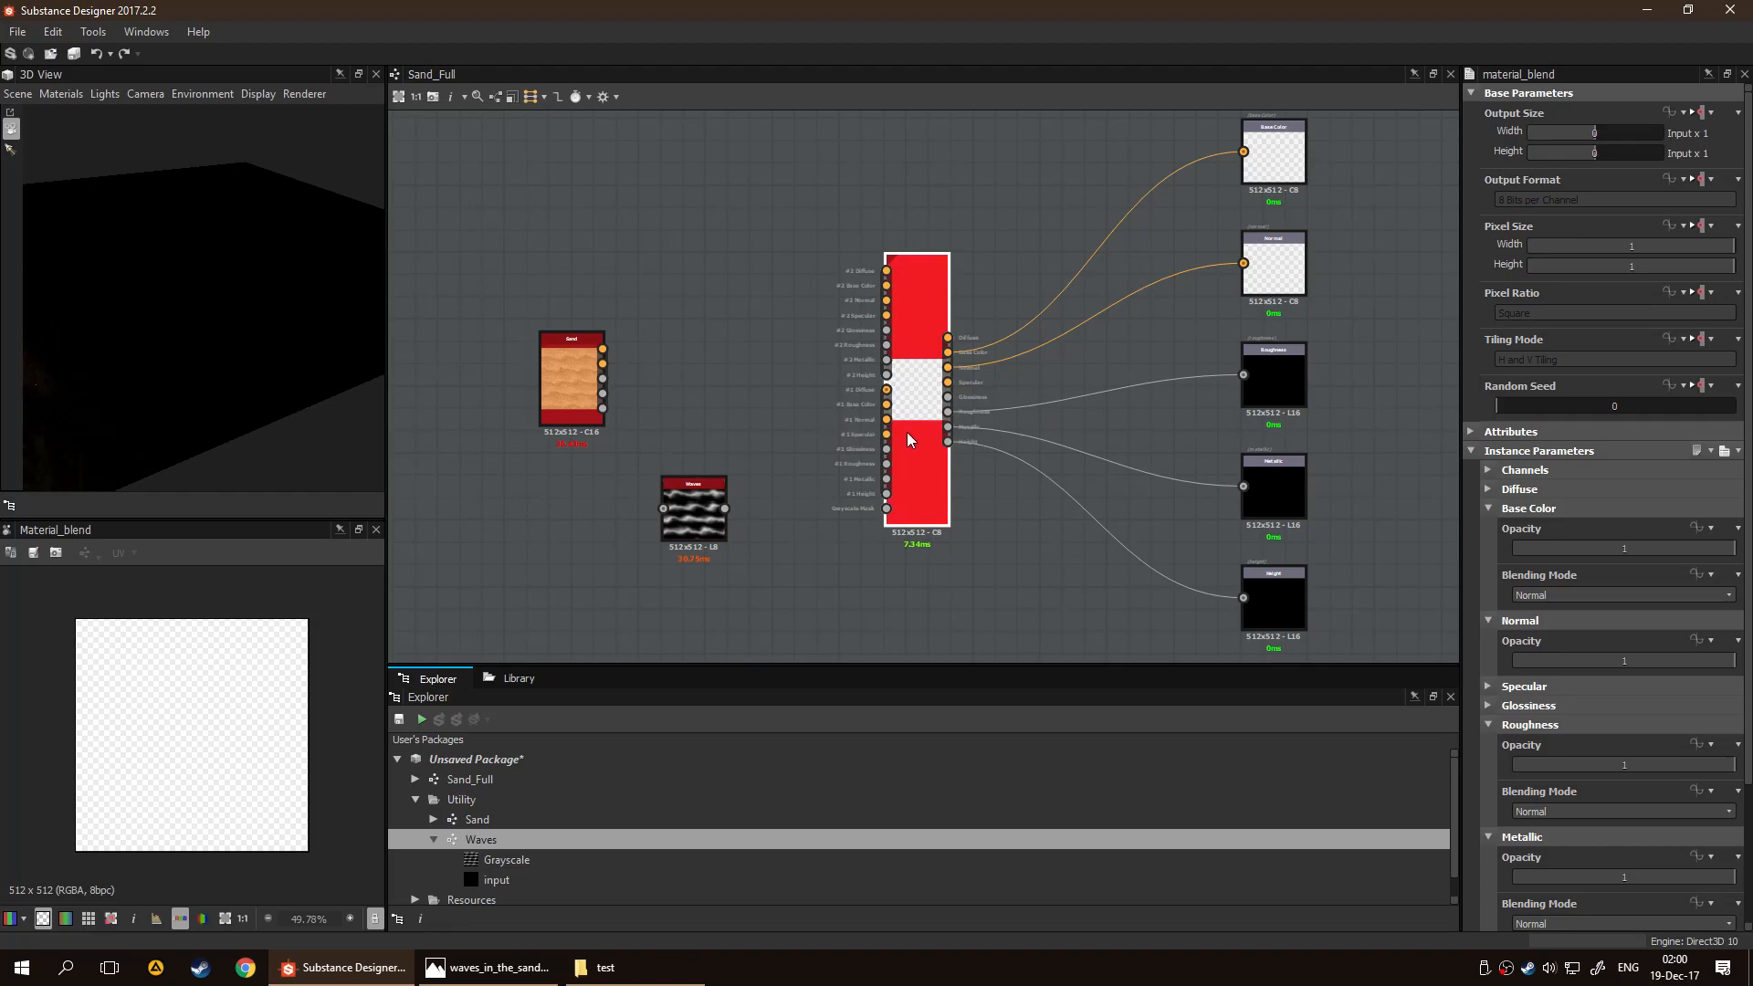
# Delete the Material Blend node and the Waves node from the Sand_Full graph
pyautogui.press('Delete')
pyautogui.scroll(2, 741, 420)
pyautogui.click(627, 375)
pyautogui.click(764, 514)
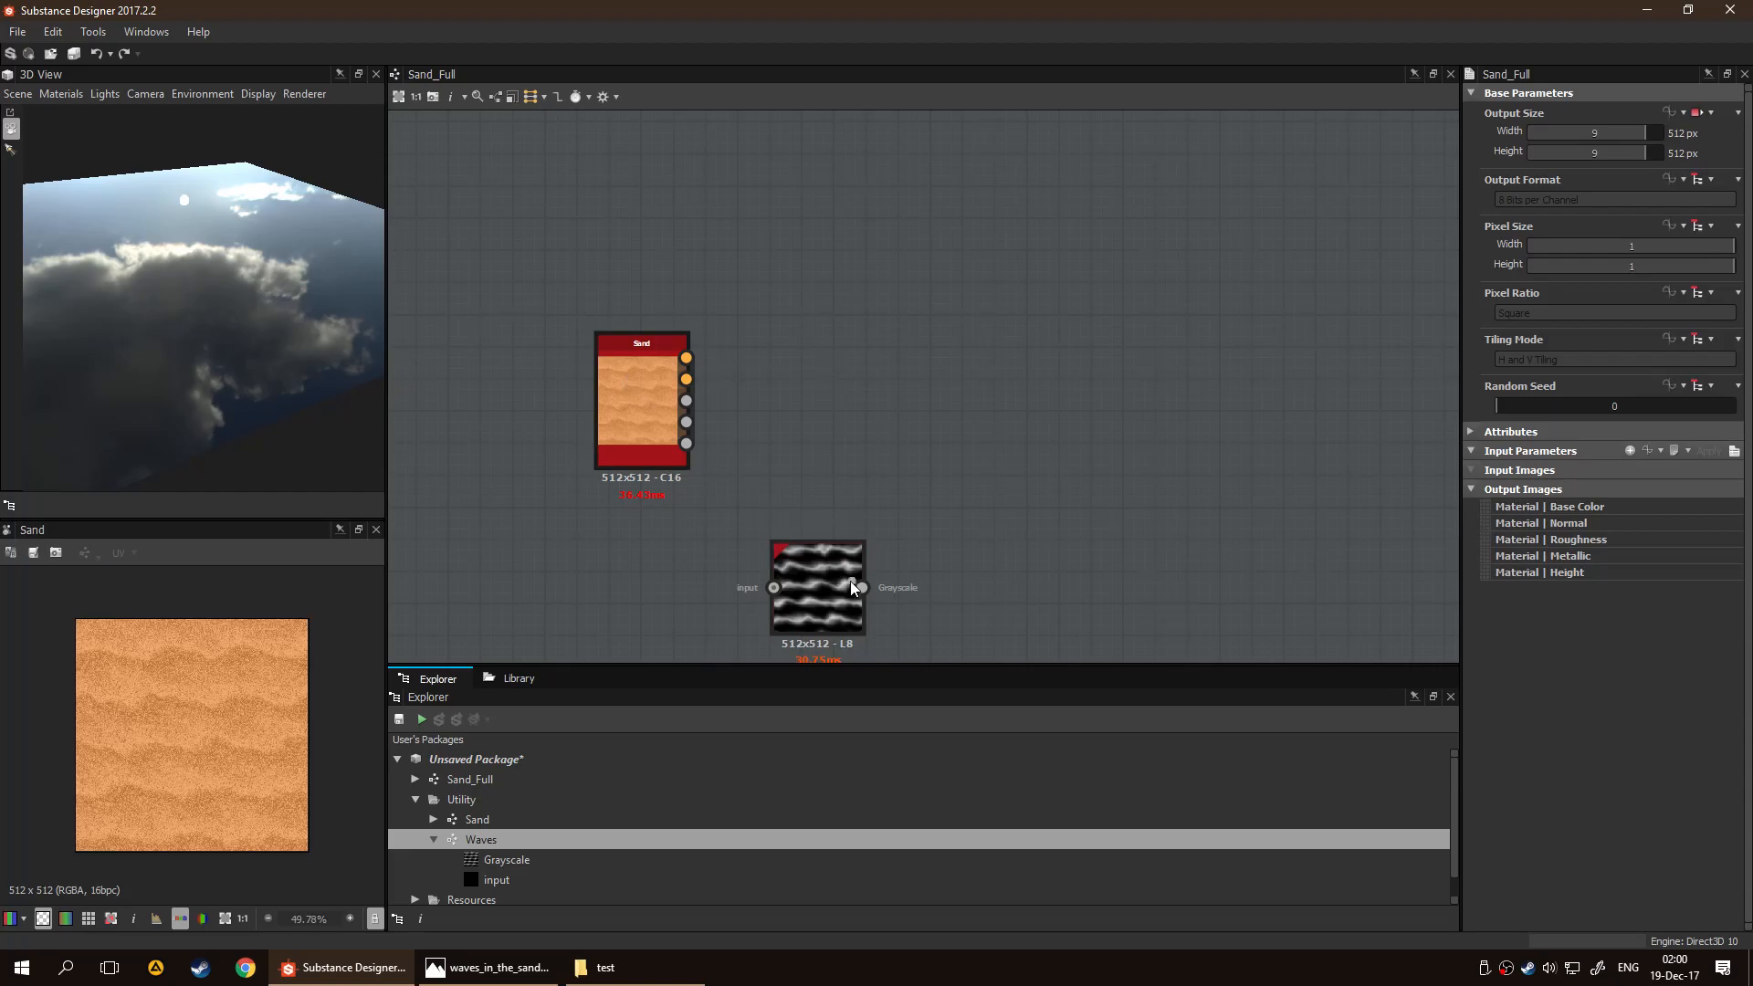
pyautogui.moveTo(862, 587); pyautogui.dragTo(923, 516)
pyautogui.click(849, 570)
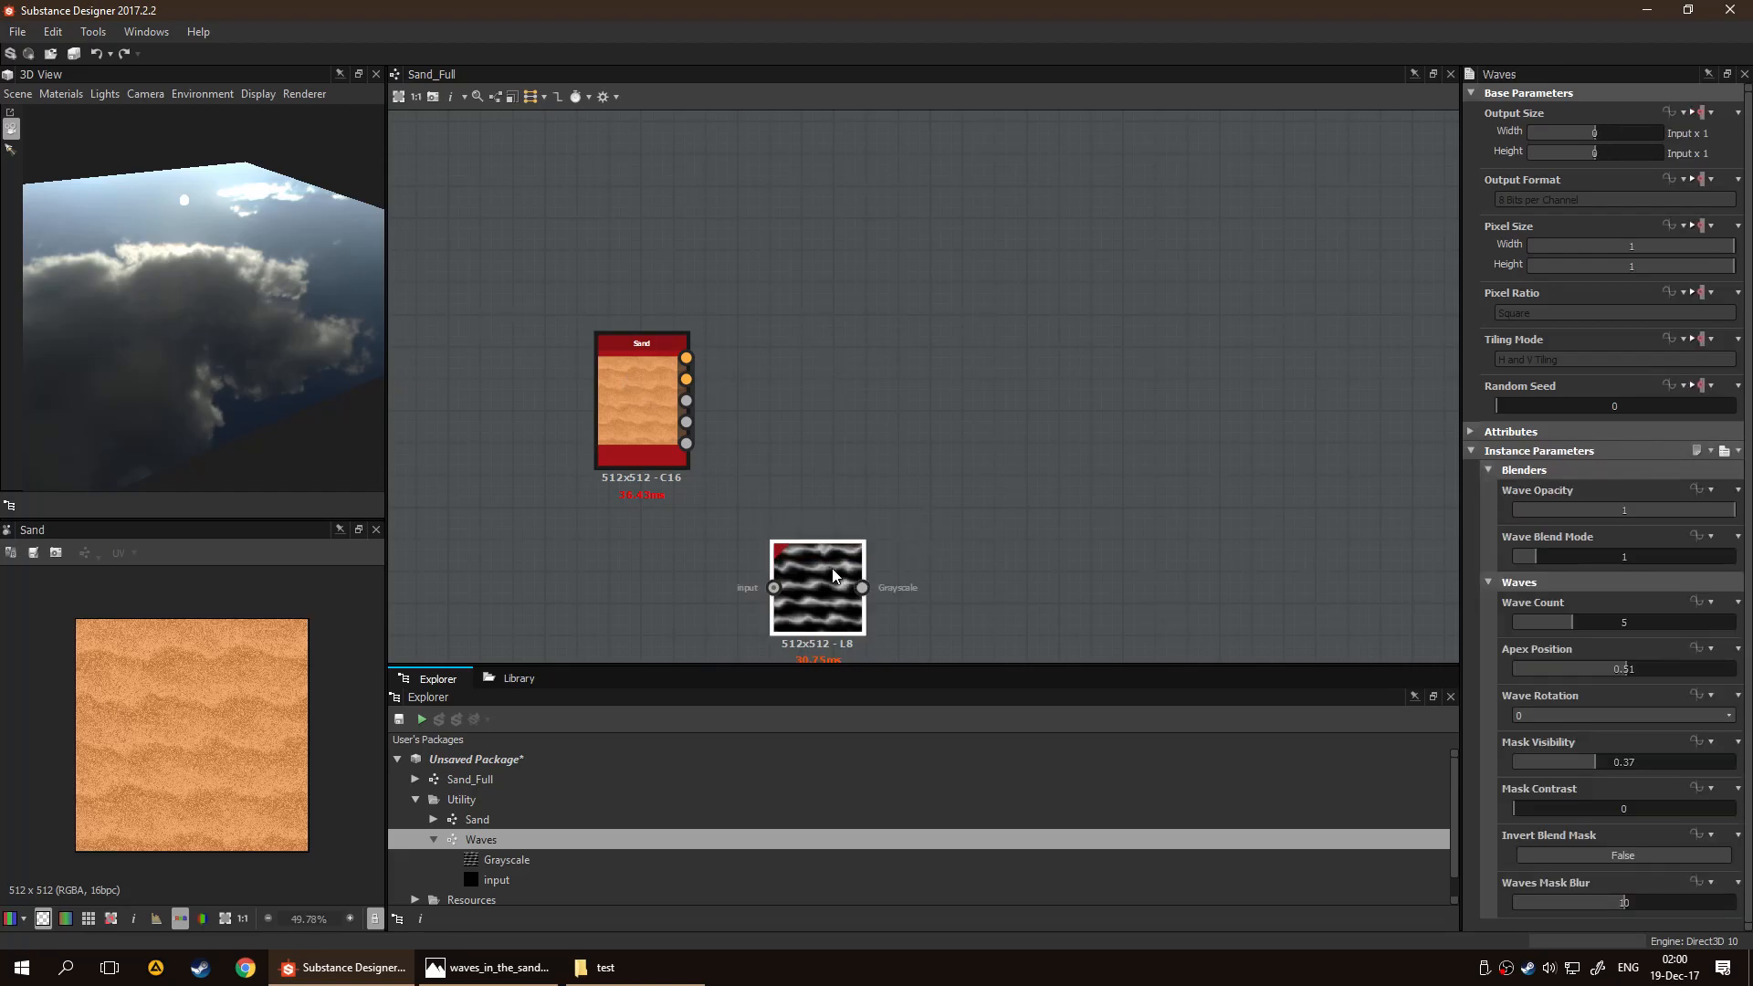
pyautogui.press('Delete')
pyautogui.scroll(-2, 844, 548)
pyautogui.scroll(-2, 699, 365)
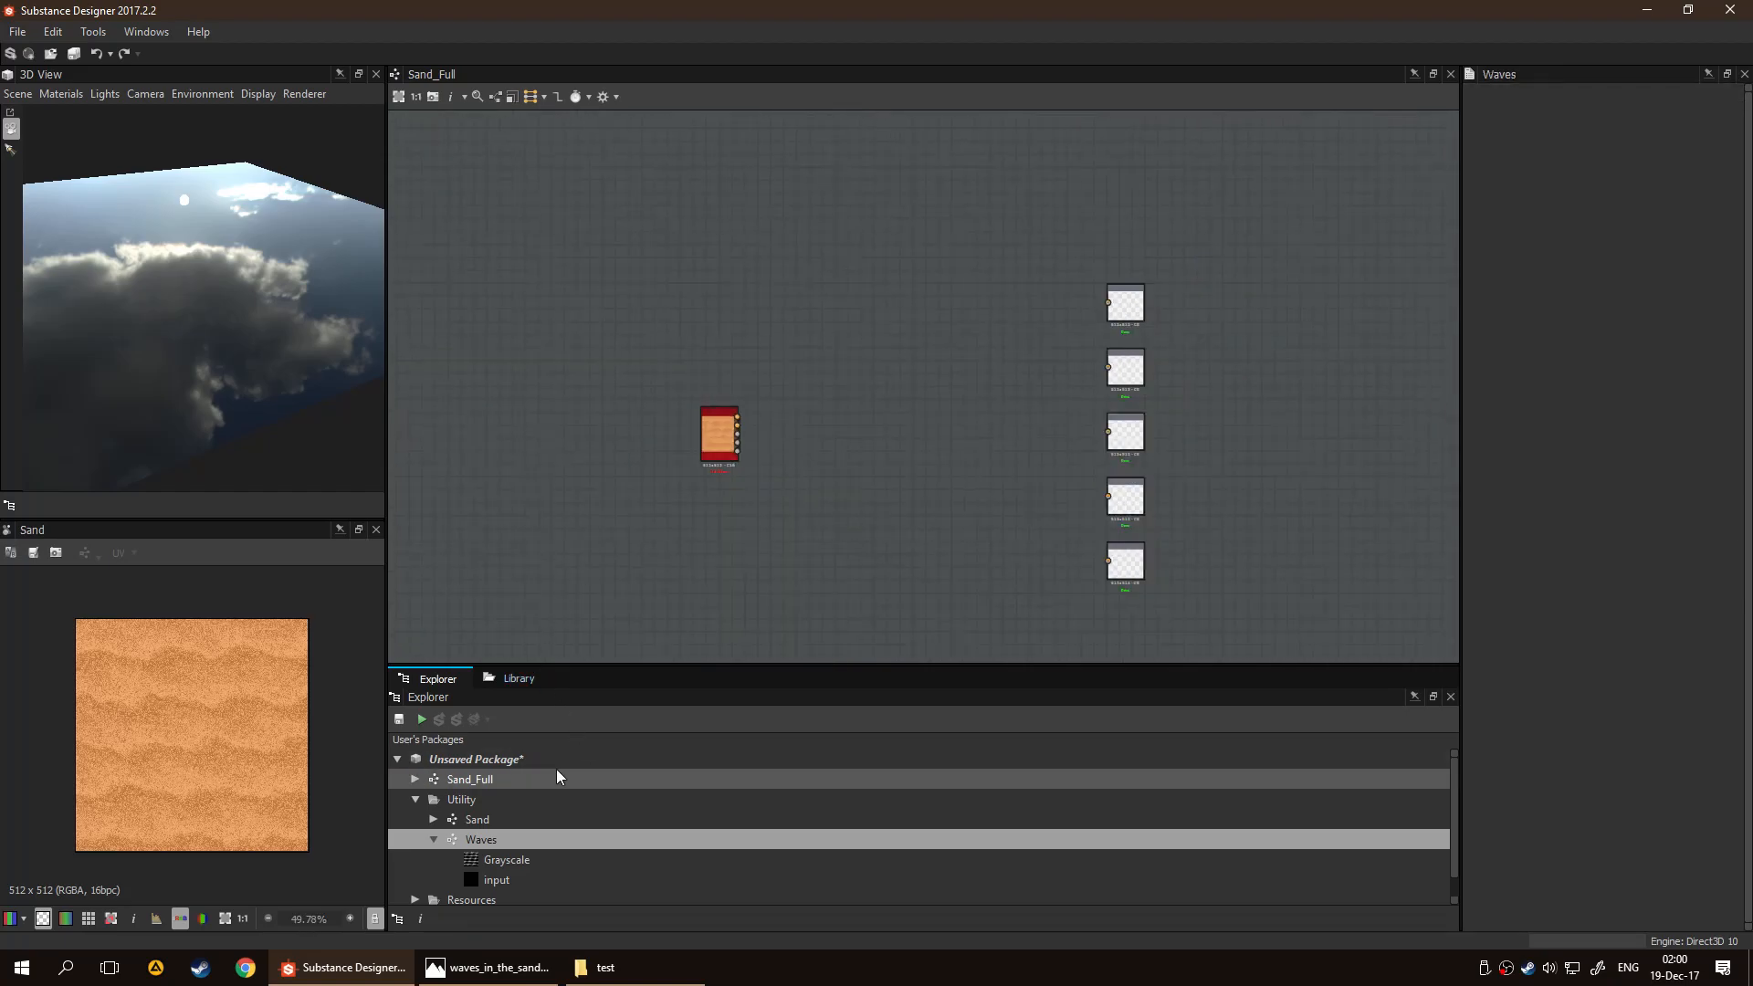
# Remove the Sand_Full graph from the package
pyautogui.click(545, 776)
pyautogui.rightClick(497, 783)
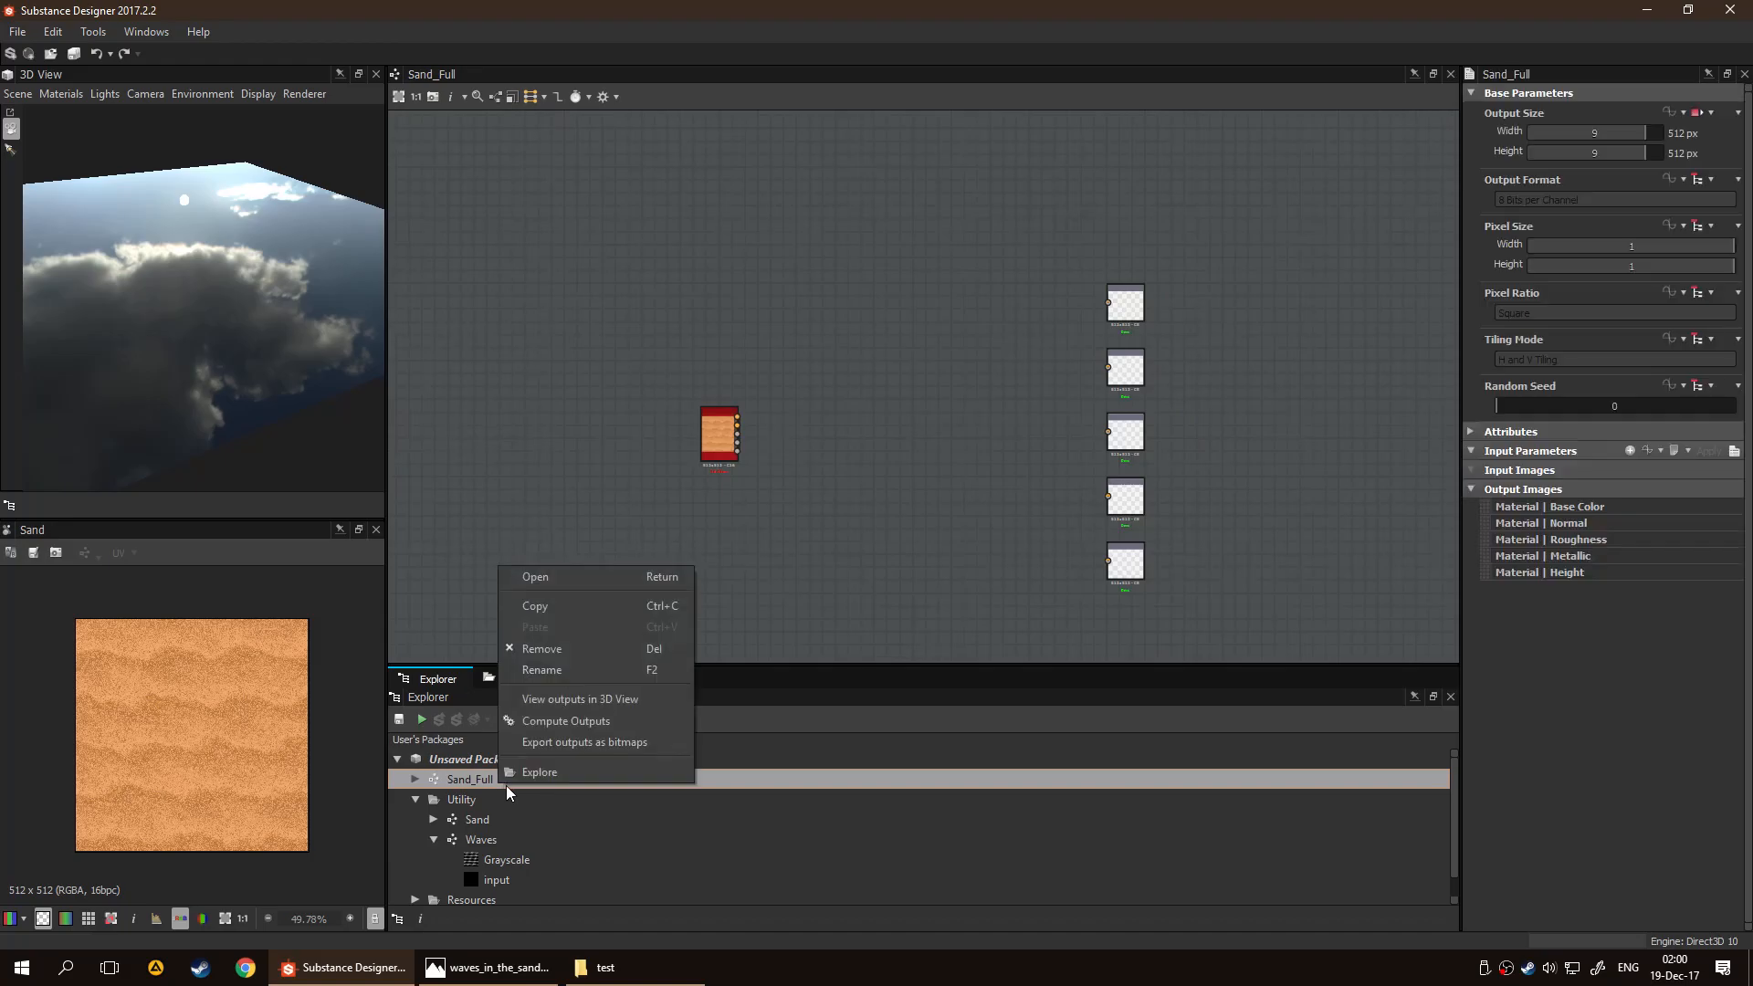
pyautogui.click(603, 659)
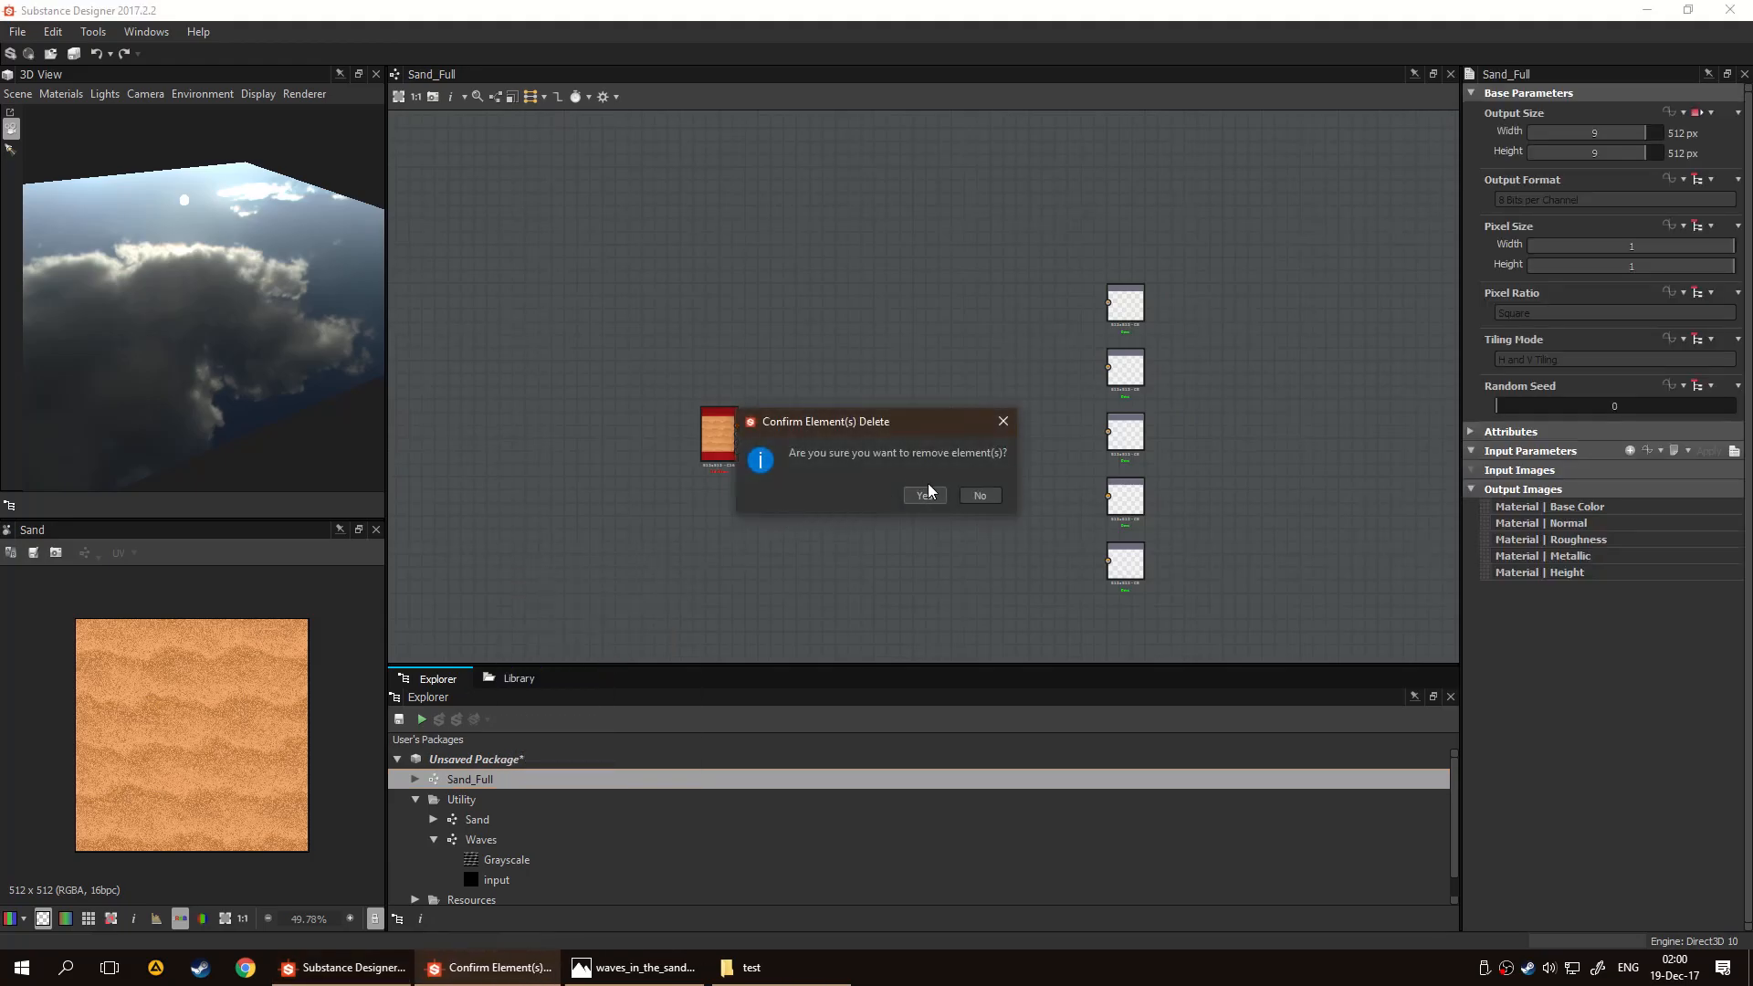
pyautogui.click(925, 494)
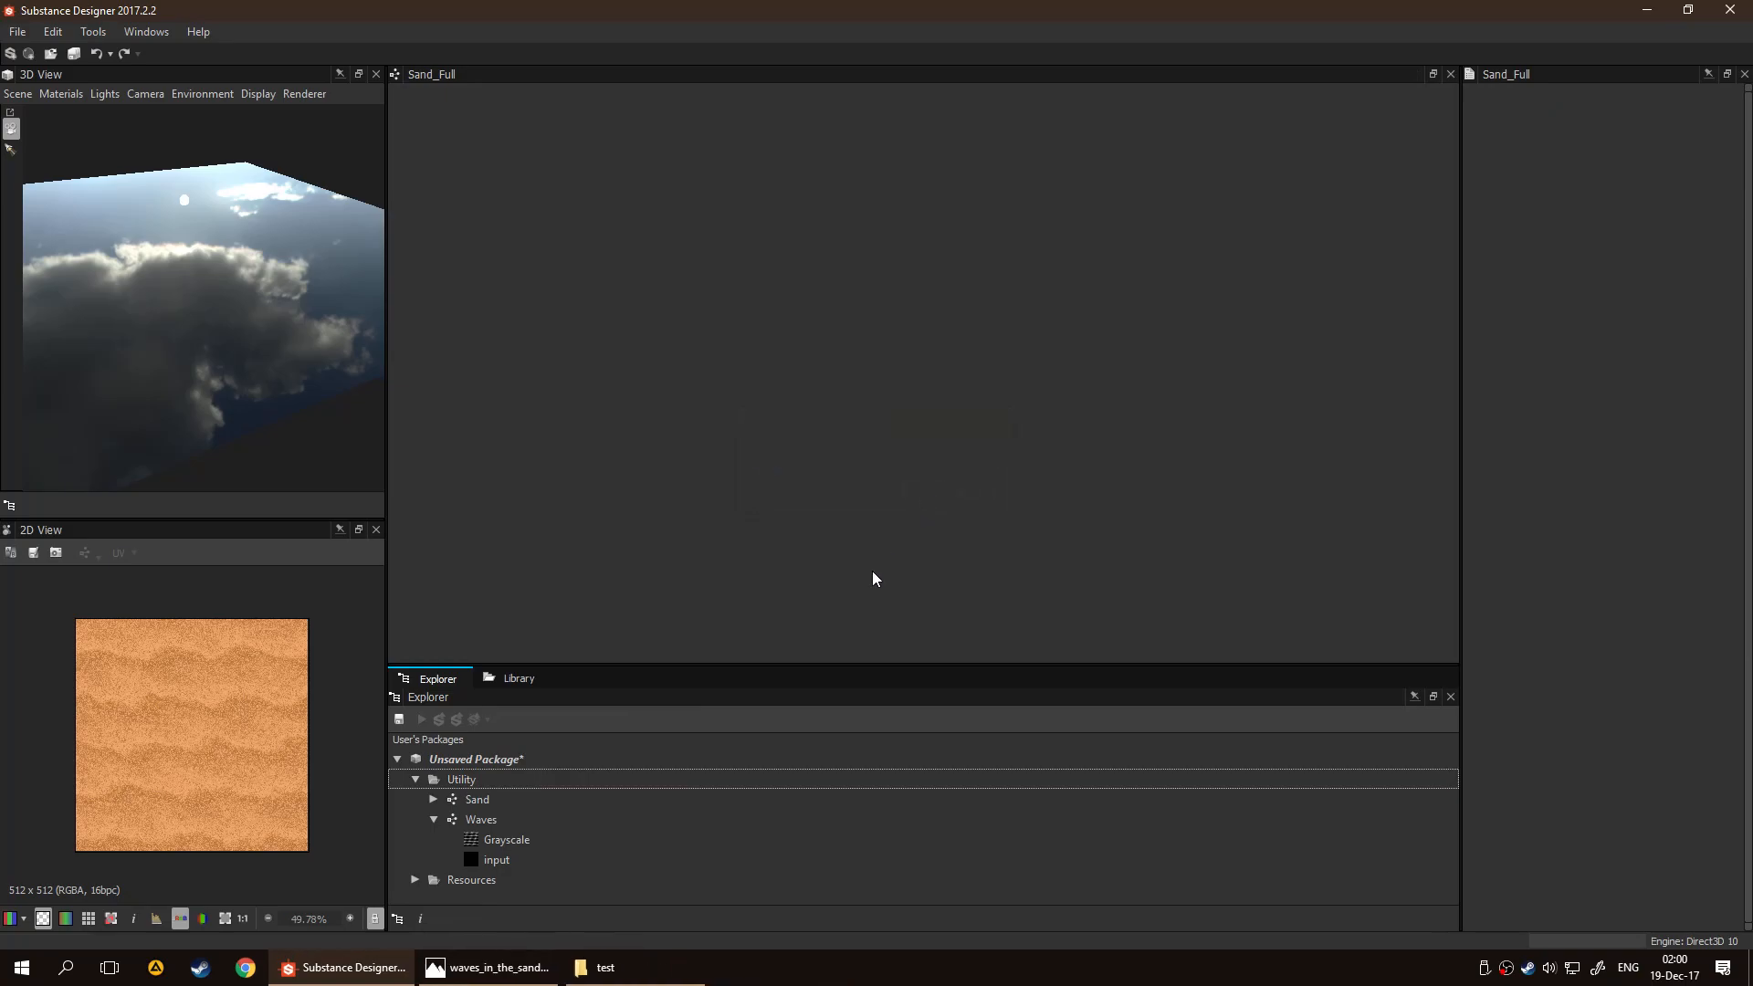
# Move the Sand graph out of the Utility folder to the package root and open it
pyautogui.moveTo(490, 798); pyautogui.dragTo(492, 769)
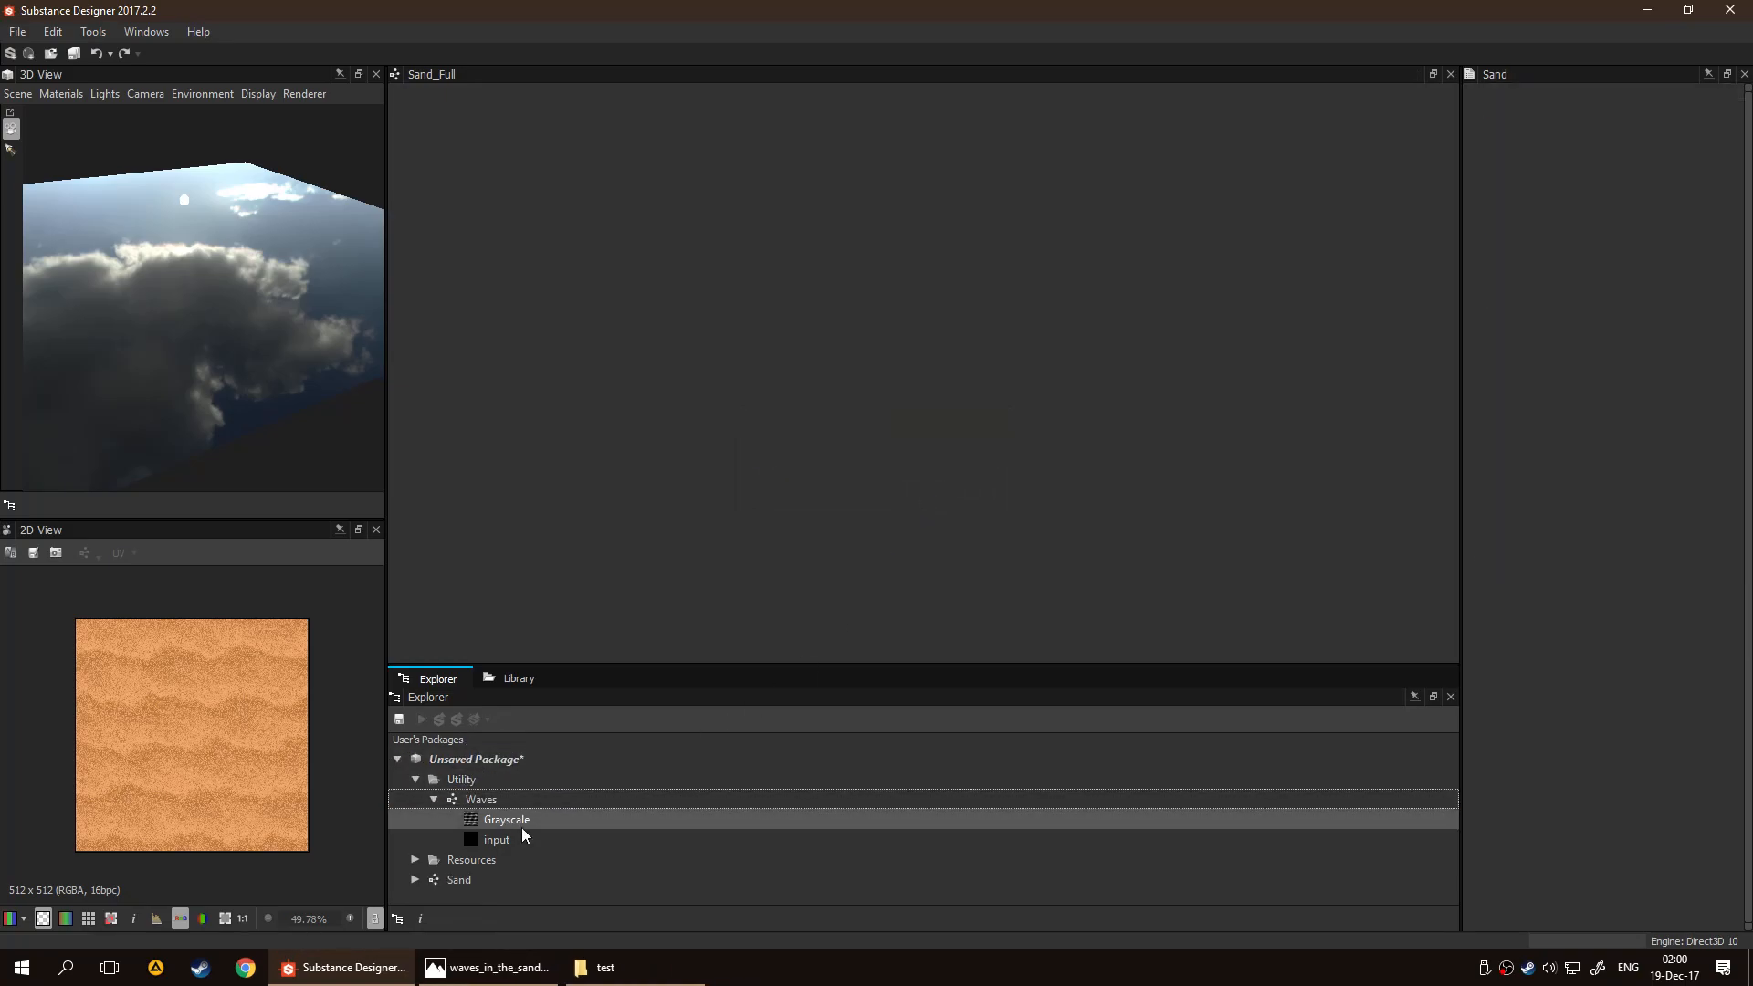
pyautogui.moveTo(480, 881); pyautogui.dragTo(479, 770)
pyautogui.click(491, 779)
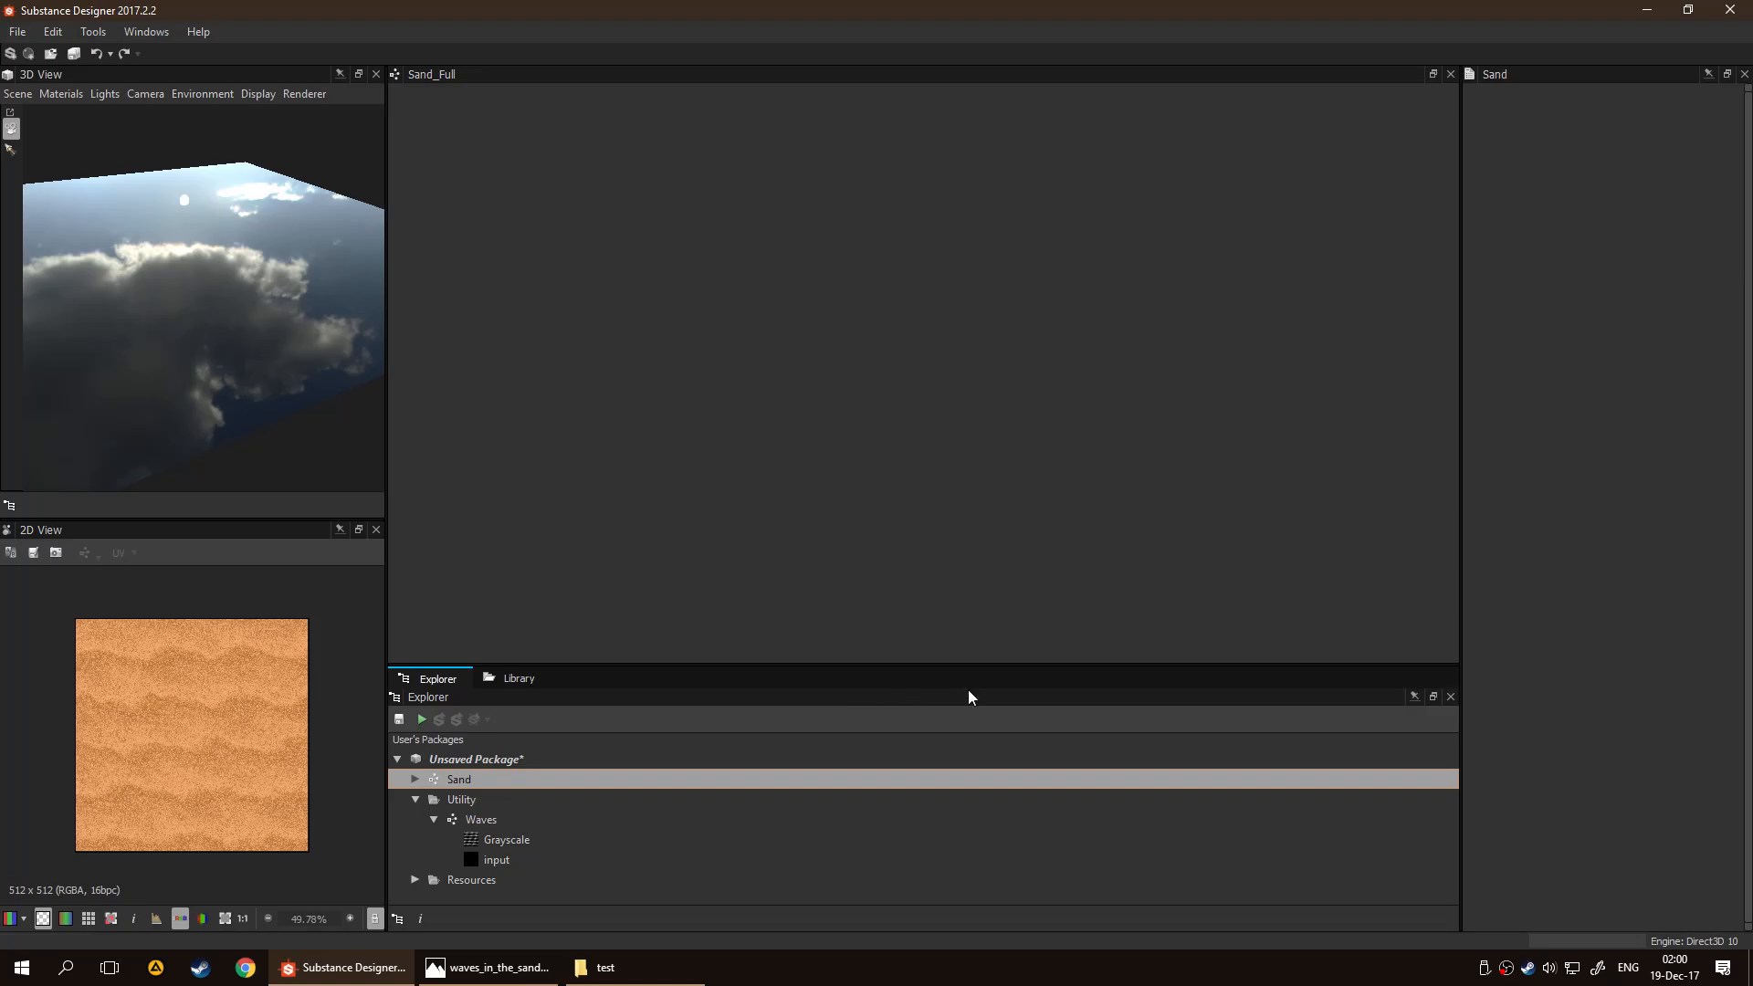
# Review the Sand graph's nodes and attributes, the sand surface in 3D, and the available preview scene shapes
pyautogui.scroll(-3, 867, 566)
pyautogui.scroll(2, 904, 573)
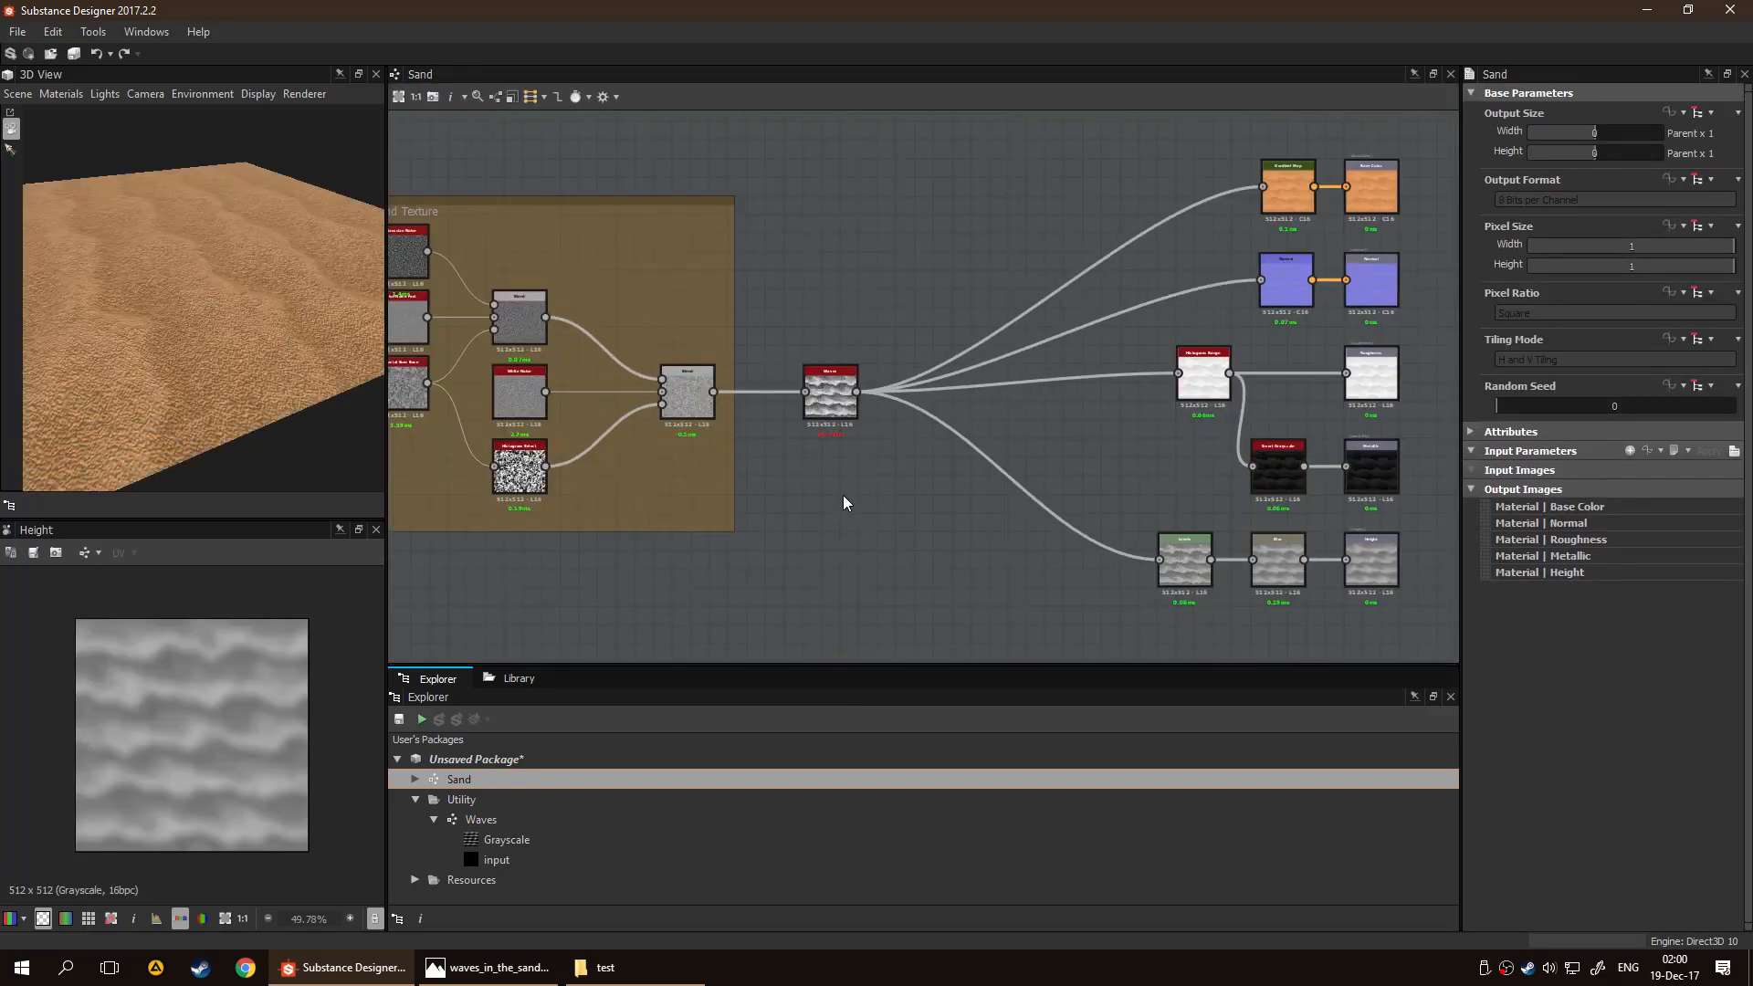
pyautogui.scroll(2, 841, 506)
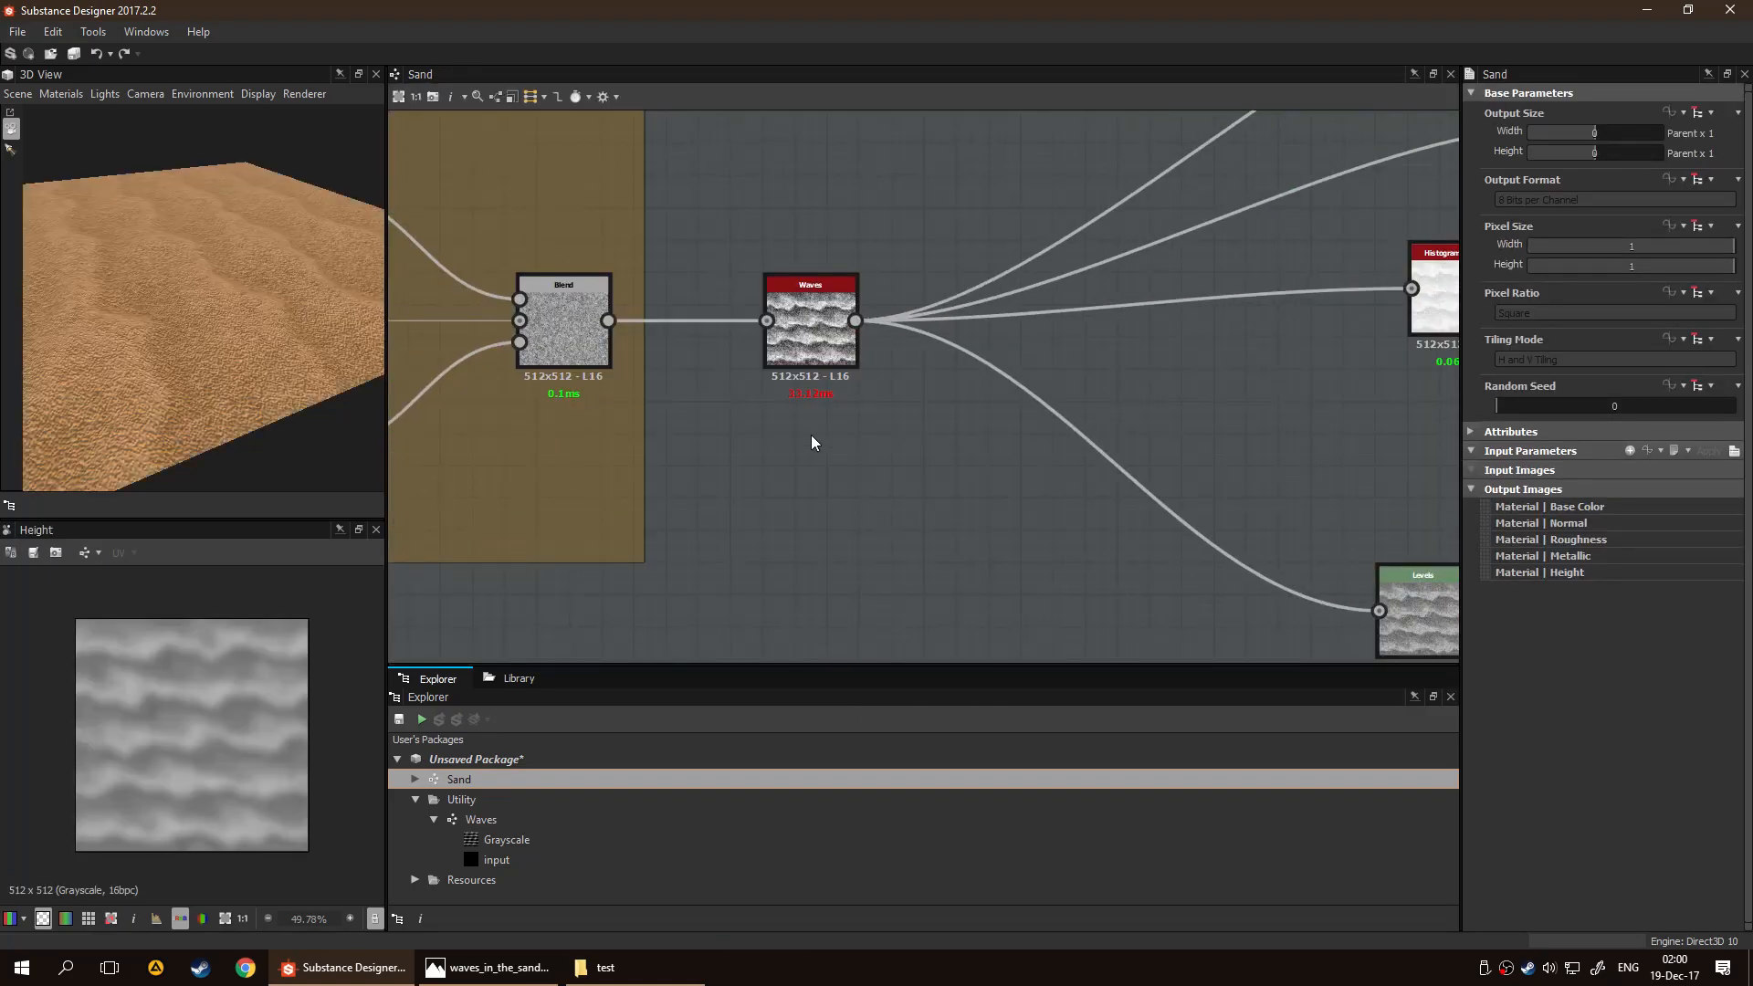
pyautogui.scroll(-5, 674, 453)
pyautogui.moveTo(720, 465); pyautogui.dragTo(855, 459, button='middle')
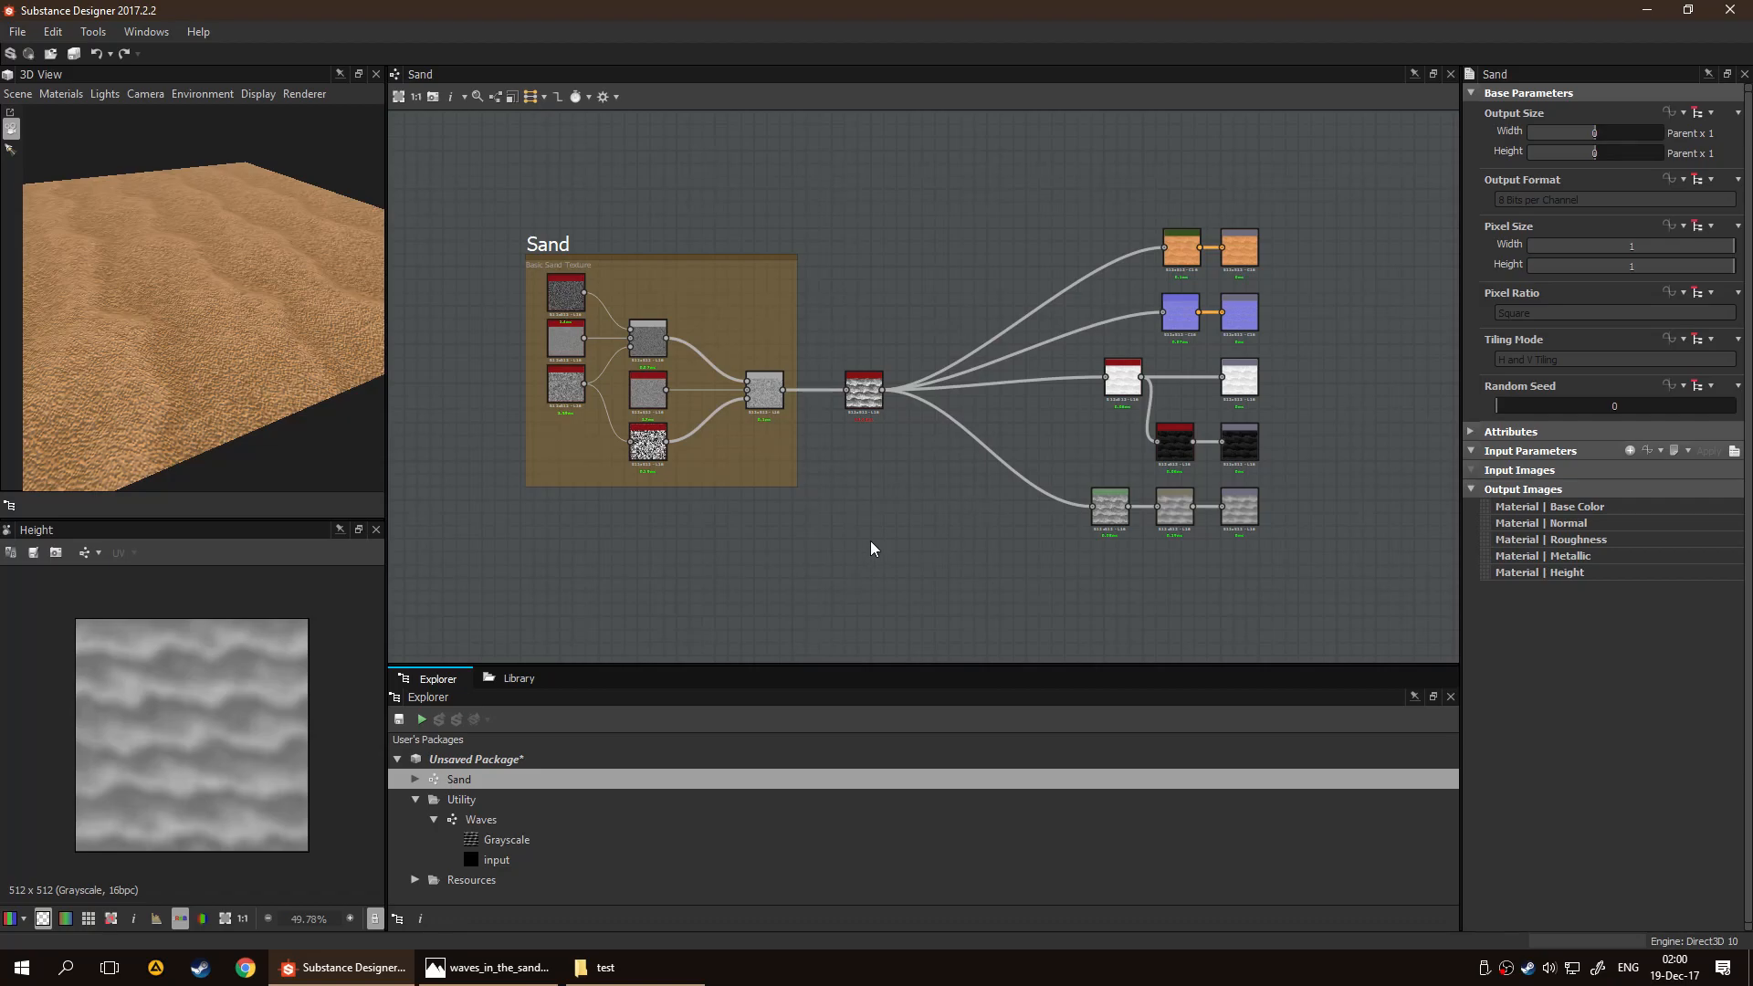
pyautogui.click(1473, 433)
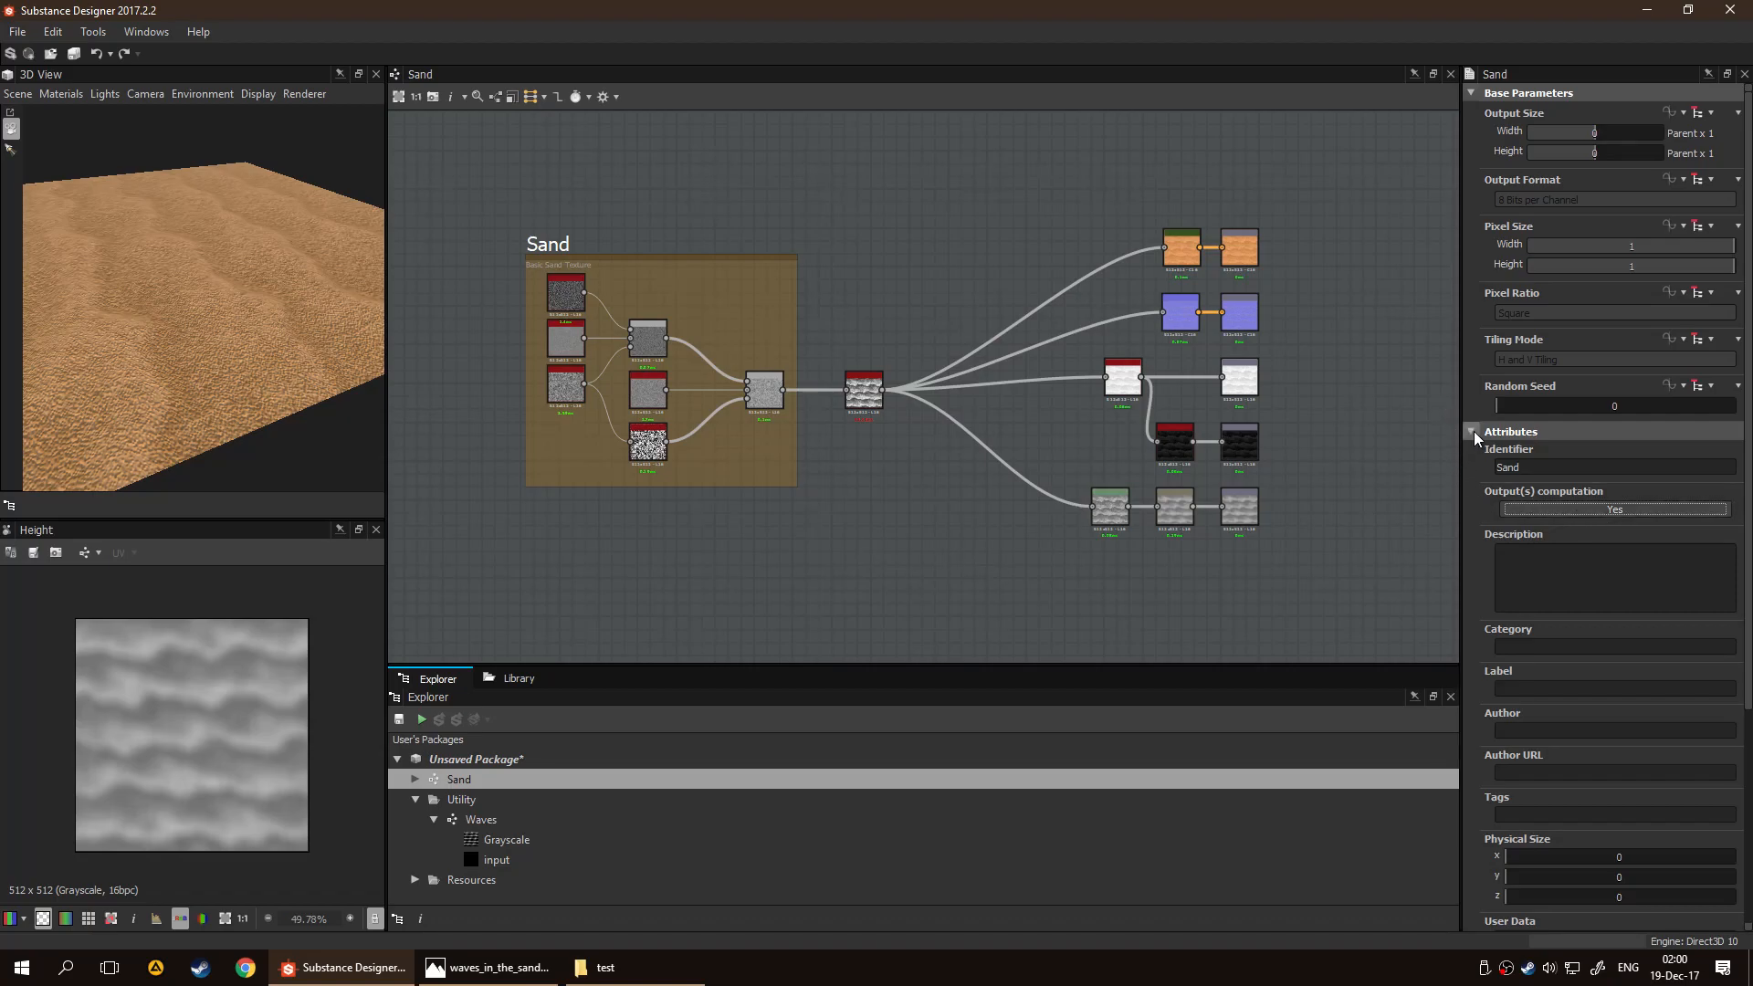
pyautogui.click(1471, 431)
pyautogui.scroll(2, 850, 490)
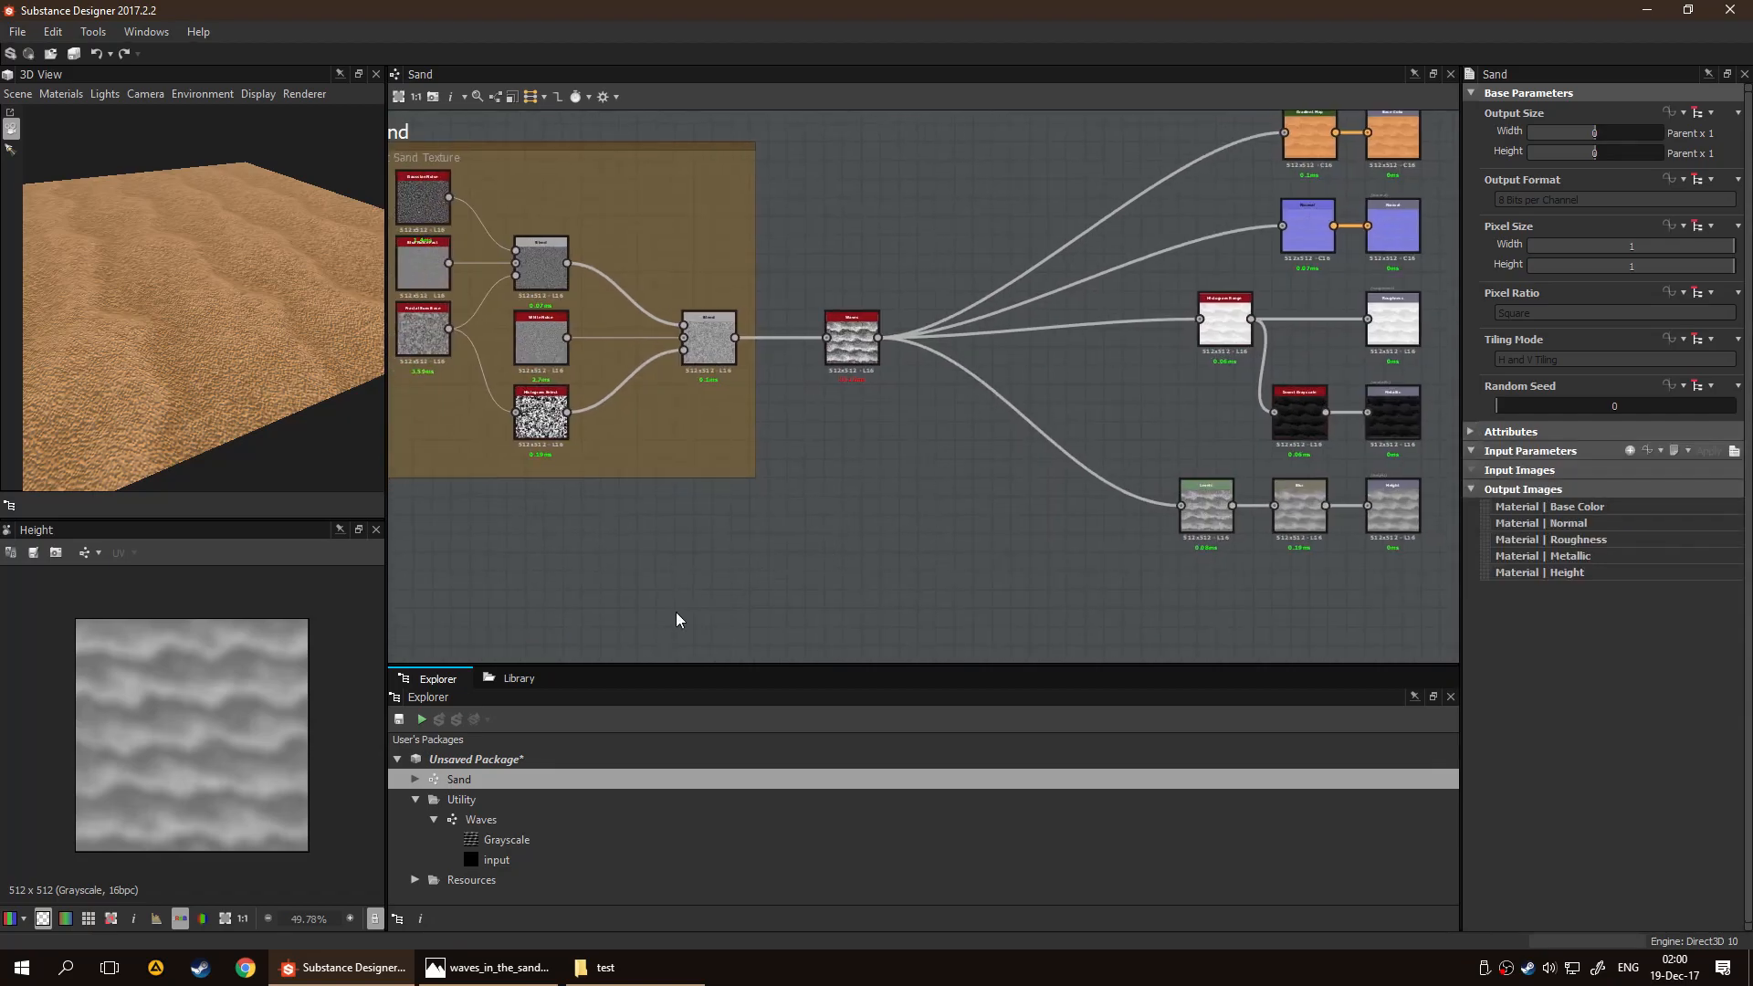
pyautogui.scroll(-3, 858, 525)
pyautogui.moveTo(178, 232); pyautogui.dragTo(177, 286)
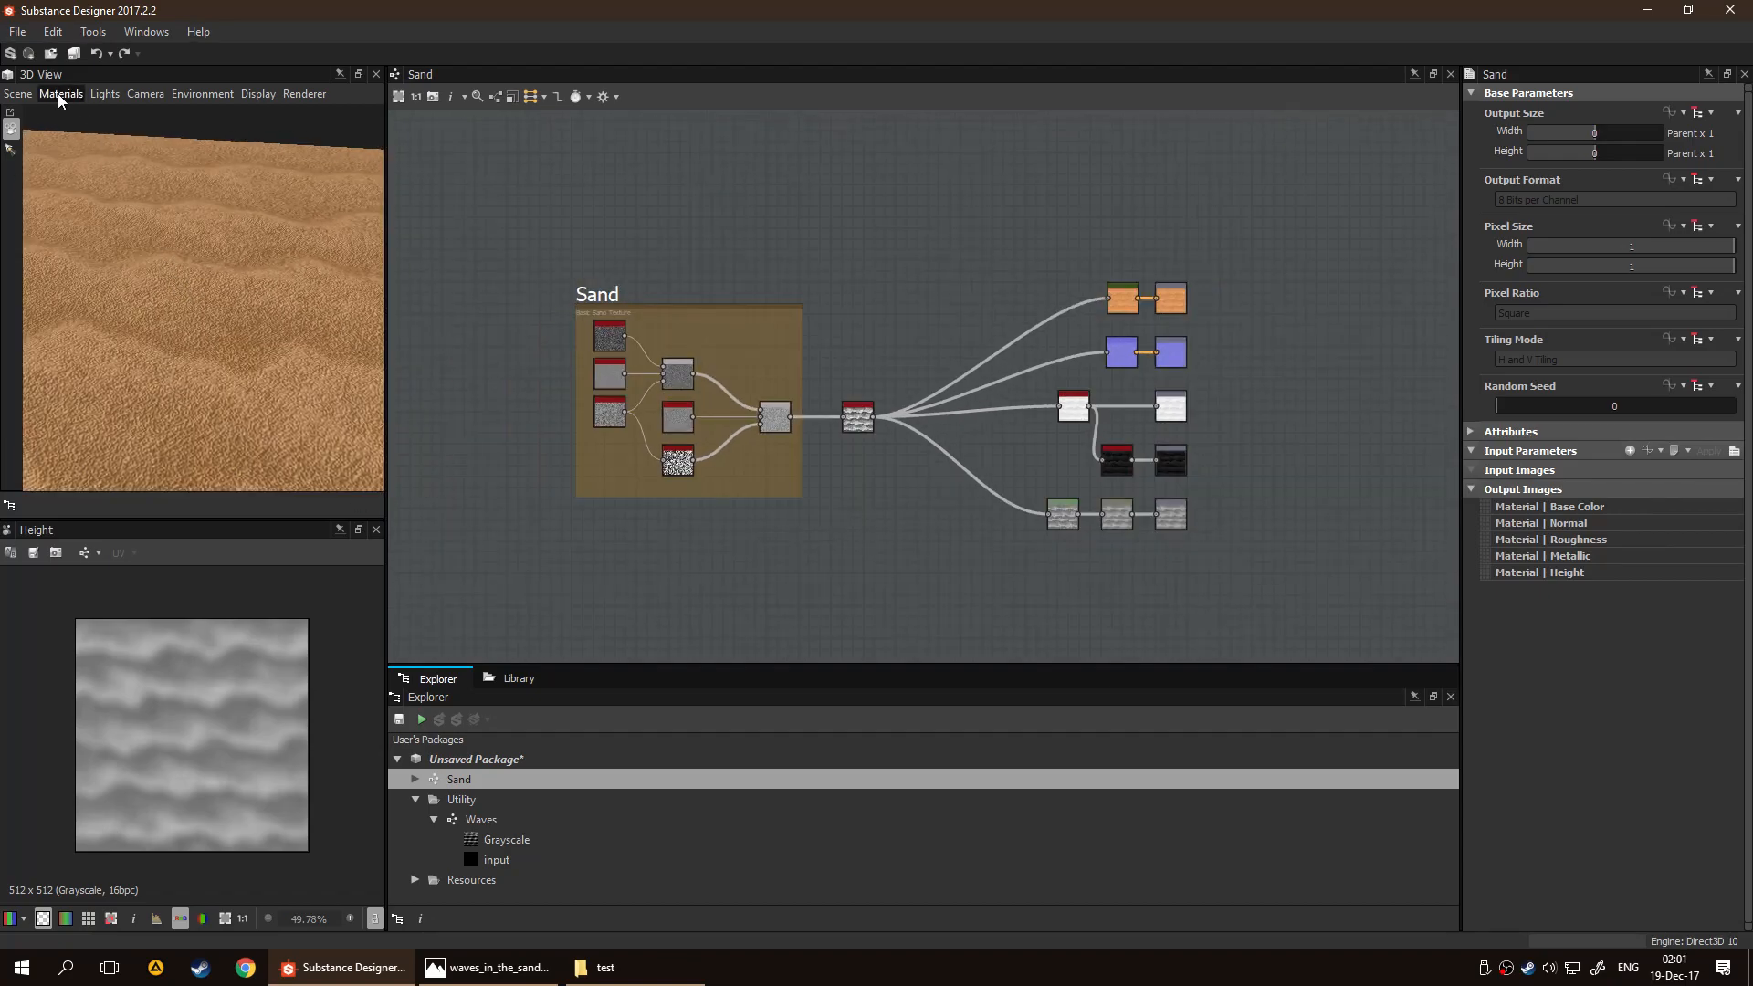
pyautogui.click(18, 94)
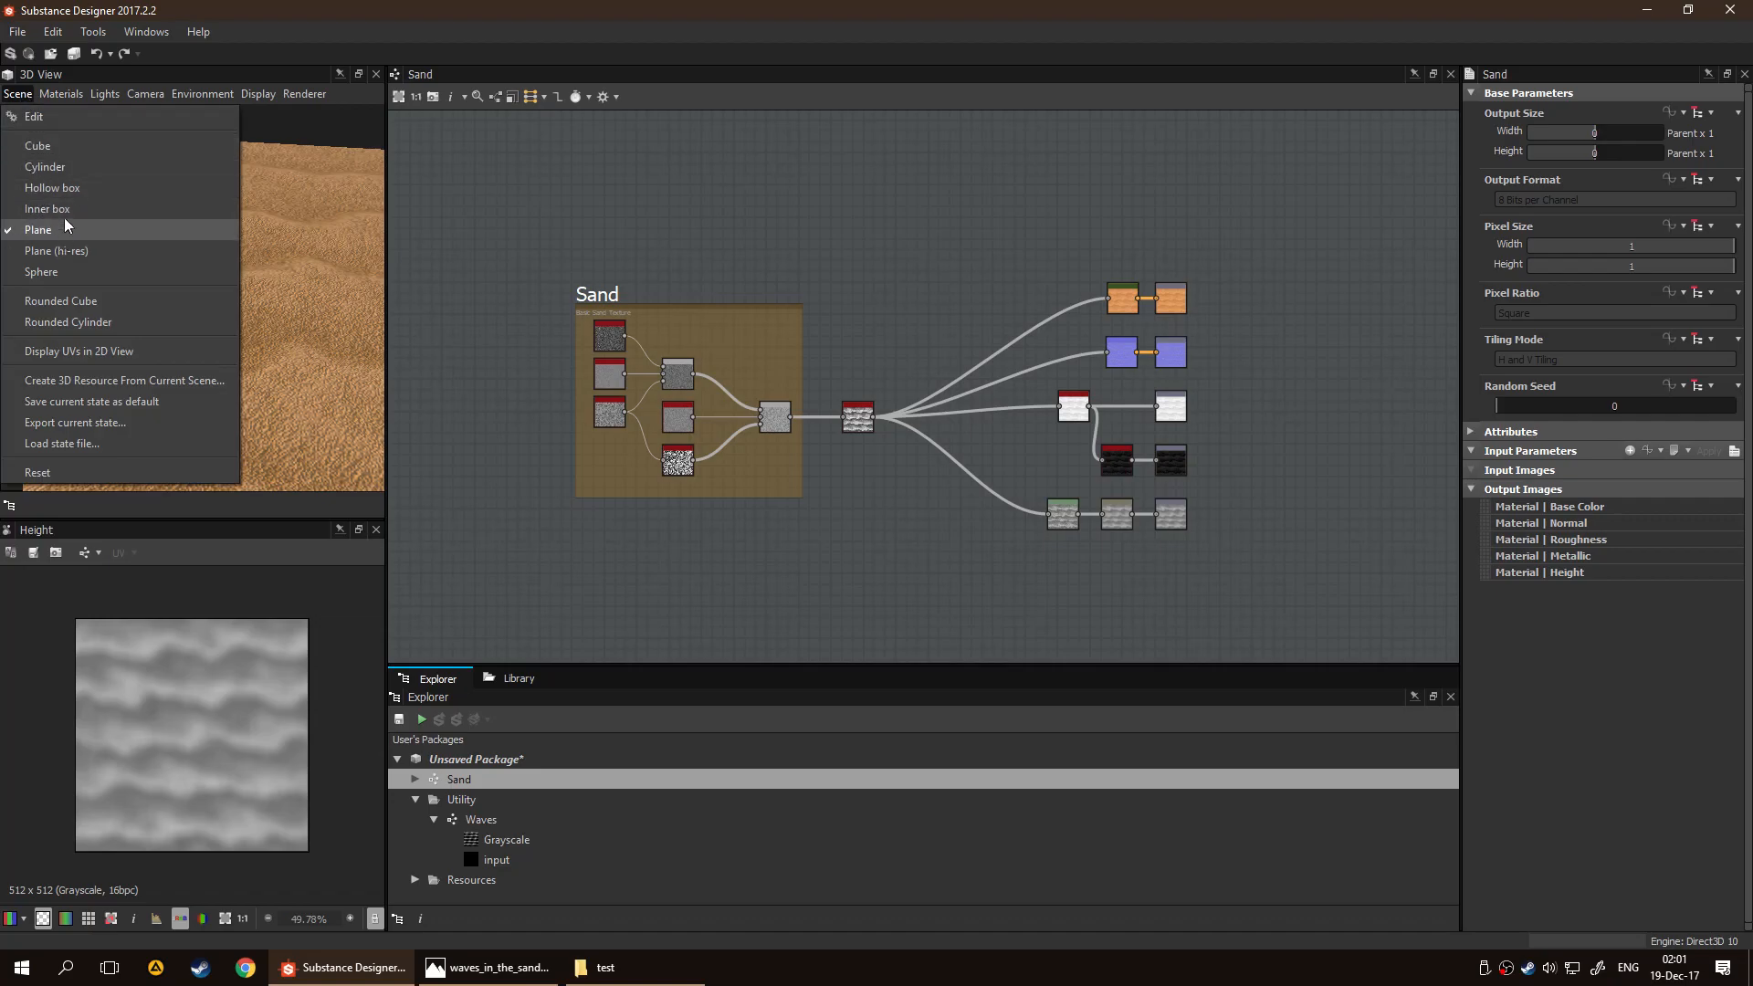
pyautogui.click(62, 112)
# Link the Terrain.fbx 3D mesh into the package's Resources folder
pyautogui.click(416, 879)
pyautogui.scroll(-1, 484, 858)
pyautogui.scroll(1, 507, 795)
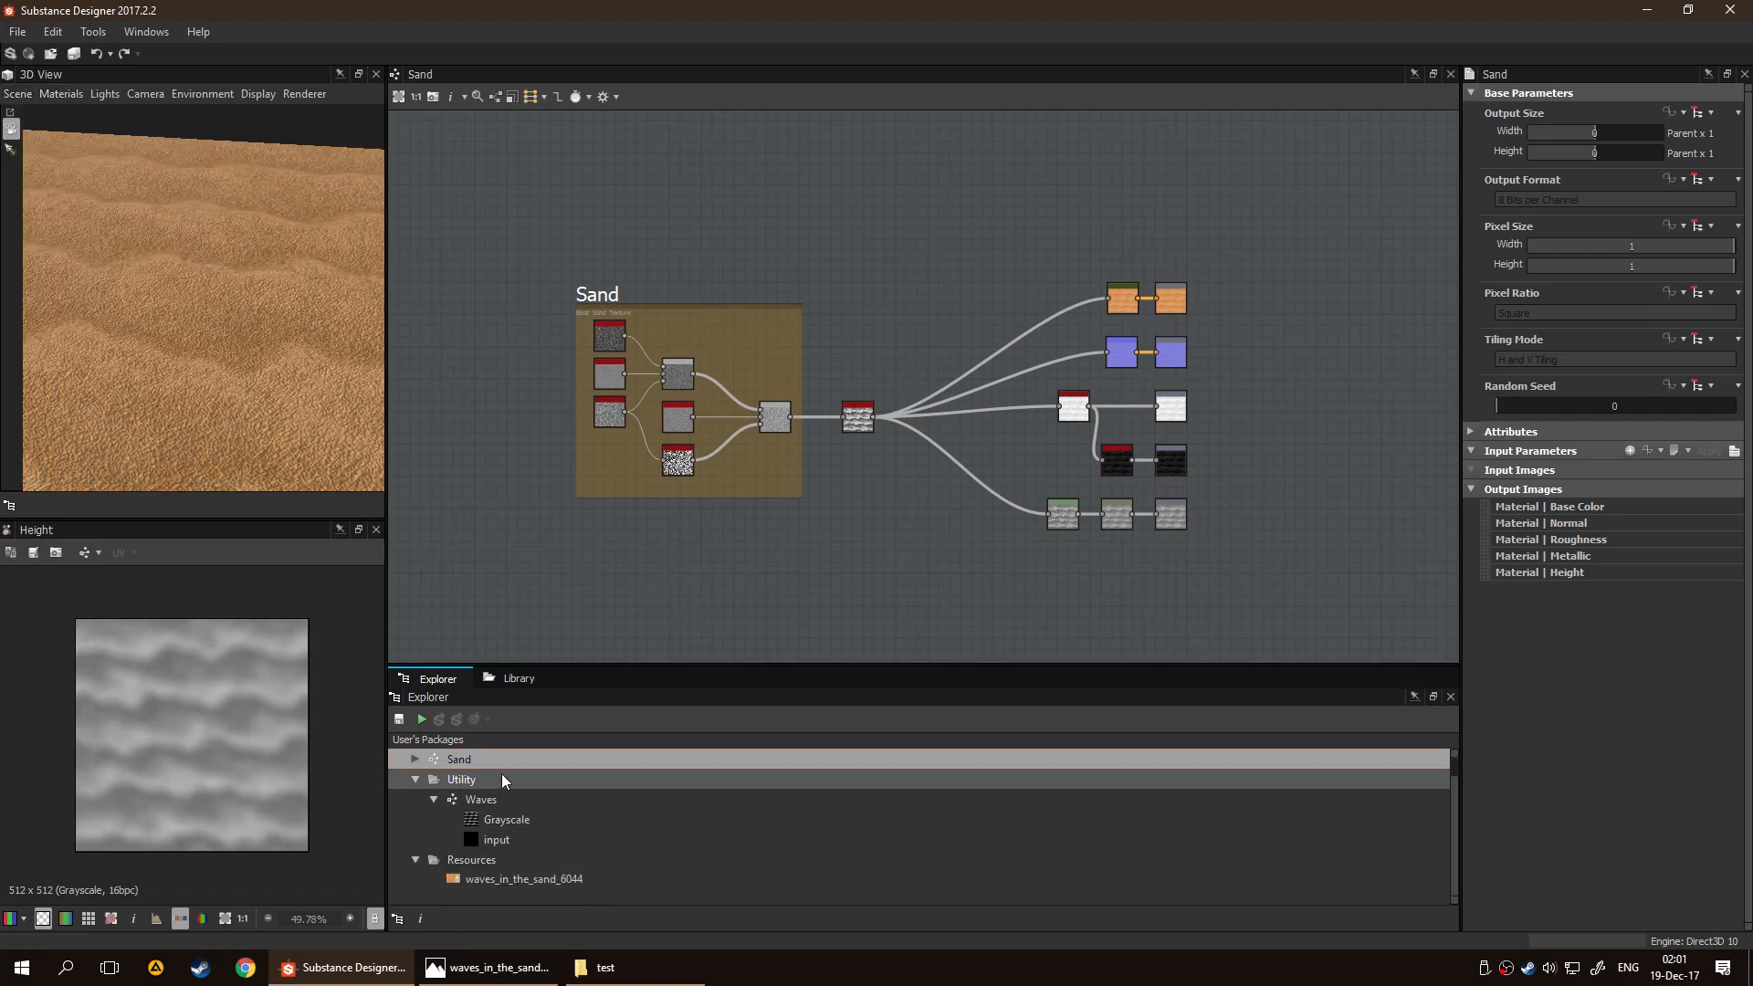
pyautogui.rightClick(528, 754)
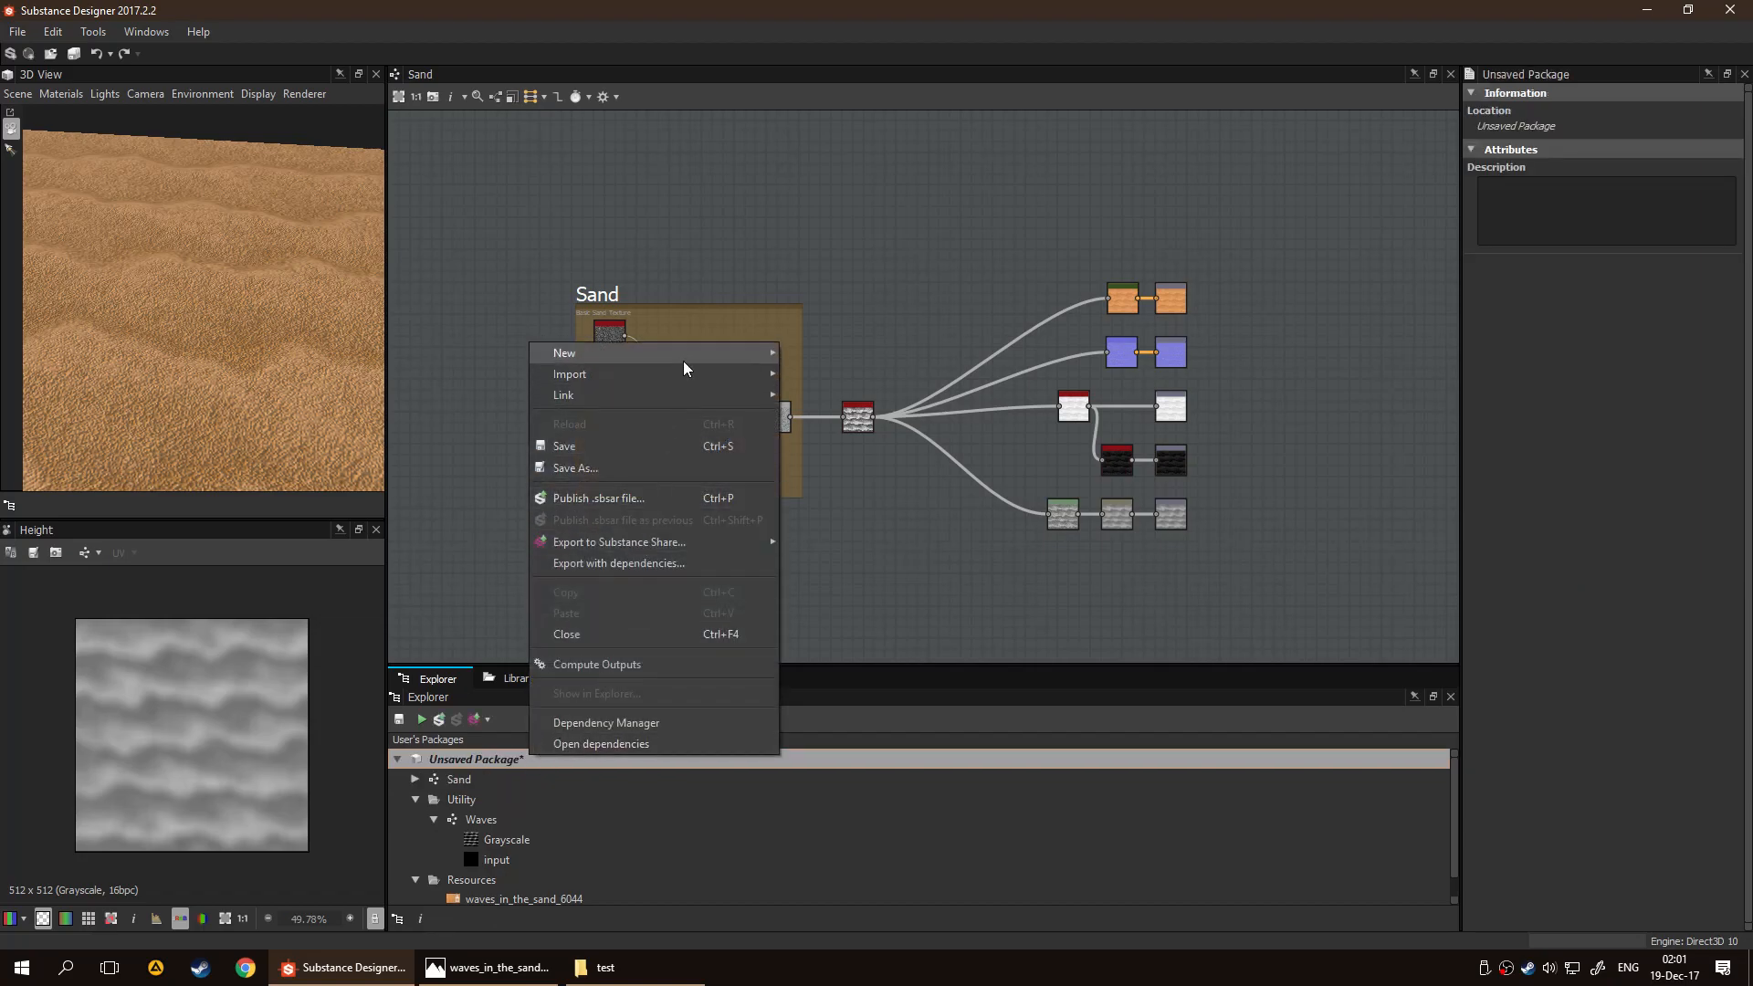
pyautogui.moveTo(750, 393)
pyautogui.click(826, 396)
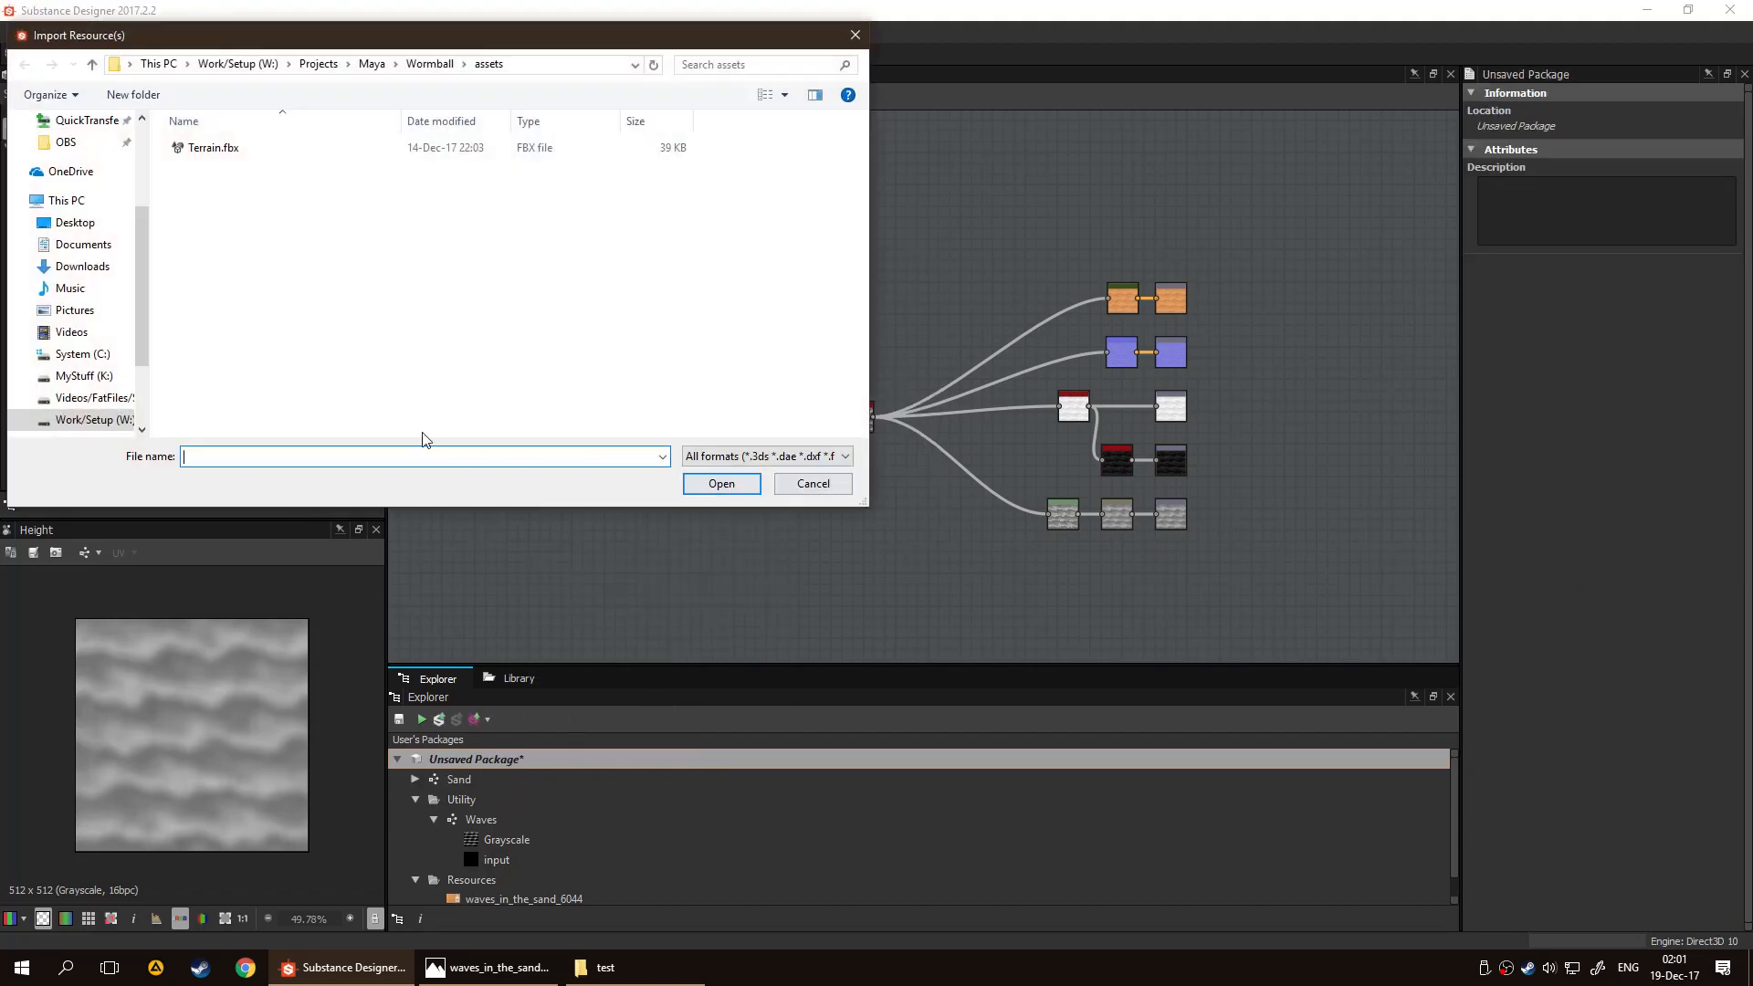
pyautogui.doubleClick(241, 149)
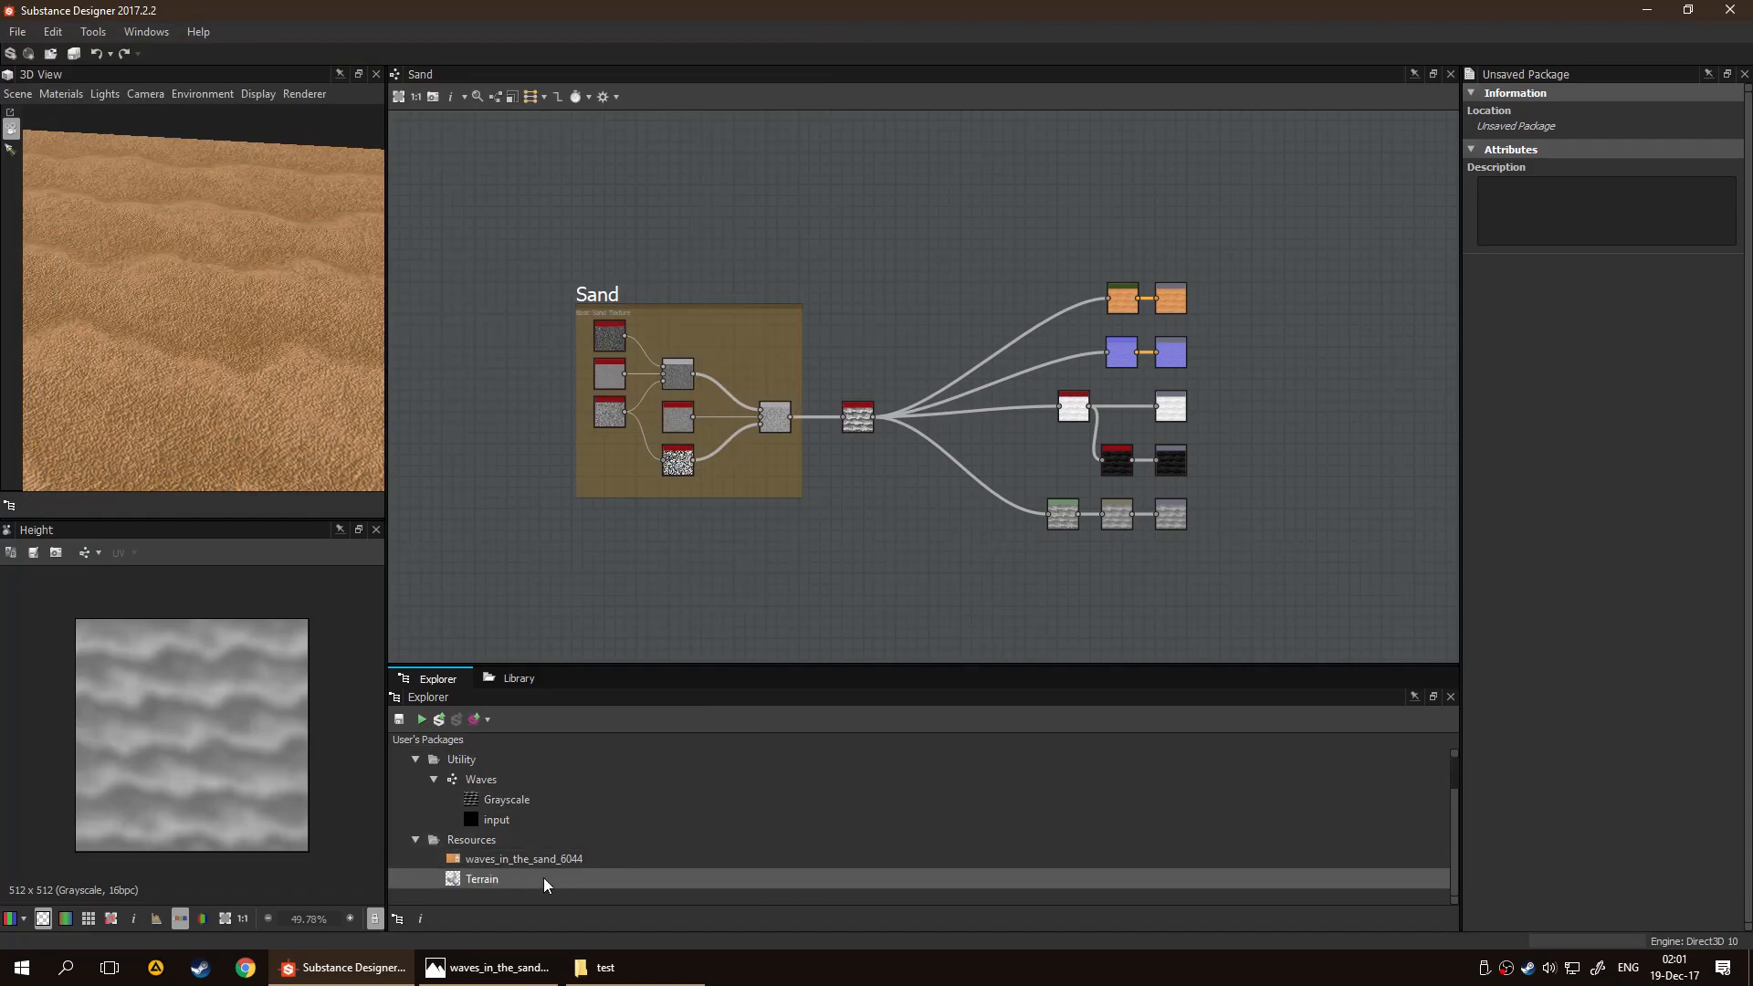
# Show the Terrain mesh in the 3D view and apply the Sand graph's outputs to it
pyautogui.moveTo(548, 881); pyautogui.dragTo(178, 387)
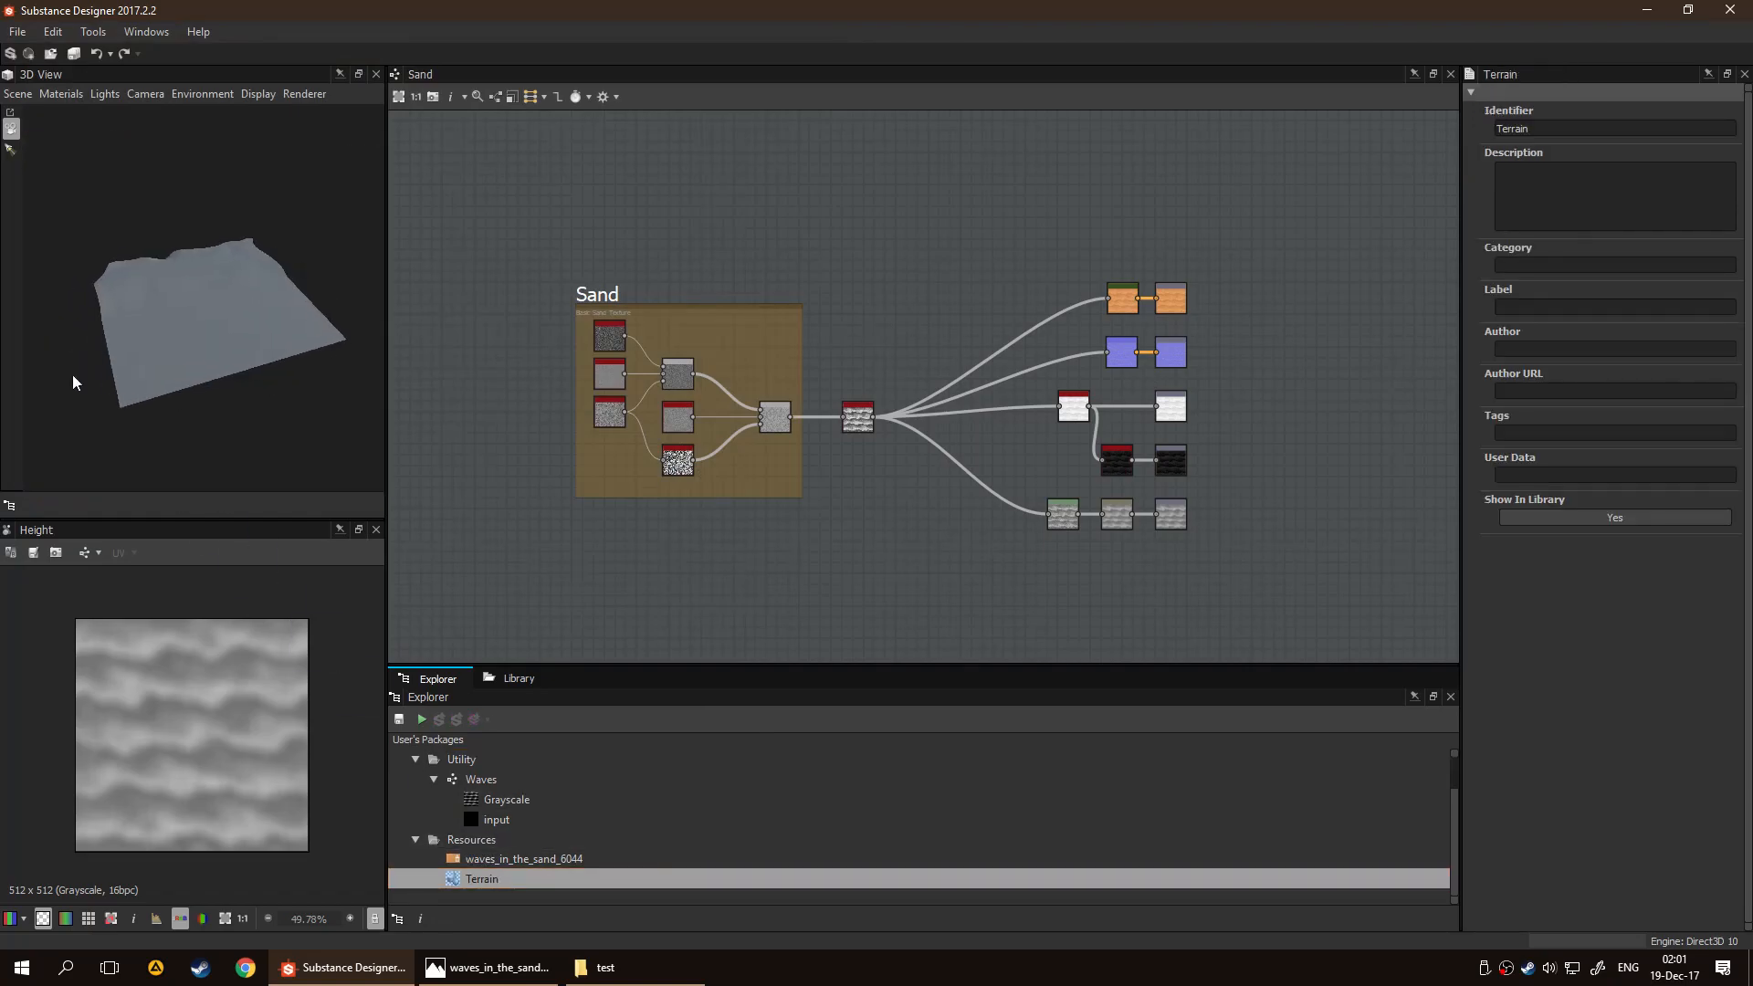
pyautogui.rightClick(450, 508)
pyautogui.click(536, 612)
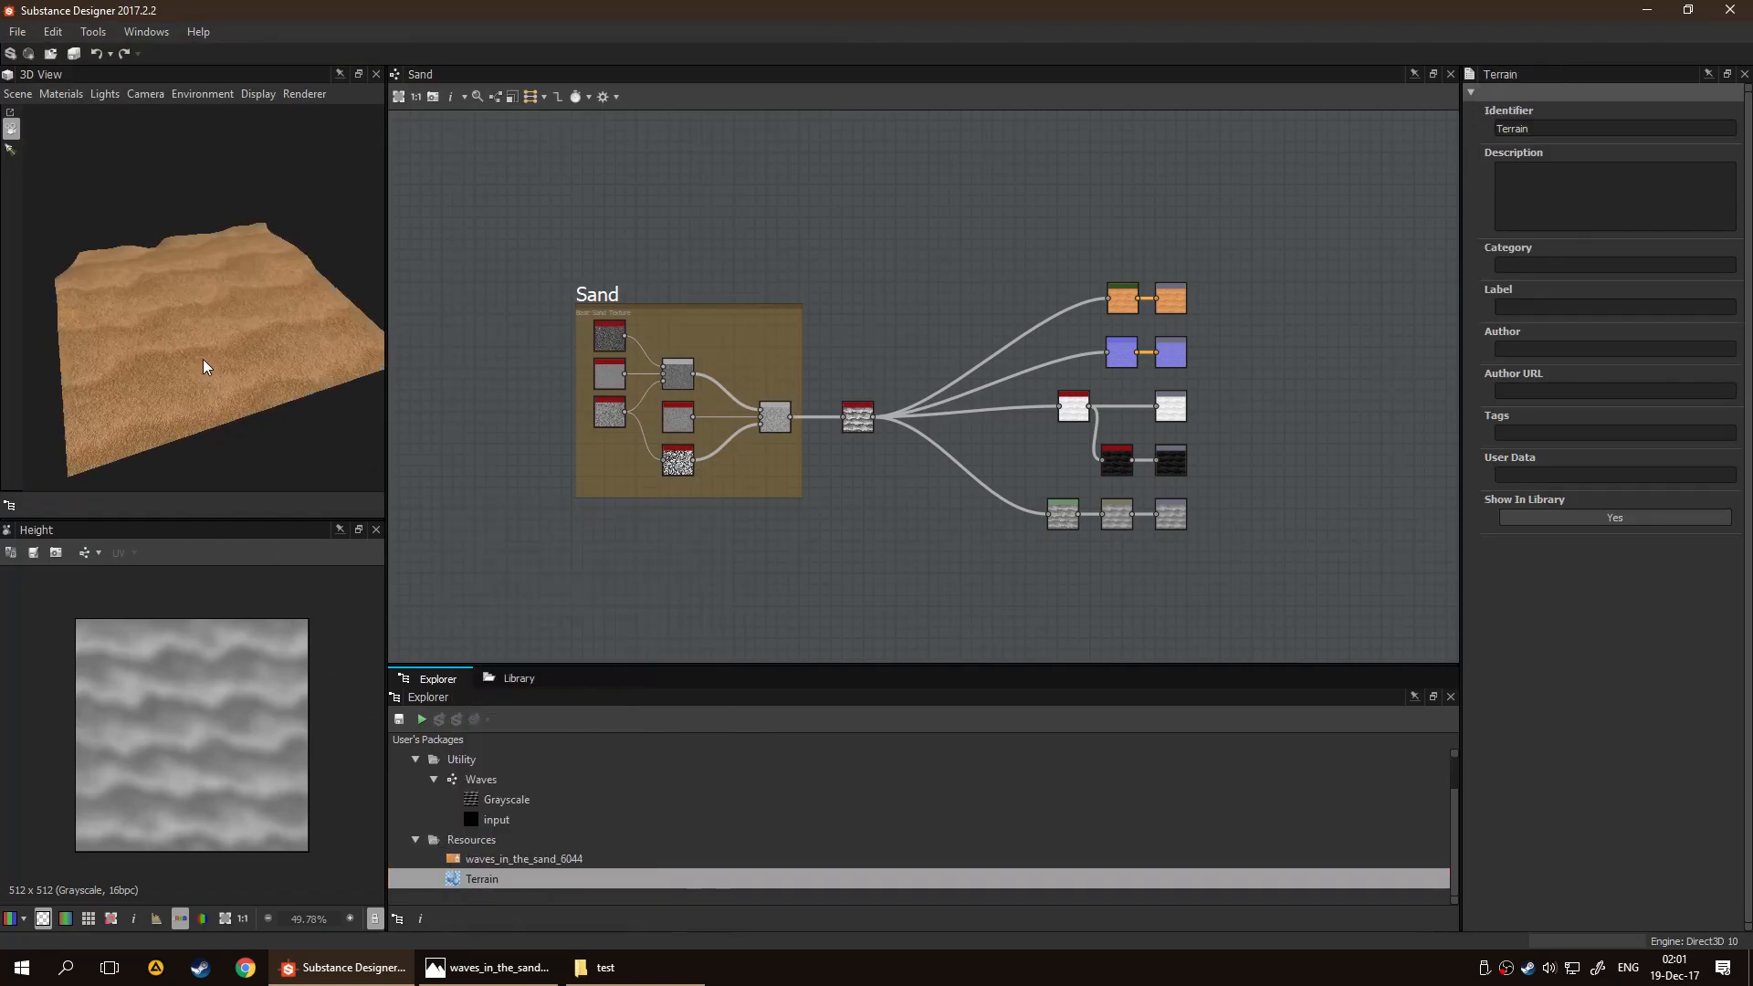
# Set the 3D view material's height scale to 0.48 for the sand on the Terrain mesh
pyautogui.scroll(5, 194, 367)
pyautogui.moveTo(356, 342); pyautogui.dragTo(239, 375)
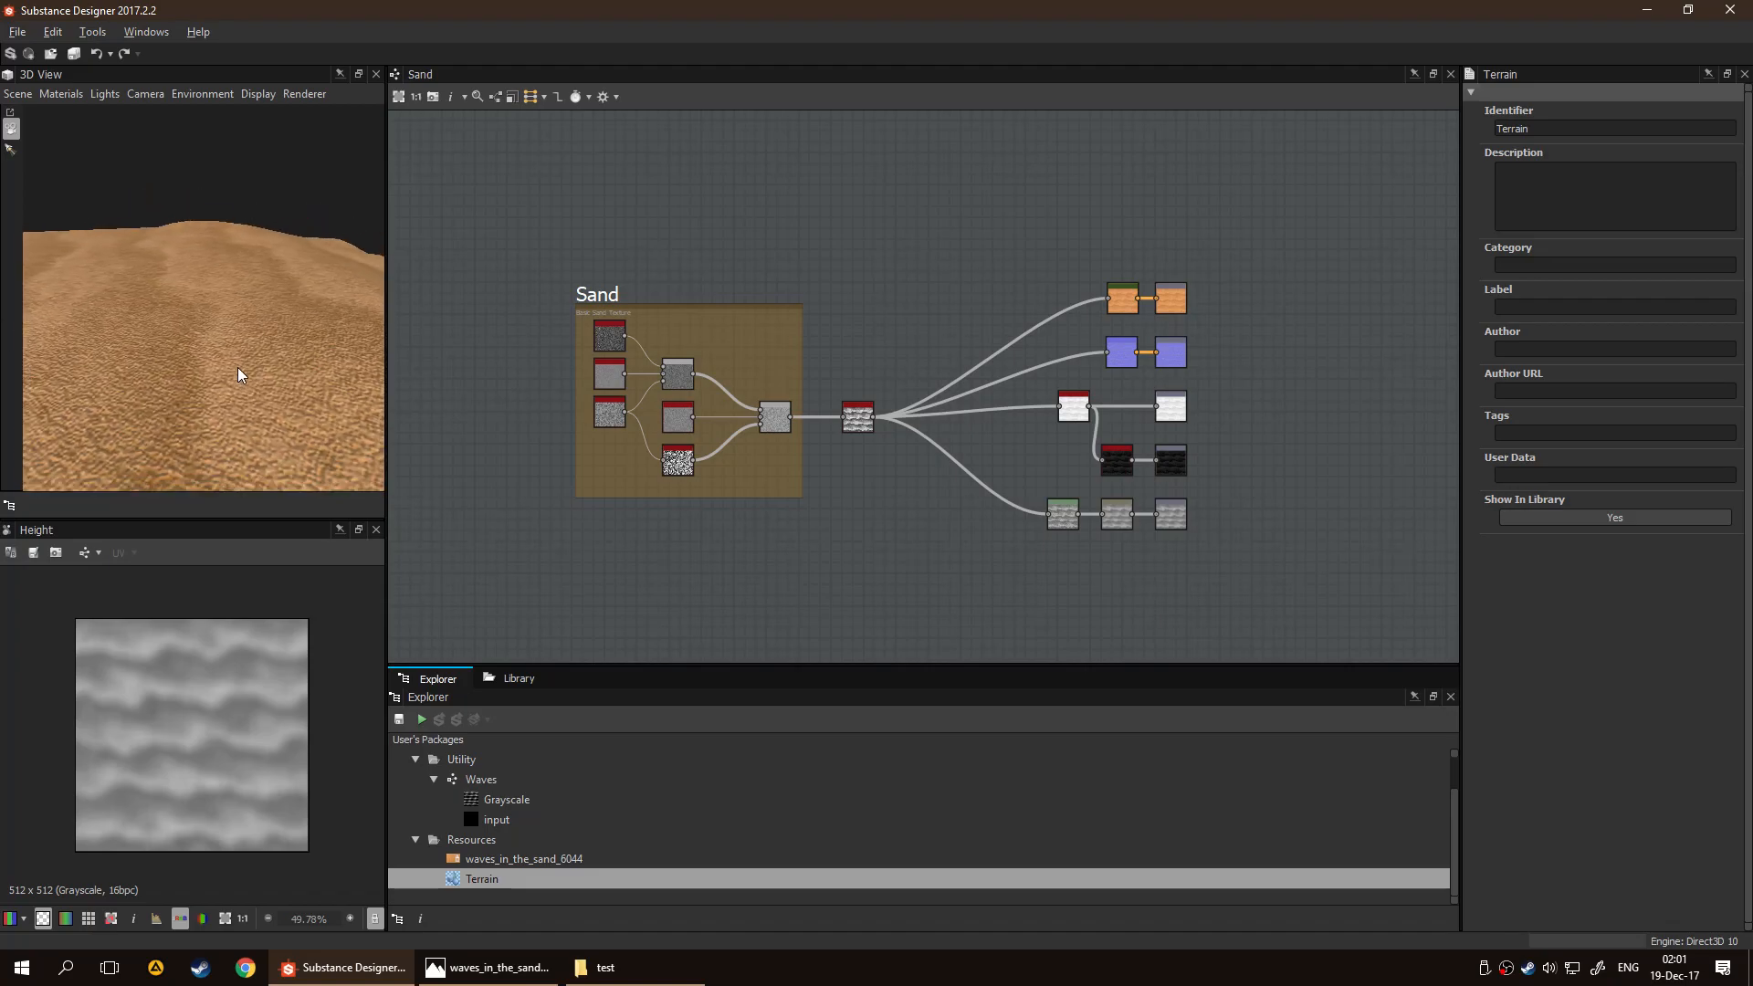
pyautogui.click(61, 94)
pyautogui.moveTo(78, 120)
pyautogui.click(169, 120)
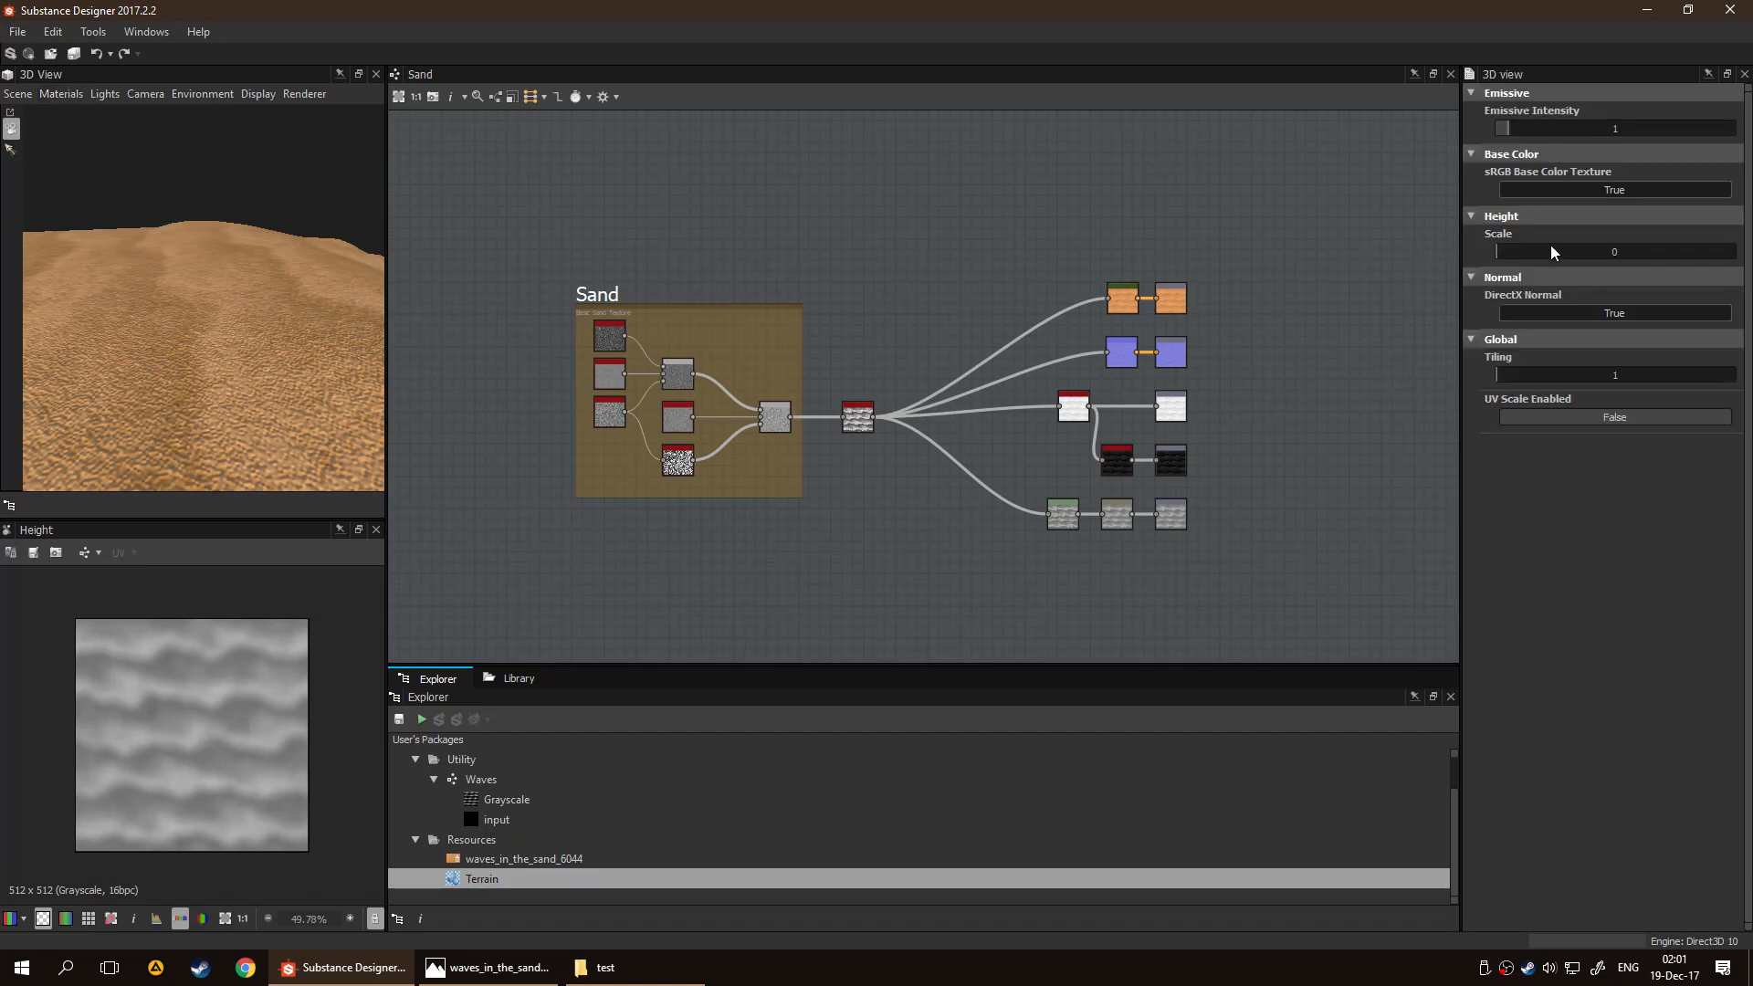
pyautogui.moveTo(1512, 258); pyautogui.dragTo(1610, 263)
pyautogui.moveTo(330, 286); pyautogui.dragTo(262, 356)
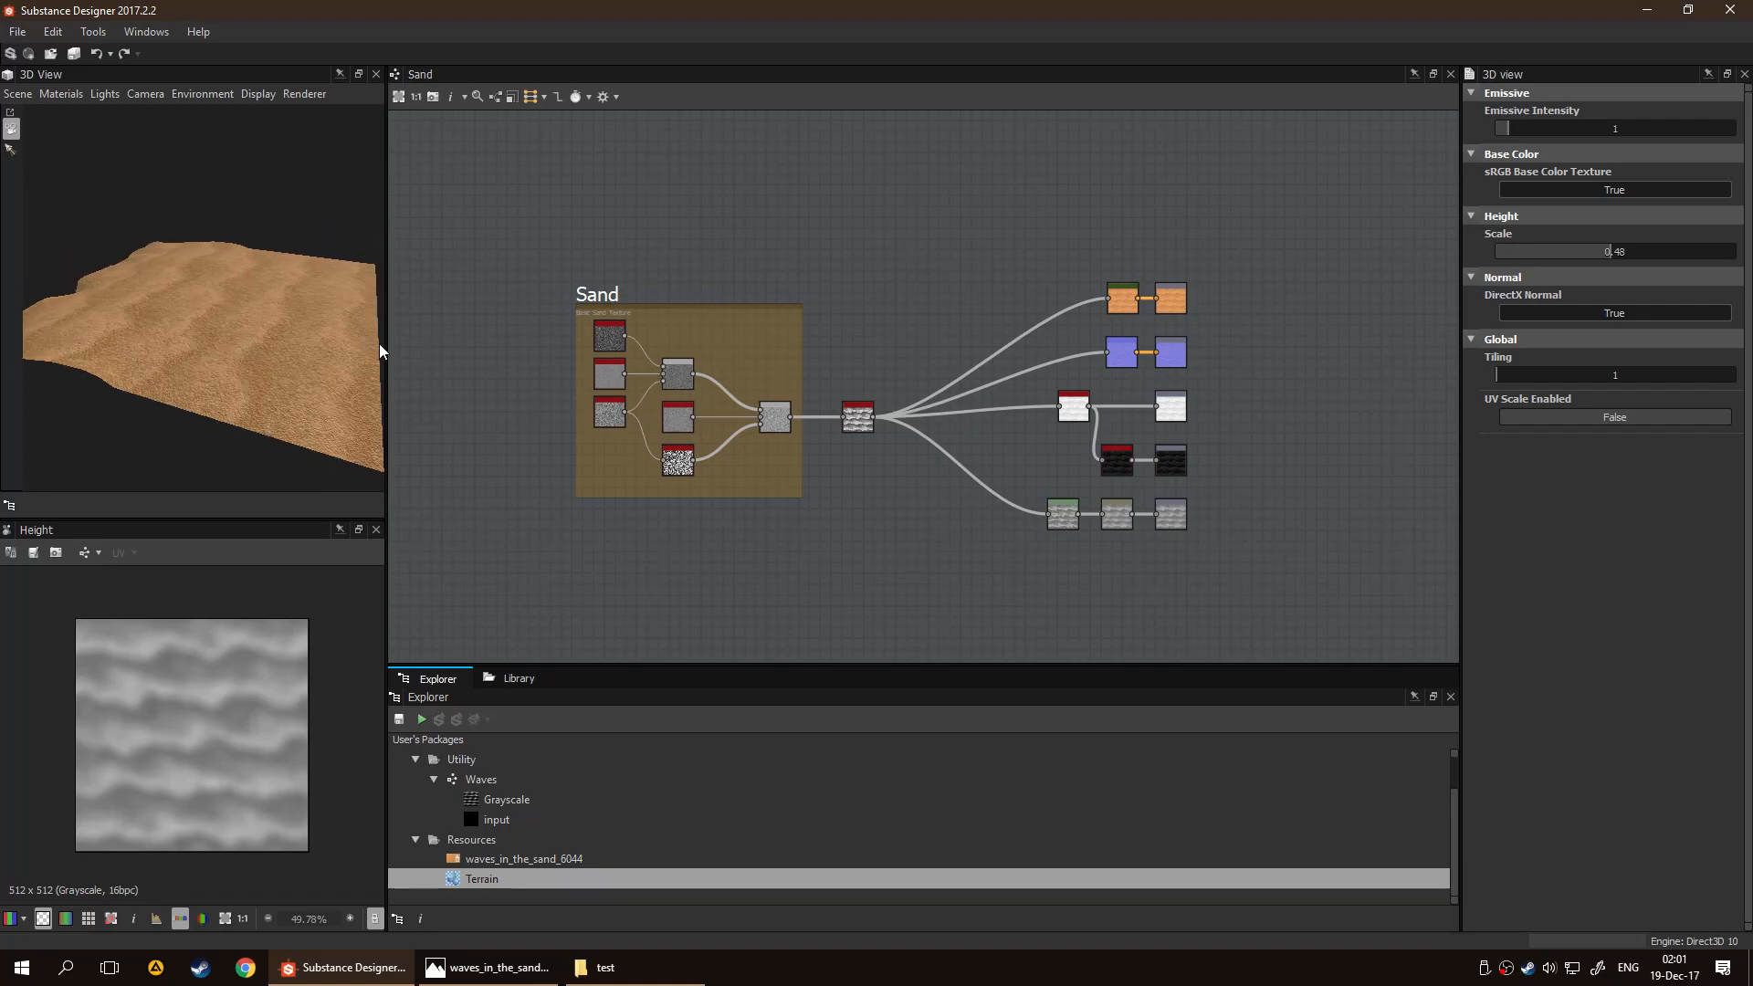
# Compare the sand on the Terrain mesh with the waves_in_the_sand reference photo and examine the Sand graph's Waves node and output branches
pyautogui.click(484, 967)
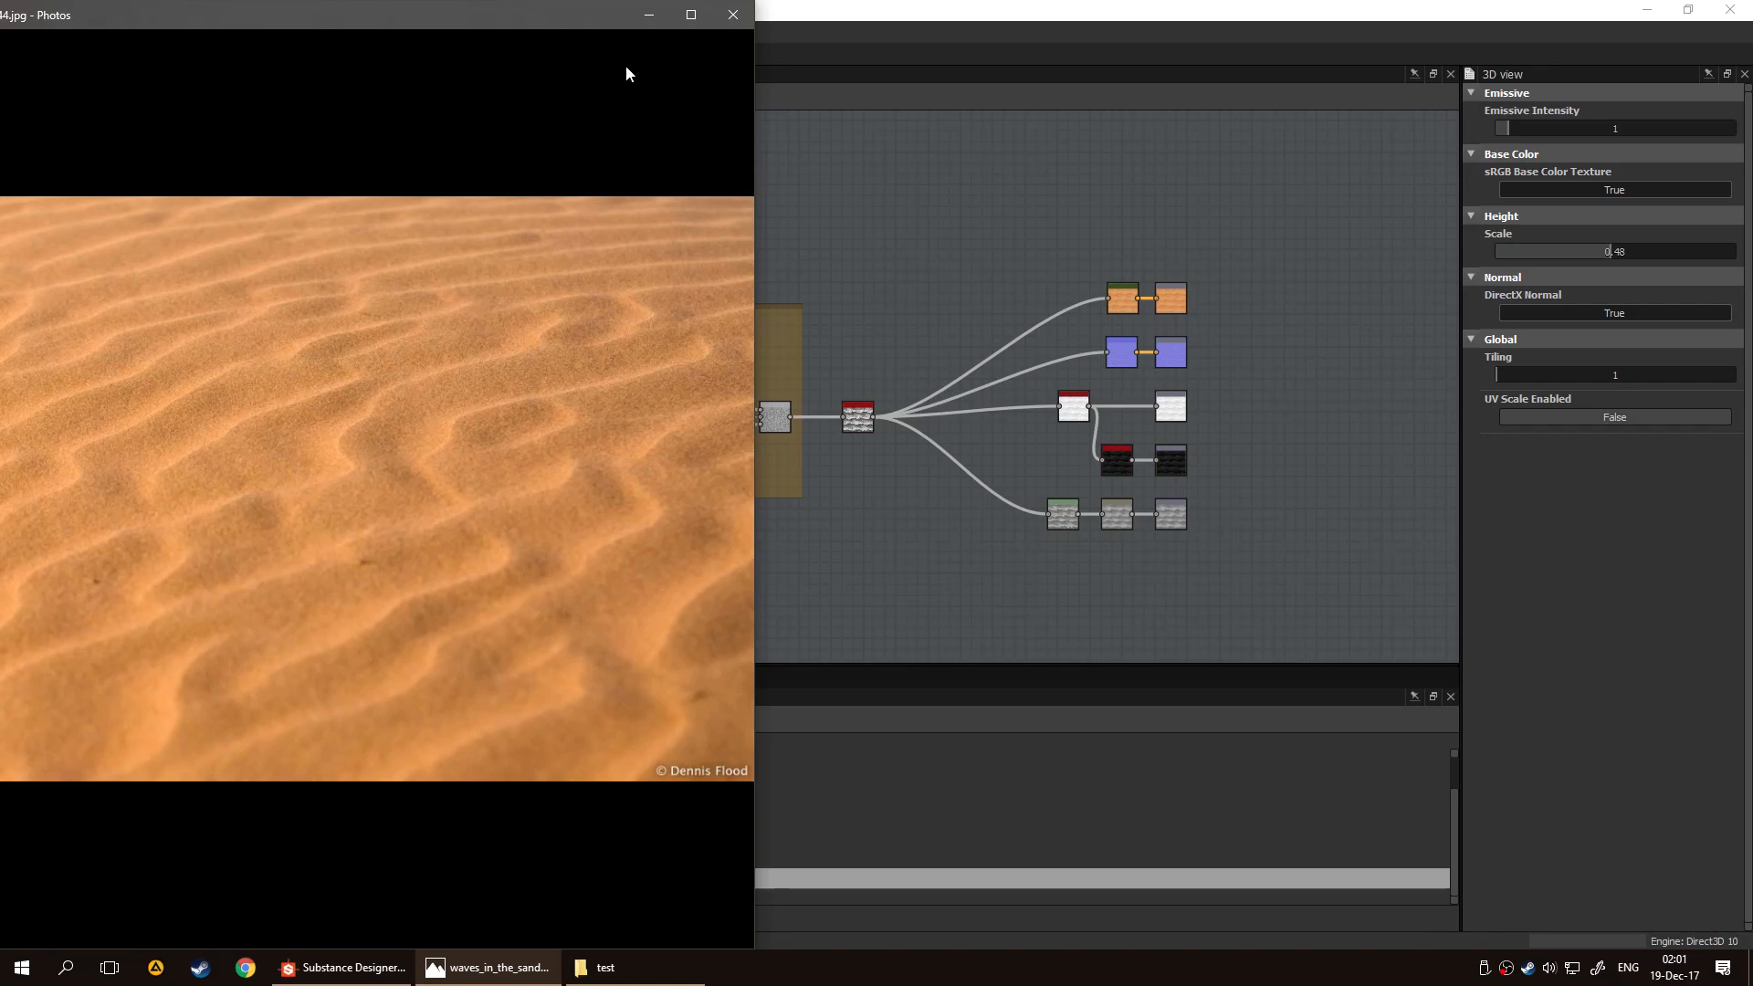
pyautogui.click(649, 15)
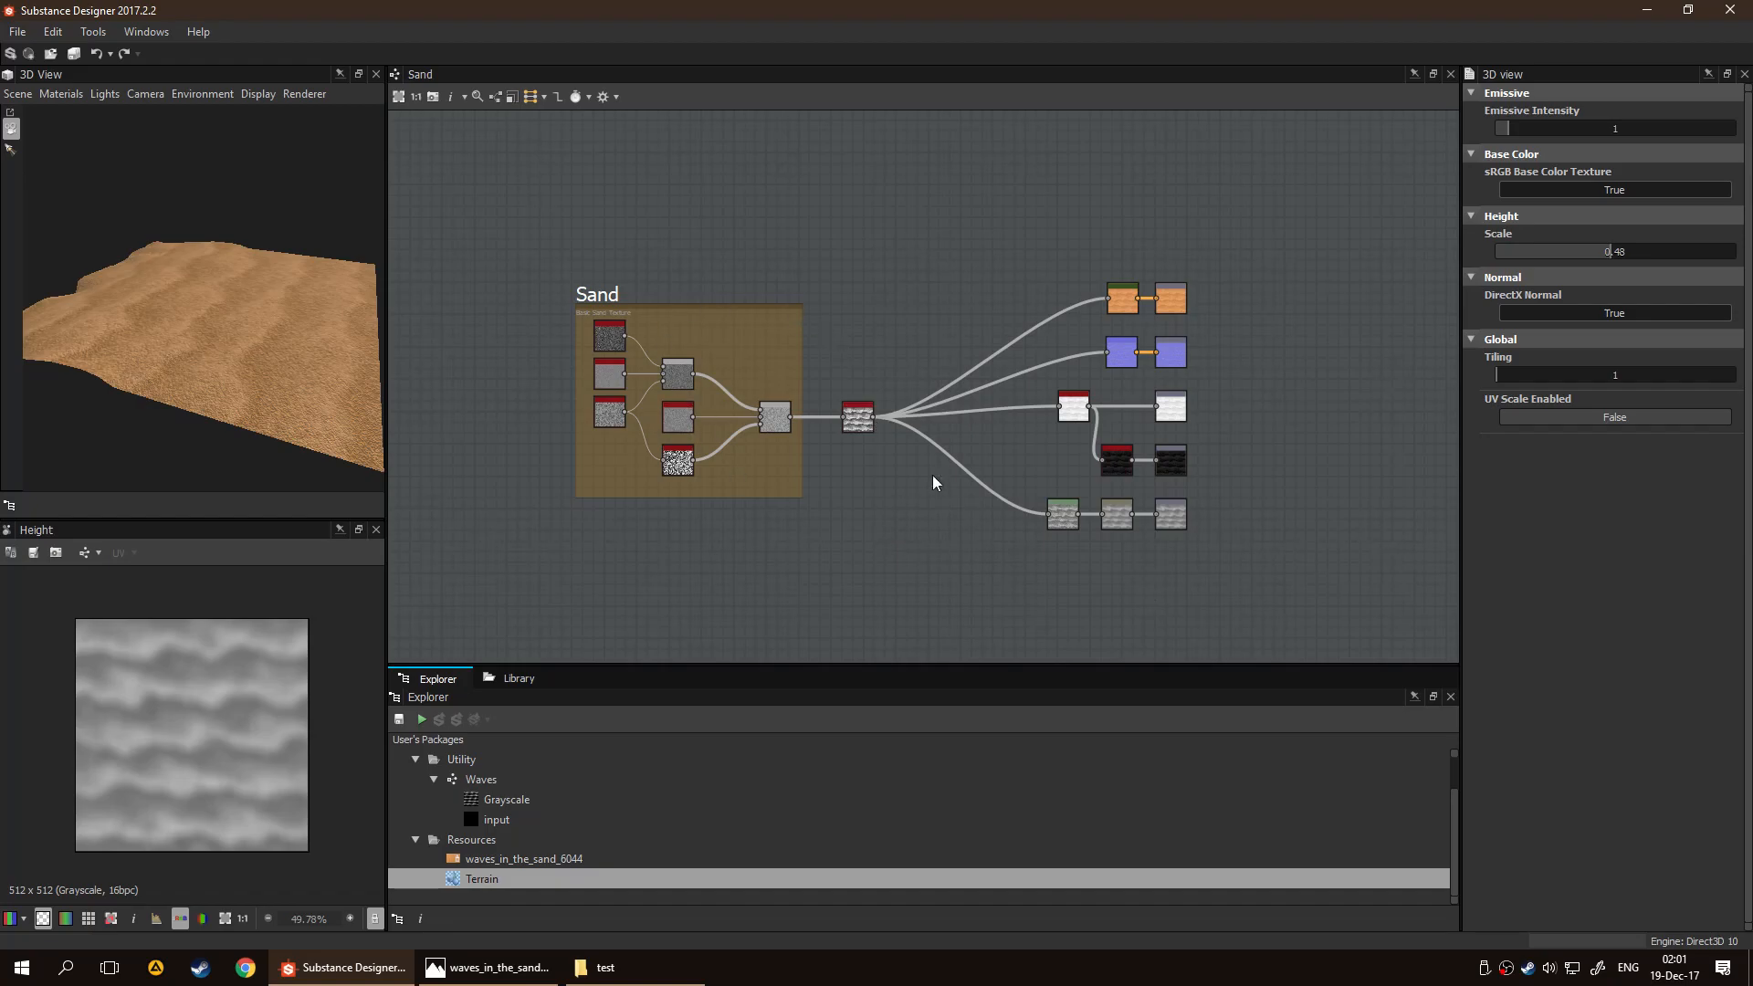
pyautogui.scroll(3, 809, 384)
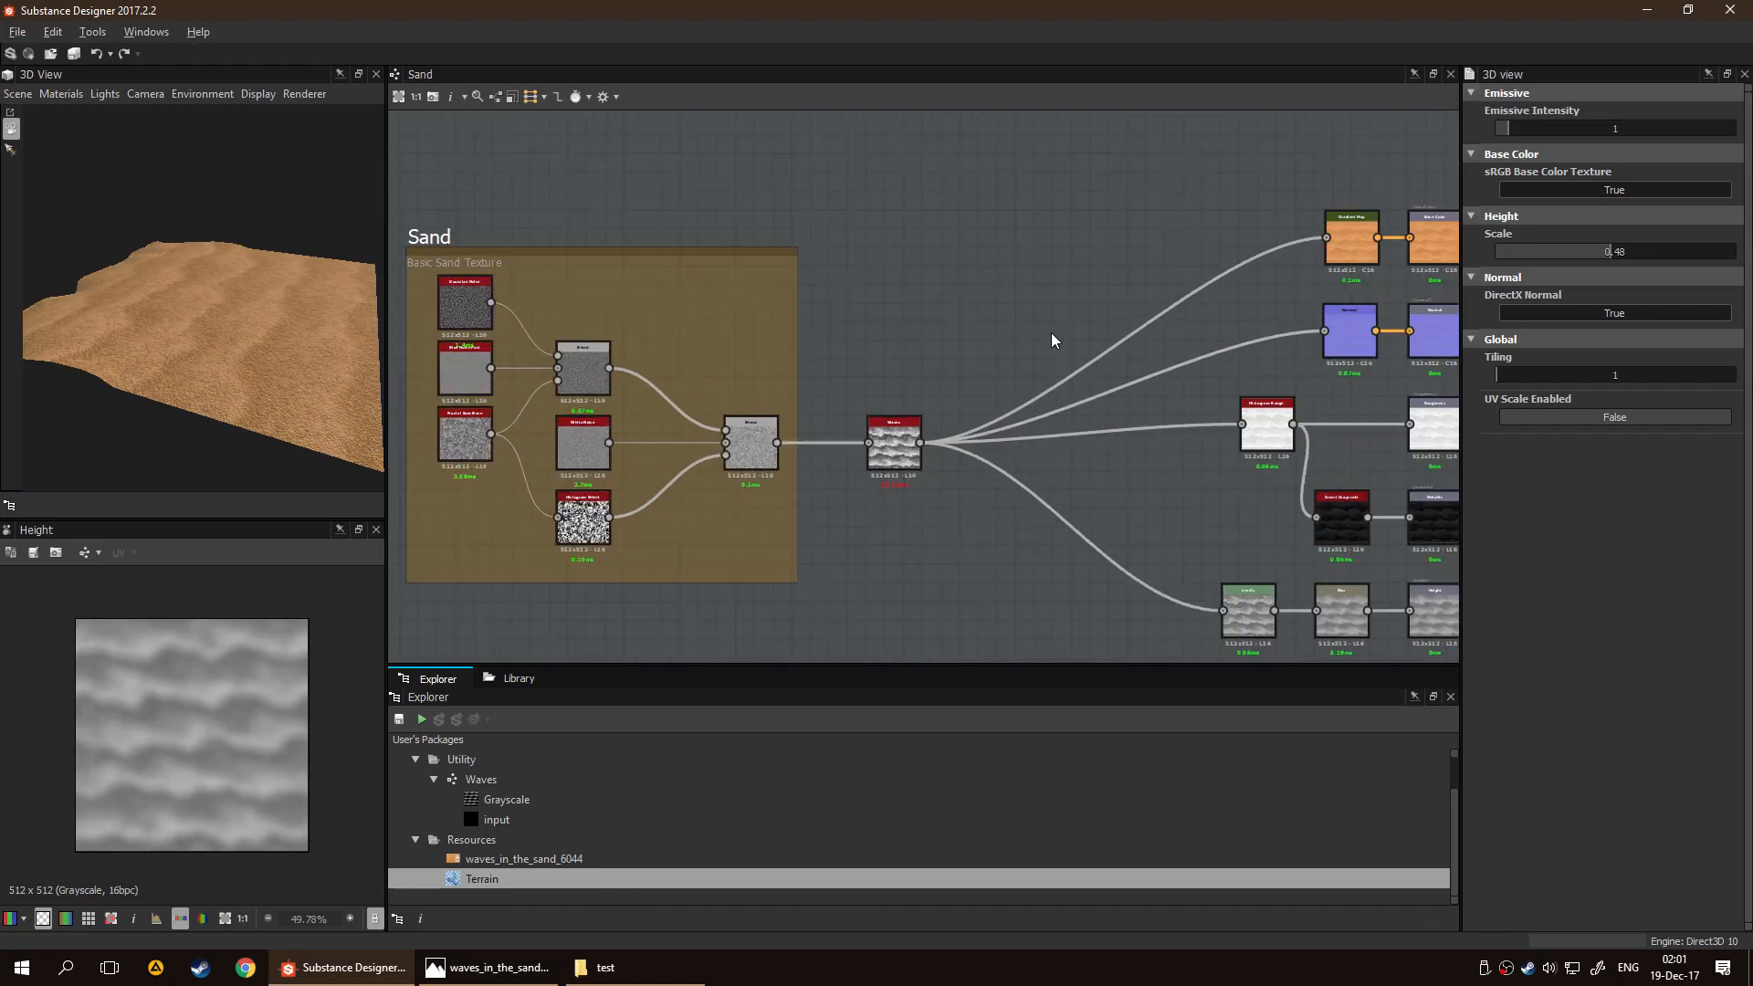
pyautogui.moveTo(1049, 331); pyautogui.dragTo(932, 317, button='middle')
pyautogui.moveTo(857, 275); pyautogui.dragTo(992, 266, button='middle')
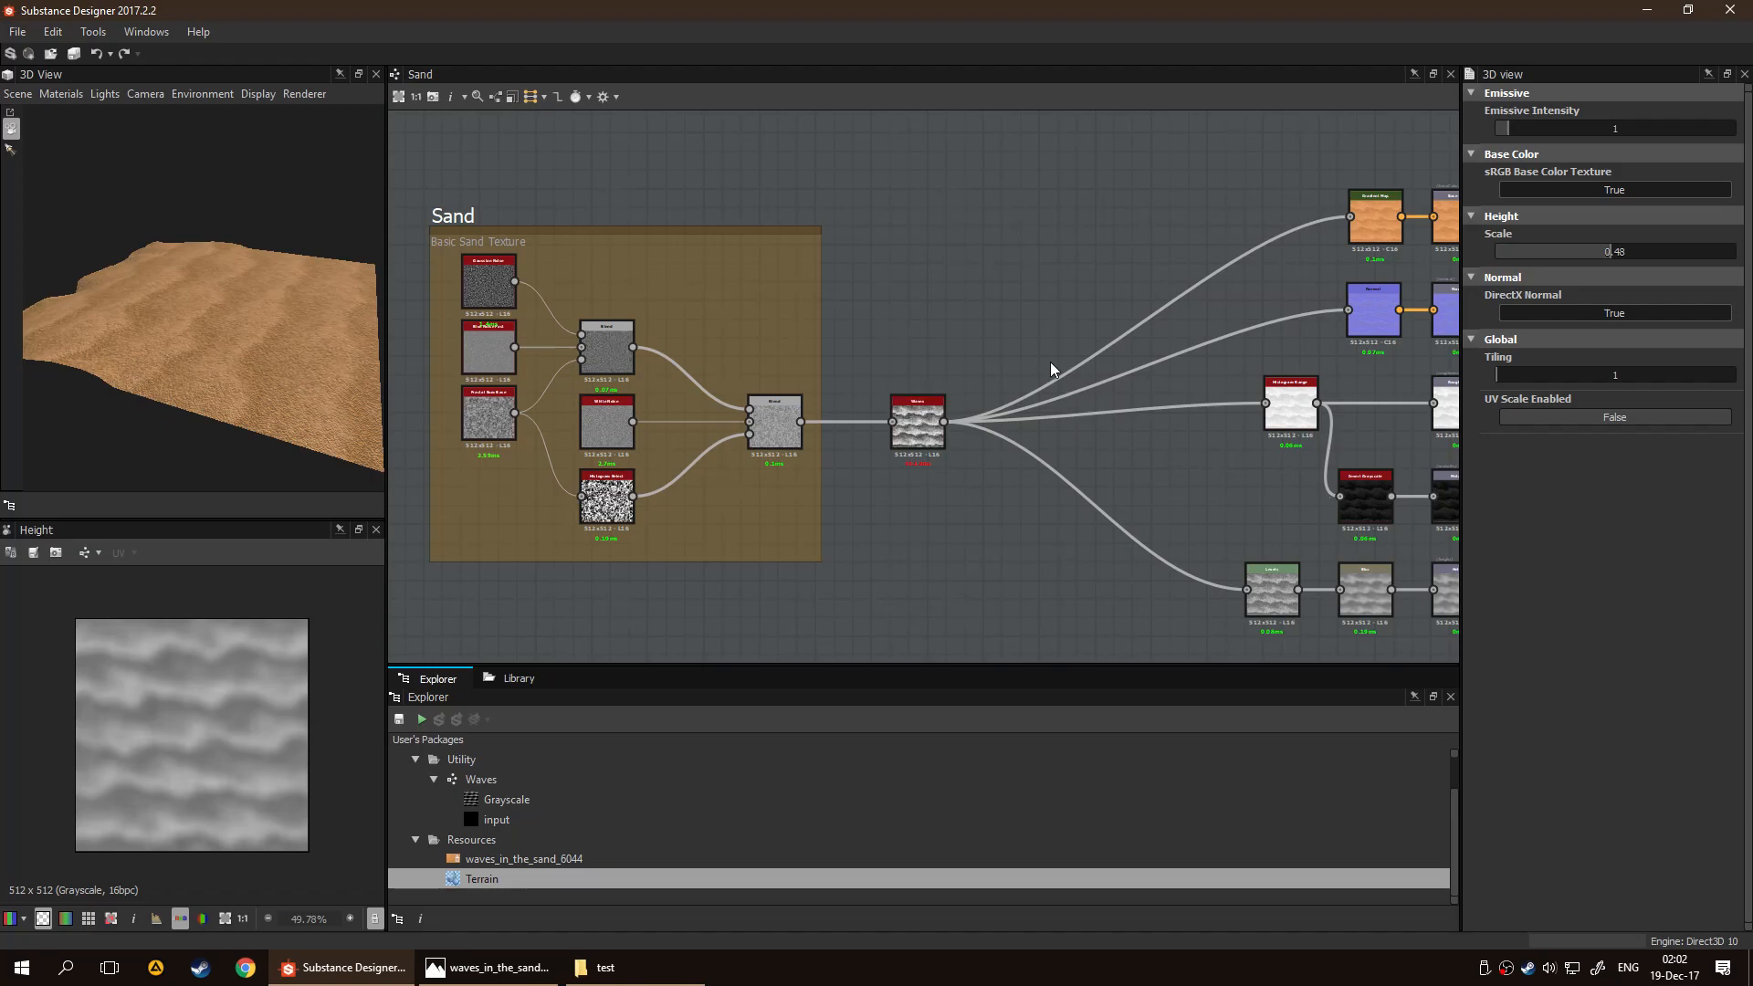
pyautogui.scroll(-3, 920, 357)
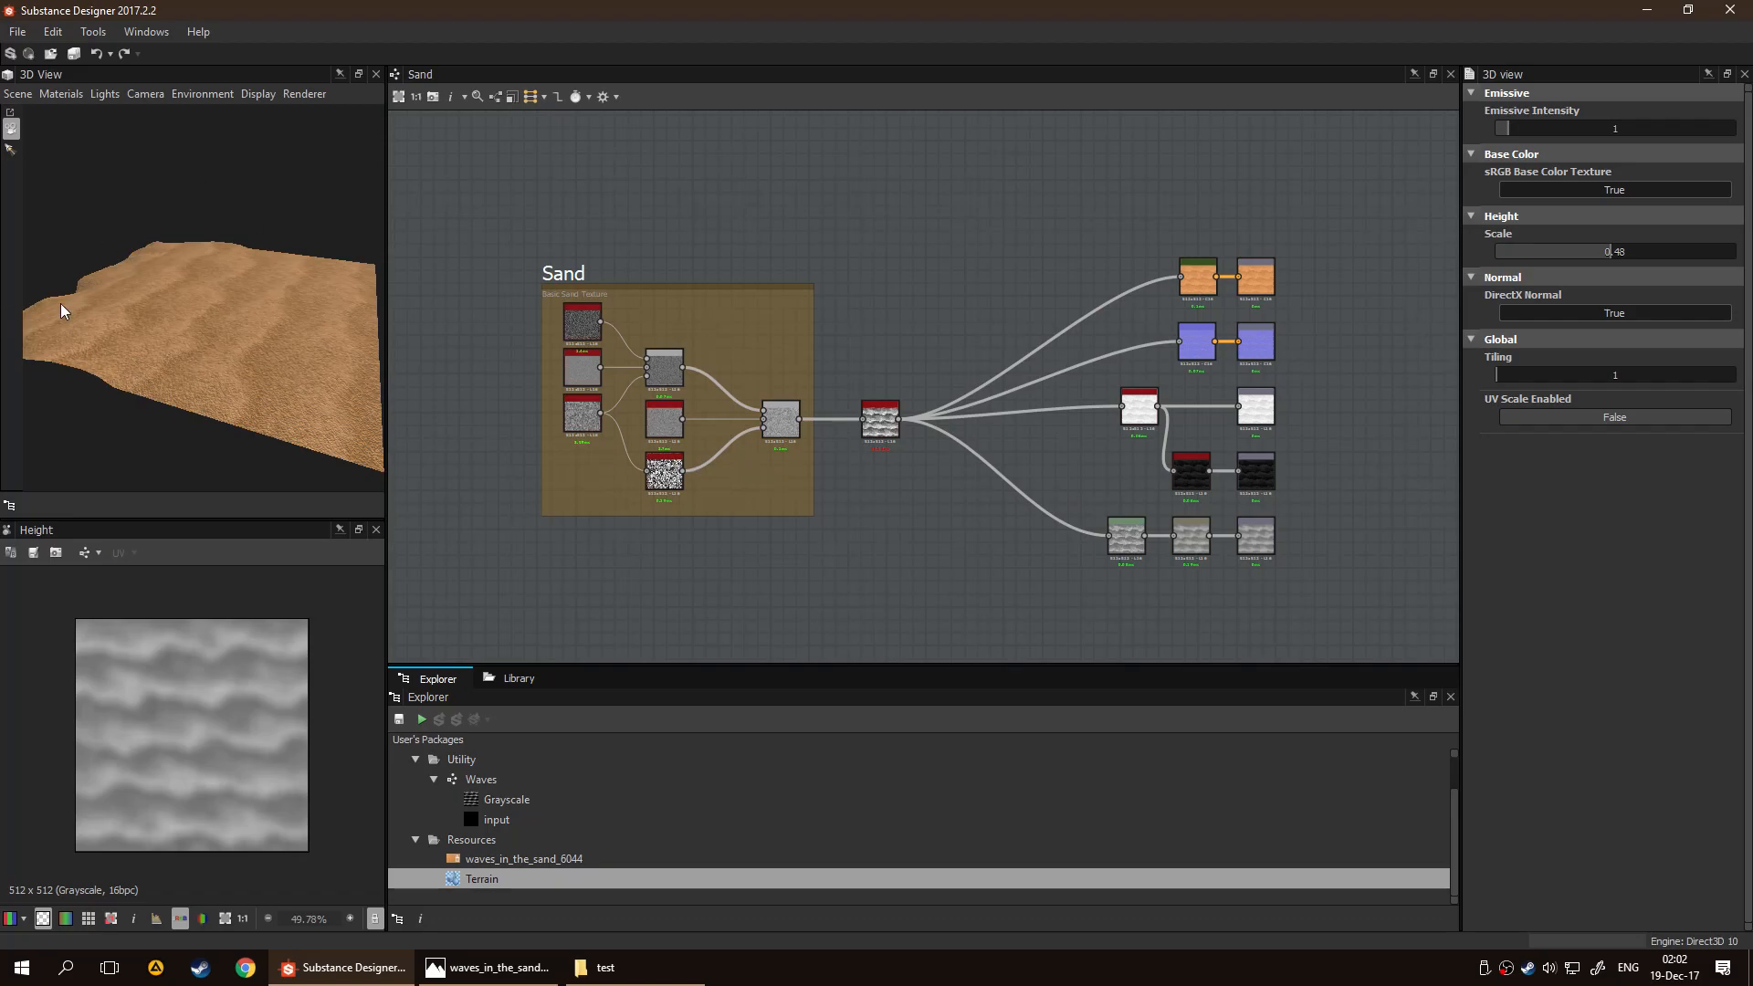
pyautogui.scroll(5, 1141, 425)
pyautogui.moveTo(261, 317)
pyautogui.mouseDown()
pyautogui.moveTo(246, 311)
pyautogui.moveTo(235, 343)
pyautogui.moveTo(223, 313)
pyautogui.moveTo(242, 322)
pyautogui.moveTo(246, 266)
pyautogui.moveTo(199, 331)
pyautogui.moveTo(255, 315)
pyautogui.mouseUp()
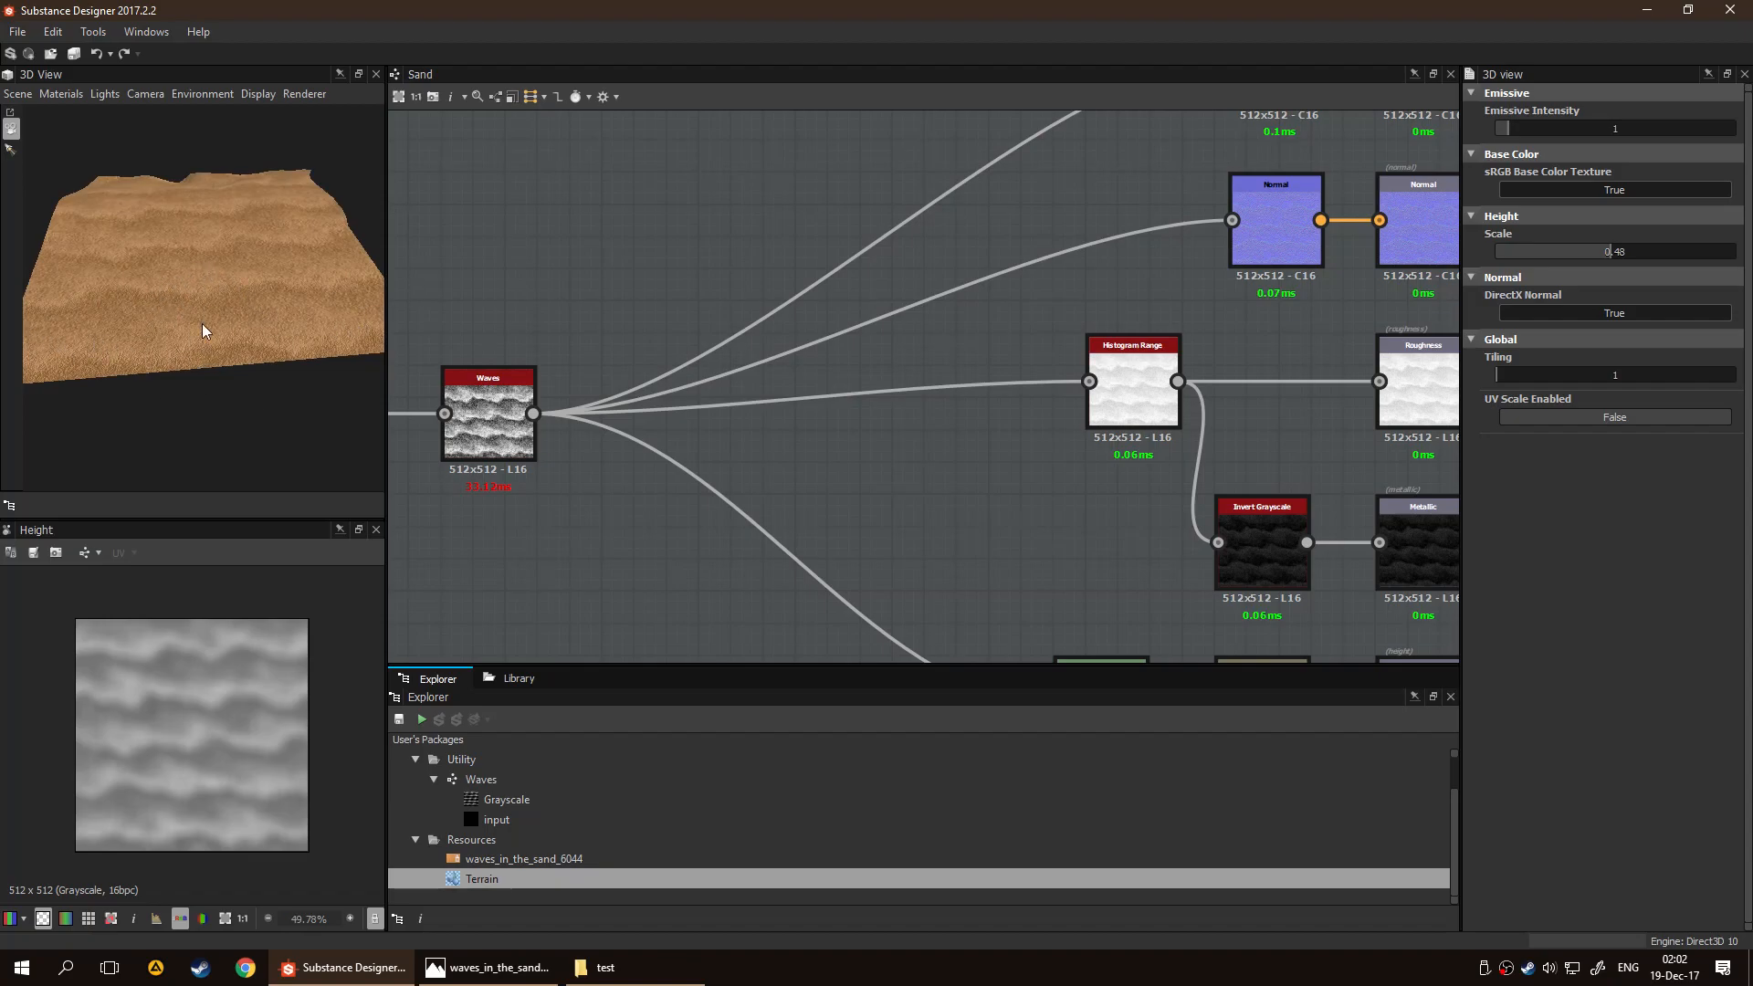
pyautogui.scroll(5, 567, 434)
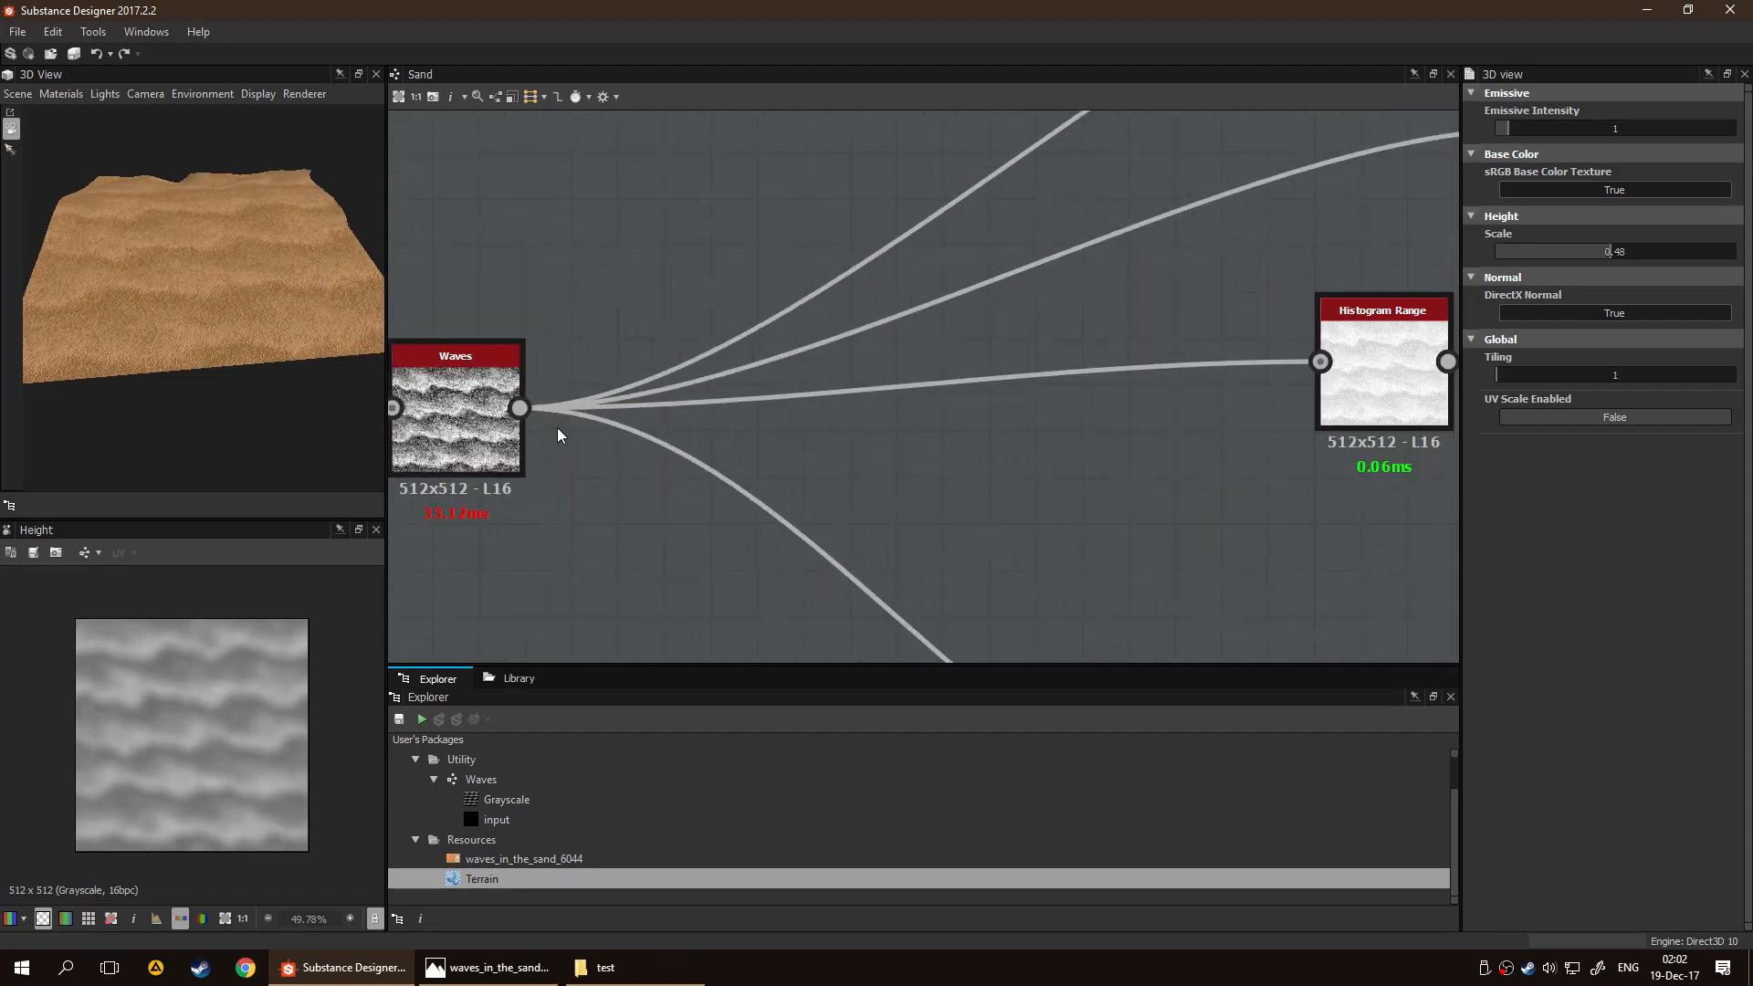
pyautogui.scroll(-5, 1037, 414)
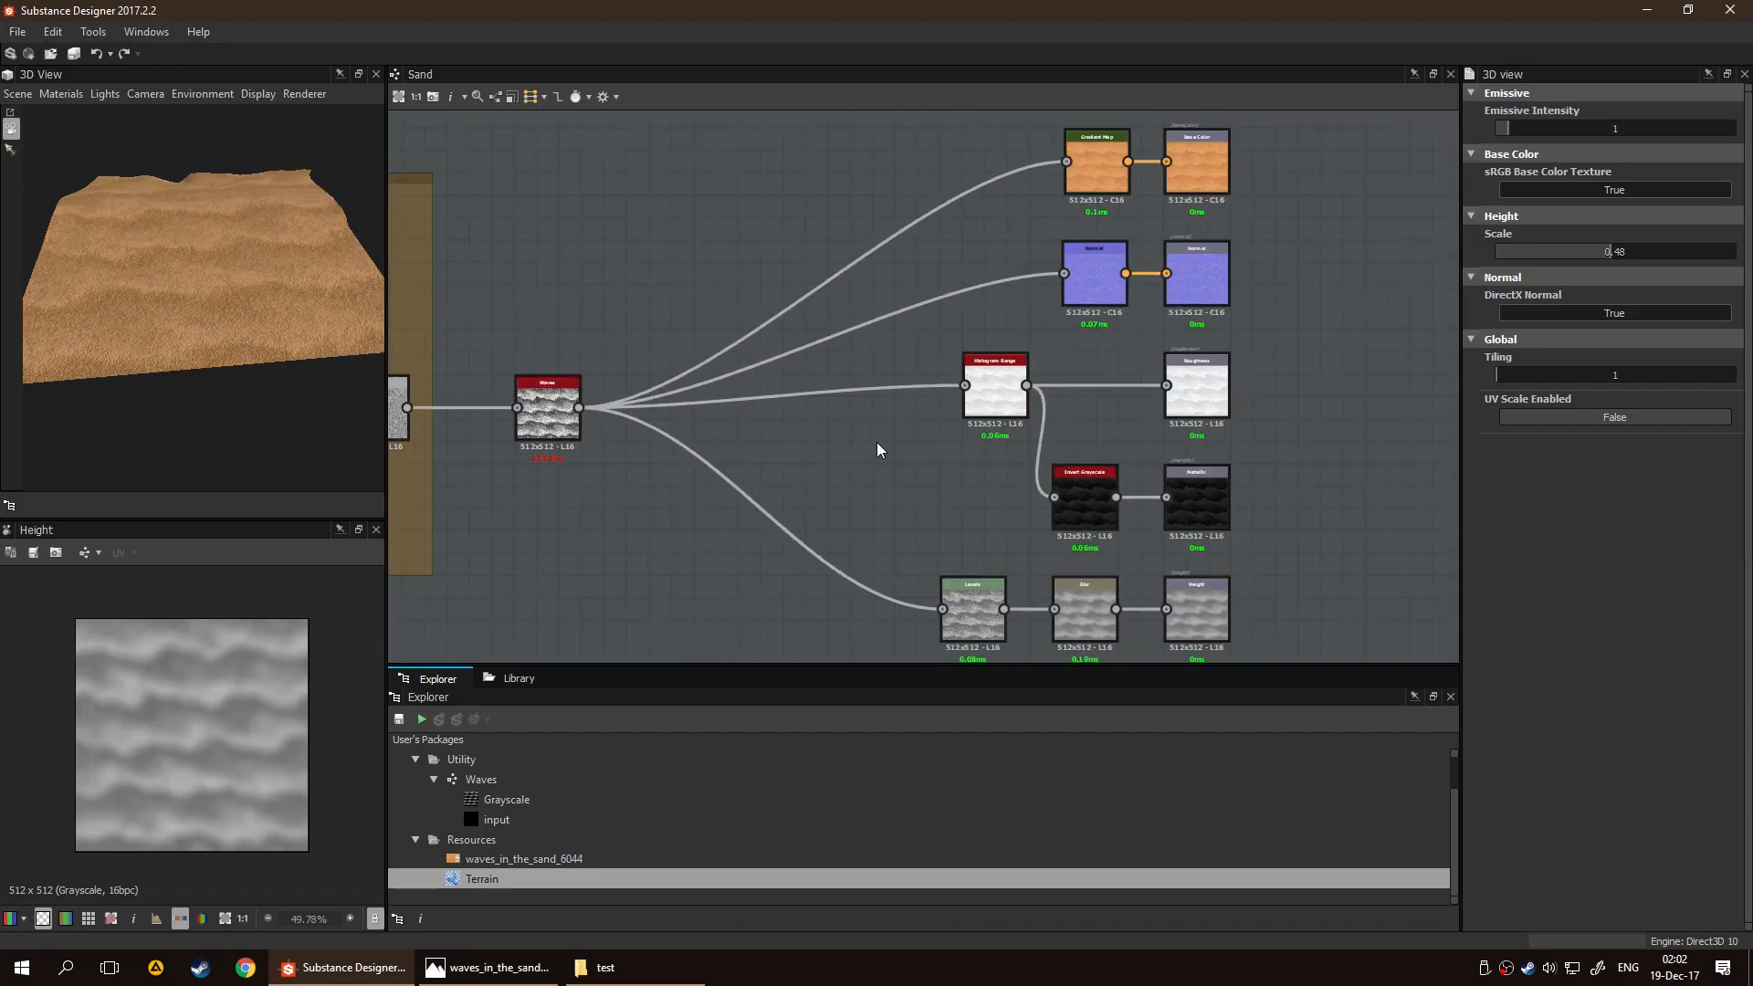
# Try moving the Waves node closer to the Sand frame, and return it to its original place
pyautogui.moveTo(681, 393); pyautogui.dragTo(833, 393, button='middle')
pyautogui.moveTo(683, 413); pyautogui.dragTo(633, 414)
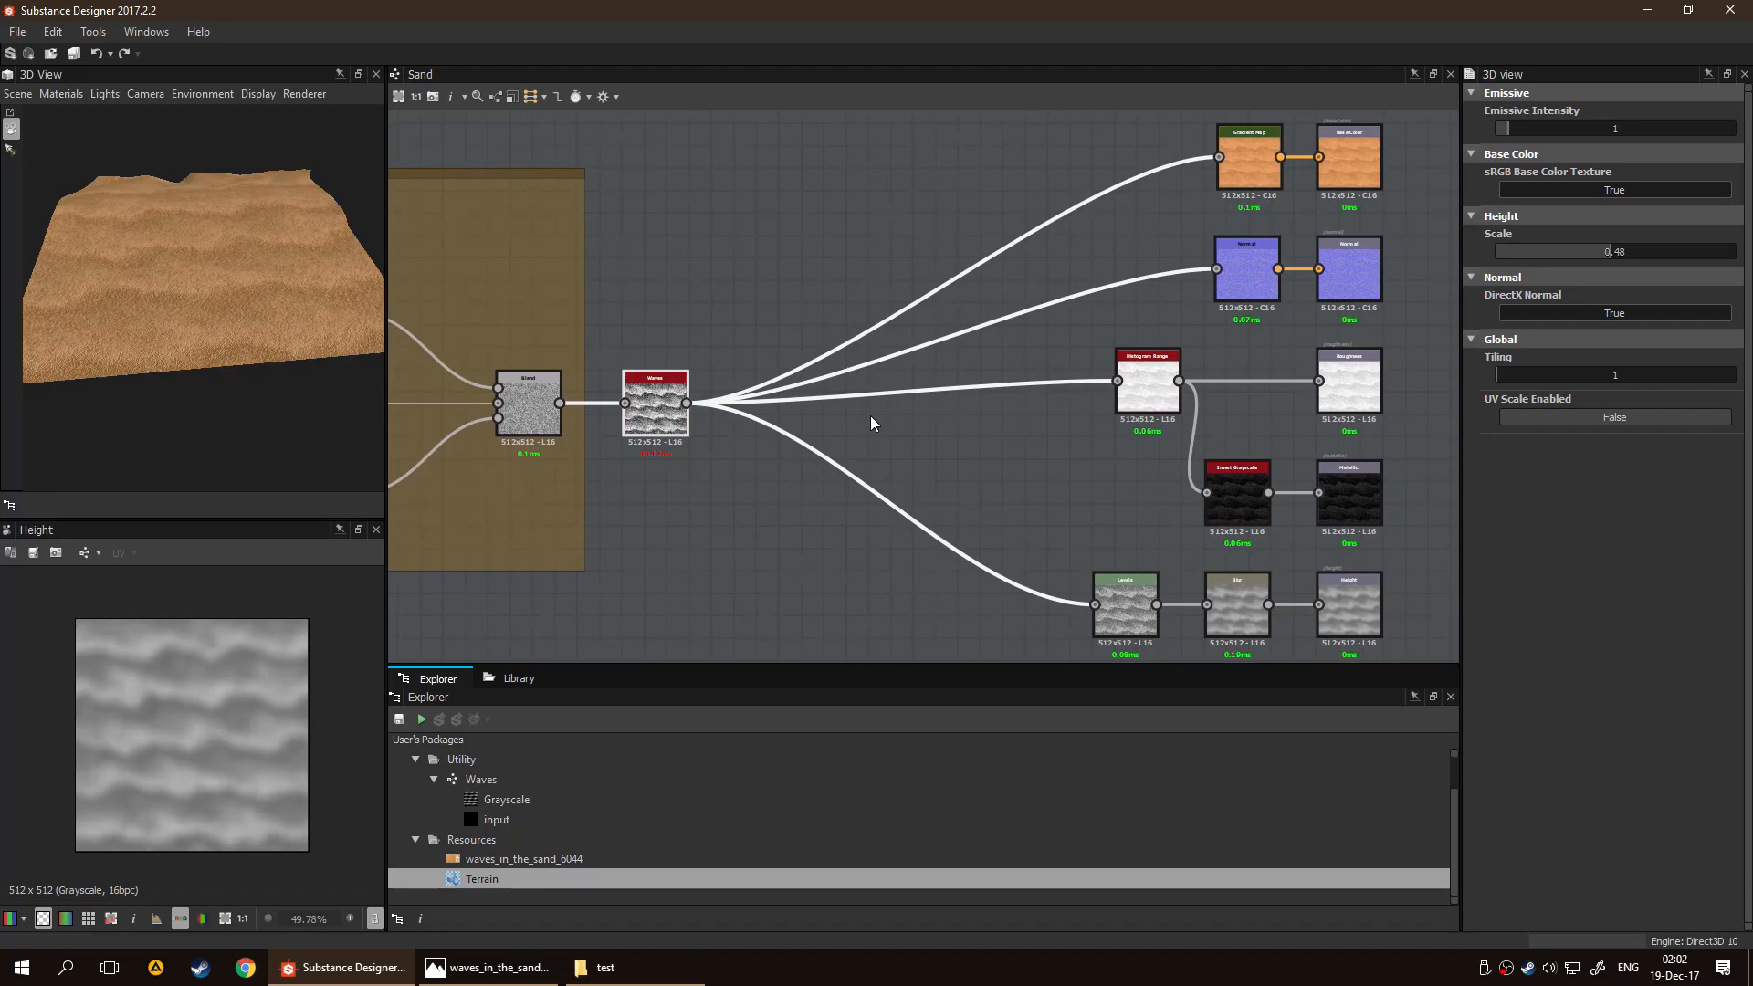
pyautogui.moveTo(655, 404); pyautogui.dragTo(700, 403)
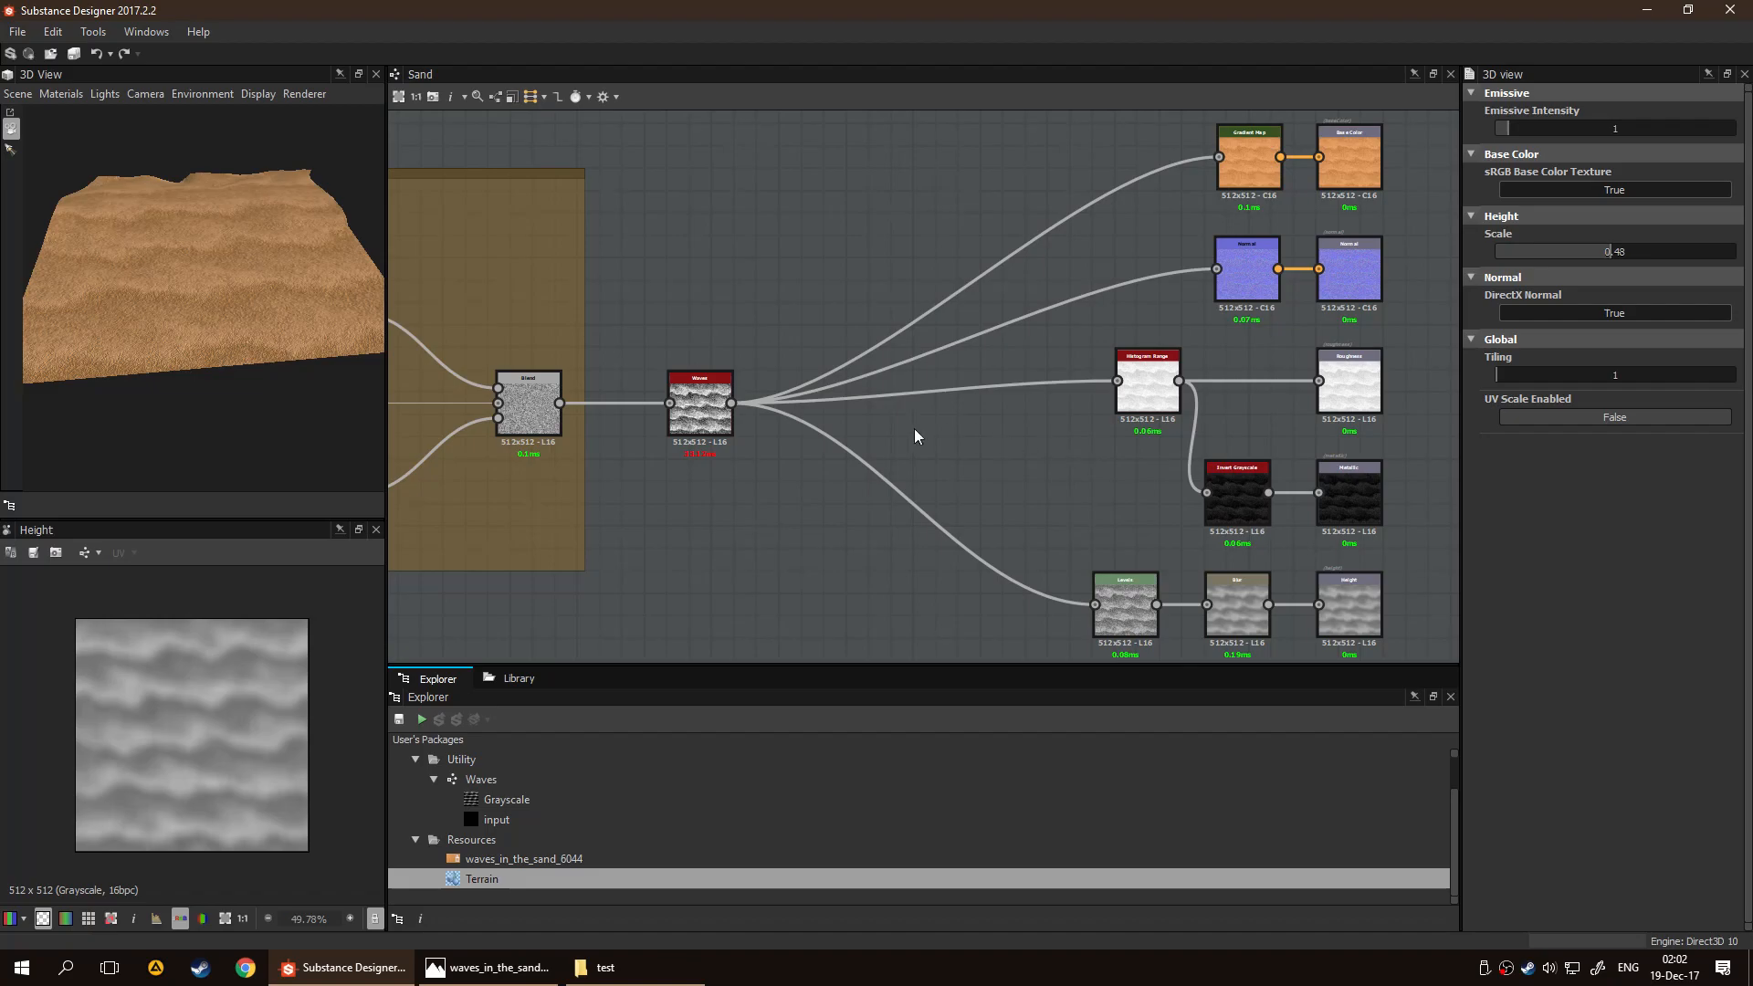
pyautogui.scroll(-3, 839, 328)
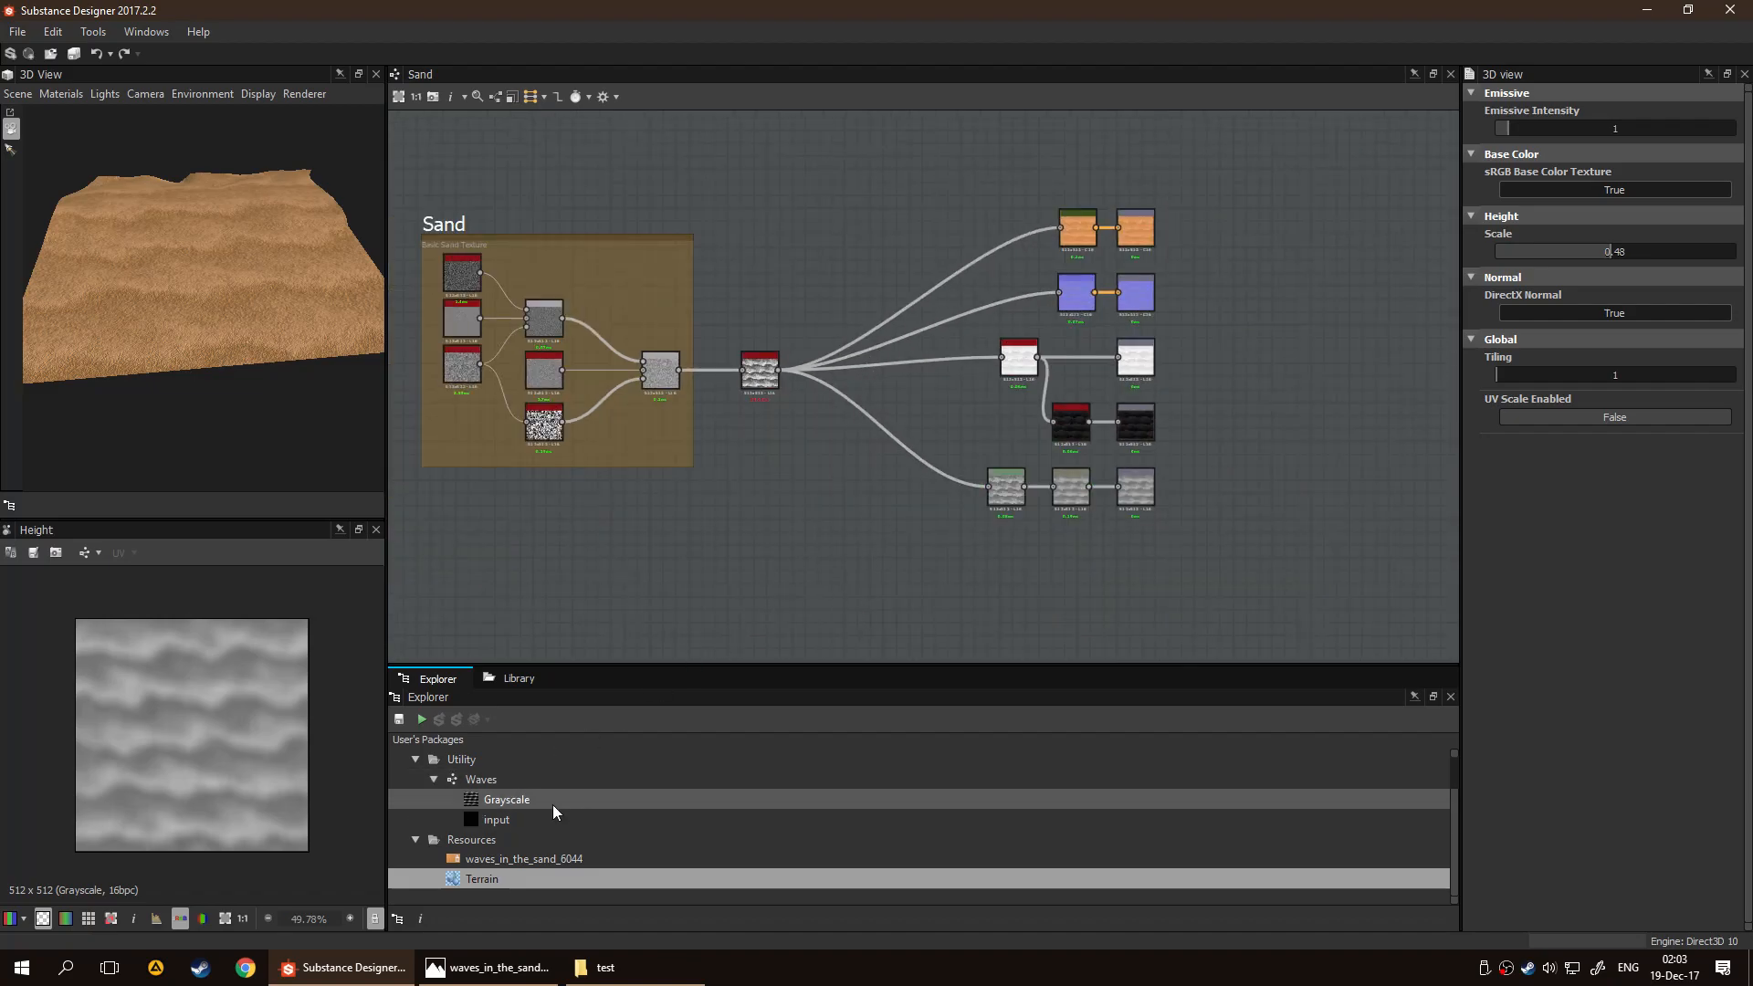
# Open the Waves graph and inspect the attributes of its Grayscale output node
pyautogui.scroll(2, 581, 786)
pyautogui.scroll(3, 743, 418)
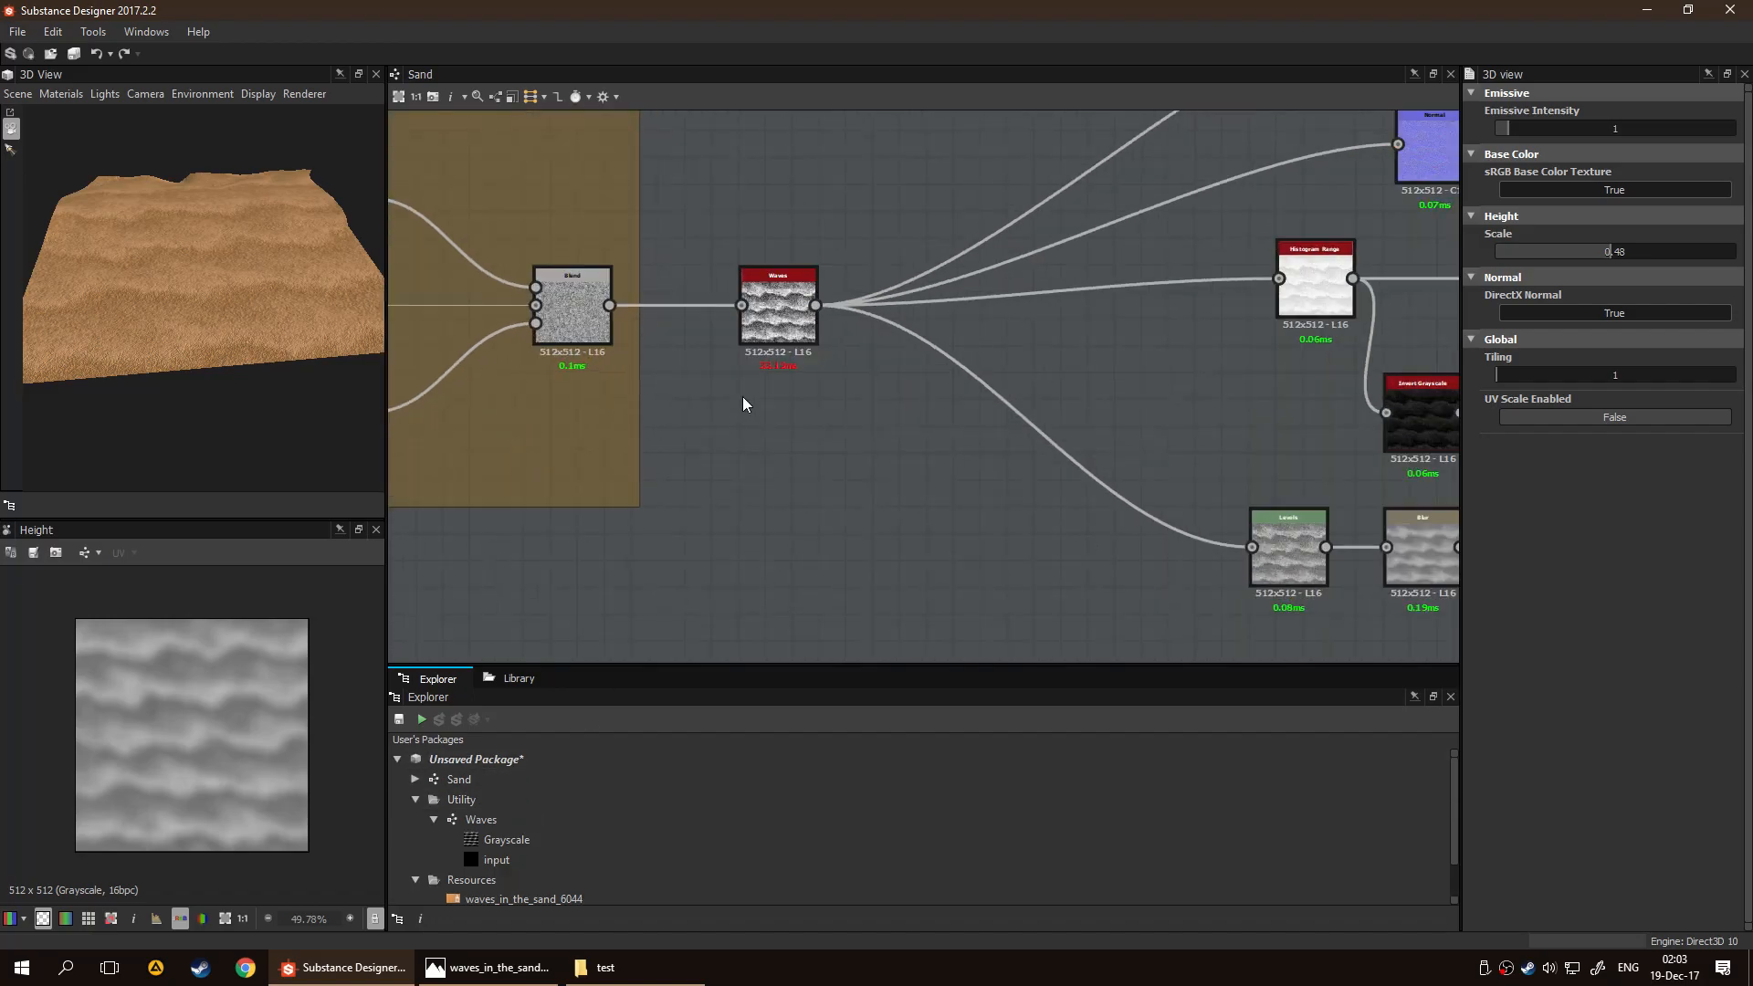
pyautogui.click(796, 335)
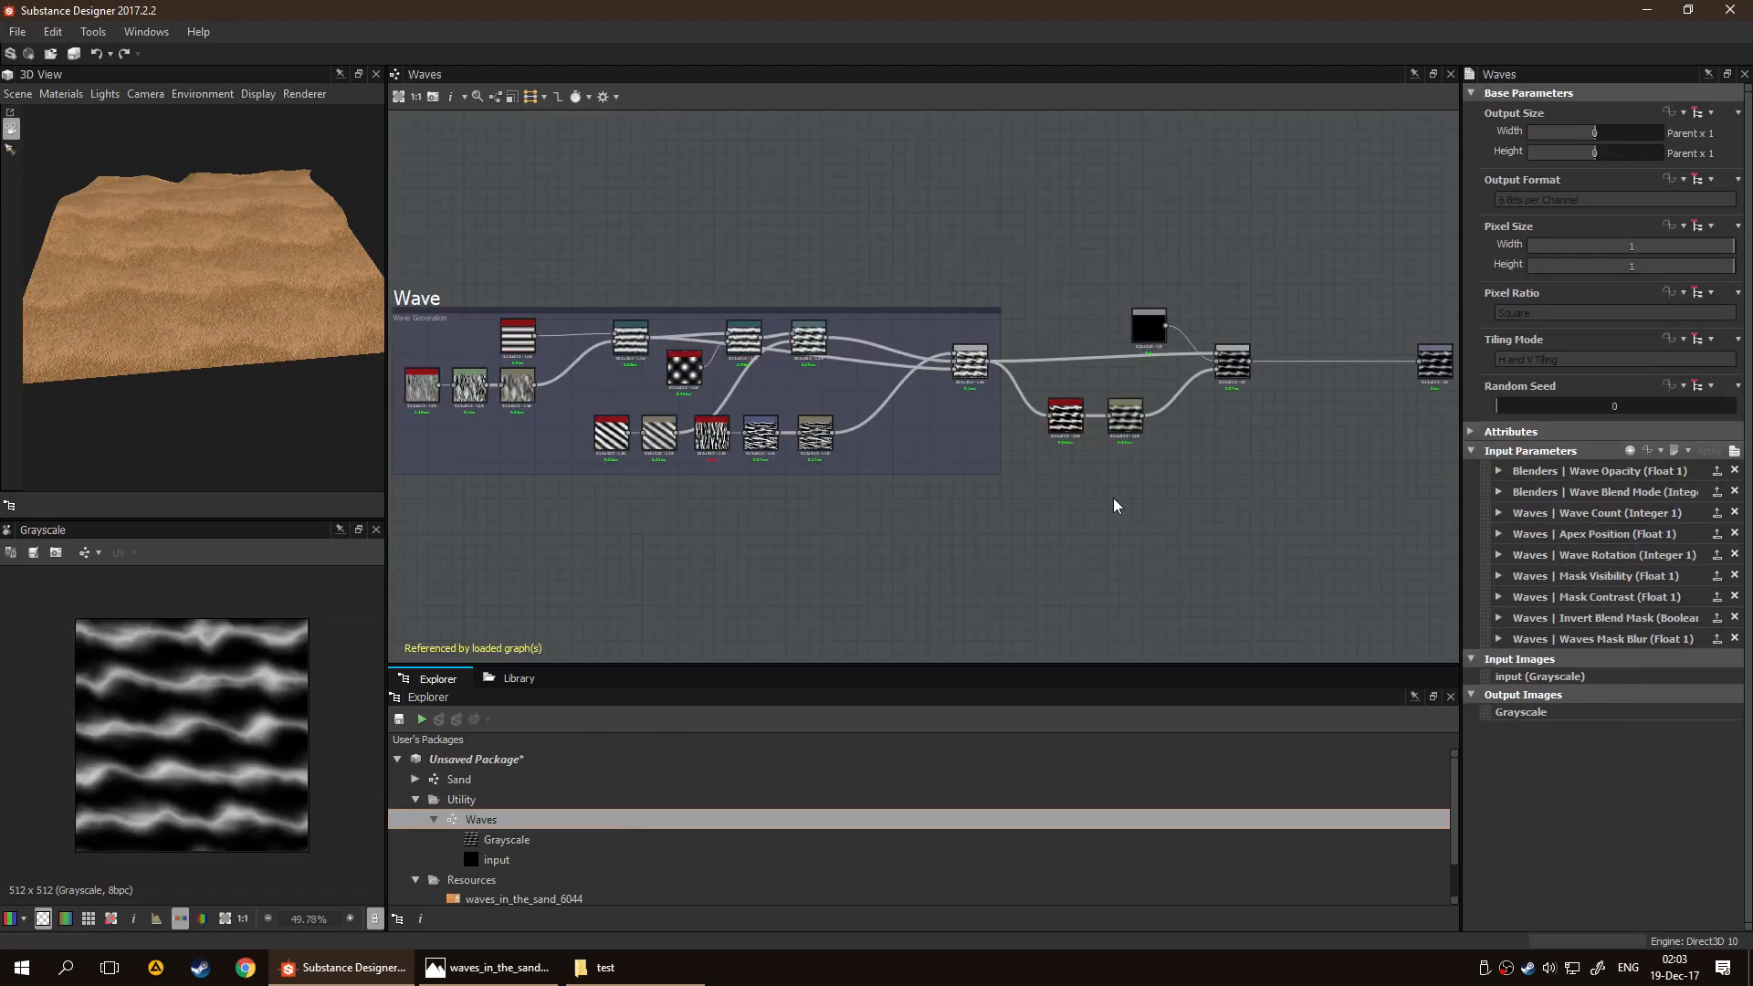
pyautogui.moveTo(1025, 426); pyautogui.dragTo(666, 436, button='middle')
pyautogui.click(1067, 367)
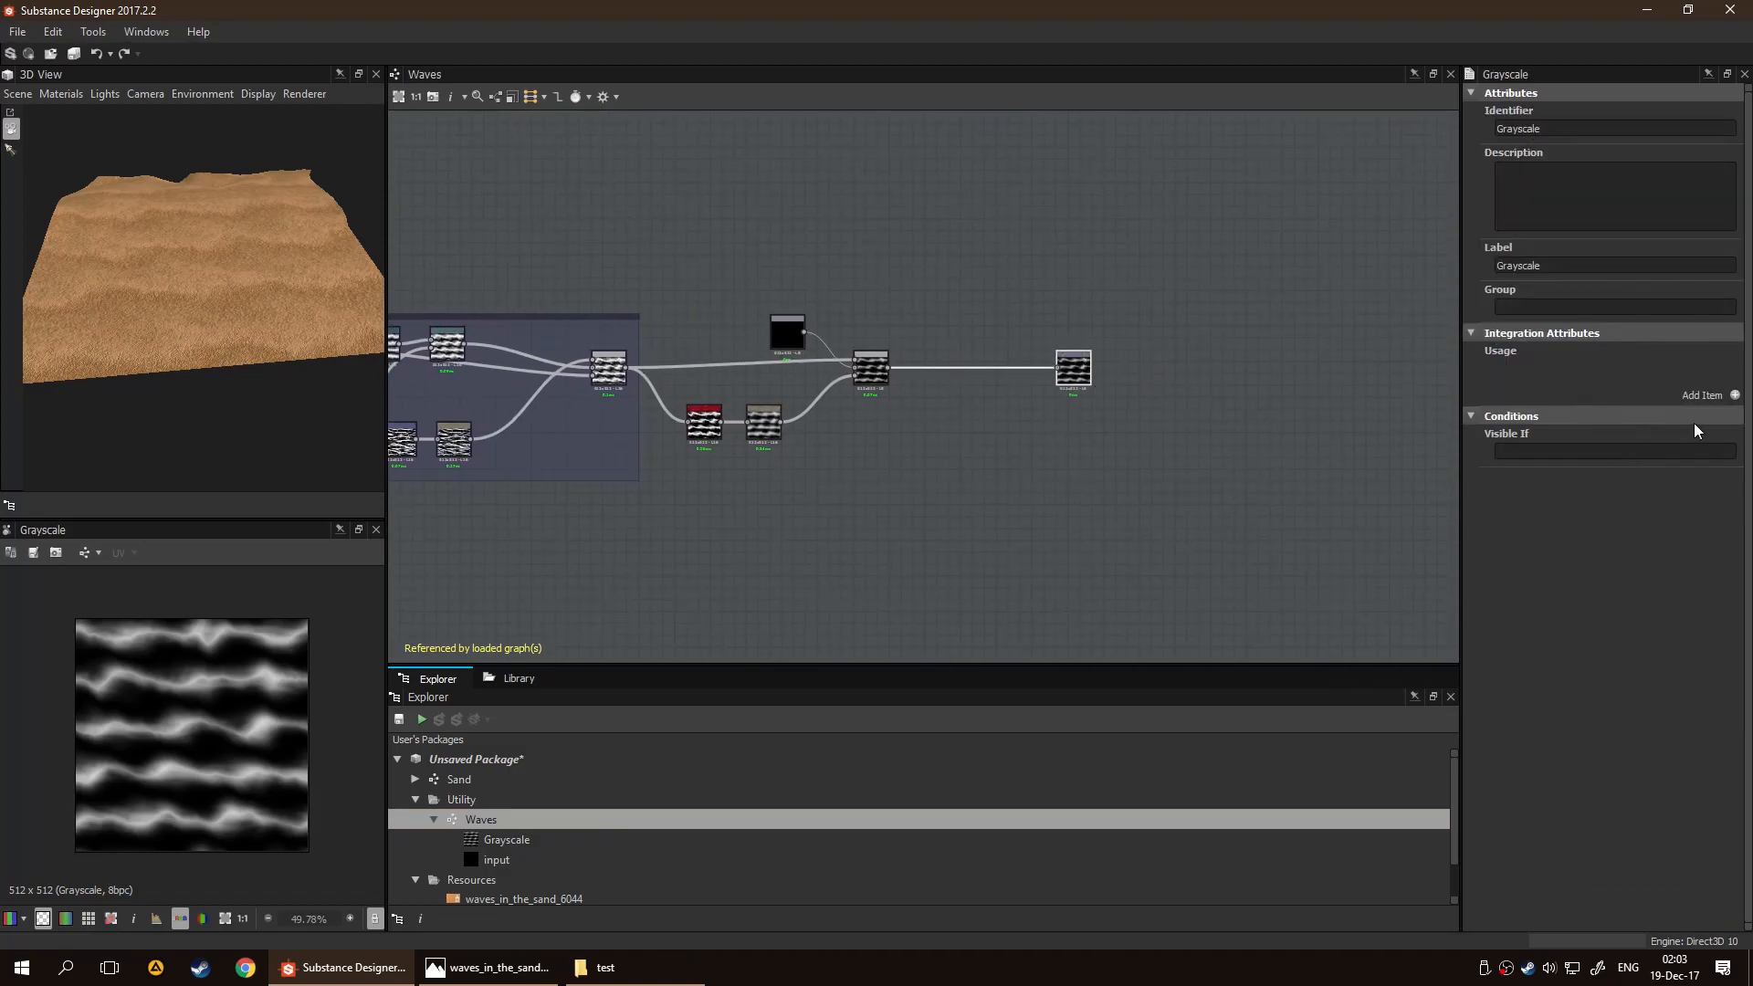
# Add a diffuse usage entry to the Grayscale output and look through the available usage types
pyautogui.click(1733, 399)
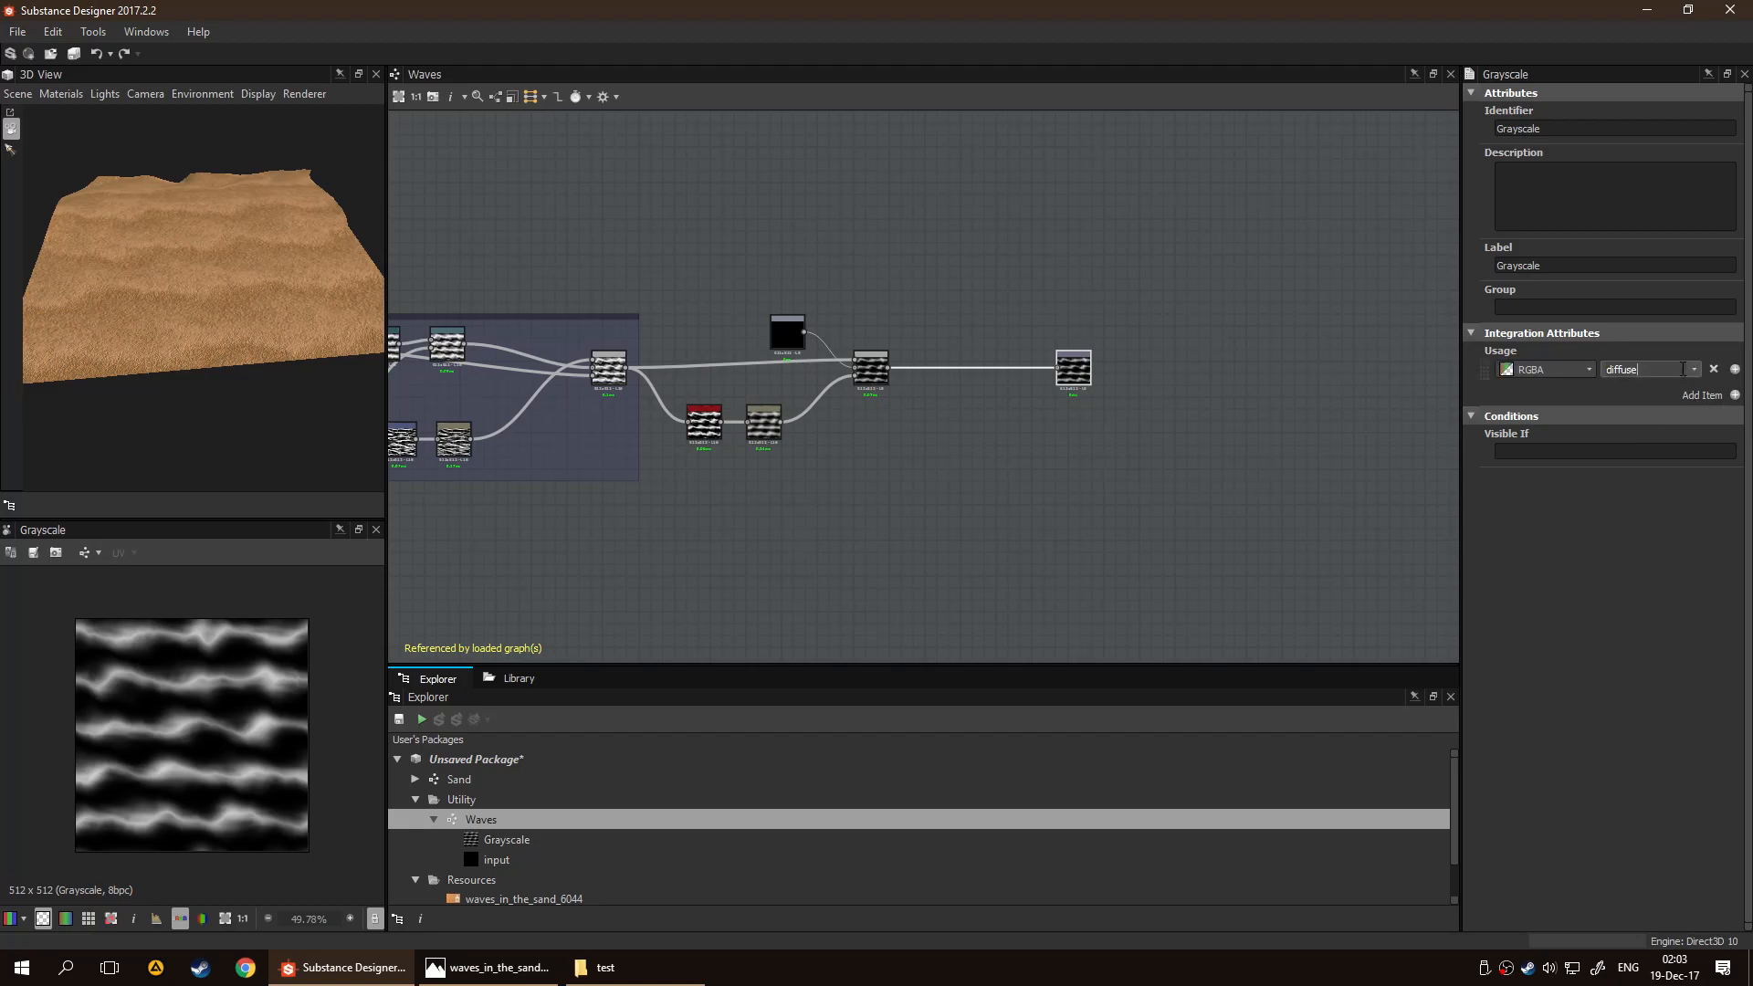
pyautogui.click(1692, 369)
pyautogui.scroll(-1, 1661, 410)
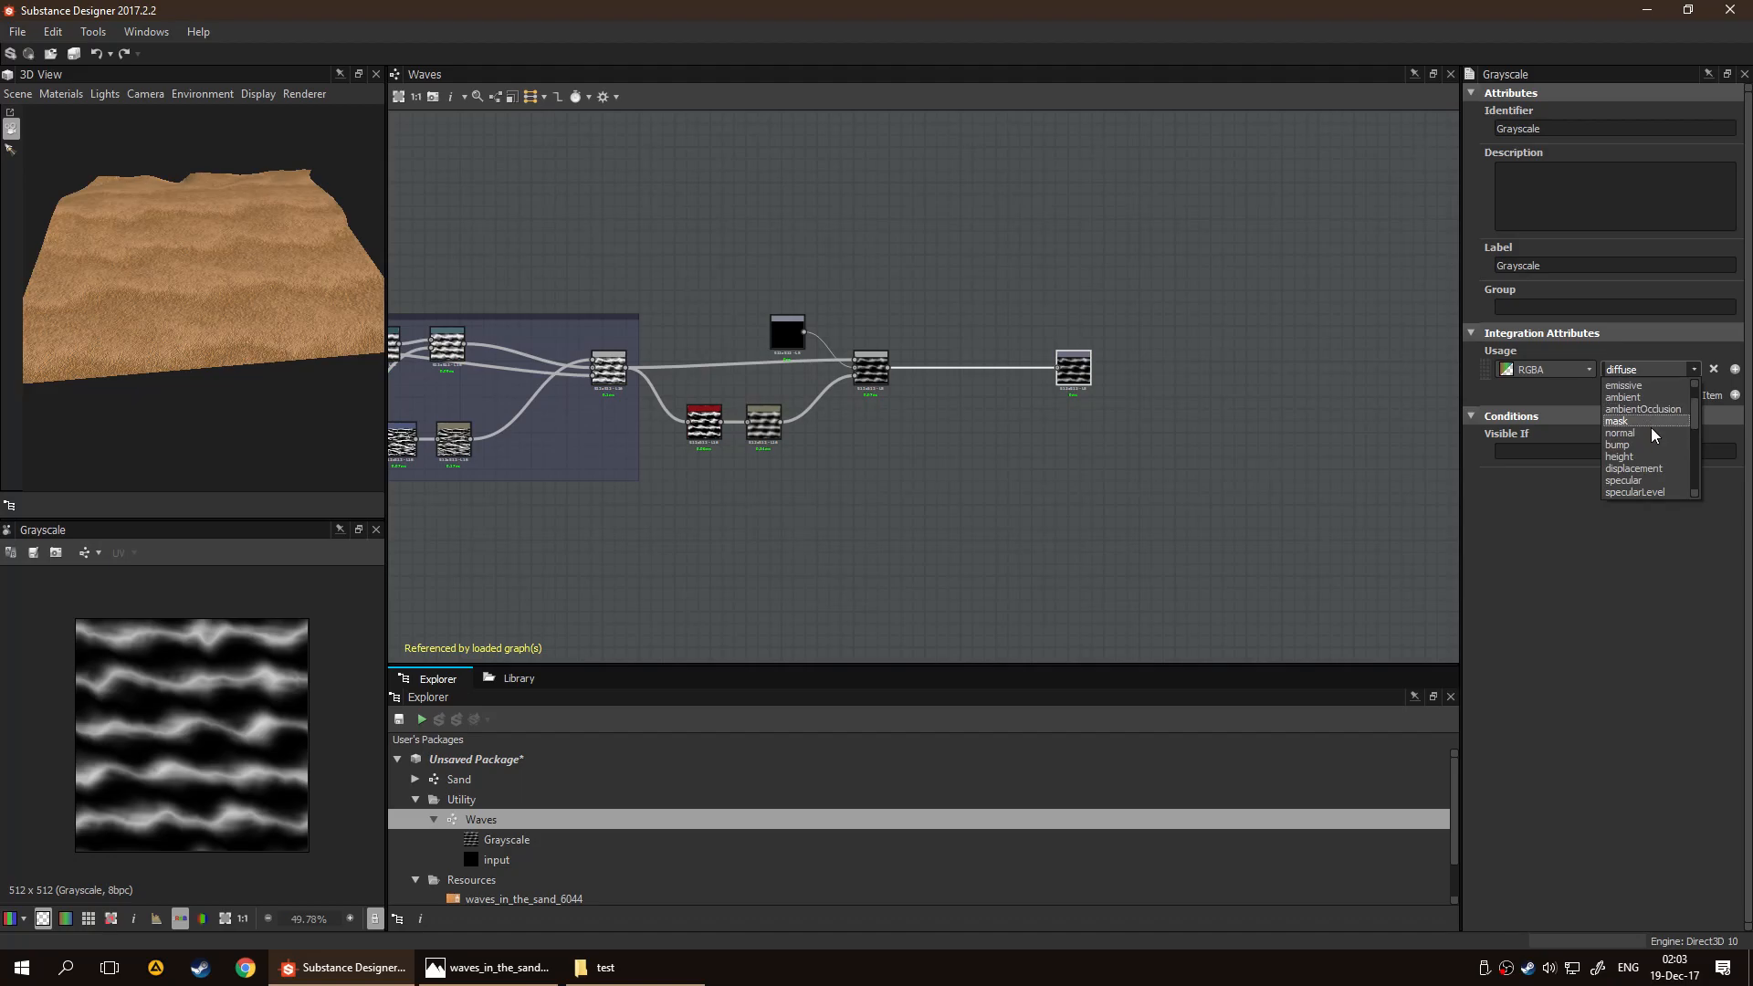
pyautogui.click(1627, 642)
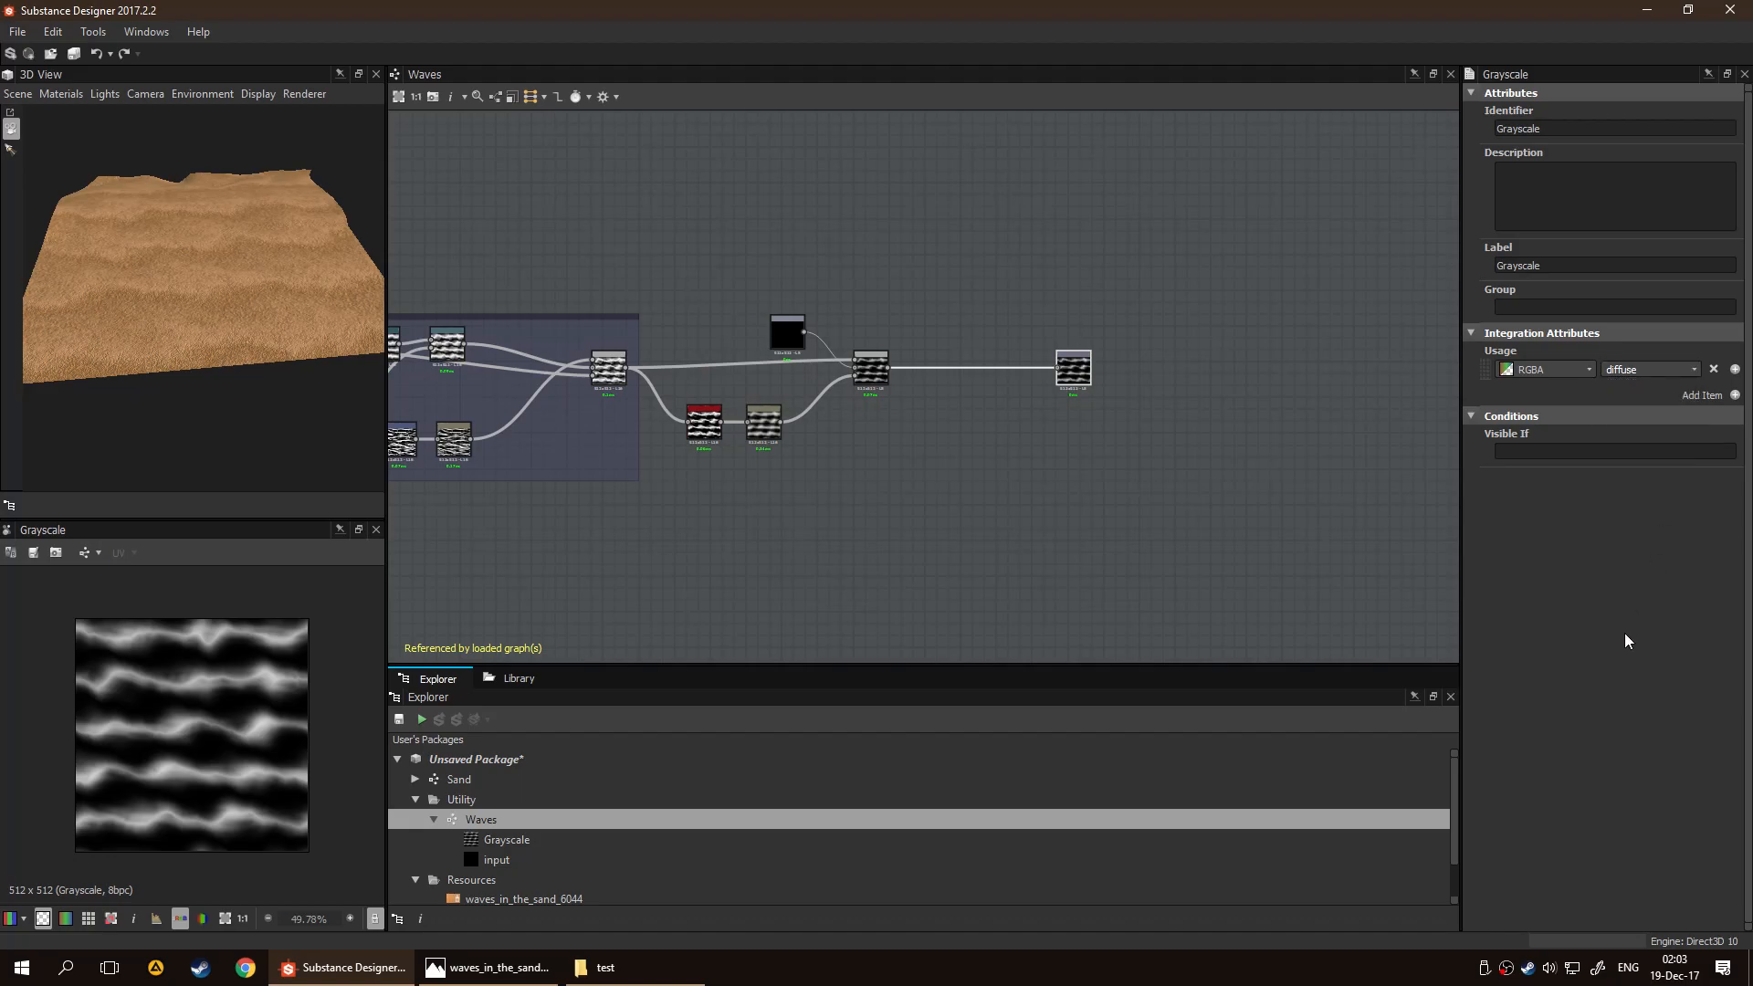
pyautogui.click(1660, 369)
pyautogui.scroll(-2, 1662, 443)
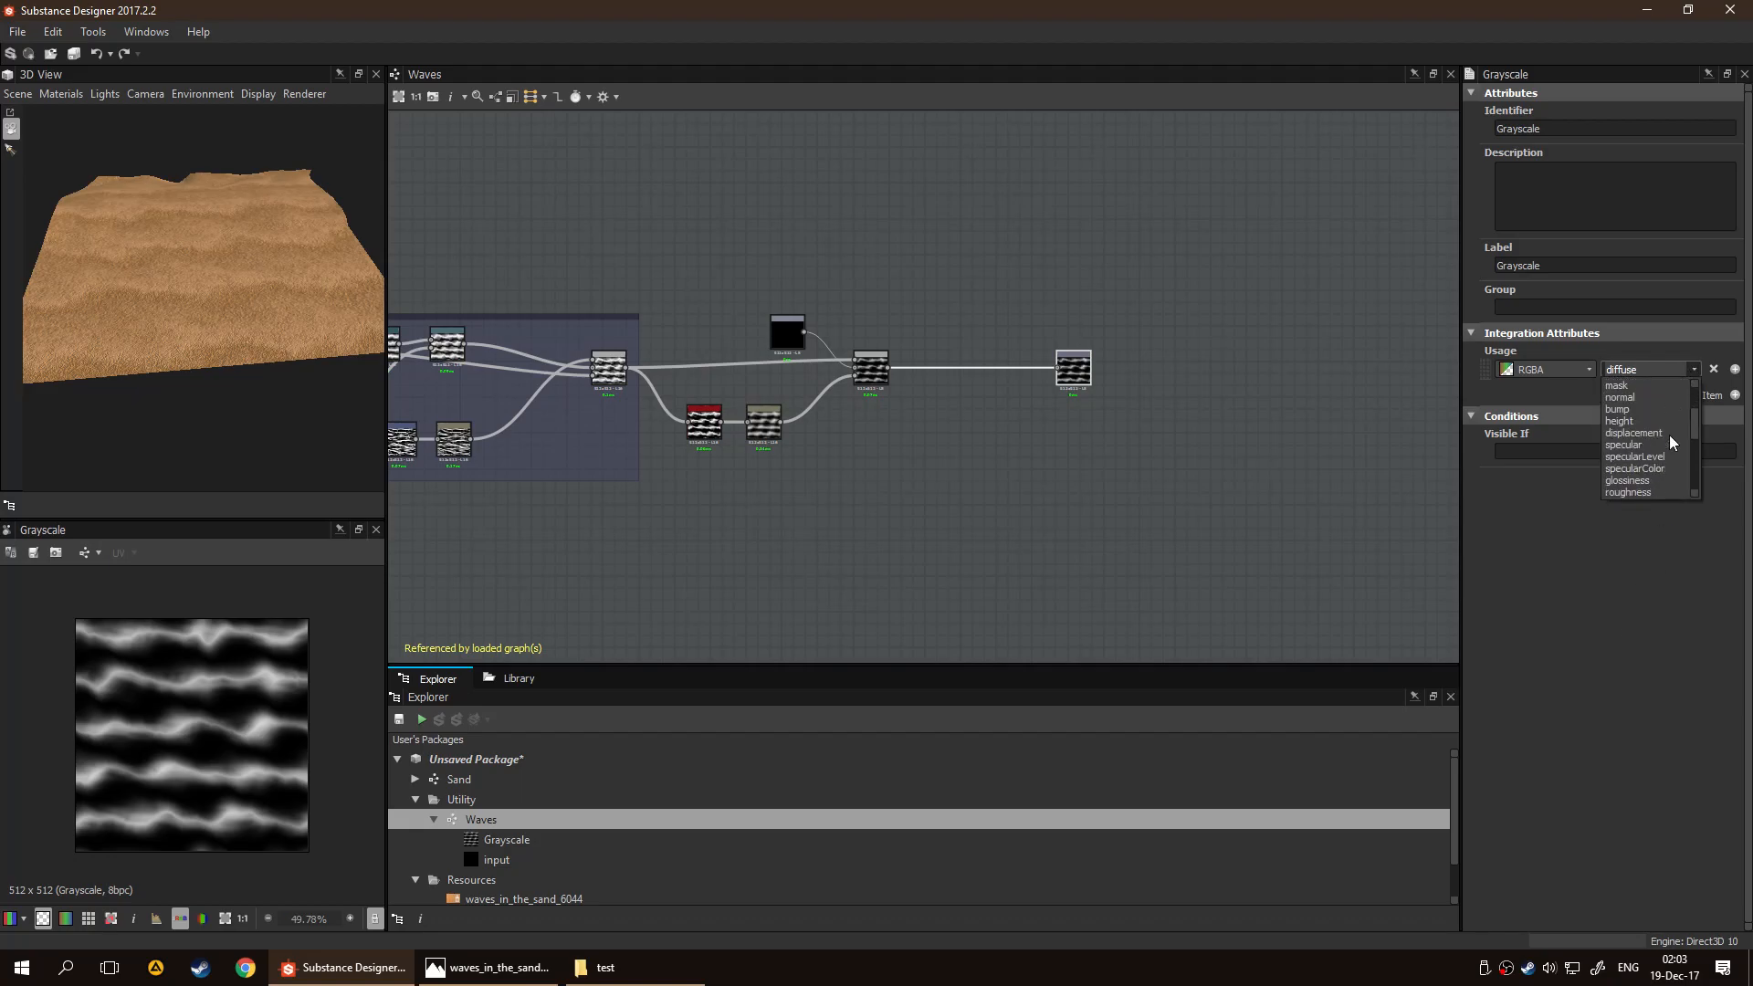
pyautogui.scroll(4, 1655, 439)
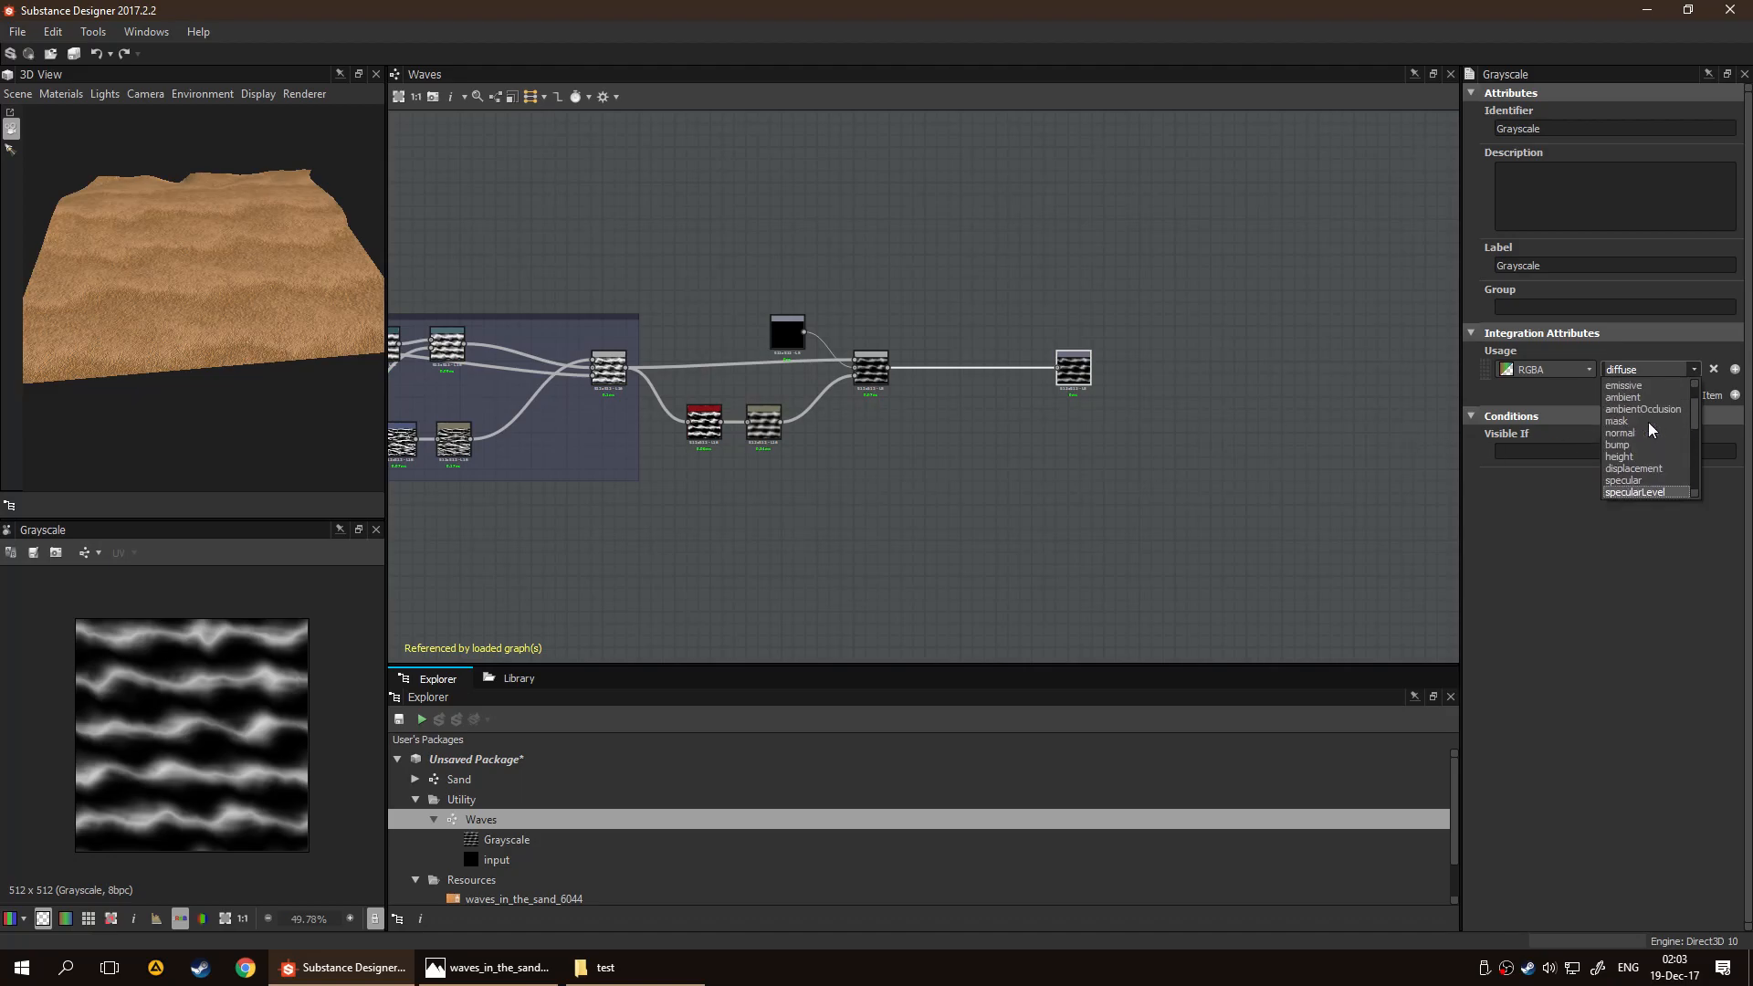
pyautogui.click(1643, 580)
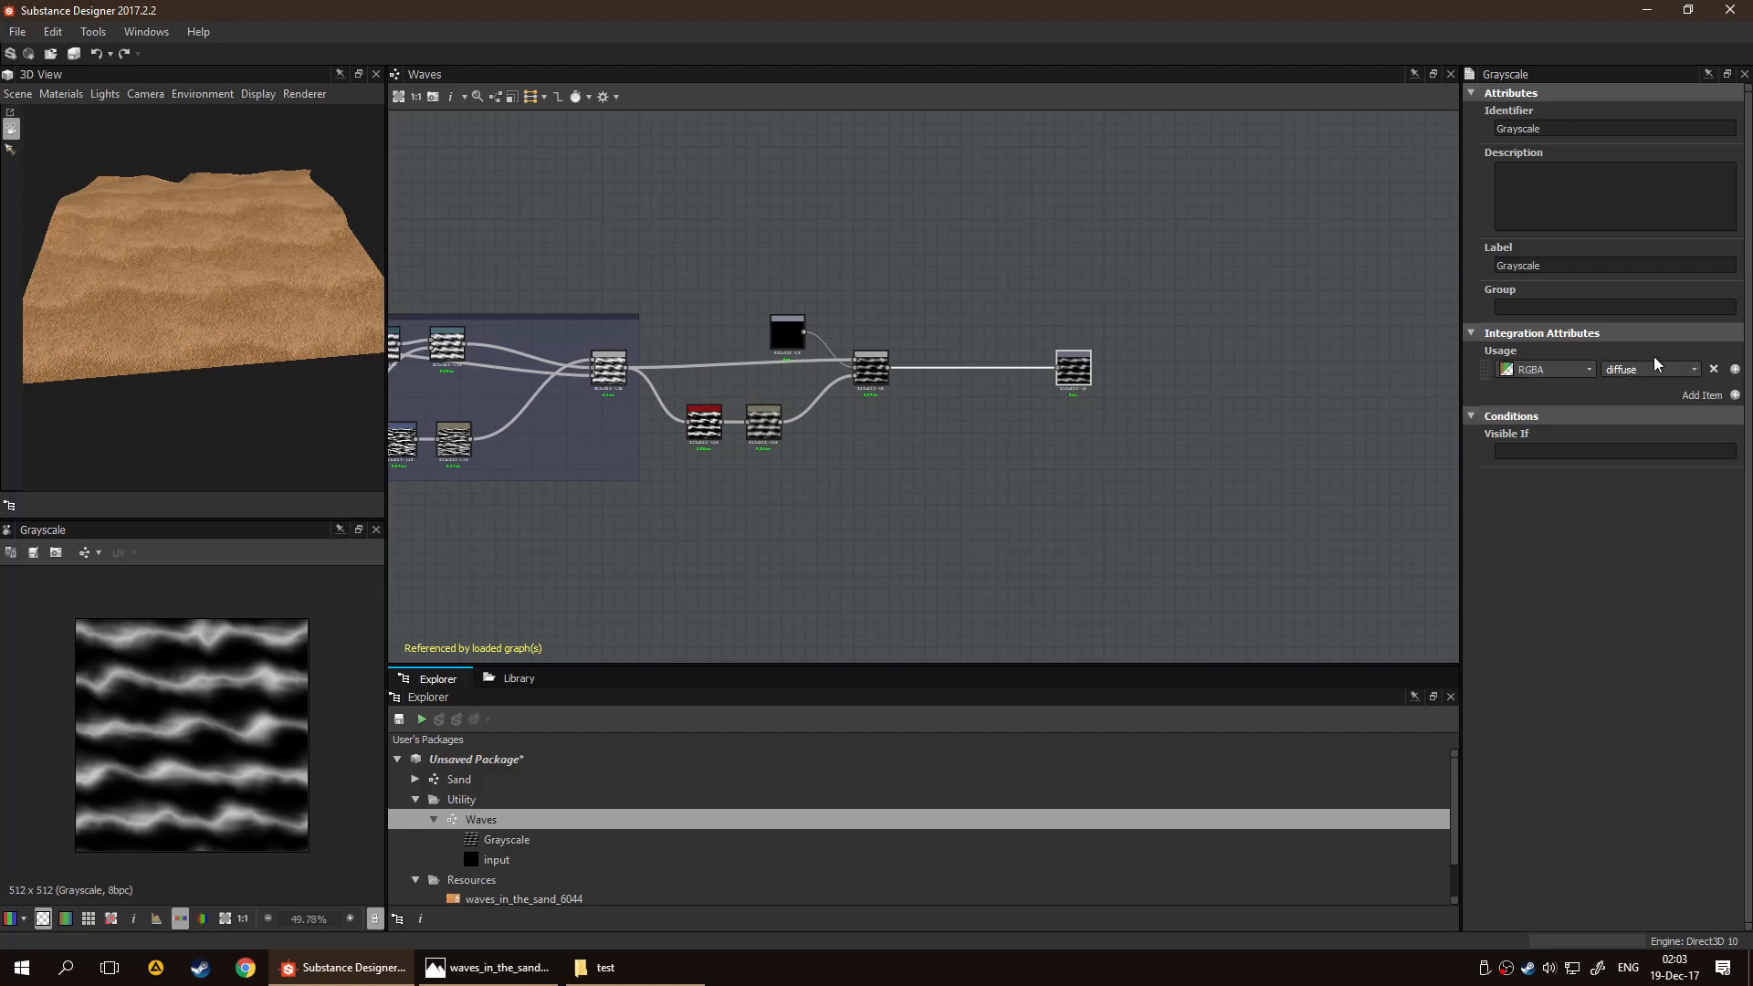
# Add a second usage entry to the Grayscale output and remove both entries
pyautogui.click(1734, 369)
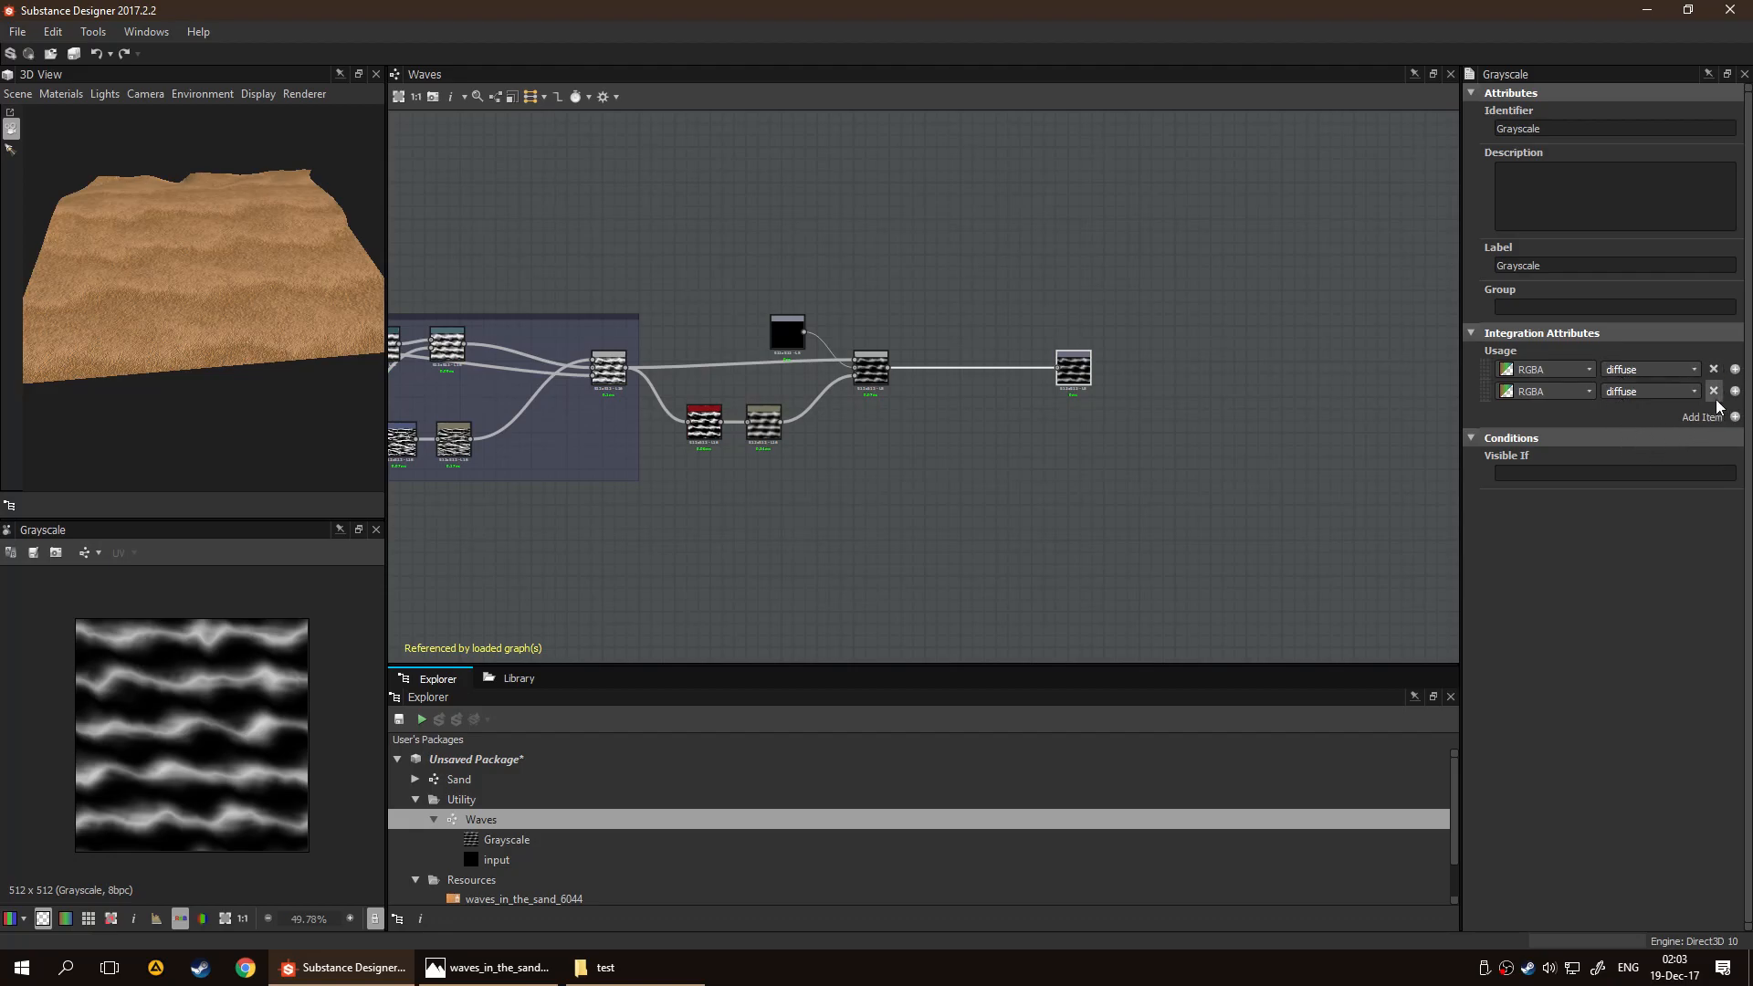
pyautogui.click(1713, 390)
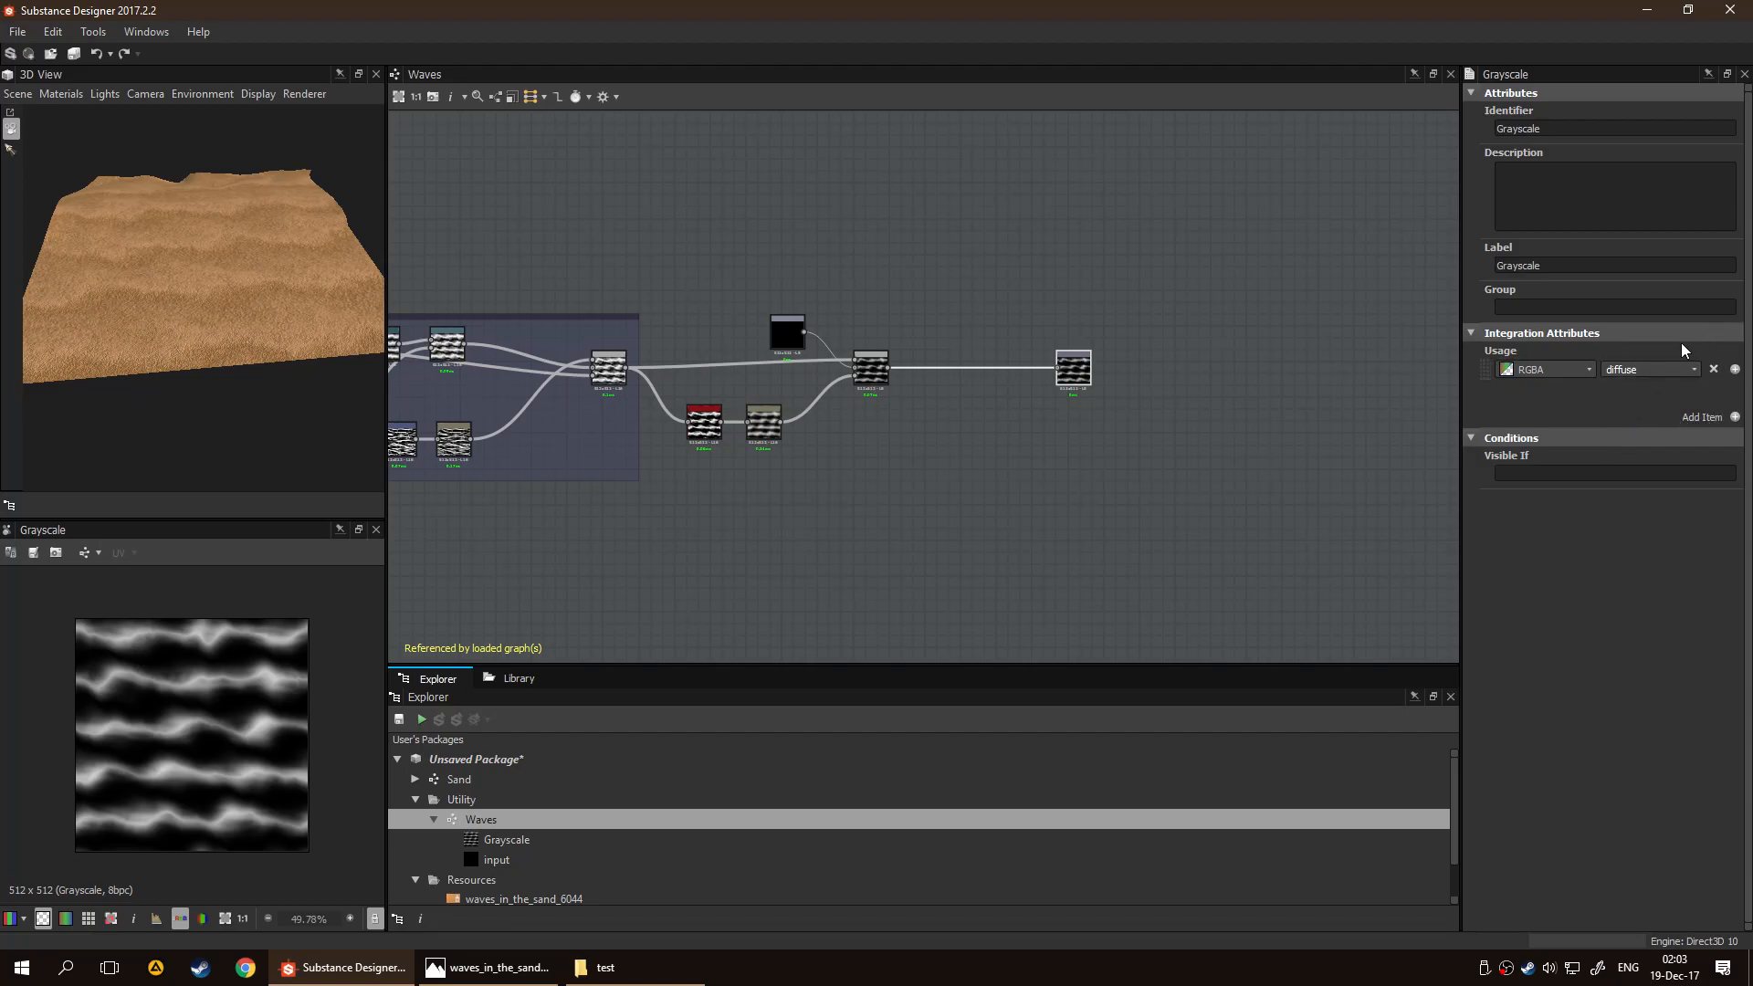
pyautogui.click(1712, 369)
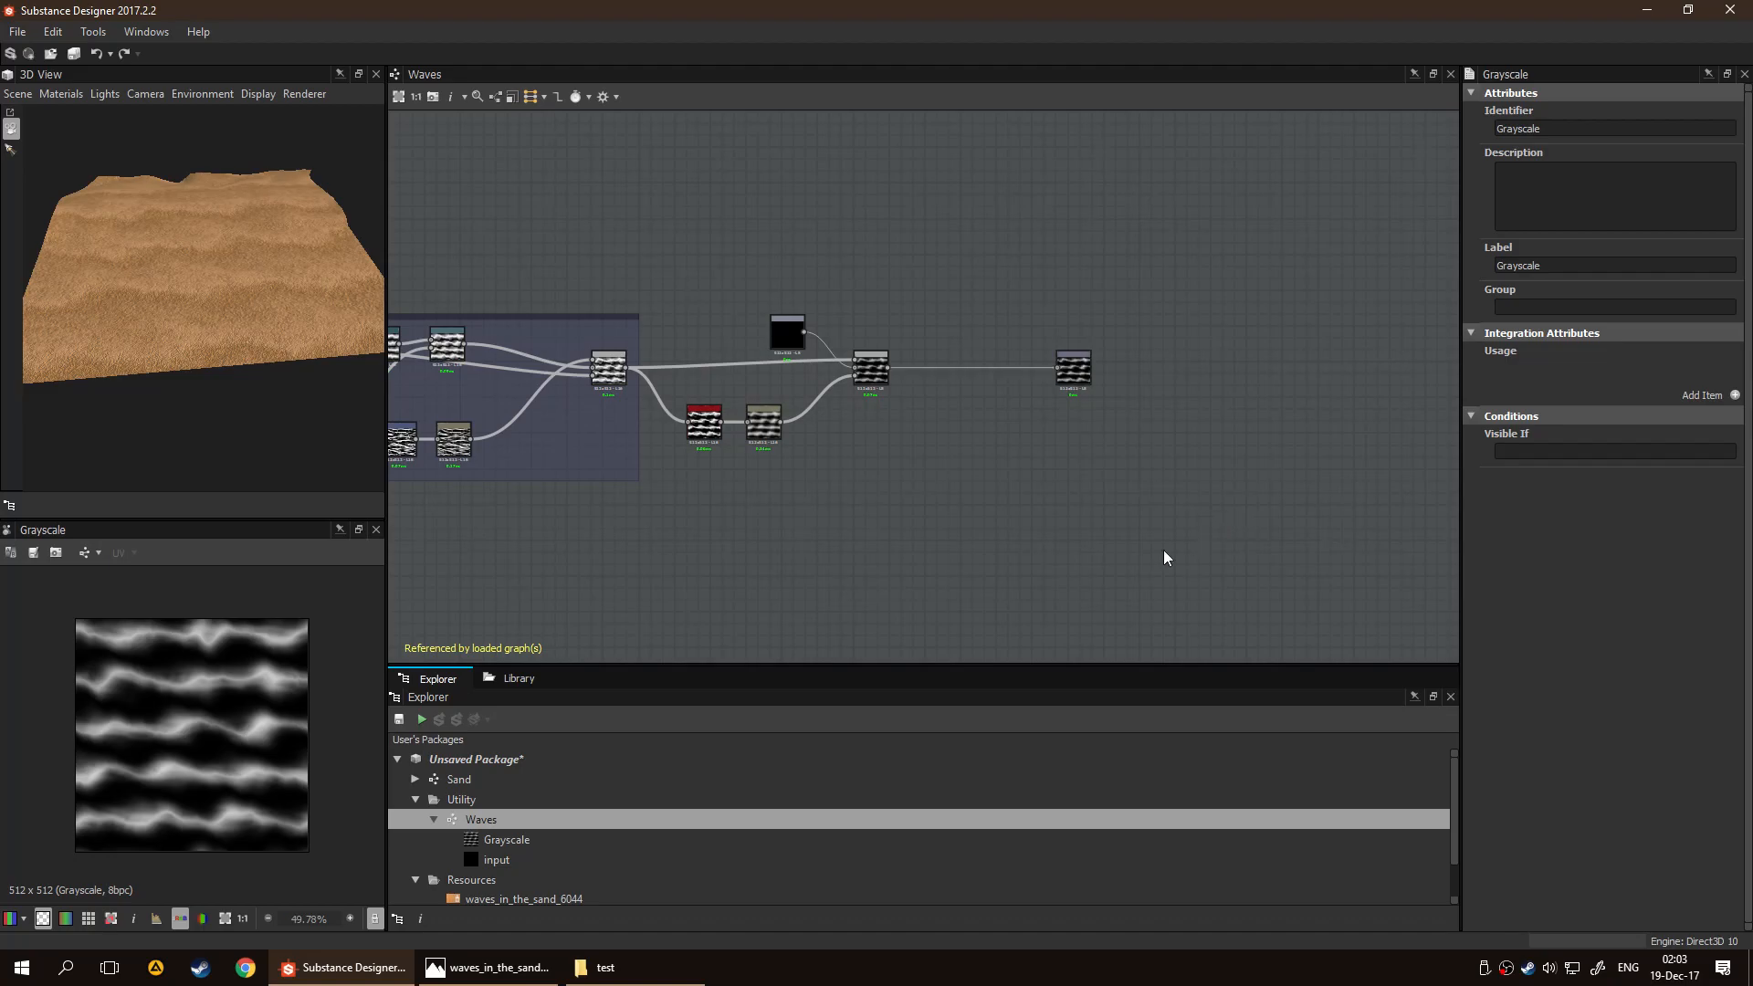
pyautogui.scroll(3, 1036, 438)
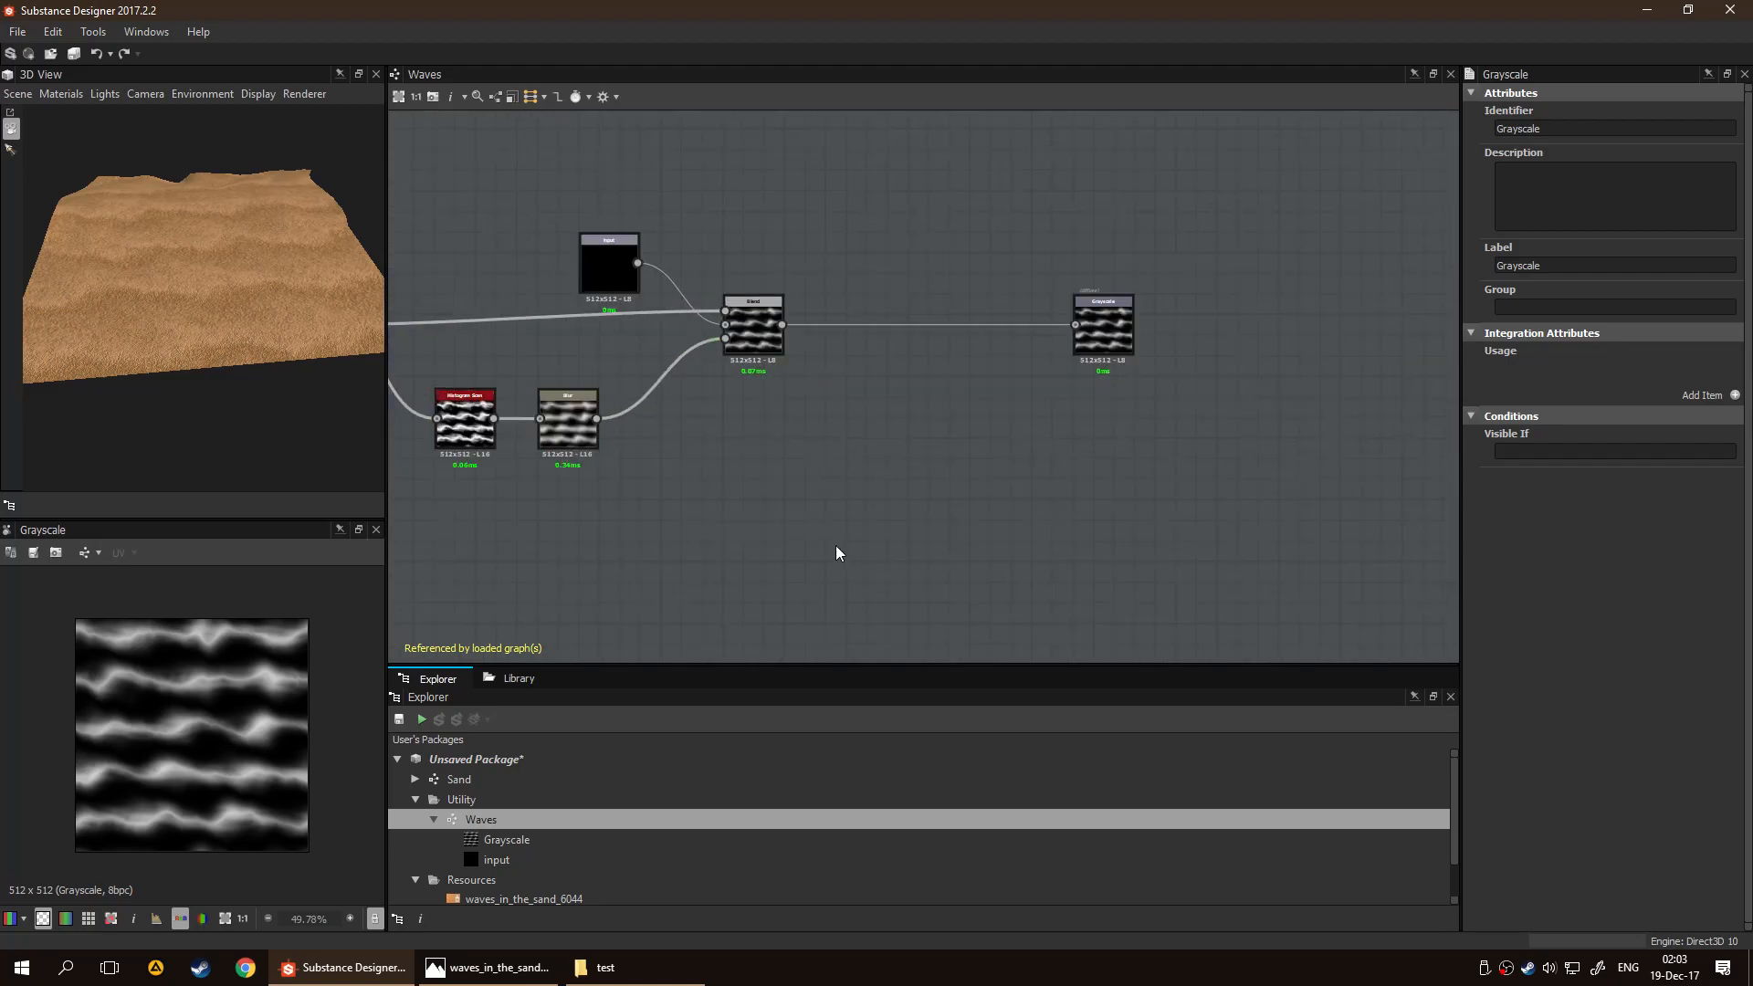
# Reopen the Sand graph from the package and bring the whole node network into view
pyautogui.click(594, 780)
pyautogui.doubleClick(593, 778)
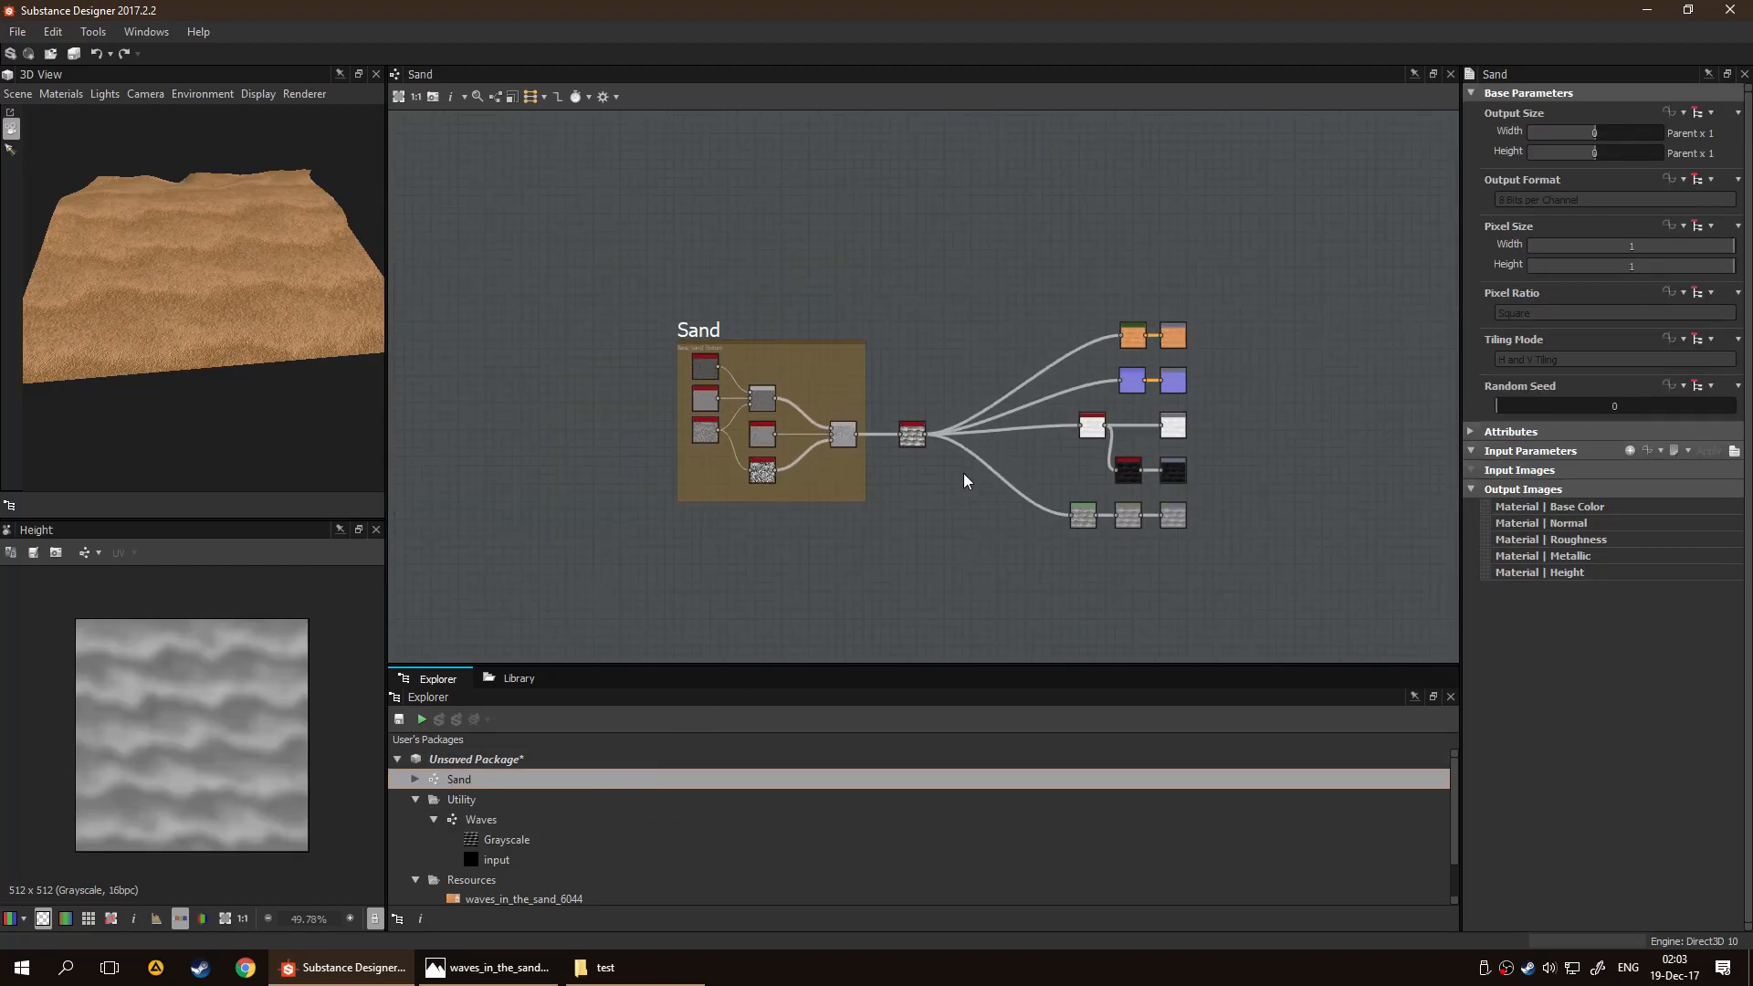
pyautogui.moveTo(956, 498); pyautogui.dragTo(922, 490, button='middle')
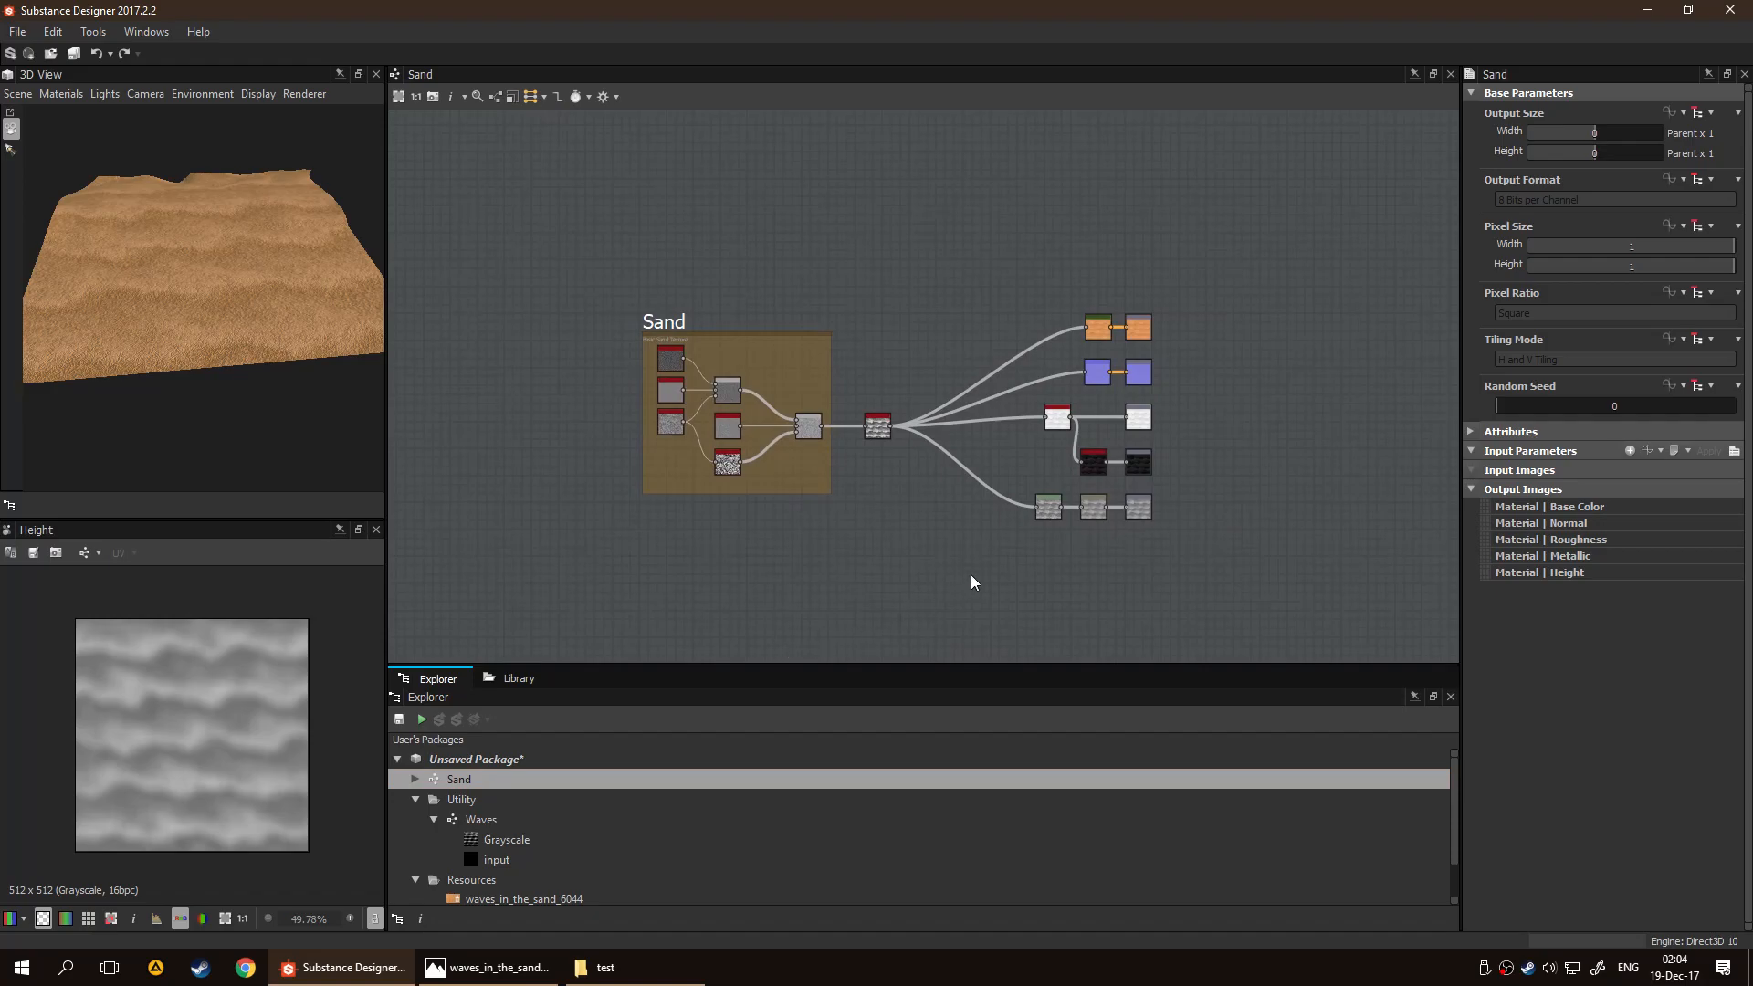
pyautogui.scroll(3, 986, 497)
pyautogui.scroll(-4, 1011, 468)
pyautogui.scroll(1, 952, 506)
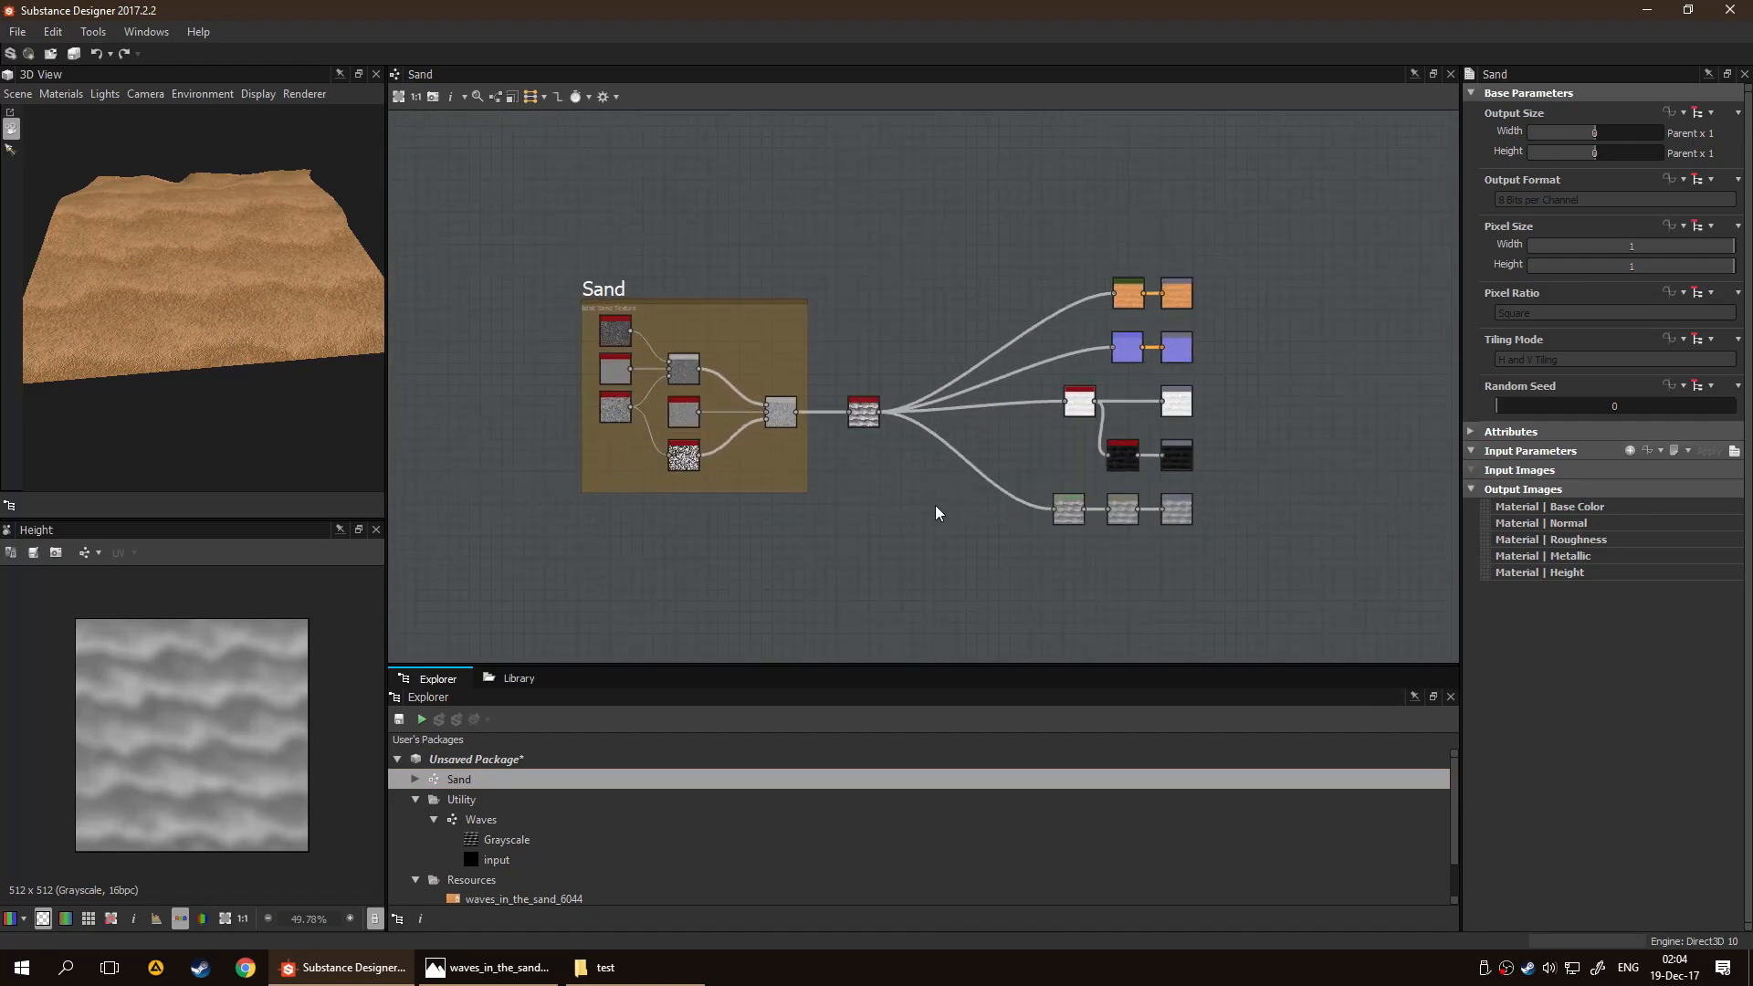
# Select the Waves node in the Sand graph and open its dialog for exposing node parameters
pyautogui.scroll(1, 935, 511)
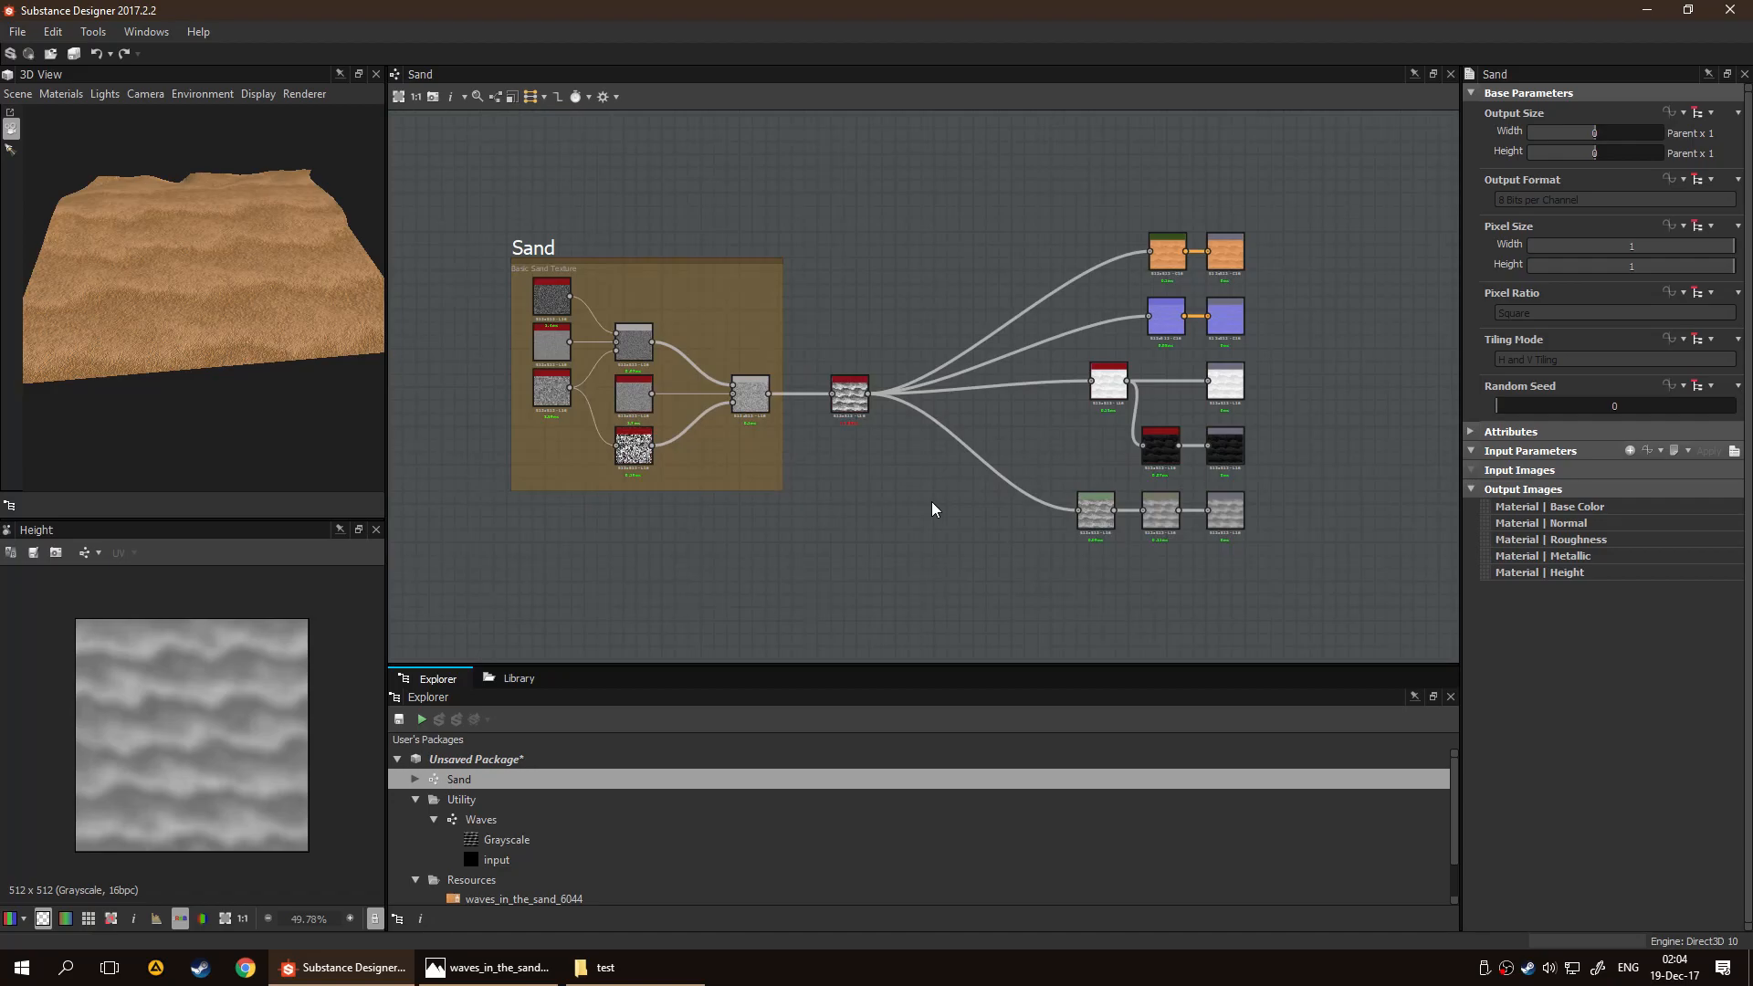
pyautogui.scroll(3, 852, 424)
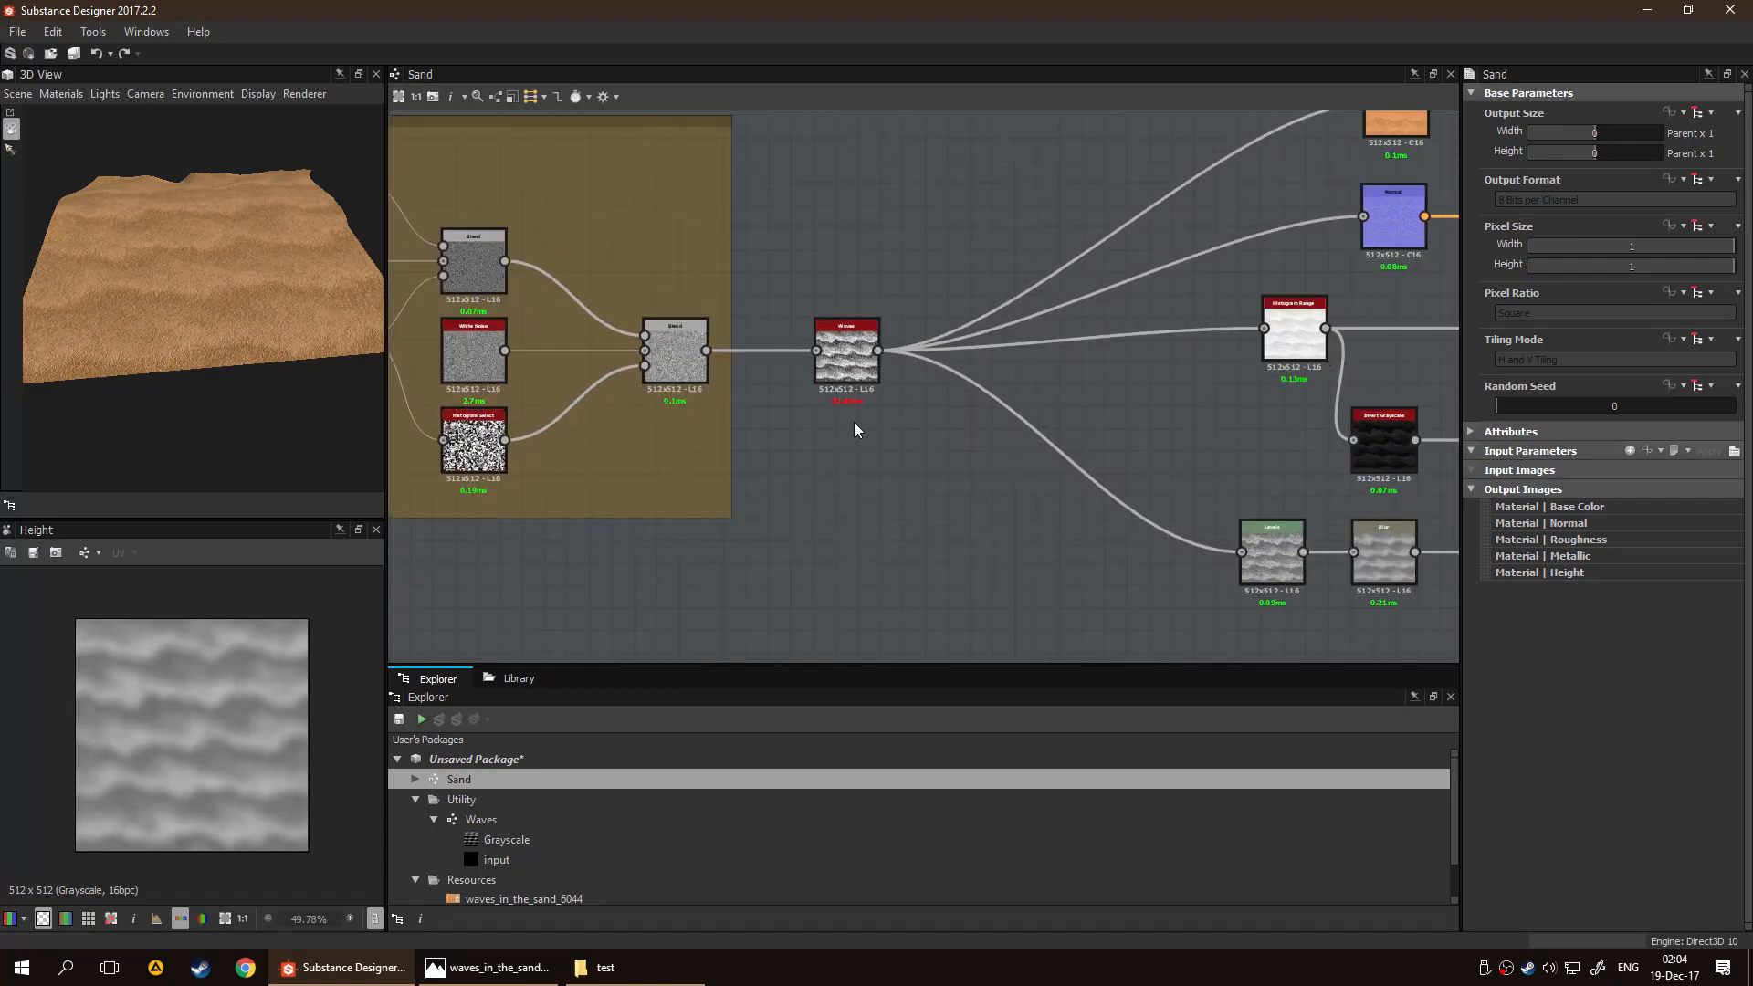
pyautogui.click(832, 365)
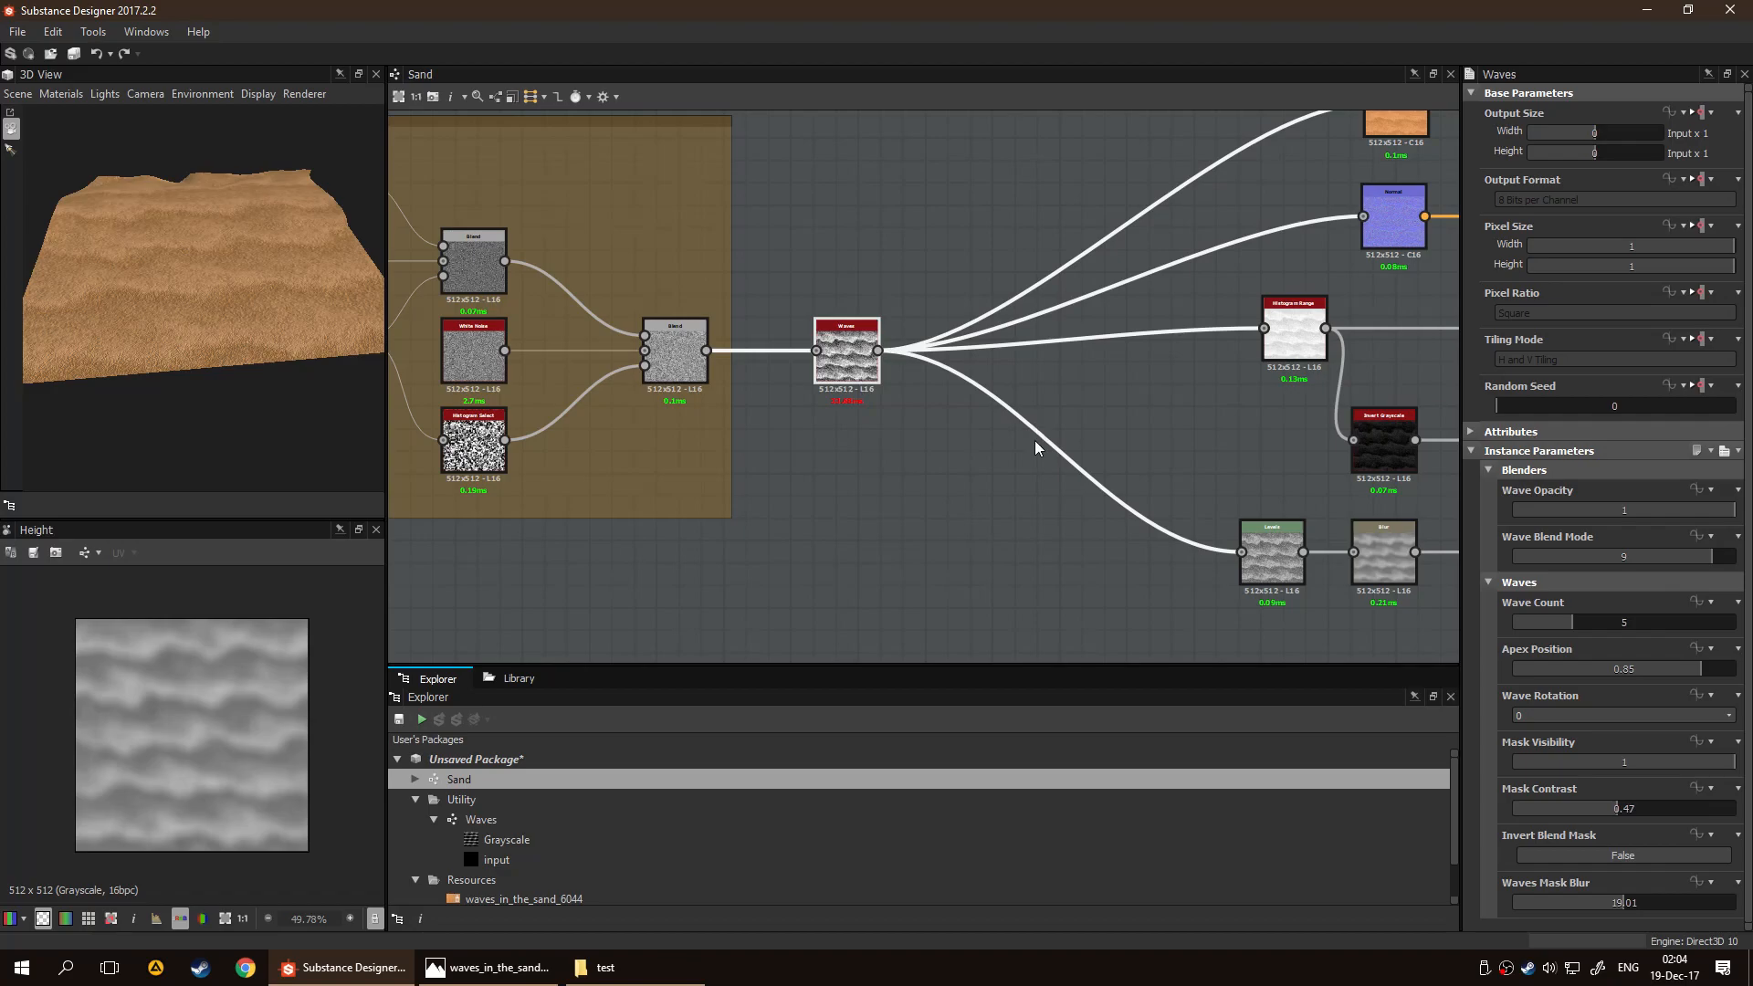
pyautogui.scroll(-1, 1023, 462)
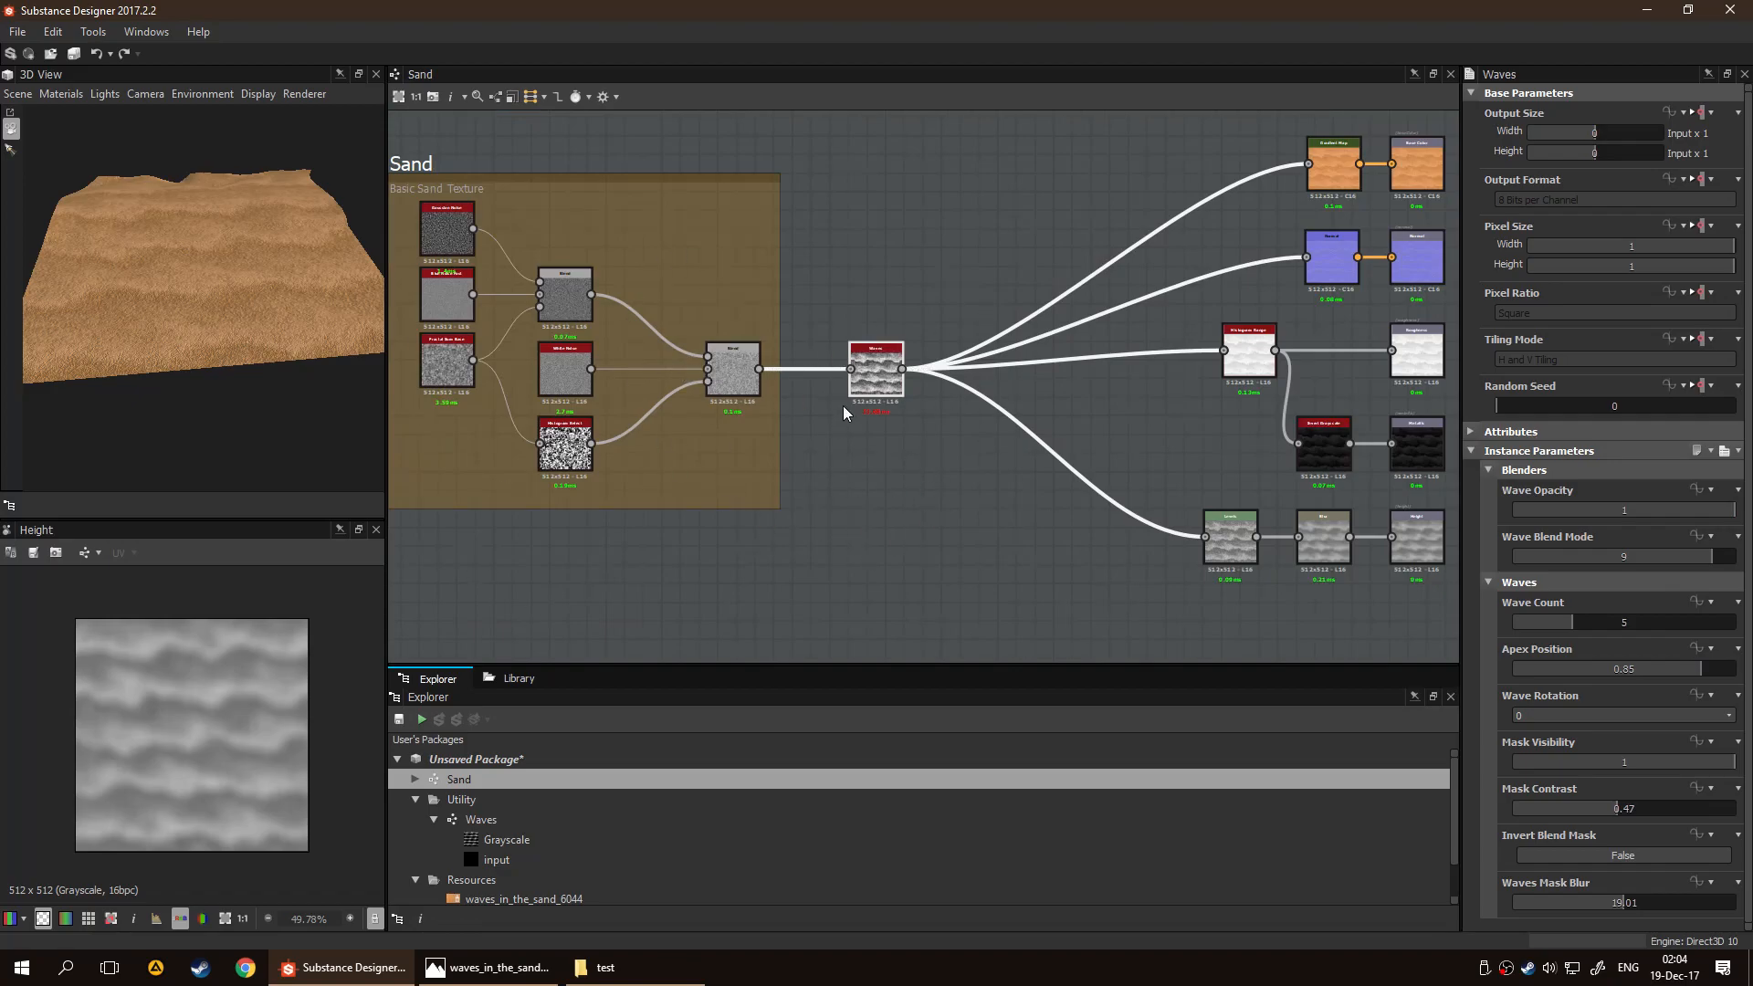
pyautogui.rightClick(872, 380)
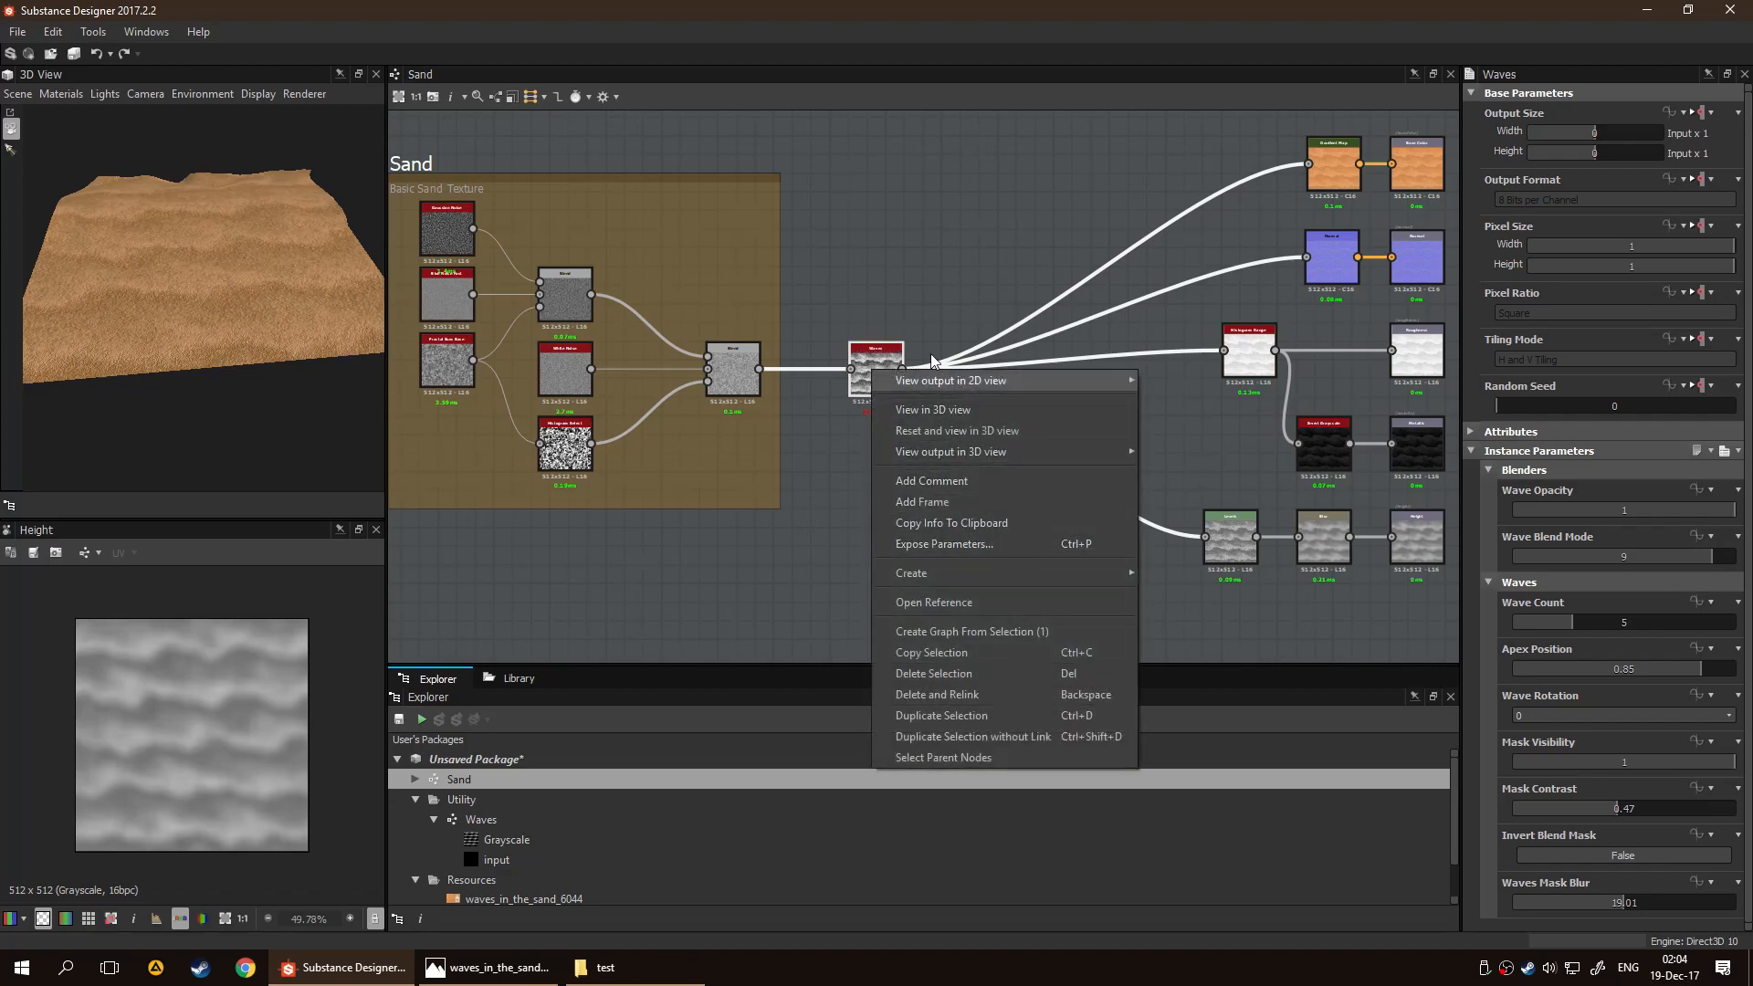
pyautogui.click(1005, 546)
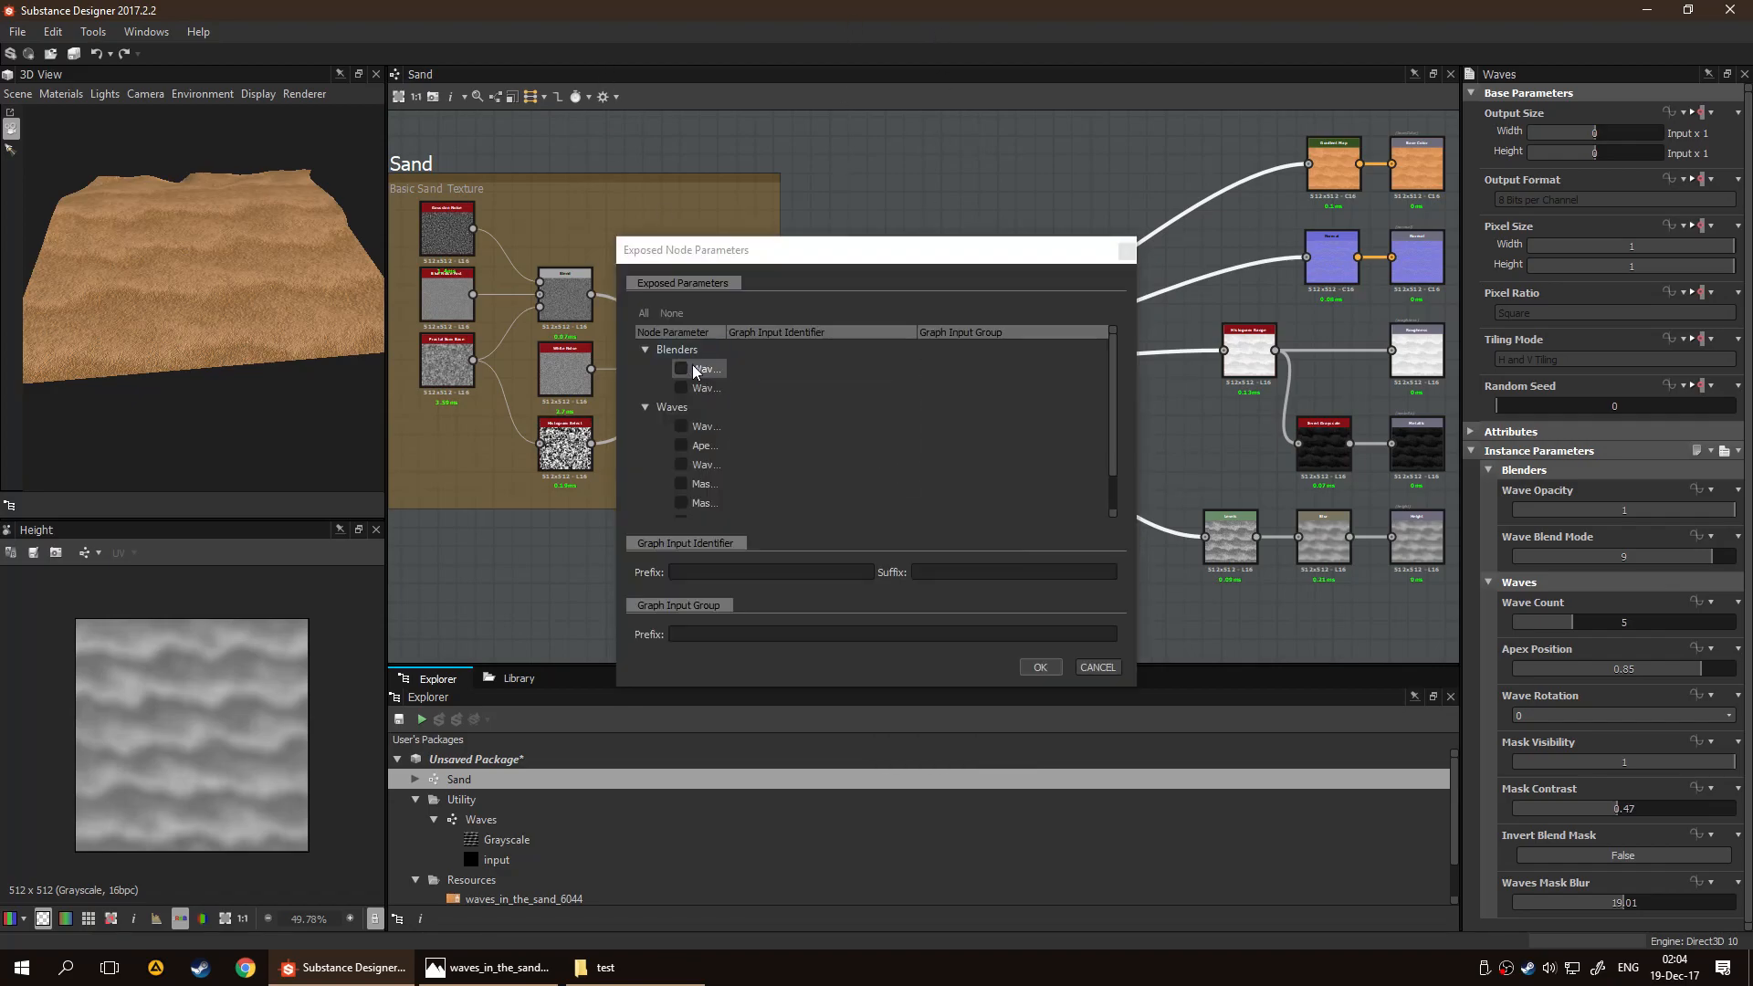
# Mark all Blenders and Waves parameters of the Waves node for exposure
pyautogui.scroll(-1, 719, 507)
pyautogui.keyDown('shift'); pyautogui.click(722, 505); pyautogui.keyUp('shift')
pyautogui.scroll(1, 711, 391)
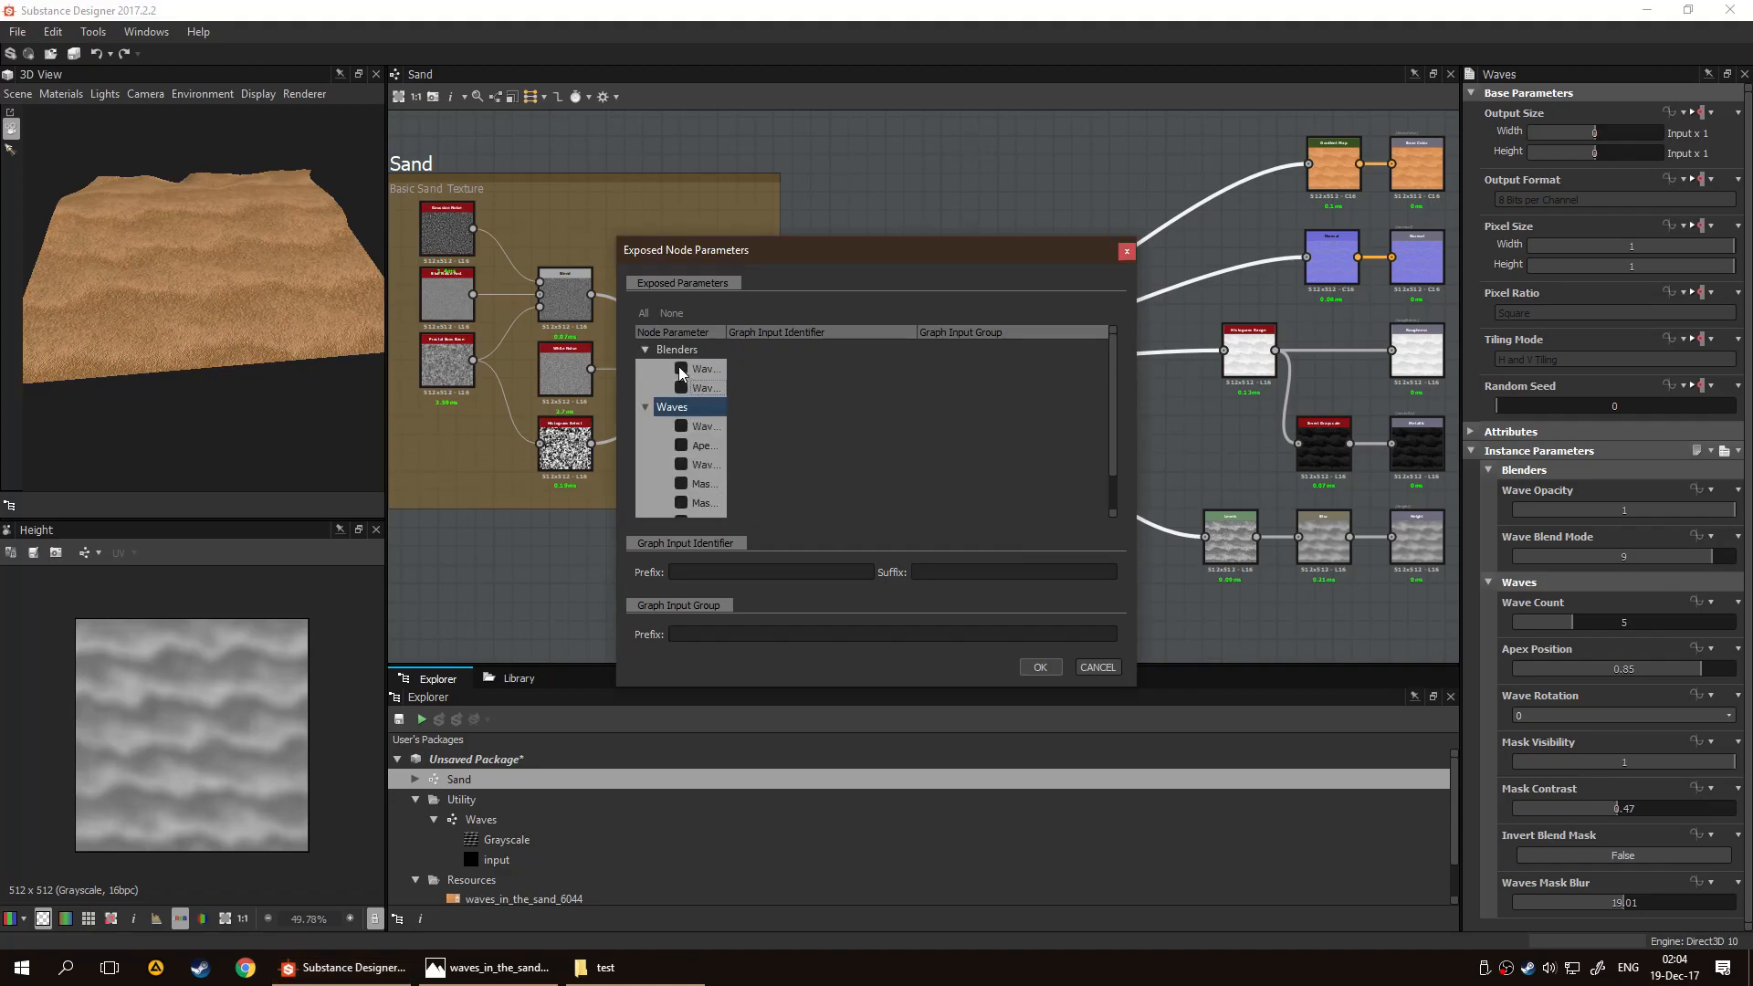
pyautogui.click(681, 369)
pyautogui.click(680, 388)
pyautogui.scroll(-1, 685, 451)
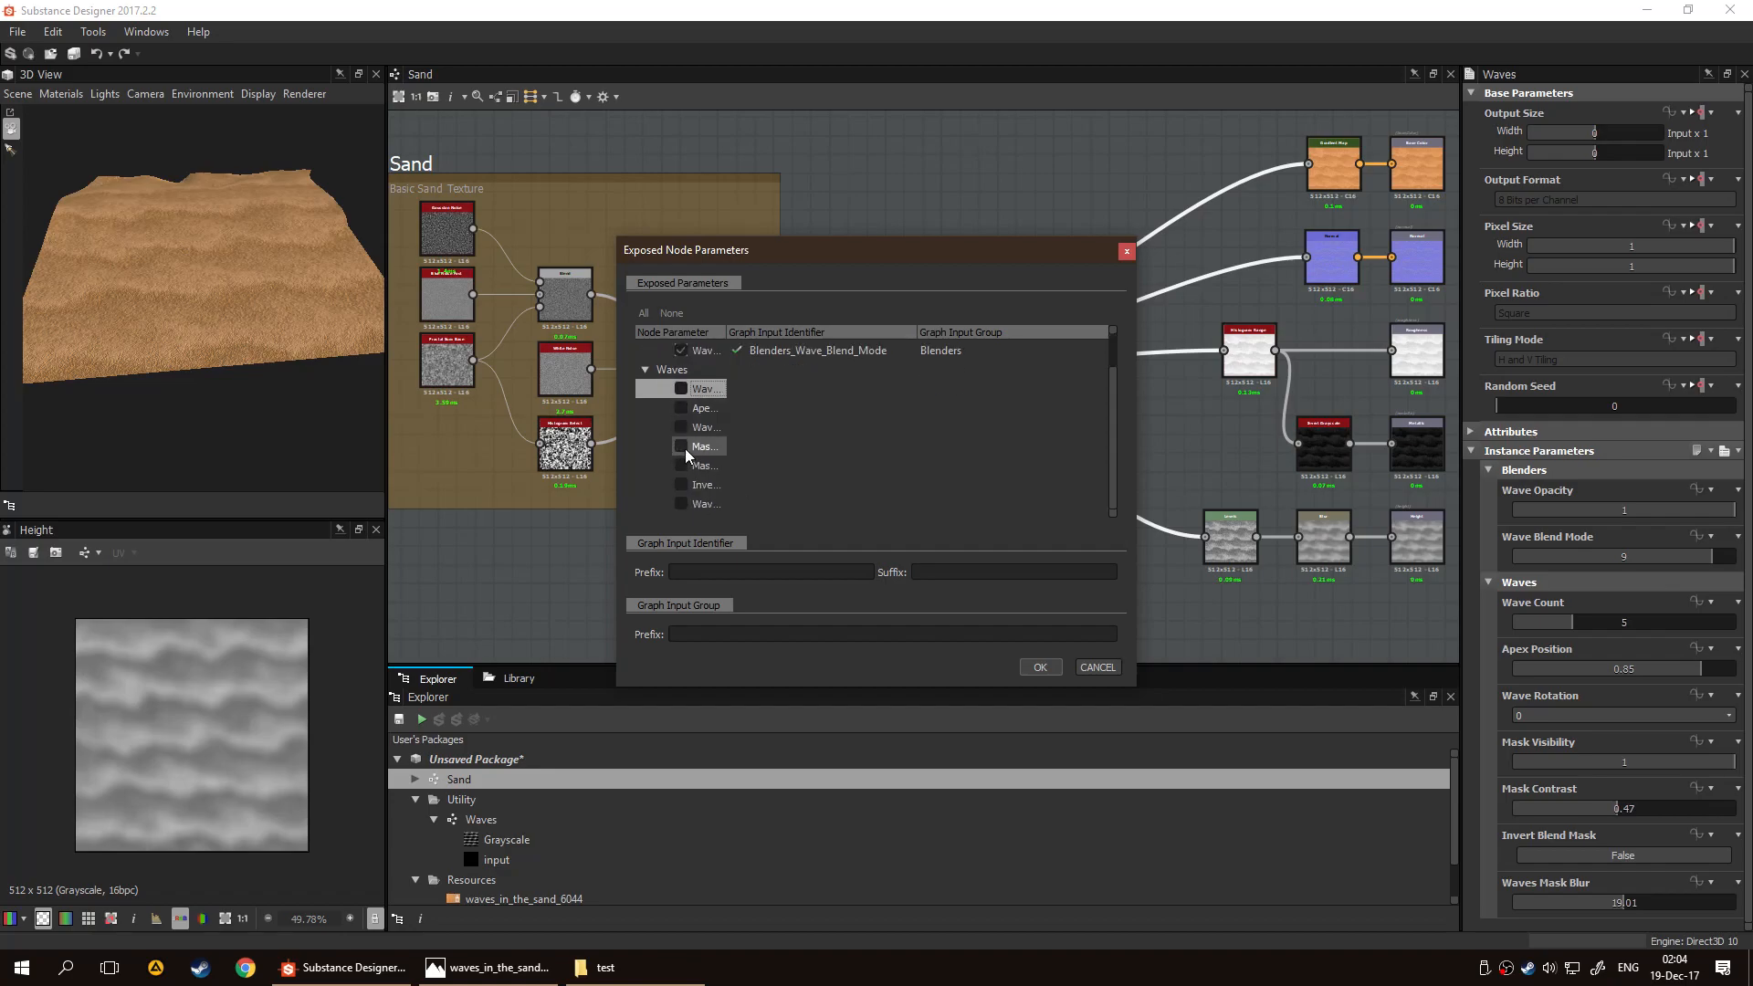
pyautogui.click(644, 313)
pyautogui.scroll(-1, 767, 437)
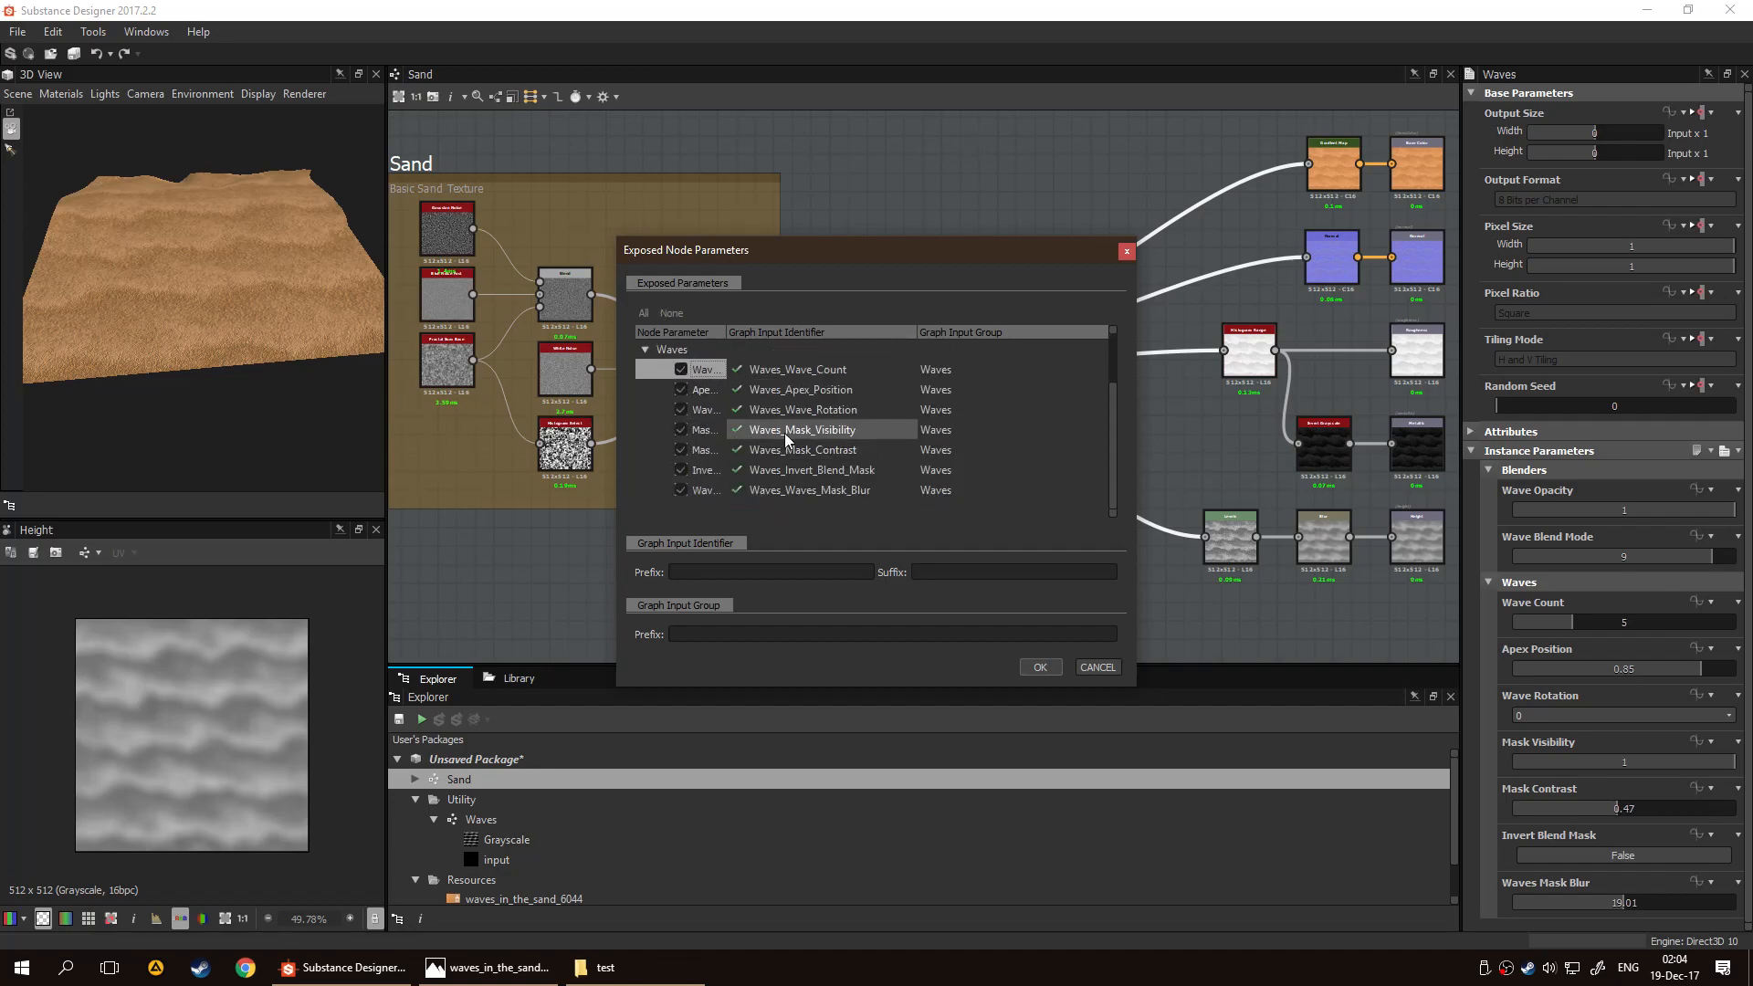
# Widen the parameter name column and exclude Mask Contrast and Invert Blend Mask from the exposed parameters
pyautogui.moveTo(727, 333); pyautogui.dragTo(803, 334)
pyautogui.click(681, 449)
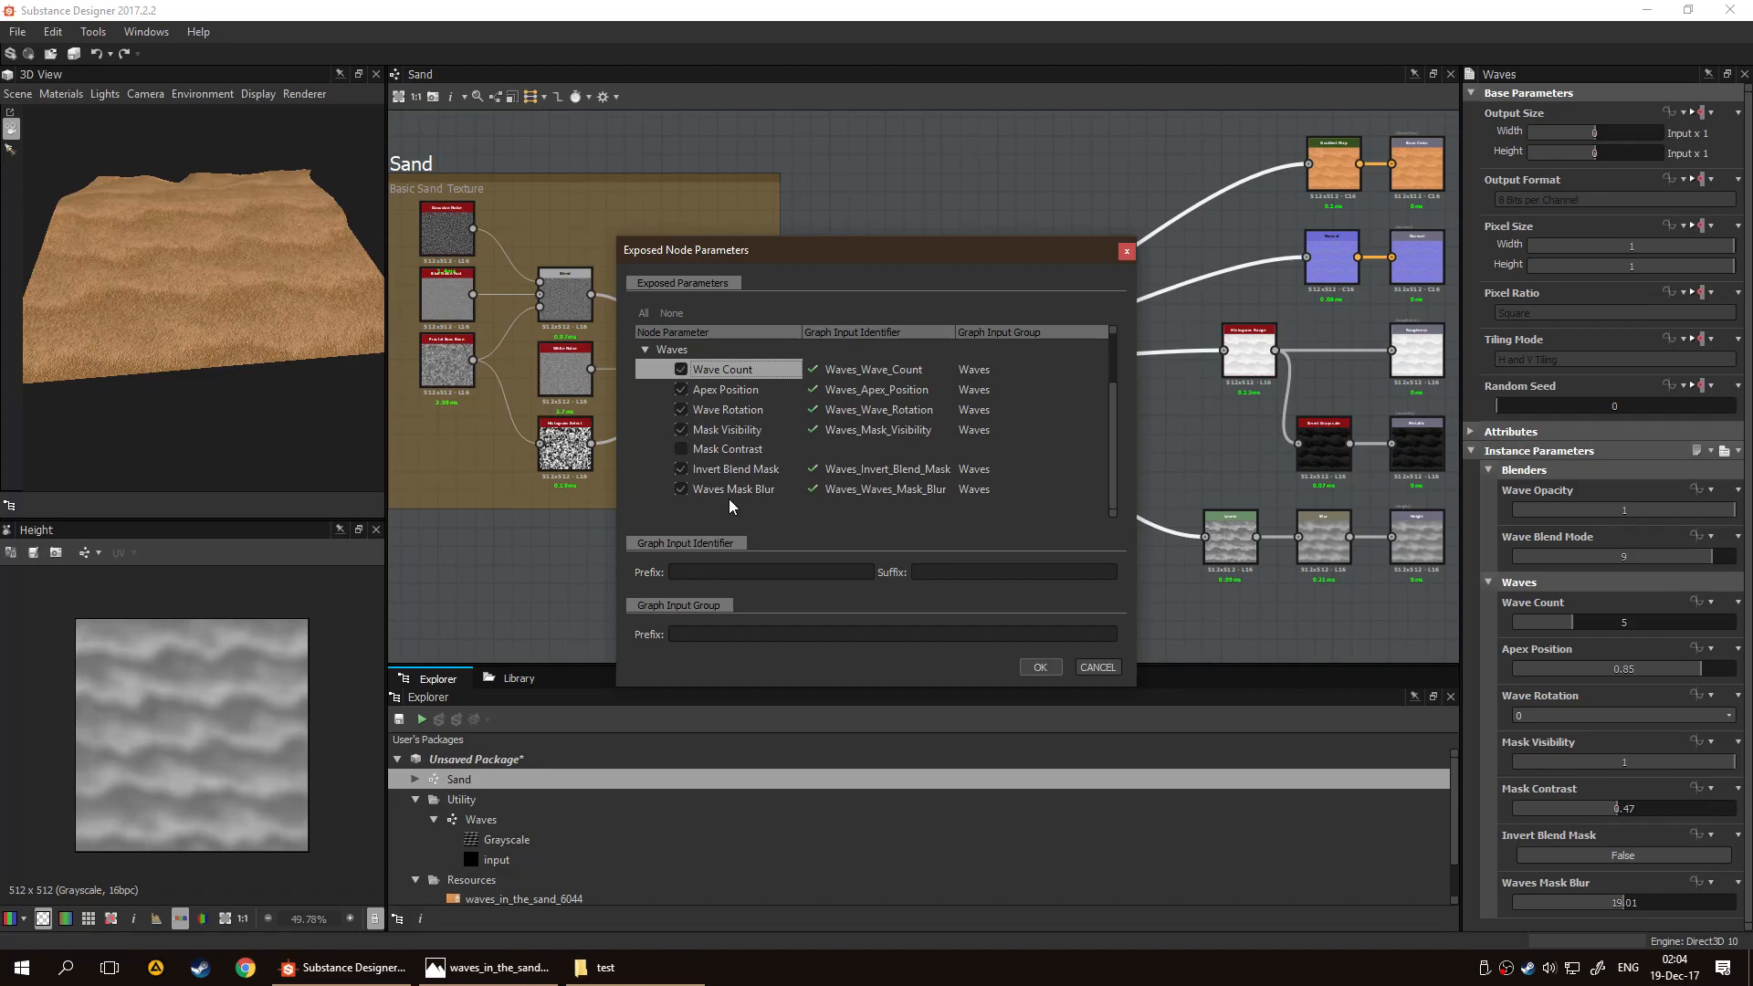
pyautogui.scroll(1, 729, 498)
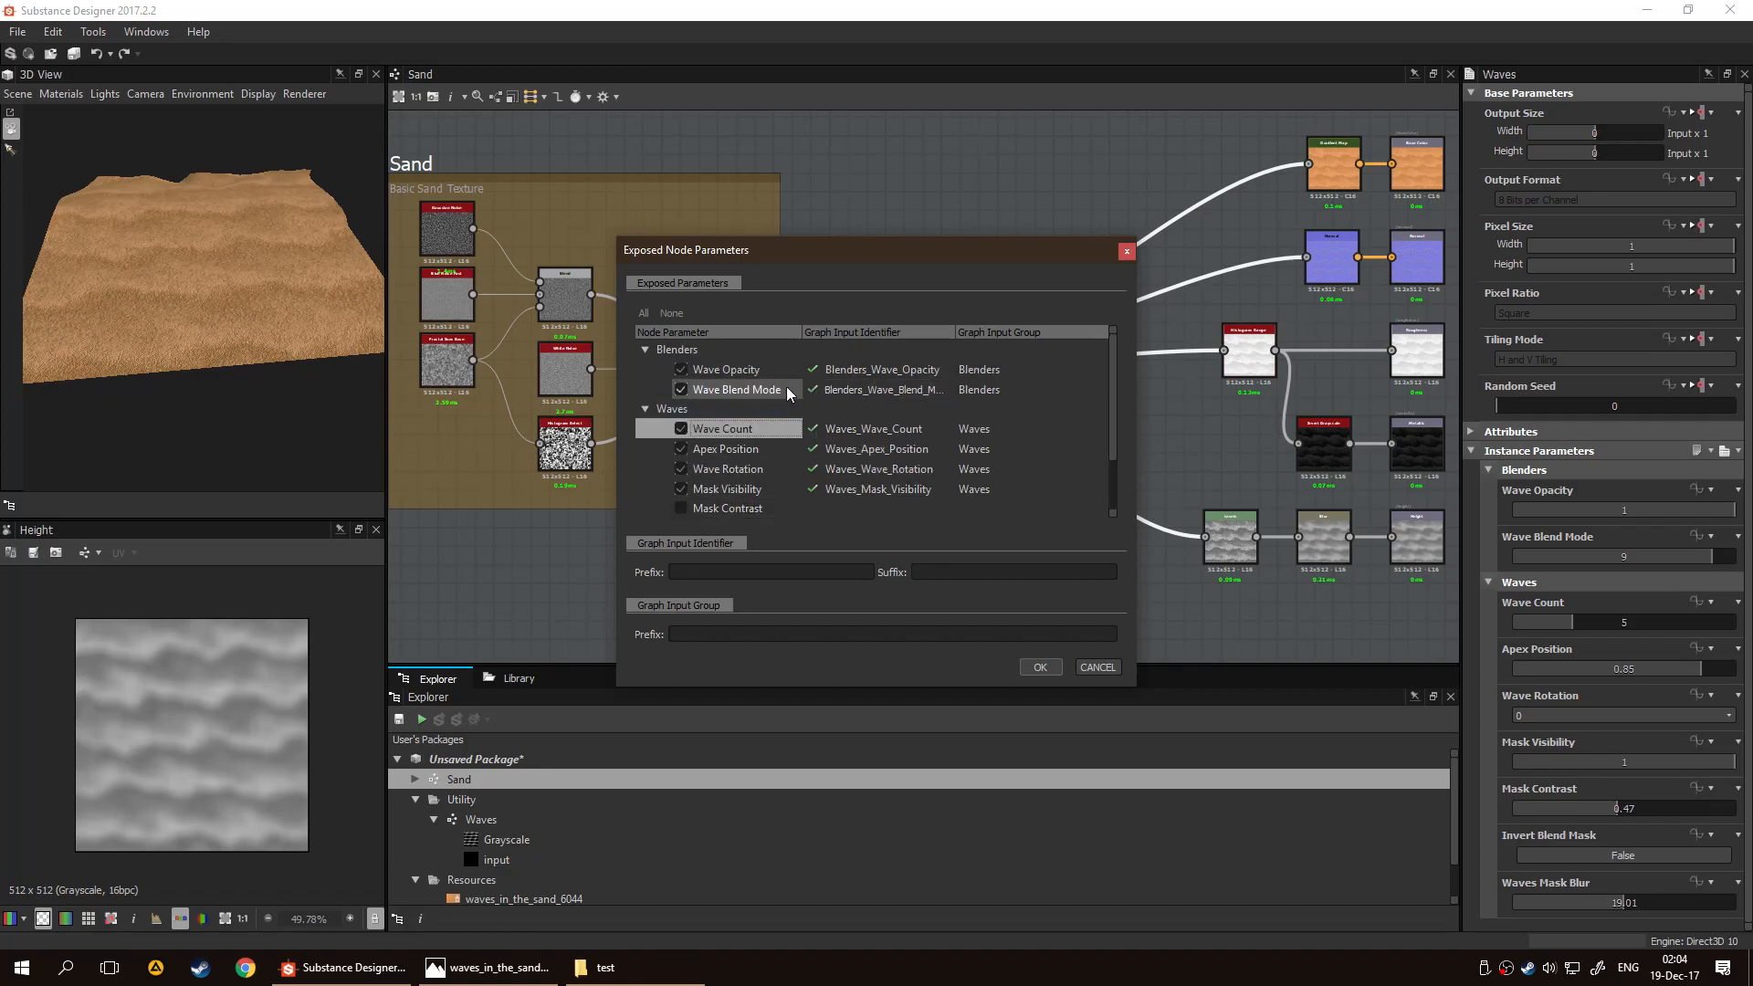
pyautogui.scroll(-1, 794, 426)
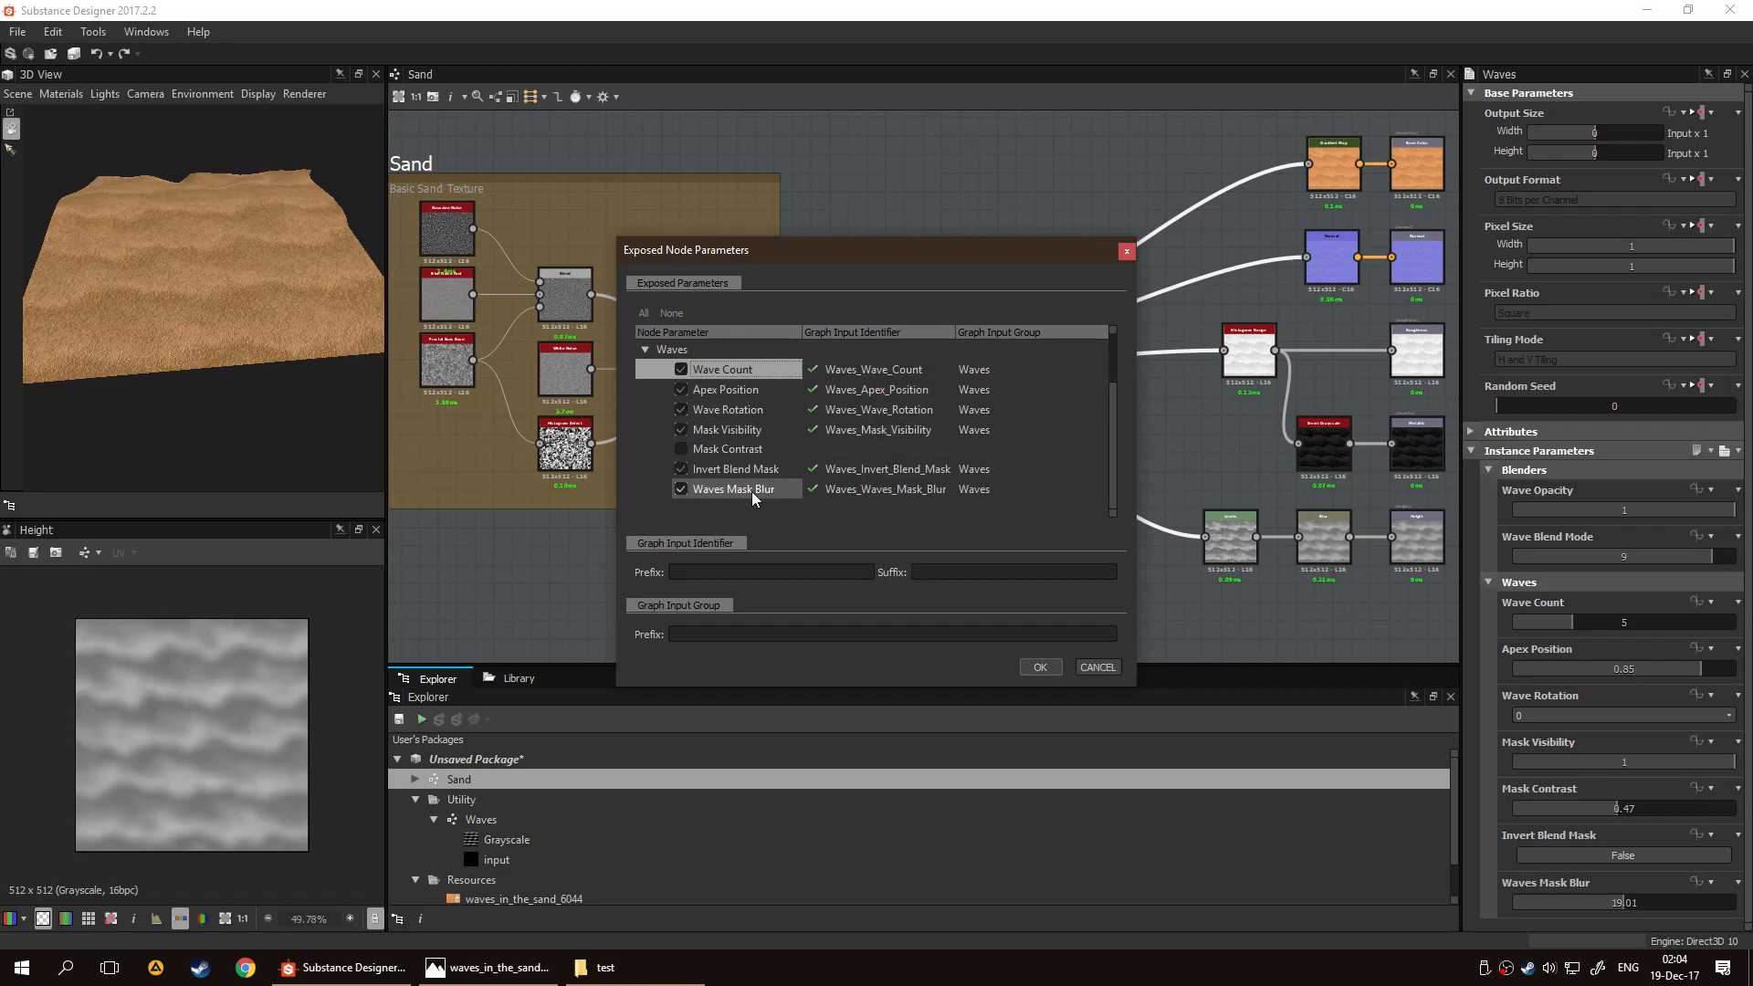
pyautogui.click(680, 468)
pyautogui.scroll(1, 756, 429)
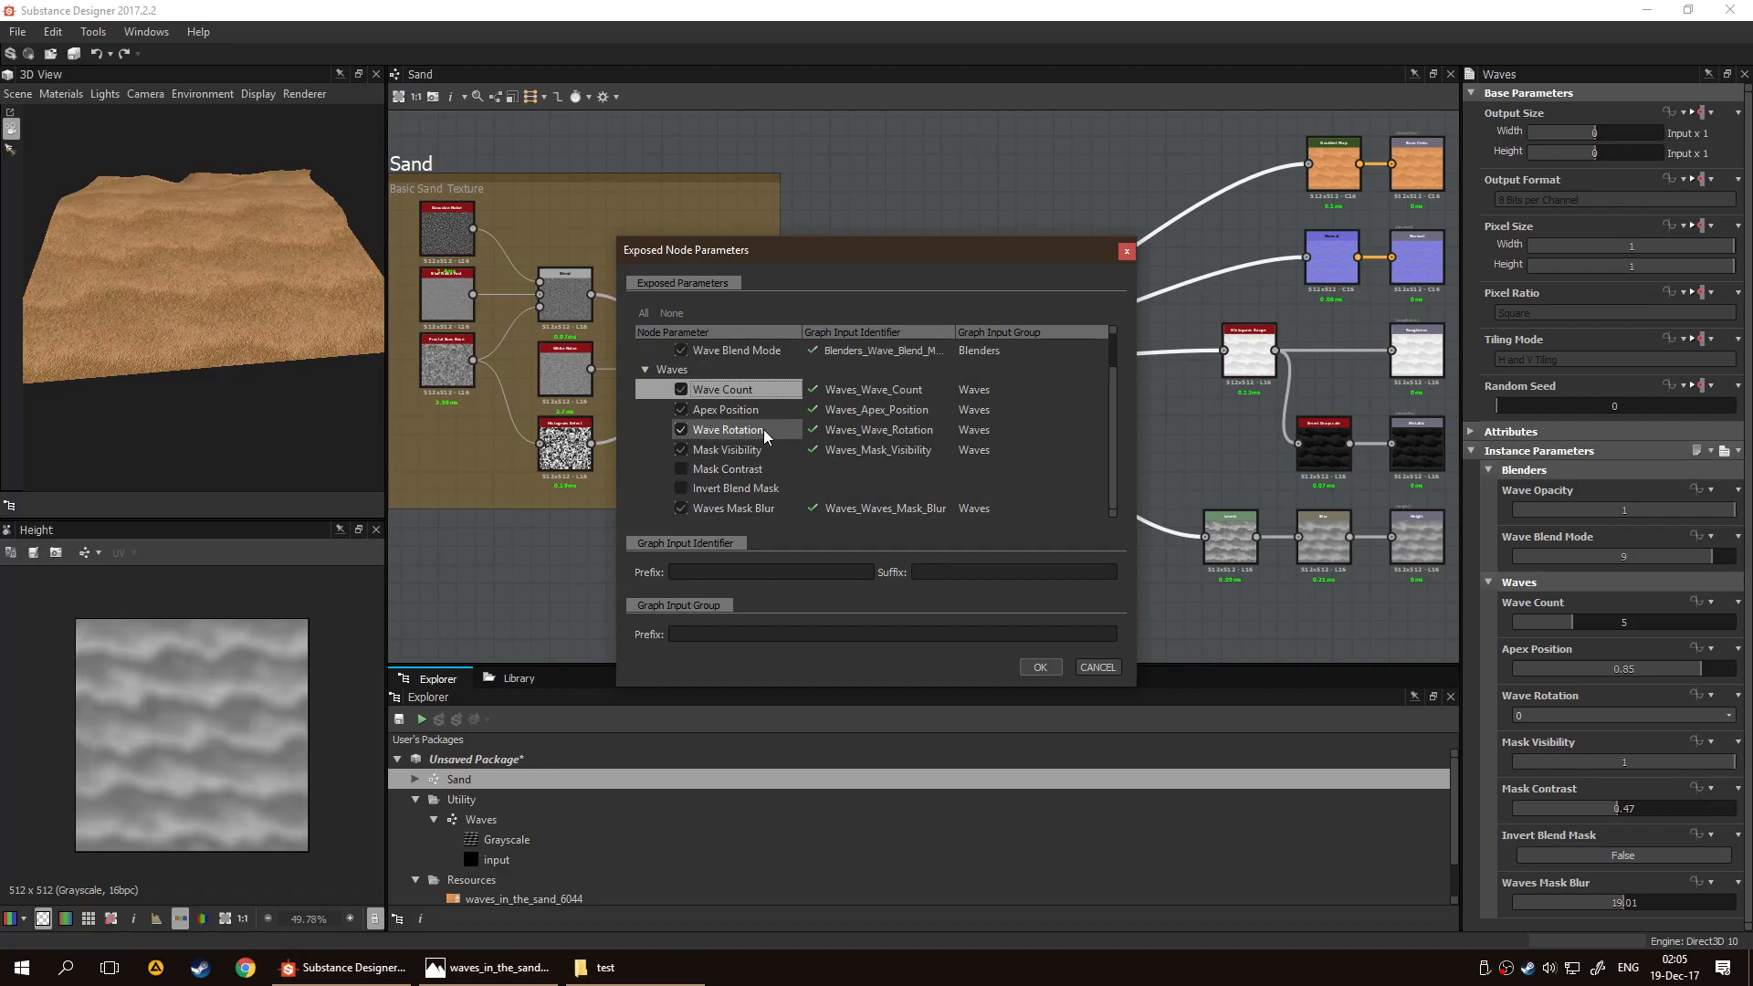
pyautogui.click(732, 507)
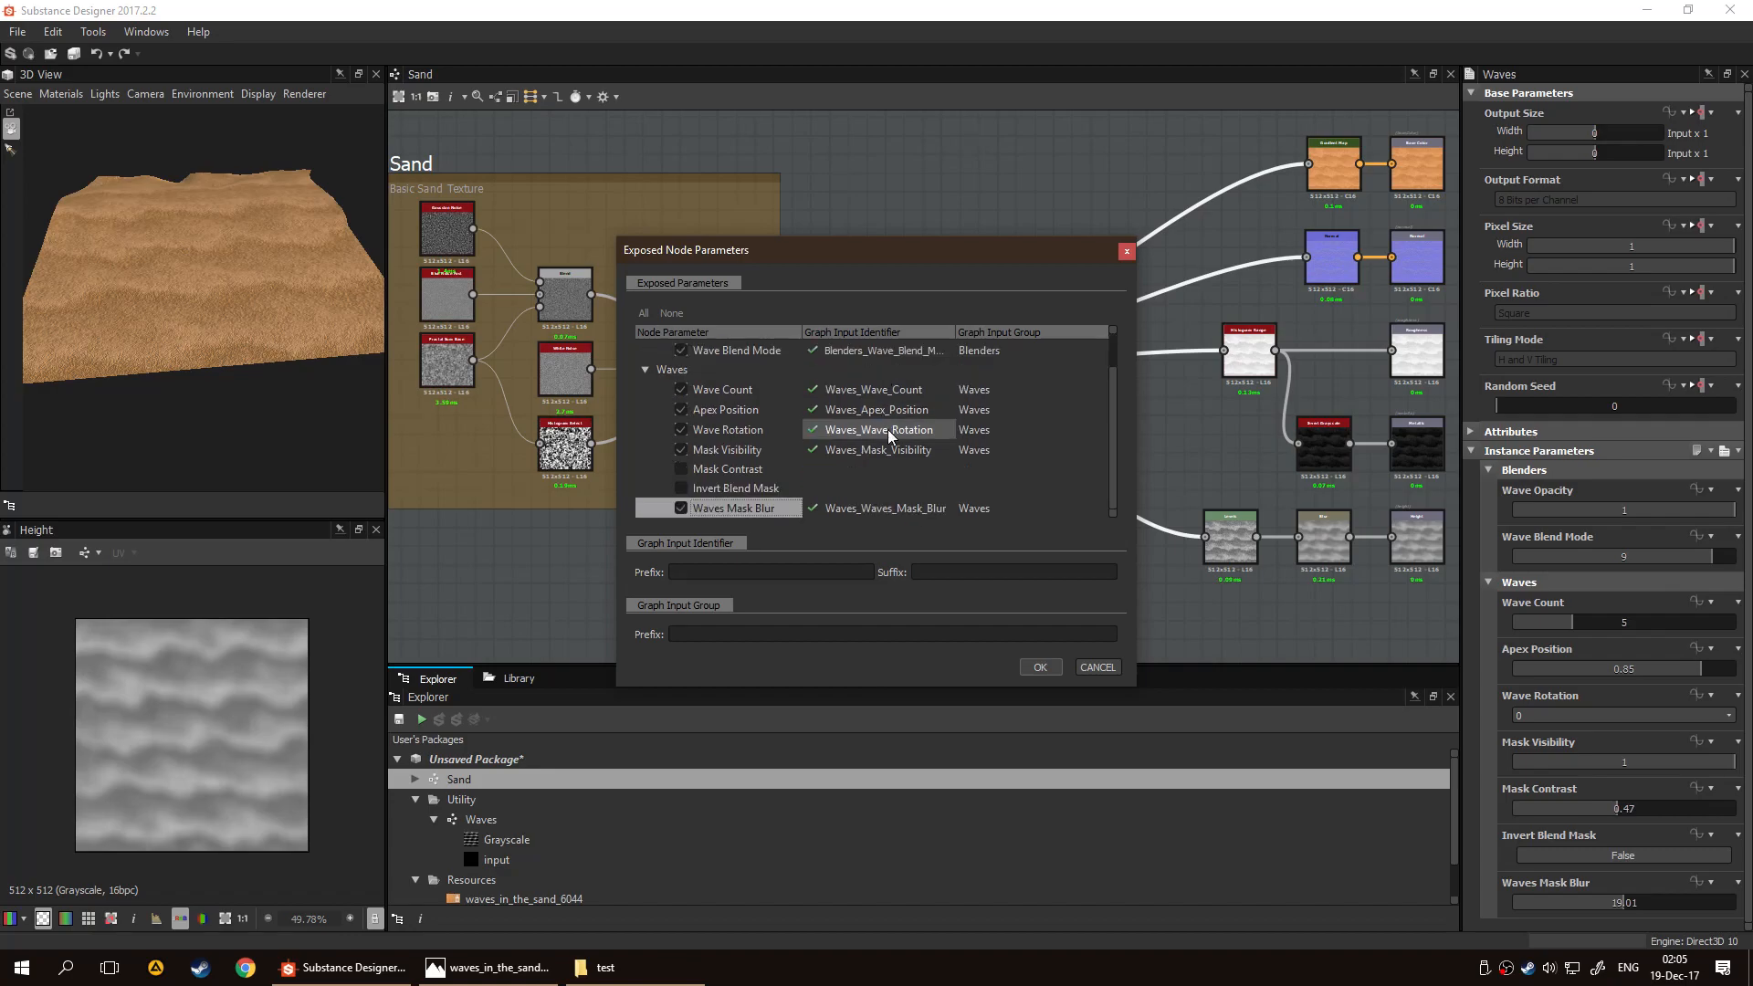
pyautogui.click(824, 635)
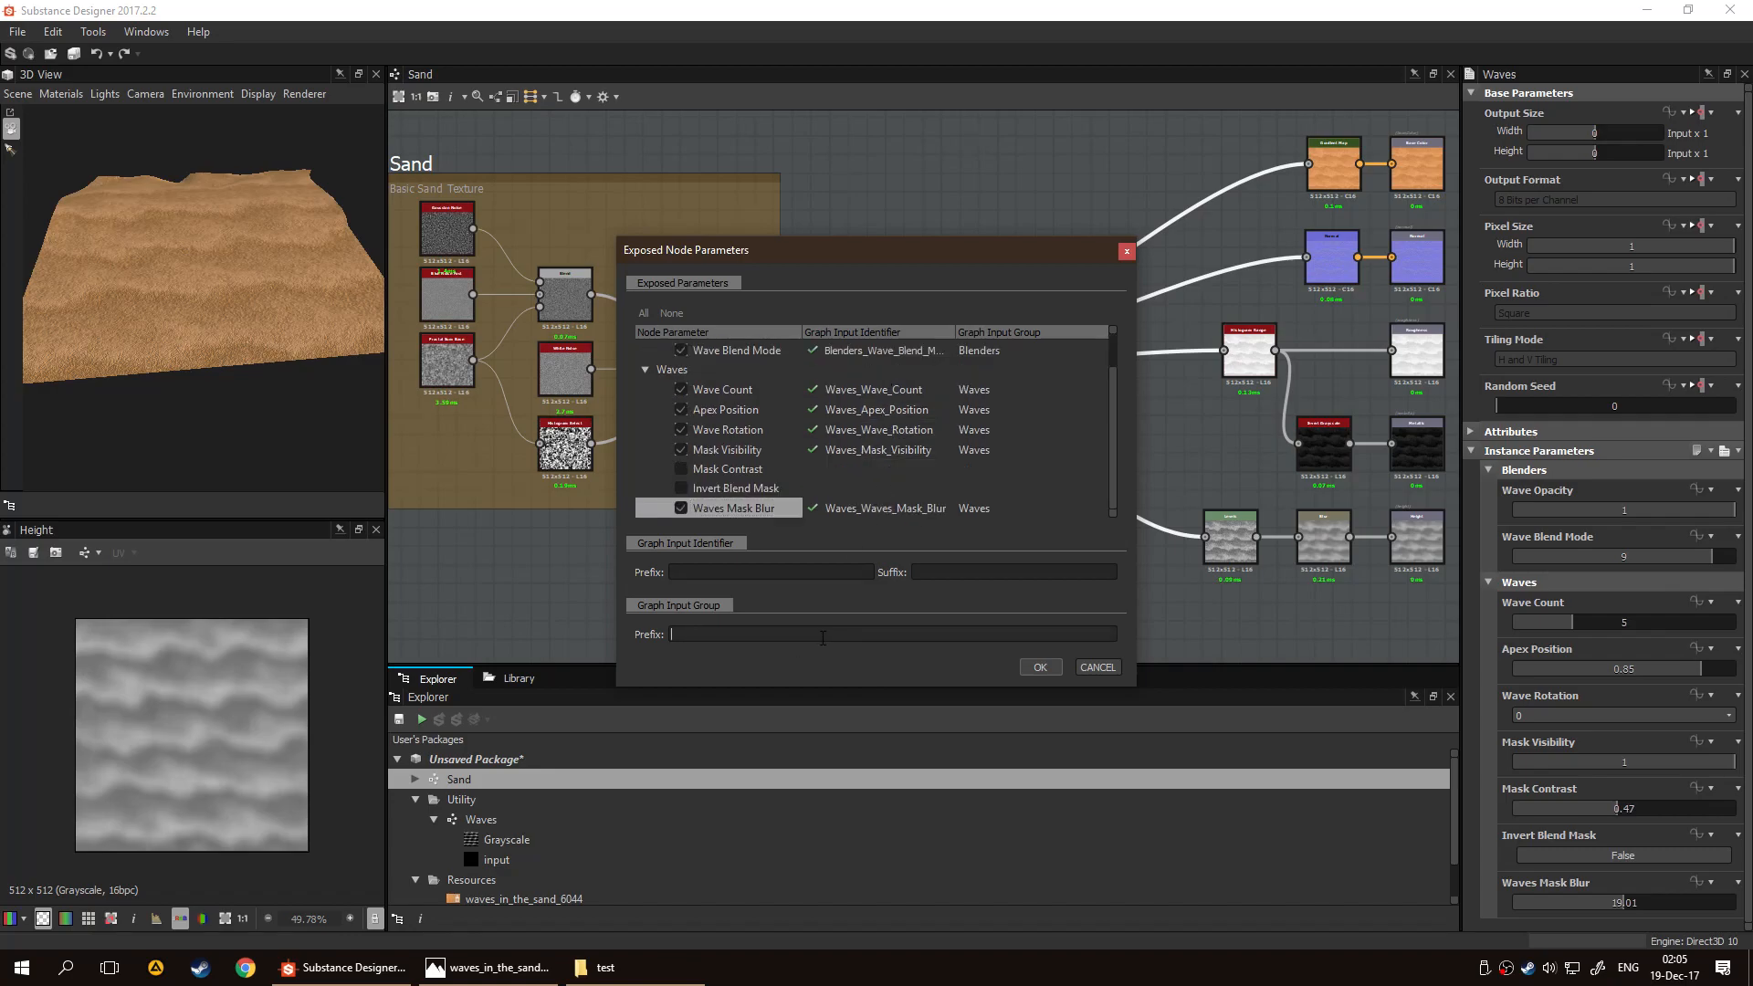
pyautogui.write('Waves')
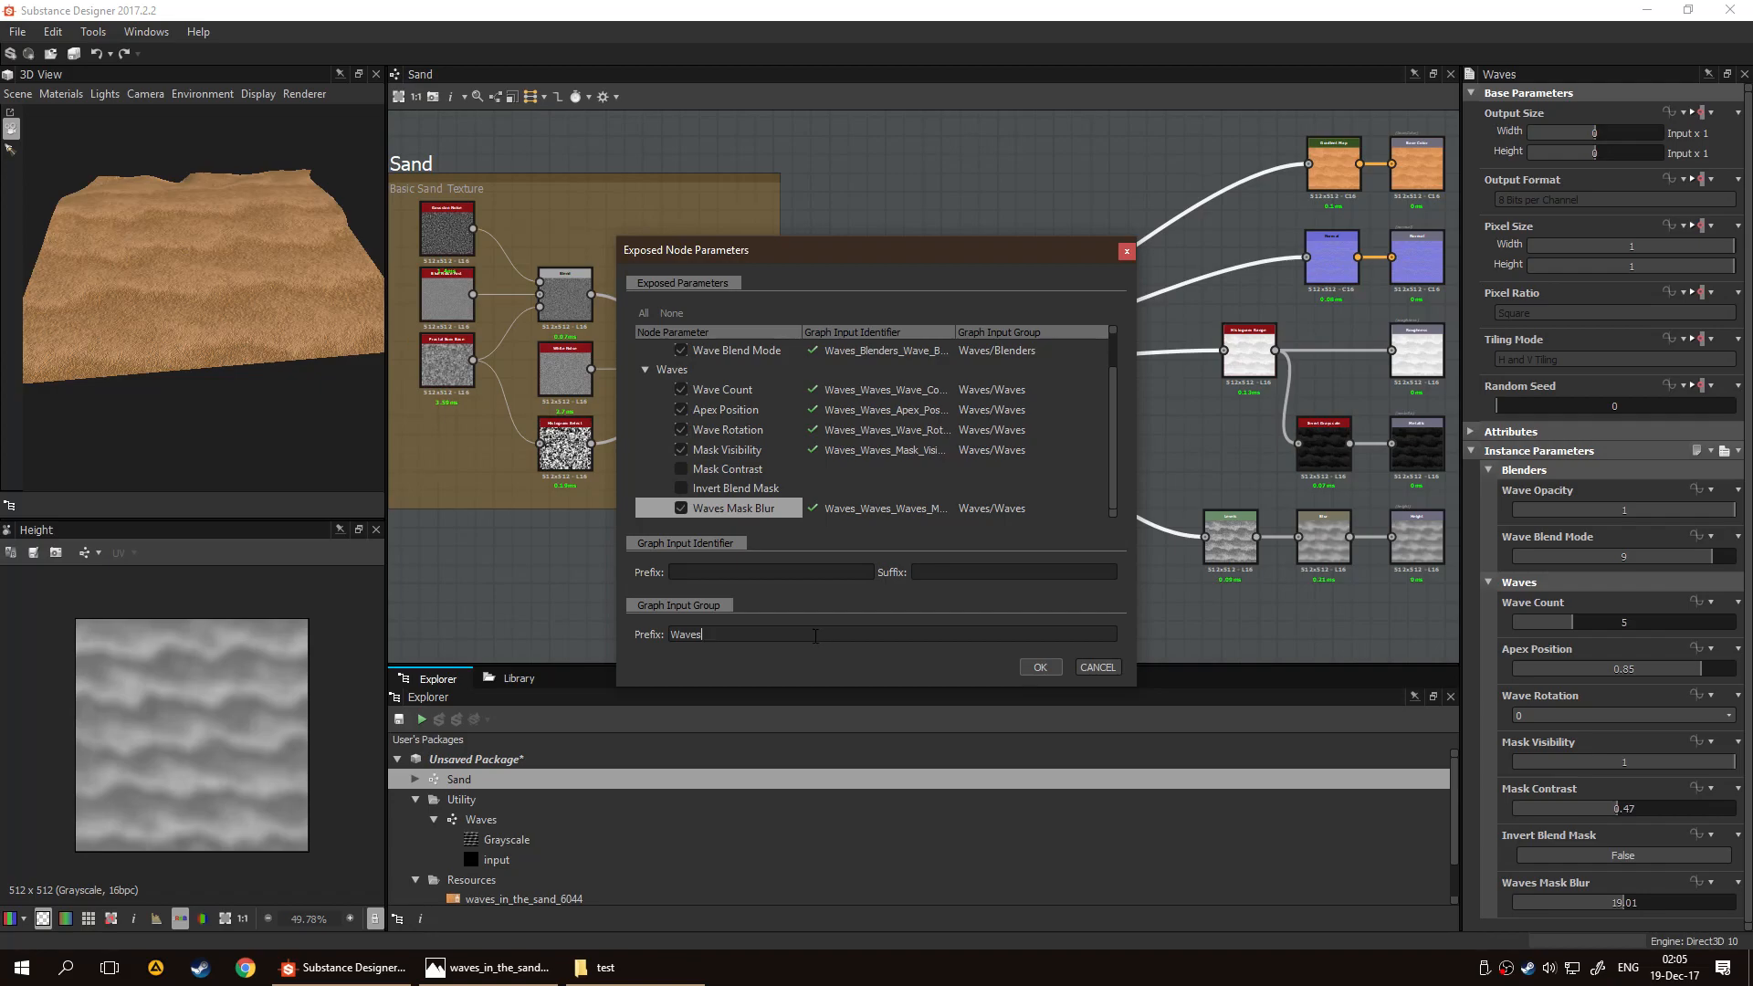
pyautogui.press('BackSpace')
pyautogui.write('Coontrol')
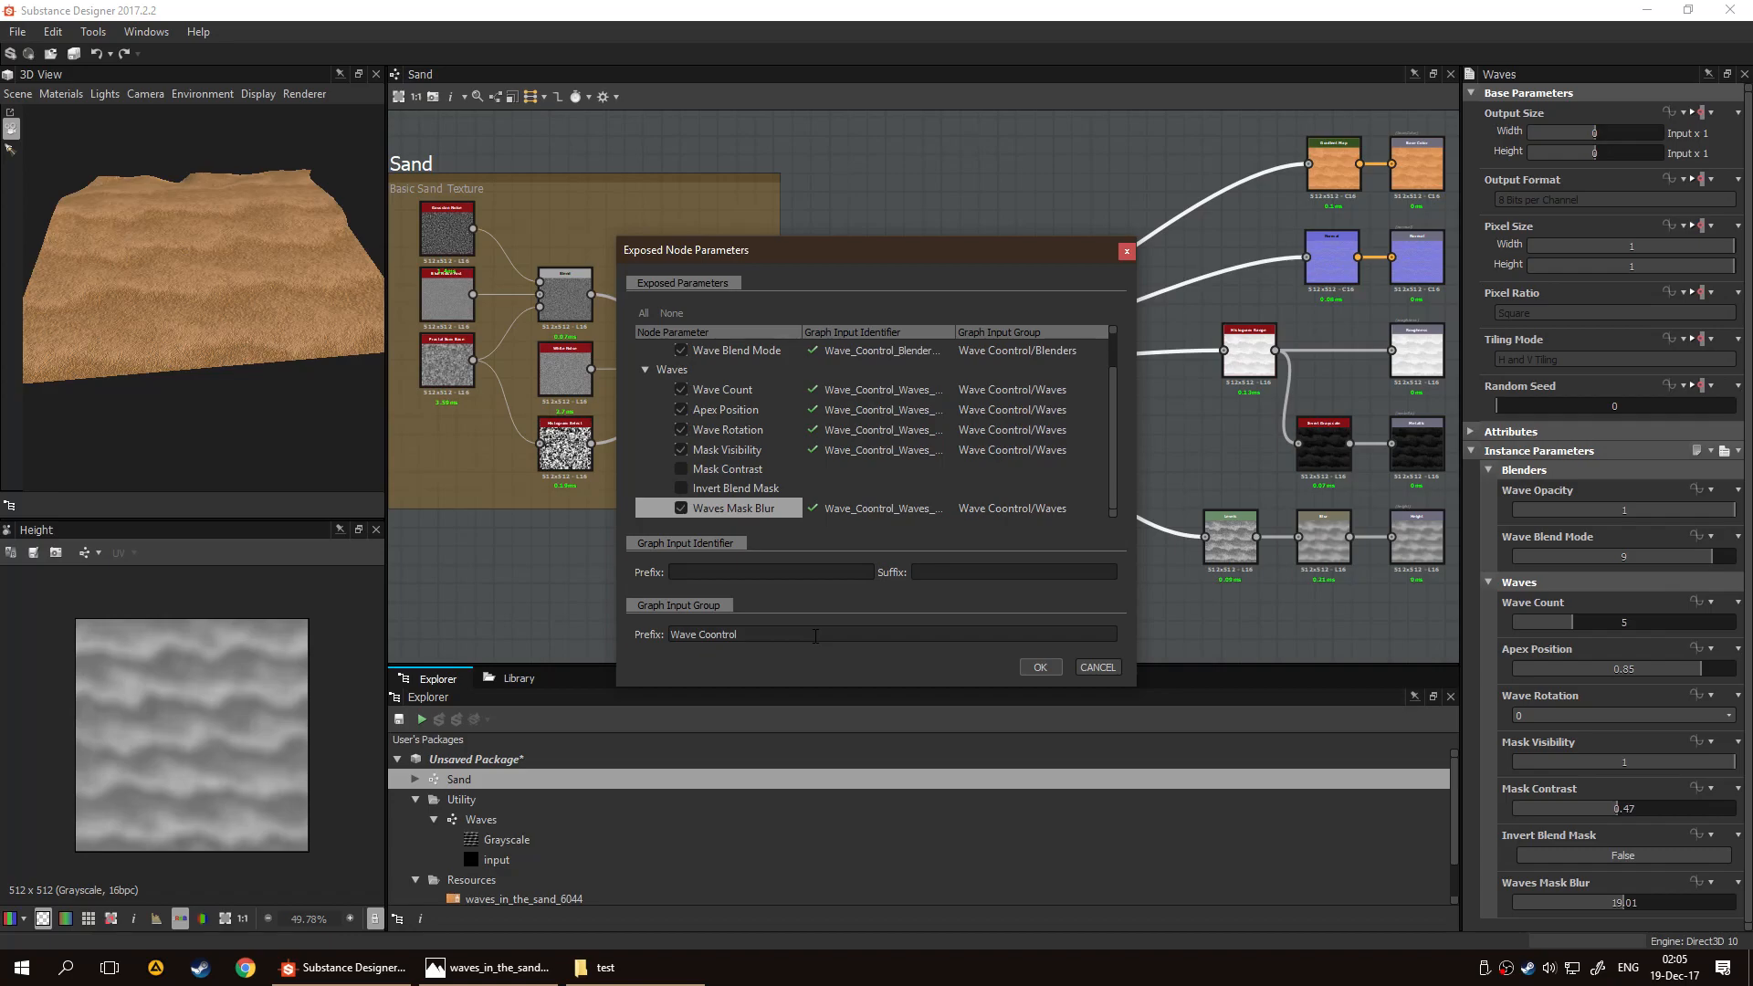
pyautogui.press('BackSpace')
pyautogui.press('BackSpace')
pyautogui.press('BackSpace')
pyautogui.press('BackSpace')
pyautogui.press('BackSpace')
pyautogui.press('BackSpace')
pyautogui.press('BackSpace')
pyautogui.press('BackSpace')
pyautogui.press('BackSpace')
pyautogui.press('BackSpace')
pyautogui.press('BackSpace')
pyautogui.press('BackSpace')
pyautogui.press('BackSpace')
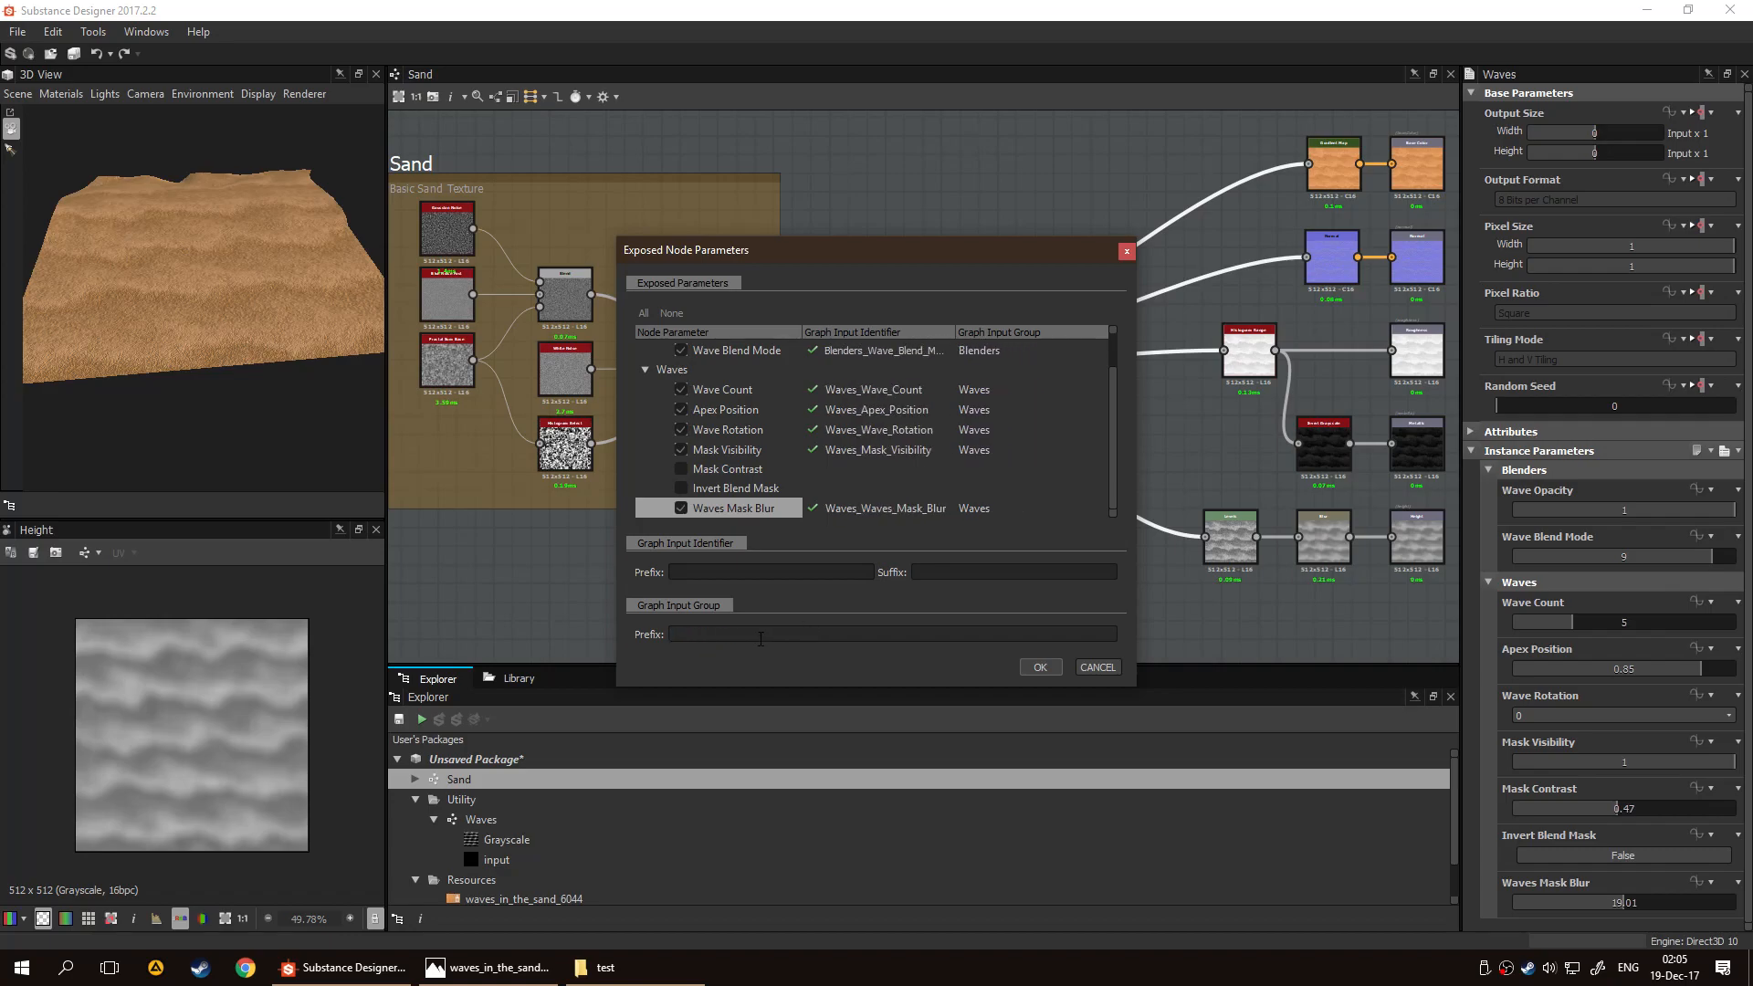
# Apply the exposed parameters to the Sand graph and compare its input parameters with those of the Waves graph
pyautogui.click(1026, 671)
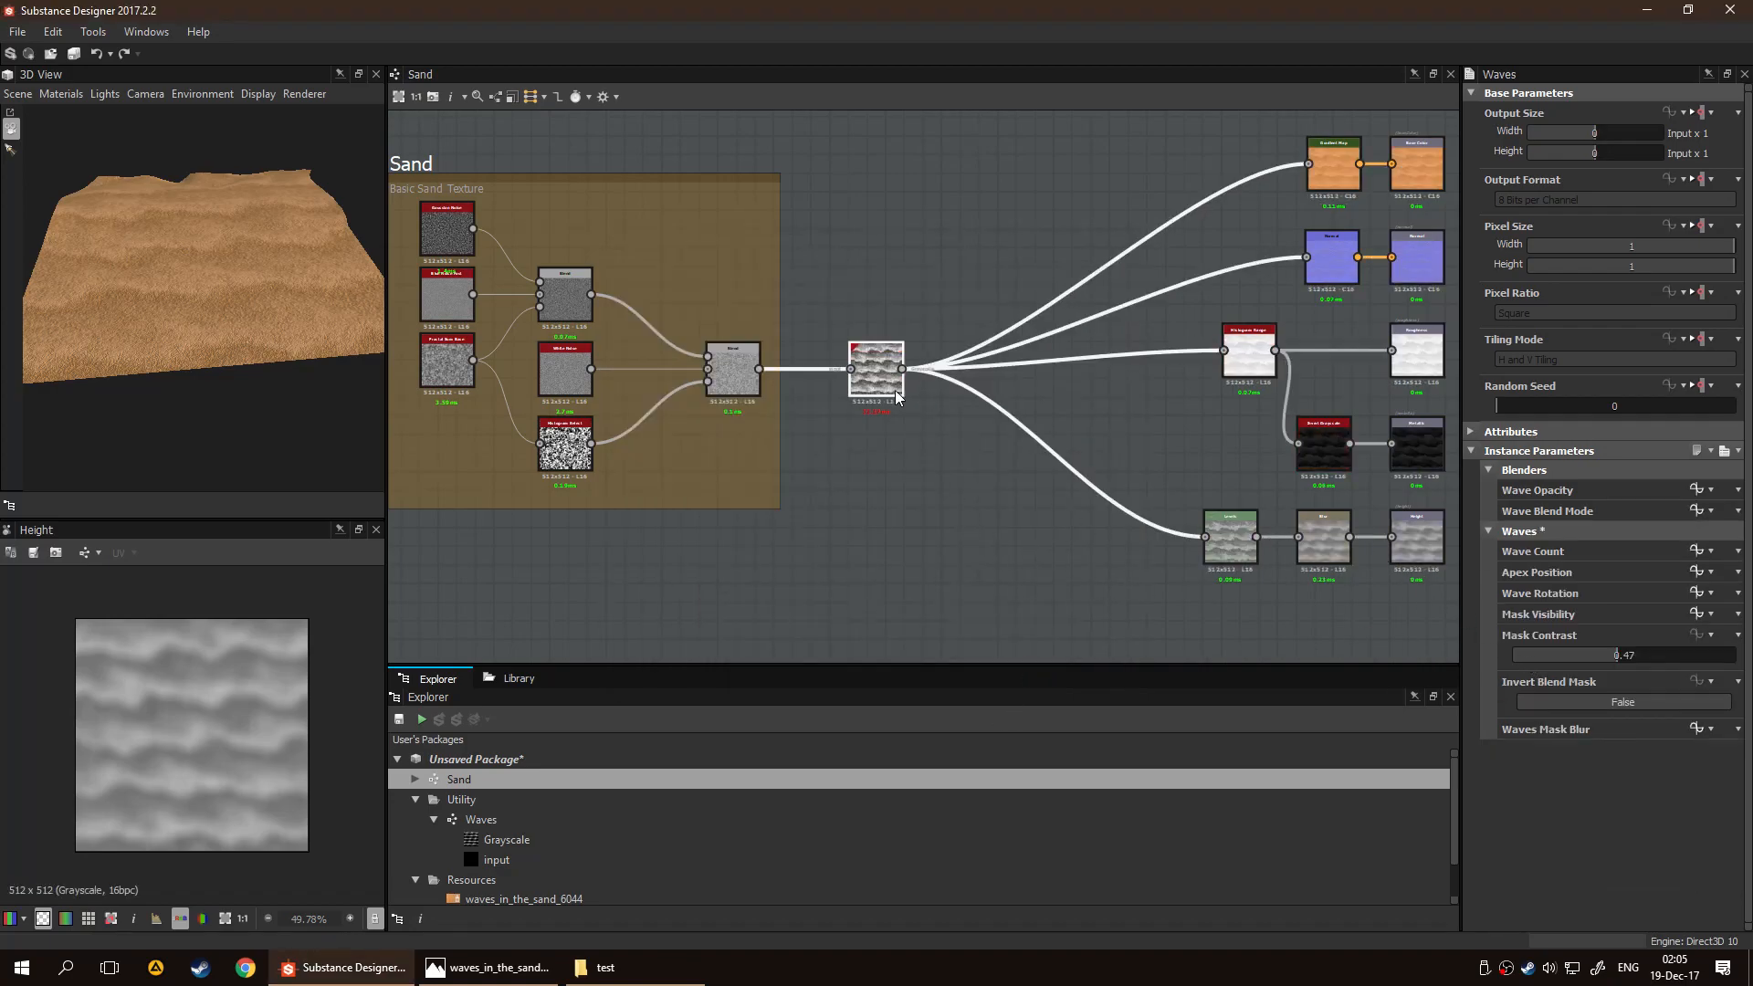
pyautogui.click(909, 518)
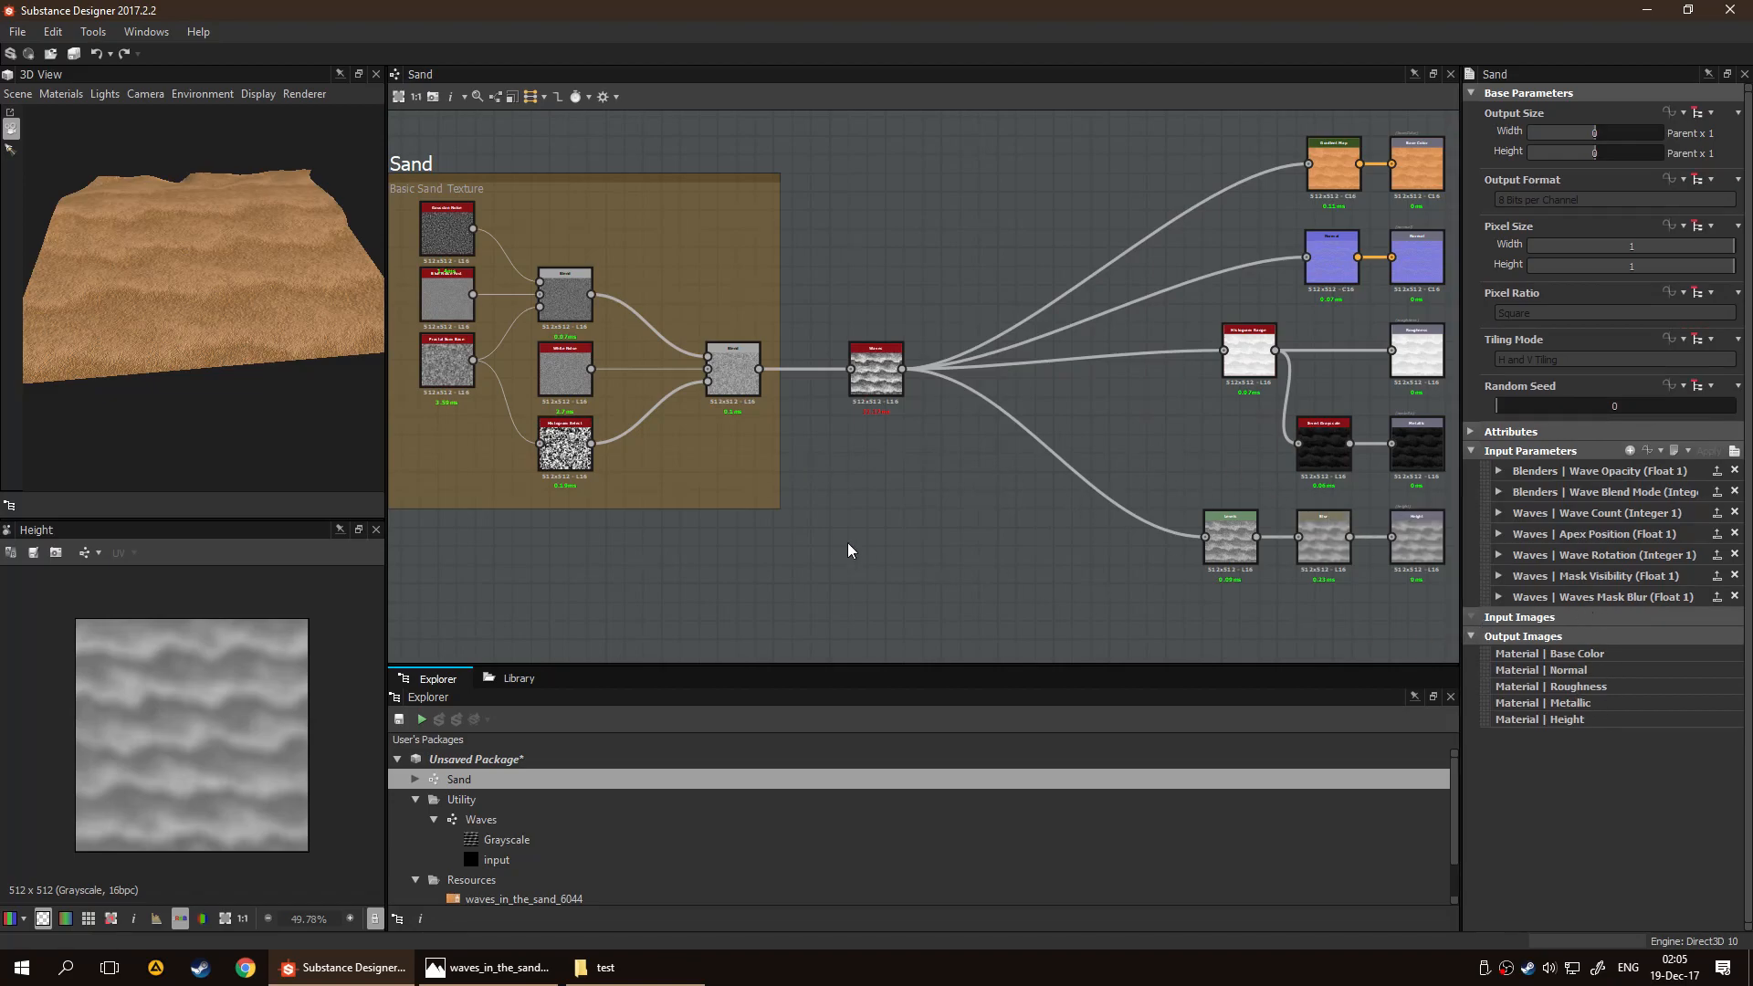
pyautogui.doubleClick(513, 815)
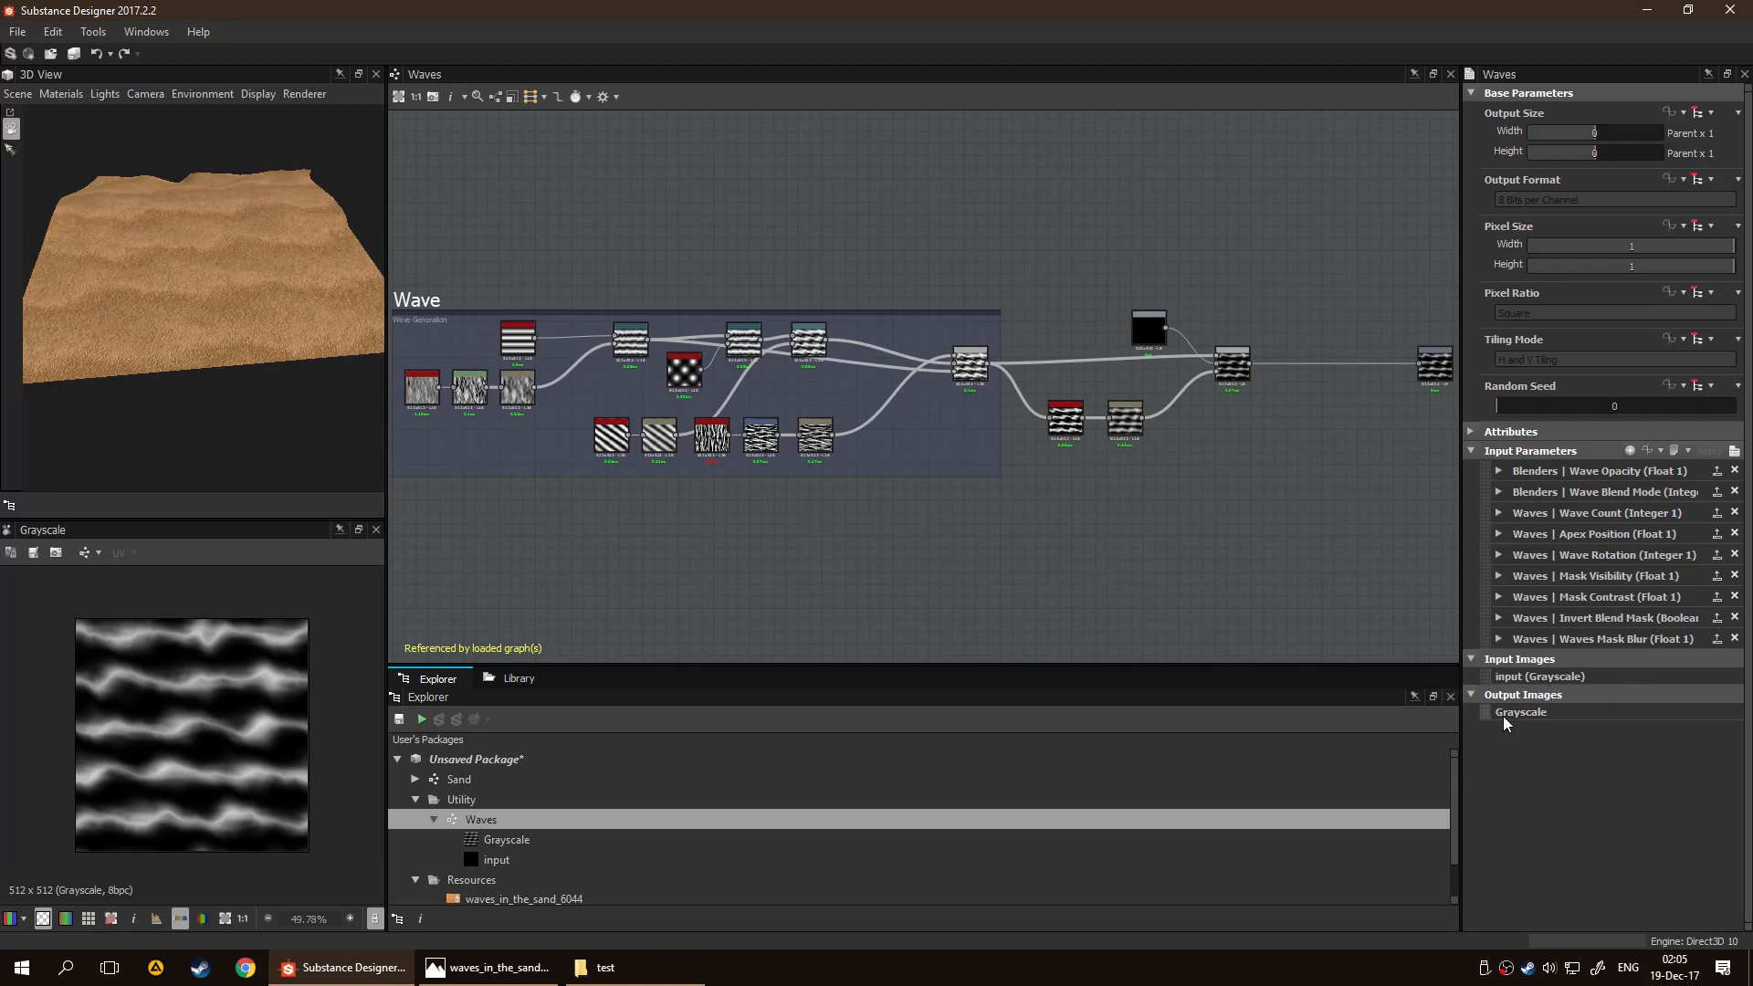
pyautogui.doubleClick(565, 786)
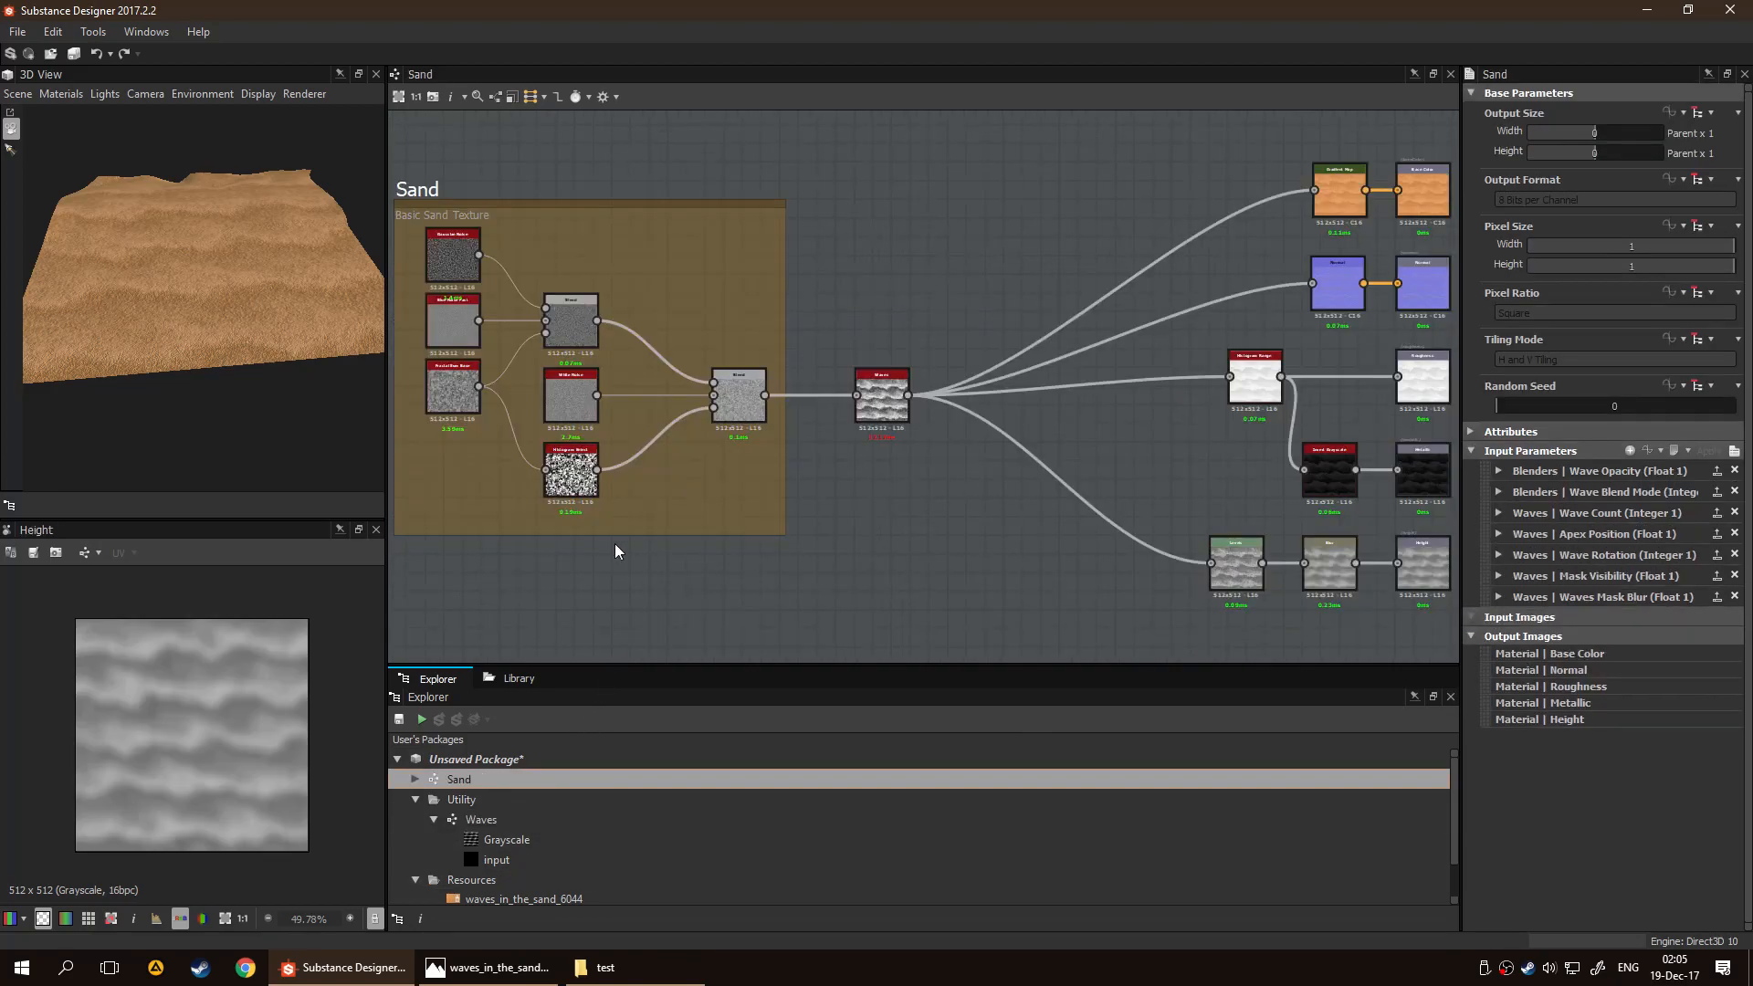
# Examine the noise and Blend nodes inside the Basic Sand Texture frame of the Sand graph
pyautogui.moveTo(598, 476); pyautogui.dragTo(1115, 649, button='middle')
pyautogui.scroll(2, 778, 516)
pyautogui.scroll(3, 835, 520)
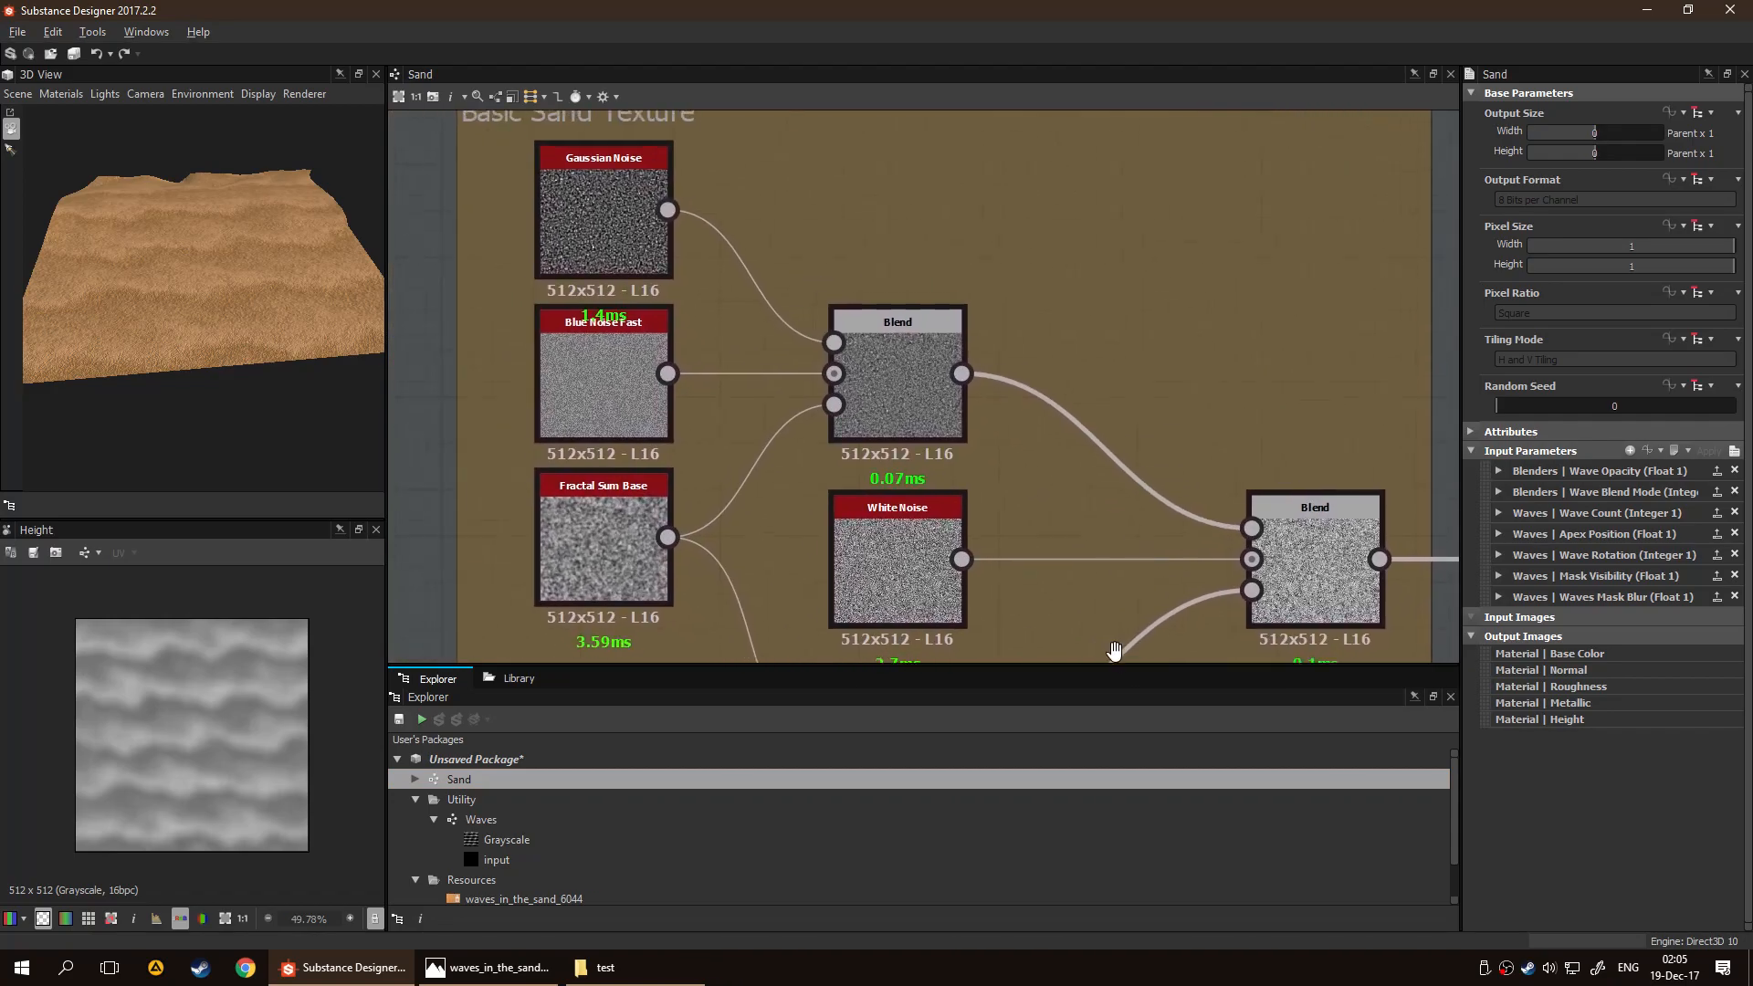
pyautogui.moveTo(1176, 544); pyautogui.dragTo(670, 423, button='middle')
pyautogui.moveTo(962, 589); pyautogui.dragTo(1059, 533, button='middle')
pyautogui.scroll(-3, 1058, 533)
pyautogui.moveTo(933, 504); pyautogui.dragTo(1058, 519, button='middle')
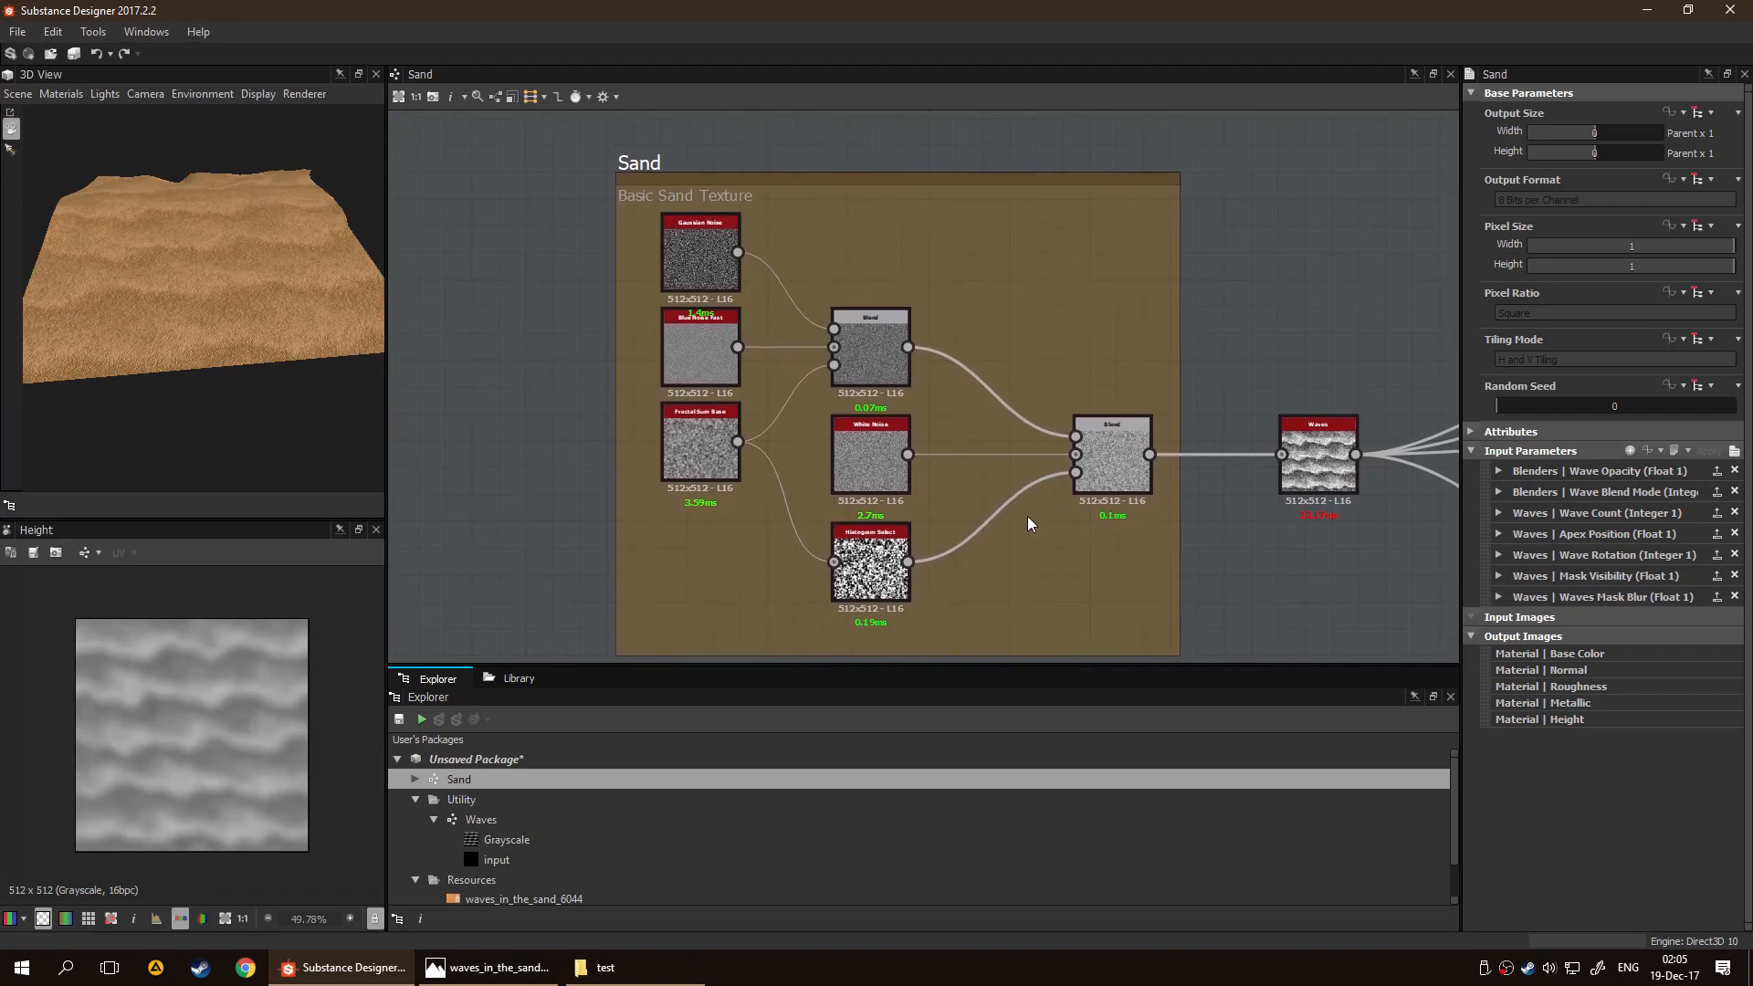
pyautogui.scroll(4, 1028, 517)
pyautogui.moveTo(936, 474); pyautogui.dragTo(839, 494, button='middle')
pyautogui.scroll(-2, 1065, 574)
pyautogui.moveTo(938, 550); pyautogui.dragTo(1025, 539, button='middle')
# Examine the output branches of the Sand graph, including the nodes feeding the Roughness and Metallic outputs
pyautogui.moveTo(1003, 373); pyautogui.dragTo(403, 515, button='middle')
pyautogui.scroll(2, 946, 500)
pyautogui.scroll(-3, 945, 516)
pyautogui.moveTo(1045, 620)
pyautogui.mouseDown(button='middle')
pyautogui.moveTo(742, 378)
pyautogui.moveTo(763, 531)
pyautogui.mouseUp(button='middle')
pyautogui.moveTo(976, 484); pyautogui.dragTo(626, 453, button='middle')
pyautogui.scroll(2, 822, 456)
pyautogui.moveTo(821, 316); pyautogui.dragTo(647, 438, button='middle')
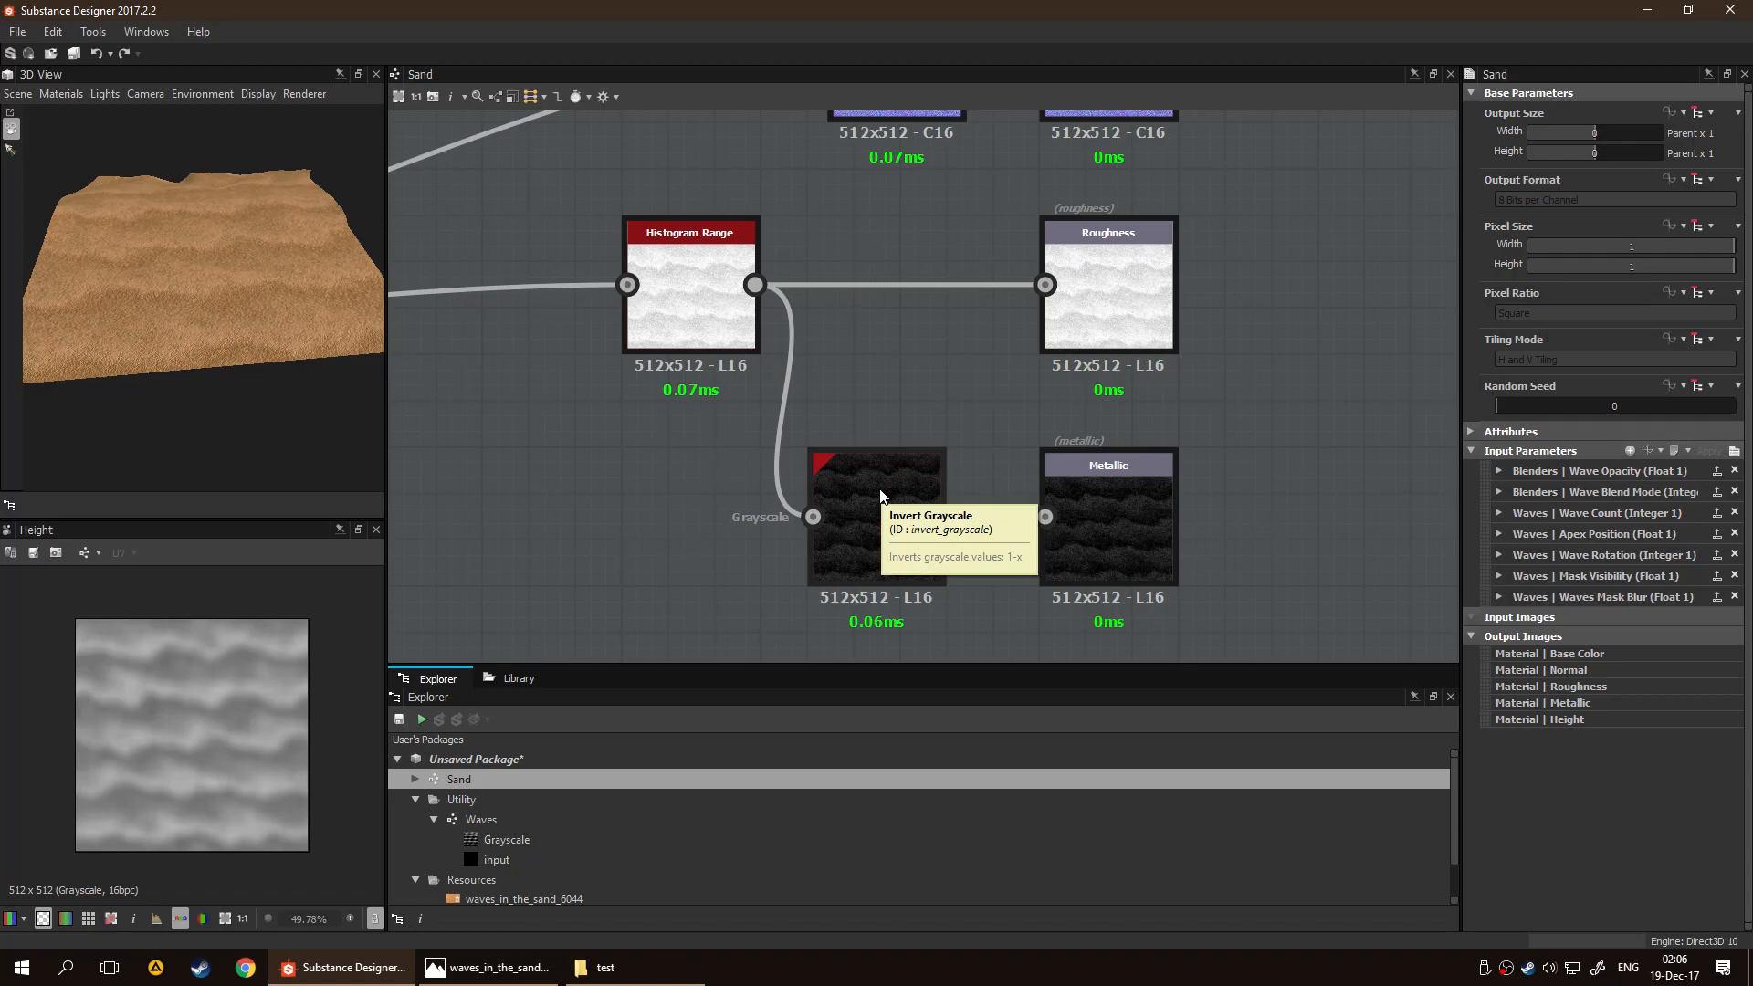
pyautogui.scroll(-3, 671, 416)
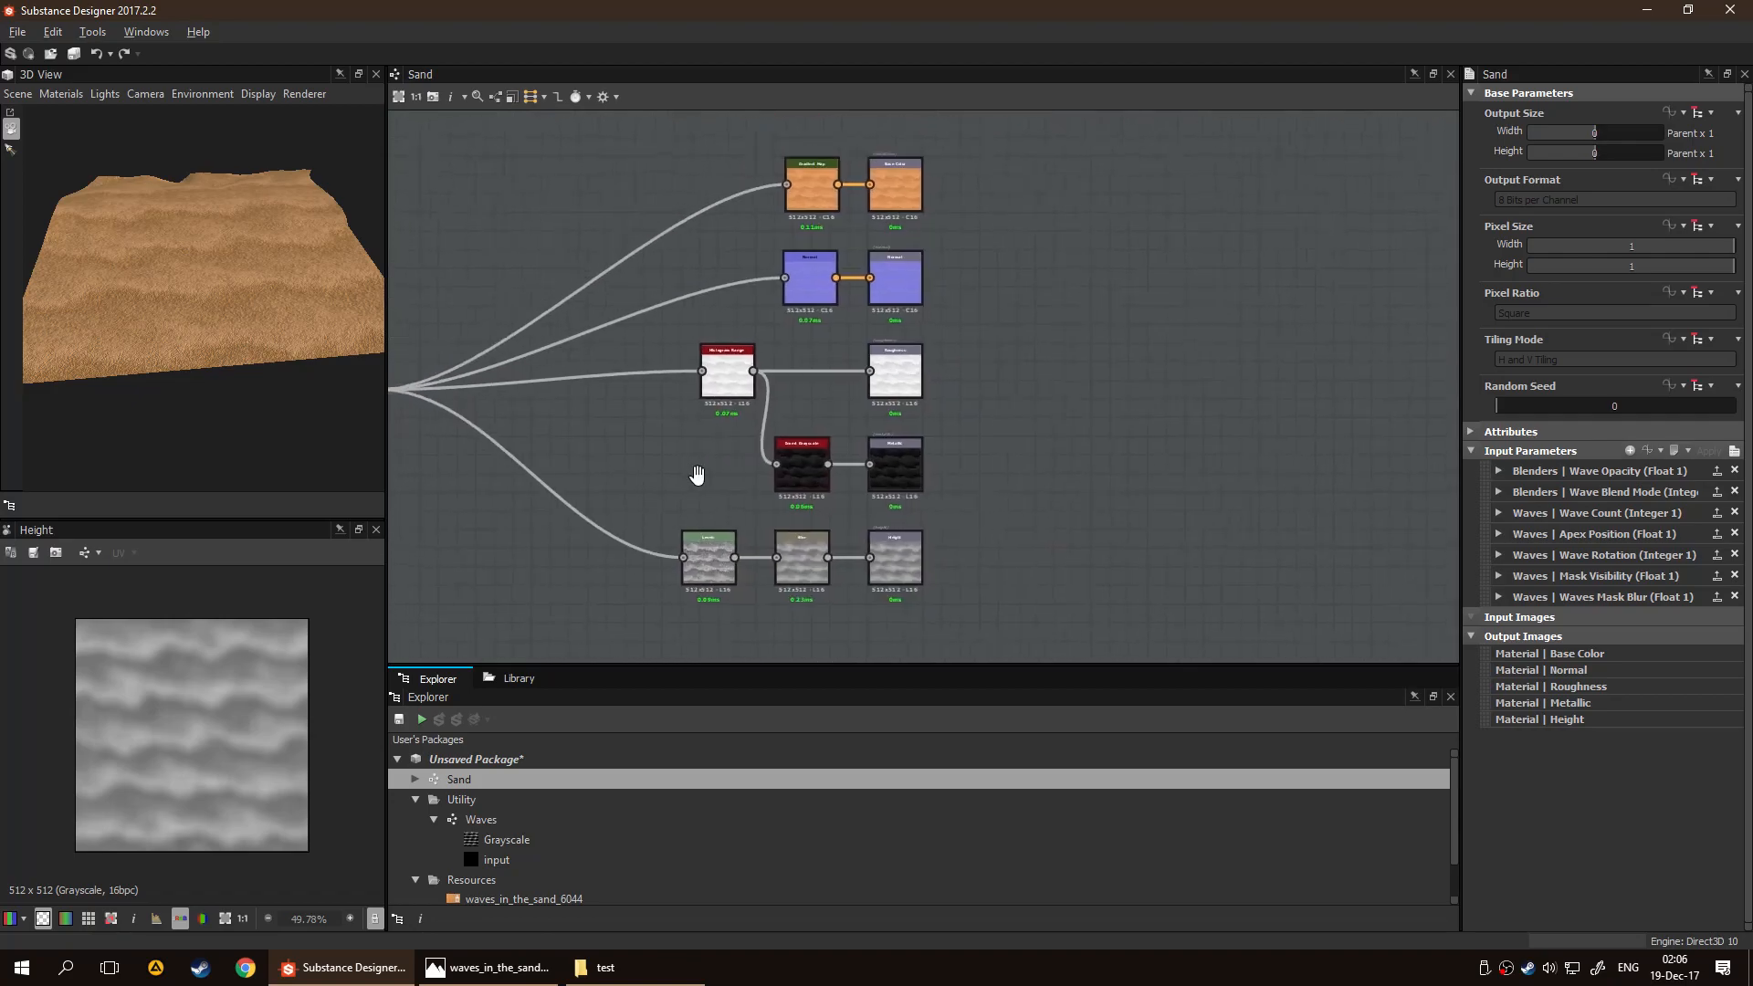
# Expose the Range and Position parameters of the Histogram Range node with the input group prefix Sand
pyautogui.click(763, 394)
pyautogui.rightClick(762, 395)
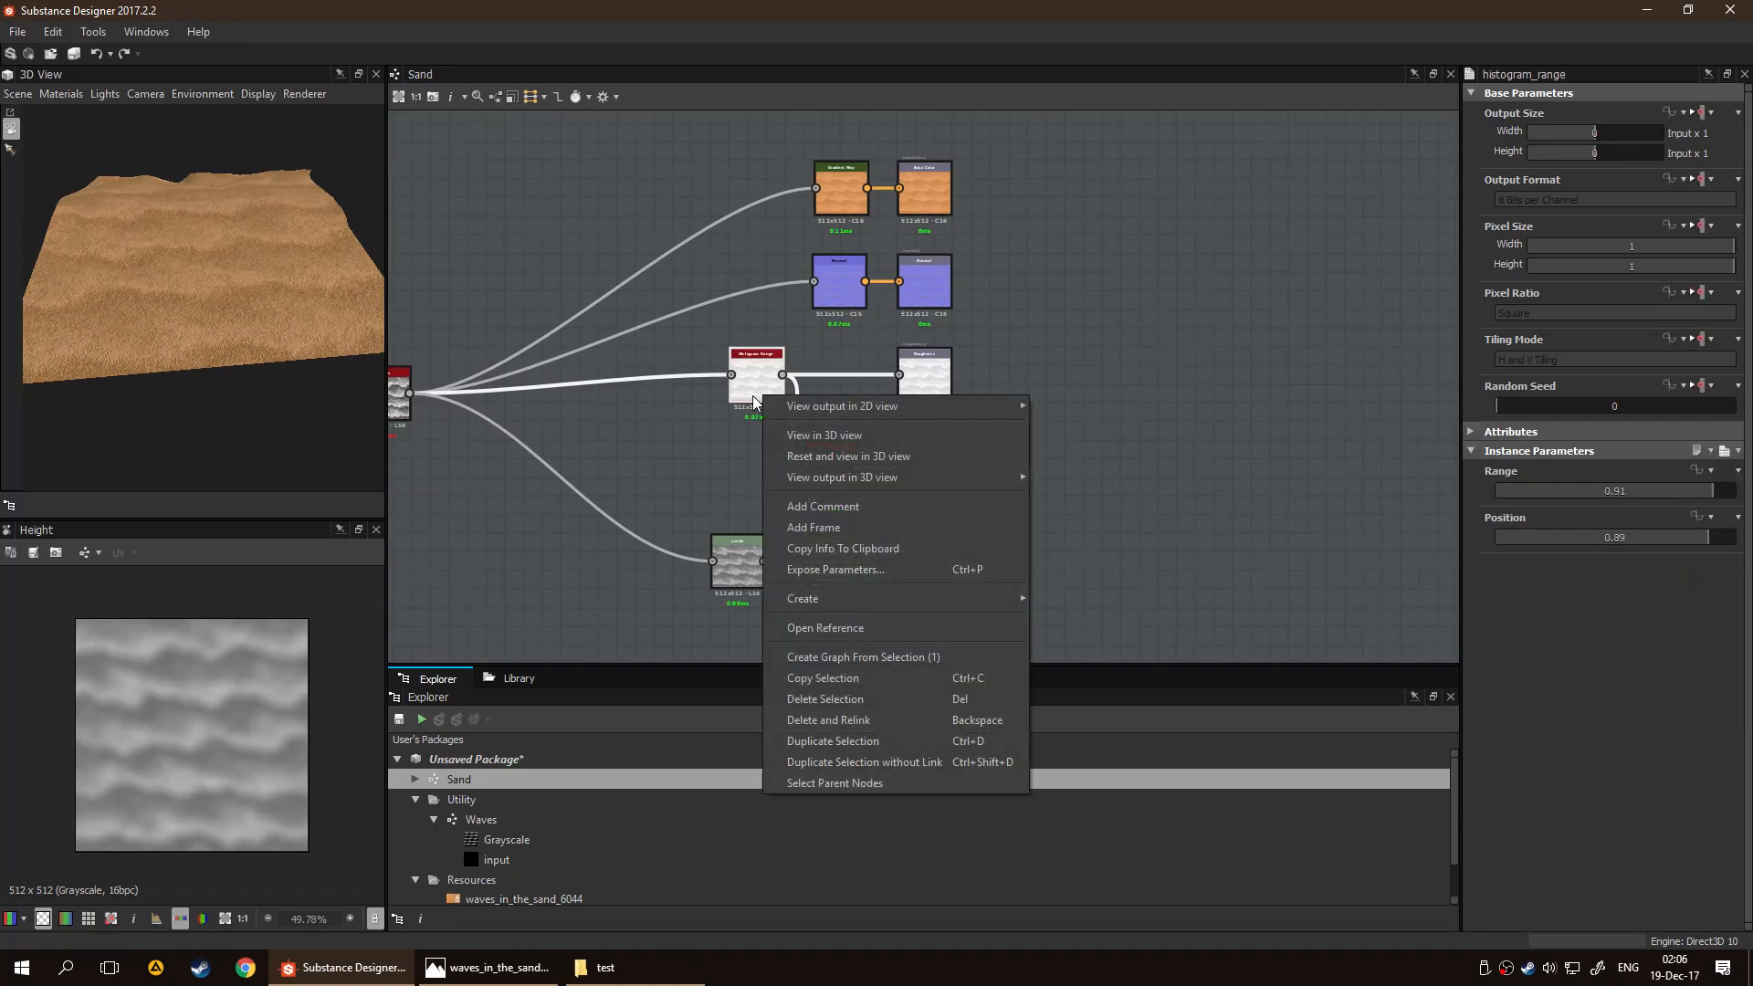
pyautogui.click(853, 570)
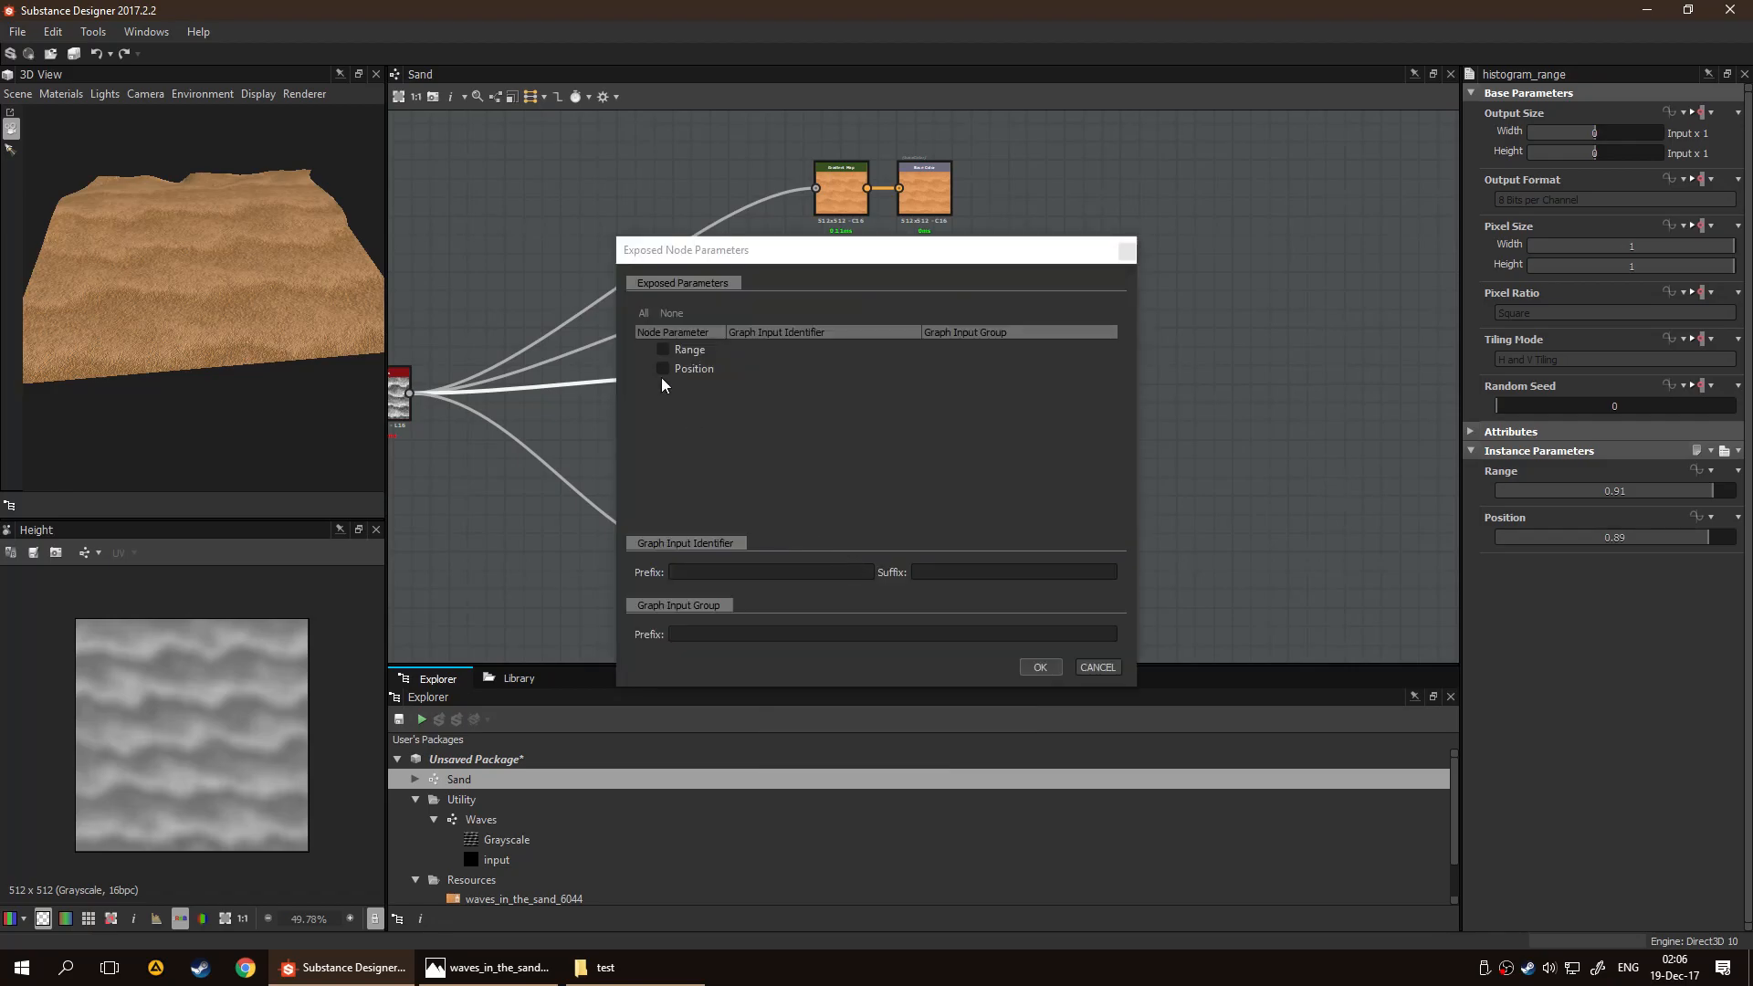
pyautogui.click(666, 349)
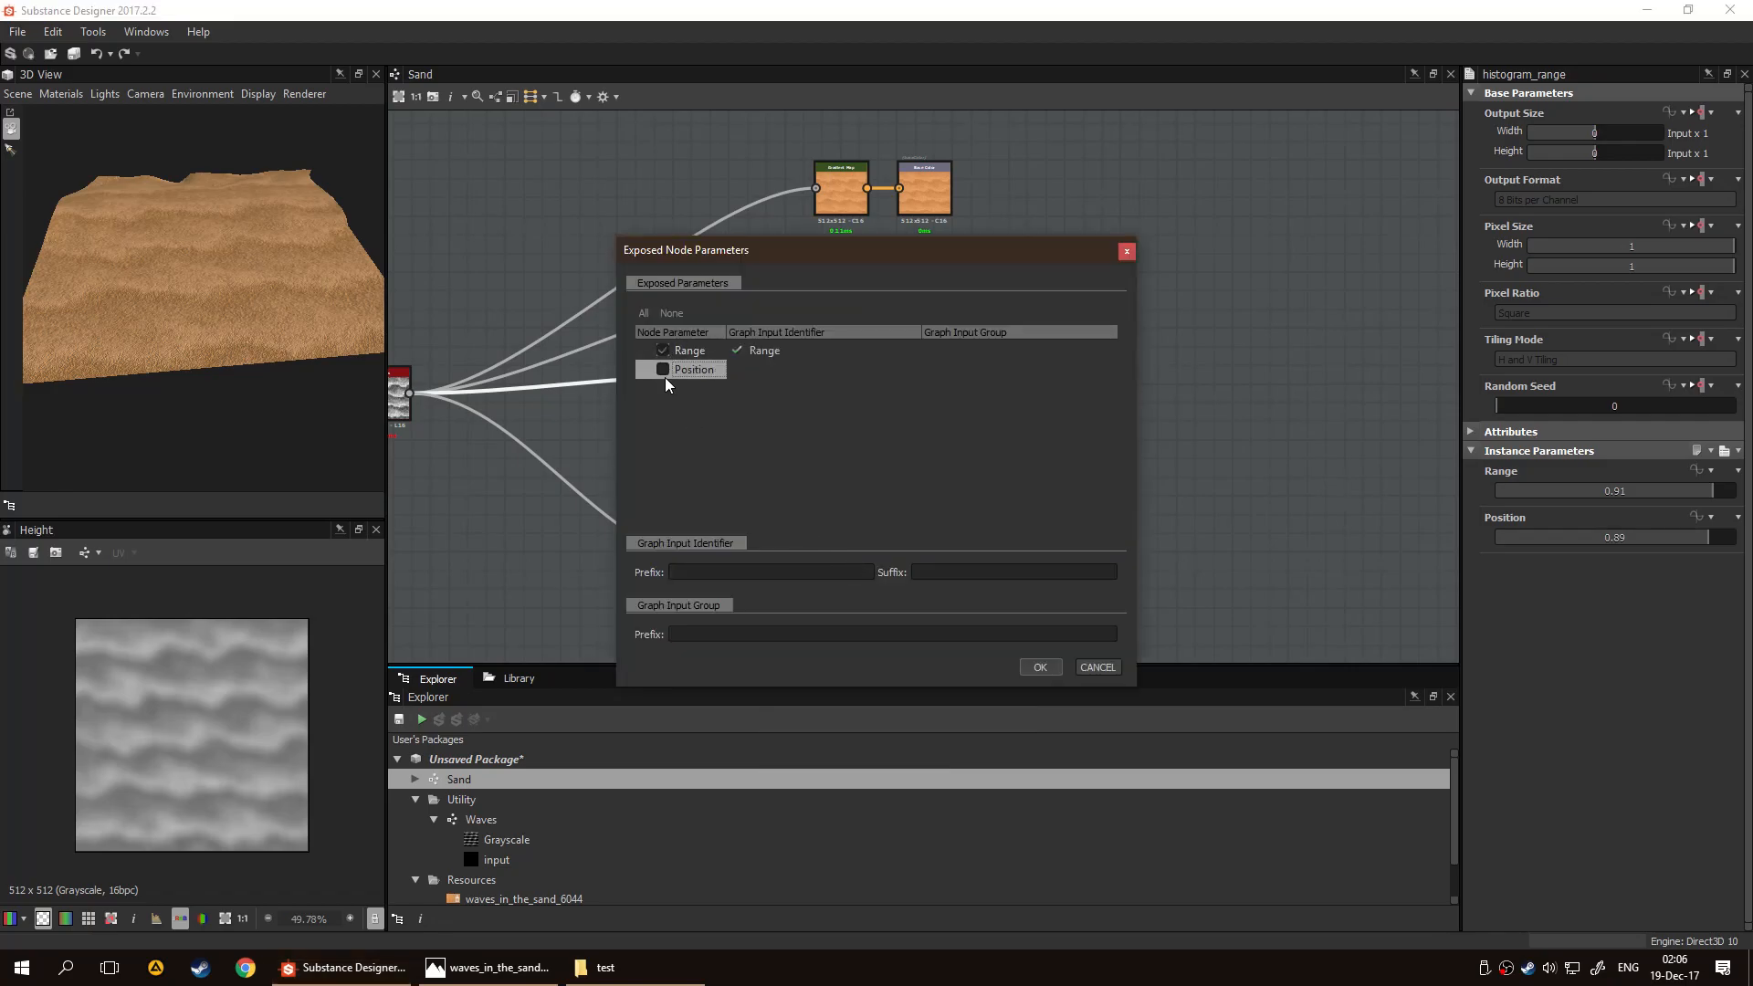
pyautogui.click(660, 369)
pyautogui.click(763, 634)
pyautogui.write('Sand')
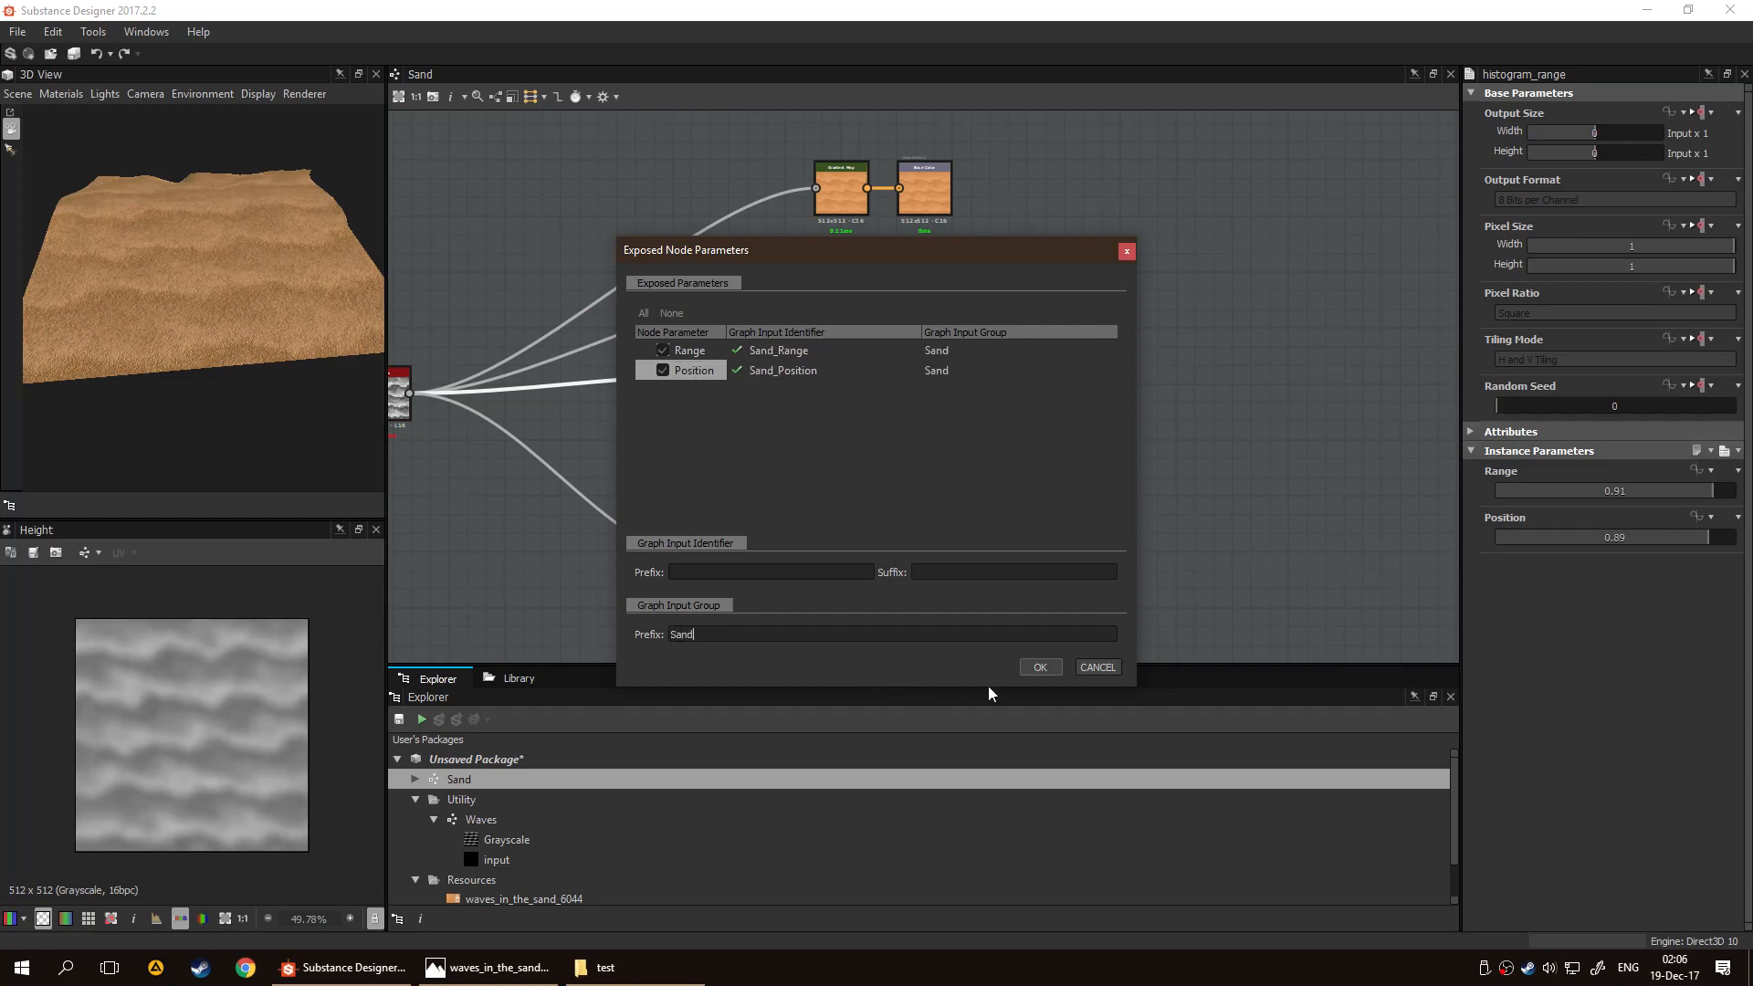
pyautogui.click(1038, 669)
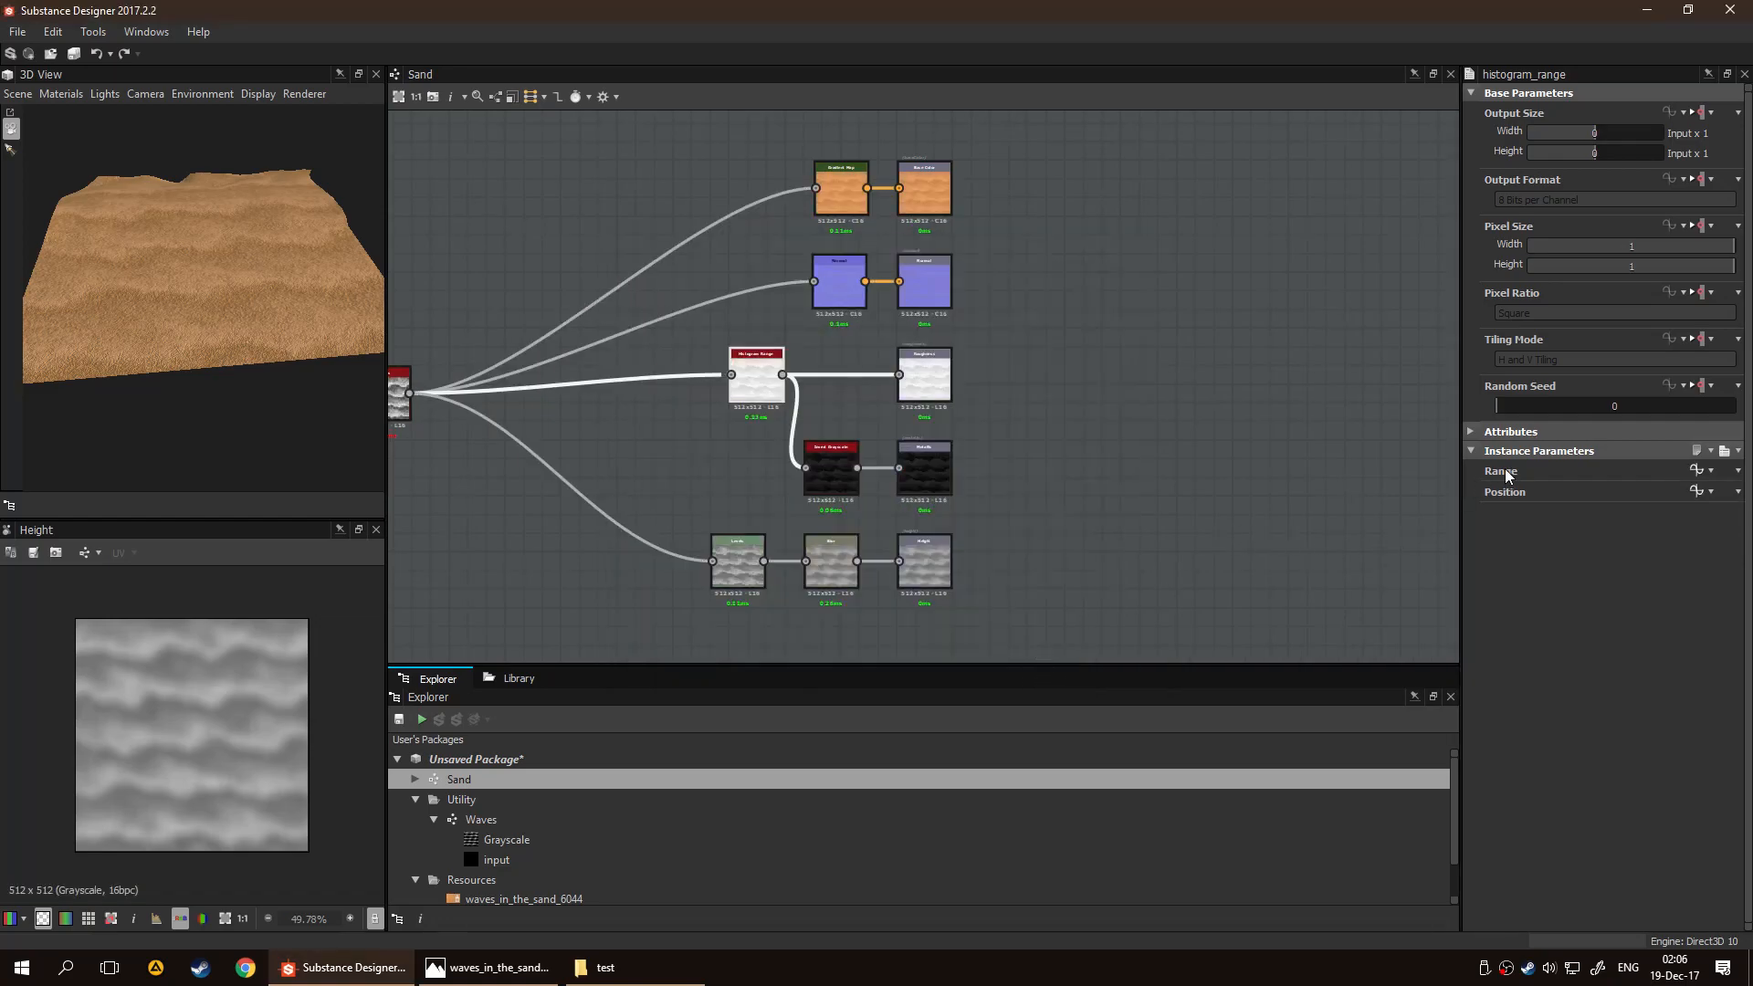
# Set the identifier of the Sand graph's exposed Range parameter to Sand_Range_Metalic_Roughness
pyautogui.click(1125, 471)
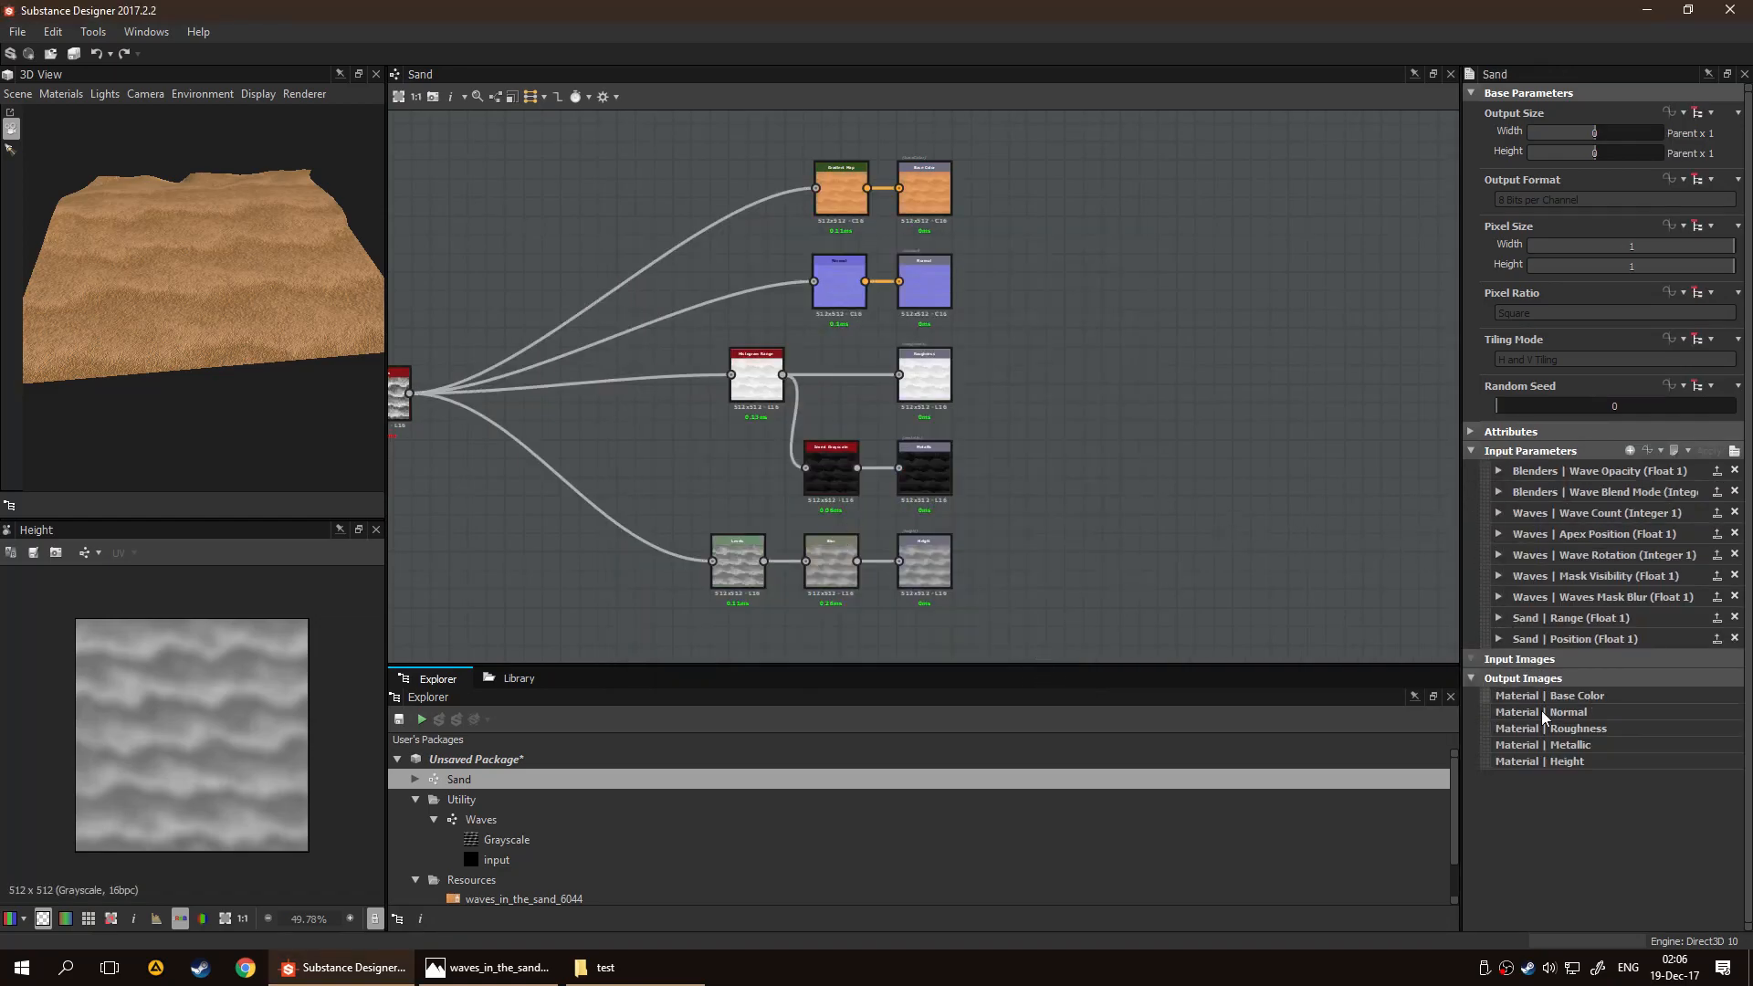
pyautogui.click(1498, 619)
pyautogui.doubleClick(1634, 639)
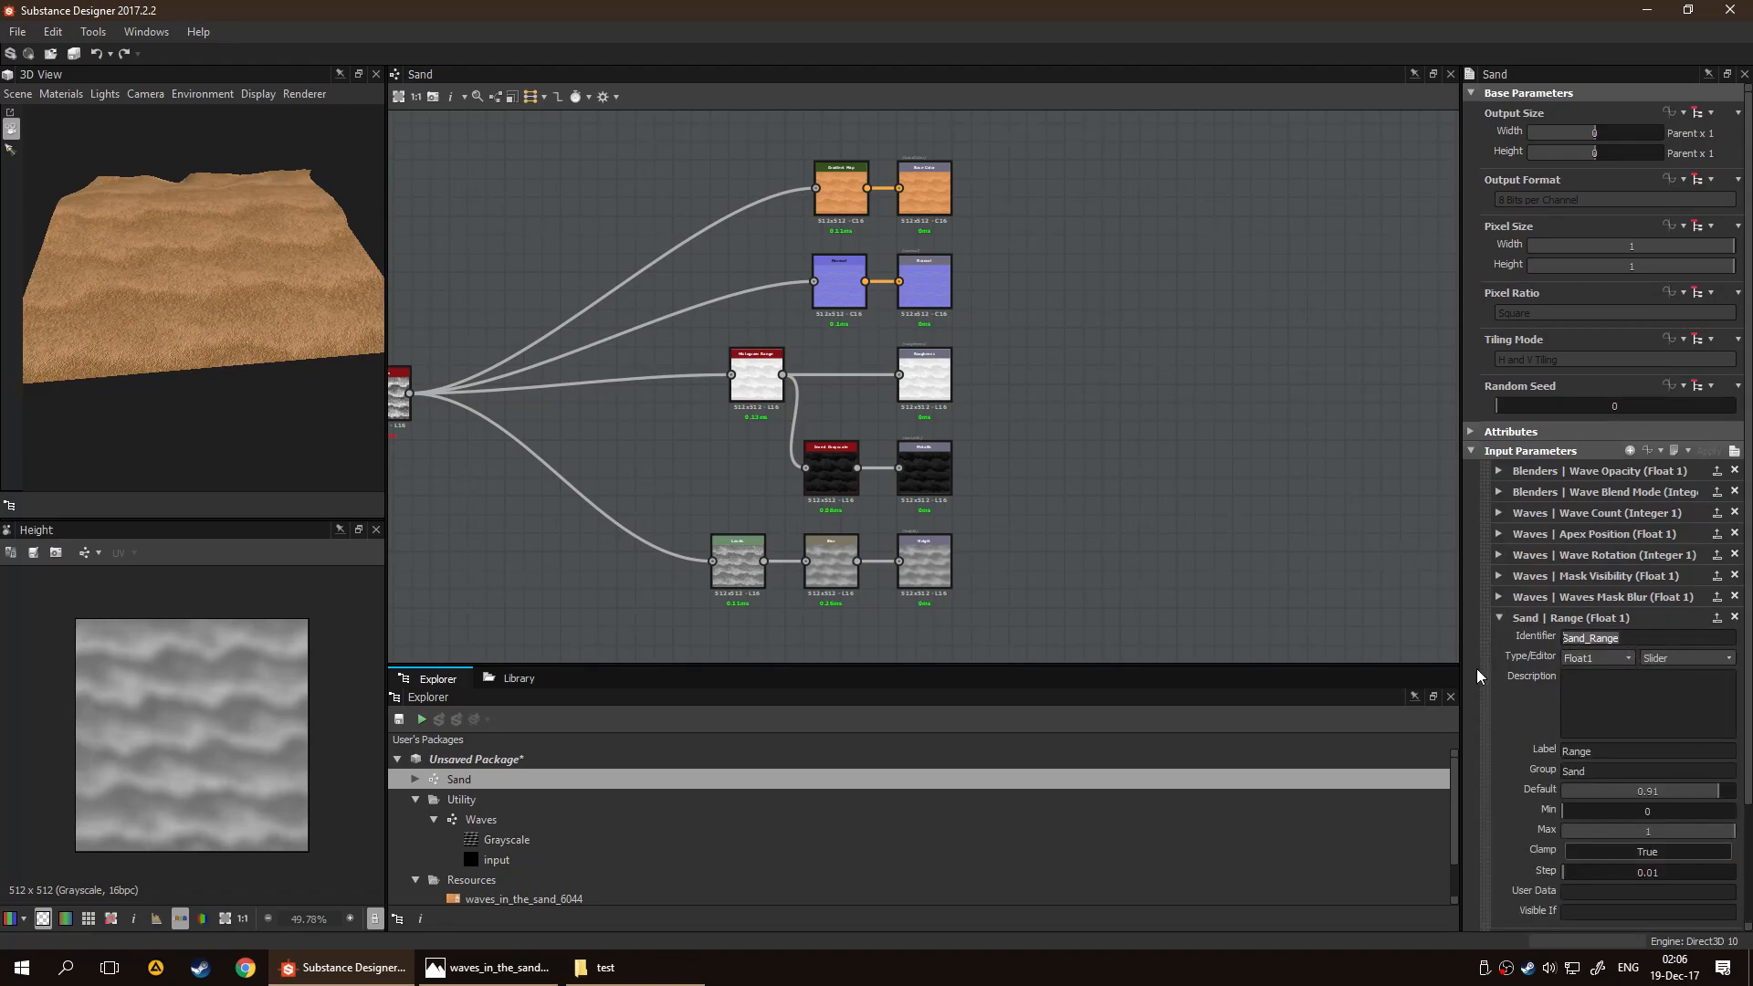
pyautogui.click(1651, 641)
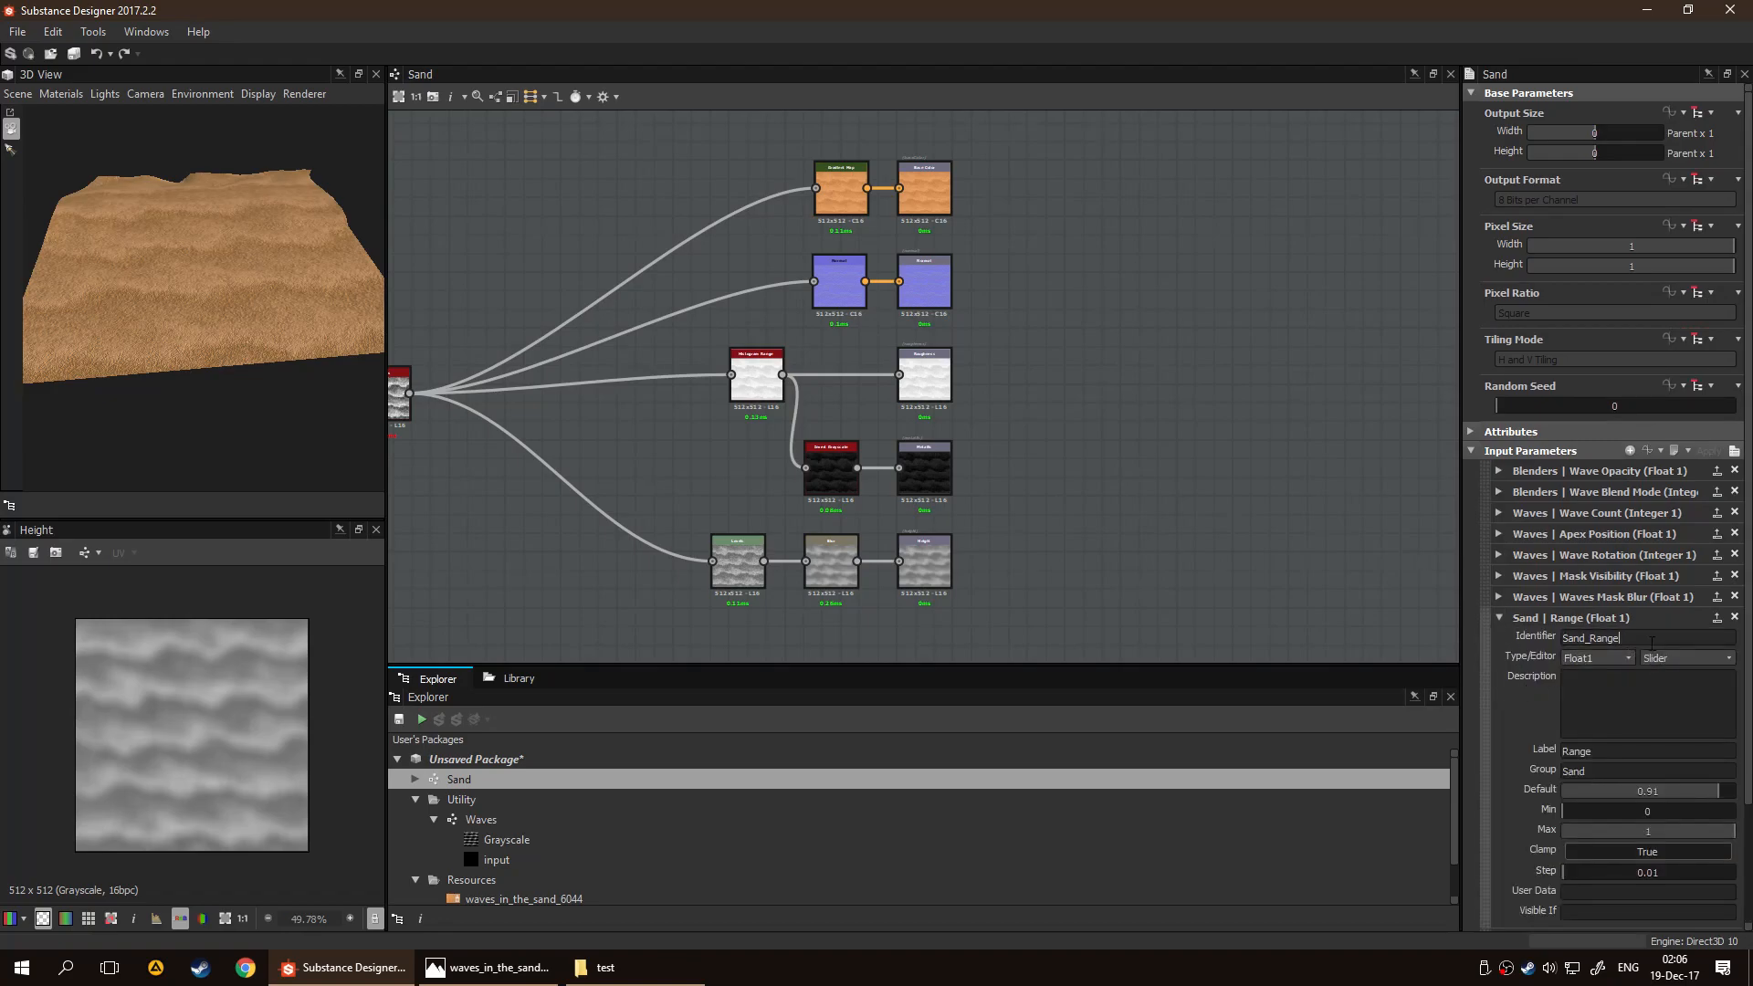
pyautogui.write('_Metallic_Roughness')
# Set the label of the exposed Sand Range parameter to Range Metal/Rough
pyautogui.moveTo(1577, 746); pyautogui.dragTo(1543, 734)
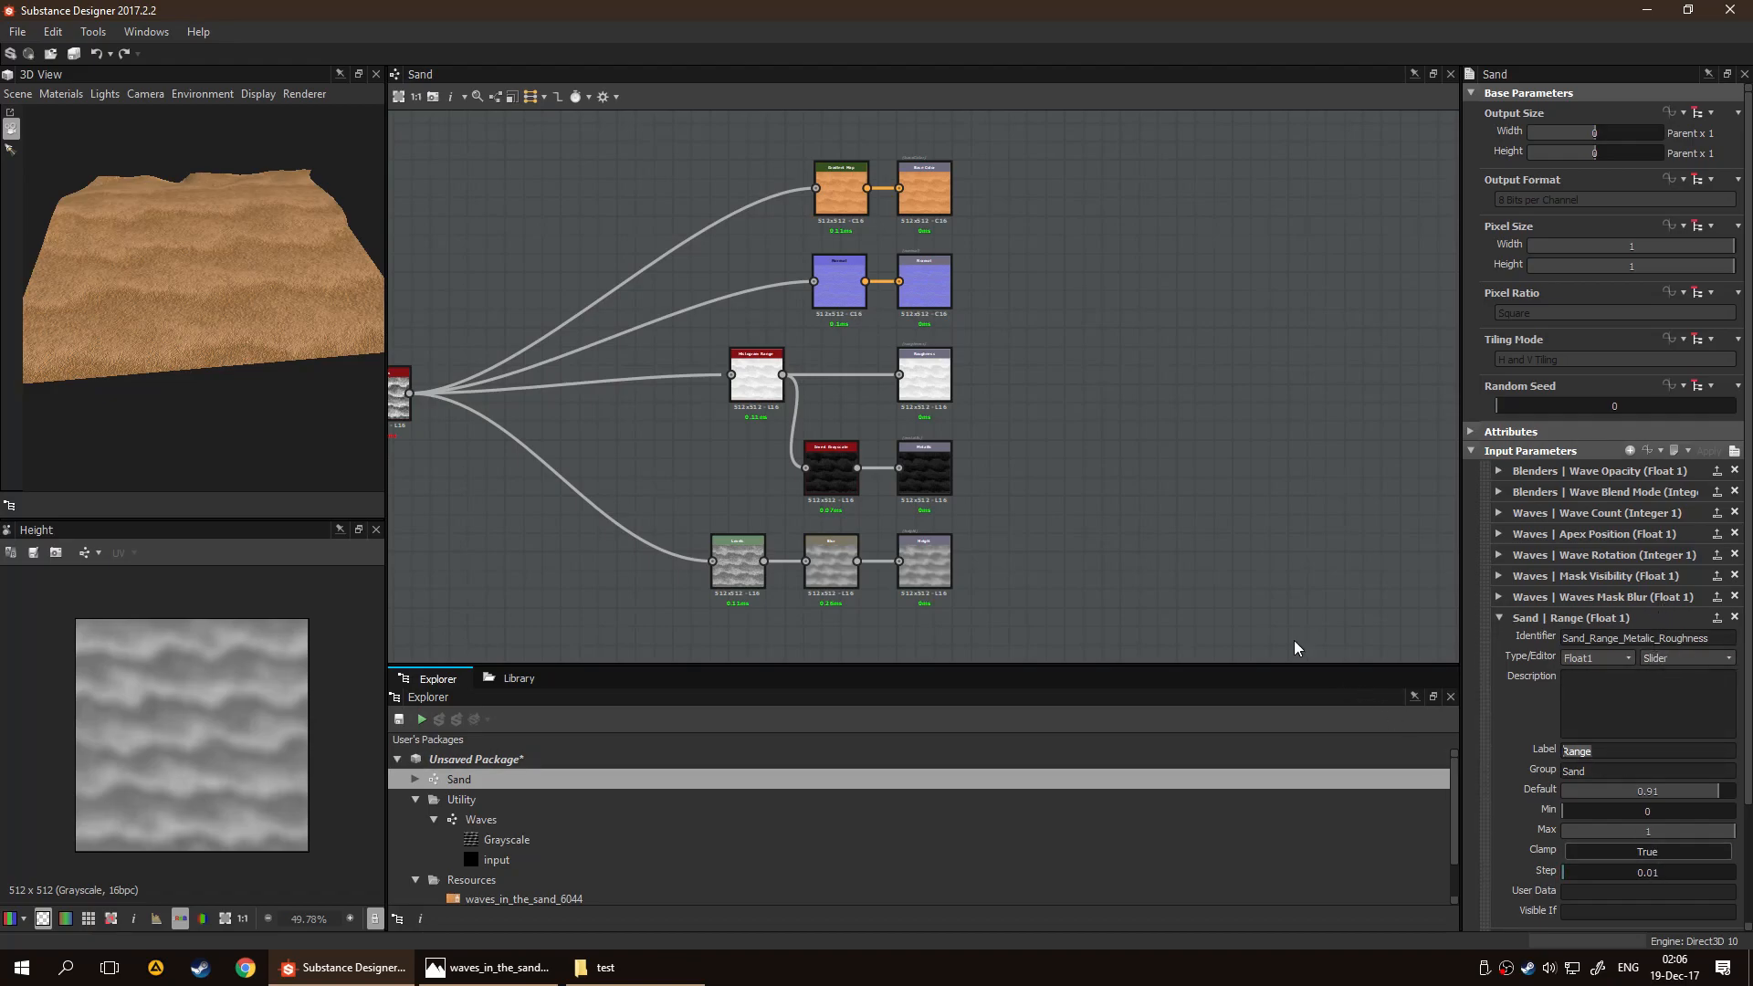
pyautogui.scroll(-2, 1591, 736)
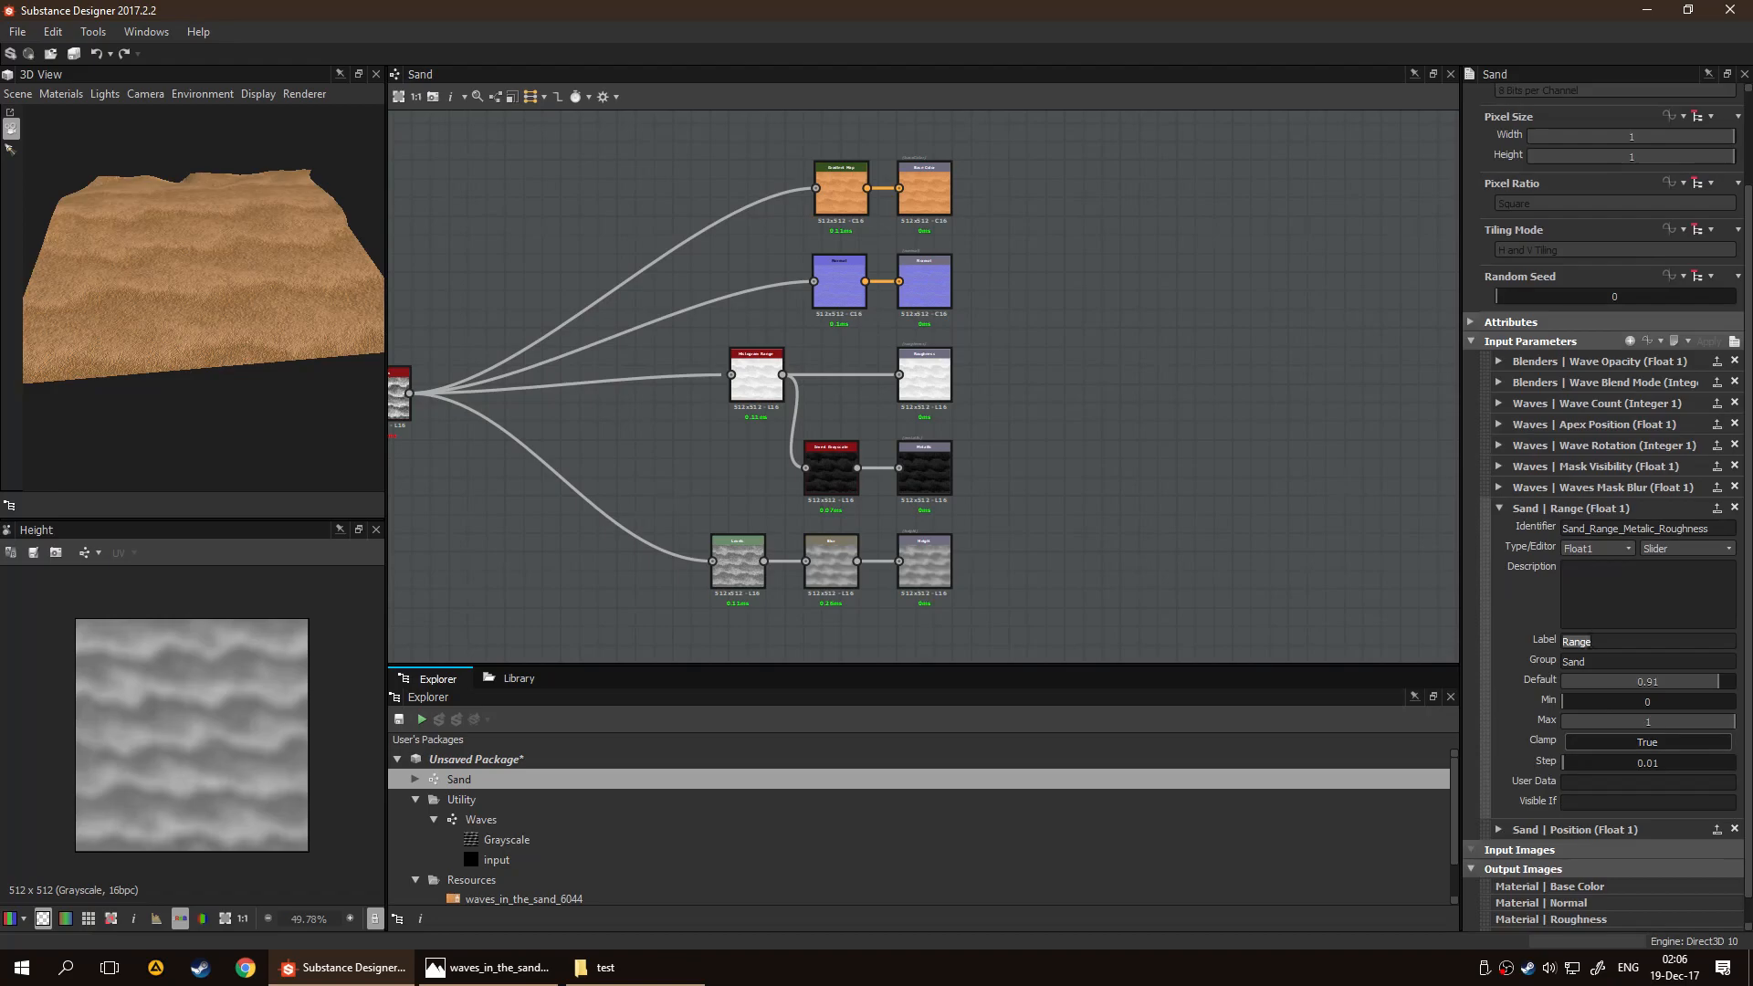
pyautogui.click(1597, 642)
pyautogui.write('Meta')
pyautogui.write('l or')
pyautogui.press('BackSpace')
pyautogui.press('BackSpace')
pyautogui.write('/Rough')
pyautogui.press('BackSpace')
pyautogui.click(1599, 577)
pyautogui.scroll(-1, 1505, 610)
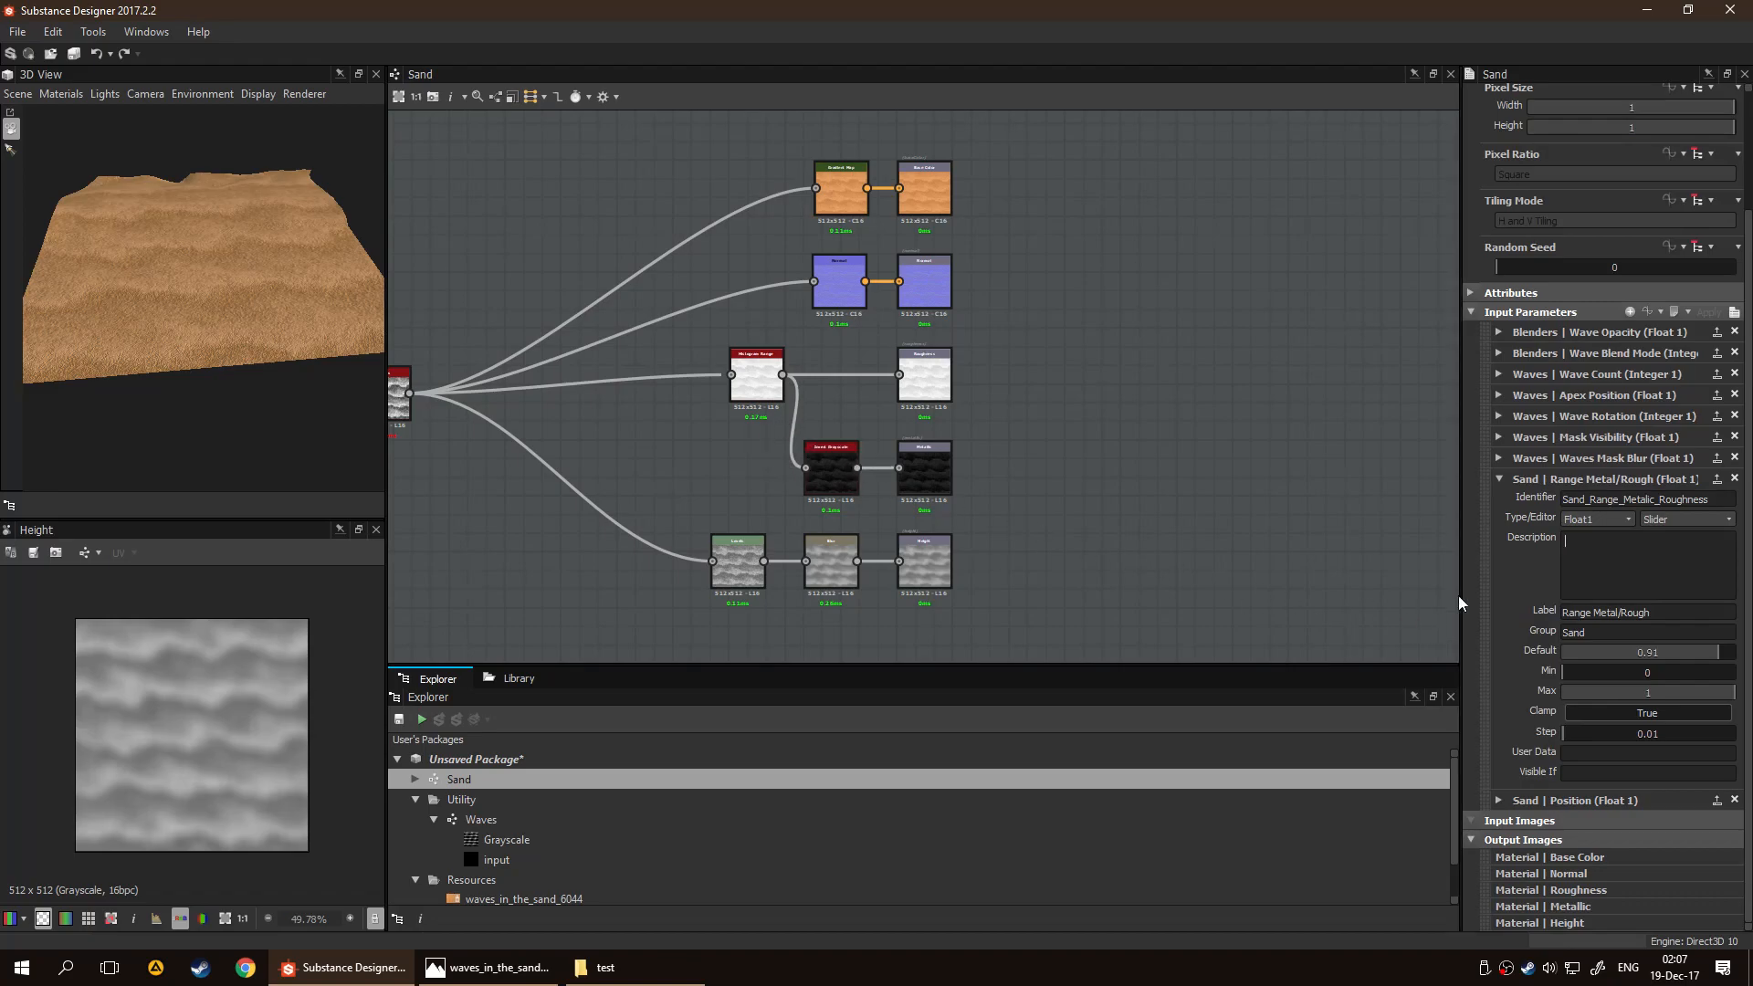
# Set the exposed Sand Position parameter's identifier to Sand_Position_Metal_Rough and its label to Position Metal/Rough
pyautogui.click(1499, 803)
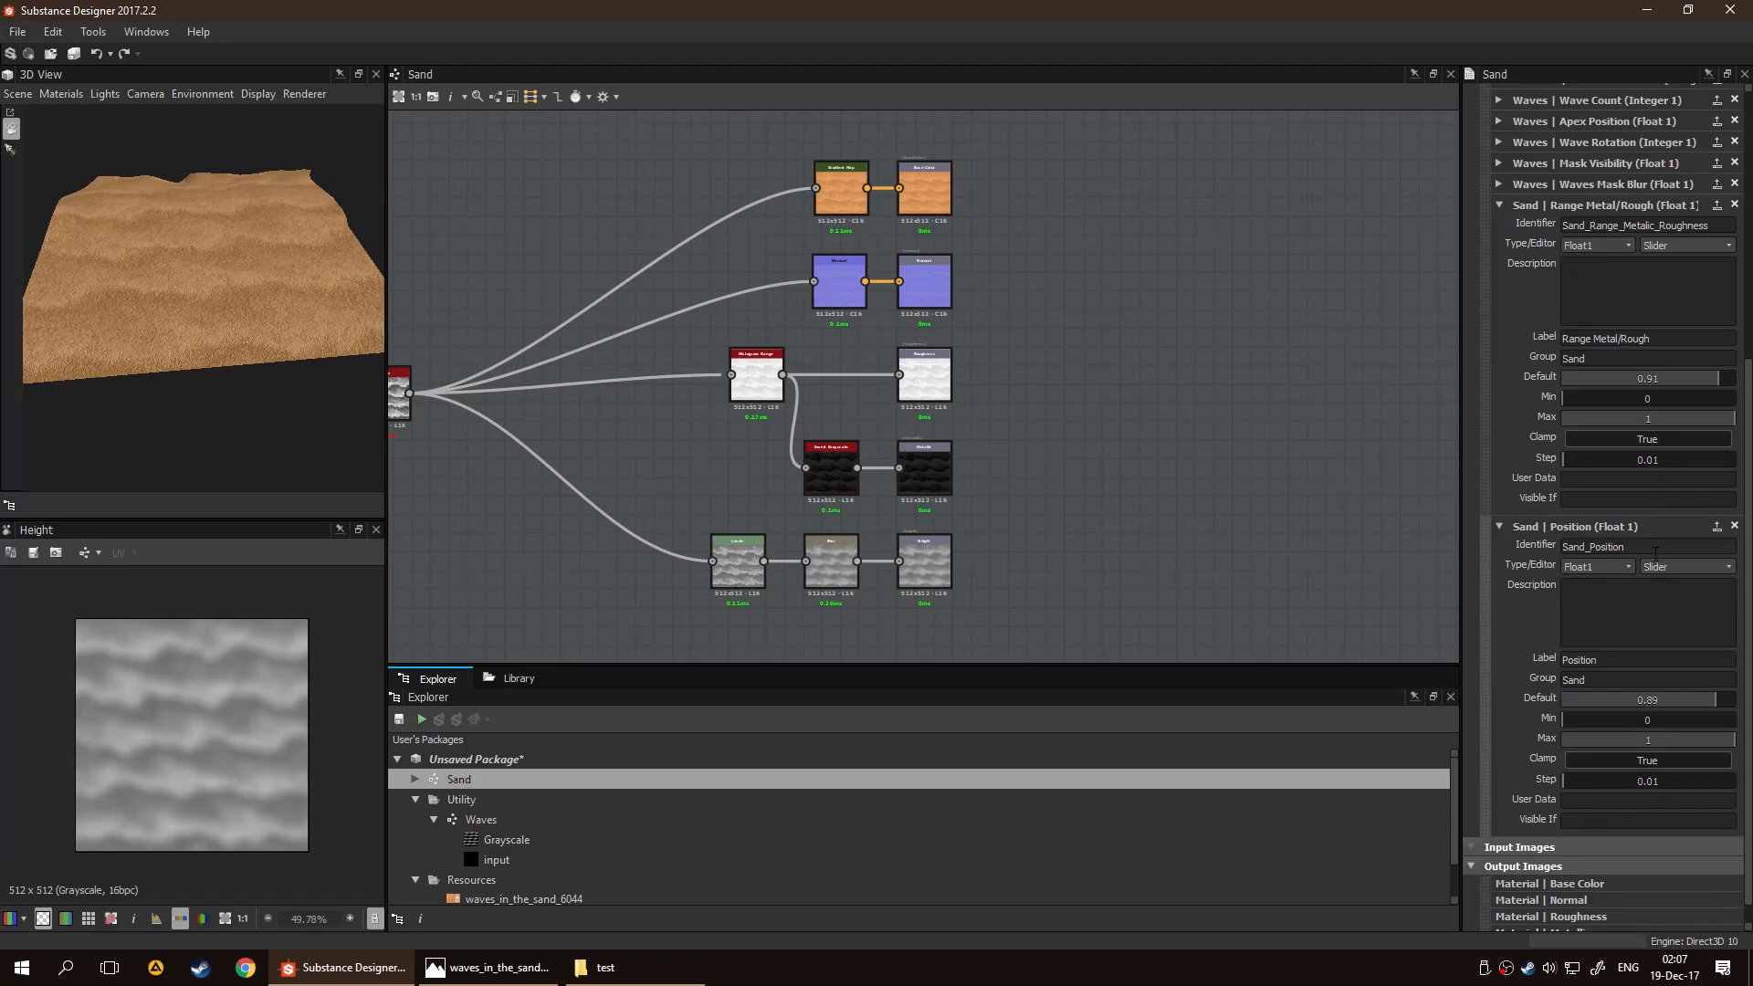
pyautogui.write('etal_Rough')
pyautogui.press('Tab')
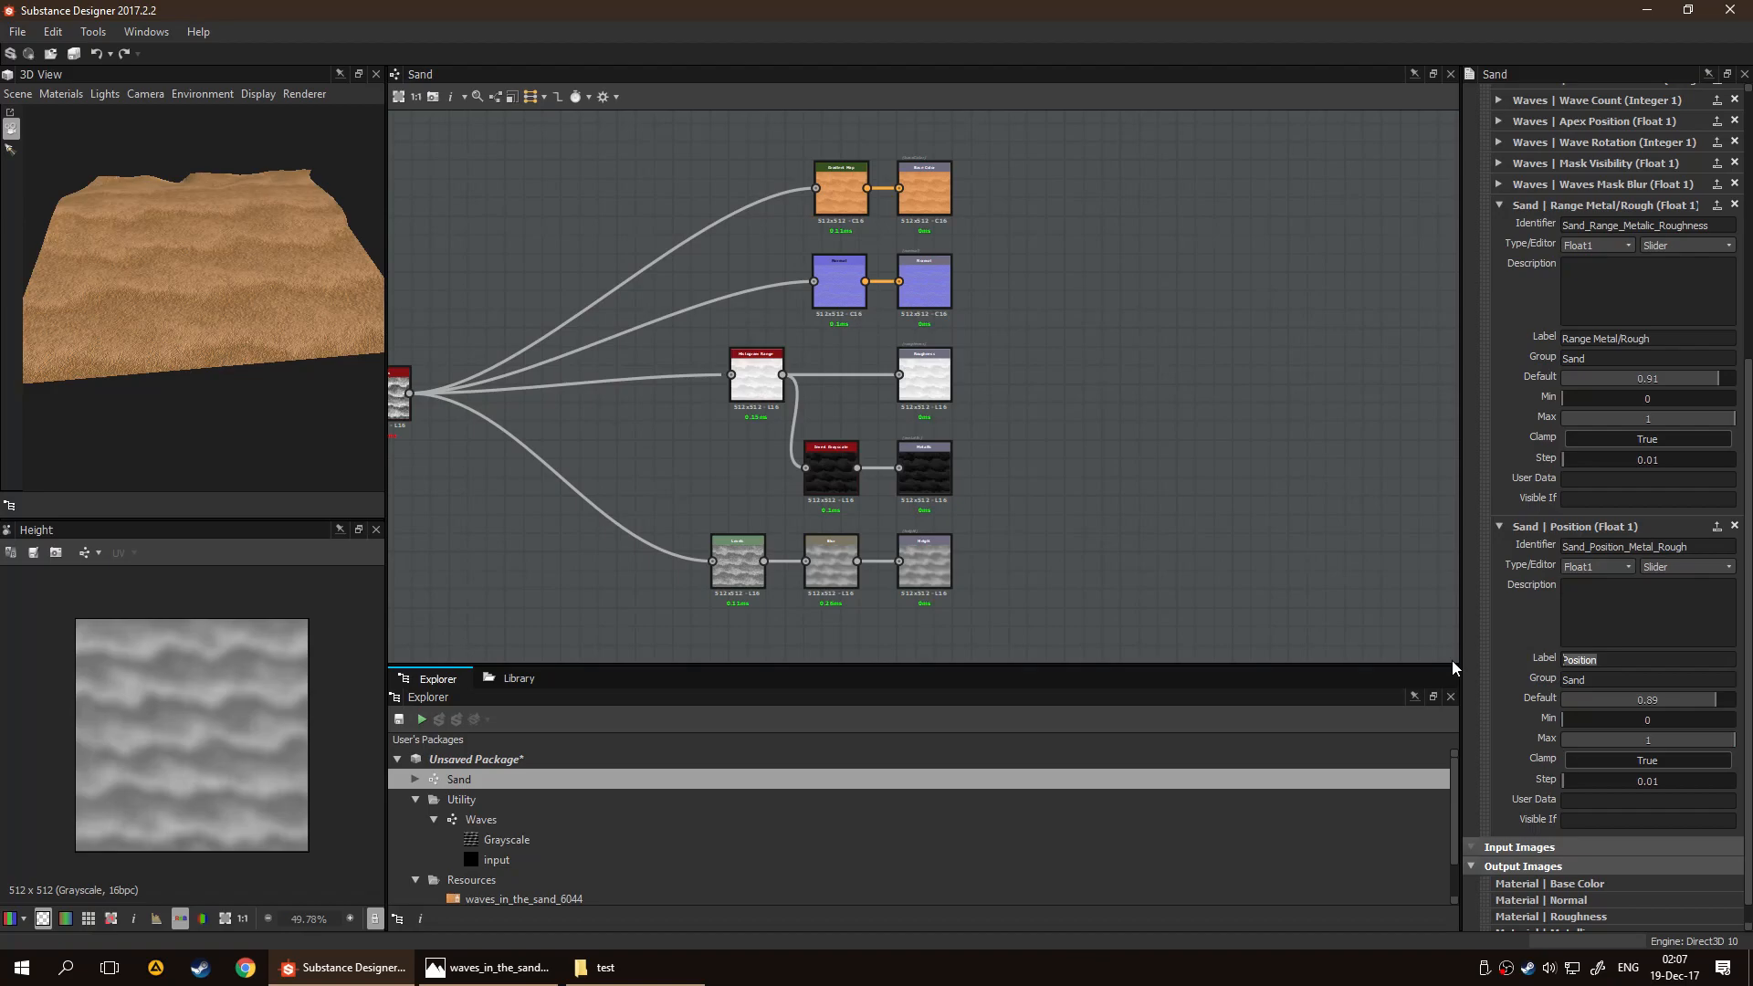
pyautogui.click(1640, 666)
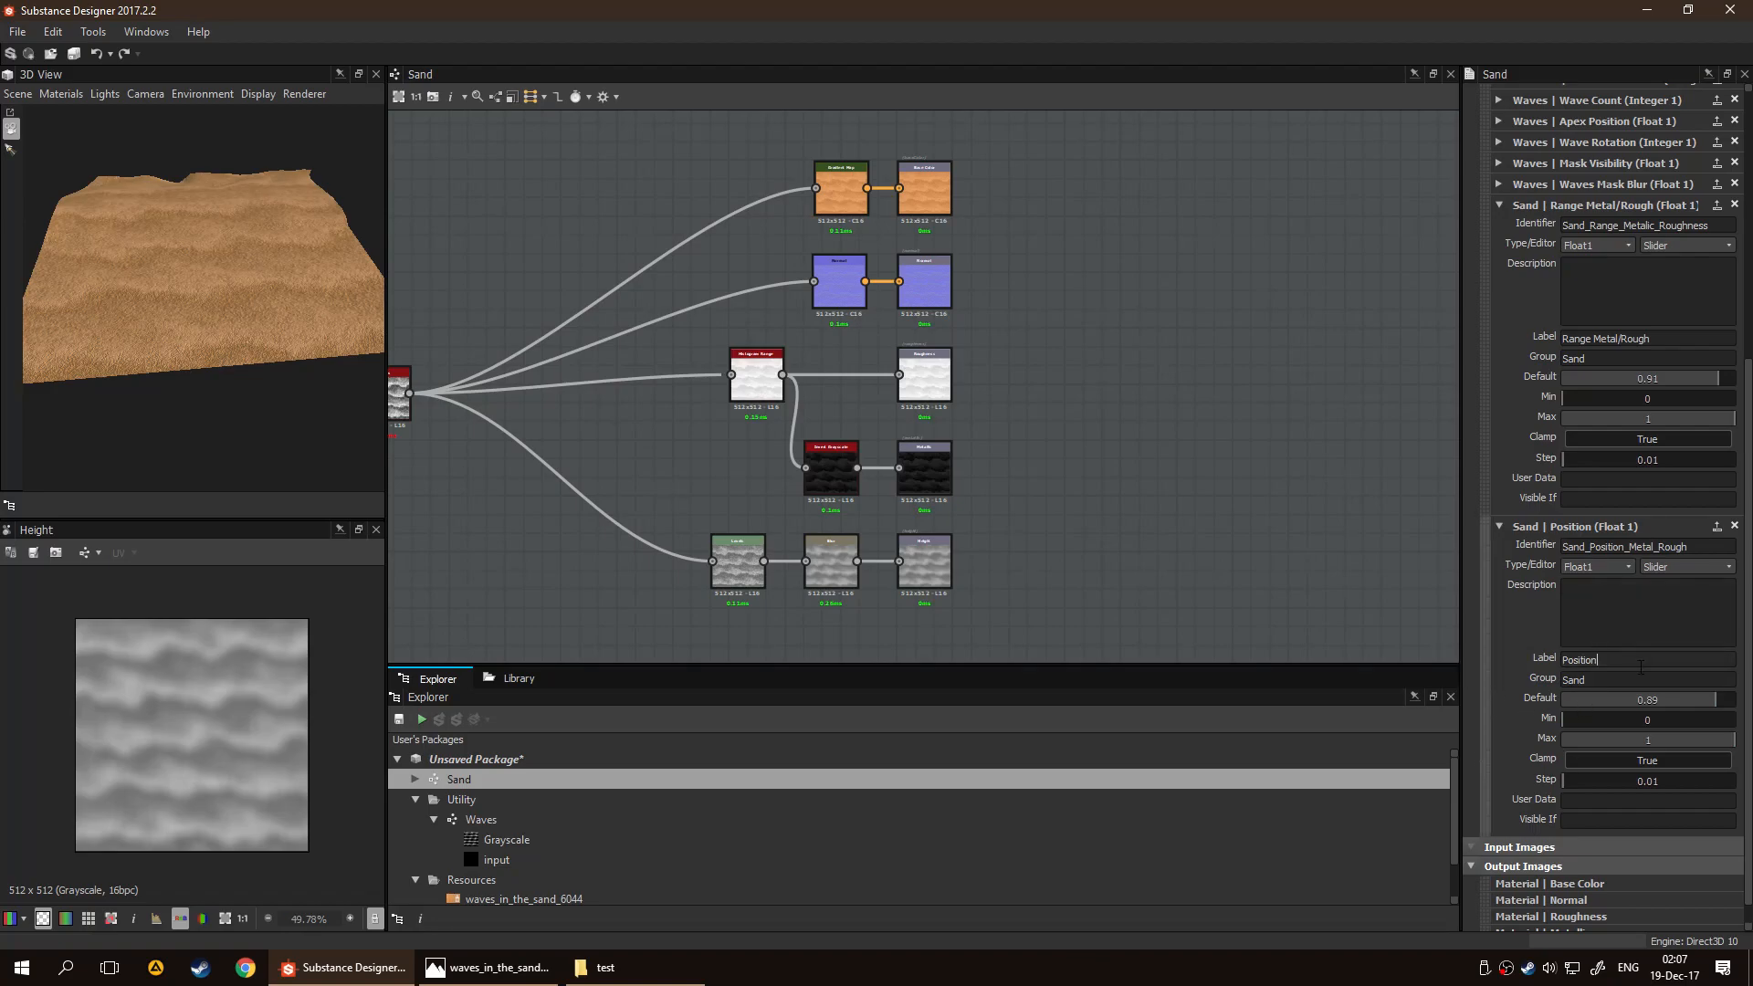
pyautogui.write('Metal/Rough')
pyautogui.press('Return')
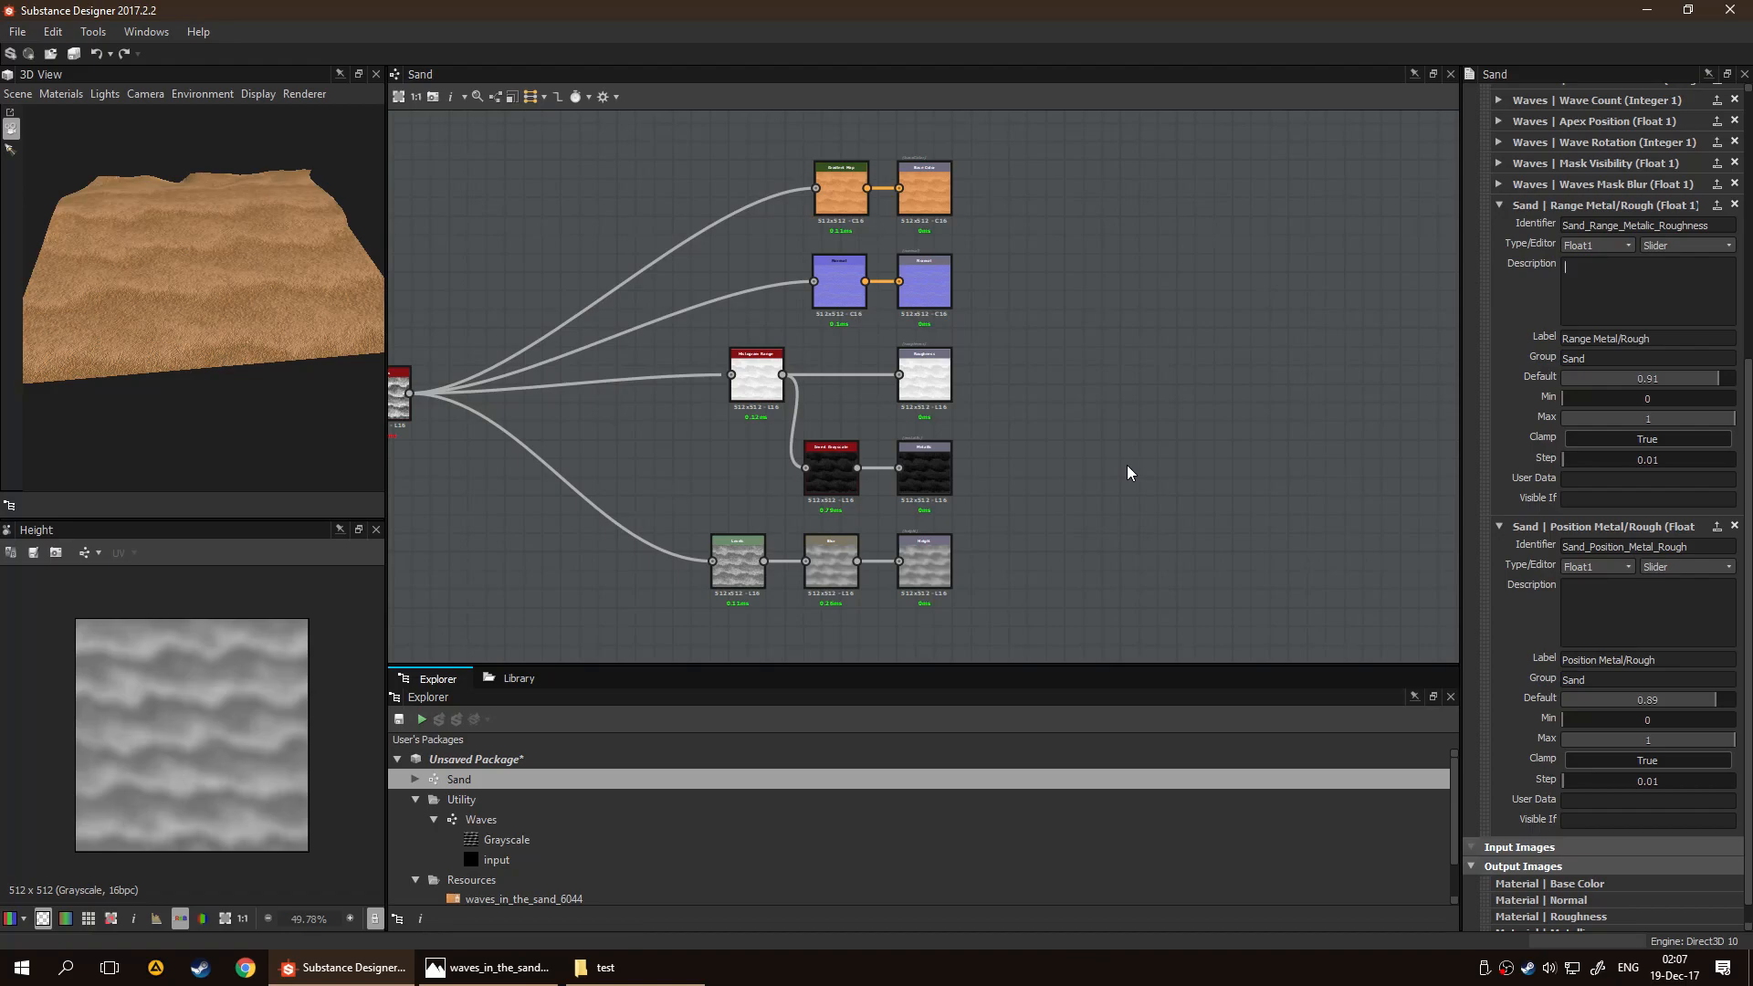
# Describe the Range Metal/Rough parameter as "Changes histogram for the roughness and the inverted grayscale for the metal."
pyautogui.write('Changes his')
pyautogui.write('togrma')
pyautogui.write('m for th')
pyautogui.write('e metall')
pyautogui.write('ic and')
pyautogui.press('BackSpace')
pyautogui.press('BackSpace')
pyautogui.press('BackSpace')
pyautogui.press('BackSpace')
pyautogui.press('BackSpace')
pyautogui.press('BackSpace')
pyautogui.press('BackSpace')
pyautogui.press('BackSpace')
pyautogui.press('BackSpace')
pyautogui.press('BackSpace')
pyautogui.press('BackSpace')
pyautogui.press('BackSpace')
pyautogui.press('BackSpace')
pyautogui.write('roughness and the inverted grays')
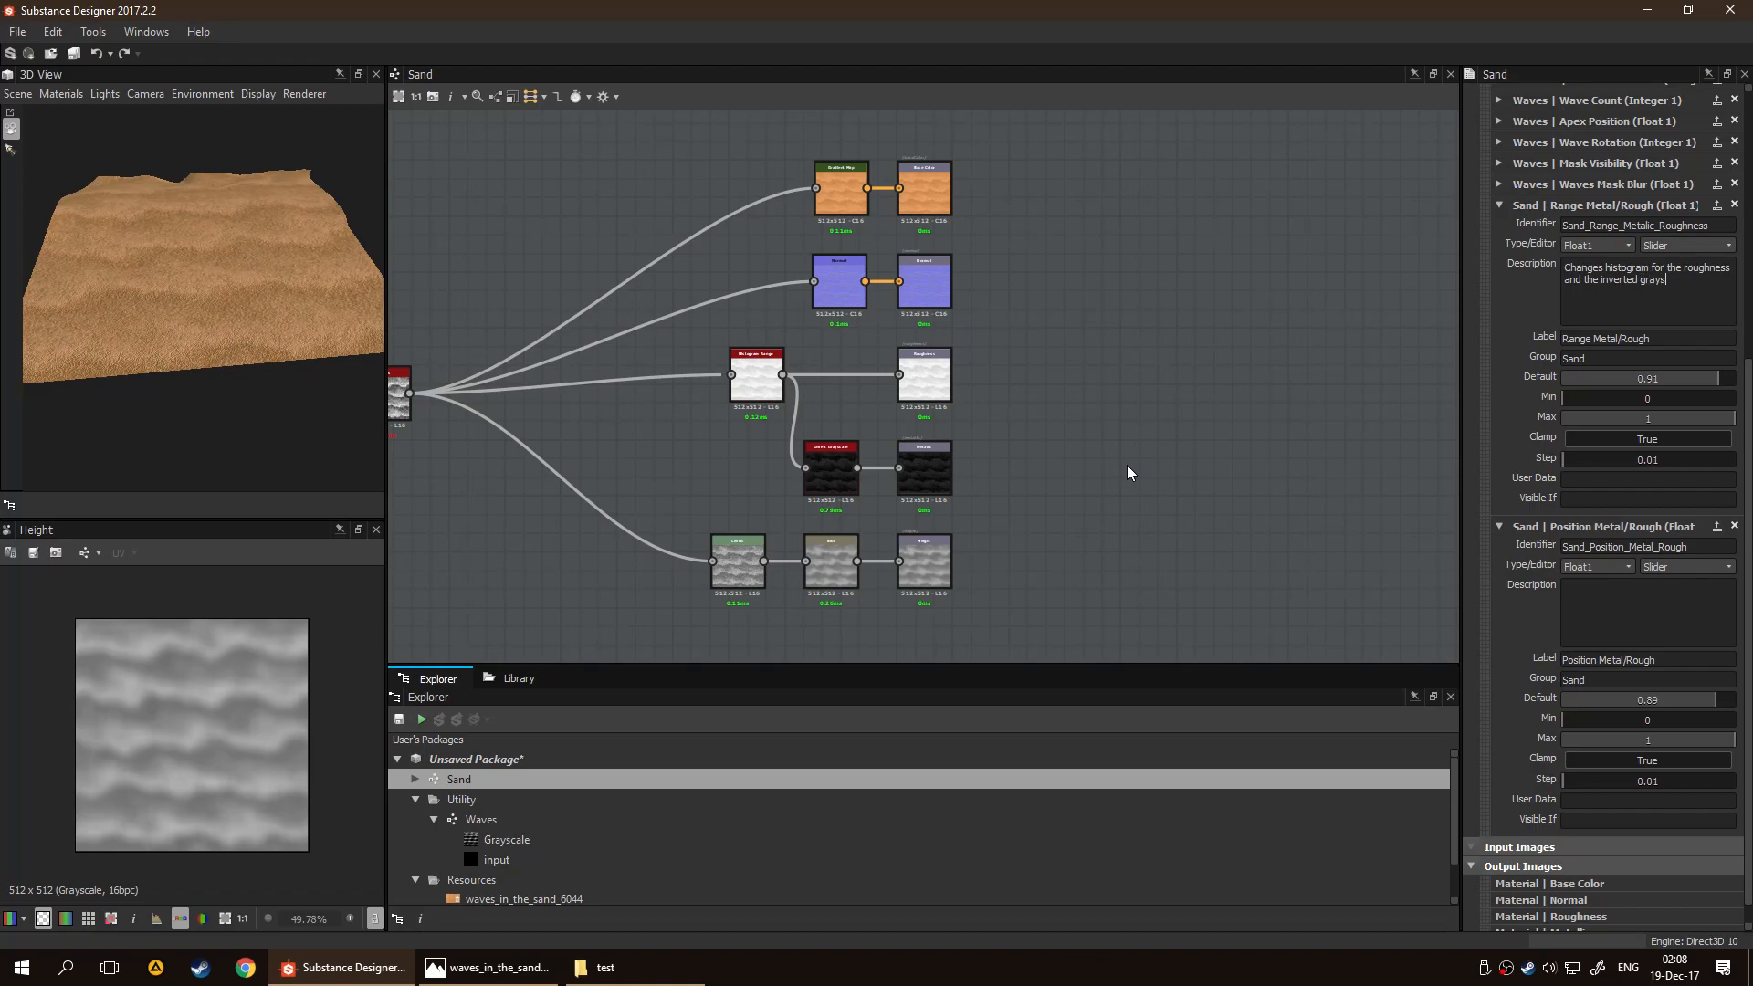
pyautogui.write('cale for the metal.')
# Copy the Range Metal/Rough description into the Position Metal/Rough parameter and collapse both parameter entries
pyautogui.hotkey('ctrl', 'a')
pyautogui.hotkey('ctrl', 'c')
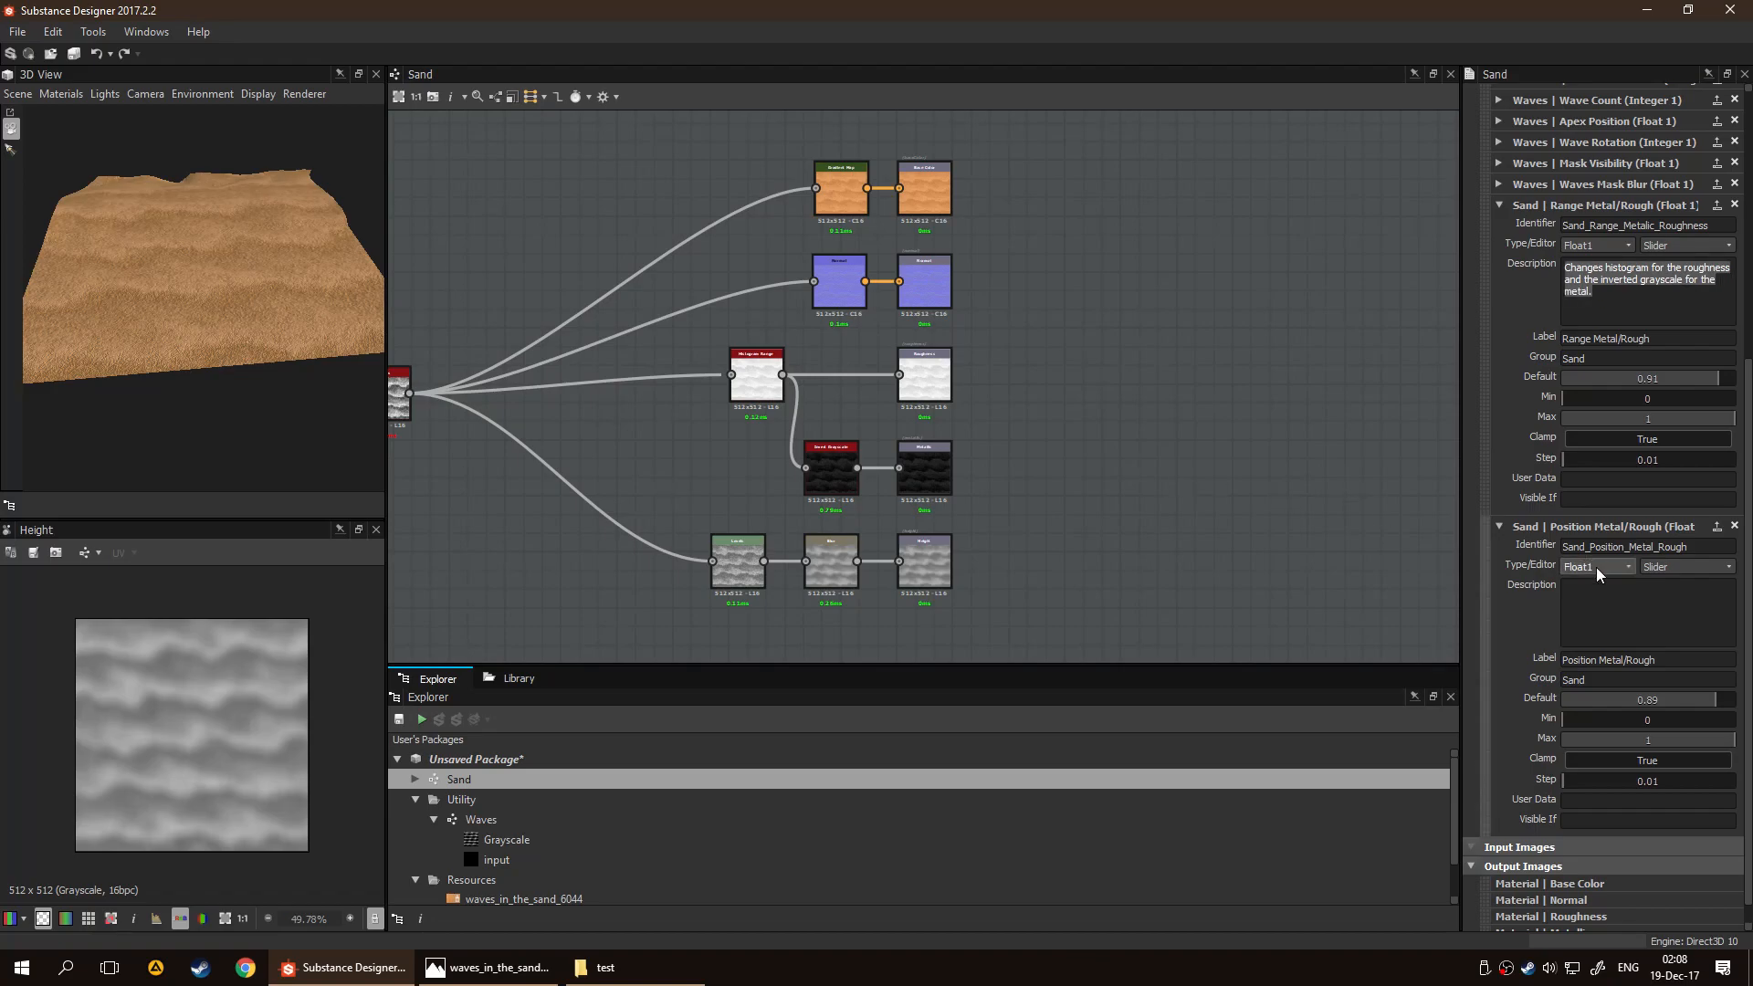
pyautogui.click(1642, 617)
pyautogui.hotkey('ctrl', 'v')
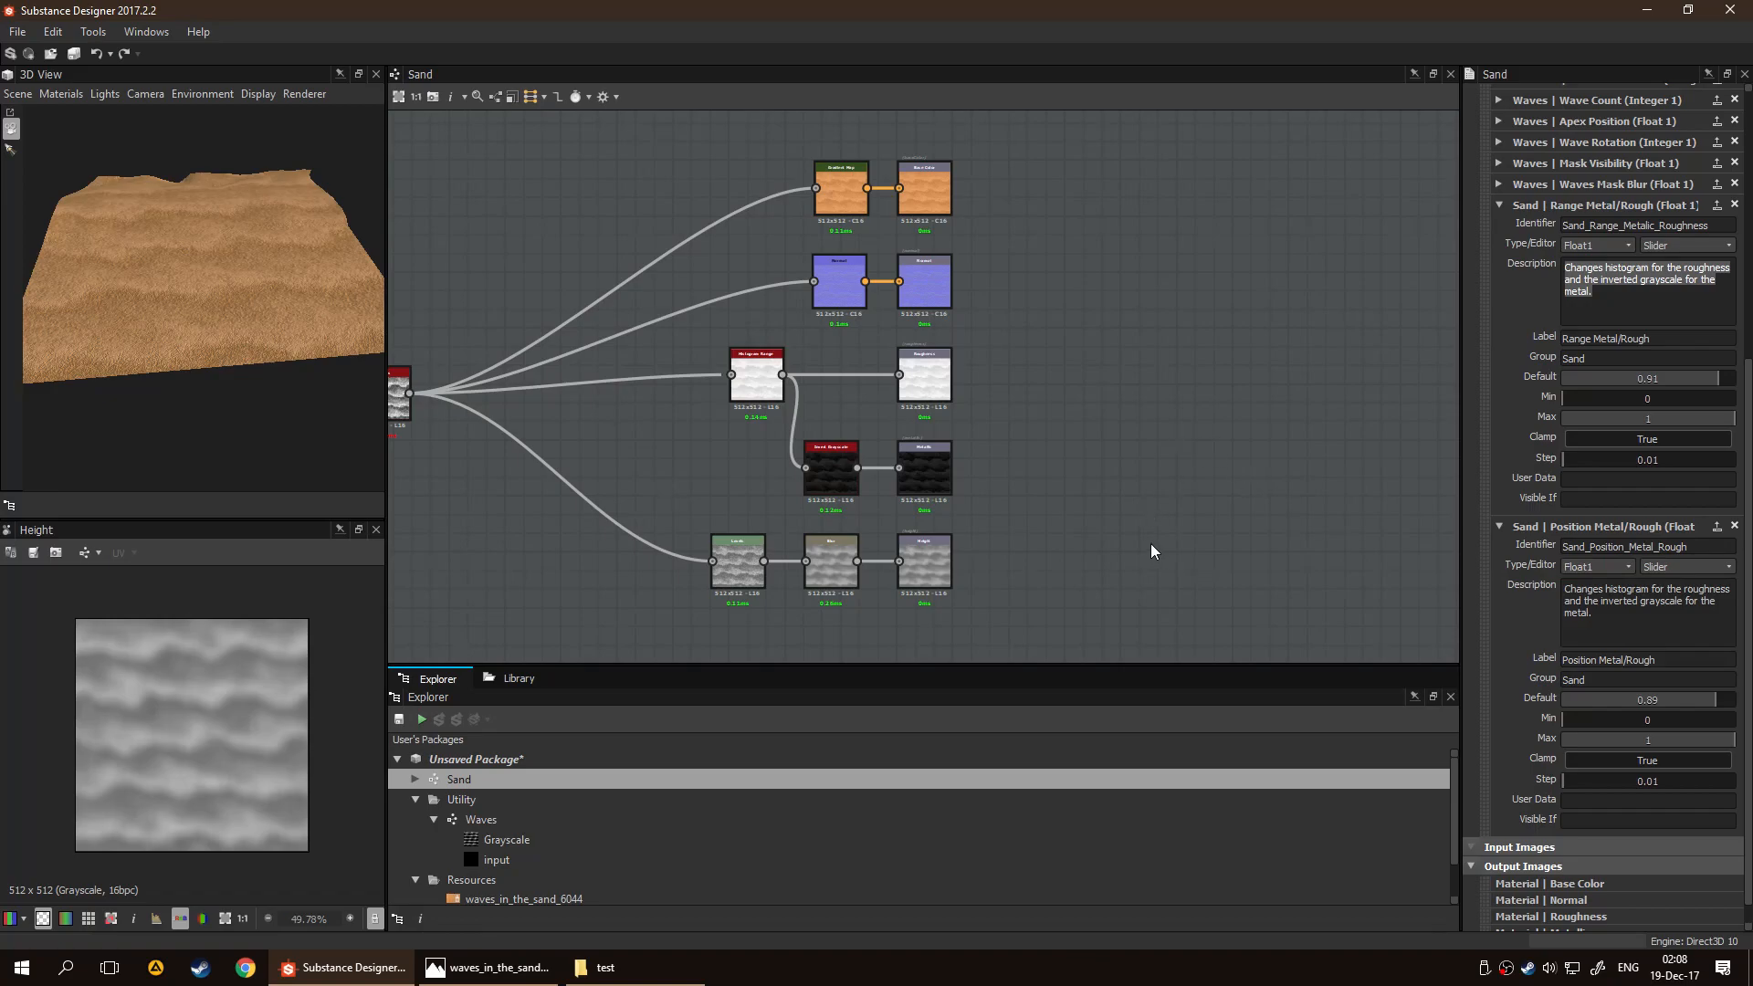
pyautogui.scroll(5, 1541, 547)
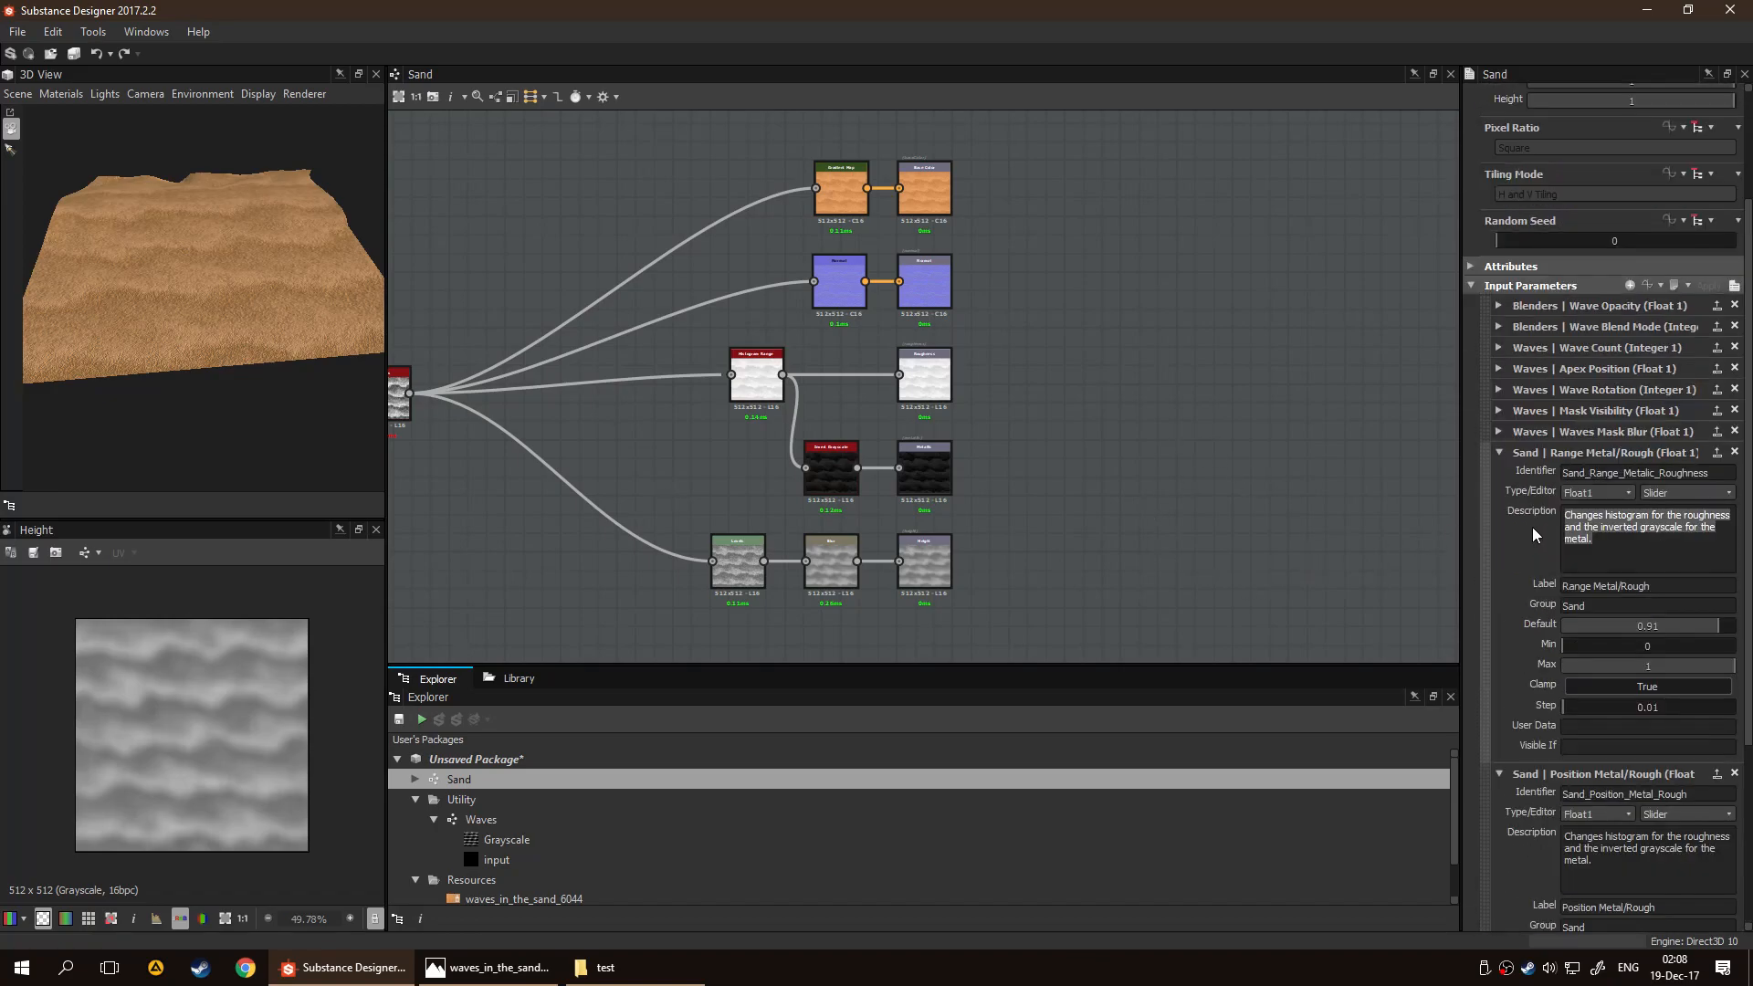
pyautogui.click(1498, 452)
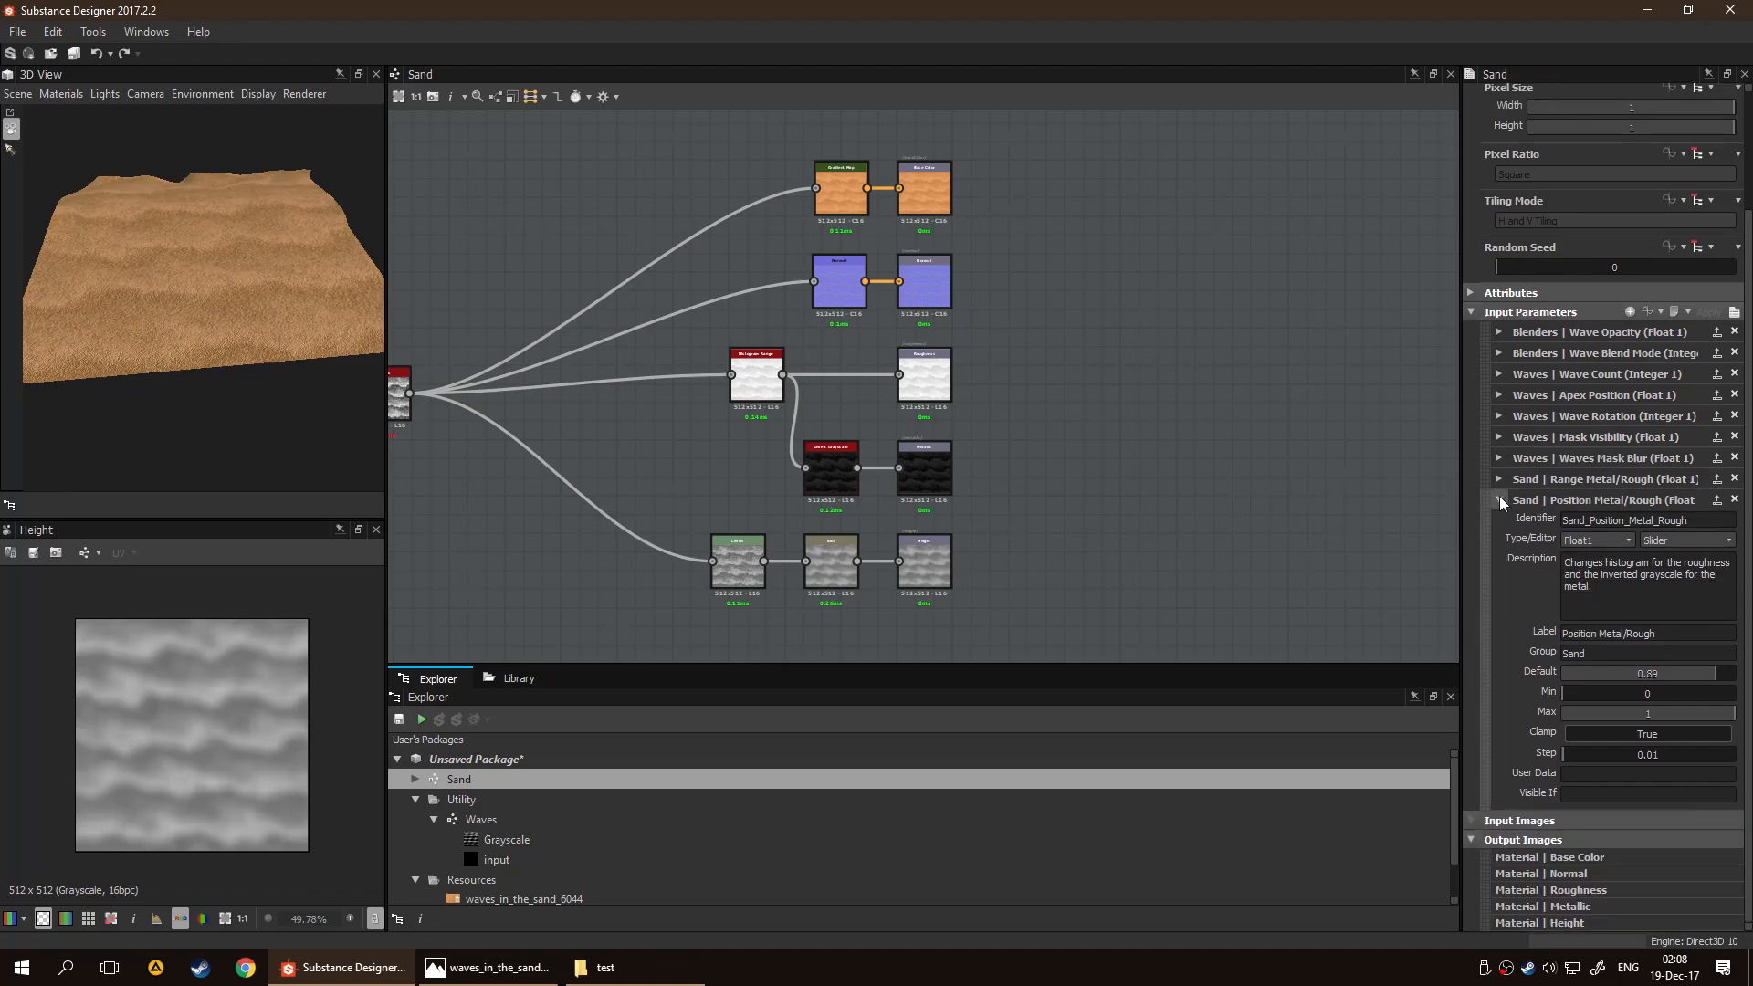
pyautogui.click(1498, 495)
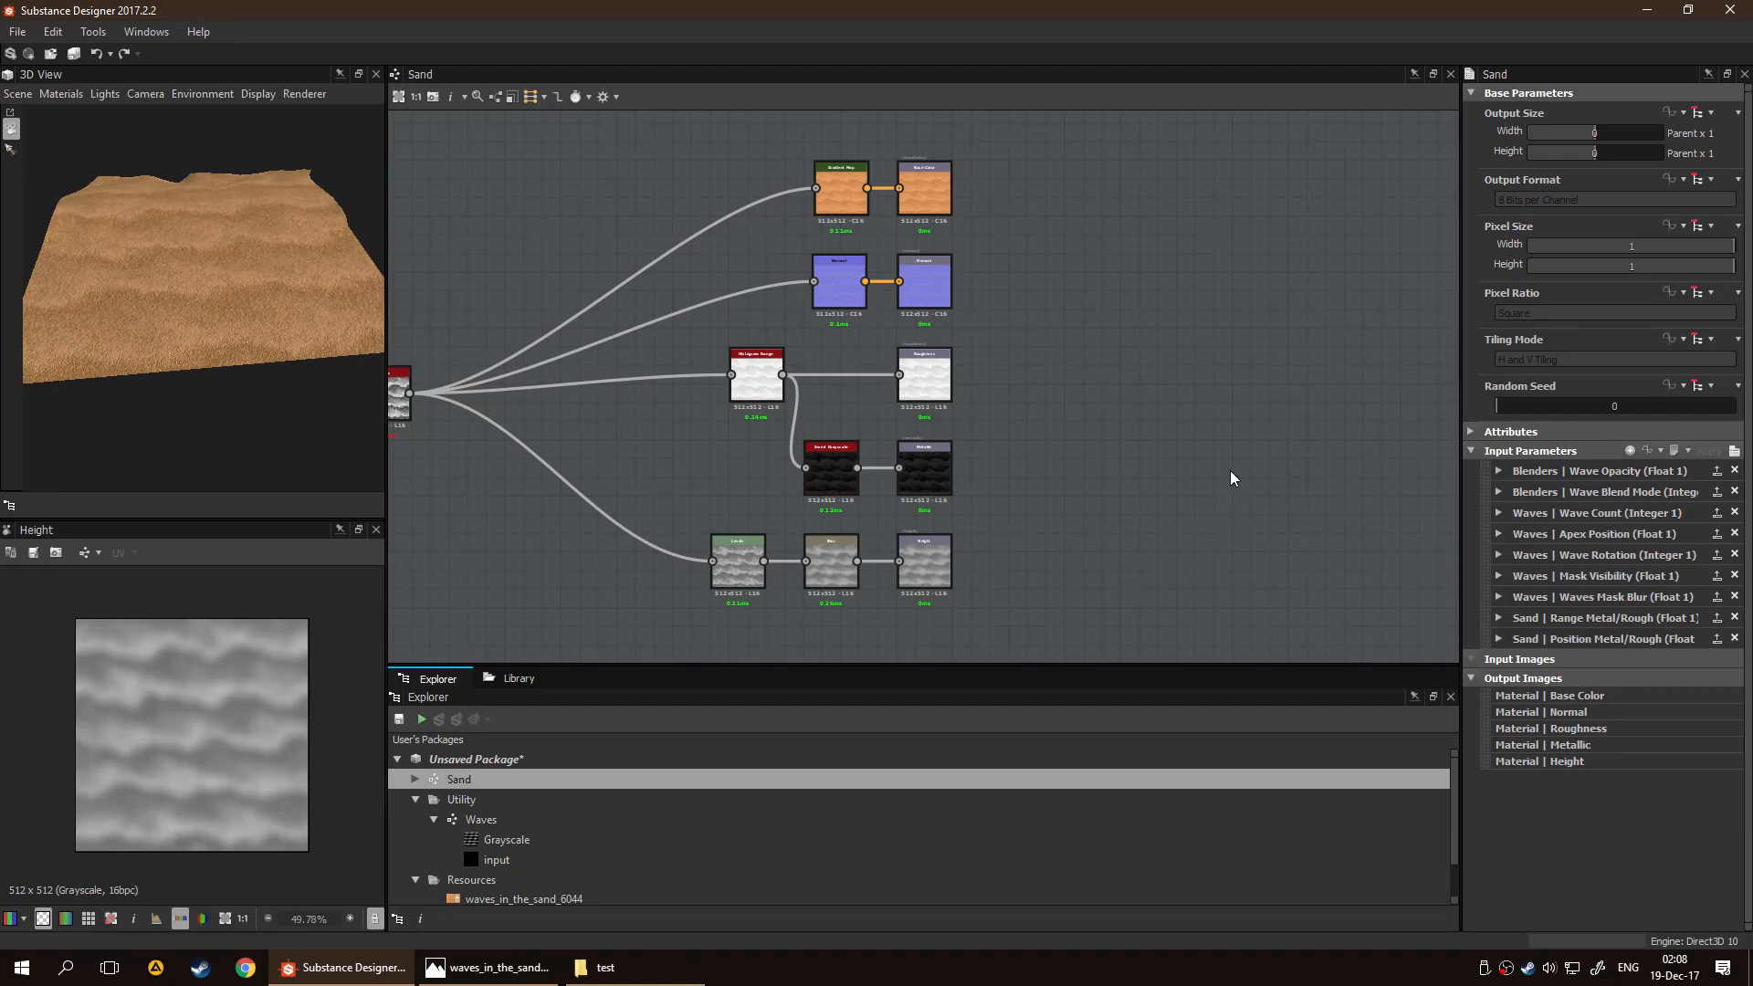
# Save the package as Sand.sbs in the Projects\Substance folder on drive W
pyautogui.scroll(-5, 1225, 467)
pyautogui.moveTo(949, 448); pyautogui.dragTo(871, 417, button='middle')
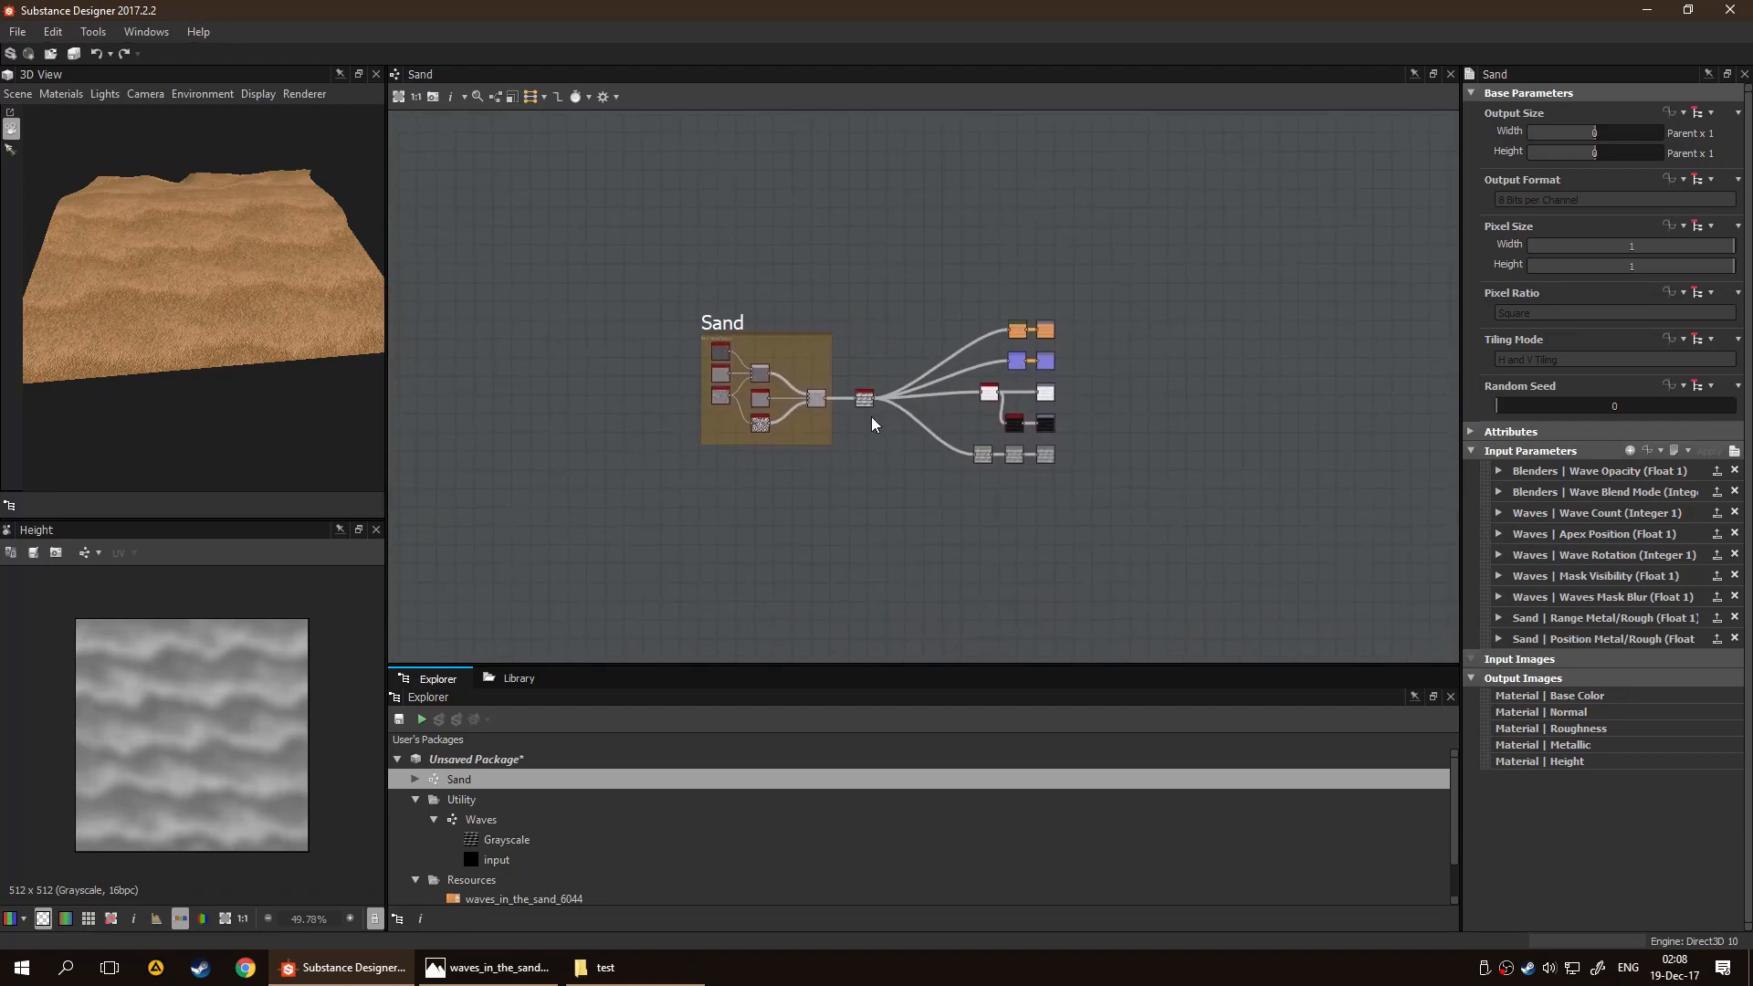
pyautogui.hotkey('ctrl', 's')
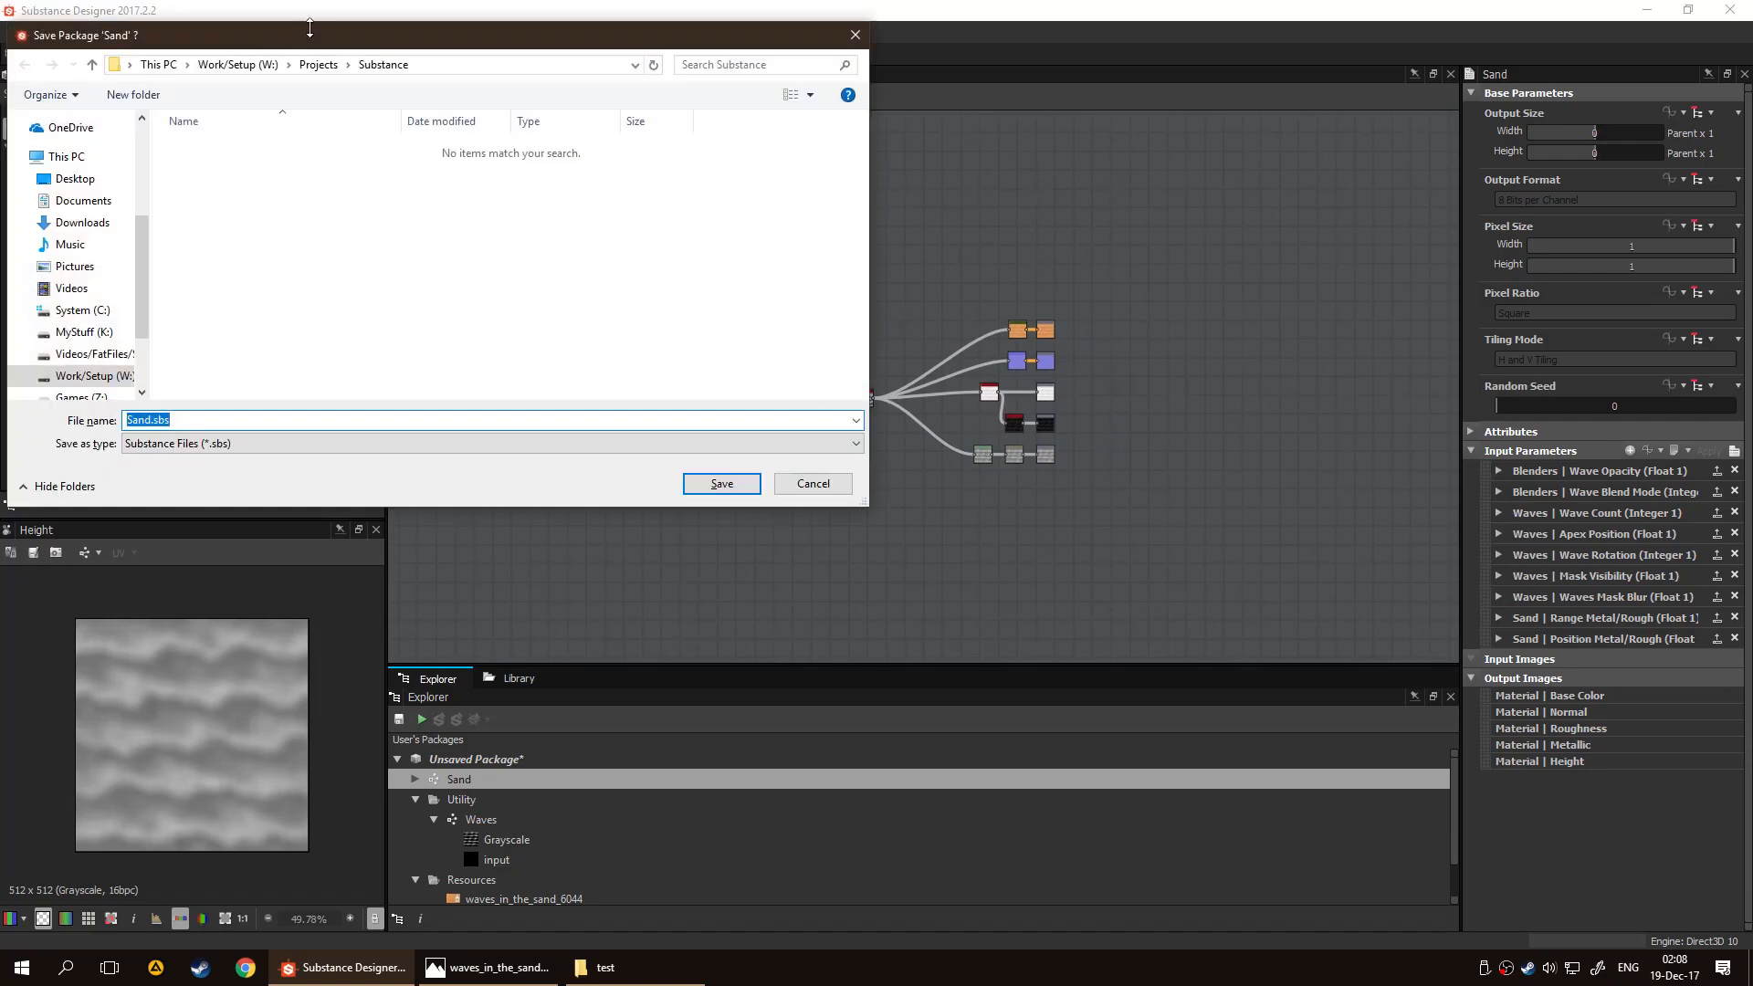
pyautogui.moveTo(323, 42); pyautogui.dragTo(778, 133)
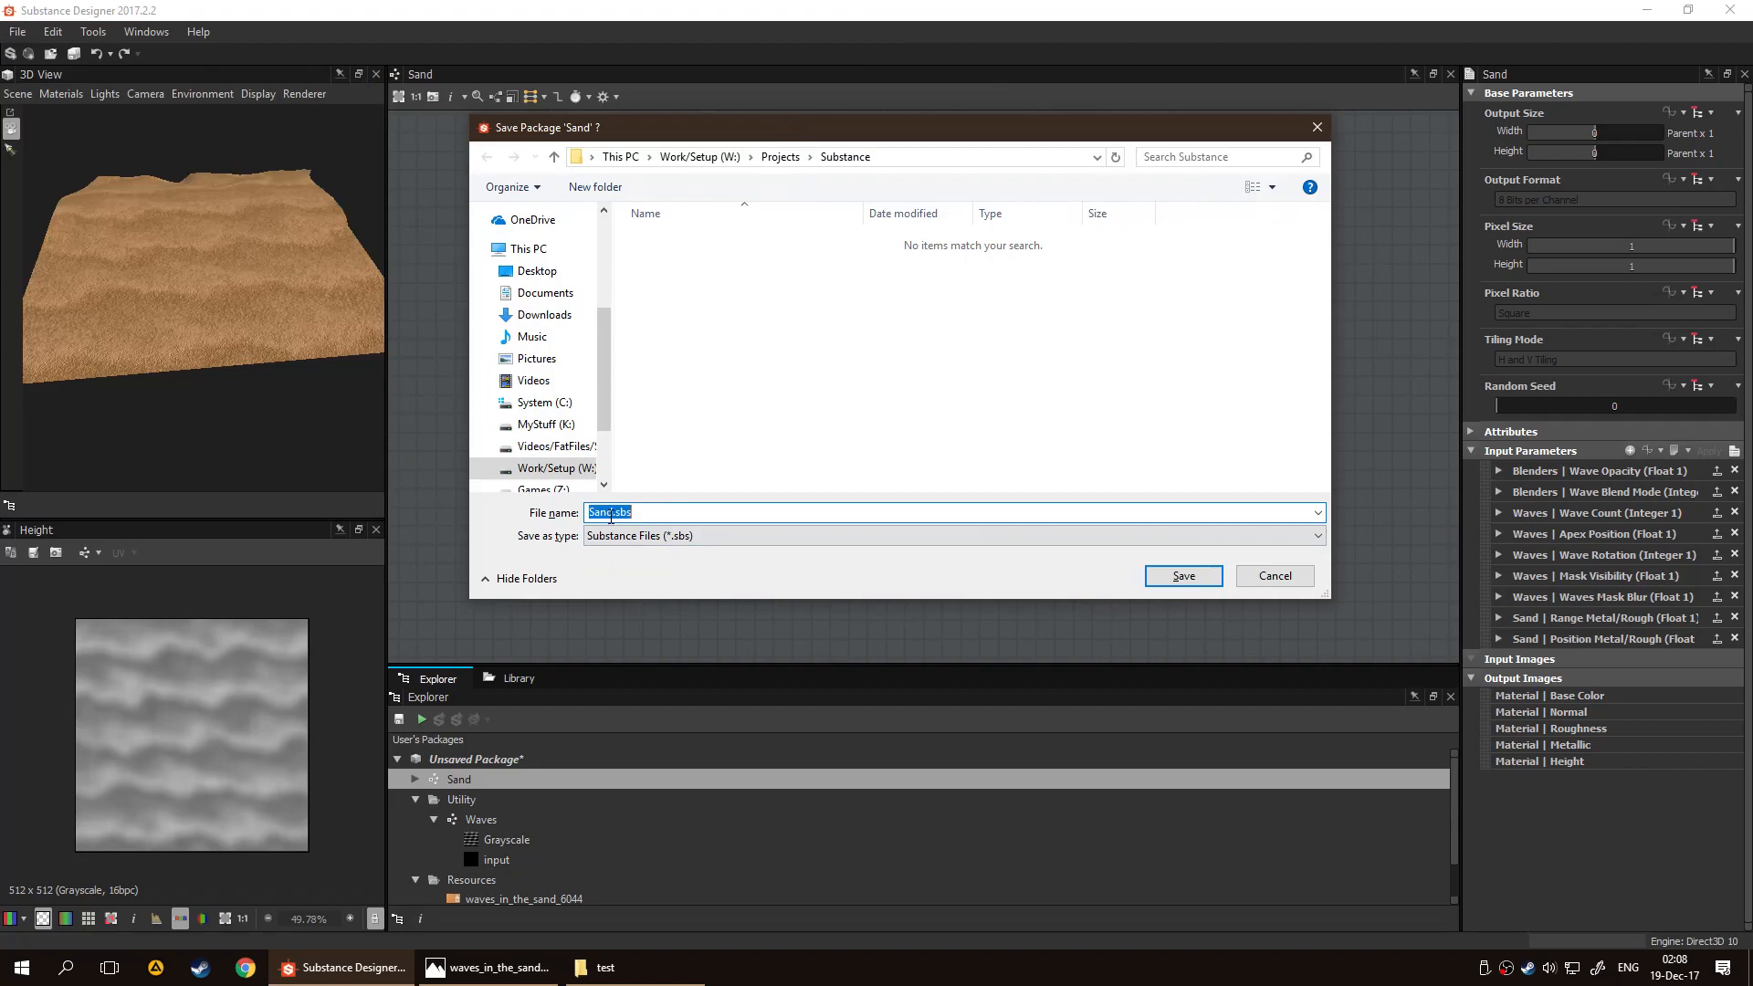
pyautogui.click(1184, 576)
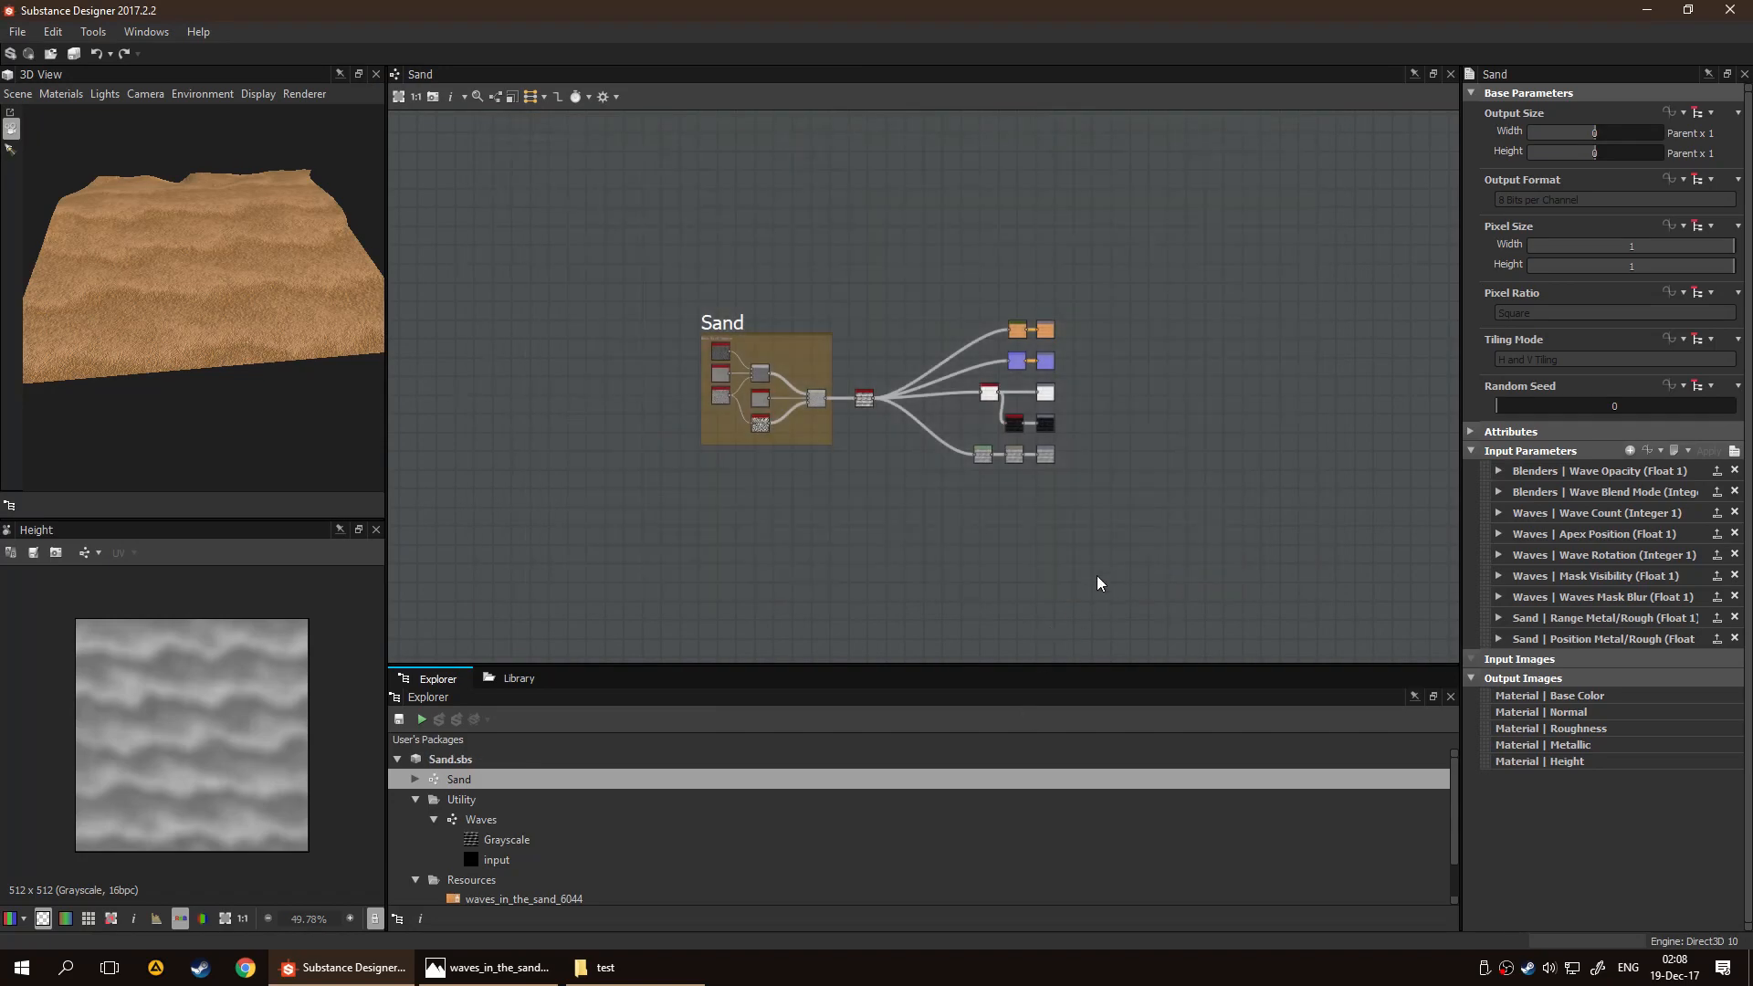
# Examine the sand surface in the 3D view, the whole Sand graph and the Invert Grayscale node feeding the Metallic output
pyautogui.scroll(6, 1084, 419)
pyautogui.scroll(-4, 1006, 398)
pyautogui.moveTo(243, 352); pyautogui.dragTo(258, 394)
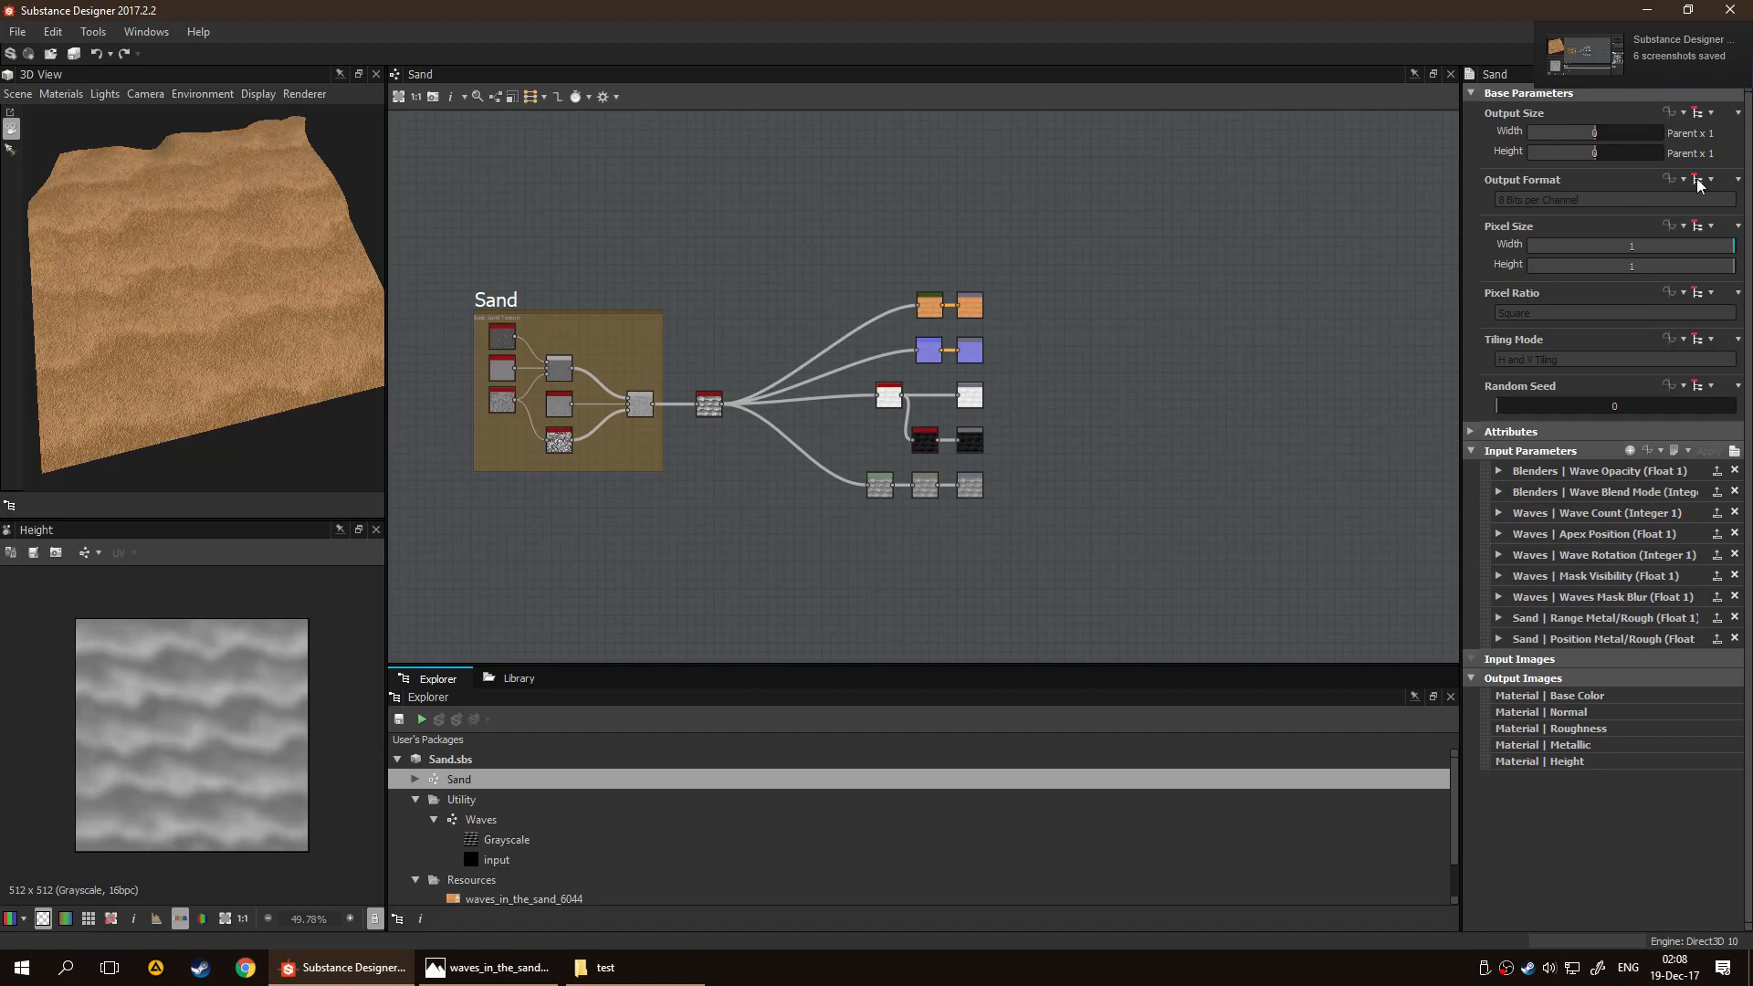
pyautogui.scroll(-4, 1152, 409)
pyautogui.scroll(4, 1190, 409)
pyautogui.press('alt')
pyautogui.scroll(-4, 1096, 425)
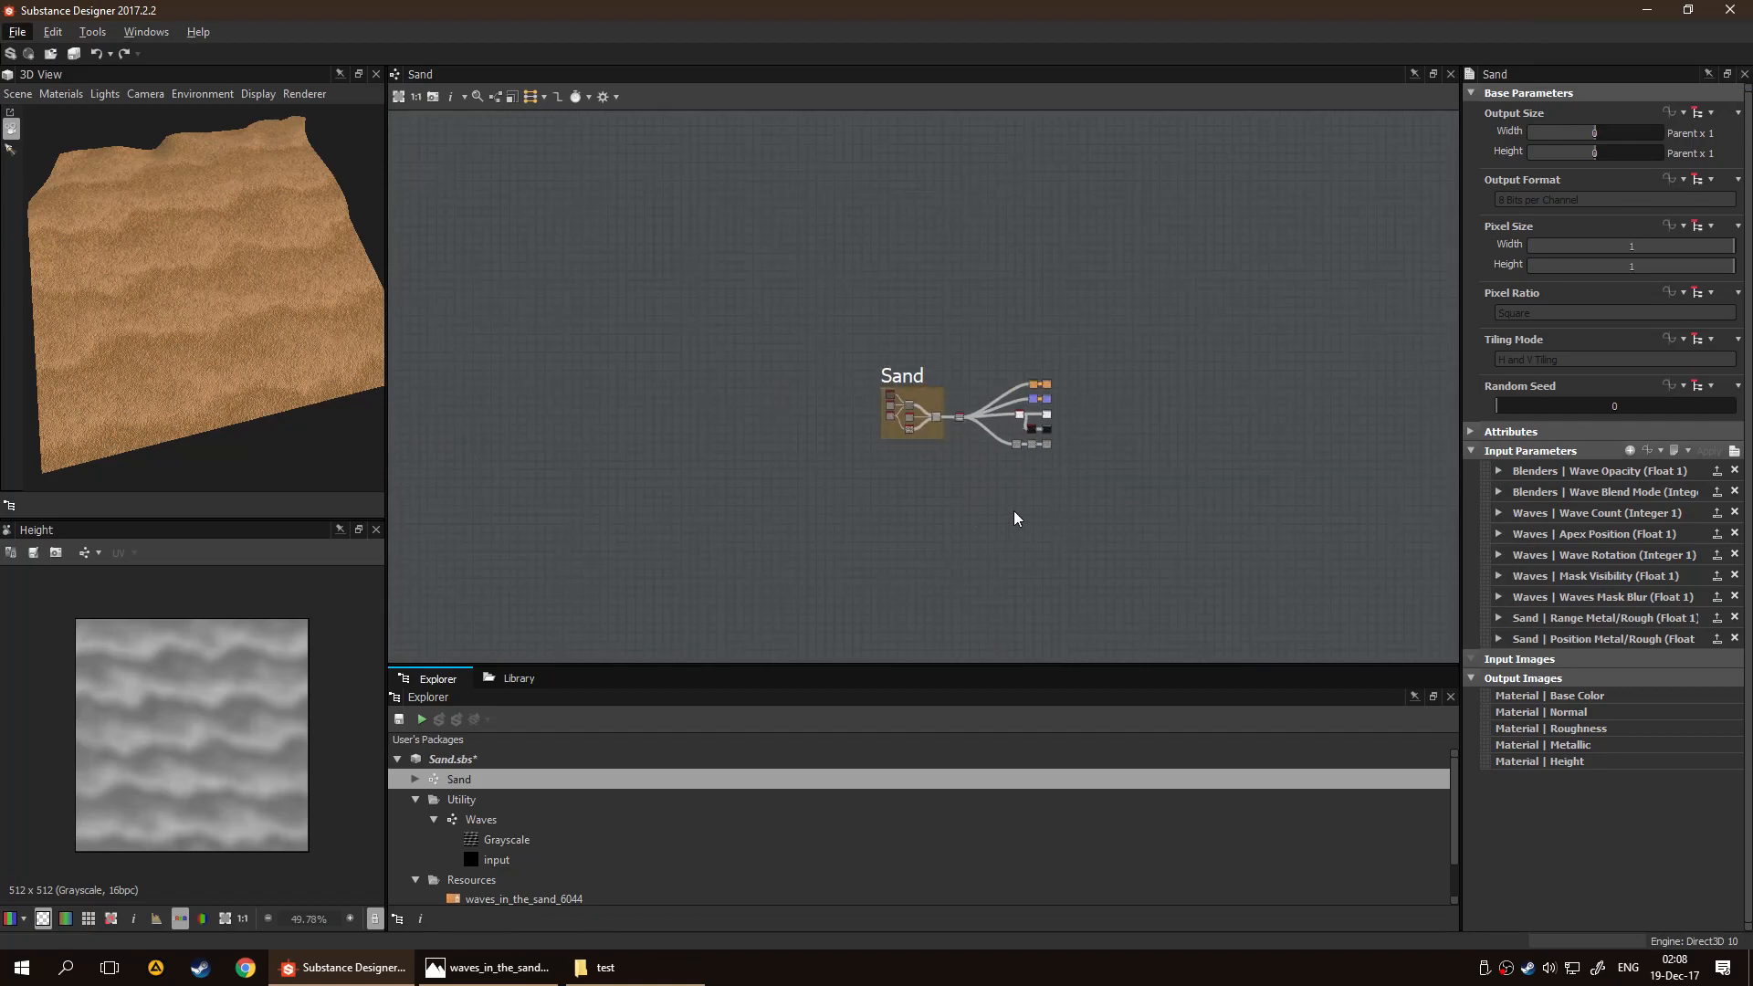
pyautogui.scroll(4, 1040, 475)
pyautogui.moveTo(1165, 369); pyautogui.dragTo(1020, 407, button='middle')
pyautogui.scroll(3, 955, 420)
pyautogui.moveTo(239, 406); pyautogui.dragTo(128, 280)
pyautogui.click(791, 387)
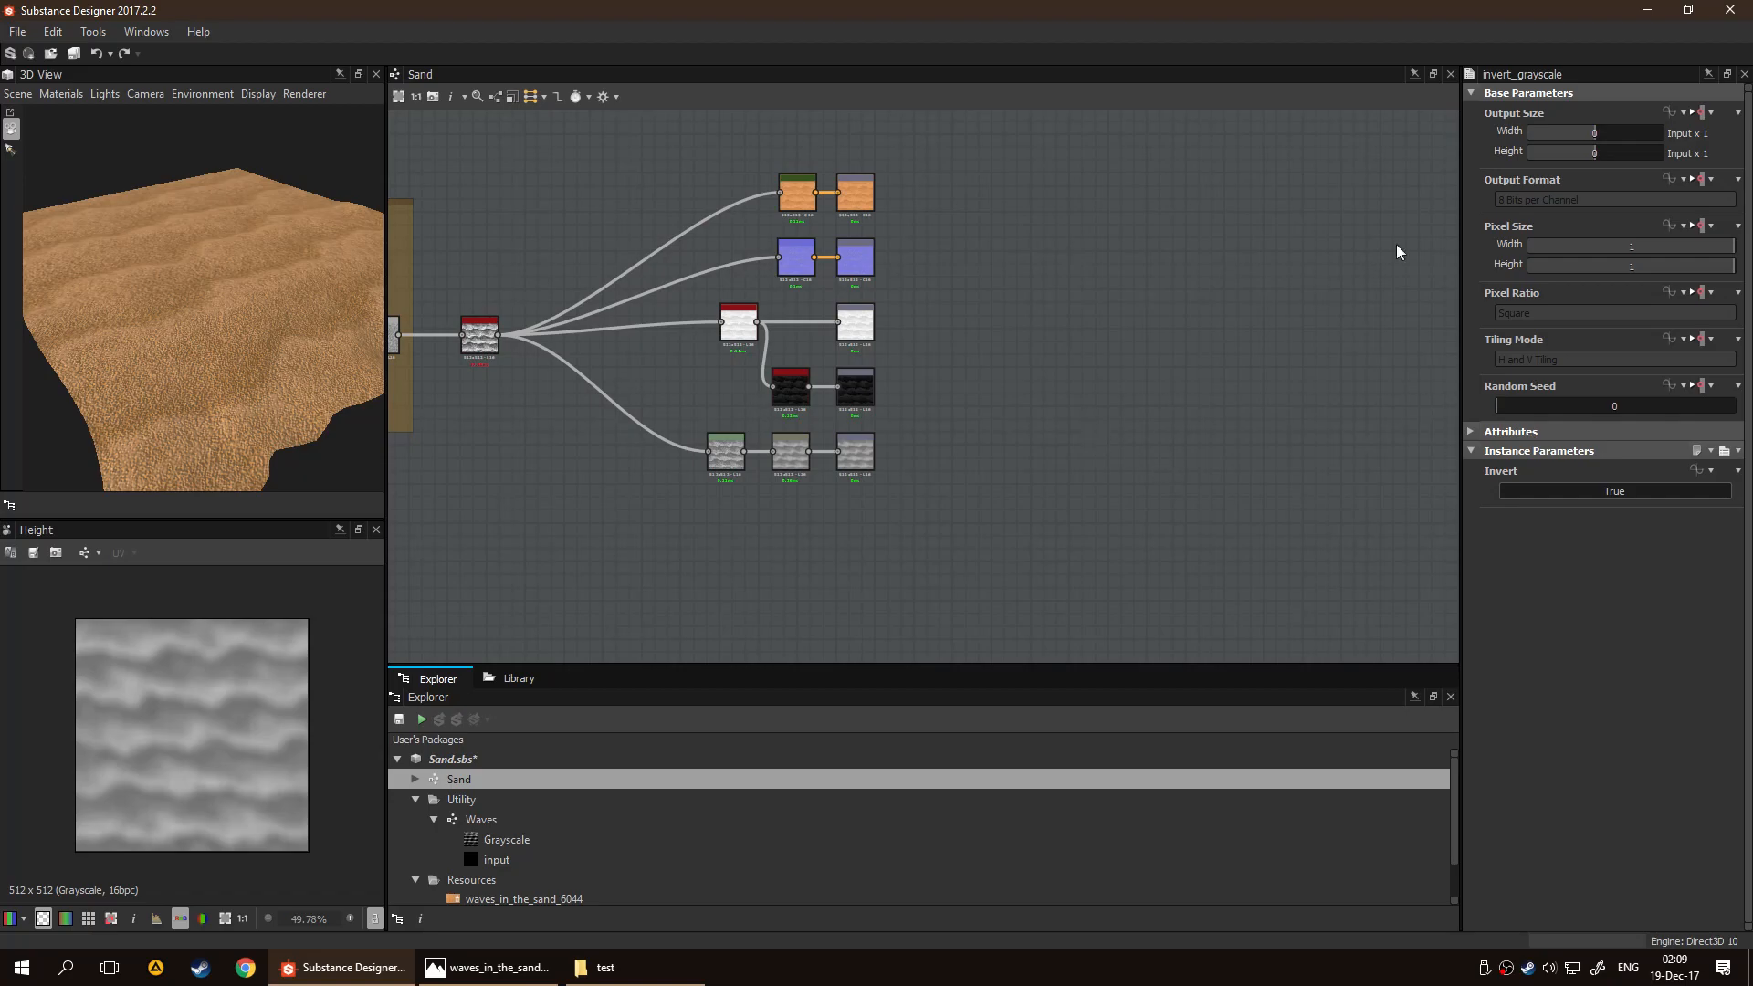
# Keep the Sand graph's output size Relative to Parent and raise its width and height to 5 (Parent x 32)
pyautogui.click(1363, 272)
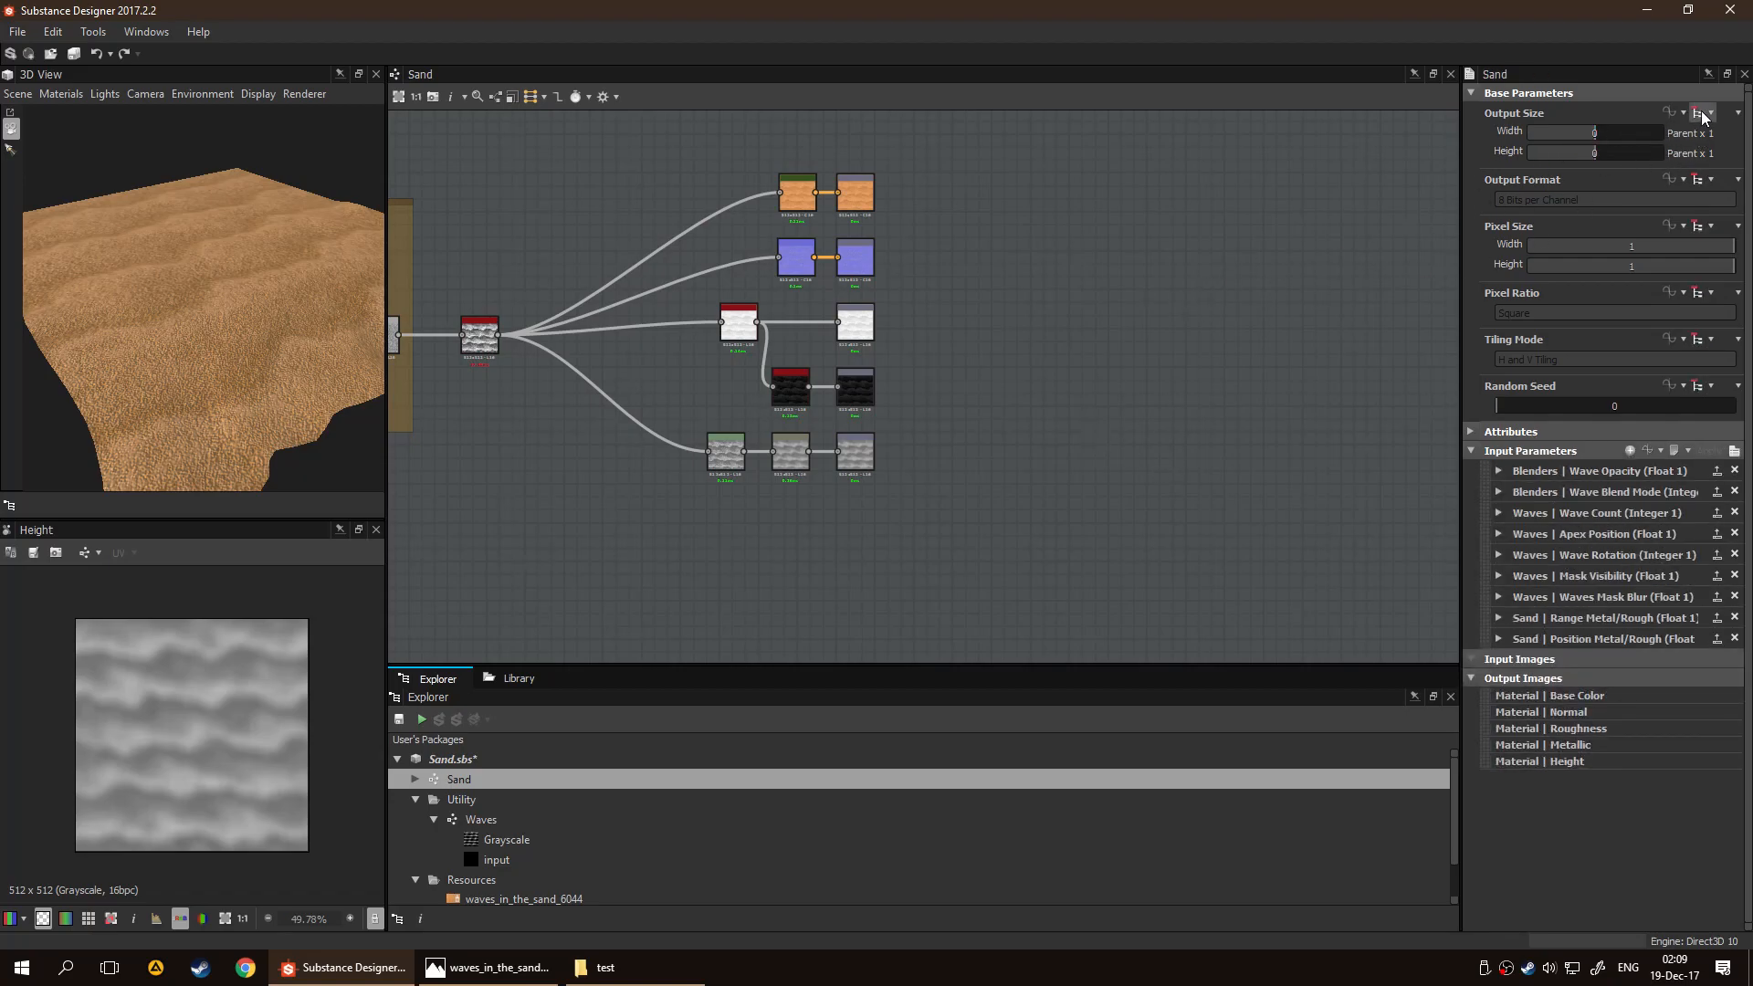
pyautogui.click(1702, 113)
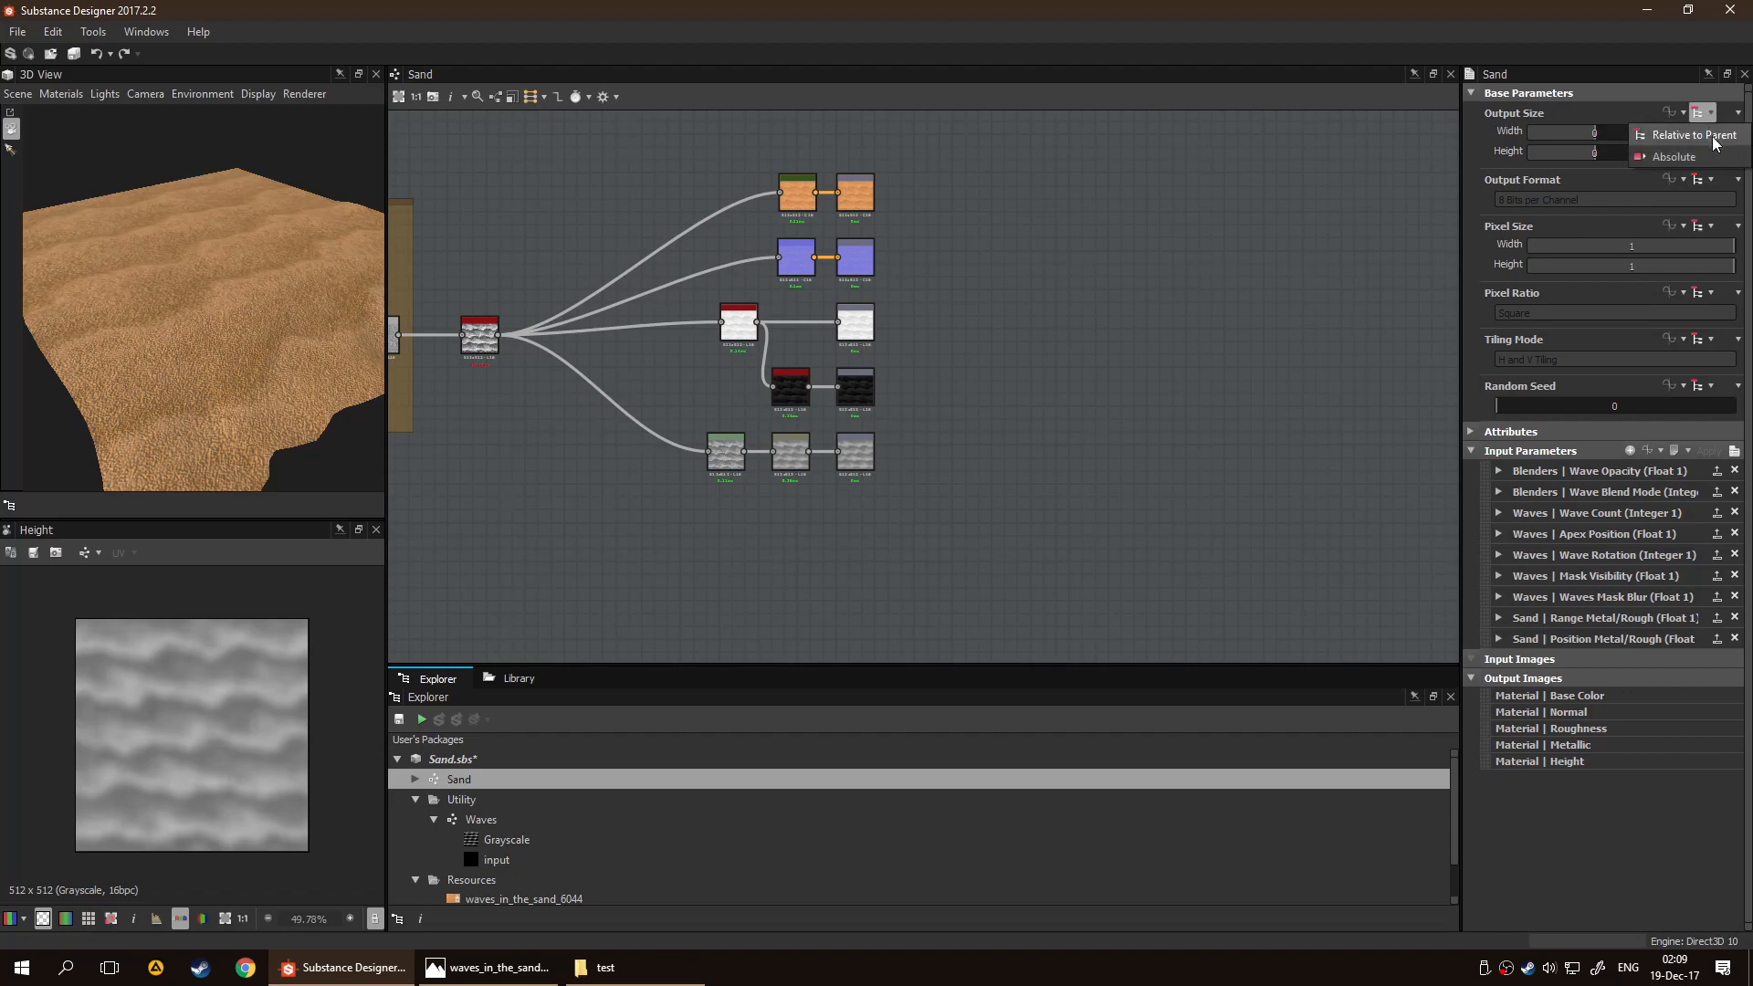
pyautogui.click(1694, 136)
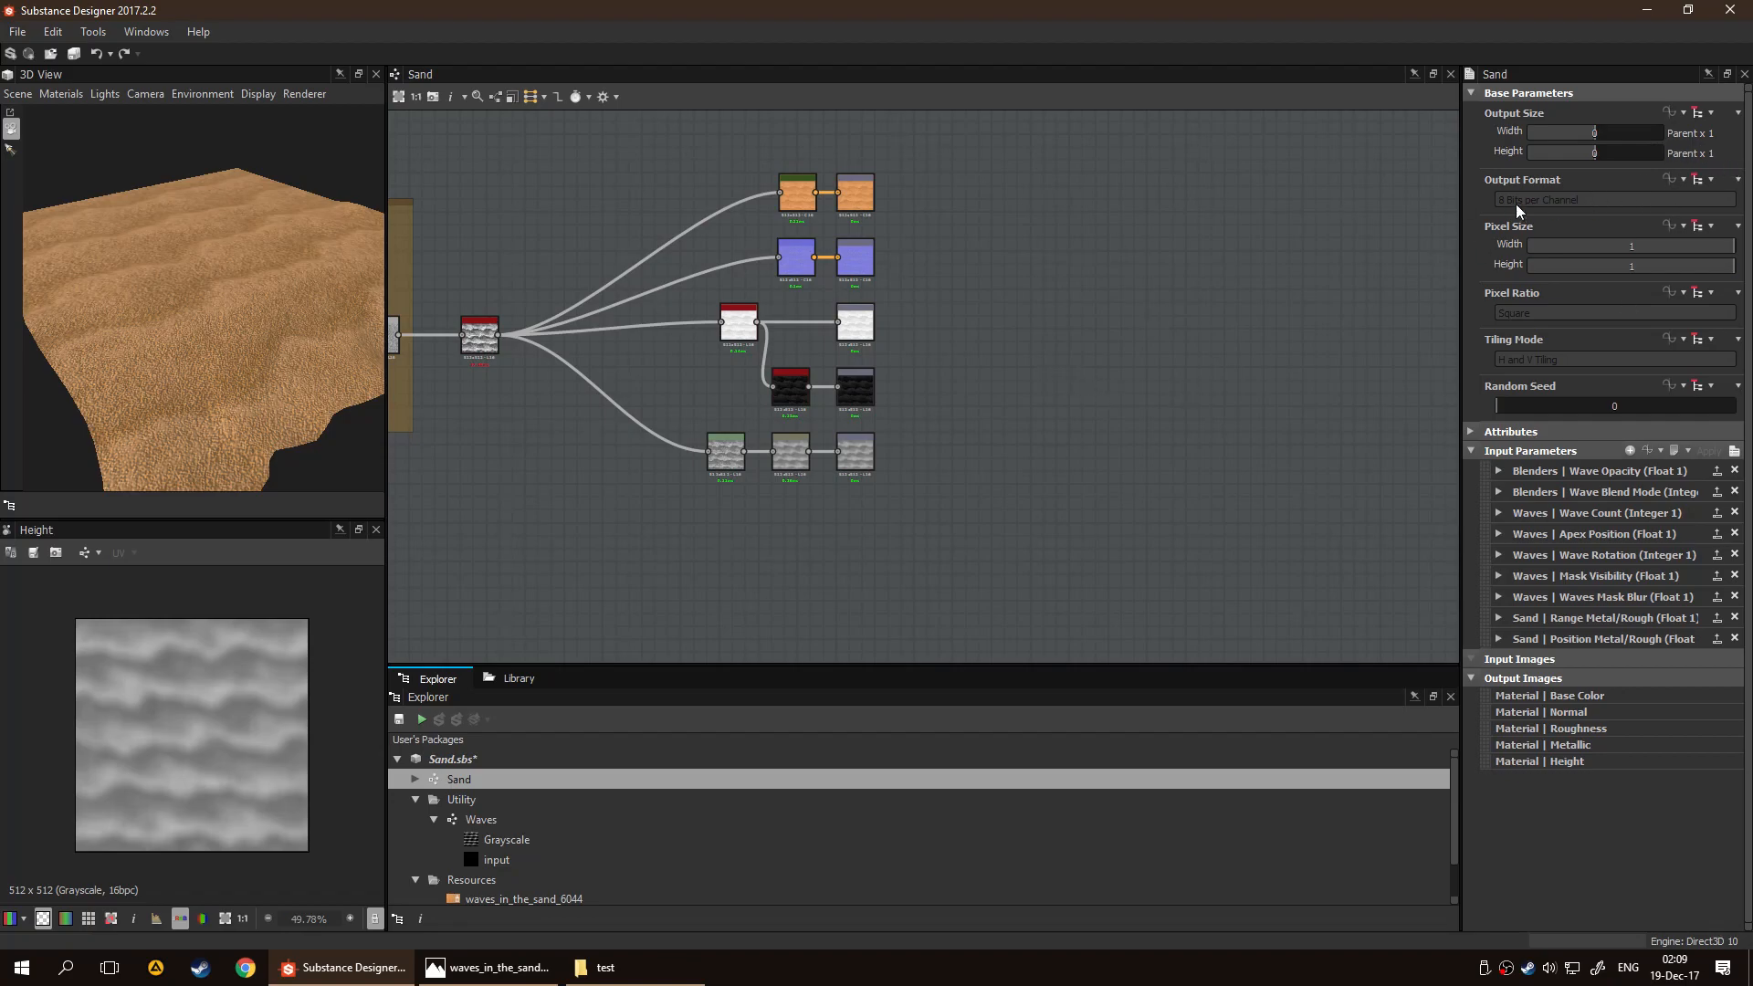
pyautogui.moveTo(1609, 129); pyautogui.dragTo(1620, 150)
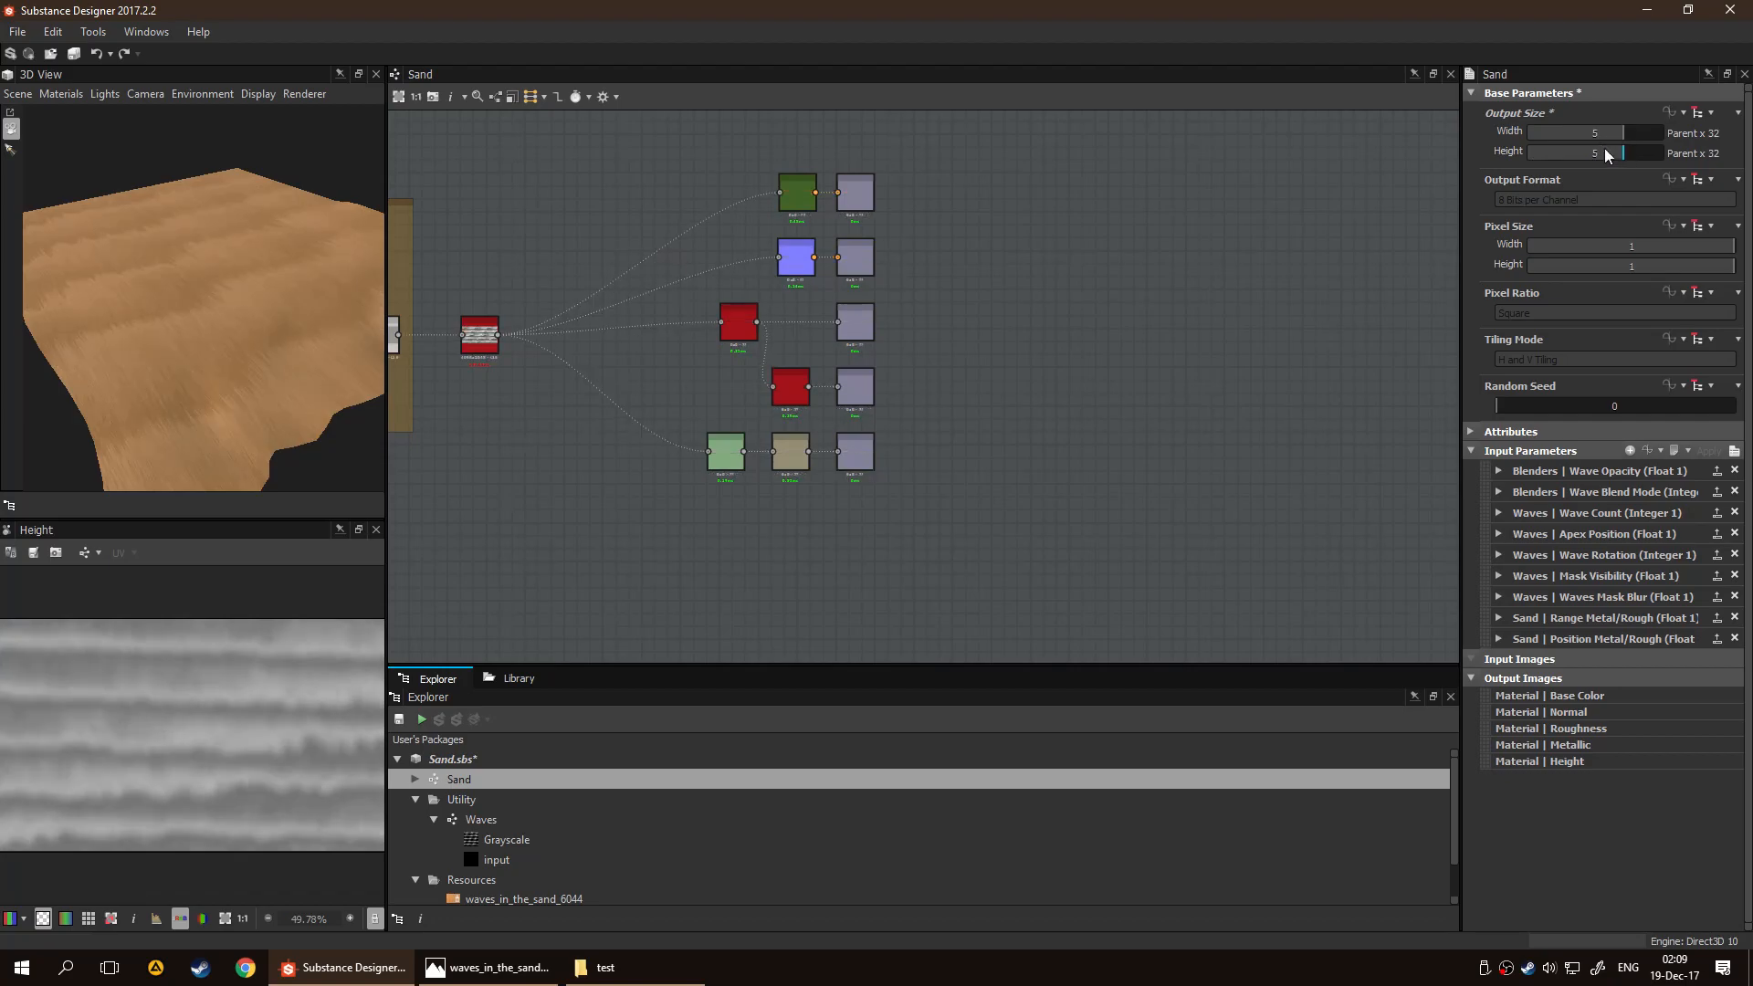
pyautogui.moveTo(212, 309); pyautogui.dragTo(450, 306)
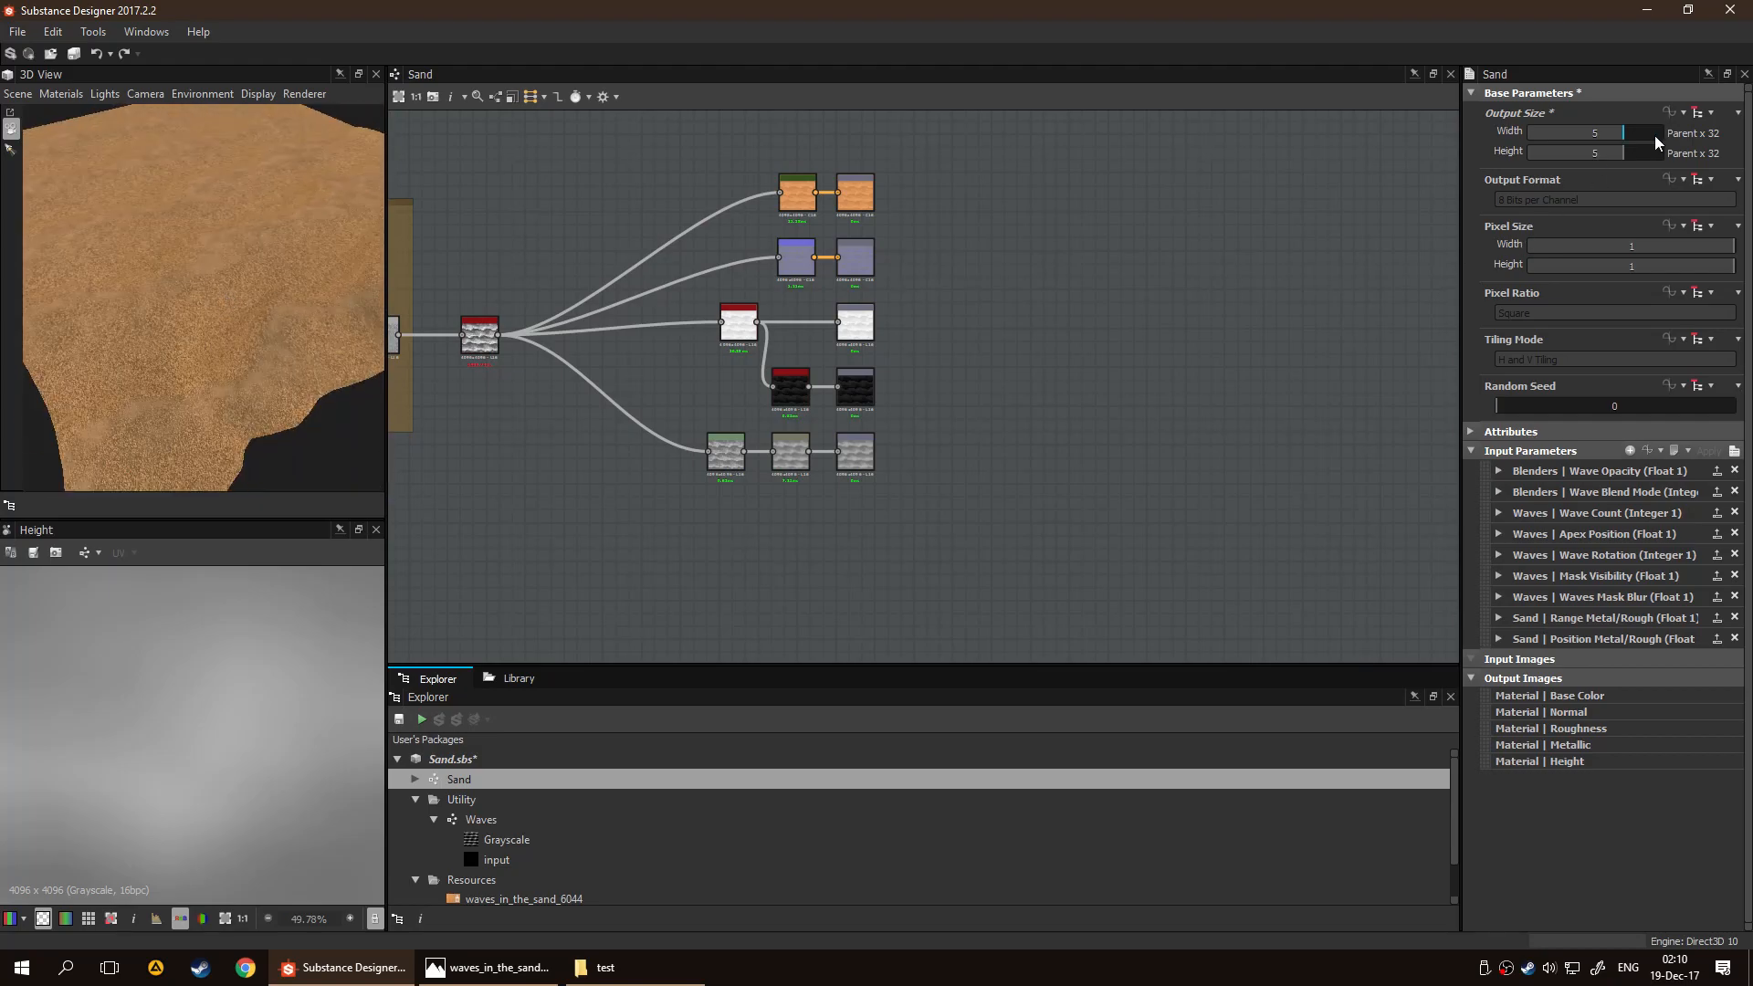
# Return the Sand graph's output width and height to 0 (Parent x 1)
pyautogui.moveTo(1629, 130); pyautogui.dragTo(1602, 133)
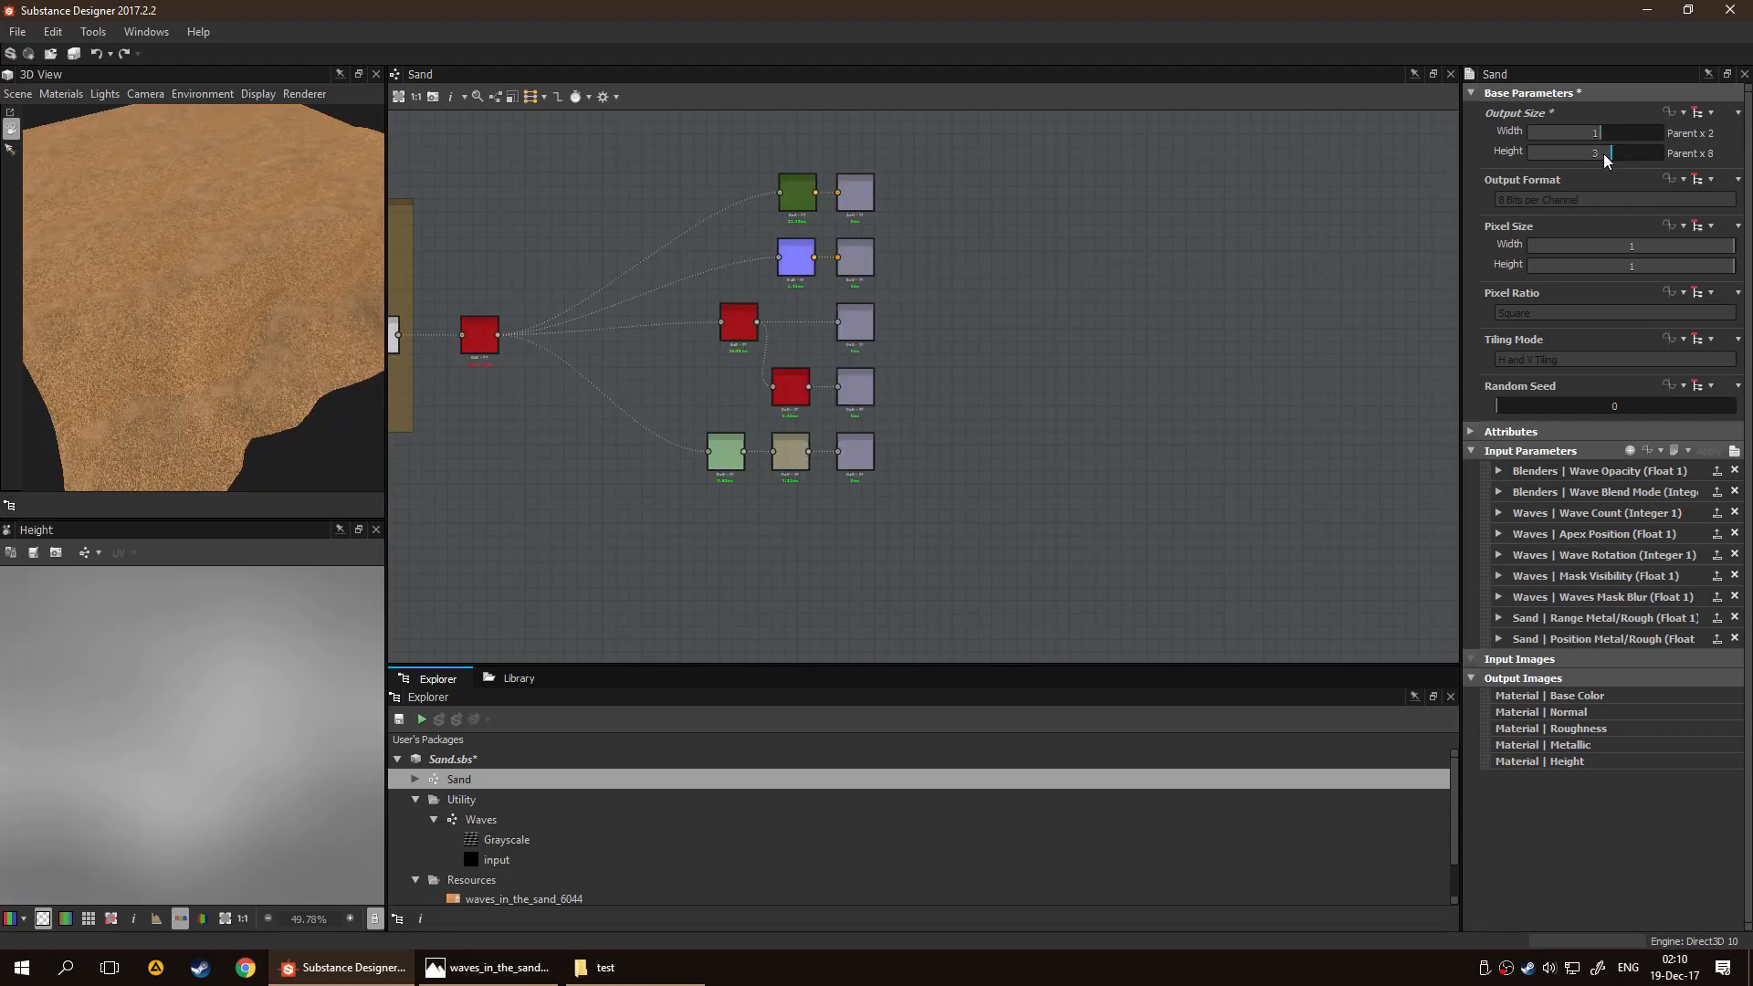
pyautogui.click(1604, 154)
pyautogui.click(1596, 154)
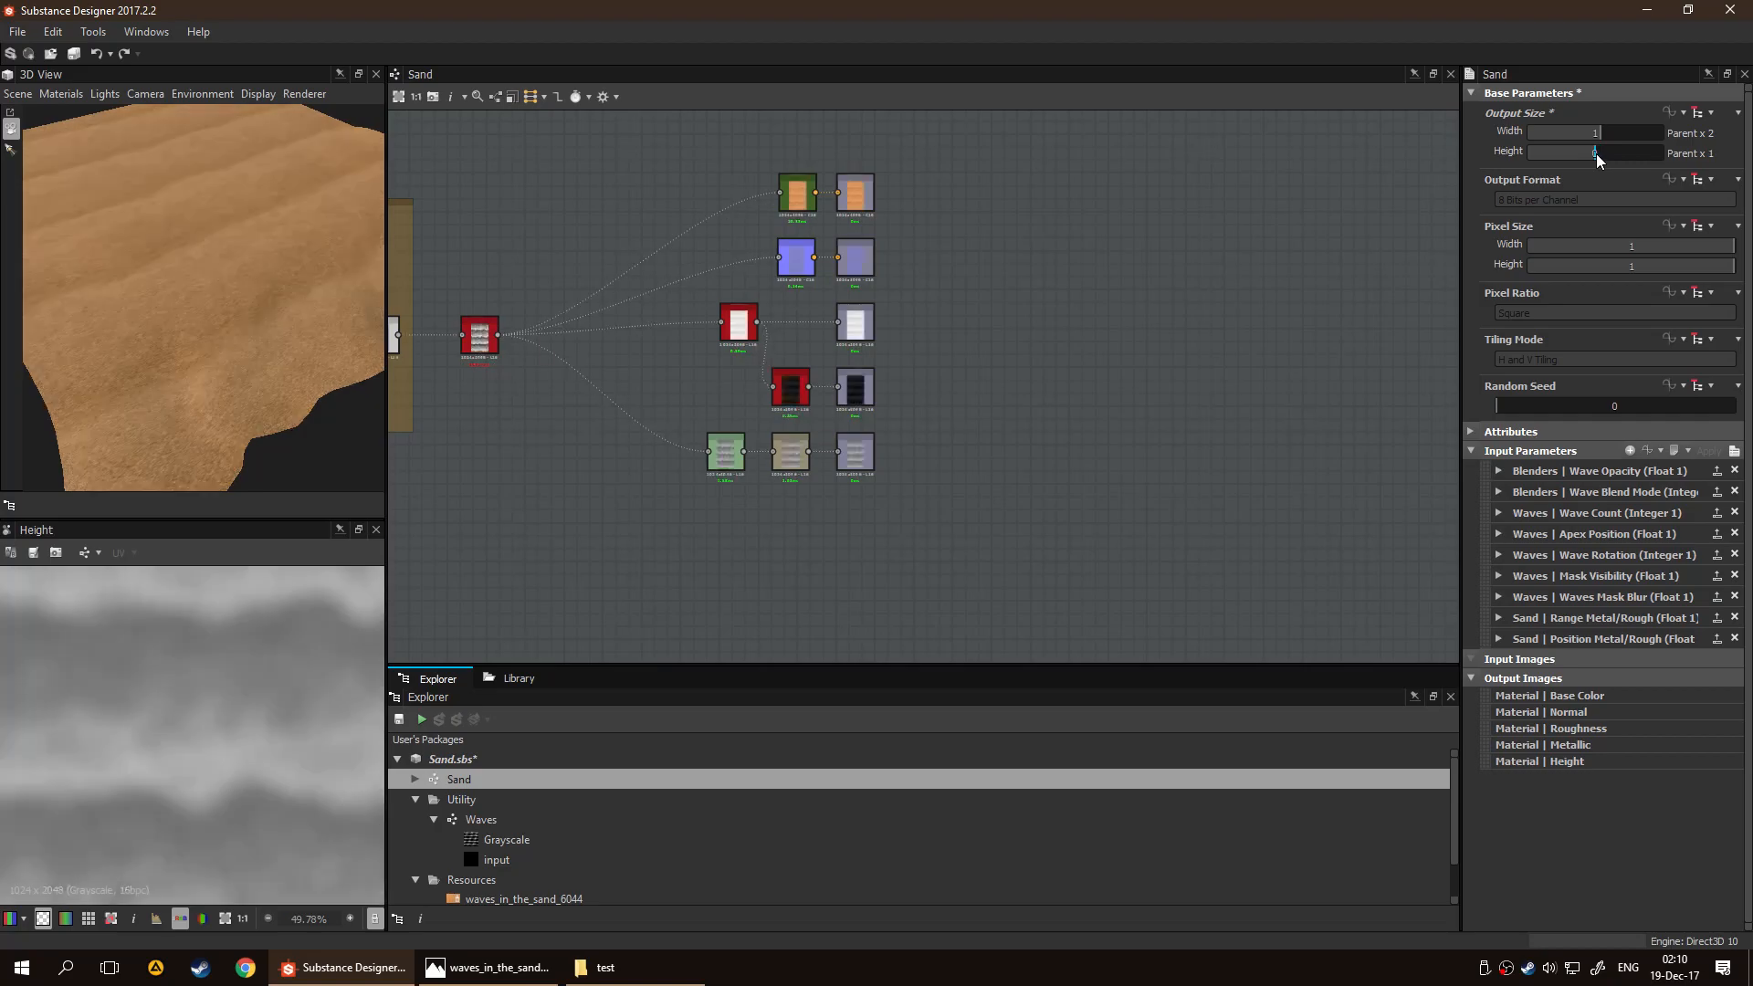
pyautogui.click(1598, 133)
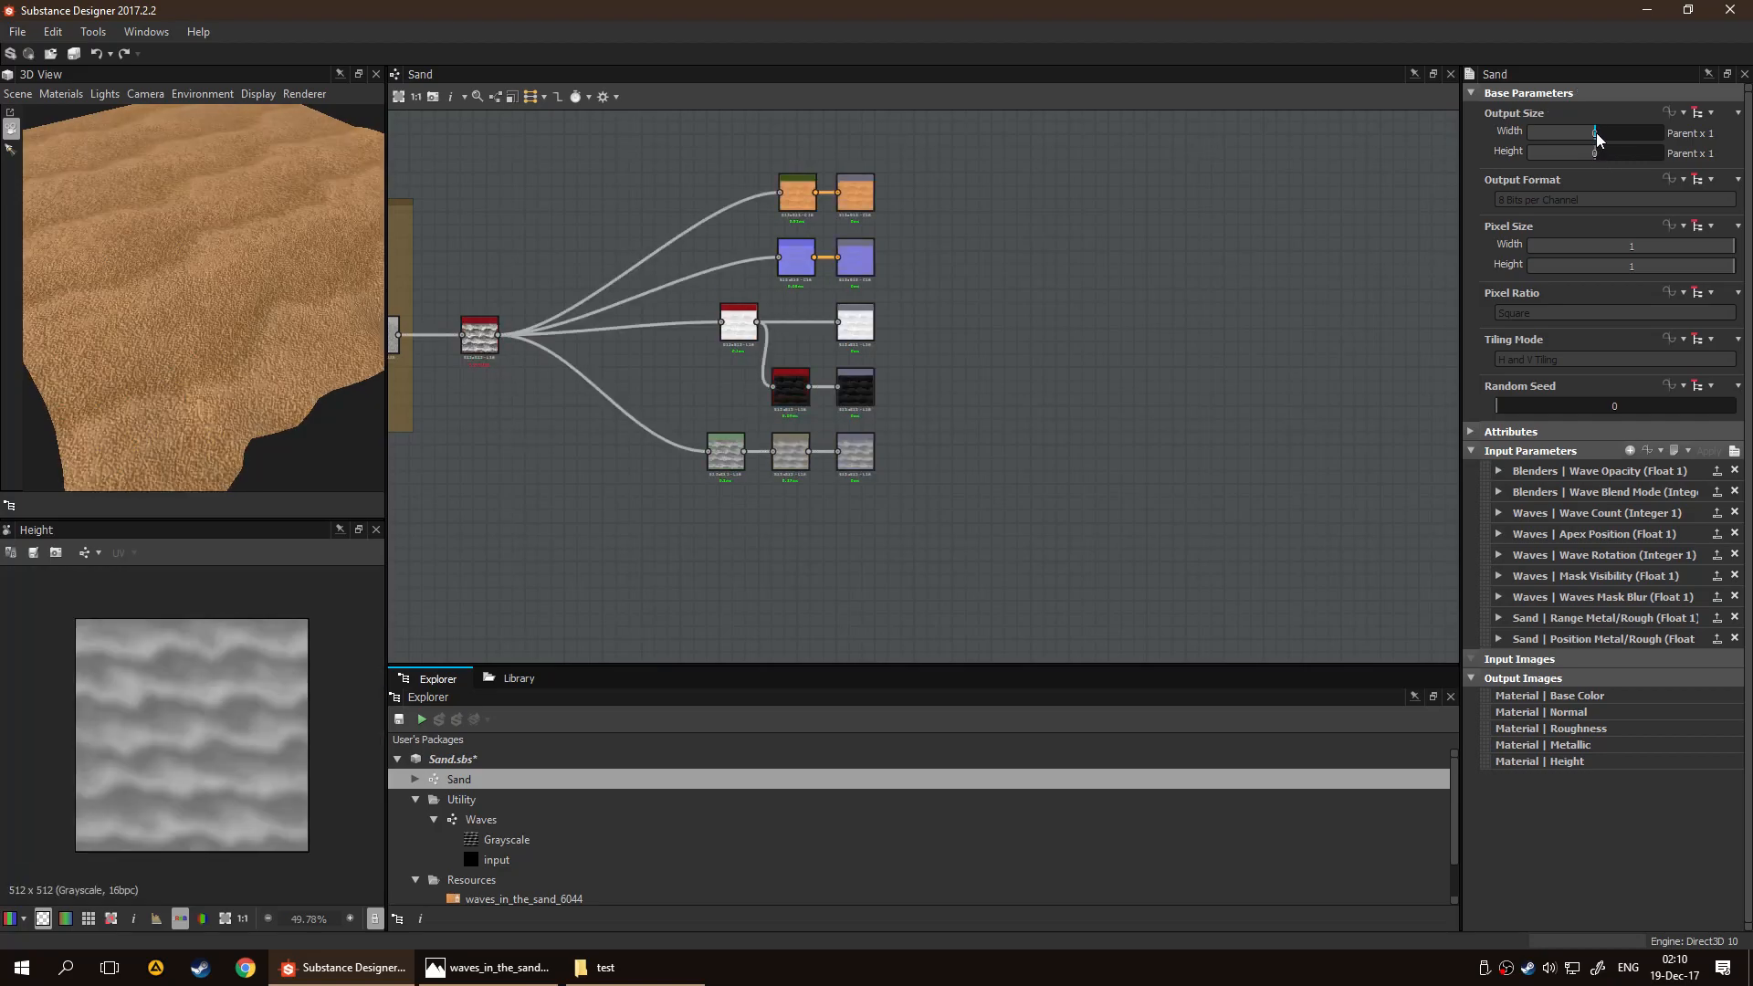
pyautogui.scroll(-3, 250, 304)
pyautogui.scroll(6, 250, 312)
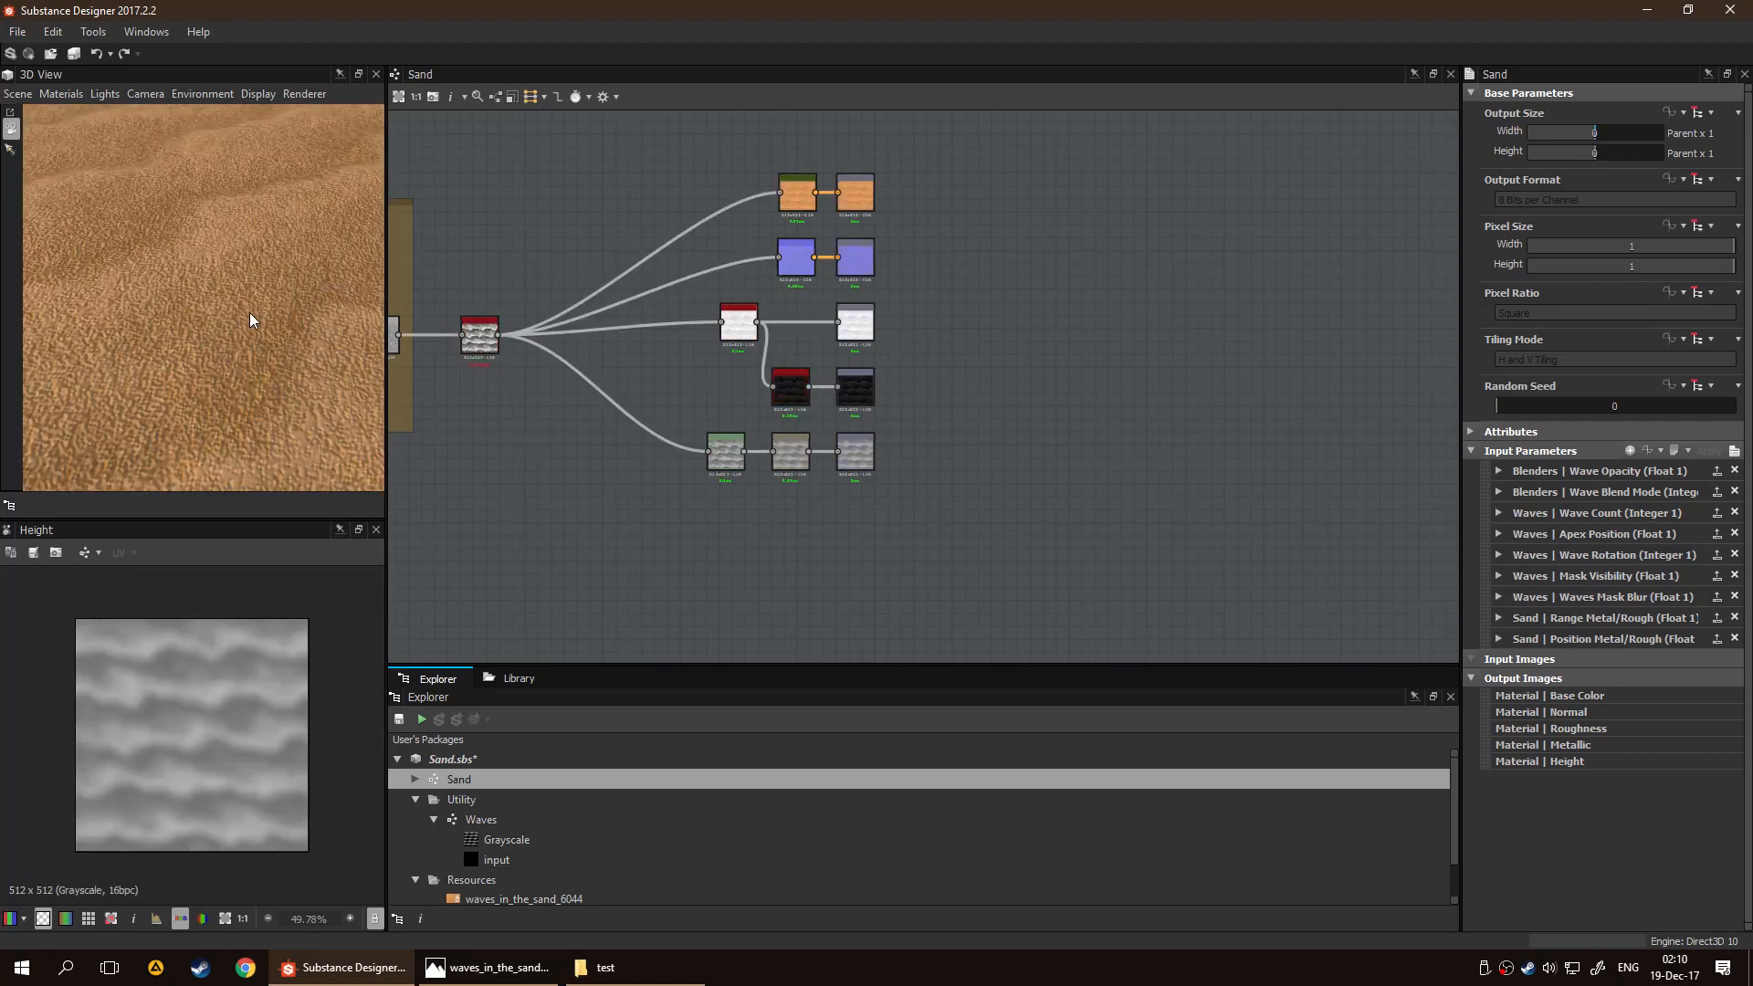
# Switch the Sand graph's output size to Absolute and back to Relative to Parent
pyautogui.click(1711, 112)
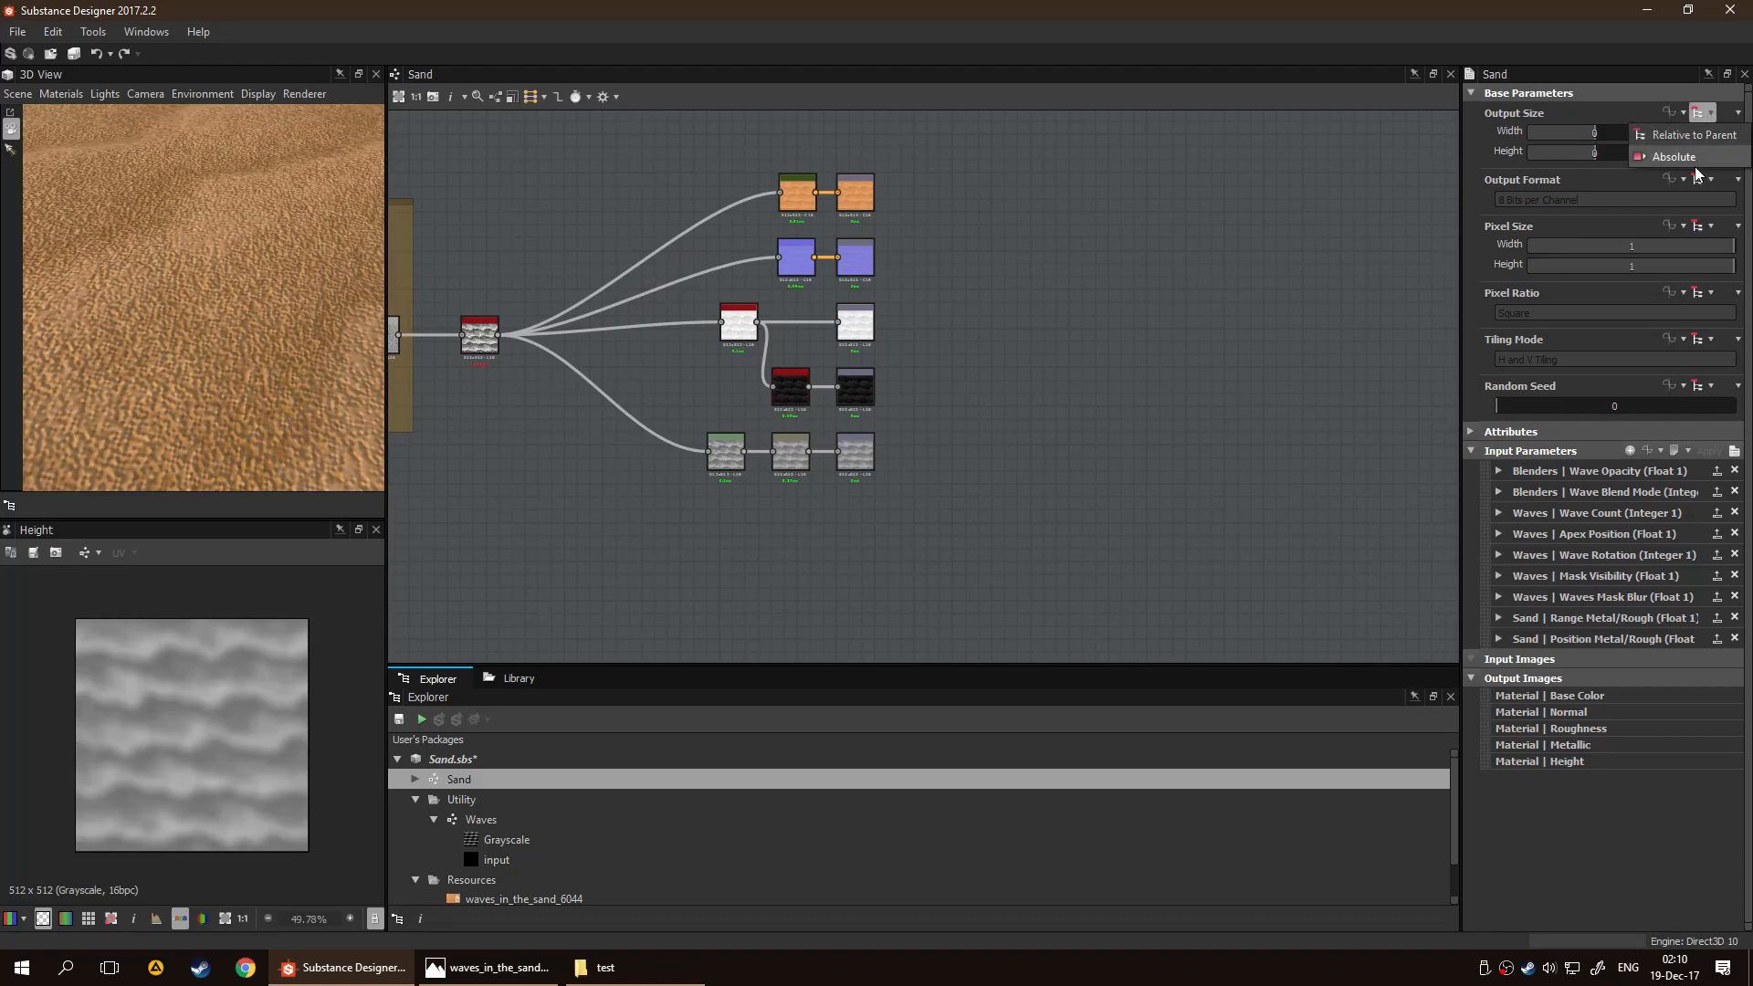
pyautogui.click(1710, 146)
pyautogui.click(1710, 113)
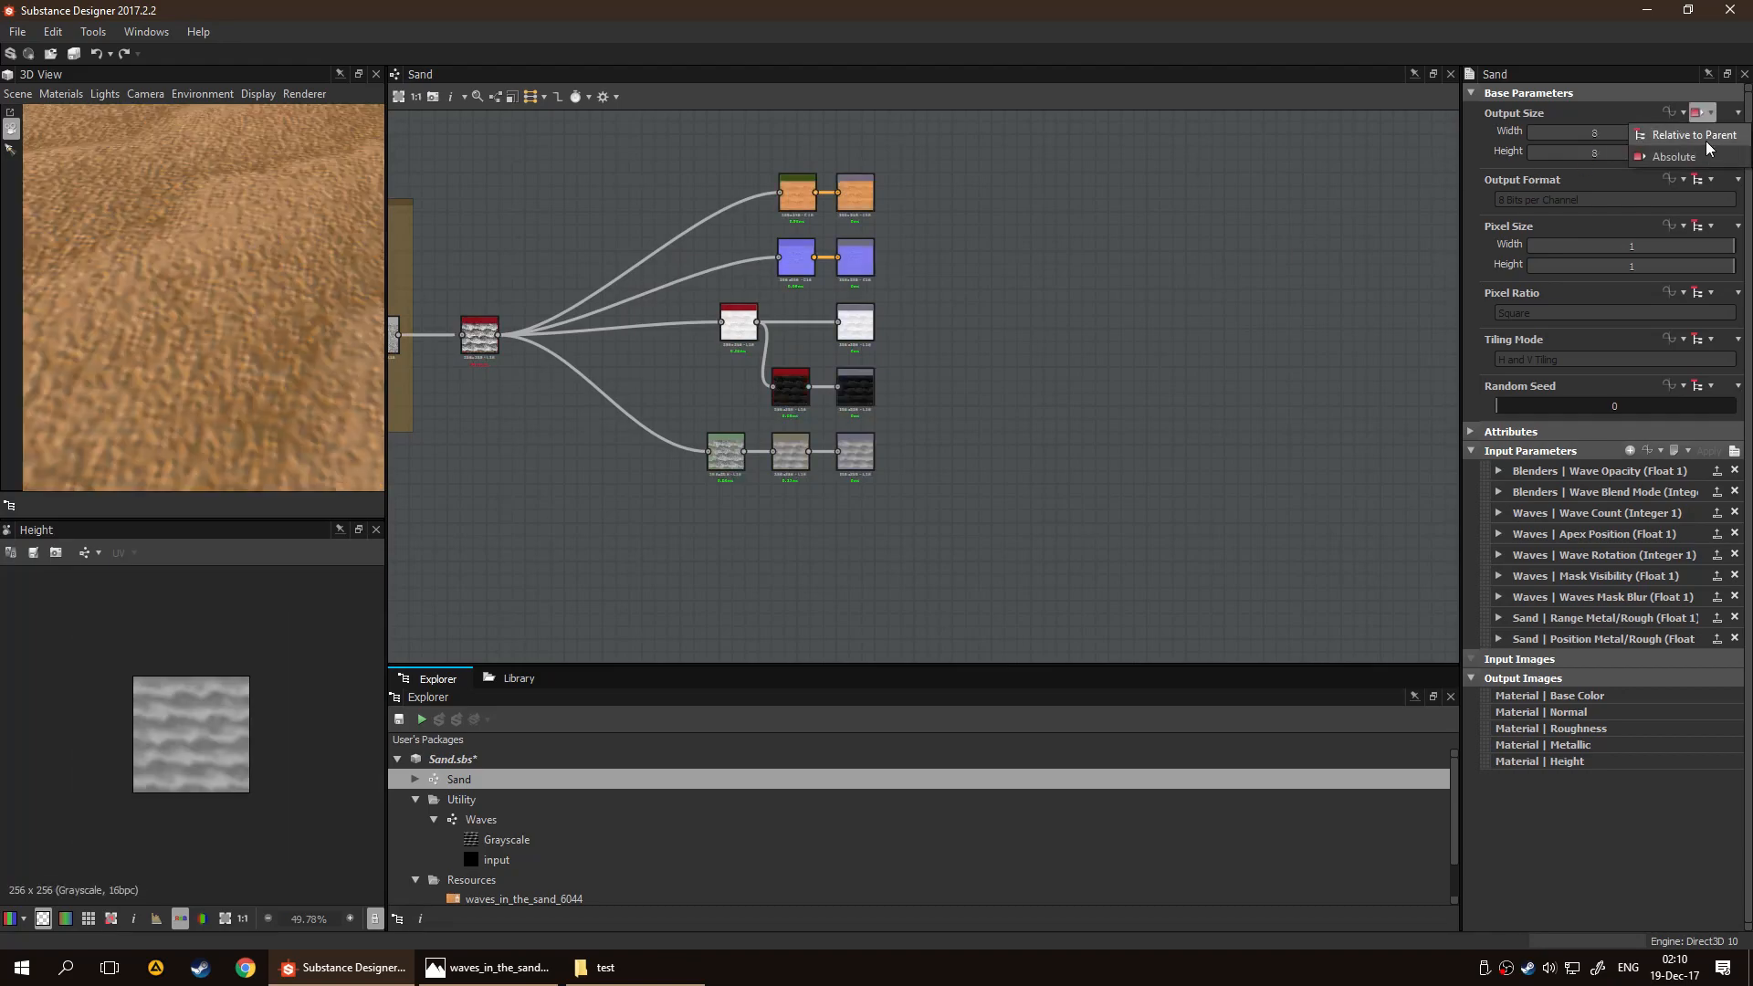
pyautogui.click(1707, 137)
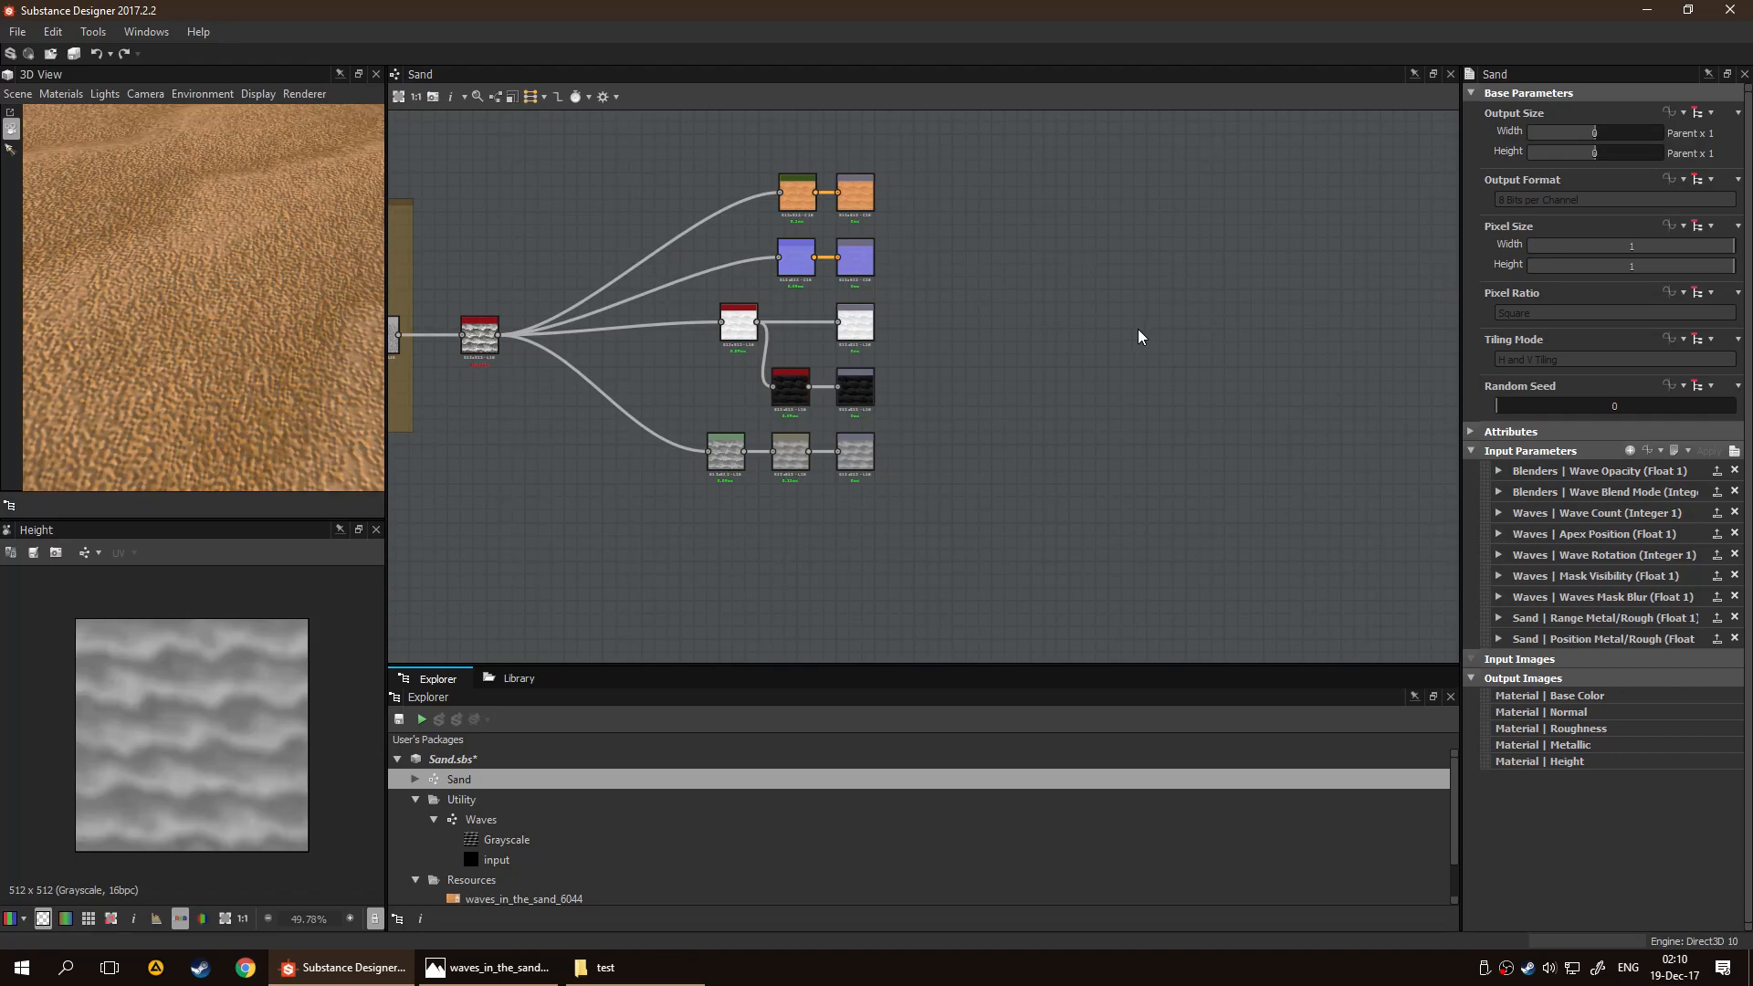
pyautogui.scroll(-5, 293, 321)
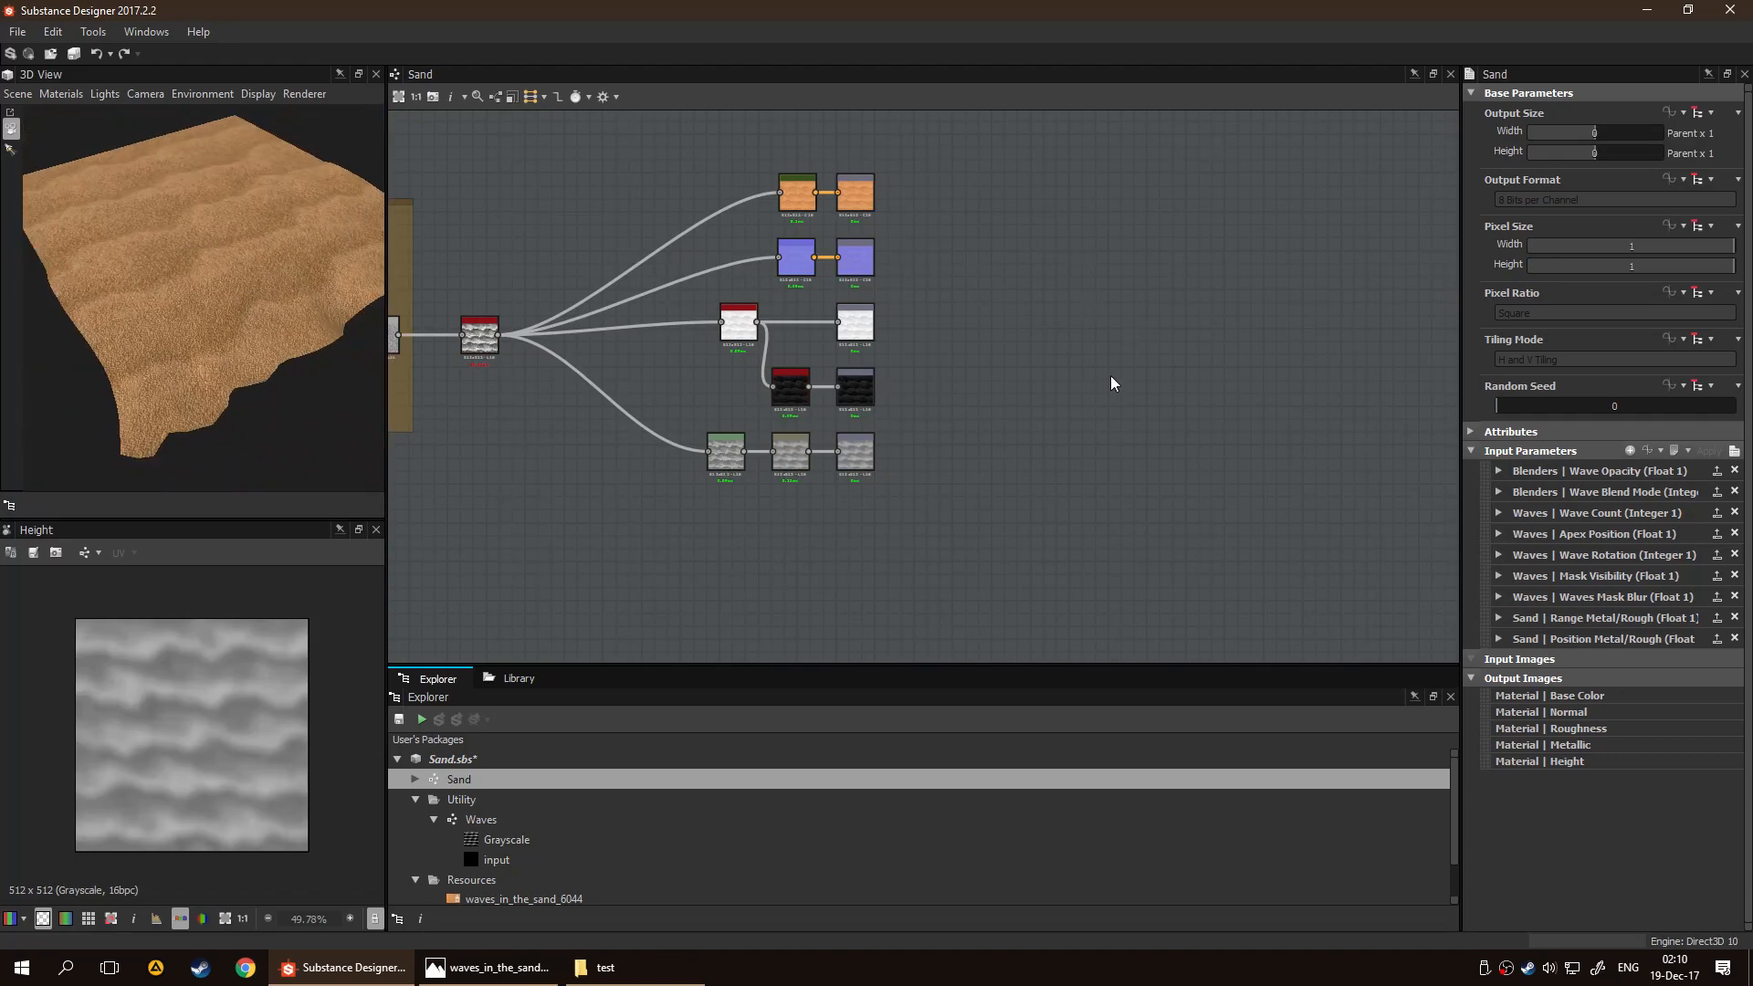